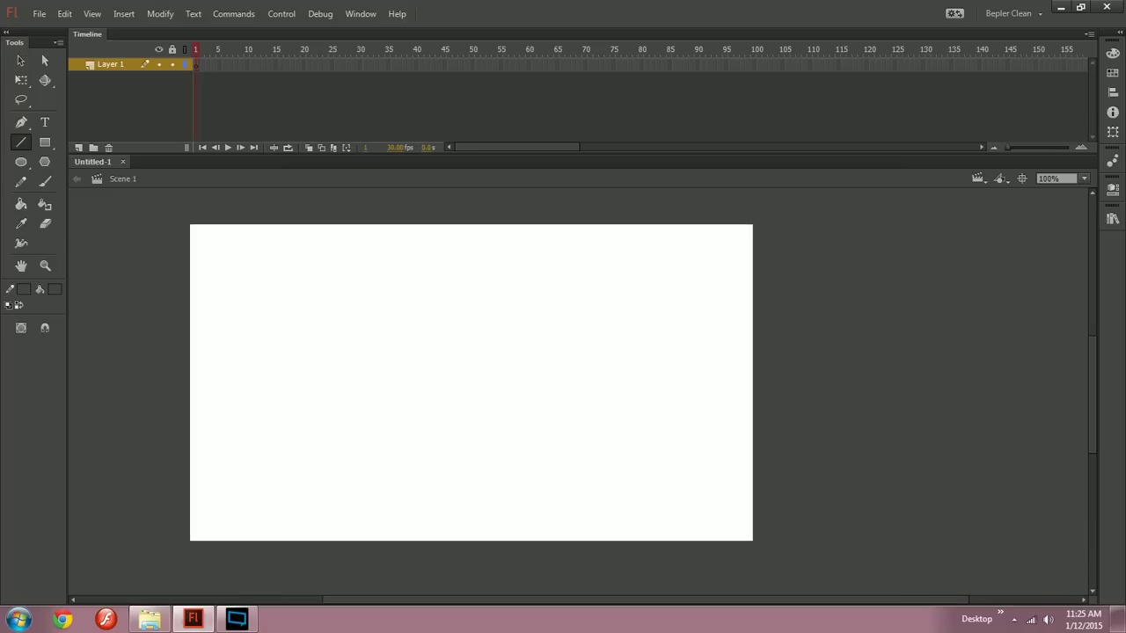
key("b")
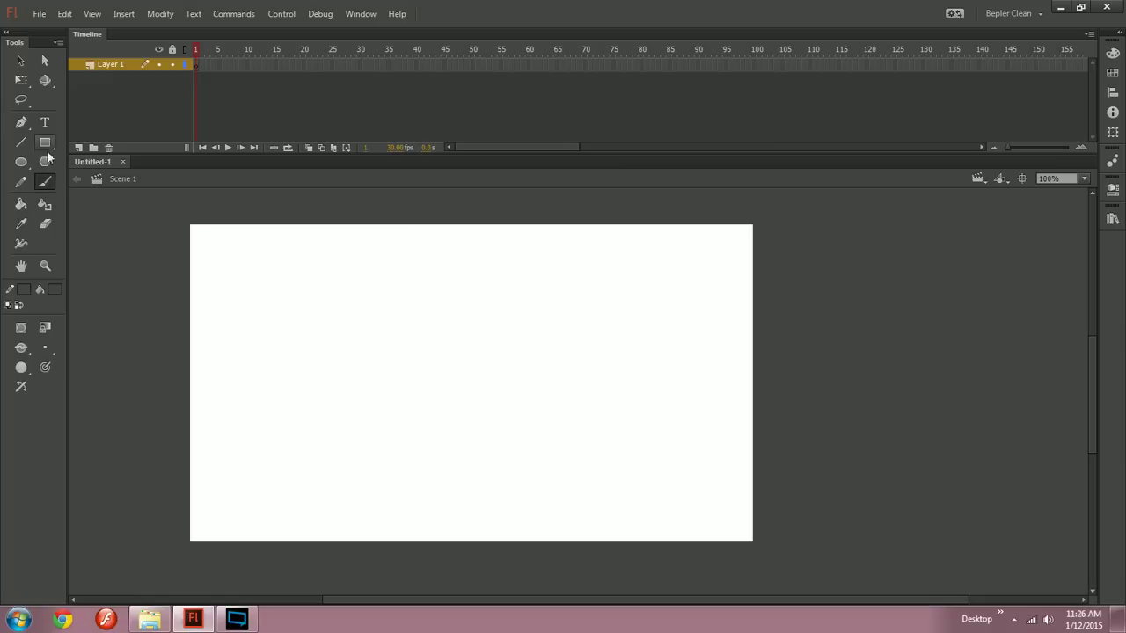
mouse_move(306, 272)
left_mouse_down()
mouse_move(408, 393)
mouse_move(362, 378)
left_mouse_up()
key("ctrl+z")
key("ctrl+minus")
key("ctrl+equal")
left_click_drag(582, 396, 408, 392)
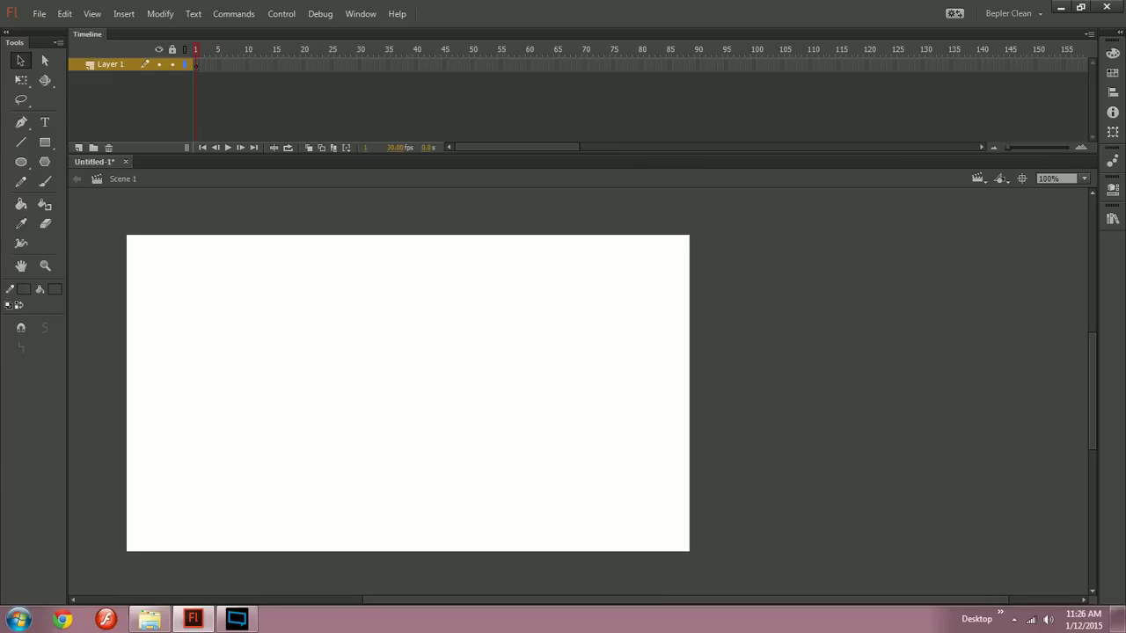
key("ctrl+minus")
key("ctrl+equal")
key("ctrl+equal")
key("ctrl+minus")
key("ctrl+minus")
key("ctrl+equal")
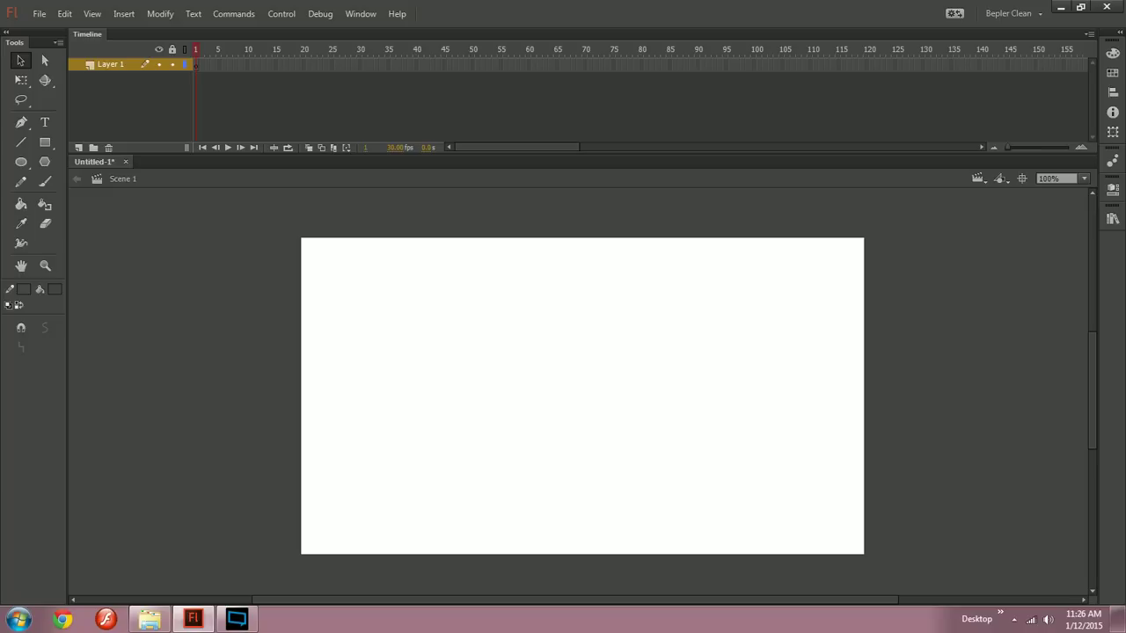
left_click_drag(582, 395, 530, 492)
key("ctrl+equal")
key("ctrl+minus")
key("ctrl+equal")
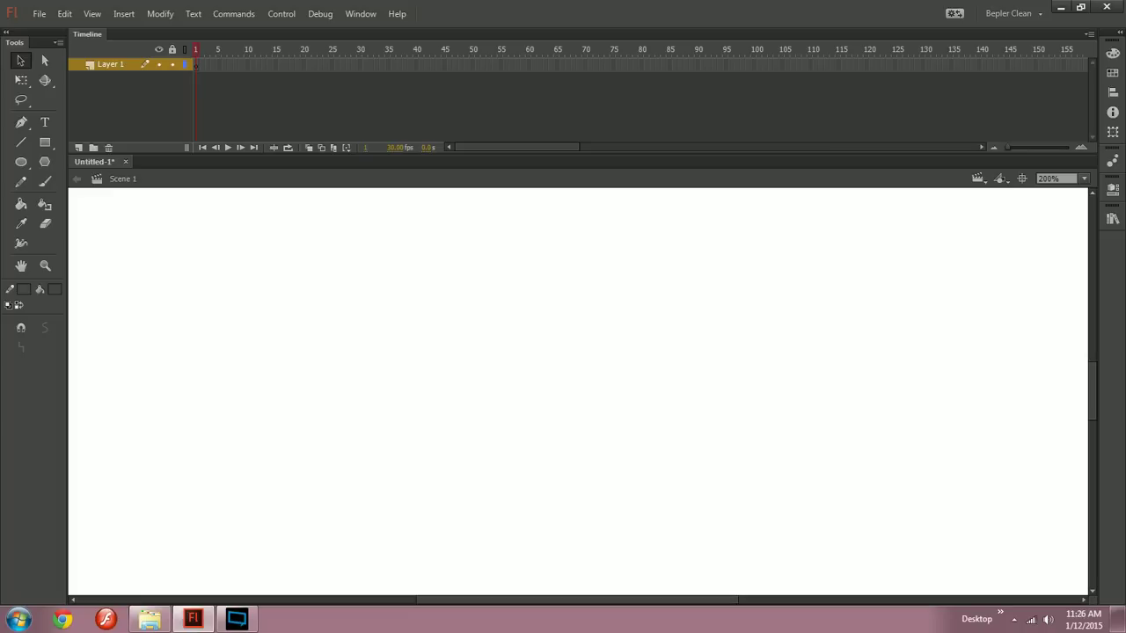
key("ctrl+minus")
key("ctrl+minus")
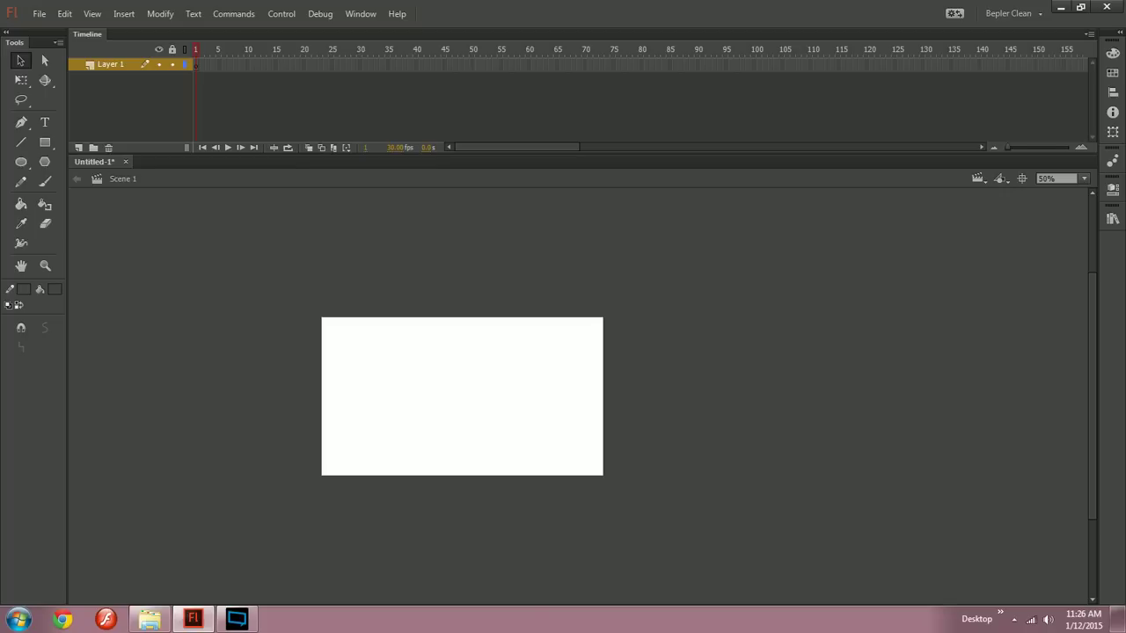
key("ctrl+equal")
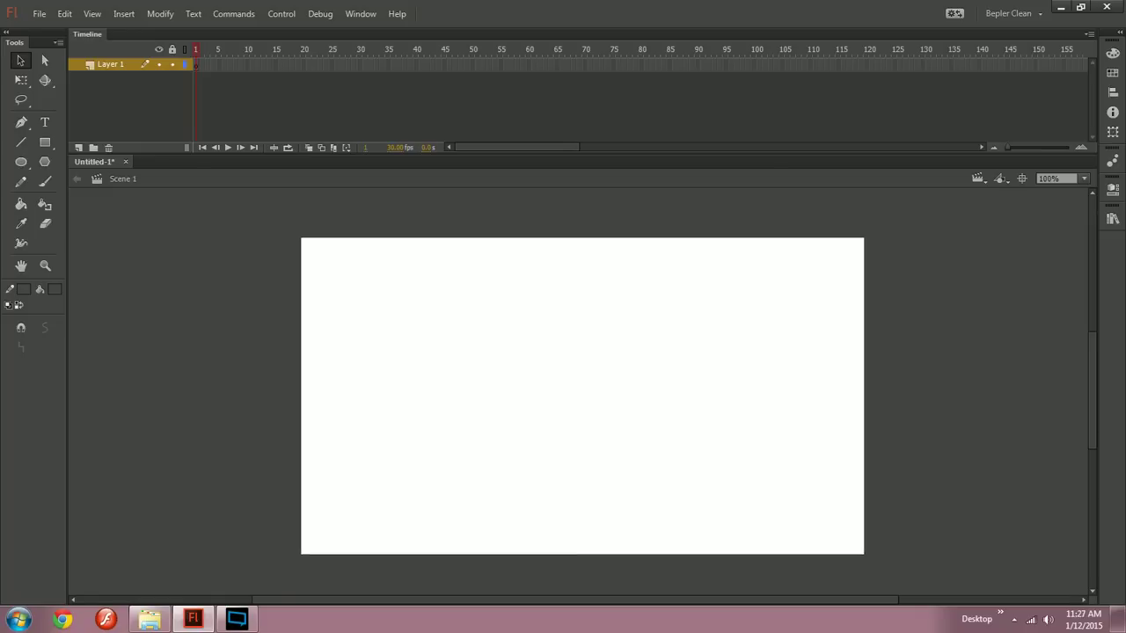
Step: Test a horizontal brush stroke, undo it, and set the Brush tool's size with pressure sensitivity on
key("n")
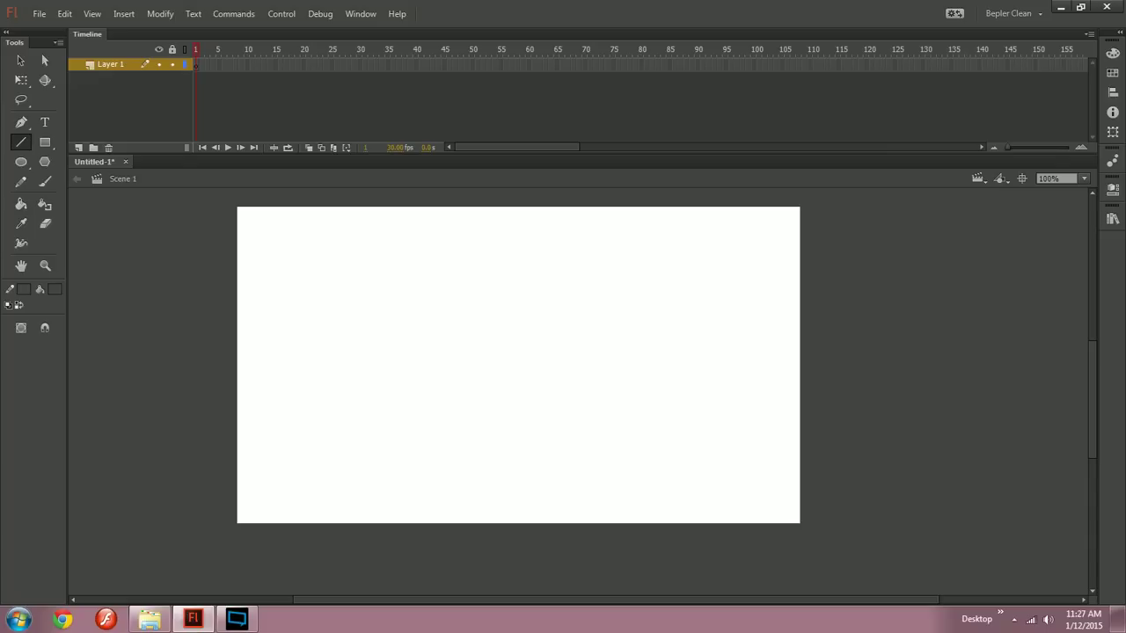
left_click(44, 181)
left_click_drag(413, 442, 510, 446)
key("ctrl+z")
left_click(45, 348)
left_click(77, 399)
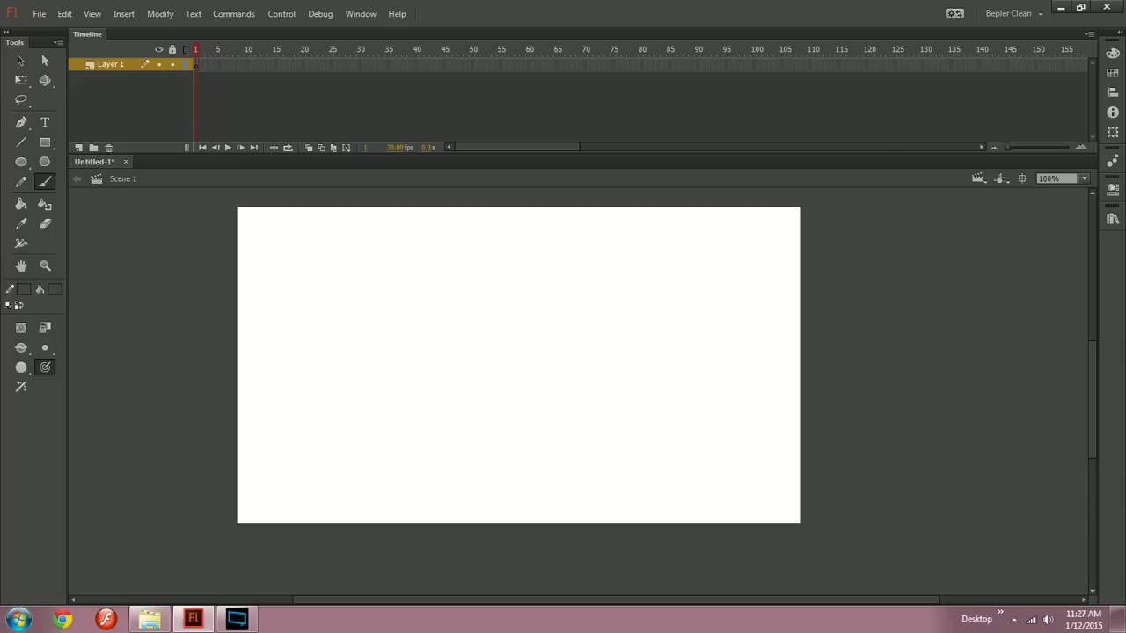
Step: Draw a long straight line sloping diagonally down from the stage's upper-left area to below its centre
key("n")
left_click_drag(278, 297, 532, 461)
key("ctrl+equal")
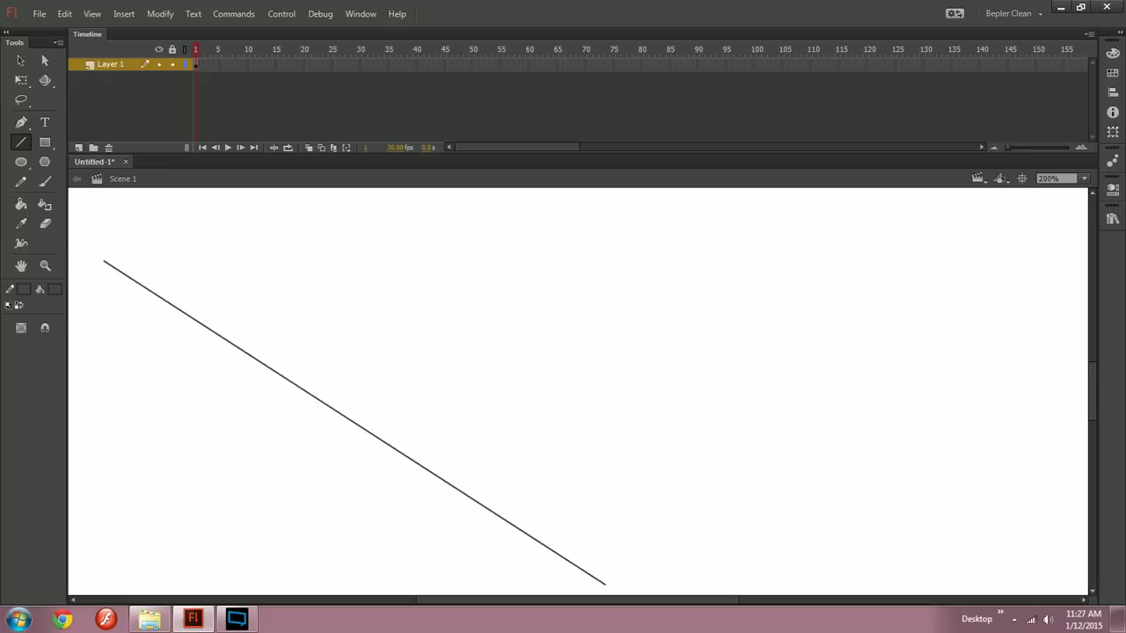
left_click_drag(615, 492, 453, 360)
Step: Brush freehand ovals and scribbles near the diagonal line's lower end, and delete everything on the stage
key("b")
mouse_move(573, 470)
left_mouse_down()
mouse_move(465, 455)
mouse_move(578, 472)
mouse_move(589, 488)
left_mouse_up()
left_click_drag(588, 382, 618, 450)
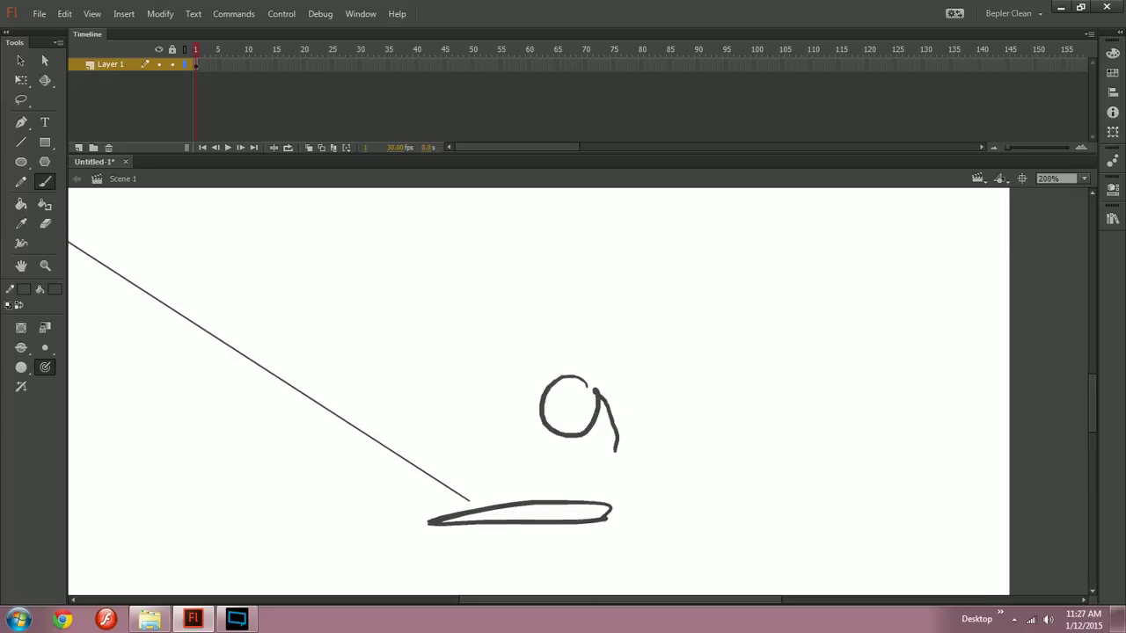
mouse_move(630, 408)
left_mouse_down()
mouse_move(616, 463)
mouse_move(539, 459)
left_mouse_up()
key("ctrl+minus")
left_click_drag(563, 414, 620, 424)
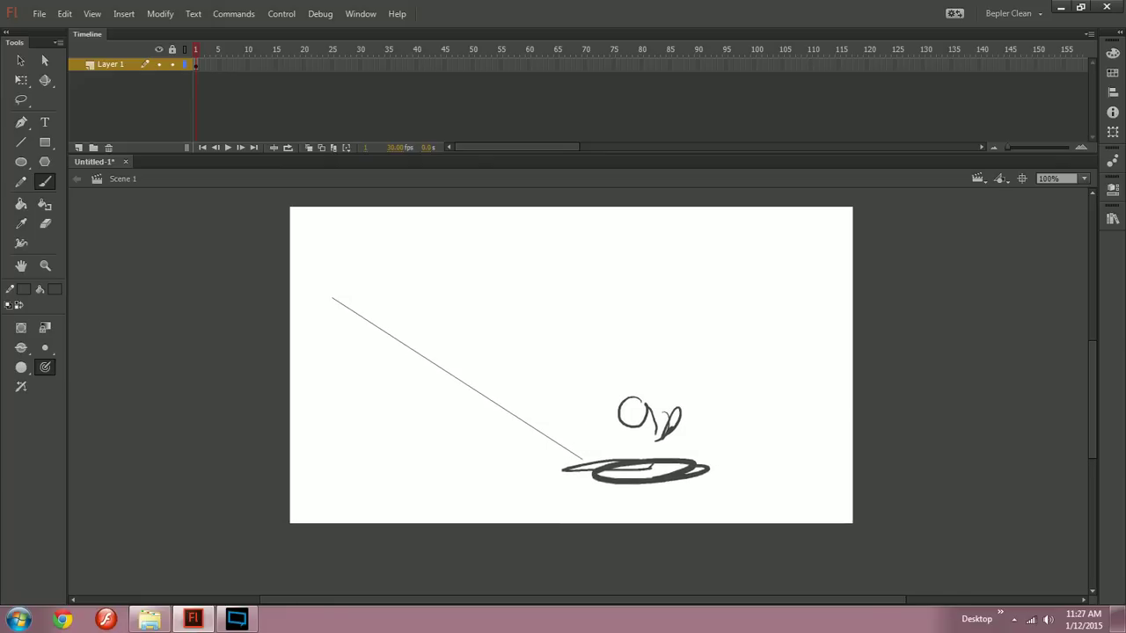
key("ctrl+a")
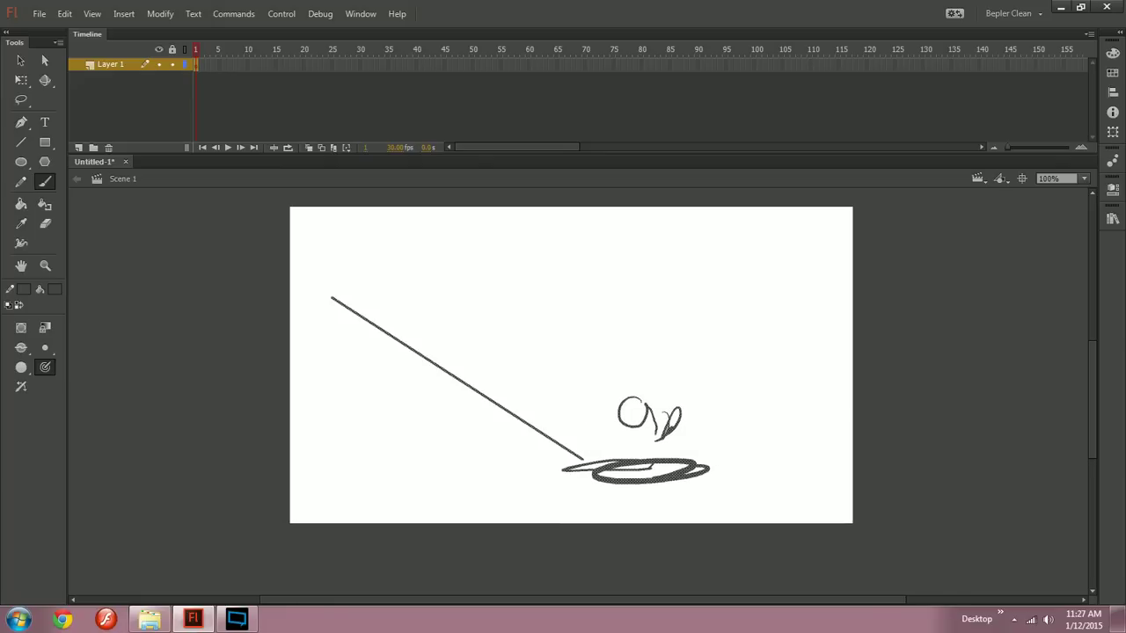
key("Delete")
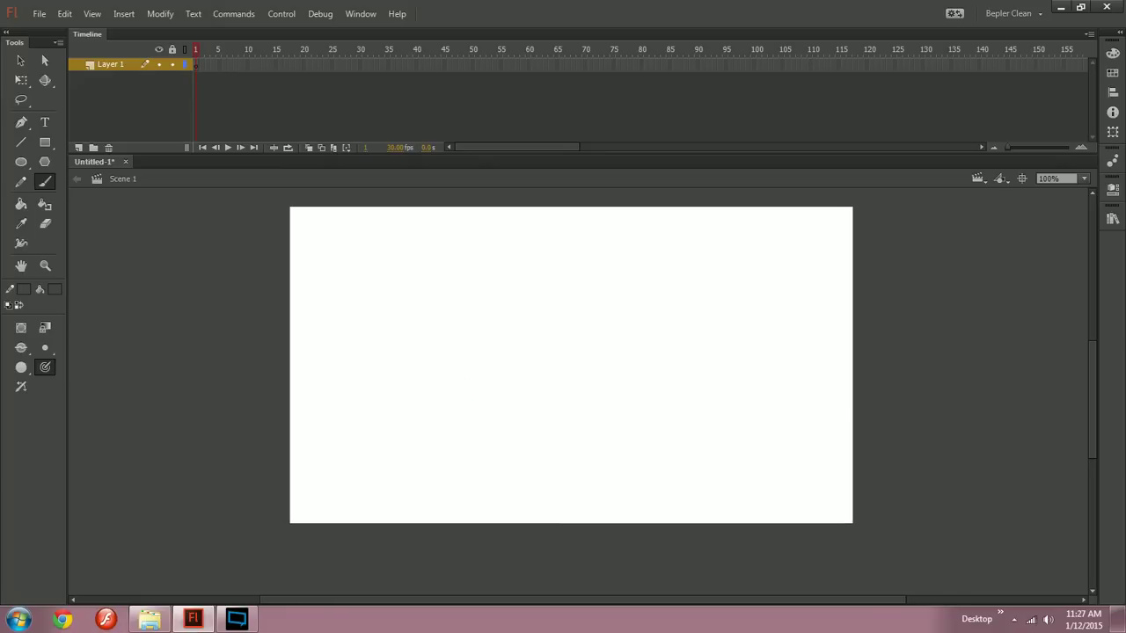
Step: Try several nearly horizontal straight lines across the lower part of the stage, undoing each one
key("n")
mouse_move(312, 508)
left_mouse_down()
mouse_move(806, 440)
mouse_move(340, 497)
left_mouse_up()
key("ctrl+z")
left_click_drag(406, 477, 853, 439)
key("ctrl+z")
key("ctrl+z")
left_click_drag(355, 510, 846, 474)
key("ctrl+z")
left_click_drag(433, 491, 830, 471)
key("ctrl+z")
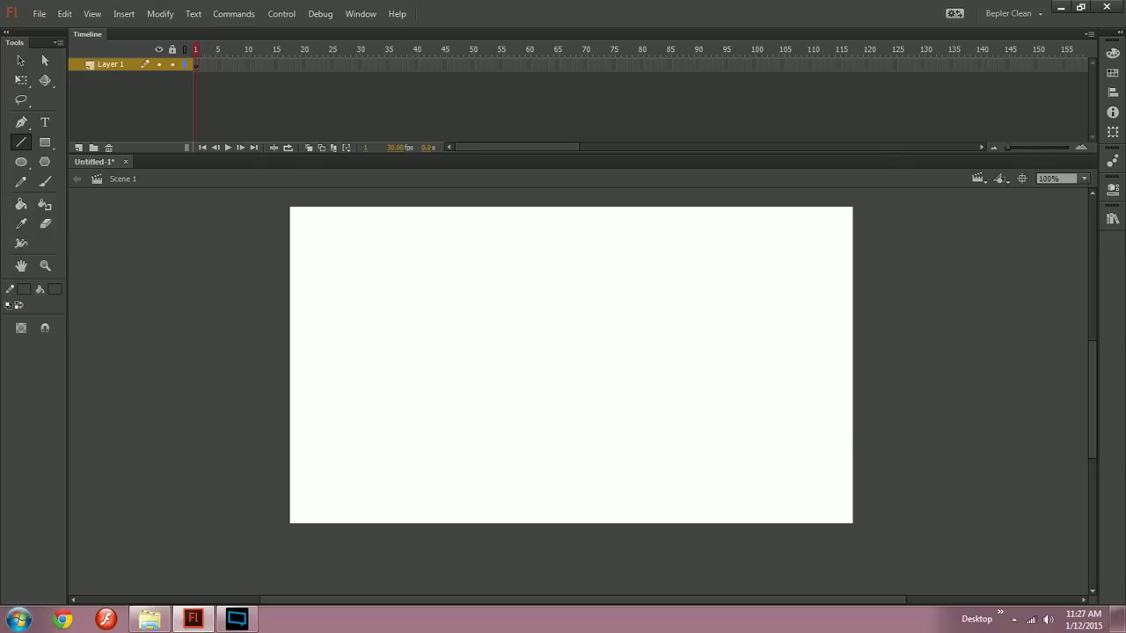
key("ctrl+minus")
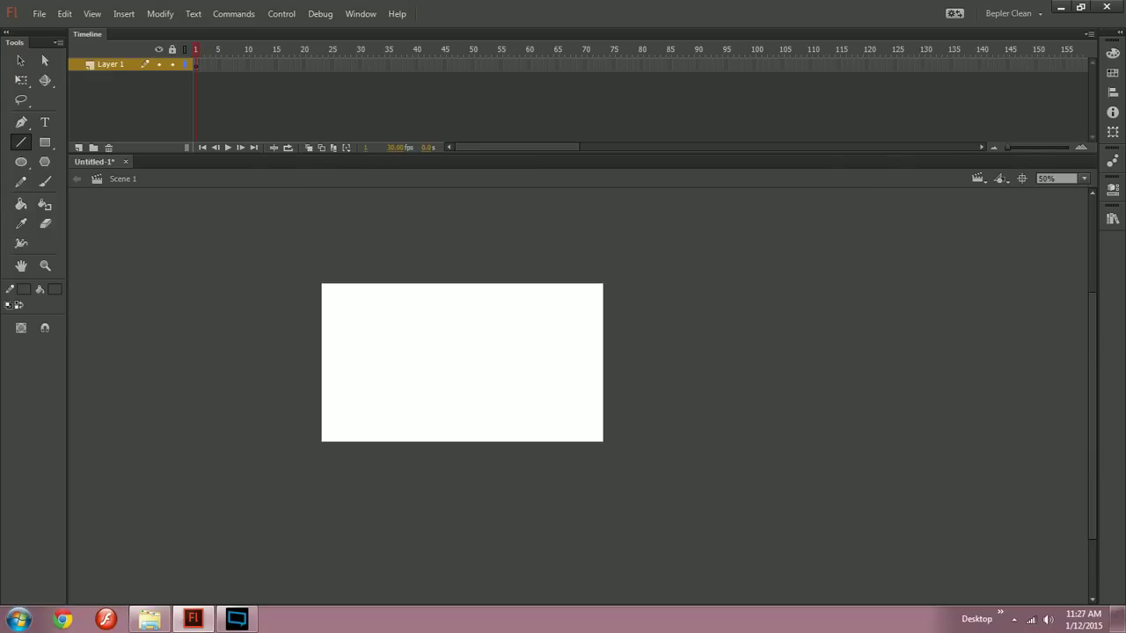
key("ctrl+equal")
key("ctrl+equal")
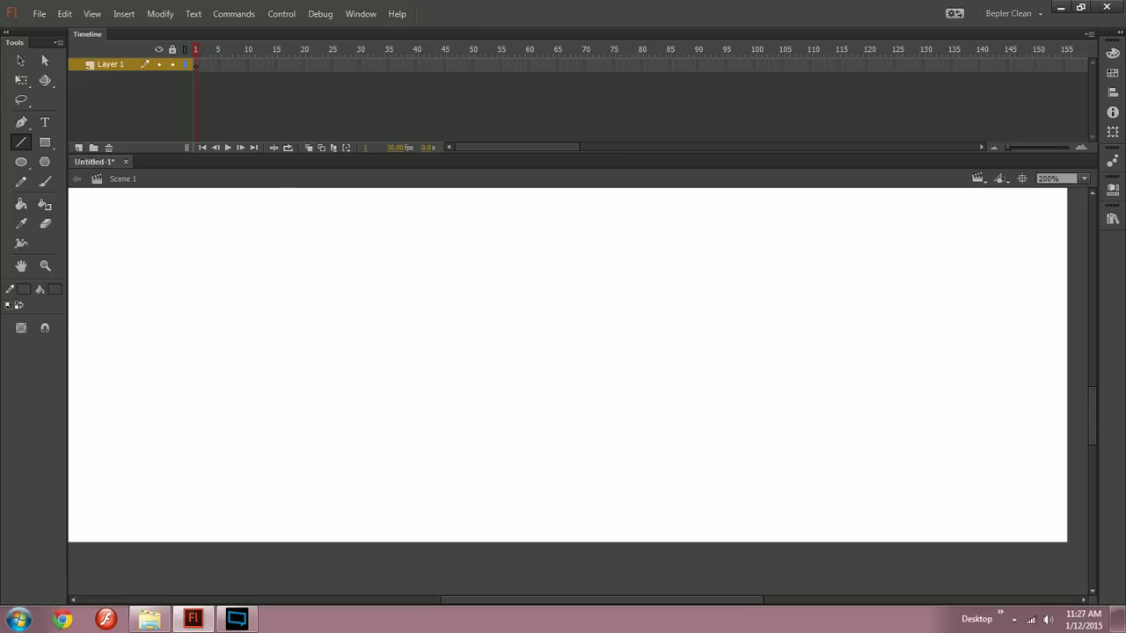
key("ctrl+minus")
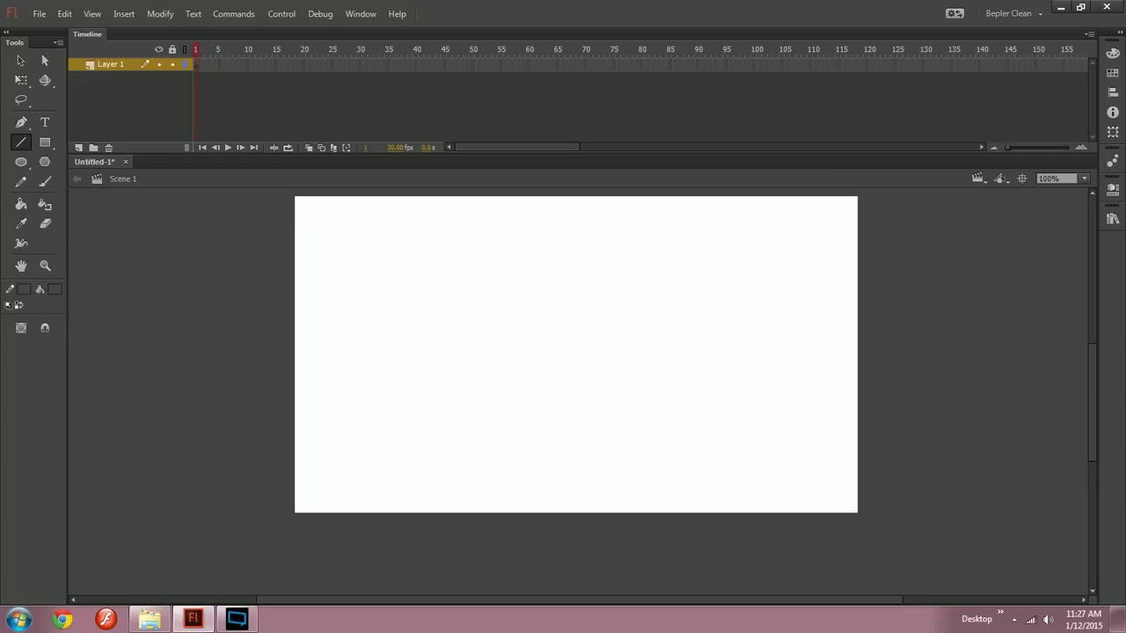
key("ctrl+y")
key("ctrl+y")
key("ctrl+y")
key("ctrl+y")
key("ctrl+y")
key("ctrl+z")
key("ctrl+z")
key("ctrl+z")
key("ctrl+z")
key("ctrl+z")
mouse_move(576, 355)
left_mouse_down()
mouse_move(550, 402)
mouse_move(528, 378)
mouse_move(535, 353)
mouse_move(567, 358)
left_mouse_up()
left_click_drag(219, 461, 890, 491)
key("ctrl+z")
Step: Set the fill colour to white and brush a small dot outside each side of the stage
key("b")
left_click(54, 289)
left_click(88, 357)
left_click_drag(168, 450, 175, 448)
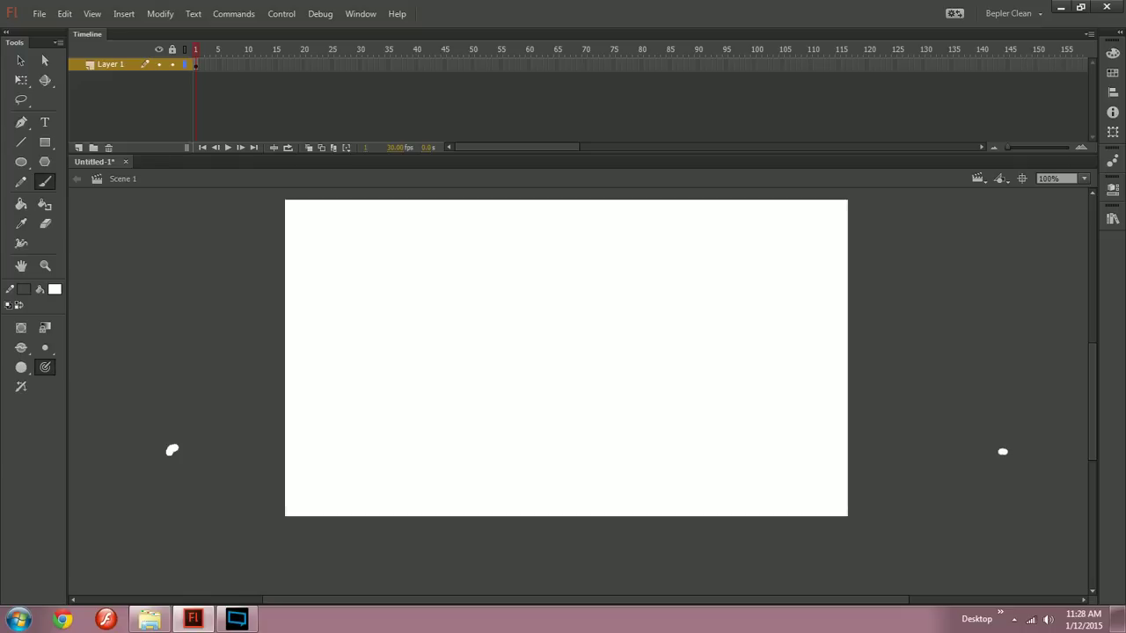
Step: Set the Line tool's stroke colour to pink
key("n")
left_click(23, 289)
left_click(122, 359)
Step: Try pink straight lines from the left dot toward the stage's lower-right corner, undoing each one
left_click_drag(178, 453, 870, 507)
key("ctrl+z")
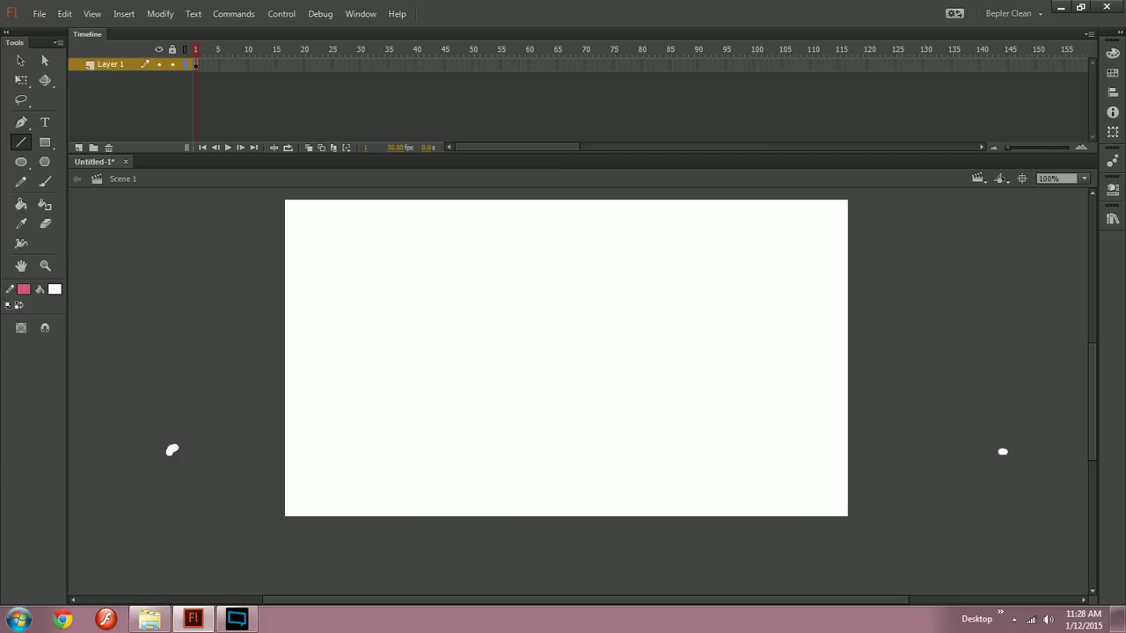
mouse_move(174, 451)
left_mouse_down()
mouse_move(664, 472)
mouse_move(850, 503)
left_mouse_up()
key("ctrl+z")
Step: Move both white dots up together and trim the left dot with the Eraser
key("ctrl+a")
key("v")
left_click_drag(172, 450, 172, 393)
key("n")
key("v")
key("e")
left_click(168, 397)
Step: Try pink straight lines across the stage at the height of the dots and slanting downward, undoing each one
key("n")
left_click_drag(176, 389, 1002, 394)
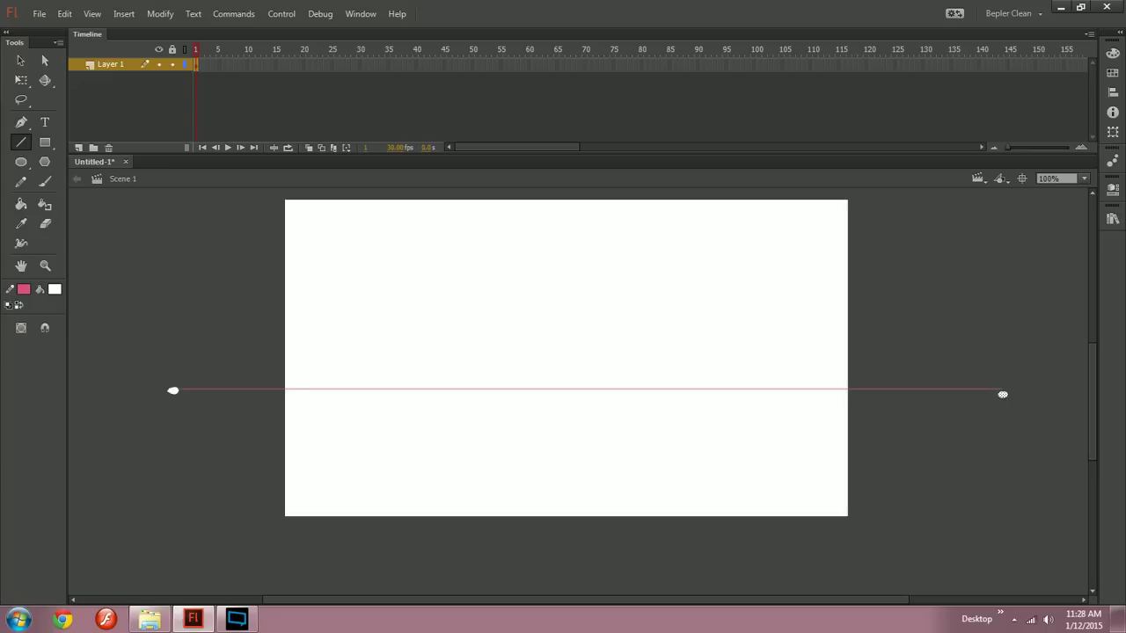
key("ctrl+z")
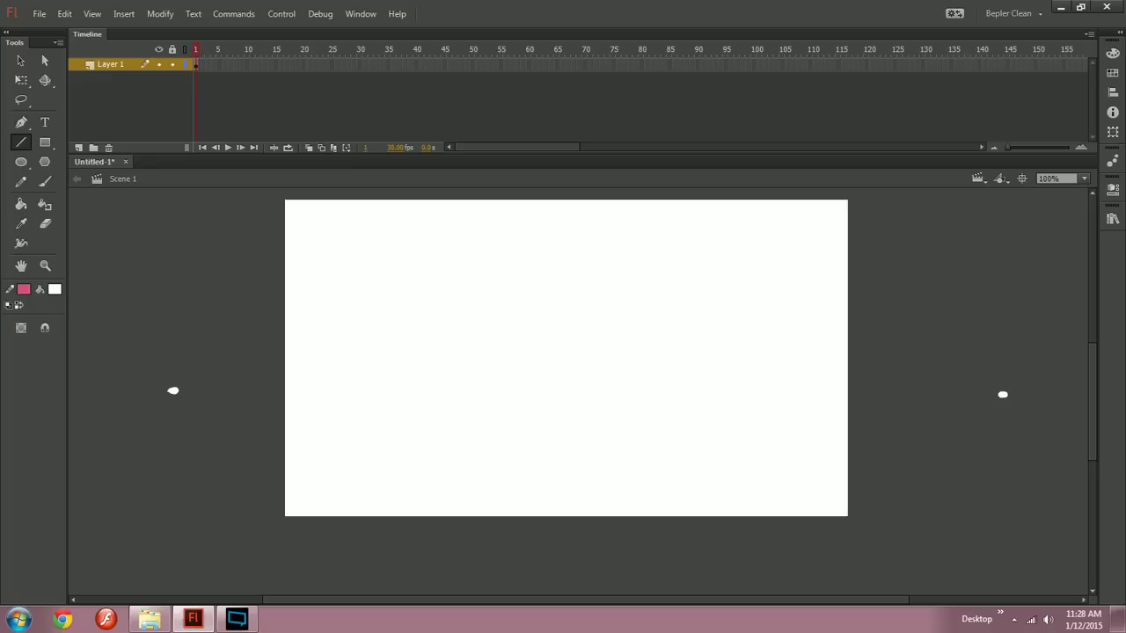
left_click_drag(969, 363, 96, 523)
key("ctrl+z")
left_click_drag(566, 358, 582, 360)
mouse_move(189, 393)
left_mouse_down()
mouse_move(342, 409)
mouse_move(650, 414)
mouse_move(962, 417)
mouse_move(983, 404)
mouse_move(919, 421)
mouse_move(937, 423)
left_mouse_up()
key("ctrl+z")
Step: Draw a pink straight line across the stage connecting the left white dot to the right one
key("b")
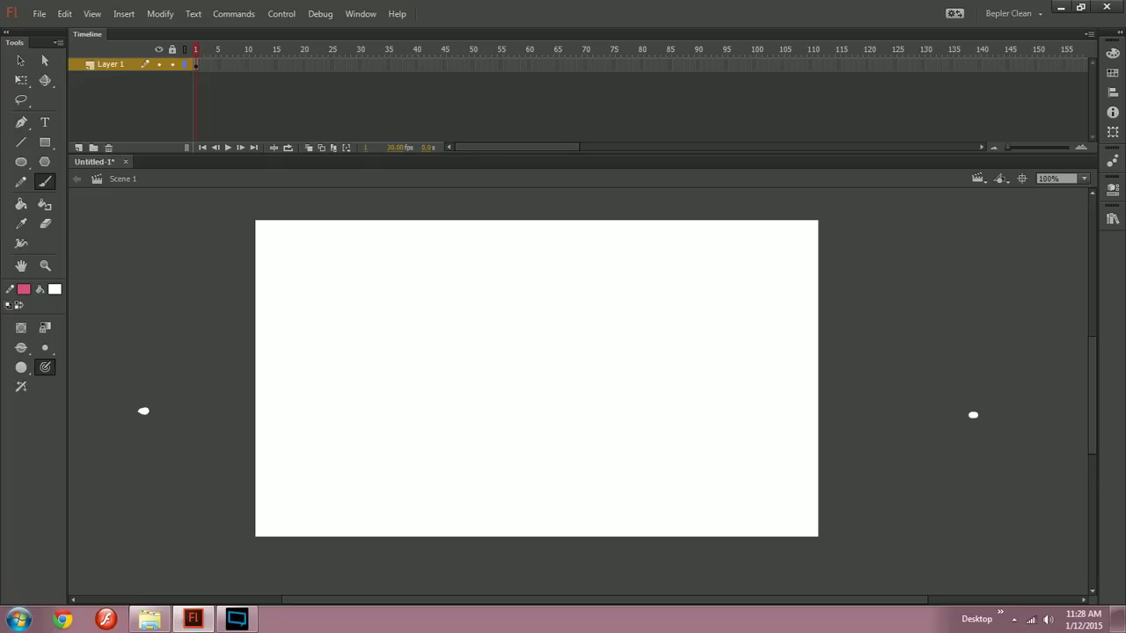
key("v")
key("n")
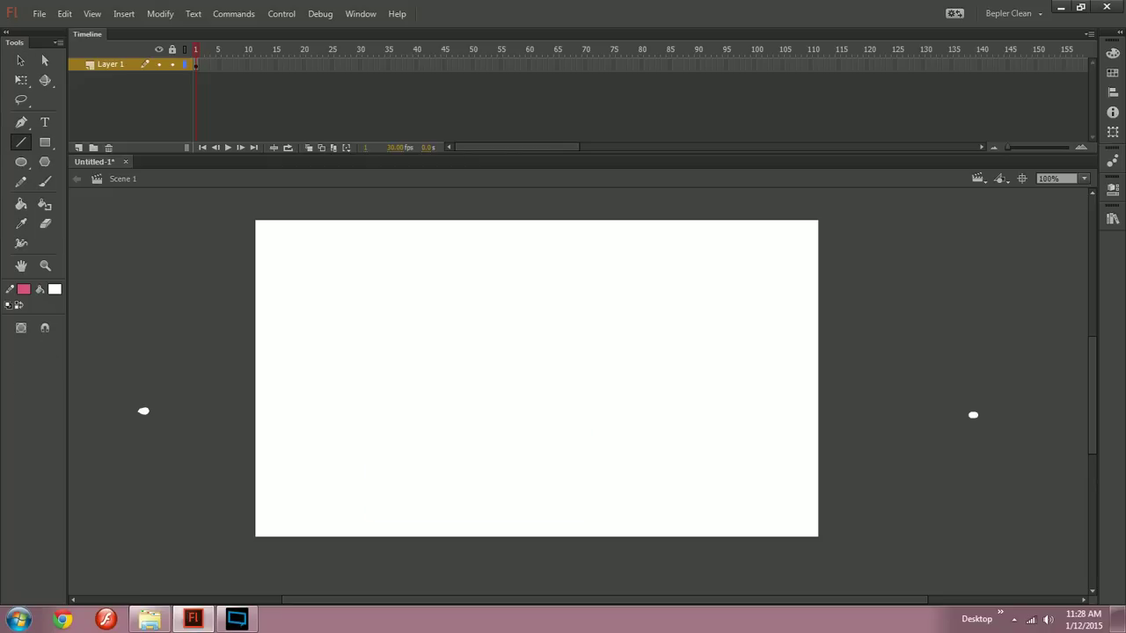
left_click_drag(144, 411, 973, 414)
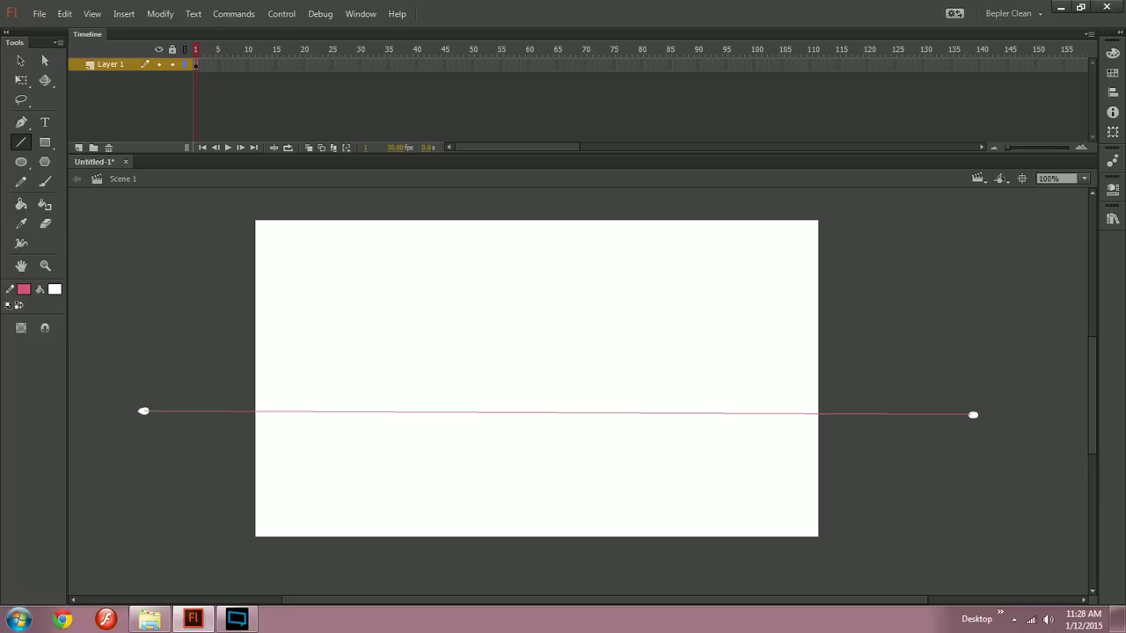
Step: Set the Brush tool's fill colour to red
key("b")
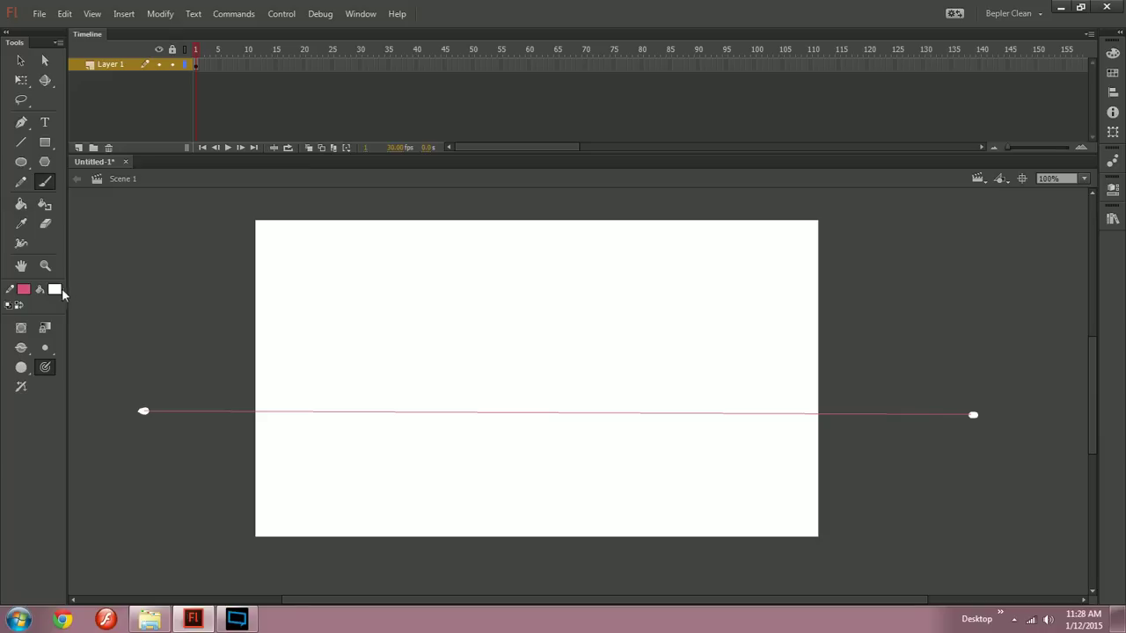
left_click(24, 289)
left_click(144, 357)
Step: Try red brush strokes around the pink line and near the stage's lower edge, undoing them
left_click_drag(143, 341, 216, 384)
key("ctrl+z")
key("ctrl+z")
mouse_move(415, 403)
left_mouse_down()
mouse_move(527, 410)
mouse_move(574, 475)
left_mouse_up()
key("n")
key("b")
key("ctrl+z")
key("ctrl+z")
mouse_move(567, 413)
left_mouse_down()
mouse_move(565, 464)
mouse_move(556, 437)
left_mouse_up()
left_click_drag(622, 538, 645, 538)
left_click_drag(594, 535, 610, 534)
key("ctrl+z")
key("ctrl+z")
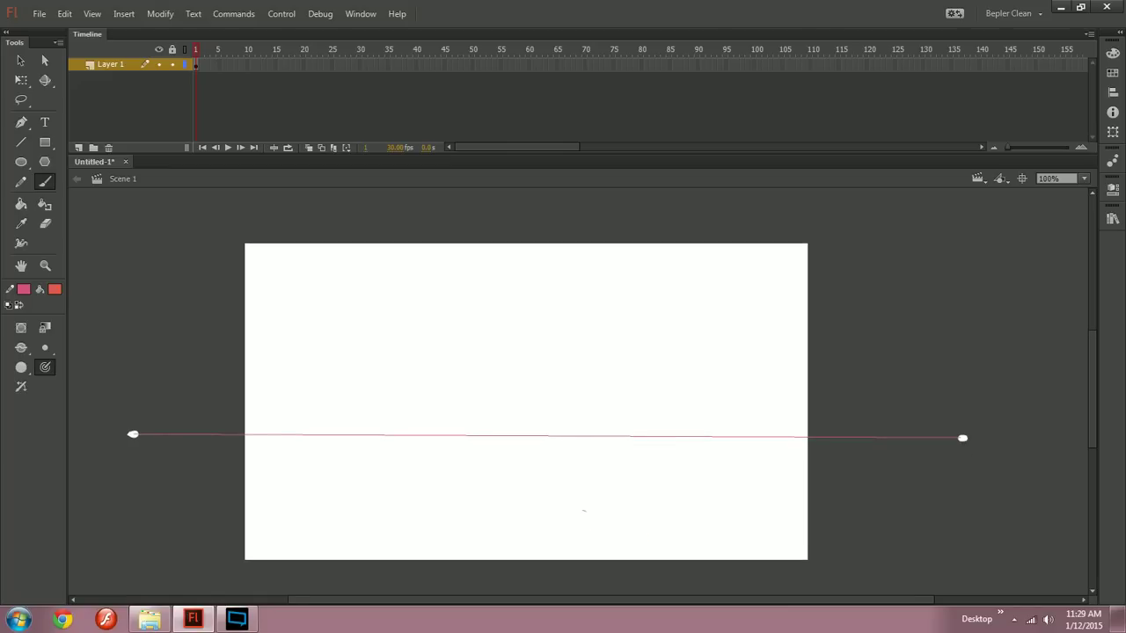
Step: Brush a red horizontal line below the pink line with an upward arrow above it, and undo both
left_click_drag(507, 501, 713, 501)
mouse_move(626, 492)
left_mouse_down()
mouse_move(616, 385)
mouse_move(627, 405)
left_mouse_up()
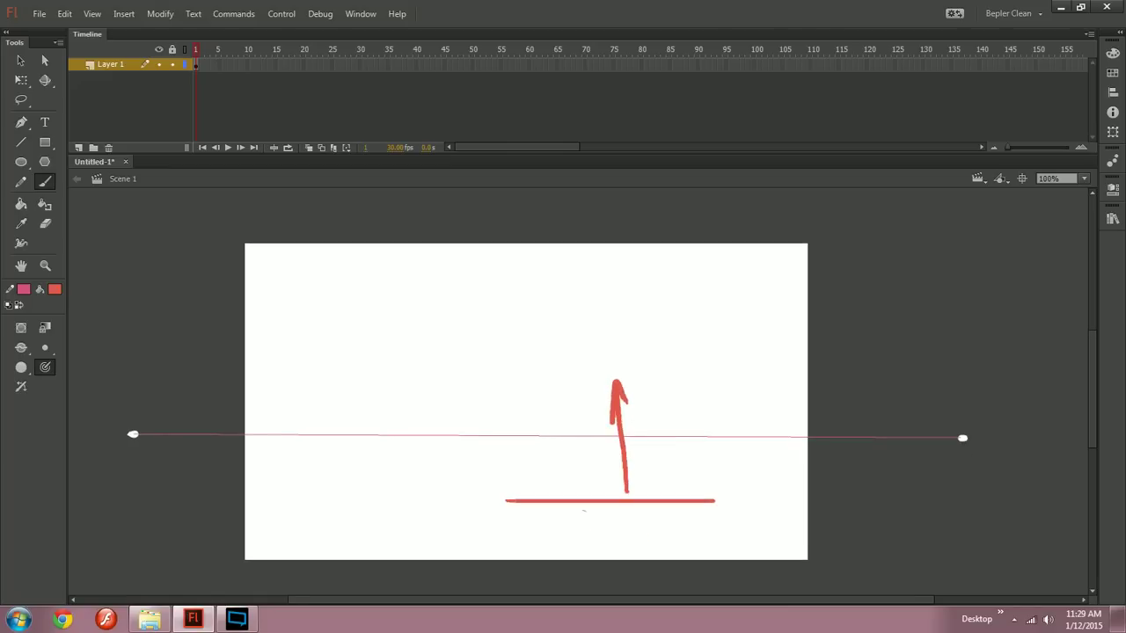
key("ctrl+z")
key("ctrl+z")
key("ctrl+z")
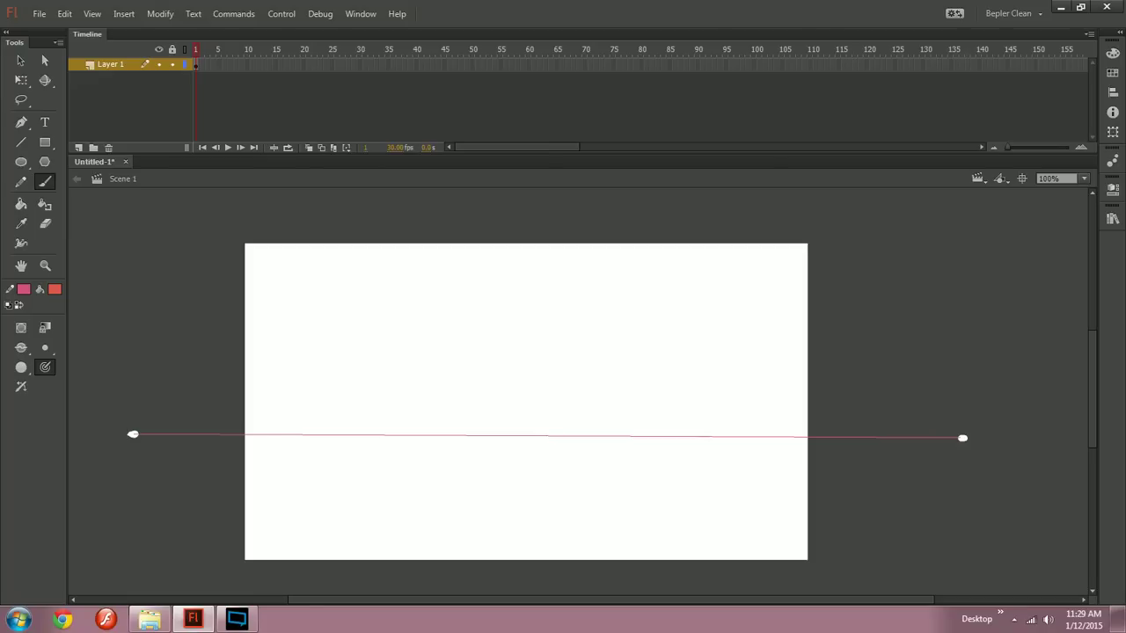
Step: Brush three red horizontal strokes below the pink line, and undo them together with the pink line
left_click_drag(516, 510, 744, 494)
left_click_drag(575, 531, 699, 522)
left_click_drag(552, 557, 737, 550)
key("ctrl+z")
key("ctrl+z")
key("ctrl+z")
key("ctrl+z")
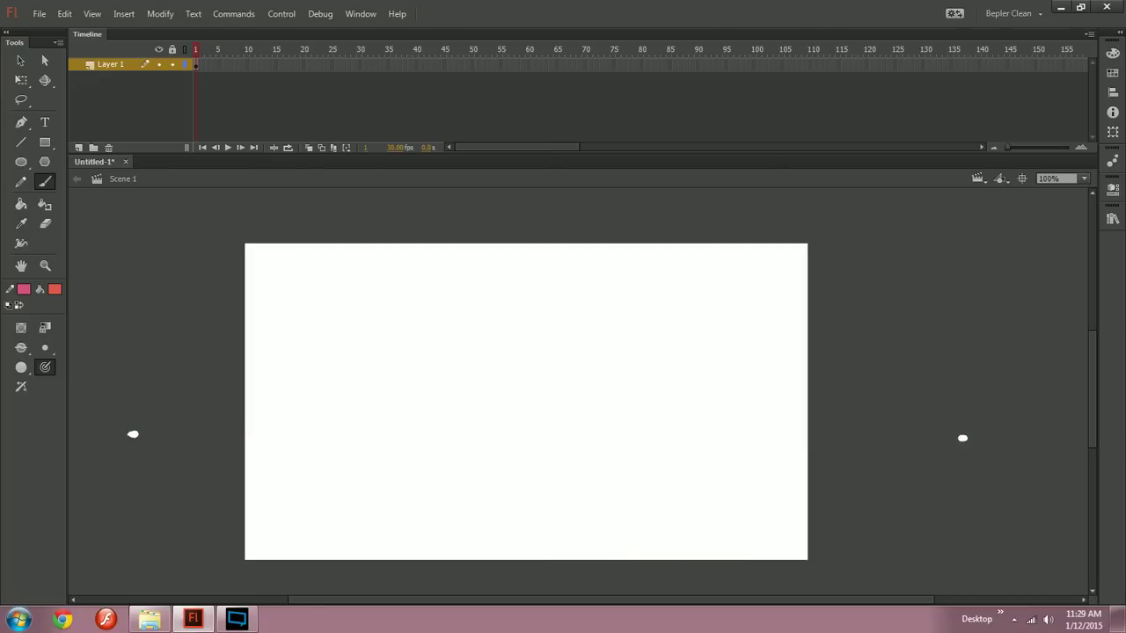
Step: Start opening a file and browse to the Too Torials folder inside Animation 2015
key("ctrl+o")
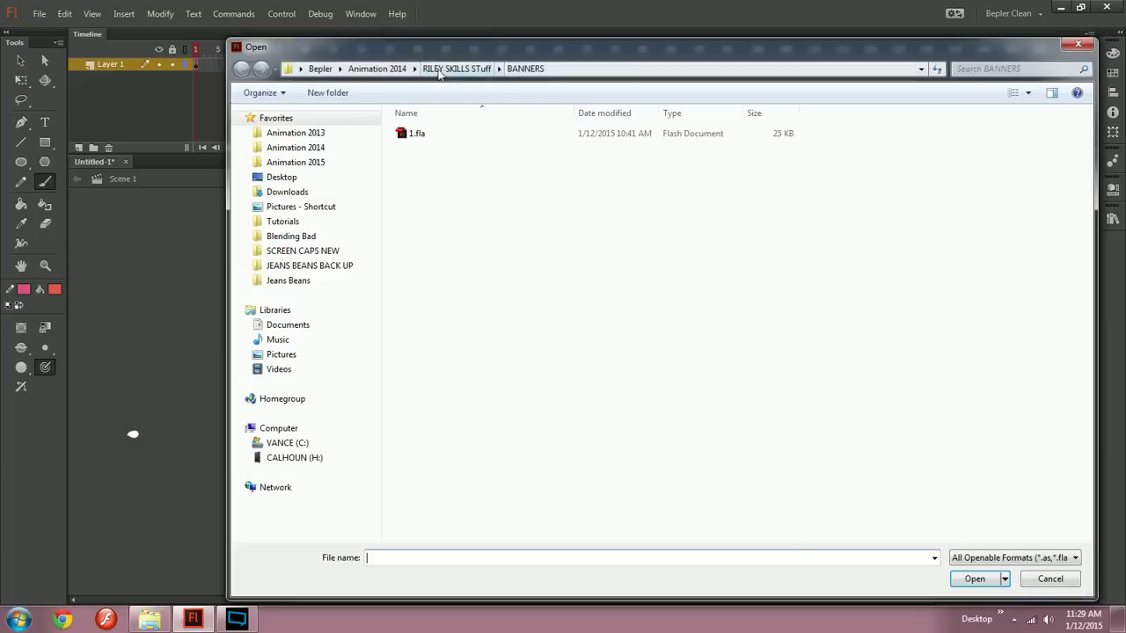
left_click(296, 162)
double_click(428, 266)
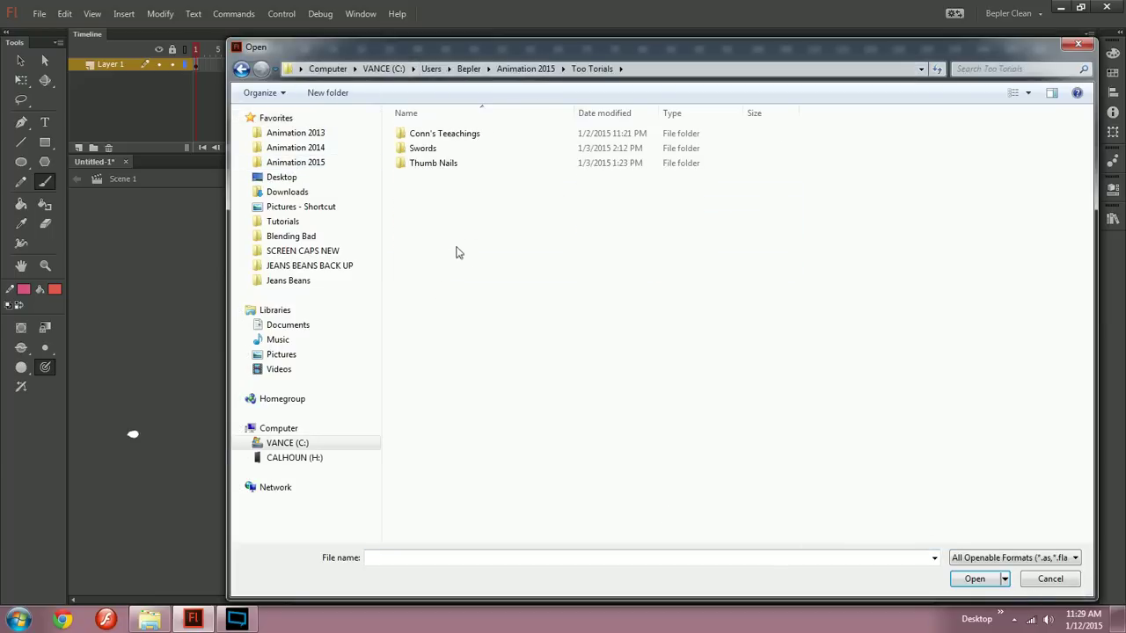
Step: Create a new folder named Particles in Too Torials and open it
left_click(336, 94)
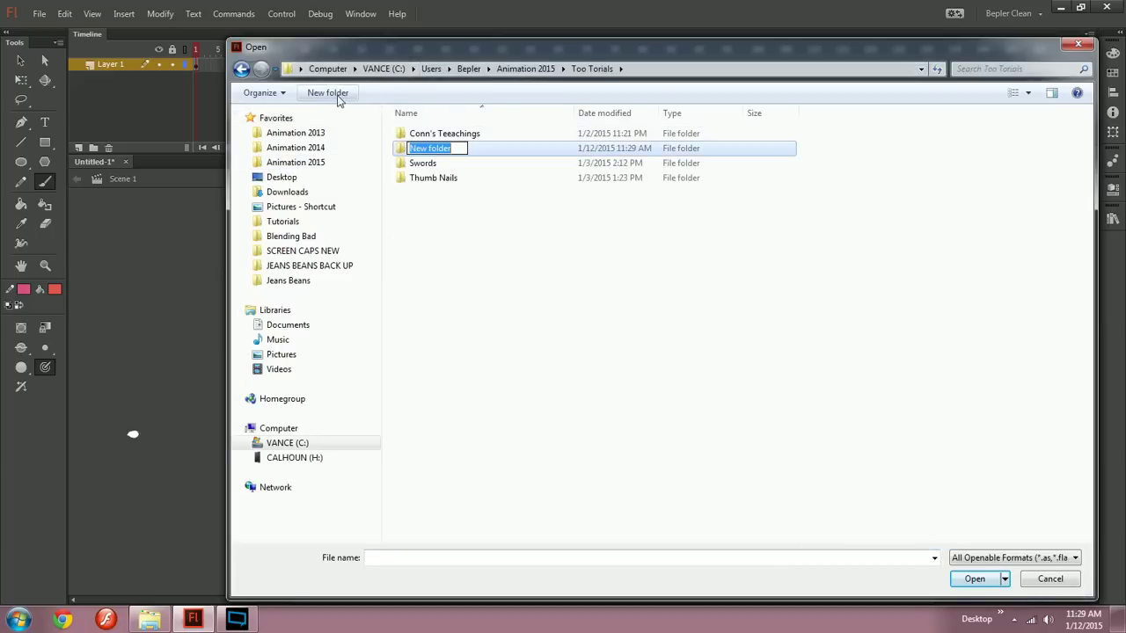
type("Partic")
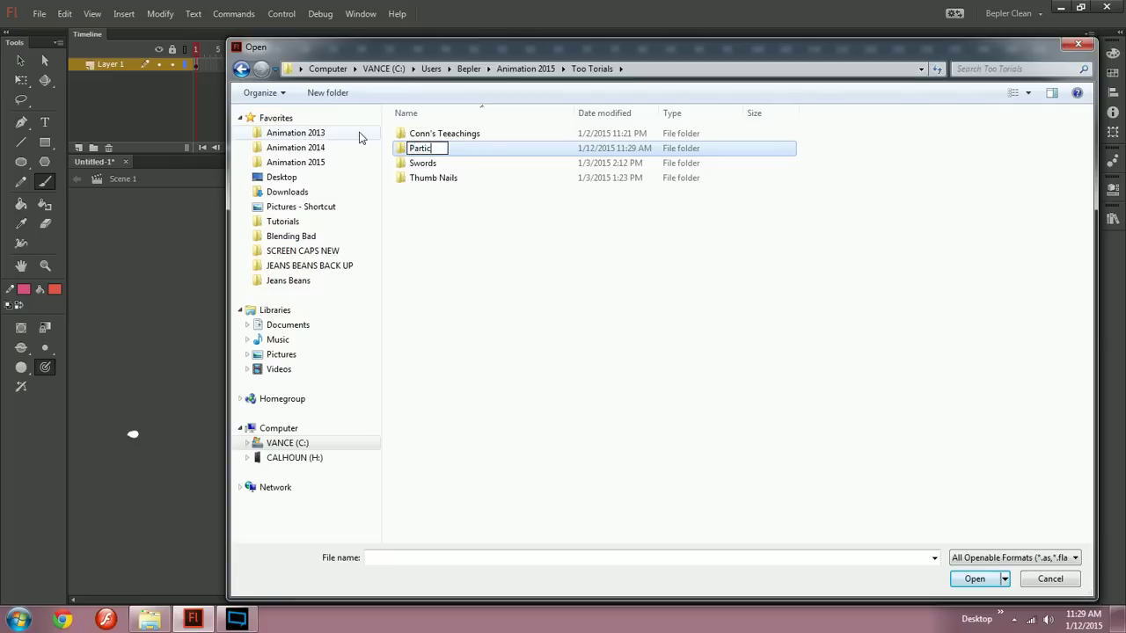
type("s")
key("Return")
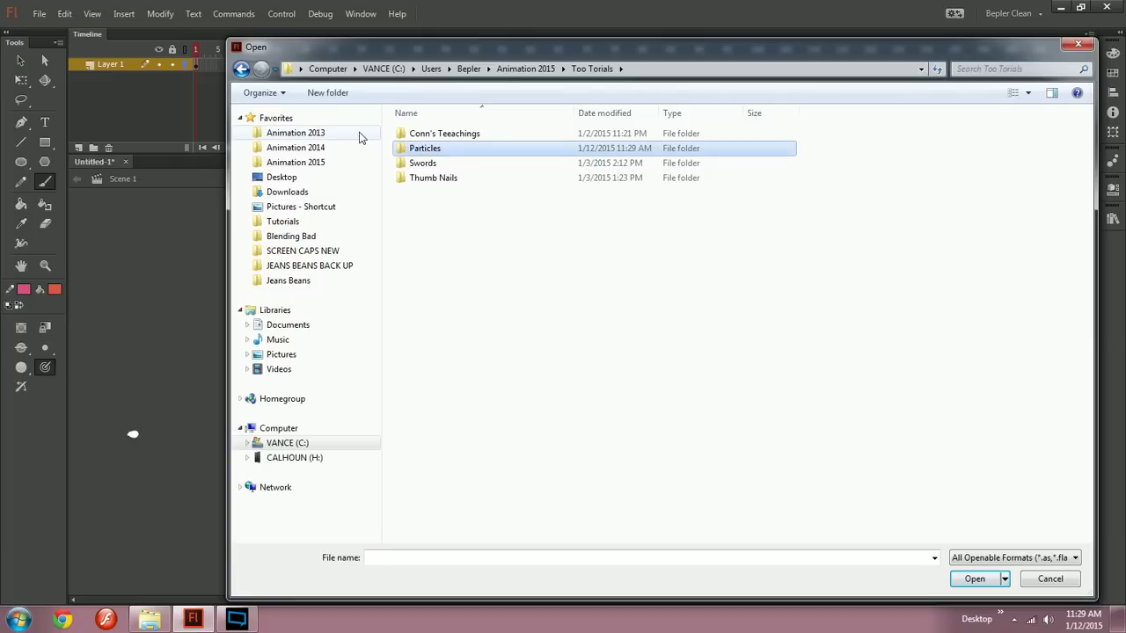
double_click(422, 150)
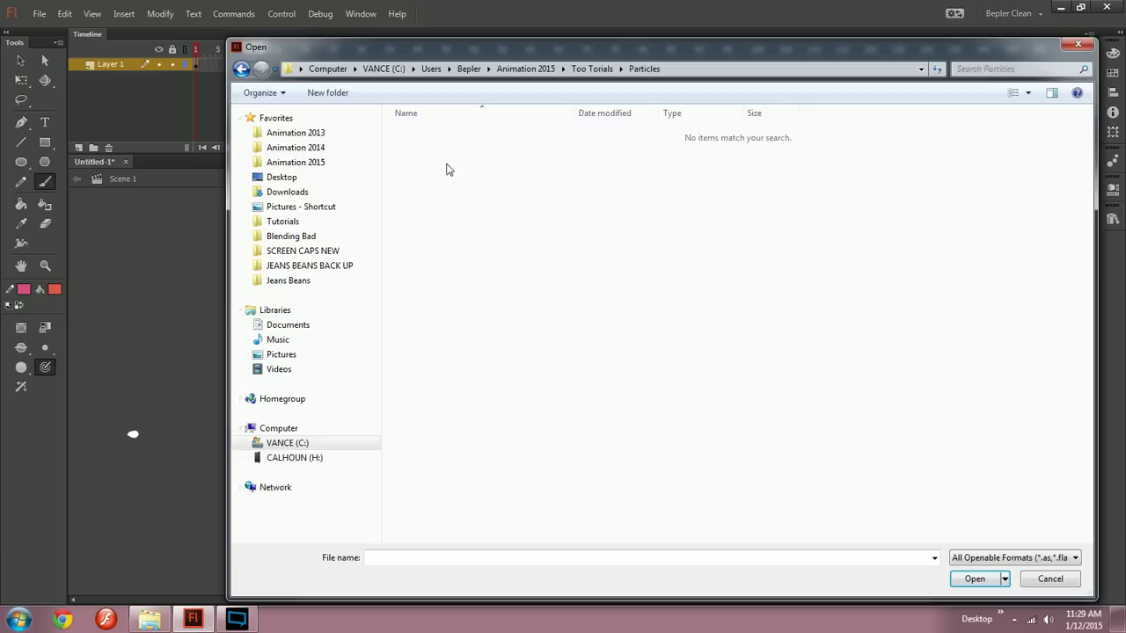
left_click(517, 559)
type("smoke 102")
key("Return")
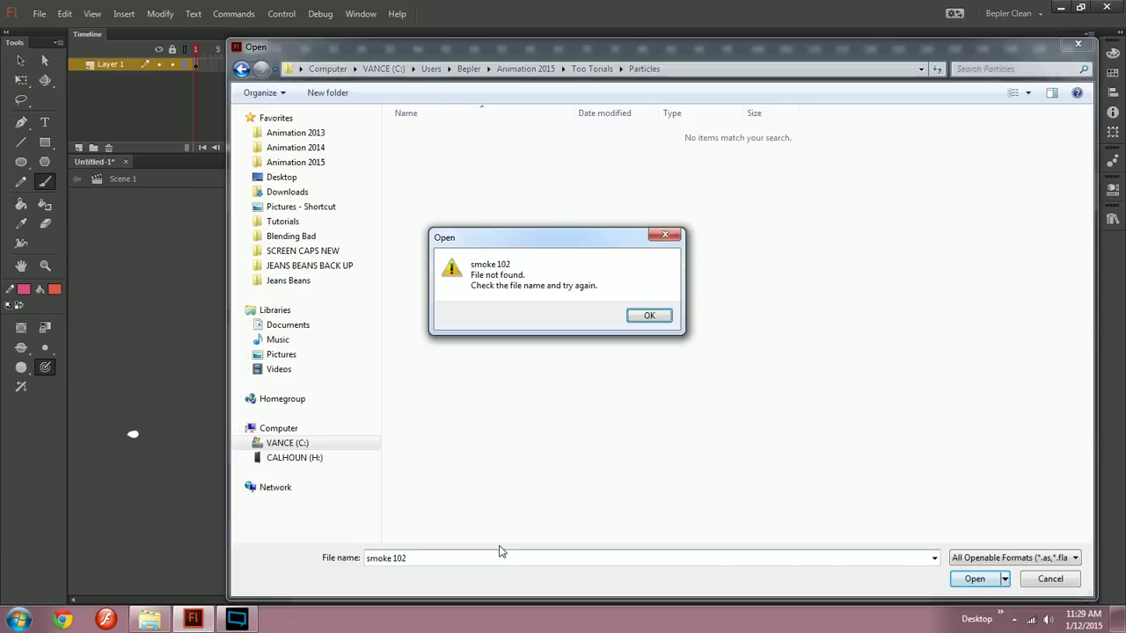
left_click(650, 318)
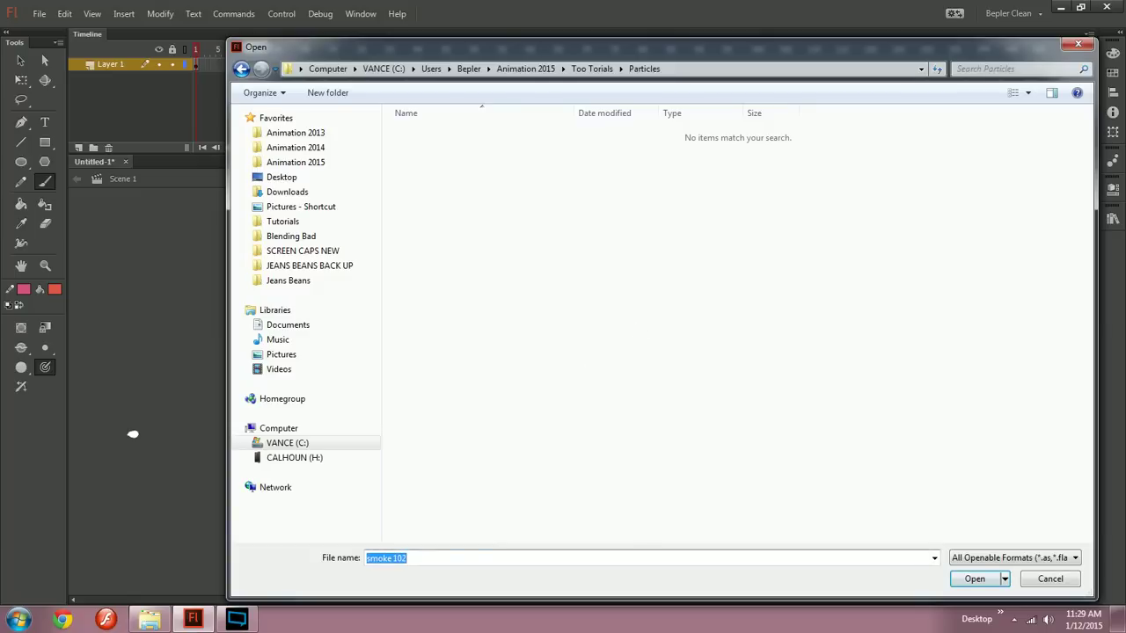
key("BackSpace")
left_click(1050, 582)
mouse_move(736, 363)
left_mouse_down()
mouse_move(776, 448)
mouse_move(807, 476)
left_mouse_up()
key("ctrl+z")
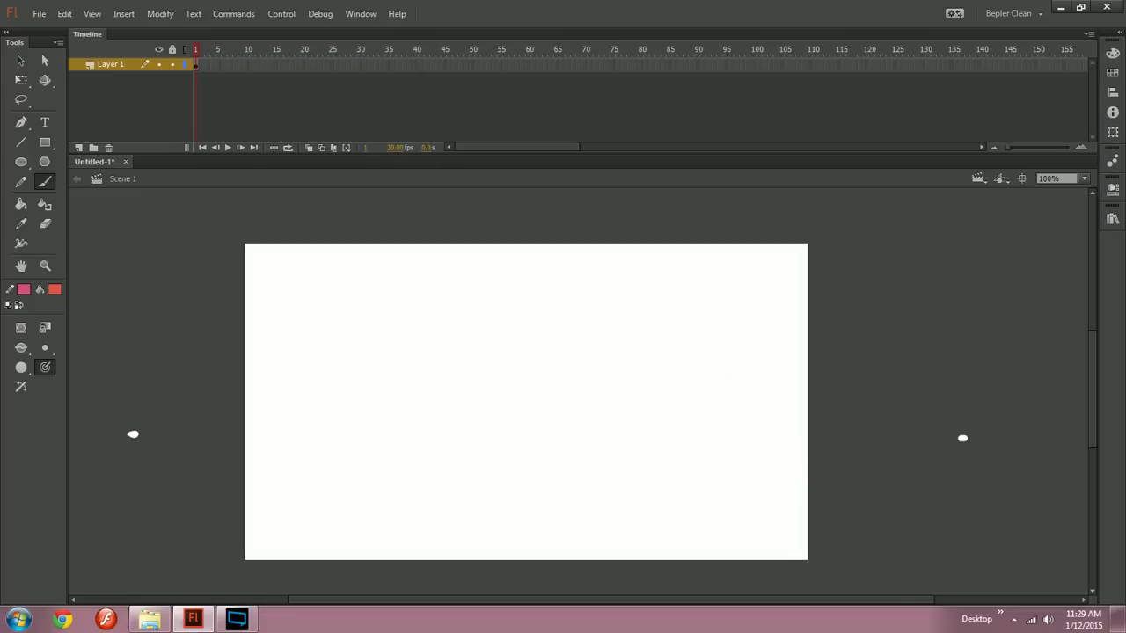
Step: Save the document as smoke 102 in the Particles folder inside Too Torials of Animation 2015
key("ctrl+s")
left_click(295, 133)
left_click(305, 163)
double_click(396, 267)
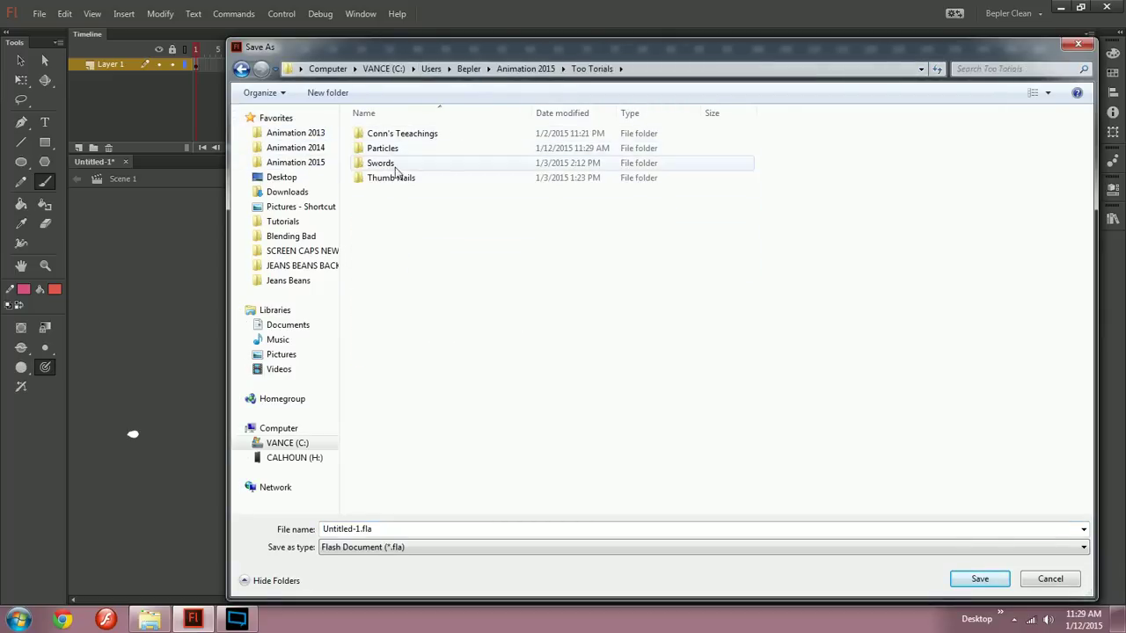
double_click(385, 148)
left_click(422, 529)
type("smoke 102")
left_click(976, 579)
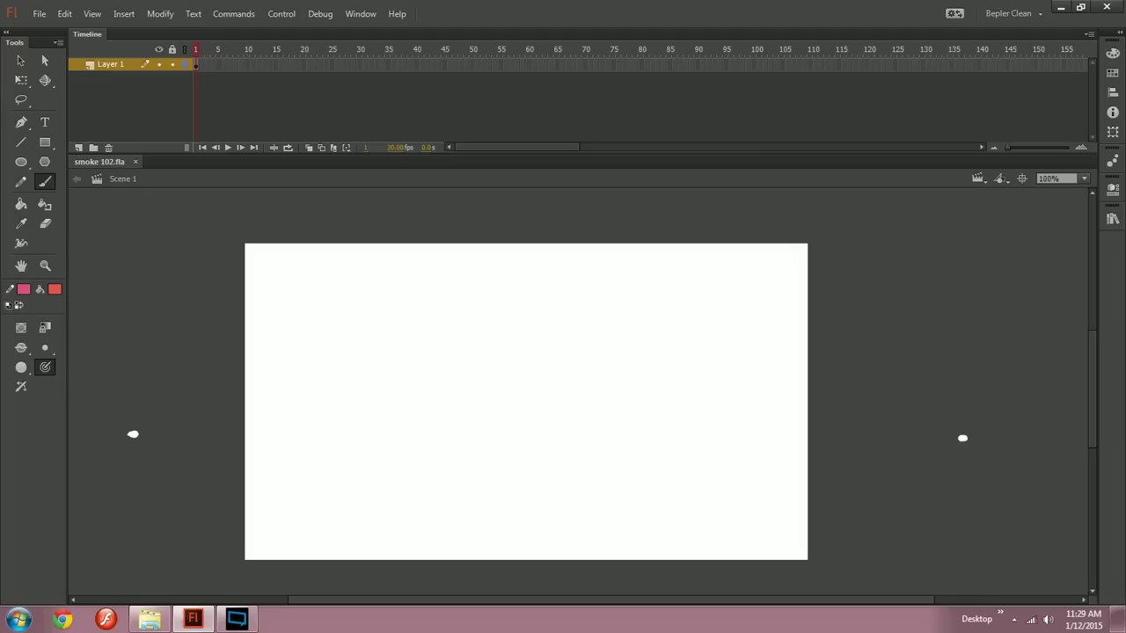
Step: Draw a straight pink horizon line connecting the two white dots beside the stage, undoing the extra line and brush stroke
key("n")
left_click_drag(249, 418, 1078, 423)
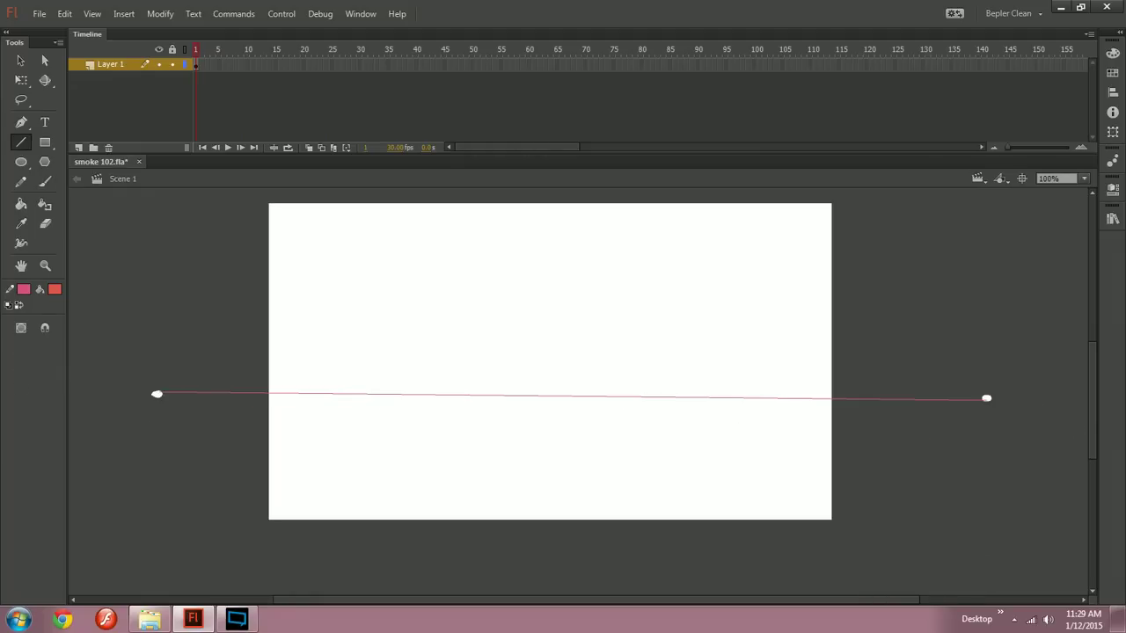
mouse_move(158, 395)
left_mouse_down()
mouse_move(593, 447)
mouse_move(745, 451)
left_mouse_up()
key("ctrl+z")
key("b")
left_click_drag(646, 424, 613, 425)
key("ctrl+z")
Step: Draw four straight pink lines fanning downward across the stage from the left white dot
key("n")
left_click_drag(156, 394, 972, 439)
left_click_drag(157, 394, 941, 488)
left_click_drag(156, 394, 983, 552)
left_click_drag(157, 394, 848, 560)
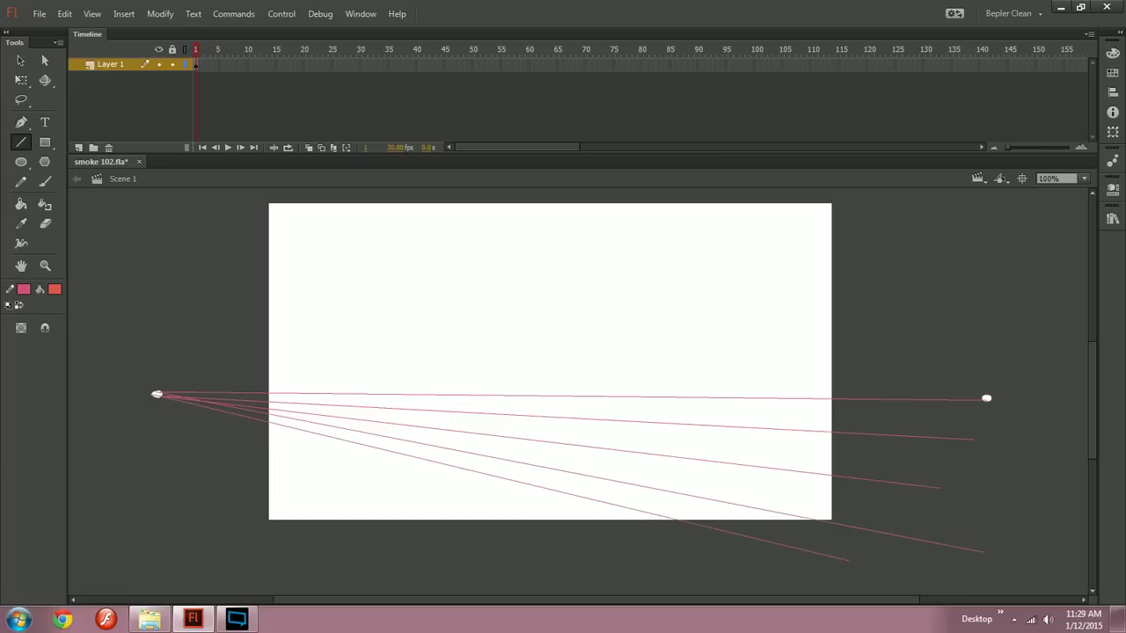
key("b")
left_click_drag(160, 375, 164, 376)
key("ctrl+z")
Step: Draw straight pink lines fanning downward across the stage from the right white dot to form a perspective grid
left_click_drag(563, 395, 451, 365)
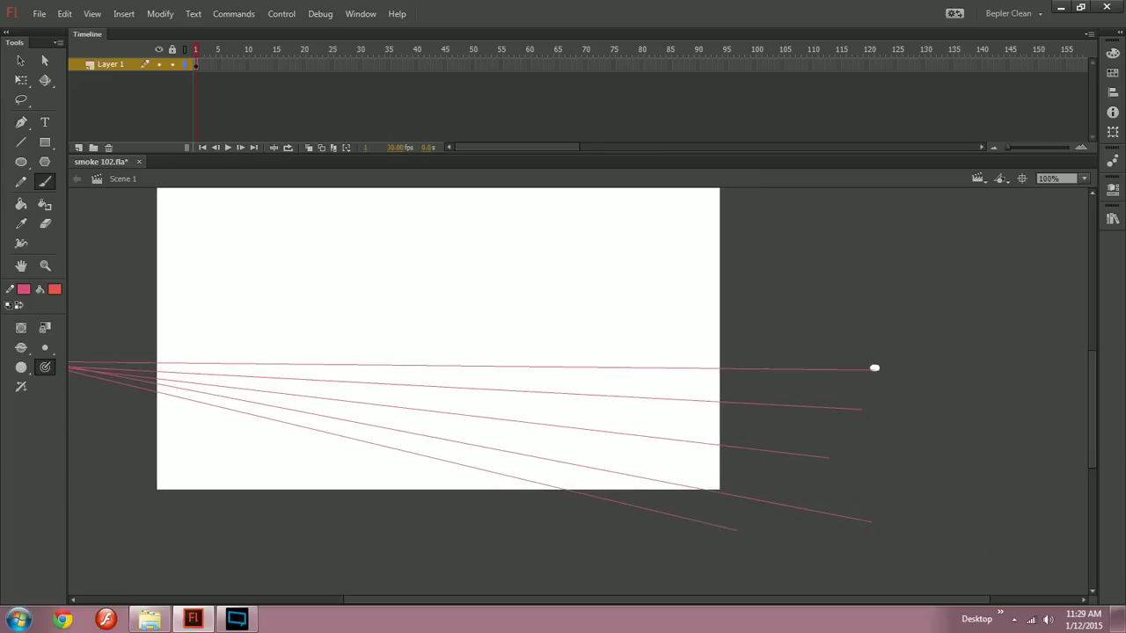
key("n")
left_click_drag(874, 368, 48, 408)
left_click_drag(873, 368, 128, 436)
left_click_drag(875, 367, 136, 475)
left_click_drag(874, 368, 259, 515)
left_click_drag(874, 368, 341, 563)
left_click_drag(639, 489, 649, 508)
Step: Brush a red box base on the perspective grid, with two upright edges and a receding top edge
key("b")
mouse_move(341, 437)
left_mouse_down()
mouse_move(480, 470)
mouse_move(534, 472)
mouse_move(607, 453)
mouse_move(479, 429)
mouse_move(334, 441)
mouse_move(350, 326)
left_mouse_up()
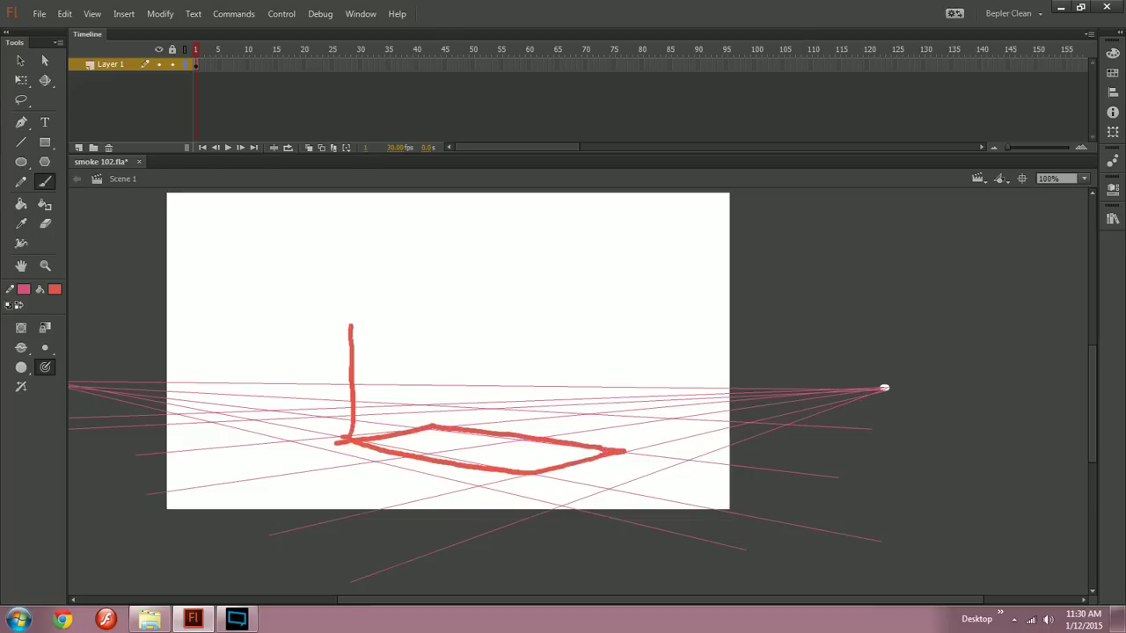
left_click_drag(440, 378, 504, 391)
left_click_drag(247, 376, 520, 312)
left_click_drag(487, 431, 486, 333)
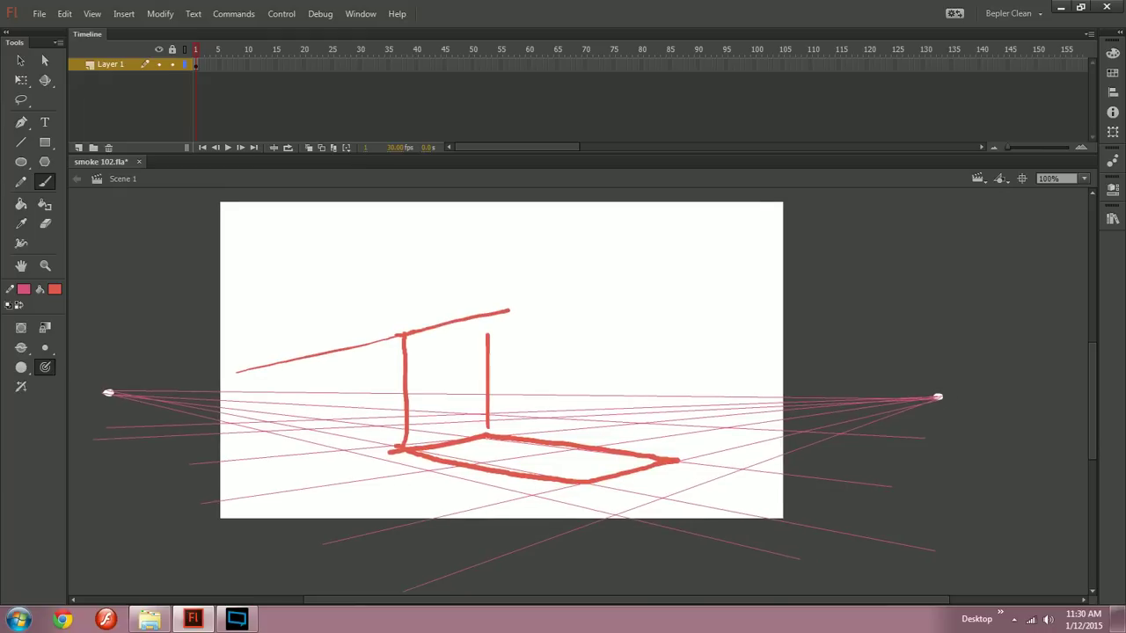
Step: Brush the red box's remaining top edges and front uprights, undoing the two misplaced top strokes
left_click_drag(408, 332, 783, 350)
key("ctrl+z")
left_click_drag(936, 397, 375, 319)
key("ctrl+z")
left_click_drag(500, 347, 389, 336)
left_click_drag(118, 394, 367, 356)
mouse_move(464, 344)
left_mouse_down()
mouse_move(530, 333)
mouse_move(519, 340)
left_mouse_up()
mouse_move(458, 354)
left_mouse_down()
mouse_move(645, 316)
mouse_move(584, 479)
left_mouse_up()
mouse_move(509, 321)
left_mouse_down()
mouse_move(605, 301)
mouse_move(685, 429)
mouse_move(682, 455)
left_mouse_up()
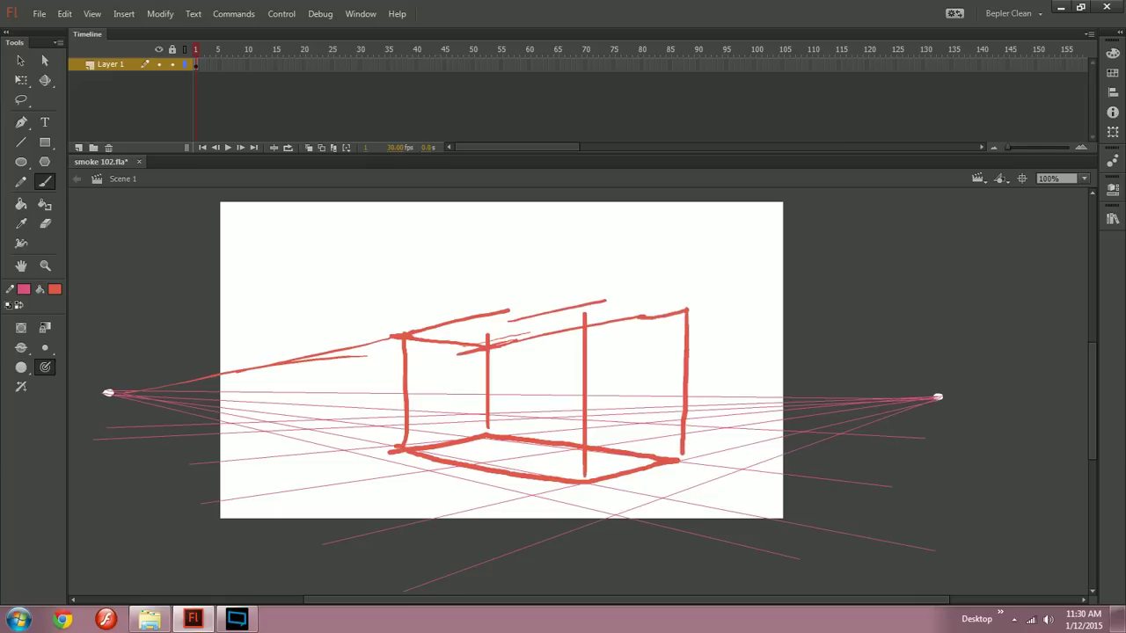
left_click_drag(595, 308, 682, 301)
Step: Undo all the red brush strokes of the box, leaving only the perspective lines
key("ctrl+minus")
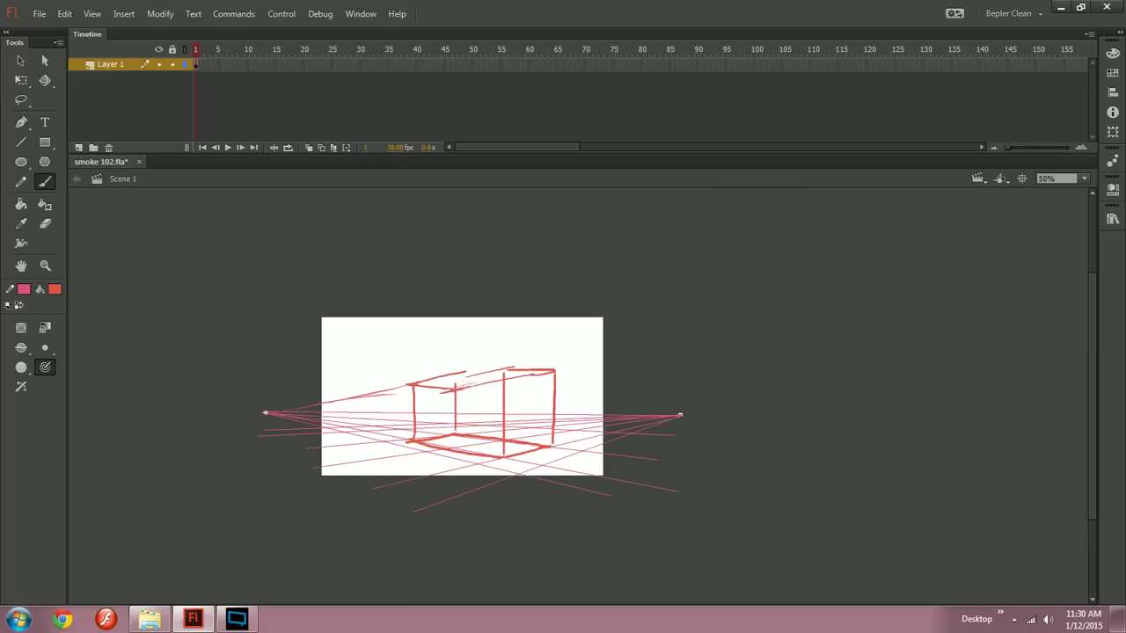
key("ctrl+equal")
key("ctrl+z")
key("ctrl+z")
key("ctrl+z")
key("ctrl+z")
key("ctrl+z")
key("ctrl+z")
key("ctrl+z")
key("ctrl+z")
key("ctrl+z")
key("ctrl+z")
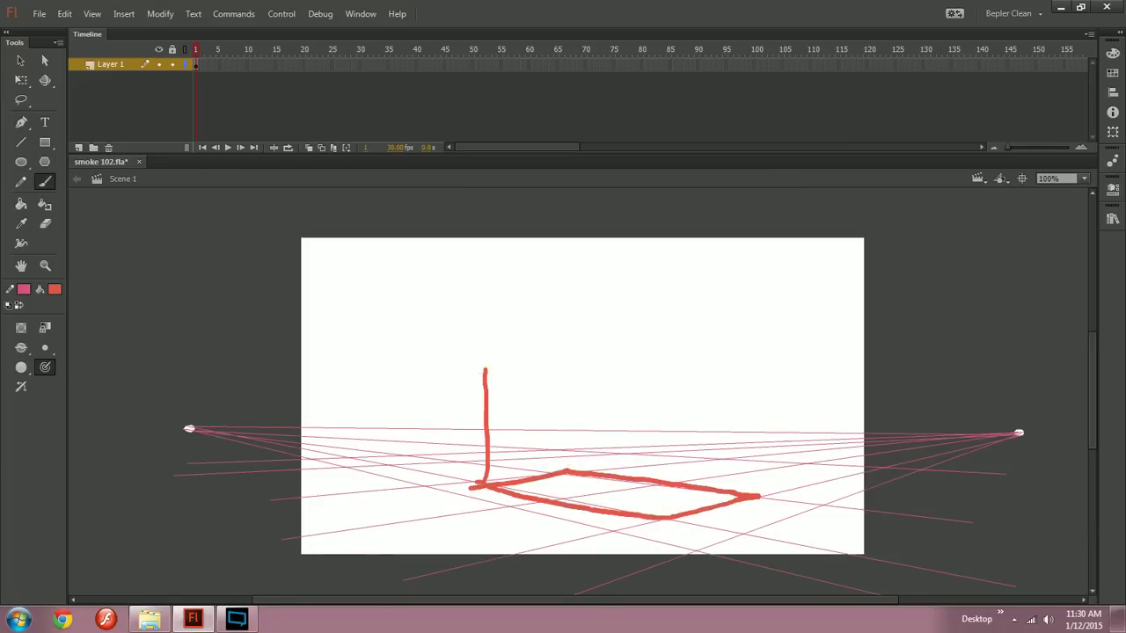
key("ctrl+z")
Step: Set the stroke to a darker pink and draw six additional straight perspective lines from the left white dot
left_click_drag(616, 395, 505, 375)
key("n")
key("b")
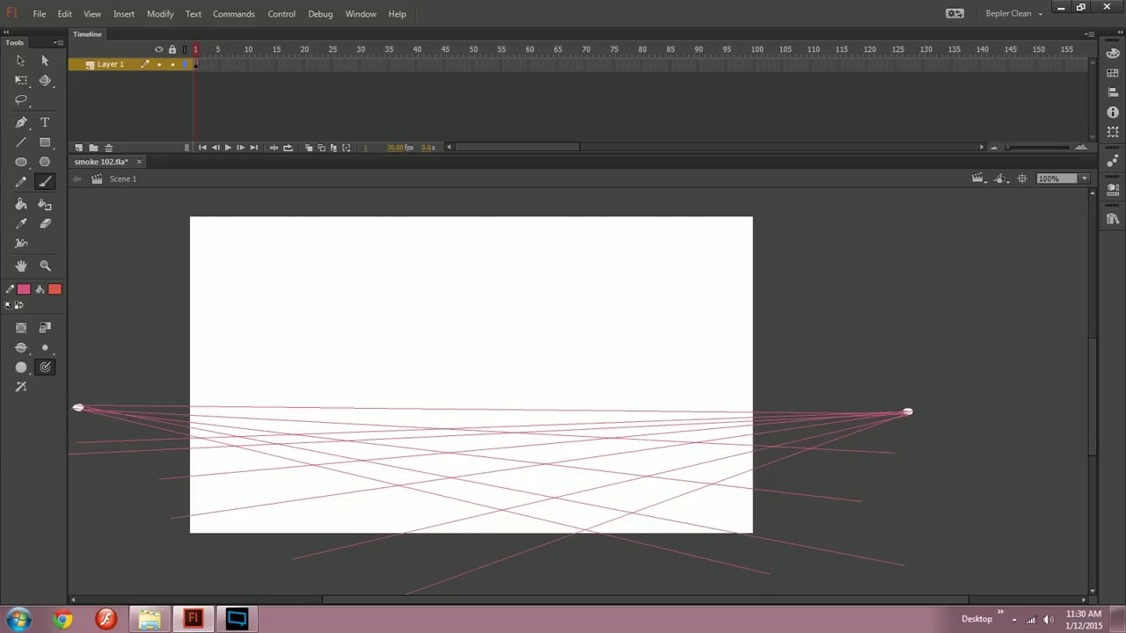
key("n")
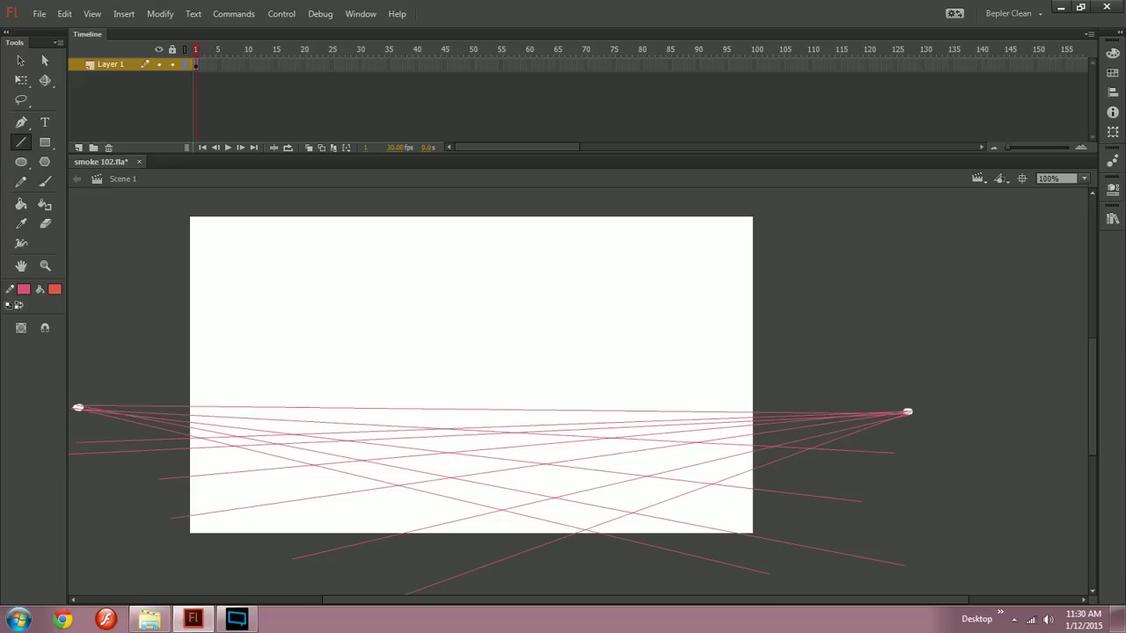
scroll(563, 396, "left", 3)
left_click(25, 290)
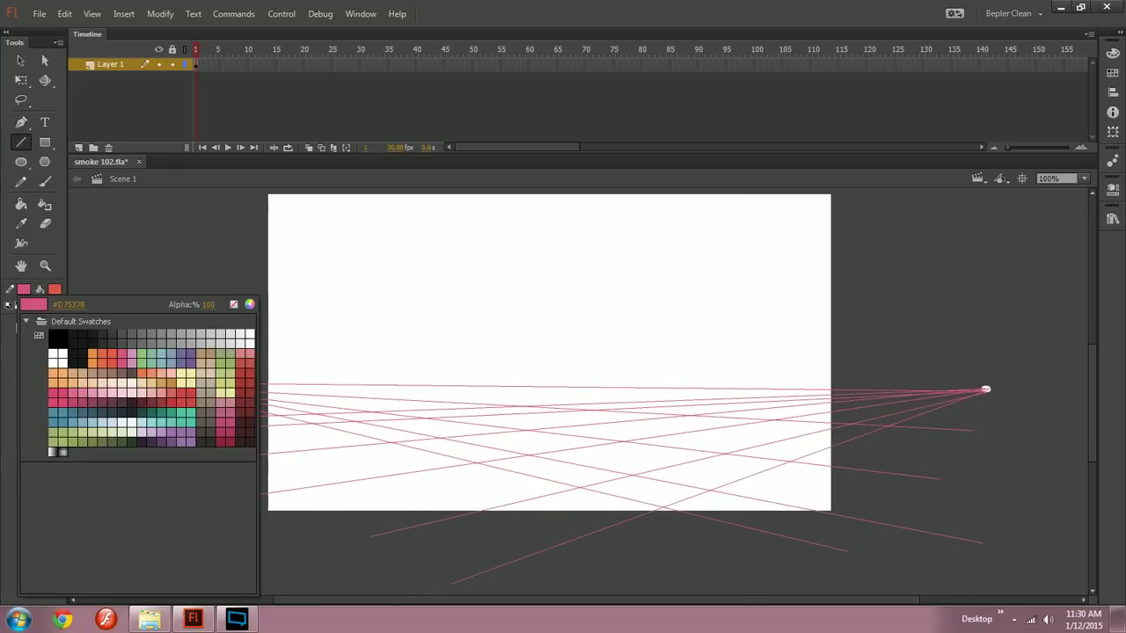
left_click(75, 393)
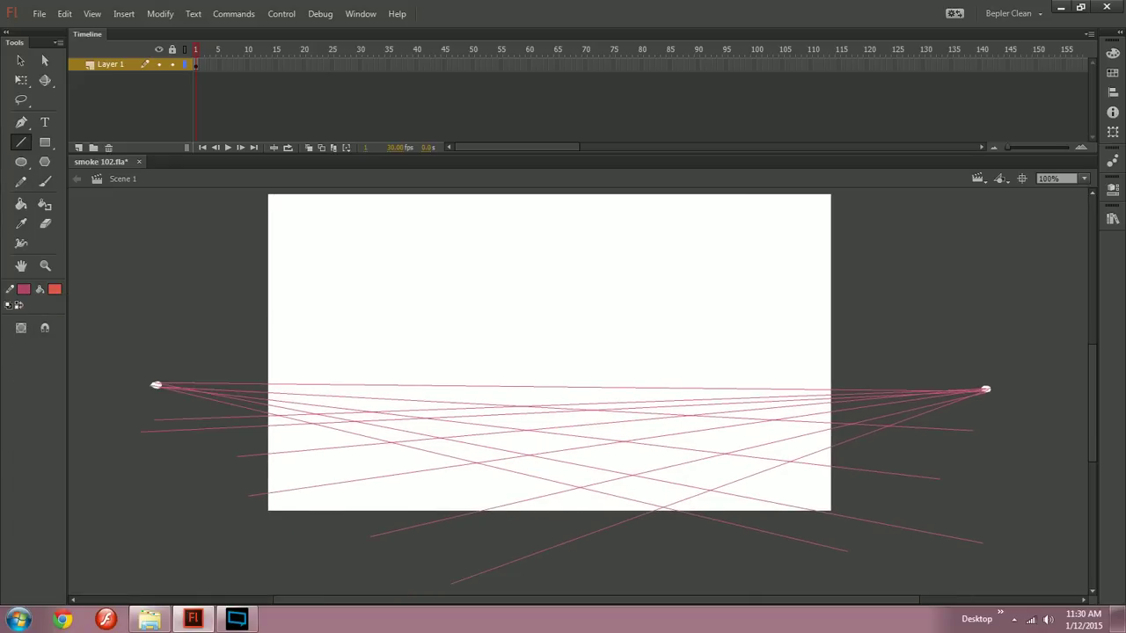
left_click_drag(158, 385, 858, 494)
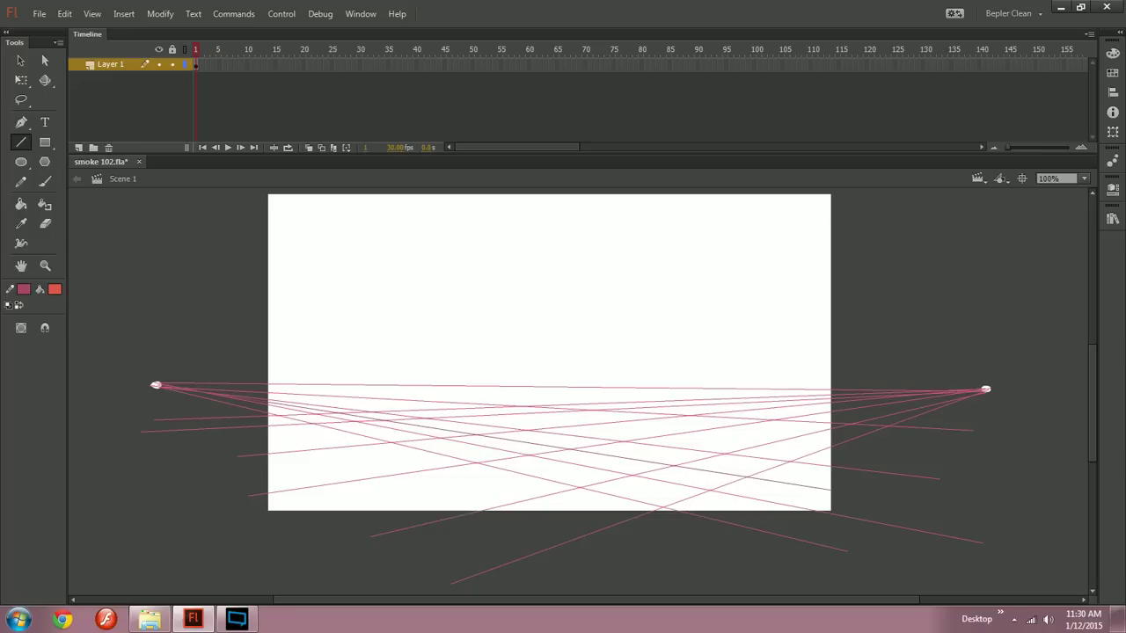
left_click_drag(158, 386, 833, 476)
left_click_drag(156, 385, 911, 494)
left_click_drag(156, 385, 906, 461)
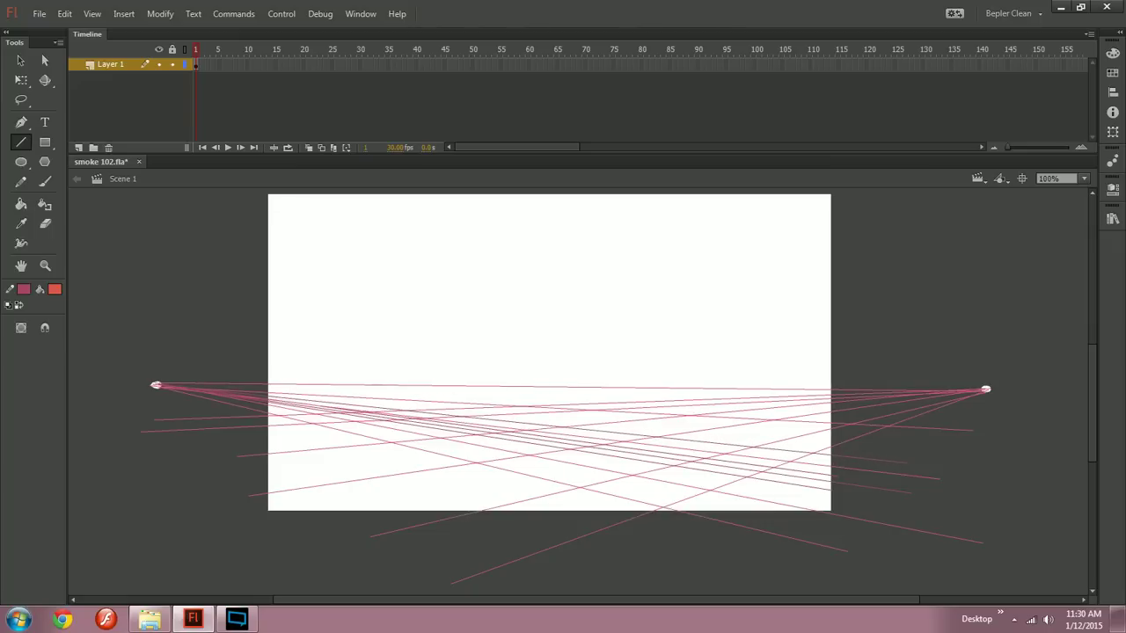
left_click_drag(155, 385, 991, 455)
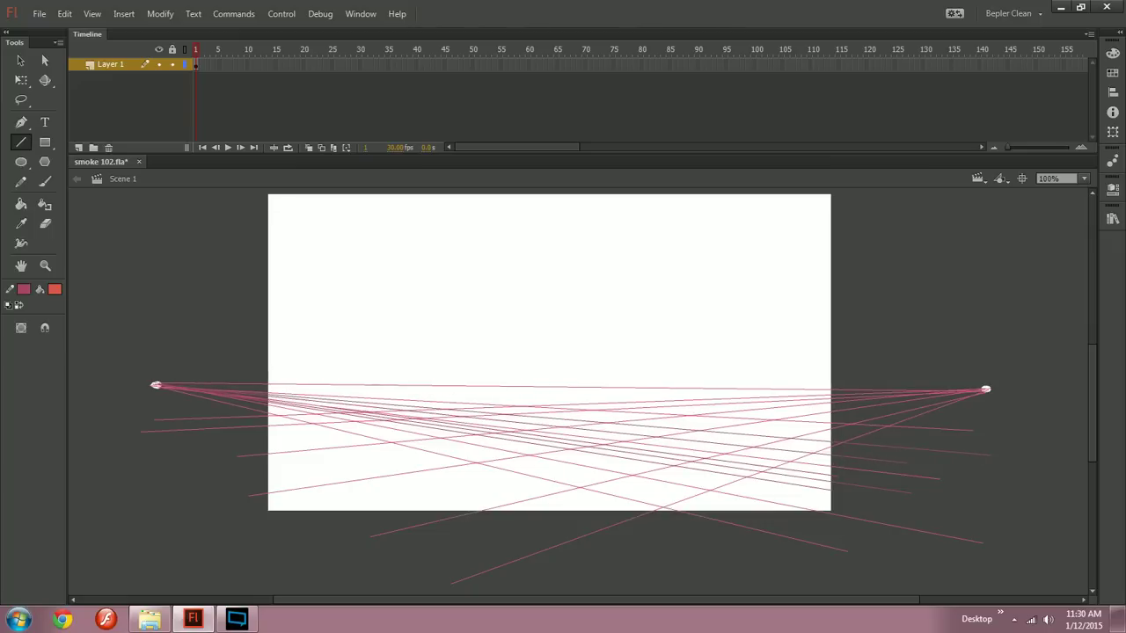
left_click_drag(156, 386, 972, 444)
Step: Draw additional darker pink perspective lines from the right white dot across the lower stage
left_click_drag(985, 388, 238, 473)
left_click_drag(351, 423, 207, 433)
key("ctrl+equal")
key("ctrl+equal")
key("ctrl+minus")
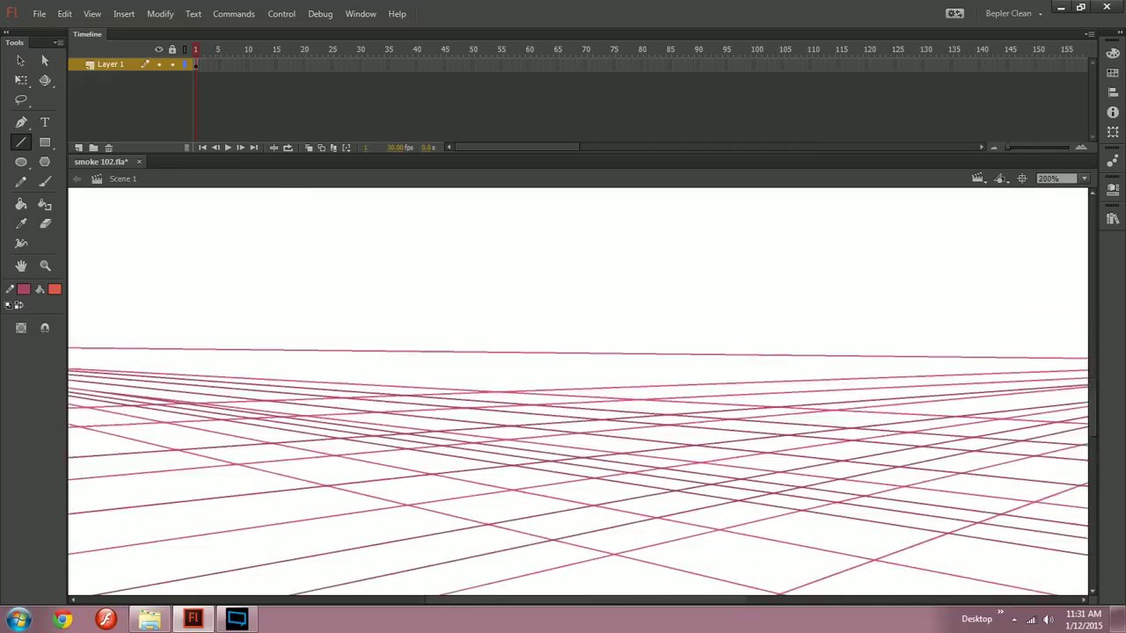
key("ctrl+minus")
key("ctrl+minus")
Step: Select and delete several short line segments between intersections in the middle of the perspective grid
key("e")
key("ctrl+equal")
left_click_drag(581, 422, 510, 381)
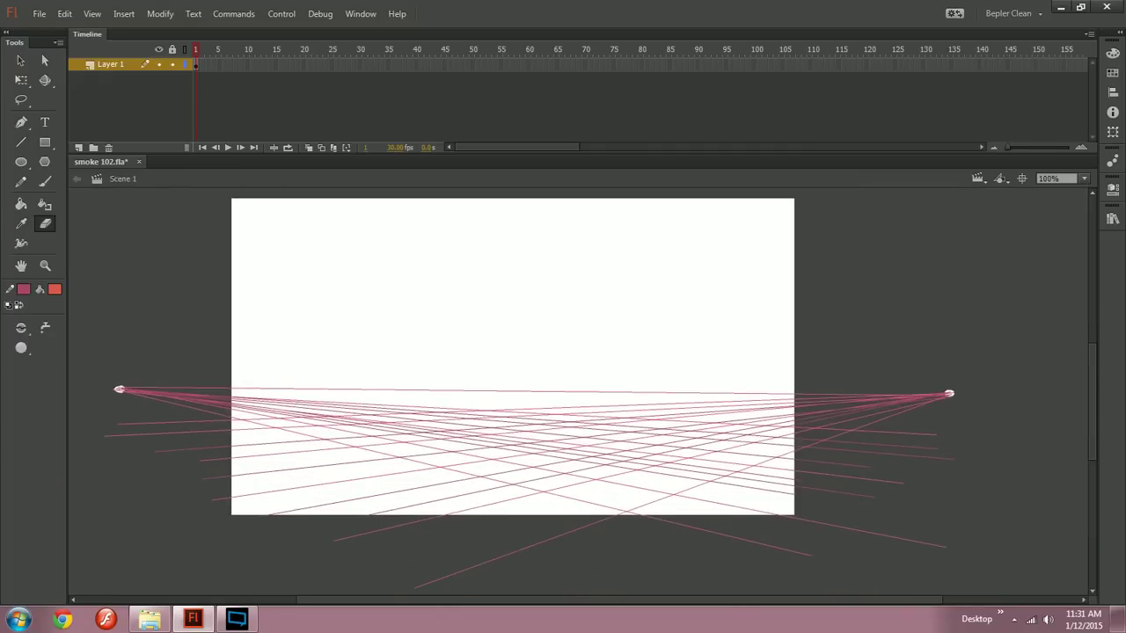
key("n")
key("ctrl+a")
key("v")
key("ctrl+shift+a")
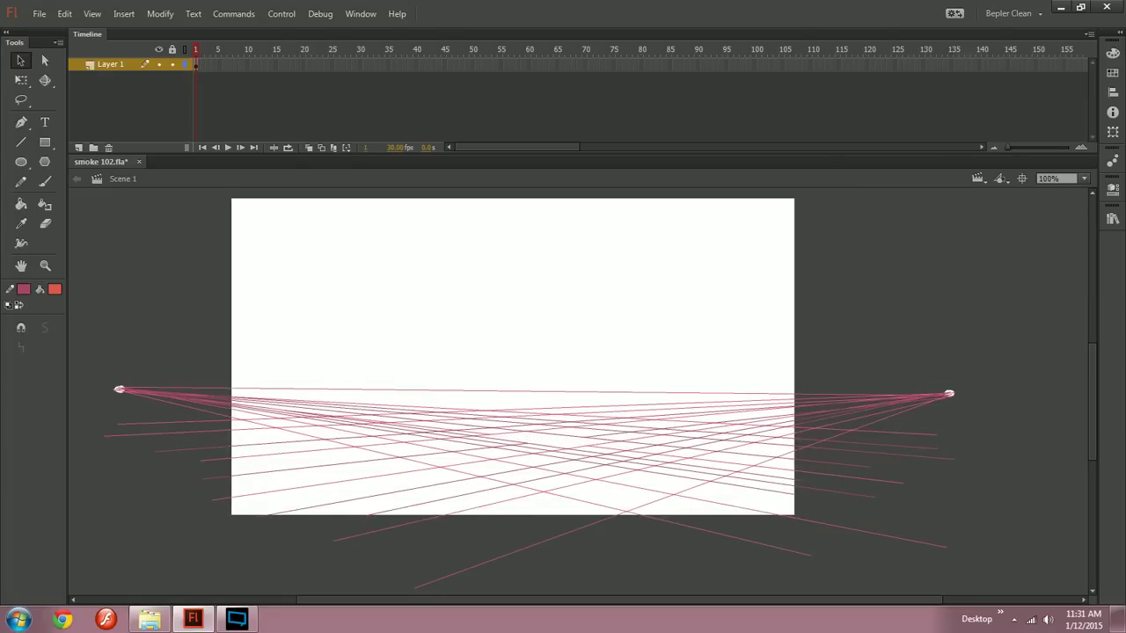
left_click_drag(563, 396, 558, 394)
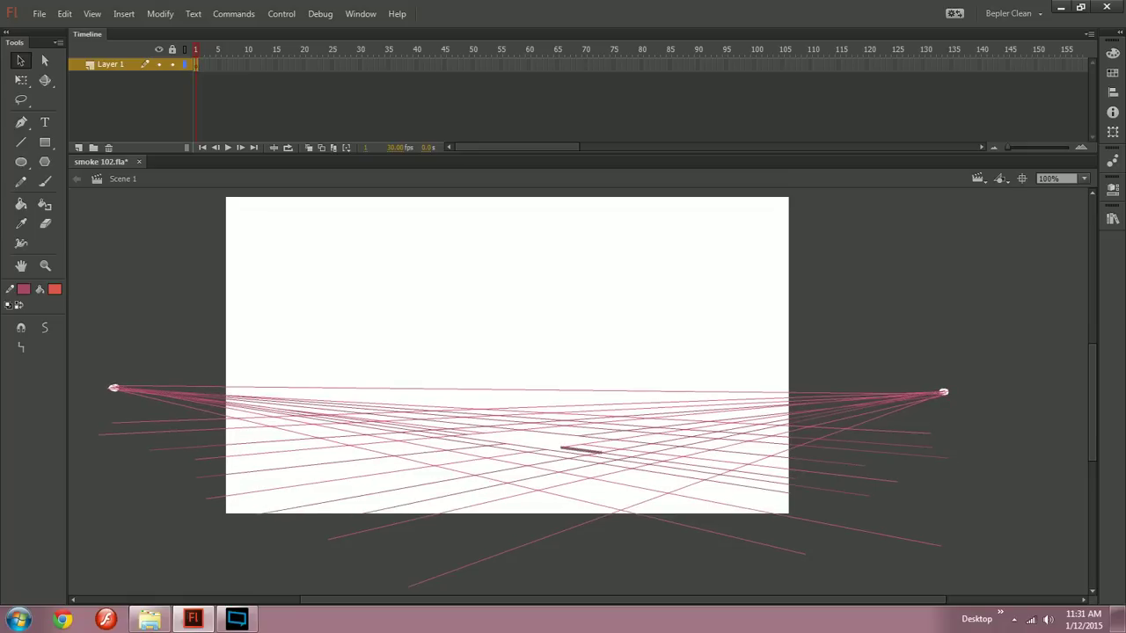
key("ctrl+a")
key("ctrl+shift+a")
key("ctrl+a")
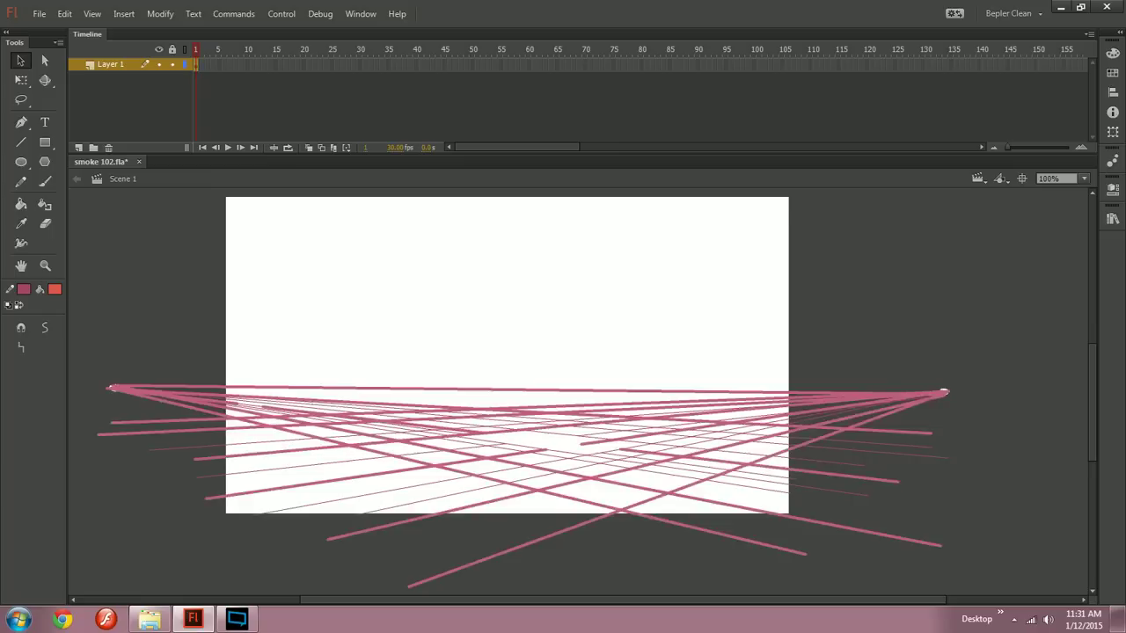
key("ctrl+shift+a")
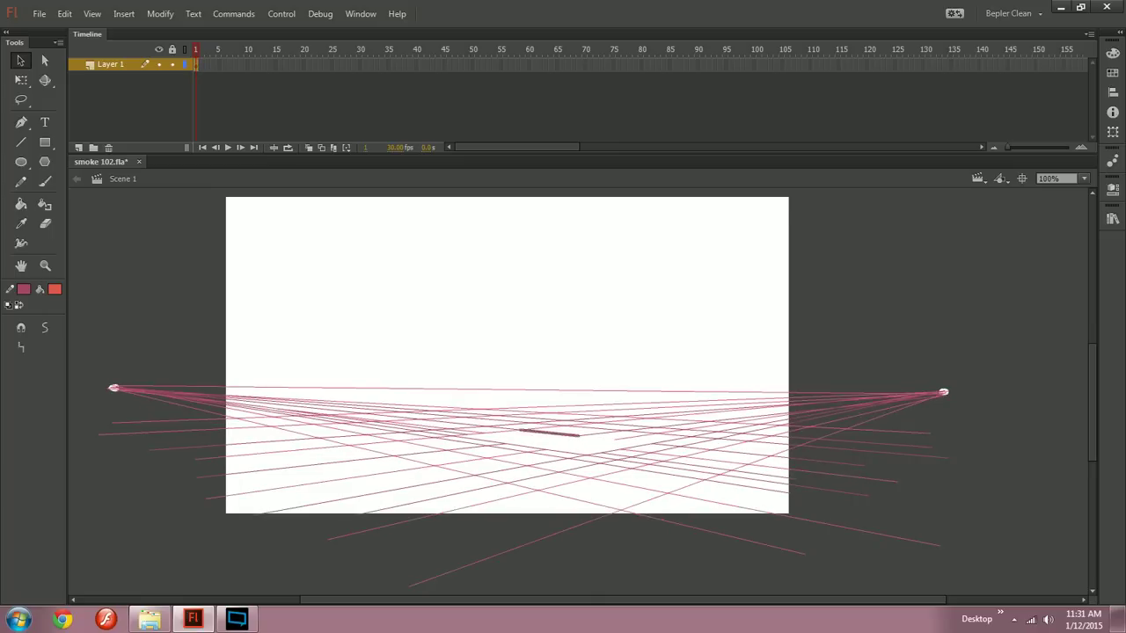
left_click(601, 433)
key("Delete")
left_click(635, 437)
key("Delete")
key("ctrl+minus")
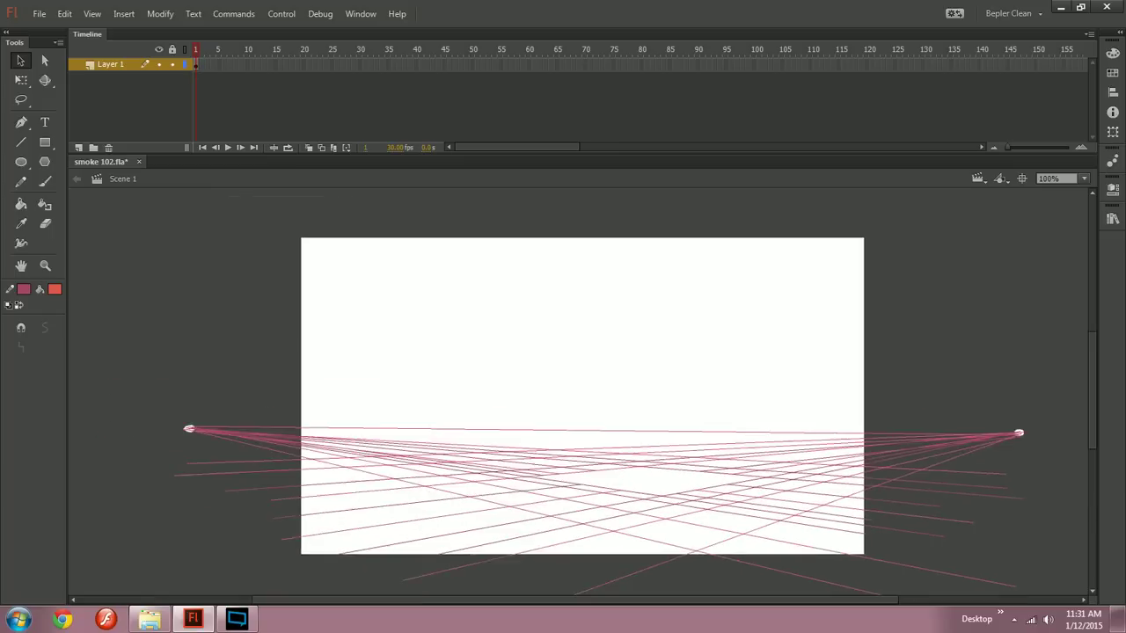
key("ctrl+equal")
key("ctrl+equal")
key("ctrl+minus")
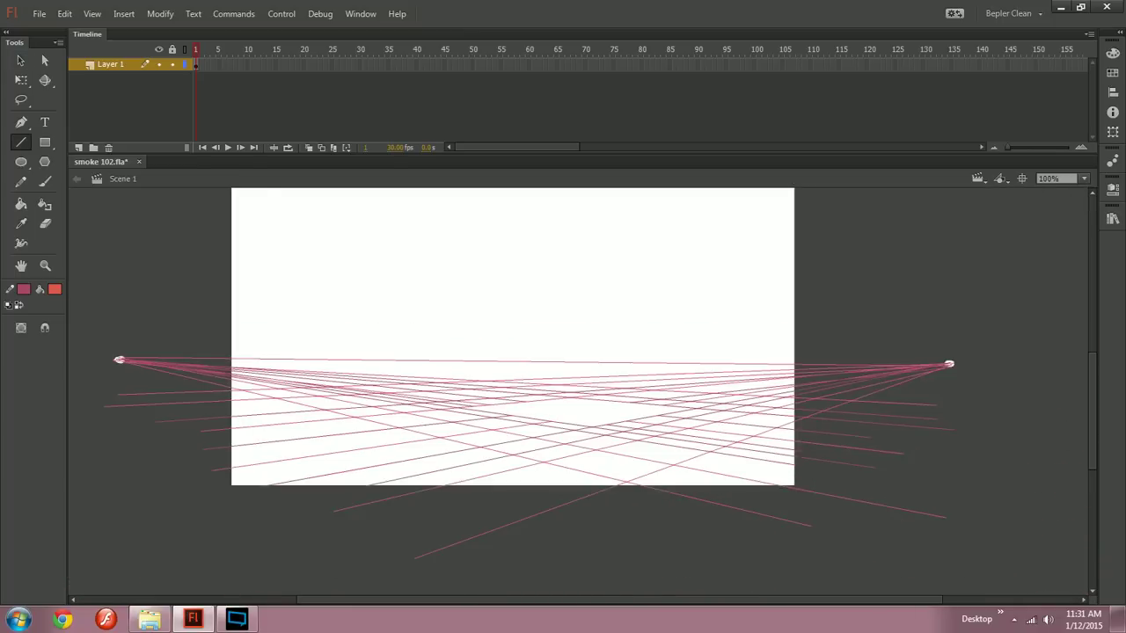
key("b")
left_click_drag(528, 387, 501, 415)
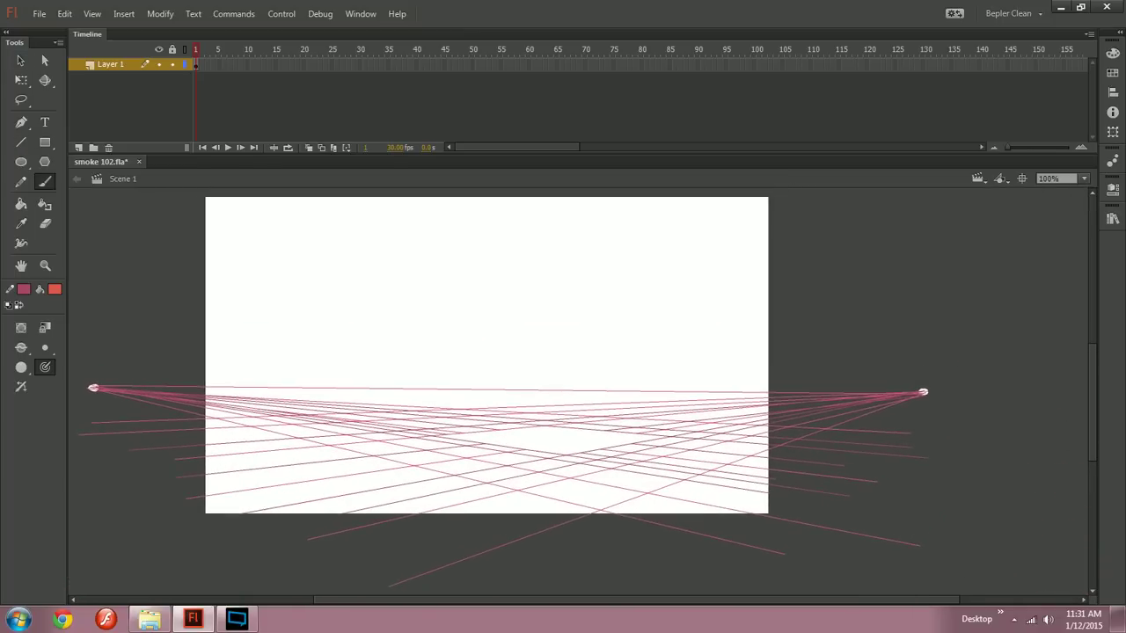
Step: Select the whole perspective grid and skew its lower edge to the left with Free Transform
key("ctrl+a")
key("v")
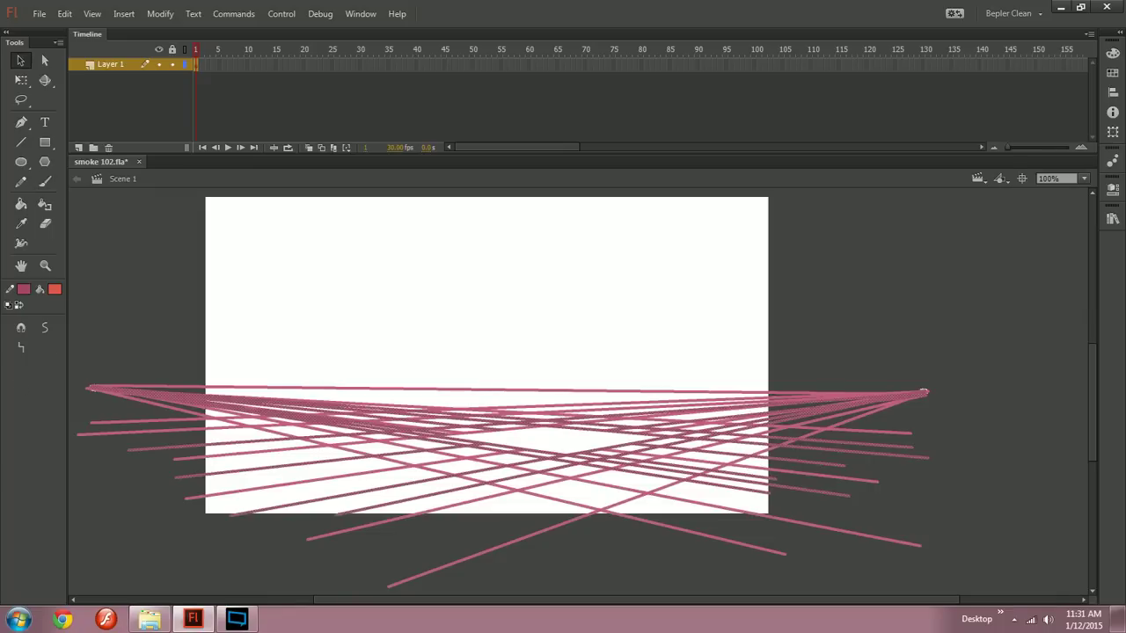
scroll(537, 396, "left", 1)
key("q")
left_click_drag(528, 592, 440, 592)
left_click(510, 308)
mouse_move(519, 352)
left_mouse_down()
mouse_move(548, 388)
mouse_move(513, 350)
left_mouse_up()
key("ctrl+equal")
key("ctrl+minus")
left_click_drag(545, 387, 529, 383)
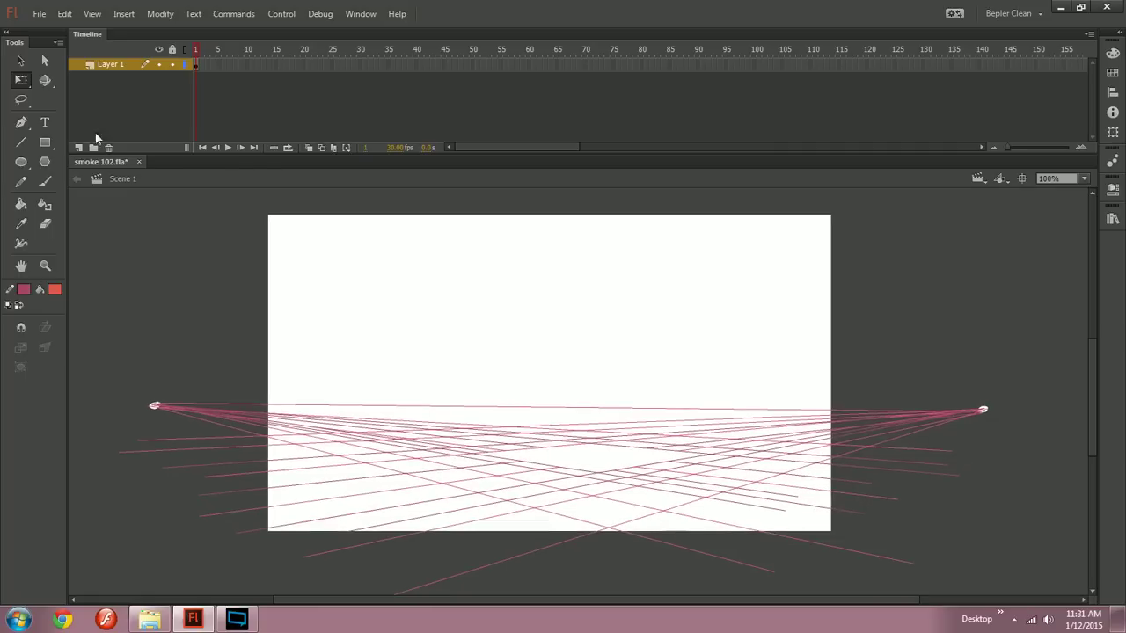
Step: Add a new layer above Layer 1, show Layer 1 as outlines and lock it
left_click(79, 148)
left_click(186, 78)
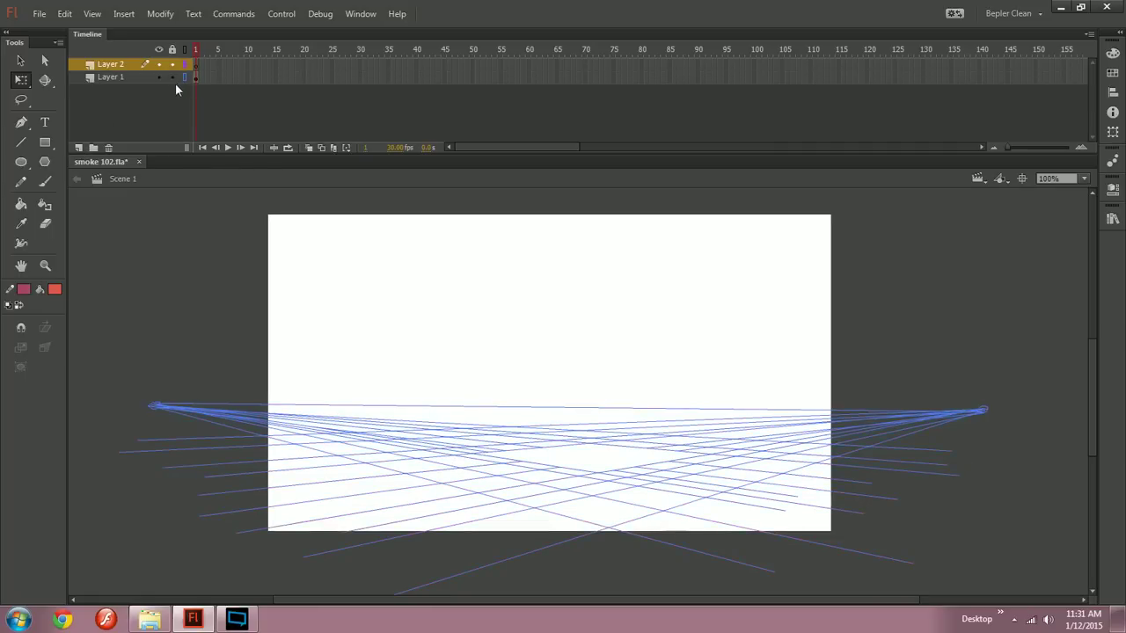
left_click(170, 78)
Step: Brush a red circle above the perspective grid on Layer 2, and undo it
key("ctrl+minus")
key("ctrl+equal")
key("y")
key("ctrl+equal")
key("n")
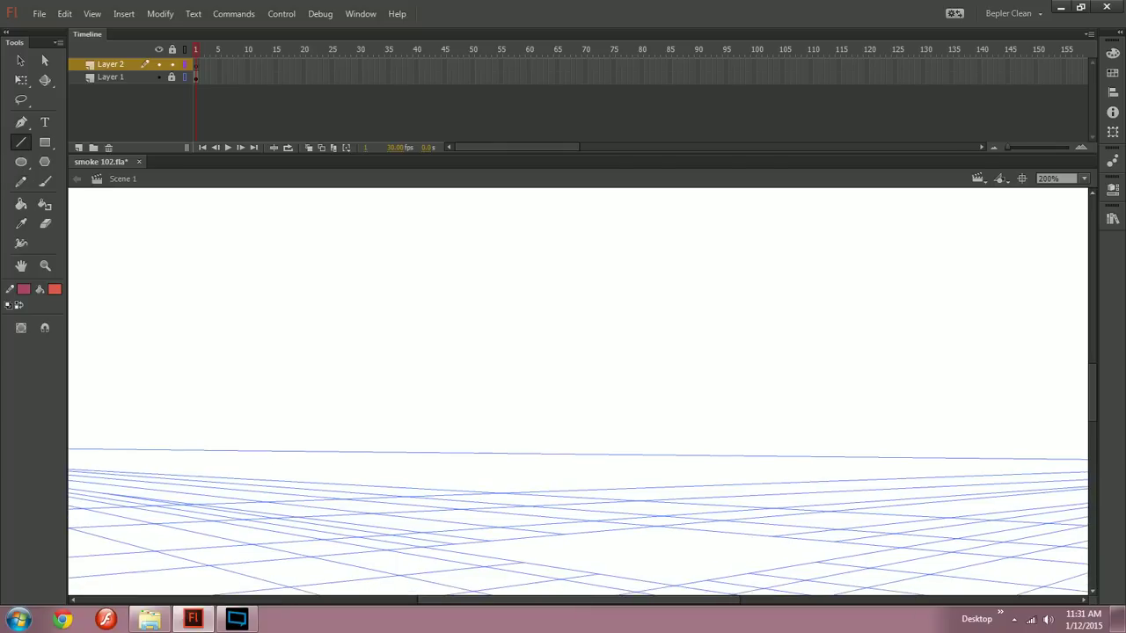
key("ctrl+minus")
key("b")
left_click(54, 289)
left_click(99, 406)
left_click_drag(527, 272, 535, 275)
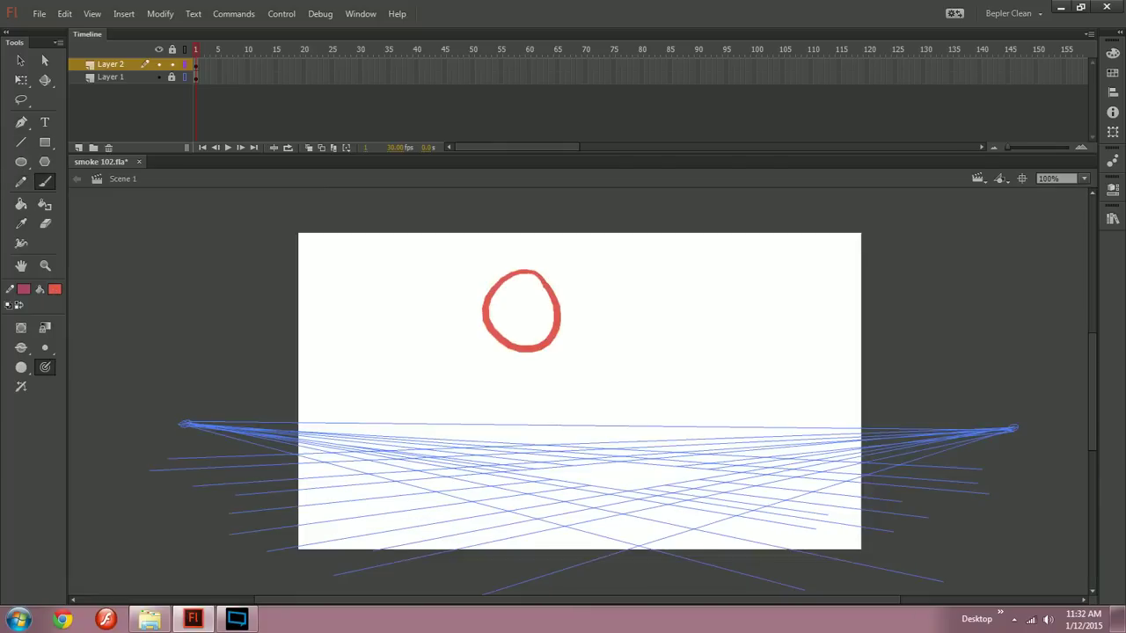
key("ctrl+z")
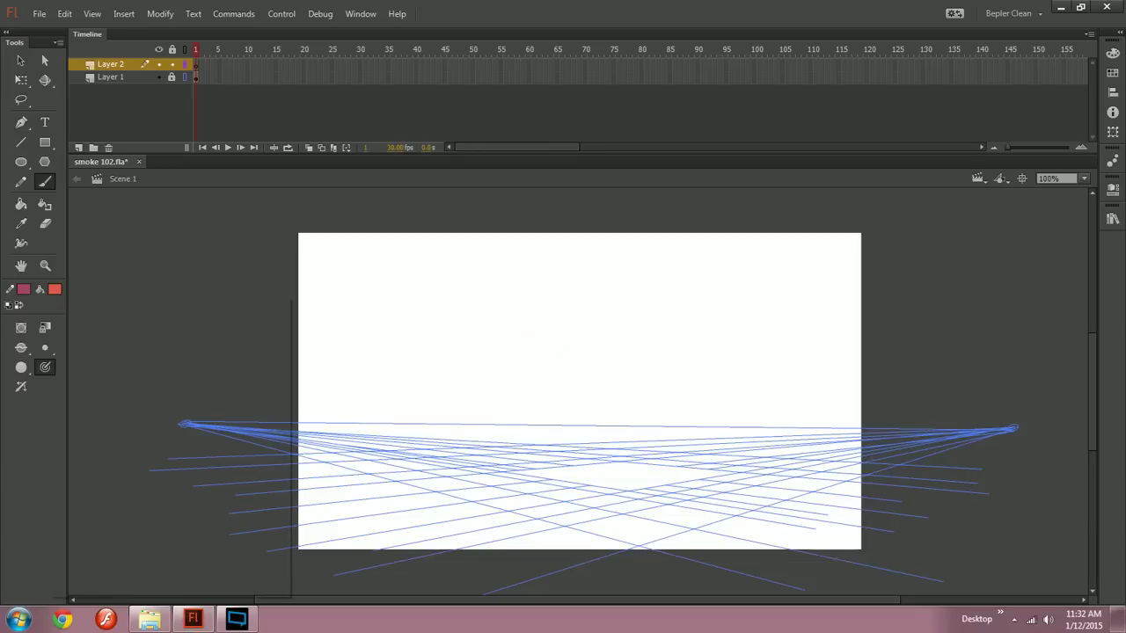
Step: Brush a circle above the perspective grid with fill colour #308372, redoing the stroke as needed, and fill its interior
left_click(54, 290)
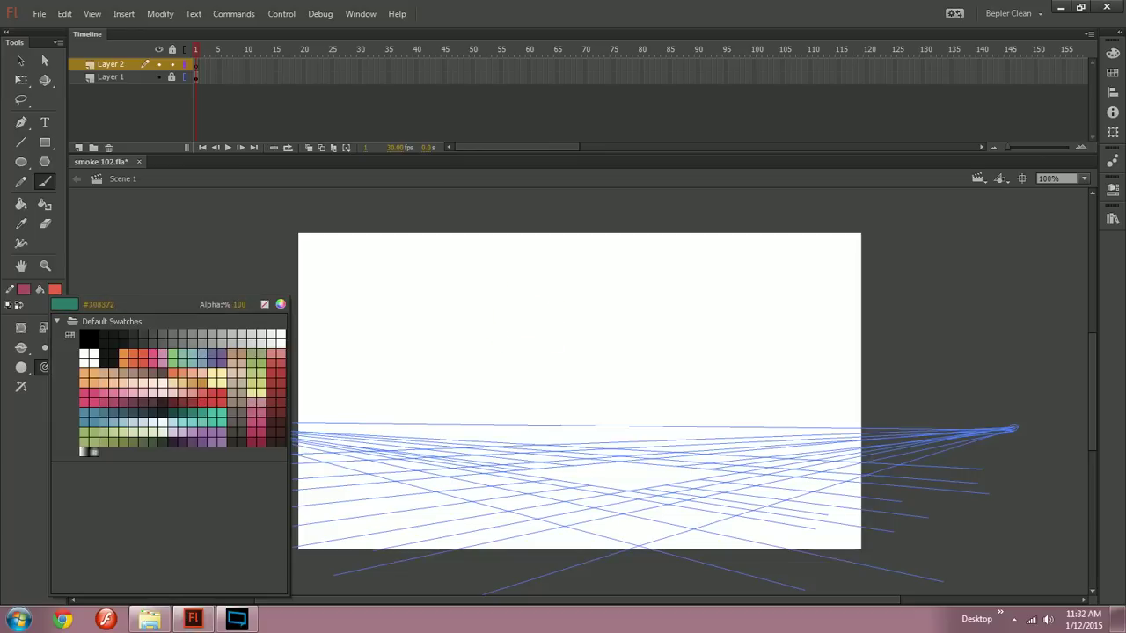
left_click(193, 413)
mouse_move(510, 306)
left_mouse_down()
mouse_move(482, 352)
mouse_move(521, 292)
mouse_move(537, 325)
mouse_move(514, 285)
left_mouse_up()
key("ctrl+z")
key("ctrl+z")
key("ctrl+z")
key("ctrl+z")
key("ctrl+z")
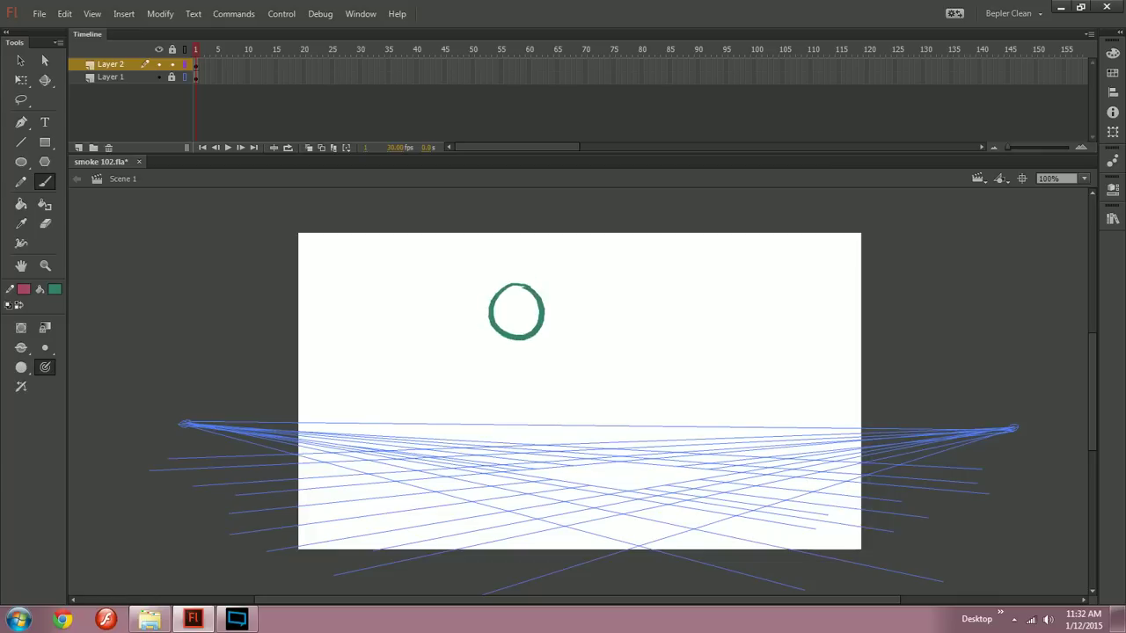
key("k")
left_click(516, 311)
key("n")
key("b")
key("ctrl+F3")
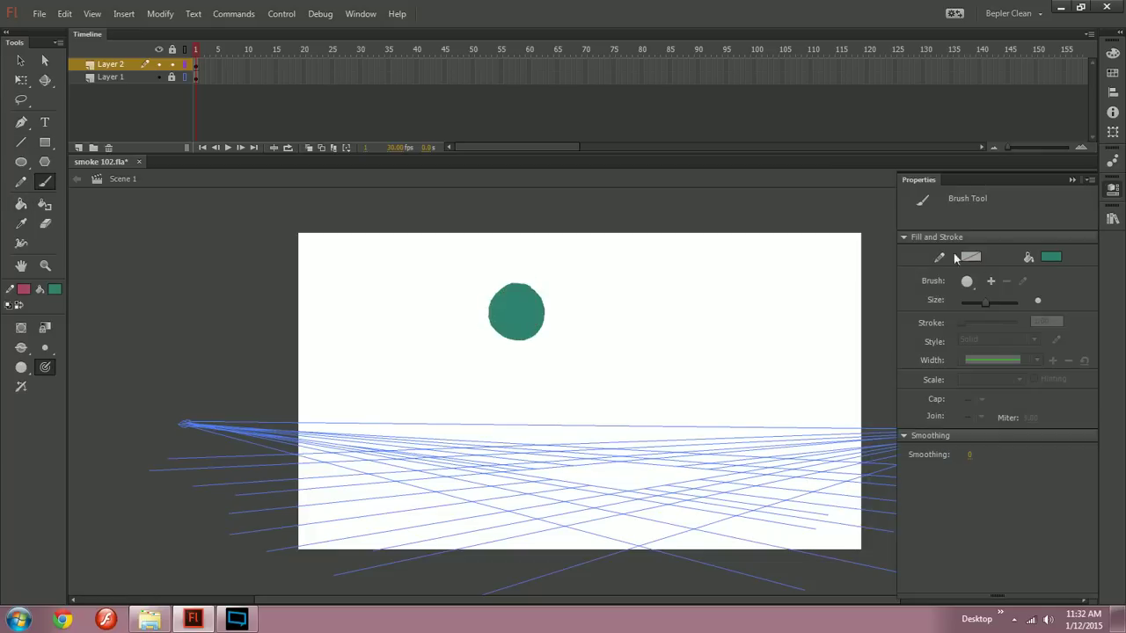
left_click(1050, 258)
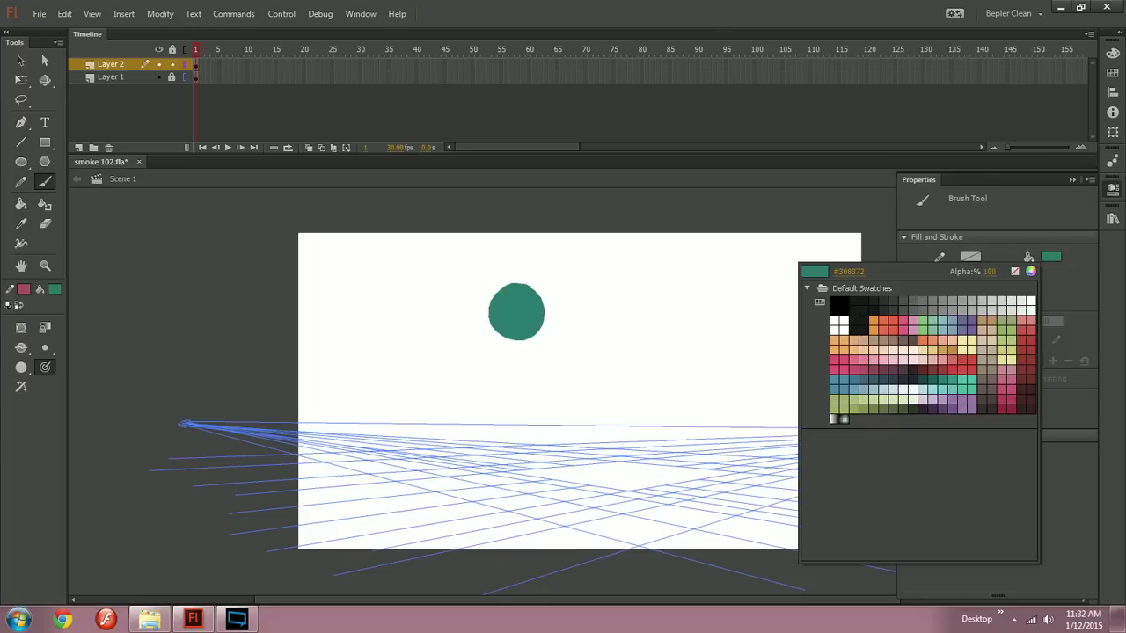
left_click(943, 380)
left_click_drag(598, 280, 588, 286)
key("ctrl+z")
Step: Brighten the fill colour to #3A9F8A, then brush and fill a second swatch beside the dark green circle
left_click(1112, 54)
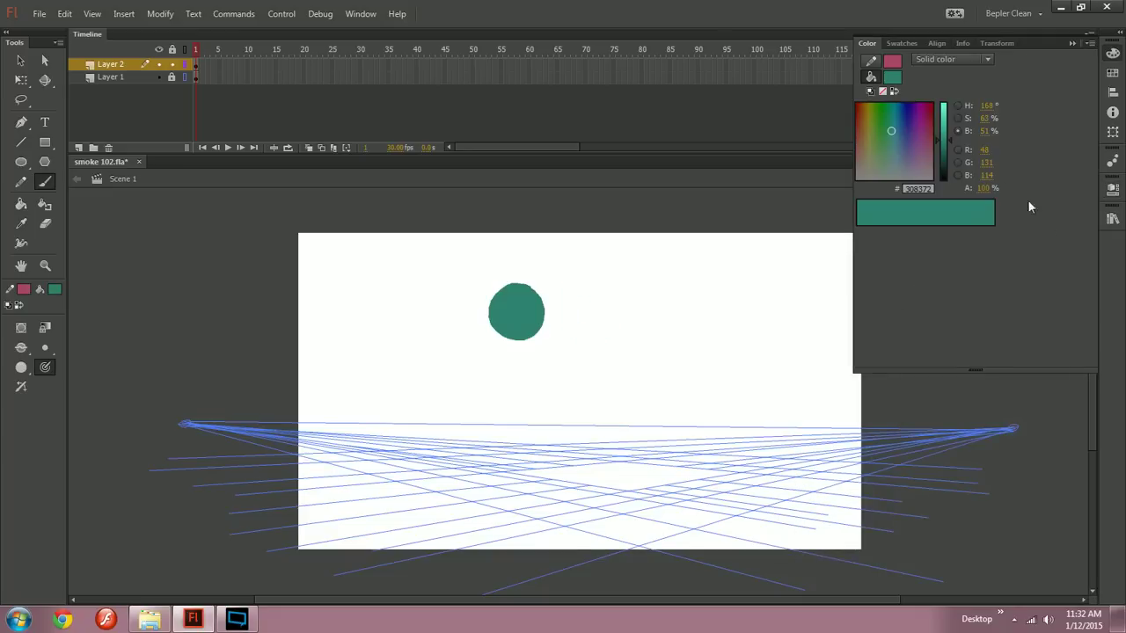
left_click(945, 133)
mouse_move(598, 286)
left_mouse_down()
mouse_move(596, 320)
mouse_move(602, 282)
left_mouse_up()
key("k")
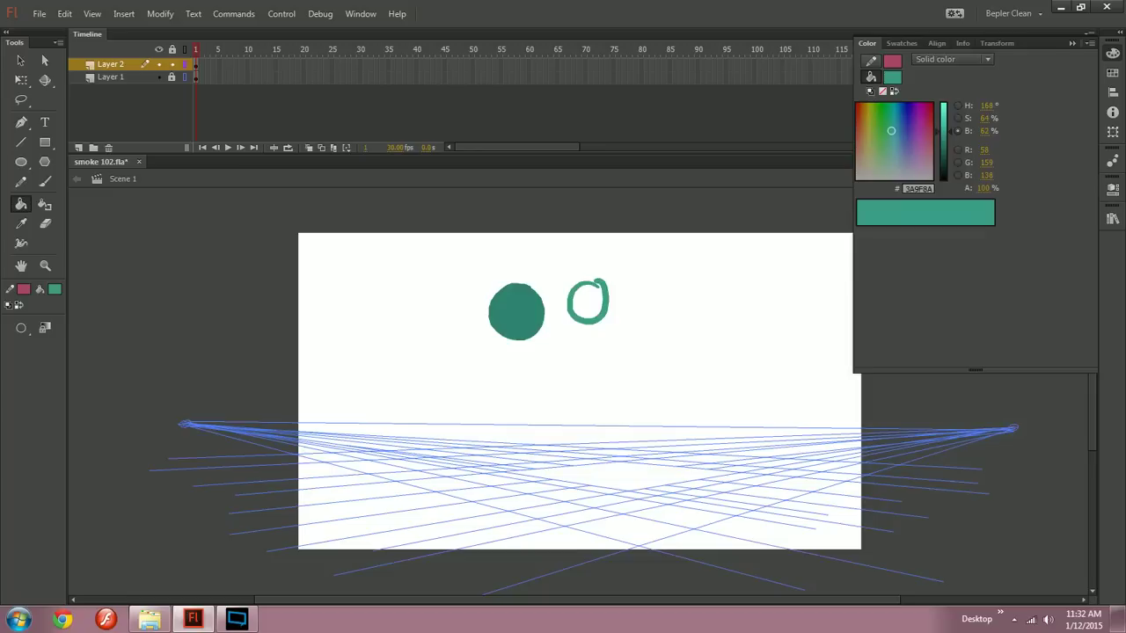
left_click(587, 304)
key("n")
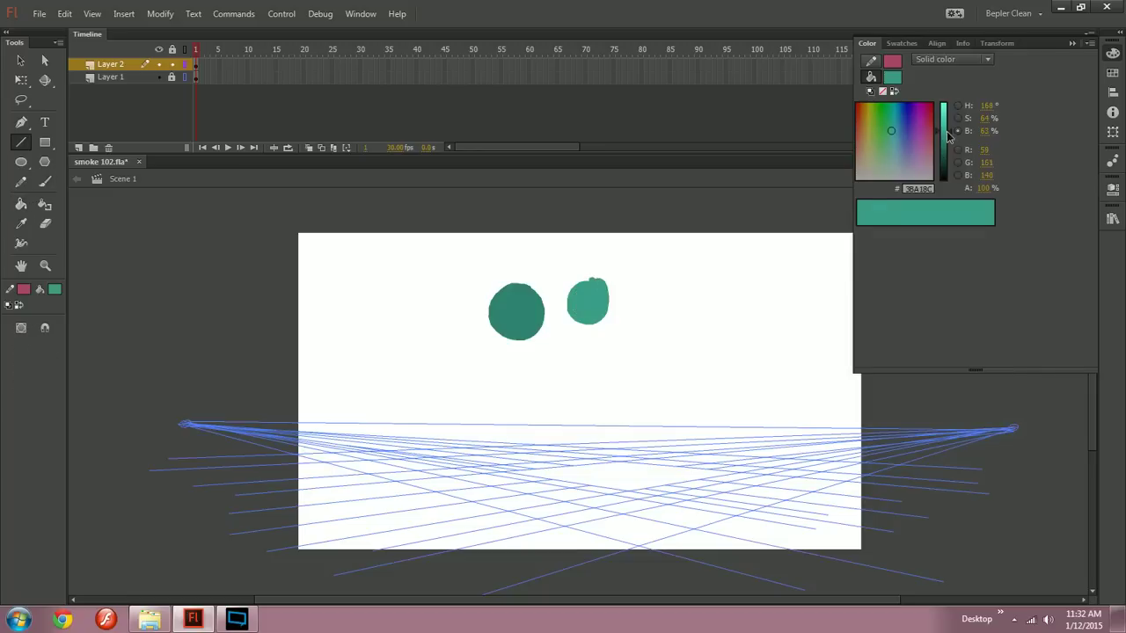
Step: Brighten the fill colour to #41B49C, then brush and fill a third swatch along the same row
left_click(948, 126)
key("b")
left_click_drag(652, 278, 642, 281)
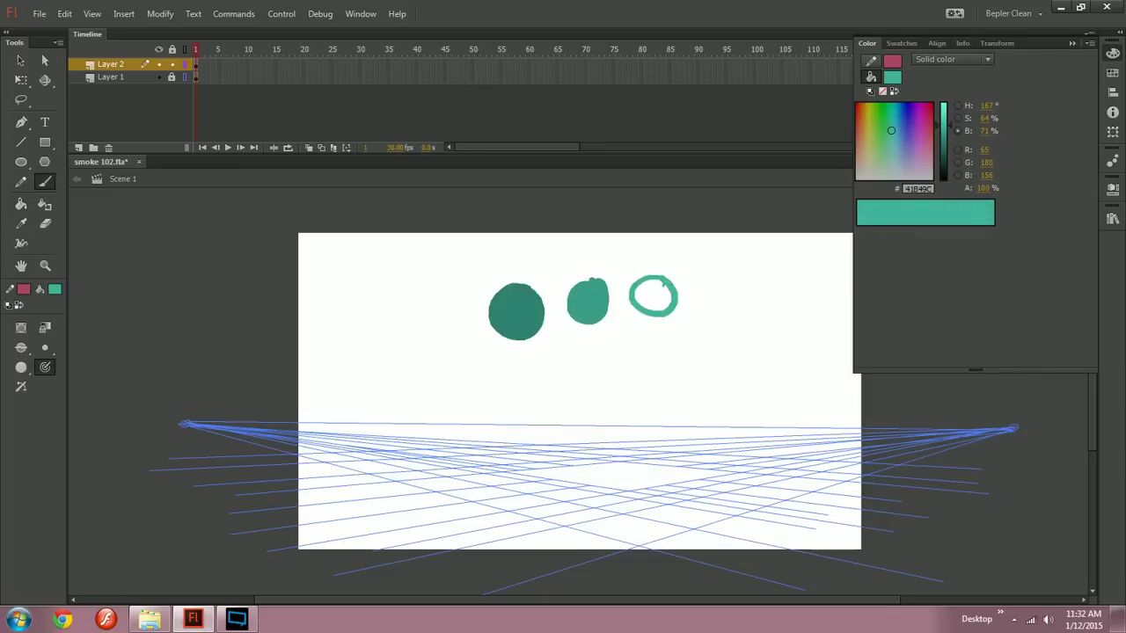
key("k")
left_click(652, 297)
Step: Brighten the fill colour to #50DEC0, then brush and fill a fourth swatch at the end of the row
left_click(944, 114)
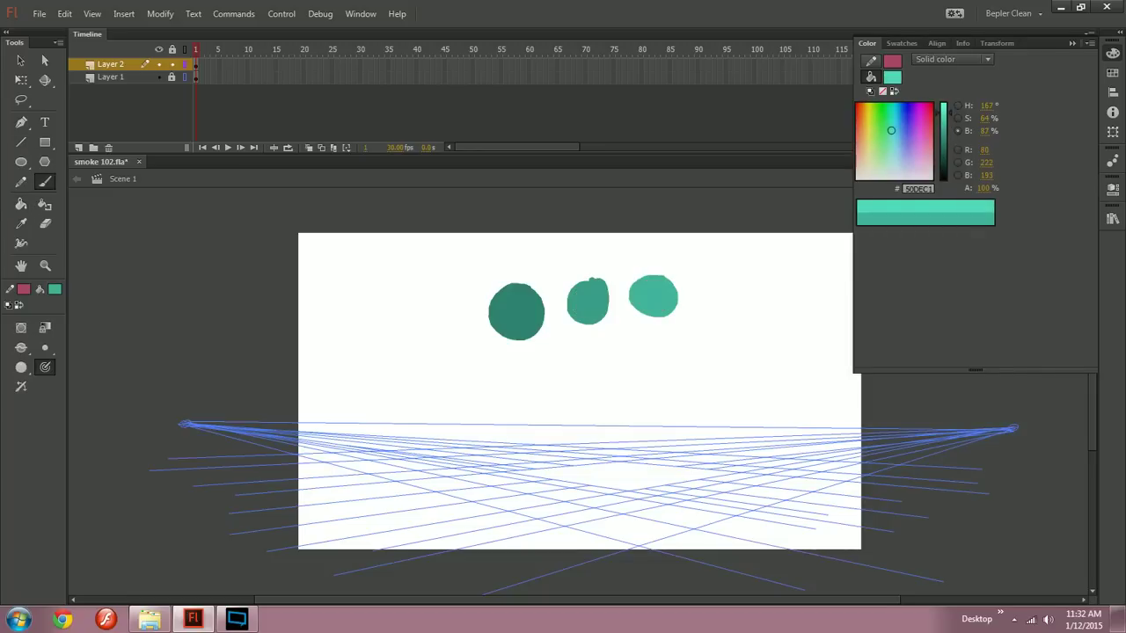
mouse_move(709, 273)
left_mouse_down()
mouse_move(732, 311)
mouse_move(712, 282)
left_mouse_up()
key("ctrl+z")
key("ctrl+z")
key("ctrl+z")
key("k")
left_click(720, 299)
Step: Desaturate the fill colour to #82DEBD, then brush and fill a fifth swatch below the row
key("b")
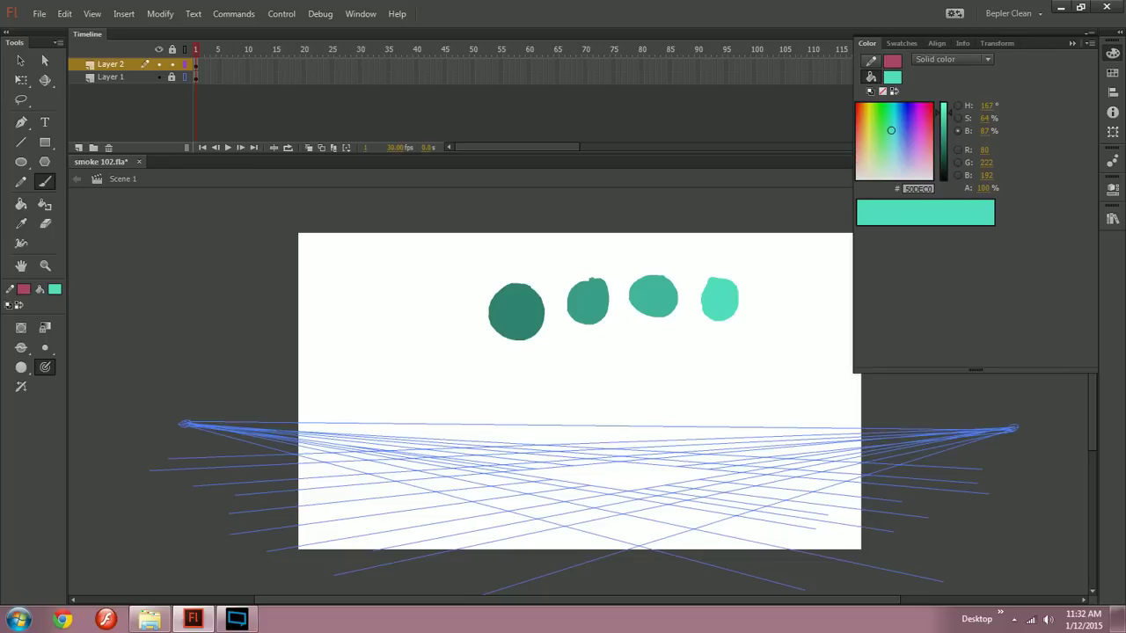
left_click_drag(891, 130, 889, 139)
left_click_drag(888, 141, 888, 148)
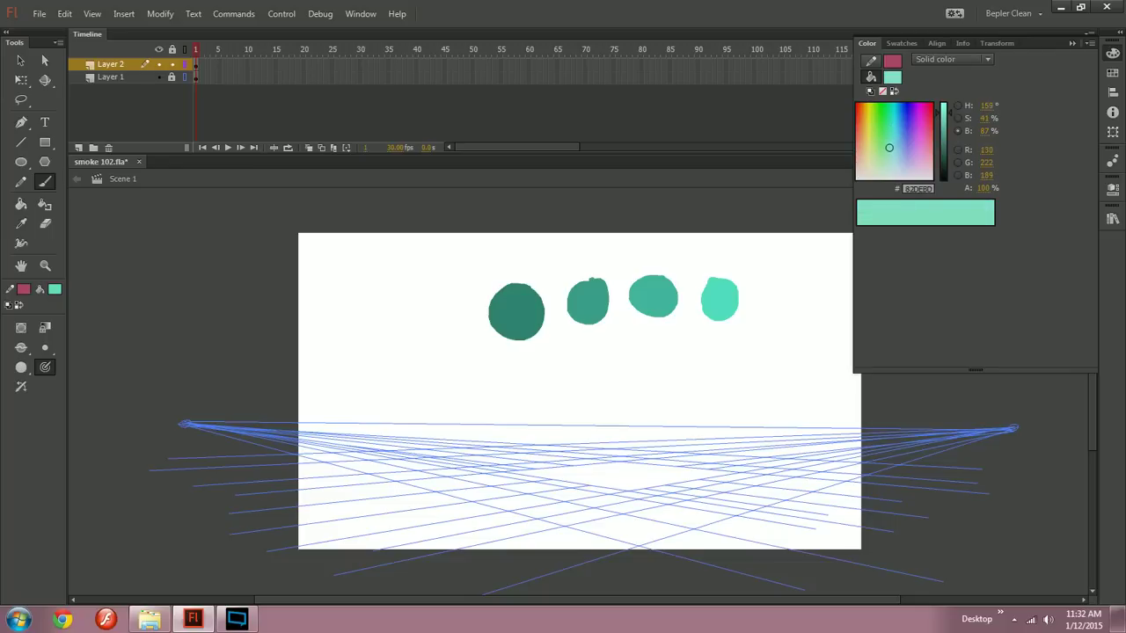
left_click_drag(712, 350, 713, 344)
key("k")
left_click(696, 360)
Step: Scale down the fifth swatch with Free Transform and recolour it to the aqua #7EDEDB
key("v")
left_click(696, 360)
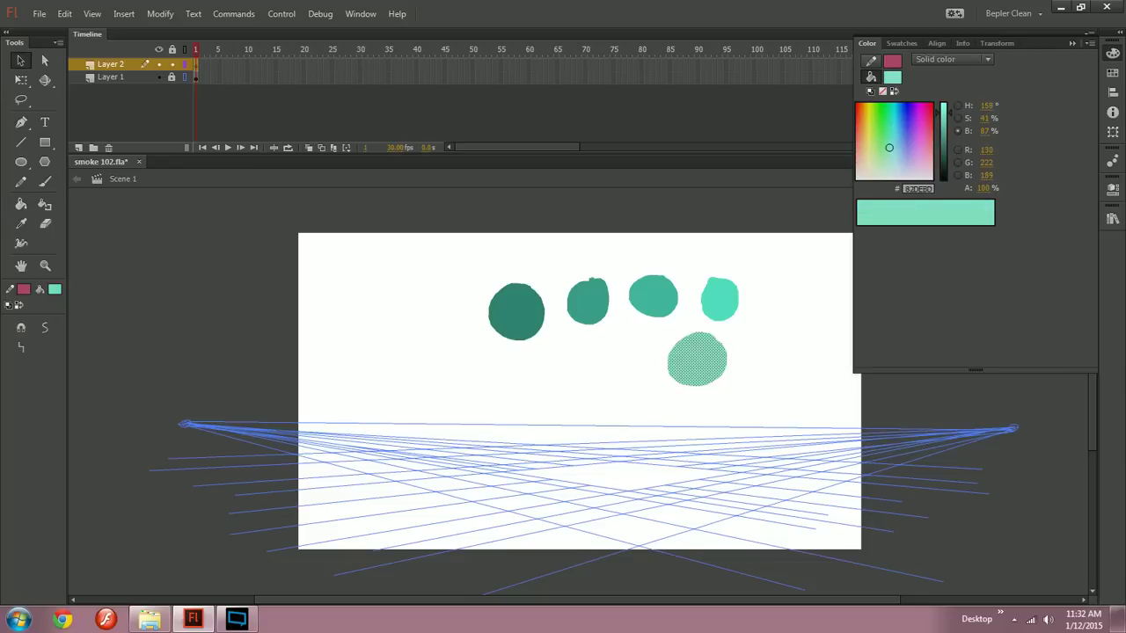
key("q")
left_click_drag(728, 332, 694, 347)
left_click_drag(889, 148, 893, 146)
key("b")
key("Escape")
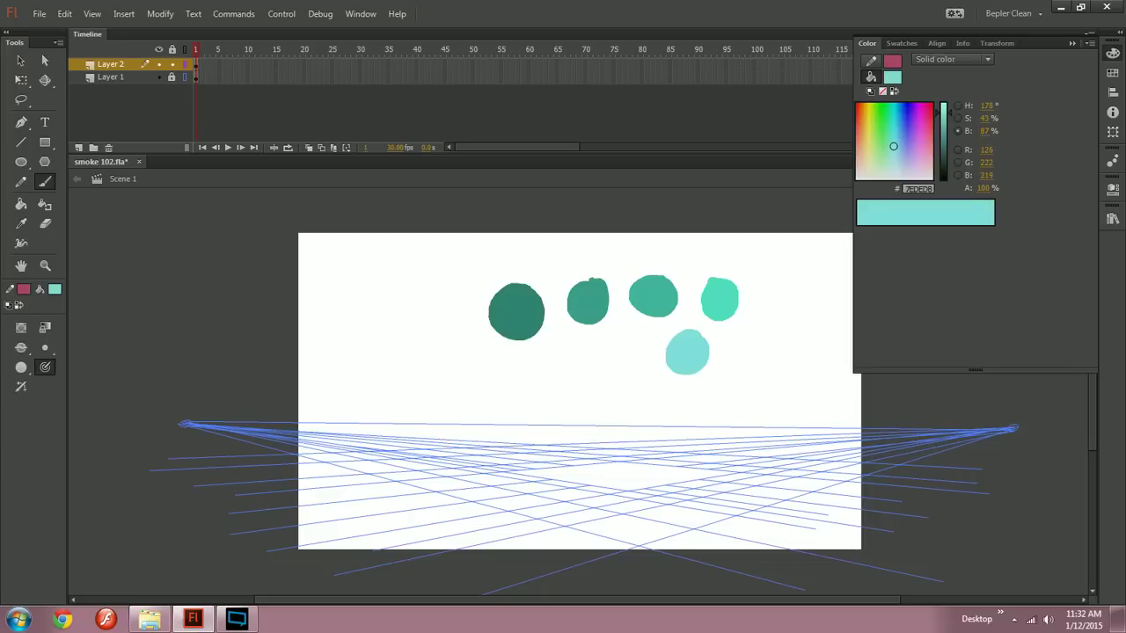
Step: Lower the brightness of the aqua fill to 75%, then brush and fill a sixth swatch beside the fifth
left_click_drag(949, 113, 949, 122)
mouse_move(757, 330)
left_mouse_down()
mouse_move(740, 365)
mouse_move(502, 395)
mouse_move(510, 383)
left_mouse_up()
key("k")
left_click(748, 345)
Step: Move the colour swatches together into two touching rows of three
key("e")
key("v")
left_click_drag(739, 365, 559, 372)
left_click_drag(578, 322, 558, 327)
left_click_drag(560, 372, 551, 377)
left_click_drag(559, 328, 553, 331)
left_click_drag(645, 316, 600, 325)
left_click_drag(708, 320, 601, 370)
left_click_drag(600, 326, 596, 328)
left_click_drag(620, 369, 590, 372)
left_click_drag(600, 328, 594, 332)
Step: Duplicate all six swatches in place and nudge the copies upward repeatedly to lengthen them into tall bars
left_click_drag(396, 246, 661, 447)
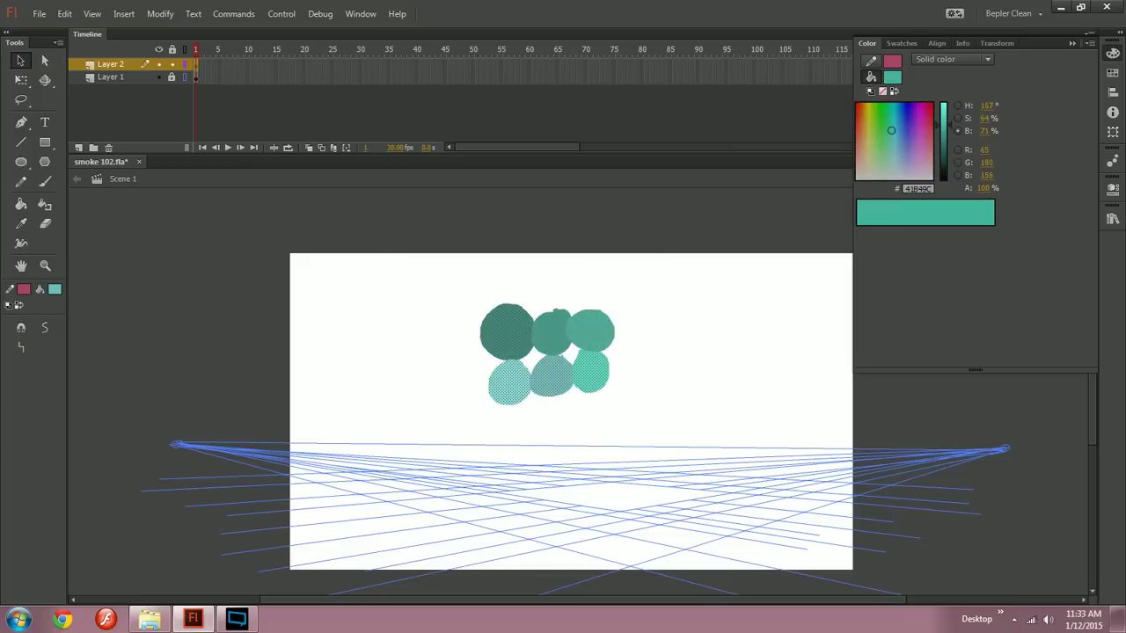
key("ctrl+shift+v")
key("Up")
key("shift+Up")
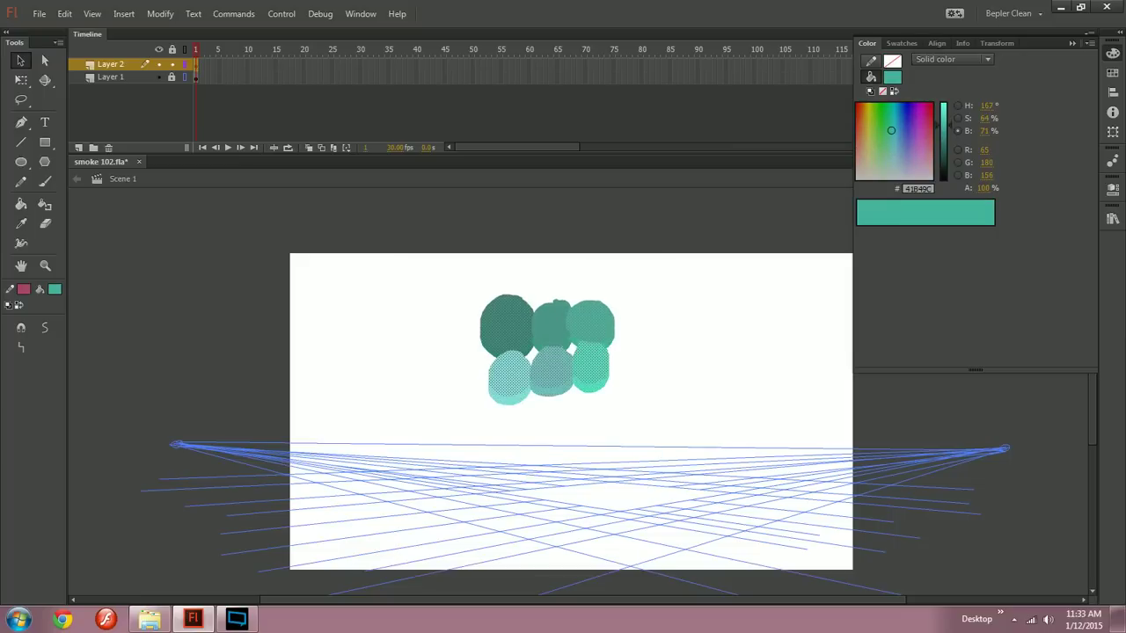
key("Up")
key("Up")
key("Up")
key("Up")
key("Up")
key("Up")
key("Up")
key("Up")
key("Up")
key("Up")
key("Up")
key("Up")
key("Up")
key("Up")
key("Up")
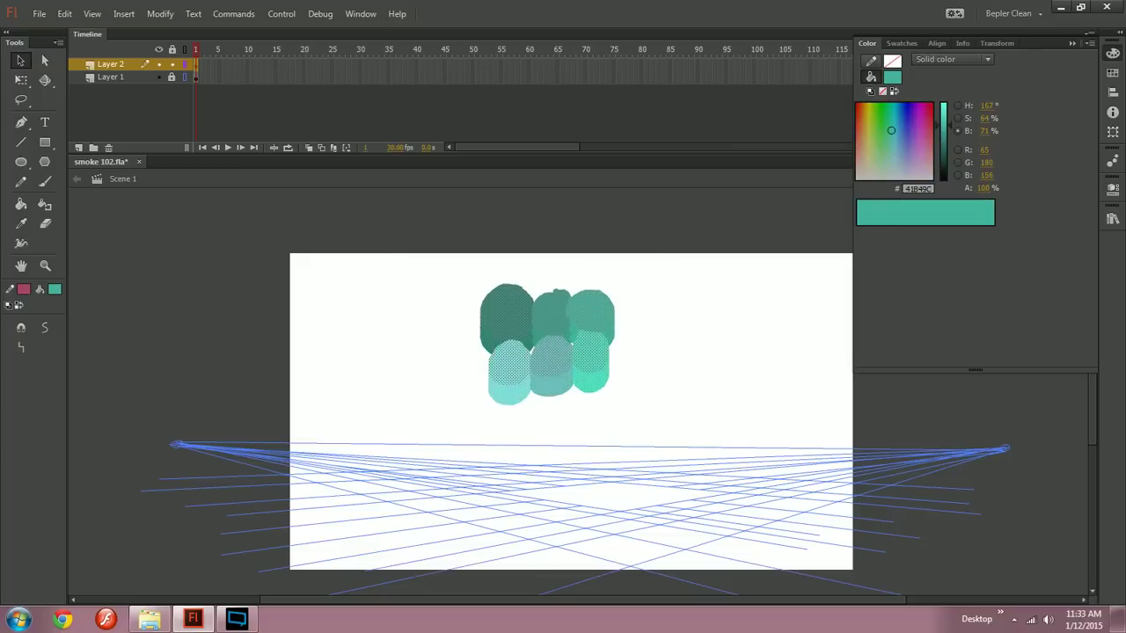
key("Up")
key("Up")
key("Up")
key("Up")
key("Up")
key("Up")
key("Up")
key("Up")
key("Up")
key("Up")
key("Up")
key("Up")
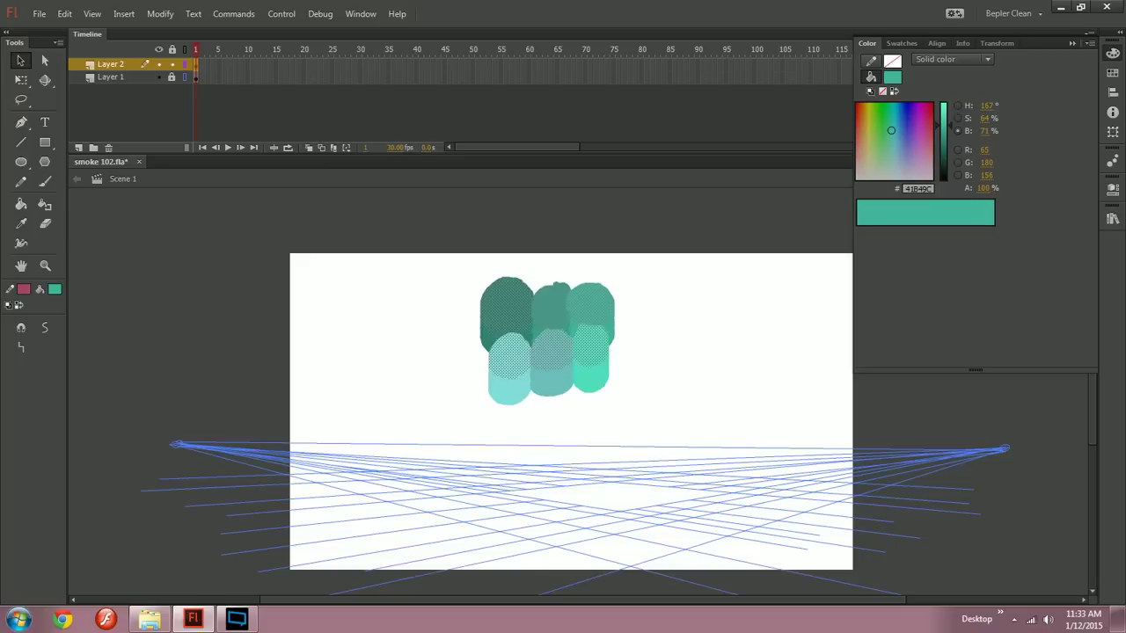
key("ctrl+shift+a")
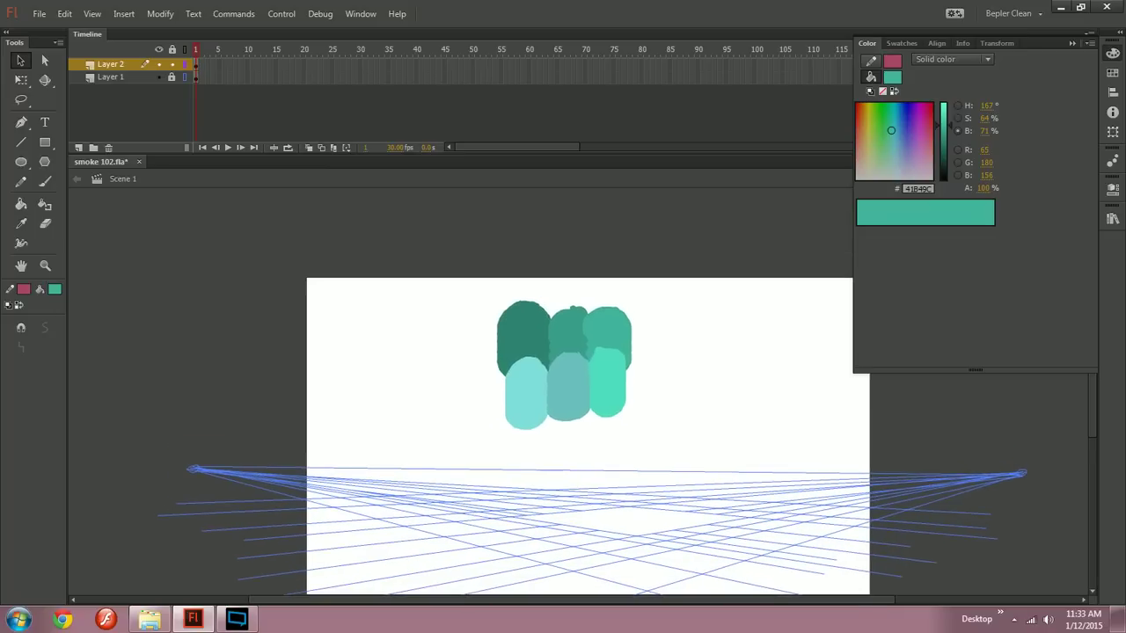
Step: Select all swatches and nudge duplicates slightly to the left to widen them
key("ctrl+a")
key("alt+Left")
key("alt+Left")
key("alt+Left")
key("alt+Left")
key("alt+Left")
key("ctrl+shift+a")
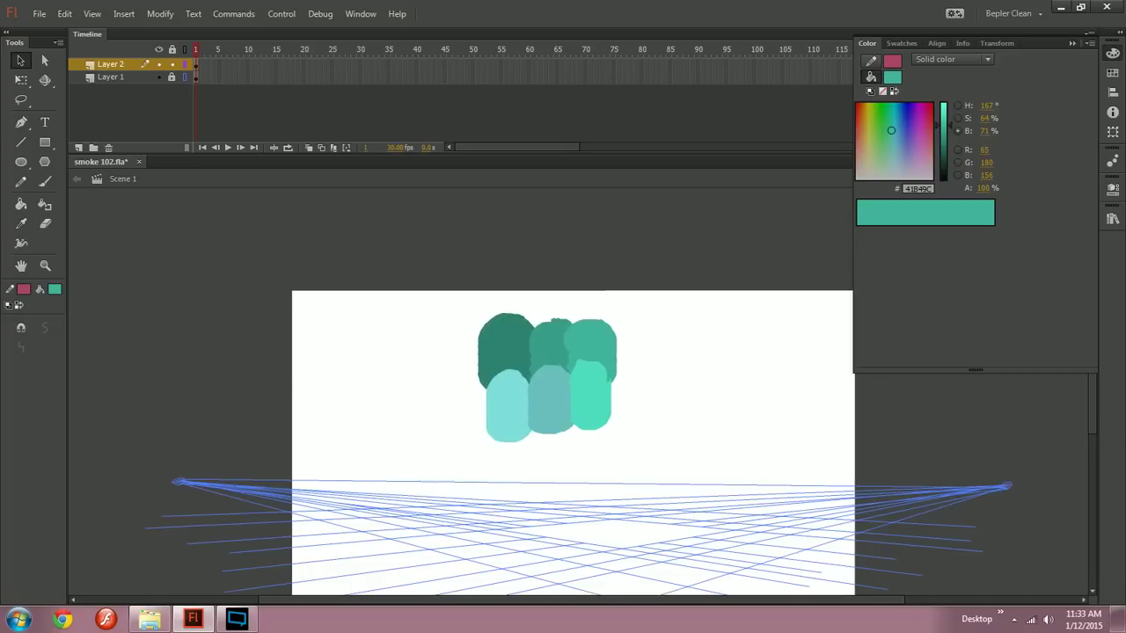
Step: Select all swatches and apply Straighten three times to flatten their rounded edges
left_click_drag(682, 271, 418, 487)
left_click(21, 347)
left_click(21, 347)
left_click(21, 347)
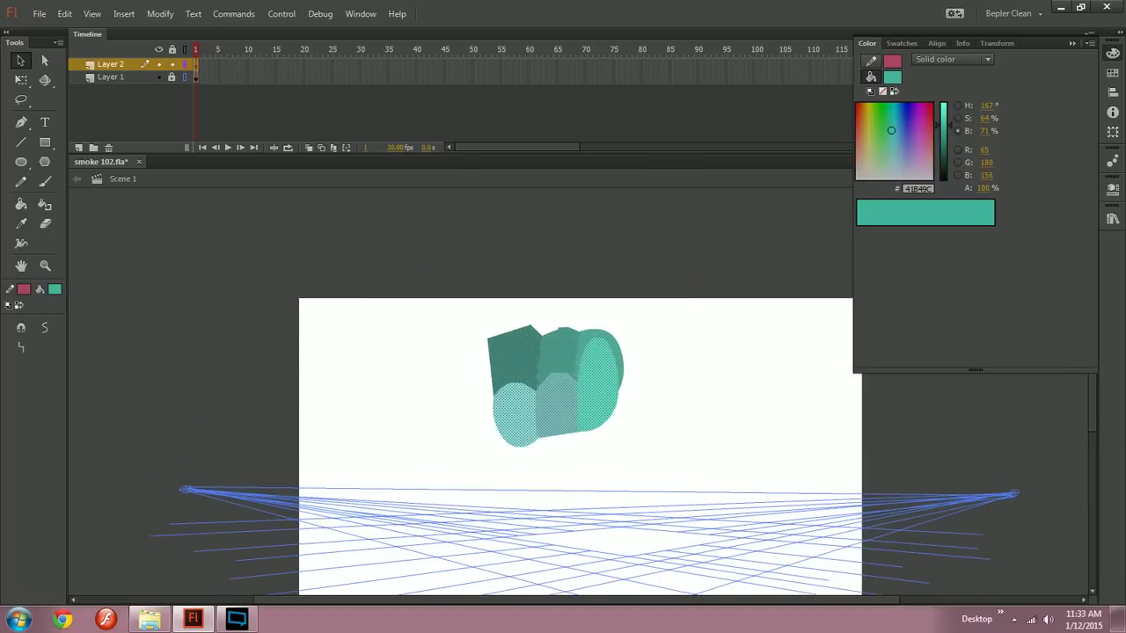
Step: Delete the uneven horizontal strips across the middle, top and bottom of the swatch block
left_click_drag(670, 361, 448, 395)
key("Delete")
left_click_drag(691, 310, 448, 339)
key("Delete")
left_click_drag(651, 472, 454, 413)
key("Delete")
Step: Stretch the remaining swatches vertically with Free Transform and fit the lower row directly against the upper row
left_click_drag(643, 383, 467, 437)
left_click_drag(678, 303, 451, 449)
key("q")
left_click_drag(556, 413, 556, 468)
left_click_drag(679, 410, 466, 480)
left_click_drag(556, 445, 484, 354)
left_click_drag(556, 377, 556, 388)
Step: Delete the uneven strips along the left and right sides to square off the swatch block
left_click(451, 249)
left_click_drag(451, 248, 491, 420)
key("Delete")
left_click_drag(724, 235, 610, 400)
key("Delete")
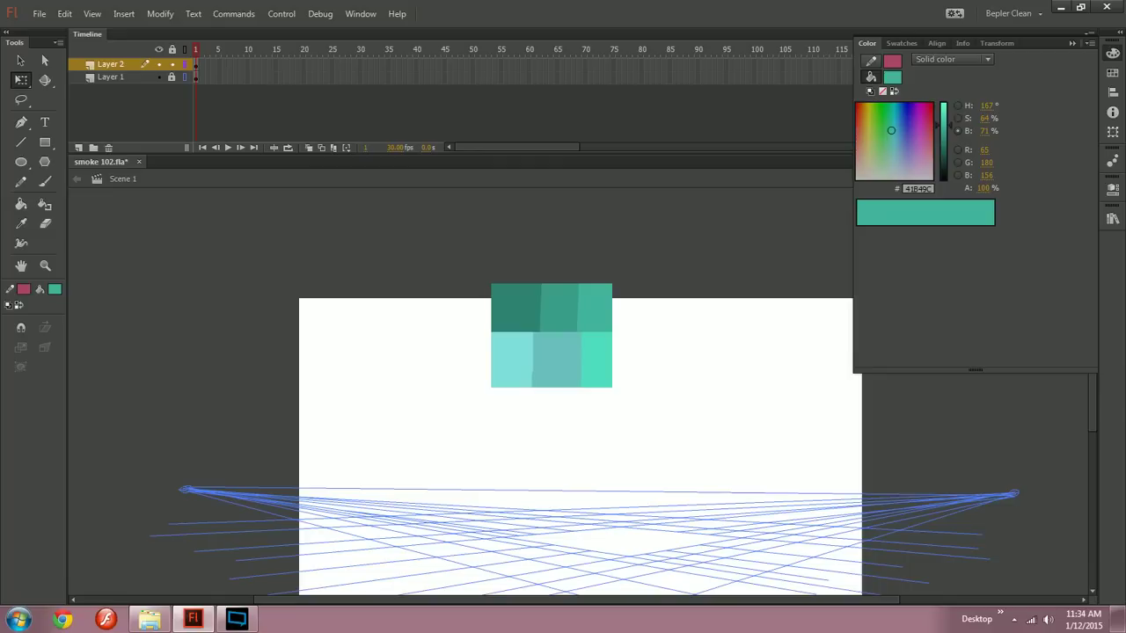
Step: Widen the bright green swatch in the lower row leftward with Free Transform so it meets the middle swatch
left_click_drag(580, 396, 565, 362)
key("ctrl+minus")
key("ctrl+equal")
key("ctrl+equal")
left_click_drag(562, 308, 519, 500)
left_click(575, 390)
left_click(494, 396)
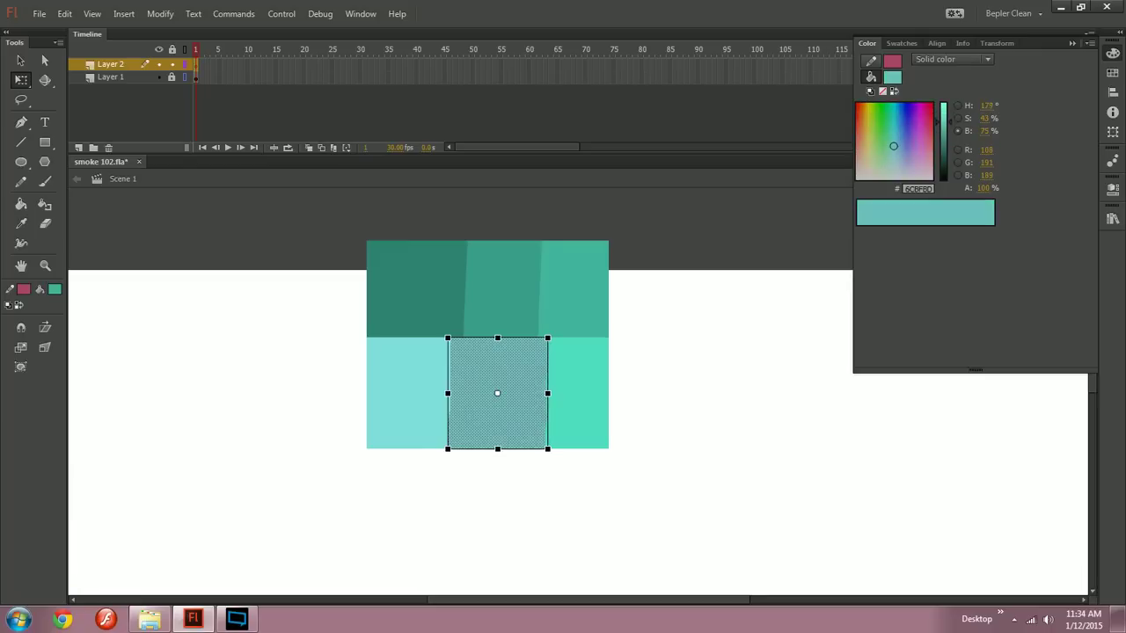
left_click(576, 393)
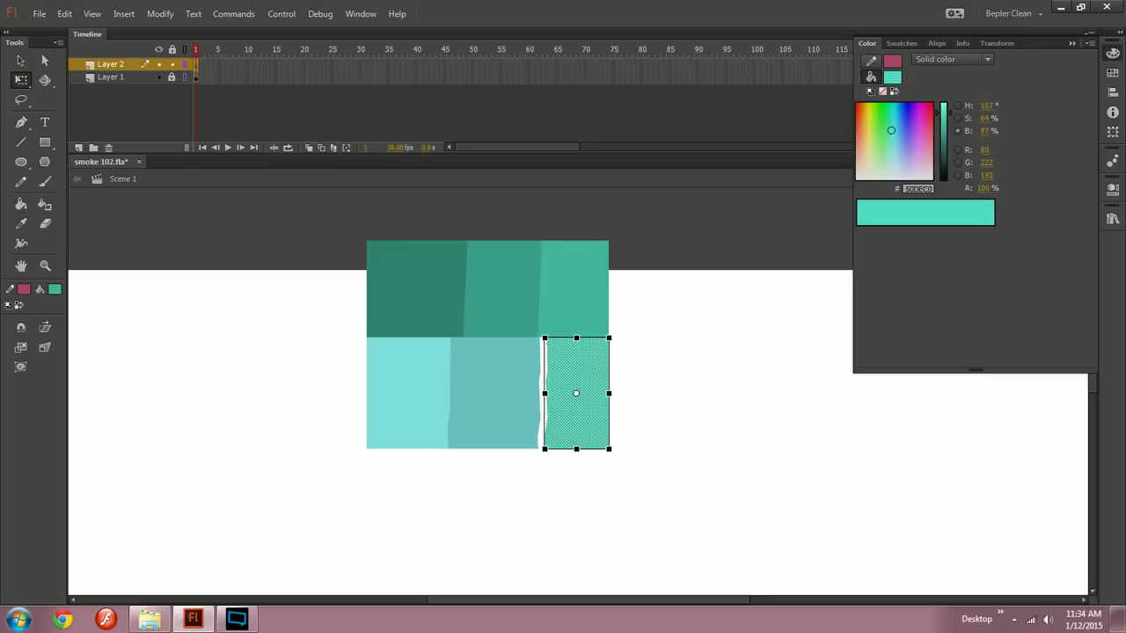
left_click_drag(545, 394, 536, 393)
left_click(661, 413)
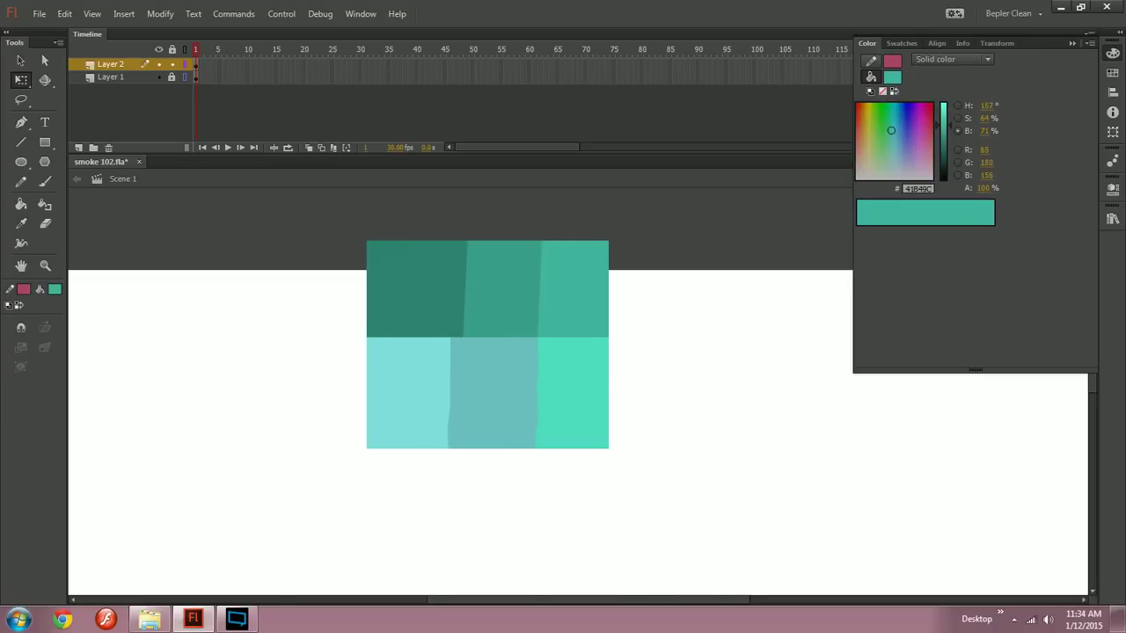
Step: Widen the light aqua swatch in the lower row rightward over part of the middle swatch
left_click_drag(661, 413, 698, 414)
left_click(530, 394)
mouse_move(484, 393)
left_mouse_down()
mouse_move(502, 393)
mouse_move(376, 410)
left_mouse_up()
left_click(510, 488)
left_click(453, 395)
Step: Handwrite the word "Colors" to the right of the swatch block with the Brush in dark green #205B4F
key("b")
left_click_drag(946, 124, 945, 152)
mouse_move(598, 327)
left_mouse_down()
mouse_move(596, 376)
mouse_move(616, 345)
mouse_move(656, 378)
mouse_move(686, 352)
mouse_move(674, 377)
mouse_move(675, 350)
left_mouse_up()
key("ctrl+z")
mouse_move(695, 354)
left_mouse_down()
mouse_move(688, 376)
mouse_move(702, 376)
left_mouse_up()
left_click_drag(733, 360, 720, 380)
Step: Brush an underline beneath "Colors" and a curved arrow pointing back at the swatches, undoing unwanted strokes
mouse_move(554, 378)
left_mouse_down()
mouse_move(758, 401)
mouse_move(558, 381)
mouse_move(743, 398)
left_mouse_up()
key("ctrl+z")
key("ctrl+z")
key("ctrl+z")
mouse_move(647, 389)
left_mouse_down()
mouse_move(574, 419)
mouse_move(572, 436)
mouse_move(568, 408)
mouse_move(576, 429)
mouse_move(467, 413)
left_mouse_up()
key("ctrl+z")
key("ctrl+z")
key("ctrl+minus")
key("ctrl+equal")
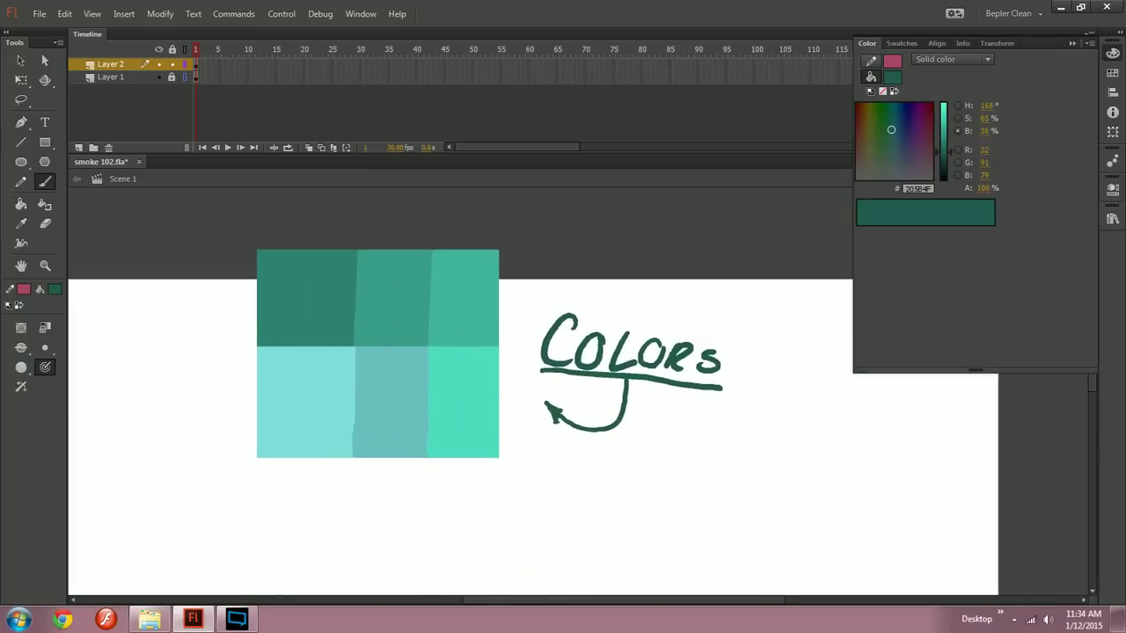
key("ctrl+minus")
key("ctrl+equal")
key("ctrl+equal")
left_click_drag(747, 352, 384, 417)
key("ctrl+equal")
key("ctrl+equal")
mouse_move(737, 304)
left_mouse_down()
mouse_move(572, 399)
mouse_move(624, 404)
mouse_move(597, 407)
left_mouse_up()
left_click(595, 383)
left_click(620, 384)
key("ctrl+minus")
key("e")
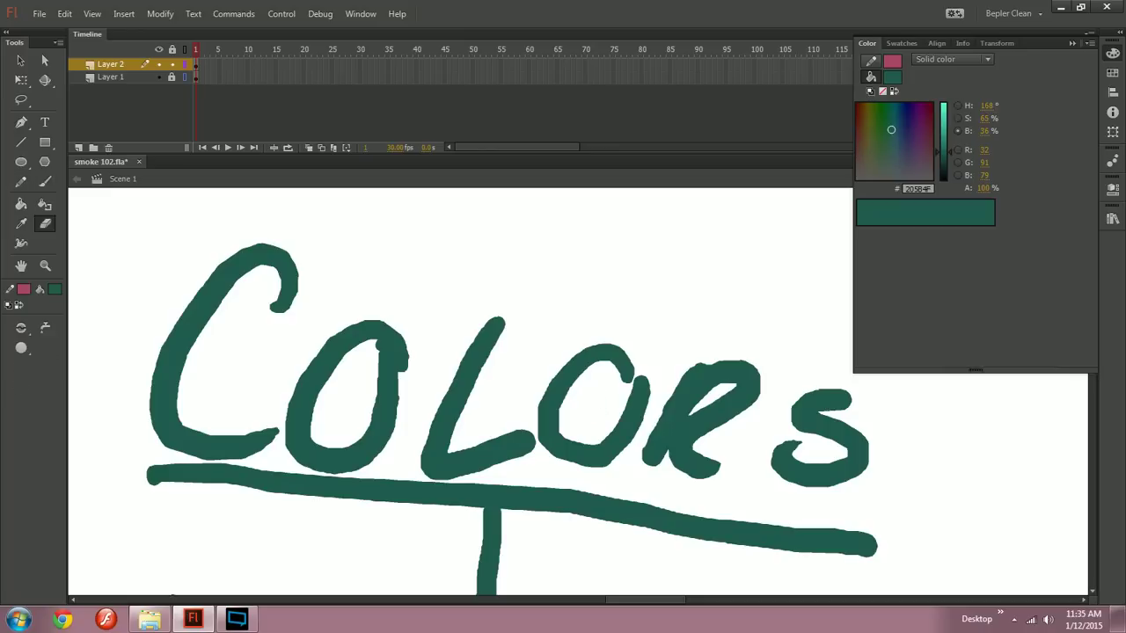
Step: Delete the handwritten "Colors" label together with its underline and curved arrow
scroll(578, 391, "down", 2)
key("ctrl+minus")
key("ctrl+minus")
left_click_drag(737, 260, 448, 488)
key("Delete")
key("ctrl+minus")
Step: Move the boundary between the light aqua and middle swatches in the lower row leftward with Free Transform, widening the middle swatch
mouse_move(528, 440)
left_mouse_down()
mouse_move(633, 329)
mouse_move(590, 399)
left_mouse_up()
key("ctrl+equal")
key("q")
key("ctrl+minus")
key("ctrl+equal")
left_click_drag(563, 361, 593, 544)
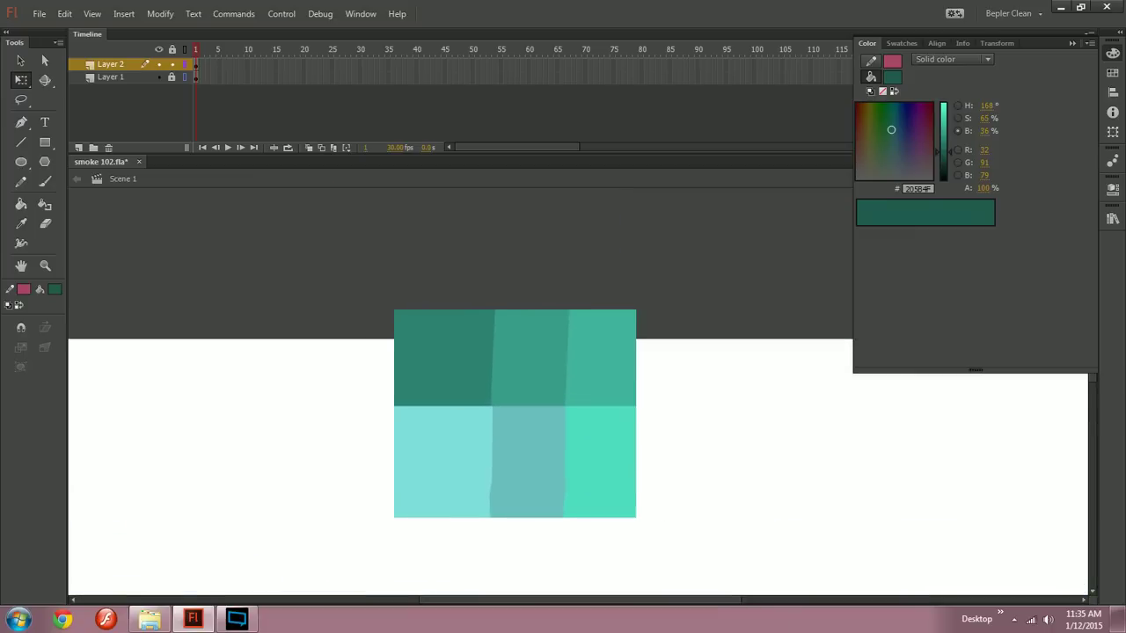
left_click(443, 462)
left_click_drag(493, 462, 482, 461)
left_click(527, 462)
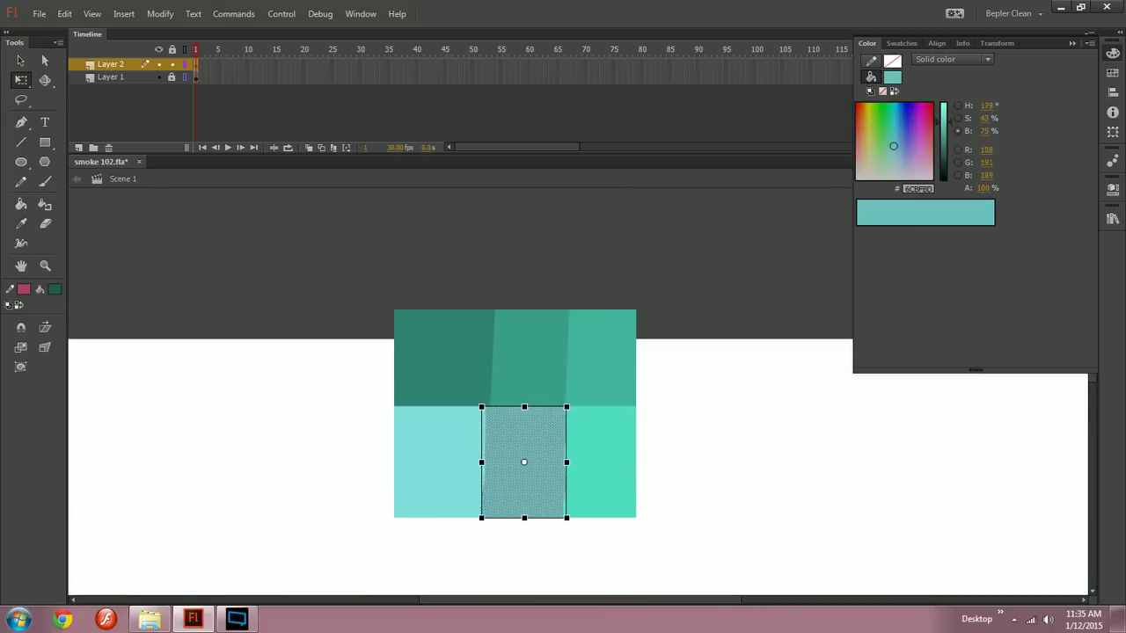
key("Escape")
Step: Move the whole swatch block fully onto the stage, into its upper-left area
key("ctrl+minus")
key("ctrl+equal")
key("ctrl+minus")
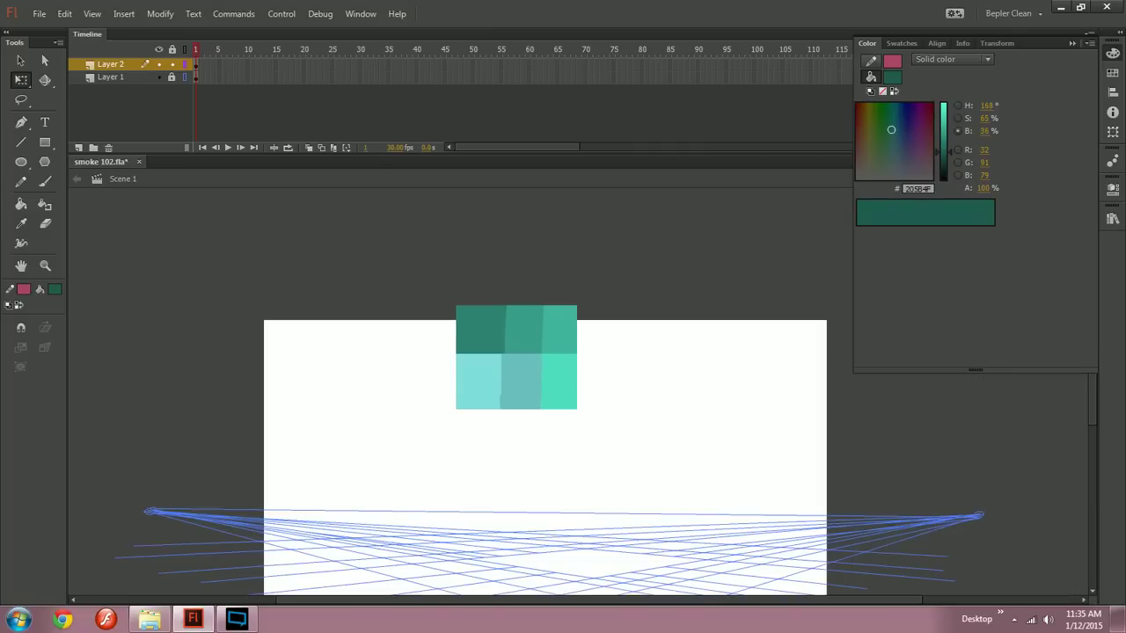
key("ctrl+minus")
key("ctrl+equal")
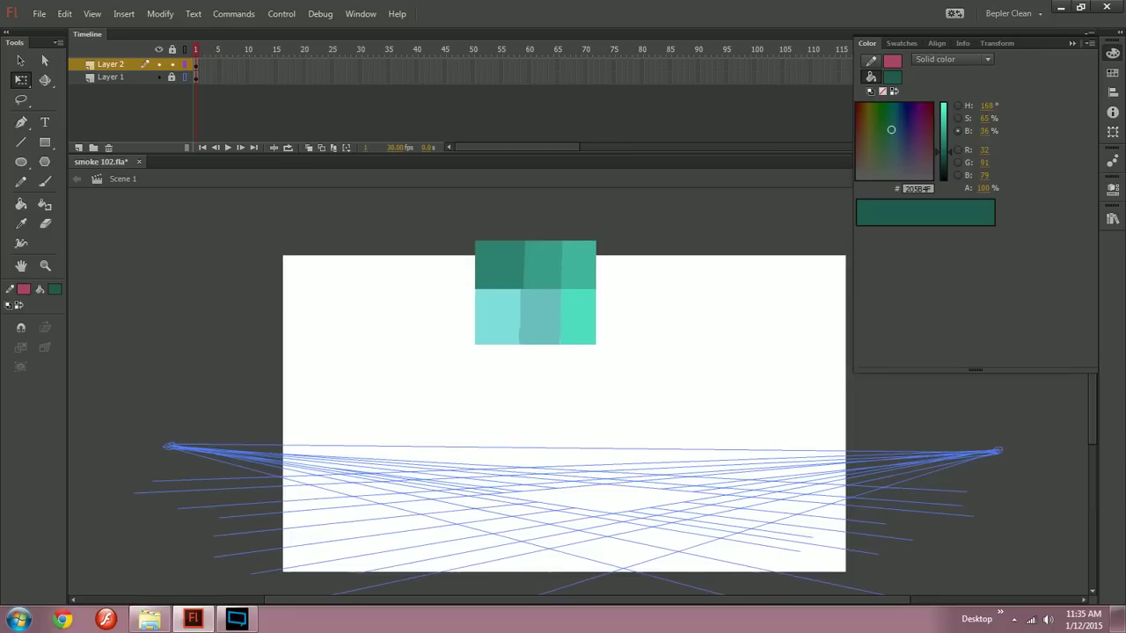
key("ctrl+a")
left_click_drag(561, 308, 352, 331)
key("Escape")
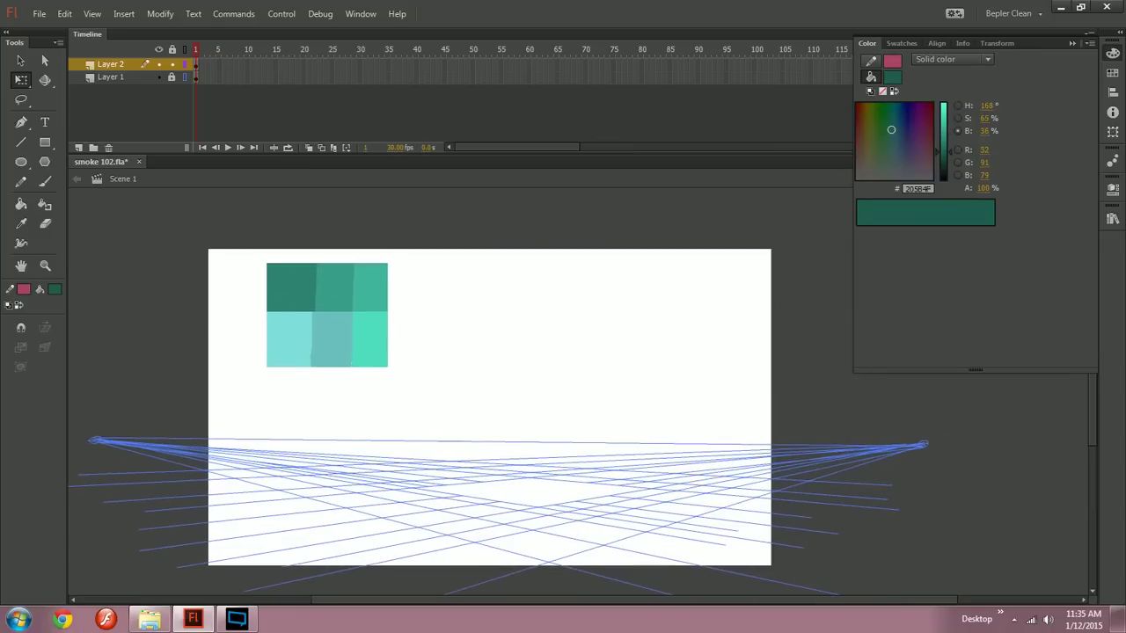
Step: Lock Layer 2 and add a new layer above it
left_click(171, 64)
left_click(80, 147)
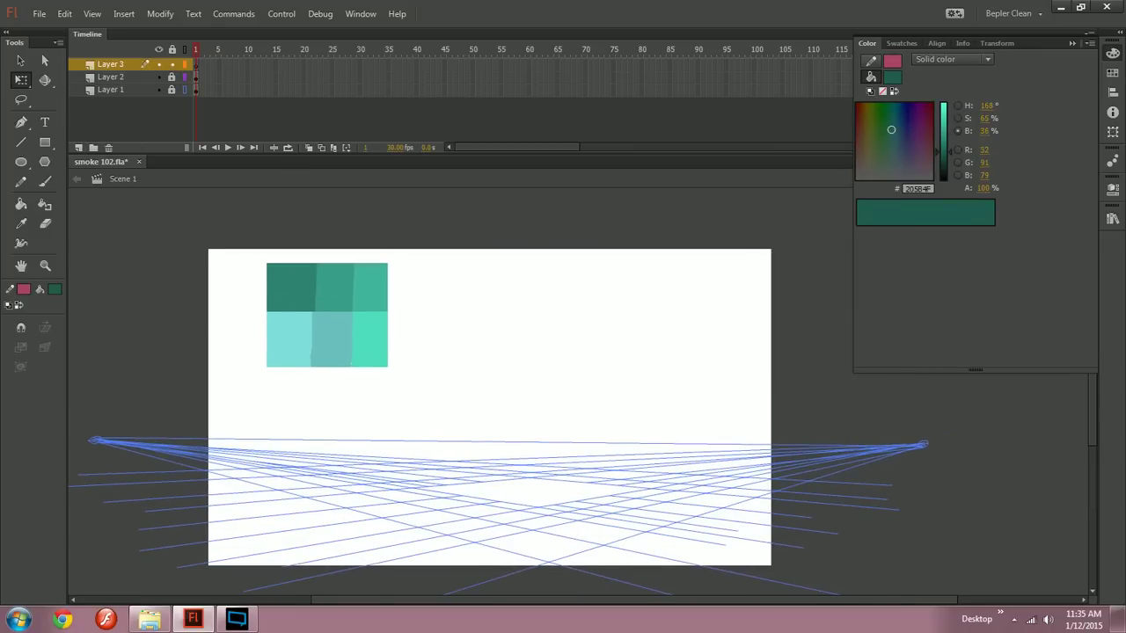
key("ctrl+equal")
key("k")
key("n")
key("ctrl+minus")
left_click_drag(563, 352, 501, 345)
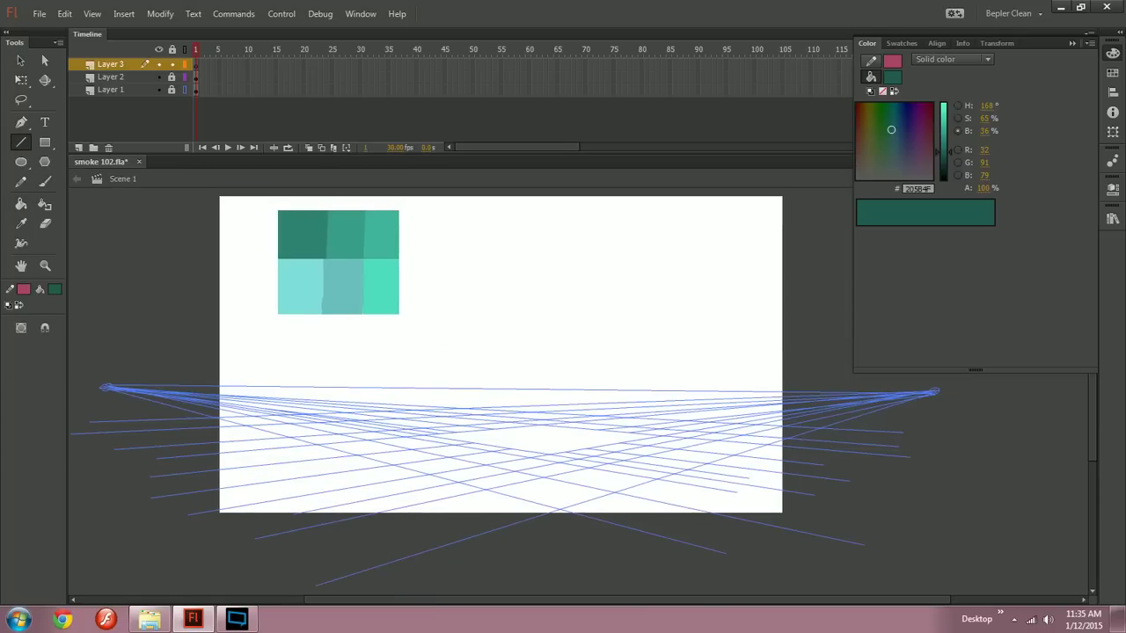
Step: Brush a tapered diagonal streak in green #308372 from the stage's upper-left edge down onto the perspective grid, undoing unwanted attempts
key("b")
left_click(55, 288)
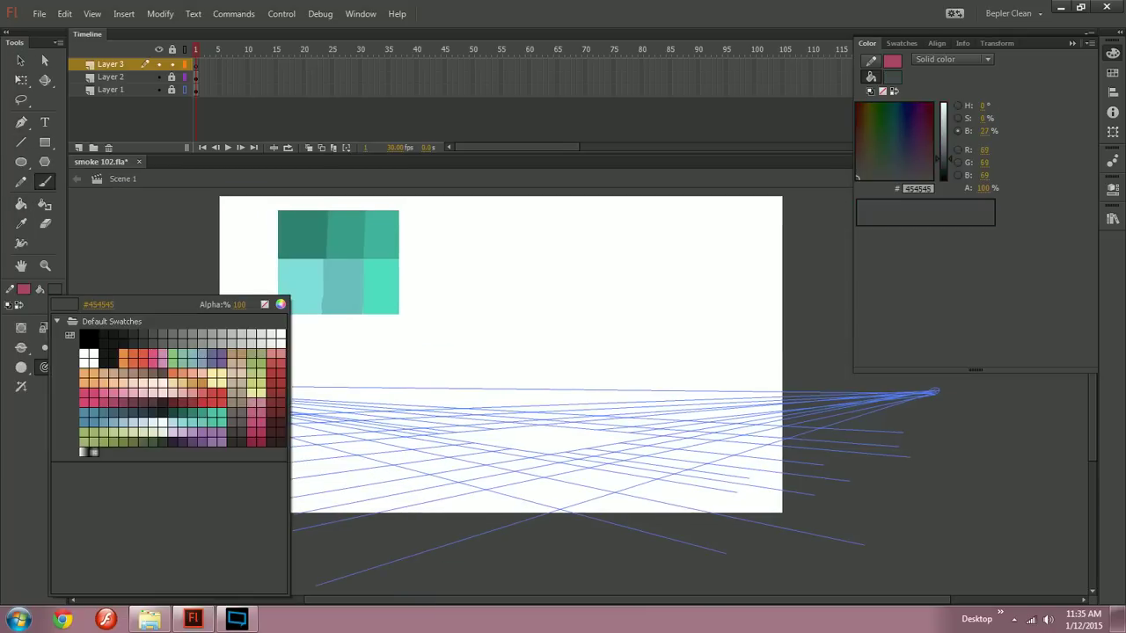
left_click(190, 413)
left_click_drag(240, 290, 466, 428)
key("ctrl+z")
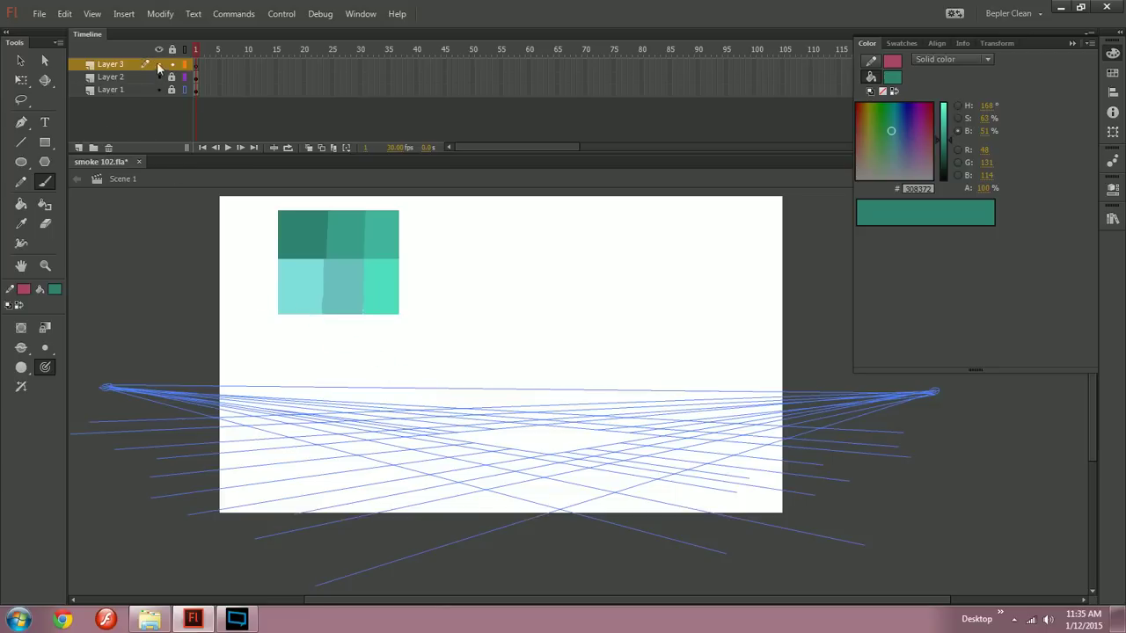
key("ctrl+z")
mouse_move(185, 282)
left_mouse_down()
mouse_move(461, 445)
mouse_move(516, 461)
left_mouse_up()
key("ctrl+z")
left_click_drag(178, 283, 531, 473)
key("ctrl+z")
left_click_drag(216, 289, 392, 381)
key("ctrl+z")
left_click_drag(186, 243, 454, 413)
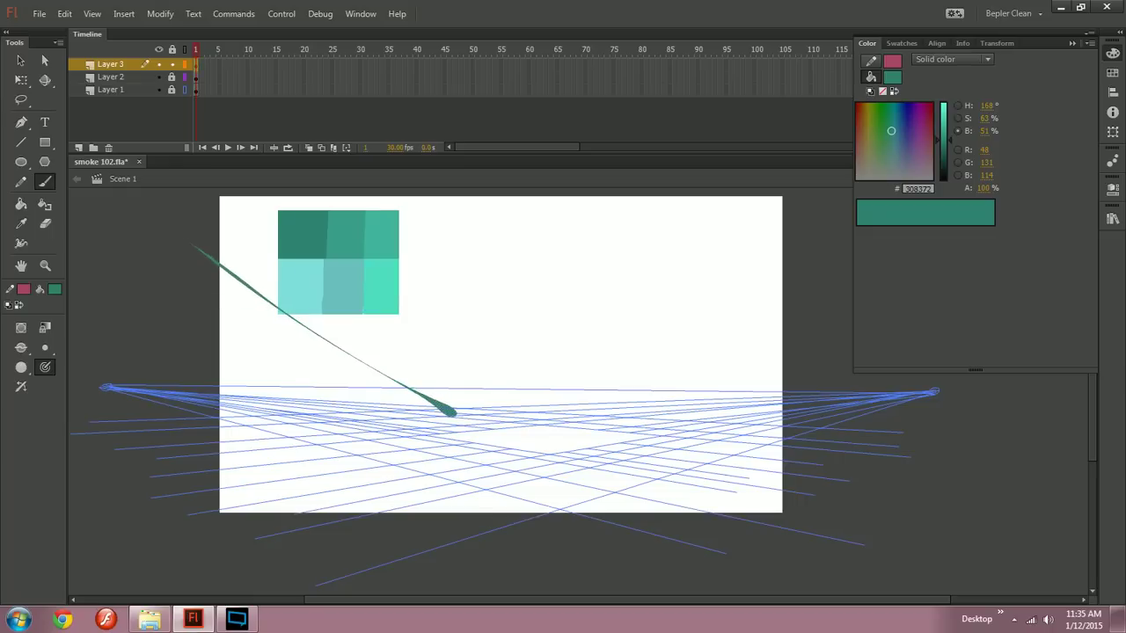
key("ctrl+equal")
key("ctrl+minus")
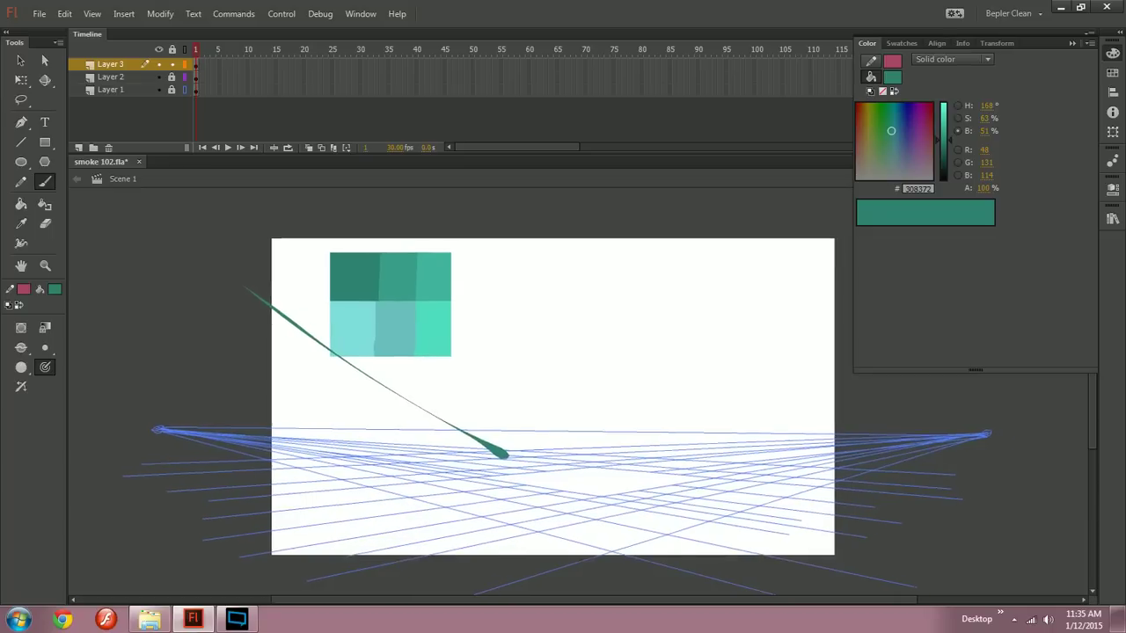
key("ctrl+equal")
left_click_drag(528, 404, 509, 398)
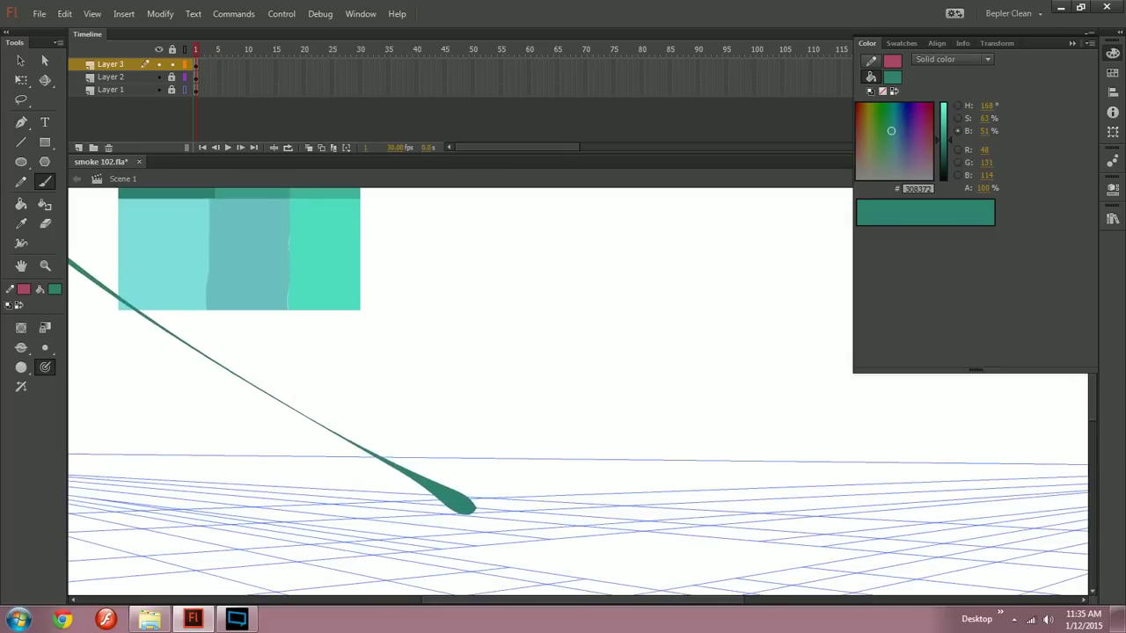
key("F6")
key("F6")
key("F7")
key("F7")
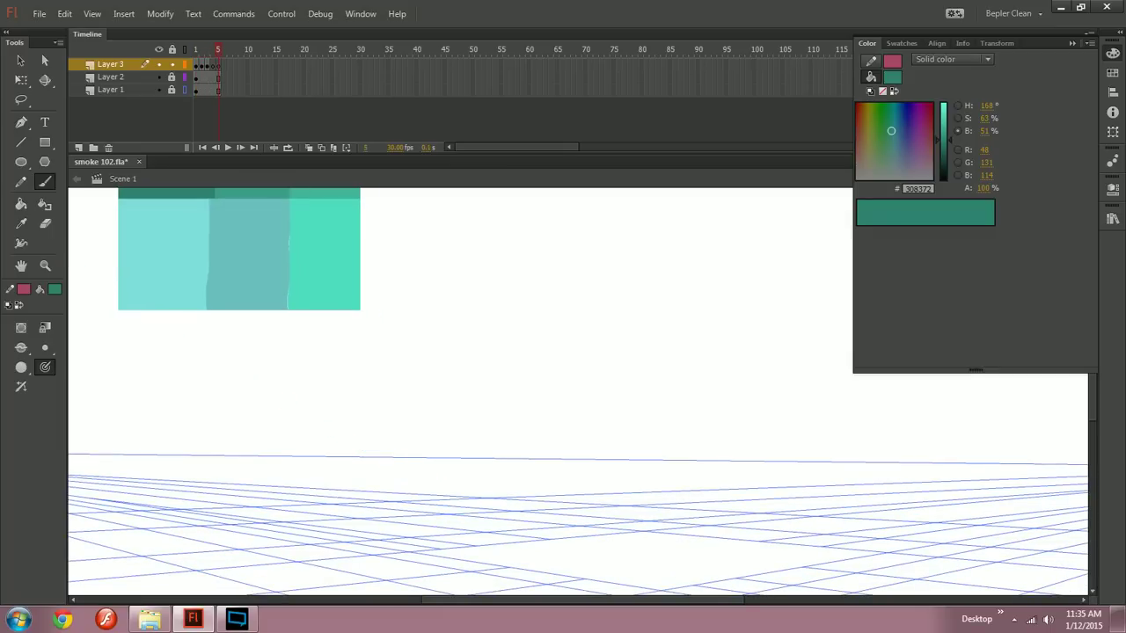
left_click_drag(68, 260, 473, 505)
Step: Insert a keyframe holding the diagonal streak at frame 8 of Layer 3
key("F6")
key("F6")
key("F6")
key("F6")
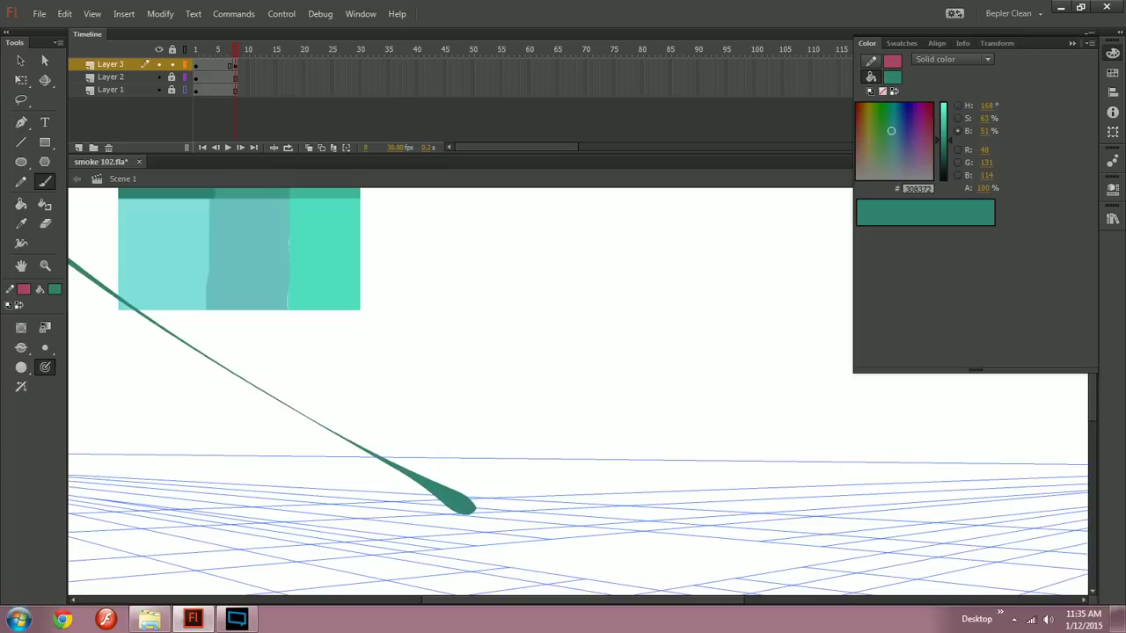
Step: Clear the streak from Layer 3's frames before frame 8 and return to frame 8
left_click(213, 66)
key("Delete")
key("ctrl+minus")
left_click_drag(563, 395, 491, 365)
key("period")
key("period")
key("period")
key("period")
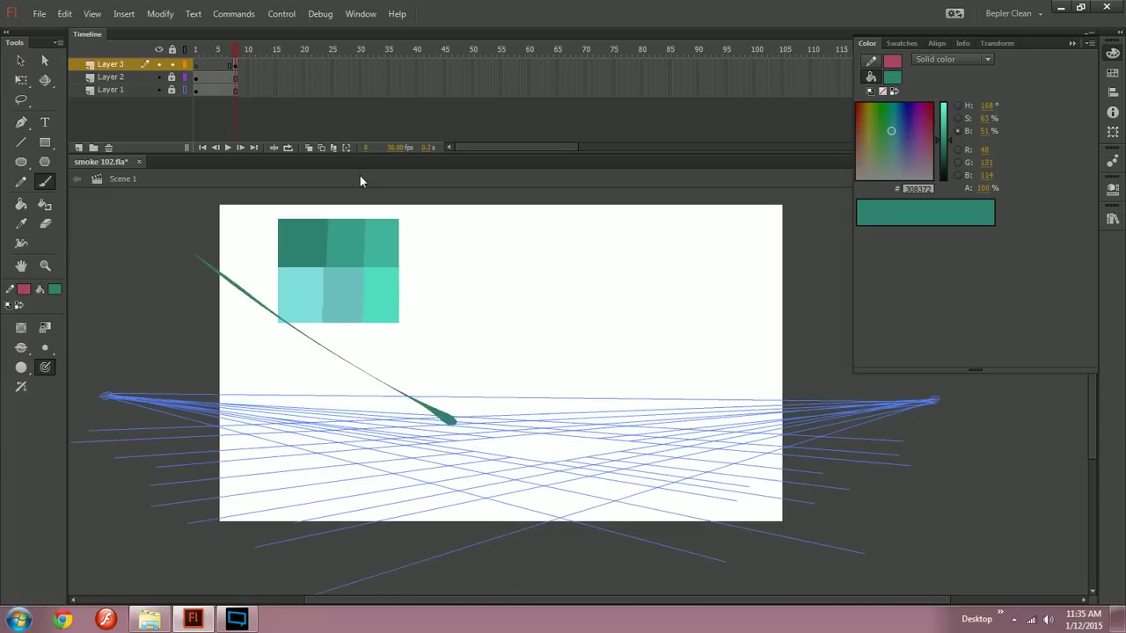
Step: Insert a blank keyframe at frame 9 of Layer 3 and turn on onion skinning
key("F7")
key("ctrl+equal")
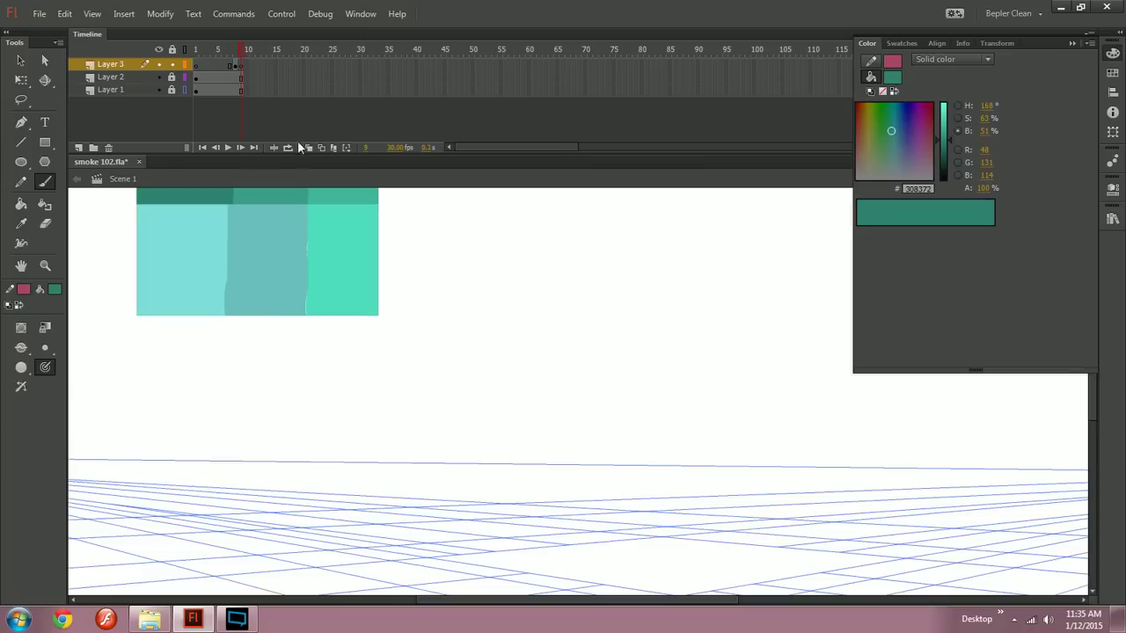
left_click(309, 147)
left_click_drag(519, 347, 580, 506)
Step: Sample the bright green #50DEC0 palette swatch as the fill color and undo a trial brush stroke near the streak's tip
left_click(892, 81)
left_click(303, 303)
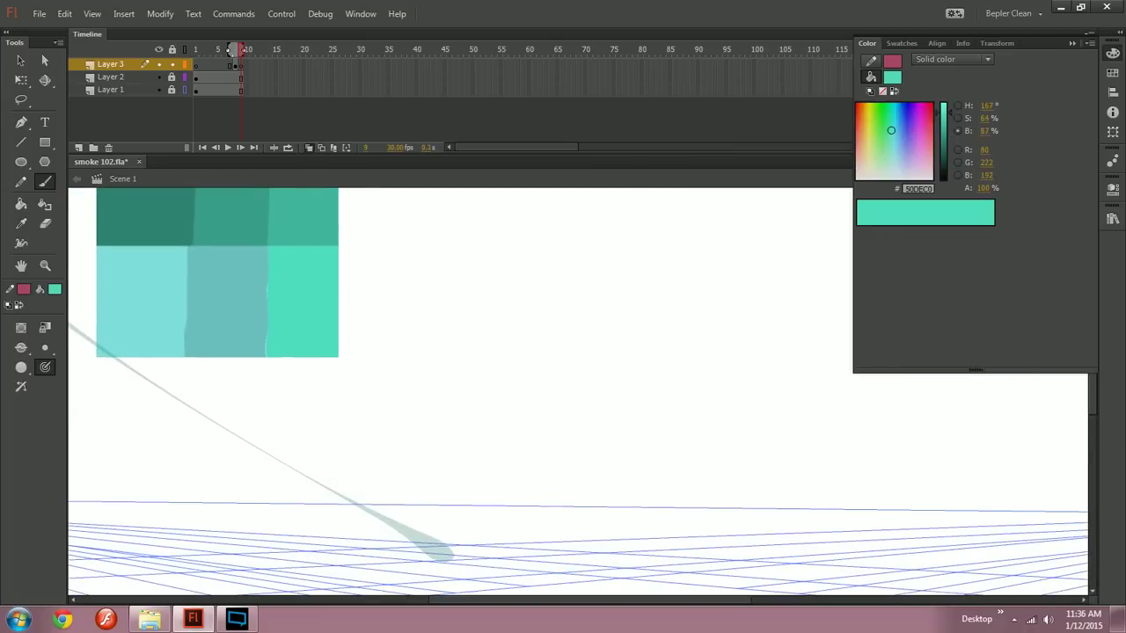
left_click_drag(378, 387, 311, 300)
mouse_move(444, 495)
left_mouse_down()
mouse_move(479, 506)
mouse_move(535, 499)
mouse_move(497, 456)
left_mouse_up()
key("ctrl+z")
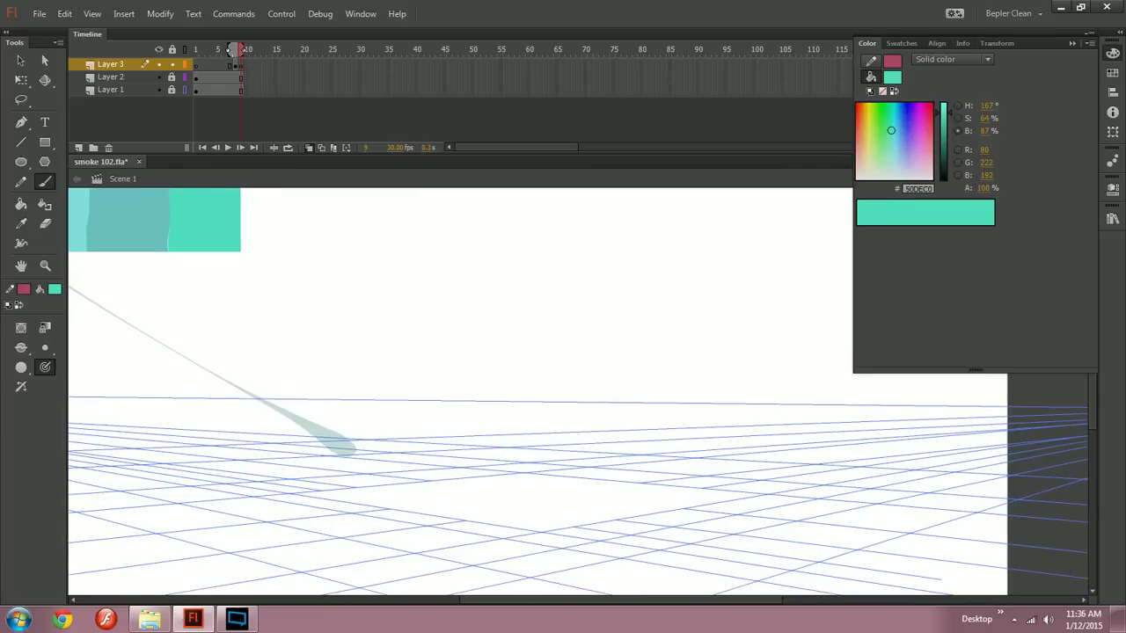
key("ctrl+minus")
mouse_move(528, 413)
left_mouse_down()
mouse_move(506, 419)
mouse_move(615, 484)
mouse_move(539, 410)
left_mouse_up()
key("ctrl+equal")
scroll(580, 396, "down", 1)
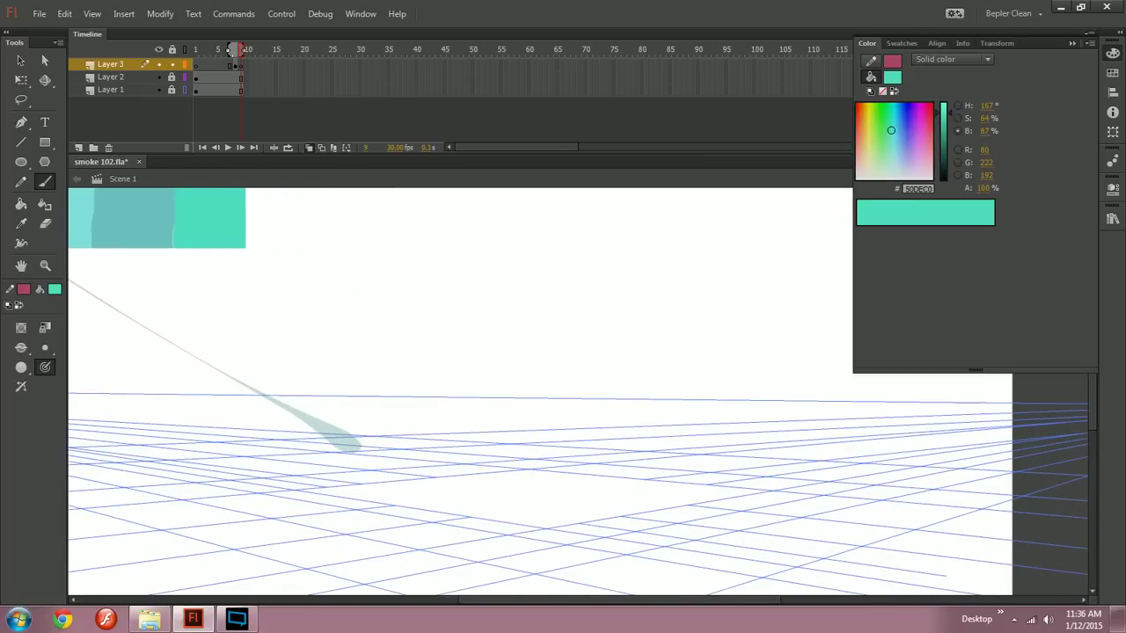
Step: Brush a spiky impact splash on the grid ahead of the streak's tip and fill its enclosed gaps with the Paint Bucket
left_click_drag(447, 481, 508, 432)
mouse_move(449, 482)
left_mouse_down()
mouse_move(517, 415)
mouse_move(508, 476)
mouse_move(564, 454)
mouse_move(533, 477)
mouse_move(511, 455)
mouse_move(520, 486)
mouse_move(563, 493)
mouse_move(471, 501)
mouse_move(443, 485)
left_mouse_up()
key("k")
left_click(511, 456)
key("b")
key("k")
left_click(489, 486)
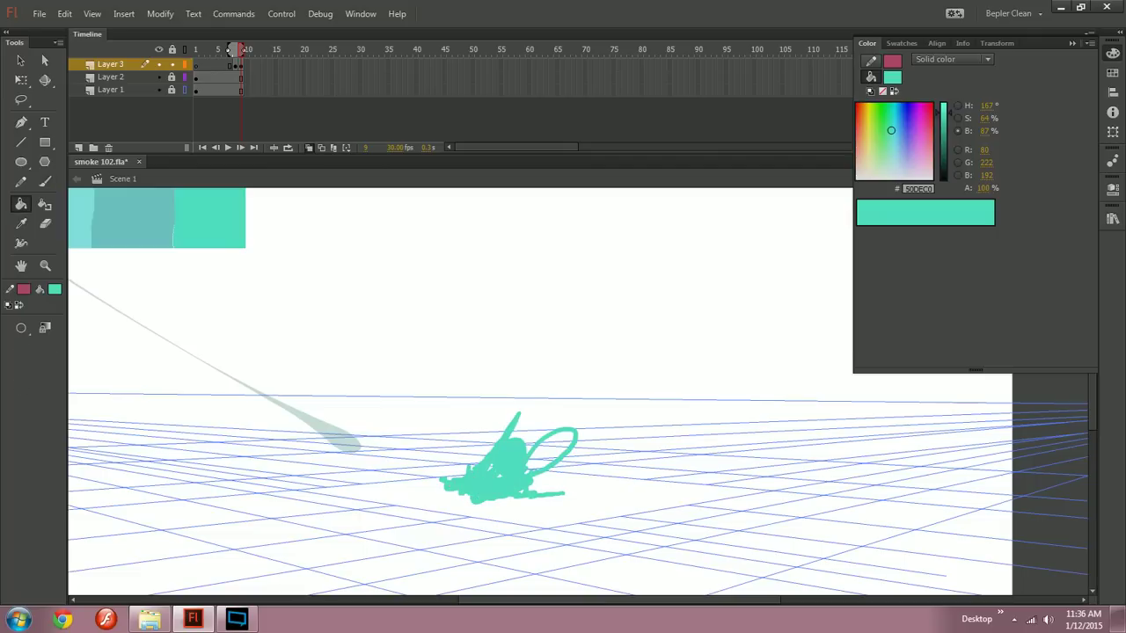
left_click(551, 452)
key("b")
Step: Touch up the remaining gaps in the green splash on frame 9 with the Brush and deselect it
left_click(241, 65)
key("ctrl+minus")
key("ctrl+minus")
key("ctrl+equal")
key("ctrl+equal")
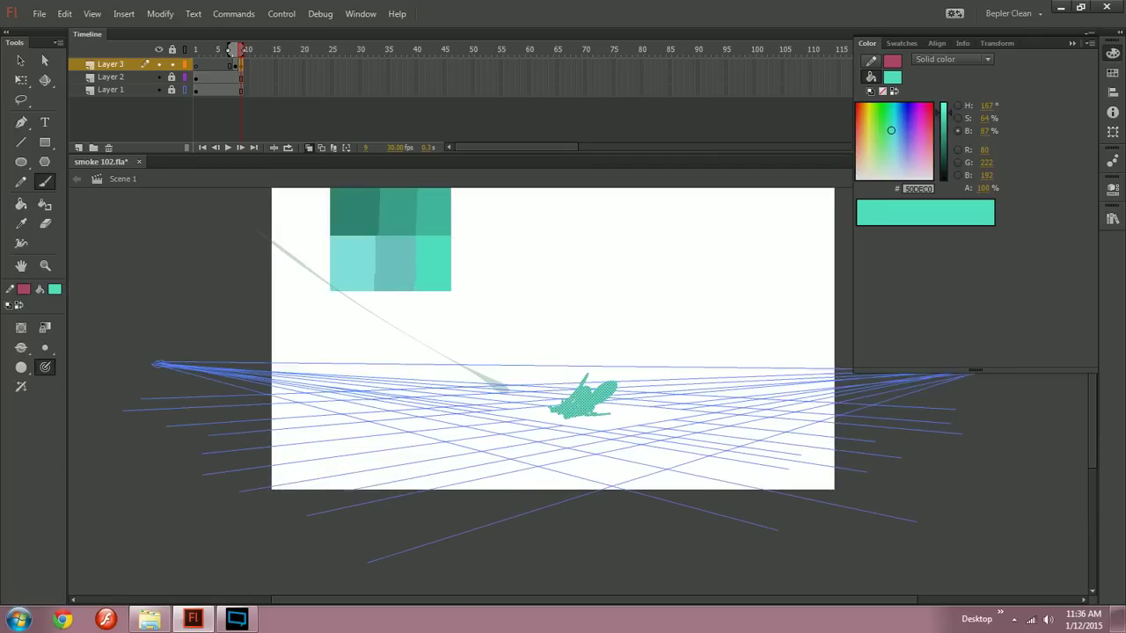
key("ctrl+minus")
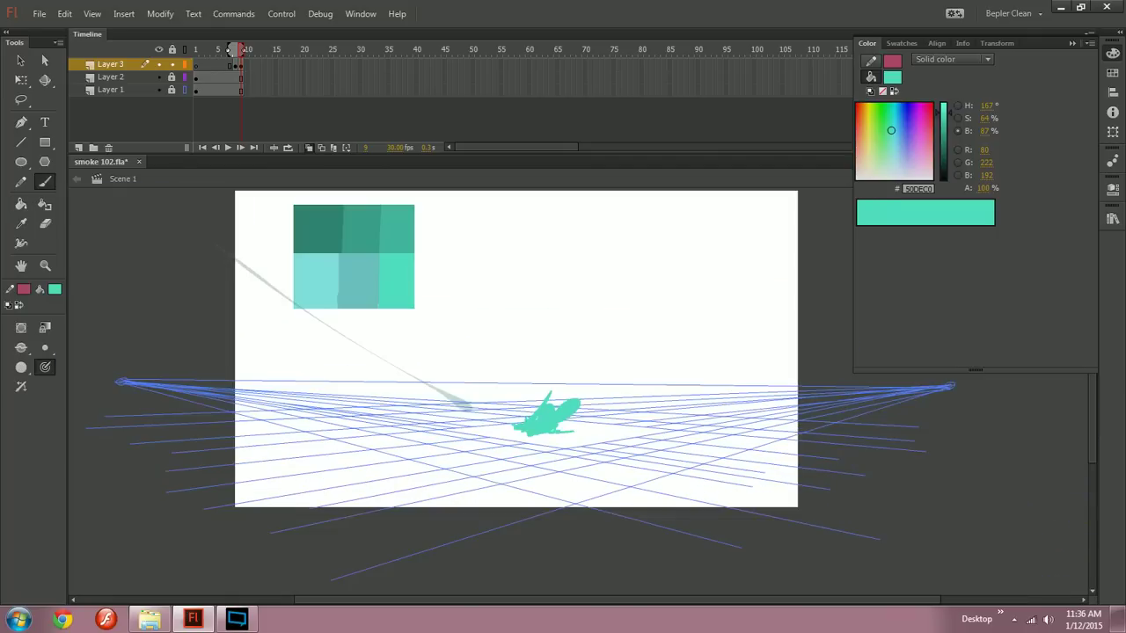
key("ctrl+equal")
left_click_drag(616, 475, 513, 390)
mouse_move(523, 457)
left_mouse_down()
mouse_move(639, 515)
mouse_move(586, 432)
left_mouse_up()
key("ctrl+shift+a")
left_click_drag(424, 425, 507, 482)
key("ctrl+z")
left_click_drag(432, 432, 456, 443)
key("ctrl+z")
left_click_drag(308, 361, 545, 486)
key("ctrl+z")
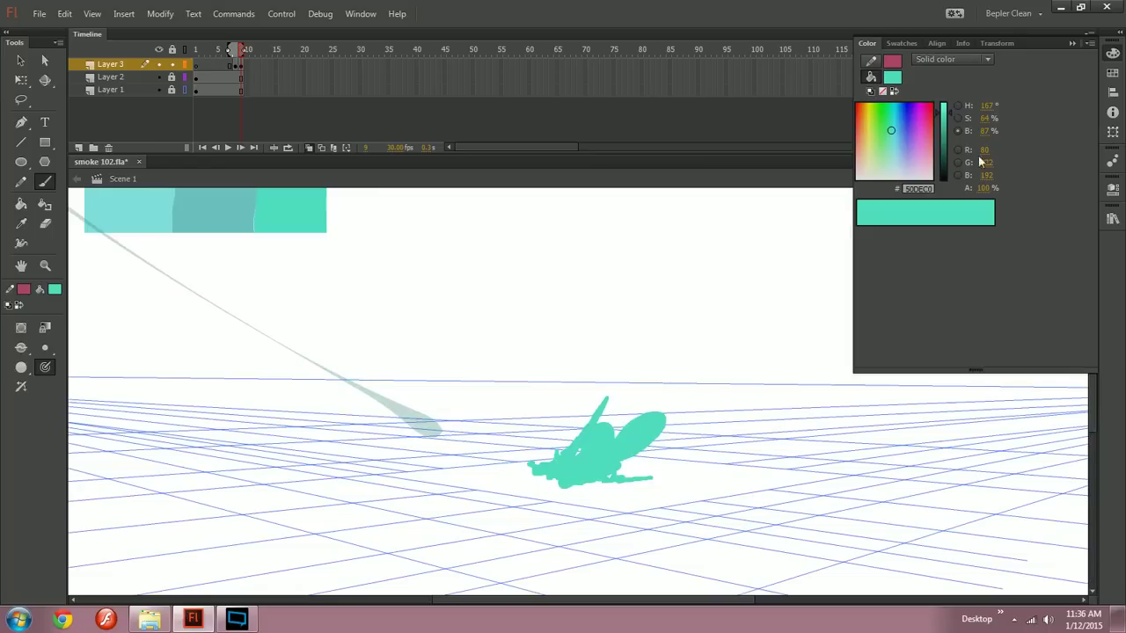
Step: Set the fill to light green #92F3B5 and brush small spiky accents around the splash's lower-left end
left_click_drag(892, 132, 885, 149)
left_click_drag(947, 115, 946, 107)
mouse_move(553, 469)
left_mouse_down()
mouse_move(557, 484)
mouse_move(599, 492)
mouse_move(517, 467)
mouse_move(547, 442)
left_mouse_up()
key("ctrl+minus")
key("ctrl+1")
left_click_drag(580, 519, 555, 450)
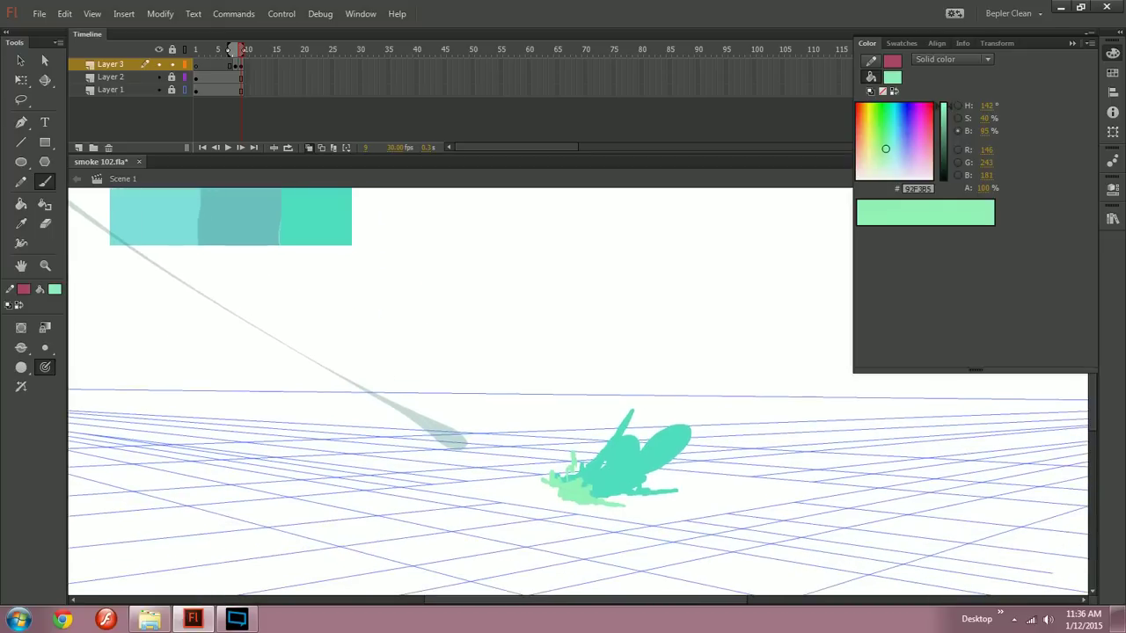
left_click_drag(307, 486, 924, 488)
mouse_move(463, 447)
left_mouse_down()
mouse_move(531, 490)
mouse_move(743, 386)
left_mouse_up()
key("ctrl+z")
key("ctrl+z")
Step: Lower the fill saturation to 11% and brush pale green highlights inside the splash
left_click_drag(986, 119, 960, 118)
mouse_move(569, 482)
left_mouse_down()
mouse_move(589, 482)
mouse_move(572, 491)
mouse_move(605, 472)
left_mouse_up()
left_click_drag(593, 488, 601, 486)
key("v")
key("ctrl+minus")
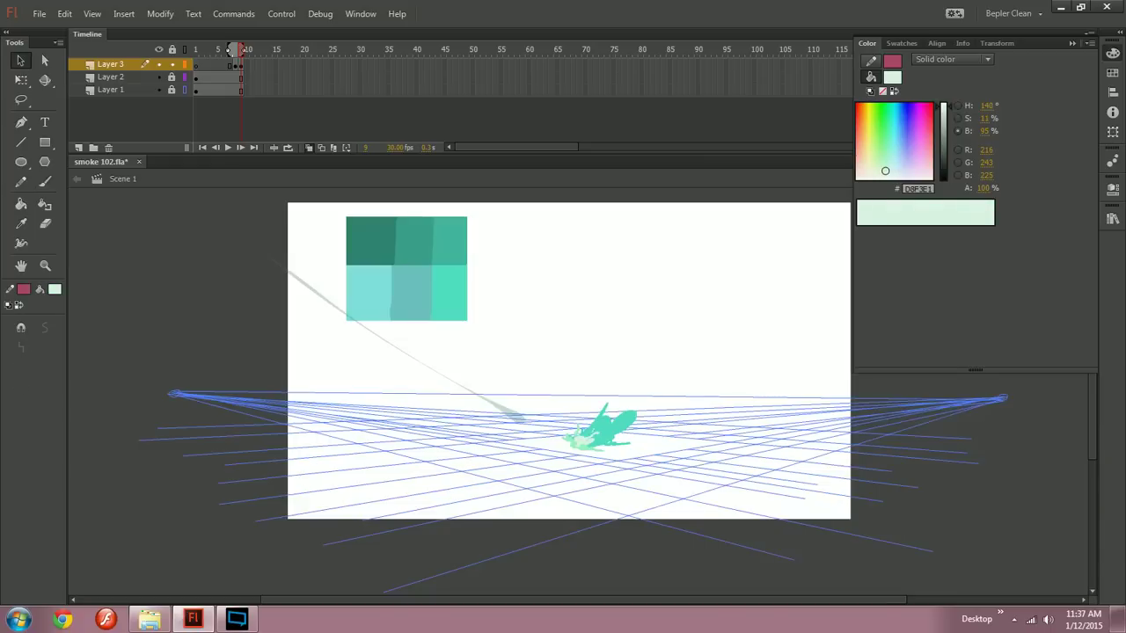
key("ctrl+minus")
key("ctrl+equal")
key("ctrl+equal")
left_click_drag(682, 524, 606, 436)
key("ctrl+z")
Step: Brush further pale green strokes at the splash's lower-left end and save the file
key("b")
mouse_move(533, 455)
left_mouse_down()
mouse_move(548, 441)
mouse_move(559, 459)
left_mouse_up()
mouse_move(546, 462)
left_mouse_down()
mouse_move(564, 453)
mouse_move(648, 540)
mouse_move(551, 484)
left_mouse_up()
key("ctrl+minus")
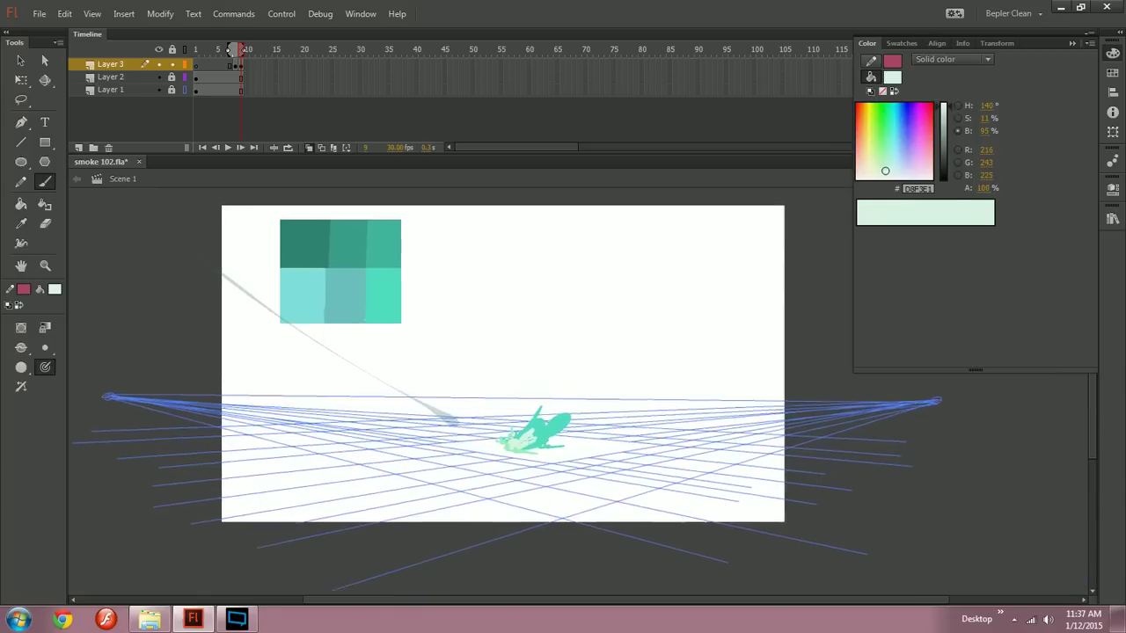
key("ctrl+minus")
key("ctrl+equal")
key("ctrl+equal")
left_click_drag(651, 538, 515, 480)
key("ctrl+s")
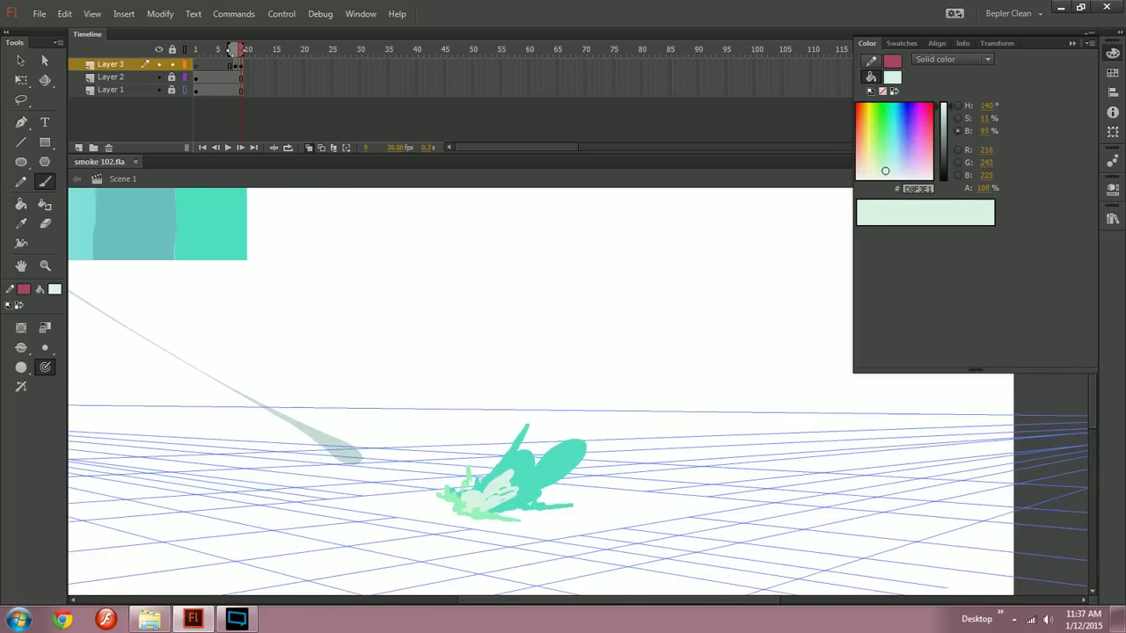
Step: Insert a blank keyframe at frame 10 of Layer 3 and flip through the preceding frames to check the motion
key("F7")
key("comma")
left_click_drag(528, 422, 652, 482)
key("comma")
key("period")
key("period")
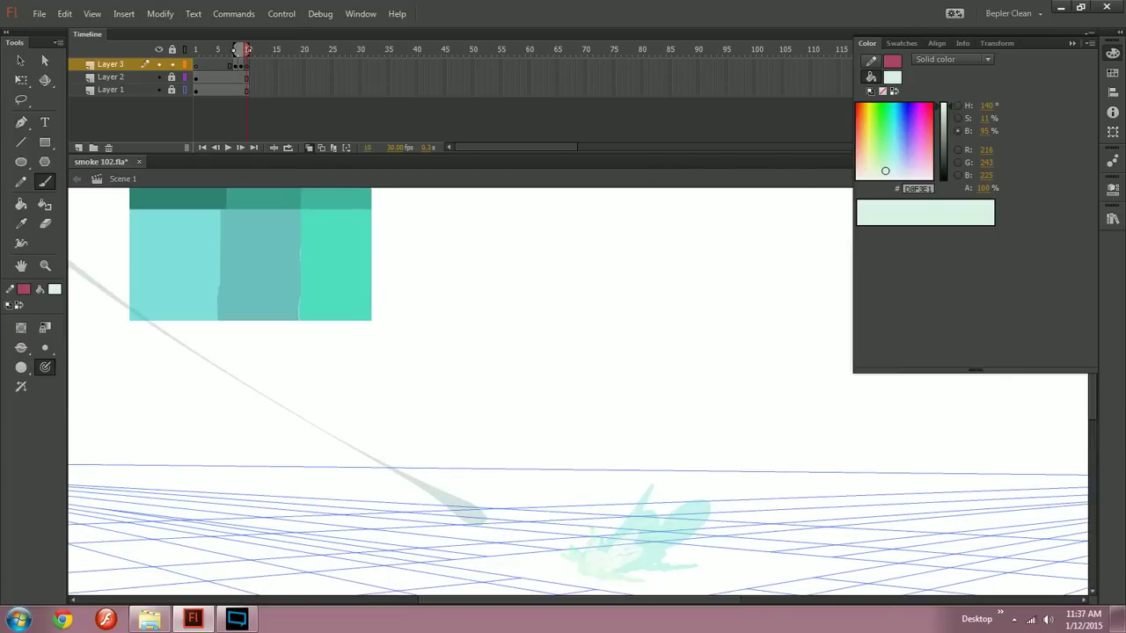
Step: Sample the muted aqua #6CBFBD palette swatch as the fill color and flip between frames 8 and 10
left_click(892, 76)
left_click(259, 264)
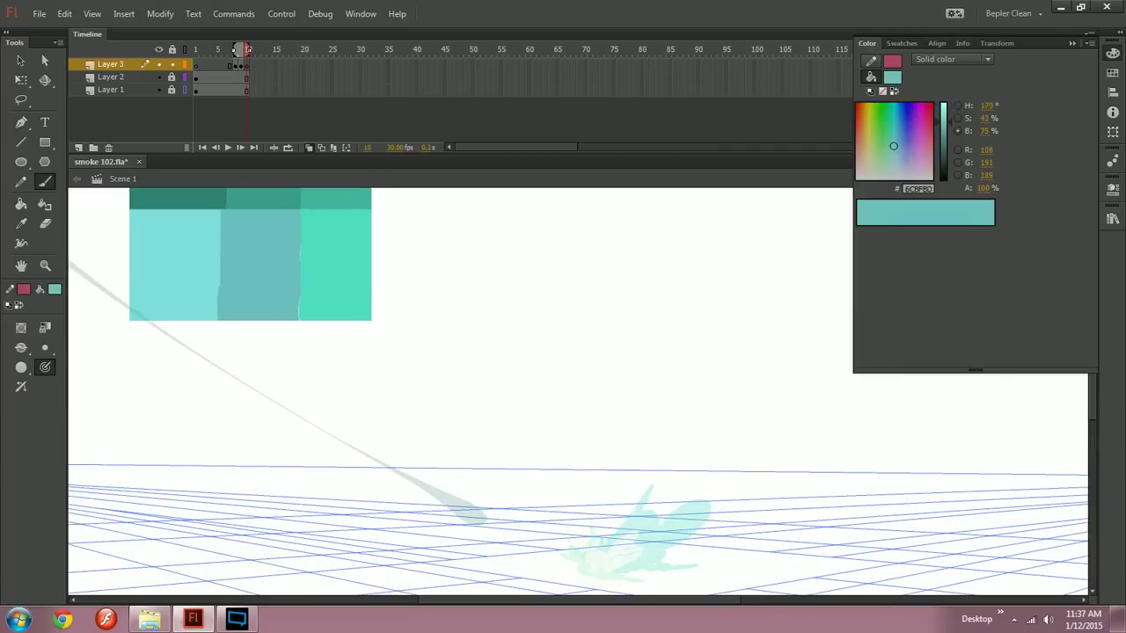
left_click_drag(627, 551, 596, 512)
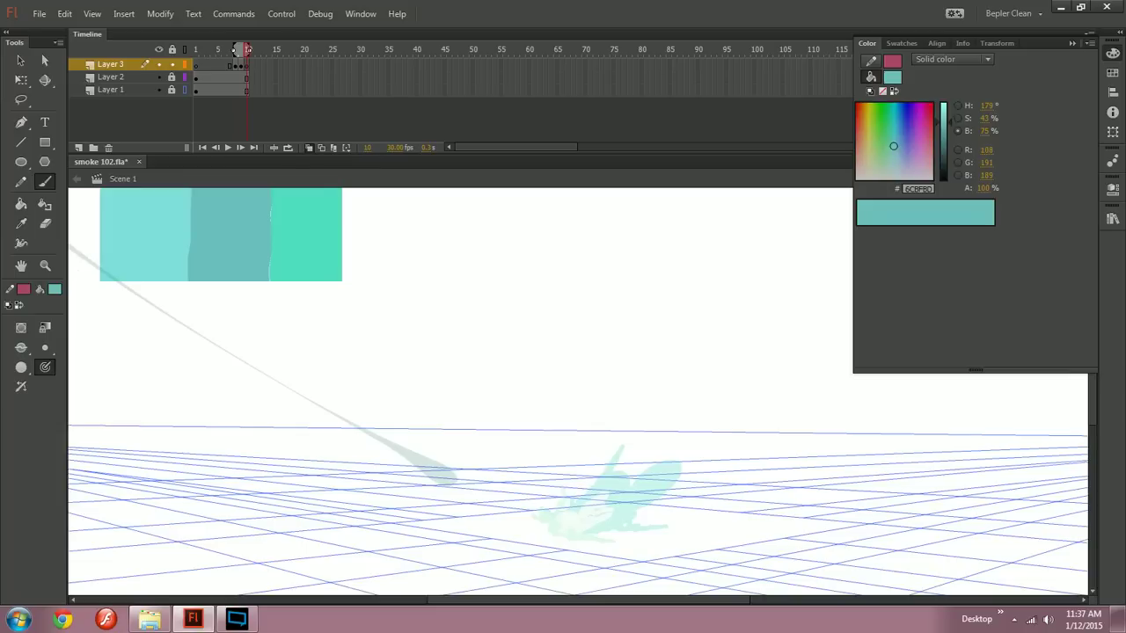
scroll(577, 391, "down", 1)
scroll(578, 392, "right", 3)
key("comma")
key("comma")
key("period")
key("period")
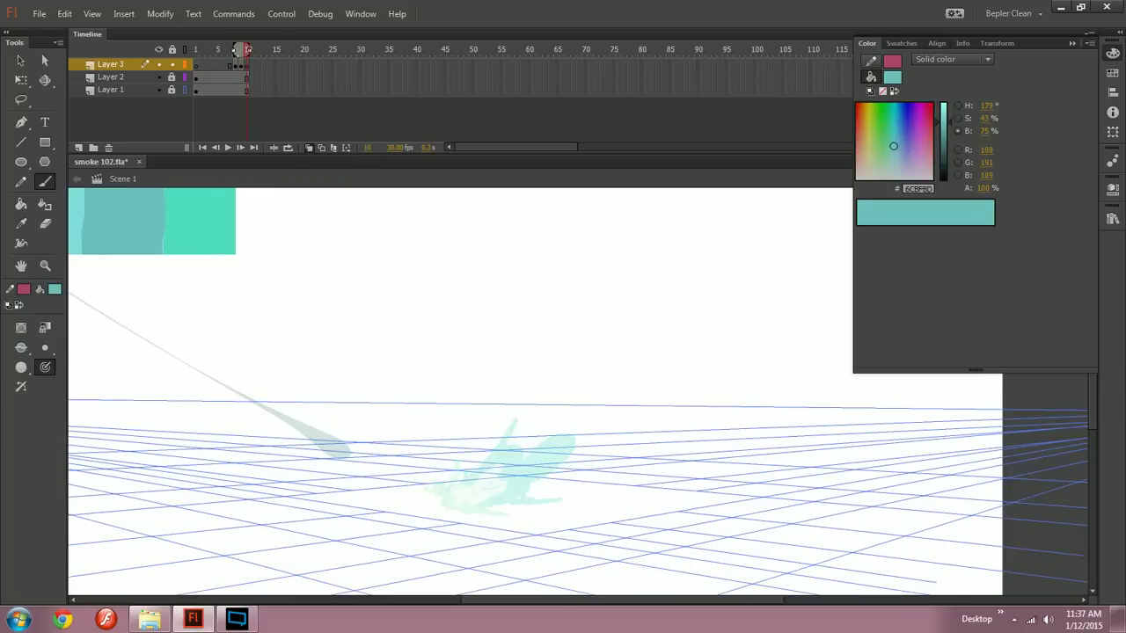
mouse_move(546, 475)
left_mouse_down()
mouse_move(591, 466)
mouse_move(574, 469)
left_mouse_up()
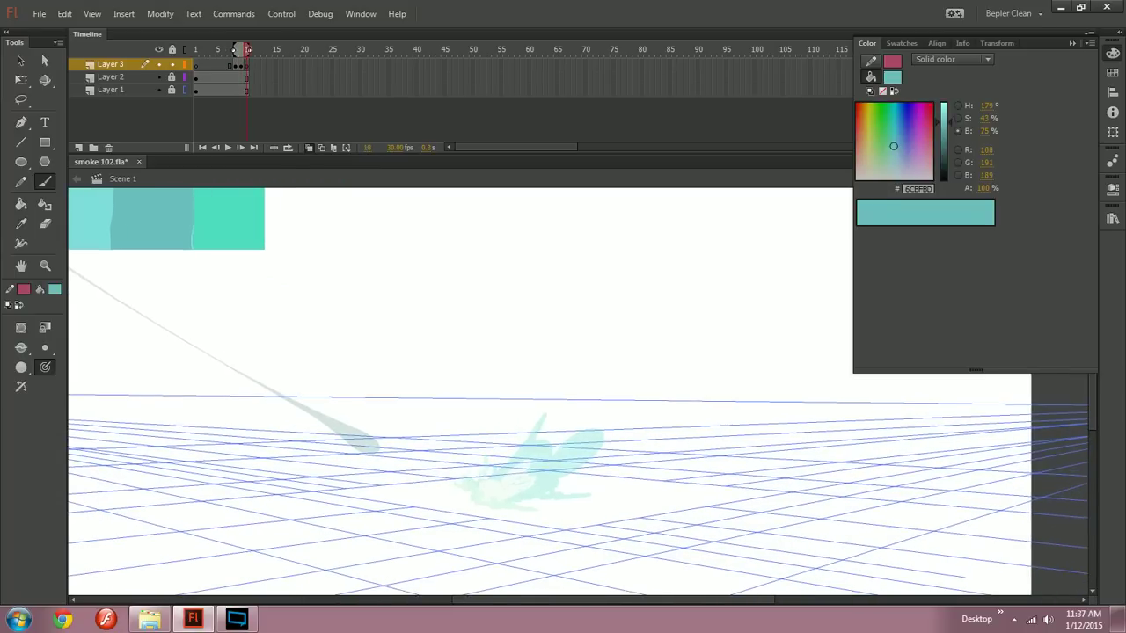
Step: Brush an arched puff outline, a thick diagonal spike and small base loops over the splash on frame 10
left_click_drag(574, 422, 543, 395)
key("ctrl+minus")
key("ctrl+1")
left_click_drag(626, 456, 689, 370)
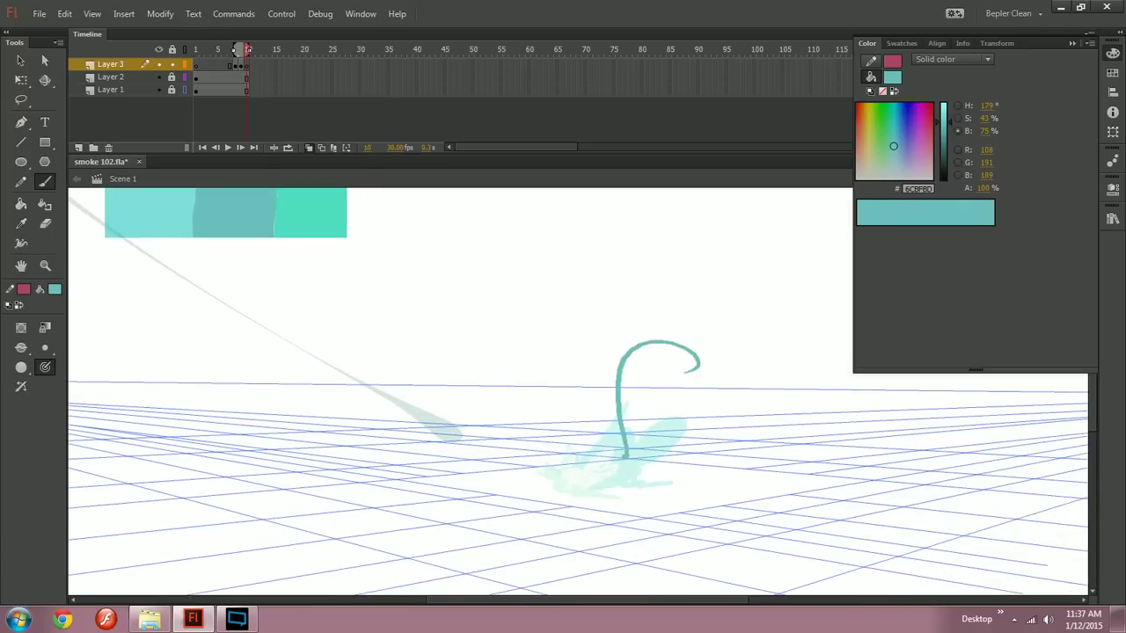
mouse_move(625, 457)
left_mouse_down()
mouse_move(606, 465)
mouse_move(591, 452)
mouse_move(659, 376)
mouse_move(682, 333)
left_mouse_up()
mouse_move(644, 403)
left_mouse_down()
mouse_move(685, 316)
mouse_move(661, 387)
mouse_move(576, 456)
left_mouse_up()
left_click_drag(672, 479, 677, 422)
key("ctrl+z")
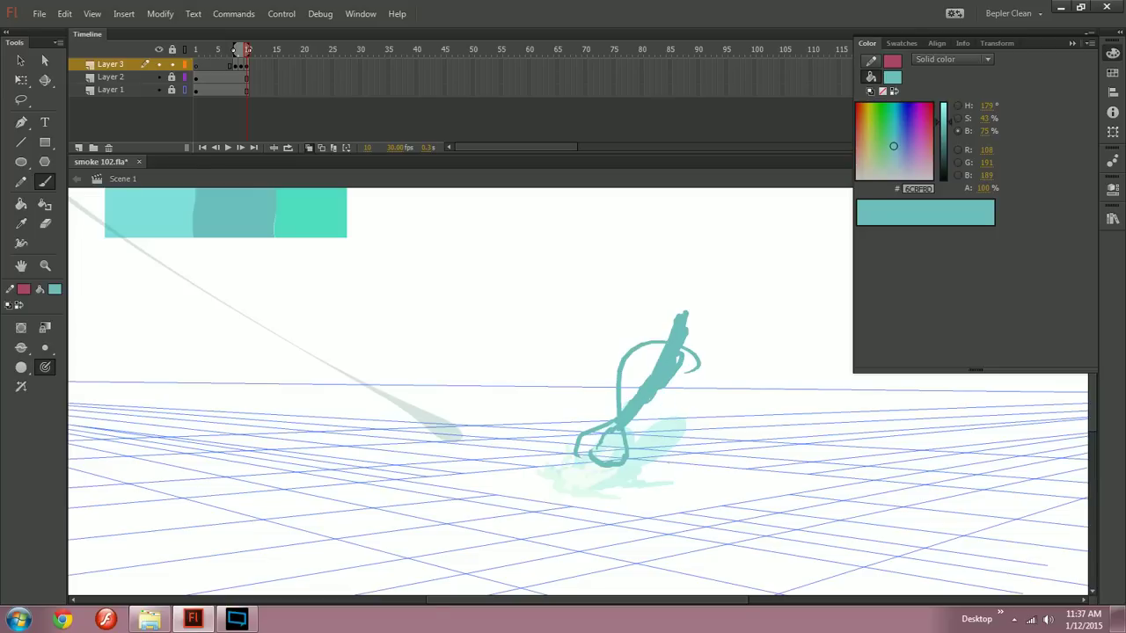
Step: Compare with the earlier frames and sketch the large rounded smoke lobe with its jagged top edge and ragged ground debris
key("comma")
key("comma")
key("period")
key("period")
key("comma")
key("period")
left_click_drag(651, 422, 559, 399)
mouse_move(608, 350)
left_mouse_down()
mouse_move(632, 362)
mouse_move(620, 464)
mouse_move(593, 457)
mouse_move(598, 474)
mouse_move(580, 474)
mouse_move(637, 512)
mouse_move(577, 487)
mouse_move(586, 494)
left_mouse_up()
mouse_move(498, 431)
left_mouse_down()
mouse_move(533, 451)
mouse_move(524, 475)
left_mouse_up()
mouse_move(447, 475)
left_mouse_down()
mouse_move(521, 458)
mouse_move(536, 479)
mouse_move(563, 494)
left_mouse_up()
key("ctrl+z")
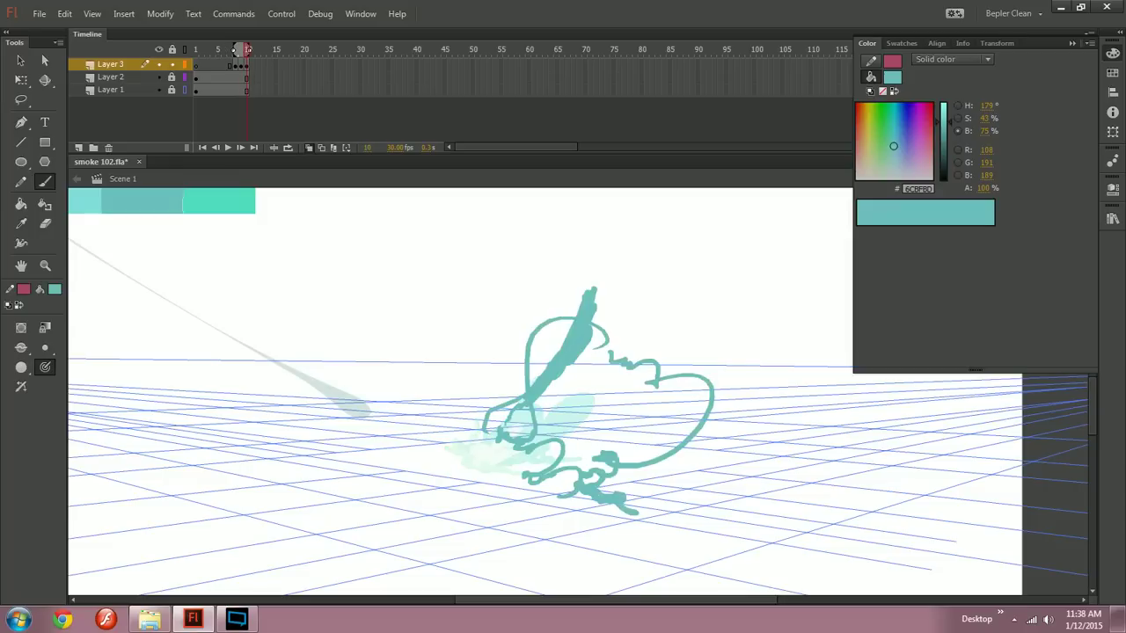
Step: Try a small round puff at the near end of the base and curved strokes inside the smoke, and undo them
mouse_move(506, 443)
left_mouse_down()
mouse_move(494, 413)
mouse_move(480, 432)
left_mouse_up()
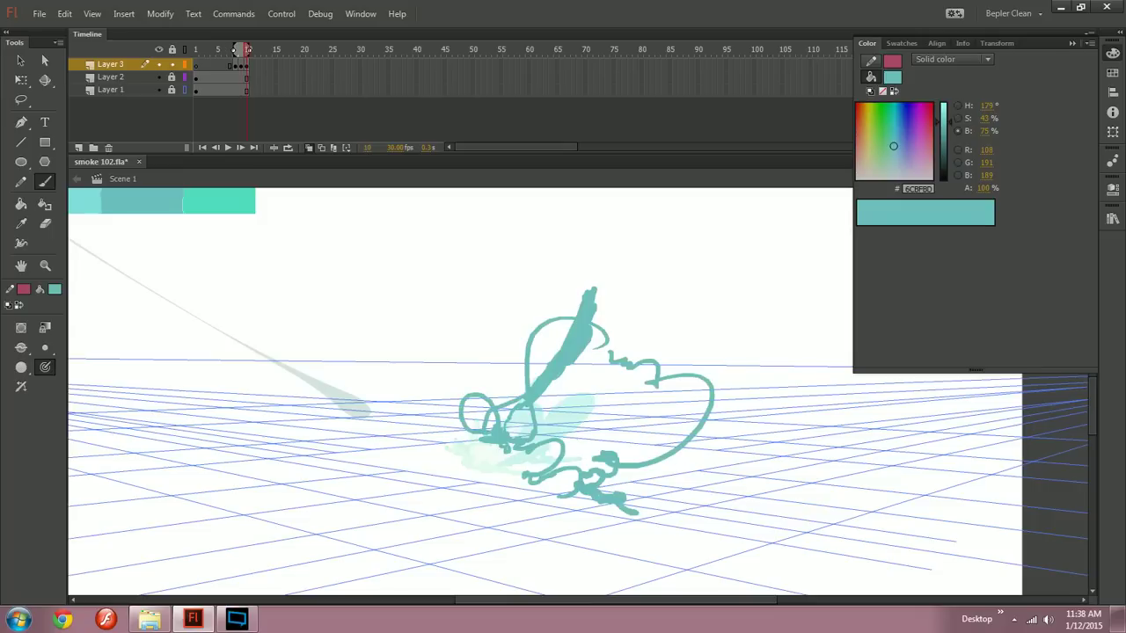
key("comma")
key("period")
left_click_drag(511, 353, 709, 297)
key("ctrl+z")
left_click_drag(659, 362, 704, 318)
key("ctrl+z")
left_click_drag(541, 424, 540, 406)
key("ctrl+z")
key("ctrl+z")
left_click_drag(532, 431, 536, 440)
key("ctrl+z")
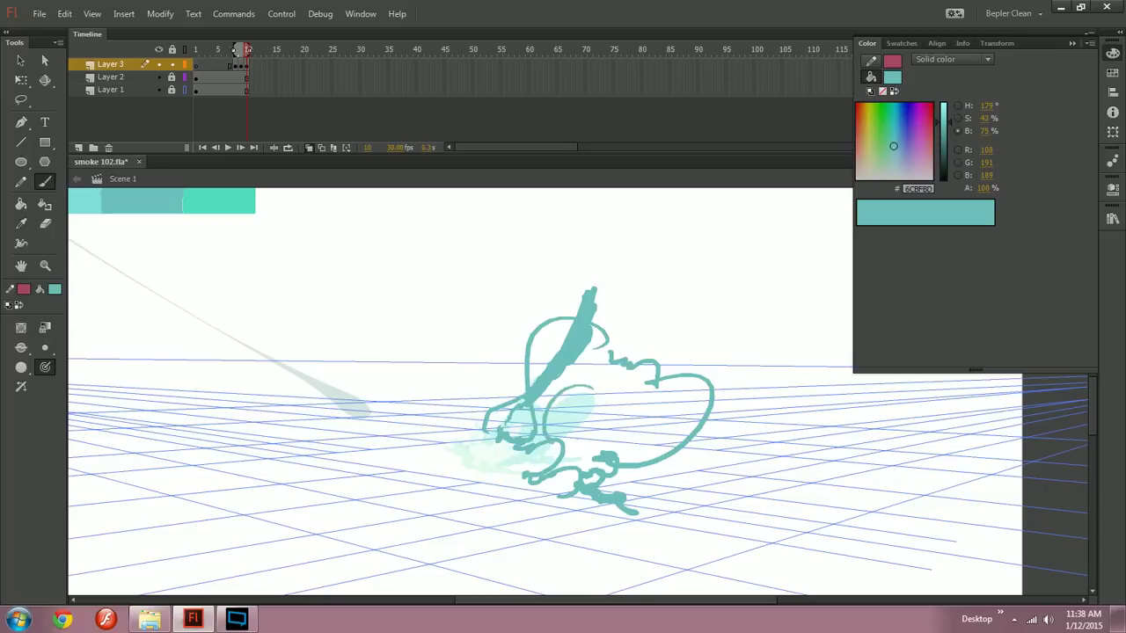
Step: Brush the round puff, ground spike and debris at the impact end of the smoke base, checking against frame 9
mouse_move(492, 435)
left_mouse_down()
mouse_move(454, 430)
mouse_move(477, 452)
mouse_move(463, 402)
mouse_move(461, 440)
mouse_move(492, 453)
mouse_move(508, 440)
mouse_move(426, 454)
mouse_move(454, 446)
mouse_move(414, 442)
mouse_move(484, 451)
left_mouse_up()
key("ctrl+z")
key("comma")
key("period")
key("ctrl+z")
key(".")
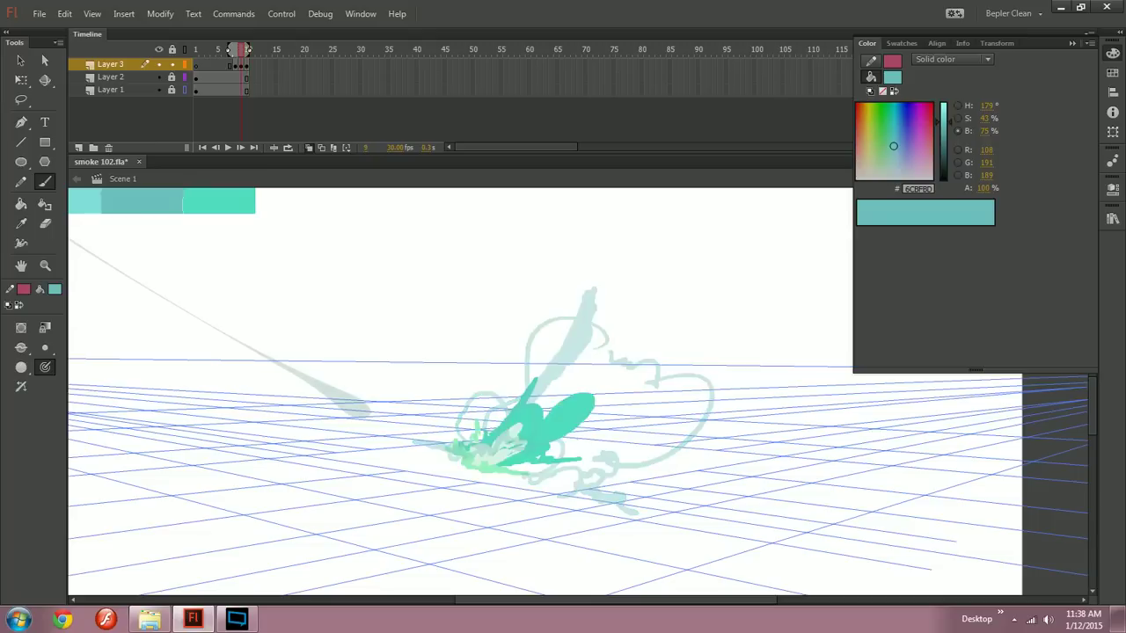
key(".")
mouse_move(515, 493)
left_mouse_down()
mouse_move(504, 499)
mouse_move(551, 506)
mouse_move(476, 493)
mouse_move(489, 499)
left_mouse_up()
key(".")
key(".")
left_click_drag(563, 422, 500, 430)
Step: Insert a run of blank keyframes on Layer 3 out to frame 38 and return to frame 10
key("F7")
key("F7")
key("F7")
key("F7")
key("F7")
key("F7")
key("F7")
key("F7")
key("F7")
key("F7")
key("F7")
key("F7")
key("F7")
key("F7")
key("F7")
key("F7")
key("F7")
key("F7")
key("F7")
key("F7")
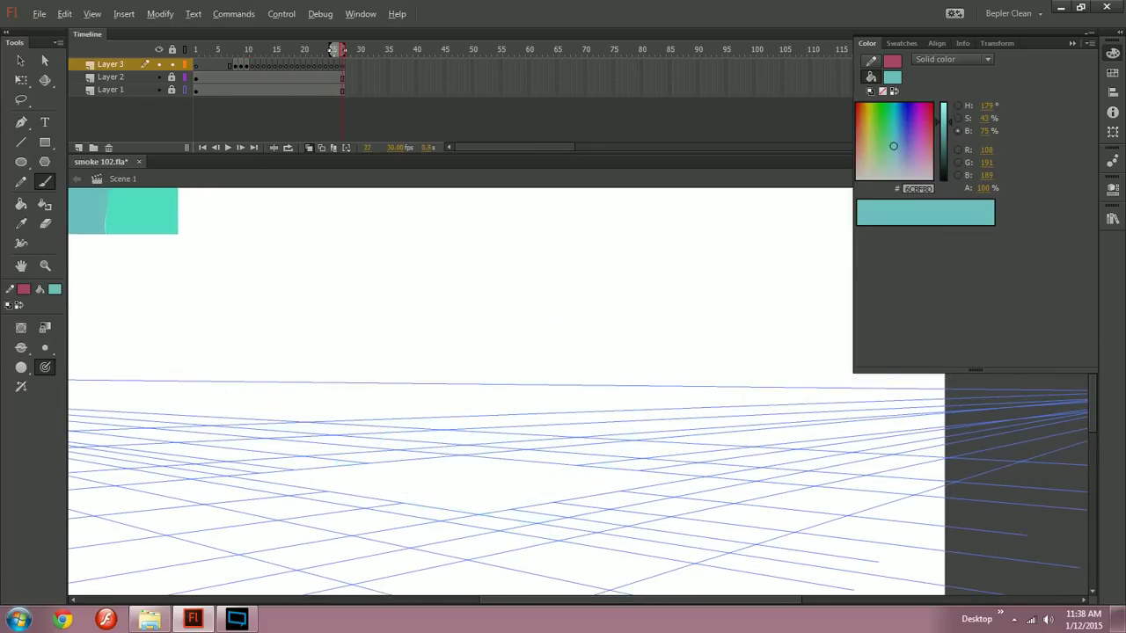
left_click(242, 51)
mouse_move(244, 51)
left_mouse_down()
mouse_move(219, 51)
mouse_move(405, 66)
mouse_move(384, 52)
mouse_move(214, 51)
left_mouse_up()
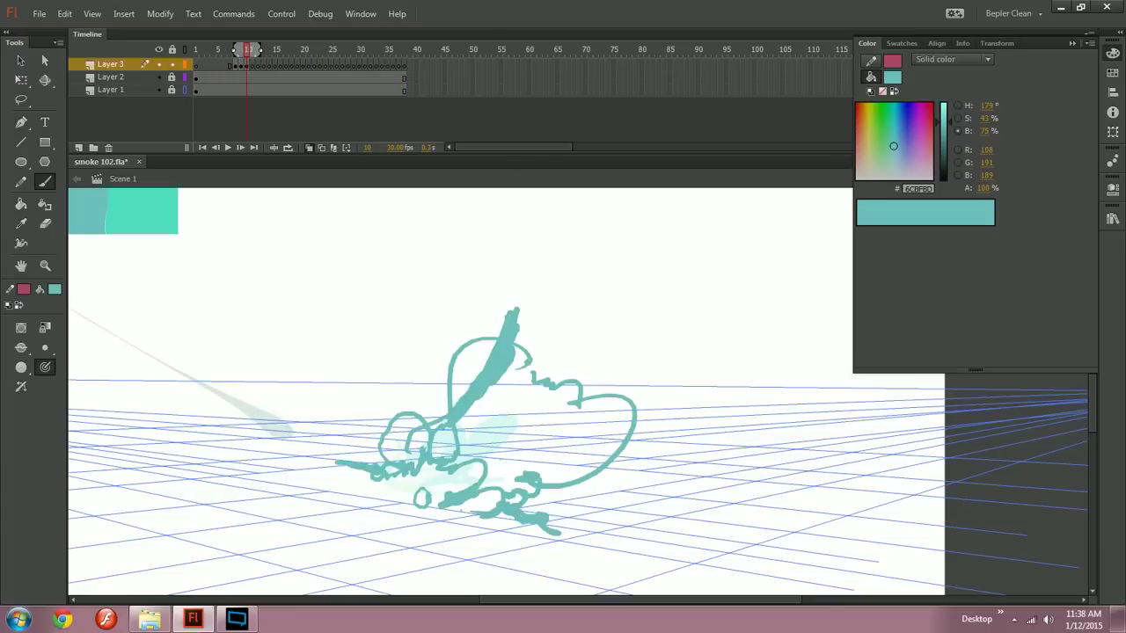
Step: Brush a short stroke joining the dome arc to the jagged edge on frame 10 and compare with frame 9
key("ctrl+minus")
key("comma")
key("period")
key("ctrl+equal")
left_click_drag(616, 396, 441, 423)
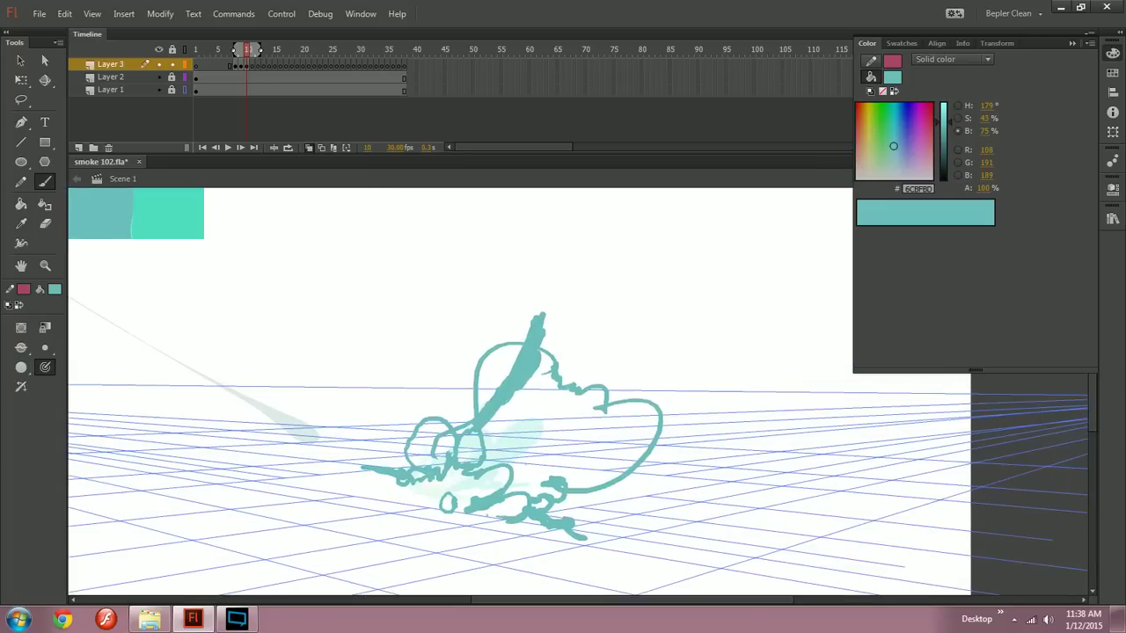
key("q")
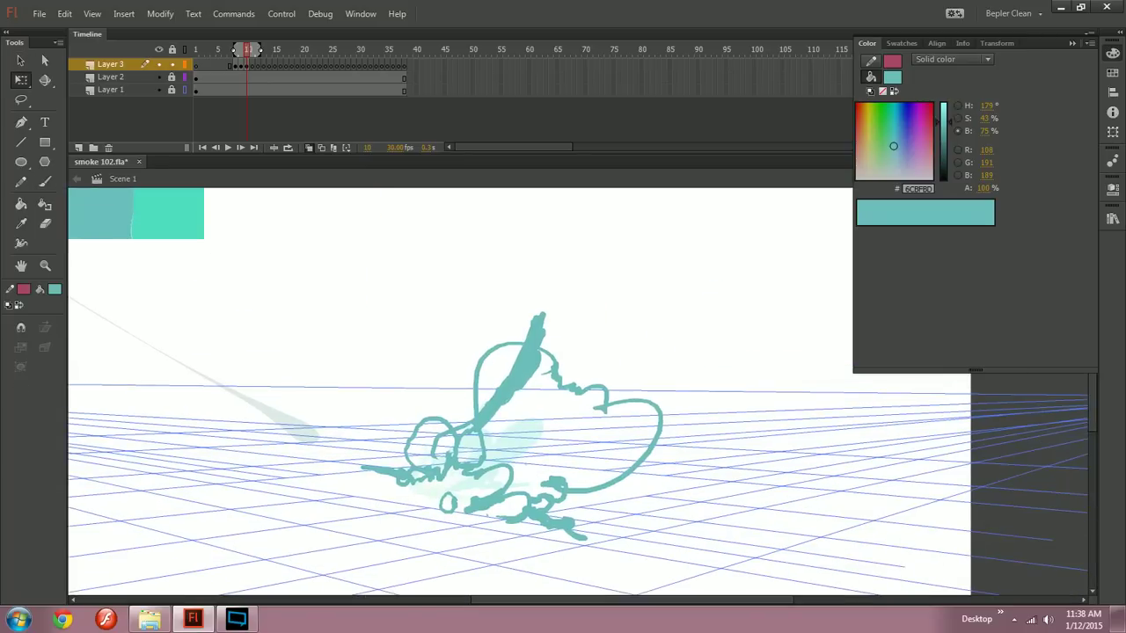
key("b")
key("comma")
key("period")
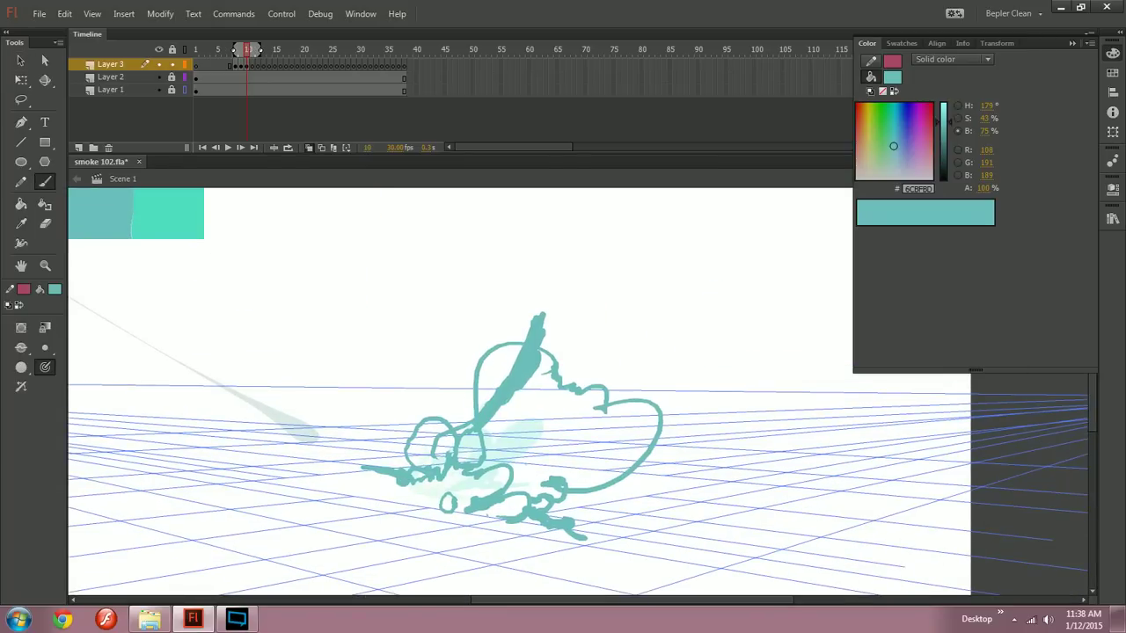
Step: Sketch a curled puff with a thickened stem above the base puffs, beside the dome arc
left_click_drag(475, 437, 467, 462)
key("ctrl+z")
key("comma")
key("period")
key("comma")
key("period")
mouse_move(458, 387)
left_mouse_down()
mouse_move(472, 398)
mouse_move(479, 388)
mouse_move(487, 429)
left_mouse_up()
mouse_move(477, 387)
left_mouse_down()
mouse_move(478, 428)
mouse_move(491, 425)
left_mouse_up()
Step: Flip between frames 8, 9 and 10, close up and at full stage view, to check the smoke's growth
key("comma")
key("period")
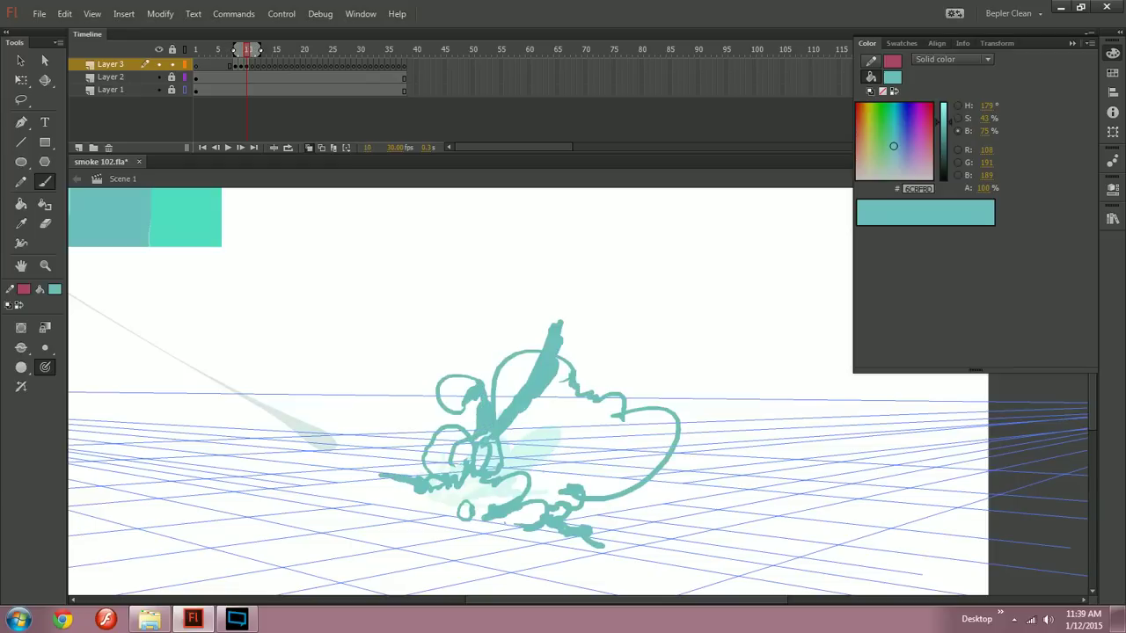
key("comma")
key("period")
mouse_move(563, 518)
left_mouse_down()
mouse_move(601, 506)
mouse_move(583, 491)
mouse_move(592, 494)
left_mouse_up()
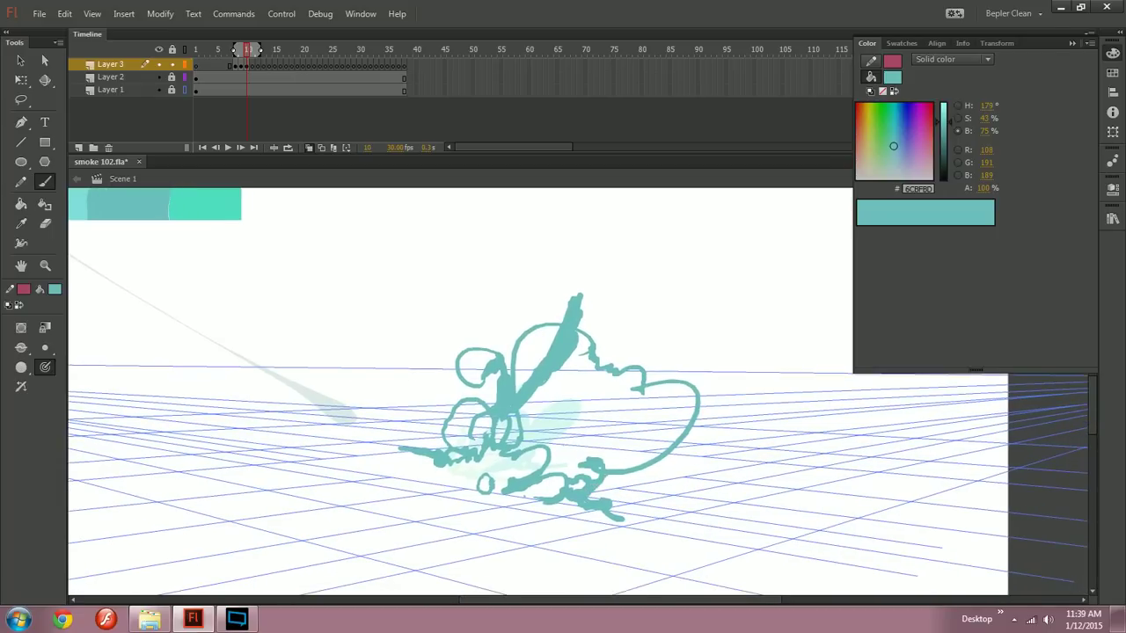
key("comma")
key("comma")
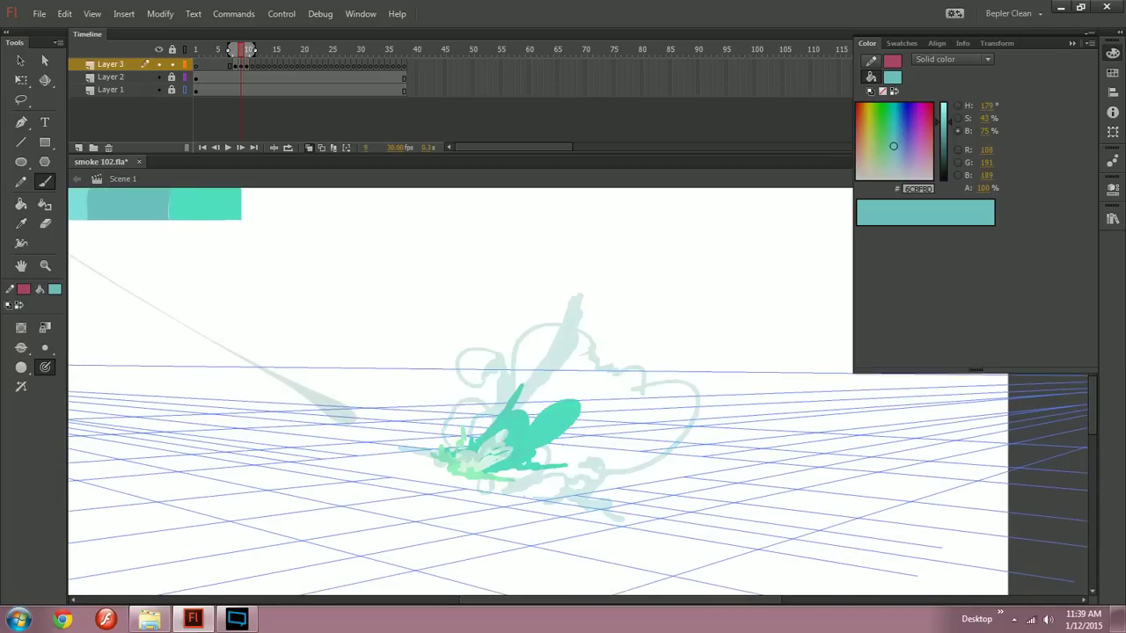
key("period")
key("period")
key("comma")
key("period")
key("ctrl+minus")
key("comma")
key("period")
key("comma")
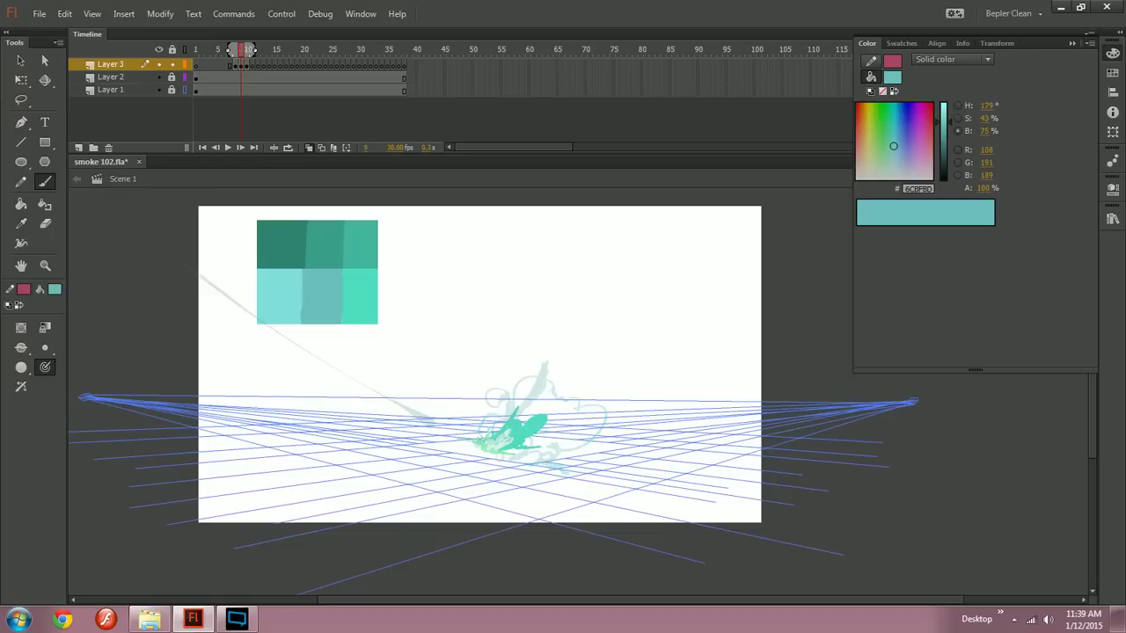
key("period")
Step: Sketch an elongated slanted puff rising above the large lobe and jagged edge on frame 10
key("ctrl+equal")
left_click_drag(713, 395, 526, 331)
mouse_move(557, 408)
left_mouse_down()
mouse_move(602, 433)
mouse_move(585, 431)
left_mouse_up()
key("ctrl+z")
key("comma")
key("period")
key("comma")
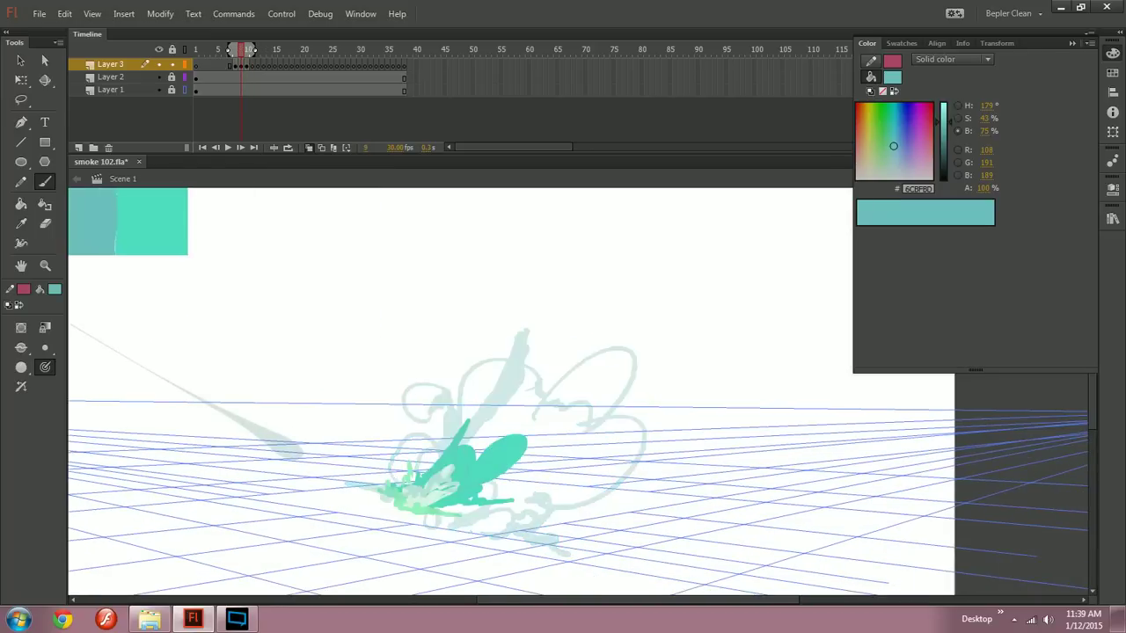
Step: Flip back and forth through the frames up to frame 11 to examine the smoke's expansion
key("period")
key("period")
key("comma")
key("comma")
key("comma")
key("period")
key("period")
key("period")
key("comma")
key("period")
key("comma")
key("period")
key("period")
left_click_drag(494, 423, 492, 436)
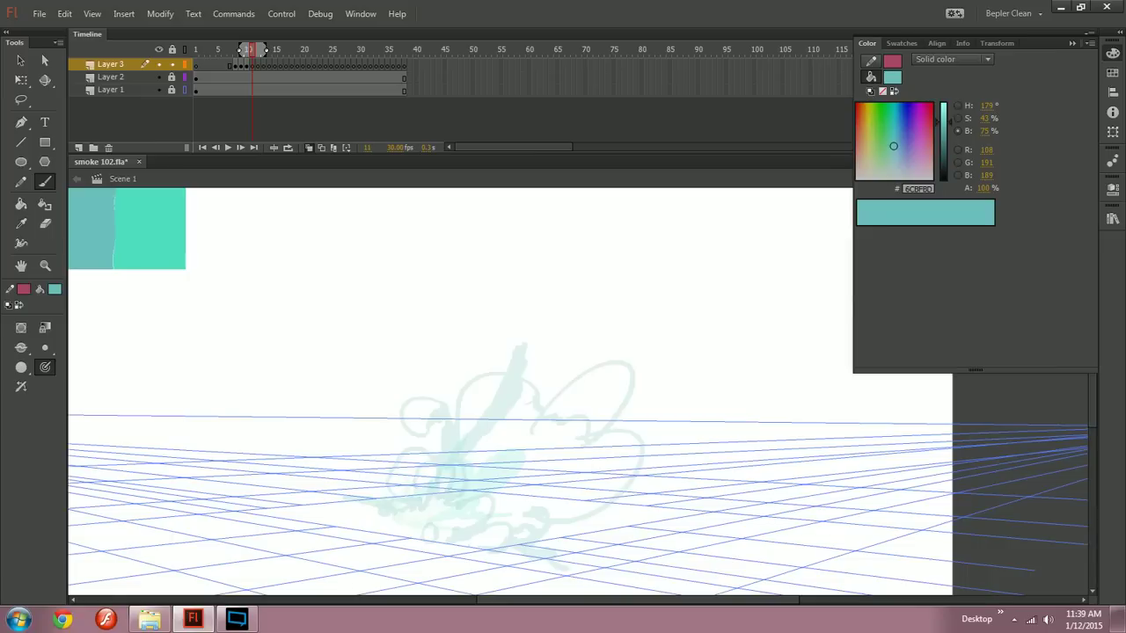
key("comma")
key("comma")
key("period")
key("comma")
key("comma")
key("period")
key("period")
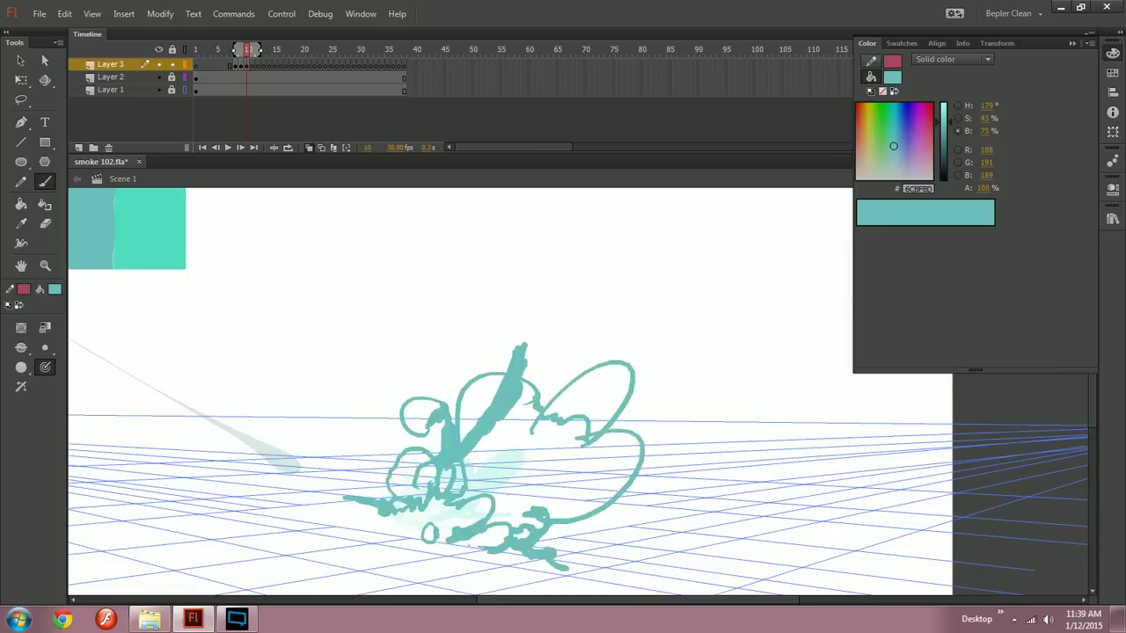
Step: Move to frame 11 and lower the fill brightness to 71%
key("period")
left_click_drag(943, 124, 945, 126)
key("comma")
key("period")
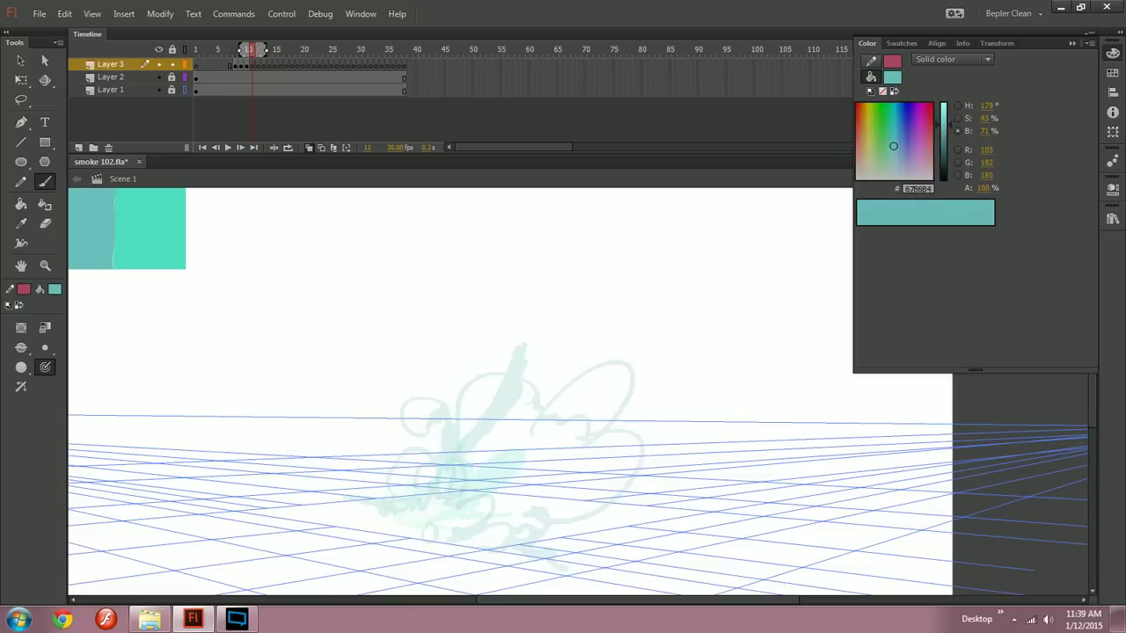
Step: Sketch a larger, higher version of the dome puff on frame 11 and compare it with frame 10
left_click_drag(538, 315, 491, 401)
key("ctrl+z")
mouse_move(531, 308)
left_mouse_down()
mouse_move(499, 410)
mouse_move(512, 450)
mouse_move(543, 385)
mouse_move(563, 387)
mouse_move(525, 309)
left_mouse_up()
key("comma")
key("period")
key("comma")
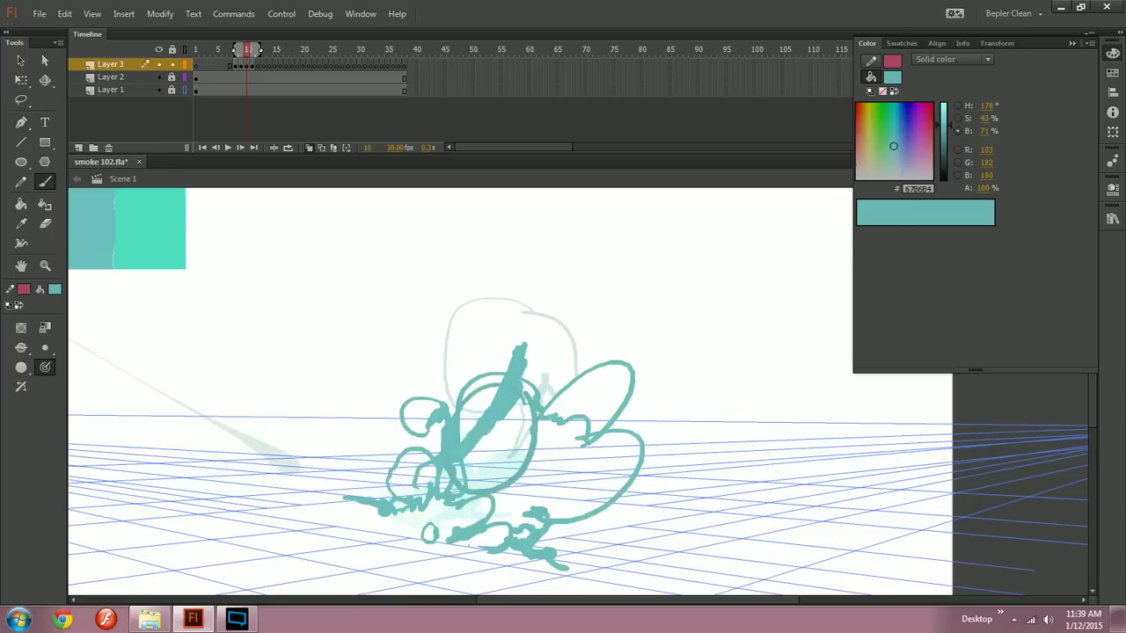
key("comma")
key("period")
key("period")
Step: Sketch the elongated puff on frame 11, detached and farther up and outward than on frame 10
mouse_move(613, 333)
left_mouse_down()
mouse_move(679, 340)
mouse_move(630, 381)
mouse_move(624, 324)
left_mouse_up()
key("comma")
key("period")
key("comma")
key("period")
Step: Brush a thick jagged edge along the dome puff's lower side on frame 11 and flip frames to check it
mouse_move(545, 394)
left_mouse_down()
mouse_move(570, 379)
mouse_move(573, 361)
left_mouse_up()
key("comma")
key("period")
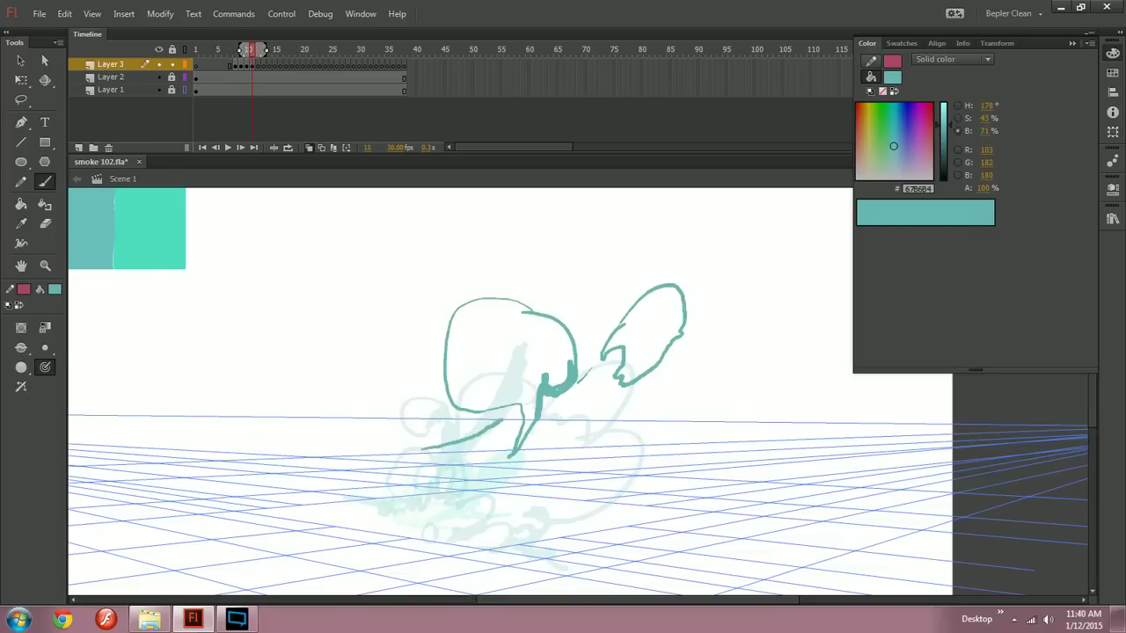
key("comma")
key("period")
key("comma")
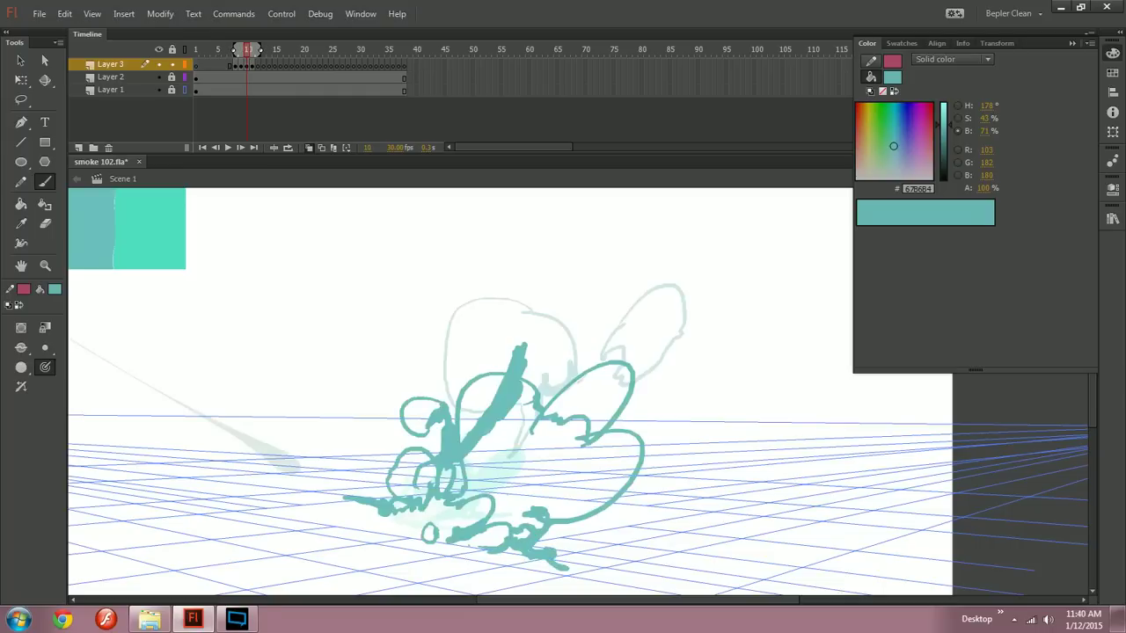
Step: Brush a trailing edge from the underside of the dome puff toward the ground on frame 11, comparing it with frame 10
key("period")
key("comma")
key("period")
key("comma")
key("period")
mouse_move(505, 455)
left_mouse_down()
mouse_move(464, 458)
mouse_move(501, 485)
mouse_move(497, 526)
mouse_move(490, 459)
left_mouse_up()
key("comma")
key("period")
key("comma")
key("period")
key("ctrl+z")
key("comma")
key("period")
key("comma")
key("period")
Step: Add a short curved stroke near the ground below the dome puff's trailing edge on frame 11 and check it against frame 10
key("y")
mouse_move(492, 503)
left_mouse_down()
mouse_move(491, 522)
mouse_move(468, 535)
mouse_move(470, 515)
mouse_move(466, 532)
left_mouse_up()
key("e")
key("b")
mouse_move(489, 482)
left_mouse_down()
mouse_move(516, 479)
mouse_move(499, 519)
left_mouse_up()
key("comma")
key("period")
key("comma")
key("period")
key("comma")
key("period")
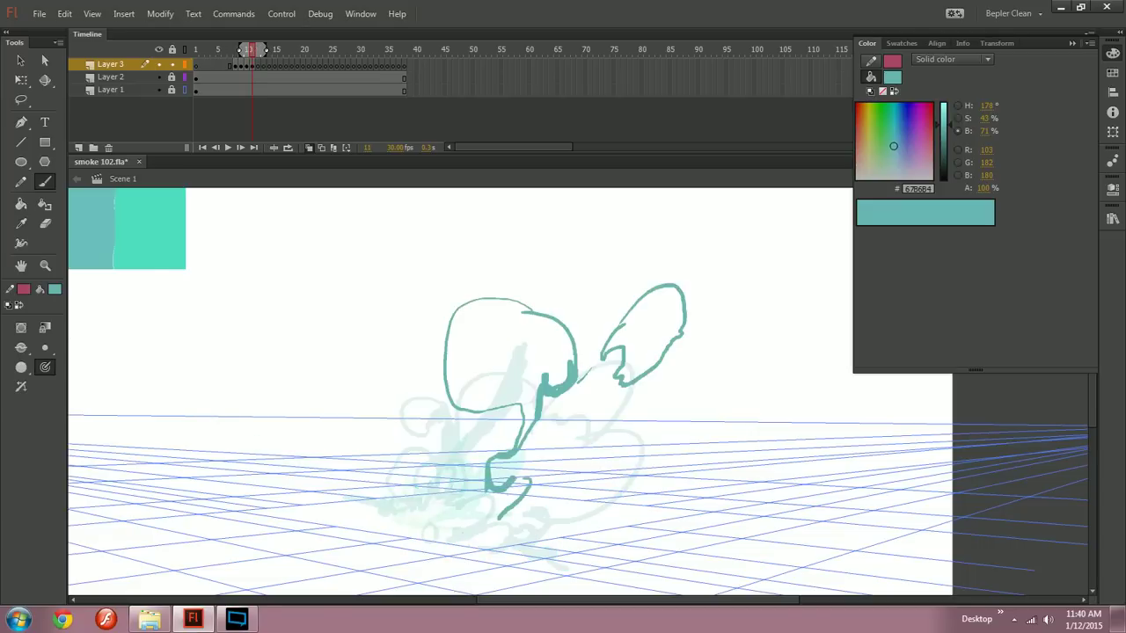
Step: Sketch a rounded central puff with a smaller lobe on its upper side, below the dome on frame 11, and flip frames to compare
key("comma")
key("period")
mouse_move(603, 387)
left_mouse_down()
mouse_move(584, 387)
mouse_move(572, 423)
mouse_move(563, 402)
left_mouse_up()
mouse_move(521, 465)
left_mouse_down()
mouse_move(577, 502)
mouse_move(623, 406)
mouse_move(600, 389)
left_mouse_up()
key("comma")
key("comma")
key("period")
key("comma")
key("period")
key("comma")
key("period")
key("period")
key("comma")
key("comma")
key("period")
key("period")
key("comma")
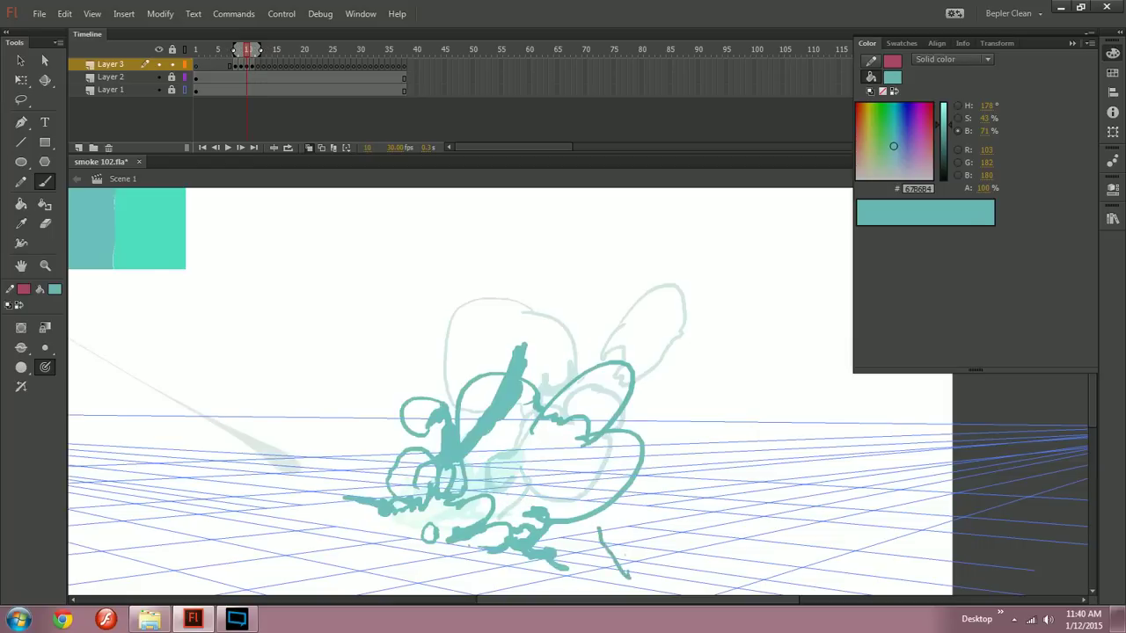
Step: Sketch a large round puff on frame 11 on the outer side of the central puff, lower and farther out than on frame 10
key("period")
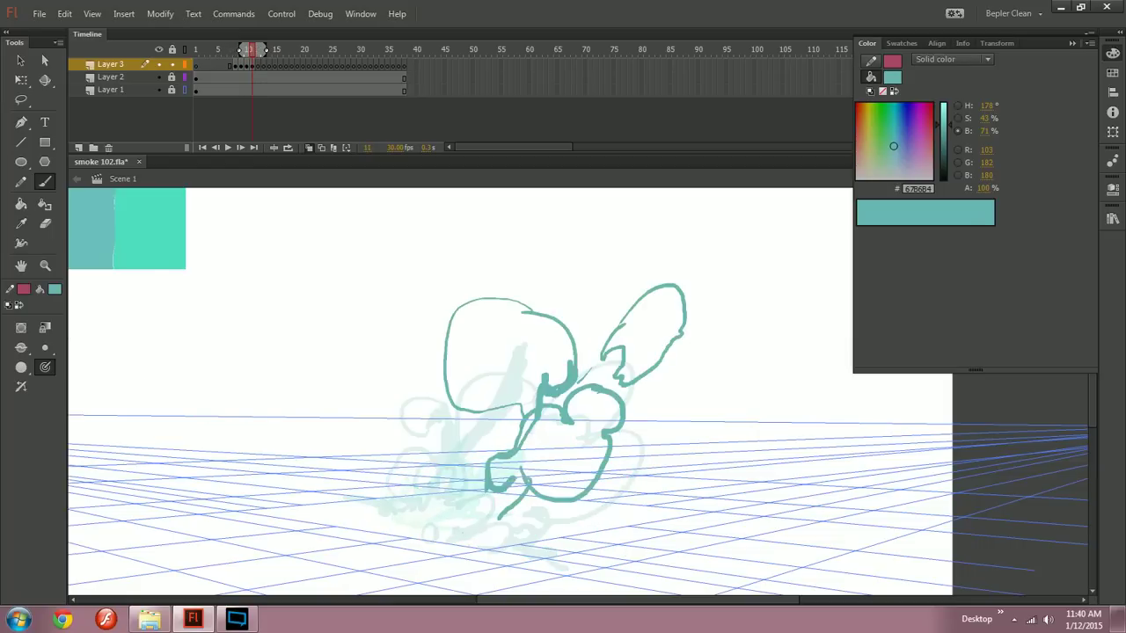
mouse_move(617, 549)
left_mouse_down()
mouse_move(679, 540)
mouse_move(695, 466)
mouse_move(635, 440)
mouse_move(605, 468)
mouse_move(617, 551)
left_mouse_up()
key("comma")
key("period")
key("comma")
key("period")
key("comma")
key("period")
key("comma")
key("comma")
key("period")
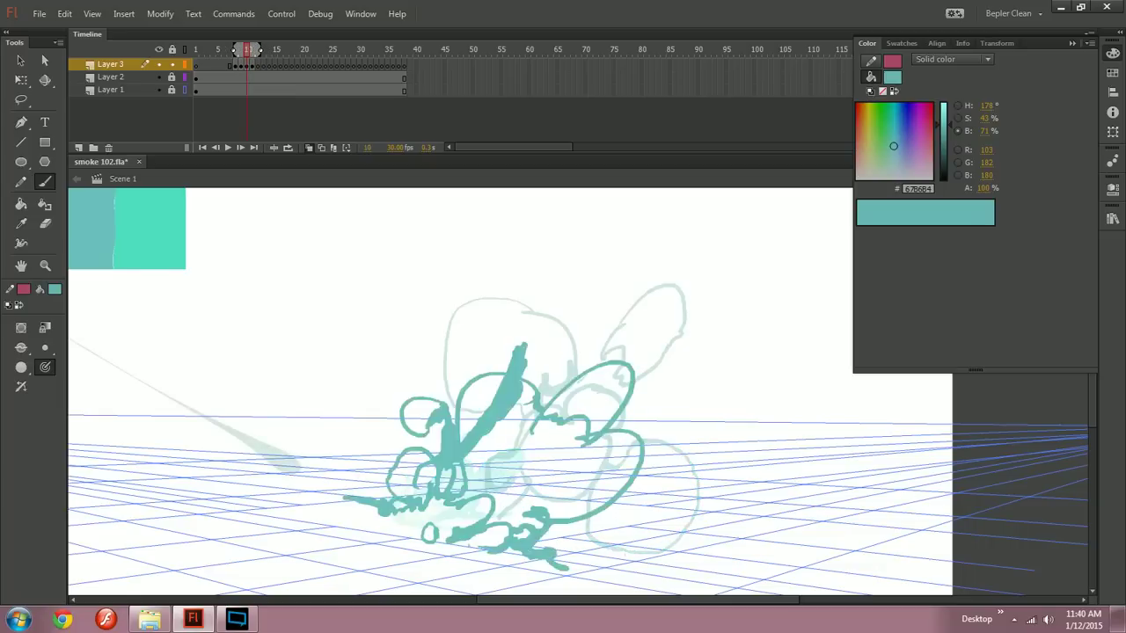
Step: Flip between frames 9, 10 and 11 to examine how the puffs spread
key("period")
key("comma")
key("period")
key("comma")
key("comma")
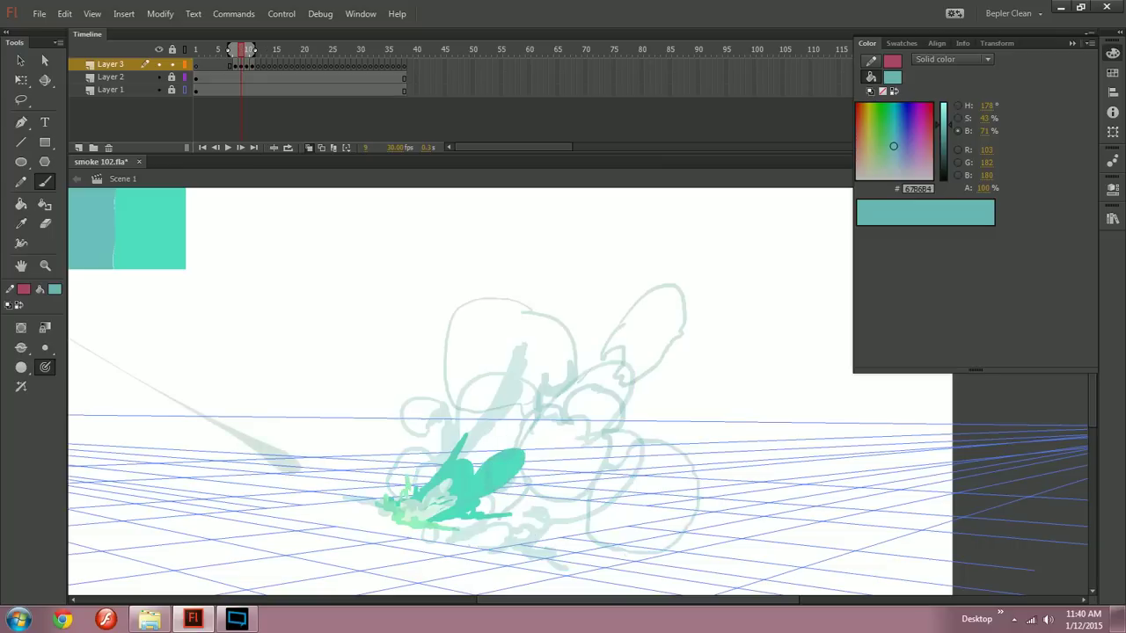
key("period")
key("period")
key("comma")
key("period")
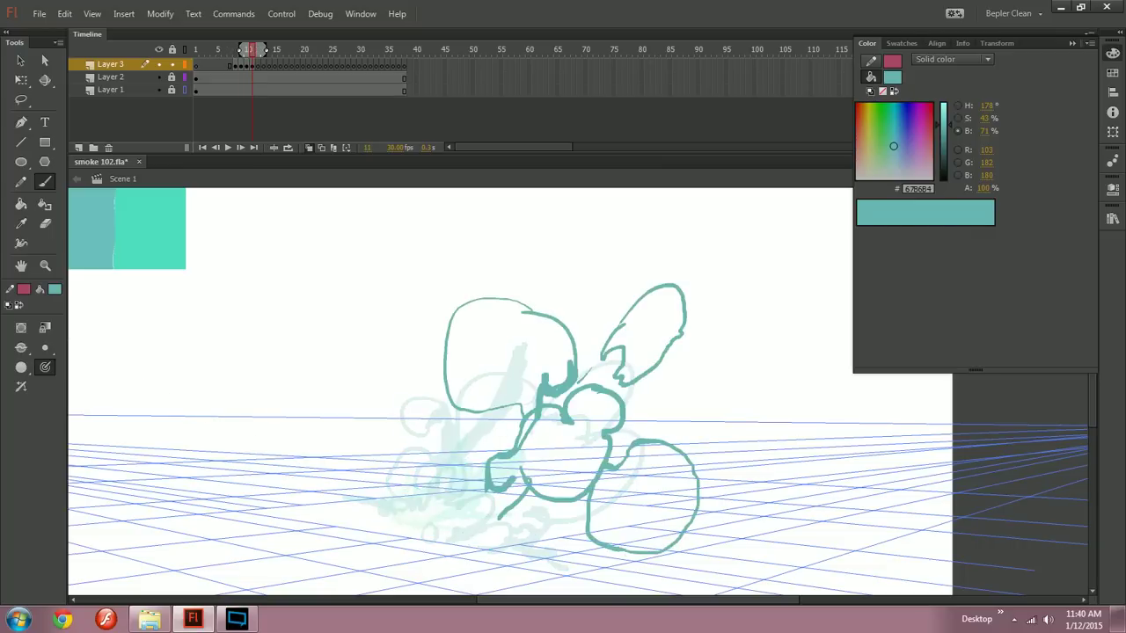
key("comma")
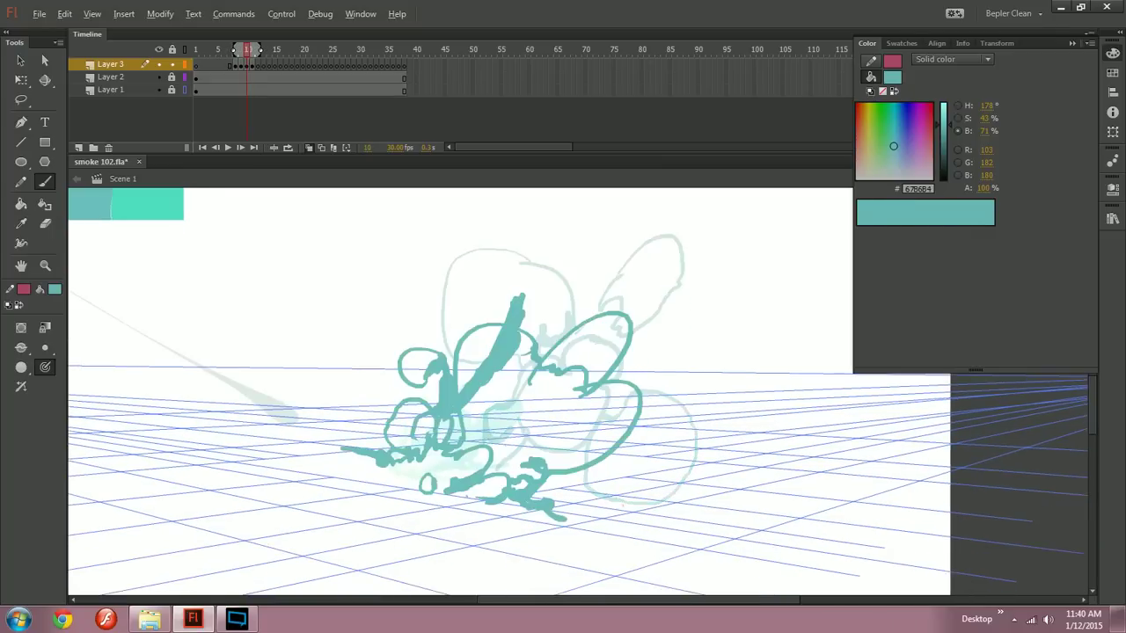
key("period")
key("comma")
key("period")
mouse_move(401, 334)
left_mouse_down()
mouse_move(384, 333)
mouse_move(398, 367)
mouse_move(529, 408)
left_mouse_up()
key("ctrl+z")
key("ctrl+z")
key("comma")
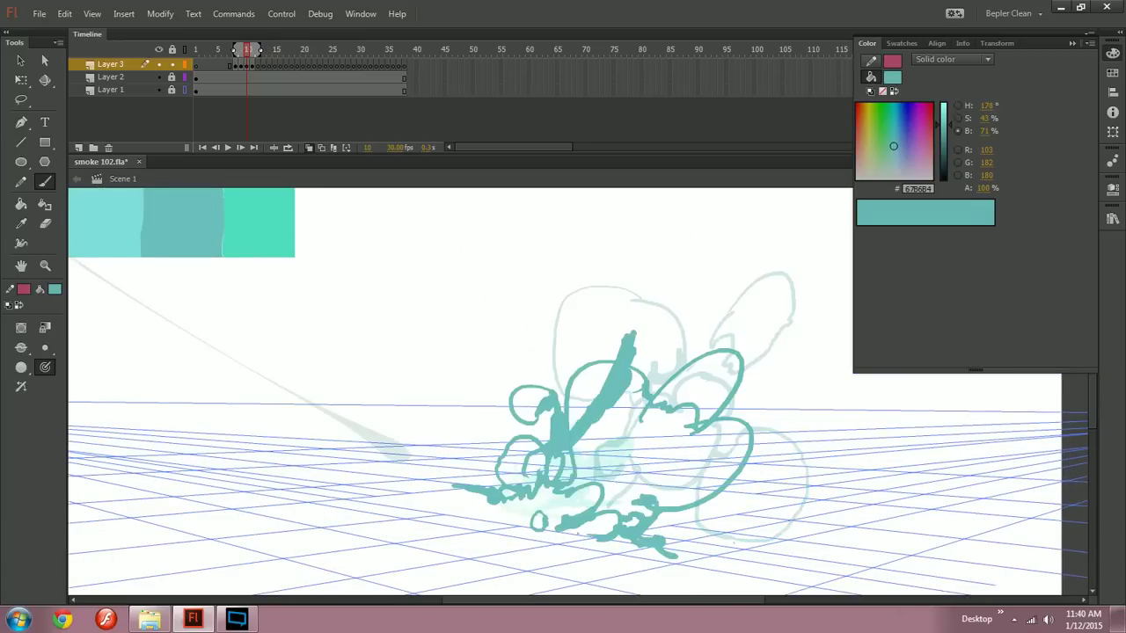
mouse_move(530, 397)
left_mouse_down()
mouse_move(530, 344)
mouse_move(531, 385)
mouse_move(458, 410)
mouse_move(438, 441)
left_mouse_up()
key("ctrl+z")
key("ctrl+z")
mouse_move(572, 403)
left_mouse_down()
mouse_move(539, 393)
mouse_move(424, 411)
mouse_move(510, 402)
left_mouse_up()
key("ctrl+z")
key("ctrl+z")
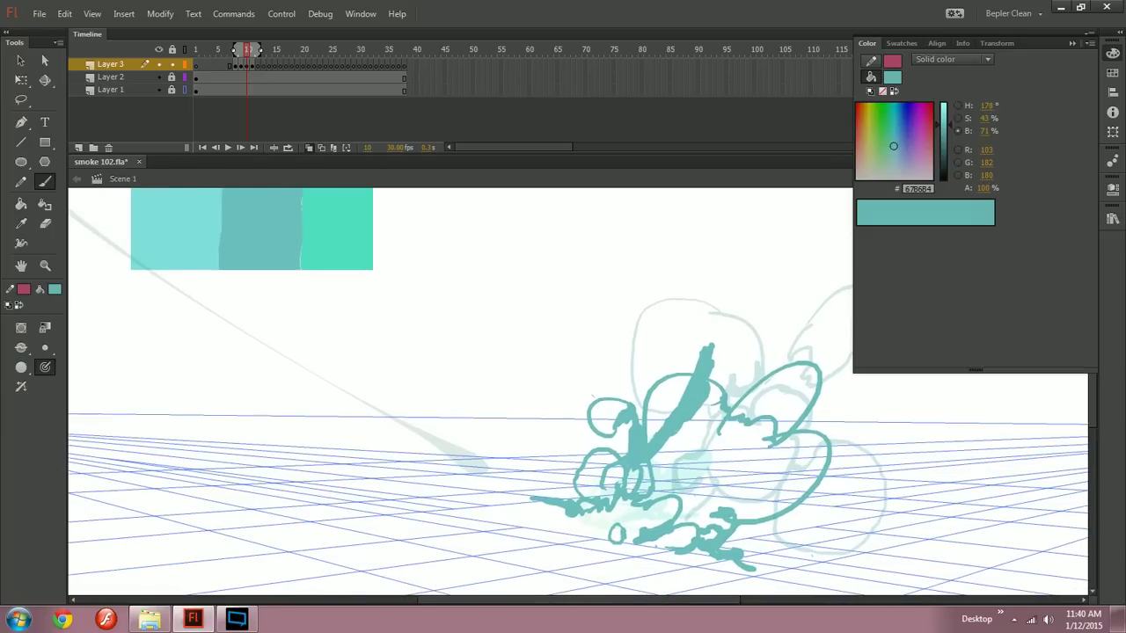
mouse_move(589, 405)
left_mouse_down()
mouse_move(446, 375)
mouse_move(452, 359)
mouse_move(504, 360)
left_mouse_up()
key("ctrl+z")
Step: Sketch the small round puff with its thick upper trail on frame 11, flung farther out to the left than on frame 10
key("comma")
key("period")
key("period")
mouse_move(552, 385)
left_mouse_down()
mouse_move(515, 413)
mouse_move(588, 382)
left_mouse_up()
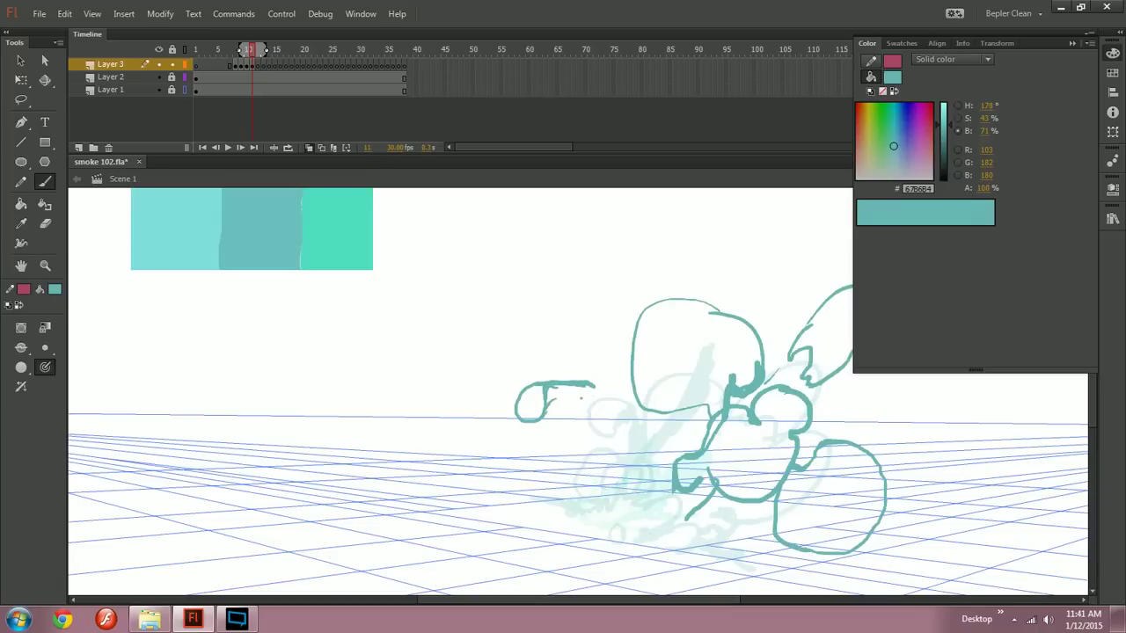
key("comma")
key("period")
key("comma")
key("period")
left_click_drag(580, 399, 470, 380)
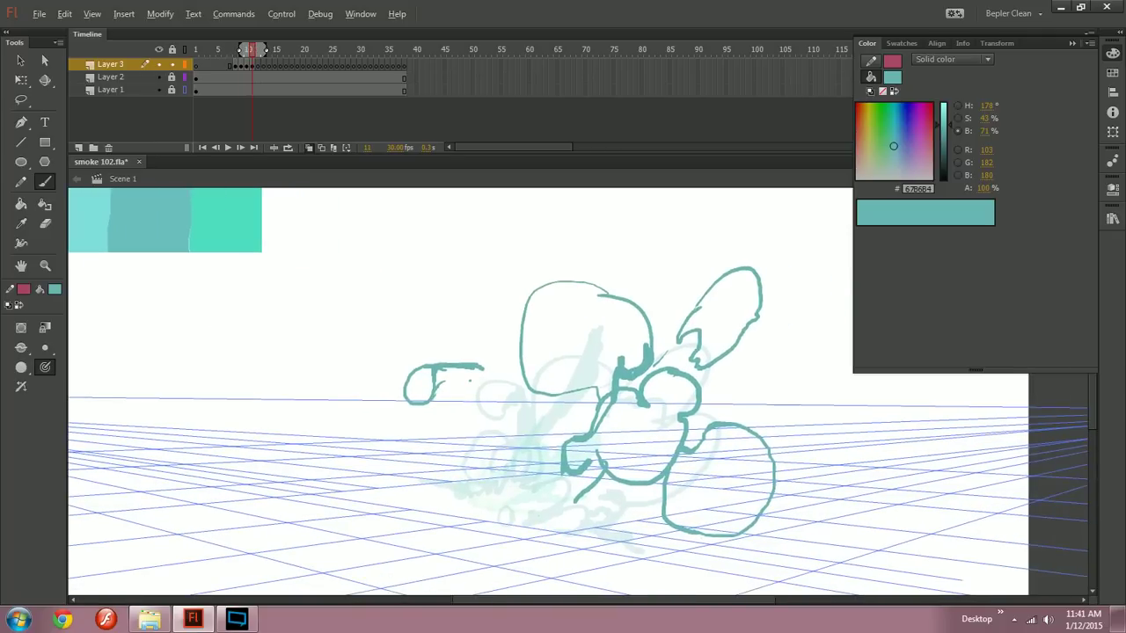
Step: Sketch the second small round puff on frame 11, below the flung one, and compare it with frames 9 and 10
key("comma")
key("comma")
key("period")
key("period")
key("comma")
key("period")
mouse_move(487, 411)
left_mouse_down()
mouse_move(479, 453)
mouse_move(490, 429)
mouse_move(508, 440)
mouse_move(485, 410)
left_mouse_up()
key("comma")
key("comma")
key("period")
key("period")
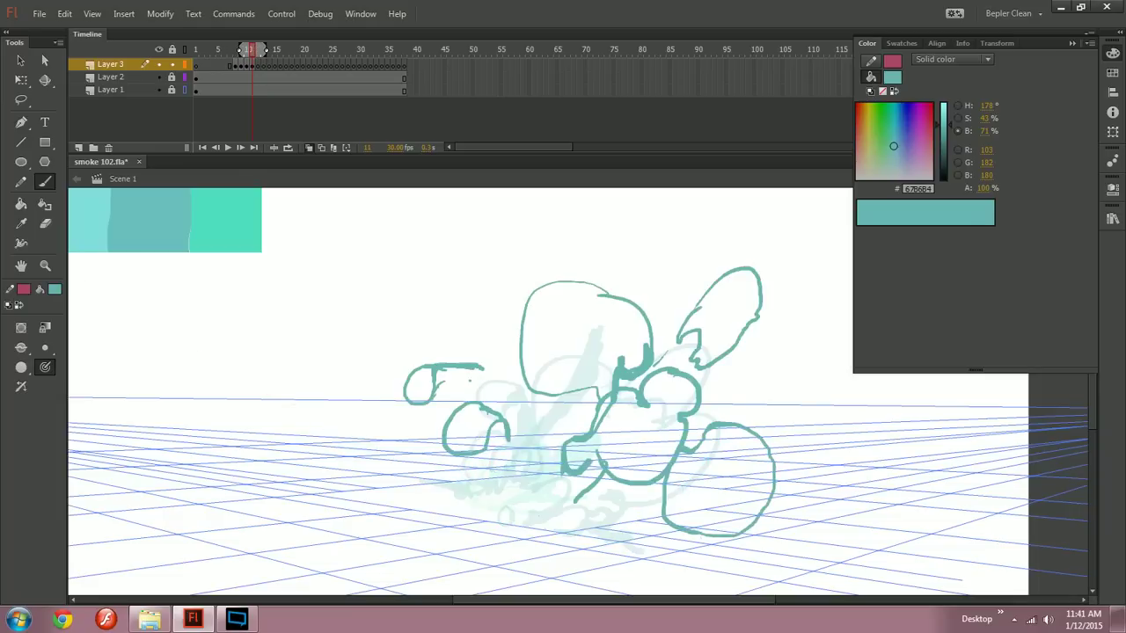
Step: Brush a jagged ground edge on frame 11 beneath the central puff, reaching to the large round puff
key("comma")
key("period")
key("comma")
key("comma")
key("period")
key("period")
mouse_move(574, 499)
left_mouse_down()
mouse_move(540, 513)
mouse_move(608, 494)
mouse_move(665, 501)
left_mouse_up()
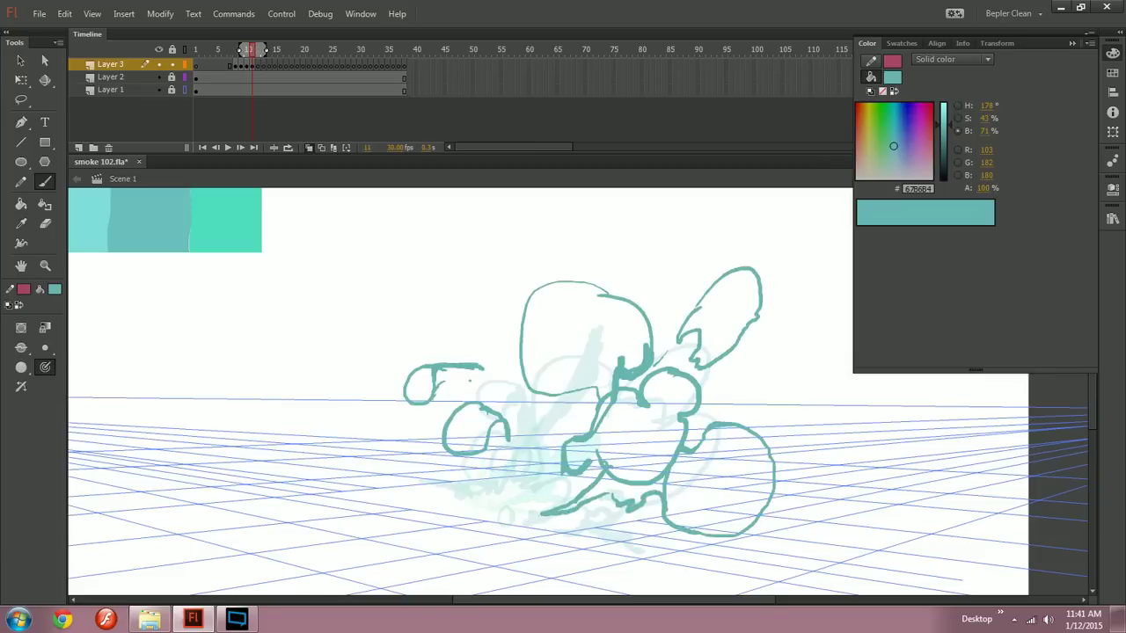
Step: Brush a thin jagged smoke wisp along the ground below the second small puff on frame 11 and check it against frame 10
key("comma")
key("period")
key("comma")
key("period")
key("comma")
key("period")
key("comma")
key("period")
mouse_move(478, 494)
left_mouse_down()
mouse_move(452, 466)
mouse_move(441, 482)
mouse_move(408, 473)
left_mouse_up()
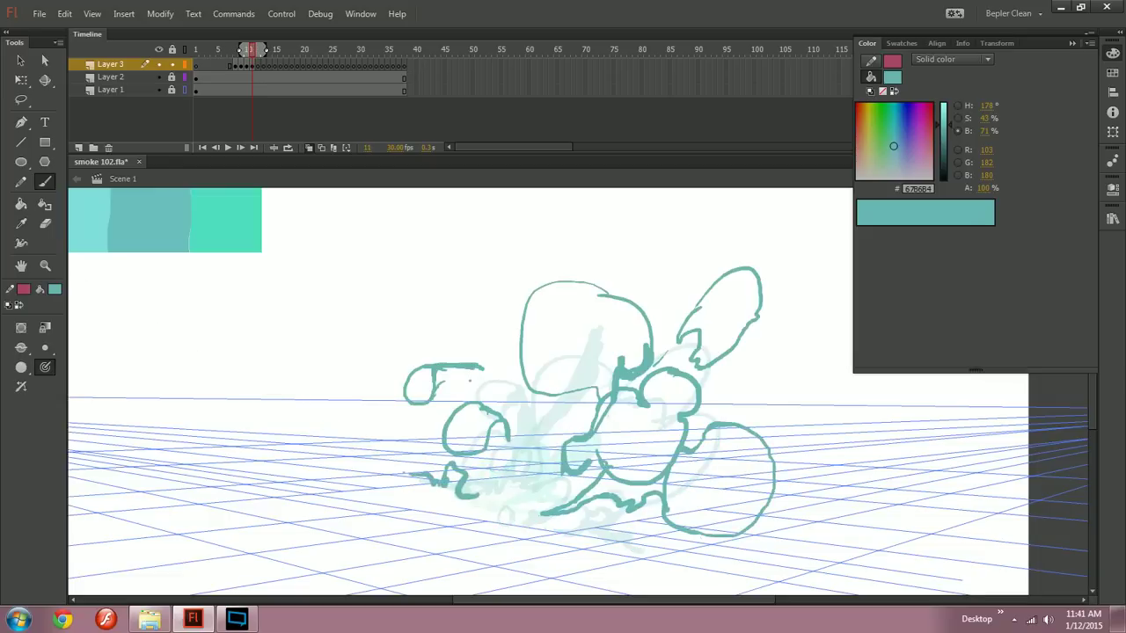
key("comma")
key("period")
key("comma")
key("period")
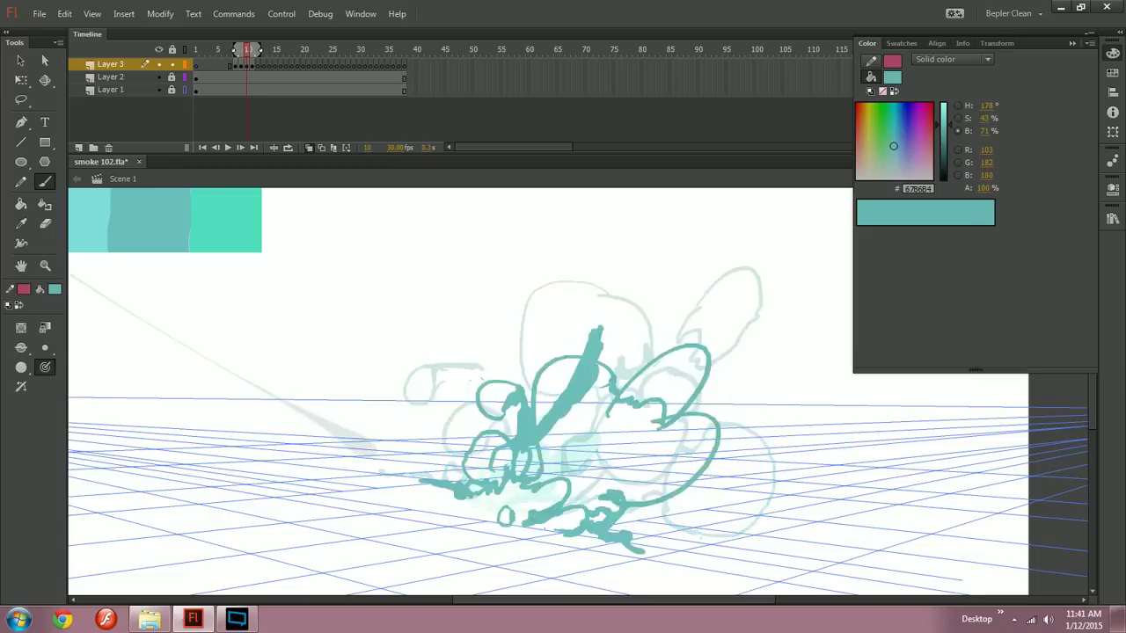
Step: Brush a thick stem on frame 11 joining the ground wisp to the second small puff, and compare it with frame 10
mouse_move(478, 489)
left_mouse_down()
mouse_move(484, 448)
mouse_move(482, 459)
mouse_move(513, 475)
left_mouse_up()
key("comma")
key("period")
left_click_drag(499, 456, 508, 465)
key("comma")
key("period")
key("comma")
key("period")
Step: Add a tiny looped puff between the thick stem and the central puff on frame 11, and flip frames to check it
mouse_move(521, 438)
left_mouse_down()
mouse_move(541, 452)
mouse_move(522, 435)
left_mouse_up()
key("comma")
key("period")
key("comma")
key("period")
key("comma")
key("period")
key("comma")
key("comma")
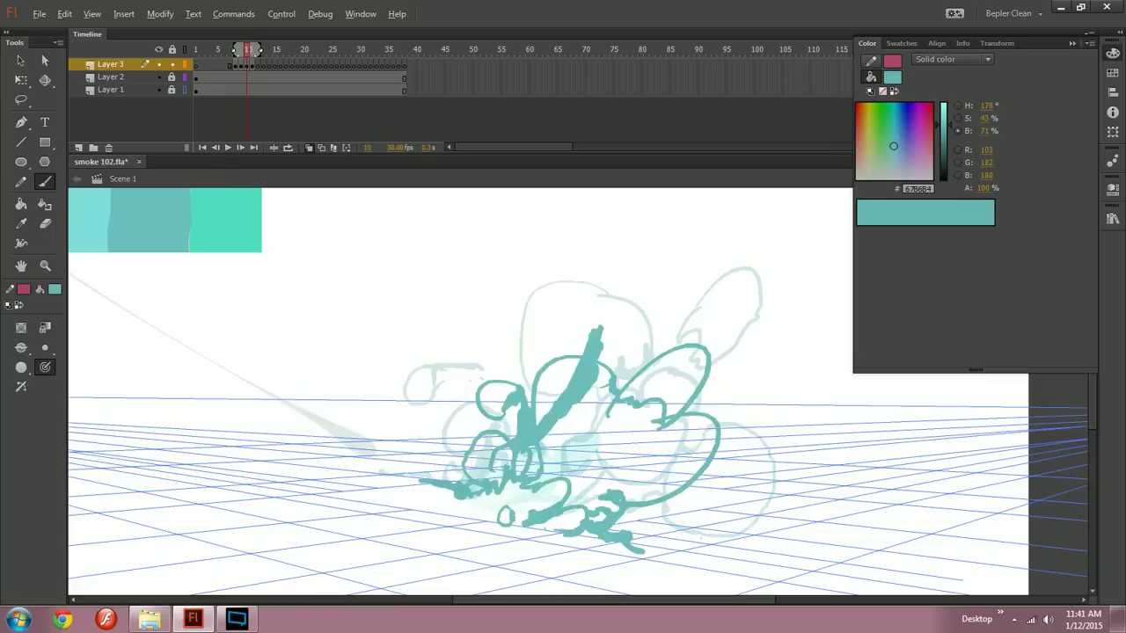
key("period")
key("comma")
key("period")
key("period")
mouse_move(618, 263)
left_mouse_down()
mouse_move(629, 284)
mouse_move(614, 360)
left_mouse_up()
key("ctrl+z")
key("ctrl+z")
Step: Sketch the narrow spike above the dome puff on frame 11 with a rounded tip and tapering tail, and compare it with frame 10
mouse_move(653, 220)
left_mouse_down()
mouse_move(626, 250)
mouse_move(625, 278)
left_mouse_up()
mouse_move(595, 328)
left_mouse_down()
mouse_move(636, 287)
mouse_move(652, 232)
left_mouse_up()
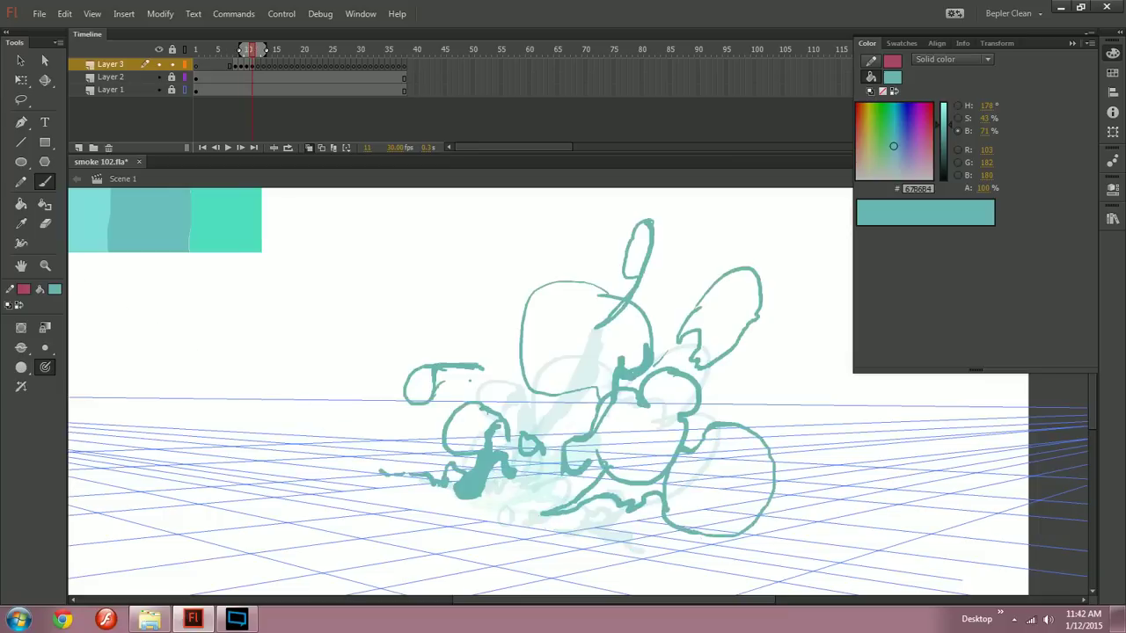
left_click_drag(619, 303, 609, 314)
key("comma")
key("period")
key("comma")
key("period")
key("comma")
key("period")
key("comma")
key("period")
Step: Add a short brush stroke at the hooked base of the dome puff's trailing edge on frame 11 and flip to frame 10 to compare
left_click_drag(591, 452, 588, 460)
key("comma")
key("period")
key("comma")
key("period")
key("comma")
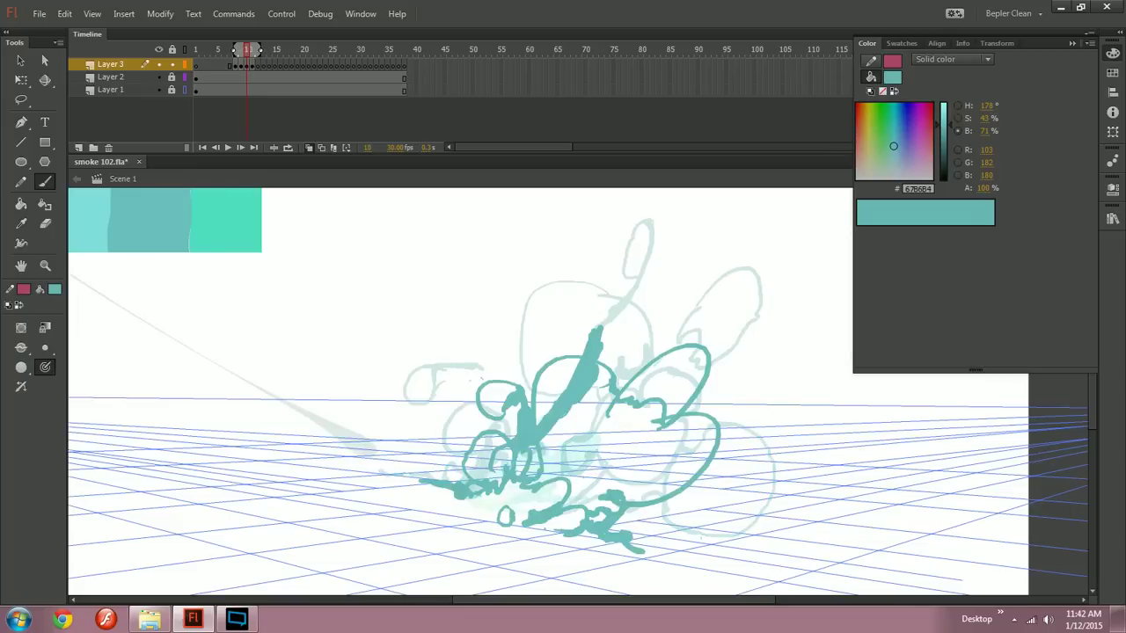
Step: Flip repeatedly between frames 10 and 11 to study how the smoke puffs move from one drawing to the other
key("comma")
key("period")
key("period")
left_click_drag(591, 452, 605, 425)
key("comma")
key("period")
key("period")
key("comma")
key("comma")
key("period")
key("comma")
key("period")
key("comma")
key("period")
Step: Draw and correct the small oval puff on the ground below the thick stem on frame 11, comparing it with frame 10
mouse_move(524, 459)
left_mouse_down()
mouse_move(507, 475)
mouse_move(519, 496)
mouse_move(523, 461)
left_mouse_up()
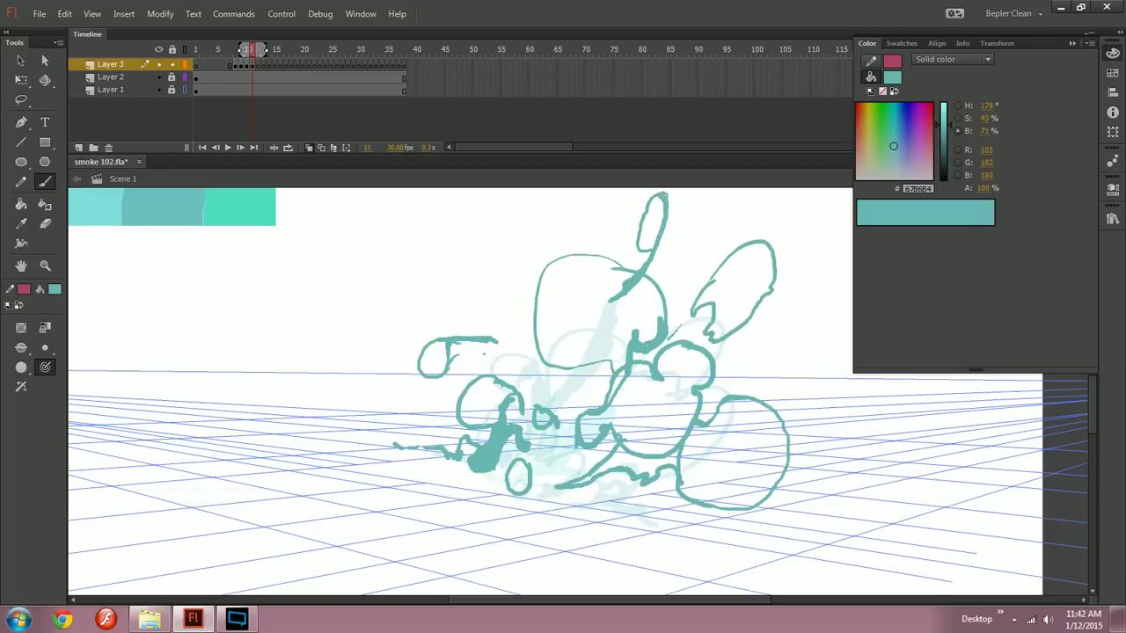
mouse_move(522, 516)
left_mouse_down()
mouse_move(520, 560)
mouse_move(564, 540)
left_mouse_up()
key("ctrl+z")
key("ctrl+z")
left_click_drag(530, 479, 537, 477)
key("comma")
key("period")
key("comma")
key("period")
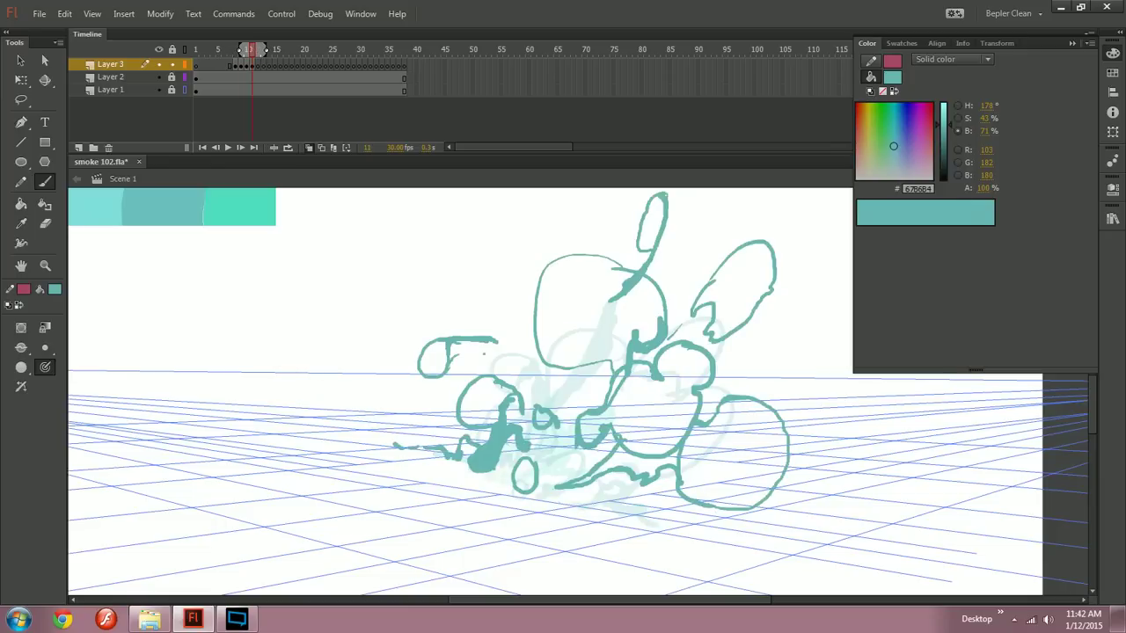
mouse_move(525, 528)
left_mouse_down()
mouse_move(535, 466)
mouse_move(518, 540)
mouse_move(563, 520)
mouse_move(525, 478)
mouse_move(516, 530)
left_mouse_up()
key("ctrl+z")
key("ctrl+z")
key("ctrl+z")
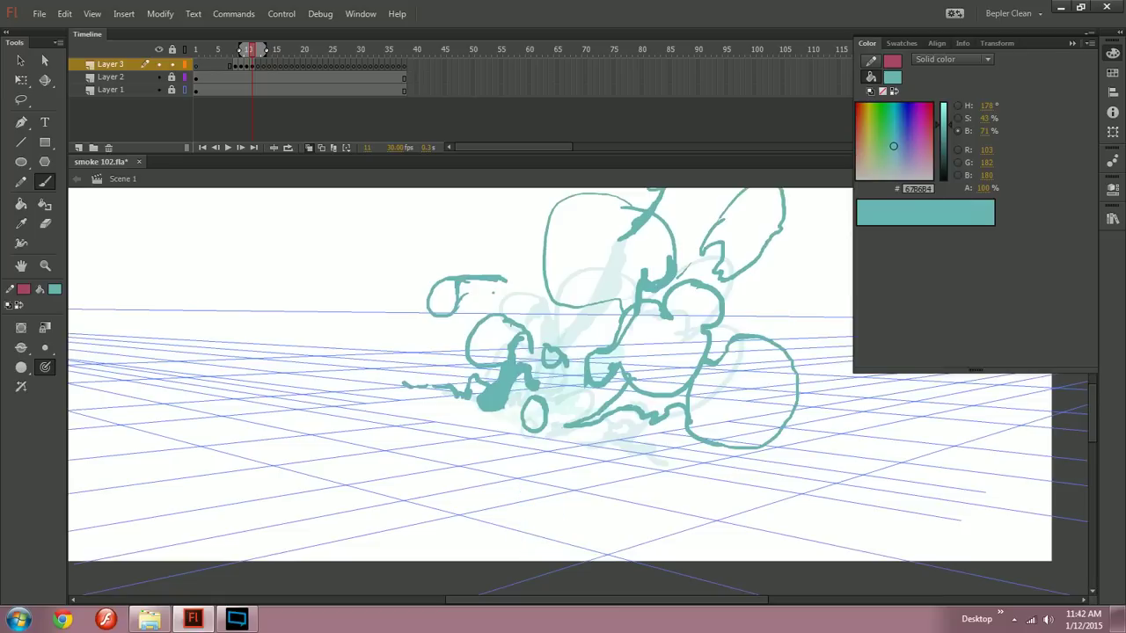
Step: Flip through frames 10 to 13 at different magnifications to check how the whole impact expands between drawings
left_click_drag(563, 351, 521, 405)
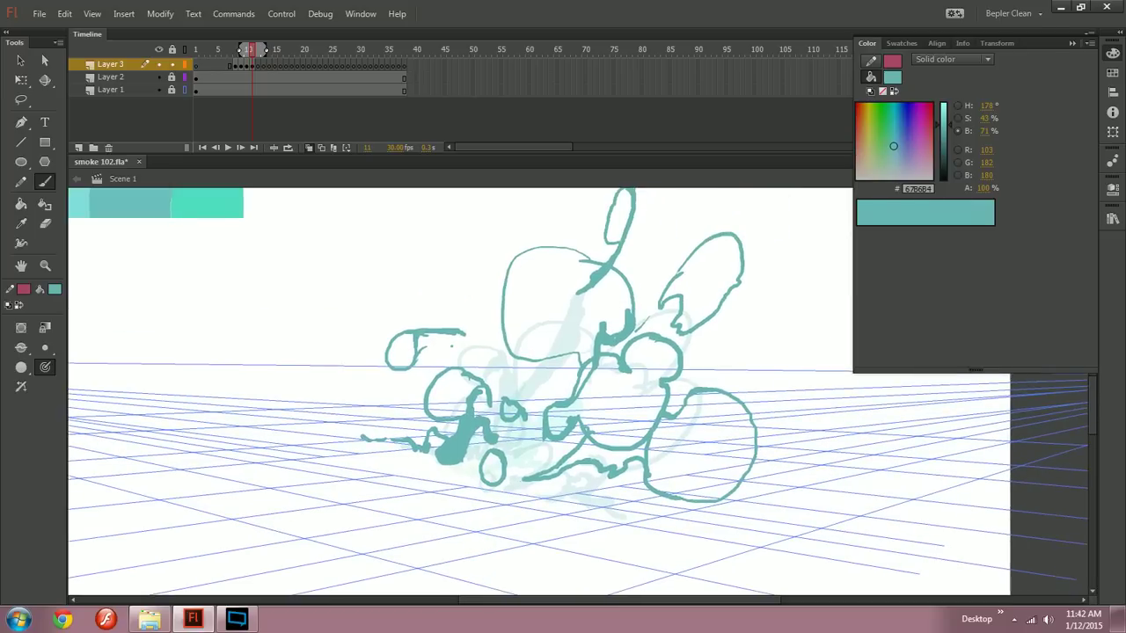
key("comma")
key("period")
key("comma")
key("period")
key("period")
key("period")
key("comma")
key("comma")
key("period")
key("period")
key("comma")
key("comma")
key("period")
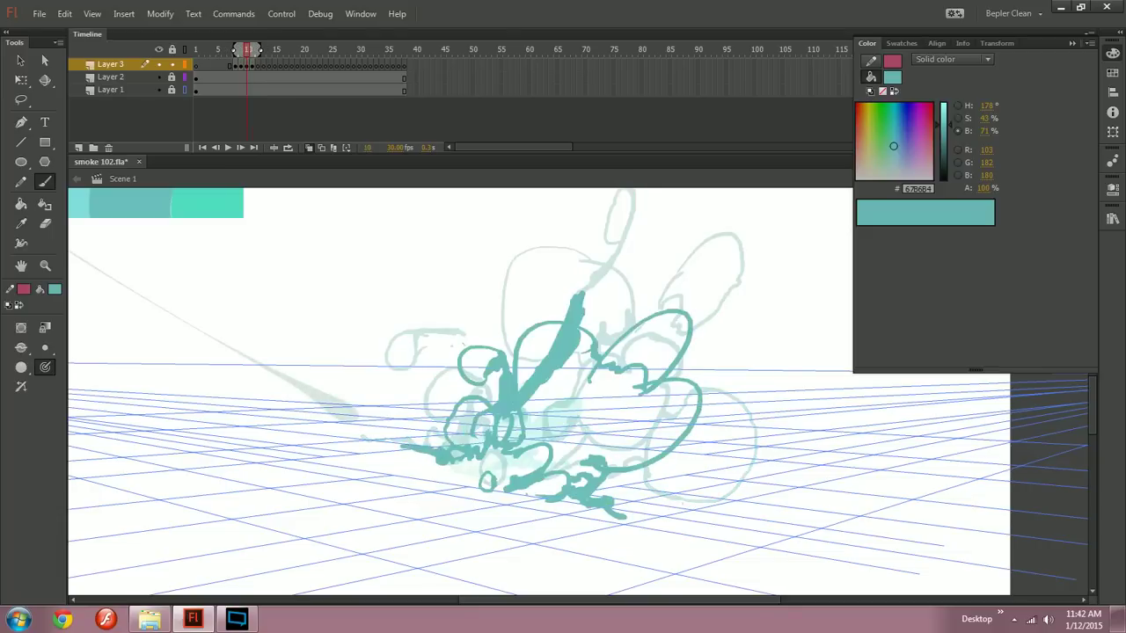
key("comma")
key("period")
key("period")
left_click_drag(452, 347, 466, 411)
key("ctrl+minus")
key("comma")
key("comma")
key("period")
key("period")
key("comma")
key("period")
Step: Save the animation as the Flash document smoke 102.fla
key("ctrl+equal")
key("ctrl+equal")
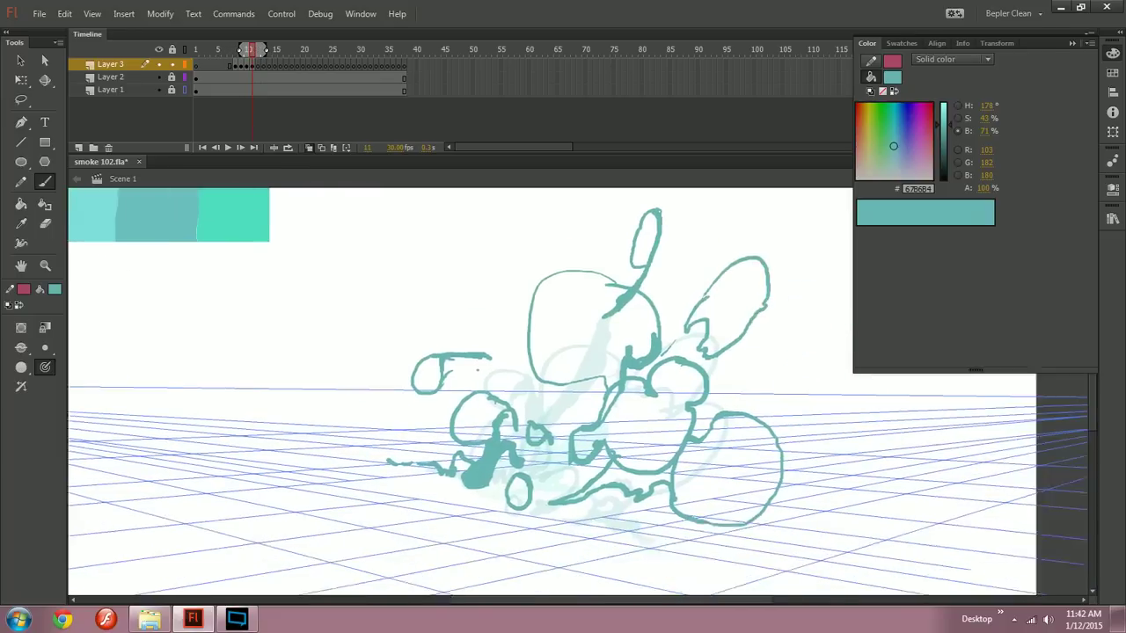
key("ctrl+s")
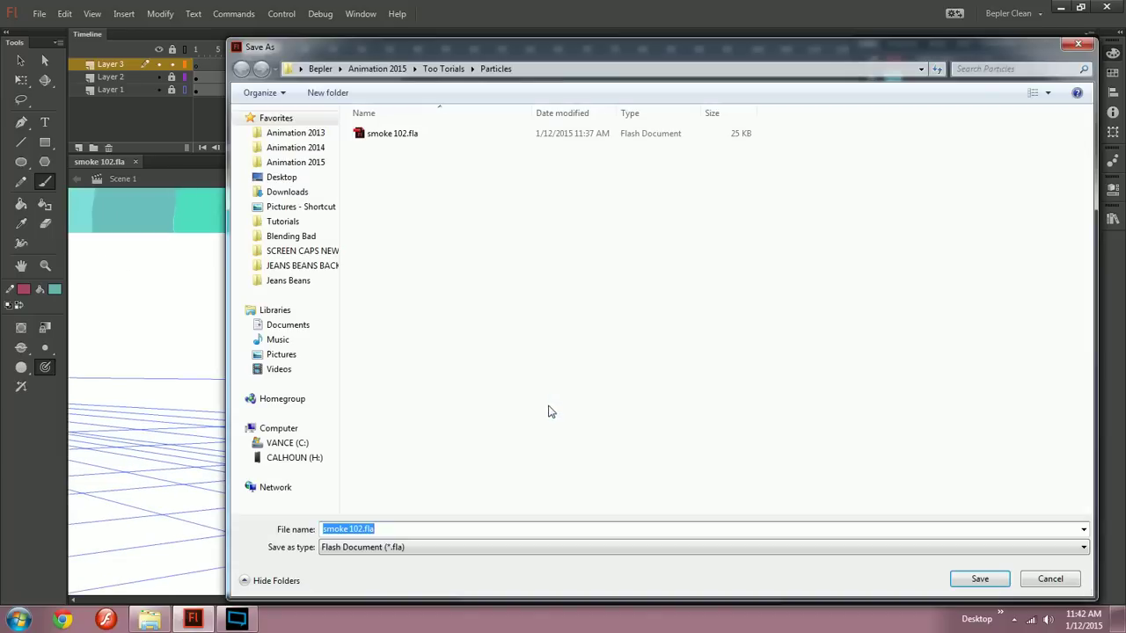
key("Return")
Step: Try sketching a thin curve beyond the large ground puff with a smaller brush size
key("period")
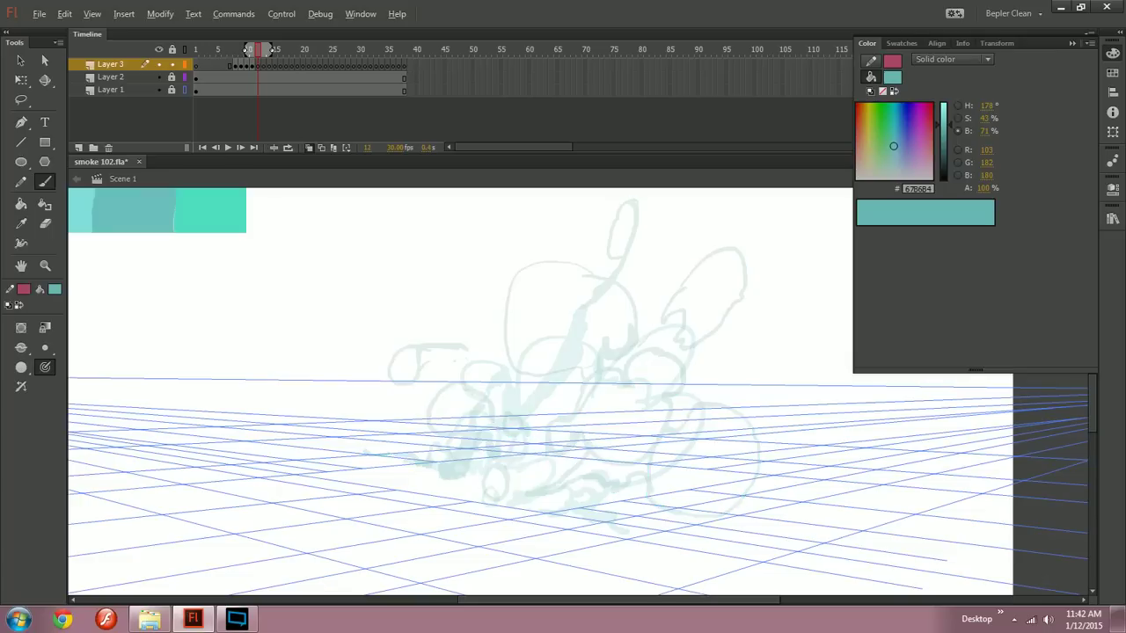
key("comma")
key("comma")
mouse_move(581, 387)
left_mouse_down()
mouse_move(547, 398)
mouse_move(480, 385)
left_mouse_up()
key("period")
key("period")
left_click(45, 349)
left_click(74, 377)
key("comma")
key("period")
key("comma")
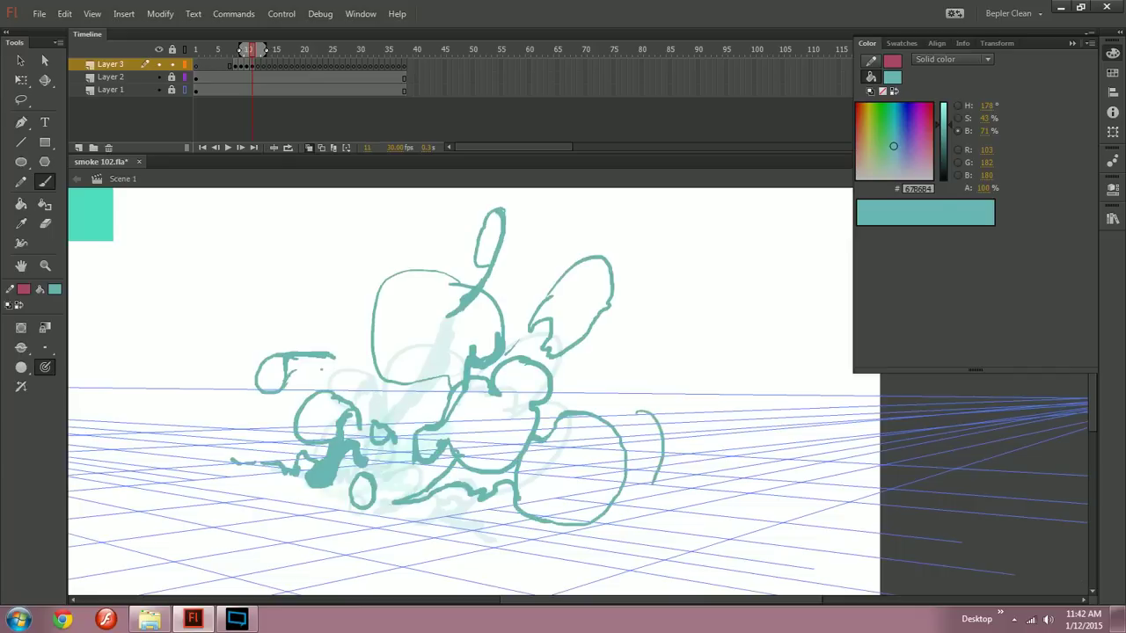
Step: Set a larger brush size and flip between frames 11 and 12 to plan the scattering puffs
key("period")
key("comma")
left_click(46, 351)
left_click(67, 379)
key("comma")
key("period")
key("comma")
key("period")
Step: Draw a small round puff on frame 12, just beyond the horizontally tailed puff of frame 11, and clean up its outline
left_click_drag(405, 369, 591, 388)
key("period")
mouse_move(412, 390)
left_mouse_down()
mouse_move(438, 407)
mouse_move(428, 376)
mouse_move(447, 371)
mouse_move(424, 375)
mouse_move(411, 398)
mouse_move(425, 370)
left_mouse_up()
key("y")
key("alt+w")
key("Escape")
key("e")
key("b")
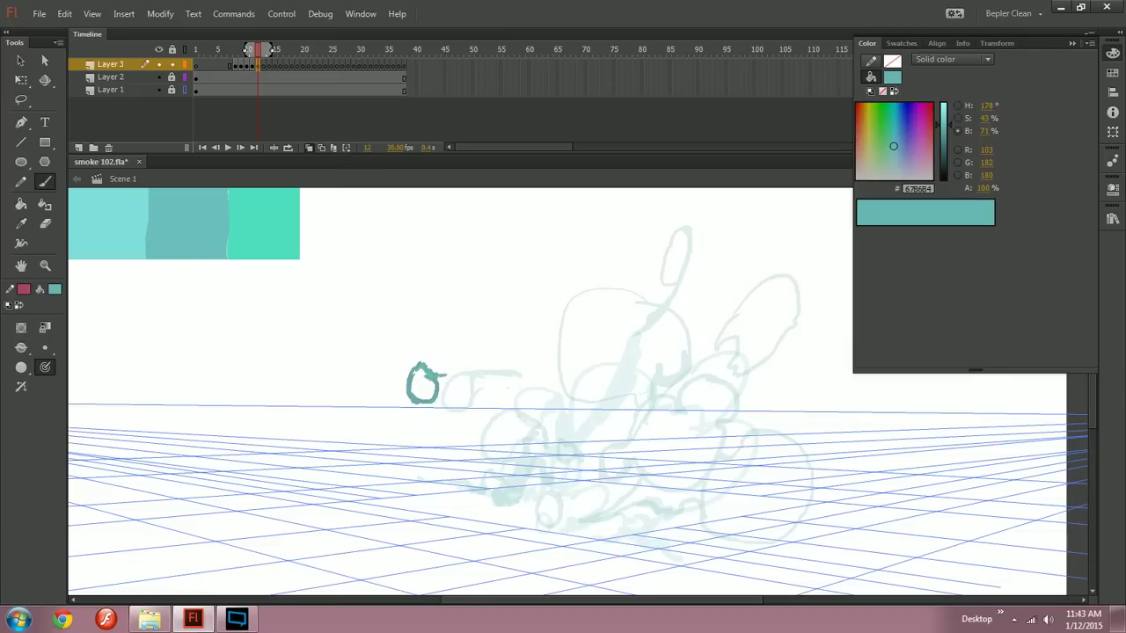
Step: Adjust the small round puff on frame 12 and add a short tail pointing back at the impact, comparing it with frame 11
key("comma")
key("period")
key("comma")
key("period")
key("comma")
key("period")
left_click_drag(436, 387, 476, 359, "ctrl")
key("q")
key("e")
key("b")
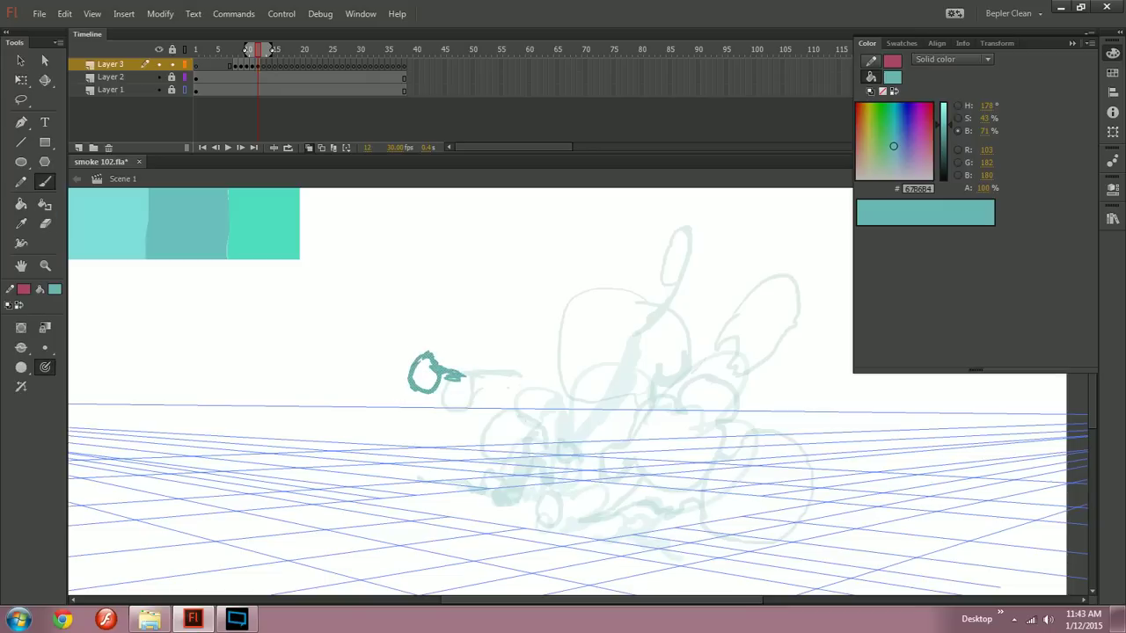
Step: Shift the tailed puff on frame 12 slightly downward after comparing it with the preceding frames
key("comma")
key("period")
key("comma")
key("period")
key("comma")
key("comma")
key("period")
key("period")
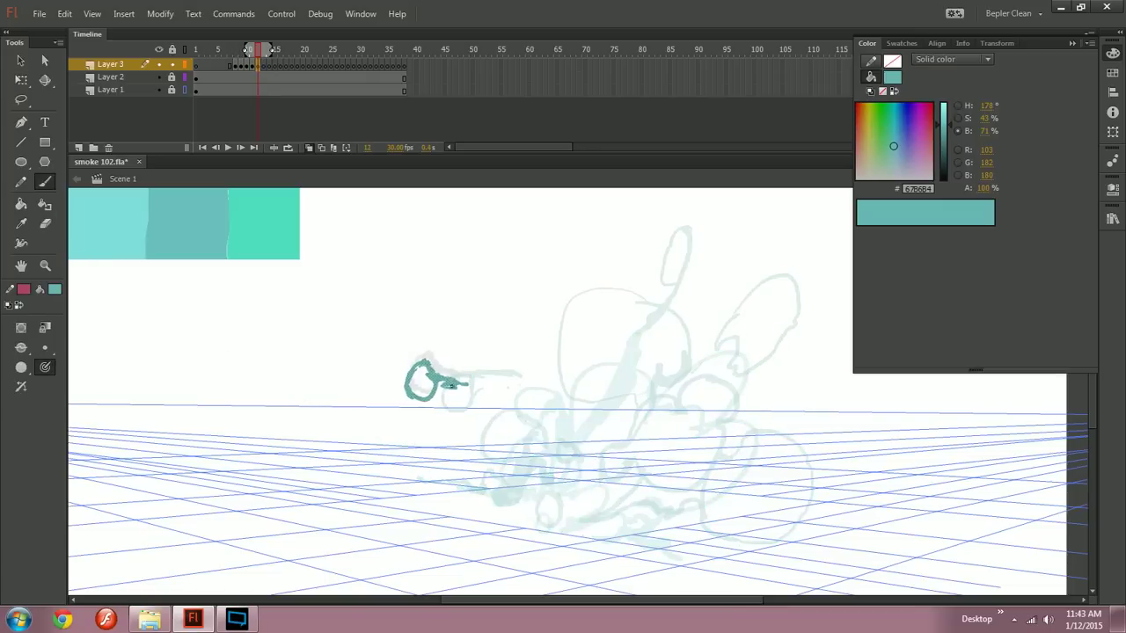
Step: Draw the puff on frame 13 as a circle with a short nub in place of the tail
key("comma")
key("period")
key("period")
mouse_move(426, 356)
left_mouse_down()
mouse_move(406, 376)
mouse_move(439, 377)
left_mouse_up()
Step: Draw the puff on frame 14 as a circle slightly higher and closer to the impact, and compare it with frame 13
key("period")
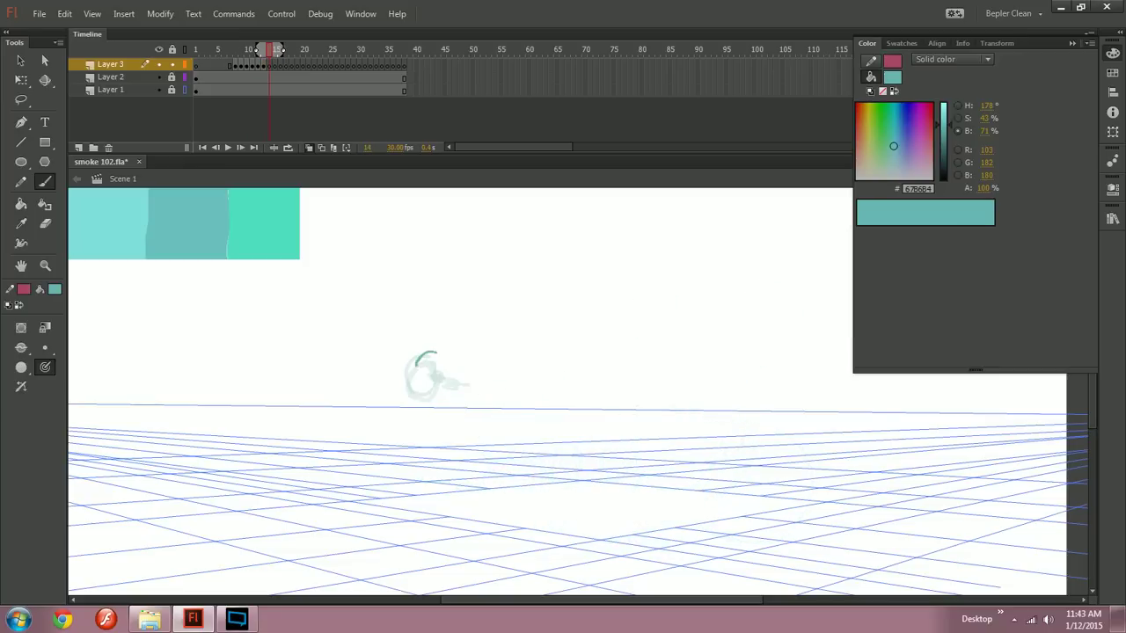
key("ctrl+z")
key("comma")
key("period")
key("comma")
key("comma")
key("period")
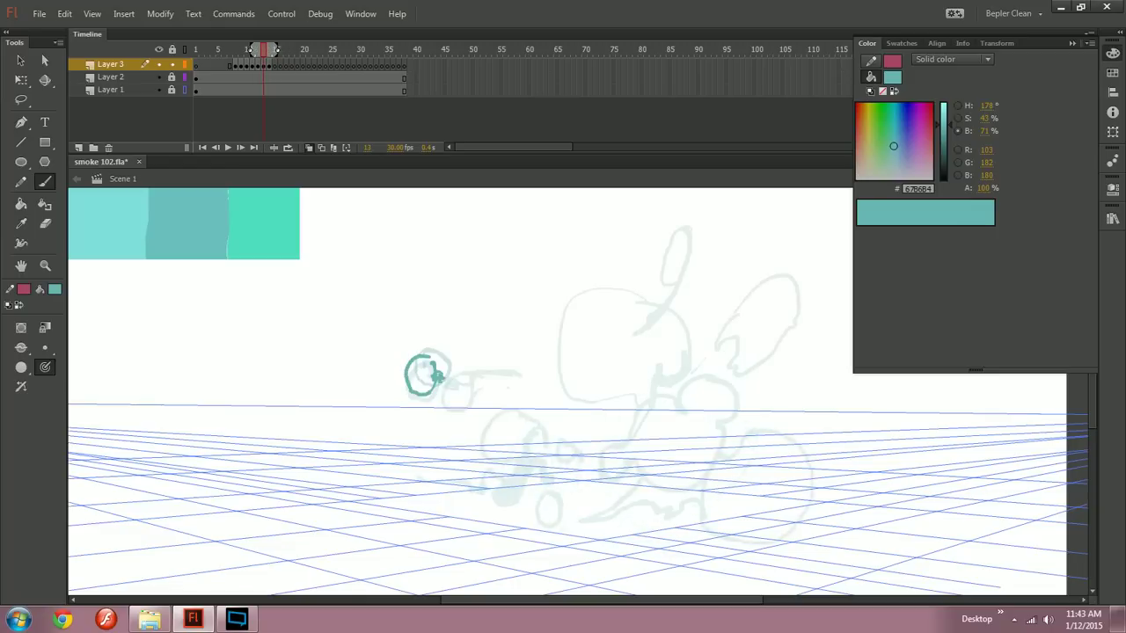
key("period")
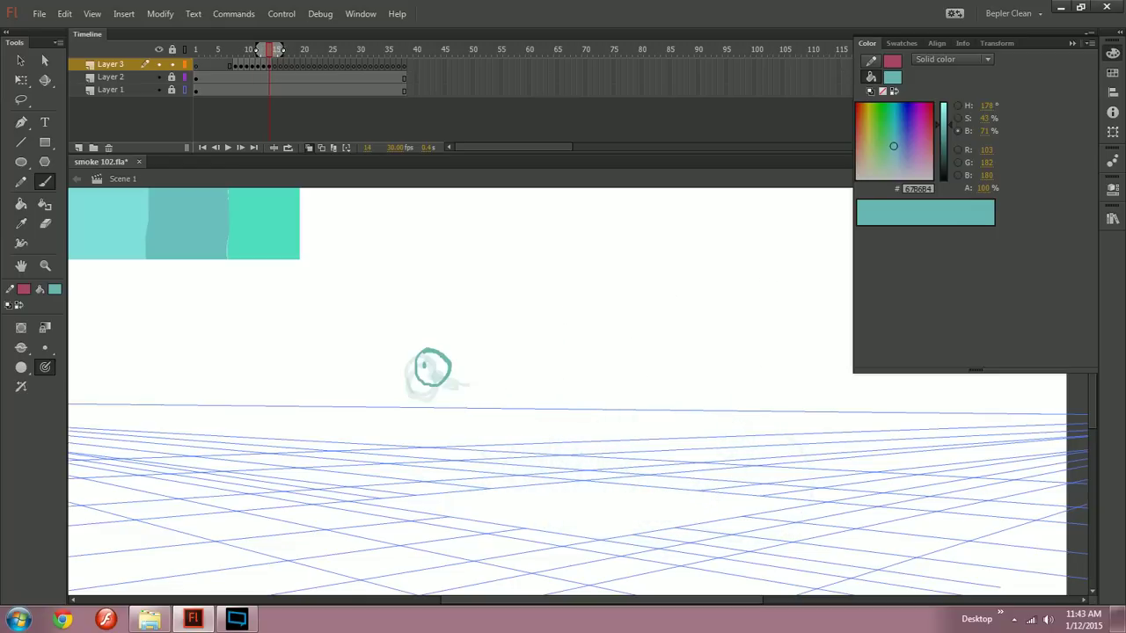
Step: Draw the puff on frame 15 as a smaller circle closer to the impact and flip through the earlier frames to check its path
key("period")
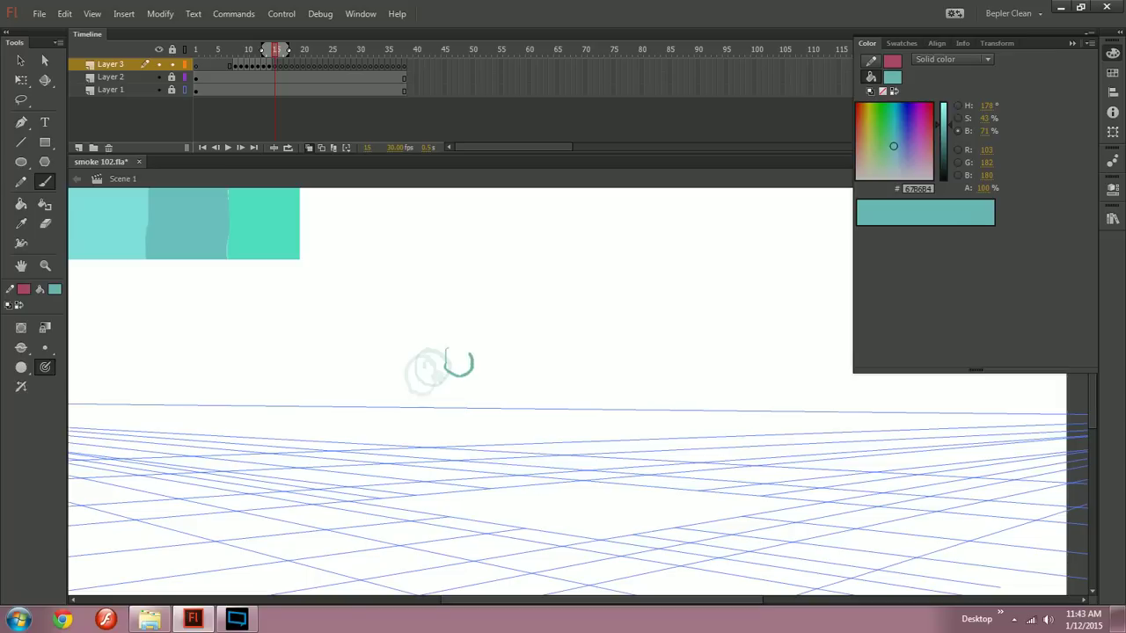
left_click_drag(445, 355, 445, 370)
key("comma")
key("comma")
key("comma")
key("comma")
key("comma")
key("period")
key("period")
key("period")
key("period")
left_click_drag(257, 49, 245, 49)
key("period")
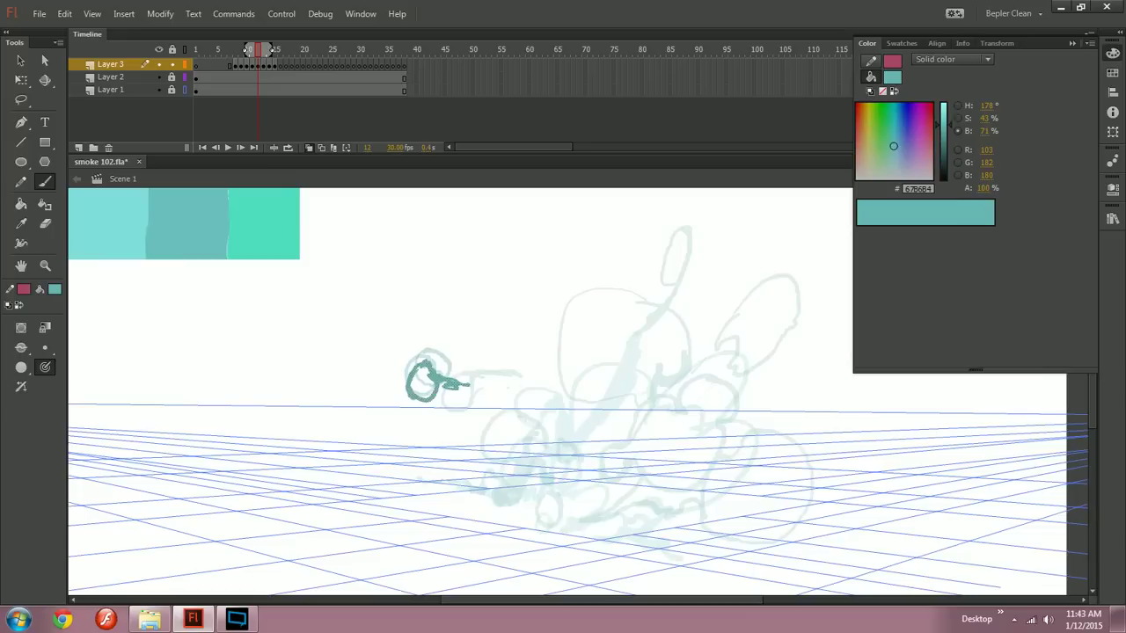
Step: Touch up the small puff's outline and nub with the eraser and brush, checking frames 11 to 14
key("e")
key("b")
left_click_drag(247, 49, 262, 49)
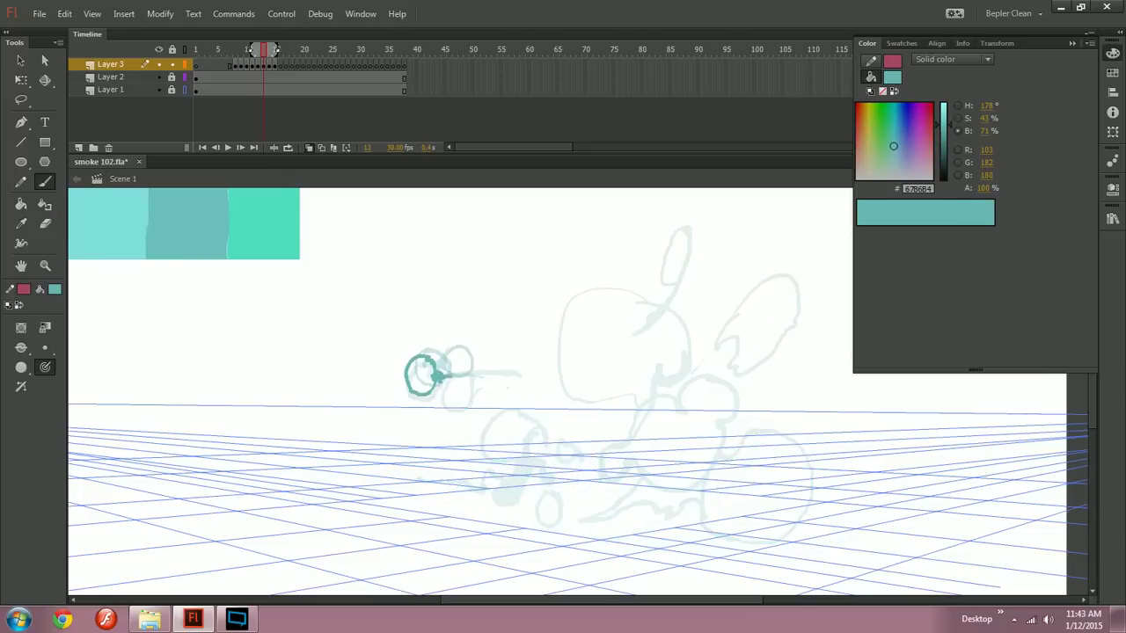
key("period")
key("comma")
key("comma")
key("comma")
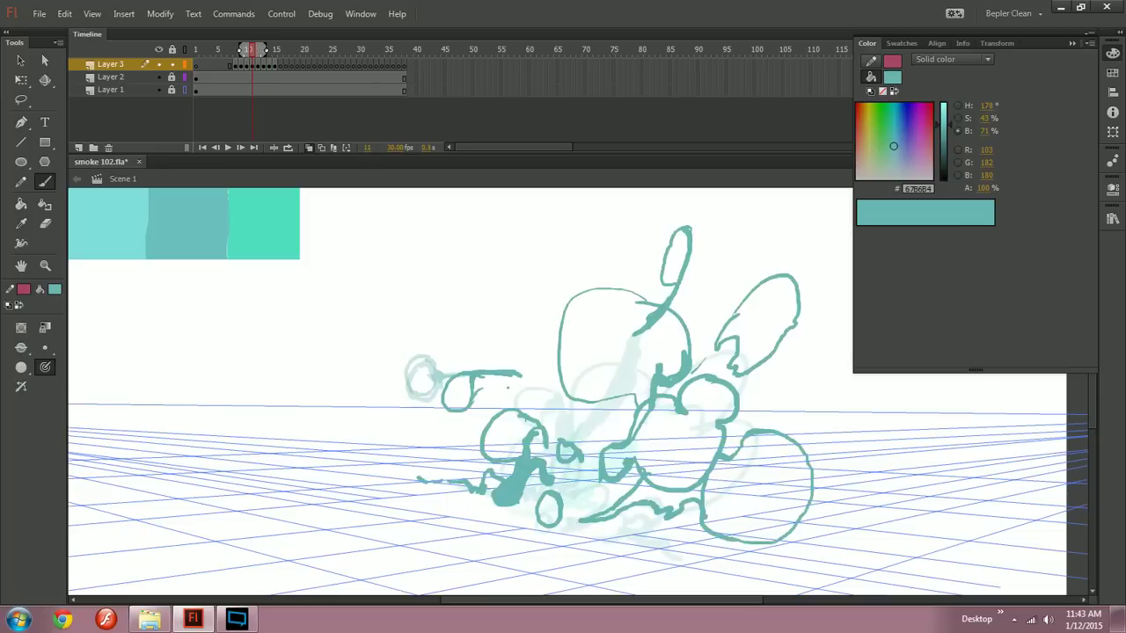
Step: Draw the puff on frame 16 as a circle farther along its path and add short trailing nubs on frames 15 and 16
key("period")
key("period")
key("period")
key("comma")
mouse_move(264, 49)
left_mouse_down()
mouse_move(251, 49)
mouse_move(287, 48)
left_mouse_up()
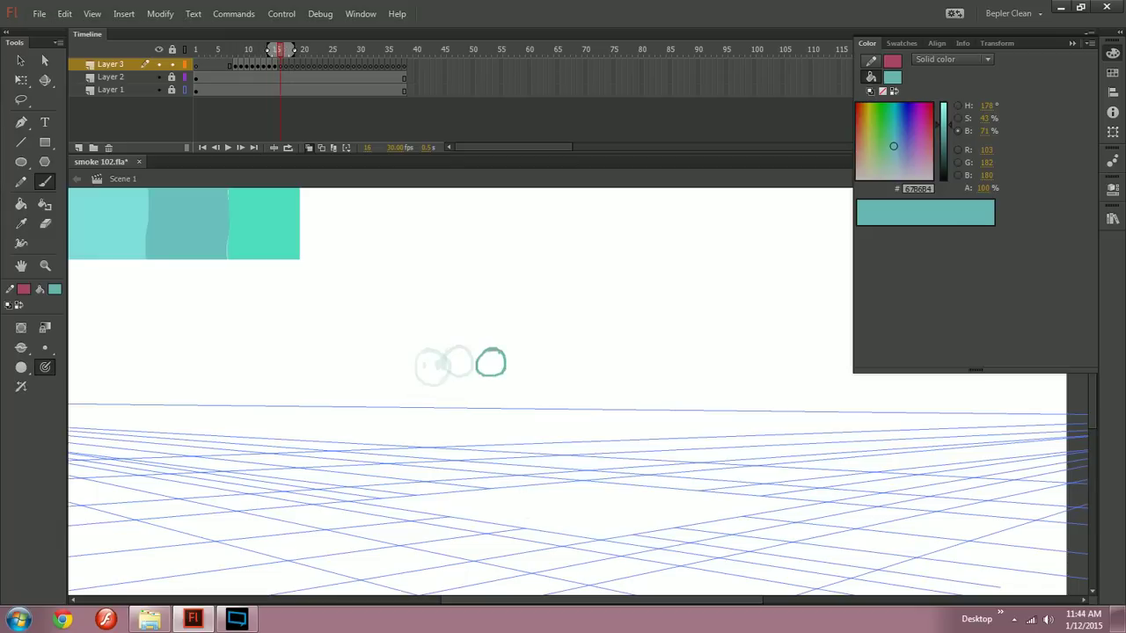
left_click_drag(274, 48, 278, 48)
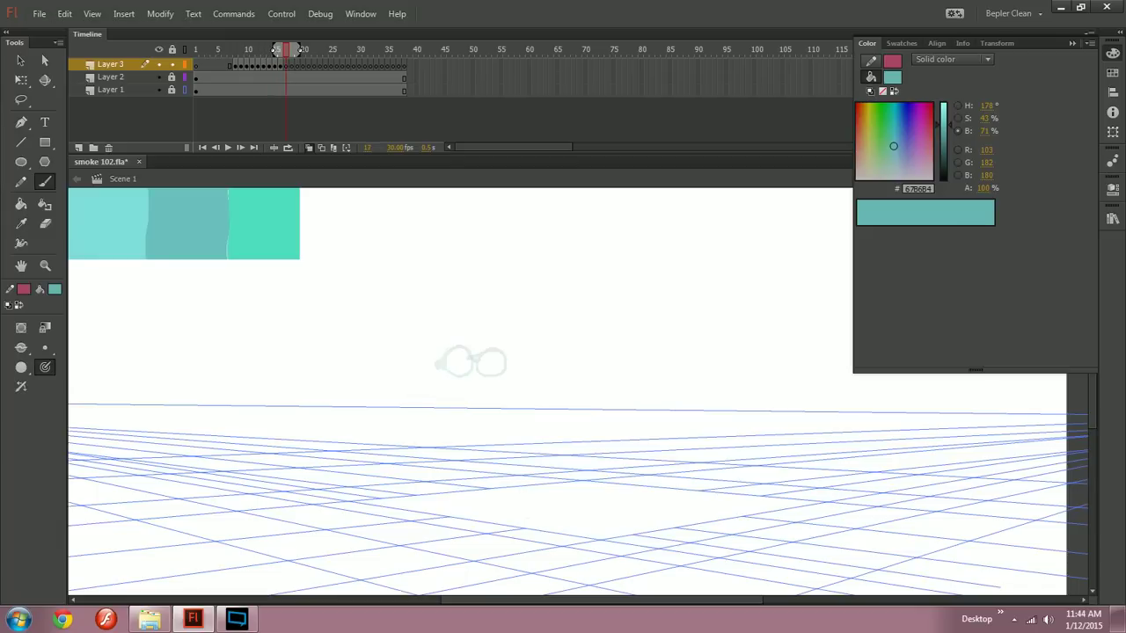
Step: Draw the puff shrinking along its path over frames 17 to 20, from a small circle to a tiny blob
left_click_drag(504, 362, 515, 361)
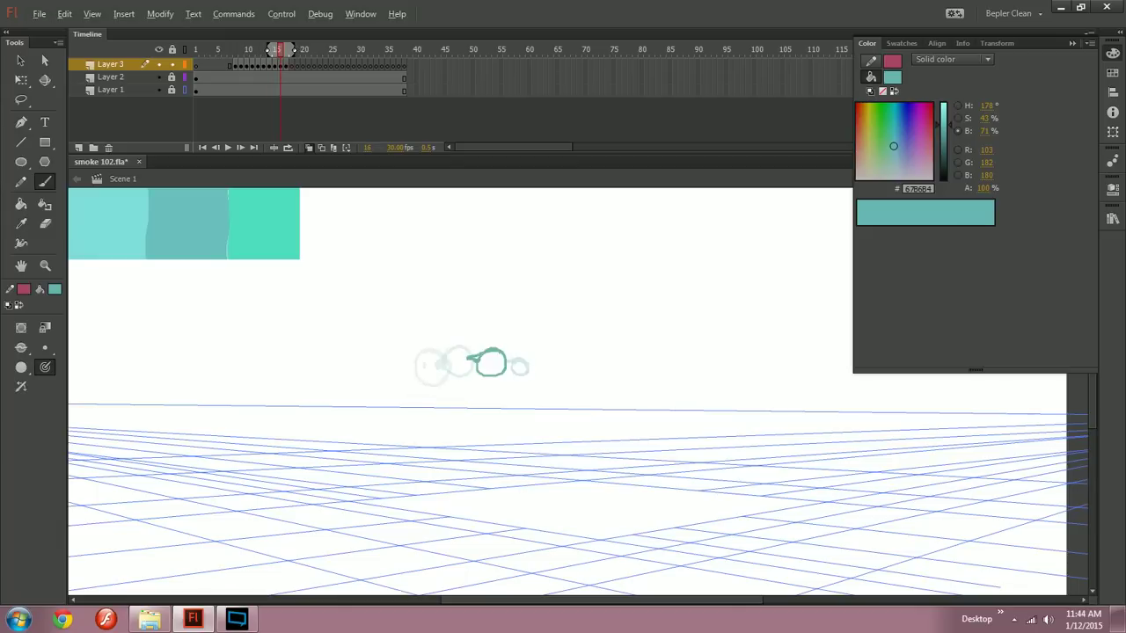
key("period")
left_click_drag(302, 48, 313, 49)
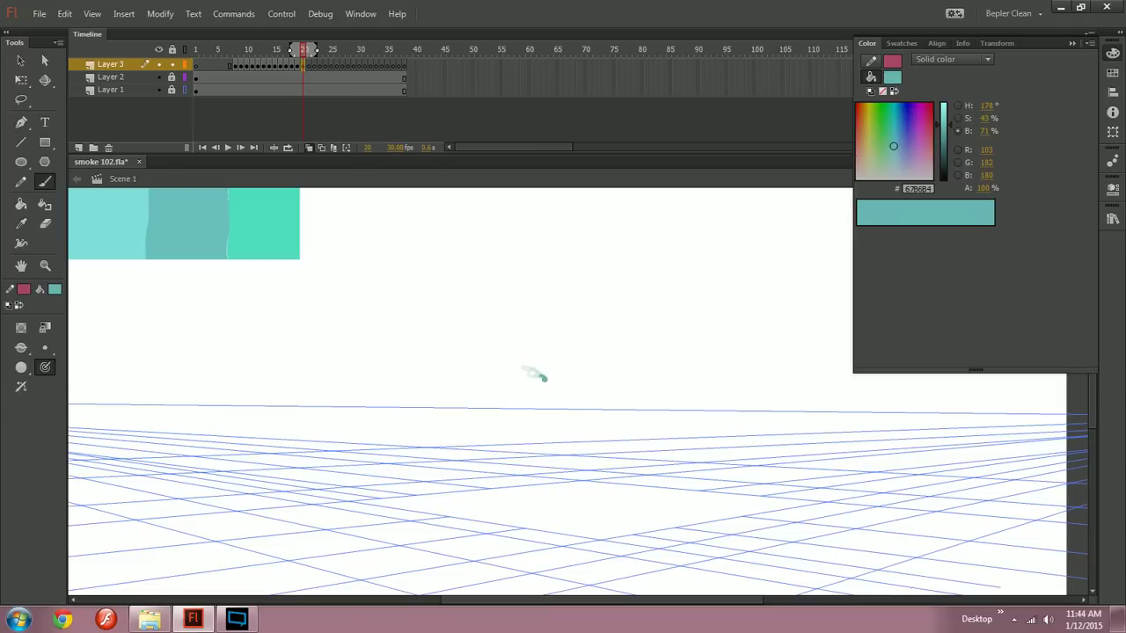
left_click_drag(540, 377, 543, 376)
key("comma")
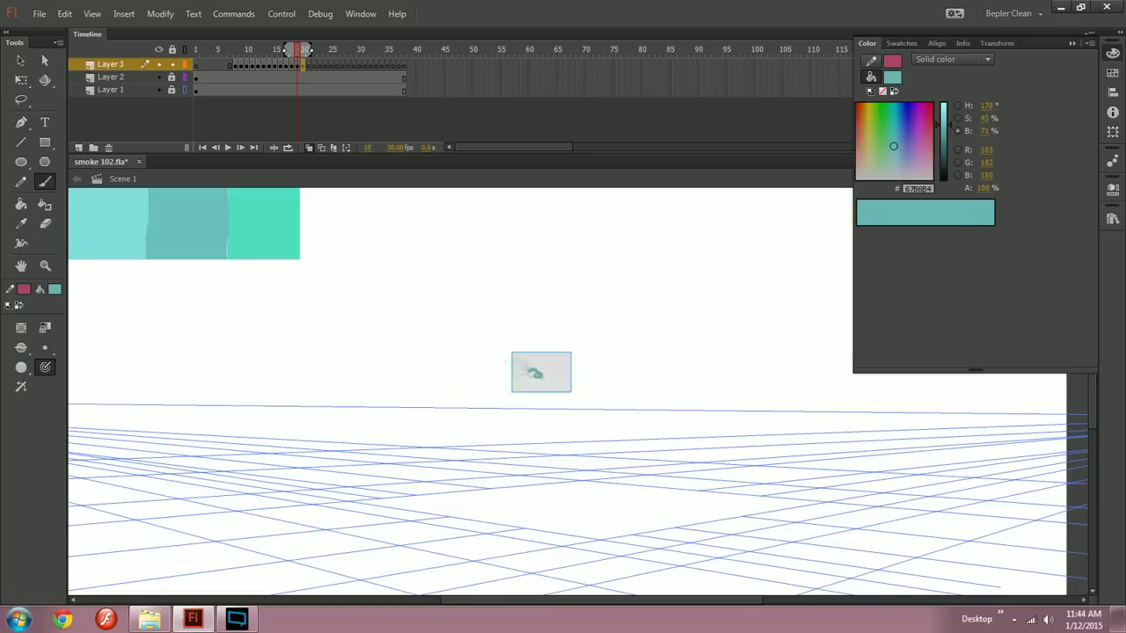
key("period")
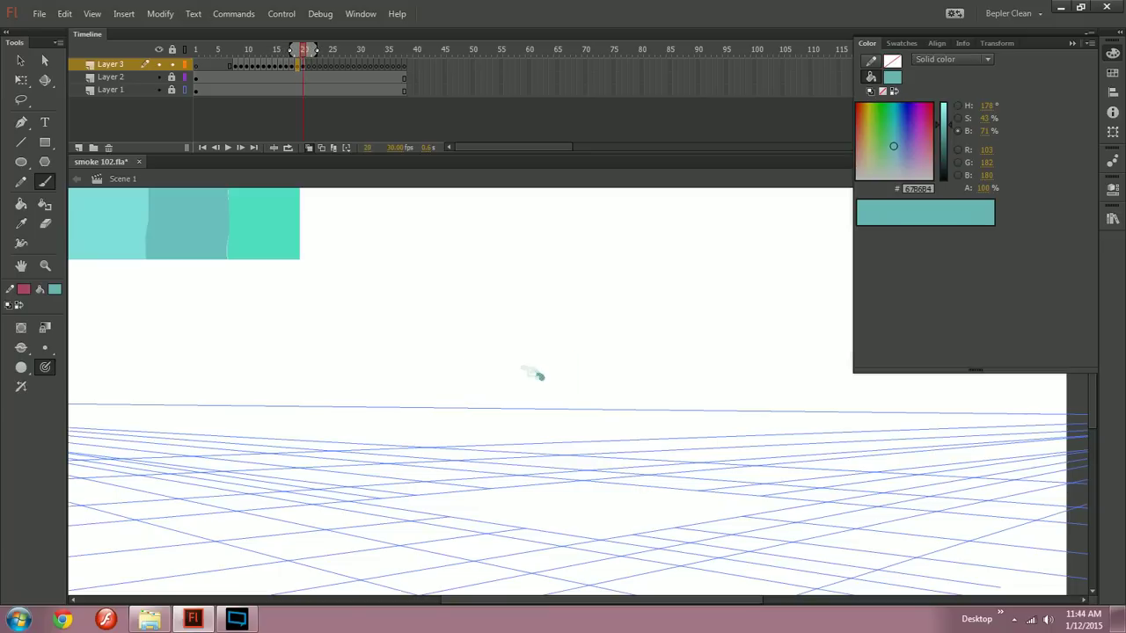
Step: Dab tiny remnant dots on frames 21 and 22 to finish dissolving the small puff
key("period")
key("period")
left_click(546, 382)
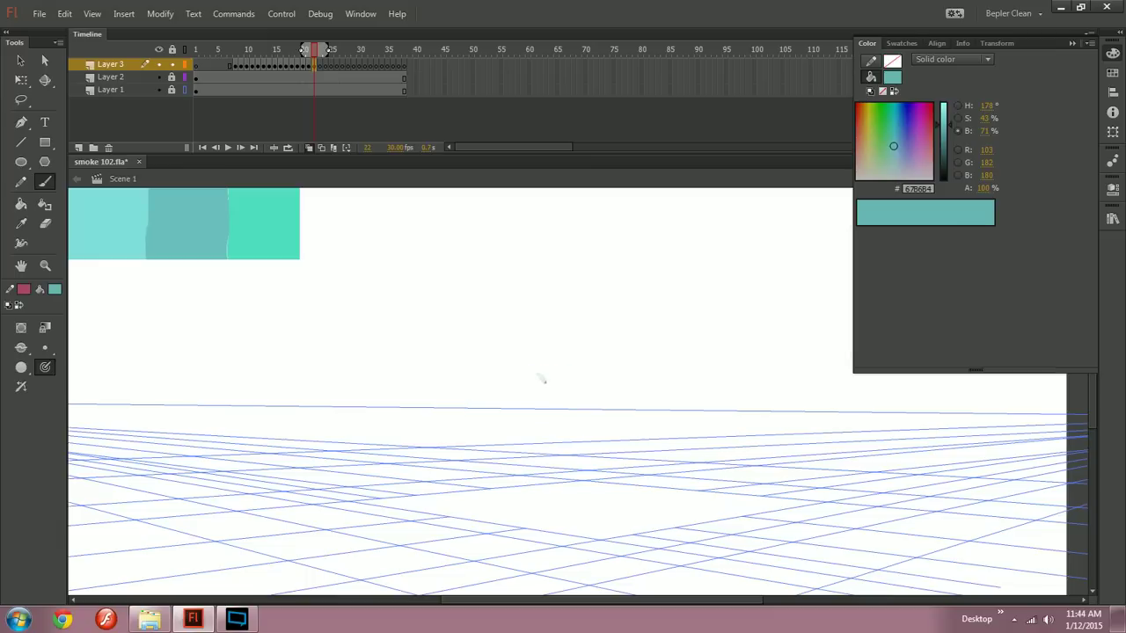
Step: Flip back from frame 22 to frame 11 to review the small puff's full motion and dissipation
key("comma")
key("comma")
key("comma")
key("comma")
key("comma")
key("comma")
key("comma")
key("comma")
key("comma")
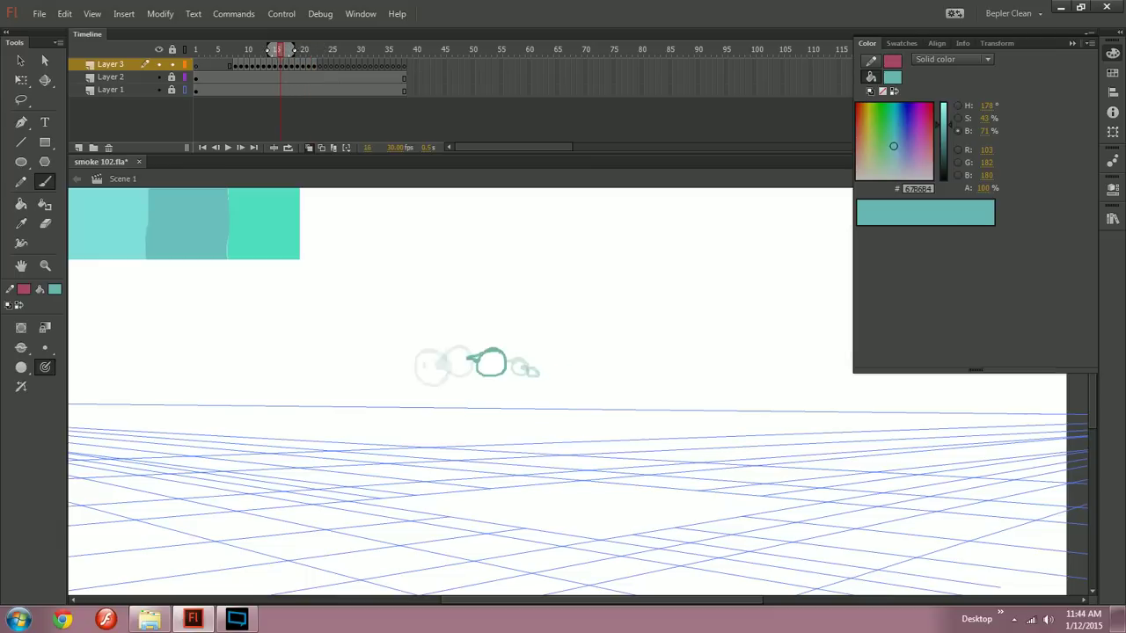
key("comma")
key("comma")
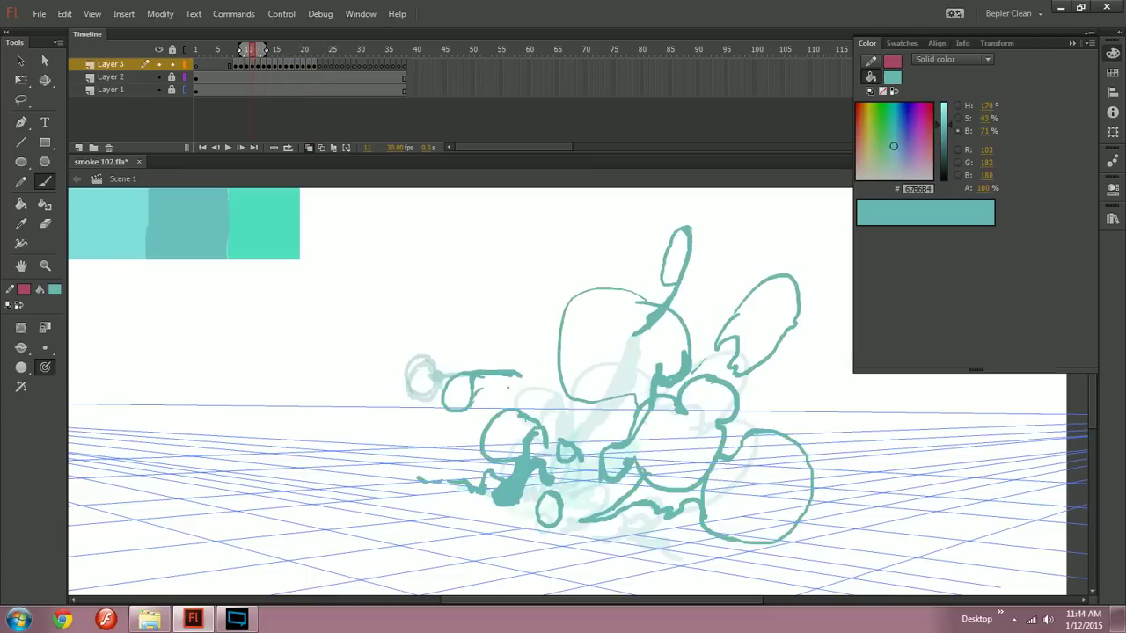
Step: Play the animation and flip through frames 10 to 15 to review the smoke puffs' motion
key("period")
key("period")
key("period")
key("period")
key("comma")
key("comma")
key("comma")
key("comma")
key("comma")
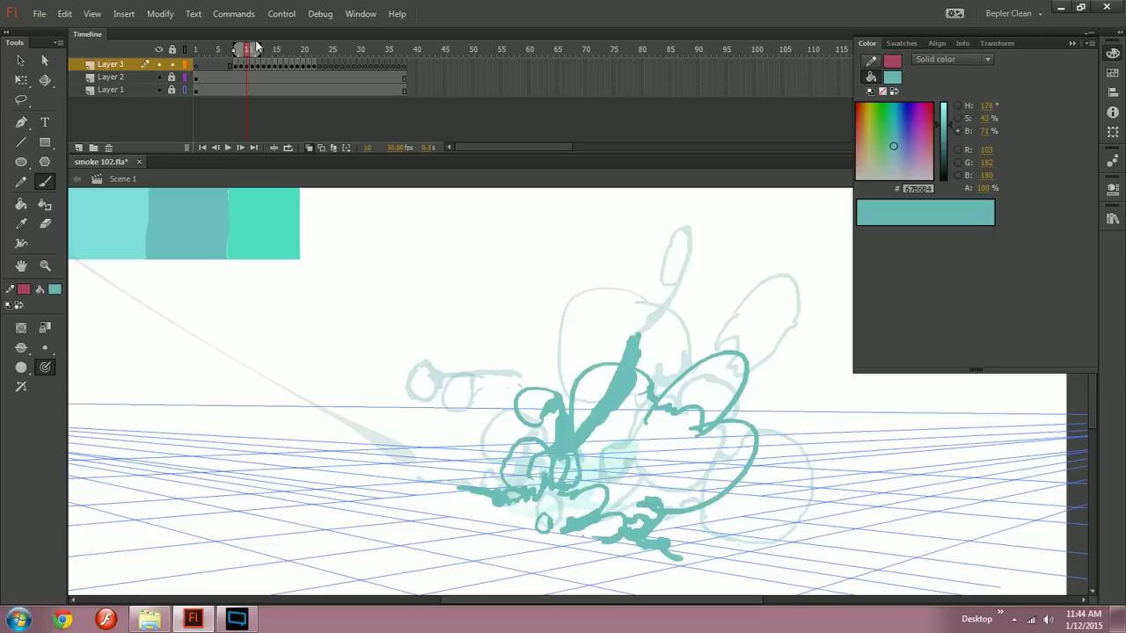
key("Return")
mouse_move(272, 35)
left_mouse_down()
mouse_move(208, 49)
mouse_move(252, 48)
left_mouse_up()
left_click(235, 50)
key("comma")
key("period")
key("comma")
key("period")
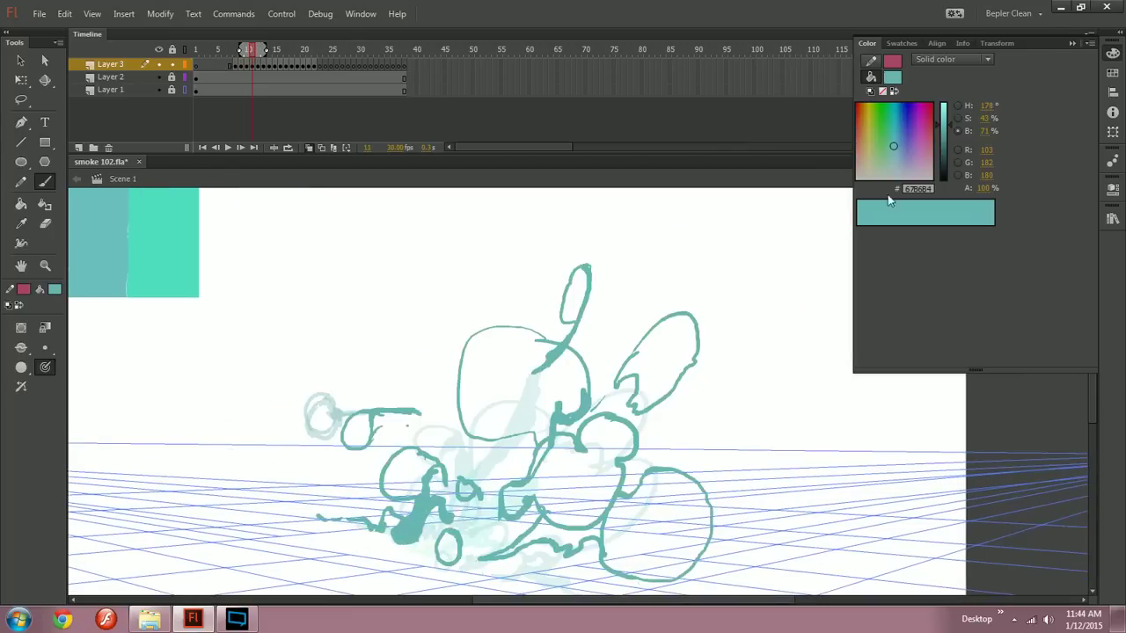
Step: Darken the brush fill colour to #5CA3A1 at 64% brightness for the large puff's outline
left_click(945, 131)
key("comma")
left_click_drag(439, 395, 461, 436)
key("period")
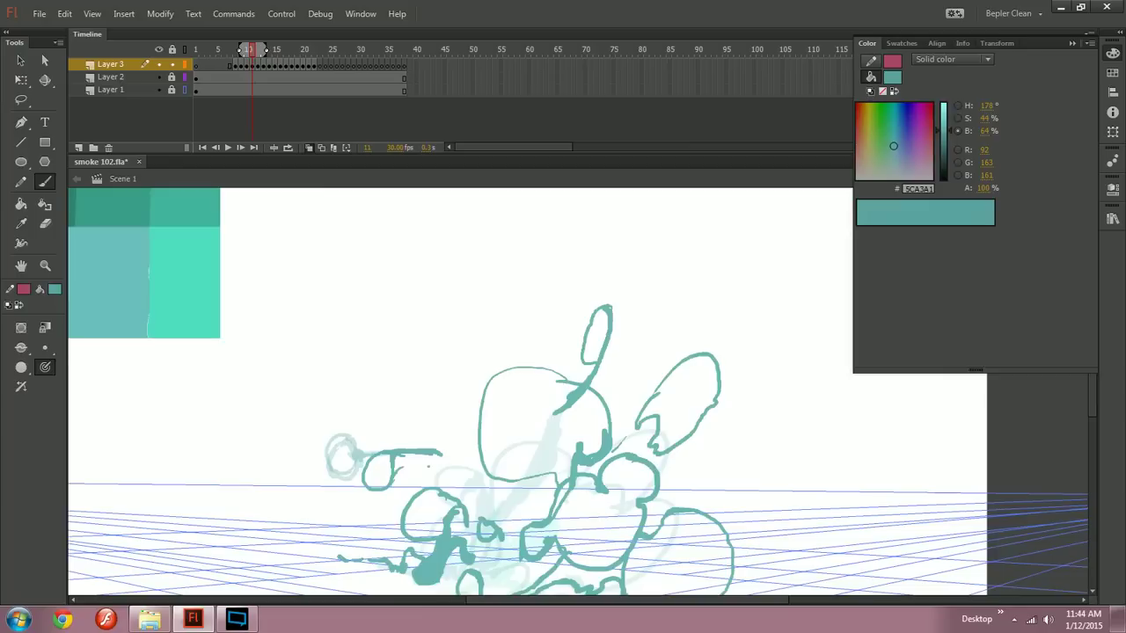
key("period")
mouse_move(533, 346)
left_mouse_down()
mouse_move(523, 450)
mouse_move(552, 410)
left_mouse_up()
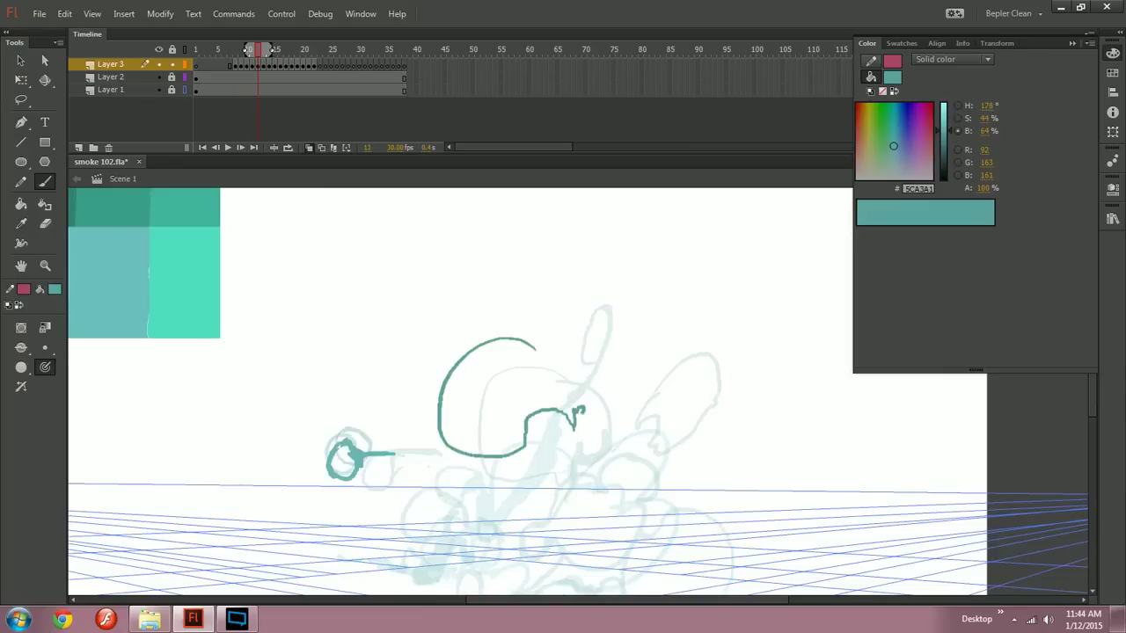
mouse_move(535, 348)
left_mouse_down()
mouse_move(579, 372)
mouse_move(580, 422)
left_mouse_up()
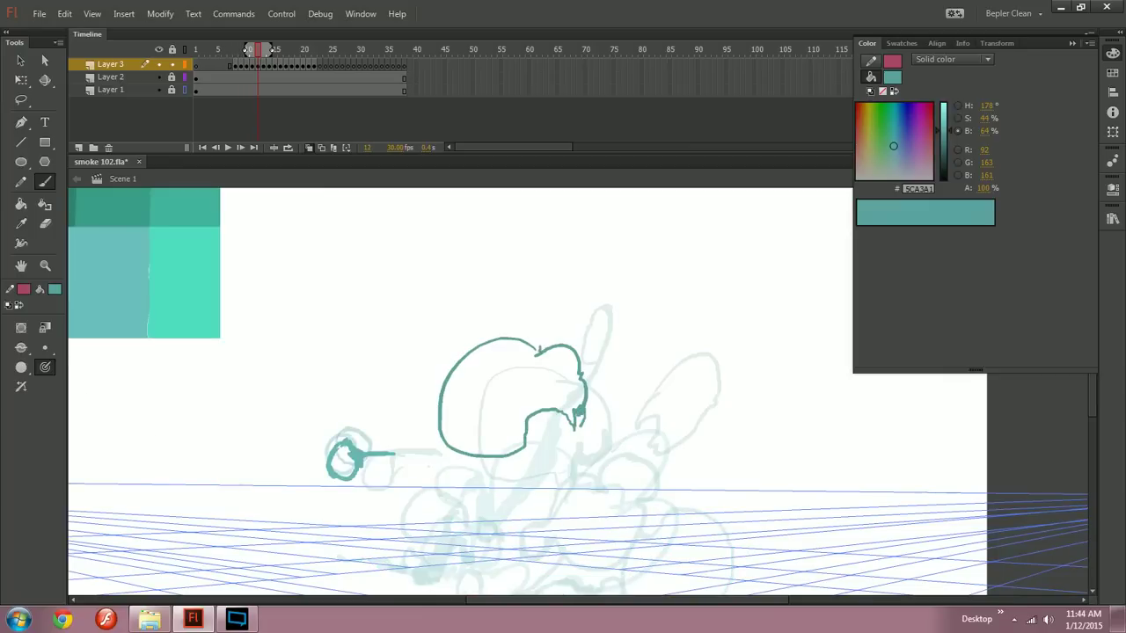
key("comma")
key("period")
key("comma")
key("period")
key("ctrl+z")
key("ctrl+z")
key("ctrl+z")
key("alt")
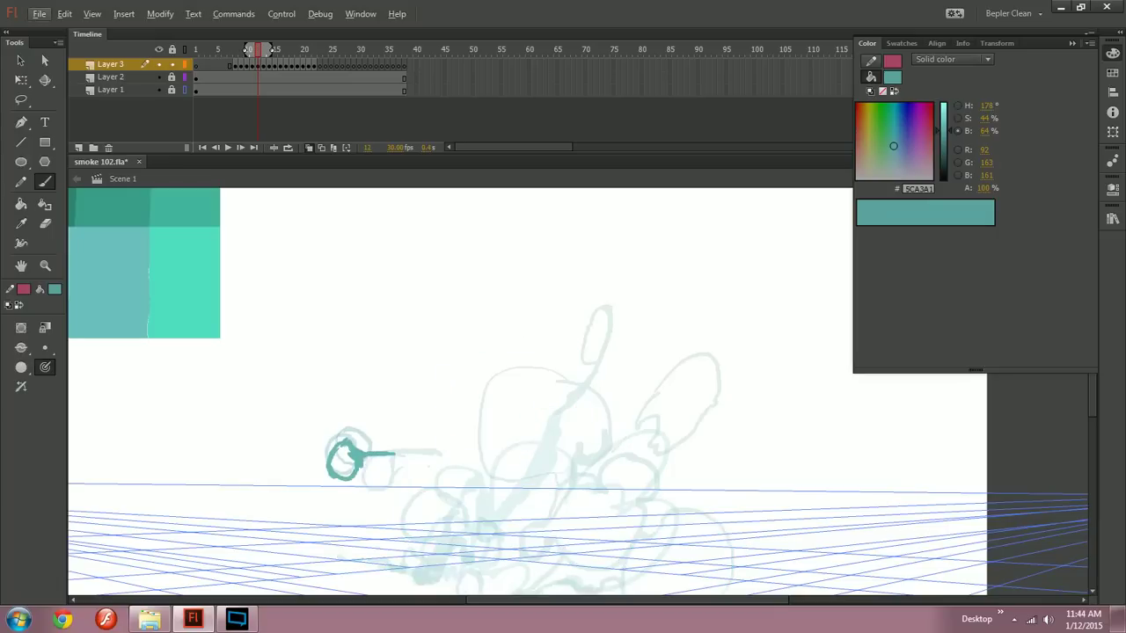
key("alt")
Step: Draw the large upper puff on frame 12 as two overlapping round lobes with a jagged trailing edge, using frames 10 and 11 as reference
key("comma")
key("comma")
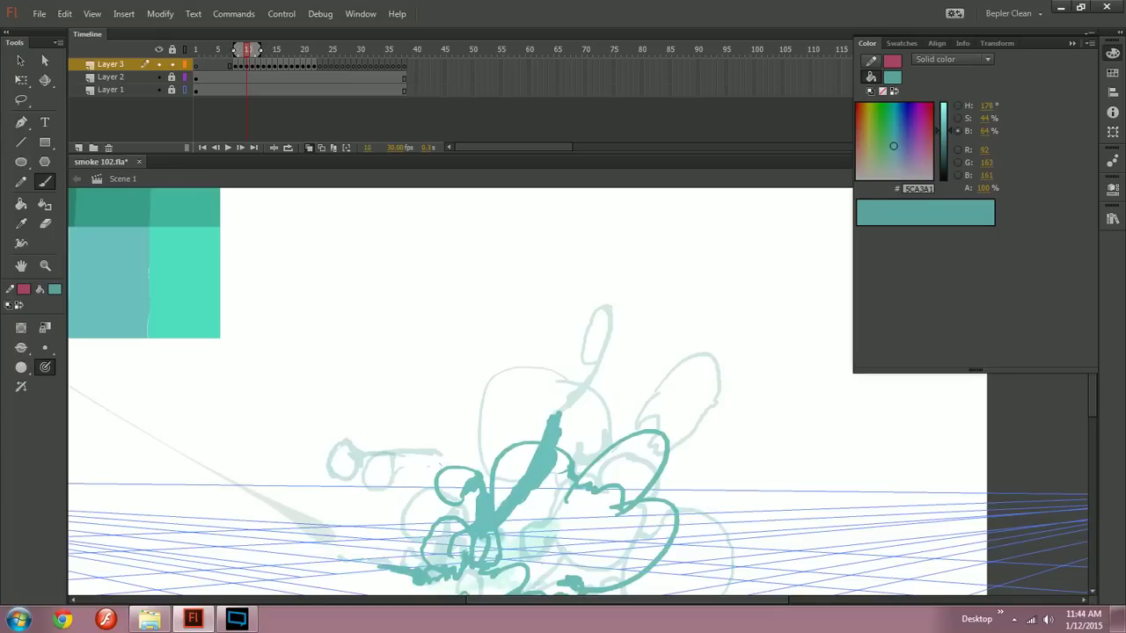
left_click_drag(563, 440, 567, 394)
key("comma")
key("period")
key("period")
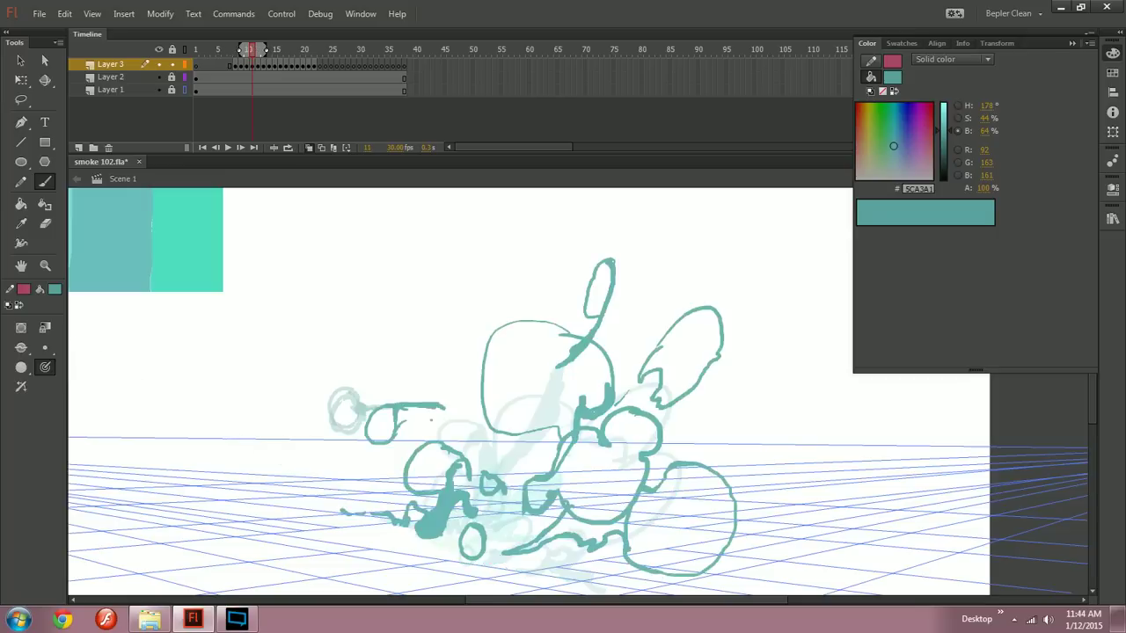
key("period")
mouse_move(526, 314)
left_mouse_down()
mouse_move(508, 430)
mouse_move(553, 393)
left_mouse_up()
left_click_drag(523, 299, 599, 366)
key("ctrl+z")
mouse_move(528, 334)
left_mouse_down()
mouse_move(578, 298)
mouse_move(592, 351)
mouse_move(564, 375)
mouse_move(567, 422)
left_mouse_up()
Step: Compare the frame 12 puff with its neighbouring frames and move its outline slightly up and to the right
key("comma")
key("period")
key("comma")
key("comma")
key("period")
key("period")
key("period")
key("comma")
key("comma")
key("period")
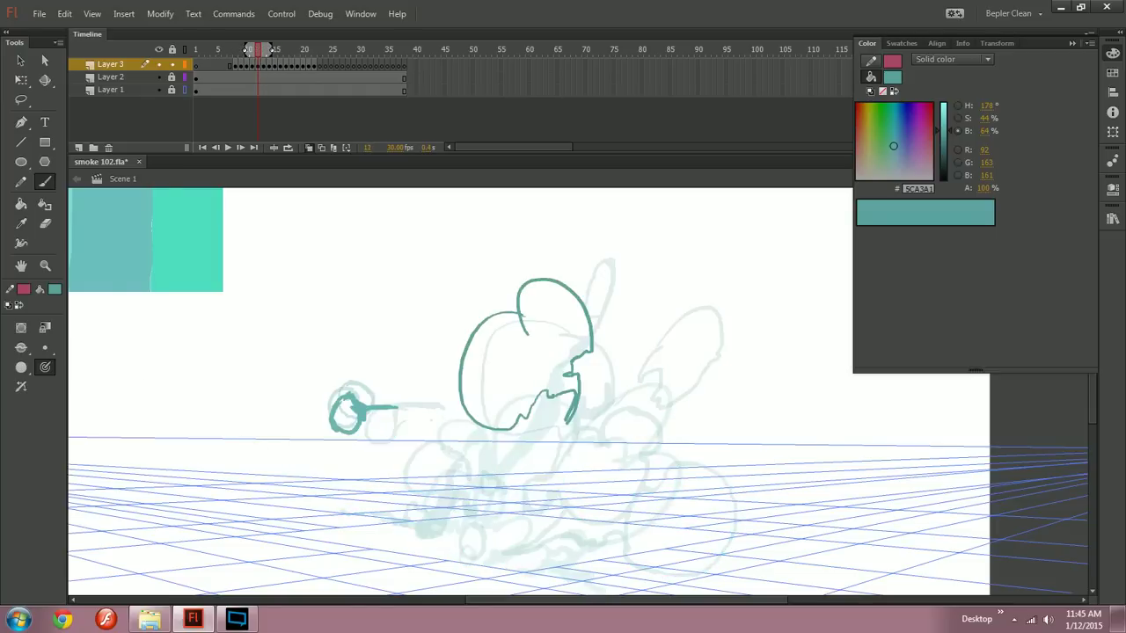
key("ctrl+a")
left_click_drag(576, 392, 595, 379)
key("comma")
key("period")
key("comma")
key("period")
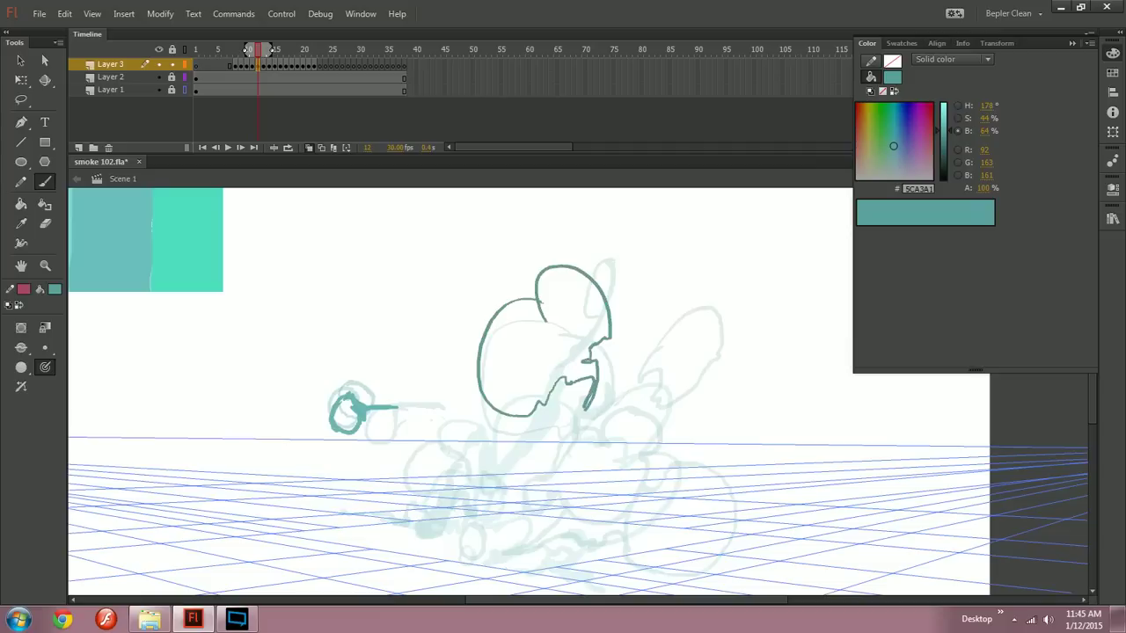
Step: Nudge the frame 12 puff up and slightly back to the left while checking its arc against the adjacent frames
key("period")
key("comma")
key("comma")
key("period")
key("comma")
key("period")
key("comma")
key("period")
key("comma")
key("period")
key("comma")
key("comma")
key("period")
key("period")
key("comma")
key("period")
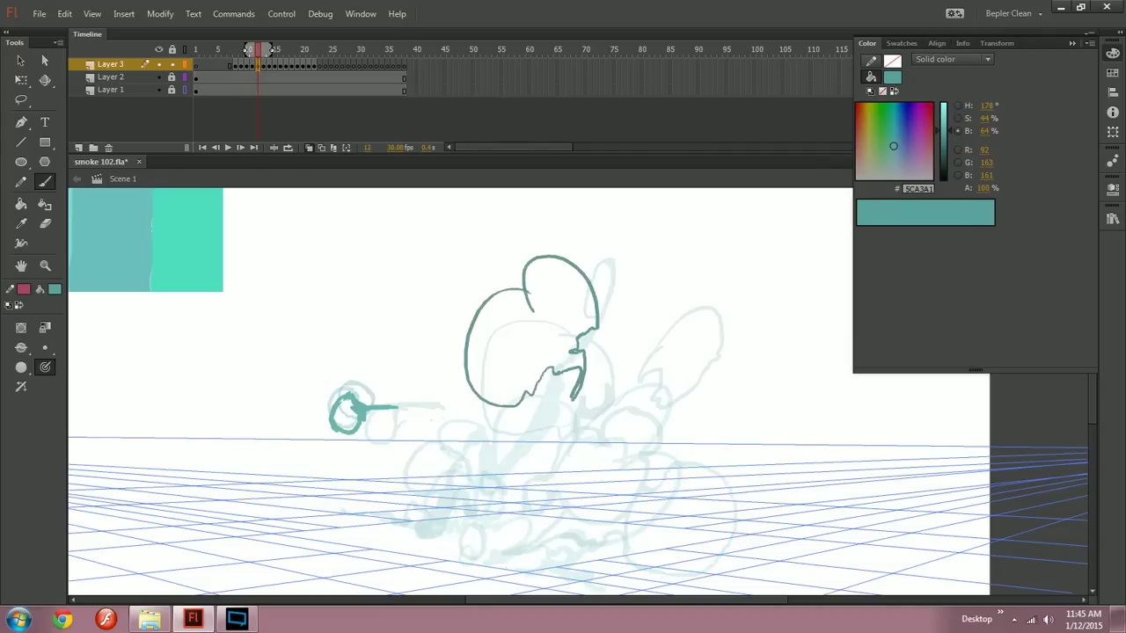
key("comma")
key("period")
key("comma")
key("period")
Step: Draw the large puff on frame 13 slightly farther up and left, with a smaller upper lobe and a deeper notch underneath
key("period")
left_click_drag(475, 290, 493, 369)
key("ctrl+z")
mouse_move(471, 290)
left_mouse_down()
mouse_move(498, 374)
mouse_move(481, 288)
mouse_move(494, 388)
mouse_move(458, 329)
mouse_move(513, 393)
mouse_move(549, 337)
mouse_move(527, 250)
mouse_move(576, 308)
mouse_move(579, 369)
left_mouse_up()
key("ctrl+z")
key("ctrl+z")
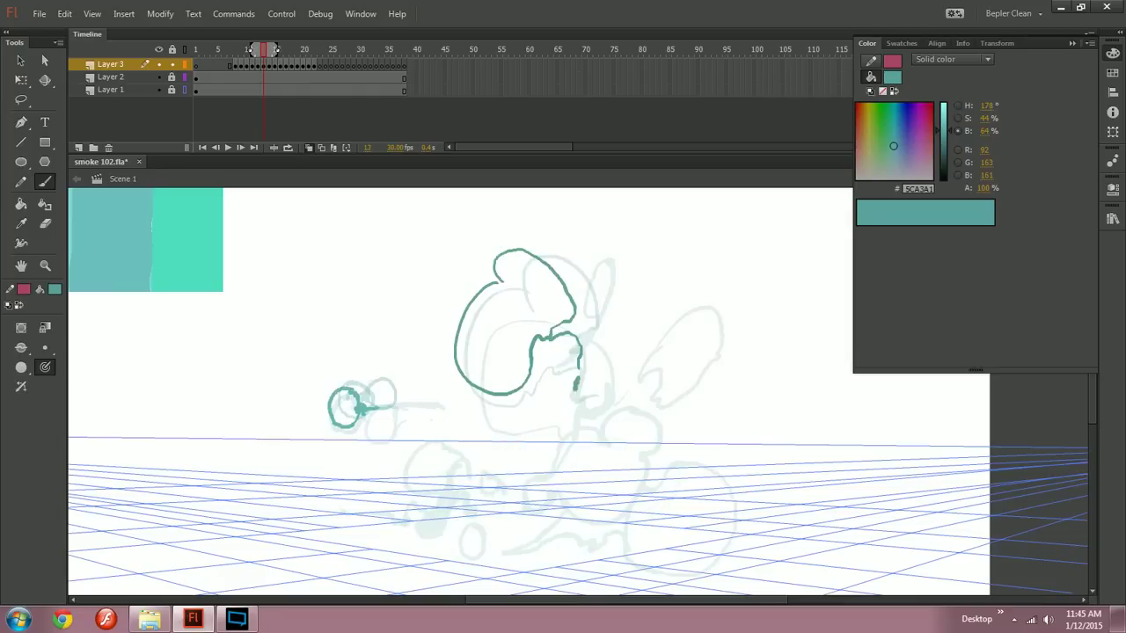
key("comma")
key("period")
Step: Draw the large puff's smaller, curling outline on frame 14 and check it against the neighbouring frames
key("period")
key("period")
mouse_move(469, 296)
left_mouse_down()
mouse_move(471, 368)
mouse_move(515, 371)
mouse_move(540, 311)
mouse_move(533, 279)
mouse_move(513, 266)
mouse_move(464, 269)
mouse_move(446, 286)
mouse_move(470, 298)
left_mouse_up()
key("comma")
key("period")
key("period")
key("comma")
key("comma")
key("period")
Step: Draw the large puff shrinking on frames 15 and 16, with its upper lobe curling over to the left
key("period")
mouse_move(454, 315)
left_mouse_down()
mouse_move(473, 360)
mouse_move(519, 338)
mouse_move(511, 300)
mouse_move(476, 267)
mouse_move(434, 307)
left_mouse_up()
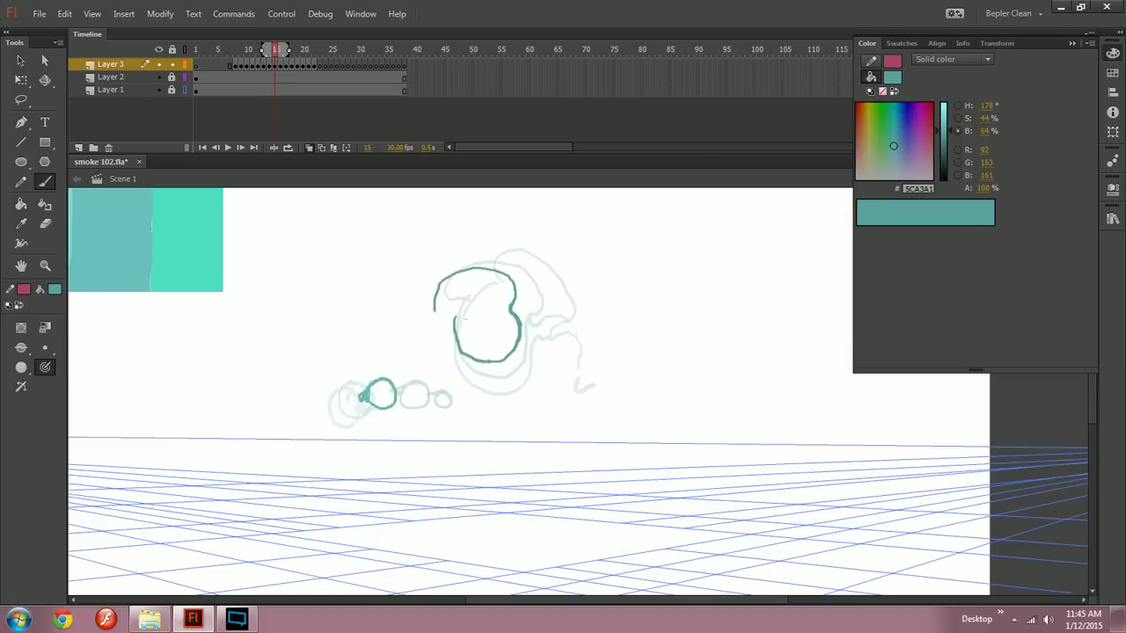
key("period")
mouse_move(456, 343)
left_mouse_down()
mouse_move(507, 321)
mouse_move(477, 301)
mouse_move(430, 315)
mouse_move(455, 346)
left_mouse_up()
Step: Draw the puff on frame 17 as a smaller cloud with a drooping left lobe, comparing it with the preceding frames
key("period")
key("comma")
key("period")
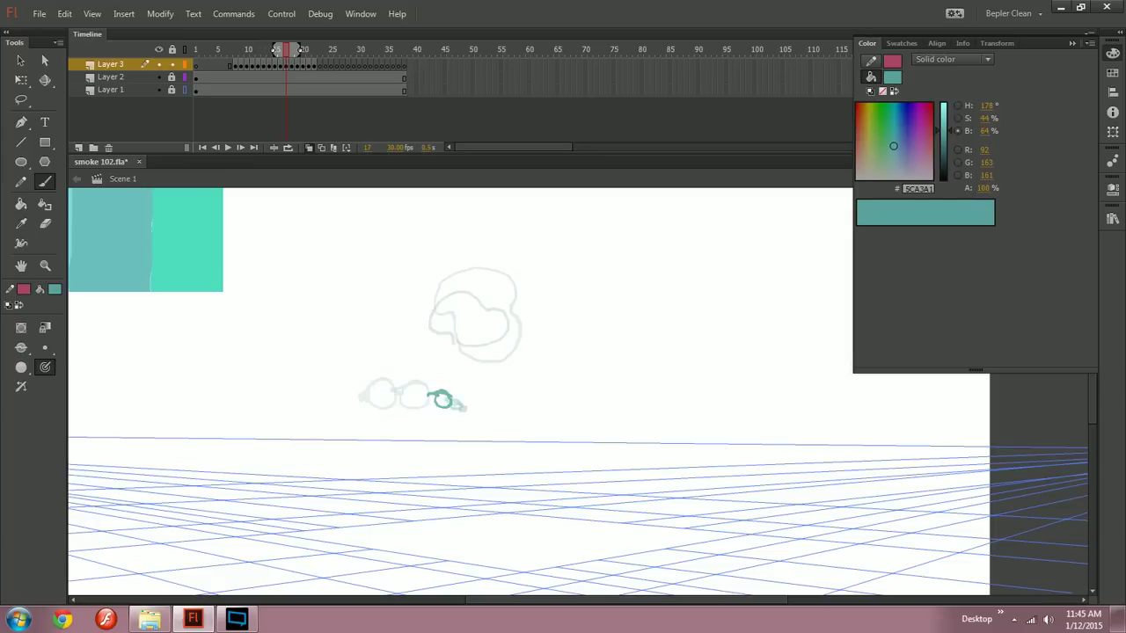
key("ctrl+z")
mouse_move(466, 344)
left_mouse_down()
mouse_move(497, 313)
mouse_move(466, 308)
mouse_move(431, 327)
mouse_move(443, 347)
mouse_move(465, 344)
left_mouse_up()
key("comma")
key("period")
key("comma")
key("comma")
key("period")
key("period")
key("comma")
key("comma")
key("period")
key("period")
Step: Draw the shrinking puff on frames 18 and 19 as narrower two-lobed outlines curling downward
left_click_drag(298, 50, 304, 50)
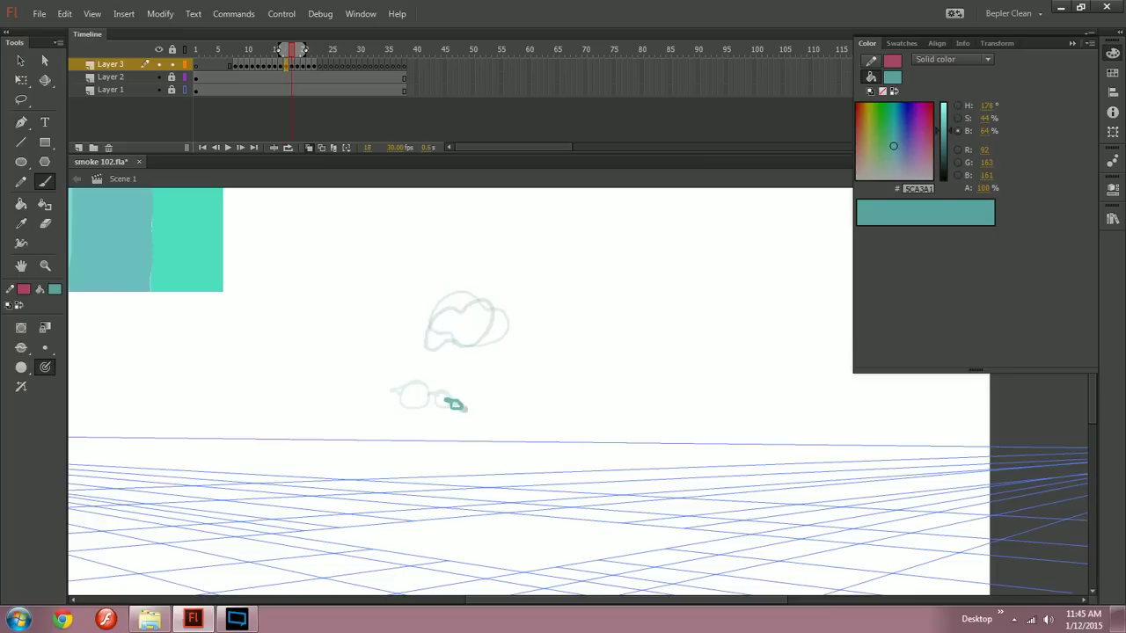
mouse_move(433, 336)
left_mouse_down()
mouse_move(464, 344)
mouse_move(434, 363)
mouse_move(475, 334)
mouse_move(480, 312)
mouse_move(432, 332)
mouse_move(451, 364)
mouse_move(464, 350)
mouse_move(457, 324)
mouse_move(435, 343)
mouse_move(439, 355)
mouse_move(445, 326)
left_mouse_up()
key("ctrl+z")
key("ctrl+z")
key("ctrl+z")
key("period")
key("comma")
key("period")
key("e")
key("b")
key("comma")
key("period")
Step: Draw the puff on frame 20 as a small slanted oval, redoing strokes until the outline fits
key("period")
mouse_move(452, 341)
left_mouse_down()
mouse_move(446, 332)
mouse_move(438, 345)
mouse_move(449, 364)
mouse_move(472, 358)
mouse_move(469, 367)
mouse_move(468, 349)
left_mouse_up()
key("comma")
key("period")
key("ctrl+z")
key("ctrl+z")
key("ctrl+z")
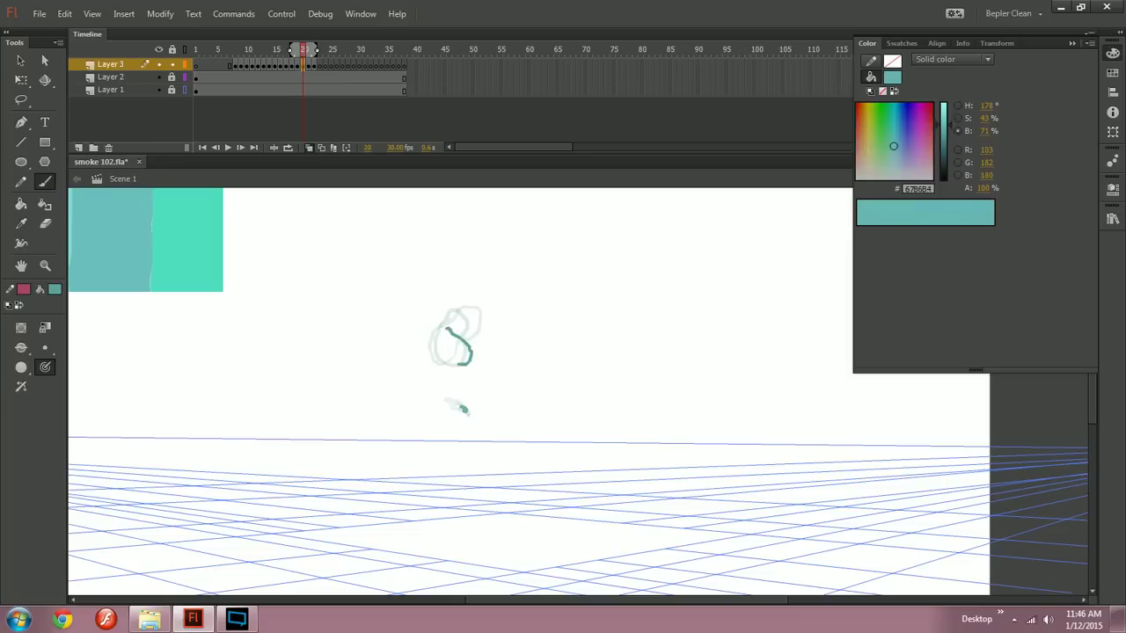
mouse_move(295, 49)
left_mouse_down()
mouse_move(249, 49)
mouse_move(294, 48)
left_mouse_up()
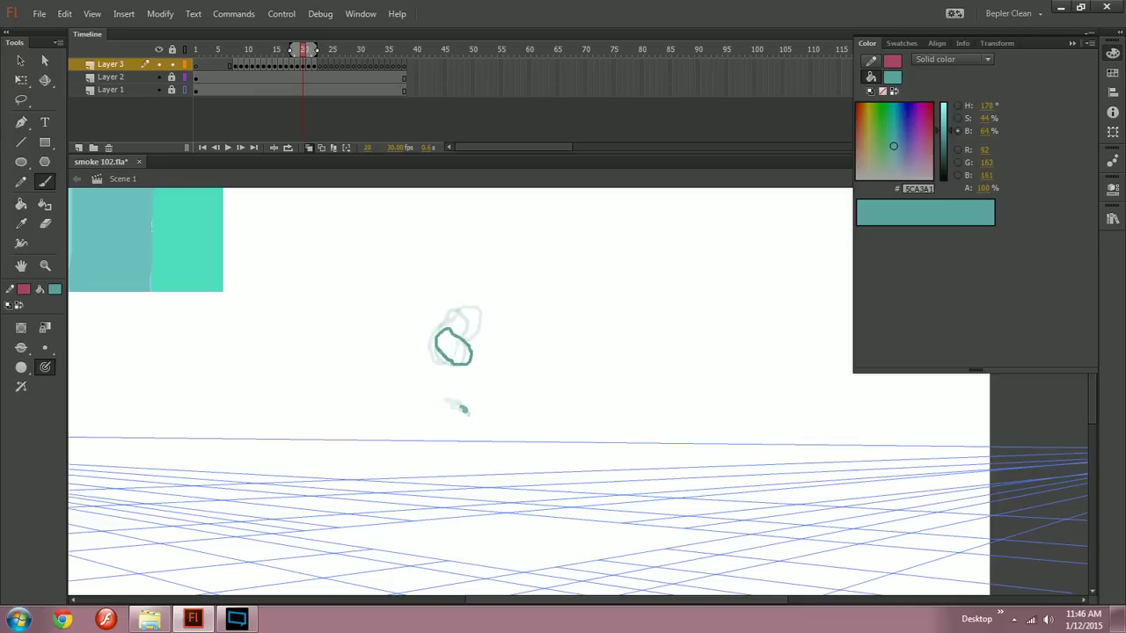
key("ctrl+z")
mouse_move(439, 330)
left_mouse_down()
mouse_move(447, 366)
mouse_move(442, 358)
mouse_move(460, 367)
mouse_move(452, 315)
mouse_move(439, 336)
mouse_move(459, 366)
left_mouse_up()
key("ctrl+z")
Step: Draw the puff dwindling over frames 21 to 24, from a small curled outline to a tiny loop
key(".")
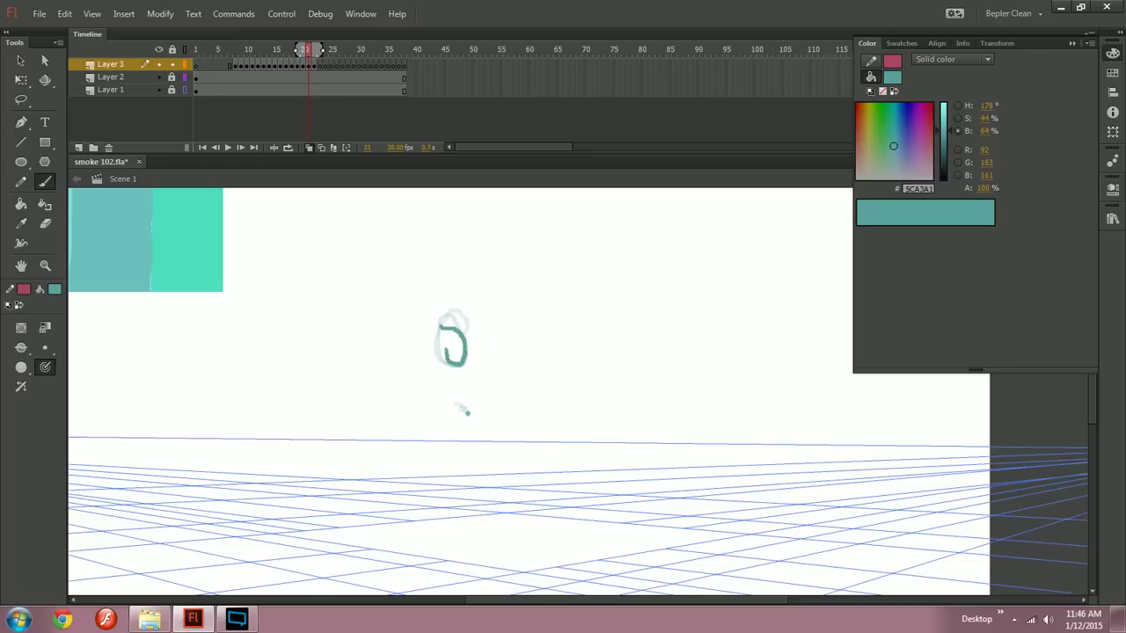
key(".")
mouse_move(445, 338)
left_mouse_down()
mouse_move(441, 358)
mouse_move(464, 339)
left_mouse_up()
key(".")
key(".")
Step: Add tiny rising remnants on frames 25 to 27, ending in a single dot, to dissolve the large puff
key(".")
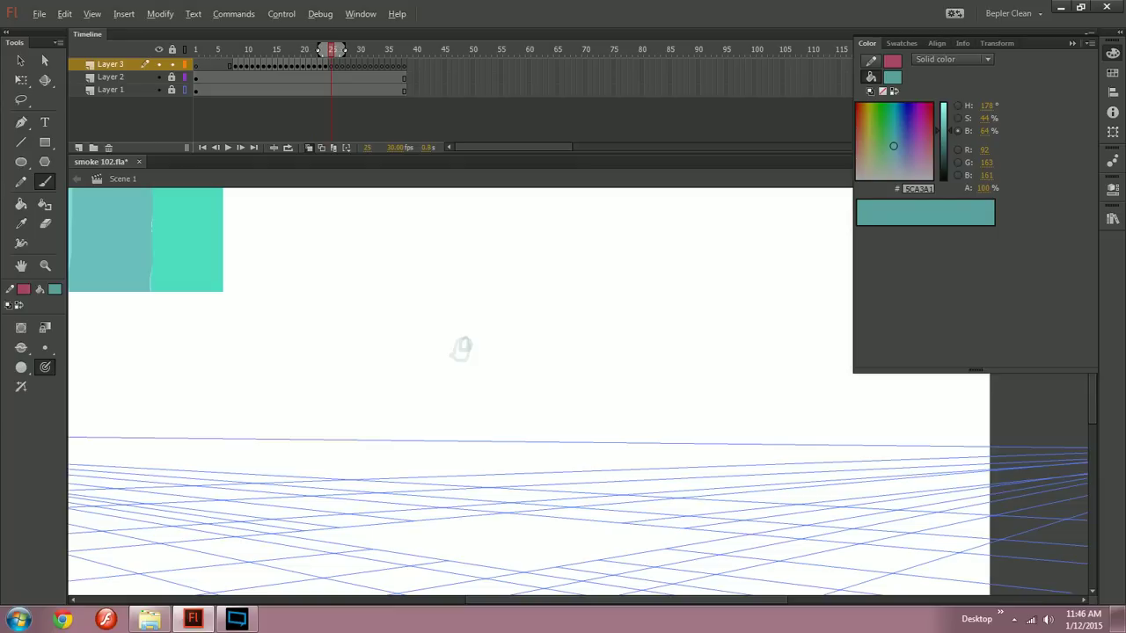
key(".")
key(".")
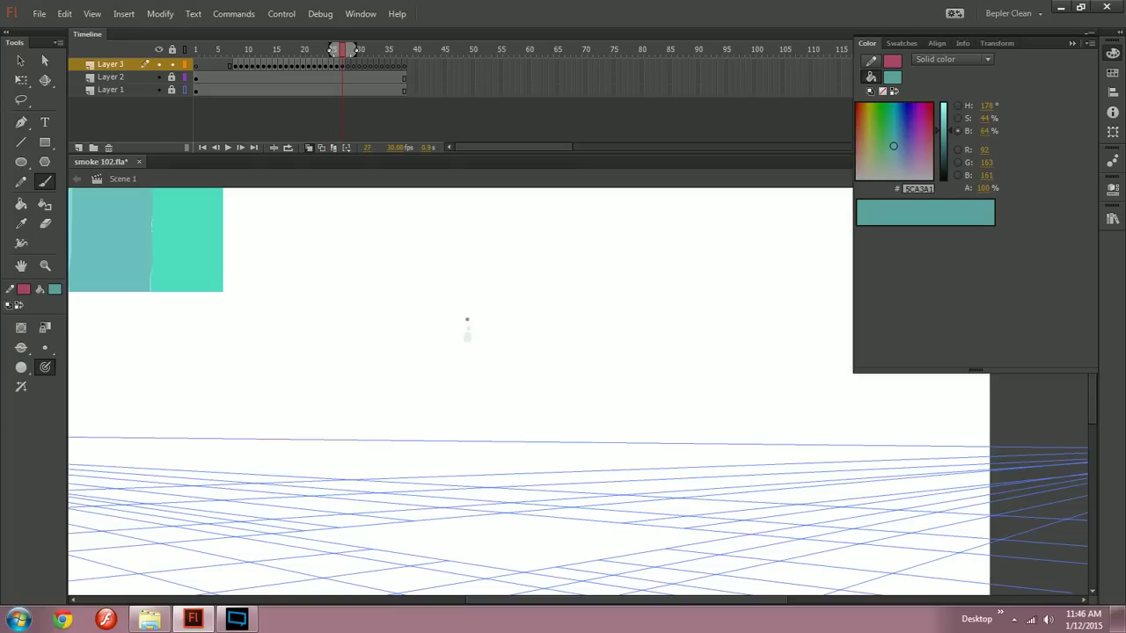
Step: Flip backward from frame 27 through the earlier frames to review the large puff's shrinking and dissipation
key("comma")
key("comma")
key("comma")
key("comma")
key("comma")
key("comma")
key("comma")
key("comma")
key("comma")
key("comma")
key("comma")
key("comma")
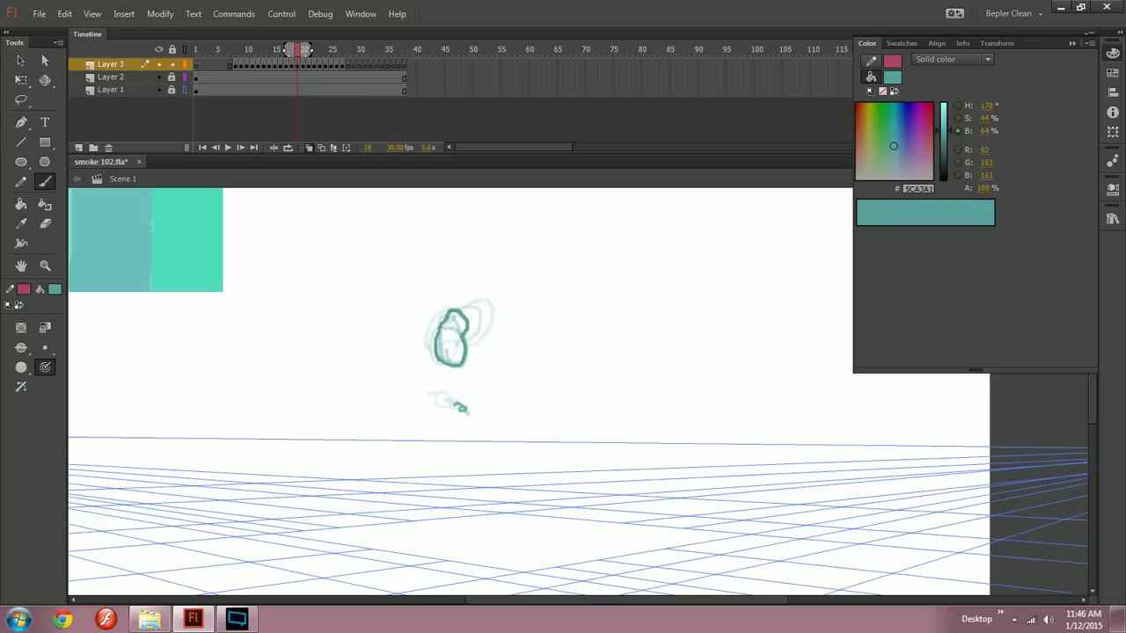
Step: Flip back and forth between the impact frames and frame 19 to review how the smoke puffs move
key("comma")
key("comma")
key("comma")
key("comma")
key("comma")
key("comma")
key("period")
key("period")
key("period")
key("period")
key("period")
key("period")
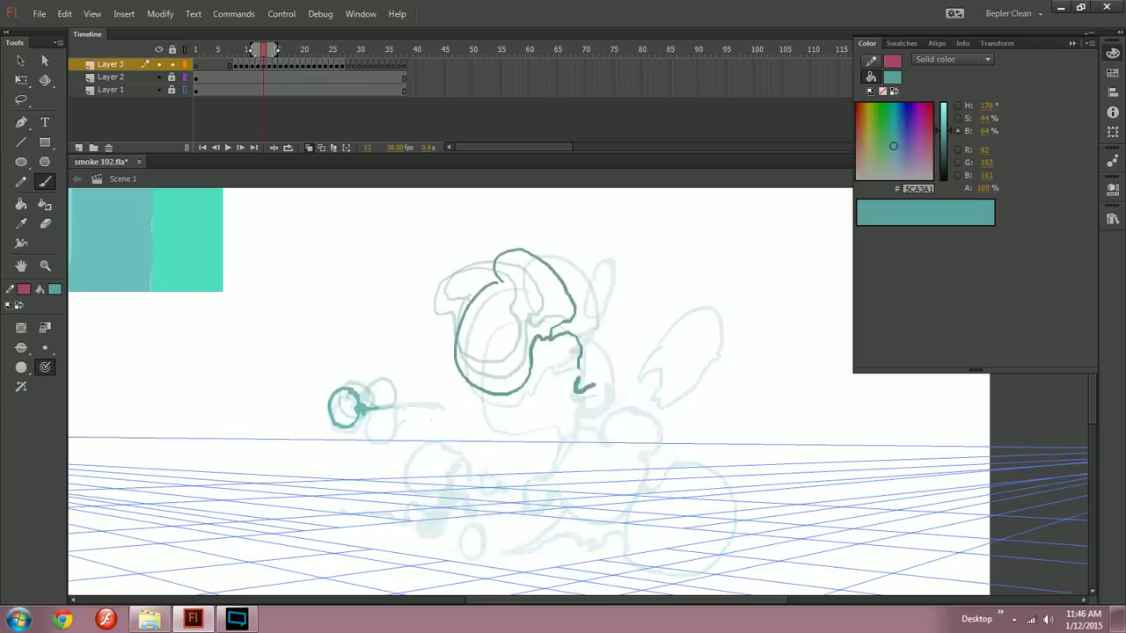
key("comma")
key("comma")
key("comma")
key("comma")
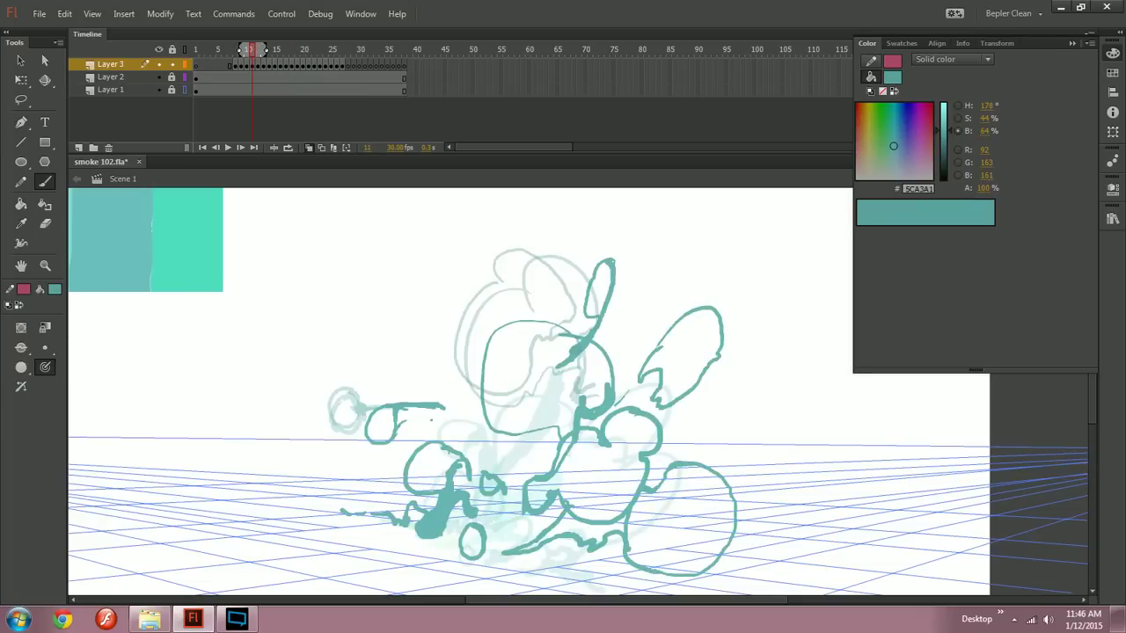
Step: Draw a small narrow loop with a short tail on frame 12, rising above the tall thin spike
key("comma")
key("period")
key("period")
left_click_drag(527, 351, 512, 416)
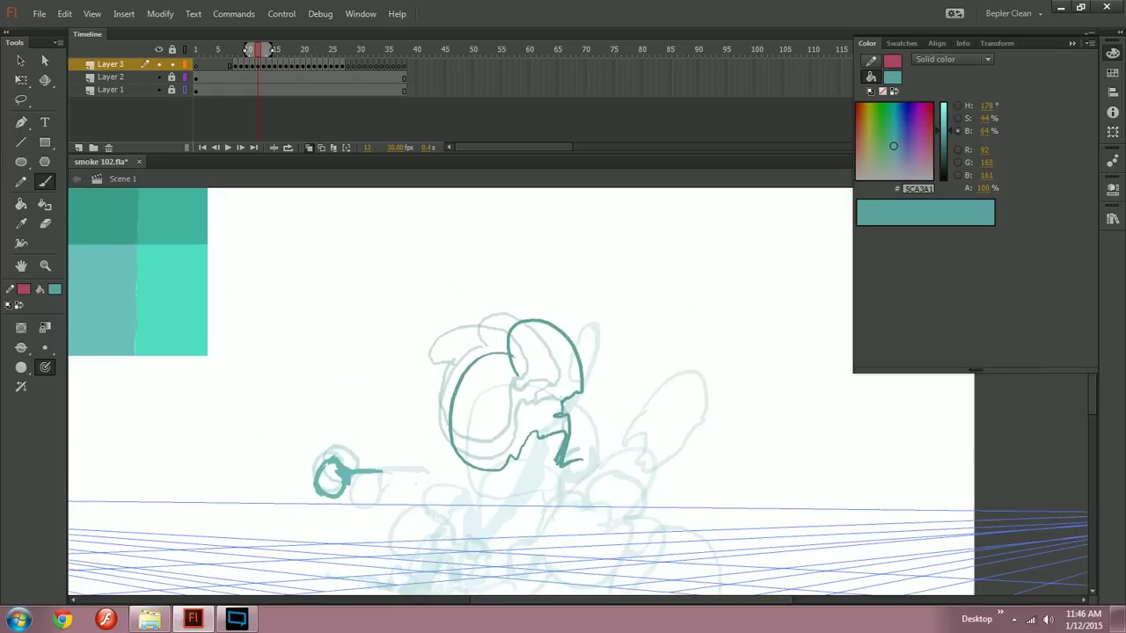
left_click_drag(601, 265, 594, 326)
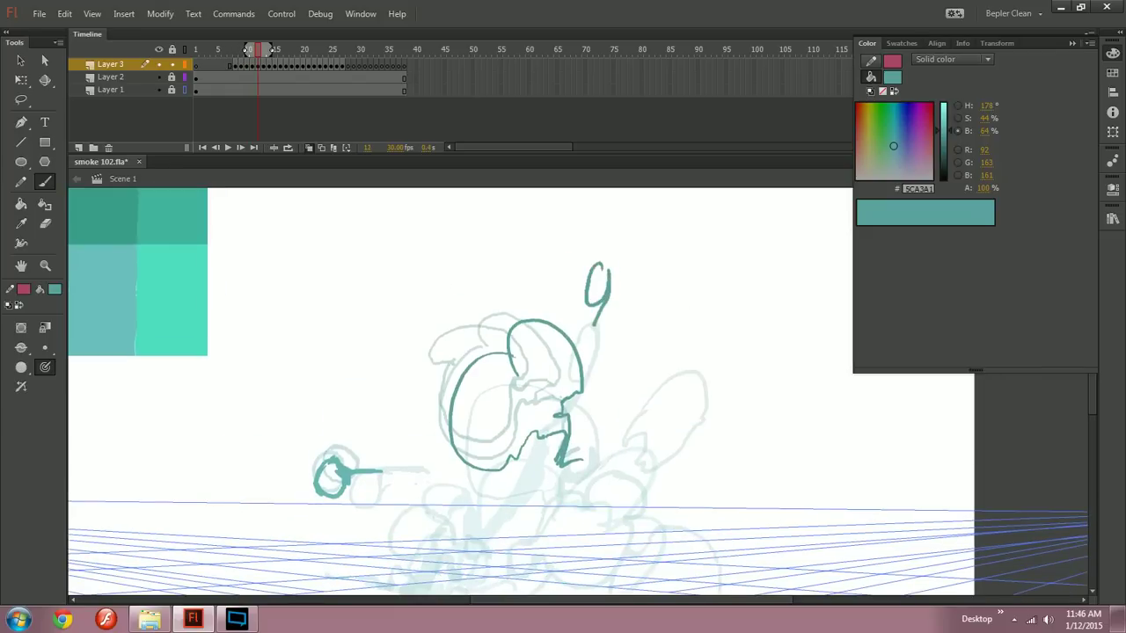
key("comma")
left_click_drag(603, 267, 605, 287)
Step: Draw the rising loop shrinking to tiny remnants over the frames up to 18, ending in a dot
key("period")
key("period")
key("period")
mouse_move(591, 240)
left_mouse_down()
mouse_move(596, 260)
mouse_move(588, 239)
left_mouse_up()
key("period")
key("period")
key("period")
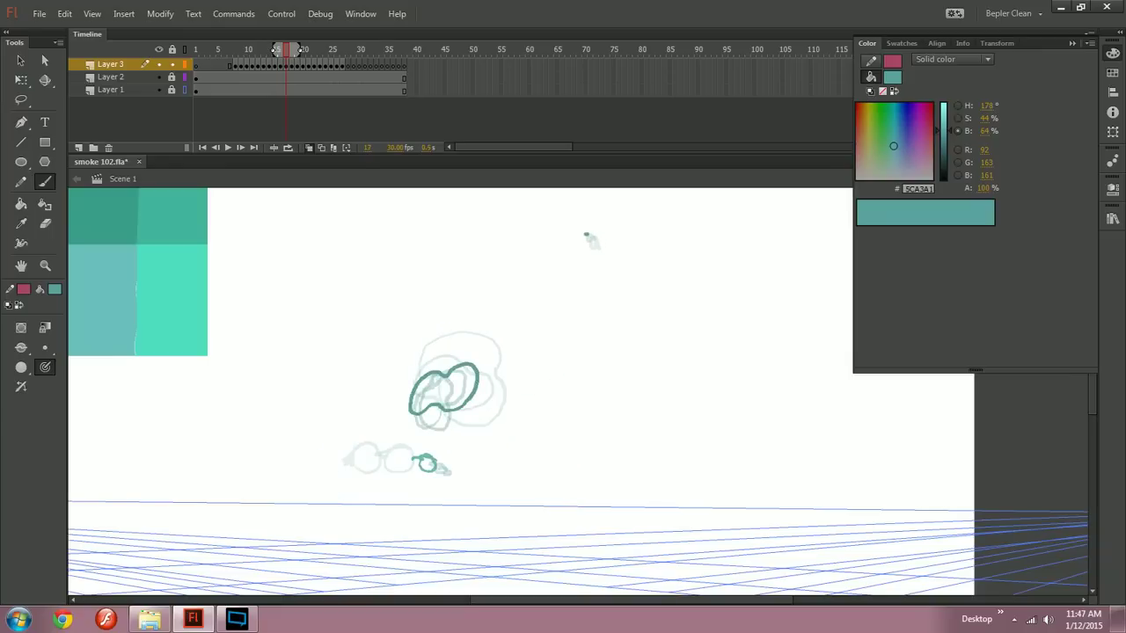
key("period")
left_click(583, 234)
Step: Save the document and return to the early impact frames around frame 9
key("comma")
key("comma")
key("comma")
key("ctrl+s")
key("comma")
key("comma")
key("comma")
key("comma")
key("comma")
key("comma")
Step: Draw the slanted oval puff on frame 12 as a rounded cap with a ragged, open underside
mouse_move(563, 422)
left_mouse_down()
mouse_move(609, 475)
mouse_move(524, 399)
left_mouse_up()
key("ctrl+z")
key("period")
key("period")
key("comma")
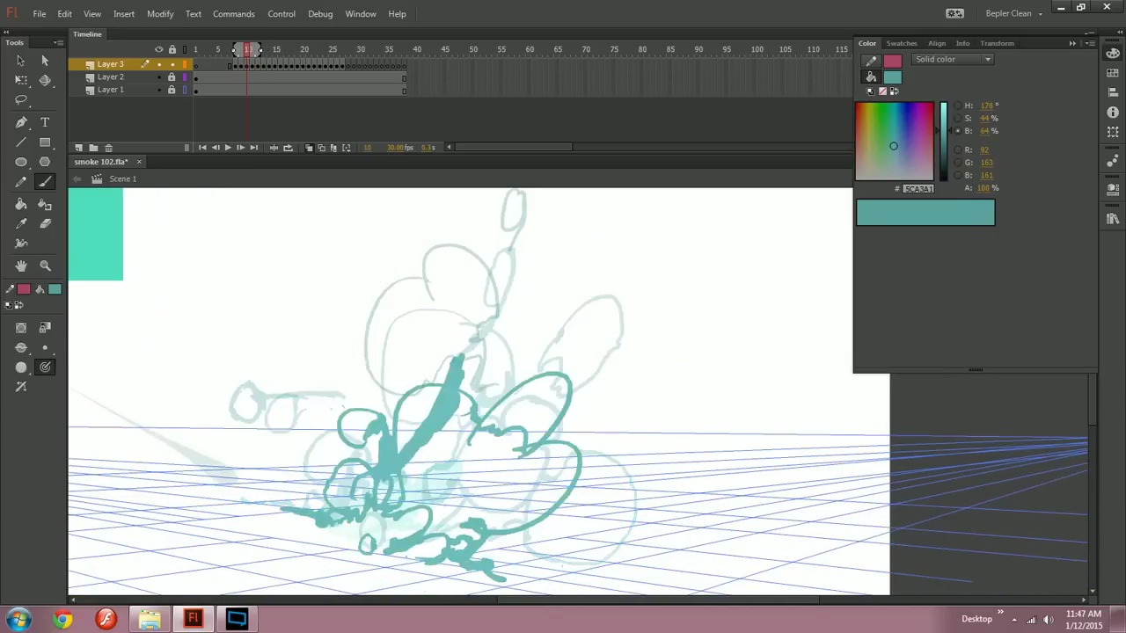
key("period")
key("period")
mouse_move(621, 285)
left_mouse_down()
mouse_move(561, 349)
mouse_move(598, 354)
mouse_move(607, 343)
left_mouse_up()
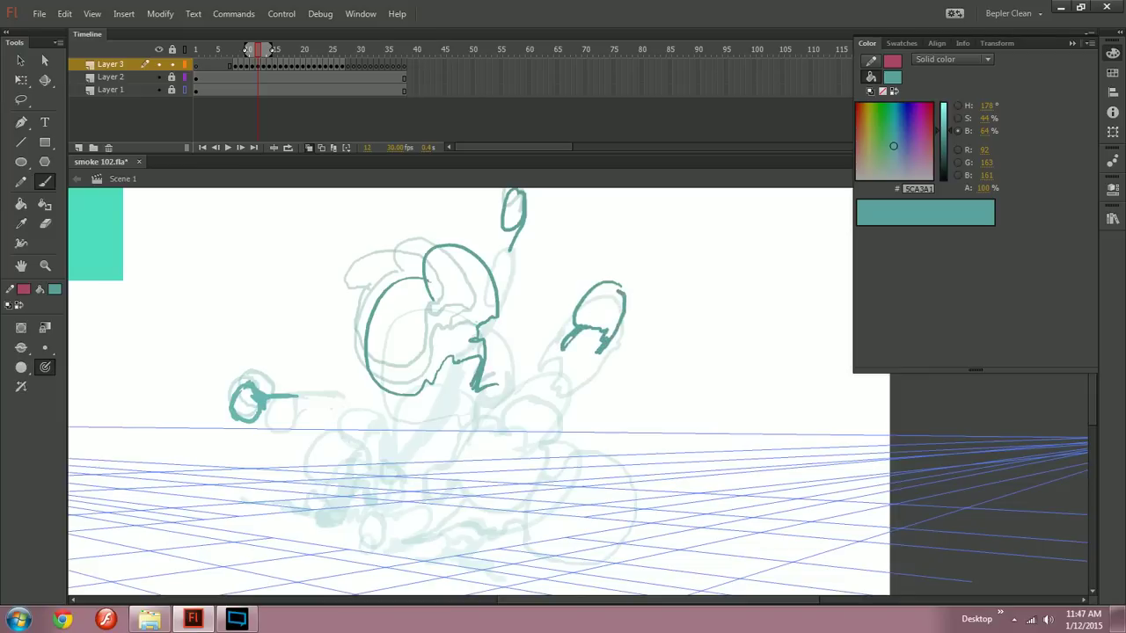
Step: Draw the slanted puff on frames 13 and 14 as a shortening cap with a jagged lower edge
left_click_drag(247, 48, 243, 48)
left_click_drag(492, 405, 513, 373)
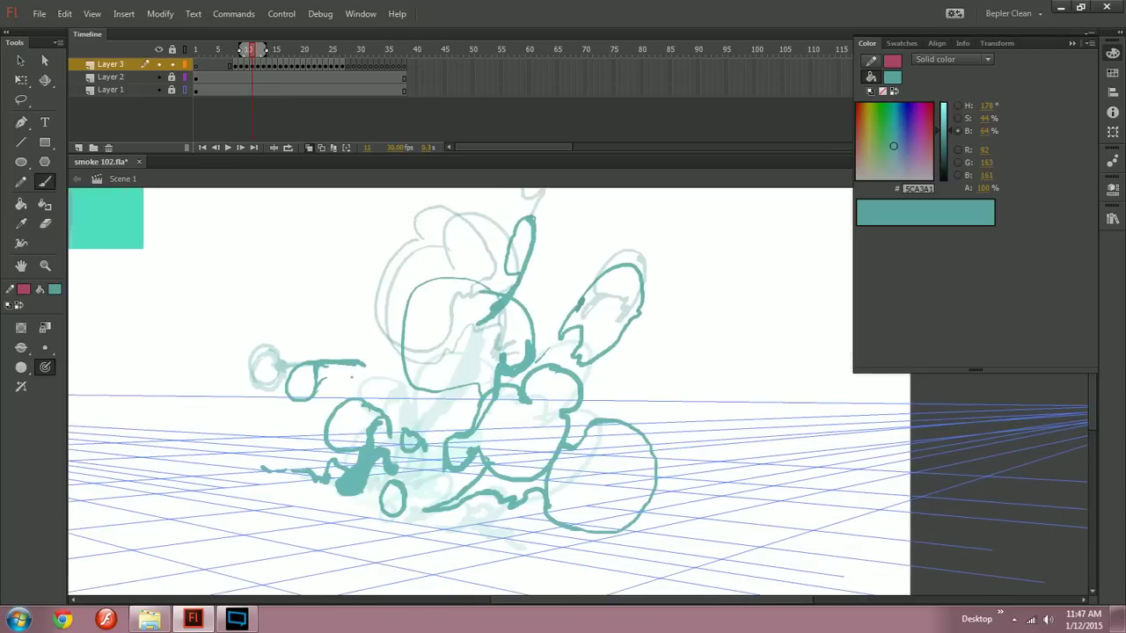
left_click_drag(248, 48, 254, 48)
mouse_move(616, 242)
left_mouse_down()
mouse_move(603, 285)
mouse_move(640, 273)
mouse_move(621, 243)
mouse_move(599, 257)
mouse_move(629, 242)
mouse_move(644, 277)
mouse_move(606, 241)
mouse_move(614, 257)
mouse_move(642, 256)
mouse_move(621, 234)
left_mouse_up()
key("comma")
key("period")
key("comma")
key("period")
key("period")
key("comma")
key("period")
key("period")
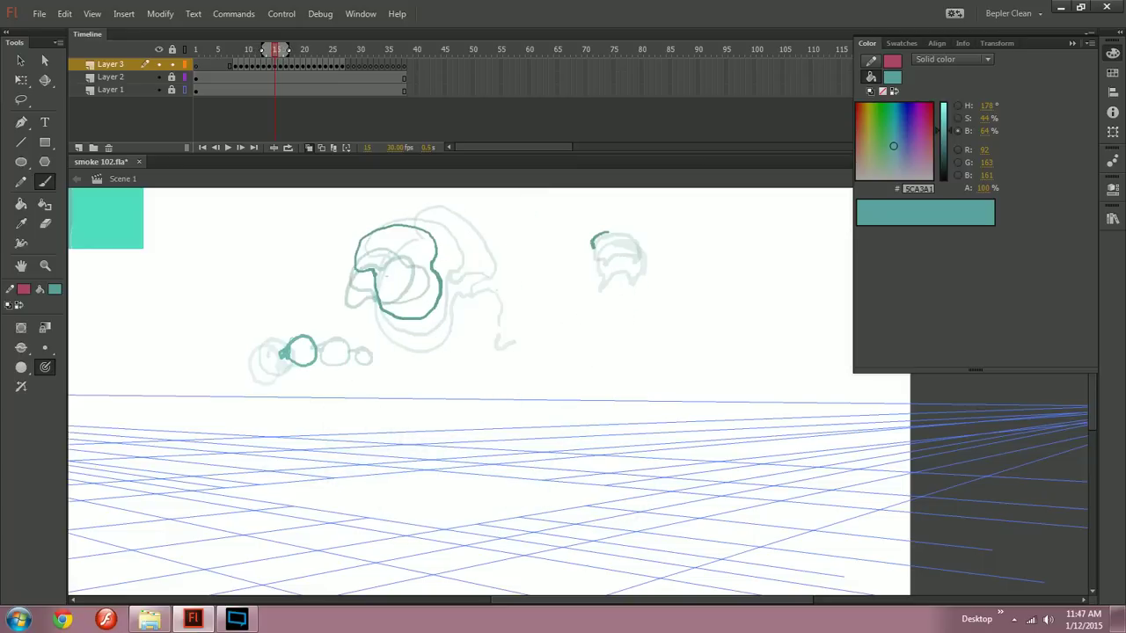
Step: Draw the cap-shaped puff flattening and shrinking from frame 15 through frame 20, down to a thin sliver
left_click_drag(619, 244, 633, 232)
key("period")
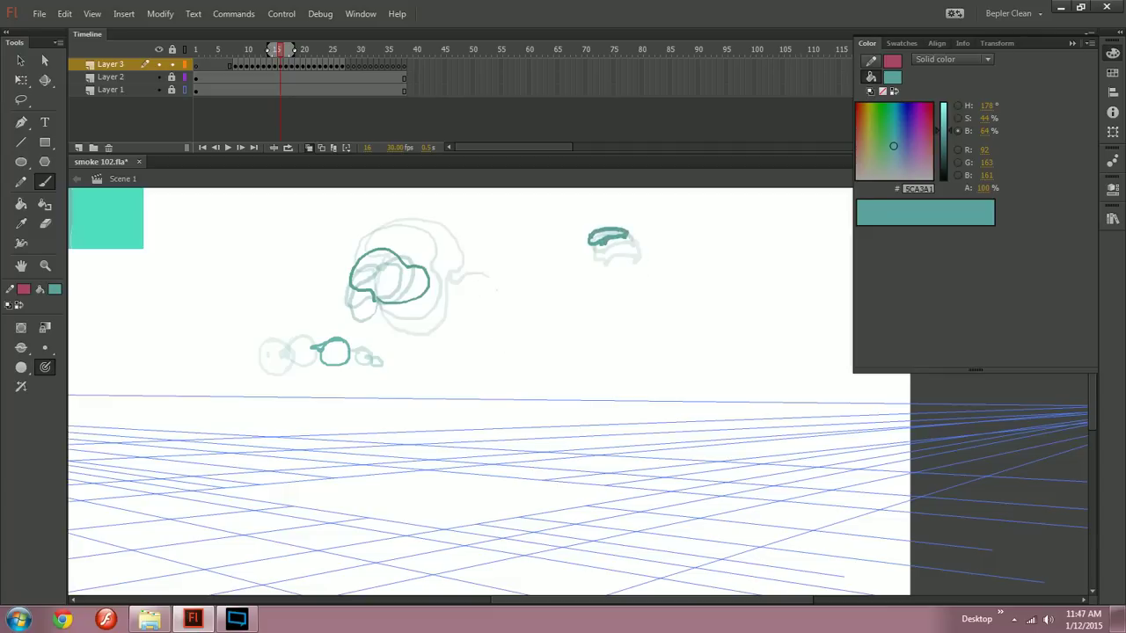
key("period")
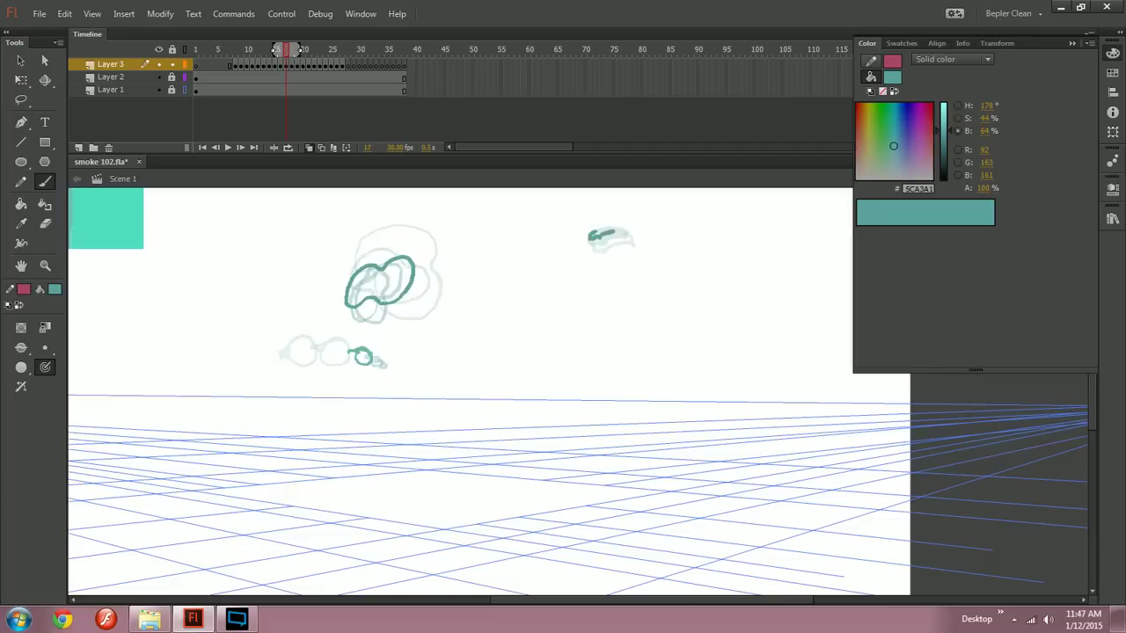
key("period")
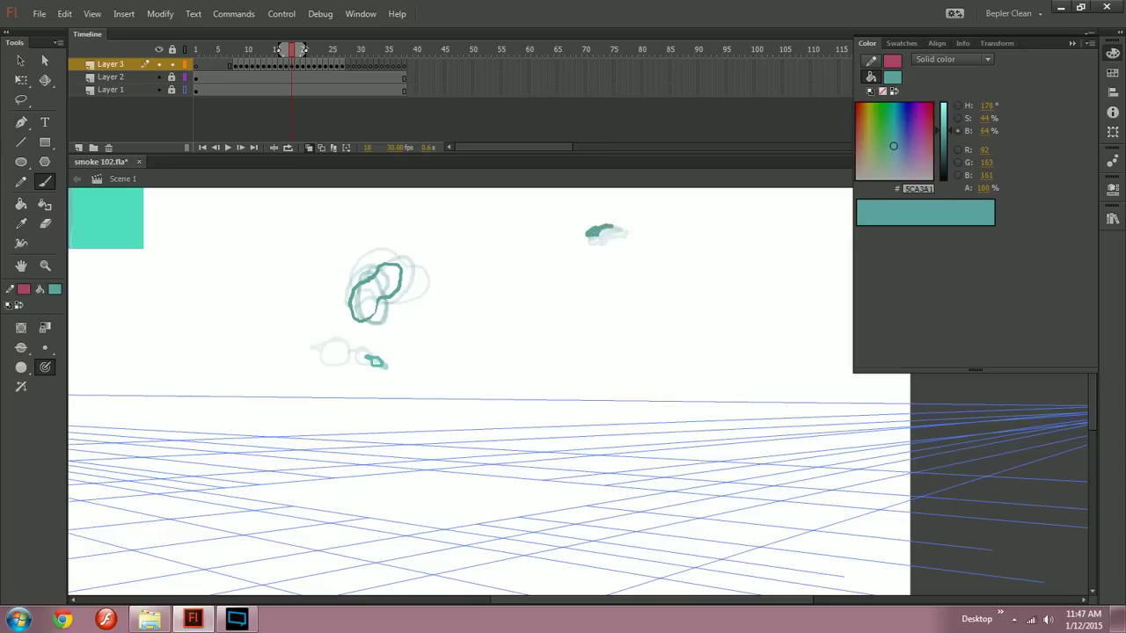
key("period")
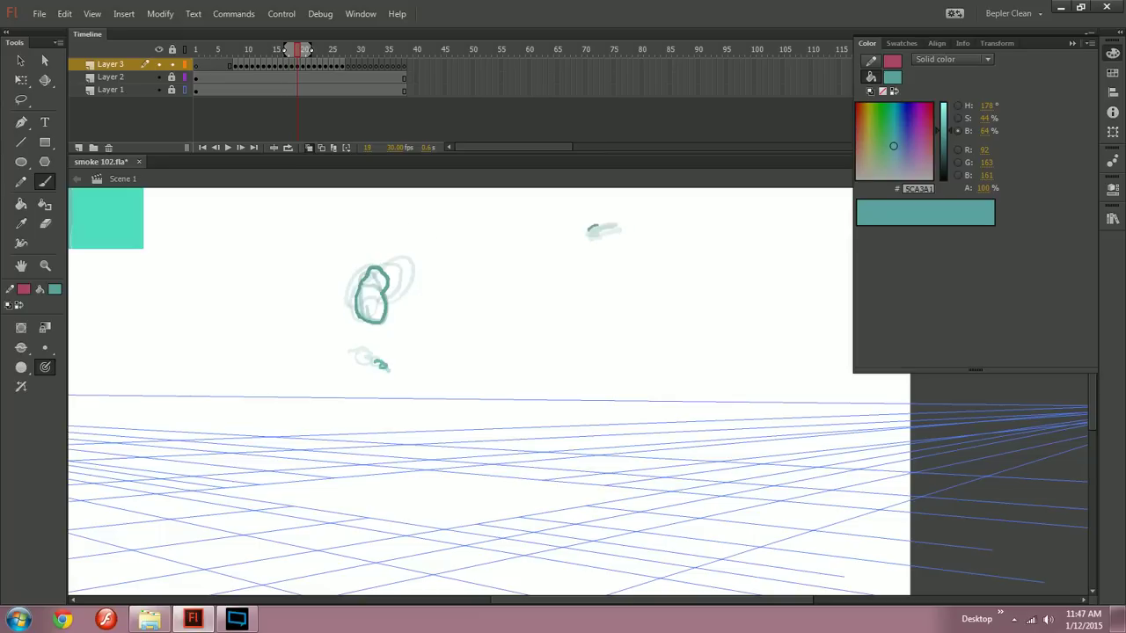
key("period")
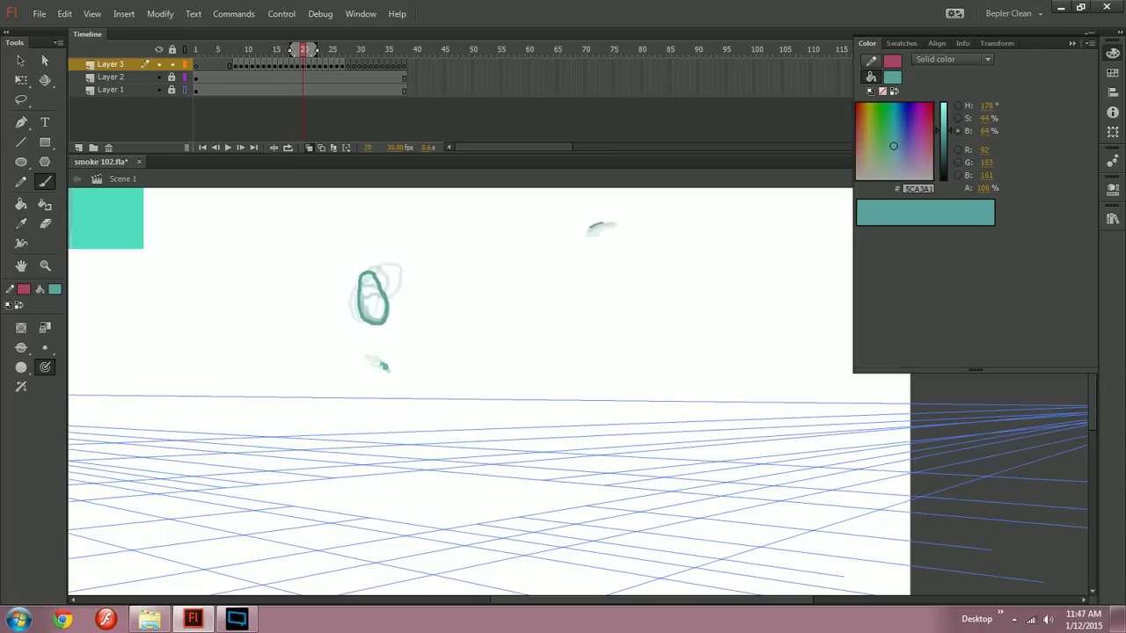
key("period")
Step: Flip backward through the scattering puffs to the incoming particle on frame 8
key("comma")
key("comma")
key("comma")
key("comma")
key("comma")
key("comma")
key("comma")
key("comma")
key("comma")
key("comma")
key("comma")
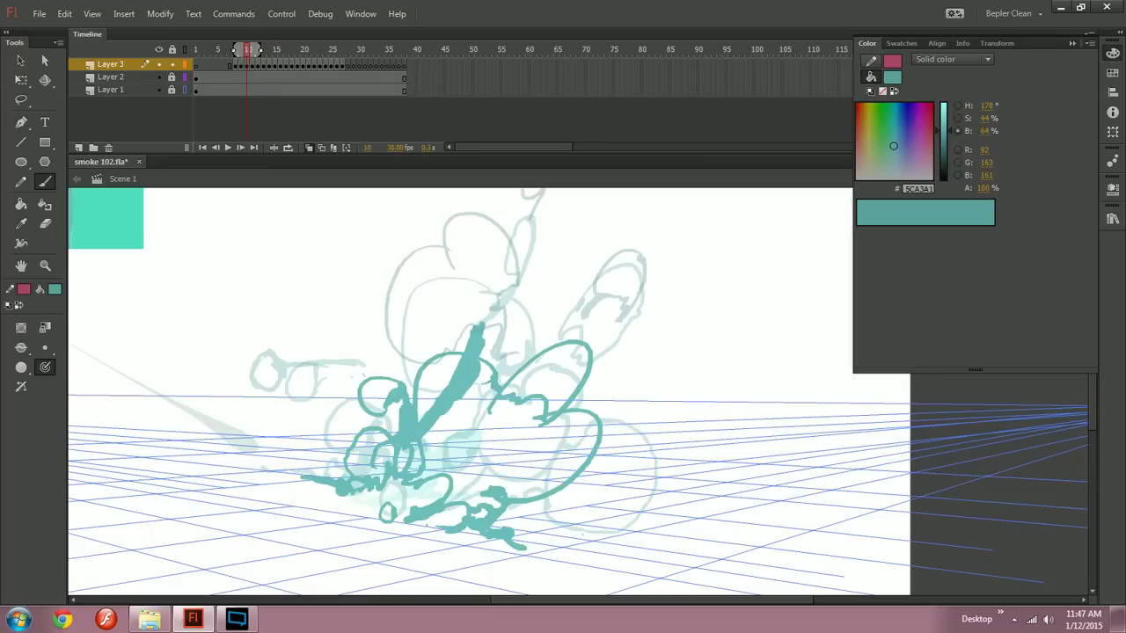
left_click_drag(457, 387, 589, 395)
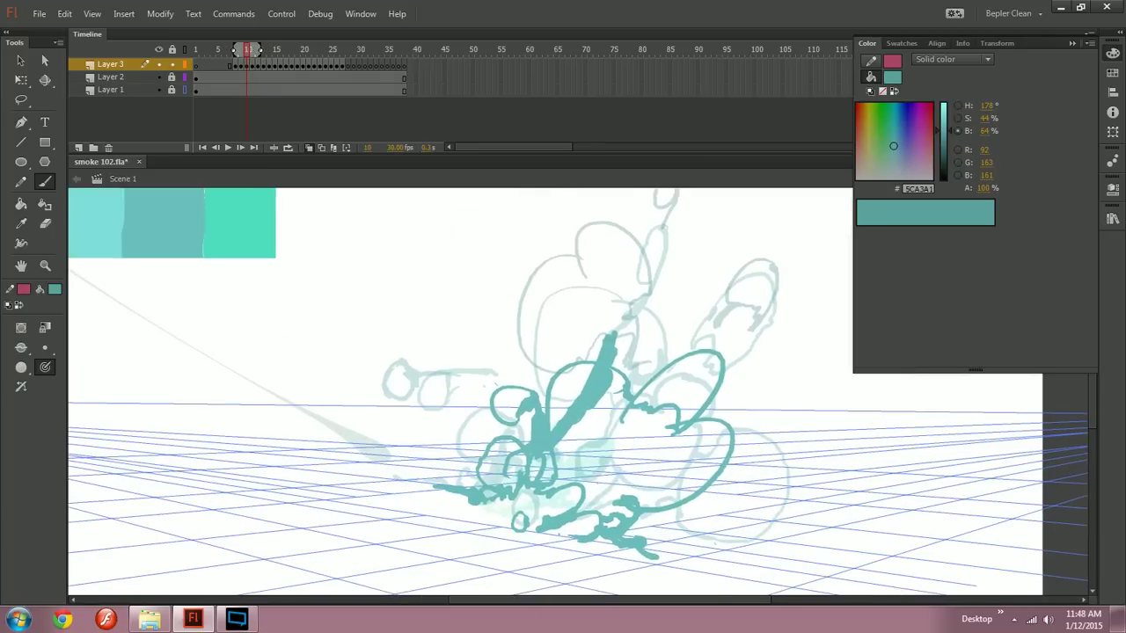
key("comma")
key("comma")
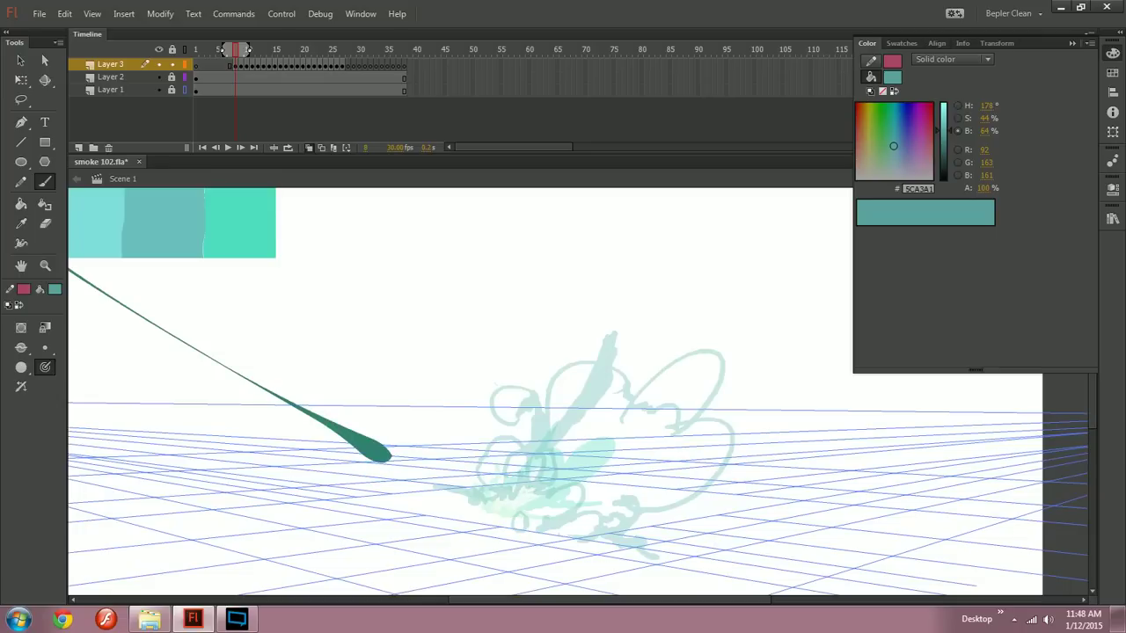
Step: Compare frames 8 to 13 to judge how the large puff near the ground should move on
key("period")
key("period")
key("comma")
key("period")
key("comma")
key("period")
key("period")
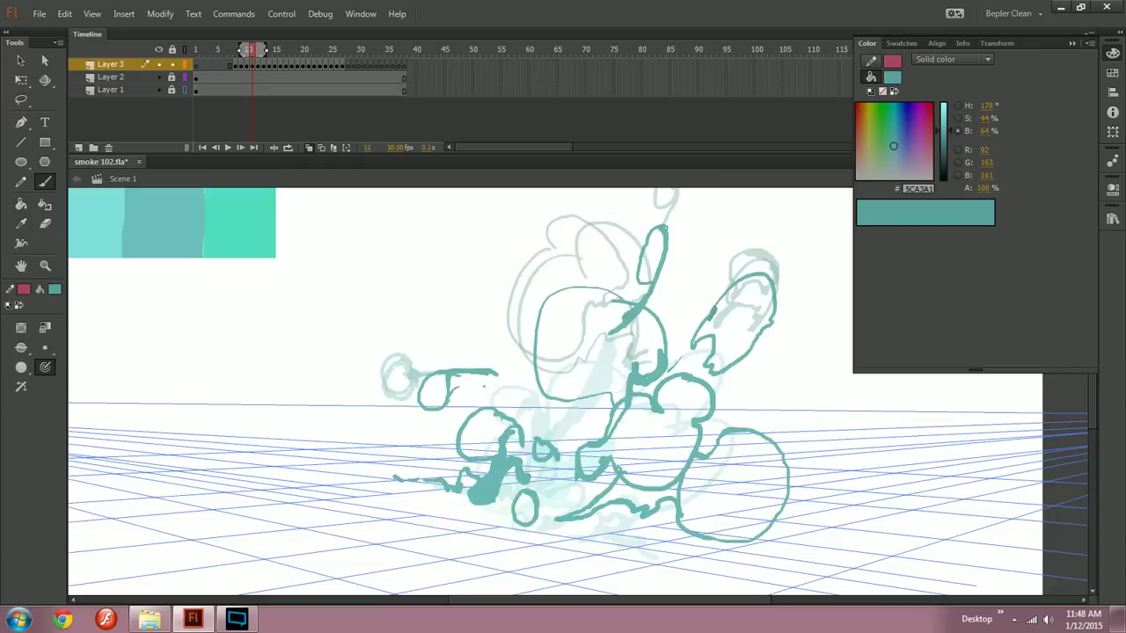
left_click_drag(615, 369, 479, 360)
key("comma")
key("period")
key("period")
key("comma")
key("comma")
key("period")
key("comma")
key("period")
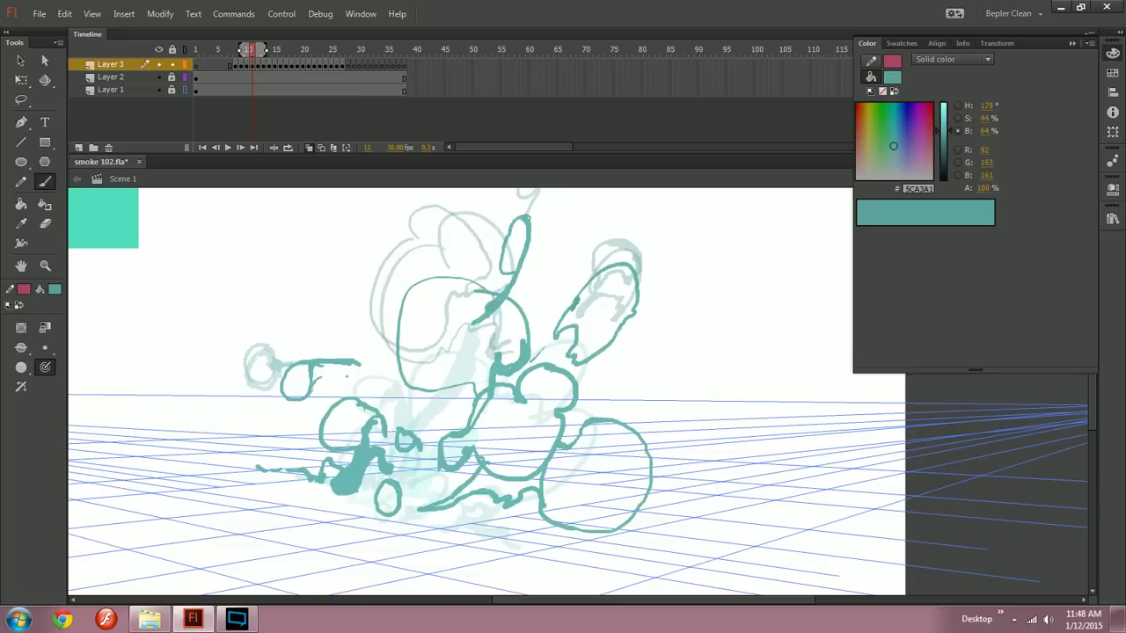
key("period")
key("period")
key("comma")
key("comma")
key("comma")
key("comma")
Step: Draw the large puff near the ground on frame 12 as a thick crescent hollowed on its inner side, redoing a stroke
key("period")
key("period")
key("period")
mouse_move(669, 417)
left_mouse_down()
mouse_move(628, 421)
mouse_move(620, 466)
mouse_move(572, 490)
mouse_move(589, 521)
mouse_move(619, 529)
mouse_move(649, 528)
mouse_move(683, 496)
left_mouse_up()
key("ctrl+z")
mouse_move(573, 468)
left_mouse_down()
mouse_move(604, 539)
mouse_move(682, 499)
mouse_move(662, 413)
left_mouse_up()
Step: Flip between frame 12 and its neighbouring frames to check the crescent puff's motion
key("comma")
key("period")
key("comma")
key("comma")
key("period")
key("period")
key("comma")
key("period")
key("comma")
key("comma")
key("period")
key("period")
key("period")
key("comma")
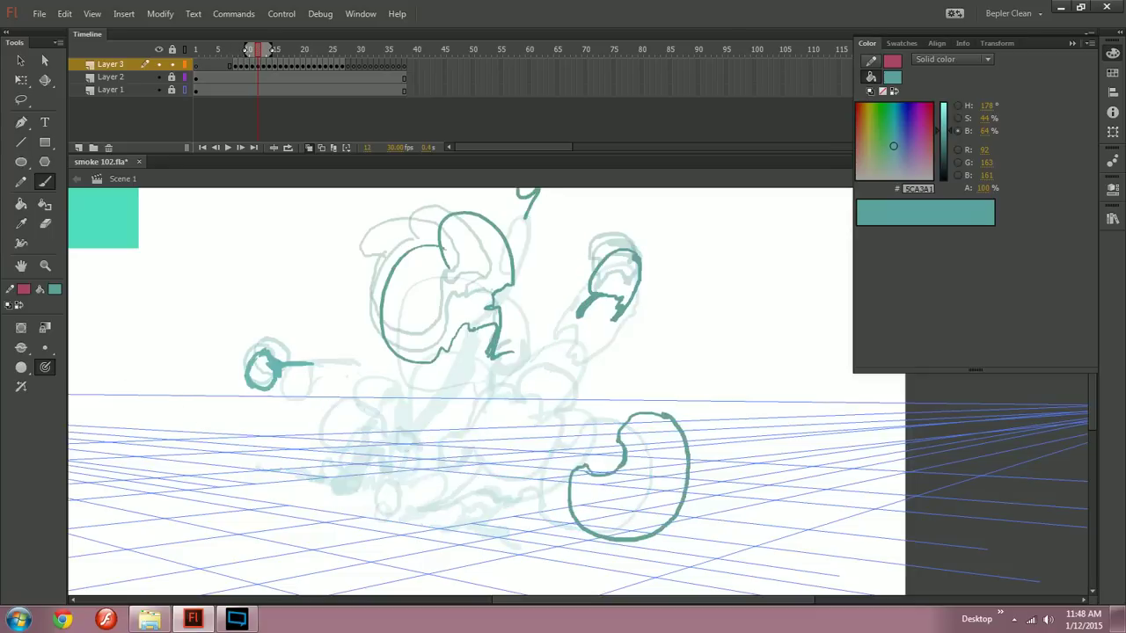
Step: Draw the crescent puff on frame 13 slightly farther outward with a deeper hollow, undoing a stray stroke
key("period")
mouse_move(672, 407)
left_mouse_down()
mouse_move(628, 437)
mouse_move(646, 470)
mouse_move(635, 485)
mouse_move(603, 481)
mouse_move(596, 507)
mouse_move(620, 534)
mouse_move(651, 543)
mouse_move(682, 532)
mouse_move(705, 493)
mouse_move(701, 436)
mouse_move(655, 407)
left_mouse_up()
mouse_move(591, 434)
left_mouse_down()
mouse_move(614, 452)
mouse_move(617, 443)
left_mouse_up()
key("ctrl+z")
key("comma")
key("period")
key("comma")
key("comma")
key("period")
key("period")
Step: Scale the crescent puff on frame 13 down slightly and compare it with frame 12
key("ctrl+a")
key("q")
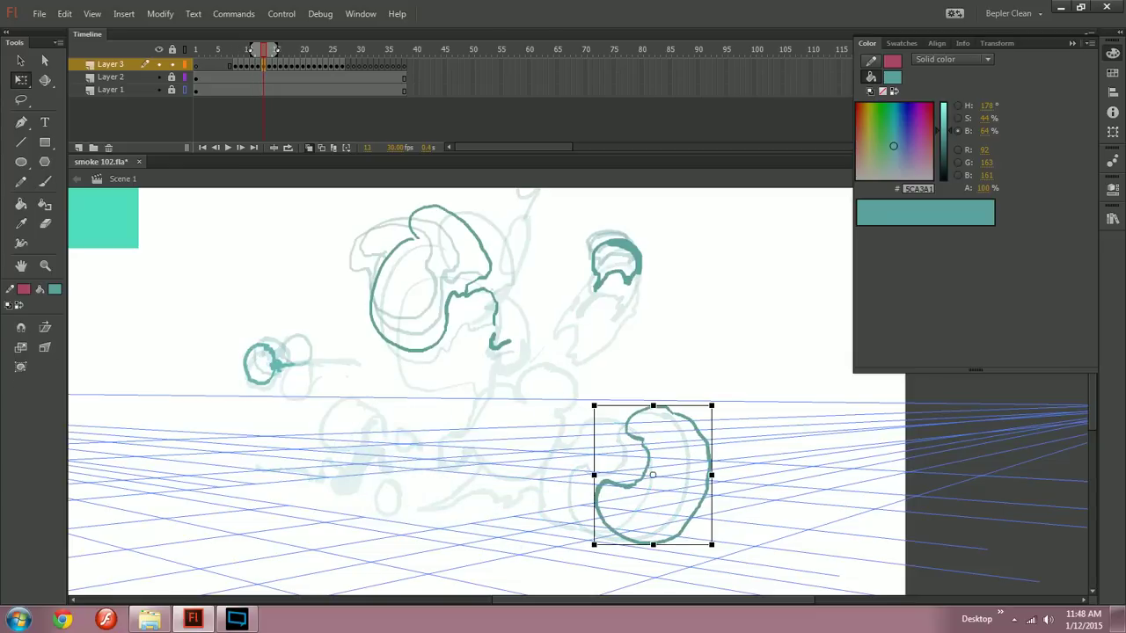
left_click_drag(716, 549, 709, 539)
key("comma")
key("period")
key("b")
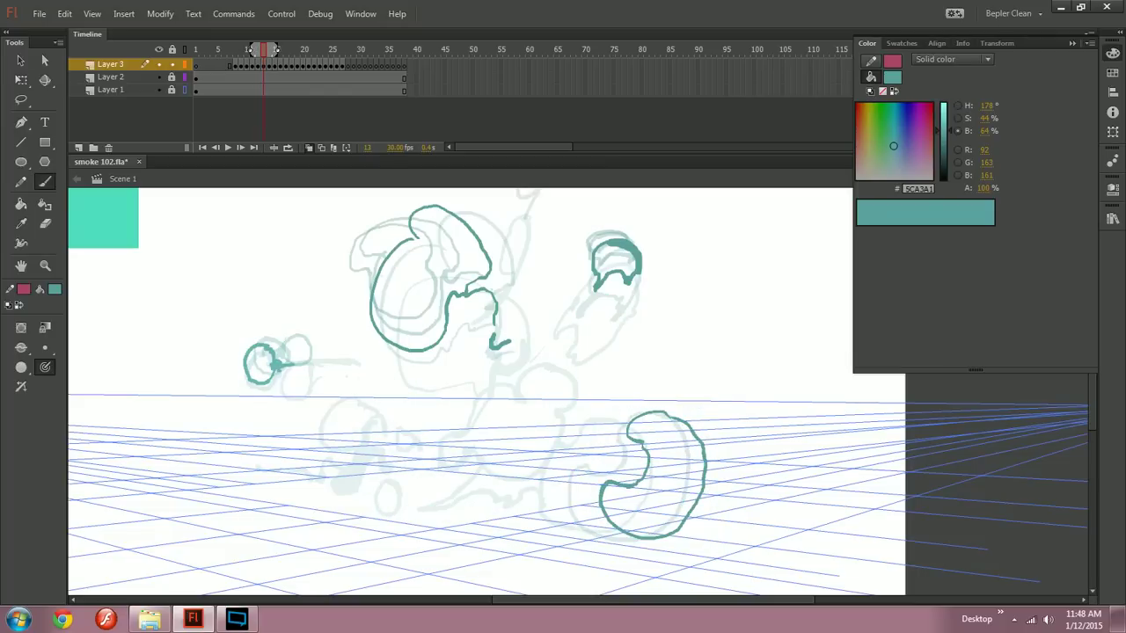
Step: Draw the outline of a thinner crescent puff on frame 14, redoing strokes that do not fit
key("period")
mouse_move(636, 422)
left_mouse_down()
mouse_move(655, 465)
mouse_move(649, 479)
mouse_move(620, 484)
mouse_move(618, 527)
mouse_move(662, 539)
mouse_move(710, 495)
mouse_move(712, 464)
mouse_move(693, 428)
mouse_move(664, 412)
mouse_move(640, 431)
left_mouse_up()
key("ctrl+z")
key("ctrl+z")
key("comma")
key("comma")
key("period")
key("period")
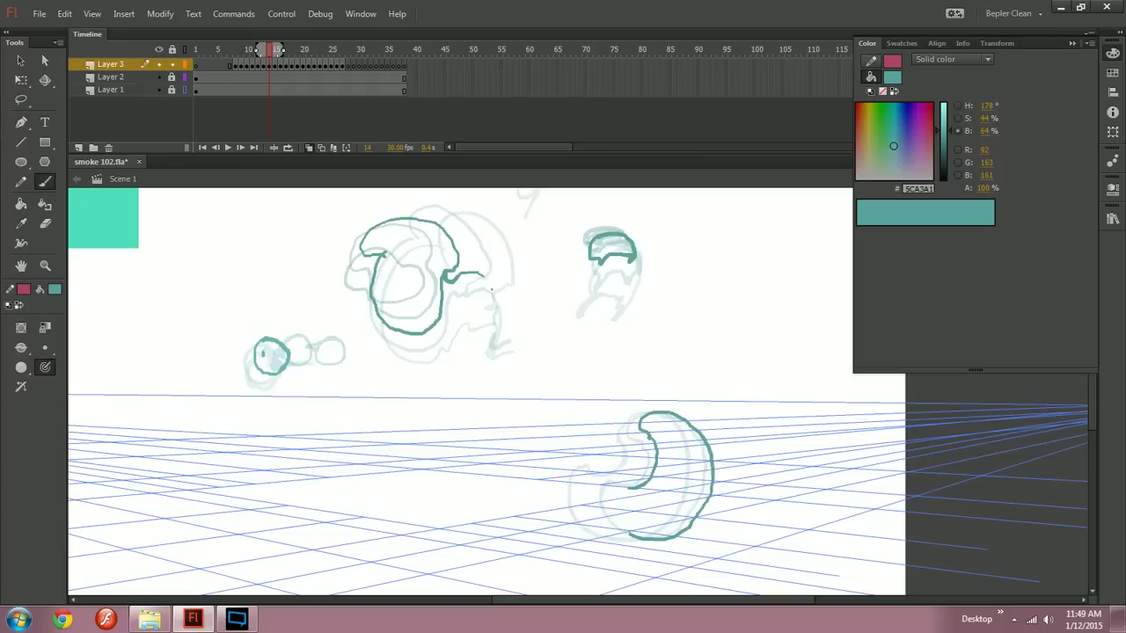
Step: Erase and redraw the crescent's upper tip on frame 14, closing its outline, and advance to frame 15
key("comma")
key("period")
key("comma")
key("period")
key("e")
mouse_move(652, 442)
left_mouse_down()
mouse_move(655, 414)
mouse_move(639, 438)
mouse_move(666, 412)
left_mouse_up()
key("b")
key("comma")
key("period")
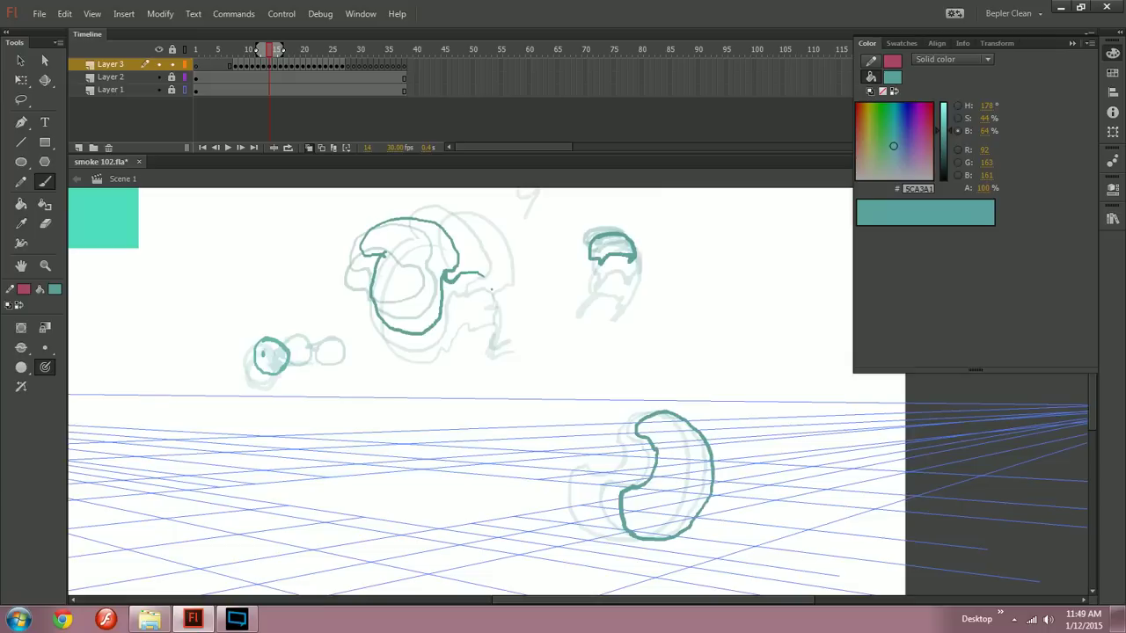
key("period")
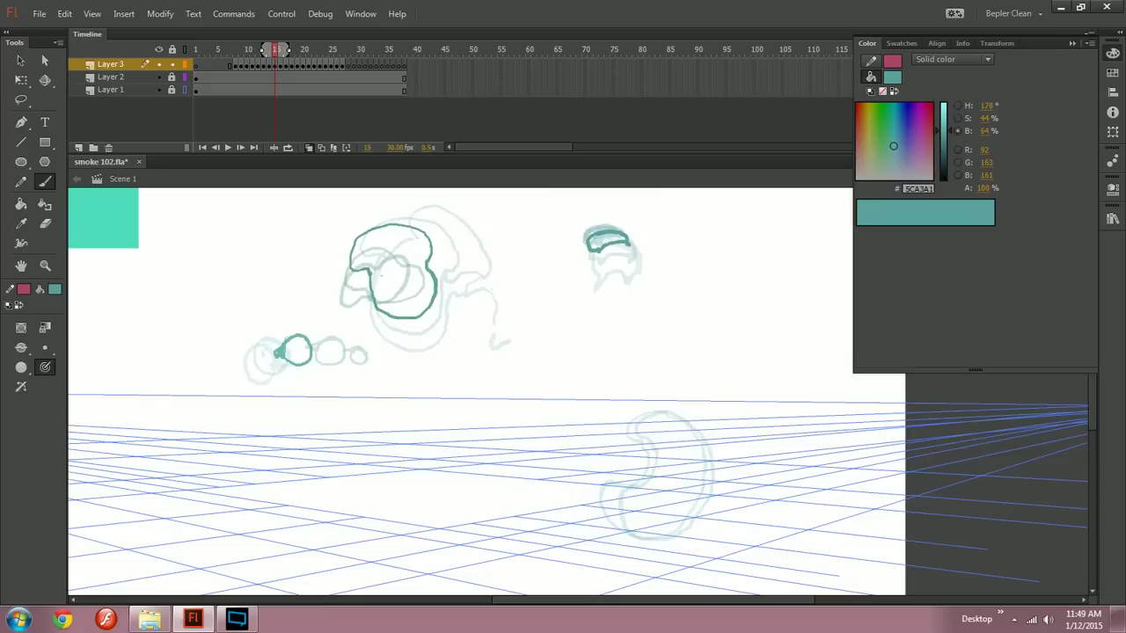
Step: Draw the crescent puff's outline on frame 15, compare it with the neighbouring frames, and advance to frame 16
mouse_move(647, 484)
left_mouse_down()
mouse_move(636, 527)
mouse_move(655, 538)
mouse_move(702, 510)
mouse_move(710, 483)
mouse_move(704, 438)
mouse_move(672, 415)
mouse_move(653, 414)
mouse_move(659, 472)
mouse_move(652, 428)
mouse_move(667, 412)
mouse_move(656, 447)
left_mouse_up()
key("e")
key("b")
key("comma")
key("period")
key("period")
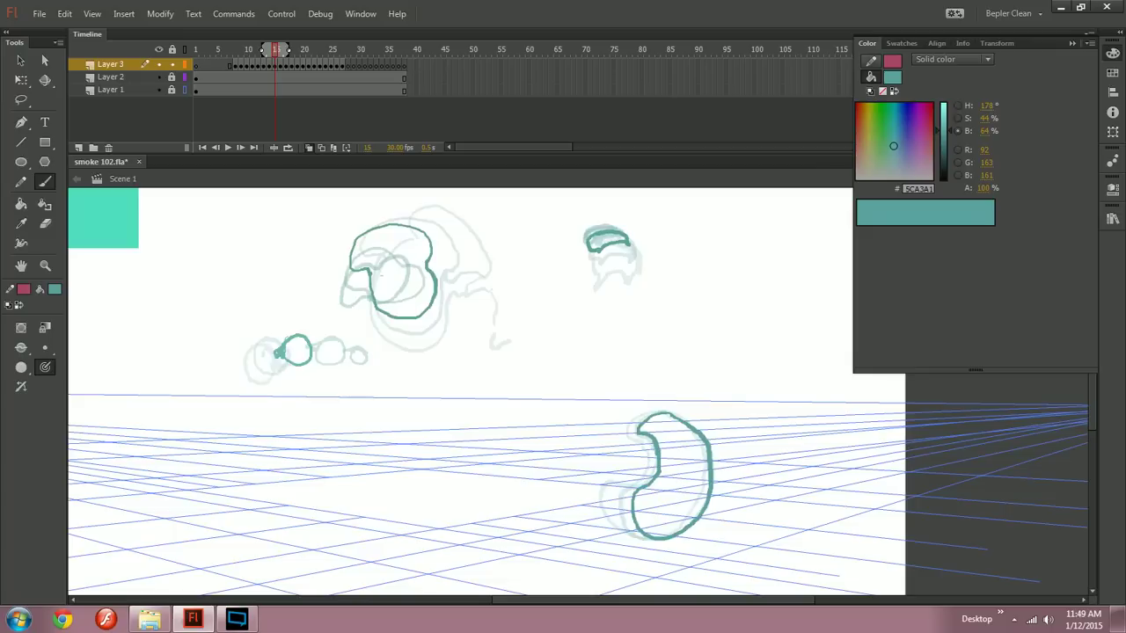
key("period")
Step: Draw the crescent puff on frame 16 with its upper tip erased and reshaped, and advance to frame 17
mouse_move(667, 464)
left_mouse_down()
mouse_move(654, 532)
mouse_move(684, 531)
mouse_move(718, 476)
mouse_move(714, 440)
mouse_move(660, 411)
mouse_move(649, 423)
mouse_move(662, 473)
left_mouse_up()
key("e")
mouse_move(652, 416)
left_mouse_down()
mouse_move(660, 429)
mouse_move(676, 409)
mouse_move(658, 442)
left_mouse_up()
key("b")
key("comma")
key("period")
key("period")
Step: Draw the crescent puff on frame 17 with a rounded, raised top and a ragged, tapering lower end
left_click_drag(673, 395, 670, 444)
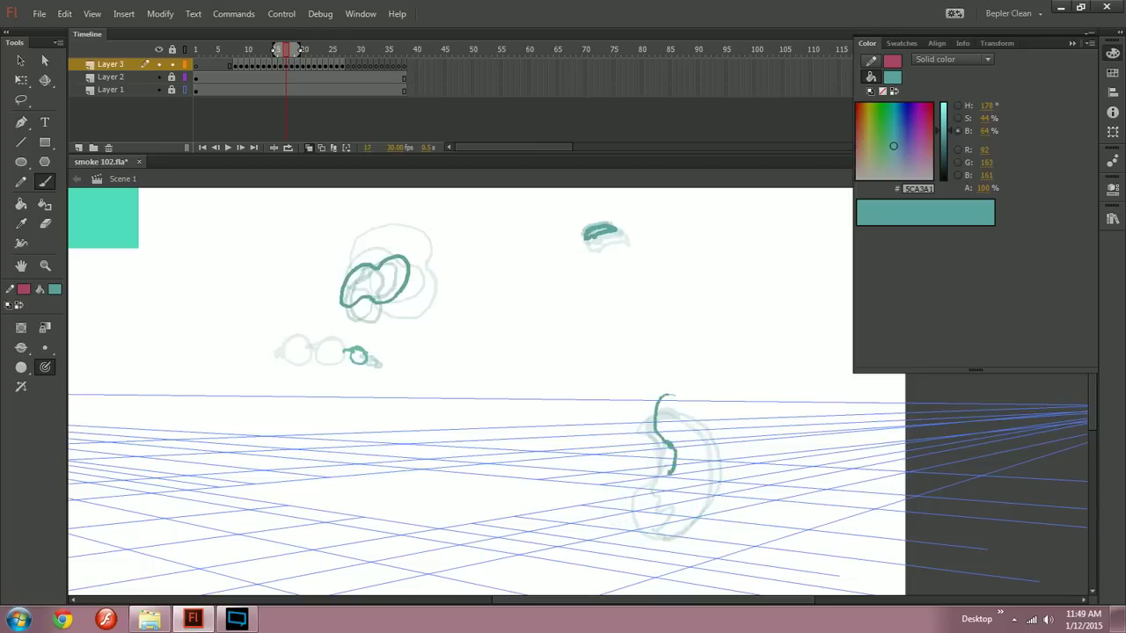
mouse_move(675, 524)
left_mouse_down()
mouse_move(720, 467)
mouse_move(720, 432)
mouse_move(698, 402)
mouse_move(658, 406)
mouse_move(682, 382)
mouse_move(654, 418)
mouse_move(682, 417)
mouse_move(678, 458)
mouse_move(709, 464)
mouse_move(721, 406)
mouse_move(665, 375)
mouse_move(658, 403)
mouse_move(672, 380)
mouse_move(701, 387)
mouse_move(635, 406)
left_mouse_up()
key("comma")
key("period")
key("period")
Step: Continue the puff as a small arched curl on frame 19, comparing it with frame 18, and advance to frame 20
key("period")
key("comma")
key("period")
key("period")
Step: Redraw the curled puff on frame 20 as a small teardrop with a pointed tip, undoing strokes that do not fit
key("ctrl+z")
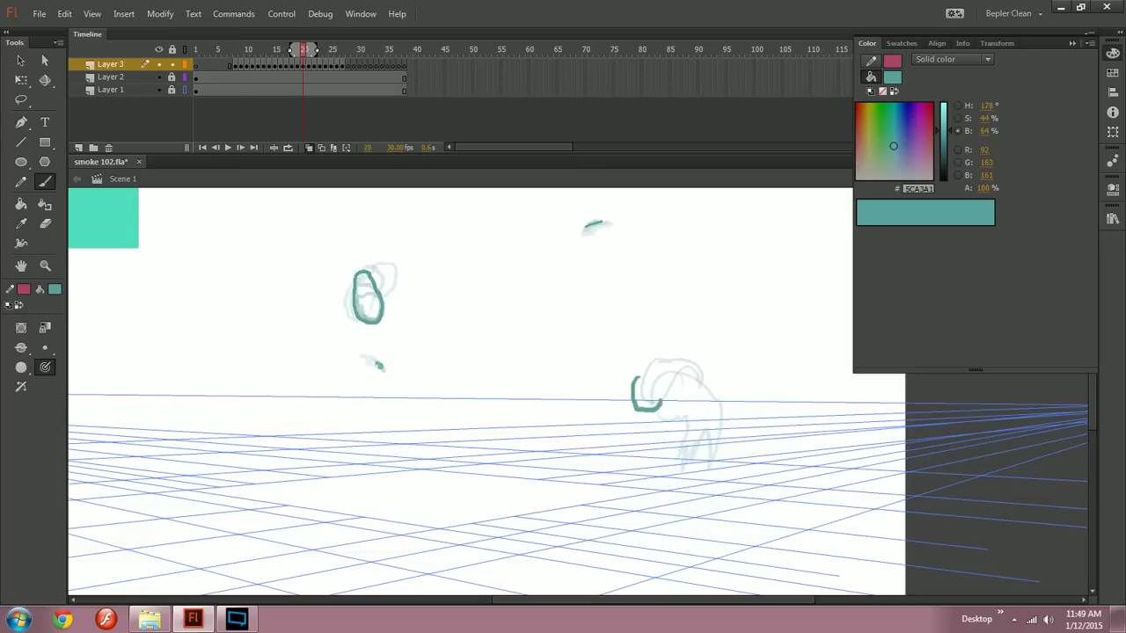
mouse_move(682, 359)
left_mouse_down()
mouse_move(653, 361)
mouse_move(635, 382)
mouse_move(648, 408)
left_mouse_up()
key("comma")
key("period")
key("ctrl+z")
key("ctrl+z")
mouse_move(657, 364)
left_mouse_down()
mouse_move(635, 385)
mouse_move(653, 420)
left_mouse_up()
key("comma")
key("period")
Step: Draw the shrinking puff as a small squarish shape on frame 21 and reduce it to a comma-like curl by frame 23
key("period")
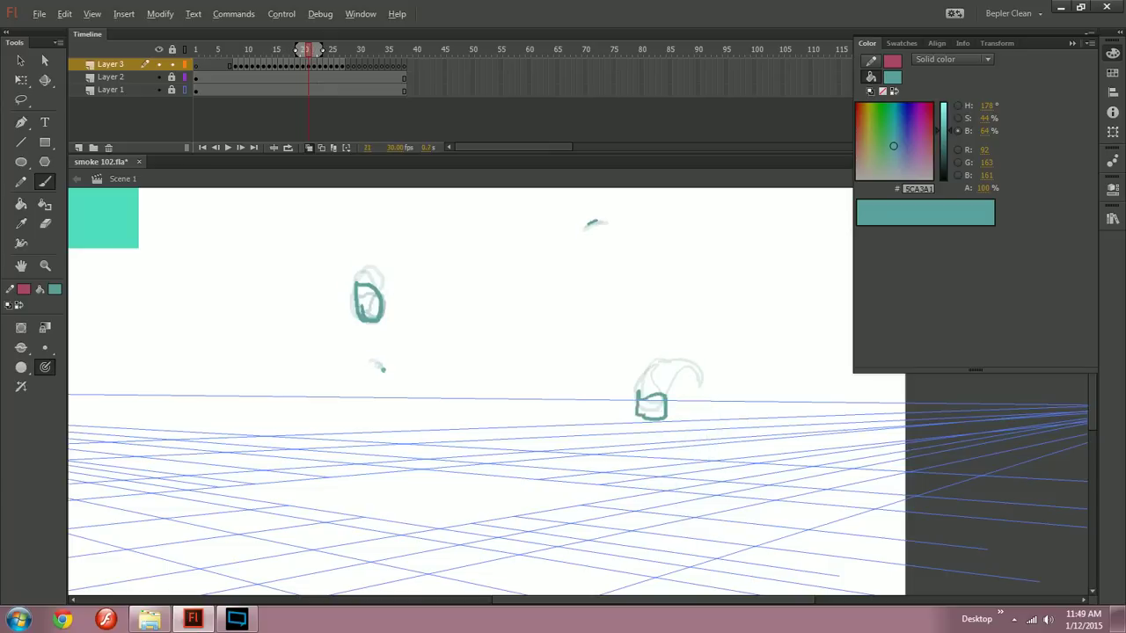
key("period")
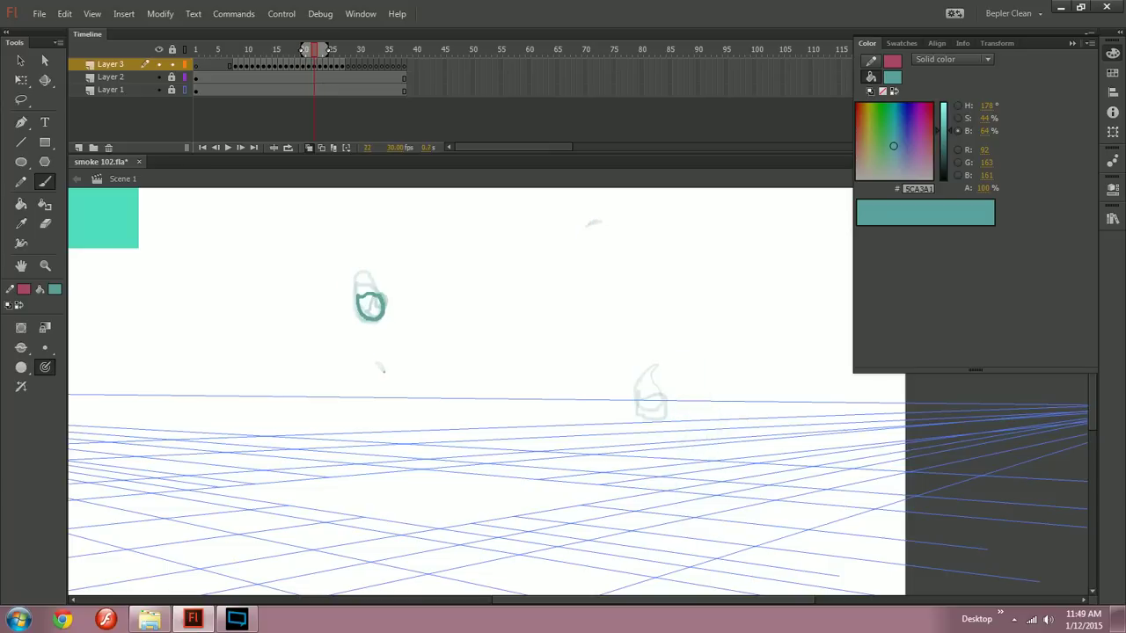
key("comma")
key("period")
key("period")
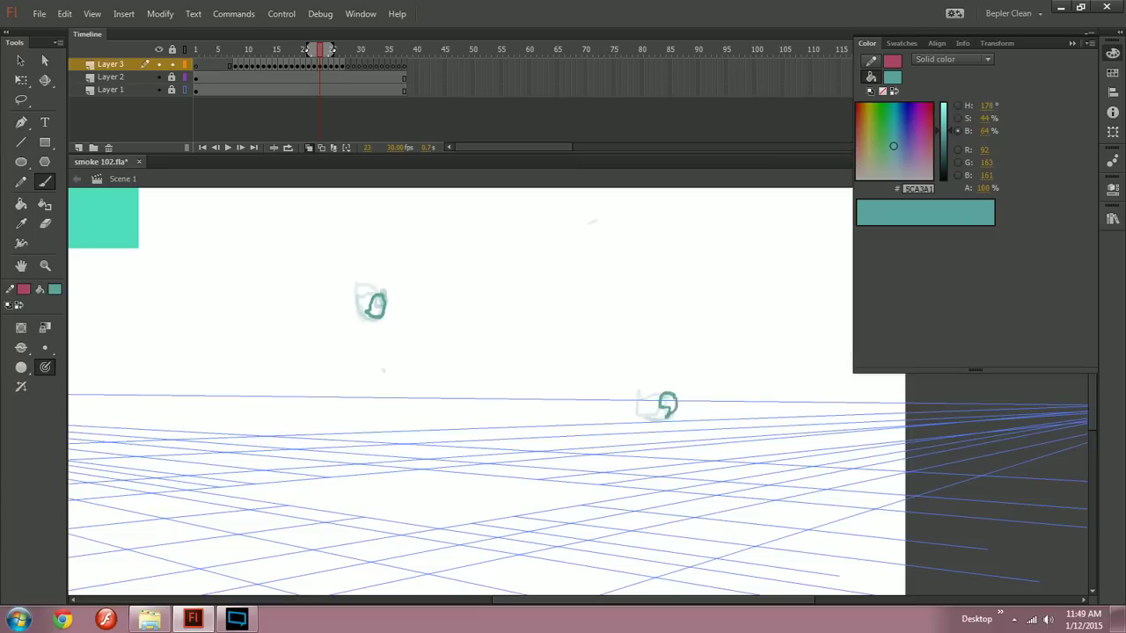
Step: Dissolve the last remnants of the lower puff into ever smaller specks on the frames up to 28
key("period")
key("period")
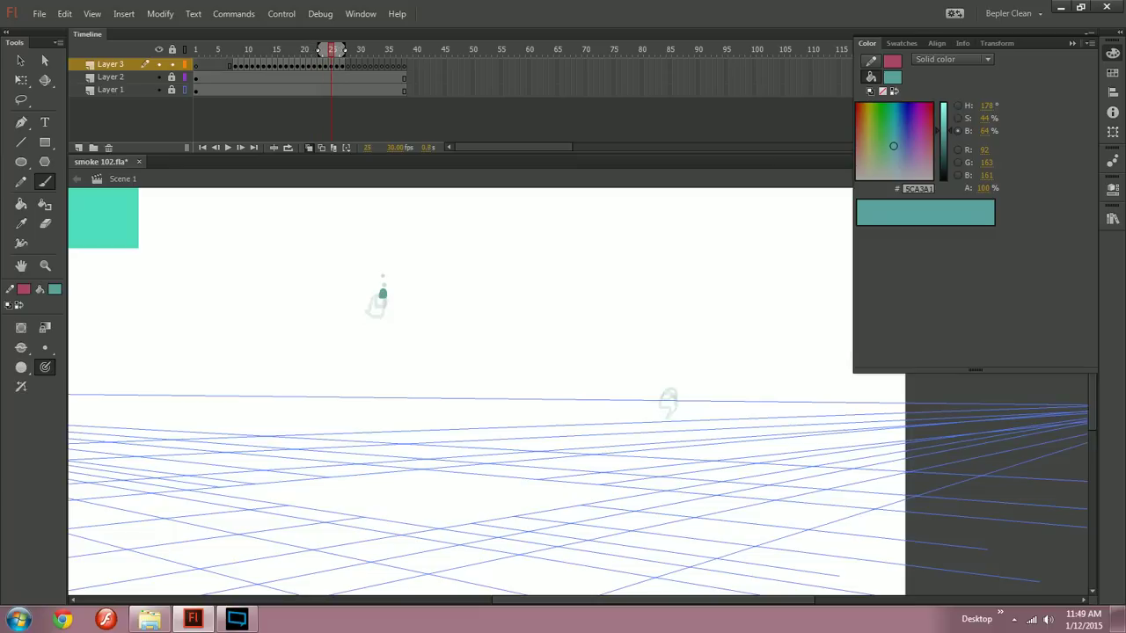
key("period")
key("period")
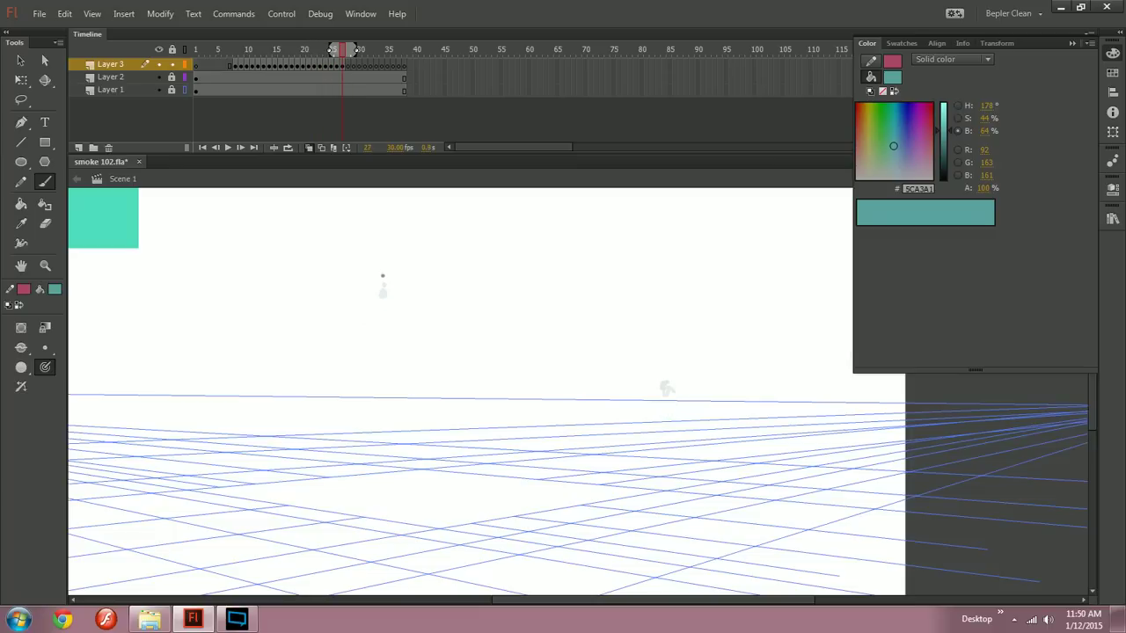
key("period")
key("period")
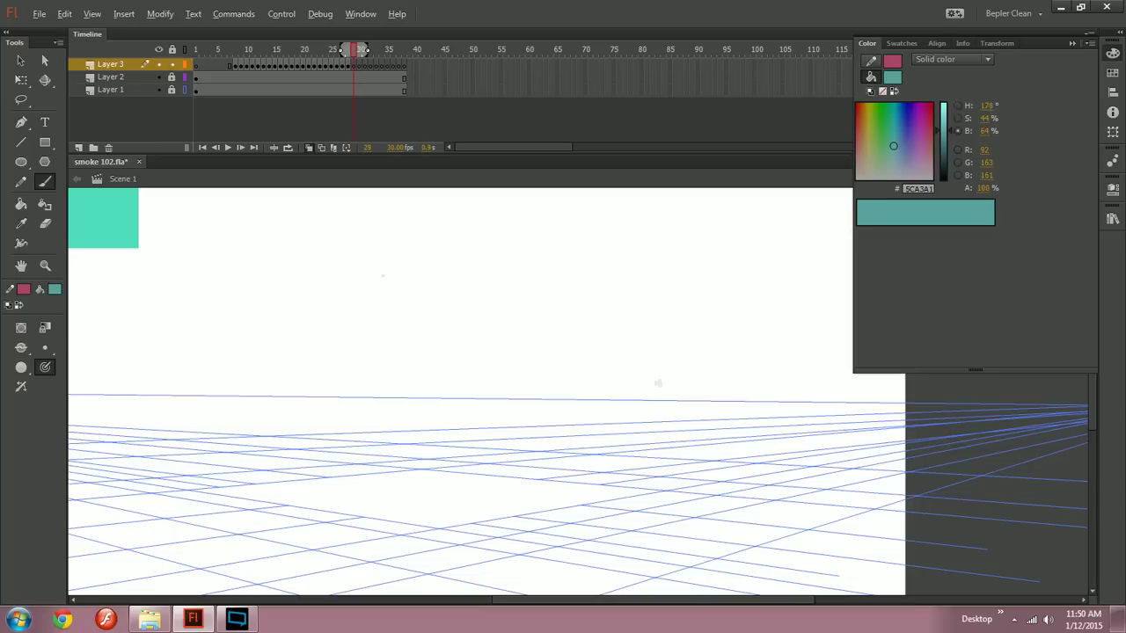
Step: Step back and forth through the frames to review how the puffs curl and dissolve
key("comma")
key("comma")
key("comma")
key("comma")
key("comma")
key("comma")
key("comma")
key("comma")
key("comma")
key("comma")
key("comma")
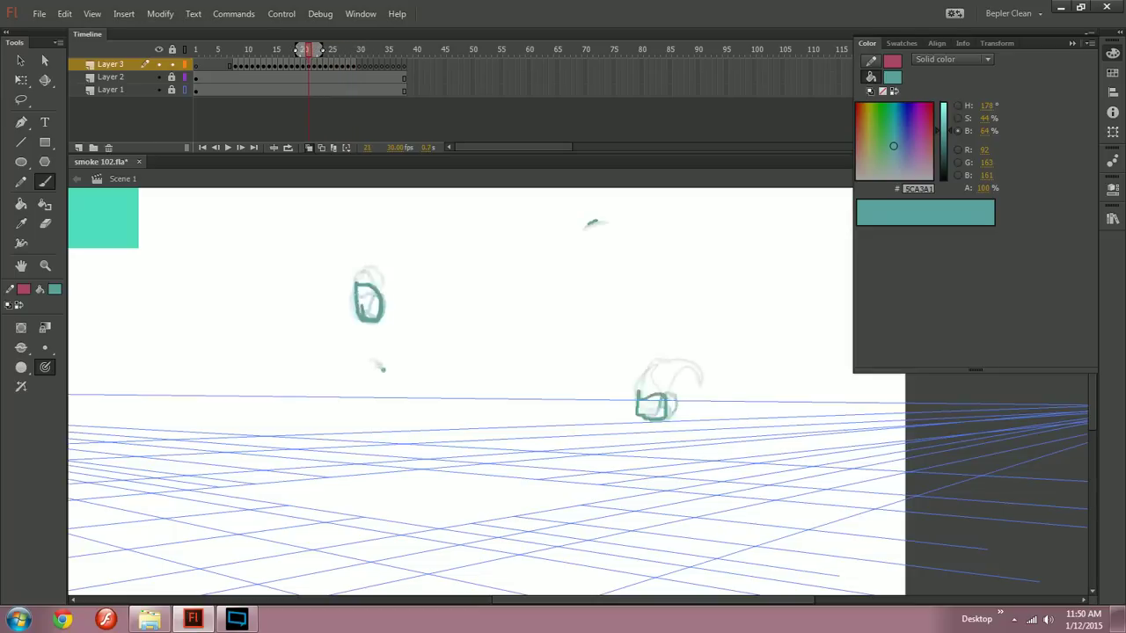
key("comma")
key("comma")
key("comma")
key("comma")
key("comma")
key("comma")
key("comma")
key("comma")
key("comma")
key("period")
key("period")
key("period")
key("period")
key("period")
key("period")
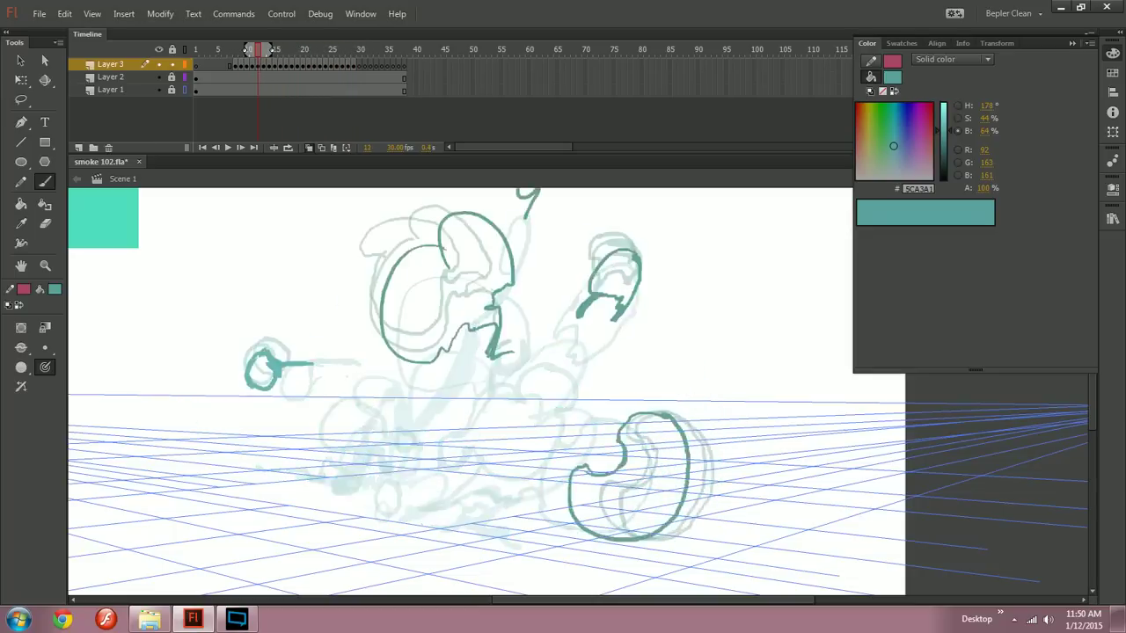
Step: Draw a new small round puff in the middle of the impact, shrinking and drifting outward through frame 17
mouse_move(275, 49)
left_mouse_down()
mouse_move(308, 49)
mouse_move(247, 48)
mouse_move(264, 48)
left_mouse_up()
mouse_move(461, 425)
left_mouse_down()
mouse_move(475, 429)
mouse_move(464, 461)
mouse_move(491, 431)
mouse_move(516, 430)
left_mouse_up()
key(".")
key(".")
key(".")
key(".")
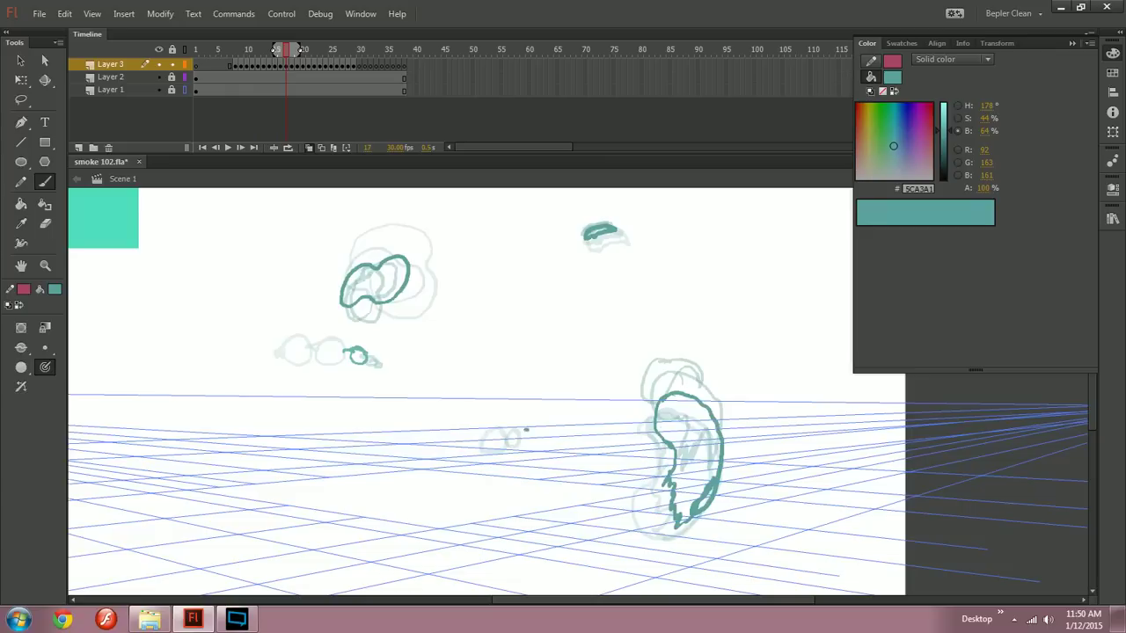
Step: Finish the middle puff's dissolve with a tiny dot after frame 17 and check the surrounding frames
key(".")
key(".")
left_click(532, 428)
key(".")
key("period")
key("period")
key("period")
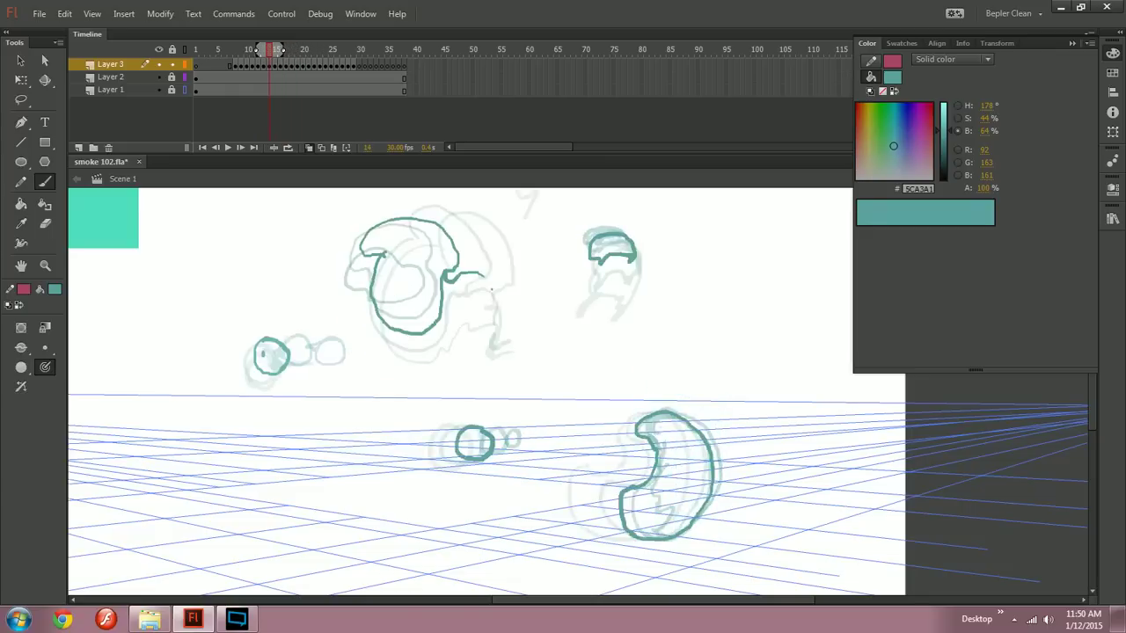
key("e")
key("b")
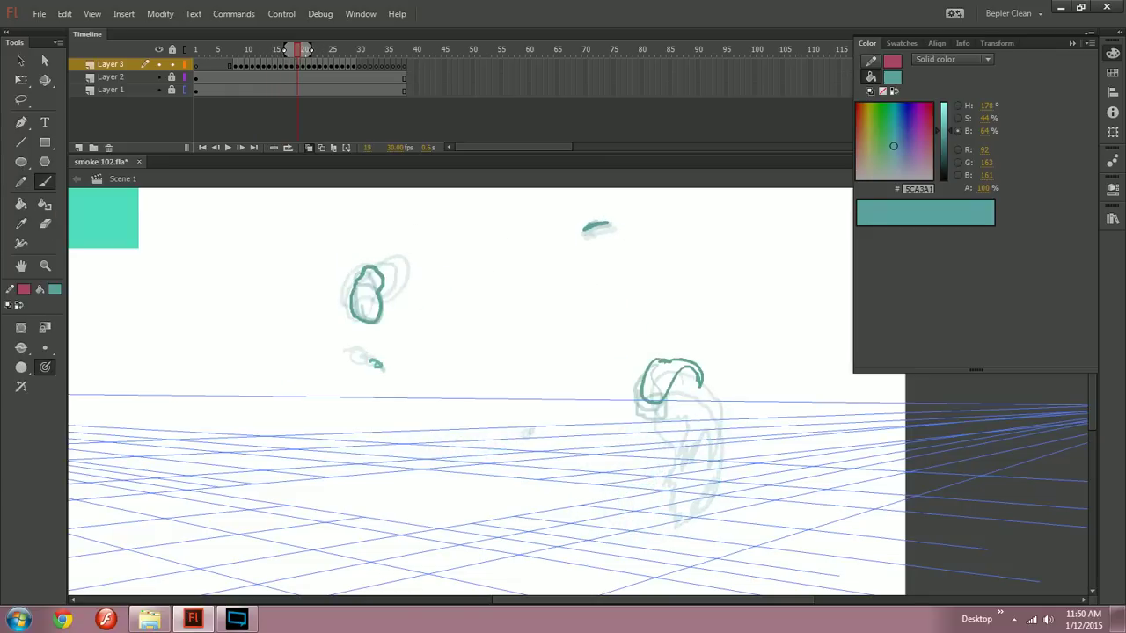
Step: Draw another small round puff near the ground from frame 10 onward, shrinking it to a dot on frame 20
left_click_drag(288, 49, 247, 49)
mouse_move(380, 478)
left_mouse_down()
mouse_move(388, 506)
mouse_move(382, 481)
mouse_move(381, 518)
mouse_move(393, 491)
mouse_move(377, 480)
mouse_move(397, 515)
mouse_move(404, 483)
mouse_move(453, 512)
mouse_move(501, 494)
left_mouse_up()
key(".")
key(".")
key(".")
key("period")
key("period")
key("period")
key("period")
key("period")
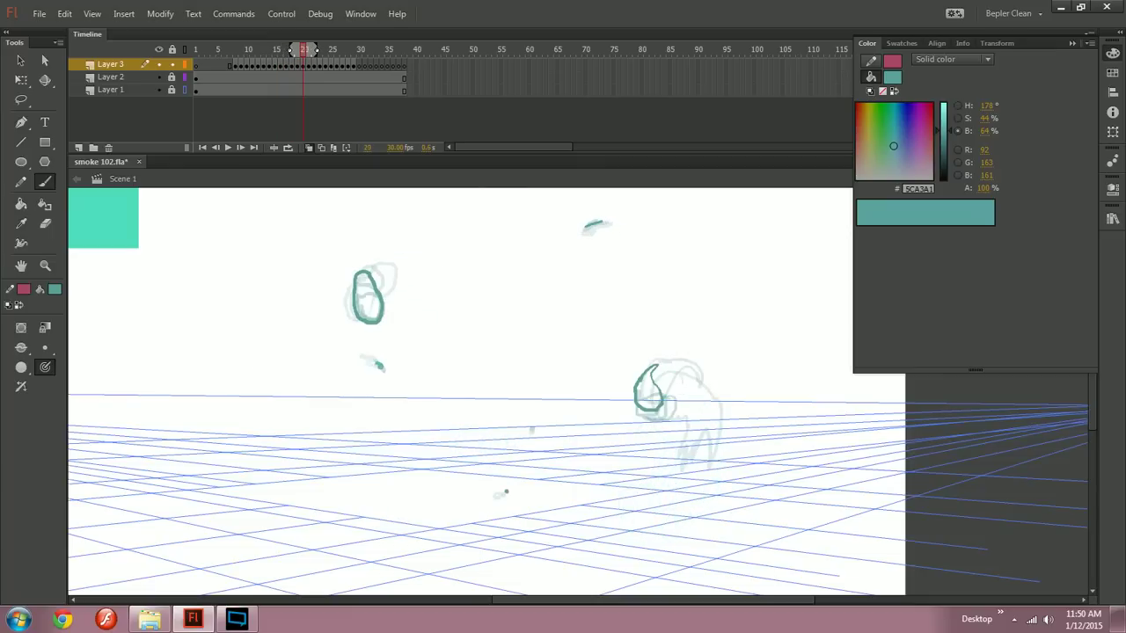
Step: Add a second small round puff beside the one near the ground and return to frame 11
key("comma")
key("comma")
key("comma")
key("comma")
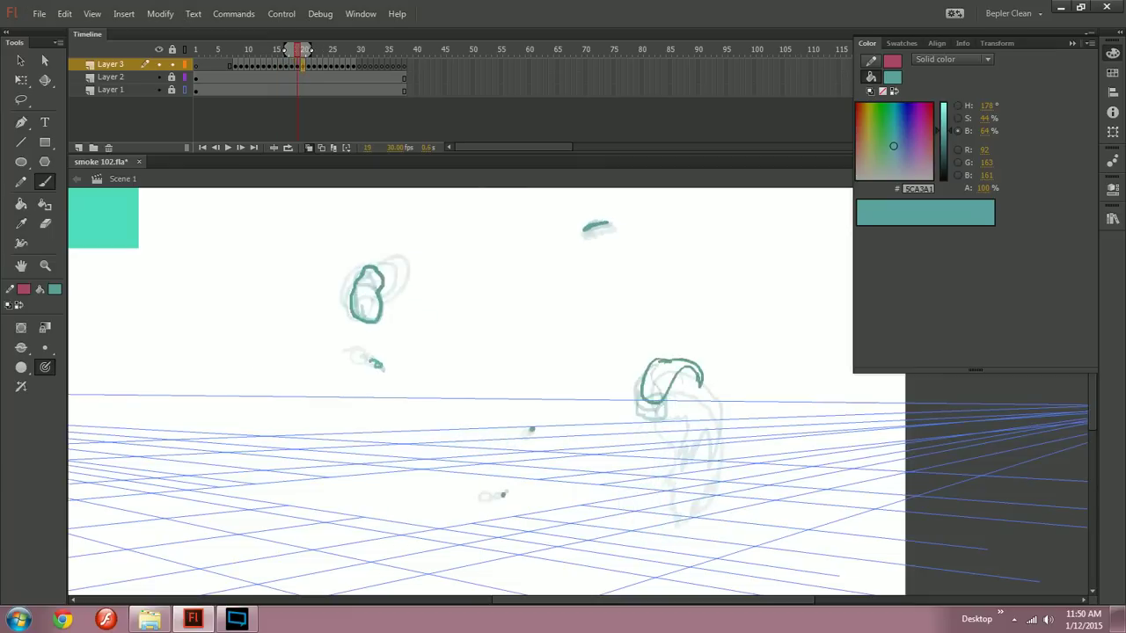
key("comma")
key("comma")
key("comma")
key("comma")
key("comma")
key("comma")
key("comma")
key("period")
key("period")
key("period")
key("period")
key("comma")
mouse_move(247, 49)
left_mouse_down()
mouse_move(237, 48)
mouse_move(288, 48)
mouse_move(252, 48)
left_mouse_up()
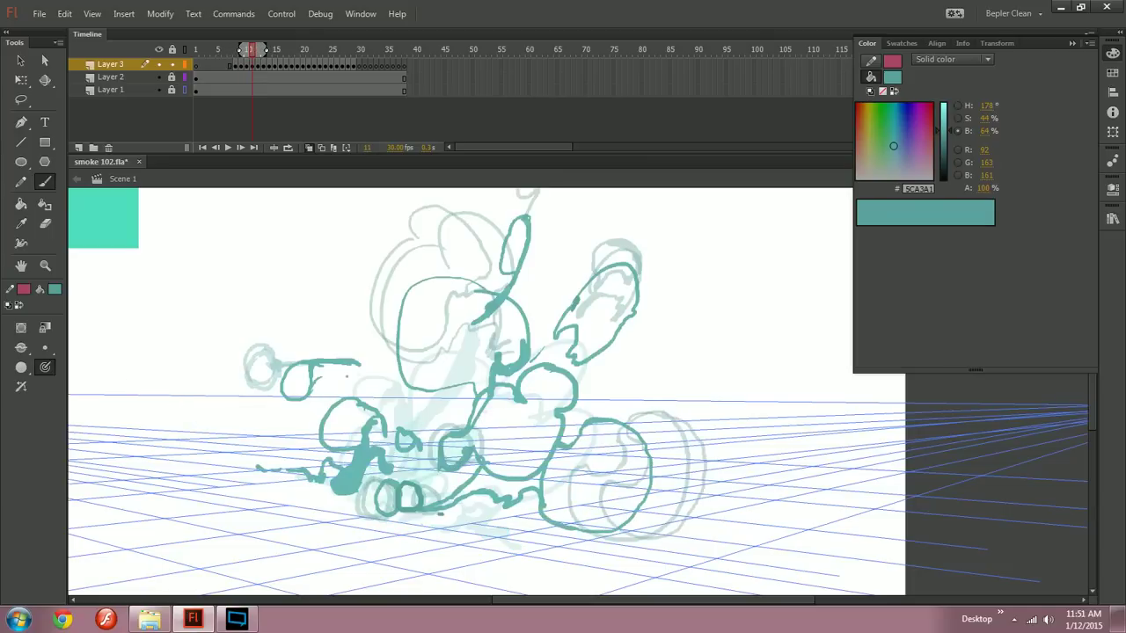
Step: Draw a pointed dark streak beneath the impact on frame 11 and compare it with the neighbouring frames
left_click_drag(485, 498, 432, 529)
key("comma")
key("period")
key("comma")
key("period")
key("period")
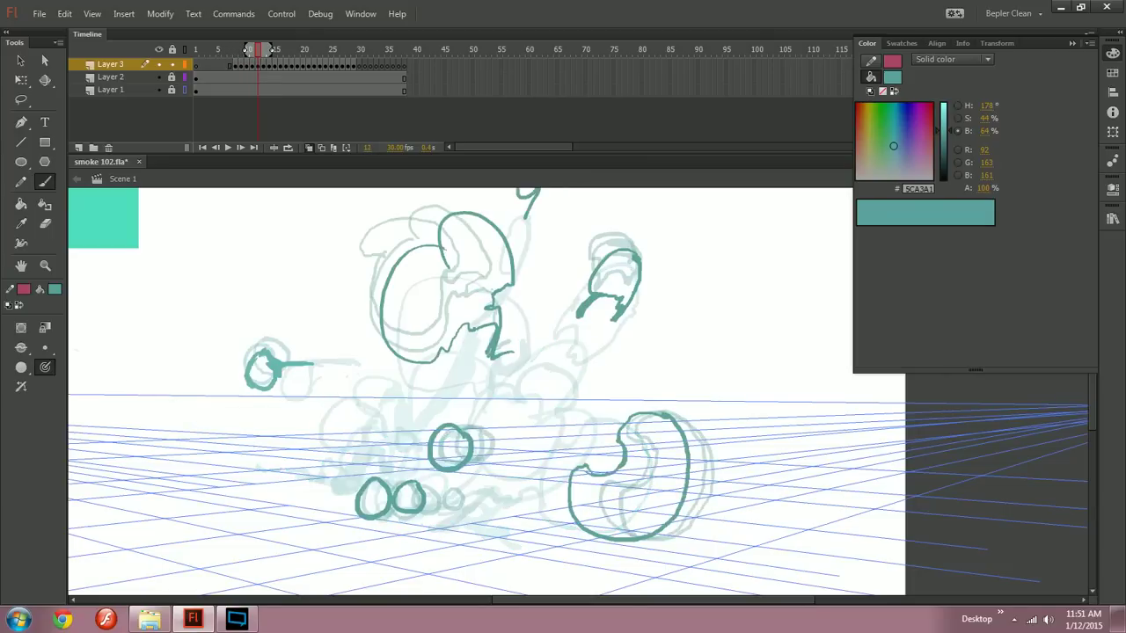
mouse_move(506, 494)
left_mouse_down()
mouse_move(462, 522)
mouse_move(487, 522)
mouse_move(469, 525)
mouse_move(505, 522)
left_mouse_up()
key("ctrl+z")
key("comma")
key("period")
key("ctrl+z")
key("ctrl+z")
key("ctrl+z")
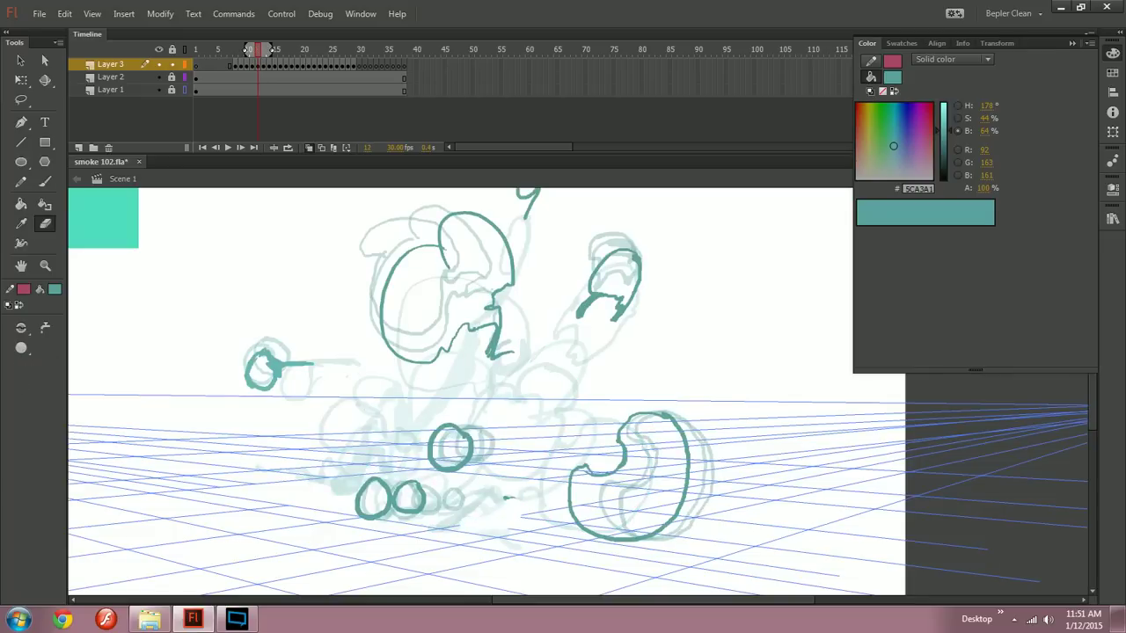
Step: Sketch a curved motion arrow beneath the impact on frame 10 and undo it
key("comma")
key("comma")
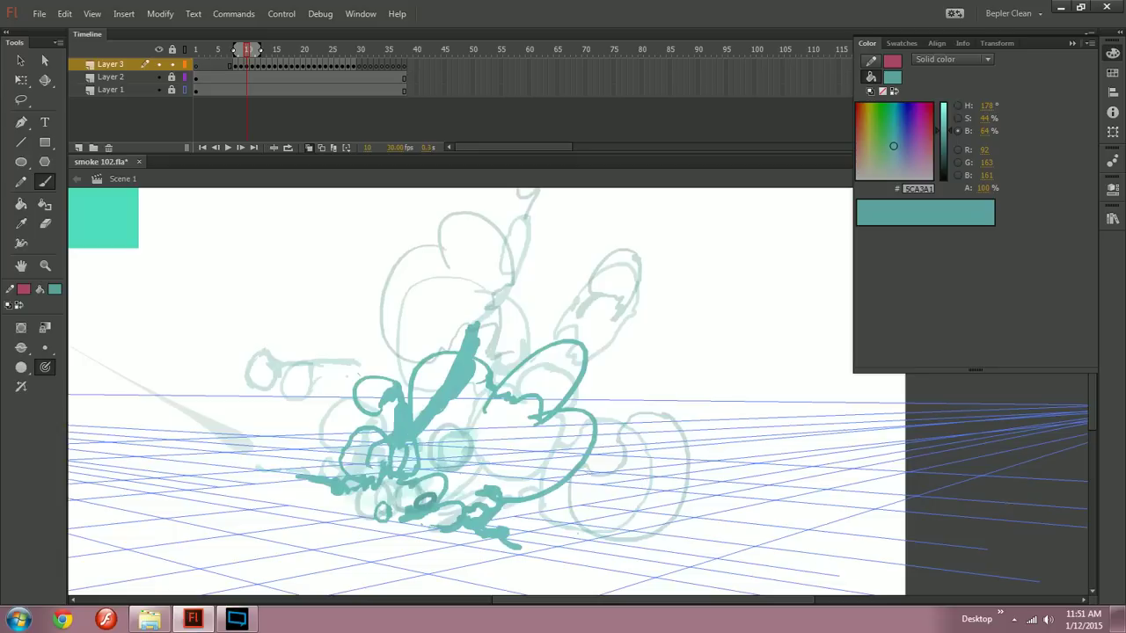
mouse_move(392, 567)
left_mouse_down()
mouse_move(420, 524)
mouse_move(550, 531)
mouse_move(580, 513)
left_mouse_up()
key("ctrl+z")
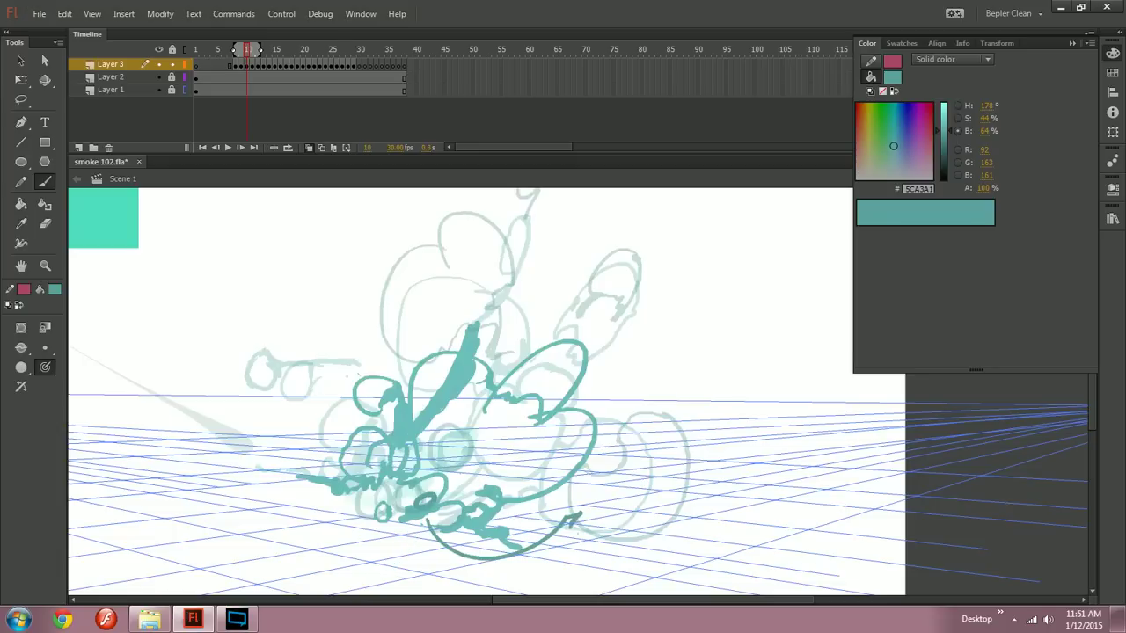
Step: Refine the dark streak beneath the impact on frame 11 and continue it on frame 12, flipping between neighbouring frames
key("period")
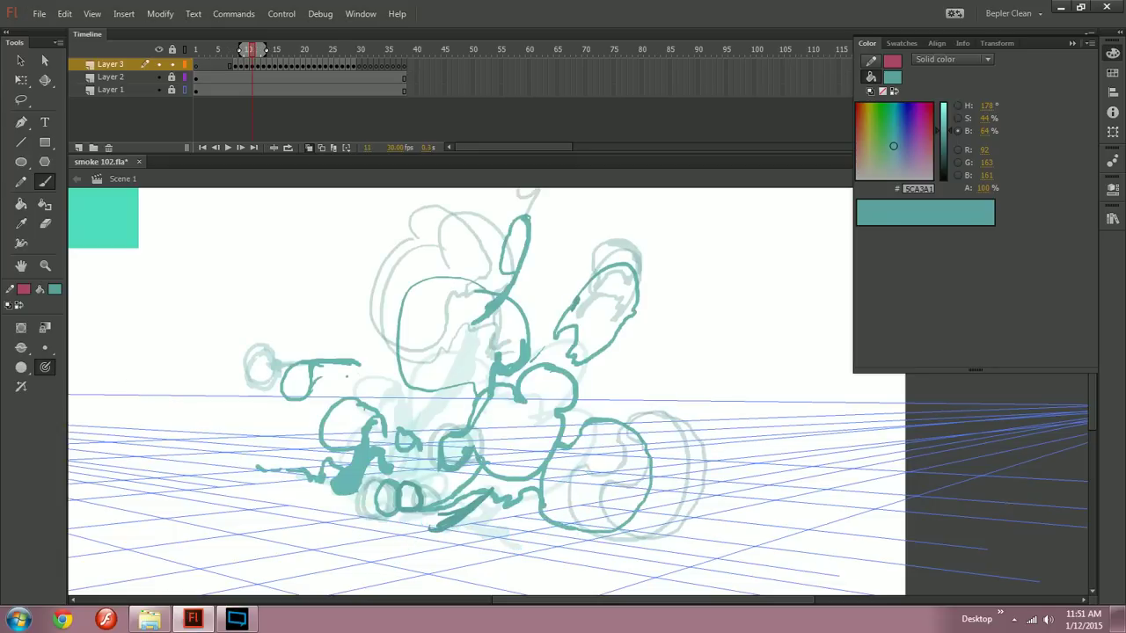
left_click_drag(426, 509, 462, 496)
key("period")
key("comma")
key("period")
key("comma")
key("comma")
key("period")
key("period")
key("comma")
key("comma")
key("period")
key("comma")
key("period")
key("comma")
key("period")
key("period")
Step: Draw the dark streak shorter and farther outward from frame 13 onward, and review its motion across the frames
mouse_move(500, 504)
left_mouse_down()
mouse_move(473, 538)
mouse_move(520, 511)
mouse_move(527, 523)
mouse_move(549, 492)
left_mouse_up()
key("comma")
key("period")
key("period")
key("period")
key("period")
key("period")
key("period")
key("comma")
key("comma")
key("comma")
key("comma")
key("comma")
key("comma")
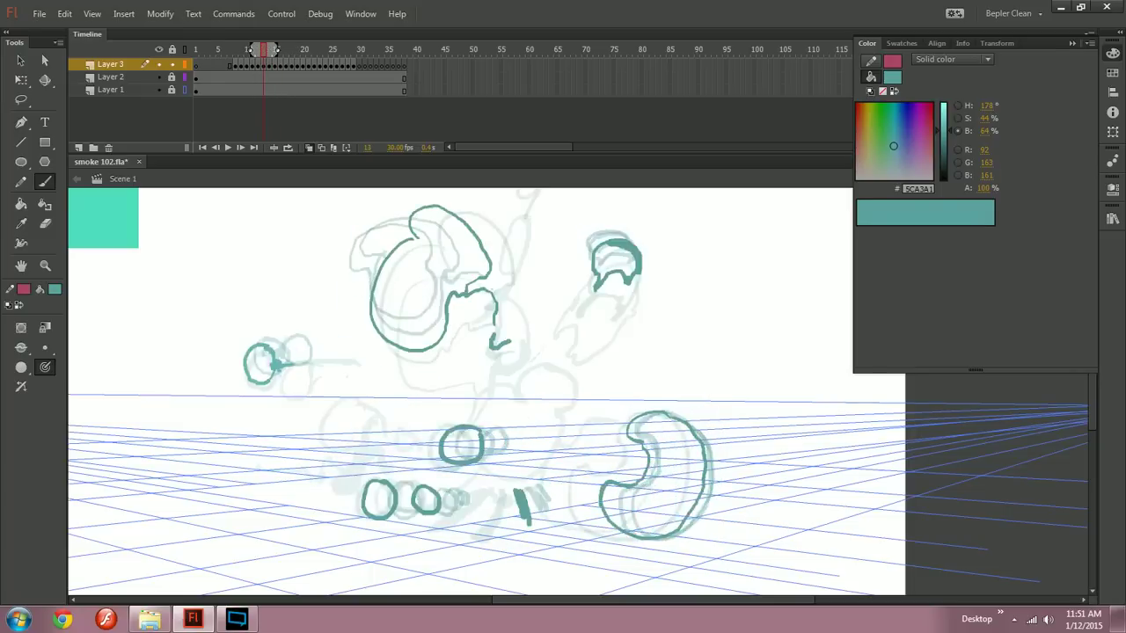
Step: Draw a short horizontal streak beneath the impact around frame 13 and continue it outward on the following frames
key("period")
mouse_move(466, 496)
left_mouse_down()
mouse_move(473, 507)
mouse_move(513, 491)
left_mouse_up()
key("period")
key("comma")
key("period")
key("period")
key("comma")
key("period")
key("period")
key("period")
Step: Dissolve the short streak beneath the impact into small dots drifting outward on frames 16 to 18
left_click(519, 484)
key("period")
left_click(526, 479)
key("period")
left_click(535, 470)
key("period")
Step: Draw a curled puff to the left of the impact on frames 12 and 13, comparing the two frames
key("comma")
key("comma")
key("comma")
key("comma")
key("comma")
key("comma")
key("comma")
key("comma")
key("comma")
key("period")
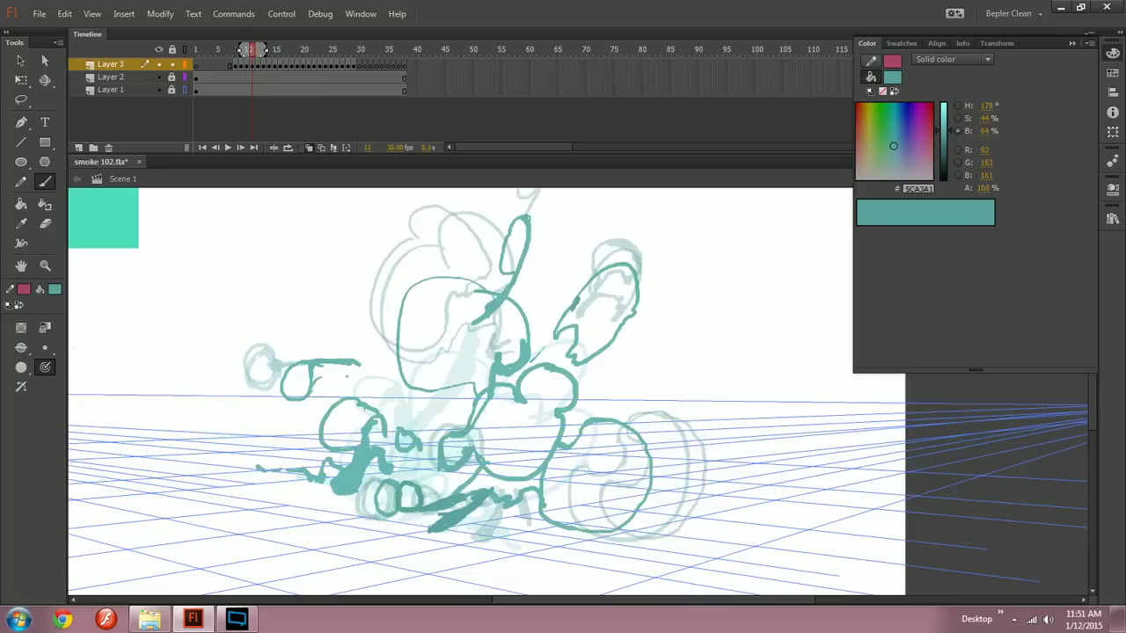
key("period")
mouse_move(337, 385)
left_mouse_down()
mouse_move(322, 439)
mouse_move(365, 395)
left_mouse_up()
mouse_move(347, 385)
left_mouse_down()
mouse_move(368, 401)
mouse_move(326, 436)
mouse_move(331, 390)
mouse_move(328, 435)
left_mouse_up()
key("comma")
key("period")
key("period")
Step: Continue the curled puff left of the impact from frame 14 onward, shrinking it from a crescent to a small remnant
left_click_drag(264, 49, 270, 49)
left_click_drag(292, 414, 294, 436)
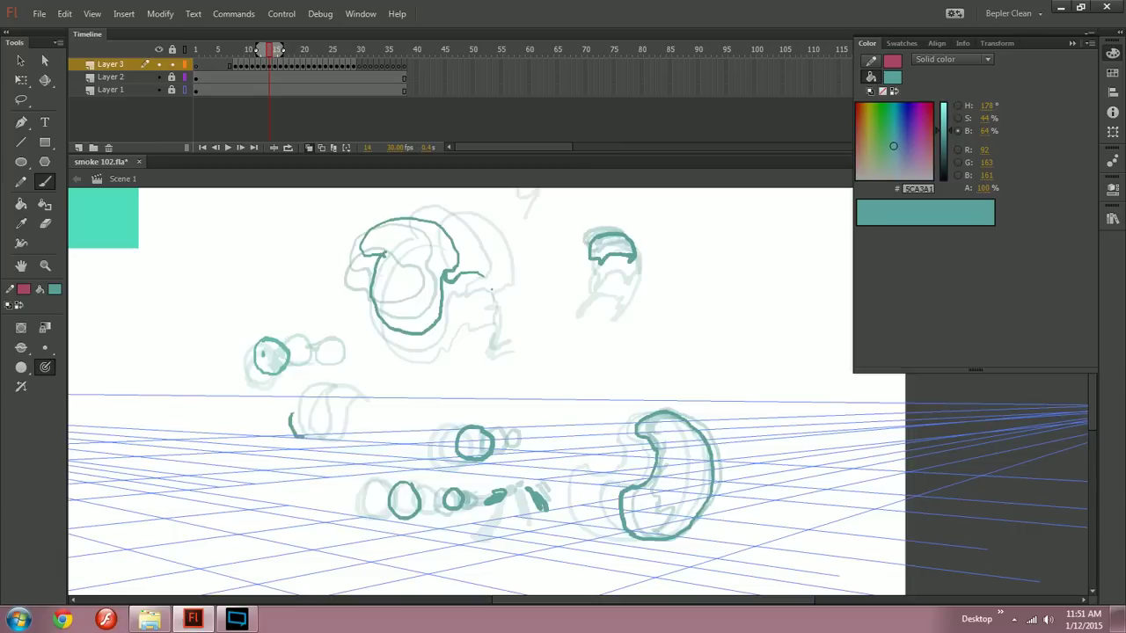
mouse_move(312, 384)
left_mouse_down()
mouse_move(297, 437)
mouse_move(293, 396)
left_mouse_up()
key("period")
key("period")
mouse_move(289, 435)
left_mouse_down()
mouse_move(310, 433)
mouse_move(298, 443)
left_mouse_up()
key(".")
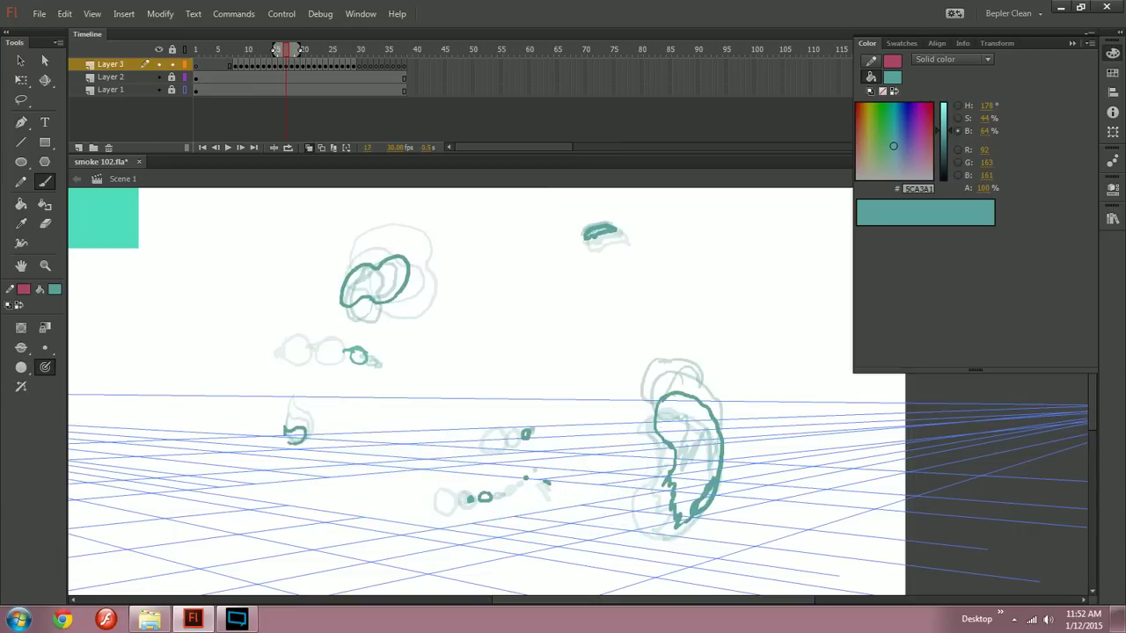
key(".")
key(".")
left_click_drag(303, 48, 249, 48)
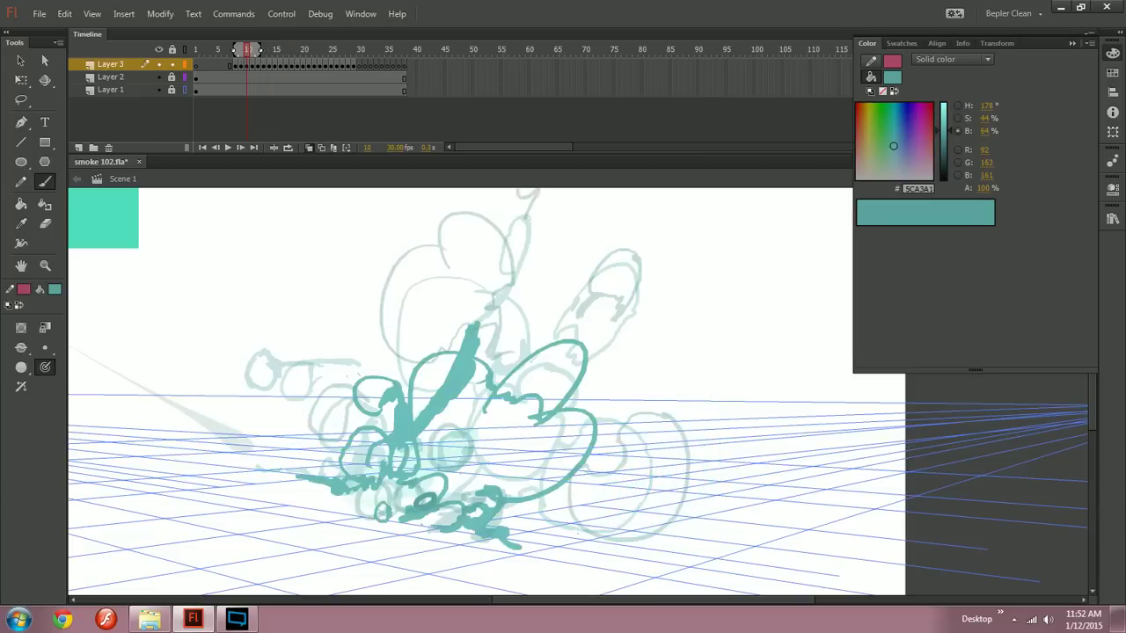
Step: Draw a small round puff beside the left curled puff from frame 12, moving it outward and shrinking it through frame 16
key(".")
key(".")
mouse_move(416, 407)
left_mouse_down()
mouse_move(419, 427)
mouse_move(405, 403)
left_mouse_up()
key(".")
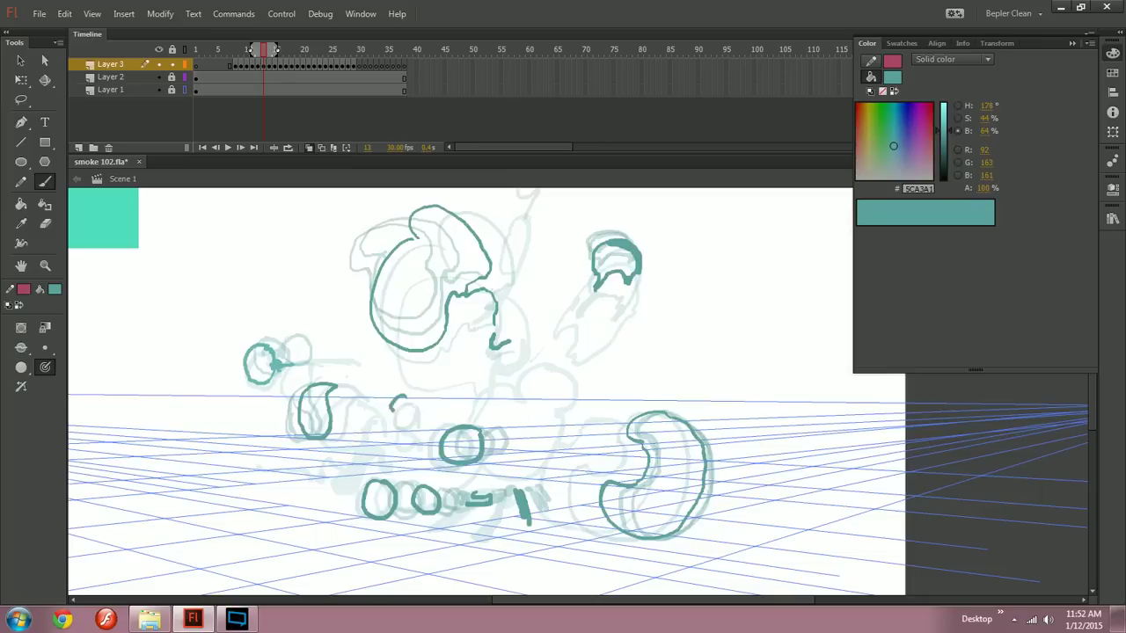
key(".")
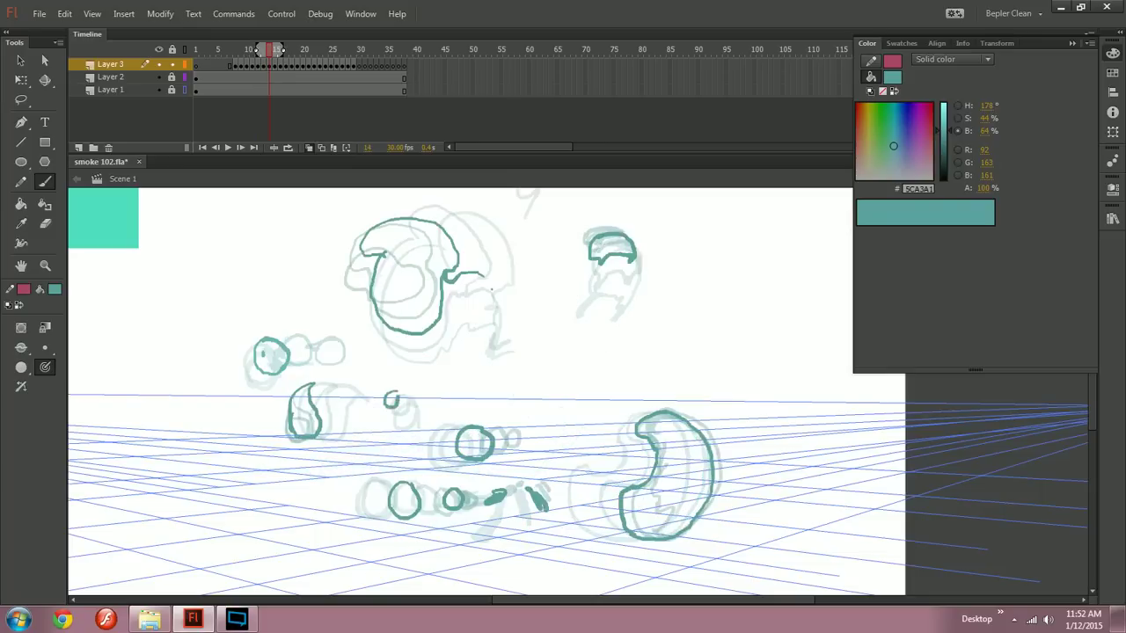
key(".")
key(".")
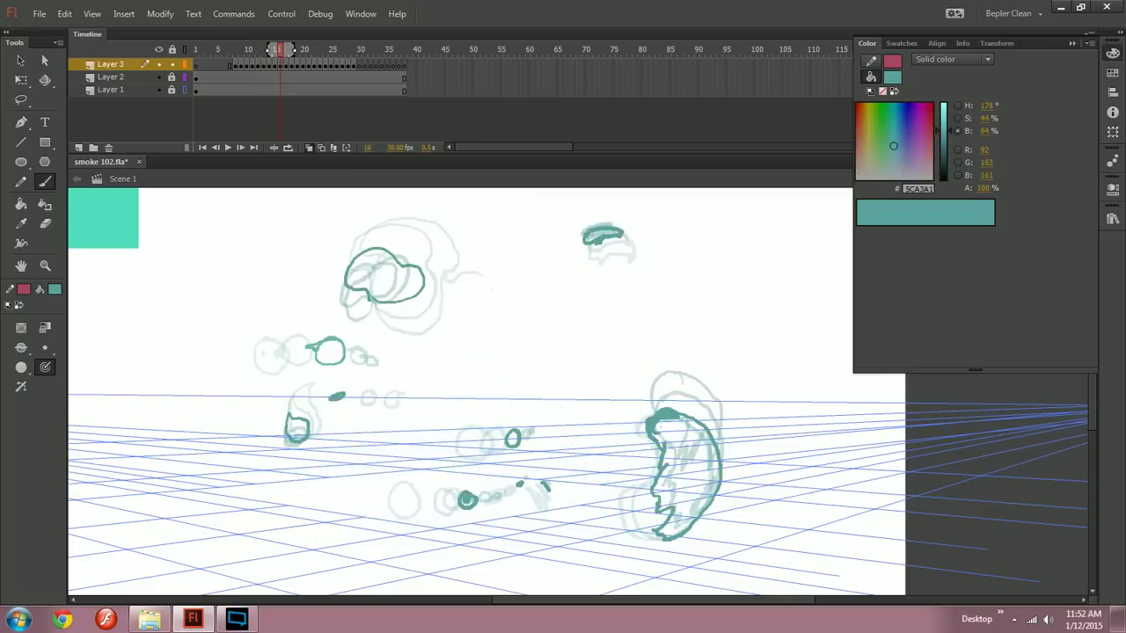
Step: Dissolve the small round puff on the left into dots drifting downward from frame 17 onward
key(".")
key(".")
key(".")
key(".")
key(".")
key(".")
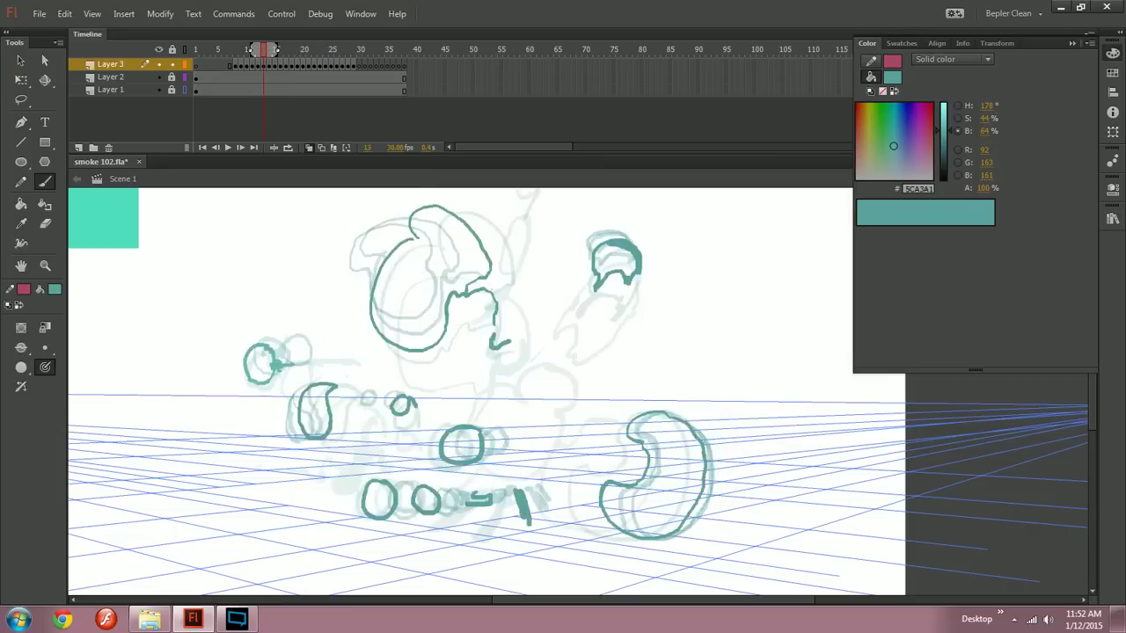
Step: Draw a large round puff with a smaller overlapping circle at the impact's centre on frame 12
key(".")
key(".")
key(".")
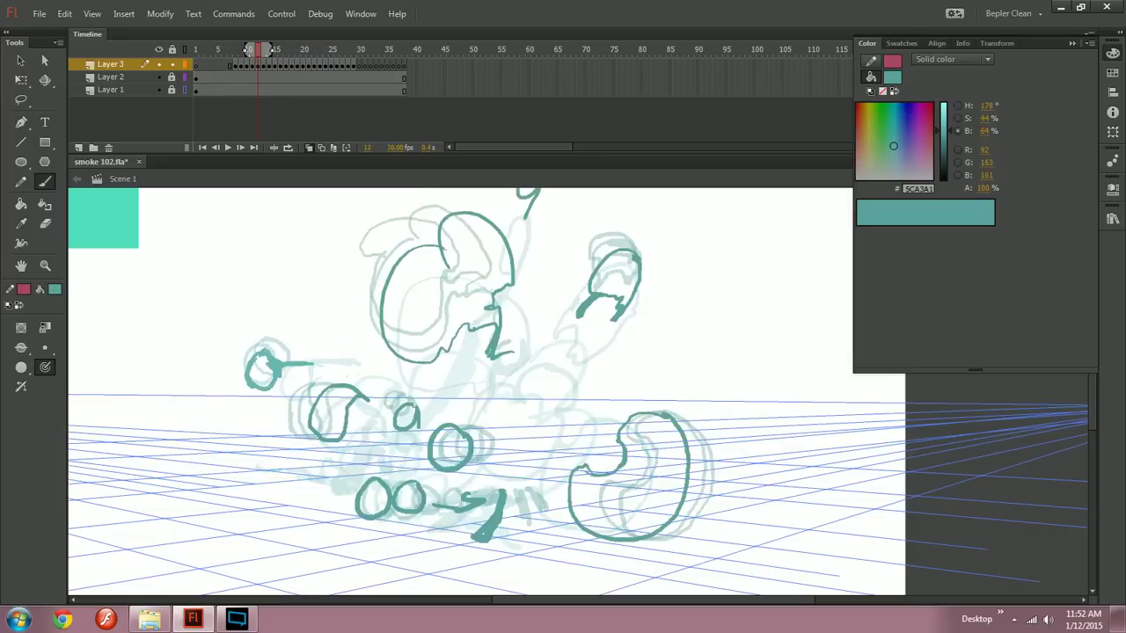
left_click_drag(483, 532, 476, 546)
key(".")
mouse_move(539, 388)
left_mouse_down()
mouse_move(495, 449)
mouse_move(539, 455)
mouse_move(556, 424)
mouse_move(541, 390)
mouse_move(570, 387)
left_mouse_up()
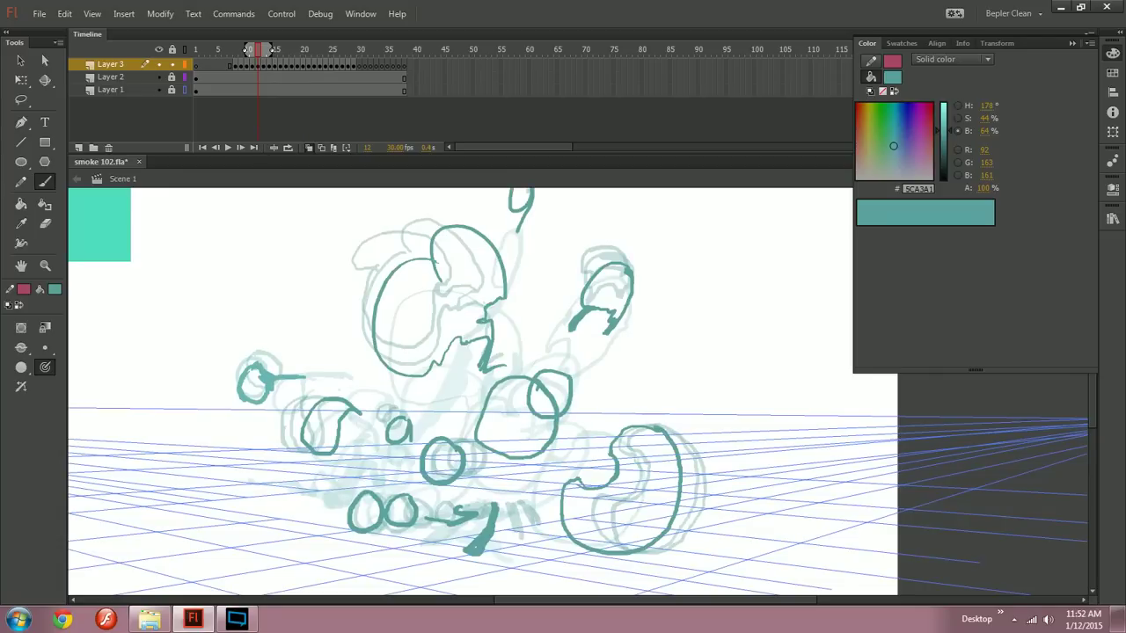
Step: Redraw the central puff on frame 13 and as a hollowed cap on frame 14, flipping between neighbouring frames
mouse_move(249, 49)
left_mouse_down()
mouse_move(238, 48)
mouse_move(264, 49)
left_mouse_up()
mouse_move(548, 374)
left_mouse_down()
mouse_move(484, 420)
mouse_move(507, 436)
mouse_move(562, 387)
mouse_move(548, 375)
mouse_move(546, 410)
mouse_move(572, 377)
mouse_move(482, 409)
mouse_move(528, 365)
left_mouse_up()
key("comma")
key("period")
key("comma")
key("period")
key("comma")
key("period")
key("comma")
key("period")
key("period")
key("comma")
key("period")
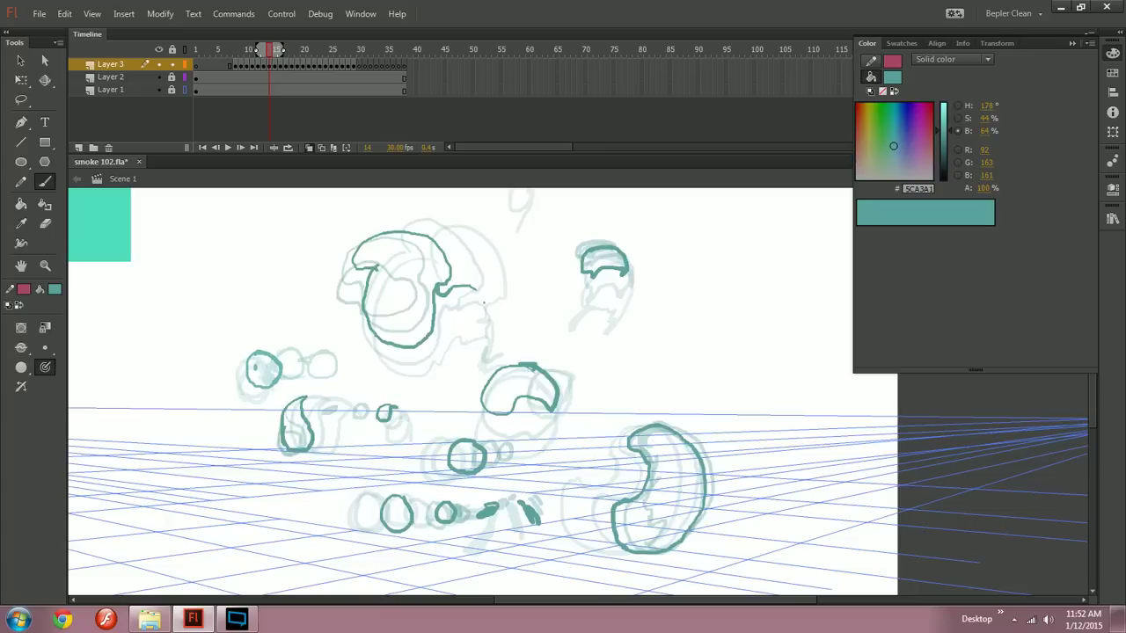
Step: Continue the central puff from frame 15 through frame 22, curling it leftward and shrinking it to a small remnant
mouse_move(492, 358)
left_mouse_down()
mouse_move(473, 398)
mouse_move(529, 374)
left_mouse_up()
key("comma")
key("period")
key("period")
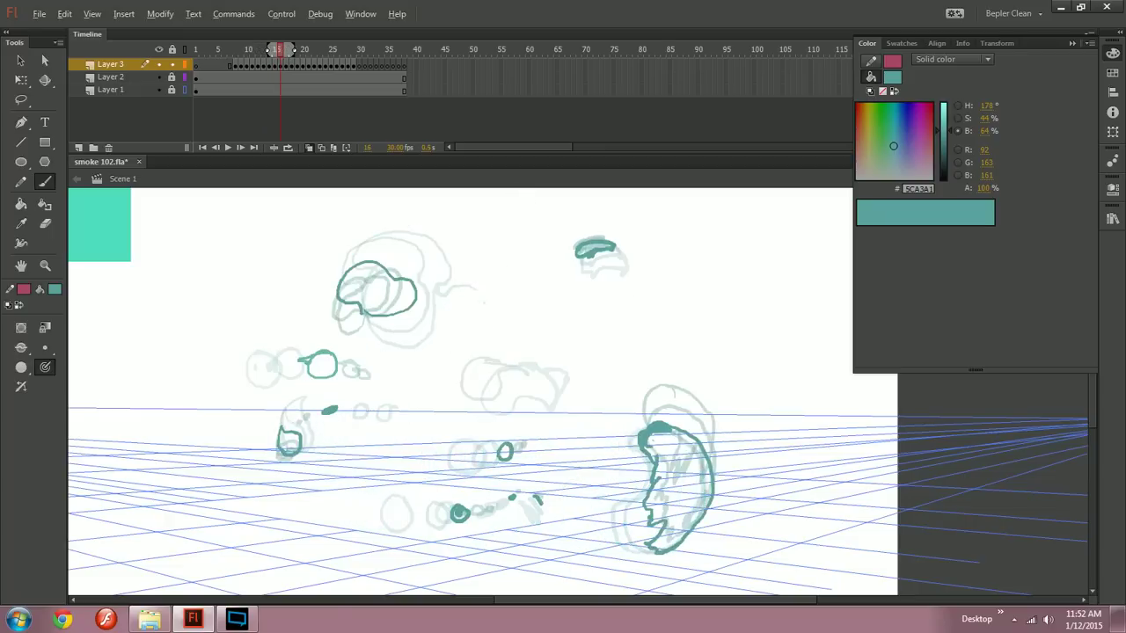
key("period")
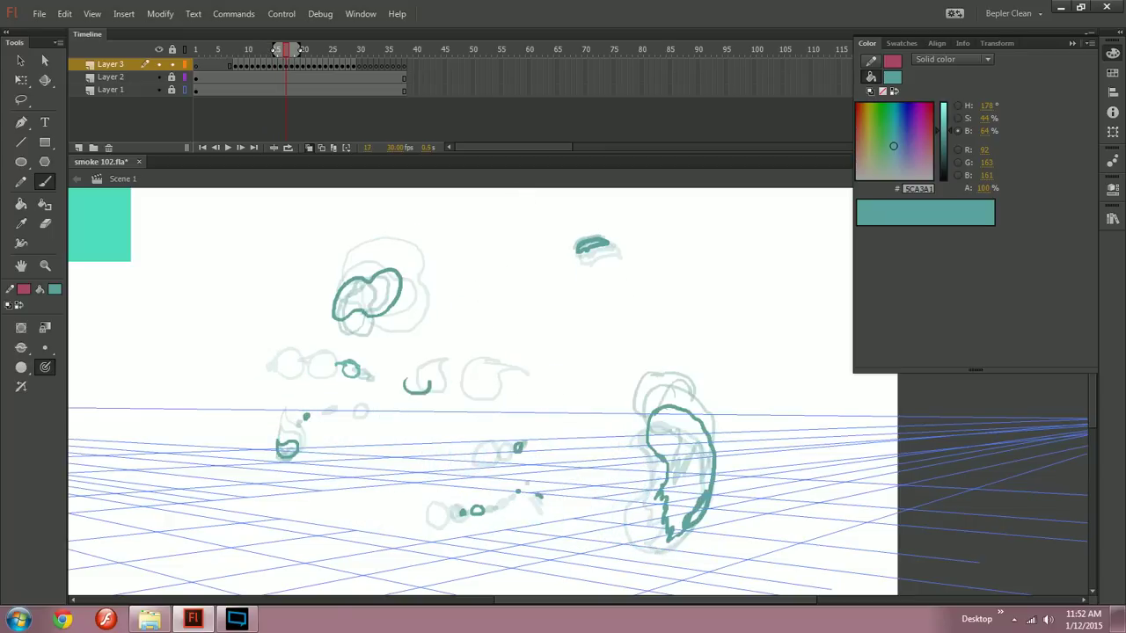
key("period")
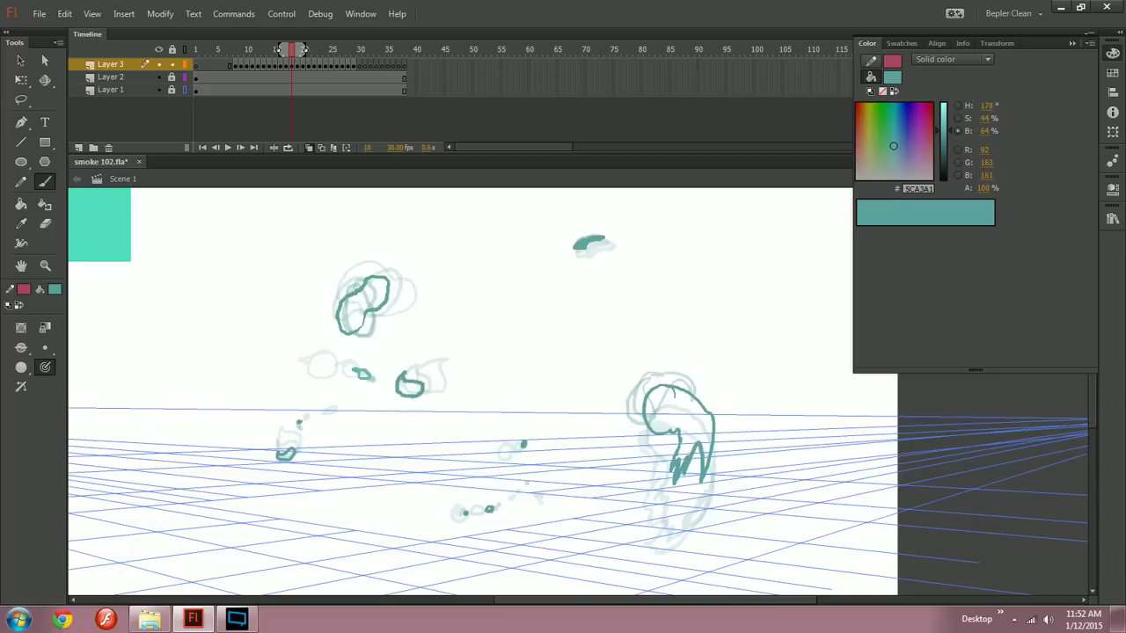
key("period")
key("period")
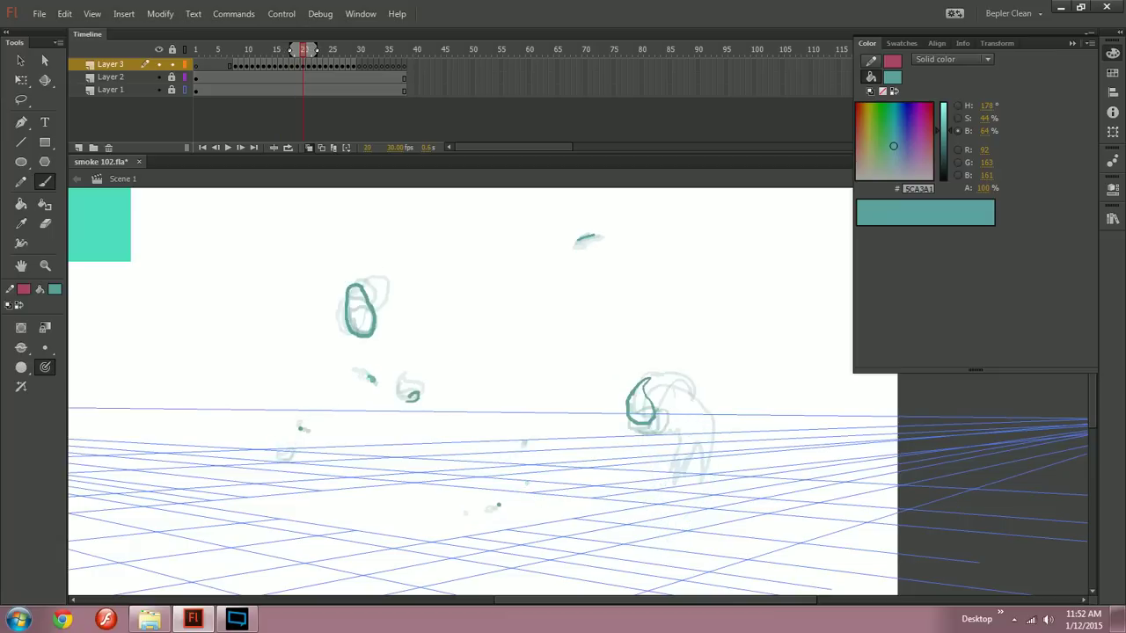
key("period")
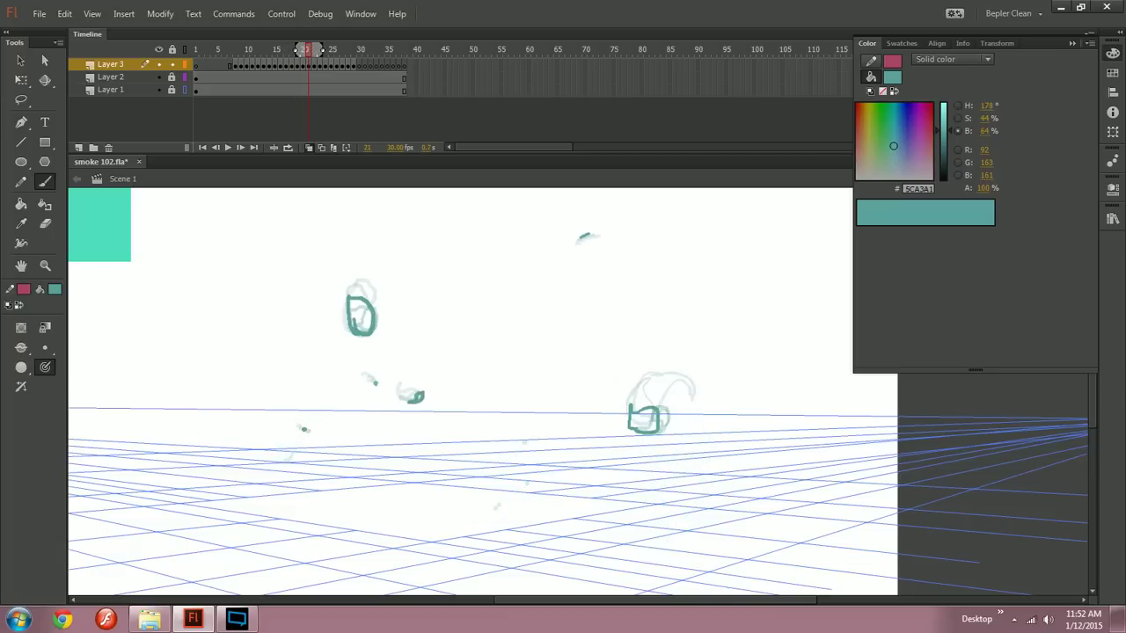
key("period")
Step: Draw the smaller central puff on frames 14 and 15 as it separates from the large curled puff
key("comma")
key("comma")
key("comma")
key("comma")
key("comma")
key("comma")
key("comma")
key("comma")
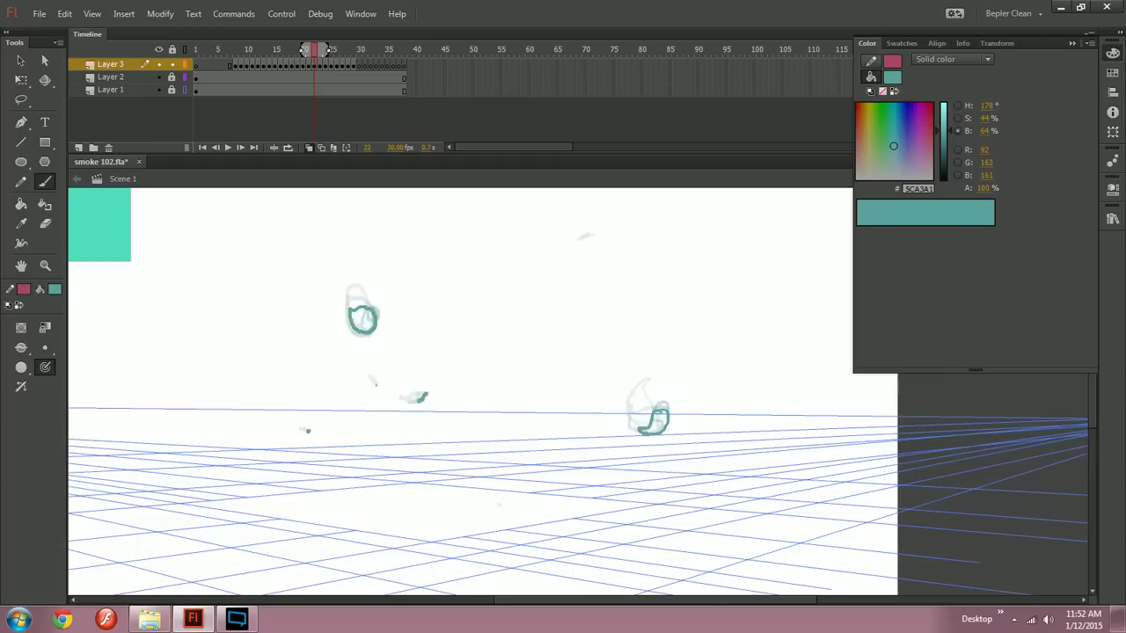
key("comma")
key("period")
key("period")
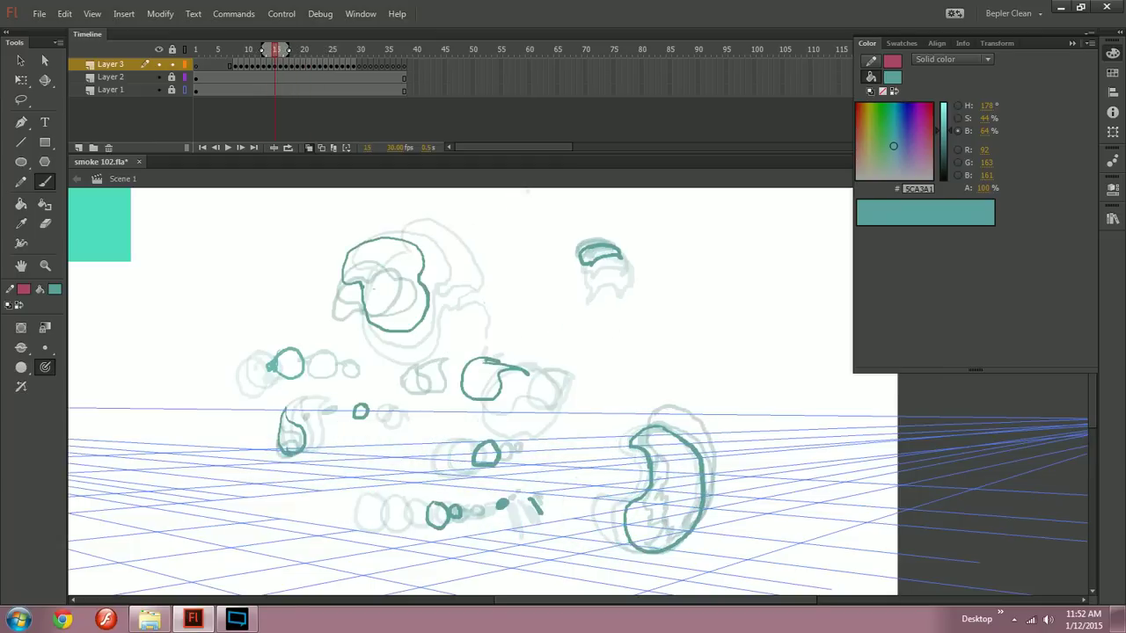
mouse_move(545, 373)
left_mouse_down()
mouse_move(540, 399)
mouse_move(558, 378)
mouse_move(518, 375)
left_mouse_up()
Step: Continue the smaller central puff from frame 16 through frame 20, moving it leftward and shrinking it to a dot
key("period")
key("period")
key("period")
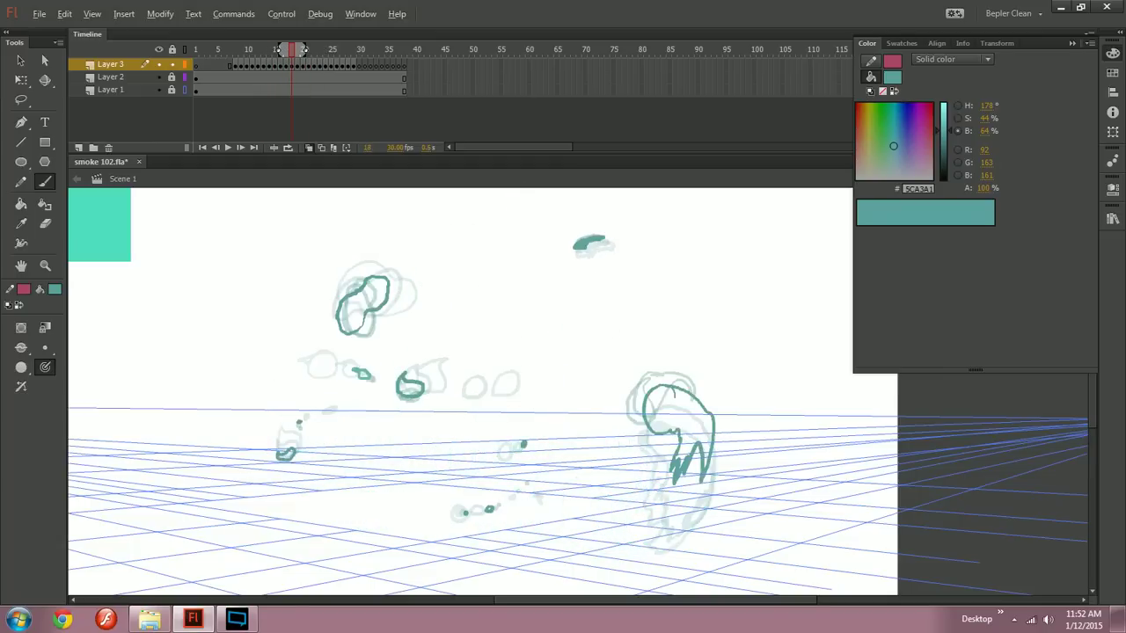
mouse_move(463, 399)
left_mouse_down()
mouse_move(466, 385)
mouse_move(461, 399)
left_mouse_up()
key("period")
key("period")
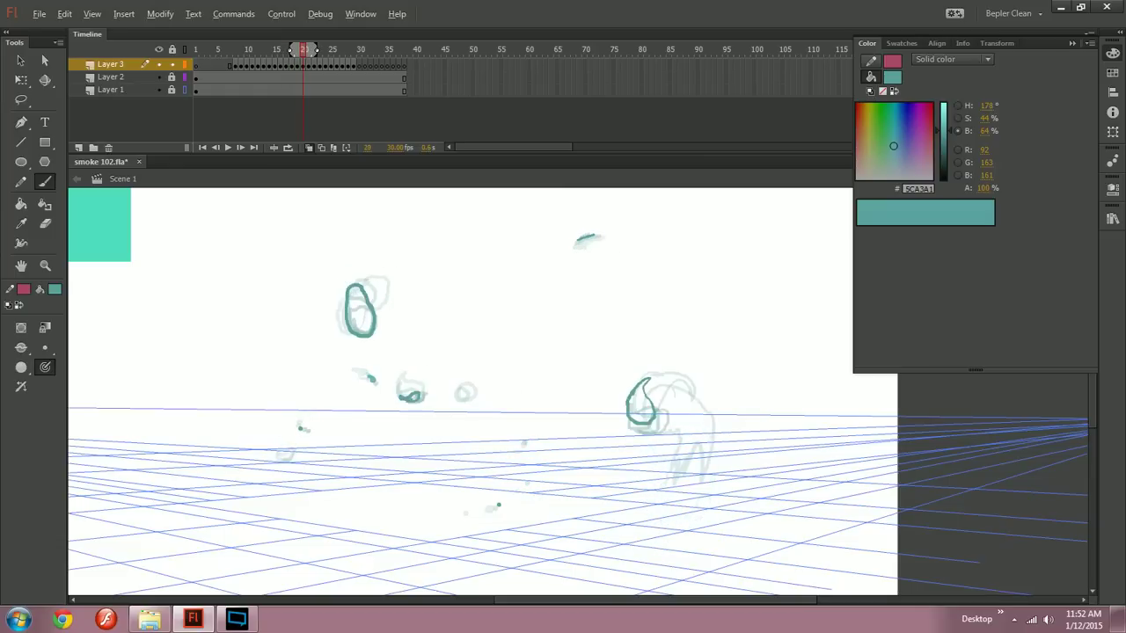
key("period")
Step: Review the motion of the central puffs by stepping back and forth between frames 10 and 20
key("comma")
key("comma")
key("comma")
key("comma")
key("comma")
key("comma")
key("comma")
key("comma")
key("comma")
key("comma")
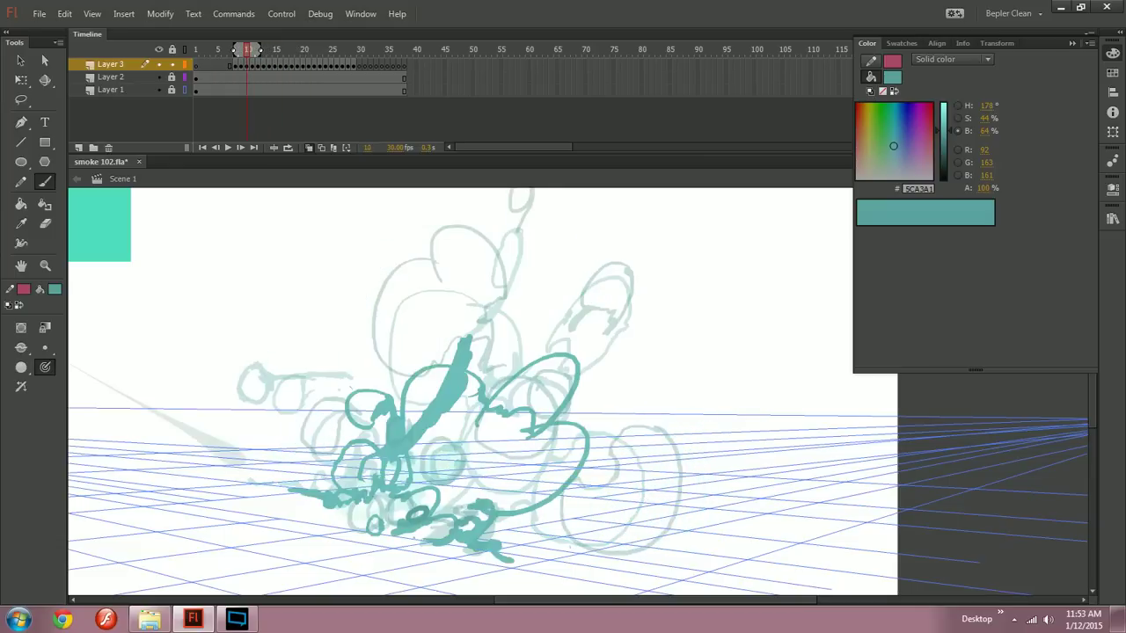
key("period")
key("period")
key("period")
key("period")
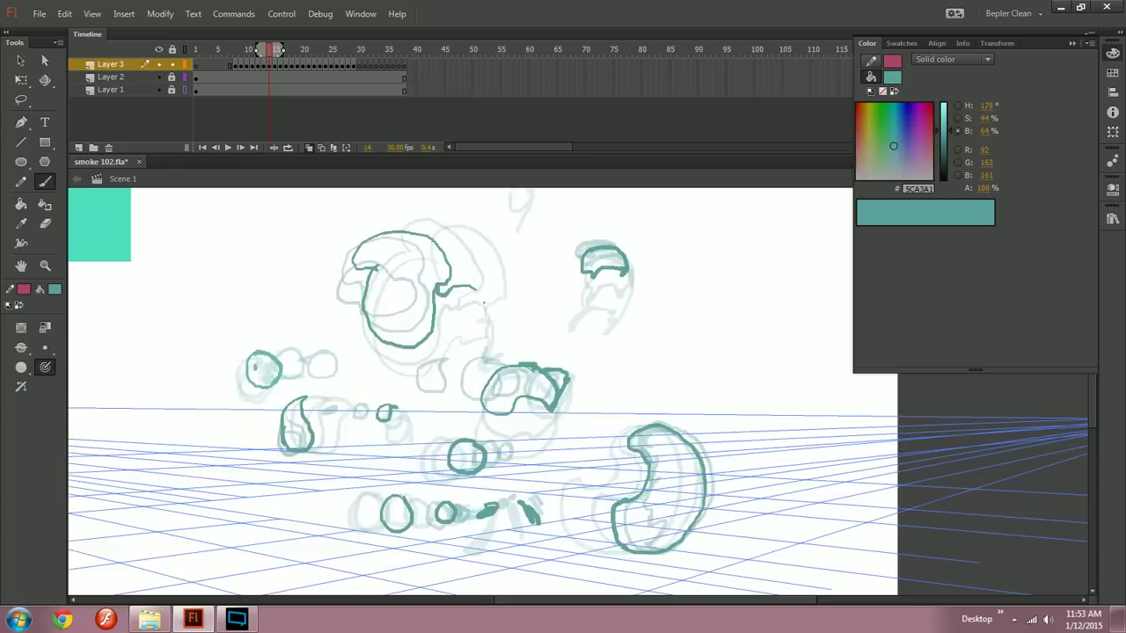
key("comma")
key("comma")
key("comma")
key("comma")
key("comma")
key("comma")
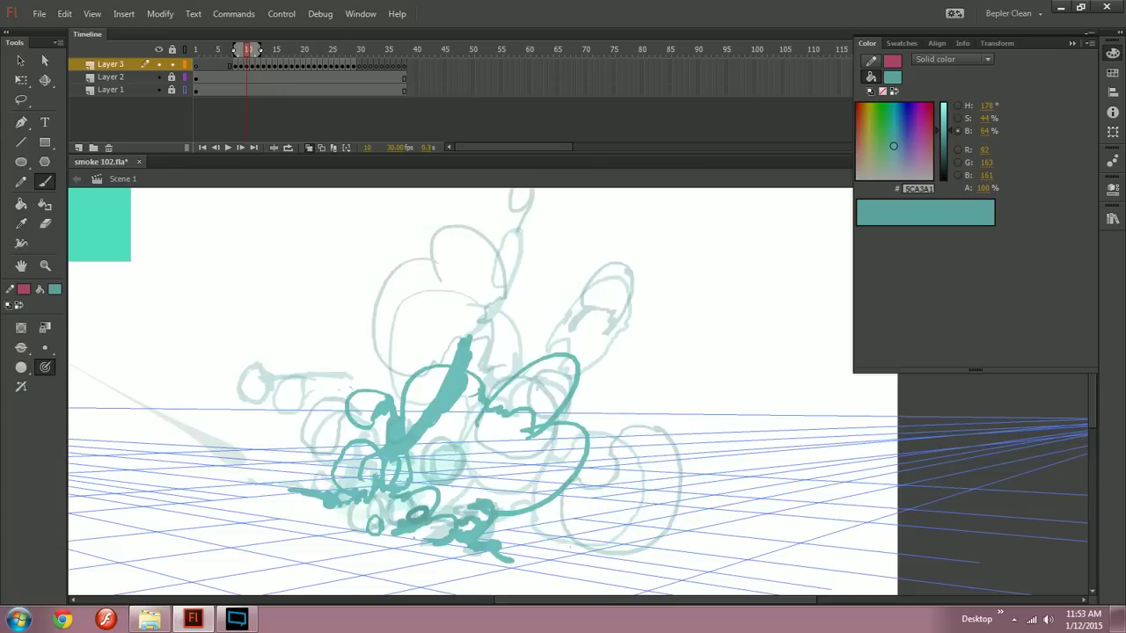
Step: Draw a small round puff rising to the right of the impact from frame 12, curving and shrinking away by frame 19
key("period")
key("period")
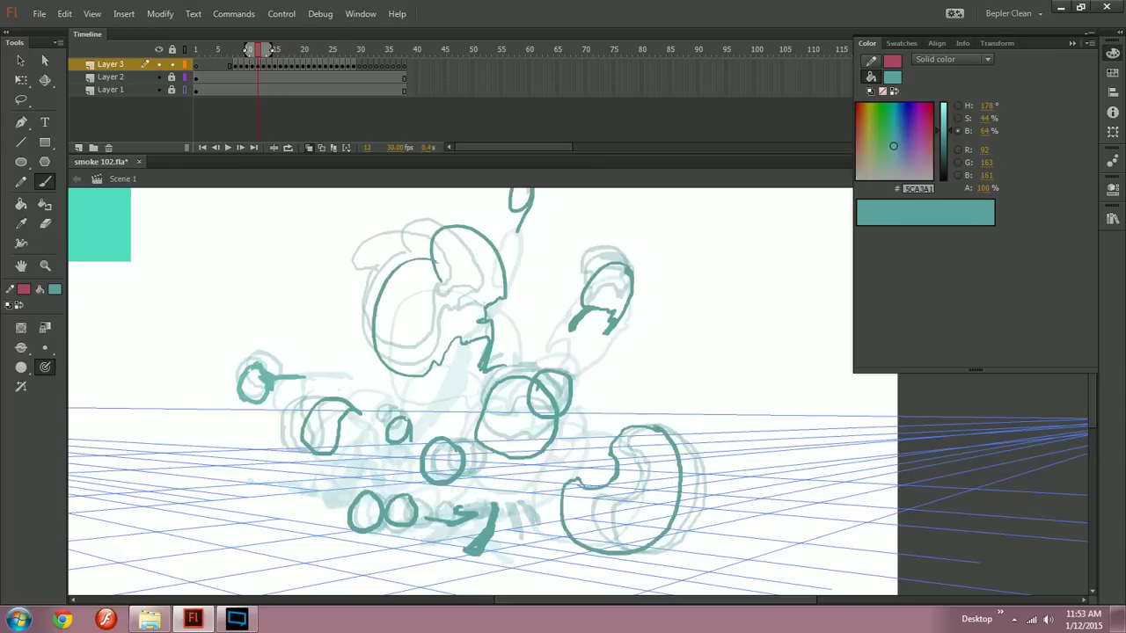
key("period")
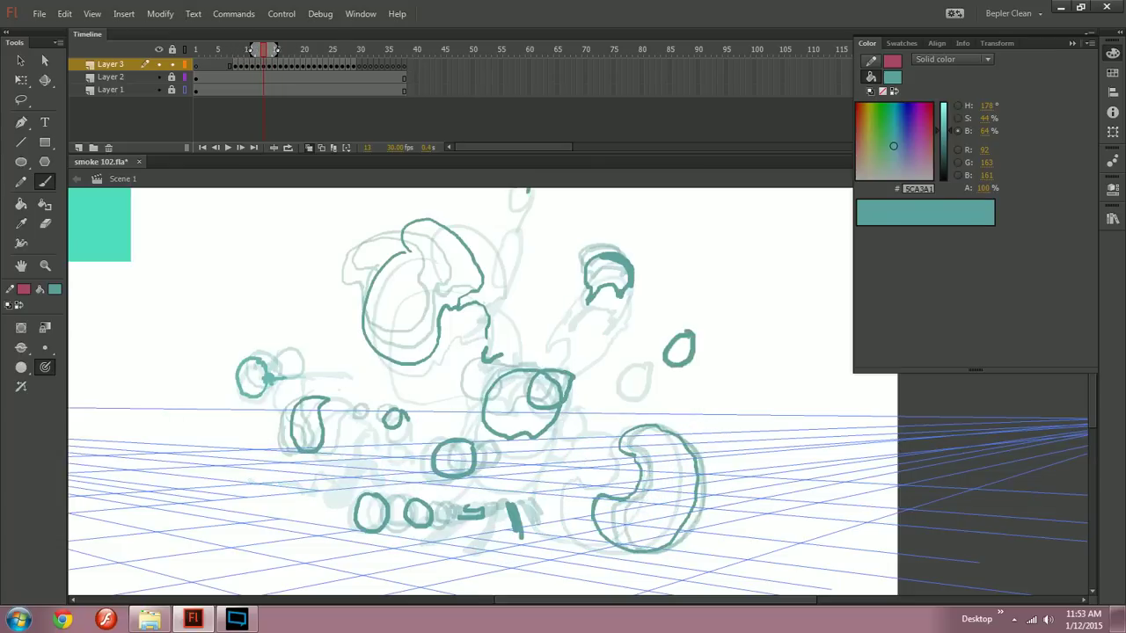
key("period")
key("period")
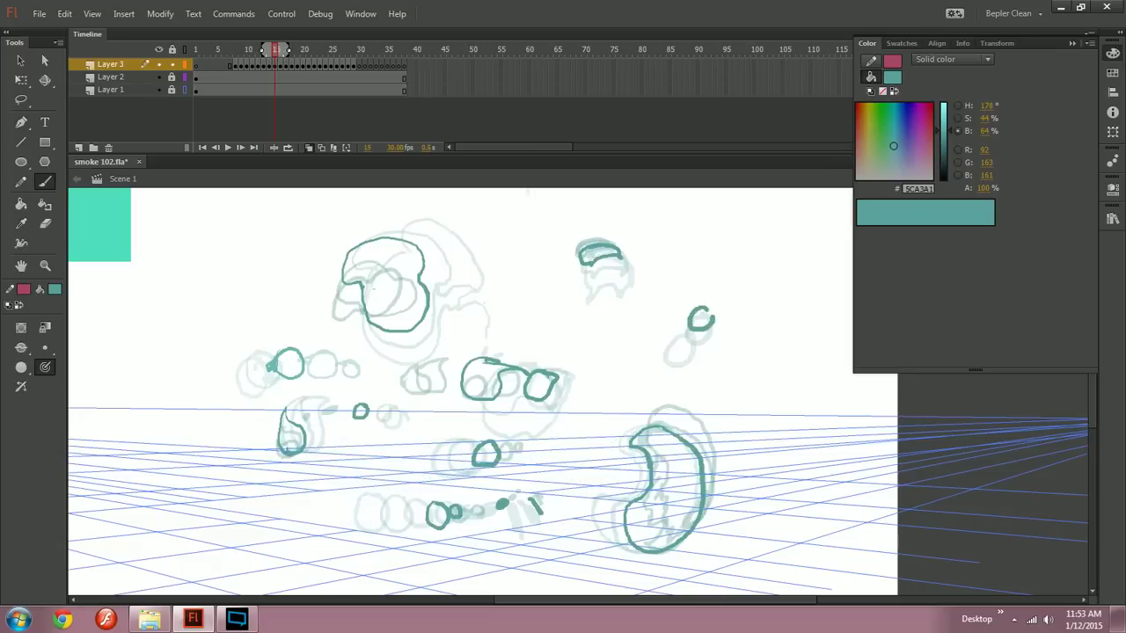
key("period")
key("period")
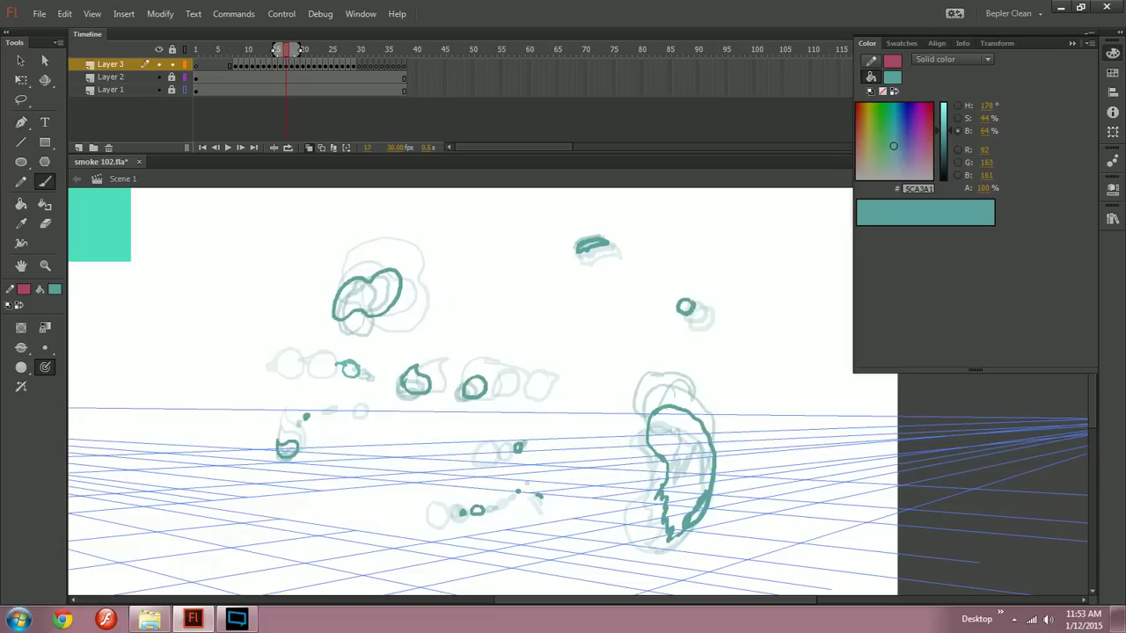
key("period")
key("period")
key("period")
key("period")
key("period")
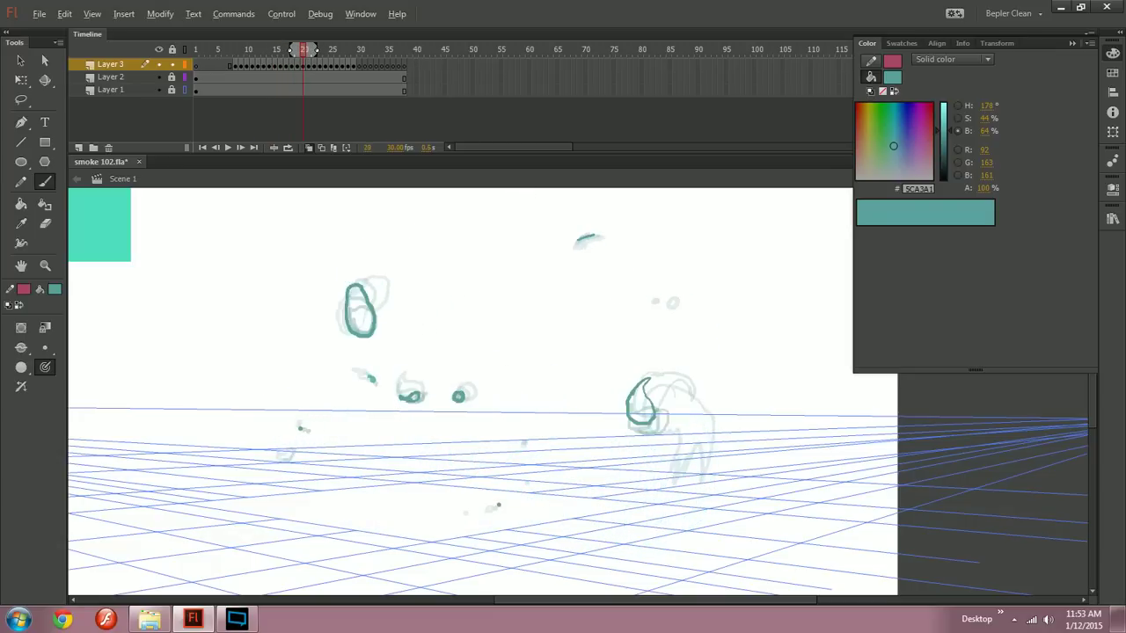
Step: Review the rising right puff's motion against the other smoke shapes by stepping back and forth toward frame 10
key("comma")
key("comma")
key("comma")
key("comma")
key("comma")
key("comma")
key("comma")
key("comma")
key("comma")
key("comma")
key("comma")
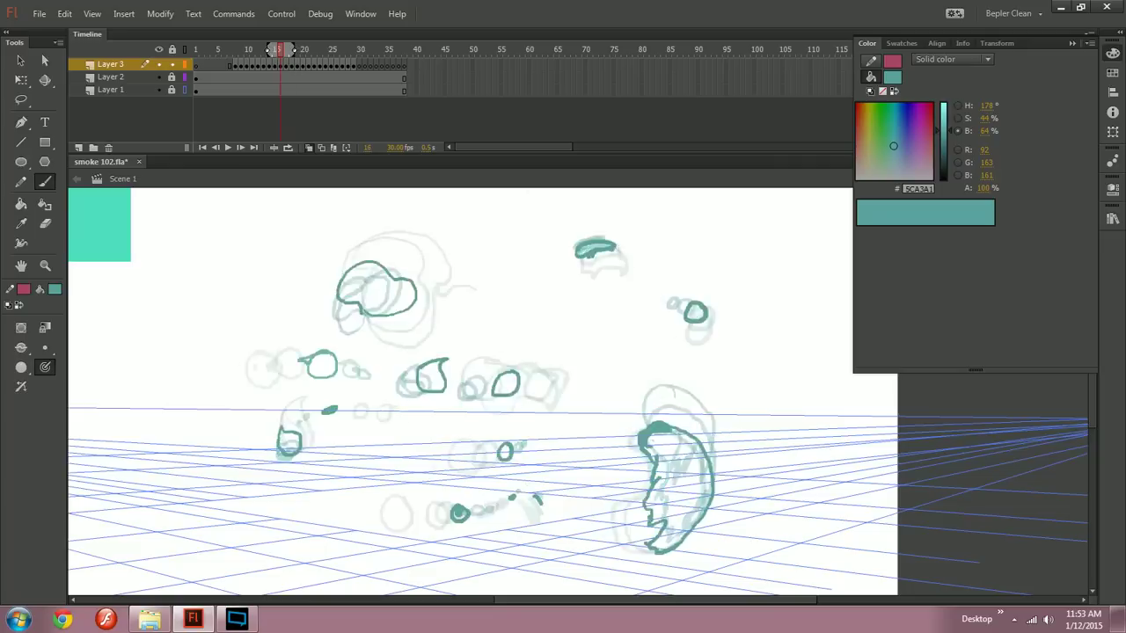
key("period")
key("period")
key("period")
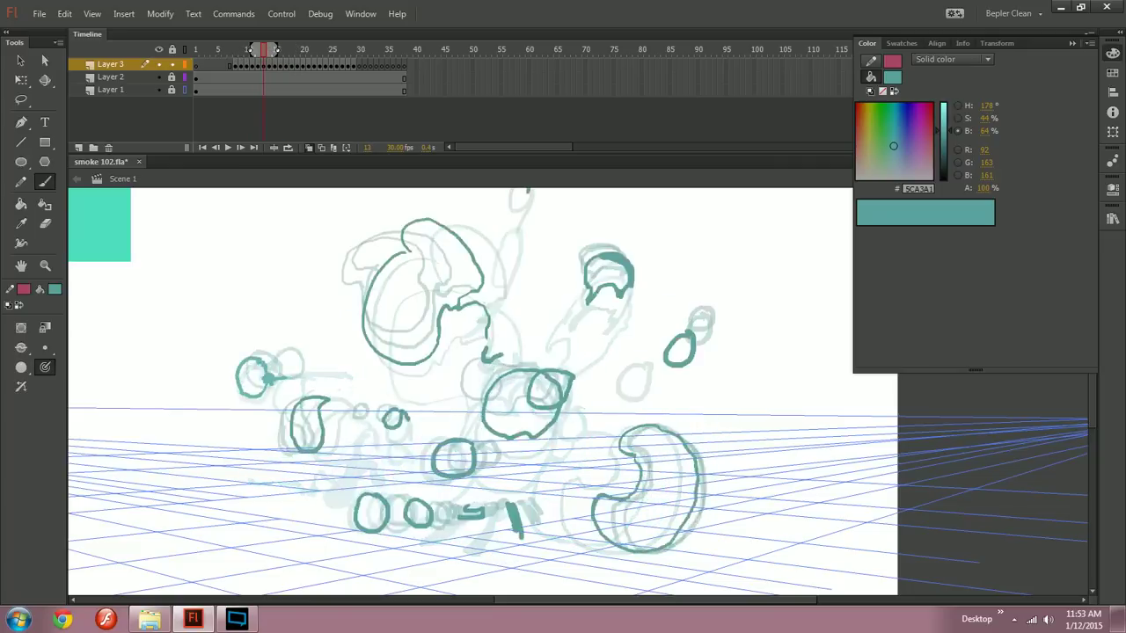
key("comma")
key("comma")
key("comma")
key("comma")
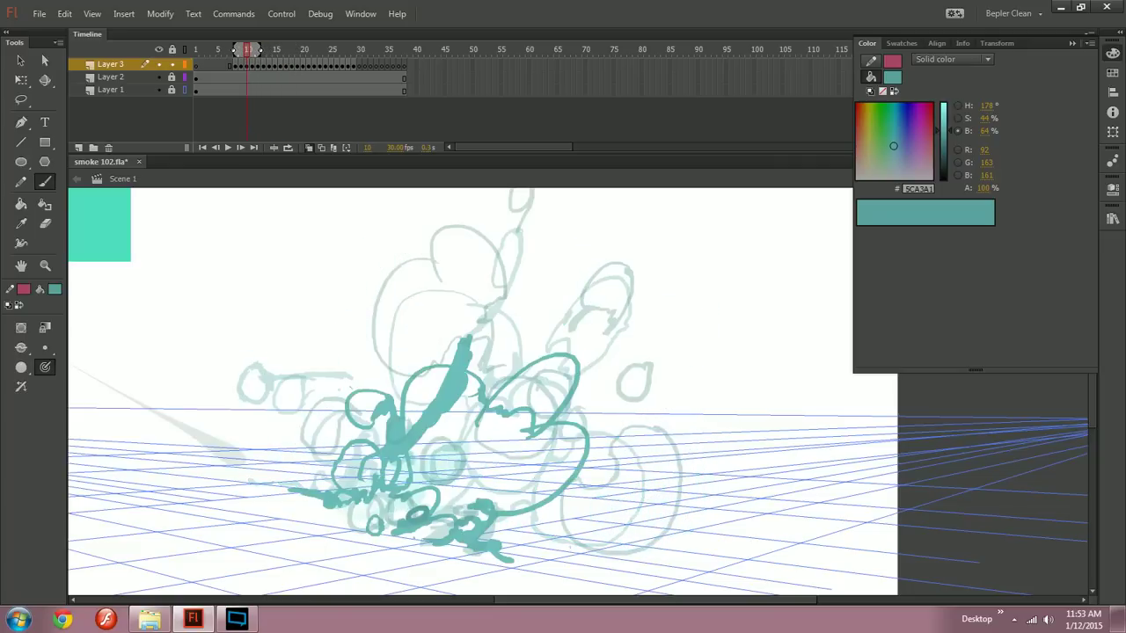
Step: Draw a short slanted streak above the central puff from frame 12, reducing it to a dot on frame 16
key("period")
key("period")
key("period")
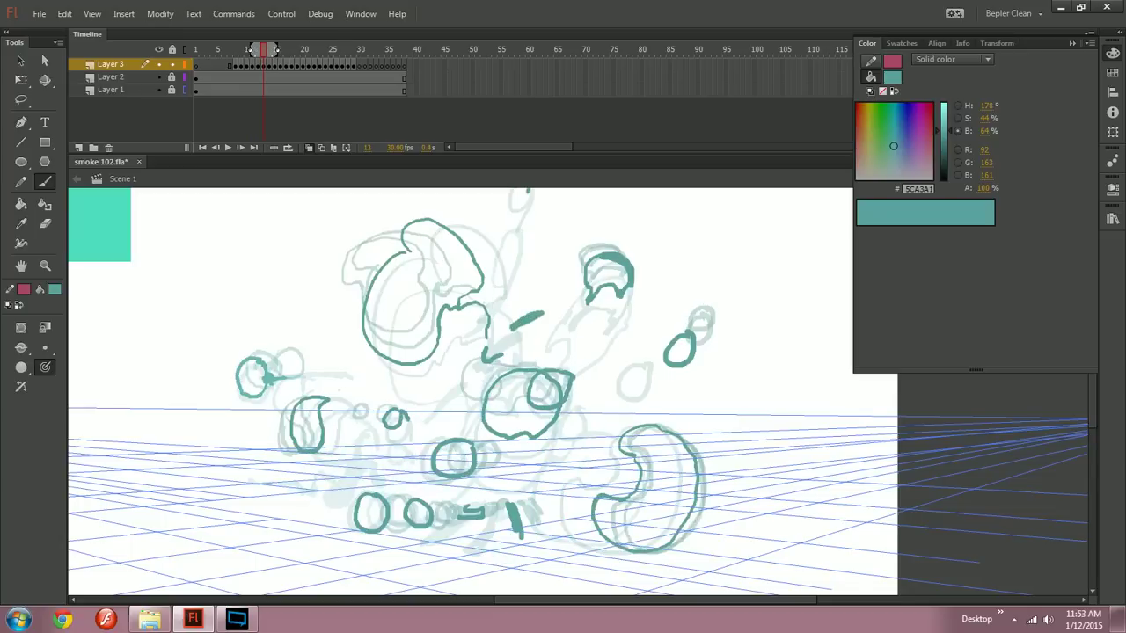
key("period")
key("period")
key("period")
key("period")
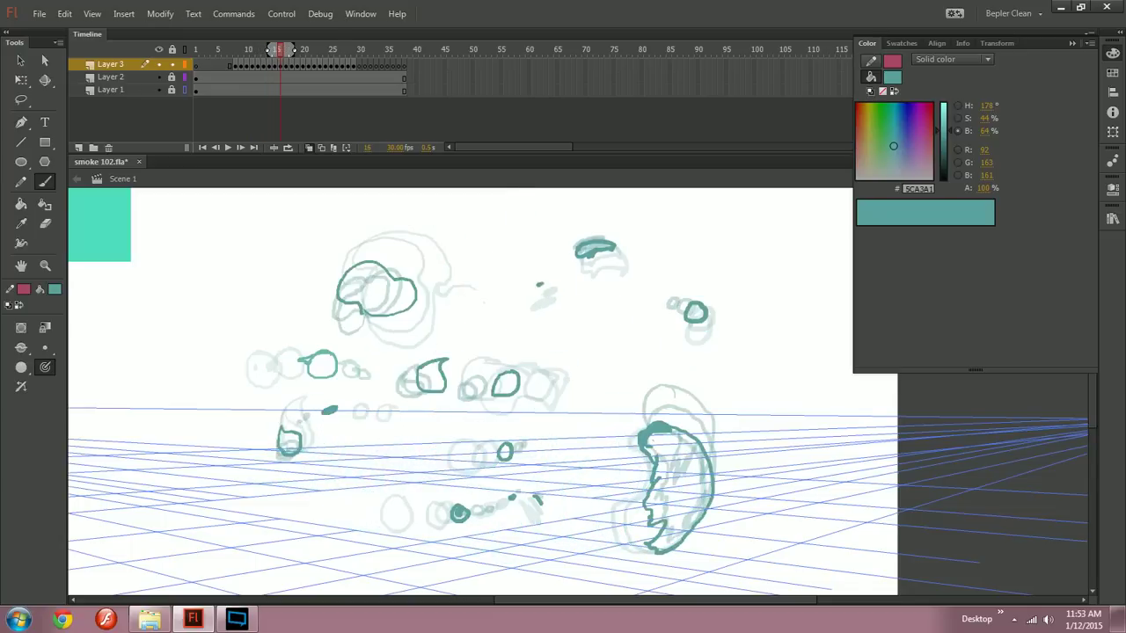
Step: Review the slanted streak's motion against the other smoke shapes by stepping forward to frame 19 and back to frame 11
key("period")
key("period")
key("period")
key("comma")
key("comma")
key("comma")
key("comma")
key("comma")
key("comma")
key("comma")
key("comma")
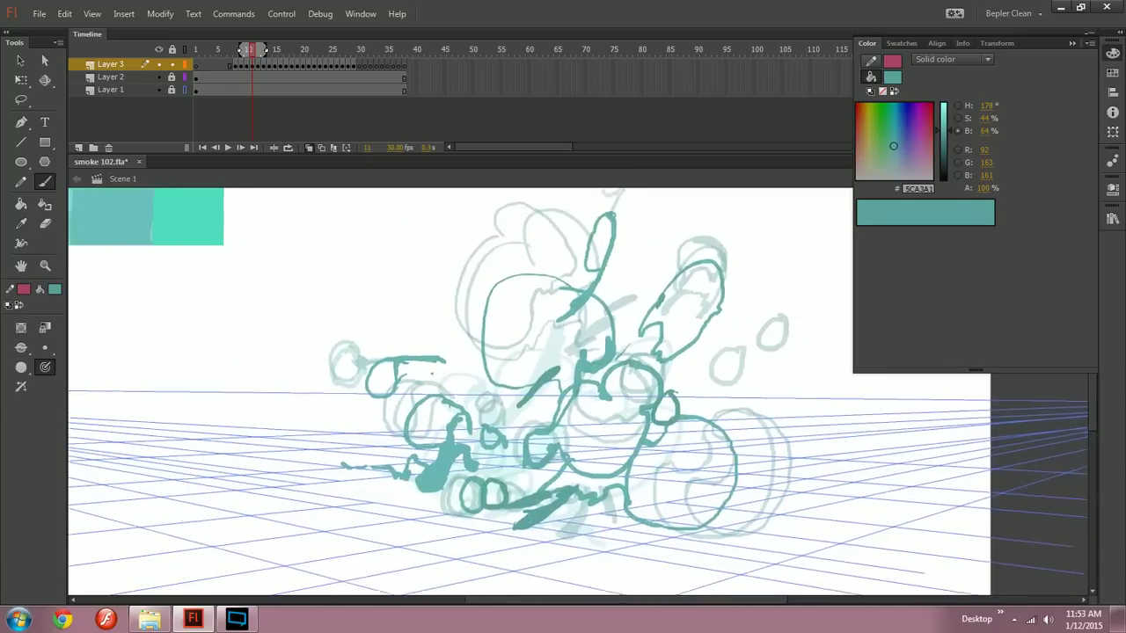
Step: Draw the low ground streak to the left of the impact breaking into small fragments from frame 12, reducing it to dots over the following frames
left_click_drag(424, 452, 443, 467)
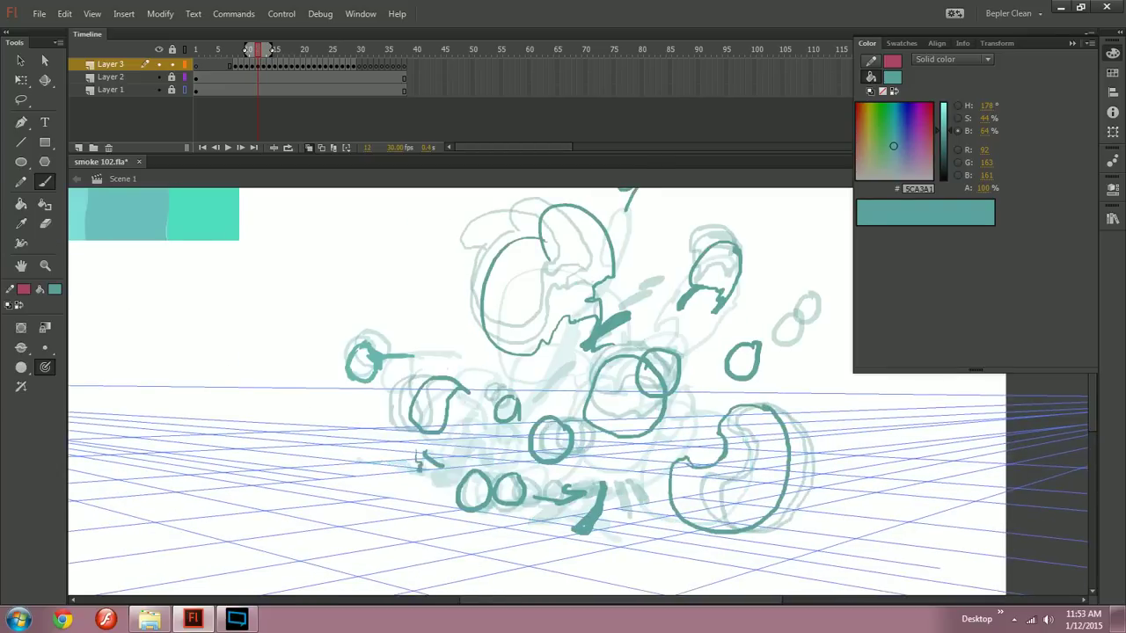
key("period")
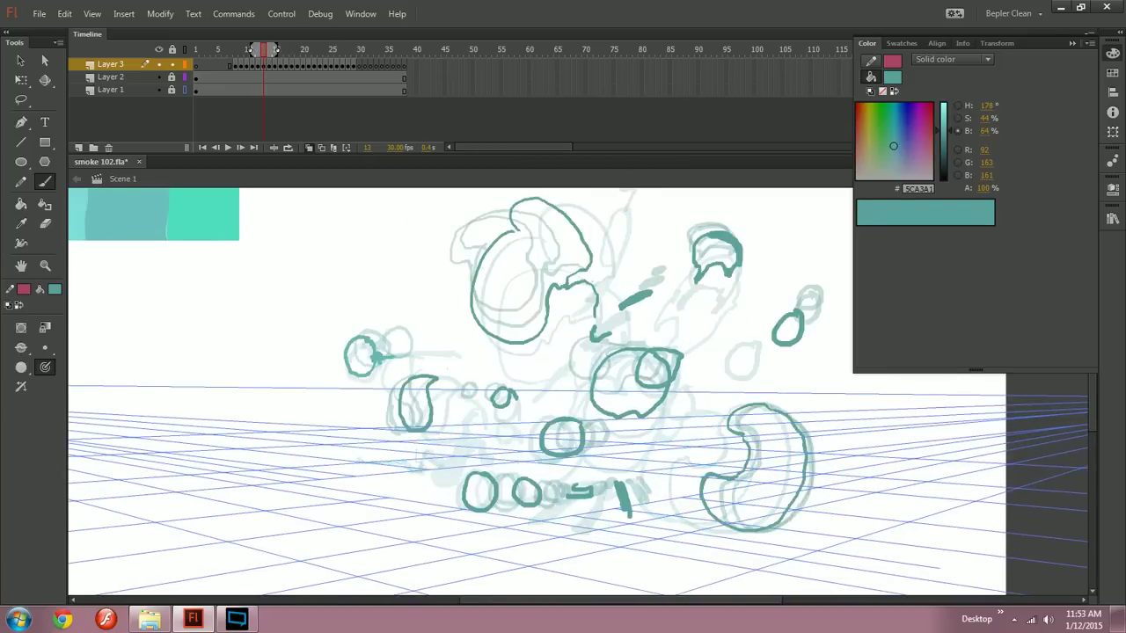
key("comma")
left_click_drag(372, 458, 423, 463)
key("period")
key("period")
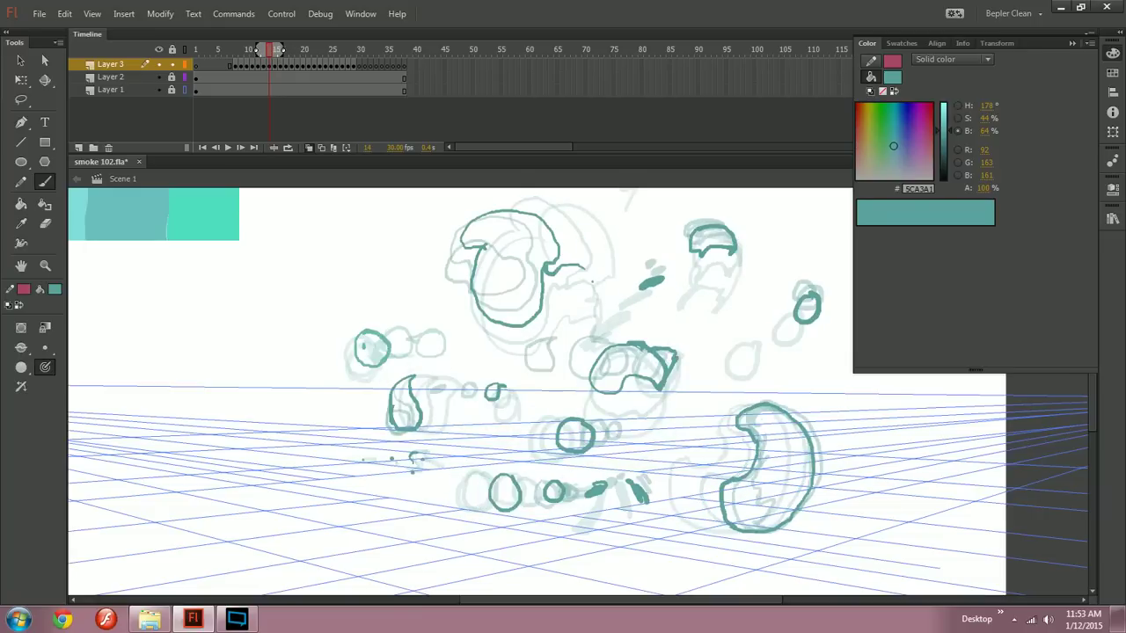
key("period")
Step: Draw a jagged dust streak with a tapering tail on frame 11, extending right along the ground below the impact, and compare it with frame 10
key("comma")
key("comma")
key("comma")
key("comma")
key("comma")
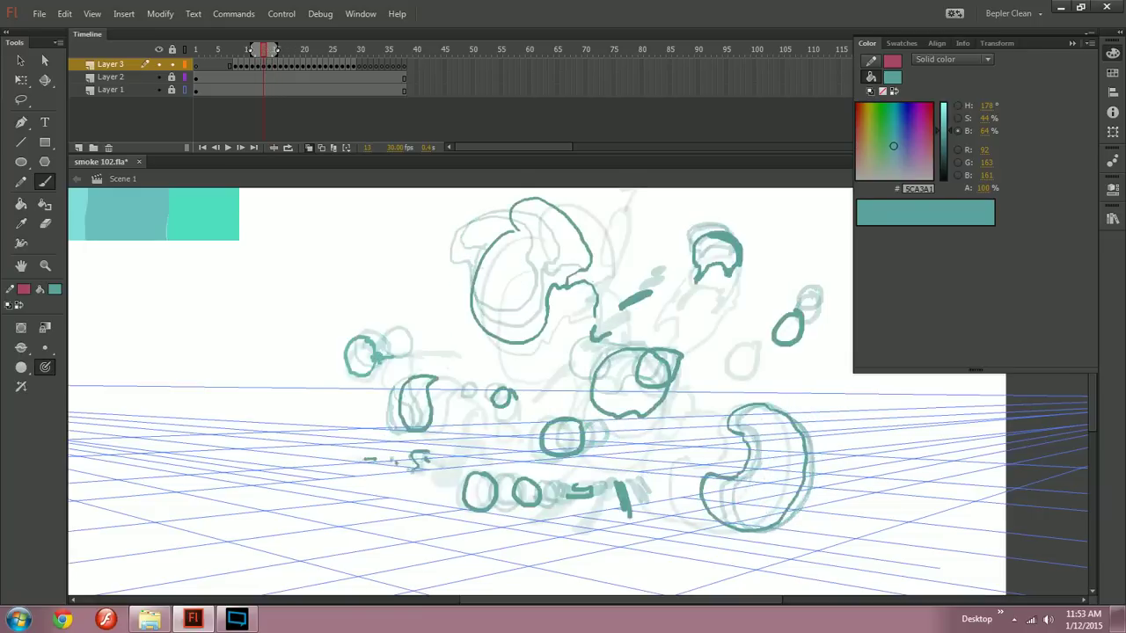
left_click_drag(581, 422, 523, 377)
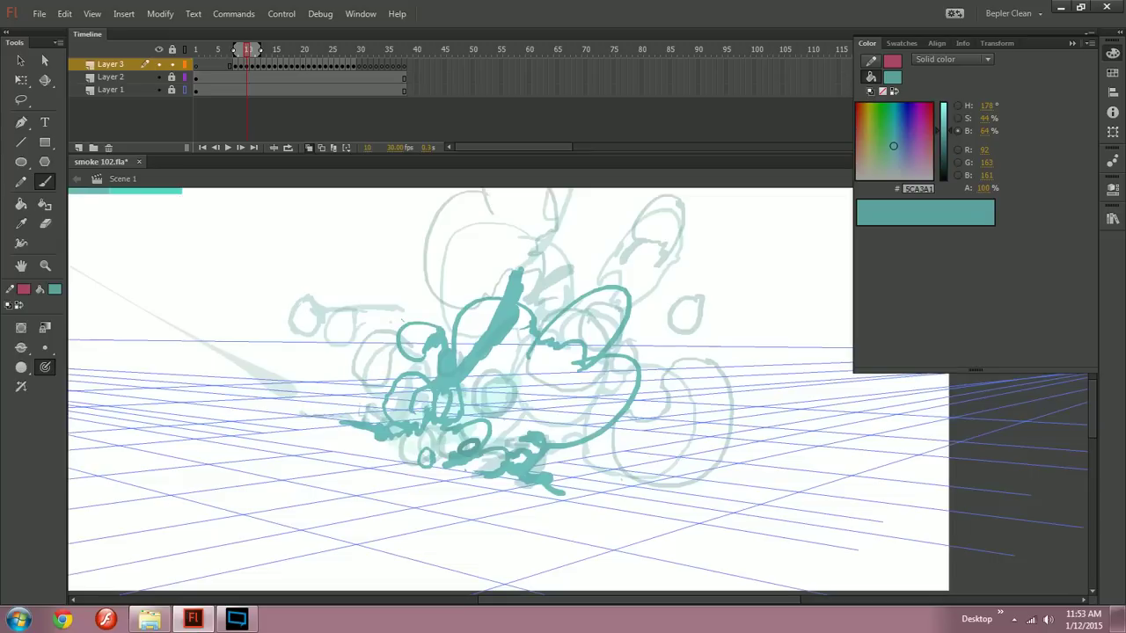
left_click_drag(622, 500, 696, 552)
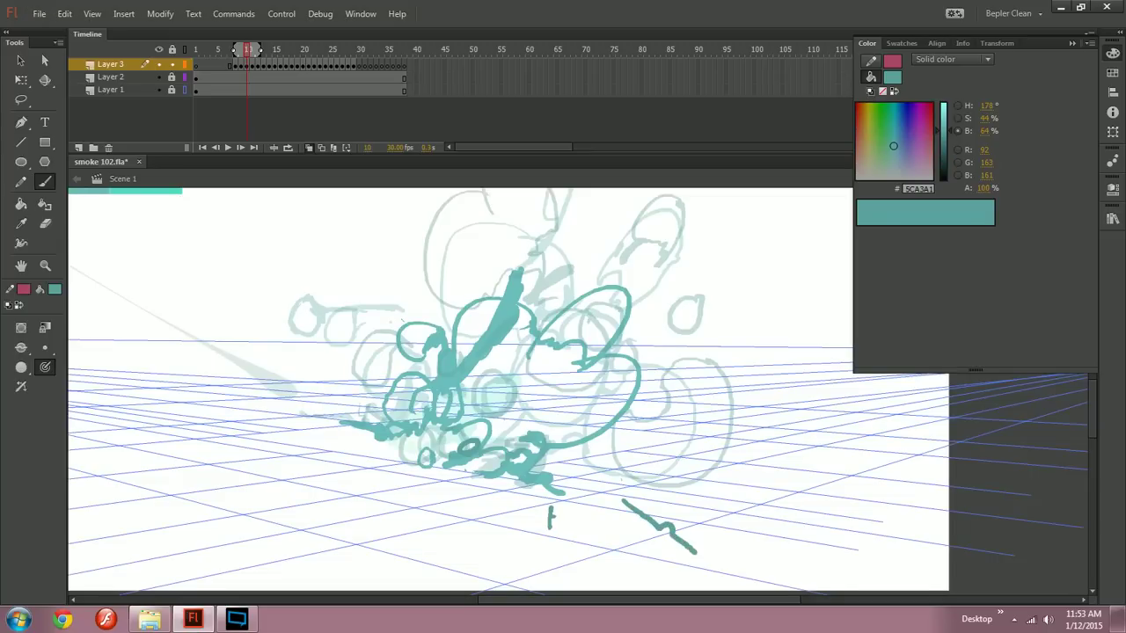
key("period")
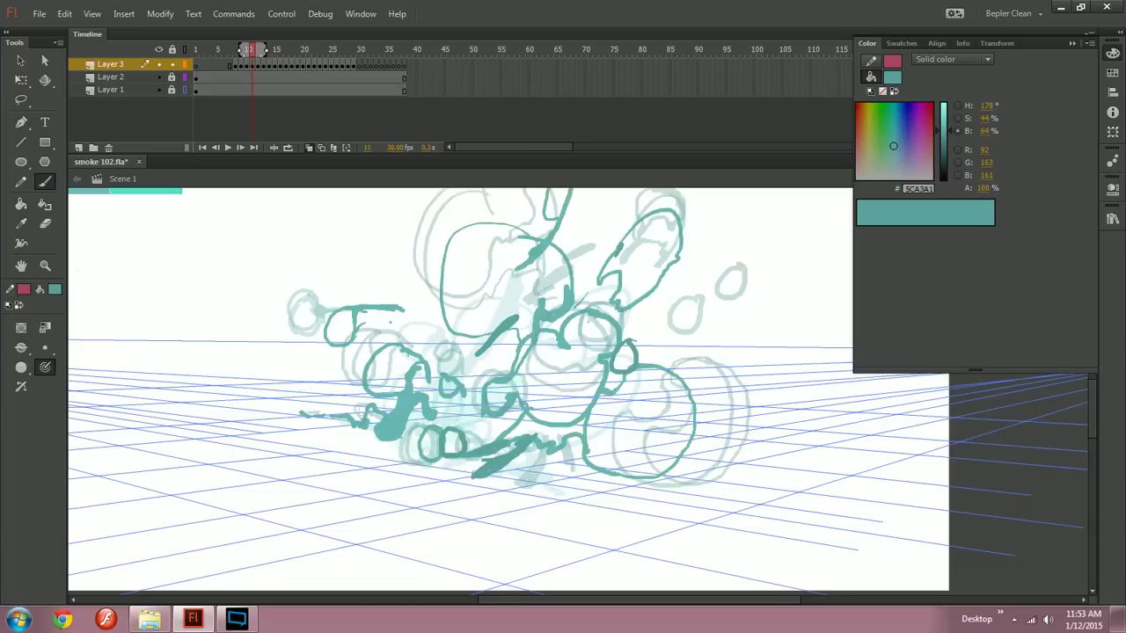
mouse_move(525, 461)
left_mouse_down()
mouse_move(521, 481)
mouse_move(558, 454)
left_mouse_up()
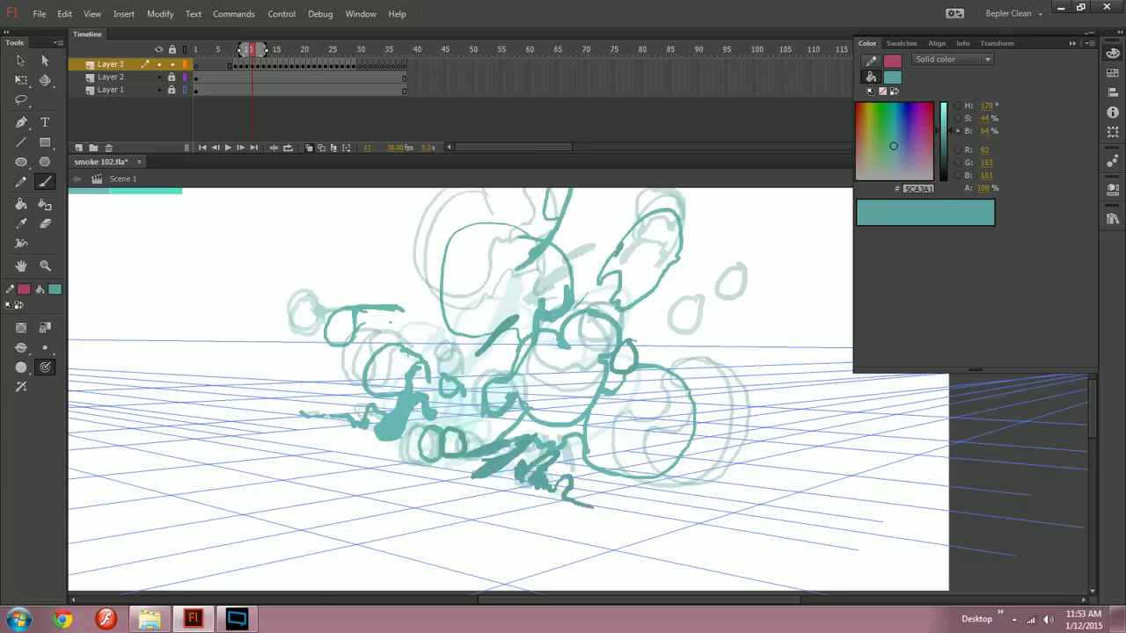
left_click_drag(580, 505, 597, 509)
key("comma")
key("period")
key("comma")
Step: Draw the jagged ground streak on frame 12 as thinner zigzag strokes extending right, checking it against frame 11
key("period")
key("period")
key("comma")
key("period")
mouse_move(535, 481)
left_mouse_down()
mouse_move(573, 460)
mouse_move(580, 492)
left_mouse_up()
key("comma")
key("period")
Step: Refine the tail of the jagged ground streak on frame 12 into a thin tapered point
key("ctrl+equal")
left_click_drag(581, 492, 510, 332)
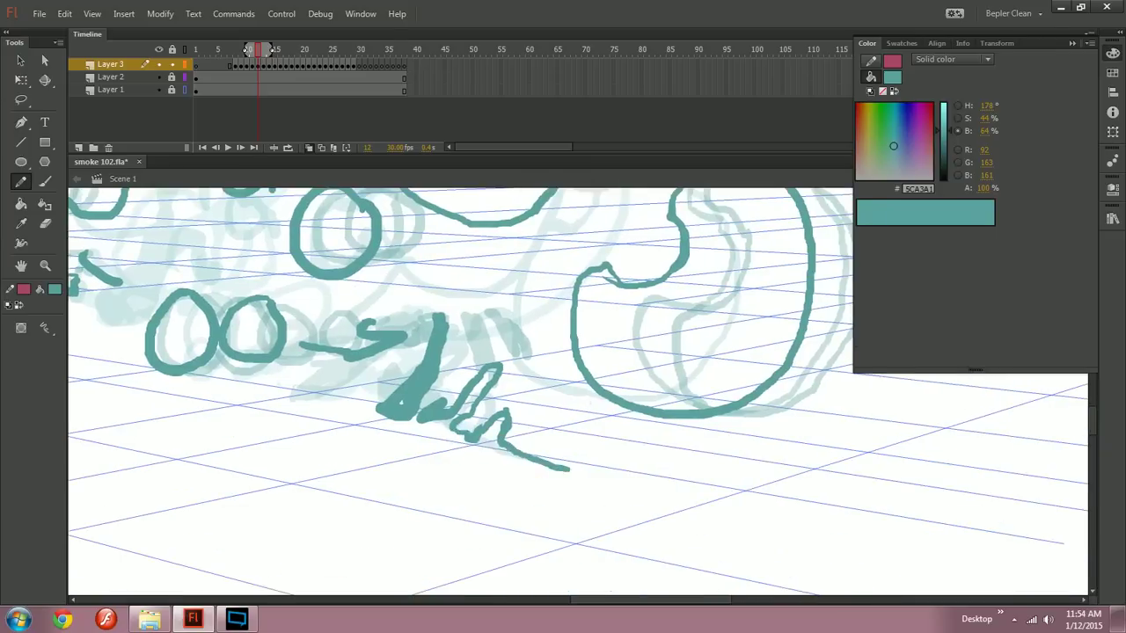
key("e")
mouse_move(520, 449)
left_mouse_down()
mouse_move(570, 470)
mouse_move(544, 460)
mouse_move(1004, 547)
left_mouse_up()
key("b")
key("y")
key("ctrl+z")
key("n")
key("comma")
key("period")
key("comma")
key("period")
key("v")
key("b")
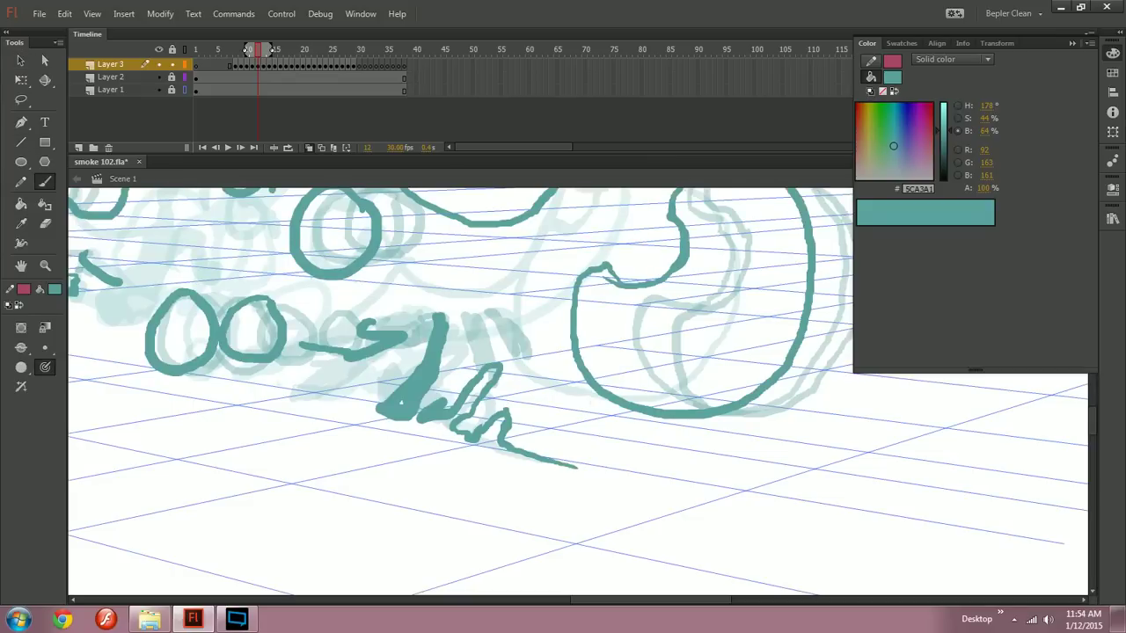
Step: Continue the jagged ground streak from frame 13, thinning it into small fragments by frame 15
left_click(251, 49)
key("ctrl+minus")
left_click_drag(252, 48, 264, 48)
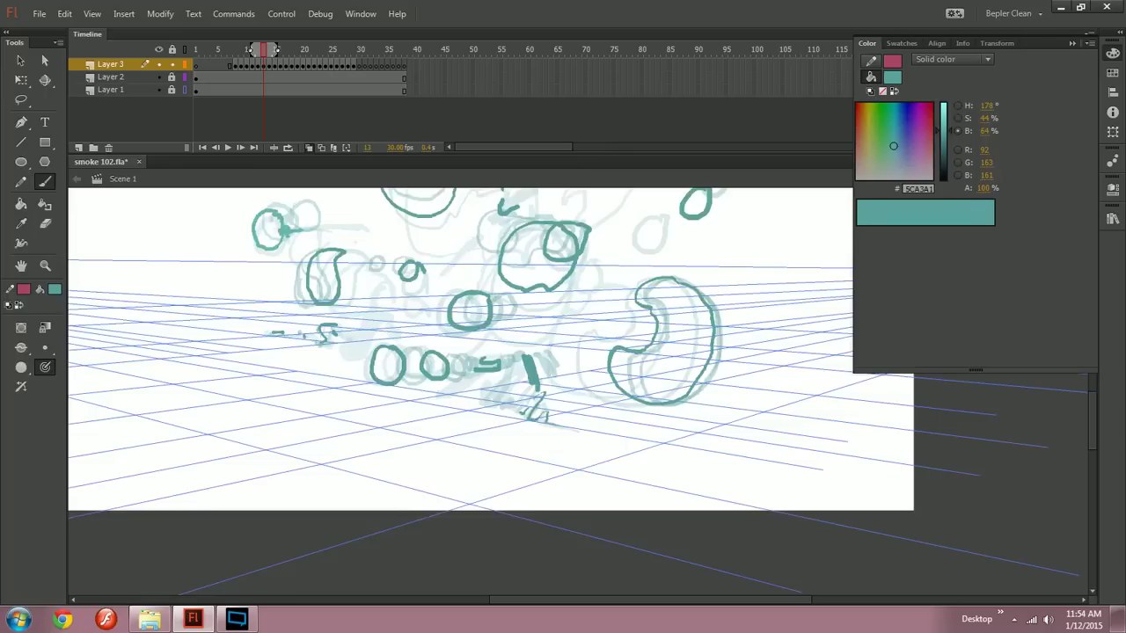
left_click_drag(264, 49, 280, 49)
left_click_drag(528, 308, 531, 369)
Step: Review the dissolving ground streaks by stepping back and forth through the impact frames
key("comma")
key("comma")
key("comma")
key("comma")
key("comma")
key("comma")
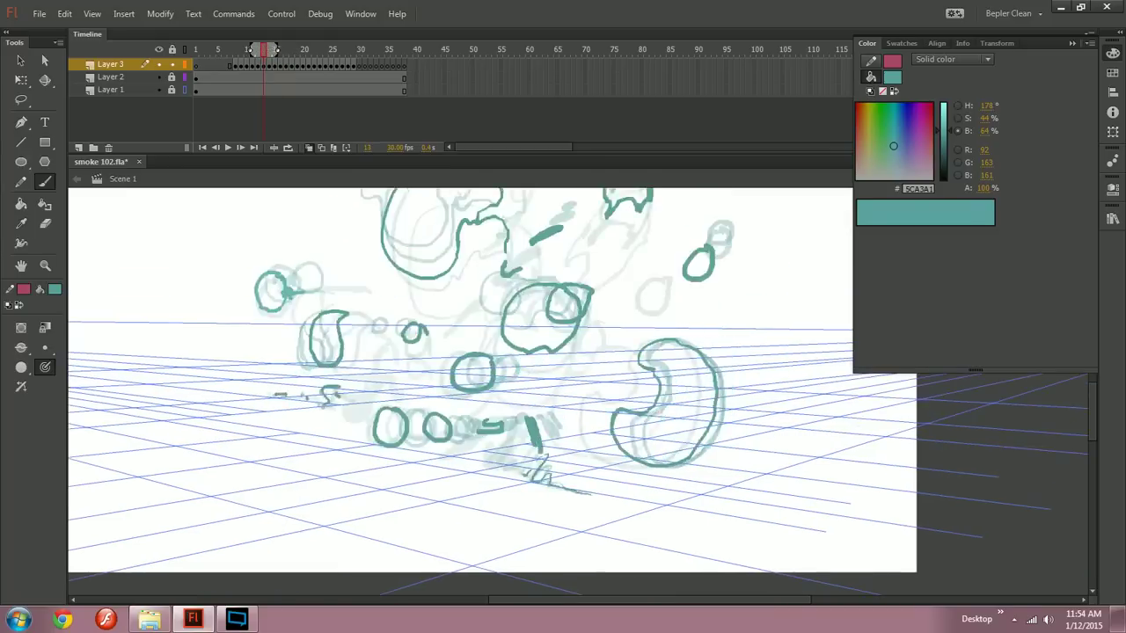
key("period")
key("period")
key("period")
key("period")
key("period")
key("comma")
key("comma")
key("comma")
key("comma")
key("comma")
Step: Draw a small dark puff flying left from the impact starting on frame 9, shrinking it to a dot by frame 17
left_click_drag(247, 48, 241, 48)
left_click_drag(377, 398, 376, 412)
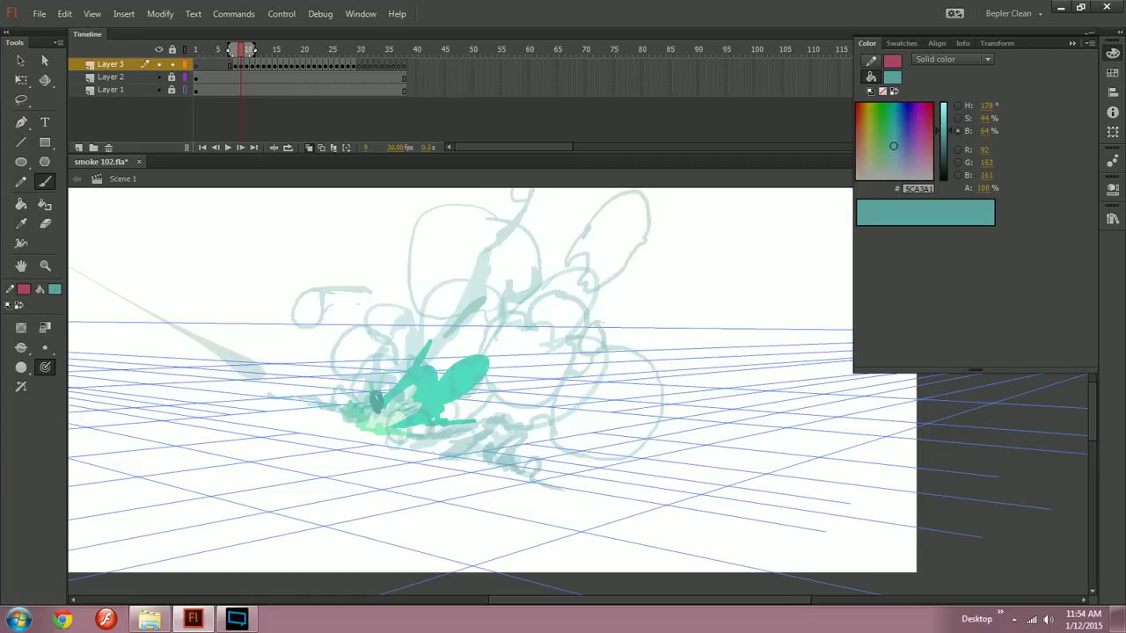
key("period")
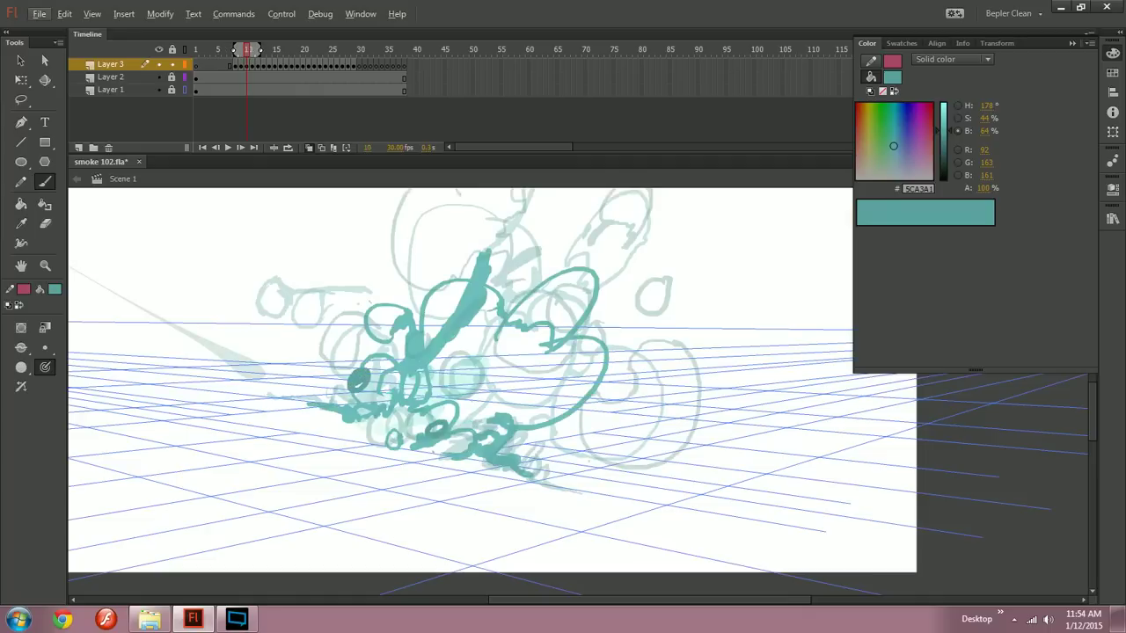
key("period")
left_click_drag(395, 406, 410, 397)
key("period")
key("period")
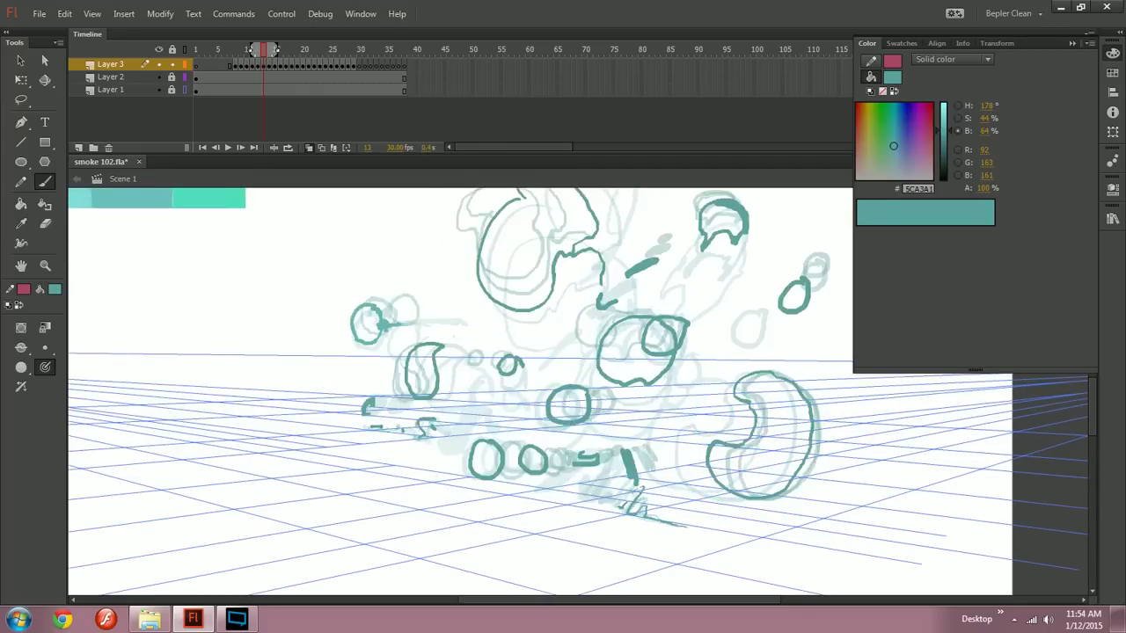
key("period")
key("period")
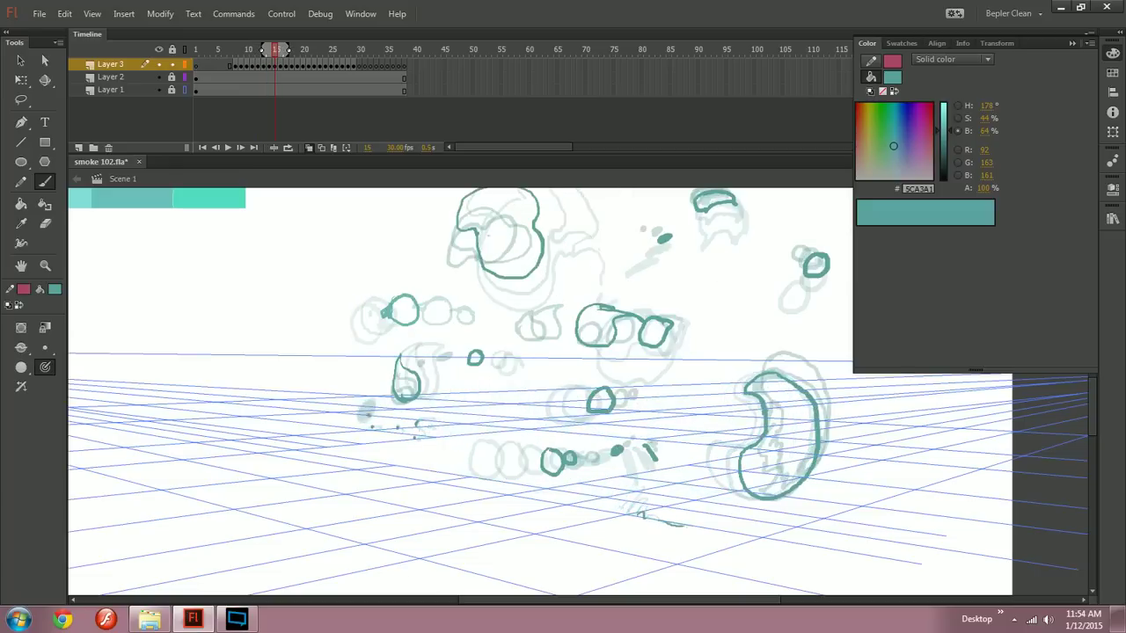
key("period")
key("period")
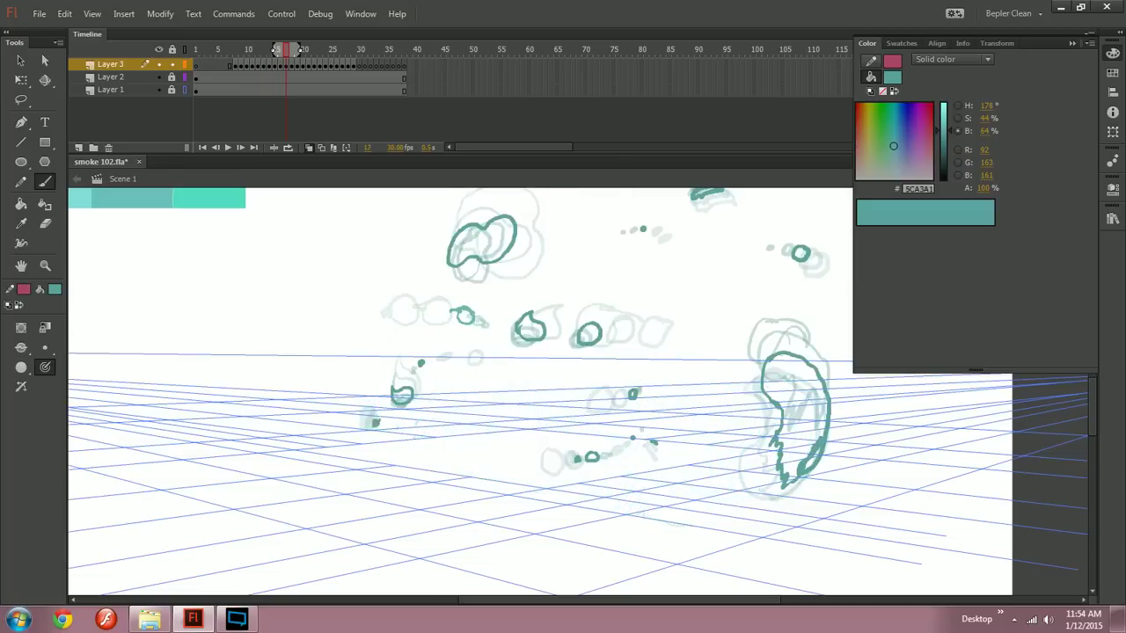
Step: Review the small left puff with the whole smoke animation by stepping forward past frame 17 and back to frame 10
key("period")
key("period")
key("period")
key("period")
key("period")
key("period")
key("period")
key("period")
key("comma")
key("comma")
key("comma")
key("comma")
key("comma")
key("comma")
key("comma")
key("comma")
key("comma")
key("comma")
key("comma")
key("comma")
key("comma")
key("comma")
key("comma")
Step: Draw a round puff rising up and left out of the impact on frames 11 to 13
mouse_move(562, 351)
left_mouse_down()
mouse_move(513, 391)
mouse_move(531, 444)
left_mouse_up()
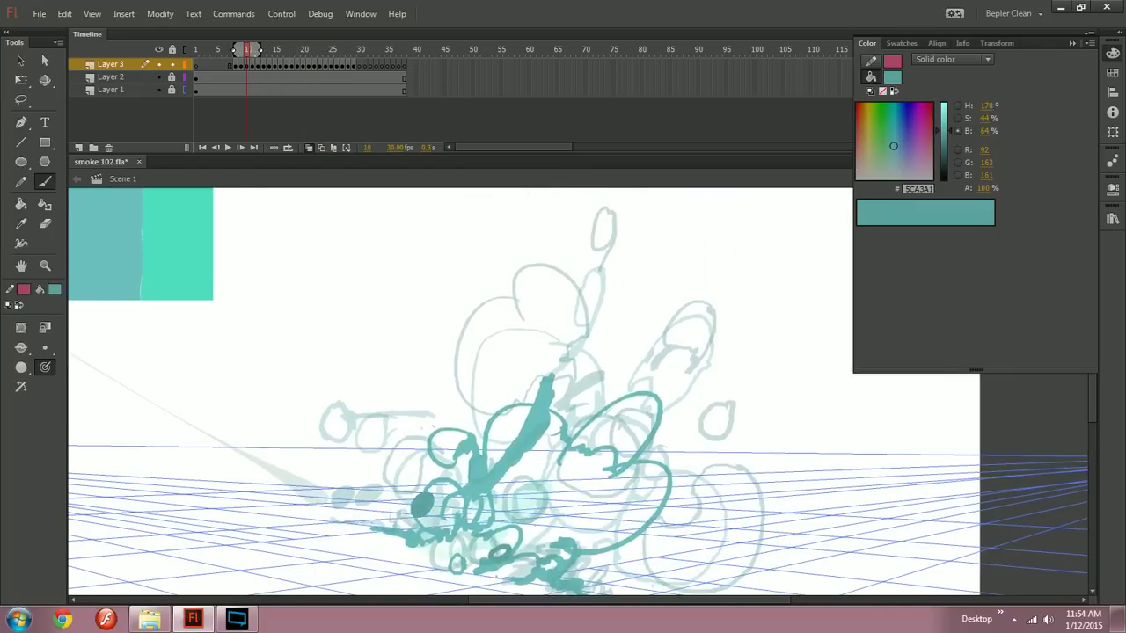
key("period")
key("comma")
key("period")
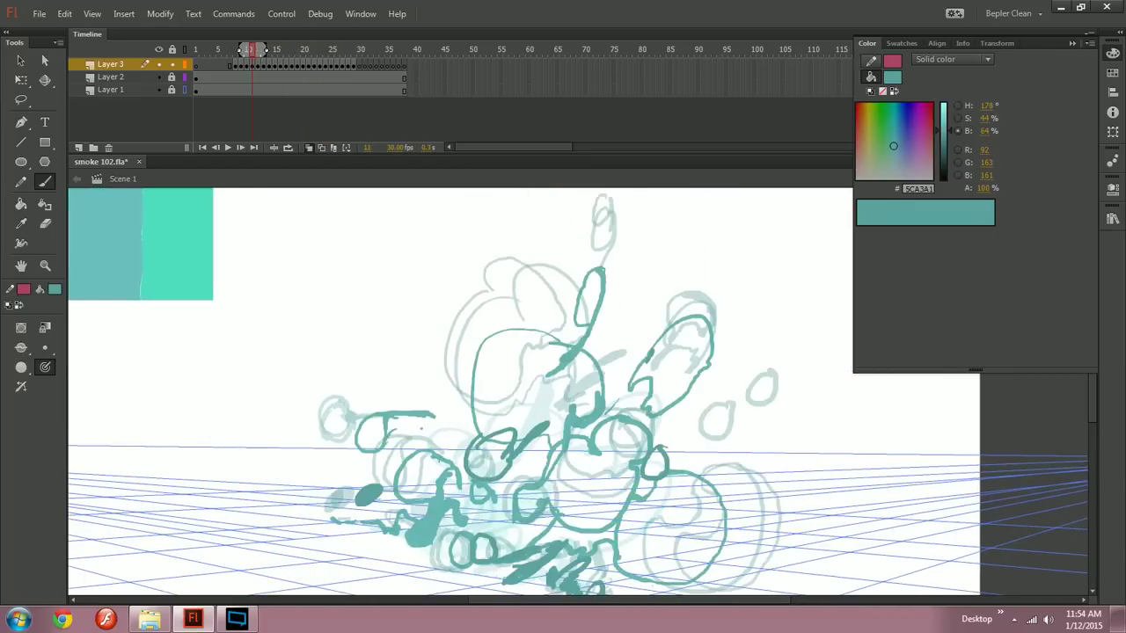
key("period")
key("period")
scroll(540, 391, "up", 2)
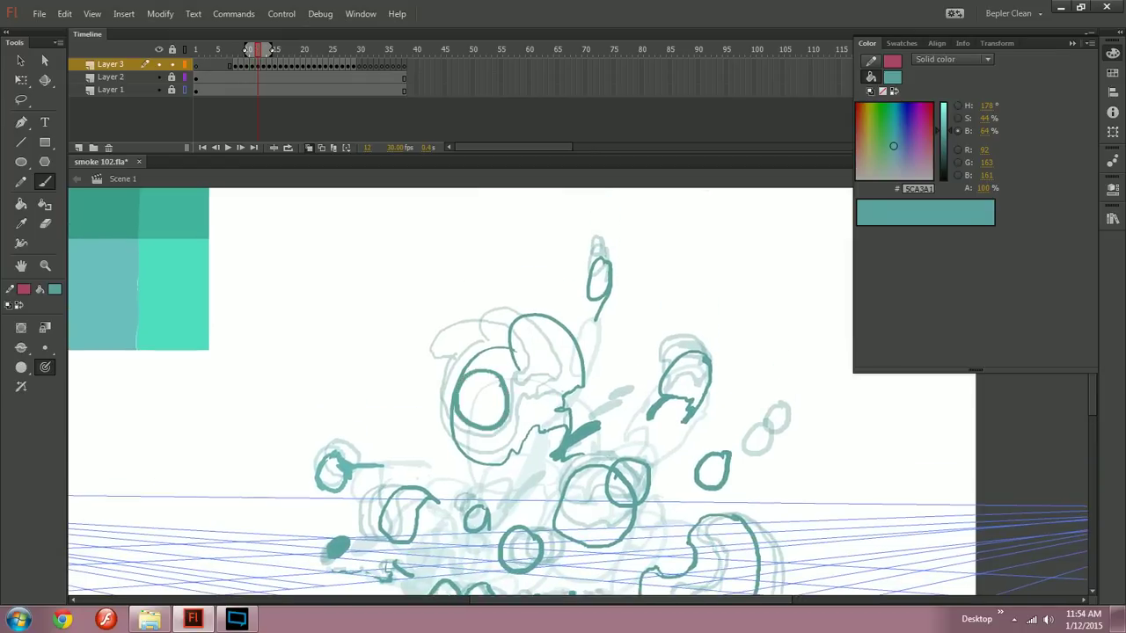
mouse_move(472, 297)
left_mouse_down()
mouse_move(445, 287)
mouse_move(474, 294)
left_mouse_up()
key("period")
mouse_move(450, 235)
left_mouse_down()
mouse_move(425, 265)
mouse_move(450, 233)
left_mouse_up()
left_click_drag(454, 233, 499, 373)
Step: Continue the rising upper-left puff from frame 14, narrowing it into a thin vertical sliver by frame 20
key("period")
mouse_move(454, 288)
left_mouse_down()
mouse_move(432, 308)
mouse_move(454, 320)
mouse_move(464, 285)
mouse_move(469, 296)
mouse_move(428, 284)
mouse_move(438, 305)
mouse_move(444, 271)
mouse_move(421, 284)
left_mouse_up()
key("period")
key("period")
key("period")
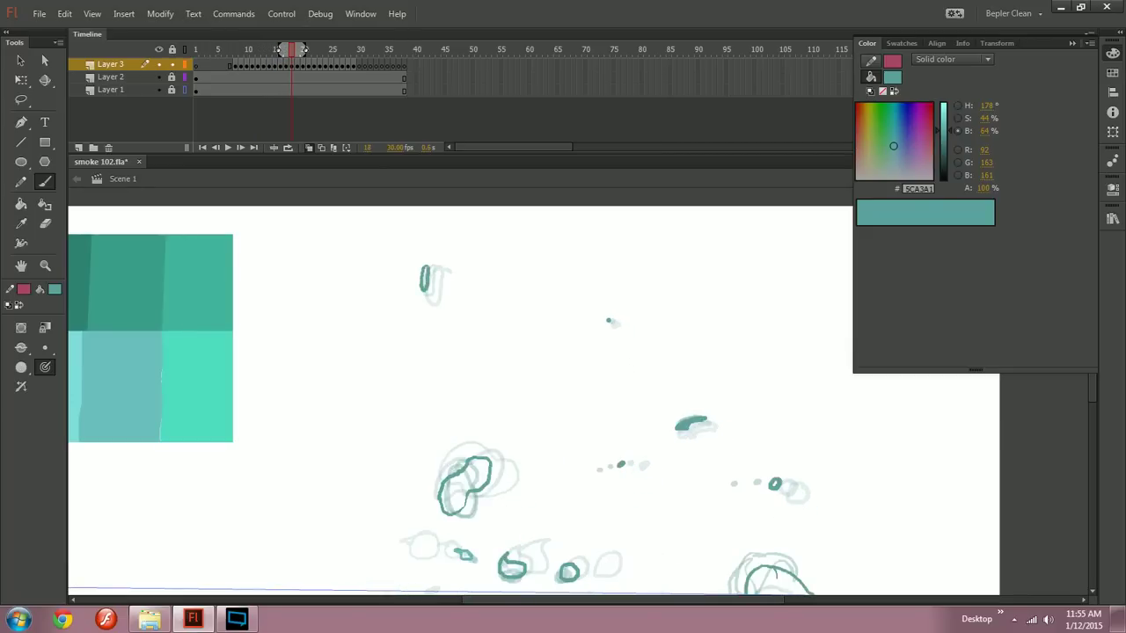
key("period")
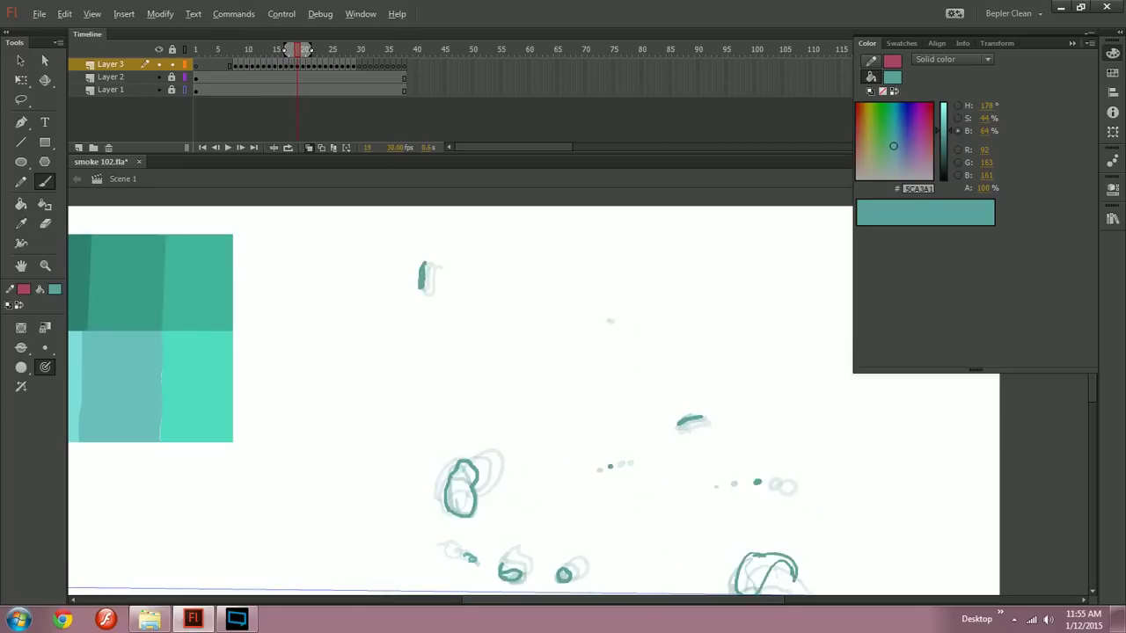
key("period")
left_click_drag(418, 267, 416, 281)
key("period")
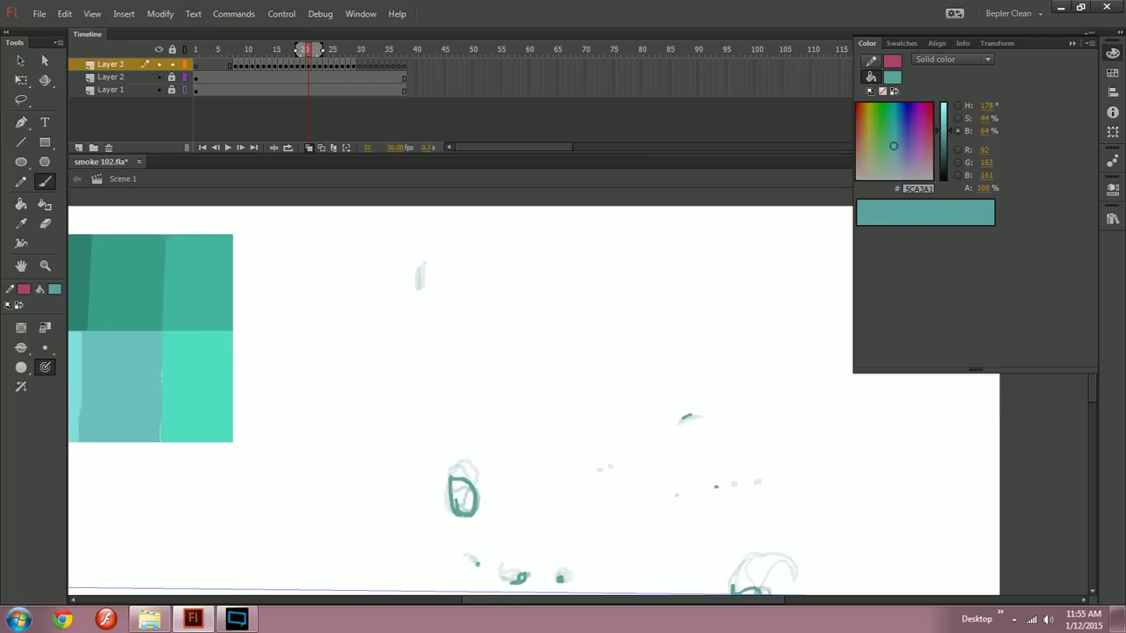
key("period")
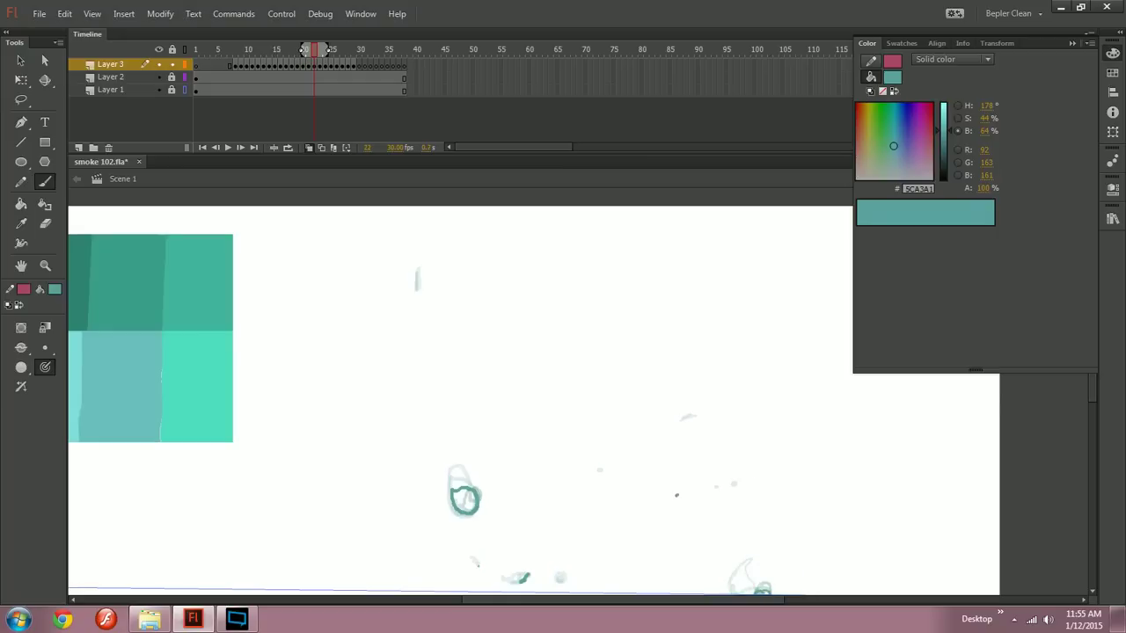
key("period")
Step: Draw another round puff just above the central puffs, moving it up and right through frames 12 and 13
left_click_drag(525, 577, 493, 512)
key("ctrl+minus")
left_click_drag(319, 52, 249, 63)
key("ctrl+equal")
left_click_drag(591, 445, 280, 344)
left_click_drag(247, 51, 249, 49)
mouse_move(484, 339)
left_mouse_down()
mouse_move(479, 403)
mouse_move(487, 341)
left_mouse_up()
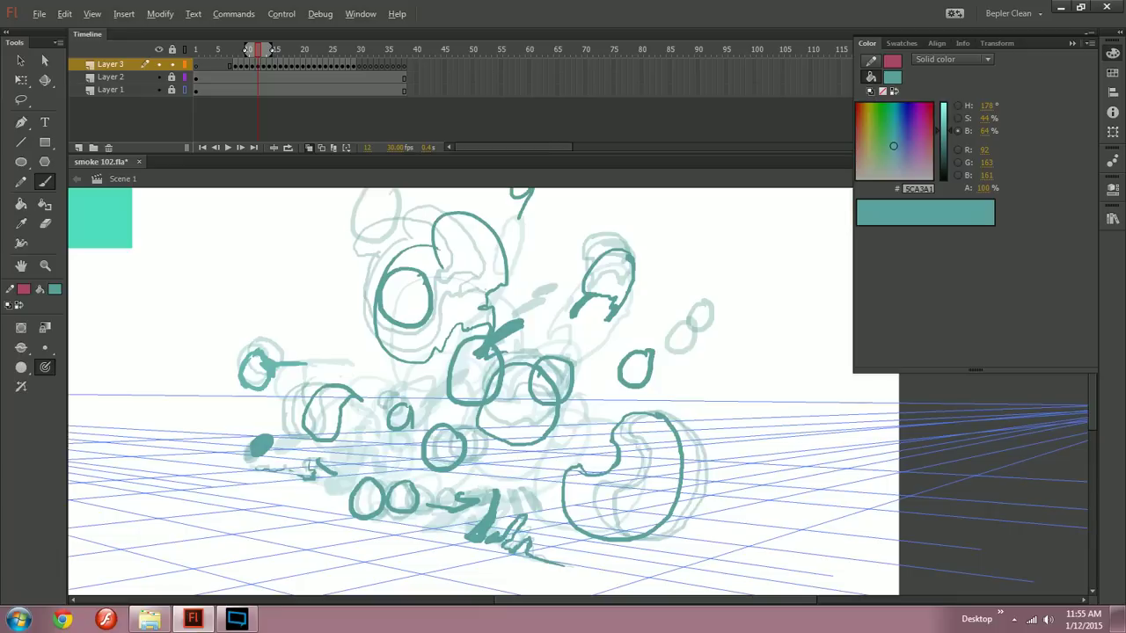
left_click_drag(249, 49, 264, 50)
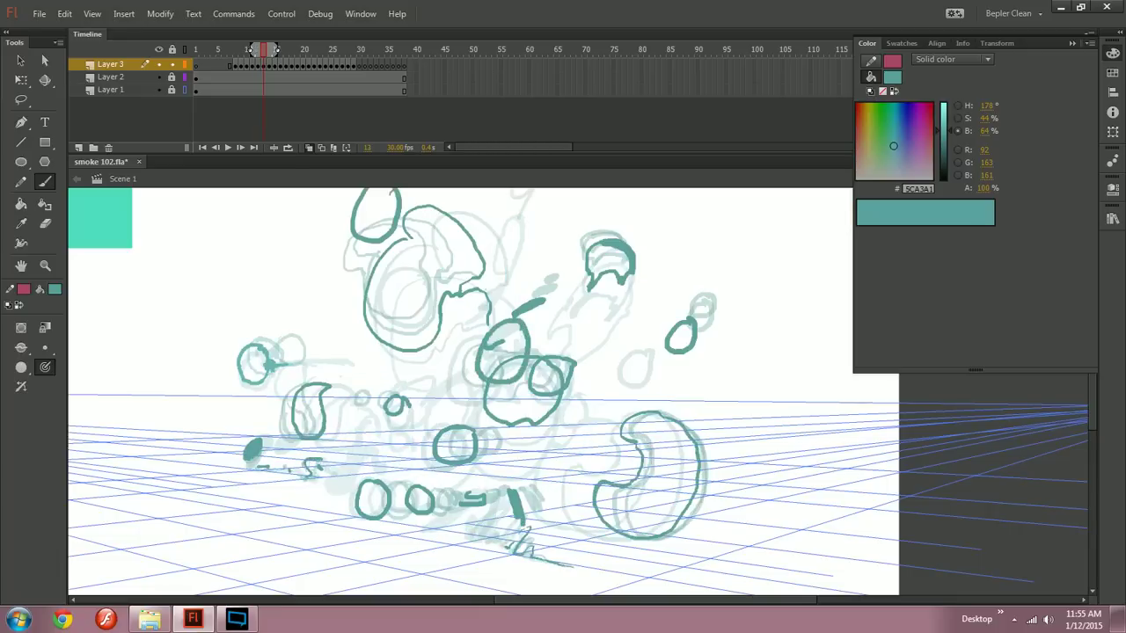
Step: Undo the trial brush stroke near the central puff on frame 13 and save the file
mouse_move(511, 313)
left_mouse_down()
mouse_move(505, 374)
mouse_move(515, 322)
mouse_move(493, 373)
mouse_move(517, 315)
mouse_move(490, 348)
mouse_move(539, 311)
mouse_move(525, 293)
mouse_move(515, 352)
mouse_move(541, 294)
mouse_move(531, 310)
mouse_move(561, 318)
mouse_move(538, 347)
mouse_move(572, 308)
mouse_move(541, 343)
mouse_move(571, 308)
mouse_move(538, 338)
mouse_move(567, 313)
mouse_move(533, 320)
left_mouse_up()
key("ctrl+z")
key("ctrl+s")
Step: Step forward and back through the Layer 3 frames to examine how the smoke puffs shrink and disperse
key(".")
key(".")
key("period")
key("period")
key("period")
key("period")
key("period")
key("period")
key("period")
key("period")
key("period")
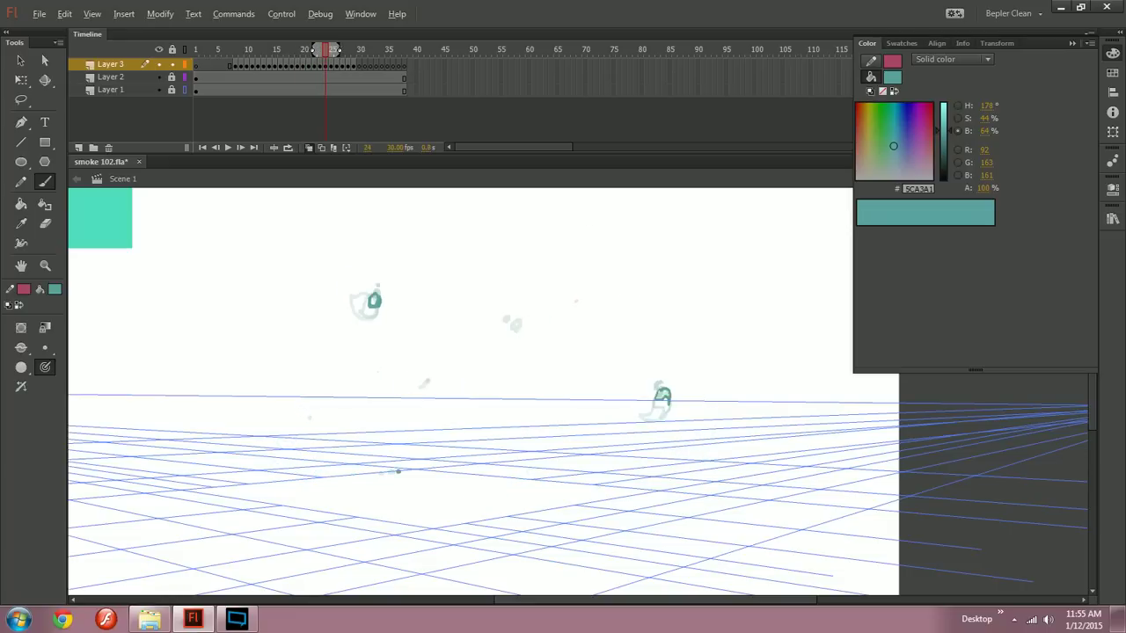
key("period")
key("period")
key("period")
key("comma")
key("comma")
key("comma")
key("comma")
key("comma")
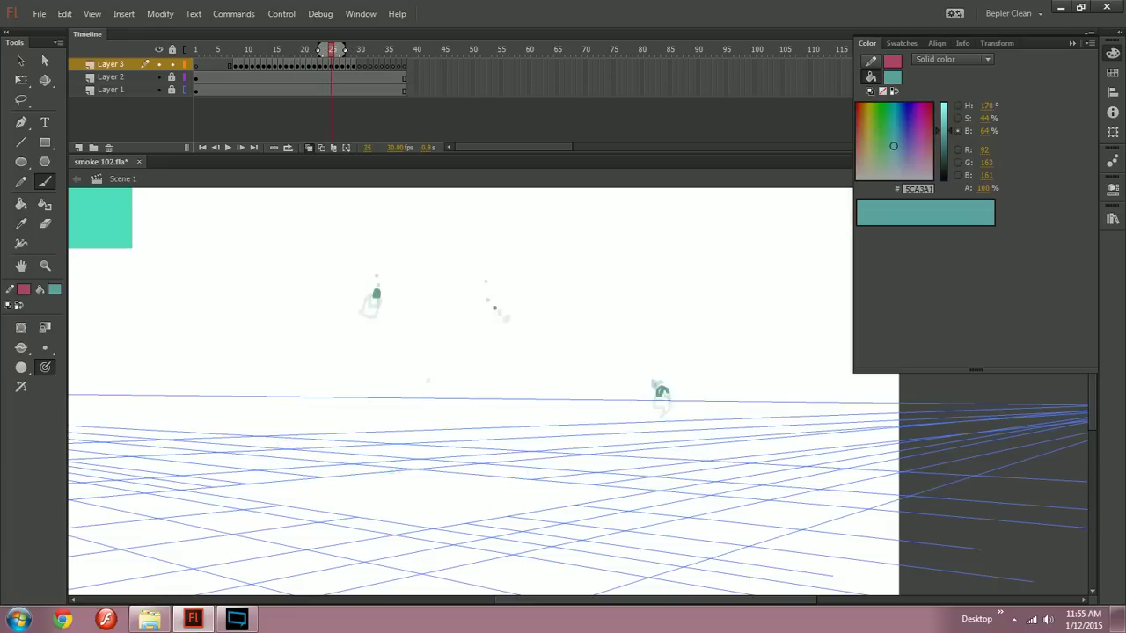
key("comma")
key("comma")
key("comma")
key("comma")
key("comma")
key("comma")
key("comma")
key("comma")
key("comma")
key("comma")
key("period")
key("period")
key("period")
key("period")
key("period")
key("period")
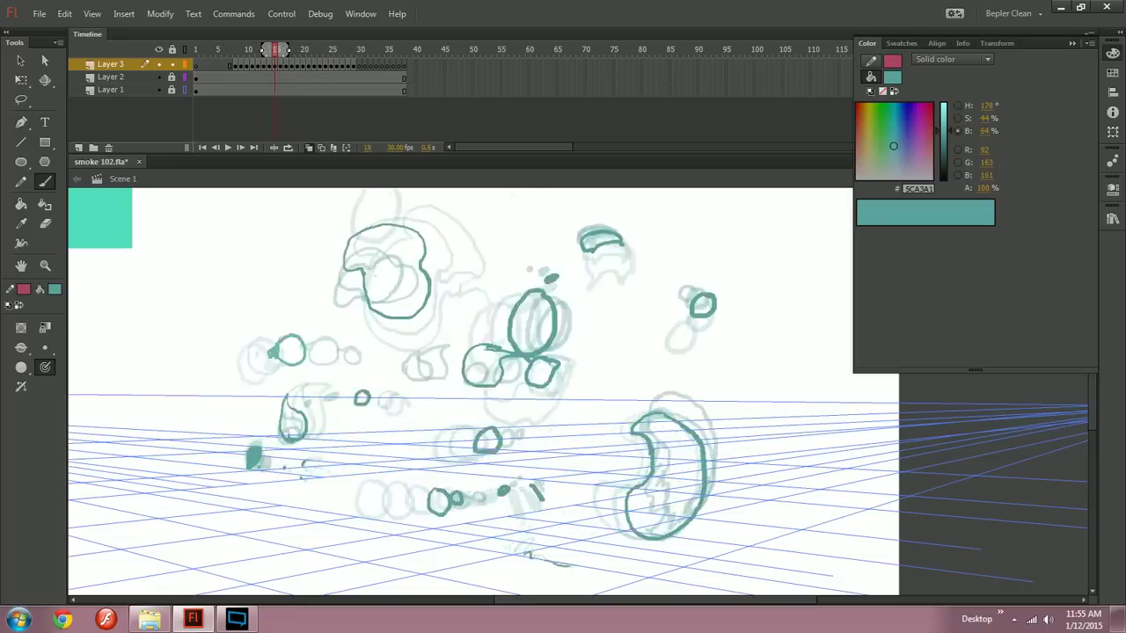
Step: Go to frame 11 and try brush strokes beside the large puff at the smoke's right edge
left_click_drag(278, 49, 253, 48)
left_click_drag(341, 376, 112, 324)
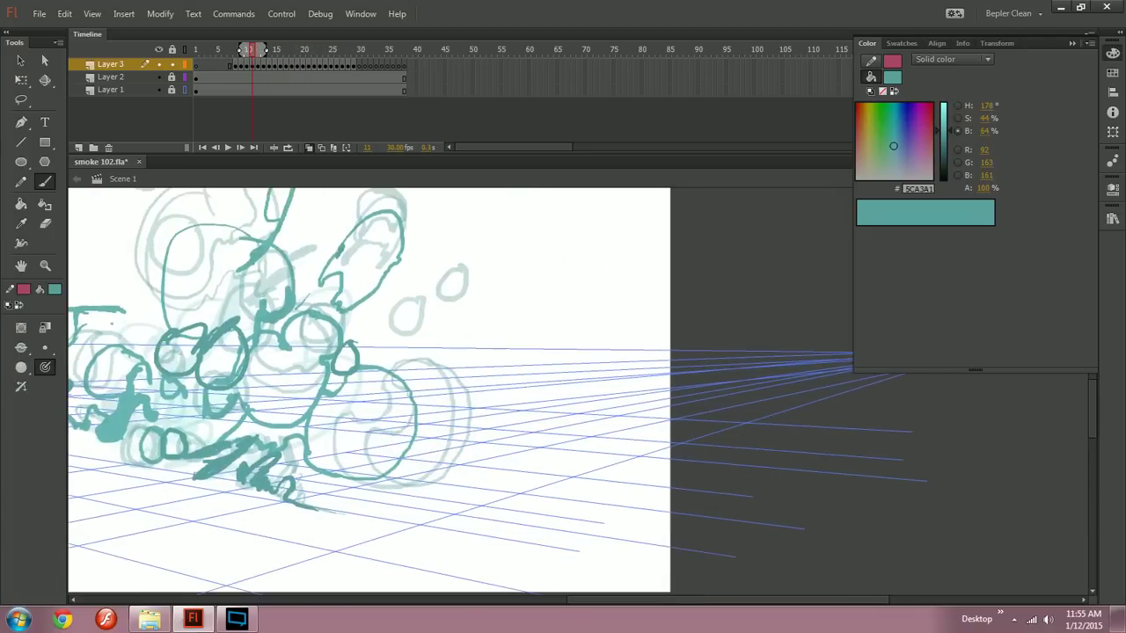
left_click_drag(453, 380, 522, 358)
key("ctrl+z")
left_click_drag(431, 388, 512, 369)
key("ctrl+z")
left_click_drag(440, 378, 551, 389)
key("comma")
key("period")
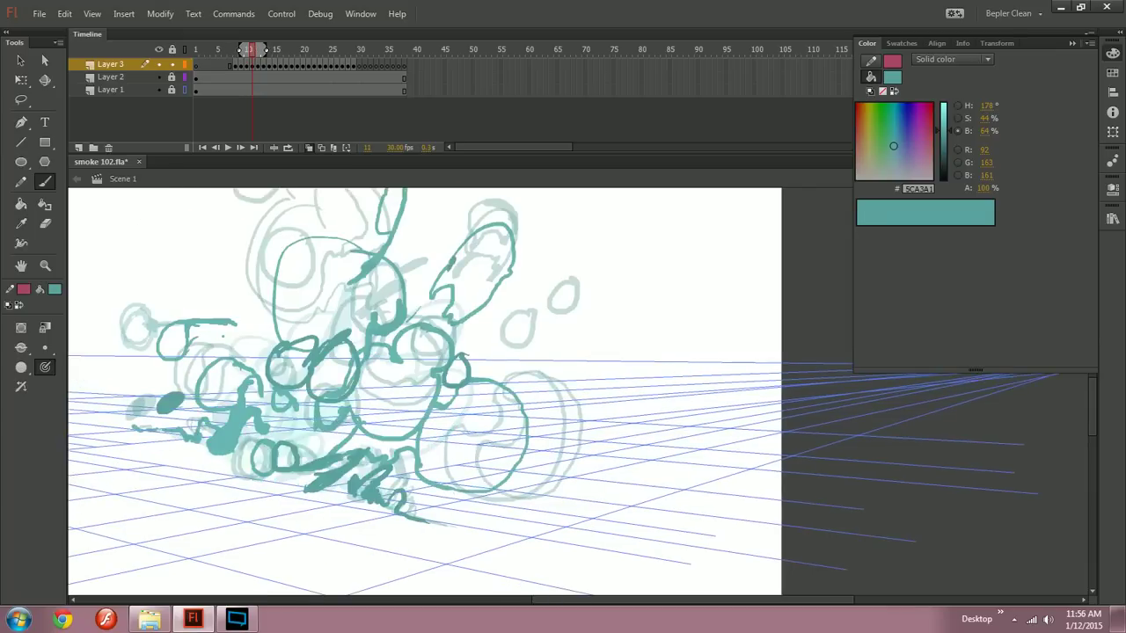
Step: Flip back and forth through the frames around 10 to 15 to examine the burst's motion
key("period")
key("period")
key("period")
key("period")
key("comma")
key("comma")
key("period")
key("period")
key("period")
key("period")
key("comma")
key("comma")
key("comma")
key("comma")
key("comma")
key("comma")
key("comma")
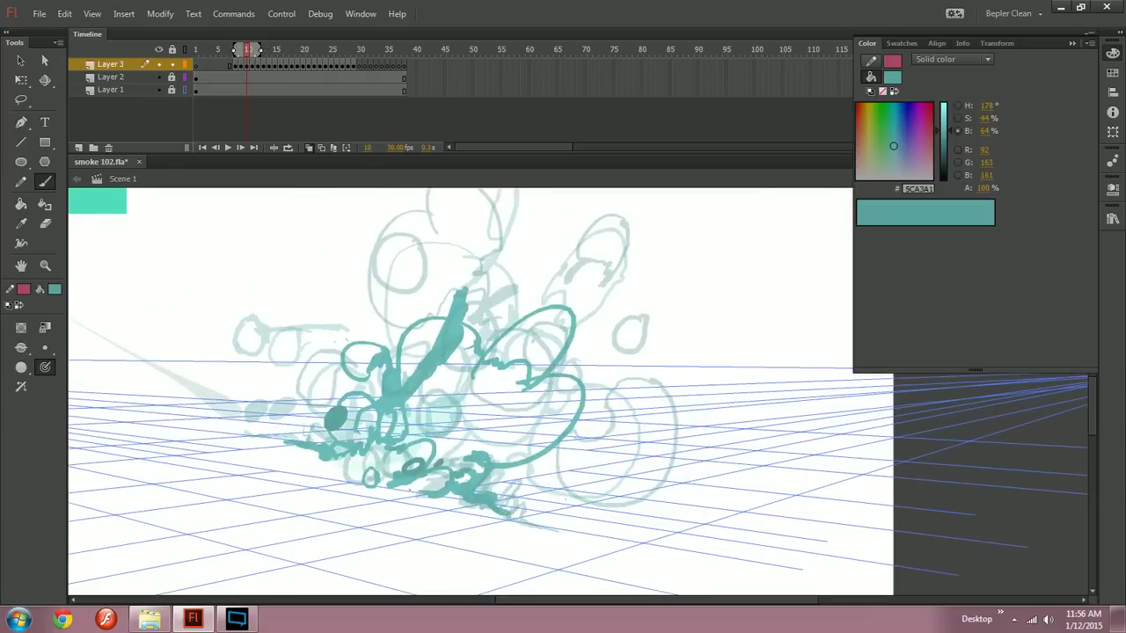
Step: Add a small debris particle low in front of the smoke, frame by frame from frame 12 to about 18
key("period")
key("period")
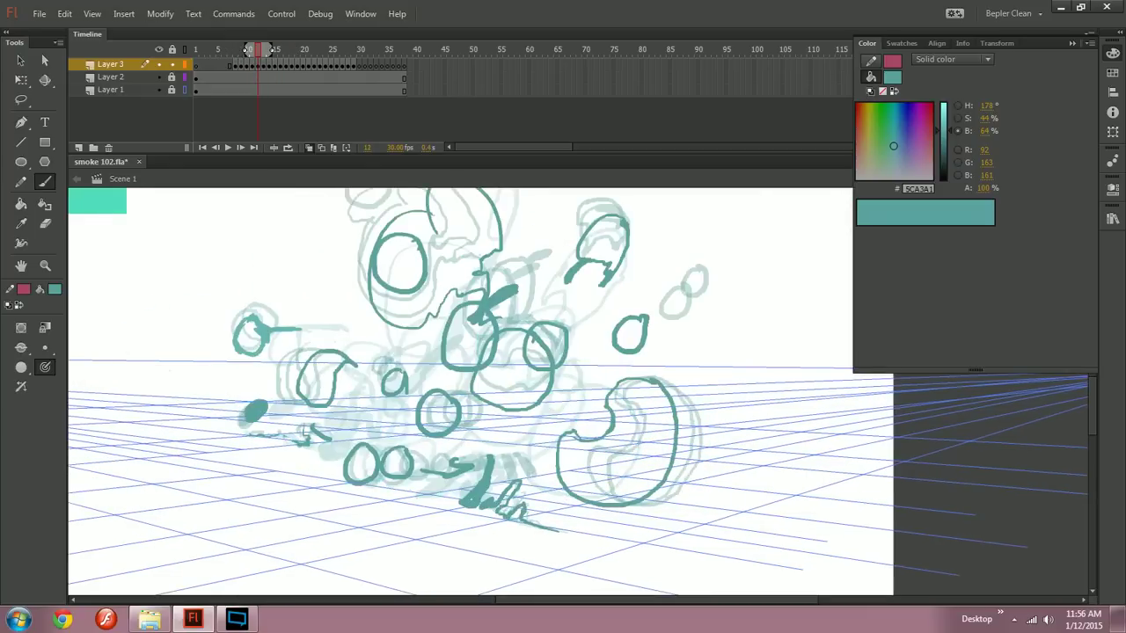
key("period")
key("period")
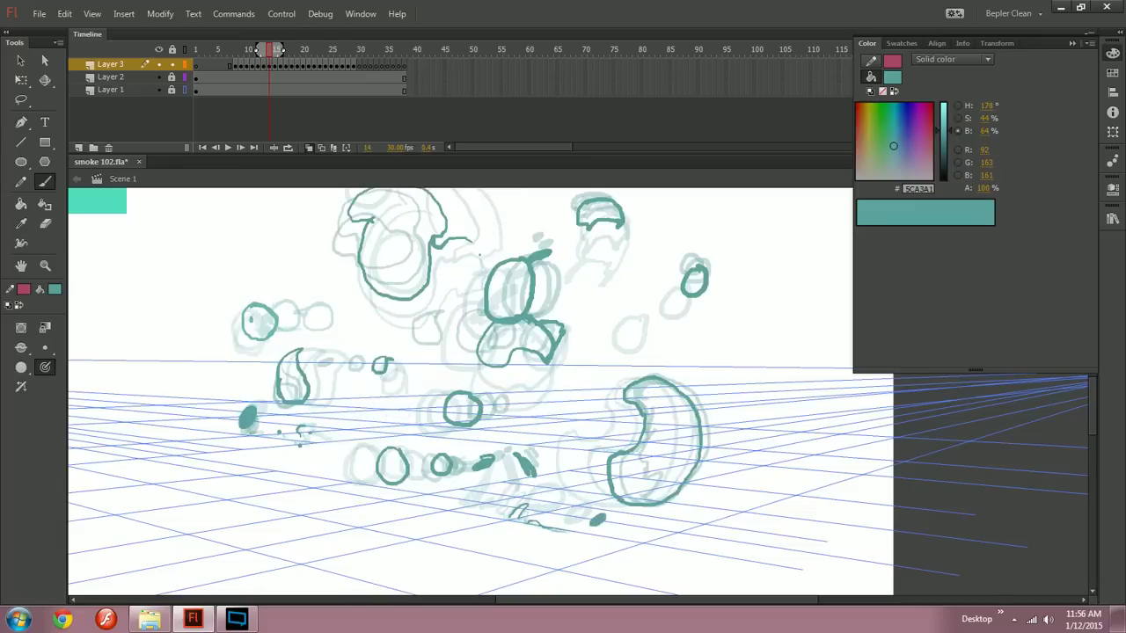
key("period")
key("period")
key("period")
key("period")
key("period")
key("period")
key("period")
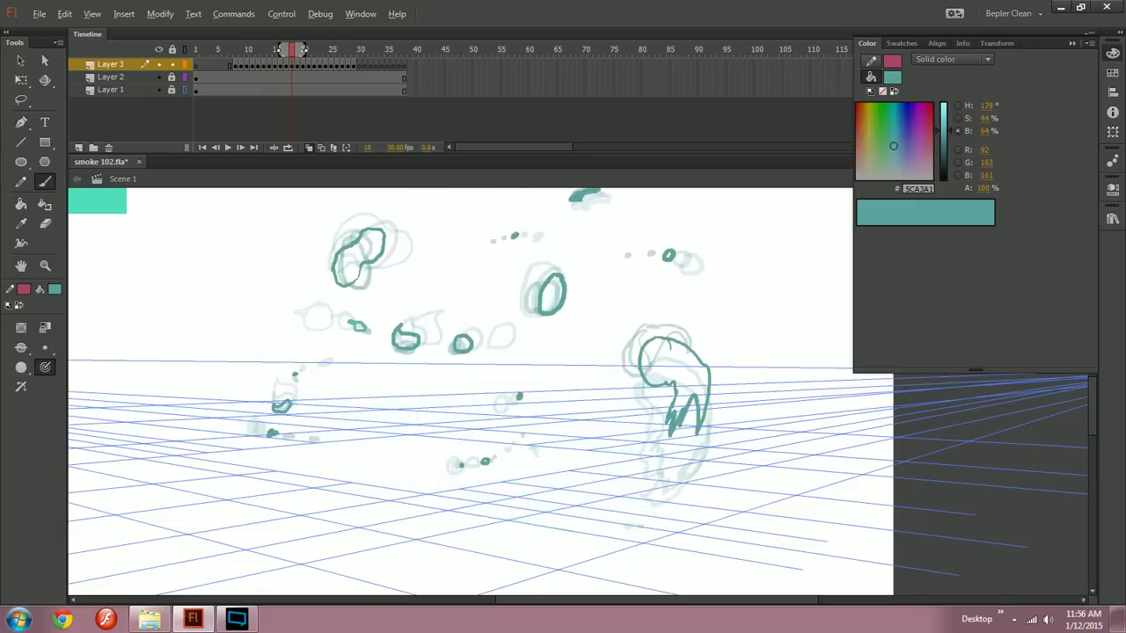
Step: Return to the early frames and draw a small round particle left of the large upper puff on frames 13 and 14
key("comma")
key("comma")
key("comma")
key("comma")
key("comma")
key("comma")
key("comma")
key("comma")
key("comma")
key("comma")
key("comma")
key("comma")
key("period")
left_click_drag(440, 378, 621, 455)
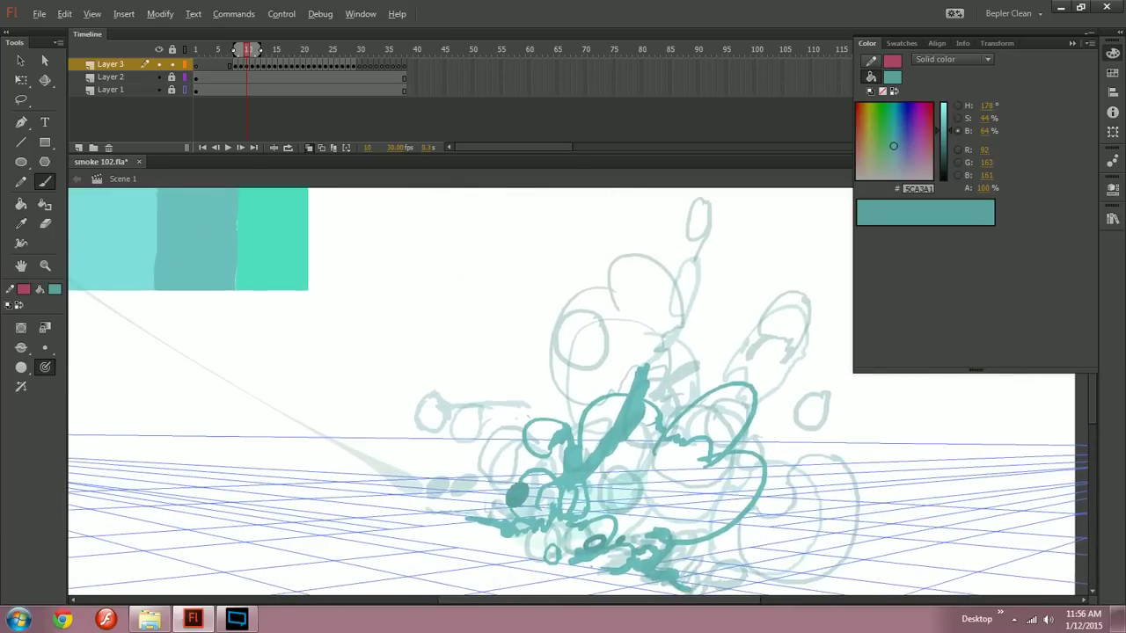
key("period")
key("period")
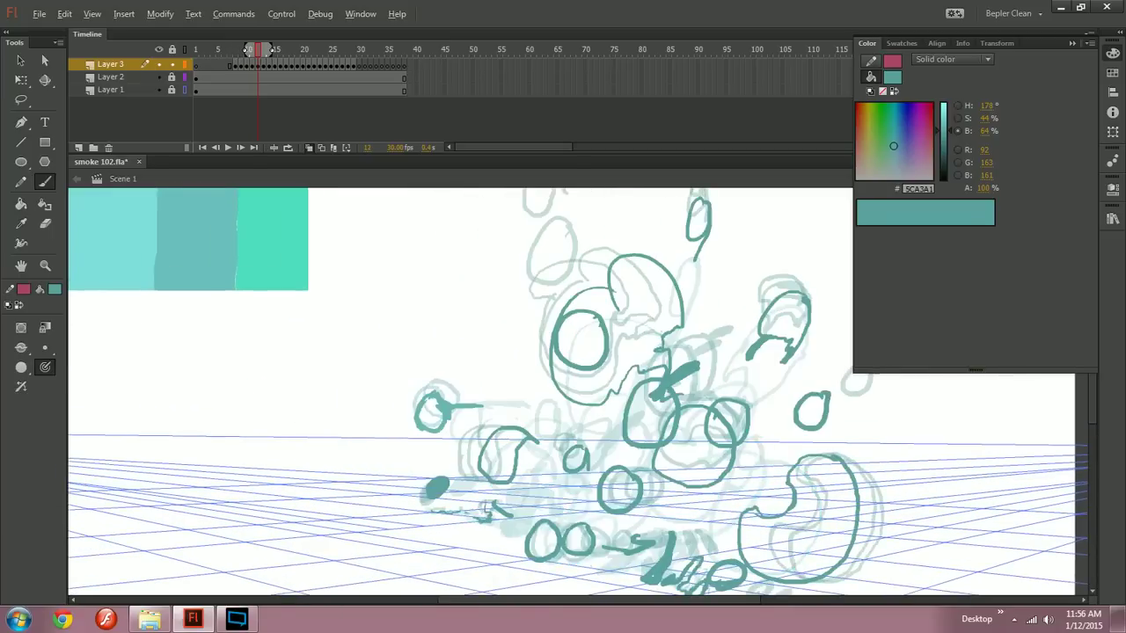
key("period")
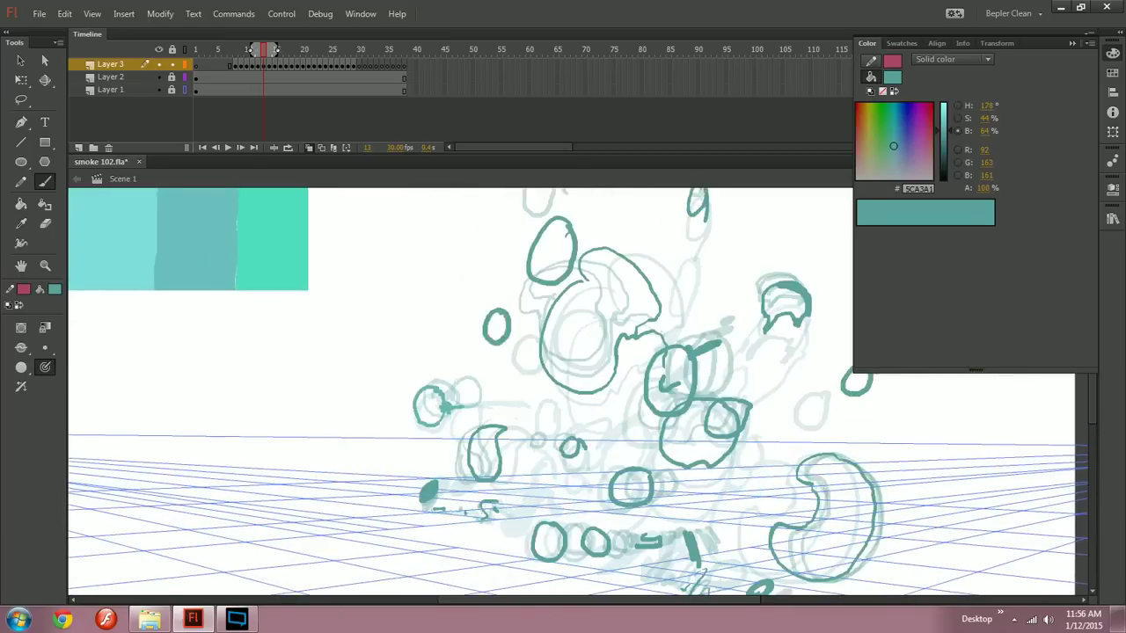
key("period")
key("period")
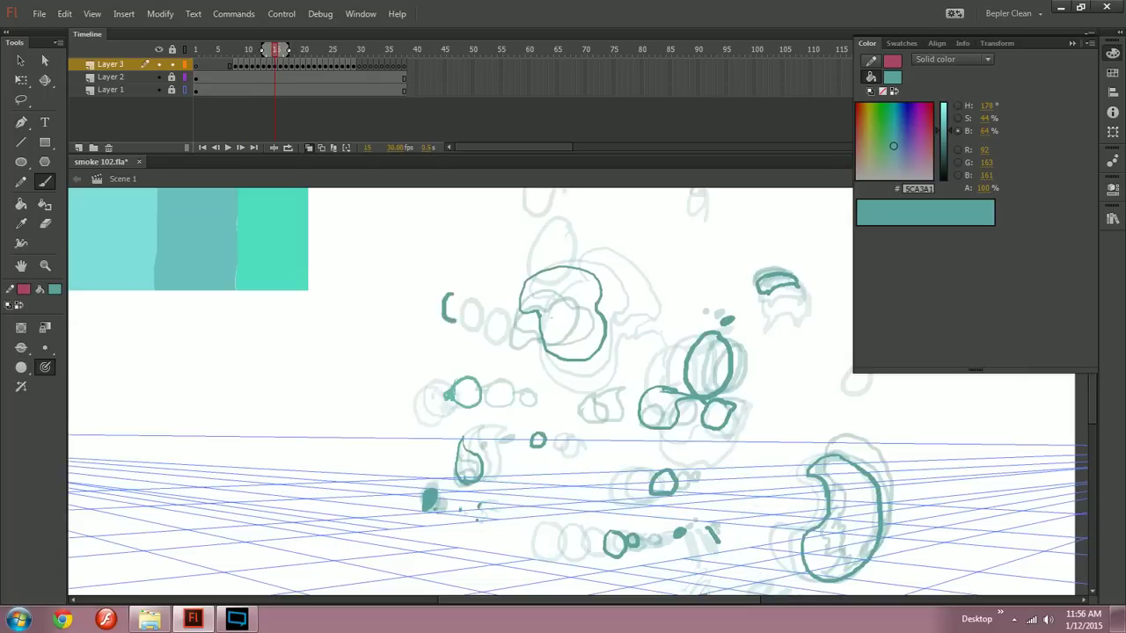
Step: Continue the left particle's outward drift frame by frame from frame 15 to 21, undoing one stray stroke
key("period")
key("comma")
mouse_move(452, 298)
left_mouse_down()
mouse_move(458, 319)
mouse_move(449, 297)
mouse_move(431, 317)
mouse_move(435, 297)
mouse_move(424, 324)
mouse_move(430, 305)
mouse_move(437, 334)
mouse_move(449, 313)
left_mouse_up()
key("period")
key("ctrl+z")
key("period")
key("period")
key("period")
key("period")
key("period")
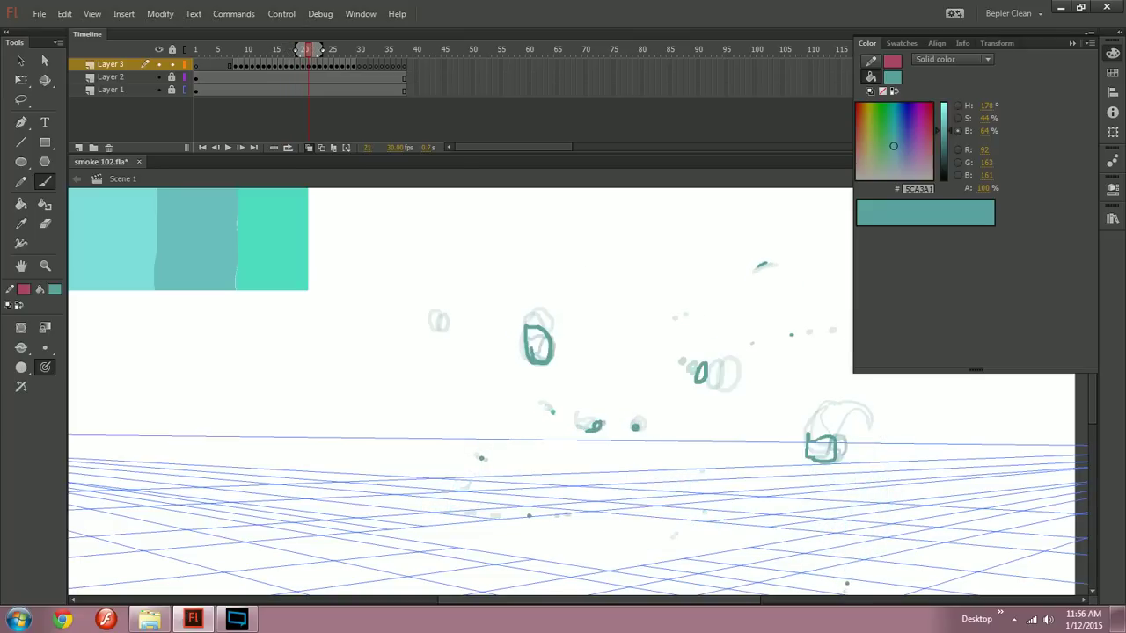
Step: Shrink the left particle to a tiny dot over frames 22 to 25
key("period")
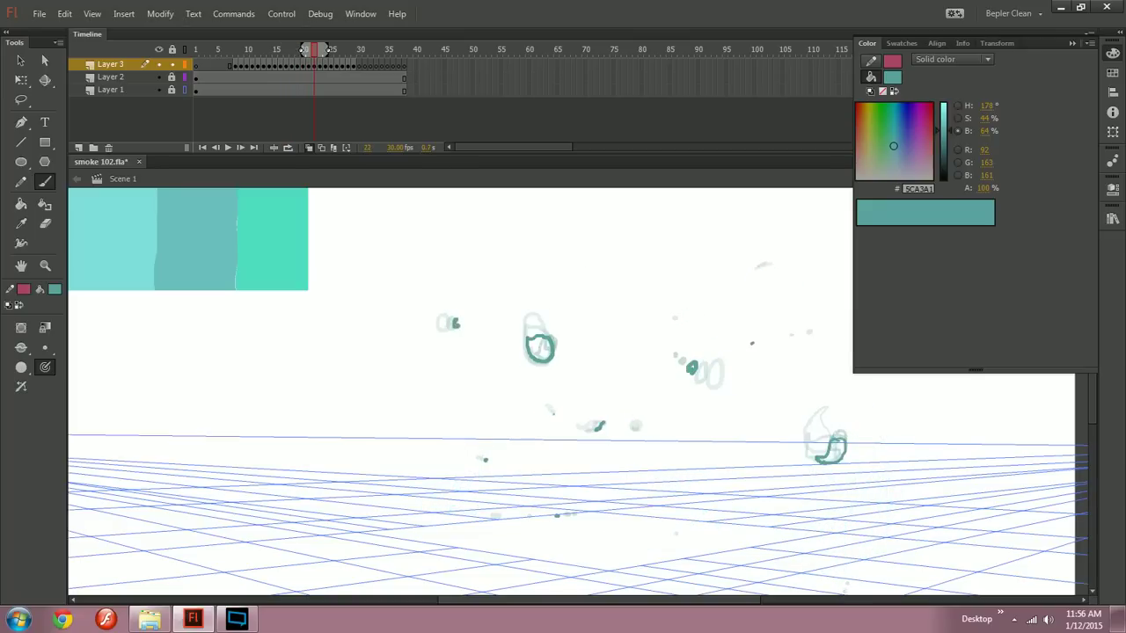
key("period")
key("period")
key("period")
key("period")
key("period")
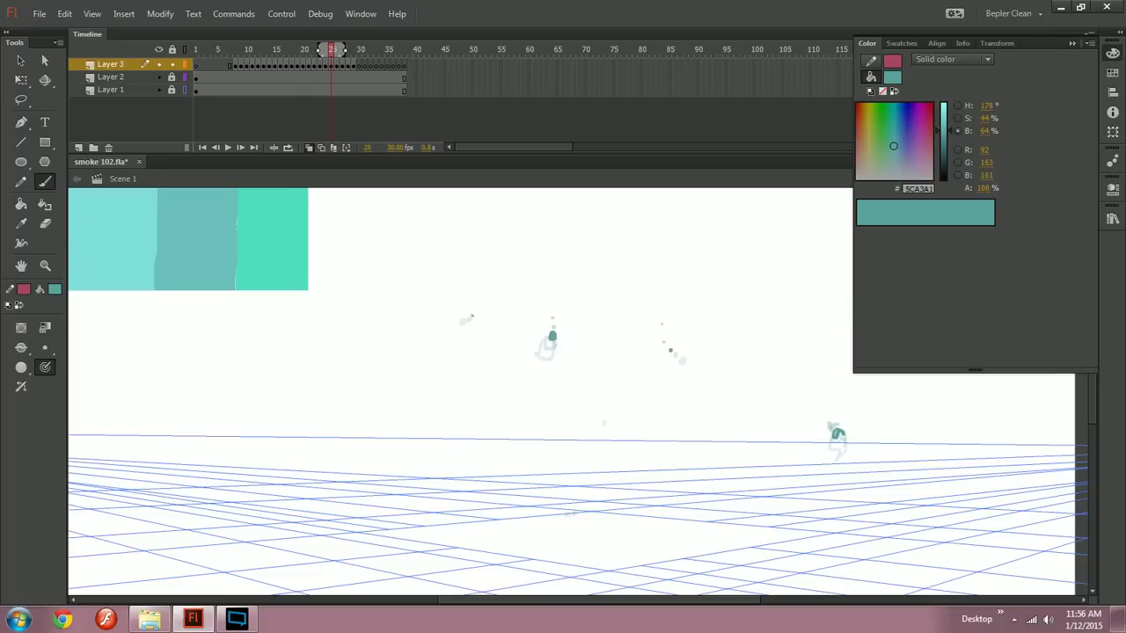
Step: Step back through the frames to check the left particle's motion, and save the file
key("comma")
key("comma")
key("comma")
key("comma")
key("comma")
key("comma")
key("comma")
key("comma")
key("comma")
key("comma")
key("comma")
key("comma")
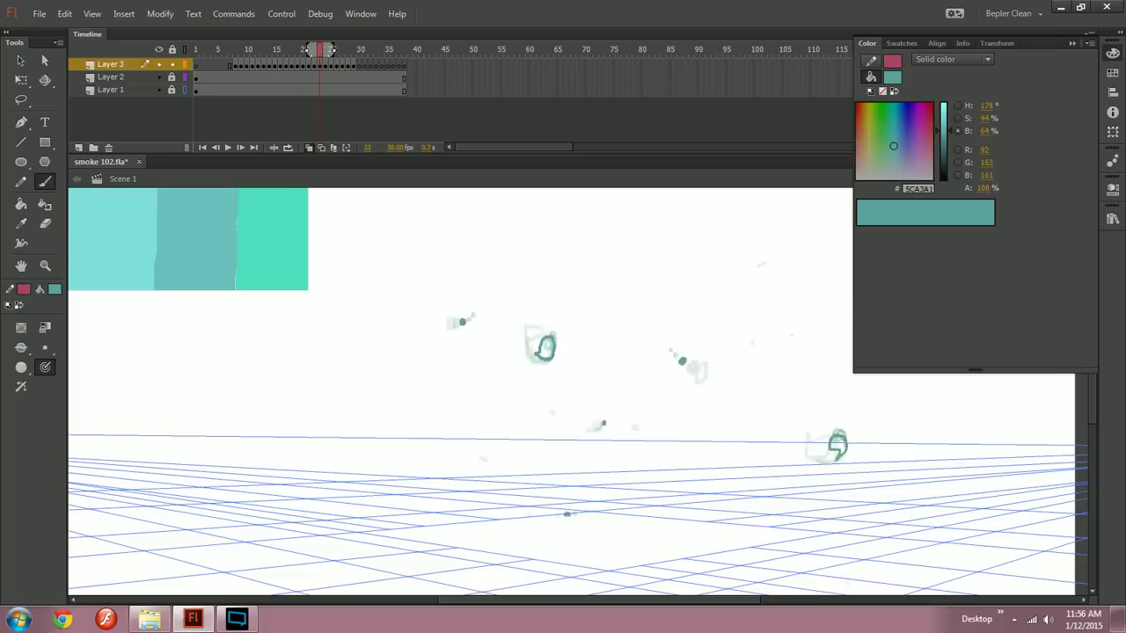
key("comma")
key("comma")
key("comma")
mouse_move(697, 332)
left_mouse_down()
mouse_move(621, 313)
mouse_move(656, 247)
left_mouse_up()
key("comma")
key("period")
key("ctrl+s")
Step: Go back to the early burst frames and try brush strokes for a new particle below the upper-right puff
key("comma")
key("period")
key("period")
key("period")
key("period")
left_click_drag(275, 49, 248, 48)
key("period")
key("period")
left_click_drag(598, 324, 589, 344)
left_click_drag(599, 340, 576, 372)
key("ctrl+z")
key("ctrl+z")
key("ctrl+z")
Step: Darken the brush colour to 58% brightness (#549593) and paint small particles around the upper-right puff up to frame 14
left_click_drag(943, 130, 947, 136)
mouse_move(587, 343)
left_mouse_down()
mouse_move(577, 361)
mouse_move(582, 351)
left_mouse_up()
key("period")
key("period")
key("period")
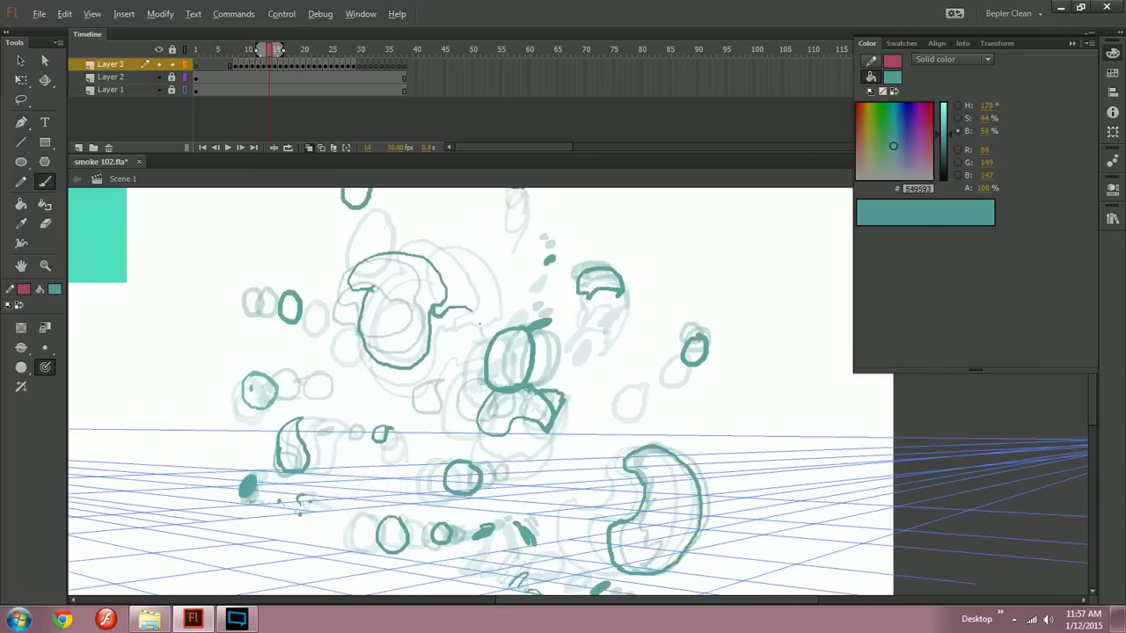
Step: Carry the small particles above the smoke through frames 15 to 22 as shrinking dots, and return to frame 7
key("period")
key("period")
key("period")
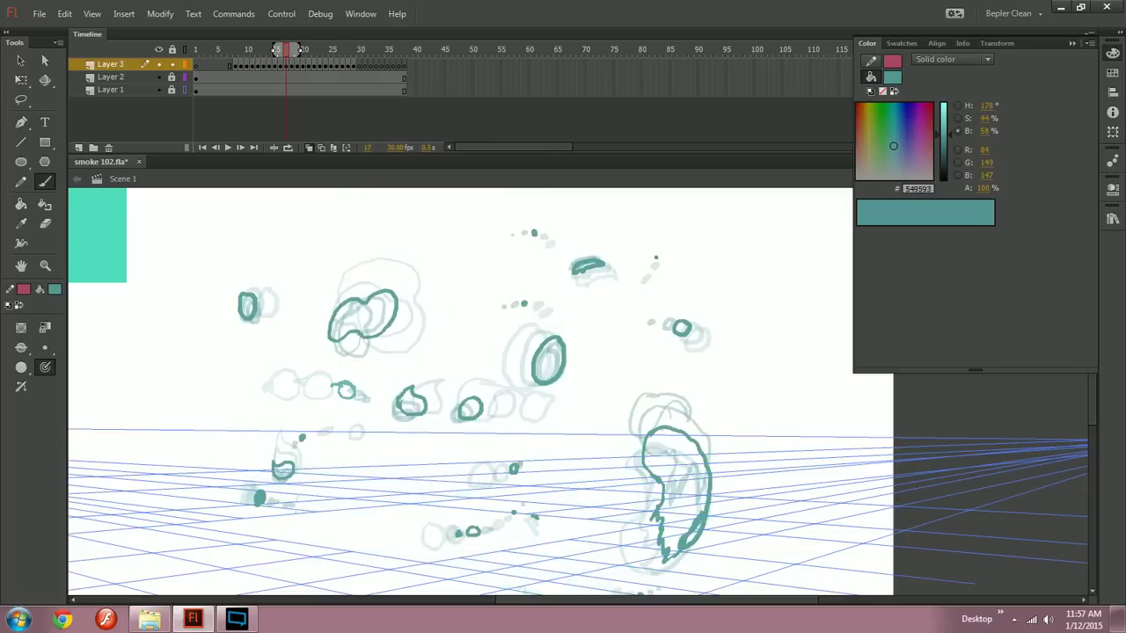
key("period")
key("period")
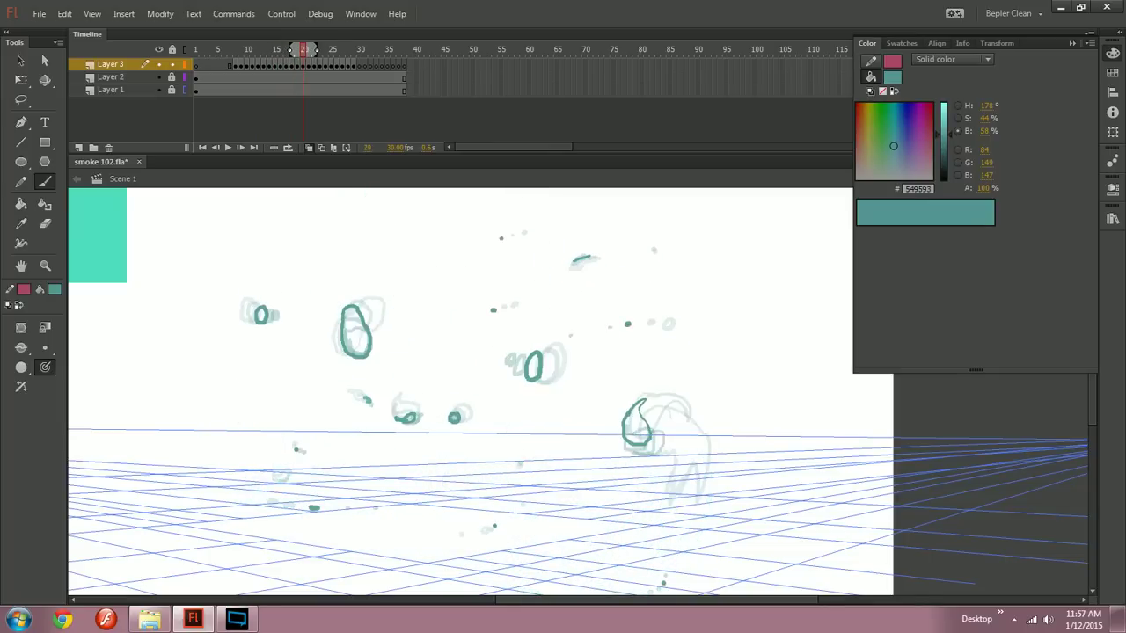
key("period")
key("period")
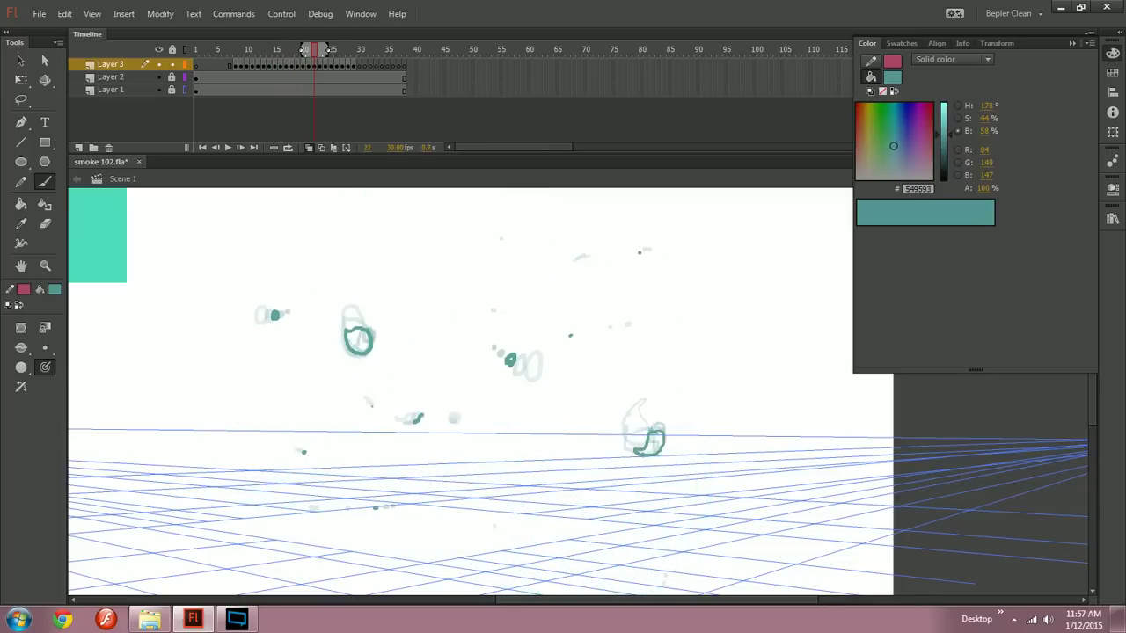
key("ctrl+a")
key("period")
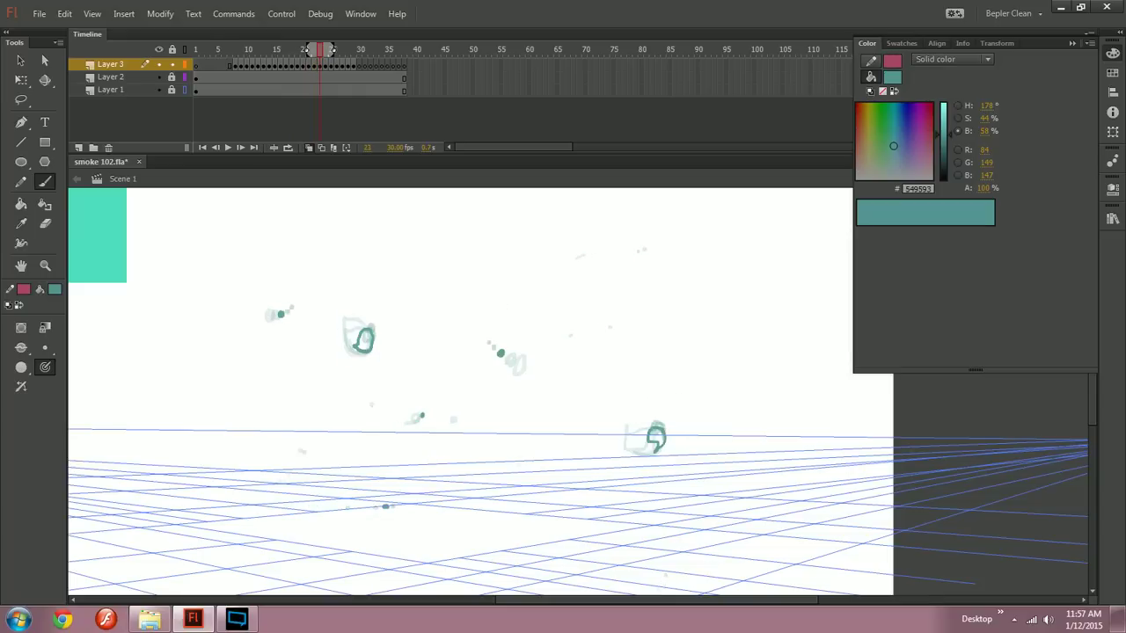
left_click_drag(308, 49, 220, 49)
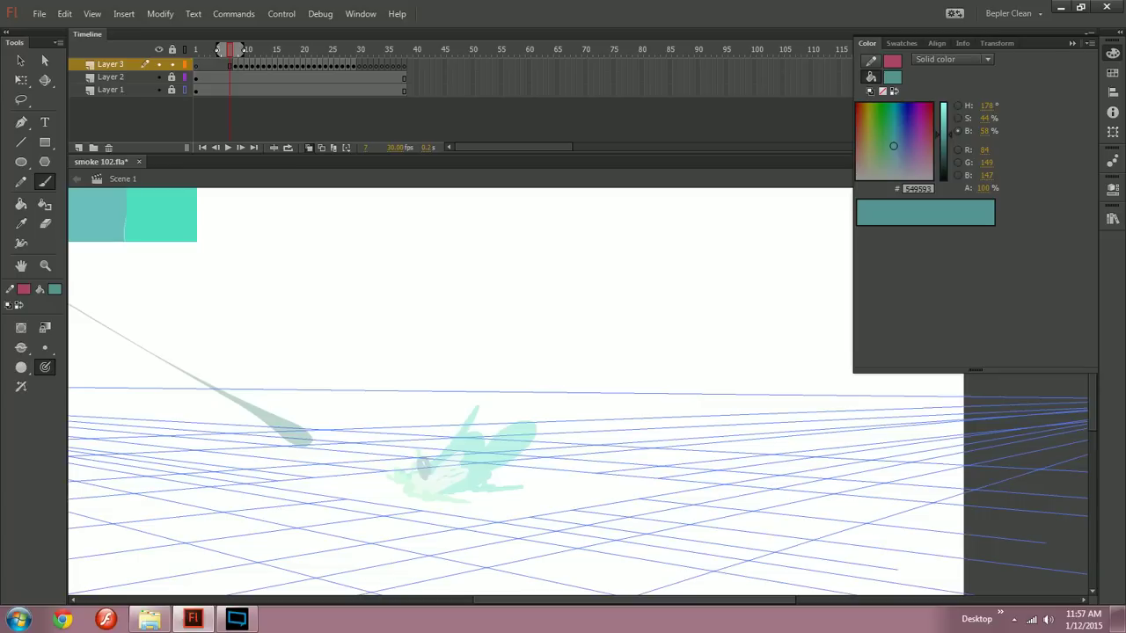
left_click_drag(442, 516, 452, 596)
key("ctrl+z")
left_click_drag(508, 510, 514, 596)
key("ctrl+z")
left_click_drag(529, 492, 534, 593)
key("ctrl+z")
key("ctrl+z")
mouse_move(506, 502)
left_mouse_down()
mouse_move(514, 590)
mouse_move(528, 585)
left_mouse_up()
key("ctrl+z")
key("ctrl+z")
mouse_move(544, 486)
left_mouse_down()
mouse_move(578, 527)
mouse_move(566, 520)
left_mouse_up()
key("ctrl+z")
Step: Step back and forth through the opening burst frames, ending on frame 9, to check the particles' motion
key("space")
key("comma")
key("comma")
key("comma")
key("period")
key("period")
key("period")
key("period")
key("period")
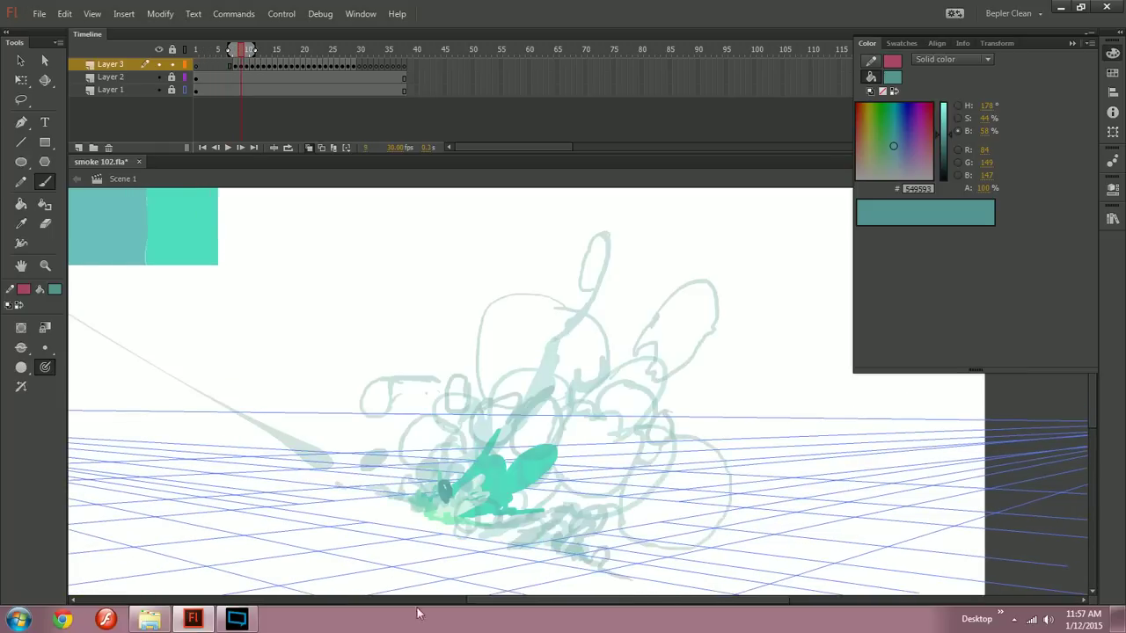
Step: Switch to the broadcasting software to check the local recording, and return to the smoke animation
left_click(236, 619)
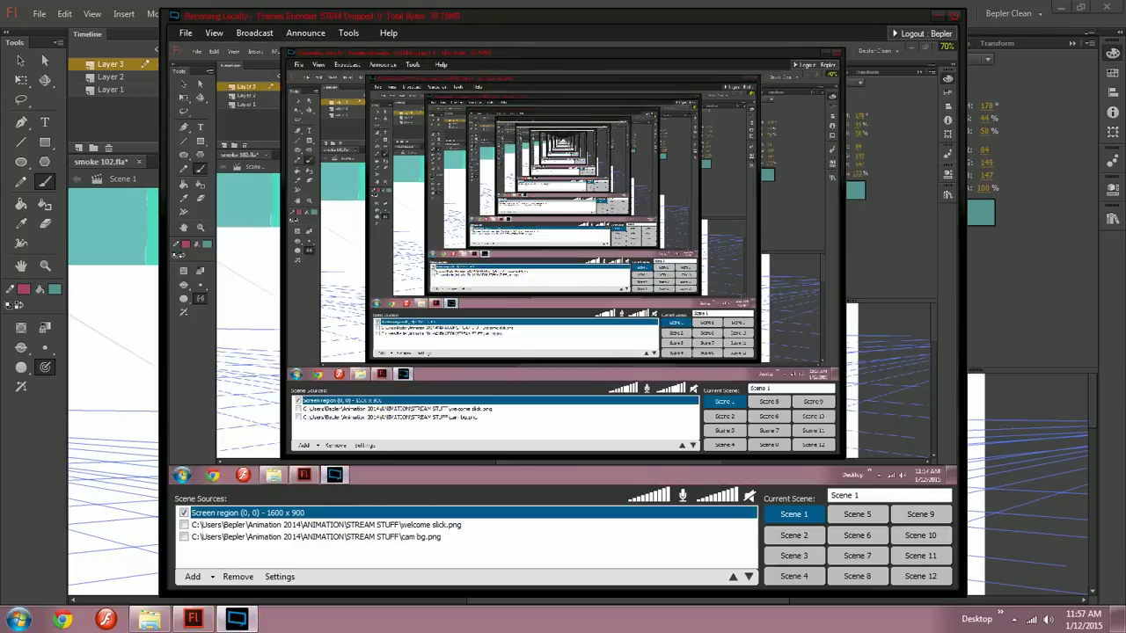
left_click(146, 460)
left_click_drag(146, 460, 131, 493)
Step: Paint a small debris particle in the lower centre of the burst on frames 10 and 11
key("comma")
key("comma")
key("comma")
left_click_drag(215, 48, 246, 49)
left_click_drag(480, 476, 486, 495)
key("period")
mouse_move(501, 451)
left_mouse_down()
mouse_move(479, 493)
mouse_move(507, 456)
left_mouse_up()
Step: Carry the lower-centre particle forward frame by frame from frame 12 to frame 17
left_click_drag(247, 49, 258, 48)
mouse_move(497, 433)
left_mouse_down()
mouse_move(485, 471)
mouse_move(497, 461)
mouse_move(475, 467)
mouse_move(513, 435)
mouse_move(485, 424)
mouse_move(459, 450)
mouse_move(491, 453)
mouse_move(460, 431)
mouse_move(489, 451)
mouse_move(498, 417)
mouse_move(468, 445)
mouse_move(485, 415)
mouse_move(468, 442)
mouse_move(479, 421)
mouse_move(457, 411)
mouse_move(479, 408)
left_mouse_up()
key("ctrl+z")
key("period")
key("ctrl+z")
key("comma")
key("period")
key("period")
key("comma")
key("period")
key("period")
key("comma")
key("period")
key("y")
key("e")
key("n")
key("b")
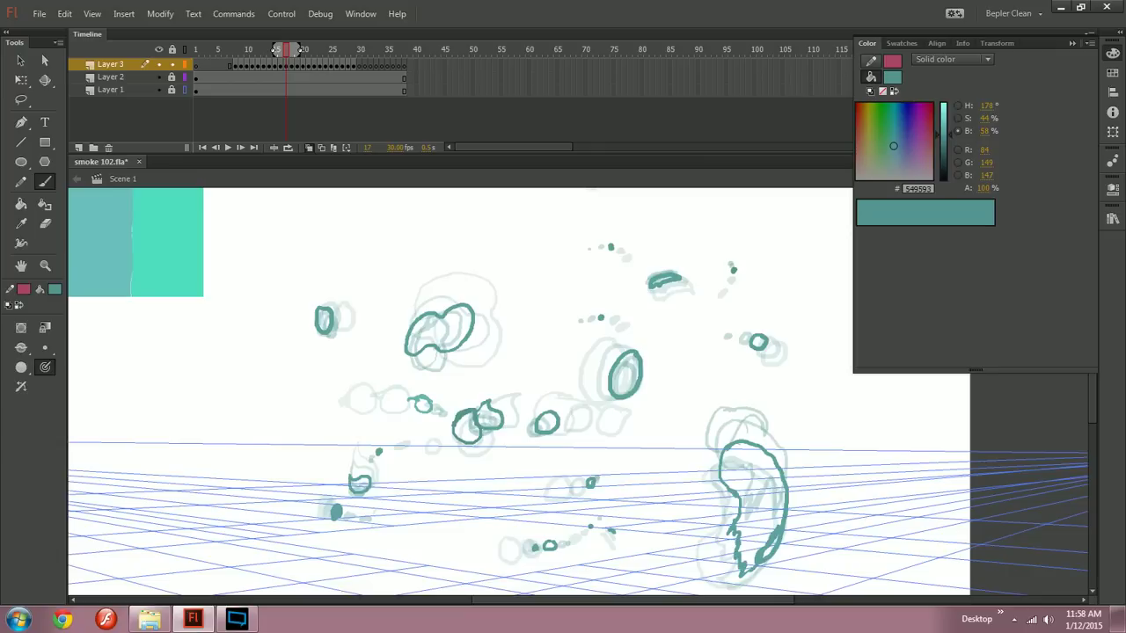
Step: Shrink the lower-centre particle to a tiny dot over frames 17 to 20, and continue through the fading frames to frame 25
key("comma")
key("period")
key("period")
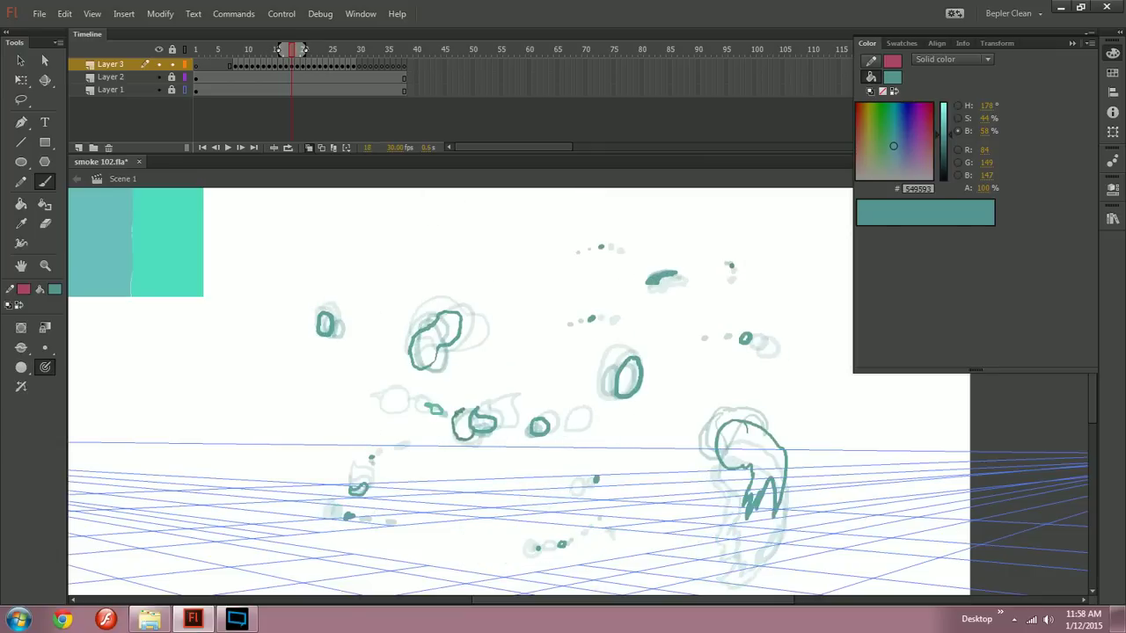
key("period")
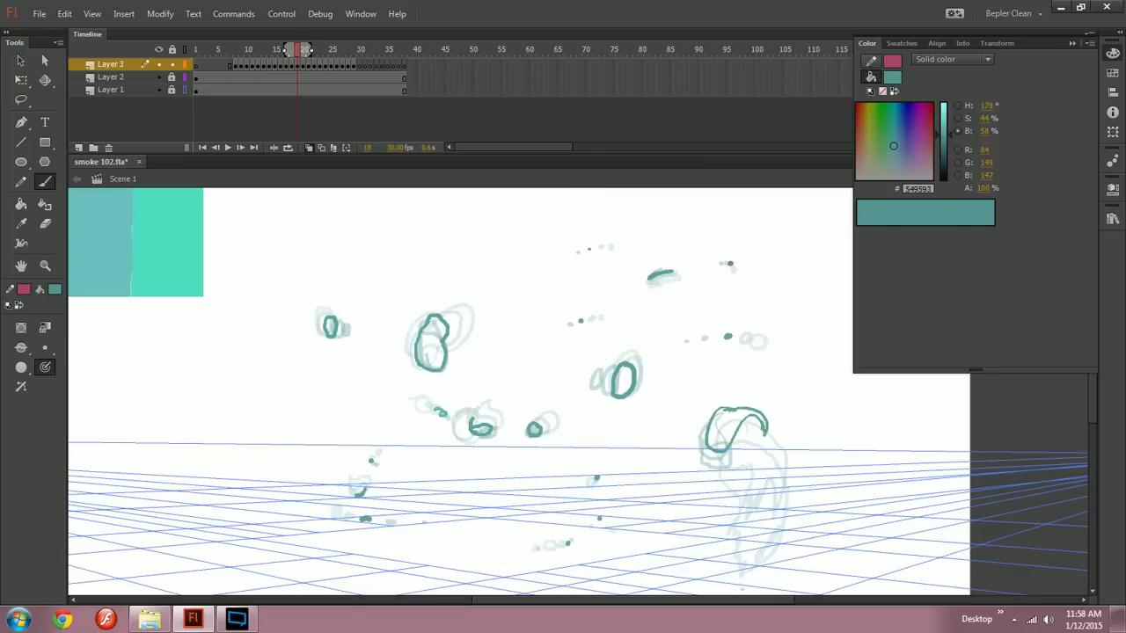
key("period")
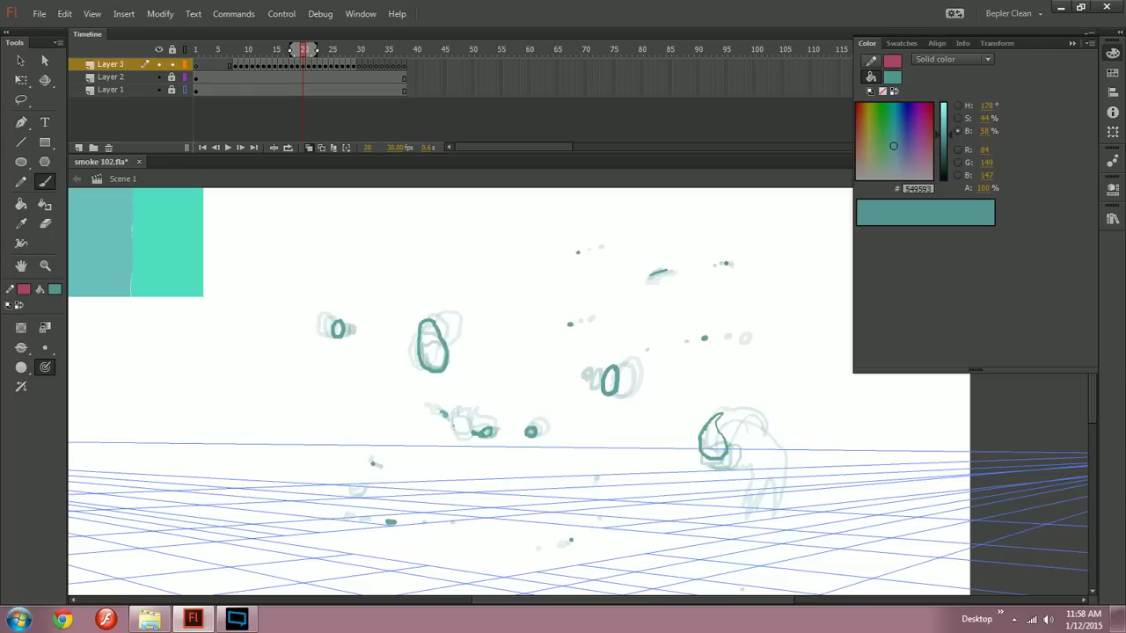
key("period")
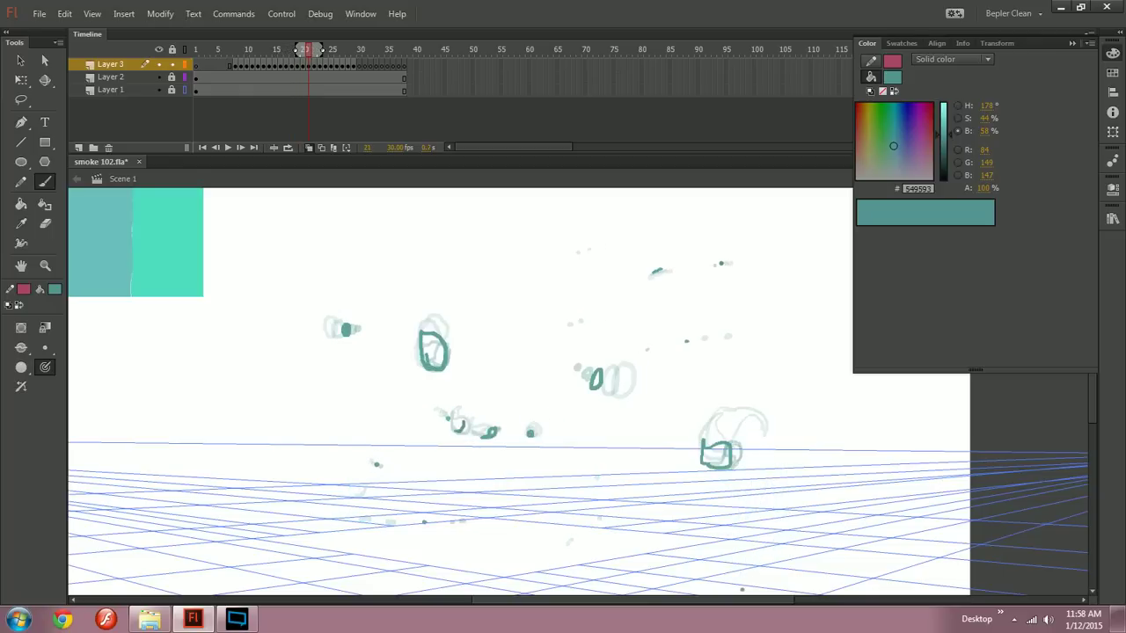
key("period")
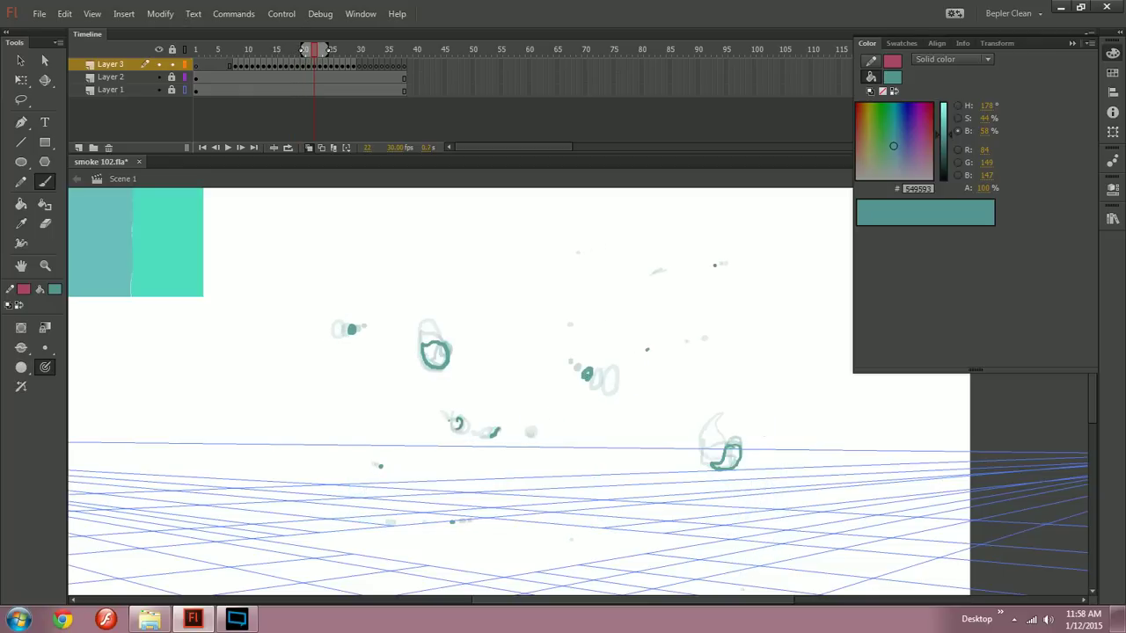
key("period")
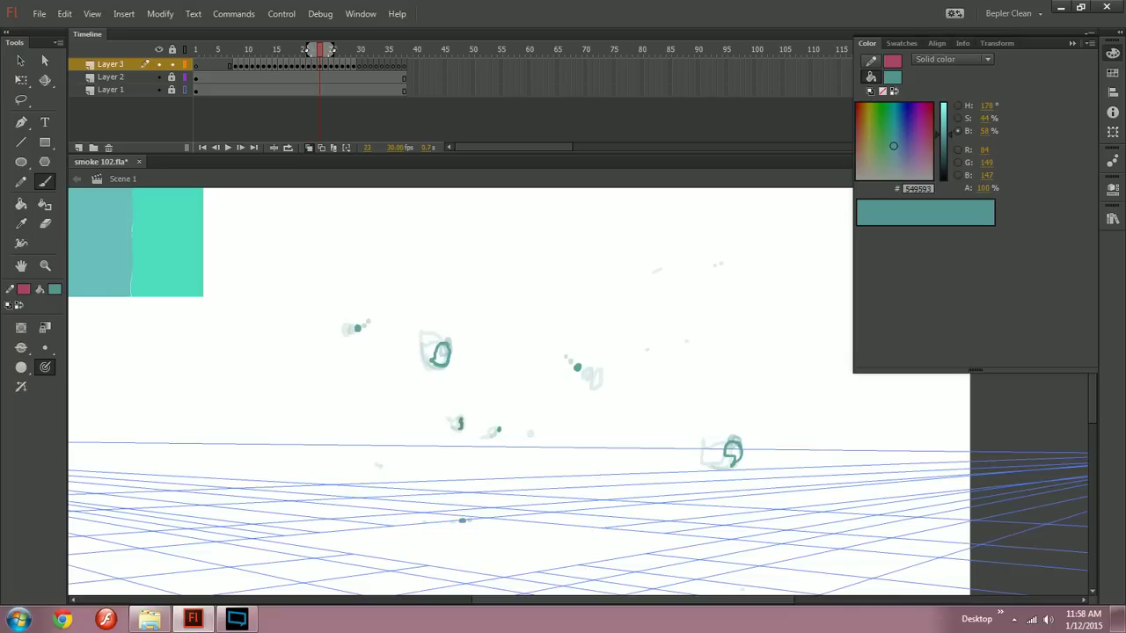
key("period")
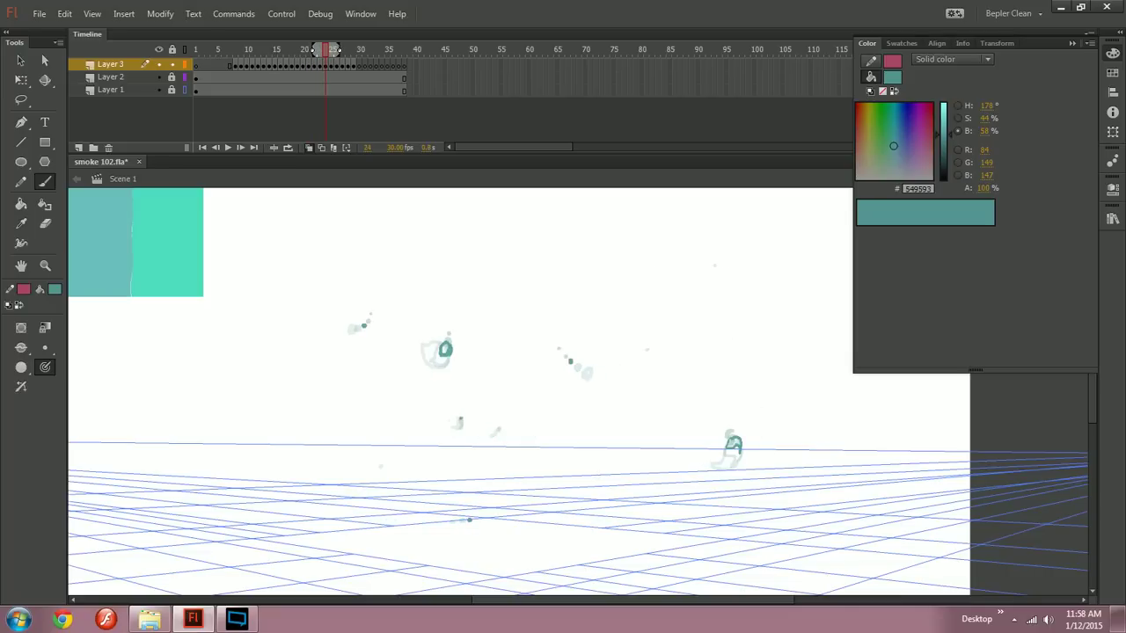
key("period")
Step: Paint two small particles from frame 12 onward, one arcing up and left out of the smoke, one drifting right
left_click_drag(321, 49, 244, 48)
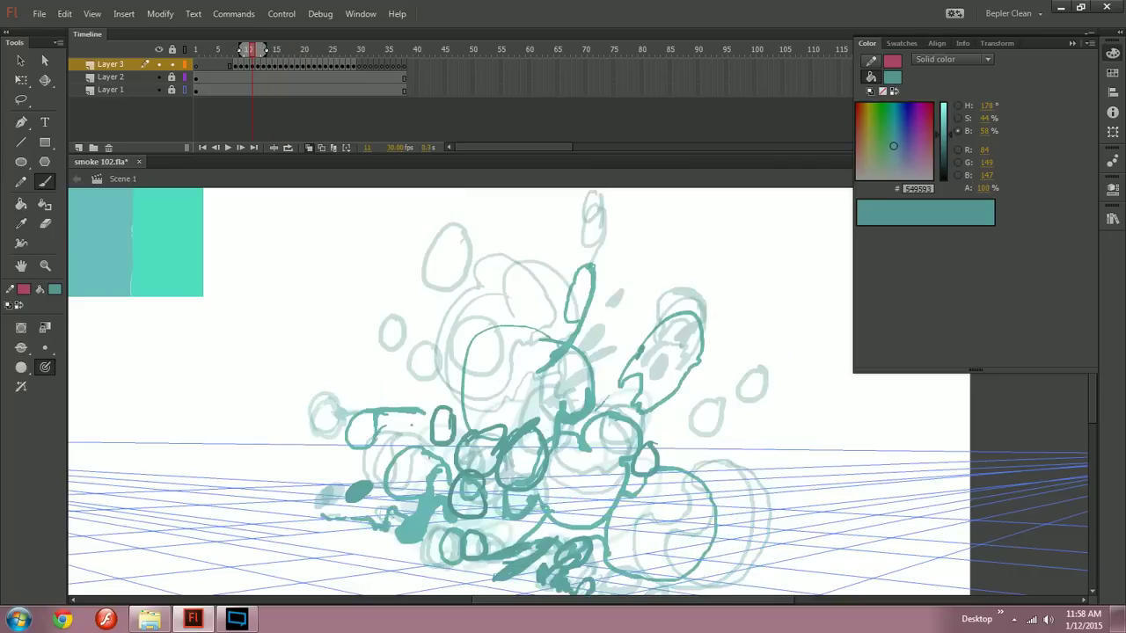
key("comma")
key("period")
left_click_drag(562, 396, 519, 364)
key("comma")
key("period")
left_click_drag(244, 48, 247, 48)
key("period")
left_click_drag(568, 474, 583, 461)
key("period")
mouse_move(269, 48)
left_mouse_down()
mouse_move(302, 49)
mouse_move(250, 49)
mouse_move(307, 48)
mouse_move(247, 48)
left_mouse_up()
Step: Outline a round particle below the smoke on frames 12 to 16, shifting it gradually to the right
left_click_drag(527, 492, 519, 403)
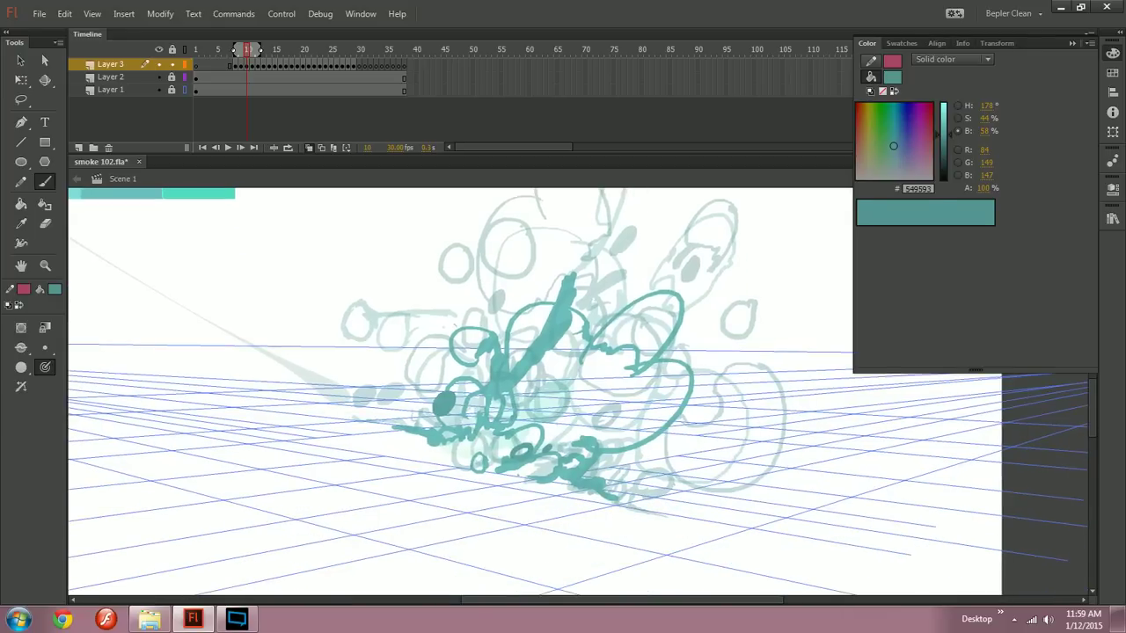
key("period")
key("period")
left_click_drag(519, 528, 538, 507)
key("period")
mouse_move(540, 509)
left_mouse_down()
mouse_move(523, 505)
mouse_move(550, 507)
mouse_move(529, 528)
mouse_move(534, 507)
mouse_move(554, 533)
mouse_move(579, 533)
mouse_move(547, 520)
mouse_move(579, 532)
left_mouse_up()
key("period")
key("period")
key("period")
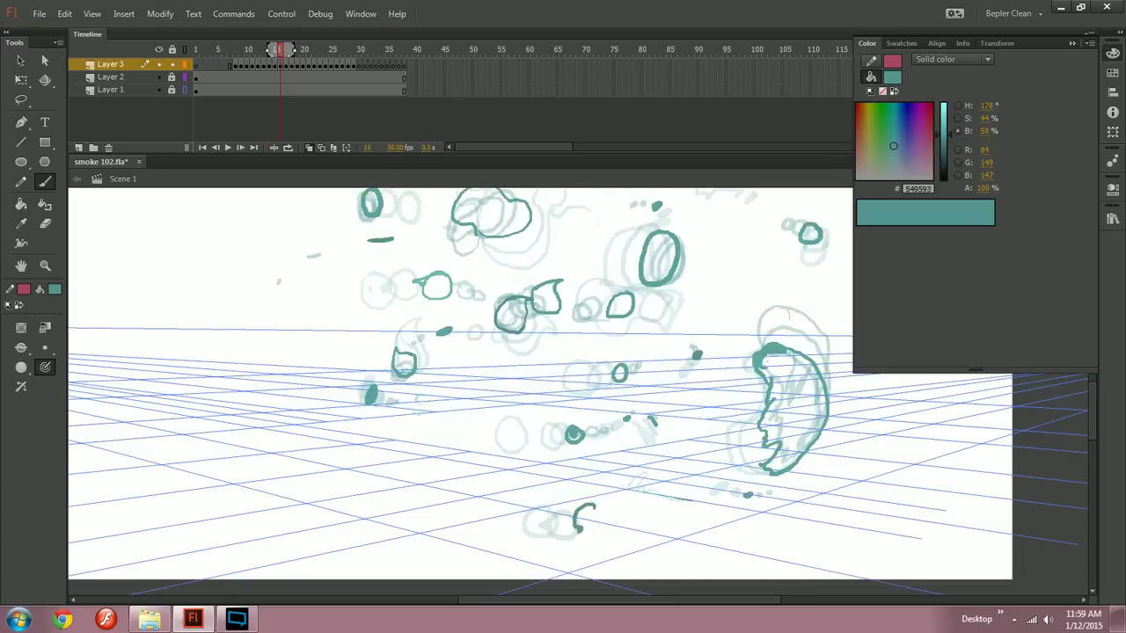
mouse_move(586, 532)
left_mouse_down()
mouse_move(596, 532)
mouse_move(595, 505)
mouse_move(609, 514)
left_mouse_up()
Step: Carry the particle below the smoke through frames 17 to 22, raising it and shrinking it to a dot
key("comma")
key("period")
key("period")
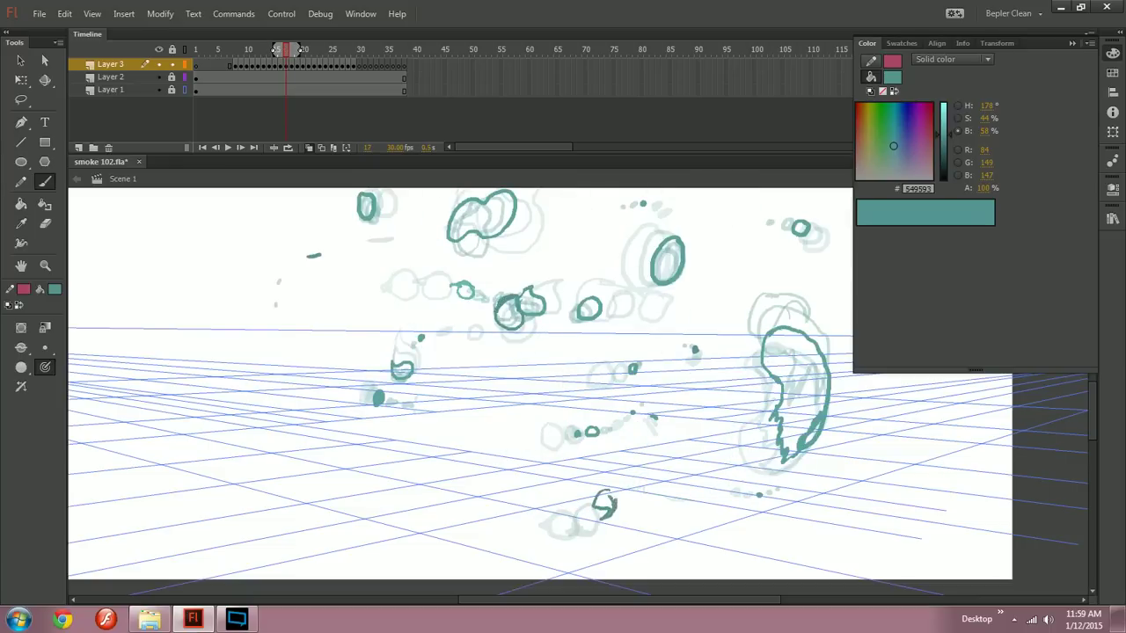
key("period")
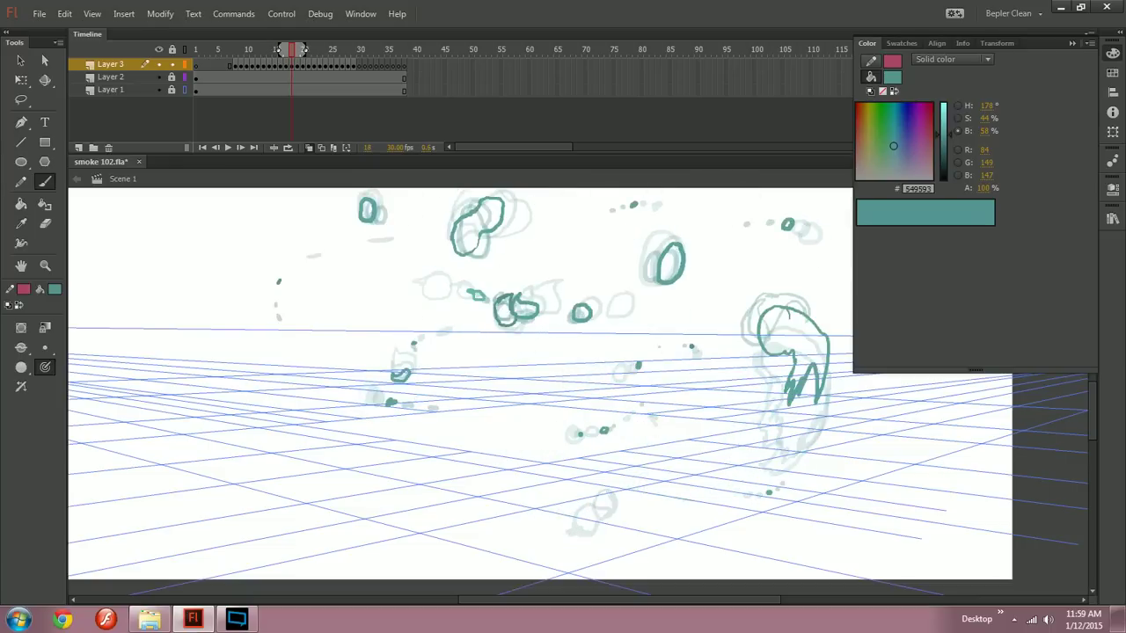
left_click_drag(619, 471, 628, 460)
key("period")
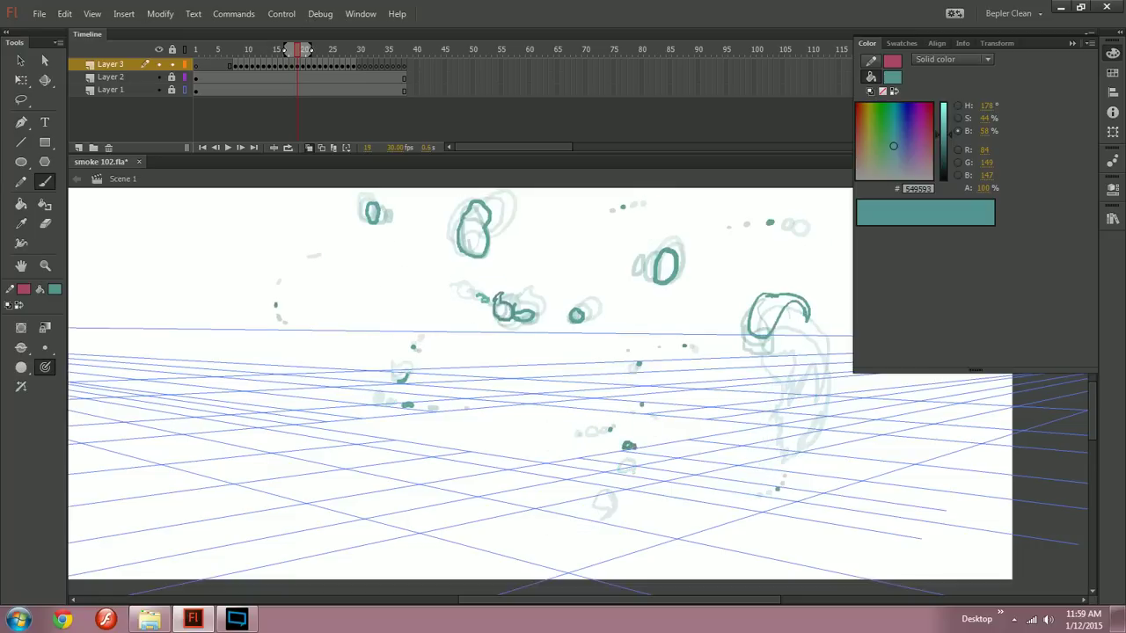
key("period")
key("period")
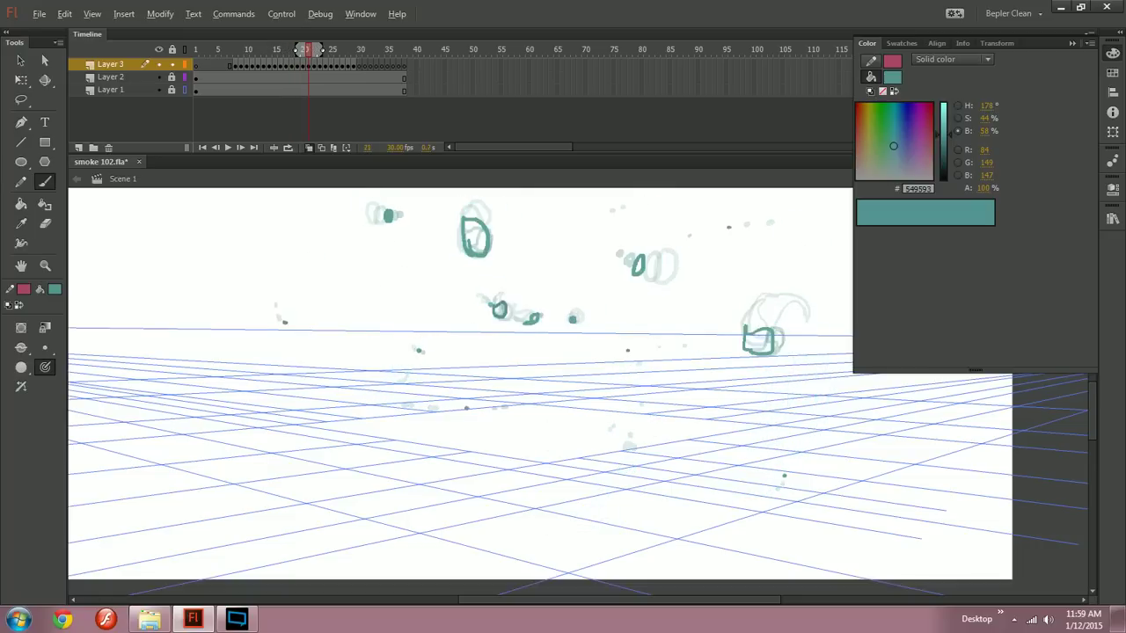
key("period")
Step: Paint another small debris particle in the smoke on frame 12 and carry it into the following frames
mouse_move(304, 48)
left_mouse_down()
mouse_move(243, 48)
mouse_move(382, 48)
mouse_move(252, 48)
left_mouse_up()
key("period")
key("comma")
key("period")
left_click_drag(550, 407, 539, 421)
key("period")
key("period")
key("period")
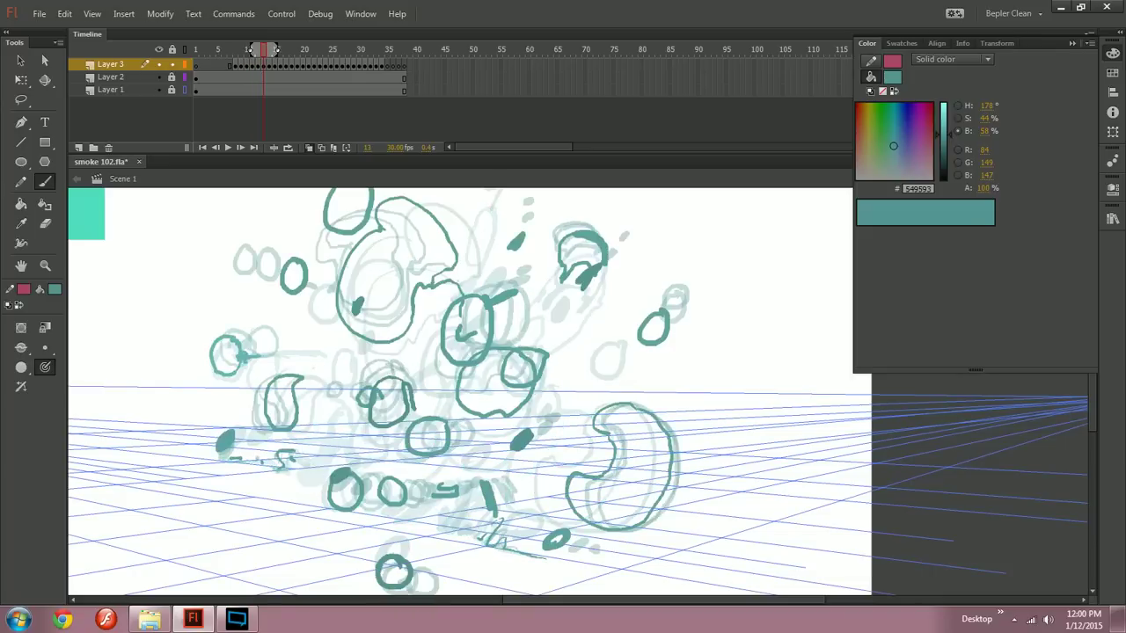
Step: Return to frames 9 to 11 and step between them to examine the particles in the opening burst
left_click_drag(274, 48, 233, 48)
left_click_drag(405, 335, 474, 374)
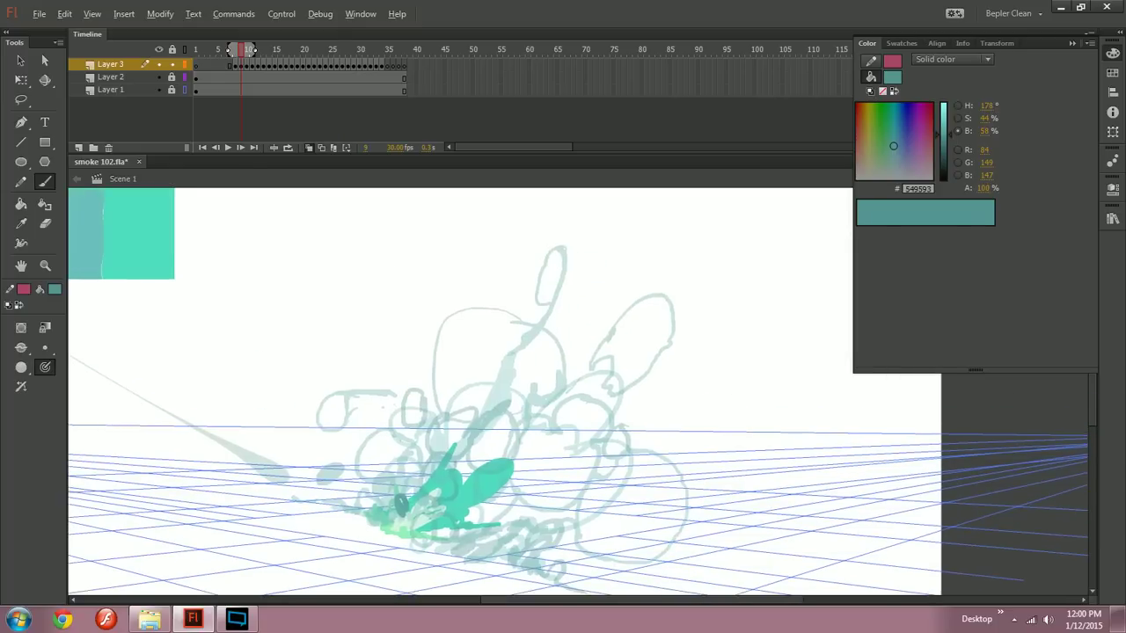
key("comma")
key("period")
key("period")
key("period")
mouse_move(439, 352)
left_mouse_down()
mouse_move(550, 364)
mouse_move(534, 362)
left_mouse_up()
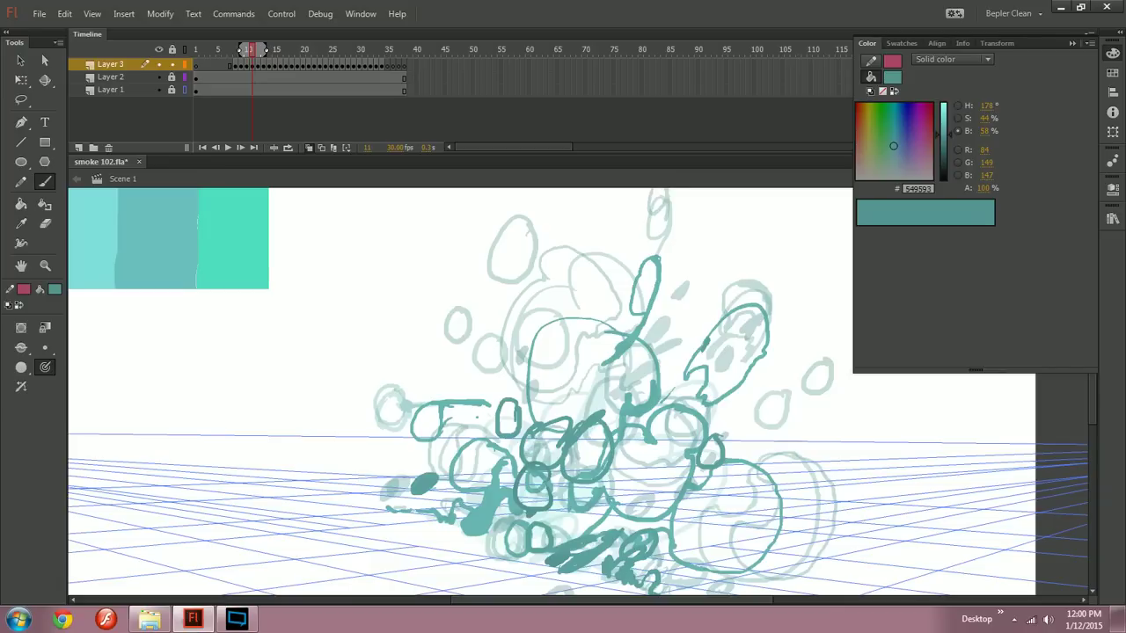
left_click_drag(583, 410, 448, 402)
key("ctrl+z")
left_click_drag(581, 396, 466, 388)
key("comma")
key(".")
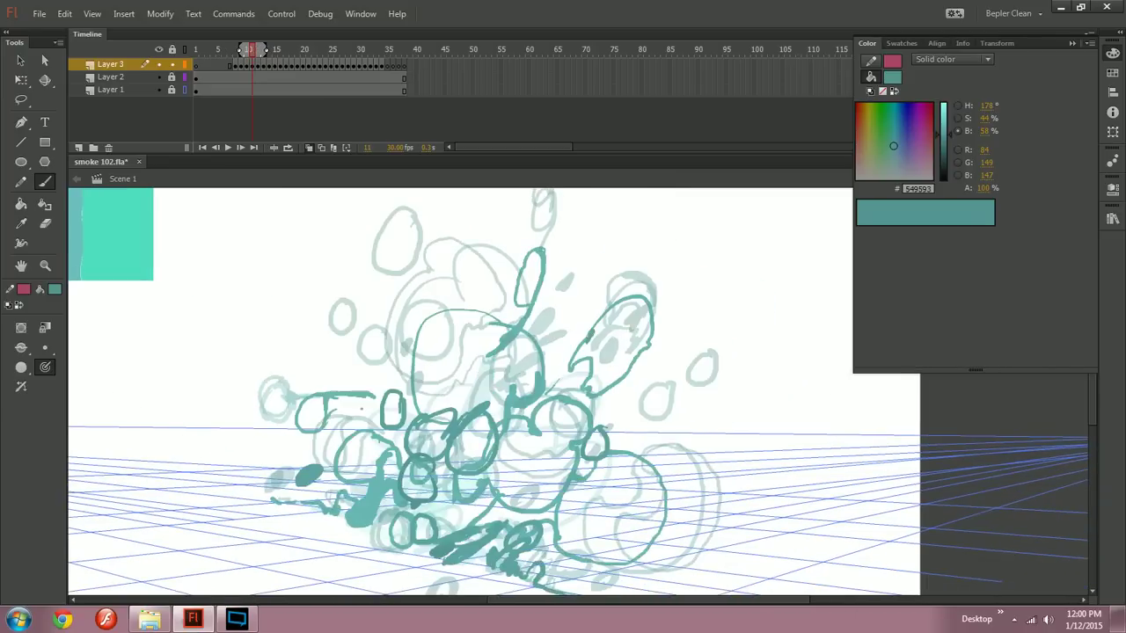
key("comma")
key("period")
key("comma")
key("comma")
key("period")
key("period")
key("comma")
key("period")
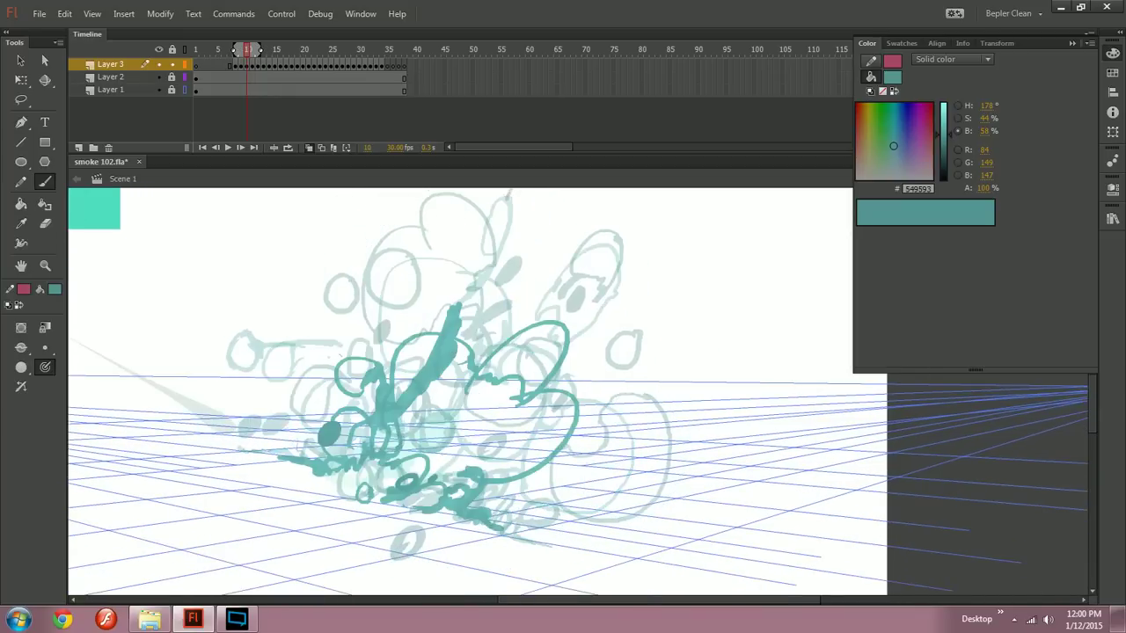
mouse_move(238, 50)
left_mouse_down()
mouse_move(356, 49)
mouse_move(244, 49)
left_mouse_up()
key(".")
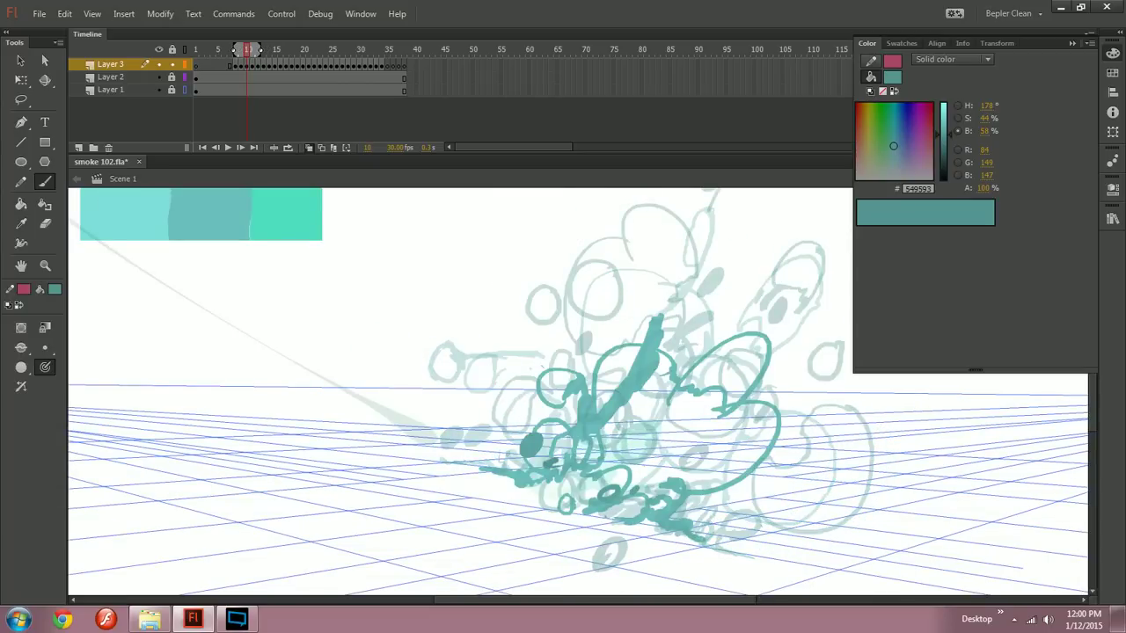
Step: Outline a ring-shaped particle at the lower-left edge of the smoke on the frames up to frame 17
key(".")
mouse_move(505, 444)
left_mouse_down()
mouse_move(519, 447)
mouse_move(452, 431)
mouse_move(416, 440)
mouse_move(411, 424)
mouse_move(393, 477)
mouse_move(398, 427)
mouse_move(413, 479)
mouse_move(393, 428)
mouse_move(373, 444)
mouse_move(381, 475)
mouse_move(414, 451)
mouse_move(382, 466)
mouse_move(397, 482)
mouse_move(428, 457)
mouse_move(392, 449)
left_mouse_up()
key(".")
key(".")
key(".")
key("period")
key("comma")
key("period")
key("period")
key("period")
key("e")
key("b")
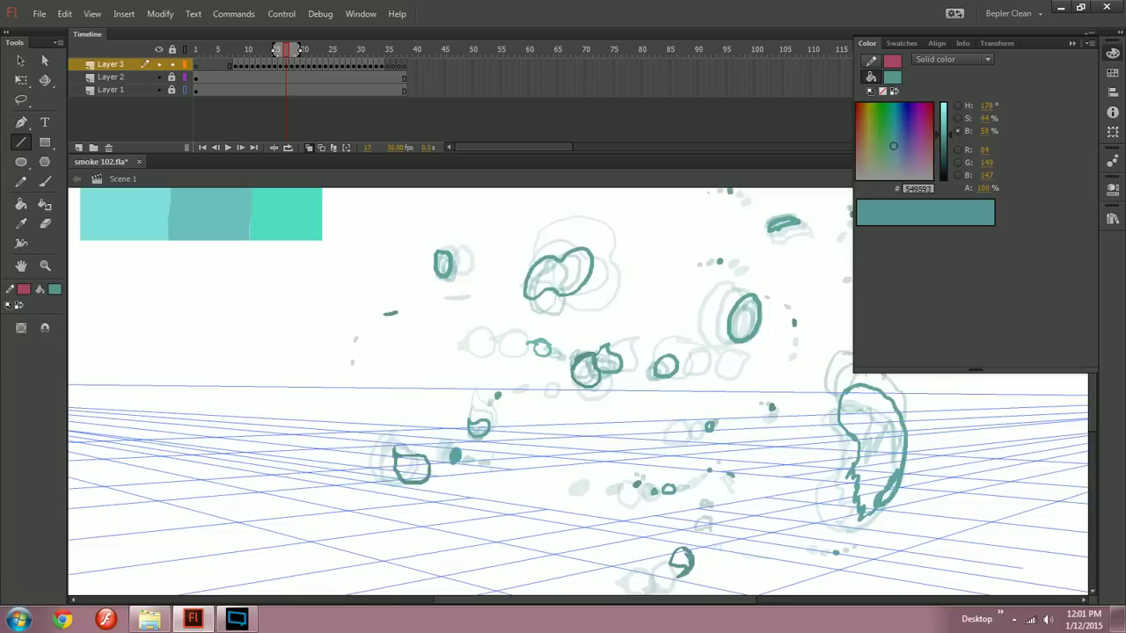
Step: Carry the lower-left ring through frames 18 to 22, moving it right and shrinking it to a small dot
key("period")
mouse_move(429, 454)
left_mouse_down()
mouse_move(452, 473)
mouse_move(422, 479)
left_mouse_up()
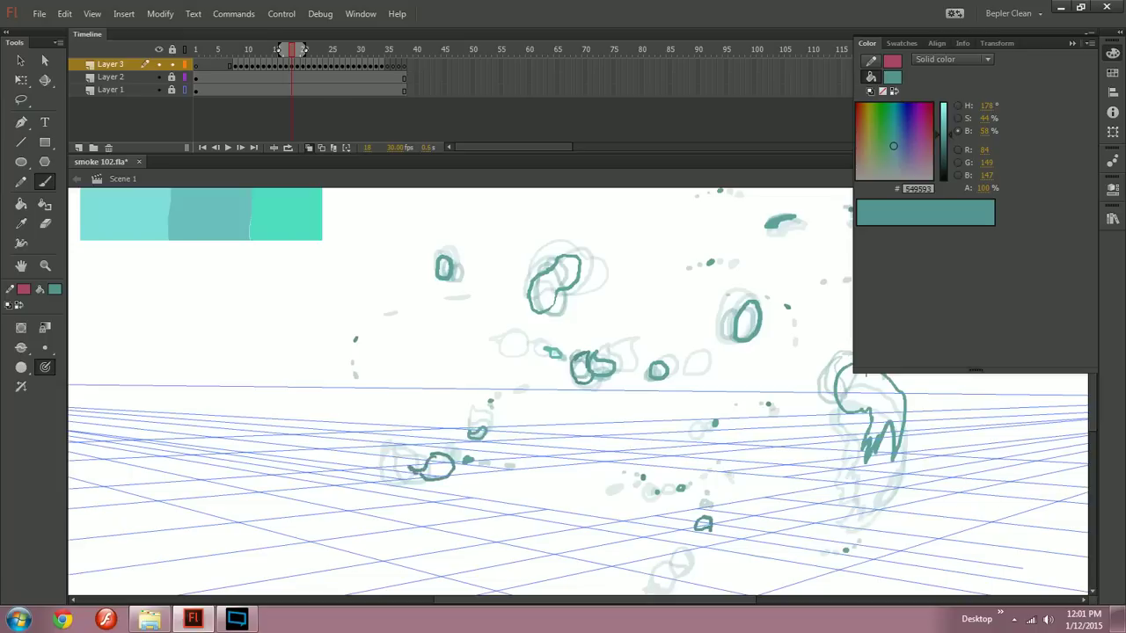
key("period")
mouse_move(454, 458)
left_mouse_down()
mouse_move(484, 447)
mouse_move(466, 461)
left_mouse_up()
key("ctrl+z")
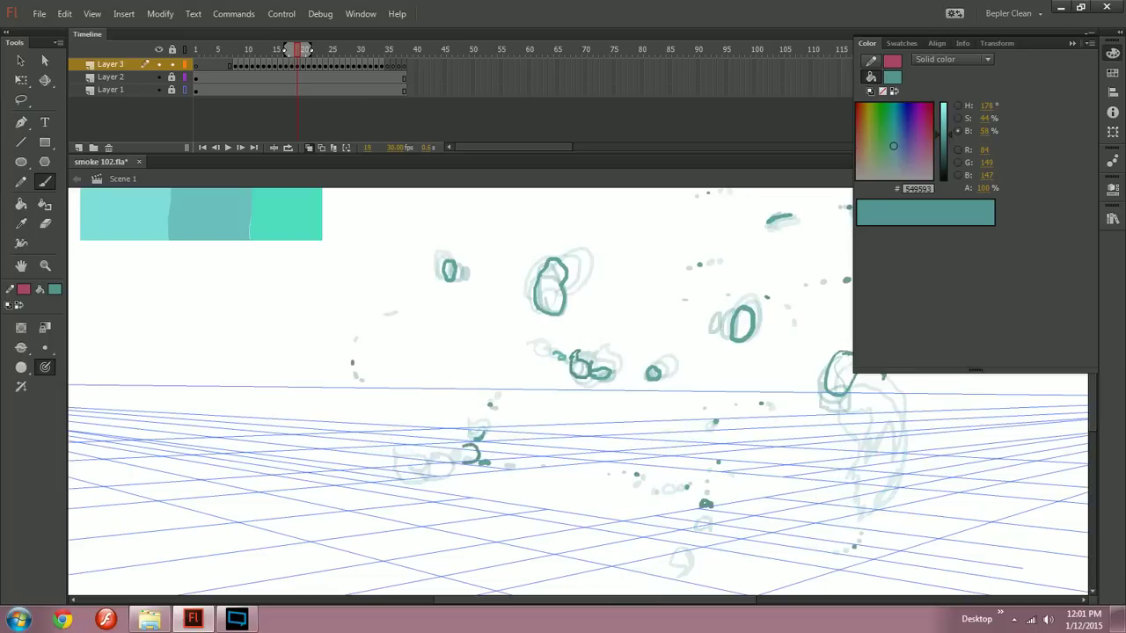
key("period")
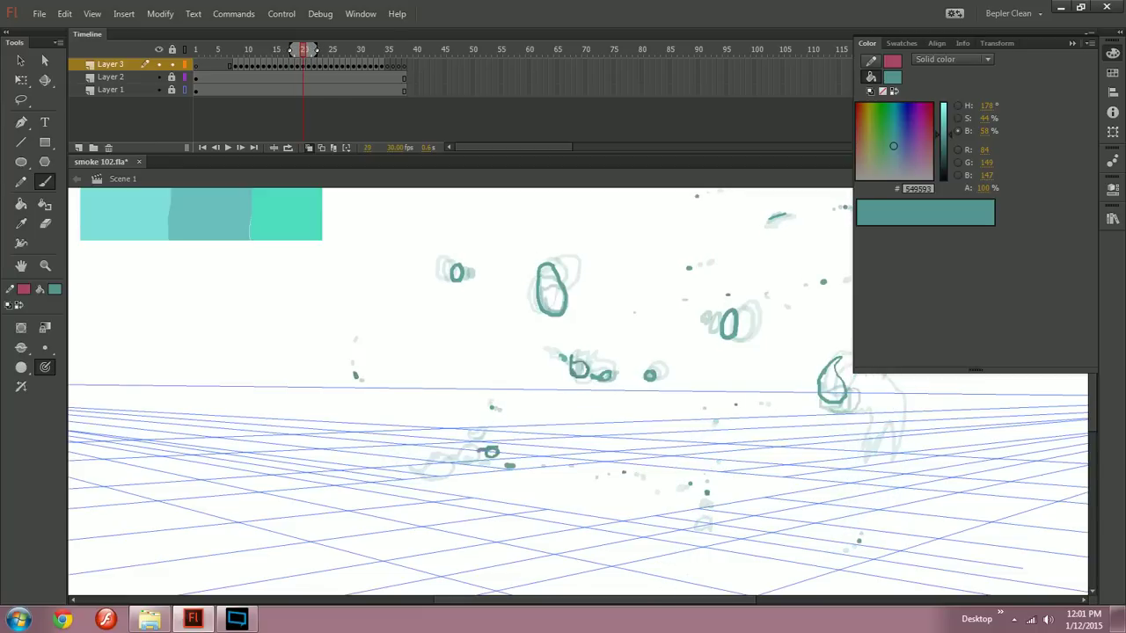
key("period")
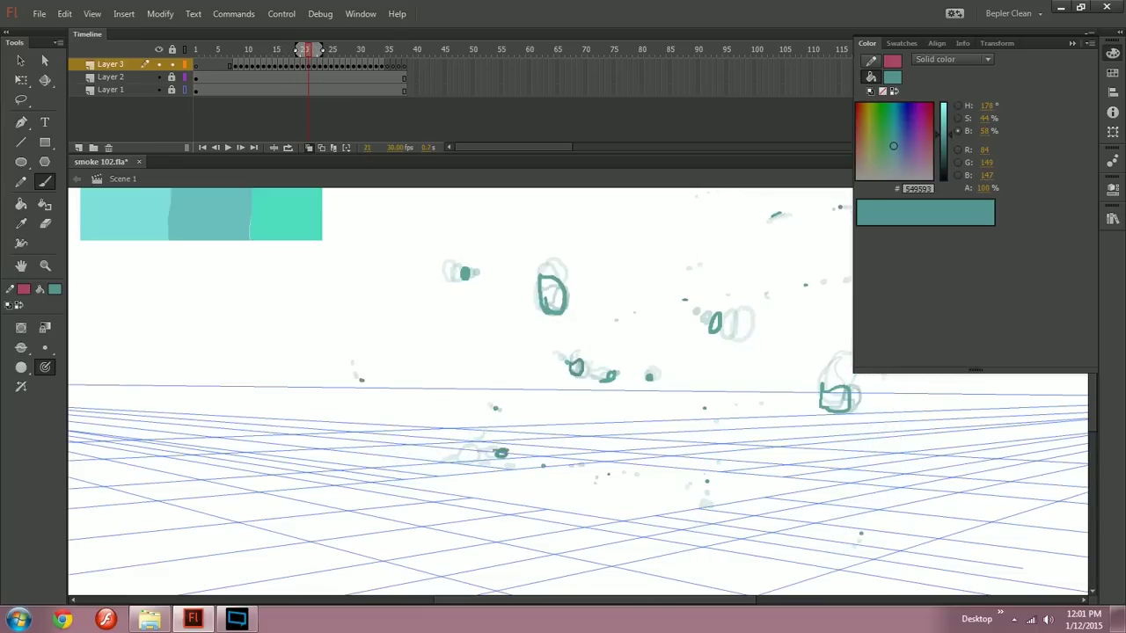
key("period")
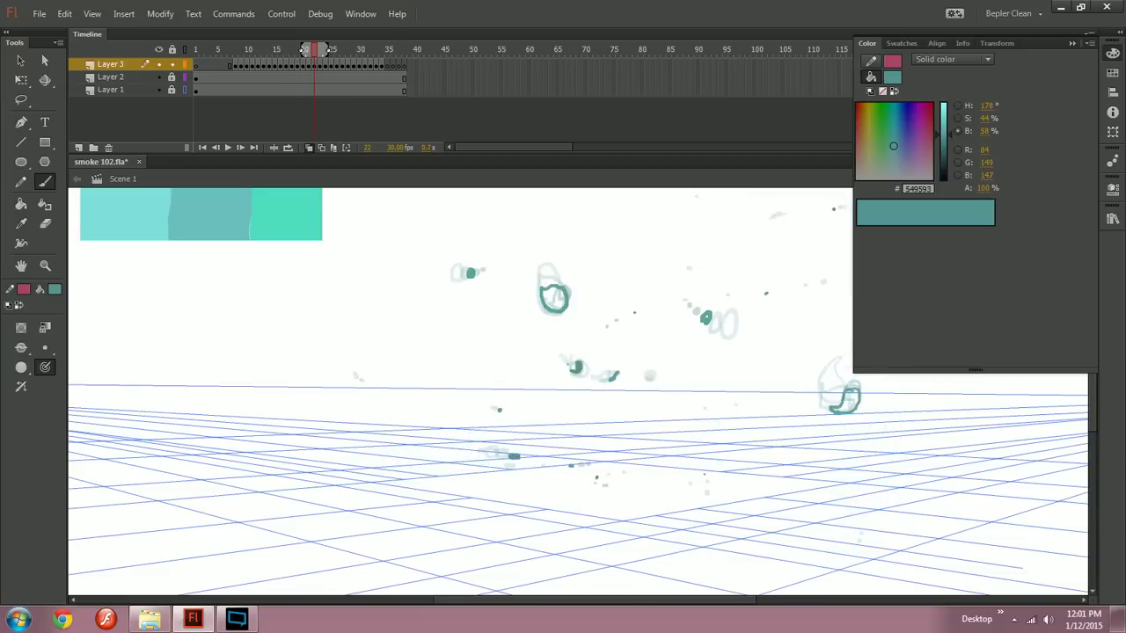
Step: Step ahead through the fading frames and back to frame 13 to check the new particles' motion
key("period")
key("period")
key("period")
key("period")
key("period")
key("period")
key("comma")
key("comma")
key("comma")
key("comma")
key("comma")
key("comma")
key("comma")
key("comma")
key("comma")
key("comma")
key("comma")
key("comma")
key("comma")
key("comma")
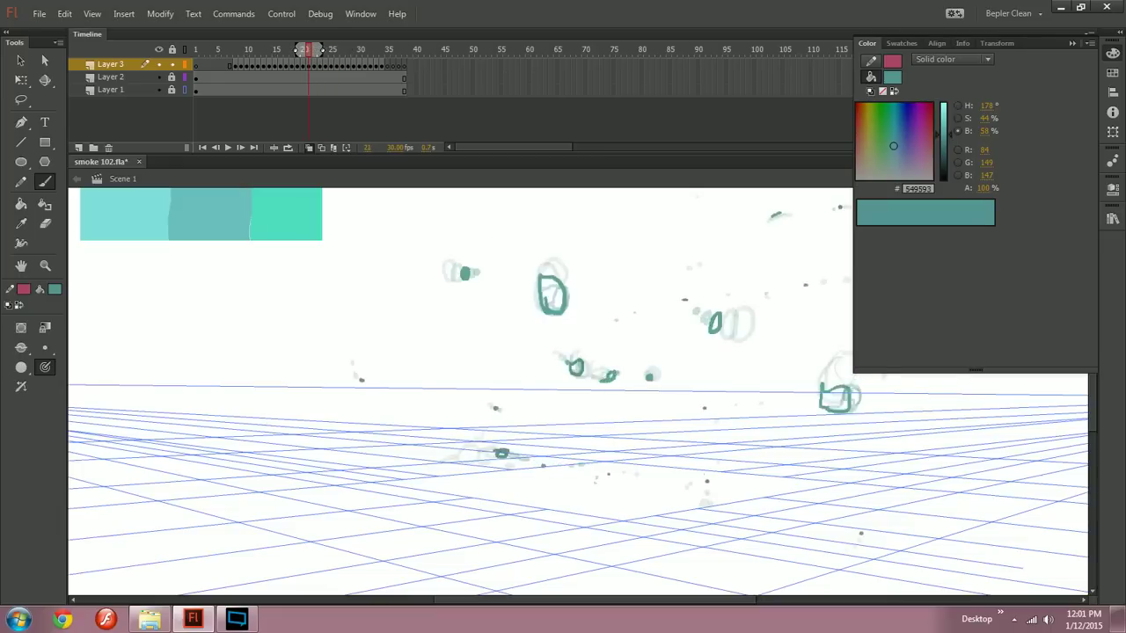
key("comma")
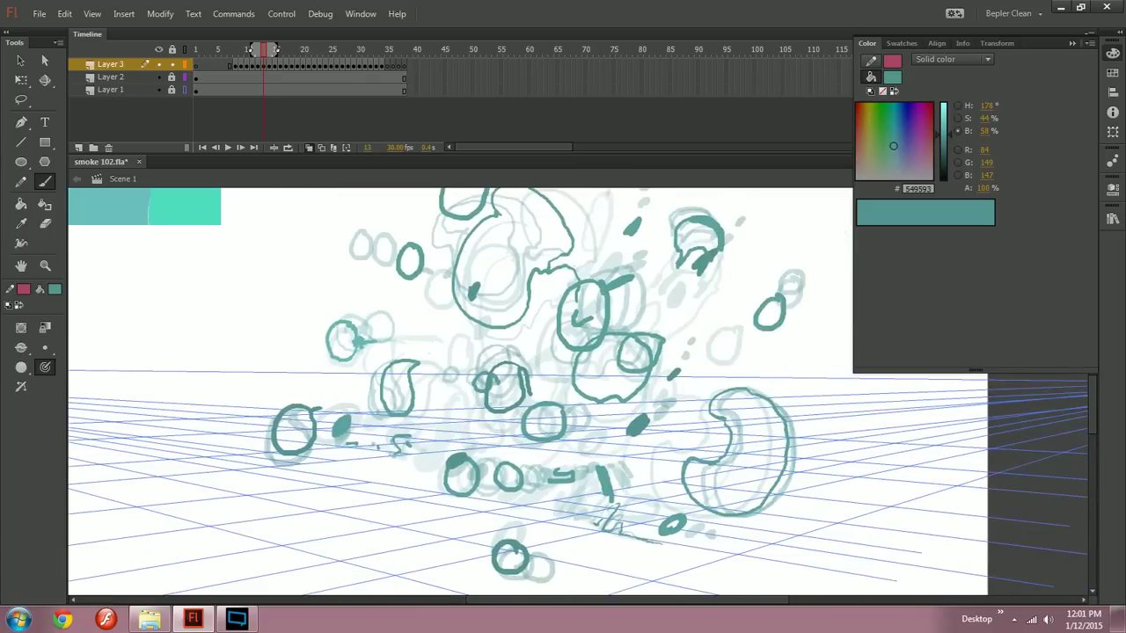
key("n")
mouse_move(283, 406)
left_mouse_down()
mouse_move(279, 477)
mouse_move(300, 488)
mouse_move(248, 482)
left_mouse_up()
key("ctrl+z")
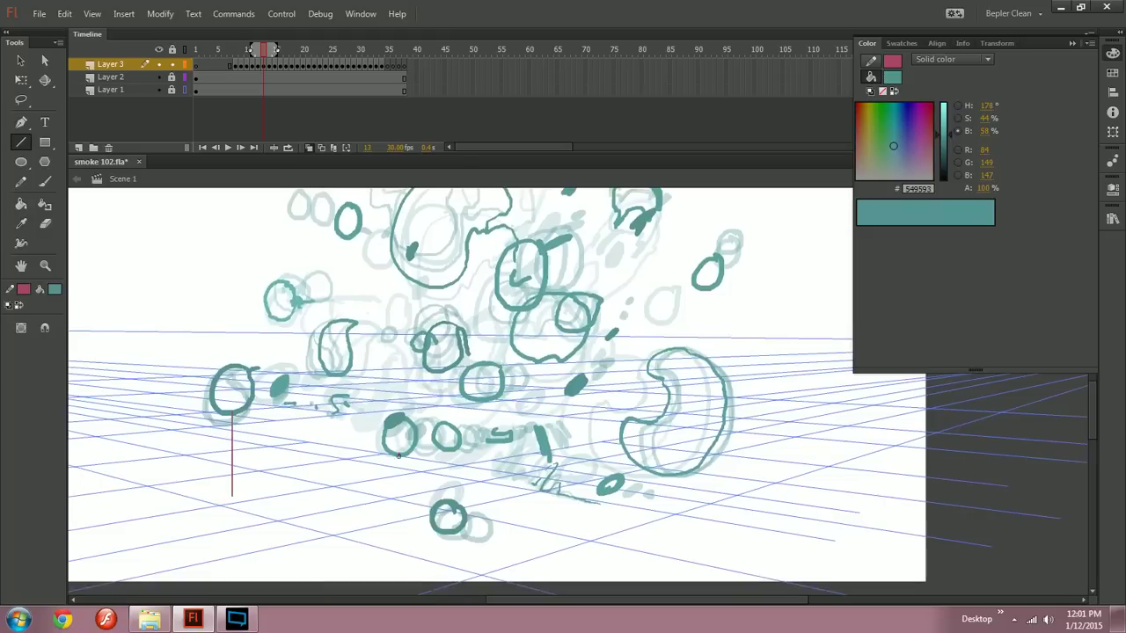
left_click_drag(399, 471, 398, 470)
left_click_drag(398, 471, 274, 456)
mouse_move(550, 452)
left_mouse_down()
mouse_move(550, 474)
mouse_move(616, 544)
mouse_move(644, 532)
left_mouse_up()
mouse_move(400, 302)
left_mouse_down()
mouse_move(400, 449)
mouse_move(435, 436)
left_mouse_up()
key("ctrl+z")
mouse_move(368, 448)
left_mouse_down()
mouse_move(430, 437)
mouse_move(434, 449)
left_mouse_up()
key("ctrl+z")
left_click_drag(563, 387, 688, 391)
key("ctrl+minus")
key("ctrl+equal")
left_click_drag(721, 396, 512, 373)
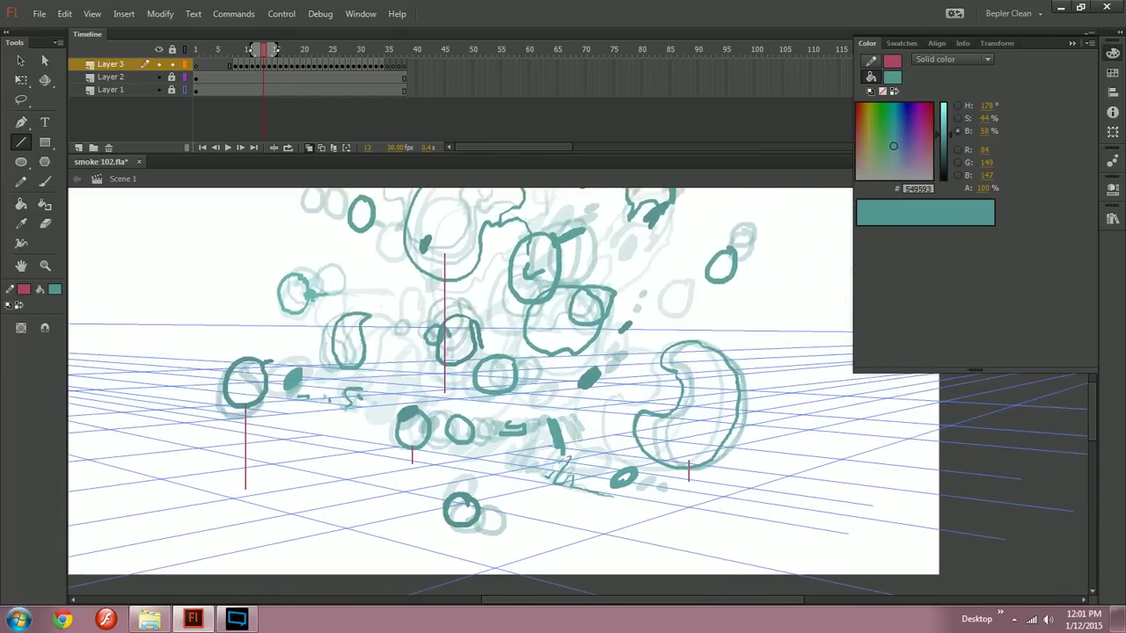
key("ctrl+z")
key("ctrl+z")
key("ctrl+z")
key("ctrl+z")
left_click_drag(686, 387, 438, 410)
scroll(378, 391, "right", 2)
scroll(378, 391, "left", 5)
key("b")
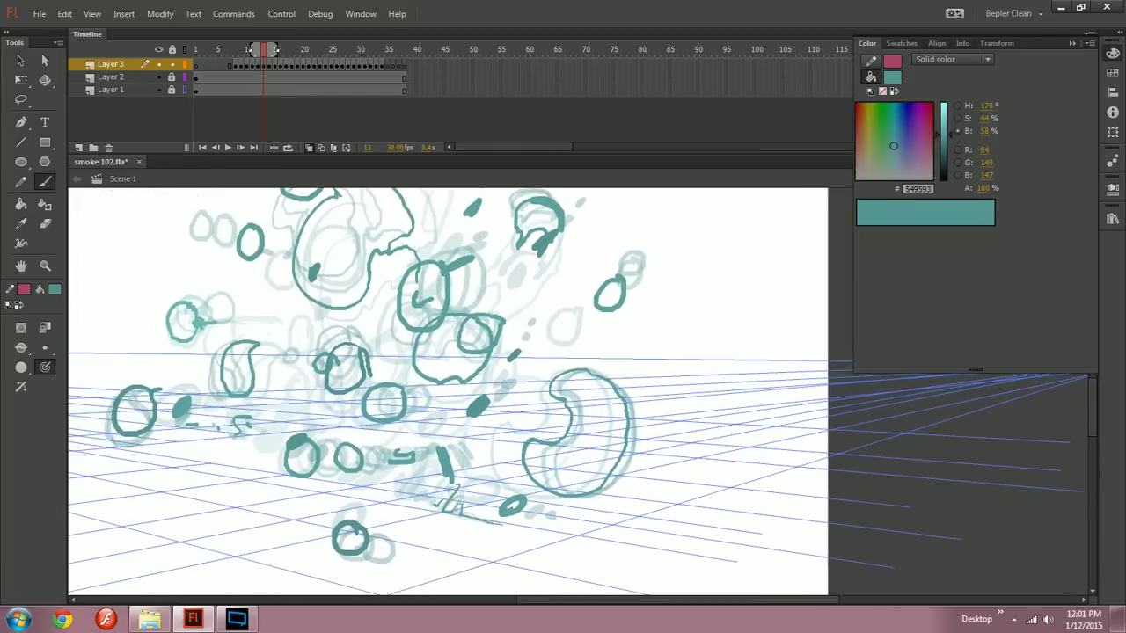
Step: Step back and ahead through the frames around frame 13 to examine how the burst's particles move
key("comma")
key("comma")
key("comma")
key("comma")
key("comma")
key("period")
key("period")
key("period")
key("period")
key("period")
key("period")
key("period")
key("period")
key("period")
Step: Draw a large oval ring in the left-center of the smoke, beneath the big upper puff, on frame 12
key("ctrl+minus")
mouse_move(286, 49)
left_mouse_down()
mouse_move(199, 49)
mouse_move(307, 37)
mouse_move(227, 51)
mouse_move(304, 39)
mouse_move(247, 51)
left_mouse_up()
key("ctrl+equal")
left_click_drag(615, 396, 296, 299)
left_click_drag(248, 48, 257, 50)
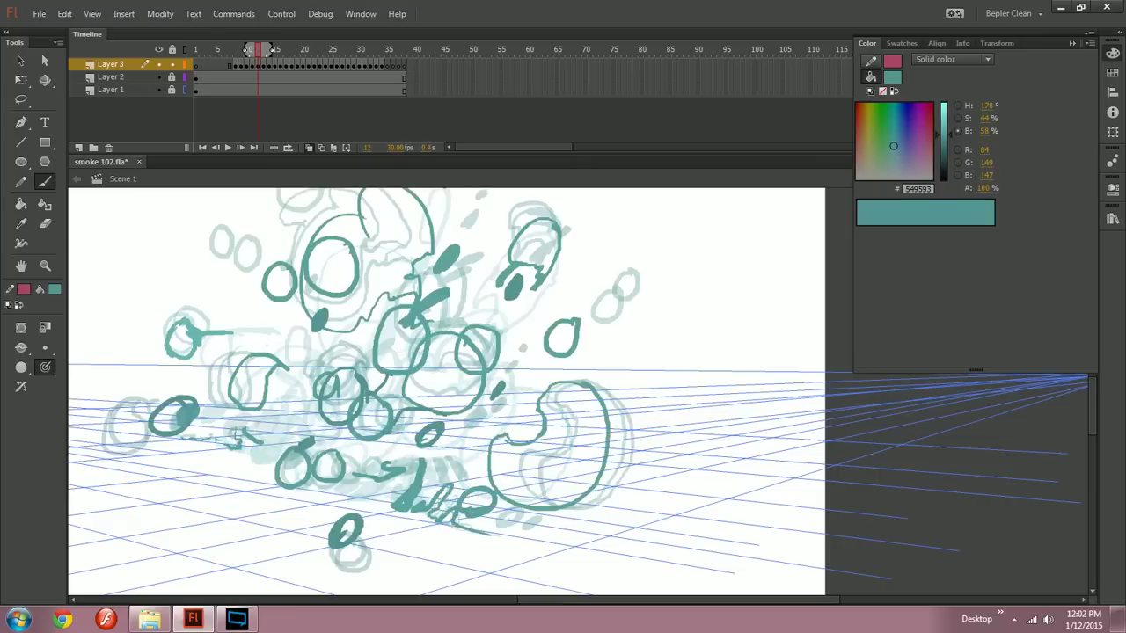
left_click_drag(236, 435, 259, 483)
left_click_drag(435, 343, 419, 359)
key("comma")
key("period")
key("comma")
key("period")
mouse_move(347, 374)
left_mouse_down()
mouse_move(435, 395)
mouse_move(449, 413)
mouse_move(438, 398)
left_mouse_up()
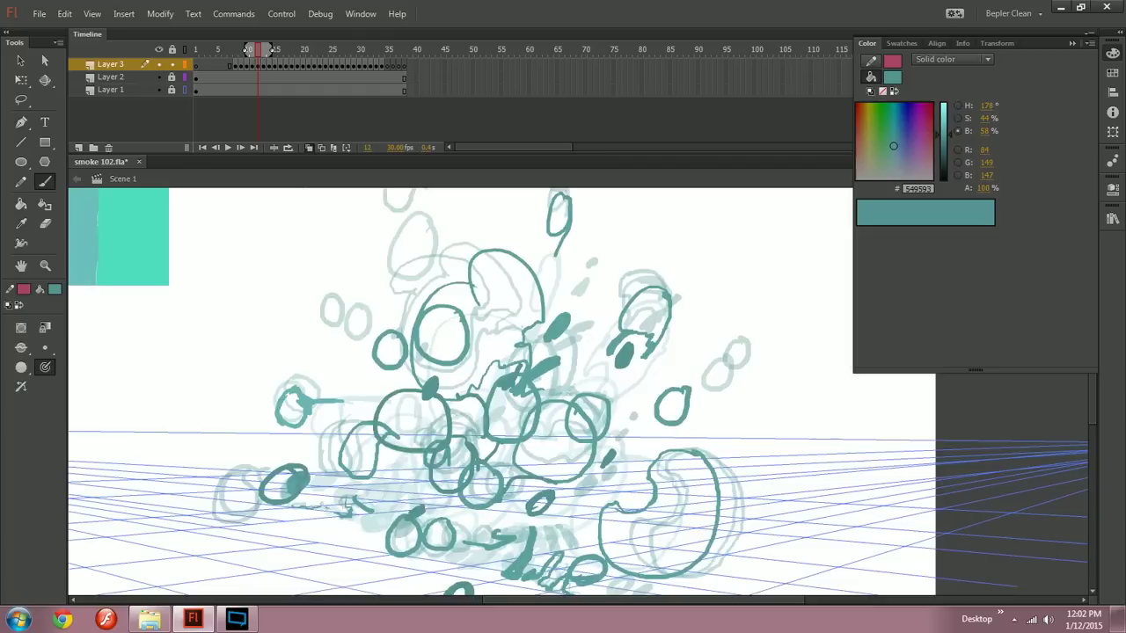
Step: Continue the large left-center ring as a rounder, bigger outline on frames 13 to 15
left_click_drag(247, 48, 263, 48)
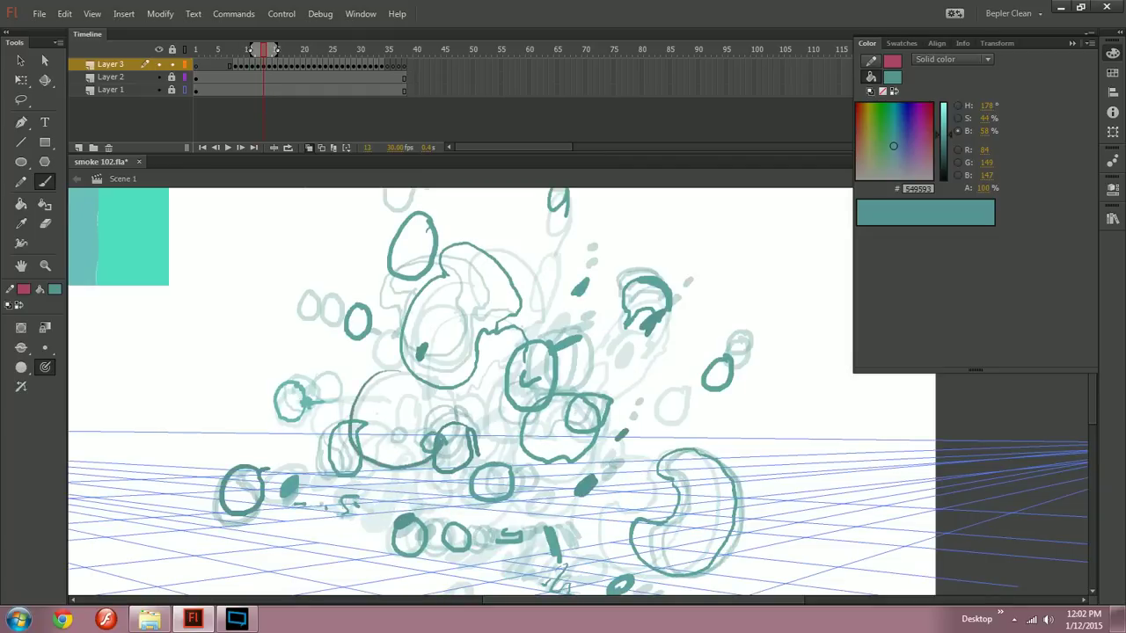
left_click_drag(264, 48, 270, 48)
mouse_move(416, 371)
left_mouse_down()
mouse_move(383, 462)
mouse_move(447, 398)
mouse_move(402, 373)
mouse_move(374, 426)
mouse_move(449, 450)
mouse_move(429, 378)
left_mouse_up()
key("period")
key("period")
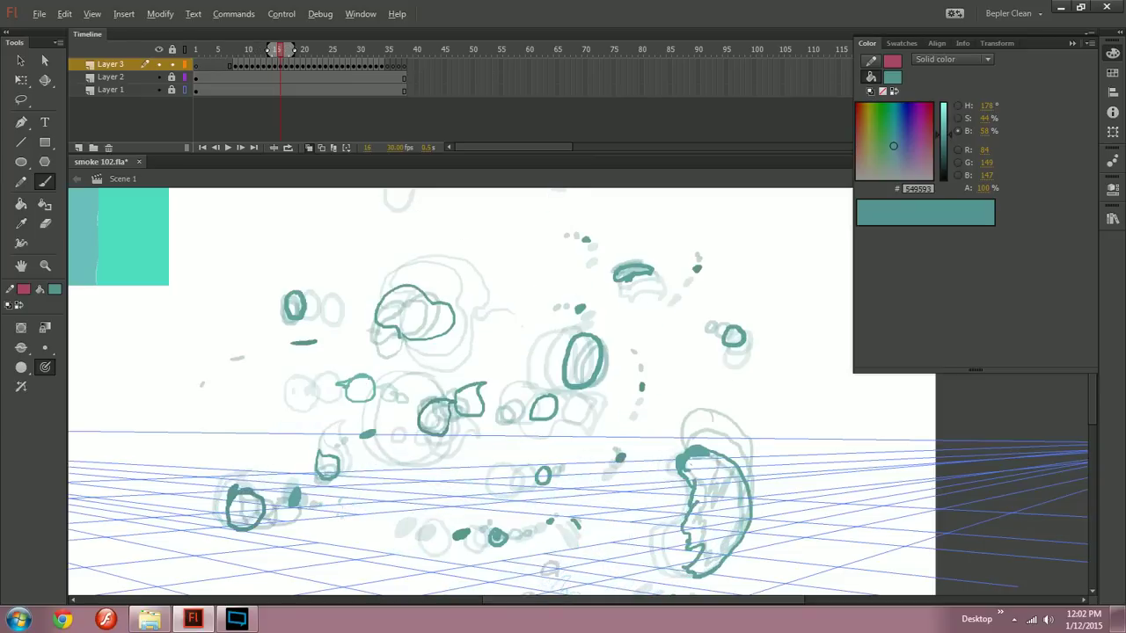
key("comma")
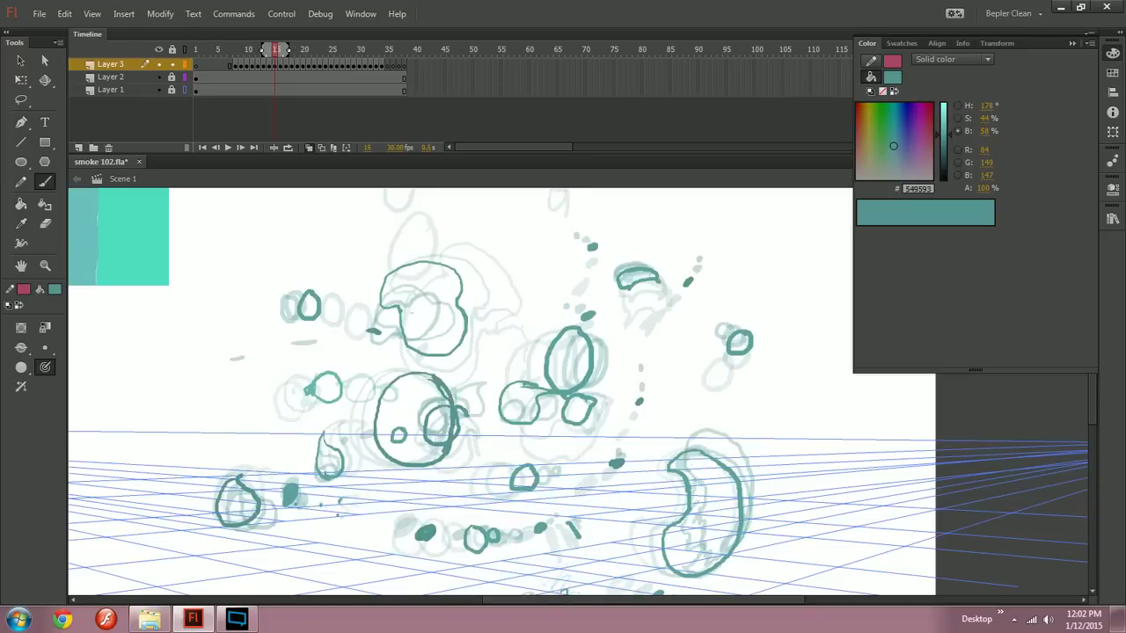
Step: Carry the large ring through frames 16 to 21, moving it right across the smoke and shrinking it
key(".")
mouse_move(478, 377)
left_mouse_down()
mouse_move(428, 439)
mouse_move(491, 407)
mouse_move(475, 376)
mouse_move(482, 435)
mouse_move(530, 396)
mouse_move(508, 378)
mouse_move(521, 435)
mouse_move(552, 376)
mouse_move(554, 415)
mouse_move(559, 373)
mouse_move(540, 391)
mouse_move(559, 375)
mouse_move(554, 395)
mouse_move(548, 375)
left_mouse_up()
key(".")
key(".")
key(".")
key(".")
key(".")
key(".")
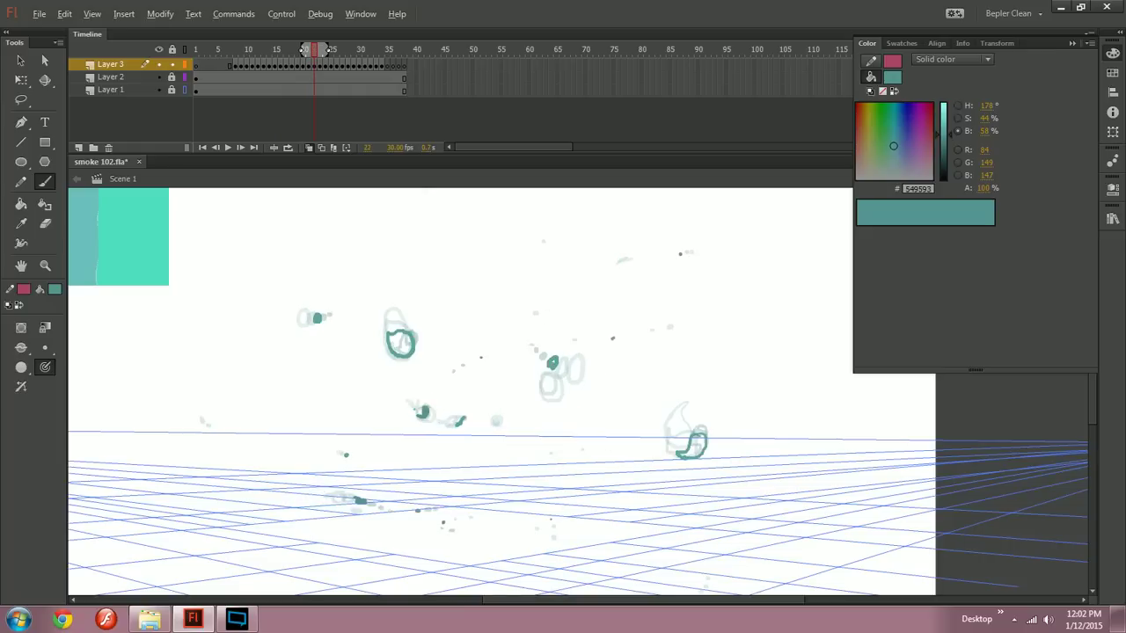
Step: Shrink the ring to a small dot drifting left through the fading frames from frame 22 onward
key(".")
key(".")
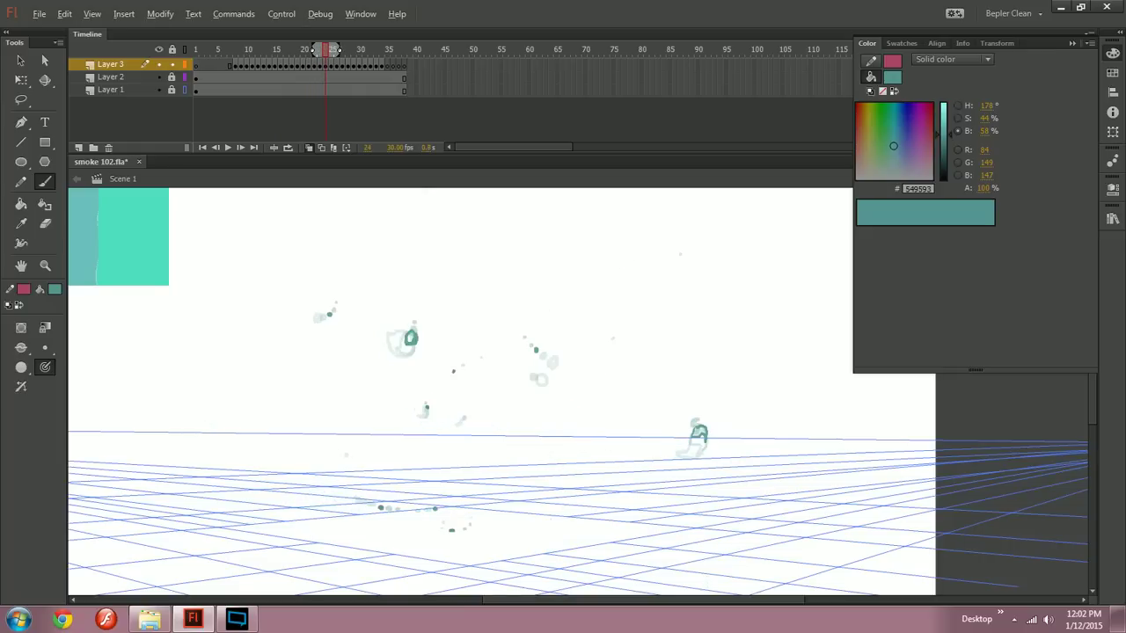
key(".")
key(".")
key(".")
key(".")
key(".")
key(".")
Step: Paint a solid elongated particle at the lower right of the smoke on frame 13 and carry it up and right through frame 17
left_click_drag(353, 50, 264, 49)
left_click_drag(586, 483, 557, 509)
key("period")
key("period")
key("period")
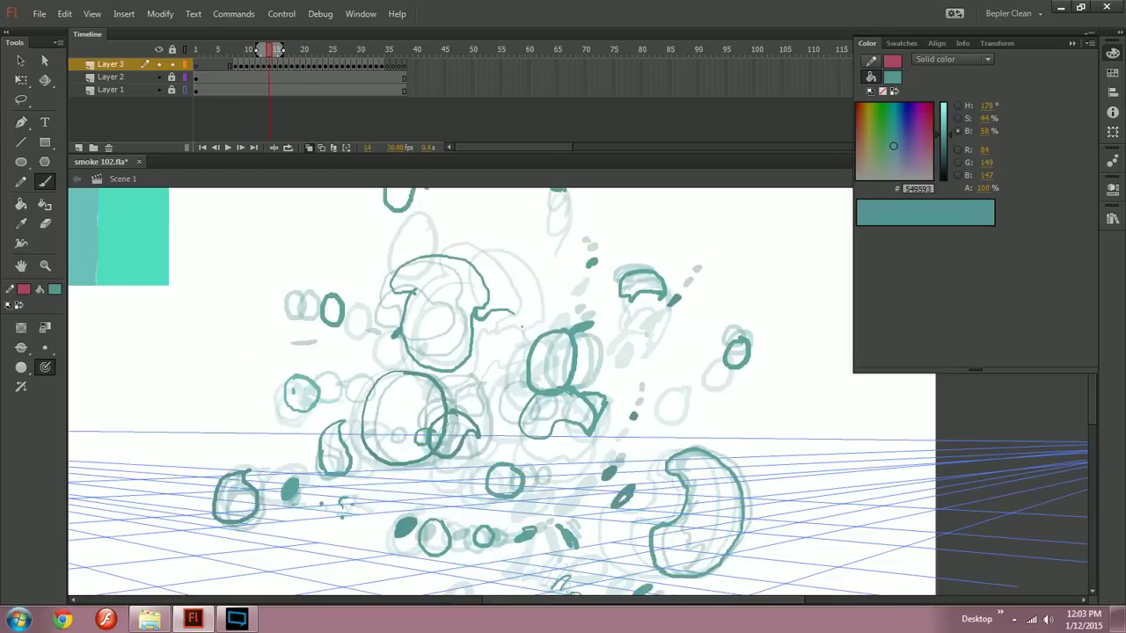
key("period")
key("period")
key("period")
key("period")
key("period")
key("period")
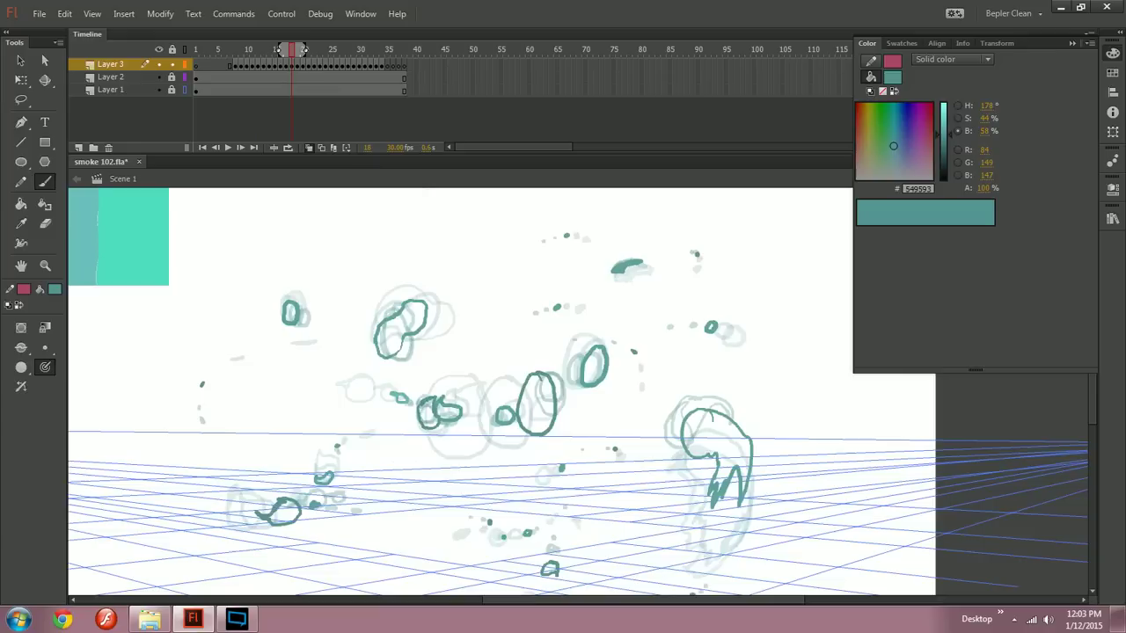
Step: Continue the lower-right particle through frames 18 to 25, curving it left and shrinking it to a speck
key("period")
key("period")
key("period")
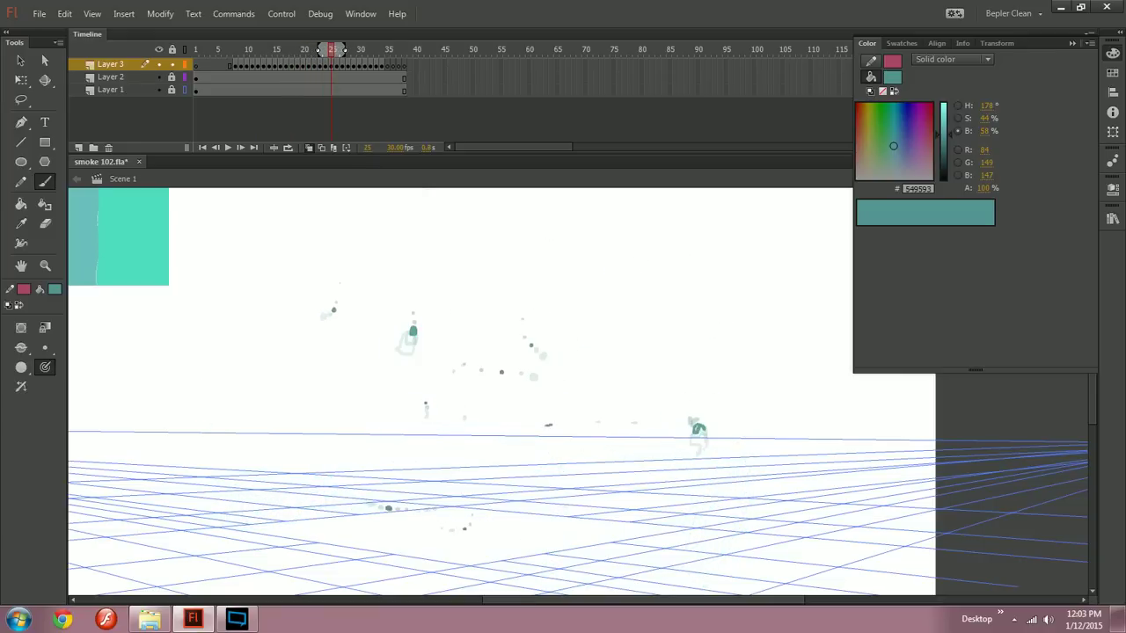
Step: Step back through the frames to frame 11 to check the new particle's motion
key("comma")
key("comma")
key("comma")
key("comma")
key("comma")
key("comma")
key("comma")
key("comma")
key("comma")
key("comma")
key("comma")
key("comma")
key("comma")
key("comma")
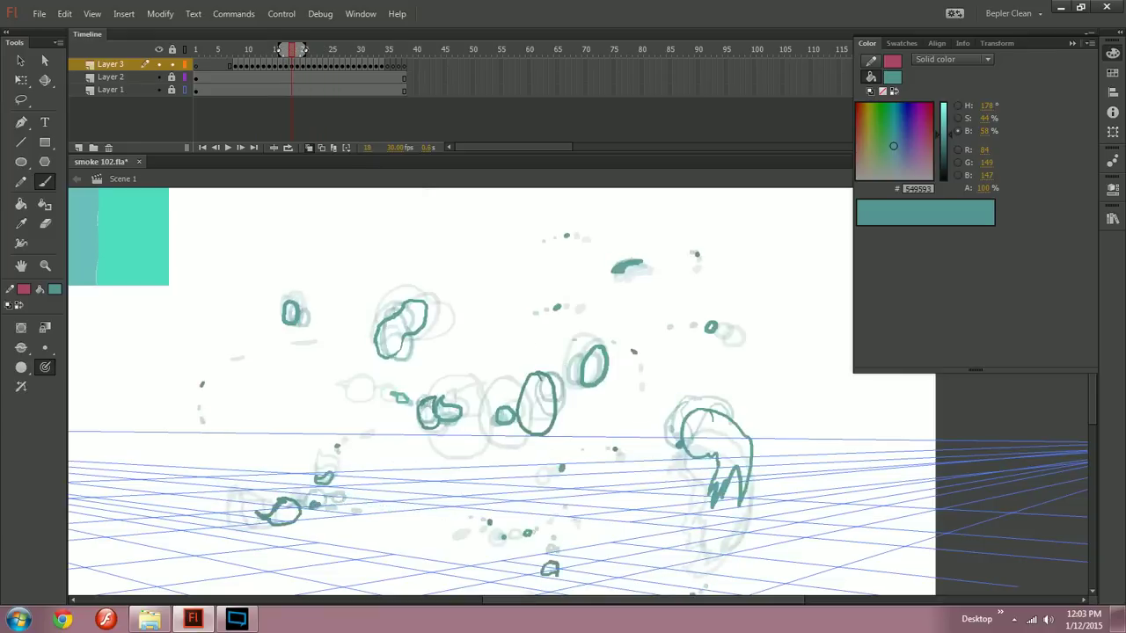
Step: Enlarge the brush and paint a solid particle at the upper left of the smoke on frames 12 and 13
left_click(45, 347)
left_click(95, 423)
left_click_drag(527, 422, 484, 352)
key("comma")
key("period")
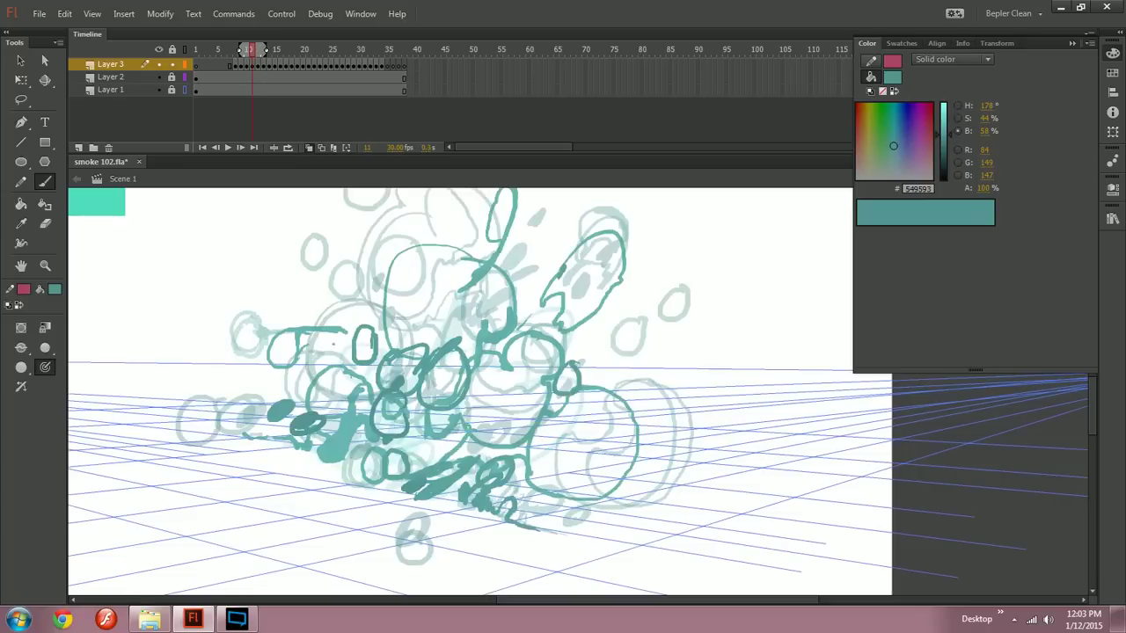
key("comma")
key("period")
left_click_drag(484, 353, 530, 422)
key("comma")
key("period")
key("period")
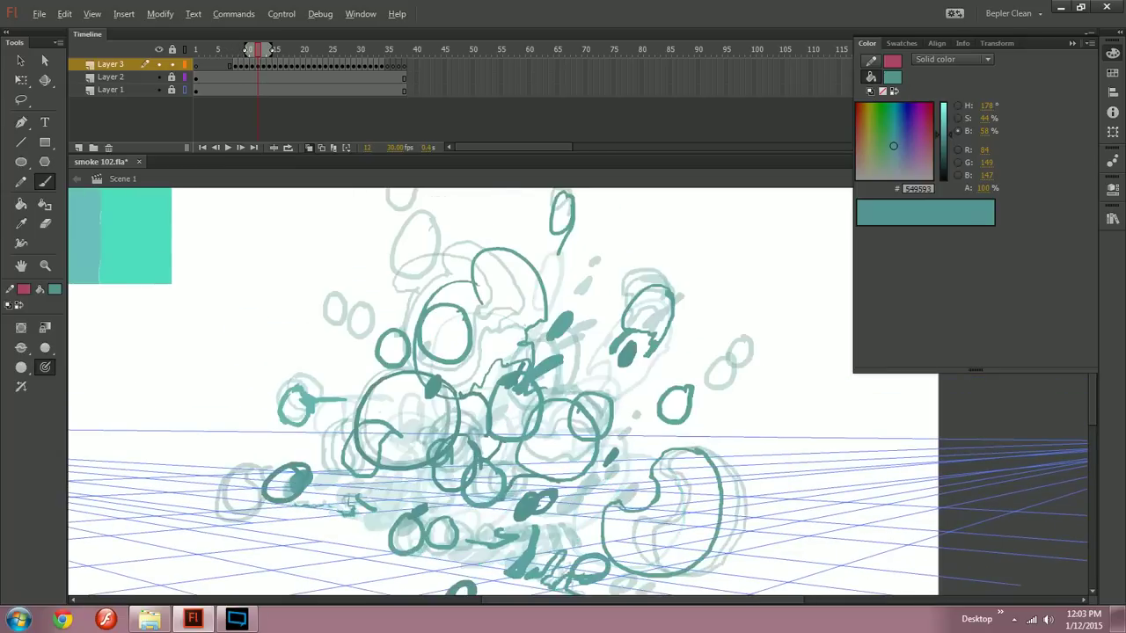
key("period")
key("period")
key("period")
key("period")
key("period")
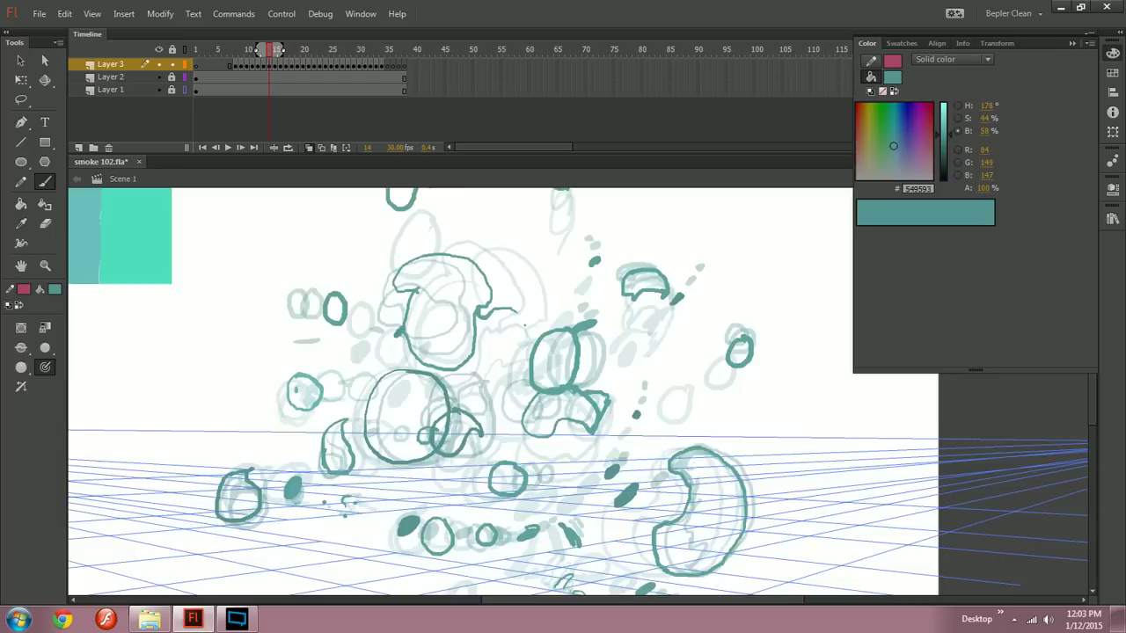
Step: Carry the upper-left solid particle through frames 14 to 23, arcing it outward and back right while shrinking it to a dot
key("period")
key("period")
key("period")
key("period")
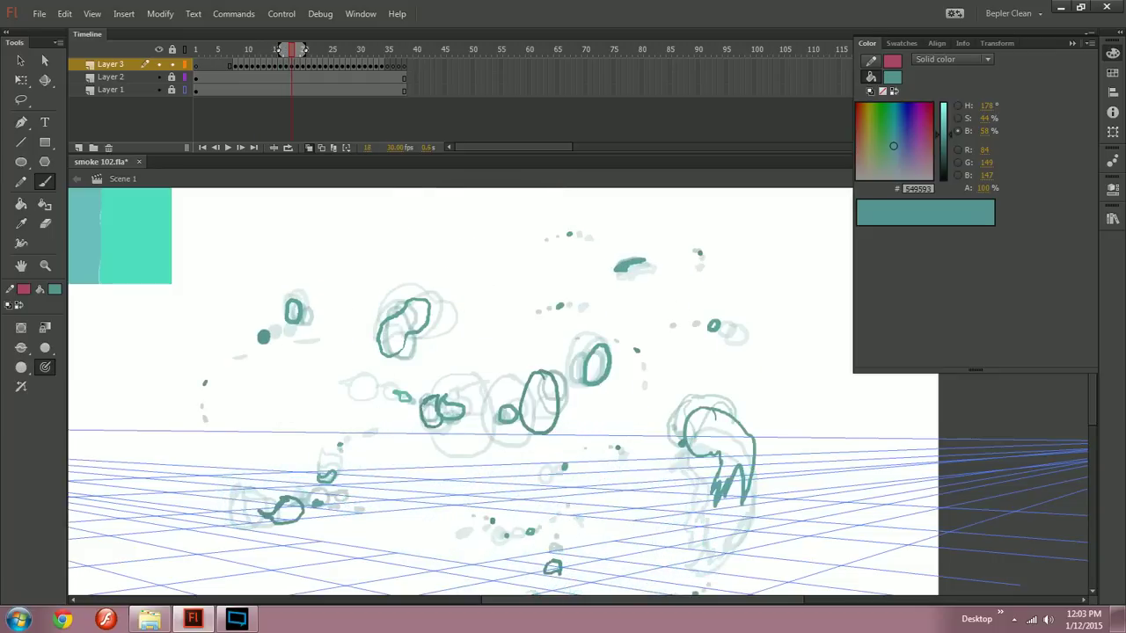
key("period")
key("period")
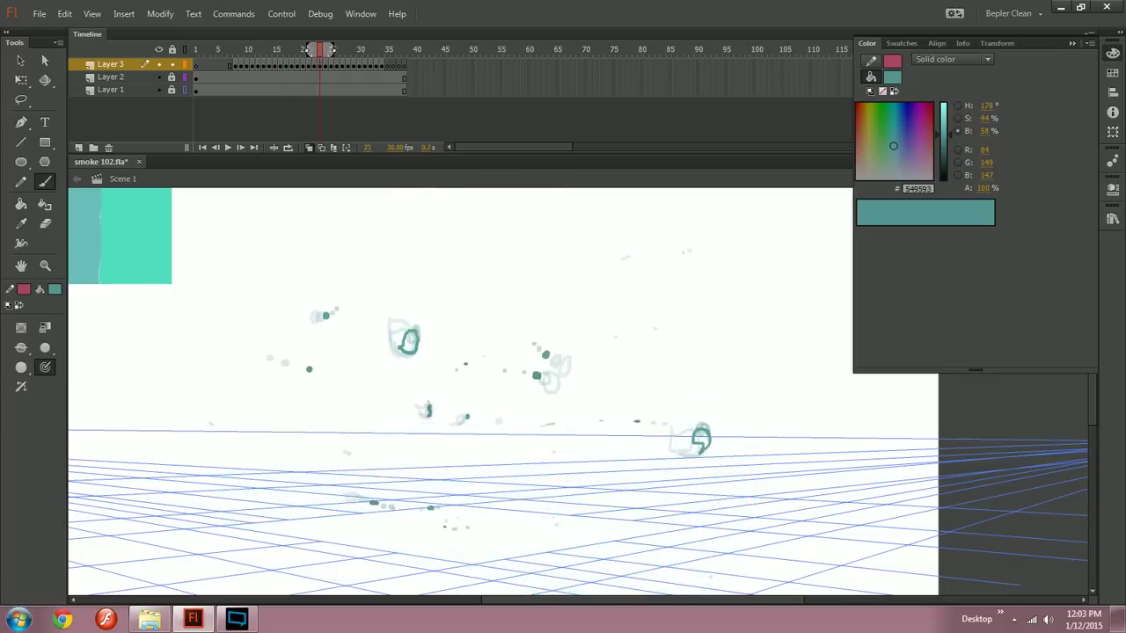
Step: Set a smaller brush size and play the animation back from about frame 12
left_click(42, 352)
left_click(104, 394)
left_click_drag(440, 387, 419, 368)
left_click_drag(308, 49, 260, 51)
key("Return")
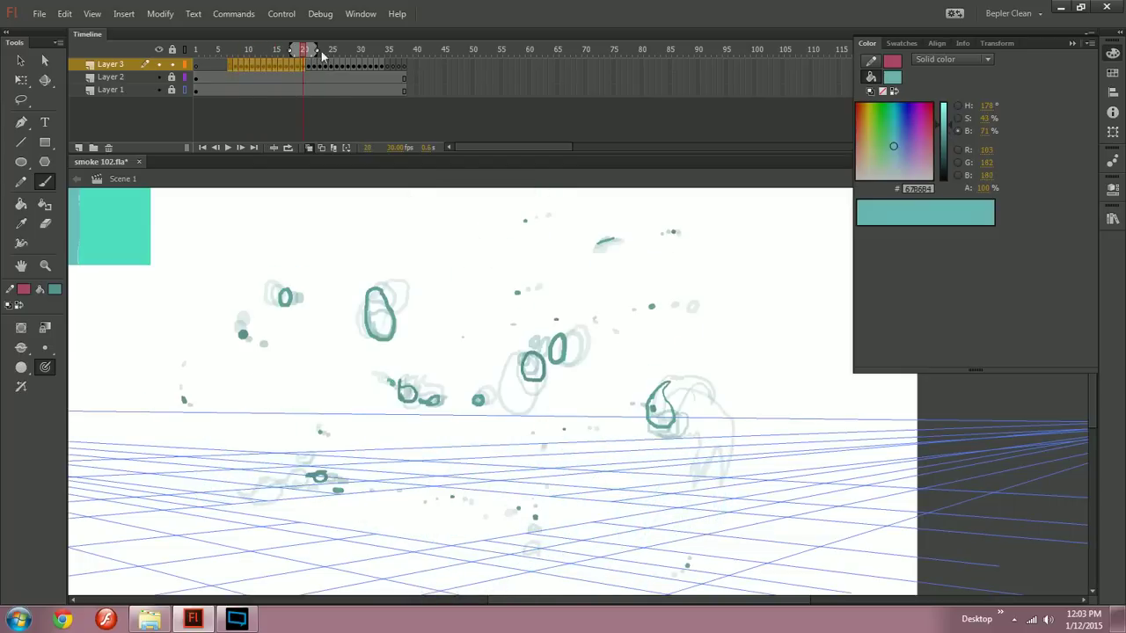
Step: Copy frames 8 to 34 of Layer 3 and create a new graphic symbol named safe
left_click_drag(236, 66, 381, 66)
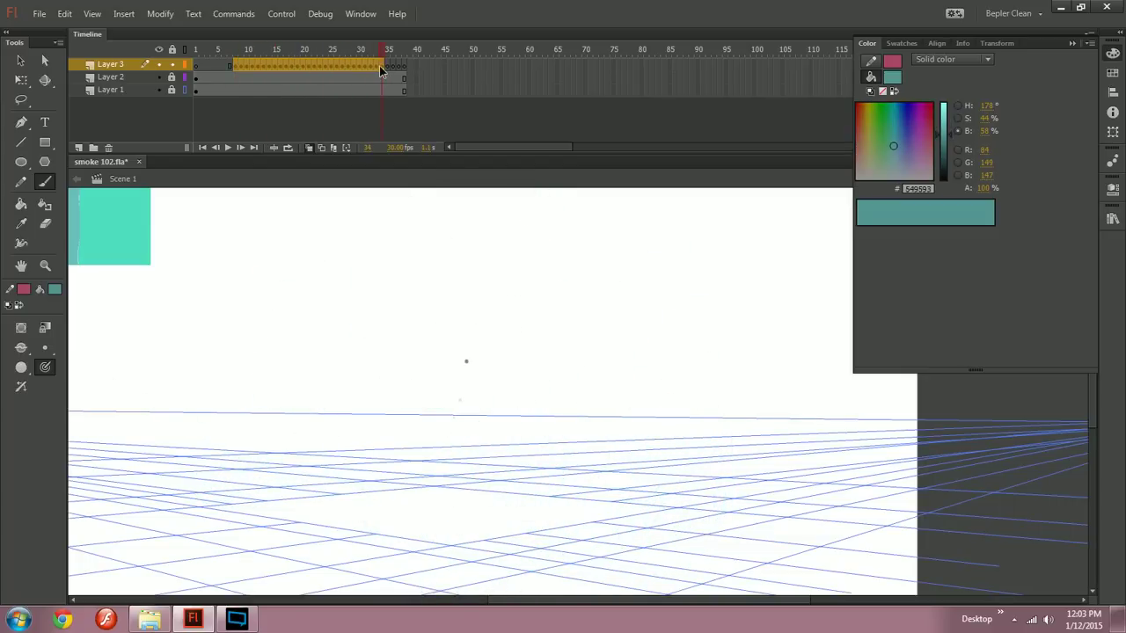
right_click(293, 64)
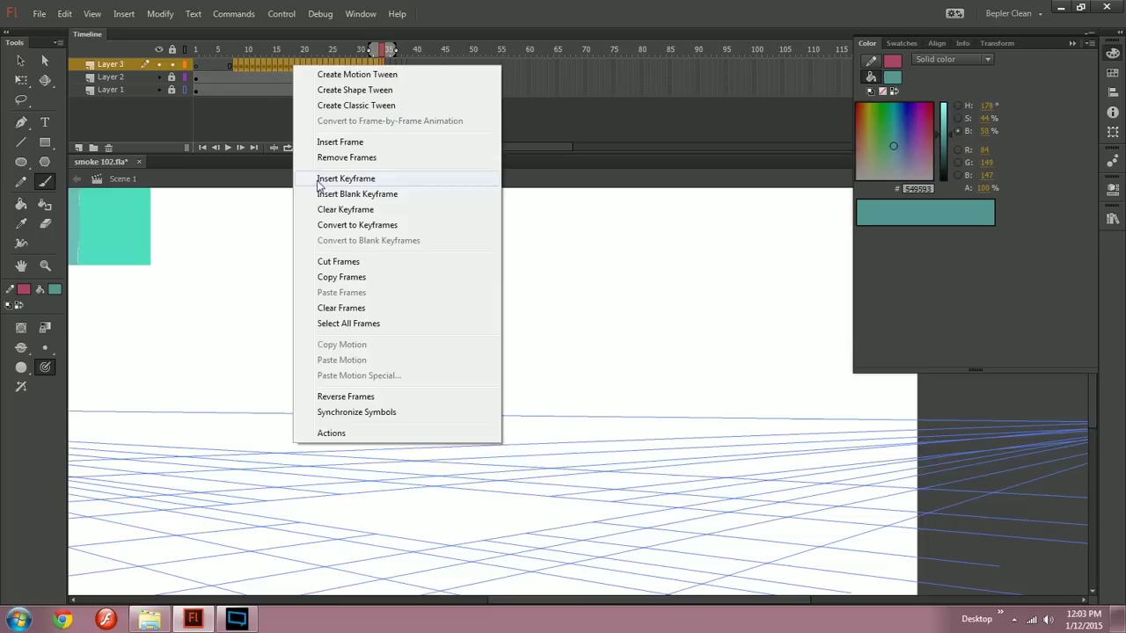
left_click(356, 277)
key("ctrl+F8")
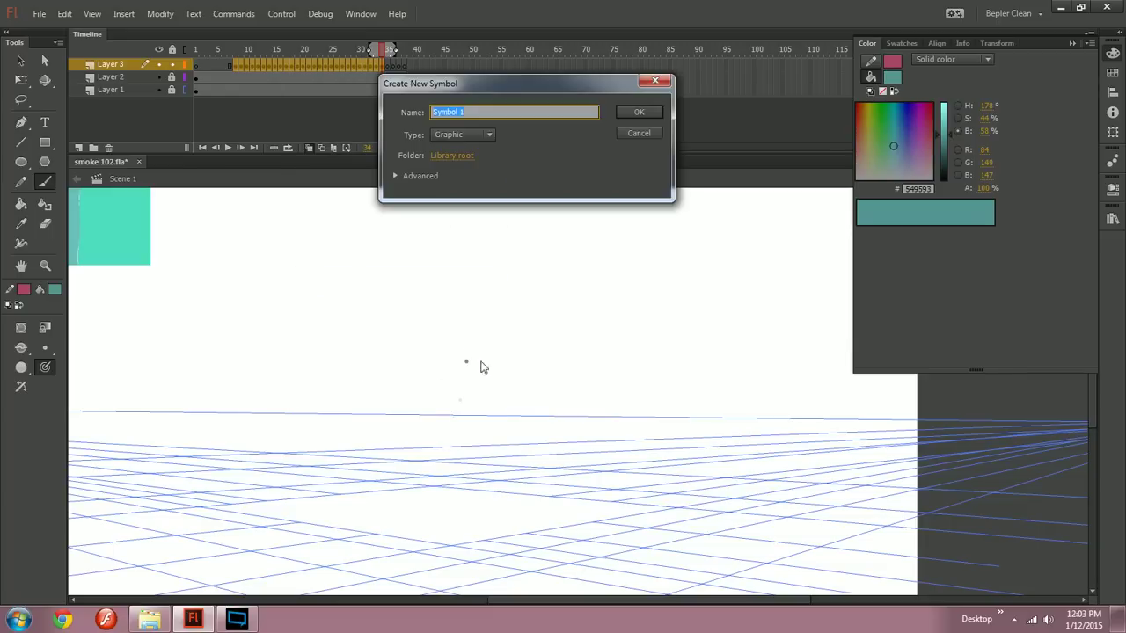
type("safe")
key("Return")
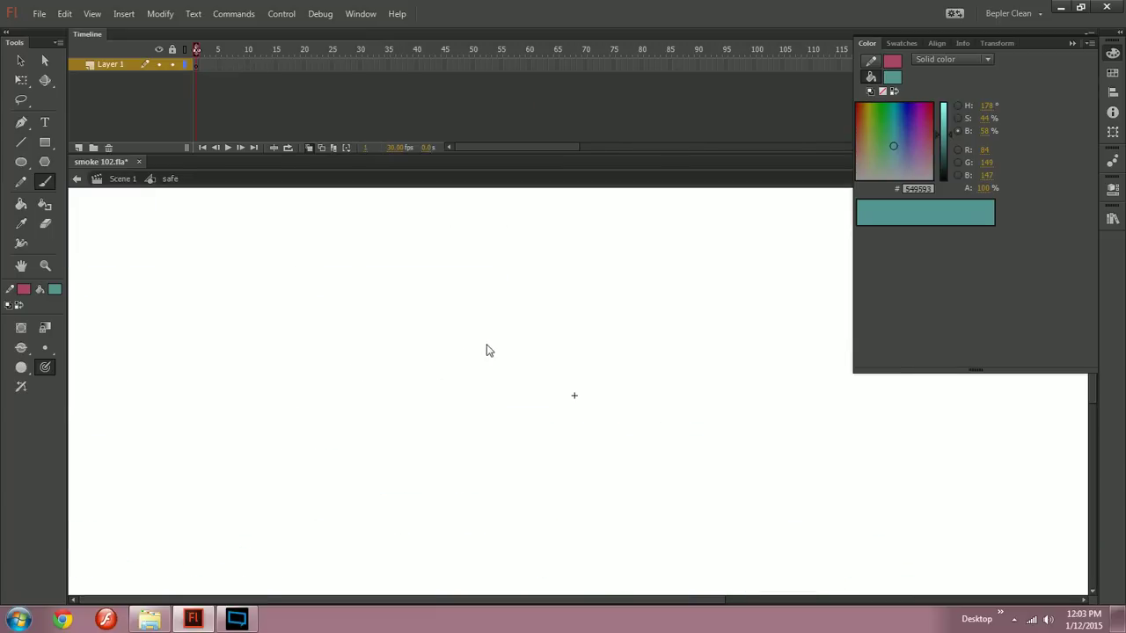
Step: Paste the copied frames at frame 1 of the safe symbol and play them back
right_click(199, 67)
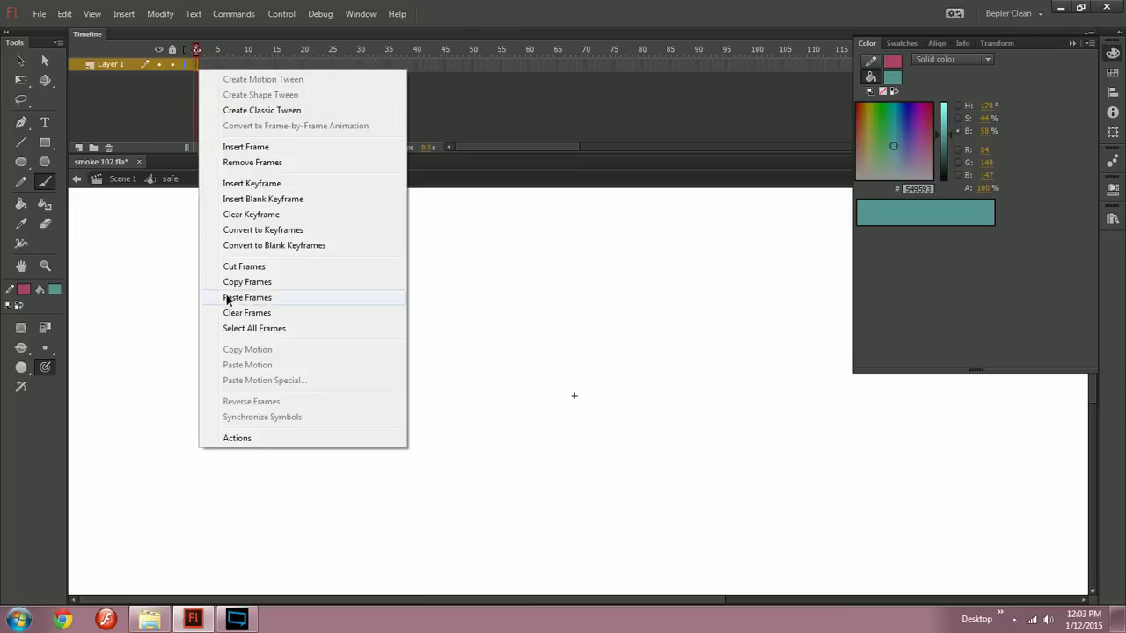
left_click(226, 289)
key("Return")
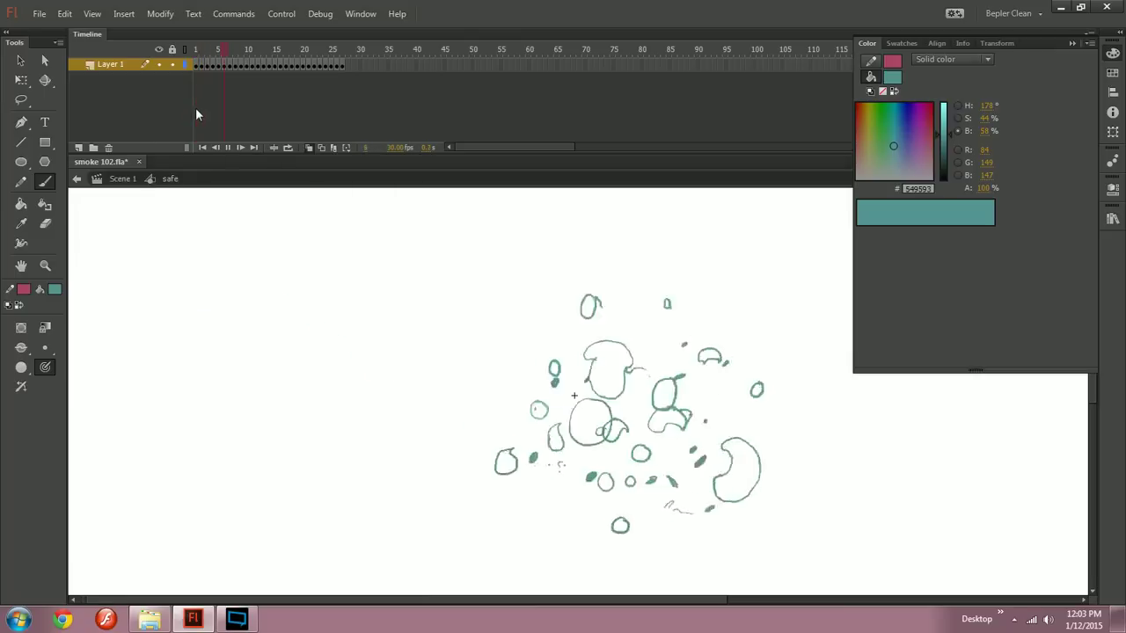
left_click_drag(243, 40, 212, 53)
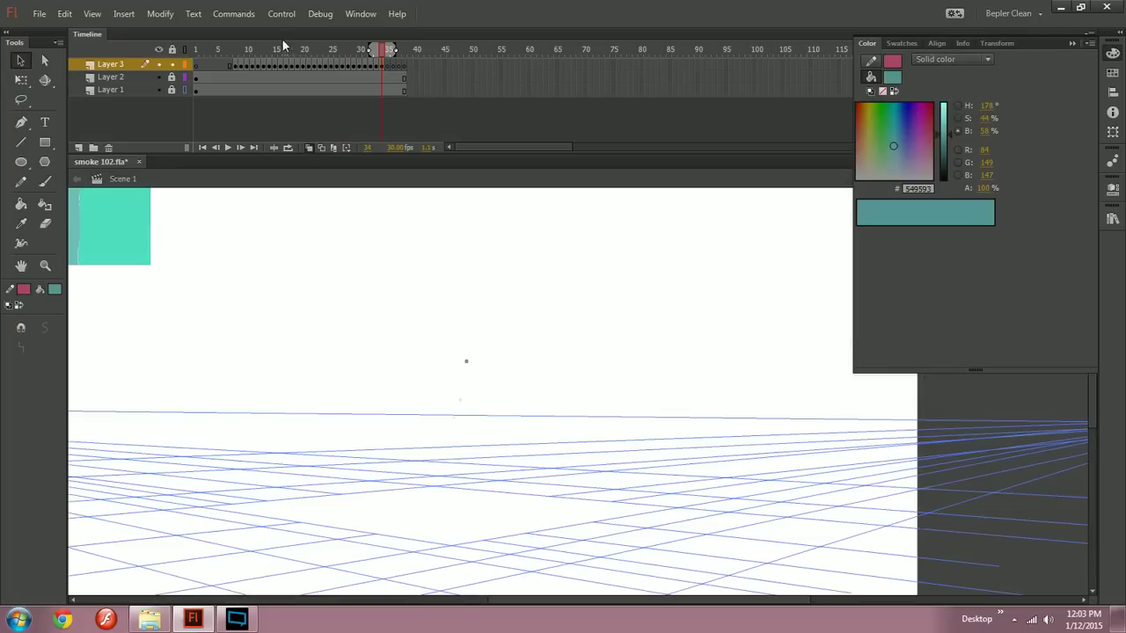
Step: On frame 13 of Scene 1, fill the large ring and the big curved puff above it with teal 549593
left_click(270, 61)
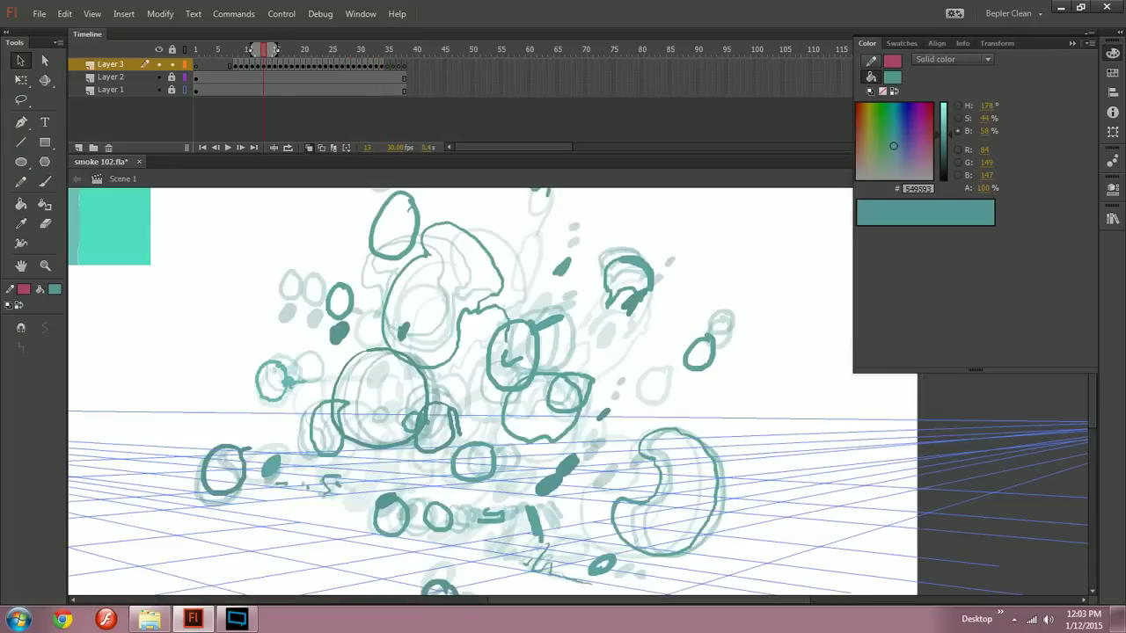
key("ctrl+l")
left_click(1113, 219)
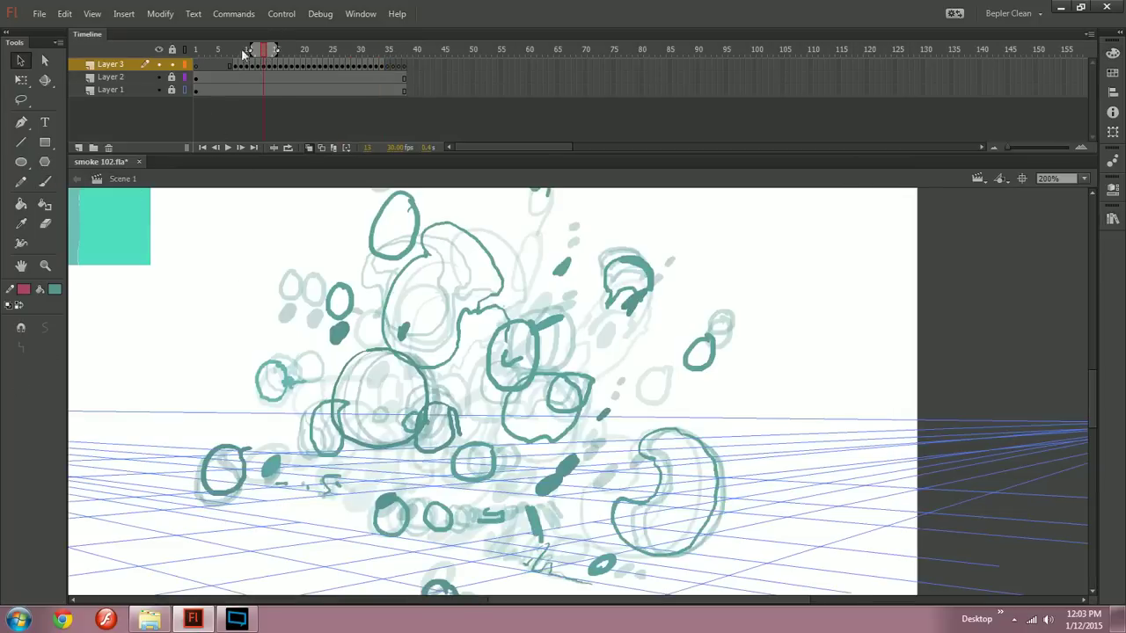
left_click(1113, 54)
key("ctrl+minus")
key("k")
key("ctrl+equal")
left_click_drag(609, 441, 431, 422)
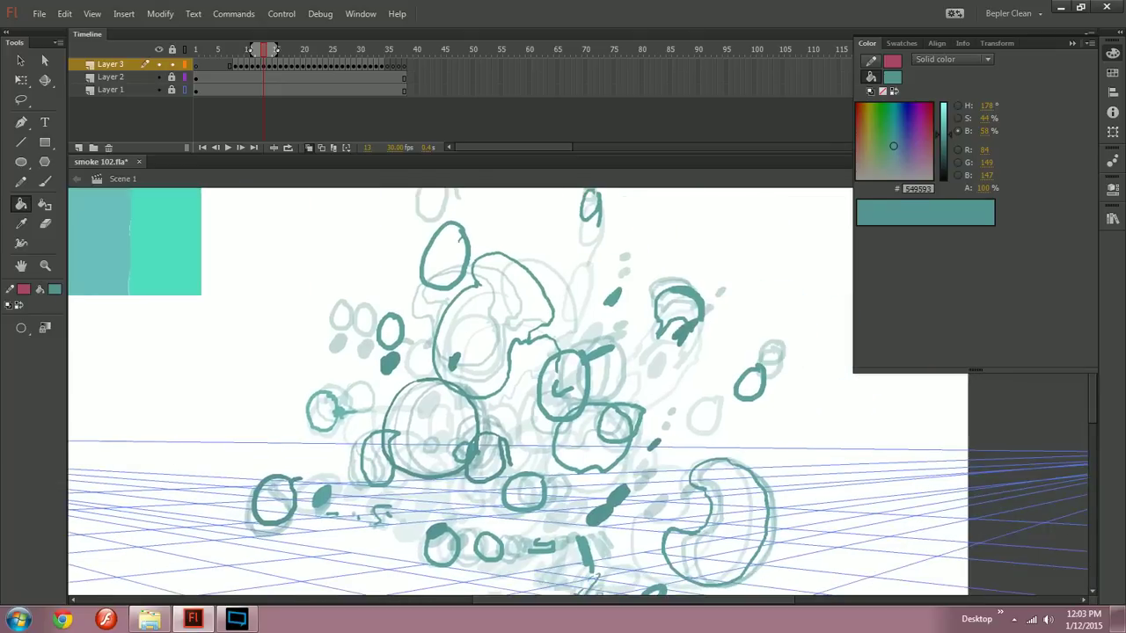
left_click(429, 427)
left_click(479, 327)
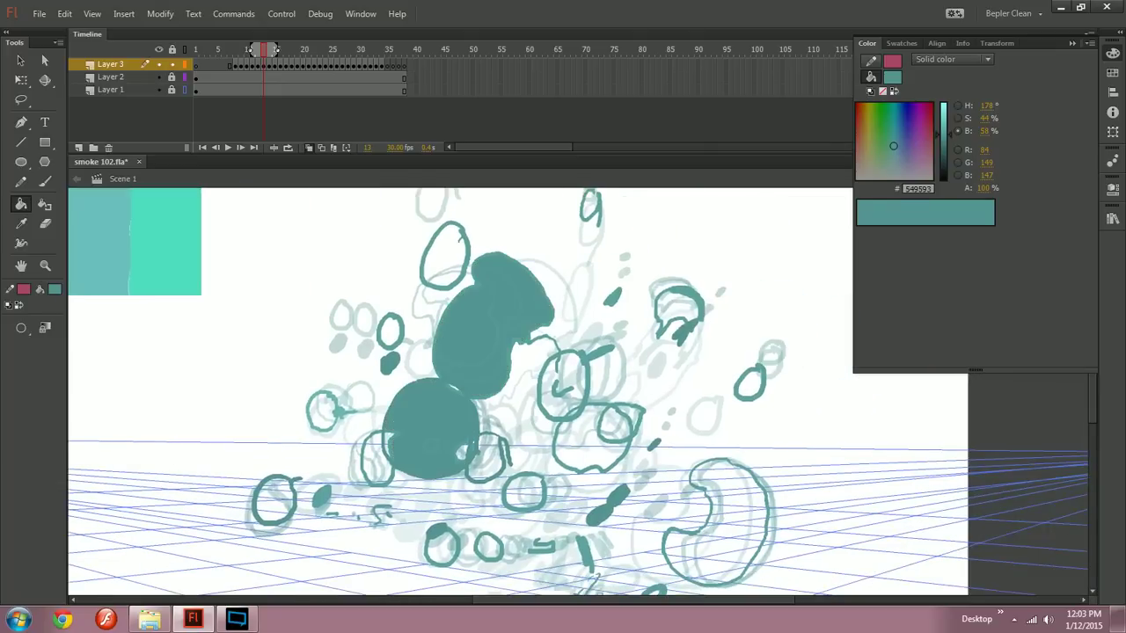
Step: Fill the two small puffs at the base of the large ring with the same teal and brush over the remaining gaps
left_click(376, 459)
left_click(485, 457)
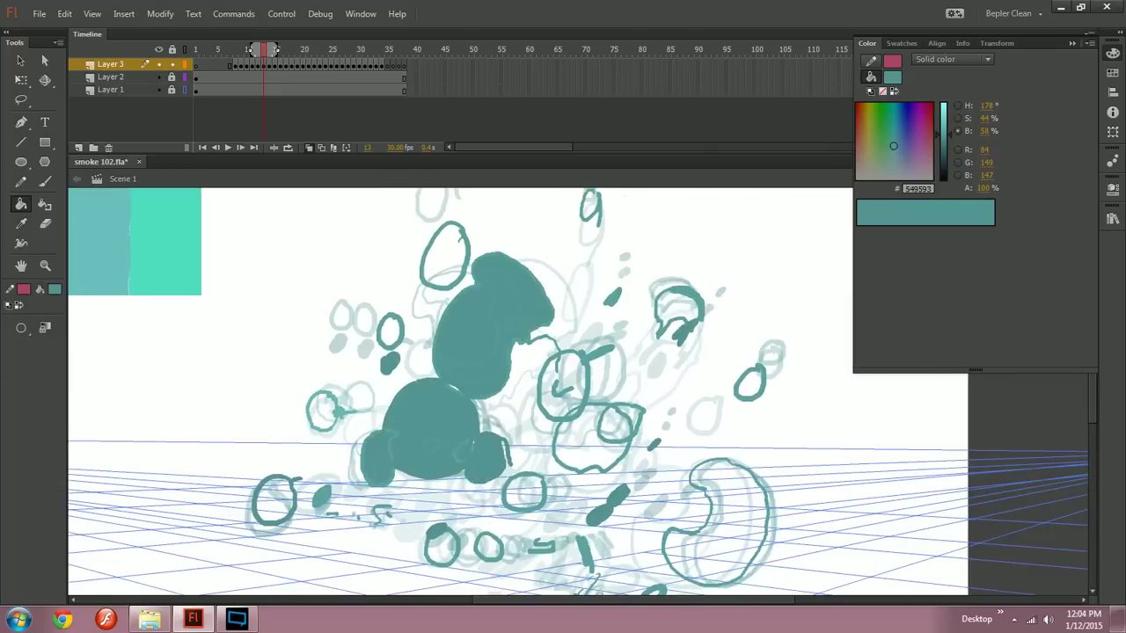
key("b")
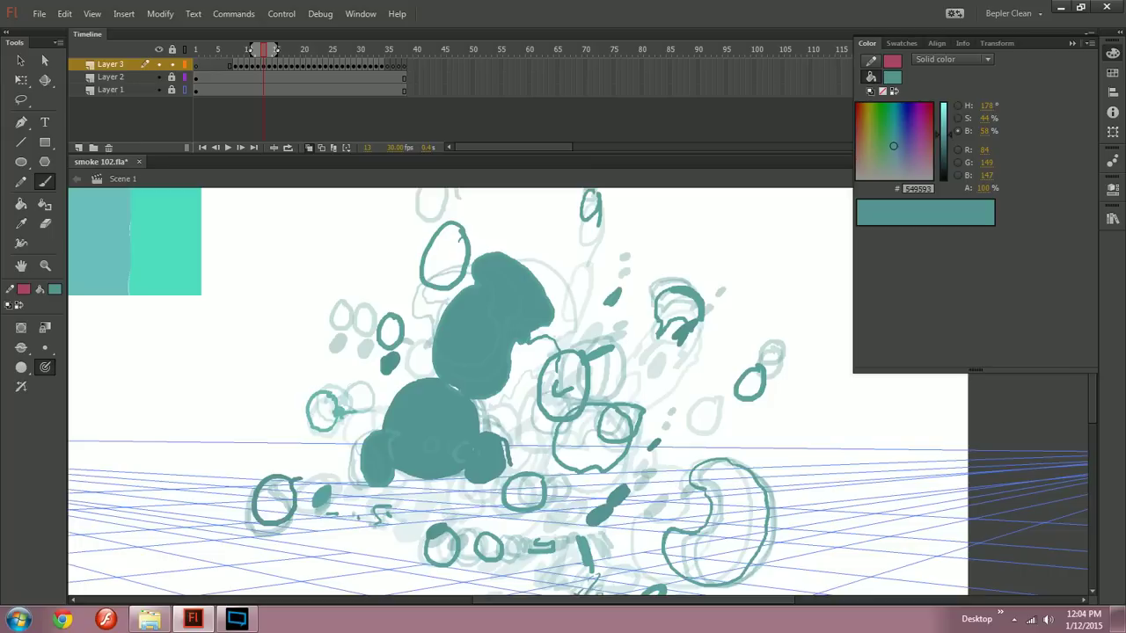
key("t")
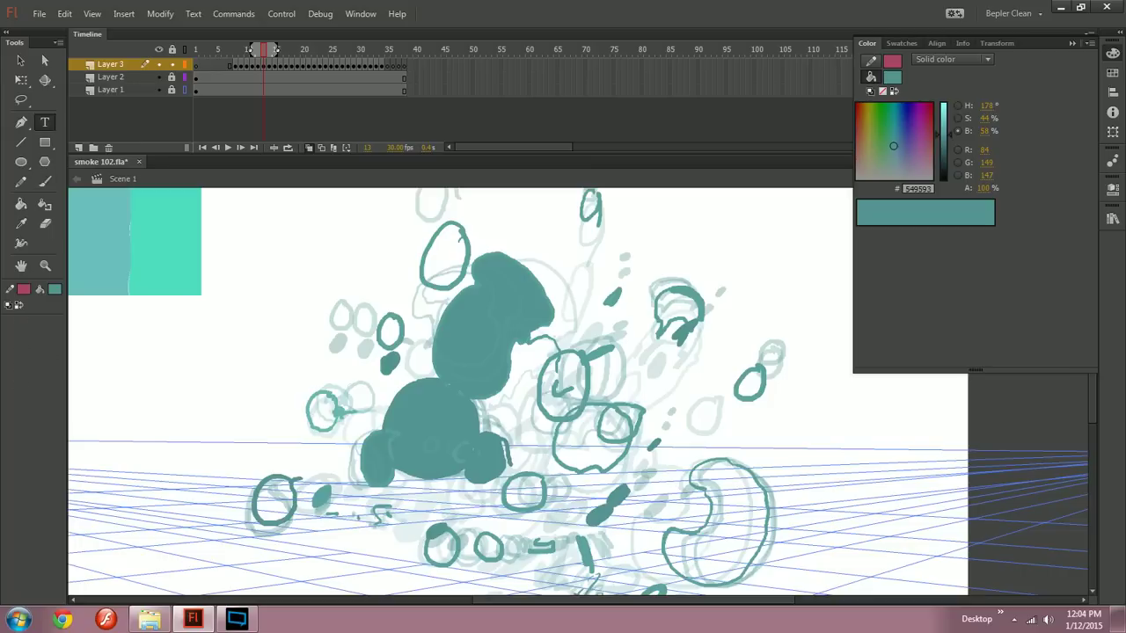
Step: On frame 10, lighten the fill colour to 72CBC9 and fill the large central puff and the two lobes beside it
key("comma")
key("comma")
key("comma")
key("comma")
key("comma")
key("k")
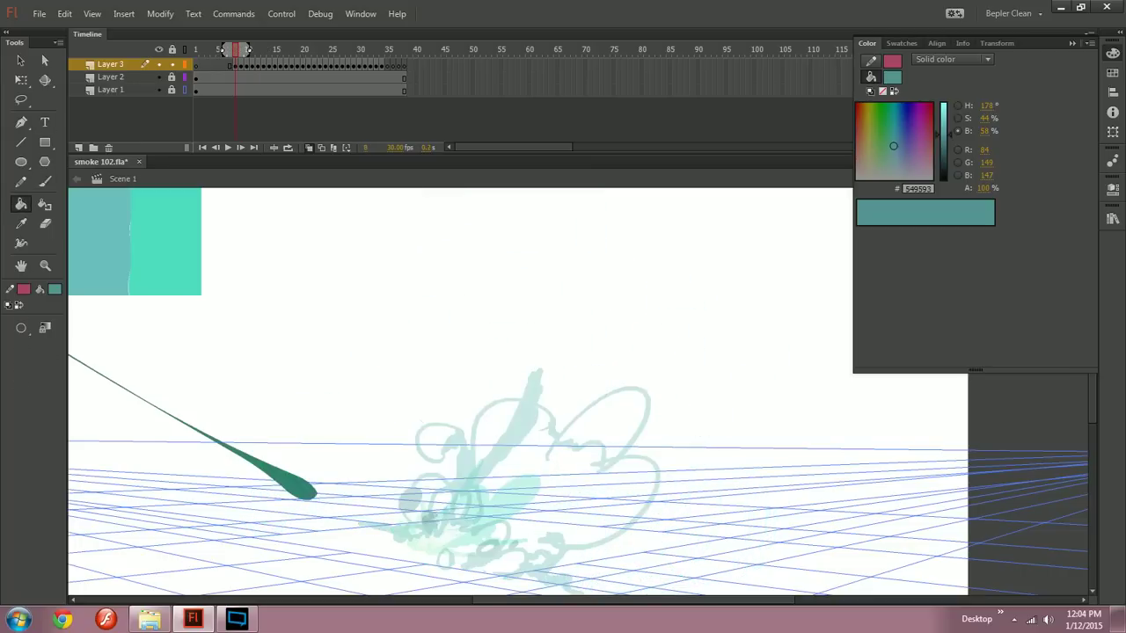
key("period")
key("period")
left_click_drag(944, 135, 945, 126)
left_click(496, 427)
left_click_drag(496, 427, 475, 380)
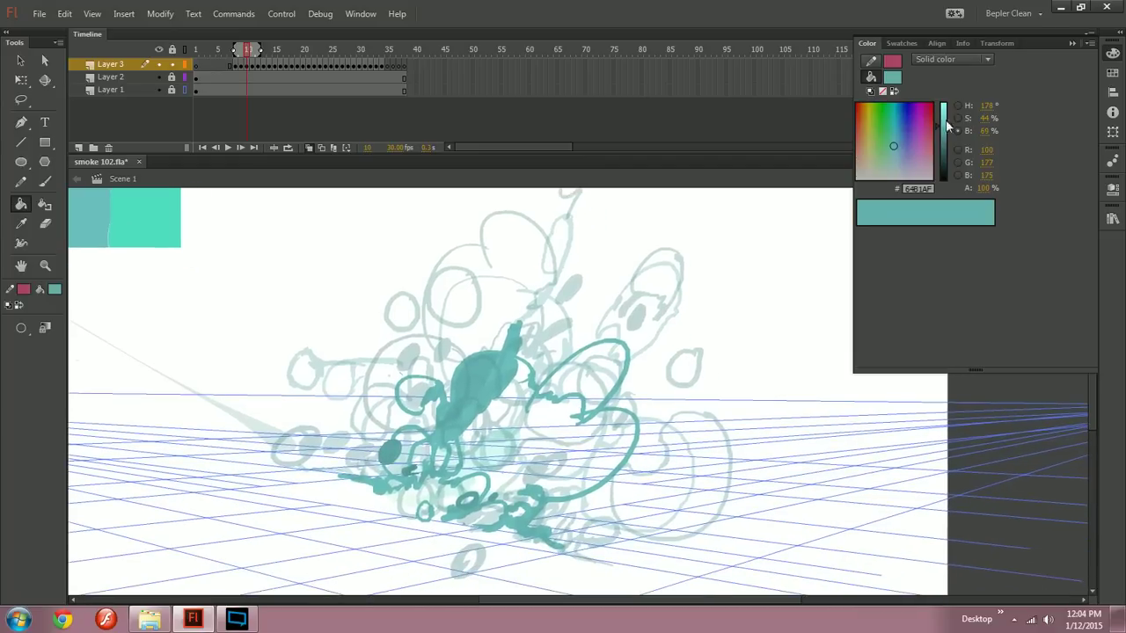
left_click_drag(943, 127, 943, 119)
left_click(527, 440)
left_click(584, 413)
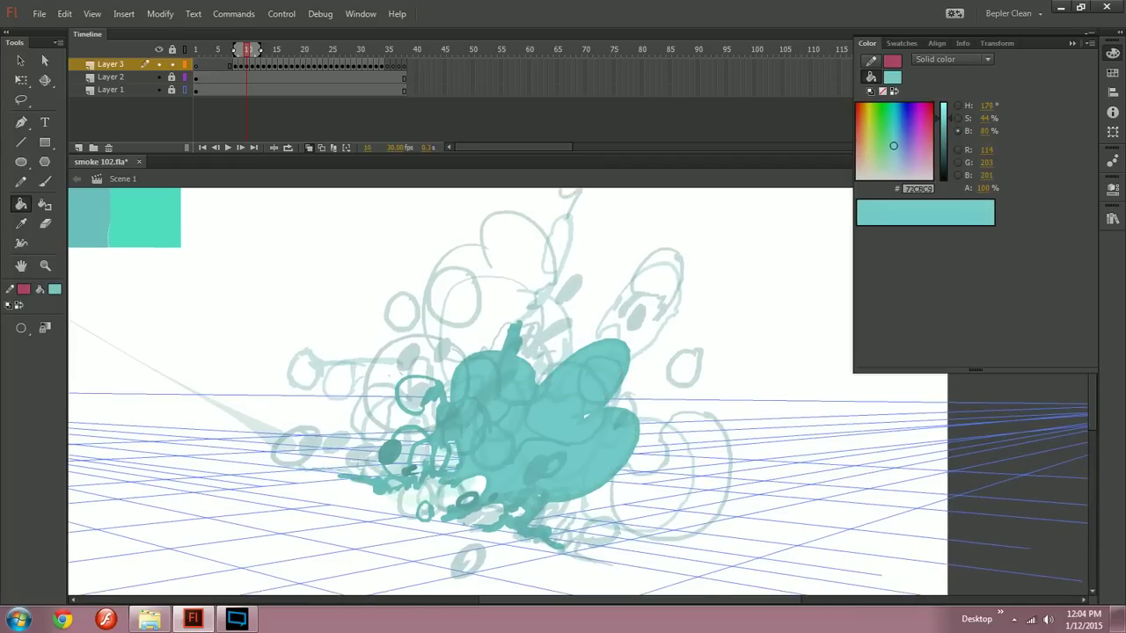
left_click_drag(545, 423, 571, 409)
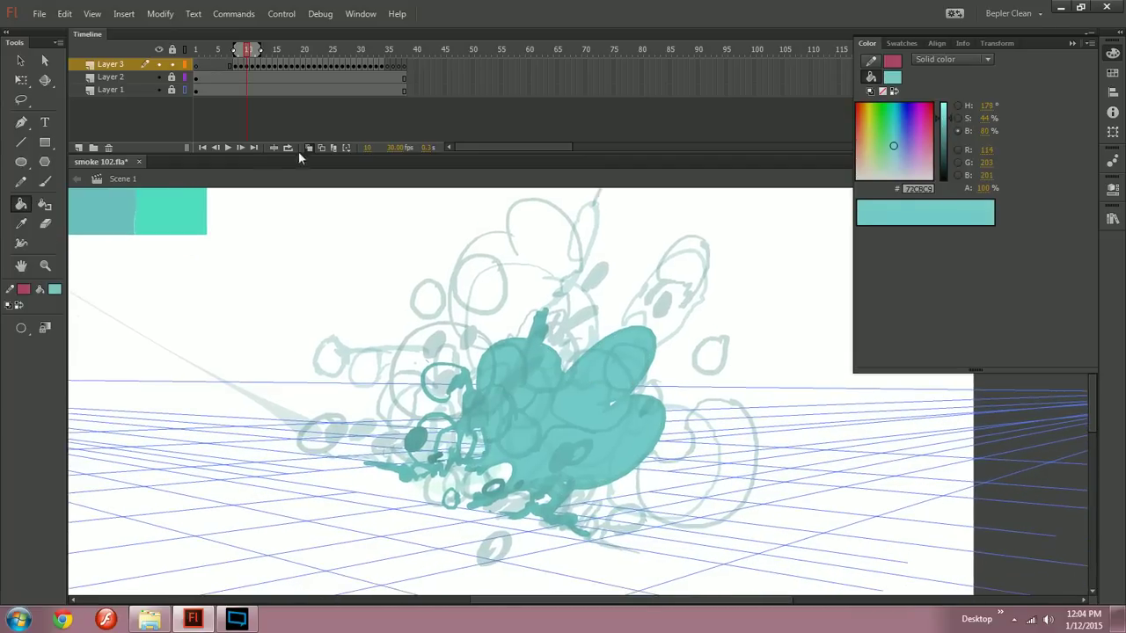
Step: Turn off onion skinning and fill the small puffs and rings along the left side and base of frame 10 with the same teal
left_click(309, 148)
left_click(440, 378)
left_click(429, 438)
left_click(447, 450)
left_click(466, 445)
left_click(451, 498)
left_click(491, 486)
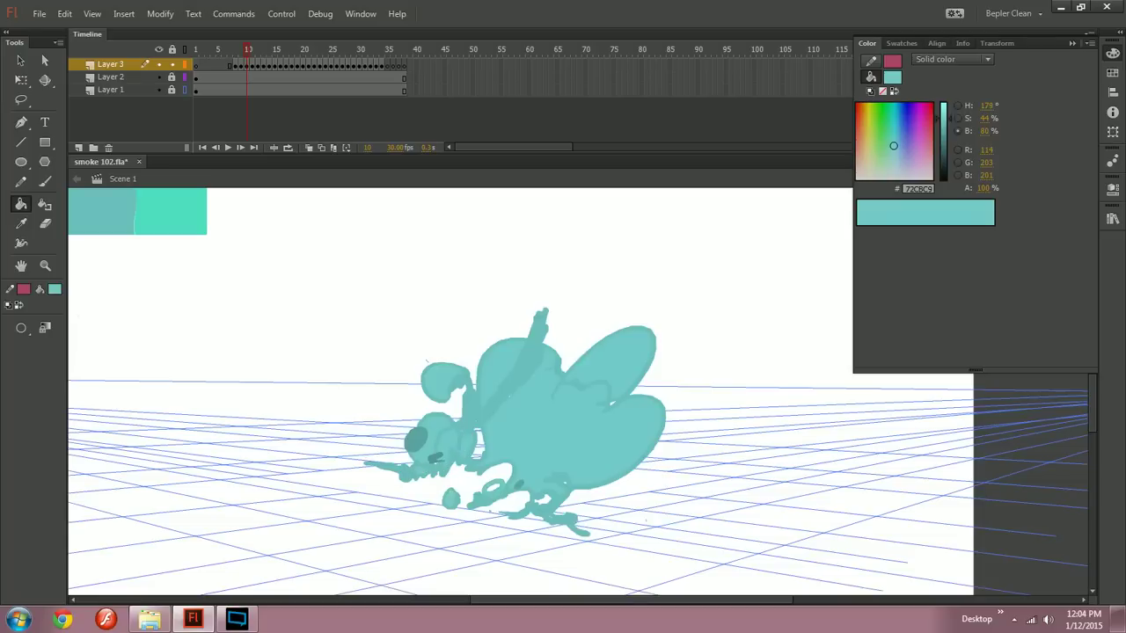
key("comma")
key("period")
key("n")
key("b")
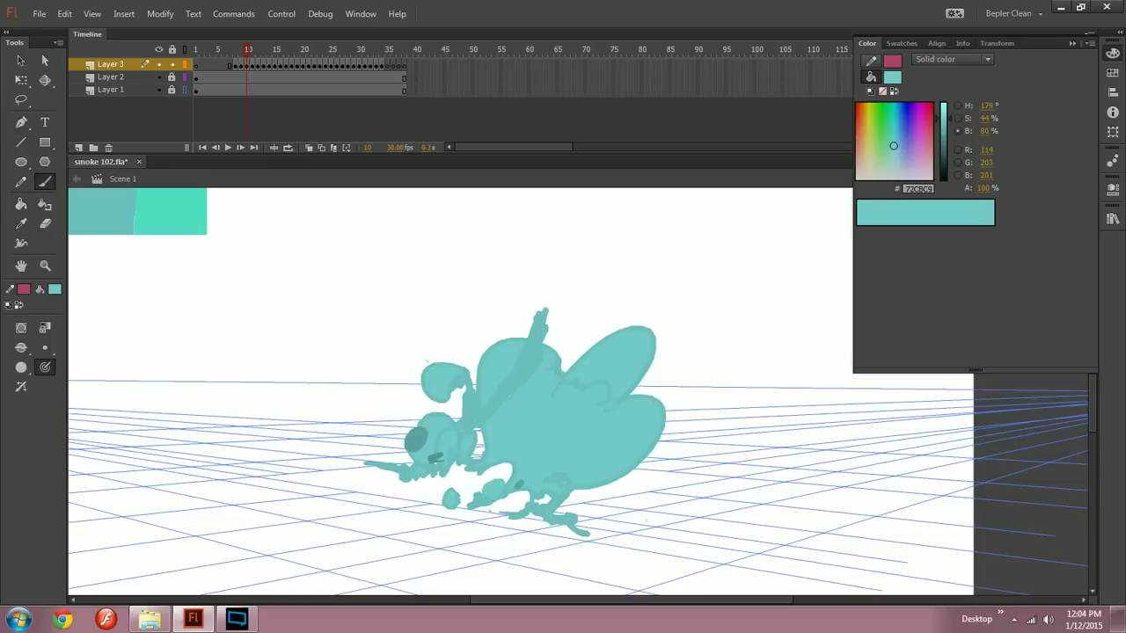
Step: On frame 11, fill the large central, right and top puffs and the detached upper lobe, darkening the teal to 6DC2C0 partway
key("k")
key("comma")
key("period")
key("period")
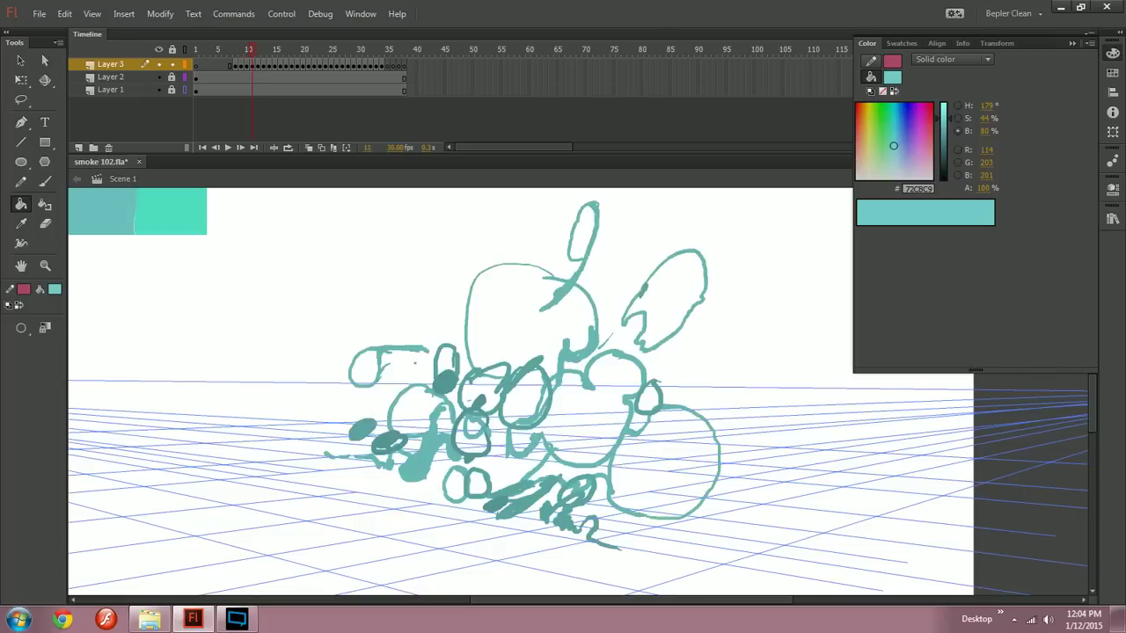
left_click(594, 413)
left_click(667, 462)
left_click_drag(945, 118, 945, 121)
left_click(669, 299)
left_click(528, 312)
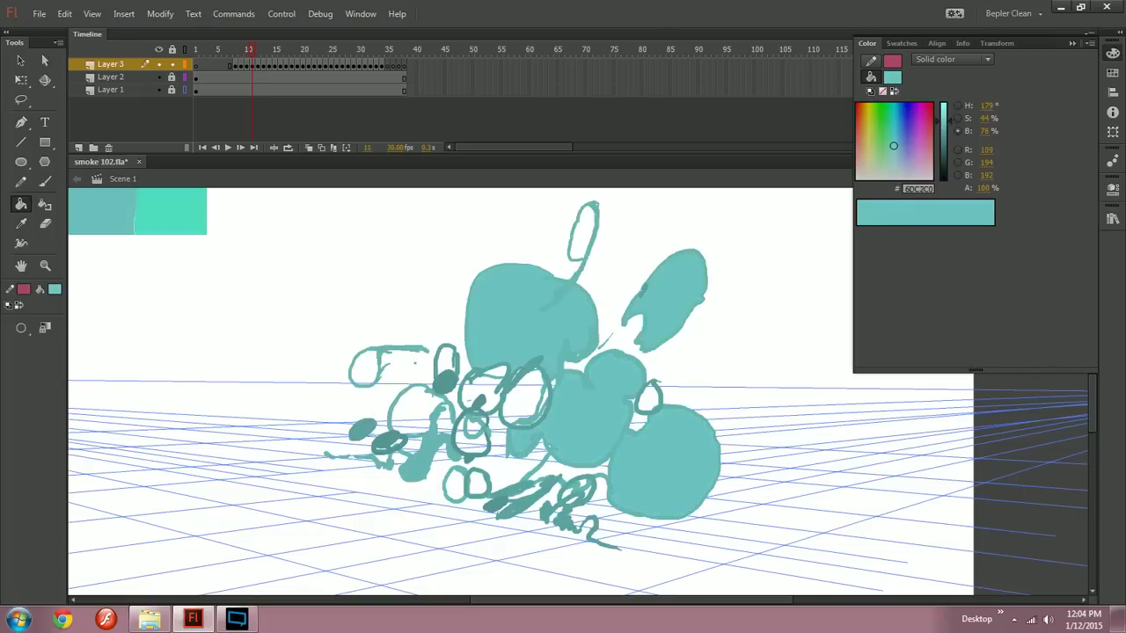
Step: Fill the ring beside the right puff, the two rings under the top puff and the thin top petal with 6DC2C0
left_click(648, 398)
left_click(523, 400)
left_click(479, 392)
left_click(582, 233)
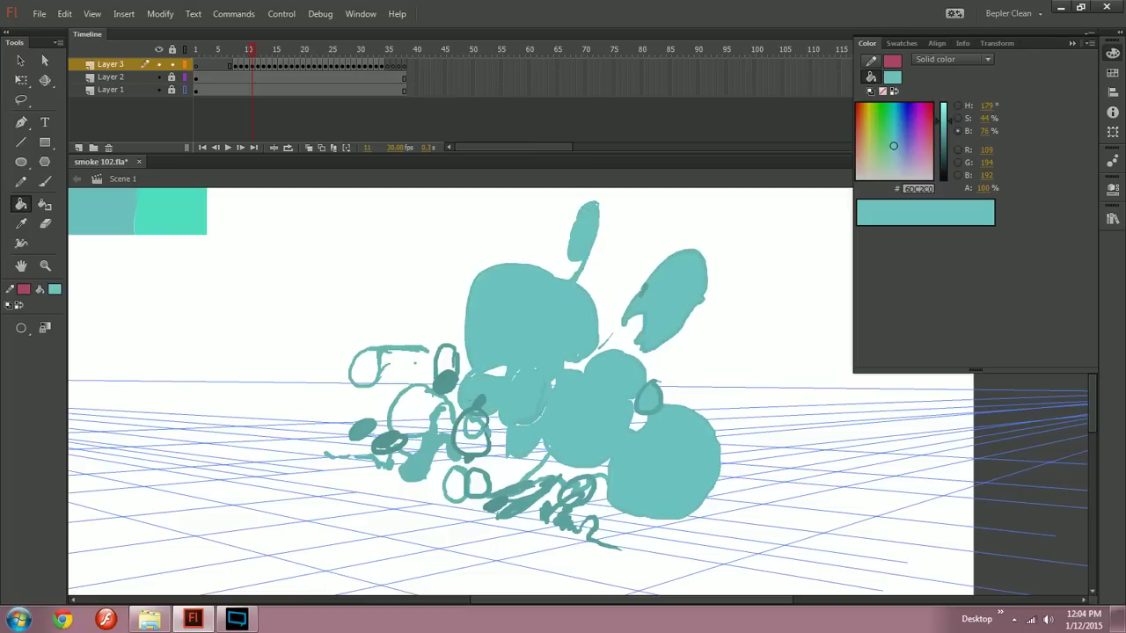
key("comma")
key("period")
Step: Fill the two small rings at the base and the dark-outlined overlapping rings above them on frame 11
left_click(454, 485)
left_click(478, 483)
left_click(473, 443)
left_click(474, 426)
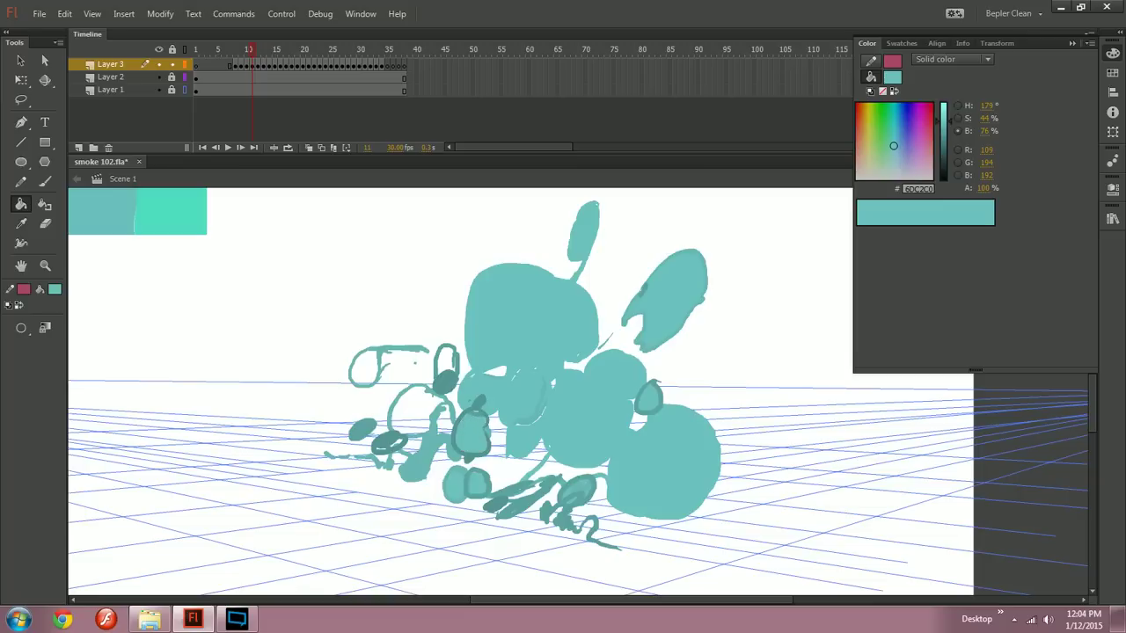
Step: Fill the round puff, upright oval, far-left puff and dark debris in the left cluster of frame 11 with 6DC2C0
left_click(414, 411)
left_click(445, 420)
left_click(445, 383)
left_click(446, 361)
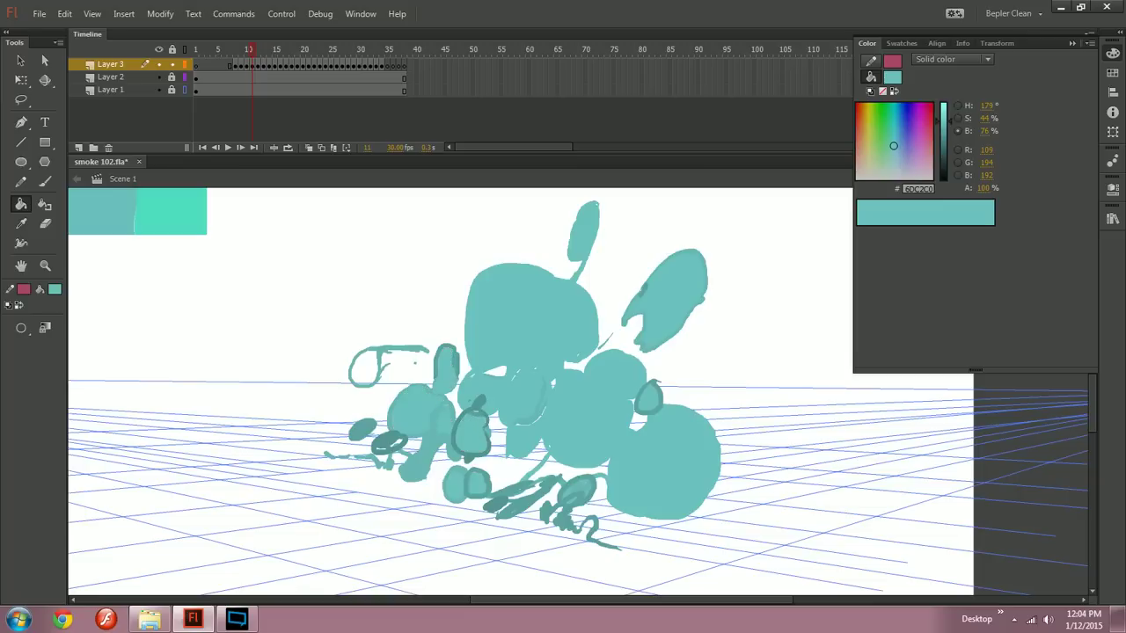
left_click(364, 368)
left_click(496, 370)
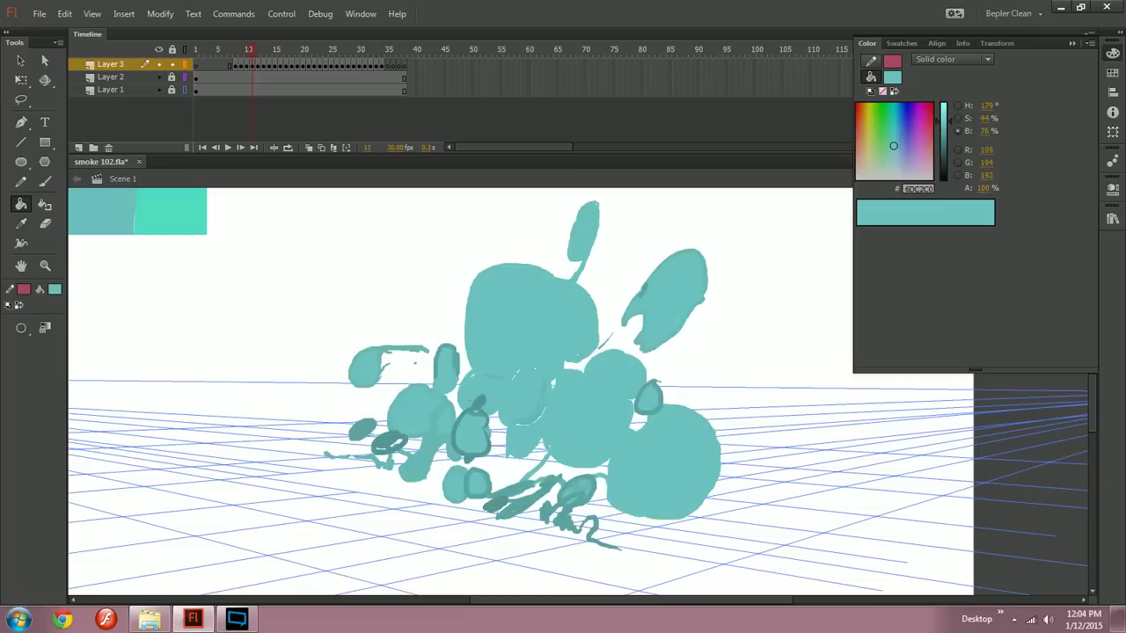
left_click(388, 443)
key("b")
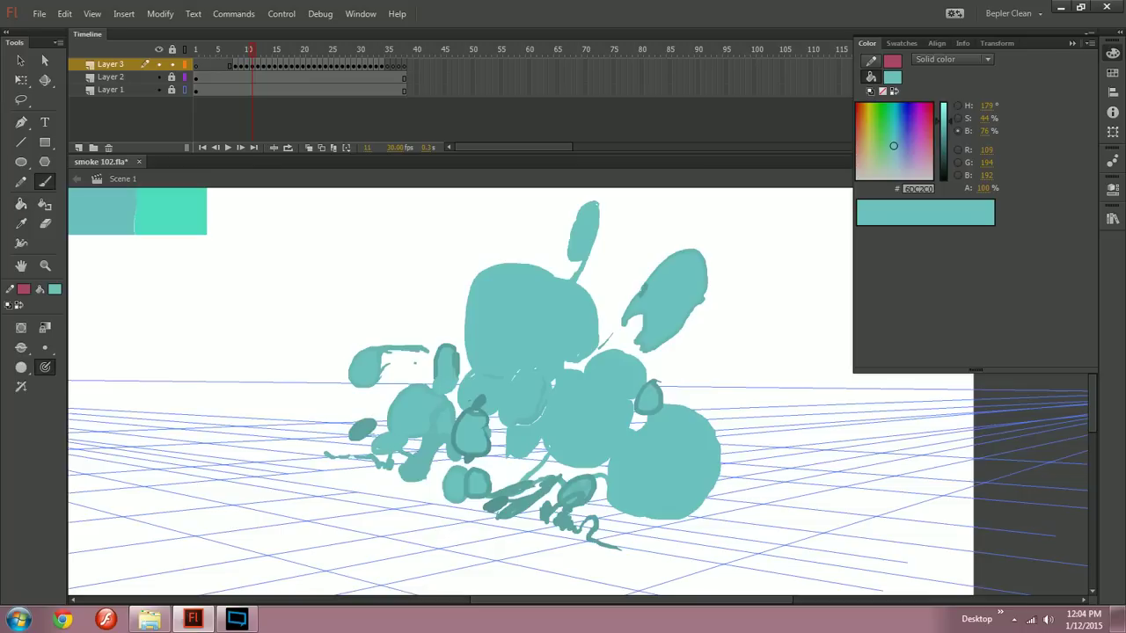
key("k")
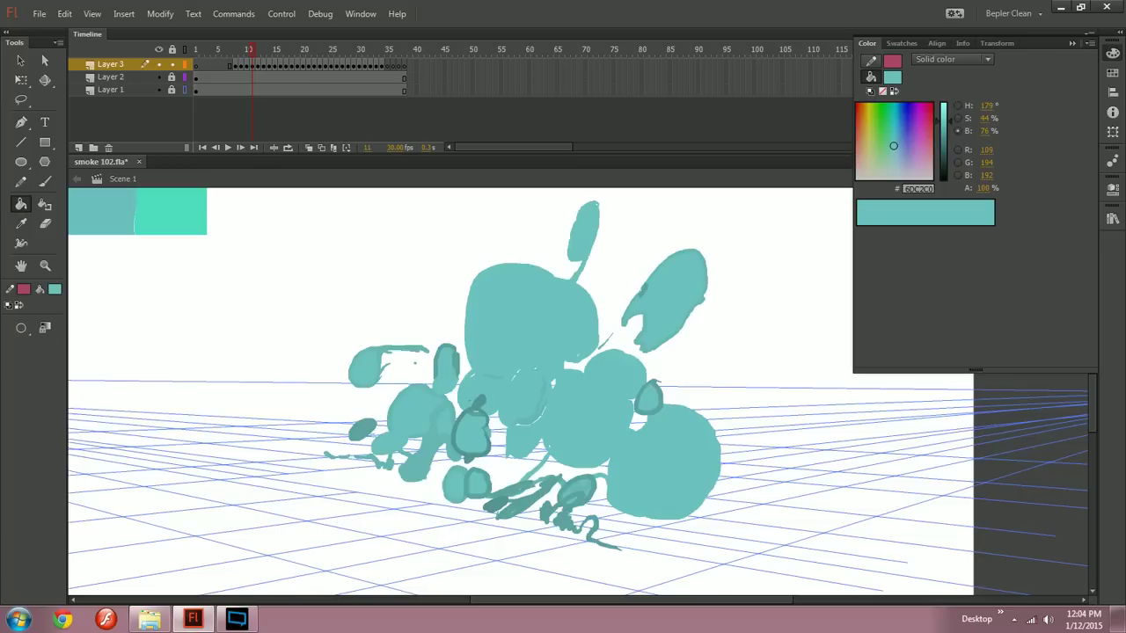
Step: On frame 12, fill the three overlapping puffs right of centre with teal 6DC2C0
key("period")
left_click(592, 393)
left_click(548, 364)
left_click(633, 362)
left_click(607, 355)
left_click(568, 373)
left_click(618, 374)
key("ctrl+z")
key("ctrl+z")
key("ctrl+z")
Step: Fill the overlaps between the centre puffs, the tall curved puff with its inner ring, and the puffs on the left of frame 12
left_click(618, 374)
left_click(568, 373)
left_click(540, 230)
left_click(480, 283)
left_click(444, 360)
left_click(428, 299)
left_click(407, 396)
left_click(396, 406)
Step: Fill the lower rings, the large crescent, the small ring above it and the upper-right capped puff on frame 12
left_click(440, 485)
left_click(477, 482)
left_click(494, 547)
left_click(626, 519)
left_click(704, 475)
left_click(710, 355)
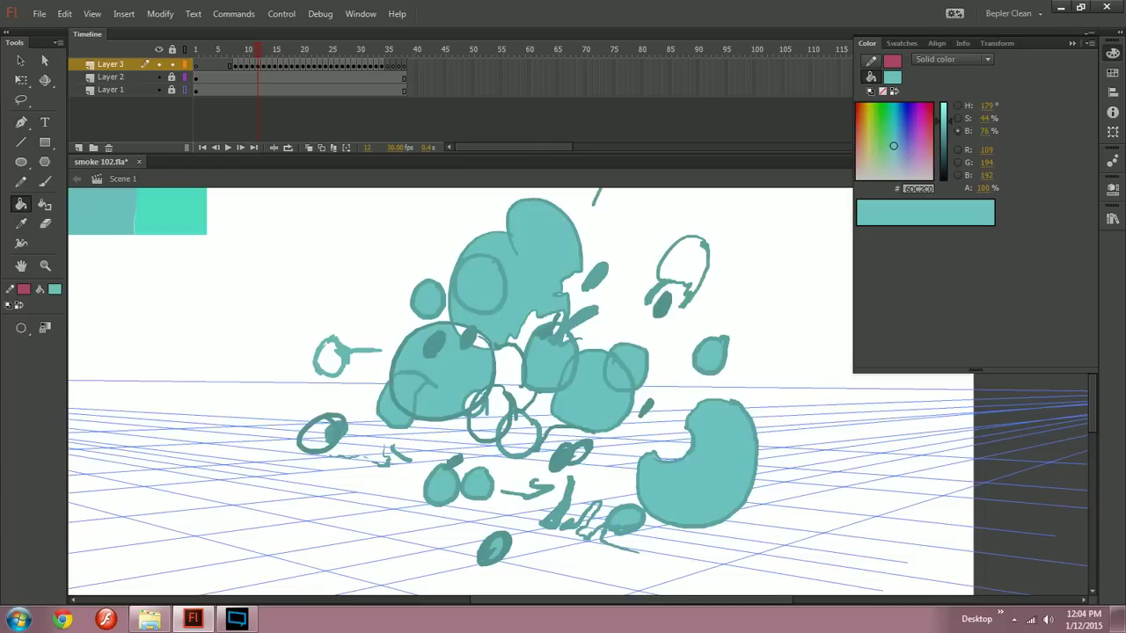
left_click(681, 264)
Step: Fill the overlapping central rings, the two far-left rings and the small lower debris ring on frame 12 with 6DC2C0
left_click(518, 435)
left_click(489, 413)
left_click(466, 378)
key("ctrl+z")
left_click(471, 402)
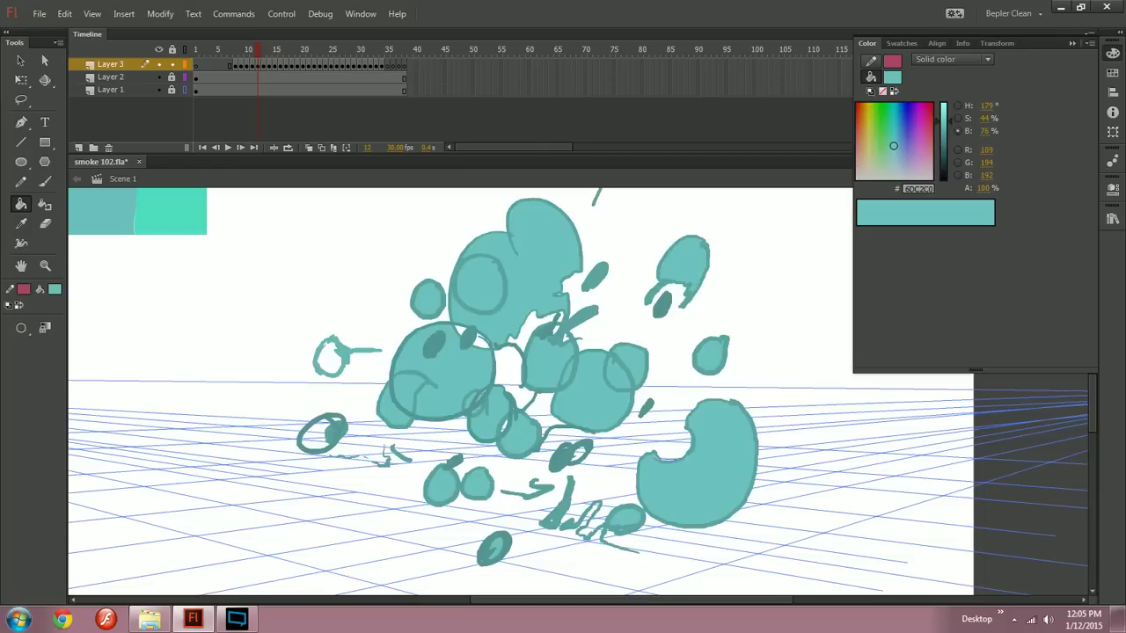
left_click(512, 377)
left_click(481, 342)
left_click(331, 357)
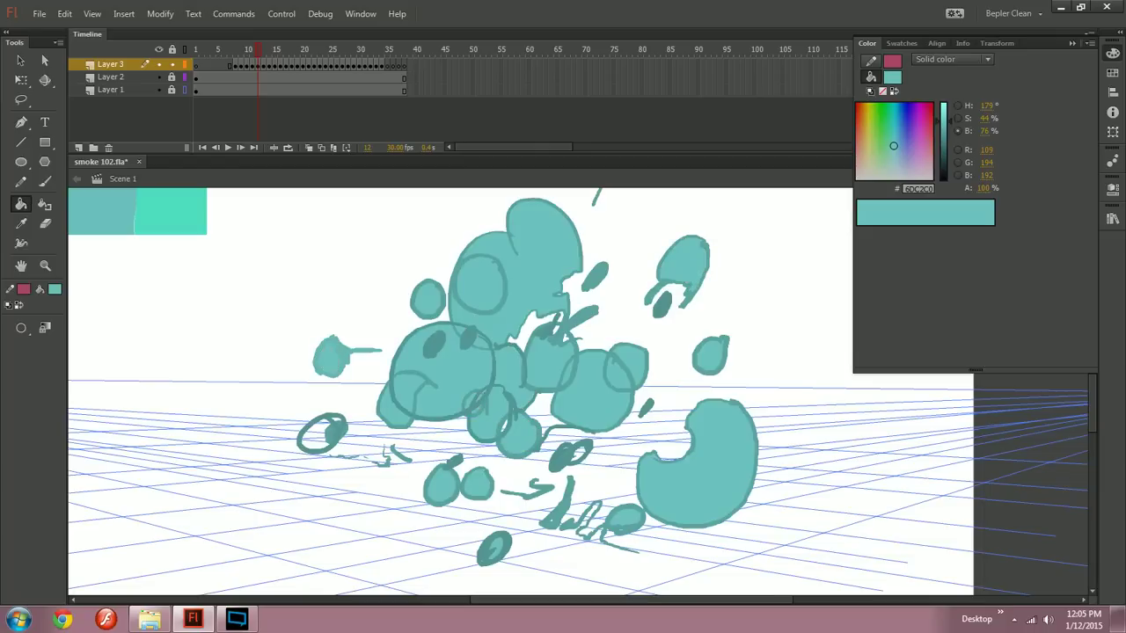
left_click(315, 434)
left_click(578, 454)
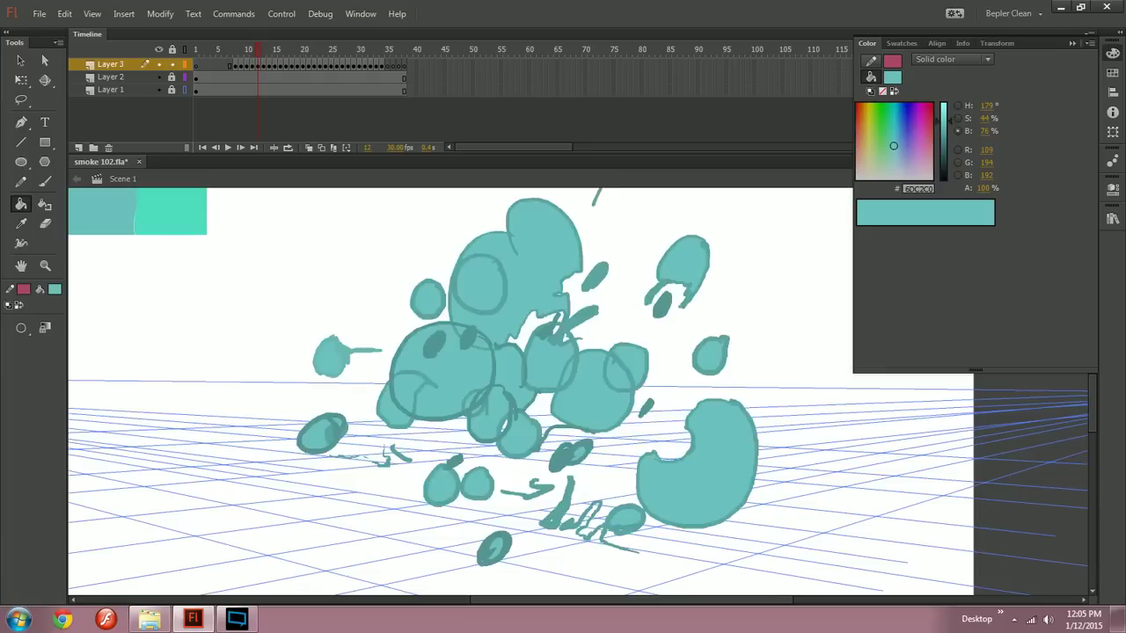
Step: On frame 13, try fill colours 6DC2C0 and 5AA19F on the two right-centre puffs and compare them with frame 12
key("period")
left_click(570, 345)
left_click(591, 380)
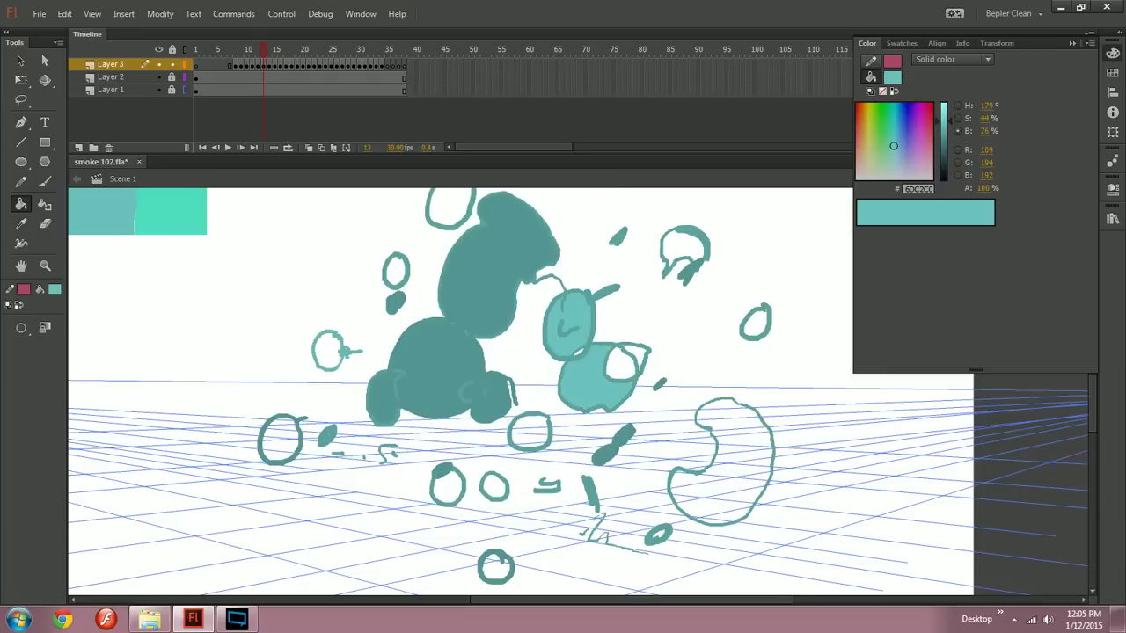
left_click_drag(947, 126, 948, 131)
left_click(570, 341)
left_click(593, 379)
key("comma")
key("period")
key("comma")
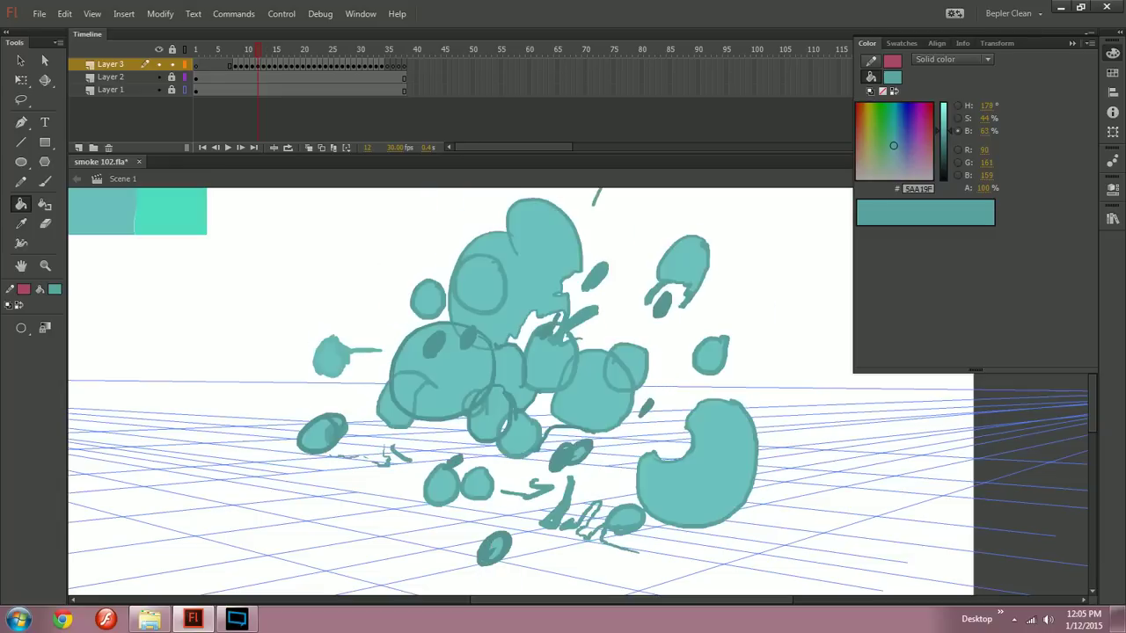
Step: Set the fill colour to 62AFAD and refill the right-centre puffs and the joined curved and round puffs on frame 13
left_click_drag(947, 130, 946, 126)
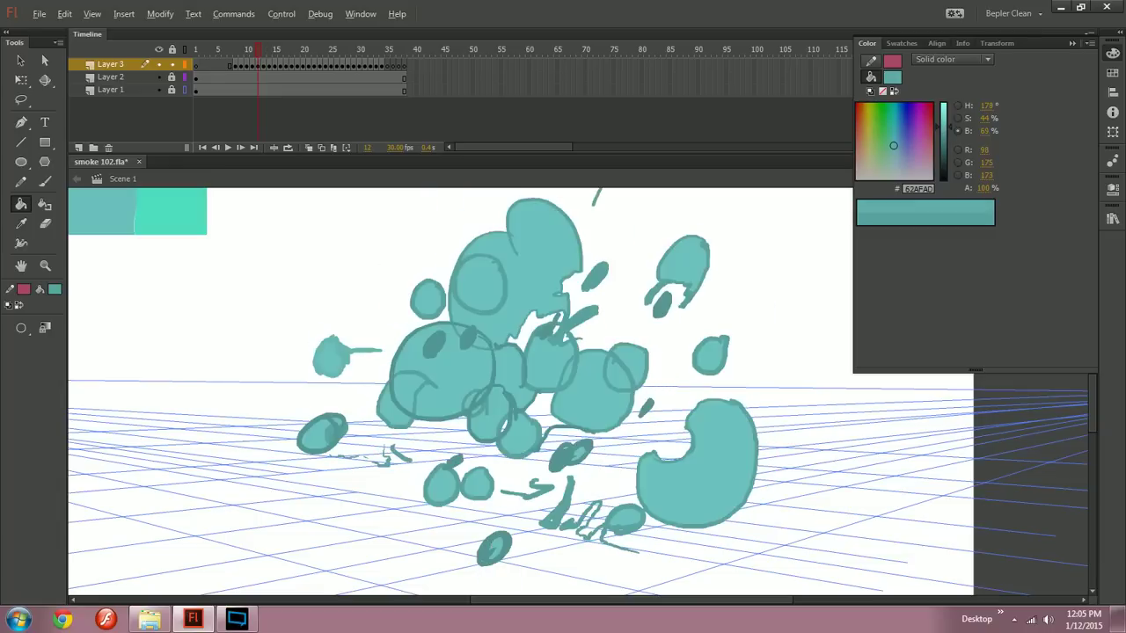
key("period")
left_click(593, 378)
left_click(620, 362)
left_click(569, 327)
left_click(485, 286)
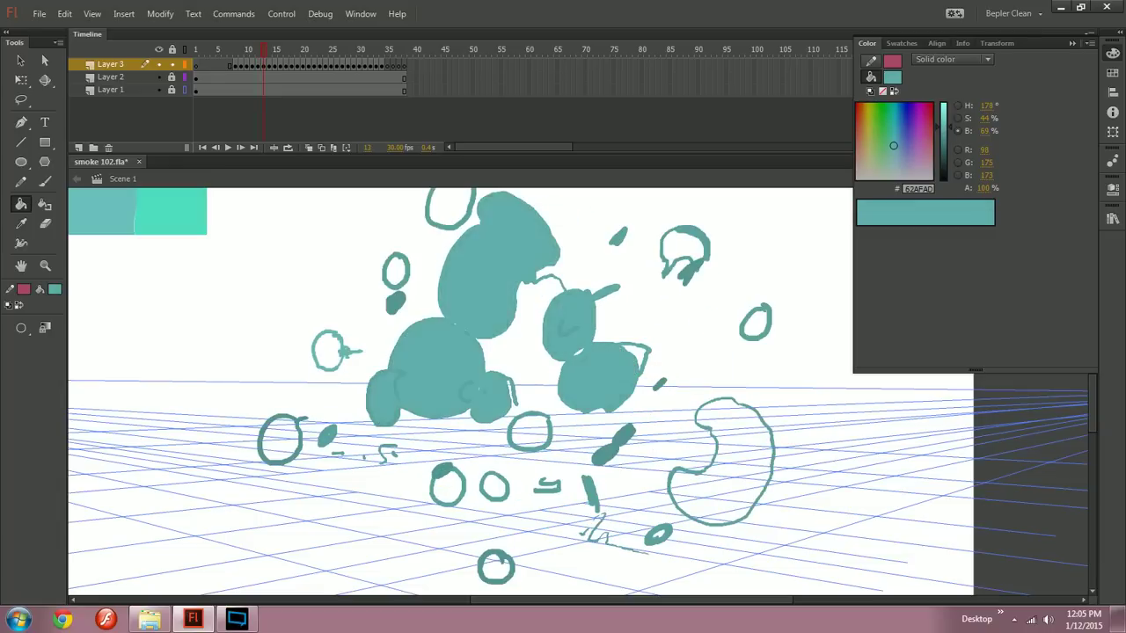
Step: Fill the rings around the left side and the four rings along the base of frame 13 with 62AFAD
left_click(449, 208)
left_click(395, 270)
left_click(325, 351)
left_click(279, 439)
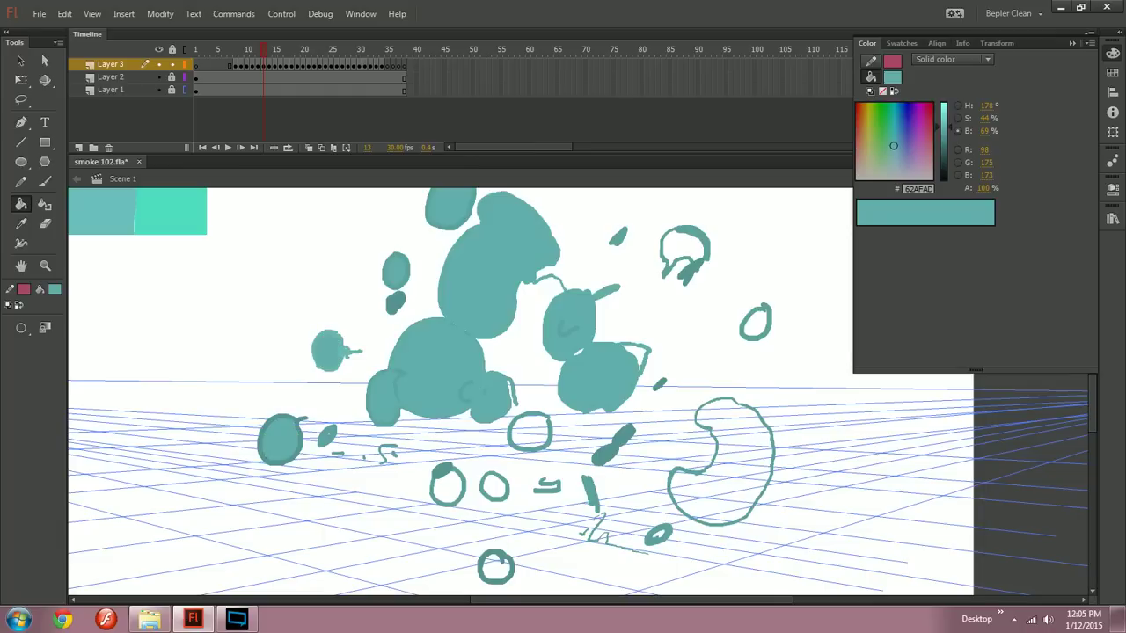
left_click(447, 486)
left_click(495, 568)
left_click(494, 487)
left_click(529, 431)
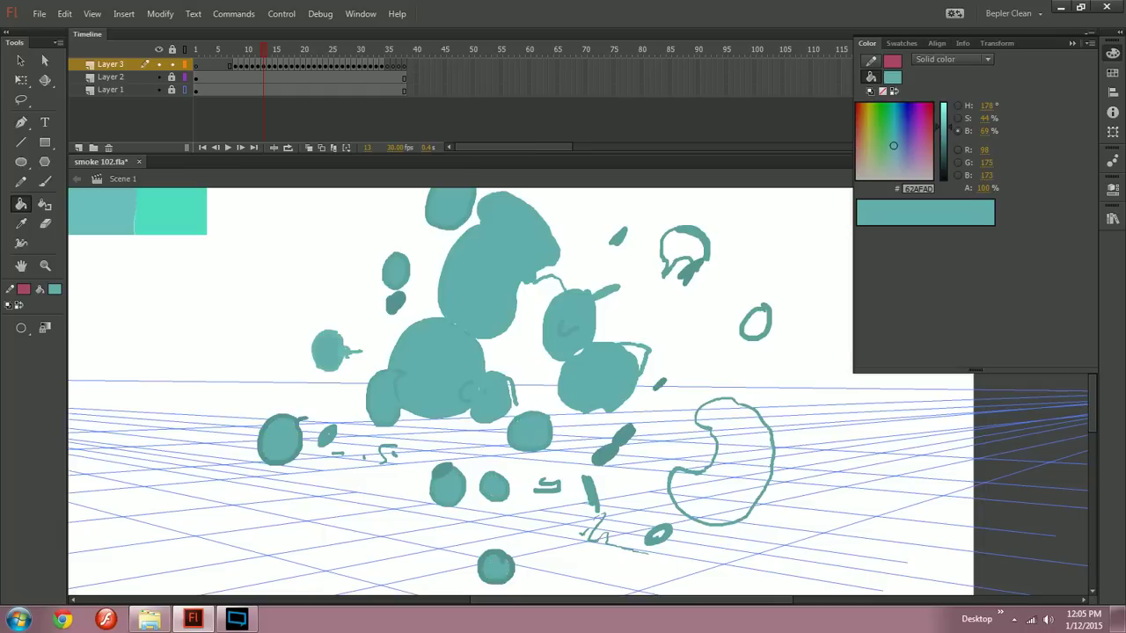
Step: Fill the large crescent, the corner of the right-centre puff and the remaining rings on the right side of frame 13
left_click(744, 449)
left_click(633, 359)
left_click(684, 247)
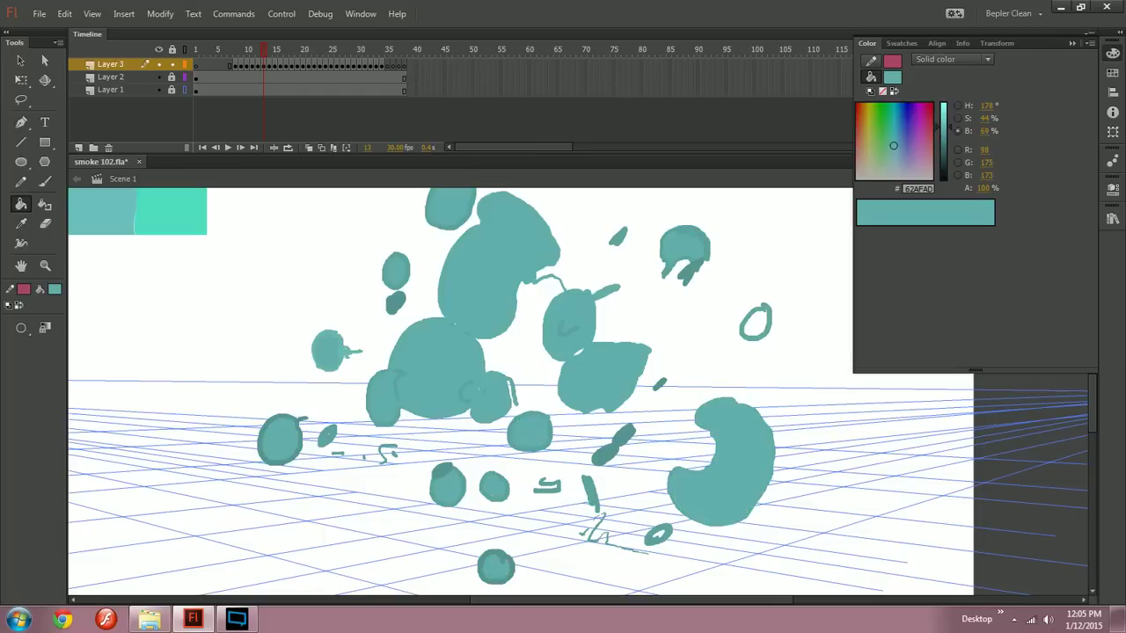
left_click(754, 325)
left_click(658, 533)
key("comma")
key("period")
Step: On frame 14, sample dark teal 549593 from the debris and fill the ring above it, the capped top puff and the large round puff
key("ctrl+minus")
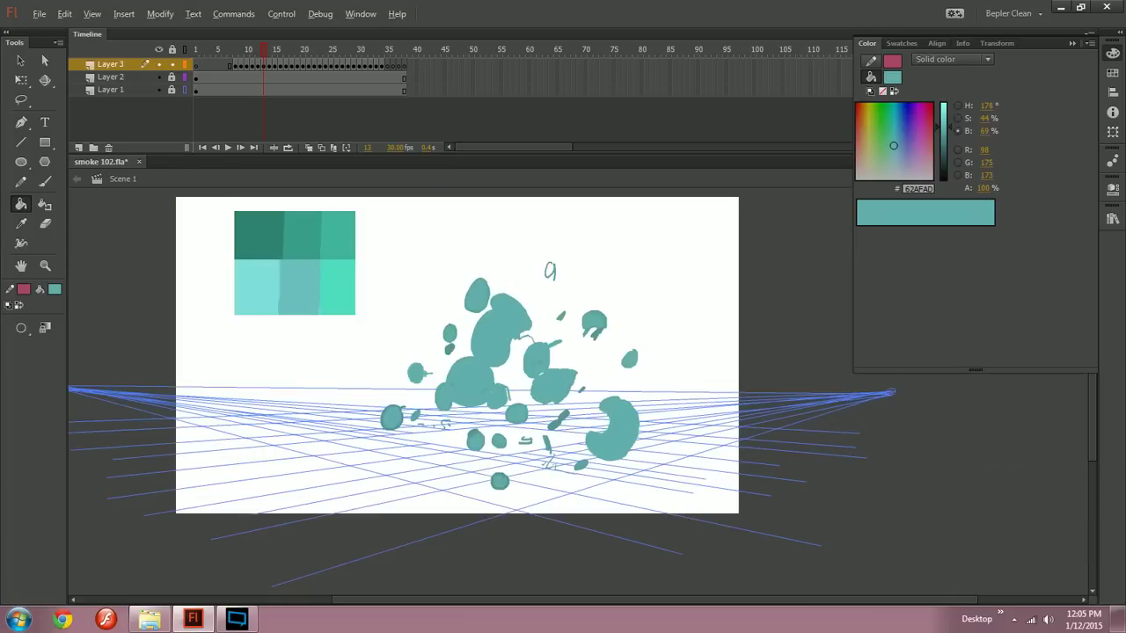
key("period")
key("ctrl+equal")
left_click(894, 77)
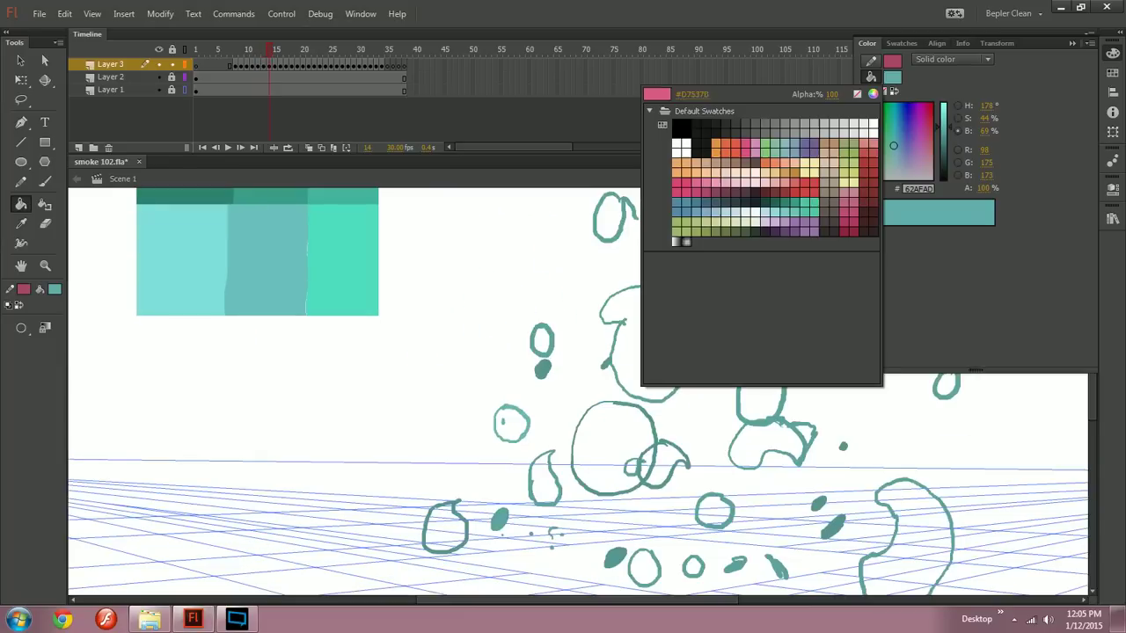
left_click(543, 368)
left_click(542, 340)
left_click(648, 352)
left_click(612, 447)
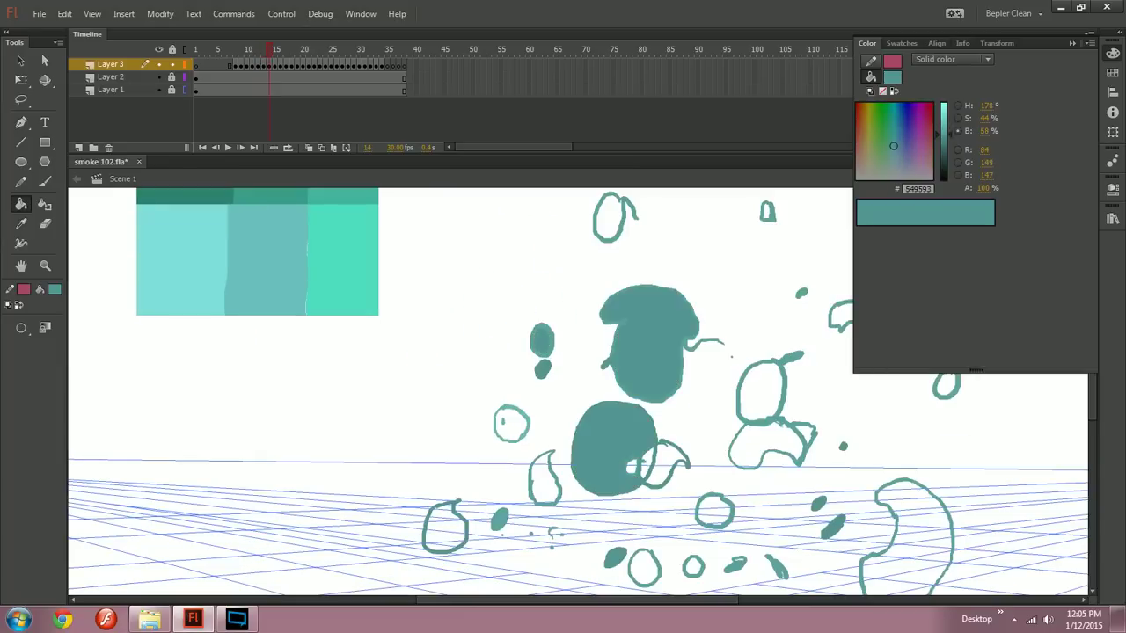
Step: Fill the three puffs on the left and the curled puff overlapping the large round puff on frame 14
left_click(511, 424)
left_click(445, 528)
left_click(544, 479)
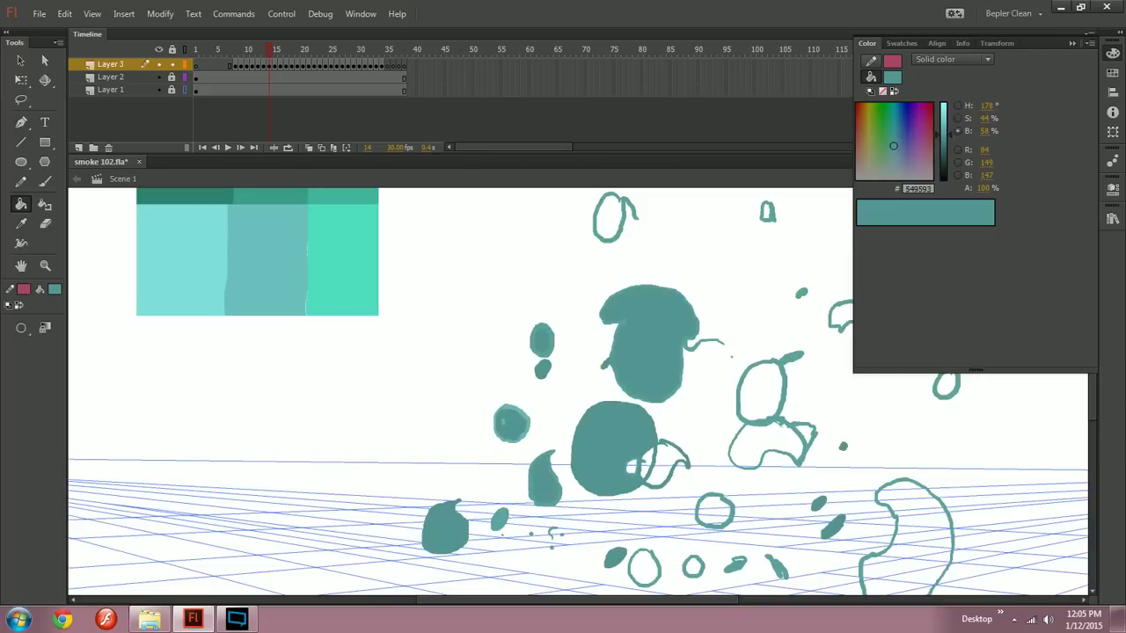
left_click(670, 466)
left_click(632, 467)
left_click(648, 463)
Step: Fill the right-centre oval and the arched puff below it, then sample the lighter outline teal 5CA3A1 as the fill colour
left_click(760, 391)
left_click(757, 440)
left_click_drag(760, 437, 616, 408)
left_click(54, 289)
left_click(618, 390)
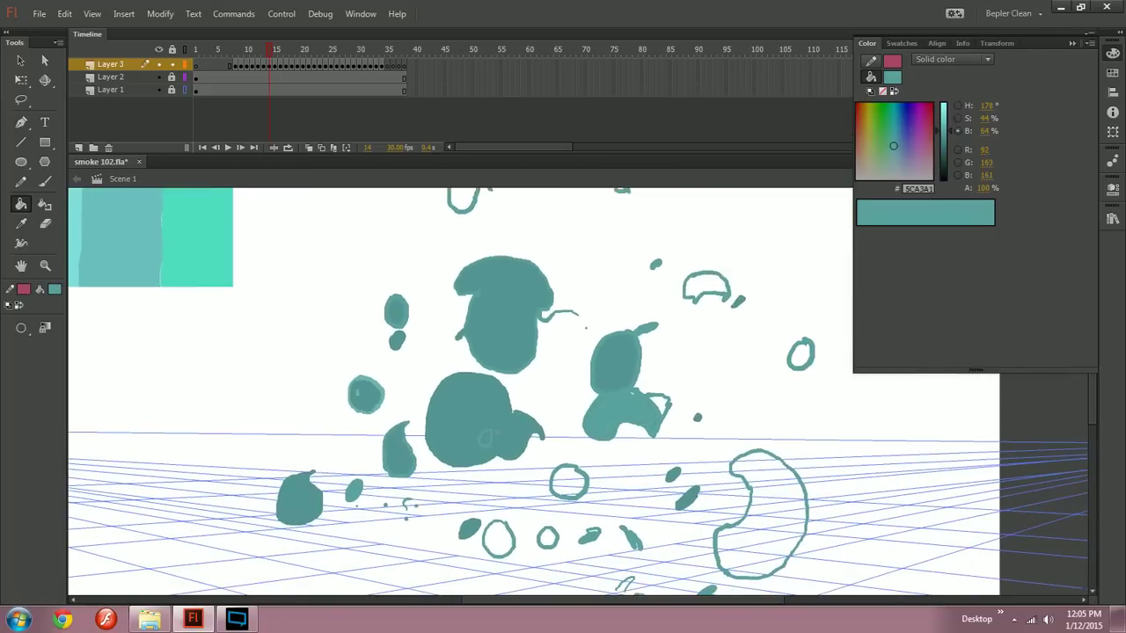
Step: Fill the upper-right cap, large crescent, three lower rings, far-right ring and topmost oval on frame 14 with 5CA3A1
left_click(706, 287)
left_click(761, 523)
left_click(569, 482)
left_click(547, 536)
left_click(498, 538)
left_click(800, 354)
left_click(462, 197)
left_click_drag(462, 198, 403, 259)
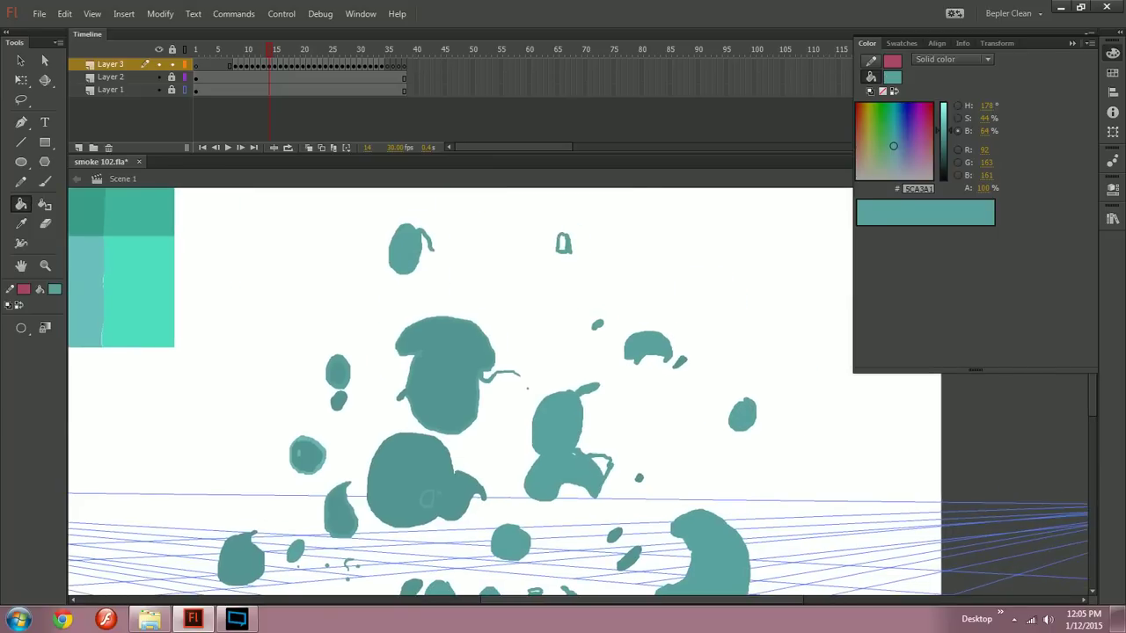
Step: Fill the sliver beside the arched puff and the tiny top shape on frame 14, comparing it with frame 13
left_click(600, 466)
key("comma")
left_click_drag(600, 466, 600, 459)
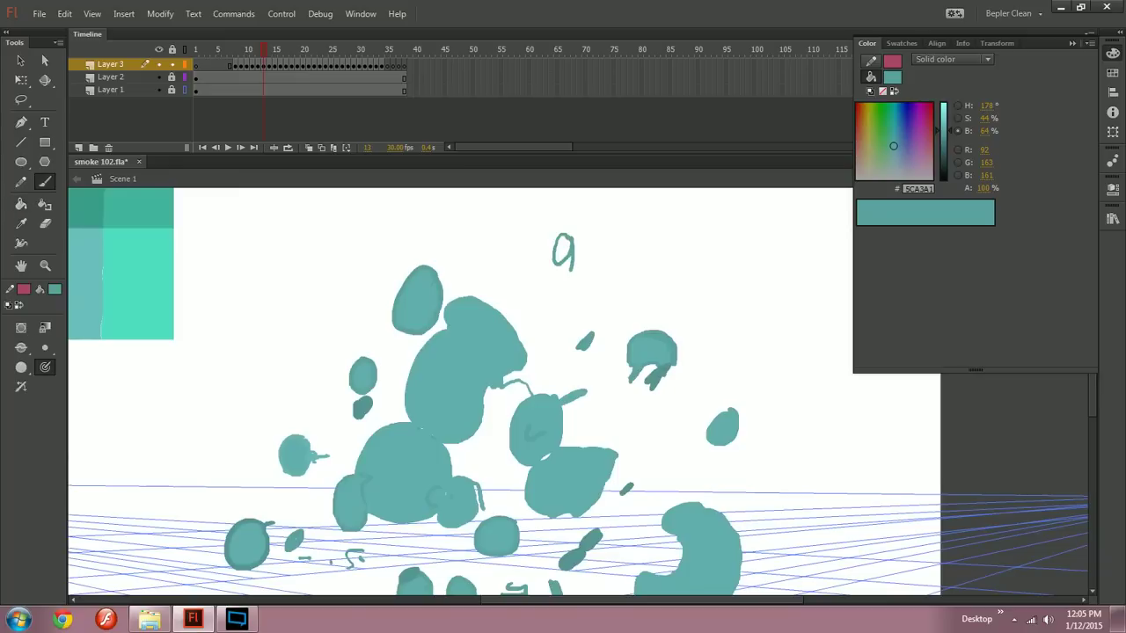
key(".")
key(".")
key(".")
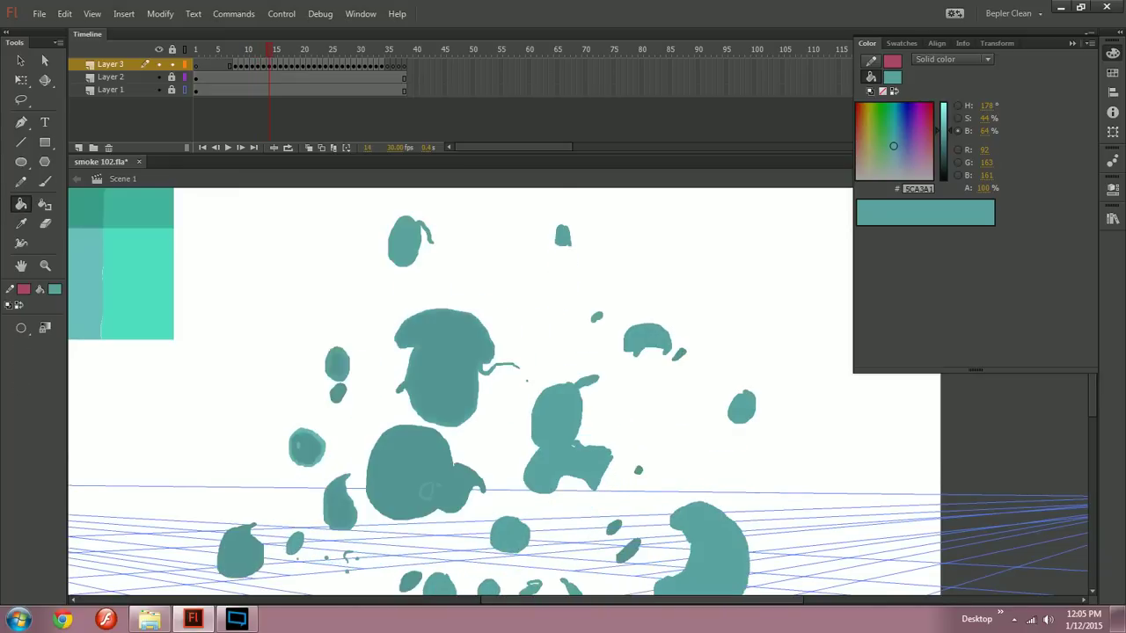
Step: Fill the centre round puff, the oval beside it, the large upper puff and the small overlapping circle on frame 15
left_click_drag(531, 457, 500, 378)
key(".")
left_click(494, 379)
left_click(544, 335)
left_click(403, 286)
left_click(413, 400)
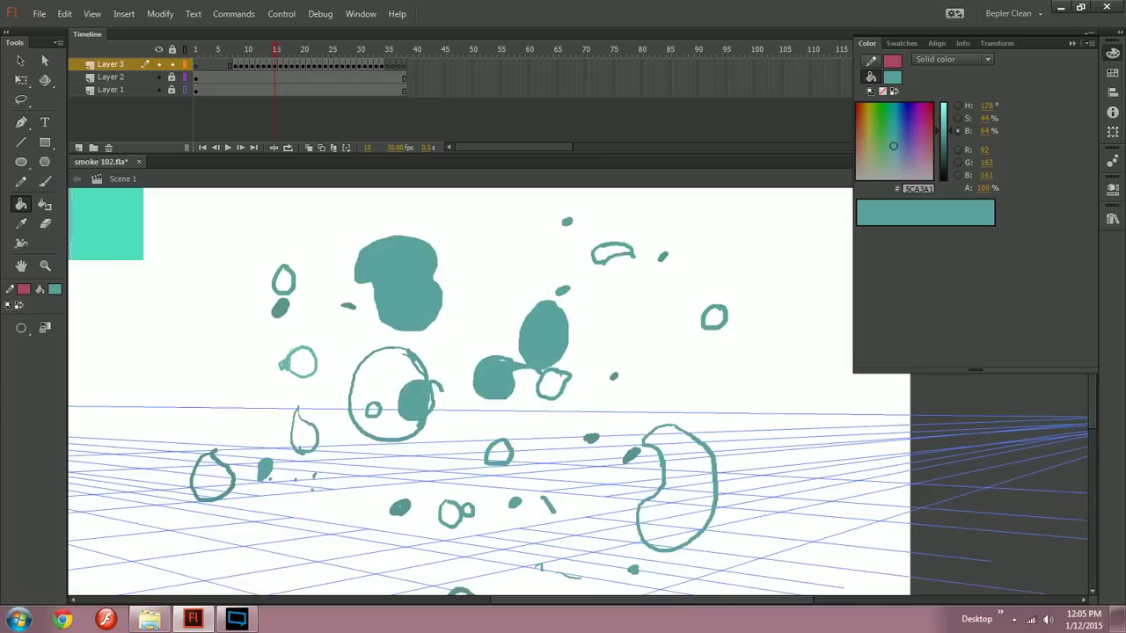
Step: Fill the large round puff, the four rings to its left and the lower-centre ring on frame 15
left_click(380, 378)
left_click(299, 362)
left_click(283, 280)
left_click(304, 433)
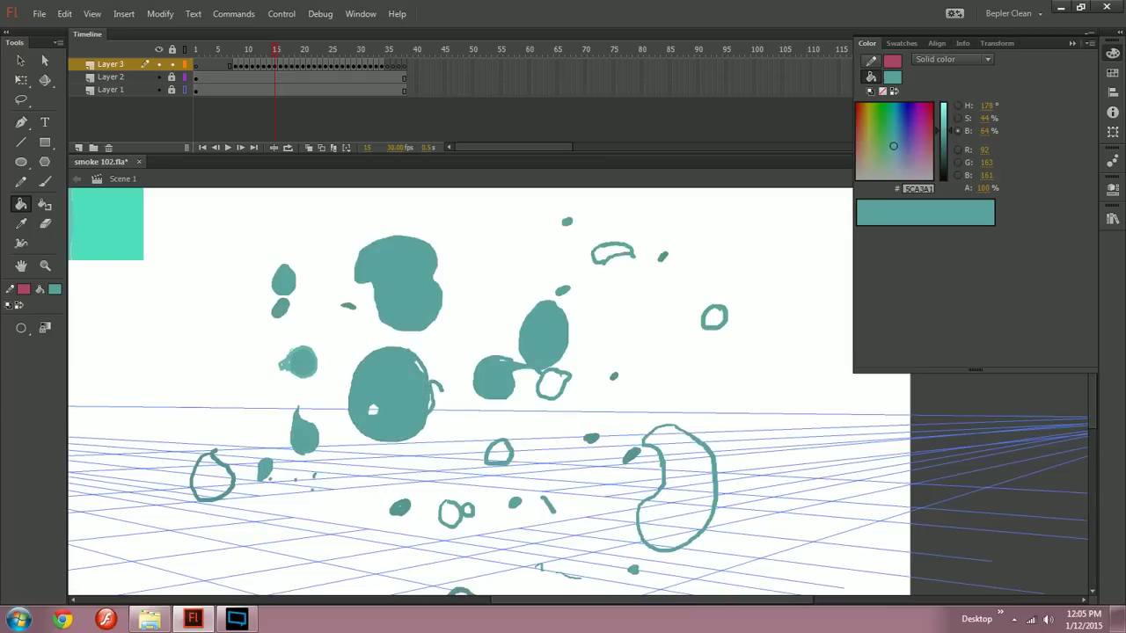
left_click(211, 477)
left_click(448, 514)
Step: Fill the tiny ring inside the large puff, the two centre-right rings, large crescent, far-right ring and upper-right cap on frame 15
left_click(373, 408)
left_click(498, 452)
left_click(553, 384)
left_click(686, 484)
left_click(714, 317)
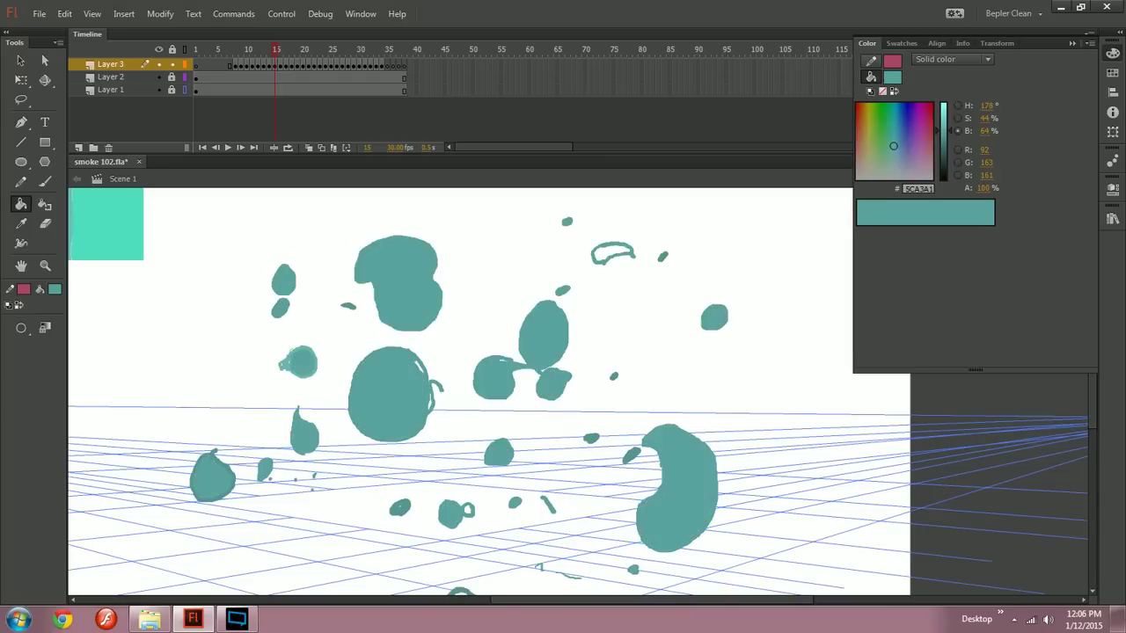
left_click(611, 253)
Step: Fill the small ring beside the lower-centre puff and the bottommost puff on frame 15
left_click_drag(475, 526, 471, 488)
left_click(463, 470)
left_click(457, 565)
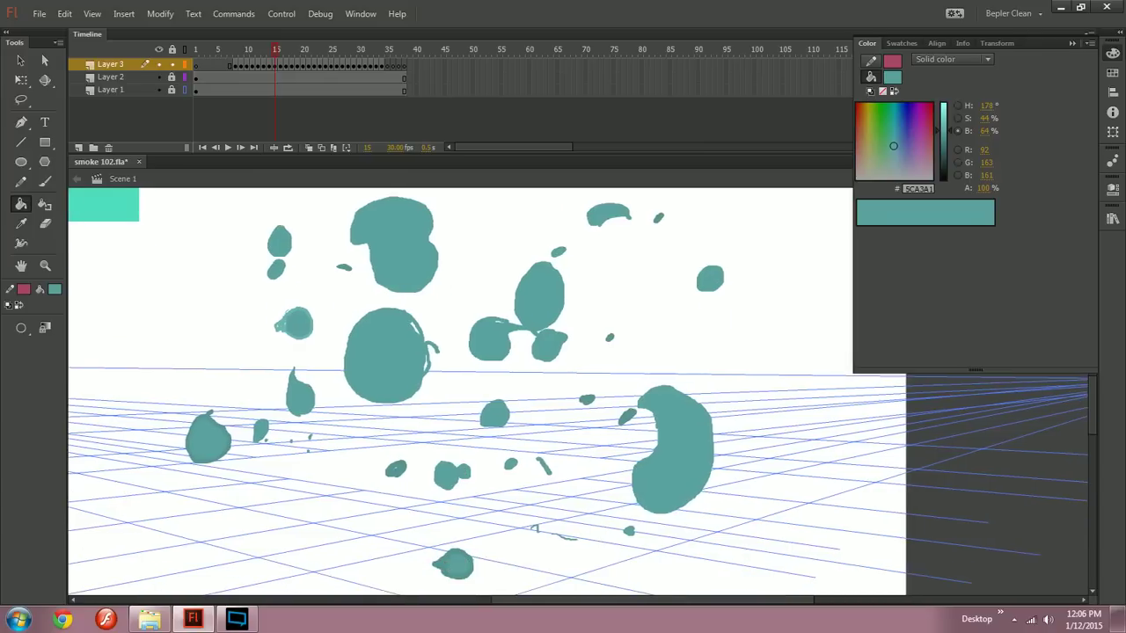
Step: Return to frame 14 and fill its unfilled bottommost ring
key(".")
key("alt")
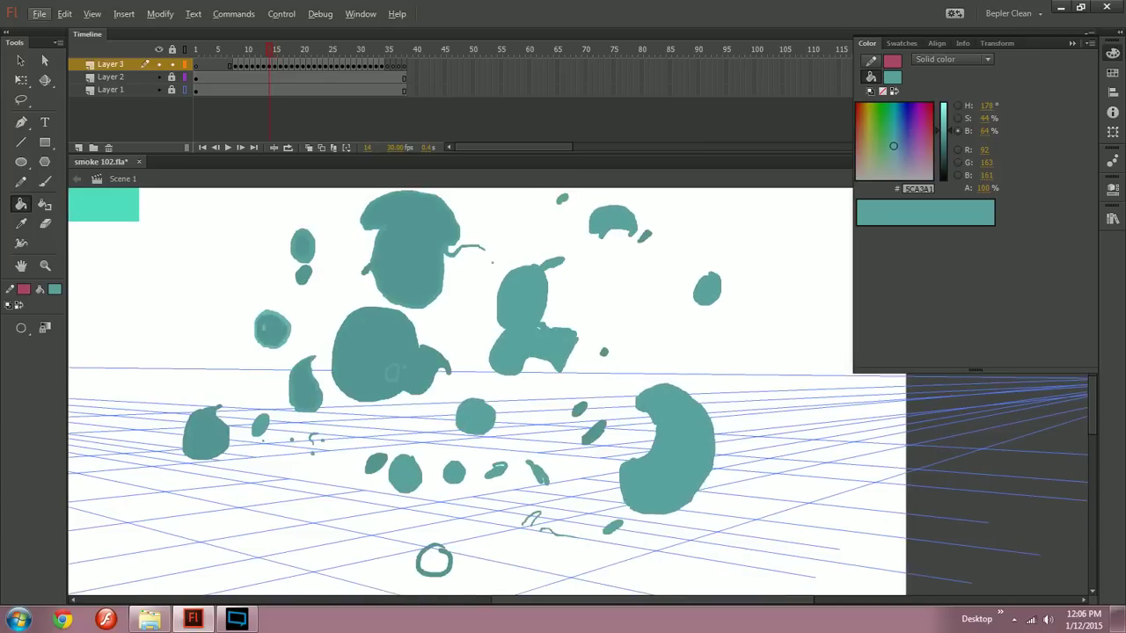
key("b")
key("Escape")
key("k")
left_click(437, 557)
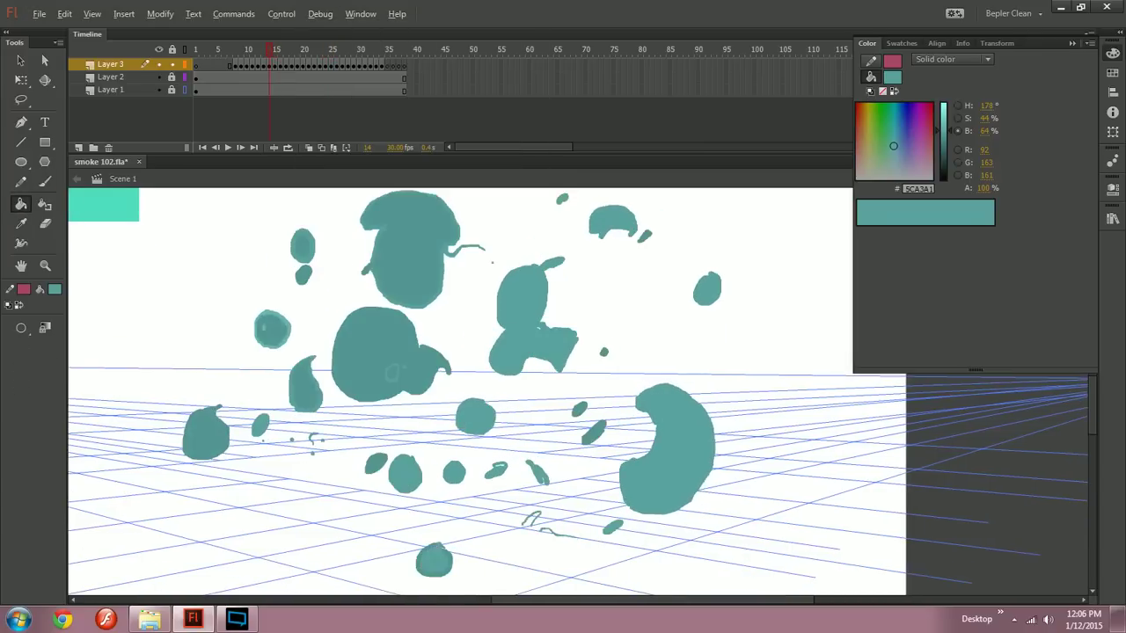
Step: Fill the large crescent, far-right ring, right oval, upper-right cap and topmost shape on frame 16
key("period")
key("period")
left_click(686, 448)
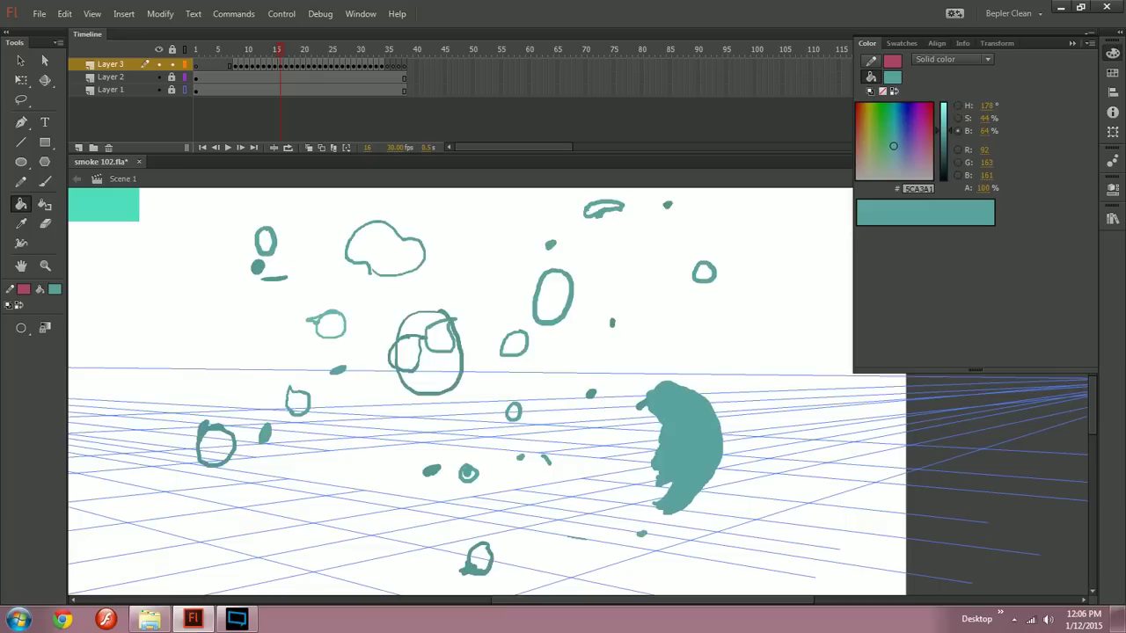
left_click(703, 273)
left_click(552, 298)
left_click(604, 209)
left_click_drag(604, 209, 651, 443)
left_click(388, 302)
Step: Fill the topmost shape on frame 15 after comparing neighbouring frames, and return to frame 16
key("comma")
key("comma")
key("period")
left_click(399, 318)
left_click_drag(457, 439, 473, 304)
key("period")
key("period")
key("comma")
Step: Fill the lower part of the large round puff and its overlapping circles on frame 16 with 5CA3A1
left_click(497, 469)
left_click(503, 435)
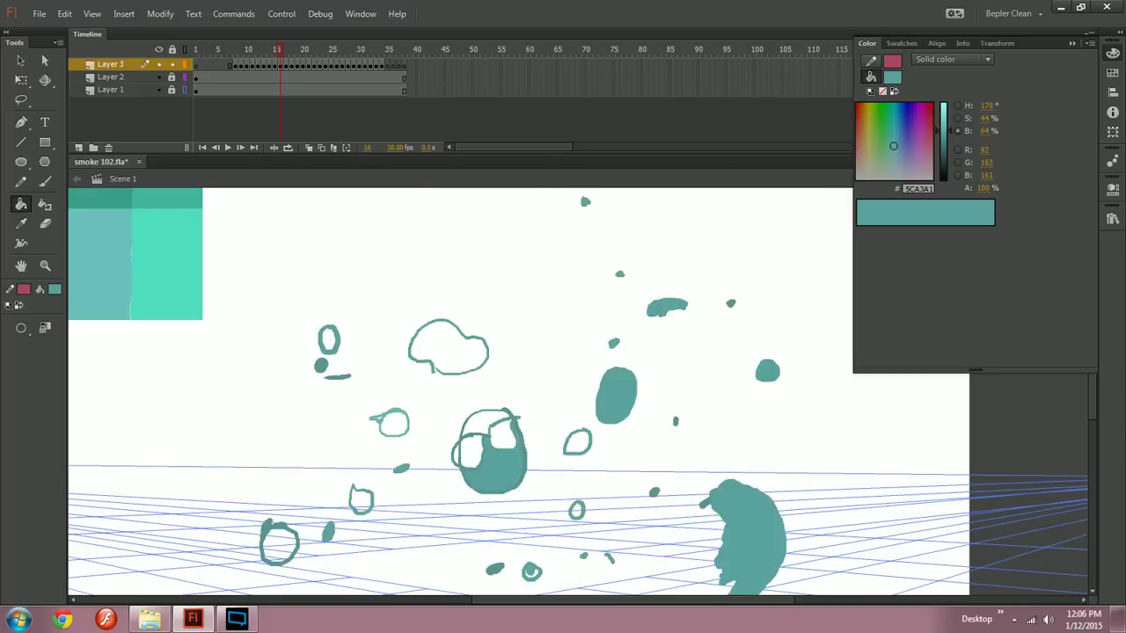
left_click(472, 452)
left_click(459, 455)
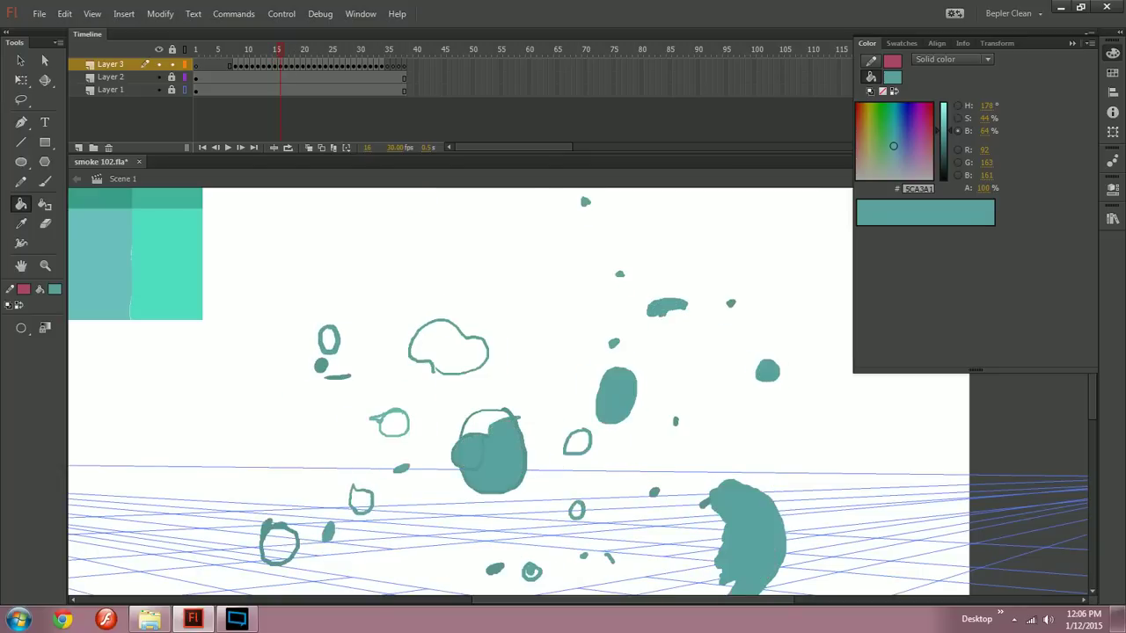
Step: Sample the darker outline teal 549593 as the fill colour and fill all parts of the large round puff on frame 16
left_click(54, 289)
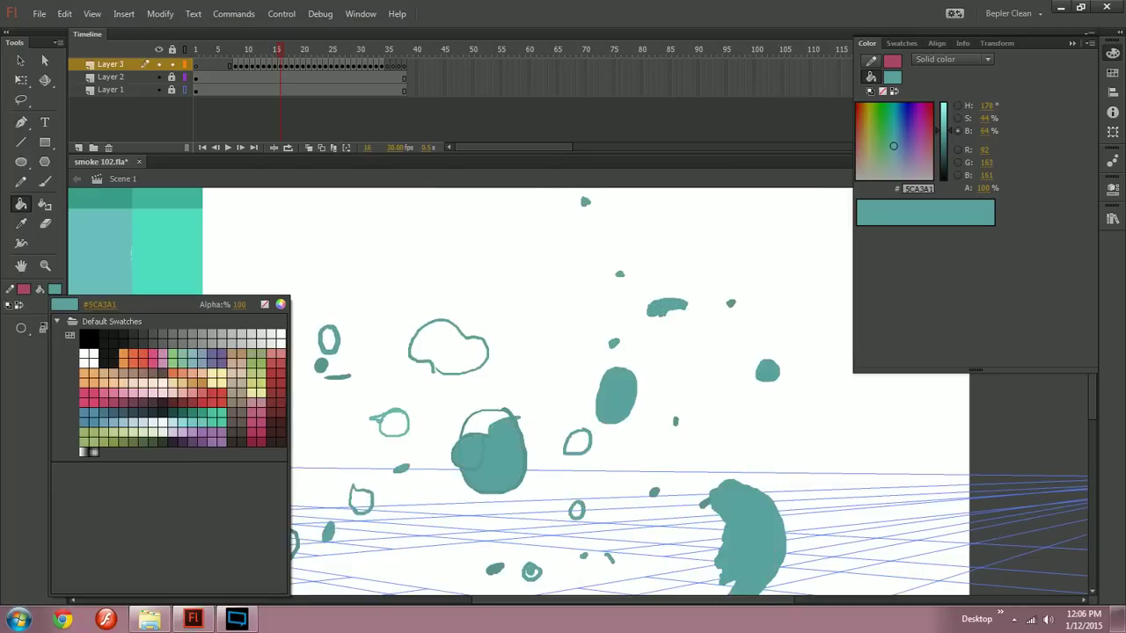
left_click(483, 450)
left_click(503, 459)
left_click(472, 452)
left_click(481, 425)
Step: Fill the left tailed puff, upper cloud, upper-left oval and small horned puff on frame 16, adjusting the gap size option
left_click(394, 423)
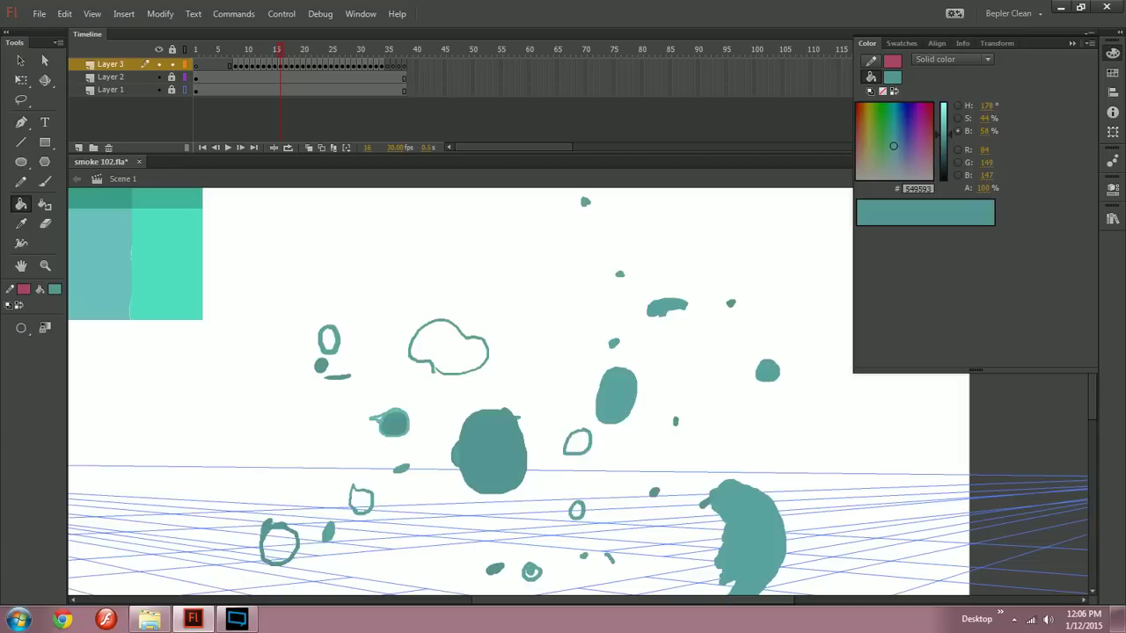
left_click(394, 424)
left_click(449, 347)
left_click(22, 328)
left_click(99, 357)
left_click(328, 340)
left_click(361, 500)
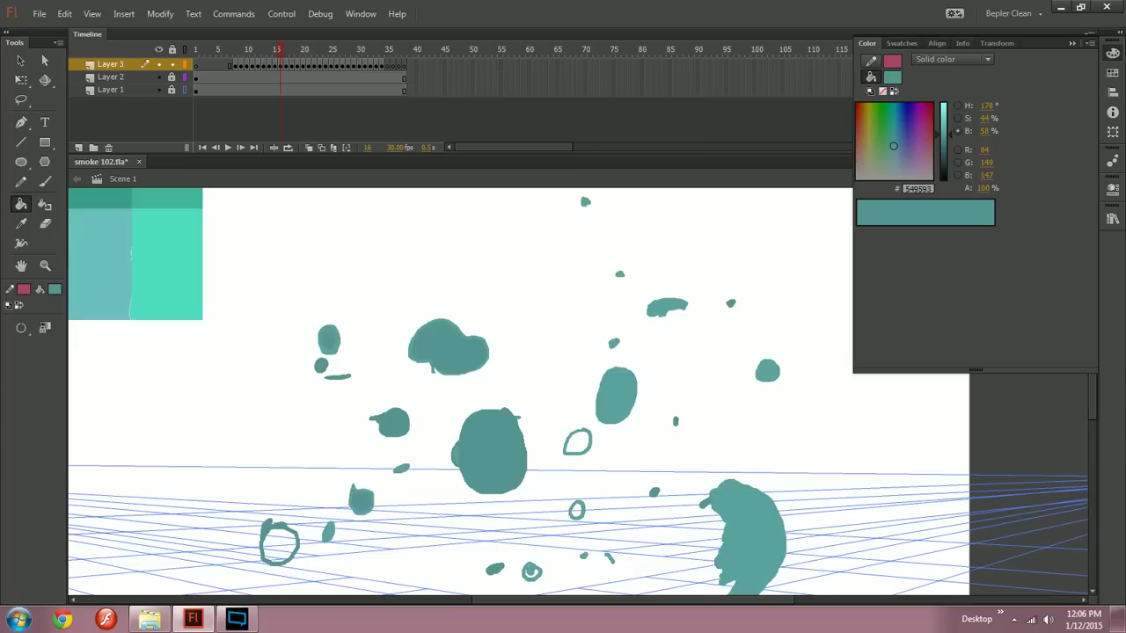
Step: Fill the lower-left ring, two centre-right rings, small lower-centre ring and bottommost shape on frame 16
left_click(279, 545)
left_click(577, 442)
left_click(576, 510)
left_click_drag(571, 519, 551, 462)
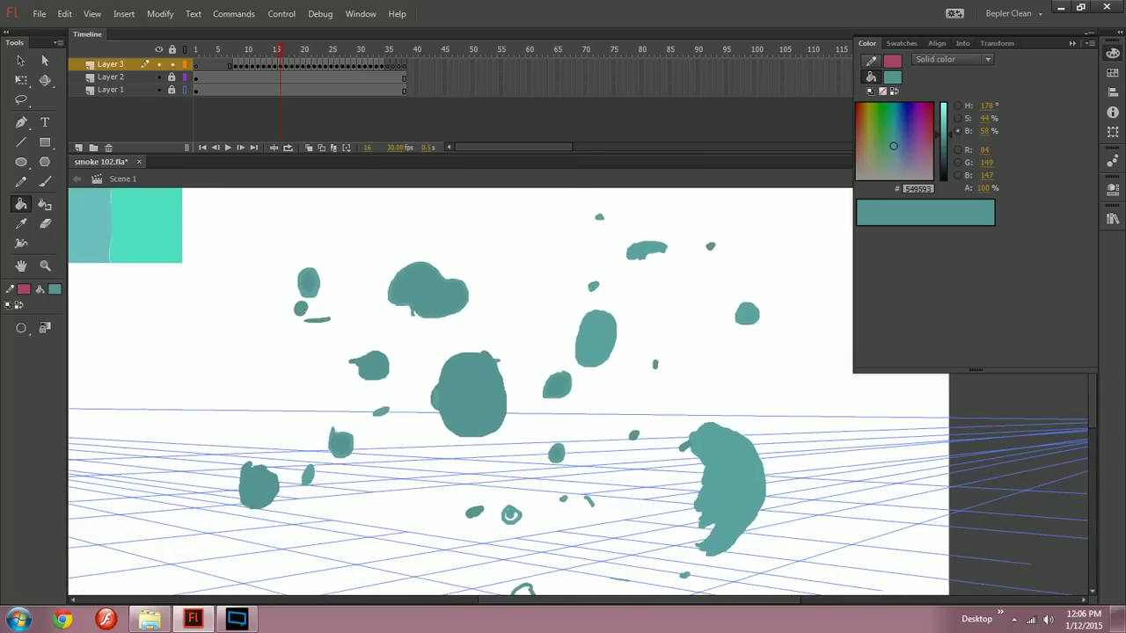
left_click(511, 514)
left_click_drag(511, 515, 499, 447)
left_click(507, 534)
Step: Go back to frame 15 and fill the slivers at the large round puff's upper-right edge with 549593
key("comma")
key("period")
key("comma")
left_click(442, 307)
left_click(445, 303)
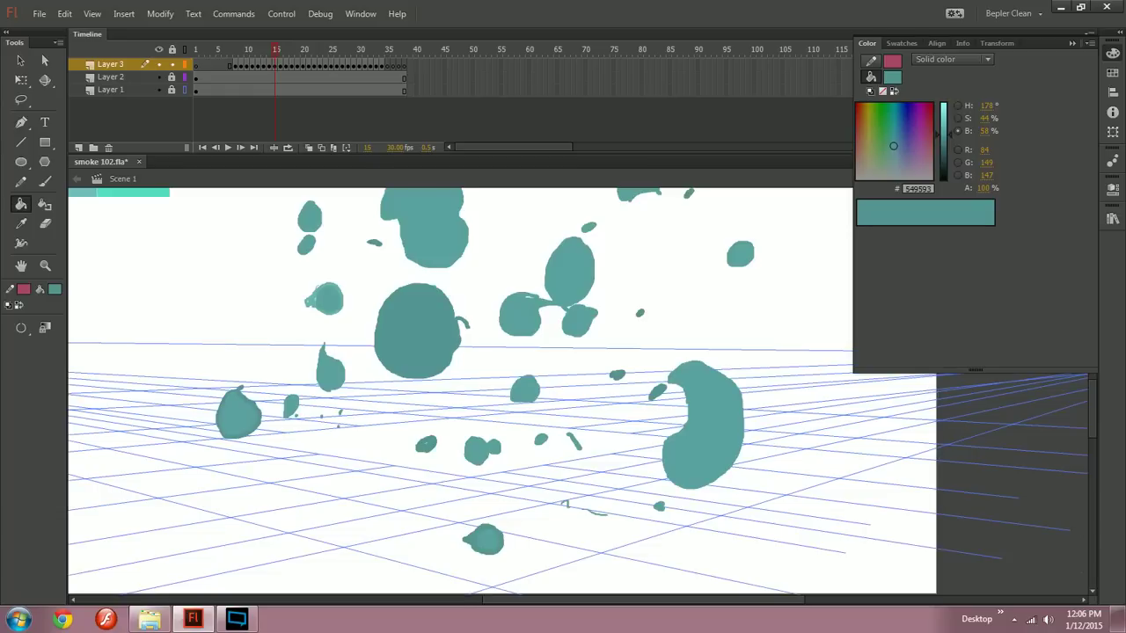
Step: Fill the large oval and its inner ring, right oval, large crescent, far-right ring and bottommost puff on frame 17
key("period")
key("period")
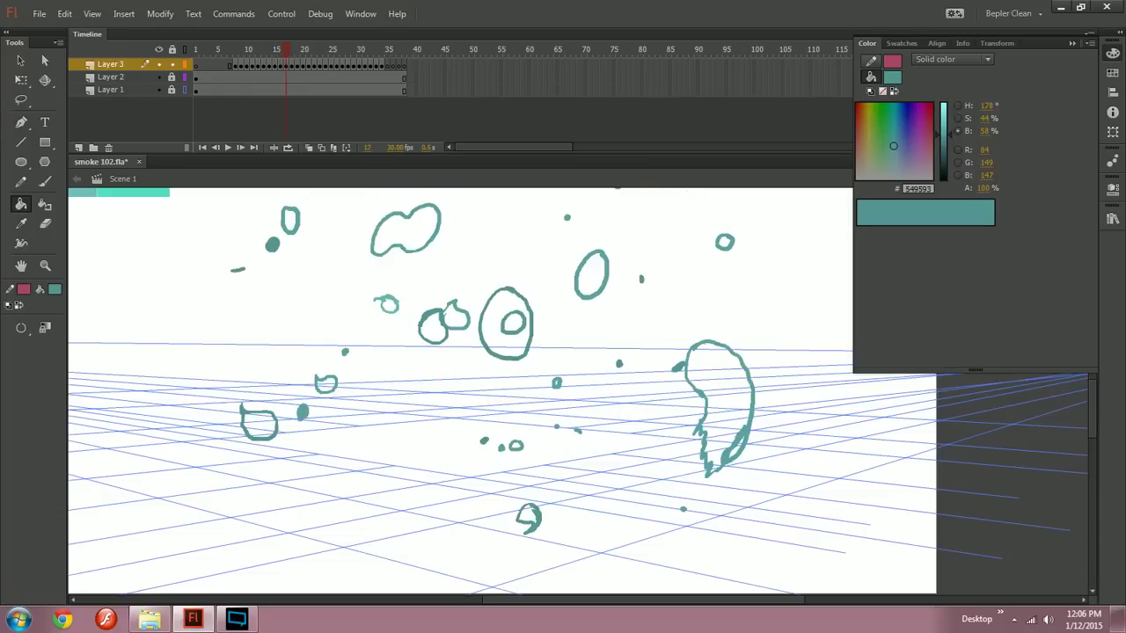
left_click(494, 336)
left_click(513, 322)
left_click(591, 274)
left_click(721, 387)
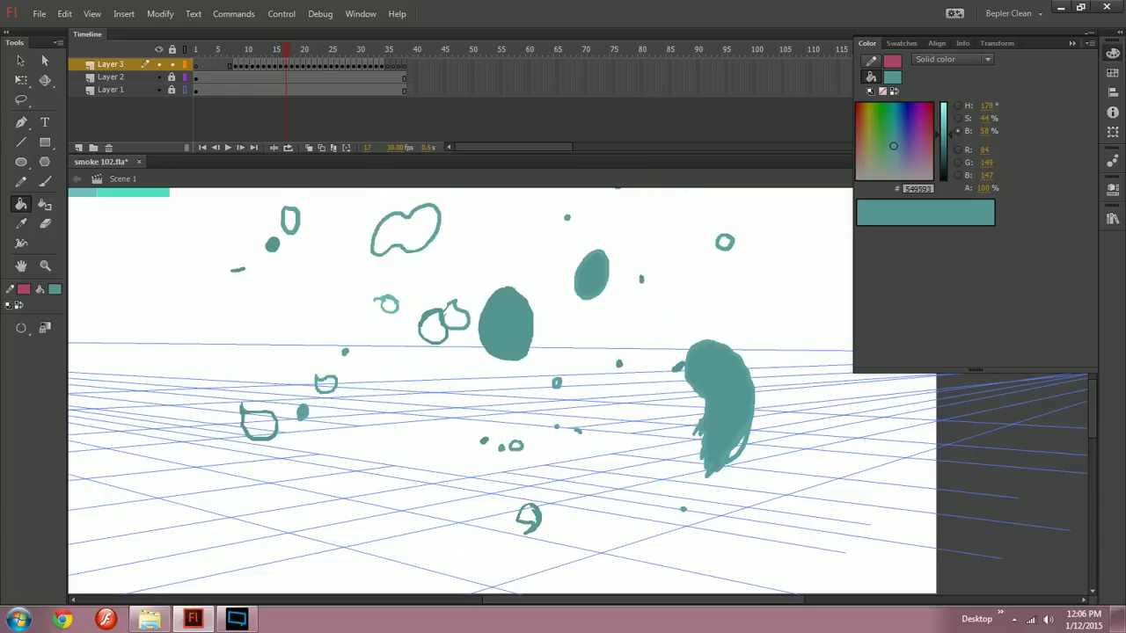
left_click(724, 241)
left_click(528, 517)
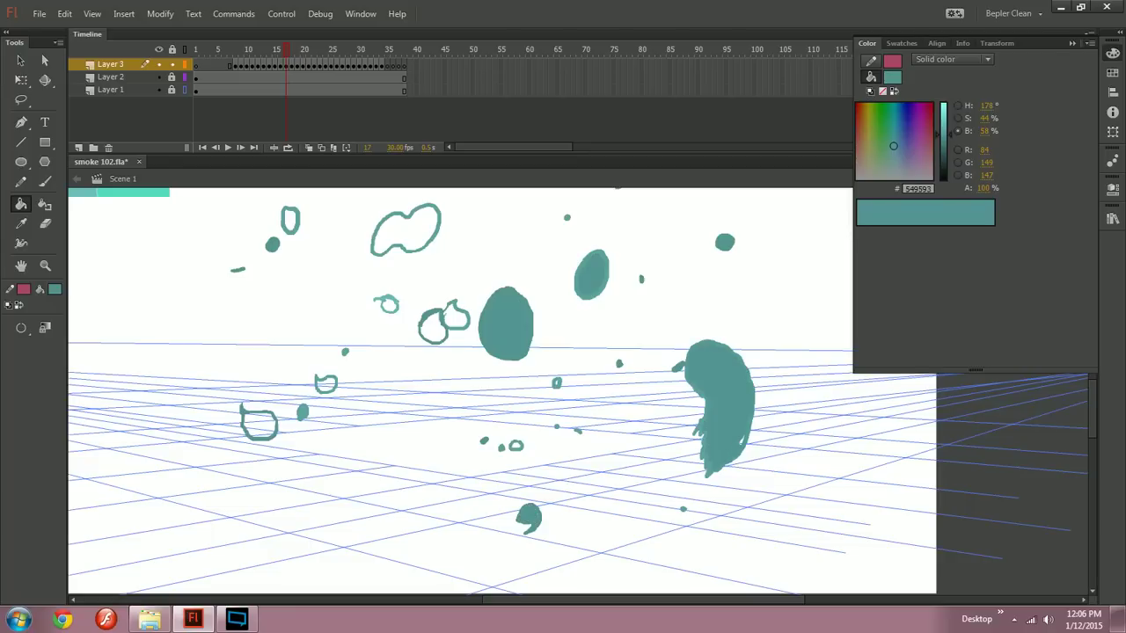
Step: Fill the two lower-left puffs, the two joined puffs, the small tailed puff and the upper cloud on frame 17
left_click(259, 424)
left_click(325, 384)
left_click(456, 315)
left_click(433, 327)
left_click(387, 305)
left_click(406, 230)
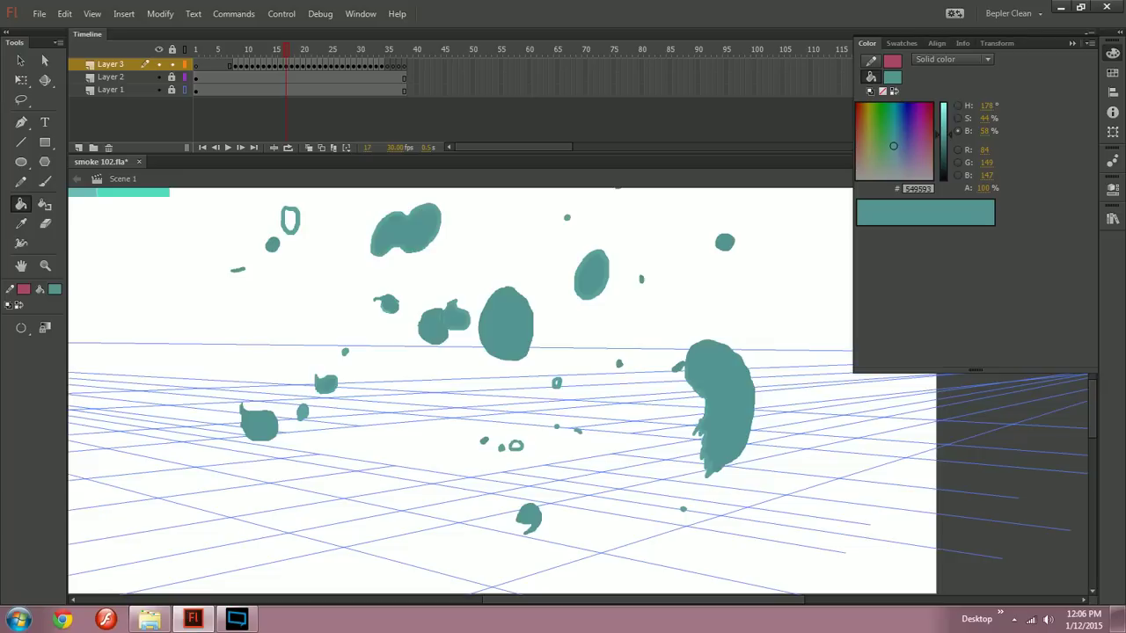
Step: Fill the upper-left ring, the topmost shape and the thin upper-right cap on frame 17
left_click(291, 220)
mouse_move(290, 220)
left_mouse_down()
mouse_move(274, 367)
mouse_move(333, 431)
left_mouse_up()
left_click(361, 254)
left_click(621, 397)
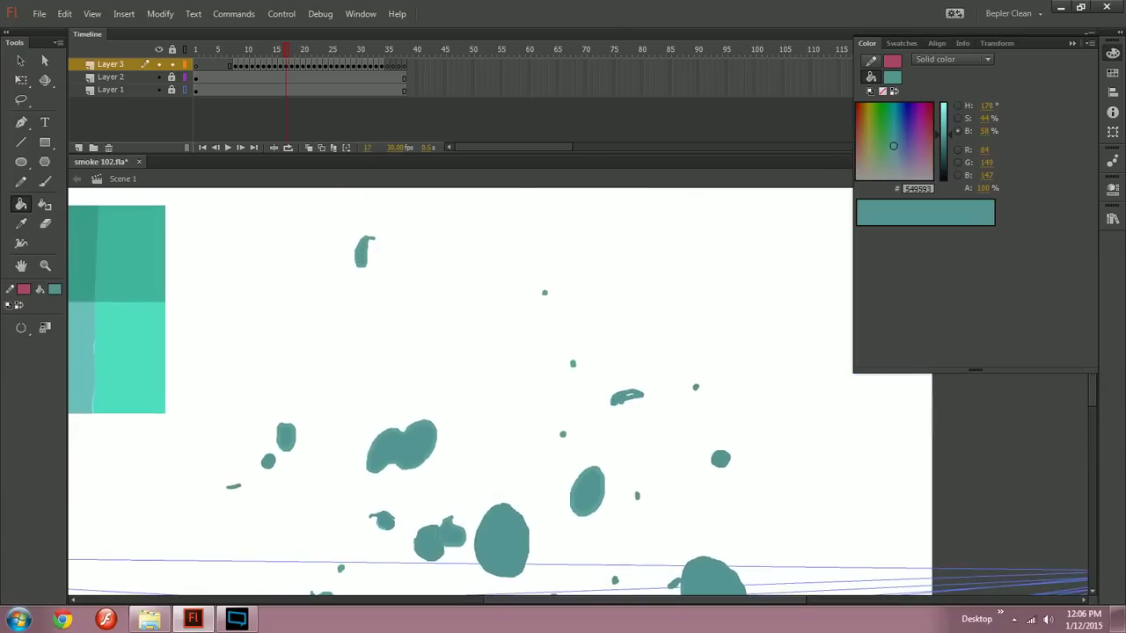
left_click_drag(528, 396, 660, 327)
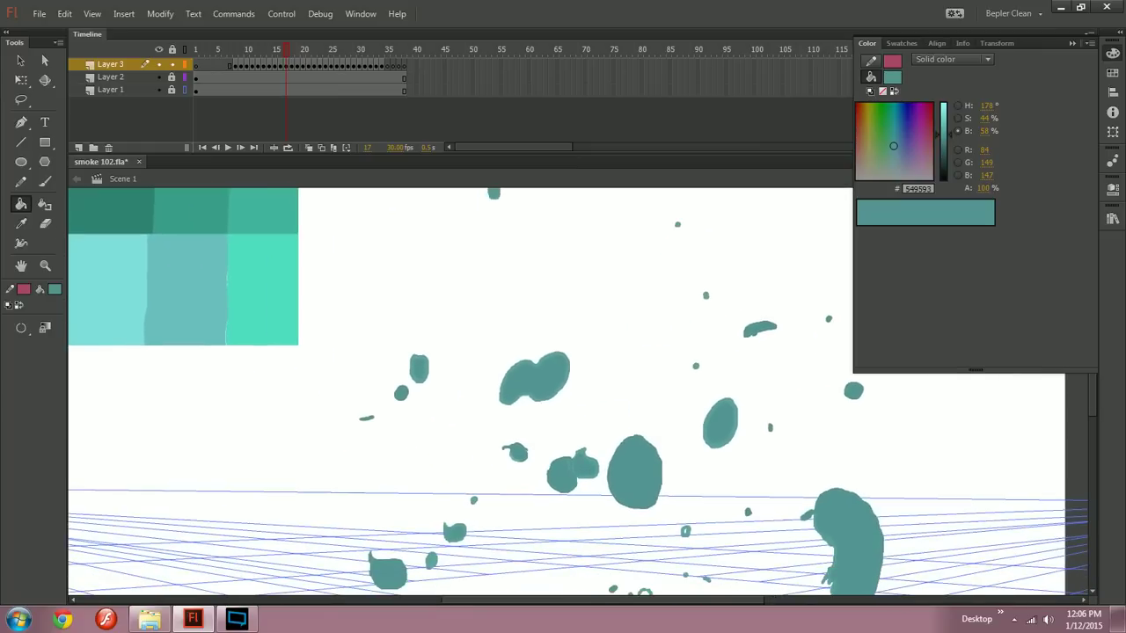
Step: Fill the large oval, the smaller oval beside it and the clawed crescent on frame 18
key("comma")
key("period")
key("period")
left_click_drag(666, 463, 612, 412)
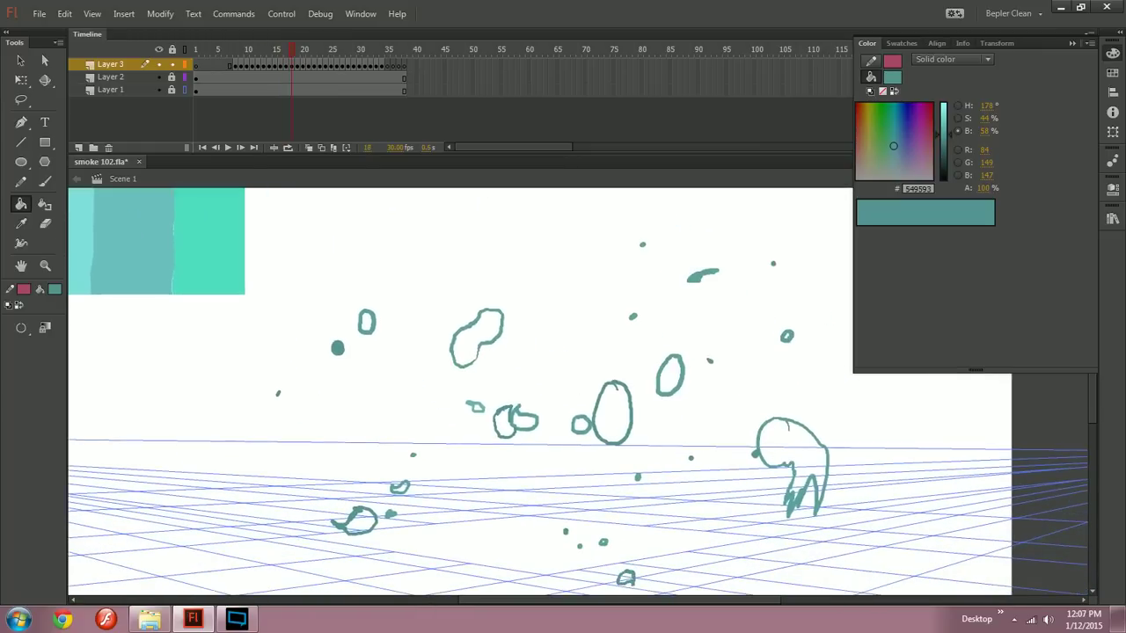
left_click(612, 413)
left_click(670, 376)
left_click(791, 448)
Step: Fill the bottommost puff, the two joined puffs, the small ring beside the large oval and the upper cloud on frame 18
left_click_drag(791, 450, 757, 449)
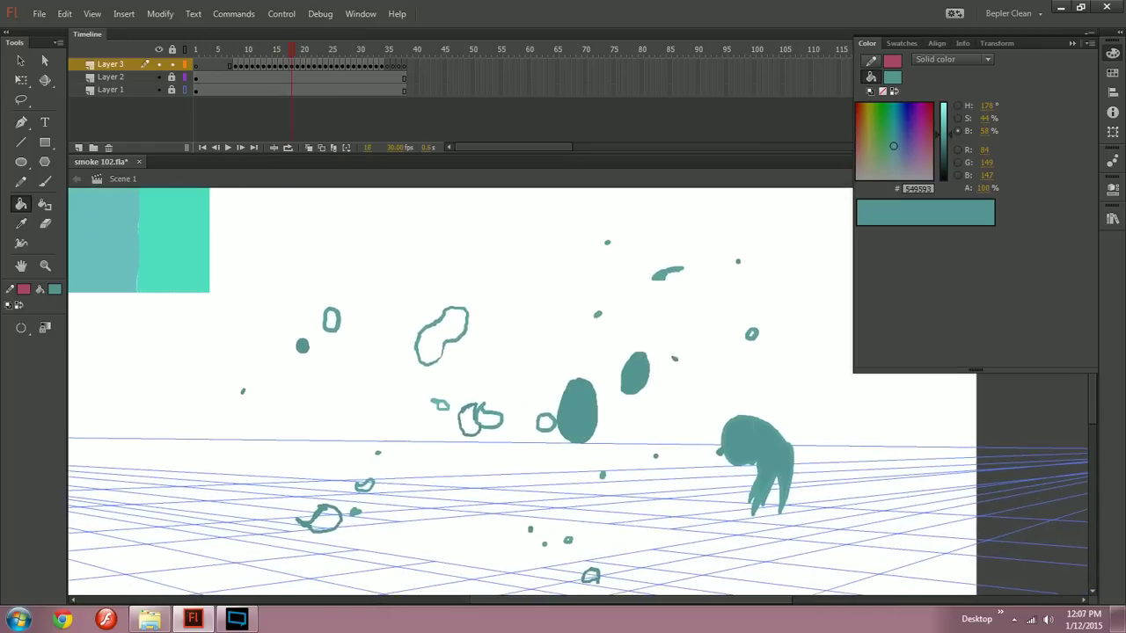
left_click_drag(651, 496, 666, 398)
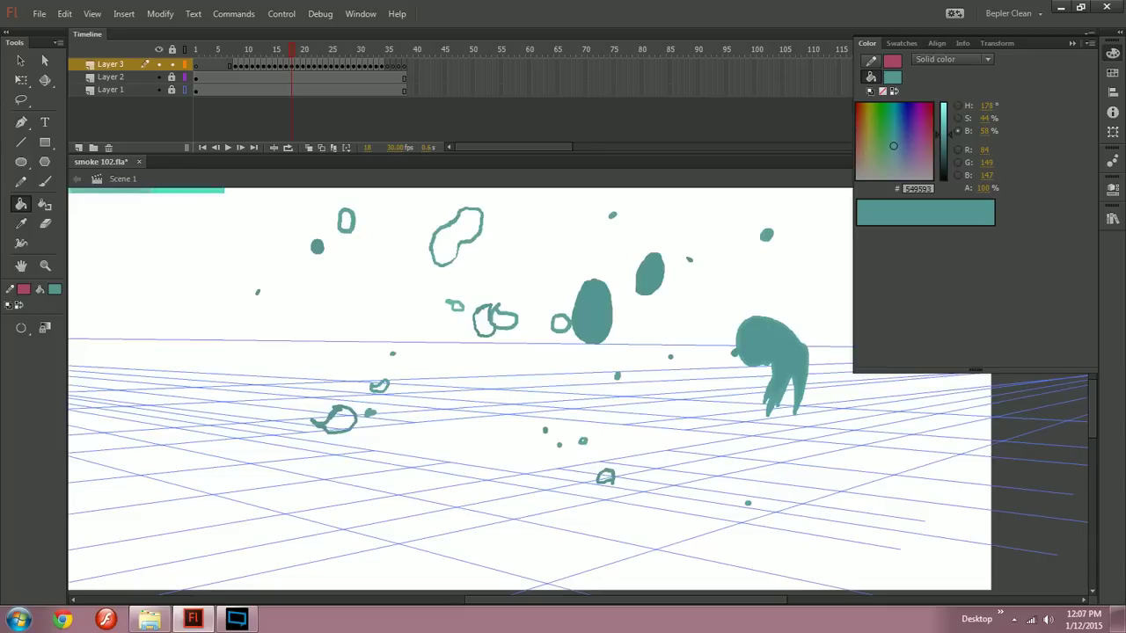
left_click(605, 476)
left_click(505, 320)
left_click(484, 323)
left_click(560, 323)
left_click(456, 236)
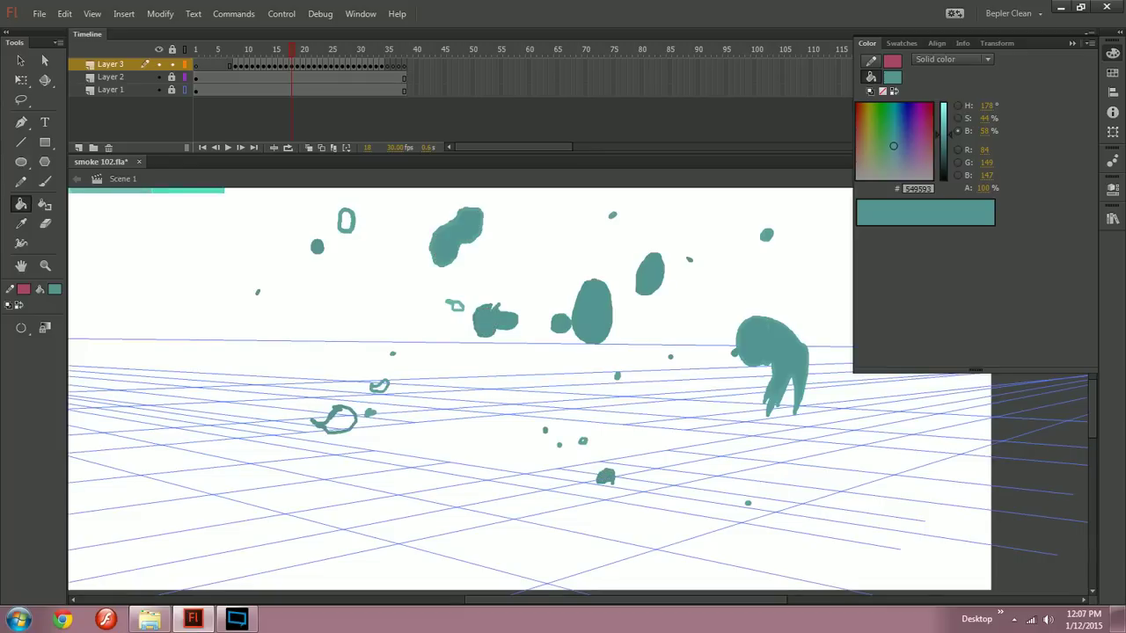
Step: Fill the two lower-left puffs, the upper-left ring and the small tailed shape on frame 18
left_click(341, 420)
left_click(379, 386)
left_click_drag(440, 352, 454, 379)
left_click(468, 331)
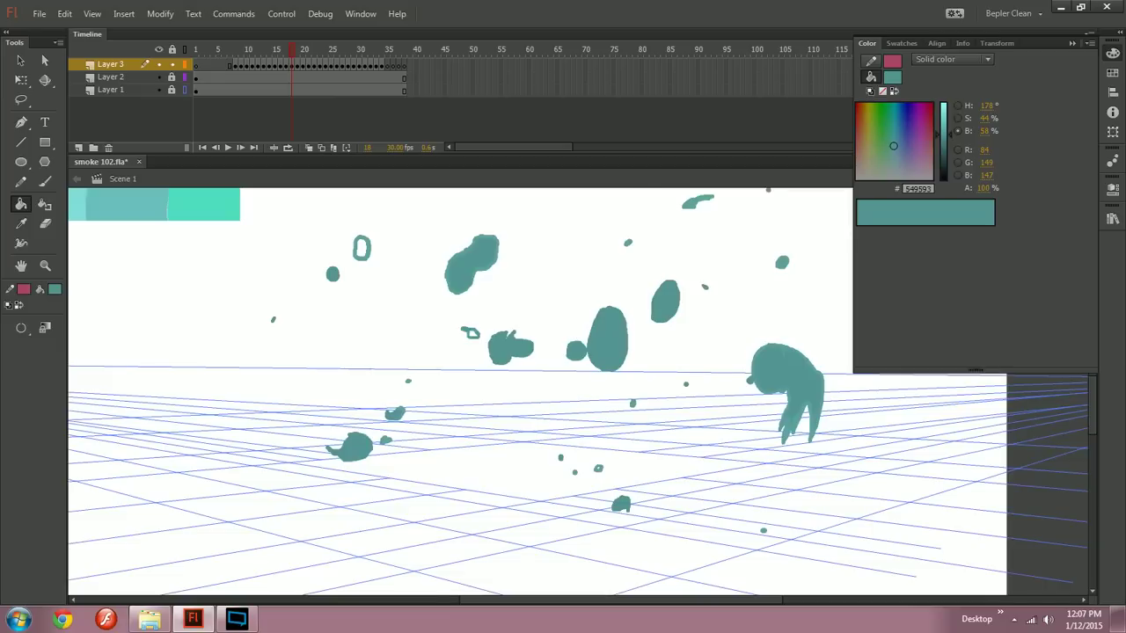
left_click_drag(362, 249, 379, 320)
left_click(379, 320)
left_click(487, 404)
Step: Fill both openings of the topmost shape on frame 18
left_click_drag(487, 405, 490, 533)
left_click(452, 261)
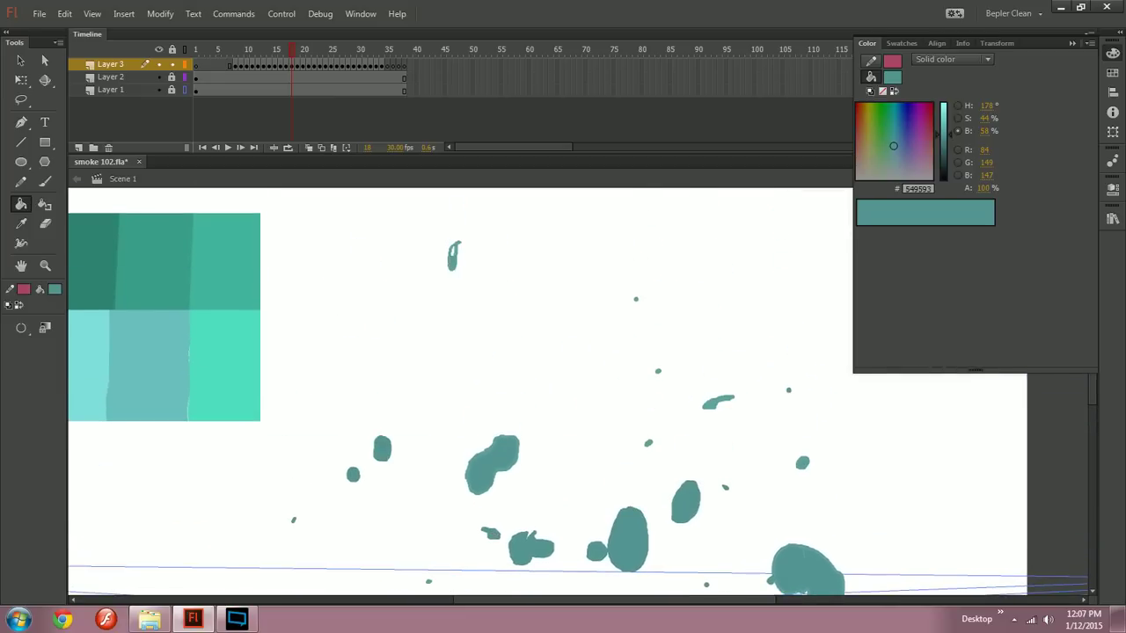
left_click(453, 253)
Step: Go back to frame 17 and fill the remaining small rings near the lower centre
left_click_drag(545, 458, 428, 270)
key("comma")
key("comma")
key("period")
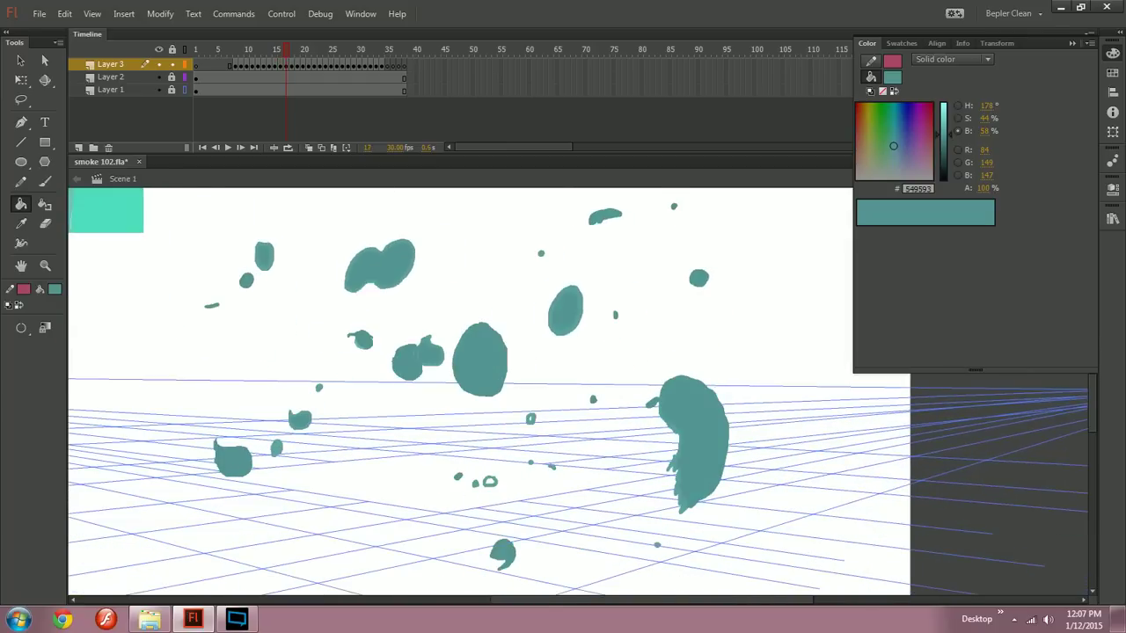
left_click(490, 481)
mouse_move(490, 440)
left_mouse_down()
mouse_move(479, 482)
mouse_move(488, 449)
left_mouse_up()
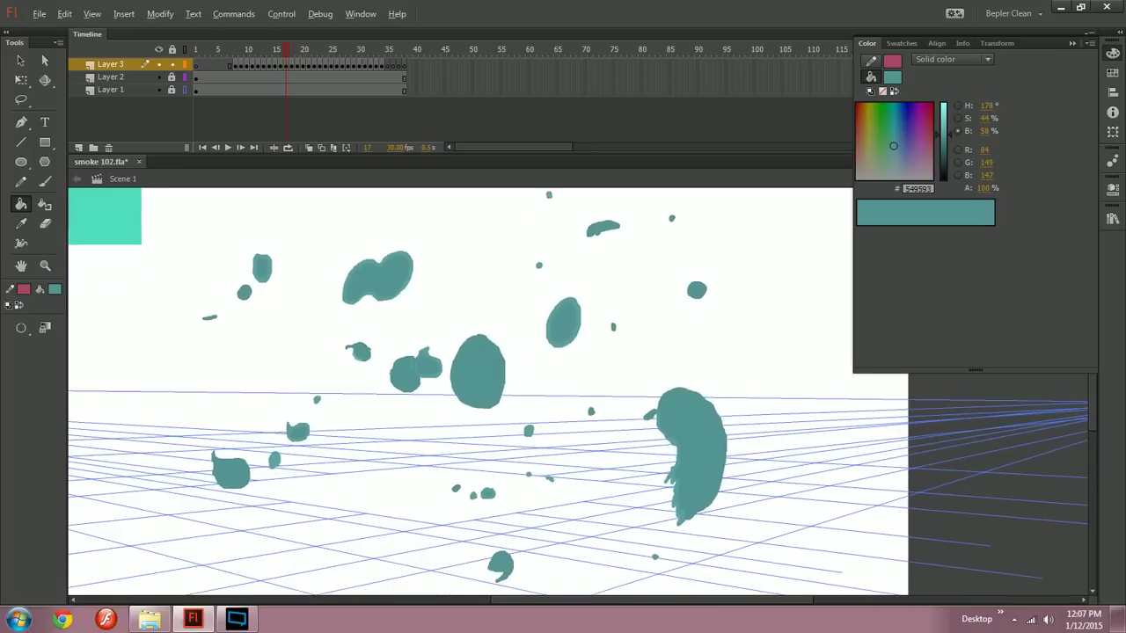
Step: Fill the two centre ovals and both parts of the curled claw shape on frame 19
key("period")
key("period")
left_click(523, 353)
left_click(562, 328)
left_click(661, 380)
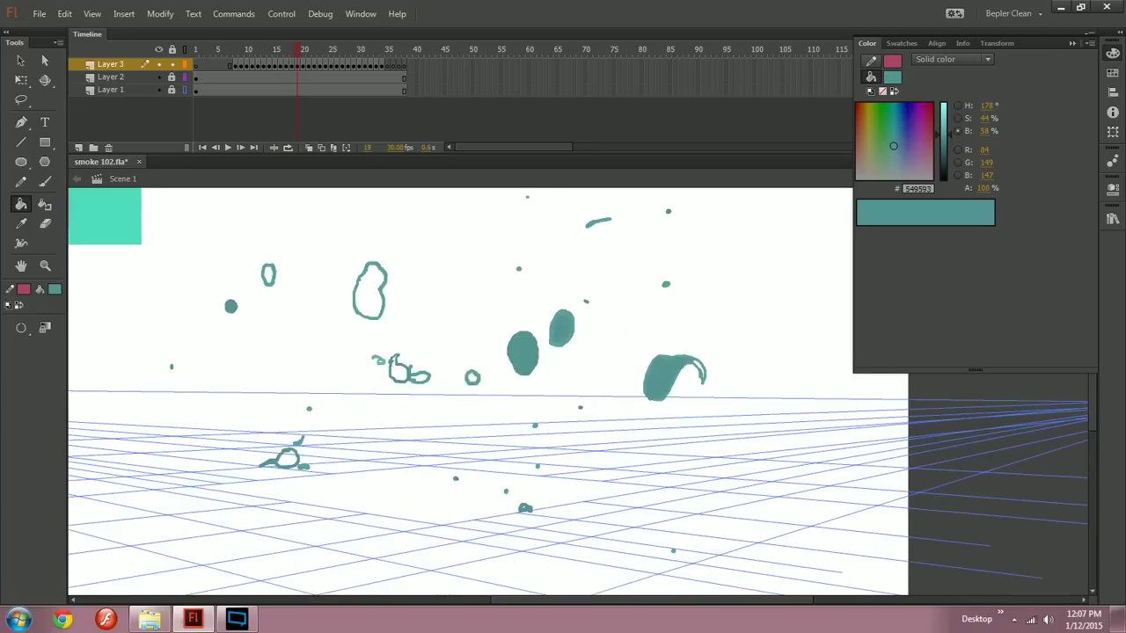
left_click(698, 365)
Step: Fill the small centre ring, the two joined puffs and the tall upper-left cloud on frame 19
left_click(472, 378)
left_click(421, 377)
left_click(399, 372)
left_click(369, 290)
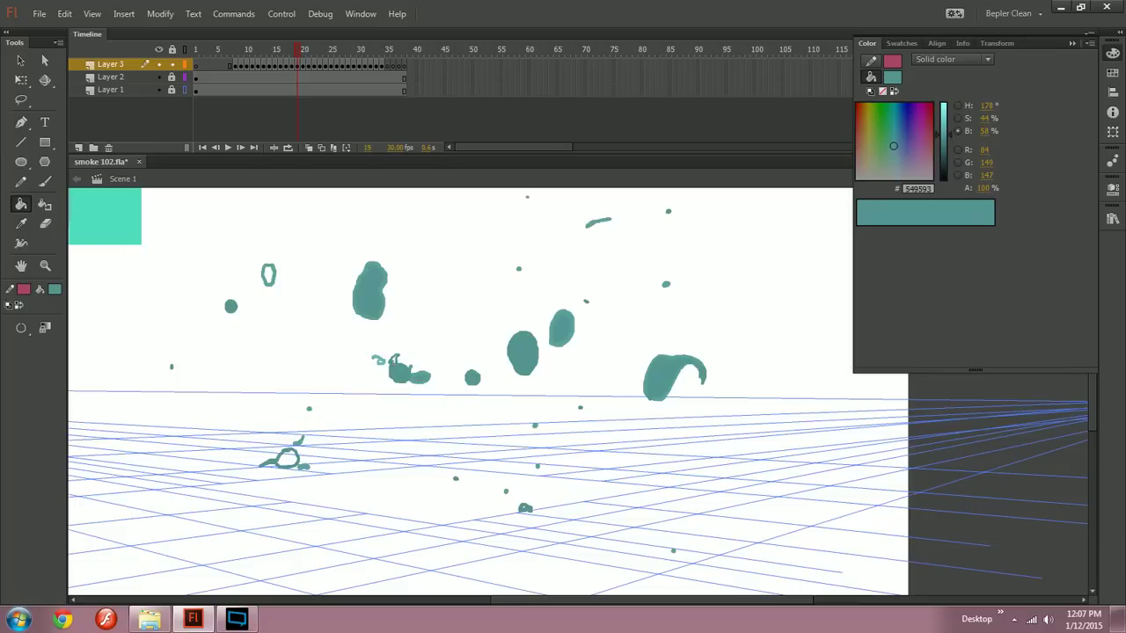
Step: Fill the tiny curl beside the joined puffs, the lower-left splash and the upper-left ring on frame 19
left_click(378, 361)
left_click(287, 457)
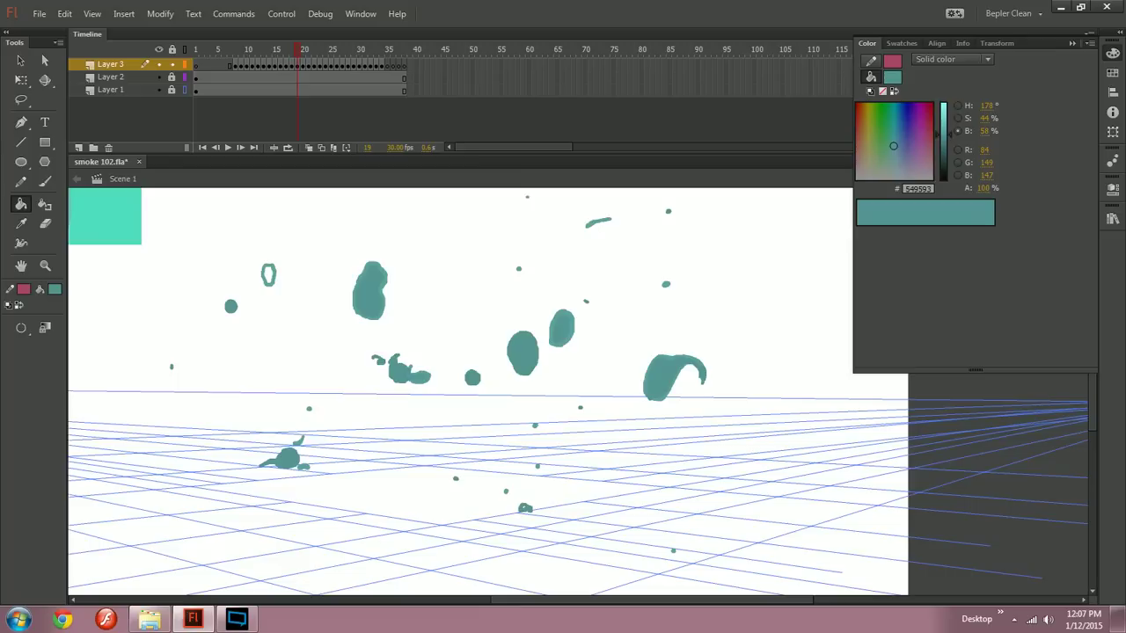
left_click(269, 275)
left_click_drag(528, 387, 543, 461)
mouse_move(528, 387)
left_mouse_down()
mouse_move(525, 452)
mouse_move(507, 419)
left_mouse_up()
Step: Save the smoke 102.fla document
key("v")
mouse_move(437, 329)
left_mouse_down()
mouse_move(422, 355)
mouse_move(347, 406)
mouse_move(445, 341)
left_mouse_up()
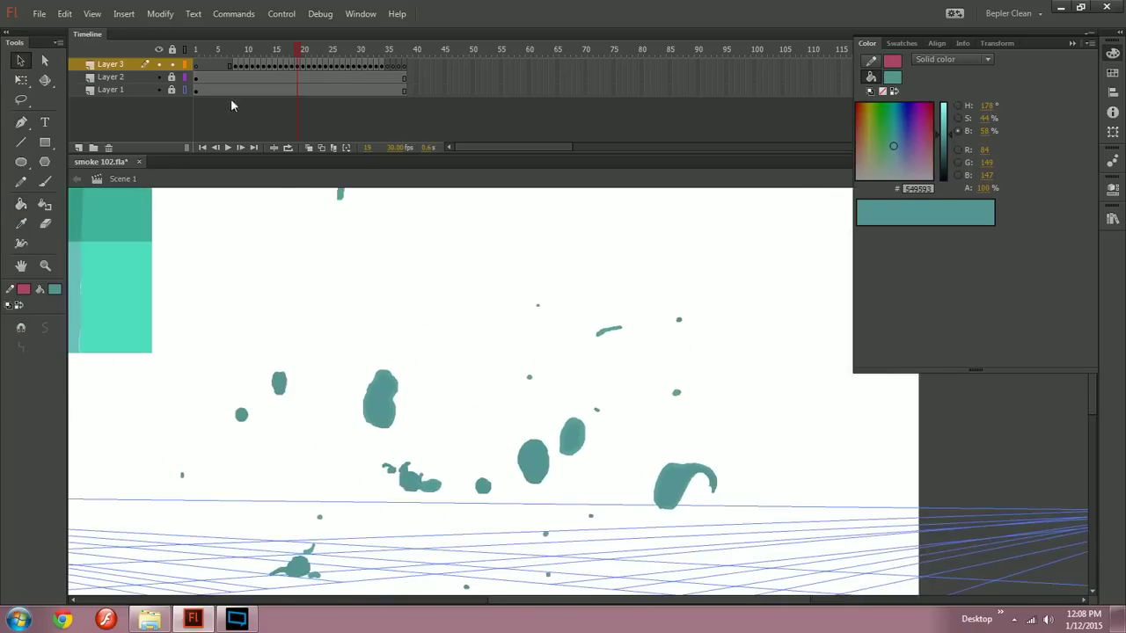
left_click(39, 13)
left_click(40, 149)
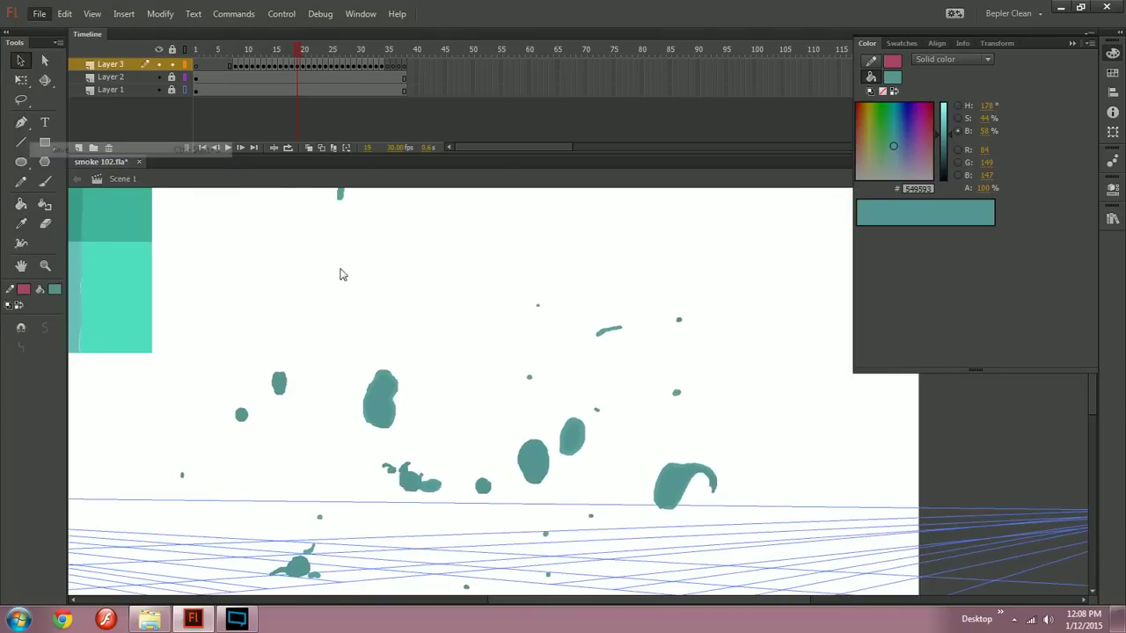
Step: Fill the tall central oval, the small ring beside it and the round puff below with teal on frame 20
key("k")
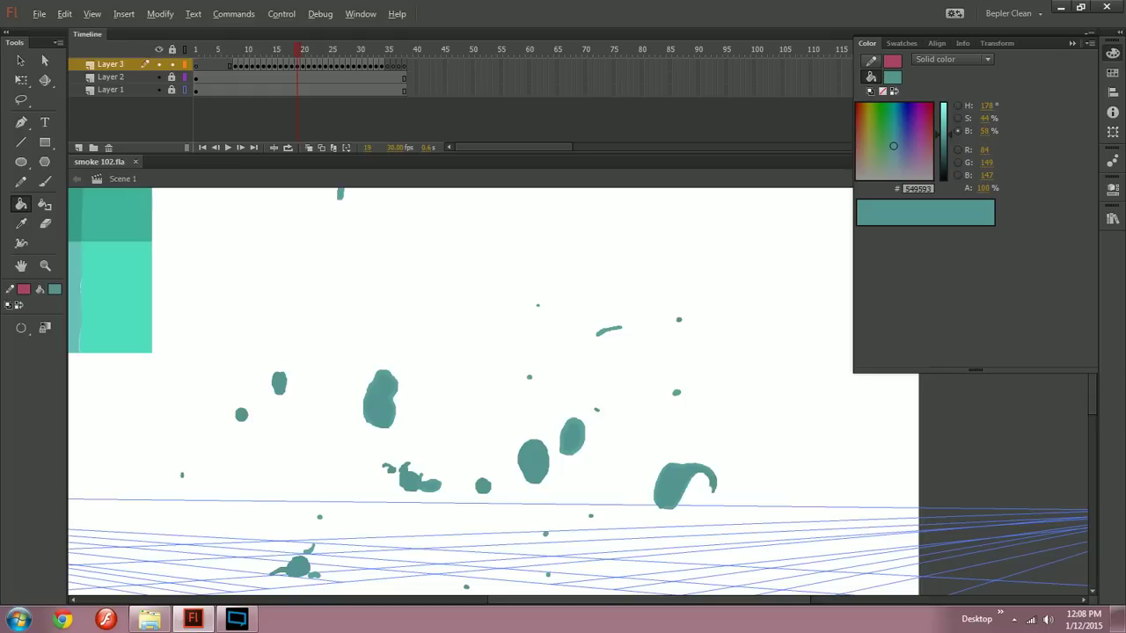
key("period")
key("period")
key("comma")
left_click(380, 404)
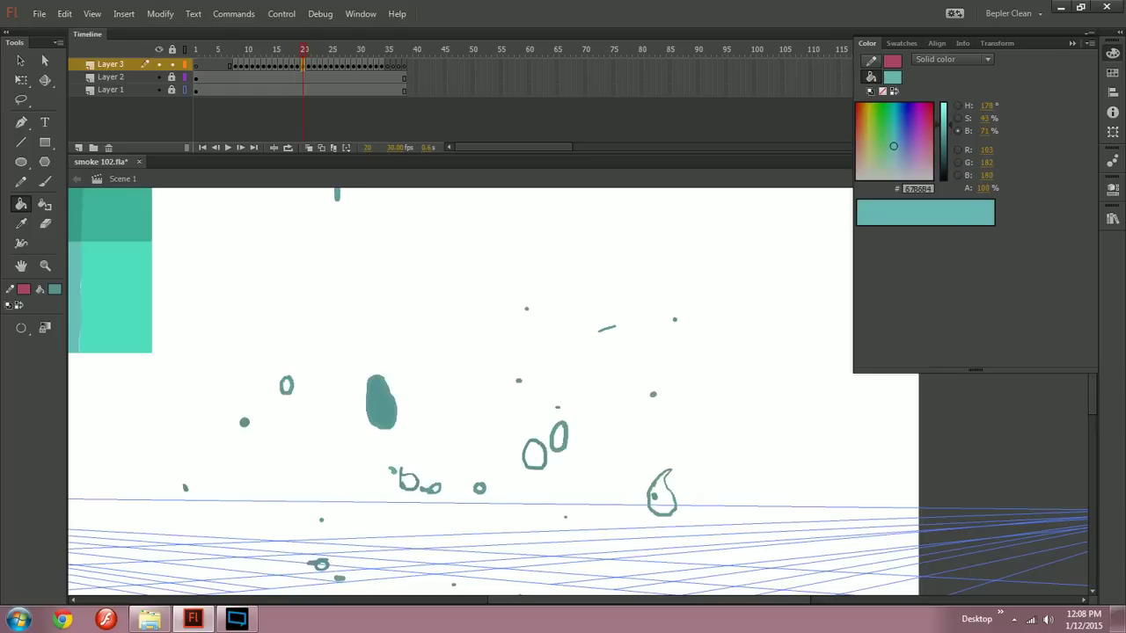
left_click(286, 385)
left_click(408, 480)
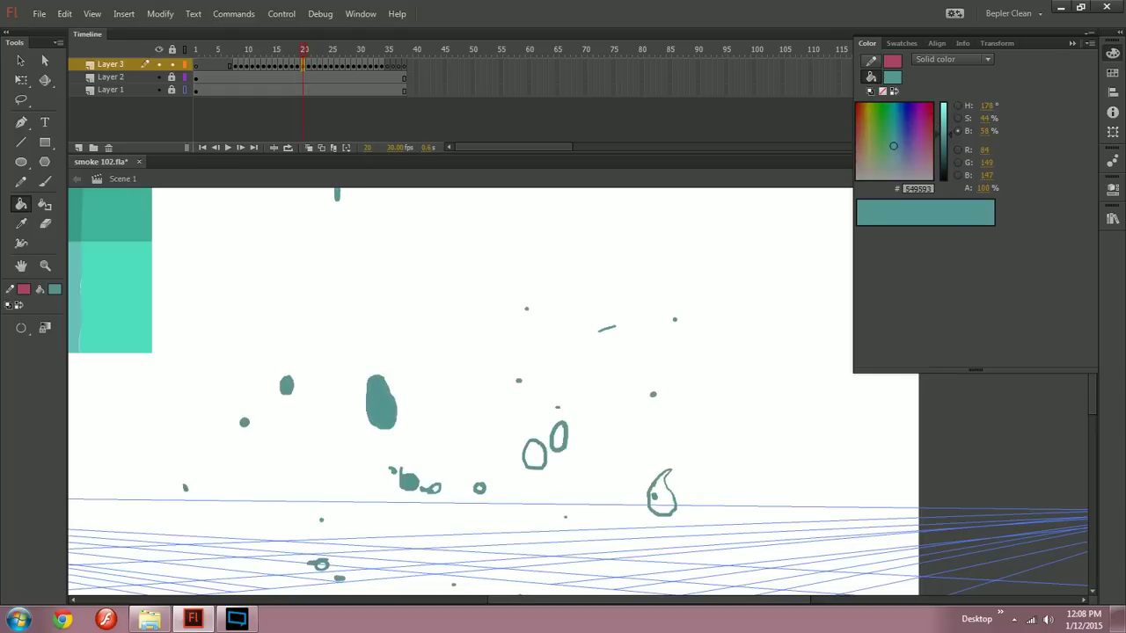
Step: Fill the two centre ovals, the small puffs, the lower splash and the teardrop on frame 20
left_click(533, 454)
left_click(558, 436)
left_click(436, 489)
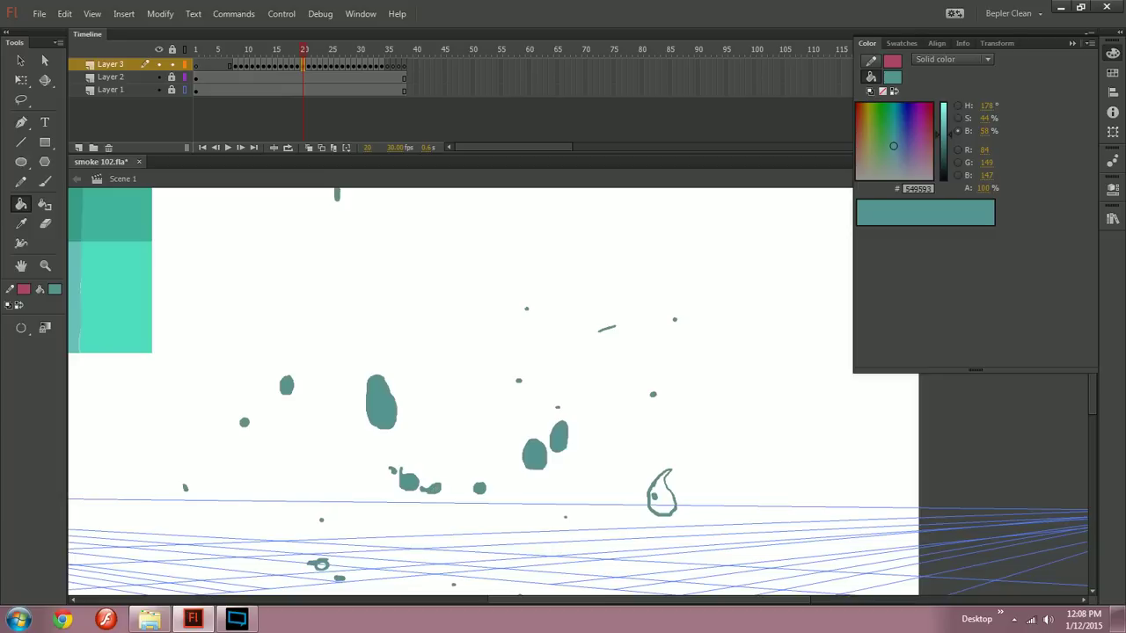
left_click(322, 565)
left_click(661, 500)
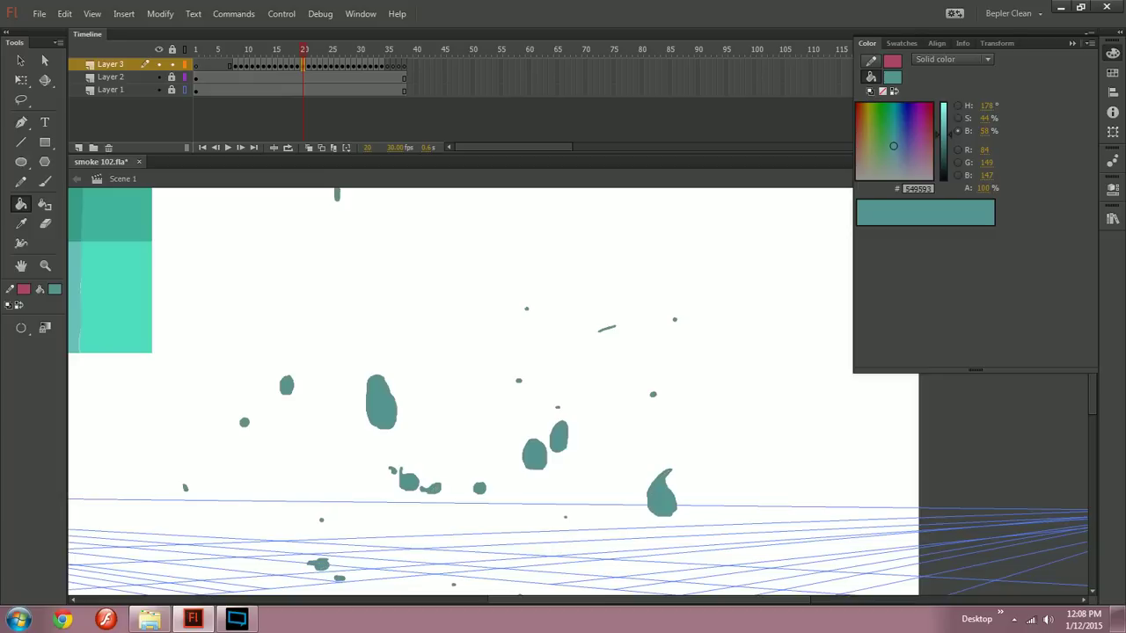
Step: Fill the tall puff, the small puff below it, the two linked loops and the squarish shape on frame 21
left_click_drag(527, 352, 543, 438)
left_click_drag(457, 492, 418, 386)
key("period")
left_click(358, 386)
left_click(381, 459)
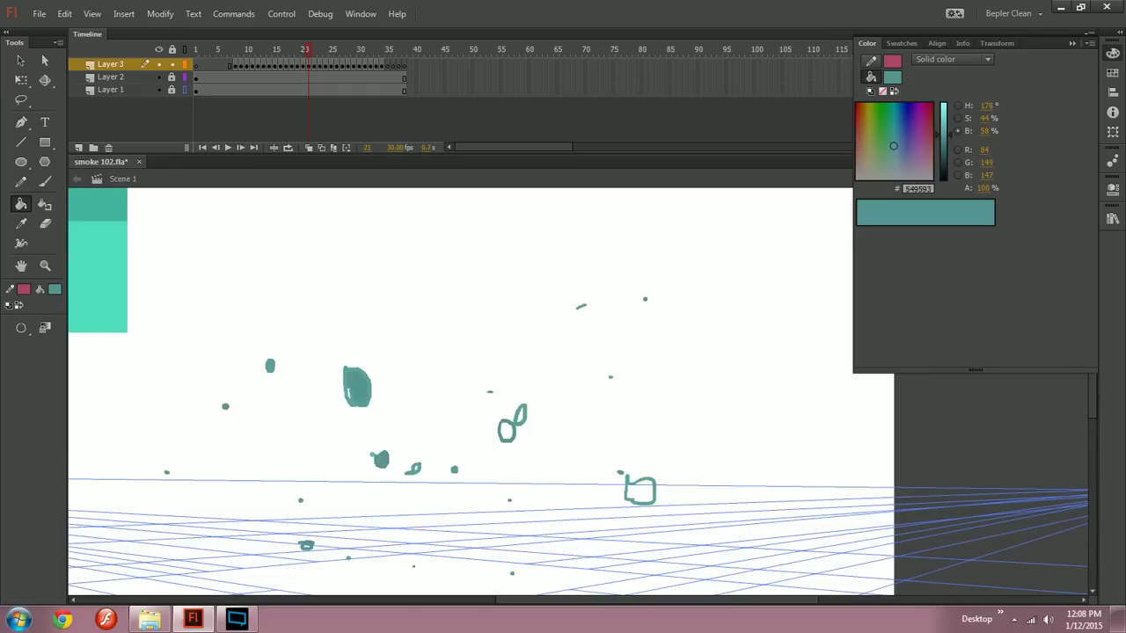
left_click(506, 430)
left_click(521, 414)
left_click(640, 491)
Step: Fill the large round puff, the small centre ring and the curled claw shape on frame 22
mouse_move(493, 387)
left_mouse_down()
mouse_move(501, 465)
mouse_move(477, 372)
left_mouse_up()
key("period")
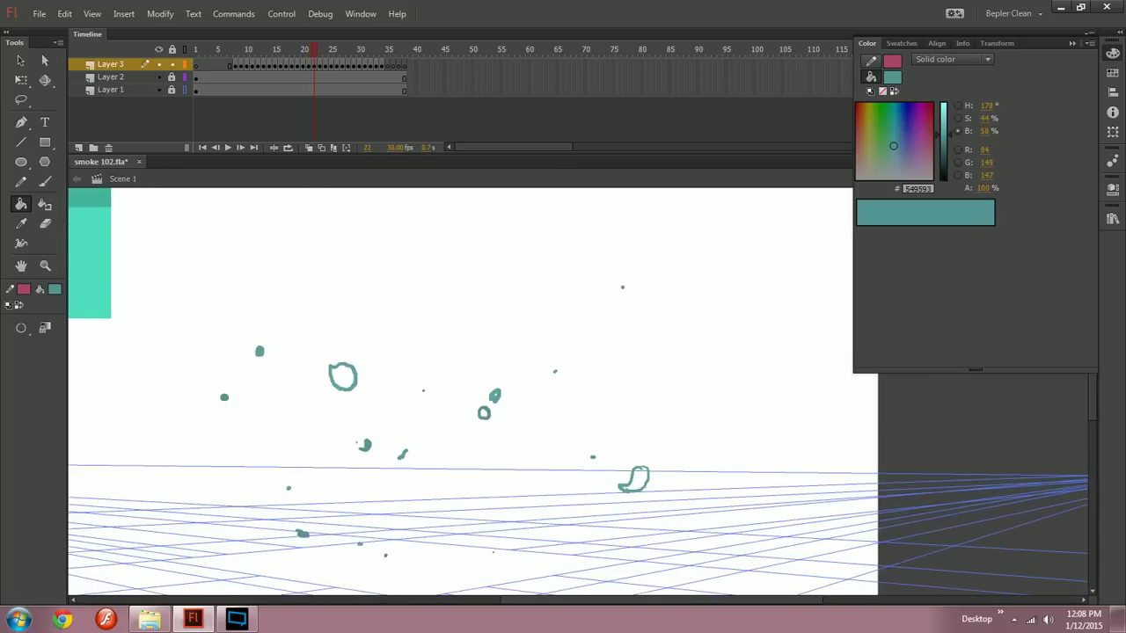
left_click(343, 376)
left_click(484, 413)
left_click(633, 479)
key("comma")
key("period")
Step: Fill the largest puff and the comma-shaped curl on frame 23
key("period")
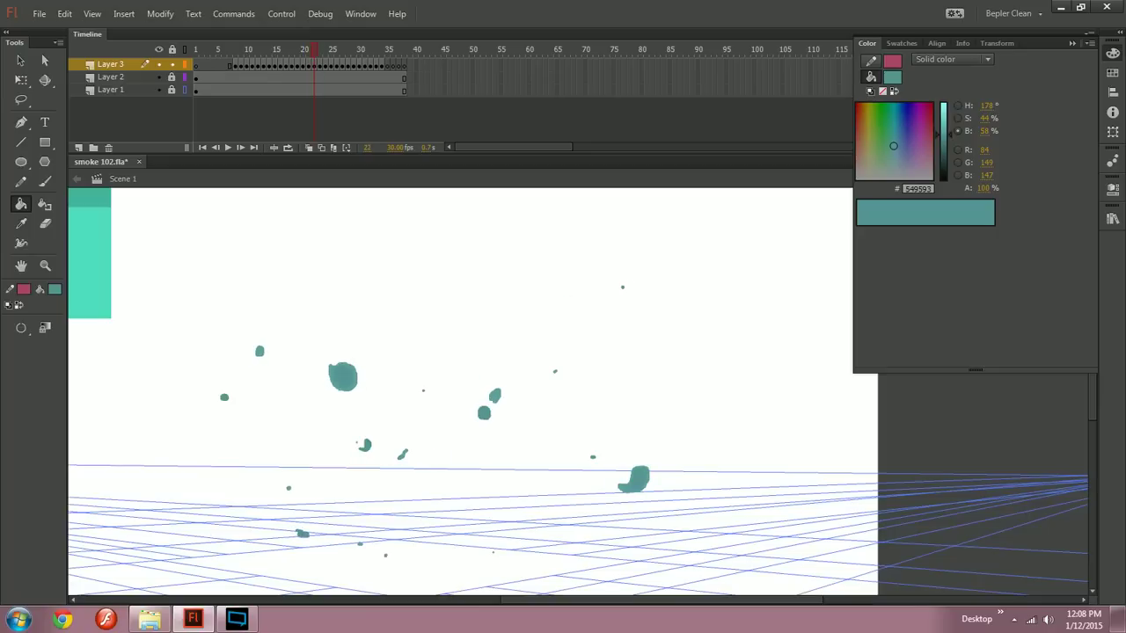
left_click(349, 377)
left_click(21, 79)
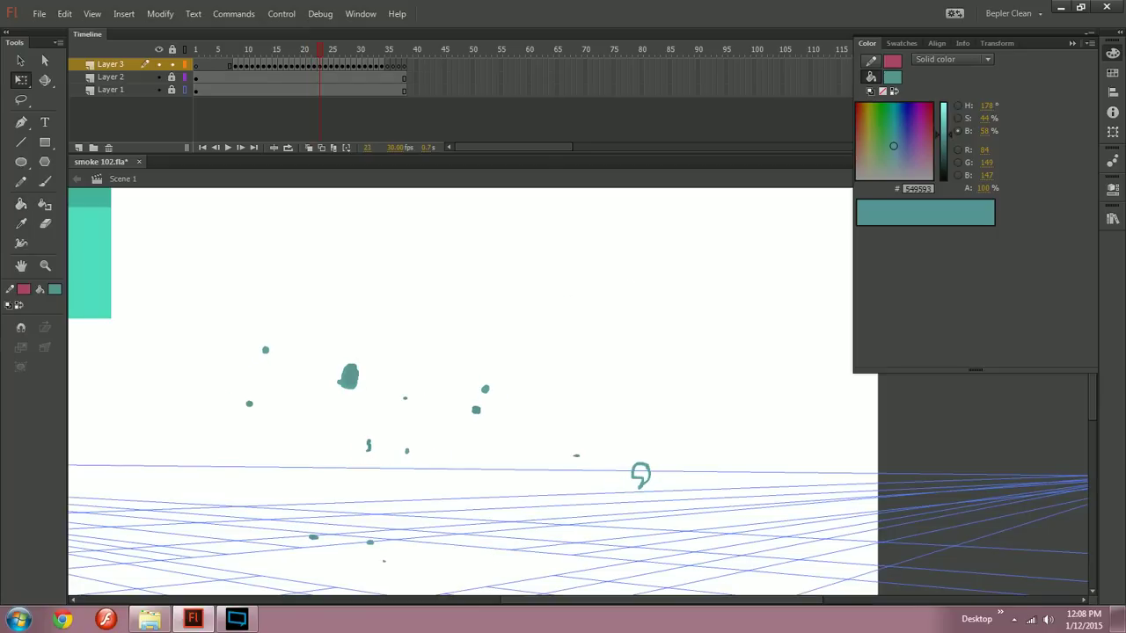
key("k")
left_click(641, 473)
Step: Fill the main puff and the right-hand curl on frame 24
key("period")
left_click(352, 370)
left_click(641, 466)
scroll(642, 466, "up", 3)
scroll(457, 396, "down", 3)
Step: Check the remaining frames and remove the three surplus frames at the end so all layers stop at frame 35
key("period")
key("period")
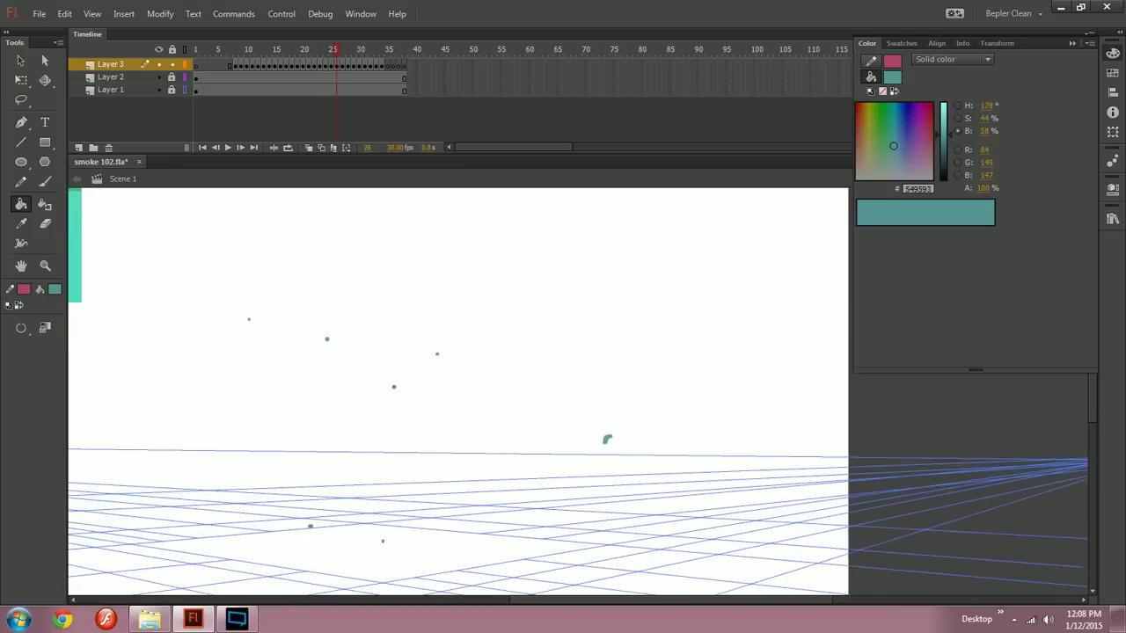
key("period")
key("period")
key("period")
key("period")
key("period")
key("period")
left_click_drag(375, 48, 389, 50)
key("shift+F5")
key("shift+F5")
key("shift+F5")
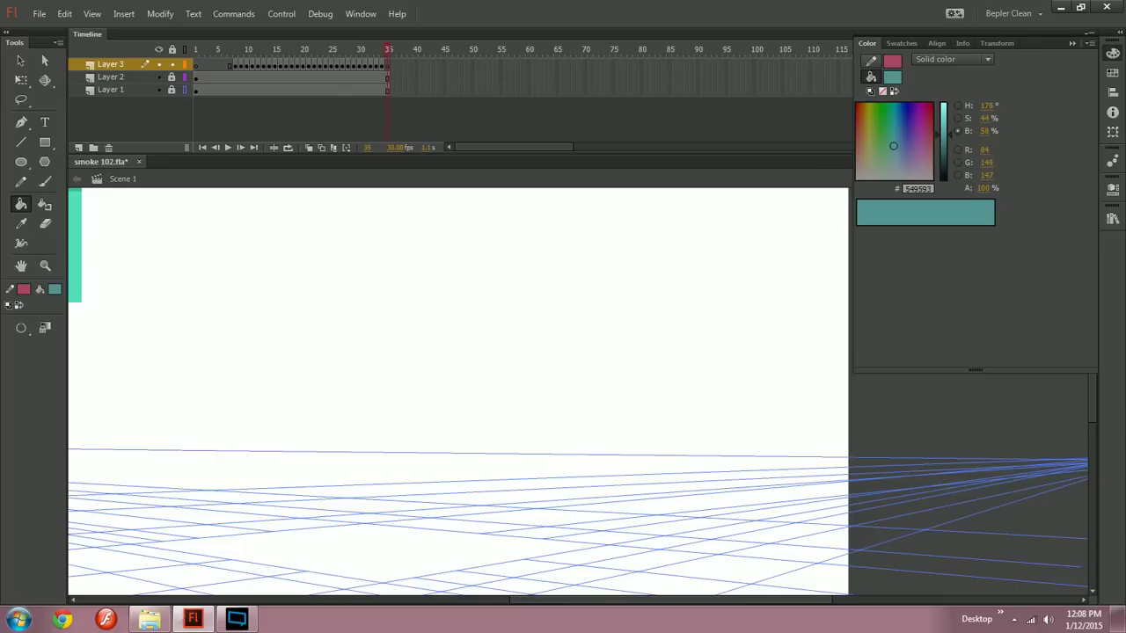
Step: Play back the coloured smoke burst and examine it around frame 13
left_click_drag(373, 49, 263, 40)
key("Return")
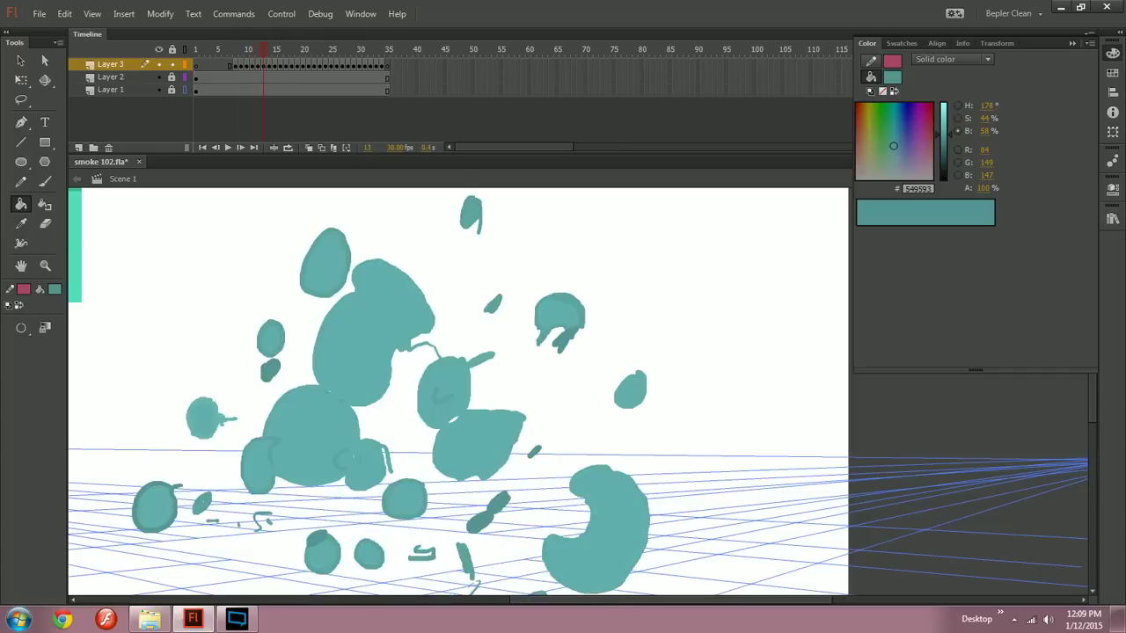
key("ctrl+minus")
key("ctrl+1")
mouse_move(563, 378)
left_mouse_down()
mouse_move(442, 421)
mouse_move(372, 423)
left_mouse_up()
key("ctrl+minus")
key("v")
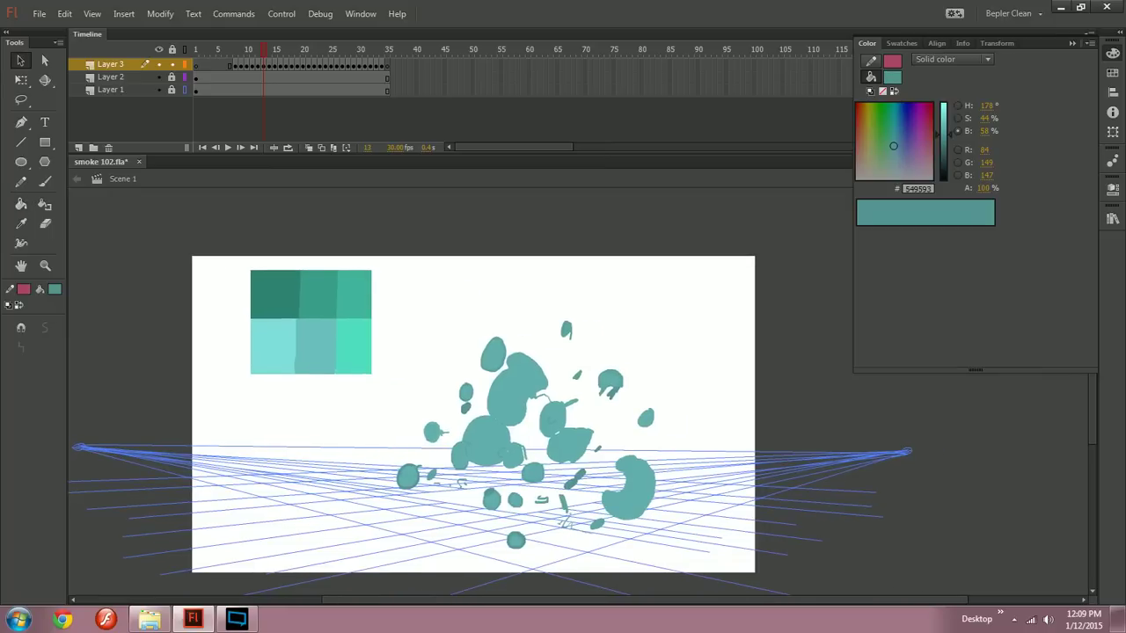
key("ctrl+=")
left_click_drag(563, 369, 412, 497)
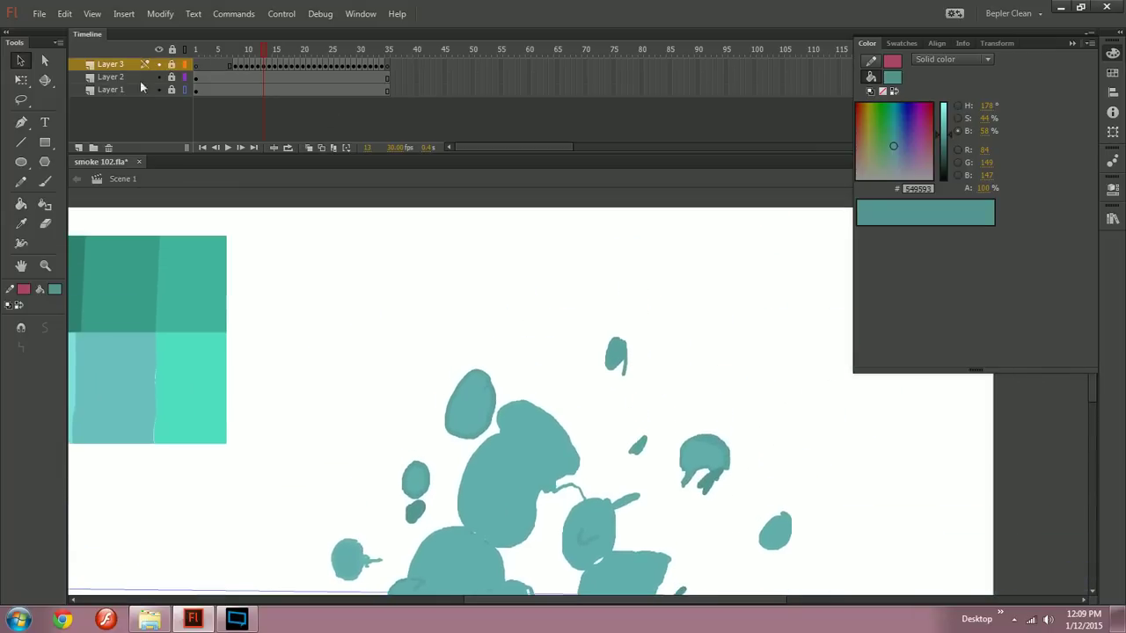
Step: Add a new layer above the locked Layer 3 and go to frame 9
left_click(79, 147)
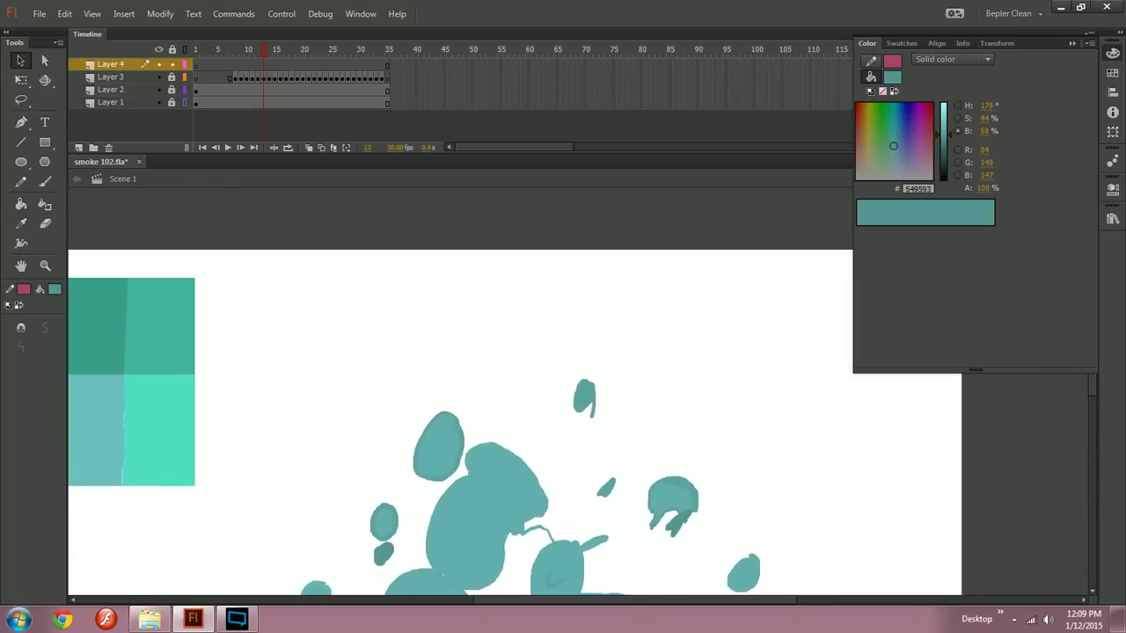
left_click(637, 328)
left_click_drag(528, 352, 468, 472)
left_click(241, 65)
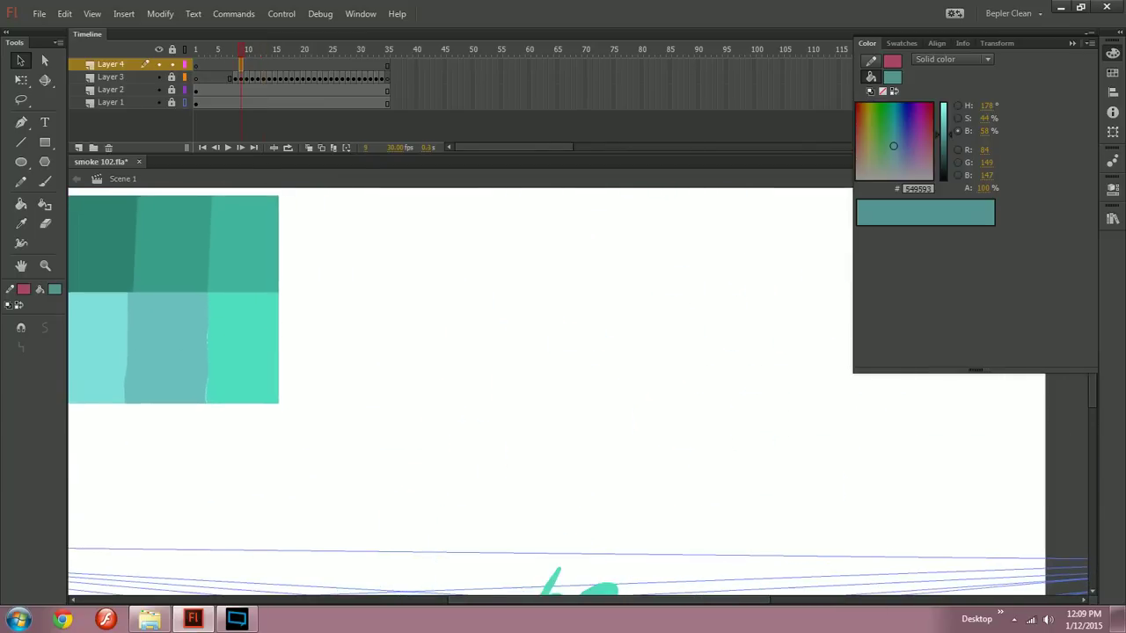
Step: Add a layer above Layer 1 and set the Line tool to a near-black stroke of 0.5
left_click(114, 102)
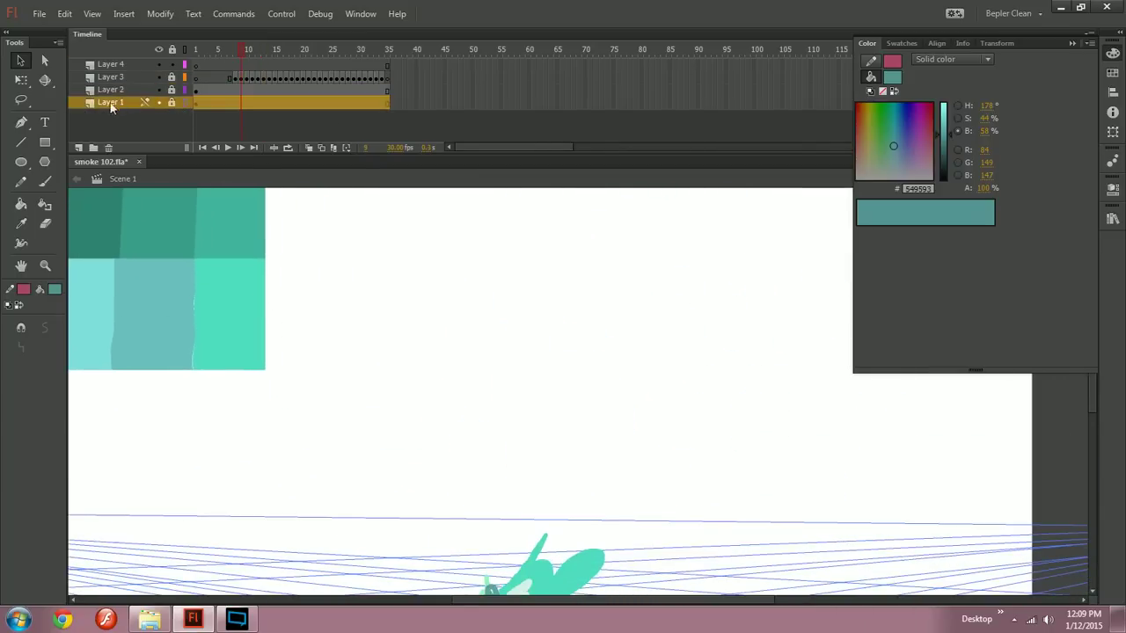
left_click(79, 148)
key("n")
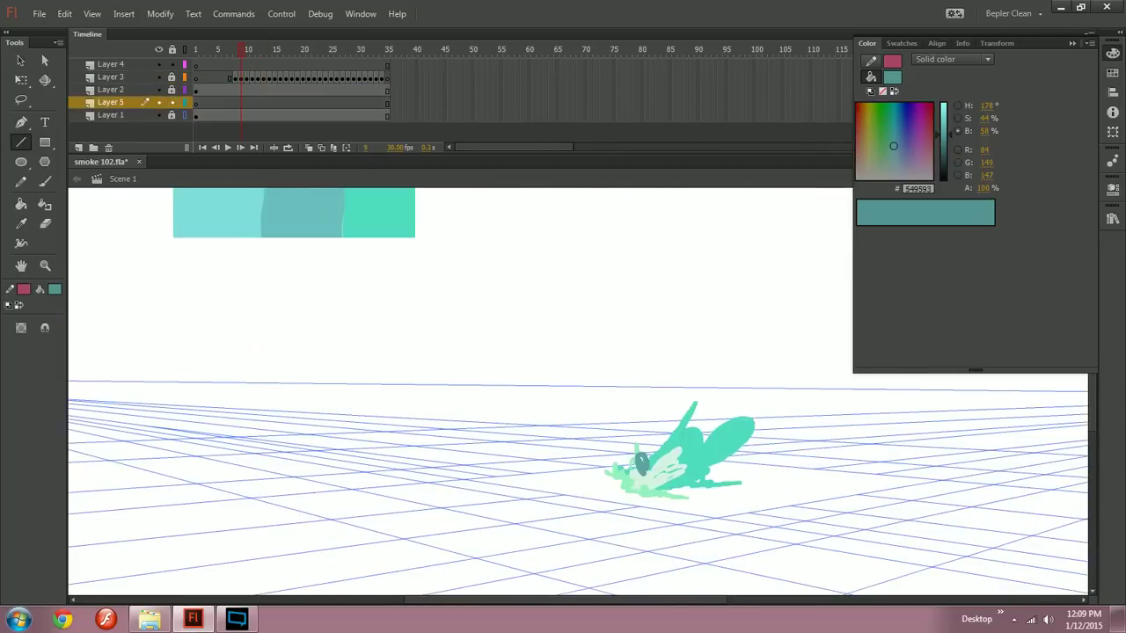
left_click(970, 257)
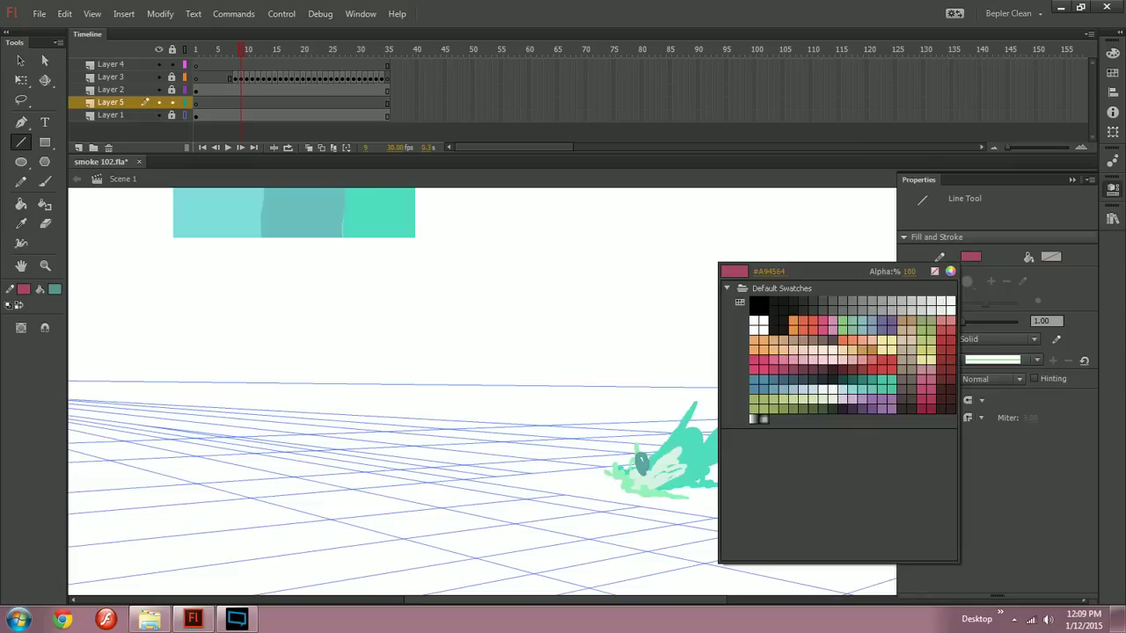
key("Escape")
left_click(1043, 321)
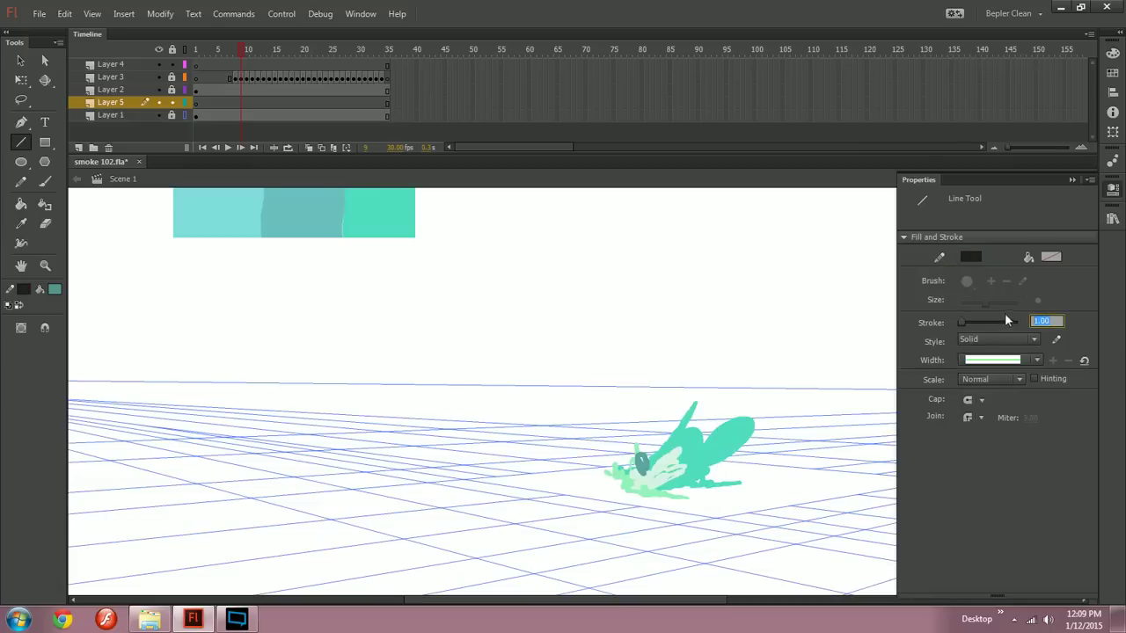
type("0.5")
key("Return")
Step: Draw a horizon line between the two vanishing points, then rename its layer g and lock it
key("ctrl+minus")
left_click_drag(563, 387, 395, 403)
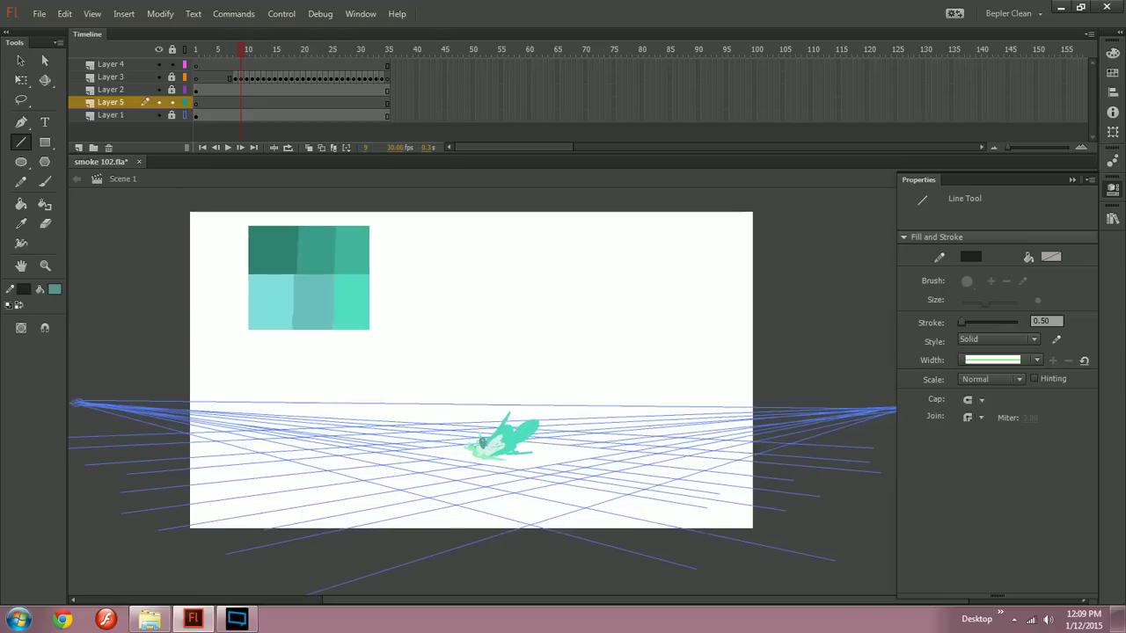
mouse_move(77, 403)
left_mouse_down()
mouse_move(583, 395)
mouse_move(948, 410)
left_mouse_up()
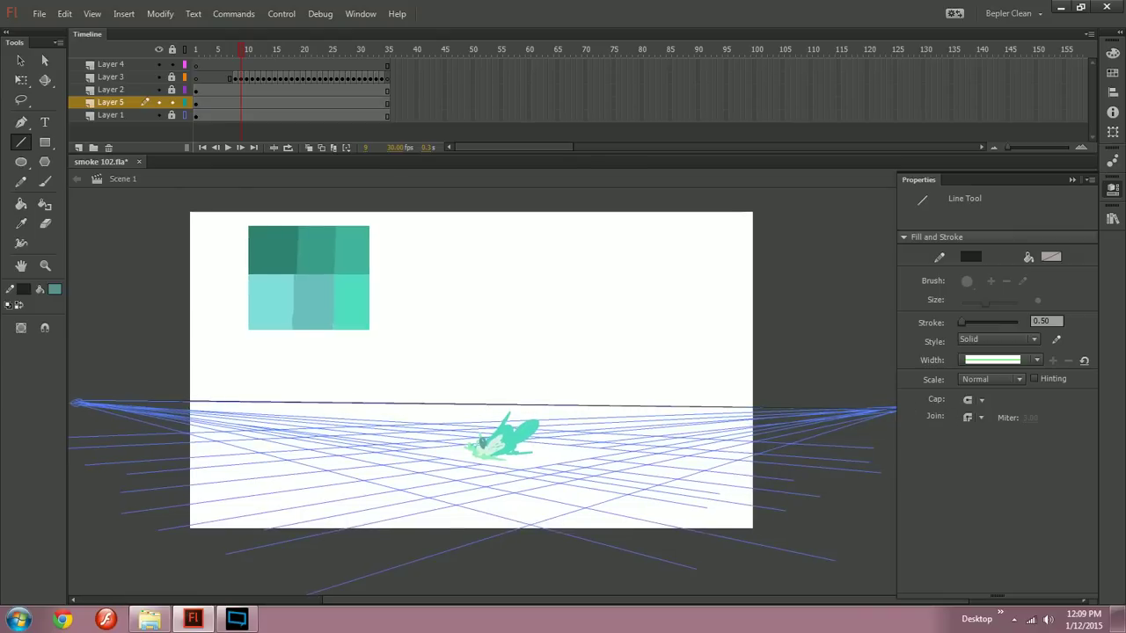
double_click(141, 102)
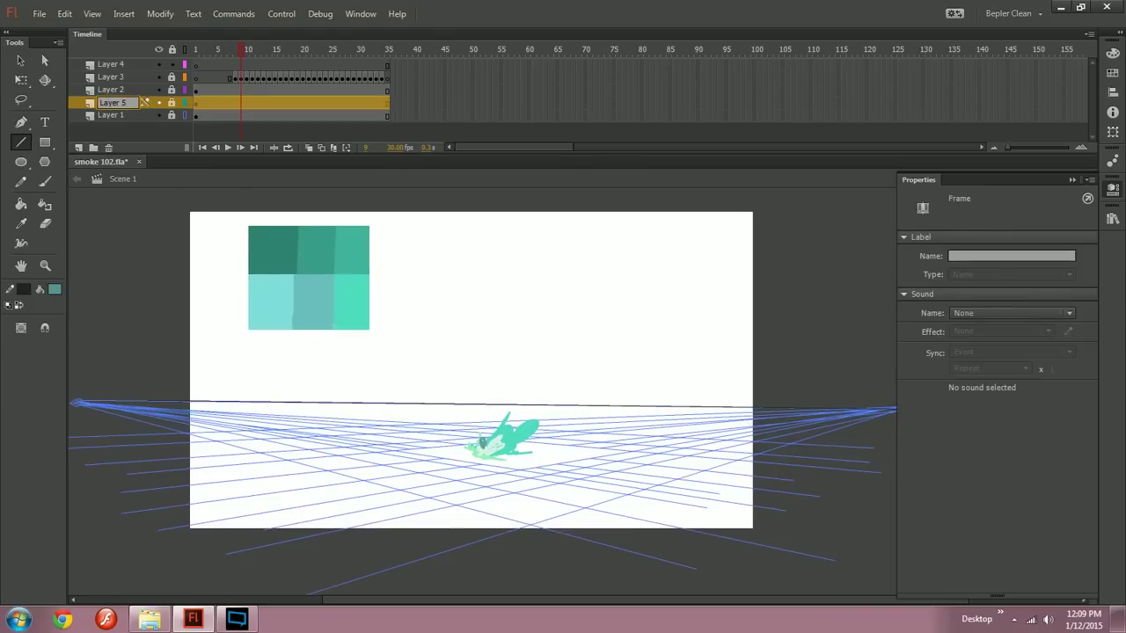
type("g")
Step: Pencil a circle at the upper edge of the stage on Layer 4, beside the colour palette
left_click(127, 89)
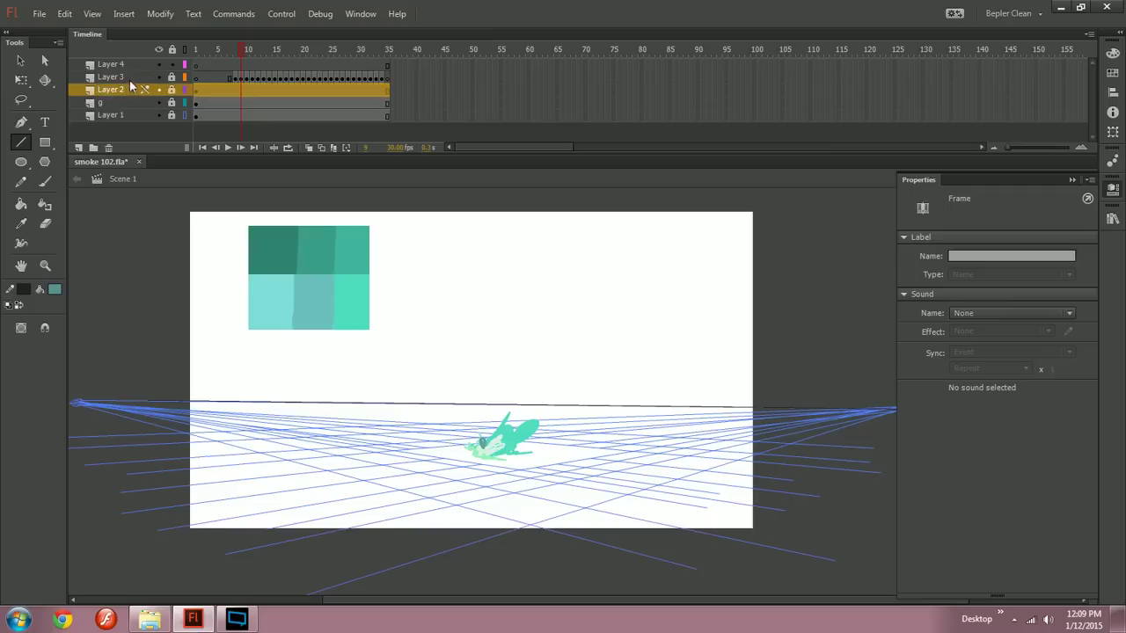
left_click(137, 63)
scroll(471, 387, "up", 1)
key("y")
left_click_drag(446, 257, 425, 255)
key("ctrl+z")
key("ctrl+z")
key("ctrl+z")
key("ctrl+z")
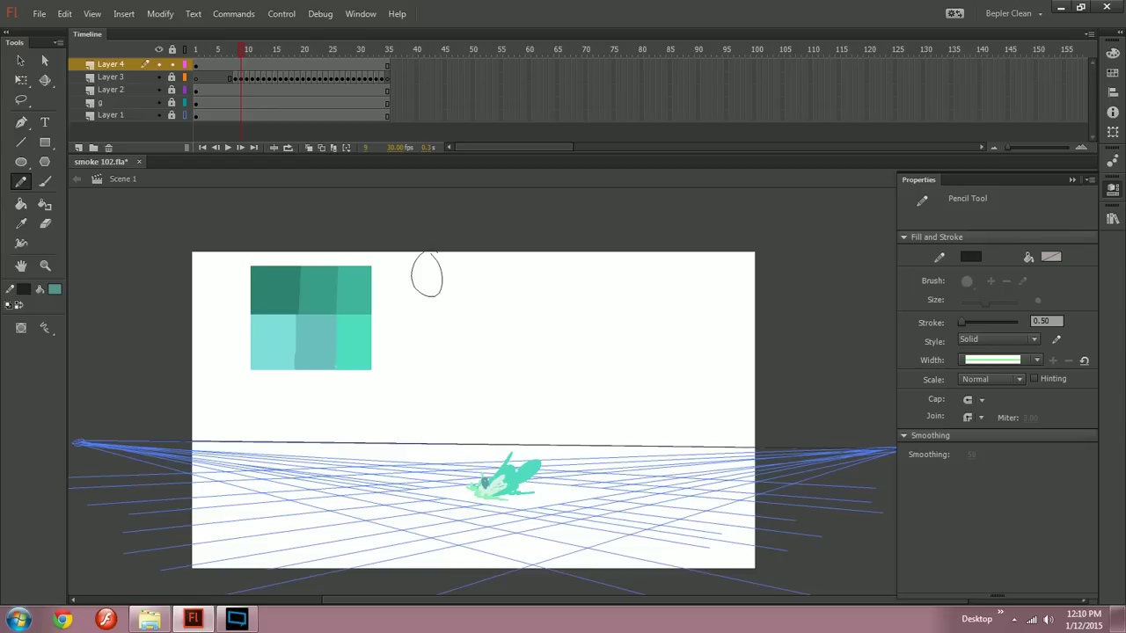
Step: Pencil an arrow from the circle down toward the centre of the burst, undoing the unsatisfactory attempts
left_click_drag(431, 294, 470, 412)
key("ctrl+z")
left_click_drag(436, 297, 467, 410)
key("ctrl+z")
key("ctrl+z")
left_click_drag(435, 299, 469, 401)
Step: Play to frame 14 and pencil drop lines with a ground ellipse beneath the large central puff
key("Return")
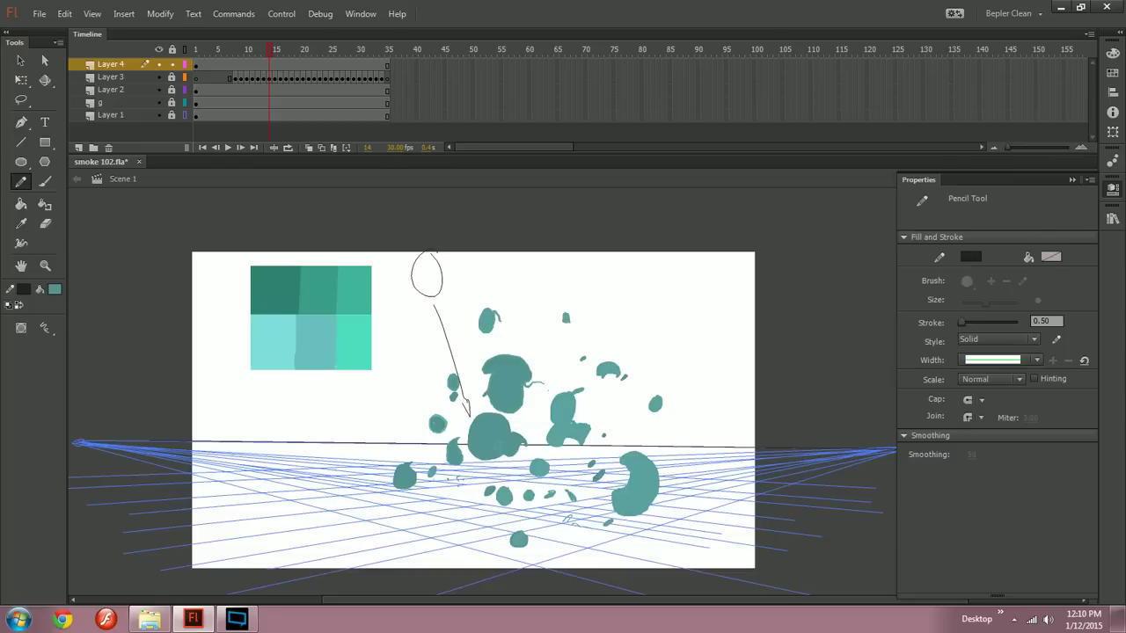
left_click_drag(471, 419, 507, 517)
key("ctrl+z")
left_click_drag(490, 457, 491, 514)
mouse_move(491, 457)
left_mouse_down()
mouse_move(510, 517)
mouse_move(523, 521)
mouse_move(492, 519)
mouse_move(519, 510)
left_mouse_up()
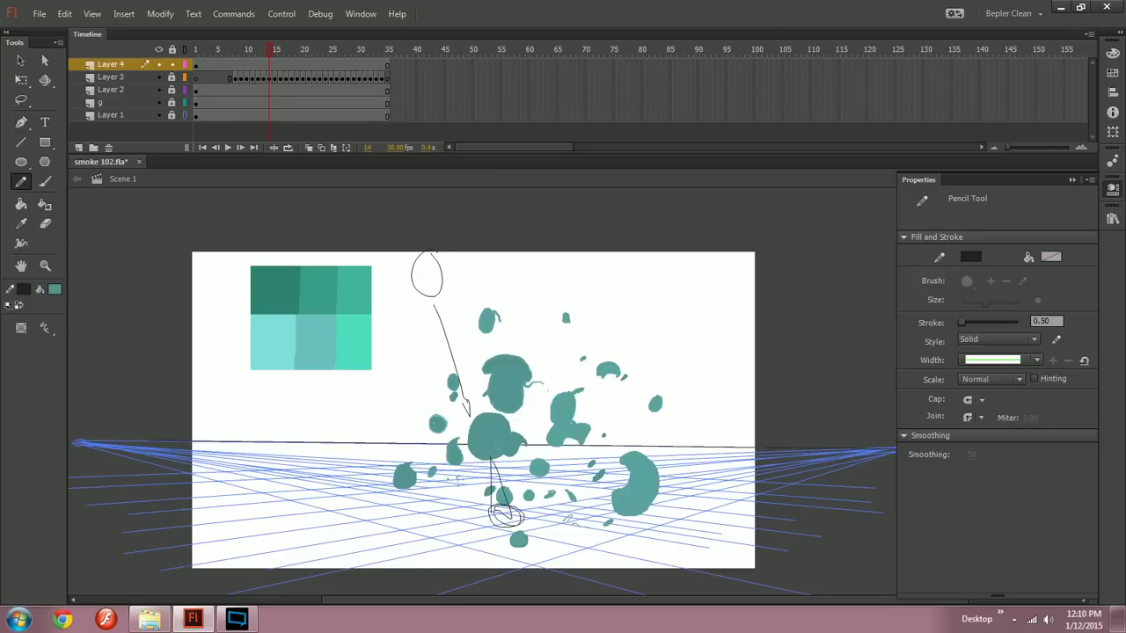
Step: Pencil ground ellipses with short drop lines beneath the crescent and the joined puffs on its left
left_click_drag(456, 371, 517, 515)
key("ctrl+z")
left_click_drag(442, 313, 509, 524)
key("ctrl+z")
mouse_move(645, 499)
left_mouse_down()
mouse_move(659, 528)
mouse_move(674, 521)
mouse_move(658, 514)
left_mouse_up()
key("ctrl+z")
left_click_drag(575, 479, 579, 481)
left_click_drag(562, 444, 572, 480)
left_click_drag(492, 299, 459, 260)
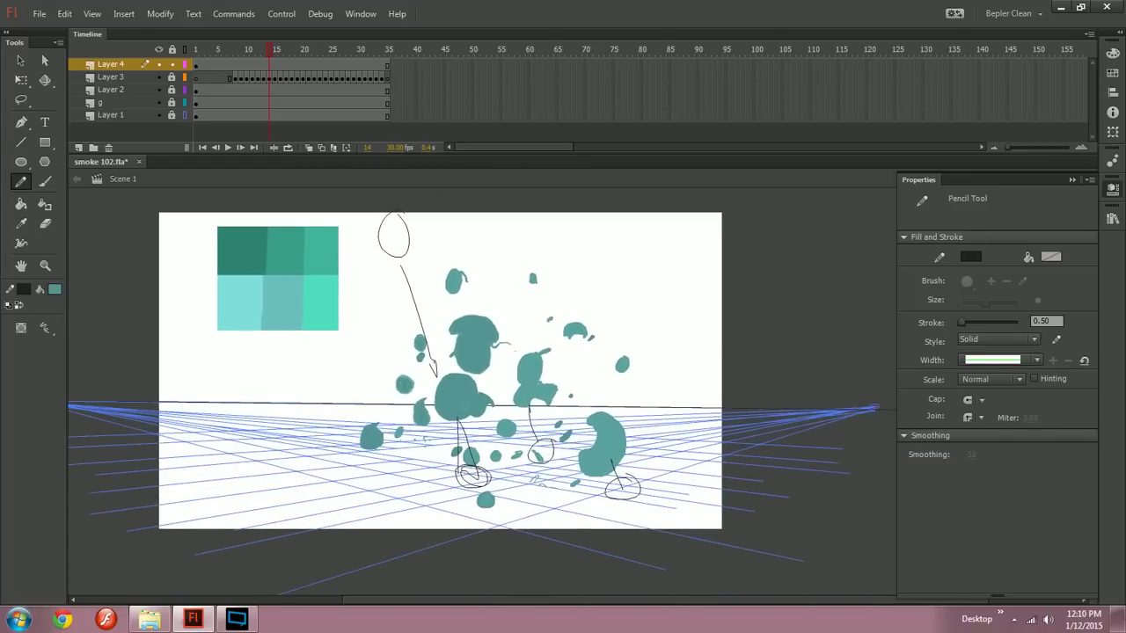
Step: Pencil longer slanted drop lines through the puffs and crescent and a ground ellipse for the left puff
left_click_drag(459, 409, 481, 473)
left_click_drag(515, 384, 547, 466)
left_click_drag(602, 438, 631, 508)
left_click_drag(493, 370, 486, 354)
mouse_move(361, 421)
left_mouse_down()
mouse_move(349, 459)
mouse_move(356, 449)
left_mouse_up()
left_click_drag(449, 407, 459, 465)
left_click_drag(606, 432, 678, 466)
Step: Undo the latest guide strokes and redraw the left puff's drop line and ground ellipse closer beneath it
key("ctrl+z")
key("ctrl+z")
key("ctrl+z")
key("ctrl+z")
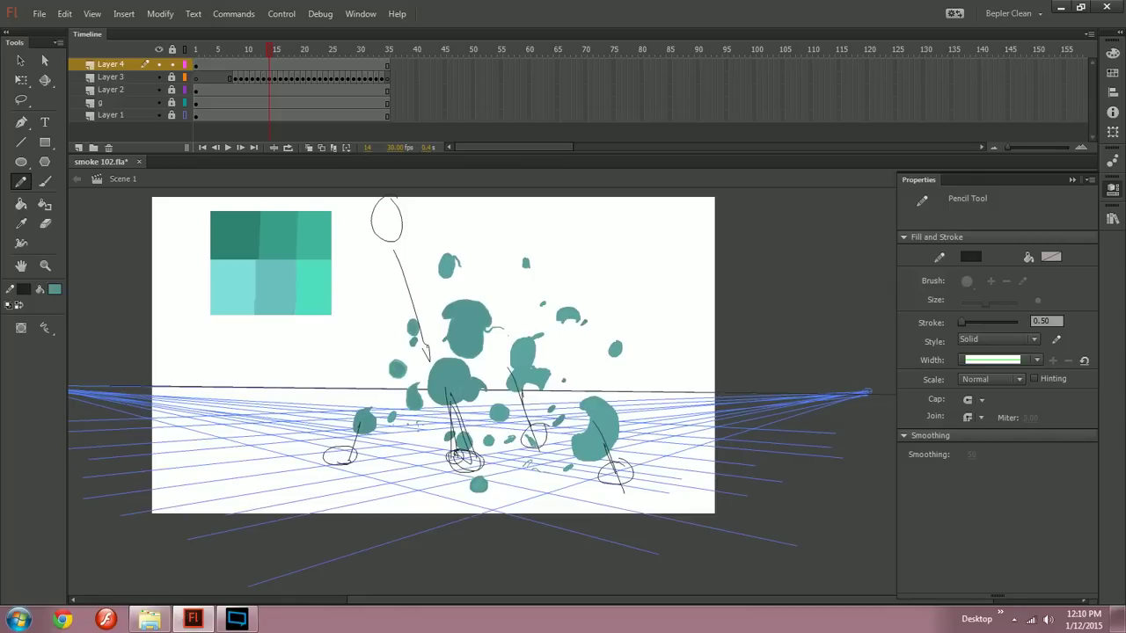
mouse_move(367, 437)
left_mouse_down()
mouse_move(379, 468)
mouse_move(387, 451)
left_mouse_up()
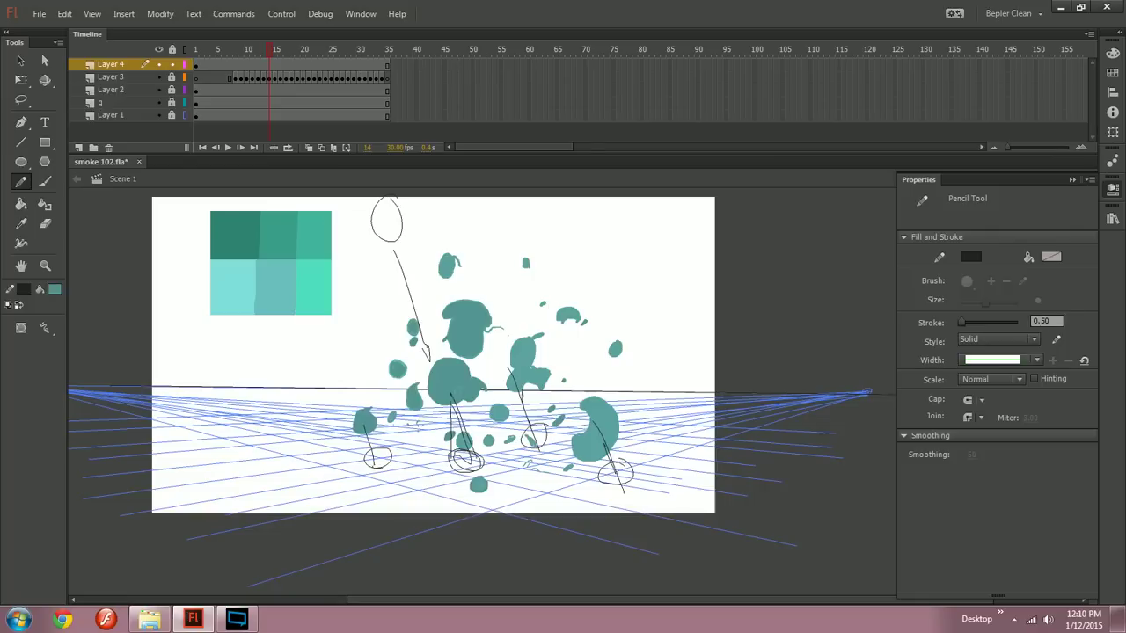
Step: Undo the pencilled ground ellipses and slanted drop lines beneath the burst
key("ctrl+z")
key("ctrl+z")
key("ctrl+z")
key("ctrl+z")
key("ctrl+z")
key("ctrl+z")
key("ctrl+z")
key("ctrl+z")
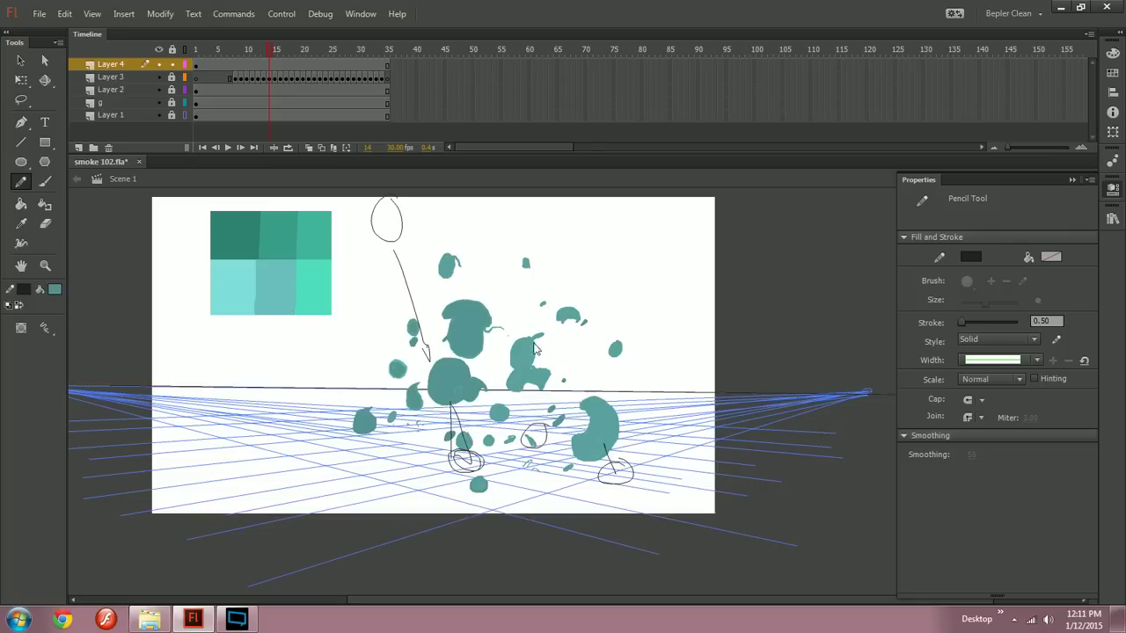
key("ctrl+z")
key("ctrl+z")
key("ctrl+z")
Step: Erase the upper part of the vertical drop line beneath the large central puff
key("n")
key("ctrl+a")
key("ctrl+shift+a")
key("e")
left_click_drag(451, 400, 450, 429)
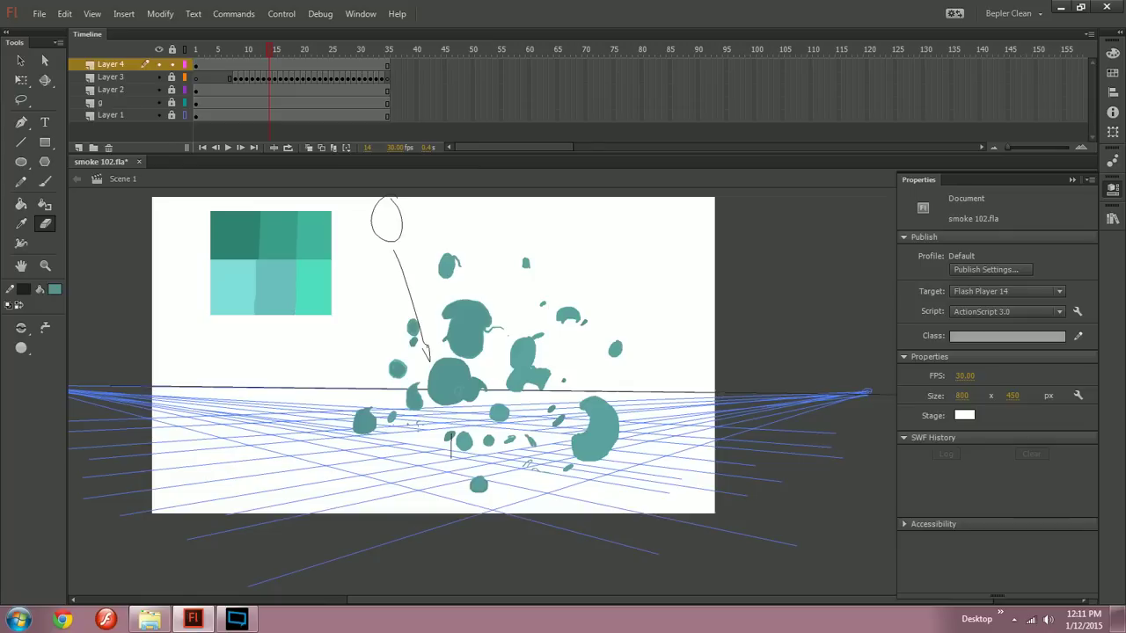
mouse_move(458, 387)
left_mouse_down()
mouse_move(607, 426)
mouse_move(345, 376)
left_mouse_up()
key("ctrl+equal")
key("v")
left_click_drag(475, 405, 481, 523)
key("ctrl+minus")
key("ctrl+minus")
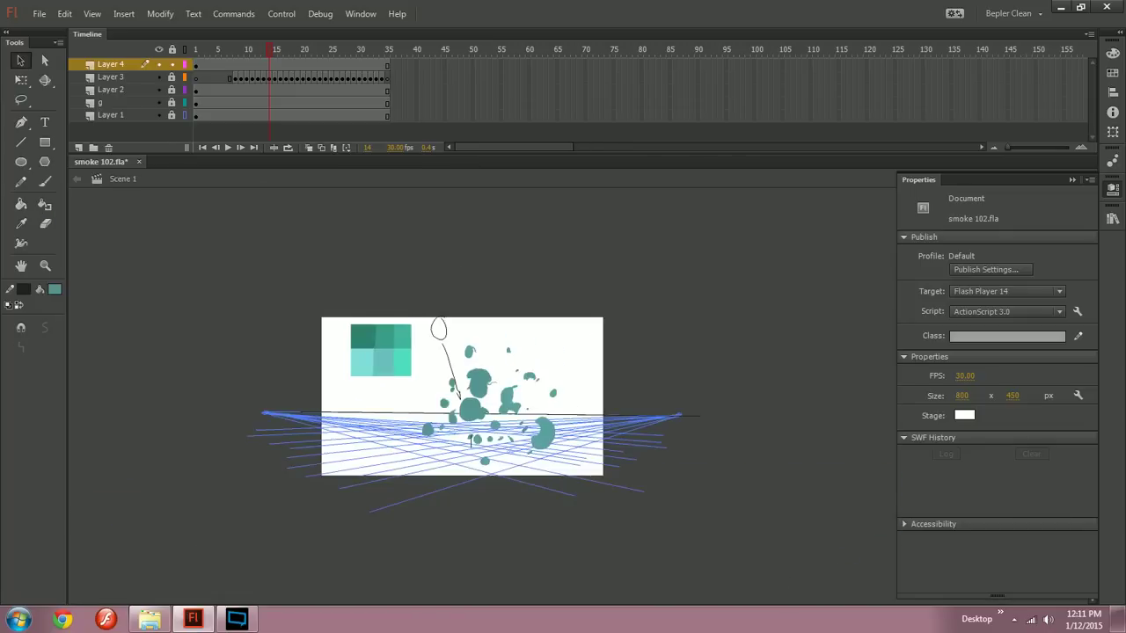
left_click_drag(480, 439, 480, 370)
key("b")
key("ctrl+1")
key("v")
mouse_move(546, 405)
left_mouse_down()
mouse_move(487, 383)
mouse_move(503, 359)
mouse_move(524, 437)
left_mouse_up()
key("e")
key("t")
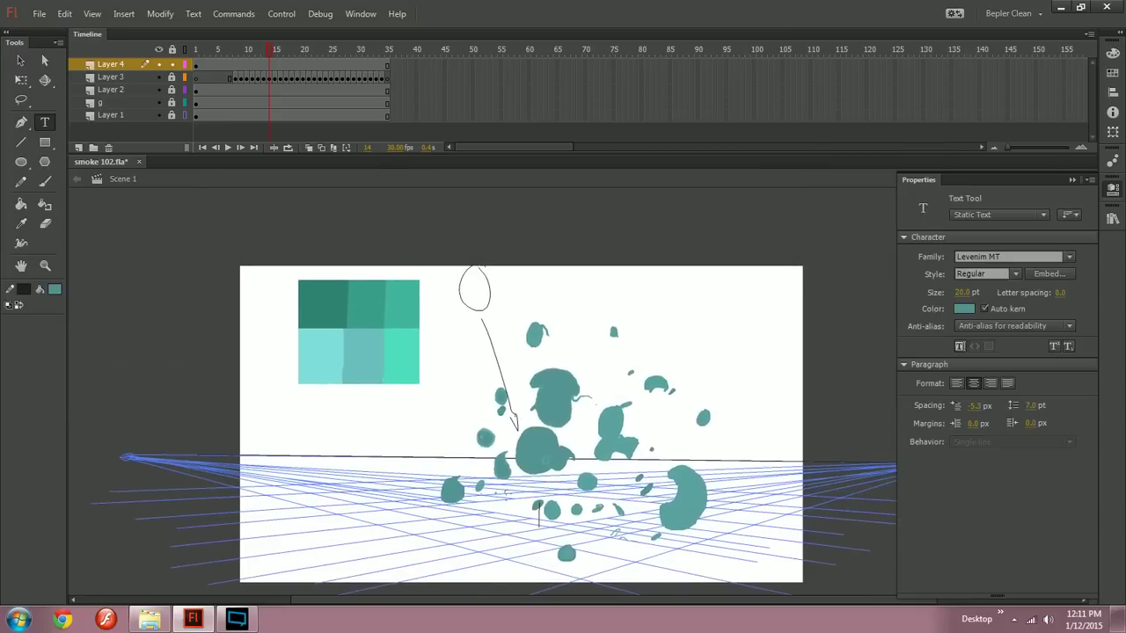
Step: Pencil a rectangular box outline on Layer 4 just below the colour palette
key("y")
mouse_move(331, 398)
left_mouse_down()
mouse_move(324, 445)
mouse_move(419, 450)
left_mouse_up()
scroll(460, 452, "up", 2)
mouse_move(391, 393)
left_mouse_down()
mouse_move(418, 449)
mouse_move(511, 407)
left_mouse_up()
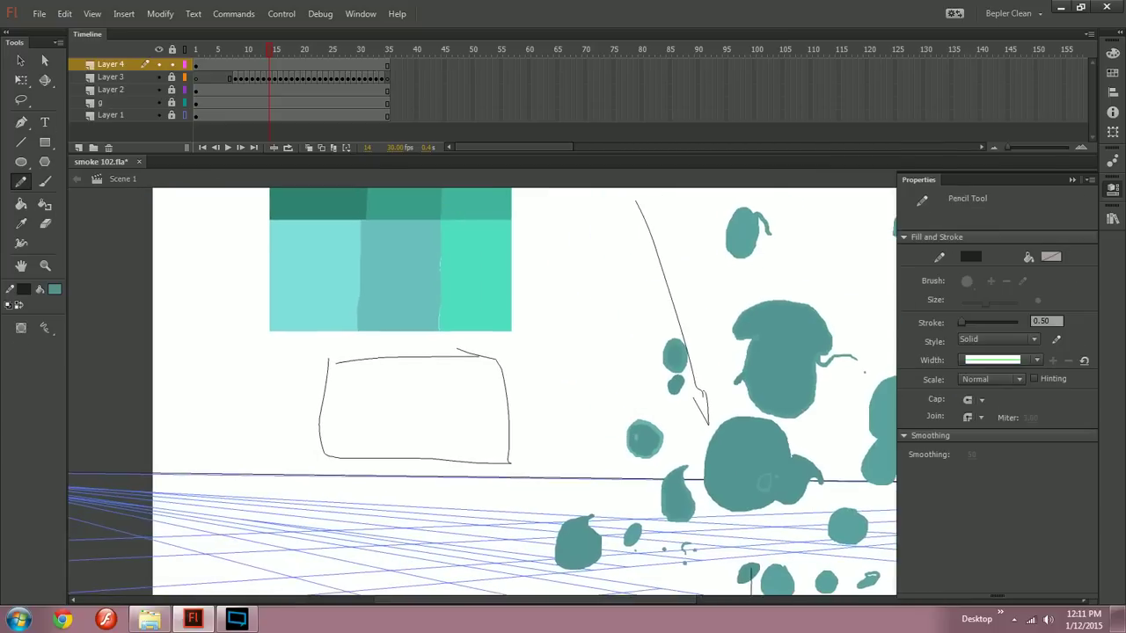
Step: Sketch a tiny burst of puffs inside the box and split the box with a vertical dividing line
mouse_move(437, 410)
left_mouse_down()
mouse_move(446, 406)
mouse_move(432, 423)
left_mouse_up()
key("ctrl+z")
key("ctrl+minus")
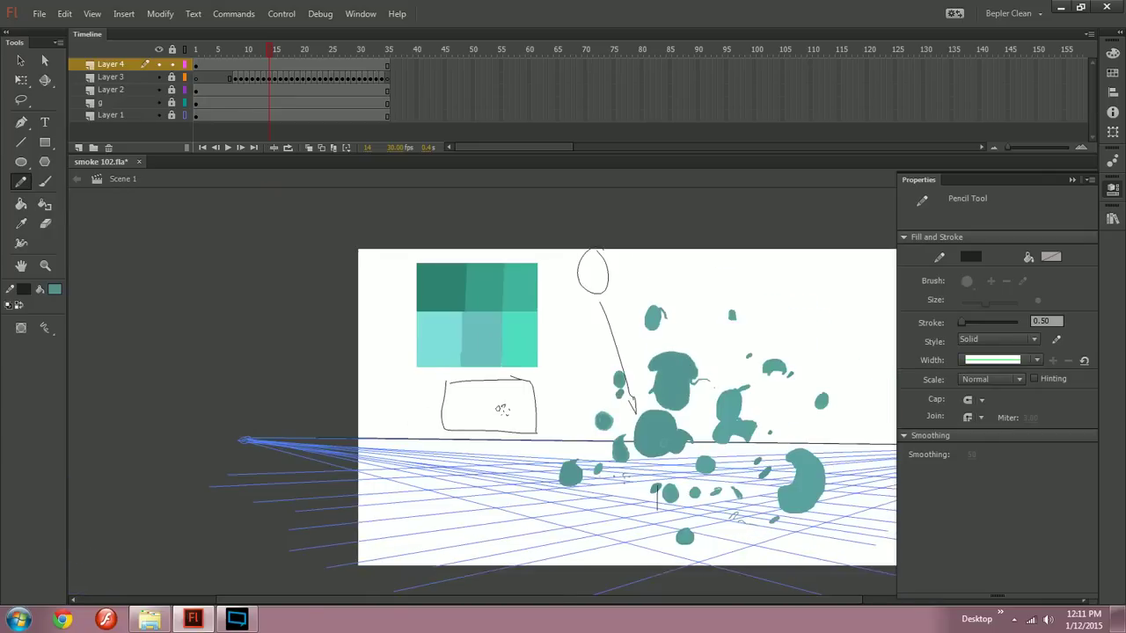
left_click_drag(492, 405, 464, 398)
left_click_drag(247, 453, 890, 454)
mouse_move(563, 405)
left_mouse_down()
mouse_move(435, 398)
mouse_move(531, 399)
left_mouse_up()
key("ctrl+z")
key("ctrl+equal")
left_click_drag(334, 335, 333, 455)
key("ctrl+minus")
left_click_drag(563, 405, 520, 390)
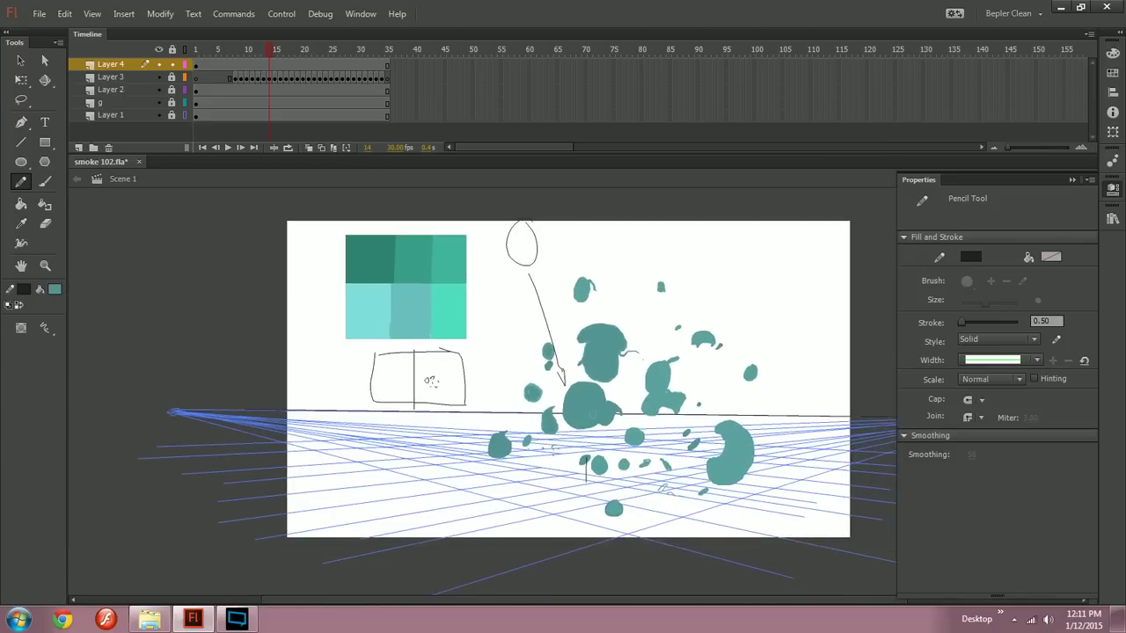
Step: Rotate the box sketch a quarter turn so it stands upright, and move it to the canvas edge left of the colour palette
key("ctrl+equal")
mouse_move(378, 378)
left_mouse_down()
mouse_move(402, 408)
mouse_move(557, 419)
left_mouse_up()
mouse_move(559, 495)
left_mouse_down()
mouse_move(289, 338)
mouse_move(410, 291)
mouse_move(503, 308)
left_mouse_up()
key("q")
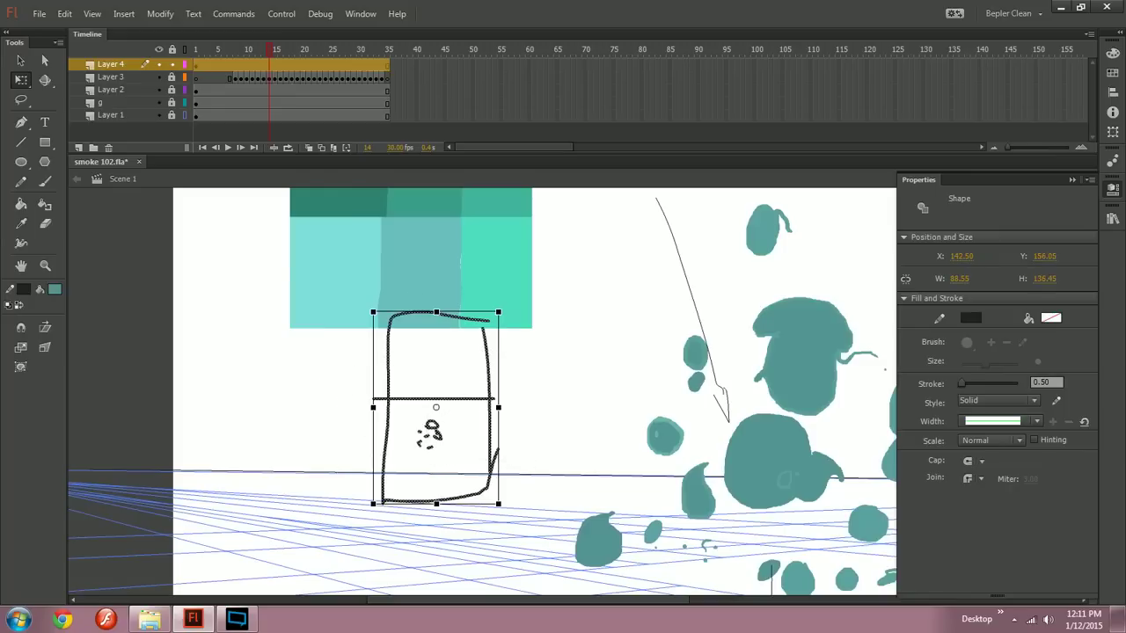
mouse_move(436, 399)
left_mouse_down()
mouse_move(209, 350)
mouse_move(239, 361)
left_mouse_up()
left_click(370, 396)
left_click_drag(370, 396, 459, 424)
Step: Pencil a slanted arrow inside the upright box, pointing down at the tiny burst
key("y")
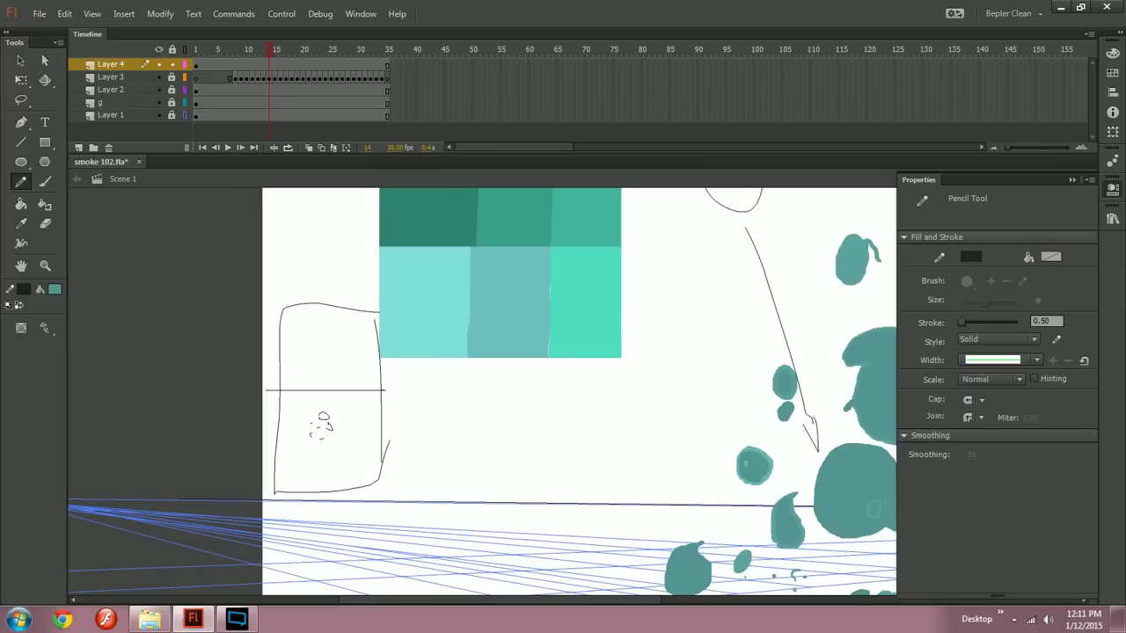
left_click_drag(297, 354, 334, 440)
key("ctrl+z")
mouse_move(457, 396)
left_mouse_down()
mouse_move(543, 391)
mouse_move(414, 390)
mouse_move(473, 408)
left_mouse_up()
key("ctrl+minus")
mouse_move(601, 328)
left_mouse_down()
mouse_move(587, 381)
mouse_move(621, 428)
mouse_move(652, 353)
left_mouse_up()
key("ctrl+z")
key("ctrl+equal")
key("ctrl+minus")
Step: Move the impact circle and its long arrow off the burst to the canvas edge beside the palette
left_click_drag(490, 238, 630, 478)
key("q")
left_click_drag(563, 387, 350, 408)
key("F8")
key("ctrl+shift+a")
left_click_drag(563, 423, 477, 360)
Step: Erase the remaining vertical drop line beneath the small puff at the burst's base
key("n")
left_click_drag(563, 396, 485, 394)
key("ctrl+equal")
left_click_drag(606, 422, 482, 390)
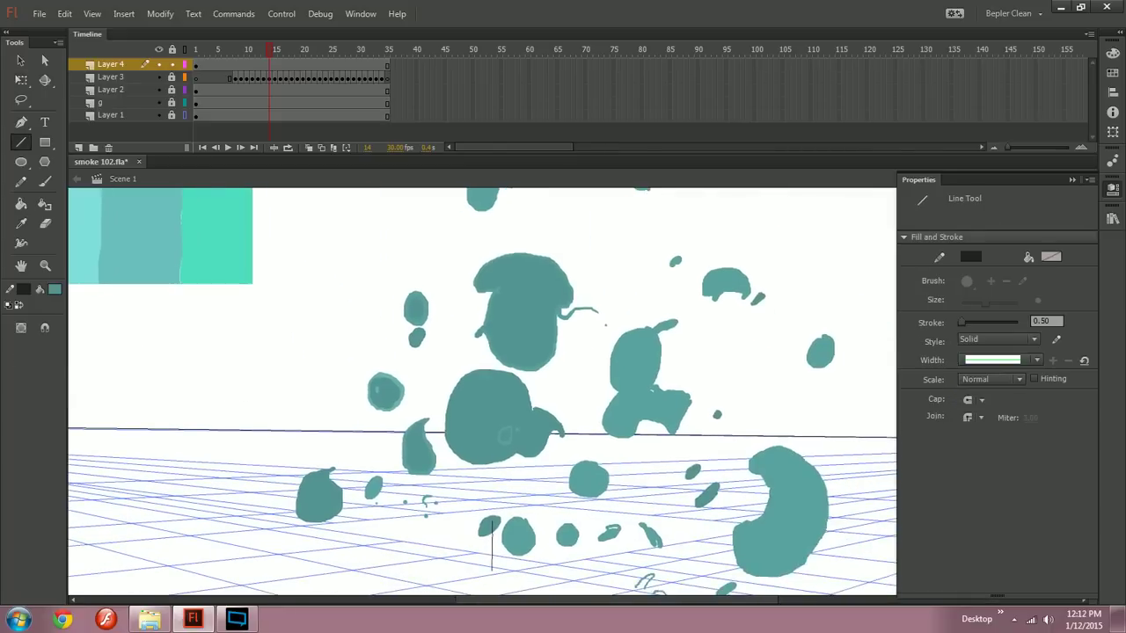
key("e")
key("ctrl+minus")
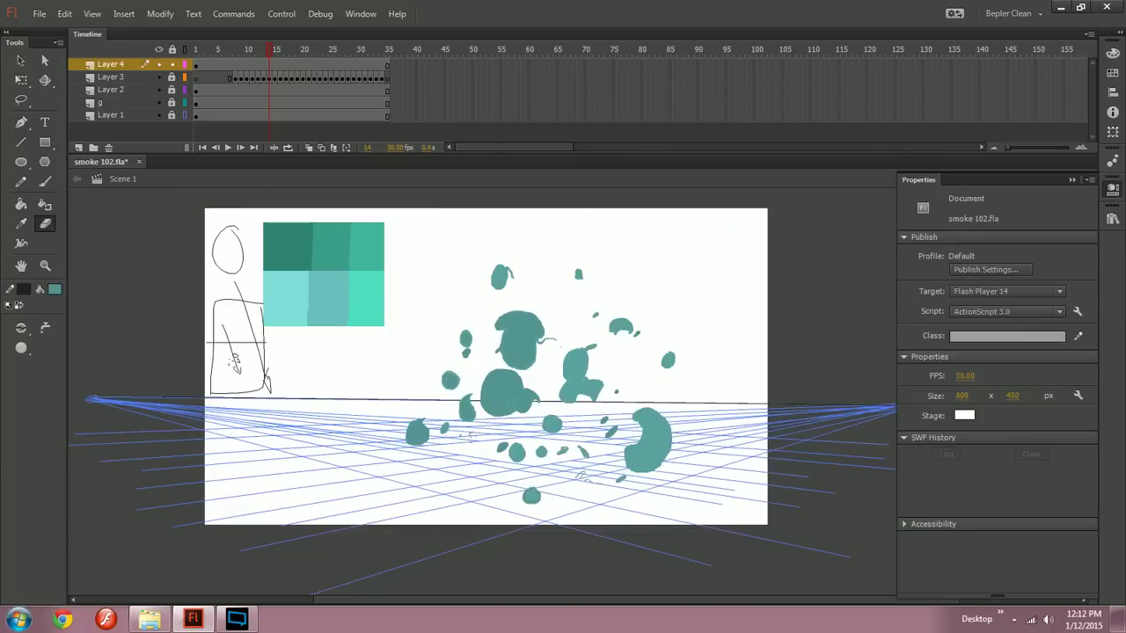
Step: Lock Layer 4 and duplicate Layer 3 together with its smoke frames
left_click(172, 65)
left_click(171, 77)
left_click(132, 77)
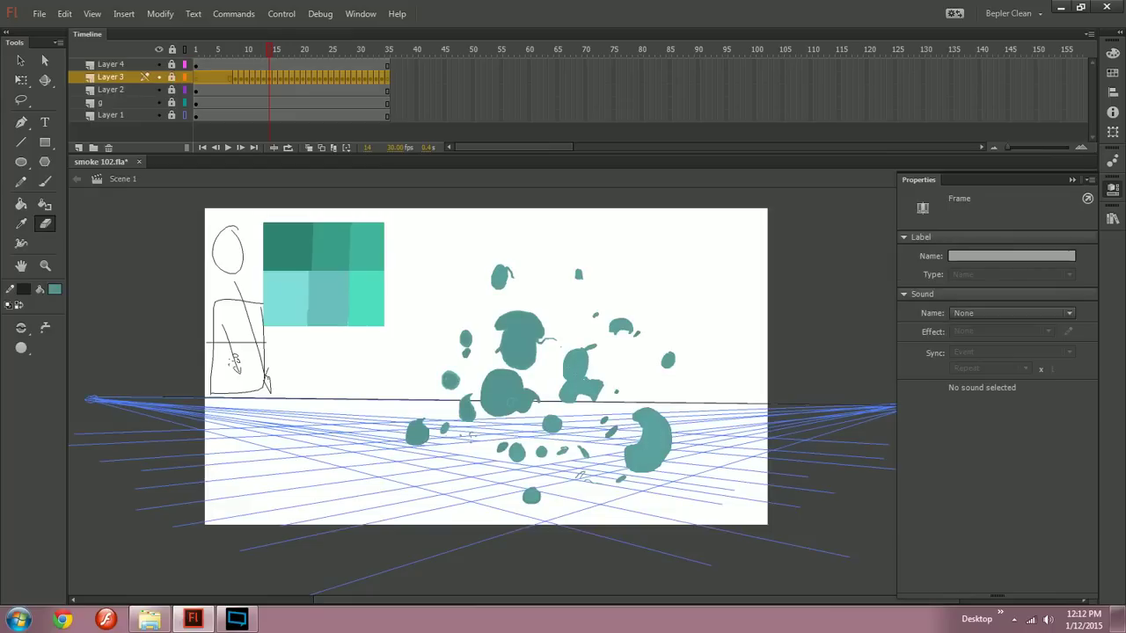
left_click(236, 51)
left_click_drag(236, 77, 389, 78)
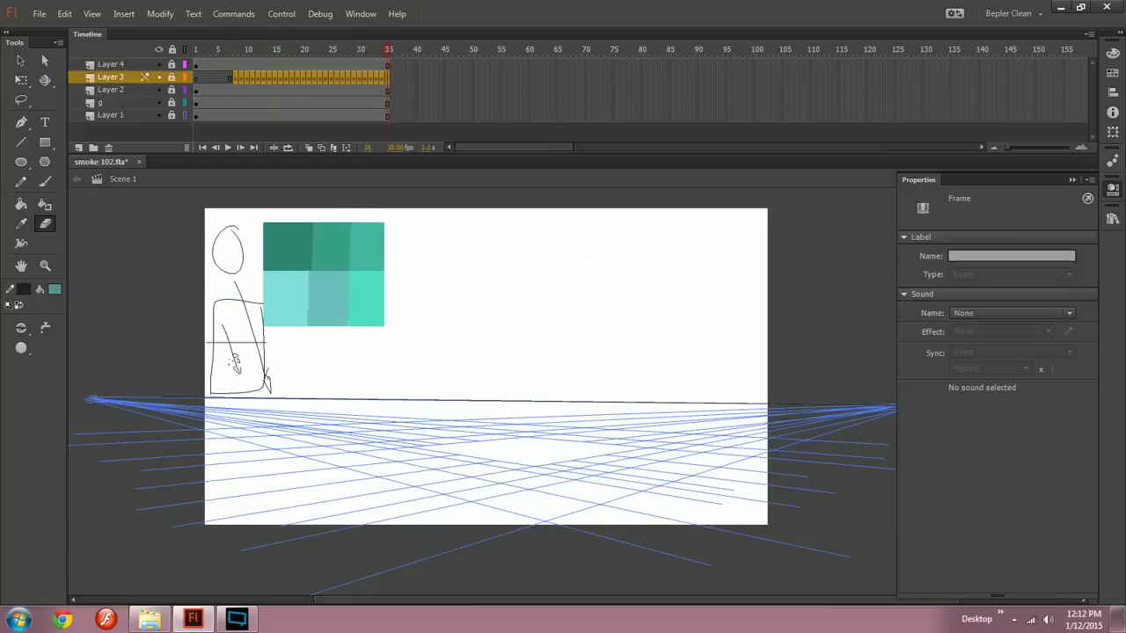
right_click(292, 78)
left_click(334, 295)
right_click(116, 78)
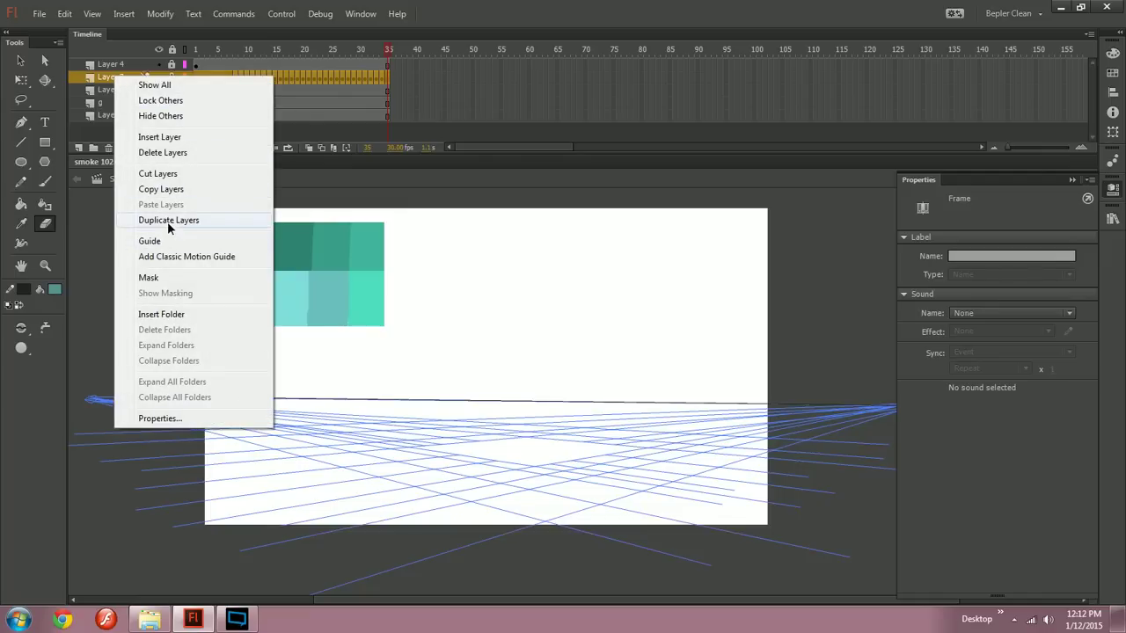
left_click(167, 221)
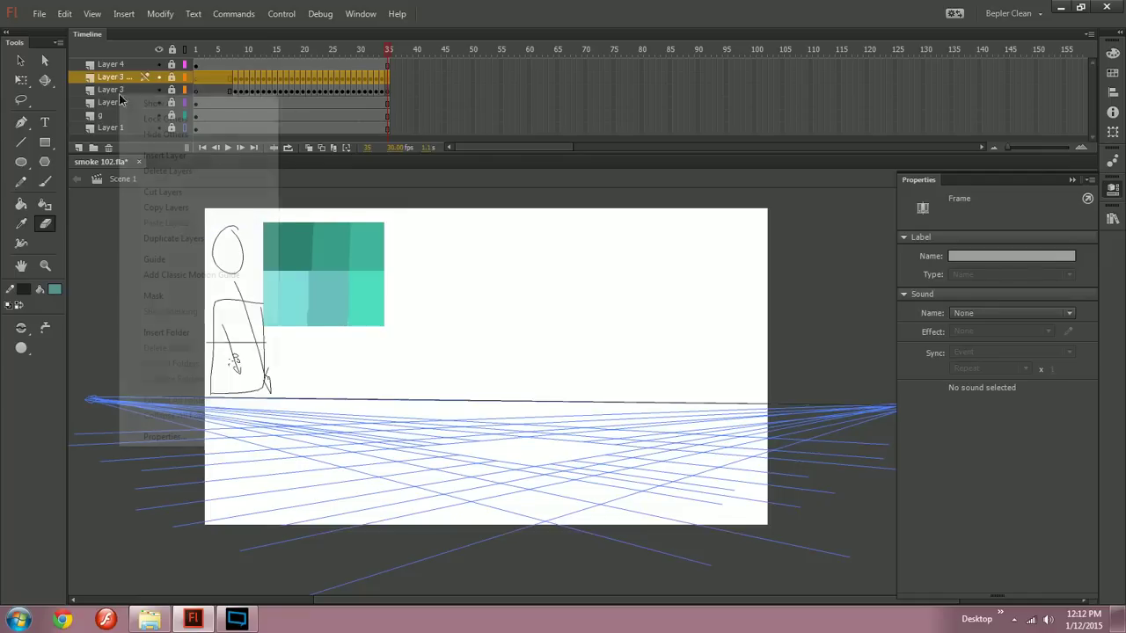
Step: Convert the original Layer 3 to a guide layer and hide it, widening the layer name column
right_click(118, 90)
left_click(154, 259)
left_click(123, 77)
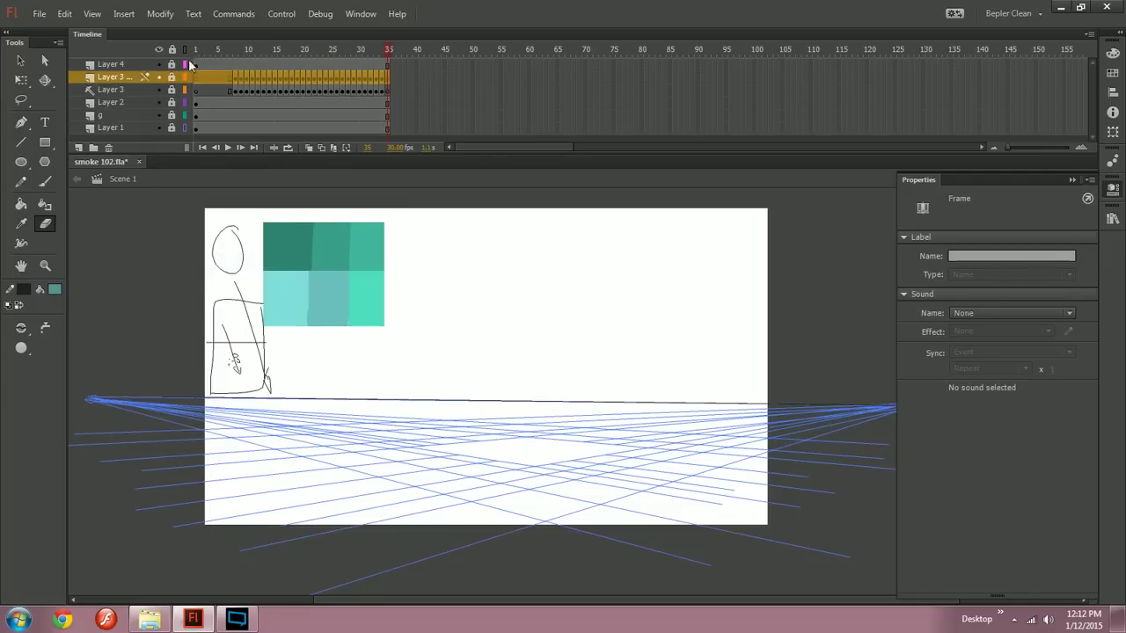
left_click_drag(186, 142, 215, 143)
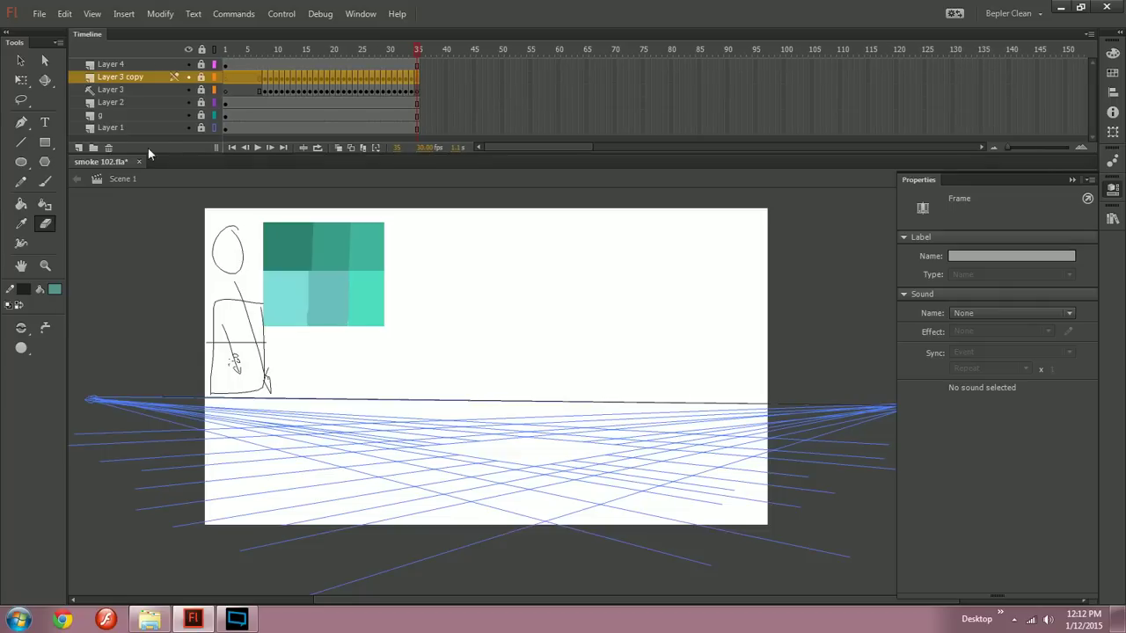
key("v")
left_click(144, 88)
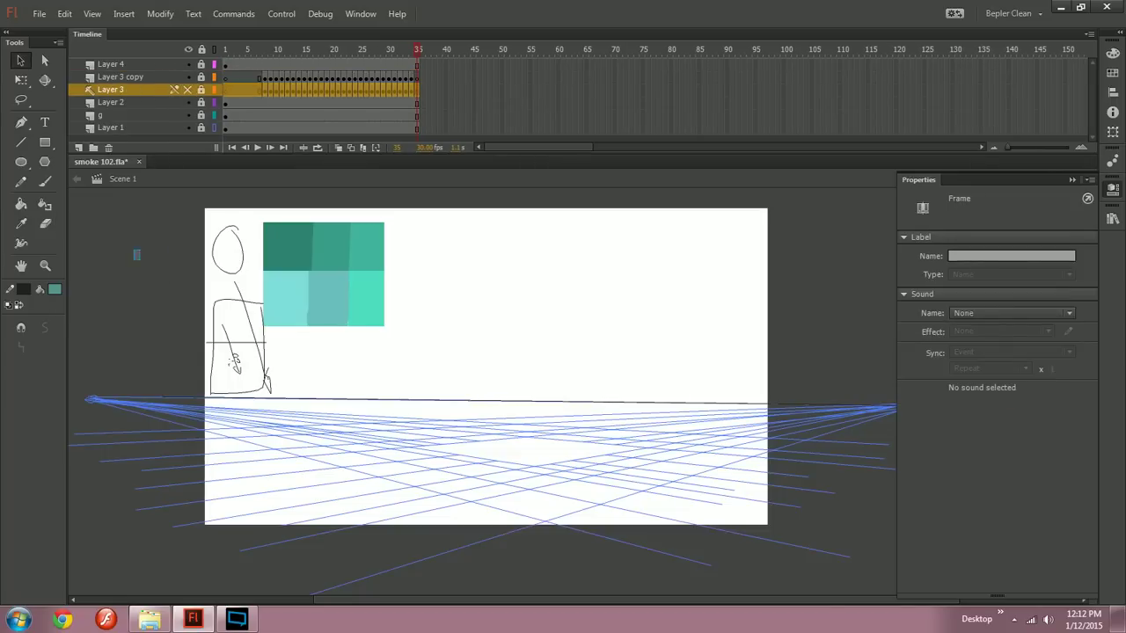
left_click(188, 90)
mouse_move(267, 51)
left_mouse_down()
mouse_move(327, 54)
mouse_move(265, 62)
left_mouse_up()
left_click(187, 127)
left_click(188, 128)
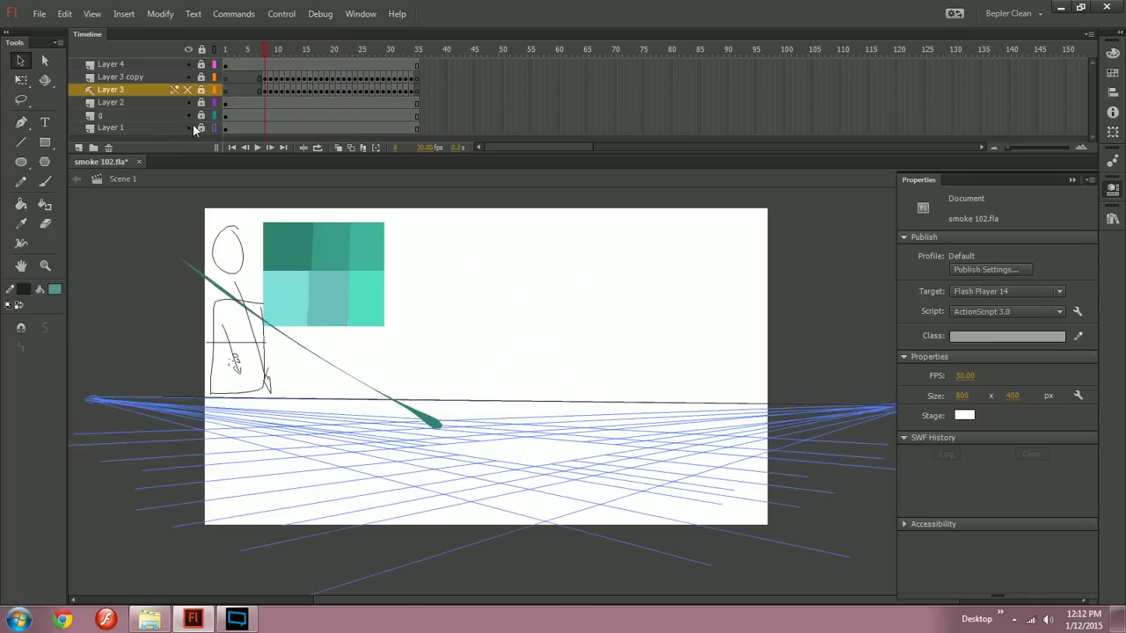
Step: Unlock Layer 3 copy and try a pencil shading curve across the lower right puff on frame 10
left_click(164, 78)
mouse_move(439, 387)
left_mouse_down()
mouse_move(417, 360)
mouse_move(490, 386)
mouse_move(474, 415)
mouse_move(514, 411)
mouse_move(494, 397)
left_mouse_up()
left_click(288, 50)
key("y")
key("comma")
key("comma")
key("comma")
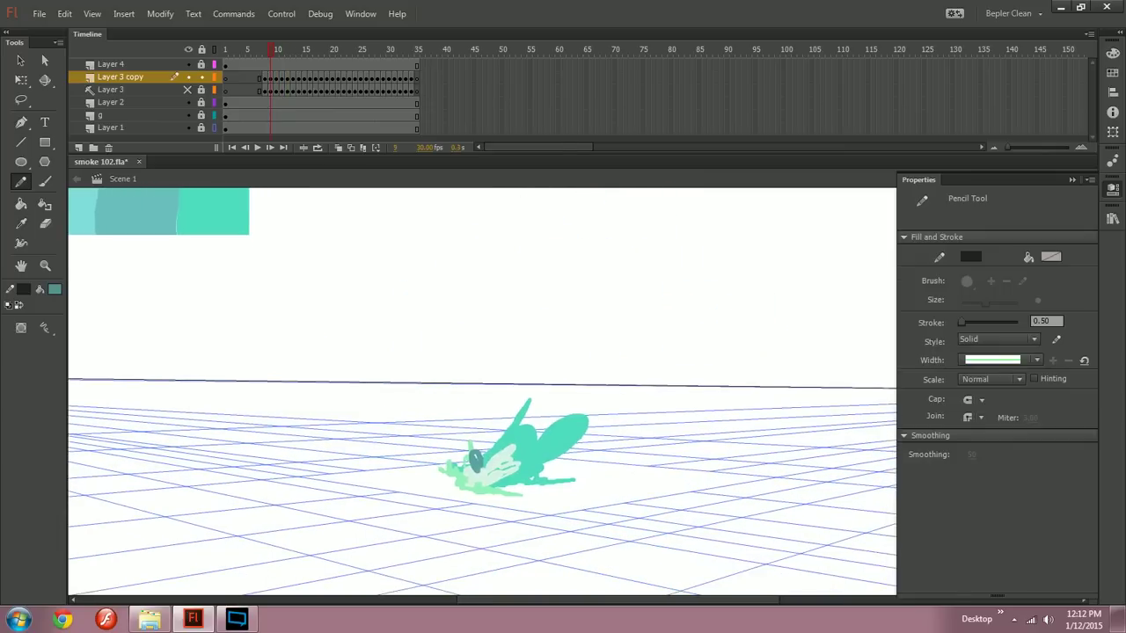
left_click_drag(528, 458, 493, 402)
key("period")
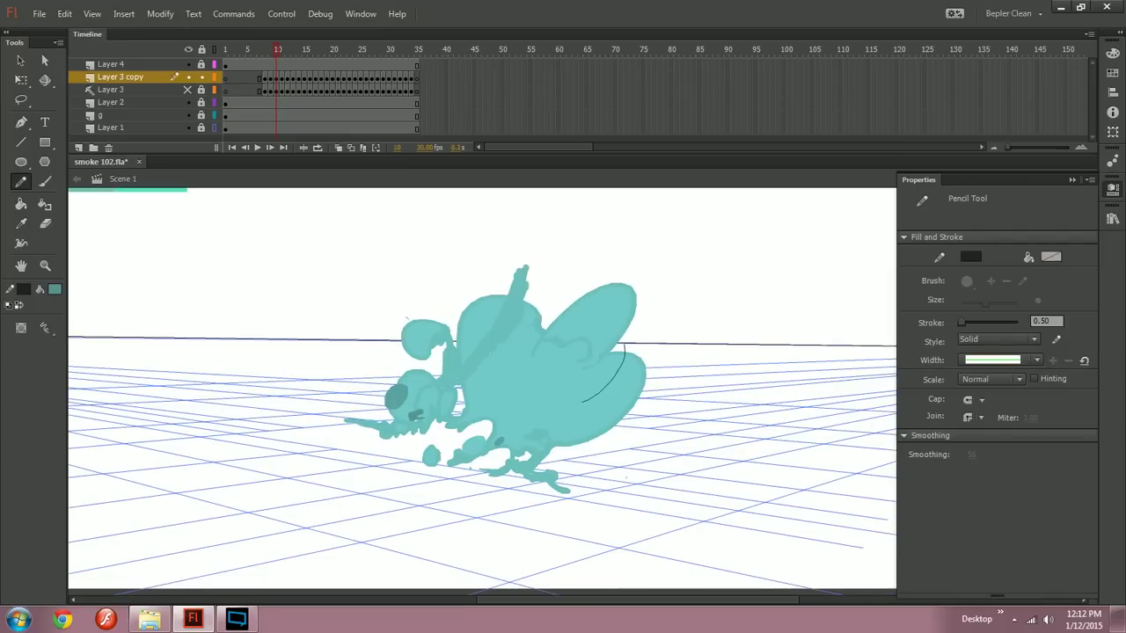
left_click_drag(640, 336, 616, 384)
key("ctrl+z")
double_click(213, 89)
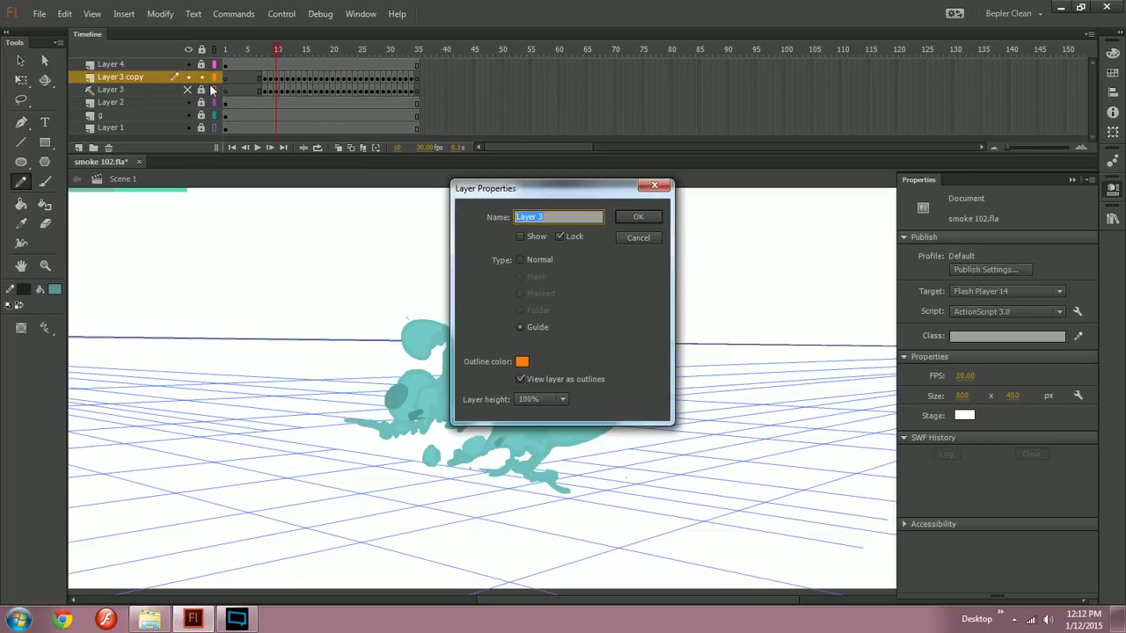
left_click(638, 238)
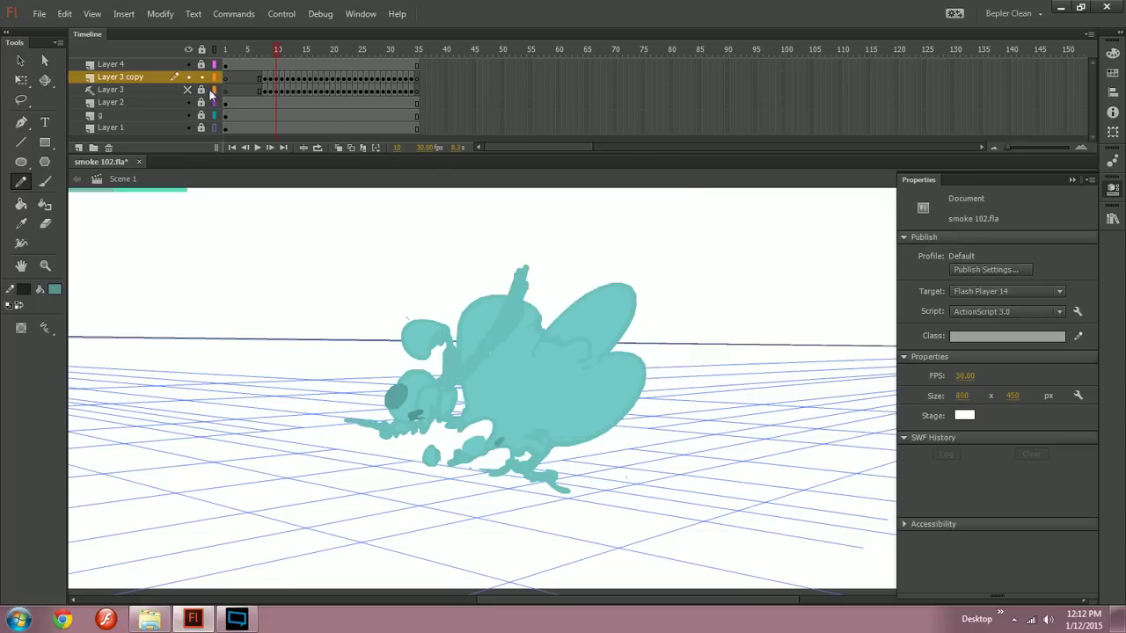
Step: Add a new layer above Layer 3 copy and give it blank keyframes from frame 8 to frame 35
left_click(79, 147)
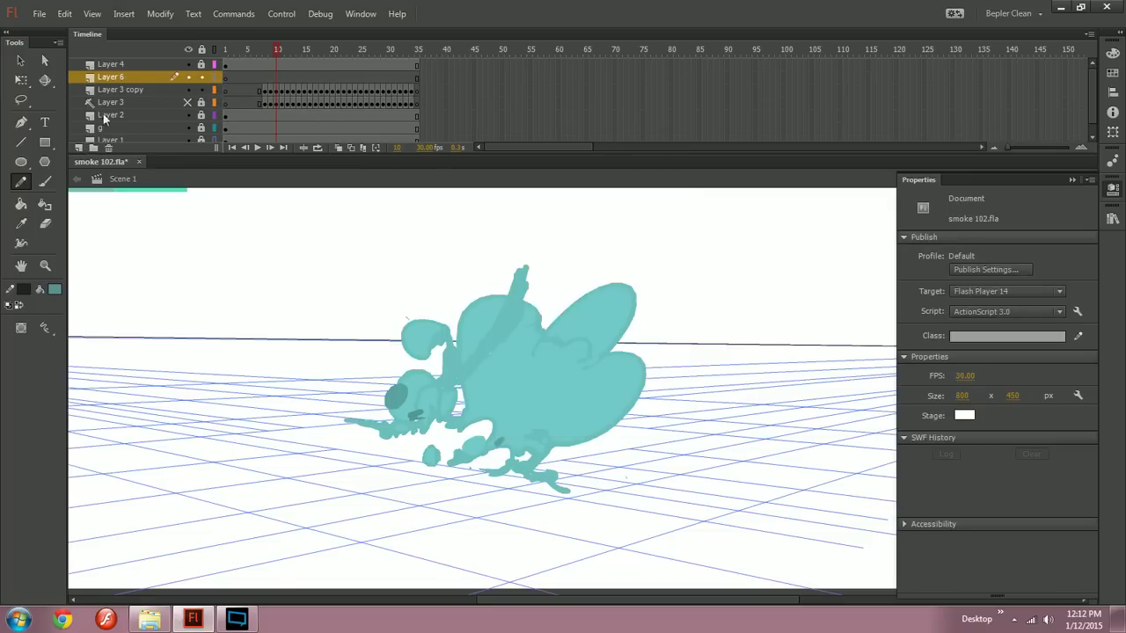
left_click_drag(270, 79, 299, 80)
left_click_drag(266, 79, 420, 82)
left_click(266, 80)
key("F6")
Step: Lock Layer 3 copy and turn on onion skinning for Layer 6 at frame 10
left_click_drag(368, 52, 265, 60)
left_click(266, 78)
left_click(201, 90)
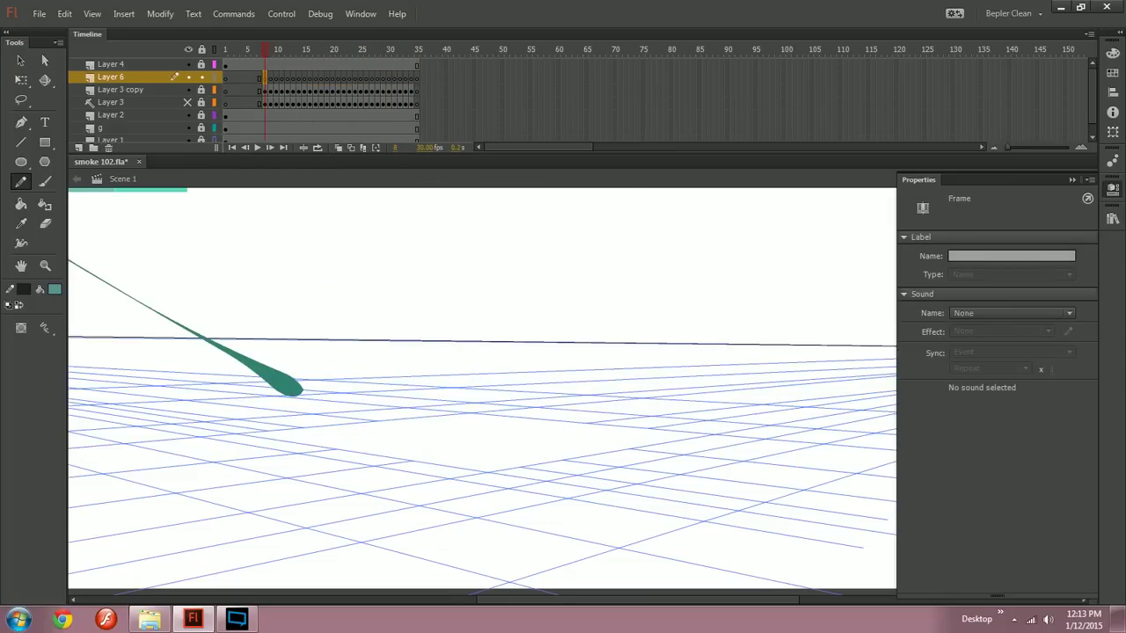
left_click_drag(369, 369, 338, 356)
key("period")
key("period")
left_click_drag(475, 378, 462, 388)
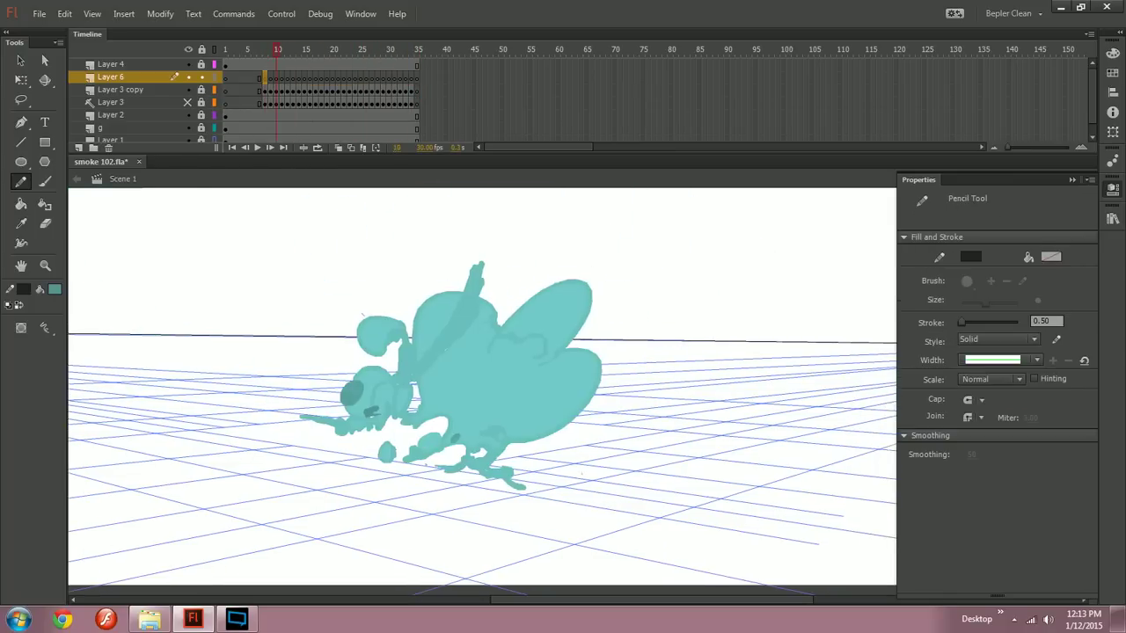
left_click(339, 147)
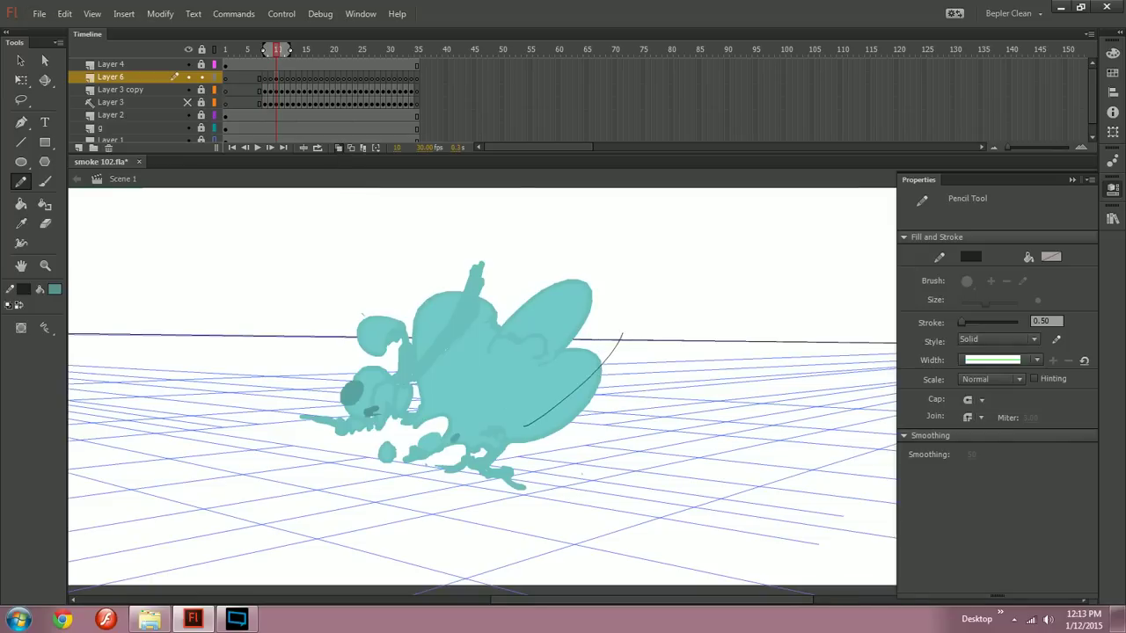
Step: Pencil a shadow curve across the lower right lobe on frame 10, with a rounded arc beside it
left_click_drag(596, 350, 515, 413)
key("ctrl+z")
mouse_move(563, 378)
left_mouse_down()
mouse_move(551, 386)
mouse_move(596, 440)
mouse_move(576, 421)
mouse_move(602, 409)
mouse_move(525, 446)
mouse_move(614, 390)
mouse_move(552, 445)
mouse_move(535, 409)
mouse_move(509, 425)
mouse_move(562, 423)
mouse_move(505, 438)
left_mouse_up()
key("ctrl+z")
key("ctrl+z")
key("ctrl+z")
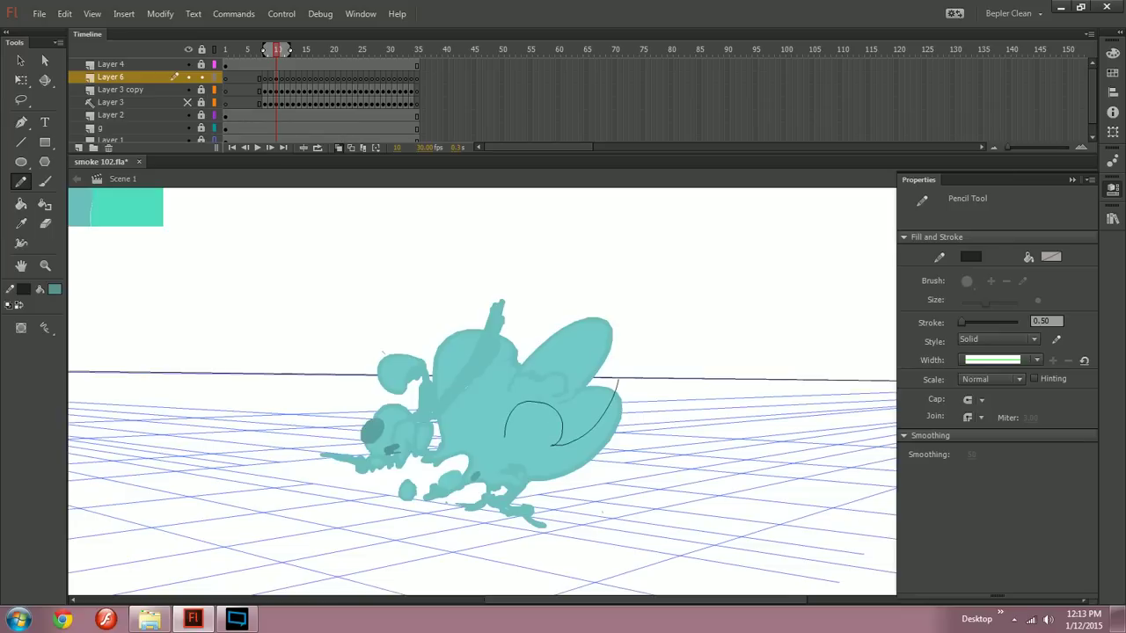
key("period")
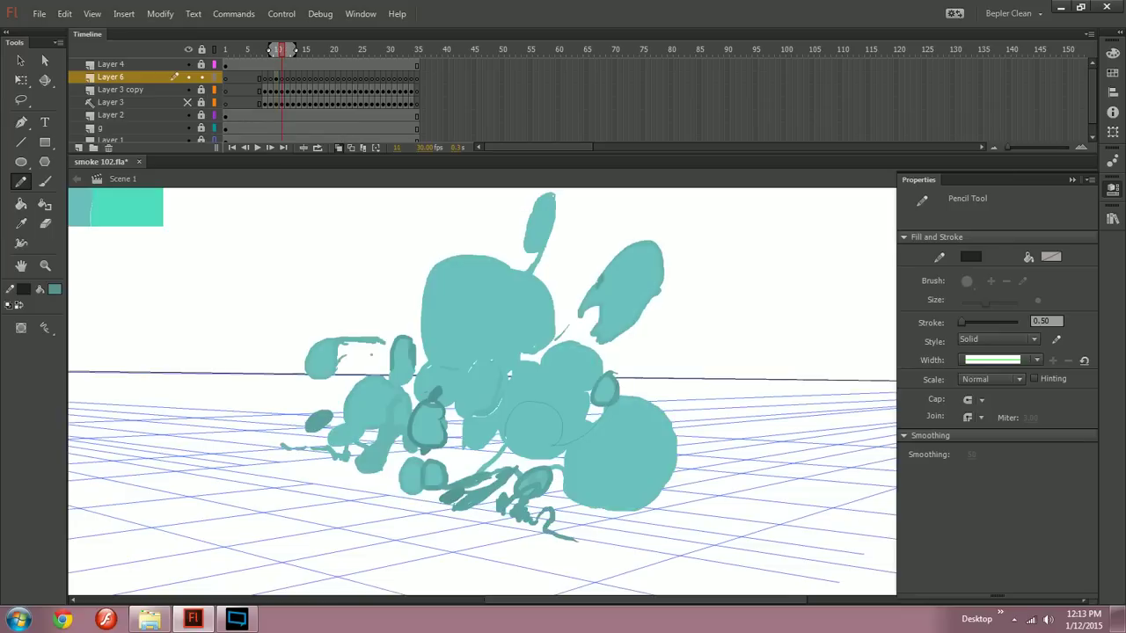
key("comma")
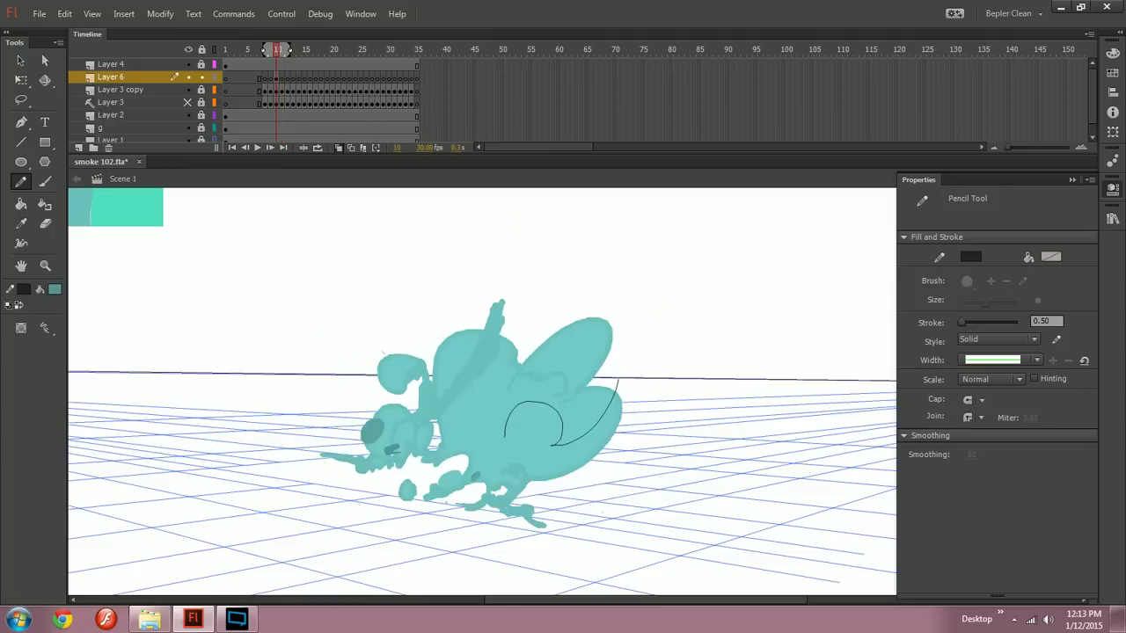
Step: Pencil a shadow curve sweeping beneath the rounded arc on the burst's main body, retrying the stroke until it fits
left_click_drag(559, 405, 513, 444)
key("ctrl+z")
mouse_move(559, 404)
left_mouse_down()
mouse_move(516, 445)
mouse_move(585, 425)
left_mouse_up()
key("ctrl+z")
key("ctrl+z")
left_click_drag(612, 389, 558, 454)
key("ctrl+z")
key("ctrl+z")
key("ctrl+z")
left_click_drag(612, 430, 576, 454)
key("ctrl+z")
mouse_move(627, 399)
left_mouse_down()
mouse_move(560, 449)
mouse_move(581, 423)
mouse_move(527, 410)
mouse_move(572, 391)
mouse_move(523, 391)
mouse_move(541, 413)
left_mouse_up()
key("ctrl+minus")
key("ctrl+equal")
Step: Pencil a wavy shadow line across the small upper left puff on frame 10
mouse_move(450, 364)
left_mouse_down()
mouse_move(465, 370)
mouse_move(499, 339)
mouse_move(484, 374)
left_mouse_up()
key("comma")
key("period")
key("ctrl+z")
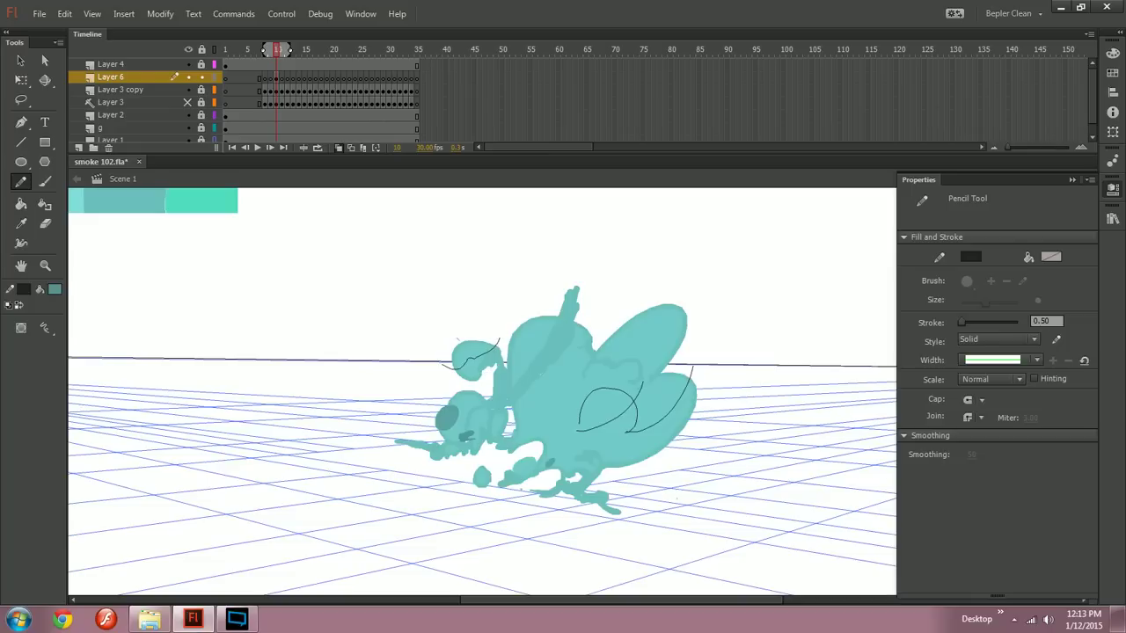
Step: Brush a round demonstration ball above the burst and fill it with teal
left_click_drag(576, 288, 482, 366)
key("n")
key("b")
left_click_drag(561, 233, 579, 263)
key("ctrl+z")
mouse_move(531, 211)
left_mouse_down()
mouse_move(576, 227)
mouse_move(533, 211)
left_mouse_up()
key("k")
left_click(533, 267)
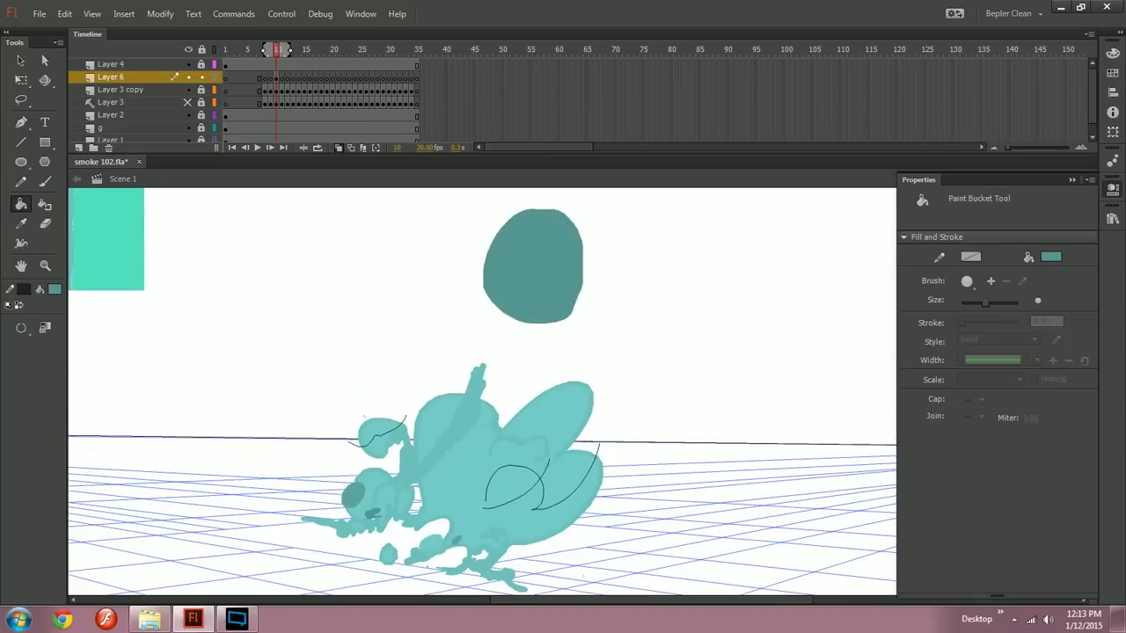
Step: Pencil a shadow curve across the demonstration ball, darken the fill colour to #3C6B6A, and fill the area below the curve
key("y")
mouse_move(457, 301)
left_mouse_down()
mouse_move(549, 269)
mouse_move(581, 184)
left_mouse_up()
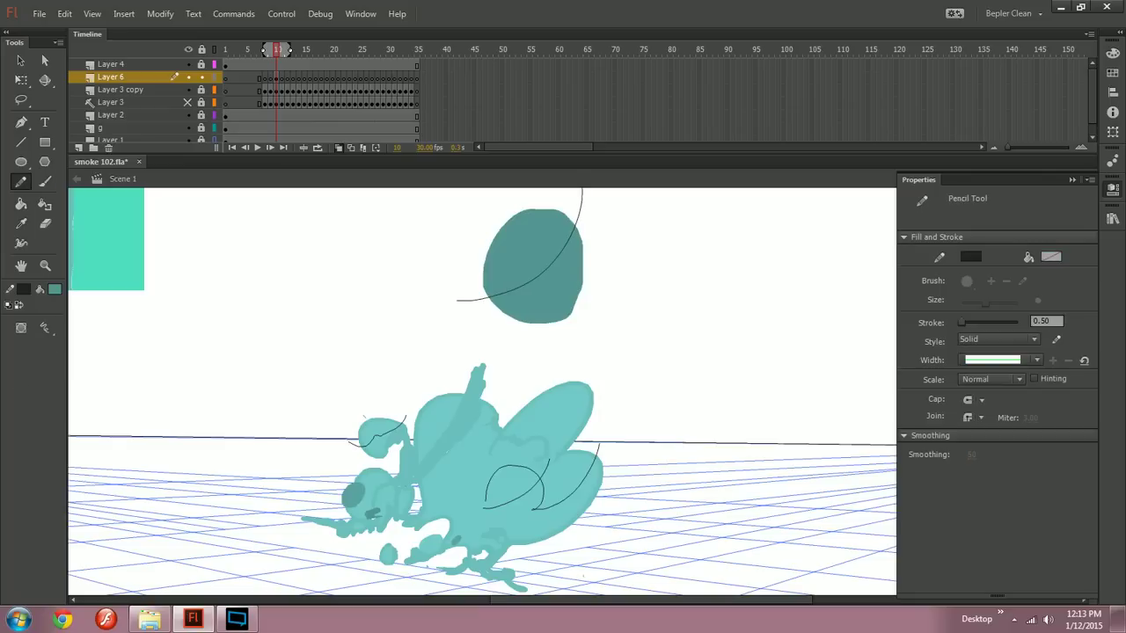
left_click_drag(576, 255, 548, 313)
left_click(1112, 53)
left_click(943, 146)
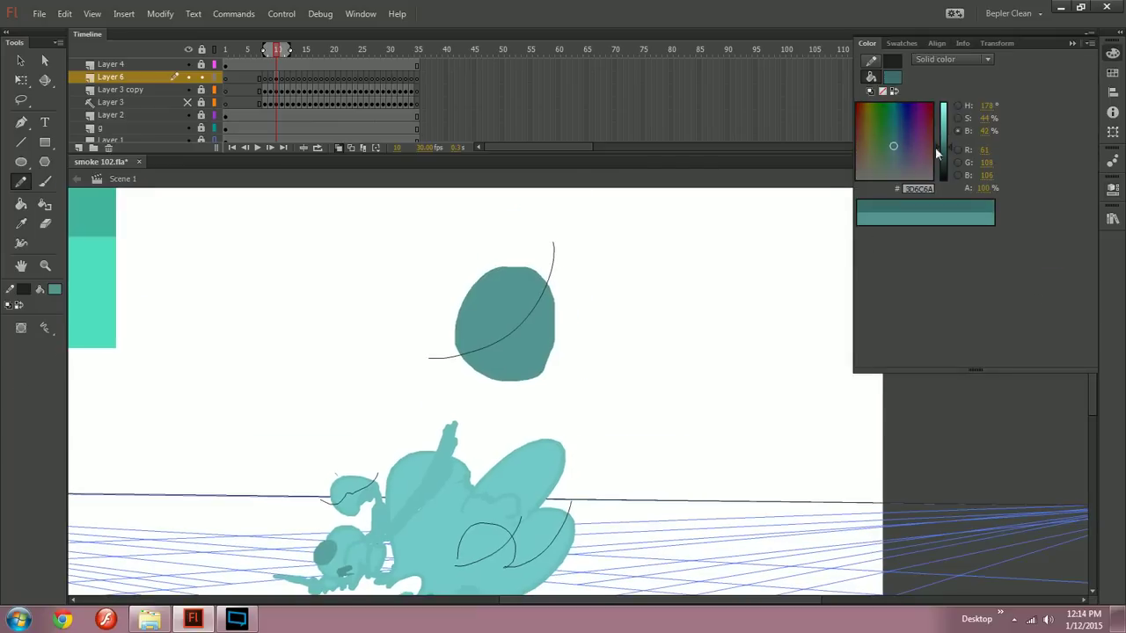
key("k")
left_click(528, 343)
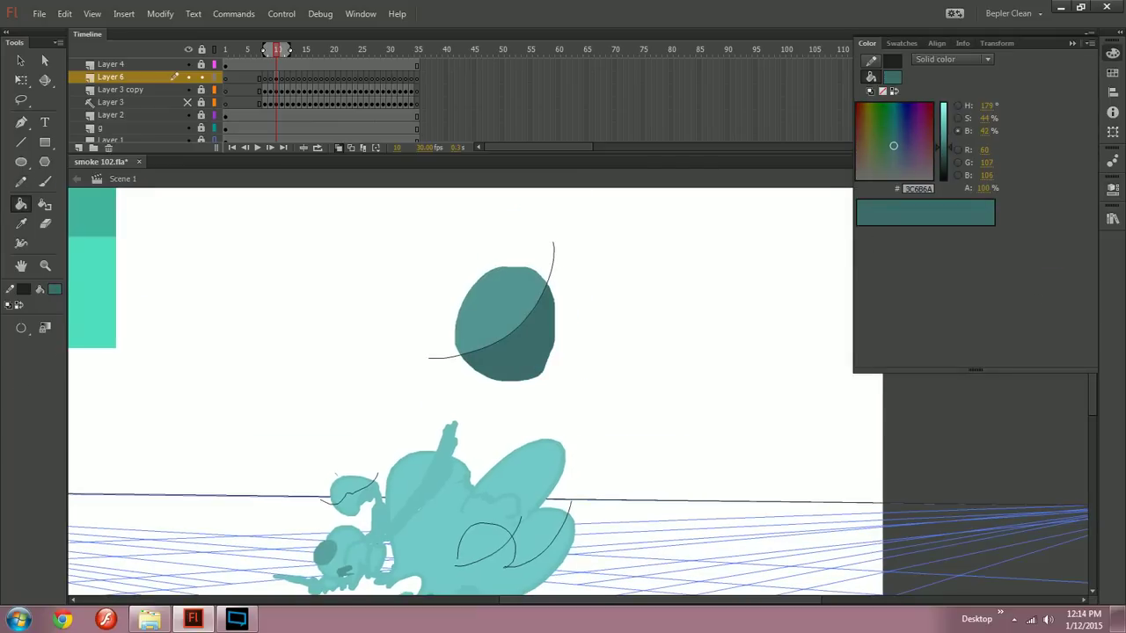
Step: Delete the shadow curve and the demonstration ball above the burst
double_click(532, 313, "ctrl")
key("Delete")
key("n")
mouse_move(594, 258)
left_mouse_down()
mouse_move(425, 391)
mouse_move(423, 321)
left_mouse_up()
key("Delete")
Step: Pencil a winding shadow edge from the rounded arc's lower end down to the debris at the burst's base
key("y")
left_click_drag(440, 370, 493, 329)
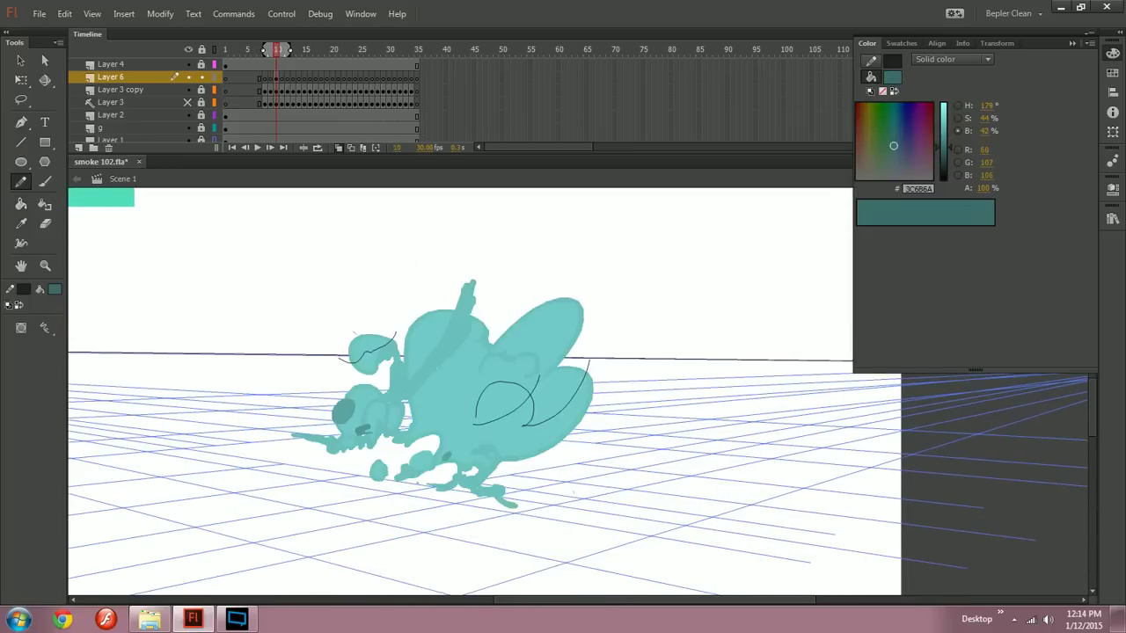
key("alt")
mouse_move(492, 386)
left_mouse_down()
mouse_move(525, 375)
mouse_move(517, 444)
left_mouse_up()
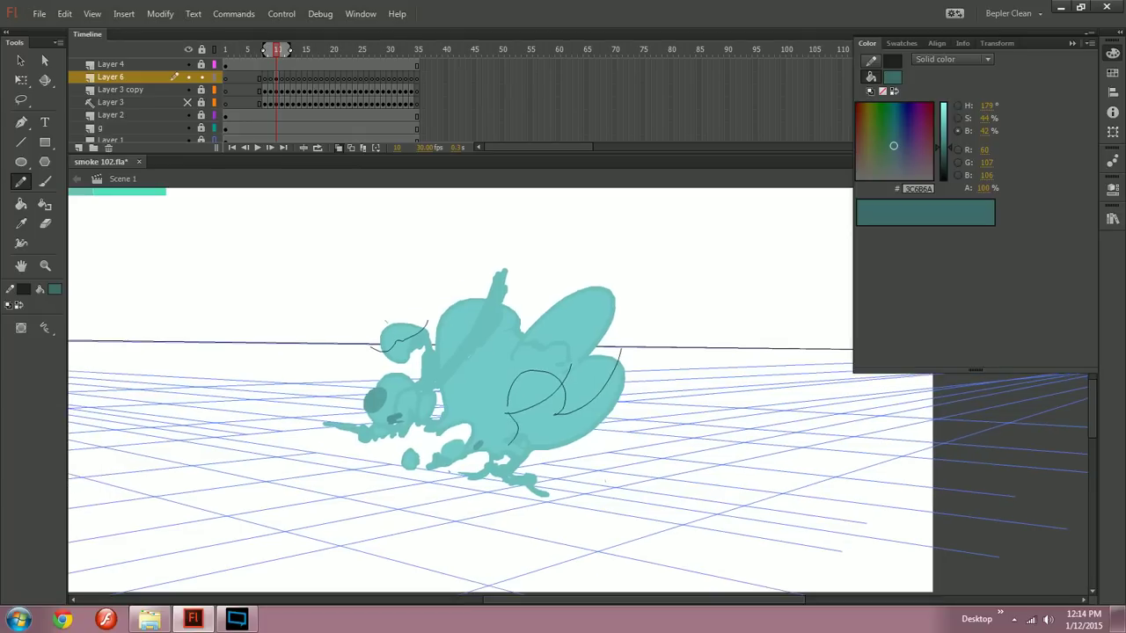
key("ctrl+z")
left_click_drag(526, 435, 507, 456)
left_click_drag(543, 409, 539, 407)
mouse_move(538, 406)
left_mouse_down()
mouse_move(540, 429)
mouse_move(627, 386)
left_mouse_up()
key("ctrl+z")
key("comma")
key("period")
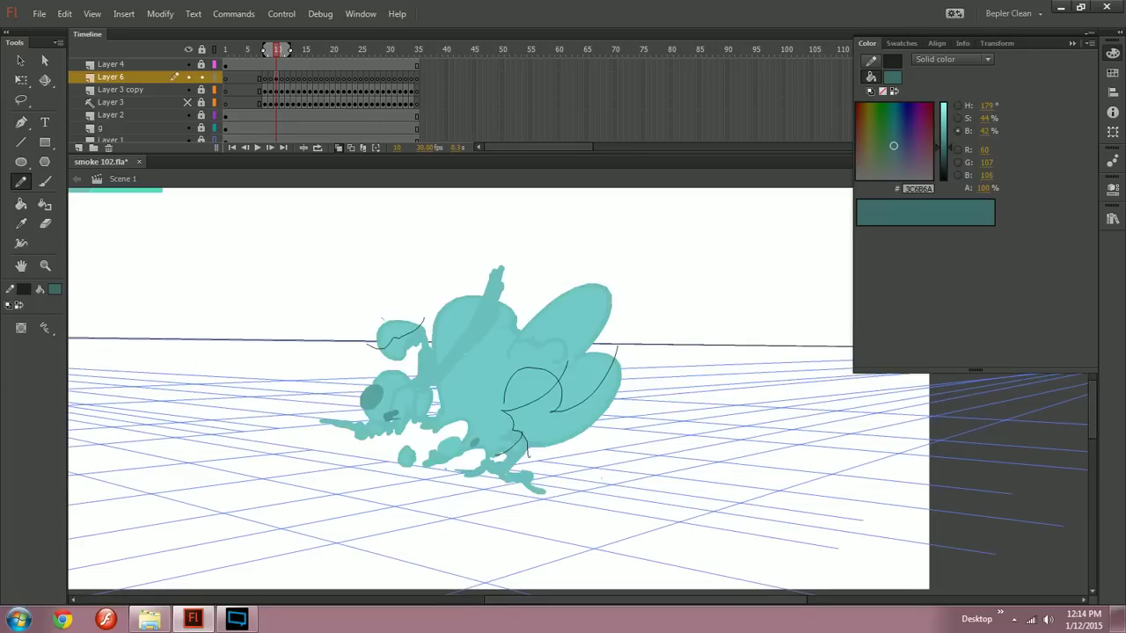
Step: Pencil a shadow curve along the upper right lobe down to where it meets the main body
left_click_drag(537, 378, 531, 429)
left_click_drag(601, 332, 518, 404)
key("ctrl+z")
left_click_drag(601, 331, 526, 401)
key("ctrl+z")
left_click_drag(606, 323, 530, 400)
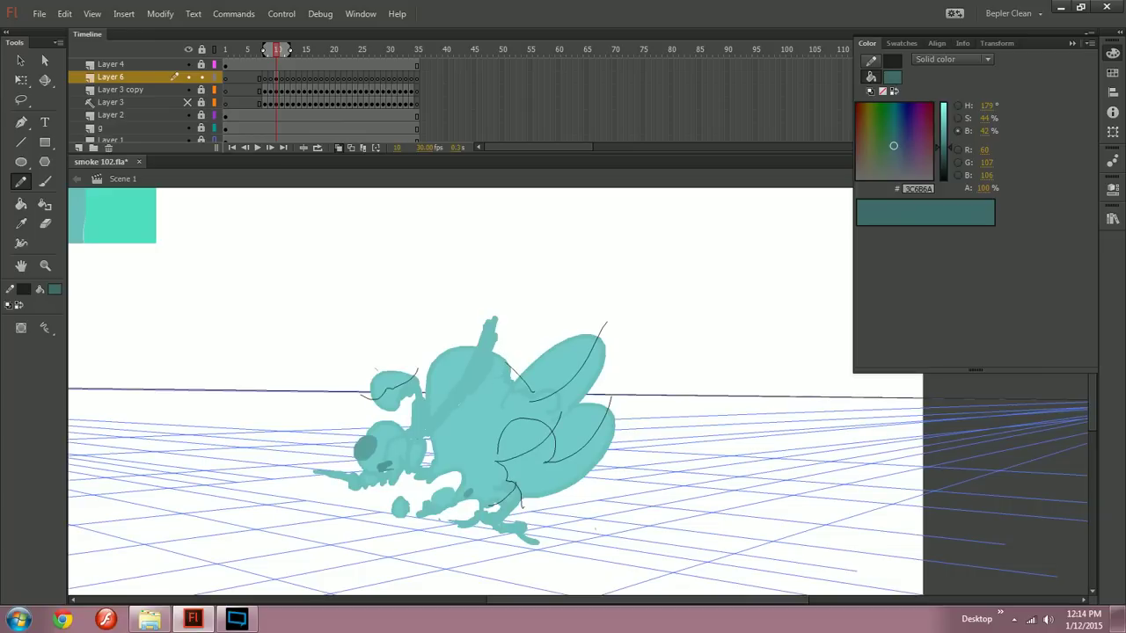
Step: Pencil a long shadow stroke from above the burst down through the main puff to the upper right lobe's base
left_click_drag(465, 335, 529, 392)
key("ctrl+z")
key("ctrl+minus")
left_click_drag(529, 322, 555, 401)
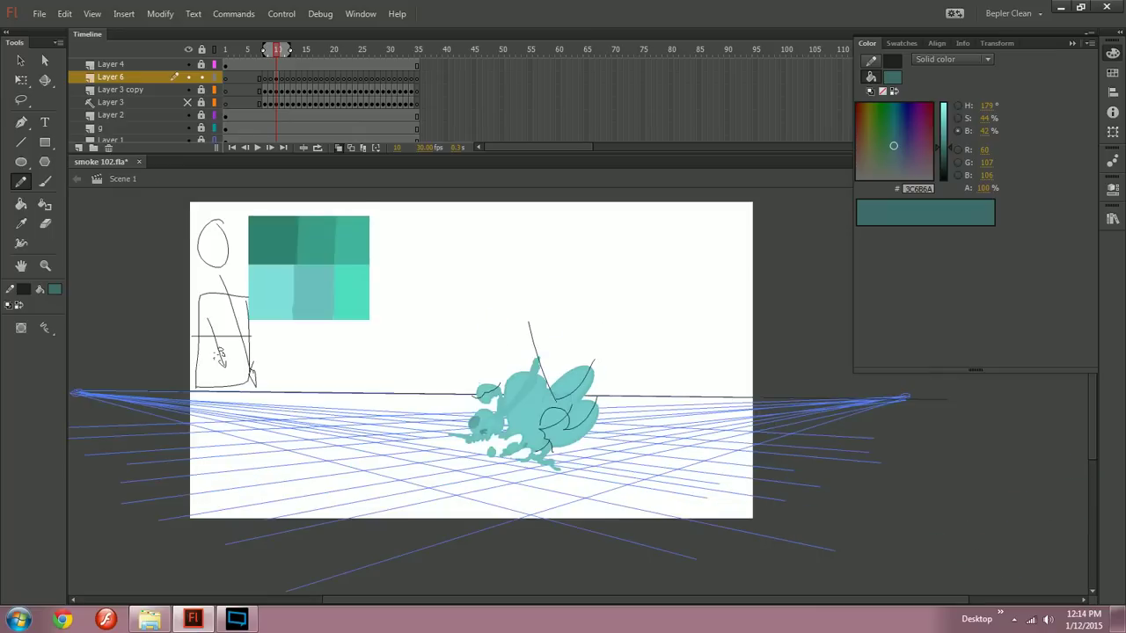
Step: Move the light-source ball and its arrow on Layer 4 to just above the burst, and relock the layer
key("ctrl+1")
key("ctrl+minus")
left_click(200, 64)
left_click_drag(336, 323, 539, 322)
key("q")
left_click_drag(512, 253, 433, 348)
key("Escape")
key("ctrl+equal")
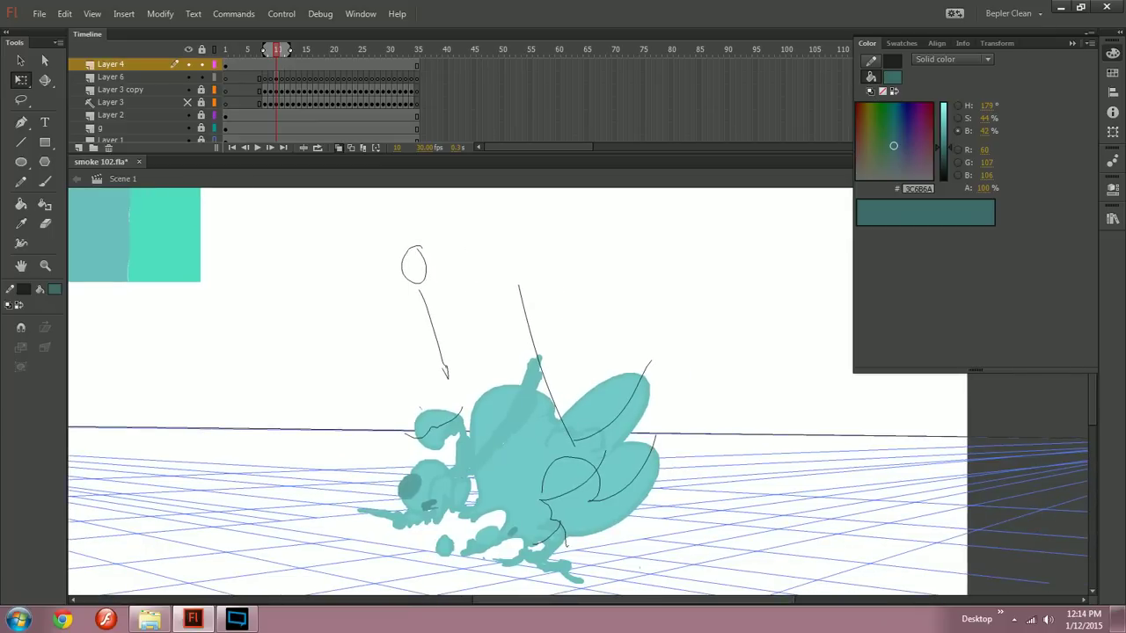
left_click(111, 64)
left_click(201, 65)
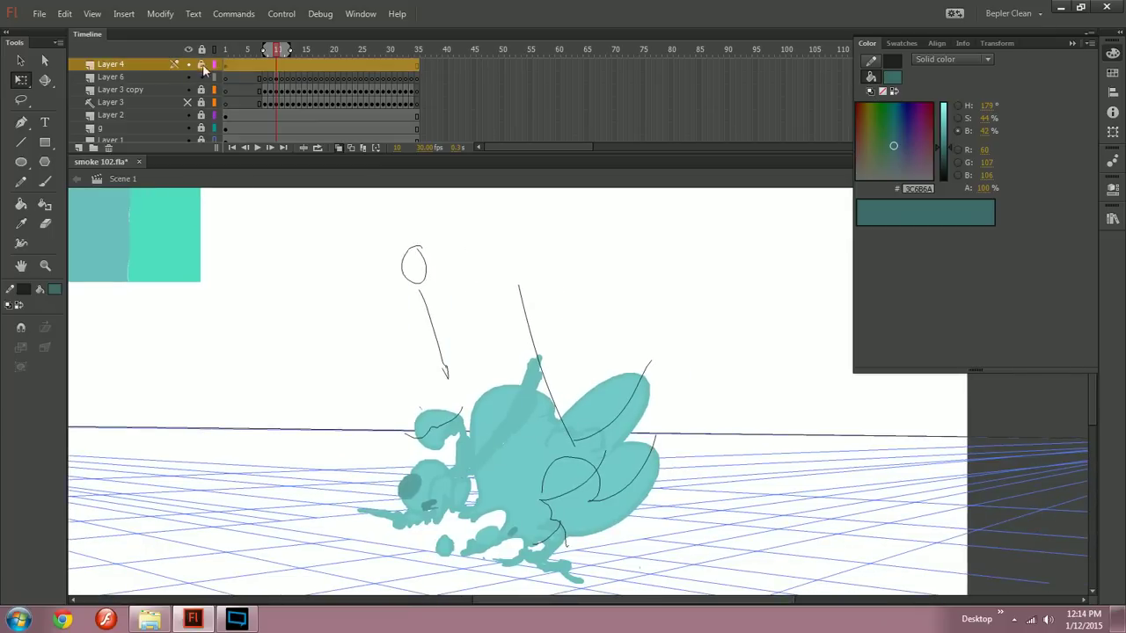
Step: Replace the long curved shadow stroke on Layer 6 with a straight line from above the burst to the upper right lobe's base
left_click(185, 78)
key("Escape")
key("Delete")
key("n")
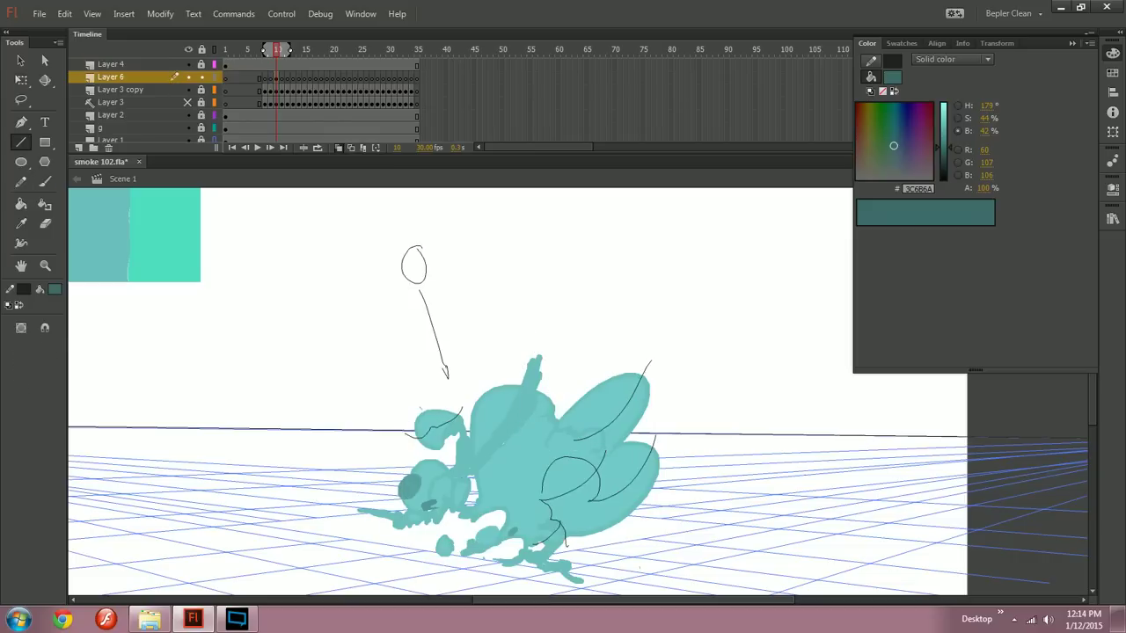
left_click_drag(532, 350, 574, 441)
key("b")
key("y")
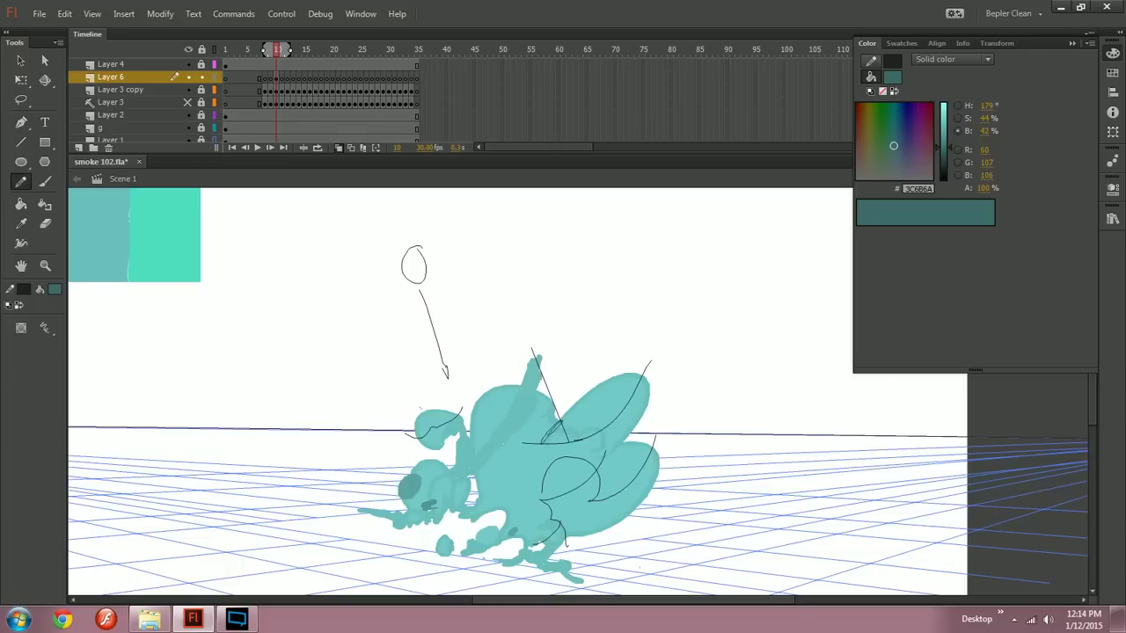
key("ctrl+z")
key("ctrl+minus")
key("ctrl+equal")
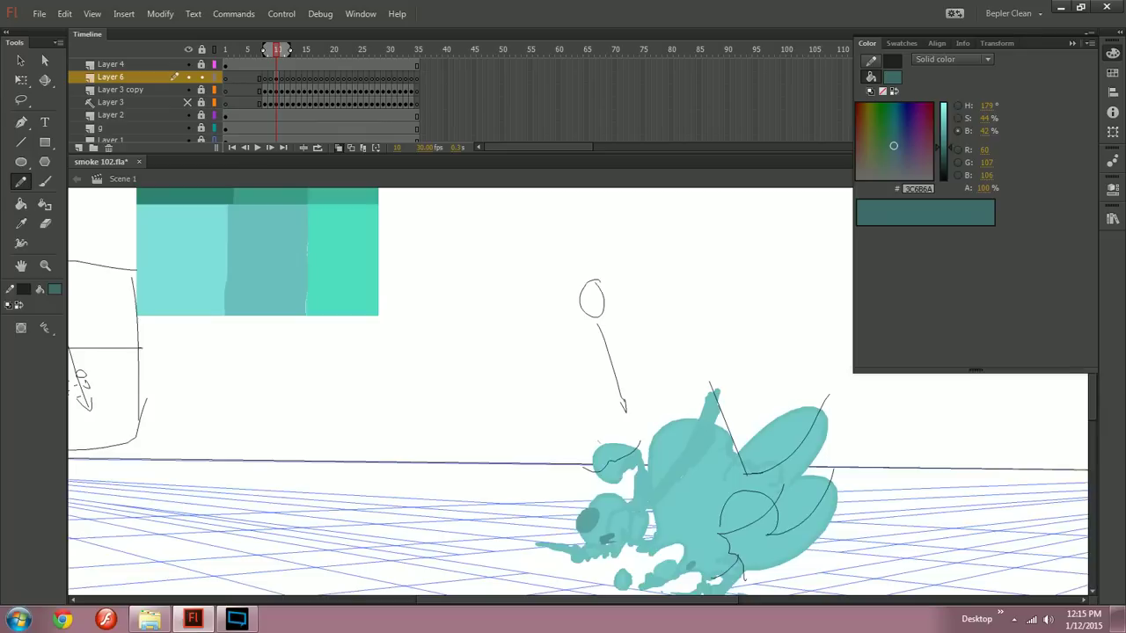
Step: Try several shadow strokes down the main puff's right side, undoing each attempt
left_click_drag(598, 413, 483, 367)
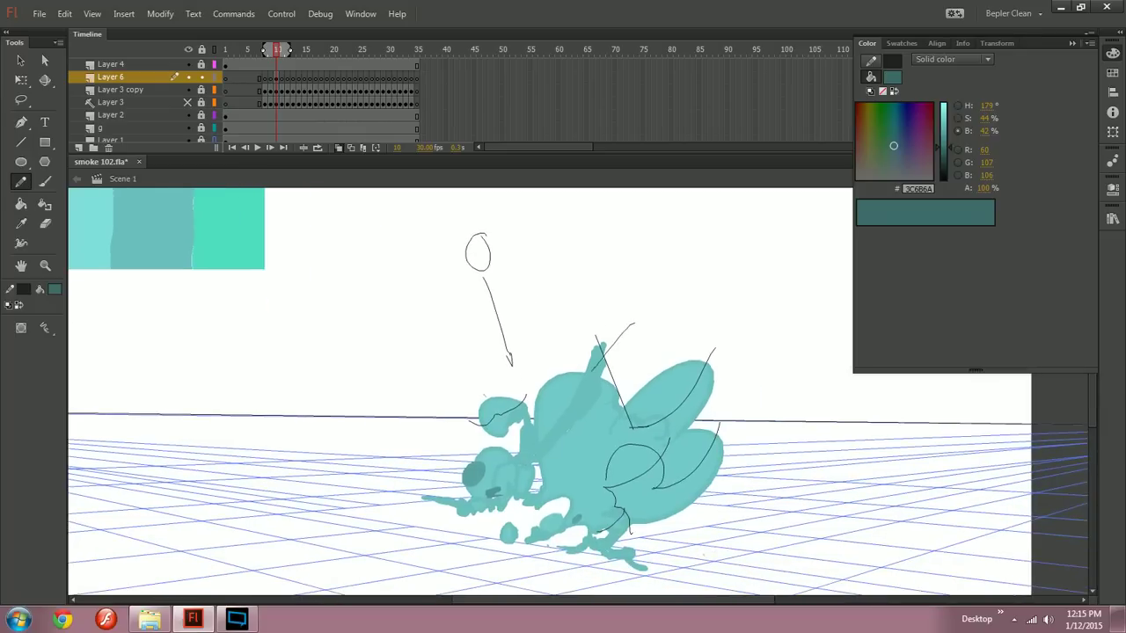
left_click_drag(600, 359, 550, 431)
key("ctrl+z")
mouse_move(619, 386)
left_mouse_down()
mouse_move(606, 420)
mouse_move(557, 447)
left_mouse_up()
key("ctrl+z")
key("ctrl+z")
left_click_drag(619, 388, 559, 444)
key("ctrl+z")
mouse_move(619, 380)
left_mouse_down()
mouse_move(585, 455)
mouse_move(567, 455)
left_mouse_up()
key("ctrl+z")
mouse_move(597, 415)
left_mouse_down()
mouse_move(591, 456)
mouse_move(599, 416)
left_mouse_up()
key("ctrl+z")
Step: Flip through the neighbouring frames to examine how the main puff's shape changes around frame 10
key("period")
key("comma")
key("period")
key("comma")
key("period")
key("period")
key("period")
key("comma")
key("comma")
key("comma")
Step: Pencil a shadow edge from the main puff's right side inward, ending in a hooked loop at the burst's centre on frame 10
left_click_drag(584, 416, 596, 420)
key("ctrl+a")
key("e")
mouse_move(564, 437)
left_mouse_down()
mouse_move(598, 421)
mouse_move(503, 359)
left_mouse_up()
key("b")
key("comma")
key("period")
key("y")
key("alt")
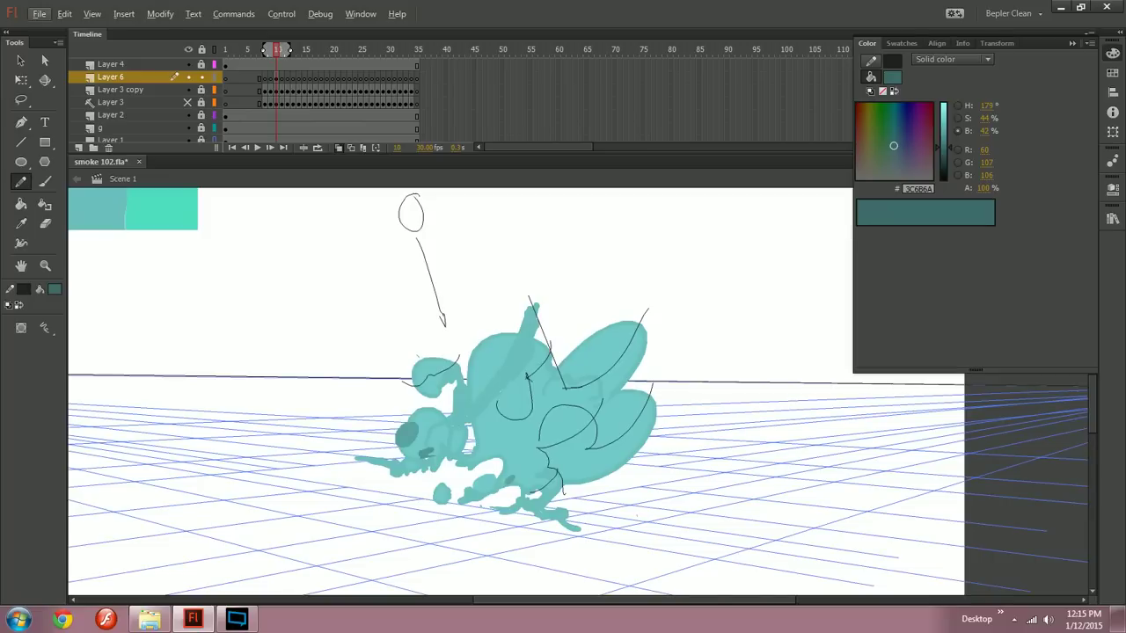
key("period")
key("period")
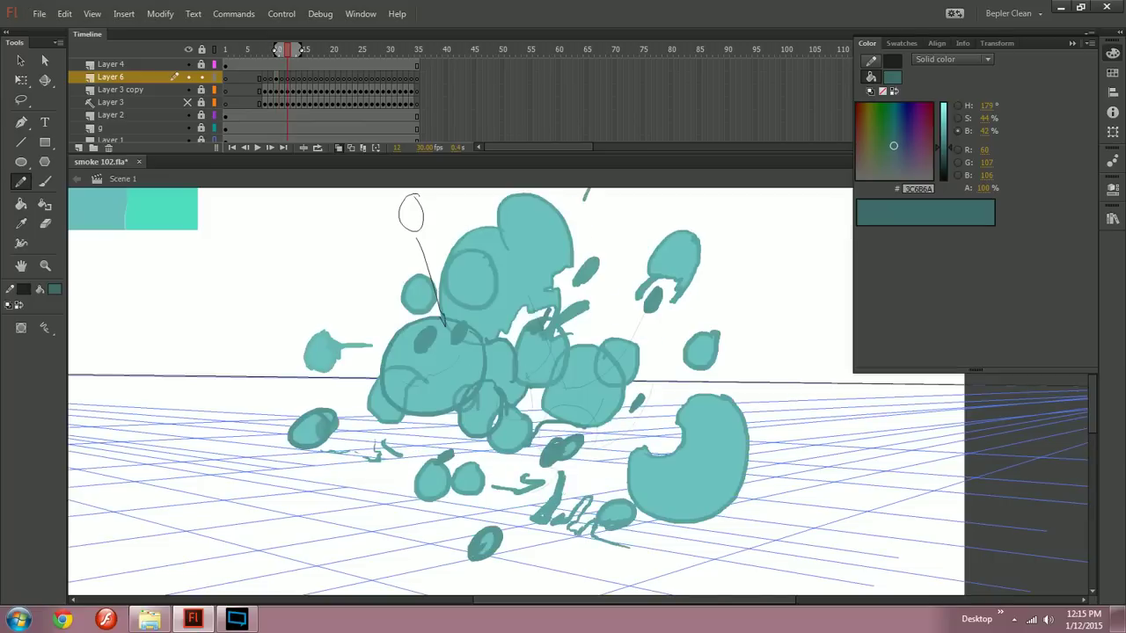
key("comma")
key("comma")
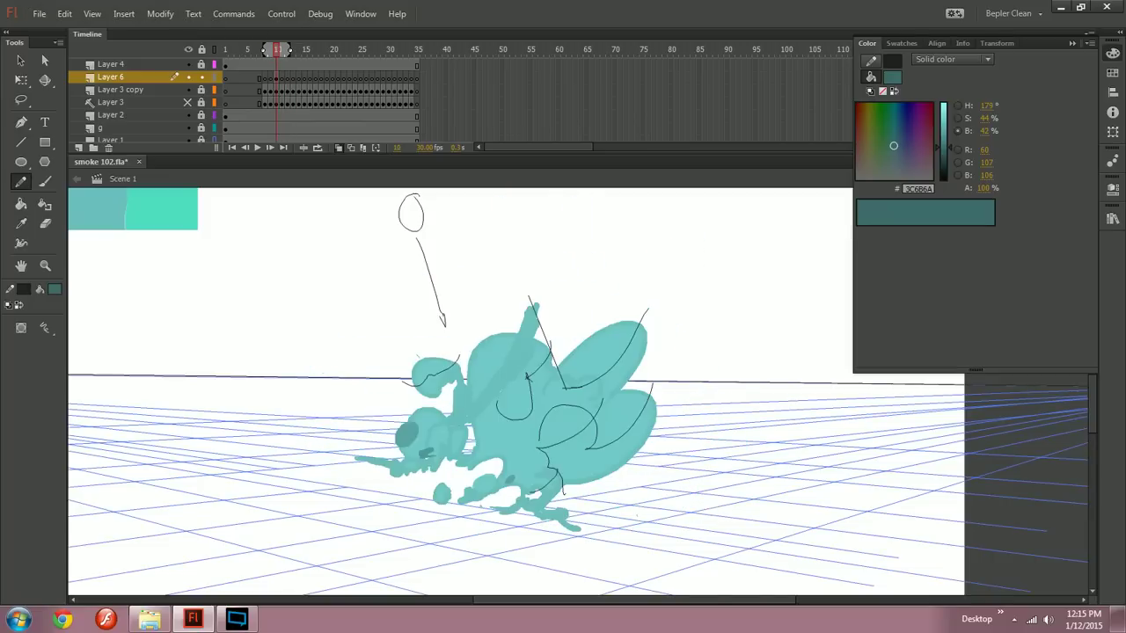
Step: Try a straight guide line across the burst from the lower right lobe to the lower left ball, and undo it
key("n")
mouse_move(651, 409)
left_mouse_down()
mouse_move(432, 382)
mouse_move(422, 420)
mouse_move(408, 426)
left_mouse_up()
key("b")
mouse_move(476, 530)
left_mouse_down()
mouse_move(556, 377)
mouse_move(629, 354)
left_mouse_up()
key("ctrl+z")
left_click_drag(408, 426, 648, 400)
key("n")
key("y")
key("comma")
key("period")
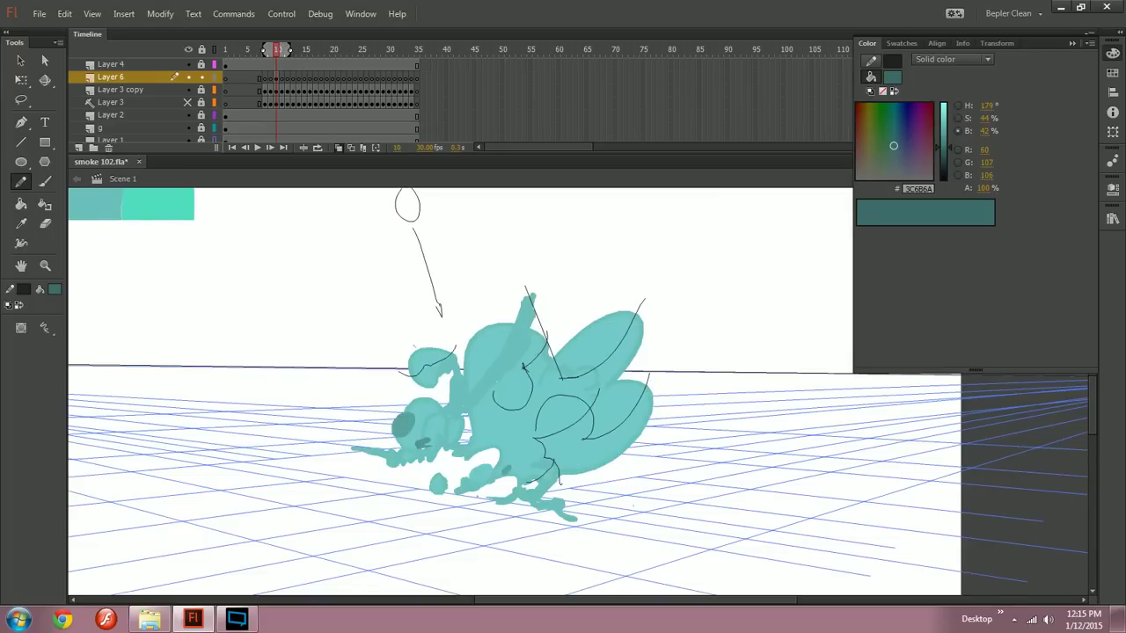
key("ctrl+minus")
key("ctrl+equal")
mouse_move(422, 351)
left_mouse_down()
mouse_move(601, 442)
mouse_move(407, 362)
left_mouse_up()
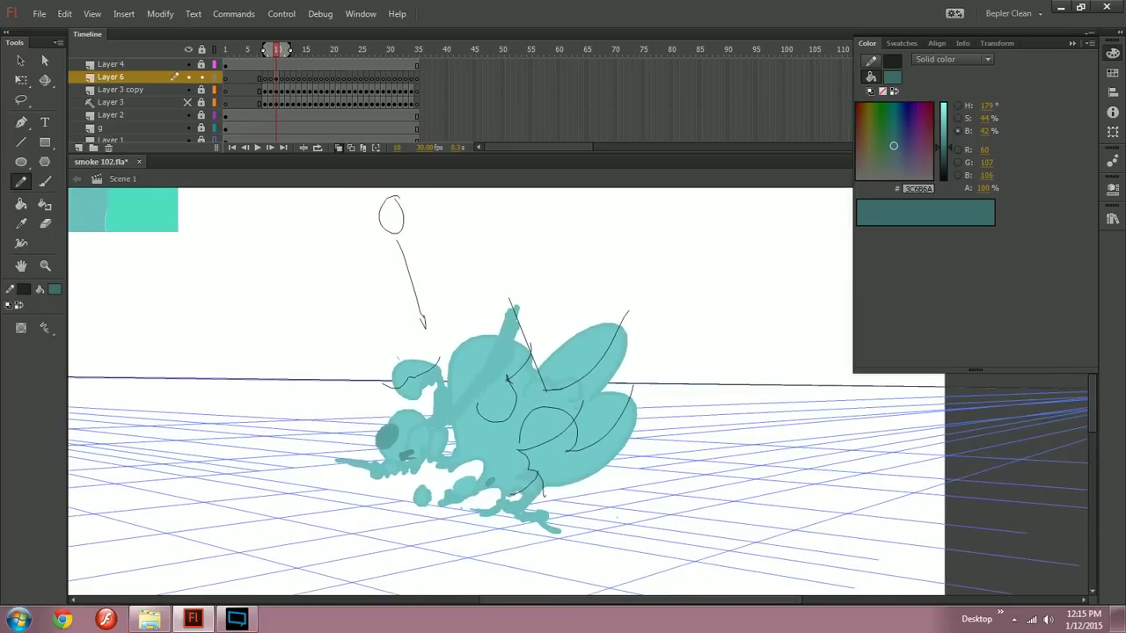
left_click_drag(274, 355, 346, 398)
mouse_move(341, 387)
left_mouse_down()
mouse_move(339, 402)
mouse_move(336, 353)
mouse_move(570, 353)
mouse_move(522, 335)
left_mouse_up()
key("ctrl+z")
key("ctrl+z")
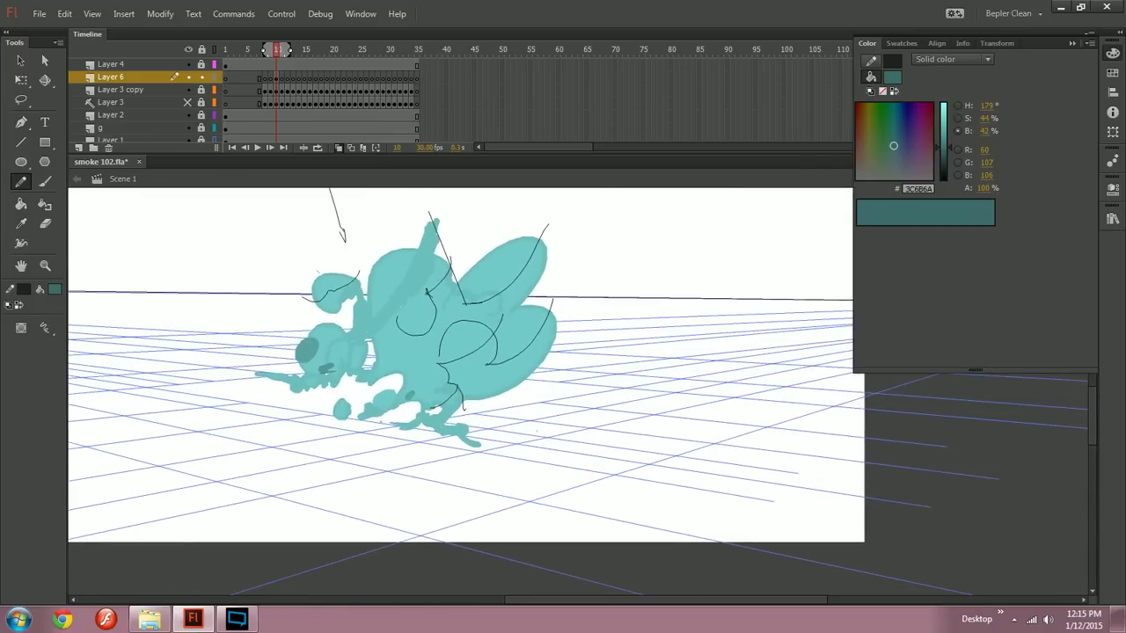
Step: Pencil a demonstration width line with end marks on the ground beneath the burst, and undo it
mouse_move(405, 463)
left_mouse_down()
mouse_move(533, 427)
mouse_move(512, 446)
mouse_move(559, 439)
left_mouse_up()
key("ctrl+z")
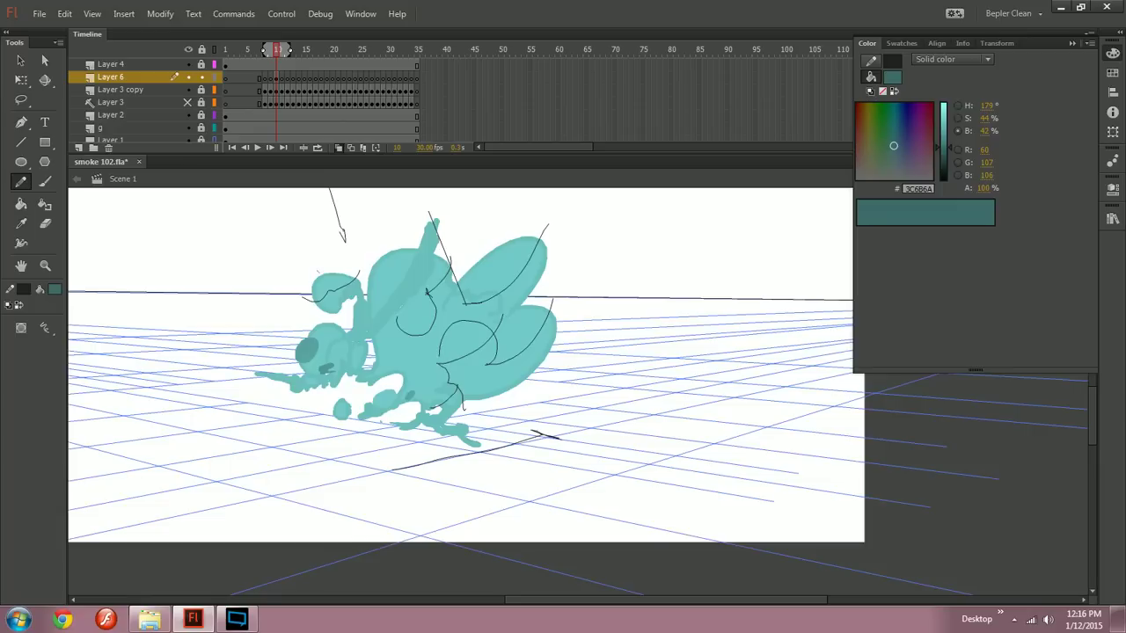
mouse_move(378, 467)
left_mouse_down()
mouse_move(417, 475)
mouse_move(402, 491)
mouse_move(475, 528)
mouse_move(413, 507)
left_mouse_up()
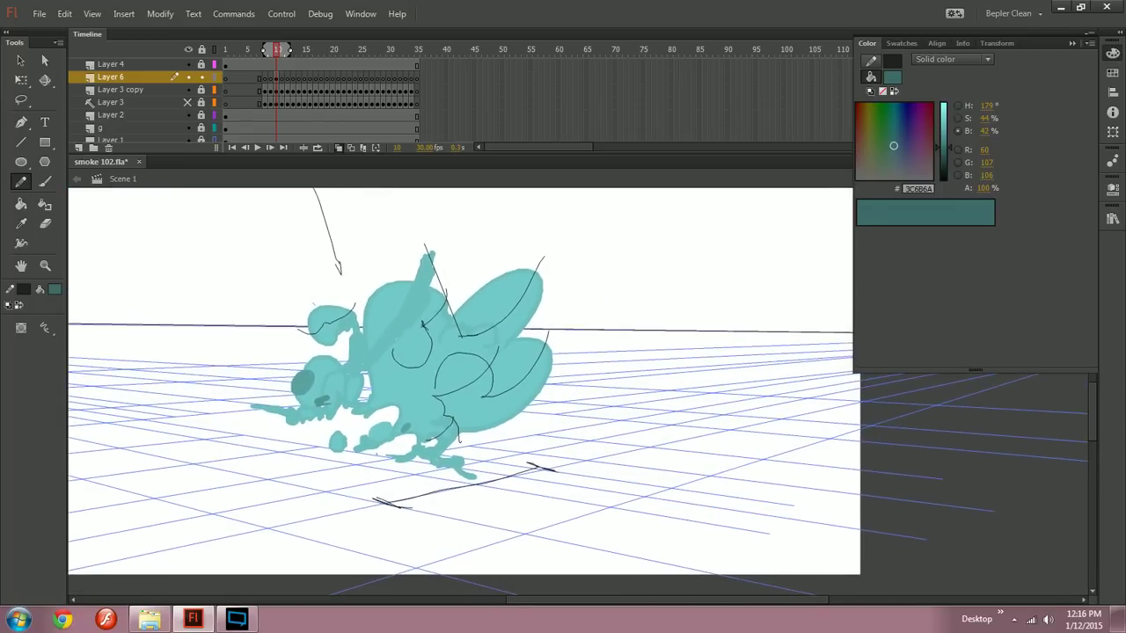
left_click_drag(478, 490, 476, 507)
left_click_drag(489, 496, 504, 495)
left_click_drag(496, 490, 497, 499)
key("ctrl+z")
key("ctrl+z")
key("ctrl+z")
key("ctrl+z")
key("ctrl+z")
key("ctrl+z")
key("ctrl+z")
Step: Pencil a horizontal width line with end ticks across the whole burst on frame 12, and undo it
left_click_drag(457, 378, 471, 397)
left_click_drag(278, 49, 294, 50)
left_click_drag(457, 352, 479, 403)
key("comma")
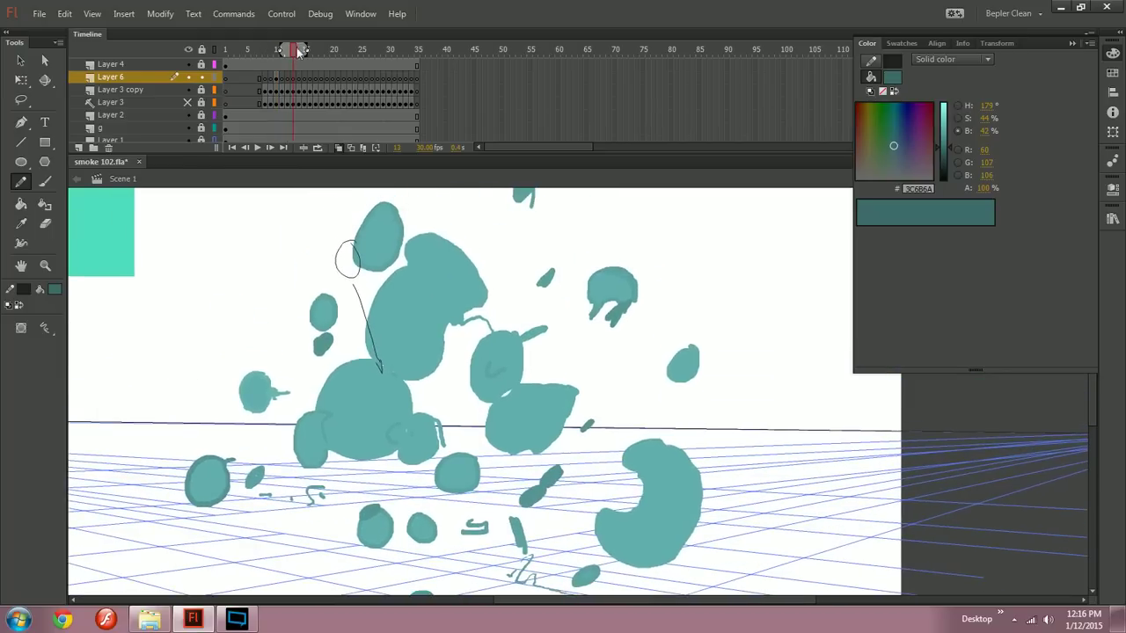
key("comma")
left_click(288, 49)
key("comma")
key("period")
left_click_drag(492, 396, 512, 370)
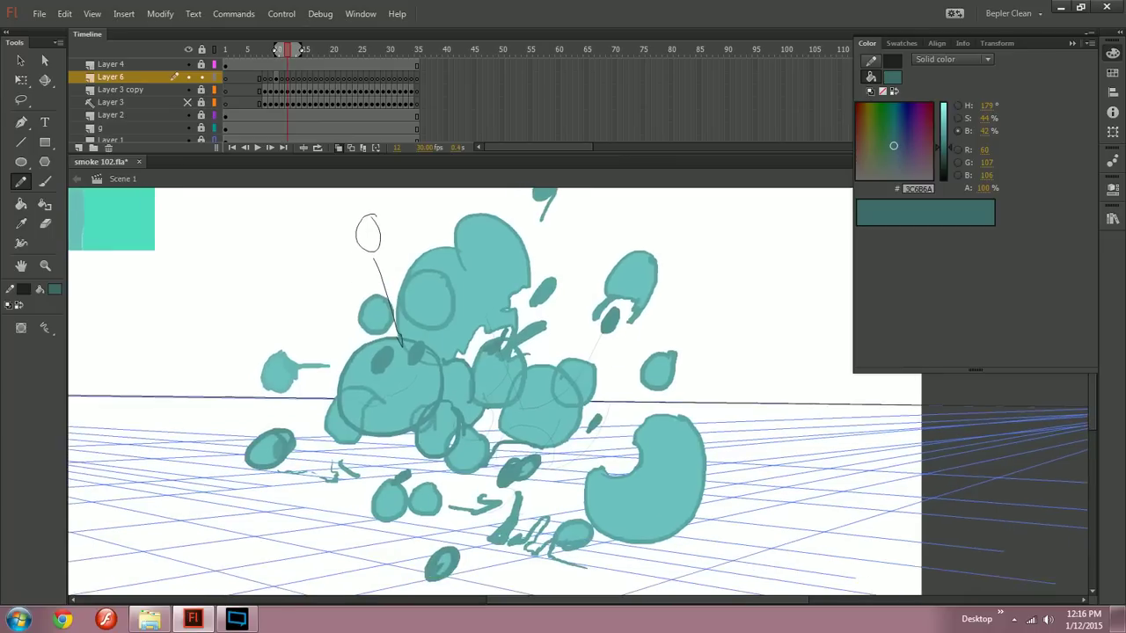
mouse_move(323, 362)
left_mouse_down()
mouse_move(319, 394)
mouse_move(665, 388)
left_mouse_up()
left_click_drag(665, 366, 659, 415)
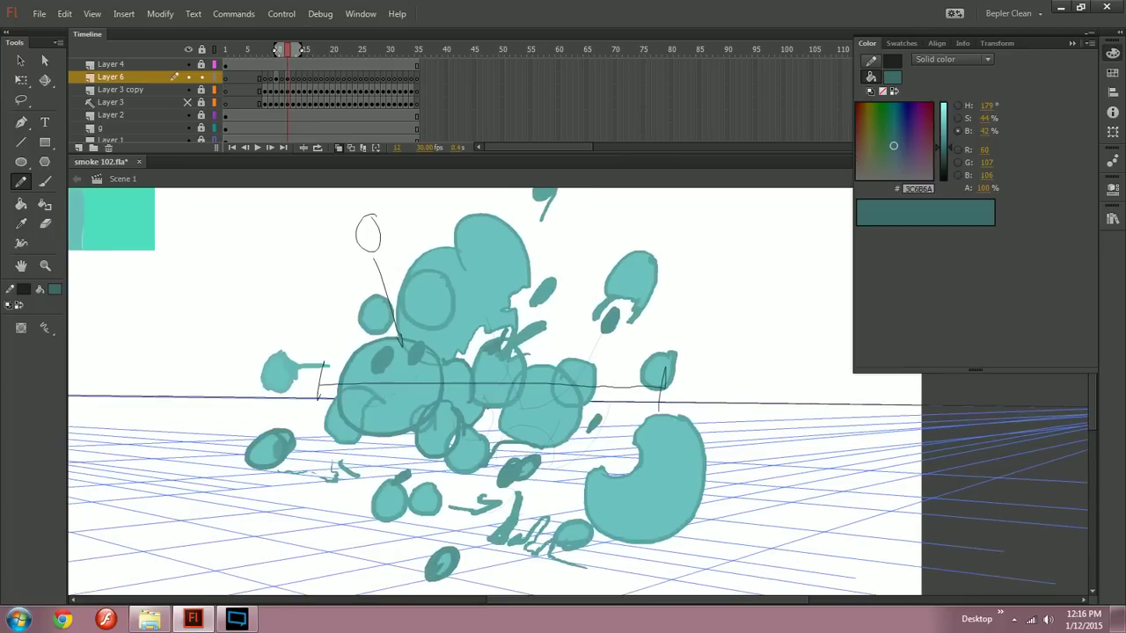
key("ctrl+z")
key("ctrl+z")
Step: Pencil a winding shadow edge on frame 10 from the hooked loop's left side toward the burst's left puffs
mouse_move(493, 396)
left_mouse_down()
mouse_move(513, 388)
mouse_move(490, 417)
left_mouse_up()
key("ctrl+z")
key("comma")
key("comma")
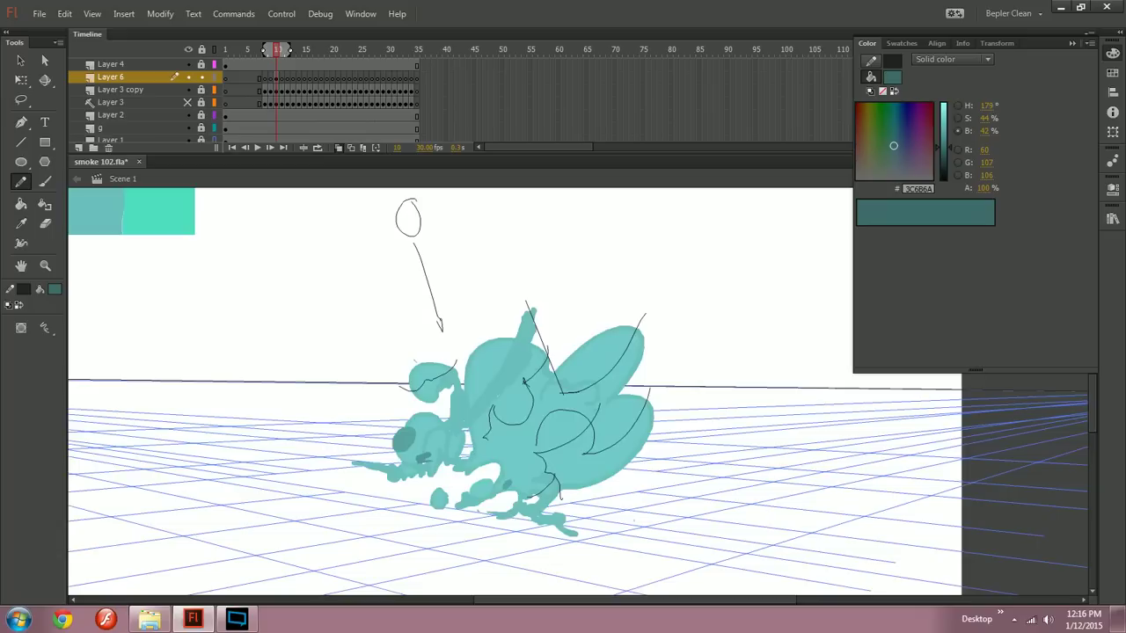
mouse_move(489, 447)
left_mouse_down()
mouse_move(461, 412)
mouse_move(492, 446)
left_mouse_up()
Step: Pencil a short shadow curve below the central puffs on frame 11, comparing it with frame 10
key("period")
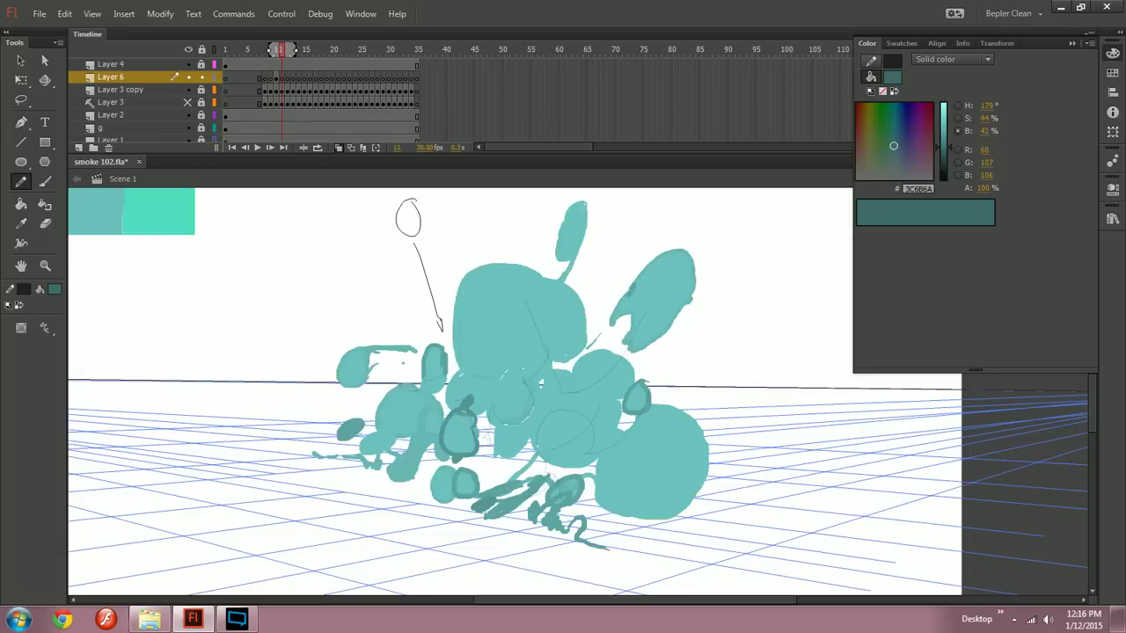
key("comma")
key("period")
mouse_move(497, 450)
left_mouse_down()
mouse_move(529, 449)
mouse_move(510, 444)
mouse_move(527, 428)
mouse_move(526, 455)
left_mouse_up()
key("ctrl+z")
key("comma")
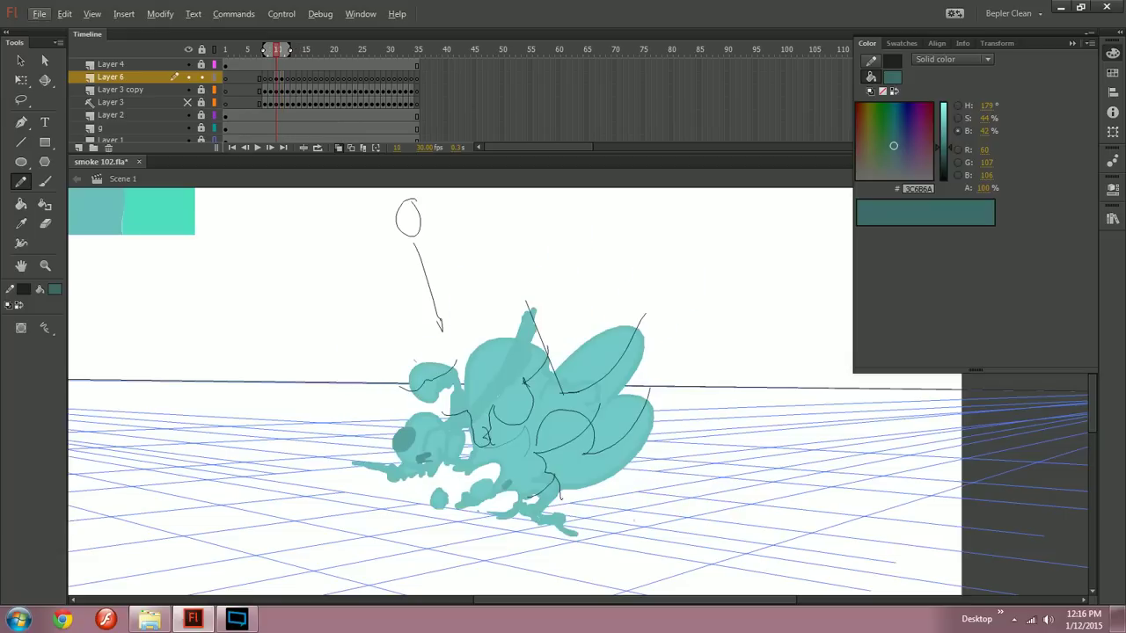
Step: Pencil shadow edges across the lower left ball, along its right side, and over the small debris beneath it
left_click_drag(527, 408, 521, 396)
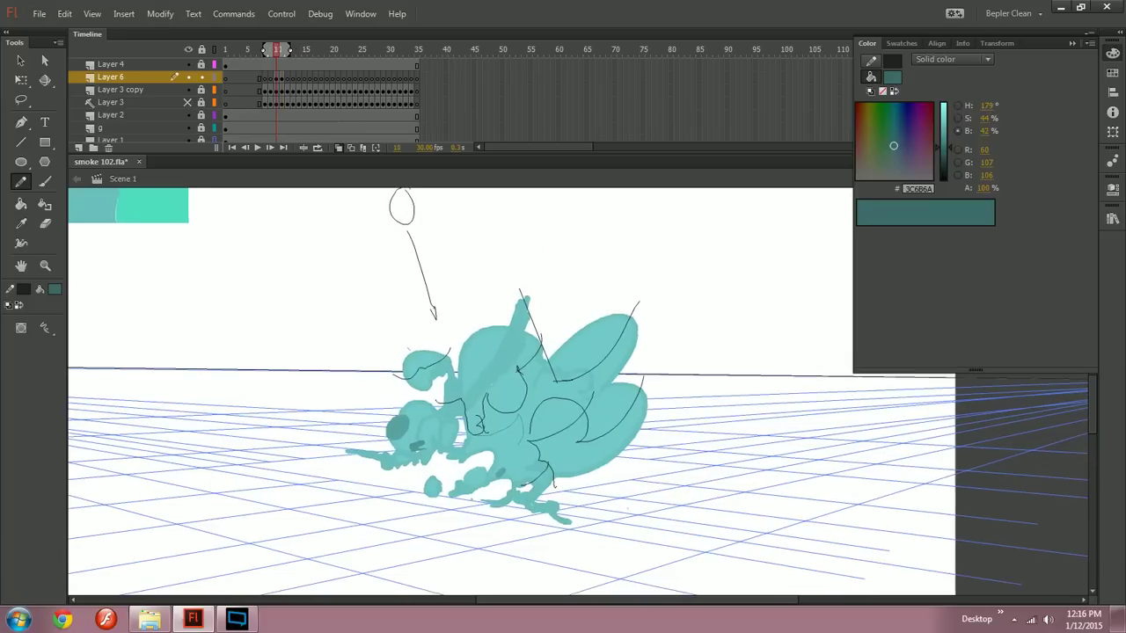
mouse_move(377, 425)
left_mouse_down()
mouse_move(419, 414)
mouse_move(438, 423)
left_mouse_up()
left_click_drag(442, 391, 436, 438)
mouse_move(448, 473)
left_mouse_down()
mouse_move(434, 487)
mouse_move(486, 492)
mouse_move(453, 493)
mouse_move(463, 485)
left_mouse_up()
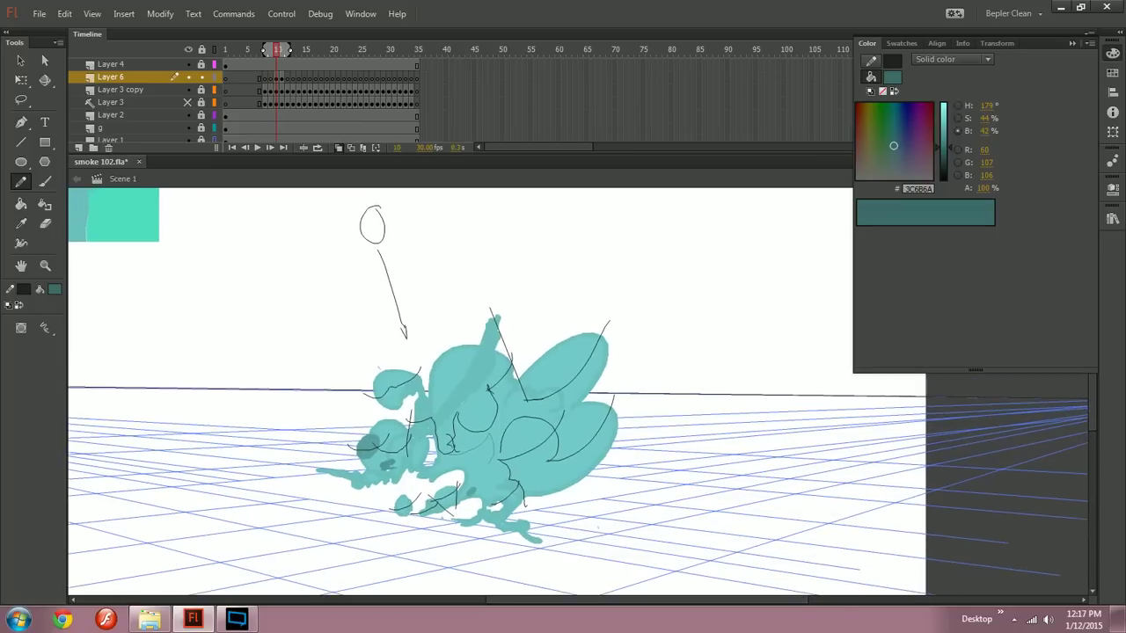
Step: Pencil a small round puff outline below the hooked loop on frame 10, checking it against frame 11
key("comma")
key("period")
key("comma")
key("period")
left_click_drag(461, 461, 485, 484)
key("ctrl+z")
key("ctrl+z")
key("period")
key("comma")
key("period")
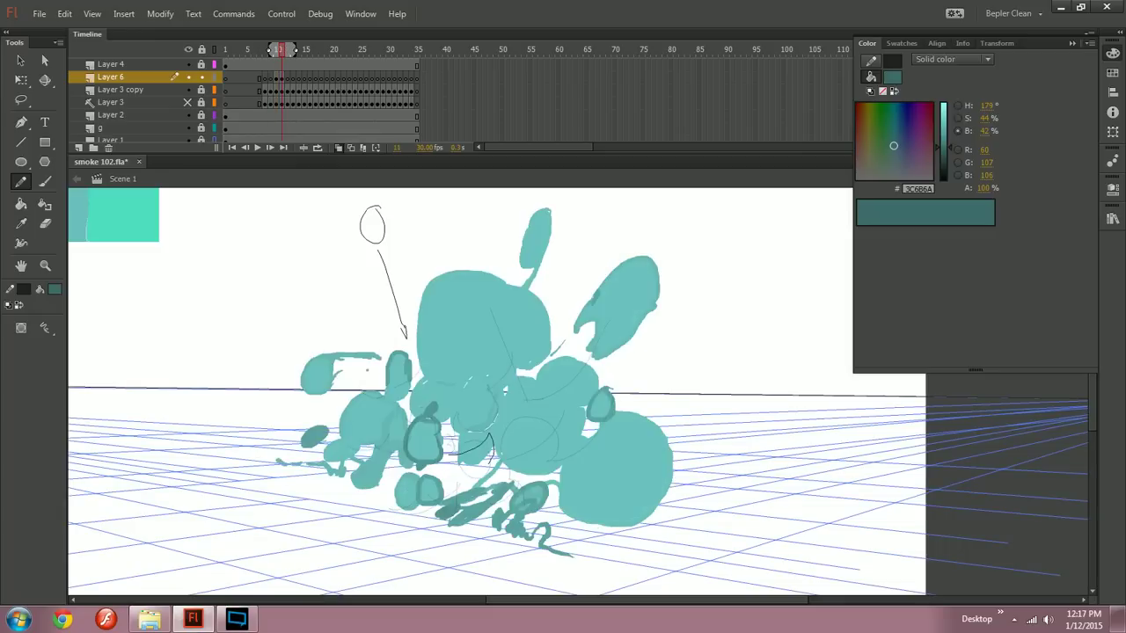
Step: Try a curved stroke over the central puffs on frame 11, undo it, and return to frame 10
left_click_drag(502, 419, 557, 482)
key("ctrl+z")
key("comma")
key("period")
key("comma")
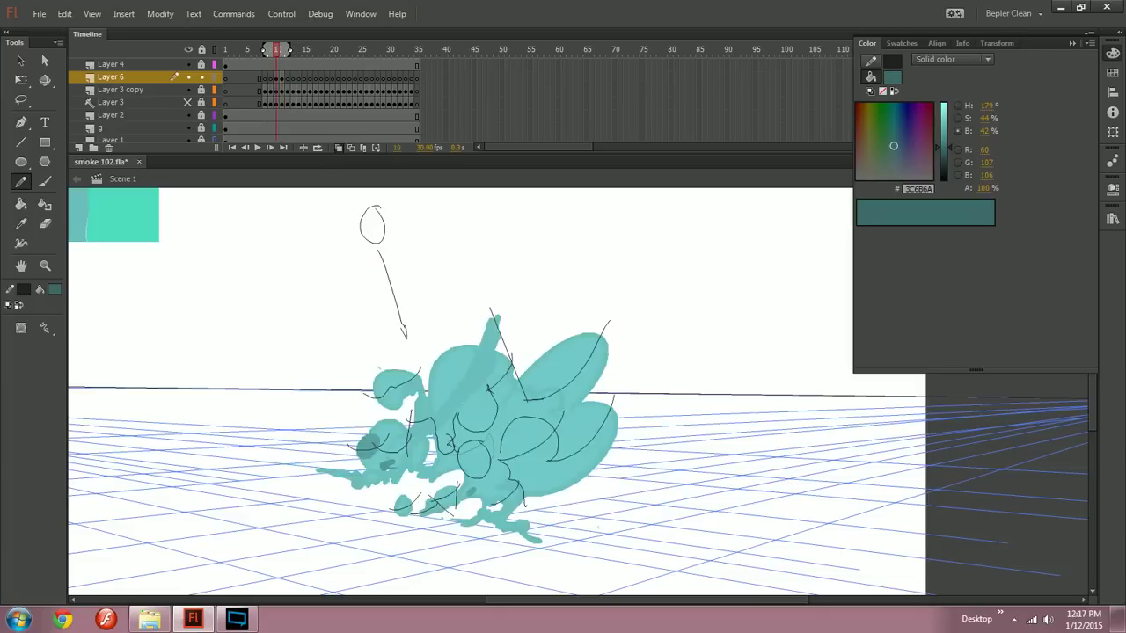
Step: Pencil a shadow curve through the small round puff outline on frame 10, comparing the adjacent frames
key("period")
key("comma")
key("comma")
key("period")
key("comma")
key("period")
mouse_move(497, 470)
left_mouse_down()
mouse_move(503, 437)
mouse_move(474, 504)
left_mouse_up()
key("ctrl+z")
left_click_drag(479, 453, 466, 505)
key("ctrl+z")
Step: Sketch a demonstration of light balls, downward rays and hatched shadows beside the burst, and delete the whole sketch
left_click_drag(502, 466, 387, 447)
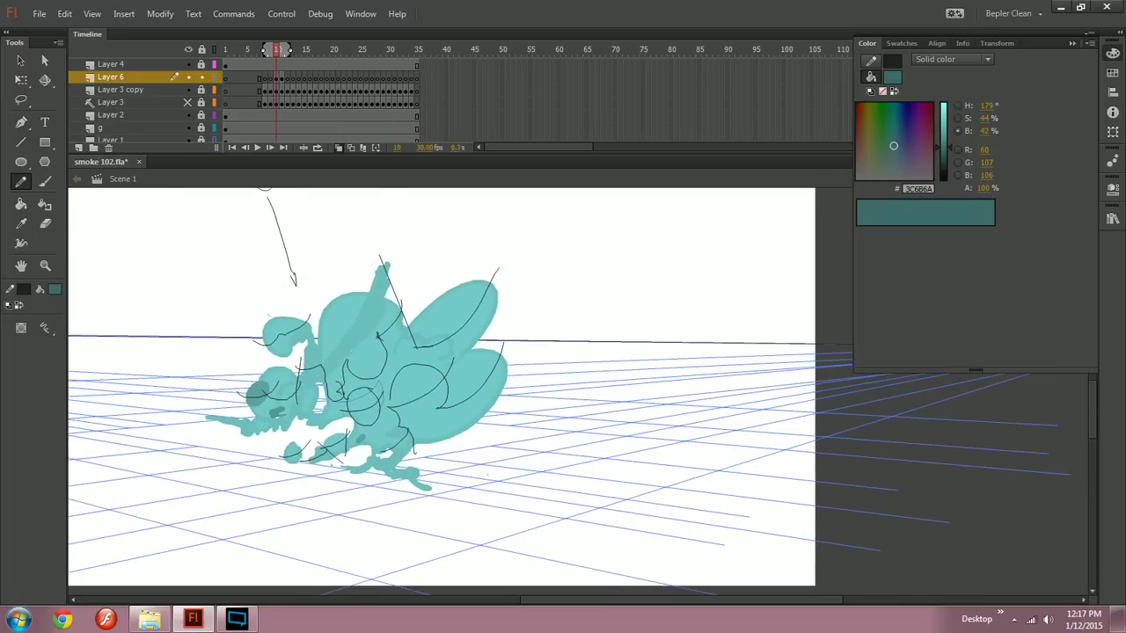
mouse_move(583, 273)
left_mouse_down()
mouse_move(605, 284)
mouse_move(665, 431)
mouse_move(640, 504)
mouse_move(606, 534)
left_mouse_up()
left_click_drag(560, 206, 539, 211)
left_click_drag(563, 269, 587, 387)
key("ctrl+z")
left_click_drag(604, 219, 621, 234)
left_click_drag(617, 280, 623, 374)
mouse_move(586, 292)
left_mouse_down()
mouse_move(604, 387)
mouse_move(620, 397)
left_mouse_up()
mouse_move(637, 321)
left_mouse_down()
mouse_move(630, 407)
mouse_move(582, 372)
left_mouse_up()
left_click_drag(440, 396, 403, 374)
mouse_move(558, 378)
left_mouse_down()
mouse_move(510, 388)
mouse_move(528, 424)
mouse_move(518, 412)
mouse_move(538, 408)
mouse_move(539, 463)
left_mouse_up()
left_click_drag(528, 395, 566, 401)
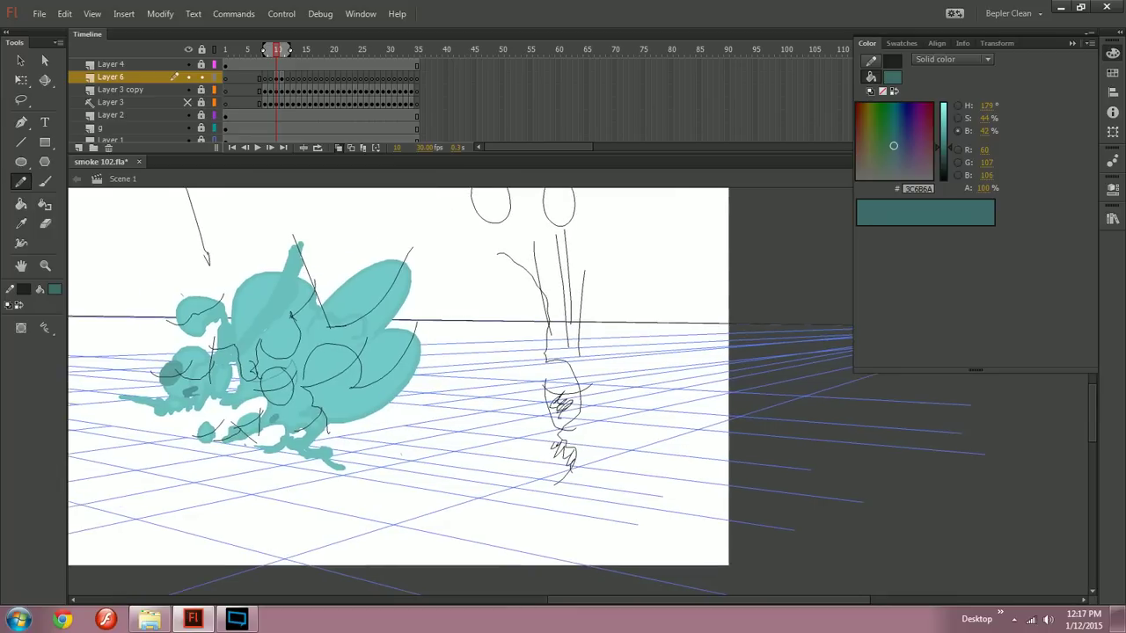
left_click_drag(565, 475, 568, 512)
mouse_move(644, 558)
left_mouse_down()
mouse_move(505, 357)
mouse_move(449, 189)
left_mouse_up()
key("Delete")
Step: Pencil a shadow edge along the right side of the small round puff outline
mouse_move(308, 422)
left_mouse_down()
mouse_move(380, 413)
mouse_move(372, 436)
left_mouse_up()
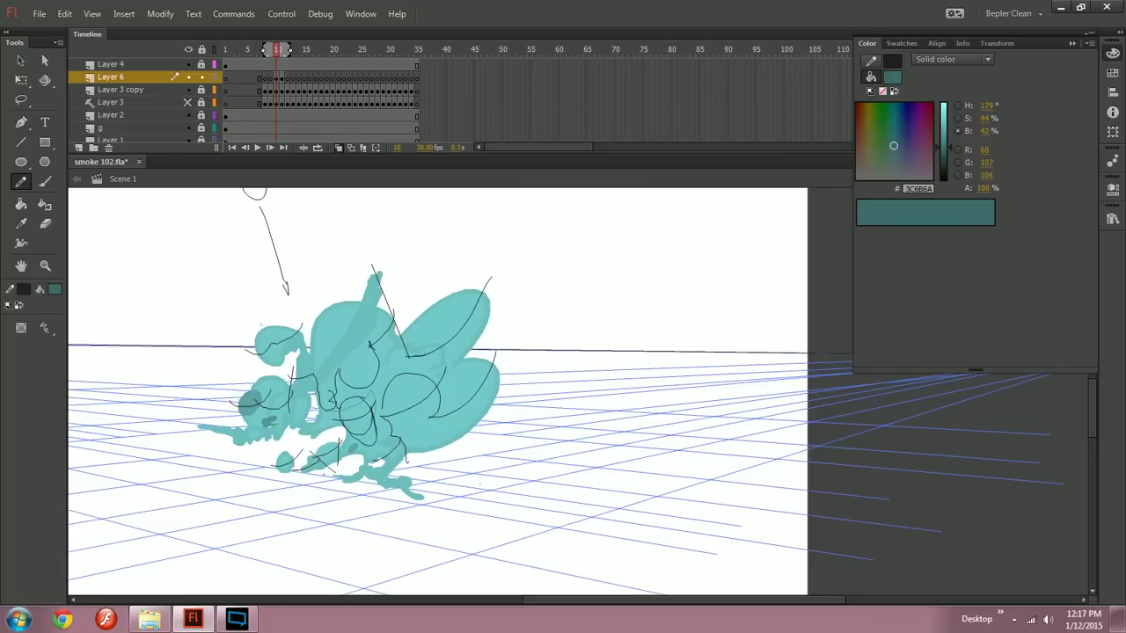
Step: Pencil a short shadow edge across the lower-right splash tip on frame 10, comparing the adjacent frames
left_click_drag(371, 346, 451, 380)
key("comma")
key("period")
key("period")
key("comma")
key("comma")
key("period")
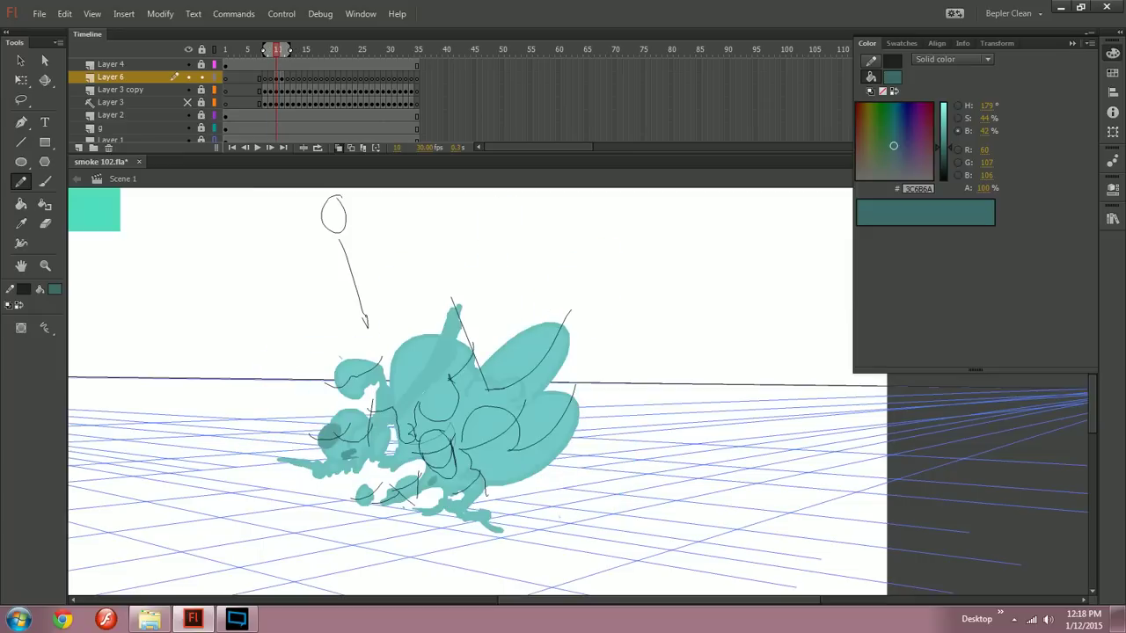
left_click_drag(449, 514, 510, 512)
key("comma")
key("period")
key("comma")
key("period")
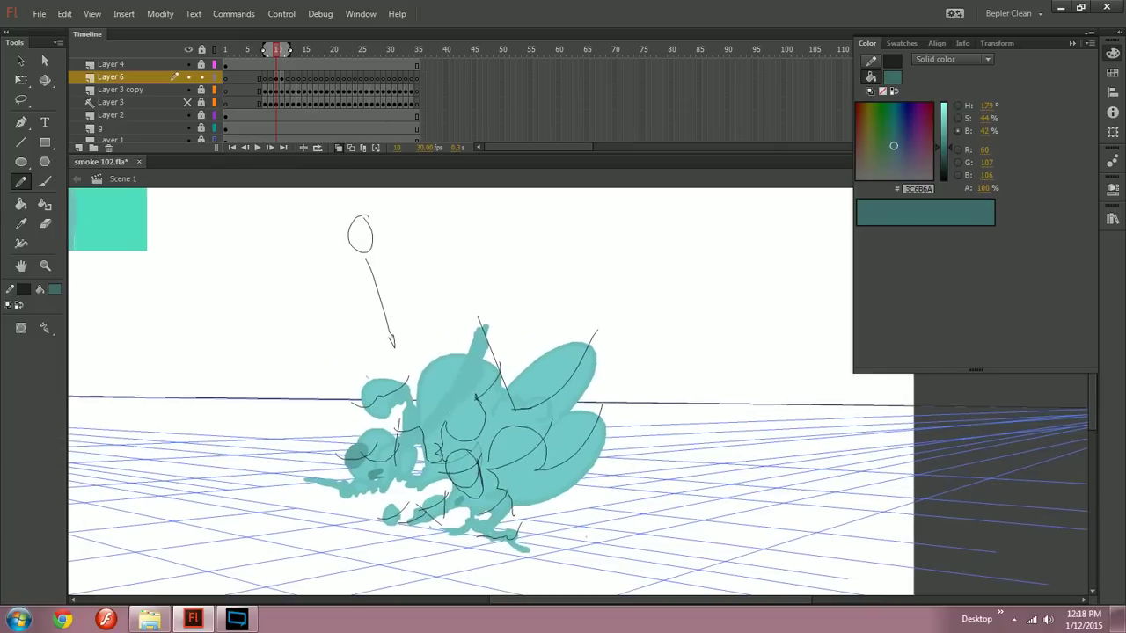
Step: Pencil a sweeping shadow curve across the large lower-right puff on frame 11, redoing the stroke until it matches frame 10
key("comma")
key("period")
key("period")
left_click_drag(447, 458, 378, 456)
left_click_drag(468, 503, 610, 434)
key("ctrl+z")
left_click_drag(468, 502, 595, 419)
key("ctrl+z")
left_click_drag(466, 504, 592, 422)
key("ctrl+z")
key("ctrl+z")
mouse_move(466, 504)
left_mouse_down()
mouse_move(589, 428)
mouse_move(553, 498)
mouse_move(602, 444)
mouse_move(582, 408)
left_mouse_up()
key("ctrl+z")
key("comma")
key("period")
key("ctrl+z")
left_click_drag(473, 510, 590, 424)
key("ctrl+z")
left_click_drag(475, 507, 579, 426)
key("ctrl+z")
key("ctrl+y")
key("comma")
key("period")
key("comma")
key("period")
scroll(458, 392, "up", 3)
key("comma")
key("period")
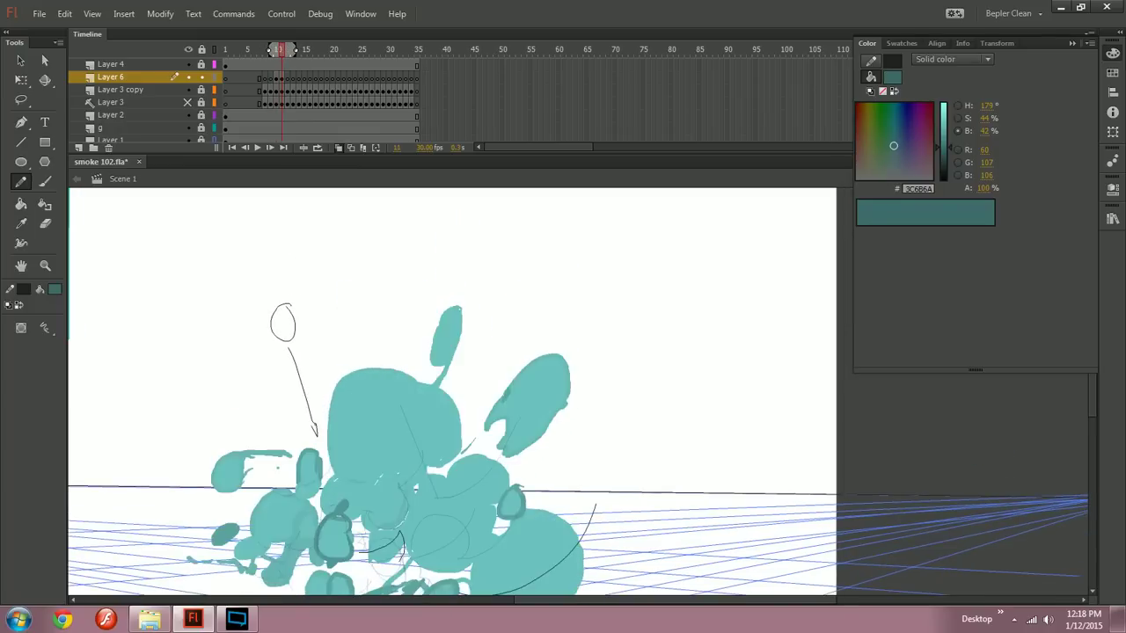
Step: Pencil a jagged shadow edge along the elongated upper-right puff on frame 11, undoing stray strokes
mouse_move(496, 416)
left_mouse_down()
mouse_move(482, 432)
mouse_move(554, 404)
mouse_move(576, 367)
left_mouse_up()
key("comma")
key("period")
key("ctrl+z")
key("comma")
key("period")
left_click_drag(563, 345, 556, 349)
key("ctrl+z")
Step: Compare the puff shapes and shadow lines on frame 11 with frames 10 and 12
key("period")
key("comma")
key("period")
key("comma")
key("comma")
key("period")
key("comma")
key("period")
key("comma")
key("period")
key("comma")
key("period")
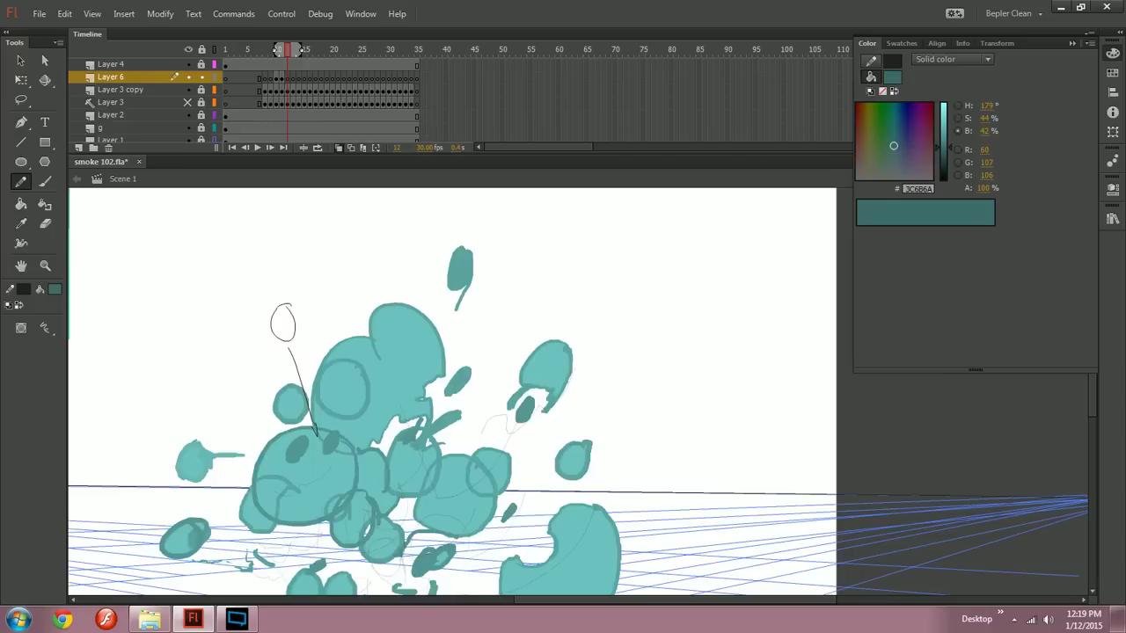
key("comma")
key("comma")
key("period")
Step: Pencil a curved shadow edge across the thin puff at the top of the burst on frame 11
mouse_move(439, 352)
left_mouse_down()
mouse_move(459, 401)
mouse_move(489, 348)
left_mouse_up()
key("ctrl+z")
mouse_move(438, 417)
left_mouse_down()
mouse_move(496, 356)
mouse_move(485, 383)
mouse_move(489, 361)
mouse_move(500, 366)
left_mouse_up()
key("ctrl+z")
key("ctrl+z")
key("ctrl+z")
key("ctrl+y")
left_click_drag(466, 431, 471, 422)
Step: Pencil shadow edges along the upper right and down the middle of the large round puff
mouse_move(451, 423)
left_mouse_down()
mouse_move(487, 434)
mouse_move(477, 424)
left_mouse_up()
key("ctrl+z")
key("ctrl+z")
key("ctrl+z")
key("ctrl+z")
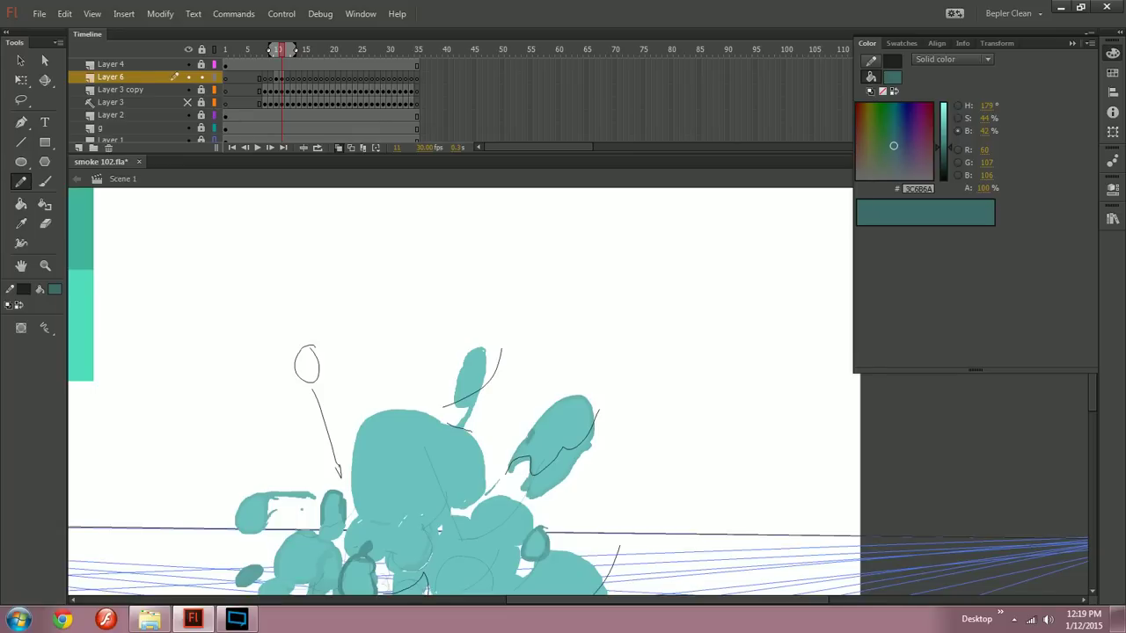
mouse_move(458, 396)
left_mouse_down()
mouse_move(474, 387)
mouse_move(456, 426)
mouse_move(461, 399)
mouse_move(472, 455)
mouse_move(452, 465)
mouse_move(455, 481)
left_mouse_up()
key("ctrl+z")
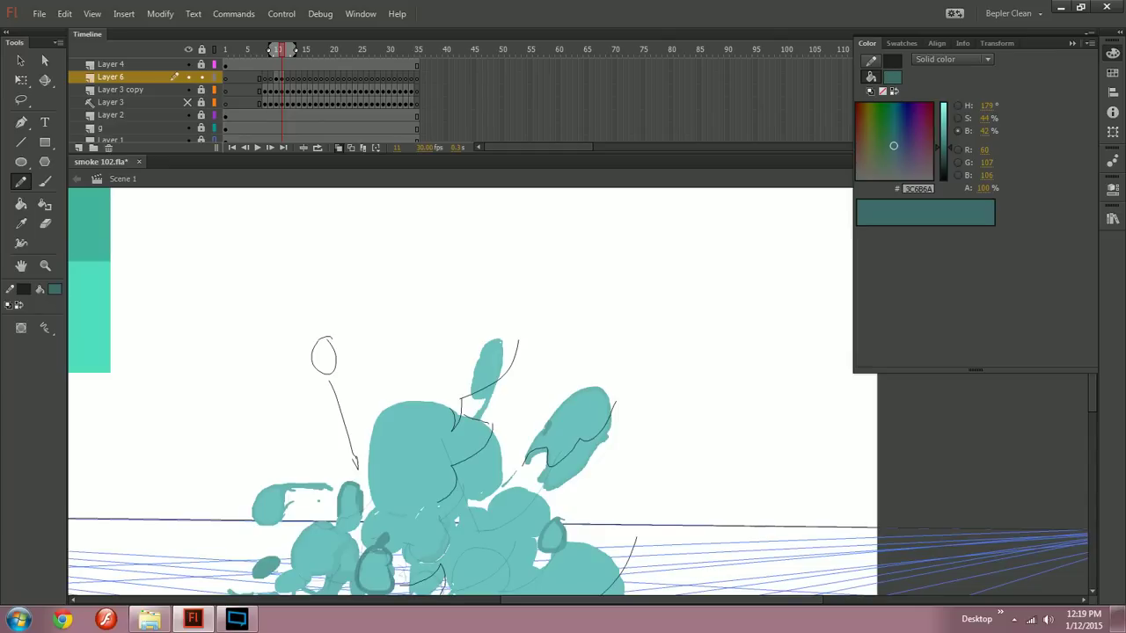
Step: Examine how the smoke puffs break apart across the frames following frame 11, and return to frame 11
key("period")
key("period")
key("period")
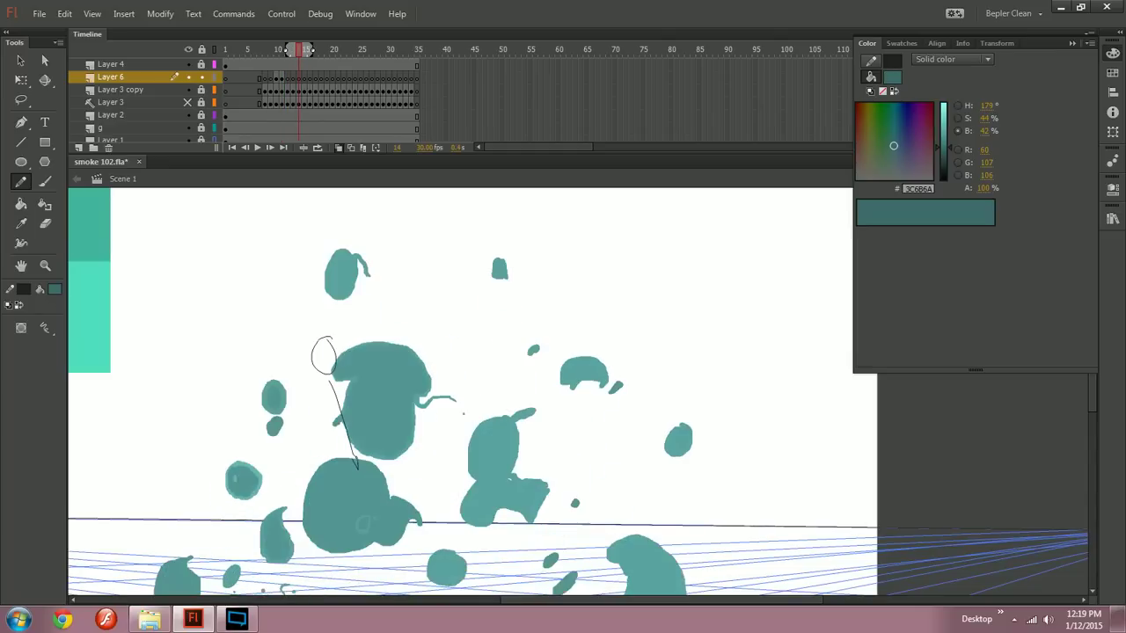
key("period")
key("period")
key("period")
key("period")
key("period")
key("comma")
key("comma")
key("comma")
key("comma")
key("comma")
key("comma")
key("comma")
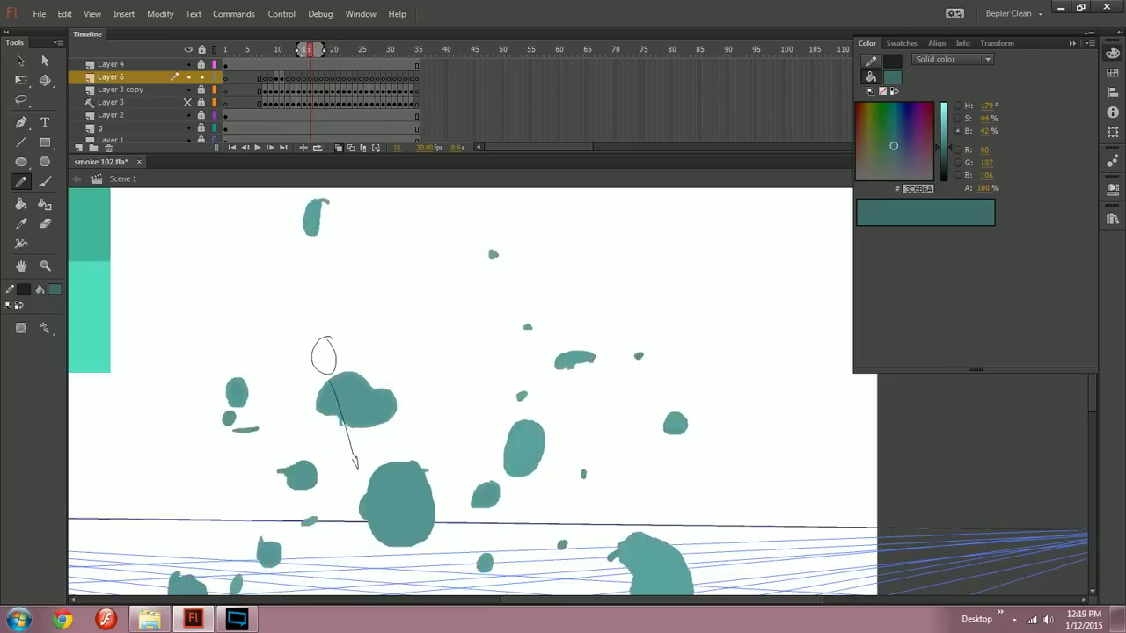
key("comma")
key("comma")
key("period")
Step: Rework the shadow edge where the thin puff's stem meets the large round puff, undoing unwanted strokes
left_click_drag(451, 370, 451, 400)
mouse_move(446, 389)
left_mouse_down()
mouse_move(562, 372)
mouse_move(549, 422)
left_mouse_up()
key("ctrl+z")
key("ctrl+z")
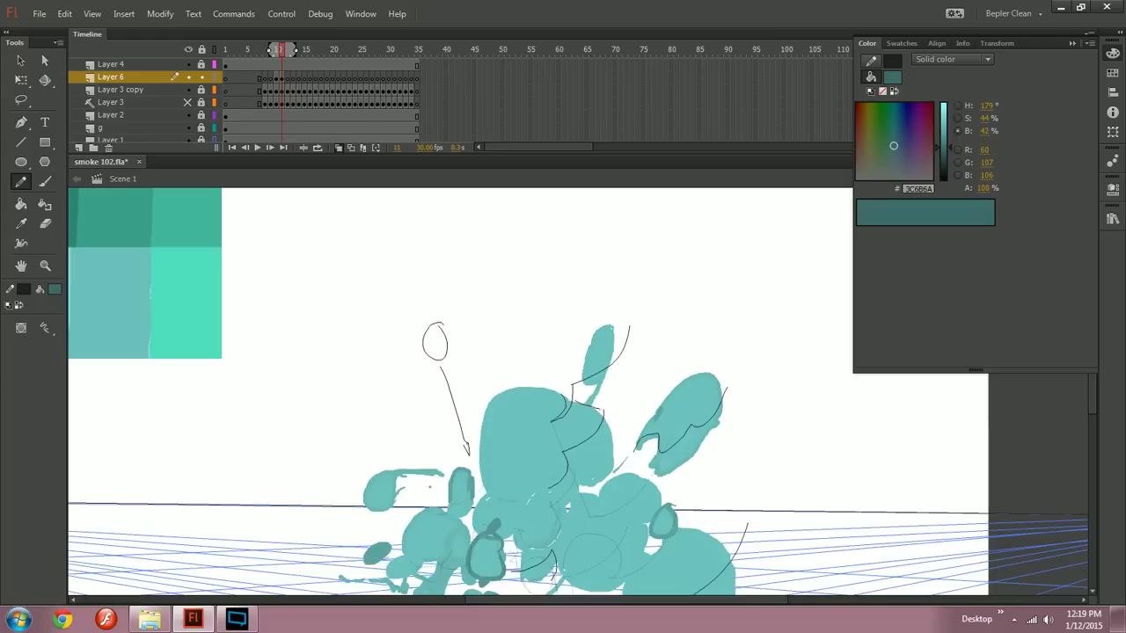
left_click_drag(542, 363, 529, 416)
mouse_move(526, 395)
left_mouse_down()
mouse_move(528, 418)
mouse_move(534, 401)
left_mouse_up()
key("ctrl+z")
key("ctrl+z")
Step: Refine the vertical shadow edge inside the large round puff and add a narrow notch above it, checking against frame 10
left_click_drag(564, 439, 567, 452)
left_click_drag(574, 453, 587, 480)
key("ctrl+z")
key("comma")
key("period")
key("comma")
key("period")
key("comma")
key("period")
left_click_drag(570, 385, 561, 405)
key("comma")
key("period")
left_click_drag(567, 430, 574, 420)
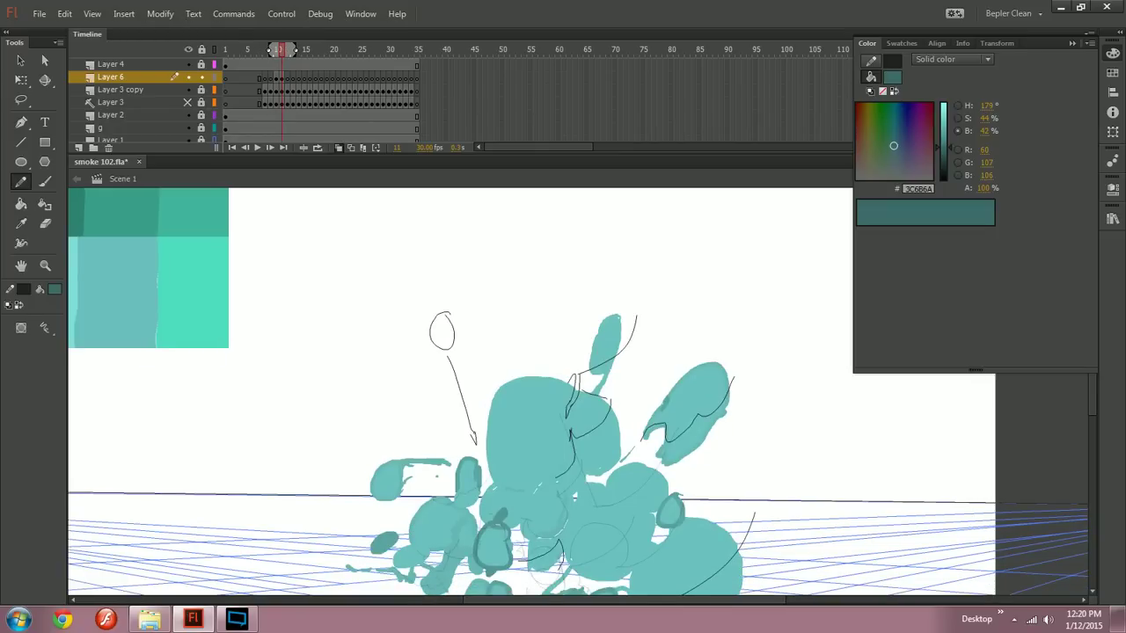
Step: Pencil curved shadow edges on the small puffs just below the right side of the large round puff
mouse_move(580, 457)
left_mouse_down()
mouse_move(590, 443)
mouse_move(611, 448)
mouse_move(599, 494)
left_mouse_up()
key("ctrl+z")
key("ctrl+z")
left_click_drag(635, 447, 585, 485)
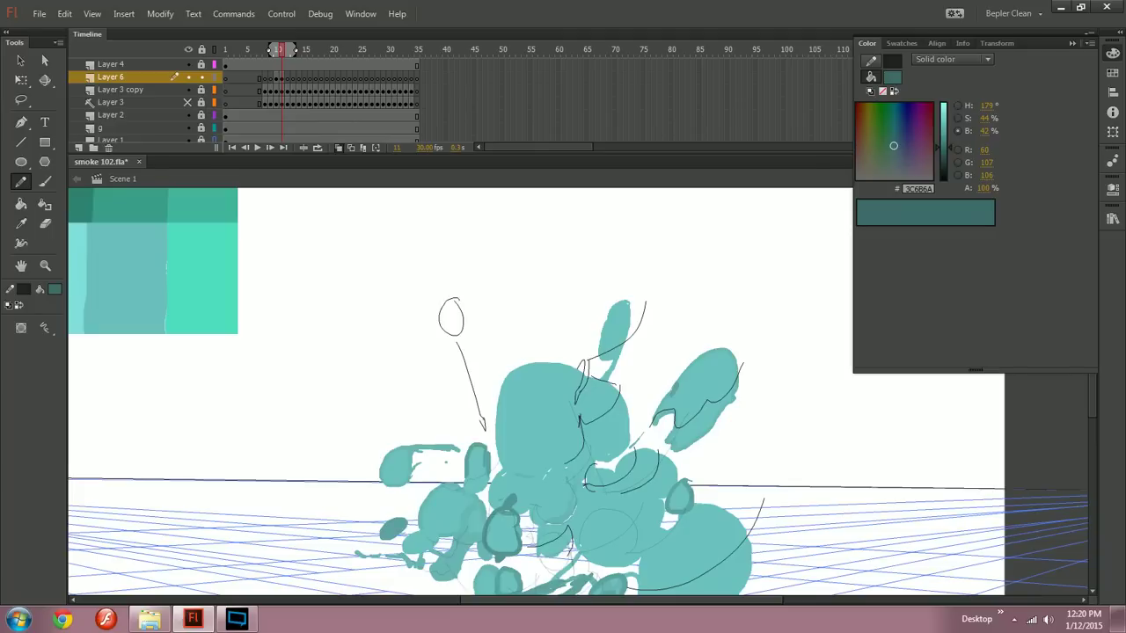
Step: Outline the shadow on the lower middle puff with a line down its left side and a curve across it
mouse_move(638, 483)
left_mouse_down()
mouse_move(609, 524)
mouse_move(632, 507)
mouse_move(570, 516)
left_mouse_up()
left_click_drag(601, 475, 610, 531)
key("ctrl+z")
mouse_move(605, 476)
left_mouse_down()
mouse_move(614, 525)
mouse_move(627, 521)
left_mouse_up()
left_click_drag(554, 525, 526, 514)
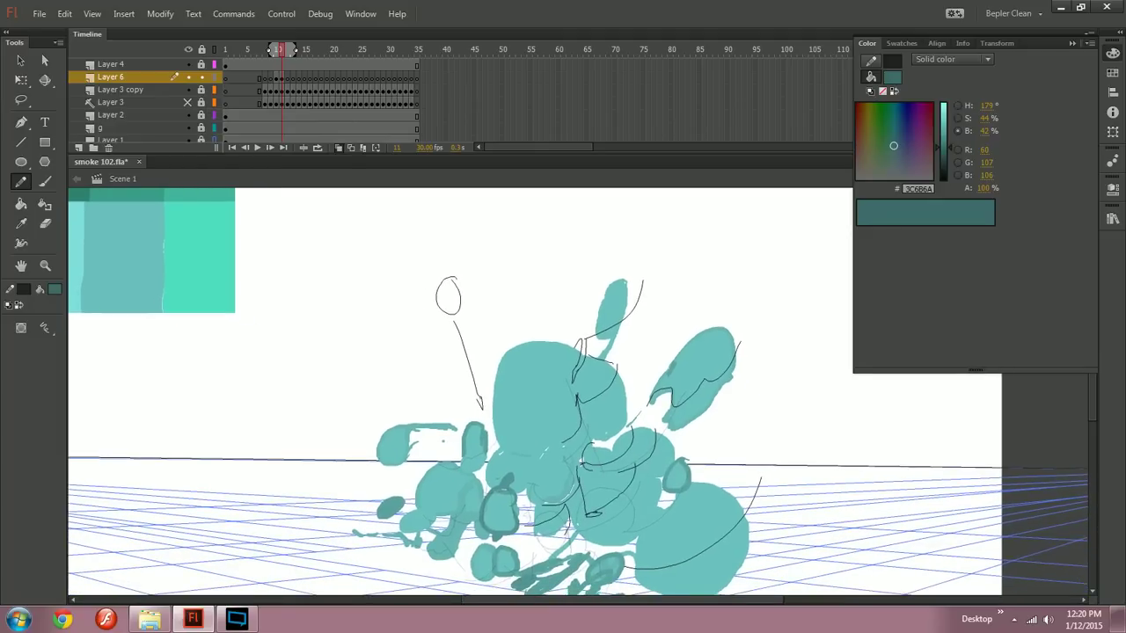
Step: Try additional shadow strokes around the central puffs on frame 11 and undo them
left_click_drag(563, 423, 555, 436)
left_click_drag(574, 384, 572, 389)
key("ctrl+z")
left_click_drag(541, 290, 610, 470)
key("ctrl+z")
mouse_move(649, 431)
left_mouse_down()
mouse_move(658, 438)
mouse_move(585, 477)
mouse_move(612, 461)
mouse_move(589, 476)
mouse_move(656, 468)
left_mouse_up()
key("ctrl+z")
key("alt")
key("ctrl+z")
mouse_move(630, 510)
left_mouse_down()
mouse_move(656, 465)
mouse_move(621, 519)
left_mouse_up()
left_click_drag(621, 519, 656, 466)
key("ctrl+z")
Step: Pencil a shadow curve on the small puff beneath the large round puff on frame 11, comparing the adjacent frames
key("comma")
key("period")
key("period")
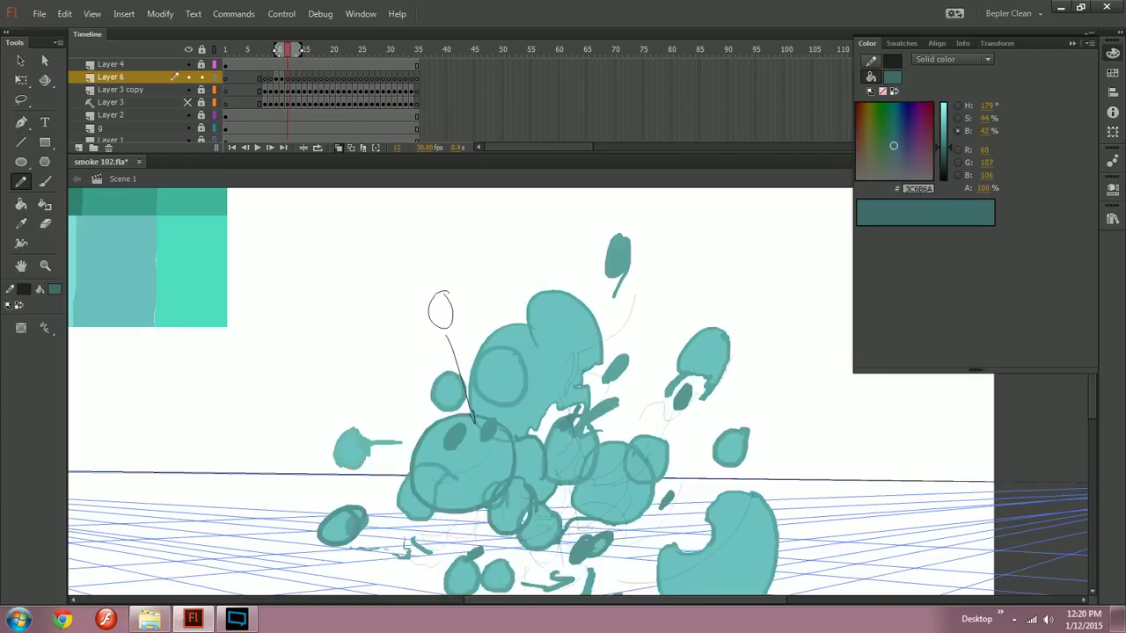
key("comma")
key("period")
key("comma")
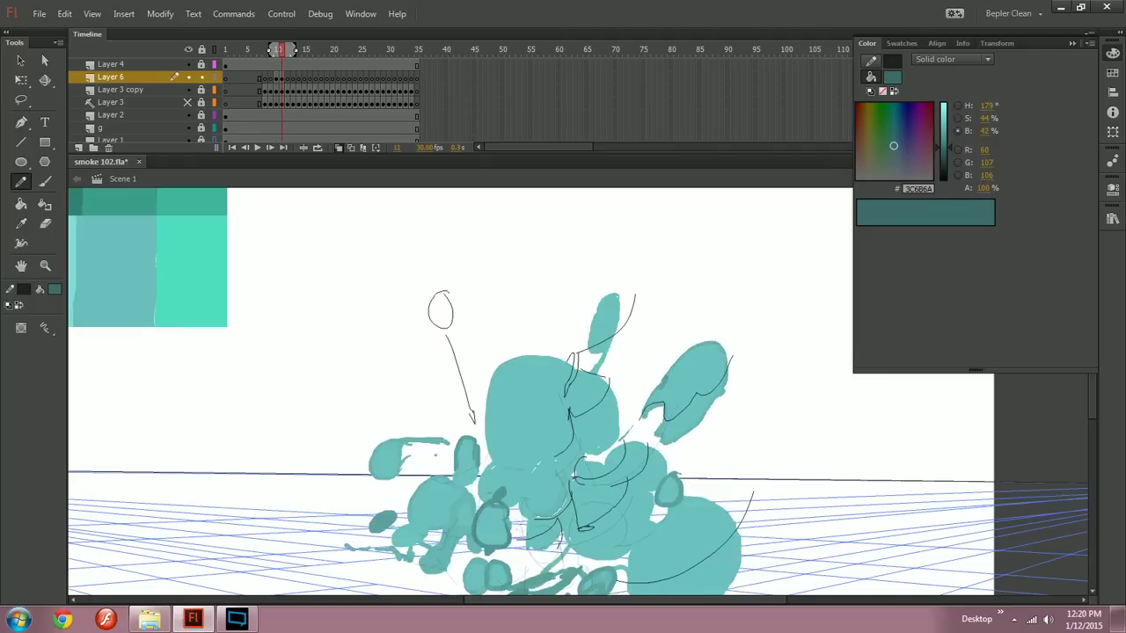
left_click_drag(616, 474, 644, 465)
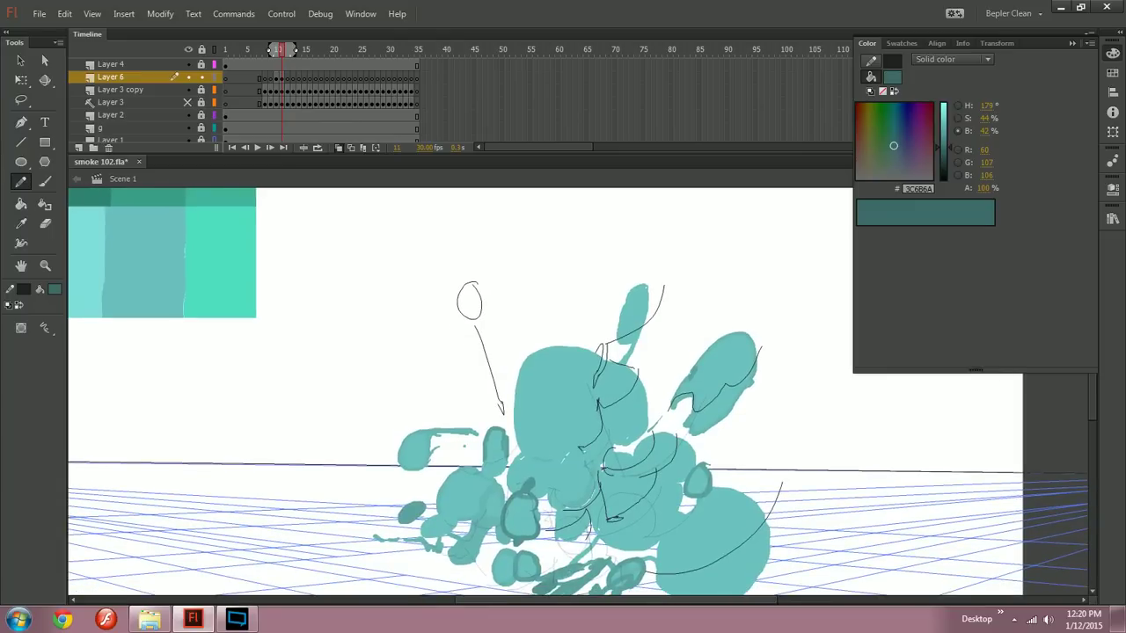
left_click_drag(564, 486, 657, 465)
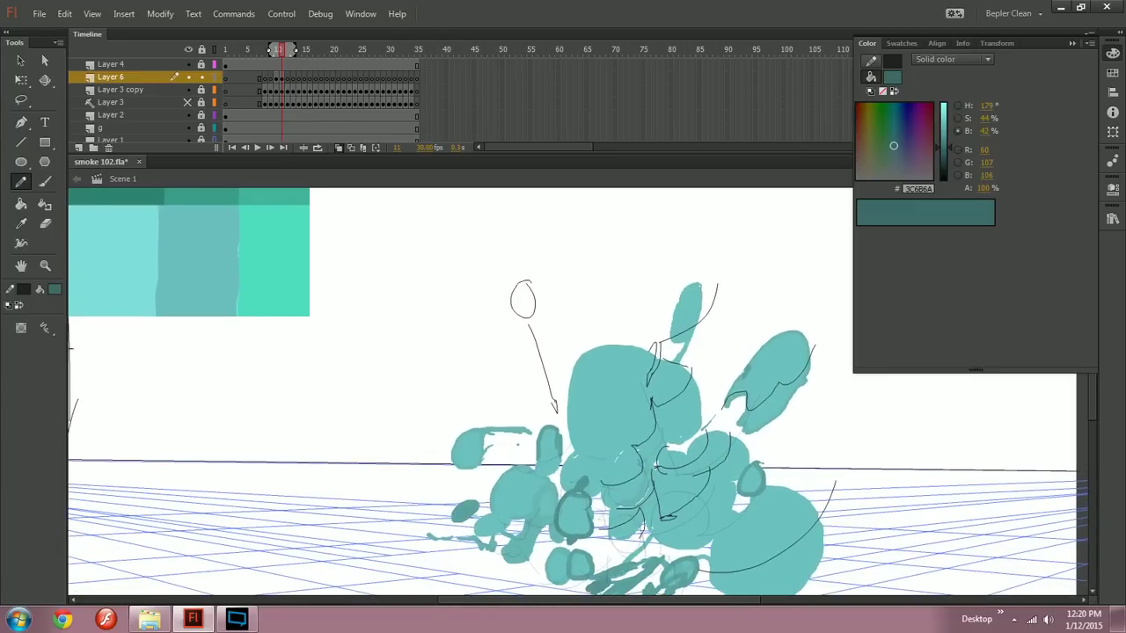
Step: Pencil a curved shadow edge along the underside of the large round puff, undoing stray strokes and comparing with frame 10
left_click_drag(602, 486, 642, 453)
left_click_drag(568, 437, 571, 467)
mouse_move(587, 390)
left_mouse_down()
mouse_move(572, 467)
mouse_move(587, 473)
mouse_move(563, 461)
mouse_move(601, 469)
mouse_move(598, 449)
left_mouse_up()
key("ctrl+z")
key("ctrl+z")
key("ctrl+z")
key("ctrl+z")
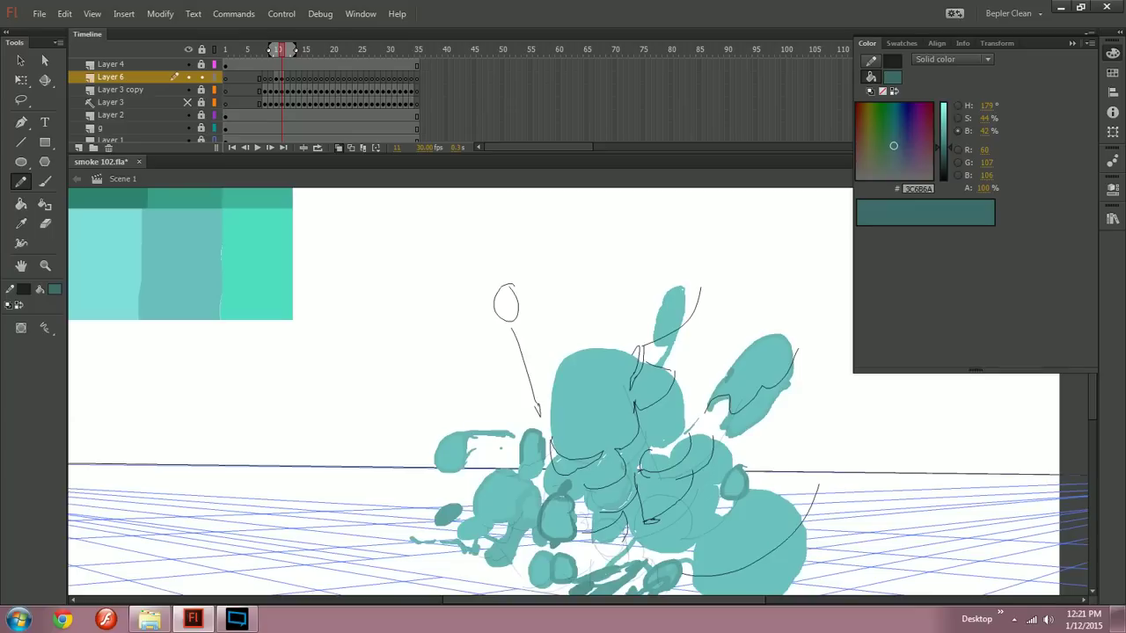
key("ctrl+z")
mouse_move(601, 472)
left_mouse_down()
mouse_move(606, 449)
mouse_move(649, 434)
left_mouse_up()
key("comma")
key("period")
key("comma")
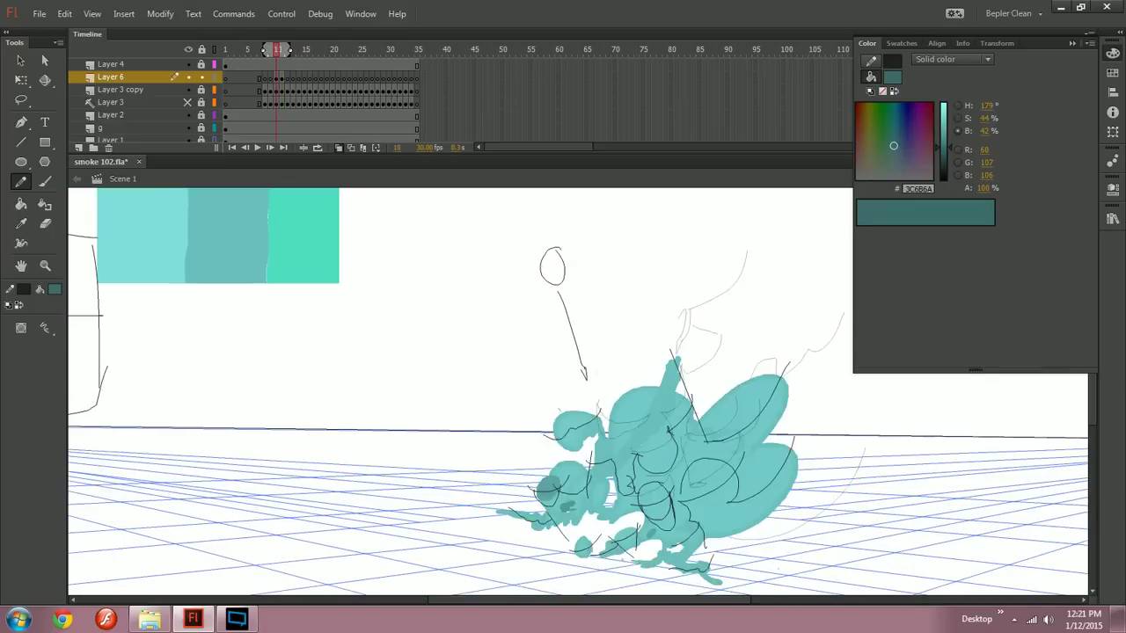
key(".")
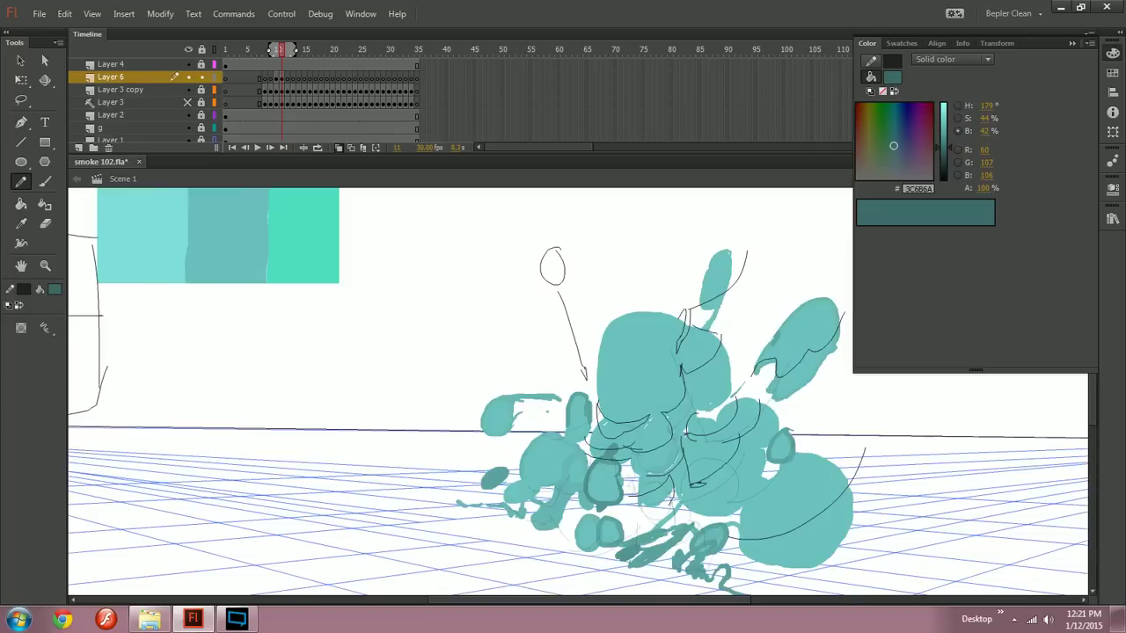
Step: Pencil a shadow curve across the dark oval puff left of the cloud's centre on frame 11, comparing it with frame 10
left_click_drag(590, 459, 622, 471)
key("ctrl+z")
mouse_move(587, 456)
left_mouse_down()
mouse_move(624, 472)
mouse_move(631, 459)
left_mouse_up()
key("comma")
key("period")
key("comma")
key("period")
key("comma")
key("period")
Step: Pencil a shadow line across the tailed puff at the far upper left on frame 11, undoing stray strokes and saving the file
left_click_drag(548, 413, 591, 441)
mouse_move(509, 449)
left_mouse_down()
mouse_move(608, 425)
mouse_move(463, 353)
left_mouse_up()
key("ctrl+z")
key("ctrl+z")
key("ctrl+s")
key("ctrl+z")
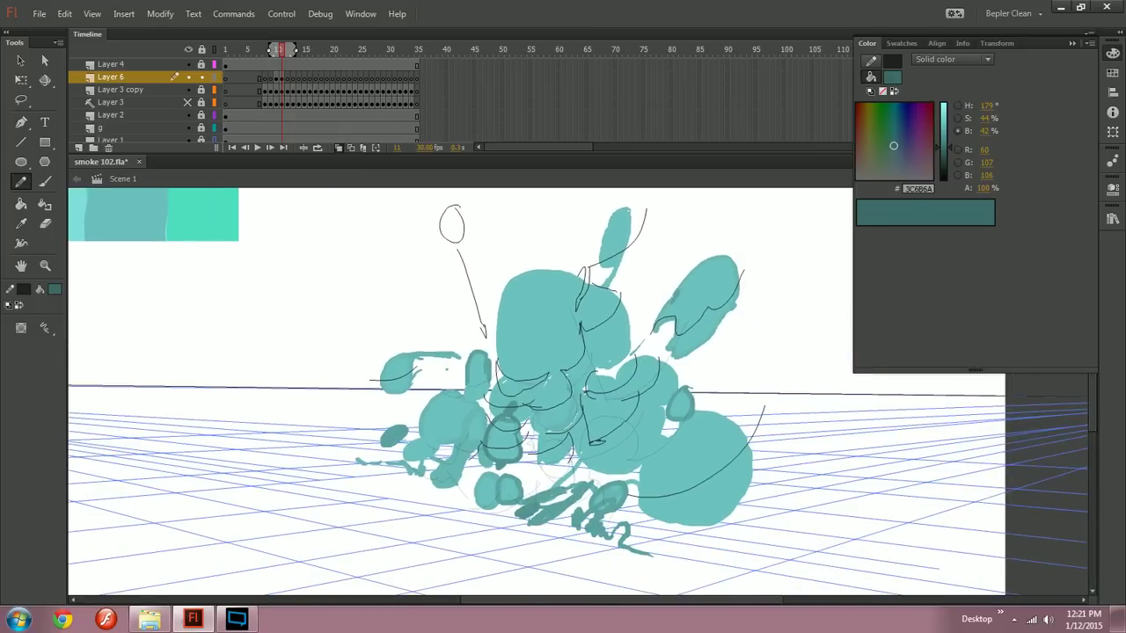
Step: Pencil a shadow curve across the small dark-rimmed puff just above the large round puff on frame 11
left_click_drag(679, 391, 700, 406)
left_click_drag(693, 398, 696, 427)
left_click_drag(691, 422, 669, 403)
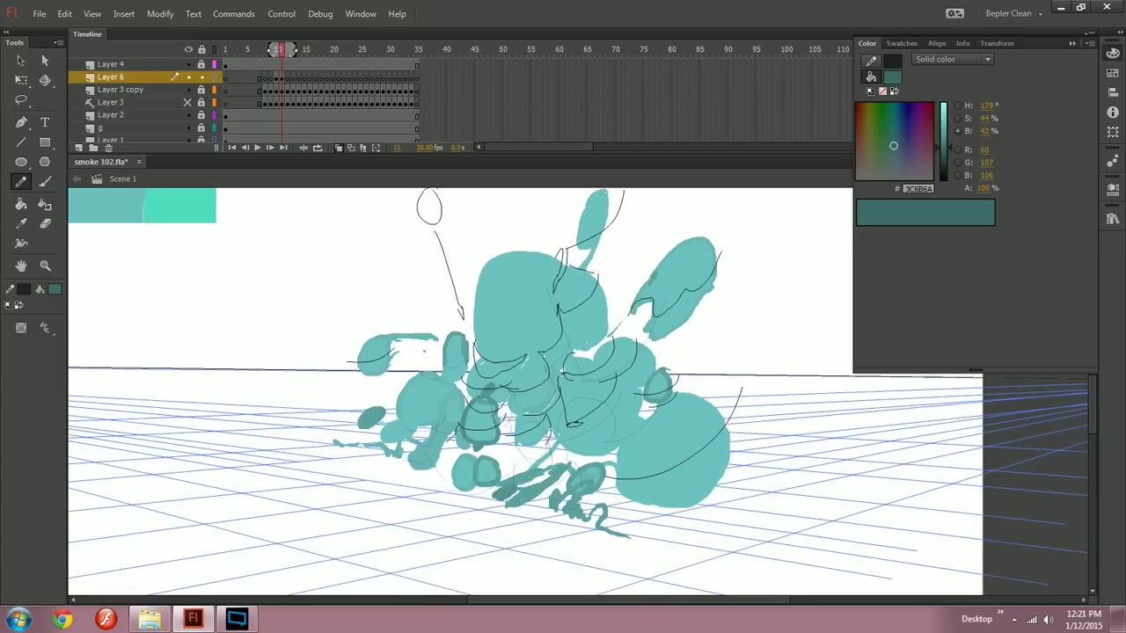
Step: Pencil the shadow edge along the large crescent puff on frame 12 and notch the matching line on frame 11, comparing both frames
key(".")
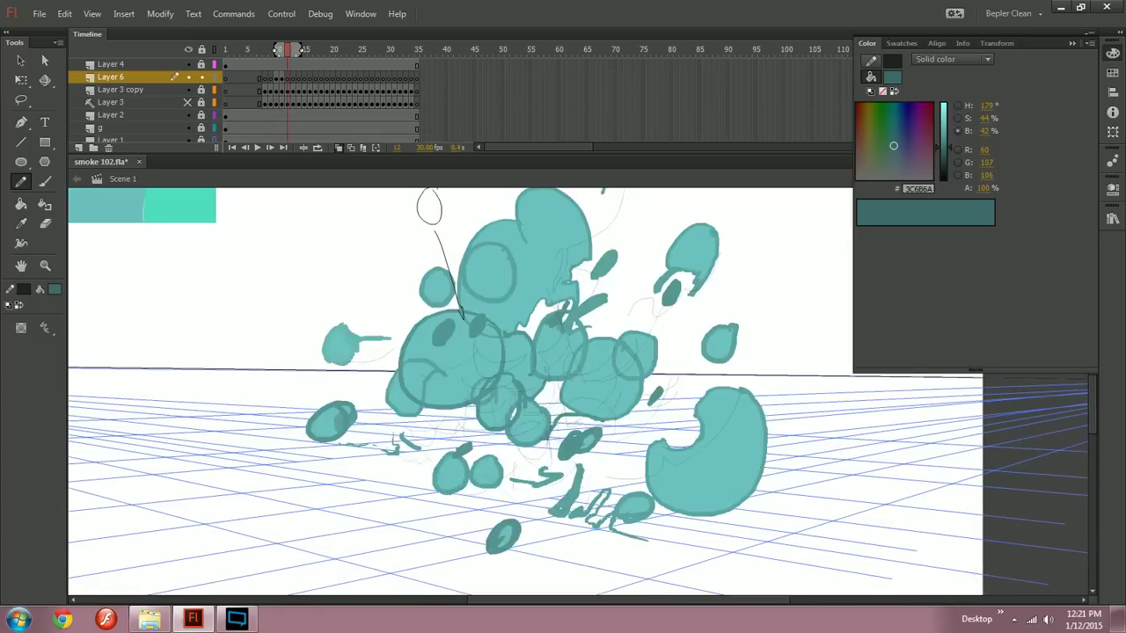
key(".")
mouse_move(673, 466)
left_mouse_down()
mouse_move(692, 473)
mouse_move(642, 495)
mouse_move(738, 457)
mouse_move(750, 392)
left_mouse_up()
key(".")
key(".")
key(".")
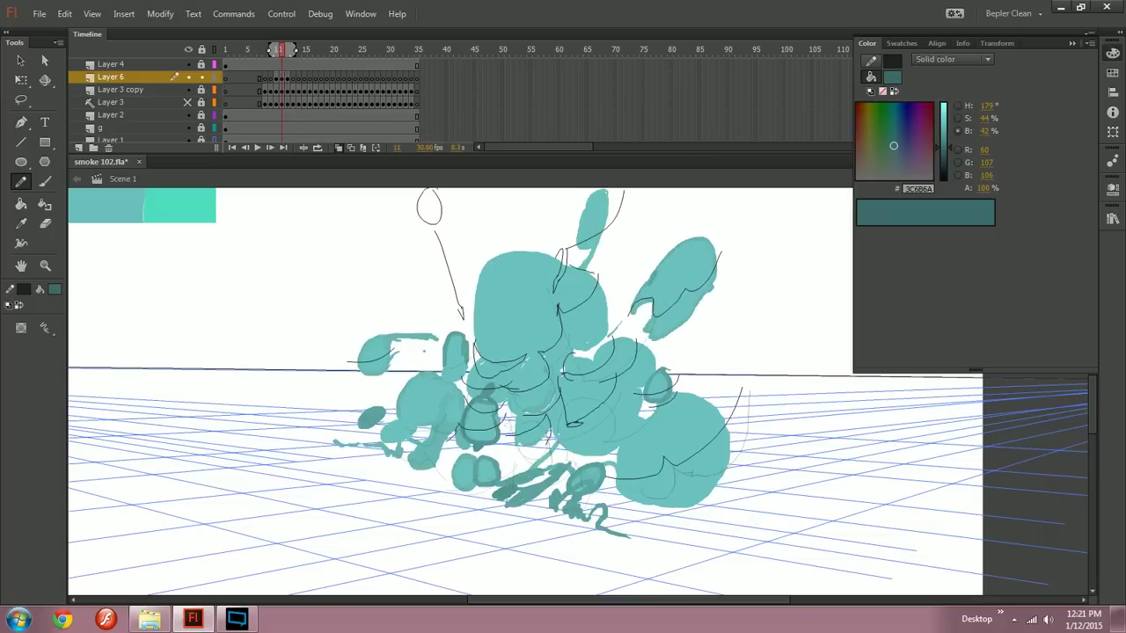
key(".")
key(".")
left_click_drag(563, 334, 604, 462)
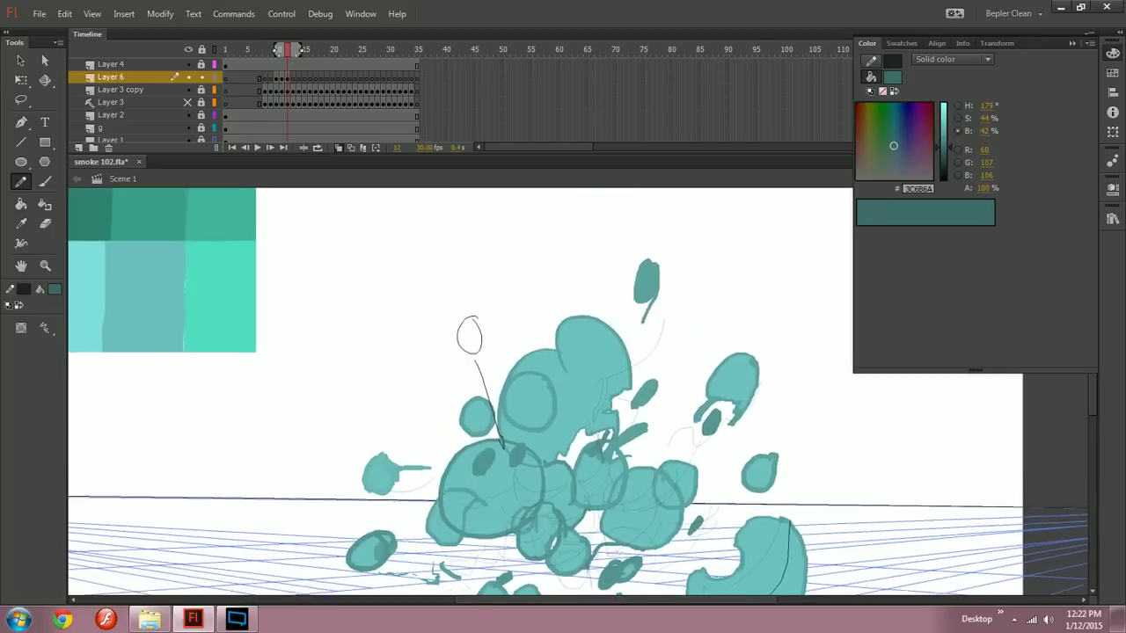
key(".")
left_click_drag(563, 396, 593, 401)
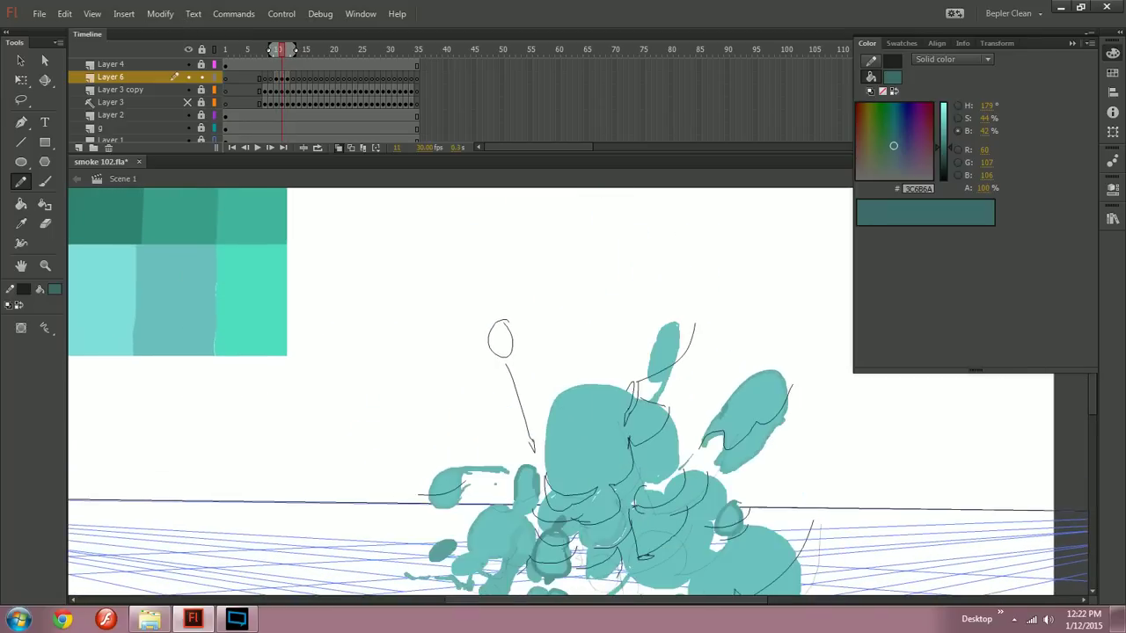
key(".")
left_click_drag(492, 422, 642, 355)
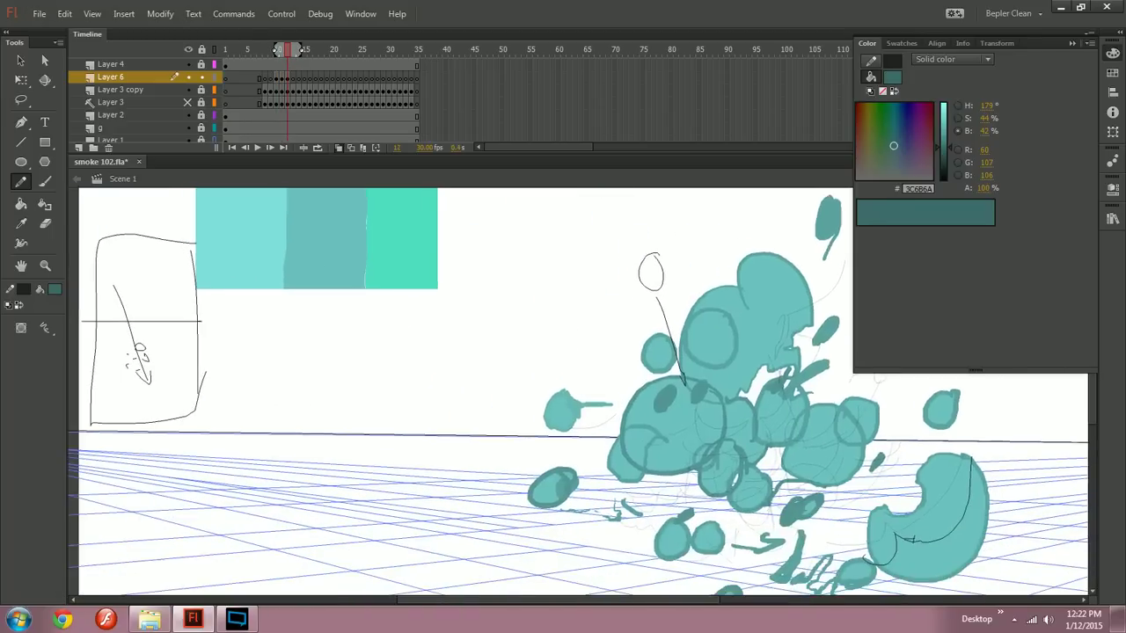
Step: Pencil shadow curves across the small dark oval, the round puffs and the upright puff on the left side of frame 11
left_click_drag(575, 483, 615, 473)
key("ctrl+z")
key("ctrl+z")
key(".")
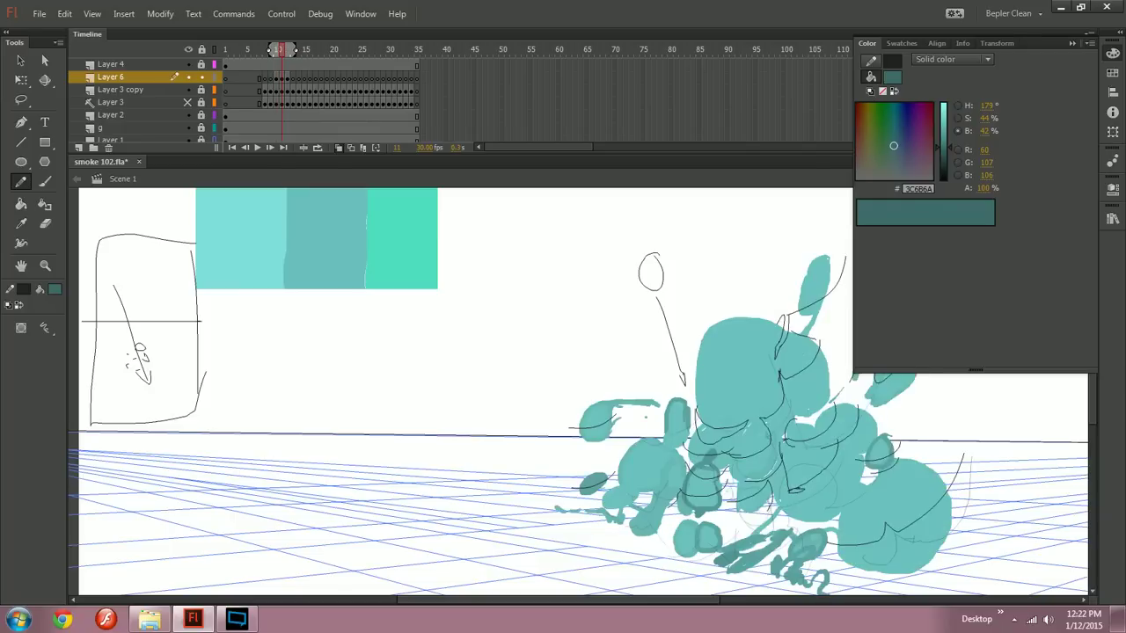
left_click_drag(651, 422, 588, 387)
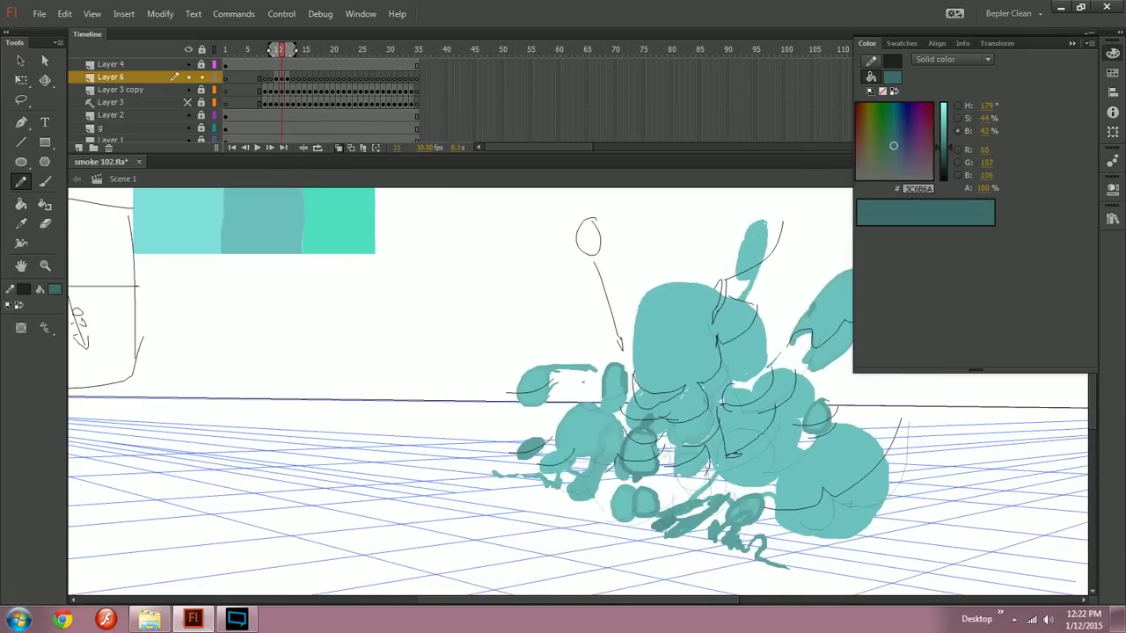
left_click_drag(611, 424, 625, 429)
key(".")
left_click_drag(607, 410, 461, 346)
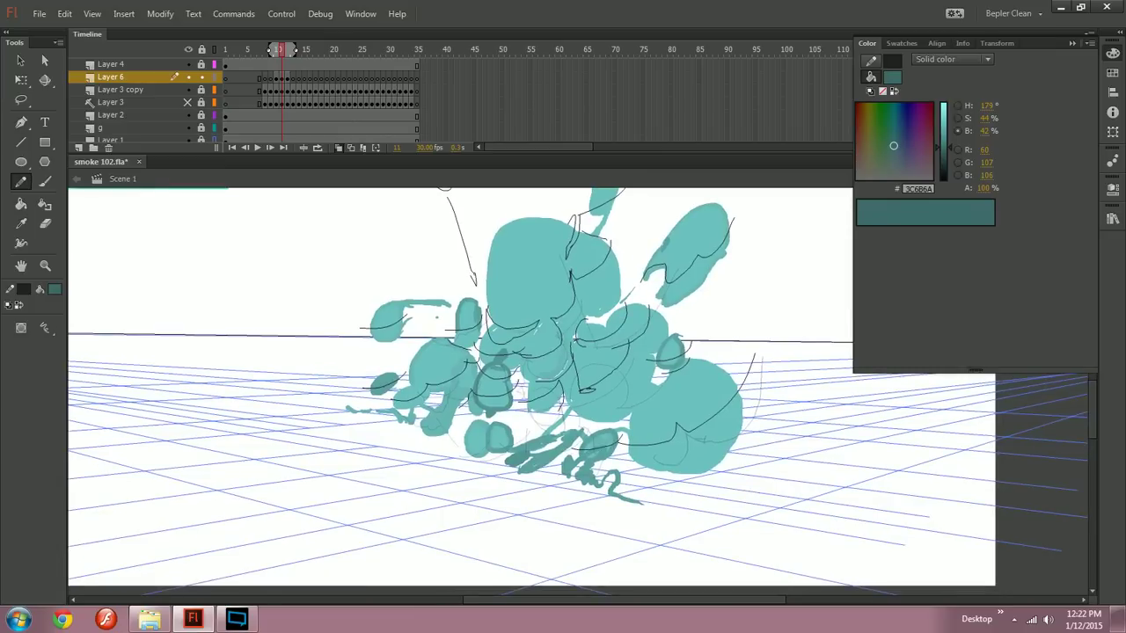
Step: Compare the shadow lines on frames 10 and 11, checking the screen recorder's window in between
key("comma")
key("period")
left_click_drag(545, 396, 634, 398)
key("comma")
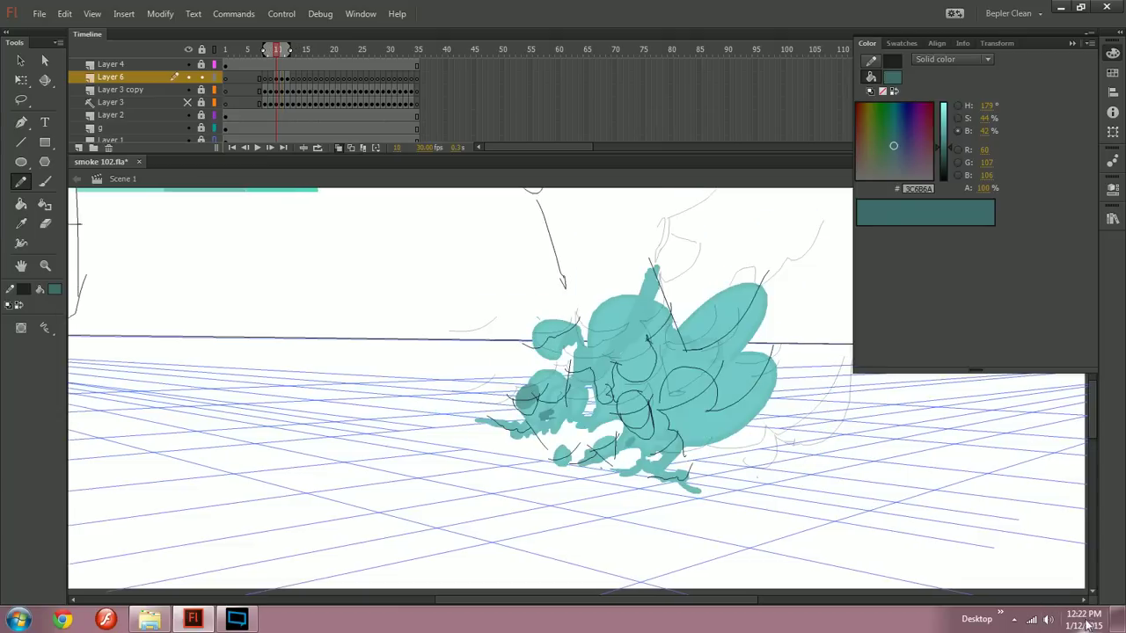
key("period")
key("comma")
left_click(236, 619)
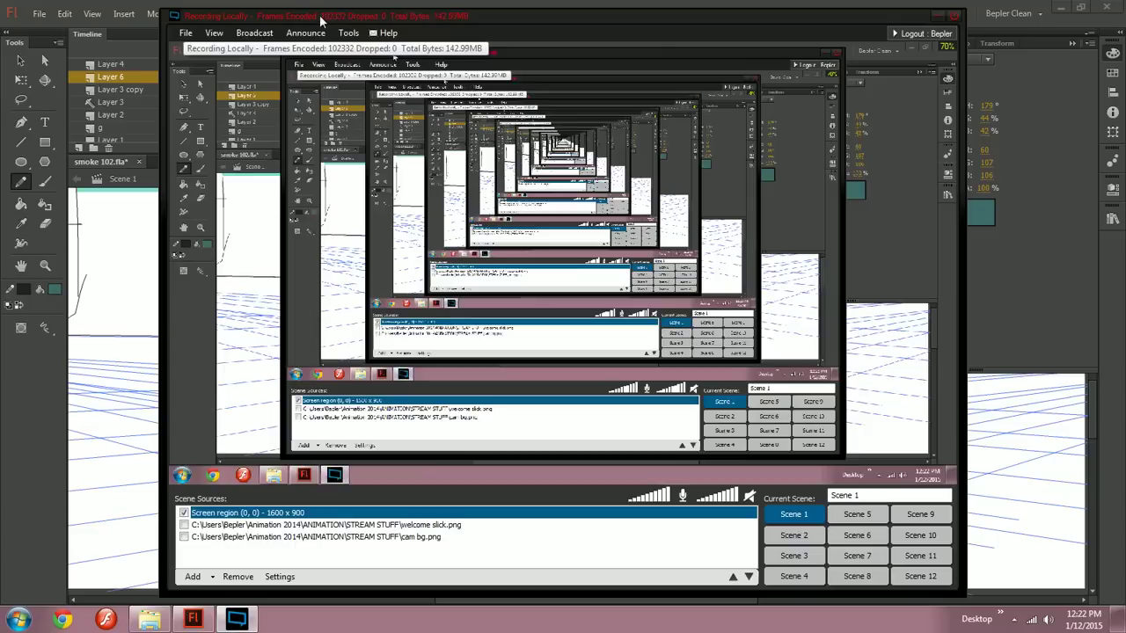
left_click(938, 16)
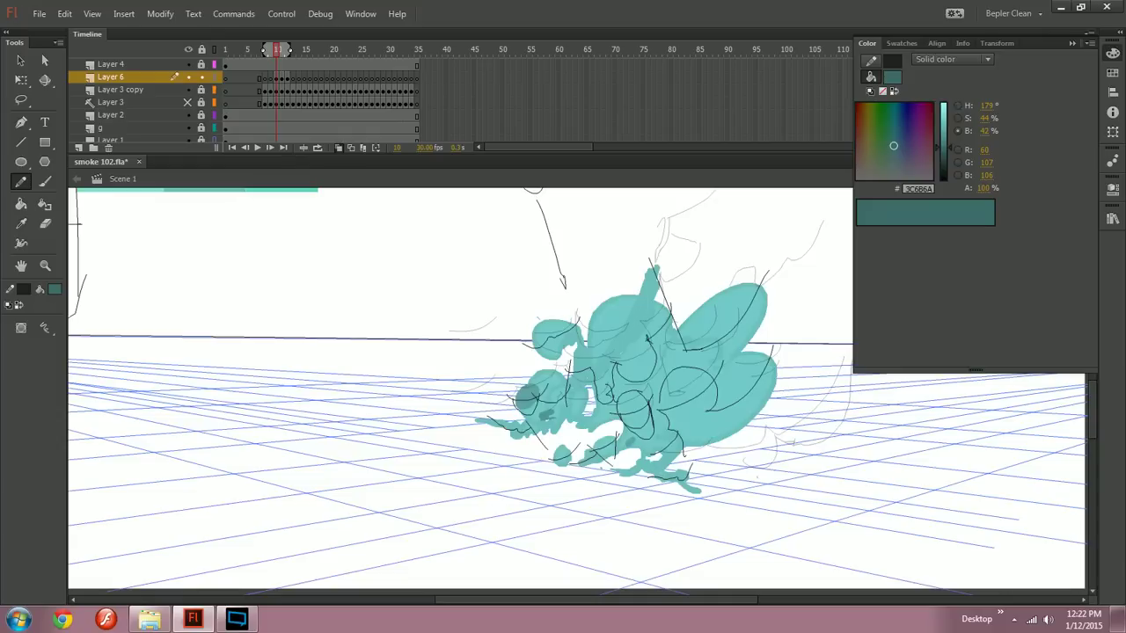
left_click_drag(576, 387, 534, 389)
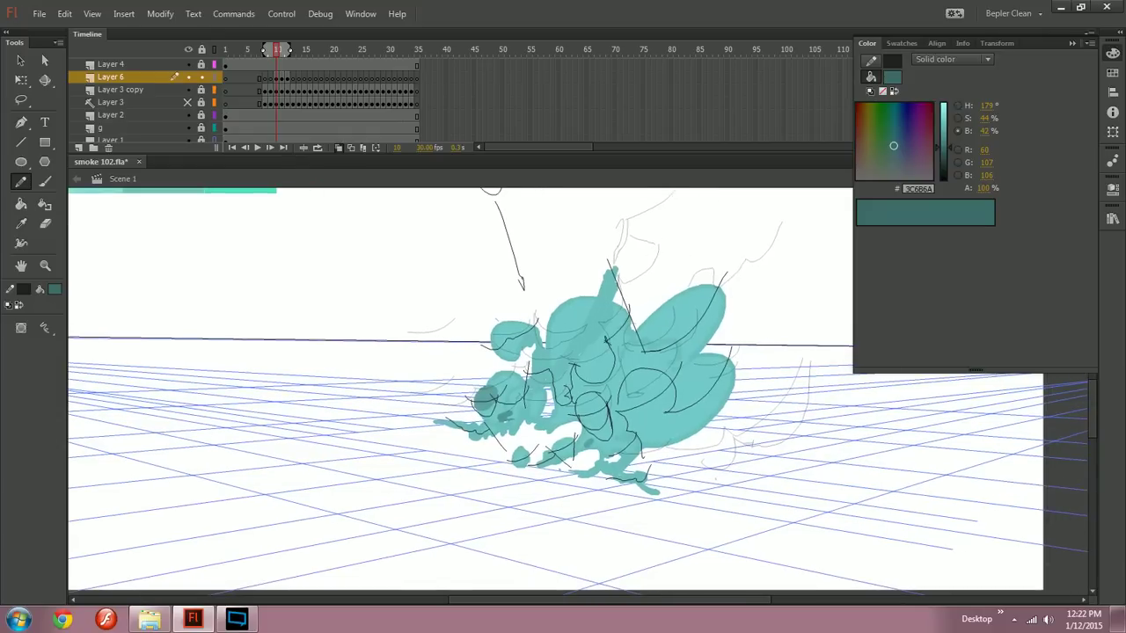
left_click_drag(572, 387, 438, 387)
key("comma")
key("period")
key("period")
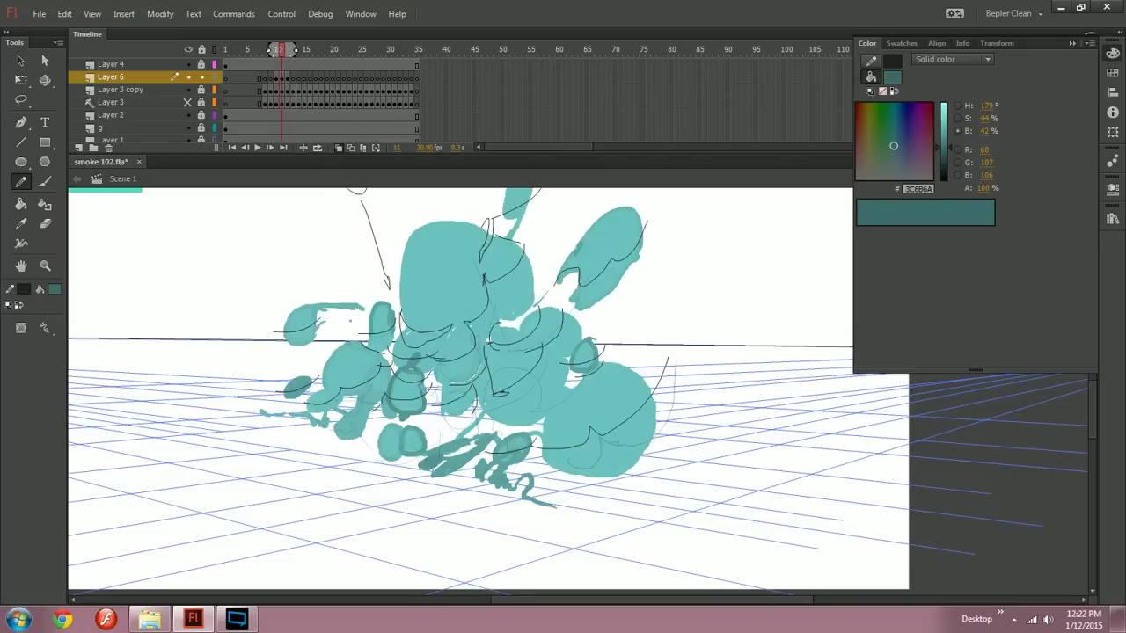
Step: Pencil shadow curves across the pair of small puffs at the cloud's lower left on frame 11, undoing stray strokes
mouse_move(390, 443)
left_mouse_down()
mouse_move(437, 432)
mouse_move(396, 454)
mouse_move(401, 444)
left_mouse_up()
key("ctrl+z")
key("ctrl+z")
key("ctrl+z")
key("ctrl+z")
key("ctrl+z")
key("ctrl+z")
key("ctrl+z")
key("ctrl+z")
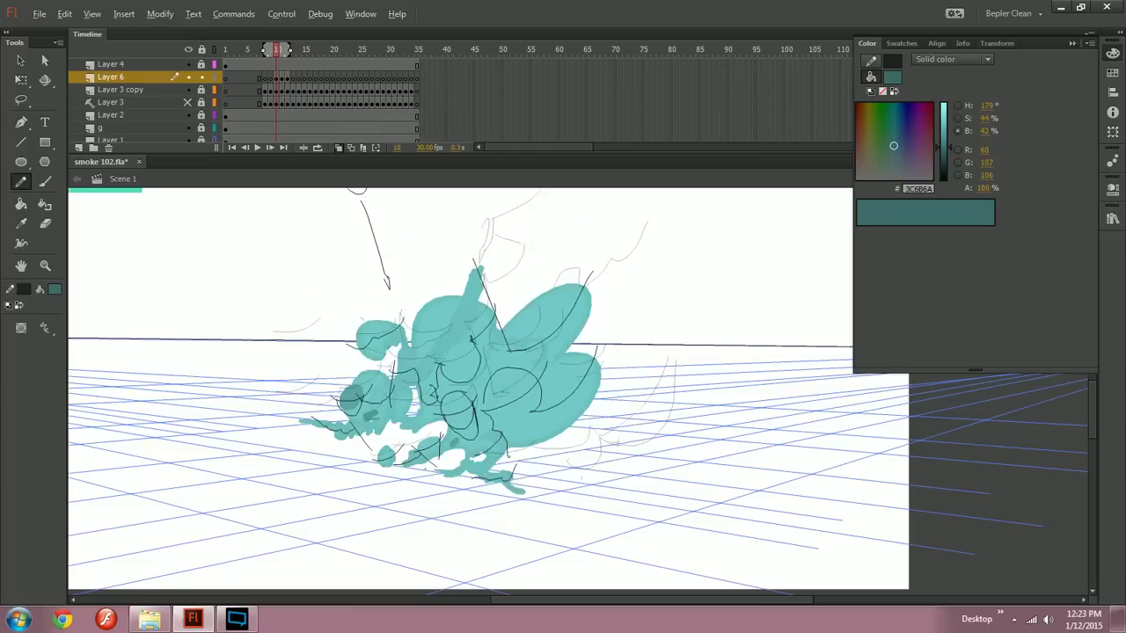
key("comma")
key("period")
left_click_drag(413, 352, 385, 427)
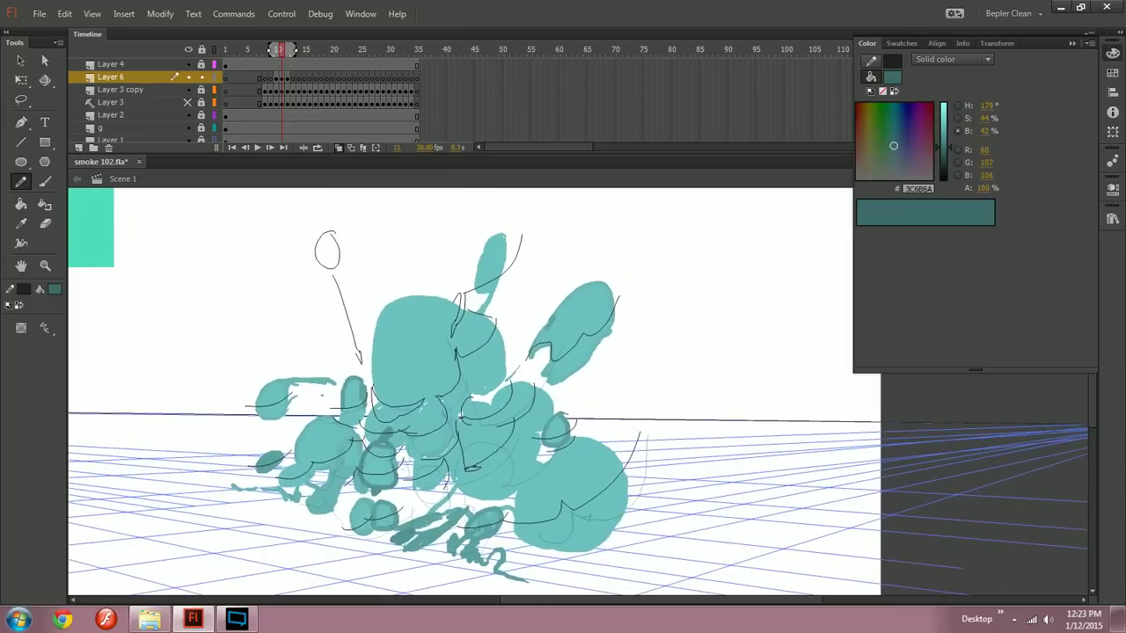
Step: Flip between frames 10 and 11 to examine how the shadow lines on the lower puffs follow each other
key("comma")
key("period")
key("comma")
key("period")
left_click_drag(458, 386, 415, 351)
key("comma")
key("period")
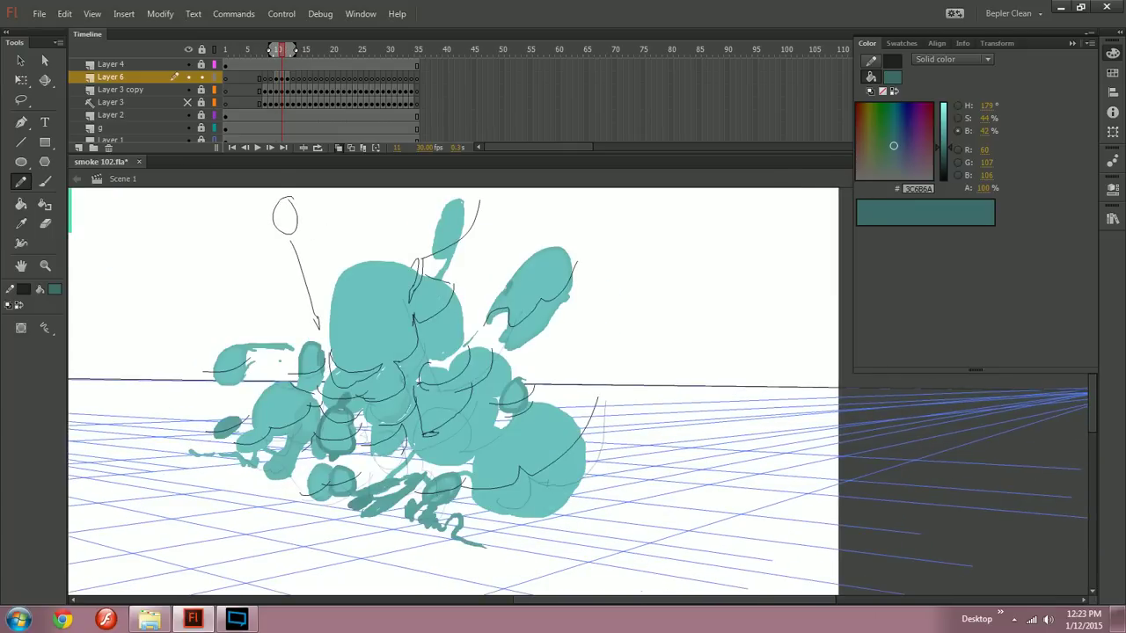
left_click_drag(440, 379, 467, 377)
key("comma")
key("period")
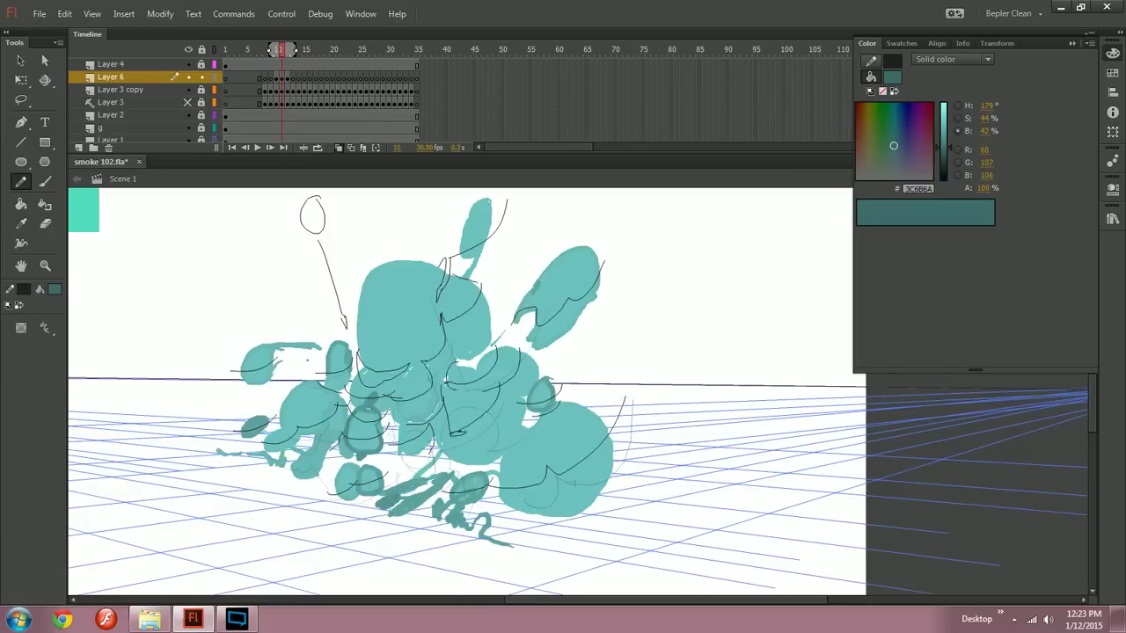
Step: Check the screen recorder's window, return to the animation and review the whole cloud's shadows on frame 11 against frame 10
left_click(235, 620)
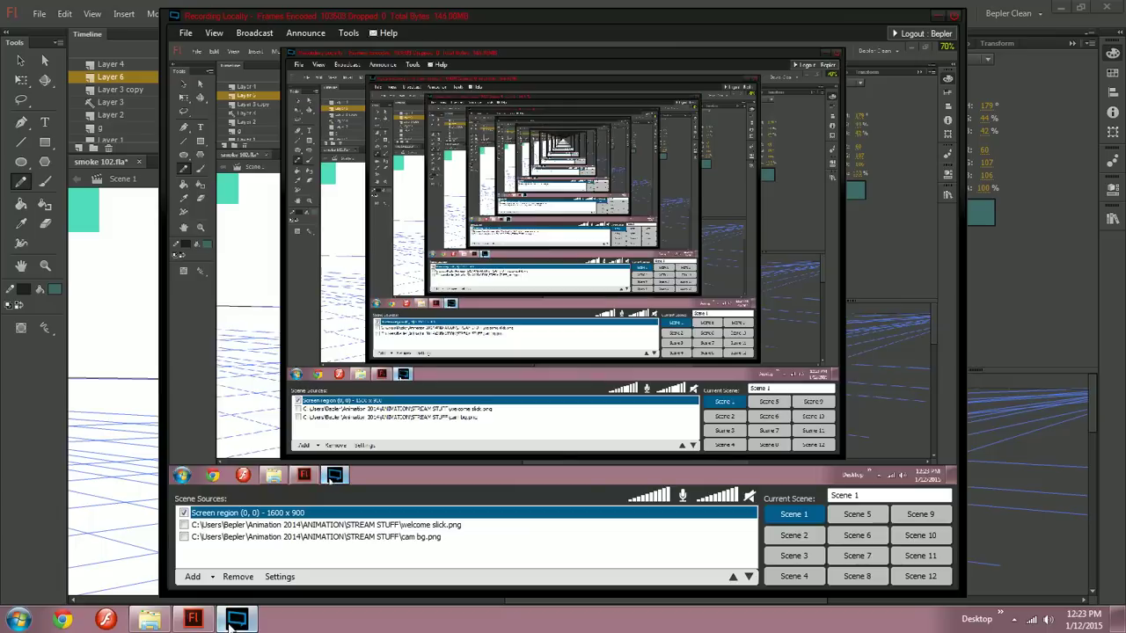
left_click(235, 620)
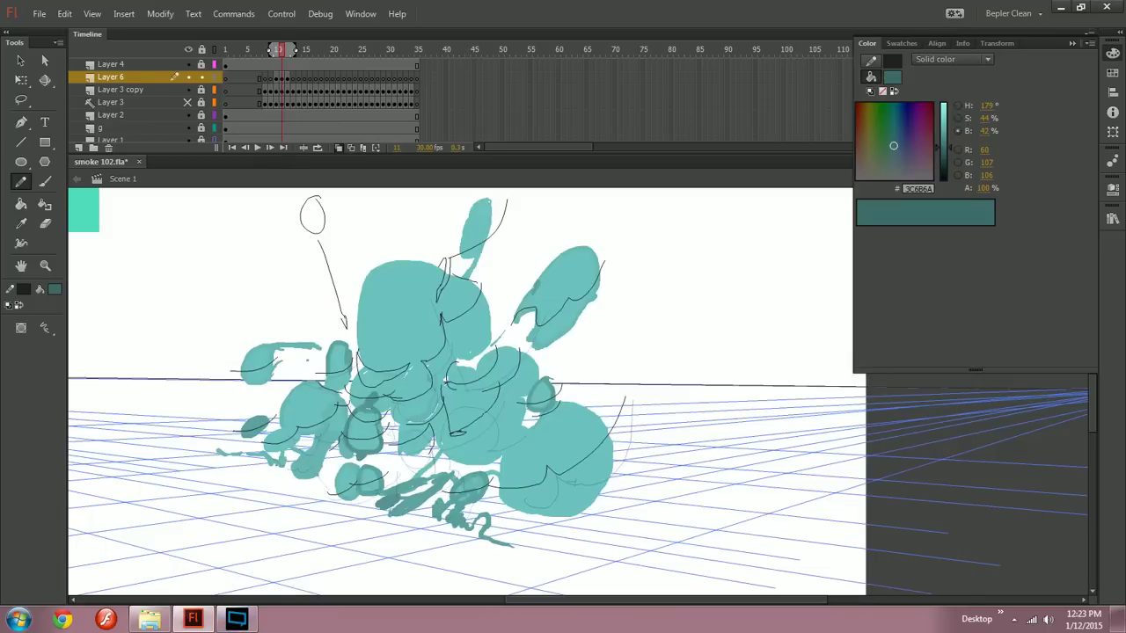
left_click_drag(527, 396, 508, 382)
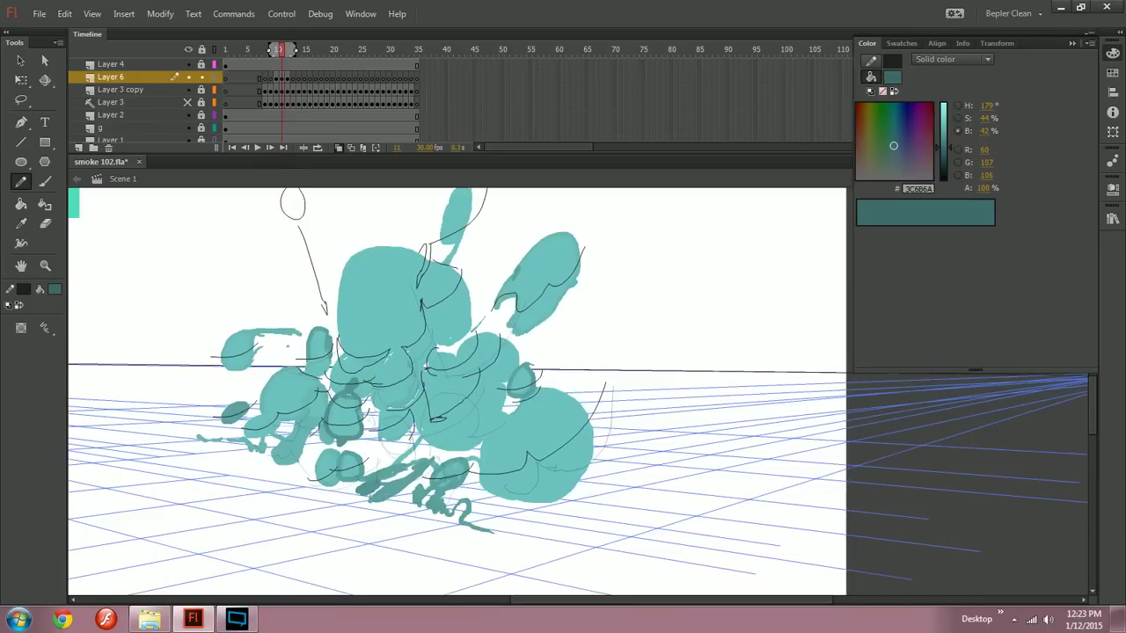
left_click_drag(528, 395, 534, 416)
key("comma")
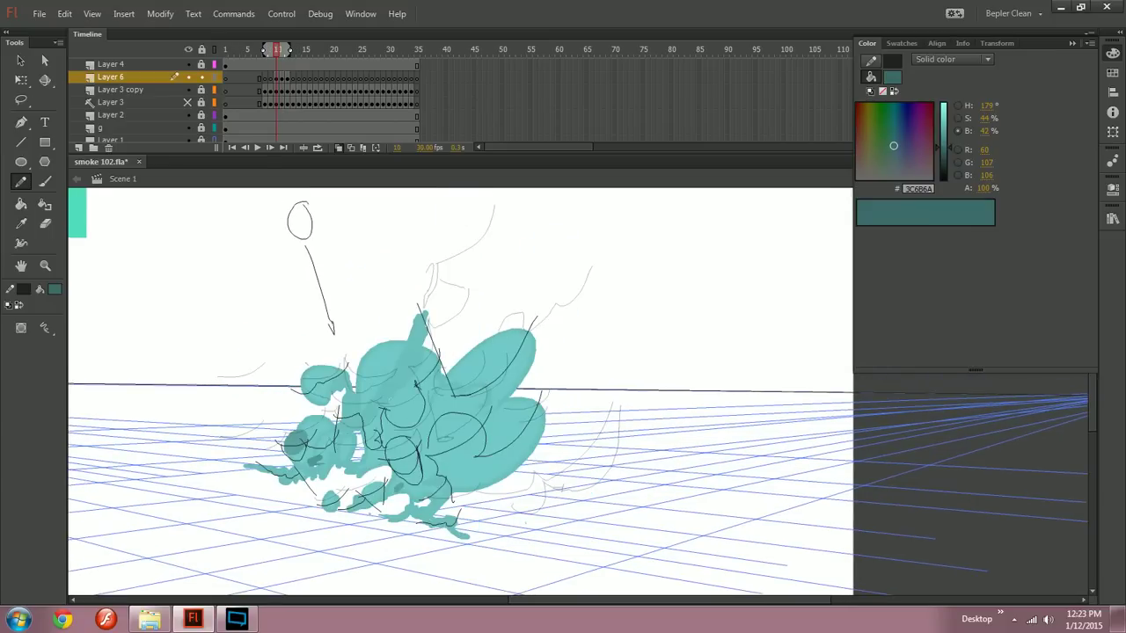
key("period")
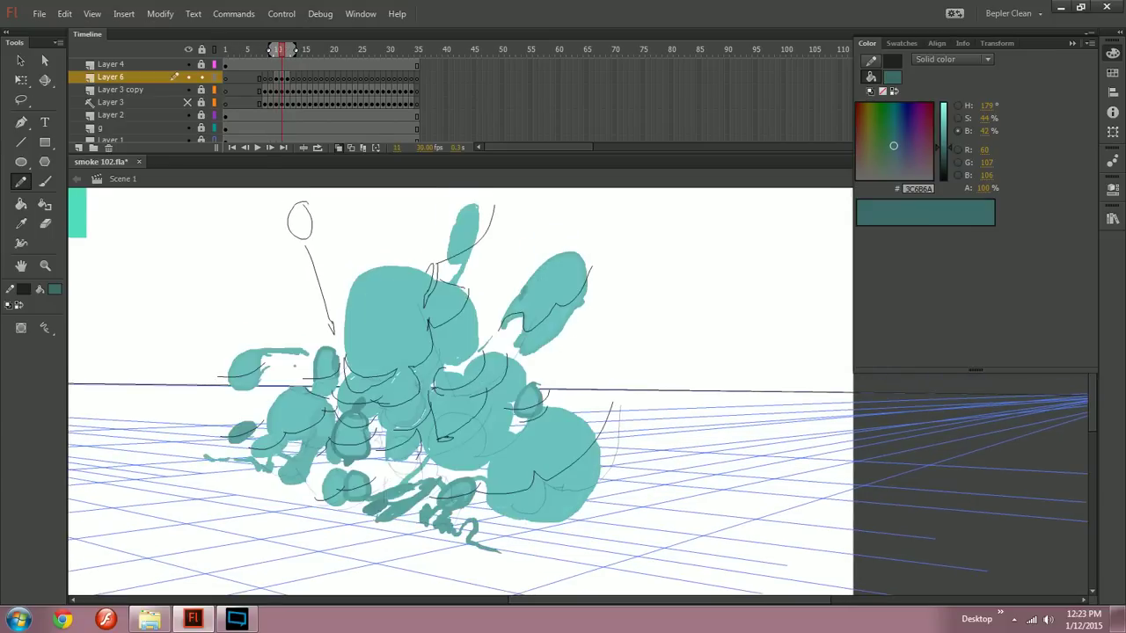
key("comma")
key("period")
left_click_drag(457, 396, 527, 423)
key("comma")
key("period")
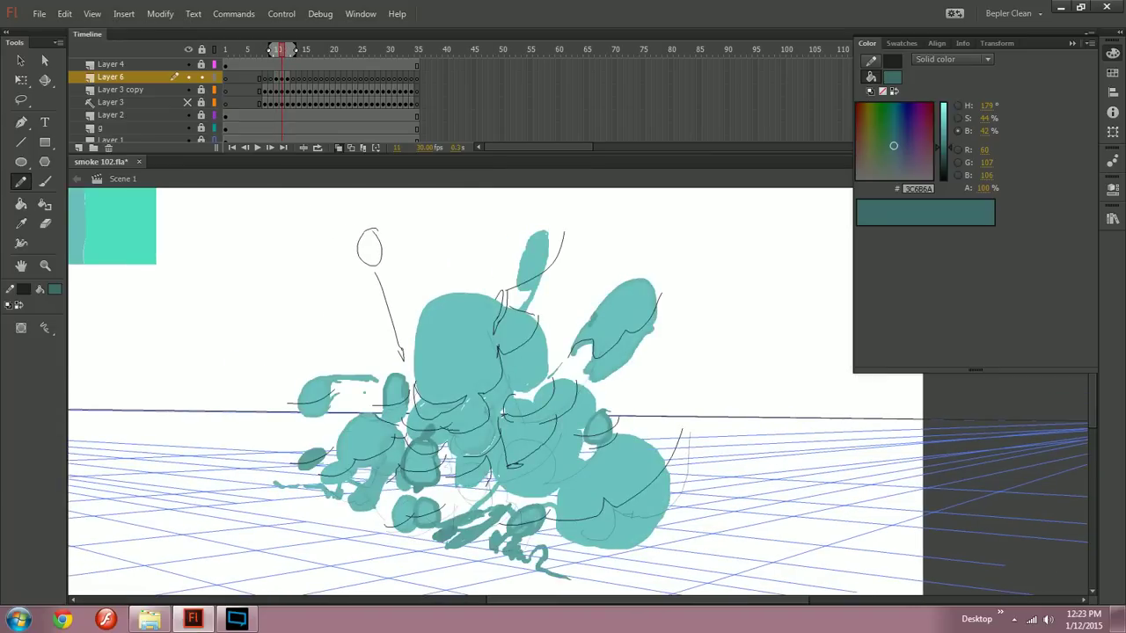
key("comma")
key("period")
Step: Pencil a diagonal shadow stroke across the small topmost oval puff on frame 12, undoing stray strokes and comparing with frame 11
key("period")
scroll(578, 391, "up", 3)
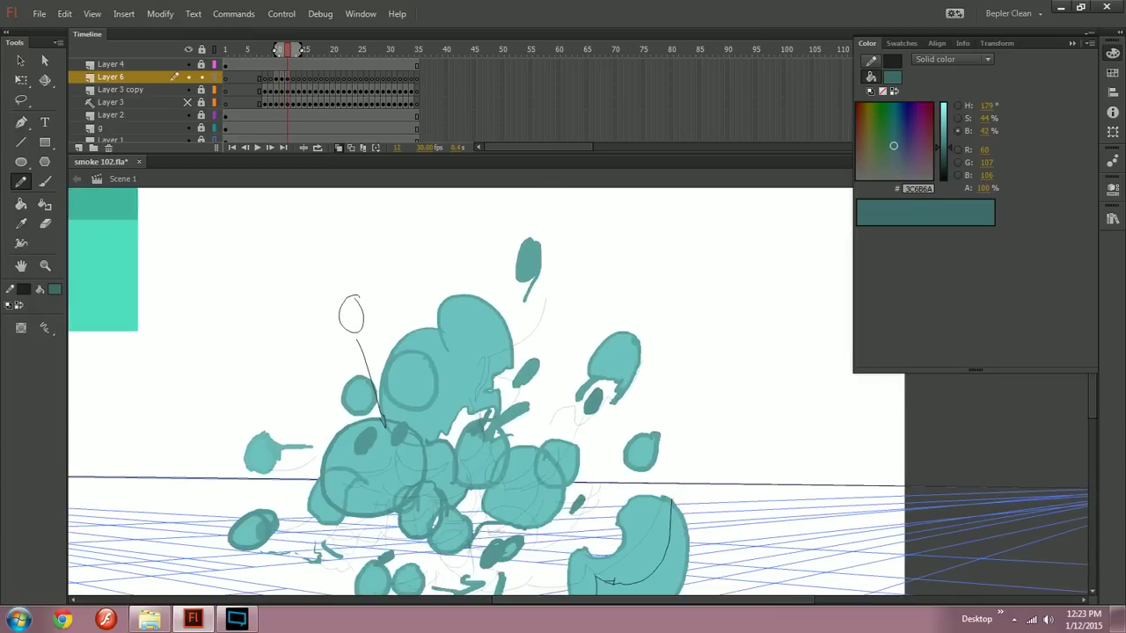
key("comma")
key("period")
left_click_drag(553, 236, 502, 282)
key("ctrl+z")
key("ctrl+z")
key("comma")
key("period")
Step: Pencil the matching diagonal shadow stroke across the small topmost puff on frame 13
key("period")
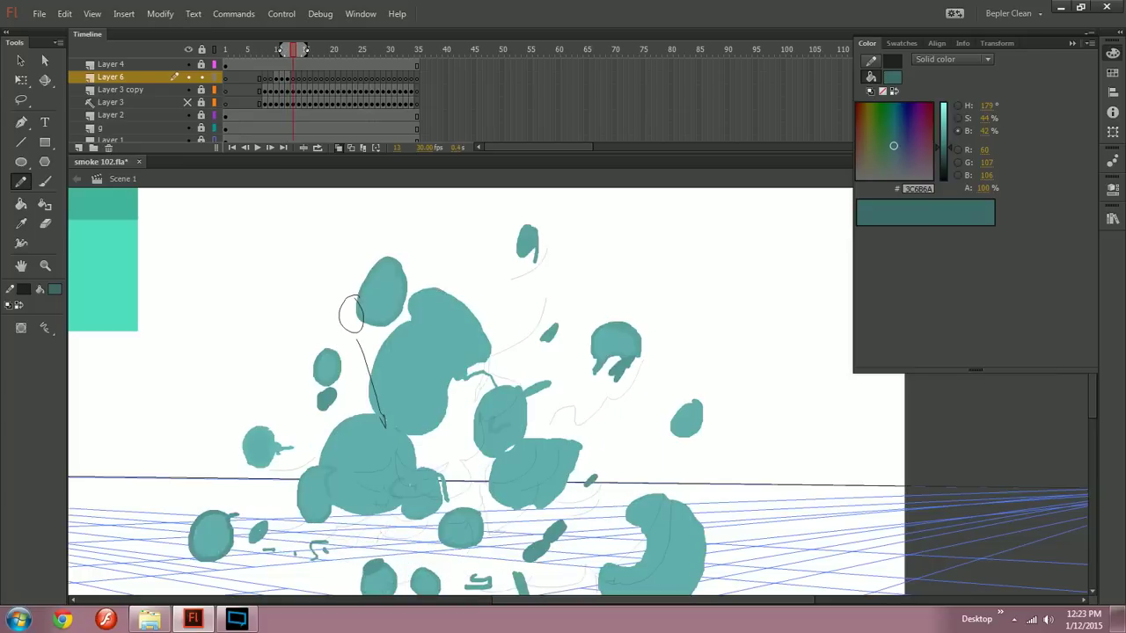
key("comma")
key("period")
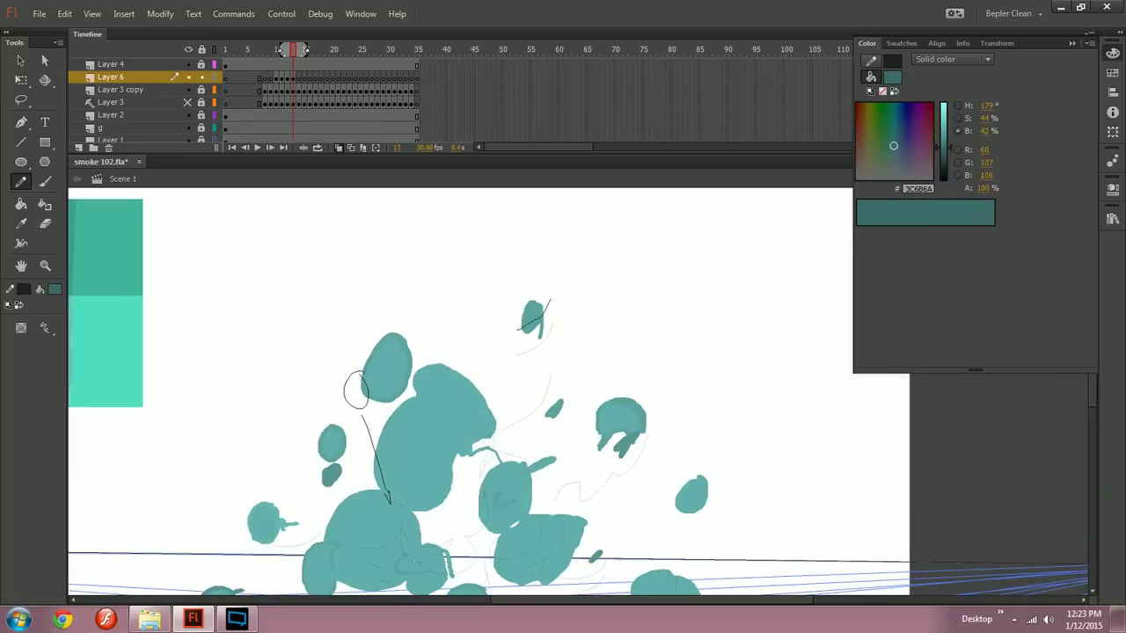
mouse_move(514, 331)
left_mouse_down()
mouse_move(547, 298)
mouse_move(536, 285)
left_mouse_up()
Step: Continue the diagonal shadow stroke on the shrinking topmost puff through frames 14 to 17, redrawing one stroke
key("period")
key("period")
key("comma")
key("period")
key("comma")
key("period")
key("ctrl+z")
left_click_drag(521, 304, 537, 285)
key("period")
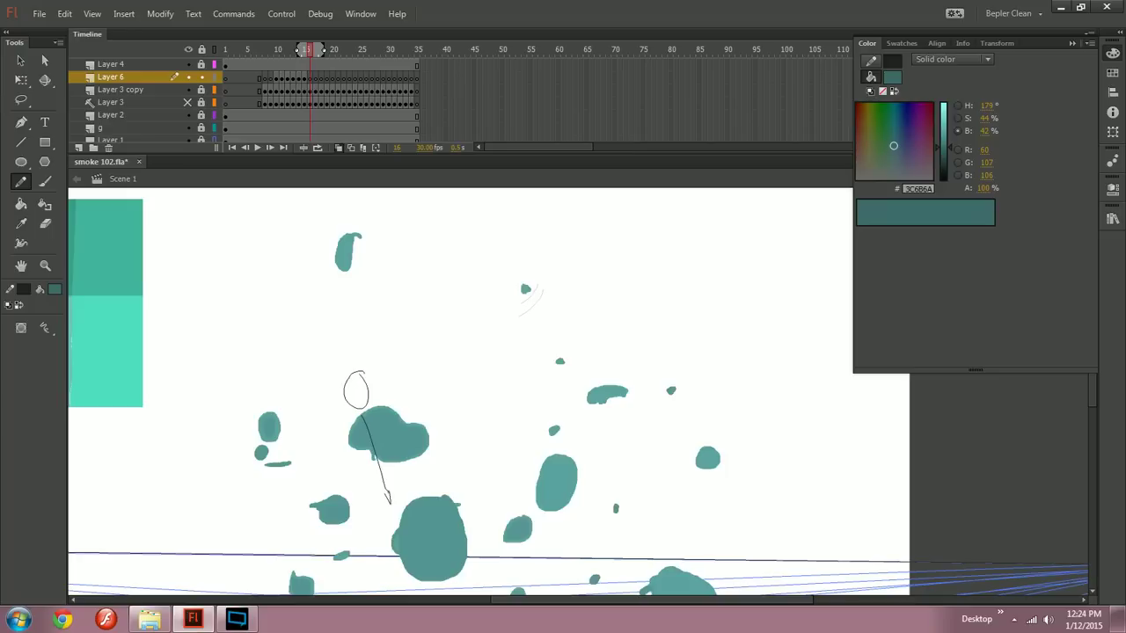
key("period")
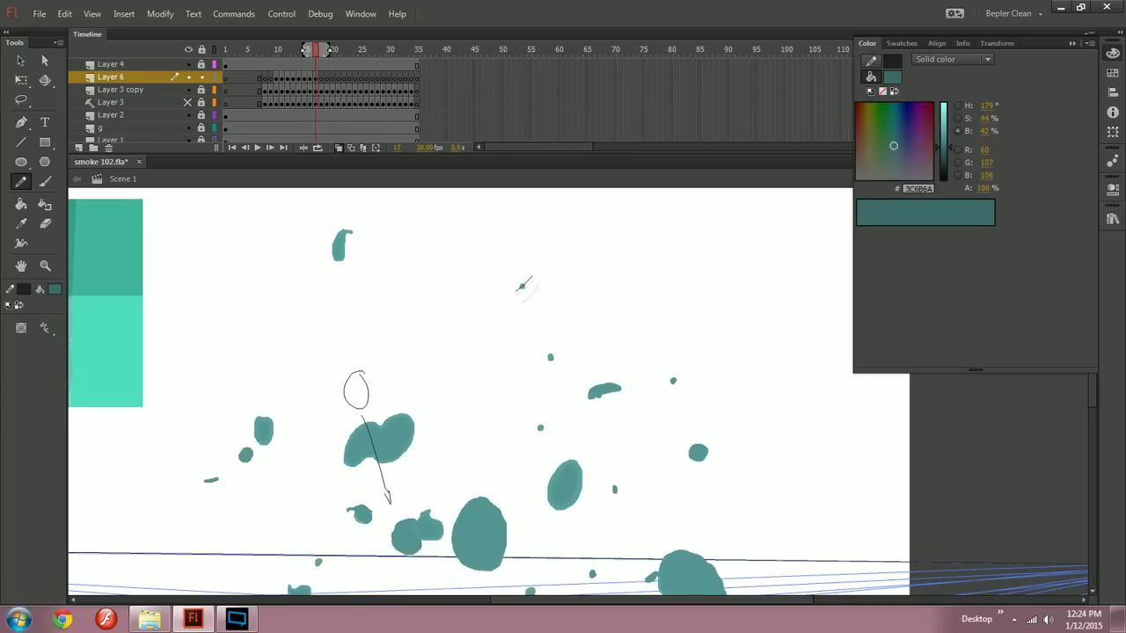
key("period")
key("period")
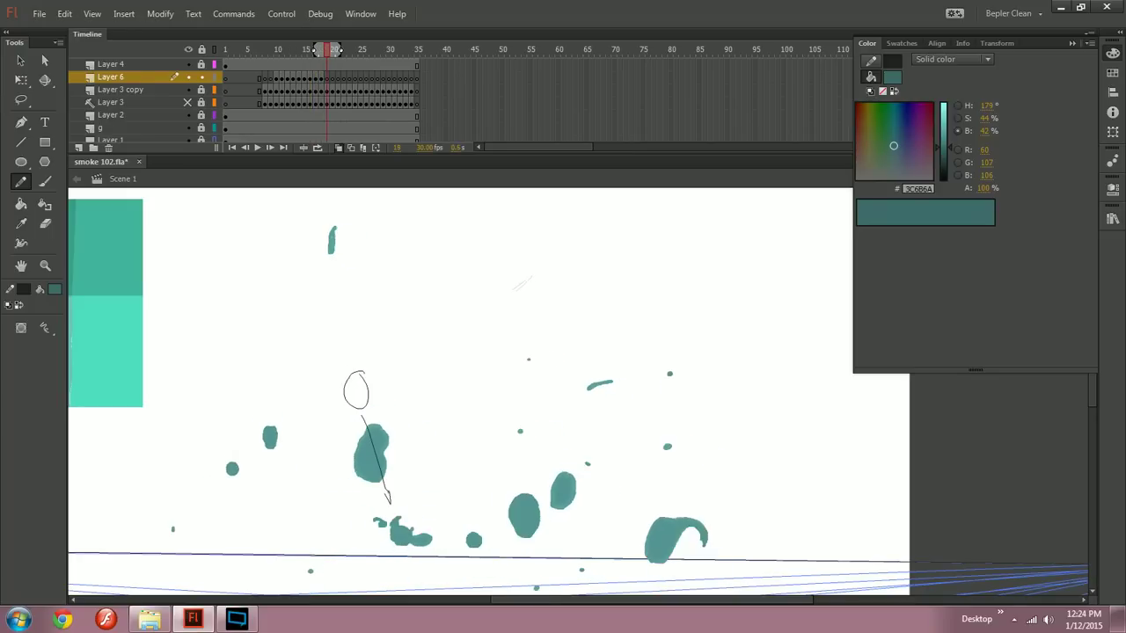
Step: Step back from frame 18 to frame 11 and review the shadow strokes along the way
key("comma")
key("comma")
key("comma")
key("comma")
key("comma")
key("comma")
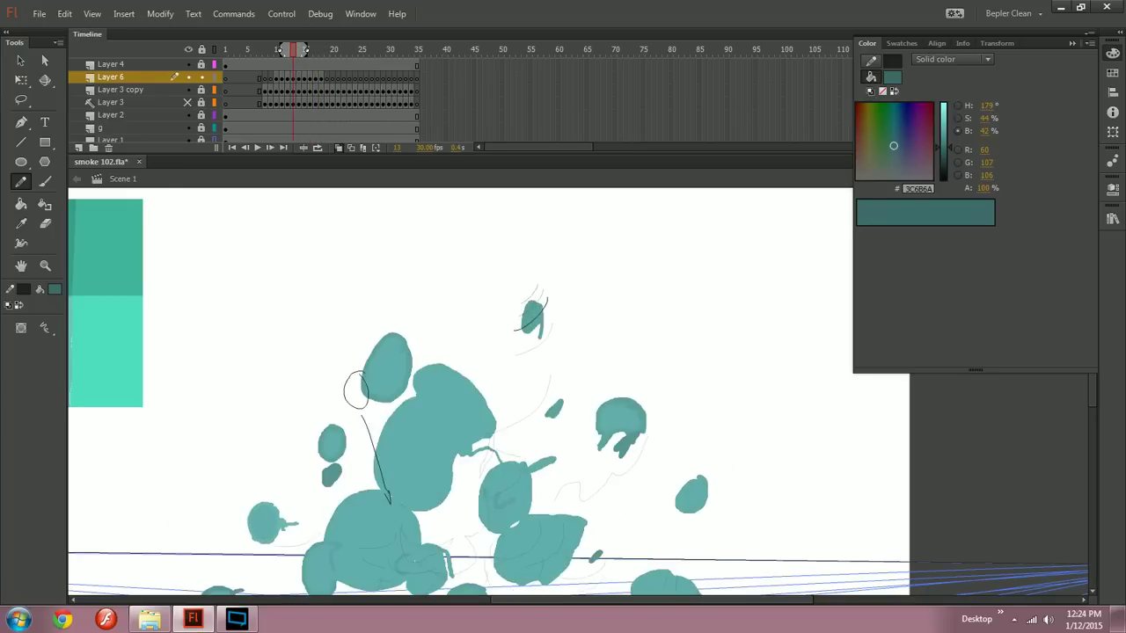
left_click_drag(493, 396, 554, 334)
key("comma")
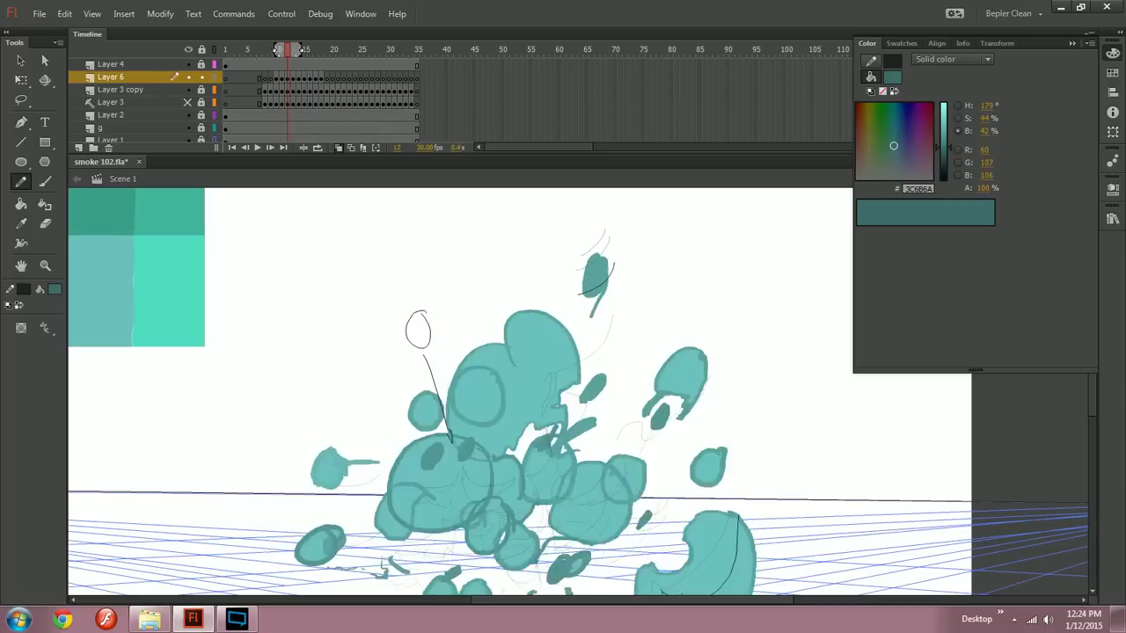
key("comma")
left_click_drag(527, 423, 505, 368)
Step: Pencil a short shadow stroke down the crease between the two large upper puffs on frame 12, undoing and redrawing attempts
key("period")
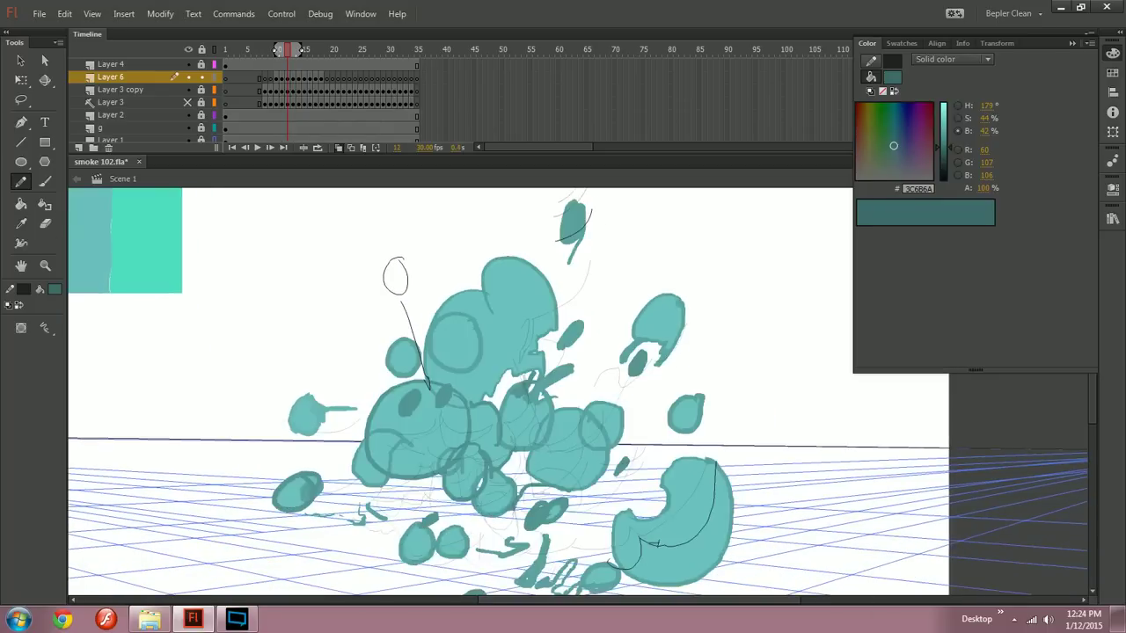
left_click_drag(478, 283, 486, 347)
key("ctrl+z")
key("ctrl+z")
left_click_drag(477, 285, 504, 365)
scroll(578, 396, "up", 2)
scroll(578, 396, "left", 1)
key("ctrl+z")
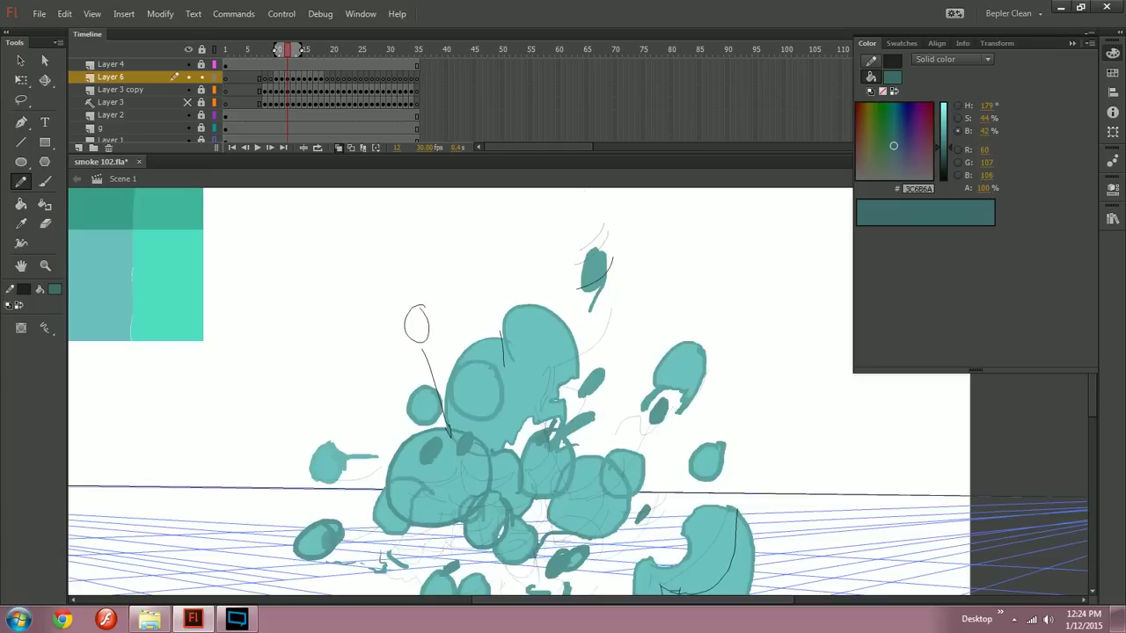
key("ctrl+z")
left_click_drag(506, 348, 512, 401)
mouse_move(511, 358)
left_mouse_down()
mouse_move(517, 383)
mouse_move(554, 366)
mouse_move(567, 330)
left_mouse_up()
key("ctrl+z")
left_click_drag(508, 351, 518, 388)
key("ctrl+z")
left_click_drag(508, 348, 515, 389)
key("ctrl+z")
key("ctrl+z")
left_click_drag(507, 350, 518, 386)
key("ctrl+z")
key("ctrl+z")
key("ctrl+z")
key("ctrl+z")
Step: Pencil a curved shadow stroke across the lower part of the topmost large puff on frame 12, redrawing it and comparing with frame 11
mouse_move(508, 342)
left_mouse_down()
mouse_move(518, 388)
mouse_move(568, 327)
left_mouse_up()
key("ctrl+z")
left_click_drag(514, 369, 583, 327)
key("ctrl+z")
left_click_drag(512, 367, 580, 322)
key("comma")
key("period")
Step: Pencil a curved shadow stroke from the crease around the lower edge of the large upper puff containing the inner circle on frame 12
left_click_drag(508, 350, 512, 401)
key("ctrl+z")
key("ctrl+equal")
left_click_drag(576, 387, 532, 378)
left_click(531, 362, "ctrl")
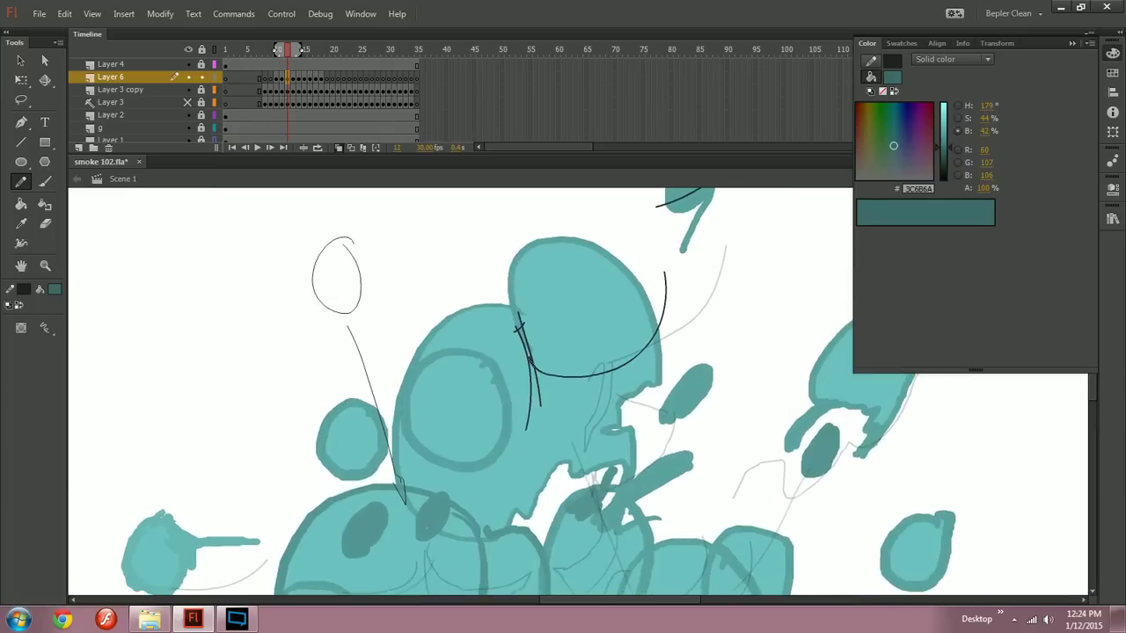
key("ctrl+minus")
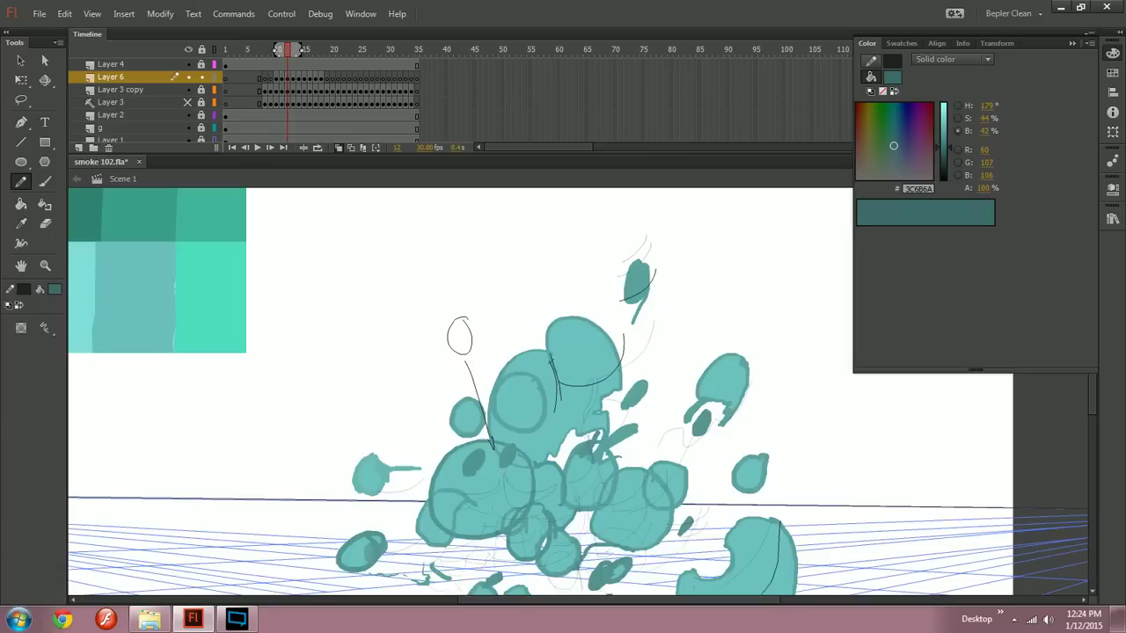
key("ctrl+minus")
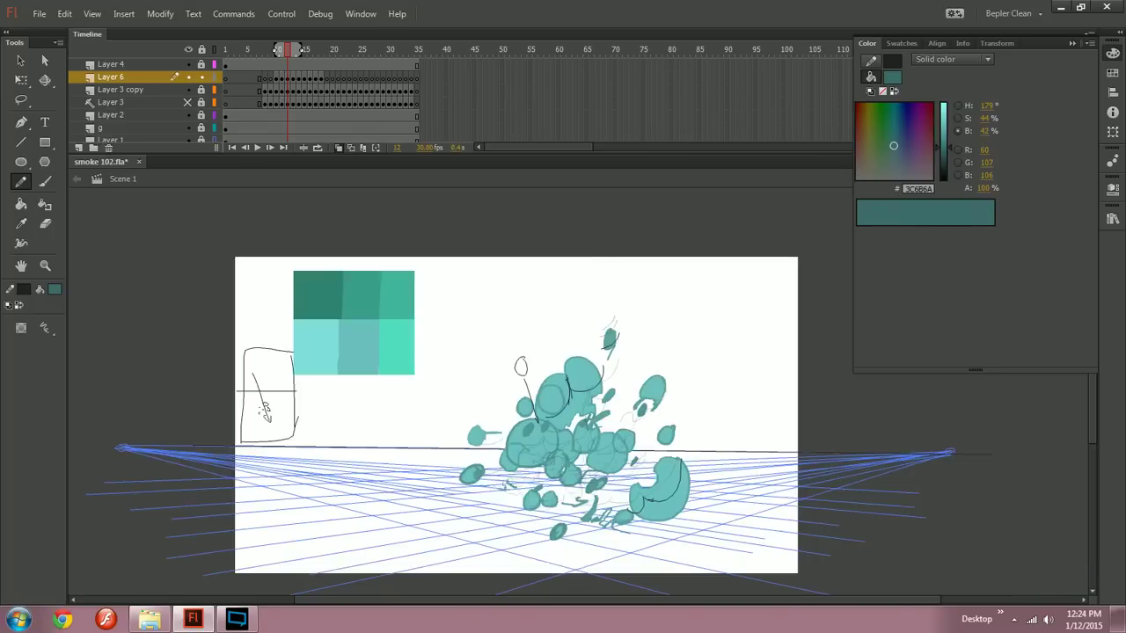
key("ctrl+equal")
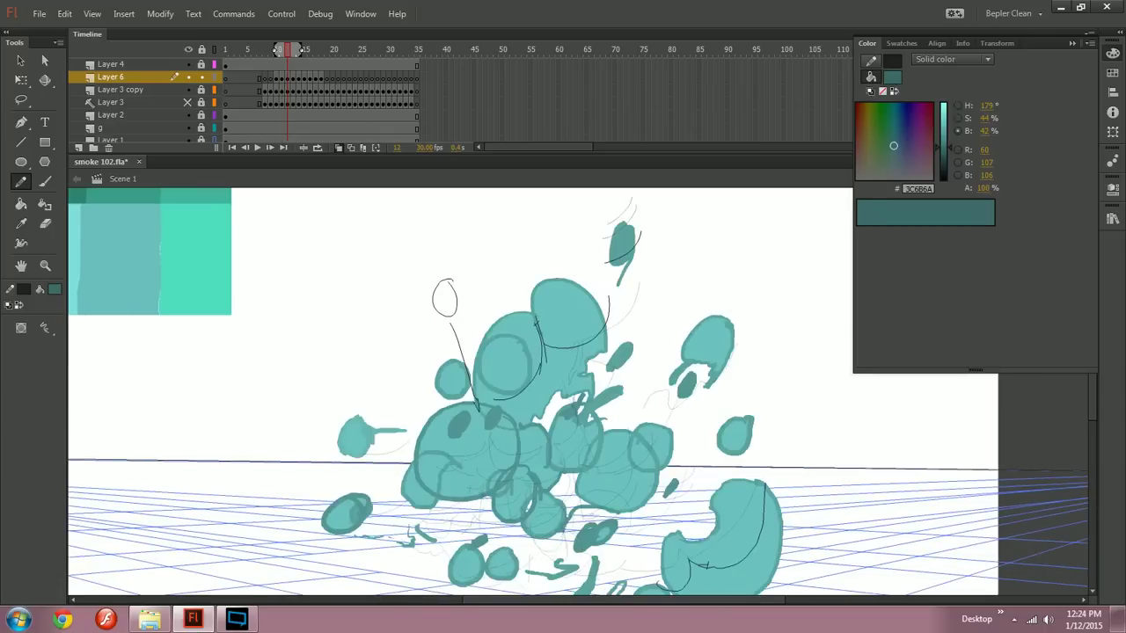
left_click_drag(498, 400, 456, 401)
key("ctrl+z")
left_click_drag(528, 387, 461, 365)
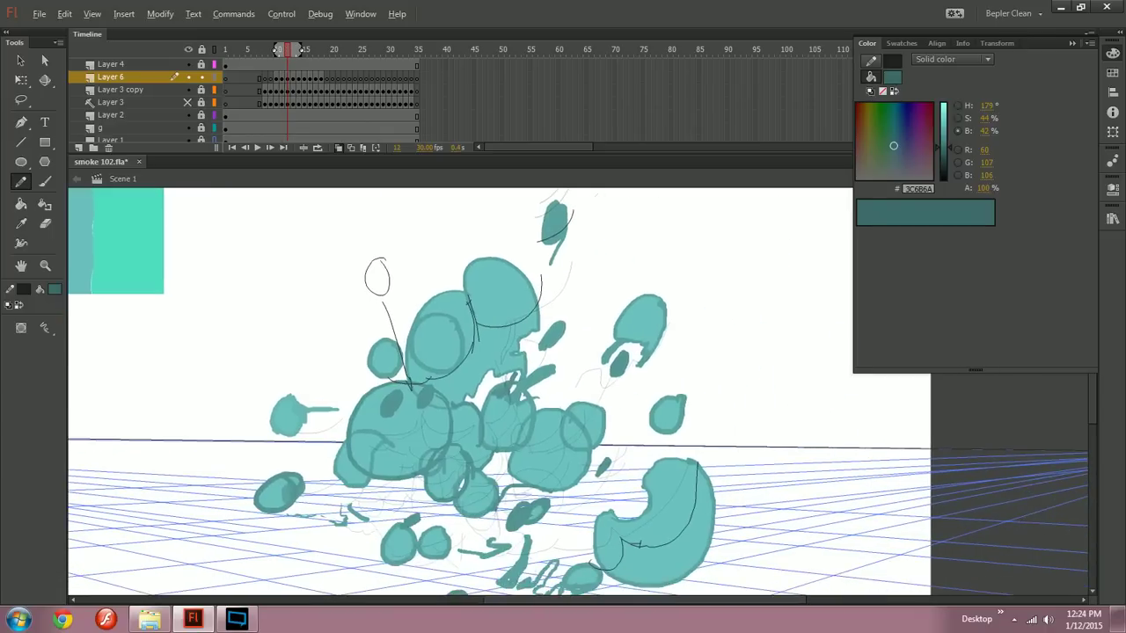
Step: Pencil curved shadow strokes across the three overlapping mid-size puffs just right of centre on frame 12, undoing unwanted strokes
key("comma")
key("period")
mouse_move(472, 430)
left_mouse_down()
mouse_move(529, 411)
mouse_move(560, 426)
mouse_move(539, 409)
left_mouse_up()
key("ctrl+z")
mouse_move(505, 449)
left_mouse_down()
mouse_move(535, 403)
mouse_move(538, 435)
mouse_move(503, 470)
mouse_move(484, 445)
mouse_move(572, 415)
mouse_move(546, 462)
left_mouse_up()
key("ctrl+z")
key("comma")
key("period")
key("ctrl+z")
key("ctrl+z")
key("ctrl+z")
key("ctrl+z")
key("ctrl+z")
mouse_move(512, 429)
left_mouse_down()
mouse_move(551, 451)
mouse_move(539, 444)
left_mouse_up()
key("ctrl+z")
key("ctrl+z")
key("ctrl+z")
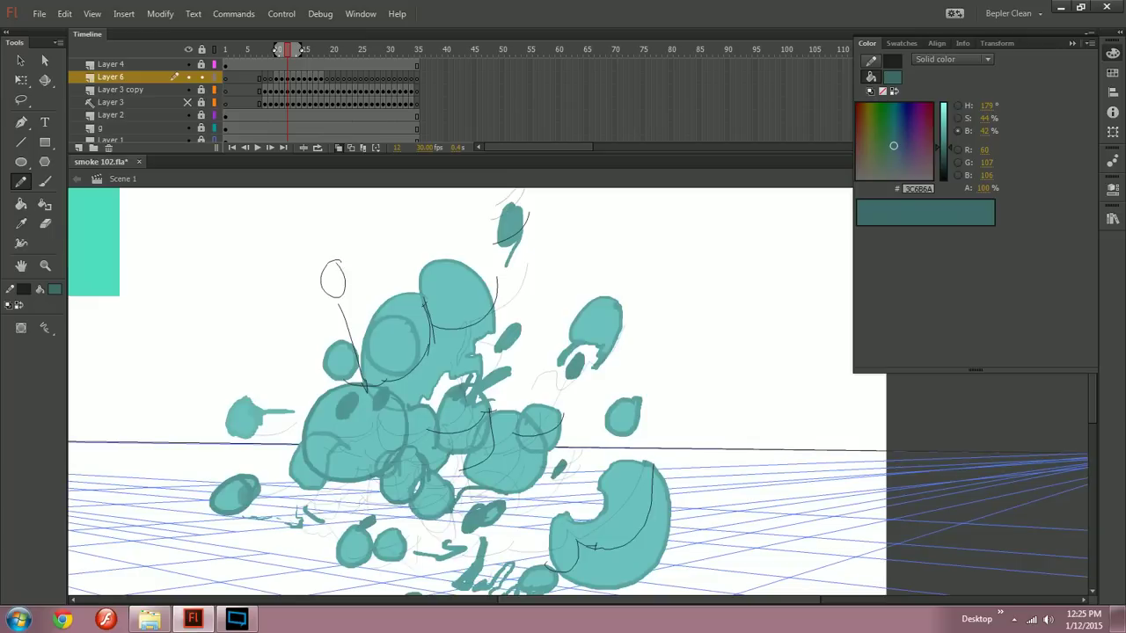
Step: Pencil a curved shadow stroke across the large oval puff at the burst's upper right on frame 12, comparing with frame 11
left_click(543, 433, "ctrl")
key("q")
left_click_drag(568, 409, 564, 403)
left_click(581, 387)
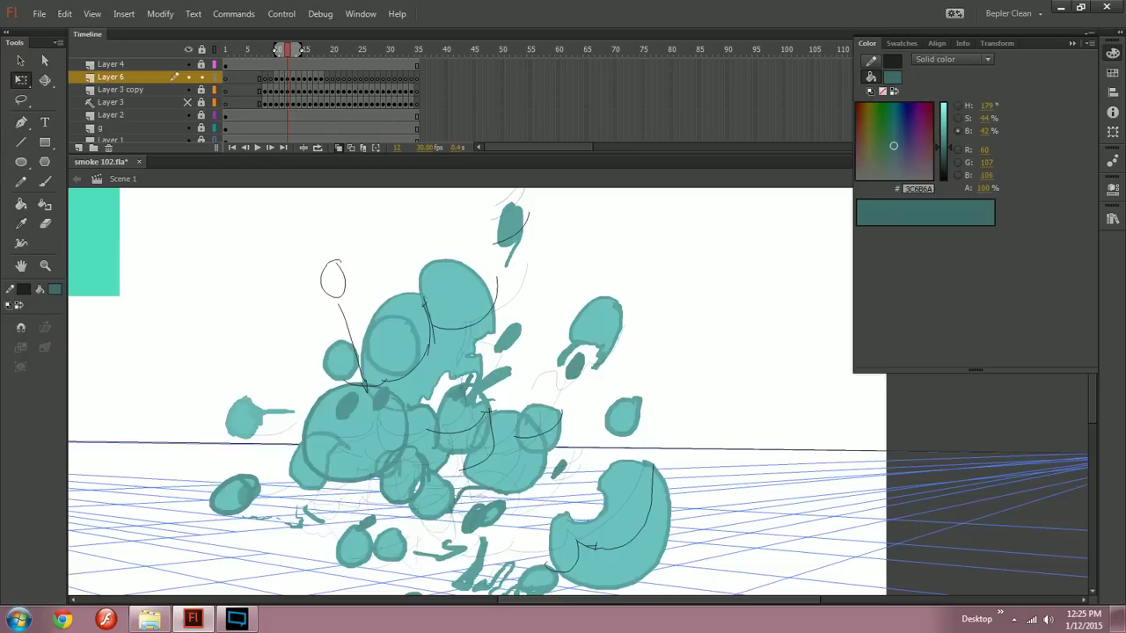
key("y")
mouse_move(563, 396)
left_mouse_down()
mouse_move(595, 400)
mouse_move(551, 437)
left_mouse_up()
key("comma")
key("period")
key("comma")
key("period")
left_click_drag(543, 406, 615, 340)
key("comma")
key("period")
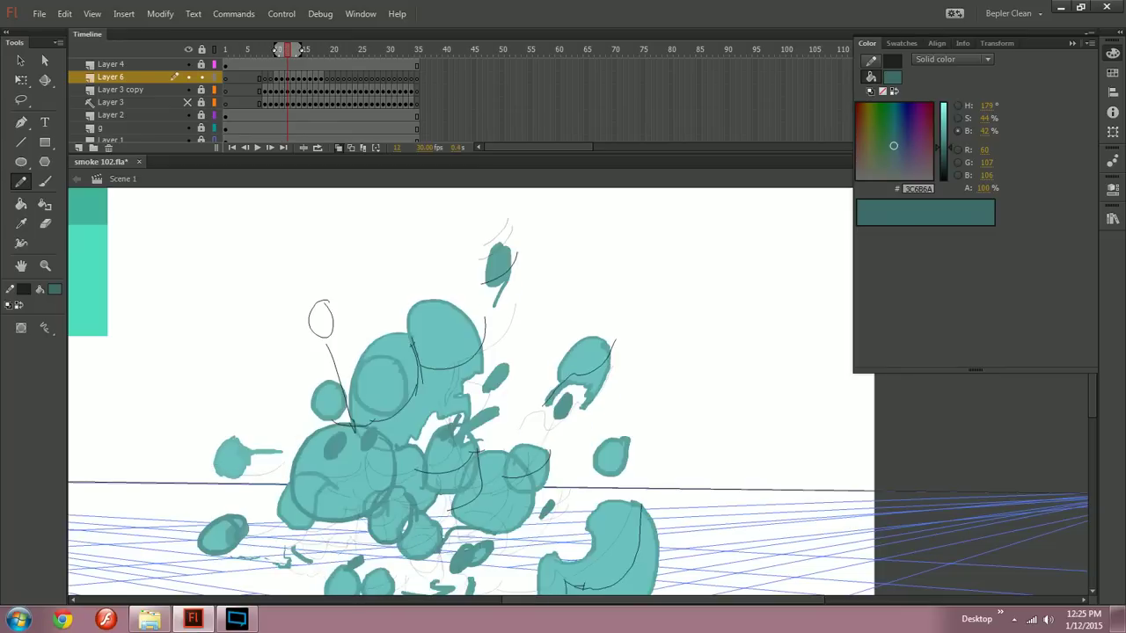
Step: Pencil the matching curved shadow stroke across the upper-right oval puff on frame 13 and compare the neighbouring frames
key("period")
mouse_move(562, 382)
left_mouse_down()
mouse_move(611, 332)
mouse_move(569, 343)
mouse_move(614, 314)
left_mouse_up()
key("comma")
key("period")
key("period")
key("comma")
Step: Continue the curved shadow stroke on the upper-right oval puff on frames 14 and 15, undoing and redrawing strokes
key("period")
key("period")
key("ctrl+z")
left_click_drag(562, 344, 610, 315)
key("comma")
key("period")
key("ctrl+z")
mouse_move(563, 345)
left_mouse_down()
mouse_move(594, 306)
mouse_move(604, 313)
mouse_move(587, 306)
mouse_move(584, 317)
mouse_move(591, 302)
mouse_move(565, 316)
mouse_move(590, 308)
left_mouse_up()
key("period")
key("comma")
key("period")
Step: Continue the shadow stroke on the shrinking upper-right puff through frames 16 to 18, undoing stray strokes
key("comma")
key("period")
key("ctrl+z")
key("ctrl+z")
key("alt")
key("comma")
key("period")
key("period")
key("ctrl+z")
key("ctrl+z")
key(".")
key("ctrl+z")
key(".")
key(".")
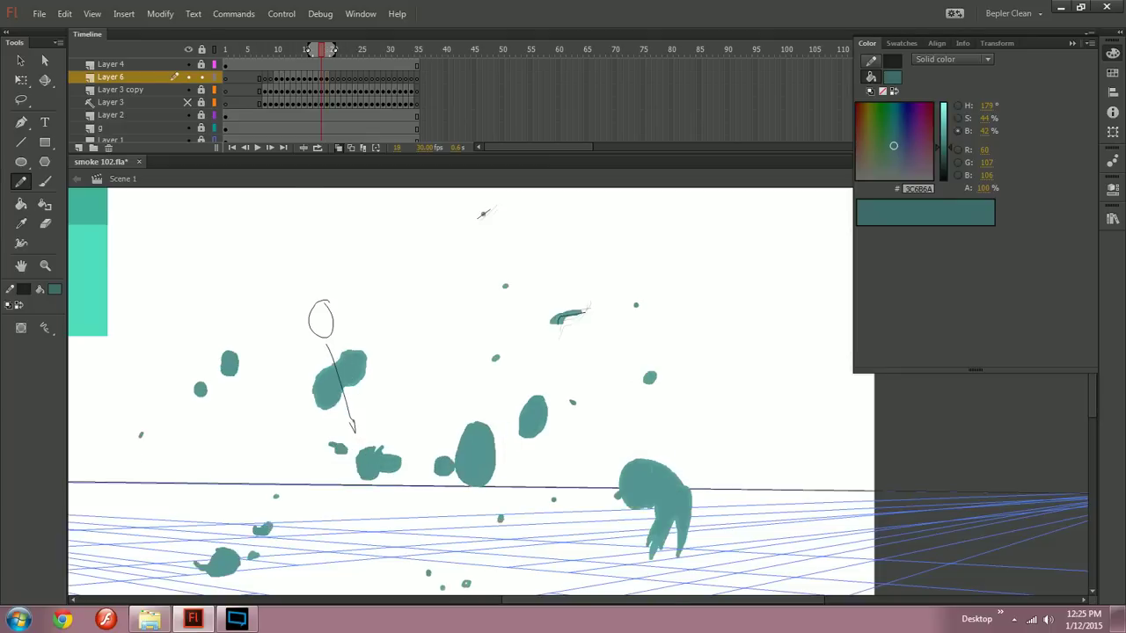
Step: Pencil shadow strokes across the small dark puff below the upper-right oval puff on frames 12 to 17
mouse_move(528, 378)
left_mouse_down()
mouse_move(508, 354)
mouse_move(563, 373)
left_mouse_up()
key(".")
key(".")
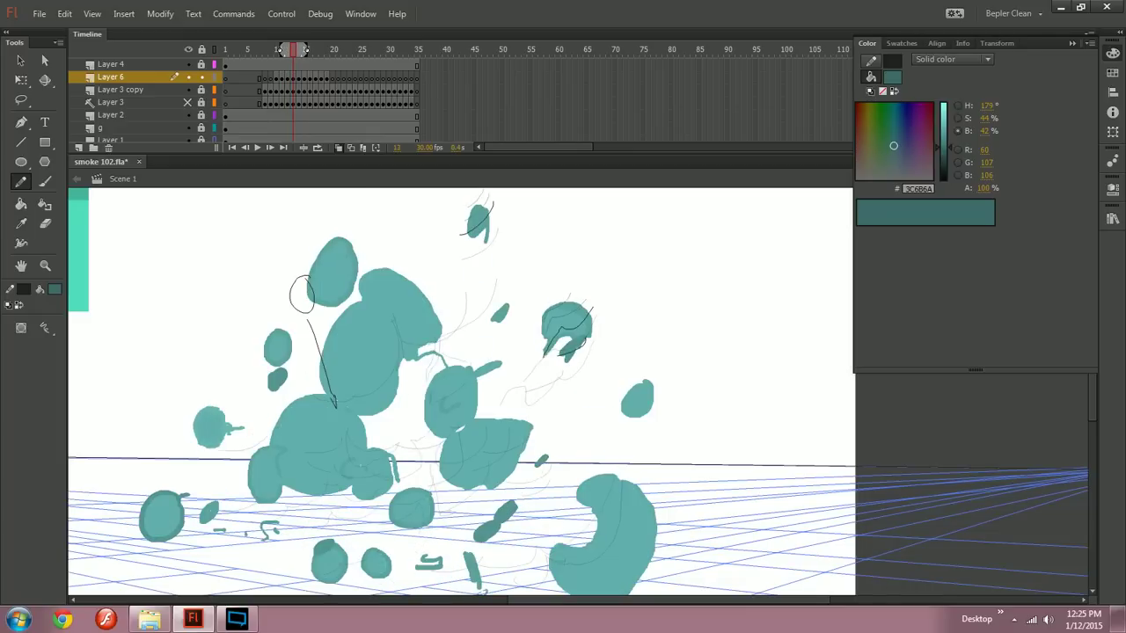
key("period")
key("period")
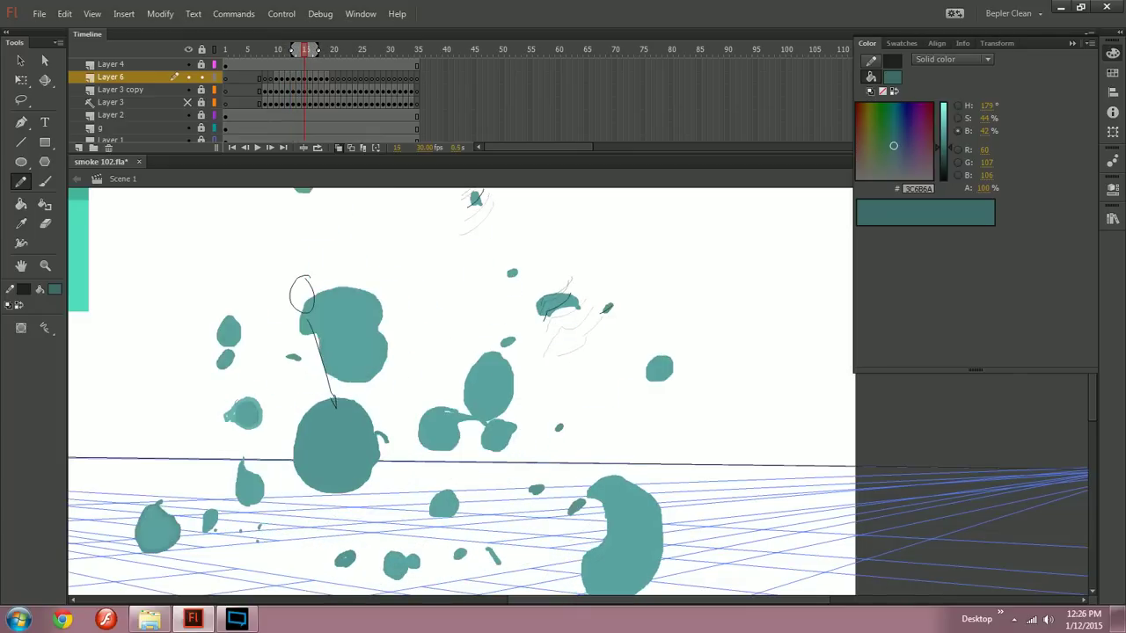
key("period")
key("period")
left_click_drag(624, 274, 617, 289)
Step: Step back to frame 10 and review the shadow outlines on the lower puffs through frame 12
key("comma")
key("comma")
key("comma")
key("comma")
key("comma")
key("comma")
key("comma")
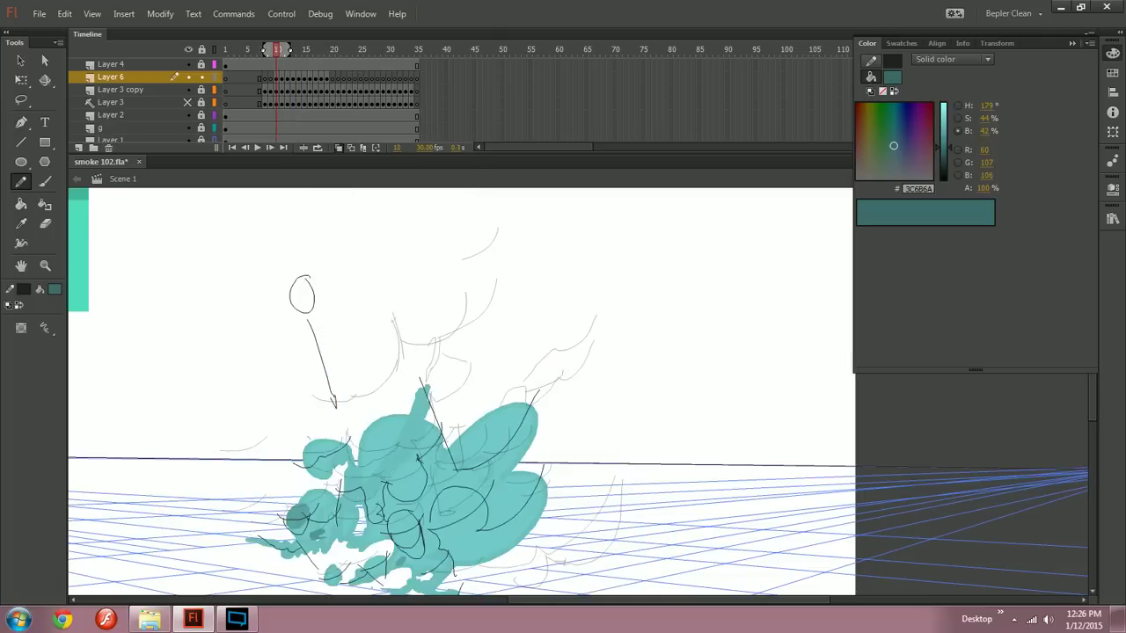
left_click_drag(506, 480, 563, 381)
key("q")
key("F8")
left_click(637, 332)
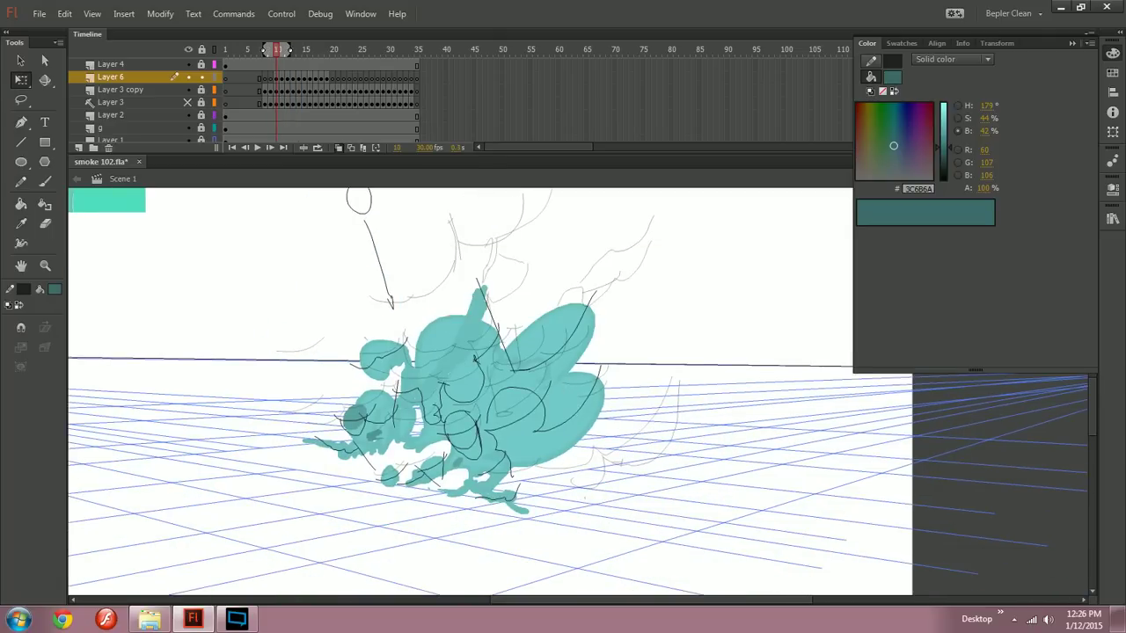
key("comma")
key("period")
key("period")
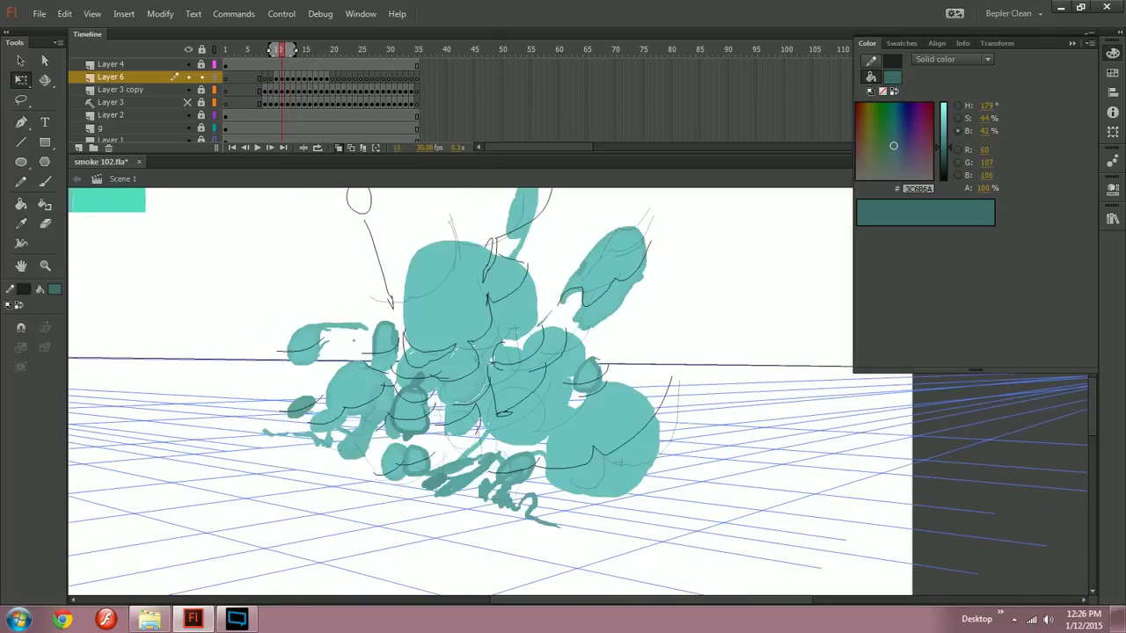
key("y")
key("period")
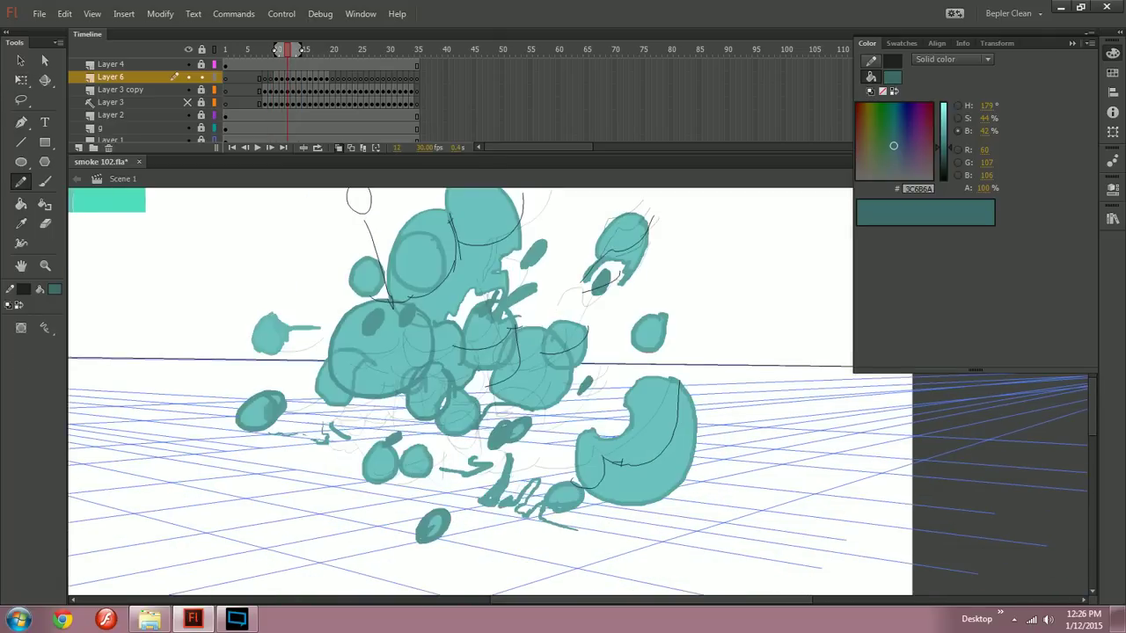
Step: Pencil the curved shadow stroke along the large crescent-shaped puff on frames 13 and 14
key("period")
mouse_move(567, 466)
left_mouse_down()
mouse_move(626, 435)
mouse_move(660, 354)
left_mouse_up()
key("period")
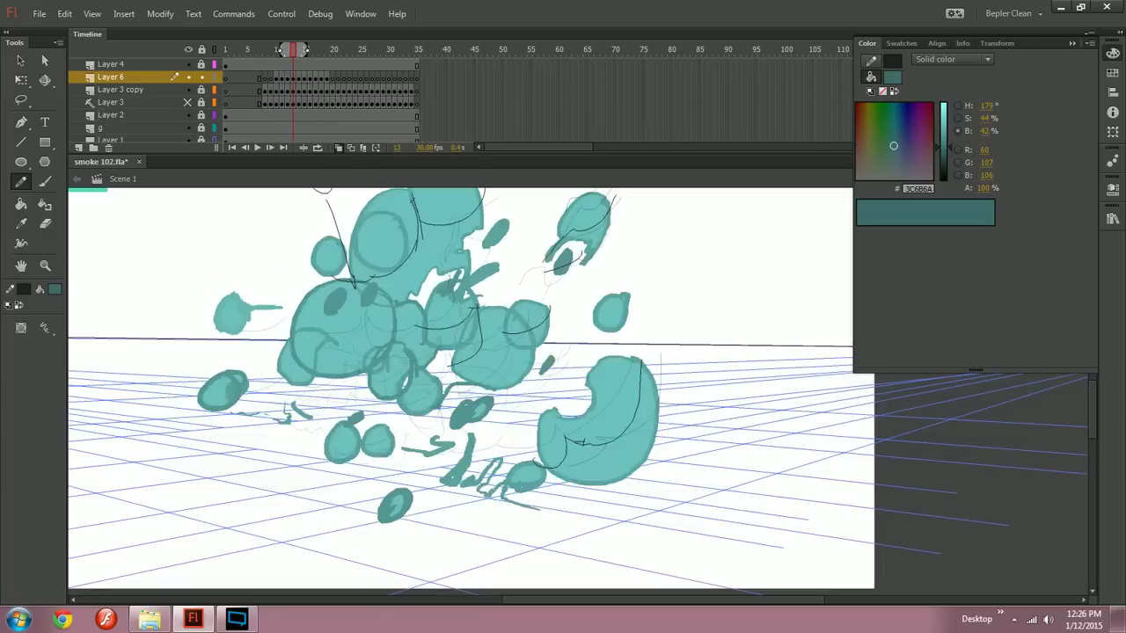
mouse_move(582, 475)
left_mouse_down()
mouse_move(659, 414)
mouse_move(672, 369)
left_mouse_up()
key("comma")
key("period")
Step: Pencil the curved shadow stroke along the large crescent-shaped puff on frame 15 and compare it with the neighbouring frames
key("period")
mouse_move(605, 472)
left_mouse_down()
mouse_move(639, 447)
mouse_move(670, 359)
left_mouse_up()
key("period")
key("comma")
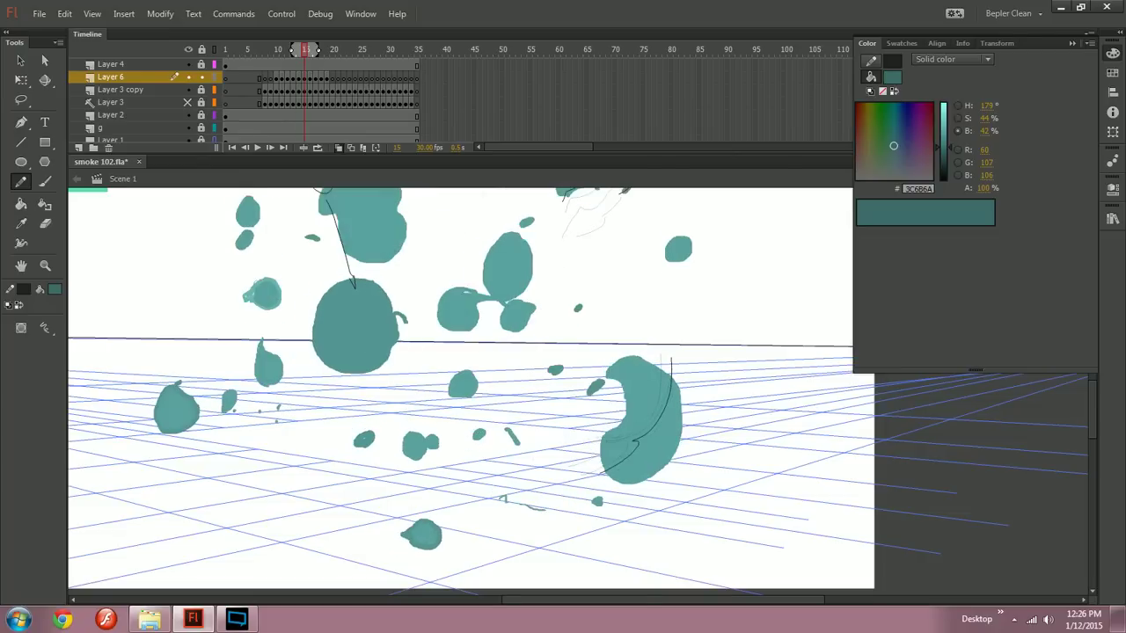
key("period")
key("comma")
key("comma")
key("comma")
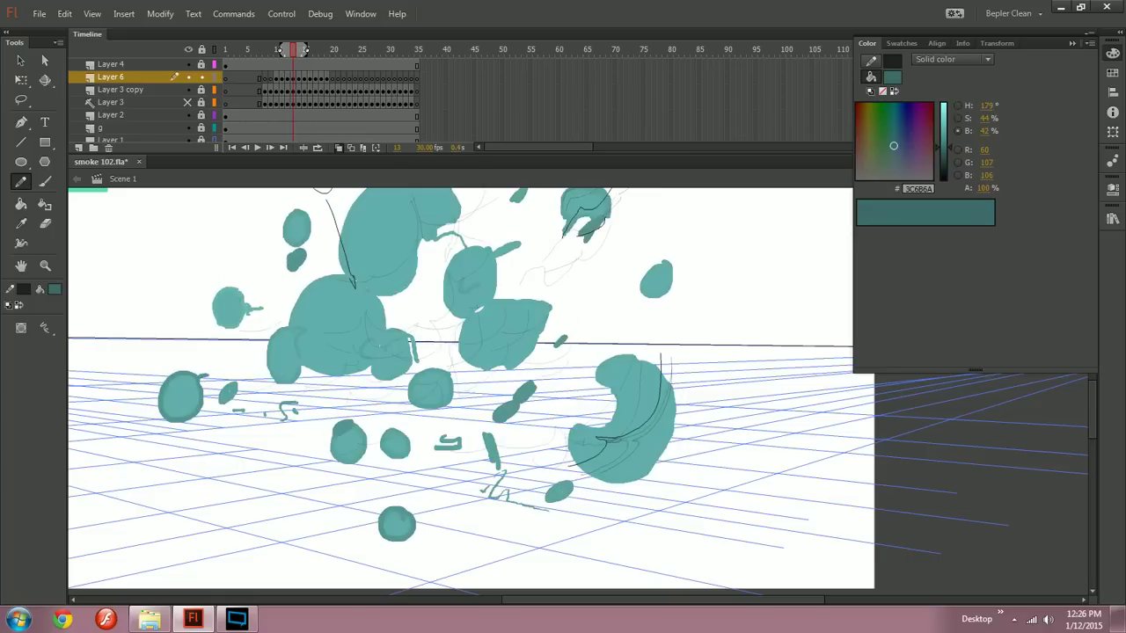
key("period")
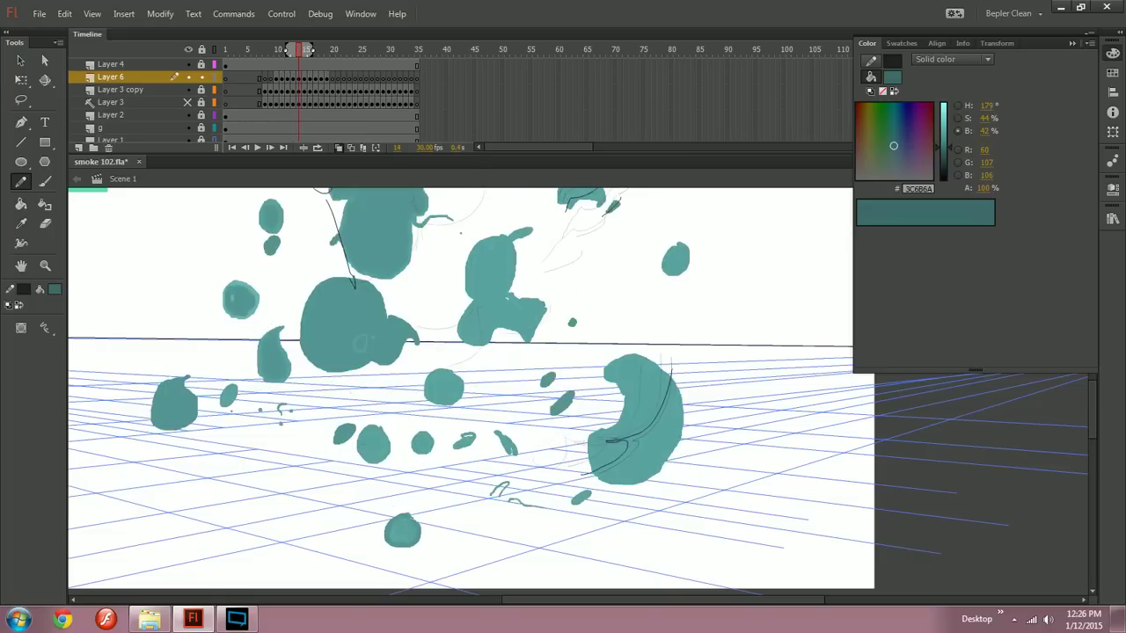
Step: Draw a shading guide line down the large crescent-shaped smoke puff on frames 15 to 17 of Layer 6 with the Pencil tool
key("period")
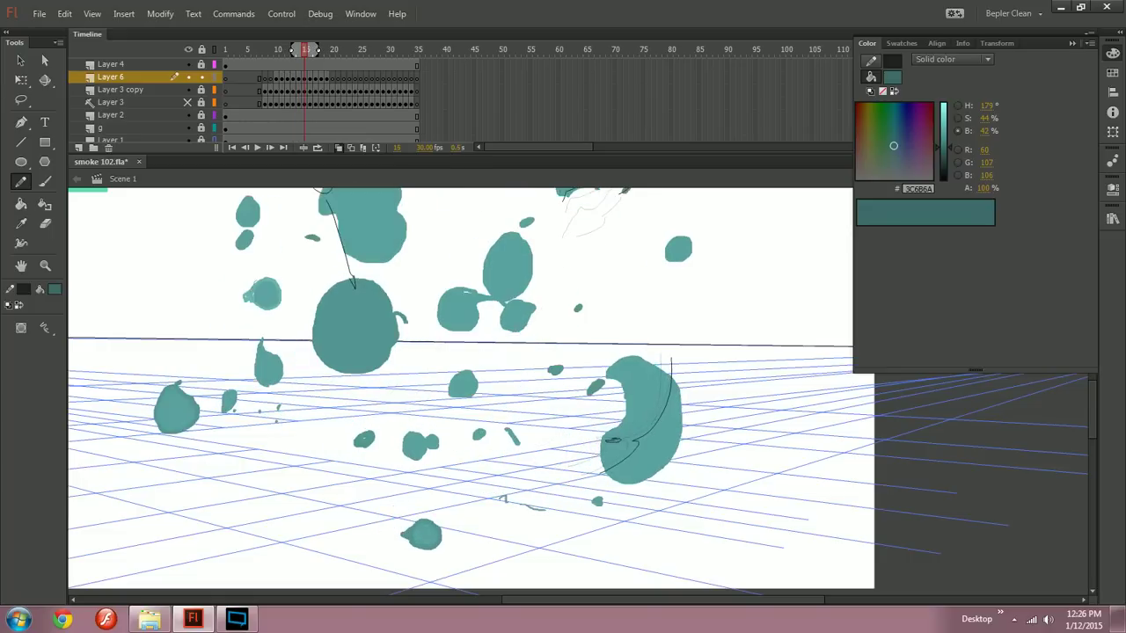
key("period")
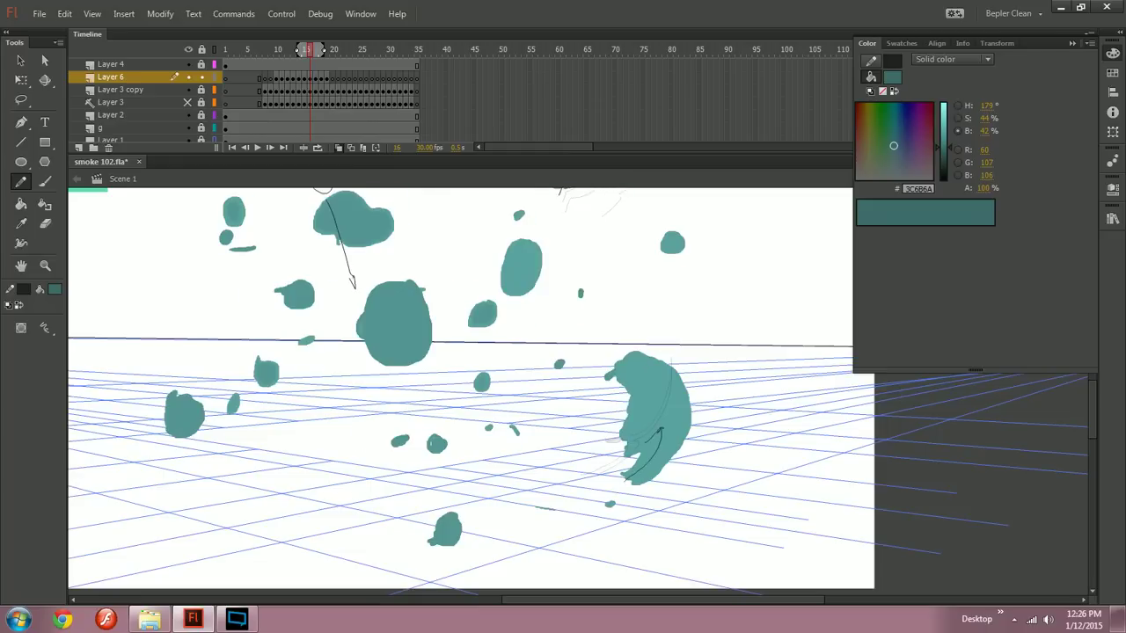
key("period")
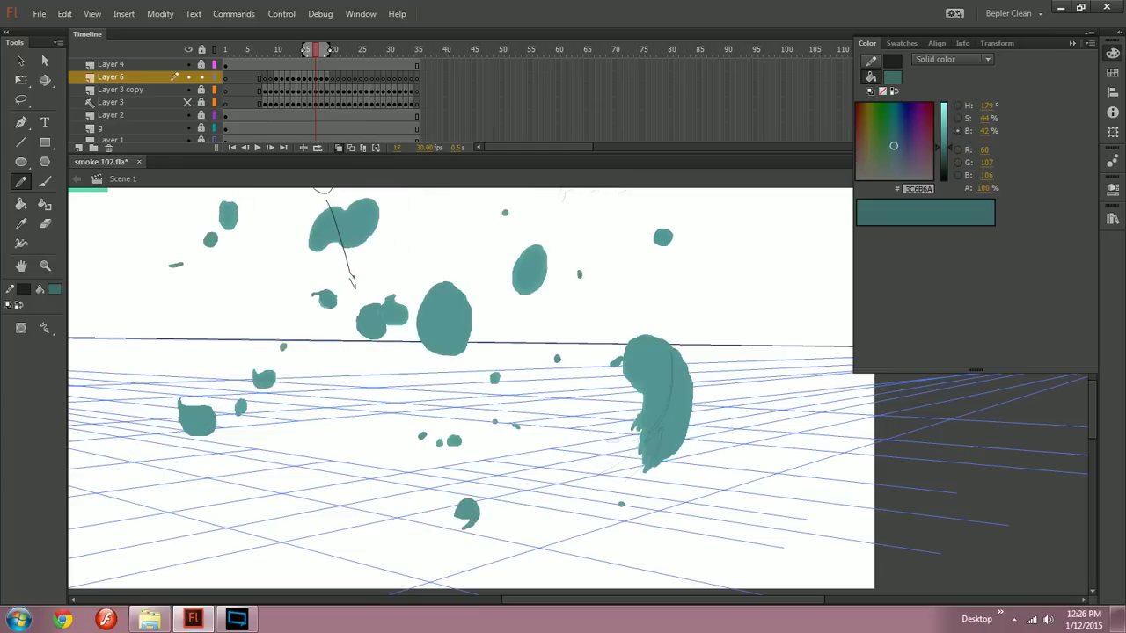
left_click_drag(673, 343, 655, 420)
key("ctrl+z")
left_click_drag(671, 337, 655, 431)
Step: Draw the crescent puff's shading guide lines on frames 18 and 19
key("period")
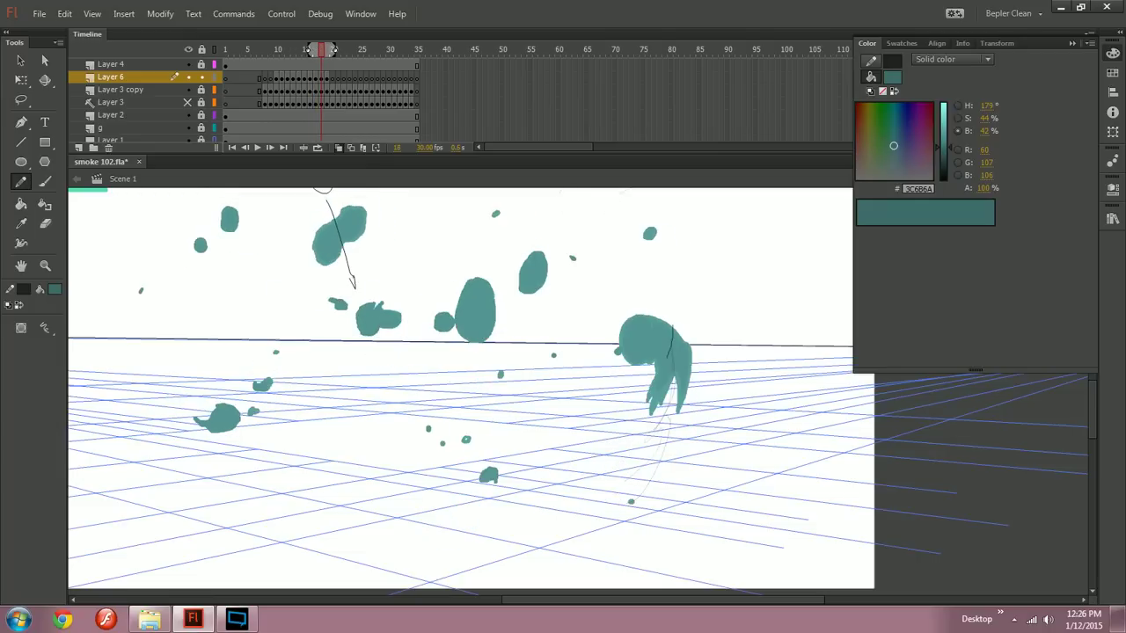
mouse_move(679, 332)
left_mouse_down()
mouse_move(668, 368)
mouse_move(640, 390)
left_mouse_up()
key("period")
left_click_drag(664, 301, 603, 328)
key("ctrl+z")
left_click_drag(648, 291, 603, 344)
Step: Draw a curved shading line across the shrinking former crescent puff on frames 20 and 21, comparing it with the neighbouring frames
key("period")
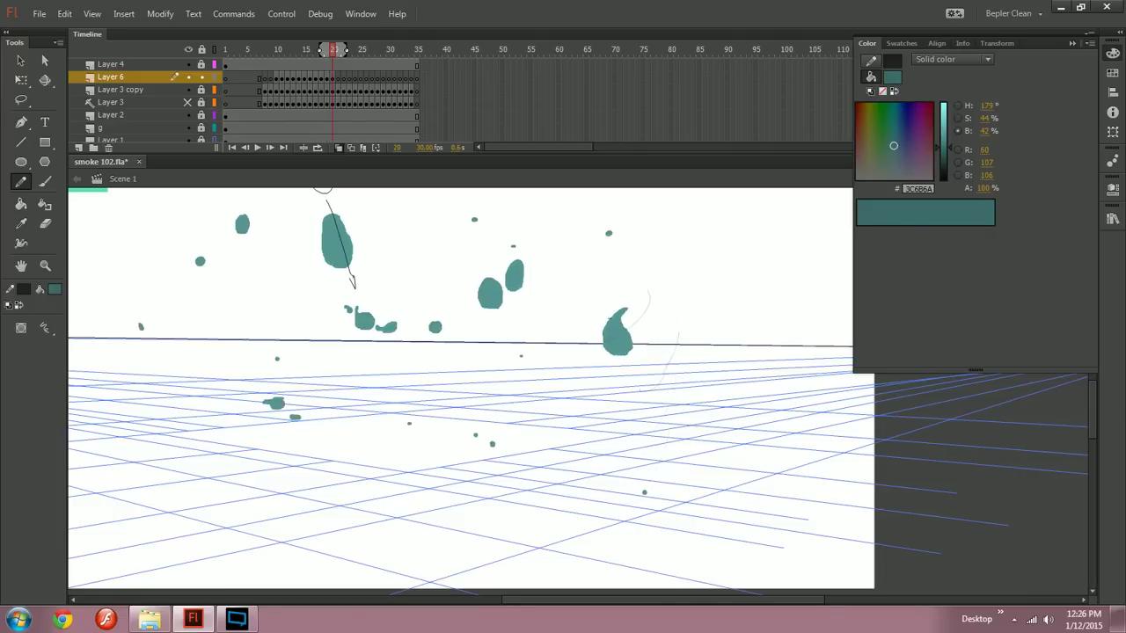
key("period")
left_click_drag(642, 327, 628, 362)
key("comma")
key("period")
key("comma")
key("period")
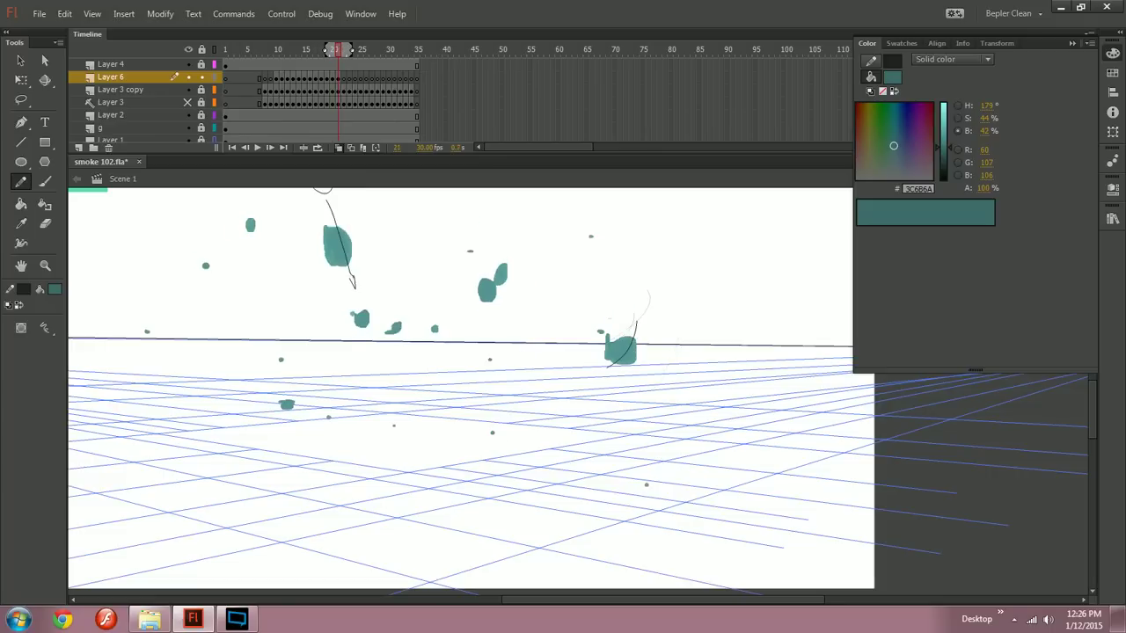
Step: Draw a short shading line on the remnant of the crescent puff on frames 22 to 24, undoing the misplaced strokes
key("period")
left_click_drag(620, 370, 651, 323)
key("ctrl+z")
key("ctrl+z")
key("period")
key("ctrl+z")
key("comma")
key("period")
key("period")
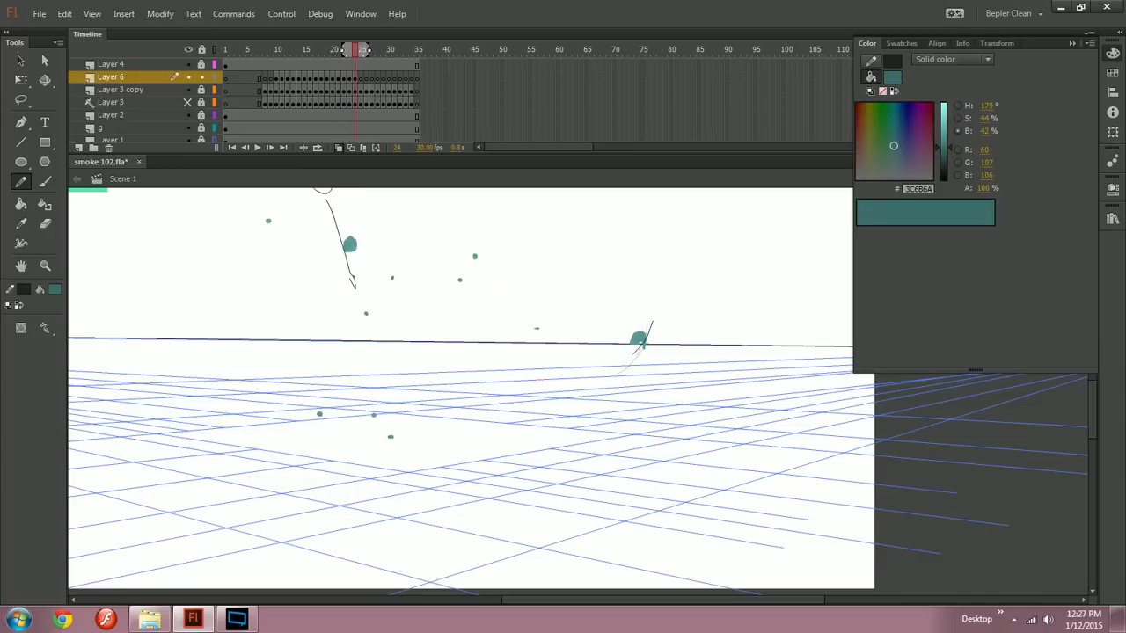
Step: Return to frame 12 with the Pencil tool active and save the document
key("period")
key("b")
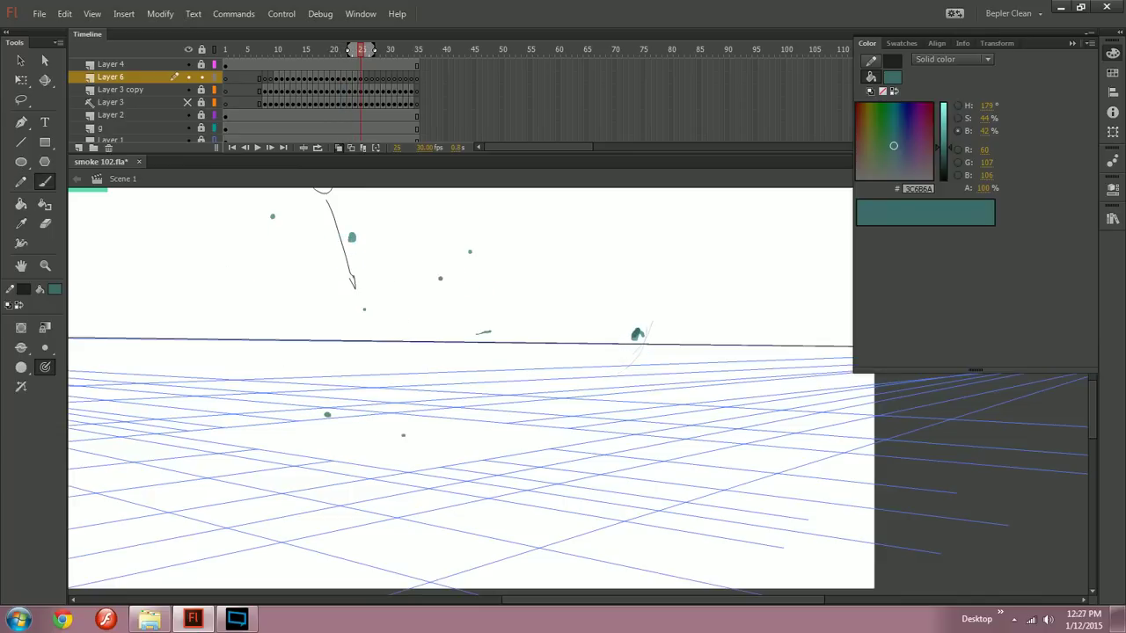
key("comma")
key("comma")
key("comma")
key("comma")
key("comma")
key("comma")
key("comma")
key("comma")
key("comma")
key("comma")
key("comma")
key("comma")
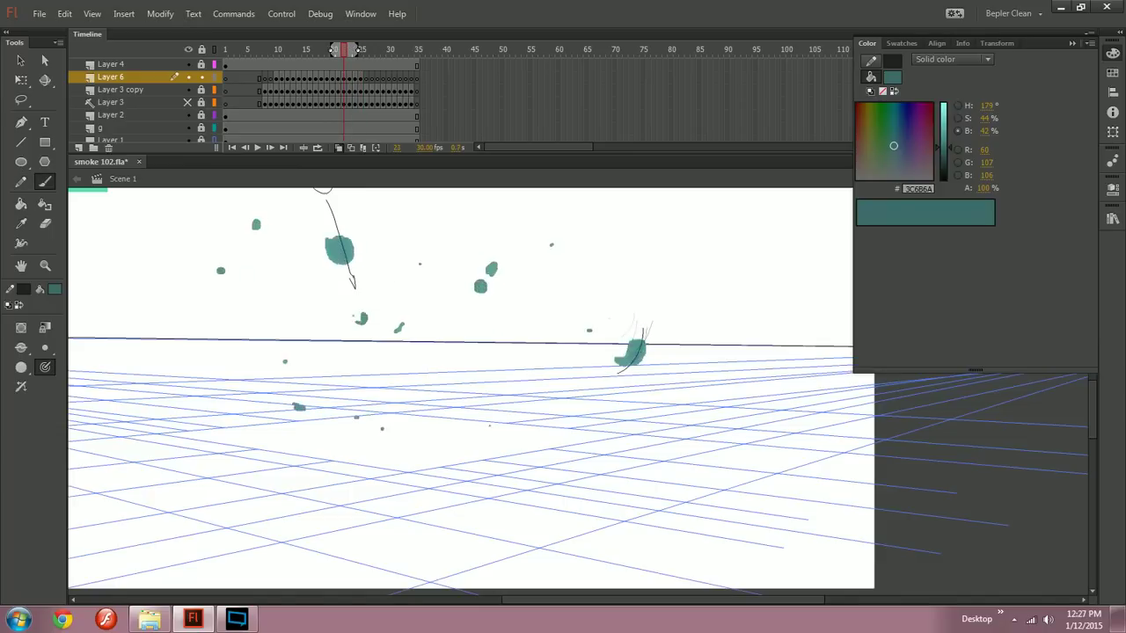
left_click_drag(280, 50, 278, 49)
key("y")
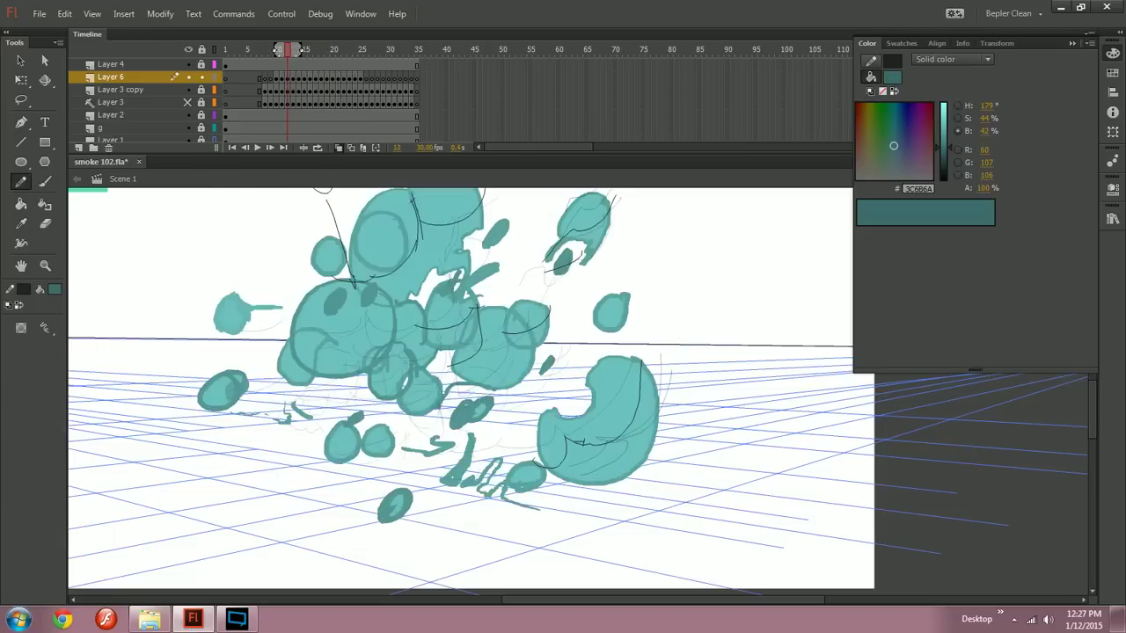
left_click_drag(519, 405, 506, 458)
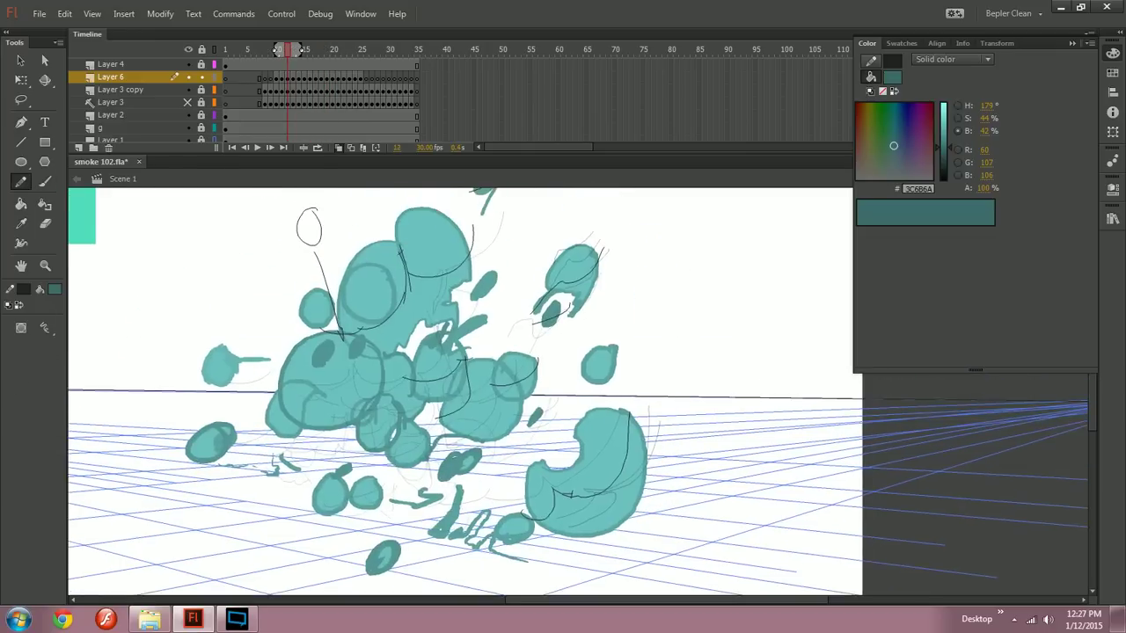
key("ctrl+s")
Step: Draw a curved shading line across the small lowest puff on frames 12 to 14 of Layer 6
key("comma")
key("comma")
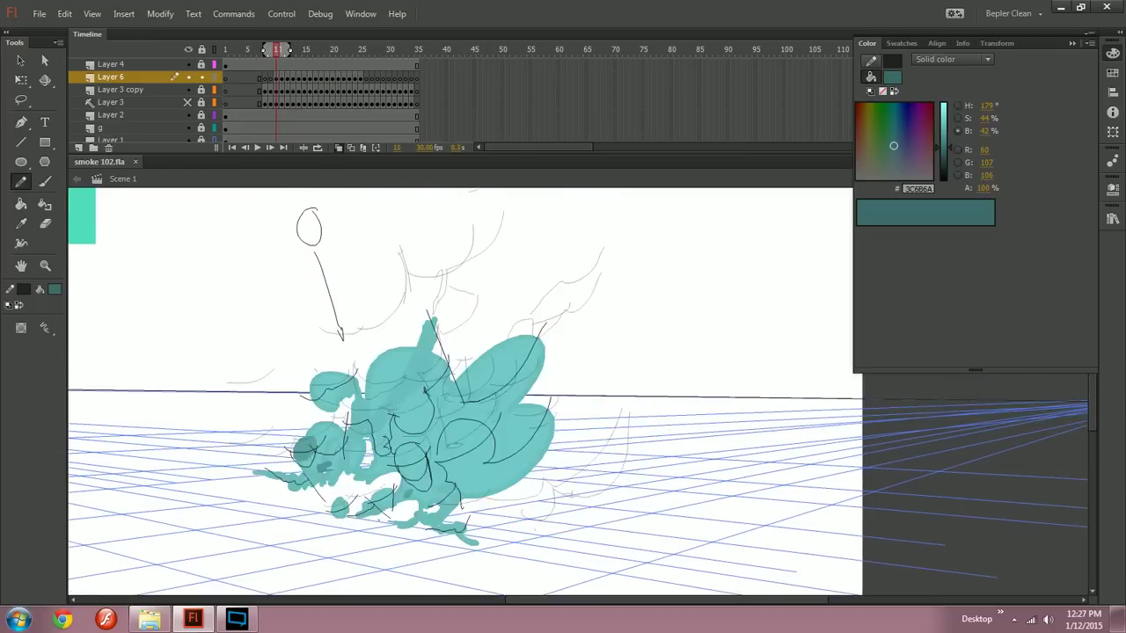
key("period")
key("period")
left_click_drag(475, 405, 551, 367)
key("comma")
key("period")
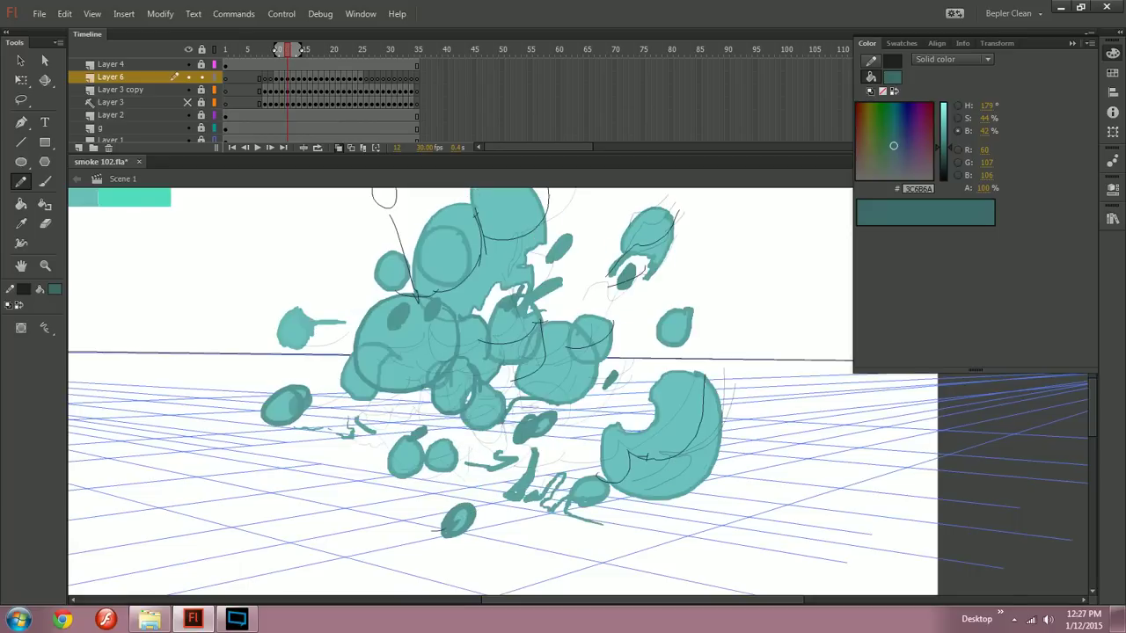
key("period")
key("period")
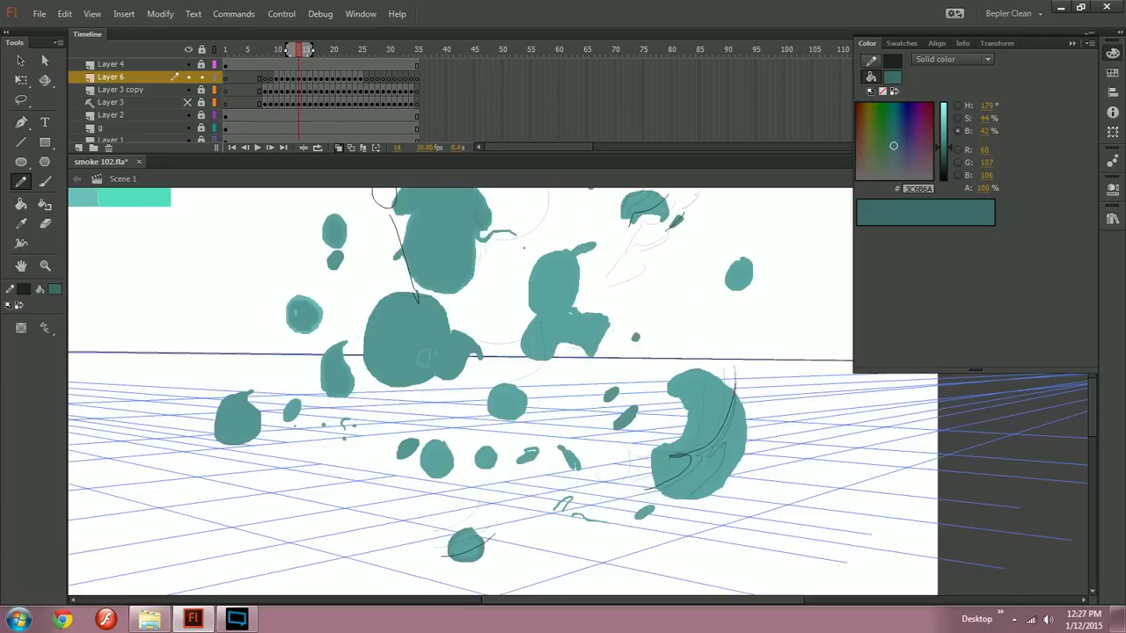
Step: Draw the small lowest puff's shading line on frames 15 to 19
key("period")
key("period")
key("period")
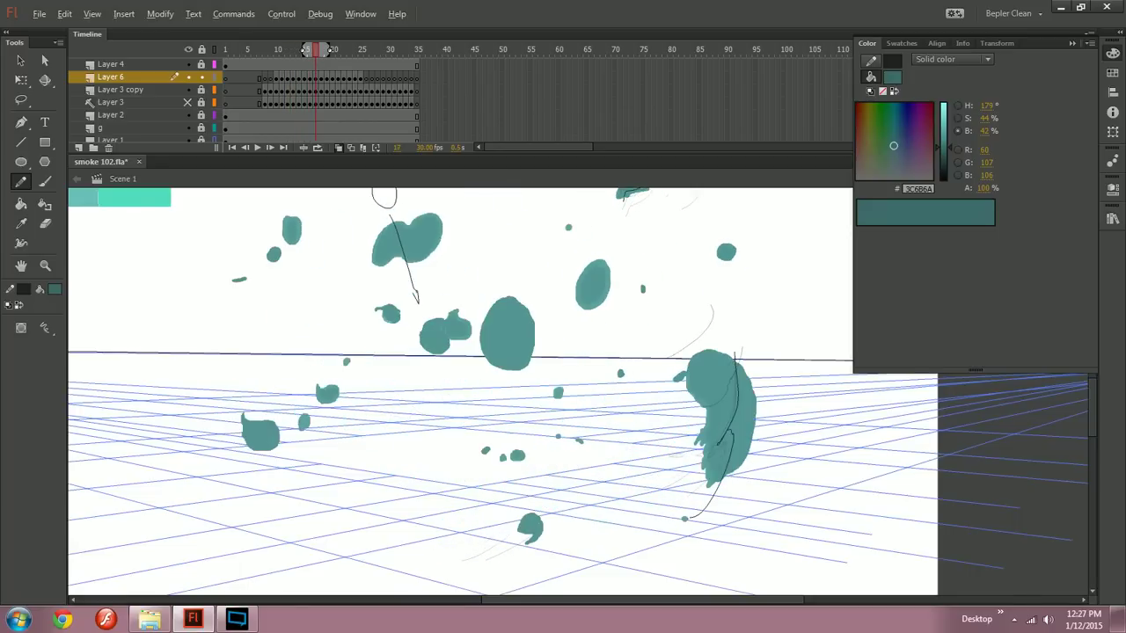
key("period")
key("period")
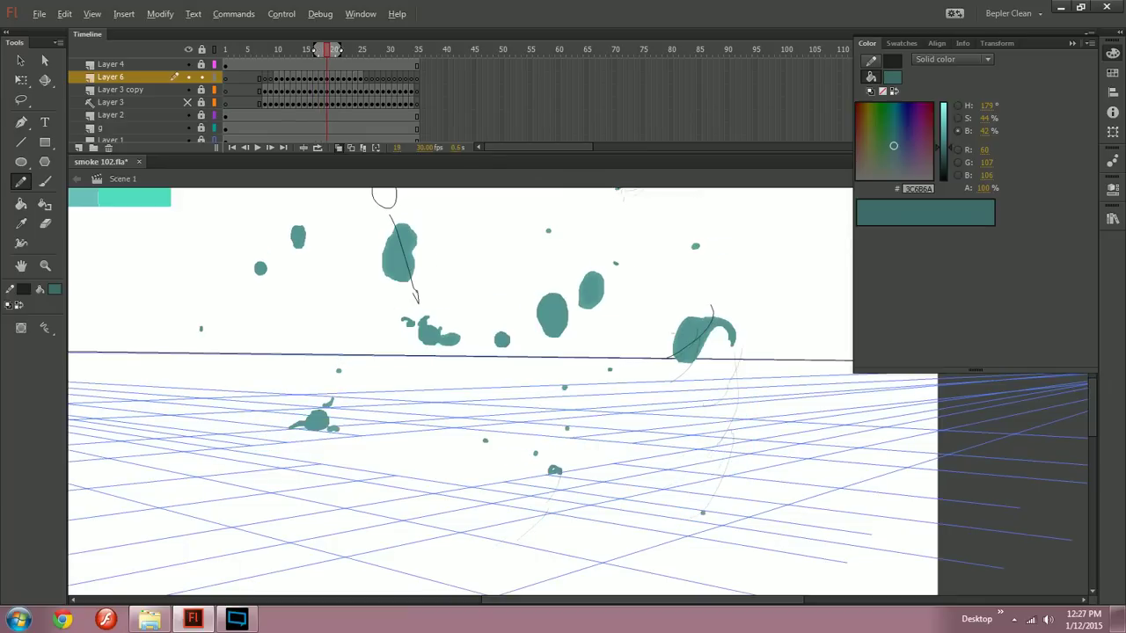
Step: Step forward to frame 24 and back to frame 11 to review the shading lines across the smoke animation
key("b")
key("period")
key("period")
key("period")
key("period")
key("period")
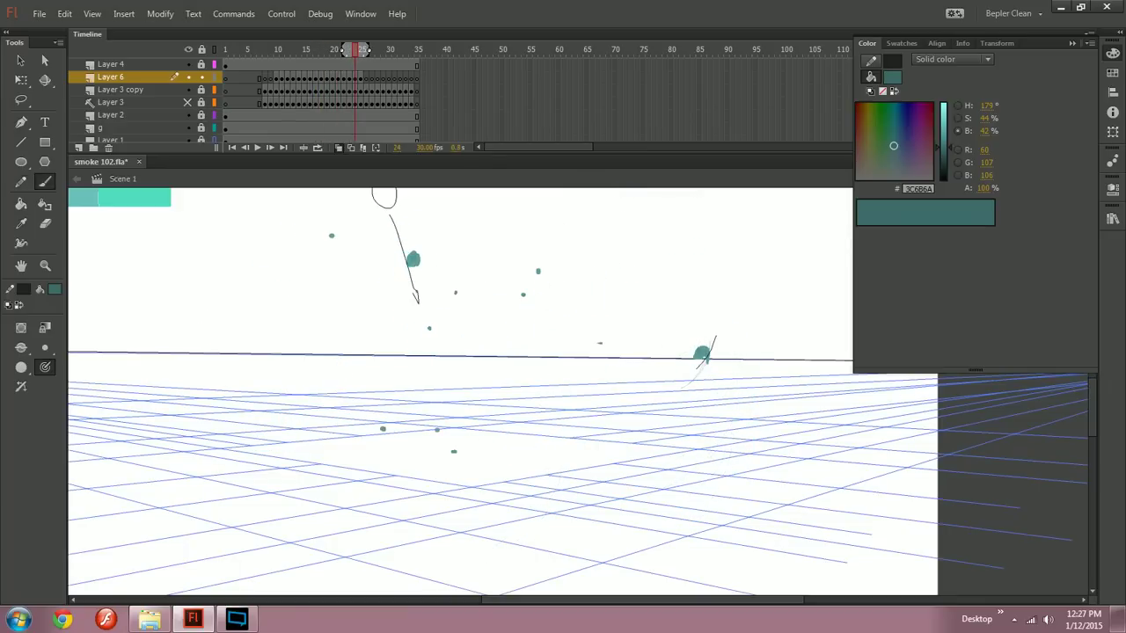
key("y")
key("comma")
key("comma")
key("comma")
key("comma")
key("comma")
key("comma")
key("comma")
key("comma")
key("comma")
key("comma")
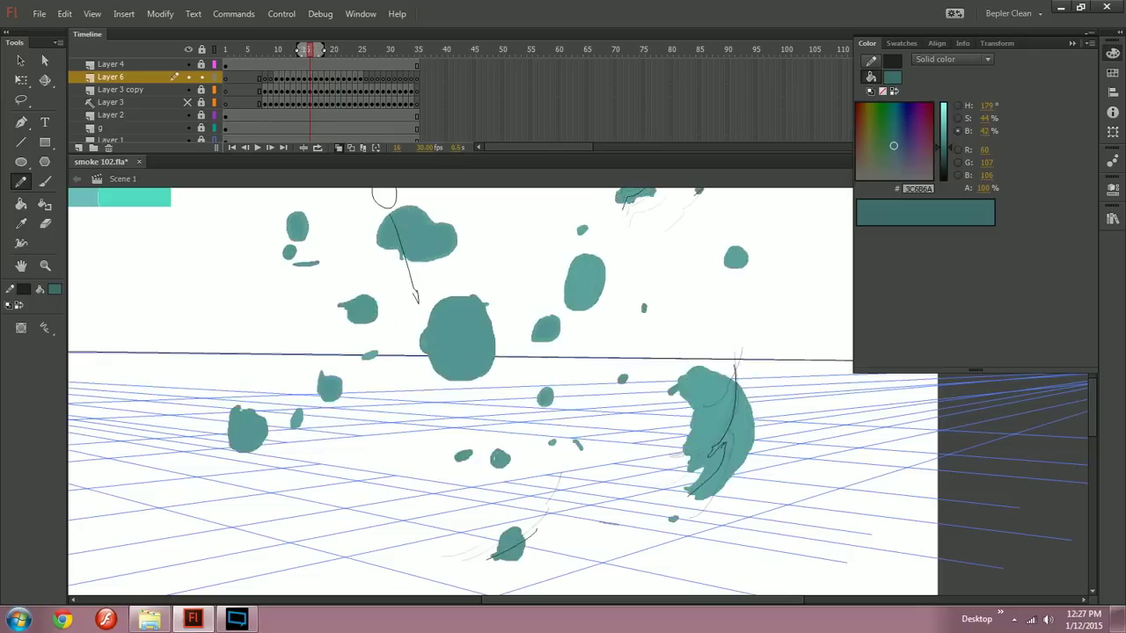
key("comma")
key("comma")
key("comma")
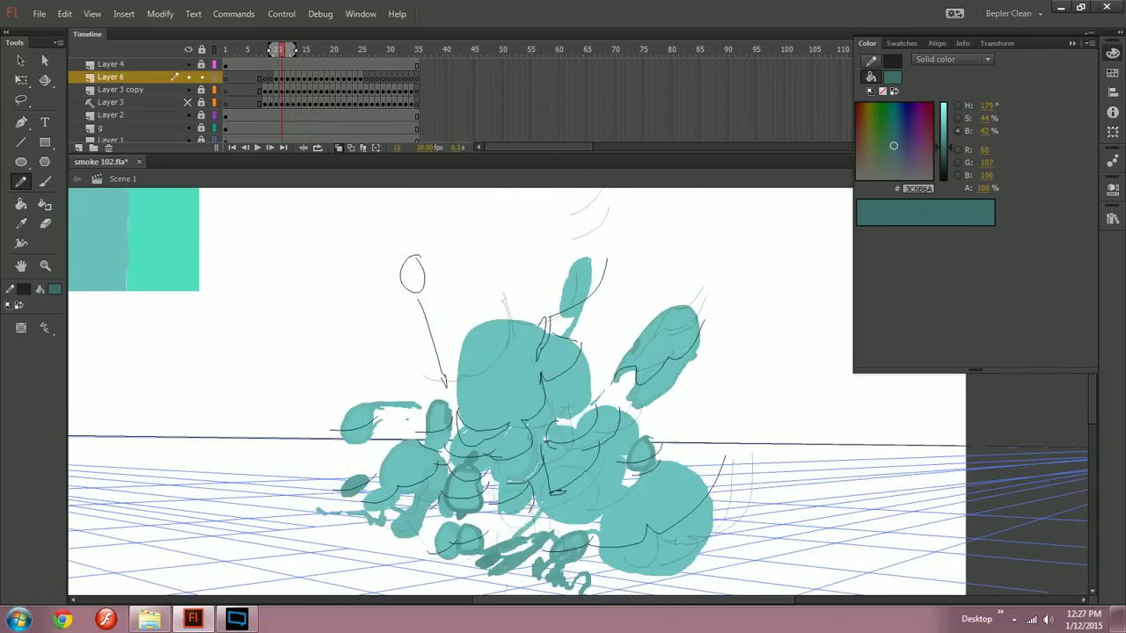
Step: Draw a curved shading line across the leftmost puff above the floor grid on frames 12 to 16
key("period")
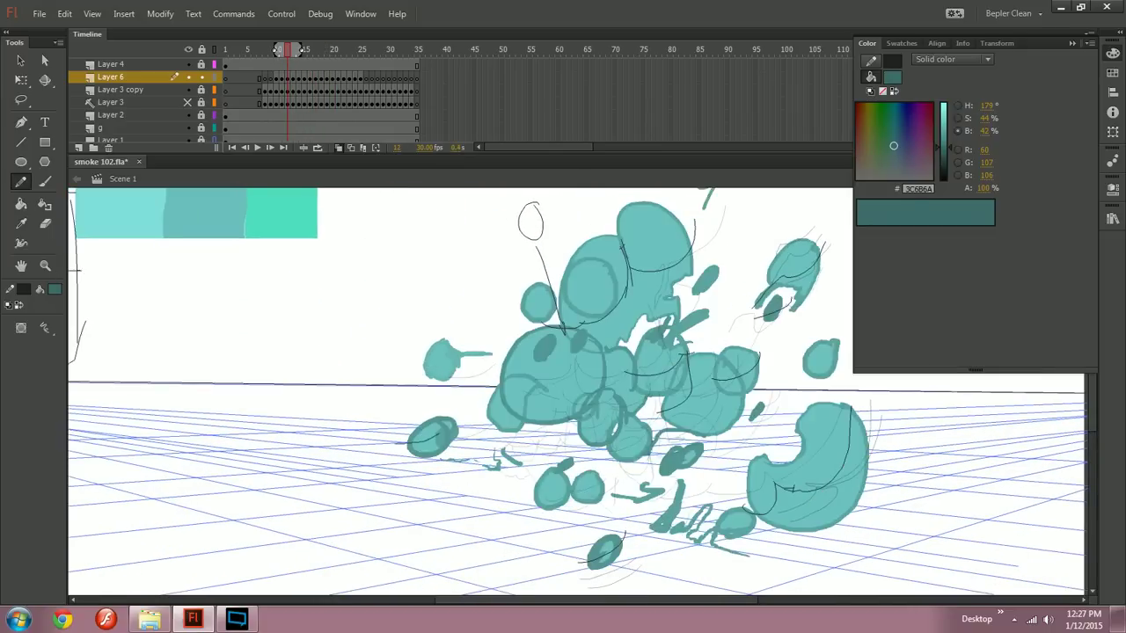
key("period")
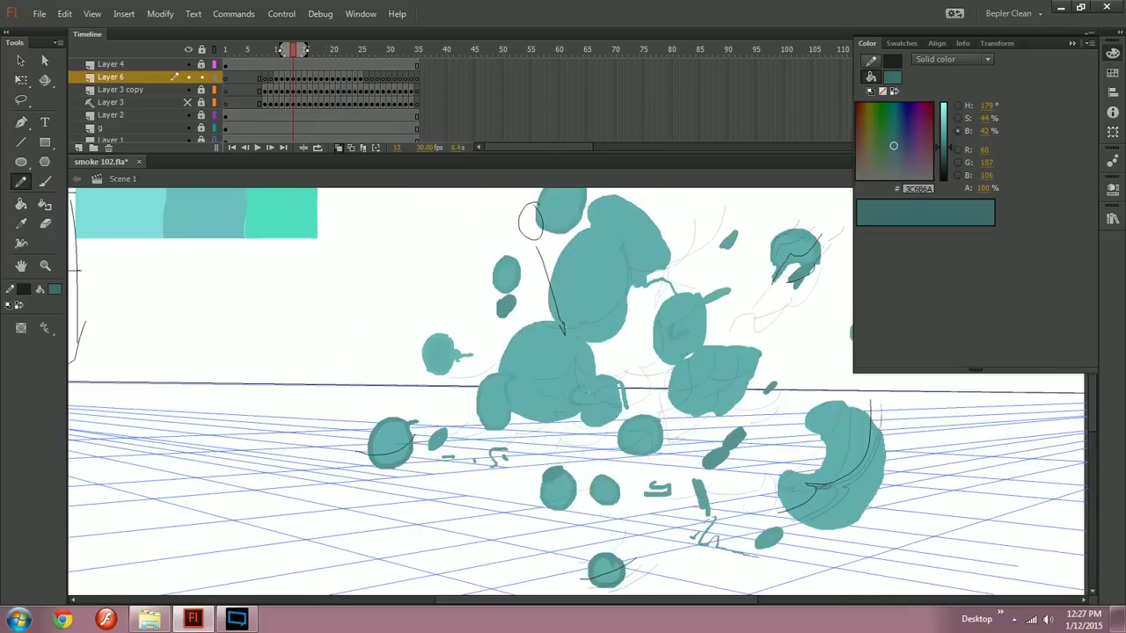
key("period")
key("period")
key("period")
key("comma")
key("period")
mouse_move(366, 476)
left_mouse_down()
mouse_move(426, 441)
mouse_move(409, 456)
left_mouse_up()
key("ctrl+z")
key("period")
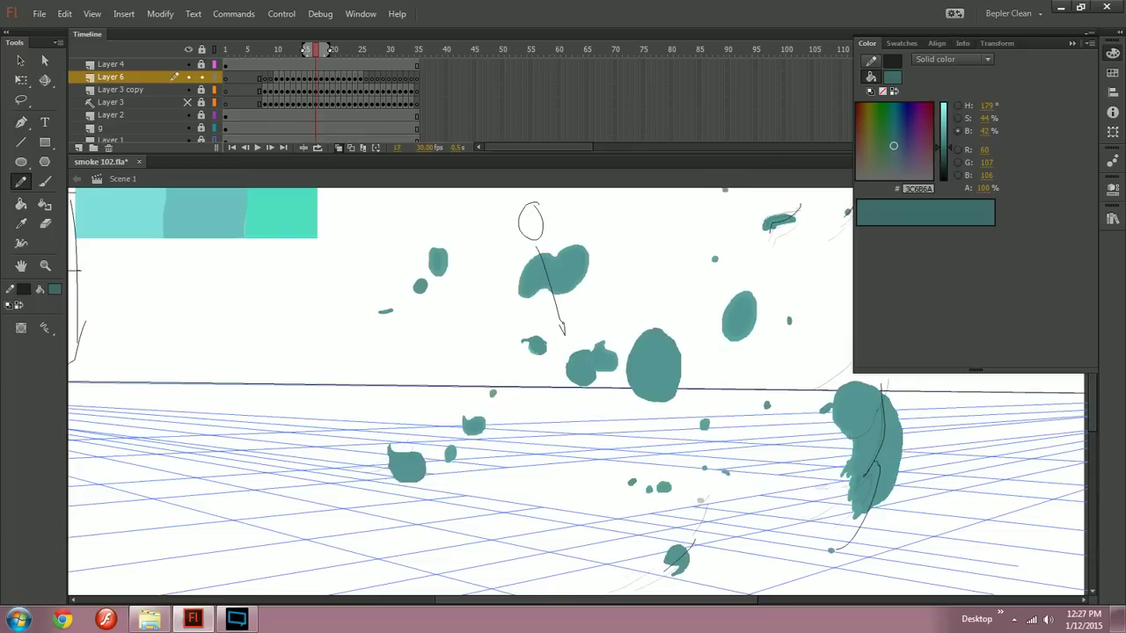
Step: Draw the leftmost puff's shading line on frames 17 to 22
key("period")
key("period")
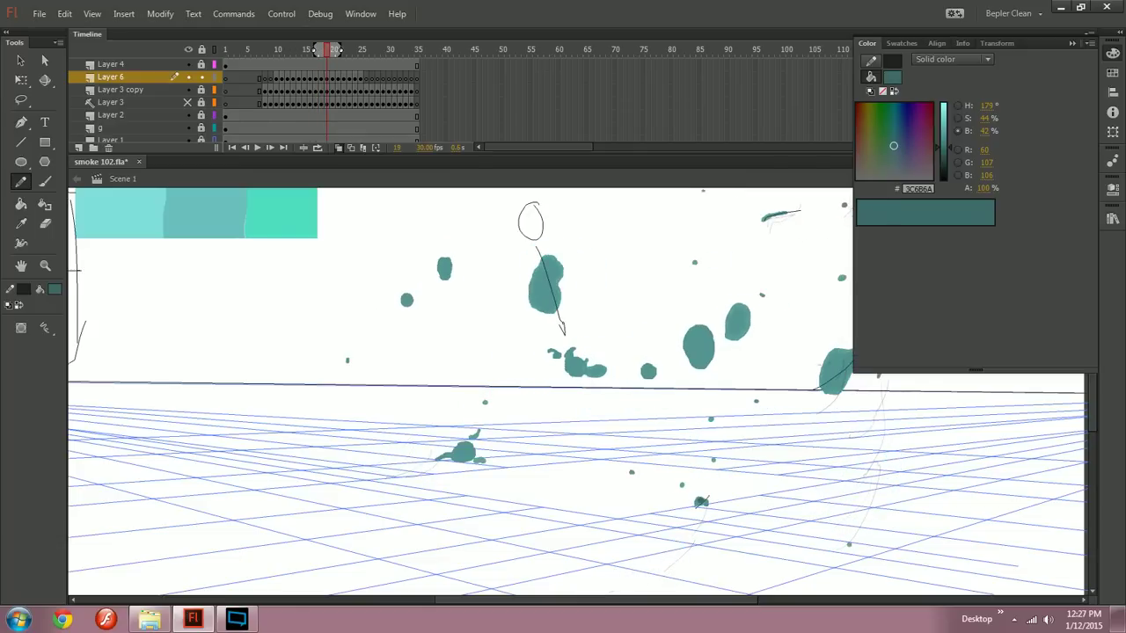
key("period")
left_click_drag(514, 434, 474, 456)
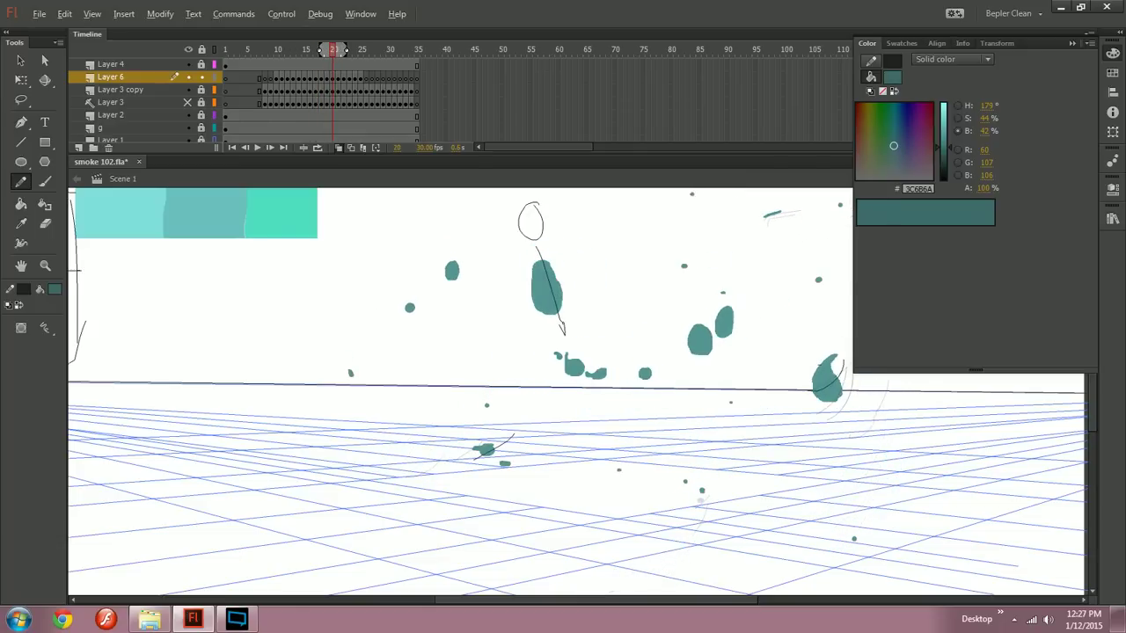
key("period")
key("period")
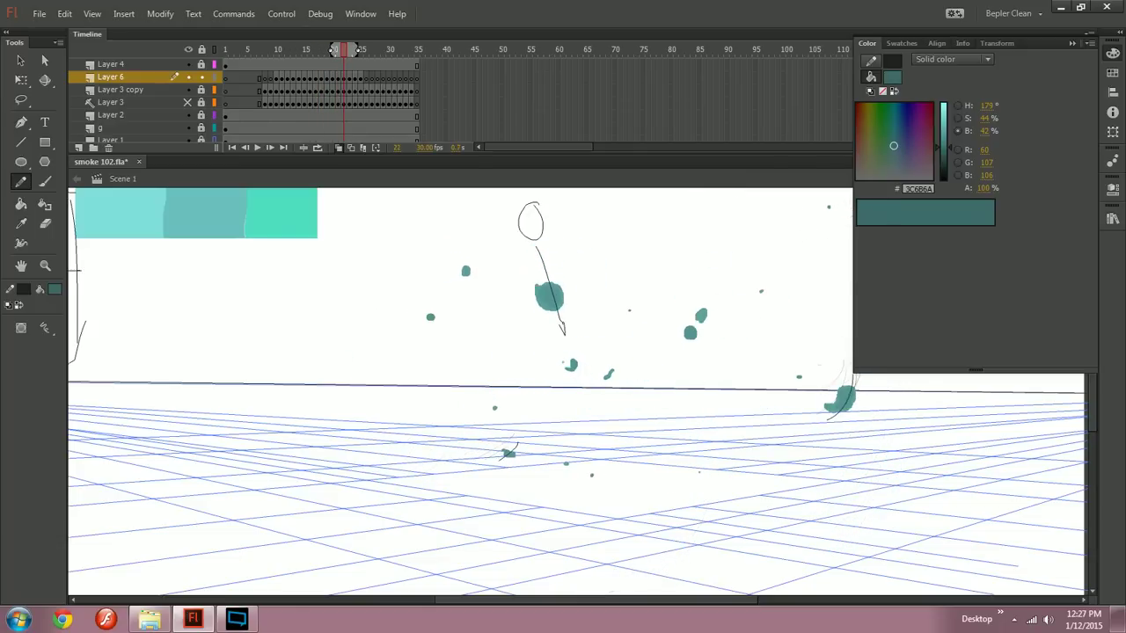
Step: Go back to frame 12 and draw a long curved shading line across the large round puff below the sketched arrow
key("comma")
key("comma")
key("comma")
key("comma")
key("comma")
key("comma")
key("comma")
key("comma")
key("comma")
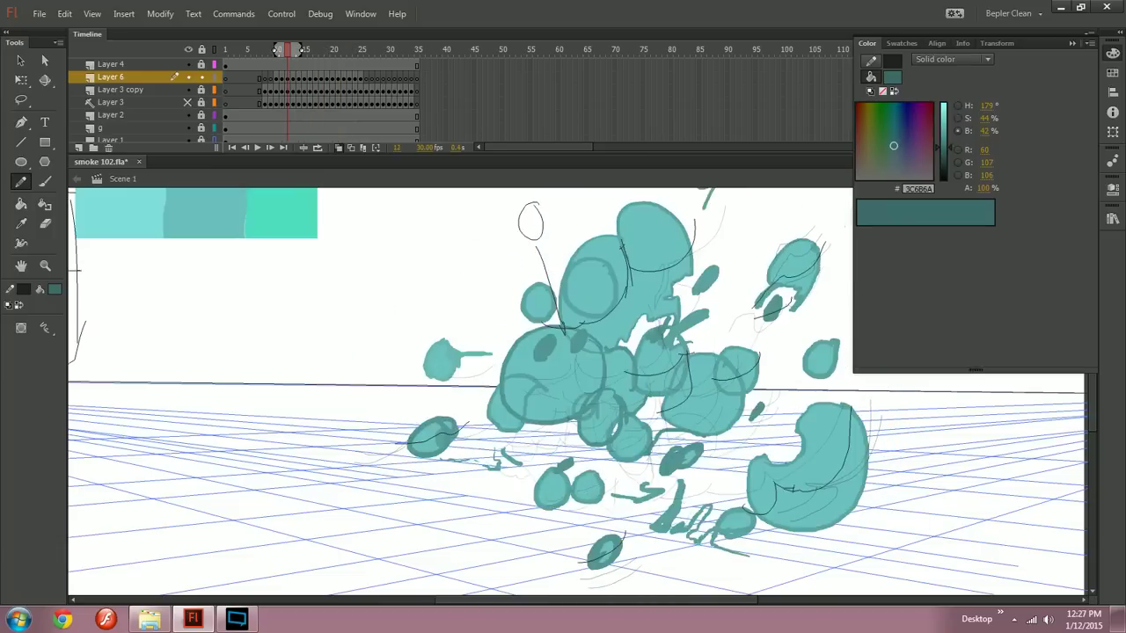
mouse_move(477, 410)
left_mouse_down()
mouse_move(516, 416)
mouse_move(582, 354)
left_mouse_up()
key("comma")
key("period")
key("period")
key("comma")
mouse_move(612, 326)
left_mouse_down()
mouse_move(498, 394)
mouse_move(500, 416)
left_mouse_up()
key("comma")
key("period")
Step: Draw shading lines on frame 13 across the large round puff below the arrow and the small puff attached to its lower left
key("period")
left_click_drag(576, 387, 571, 407)
key("comma")
key("period")
left_click_drag(468, 428, 487, 431)
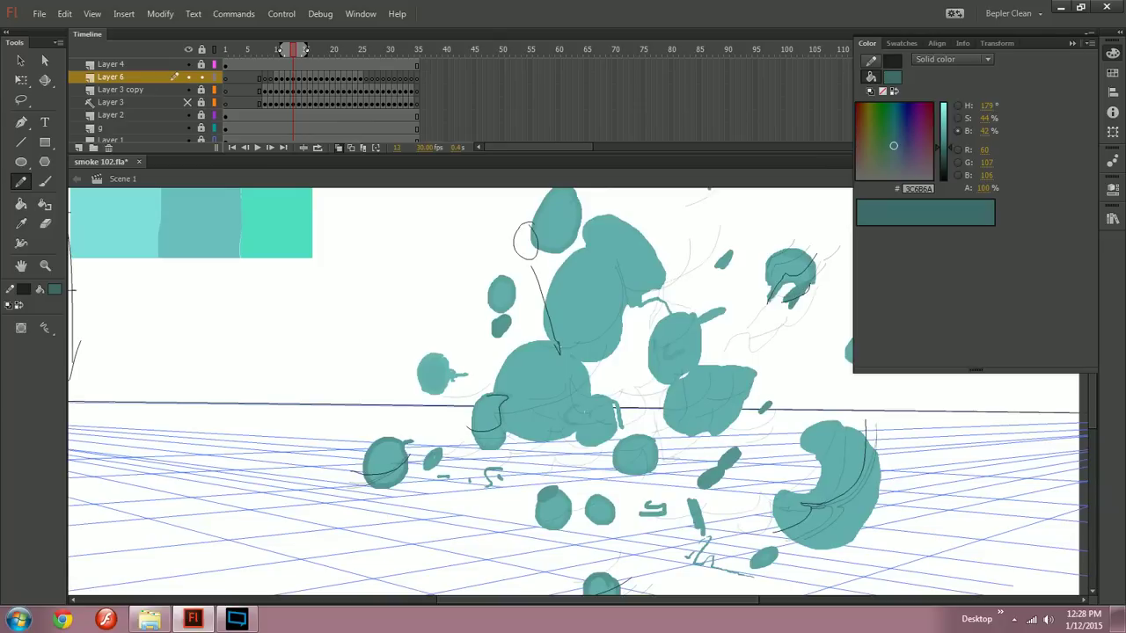
left_click_drag(499, 411, 599, 344)
key("comma")
key("period")
Step: Draw the large round puff's curved shading line on frame 14 and compare it with frame 13
key("period")
left_click_drag(511, 406, 588, 353)
key("comma")
key("period")
Step: Draw the large round puff's curved shading line on frames 15 to 17
key("period")
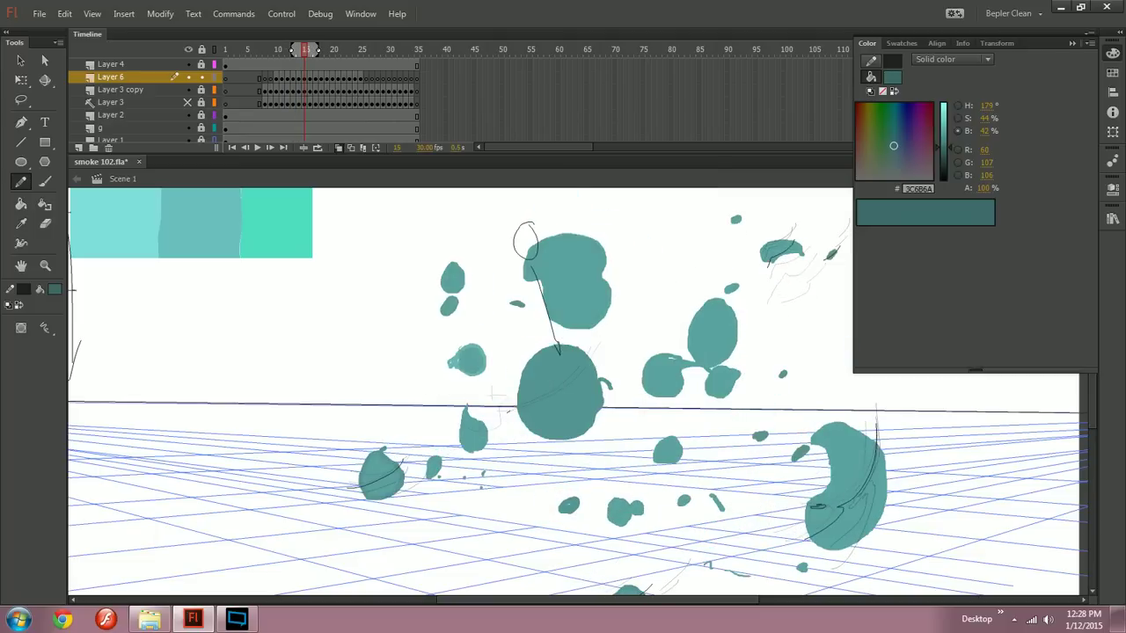
key("period")
left_click_drag(560, 414, 633, 357)
key("period")
mouse_move(602, 410)
left_mouse_down()
mouse_move(684, 360)
mouse_move(536, 409)
left_mouse_up()
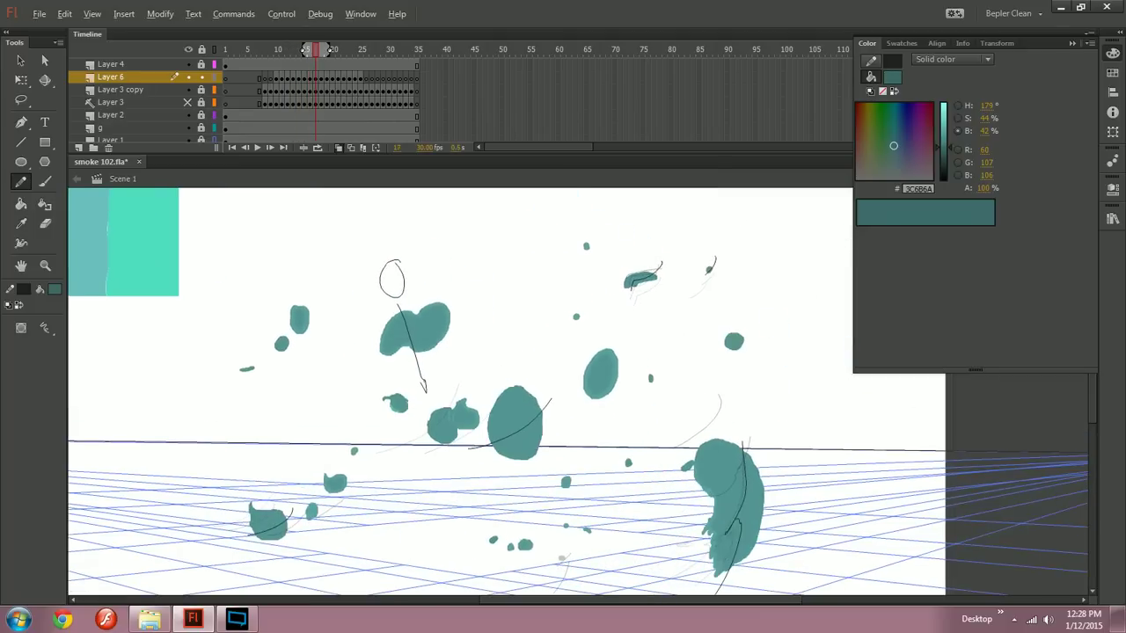
Step: Draw the shading line on the same central puff as it shrinks and drifts on frames 18 to 22
key("period")
key("period")
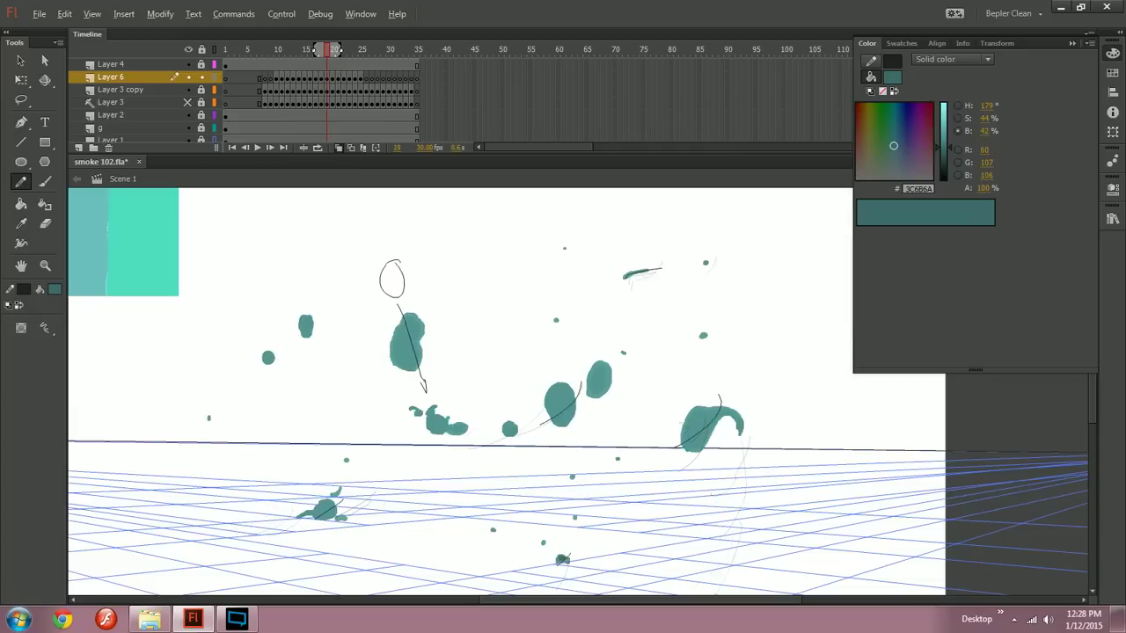
key("period")
key("period")
key("period")
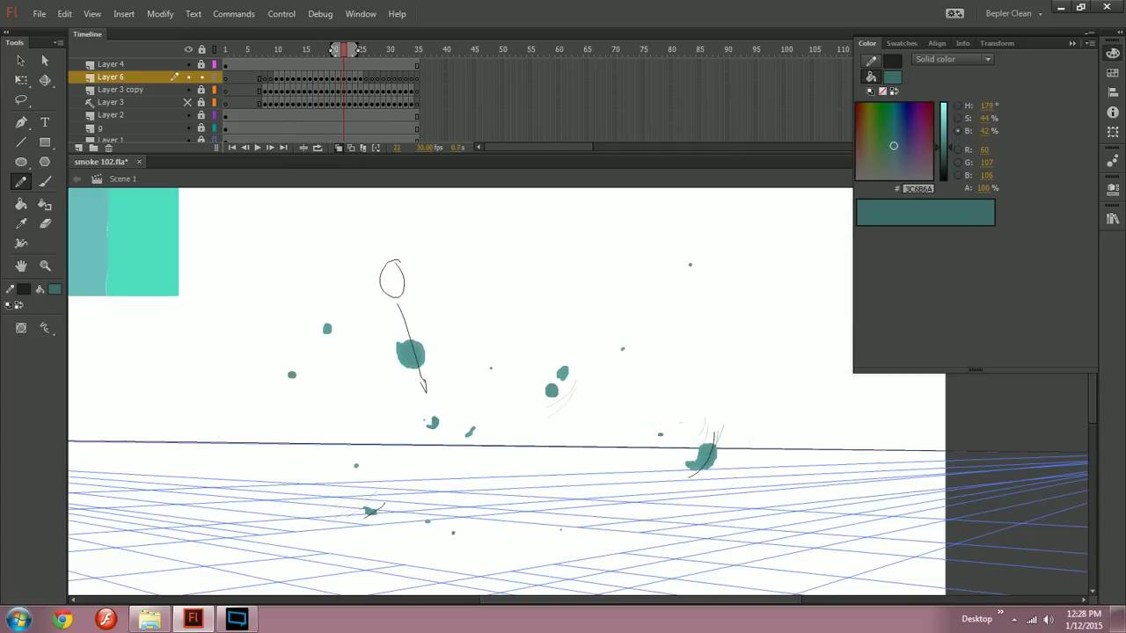
Step: Draw a short shading line on the central puff's remnant on frames 23 and 24, and play back the animation
key("period")
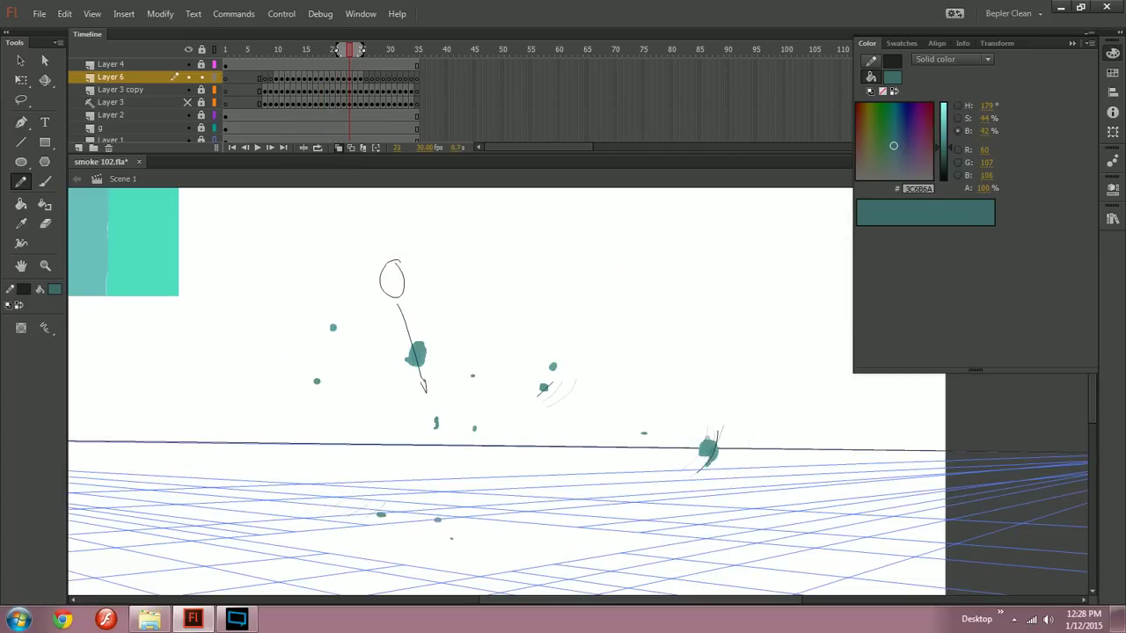
key("period")
left_click_drag(531, 384, 540, 377)
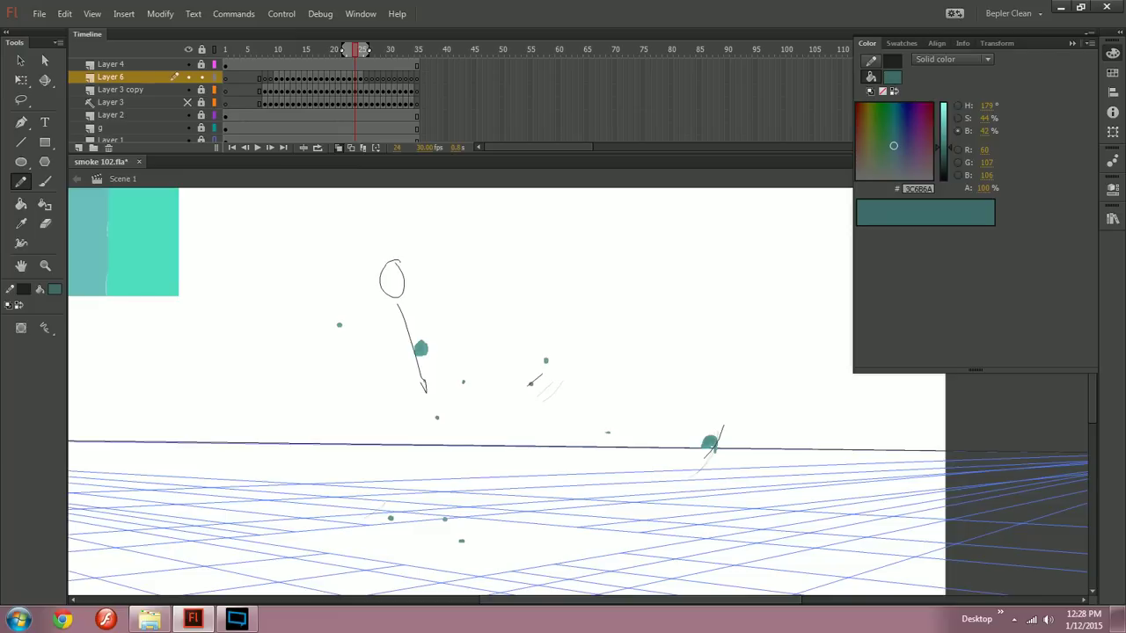
key("Return")
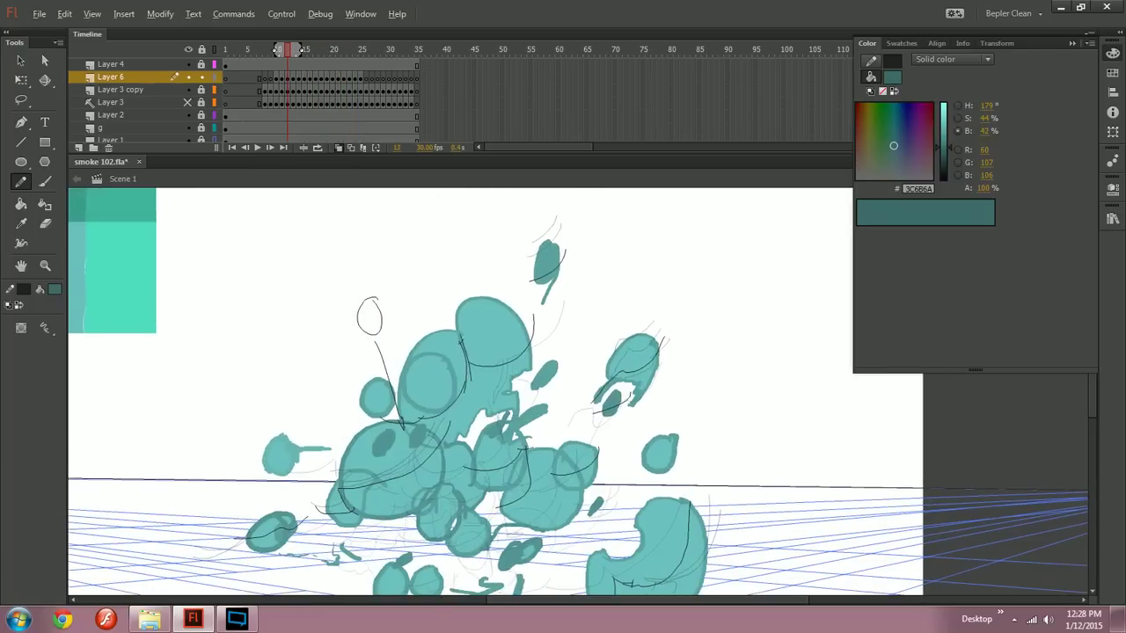
left_click_drag(527, 387, 509, 397)
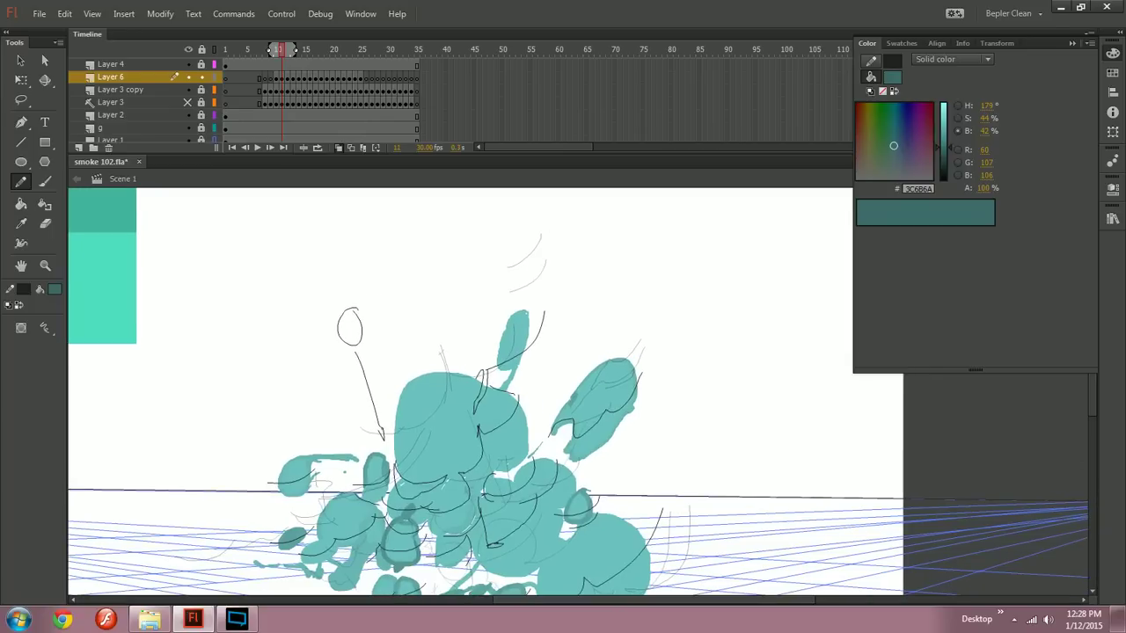
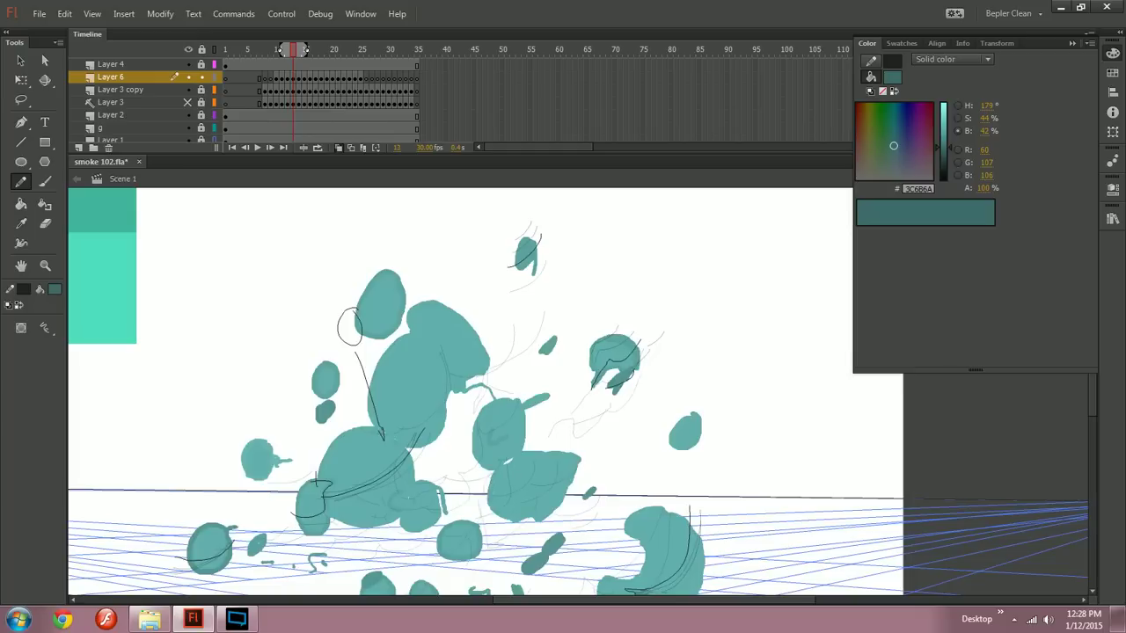
Step: Draw a curved shading line along the lower edge of the tall central puff on frame 13, comparing it with frame 12
left_click_drag(389, 432, 410, 422)
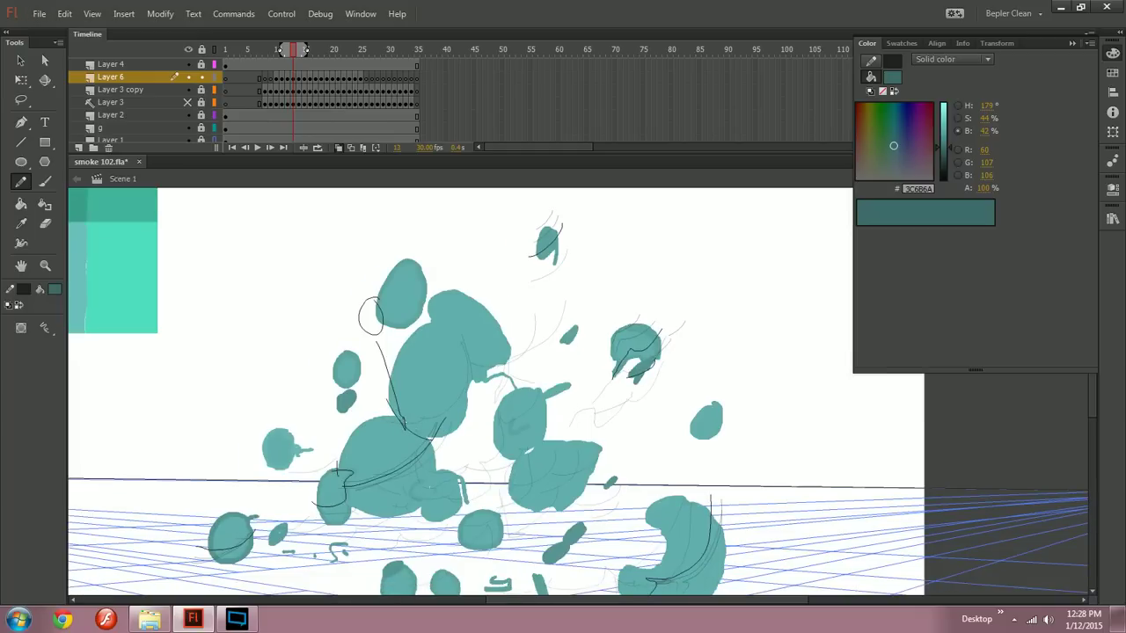
key("ctrl+z")
key("comma")
key("period")
left_click_drag(380, 408, 443, 437)
key("comma")
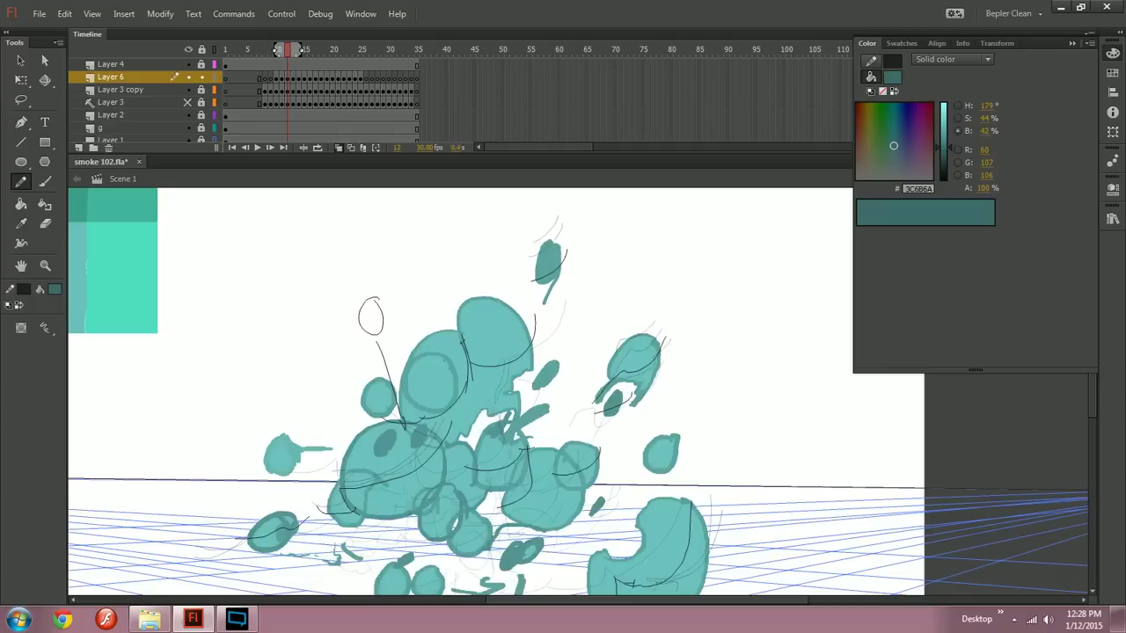
key("period")
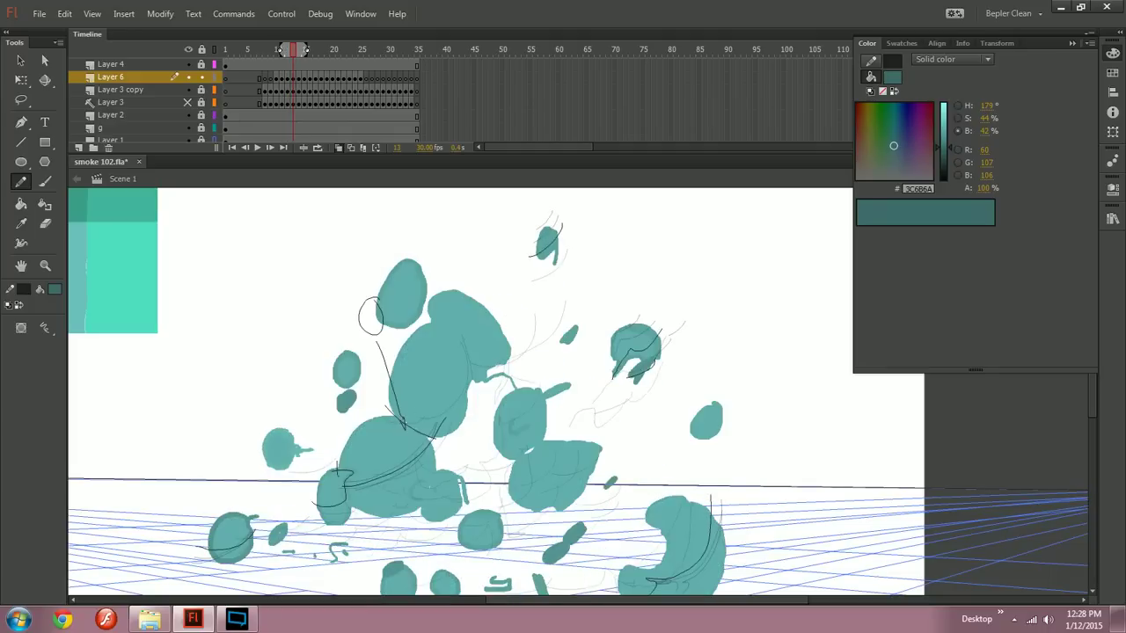
key("comma")
key("period")
mouse_move(420, 413)
left_mouse_down()
mouse_move(459, 378)
mouse_move(462, 341)
mouse_move(464, 379)
mouse_move(456, 348)
mouse_move(501, 382)
left_mouse_up()
key("e")
key("b")
key("y")
key("ctrl+z")
Step: Draw the shading line on the upper lobe of the tall puff on frame 13, checking it against the neighbouring frames
key("comma")
key("period")
key("comma")
key("period")
key("comma")
key("period")
key("comma")
key("comma")
key("period")
key("period")
key("comma")
key("period")
left_click_drag(459, 353, 512, 321)
key("period")
key("comma")
key("period")
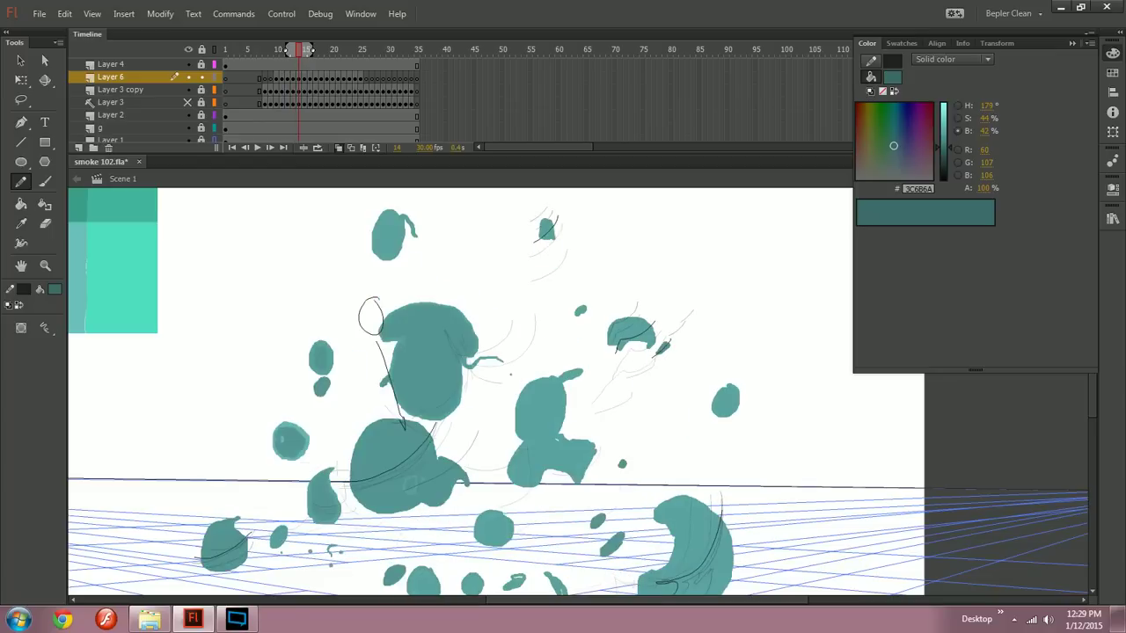
Step: Draw the curved shading line on the tall puff's upper lobe on frame 14, comparing it with frame 13
key("comma")
key("period")
key("comma")
key("period")
left_click_drag(436, 365, 464, 299)
key("comma")
key("period")
mouse_move(439, 337)
left_mouse_down()
mouse_move(410, 332)
mouse_move(449, 334)
left_mouse_up()
key("comma")
key("period")
Step: Draw shading lines across the upper and lower lobes of the tall puff on frame 15
key("period")
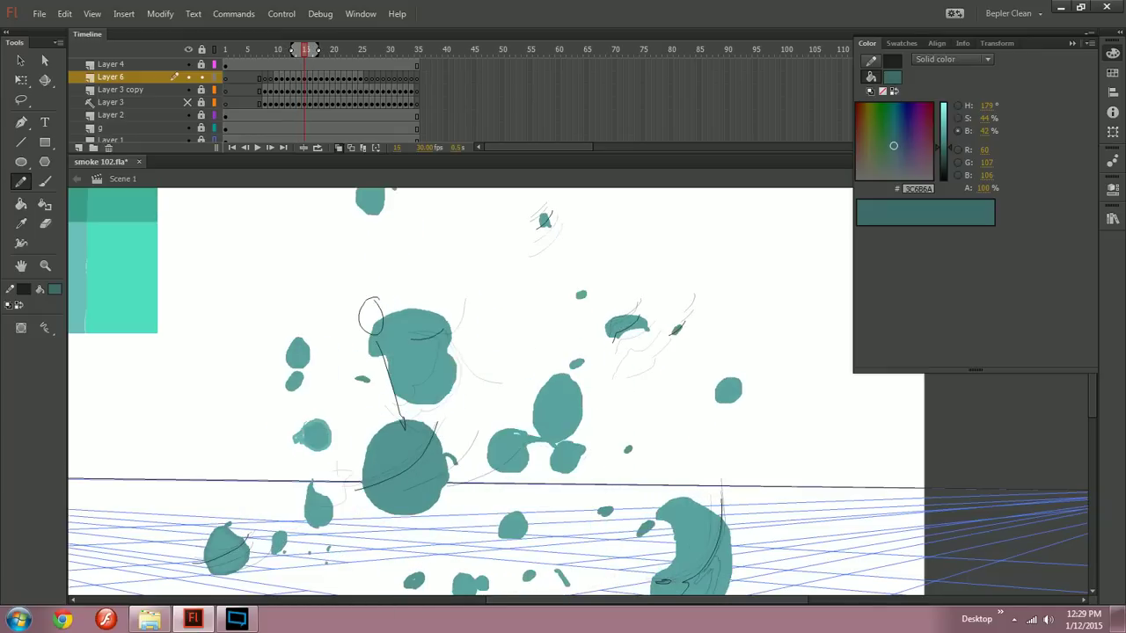
left_click_drag(409, 343, 454, 308)
left_click_drag(430, 359, 380, 400)
mouse_move(403, 348)
left_mouse_down()
mouse_move(470, 335)
mouse_move(435, 379)
mouse_move(394, 400)
left_mouse_up()
key("ctrl+z")
key("e")
key("b")
key("y")
left_click_drag(460, 359, 373, 391)
key("e")
key("b")
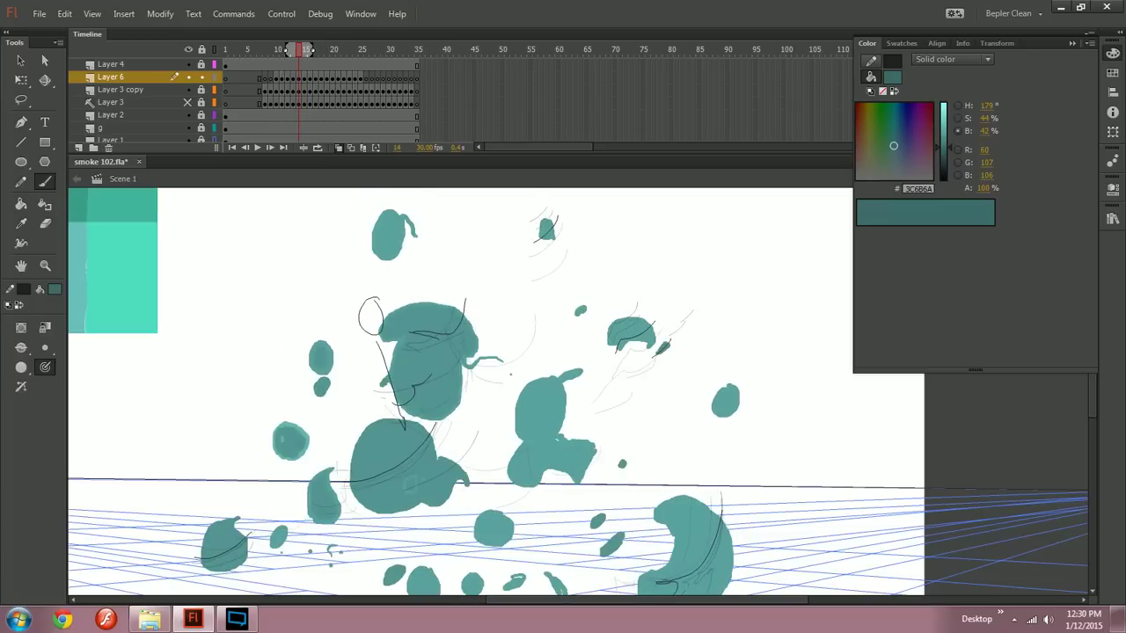
Step: Complete the lower lobe's shading line out to its right edge on frame 14 and compare it with frame 15
mouse_move(439, 367)
left_mouse_down()
mouse_move(450, 375)
mouse_move(431, 386)
left_mouse_up()
key("y")
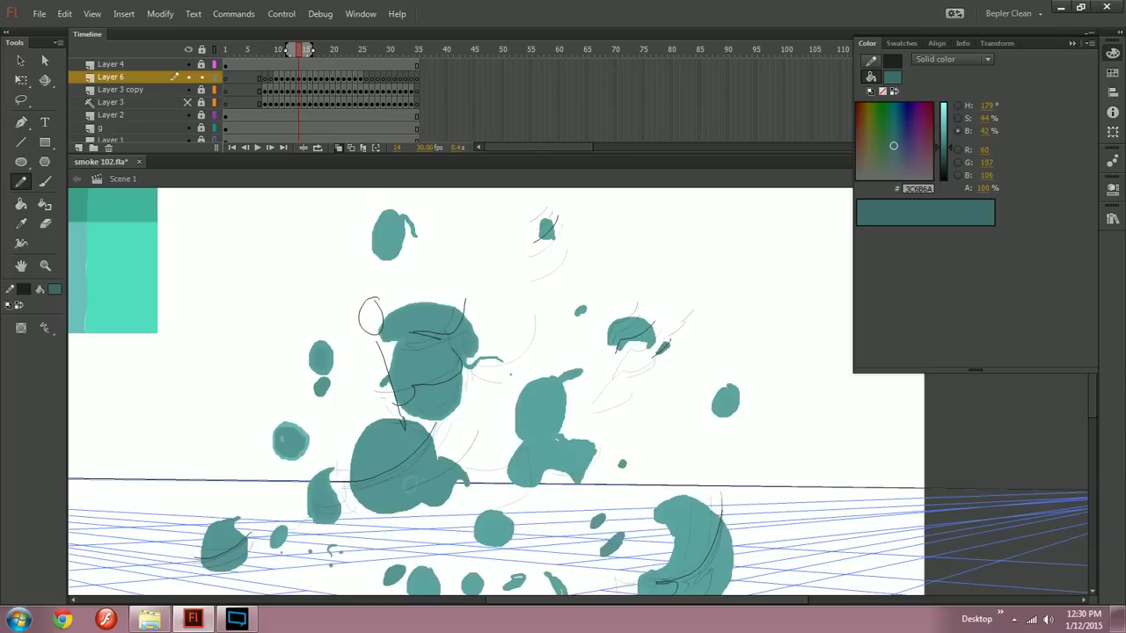
mouse_move(458, 344)
left_mouse_down()
mouse_move(497, 350)
mouse_move(485, 370)
left_mouse_up()
key("comma")
key("period")
key("period")
key("comma")
key("period")
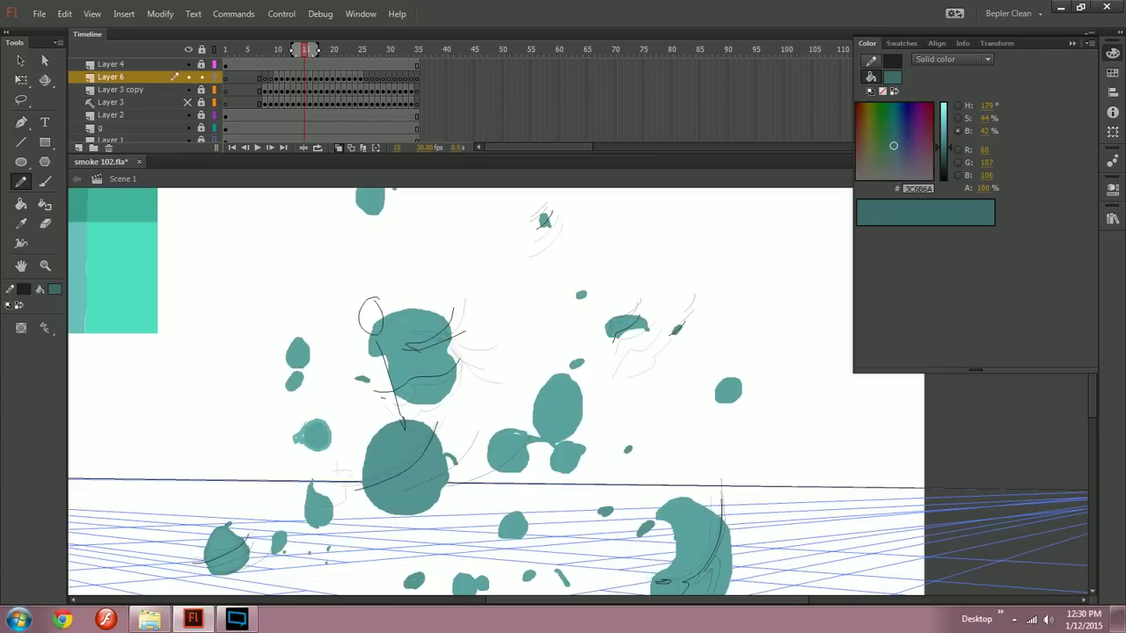
key("comma")
key("period")
Step: Sketch the flattened puff's shading line on frame 16, undoing the faulty strokes
key("period")
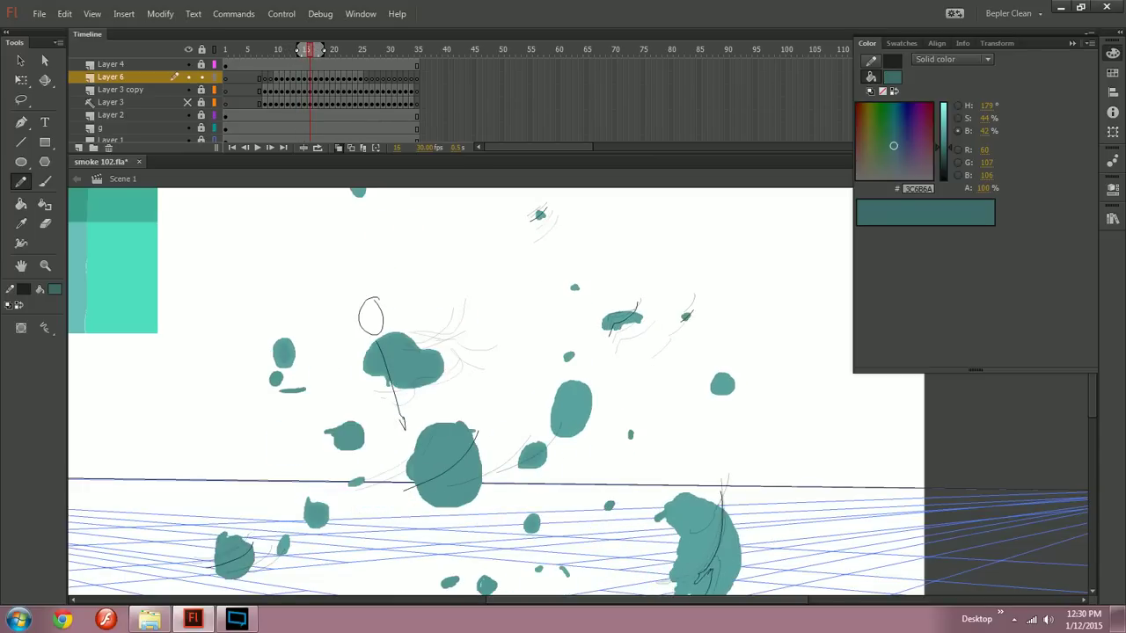
key("comma")
key("period")
mouse_move(343, 363)
left_mouse_down()
mouse_move(384, 371)
mouse_move(382, 384)
mouse_move(387, 367)
mouse_move(380, 389)
left_mouse_up()
key("ctrl+z")
key("ctrl+z")
Step: Draw the two-lobed puff's shading line on frame 17, extending it past the puff's left edge
key("period")
key("ctrl+z")
key("comma")
key("period")
key("comma")
key("period")
key("comma")
key("period")
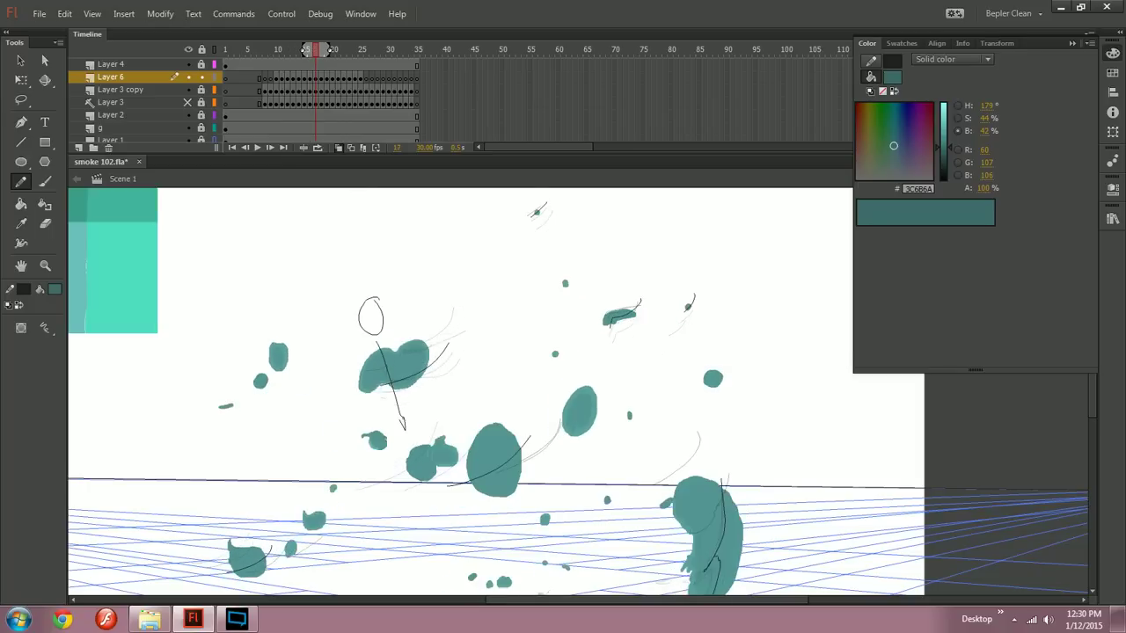
left_click_drag(351, 388, 379, 386)
Step: Draw the shading line under the same two-lobed puff on frames 18 and 19
key("period")
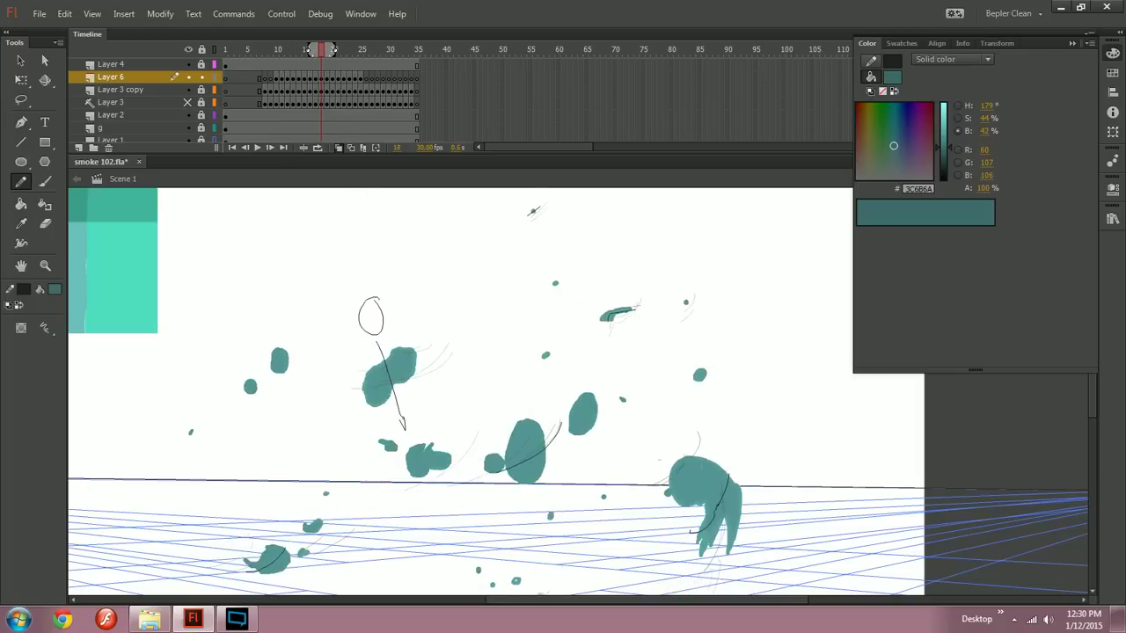
key("ctrl+z")
mouse_move(360, 403)
left_mouse_down()
mouse_move(402, 394)
mouse_move(430, 354)
left_mouse_up()
key("ctrl+z")
key("period")
key("comma")
key("period")
left_click_drag(370, 404, 418, 378)
Step: Draw the shrinking puff's shading line on frames 20 and 21, comparing the neighbouring frames
key("period")
key("ctrl+z")
key("comma")
key("period")
key("period")
left_click_drag(372, 409, 416, 370)
key("comma")
key("period")
left_click_drag(363, 407, 429, 370)
key("comma")
key("period")
Step: Draw the shading line on the shrinking puff on frames 22 and 23
key("period")
key("ctrl+z")
left_click_drag(372, 409, 408, 393)
key("ctrl+z")
key("comma")
key("period")
key("period")
Step: Draw a short shading line on the puff's small remnant on frame 24, comparing the adjacent frames
key("period")
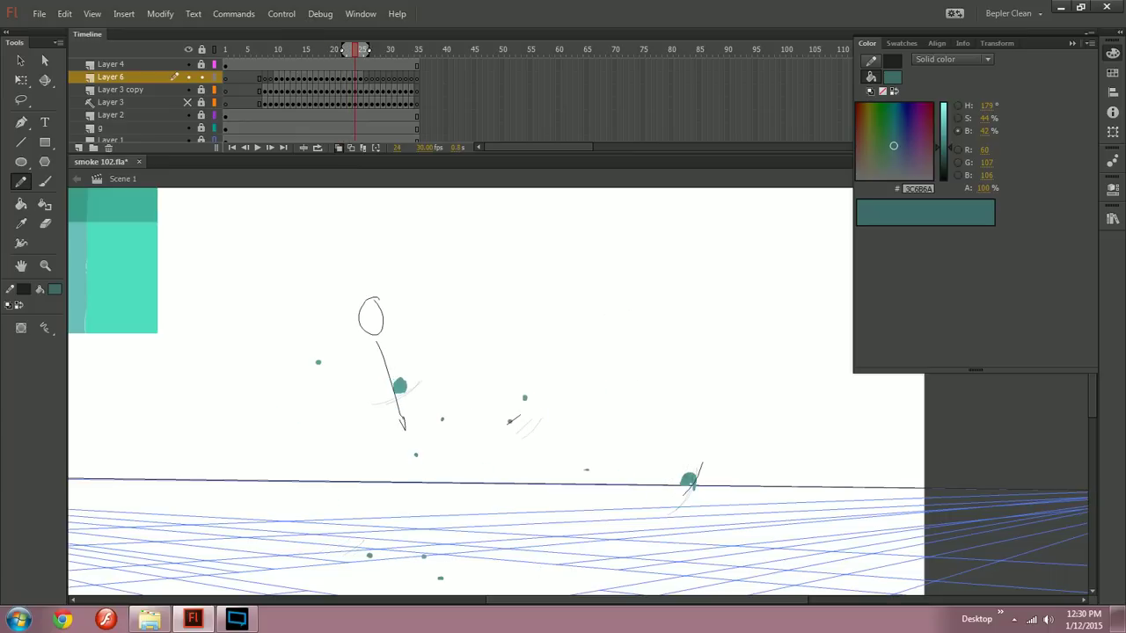
key("ctrl+z")
key("comma")
key("period")
key("period")
key("comma")
key("period")
Step: Draw a short curved shading line under the puff's last droplet on frame 25 and compare it with frame 24
key("ctrl+z")
left_click_drag(396, 385, 416, 372)
key("ctrl+z")
key("ctrl+z")
key("comma")
key("period")
key("comma")
key("period")
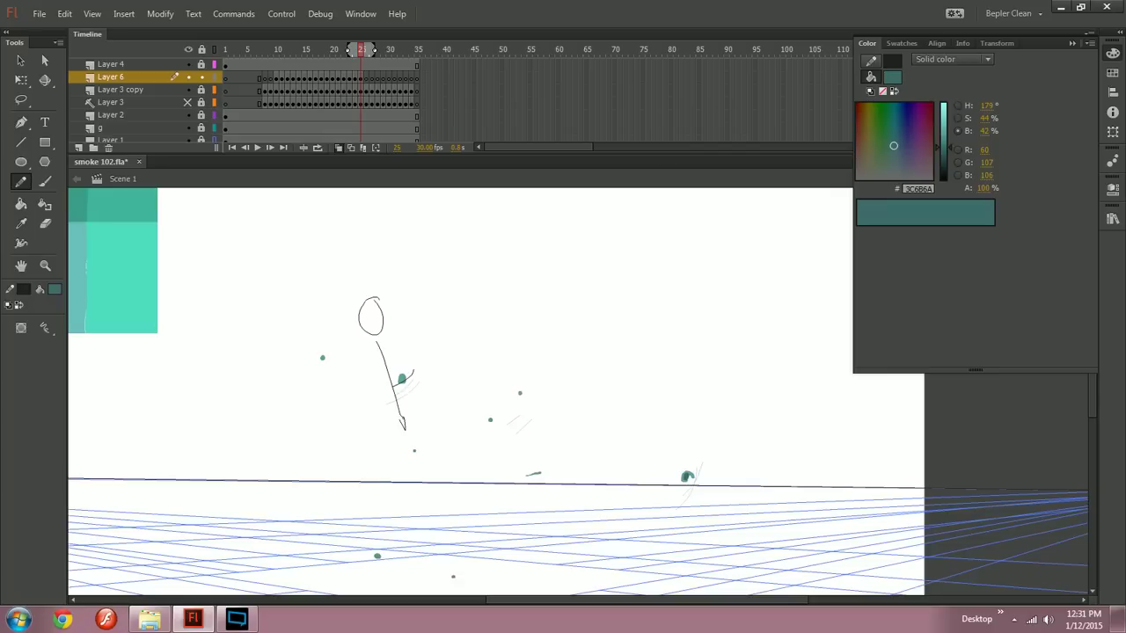
key("comma")
key("period")
key("comma")
key("period")
Step: Return to frame 12 and draw shading lines on the small overlapping puffs below the explosion's centre
key("comma")
key("comma")
key("comma")
key("comma")
key("comma")
key("comma")
key("comma")
key("comma")
key("comma")
key("comma")
key("comma")
key("comma")
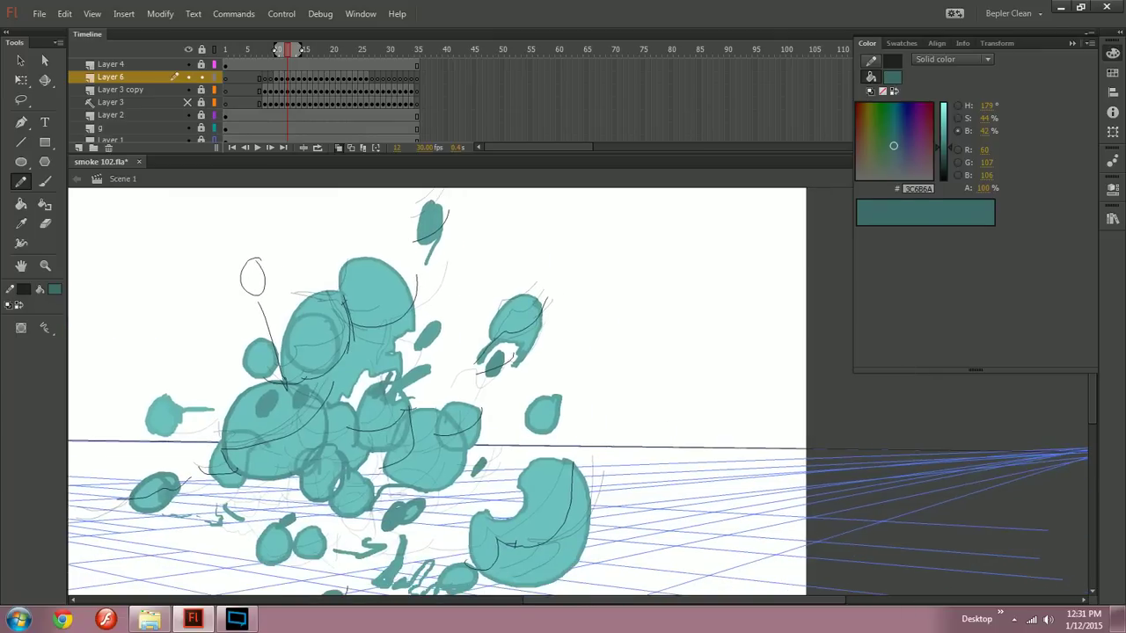
key("comma")
left_click_drag(326, 428, 352, 429)
mouse_move(339, 466)
left_mouse_down()
mouse_move(300, 493)
mouse_move(322, 455)
mouse_move(302, 470)
mouse_move(317, 461)
left_mouse_up()
key("ctrl+z")
key("comma")
key("period")
key("comma")
key("period")
Step: Draw shading lines along the thin fragments right of the centre and at the tall puff's top on frame 12
left_click_drag(391, 393, 443, 361)
key("ctrl+z")
left_click_drag(392, 397, 449, 367)
left_click_drag(323, 290, 341, 289)
mouse_move(366, 364)
left_mouse_down()
mouse_move(364, 380)
mouse_move(407, 350)
mouse_move(412, 368)
mouse_move(452, 314)
left_mouse_up()
Step: Undo the faulty strokes and draw shading lines on the small oval fragment and the round puff at the far right on frame 12
key("comma")
key("period")
key("ctrl+z")
key("ctrl+z")
key("ctrl+z")
key("ctrl+z")
left_click_drag(405, 352, 449, 318)
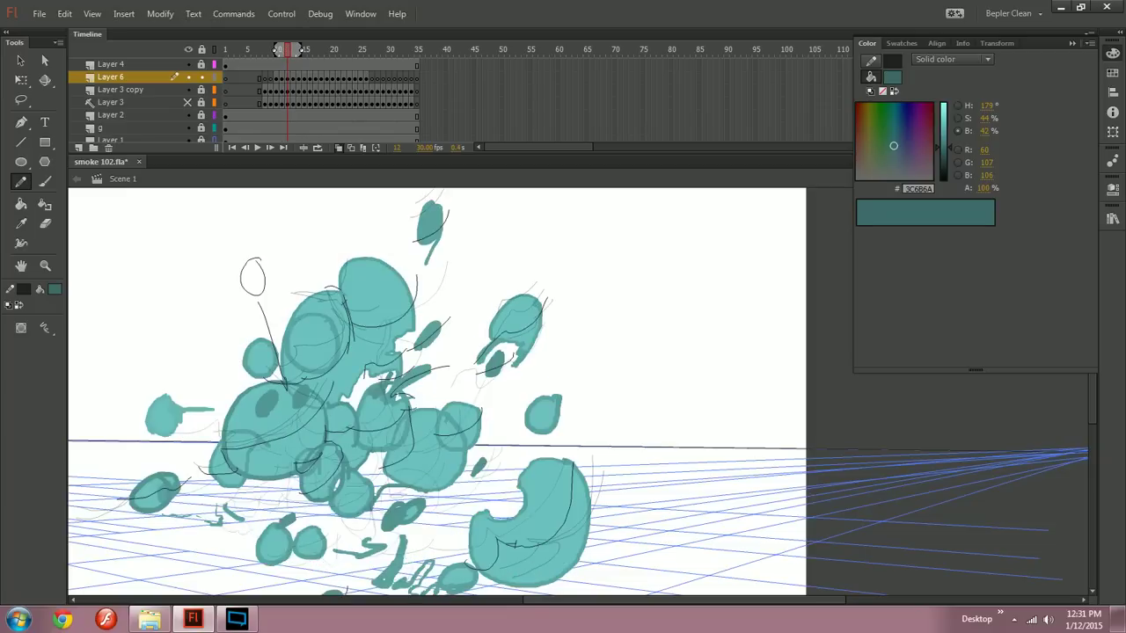
left_click_drag(515, 352, 493, 338)
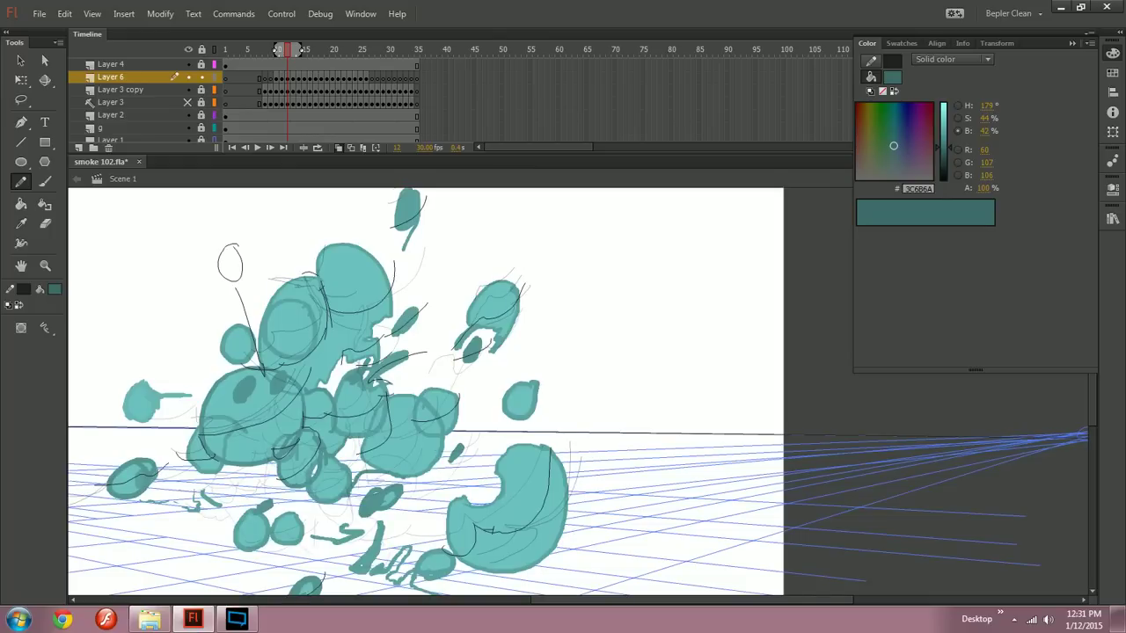
mouse_move(440, 404)
left_mouse_down()
mouse_move(429, 373)
mouse_move(551, 338)
left_mouse_up()
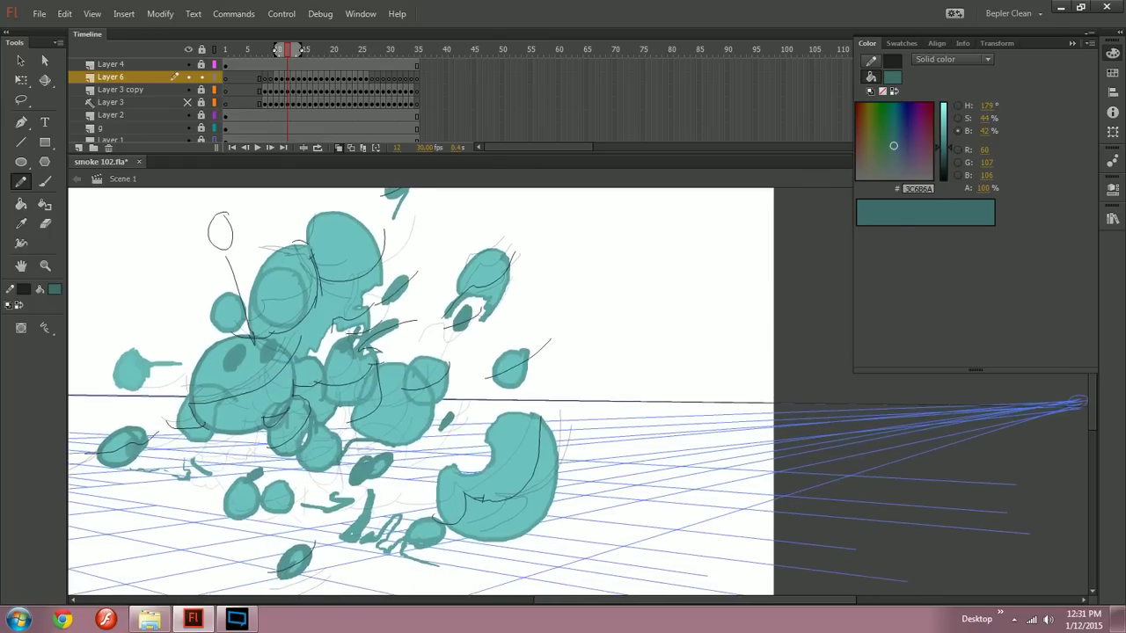
Step: Redraw the shading lines on the small oval fragment right of the centre and across the round puff at the far right on frame 12
key("ctrl+z")
left_click_drag(384, 303, 418, 271)
left_click_drag(478, 378, 543, 353)
left_click_drag(480, 380, 537, 360)
key("ctrl+z")
key("ctrl+z")
key("ctrl+z")
mouse_move(478, 380)
left_mouse_down()
mouse_move(544, 360)
mouse_move(530, 363)
left_mouse_up()
key("ctrl+z")
key("ctrl+z")
Step: Compare frame 12 with frame 11, then draw a curved shading line across the far-right round puff on frame 13
key("comma")
key("period")
key("period")
left_click_drag(522, 350, 580, 318)
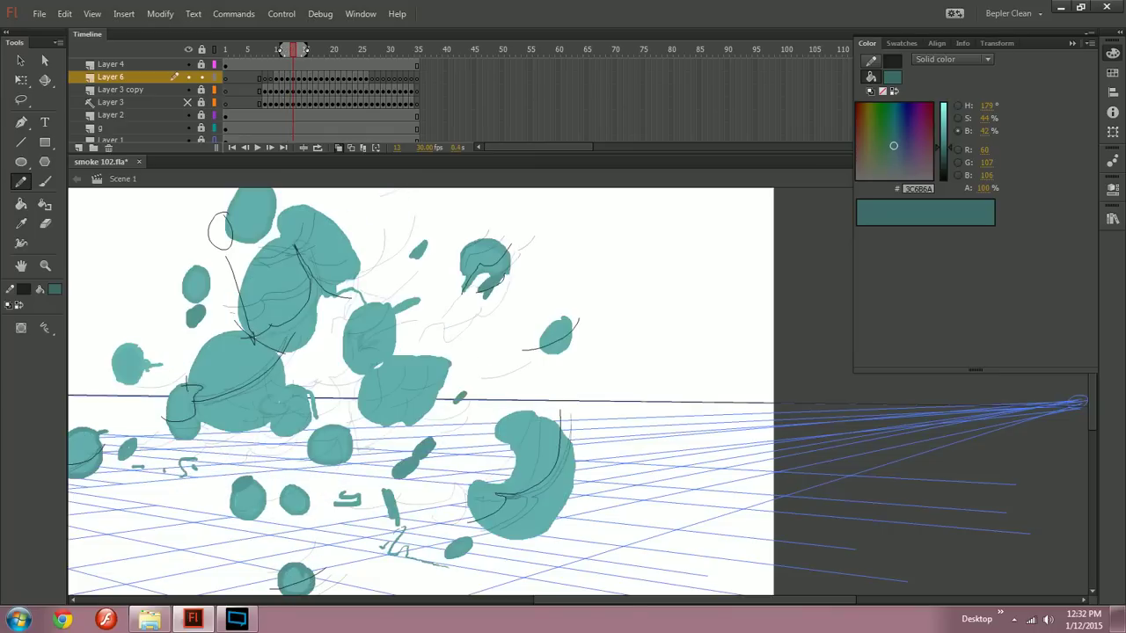
Step: Draw a curved shading line across the far-right round puff on frame 14, undoing faulty strokes and comparing with frame 13
key("period")
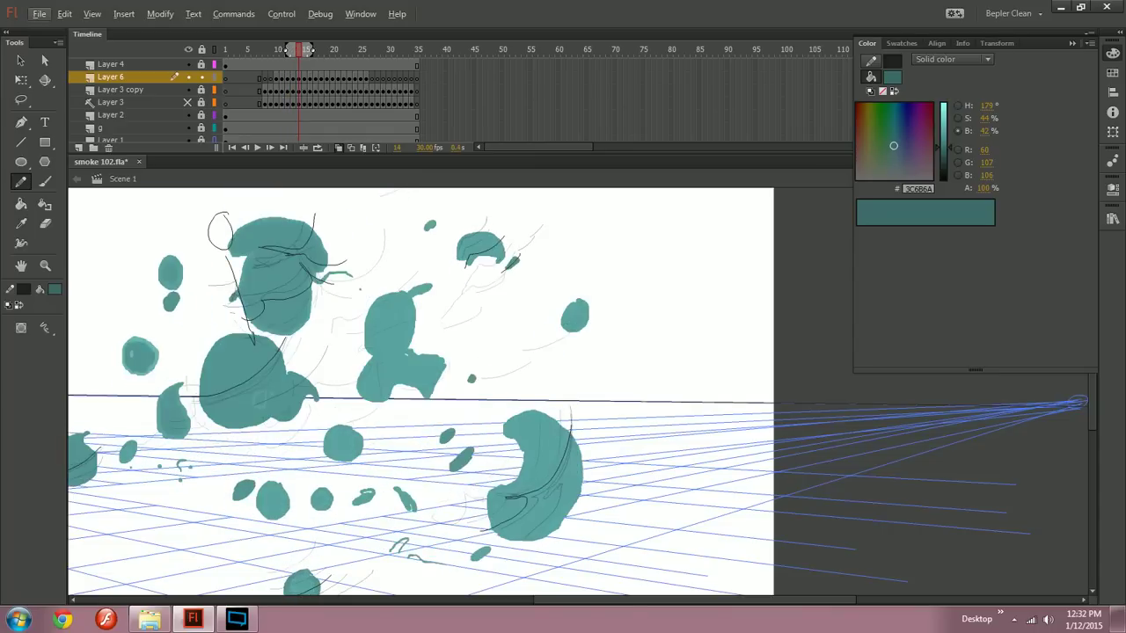
mouse_move(551, 327)
left_mouse_down()
mouse_move(586, 301)
mouse_move(592, 314)
mouse_move(598, 302)
mouse_move(576, 313)
mouse_move(603, 291)
mouse_move(542, 282)
left_mouse_up()
key("ctrl+z")
key("ctrl+z")
key("comma")
key("period")
key("ctrl+z")
Step: Continue the far-right round puff's curved shading line on frames 15 to 18, undoing faulty strokes
key("period")
key("ctrl+z")
key("ctrl+z")
key("ctrl+z")
key("comma")
key("period")
key("period")
key("period")
key("period")
Step: Draw the far-right puff's short shading line on frame 19, undoing the faulty attempts
key("period")
key("ctrl+z")
key("ctrl+z")
key("ctrl+z")
key("ctrl+z")
key("ctrl+z")
key("ctrl+z")
Step: Draw a short shading line across the far-right puff's remaining droplet on frame 20 and compare it with the neighbouring frames
key("period")
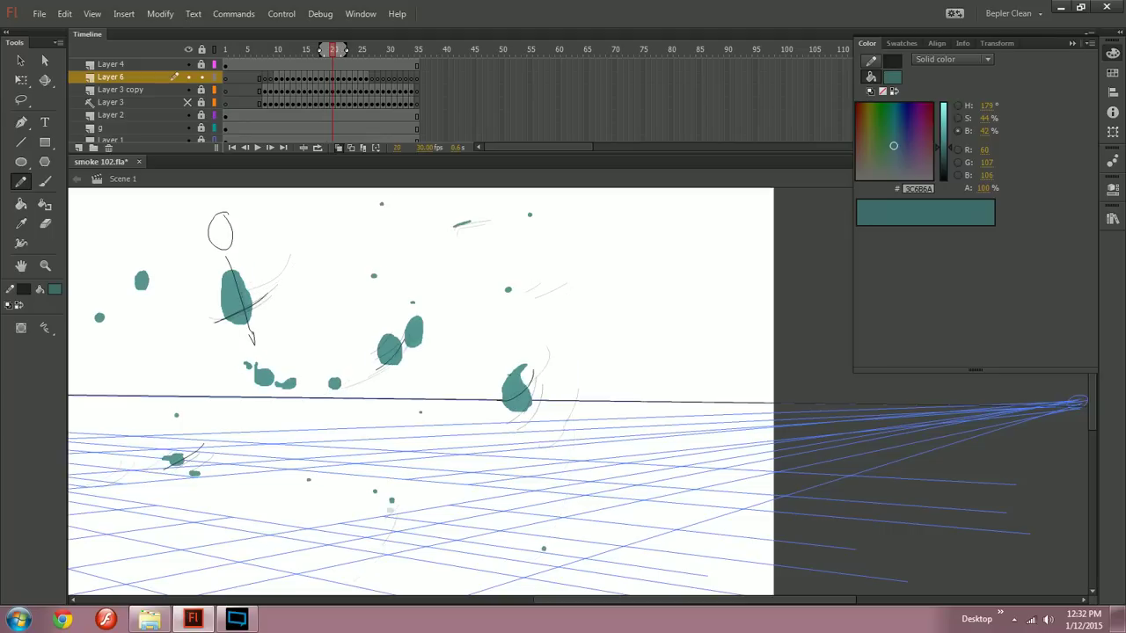
key("comma")
key("period")
left_click_drag(503, 294, 519, 283)
key("ctrl+z")
key("ctrl+z")
key("comma")
key("period")
key("period")
key("comma")
Step: Return to frame 13 and draw a curved shading line across the lower part of the upright puff right of the centre
key("comma")
key("comma")
key("comma")
key("comma")
key("comma")
key("comma")
key("comma")
key("comma")
key("period")
left_click_drag(324, 353, 403, 325)
key("ctrl+z")
key("ctrl+z")
left_click_drag(334, 361, 419, 310)
key("comma")
key("period")
Step: Draw the curved shading line across the upright puff right of the centre on frames 14 and 15
key("period")
key("ctrl+z")
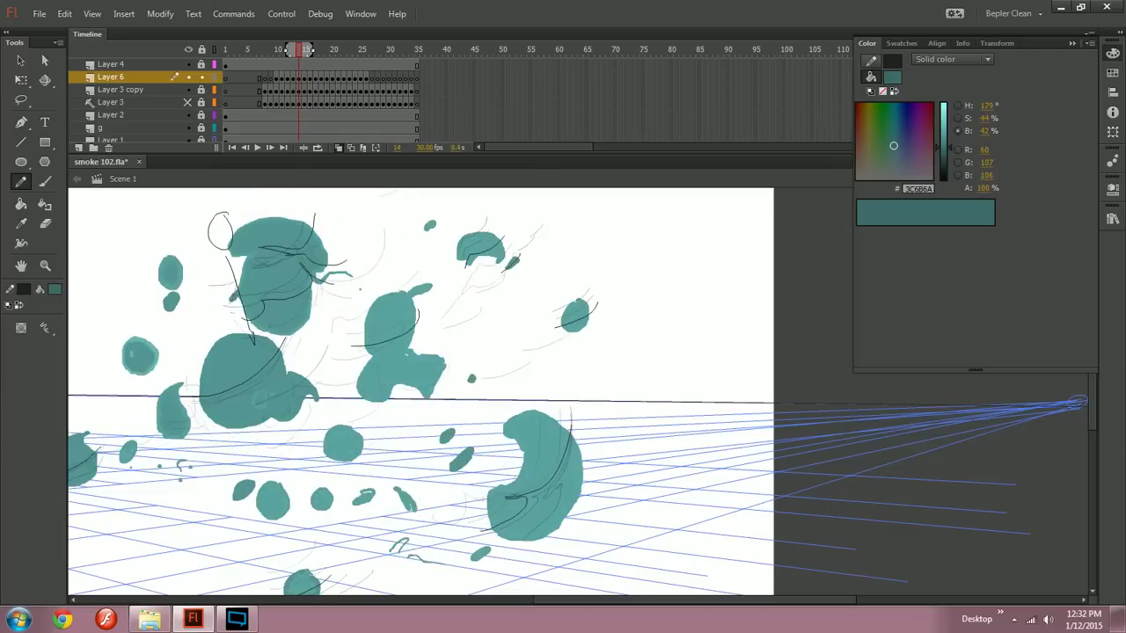
key("comma")
key("period")
key("period")
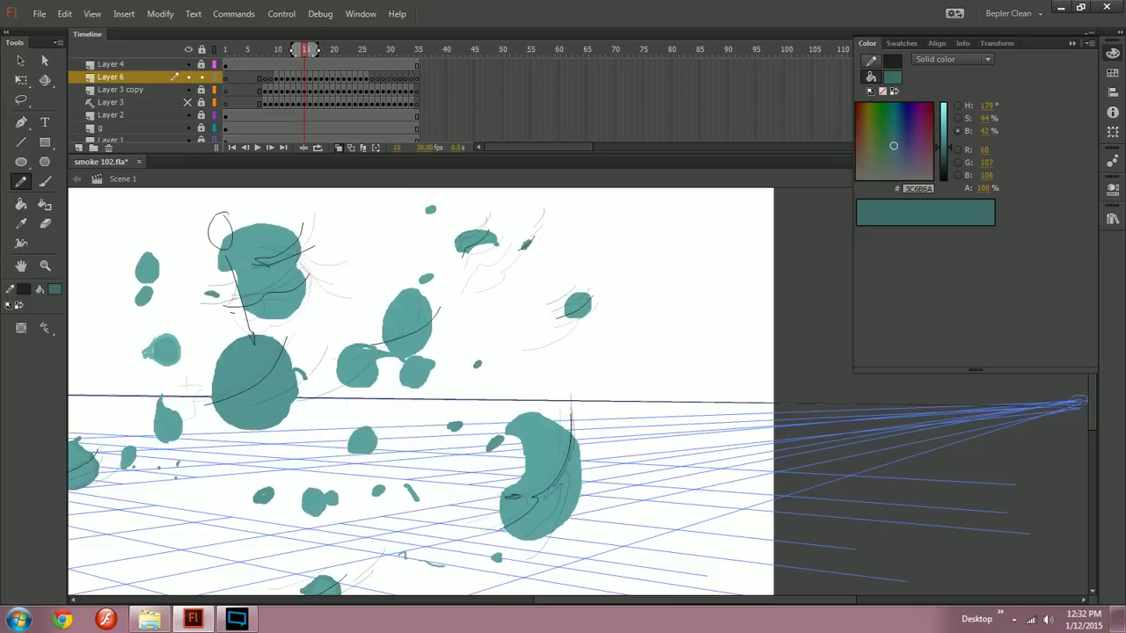
key("comma")
key("period")
Step: Continue the upright oval puff's shading line on frames 16 and 17, comparing each with the previous frame
key("period")
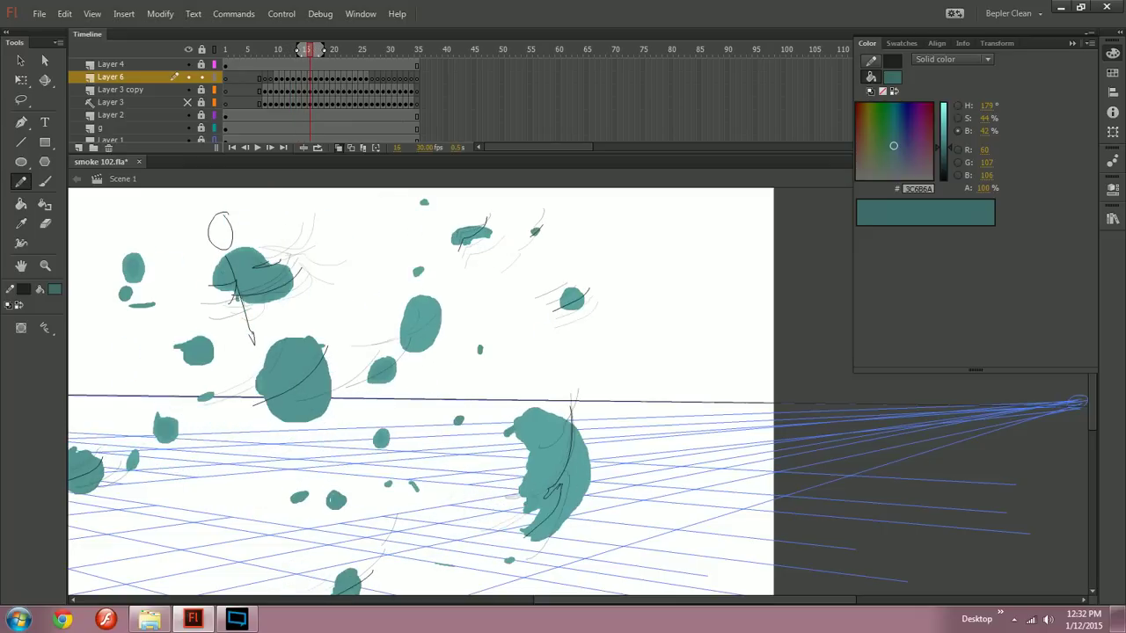
key("comma")
key("period")
key("comma")
key("period")
key("period")
key("comma")
key("period")
key("comma")
key("period")
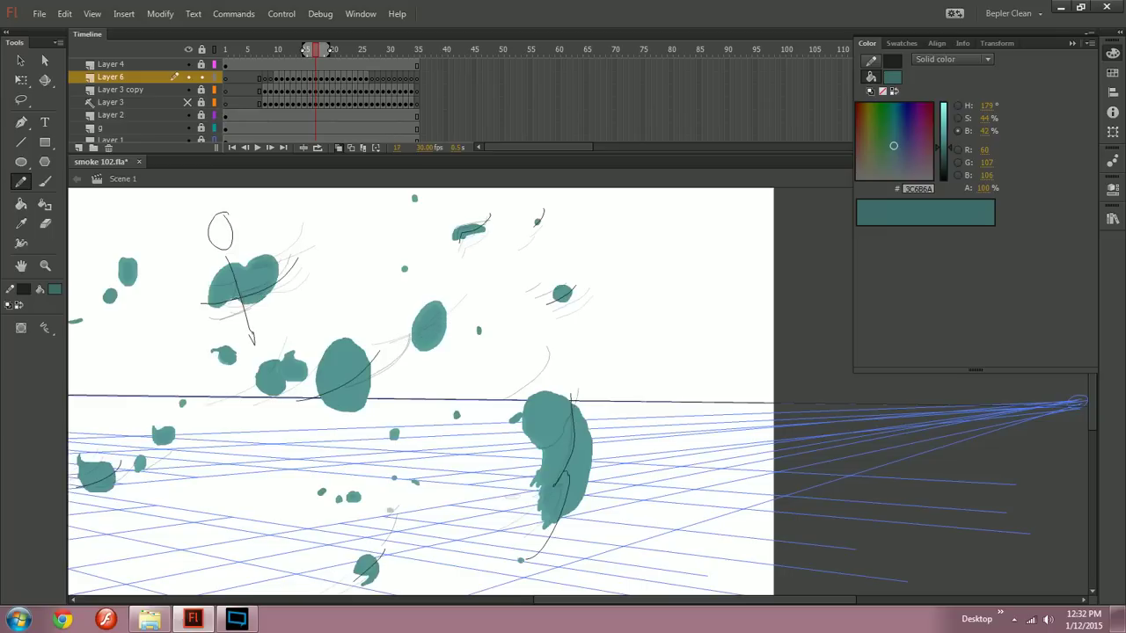
key("comma")
key("period")
Step: Draw a shading line across the oval puff right of the centre on frame 18 and compare it with frame 17
key("period")
key("alt")
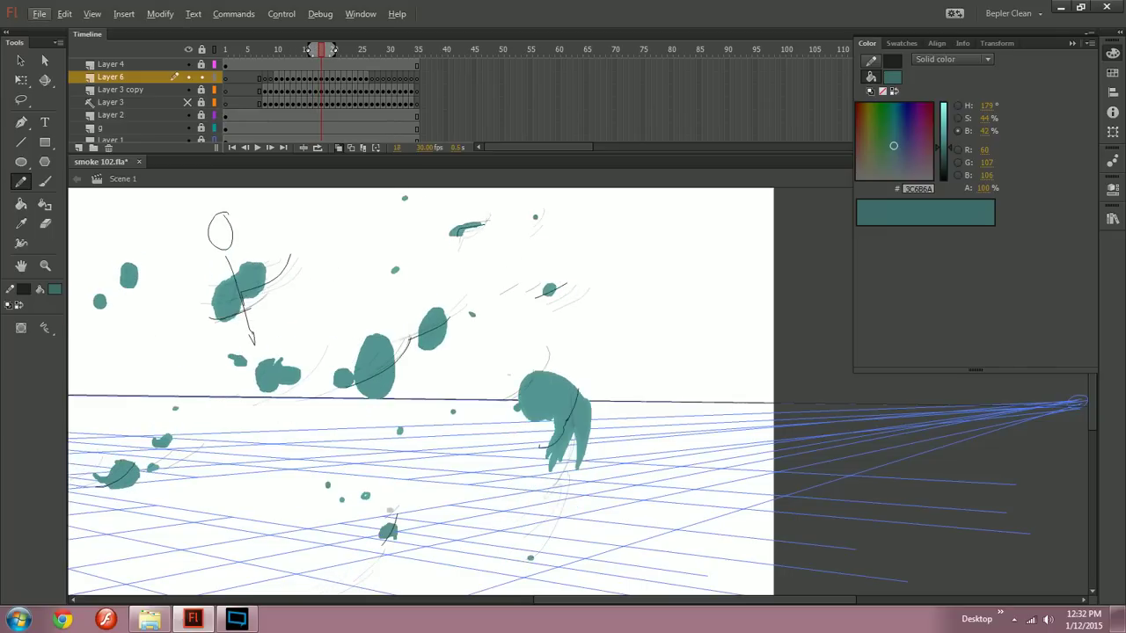
left_click_drag(410, 339, 467, 317)
key("ctrl+z")
key("alt")
key("alt")
key("comma")
key("period")
Step: Draw the oval puff's shading line on frame 19, undoing the faulty strokes
key("period")
left_click_drag(408, 340, 462, 314)
key("ctrl+z")
key("ctrl+z")
key("ctrl+z")
key("ctrl+z")
key("ctrl+z")
key("ctrl+z")
key("ctrl+z")
Step: Draw short shading lines on the upper puff of the small pair right of the centre on frames 20 to 23
key("period")
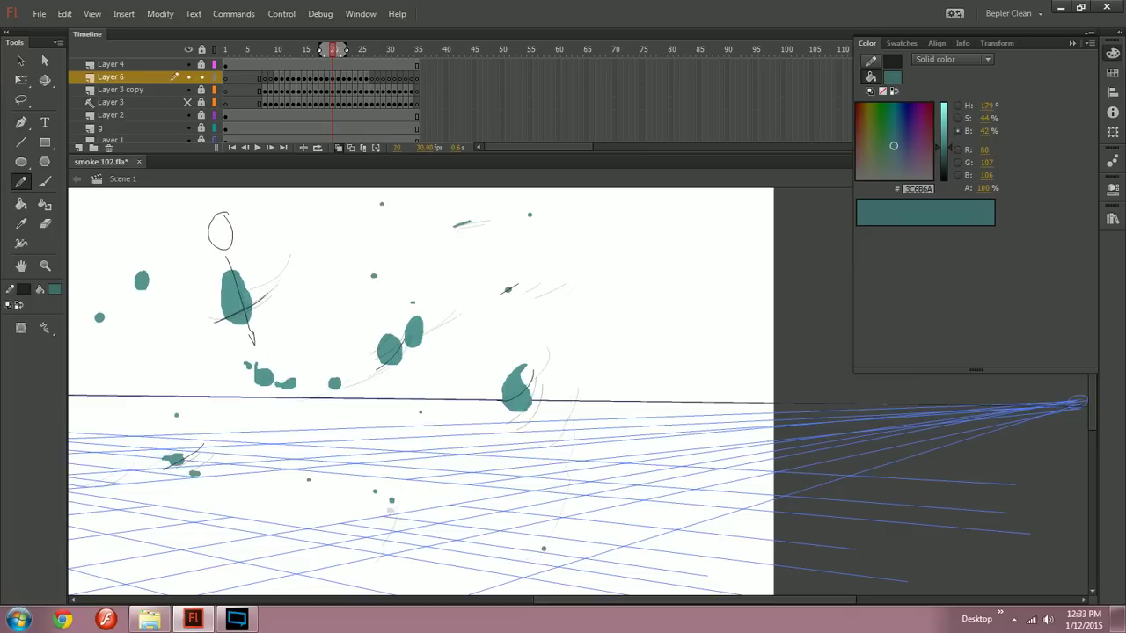
mouse_move(402, 342)
left_mouse_down()
mouse_move(429, 331)
mouse_move(418, 325)
mouse_move(405, 358)
left_mouse_up()
key("comma")
key("period")
key("period")
key("ctrl+z")
key("period")
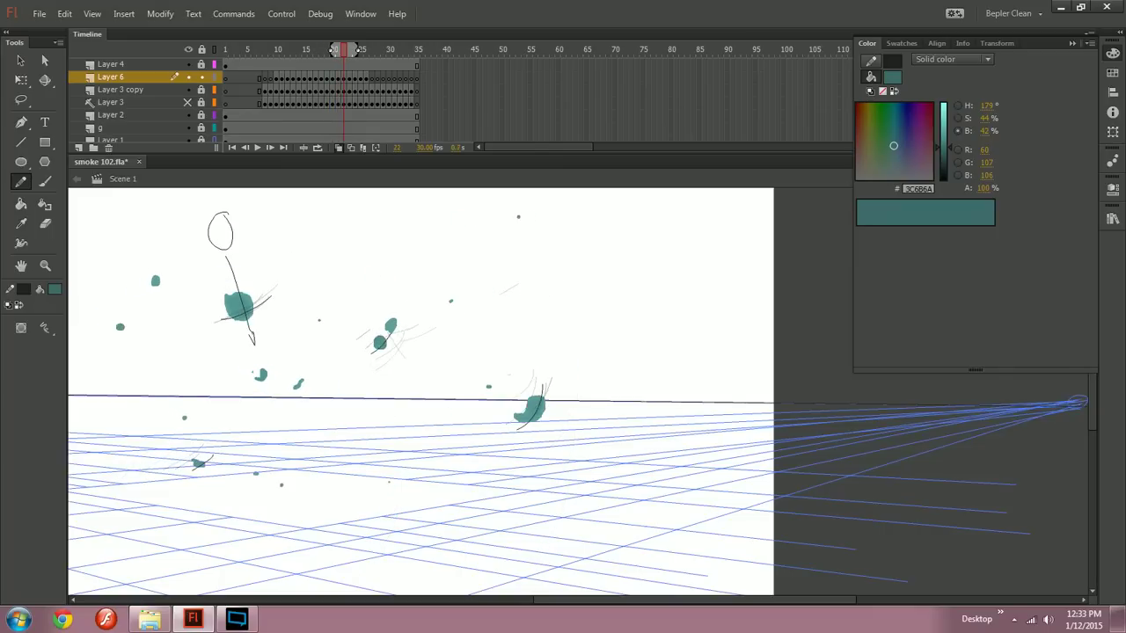
key("period")
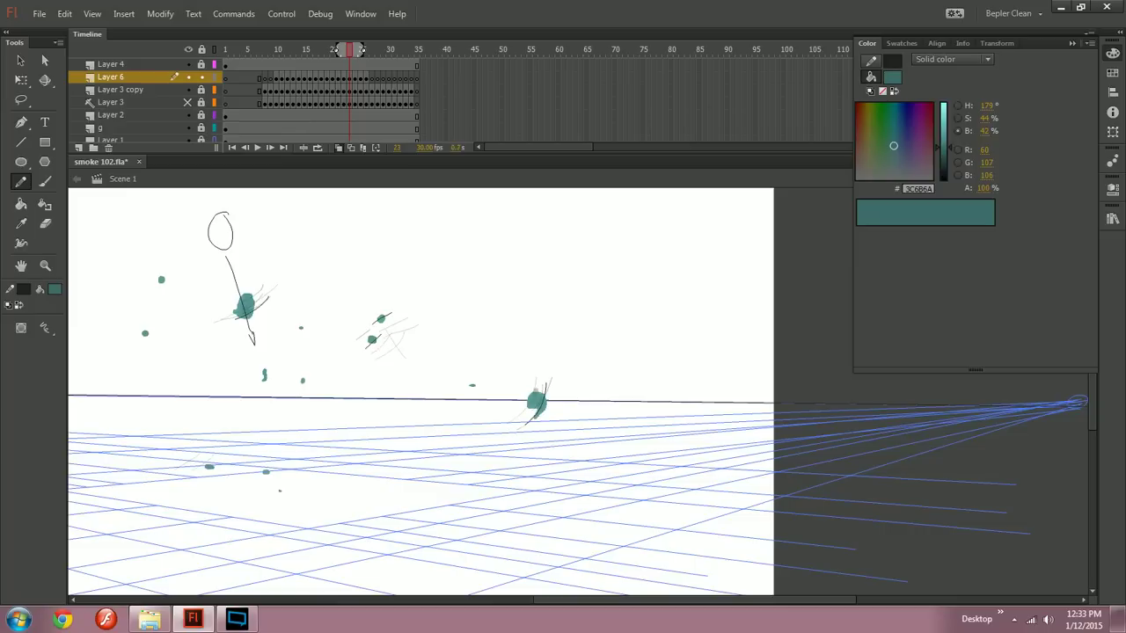
key("period")
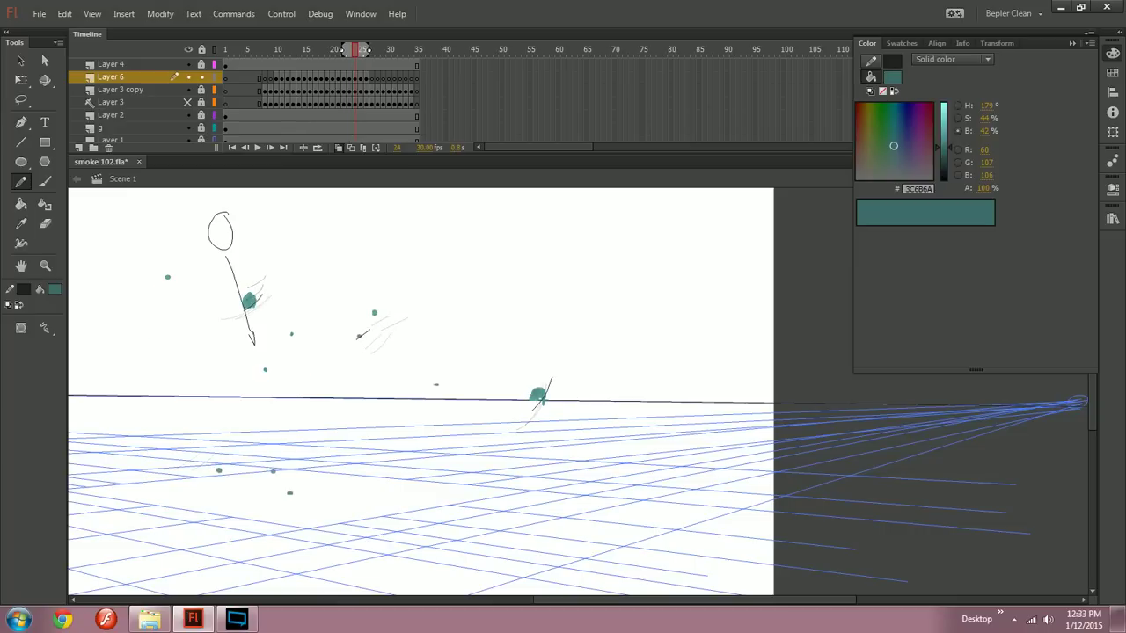
Step: Play back the animation, then draw two shading lines on frame 13 over the small puff at the large central puff's lower right
key("Return")
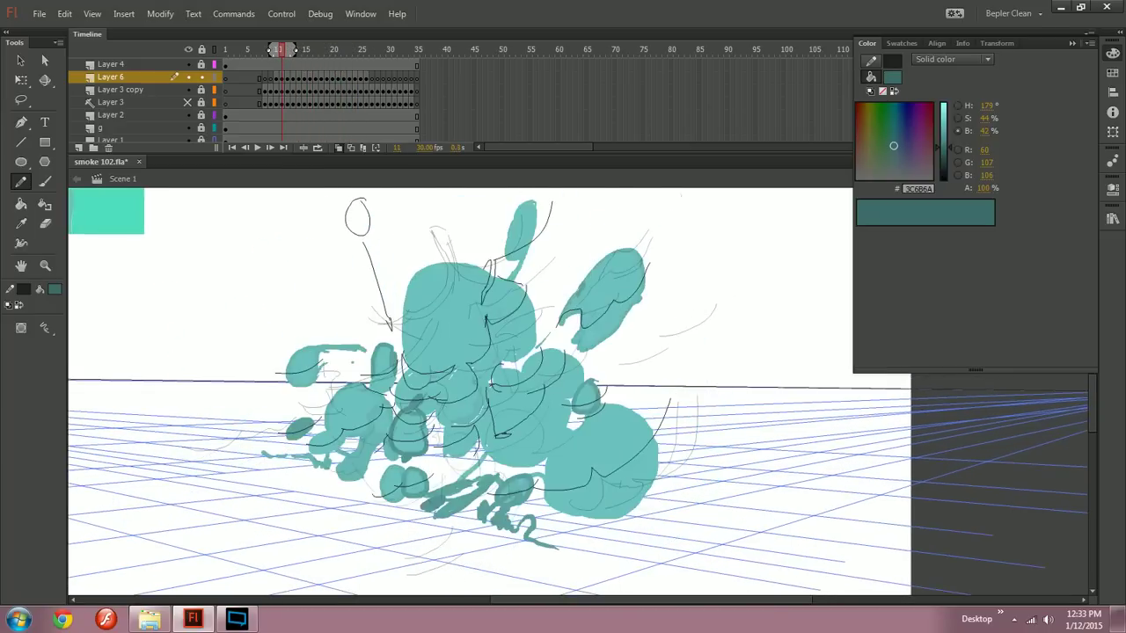
left_click_drag(429, 355, 393, 421)
left_click_drag(440, 389, 406, 405)
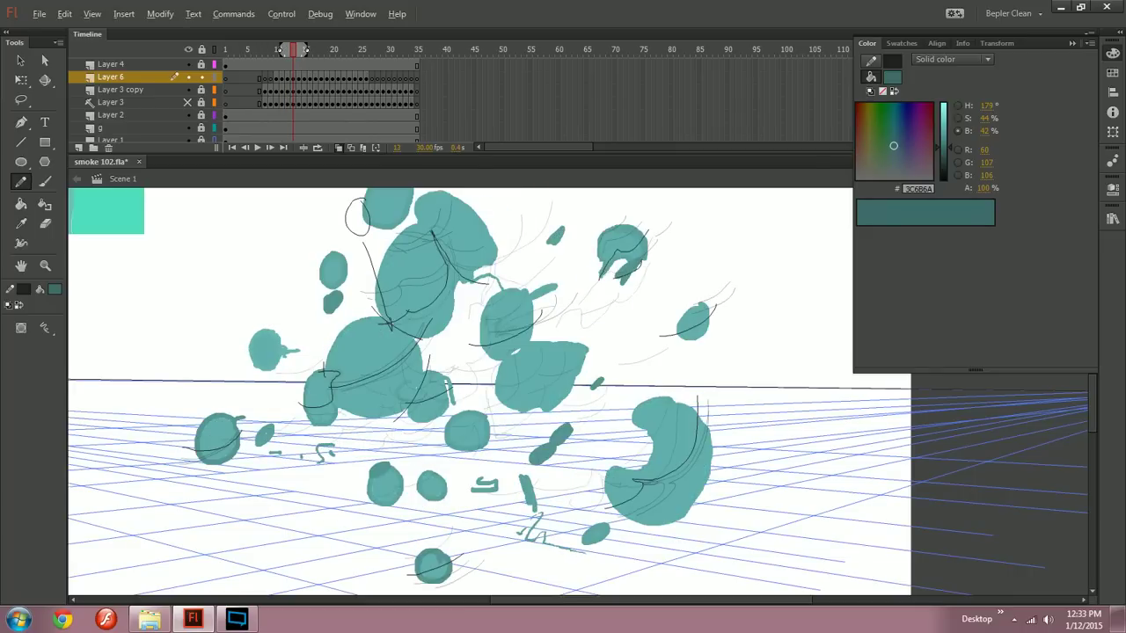
Step: Draw curved shading lines across the round puff below the explosion's centre on frames 12 and 13, undoing faulty strokes
key("comma")
key("comma")
key("period")
mouse_move(424, 450)
left_mouse_down()
mouse_move(480, 428)
mouse_move(424, 452)
left_mouse_up()
key("ctrl+z")
left_click_drag(450, 399, 424, 458)
mouse_move(447, 402)
left_mouse_down()
mouse_move(472, 393)
mouse_move(451, 414)
mouse_move(473, 407)
left_mouse_up()
key("ctrl+z")
key("ctrl+z")
key("ctrl+z")
key("period")
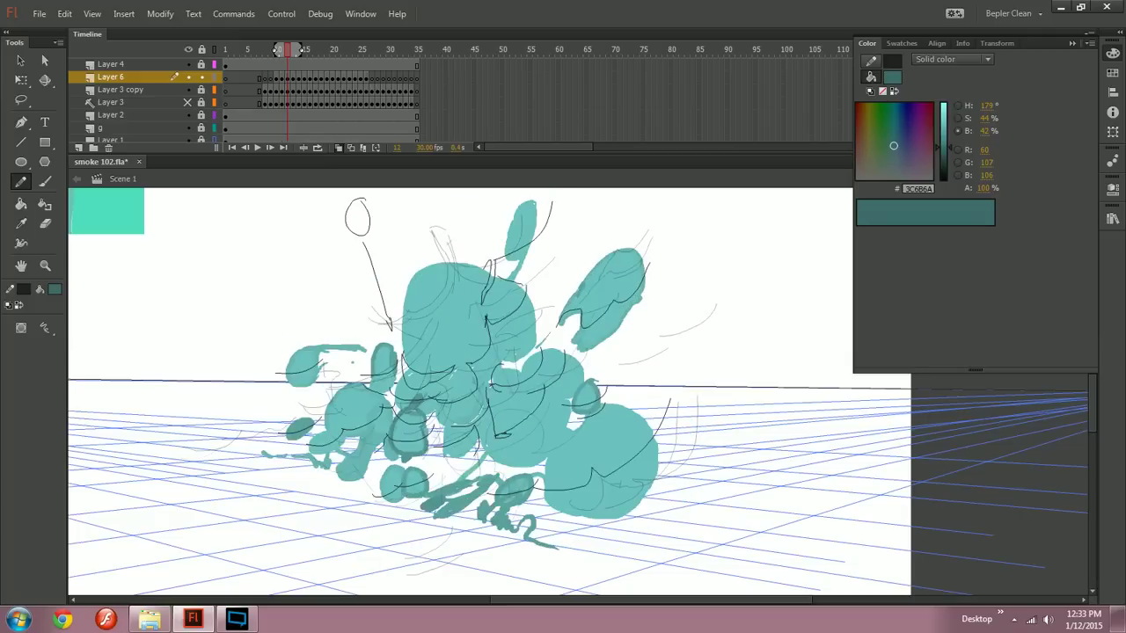
key("comma")
key("period")
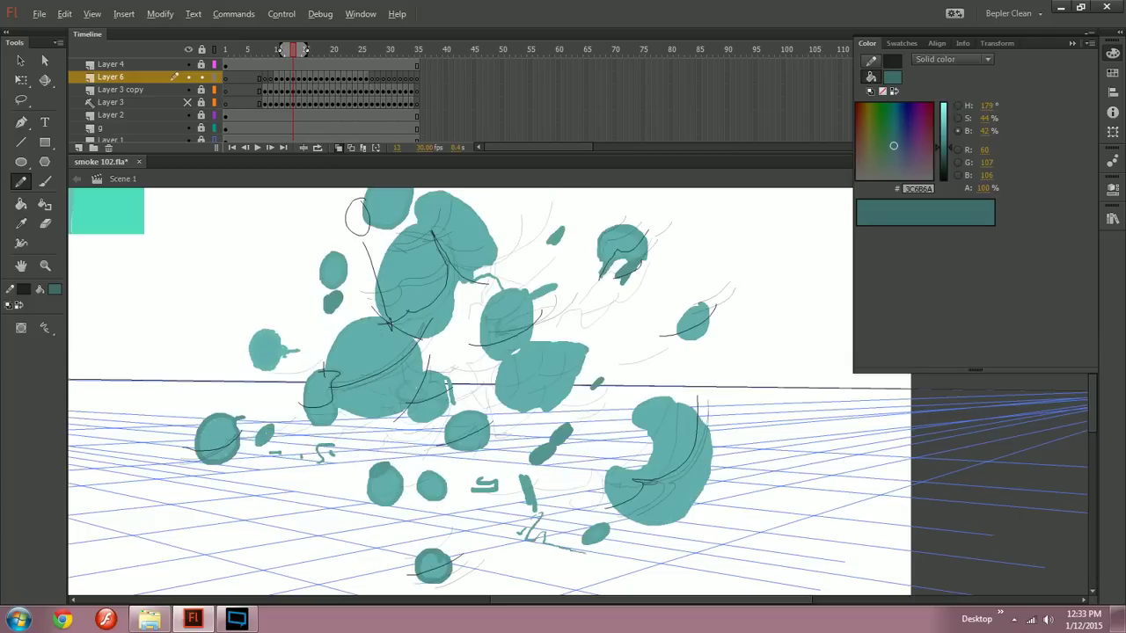
key("period")
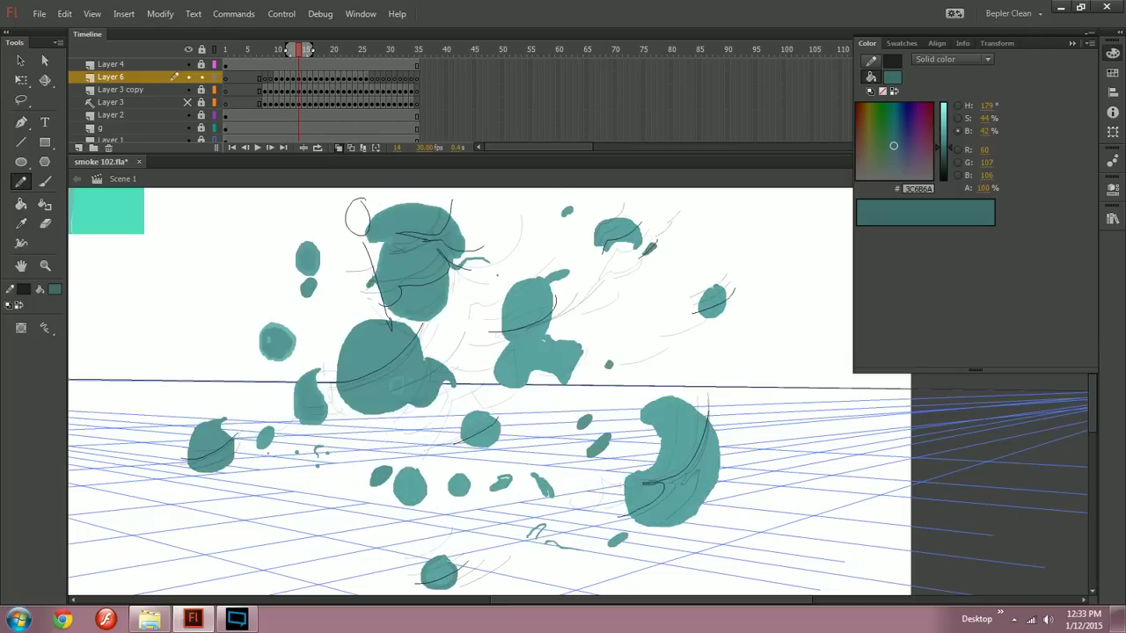
Step: Try several shading lines across the round puff below the centre on frame 14 and compare with frame 13
left_click_drag(457, 442, 519, 410)
key("ctrl+z")
left_click_drag(458, 443, 512, 412)
key("ctrl+z")
left_click_drag(451, 445, 499, 423)
key("ctrl+z")
key("ctrl+y")
key("ctrl+z")
key("comma")
key("period")
key("comma")
key("period")
key("period")
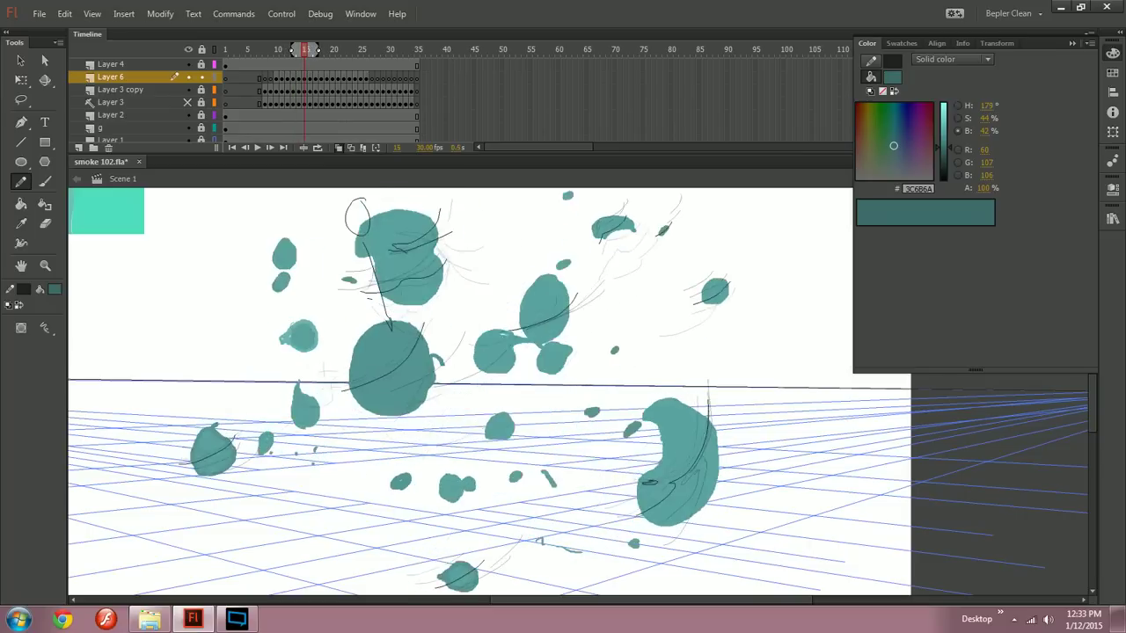
Step: Return to frame 13, sketch a zigzag shading stroke over the wide puff right of the centre, and compare the neighbouring frames
key("comma")
key("comma")
key("comma")
key("comma")
key("period")
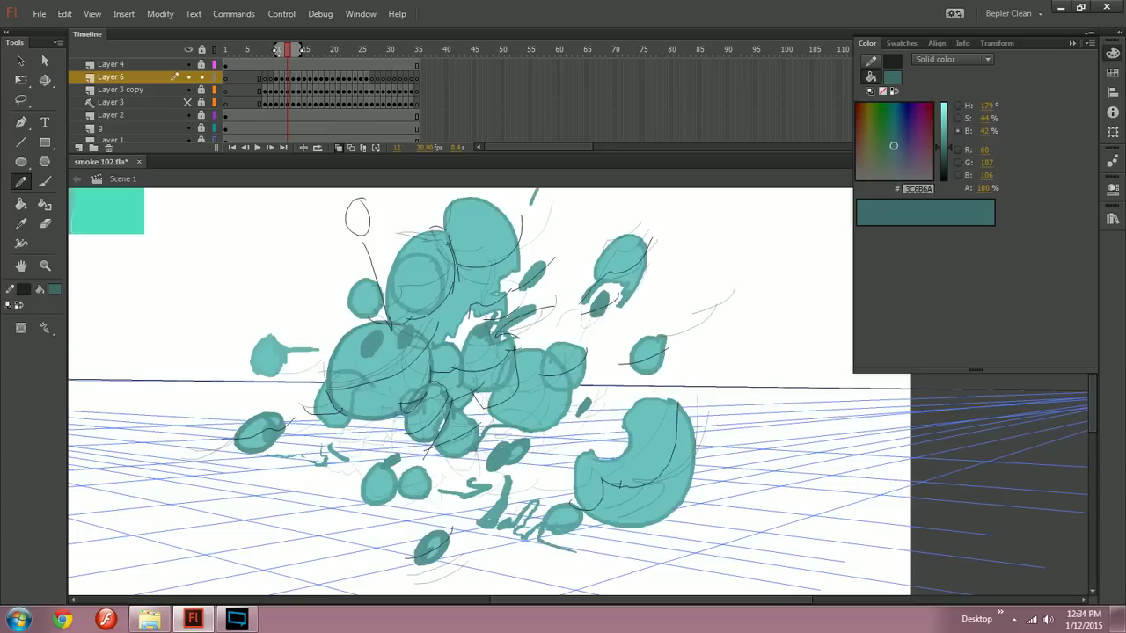
key("period")
key("alt")
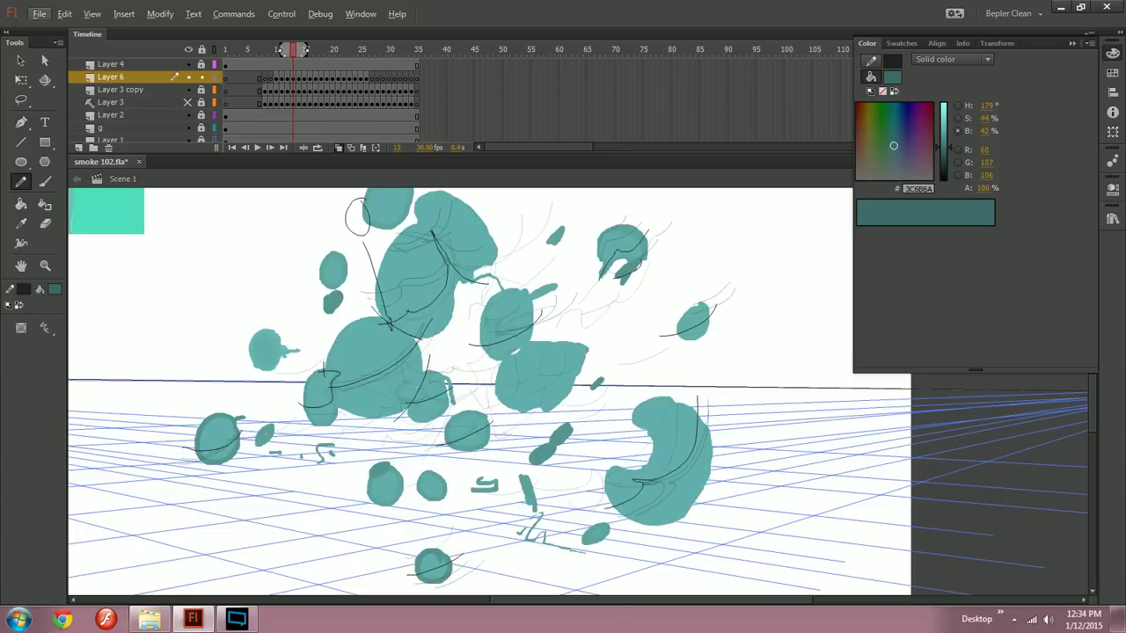
left_click_drag(485, 368, 552, 325)
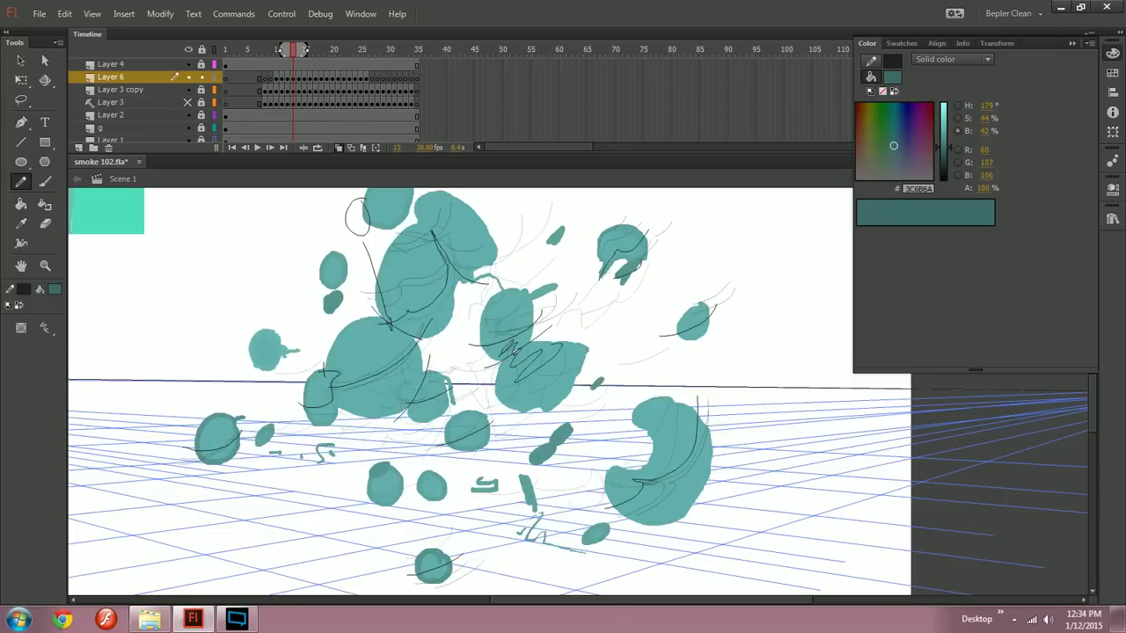
key("comma")
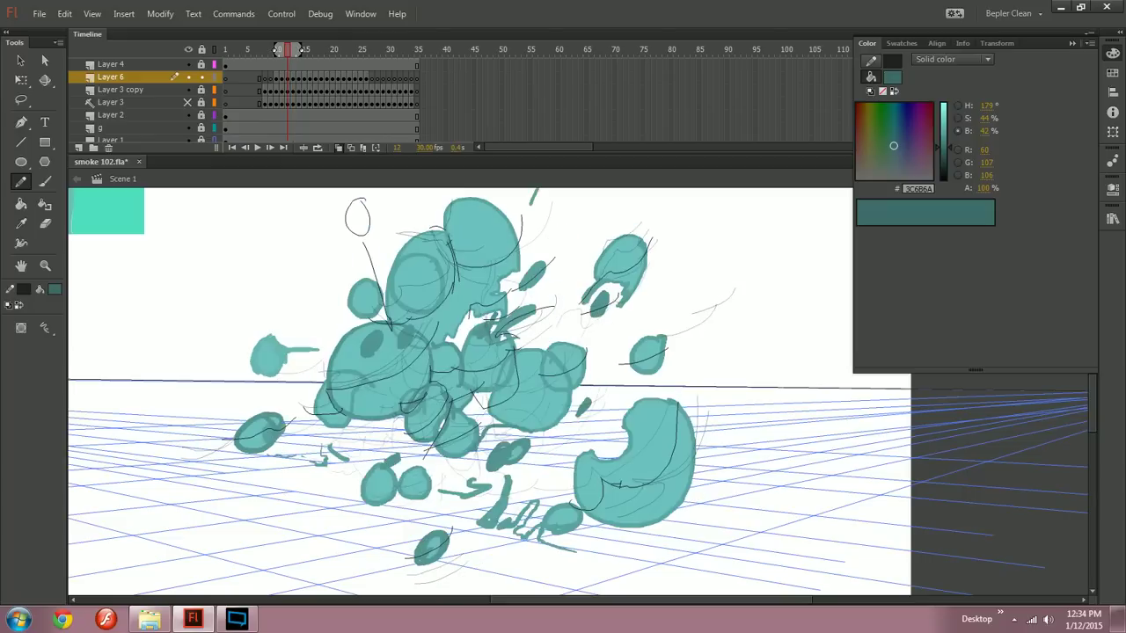
key("period")
key("period")
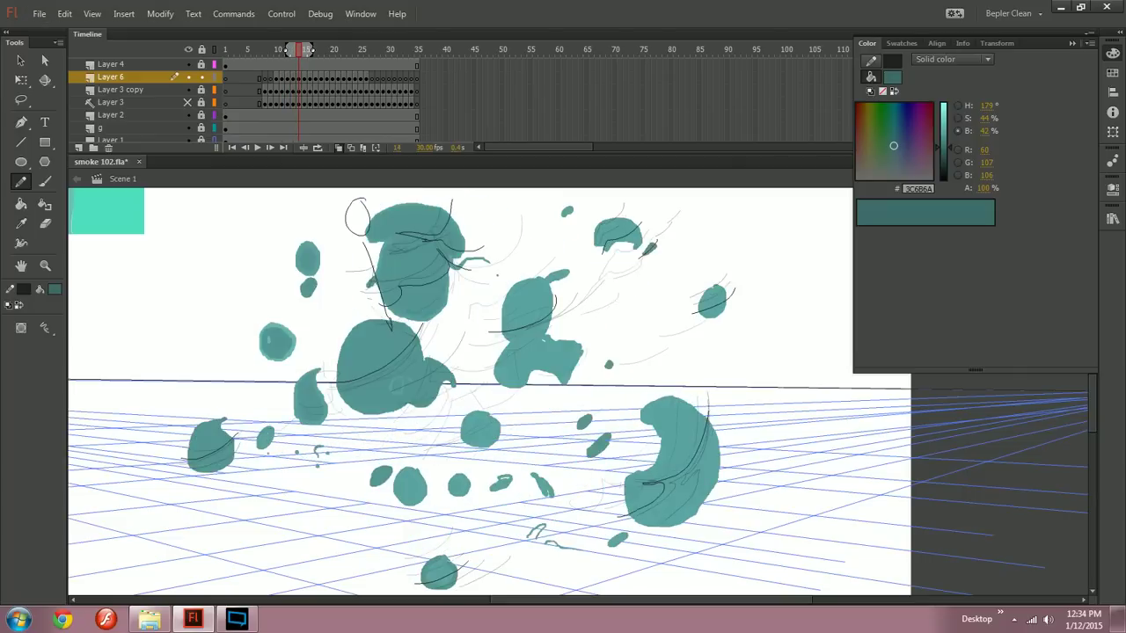
Step: Draw a shading line across the small round puff below the centre on frame 15 and continue it through frame 17
key("period")
left_click_drag(472, 442, 542, 409)
key("period")
key("comma")
key("period")
key("period")
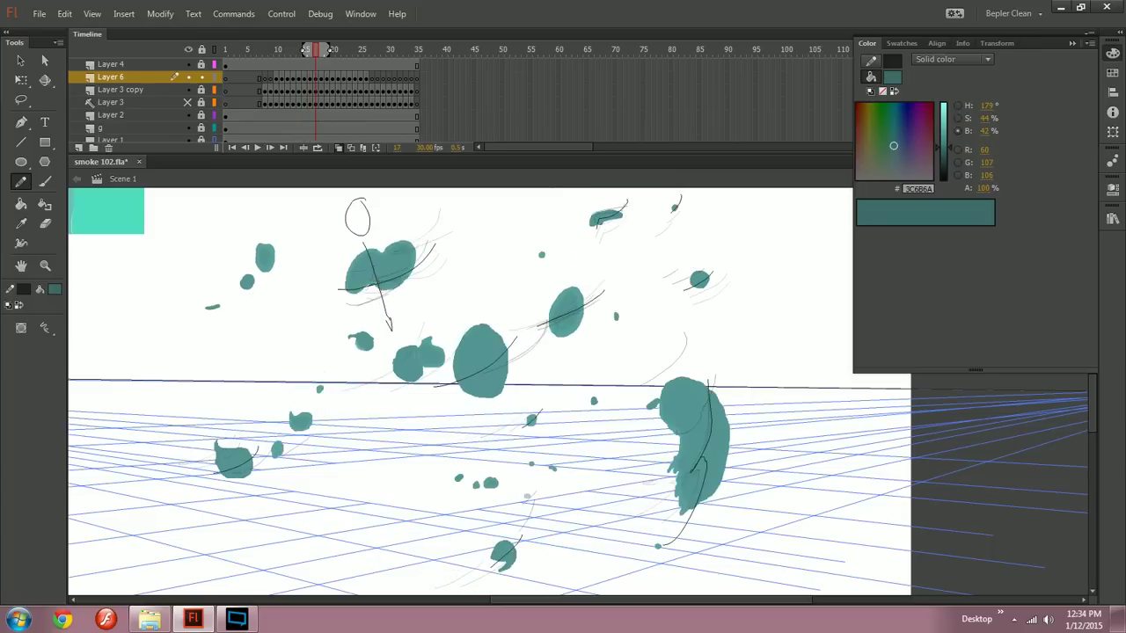
key("period")
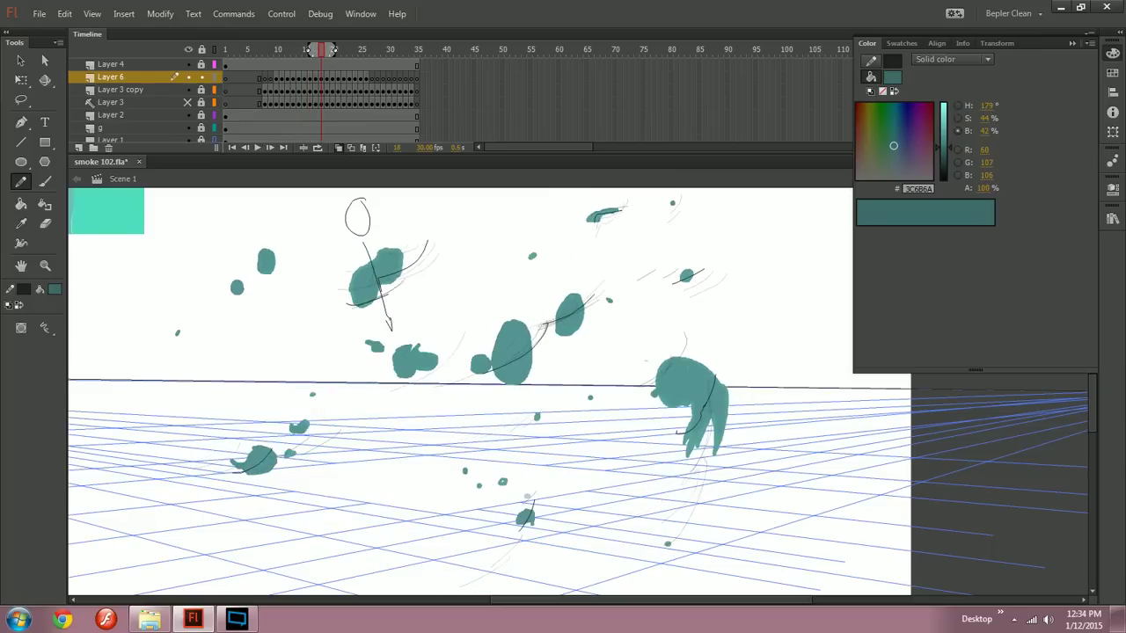
Step: Return to frame 12, try a stroke below the large crescent-shaped puff, and undo it
key("comma")
key("period")
key("comma")
key("comma")
key("comma")
key("comma")
key("comma")
key("comma")
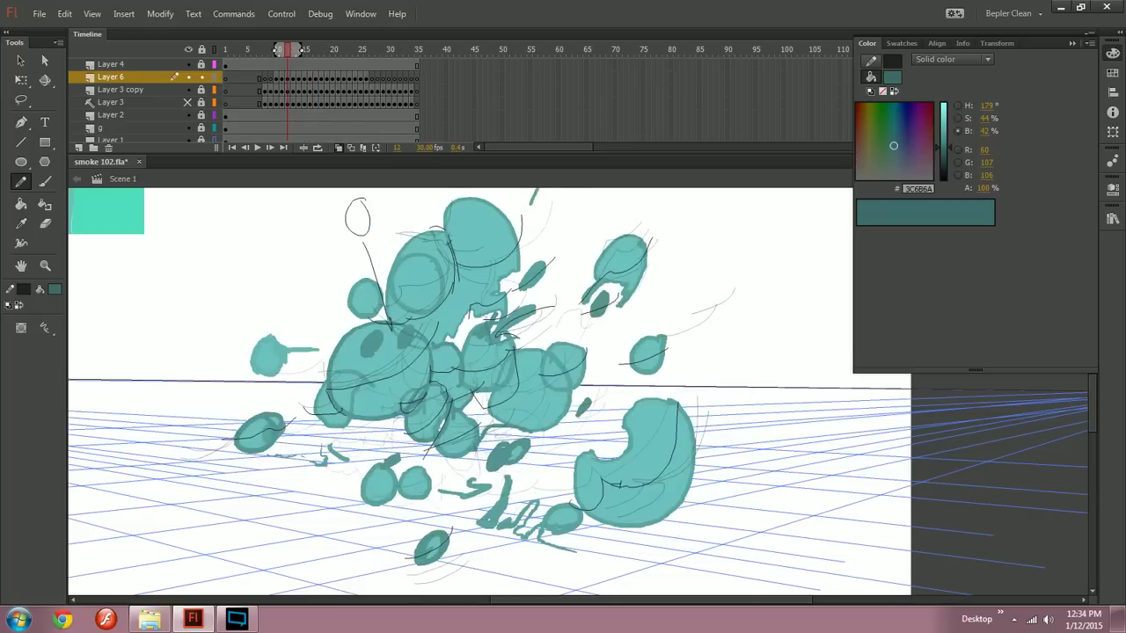
left_click_drag(700, 523, 705, 586)
key("ctrl+z")
key("ctrl+z")
key("ctrl+z")
Step: Examine frames 10 to 14 to compare how the shading lines travel across the puffs
key("comma")
key("comma")
key("period")
key("period")
key("period")
key("period")
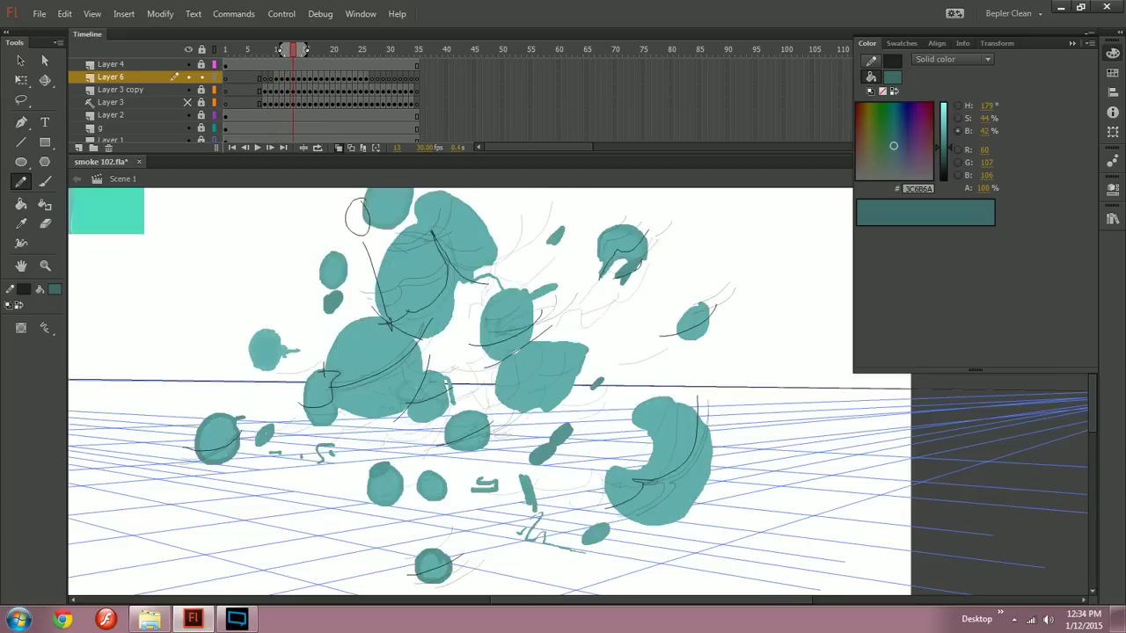
key("comma")
key("comma")
key("comma")
key("comma")
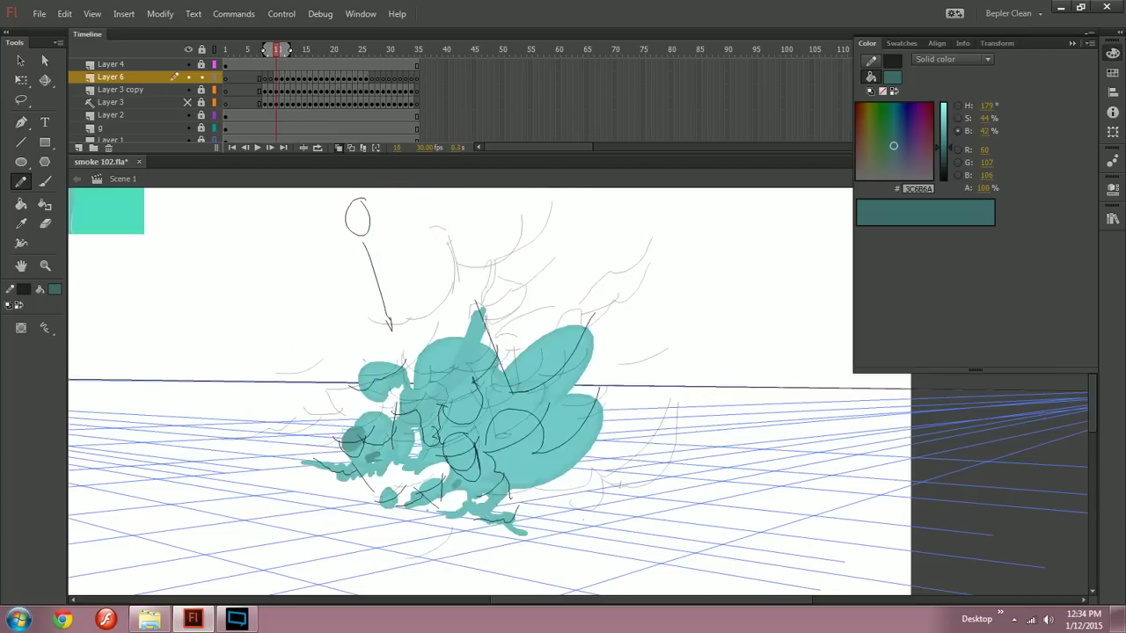
key("period")
key("period")
key("period")
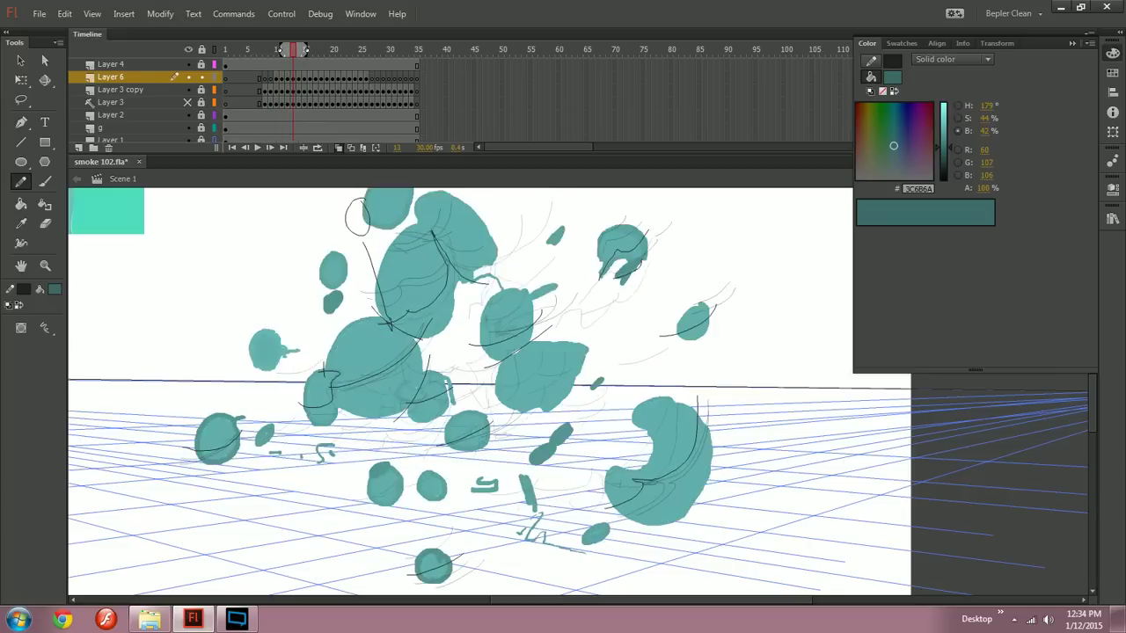
key("period")
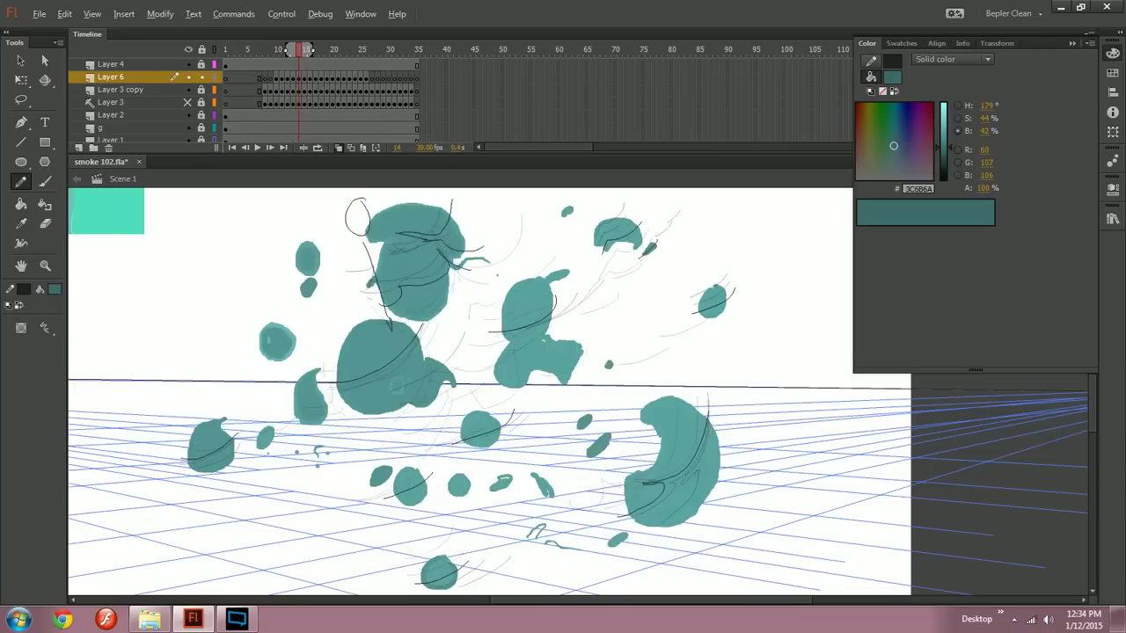
Step: Draw a shading line across the small two-lobed puff below the explosion's centre on frame 15, undoing faulty strokes
key("period")
mouse_move(613, 526)
left_mouse_down()
mouse_move(616, 596)
mouse_move(632, 574)
left_mouse_up()
key("ctrl+z")
key("ctrl+z")
key("period")
key("comma")
left_click_drag(437, 493, 464, 478)
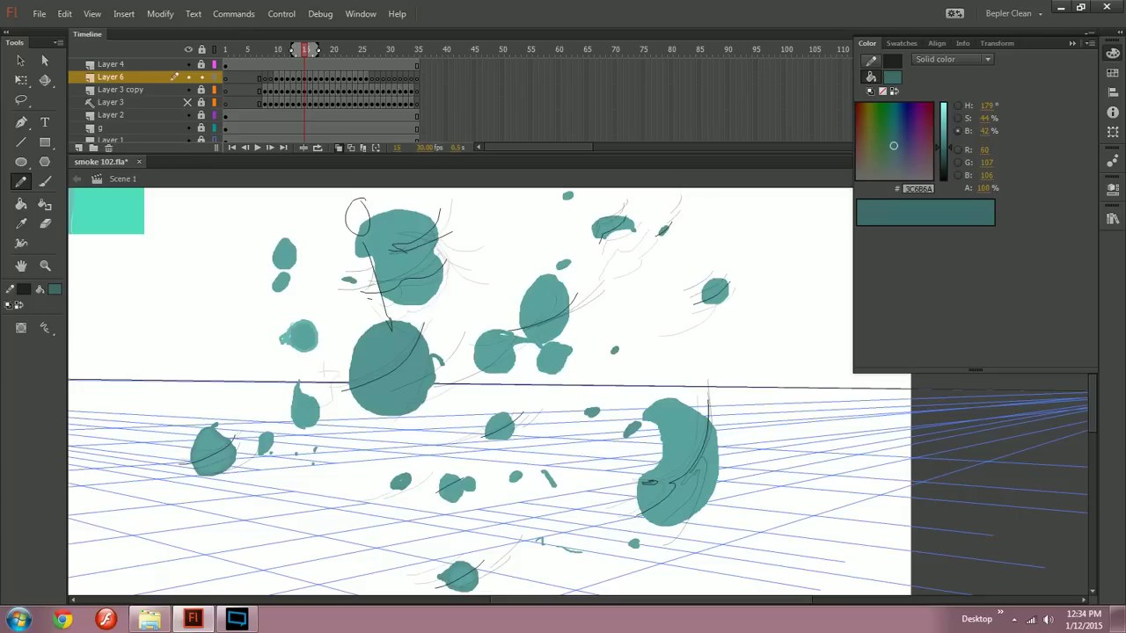
key("ctrl+z")
mouse_move(436, 497)
left_mouse_down()
mouse_move(463, 473)
mouse_move(462, 486)
left_mouse_up()
key("ctrl+z")
Step: Work back through frames 14, 13 and 12, drawing shading lines across the small puffs below the centre, and save the file
key("comma")
key("period")
key("comma")
key("comma")
mouse_move(408, 495)
left_mouse_down()
mouse_move(453, 473)
mouse_move(398, 498)
left_mouse_up()
key("ctrl+z")
key("period")
key("comma")
key("comma")
key("ctrl+z")
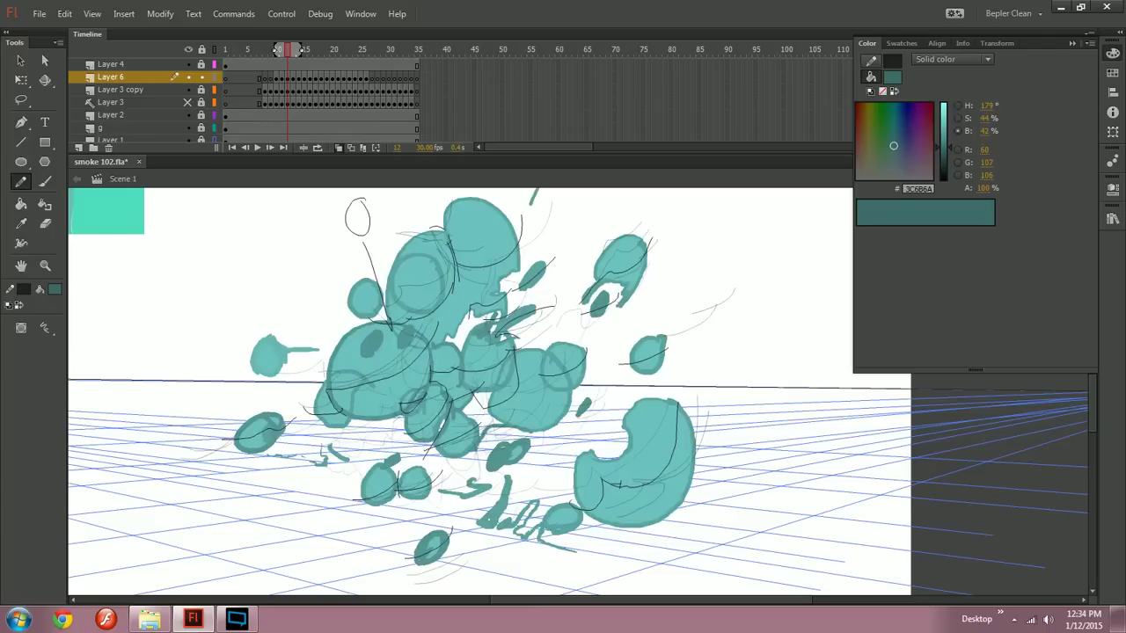
key("ctrl+s")
Step: Draw shading lines across the two adjacent small puffs below the centre on frame 11 and match them on frame 12
key("comma")
key("period")
key("comma")
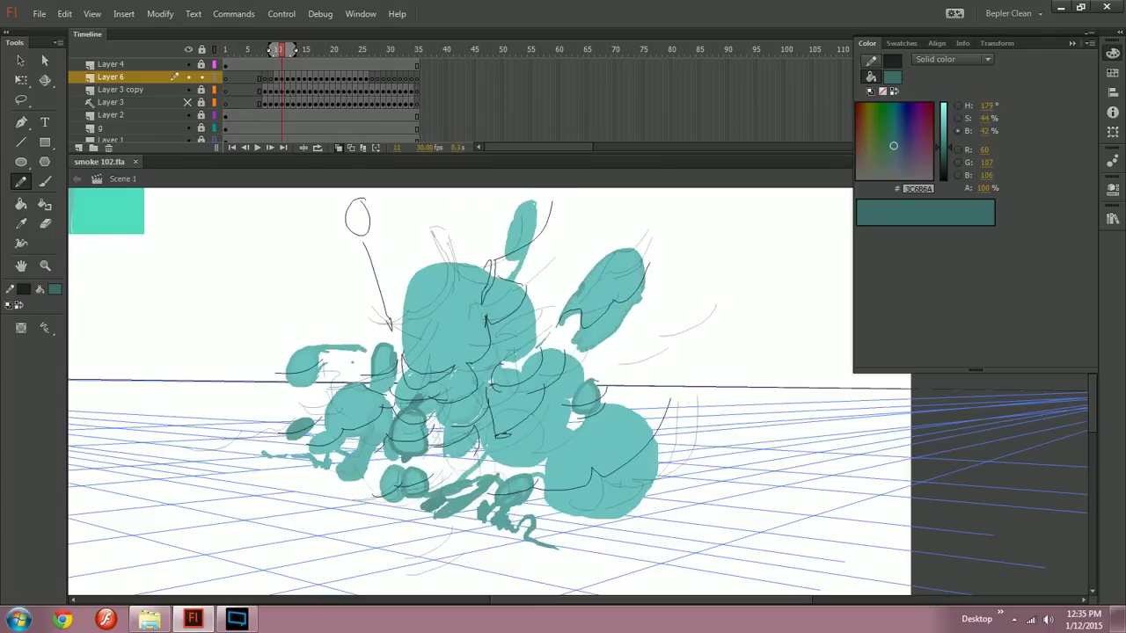
left_click_drag(403, 478, 403, 499)
key("ctrl+z")
key("period")
key("comma")
key("period")
key("comma")
key("period")
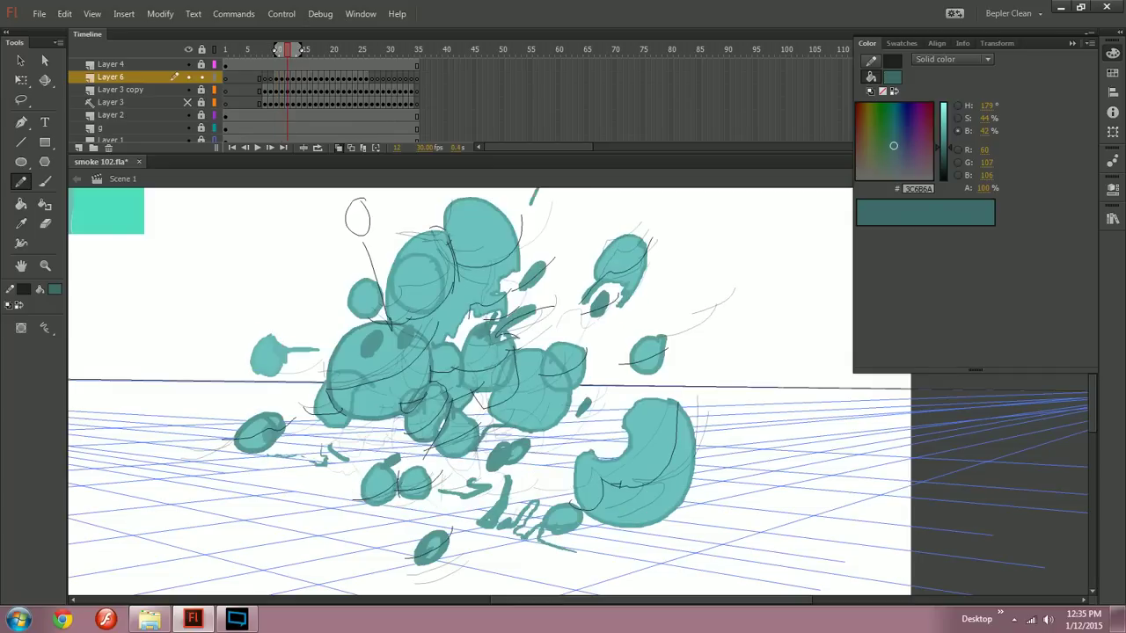
key("ctrl+z")
Step: Draw a curved shading line across the round puff at the explosion's far left on frame 12 and compare it with the next frames
mouse_move(240, 354)
left_mouse_down()
mouse_move(314, 357)
mouse_move(285, 351)
mouse_move(268, 366)
mouse_move(325, 347)
left_mouse_up()
key("ctrl+z")
key("ctrl+z")
key("comma")
key("period")
key("period")
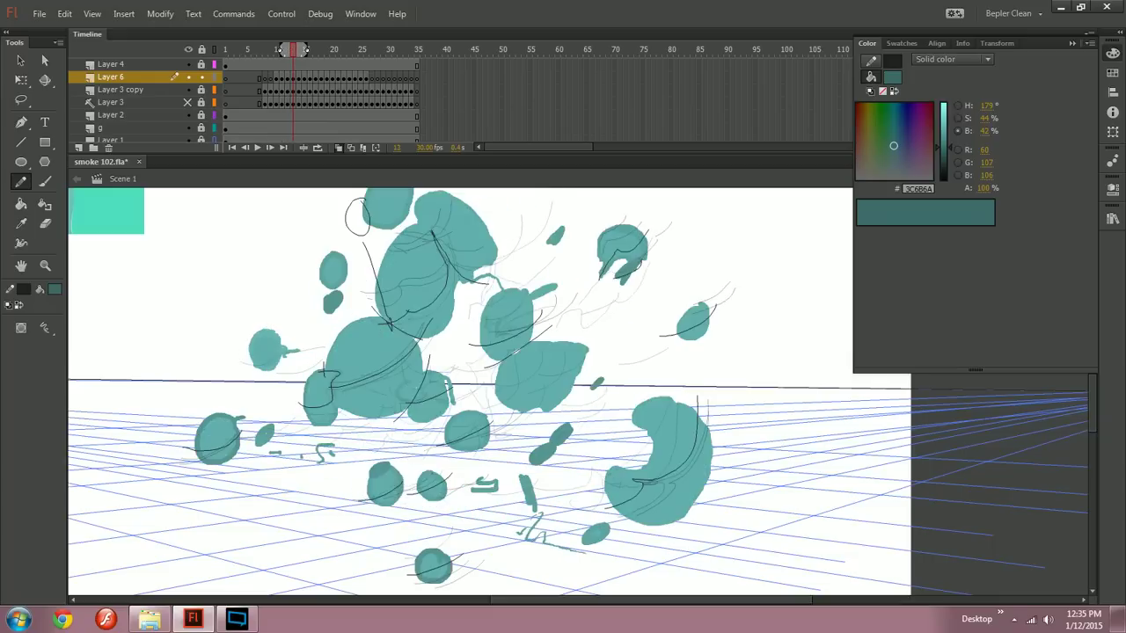
key("period")
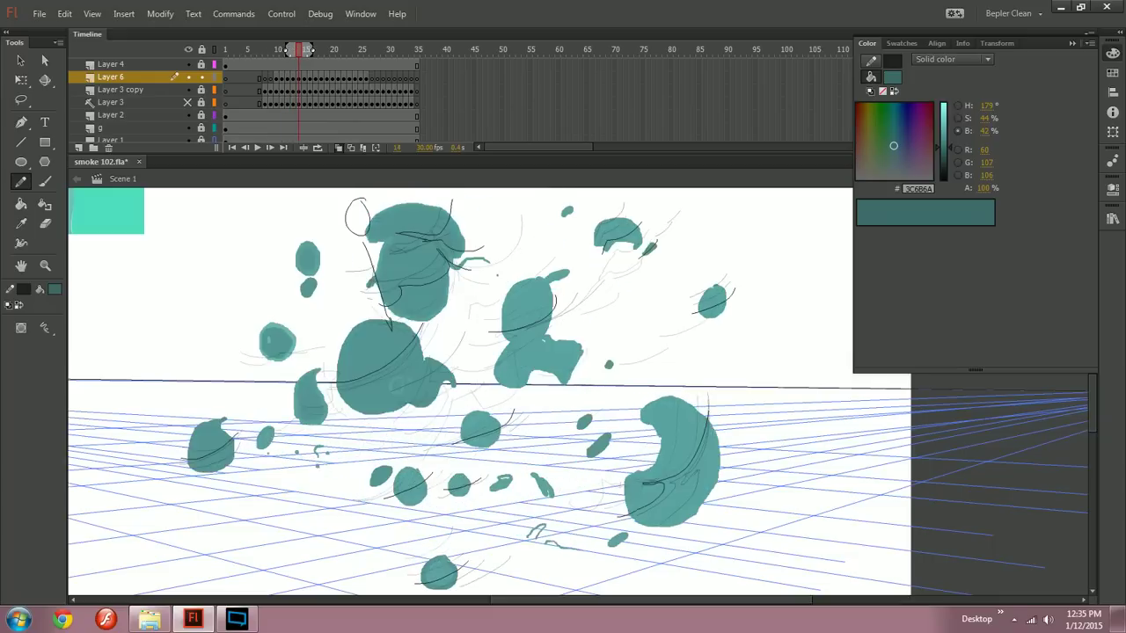
Step: Draw the far-left puff's shading line on frames 14 and 15, undoing faulty strokes
mouse_move(253, 342)
left_mouse_down()
mouse_move(305, 333)
mouse_move(279, 350)
mouse_move(307, 334)
left_mouse_up()
key("ctrl+z")
key("ctrl+z")
key("ctrl+z")
key("ctrl+z")
key("period")
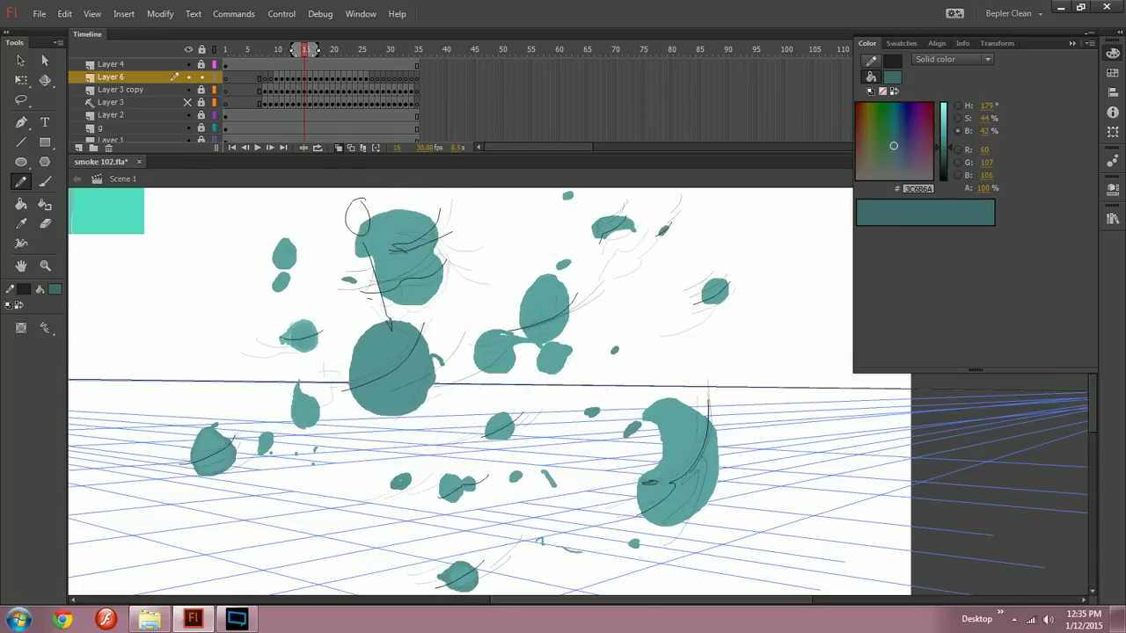
key("period")
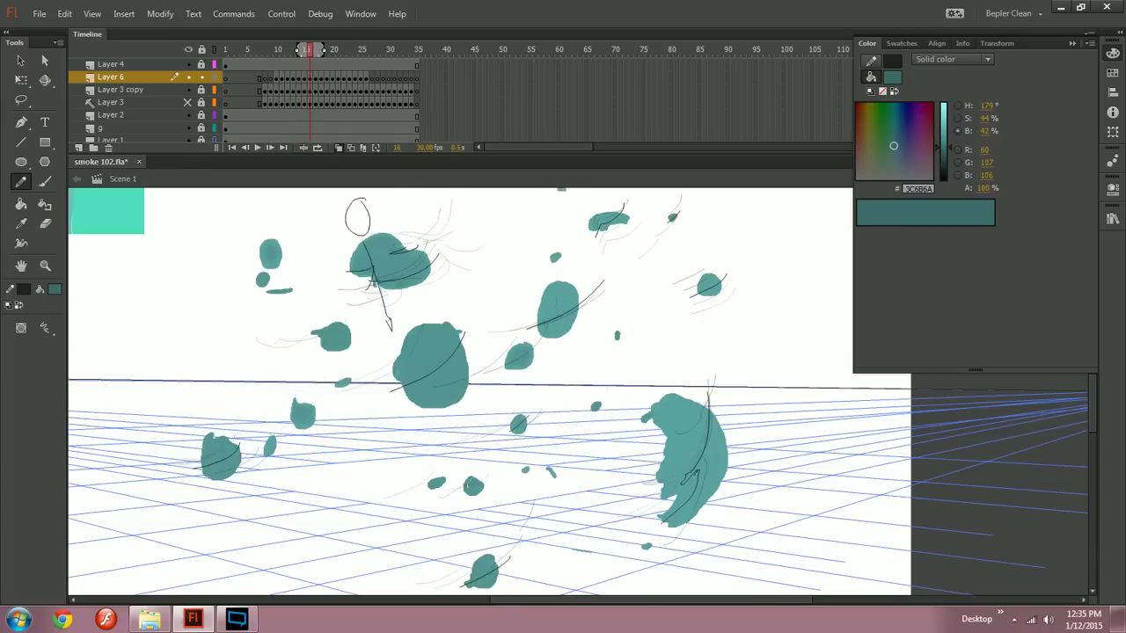
Step: Continue the shading line across the same left-hand puff on frames 16 and 17, redoing faulty strokes
left_click_drag(309, 340, 357, 330)
key("ctrl+z")
key("ctrl+z")
key("ctrl+z")
key("ctrl+z")
key("comma")
key("period")
key("period")
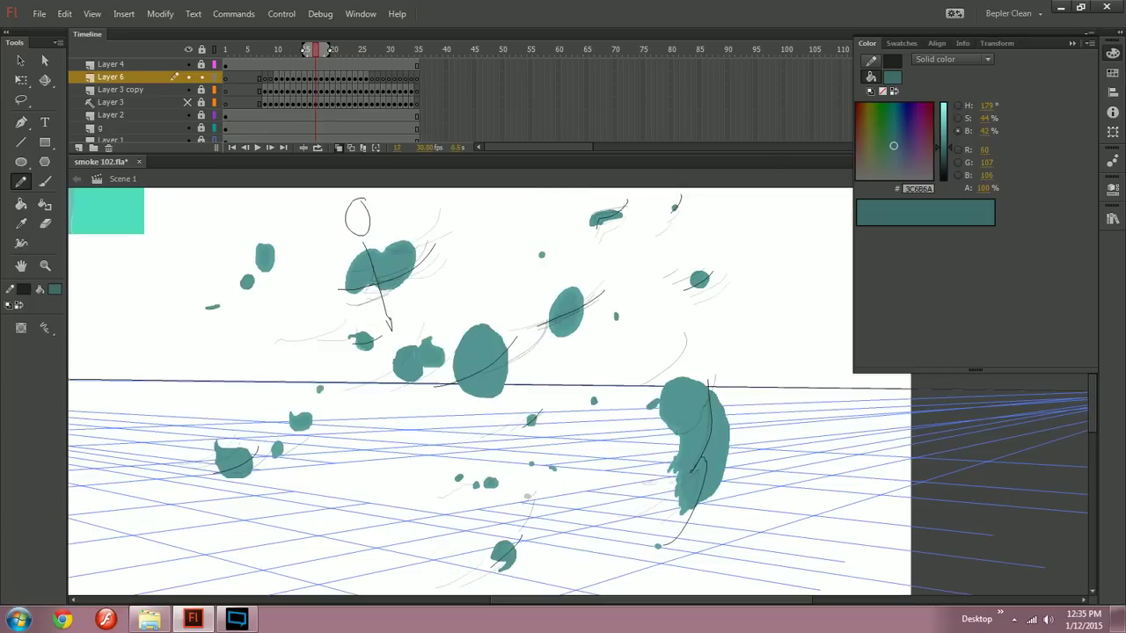
Step: Draw a shading line across the two-lobed puff left of the large central puff on frame 17 and start it on frame 18
key("comma")
key("period")
left_click_drag(387, 370, 452, 344)
key("comma")
key("period")
key("period")
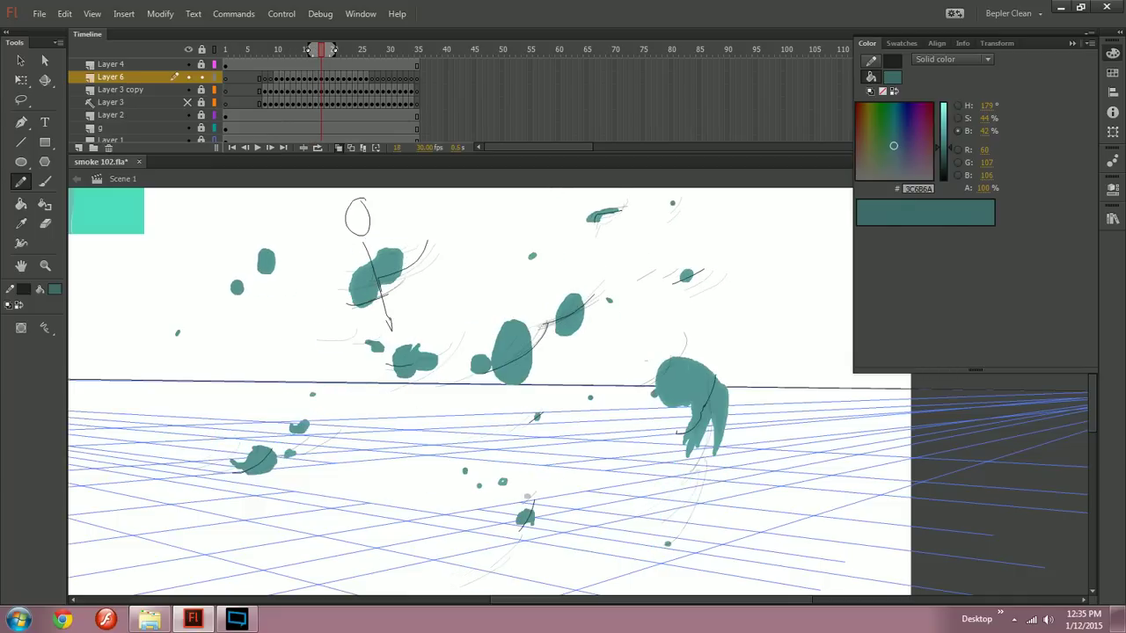
key("comma")
mouse_move(414, 363)
left_mouse_down()
mouse_move(444, 346)
mouse_move(410, 365)
left_mouse_up()
Step: Extend the shading line over both lobes of that puff on frame 18 and continue it on frame 19
key("period")
key("period")
key("comma")
key("period")
key("comma")
key("comma")
key("period")
key("period")
key("comma")
key("period")
key("comma")
key("period")
key("period")
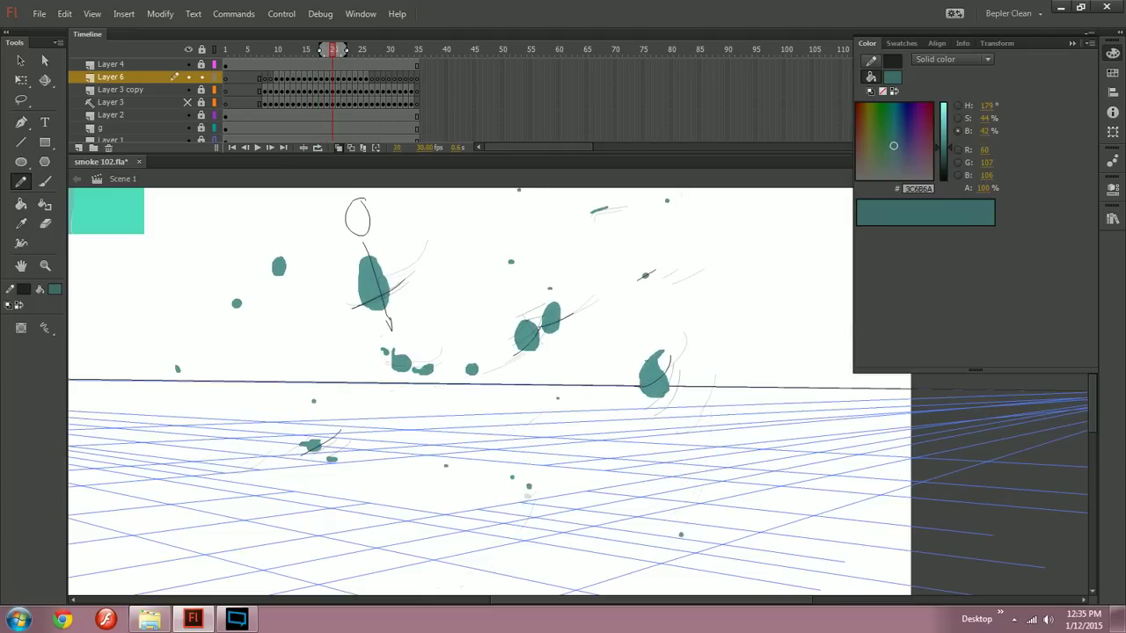
Step: Draw short shading lines across the two small puffs left of the centre on frame 20, comparing frames 19 to 21
key("period")
key("comma")
key("period")
key("comma")
key("period")
key("comma")
key("period")
key("comma")
key("period")
key("comma")
key("comma")
key("period")
key("period")
Step: Continue the two small puffs' shading lines on frames 21 and 22, undoing faulty strokes
mouse_move(423, 373)
left_mouse_down()
mouse_move(442, 368)
mouse_move(411, 361)
left_mouse_up()
key("ctrl+z")
key("ctrl+z")
key("comma")
key("period")
key("period")
mouse_move(433, 373)
left_mouse_down()
mouse_move(448, 366)
mouse_move(412, 359)
left_mouse_up()
key("ctrl+z")
key("comma")
key("period")
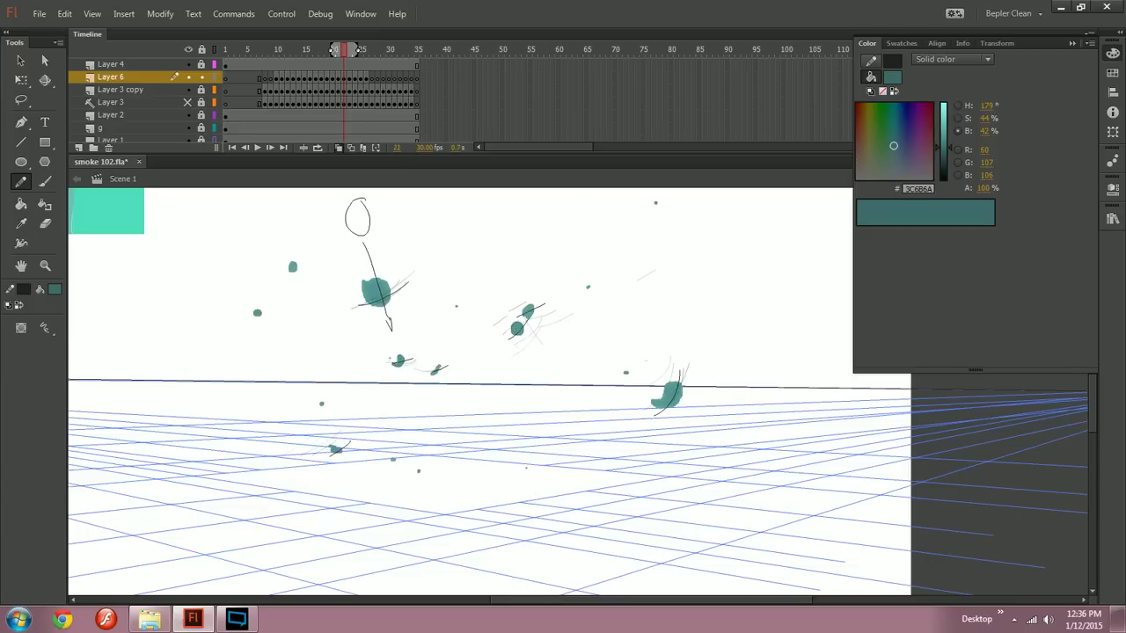
Step: Return to frame 12, draw a shading line across the small round puff at the upper left, and continue it on frame 13
left_click_drag(335, 49, 288, 49)
mouse_move(341, 302)
left_mouse_down()
mouse_move(384, 288)
mouse_move(384, 317)
left_mouse_up()
key("period")
key("comma")
key("period")
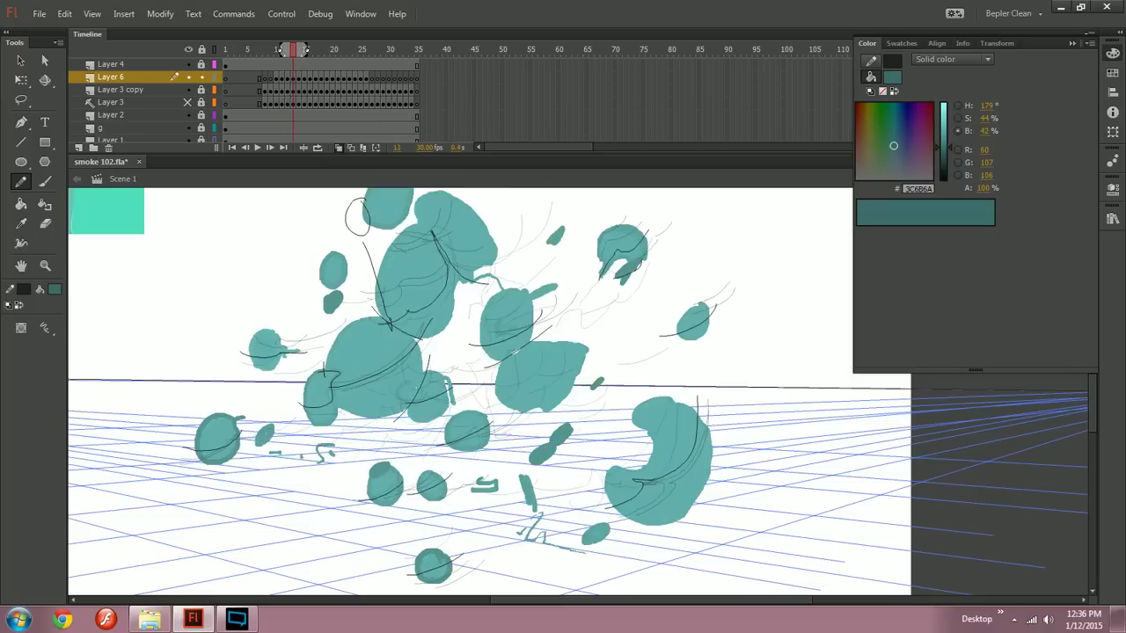
key("ctrl+z")
key("period")
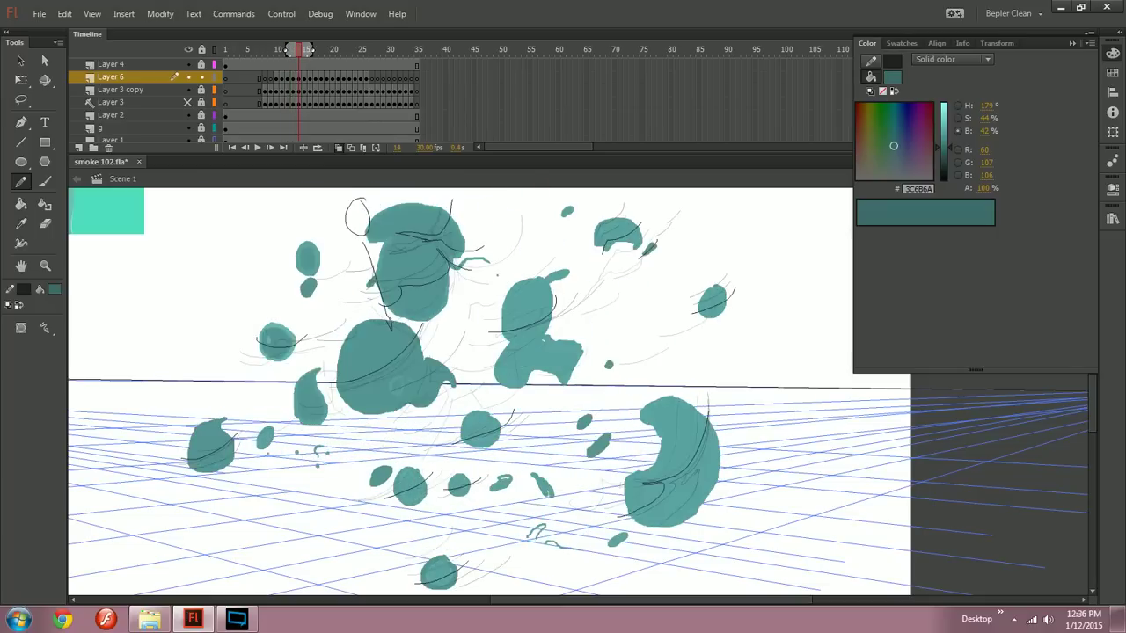
Step: Draw the upper-left puff's curved shading line on frames 14, 15 and 16
left_click_drag(308, 255, 366, 308)
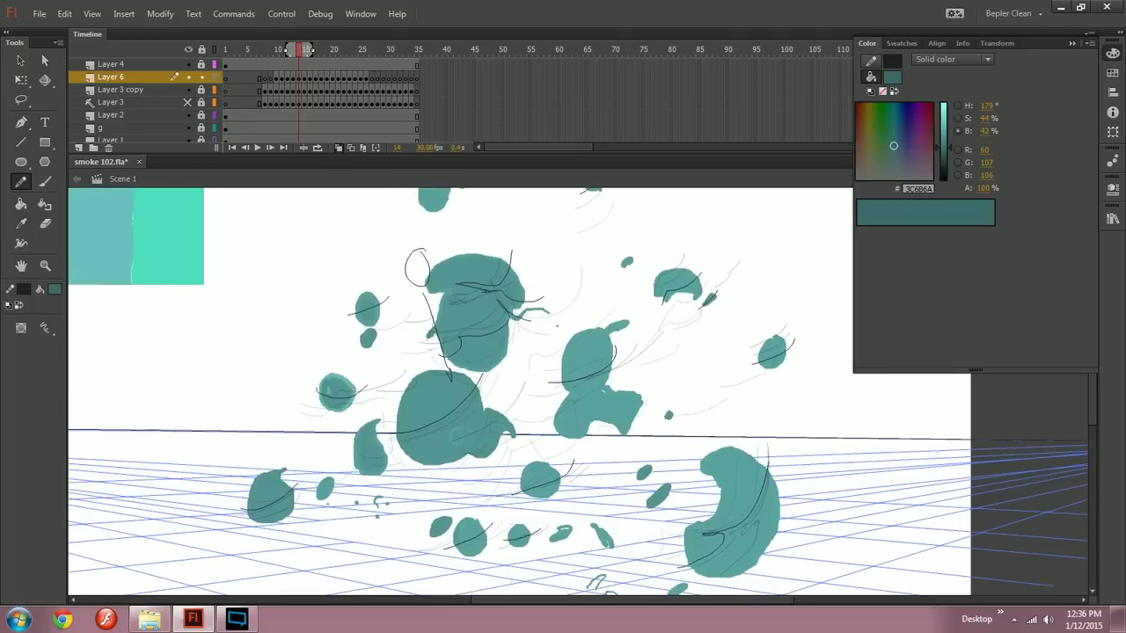
key("period")
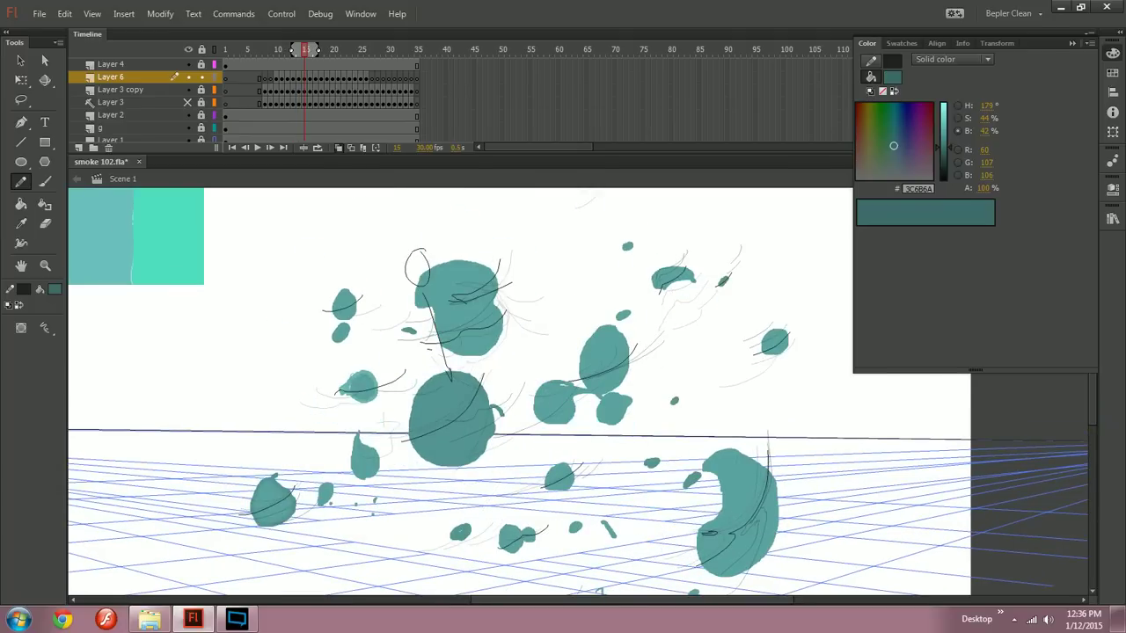
key("period")
key("period")
key("comma")
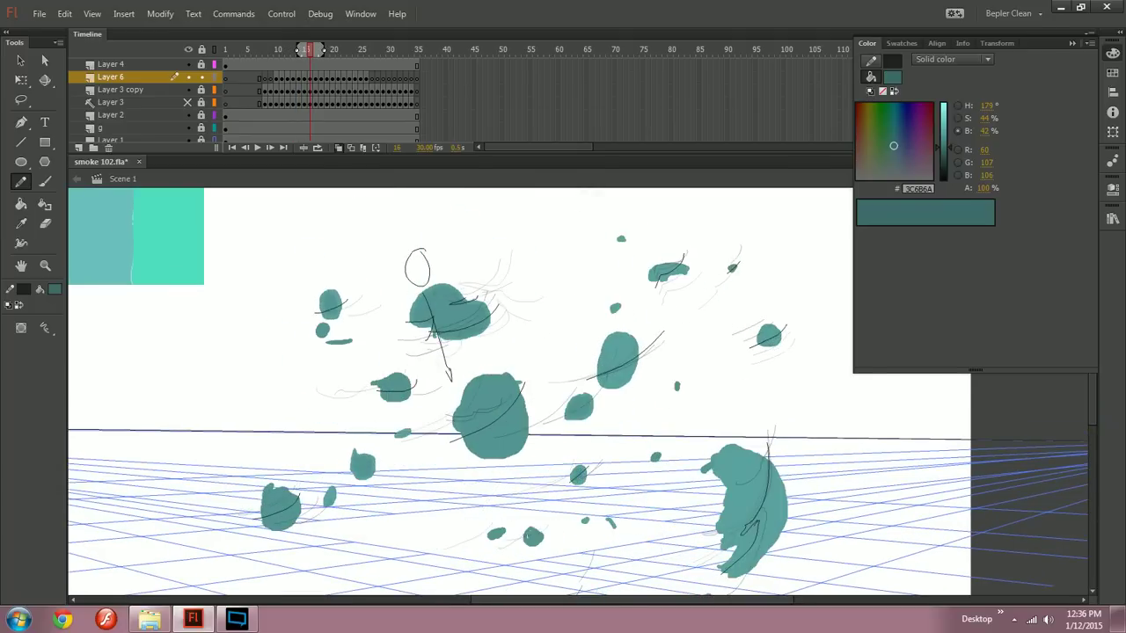
left_click_drag(312, 312, 345, 297)
Step: Continue the shading line across the shrinking upper-left puff from frame 17 through frame 24
key("period")
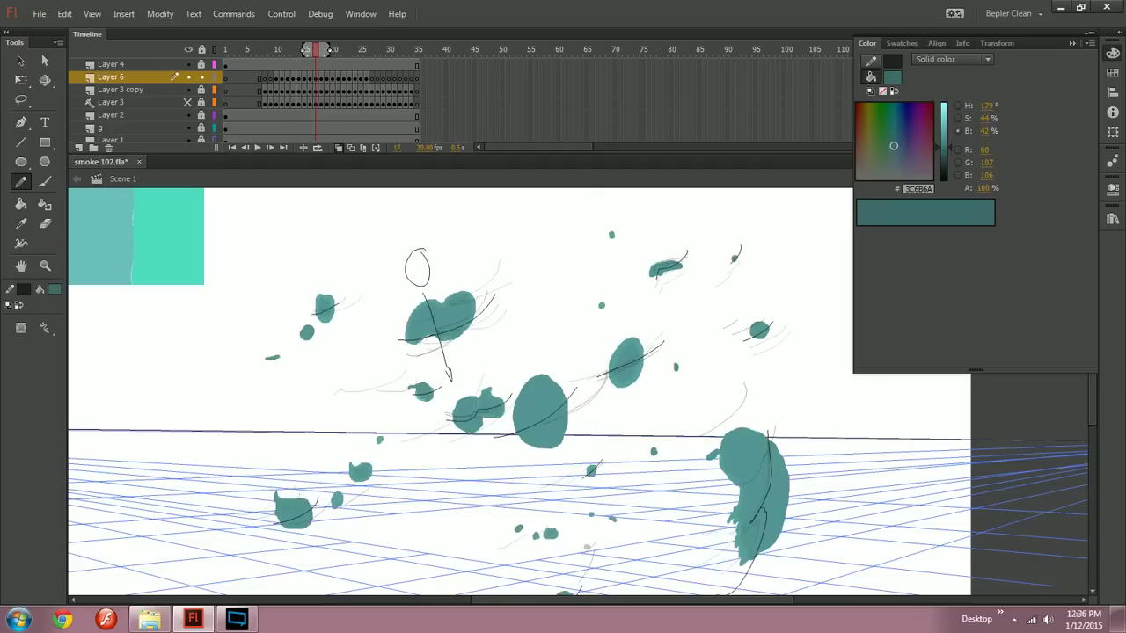
key("period")
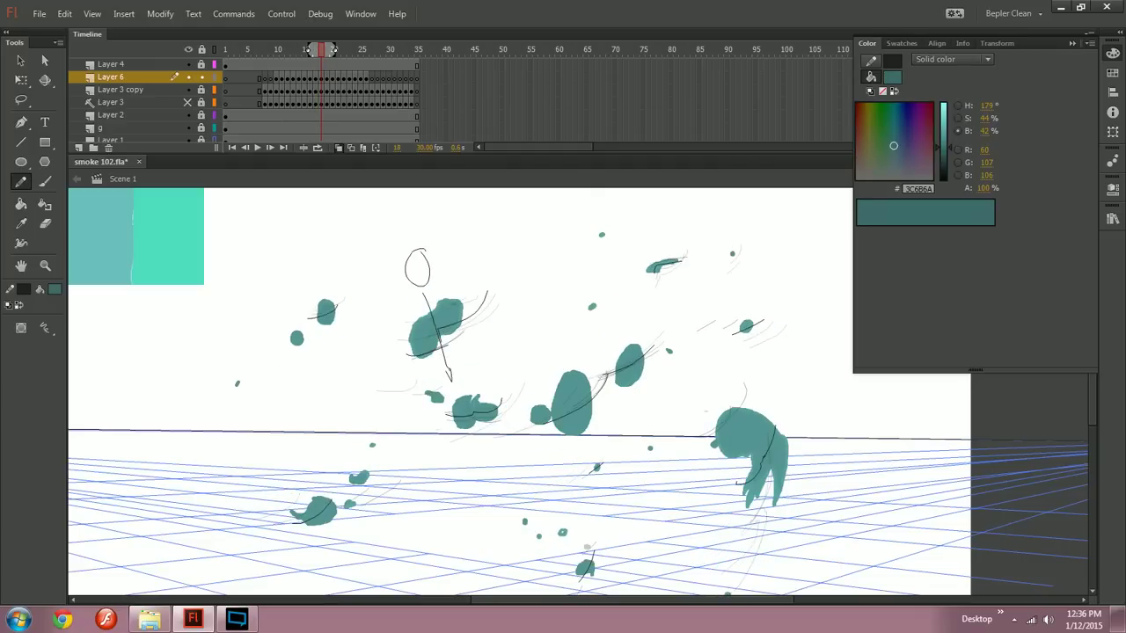
key("period")
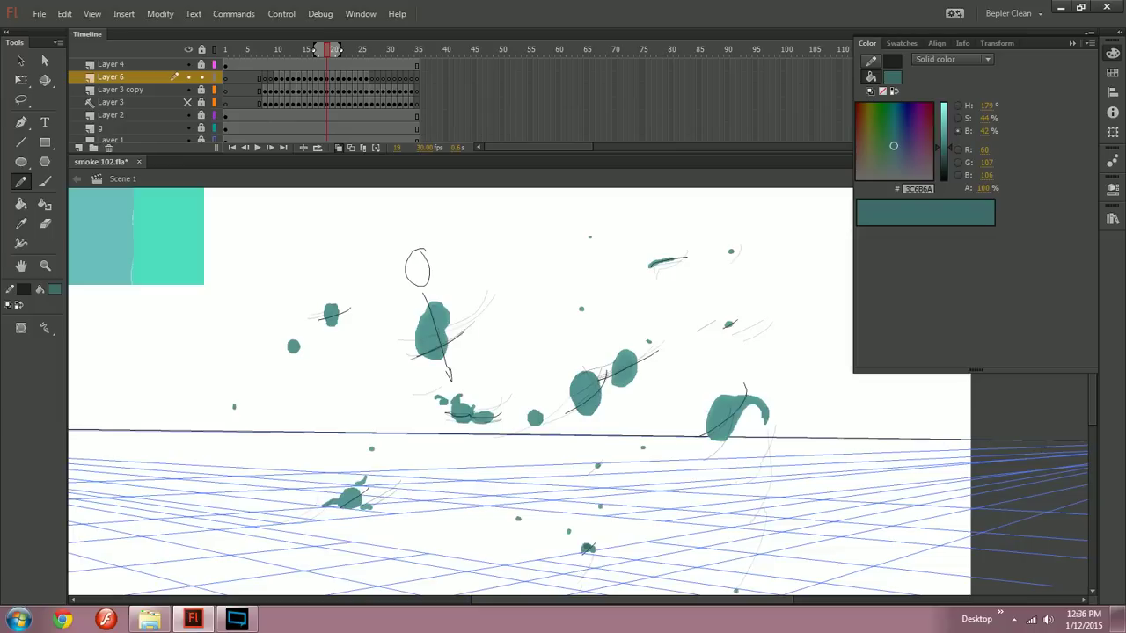
key("period")
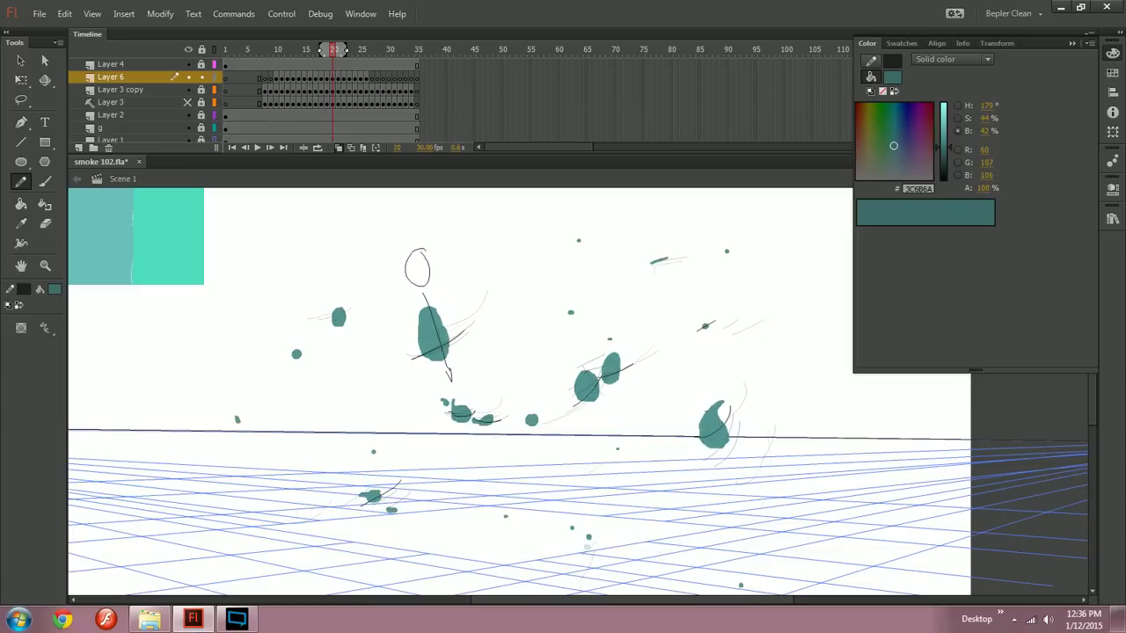
key("period")
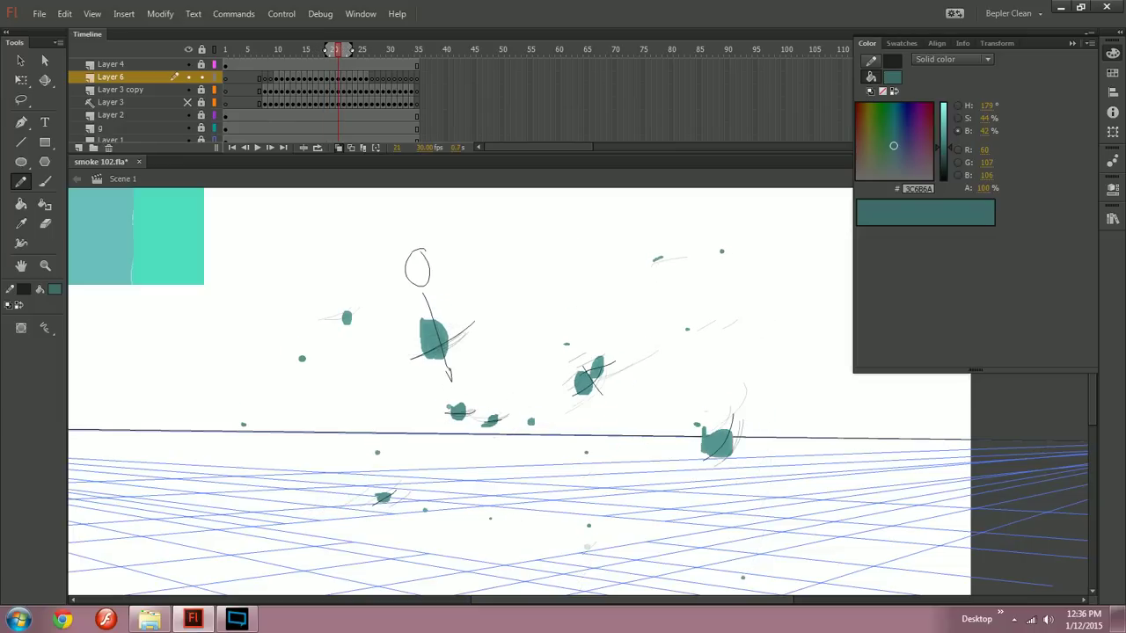
key("period")
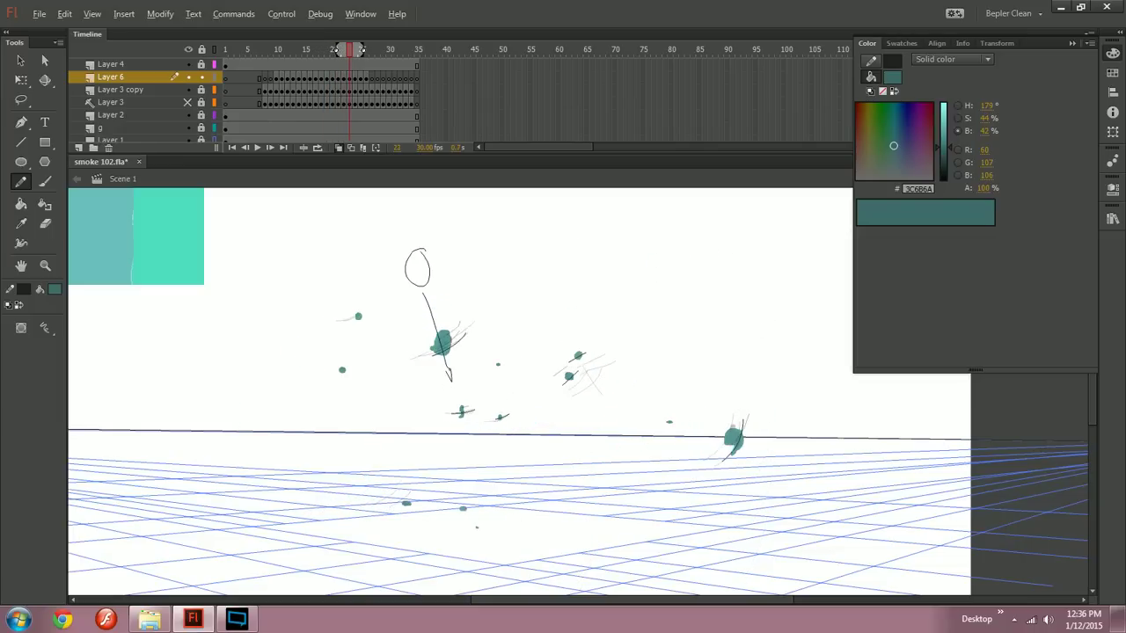
key("period")
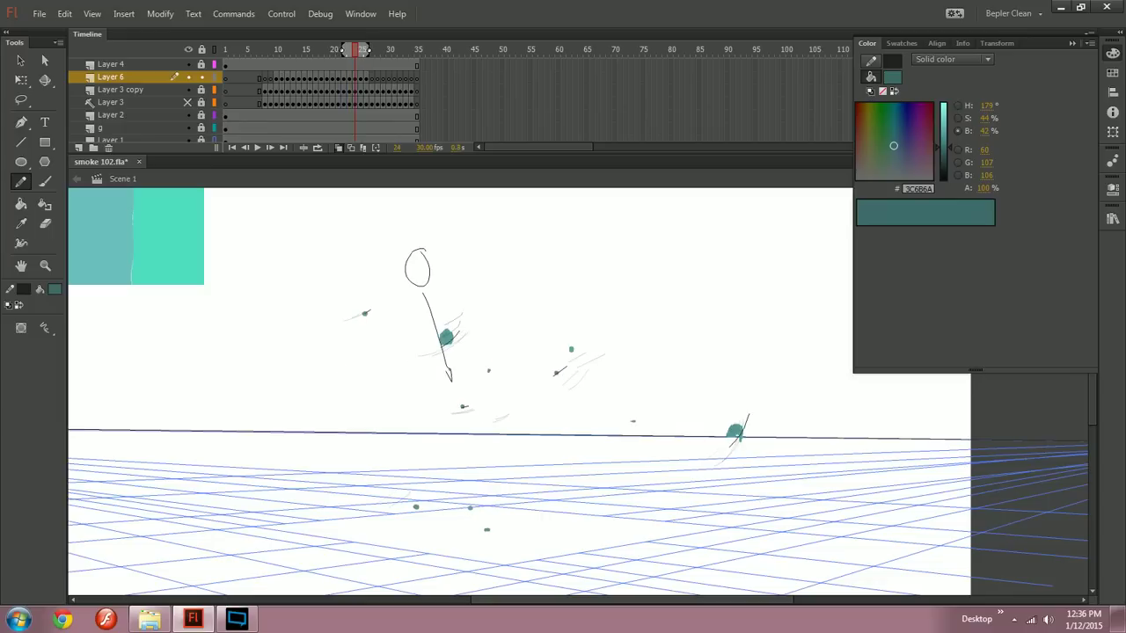
left_click_drag(365, 313, 355, 318)
Step: Step back from frame 24 to frame 16 to review the upper-left puff's shading lines
key("comma")
key("comma")
key("comma")
key("comma")
key("comma")
key("comma")
key("comma")
key("comma")
key("comma")
key("comma")
key("comma")
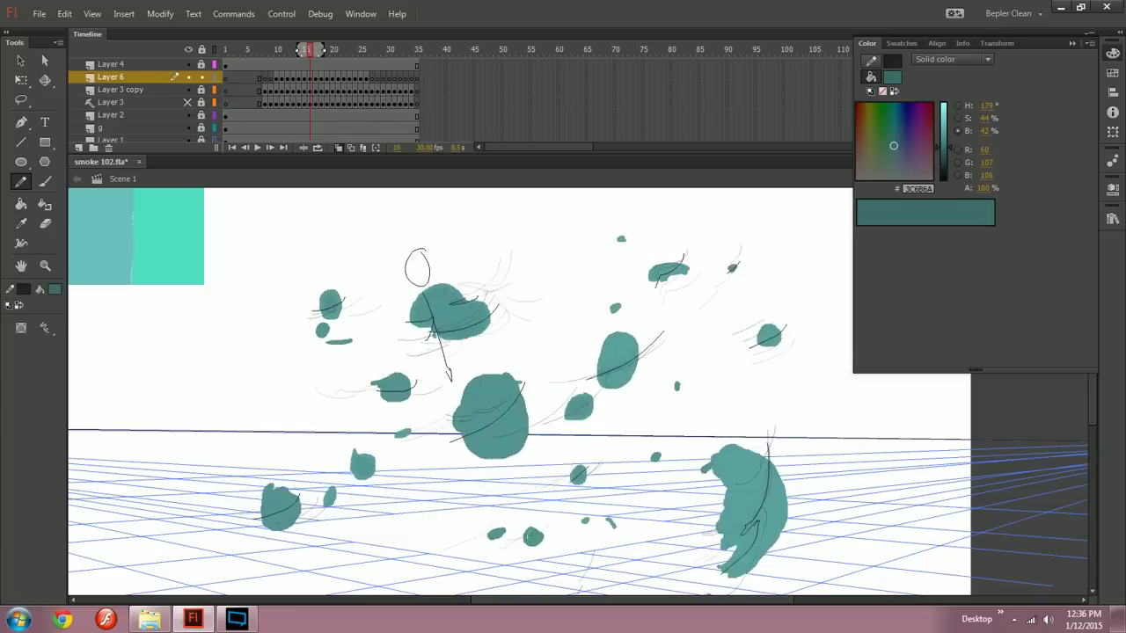
Step: Flip back and forth through frames 12 to 16 to examine how the small puff moves behind the large central puff
key("period")
left_click_drag(457, 436, 344, 379)
key("comma")
key("comma")
key("comma")
key("period")
key("period")
key("period")
key("period")
key("comma")
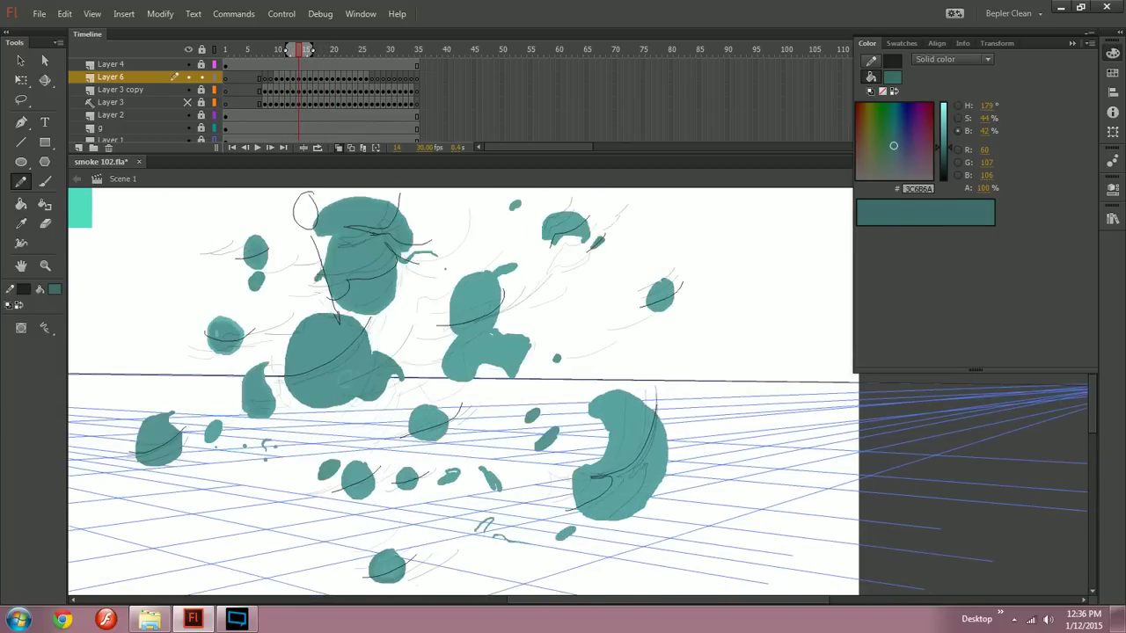
key("comma")
key("comma")
key("comma")
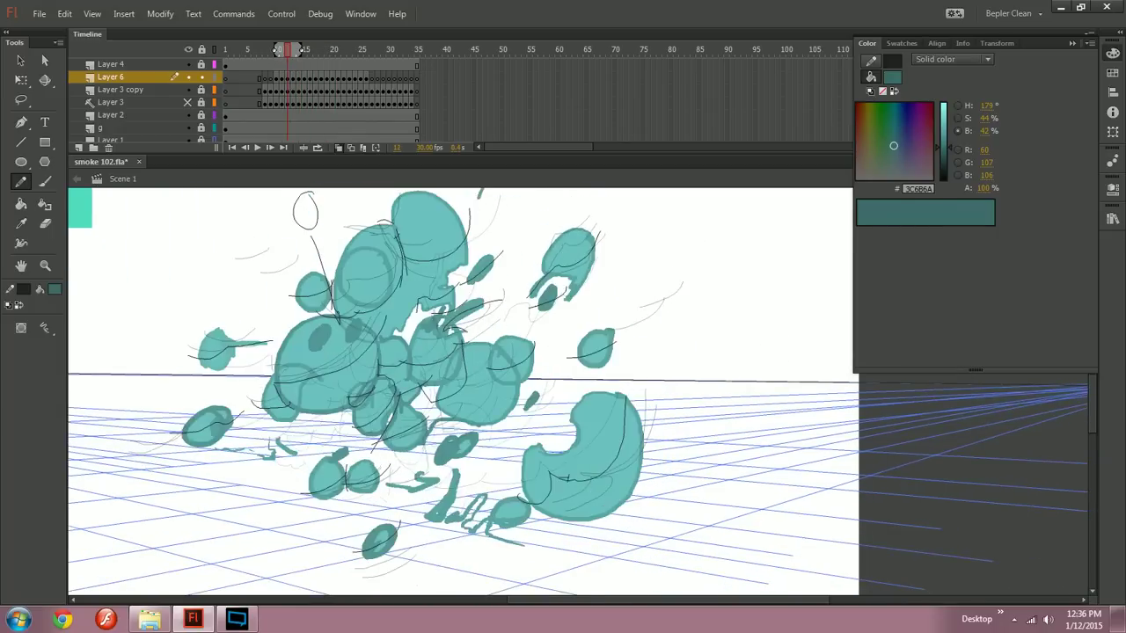
key("period")
key("period")
key("period")
key("period")
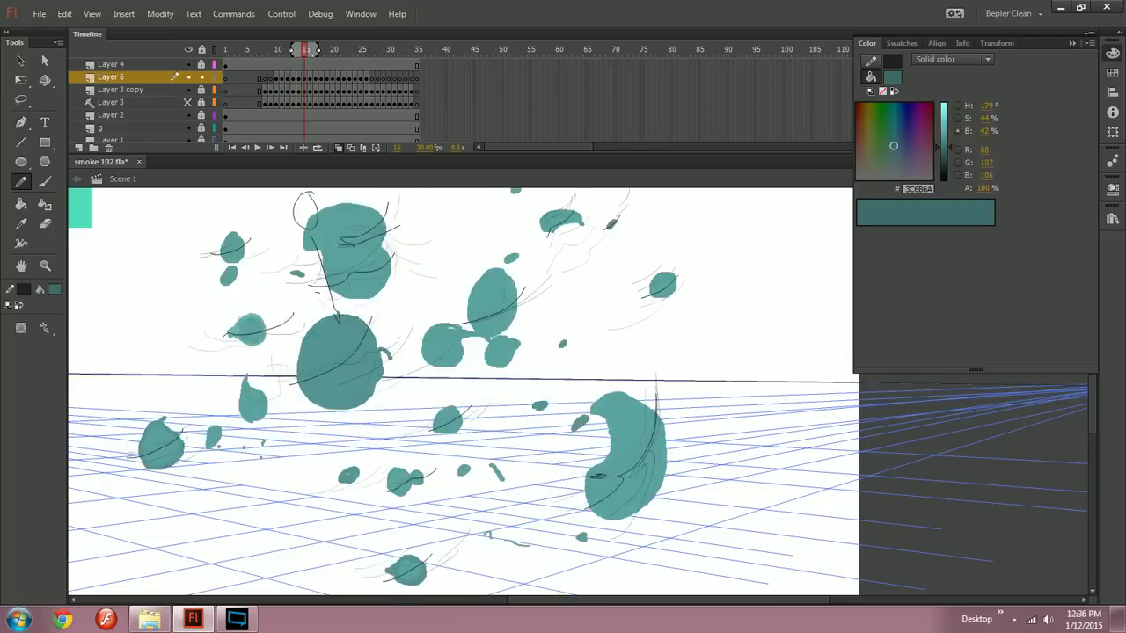
key("comma")
key("comma")
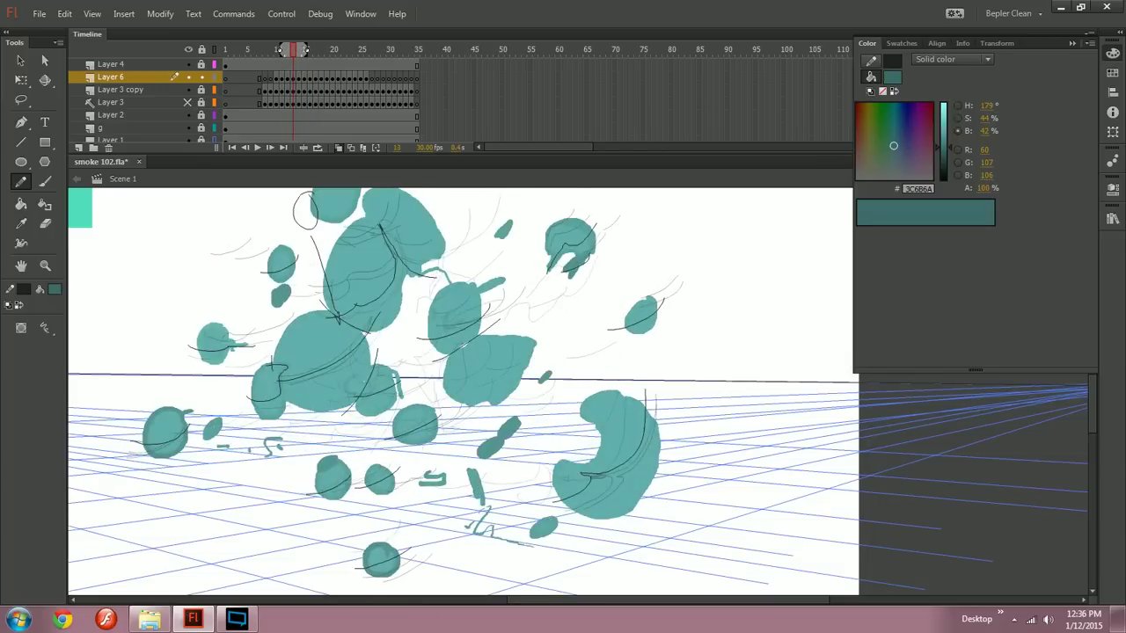
Step: Draw a short steep line on frame 14 where the small rear puff overlaps the right side of the large central puff
key("period")
left_click_drag(370, 338, 350, 399)
key("ctrl+z")
left_click_drag(369, 348, 345, 409)
key("comma")
key("period")
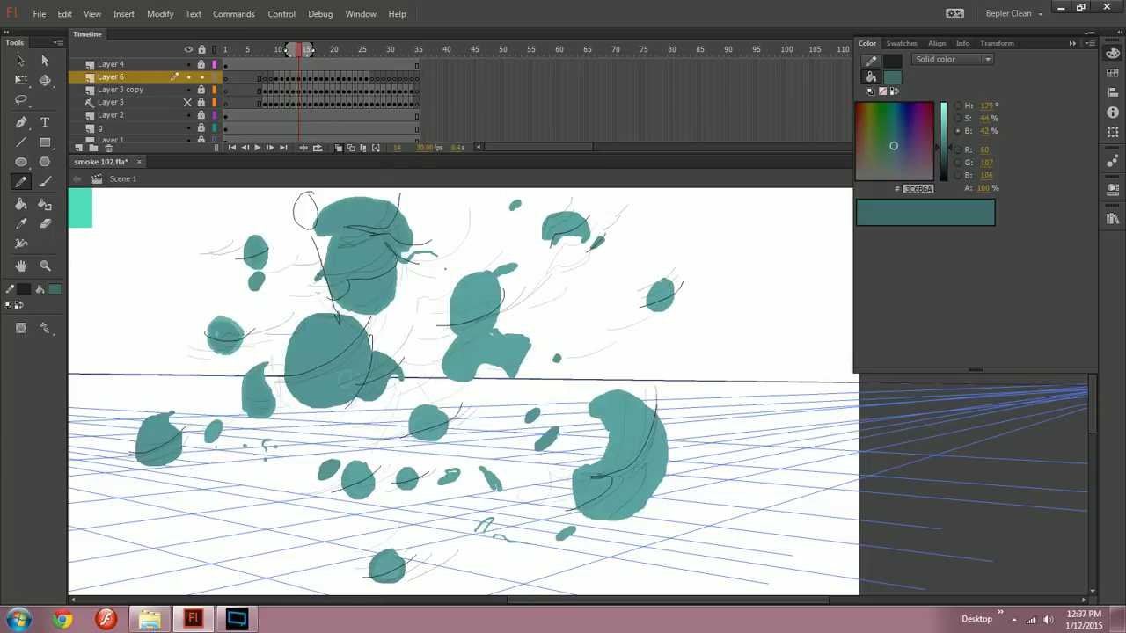
Step: Continue the steep overlap line on frames 15 and 16, following the rear puff across the large central puff
key("comma")
key("period")
key("period")
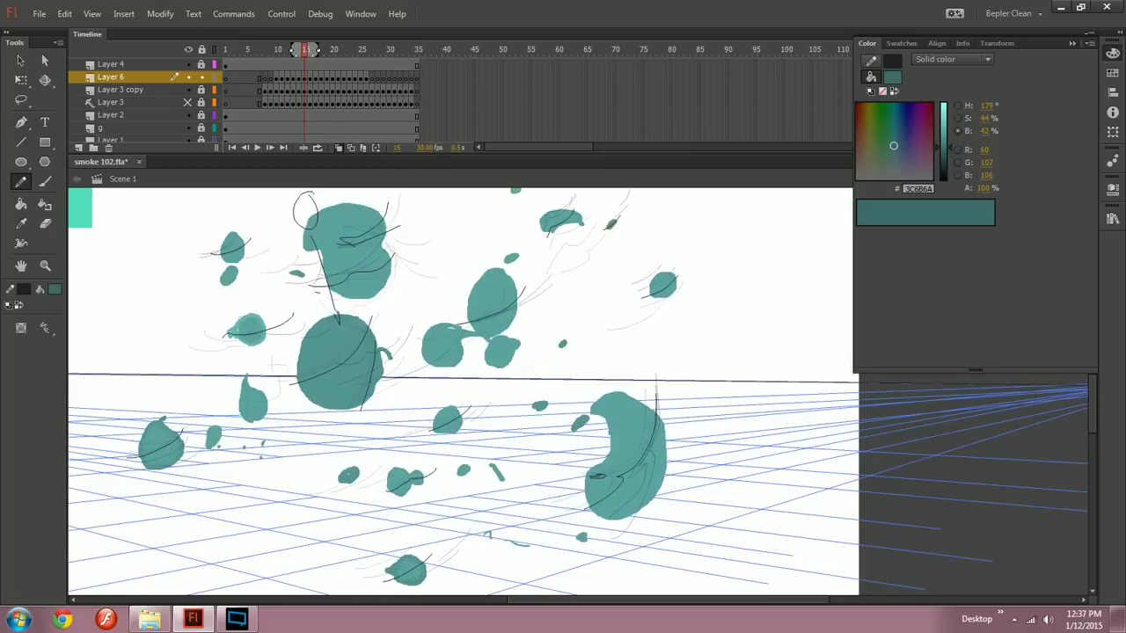
key("period")
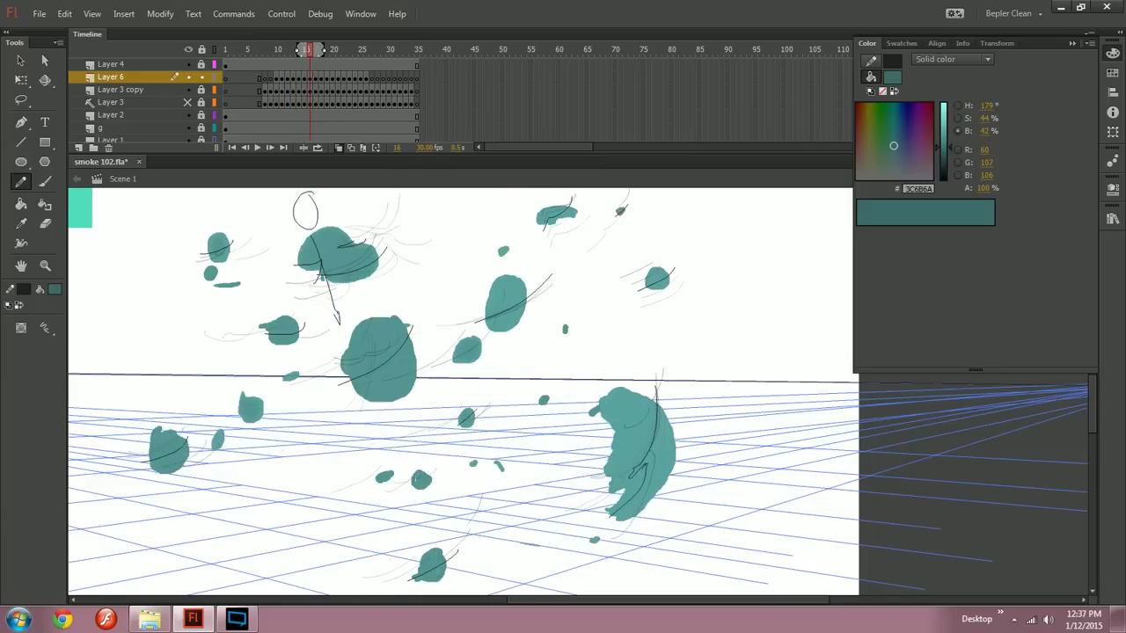
mouse_move(334, 362)
left_mouse_down()
mouse_move(357, 357)
mouse_move(345, 387)
left_mouse_up()
key("comma")
key("comma")
key("comma")
key("period")
Step: Draw a curved shading line across the wide puff right of the large central puff on frame 12, and start its line on frame 13
mouse_move(293, 49)
left_mouse_down()
mouse_move(304, 49)
mouse_move(288, 49)
left_mouse_up()
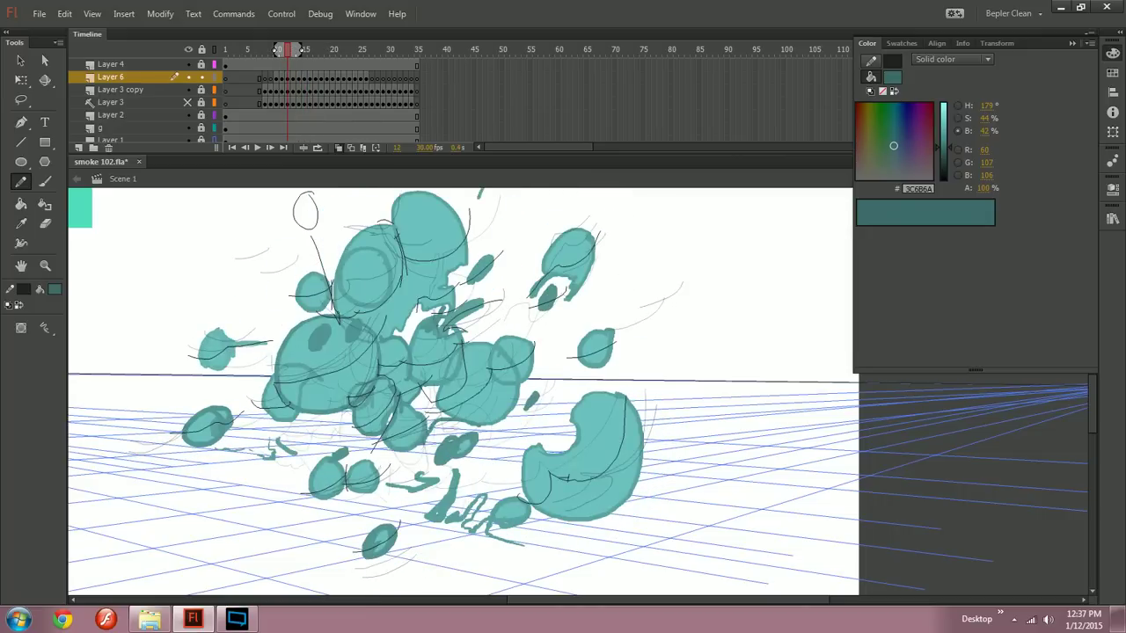
key("period")
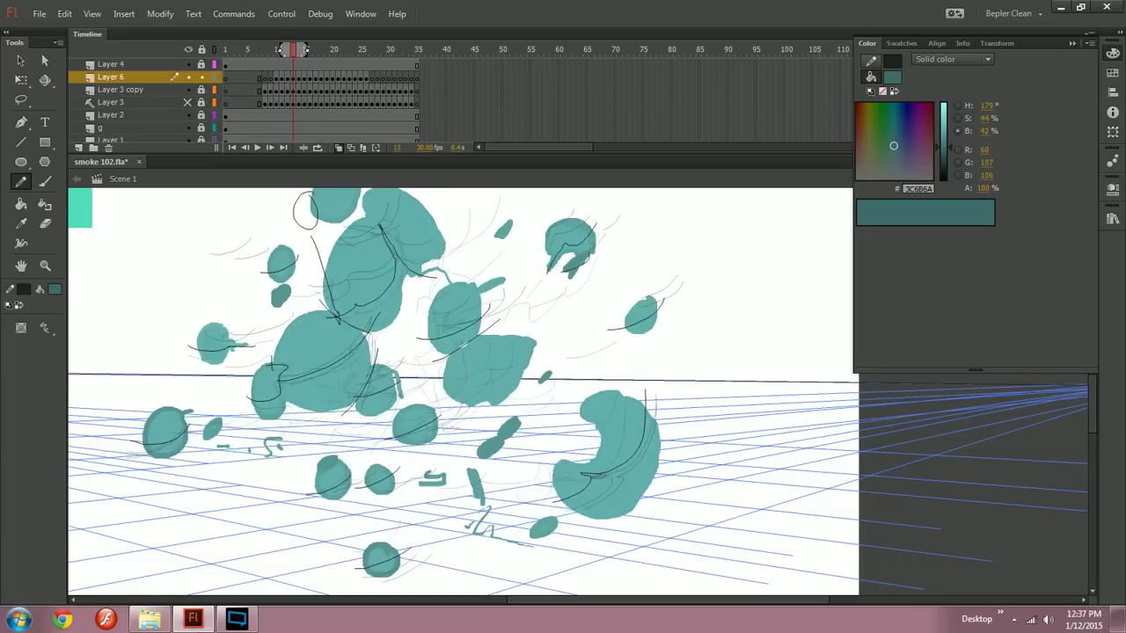
key("ctrl+z")
mouse_move(442, 360)
left_mouse_down()
mouse_move(474, 351)
mouse_move(489, 326)
left_mouse_up()
left_click(465, 345, "ctrl")
key("ctrl+z")
key("comma")
key("period")
left_click_drag(447, 388, 496, 377)
key("period")
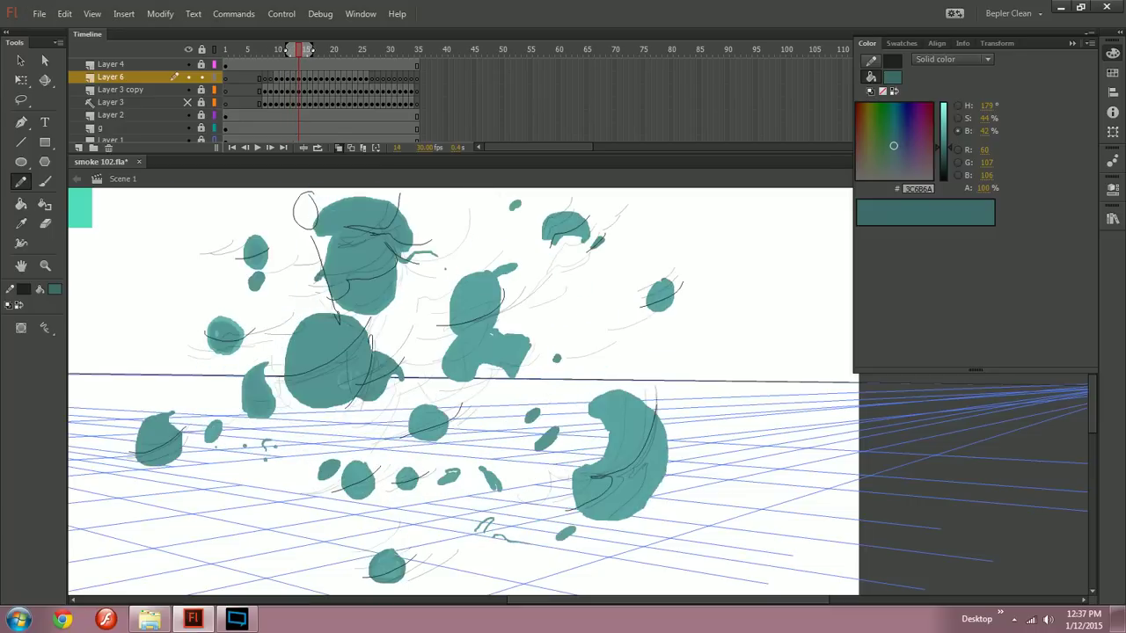
key("comma")
key("comma")
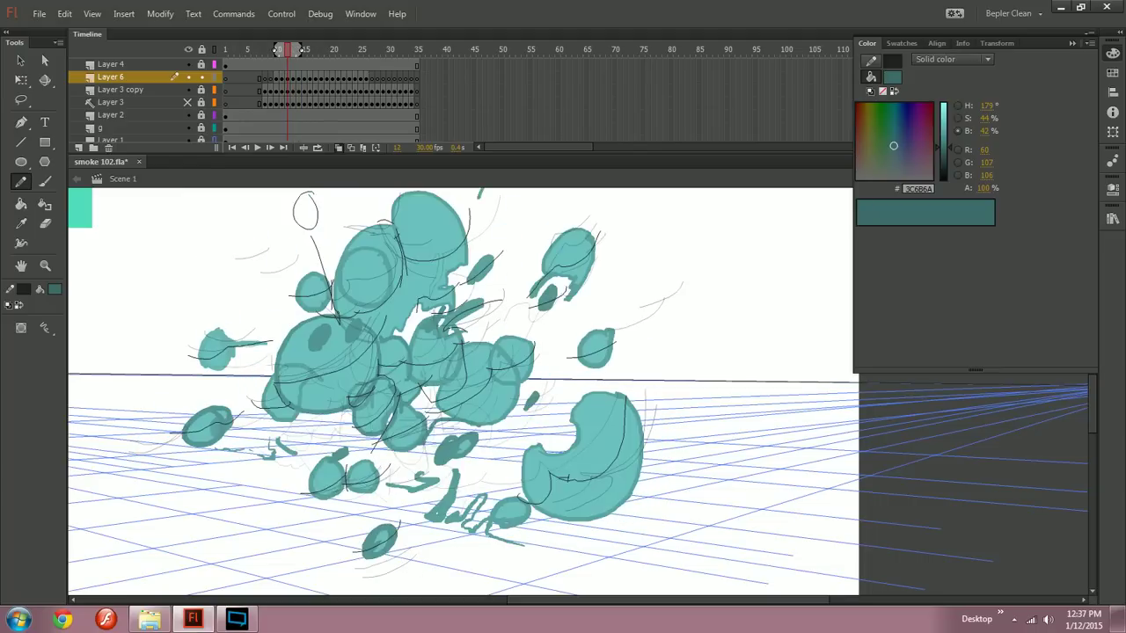
Step: Turn off onion skinning and carry the wavy shading line across the full width of the wide puff on frame 13
left_click(341, 150)
left_click(342, 150)
left_click(341, 148)
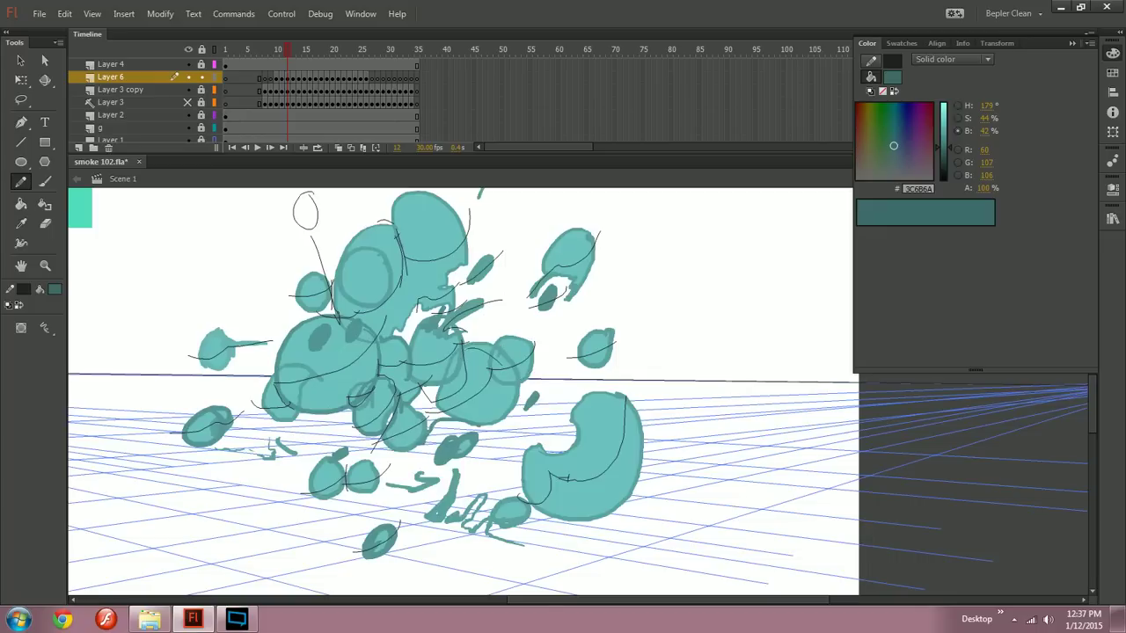
key("period")
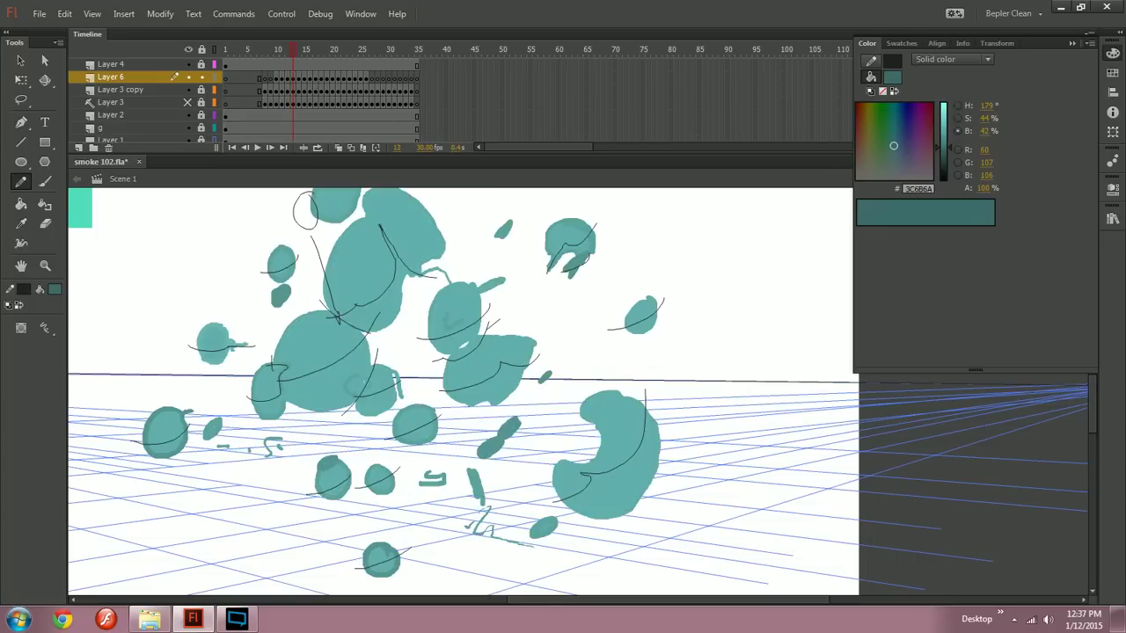
key("comma")
key("period")
Step: Rework the wide puff's shading line on frame 13 against its neighbouring frames, and turn onion skinning back on
mouse_move(501, 341)
left_mouse_down()
mouse_move(506, 365)
mouse_move(537, 337)
mouse_move(501, 358)
mouse_move(507, 351)
left_mouse_up()
key("ctrl+z")
key("ctrl+z")
key("ctrl+z")
key("comma")
key("period")
key("comma")
key("period")
key("period")
key("comma")
left_click(340, 149)
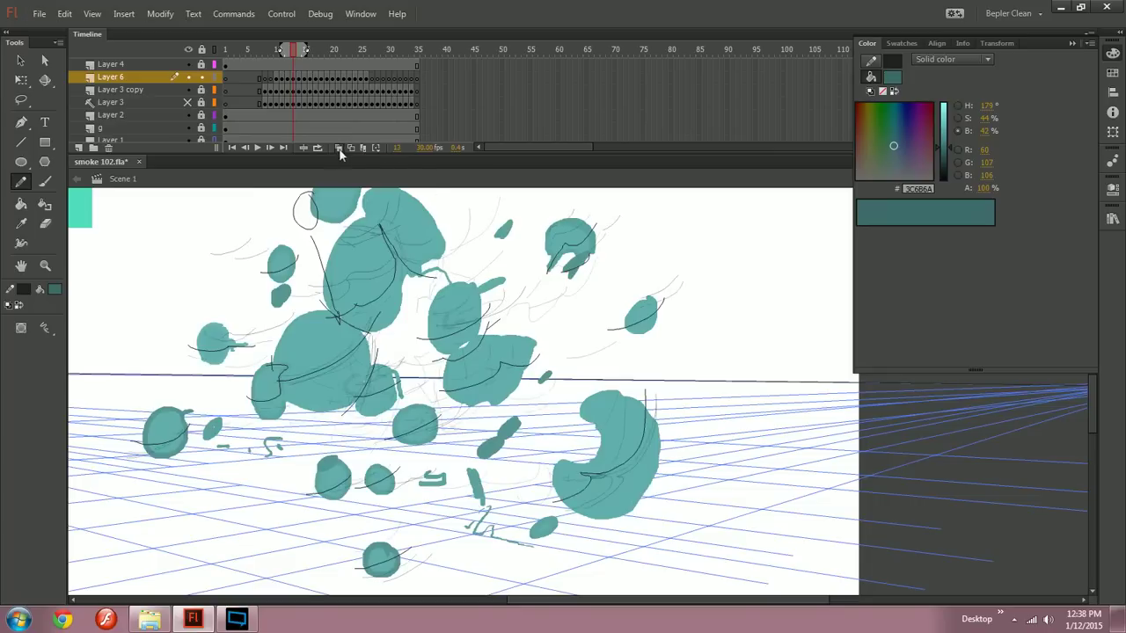
Step: Draw the wide puff's curved shading line on frame 14, comparing it with frames 13 and 15
key("period")
key("period")
key("comma")
key("comma")
key("period")
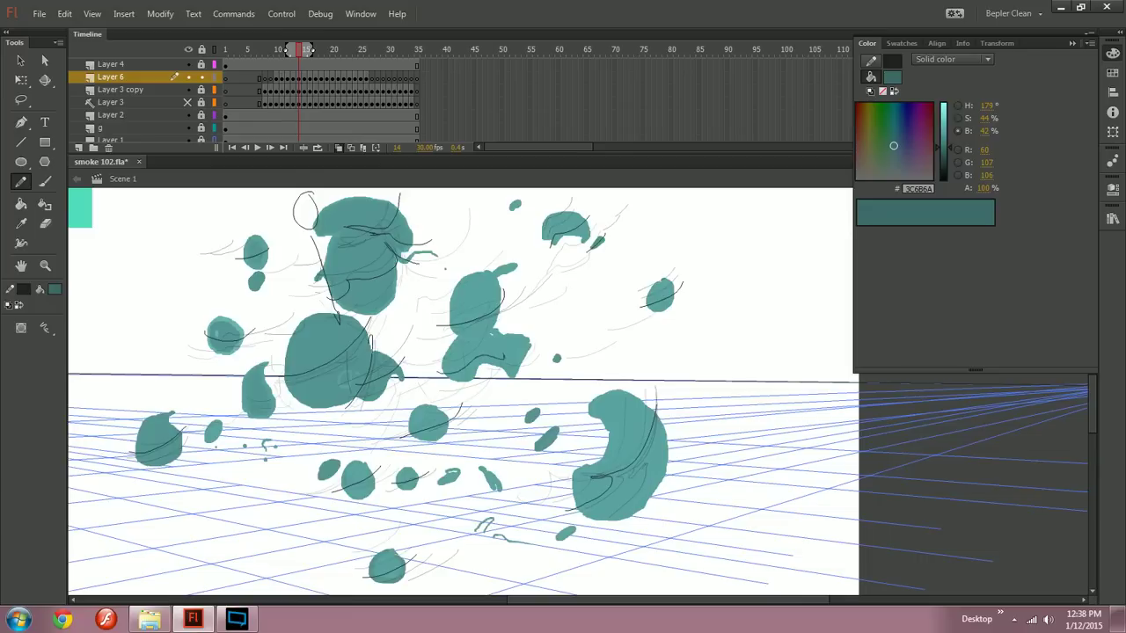
key("comma")
key("period")
key("period")
key("comma")
key("period")
key("comma")
Step: Extend the wide puff's line to its right lobe on frame 14, and draw lines across both split puffs on frame 15
key("e")
key("y")
mouse_move(531, 358)
left_mouse_down()
mouse_move(497, 358)
mouse_move(507, 373)
mouse_move(501, 348)
mouse_move(524, 337)
left_mouse_up()
key("comma")
key("period")
key("period")
key("comma")
key("period")
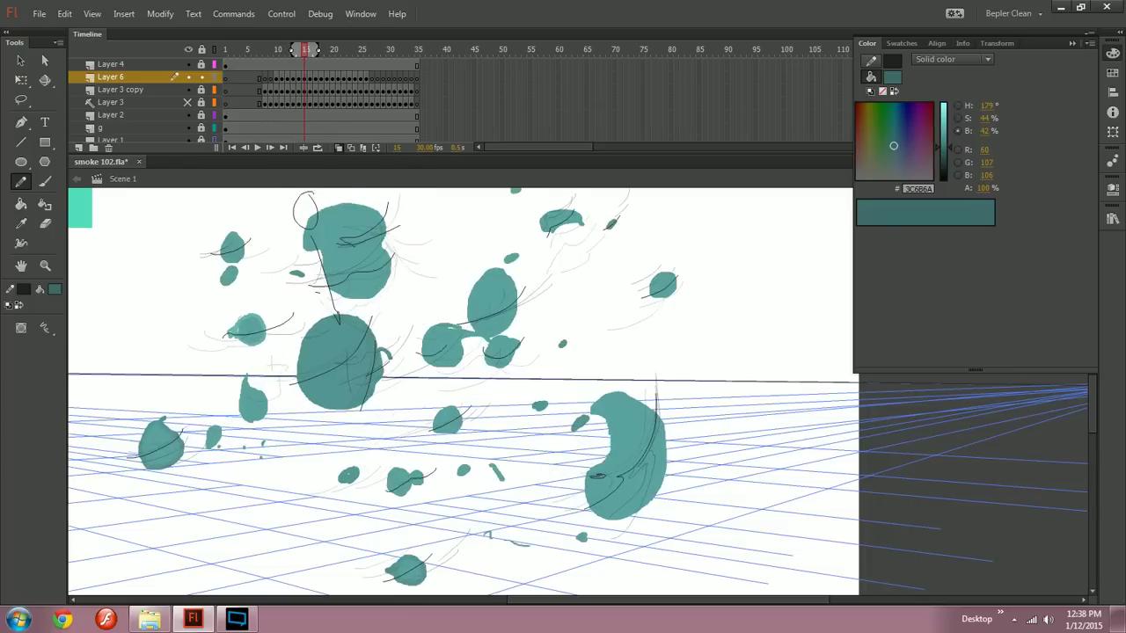
Step: Draw a short shading line on frame 16 across the small puff just below the upright oval right of centre
key("comma")
key("period")
key("period")
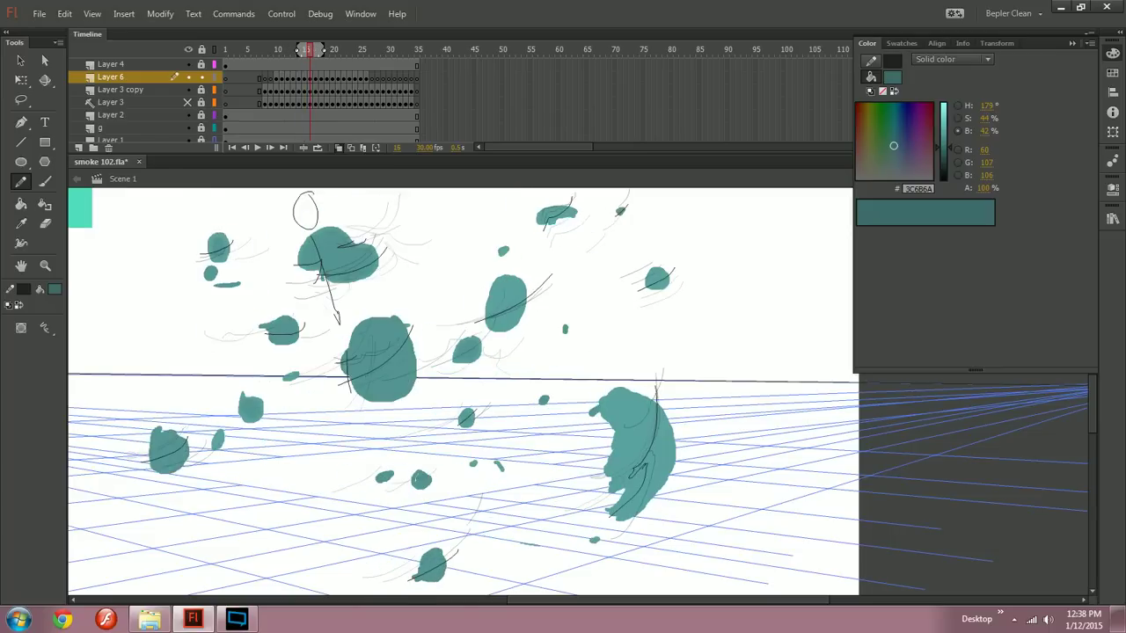
left_click_drag(449, 362, 490, 345)
key("comma")
key("comma")
key("period")
key("period")
key("period")
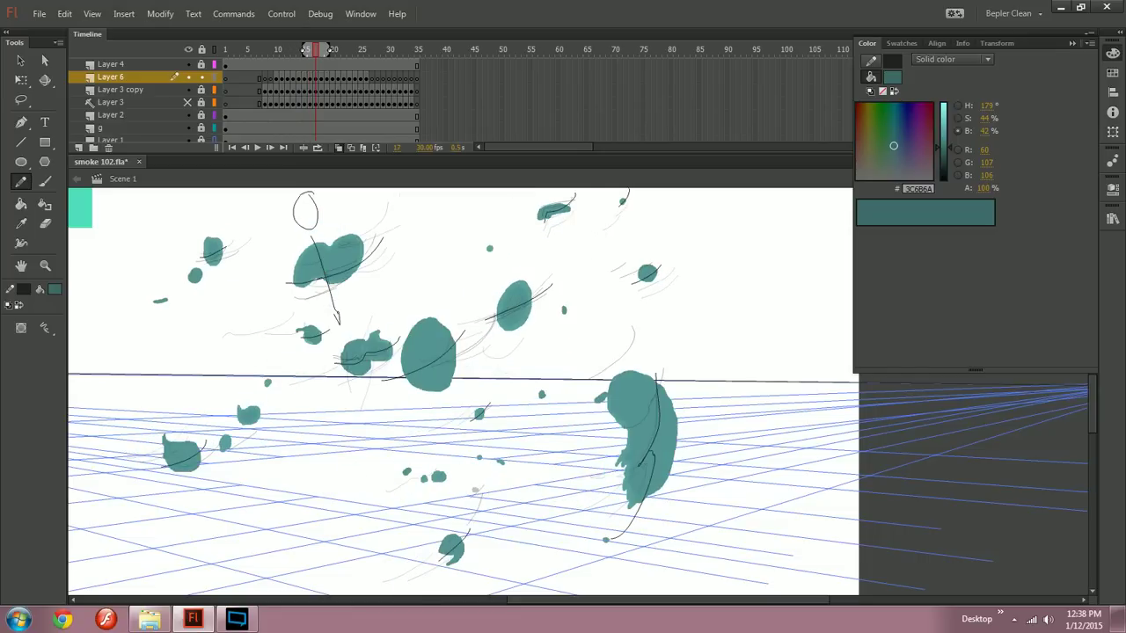
Step: Flip through frames 13 to 17 to review the shading lines on the wide puff as it splits apart
key("comma")
key("comma")
key("comma")
key("comma")
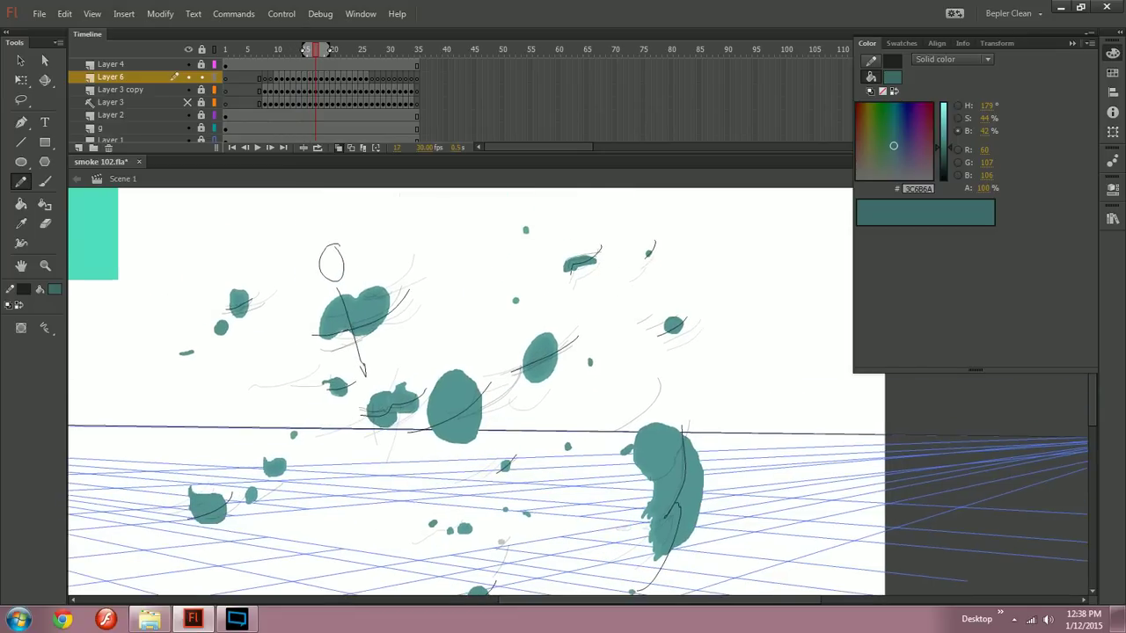
key("period")
key("period")
key("period")
key("period")
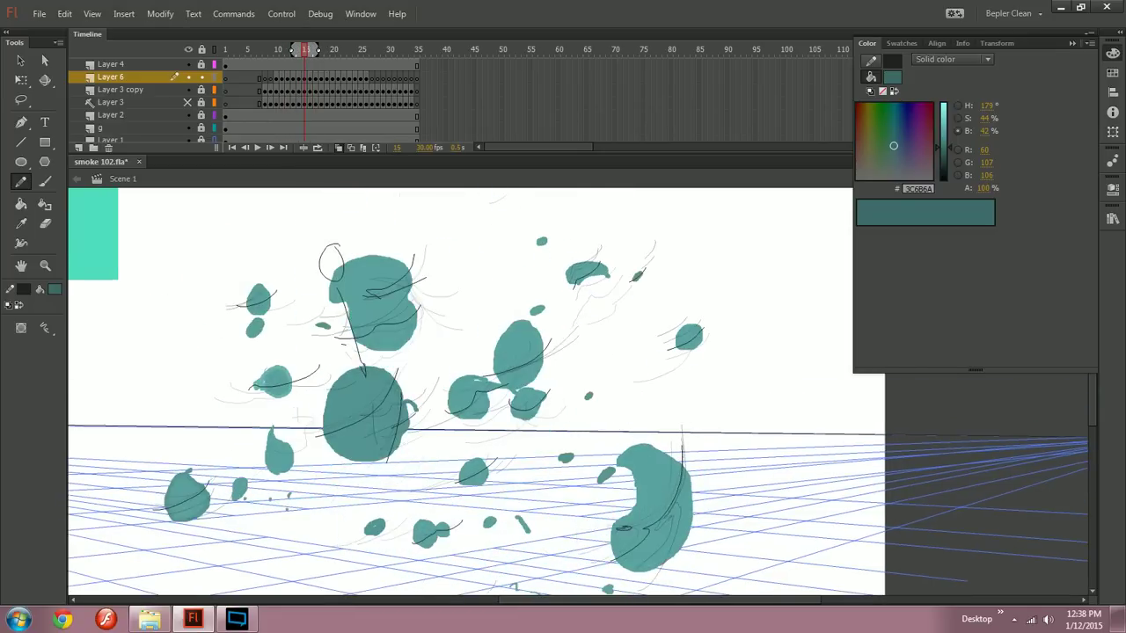
key("comma")
key("comma")
key("comma")
key("comma")
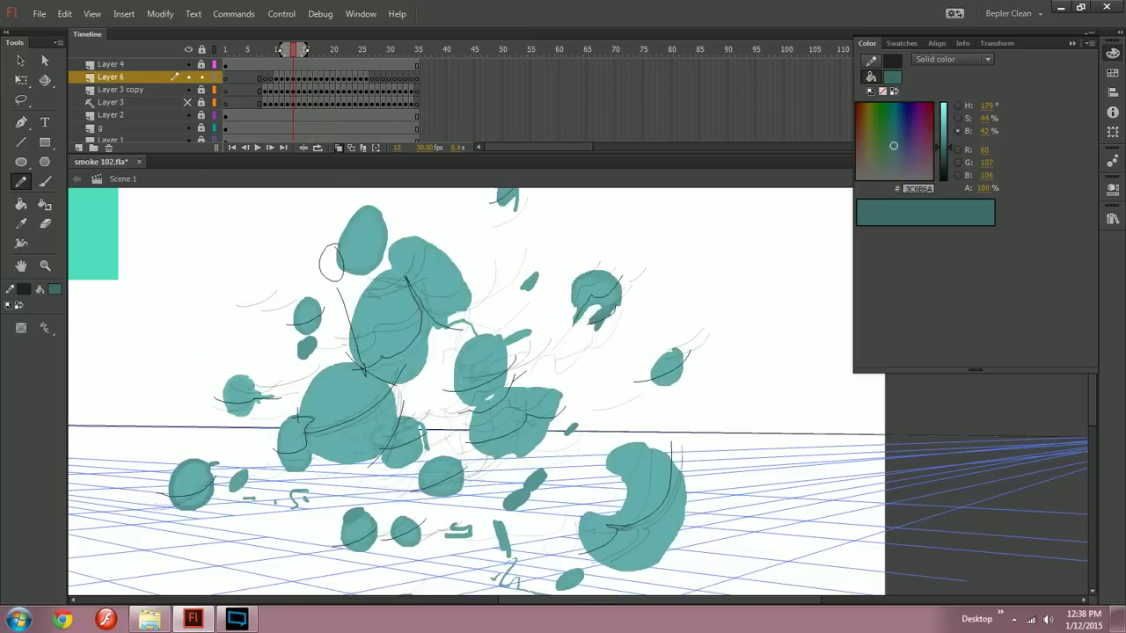
Step: Draw a short shading line across the teardrop puff at the lower left of the large central puff on frame 14
key("period")
key("period")
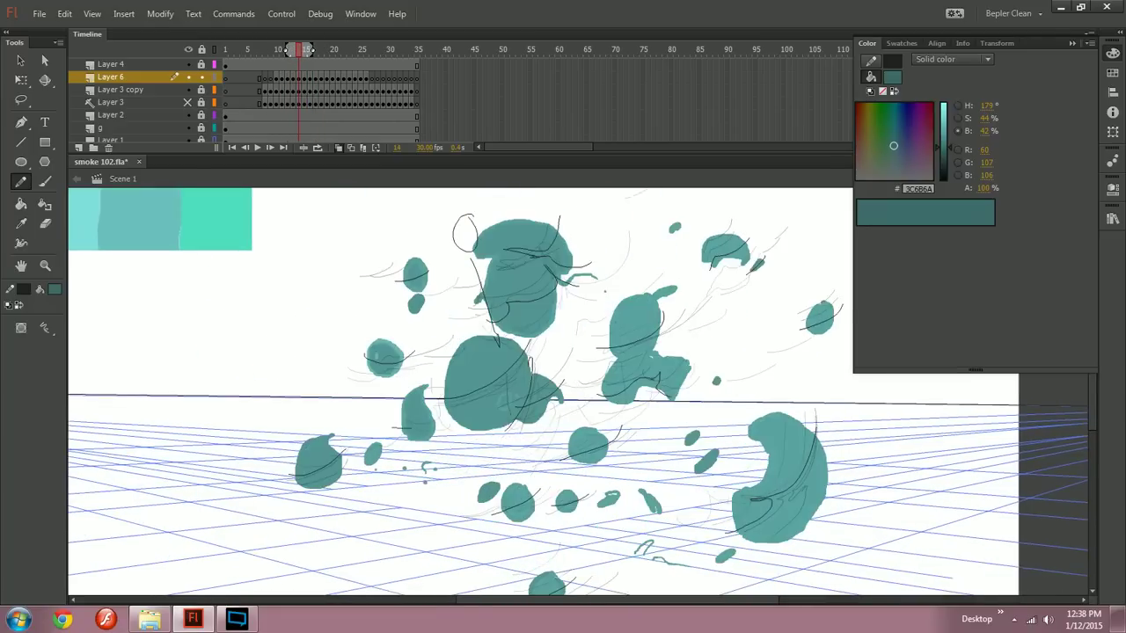
key("period")
key("comma")
key("comma")
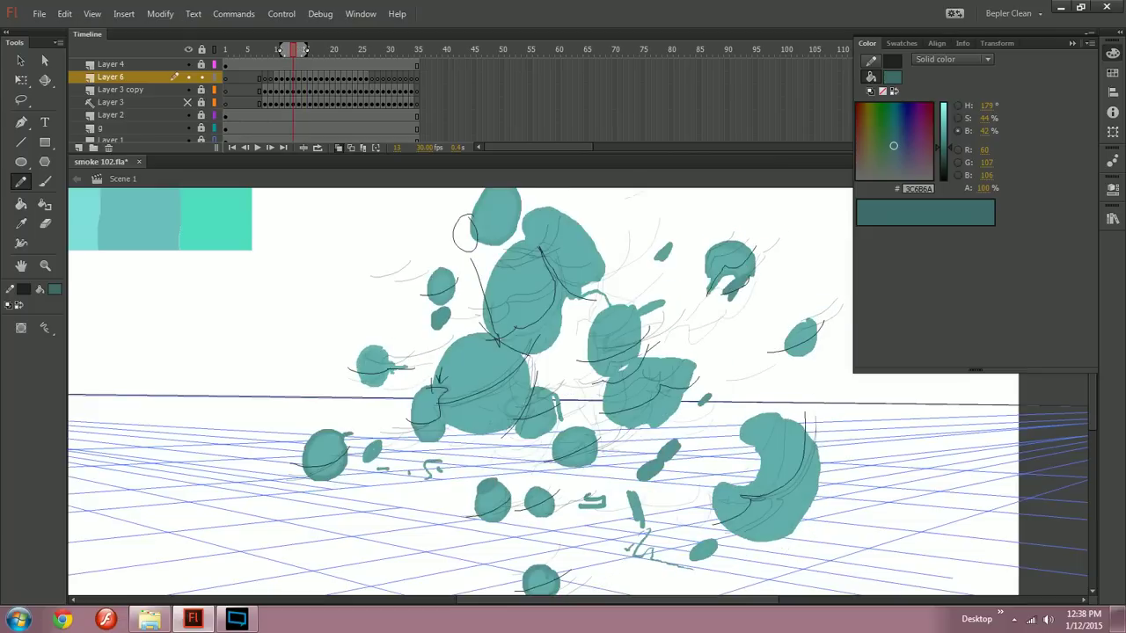
Step: Erase the stray kink where the large and small left puffs' shading lines meet on frame 13, and return to the Pencil tool
key("e")
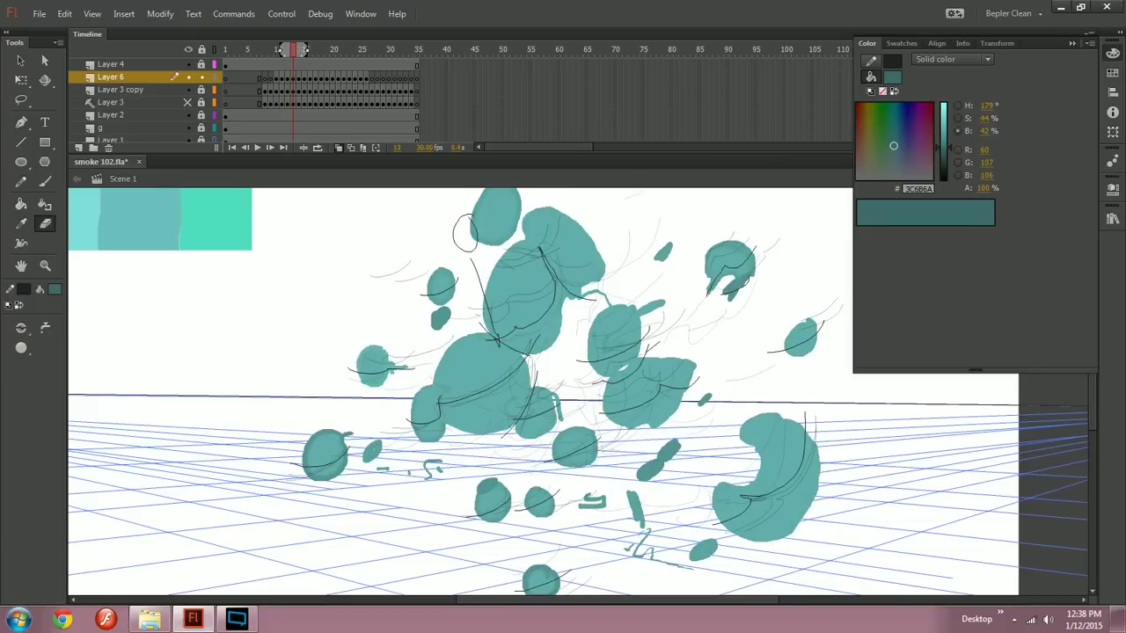
key("y")
key("period")
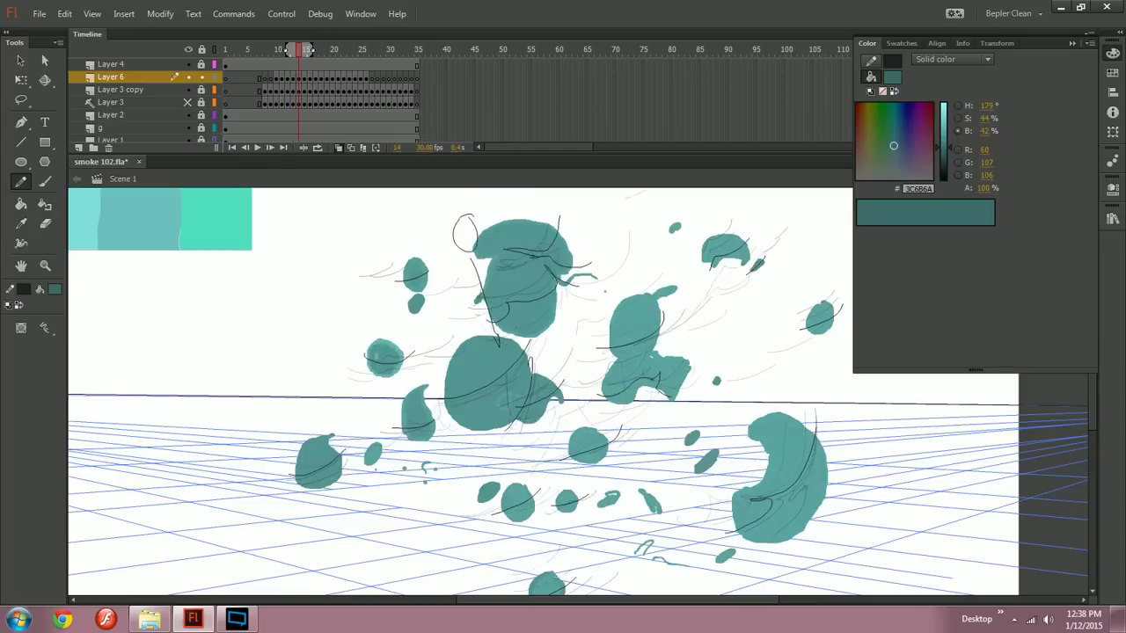
key("comma")
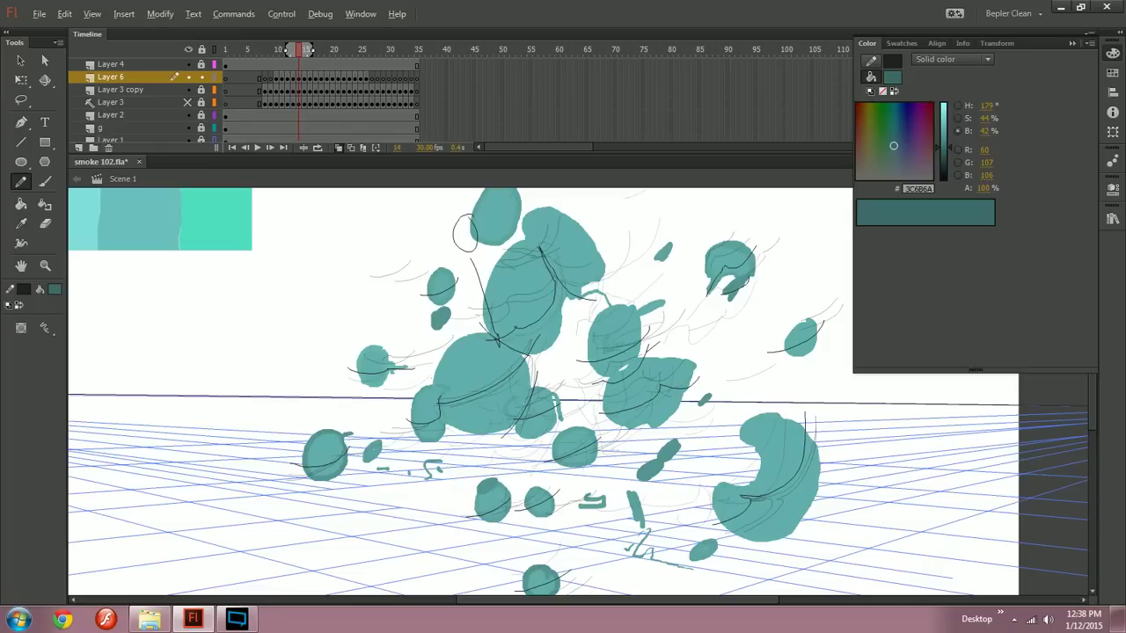
Step: Continue the shading line across the shrinking teardrop puff on frames 16 through 19
key("period")
key("period")
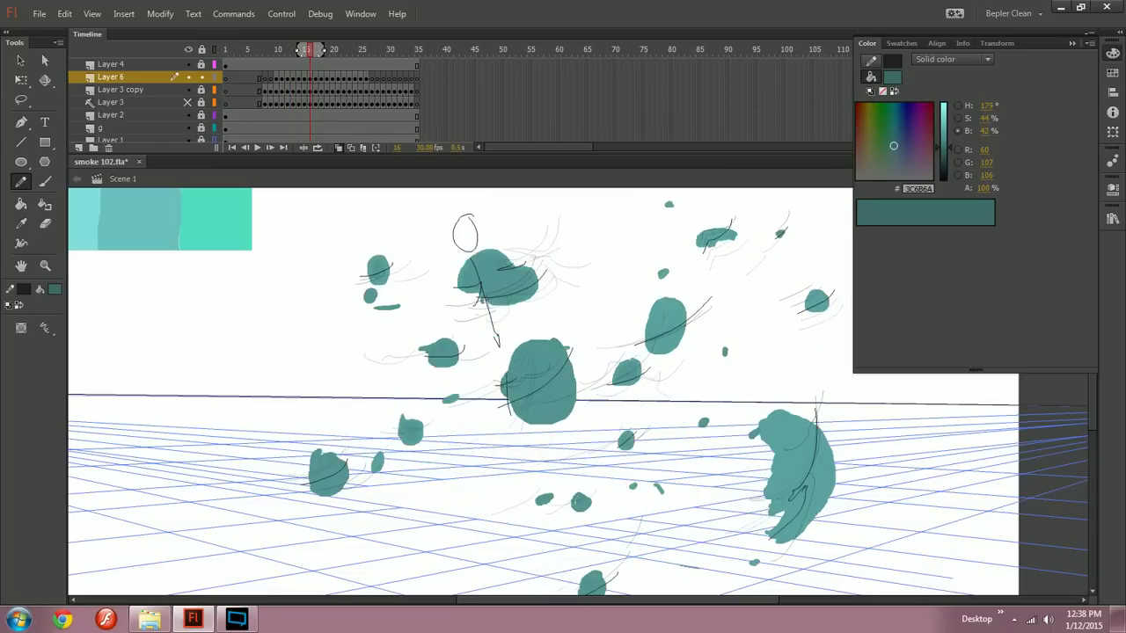
key("period")
key("period")
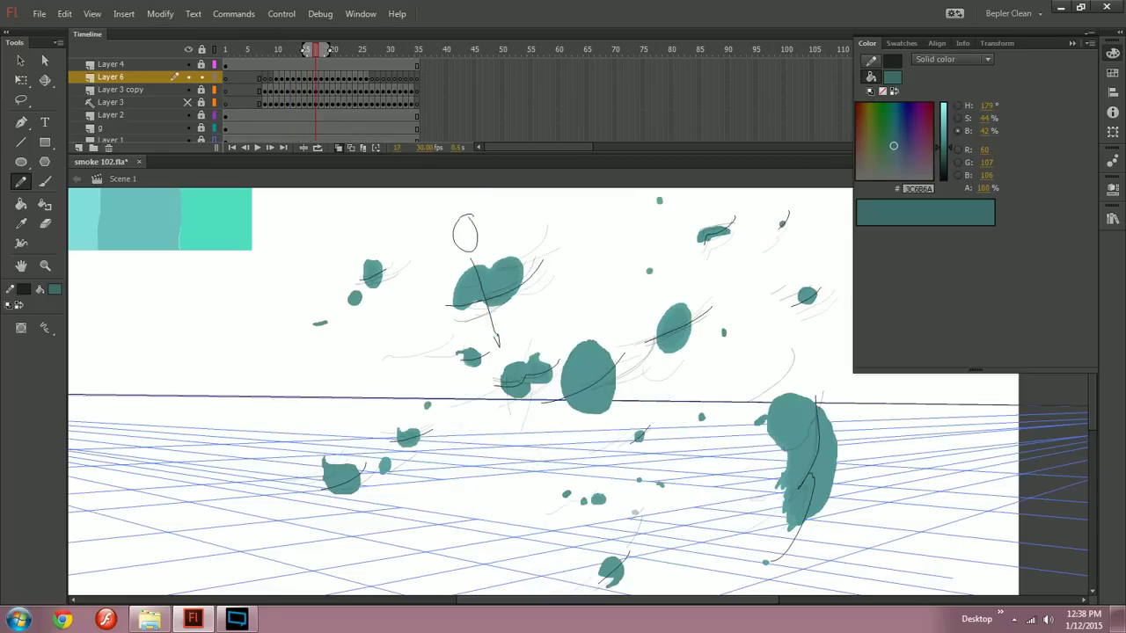
key("period")
key("period")
left_click_drag(399, 453, 423, 439)
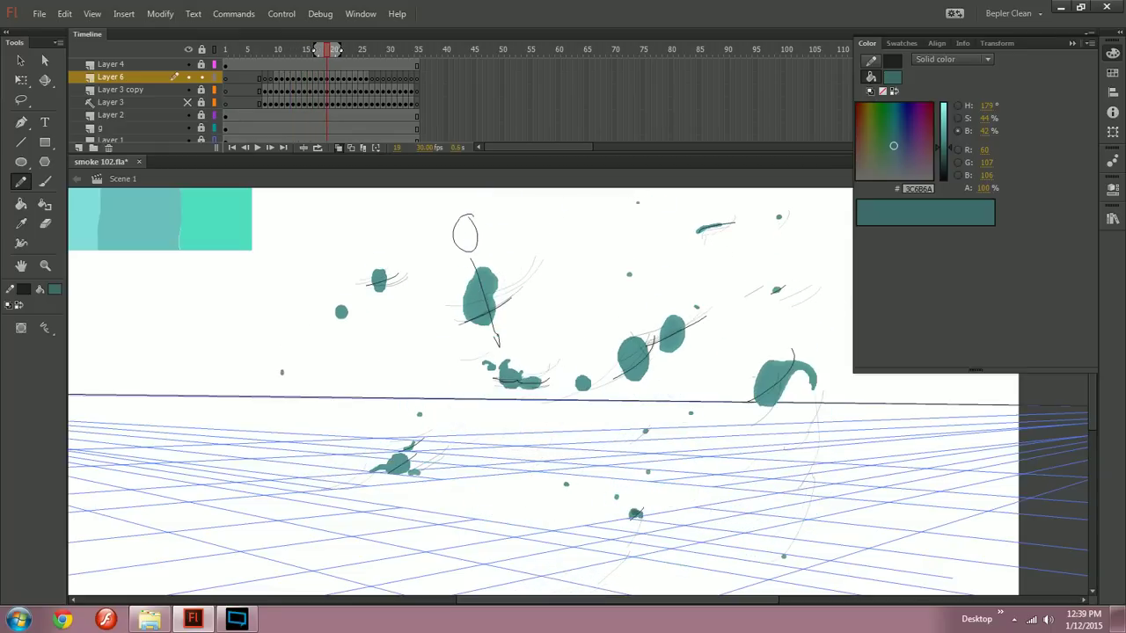
Step: Step back to frame 13 and forward to frame 16 to review the teardrop puff's shading lines
key("comma")
key("comma")
key("comma")
key("comma")
key("comma")
key("comma")
key("comma")
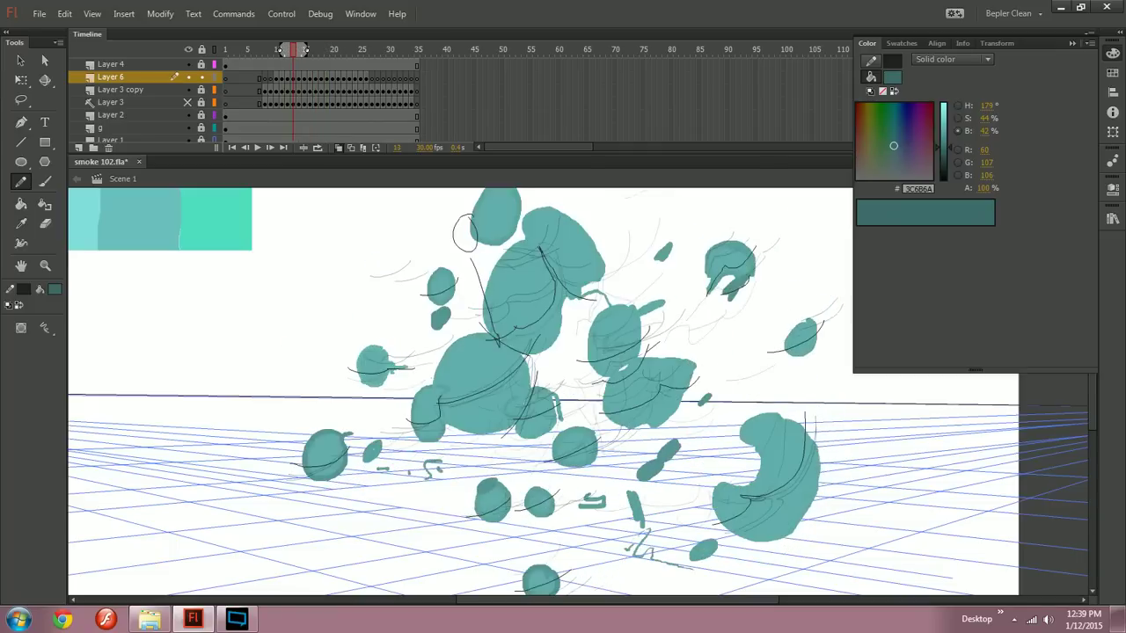
key("period")
key("period")
key("period")
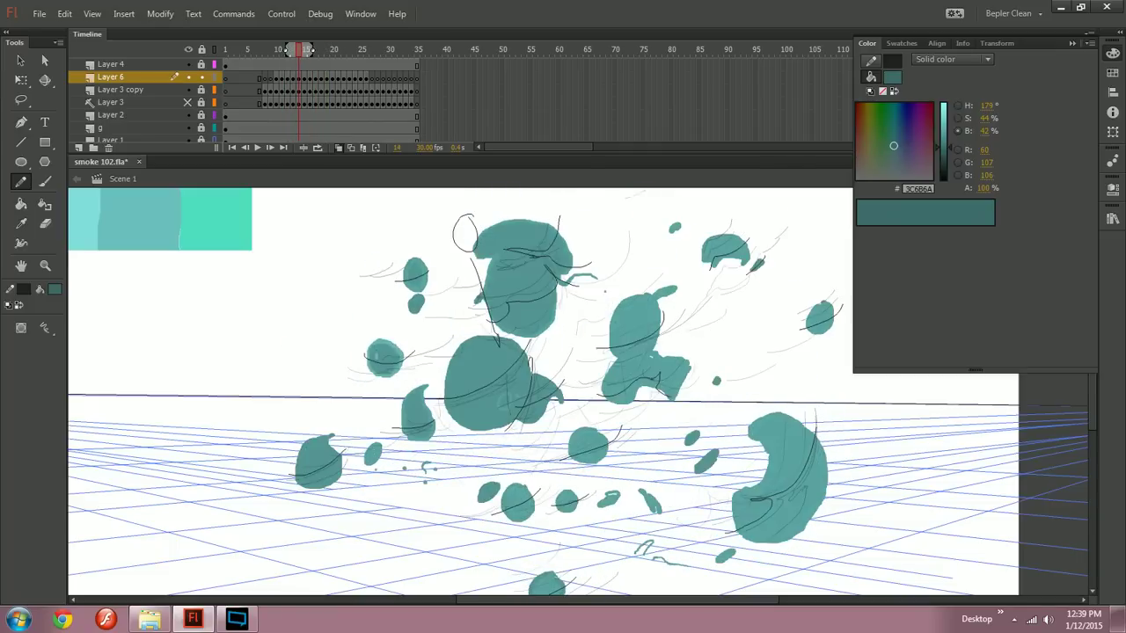
key("period")
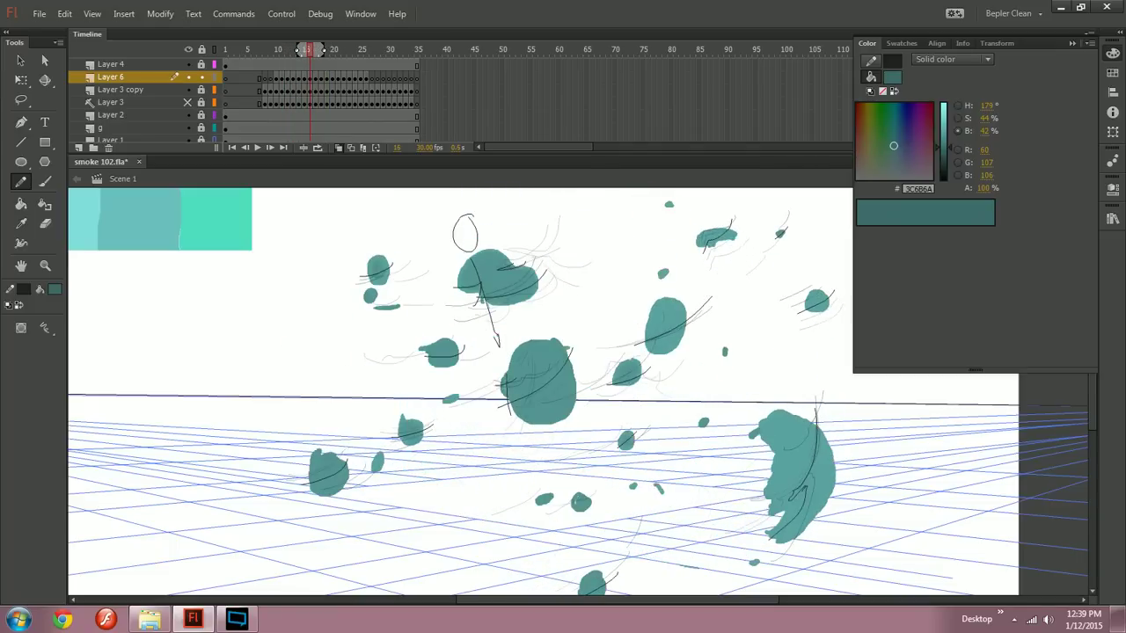
Step: Draw a short shading line across the tiny round puff at the upper left on frames 18 through 21
key("period")
key("period")
key("period")
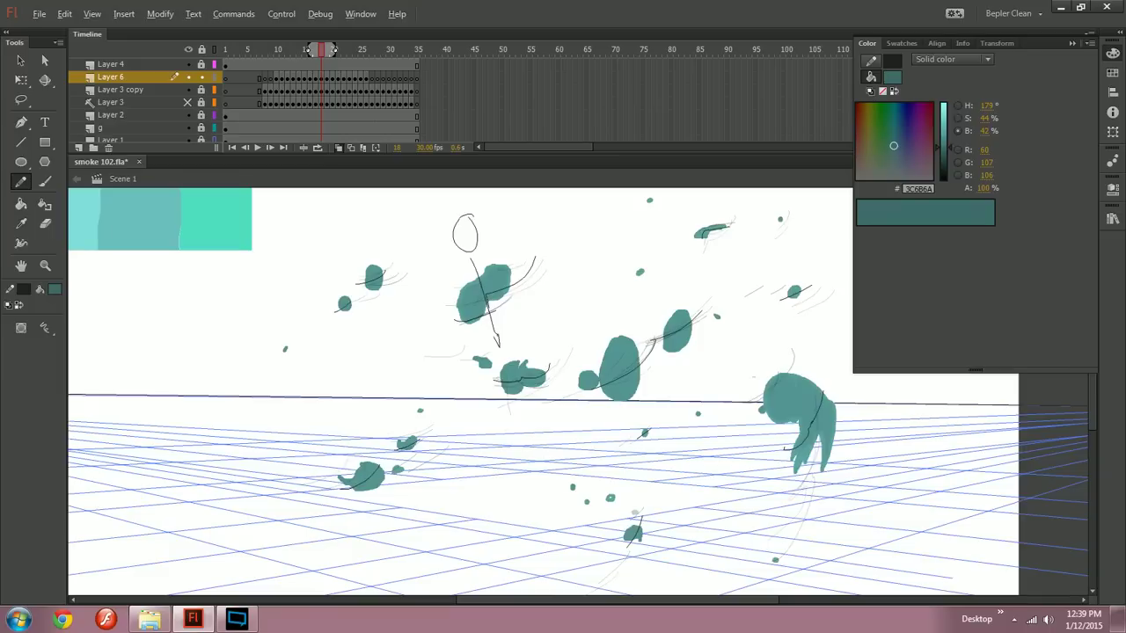
key("period")
key("period")
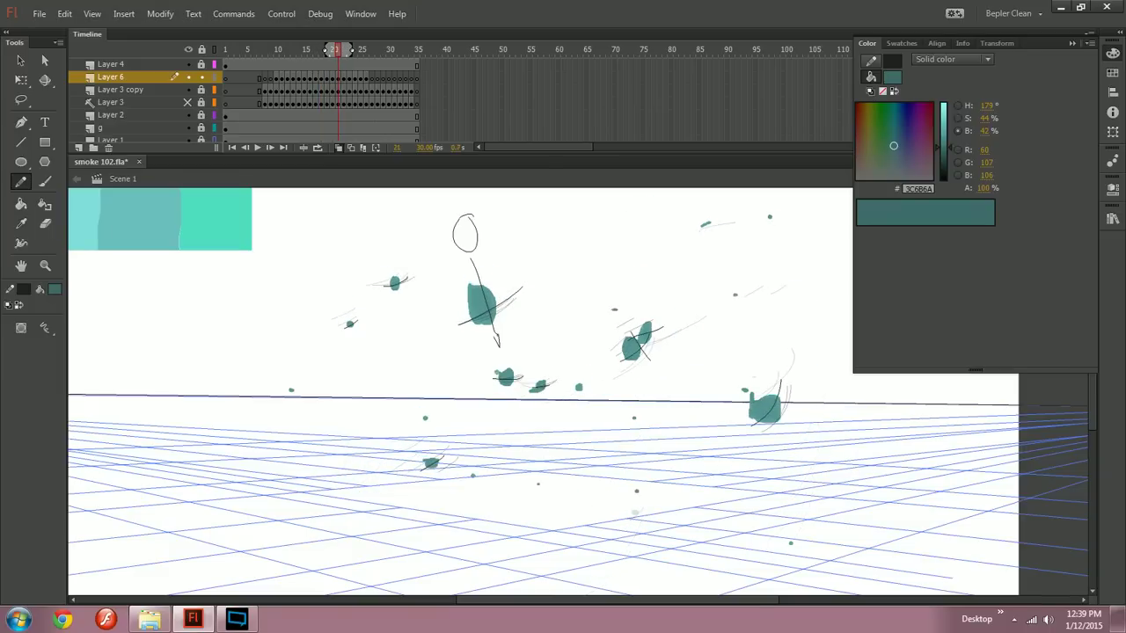
key("comma")
key("comma")
key("comma")
key("comma")
key("comma")
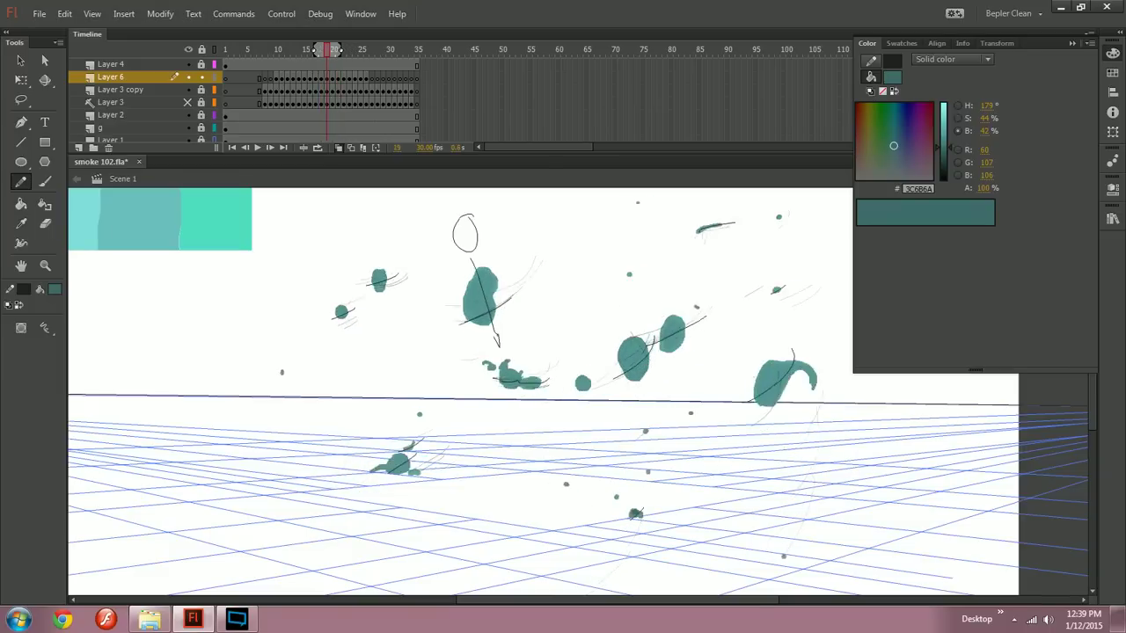
Step: Draw a short shading line across the small round puff above the horizon near the centre on frames 18 and 19
key("period")
key("period")
left_click_drag(600, 385, 573, 385)
key("ctrl+z")
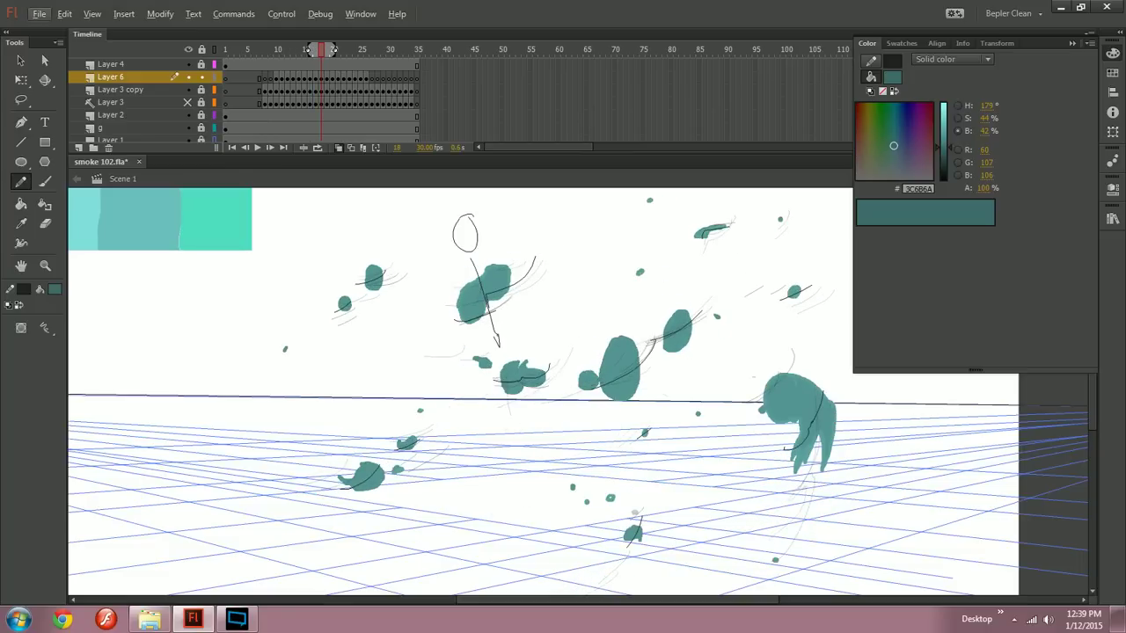
key("ctrl+z")
left_click_drag(599, 376, 599, 392)
key("period")
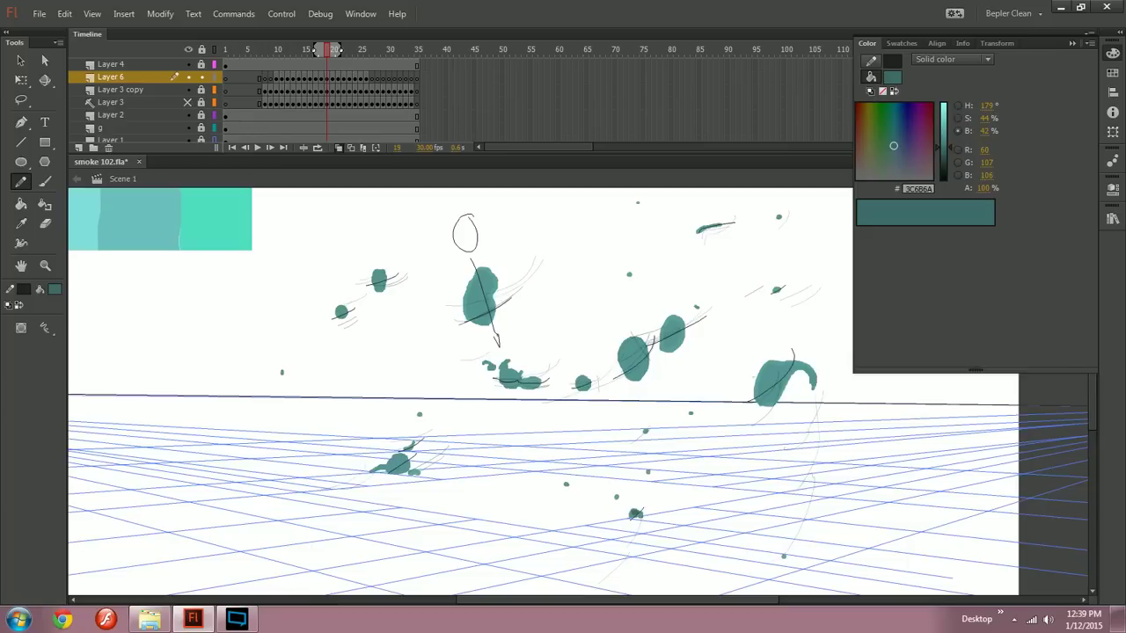
key("period")
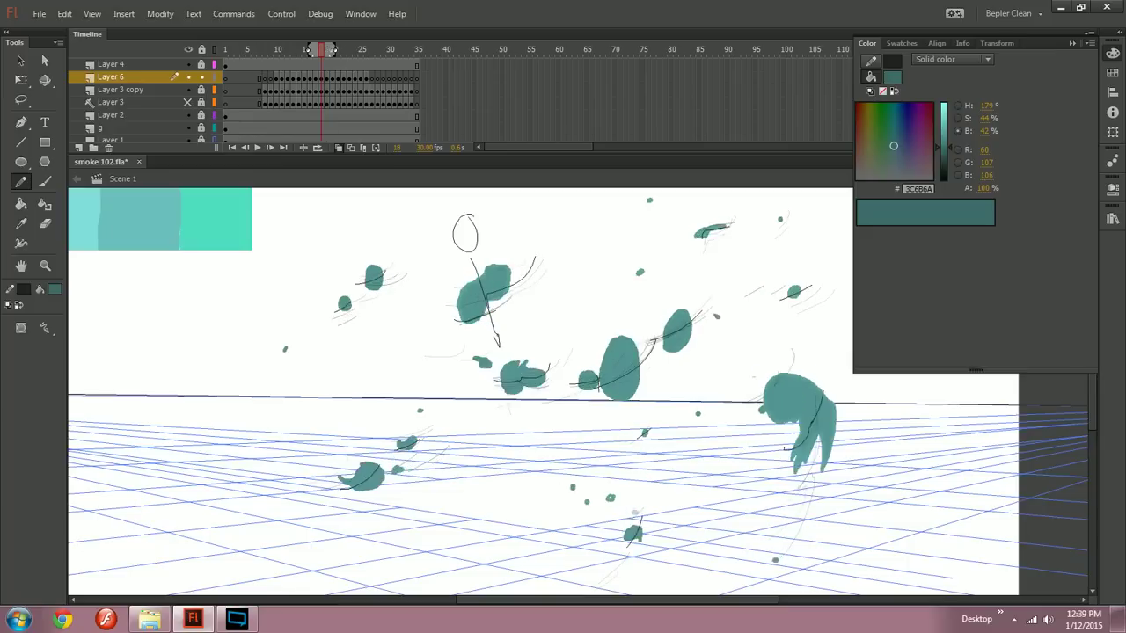
key("period")
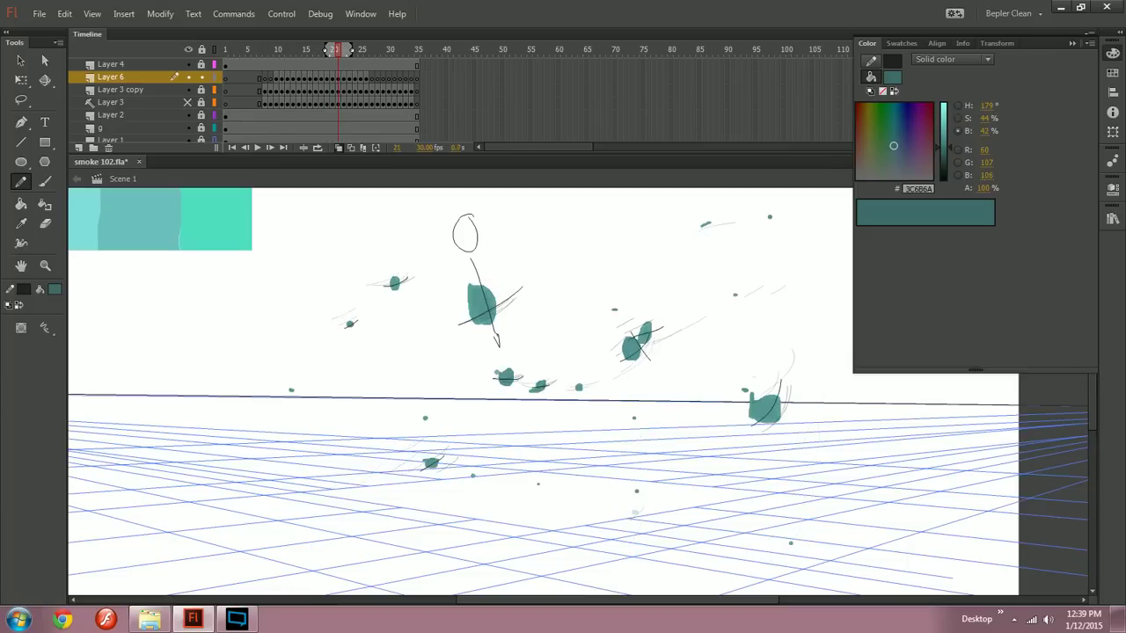
Step: Play the animation from the start in the timeline and as a test movie, and close the test window
key("v")
key("ctrl+minus")
left_click_drag(545, 352, 417, 351)
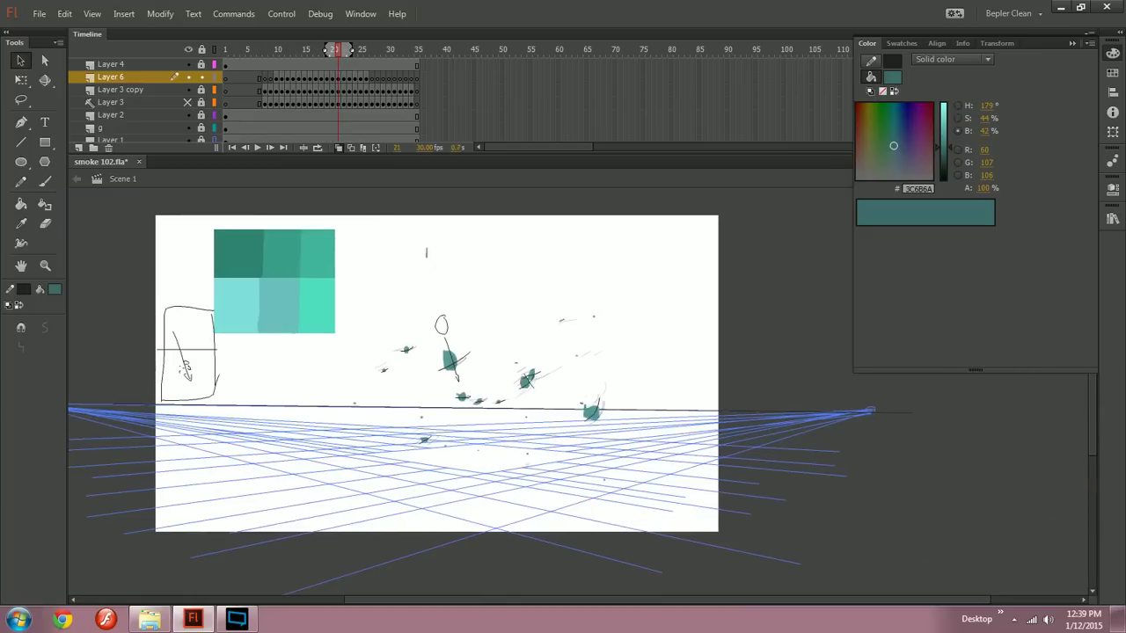
left_click(231, 52)
key("Return")
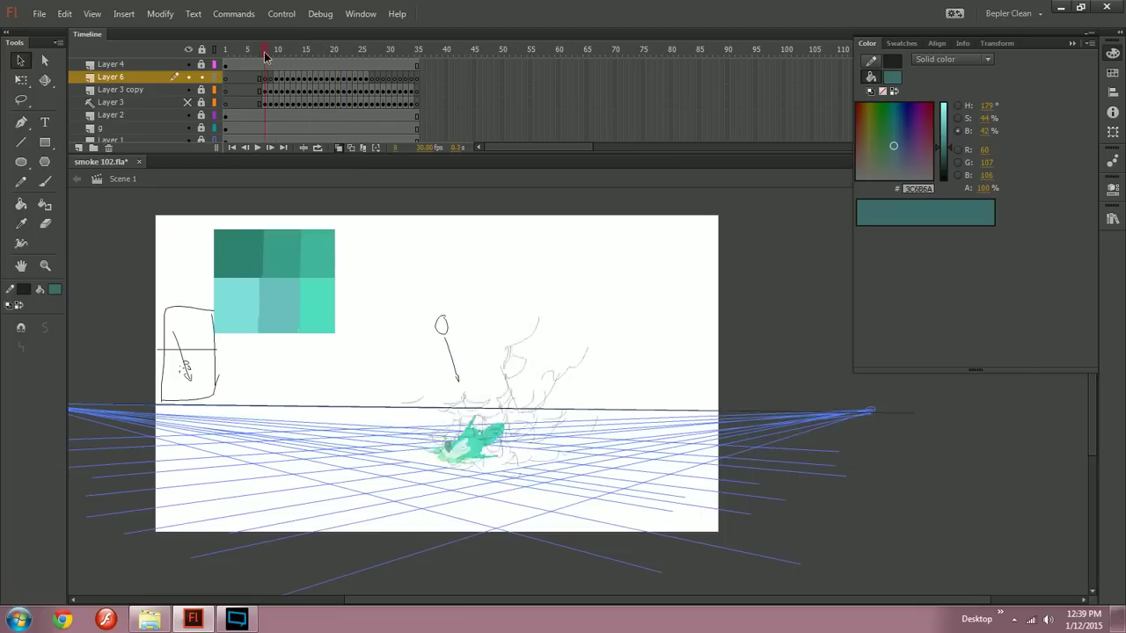
key("ctrl+Return")
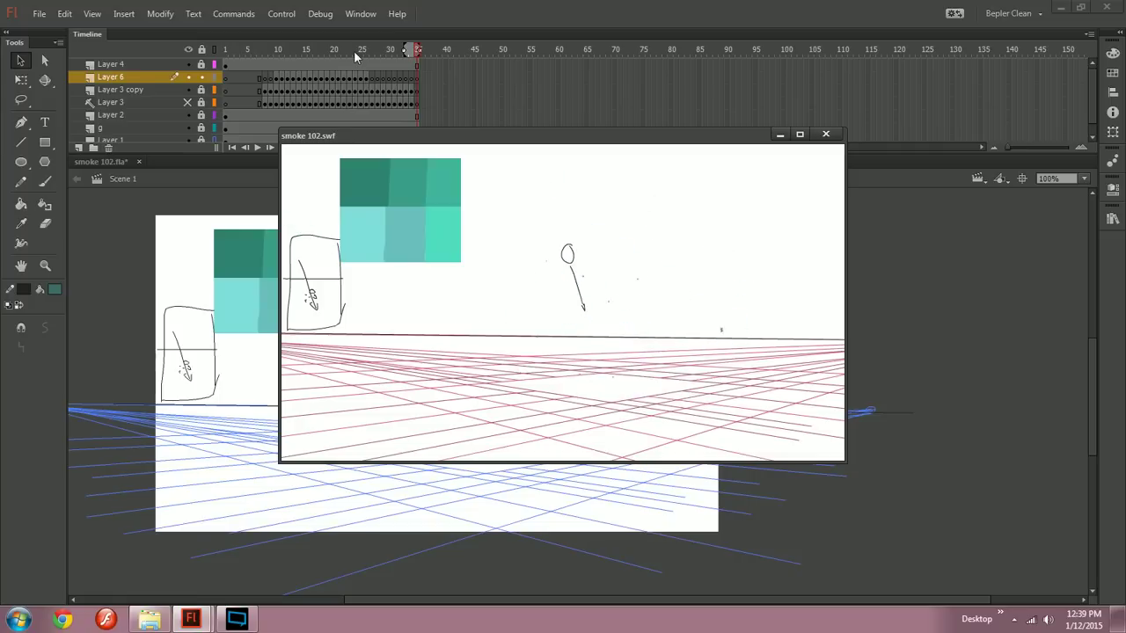
left_click(824, 134)
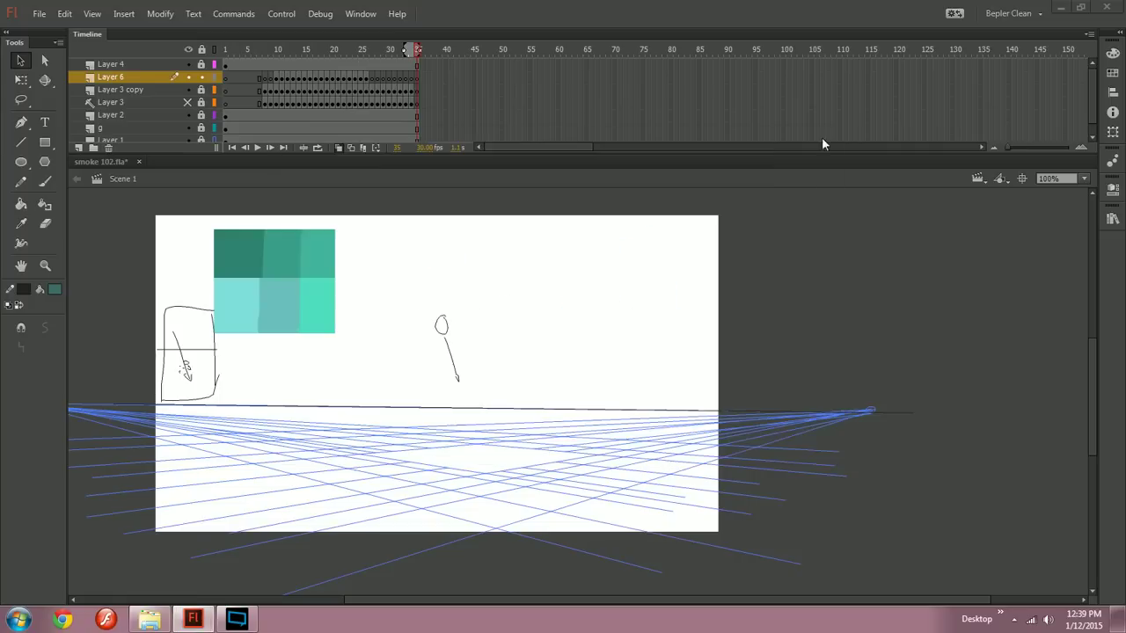
Step: Scrub between frame 11 and frame 22 at 200% zoom to review the shading lines across the puffs
left_click(350, 54)
left_click_drag(350, 54, 281, 50)
key("ctrl+=")
key("n")
key("y")
key("comma")
key("period")
left_click_drag(280, 49, 343, 49)
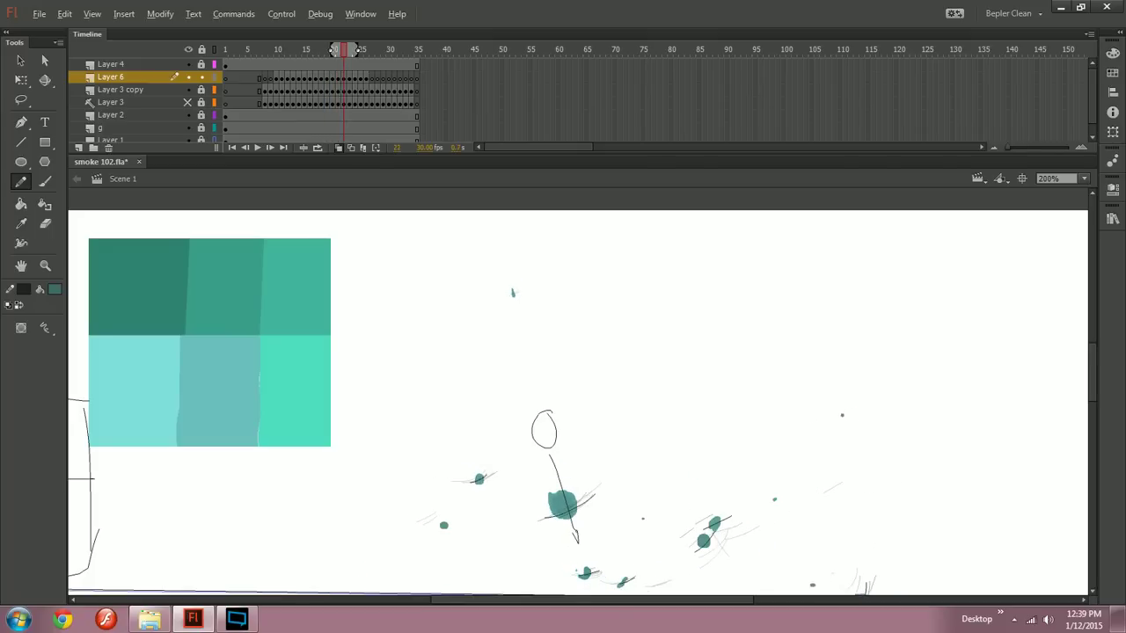
left_click_drag(598, 492, 446, 263)
left_click_drag(345, 50, 281, 49)
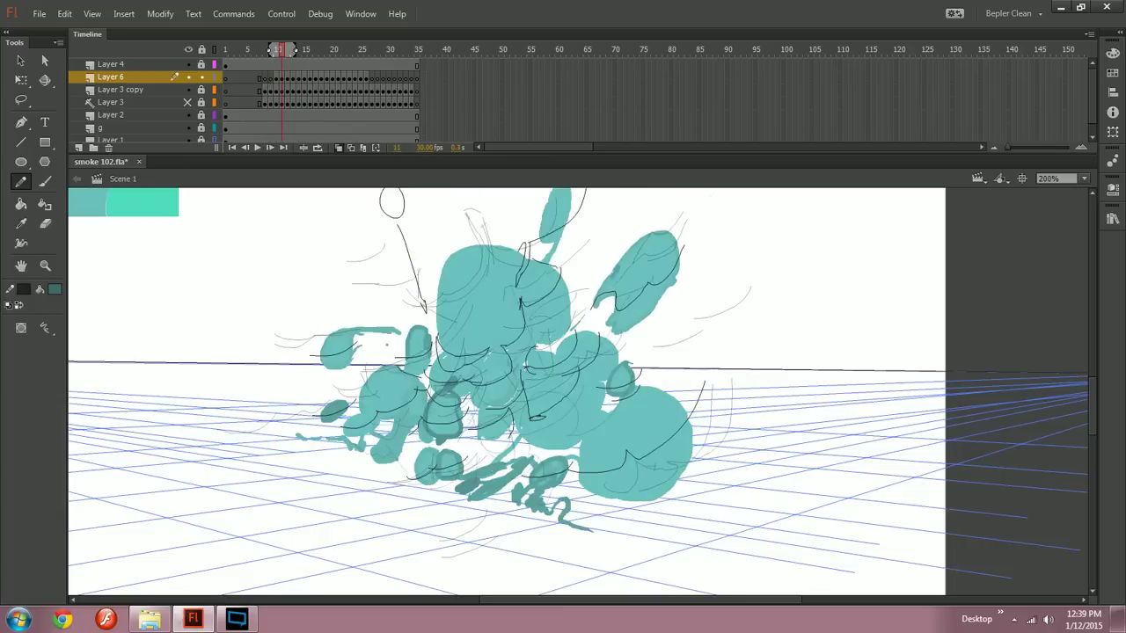
Step: Make Layer 6 active, turn off onion skinning and go to frame 11
left_click(253, 139)
left_click(249, 49)
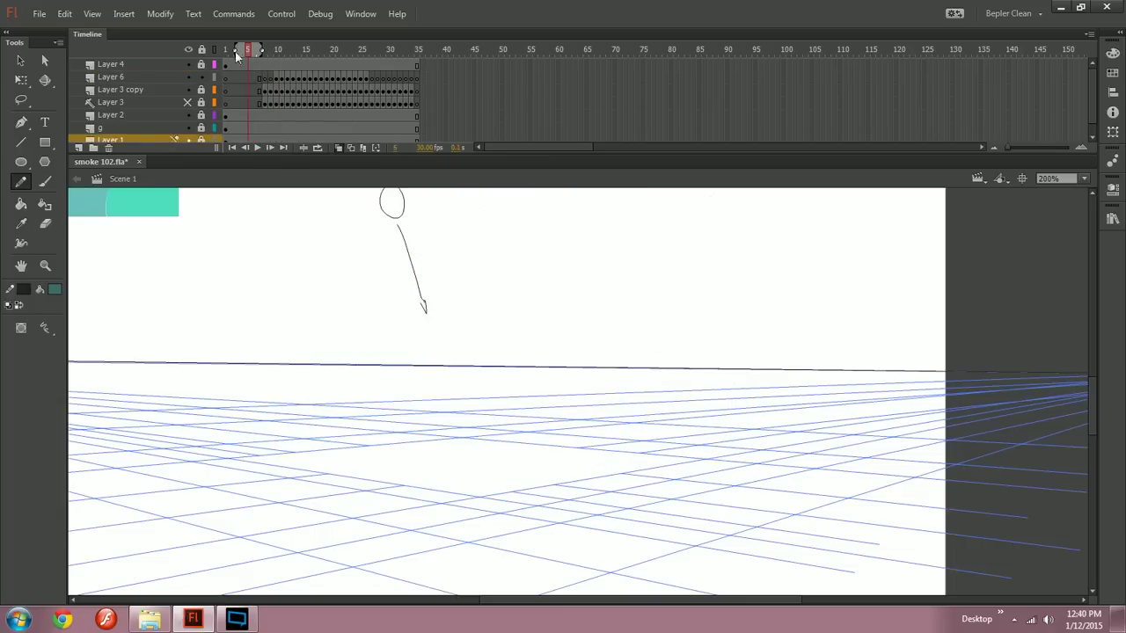
left_click(178, 77)
left_click(339, 149)
left_click_drag(248, 49, 255, 49)
key("period")
key("period")
key("period")
key("period")
key("period")
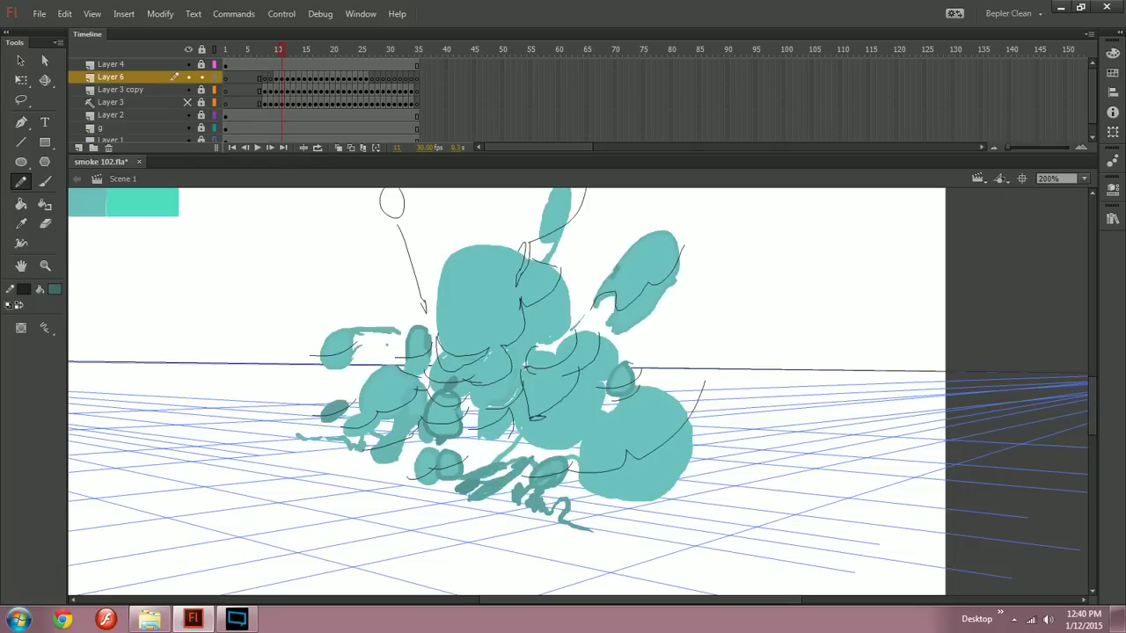
Step: Set the Paint Bucket's fill to dark teal #467E7C and go to frame 10
key("k")
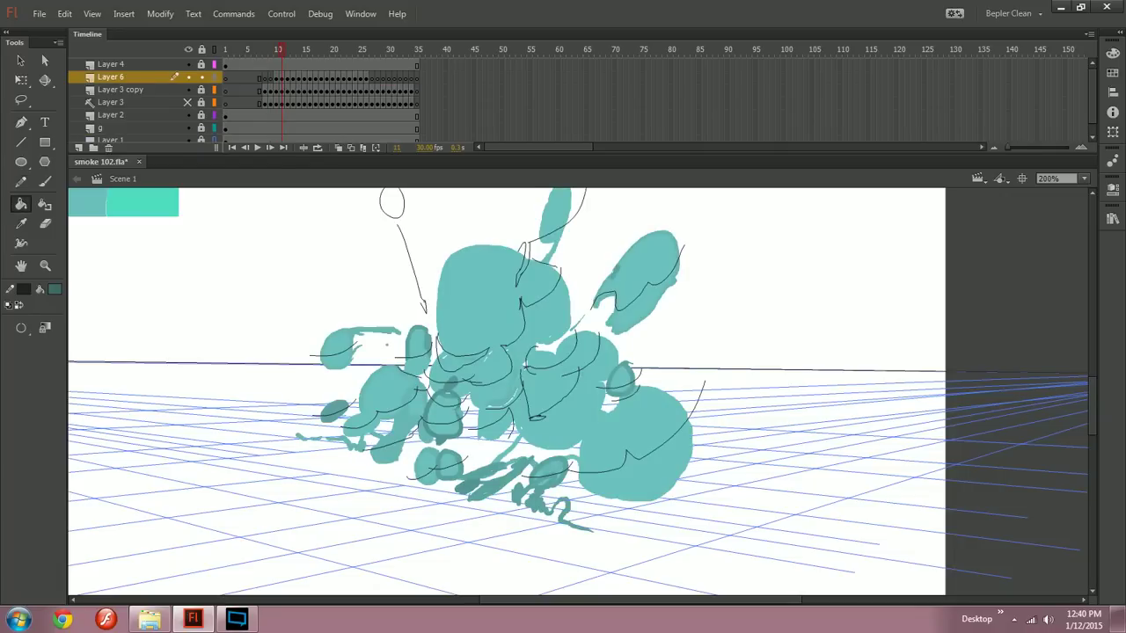
left_click(1113, 54)
mouse_move(943, 148)
left_mouse_down()
mouse_move(942, 116)
mouse_move(943, 142)
left_mouse_up()
key("comma")
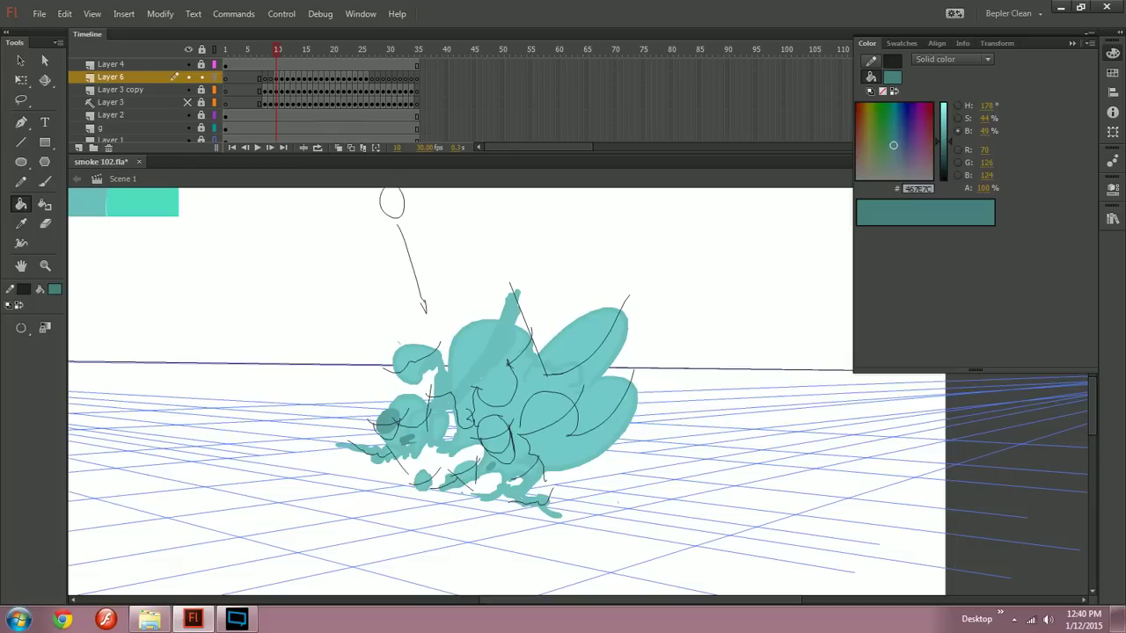
Step: Close off frame 10's shading lines with pencil strokes at the upper-right puff's base and across the thin spike
key("y")
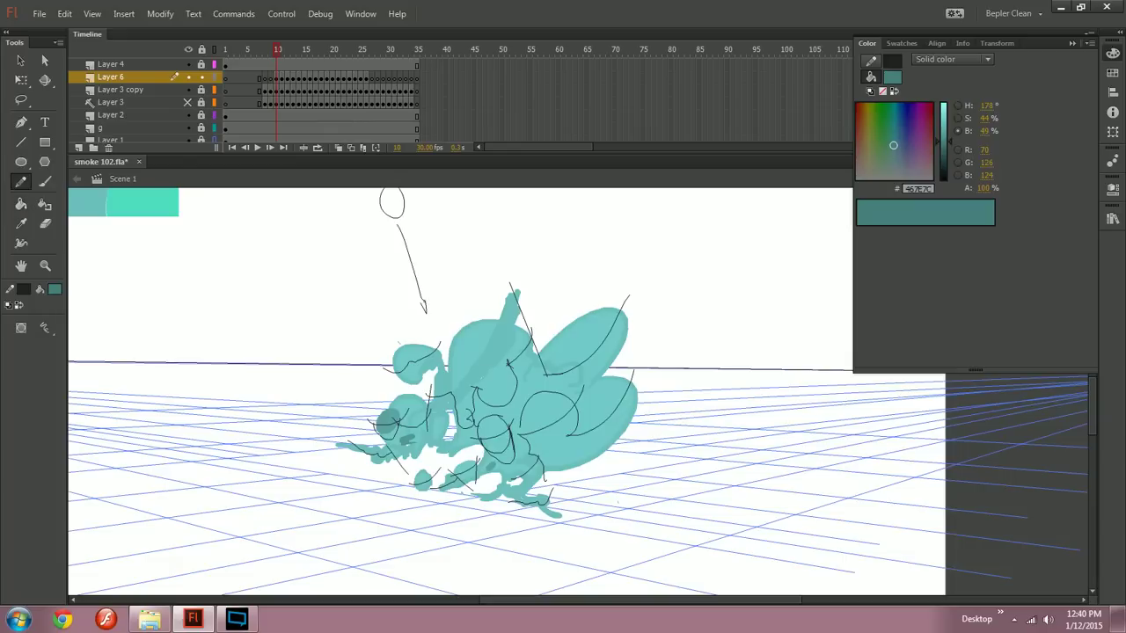
mouse_move(550, 361)
left_mouse_down()
mouse_move(515, 380)
mouse_move(527, 372)
left_mouse_up()
key("ctrl+z")
key("ctrl+z")
key("ctrl+z")
key("ctrl+z")
left_click_drag(518, 303, 502, 328)
key("k")
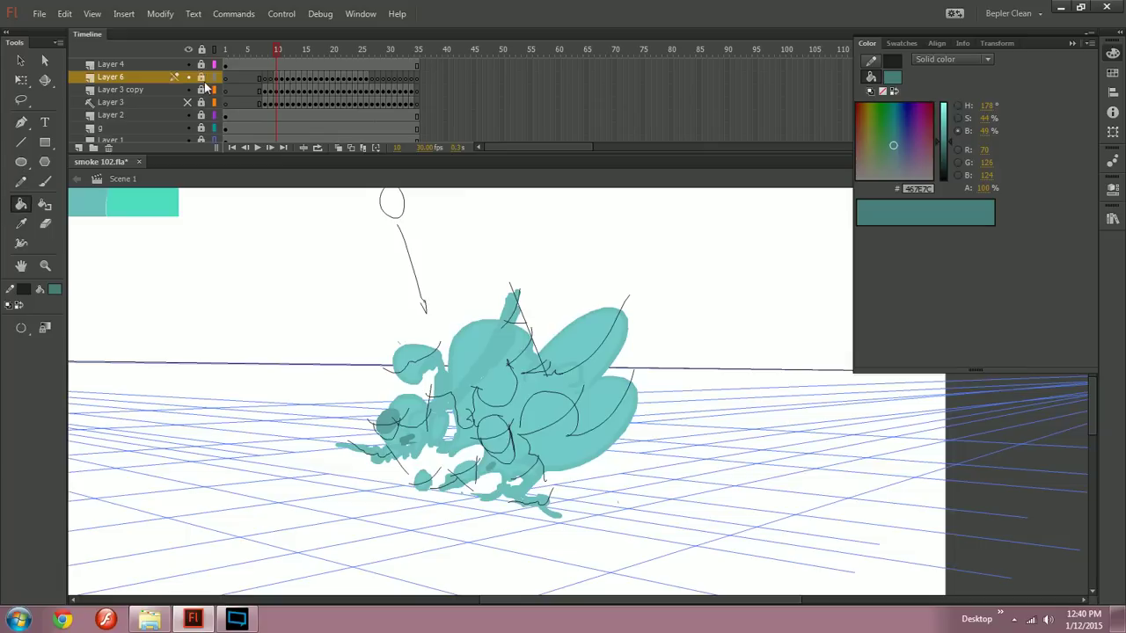
Step: Duplicate Layer 6, and lock, hide and convert the copy to a guide layer
left_click(277, 77)
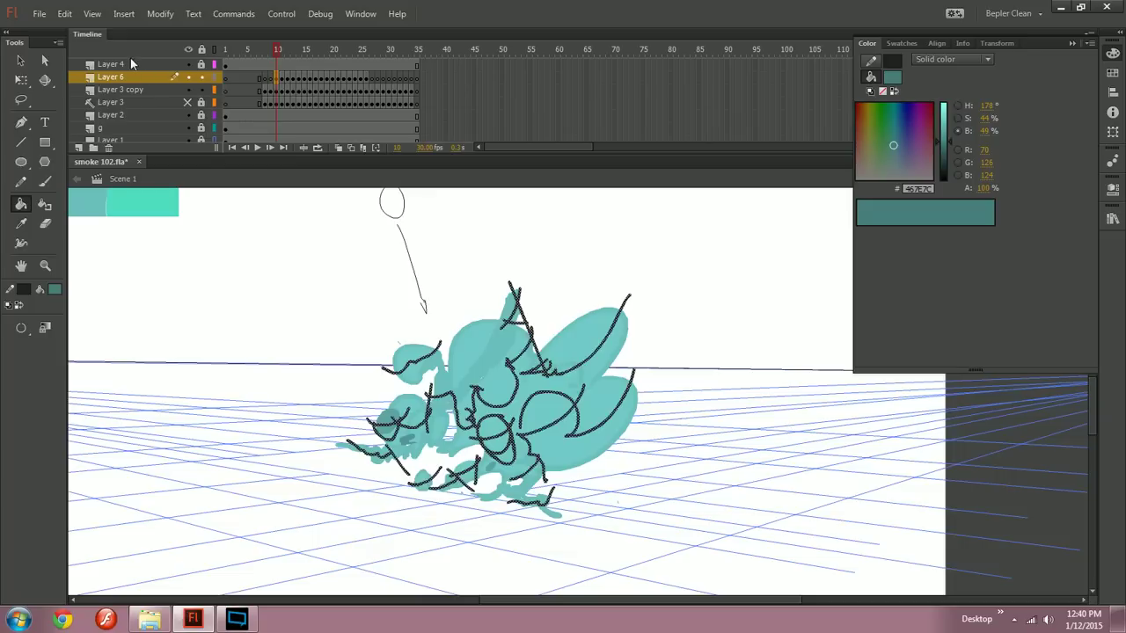
right_click(103, 78)
left_click(150, 217)
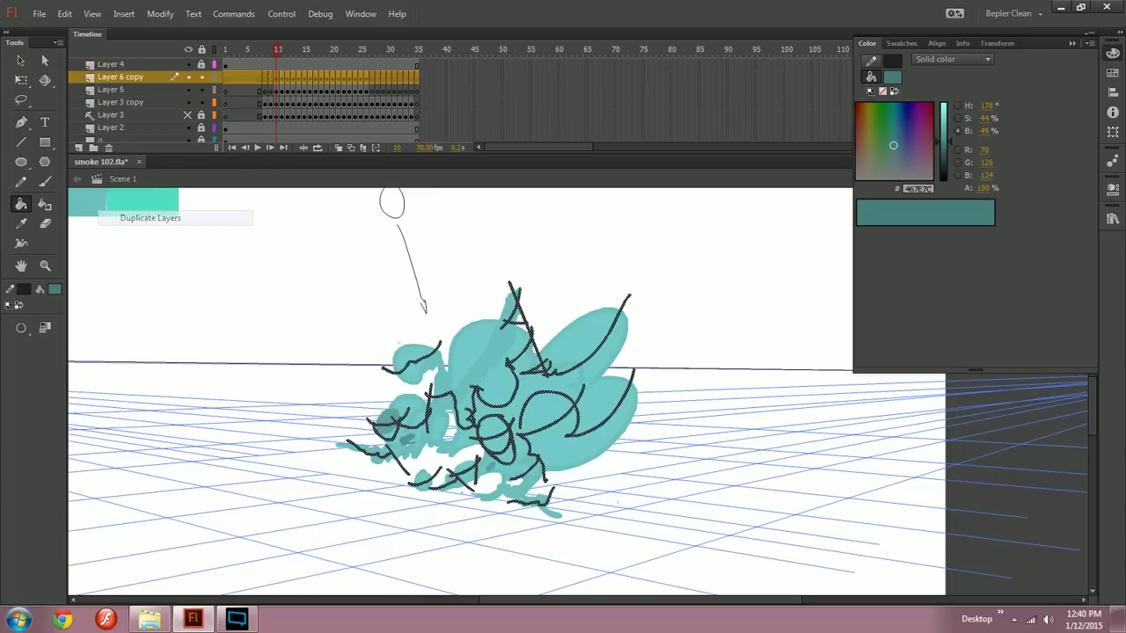
left_click(201, 77)
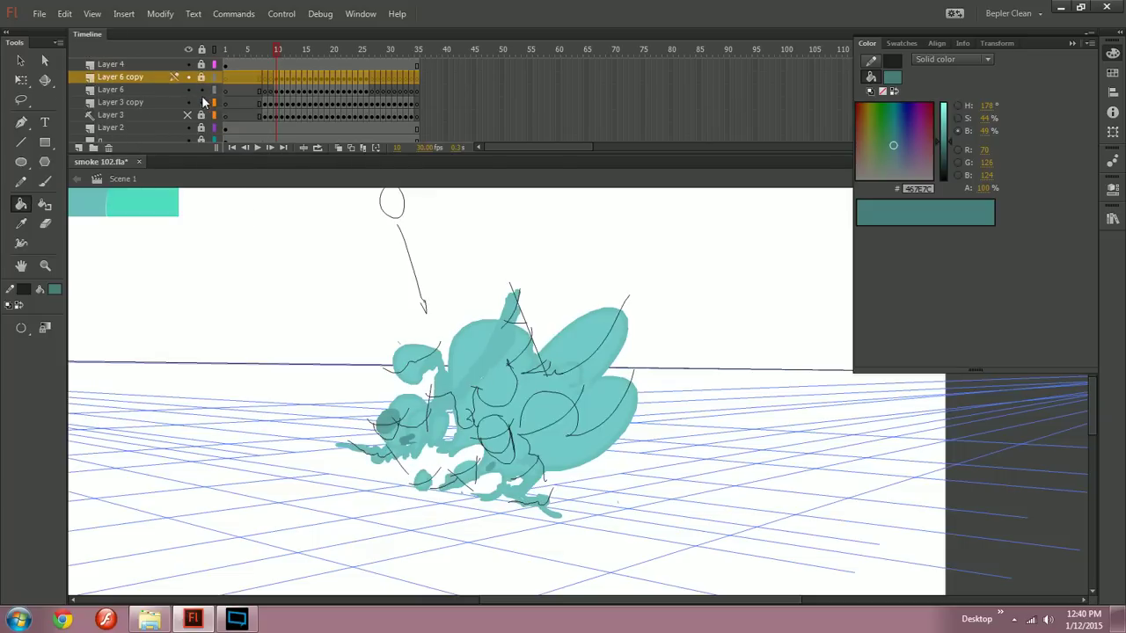
left_click(187, 77)
right_click(145, 81)
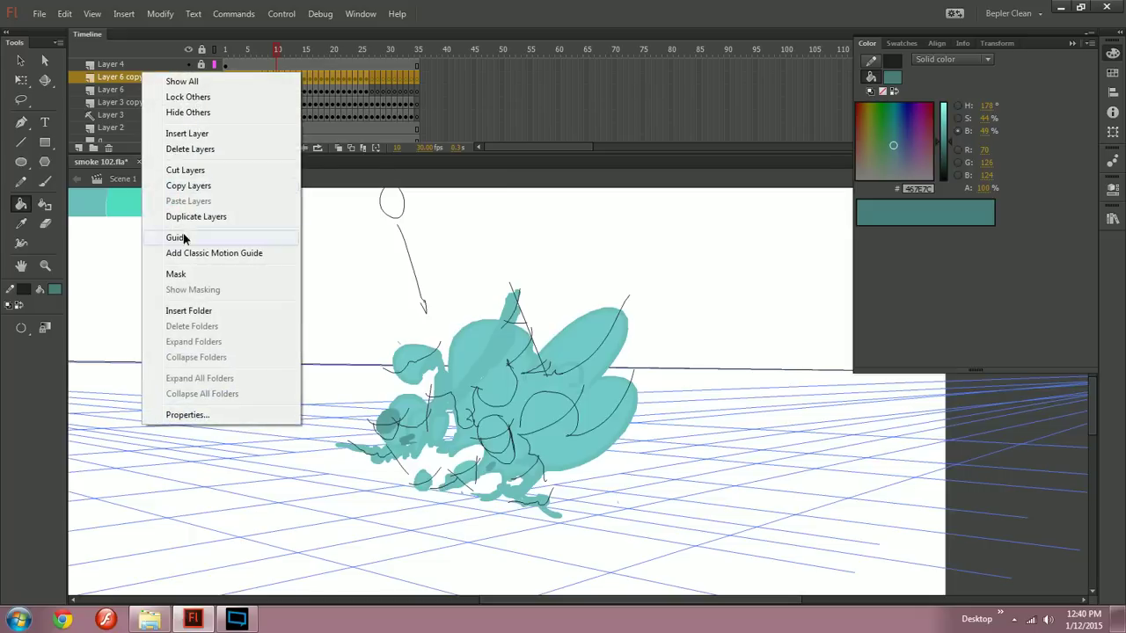
left_click(180, 246)
Step: Move frame 10's shading lines from Layer 6 into the same place on frame 10 of Layer 3 copy
left_click(140, 90)
left_click(277, 91)
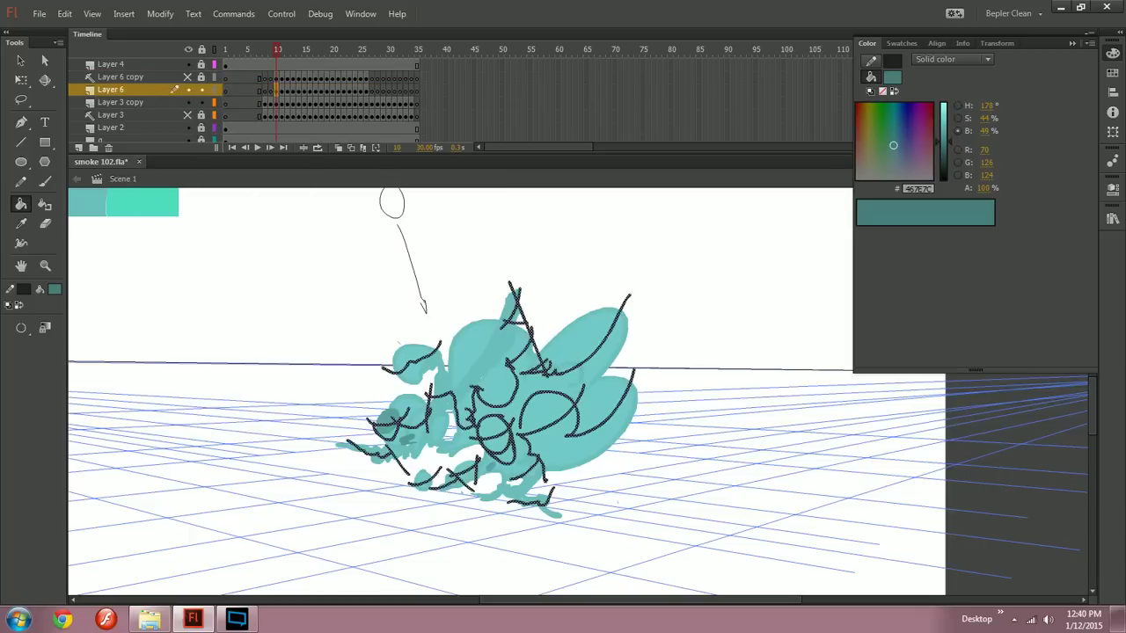
key("Delete")
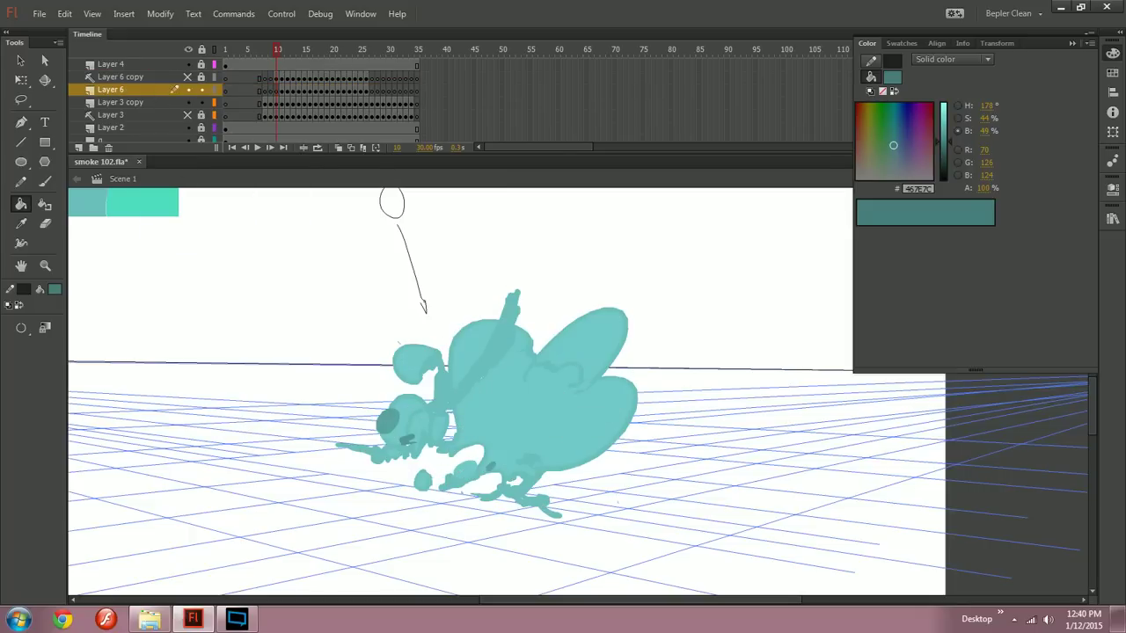
left_click(281, 104)
left_click(277, 104)
key("ctrl+shift+v")
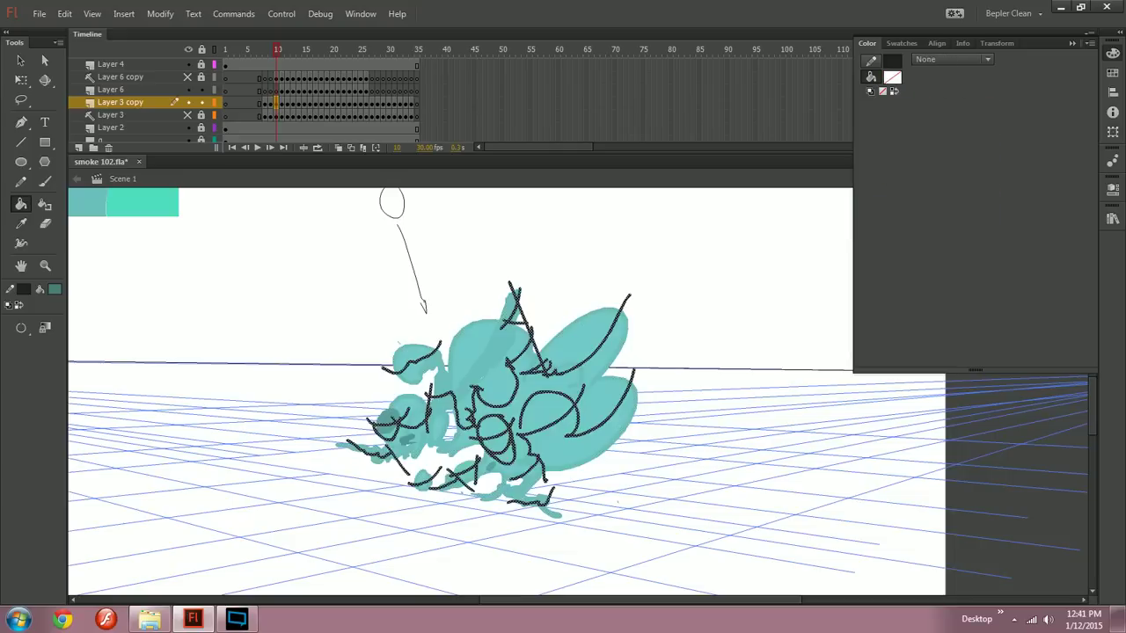
key("Escape")
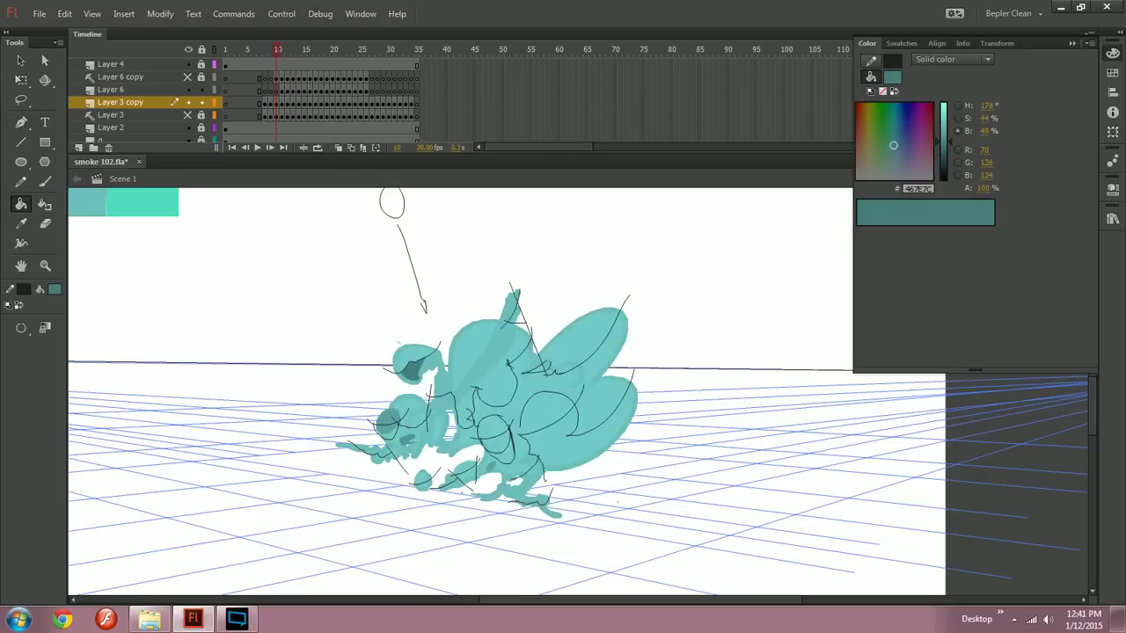
Step: Fill the underside of frame 10's upper-left puff dark teal and close the line gap between its tail and the large puff
left_click(21, 328)
left_click(66, 349)
left_click(429, 380)
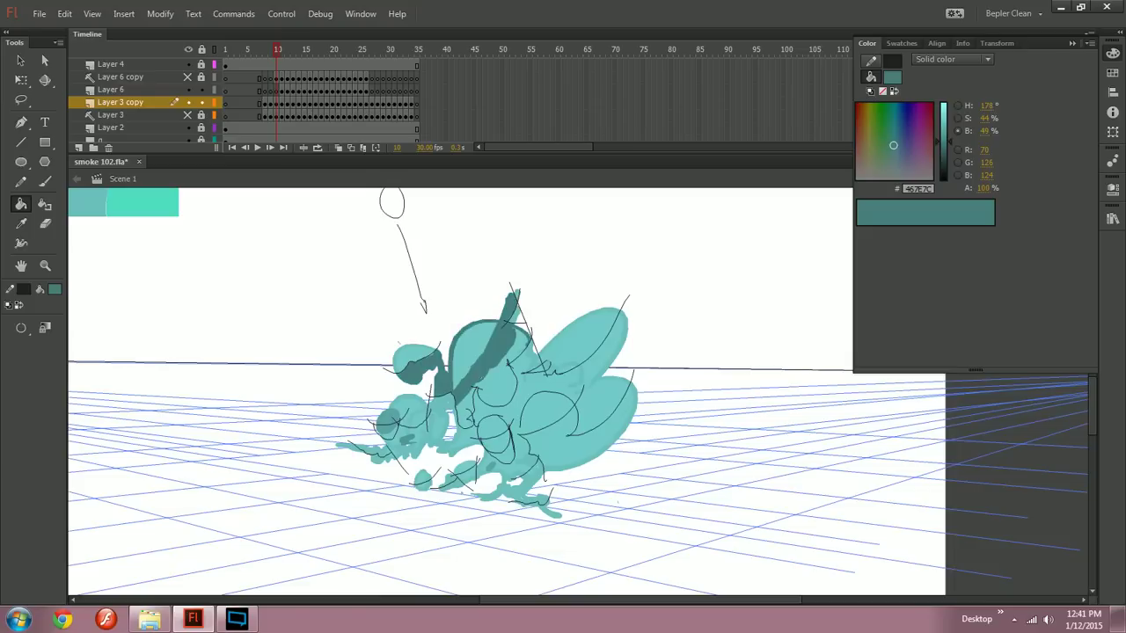
key("ctrl+z")
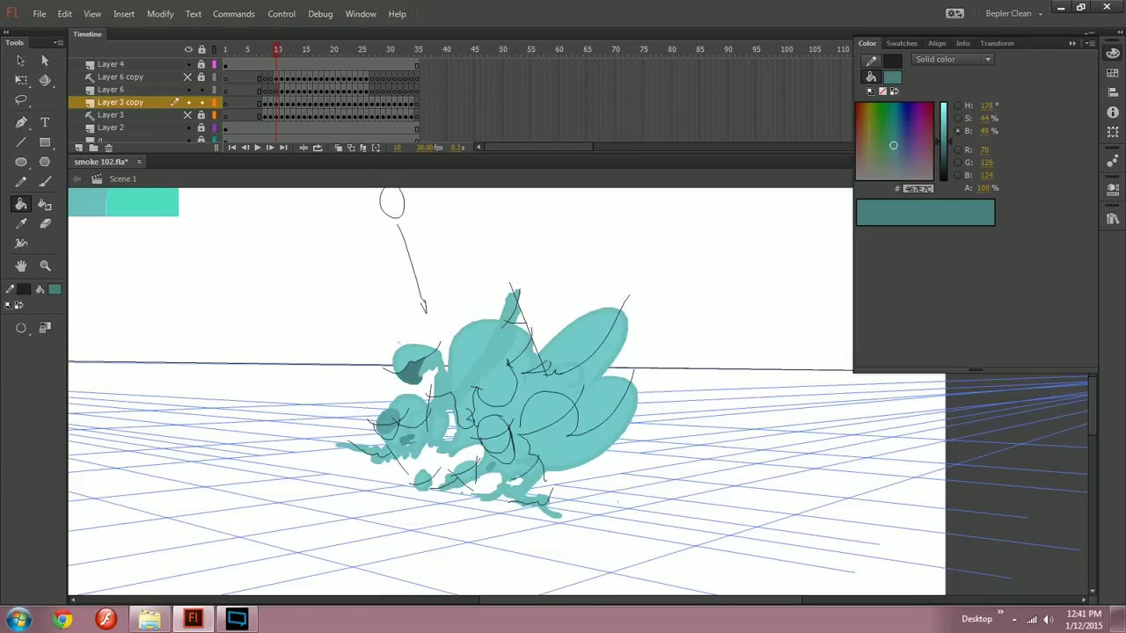
key("y")
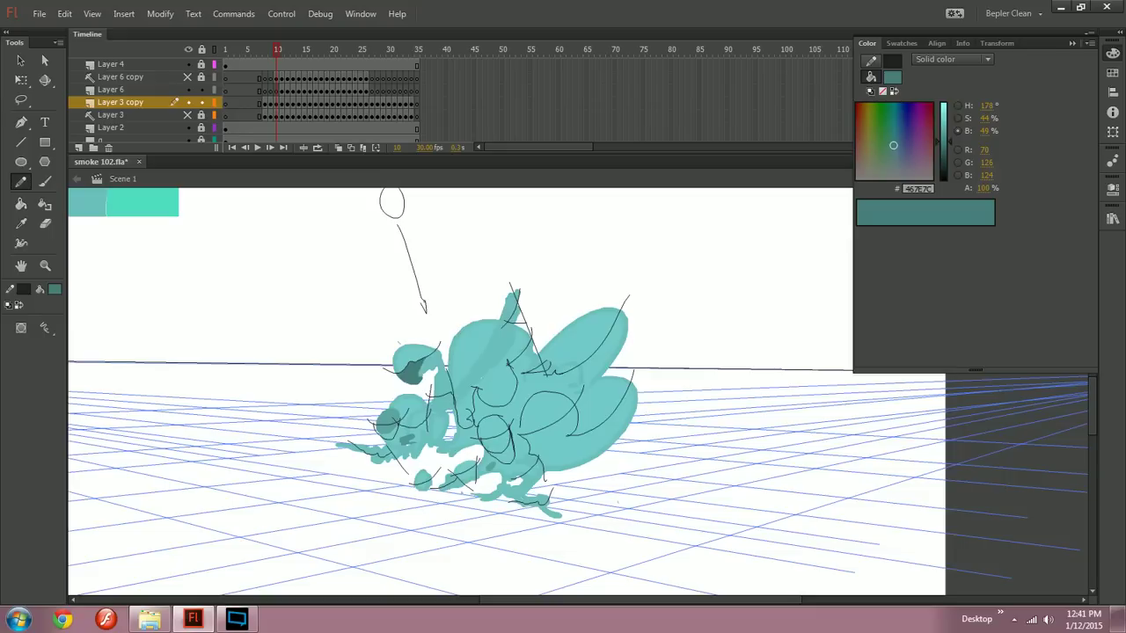
key("k")
Step: Try filling the shaded areas of the upper-left puff's tail, the central mass and the upper-right puff dark teal
left_click(435, 377)
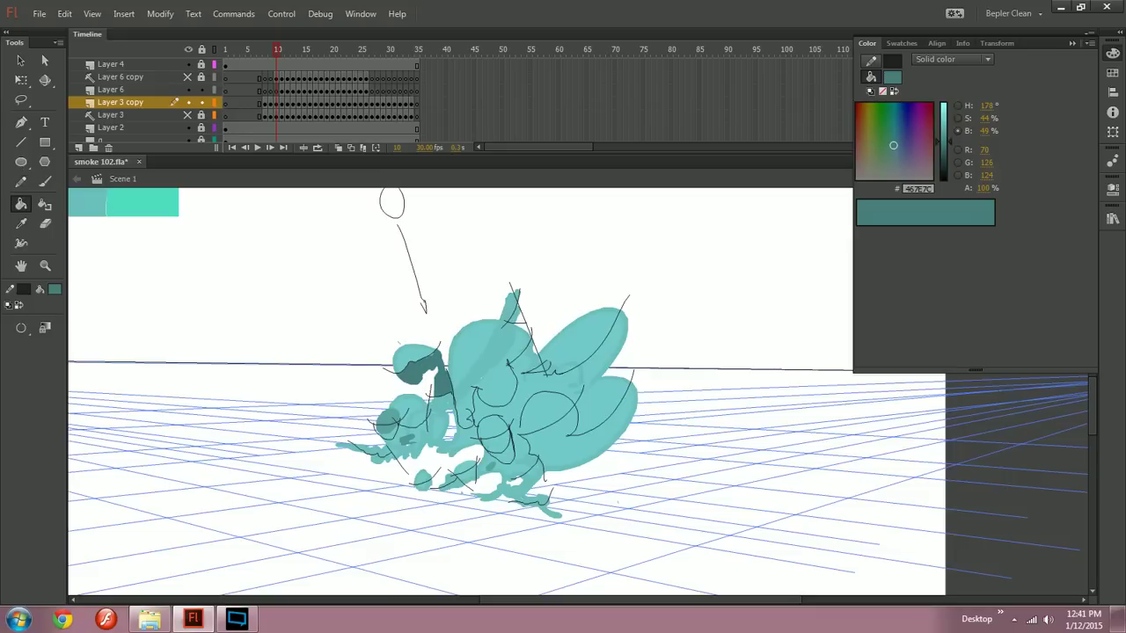
left_click(543, 402)
left_click(526, 378)
left_click(532, 359)
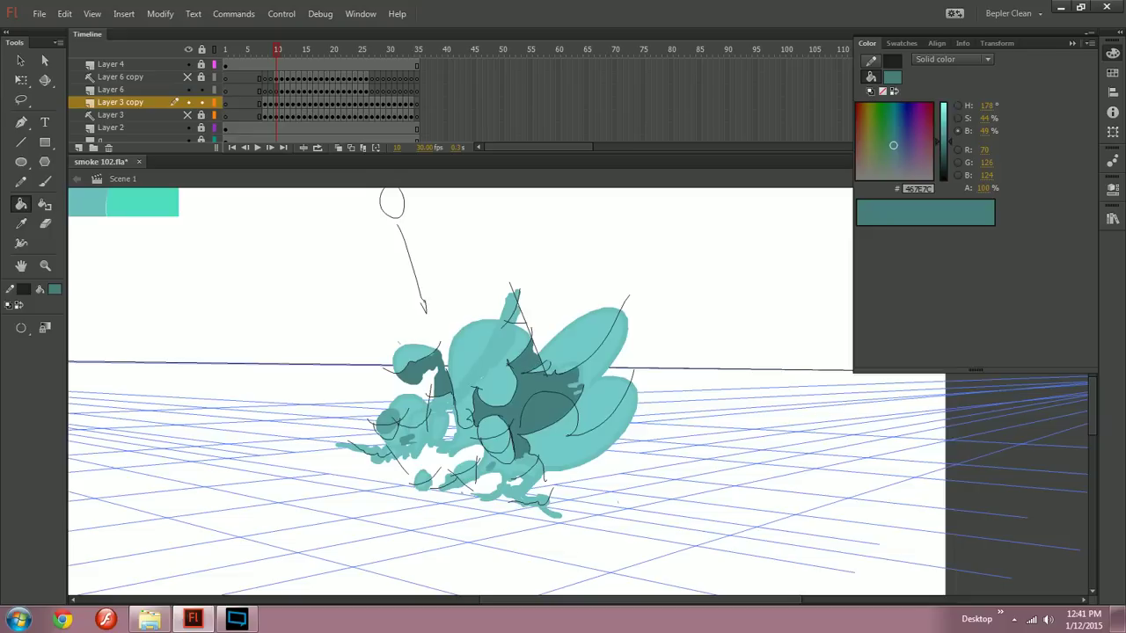
left_click(581, 375)
left_click(601, 357)
left_click(573, 385)
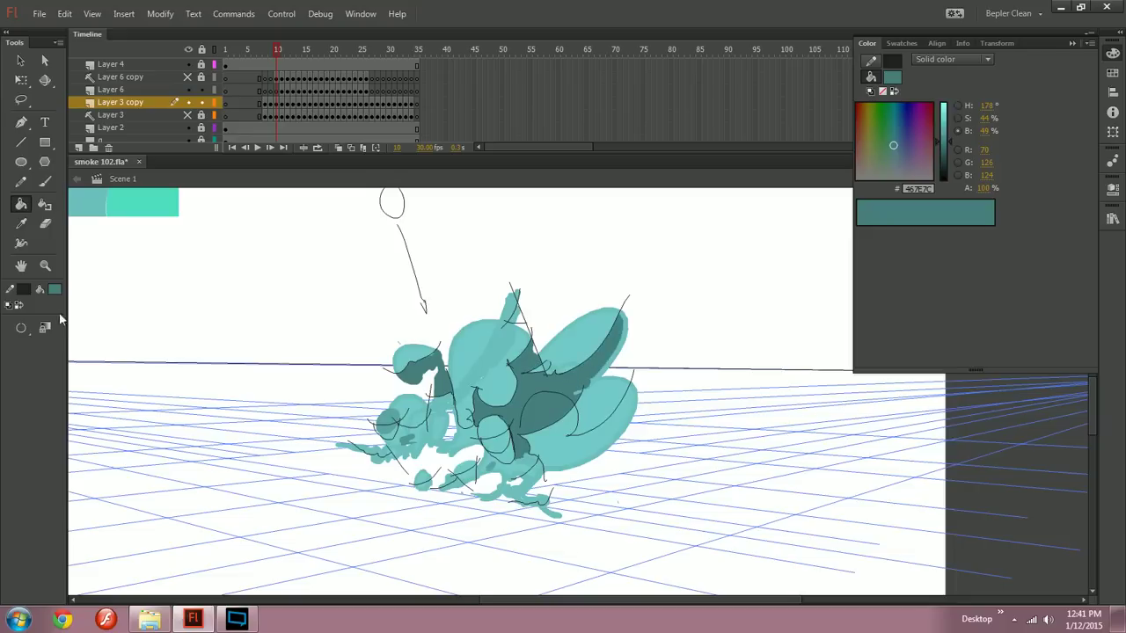
Step: Try filling the lower-right puff with a different gap size, and undo the fills on both right puffs
left_click(25, 331)
left_click(58, 327)
left_click(600, 405)
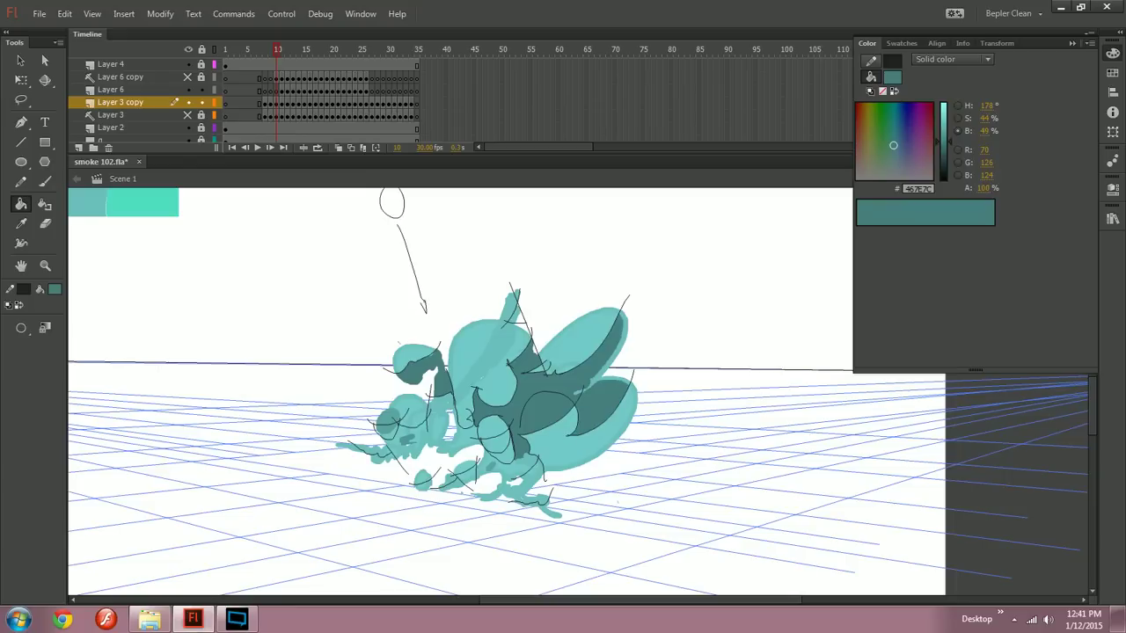
key("ctrl+z")
key("ctrl+z")
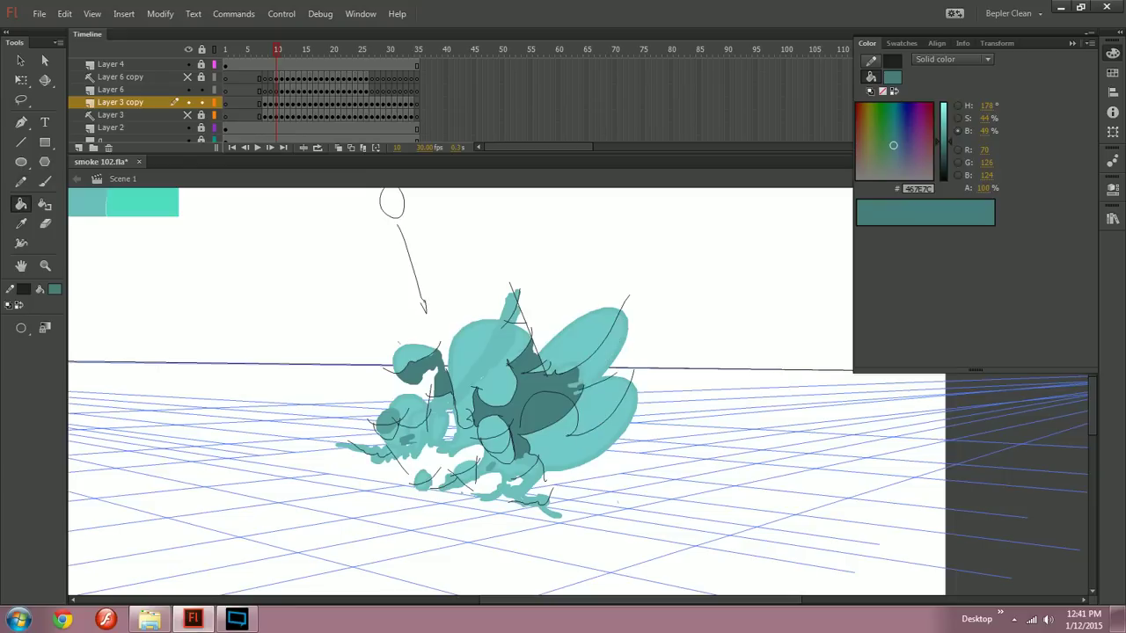
Step: Try filling the undersides of both right puffs dark teal, and undo the fills back through the upper-left puff's tail
left_click(602, 391)
left_click(626, 433)
left_click(607, 352)
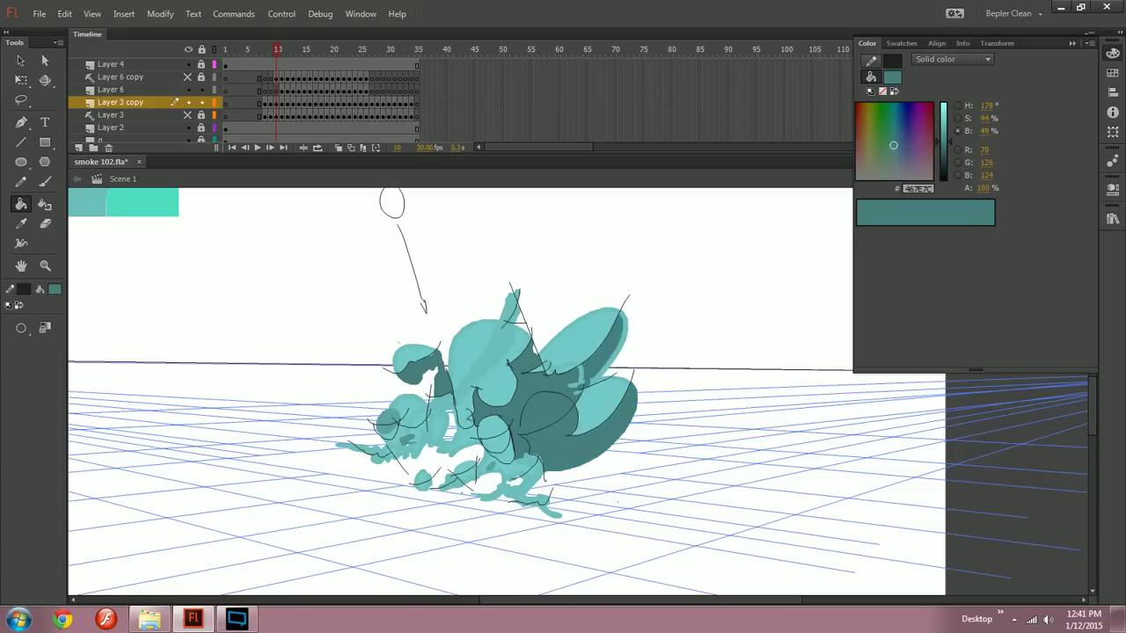
key("ctrl+z")
key("ctrl+z")
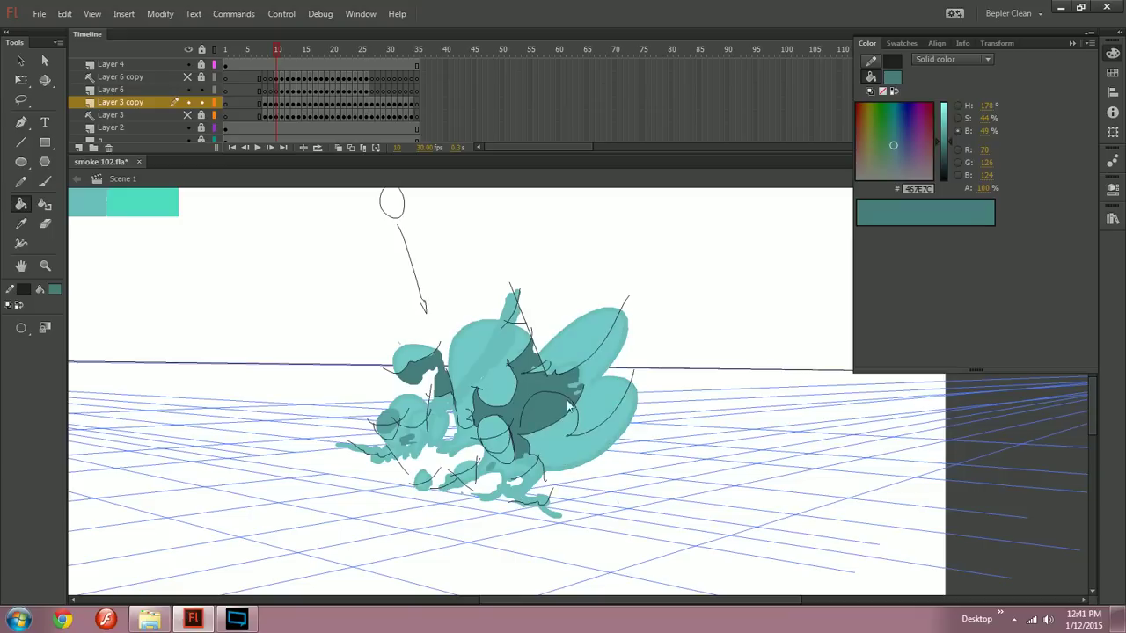
key("ctrl+z")
key("ctrl+z")
key("ctrl+z")
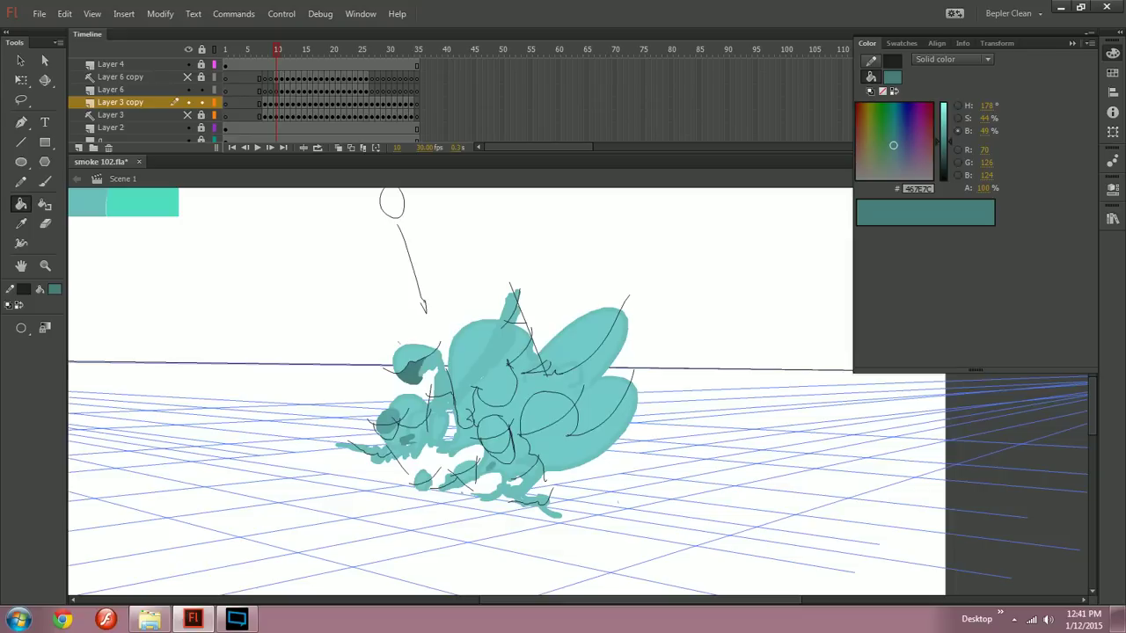
Step: Redo the dark teal fills on frame 10's central mass, both right puffs and the upper-left puff's tail
key("ctrl+y")
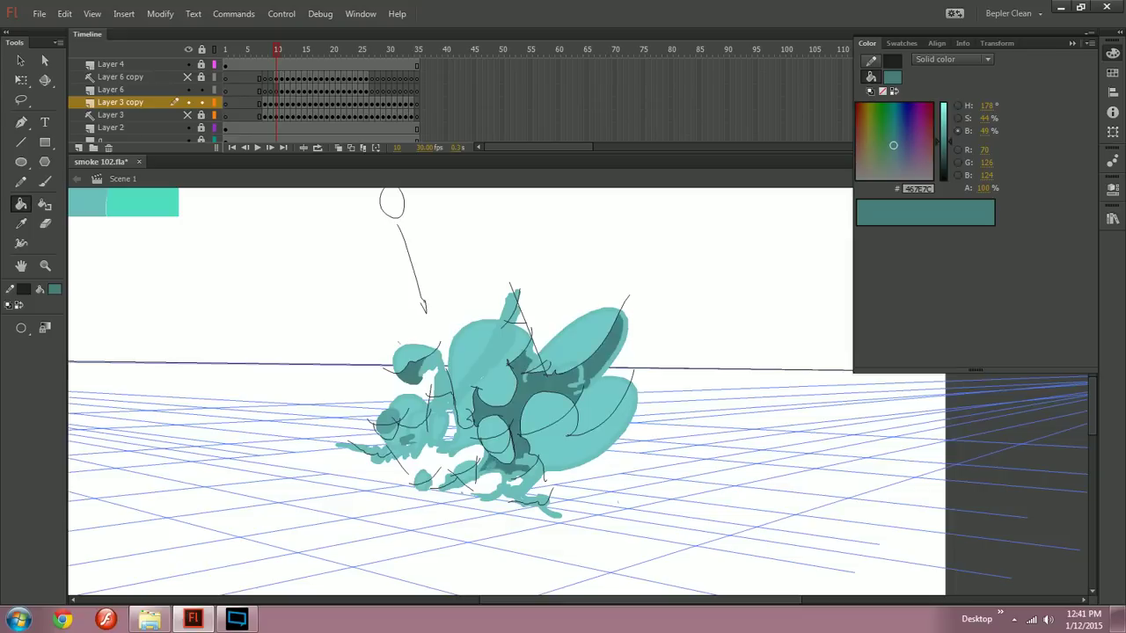
key("ctrl+y")
key("ctrl+y")
key("ctrl+y")
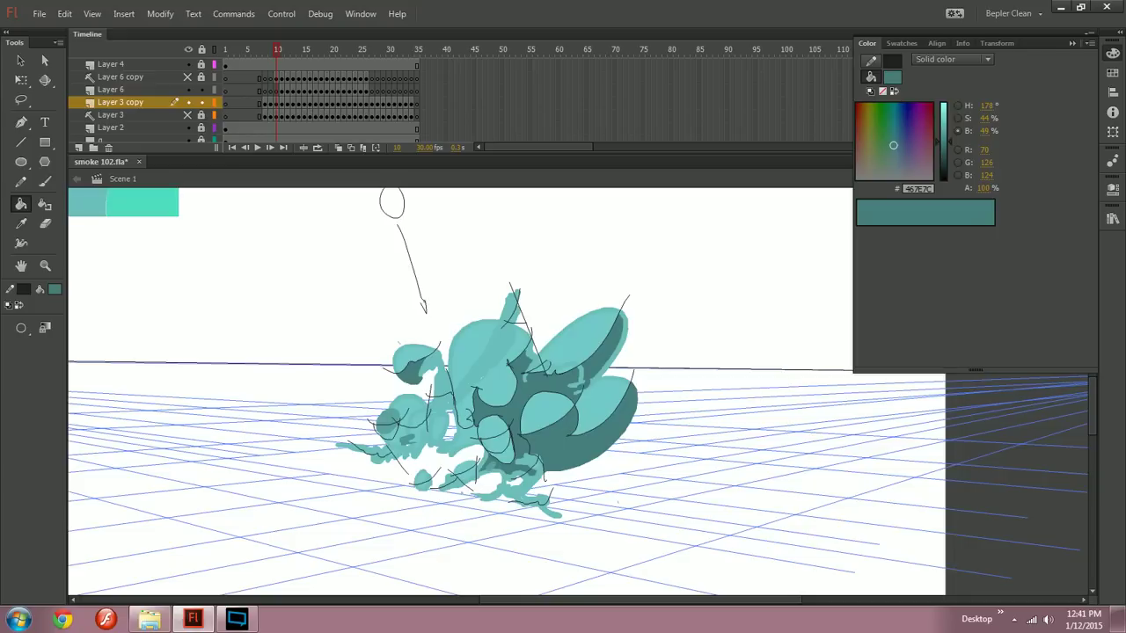
key("ctrl+y")
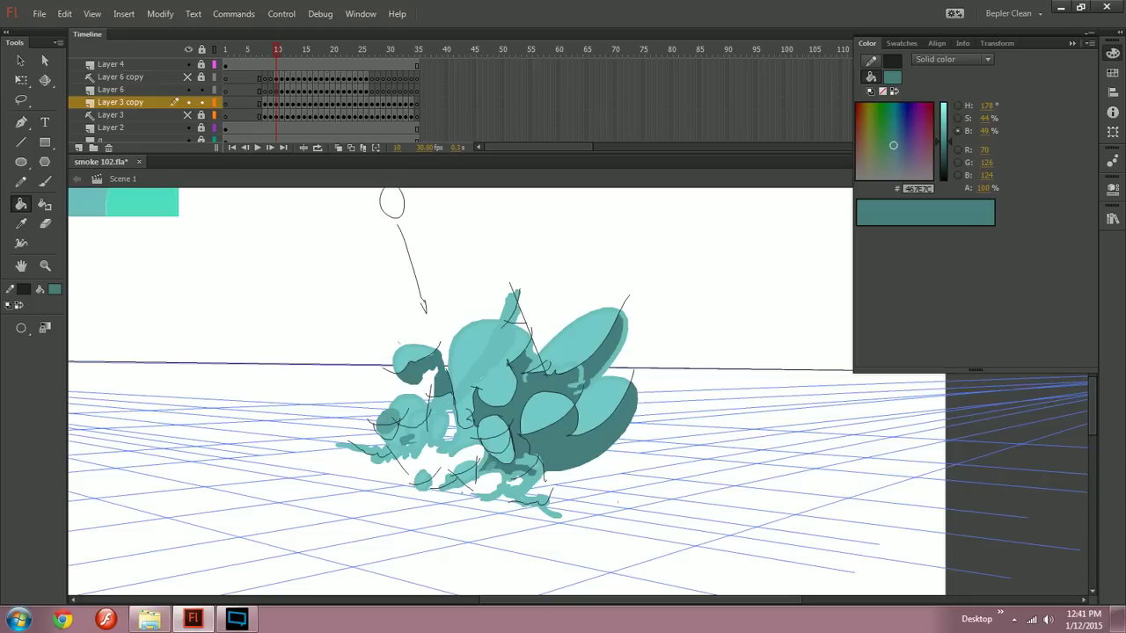
Step: Redo the remaining dark teal fills on frame 10's small lower puffs and left puff cluster
key("ctrl+y")
key("ctrl+y")
key("ctrl+y")
key("ctrl+y")
key("ctrl+y")
key("ctrl+y")
key("ctrl+y")
key("ctrl+y")
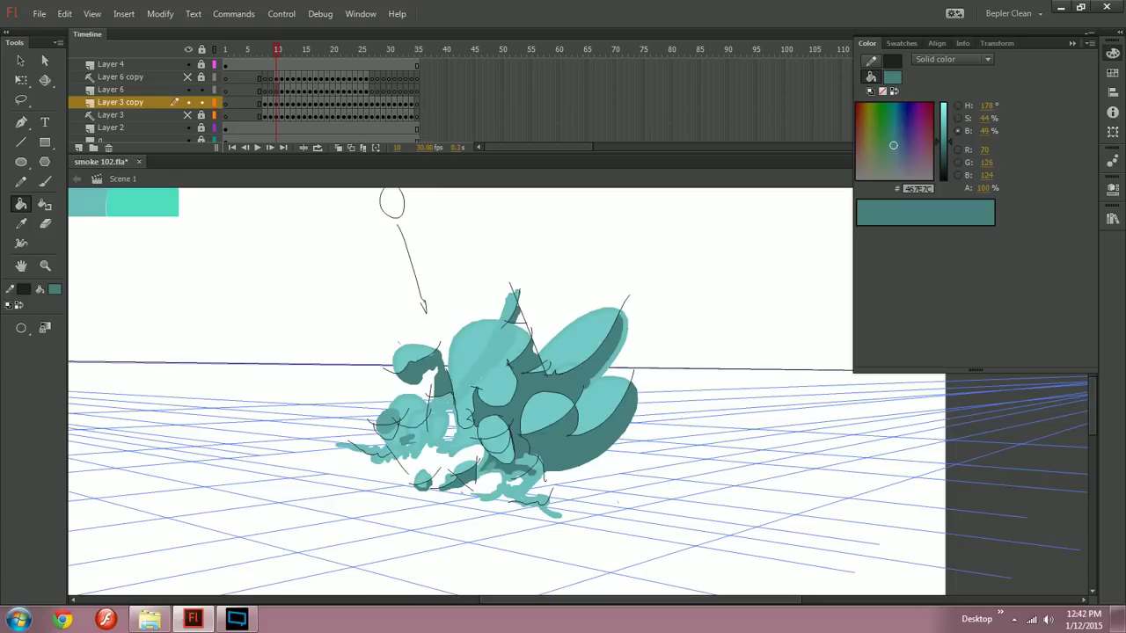
key("ctrl+y")
key("ctrl+y")
key("ctrl+y")
key("ctrl+y")
key("ctrl+y")
key("ctrl+y")
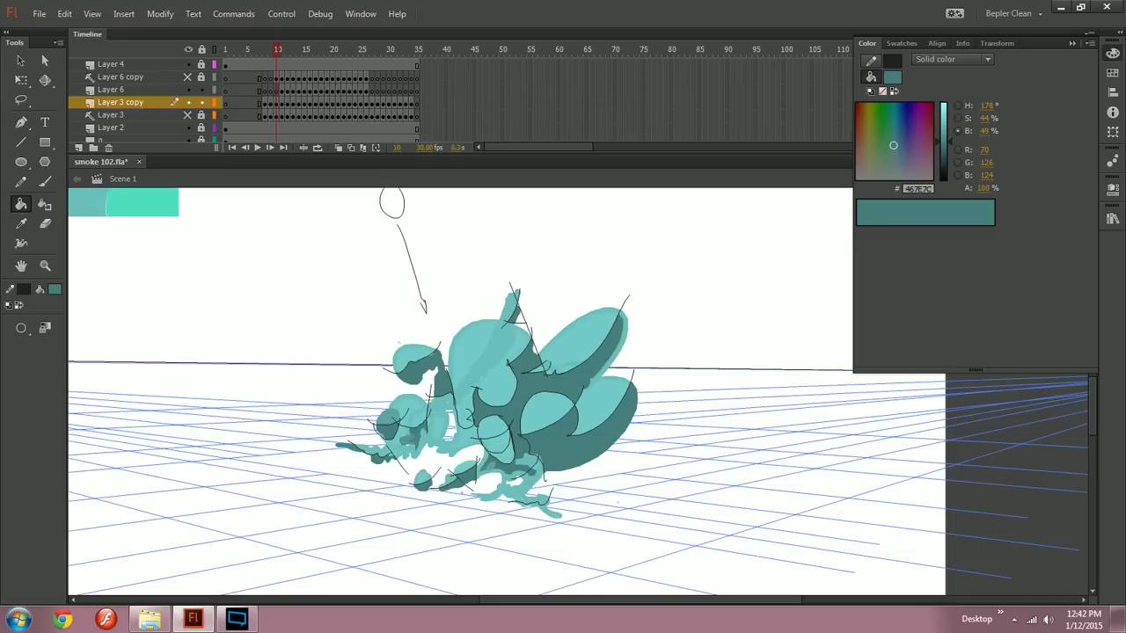
Step: Fill the remaining light patches beneath frame 10's left puff cluster dark teal
left_click(437, 430)
key("ctrl+z")
left_click(427, 444)
left_click(408, 446)
left_click(407, 440)
left_click(397, 435)
left_click(408, 432)
left_click(395, 451)
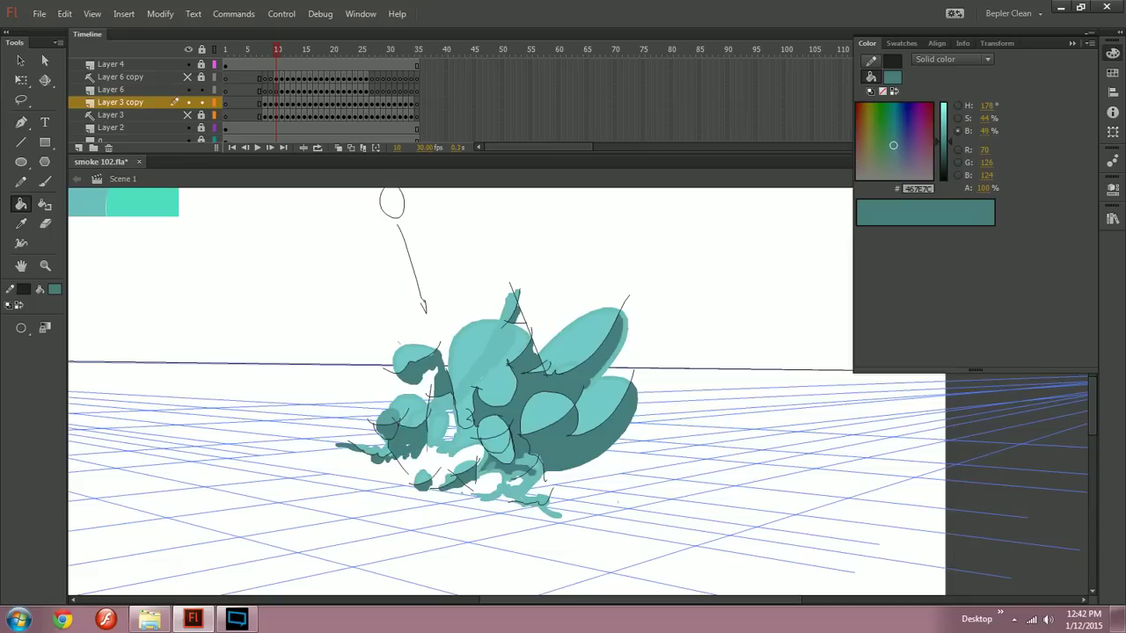
Step: Close the line gap between the left cluster and the large puff, and fill the shadow below it dark teal
mouse_move(430, 435)
left_mouse_down()
mouse_move(422, 447)
mouse_move(444, 435)
left_mouse_up()
key("y")
key("e")
key("k")
key("ctrl+y")
key("ctrl+z")
key("y")
key("b")
key("k")
left_click(457, 448)
Step: Undo the fill on the pale stem beside the large puff, draw a shading curve across it and fill the area beneath dark teal
left_click(441, 437)
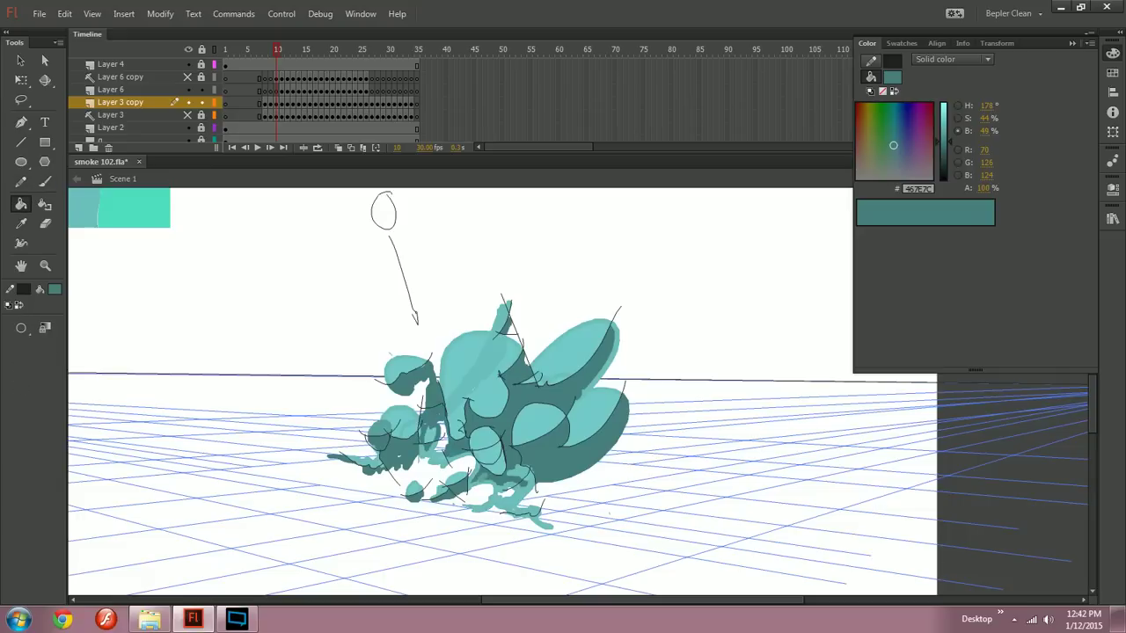
key("ctrl+z")
key("y")
left_click_drag(439, 423, 455, 419)
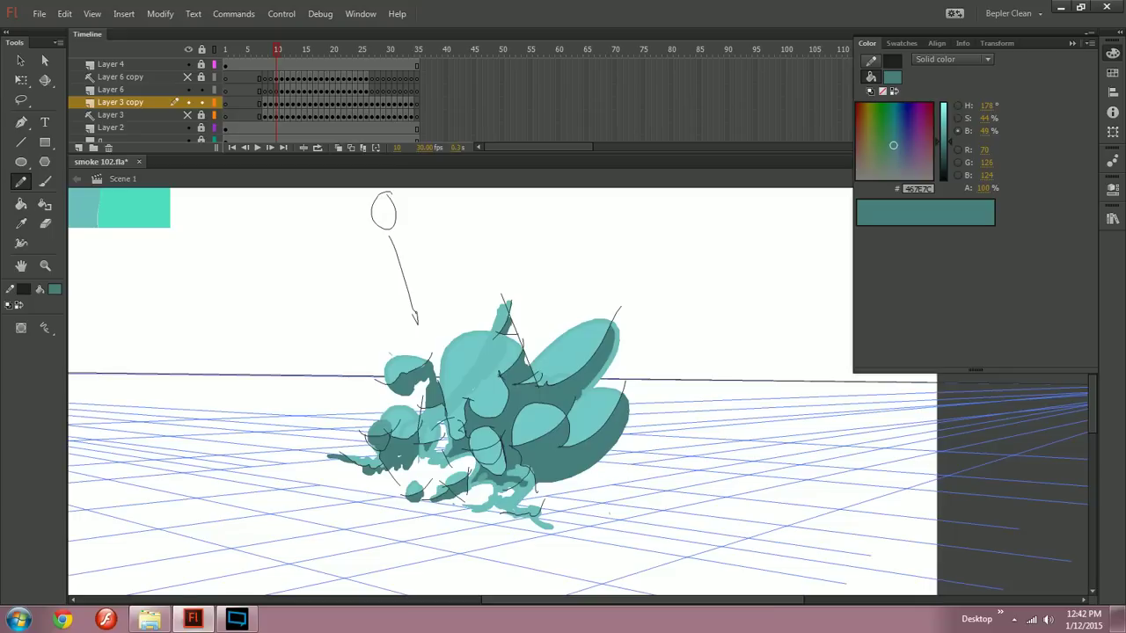
key("k")
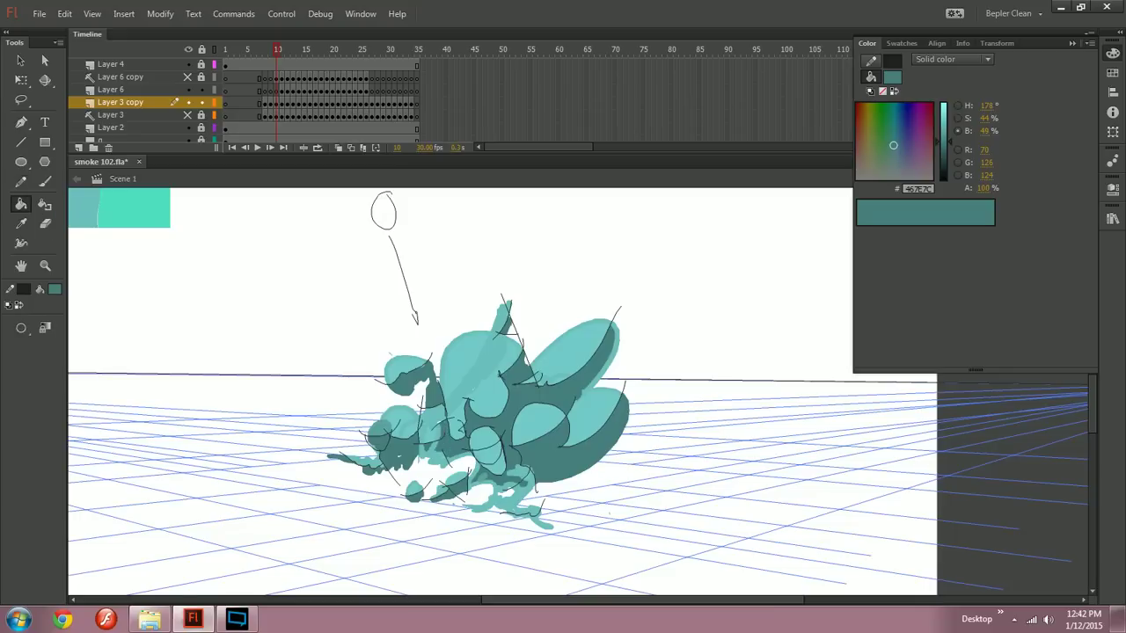
left_click(449, 446)
left_click(434, 459)
left_click(441, 459)
left_click_drag(444, 461, 422, 401)
mouse_move(446, 458)
left_mouse_down()
mouse_move(547, 448)
mouse_move(454, 434)
mouse_move(445, 445)
left_mouse_up()
Step: Fill the wisps beneath the central mass and the trailing tip at the lower right dark teal
left_click(545, 450)
key("ctrl+z")
left_click(538, 452)
left_click(452, 419)
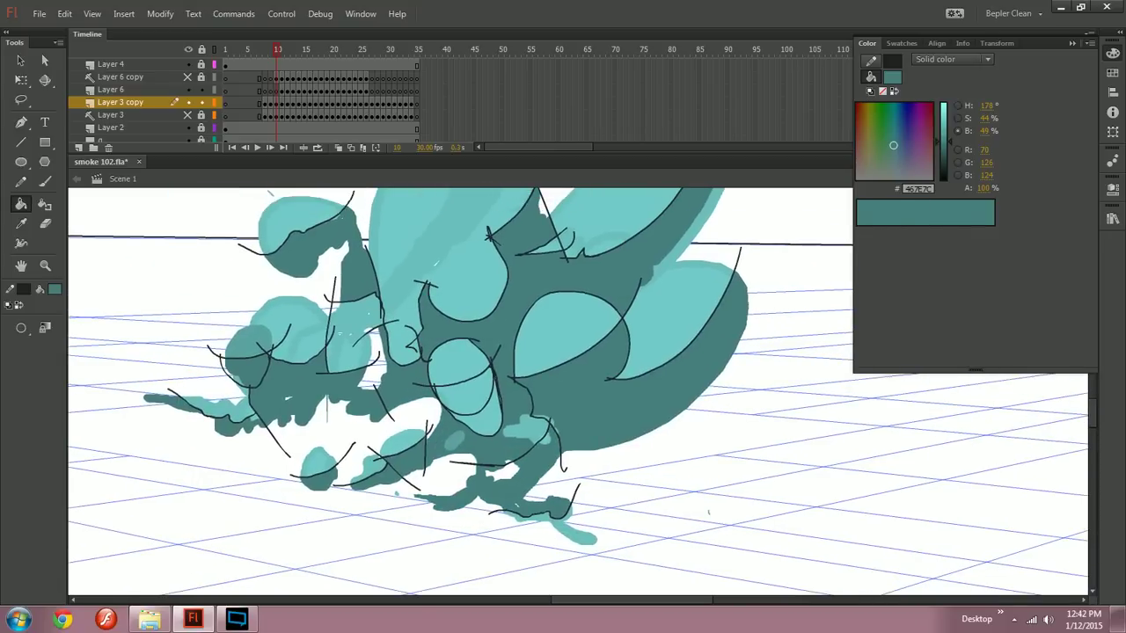
key("ctrl+minus")
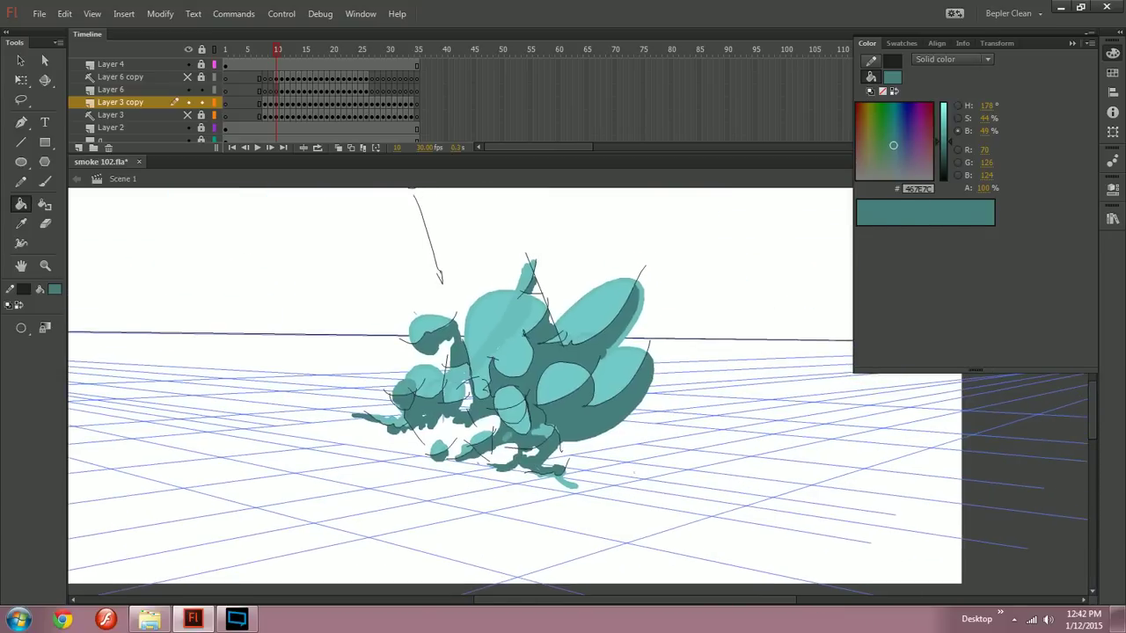
key("ctrl+equal")
key("y")
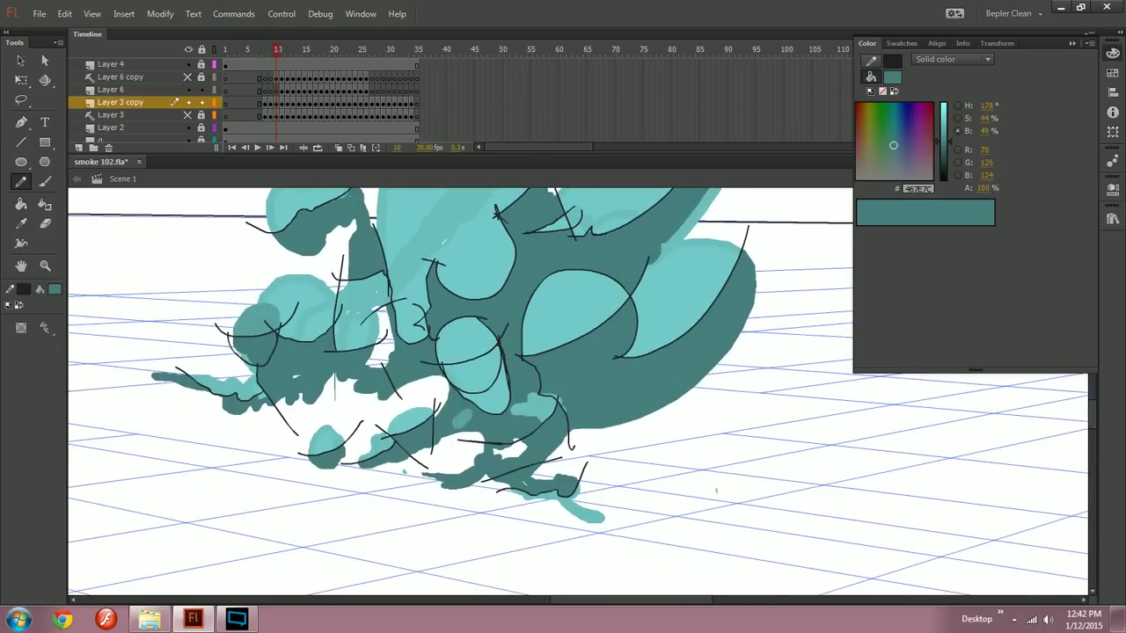
key("k")
left_click(582, 512)
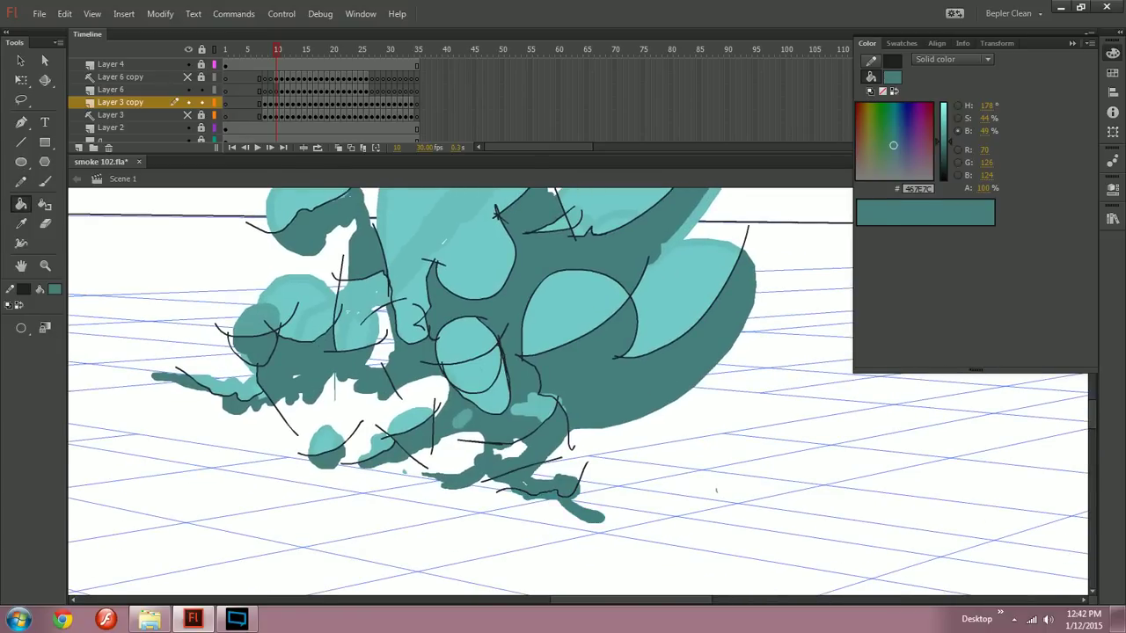
Step: Sample the light teal and fill the upper part of the lowest wisp with it
key("i")
left_click(495, 398)
left_click(544, 442)
key("ctrl+z")
left_click(563, 485)
key("ctrl+minus")
left_click_drag(563, 466, 582, 489)
key("ctrl+equal")
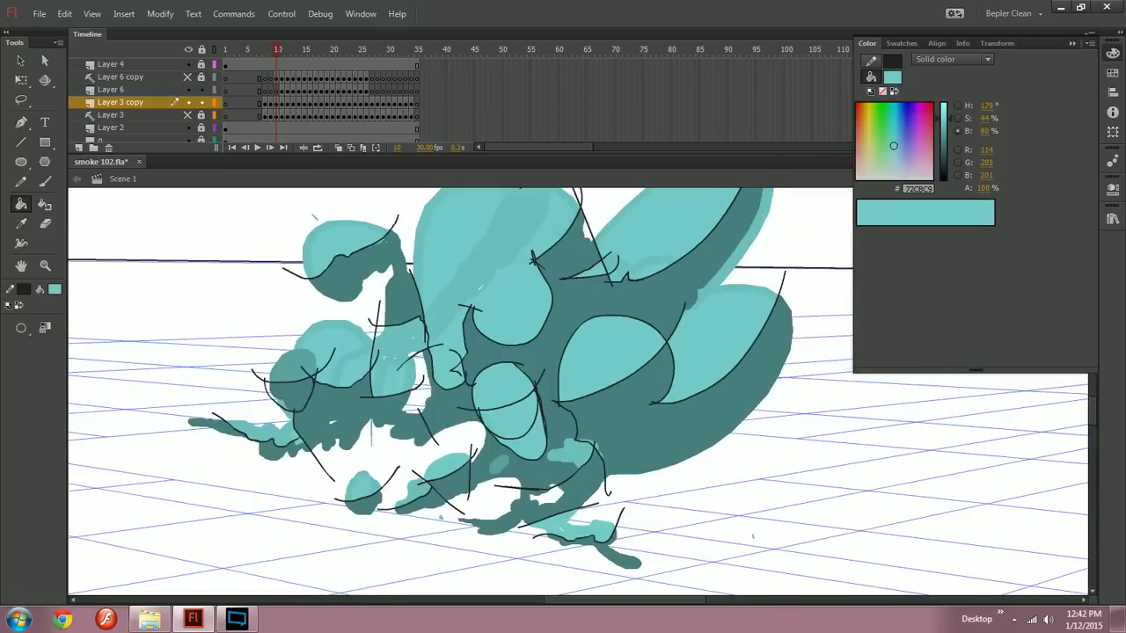
Step: Sample the dark teal, fill the lower edge of the small central puff with it, and go to frame 11
key("ctrl+minus")
left_click_drag(563, 396, 617, 336)
key("ctrl+equal")
key("i")
left_click(598, 391)
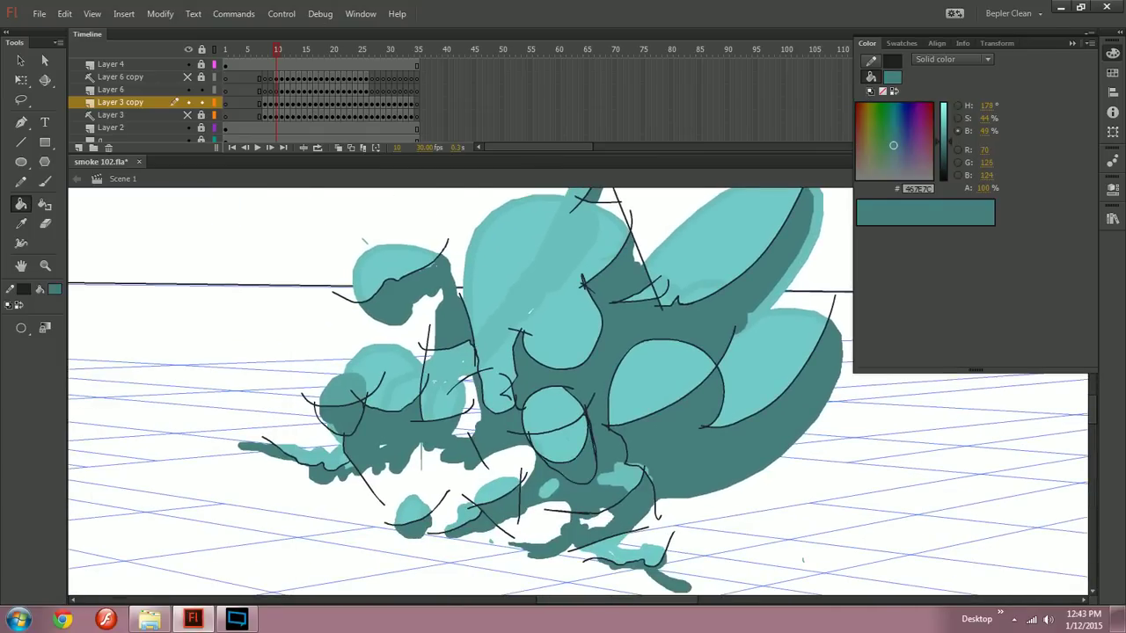
key("ctrl+minus")
left_click(560, 421)
left_click_drag(663, 465, 549, 472)
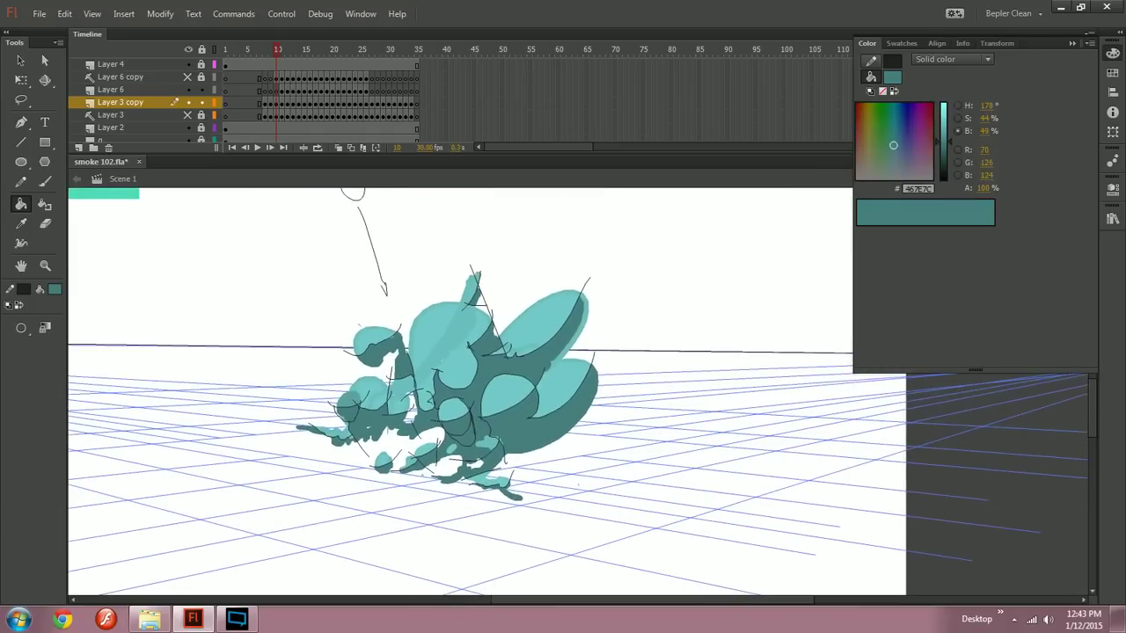
key("period")
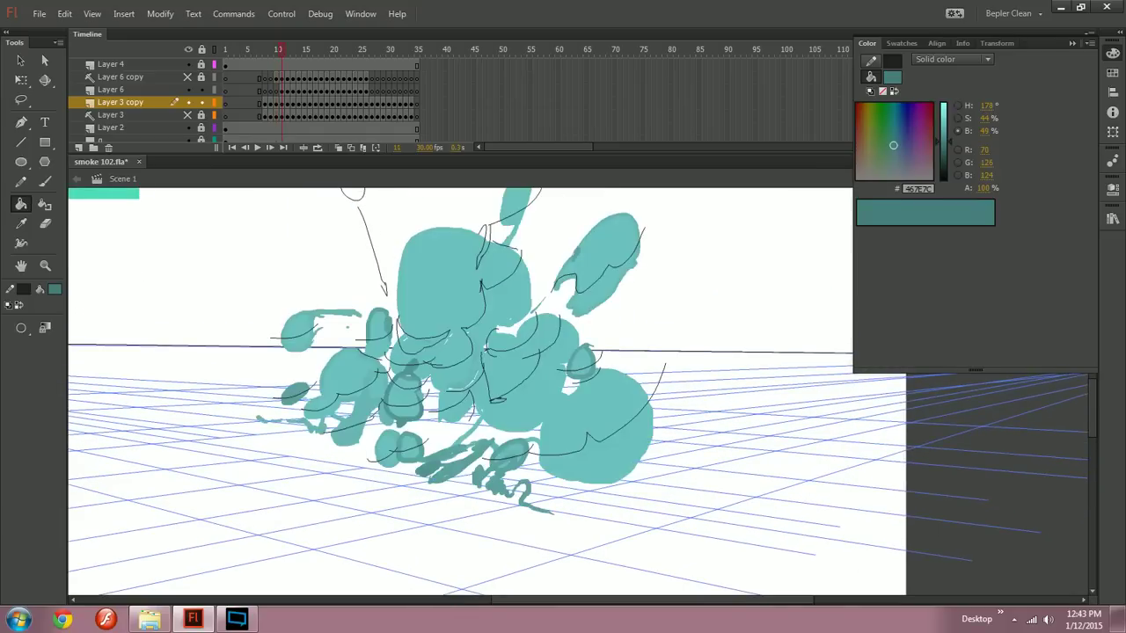
Step: Try filling frame 11's lower-right puff dark teal with a different gap size, and undo the fill
left_click_drag(604, 449, 554, 450)
left_click(554, 450)
key("ctrl+z")
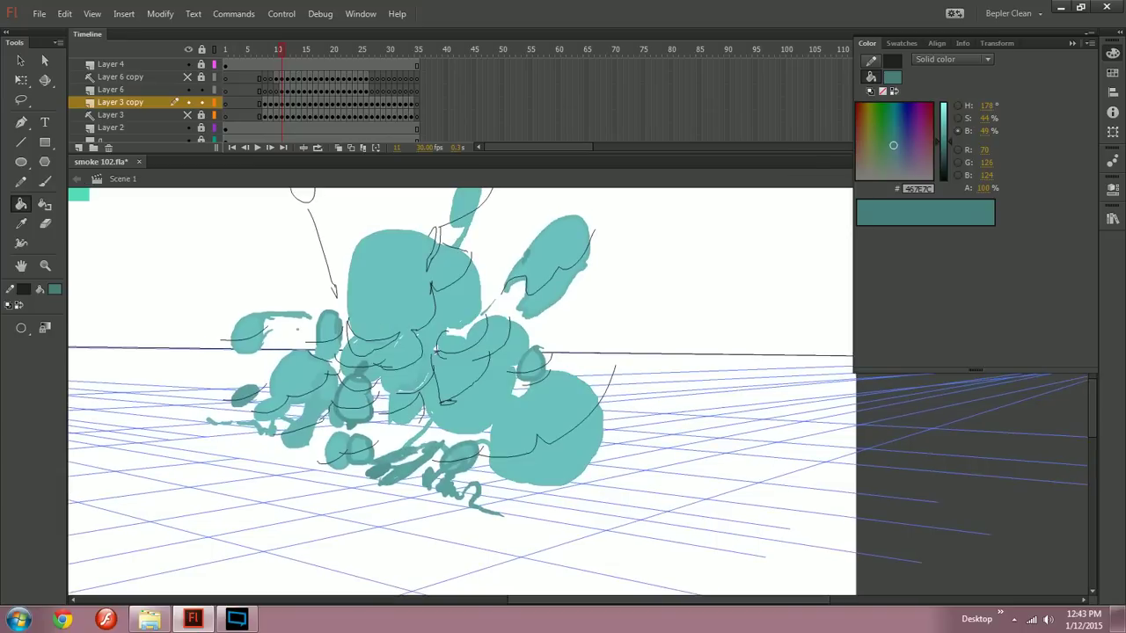
left_click(22, 329)
left_click(93, 342)
left_click(475, 387)
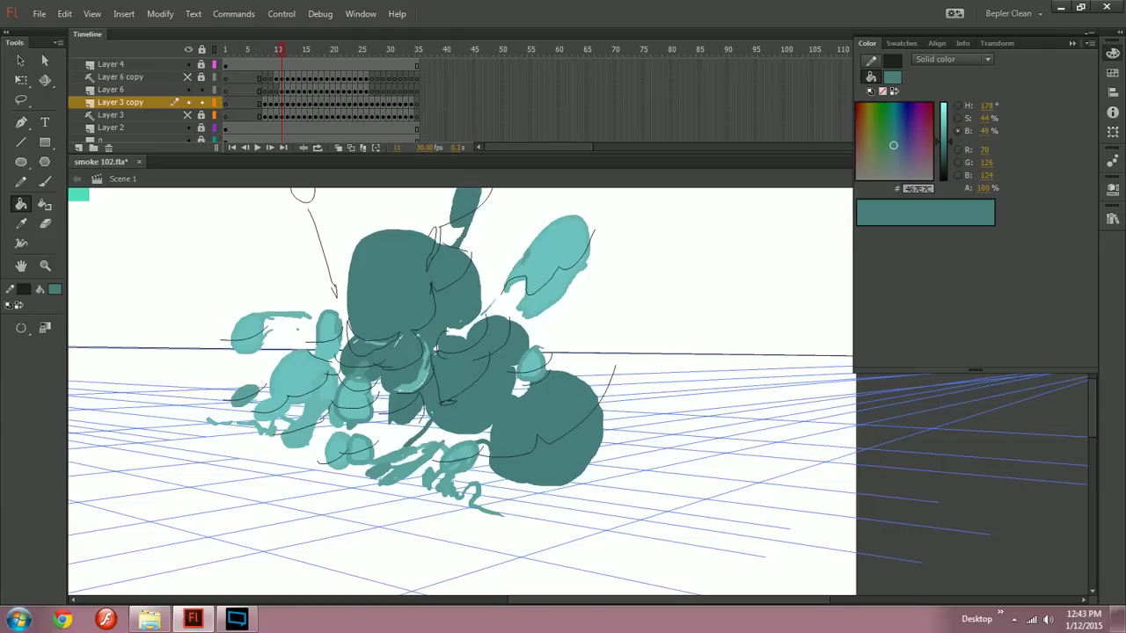
key("ctrl+z")
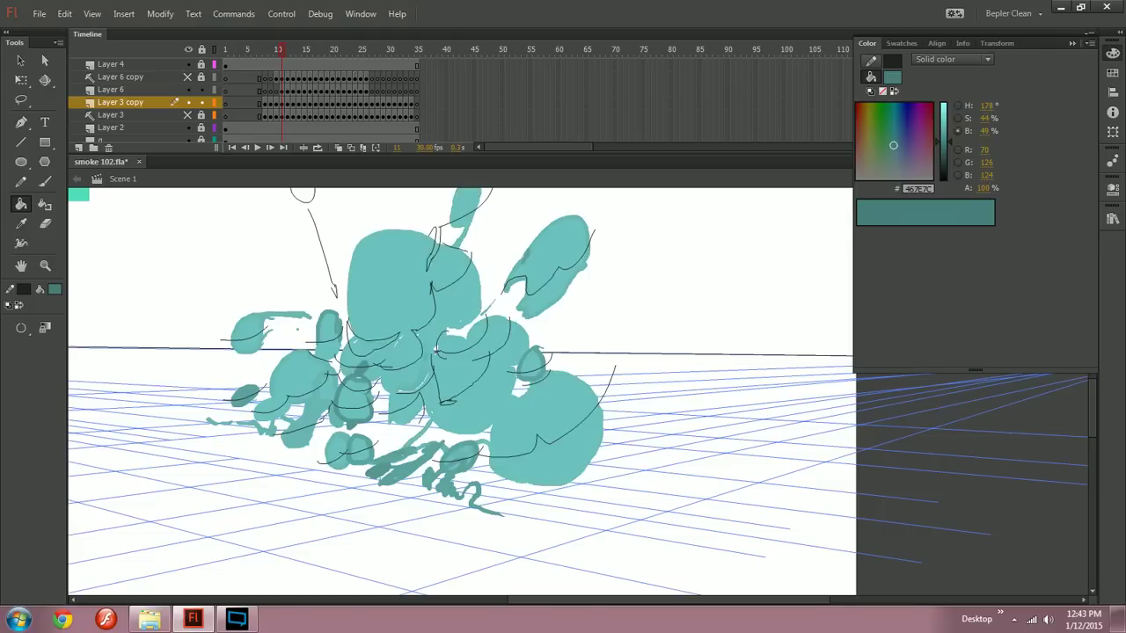
Step: Save the file, then cut frame 11's shading lines from Layer 6 and paste them in place on Layer 3 copy
key("ctrl+s")
key("ctrl+equal")
left_click_drag(528, 440, 536, 383)
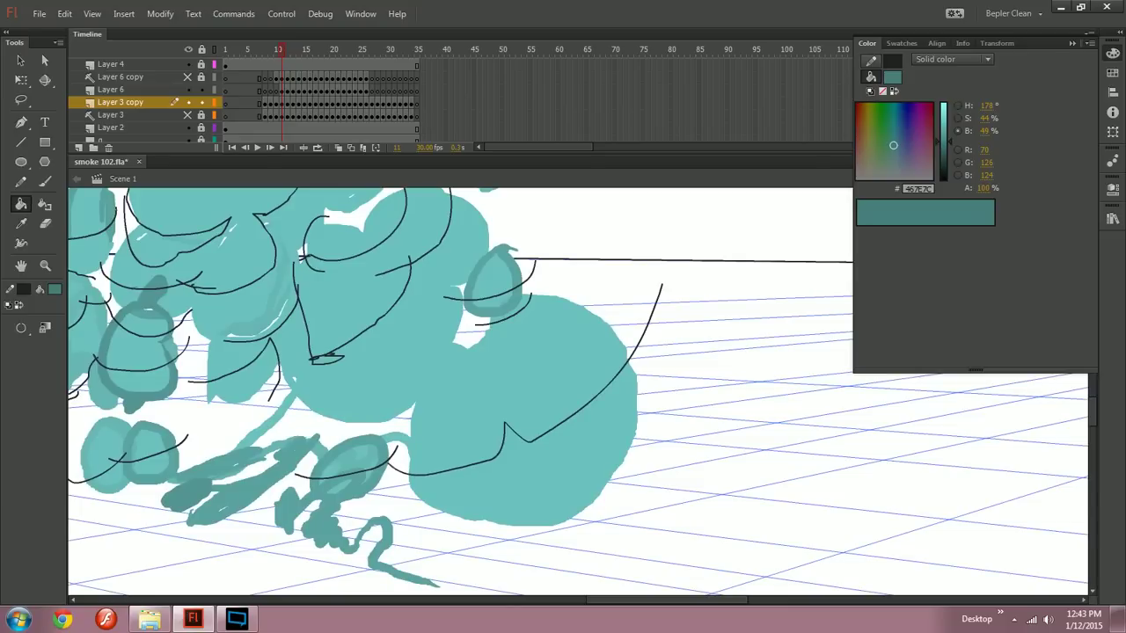
key("ctrl+a")
left_click(112, 90)
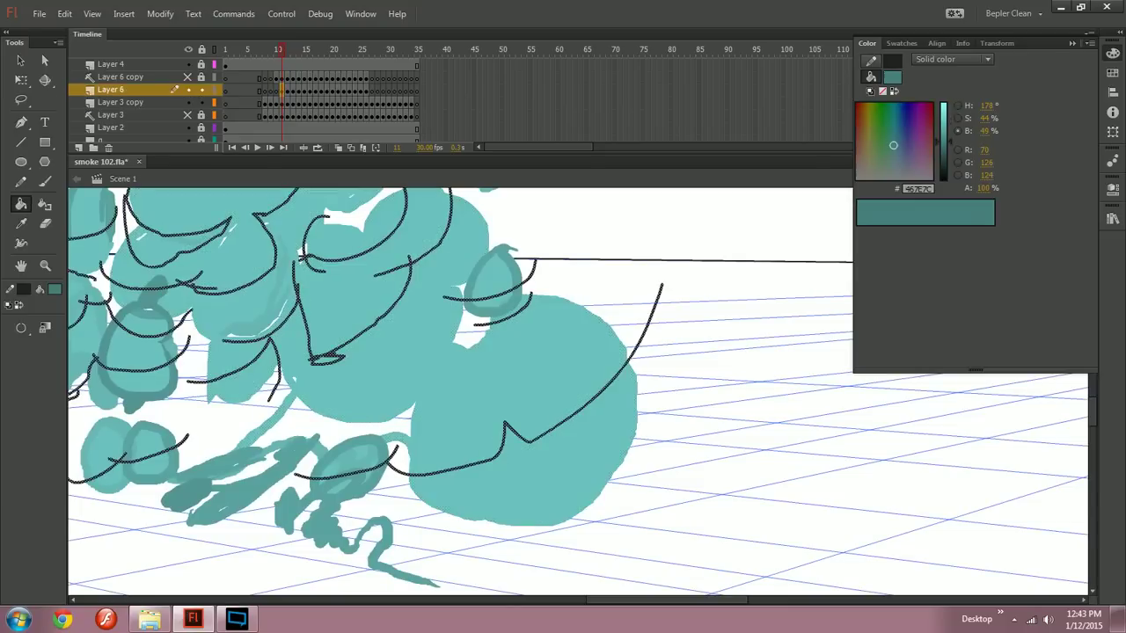
key("ctrl+x")
left_click(120, 102)
key("ctrl+shift+v")
key("Escape")
Step: Fill the undersides of frame 11's large lower-right puff and the small puff above it dark teal
left_click(535, 479)
key("ctrl+minus")
mouse_move(555, 404)
left_mouse_down()
mouse_move(578, 413)
mouse_move(555, 417)
mouse_move(557, 440)
left_mouse_up()
key("y")
key("ctrl+equal")
key("k")
left_click(516, 367)
left_click(547, 363)
left_click(532, 361)
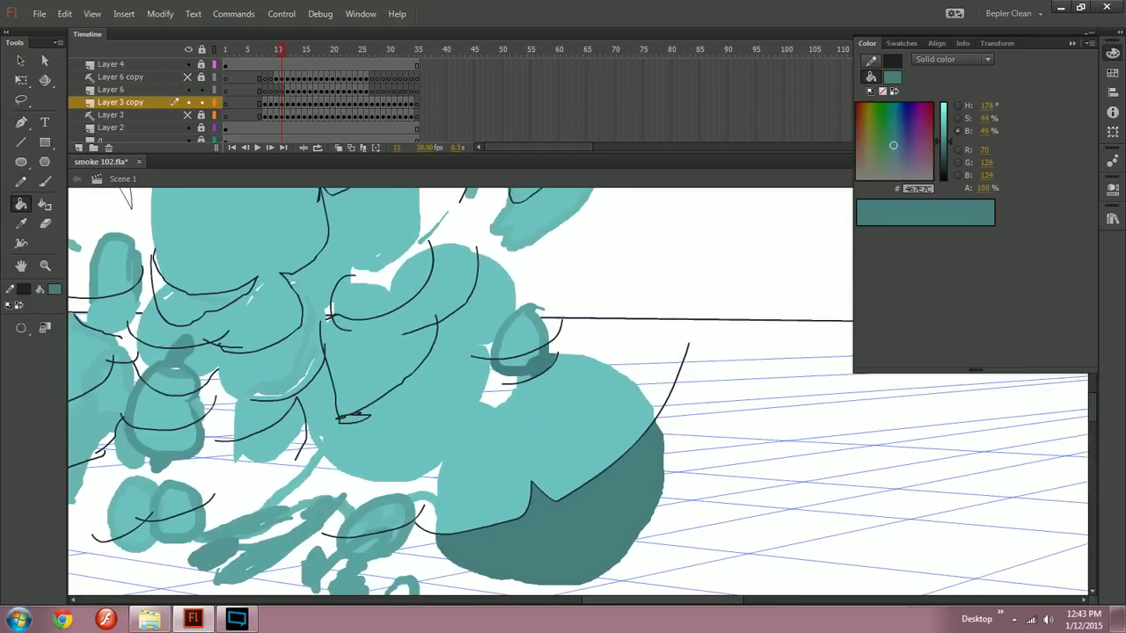
left_click(524, 379)
left_click(519, 361)
Step: Compare frame 11 with frame 10, and fill the underside of frame 11's detached upper-right puff dark teal
left_click_drag(528, 369, 623, 463)
key("comma")
key("period")
key("comma")
key("period")
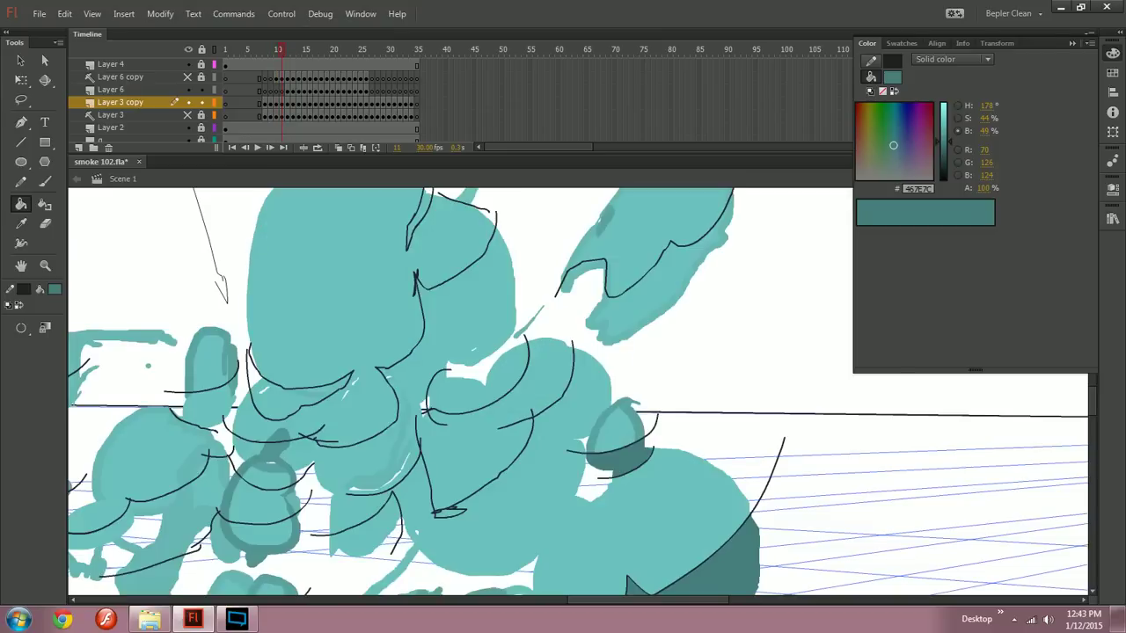
left_click_drag(657, 288, 628, 387)
left_click(629, 387)
left_click(574, 426)
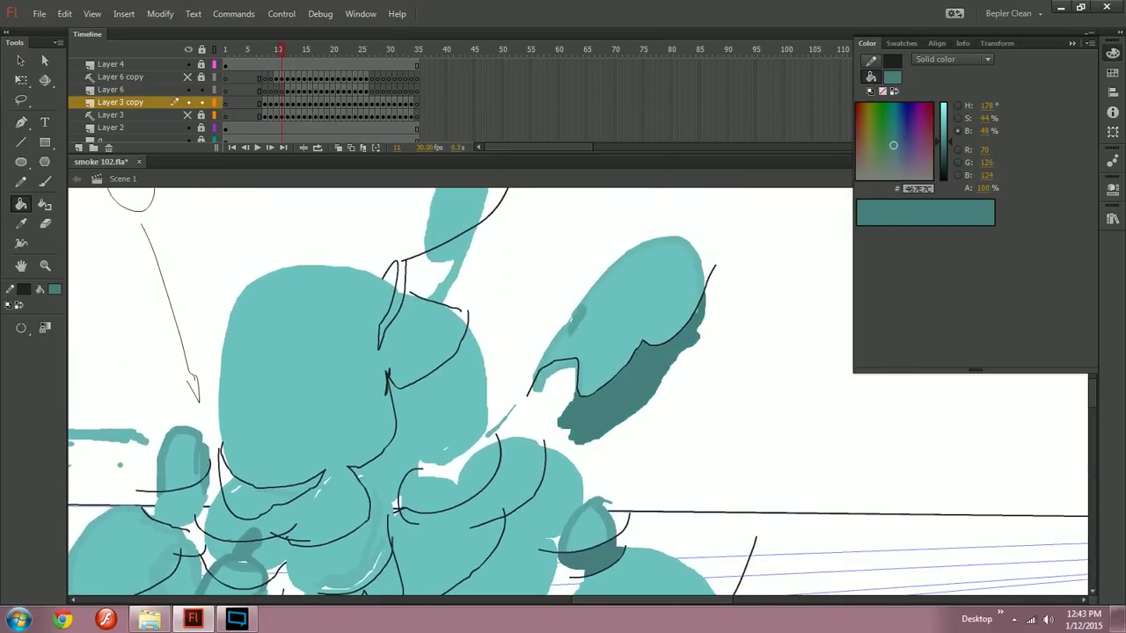
Step: Fill the undersides of the large puff's right lobe and the central puffs dark teal, changing the gap size as needed
left_click_drag(528, 422, 656, 364)
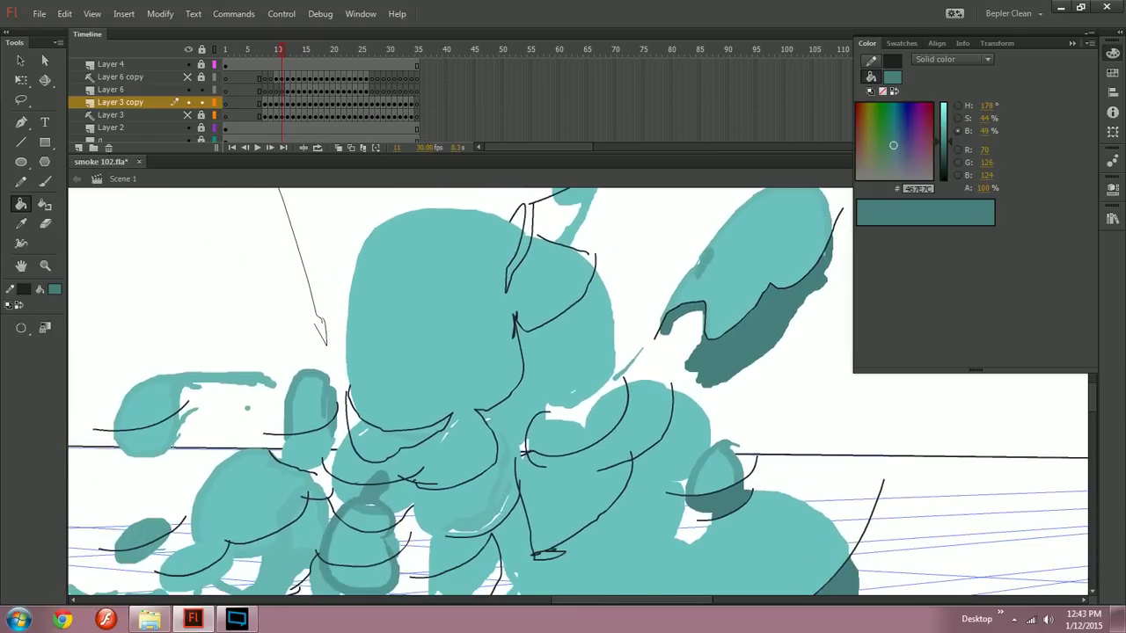
left_click(521, 452)
left_click_drag(521, 452, 555, 390)
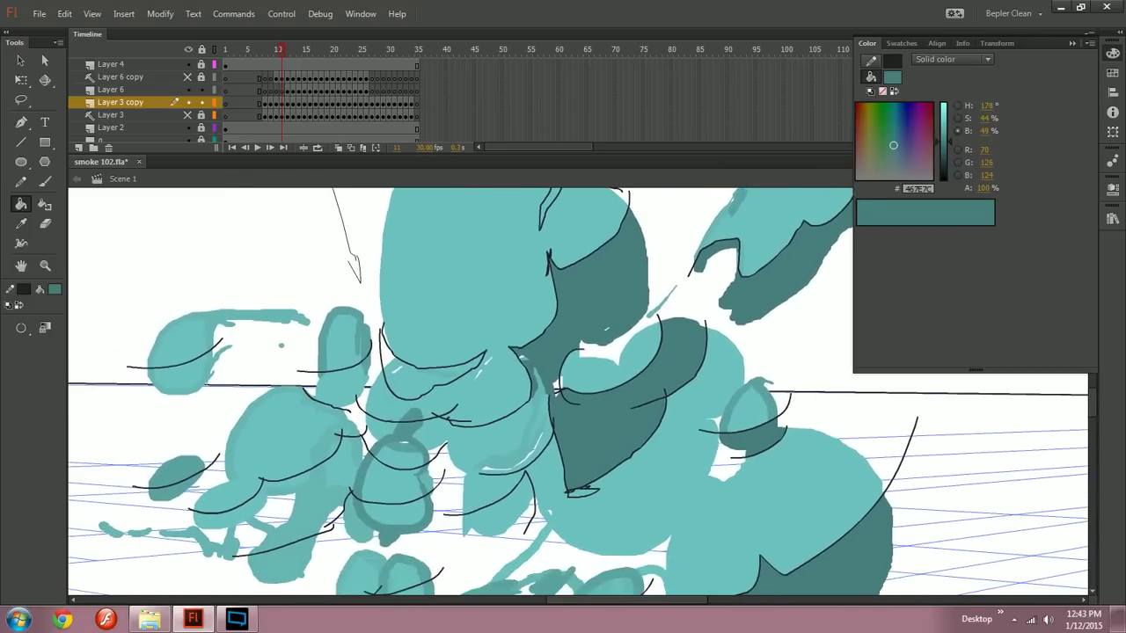
left_click(494, 439)
left_click(22, 328)
left_click(55, 341)
left_click(530, 424)
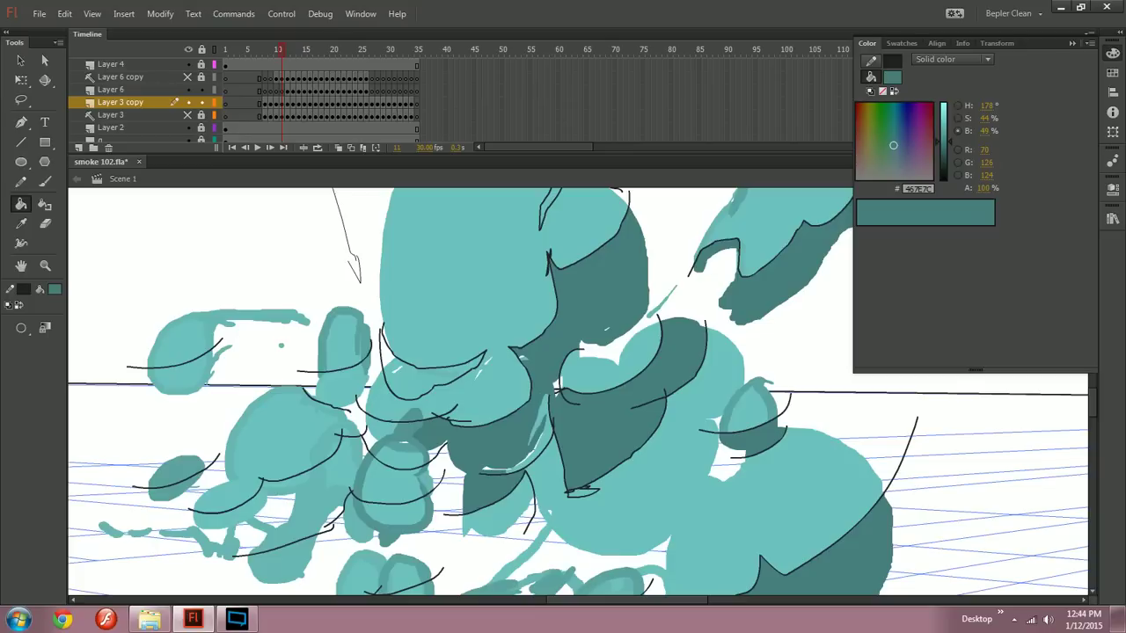
Step: Close the outline gap on the small puff below the centre, and fill its underside and the adjoining shadow areas dark teal
left_click_drag(479, 474, 455, 472)
key("ctrl+z")
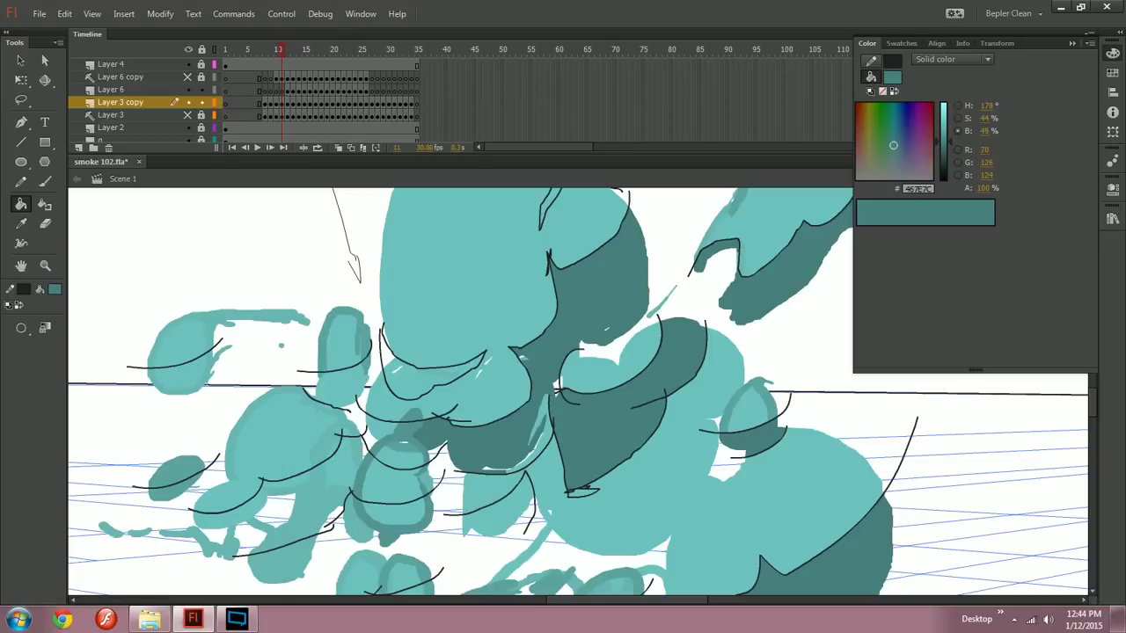
left_click(503, 516)
left_click_drag(518, 458, 572, 480)
left_click(536, 460)
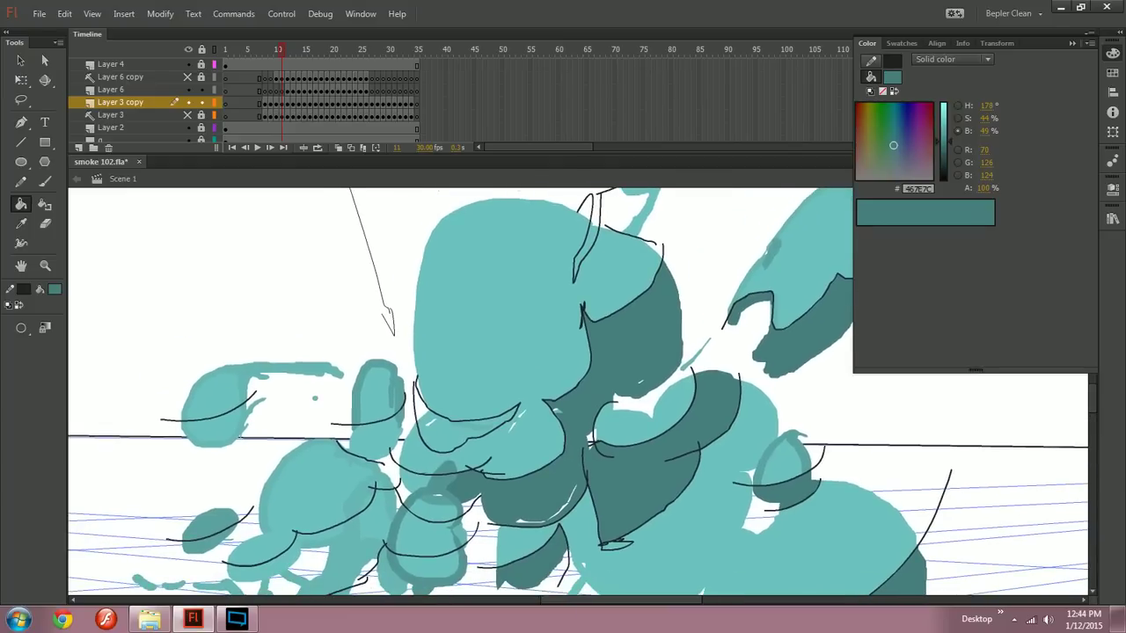
left_click(640, 415)
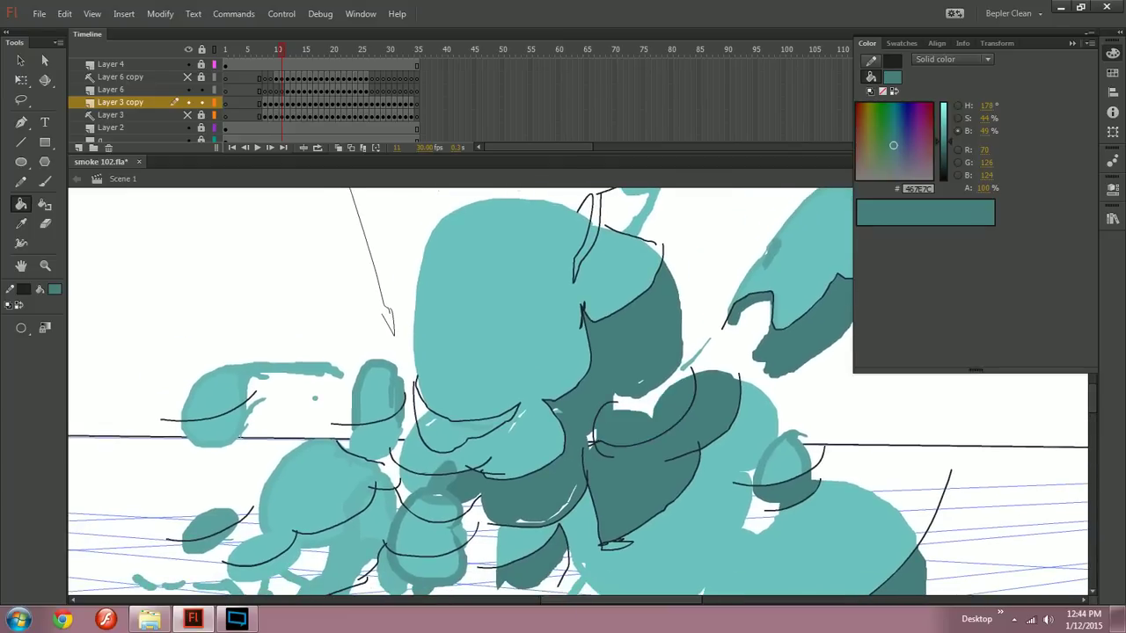
Step: Refill the central-right puff with sampled light teal, and draw a shading curve along its lower-right edge
left_click(55, 289)
left_click(716, 481)
left_click(655, 479)
mouse_move(651, 493)
left_mouse_down()
mouse_move(583, 382)
mouse_move(572, 387)
left_mouse_up()
key("y")
left_click_drag(672, 416, 598, 507)
key("ctrl+z")
left_click_drag(669, 416, 608, 501)
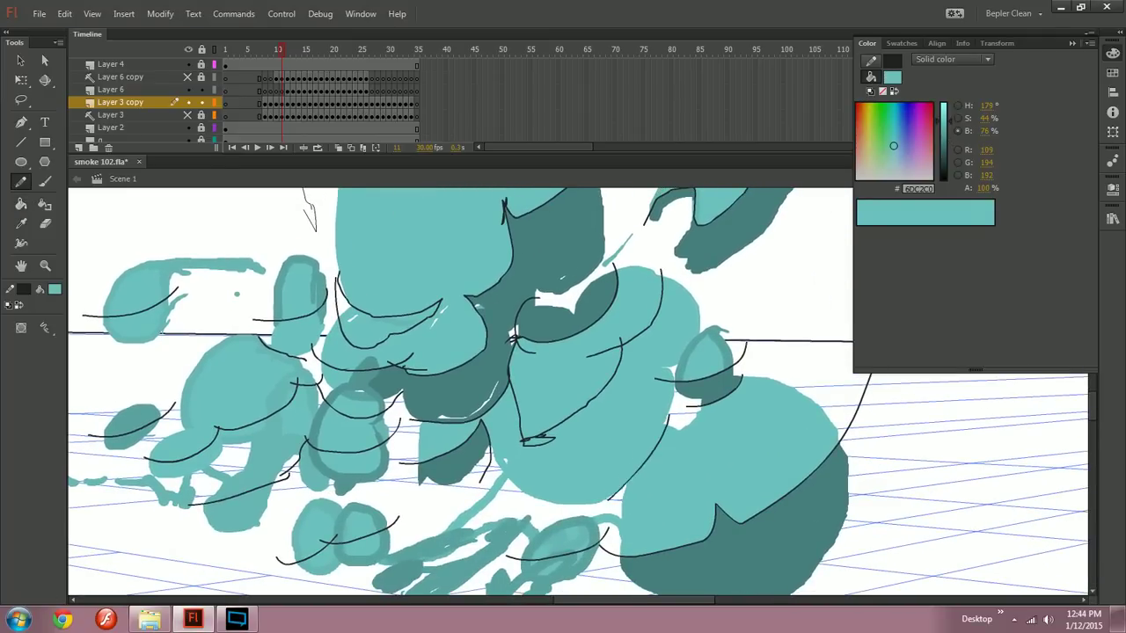
Step: Sample the dark teal, close the remaining line gap on the central-right puff and fill its underside
left_click(54, 289)
left_click(678, 567)
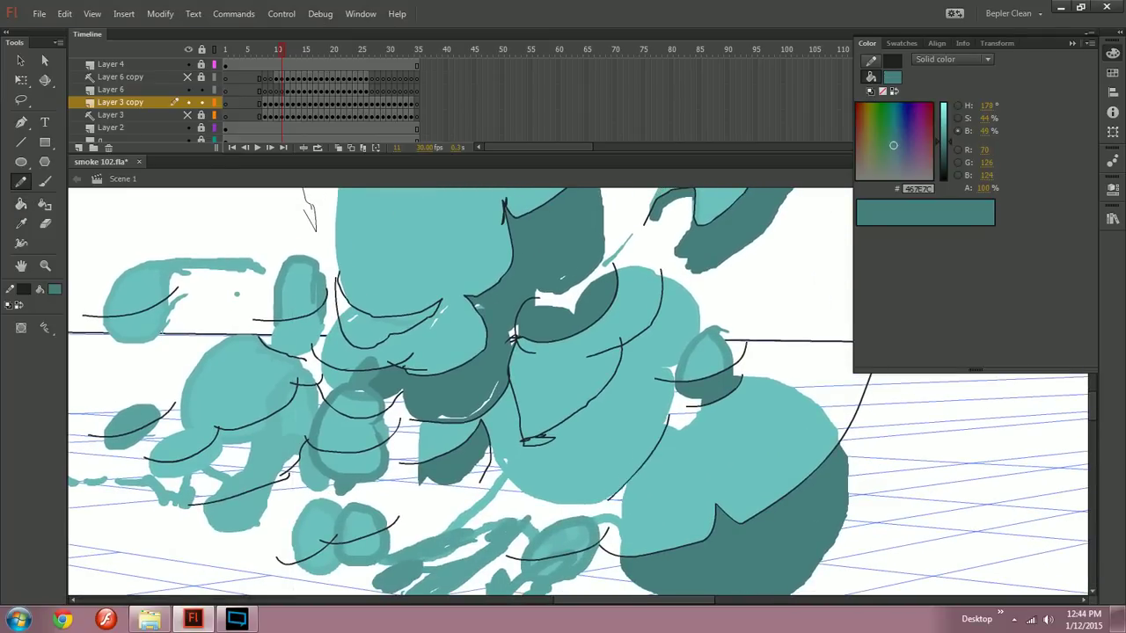
mouse_move(598, 396)
left_mouse_down()
mouse_move(604, 462)
mouse_move(603, 411)
left_mouse_up()
key("k")
left_click(607, 449)
key("ctrl+z")
left_click_drag(486, 436, 488, 428)
left_click(571, 475)
key("ctrl+z")
left_click(576, 470)
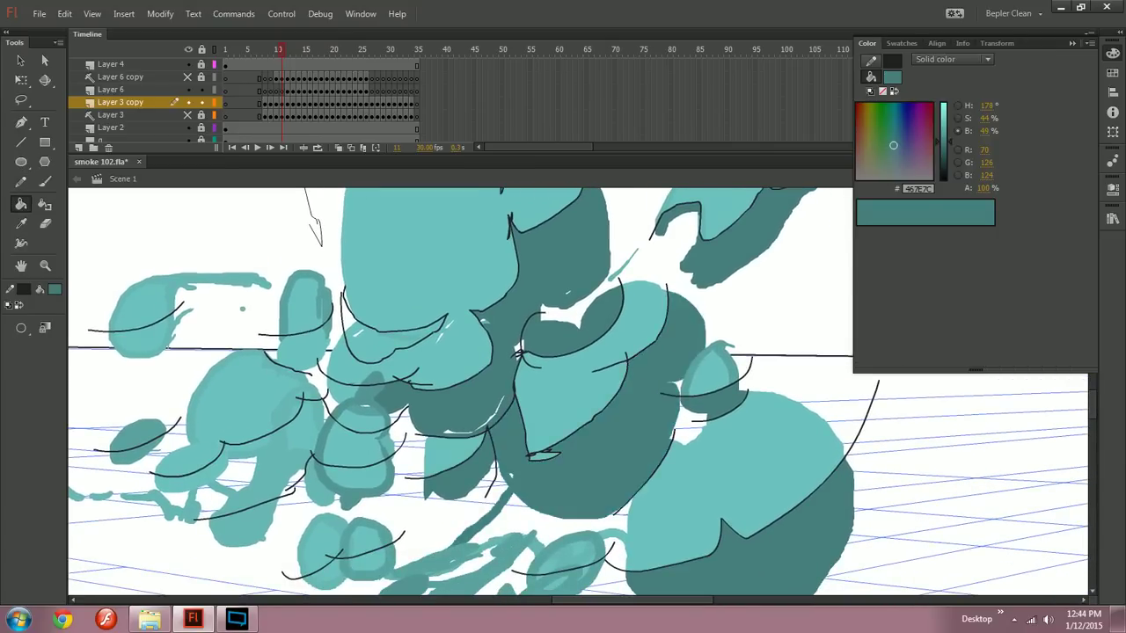
Step: Fill the shadow areas beneath the puff left of centre, just above the ringed puff, dark teal
key("ctrl+minus")
left_click_drag(576, 391, 599, 363)
key("ctrl+equal")
left_click(433, 447)
left_click(424, 464)
left_click(426, 452)
left_click(403, 431)
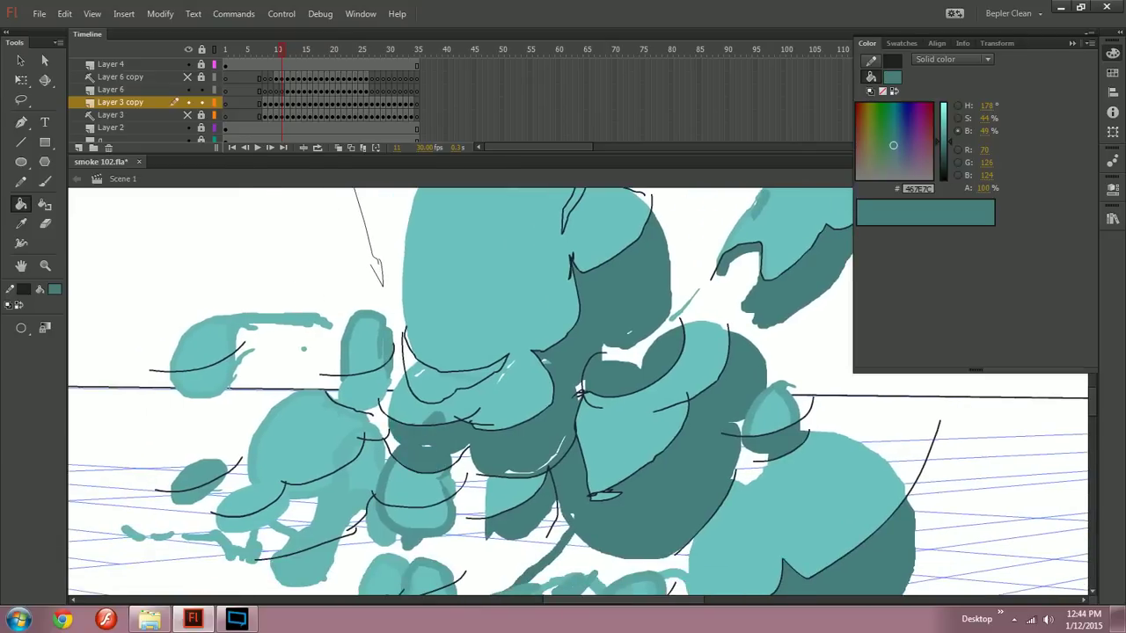
Step: Fill the shadow crescent below the large central puff's lower-left edge and the narrow sliver at its upper right dark teal
scroll(578, 392, "up", 2)
left_click(453, 415)
left_click(459, 409)
left_click(574, 230)
left_click_drag(575, 290, 542, 356)
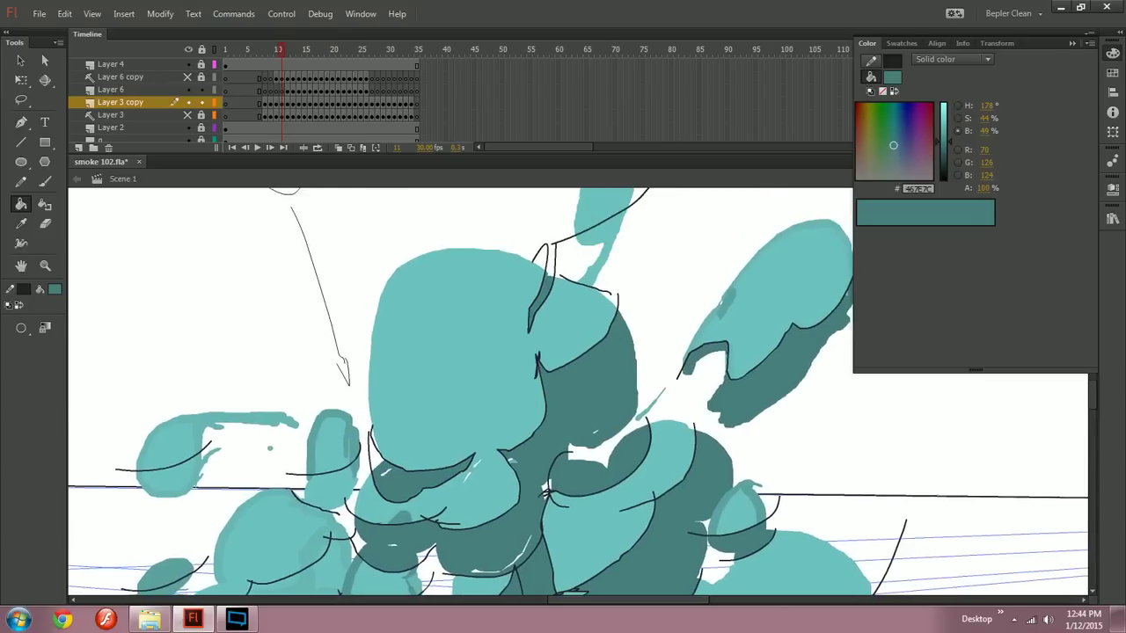
Step: Fill the undersides of the narrow upright puff left of the cluster and the far-left trailing puff dark teal
key("ctrl+minus")
key("ctrl+equal")
left_click_drag(562, 308, 802, 387)
left_click(580, 334)
scroll(578, 393, "down", 5)
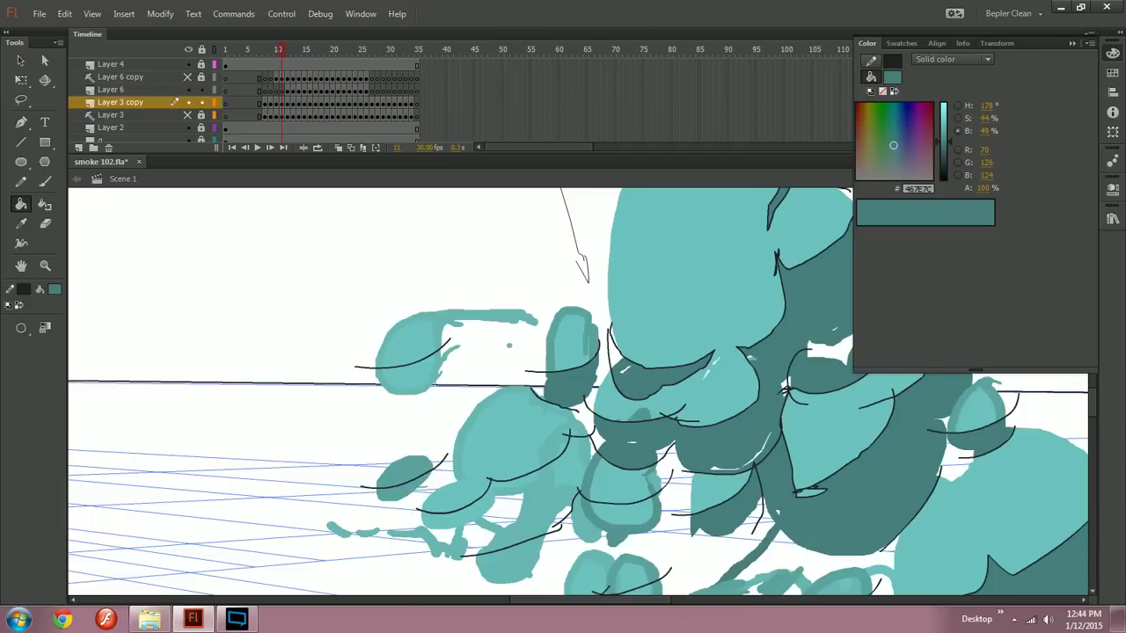
left_click_drag(409, 378, 425, 370)
left_click(424, 367)
left_click(429, 381)
Step: Fill the undersides of the small lower-left puffs beneath their shading curves dark teal
left_click(417, 479)
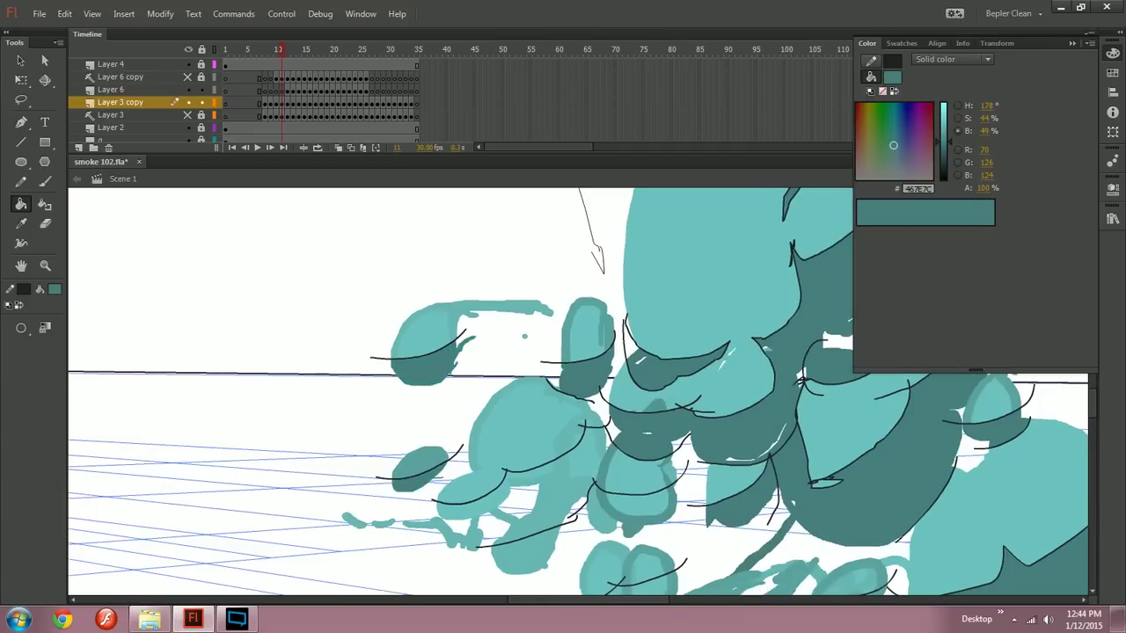
left_click(477, 509)
left_click_drag(607, 422, 547, 392)
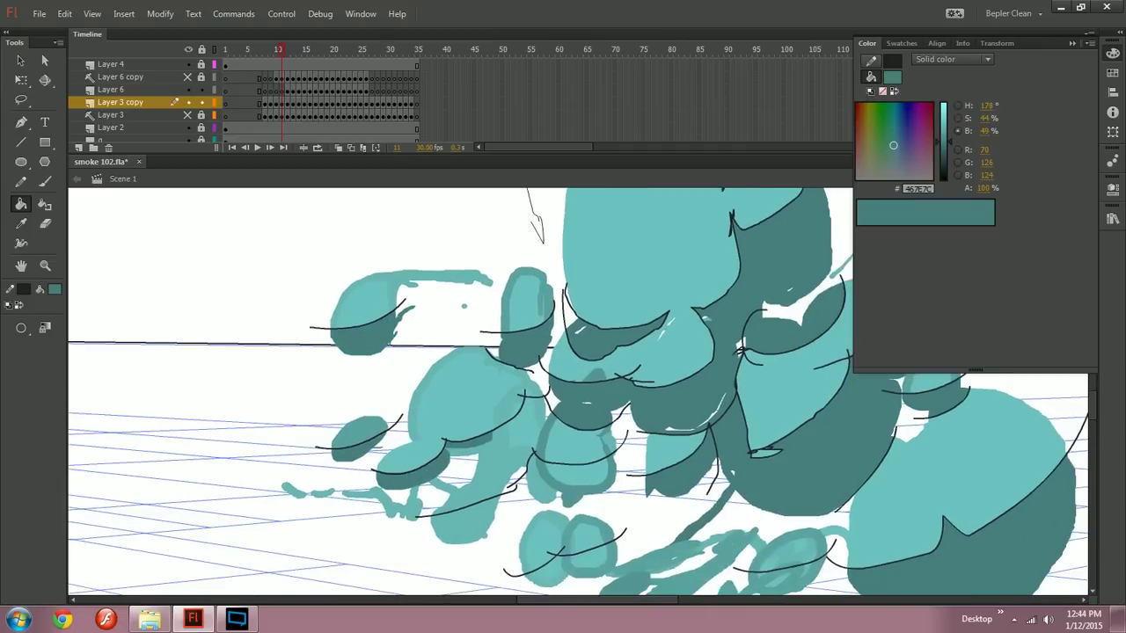
Step: Draw a shading curve below the large left puff and fill the shadow area above it dark teal
key("y")
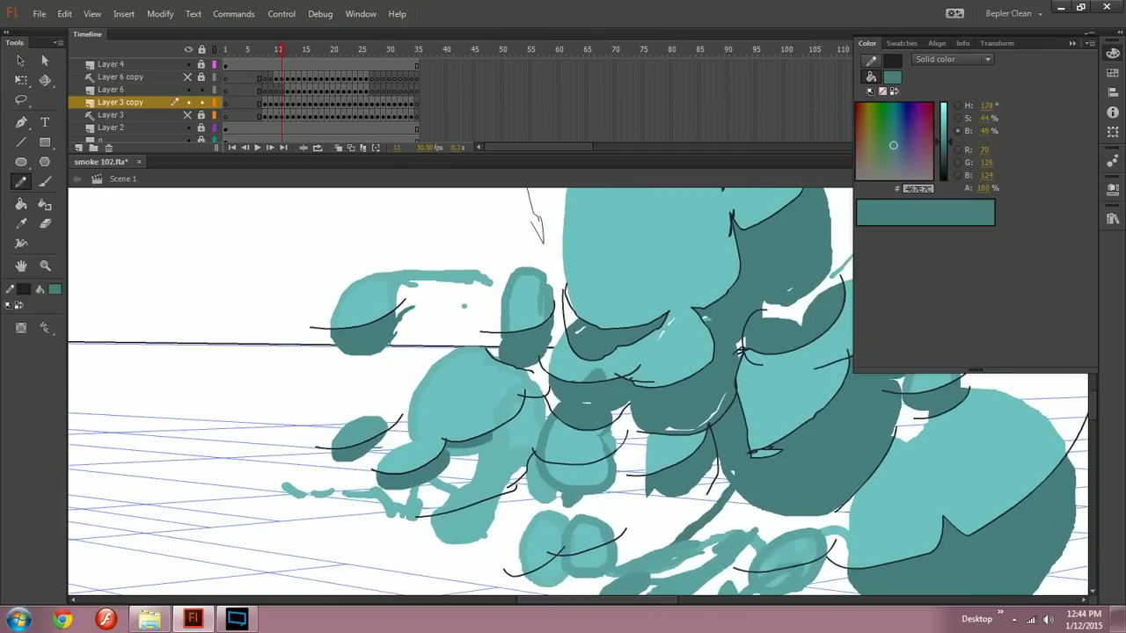
left_click_drag(468, 466, 533, 452)
key("k")
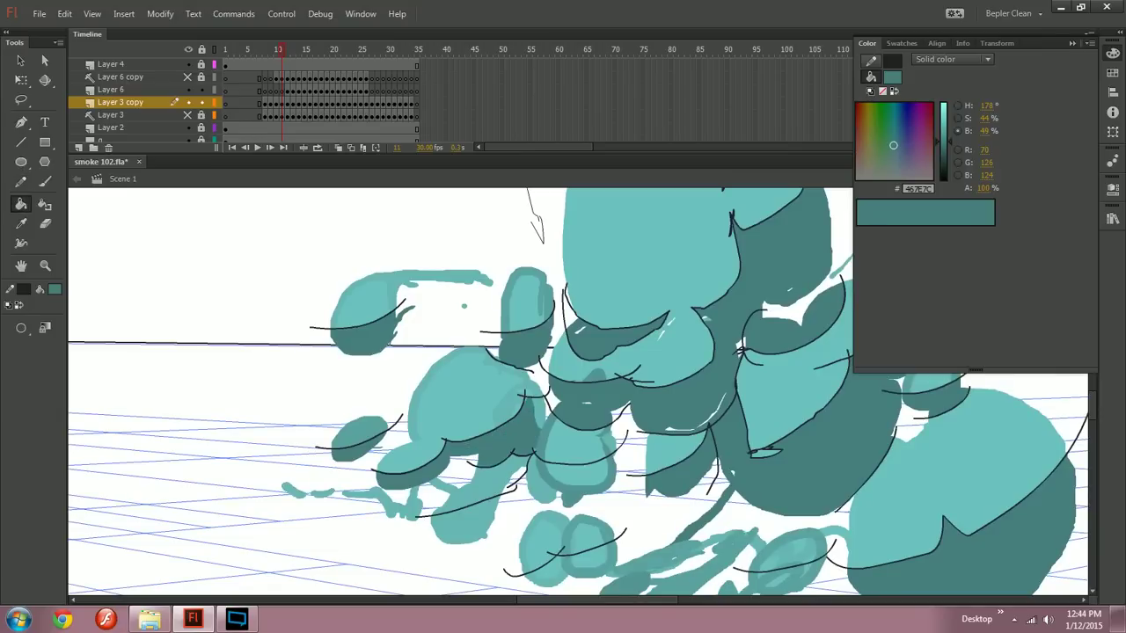
Step: Fill the ringed puff's underside, including its outline ring and lower edge pieces, dark teal
left_click_drag(576, 476, 596, 459)
left_click(595, 457)
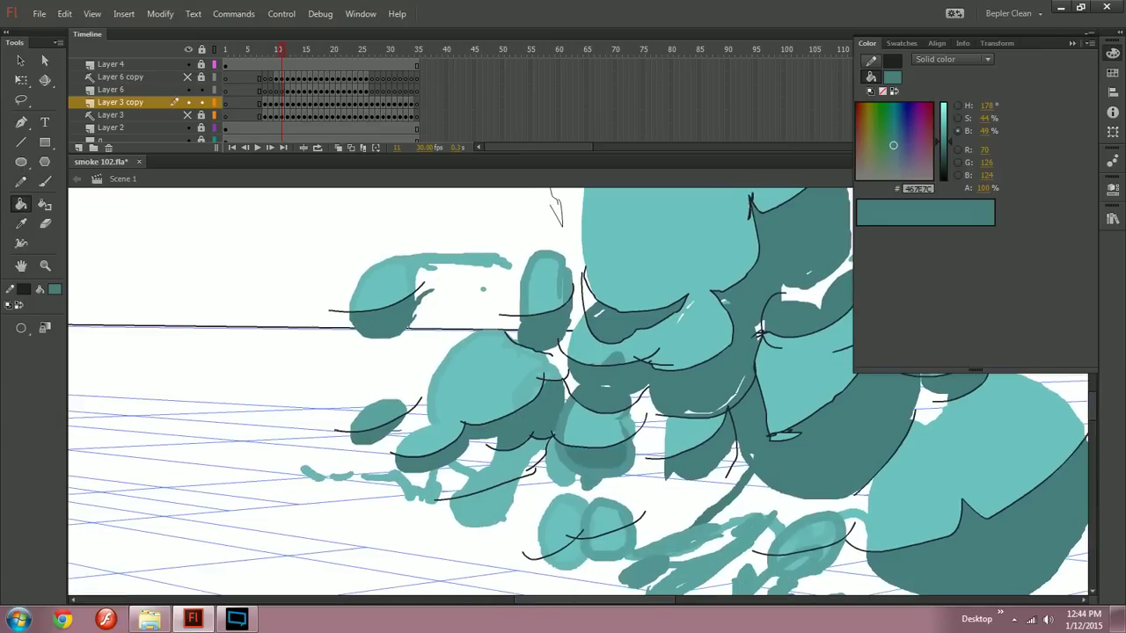
left_click(561, 467)
key("ctrl+z")
left_click(561, 468)
left_click(585, 478)
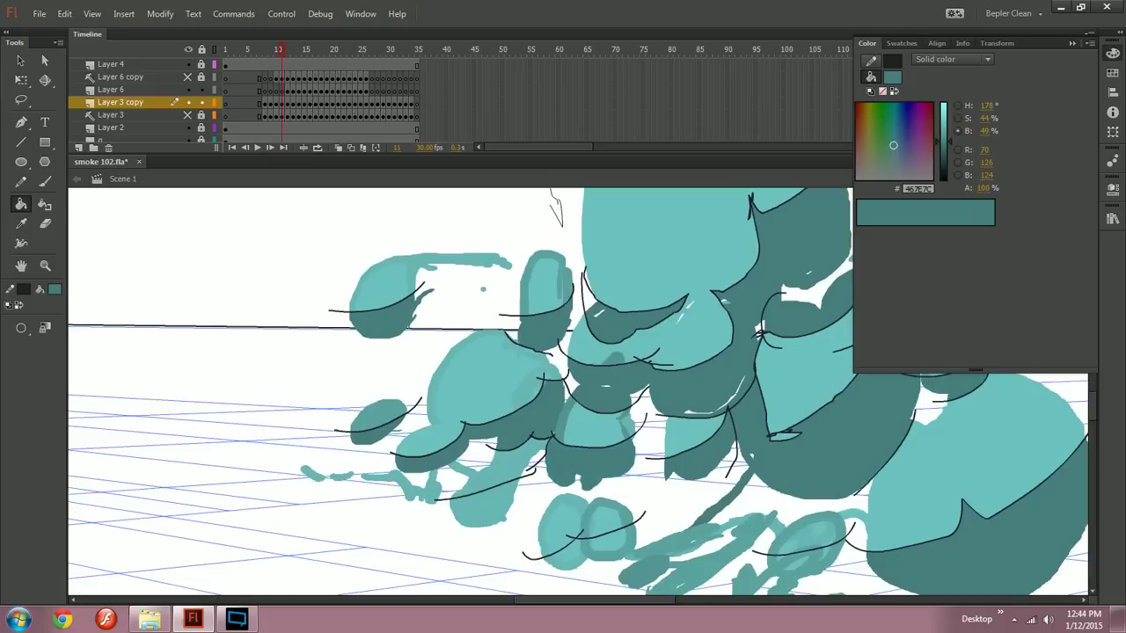
Step: Fill the undersides of the lower-left stem puff and the overlapping pair of small puffs below the cluster dark teal
left_click(481, 508)
left_click(567, 565)
left_click(568, 551)
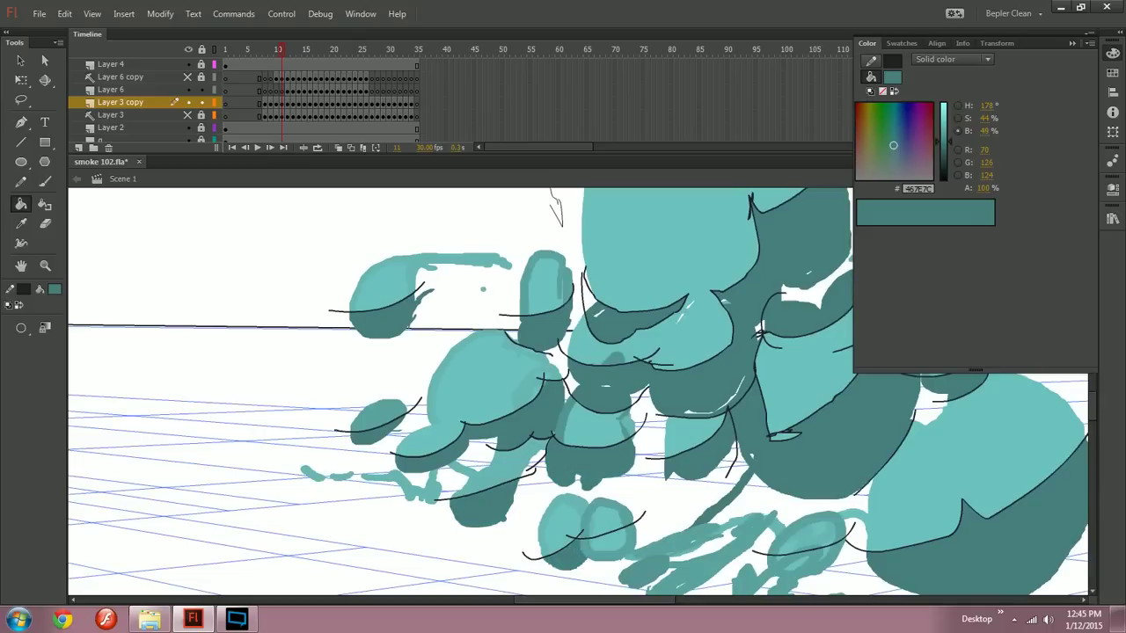
left_click(609, 555)
left_click(570, 495)
left_click_drag(612, 544, 491, 482)
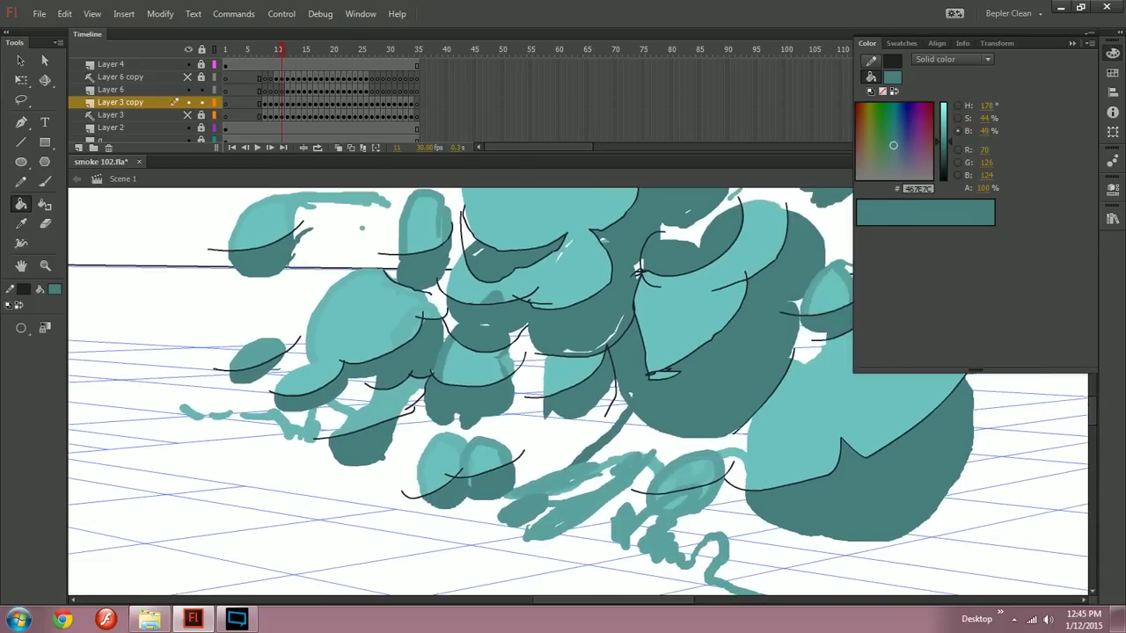
Step: Draw shading lines along the diagonal smoke streaks below the cluster, undoing the misplaced strokes
key("y")
mouse_move(480, 520)
left_mouse_down()
mouse_move(554, 498)
mouse_move(607, 457)
left_mouse_up()
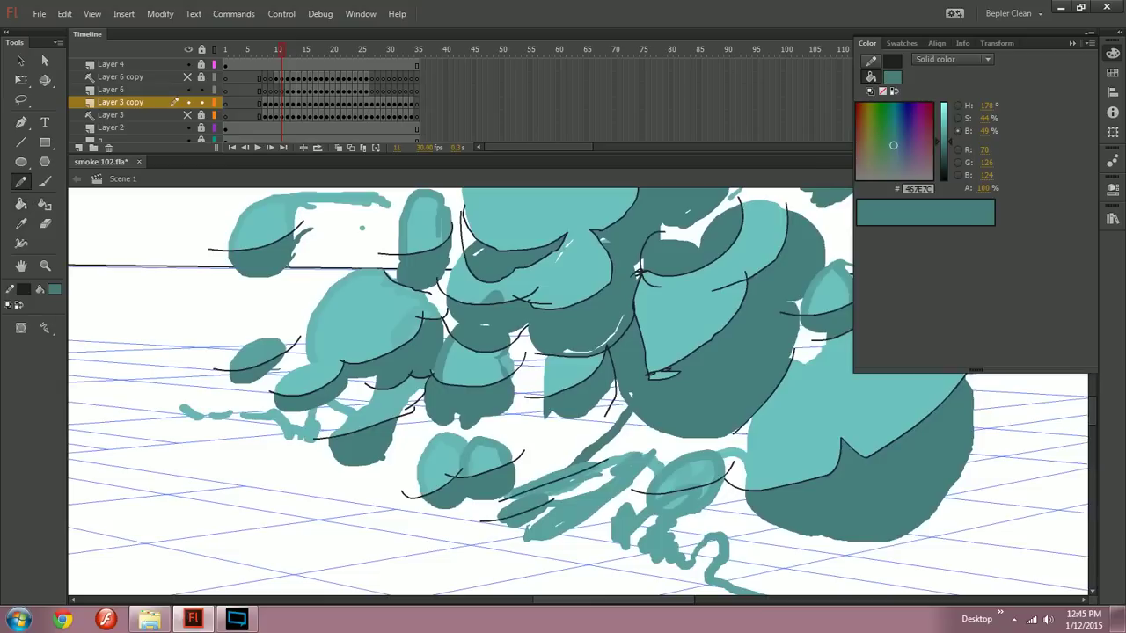
left_click_drag(502, 503, 561, 499)
key("ctrl+z")
left_click_drag(521, 542, 627, 484)
key("ctrl+z")
left_click_drag(534, 522, 569, 492)
mouse_move(513, 541)
left_mouse_down()
mouse_move(667, 449)
mouse_move(639, 479)
left_mouse_up()
Step: Fill the shadow areas of the small puff beside the streaks and the squiggle below it dark teal, separating the squiggle with short lines
key("b")
key("k")
left_click(676, 503)
left_click(658, 538)
mouse_move(669, 528)
left_mouse_down()
mouse_move(543, 460)
mouse_move(614, 458)
mouse_move(566, 505)
mouse_move(663, 527)
left_mouse_up()
key("y")
key("ctrl+z")
key("b")
key("k")
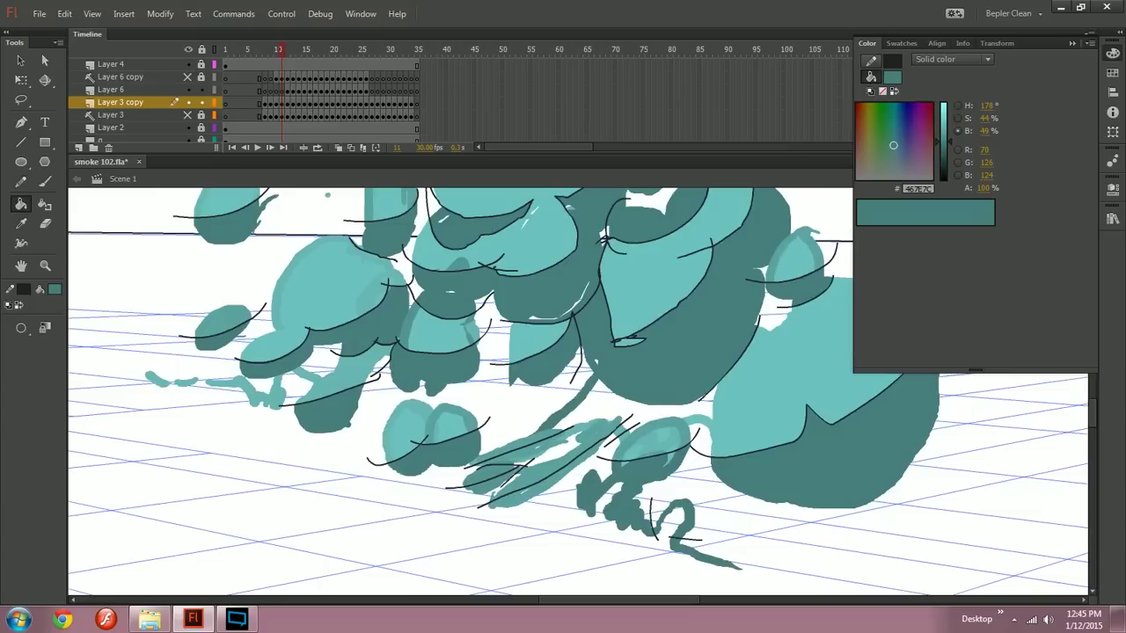
Step: Refill the squiggle's upper loop with sampled light teal, and fill the diagonal streak's shadow with sampled dark teal
key("i")
left_click(748, 414)
left_click(686, 513)
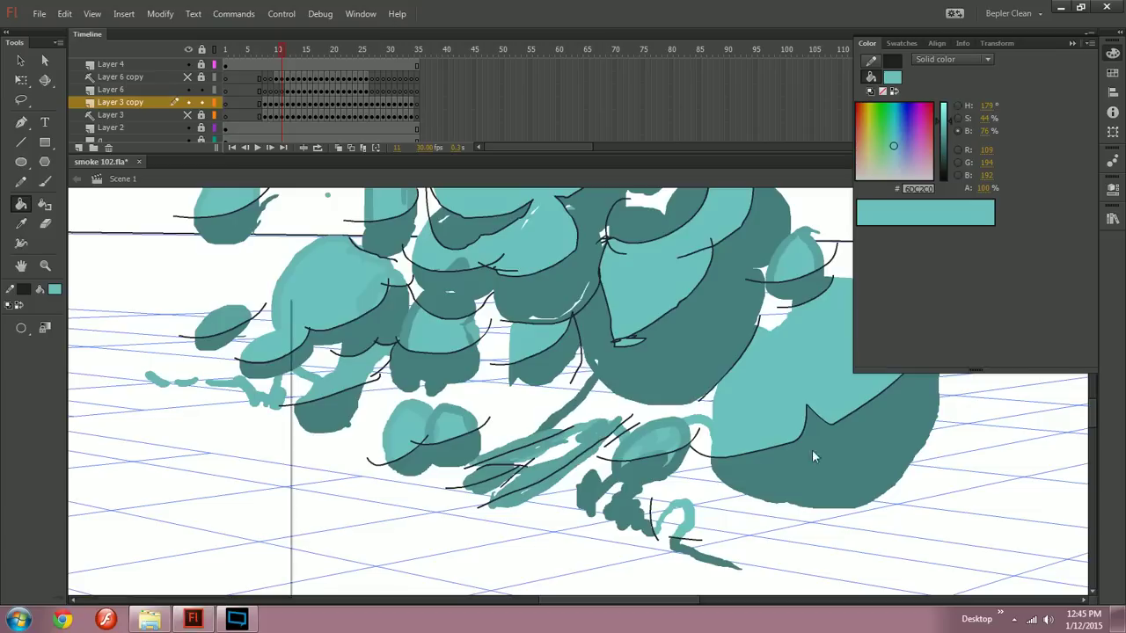
key("i")
left_click(629, 510)
left_click(538, 484)
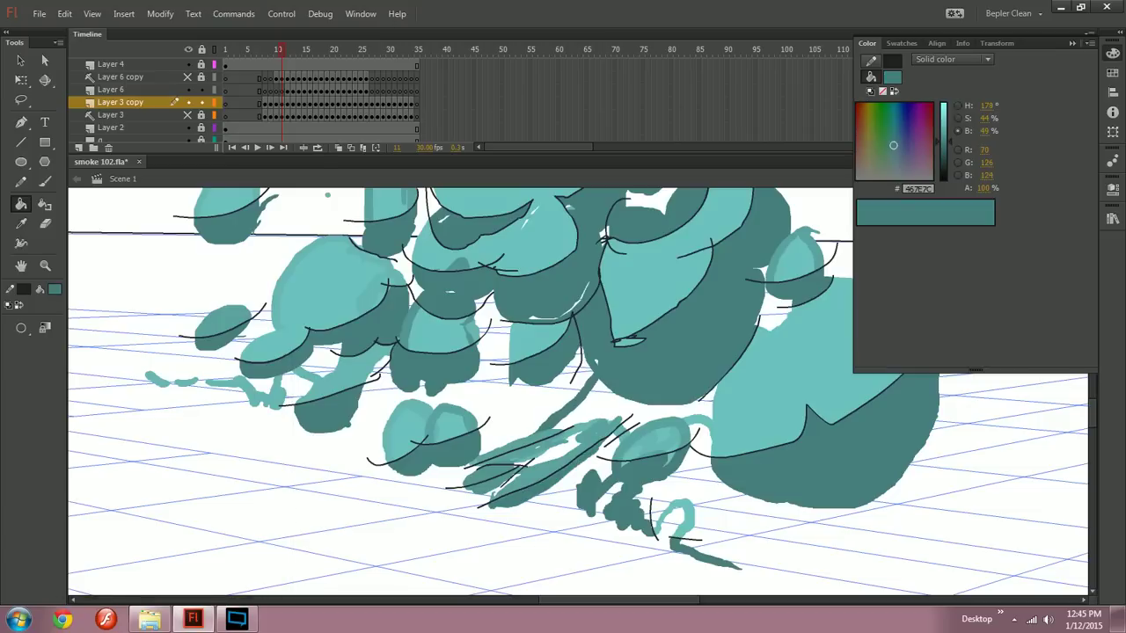
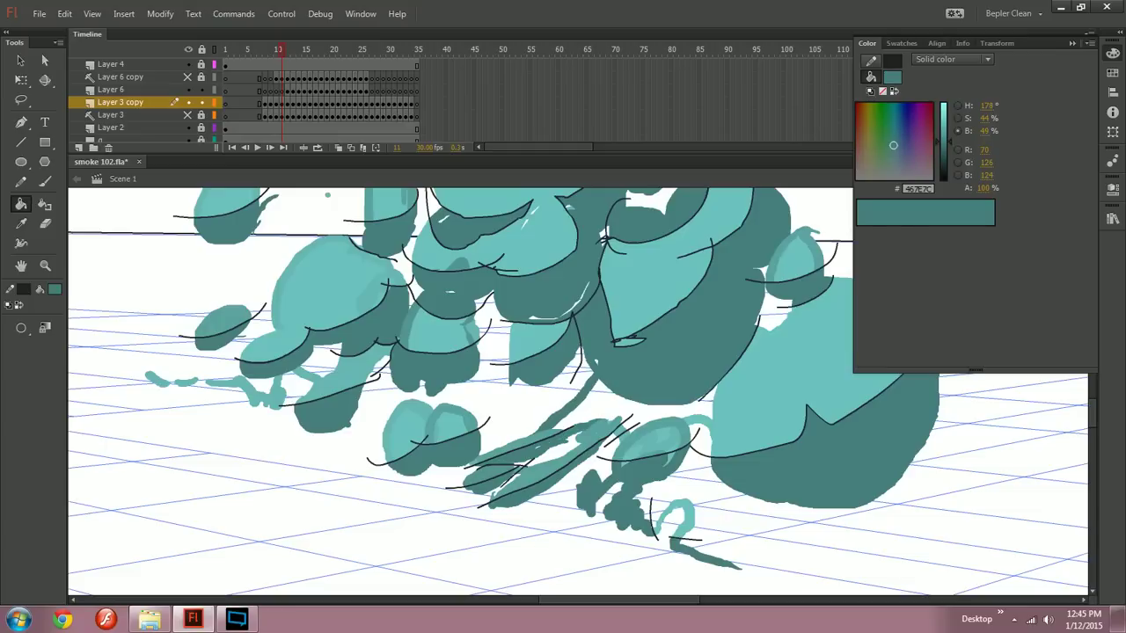
key("ctrl+minus")
left_click_drag(562, 334, 492, 482)
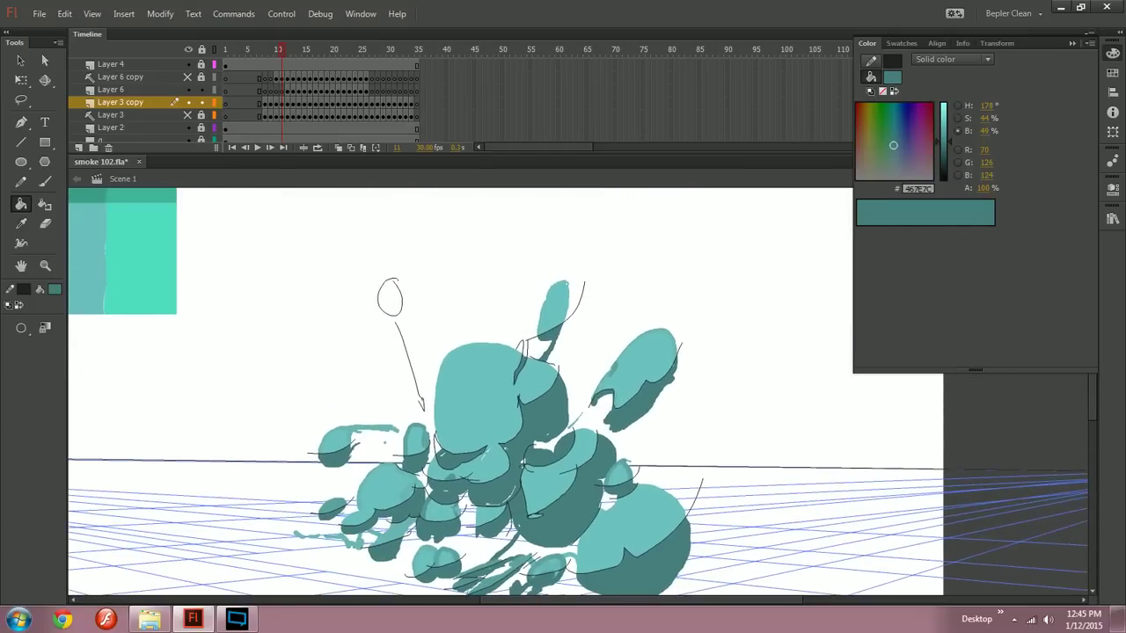
key(".")
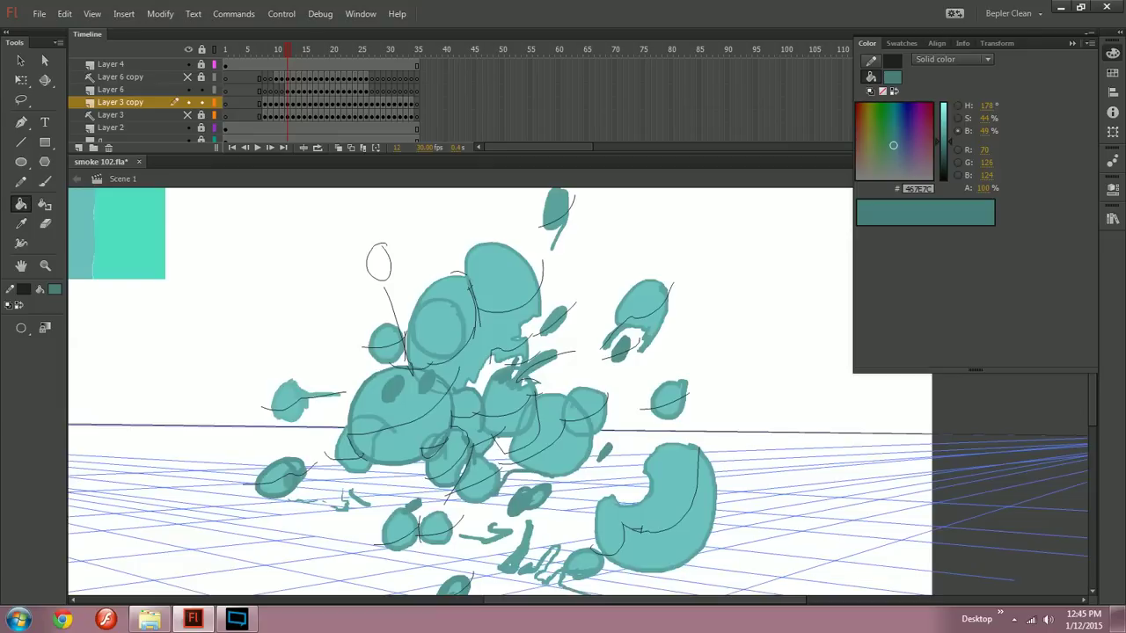
left_click(551, 439)
key("ctrl+equal")
left_click_drag(551, 438, 597, 381)
key("ctrl+z")
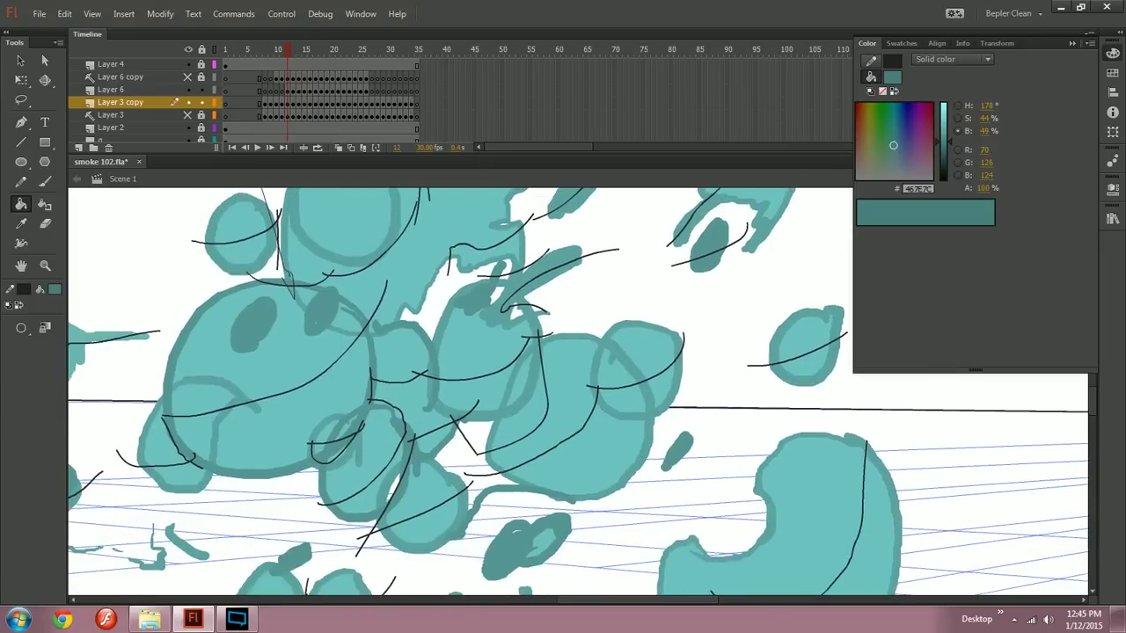
Step: Move the frame 12 shading lines from Layer 6 into Layer 3 copy, keeping them in place
left_click(288, 90)
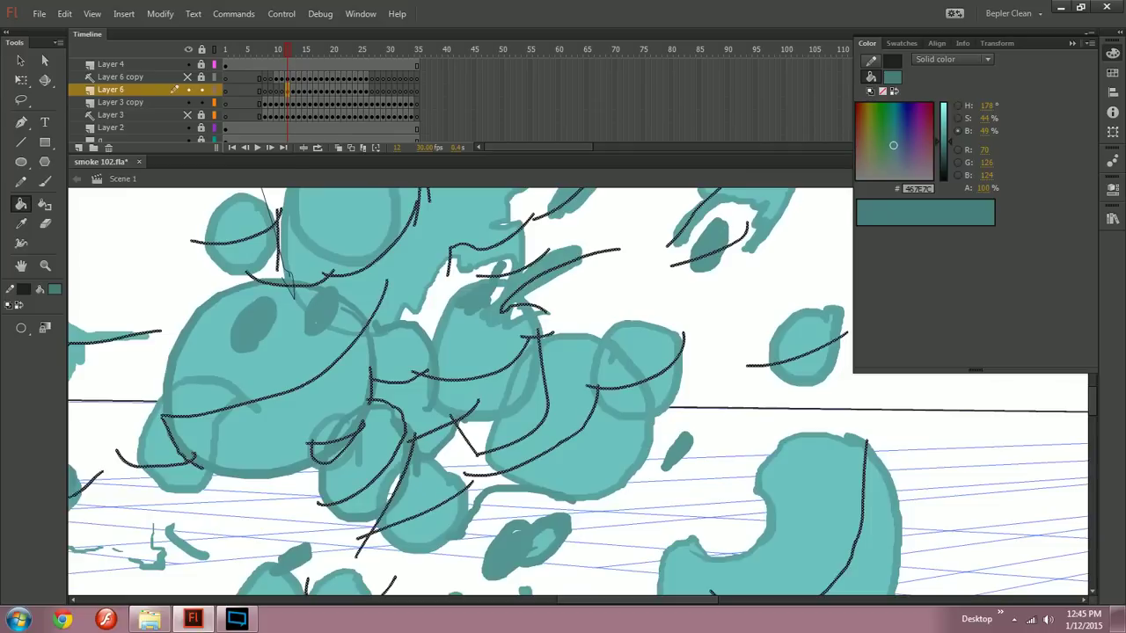
key("Delete")
left_click(293, 103)
left_click(287, 103)
key("ctrl+shift+v")
Step: Move the shading lines on frames 13 and 14 from Layer 6 into Layer 3 copy, keeping them in place
left_click(293, 91)
key("ctrl+x")
left_click(293, 103)
key("ctrl+shift+v")
left_click(299, 91)
key("ctrl+x")
left_click(299, 103)
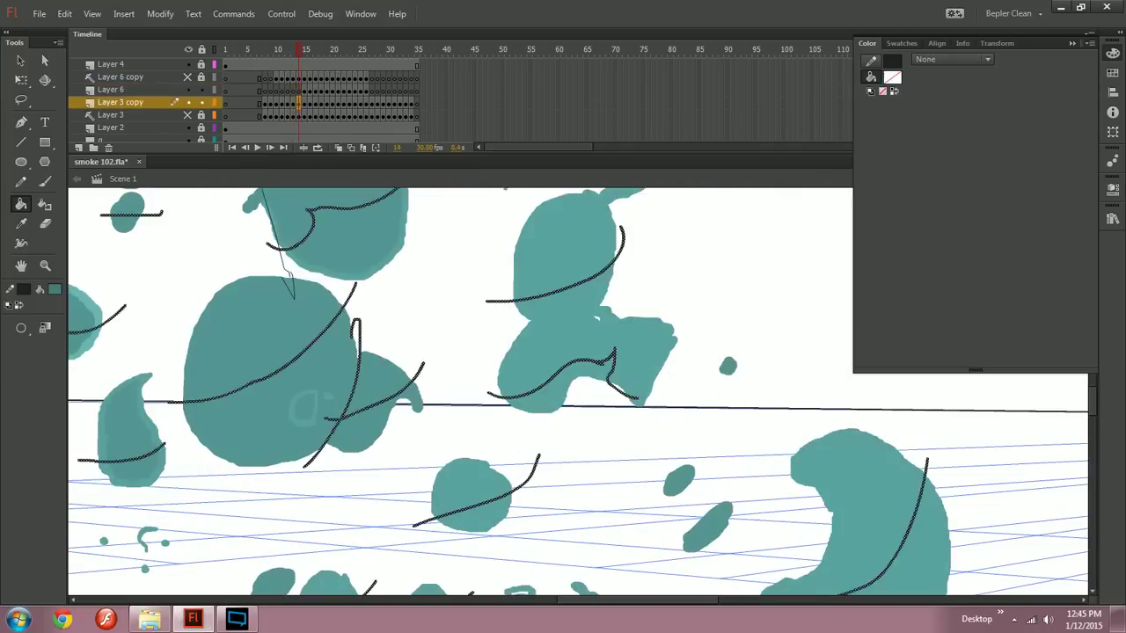
key("ctrl+shift+v")
Step: Move the shading lines on frames 15 and 16 from Layer 6 into Layer 3 copy, keeping them in place
left_click(304, 91)
key("ctrl+x")
left_click(304, 103)
key("ctrl+shift+v")
left_click(309, 91)
key("ctrl+x")
left_click(310, 103)
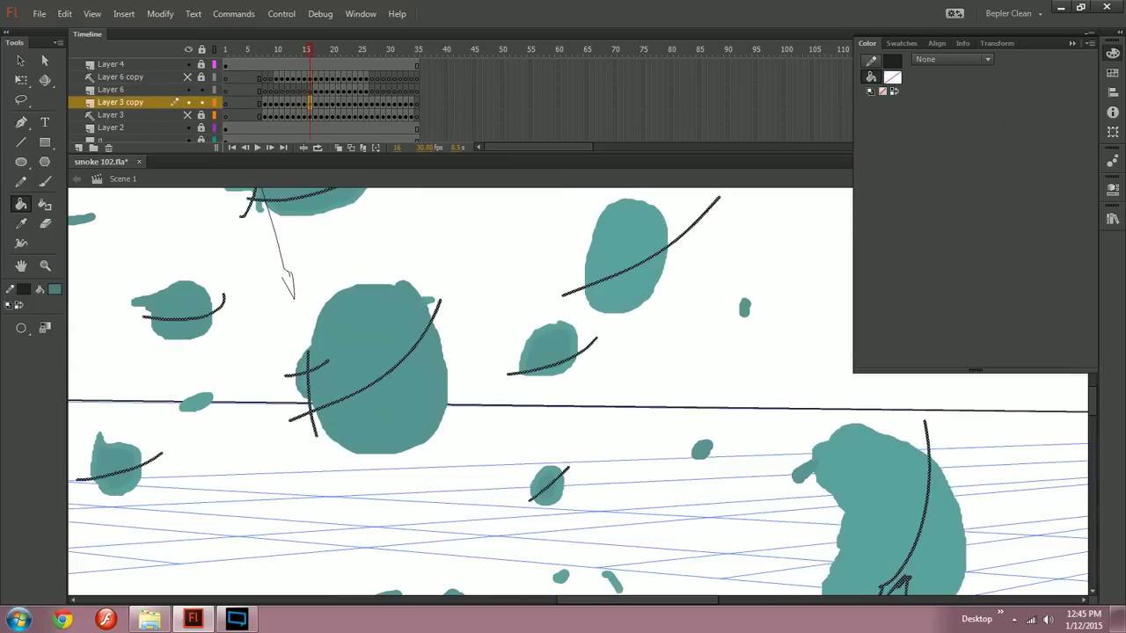
key("ctrl+shift+v")
Step: Move the shading lines on frames 17 and 18 from Layer 6 into Layer 3 copy, keeping them in place
left_click(315, 91)
key("ctrl+x")
left_click(316, 103)
key("ctrl+shift+v")
left_click(321, 90)
left_click(321, 103)
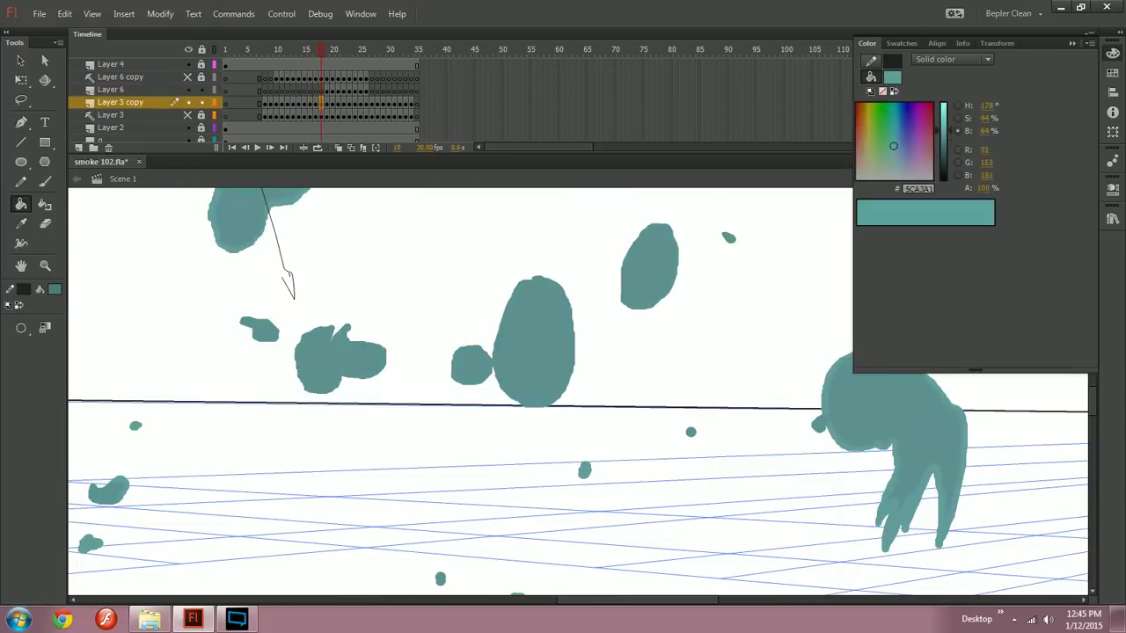
key("ctrl+shift+v")
Step: Move the shading lines on frames 19 and 20 from Layer 6 into Layer 3 copy, keeping them in place
left_click(327, 91)
key("ctrl+x")
left_click(327, 103)
key("ctrl+shift+v")
left_click(332, 91)
key("ctrl+x")
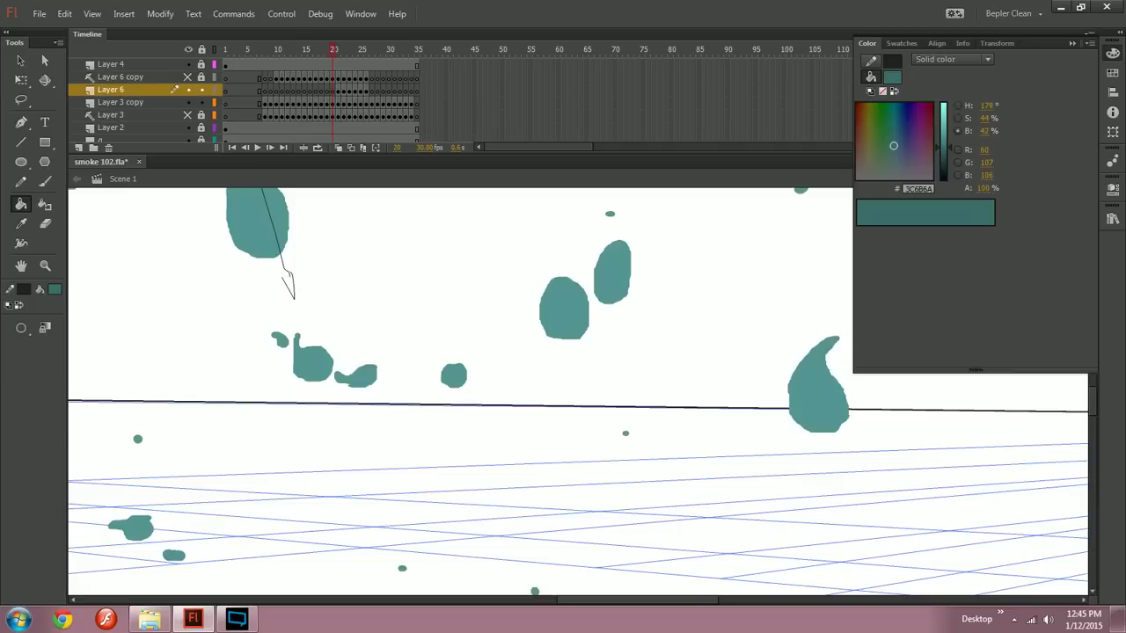
left_click(332, 103)
key("ctrl+shift+v")
Step: Move the shading lines on frames 21 to 23 from Layer 6 into Layer 3 copy, keeping them in place
key("period")
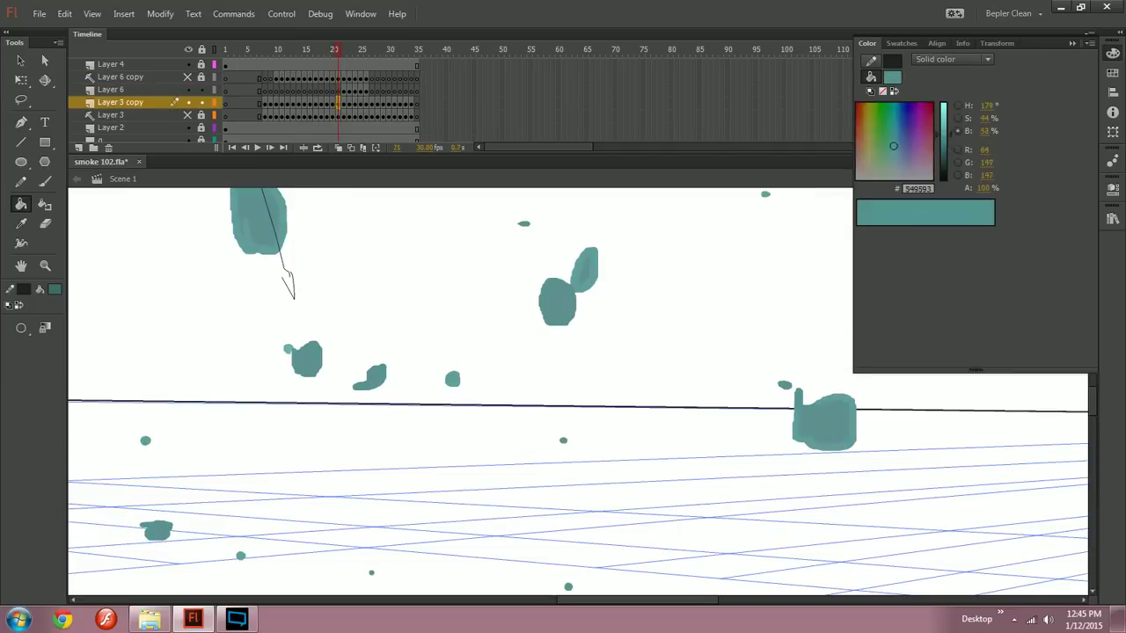
left_click(120, 102)
left_click(111, 89)
key("ctrl+x")
left_click(120, 102)
key("period")
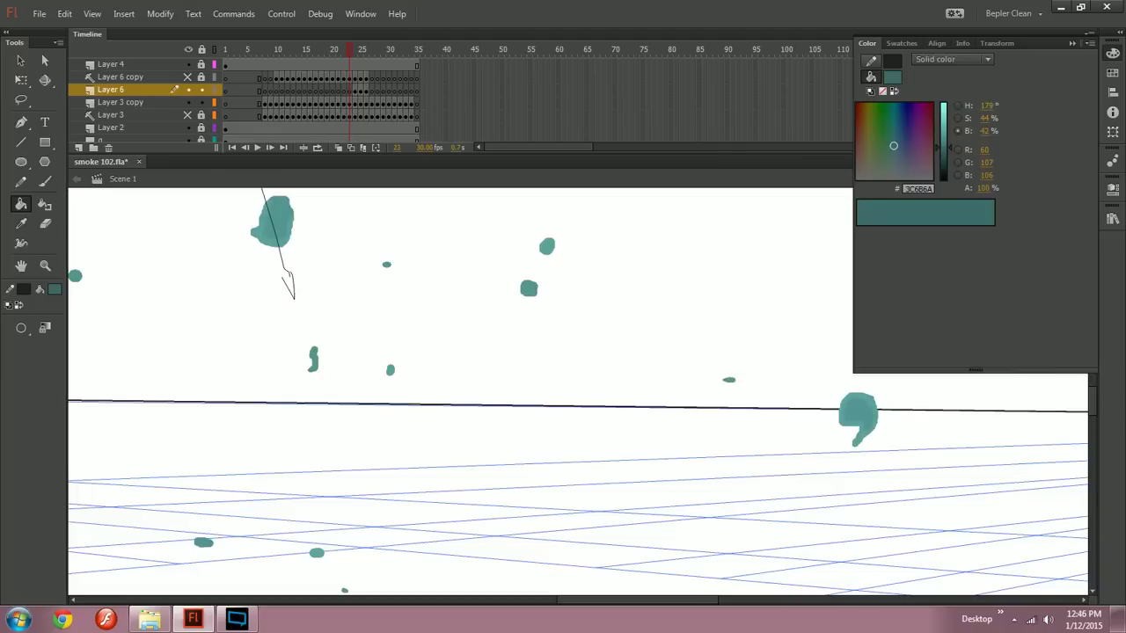
key("ctrl+z")
key("ctrl+shift+v")
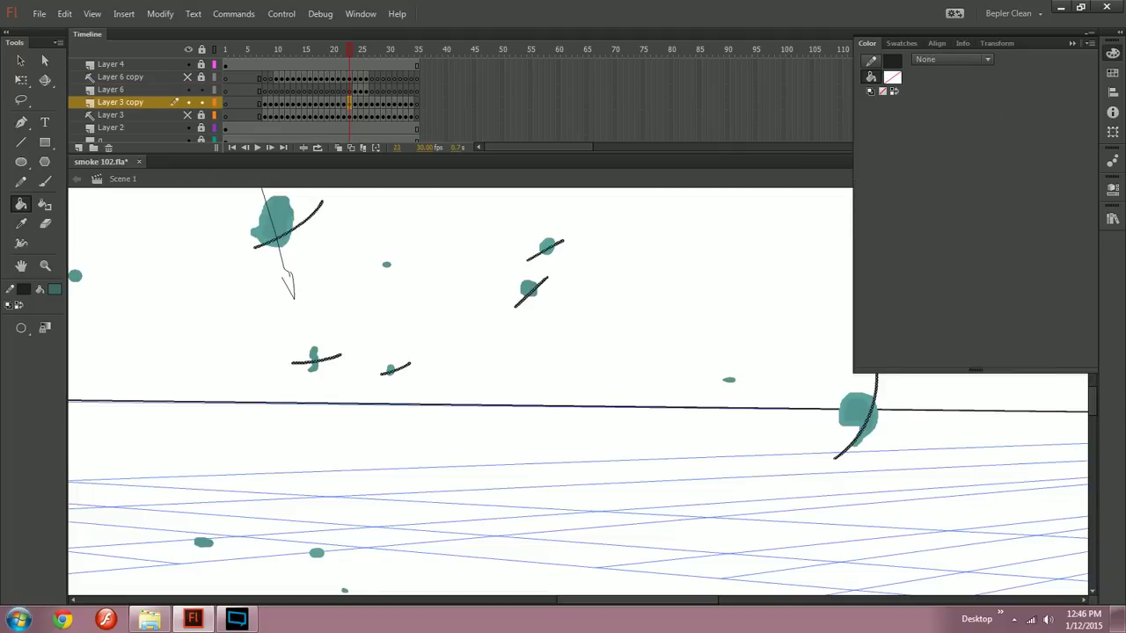
Step: Move the shading lines on frames 24 to 26 from Layer 6 into Layer 3 copy, keeping them in place
key("period")
left_click(112, 90)
key("ctrl+x")
left_click(120, 102)
key("ctrl+shift+v")
key("period")
left_click(112, 90)
key("ctrl+x")
left_click(121, 102)
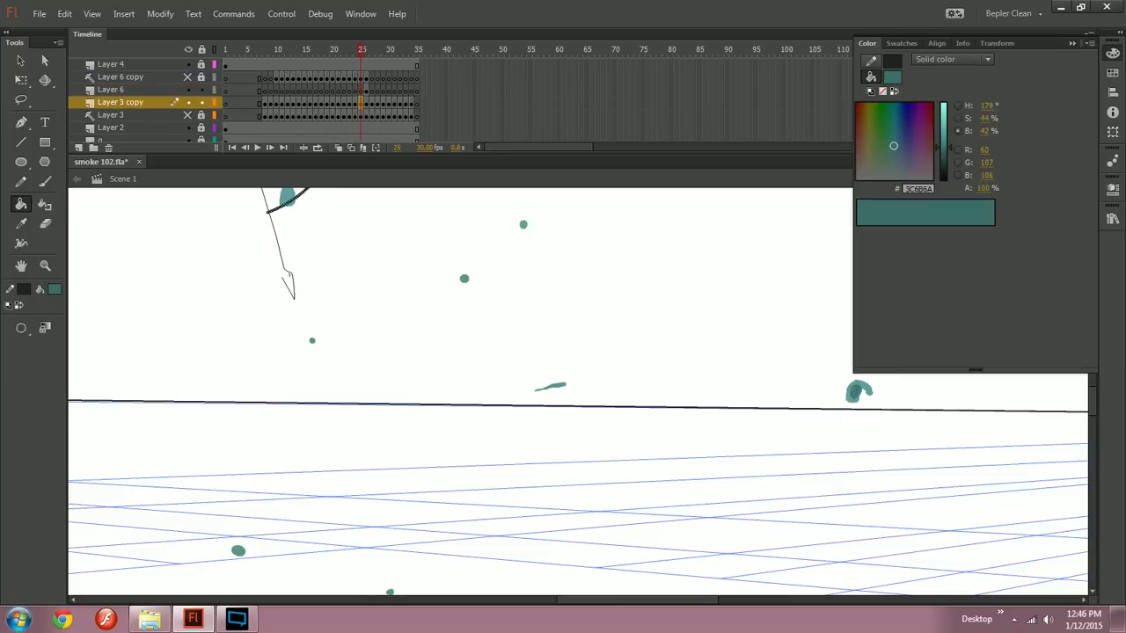
key("period")
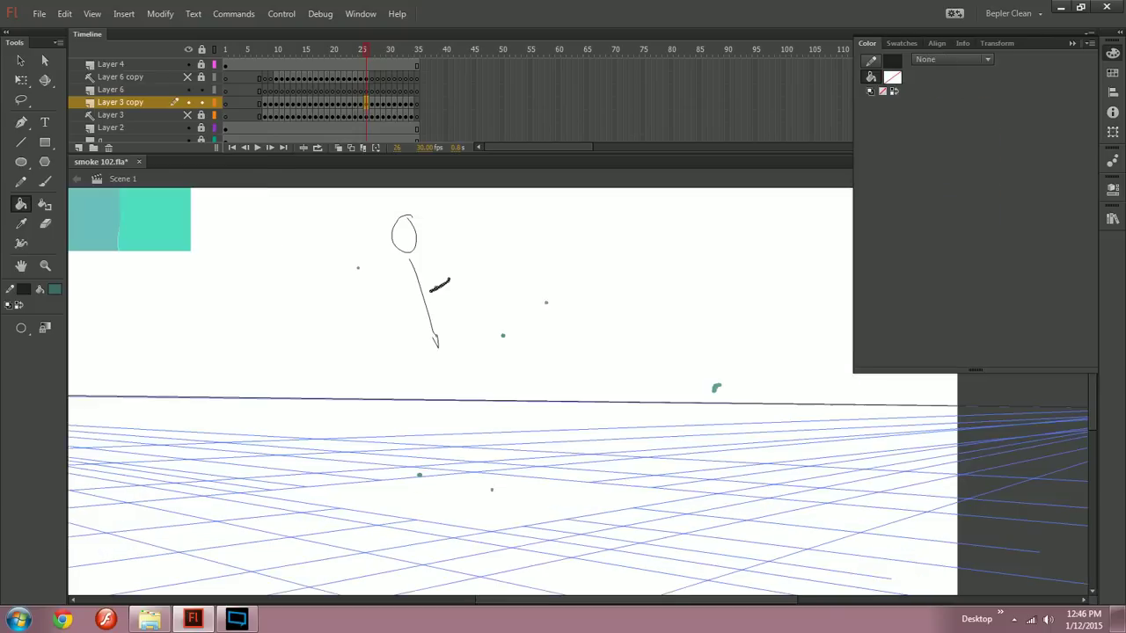
Step: On frame 12, lower the fill brightness to 40% and fill the undersides of the two overlapping right-hand puffs and the nearby fleck
left_click_drag(366, 54, 284, 73)
key("ctrl+equal")
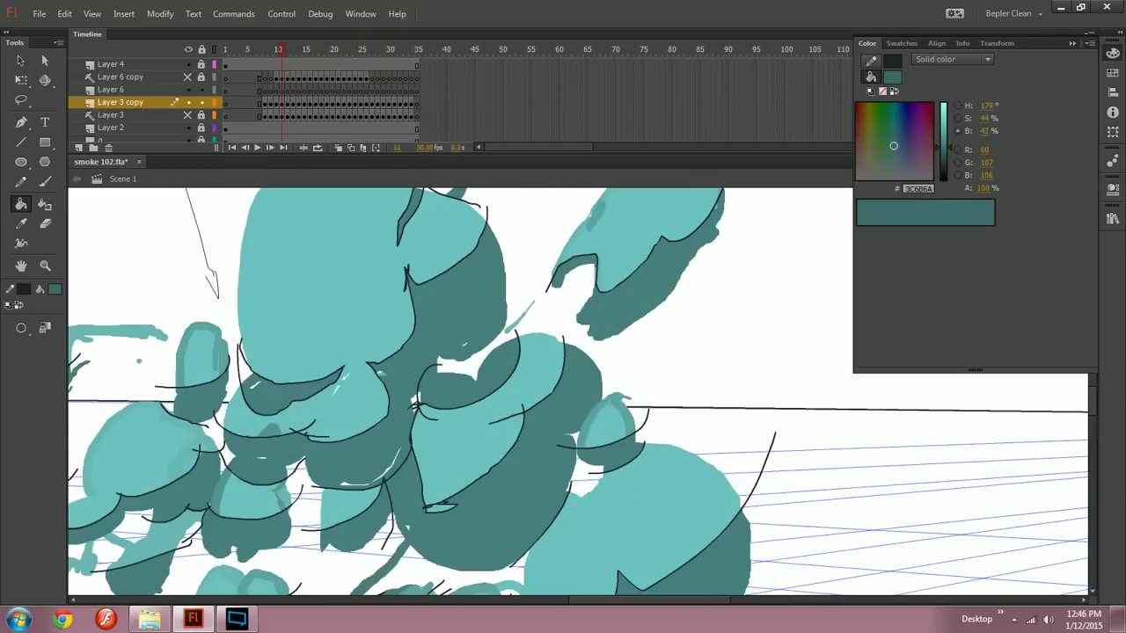
left_click_drag(578, 392, 564, 372)
key("period")
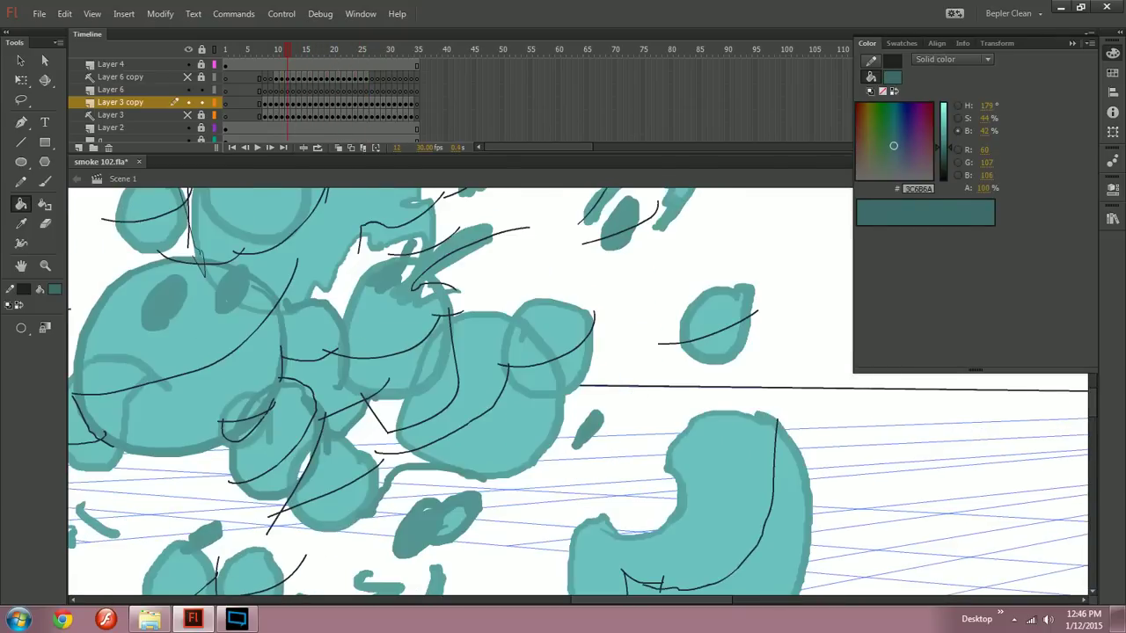
left_click_drag(948, 148, 948, 149)
left_click(508, 433)
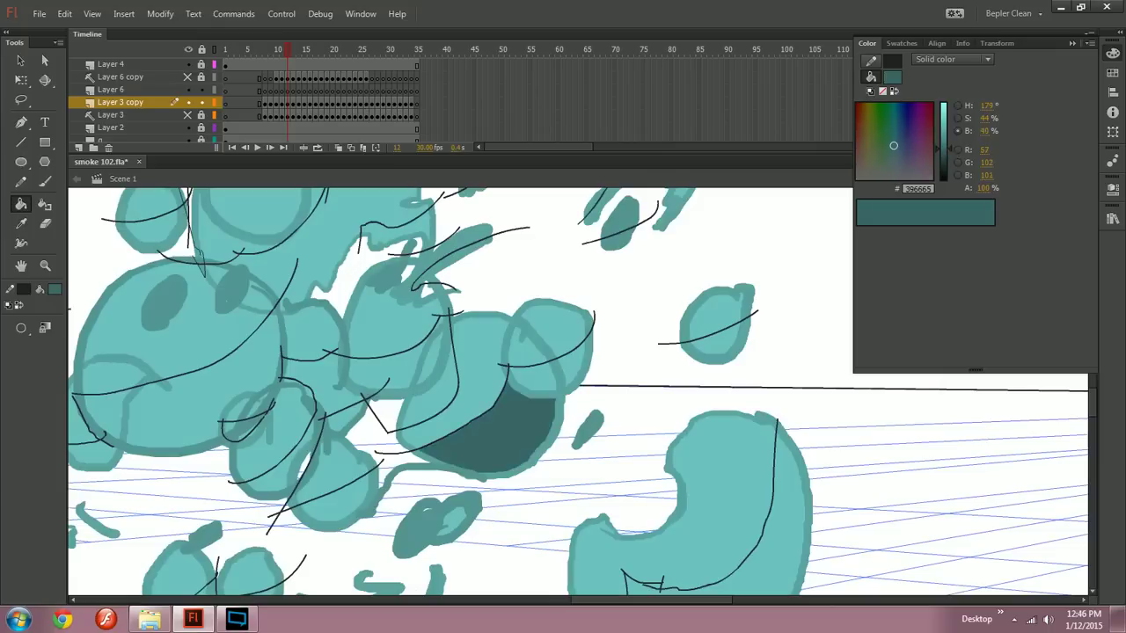
left_click(533, 377)
left_click(561, 395)
left_click(571, 367)
left_click(588, 430)
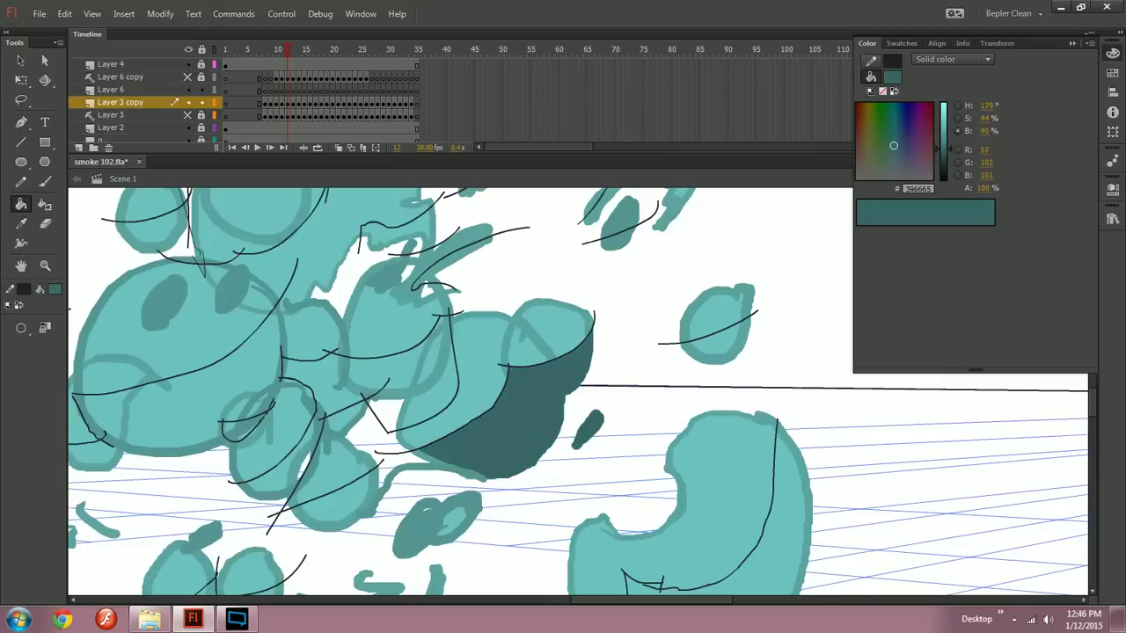
Step: Draw a short line across the thin strand below the shaded central-right puff, and fill the strand dark teal
mouse_move(439, 466)
left_mouse_down()
mouse_move(567, 440)
mouse_move(480, 508)
left_mouse_up()
key("y")
key("b")
key("k")
left_click(531, 445)
left_click(560, 432)
left_click_drag(563, 440, 531, 387)
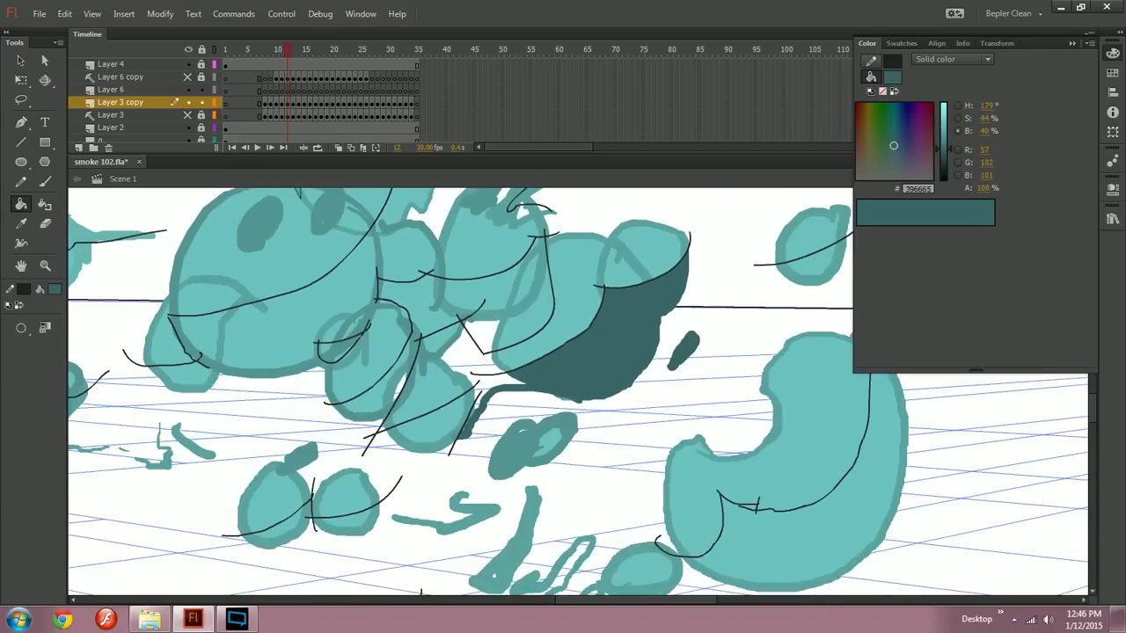
Step: Draw a shading curve across the small oval puff below the strand and fill its lower-right side dark teal
key("y")
left_click_drag(477, 471, 541, 427)
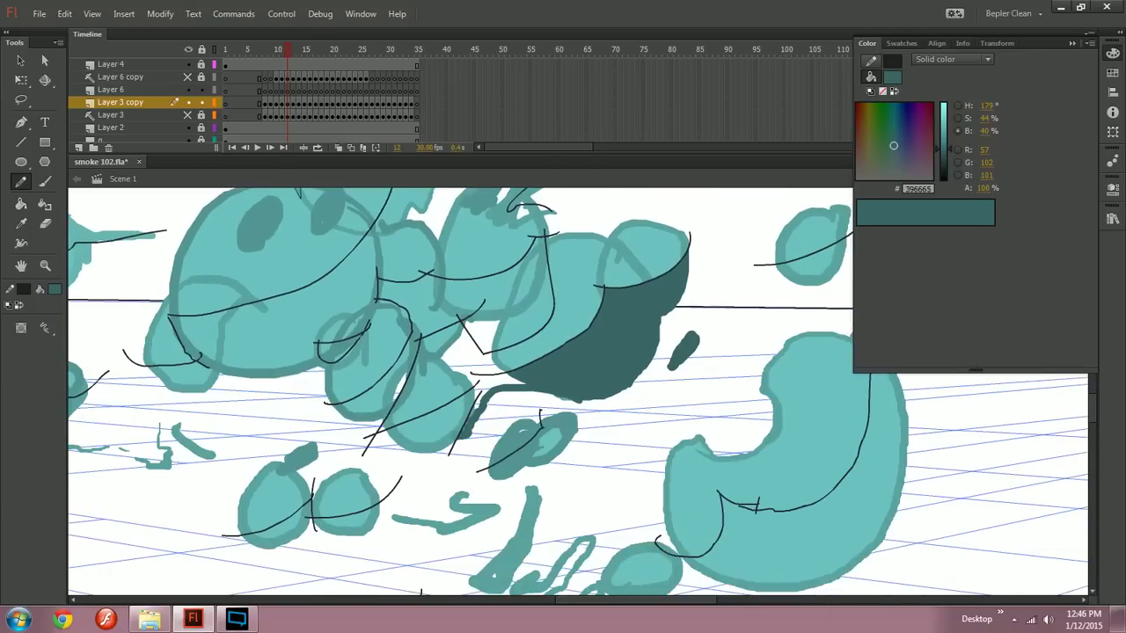
key("k")
left_click(565, 434)
left_click(549, 442)
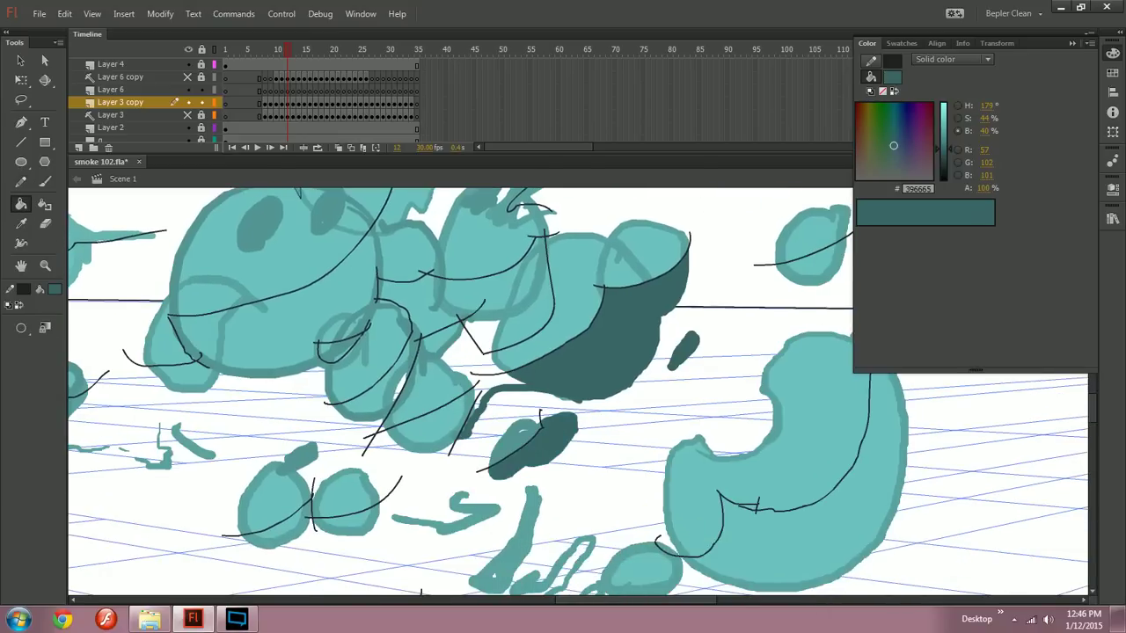
Step: Fill the underside of the lowest round puff in the central cluster with dark teal
key("ctrl+minus")
left_click_drag(572, 414, 528, 424)
key("ctrl+equal")
left_click_drag(378, 422, 579, 450)
left_click(529, 439)
left_click(521, 465)
left_click(579, 451)
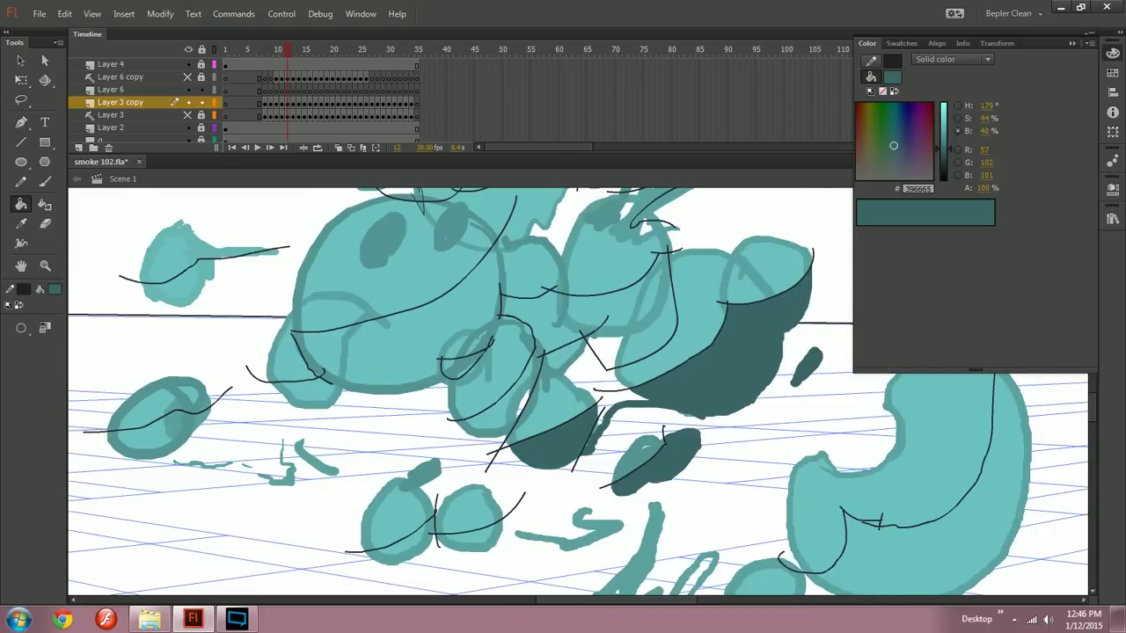
Step: Fill the lower-right shadow of the oval puff just left of the lowest shaded puff with dark teal
scroll(578, 394, "left", 2)
left_click(555, 410)
left_click(561, 411)
left_click(540, 416)
left_click(527, 440)
mouse_move(571, 403)
left_mouse_down()
mouse_move(577, 349)
mouse_move(553, 397)
left_mouse_up()
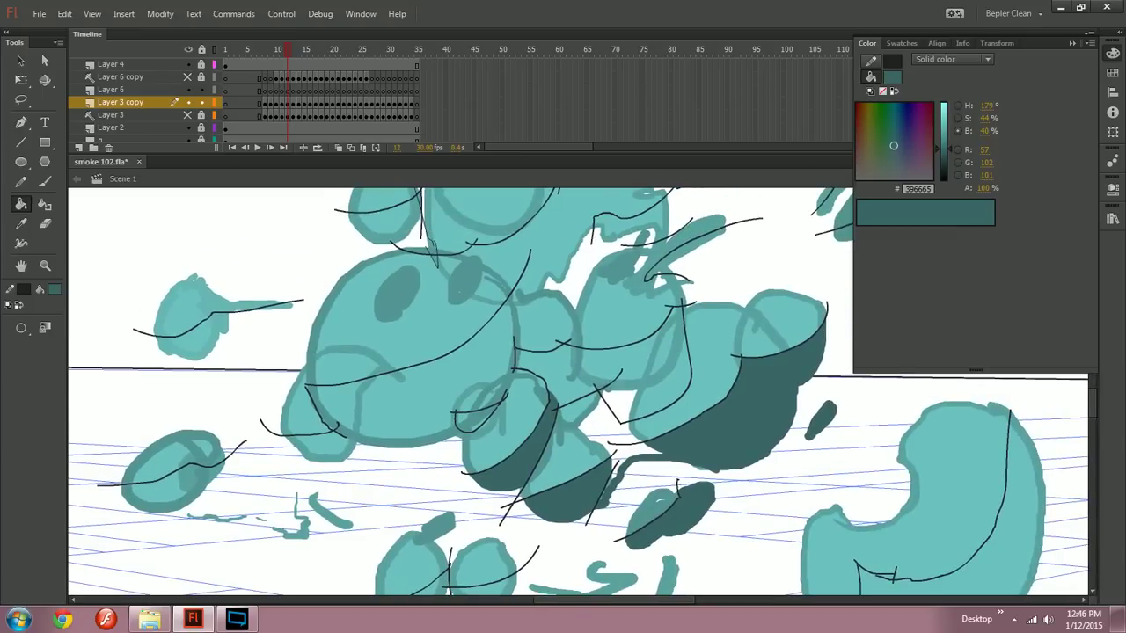
Step: Fill the shadow band beneath the two middle puffs, between the large round puff and the right-hand puffs, with dark teal
left_click_drag(607, 370, 579, 398)
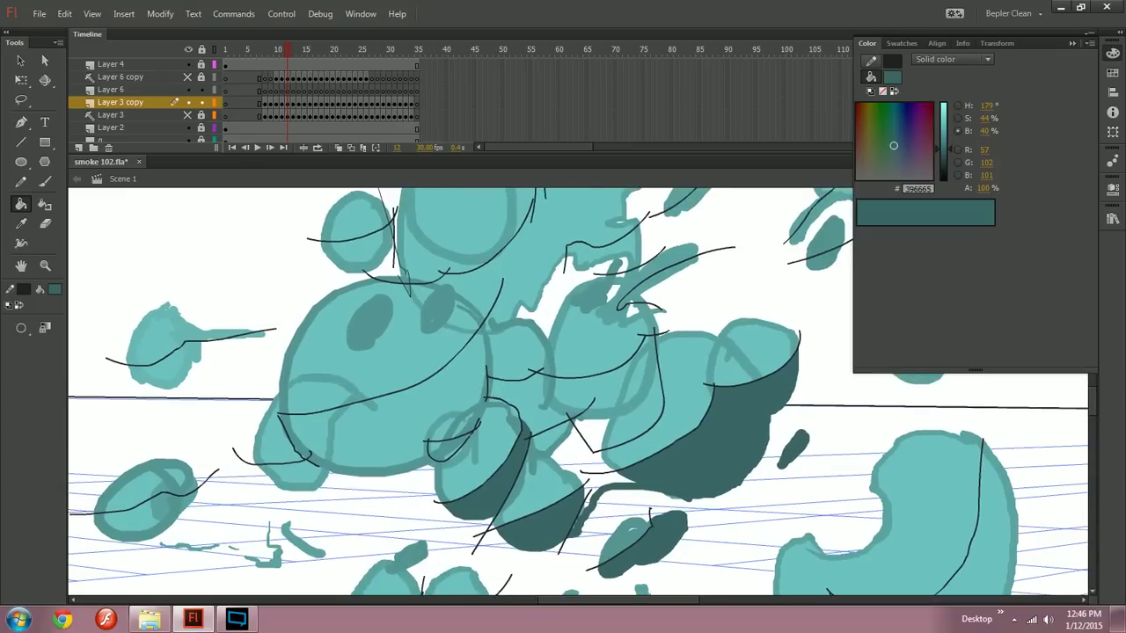
left_click(526, 398)
left_click(490, 388)
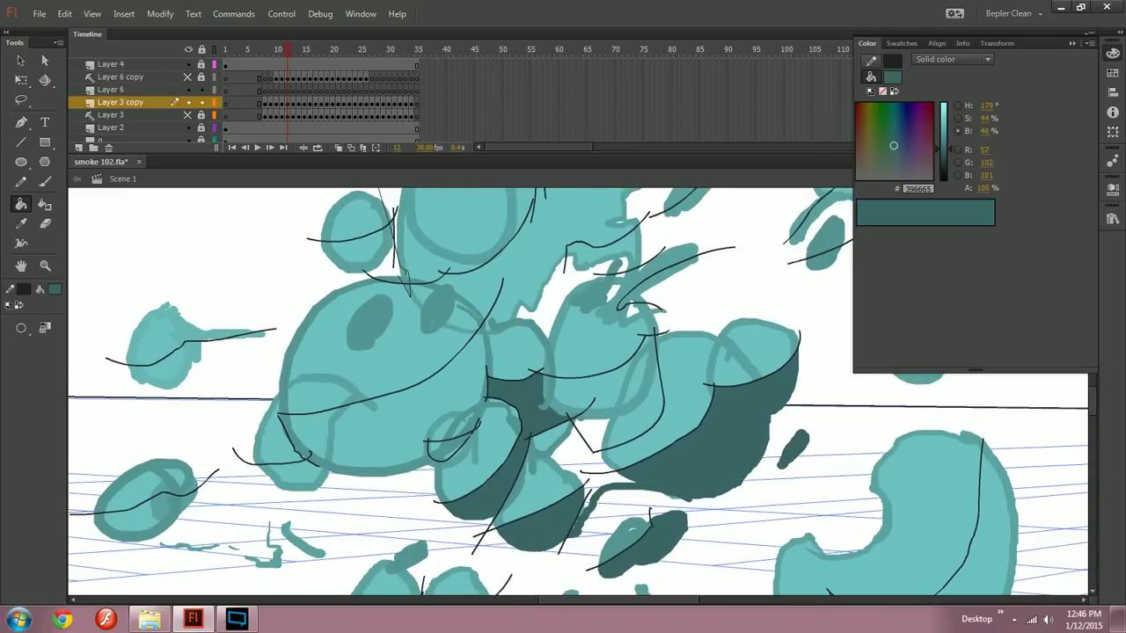
left_click(550, 394)
left_click(545, 385)
left_click(565, 408)
left_click(585, 387)
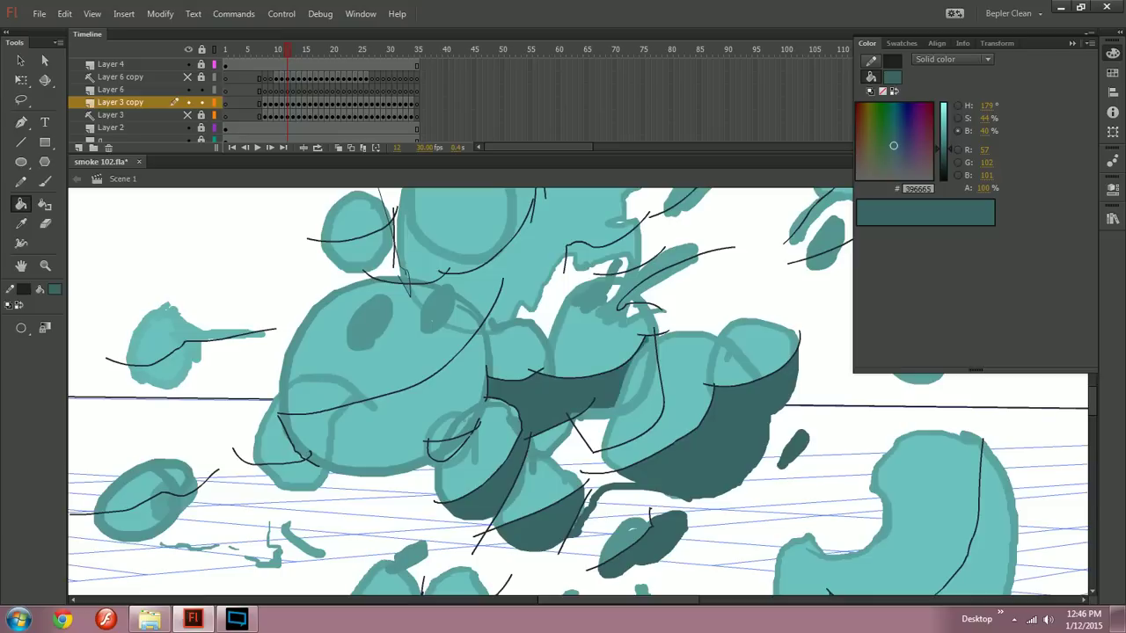
Step: Fill the shadow pieces enclosed by the curve between the middle puff and the right-hand puff with dark teal
left_click(626, 392)
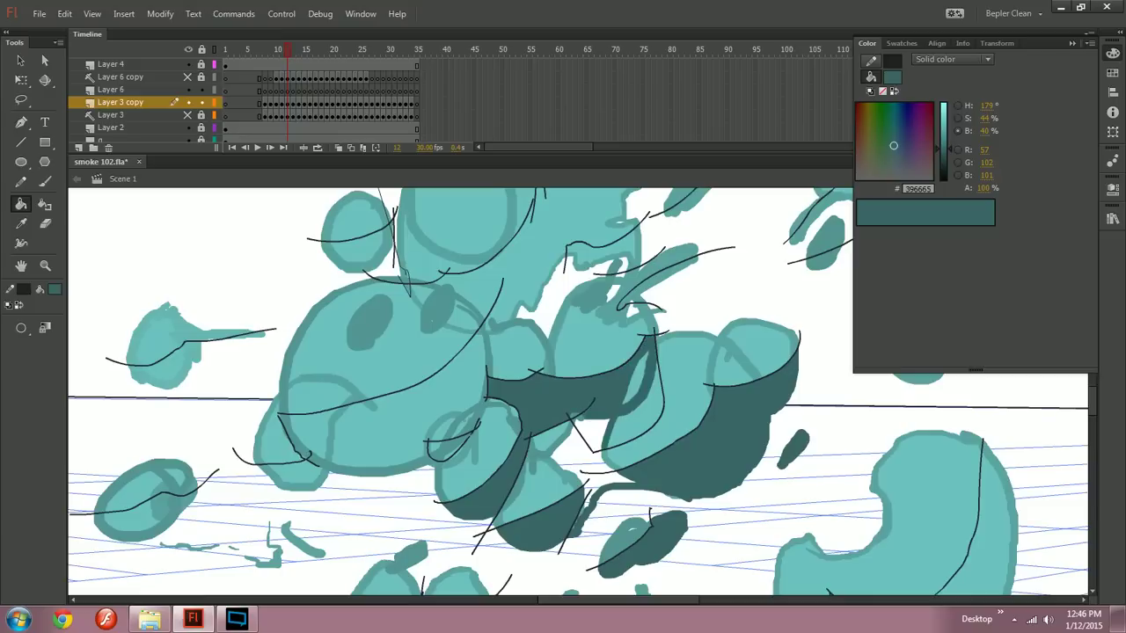
key("ctrl+z")
left_click(647, 406)
left_click(635, 378)
left_click(627, 400)
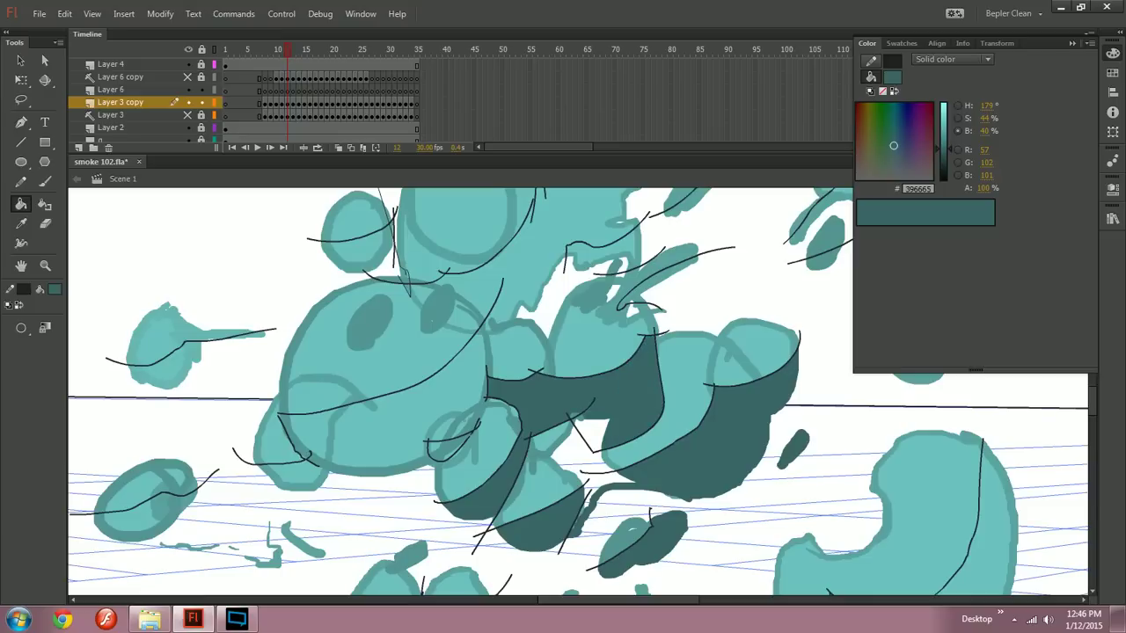
Step: Fill the lower part of the small oval at the large round puff's lower edge and pencil an outline around its upper side
left_click_drag(627, 400, 638, 428)
key("comma")
key("period")
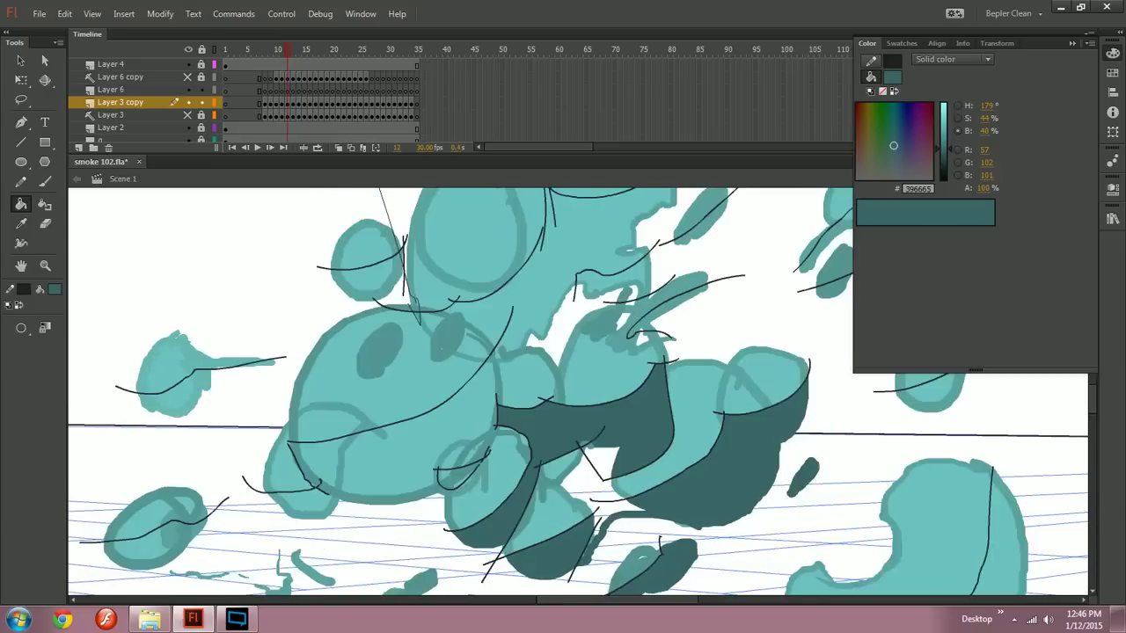
key("period")
key("period")
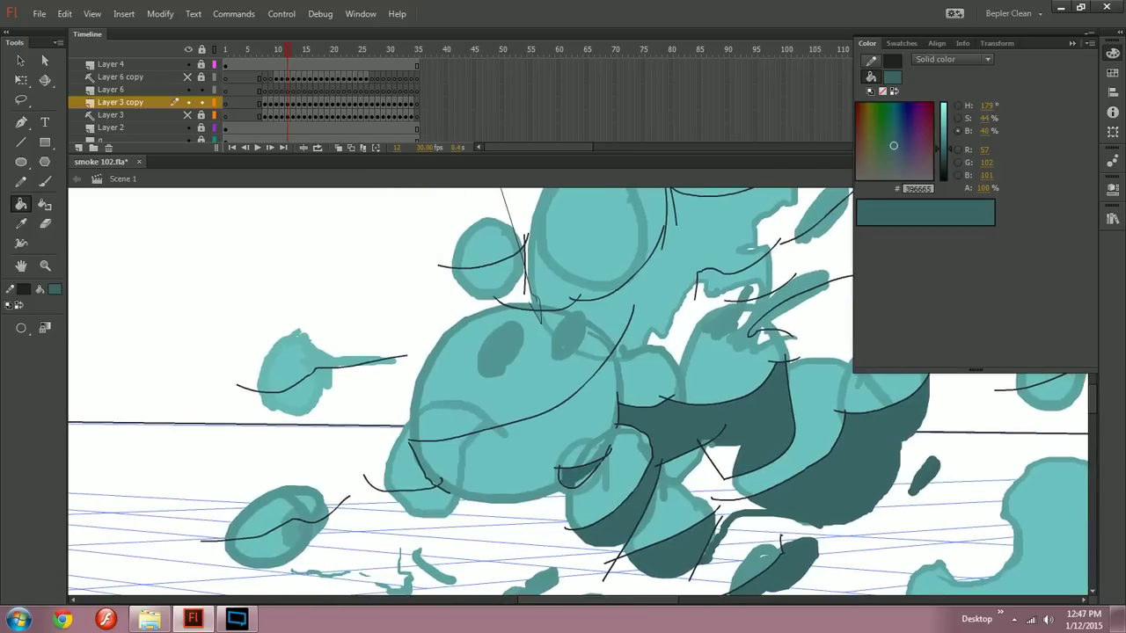
left_click(586, 480)
mouse_move(554, 466)
left_mouse_down()
mouse_move(667, 430)
mouse_move(574, 450)
left_mouse_up()
key("y")
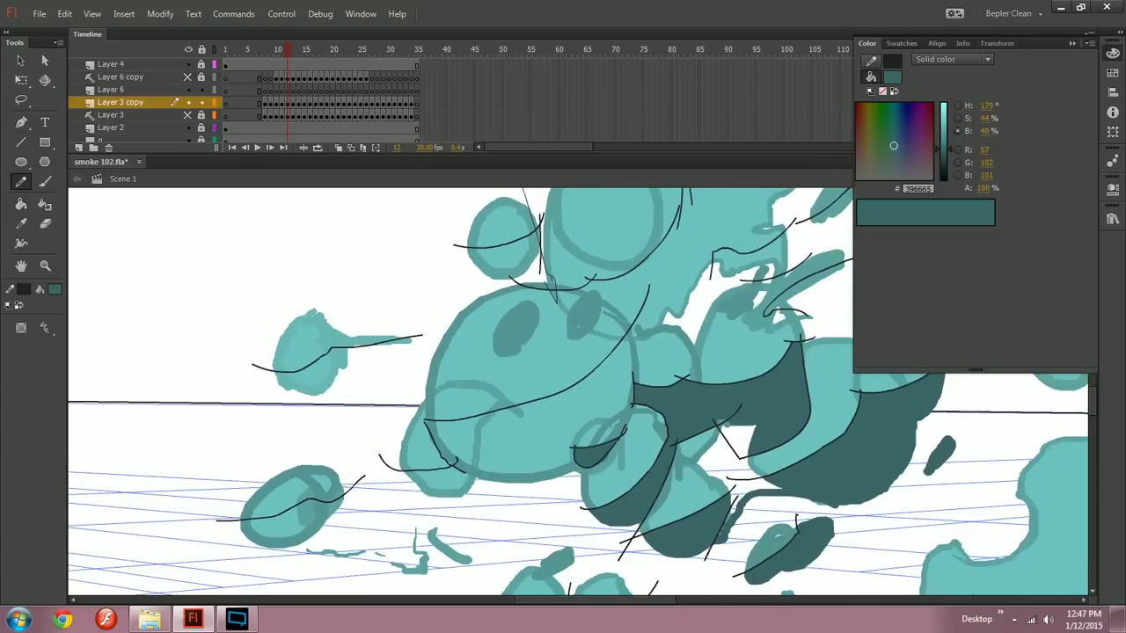
left_click_drag(626, 413, 614, 444)
Step: Fill the large round puff's underside with dark teal, closing the gap below the small oval with a short pencil line
key("k")
left_click(552, 431)
left_click(459, 438)
left_click(481, 438)
left_click(494, 476)
key("ctrl+z")
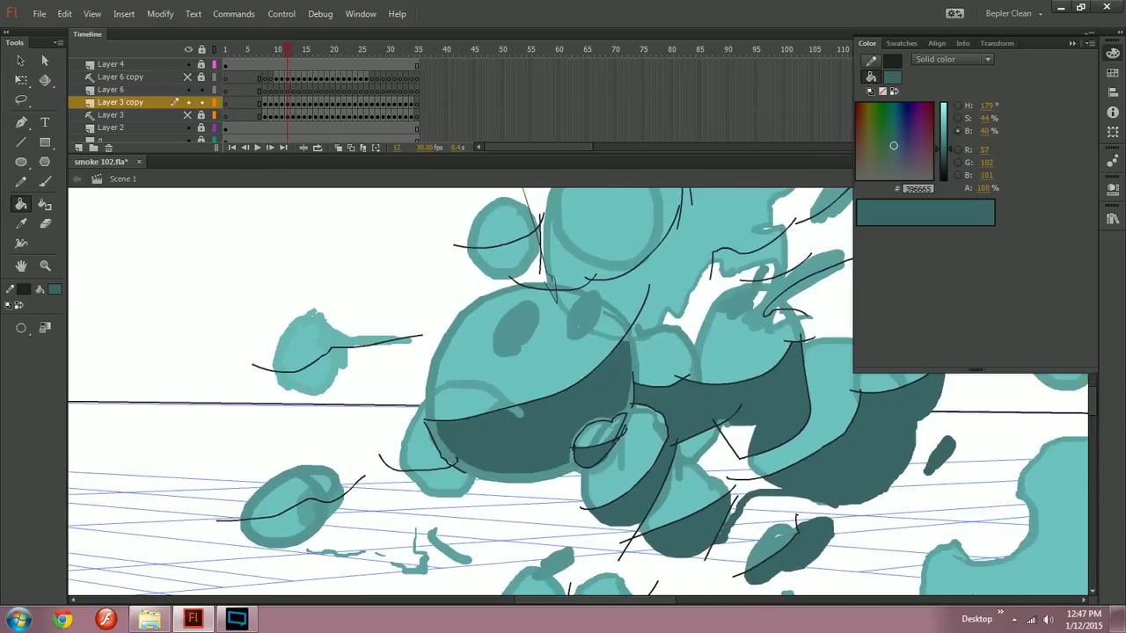
key("y")
left_click_drag(582, 467, 576, 480)
key("k")
left_click(501, 478)
Step: Fill the underside and lower outline of the small puff attached to the large round puff's left side with dark teal
left_click(445, 494)
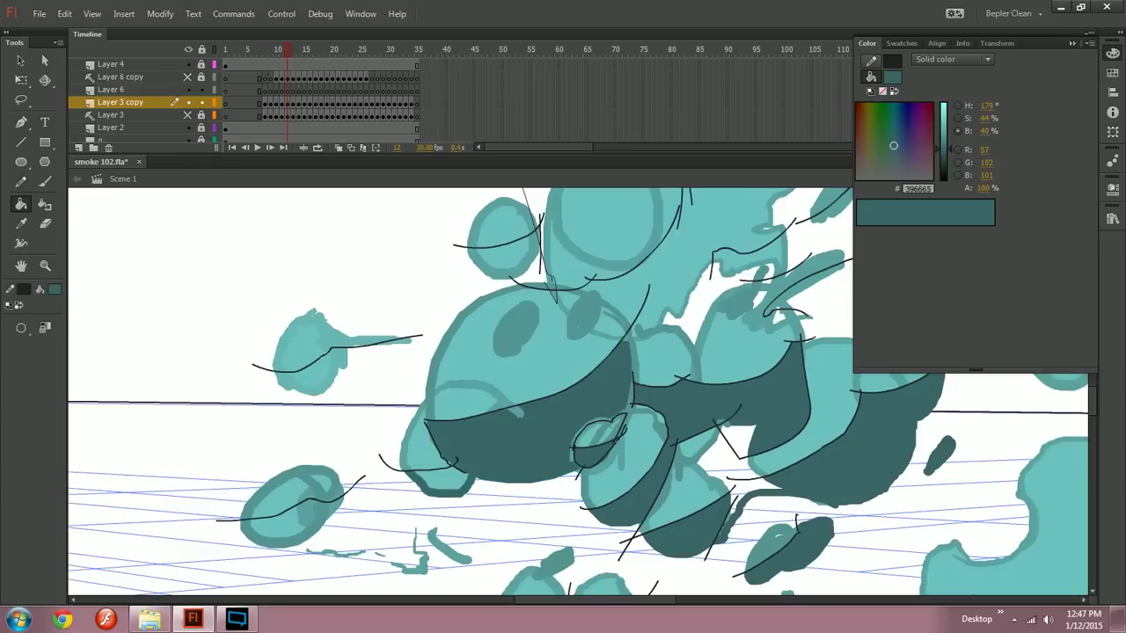
left_click(442, 480)
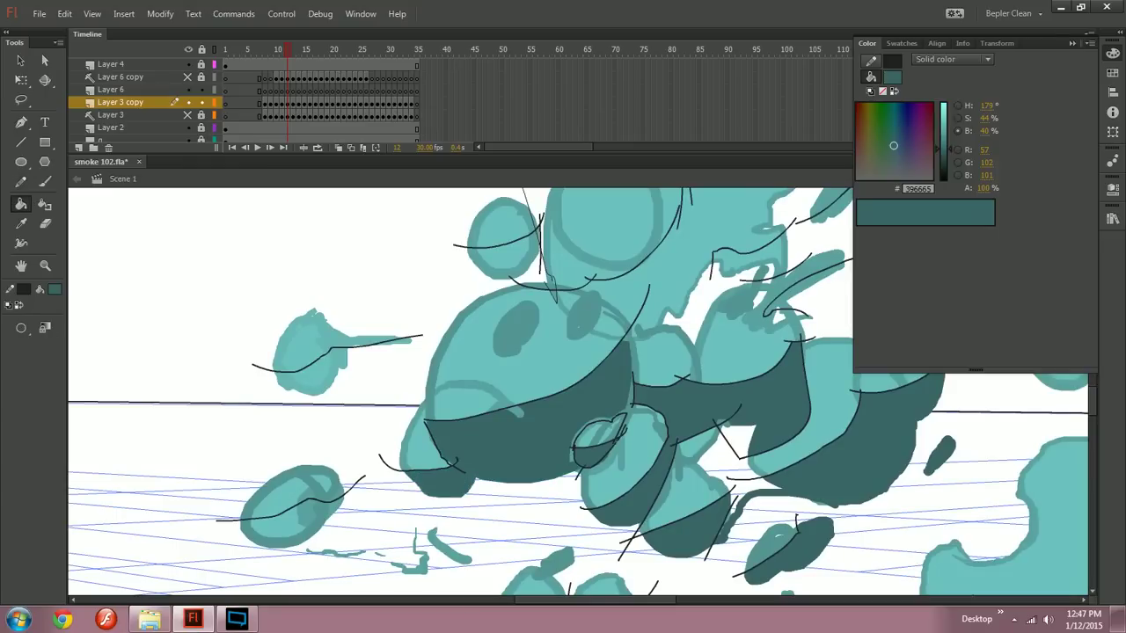
left_click(634, 362)
left_click(656, 416)
Step: Draw a short closing stroke between the two middle puffs and a line along the large round puff's upper-right edge
left_click_drag(656, 416, 594, 487)
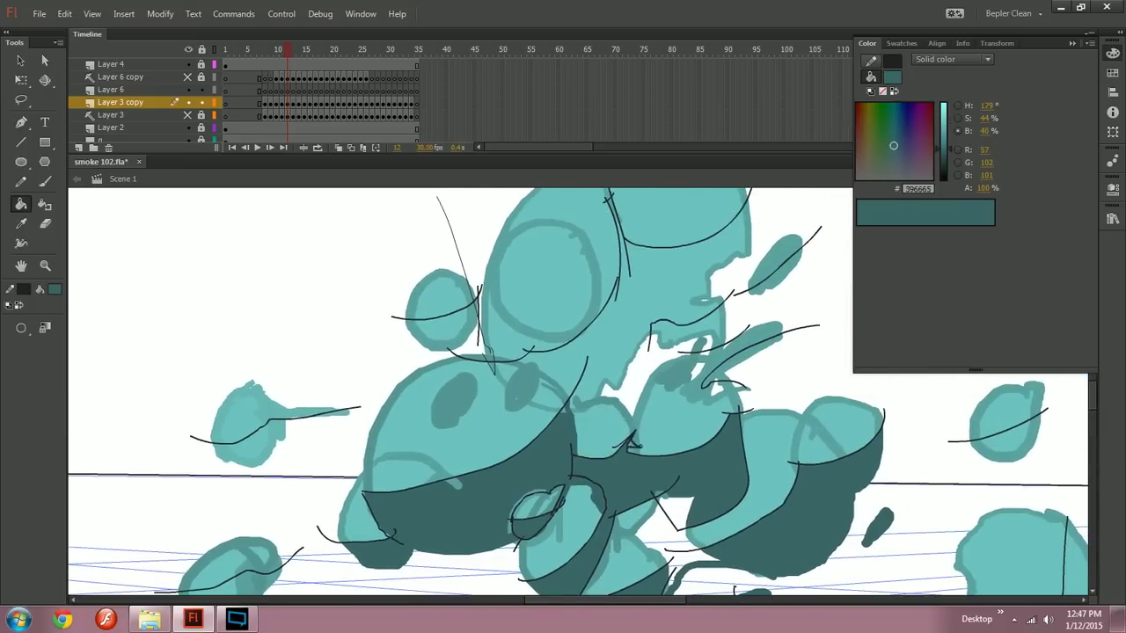
left_click_drag(629, 442, 646, 484)
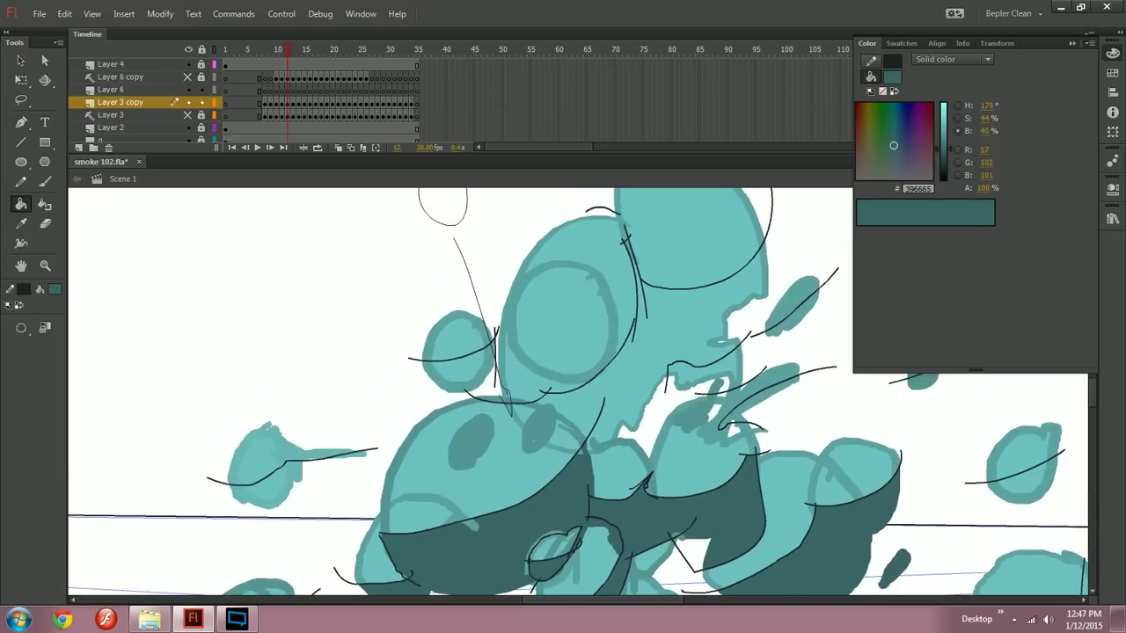
key("y")
mouse_move(510, 402)
left_mouse_down()
mouse_move(577, 427)
mouse_move(587, 448)
left_mouse_up()
Step: Fill the shadow area of the tall cloud below its two oval lobes with dark teal, keeping the lobes light
key("k")
left_click(616, 387)
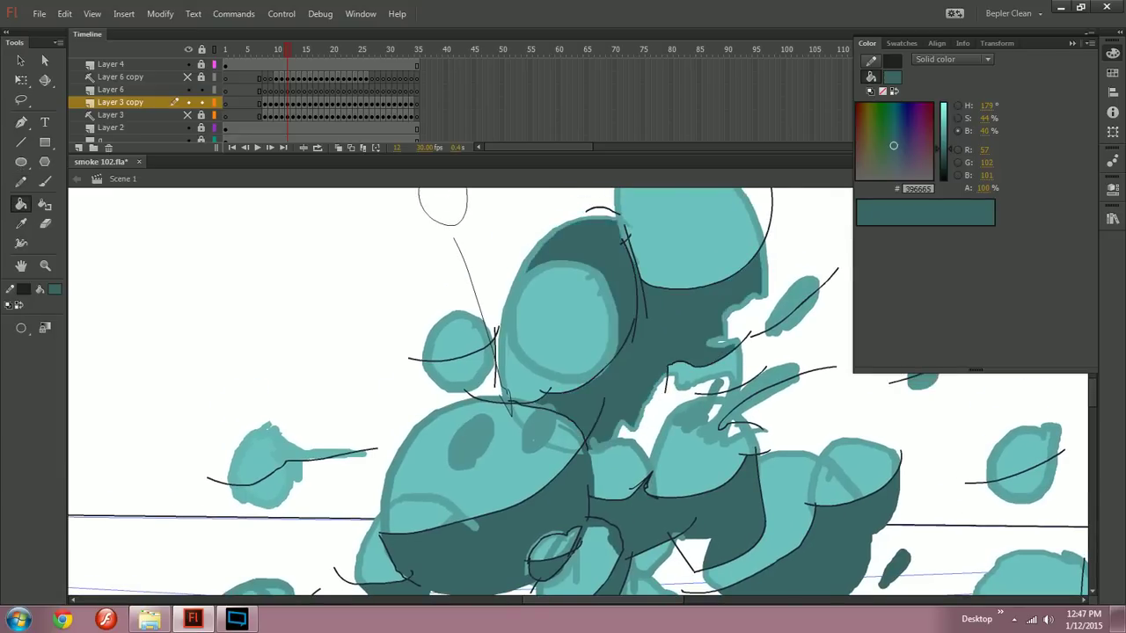
left_click_drag(615, 387, 557, 427)
key("ctrl+z")
key("y")
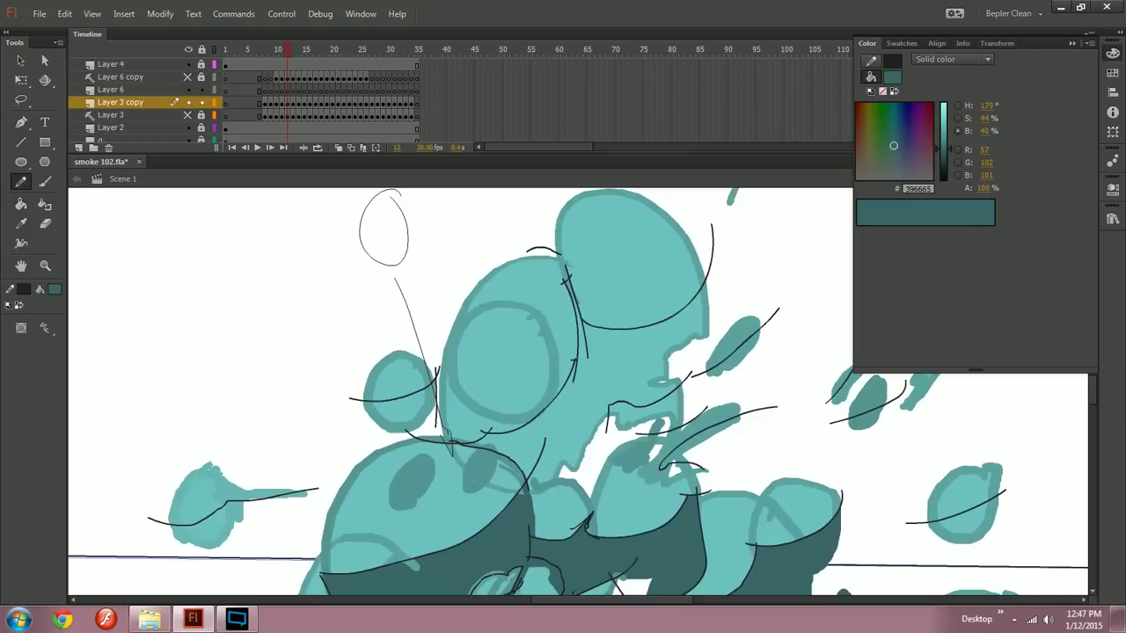
key("k")
left_click(599, 386)
left_click(582, 448)
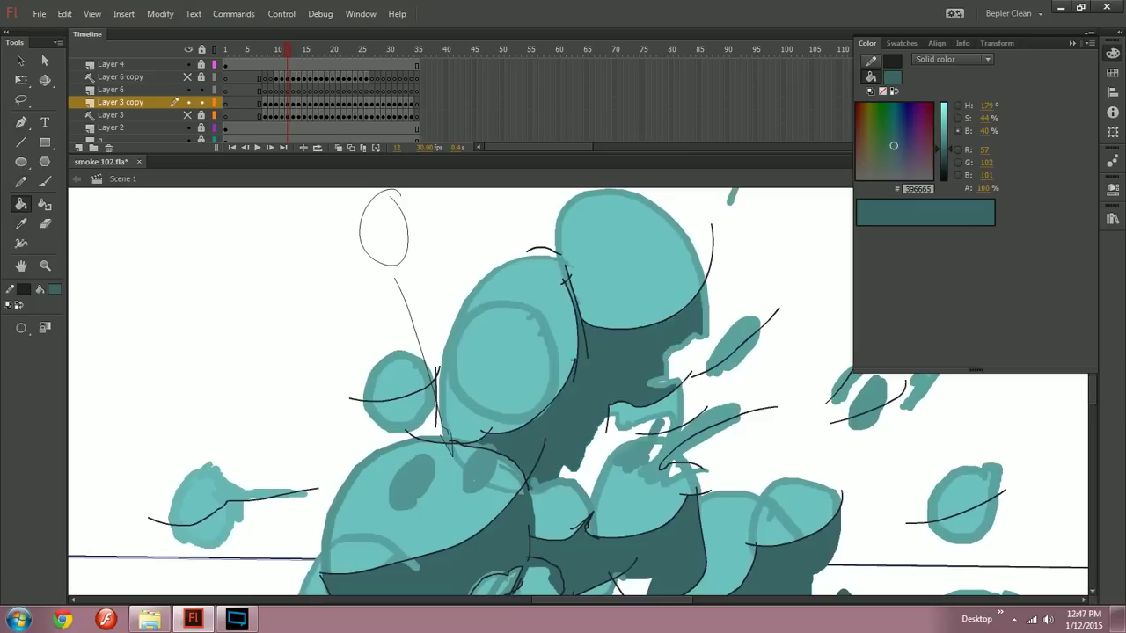
key("ctrl+z")
Step: Close off the strands above the middle puff with a pencil line and fill them dark teal
mouse_move(580, 422)
left_mouse_down()
mouse_move(561, 431)
mouse_move(647, 480)
left_mouse_up()
key("y")
key("k")
left_click(624, 461)
left_click(686, 428)
left_click(619, 451)
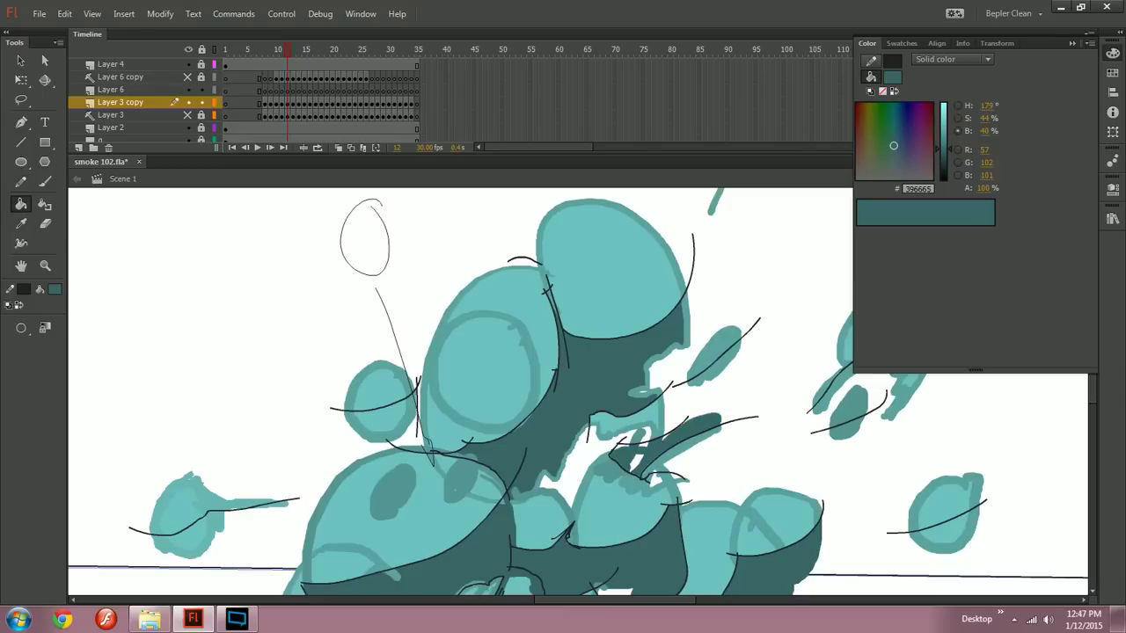
Step: Fill the small leftover pieces along the tall cloud's ragged edge and the strand tips with dark teal
mouse_move(619, 451)
left_mouse_down()
mouse_move(598, 432)
mouse_move(689, 461)
mouse_move(621, 519)
left_mouse_up()
key("y")
key("k")
left_click(649, 460)
left_click(635, 376)
left_click_drag(615, 396, 690, 414)
left_click(578, 361)
Step: Fill the lower side of the small fleck to the right of the tall cloud with dark teal
left_click_drag(578, 396, 689, 351)
left_click(600, 471)
left_click_drag(600, 471, 484, 413)
key("ctrl+minus")
key("ctrl+equal")
left_click_drag(616, 387, 488, 435)
left_click(611, 368)
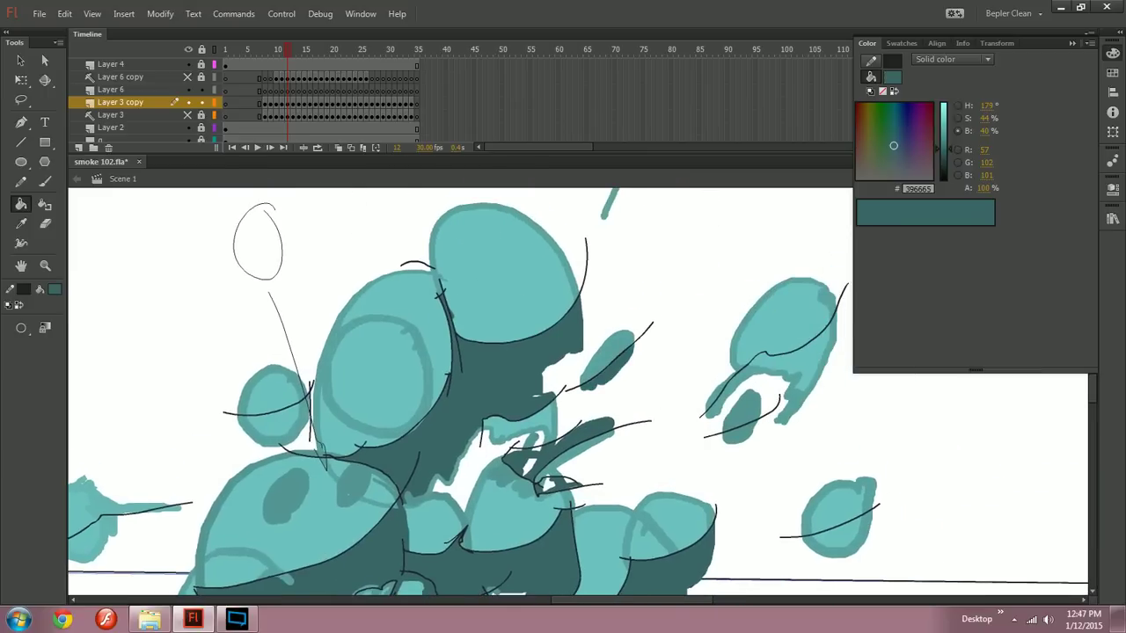
Step: Fill the undersides of the upper-right puff, the fleck beneath it and the round puff below with dark teal
left_click_drag(629, 378, 469, 424)
left_click(632, 442)
left_click(643, 408)
left_click(577, 479)
left_click_drag(650, 537, 596, 427)
left_click(628, 487)
left_click(626, 468)
Step: Fill the undersides of the two adjacent round puffs on the ground below the cluster with dark teal
left_click_drag(625, 493, 627, 381)
key("ctrl+minus")
key("ctrl+equal")
left_click_drag(387, 467, 826, 321)
left_click(607, 482)
left_click(603, 472)
left_click(534, 493)
left_click(533, 479)
Step: Fill the shadow pieces below the curve of the oval puff at the cluster's far left with dark teal
left_click_drag(534, 480, 802, 523)
left_click(544, 416)
left_click(550, 432)
left_click(573, 403)
left_click(600, 398)
Step: Fill the underside and tail of the tailed puff at the far left with dark teal
left_click_drag(601, 397, 530, 509)
left_click(508, 375)
left_click(530, 372)
left_click(591, 341)
Step: Fill the underside of the small round puff left of the tall cloud with dark teal
left_click_drag(642, 304, 528, 409)
left_click(582, 379)
left_click(584, 364)
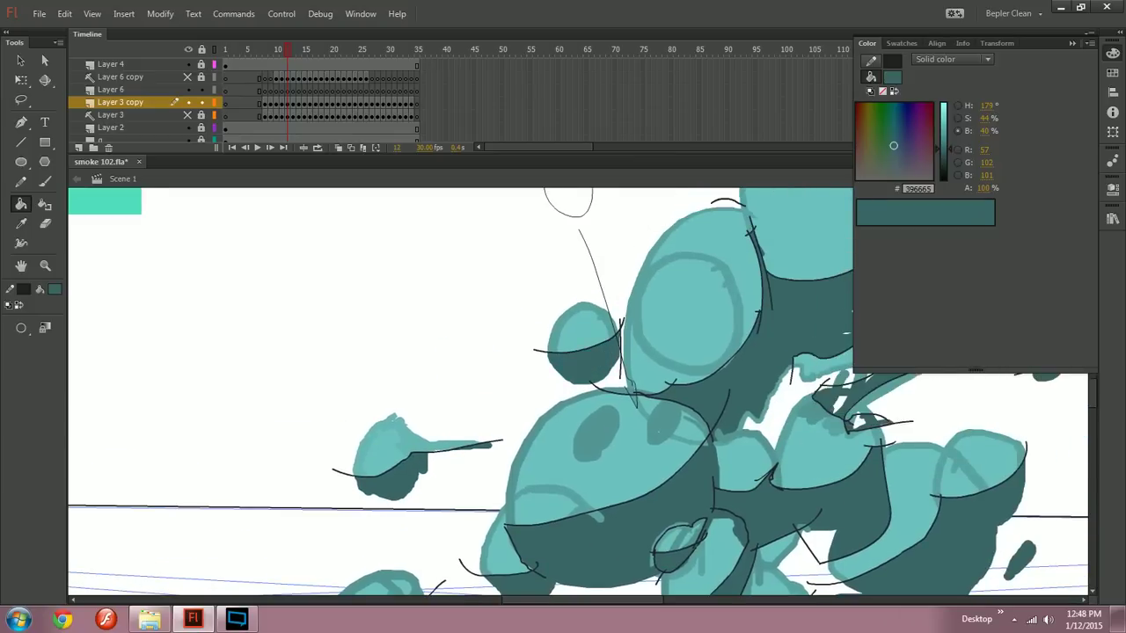
key("ctrl+minus")
left_click_drag(615, 343, 539, 439)
key("ctrl+equal")
left_click(601, 311)
Step: Try to fill the shadow side of the large crescent puff with dark teal
left_click_drag(607, 528, 511, 277)
key("ctrl+minus")
key("ctrl+equal")
left_click_drag(650, 505, 591, 431)
left_click(591, 442)
key("ctrl+z")
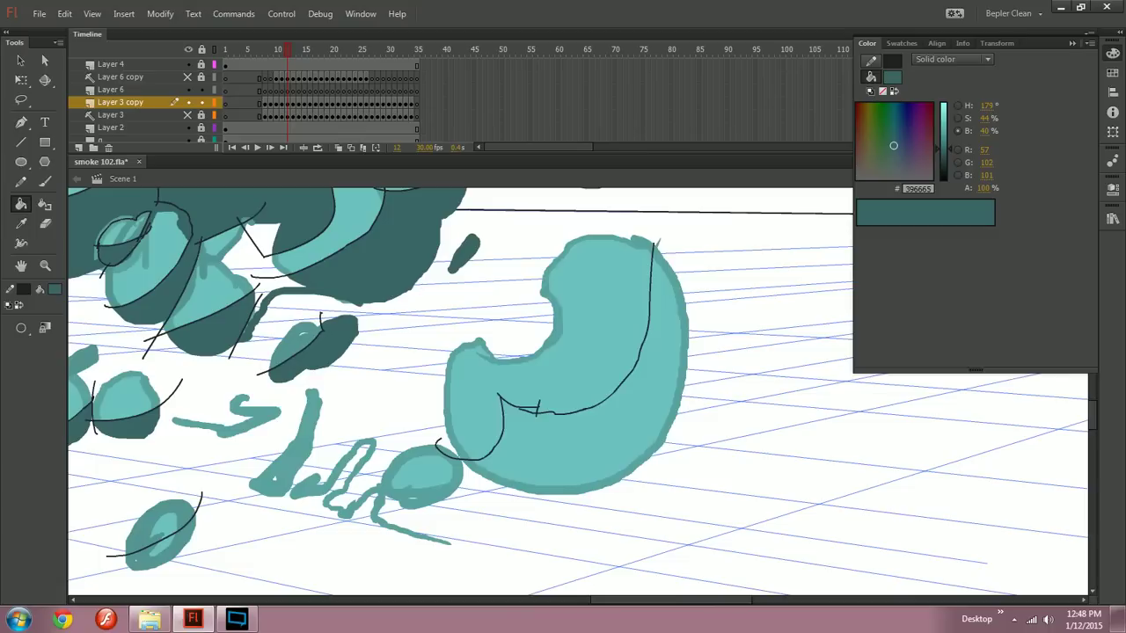
left_click(607, 251)
key("ctrl+z")
left_click(519, 406)
key("ctrl+z")
left_click(526, 408)
key("ctrl+z")
Step: Extend the upper end of the crescent puff's shading line further past the puff's outline
key("v")
key("ctrl+minus")
mouse_move(439, 334)
left_mouse_down()
mouse_move(661, 520)
mouse_move(800, 552)
mouse_move(482, 306)
mouse_move(468, 358)
left_mouse_up()
key("ctrl+equal")
left_click(633, 458)
key("Escape")
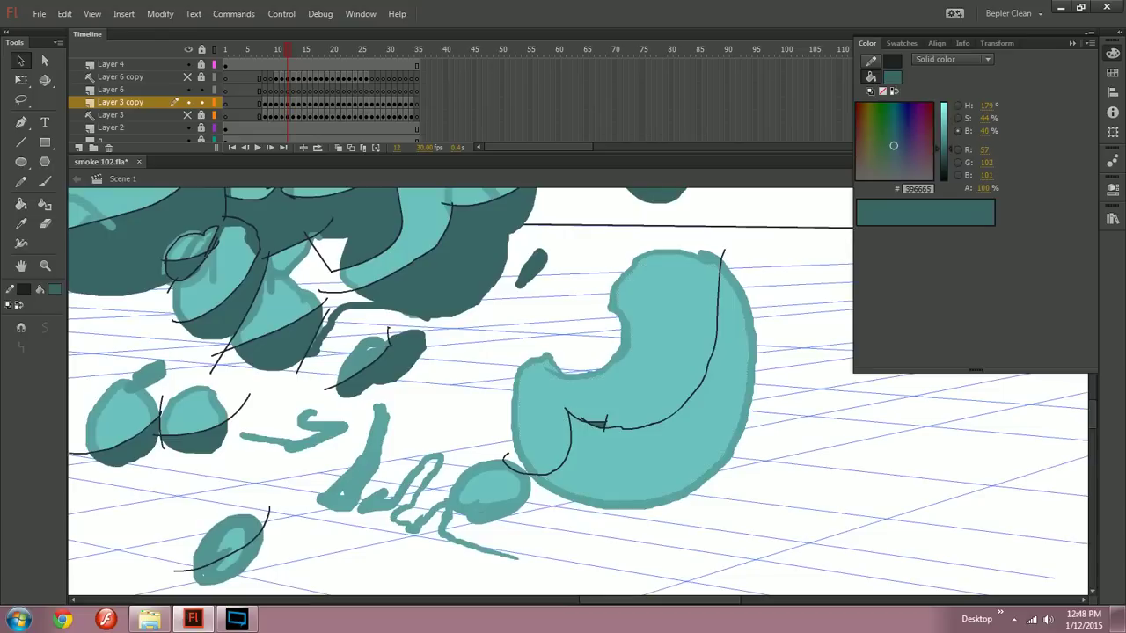
mouse_move(723, 251)
left_mouse_down()
mouse_move(722, 235)
mouse_move(715, 265)
left_mouse_up()
left_click(703, 440)
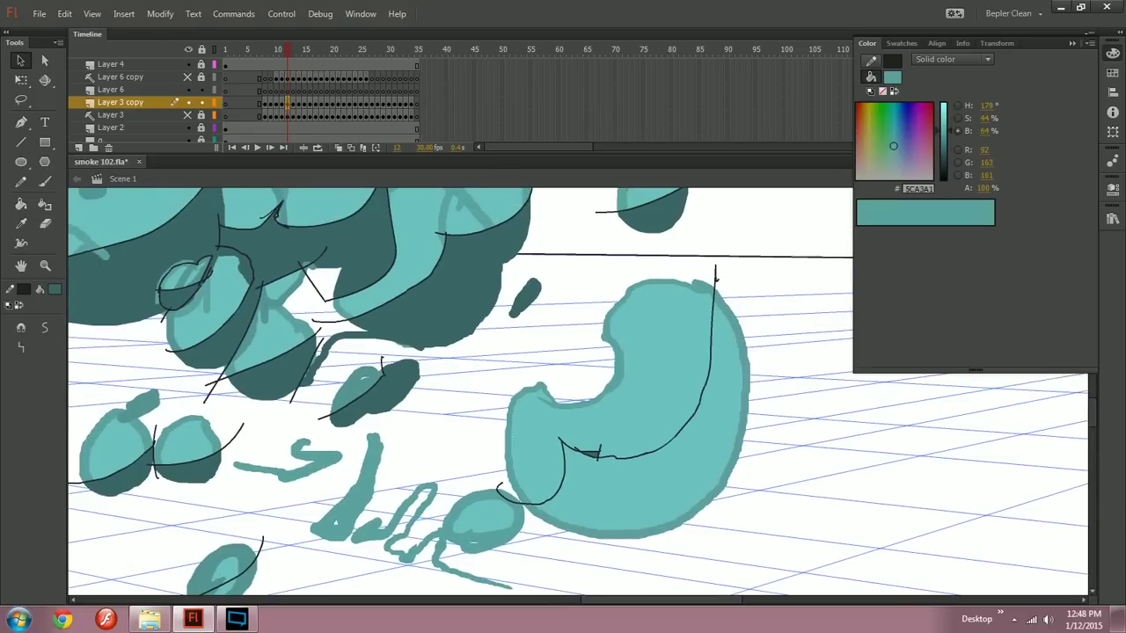
key("Escape")
key("b")
Step: Try again to fill the crescent puff's outer edge with dark teal
key("k")
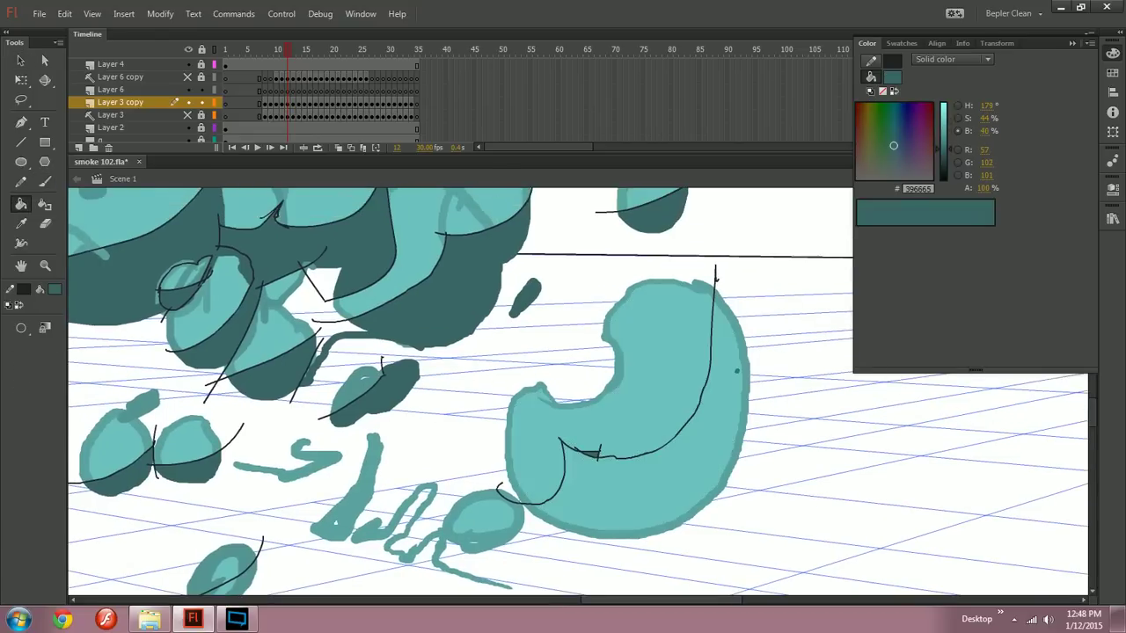
left_click(736, 372)
left_click(745, 378)
key("ctrl+z")
Step: Redraw the crescent puff's shading curve in pencil over the existing line, from its lower-left end to its upper tip
key("y")
mouse_move(508, 505)
left_mouse_down()
mouse_move(563, 467)
mouse_move(562, 445)
mouse_move(619, 449)
mouse_move(687, 409)
mouse_move(725, 273)
left_mouse_up()
key("ctrl+z")
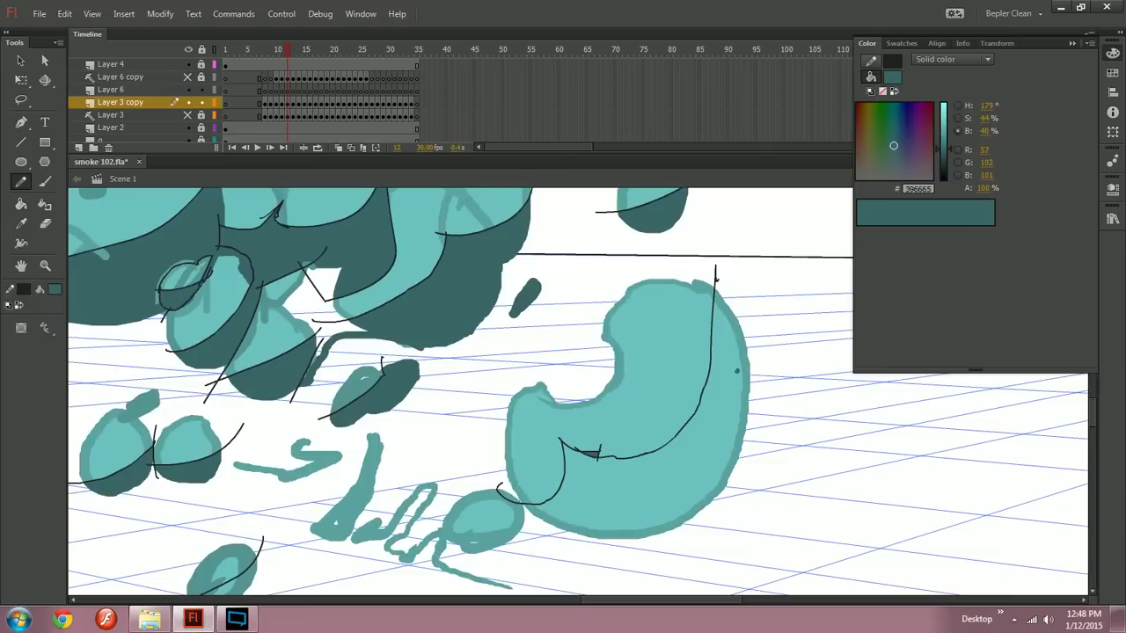
mouse_move(527, 505)
left_mouse_down()
mouse_move(562, 479)
mouse_move(569, 446)
mouse_move(635, 453)
mouse_move(691, 409)
left_mouse_up()
left_click_drag(530, 504, 574, 444)
key("ctrl+z")
mouse_move(509, 508)
left_mouse_down()
mouse_move(551, 493)
mouse_move(566, 451)
mouse_move(647, 450)
mouse_move(691, 415)
mouse_move(705, 367)
left_mouse_up()
left_click_drag(715, 269, 715, 271)
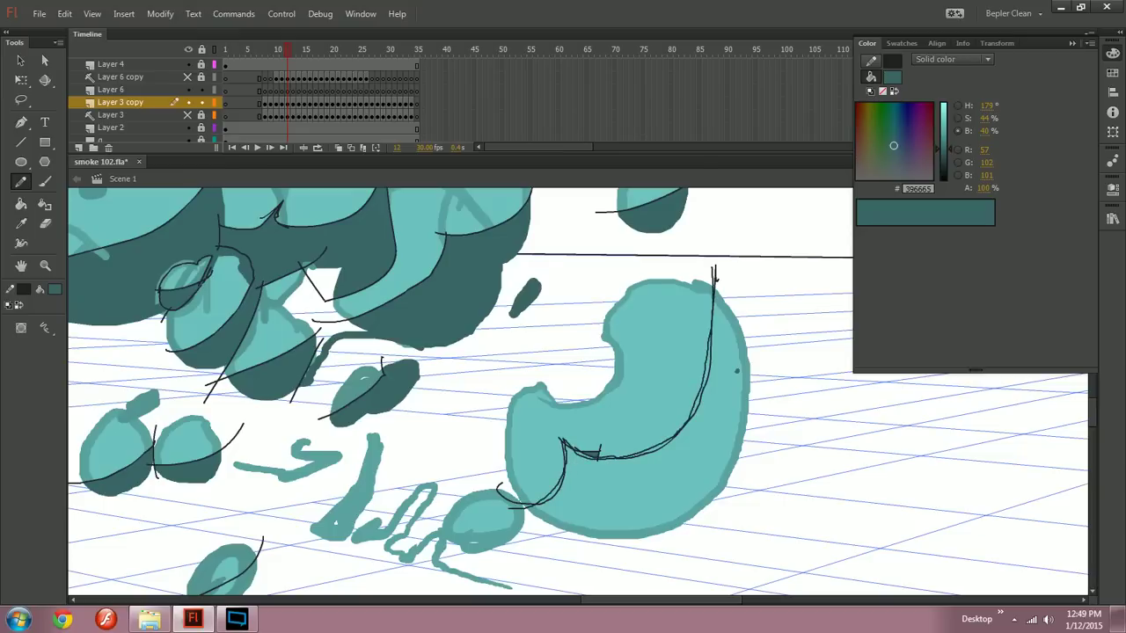
Step: Fill the outer shadow side of the large crescent puff with dark teal
key("k")
left_click(718, 291)
key("ctrl+minus")
key("ctrl+equal")
mouse_move(563, 378)
left_mouse_down()
mouse_move(624, 405)
mouse_move(659, 354)
left_mouse_up()
Step: Draw a closed shading line across the small puff beside the crescent, and fill its shadow and the adjoining zigzag streak with dark teal
key("y")
mouse_move(538, 512)
left_mouse_down()
mouse_move(565, 507)
mouse_move(611, 472)
left_mouse_up()
key("k")
key("y")
left_click_drag(536, 501, 547, 523)
key("k")
mouse_move(488, 456)
left_mouse_down()
mouse_move(522, 504)
mouse_move(604, 486)
left_mouse_up()
left_click(596, 517)
left_click(591, 501)
left_click(575, 495)
left_click(508, 465)
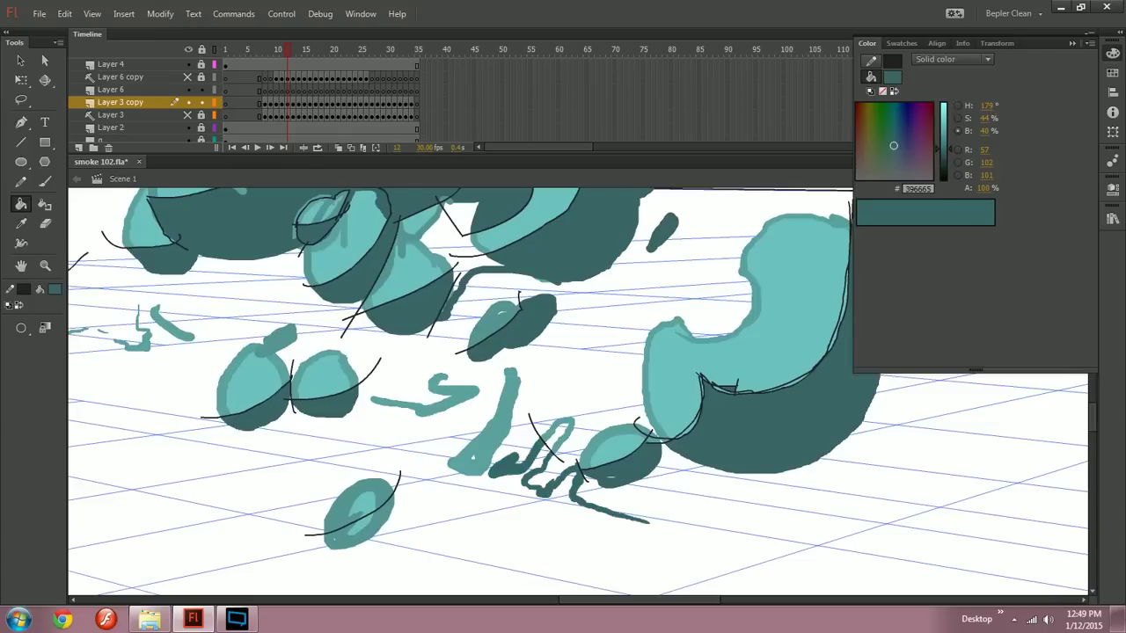
Step: Replace the full fill of the slanted smoke streak with a lengthwise shading line and a dark teal fill on its lower side
left_click_drag(490, 451, 640, 470)
left_click(637, 468)
key("y")
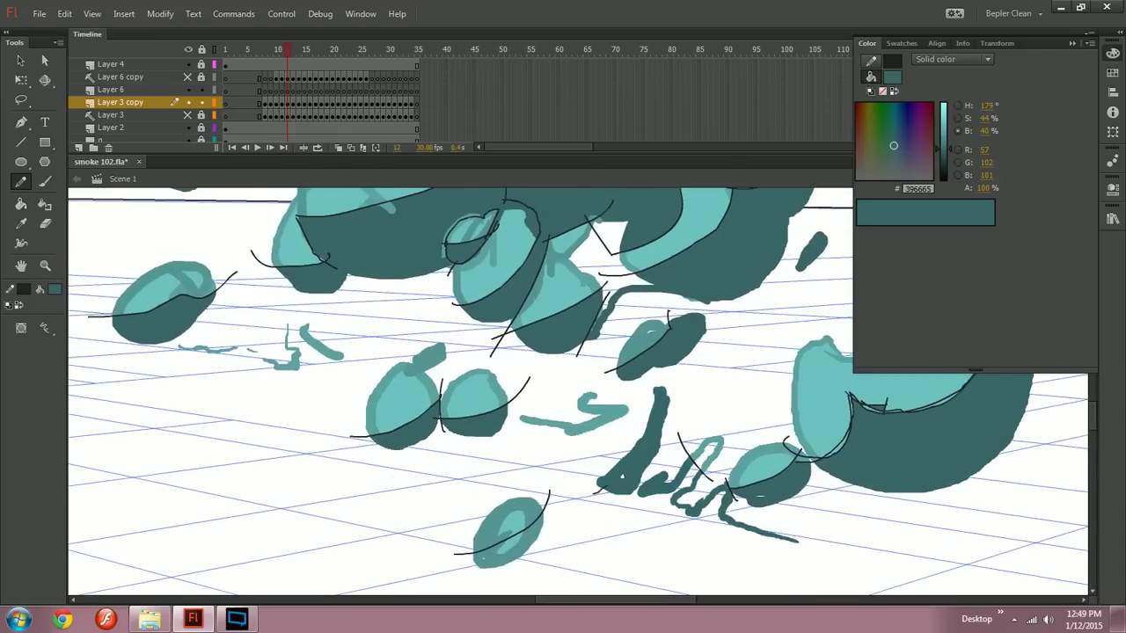
key("ctrl+z")
left_click_drag(583, 492, 664, 392)
key("k")
left_click(629, 458)
left_click_drag(676, 410, 602, 488)
left_click_drag(616, 387, 573, 437)
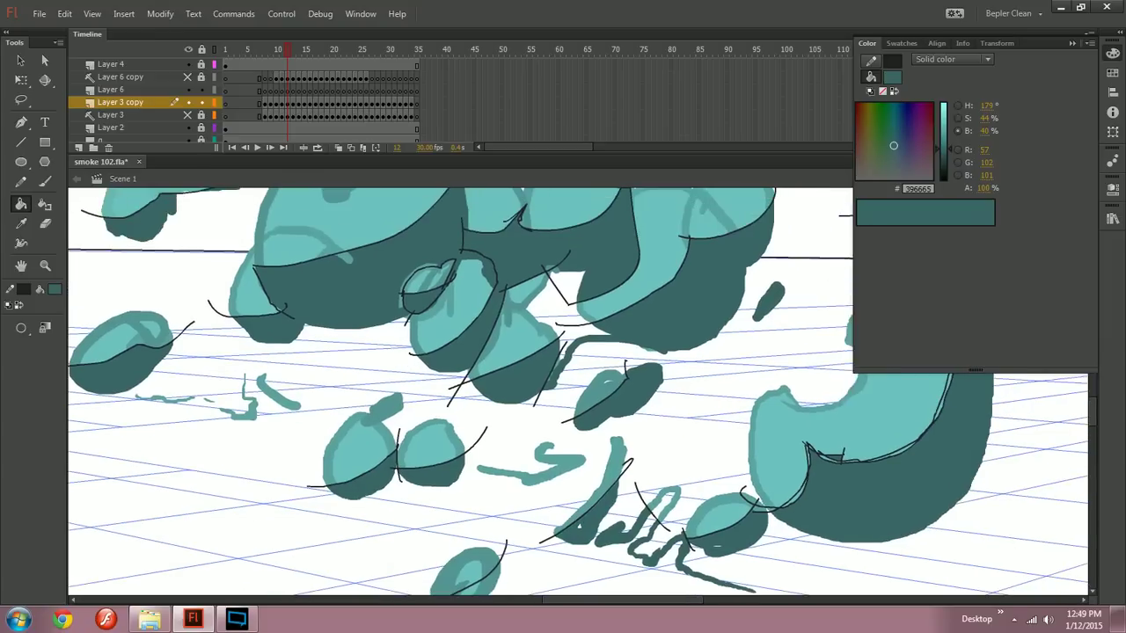
Step: Draw shading lines through the small curly streak near the slanted one and fill its lower edges with dark teal
key("y")
mouse_move(485, 470)
left_mouse_down()
mouse_move(528, 479)
mouse_move(591, 450)
left_mouse_up()
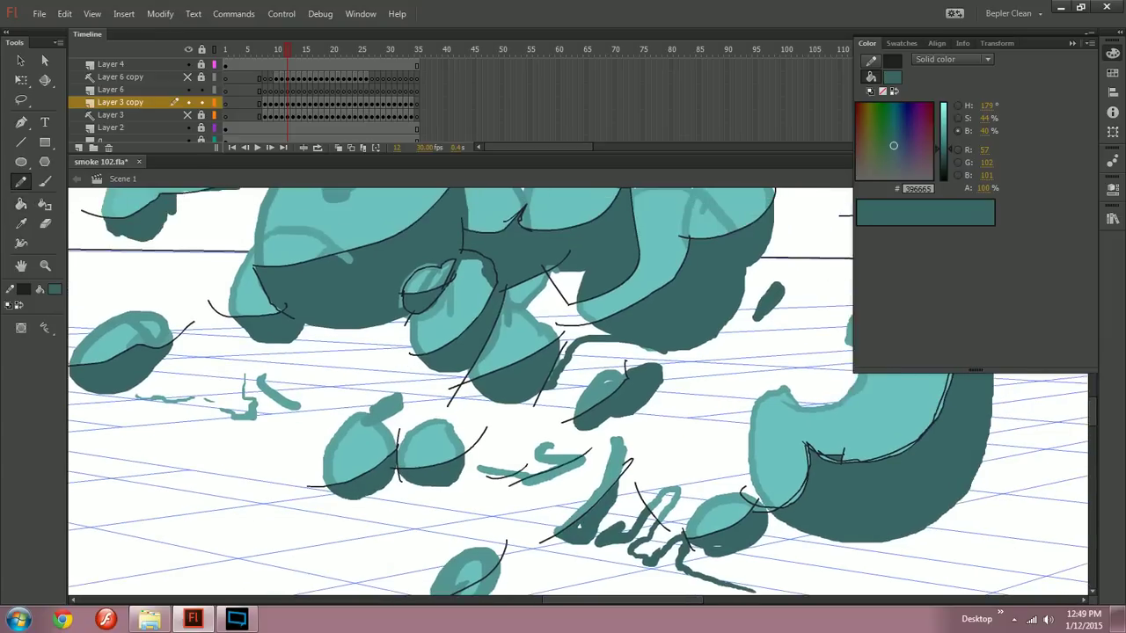
key("k")
left_click(551, 477)
left_click(525, 475)
key("ctrl+z")
left_click(497, 473)
Step: Fill the short curved streak above the twin puffs with dark teal and draw shading lines across the tab on the left twin puff
mouse_move(281, 387)
left_mouse_down()
mouse_move(282, 443)
mouse_move(518, 434)
left_mouse_up()
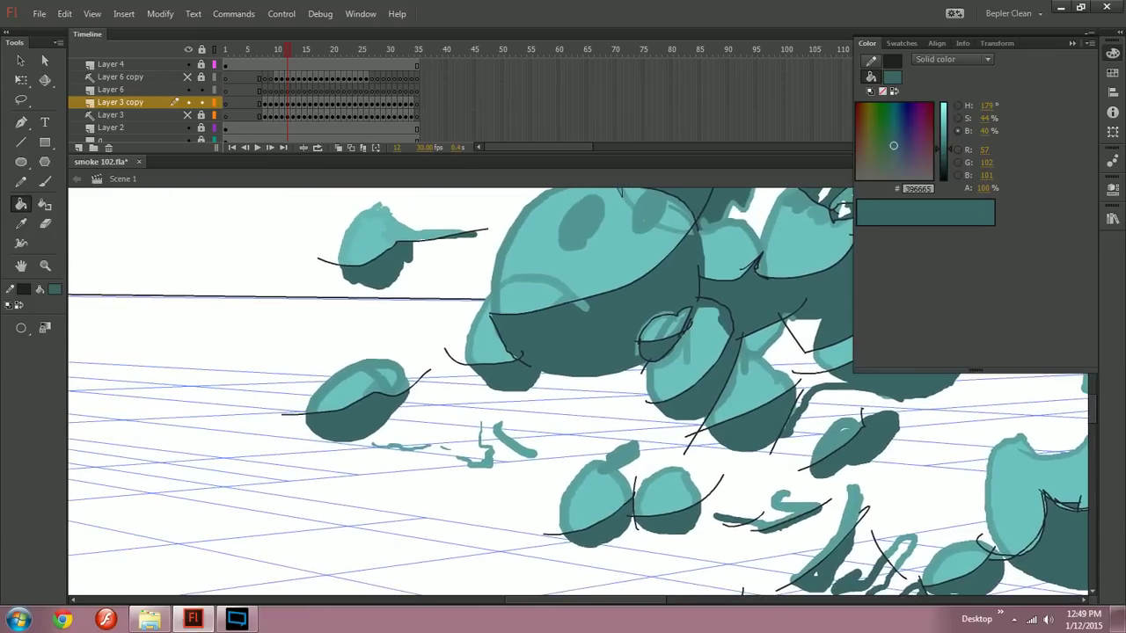
left_click(515, 442)
key("y")
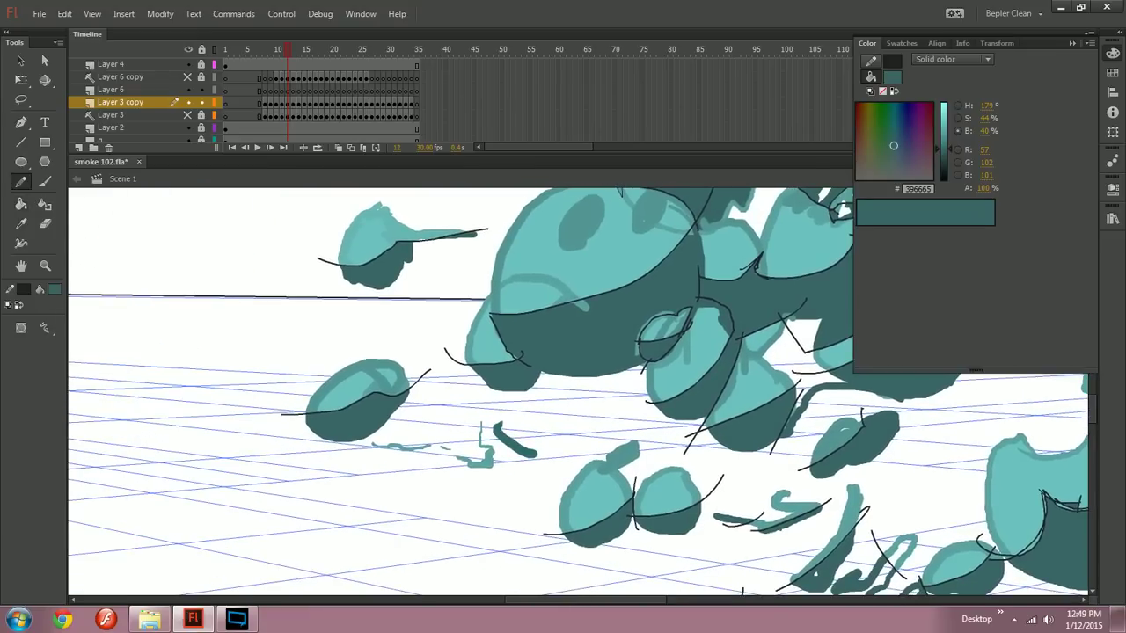
mouse_move(598, 456)
left_mouse_down()
mouse_move(613, 476)
mouse_move(635, 472)
mouse_move(646, 444)
left_mouse_up()
key("ctrl+z")
left_click(1113, 189)
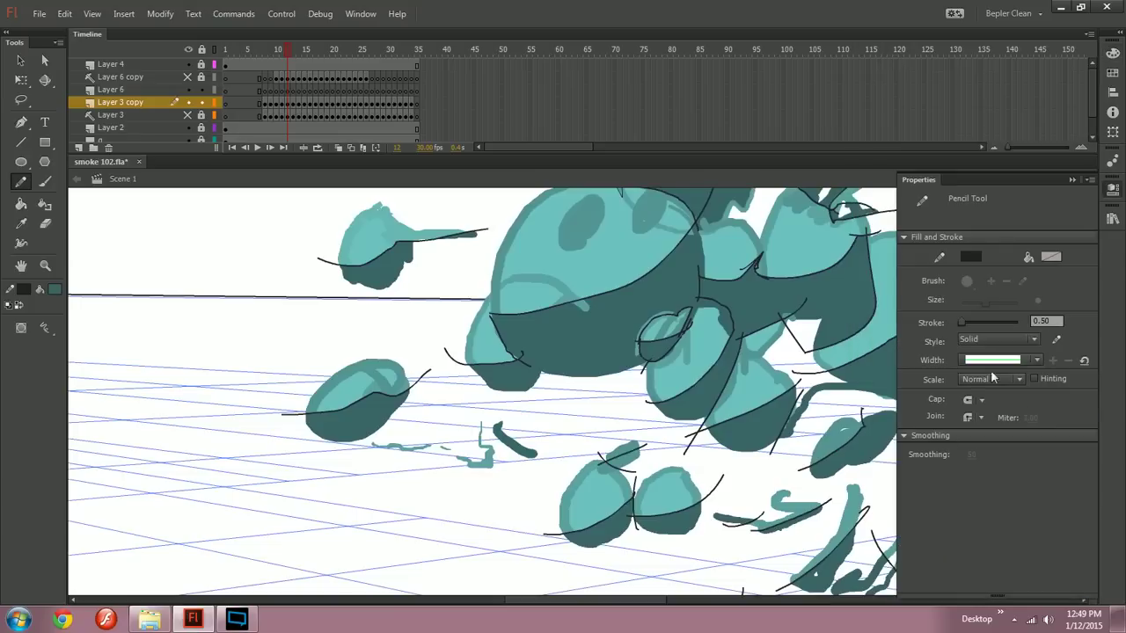
left_click(1113, 190)
Step: Fill the lower half of the lone oval puff beneath the cluster with dark teal
left_click_drag(633, 325, 480, 536)
key("ctrl+minus")
left_click_drag(578, 392, 550, 361)
key("ctrl+equal")
key("ctrl+minus")
key("ctrl+minus")
key("ctrl+equal")
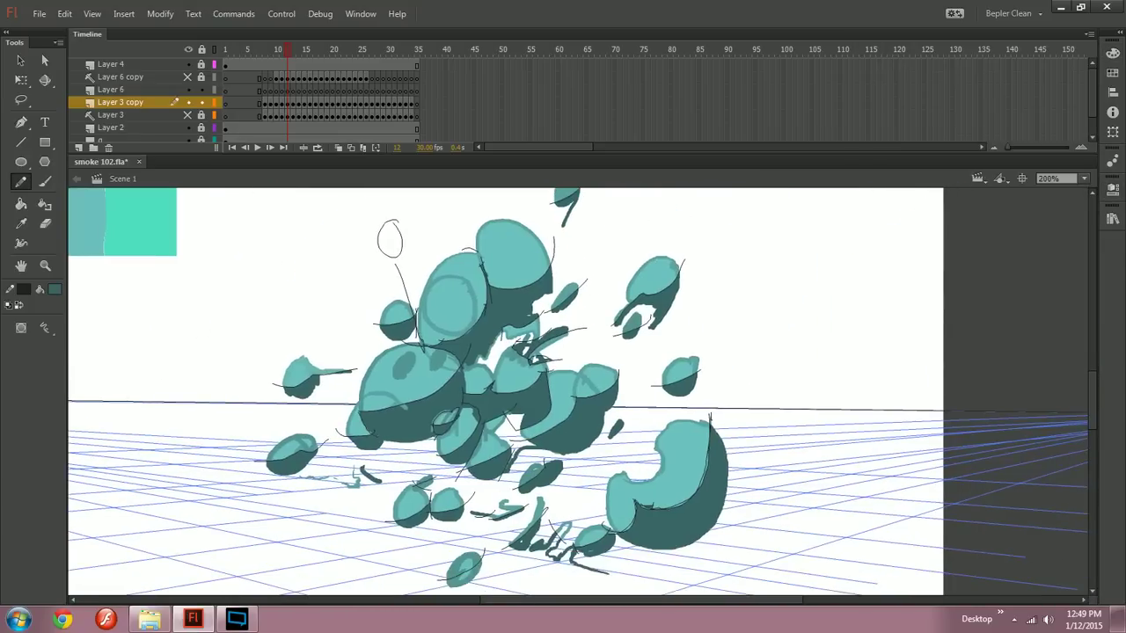
left_click_drag(492, 527, 578, 375)
key("ctrl+equal")
key("b")
key("k")
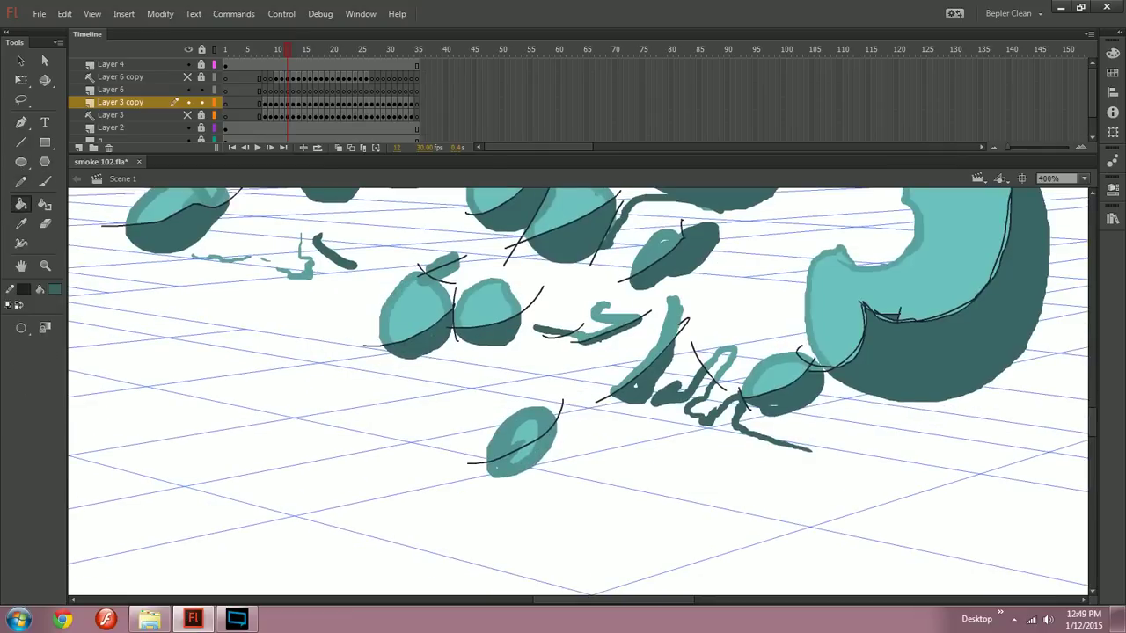
left_click(534, 452)
left_click(521, 455)
Step: Look over the shaded puffs of frame 12 for areas still missing shadow
key("ctrl+minus")
left_click_drag(528, 378, 497, 459)
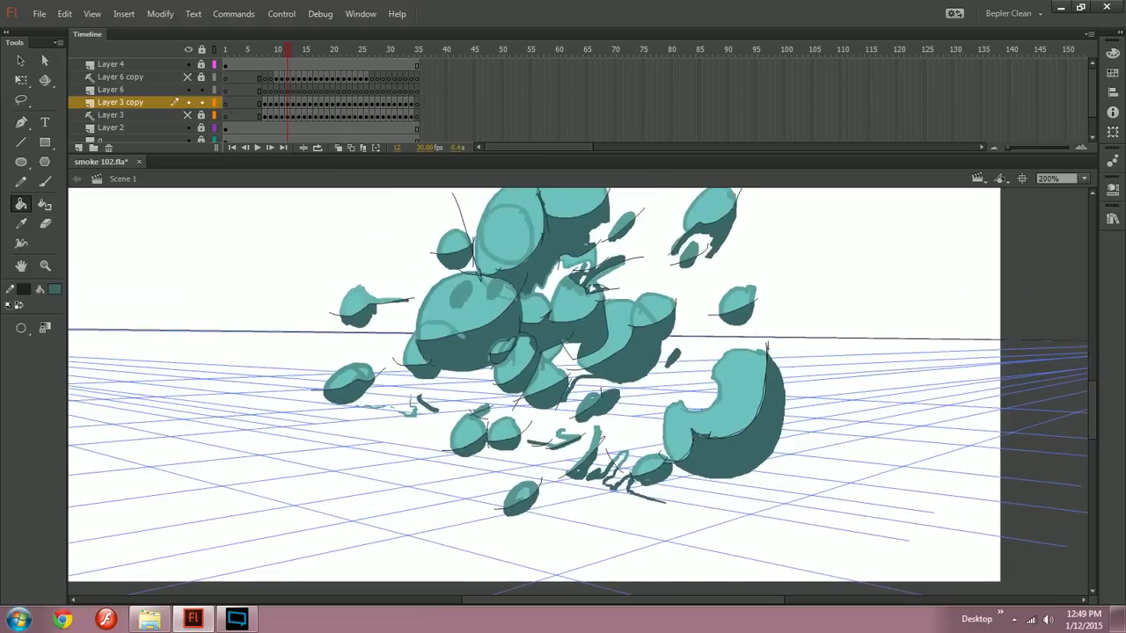
key("ctrl+equal")
left_click_drag(528, 352, 512, 457)
key("ctrl+minus")
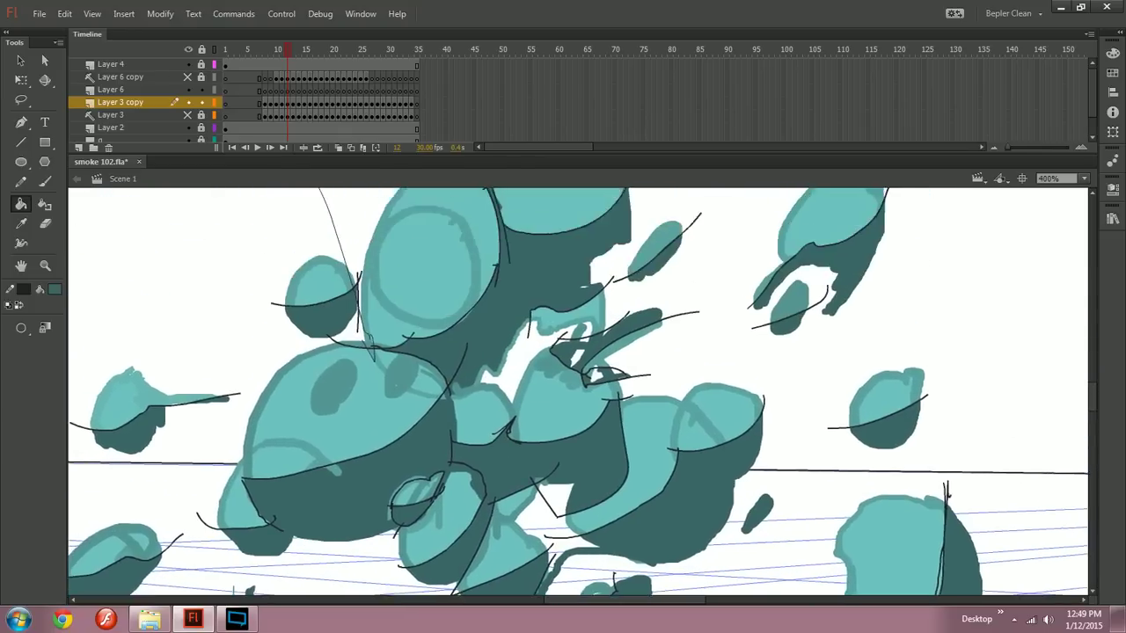
key("ctrl+minus")
key("ctrl+equal")
left_click_drag(563, 414, 545, 437)
Step: In frame 13, fill the shadow areas of the topmost oval puff and the large central puff with dark teal
key("period")
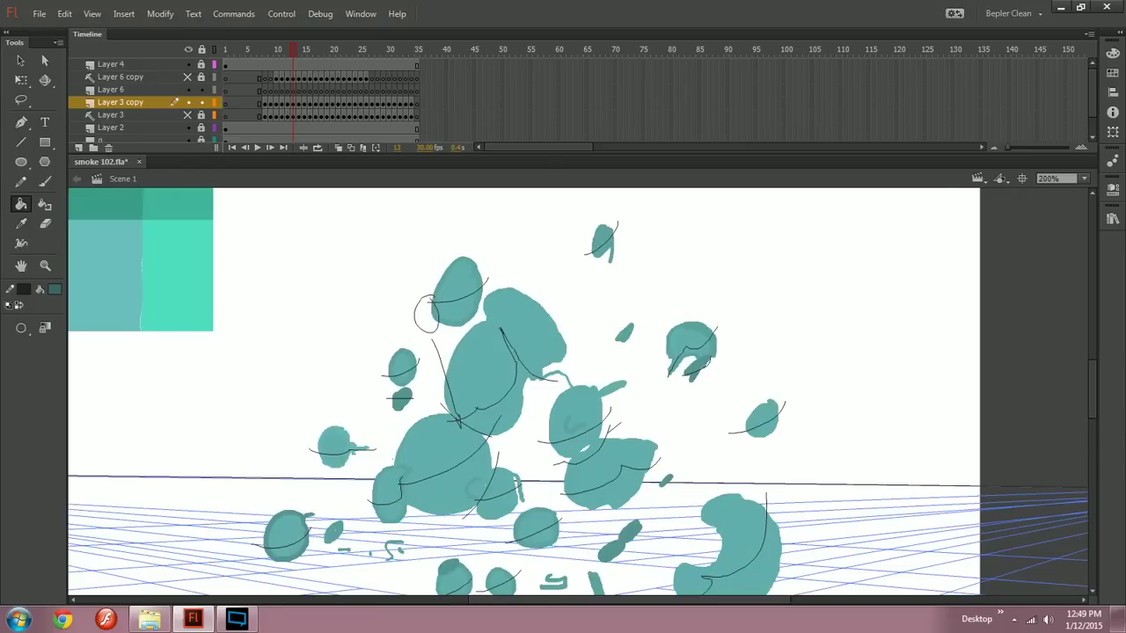
key("comma")
key("period")
left_click_drag(458, 308, 476, 338)
left_click(477, 337)
left_click(479, 353)
left_click(523, 441)
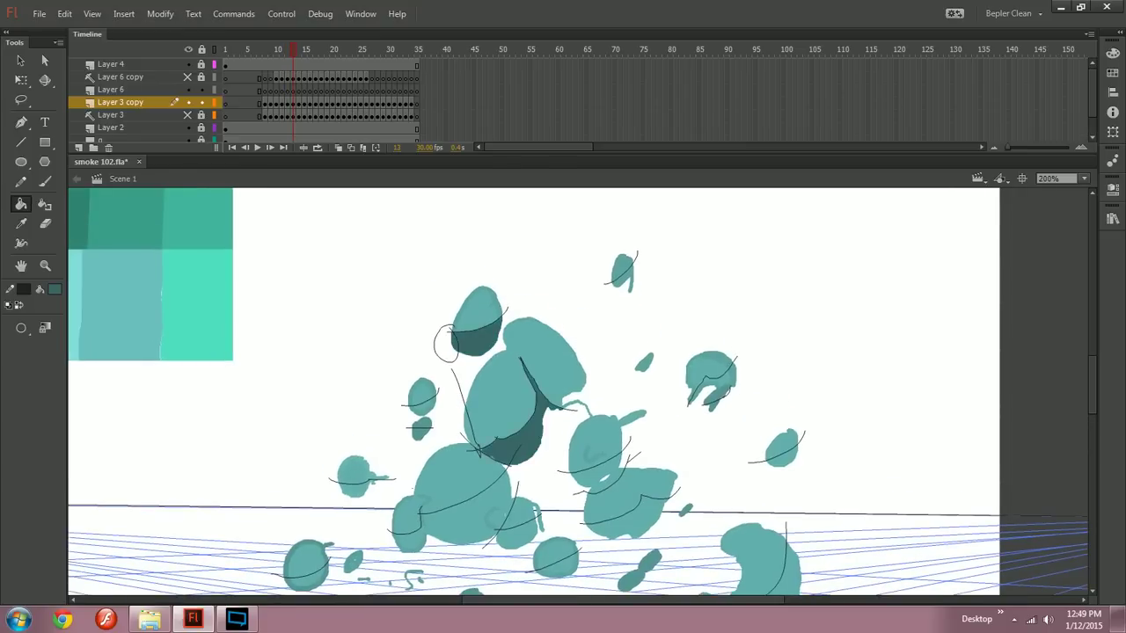
Step: Fill the shadows of the large lower-left puff and the two small puffs flanking it with dark teal
left_click_drag(506, 493, 543, 442)
left_click(513, 468)
left_click(448, 489)
left_click(450, 500)
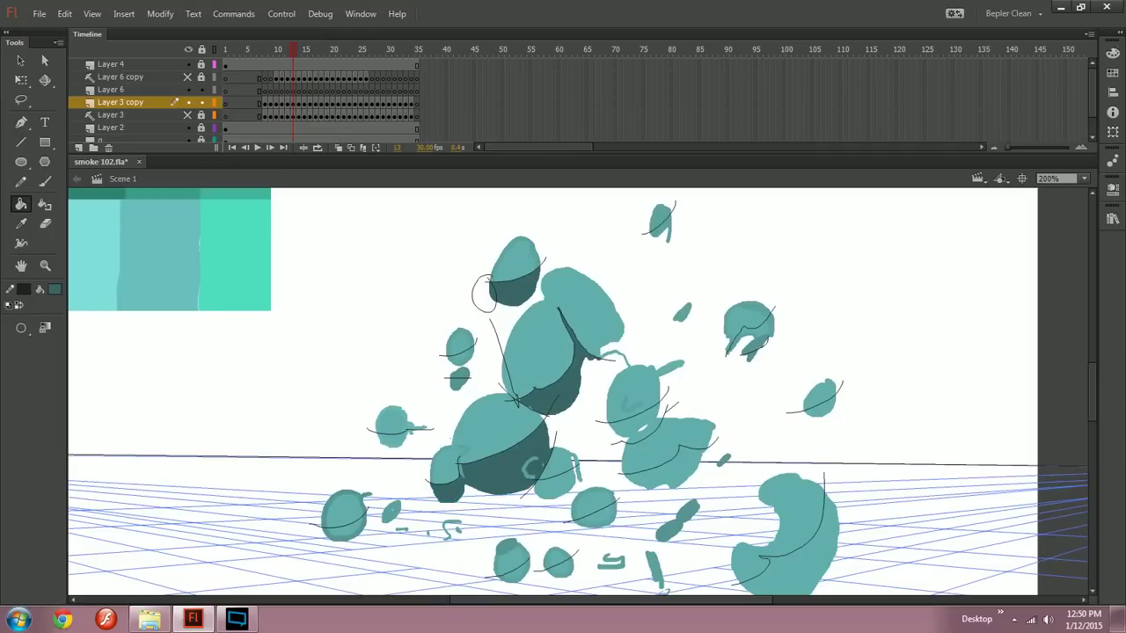
left_click(549, 480)
Step: Fill the shadow halves of the loose round puffs below and to the left of the cluster with dark teal
left_click(594, 517)
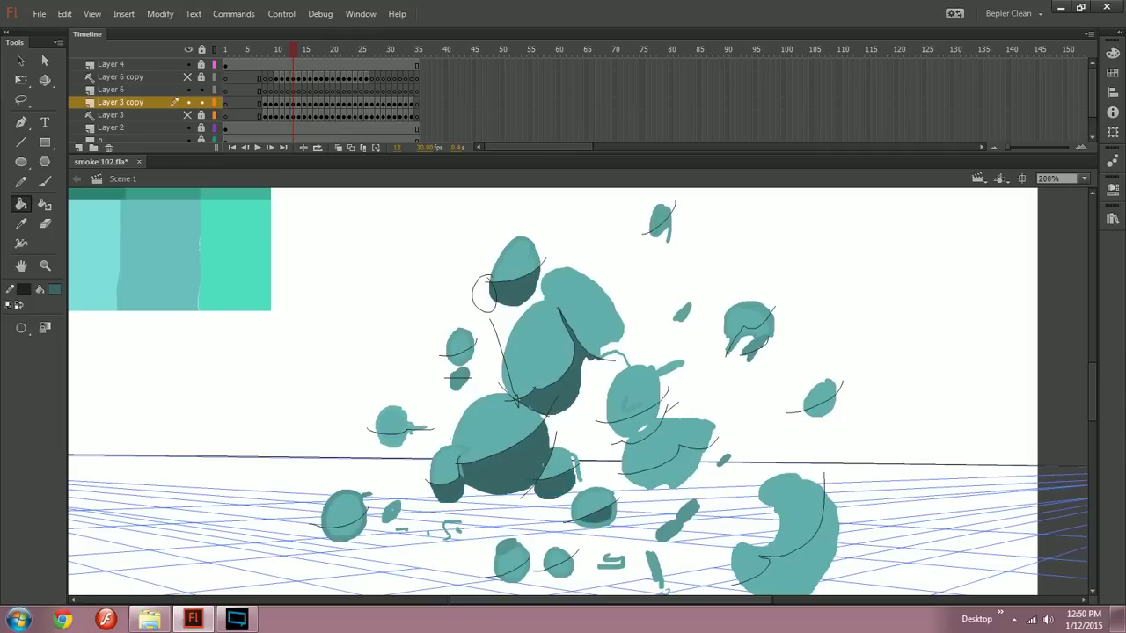
left_click(561, 570)
left_click(514, 570)
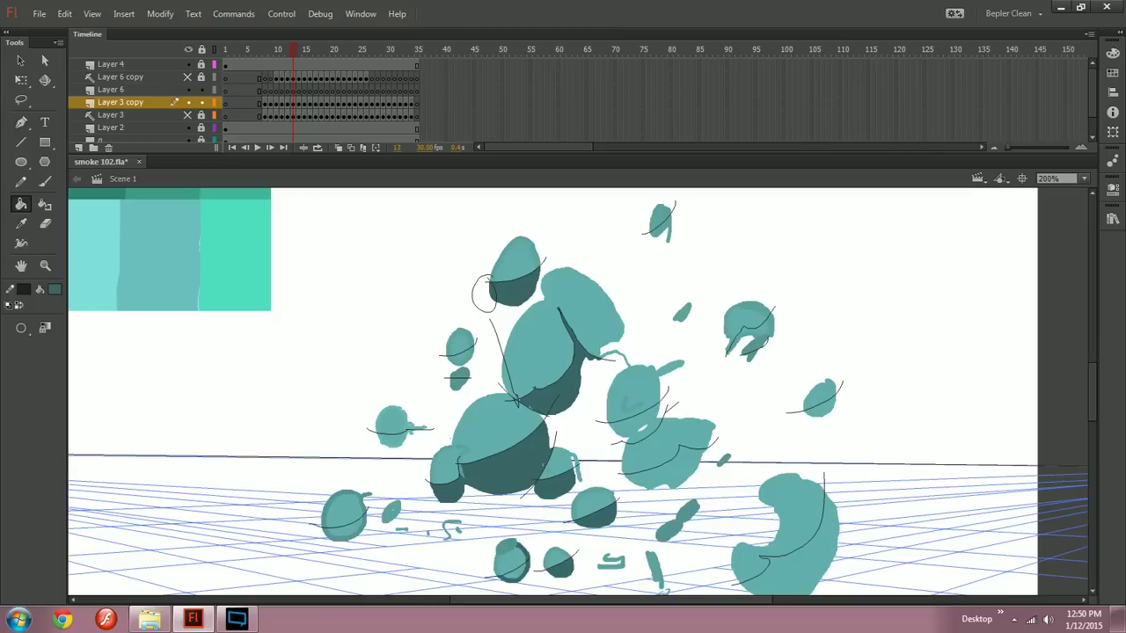
left_click(345, 526)
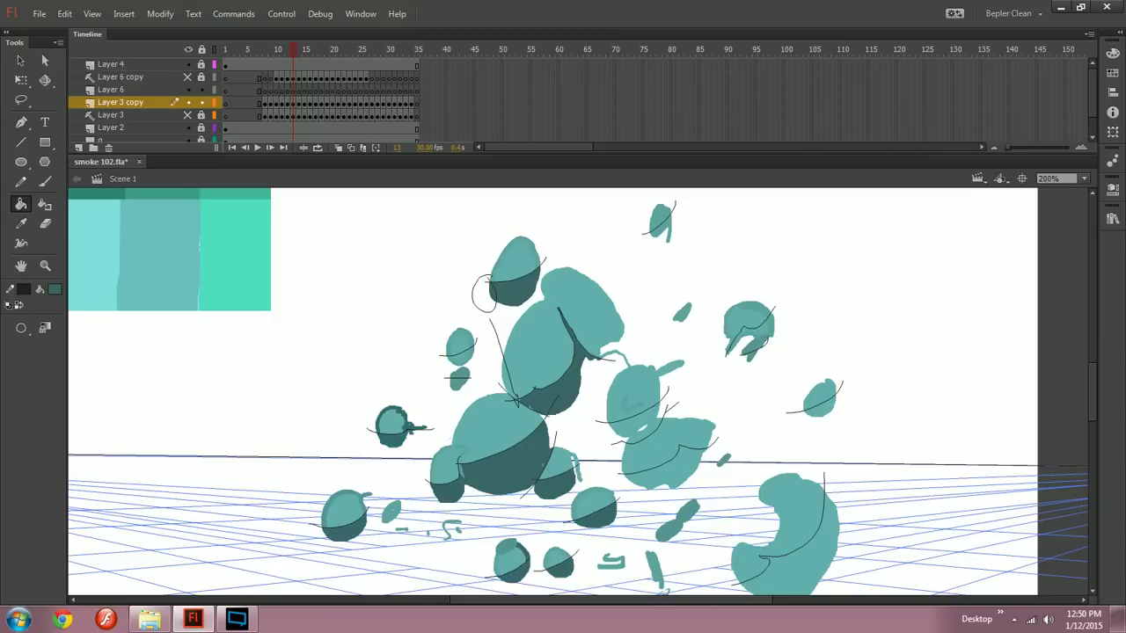
Step: Close the tailed left puff's shading line at its tail and fill the shadow below it, including the rim, with dark teal
key("ctrl+equal")
left_click_drag(501, 537, 801, 457)
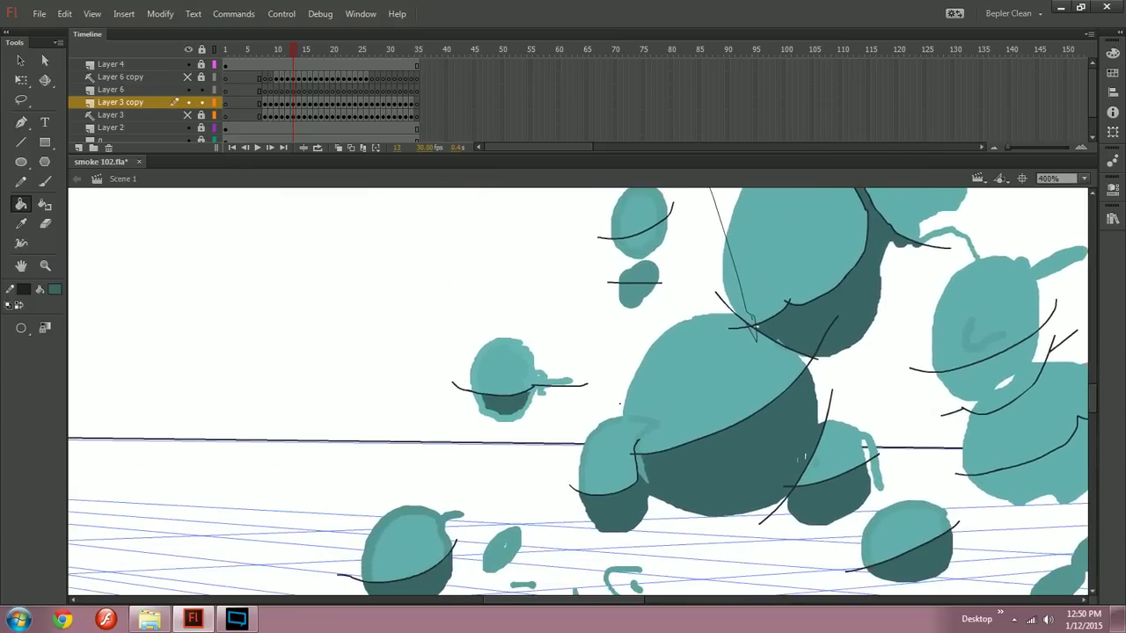
left_click_drag(529, 389, 576, 382)
left_click(505, 418)
Step: Draw a shading line across the small slanted oval beside the lower-left puff and fill the area beneath it with dark teal
mouse_move(506, 538)
left_mouse_down()
mouse_move(491, 426)
mouse_move(521, 424)
left_mouse_up()
left_click(487, 439)
key("ctrl+z")
key("y")
key("k")
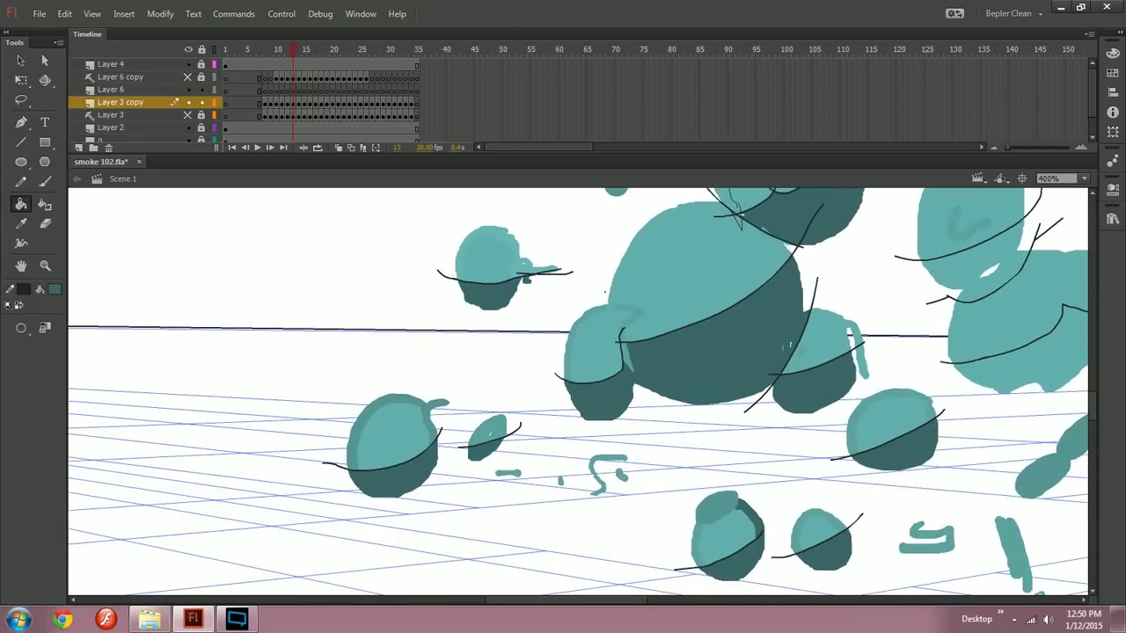
Step: Draw pencil shading lines across the small drifting puff in frame 14 and in a frame past 20
key("period")
key("y")
mouse_move(462, 449)
left_mouse_down()
mouse_move(519, 431)
mouse_move(512, 446)
left_mouse_up()
key("period")
key("period")
key("period")
key("period")
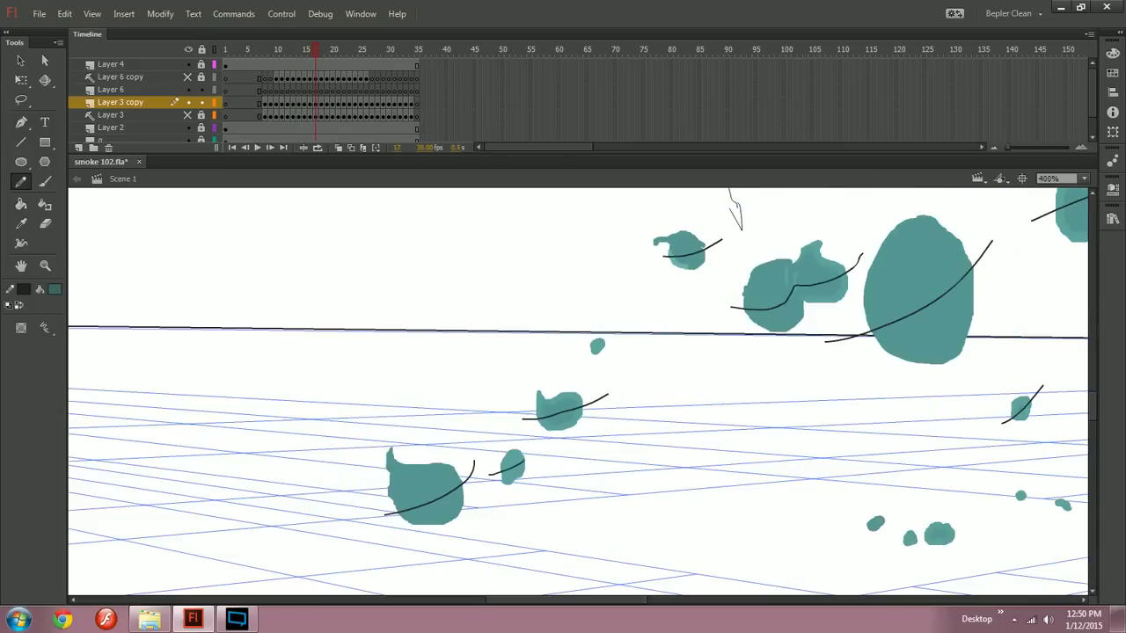
key("period")
key("period")
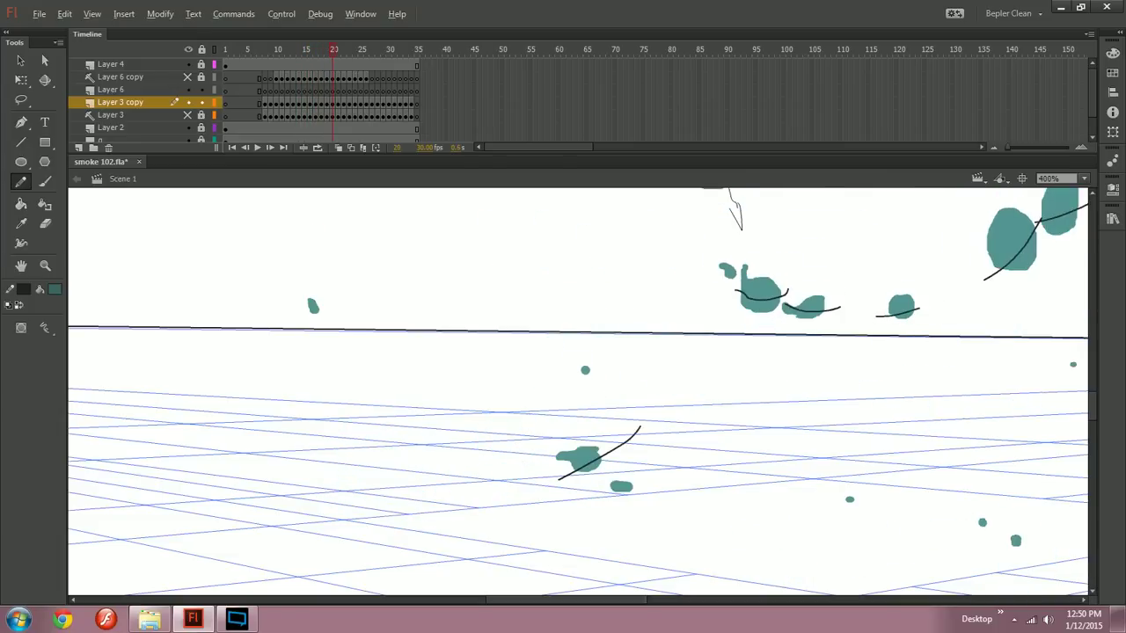
key("period")
mouse_move(615, 494)
left_mouse_down()
mouse_move(648, 476)
mouse_move(705, 481)
left_mouse_up()
key("period")
Step: Step back through the frames to frame 12 and look over its shaded cluster
key("comma")
key("comma")
key("comma")
key("comma")
key("comma")
key("comma")
key("comma")
key("comma")
key("comma")
key("comma")
key("b")
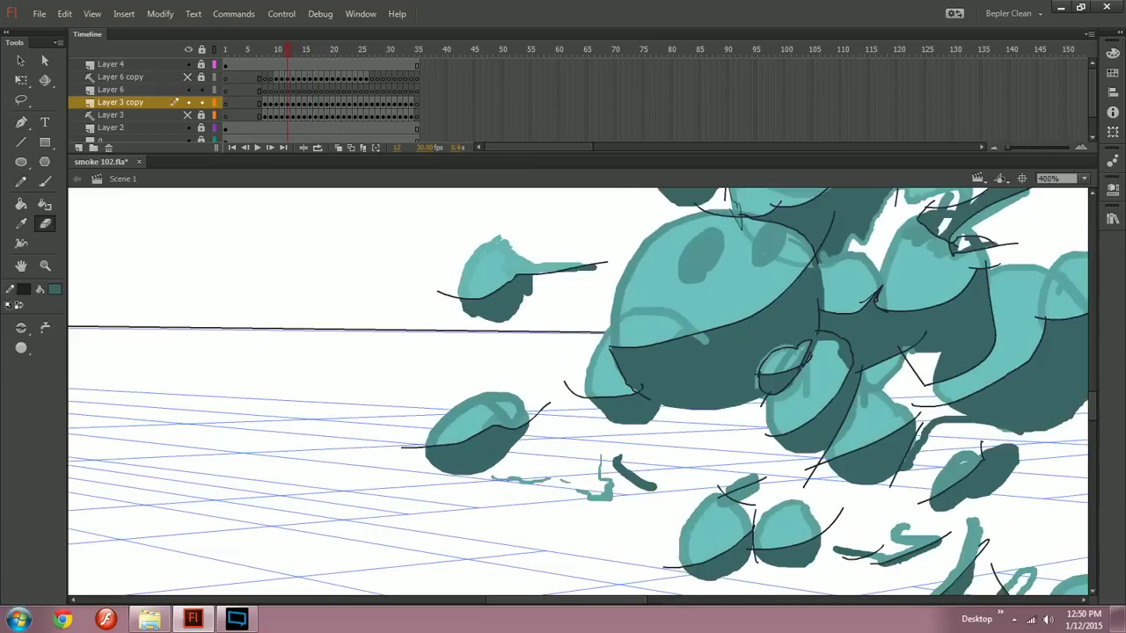
key("k")
left_click_drag(774, 422, 417, 313)
key("ctrl+minus")
left_click_drag(615, 387, 533, 537)
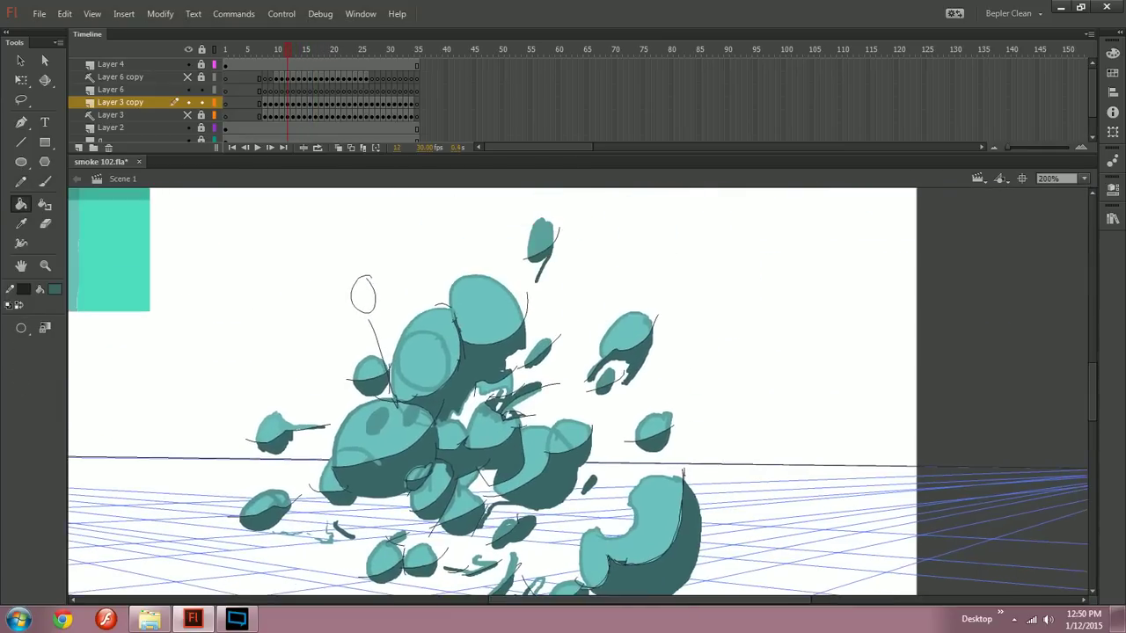
Step: In frame 13, fill the shadows of the wide lower-right puff and the oval puff above it with dark teal
key("period")
left_click(552, 472)
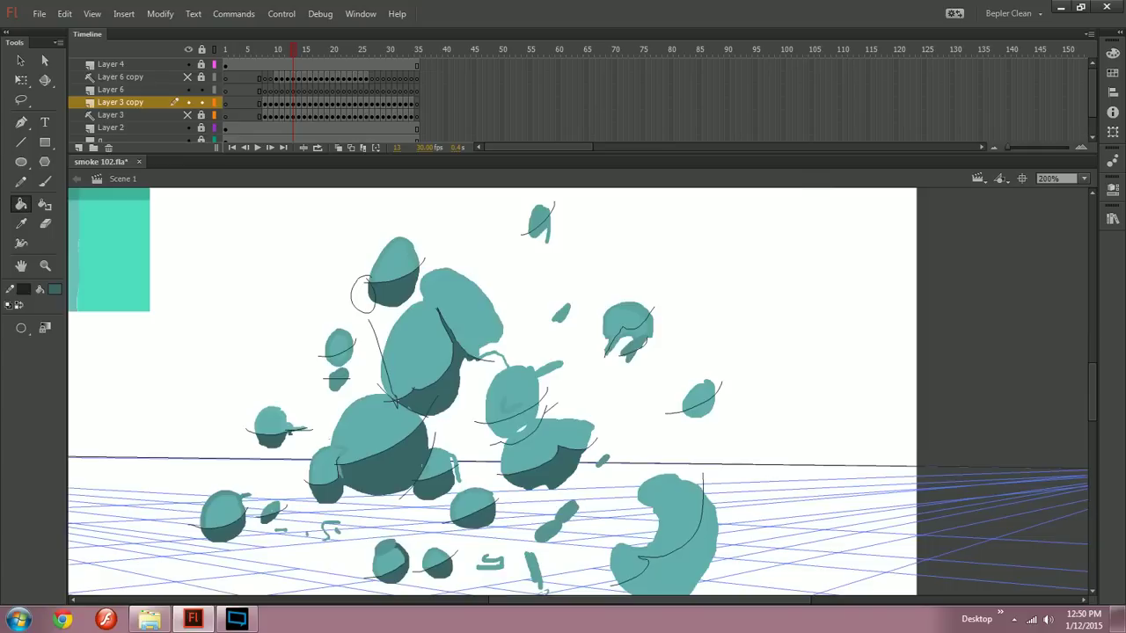
left_click(519, 429)
key("ctrl+equal")
left_click_drag(461, 463, 508, 465)
left_click(505, 464)
left_click_drag(492, 360, 553, 511)
Step: Draw a hooked shading line across the lower-right end of the bean-shaped puff at the cluster's top
key("comma")
key("period")
key("b")
mouse_move(486, 457)
left_mouse_down()
mouse_move(463, 434)
mouse_move(542, 382)
left_mouse_up()
key("t")
left_click(486, 379)
type("F")
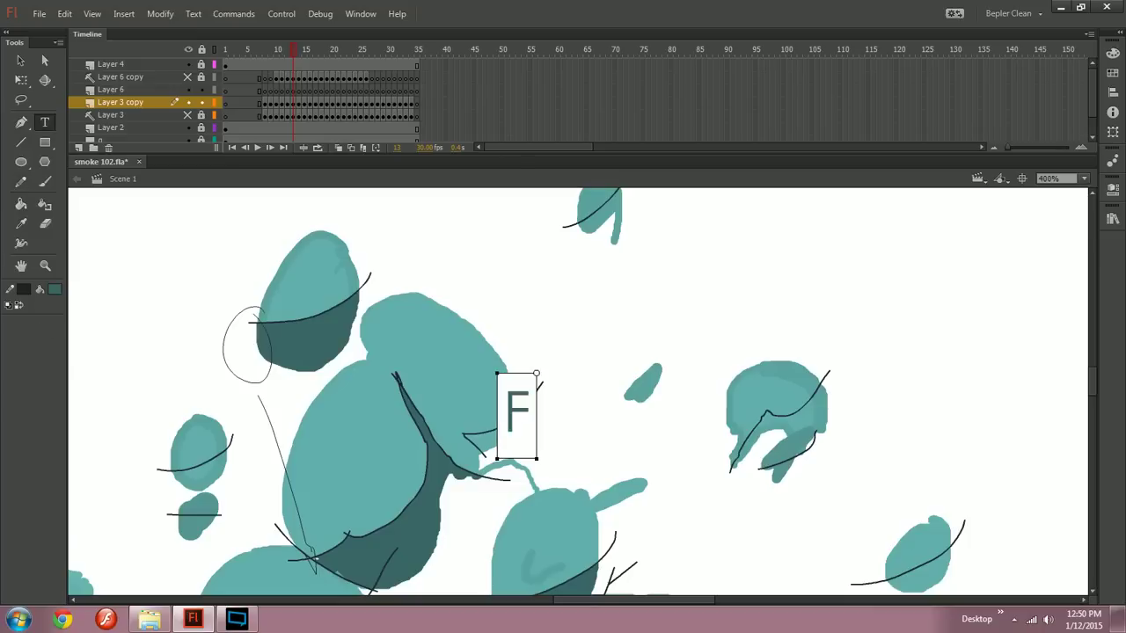
type("Z")
key("Escape")
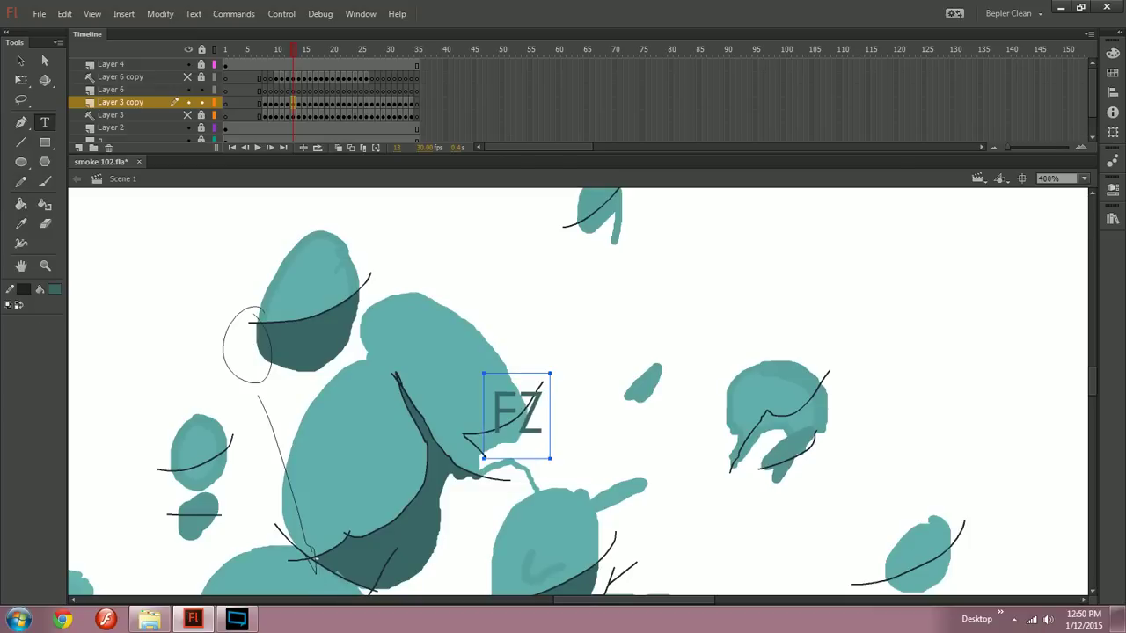
key("Delete")
key("q")
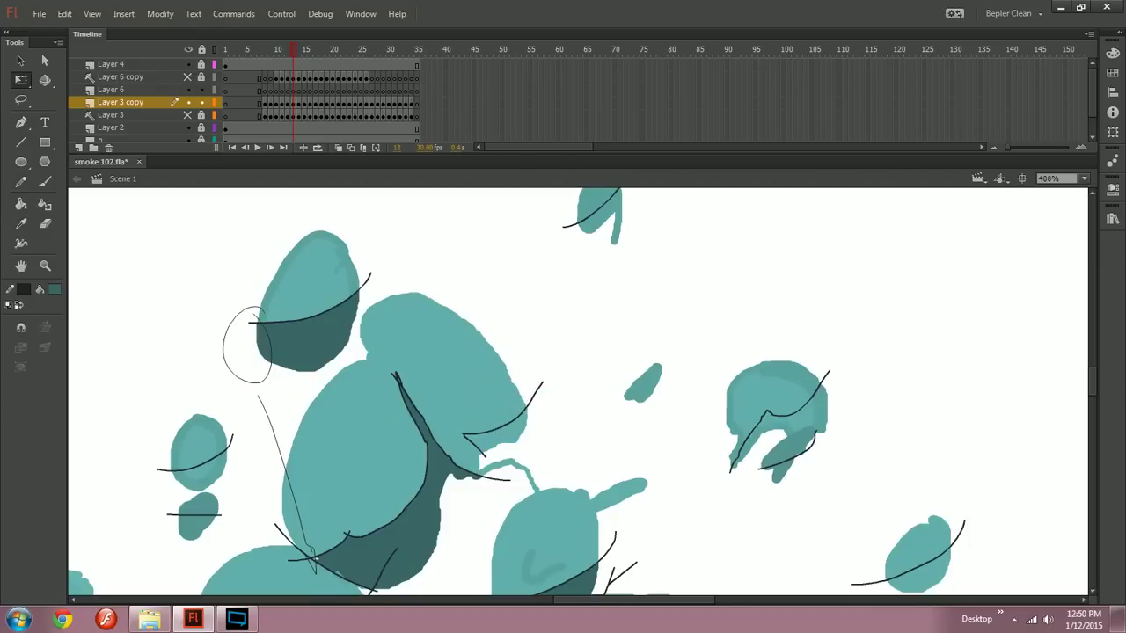
Step: Fill the area beneath the bean-shaped puff's new shading line with dark teal
key("k")
left_click(506, 434)
key("comma")
key("period")
Step: In frame 14, fill the shadow areas of the cap-shaped puff and the central puff below it, including its rim, with dark teal
key("period")
left_click(438, 384)
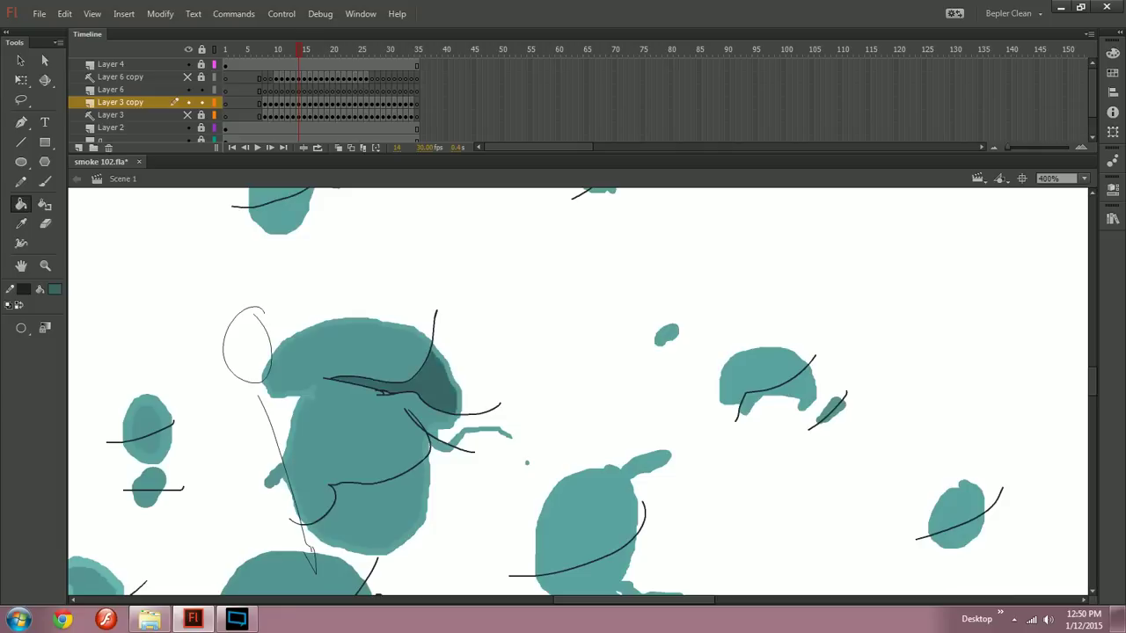
left_click(458, 391)
left_click(380, 512)
left_click(442, 445)
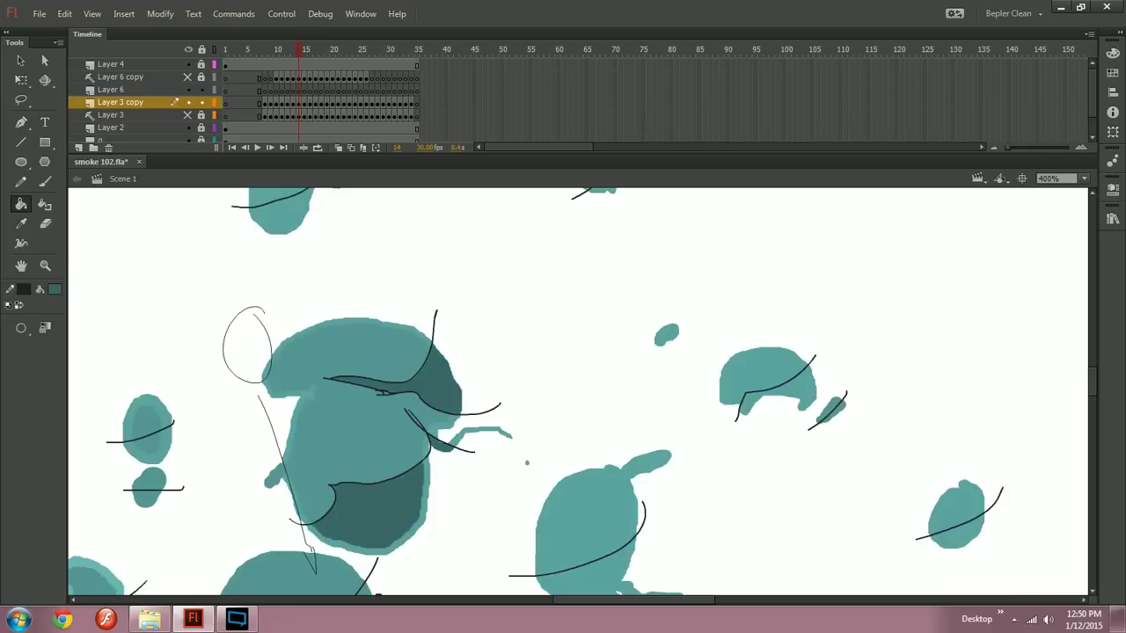
left_click(426, 500)
Step: In frame 15, fill the central puff's lower shadow and the band between its two upper shading lines with dark teal
left_click_drag(427, 500, 618, 482)
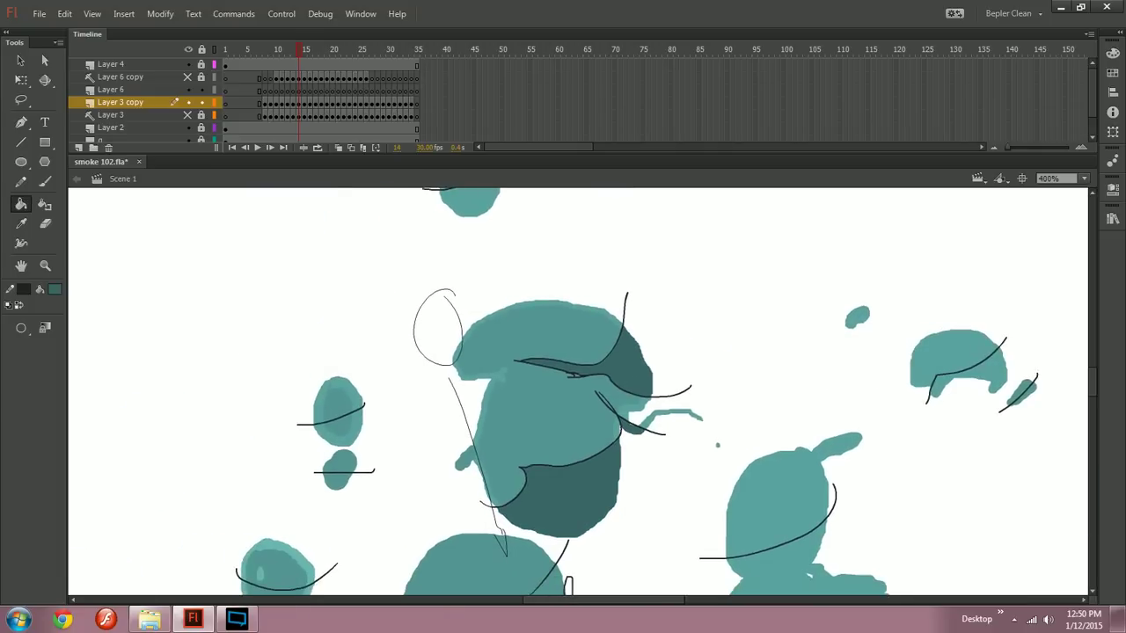
key("period")
left_click(555, 478)
left_click(576, 365)
key("period")
key("ctrl+z")
left_click(521, 382)
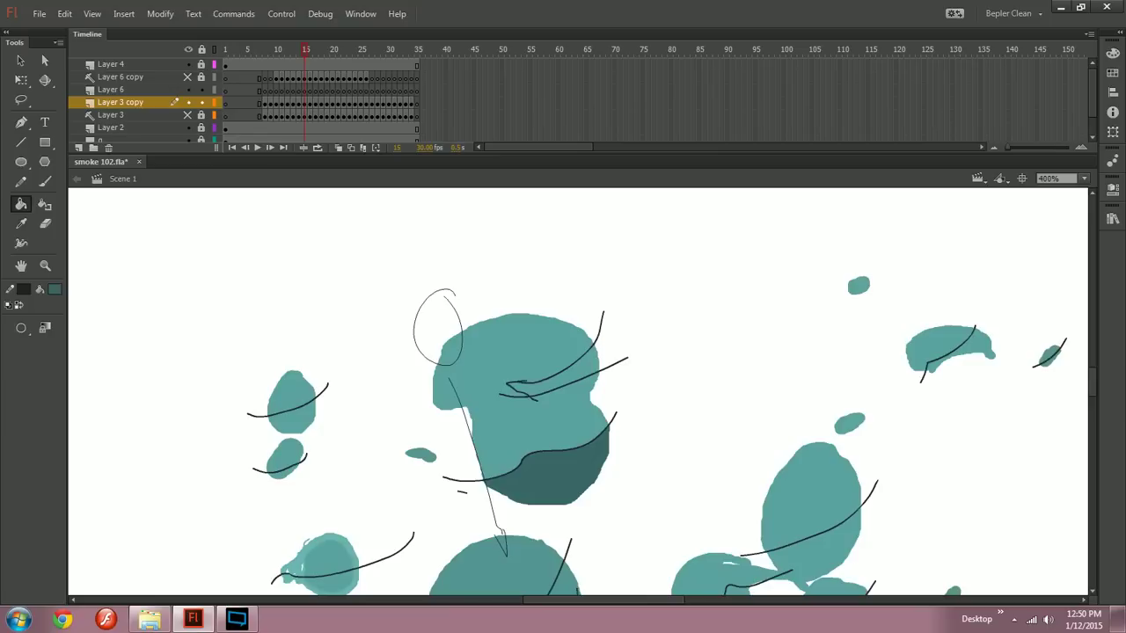
left_click(572, 371)
key("comma")
key("period")
Step: In frame 16, fill the central puff's lower-right shadow and the small shadow under its left lobe with dark teal
key("period")
left_click(520, 431)
key("ctrl+z")
left_click(536, 453)
left_click(545, 467)
left_click(457, 438)
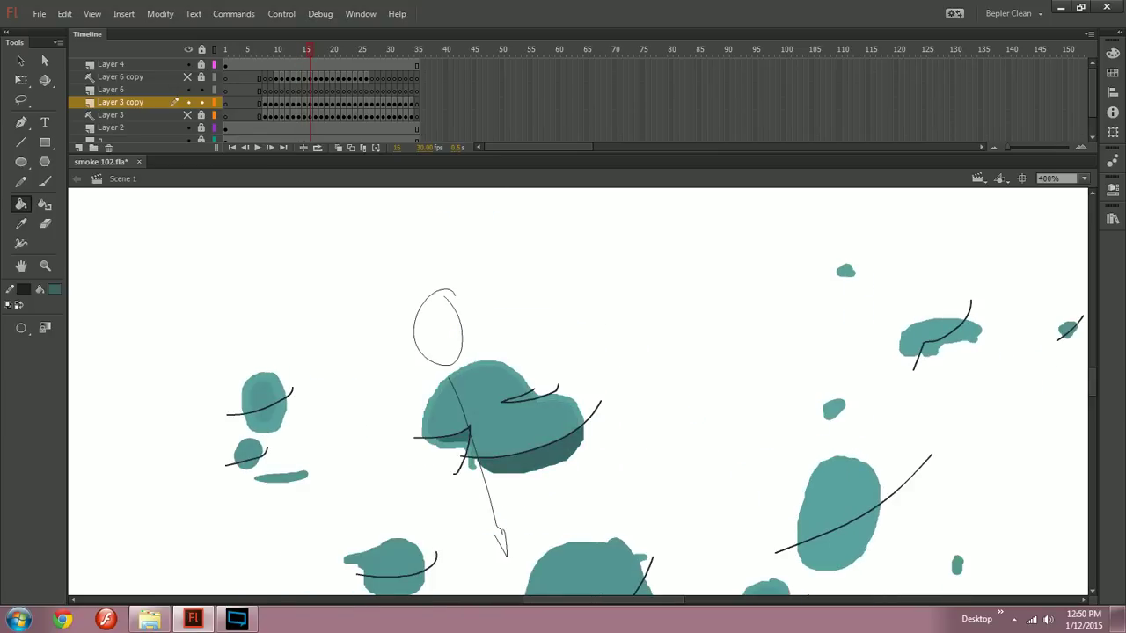
Step: In frame 16, fill the left lobe's remaining rim and the notch between the central puff's upper shading lines with dark teal
left_click(450, 445)
left_click(525, 399)
left_click(535, 395)
Step: In frame 17, fill the central puff's lower shadow on both lobes, including its rim, with dark teal
key("period")
left_click(507, 459)
left_click(517, 468)
left_click(430, 478)
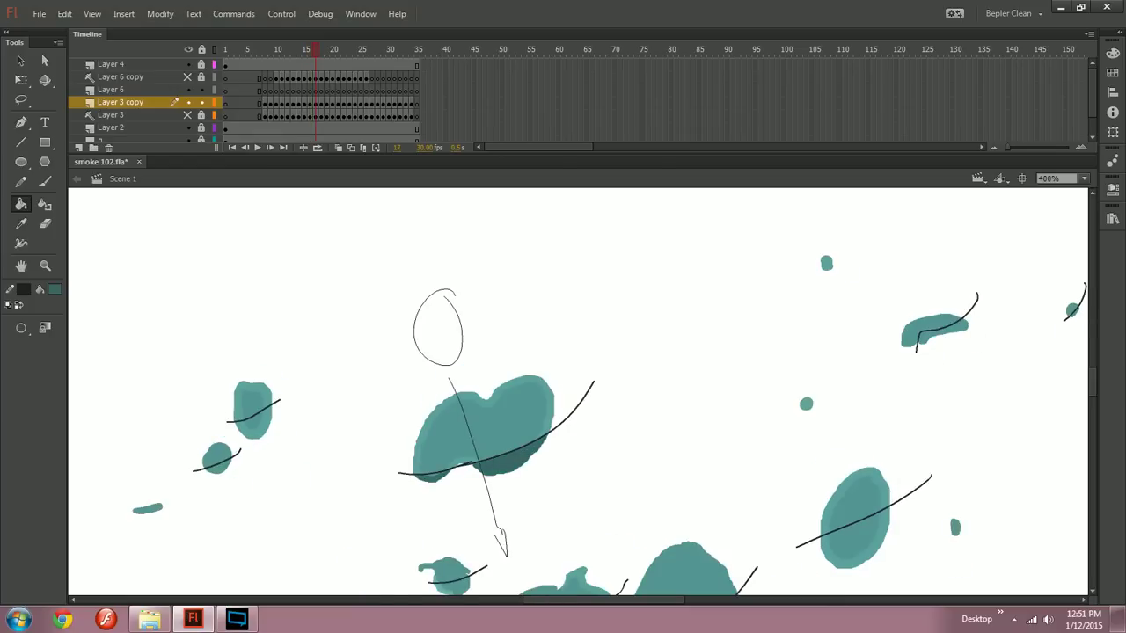
Step: In frame 18, fill the area beneath the central puff's shading line, including its rim, with dark teal
key("comma")
key("period")
key("period")
left_click(499, 452)
left_click(516, 453)
left_click(455, 505)
Step: In frame 19, fill the central puff's lower shadow and its rim on both sides with dark teal
key(".")
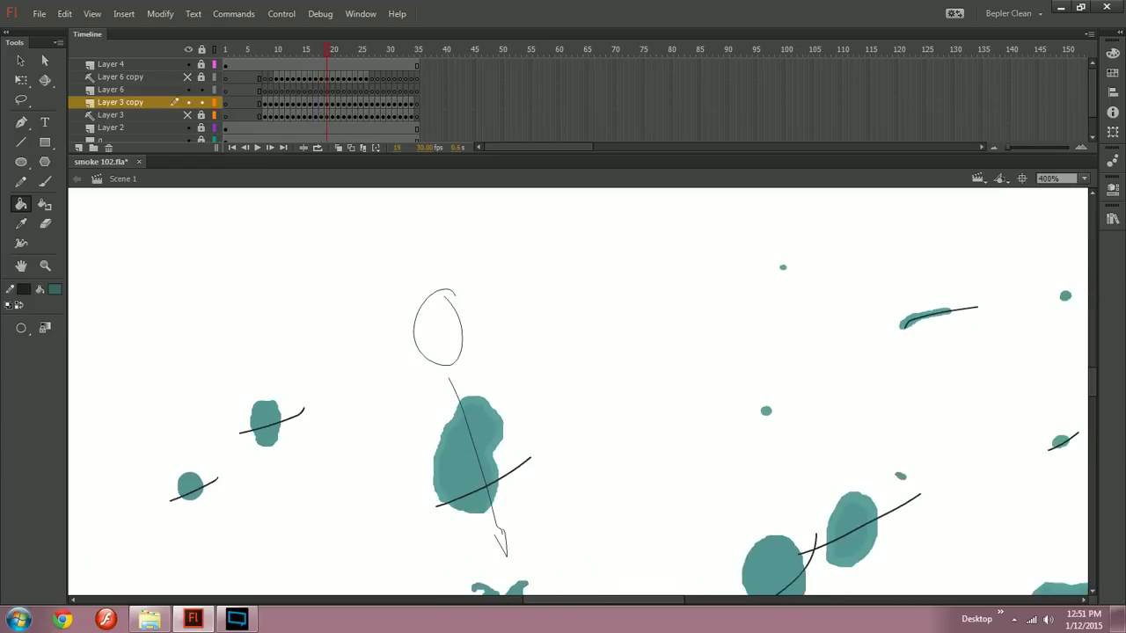
left_click(475, 502)
left_click(494, 494)
left_click(452, 505)
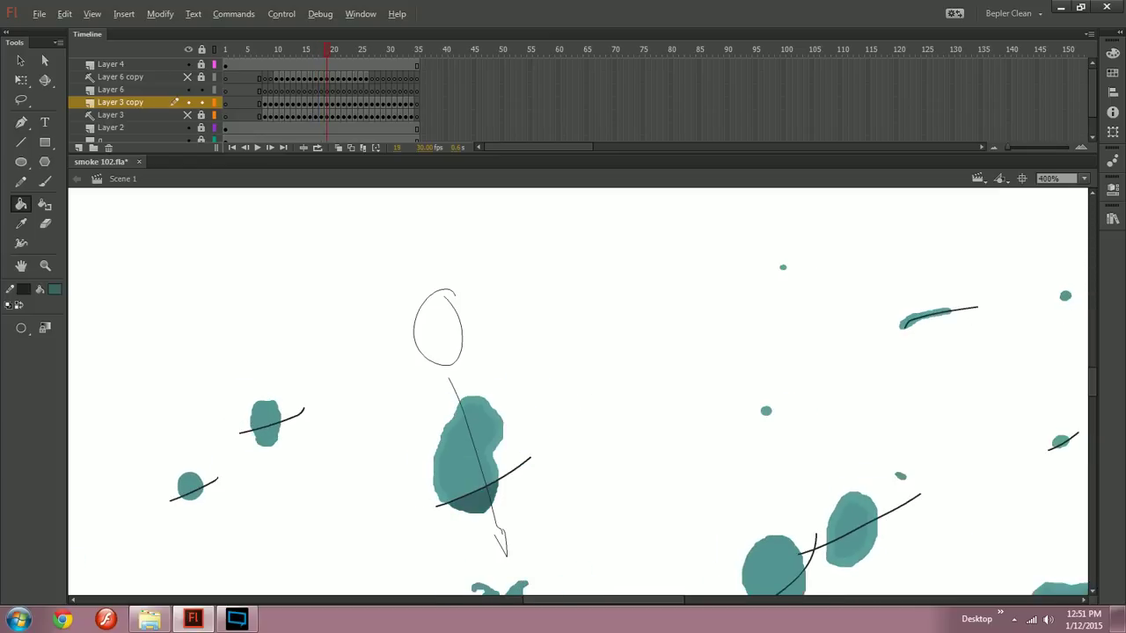
Step: In frames 20 and 21, fill the shadow beneath the central puff's shading line with dark teal
key("period")
left_click(475, 501)
key(".")
left_click(478, 492)
left_click(467, 503)
Step: In frames 22 and 23, fill the shrinking central puff's lower shadow with dark teal
key(".")
left_click(486, 497)
left_click(484, 504)
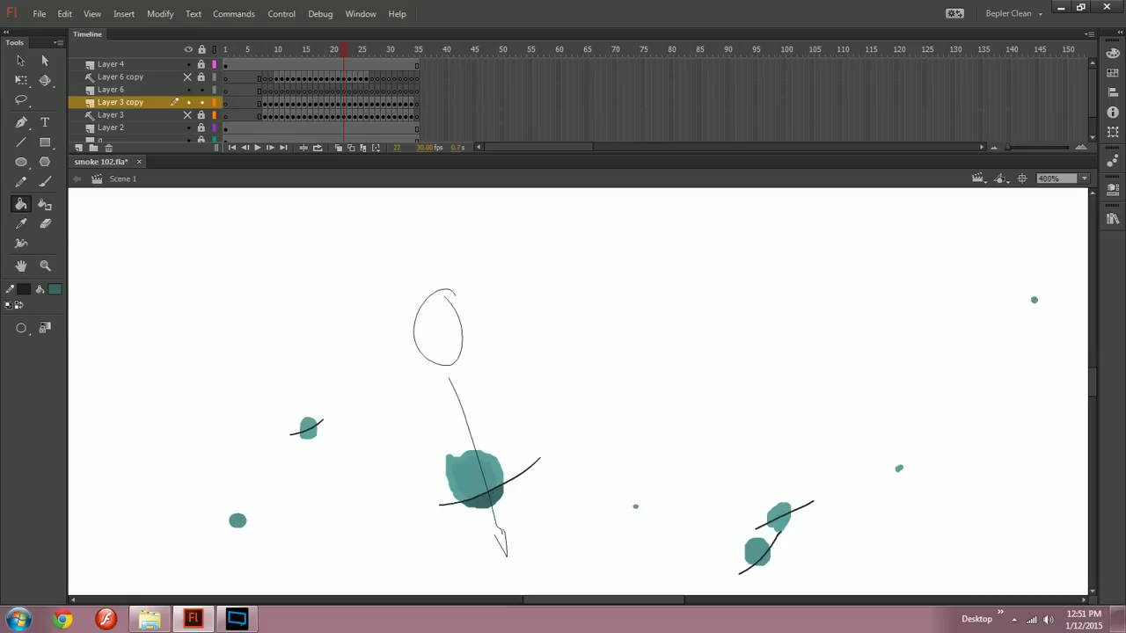
key(".")
left_click(494, 499)
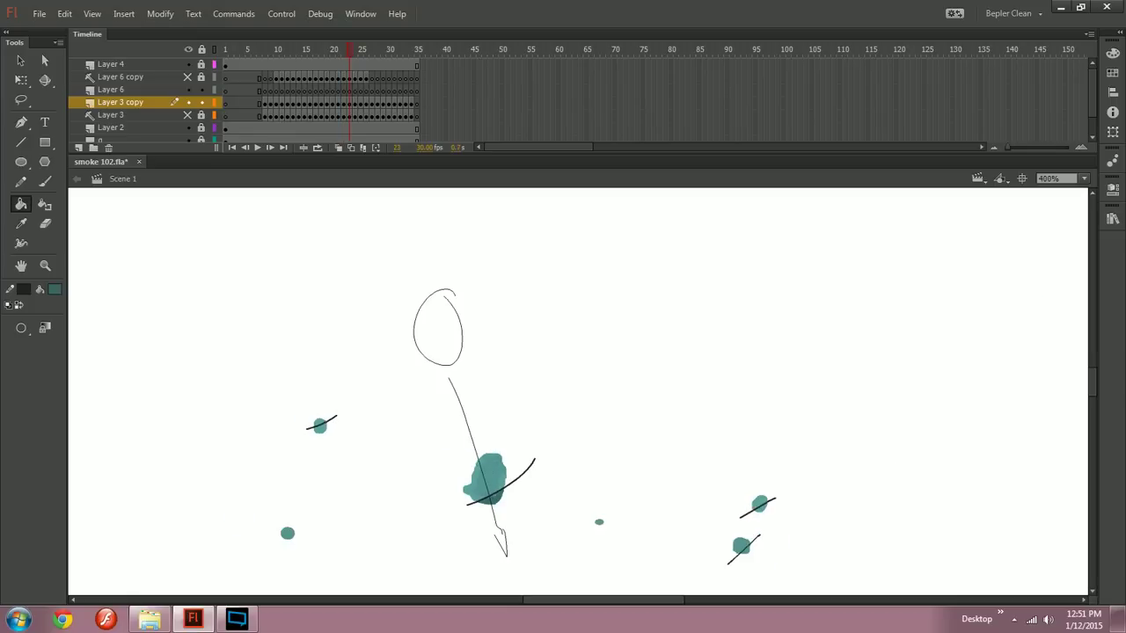
Step: Examine the central puff's remaining shape and shading in frames 24 to 26
key(".")
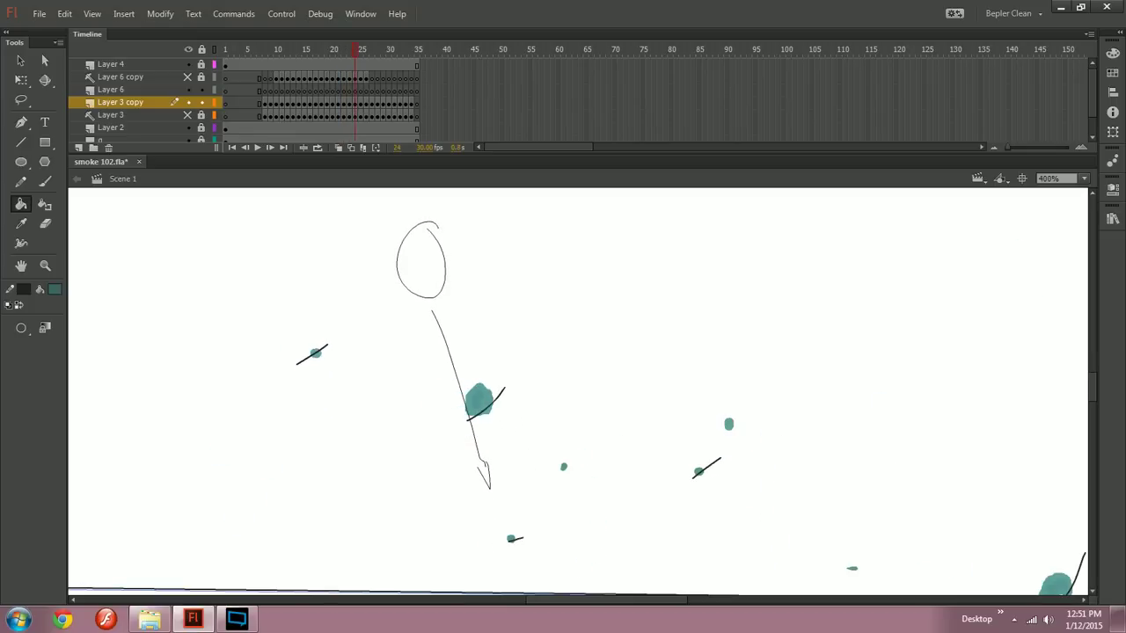
key(".")
key(".")
key(".")
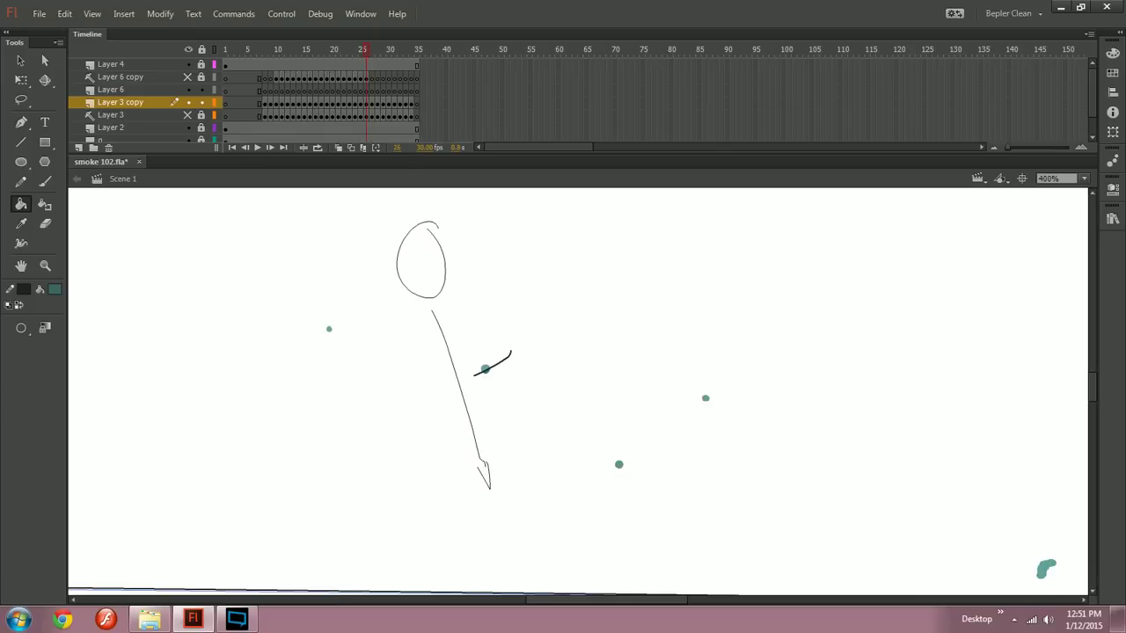
key("comma")
key("comma")
key("ctrl+z")
key("comma")
key("comma")
key("comma")
key("comma")
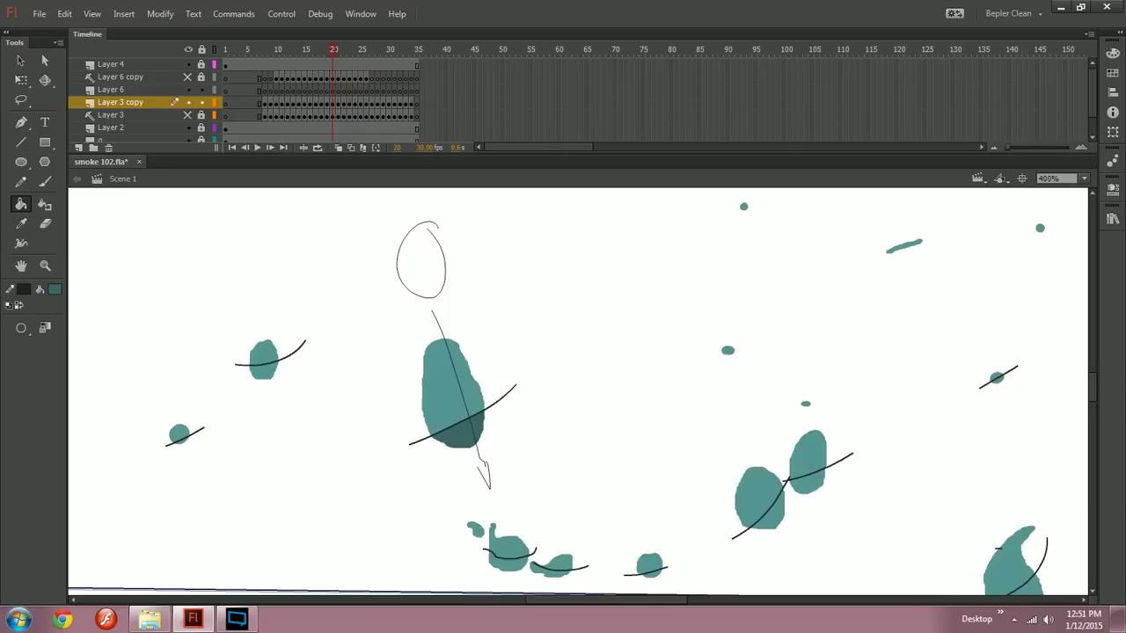
Step: Go back to frame 14 and look over the puffs beside and below the central one for unshaded areas
key("ctrl+minus")
left_click_drag(578, 391, 519, 362)
key("ctrl+equal")
key("comma")
key("comma")
key("comma")
key("comma")
key("comma")
key("comma")
key("comma")
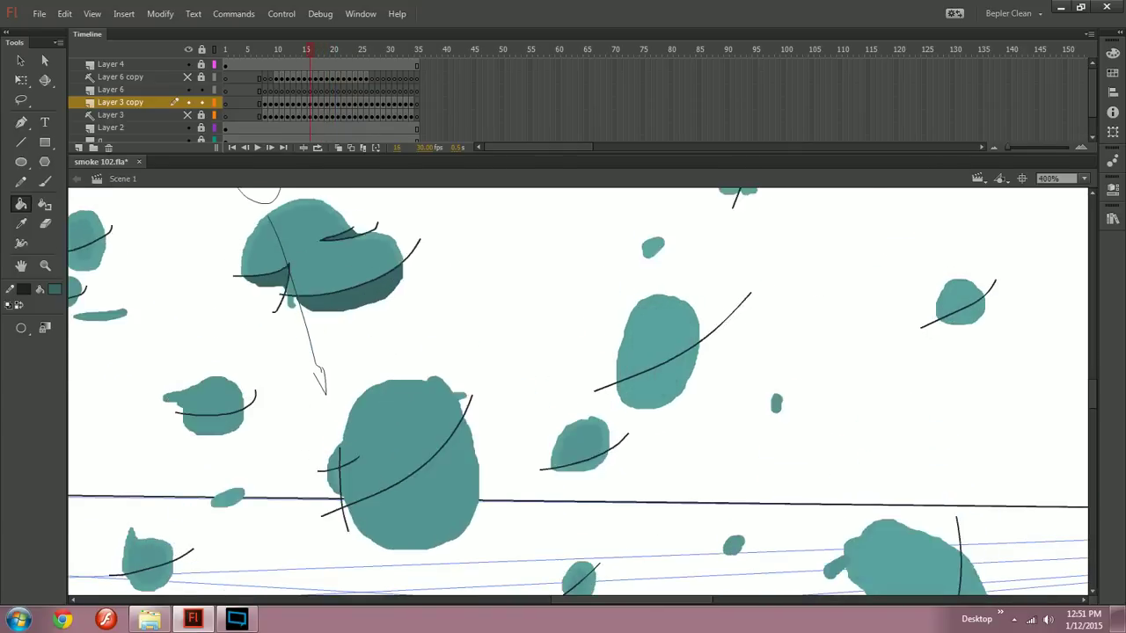
key("comma")
key("period")
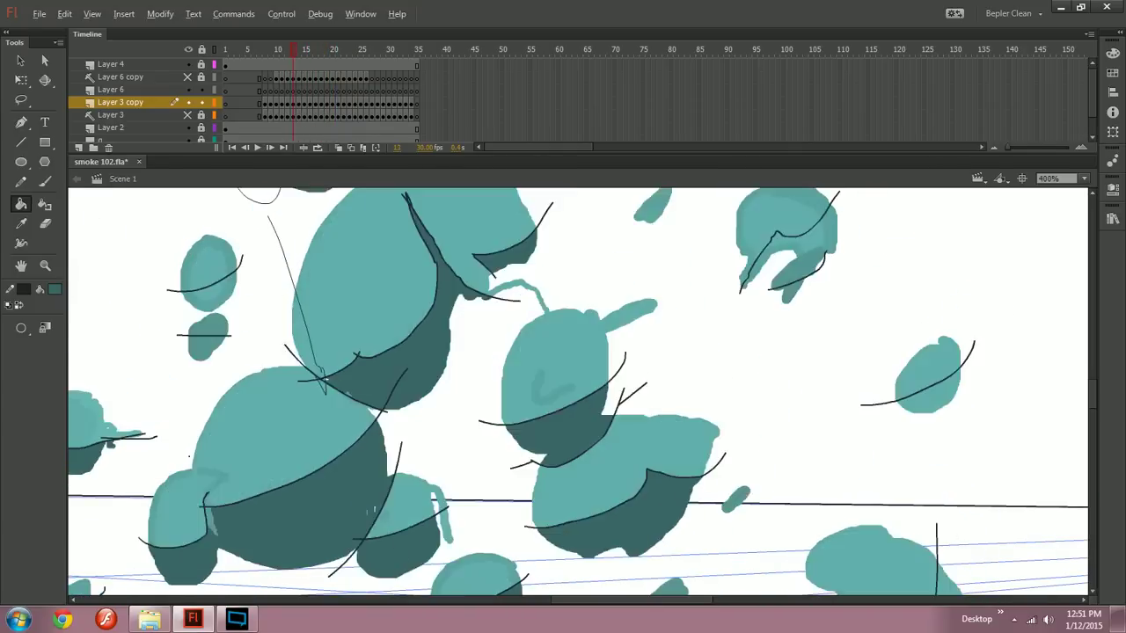
key("period")
left_click(600, 406)
key("ctrl+z")
left_click(600, 407)
key("ctrl+z")
Step: In frame 14, fill the winged puff's lower shadow, and close off and fill the shadow of the oval puff above it with dark teal
left_click(641, 456)
left_click(588, 485)
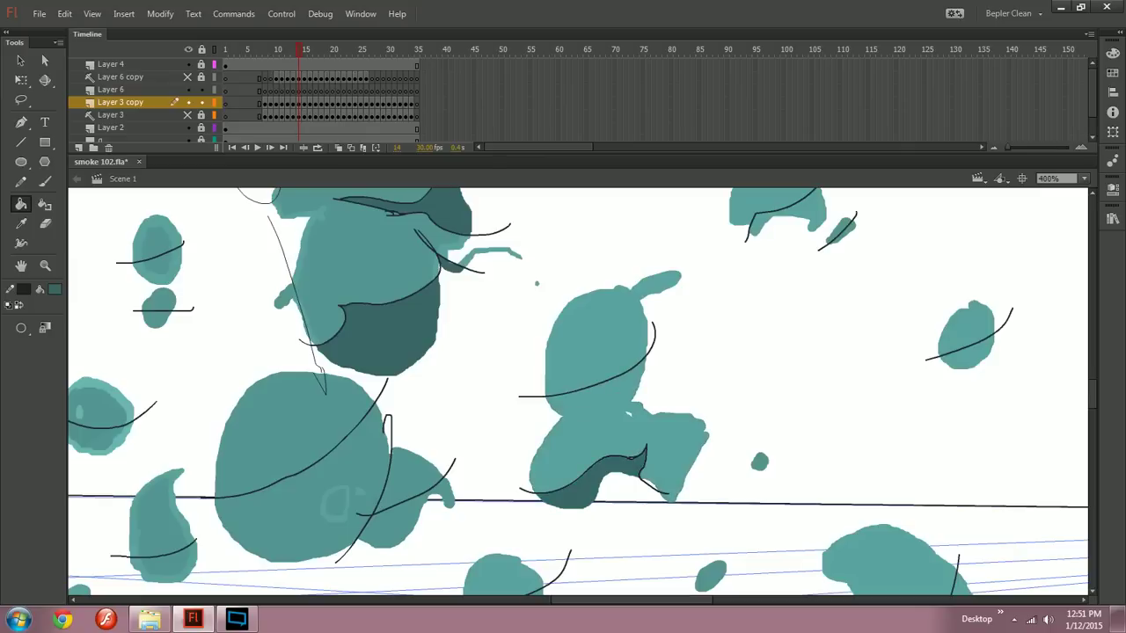
key("y")
left_click_drag(548, 417, 678, 380)
key("ctrl+z")
left_click_drag(552, 416, 663, 387)
key("k")
left_click(598, 406)
Step: In frame 15, close the gaps beneath the oval puff with two short pencil strokes and fill its lower shadow with dark teal
key("period")
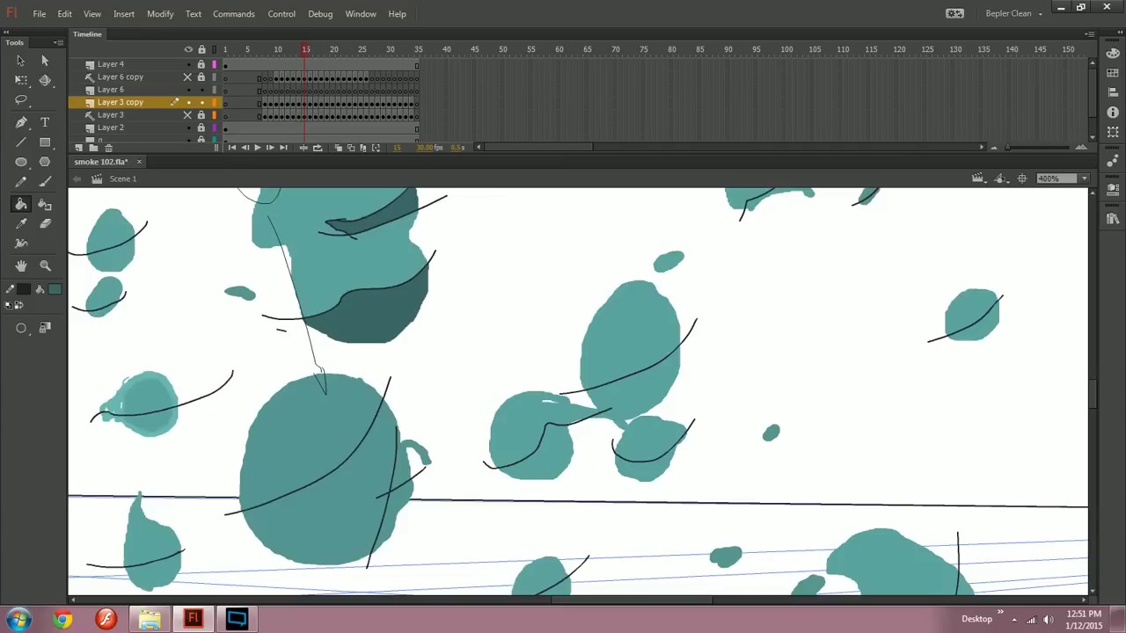
left_click(640, 387)
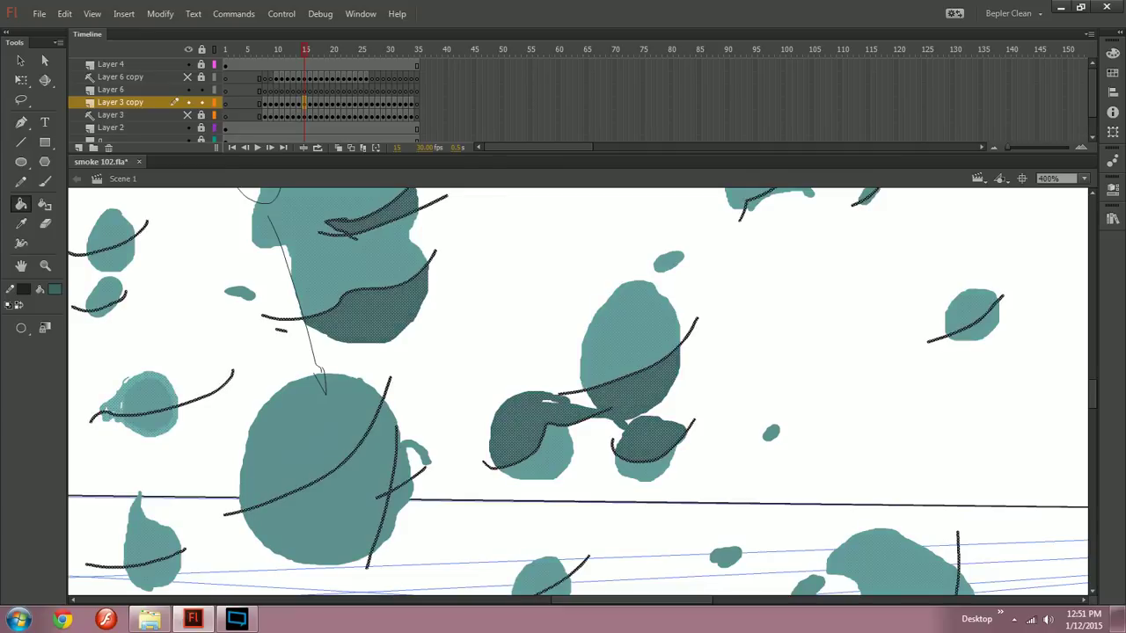
key("ctrl+z")
left_click_drag(612, 408, 675, 413)
left_click(640, 392)
key("ctrl+z")
key("y")
key("alt+w")
key("s")
left_click_drag(590, 403, 600, 425)
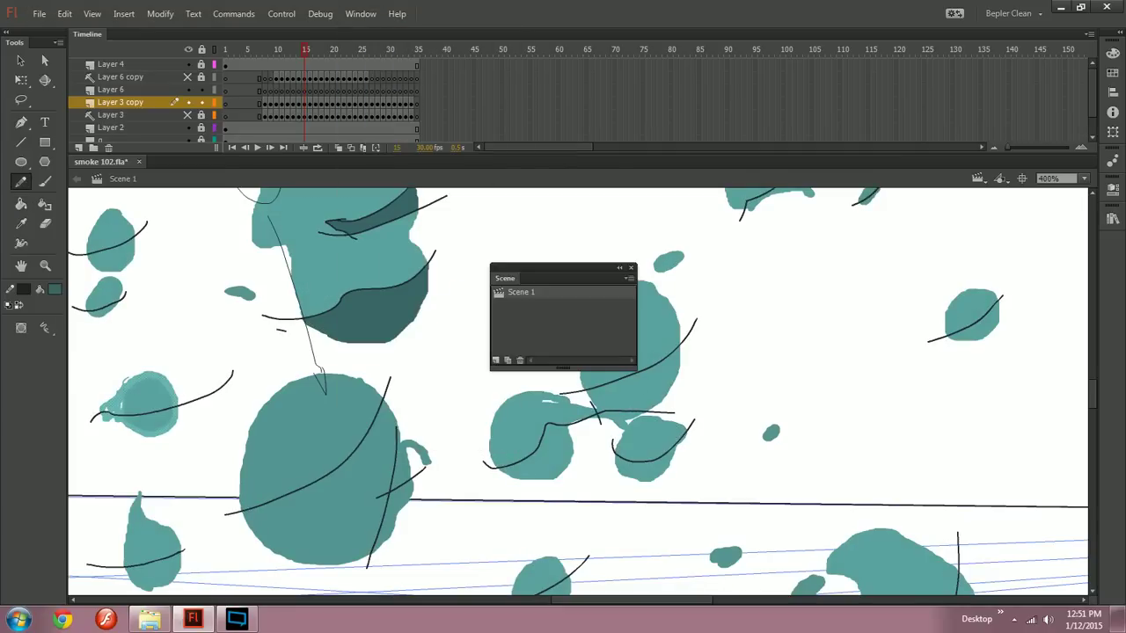
left_click(633, 267)
key("k")
left_click(640, 386)
Step: In frame 15, fill the lower shadows of the two small puffs beneath the oval puff with dark teal
left_click(537, 431)
key("ctrl+z")
left_click(547, 454)
left_click(646, 471)
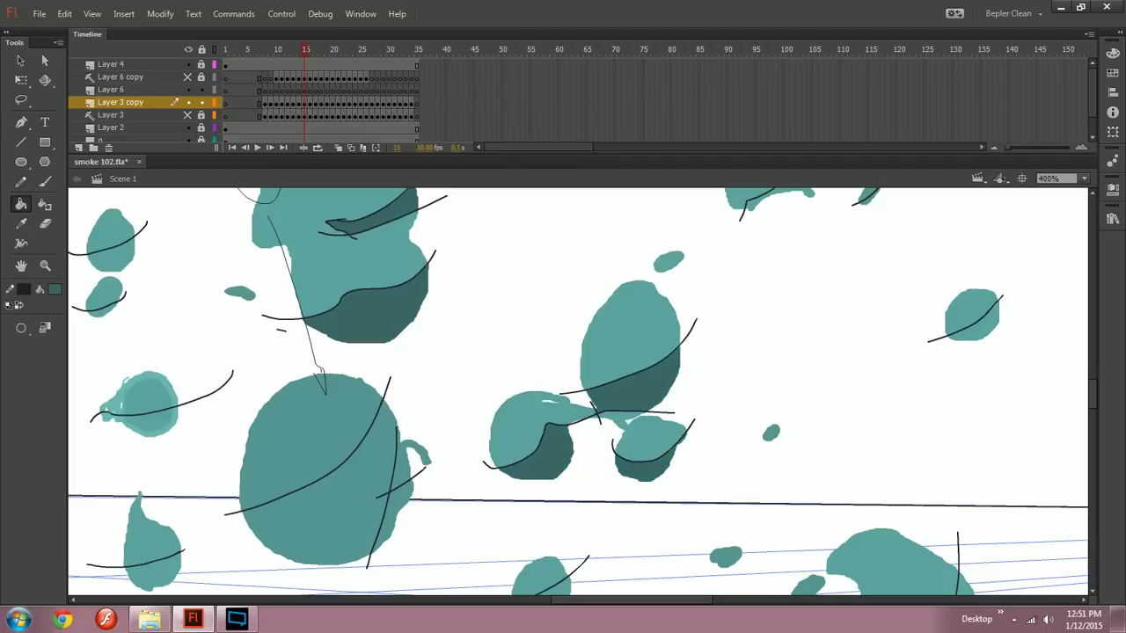
Step: Return to frame 14 and save the document
key("comma")
left_click_drag(646, 471, 587, 430)
key("ctrl+minus")
key("ctrl+s")
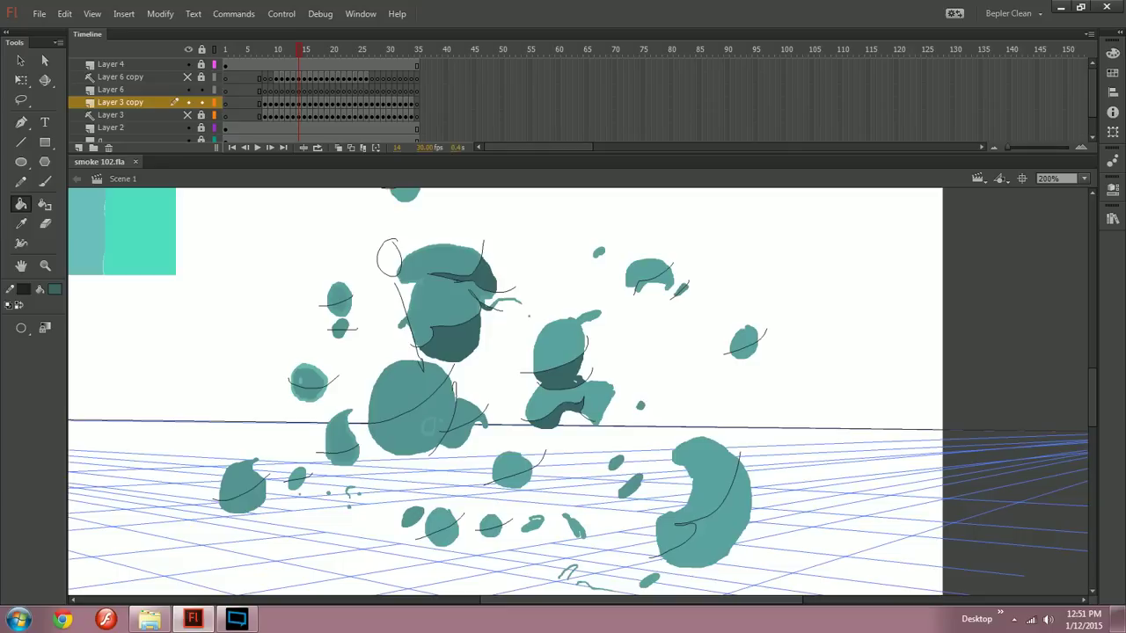
Step: In frame 13, fill the outer shadow of the large crescent-shaped puff with dark teal
left_click_drag(706, 531, 588, 475)
key("comma")
key("comma")
key("comma")
key("period")
key("period")
left_click(588, 476)
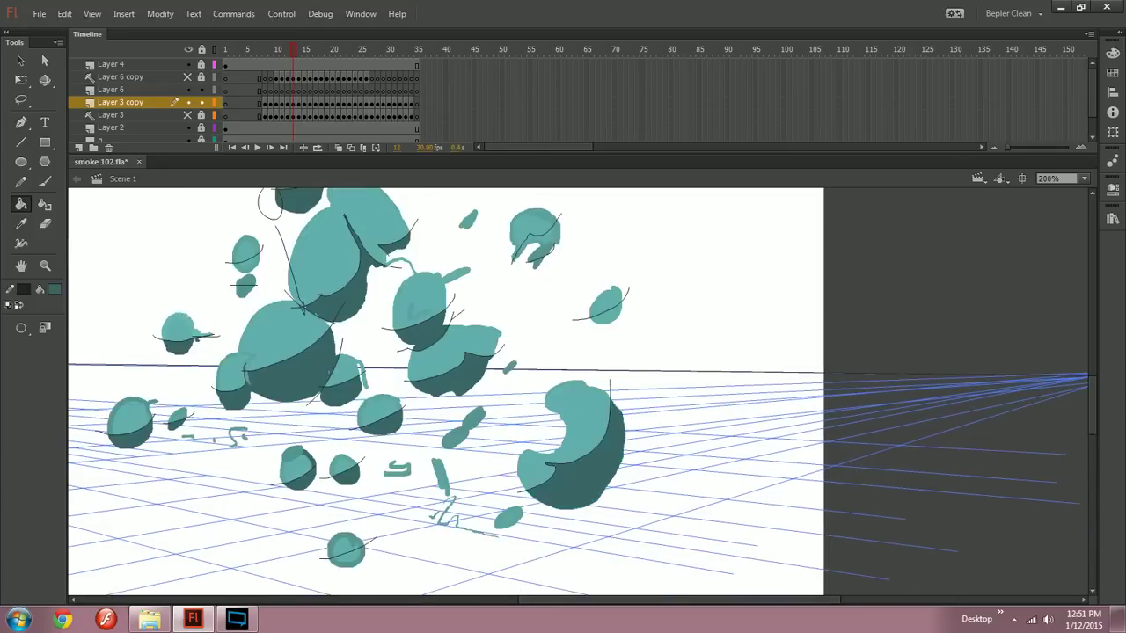
Step: Advance to frame 16 of the smoke animation
key("period")
key("period")
key("period")
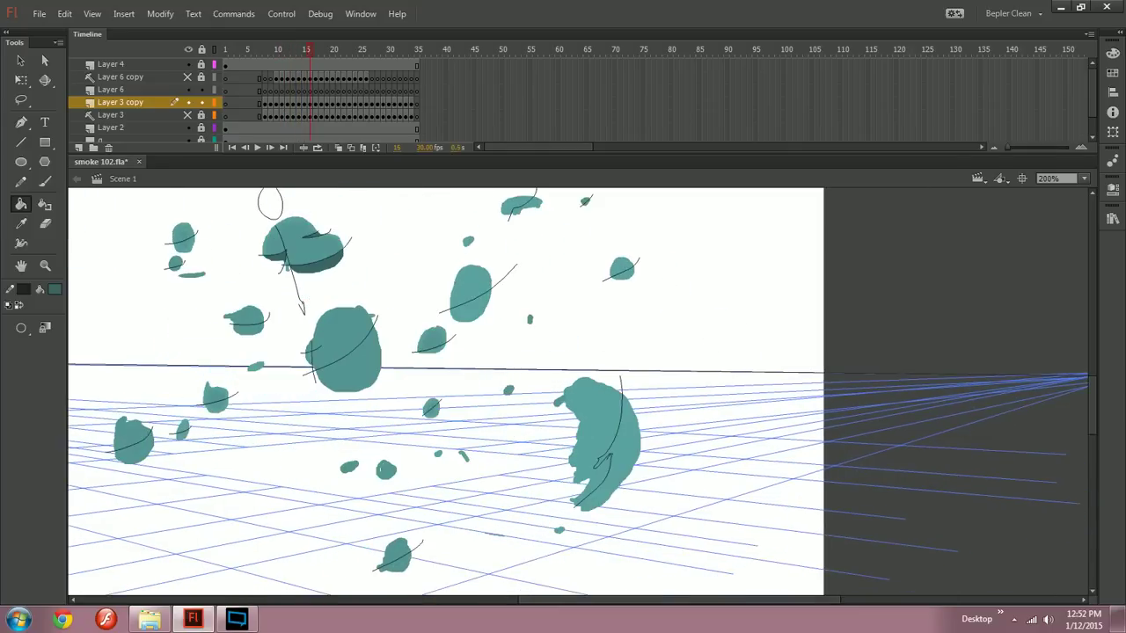
Step: Fill the shadow side of the large crescent blob with dark teal on frames 16 and 15
left_click(621, 460)
key("comma")
left_click(594, 440)
key("ctrl+z")
left_click(594, 440)
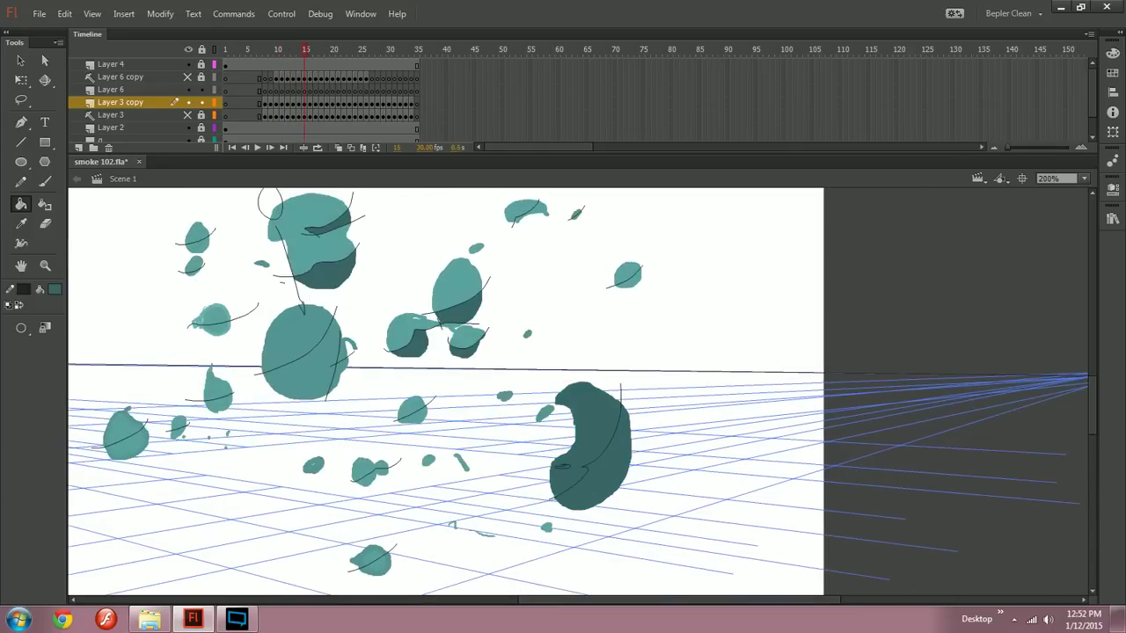
key("ctrl+z")
key("ctrl+equal")
key("ctrl+equal")
left_click_drag(594, 457, 685, 299)
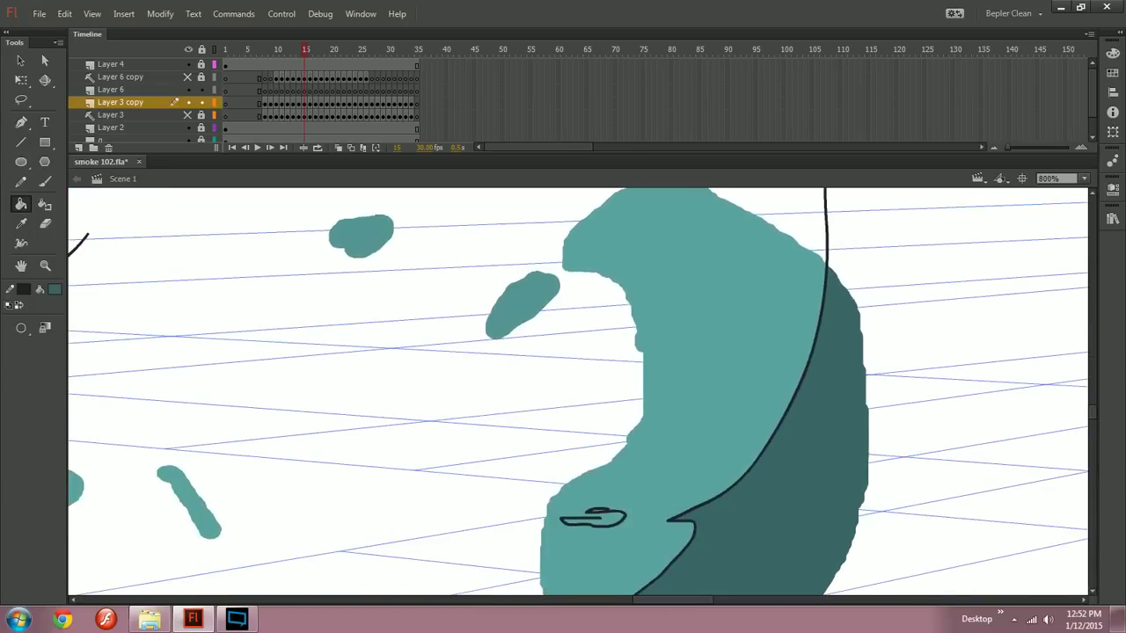
Step: Fill the shadow side of the large hooked blob near the horizon's right end with dark teal on frame 19
key("comma")
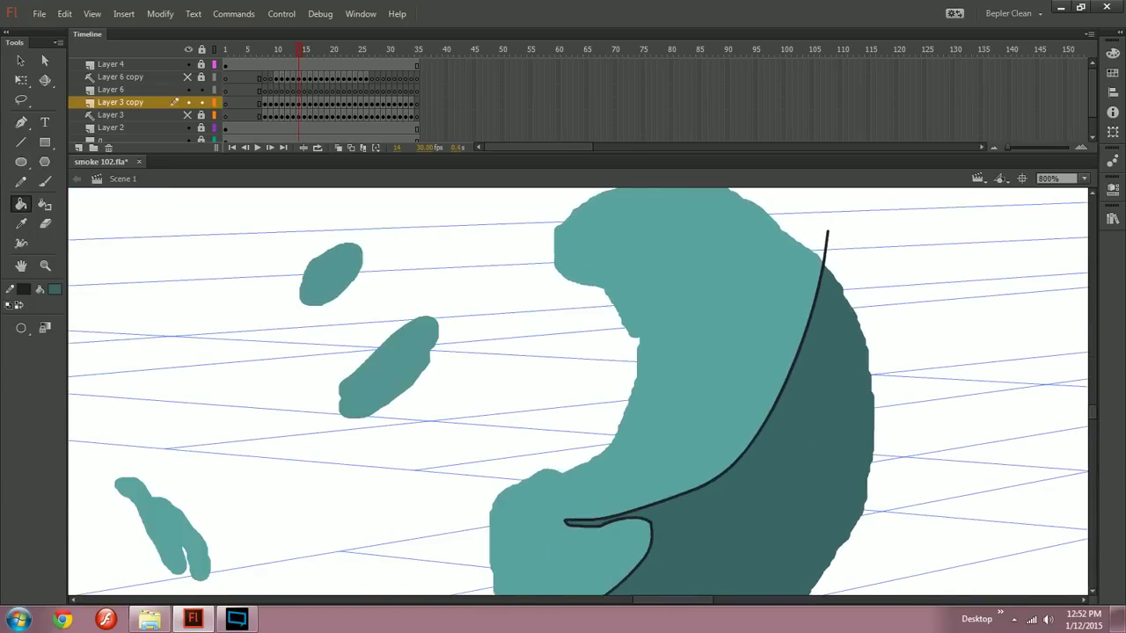
key("ctrl+minus")
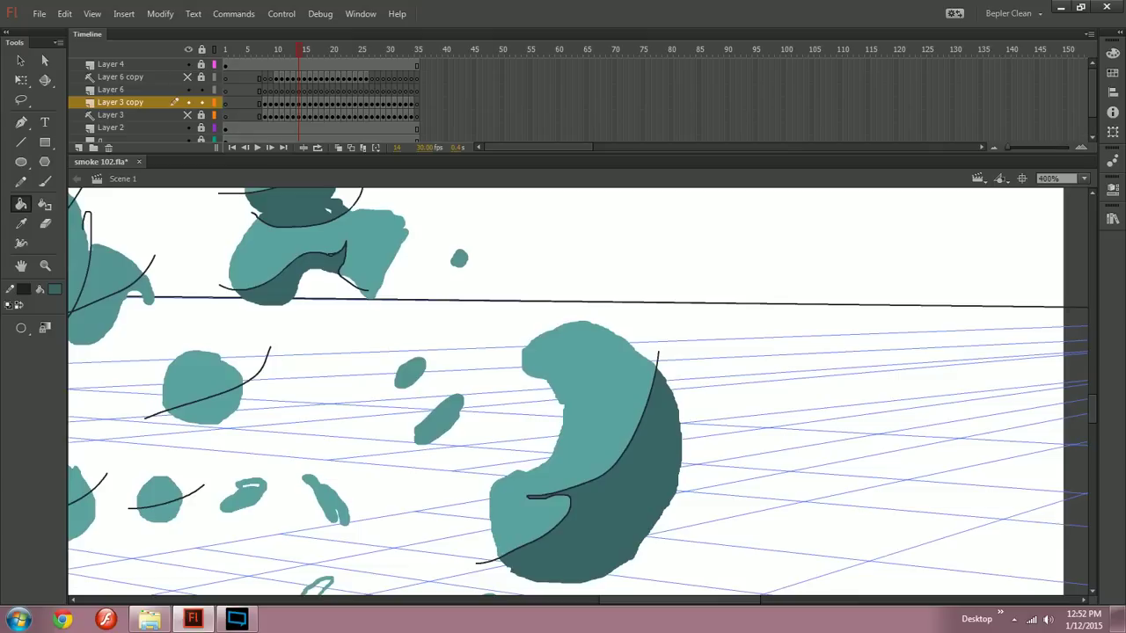
key("ctrl+minus")
key("comma")
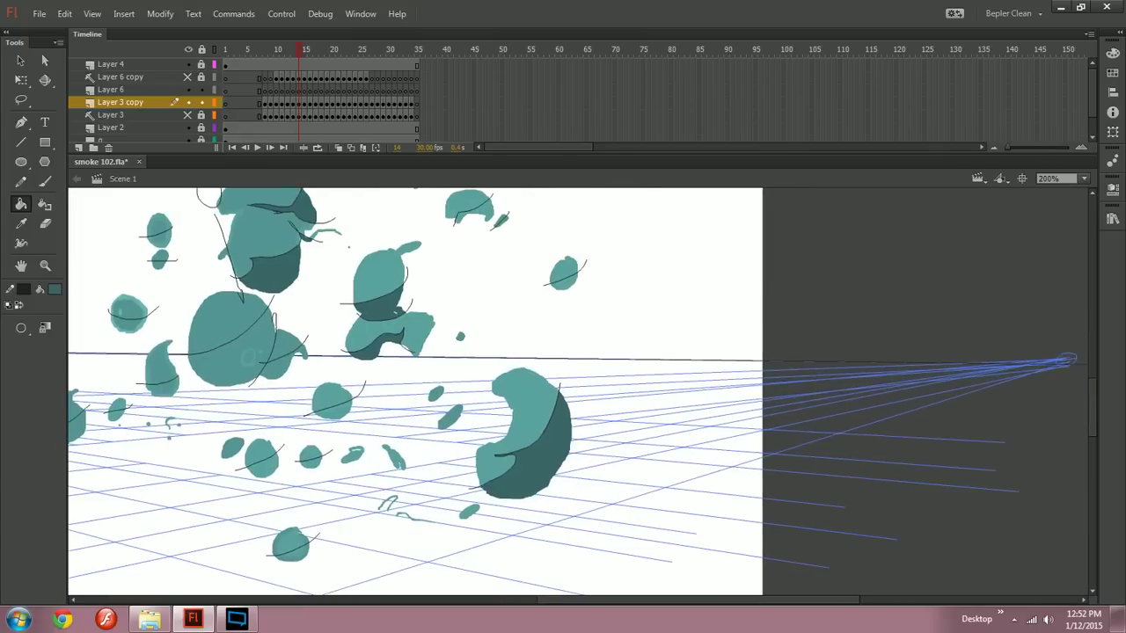
key("period")
key("period")
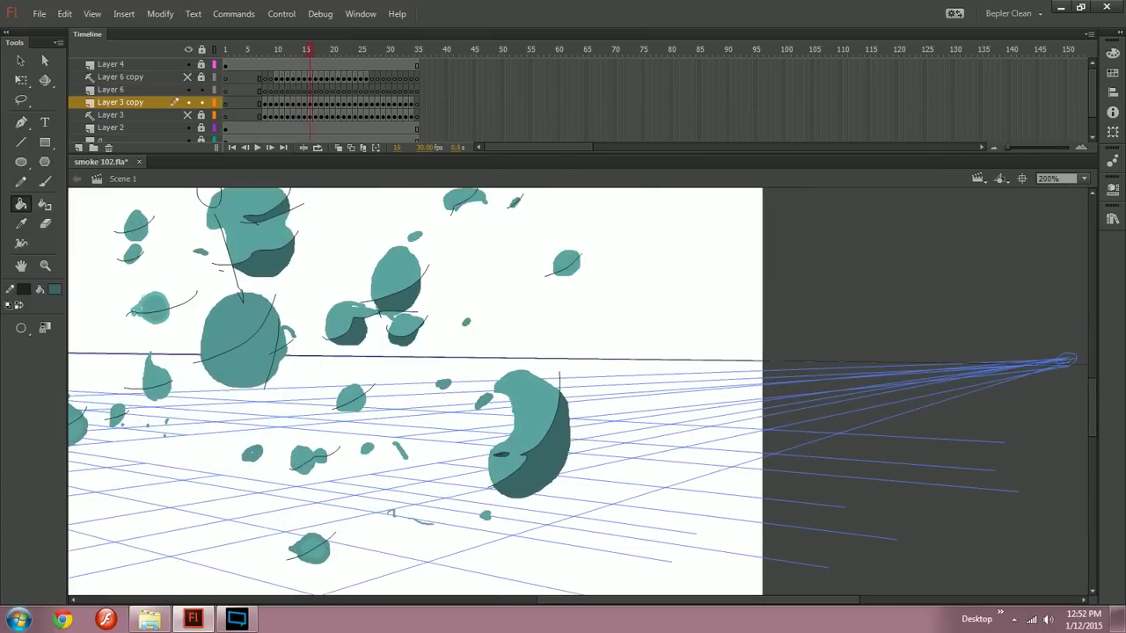
key("period")
key("period")
key("period")
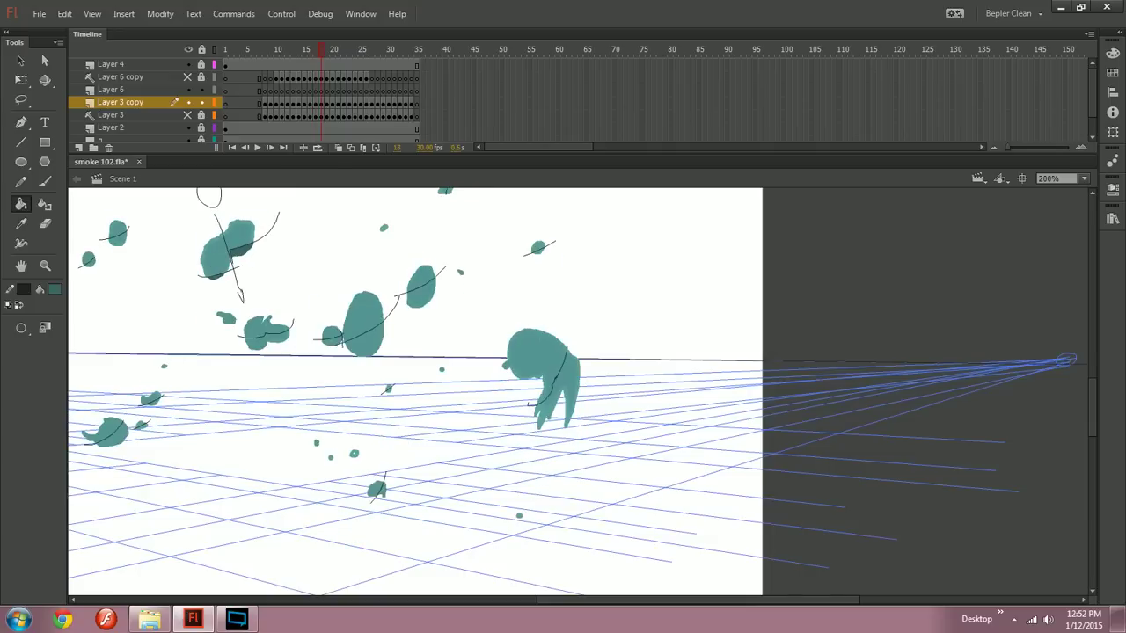
key("period")
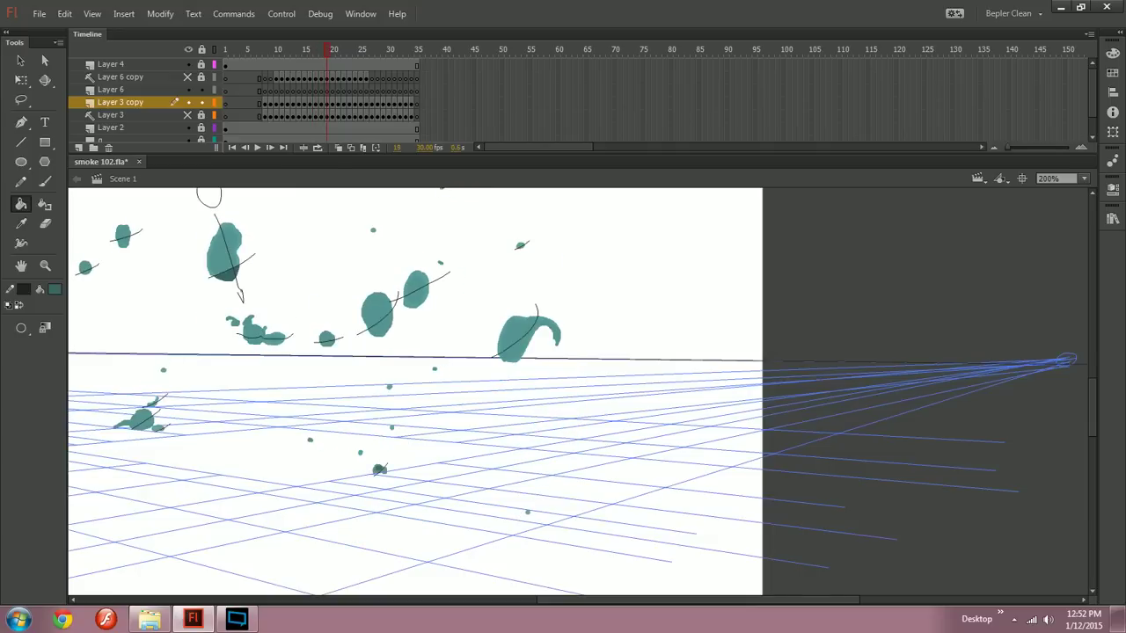
left_click(518, 350)
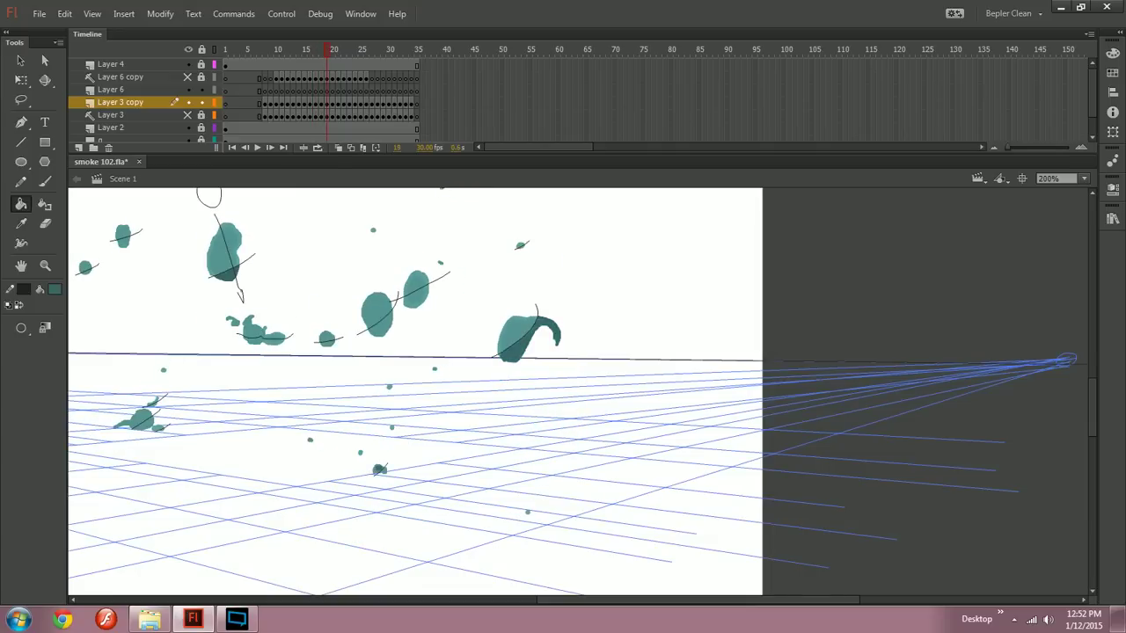
Step: Fill the shadow side of the same shrinking blob with dark teal on frames 20 to 24
key("period")
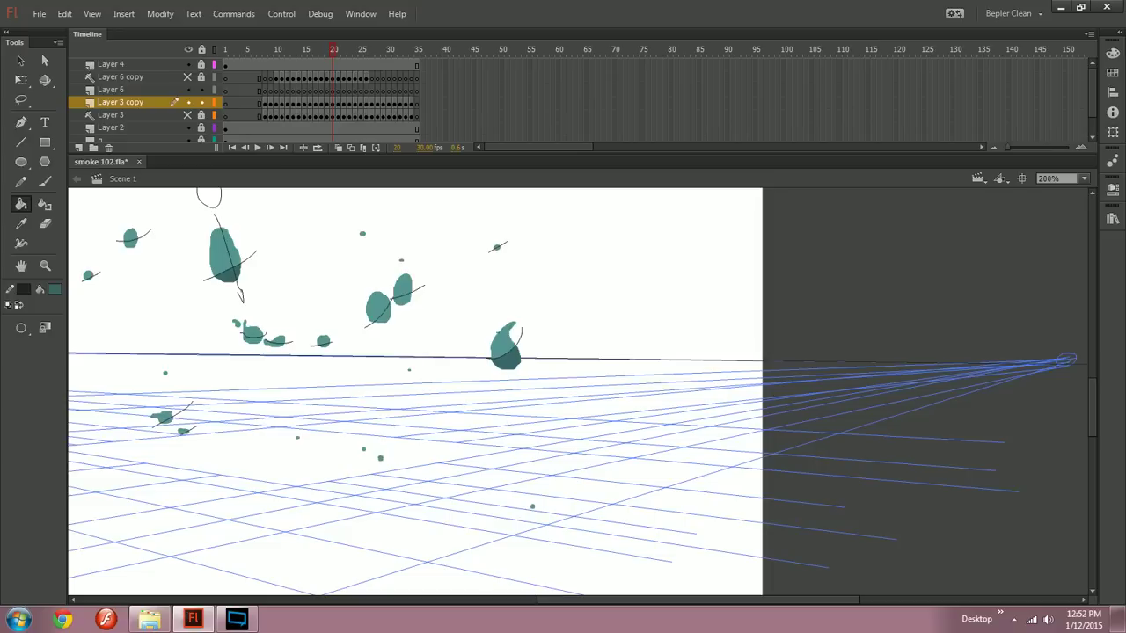
key("period")
left_click(514, 367)
key("period")
key("comma")
left_click(516, 368)
key("period")
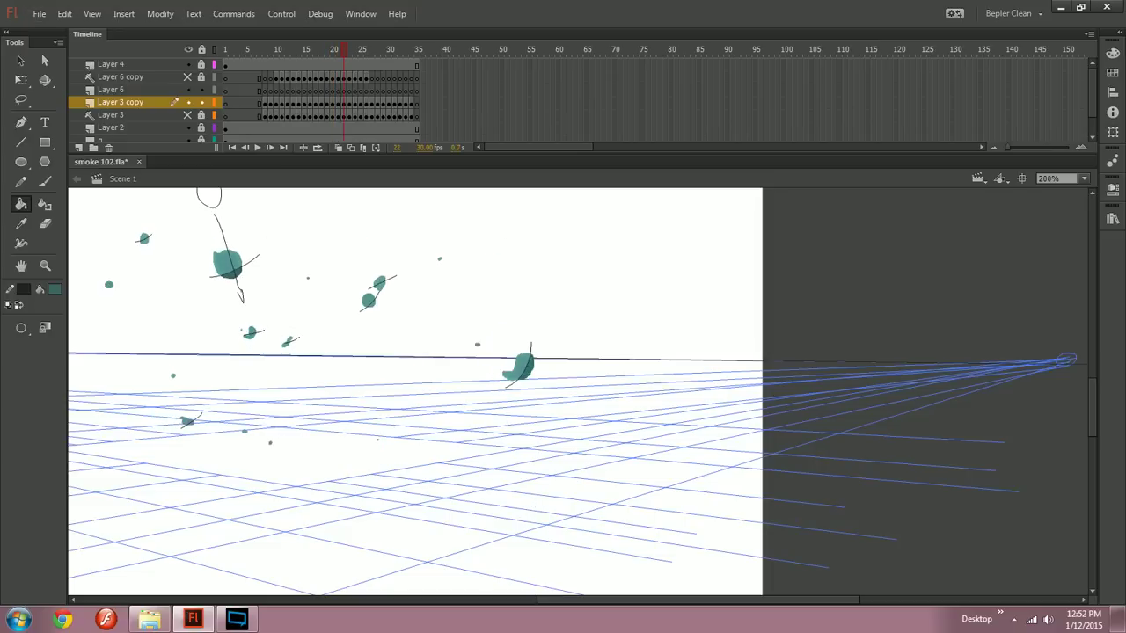
key("period")
key("period")
key("period")
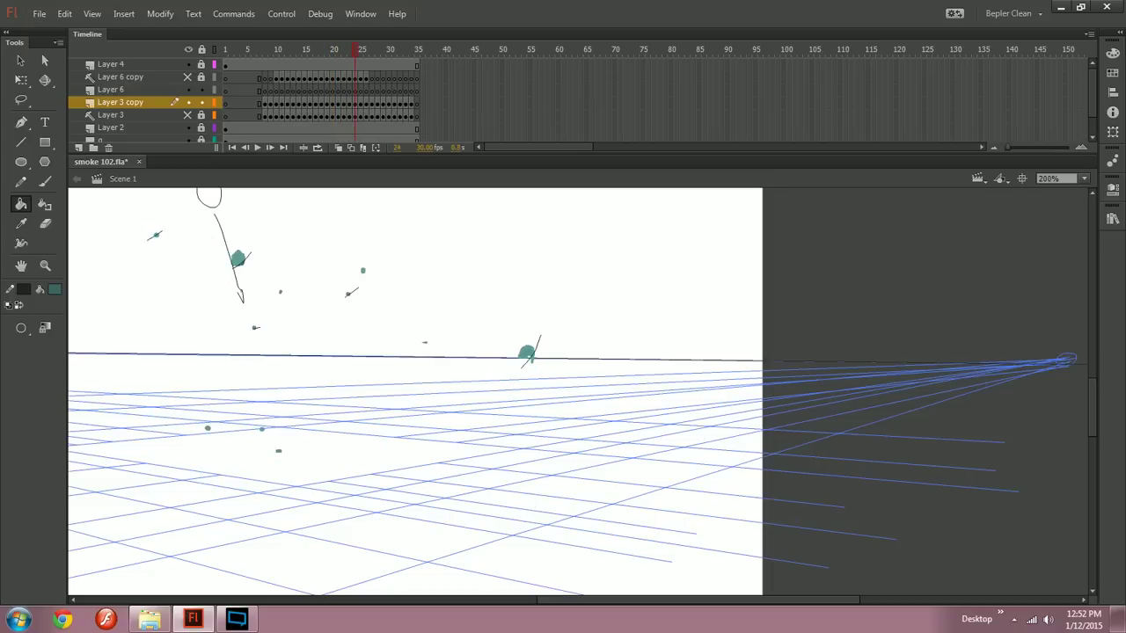
Step: Draw a slanted shadow line across the small curled blob on frame 25 and fill the area below it with dark teal
key("period")
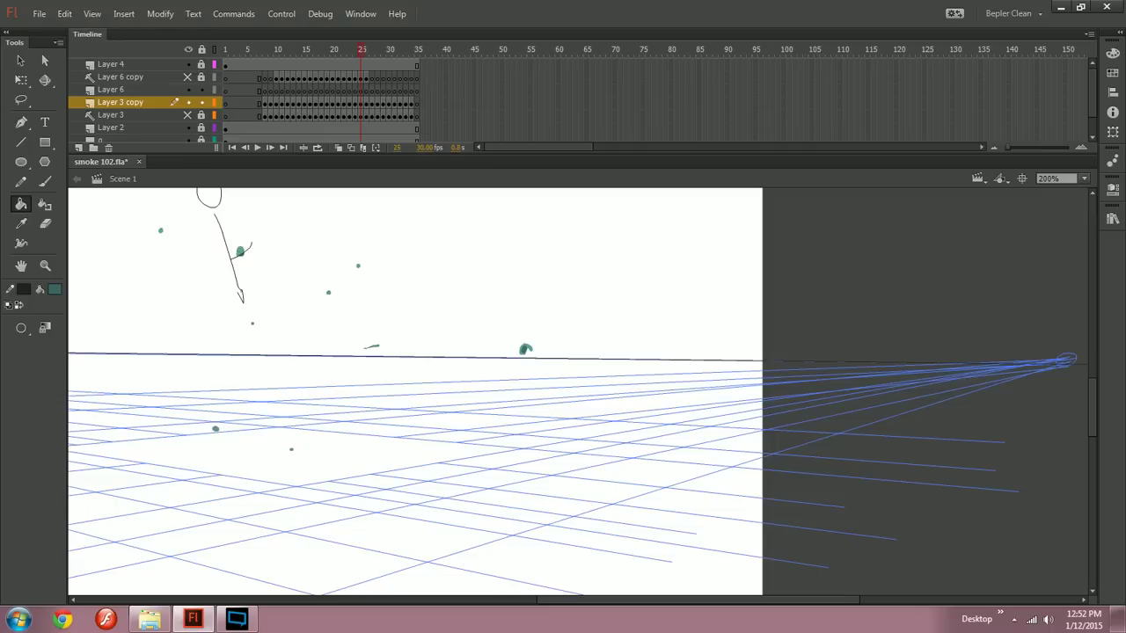
key("ctrl+equal")
key("y")
left_click_drag(445, 311, 507, 288)
key("b")
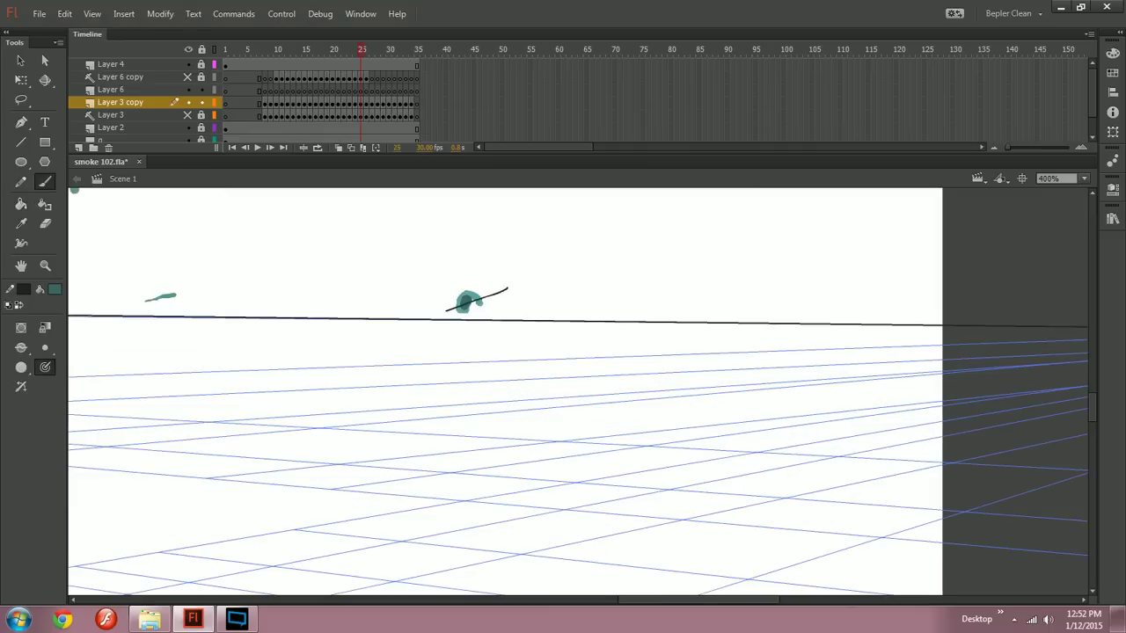
key("k")
left_click(462, 308)
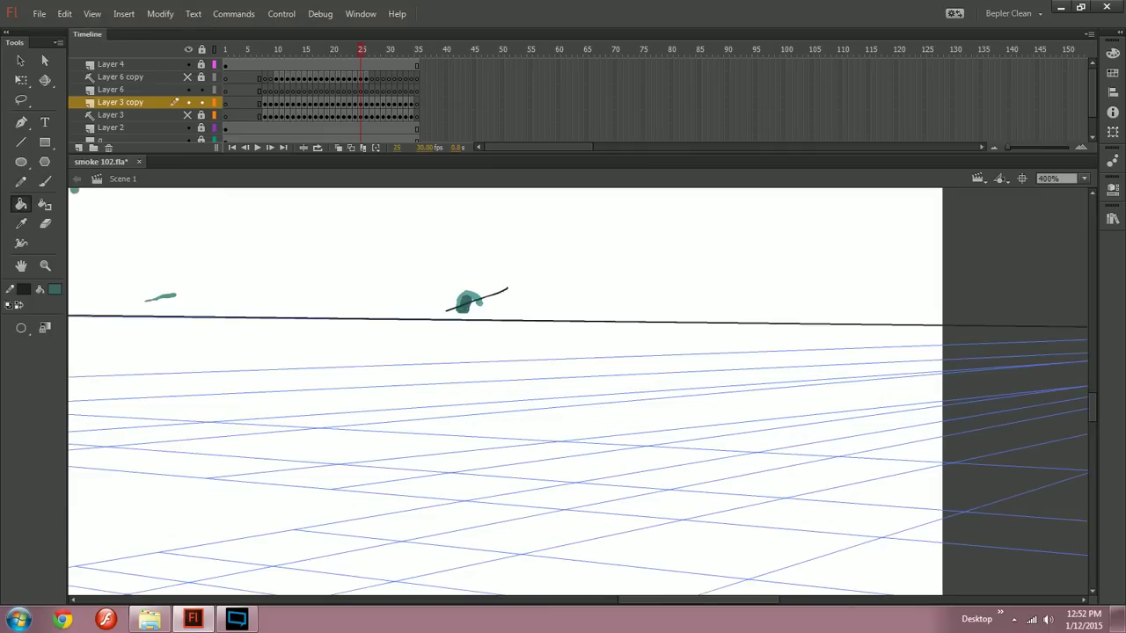
Step: Draw a shadow line across the remaining small blob on frame 26 and fill its lower part with dark teal
key("comma")
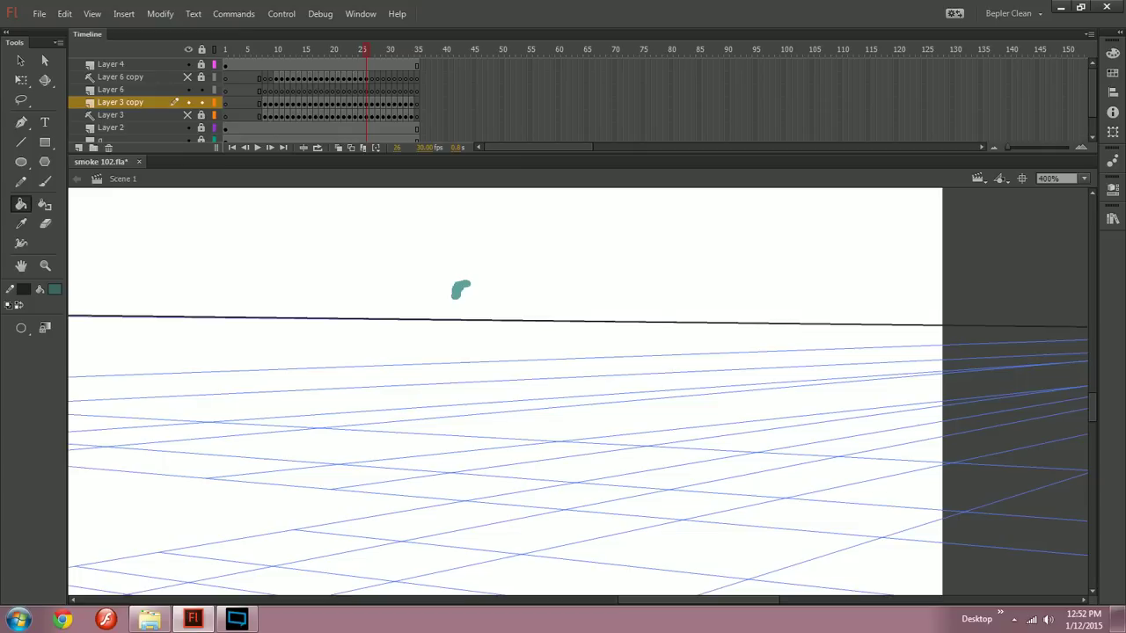
key("y")
left_click_drag(442, 299, 483, 277)
key("b")
key("k")
left_click(455, 294)
Step: Draw a shadow line across the tiny blob on frame 27 and shade its lower part with dark teal
key("comma")
key("period")
key("period")
left_click(451, 287)
key("y")
left_click_drag(442, 293, 472, 284)
key("b")
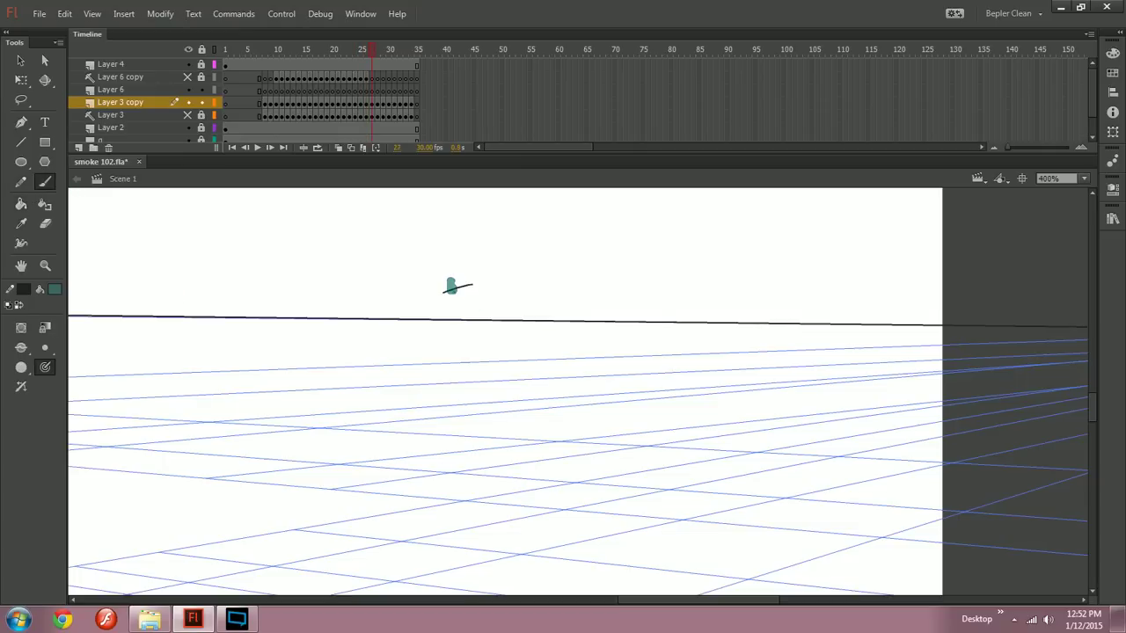
key("k")
key("period")
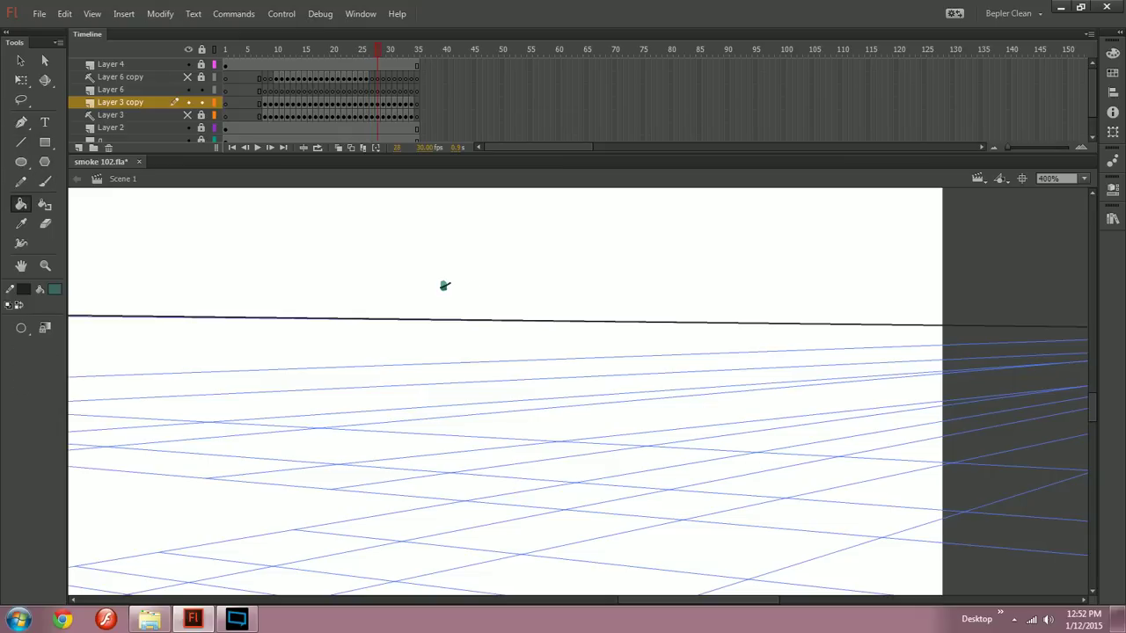
Step: Fill the shadow sides of the large round blob below the arrow and its small neighbour with dark teal on frame 14
key("ctrl+minus")
key("ctrl+minus")
left_click_drag(548, 369, 737, 422)
key("ctrl+equal")
left_click_drag(897, 452, 787, 449)
key("Return")
key("comma")
key("period")
left_click(509, 473)
left_click(553, 474)
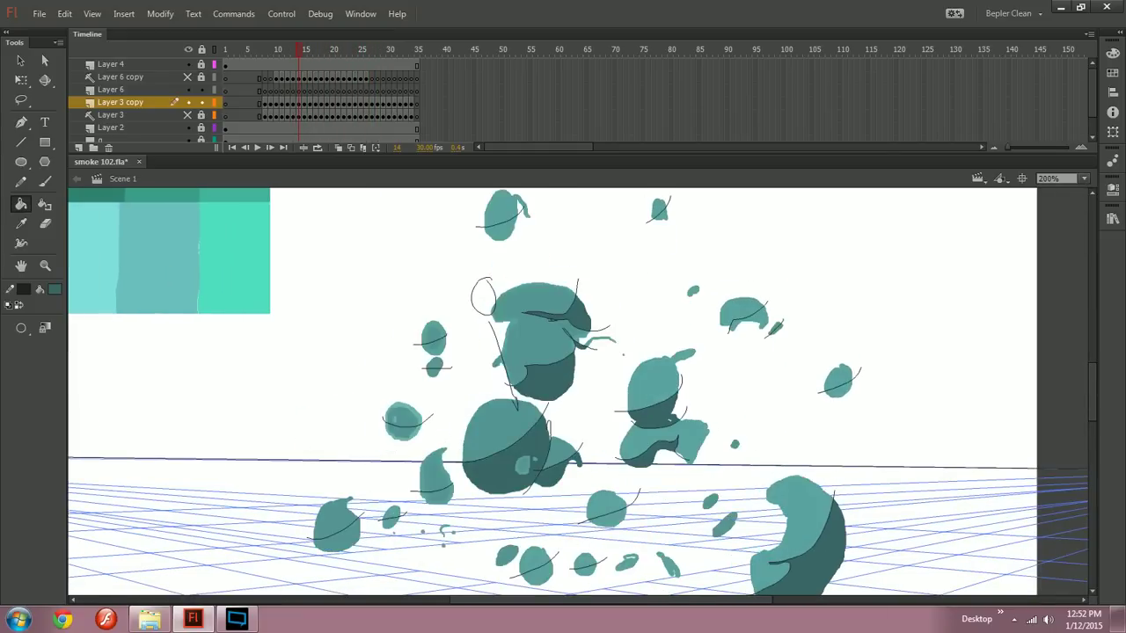
Step: Fill the shadow side of the large round blob below the arrow with dark teal on frame 15
key(".")
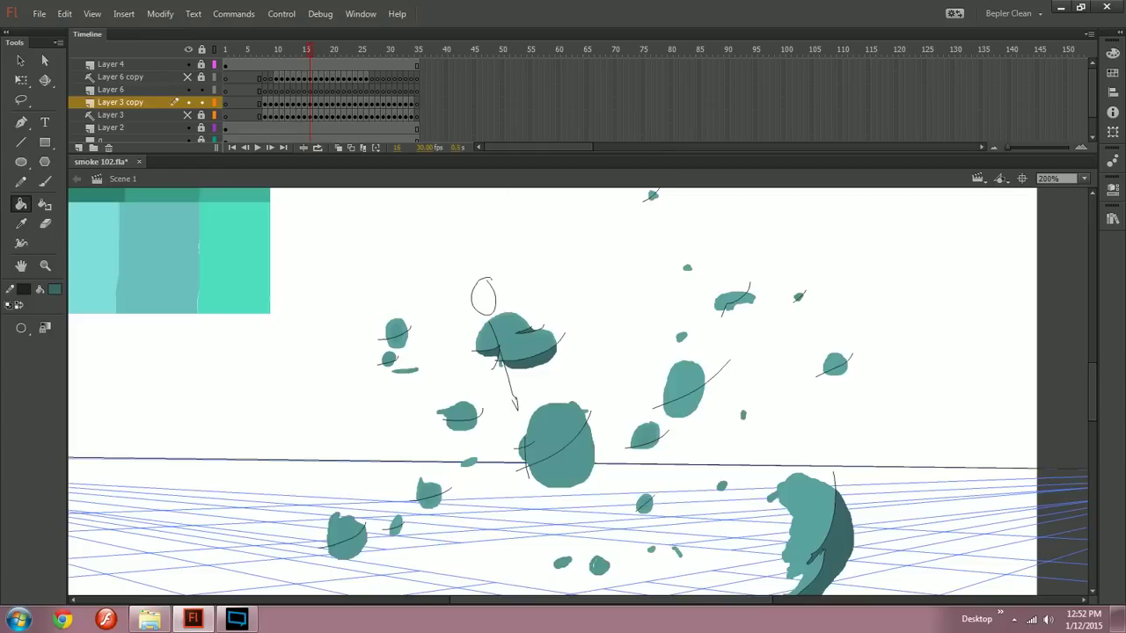
key("comma")
key("ctrl+equal")
left_click_drag(715, 531, 752, 500)
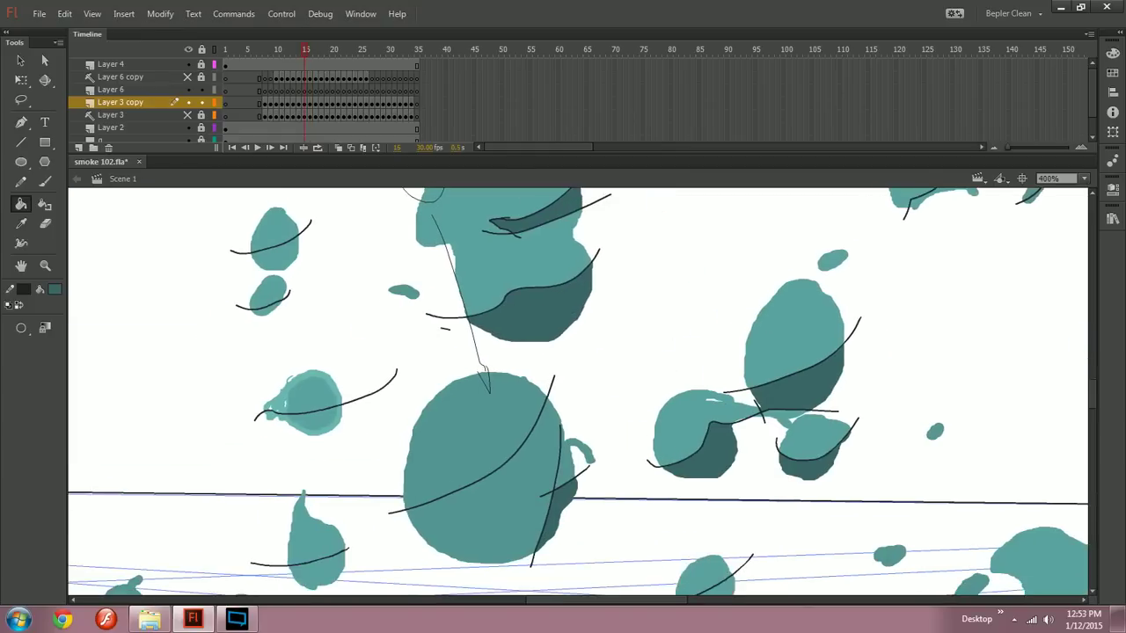
left_click(552, 431)
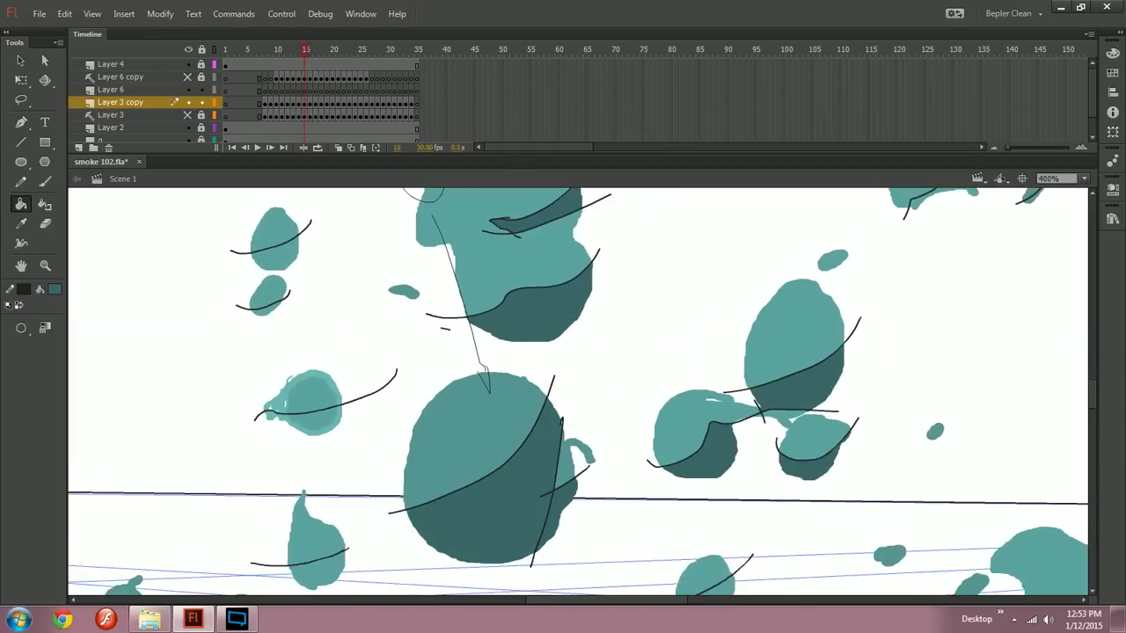
Step: Fill the leftover light patch inside the large round blob's shadow with dark teal on frame 14
key(".")
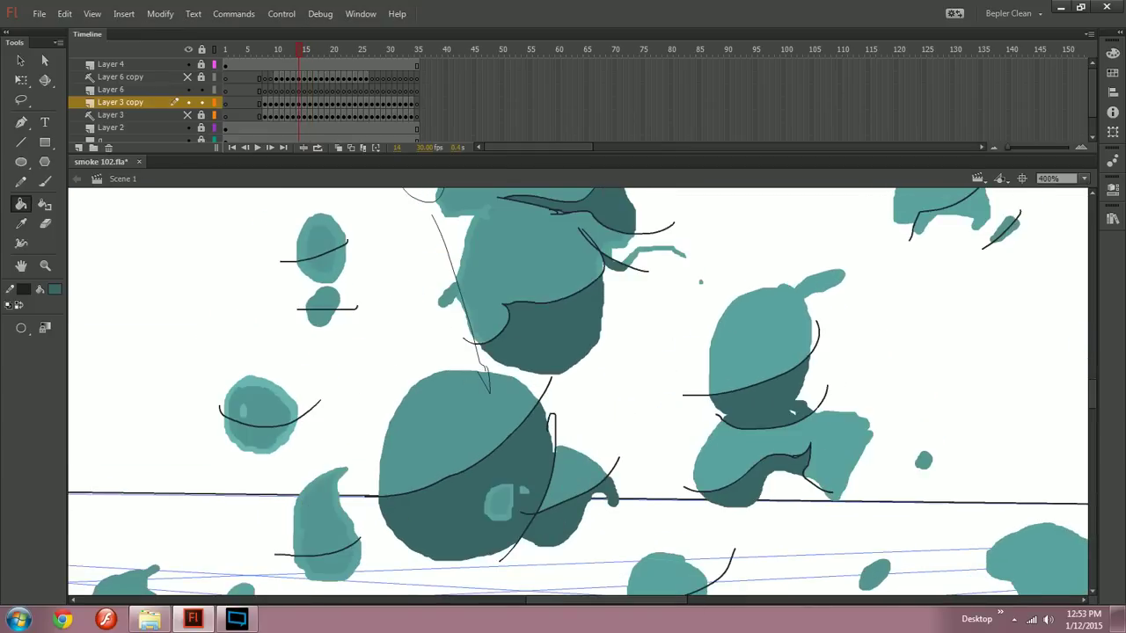
left_click(499, 503)
key(".")
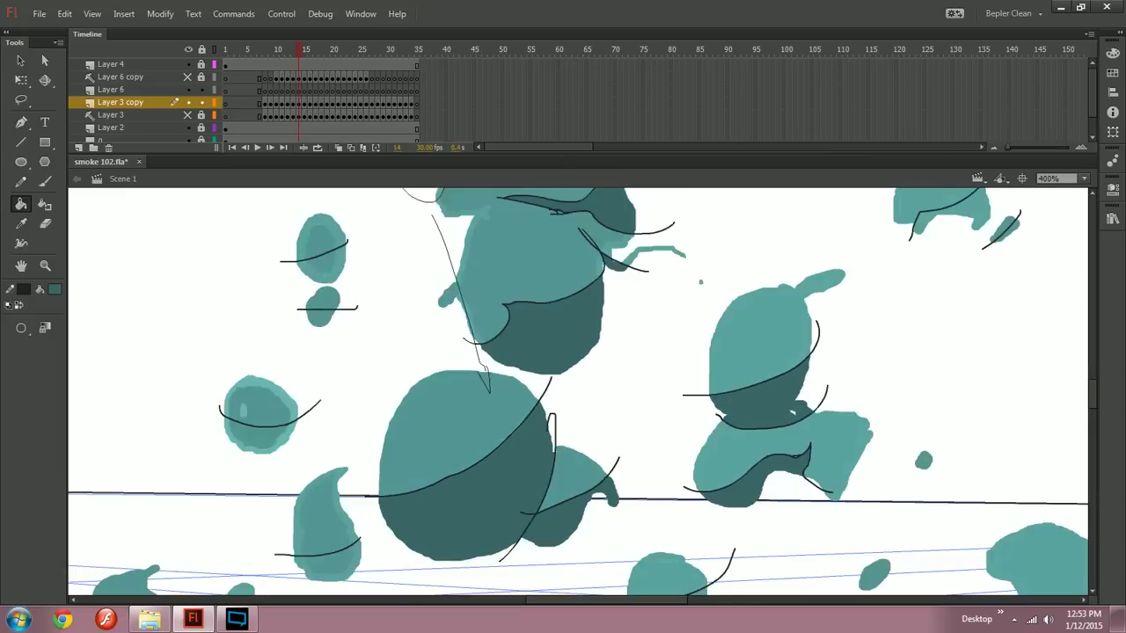
Step: Fill the shadow side of the large blob below the arrow and its side bump with dark teal on frame 16
key(".")
key(".")
left_click(581, 493)
left_click(500, 476)
left_click(498, 479)
Step: Fill the shadows of the large oval blob and the two-lobed blob beside it with dark teal on frame 17
key(".")
left_click(695, 480)
left_click(523, 475)
left_click(570, 453)
left_click(576, 463)
Step: Fill the shadow sides of the three blobs just above the horizon with dark teal on frame 18
key(".")
left_click(552, 463)
left_click(735, 476)
left_click(667, 473)
Step: Fill the shadows of the two oval blobs and the row of small blobs above the horizon with dark teal on frame 19
key(".")
left_click(763, 444)
left_click(657, 476)
left_click(512, 469)
left_click(550, 470)
left_click(563, 472)
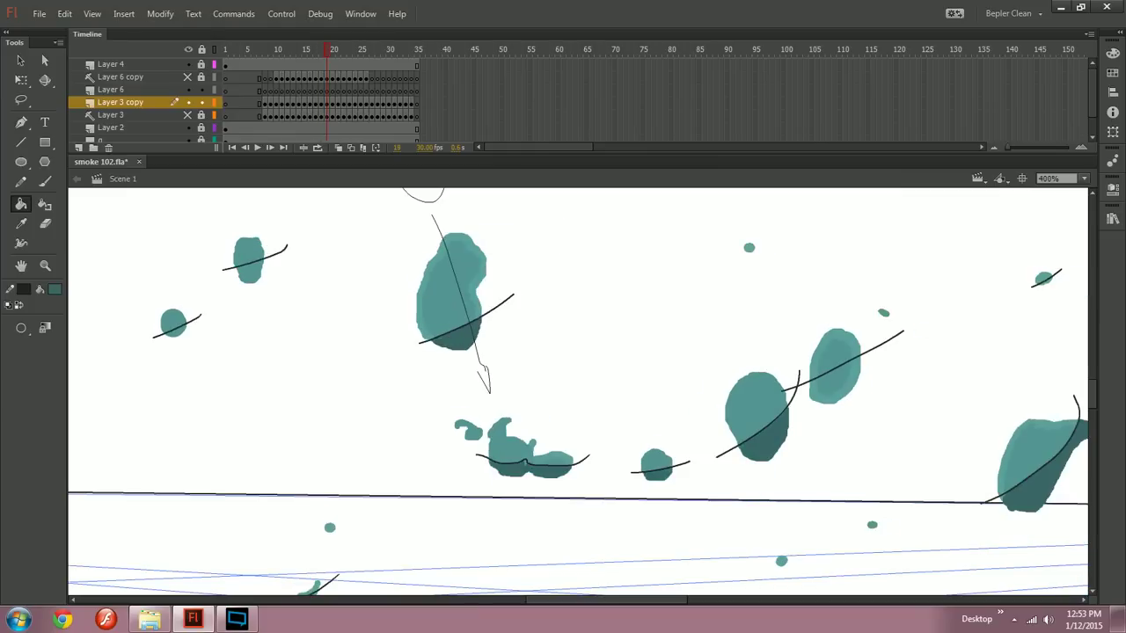
left_click(835, 378)
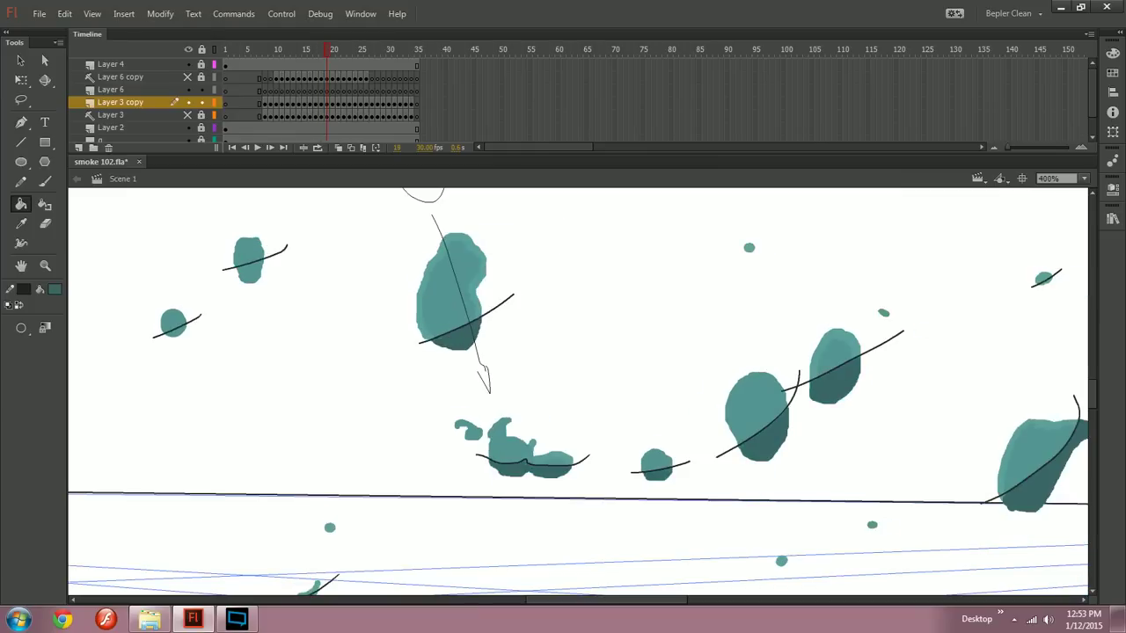
Step: Fill the shadows of the paired ovals and the small blobs above the horizon on frame 20, undoing and redoing the faulty fills
key(".")
left_click(810, 387)
left_click(765, 418)
left_click(651, 477)
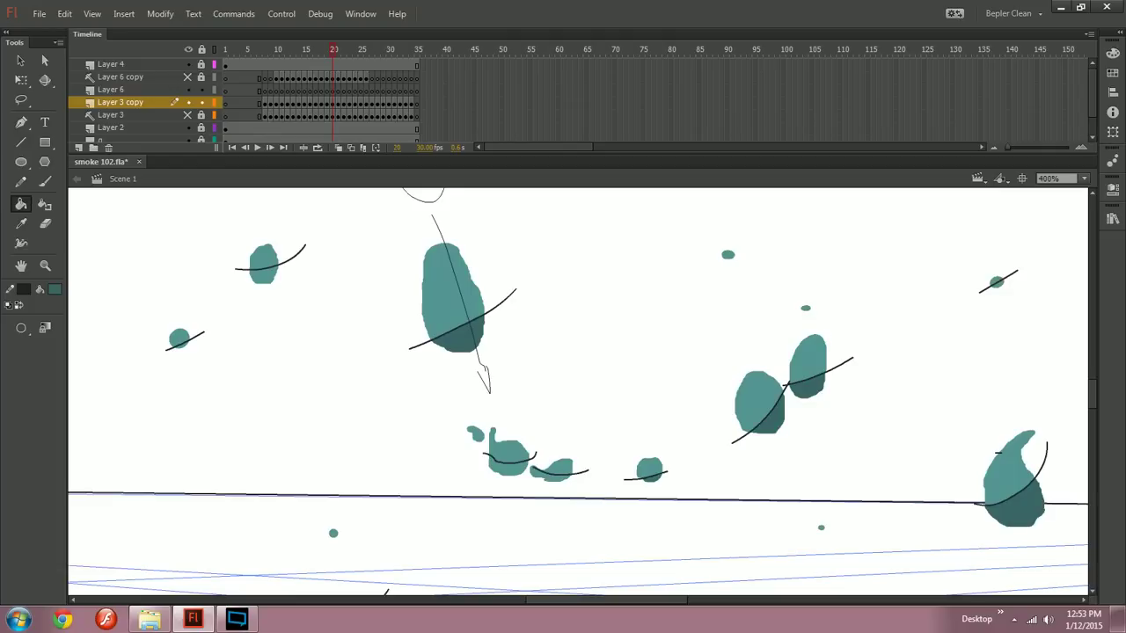
left_click(554, 478)
left_click(510, 470)
key("ctrl+z")
key("ctrl+z")
left_click_drag(532, 467, 525, 462)
left_click(553, 478)
Step: Fill the shadow sides of the paired ovals and the three small blobs above the horizon with dark teal on frame 21
key(".")
left_click(760, 412)
left_click(776, 380)
left_click(780, 371)
left_click(649, 477)
left_click(568, 478)
left_click(503, 465)
Step: Fill the shadow sides of the four small blobs above the horizon with dark teal on frame 22
key(".")
left_click(502, 461)
left_click(574, 476)
left_click(748, 398)
left_click(764, 361)
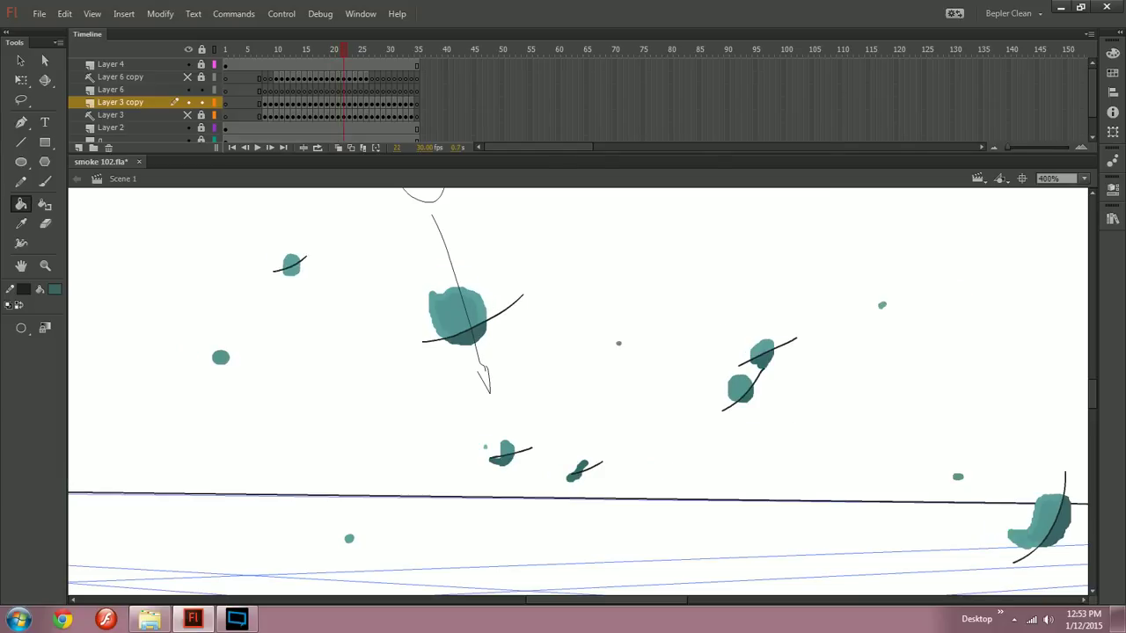
Step: Extend the shadow line on the thin slanted blob on frame 22 and restore its upper part to the lighter teal
left_click_drag(571, 474, 566, 471)
left_click(344, 103)
key("super")
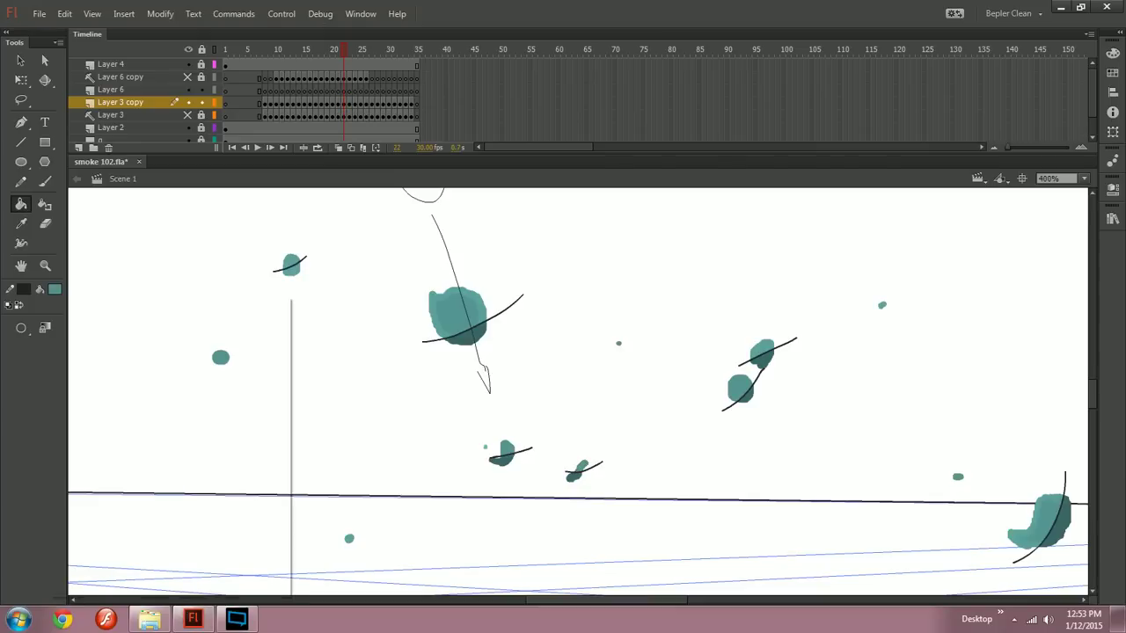
Step: Fill the lower part of the small upright blob beneath the arrow with dark teal on frame 23
key("comma")
key("period")
key("period")
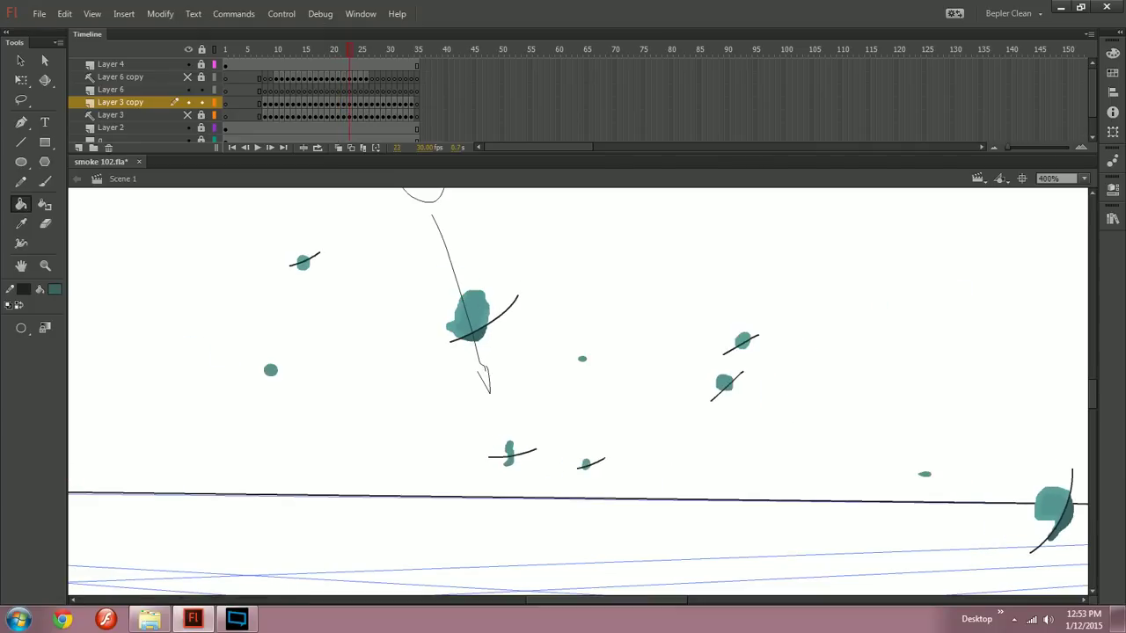
left_click(509, 462)
Step: Draw a shadow line across the upper of the two small right-hand blobs on frame 24 and fill below it with dark teal
key("period")
key("y")
left_click_drag(717, 335, 748, 323)
key("b")
key("k")
left_click(729, 333)
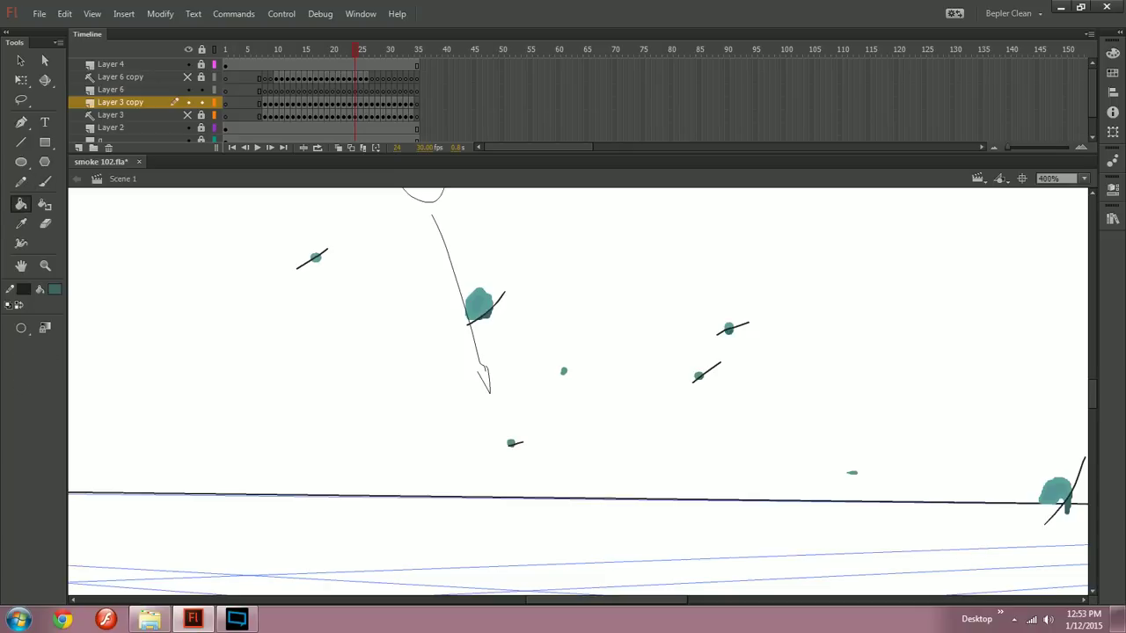
left_click_drag(729, 333, 829, 356)
Step: Review the shaded blobs frame by frame backward from frame 24 to frame 17
key("ctrl+minus")
key("comma")
key("comma")
key("comma")
key("comma")
key("comma")
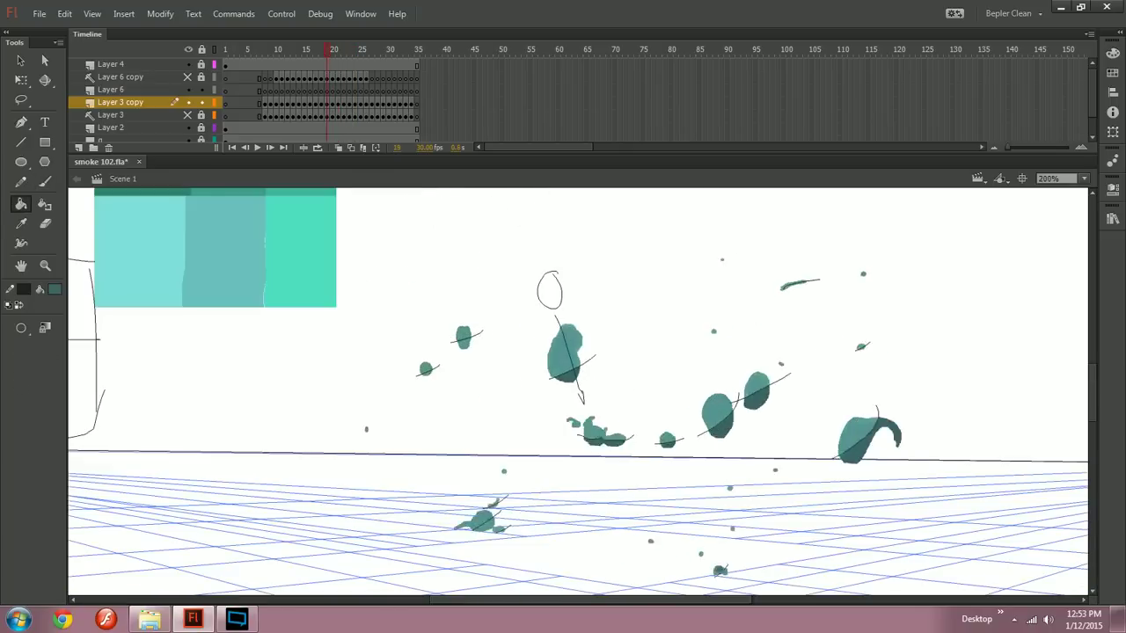
key("comma")
key("comma")
Step: Switch to the screen-recording program to check the recording status, and return to the Flash animation
left_click(158, 621)
left_click(160, 625)
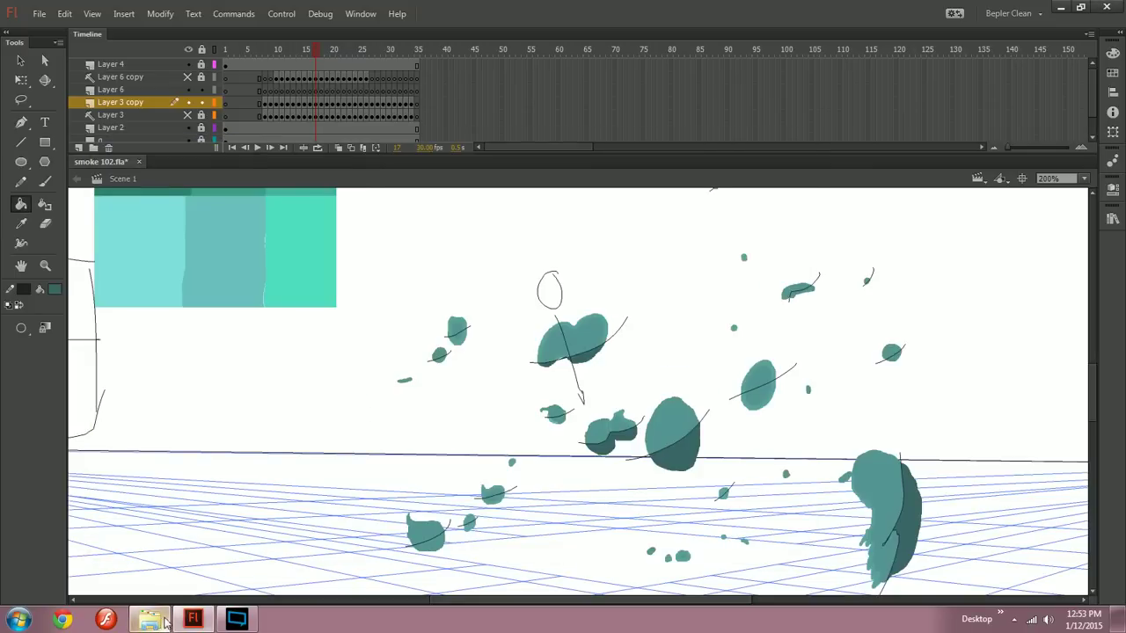
left_click(236, 621)
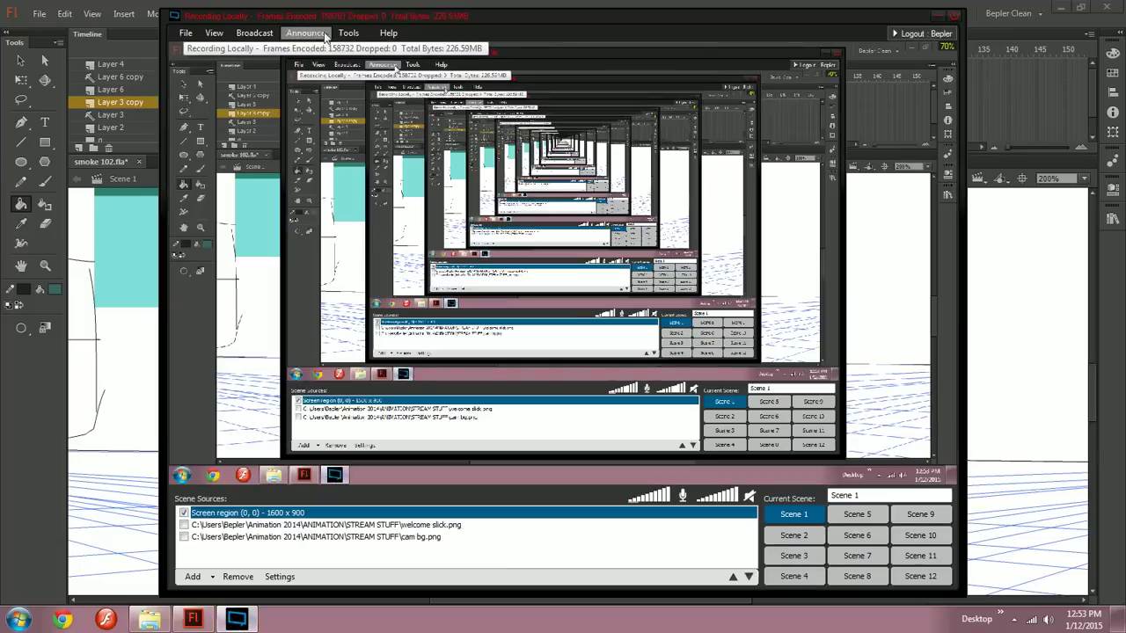
key("alt+Tab")
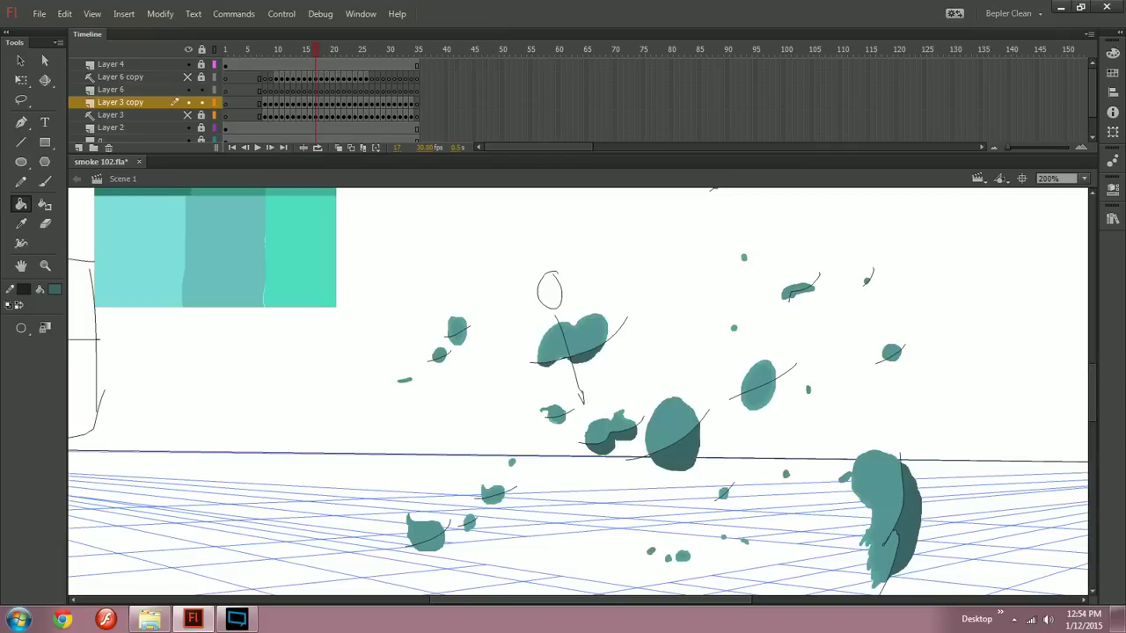
left_click_drag(598, 396, 555, 374)
key("comma")
key("comma")
key("comma")
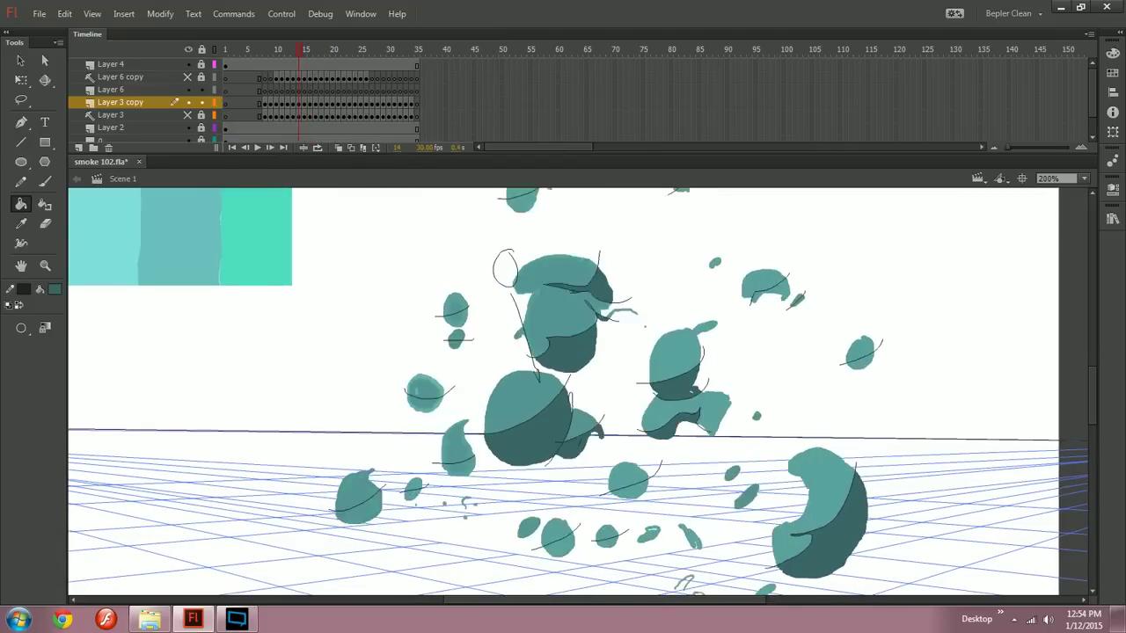
key("ctrl+equal")
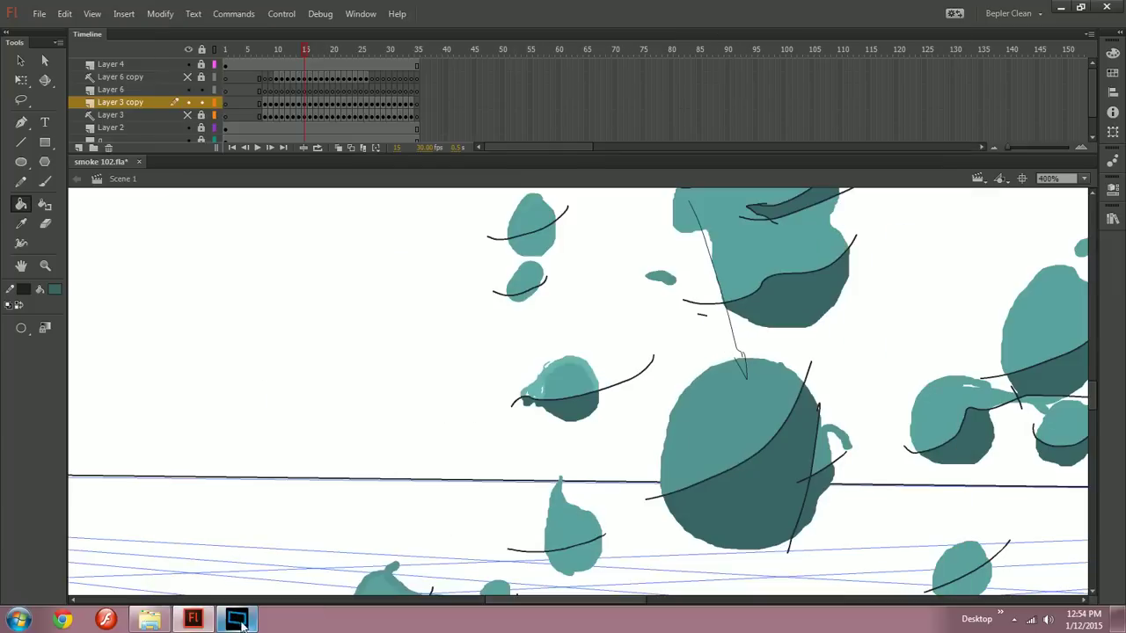
Step: Check the screen-recording program and its level in the system volume mixer, and return to the Flash animation
left_click(237, 619)
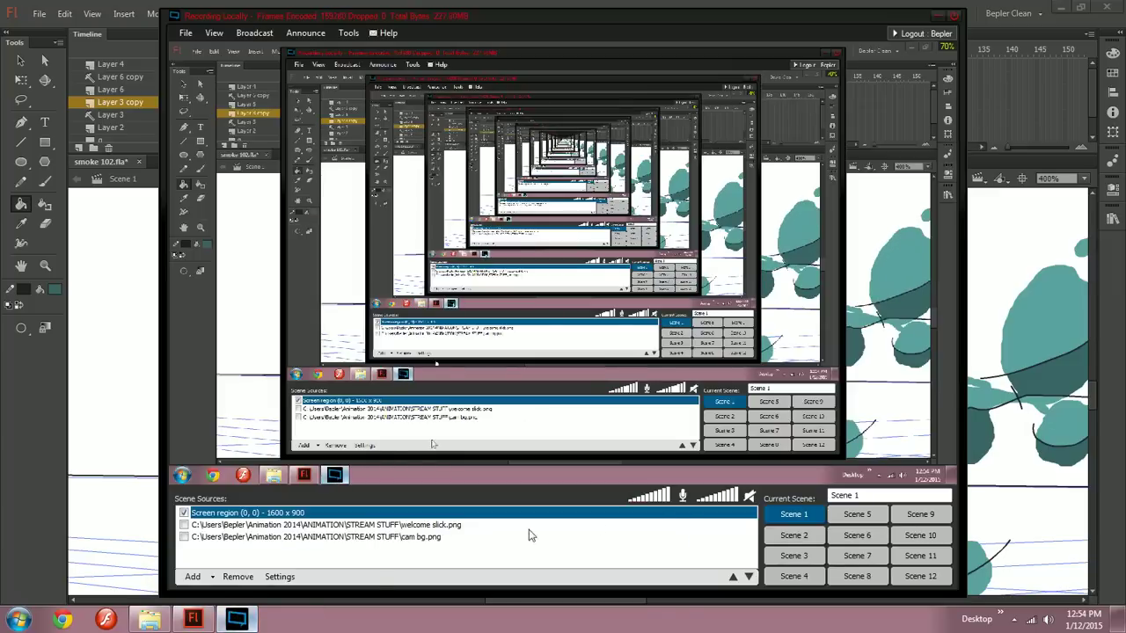
left_click(1045, 621)
left_click(1041, 587)
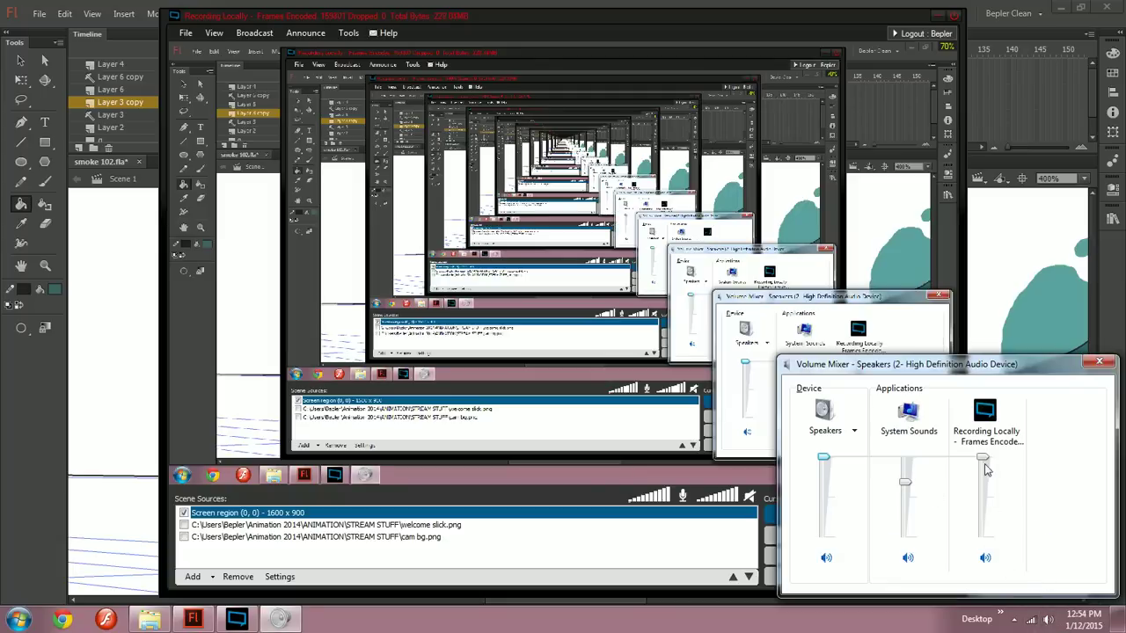
left_click(1098, 361)
left_click(1099, 360)
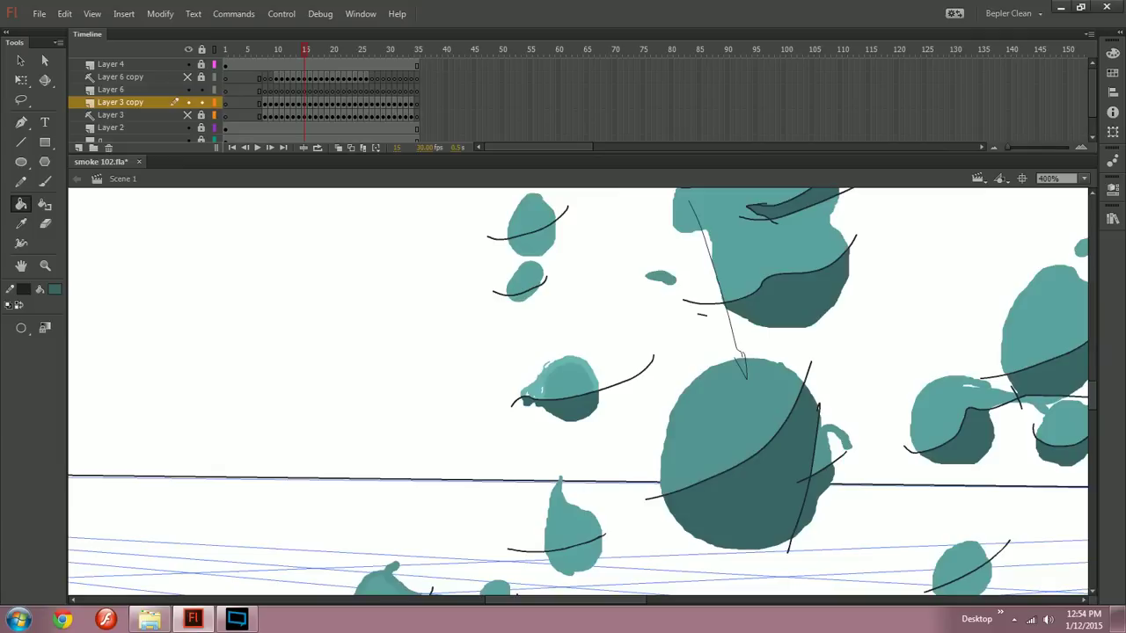
Step: Draw a shadow line across the small blob beneath the arrow tip on frame 18 and fill below it with dark teal
key("period")
key("period")
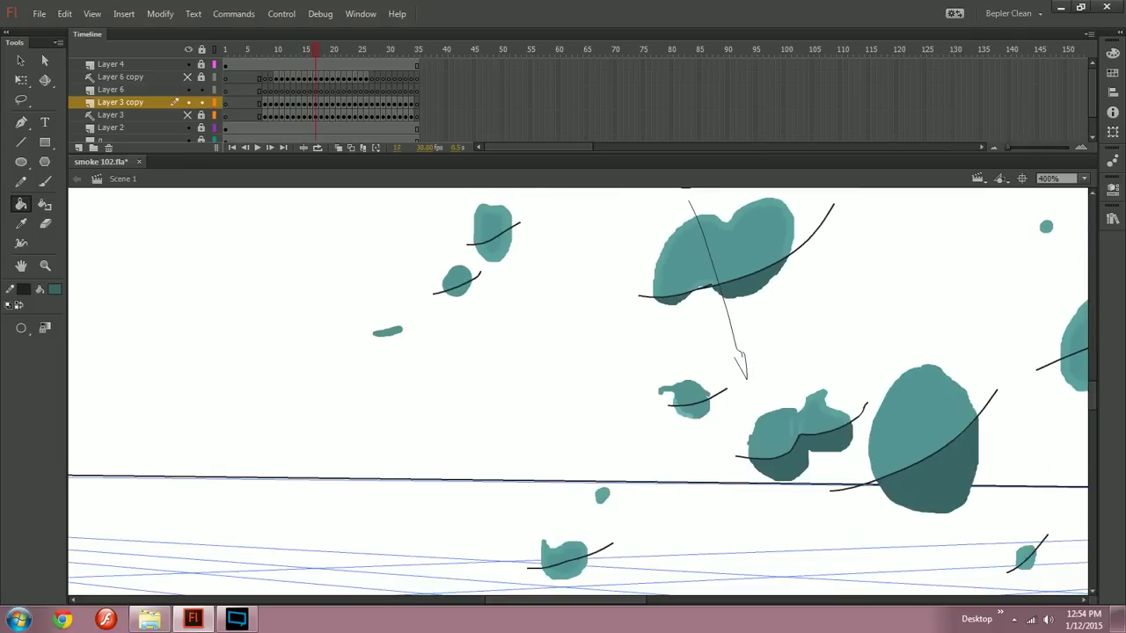
key("period")
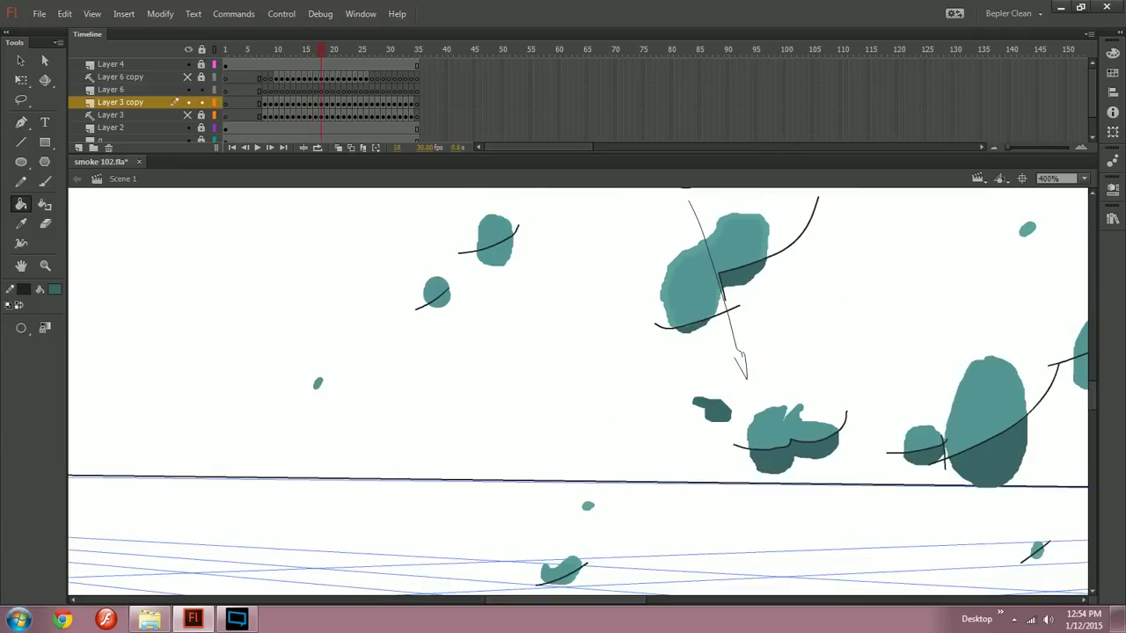
key("y")
left_click_drag(694, 415, 752, 399)
key("b")
key("k")
left_click(720, 418)
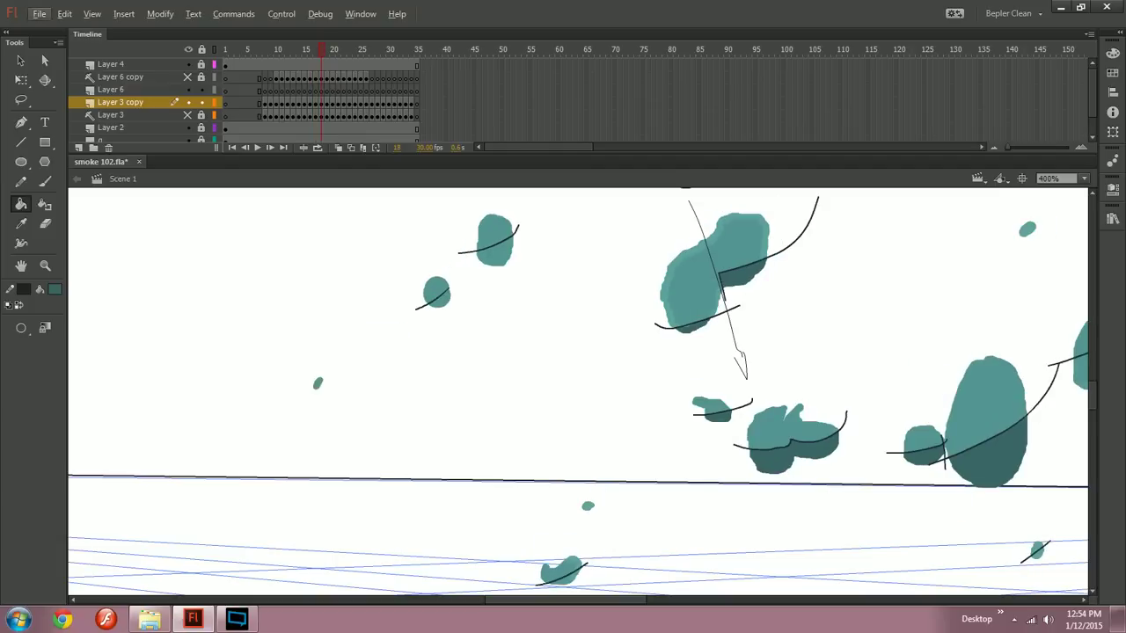
Step: Draw a shadow line across the small hooked blob beneath the arrow on frame 19 and fill its lower part with dark teal
key("period")
key("n")
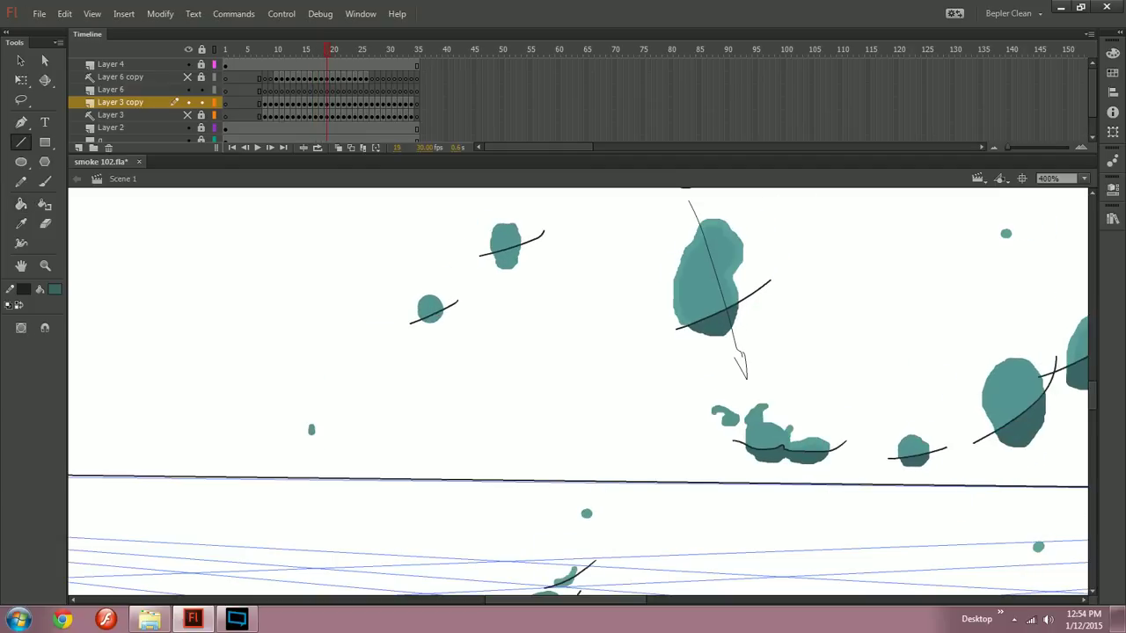
key("y")
left_click_drag(714, 420, 739, 414)
key("period")
key("k")
key("comma")
left_click(731, 422)
key("comma")
key("period")
key("period")
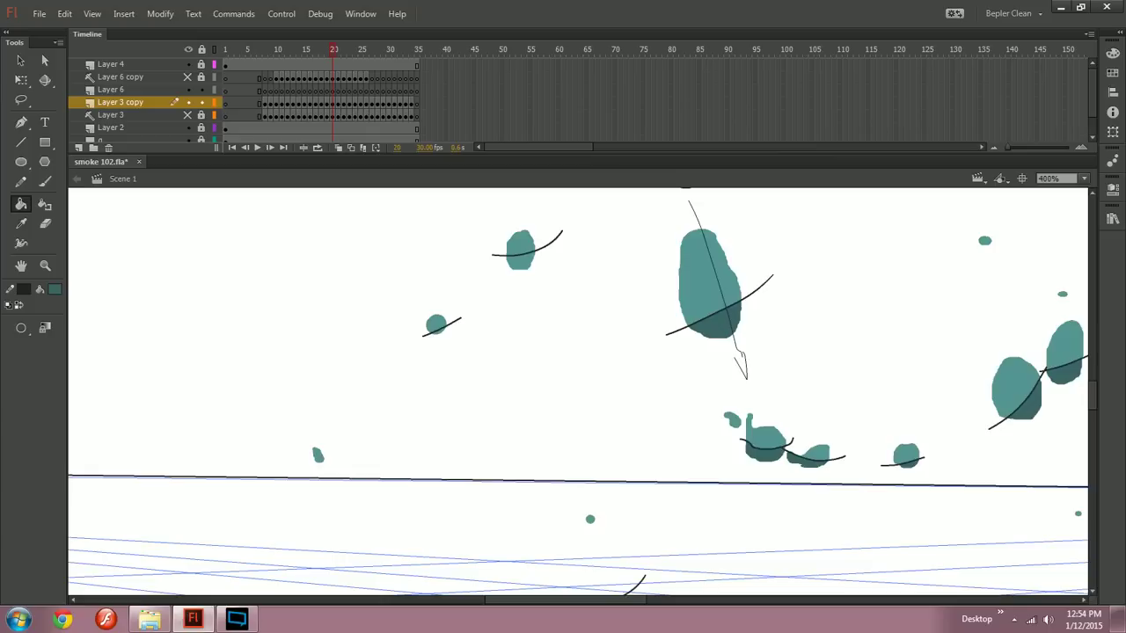
key("n")
key("b")
key("k")
key("comma")
key("period")
Step: Try to add a shadow line to the tiny bump on the blob beneath the arrow on frame 21
key("period")
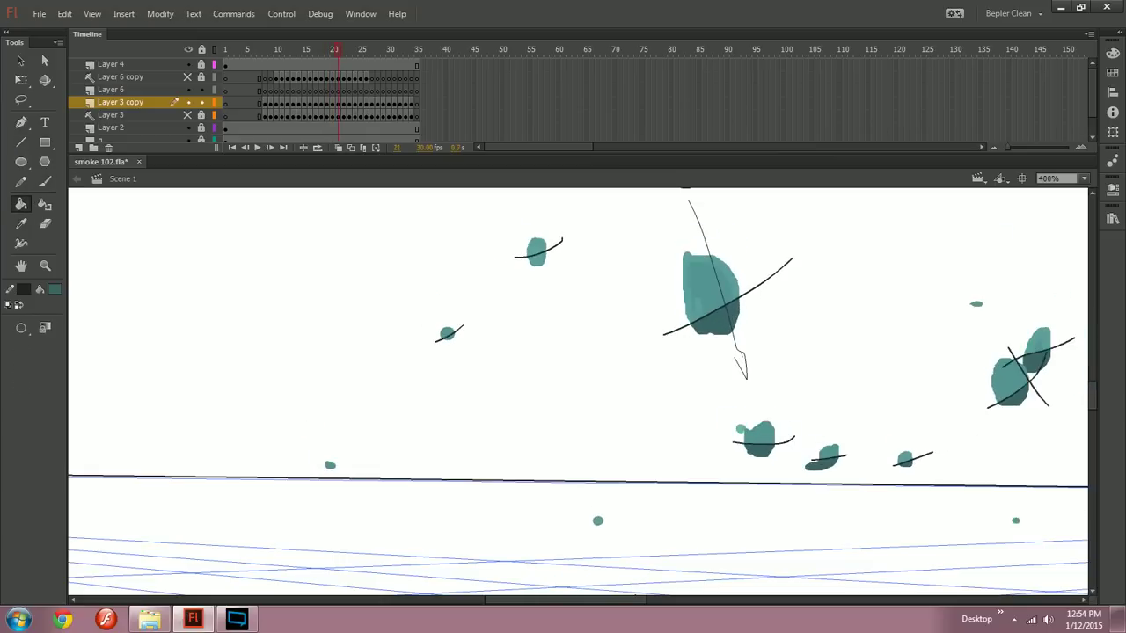
key("y")
left_click_drag(730, 432, 746, 428)
key("k")
key("ctrl+z")
key("comma")
key("period")
key("period")
Step: Fill the lower parts of the two small stacked blobs left of the arrow with dark teal on frames 13 to 15
left_click_drag(703, 352, 599, 401)
key("comma")
key("Return")
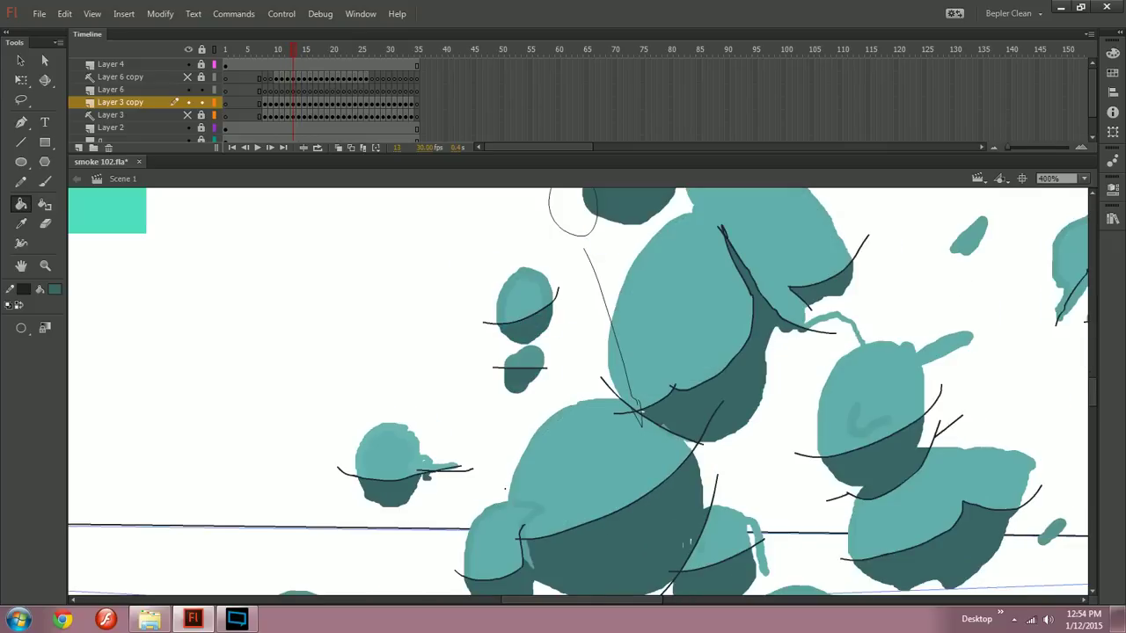
left_click(527, 336)
key("period")
key("period")
left_click(473, 299)
left_click(473, 312)
left_click(472, 353)
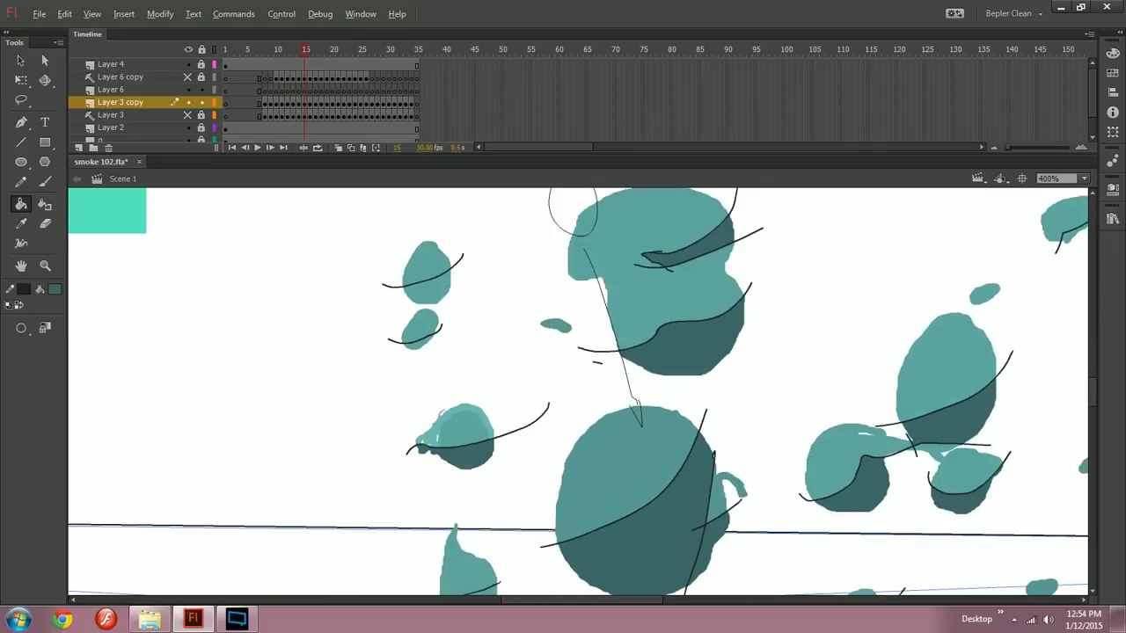
left_click(420, 343)
left_click(429, 294)
Step: Fill the undersides of the same two stacked blobs with dark teal on frames 16 and 17
key("period")
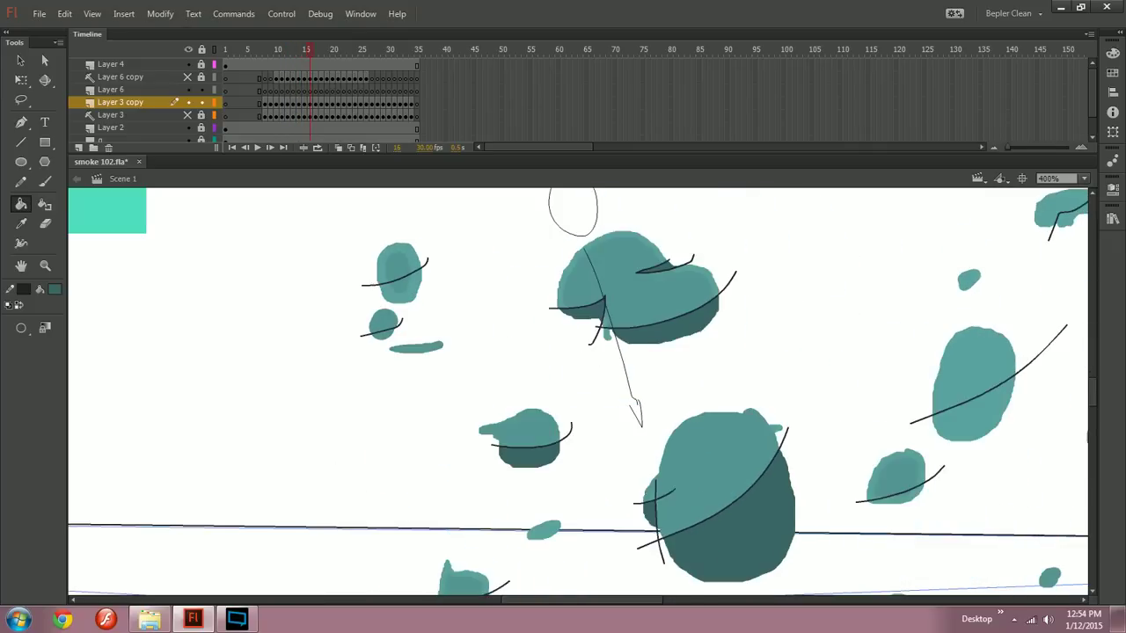
left_click(384, 335)
left_click(401, 298)
left_click_drag(401, 286, 635, 316)
left_click(635, 314)
key("period")
left_click(588, 368)
left_click(623, 335)
left_click(623, 325)
Step: Undo the misplaced fills on the two stacked blobs and refill the upper blob's underside with dark teal on frame 17
key("period")
left_click(564, 369)
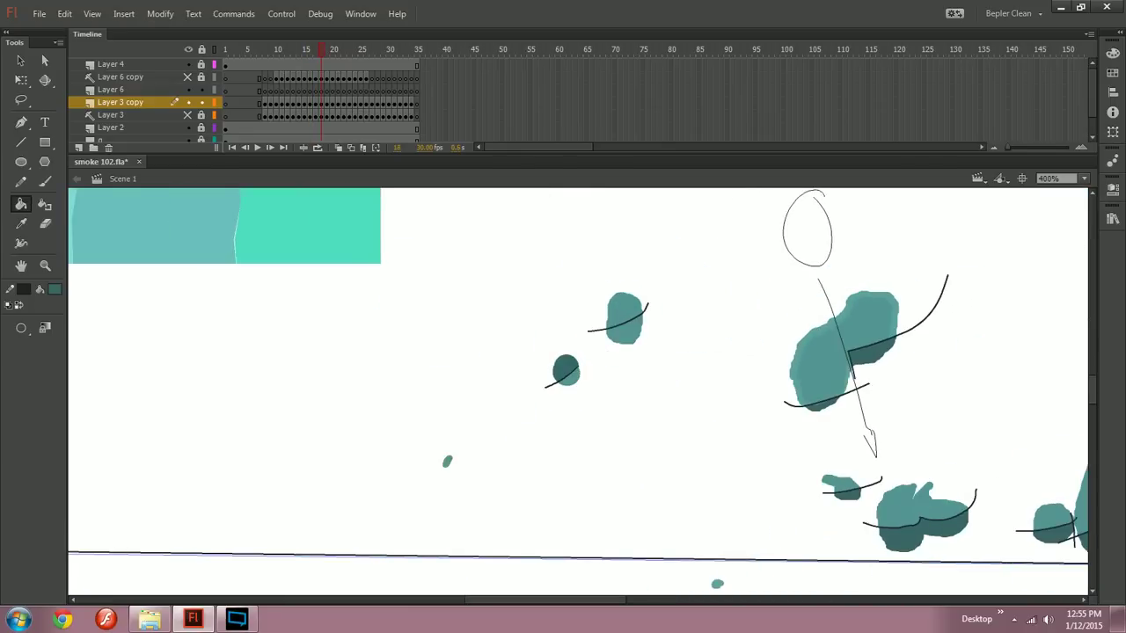
key("comma")
left_click(622, 304)
left_click(622, 323)
key("ctrl+z")
key("ctrl+z")
left_click(623, 325)
key("ctrl+equal")
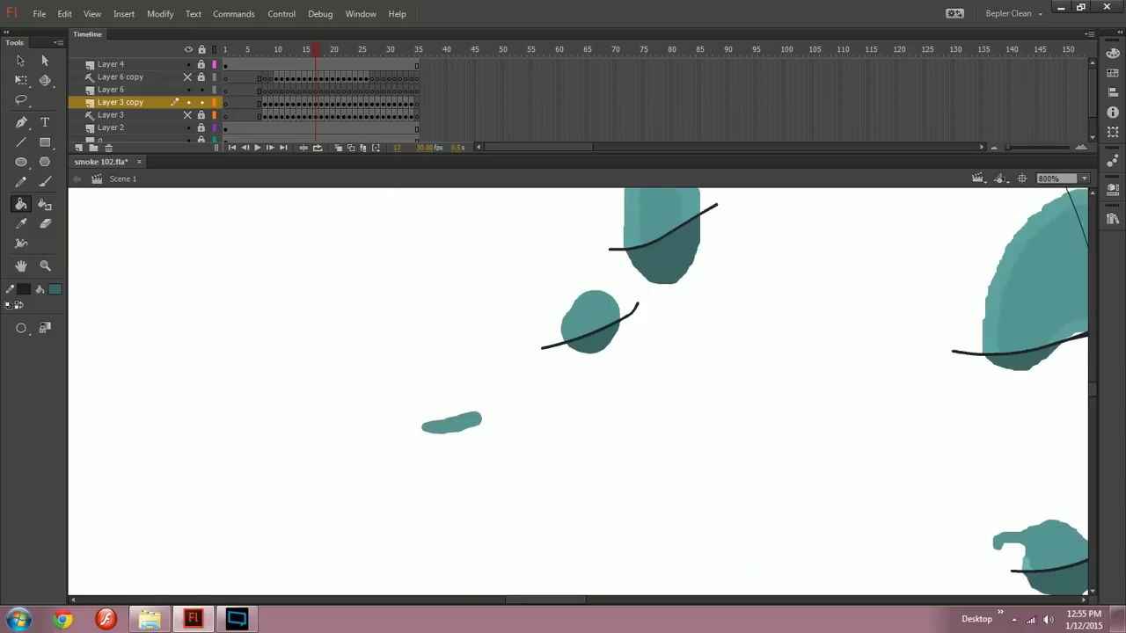
Step: Fill the areas below the shadow lines of both stacked blobs with dark teal on frames 18 and 19
left_click_drag(621, 320, 629, 433)
key("period")
left_click(569, 473)
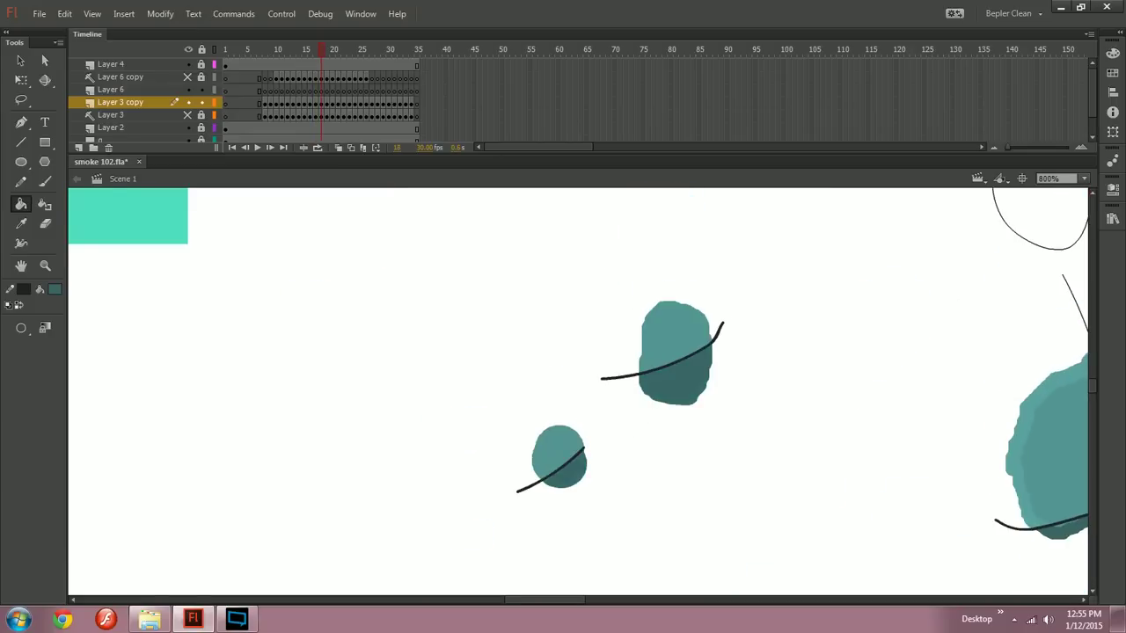
left_click(680, 387)
key("period")
left_click(556, 509)
left_click(700, 391)
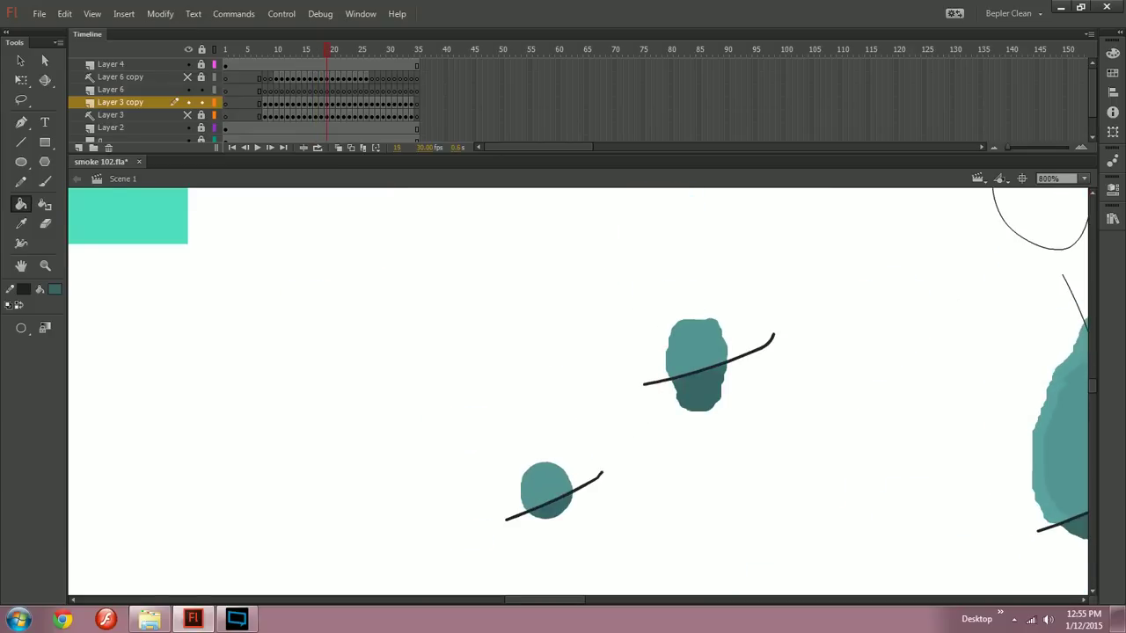
Step: Fill the underside of the lower stacked blob with dark teal on frame 21
key("period")
key("period")
left_click_drag(607, 440, 553, 407)
left_click(531, 513)
Step: Draw a shadow line across the lower small round blob on frame 22 and fill below it with dark teal
key("period")
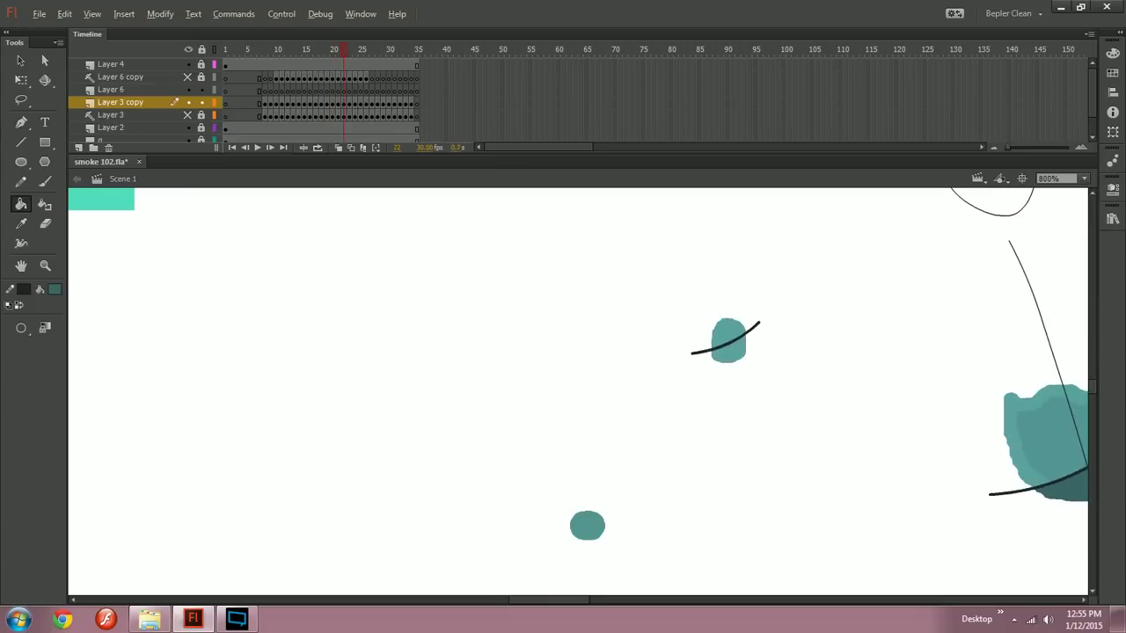
key("y")
left_click_drag(568, 538, 634, 507)
key("b")
left_click(591, 532)
key("k")
left_click(593, 533)
Step: Brush small dark teal dabs onto the lower small blob left of the arrow on frames 23 and 24
key("period")
key("comma")
key("period")
key("period")
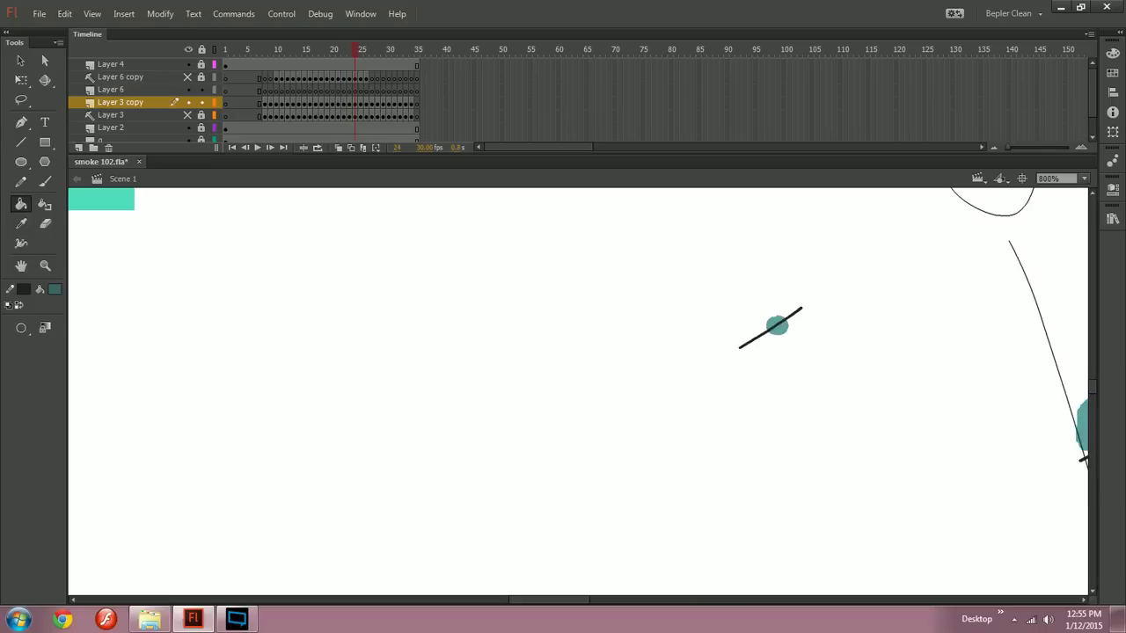
left_click_drag(722, 457, 586, 338)
key("ctrl+minus")
key("comma")
key("period")
key("b")
key("comma")
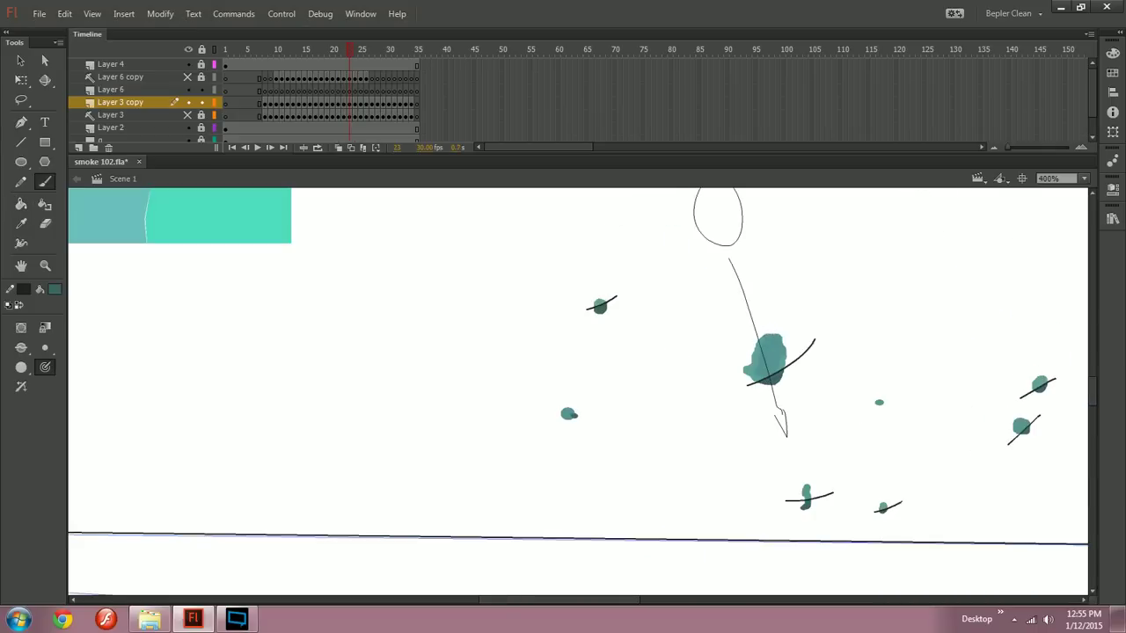
key("period")
left_click(584, 415)
Step: Continue the shrinking blob's dark dabs left of the arrow on frames 25 to 27
key("comma")
key("period")
key("period")
key("period")
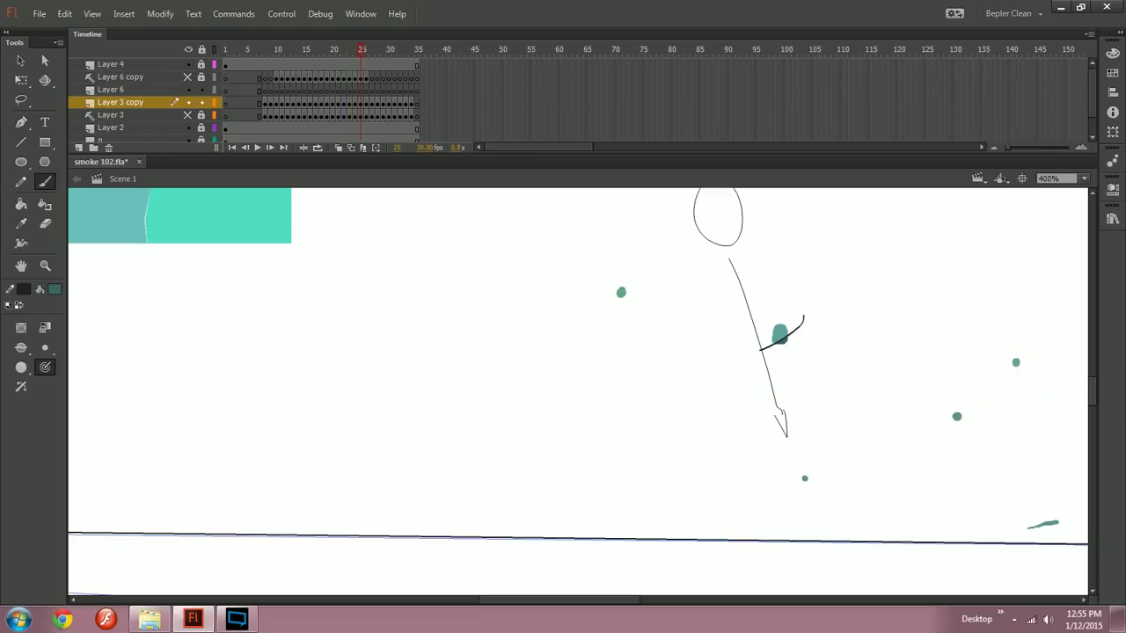
key("period")
key("period")
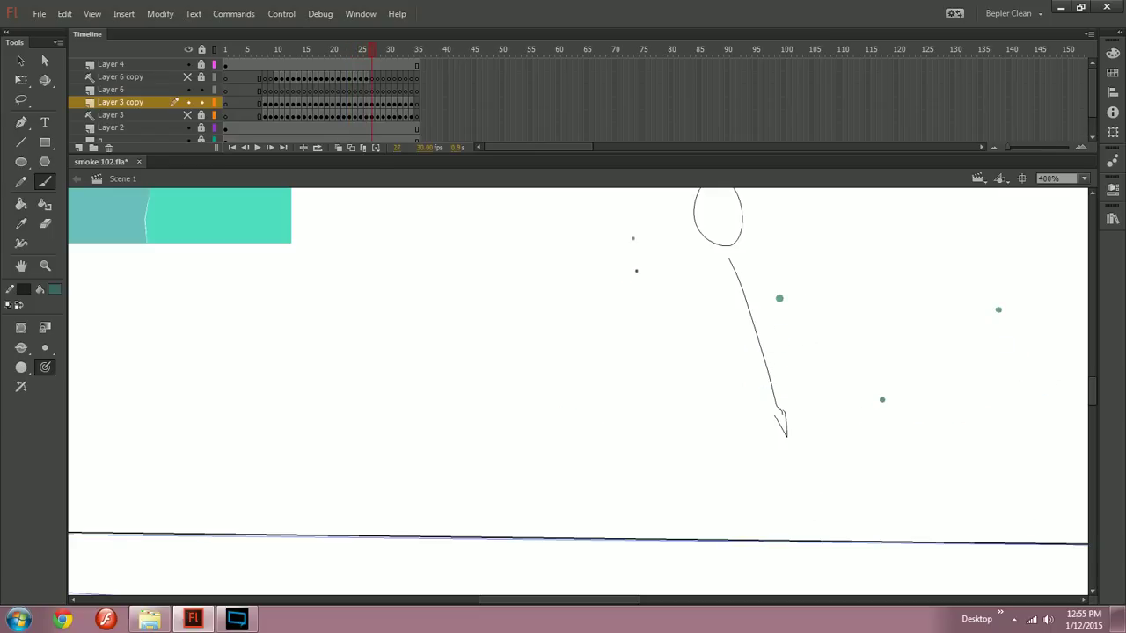
left_click_drag(882, 400, 864, 501)
Step: Brush a tiny heart-shaped wisp left of the oval on frame 28 and fill it with dark teal
key("period")
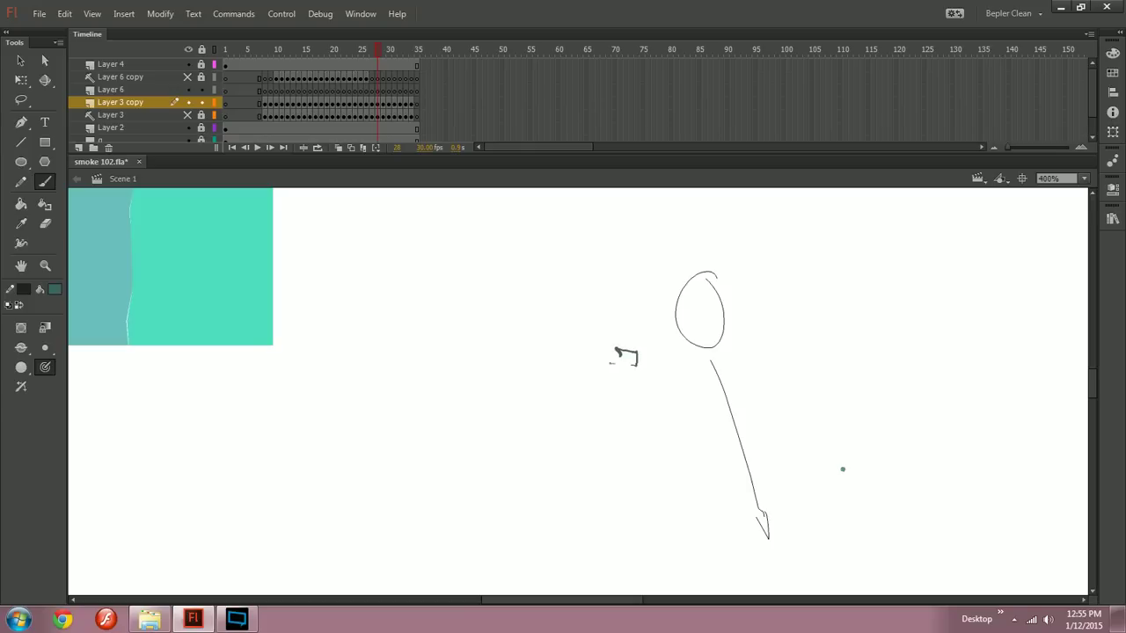
key("comma")
key("ctrl+equal")
scroll(578, 391, "up", 1)
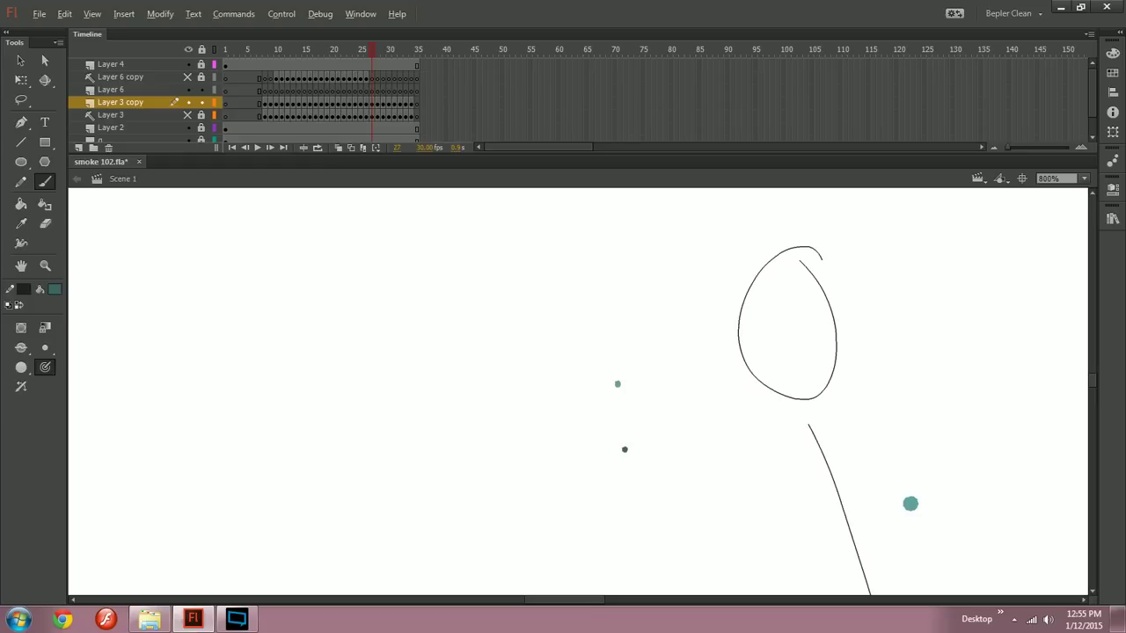
key("period")
key("ctrl+equal")
mouse_move(614, 317)
left_mouse_down()
mouse_move(612, 285)
mouse_move(618, 298)
mouse_move(638, 295)
mouse_move(614, 315)
left_mouse_up()
key("k")
left_click(620, 299)
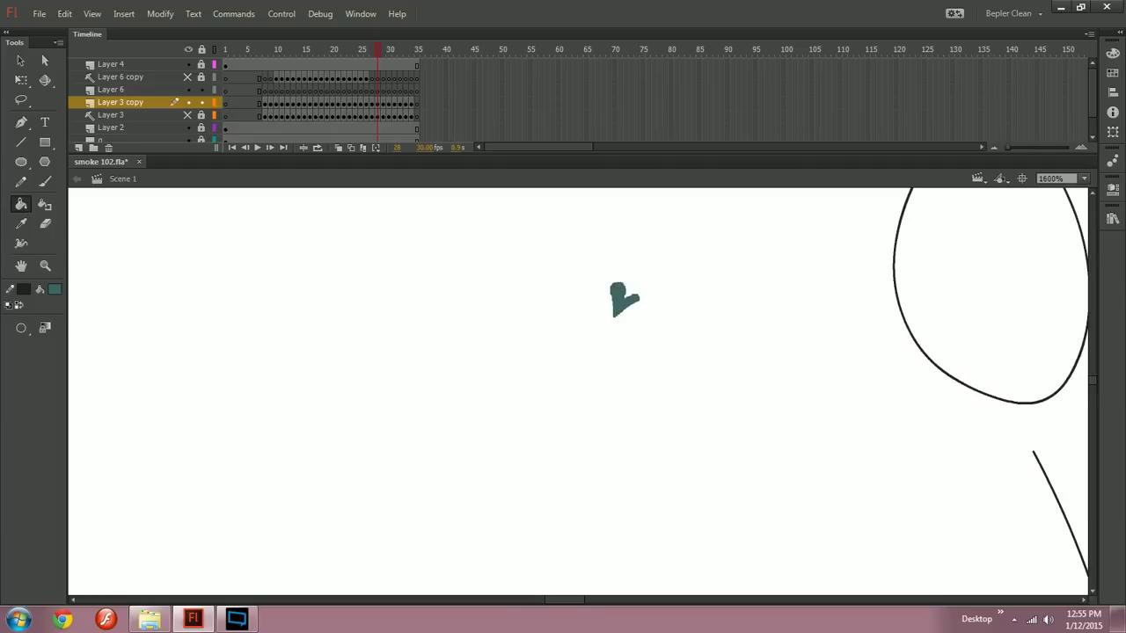
Step: Compare the tiny dabs on frames 27 and 28 and play back the animation
left_click_drag(620, 300, 666, 279)
key("comma")
key("period")
key("comma")
key("ctrl+minus")
key("ctrl+minus")
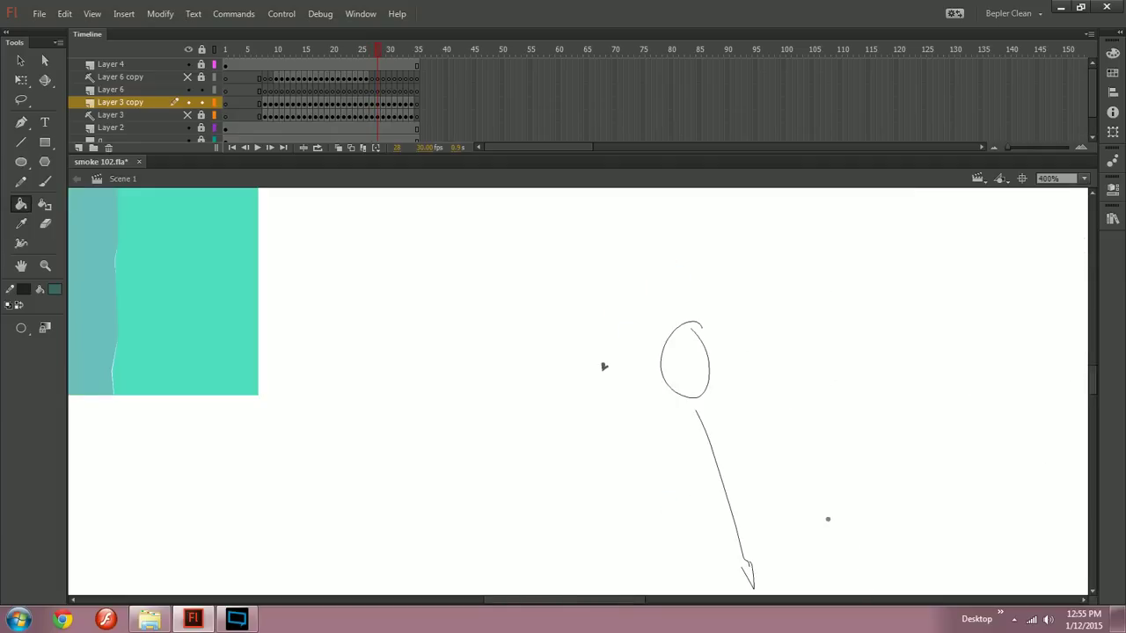
left_click_drag(603, 366, 630, 290)
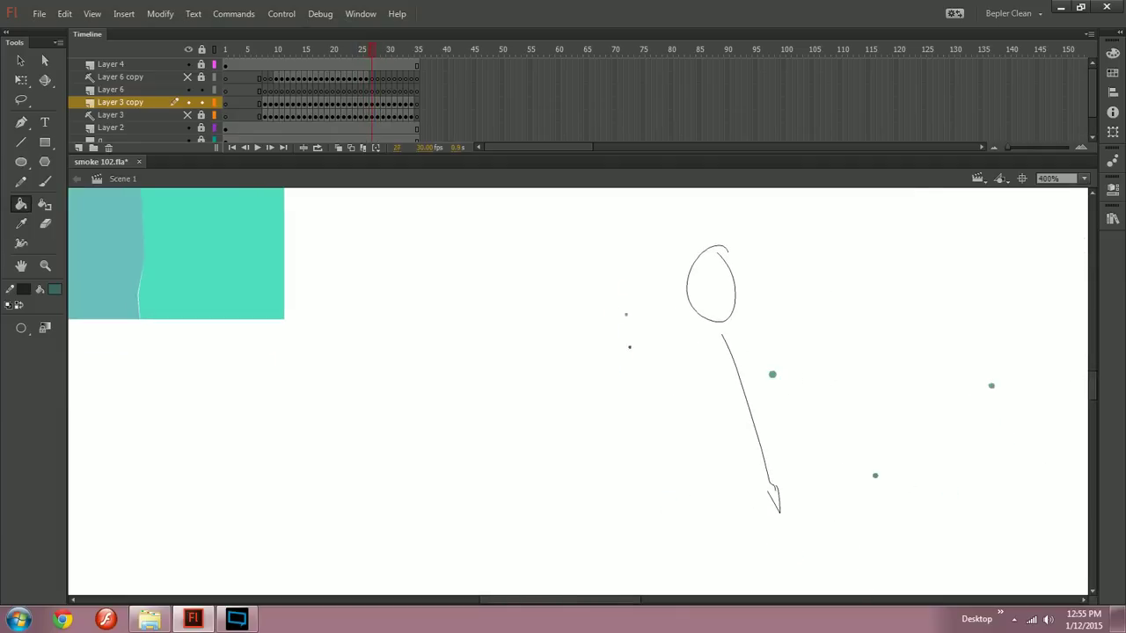
left_click(630, 290)
left_click_drag(630, 291, 636, 284)
key("Return")
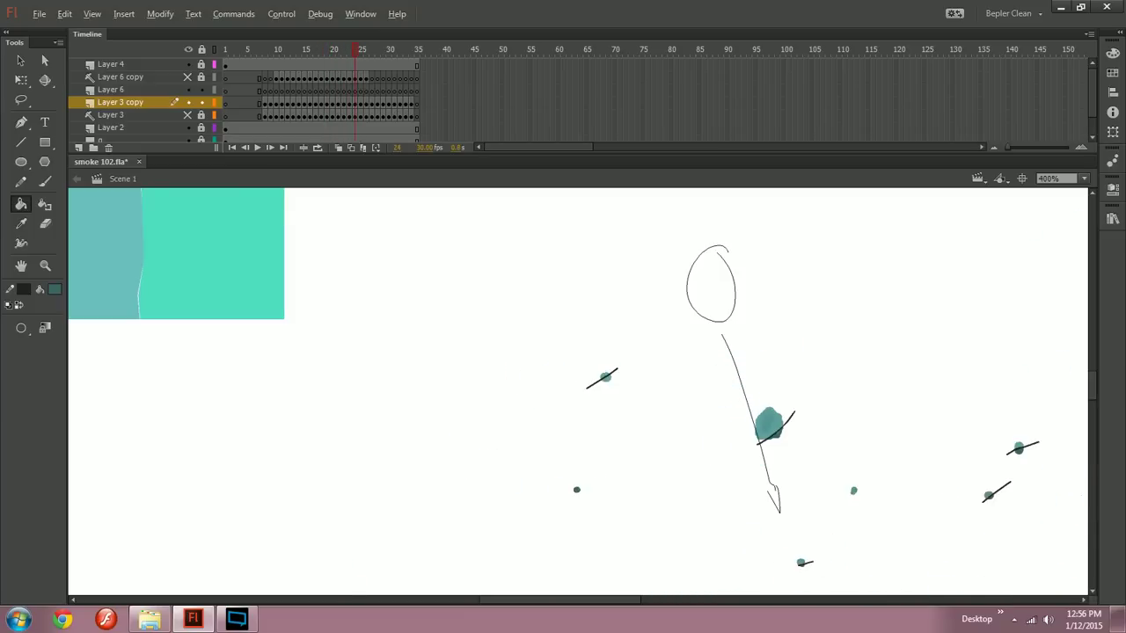
Step: Draw a shadow line across the small upper blob left of the arrow on frame 25 and fill below it with dark teal
key("y")
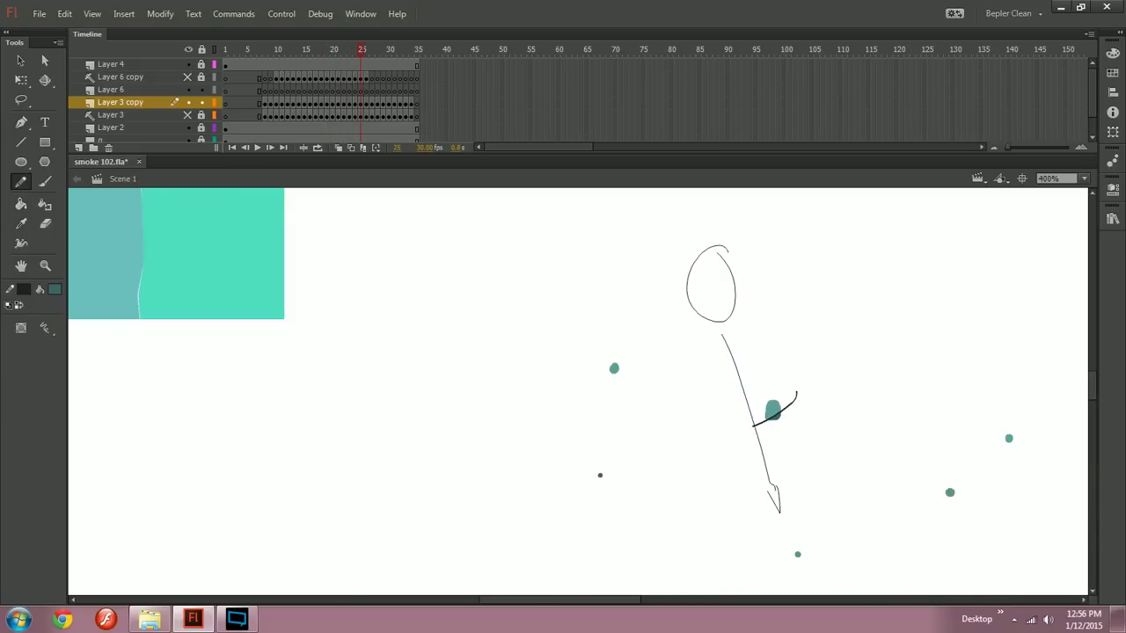
left_click_drag(604, 375, 629, 363)
key("b")
key("k")
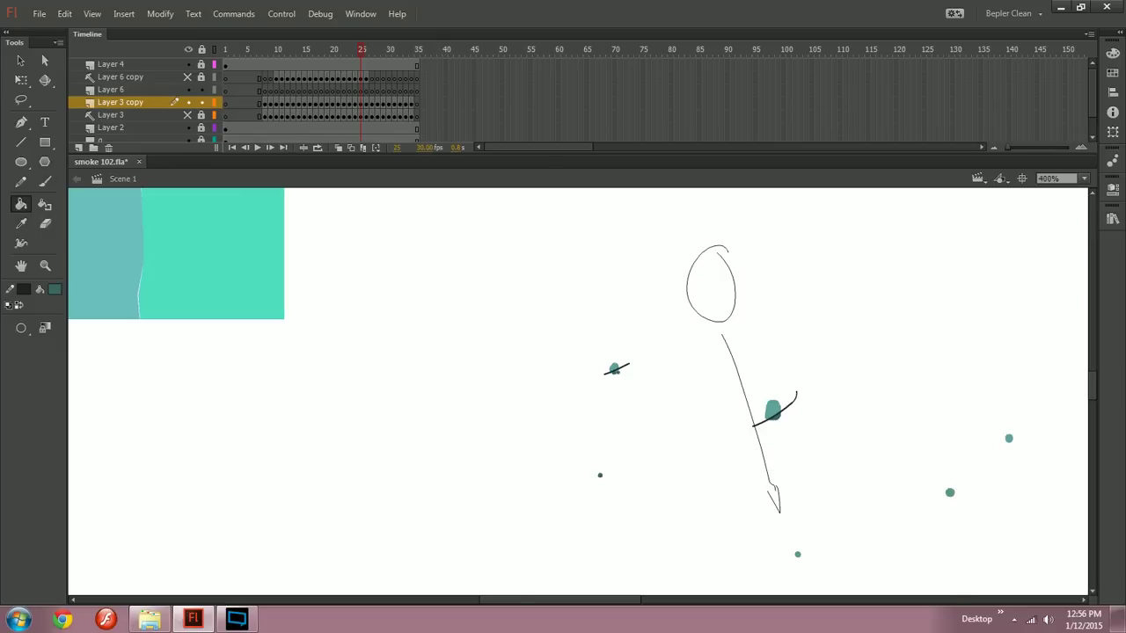
key("ctrl+equal")
key("ctrl+equal")
left_click(720, 294)
left_click(698, 304)
Step: Try to clean up the stray dark dab on the lower edge of the small upper blob on frame 25
key("y")
left_click_drag(711, 317, 732, 301)
key("v")
key("ctrl+z")
key("y")
key("e")
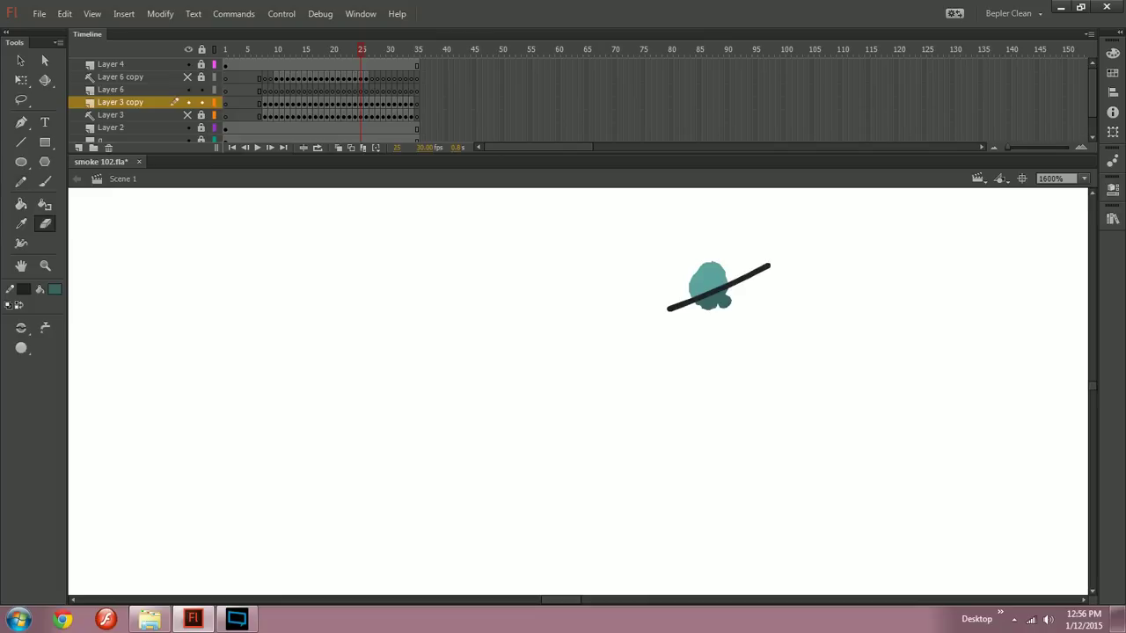
key("ctrl+minus")
key("ctrl+minus")
key("v")
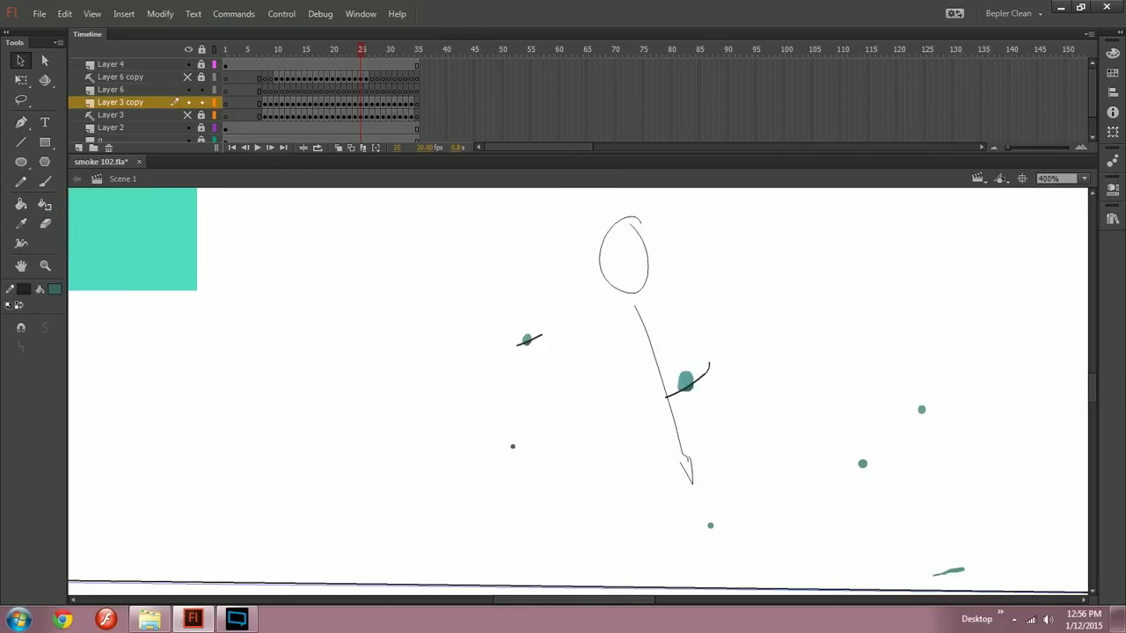
Step: Play the animation and fill the lower part of the teardrop blob below the horizon line with dark teal on frame 14
key("Return")
key("ctrl+minus")
left_click_drag(634, 396, 521, 338)
key("b")
key("e")
key("ctrl+equal")
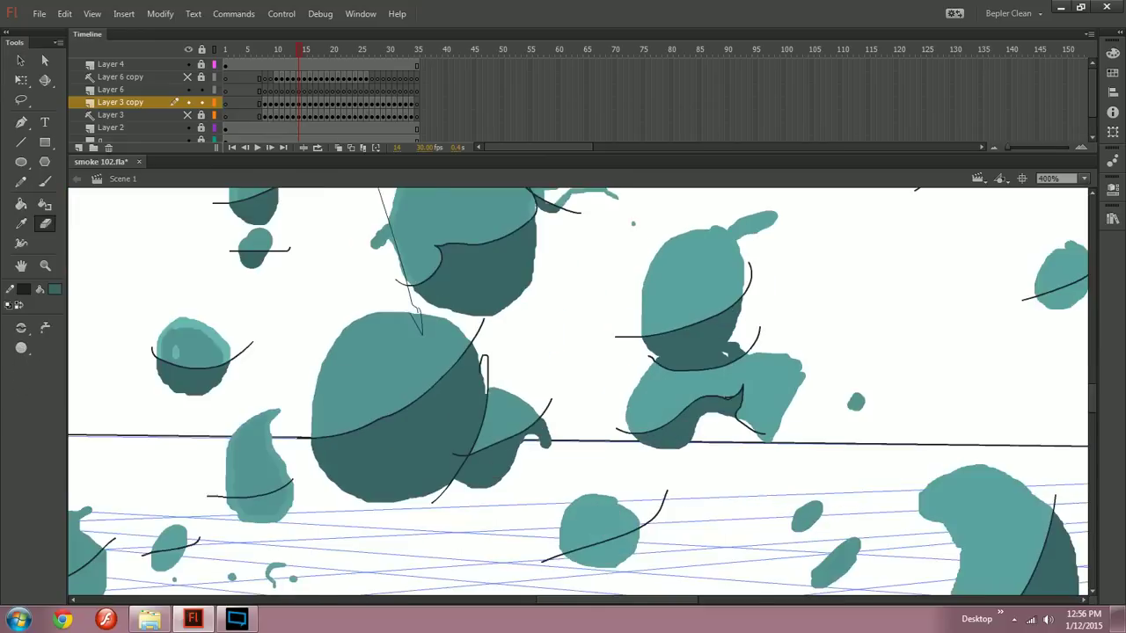
left_click_drag(299, 483, 570, 410)
key("k")
left_click(531, 439)
Step: Fill the undersides of the teardrop blob and the small blob beside it with dark teal on frame 15
key("comma")
key("period")
key("period")
left_click(525, 450)
left_click(441, 504)
key("period")
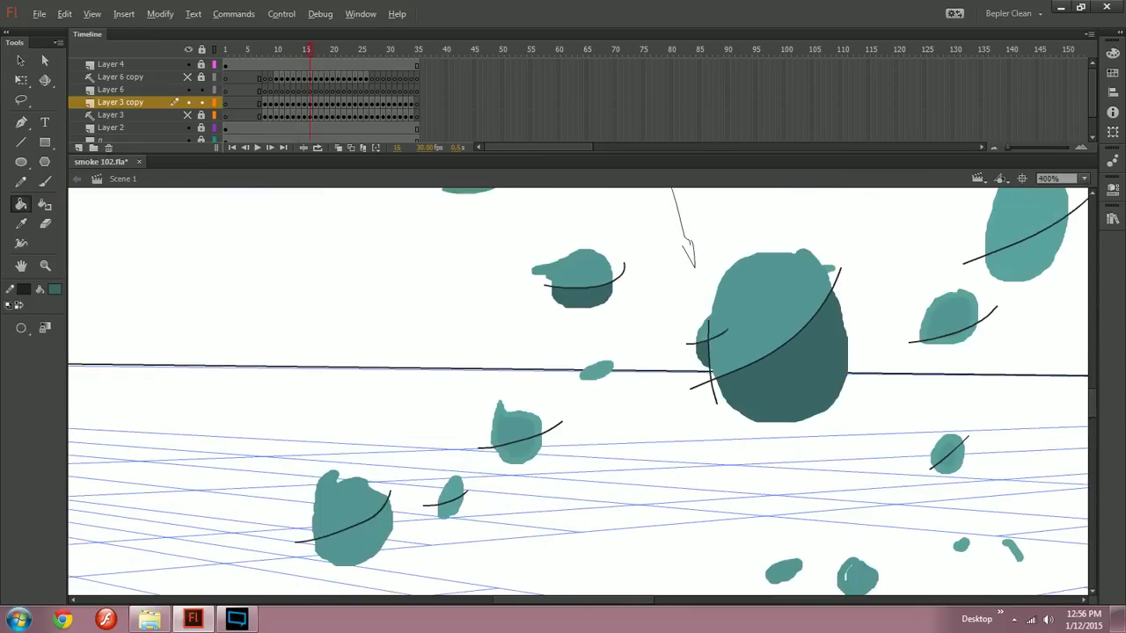
Step: Fill the underside of the small elongated blob below the horizon line with dark teal from frame 16 onward
left_click(449, 510)
key("period")
key("period")
key("comma")
key("period")
key("period")
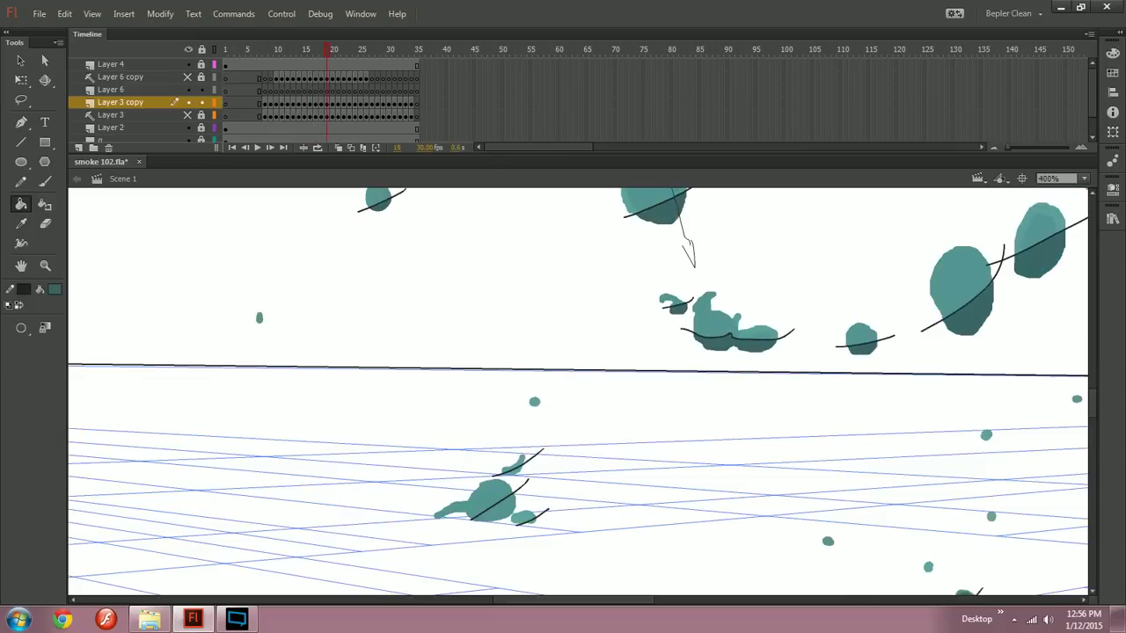
key("period")
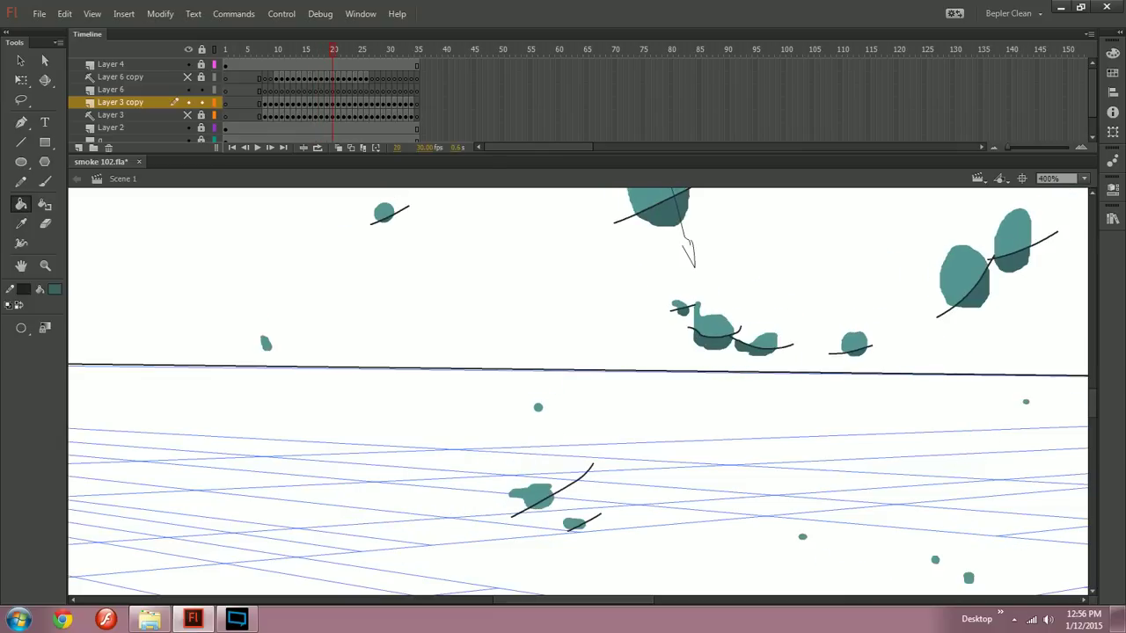
key("period")
Step: Fill the lower part of the medium blob just below the horizon line with dark teal on frames 16 to 18
key("comma")
key("comma")
key("comma")
key("comma")
key("comma")
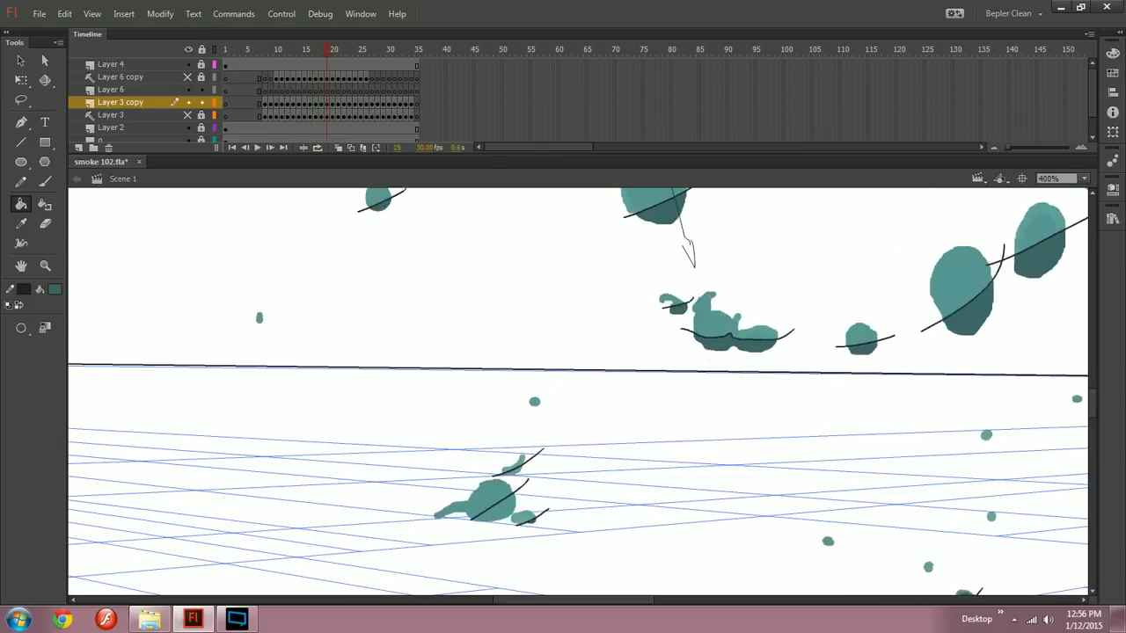
key("period")
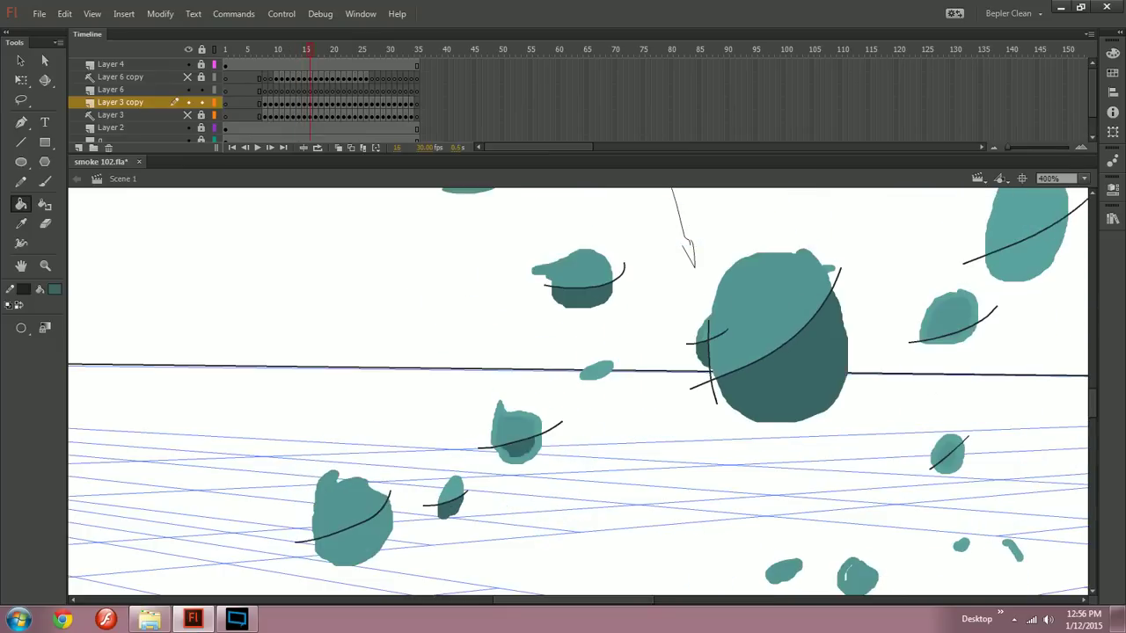
key("period")
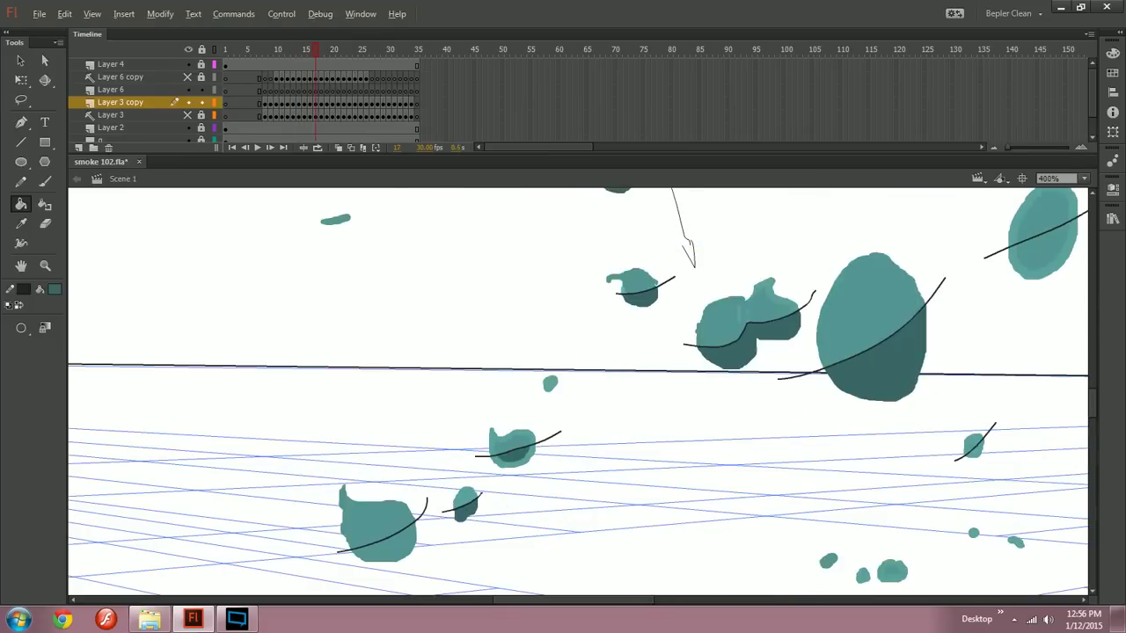
key("period")
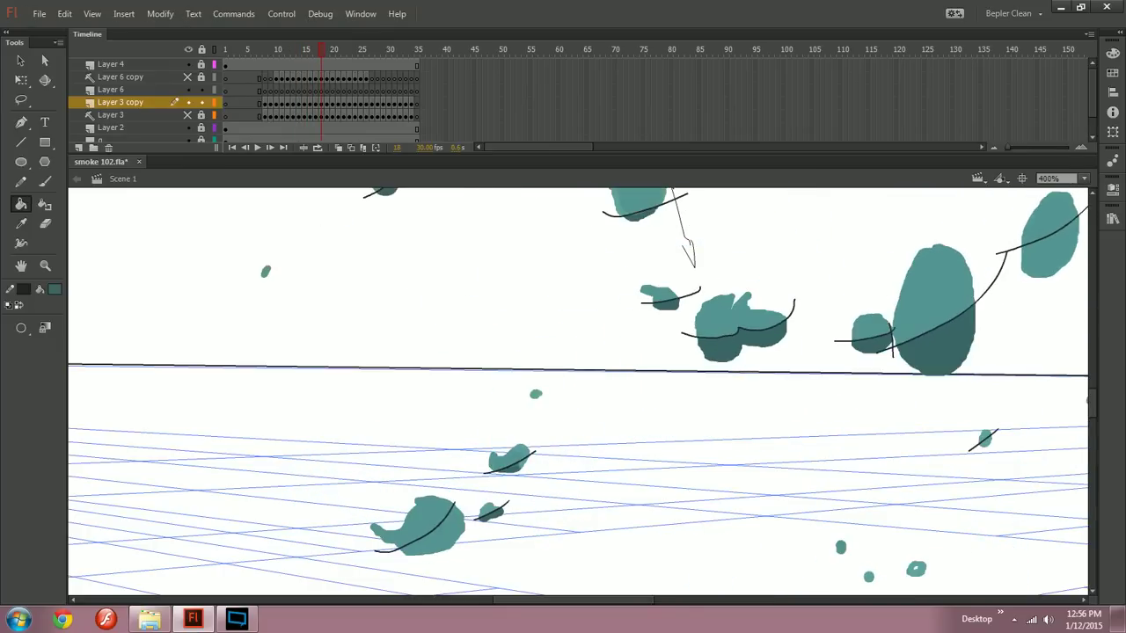
key("period")
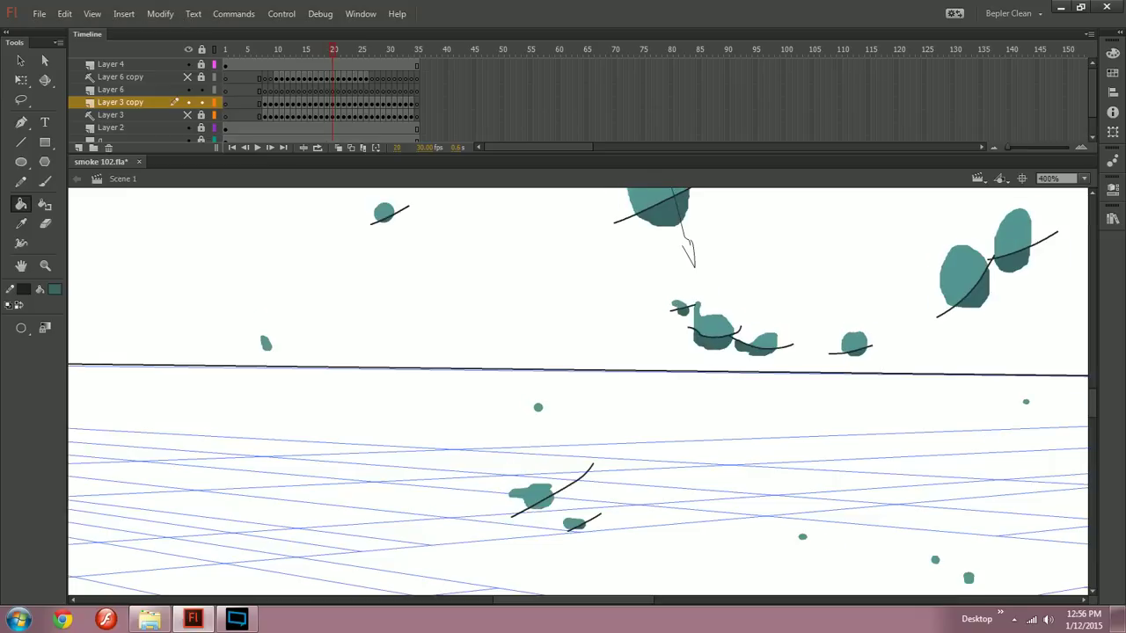
Step: Fill the underside of the large blob at the cloud's lower left with dark teal on frames 16 to 19
key("comma")
key("comma")
key("comma")
key("comma")
key("comma")
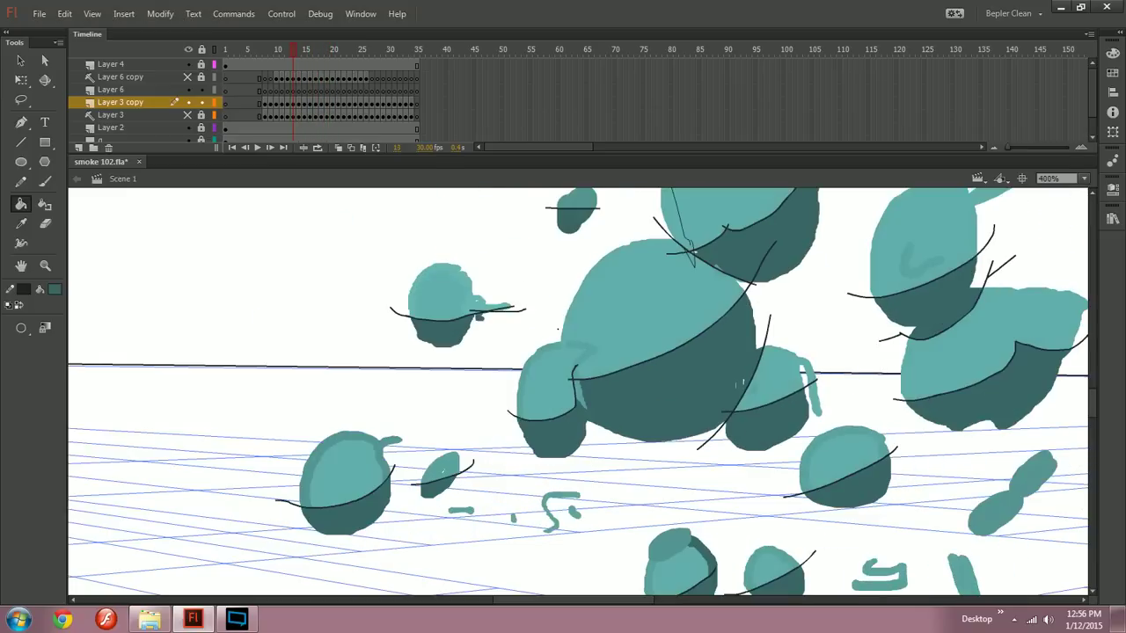
key("period")
key("period")
key("comma")
key("period")
key("period")
key("period")
key("period")
key("period")
key("comma")
left_click(436, 538)
key("period")
key("comma")
key("period")
key("period")
key("period")
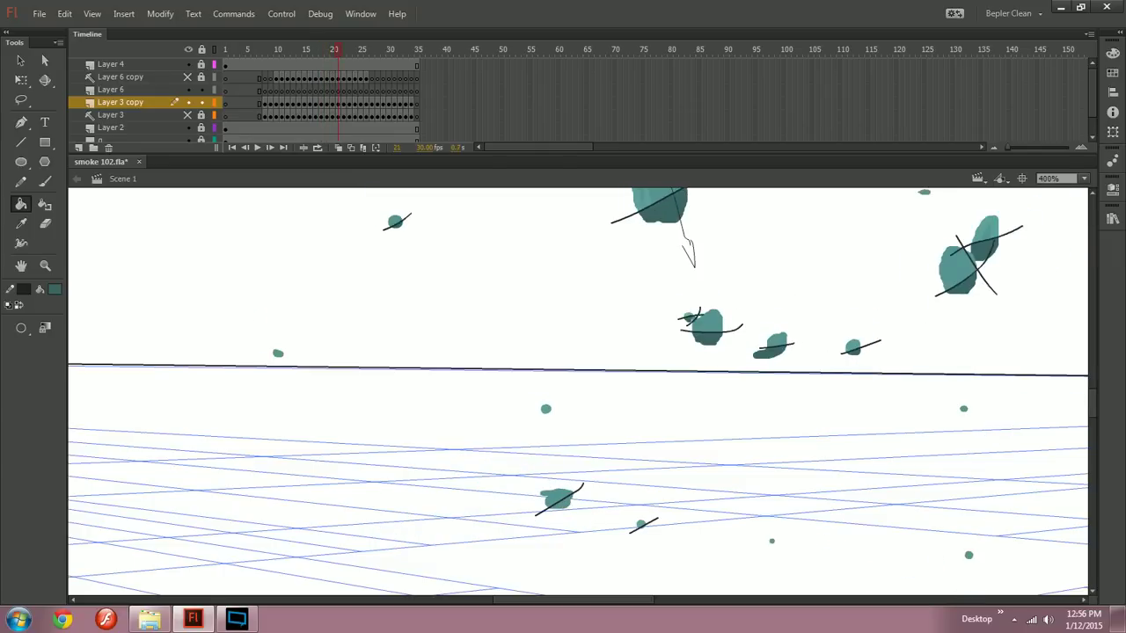
Step: Shade the small leftover blob below the horizon line with dark teal on frame 23
key("period")
key("period")
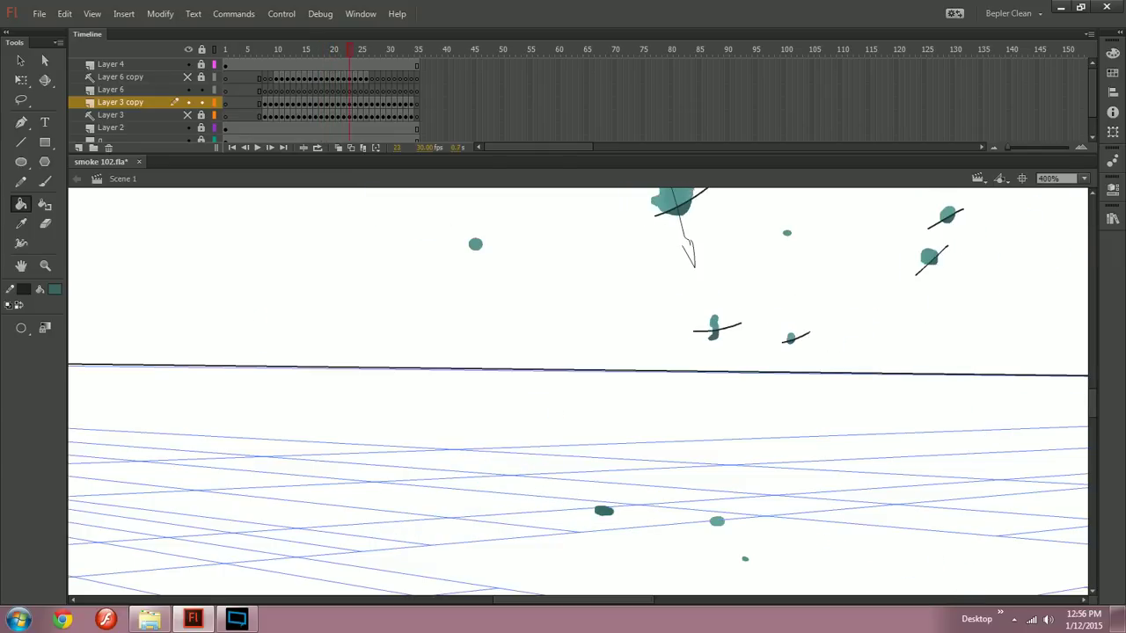
key("n")
key("k")
key("ctrl+minus")
left_click_drag(634, 351, 474, 333)
Step: Fill the part below the shadow line of the lowest blob with dark teal on frames 14 and 15
key("comma")
key("comma")
key("comma")
key("comma")
key("comma")
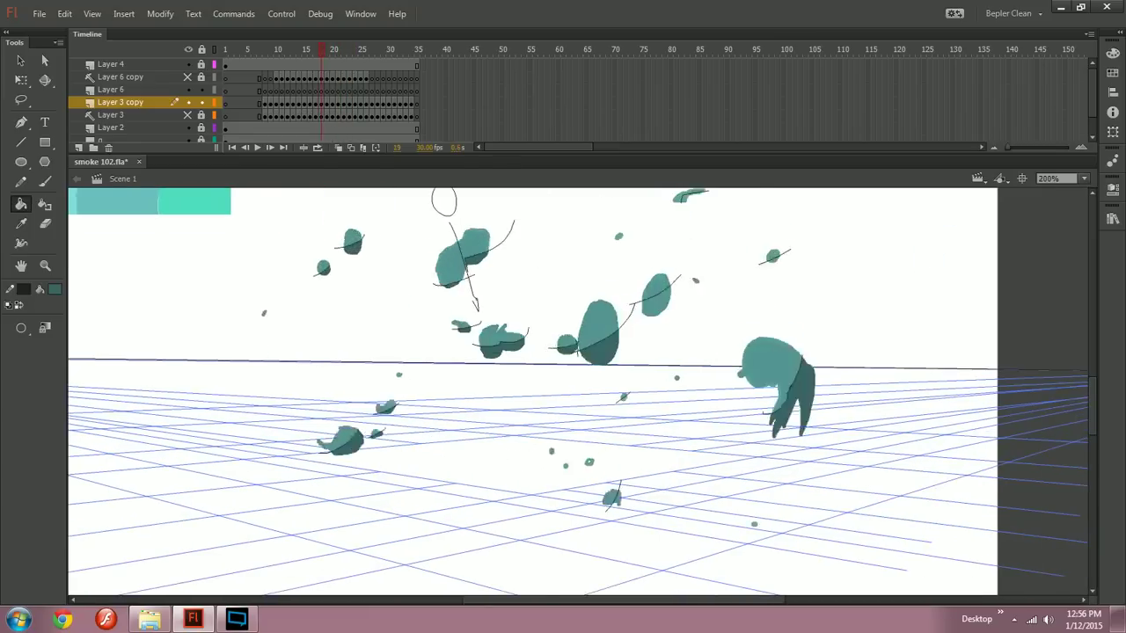
key("comma")
key("comma")
key("comma")
key("ctrl+equal")
left_click_drag(493, 422, 660, 294)
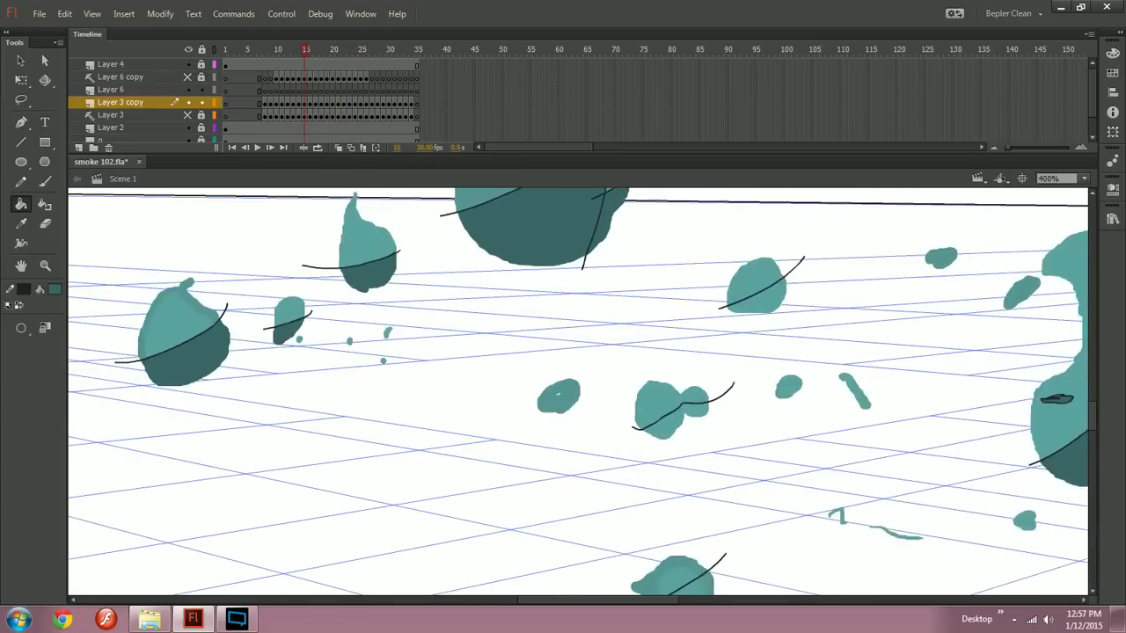
key("comma")
key("comma")
key("period")
key("comma")
key("comma")
key("comma")
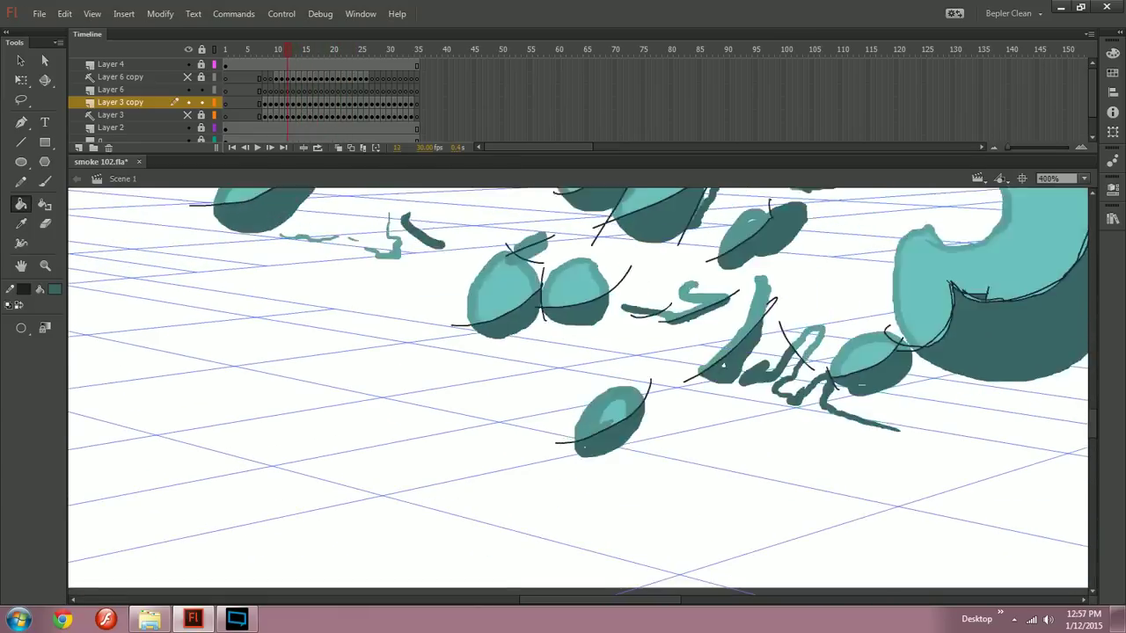
key("period")
key("period")
key("period")
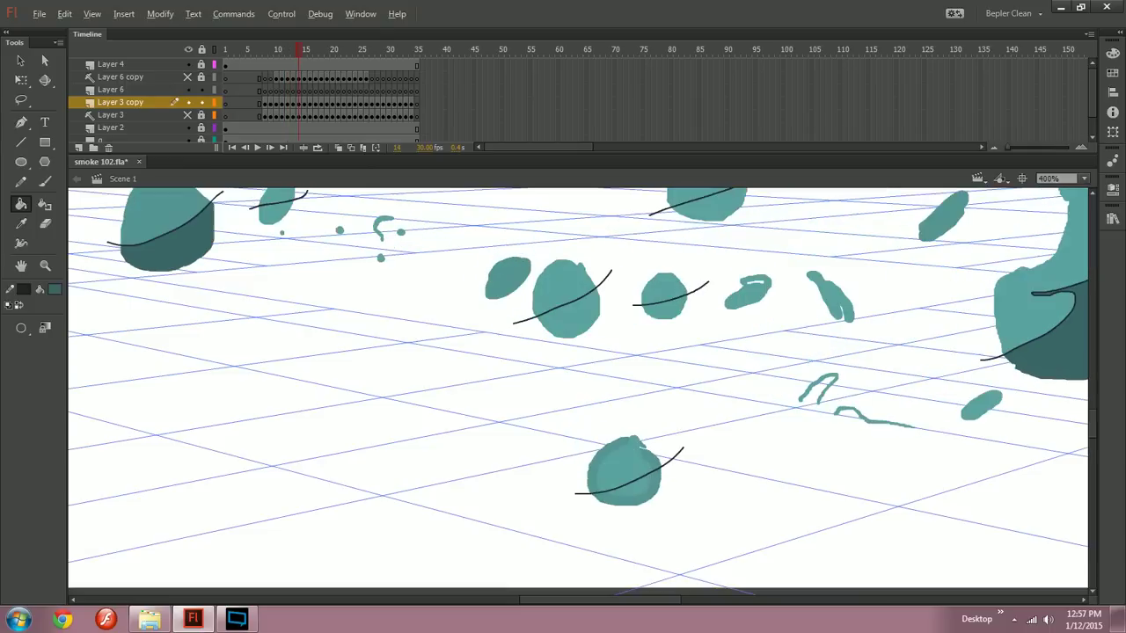
key("period")
key("comma")
key("period")
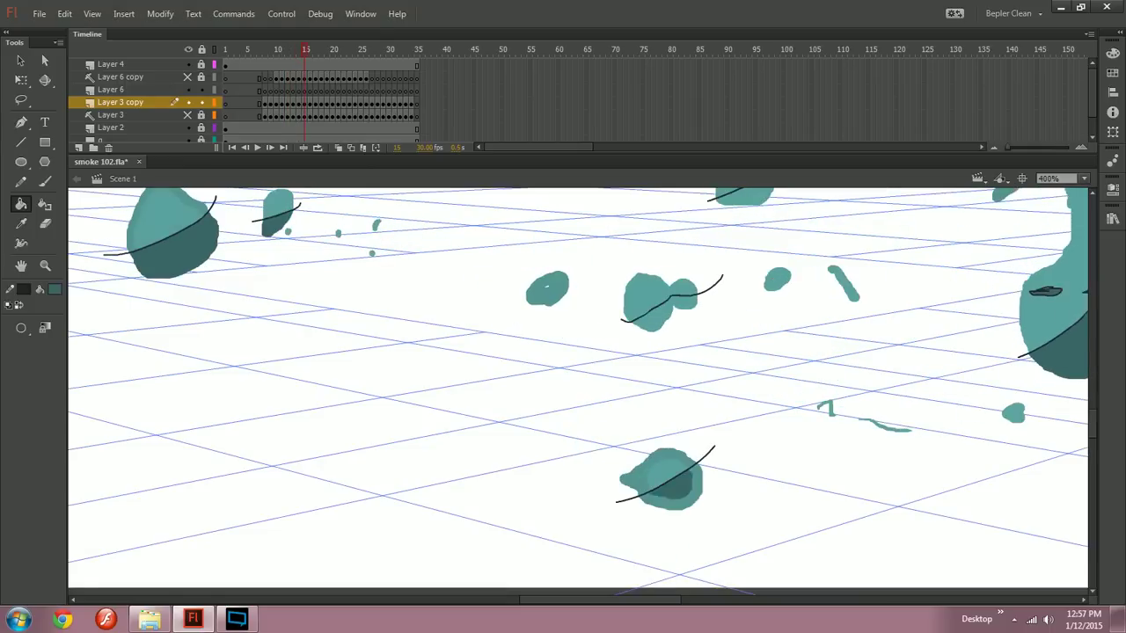
Step: Fill the shadow side of the lowest blob with dark teal on frames 16 to 19
key("period")
key("period")
left_click(771, 428)
key("period")
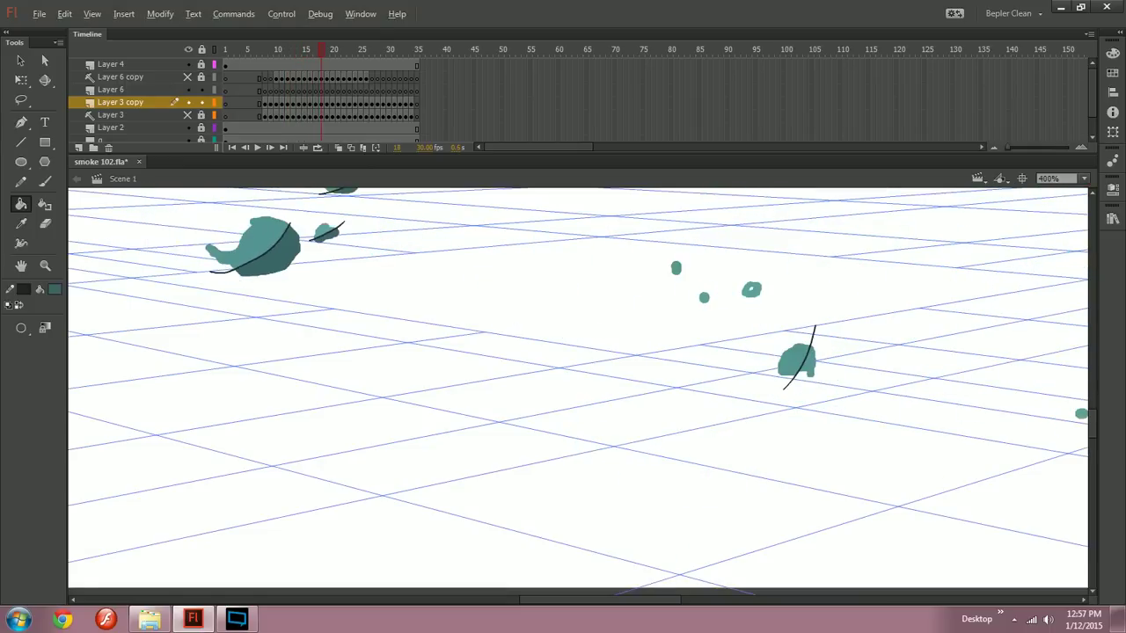
left_click(808, 363)
left_click_drag(808, 362, 677, 465)
key("period")
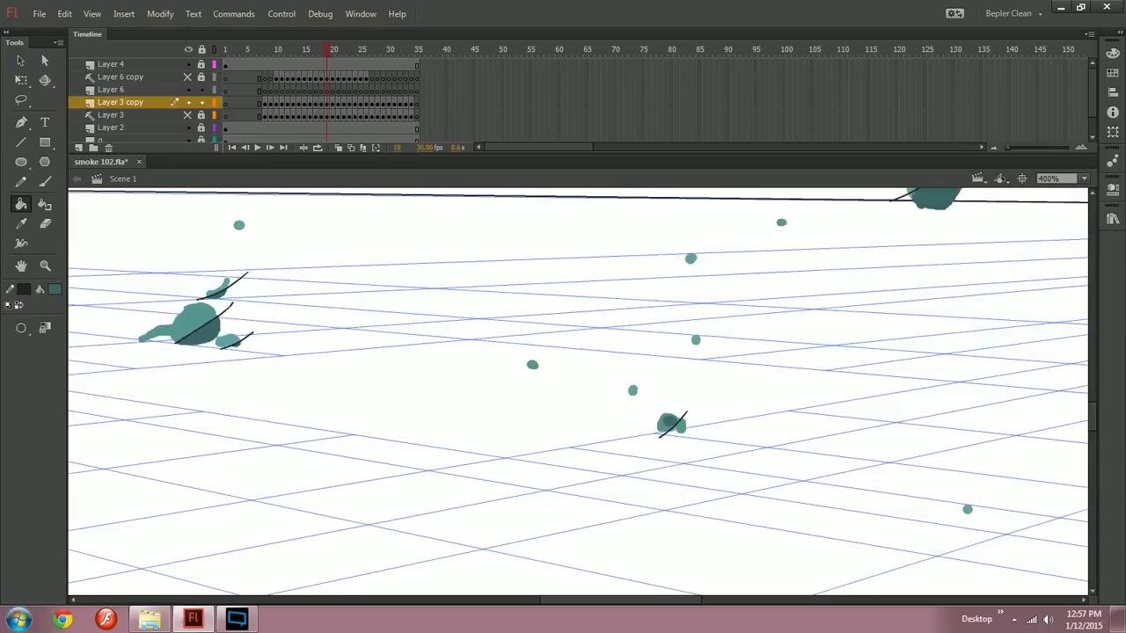
key("period")
left_click_drag(694, 352, 674, 443)
Step: Fill the undersides of the two neighbouring round blobs on the lower grid with dark teal on frame 14
key("ctrl+minus")
key("comma")
key("comma")
key("comma")
key("comma")
key("comma")
key("comma")
key("comma")
key("comma")
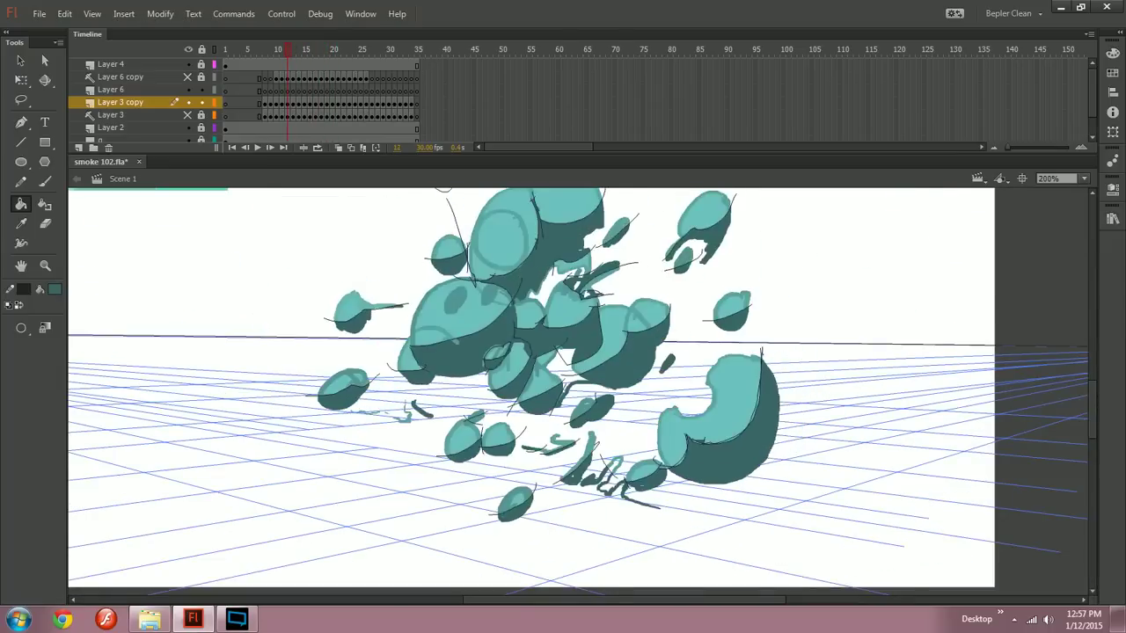
key("ctrl+equal")
left_click_drag(492, 422, 679, 356)
key("period")
key("period")
left_click(601, 446)
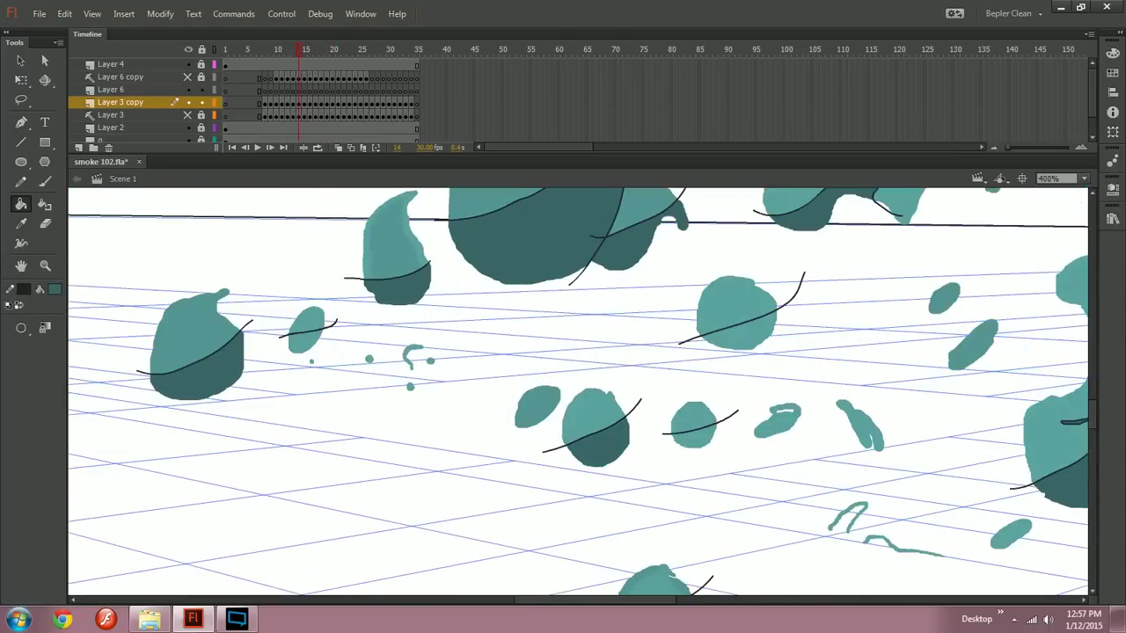
left_click(694, 438)
Step: Fill the area below the shadow line of the joined double blob with dark teal on frame 15
key("period")
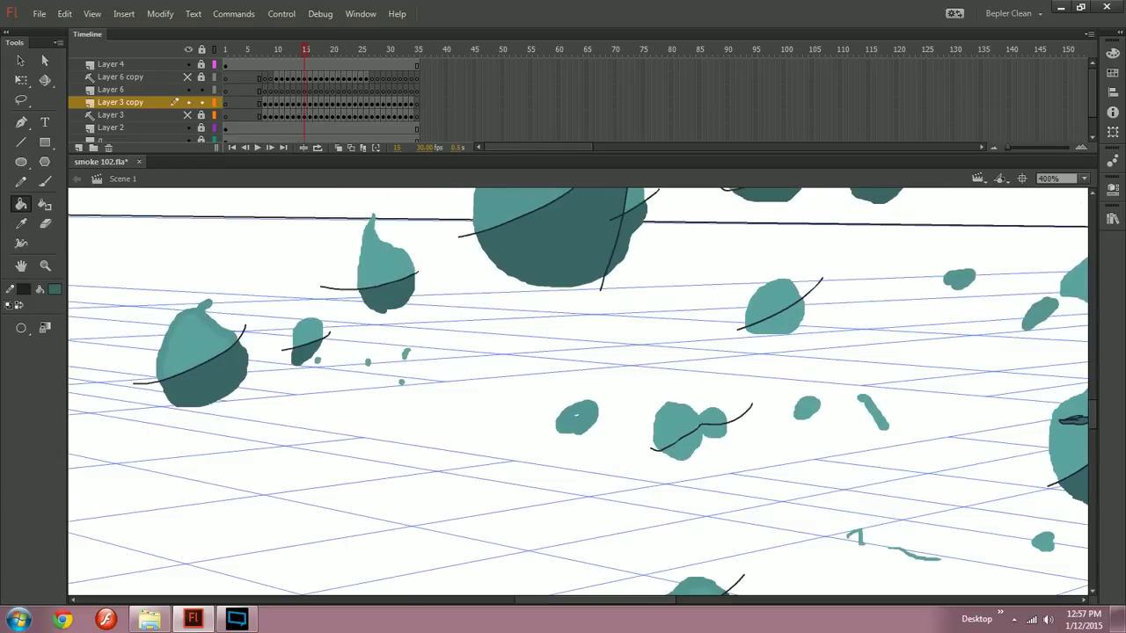
left_click(684, 446)
key("comma")
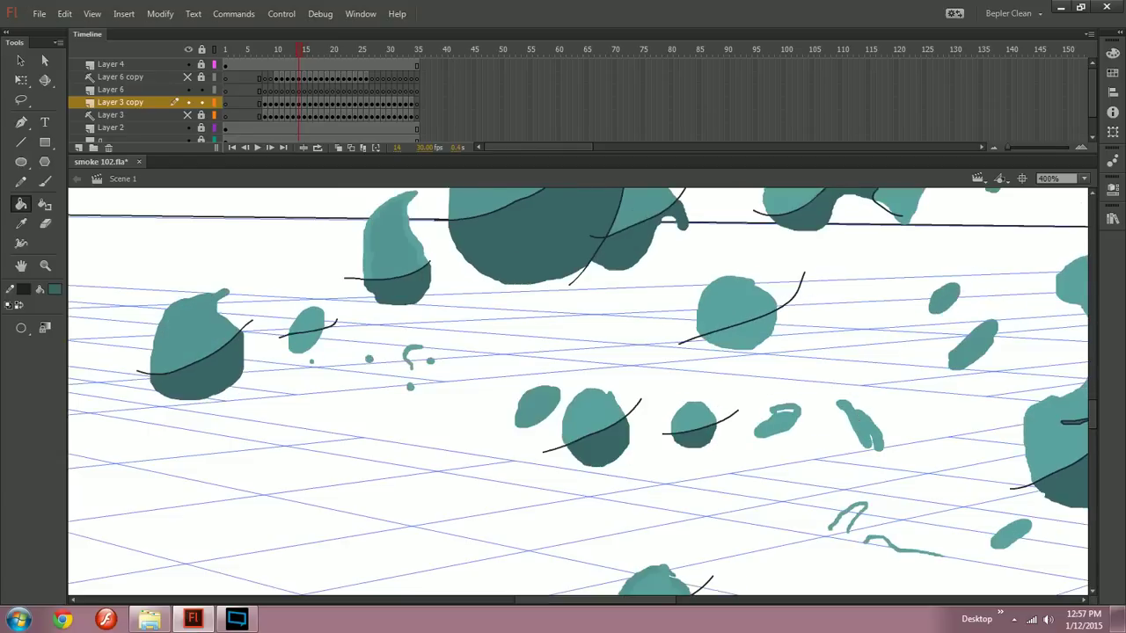
Step: Draw a shadow line across the round blob with the white gap on frame 16 and fill below it with dark teal
key("period")
key("period")
left_click(724, 430)
key("ctrl+z")
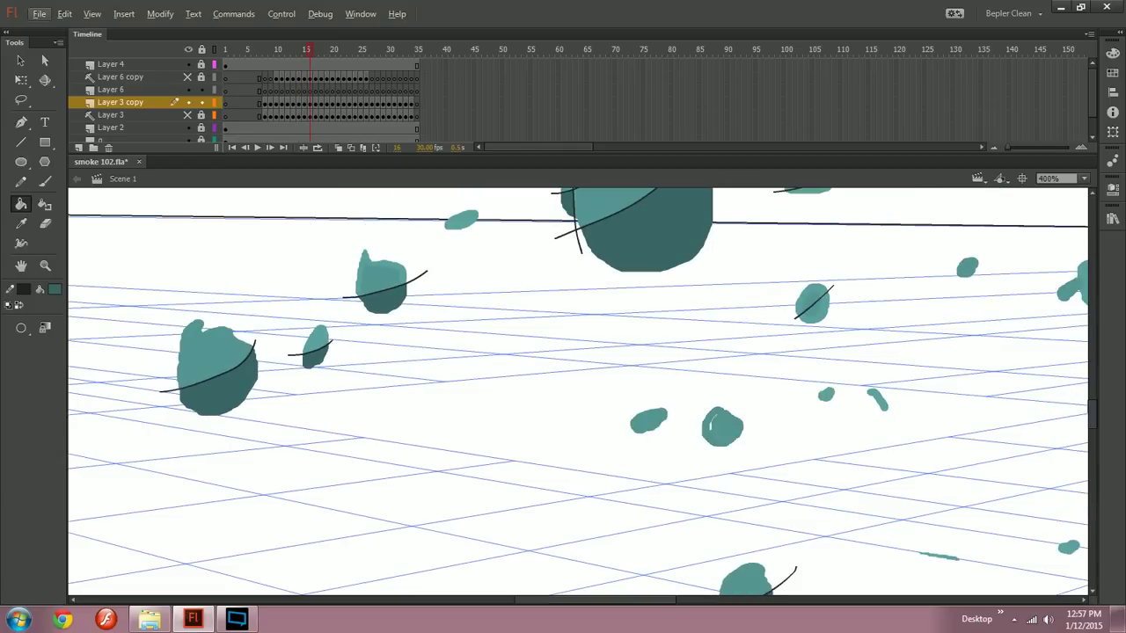
key("n")
left_click_drag(684, 440, 756, 424)
key("k")
left_click(725, 436)
key("comma")
key("period")
Step: Draw a shadow line across the same small round blob on frame 17 and fill its underside with dark teal
key("period")
key("n")
left_click_drag(743, 430, 784, 405)
key("ctrl+z")
key("shift+y")
key("b")
key("k")
left_click(759, 423)
key("comma")
key("period")
Step: Draw a shadow line across the tiny ring-shaped blob on frame 18 and fill its underside with dark teal
key("period")
key("b")
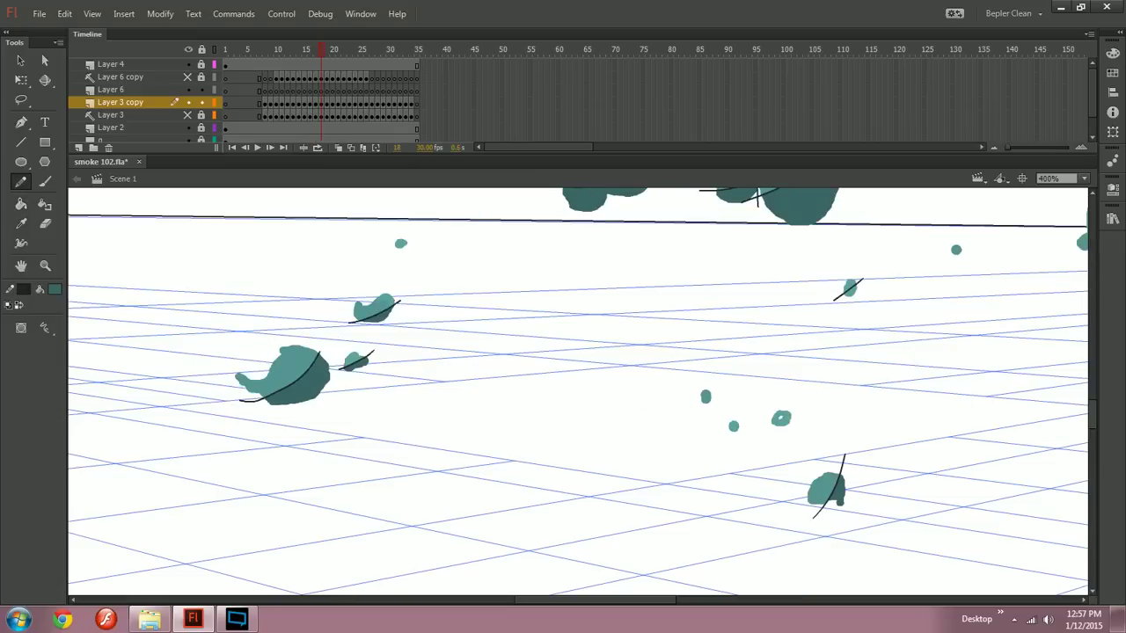
key("k")
key("period")
key("comma")
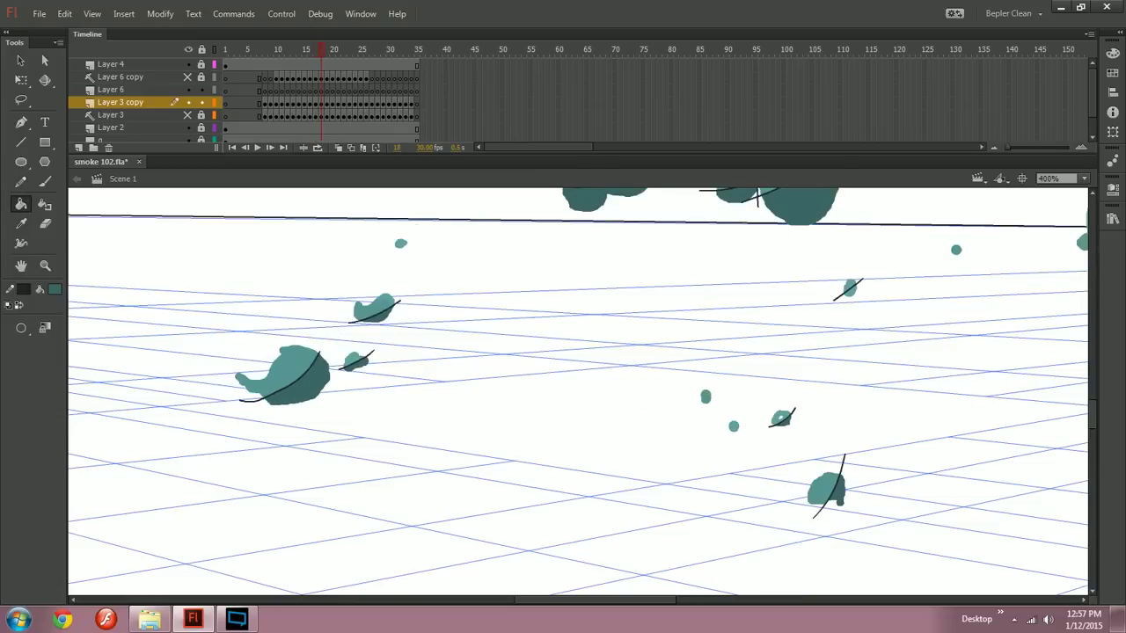
key("period")
Step: Brush a dark teal shadow along the underside of the small oval blob beside the round ones on frame 14
key("comma")
key("comma")
key("comma")
key("comma")
key("comma")
key("comma")
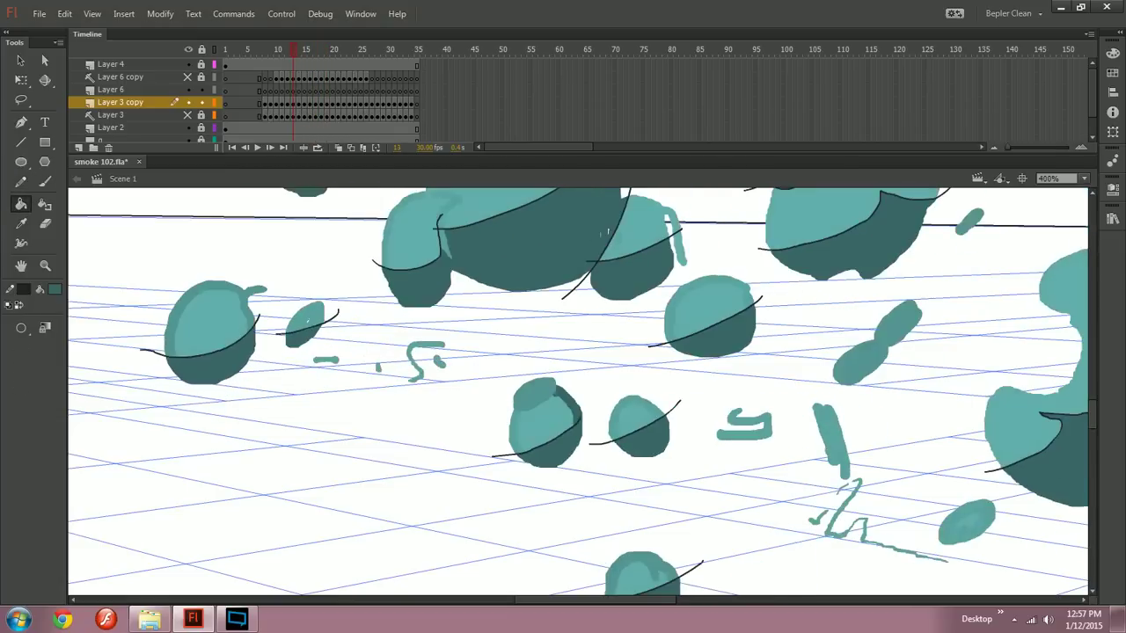
key("comma")
key("comma")
key("b")
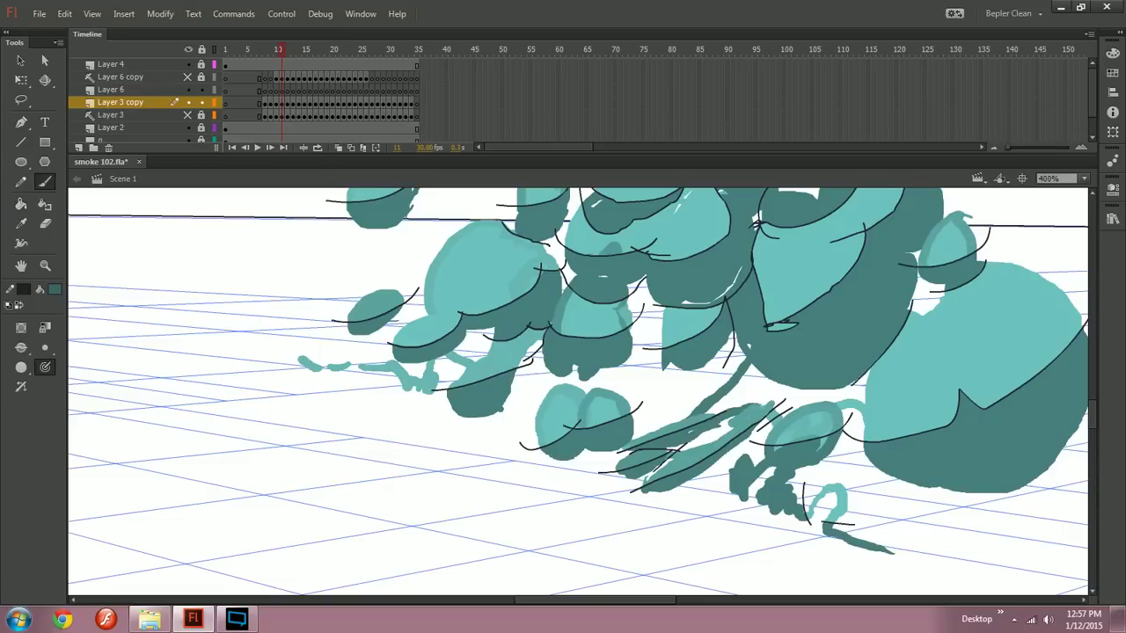
key("comma")
key("period")
key("period")
key("period")
key("period")
key("period")
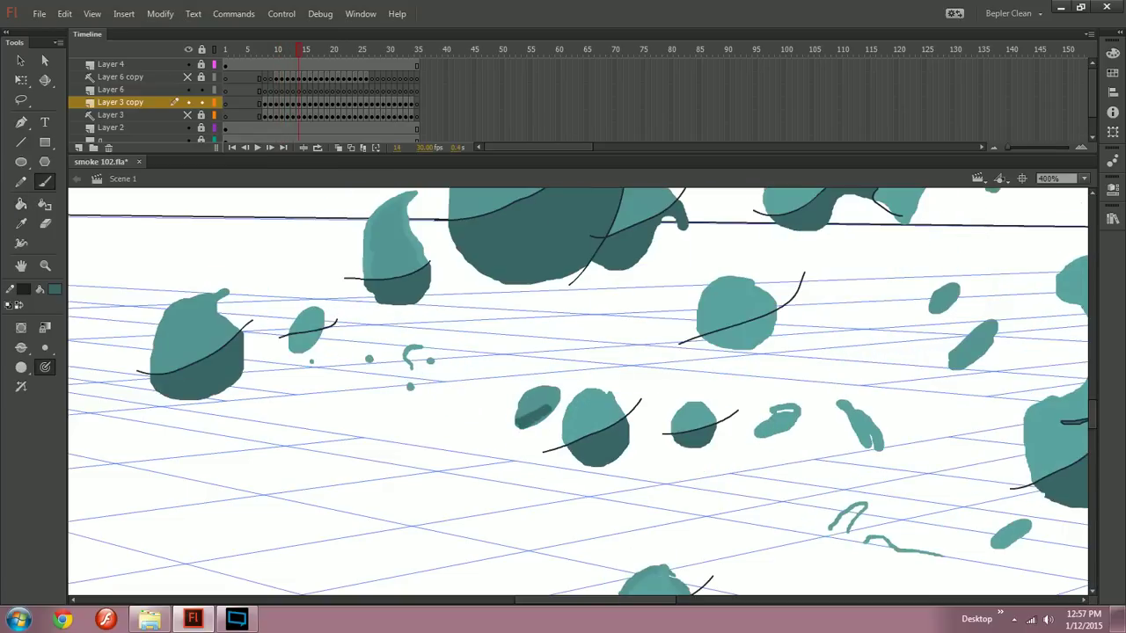
Step: Step through the animation up to frame 32 to review the shading of the lower blobs
key("comma")
key("period")
key("period")
key("period")
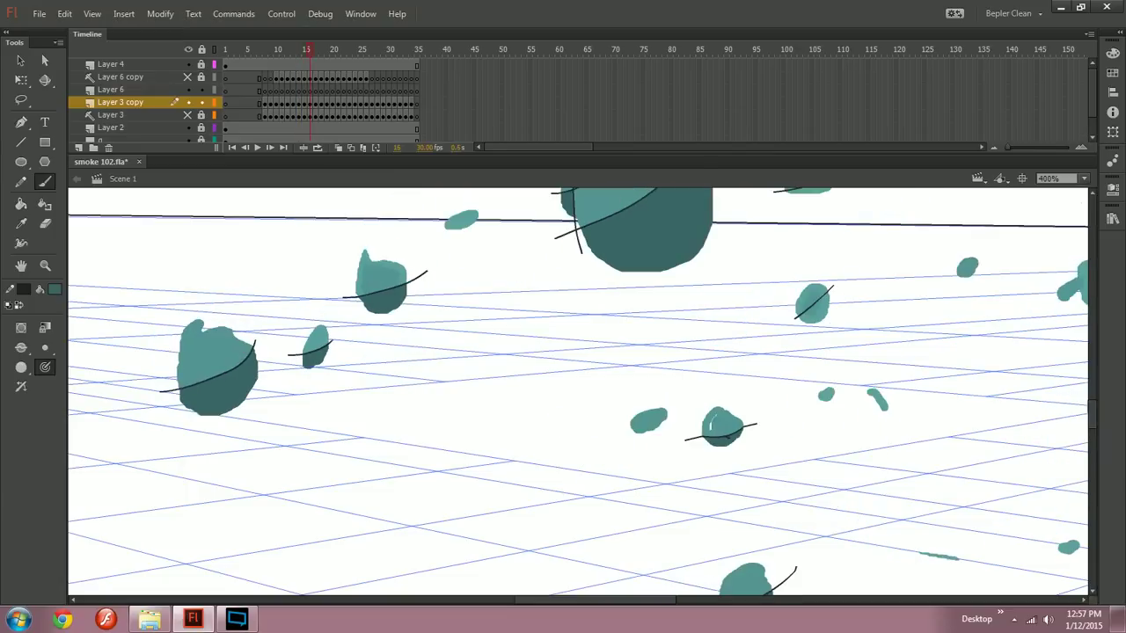
key("period")
key("period")
key("period")
key("period")
key("period")
key("period")
key("period")
key("period")
key("period")
key("period")
key("period")
key("period")
key("period")
key("period")
key("period")
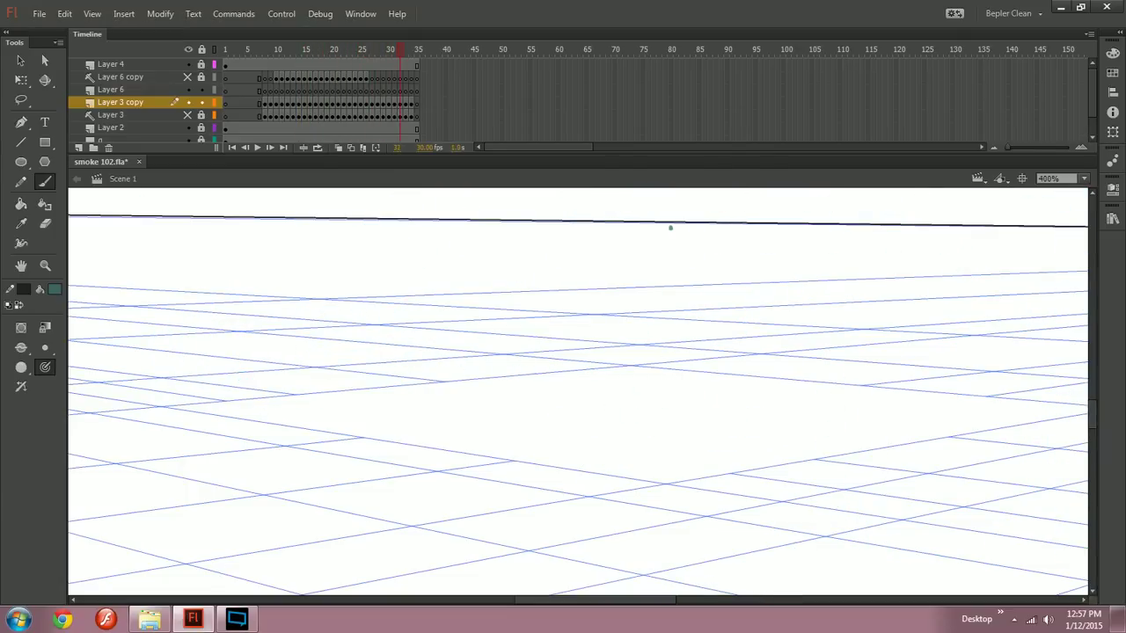
Step: Fill the underside of the small blob just below the horizon line on frame 14 with dark teal
key("ctrl+1")
left_click_drag(400, 53, 287, 54)
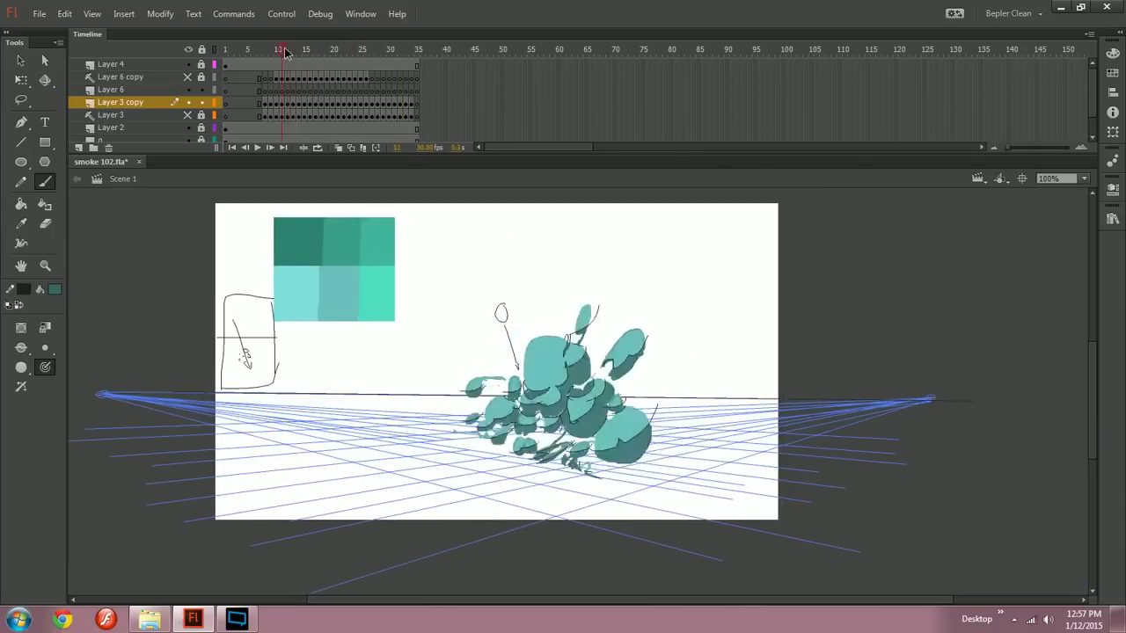
key("ctrl+4")
key("k")
left_click_drag(668, 414, 538, 372)
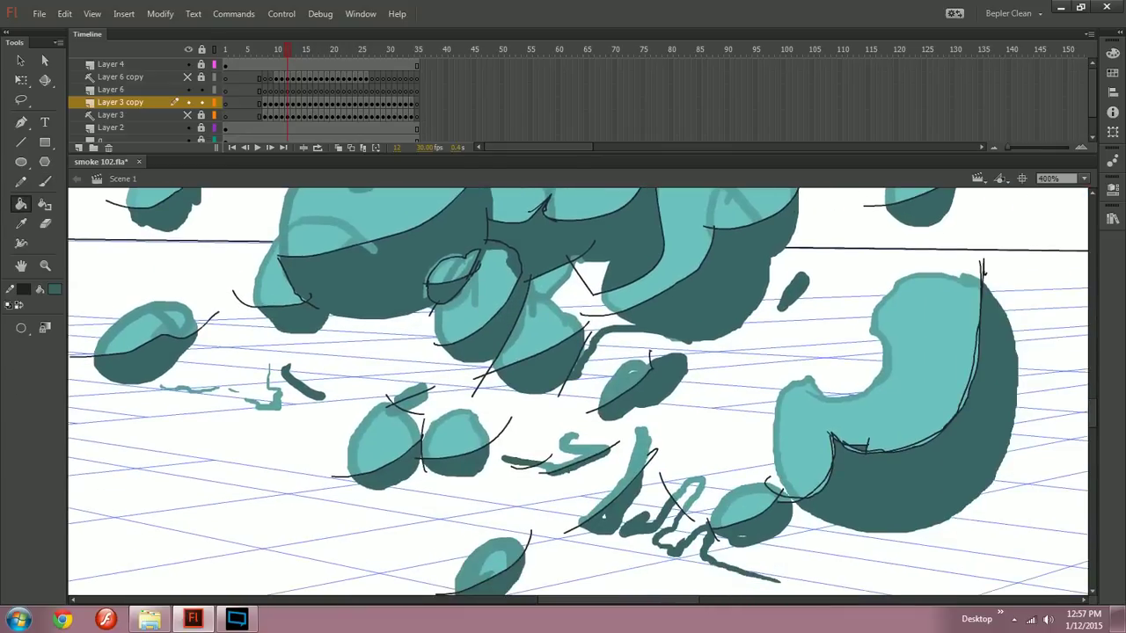
key("period")
key("period")
key("comma")
key("period")
left_click(598, 356)
key("period")
key("period")
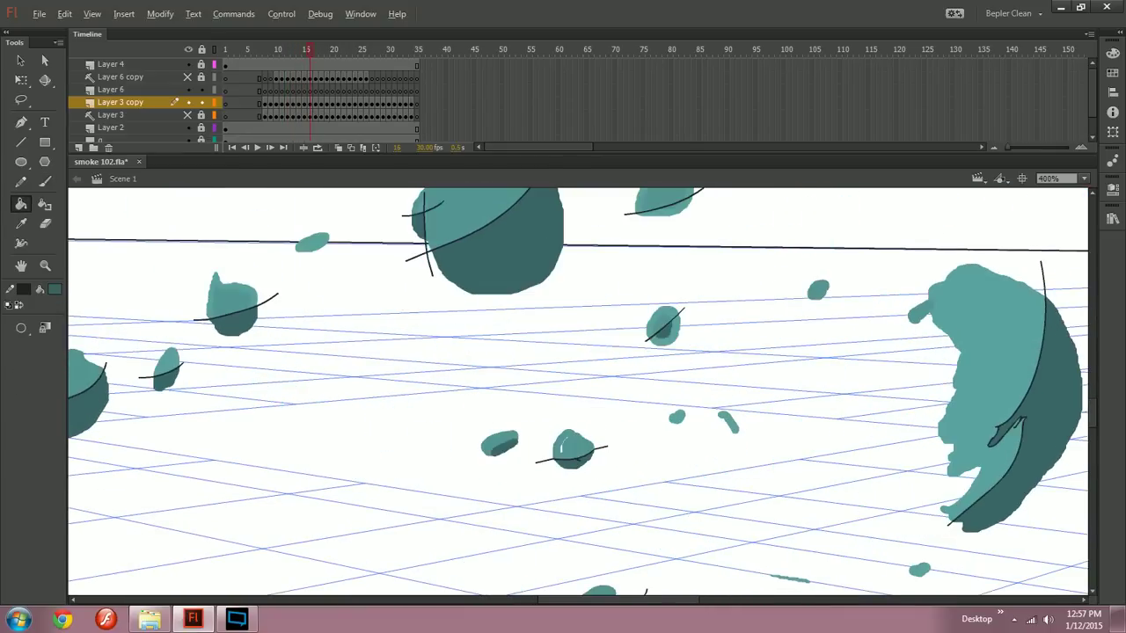
Step: Draw a shadow line across the tiny dot just below the horizon on frame 19 and shade its underside dark teal
key("period")
key("period")
key("period")
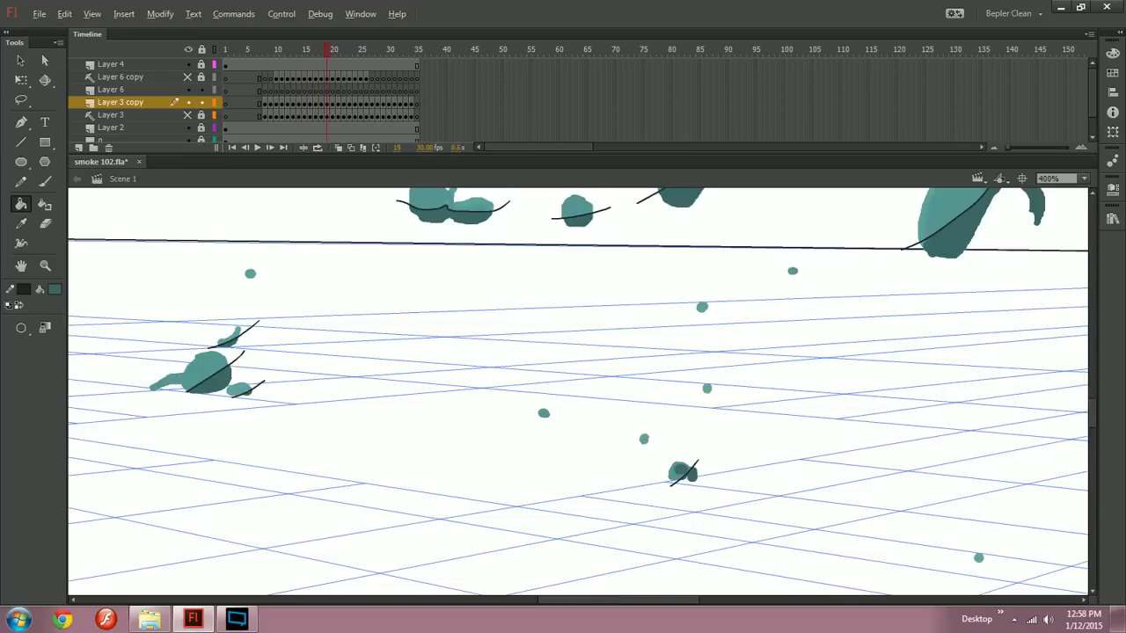
key("ctrl+z")
key("n")
left_click_drag(689, 316, 724, 294)
key("b")
left_click(709, 307)
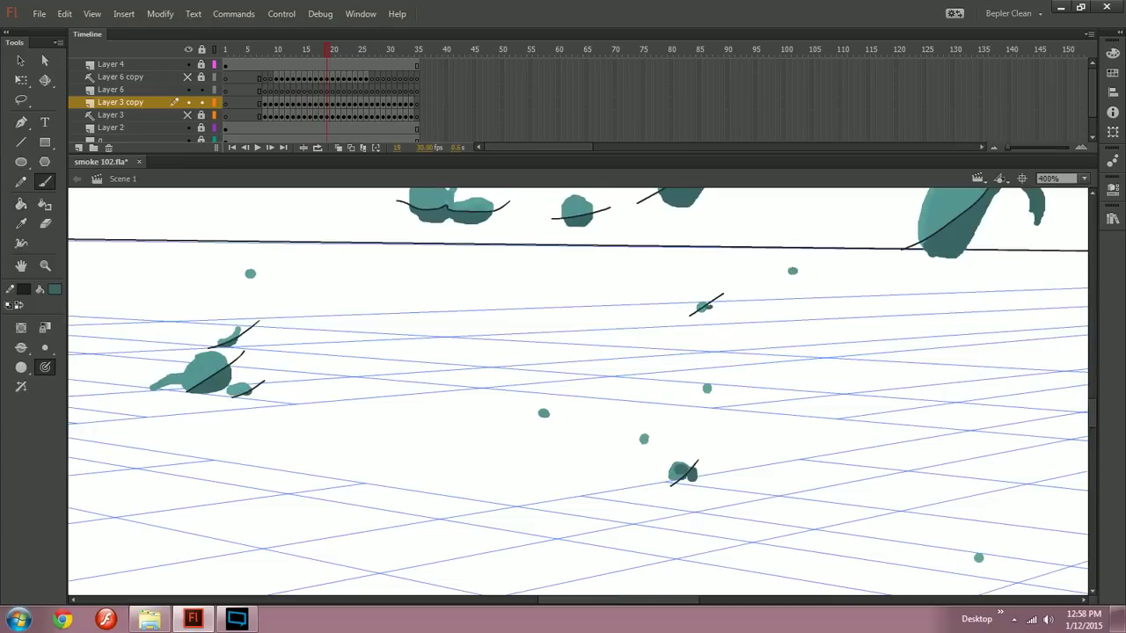
key("k")
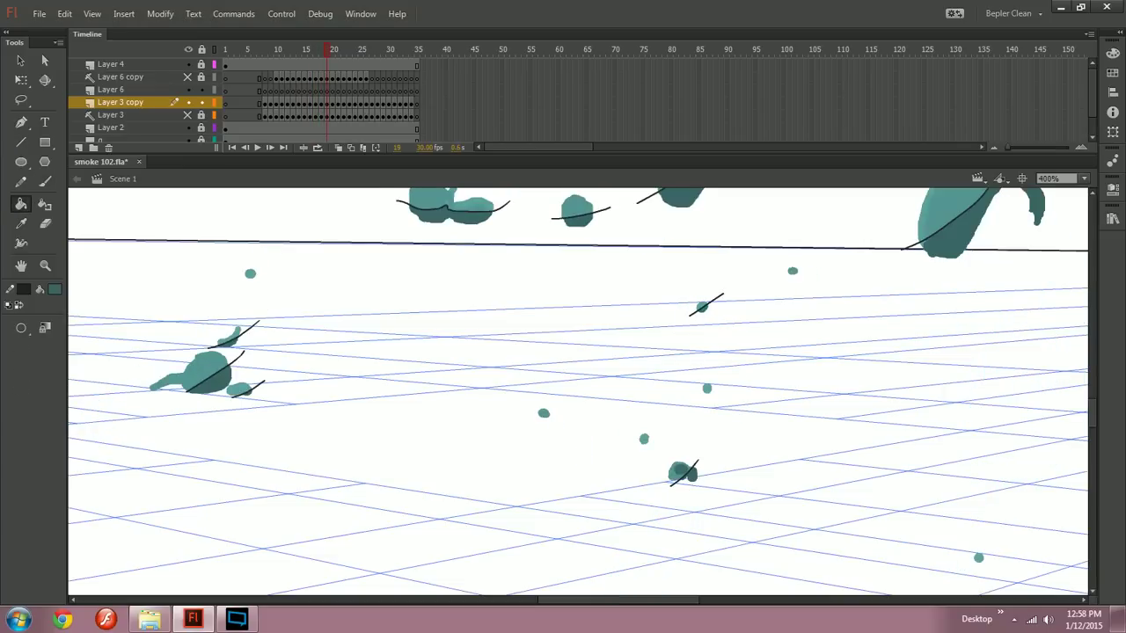
Step: Play back the animation to check the shading of the smoke blobs
key("ctrl+minus")
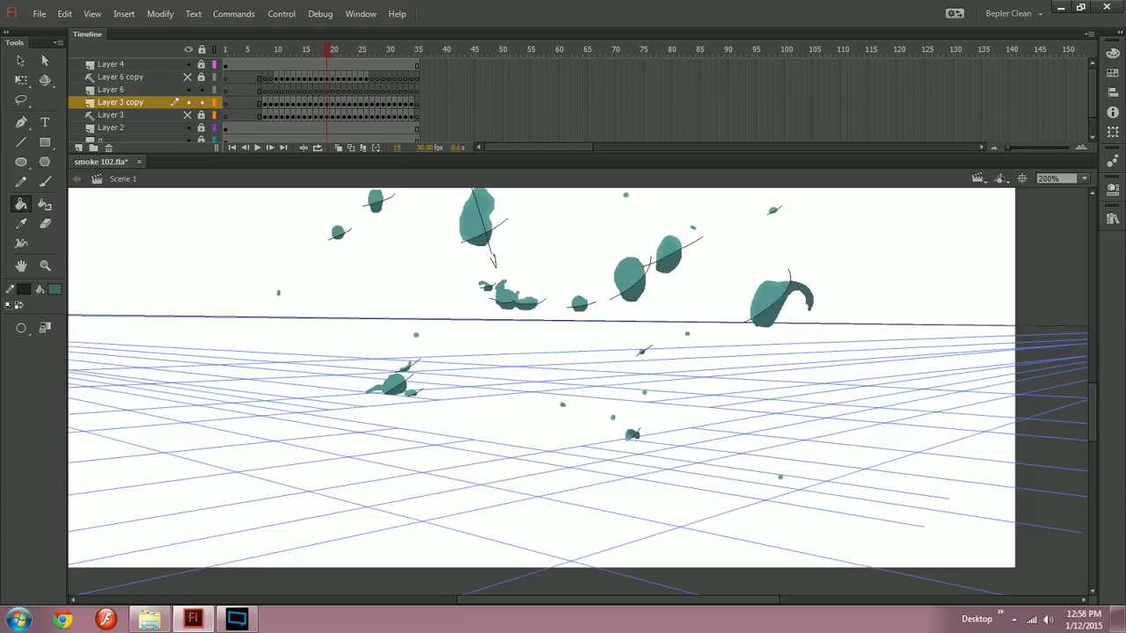
left_click_drag(653, 398, 596, 462)
key("v")
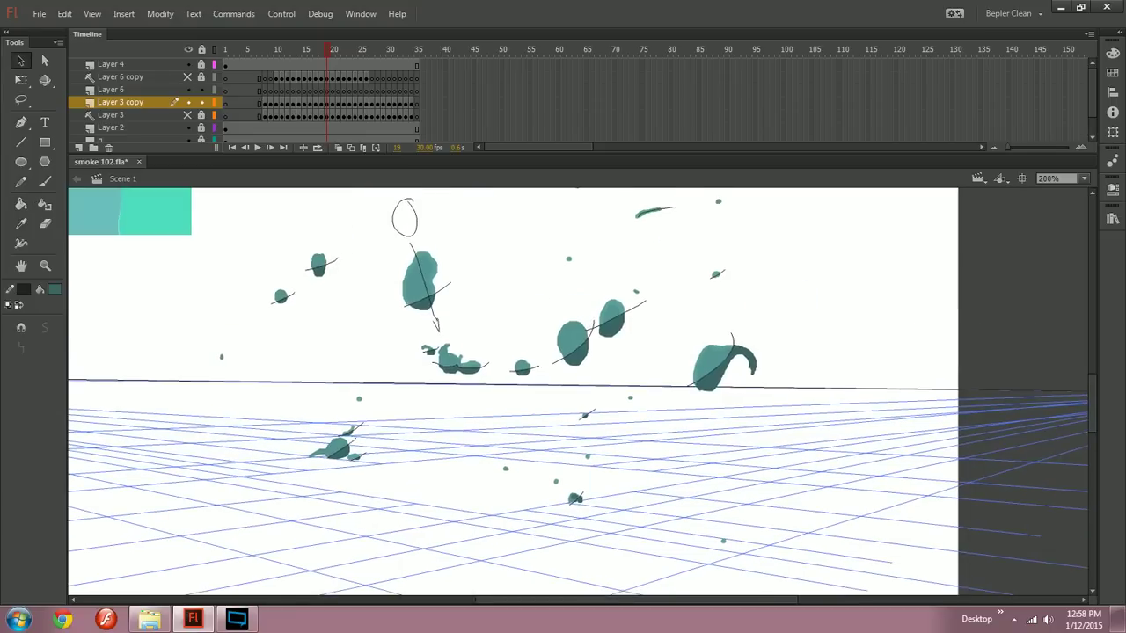
left_click_drag(577, 373, 570, 409)
key("Return")
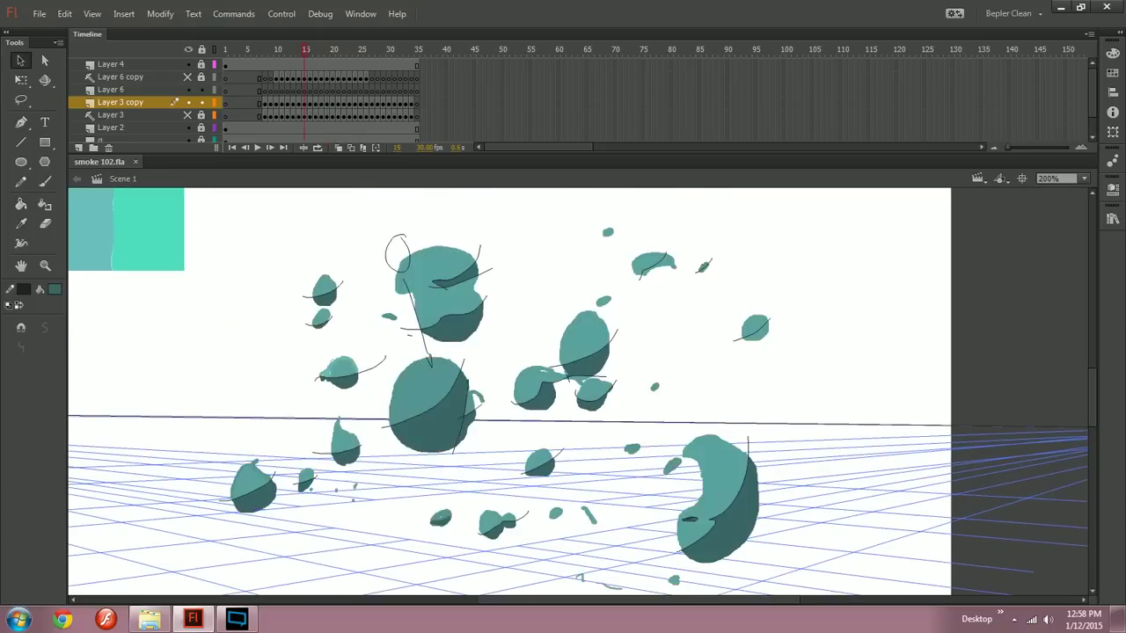
Step: Try to fill the underside of the arch-shaped blob on frame 13 with dark teal, then undo the fills
key("ctrl+equal")
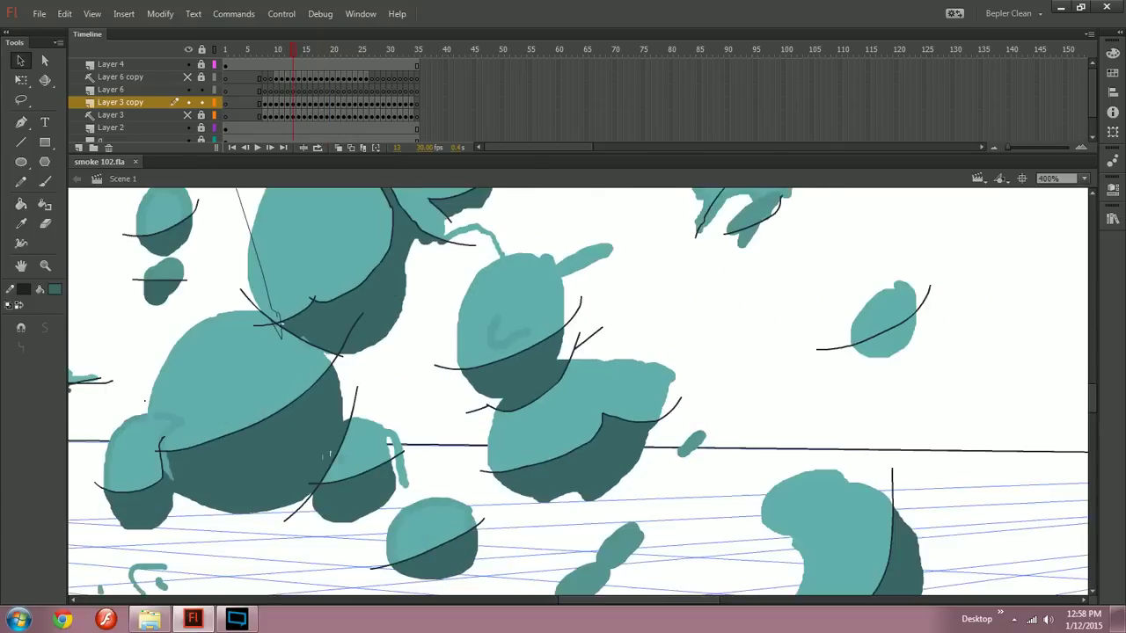
left_click_drag(756, 237, 546, 399)
key("b")
key("k")
left_click(554, 345)
left_click(542, 376)
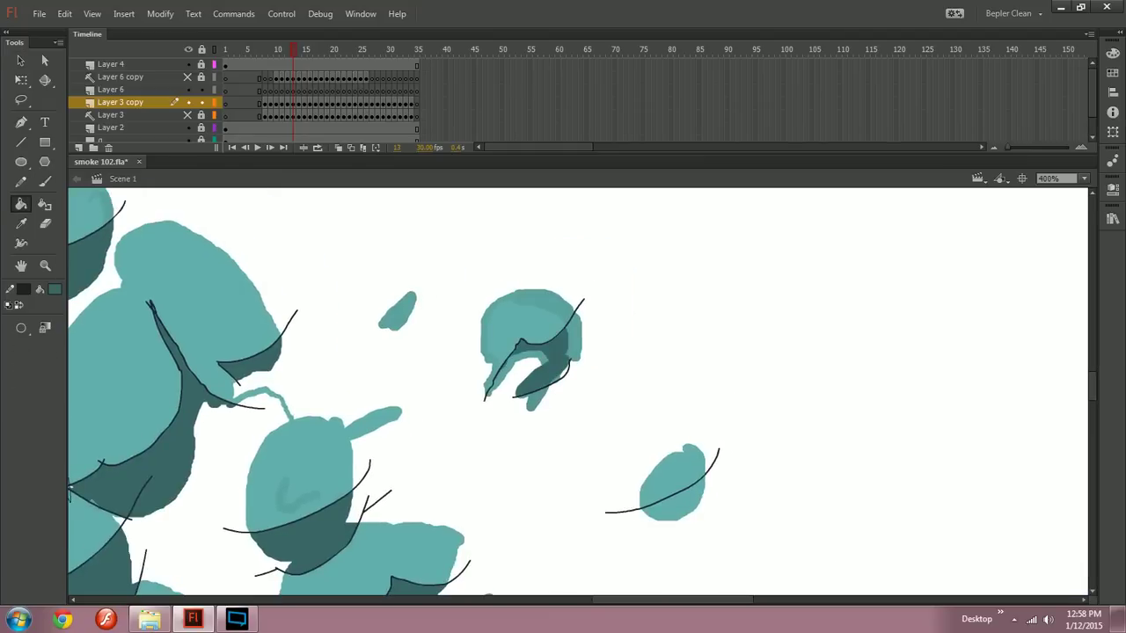
left_click(574, 338)
key("ctrl+z")
key("ctrl+z")
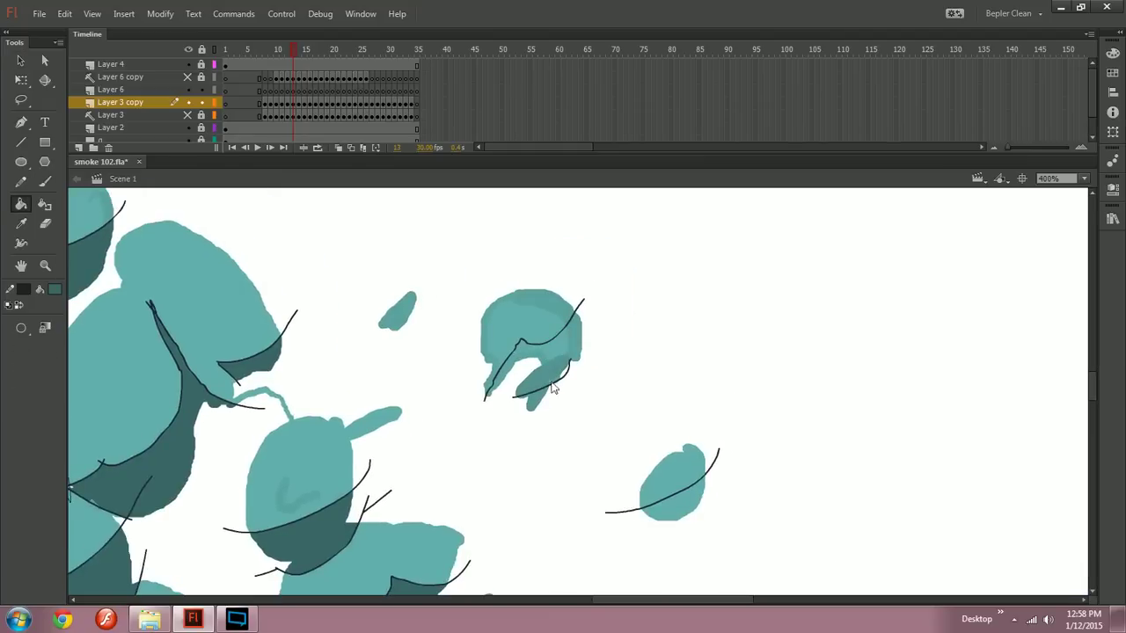
Step: Draw a line dividing the arch-shaped blob's legs on frame 13 and fill its underside and that of the neighbouring oval dark teal
key("y")
left_click_drag(532, 365, 611, 338)
key("k")
left_click(541, 378)
key("ctrl+z")
left_click(533, 401)
left_click(552, 350)
left_click(575, 338)
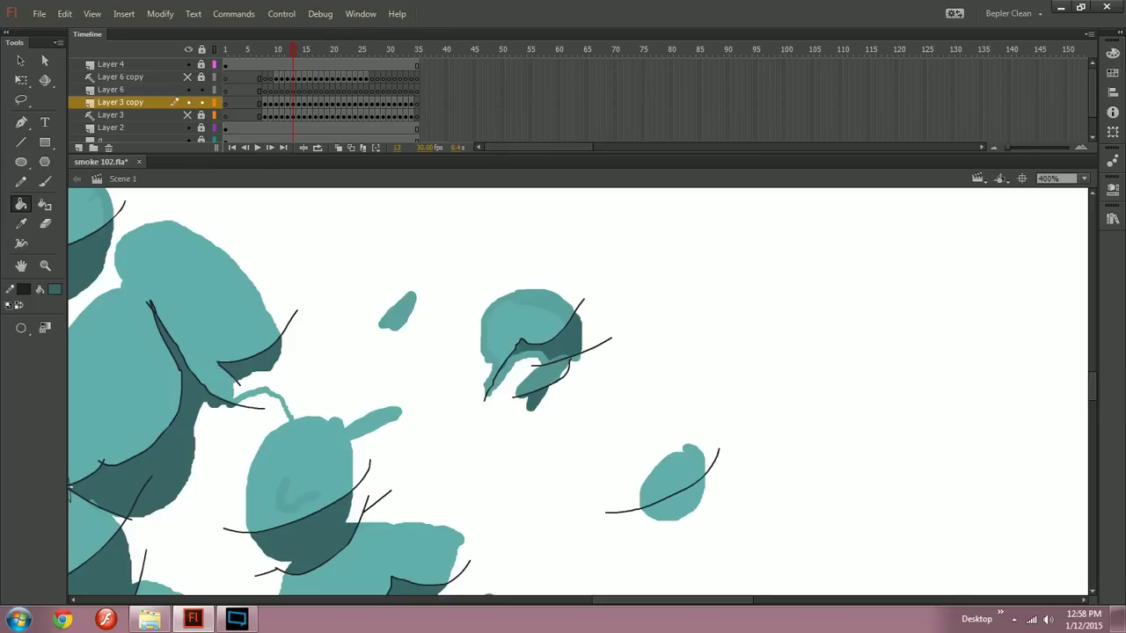
left_click(511, 364)
left_click(552, 360)
left_click(680, 504)
Step: Fill the undersides of the arch-shaped blob and the oval beside it on frame 14 with dark teal
key("period")
left_click(711, 465)
left_click(550, 317)
left_click(590, 342)
Step: Fill the undersides of the round blob, the tiny oval and the arch-shaped blob on frame 15 with dark teal
key("period")
key("period")
key("comma")
left_click(725, 437)
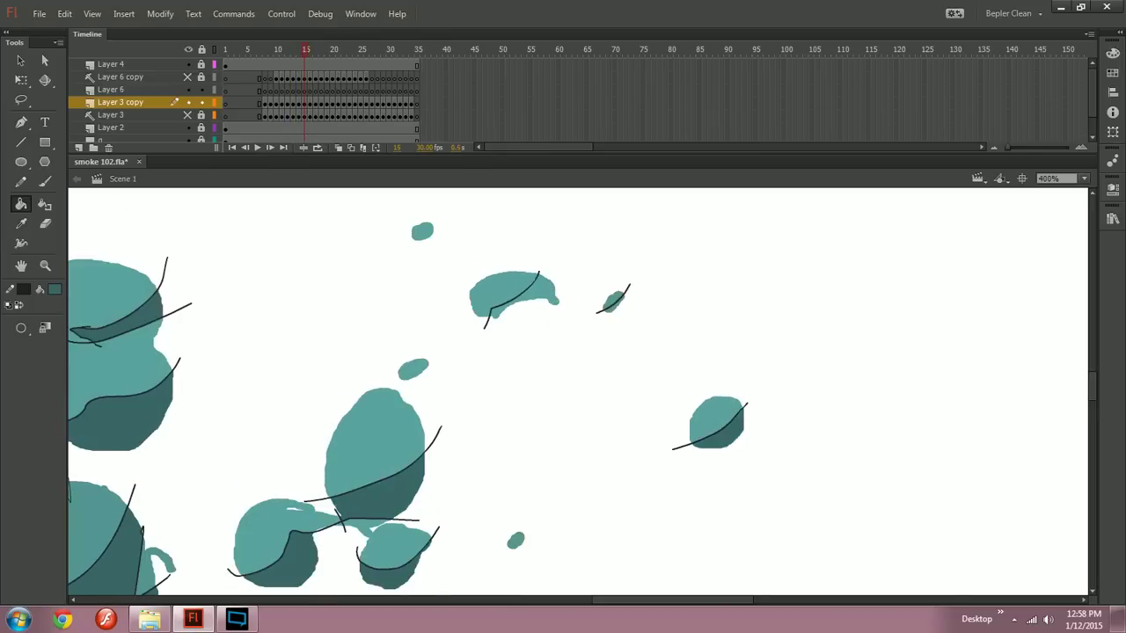
left_click(611, 305)
left_click(536, 300)
Step: Fill the undersides of the arch-shaped and small round blobs on frames 16 and 17 with dark teal
key("period")
left_click(711, 422)
left_click(526, 280)
key("period")
left_click(510, 277)
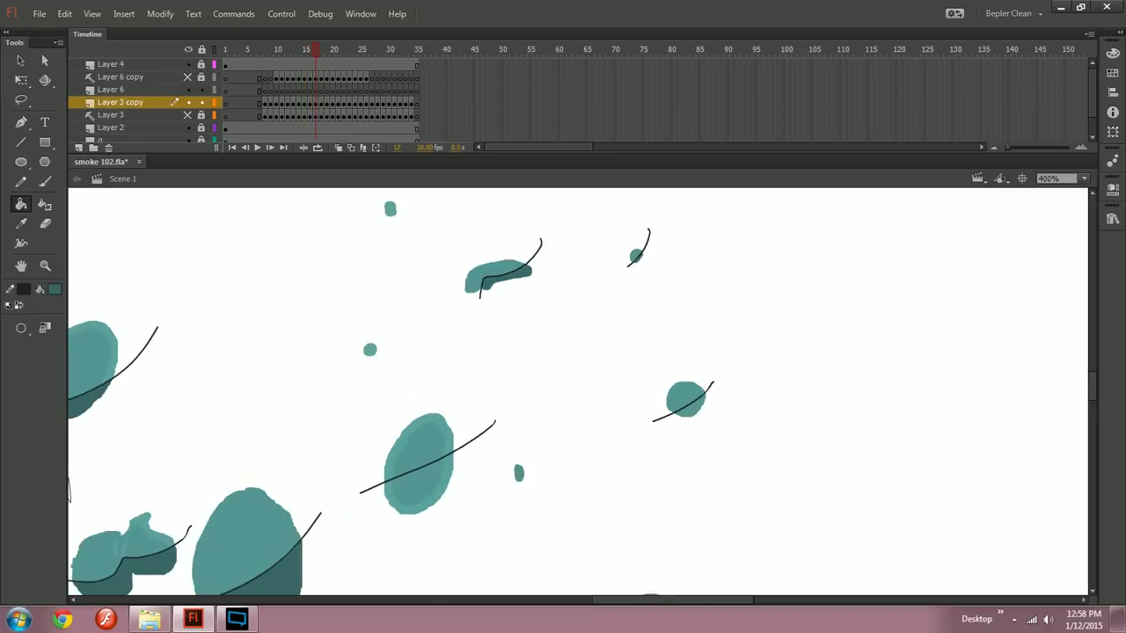
left_click(693, 407)
Step: Fill the undersides of the curved streak and the small round blob on frame 18 with dark teal
key("period")
left_click(482, 277)
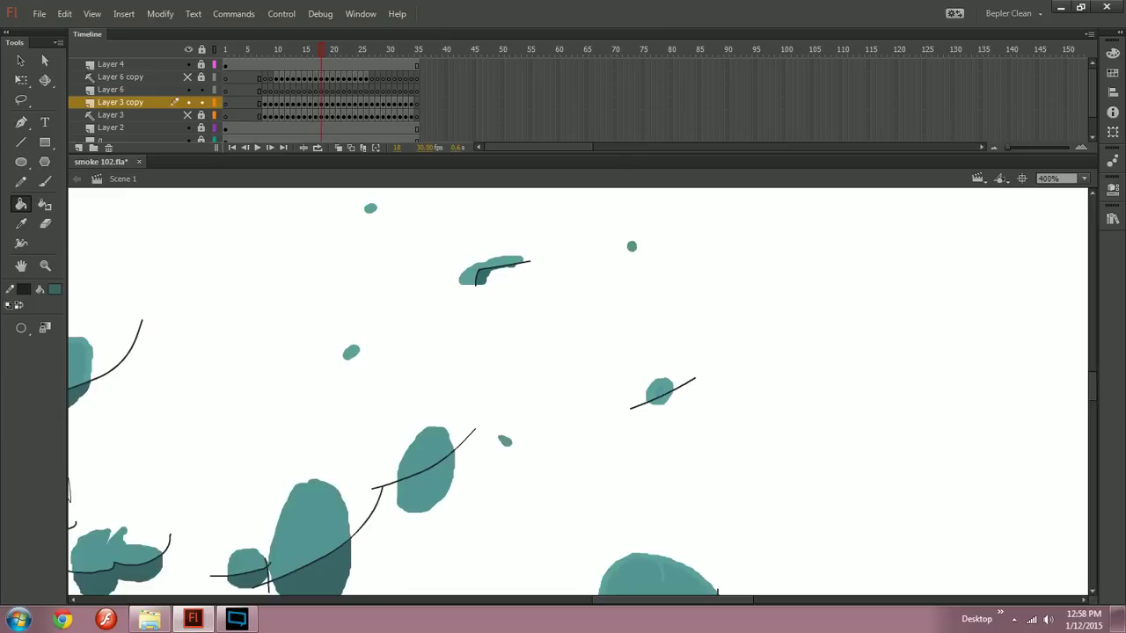
left_click(661, 399)
Step: Fill the underside of the thin curved streak on frame 19 with dark teal
key("period")
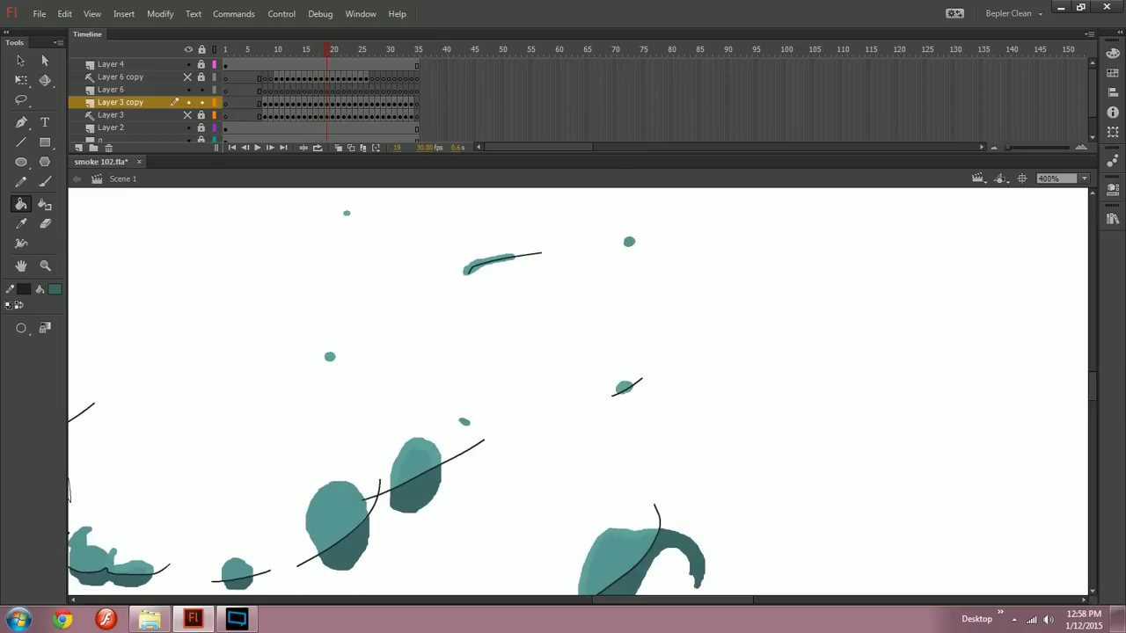
left_click(485, 263)
key("period")
key("ctrl+z")
left_click_drag(464, 280, 463, 291)
left_click(484, 264)
key("period")
key("period")
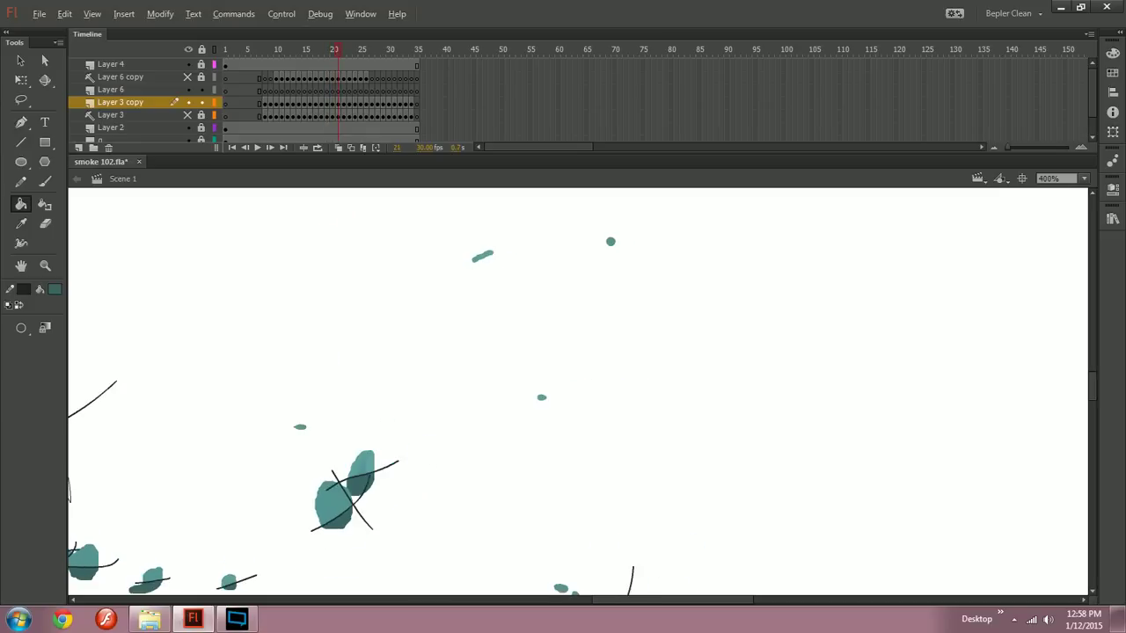
Step: Fill the underside of the topmost blob above the light-source sketch on frame 15 with dark teal
key("ctrl+minus")
key("ctrl+minus")
left_click_drag(443, 402, 593, 381)
key("ctrl+equal")
left_click_drag(355, 56, 307, 61)
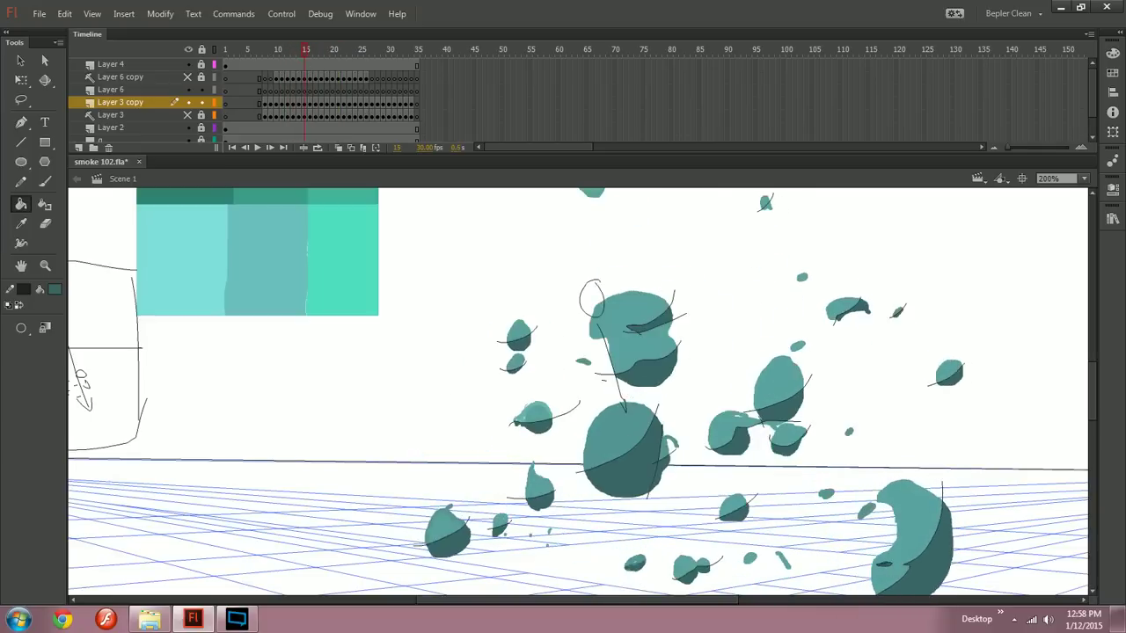
left_click_drag(598, 334, 572, 485)
key("comma")
key("comma")
key("period")
key("period")
left_click(565, 341)
Step: Fill the underside of the elongated topmost blob on frame 17 with dark teal
key("period")
key("period")
left_click(547, 316)
key("period")
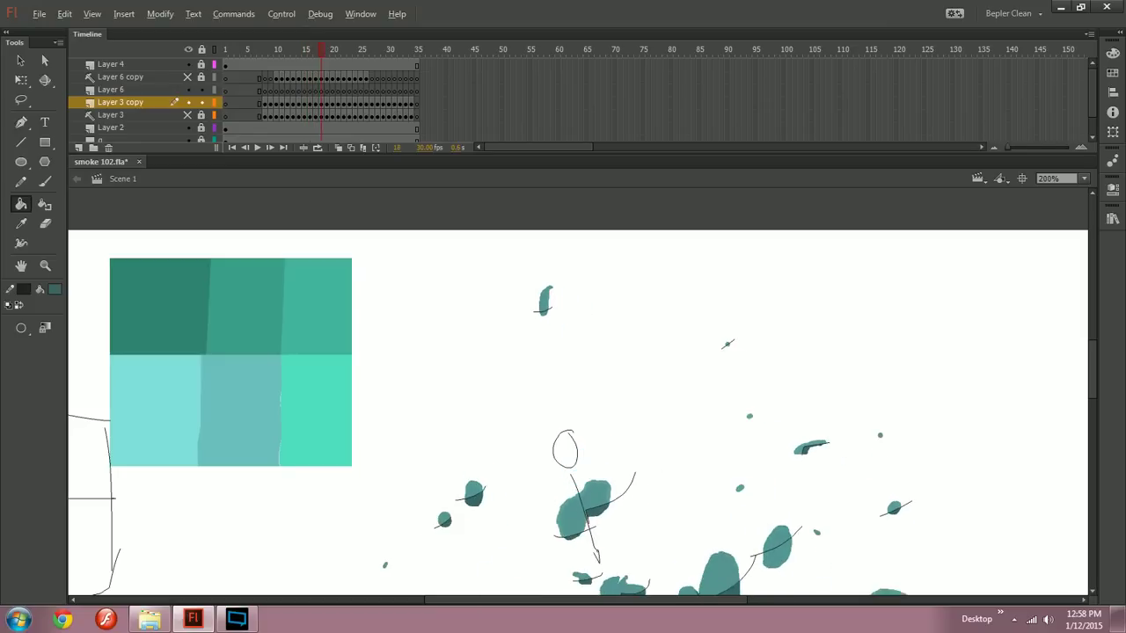
Step: Brush a dark teal shadow onto the lower tip of the tiny topmost streak on frame 22
key("ctrl+equal")
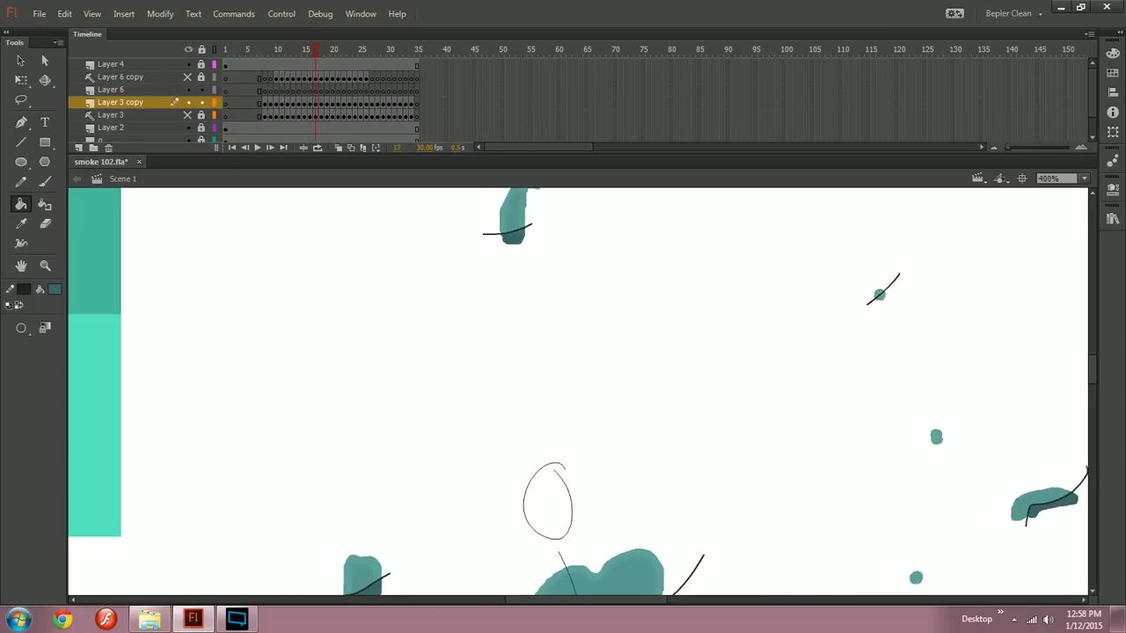
key("period")
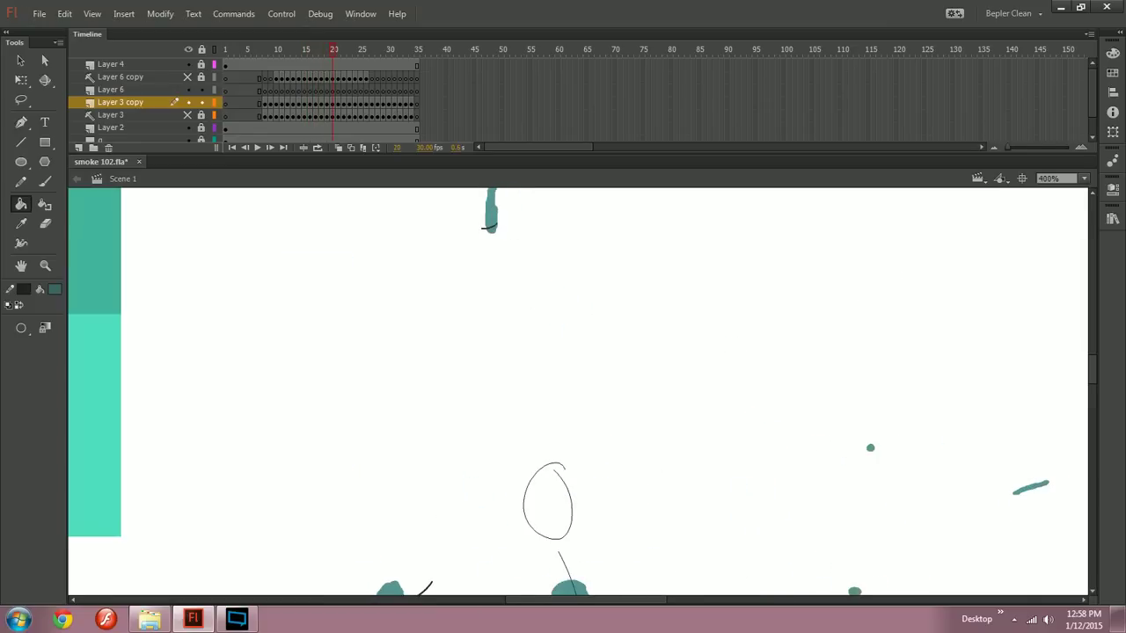
key("period")
key("period")
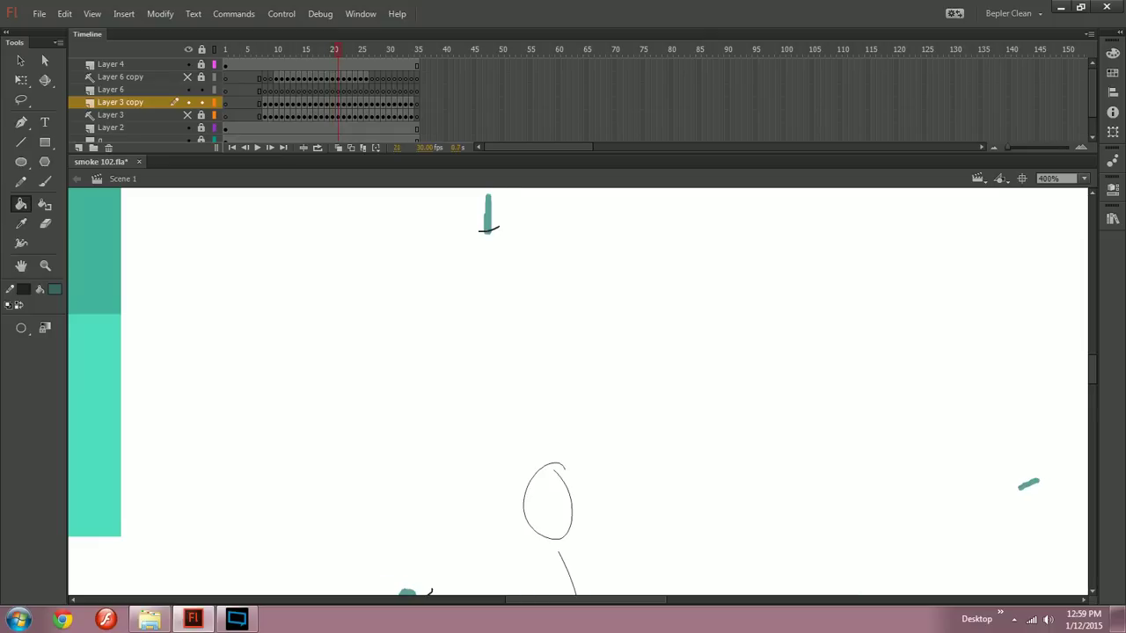
key("period")
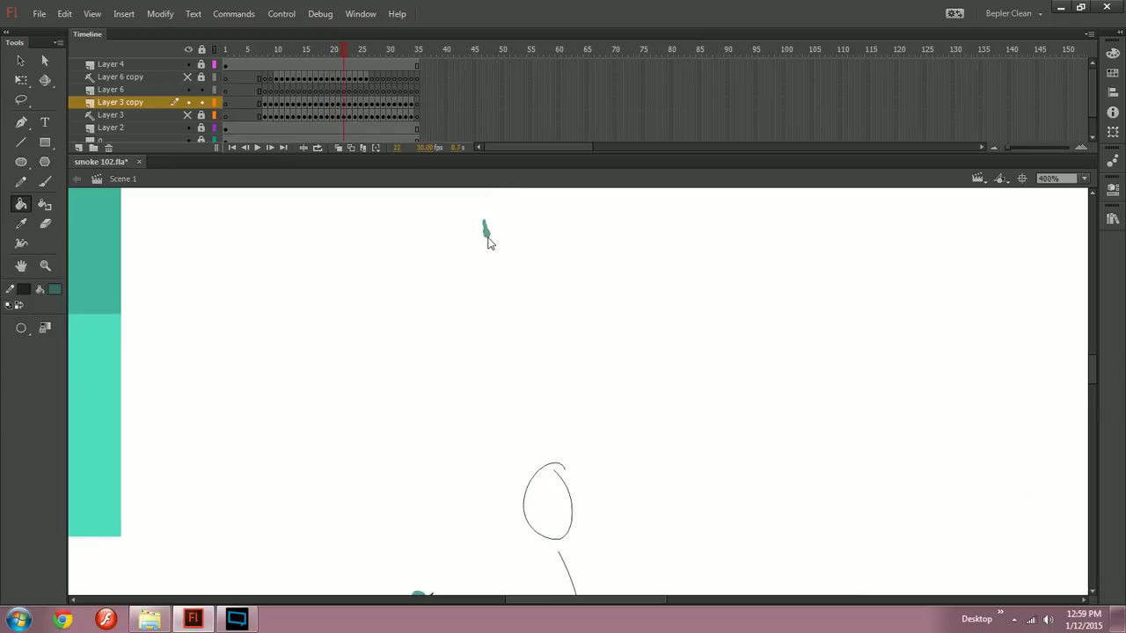
key("b")
left_click(489, 235)
Step: Fill the unshaded undersides of the oval blobs beside the large round blob around frames 15 to 17 with dark teal
key("ctrl+minus")
mouse_move(563, 422)
left_mouse_down()
mouse_move(510, 261)
mouse_move(492, 242)
left_mouse_up()
key("comma")
key("comma")
key("comma")
key("comma")
key("comma")
key("comma")
key("comma")
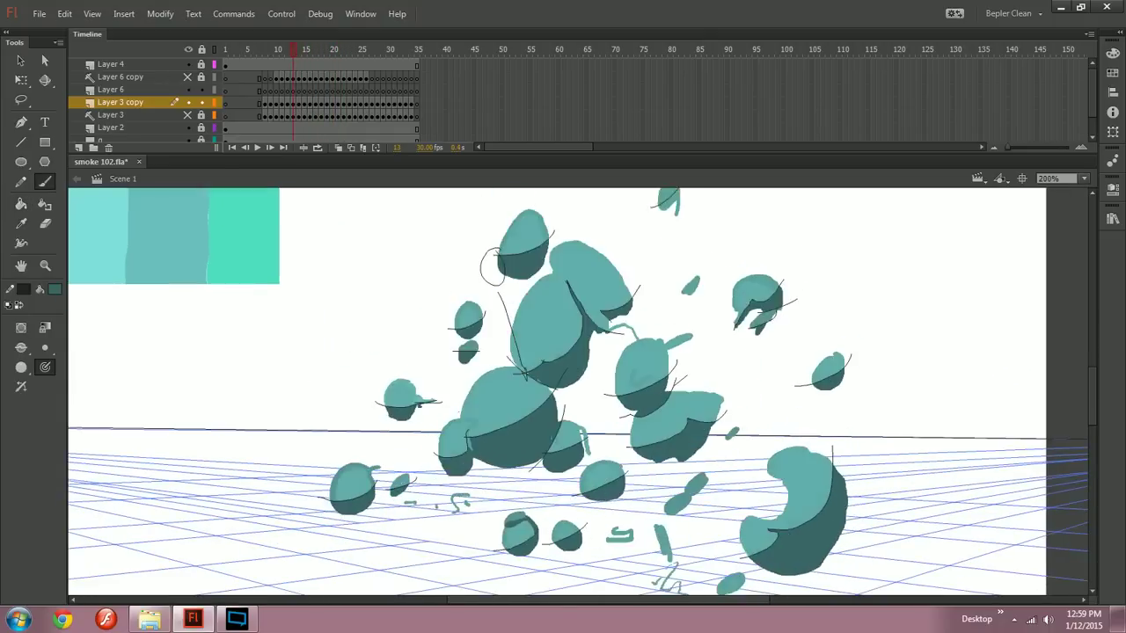
key("k")
key("period")
key("period")
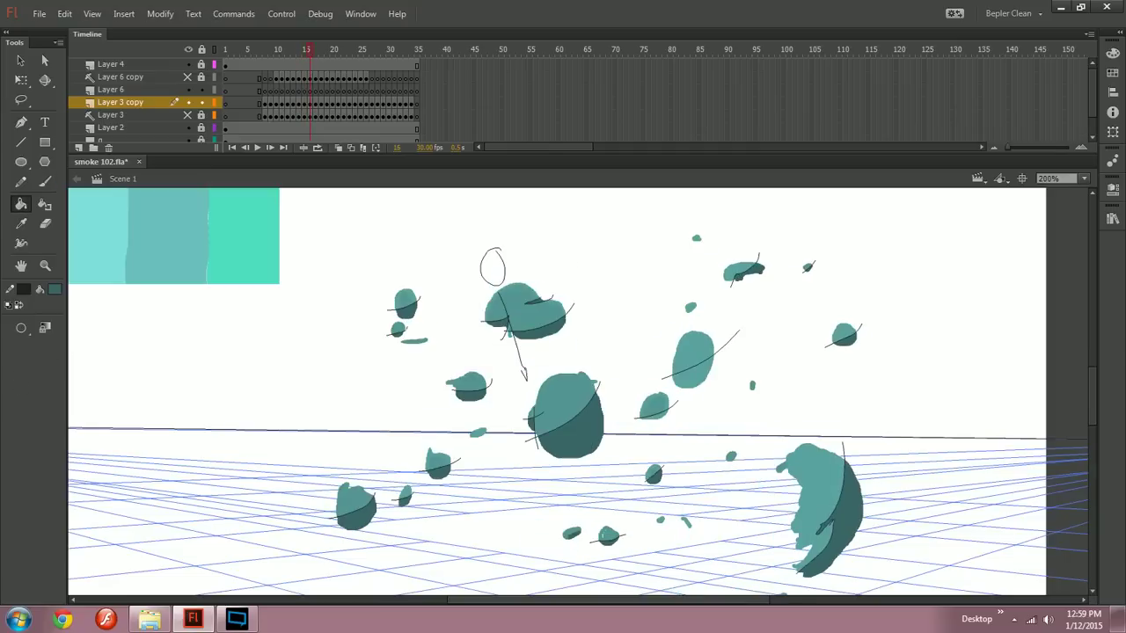
key("comma")
left_click(653, 417)
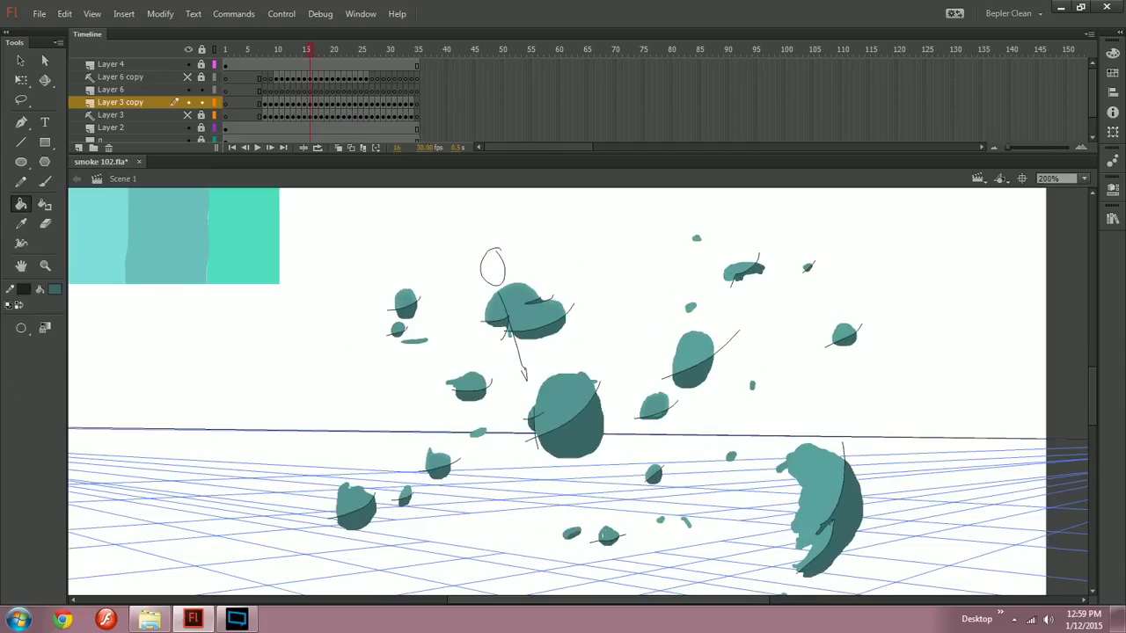
key("period")
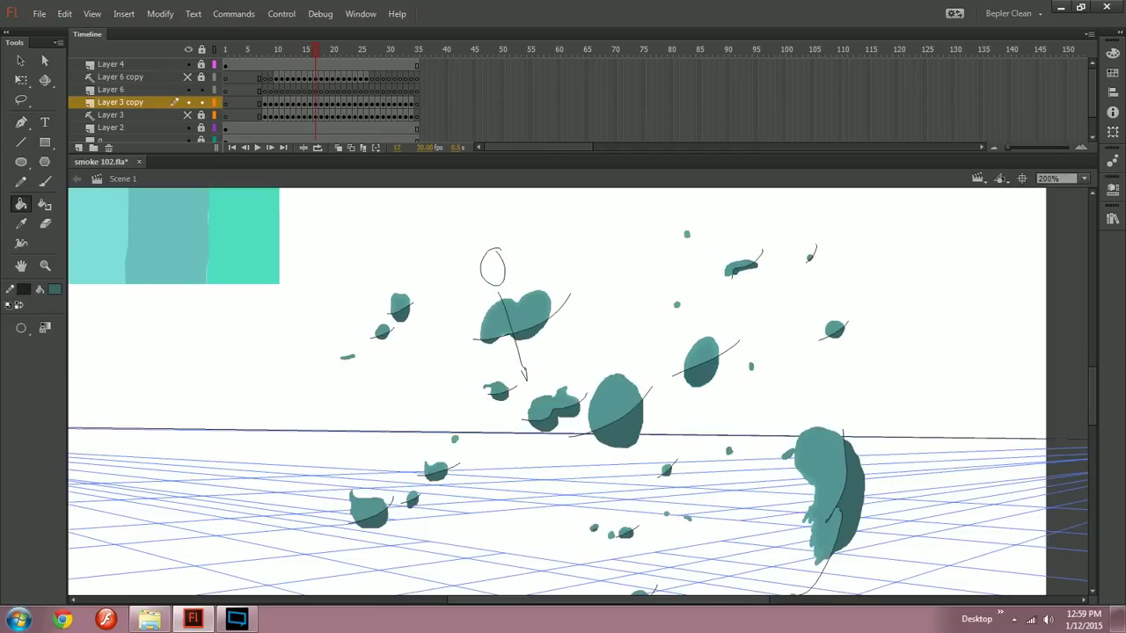
Step: Step forward to frame 24 and back to frame 11 to review the shading of the blobs
key("period")
key("period")
key("period")
key("period")
key("period")
key("period")
key("period")
key("comma")
key("comma")
key("comma")
key("comma")
key("comma")
key("comma")
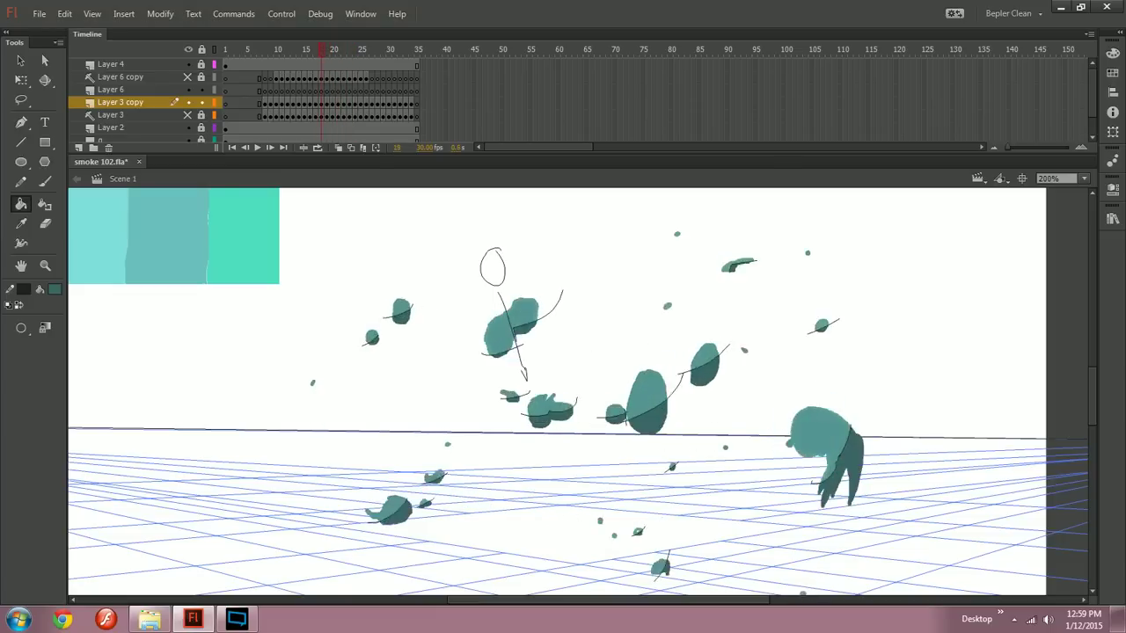
key("comma")
key("comma")
key("comma")
key("comma")
key("comma")
key("comma")
key("comma")
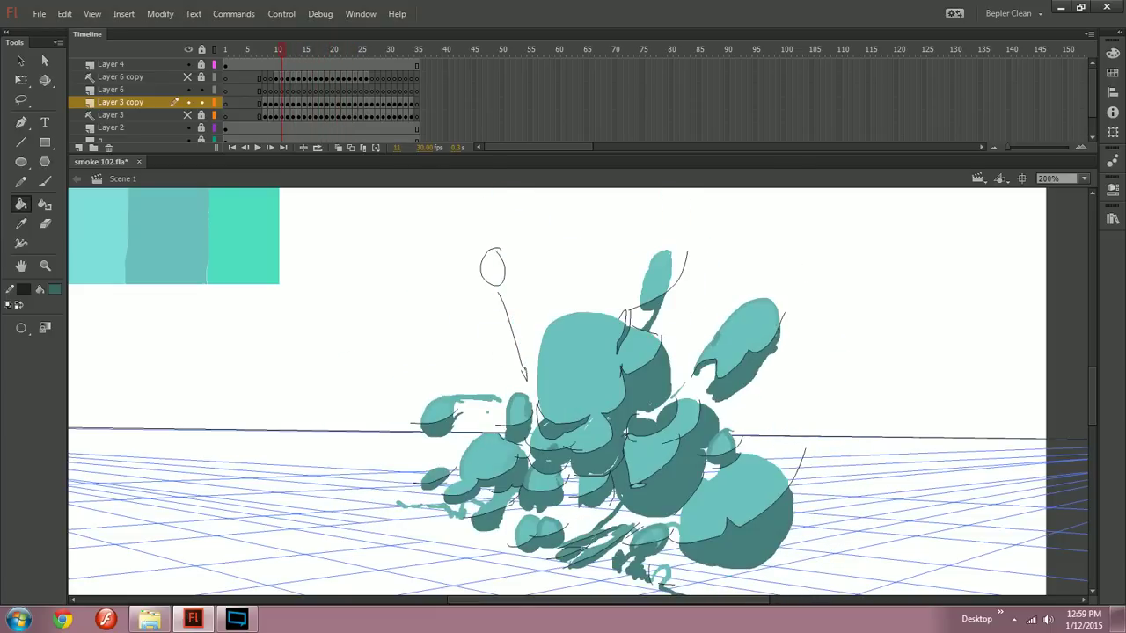
Step: Compare the smoke shading on frames 10 and 11 and ready the Brush tool on frame 11
key("v")
left_click_drag(812, 405, 663, 345)
key("comma")
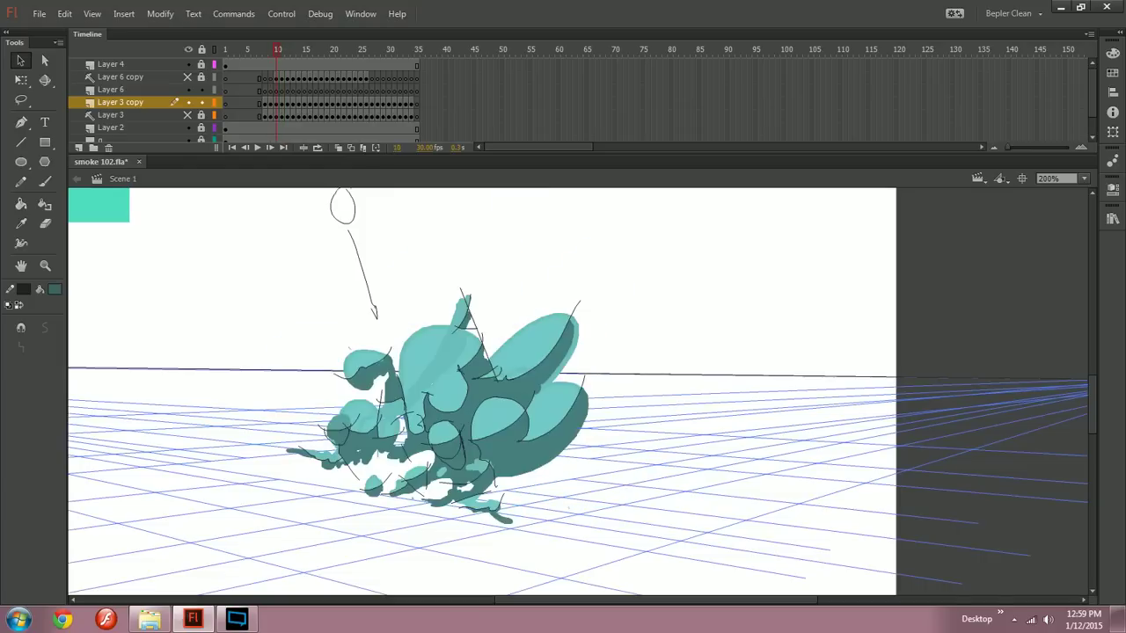
key("period")
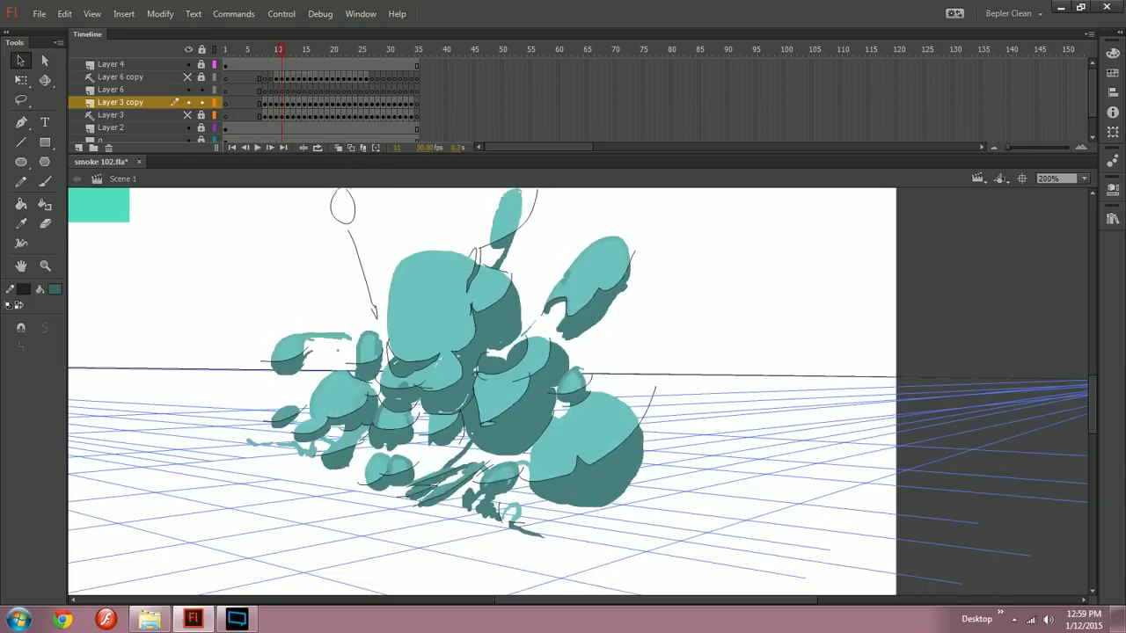
key("comma")
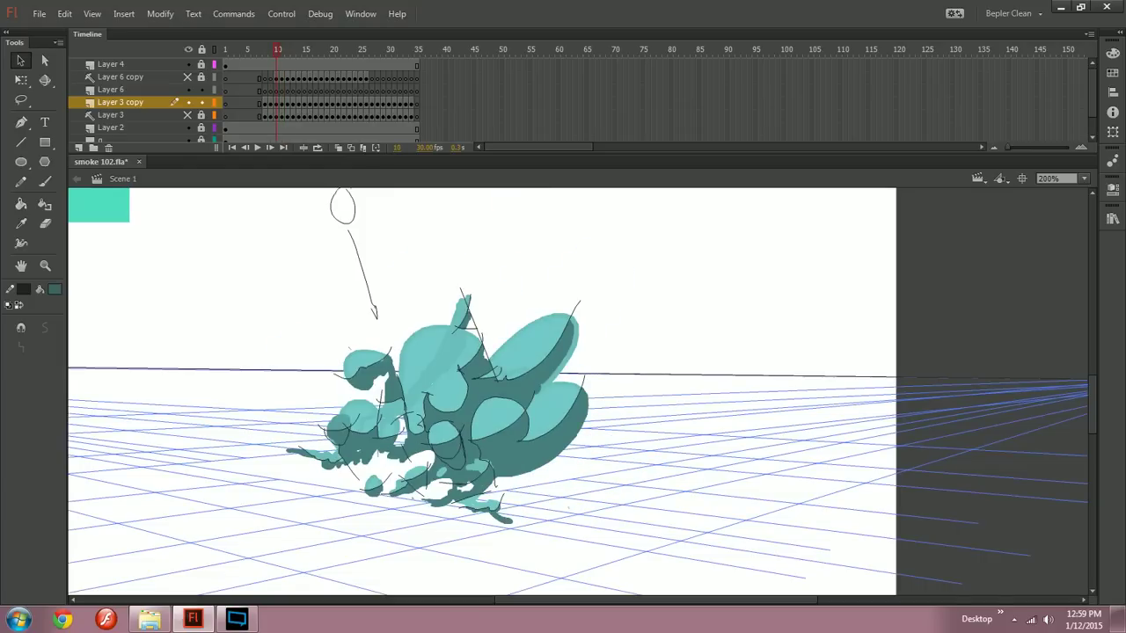
key("period")
mouse_move(563, 352)
left_mouse_down()
mouse_move(559, 440)
mouse_move(683, 399)
mouse_move(596, 333)
mouse_move(585, 350)
mouse_move(658, 358)
left_mouse_up()
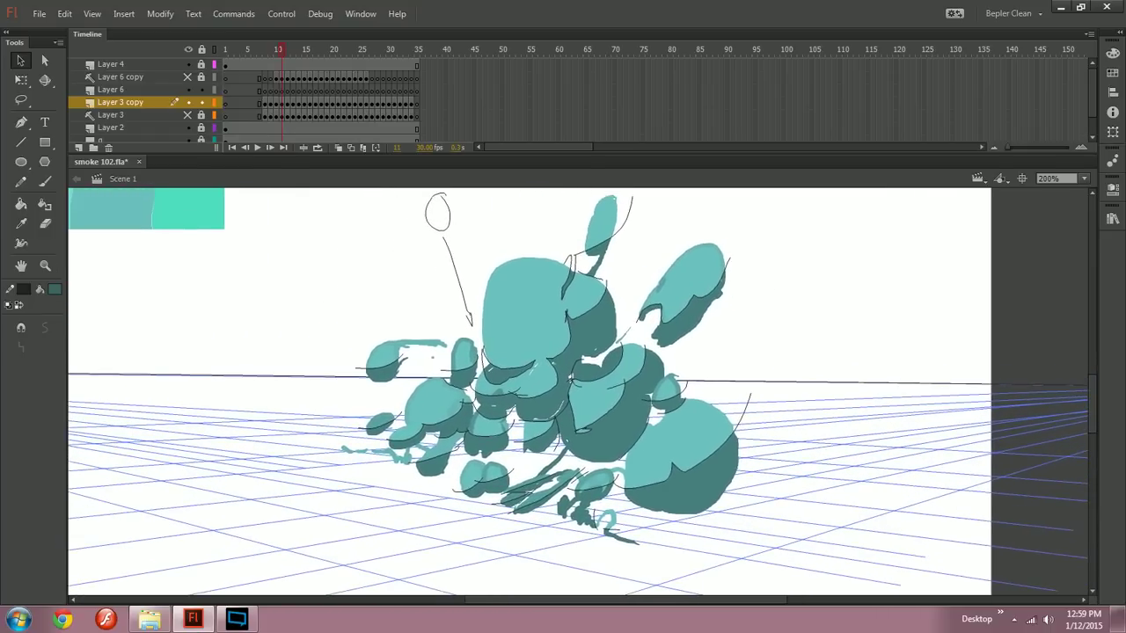
key("e")
key("b")
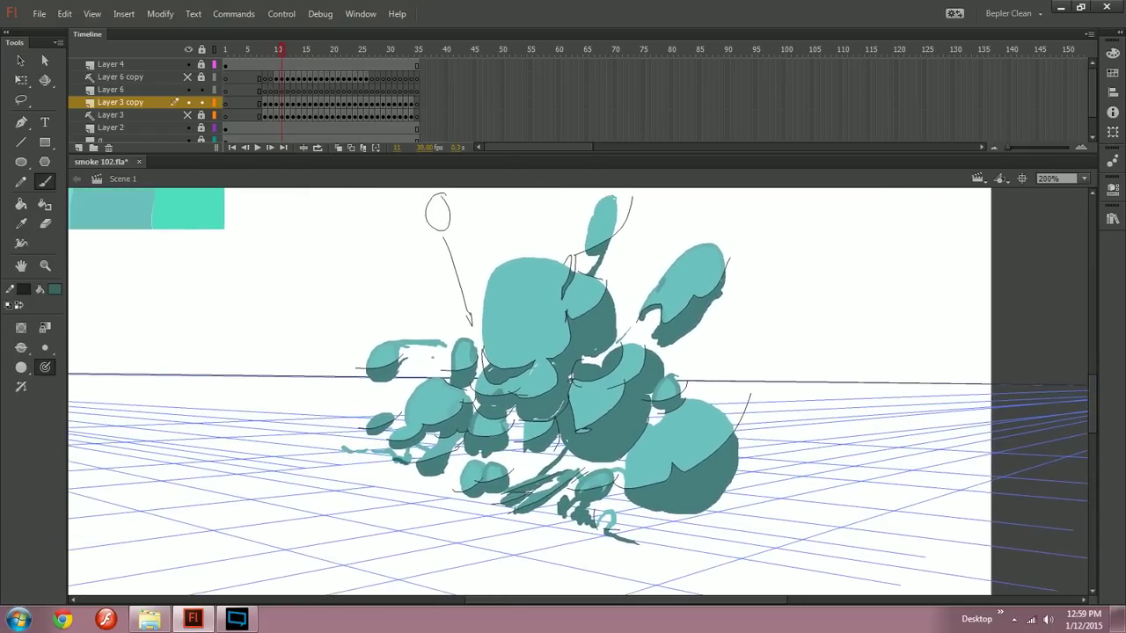
Step: Brush a dark teal shadow onto the small unshaded streak beside the large crescent blob on frames 13, 14 and 15
key("period")
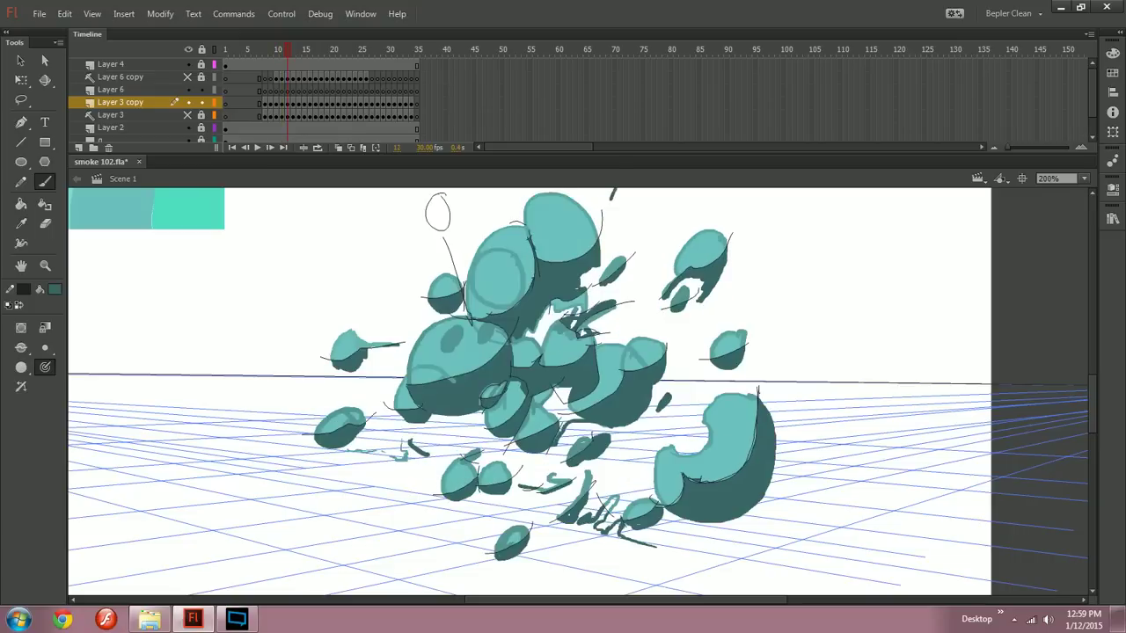
left_click_drag(563, 352, 538, 366)
key("period")
key("period")
key("comma")
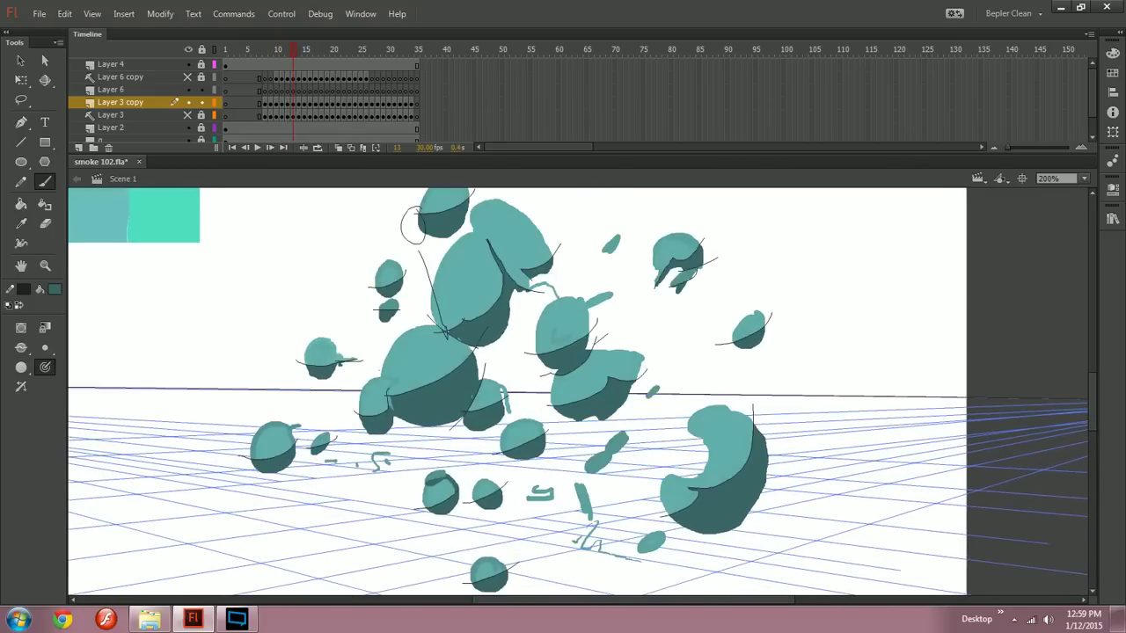
key("ctrl+equal")
mouse_move(615, 396)
left_mouse_down()
mouse_move(598, 372)
mouse_move(425, 285)
left_mouse_up()
key("comma")
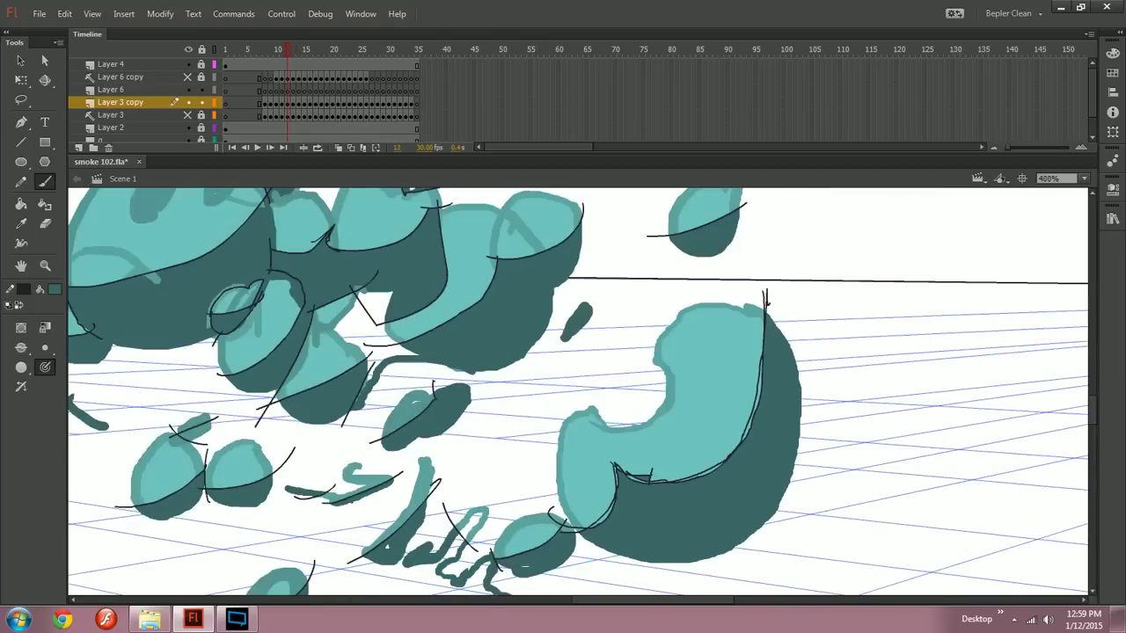
key("period")
left_click_drag(475, 430, 574, 363)
key("period")
left_click_drag(593, 417, 686, 362)
key("period")
left_click_drag(592, 341, 609, 315)
Step: Brush dark teal shadow onto the small stub at the upper edge of the large blob on frames 16 to 18
key("period")
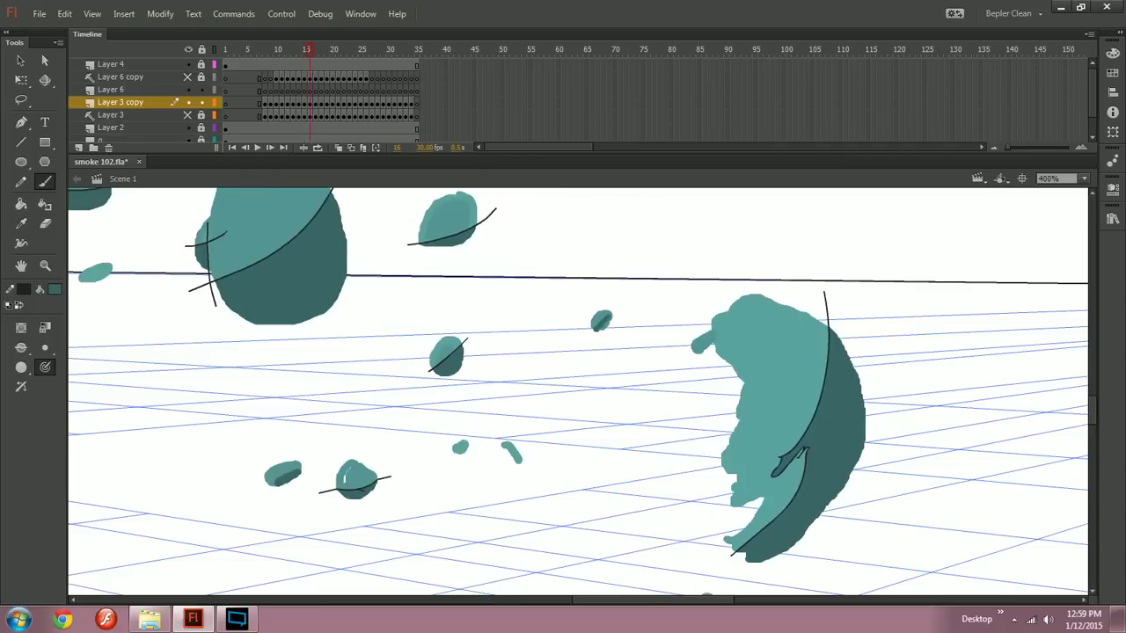
left_click_drag(697, 346, 714, 332)
left_click_drag(695, 353, 729, 310)
key("period")
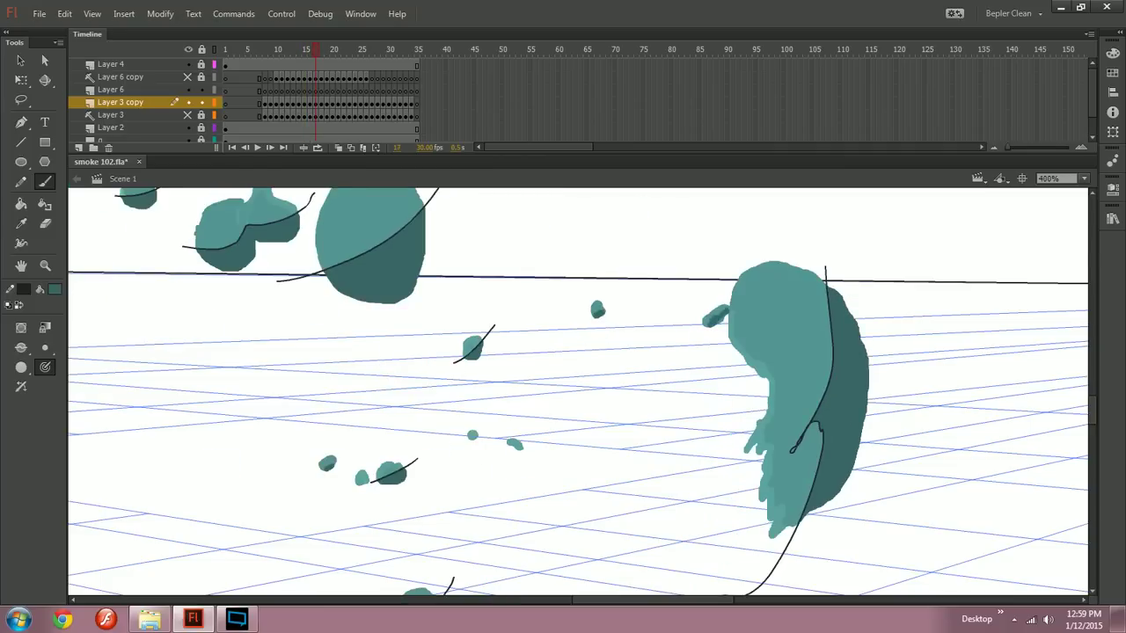
key("period")
left_click_drag(720, 301, 726, 292)
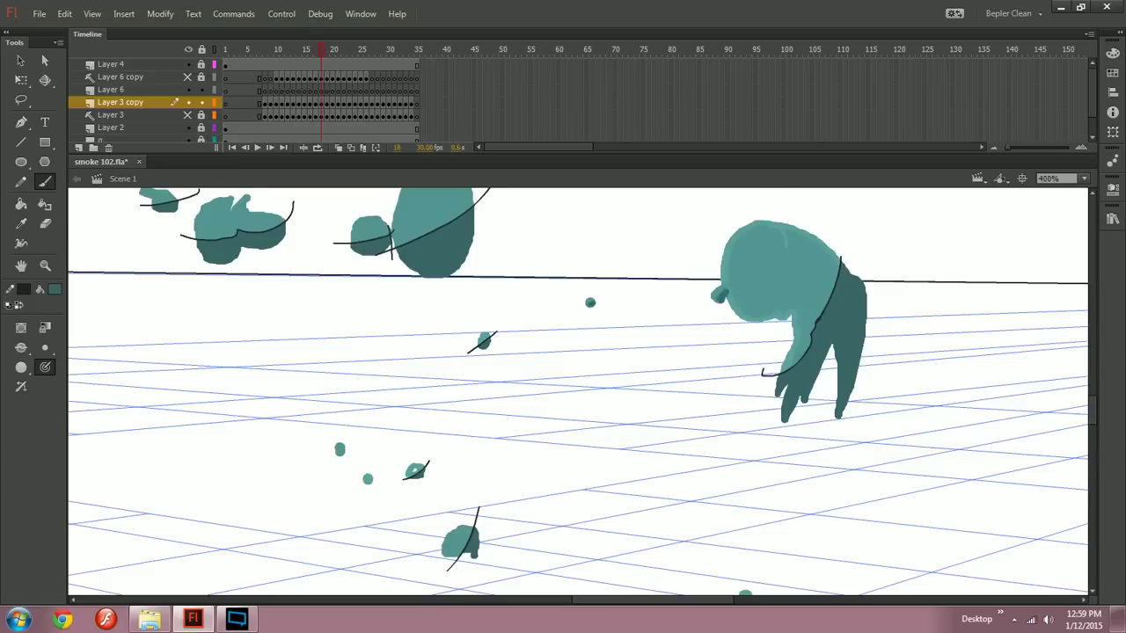
Step: Review the finished smoke shading by stepping forward to frame 21, then scrubbing back to frame 8 and up to frame 13
key("period")
key("period")
key("period")
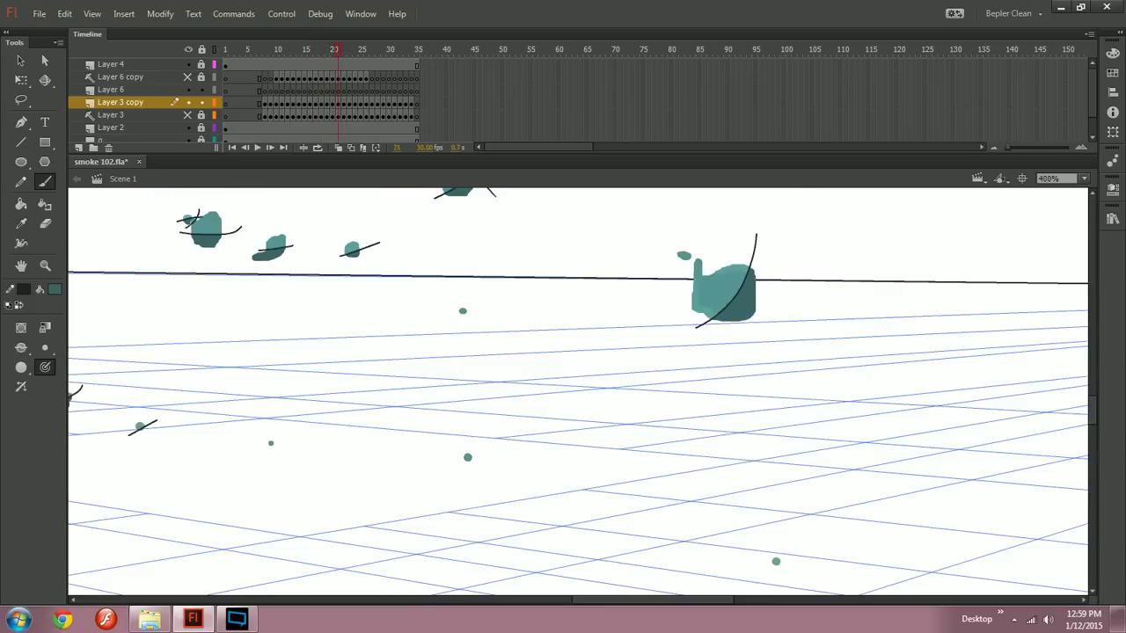
key("ctrl+minus")
key("v")
mouse_move(304, 57)
left_mouse_down()
mouse_move(355, 49)
mouse_move(272, 58)
mouse_move(346, 58)
mouse_move(320, 70)
mouse_move(266, 70)
left_mouse_up()
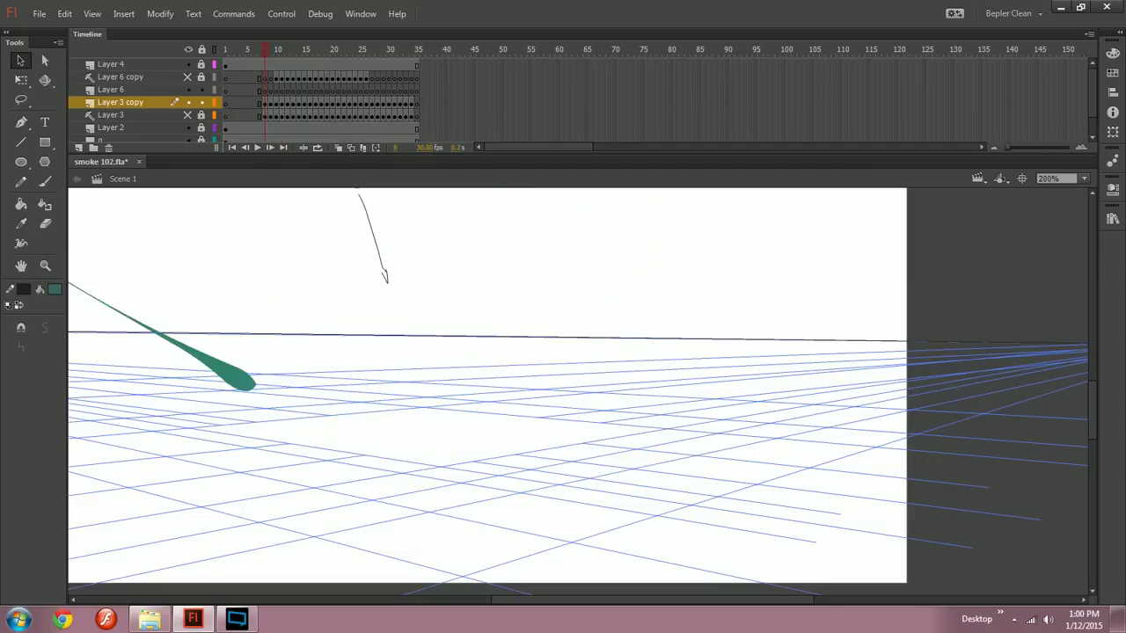
key("ctrl+minus")
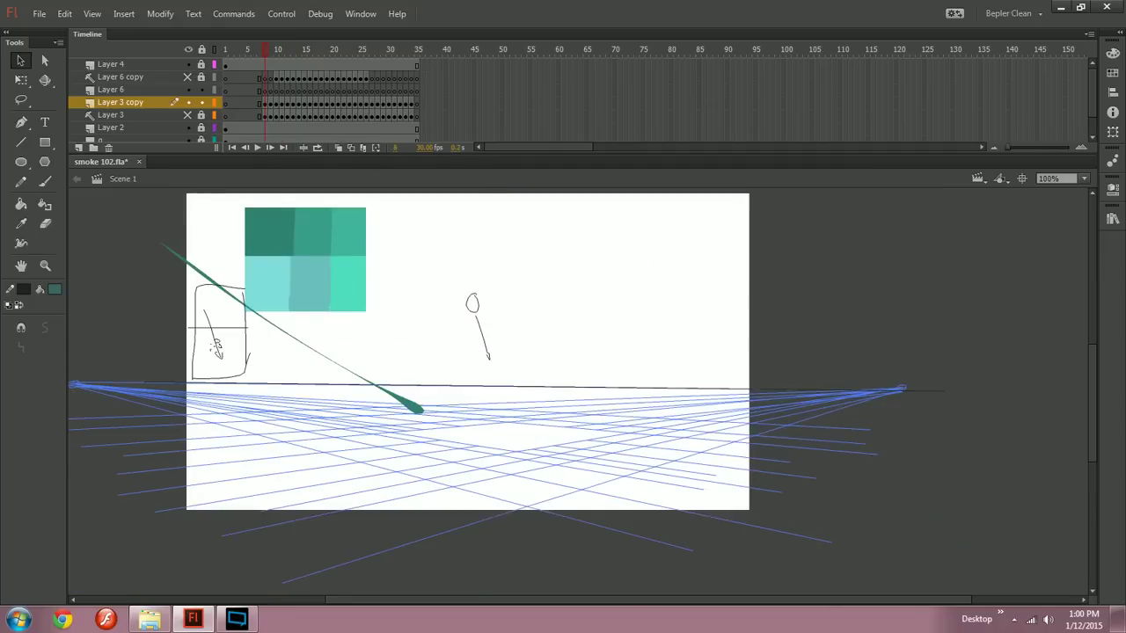
key("ctrl+equal")
key("ctrl+minus")
left_click_drag(265, 49, 295, 44)
key("ctrl+equal")
left_click_drag(607, 396, 540, 357)
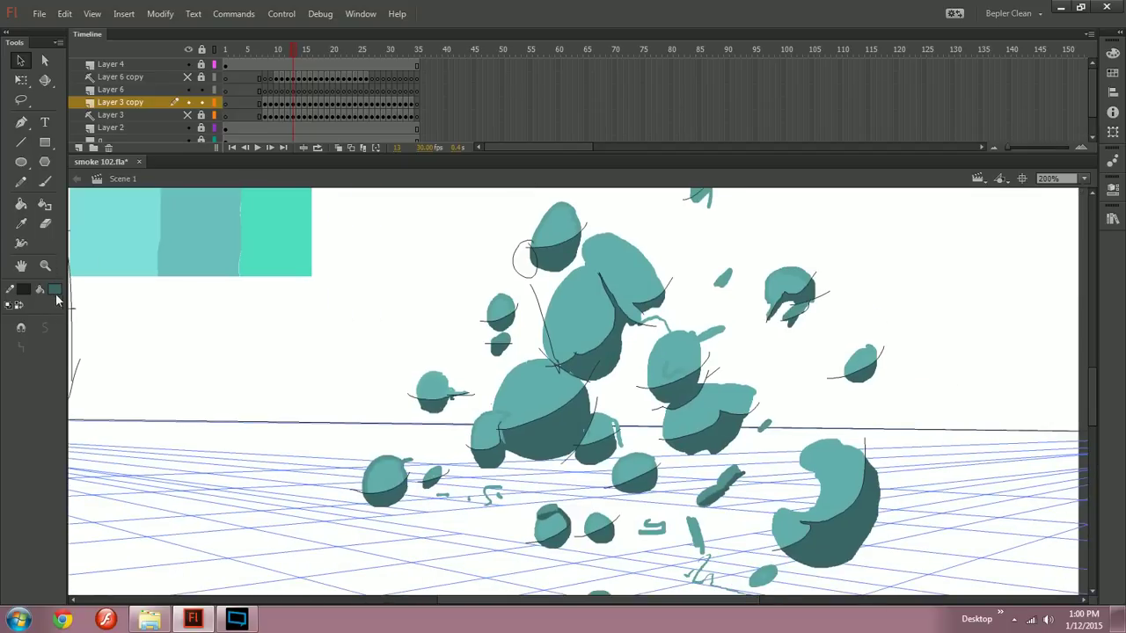
Step: Sample the light teal of a smoke blob (#62AFAD) as the fill colour and show the colour settings
left_click(56, 293)
left_click(55, 292)
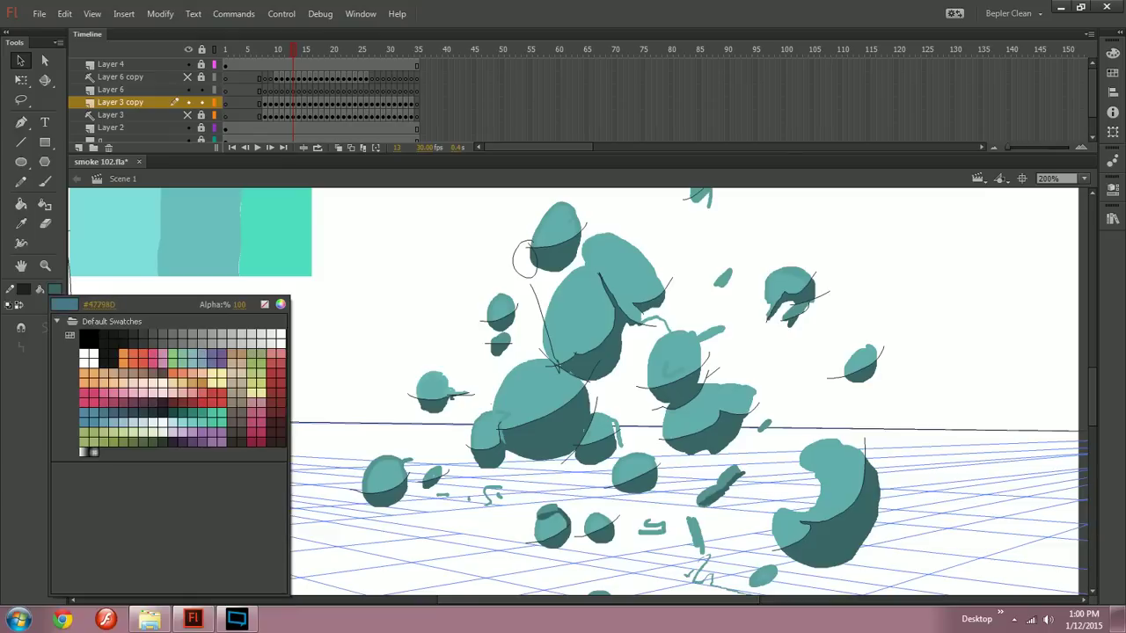
left_click(545, 391)
left_click(1112, 189)
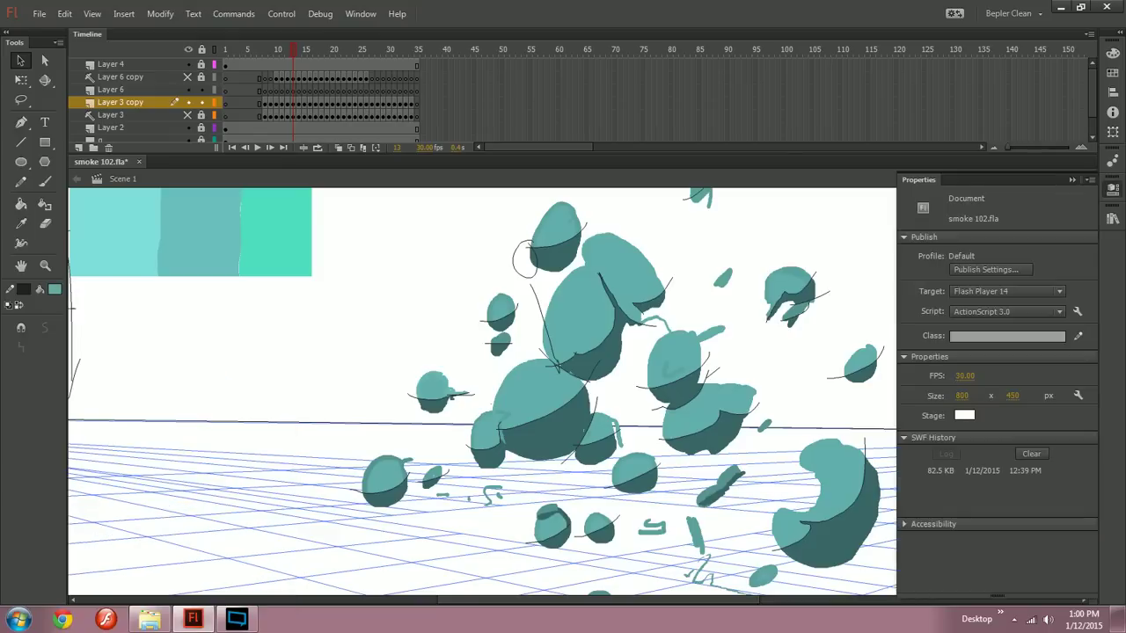
left_click(1113, 53)
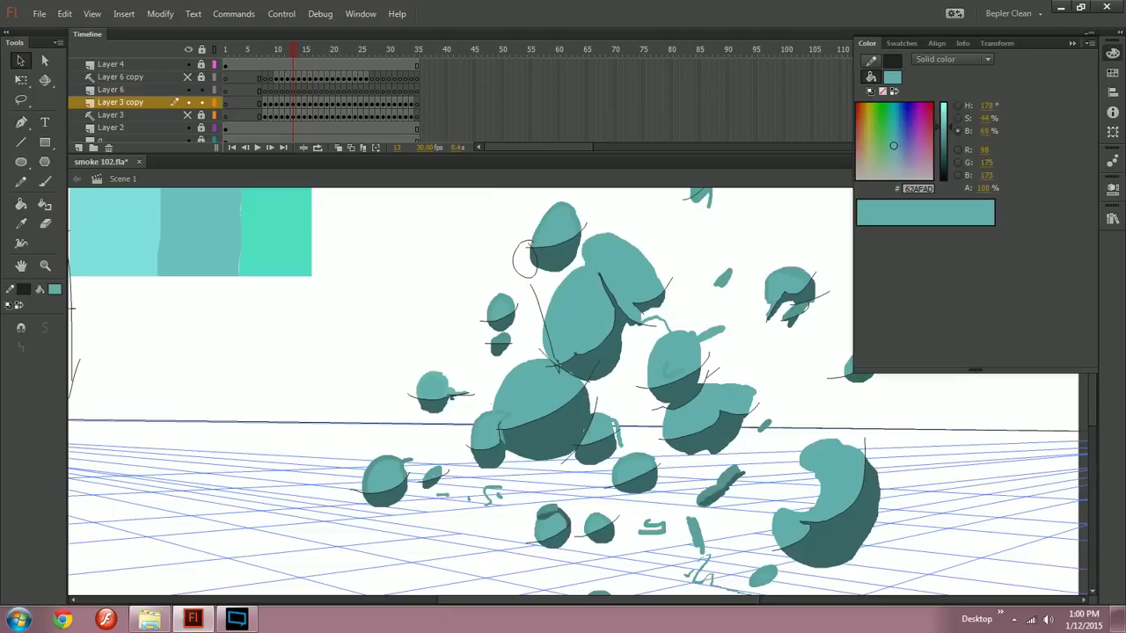
Step: Return to frame 8 and duplicate the Layer 3 copy layer
left_click_drag(281, 53, 265, 51)
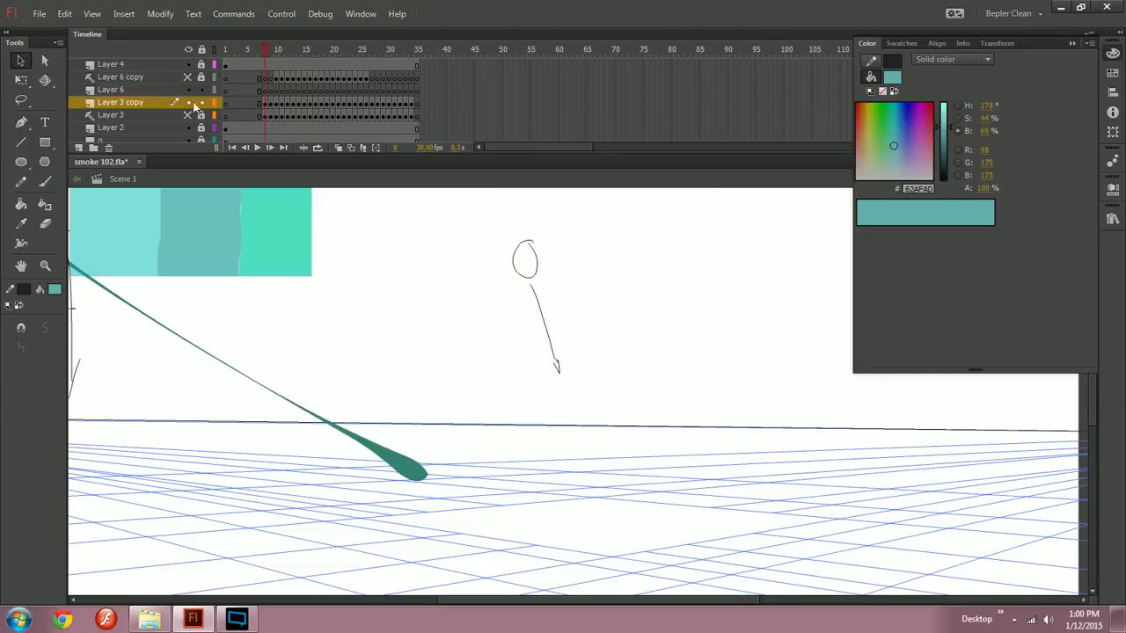
right_click(119, 103)
left_click(176, 246)
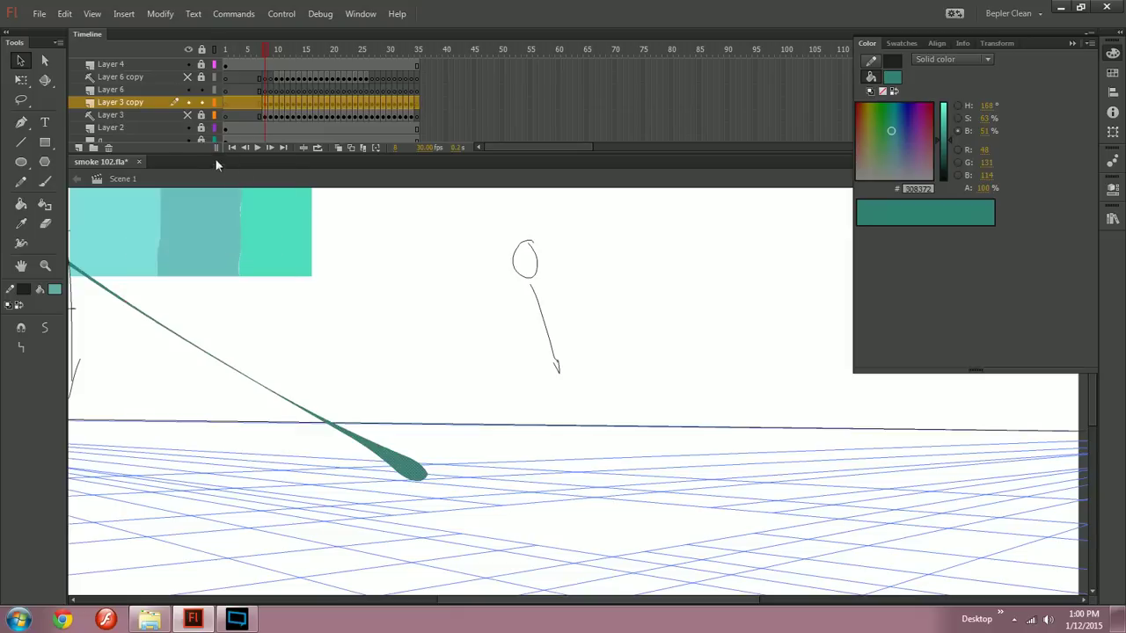
Step: Turn the original Layer 3 copy into a locked, hidden guide layer and make Layer 3 copy 2 the active layer
right_click(152, 112)
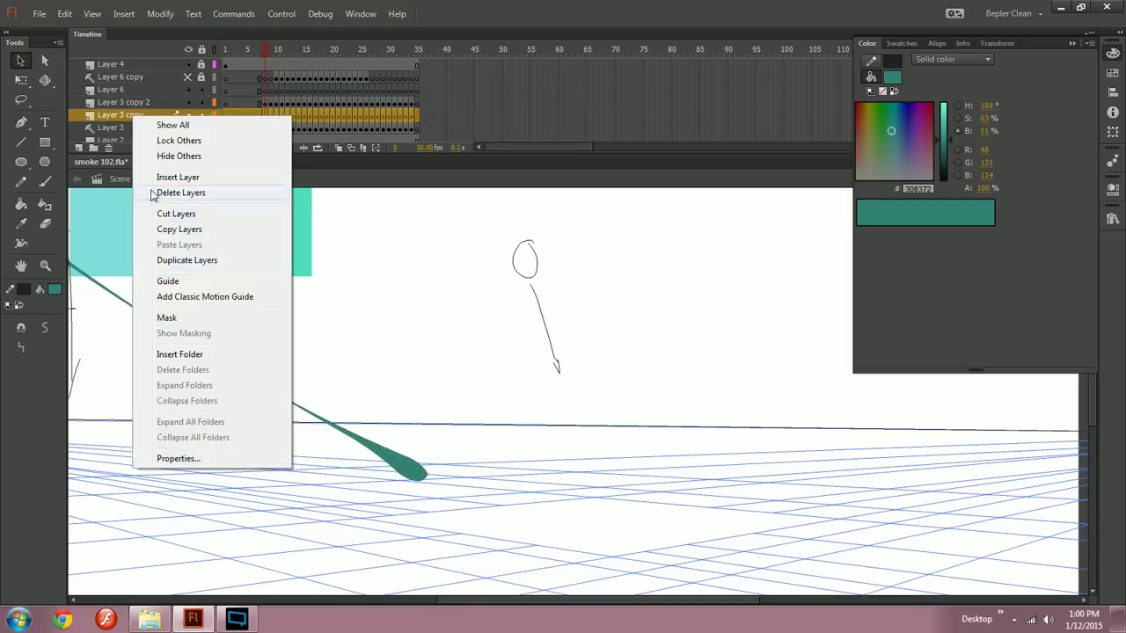
left_click(180, 279)
left_click(186, 116)
left_click(186, 127)
left_click(166, 106)
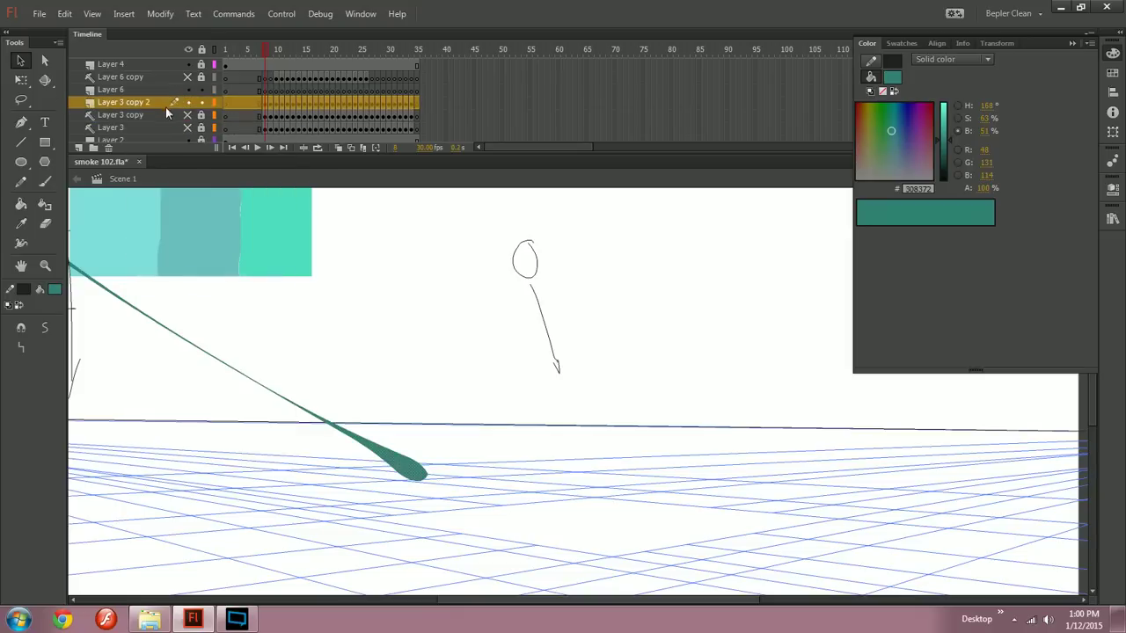
Step: Turn on multiple-frame editing from frame 8 and extend its range to frame 35
scroll(571, 395, "right", 1)
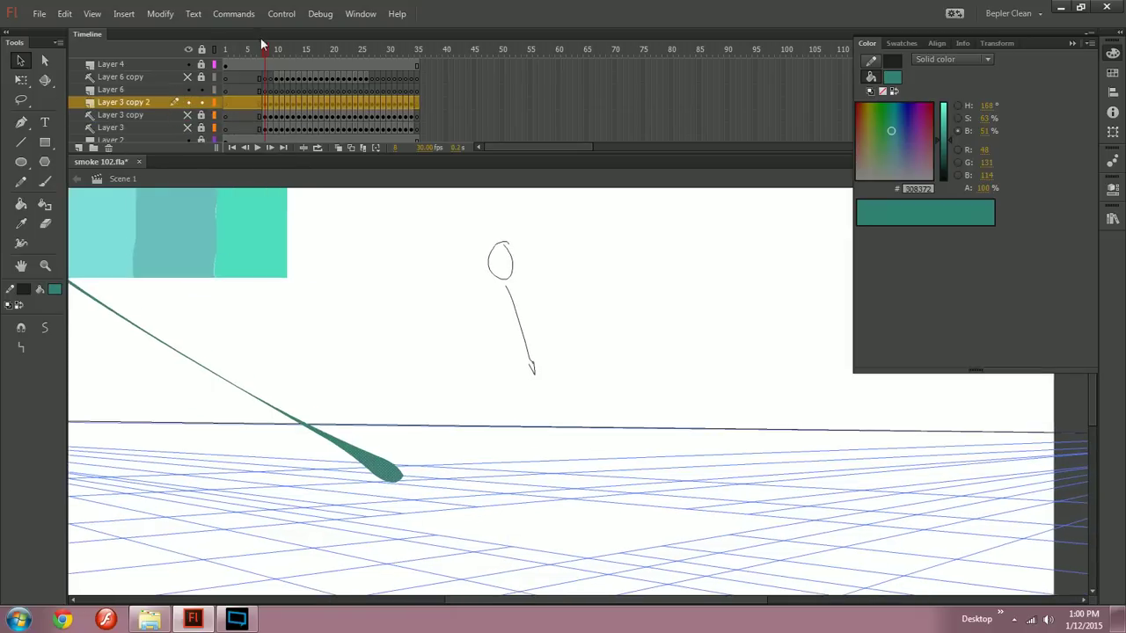
left_click(276, 51)
key("comma")
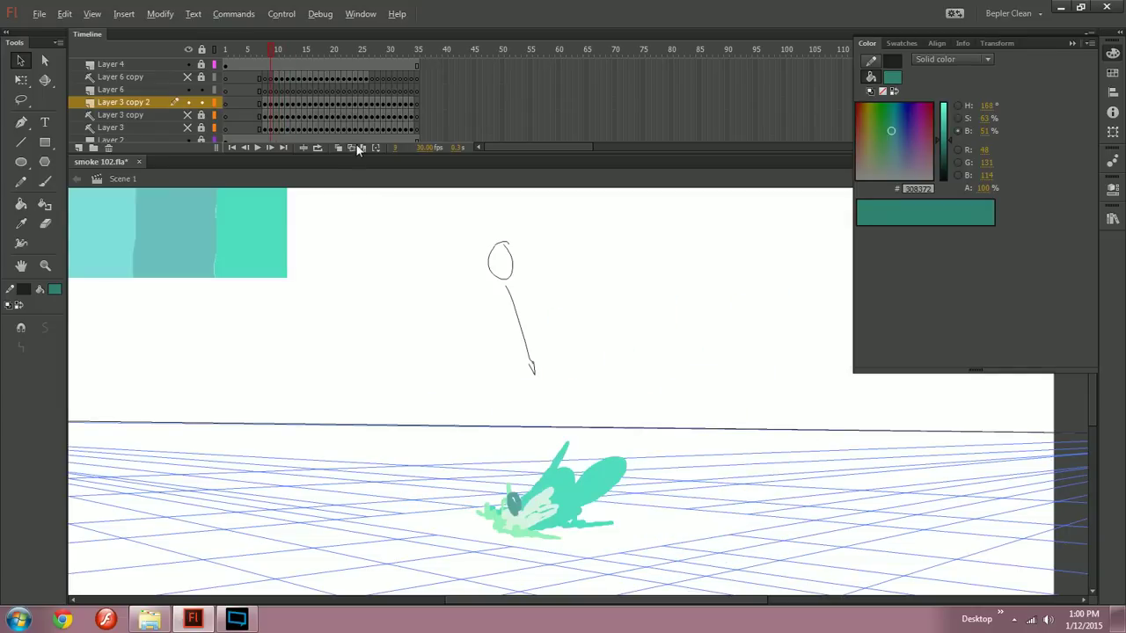
key("period")
left_click(276, 103)
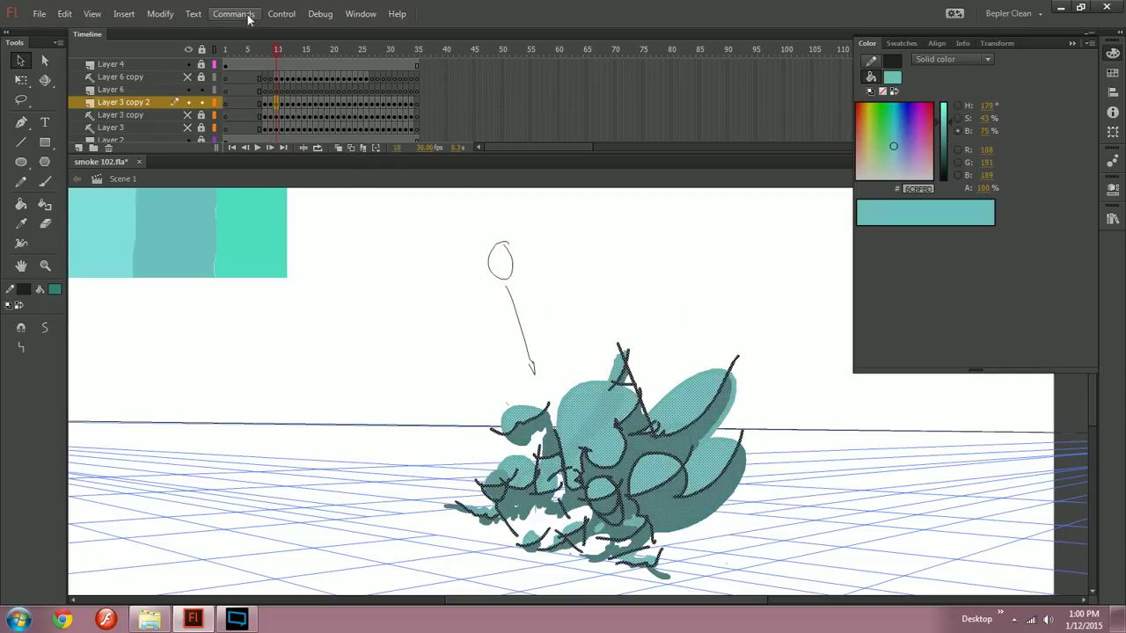
key("comma")
key("comma")
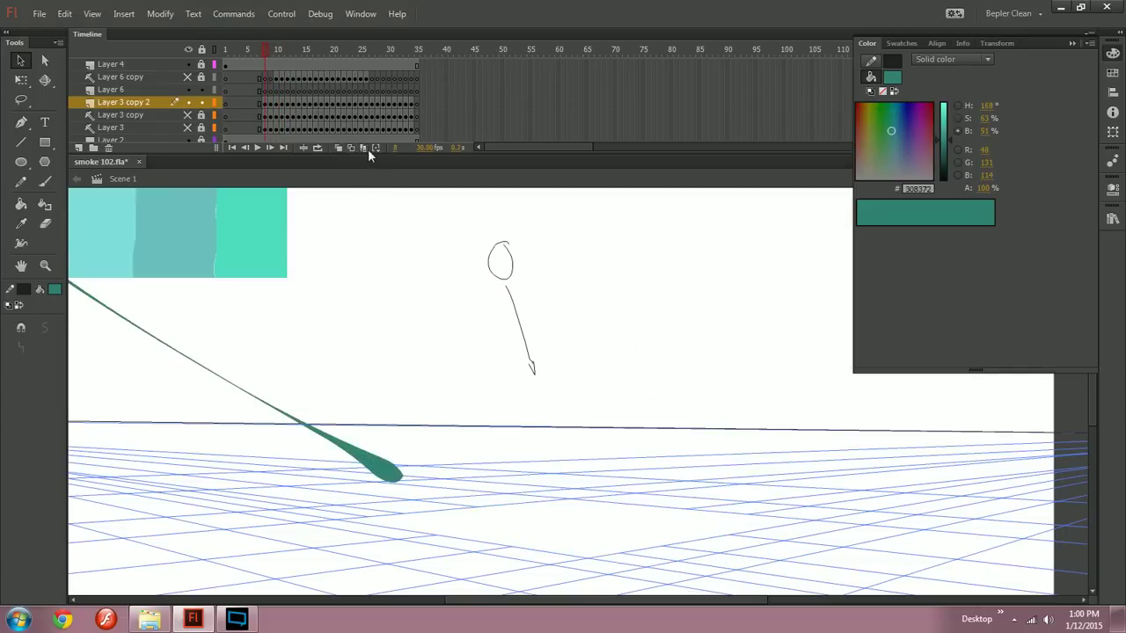
left_click(365, 148)
left_click_drag(277, 49, 419, 45)
Step: Select all the smoke artwork across the frames of Layer 3 copy 2 and set its stroke colour to none
key("ctrl+a")
left_click_drag(668, 396, 510, 385)
key("ctrl+minus")
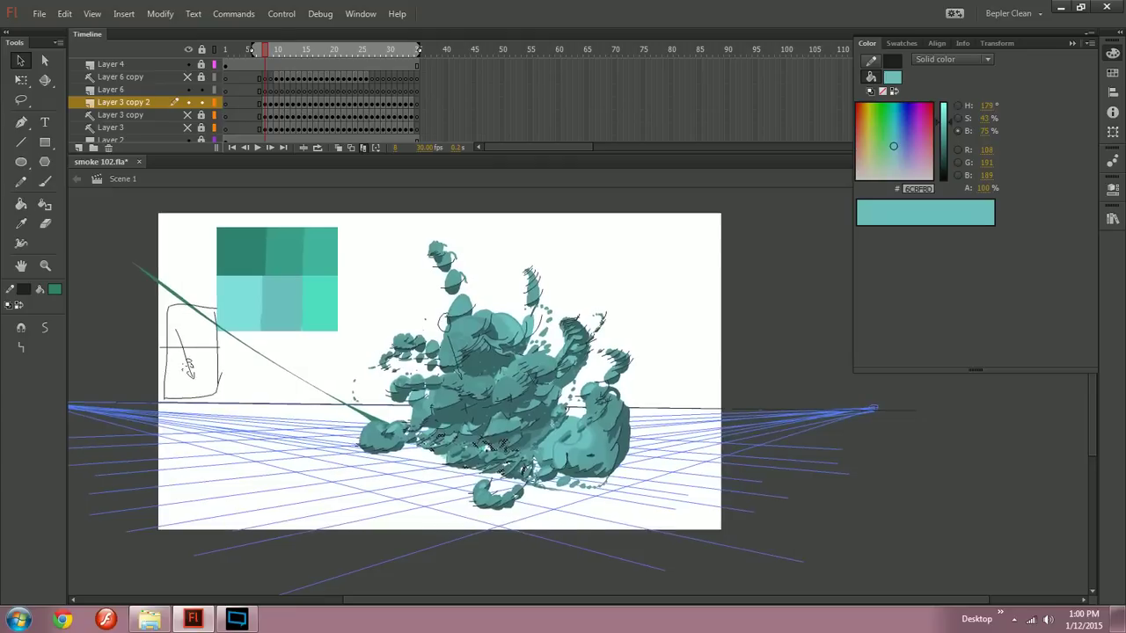
key("ctrl+a")
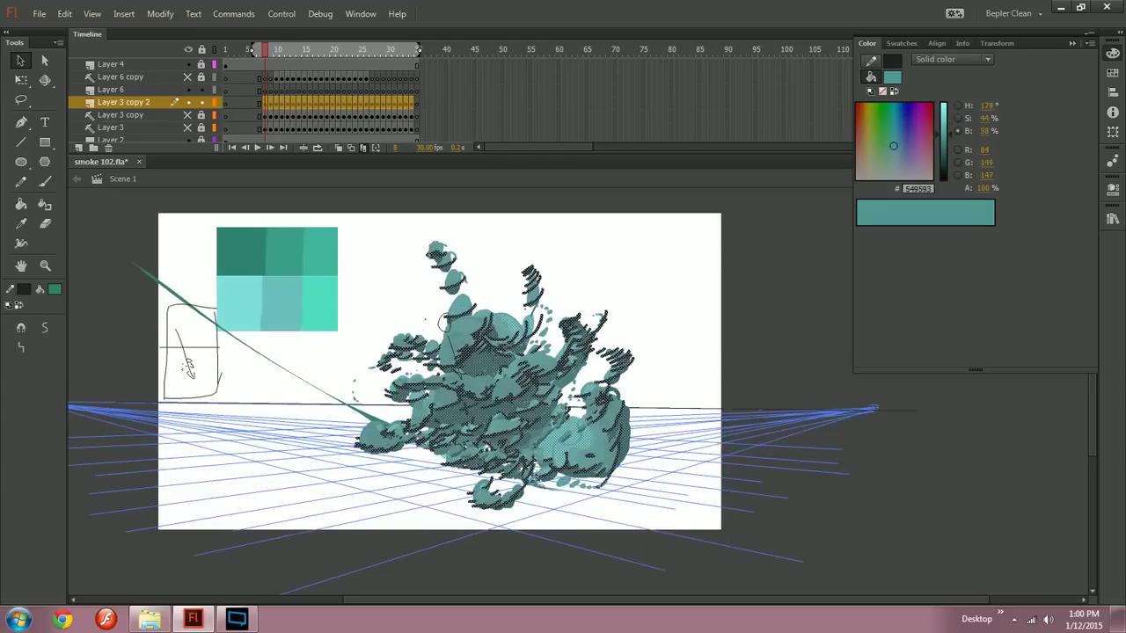
left_click(891, 77)
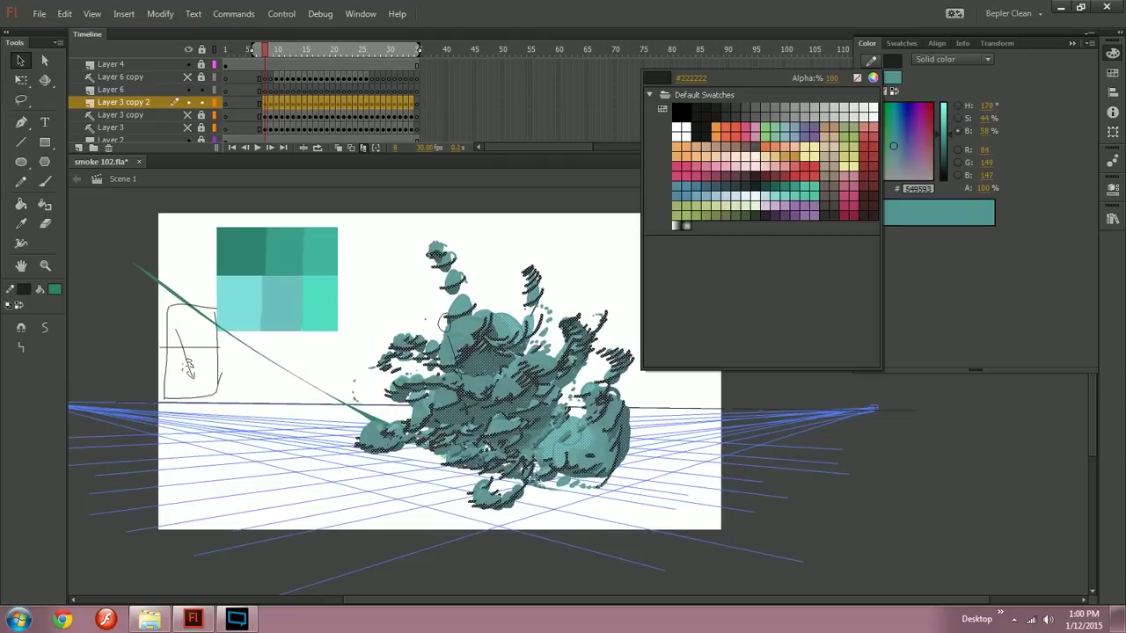
left_click(856, 78)
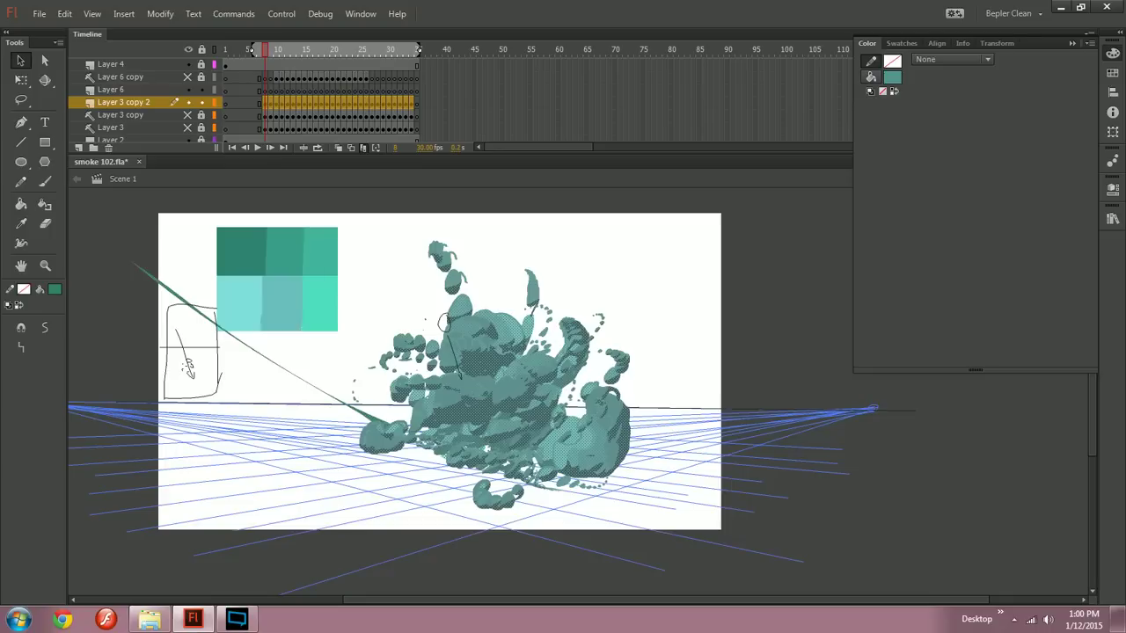
key("Escape")
Step: Inspect the combined smoke artwork without outlines and turn off multiple-frame editing
key("ctrl+1")
left_click_drag(676, 547, 335, 491)
key("ctrl+minus")
key("ctrl+minus")
key("ctrl+equal")
key("ctrl+equal")
key("ctrl+minus")
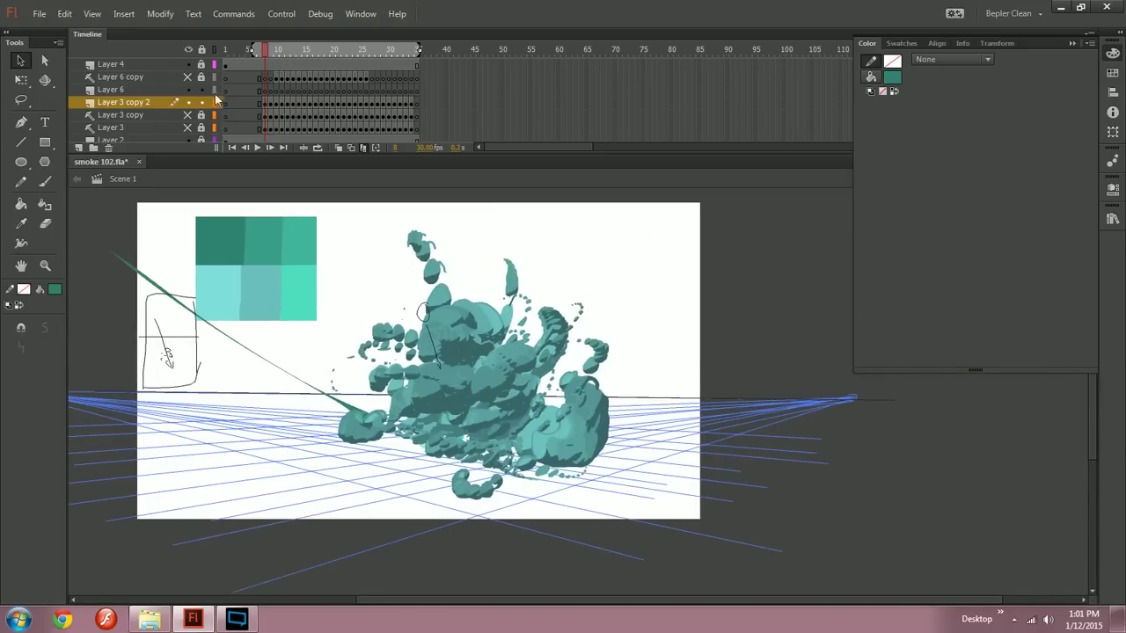
left_click(364, 148)
Step: Step through frames 9 to 16 to review the smoke shading without its outlines
left_click_drag(273, 39, 276, 67)
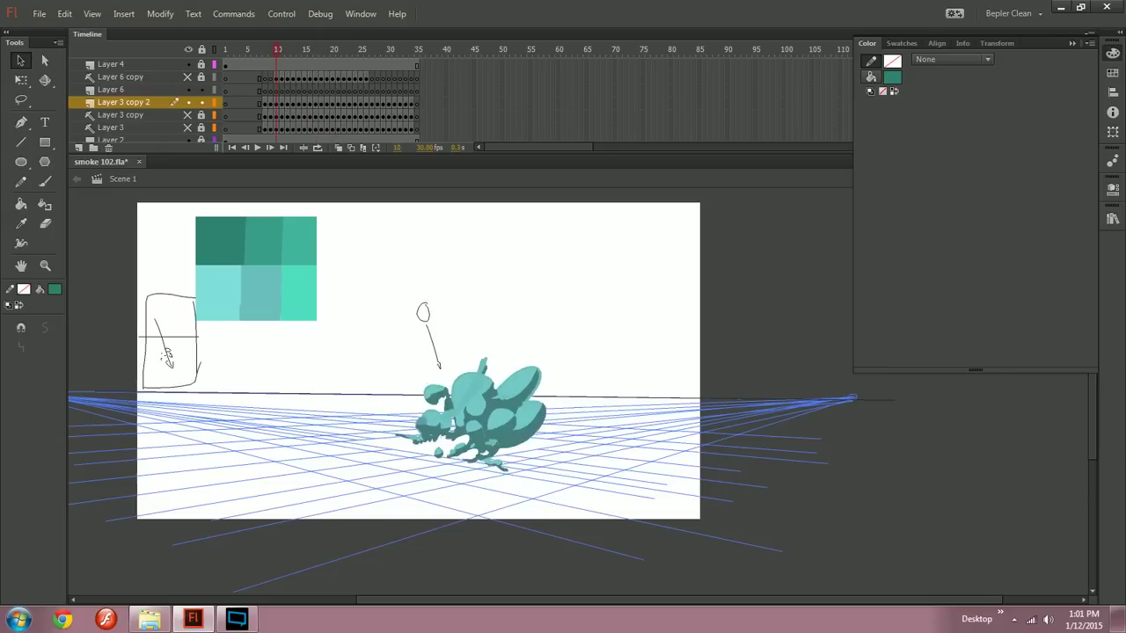
key("comma")
key("period")
key("period")
key("period")
key("period")
key("period")
key("period")
key("period")
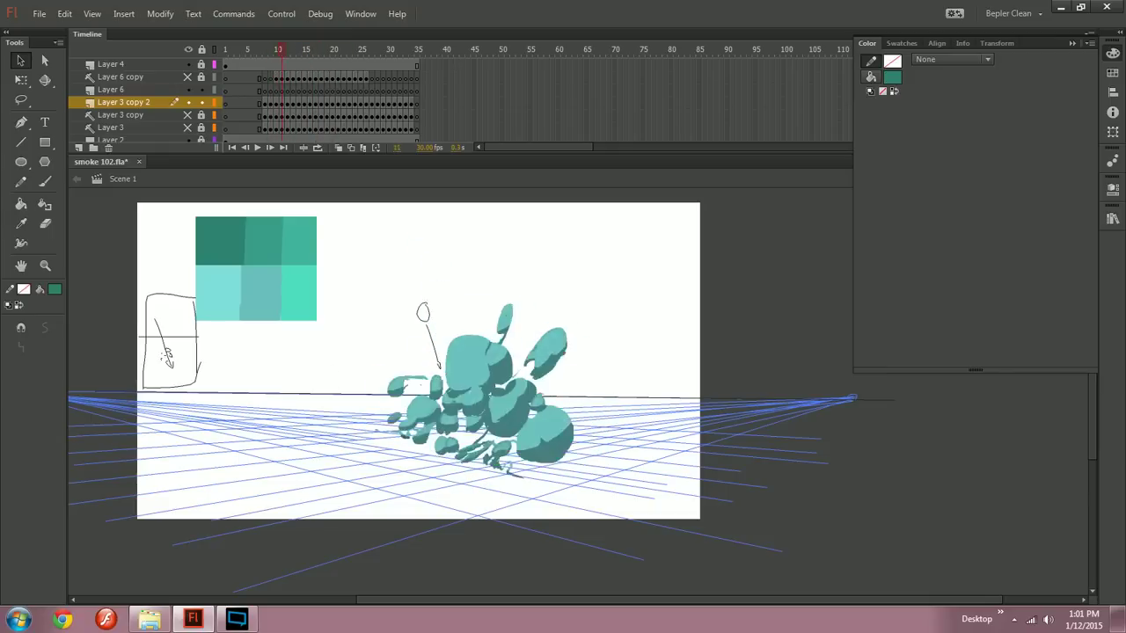
Step: Go to frame 12, lock Layer 3 copy 2 and ready the Brush tool on Layer 6
left_click_drag(306, 67, 288, 53)
key("ctrl+equal")
left_click_drag(563, 387, 339, 317)
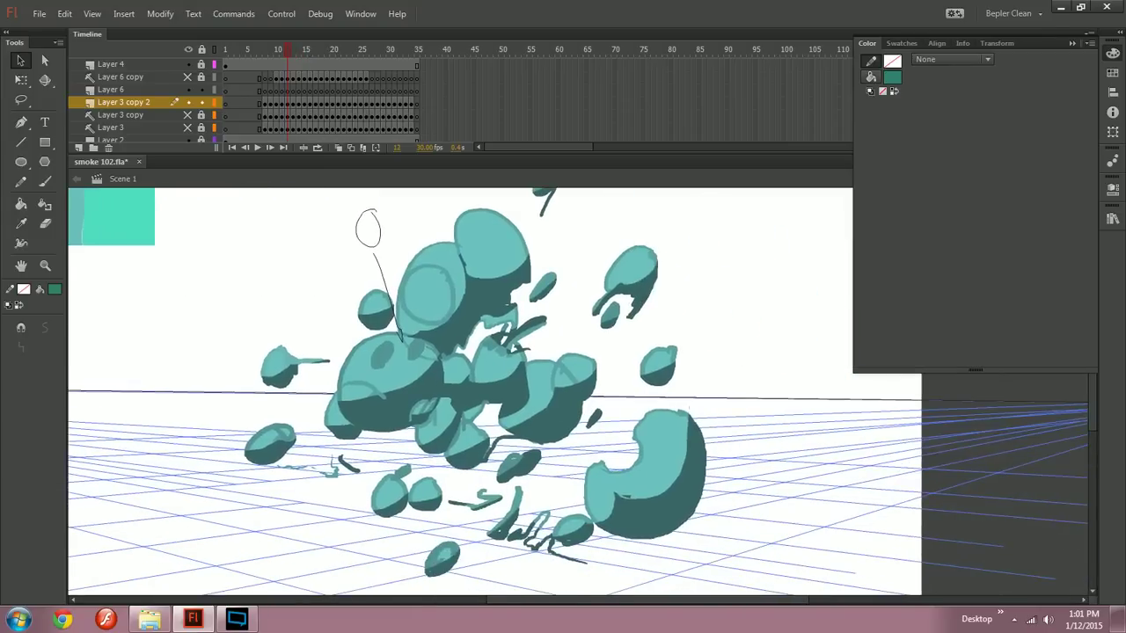
key("b")
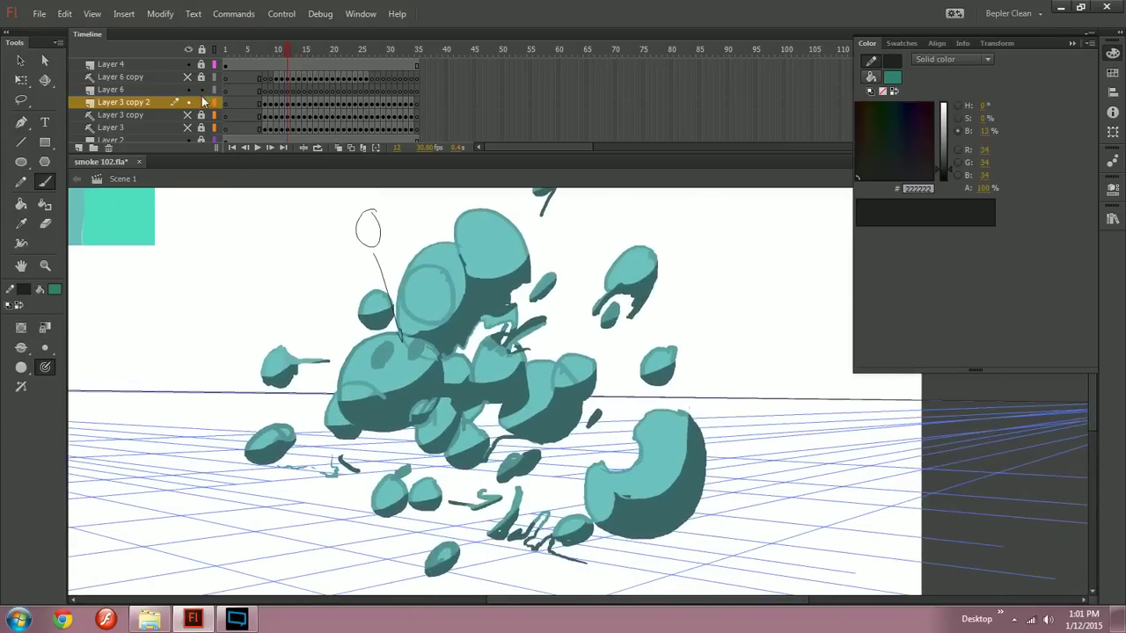
left_click(163, 89)
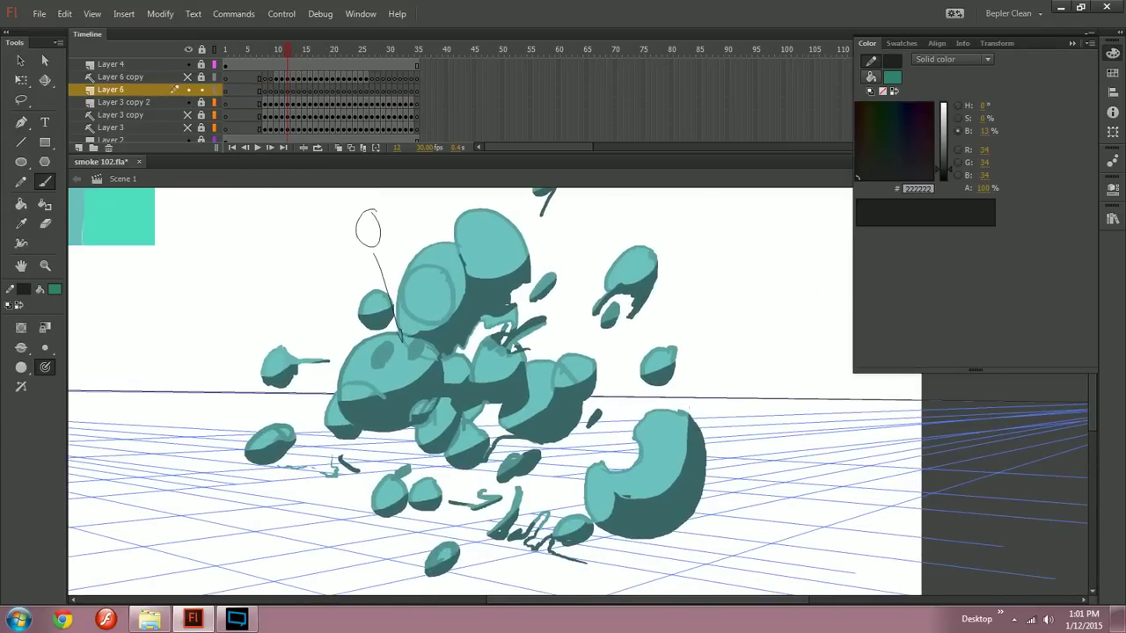
left_click_drag(528, 387, 585, 390)
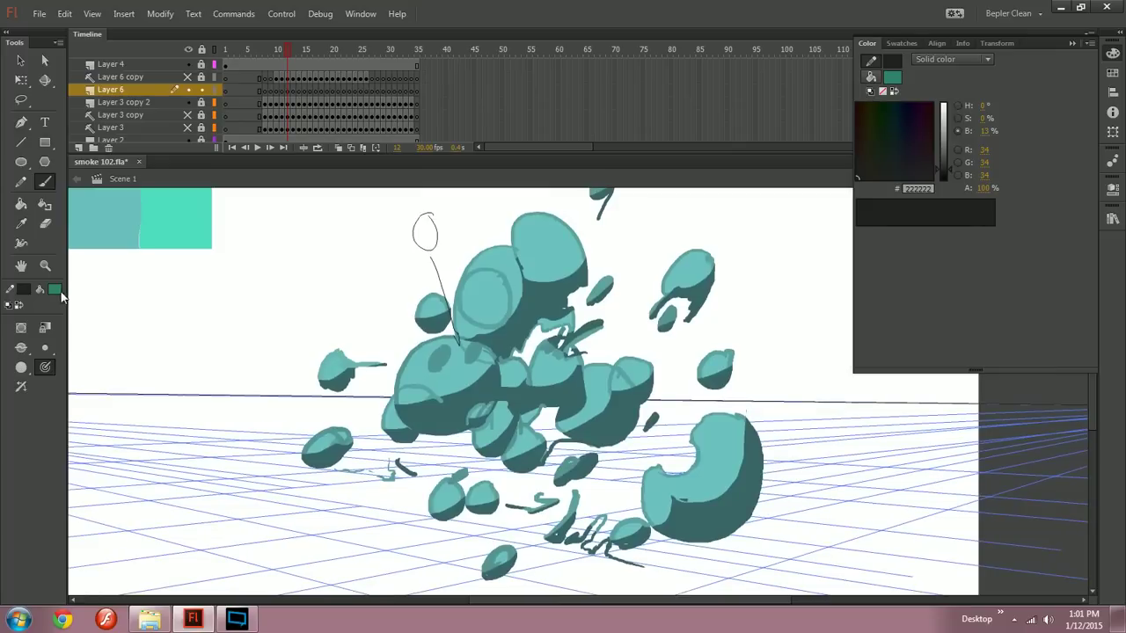
Step: Set the fill colour to the palette's palest teal swatch, #7EDEDB
left_click(871, 77)
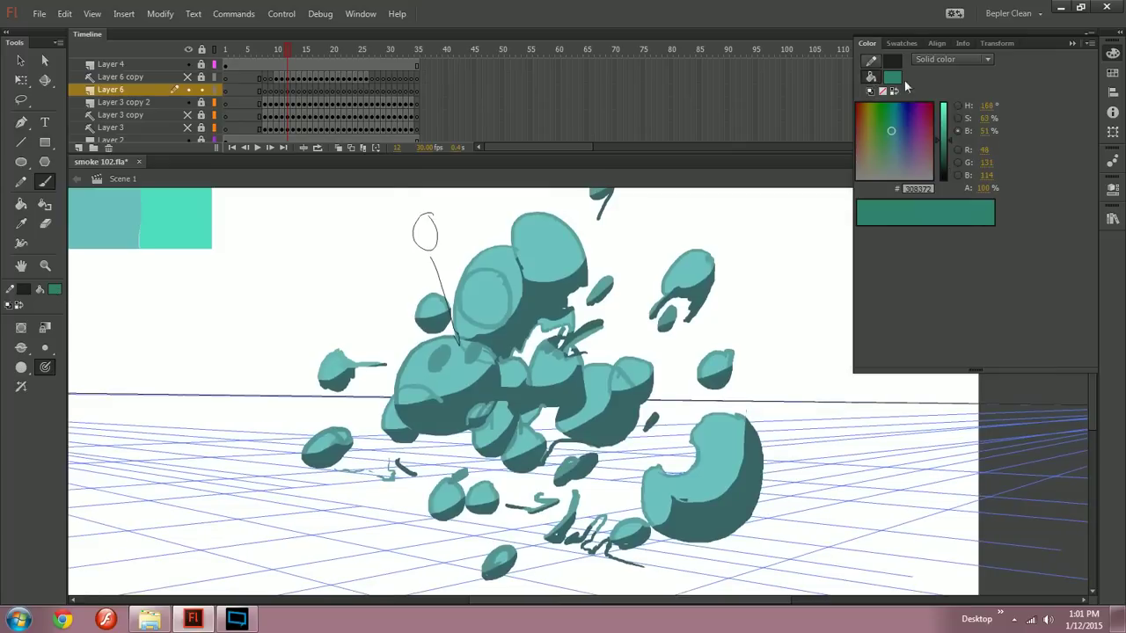
left_click_drag(949, 124, 946, 115)
mouse_move(505, 274)
left_mouse_down()
mouse_move(496, 287)
mouse_move(724, 463)
left_mouse_up()
left_click(892, 77)
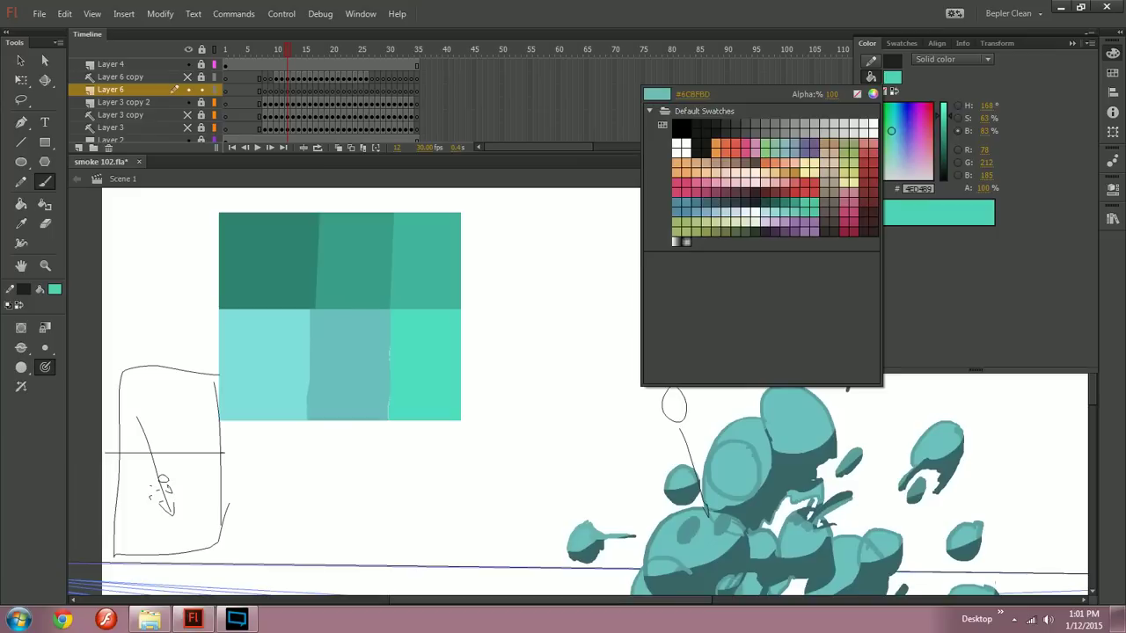
left_click(273, 355)
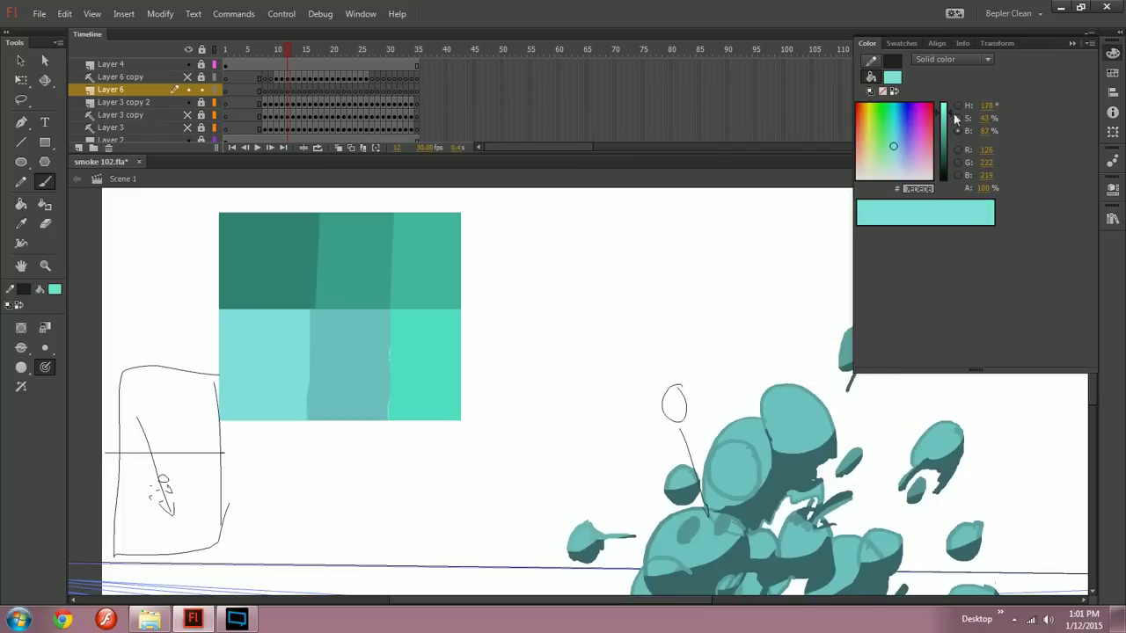
Step: Raise the fill colour's brightness to 95% (#8AF3F0) and choose a larger brush size
left_click_drag(948, 114, 947, 106)
mouse_move(731, 474)
left_mouse_down()
mouse_move(539, 411)
mouse_move(549, 411)
mouse_move(561, 369)
left_mouse_up()
left_click(45, 350)
left_click(85, 441)
key("ctrl+z")
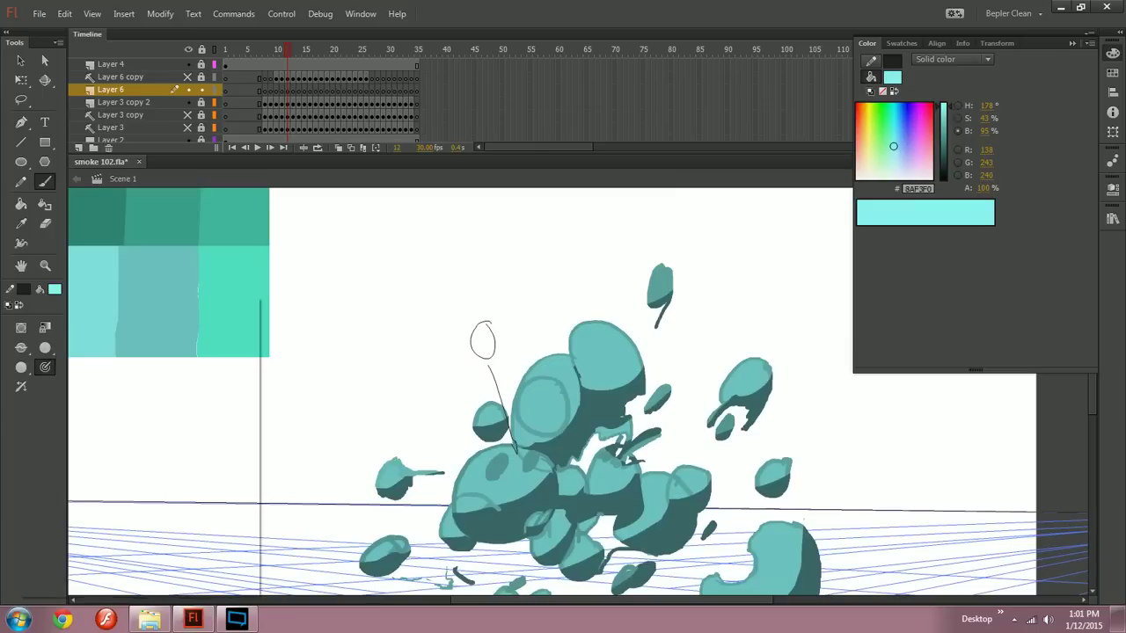
Step: Paint a pale highlight on the large lower-left smoke puff in frame 12
left_click(546, 409)
mouse_move(505, 484)
left_mouse_down()
mouse_move(493, 411)
mouse_move(480, 406)
mouse_move(473, 431)
mouse_move(489, 392)
mouse_move(488, 431)
mouse_move(489, 414)
left_mouse_up()
key("ctrl+z")
key("ctrl+z")
key("n")
key("b")
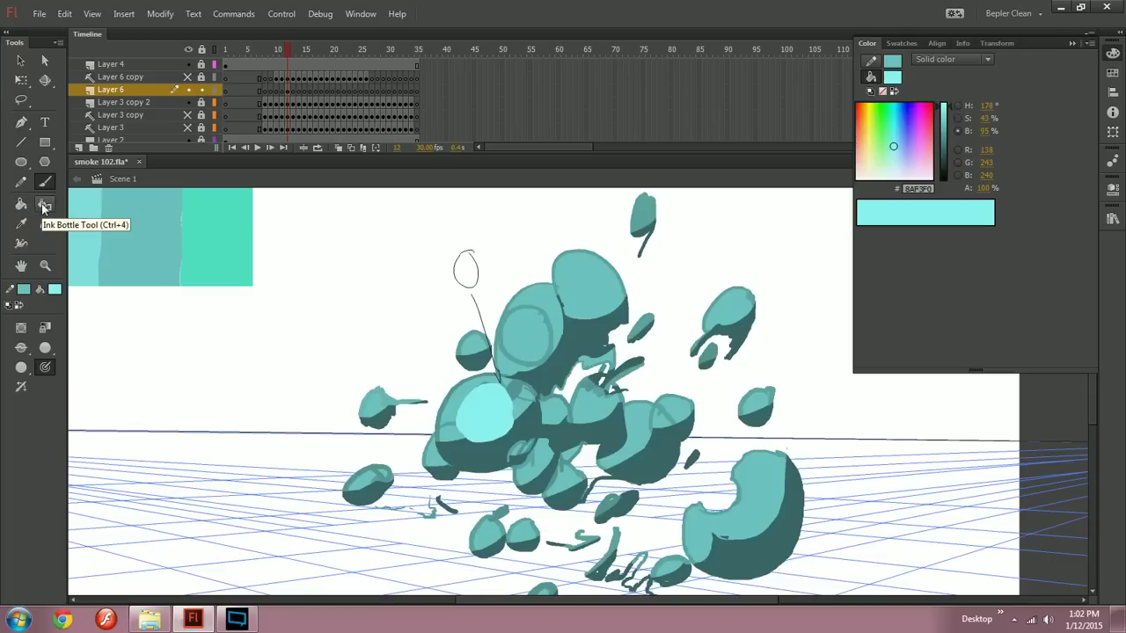
Step: Show the Pencil tool's stroke properties
left_click(43, 205)
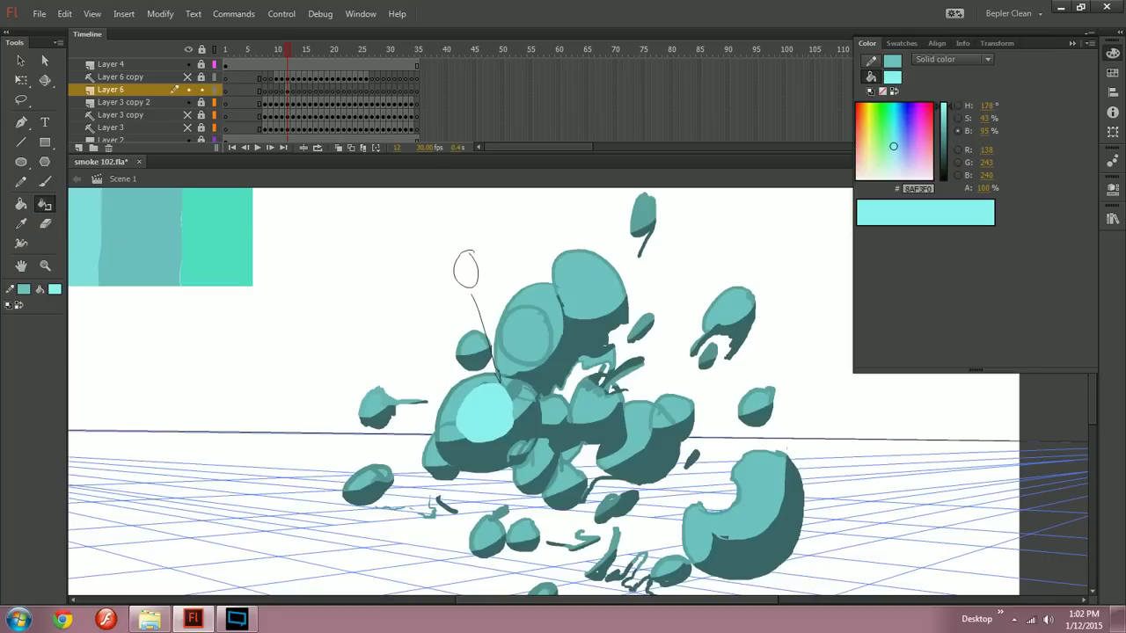
key("b")
key("ctrl+4")
key("b")
key("ctrl+F3")
key("y")
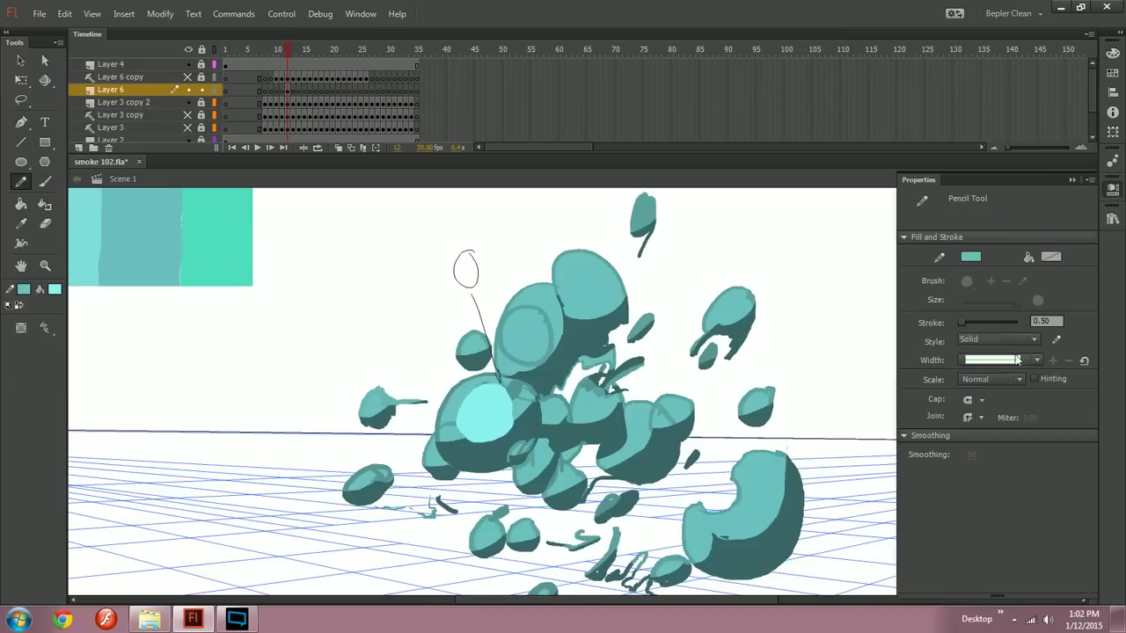
Step: Try outlining the frame 12 highlight with a 10.45 teal stroke
left_click_drag(974, 321, 971, 322)
scroll(947, 361, "down", 6)
key("s")
left_click(485, 414)
key("y")
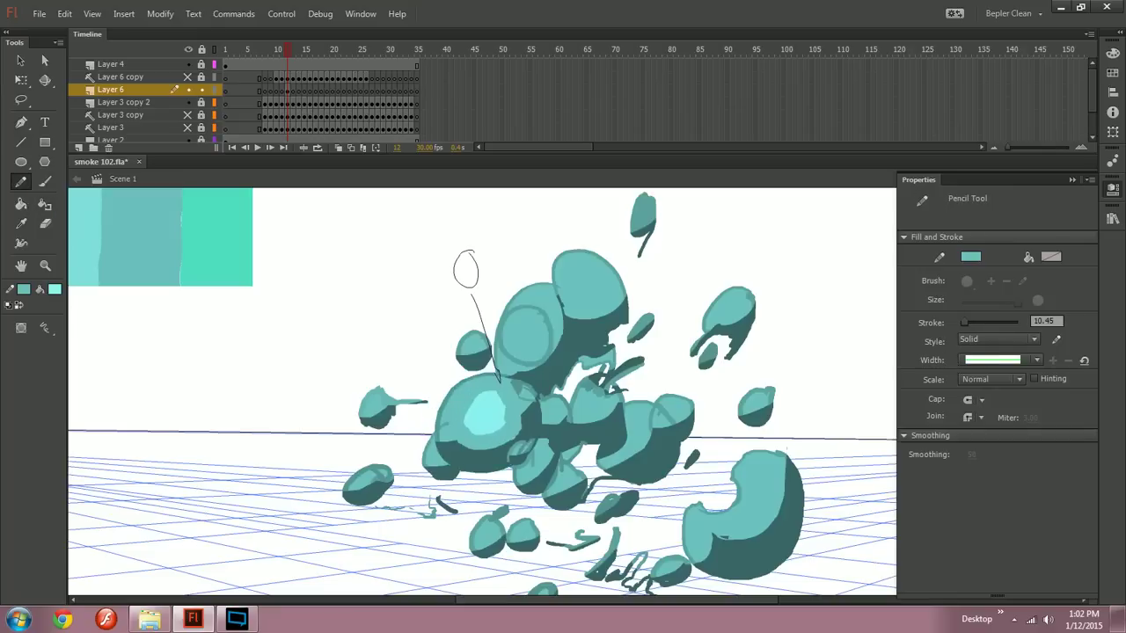
key("ctrl+z")
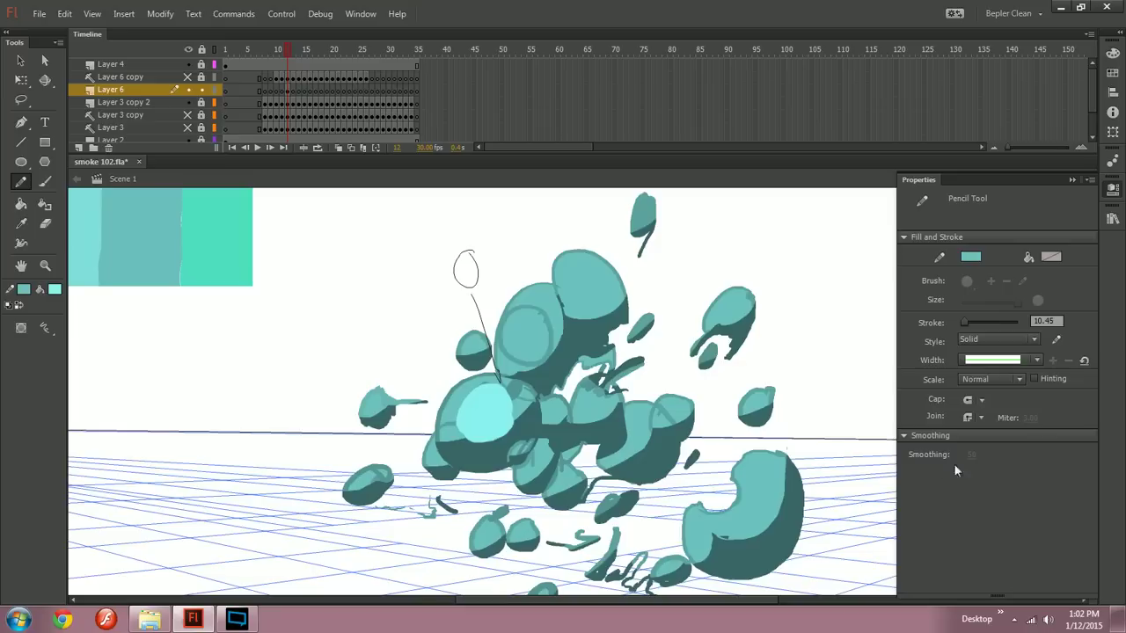
Step: Set the stroke size to 6.45 and outline the lower-left puff's highlight in teal with the Ink Bottle
left_click_drag(965, 323, 963, 323)
key("s")
left_click(486, 412)
key("y")
left_click_drag(486, 413, 443, 421)
key("ctrl+minus")
key("ctrl+equal")
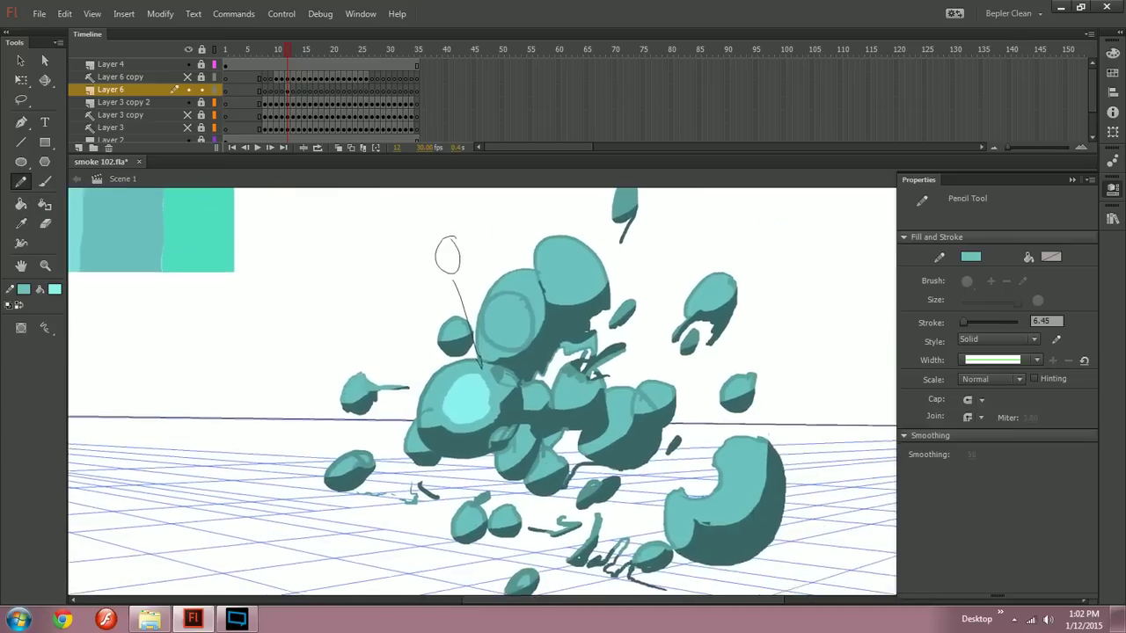
Step: Go to frame 10 and brush pale highlights onto its large and small smoke puffs
key("n")
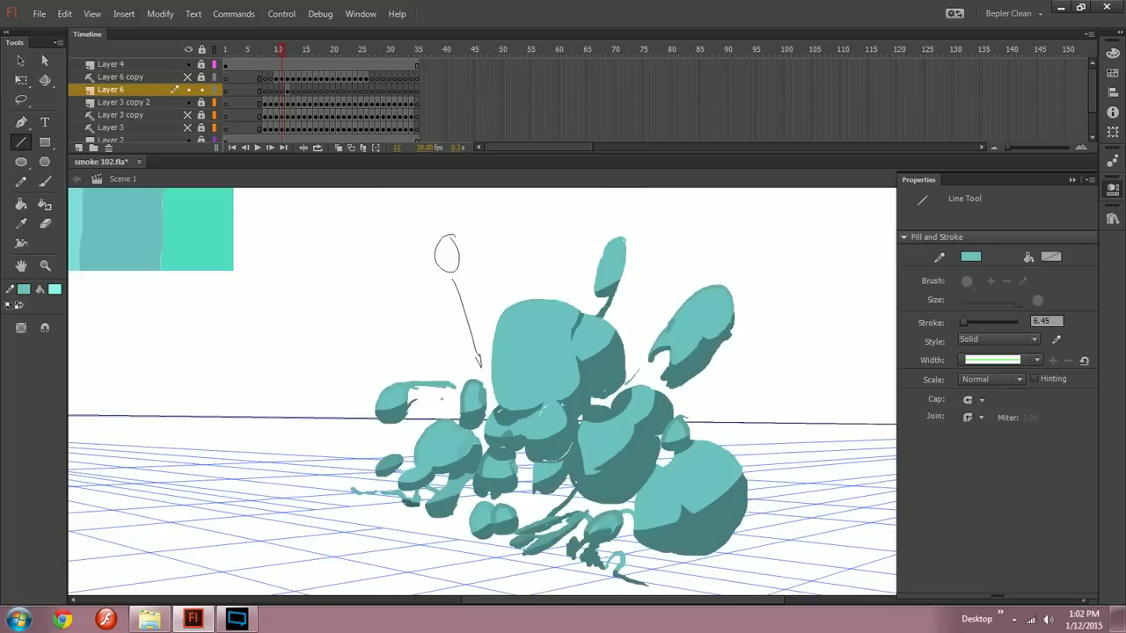
key("b")
key("comma")
key("period")
key("comma")
left_click_drag(529, 423, 537, 427)
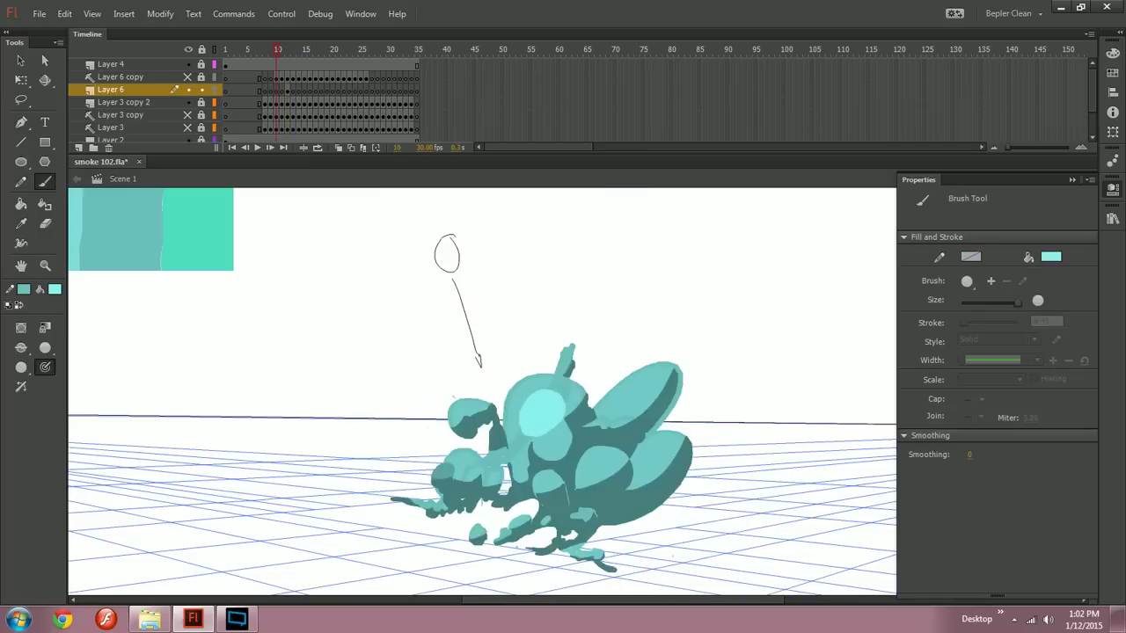
mouse_move(653, 378)
left_mouse_down()
mouse_move(620, 406)
mouse_move(647, 405)
left_mouse_up()
left_click_drag(648, 475, 670, 450)
left_click_drag(457, 465, 550, 493)
left_click(476, 535)
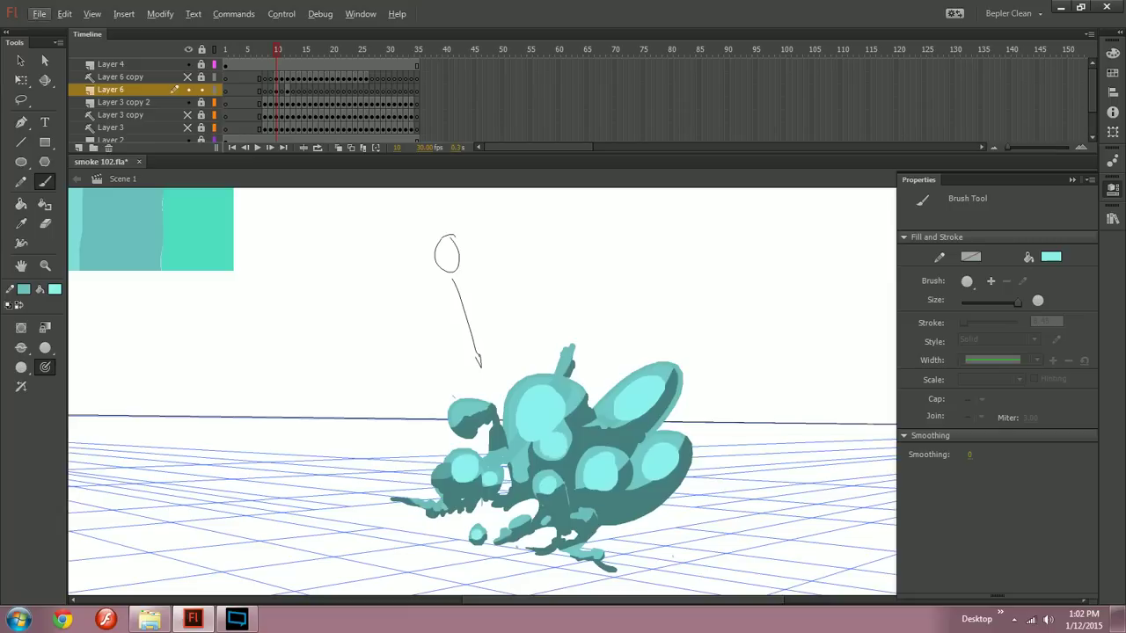
Step: In frame 11, paint highlights on the large central puff, the puff beneath it and the big lower-right puffs
key("period")
mouse_move(535, 320)
left_mouse_down()
mouse_move(512, 364)
mouse_move(547, 356)
mouse_move(512, 371)
mouse_move(524, 383)
mouse_move(534, 382)
mouse_move(537, 347)
mouse_move(554, 372)
mouse_move(538, 316)
mouse_move(554, 328)
mouse_move(538, 310)
left_mouse_up()
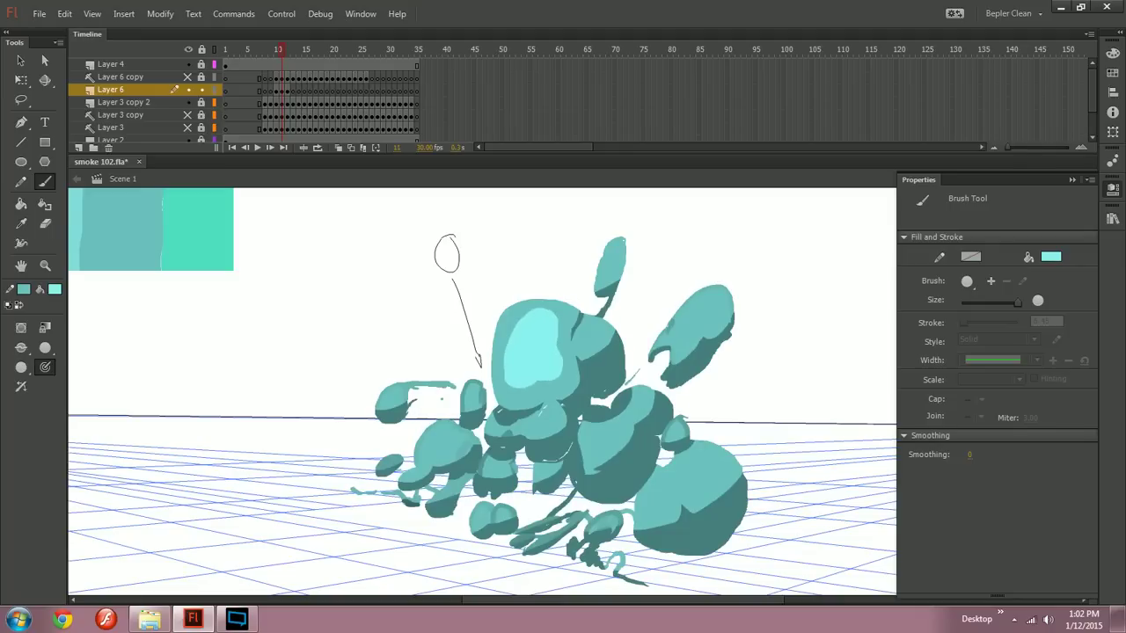
left_click_drag(540, 426, 556, 427)
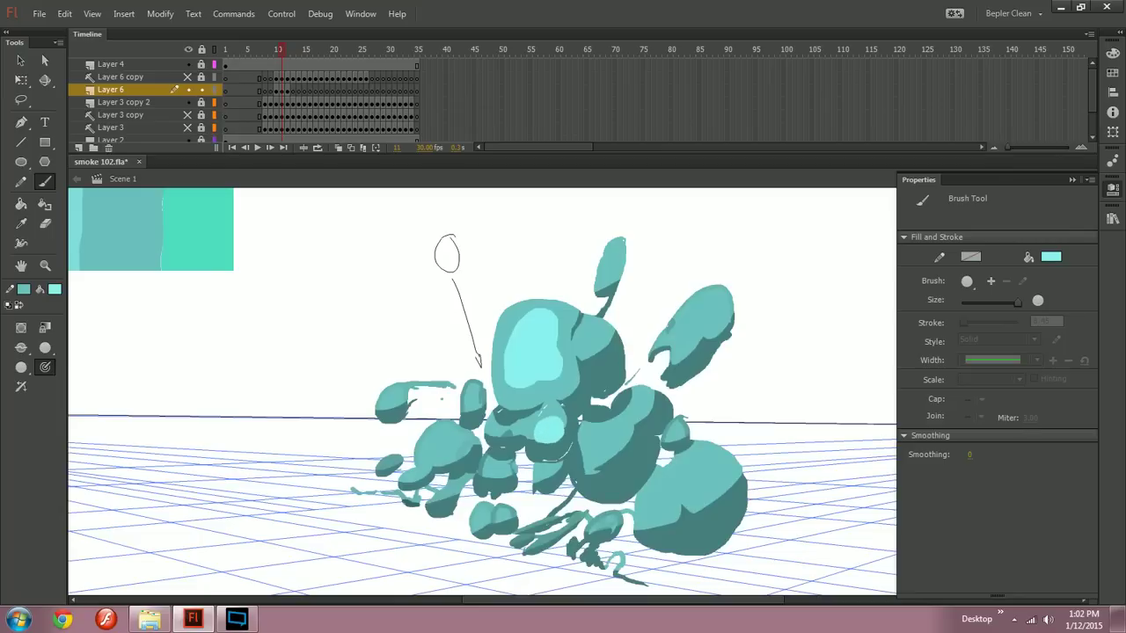
mouse_move(617, 448)
left_mouse_down()
mouse_move(605, 465)
mouse_move(626, 450)
left_mouse_up()
mouse_move(703, 488)
left_mouse_down()
mouse_move(722, 475)
mouse_move(716, 462)
mouse_move(689, 471)
mouse_move(649, 519)
mouse_move(664, 509)
left_mouse_up()
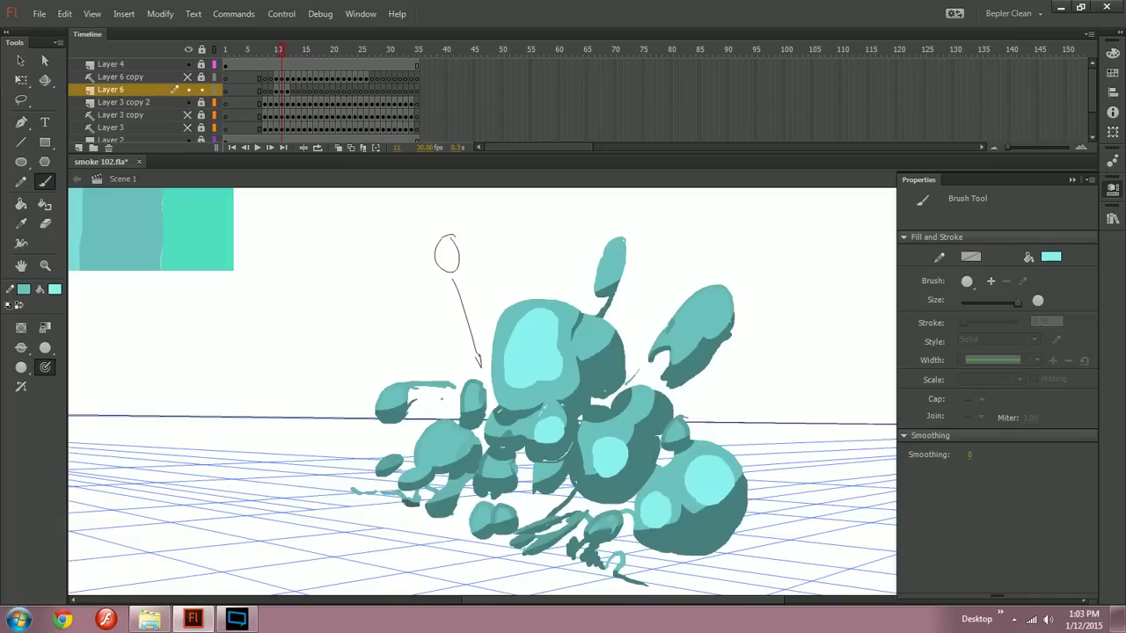
Step: Paint highlights on frame 11's upper-right puffs and the small puffs along the left and lower edges
left_click_drag(656, 403, 649, 418)
left_click_drag(702, 319, 722, 308)
left_click_drag(611, 271, 613, 257)
mouse_move(439, 438)
left_mouse_down()
mouse_move(452, 448)
mouse_move(413, 476)
left_mouse_up()
left_click_drag(385, 467, 390, 463)
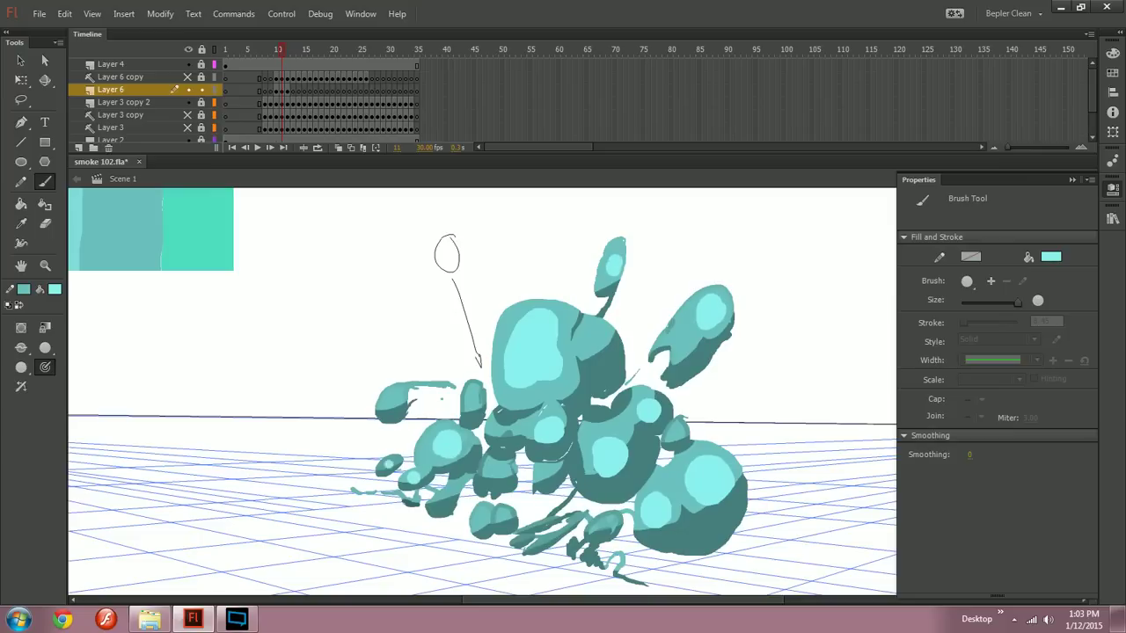
left_click_drag(385, 397, 394, 408)
left_click_drag(493, 472, 498, 479)
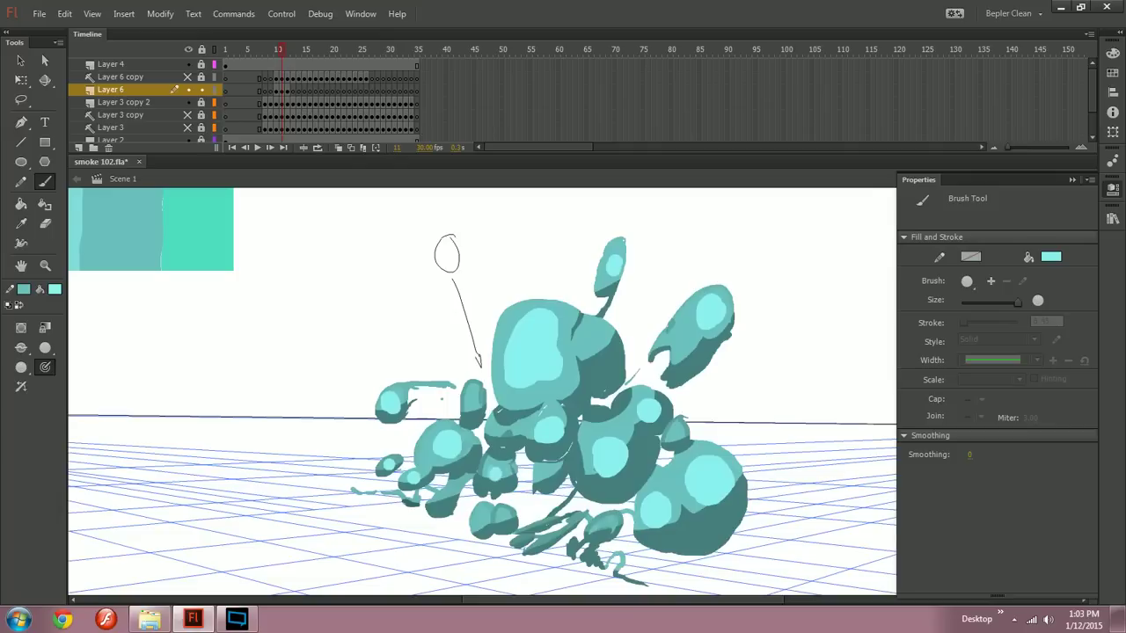
left_click_drag(479, 518, 506, 521)
left_click_drag(472, 402, 476, 405)
Step: Compare frame 11 with the following frame and add two highlights at the right side of its central cluster
key("period")
key("comma")
left_click_drag(572, 386, 566, 389)
left_click_drag(594, 343, 598, 350)
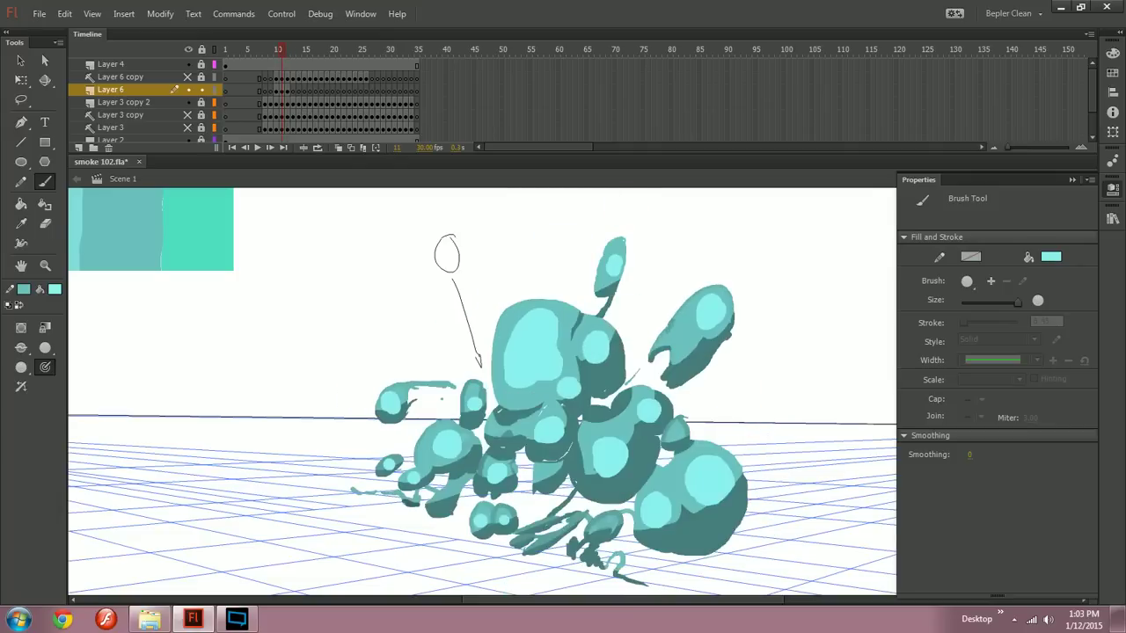
Step: Paint highlights on the two large upper puffs in frame 12 and advance to frame 13
key("period")
mouse_move(526, 300)
left_mouse_down()
mouse_move(507, 332)
mouse_move(499, 316)
left_mouse_up()
left_click_drag(563, 264, 578, 330)
key("period")
key("comma")
key("period")
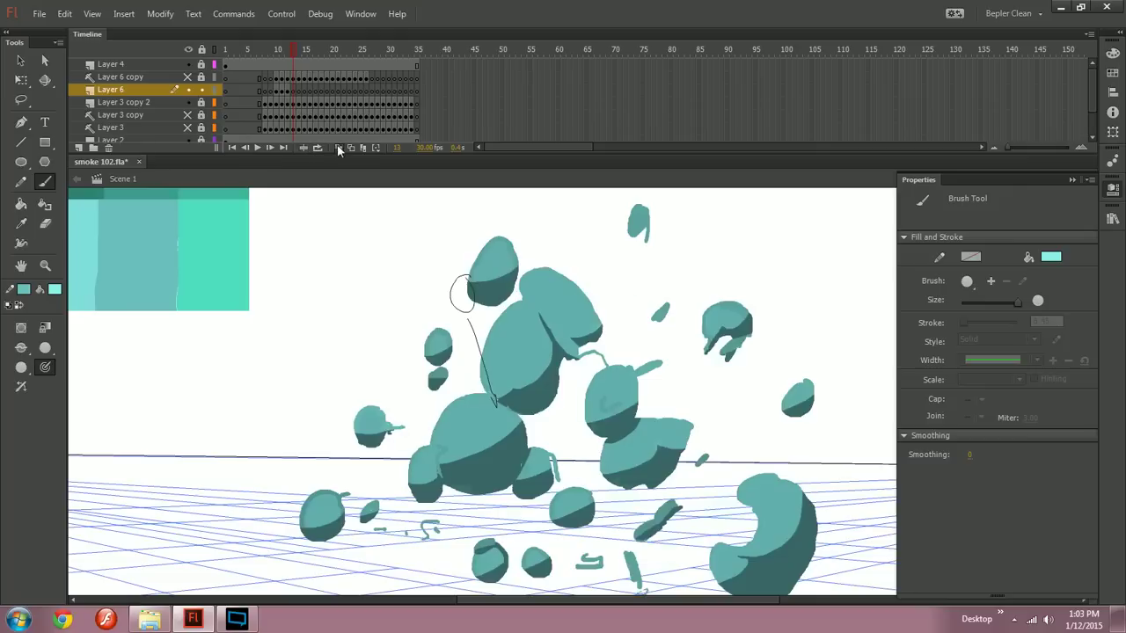
Step: Turn on onion skinning and paint the central upper puff's shrinking highlight in frames 13 to 15
left_click(339, 148)
left_click_drag(521, 327, 511, 341)
key("period")
key("period")
key("period")
key("period")
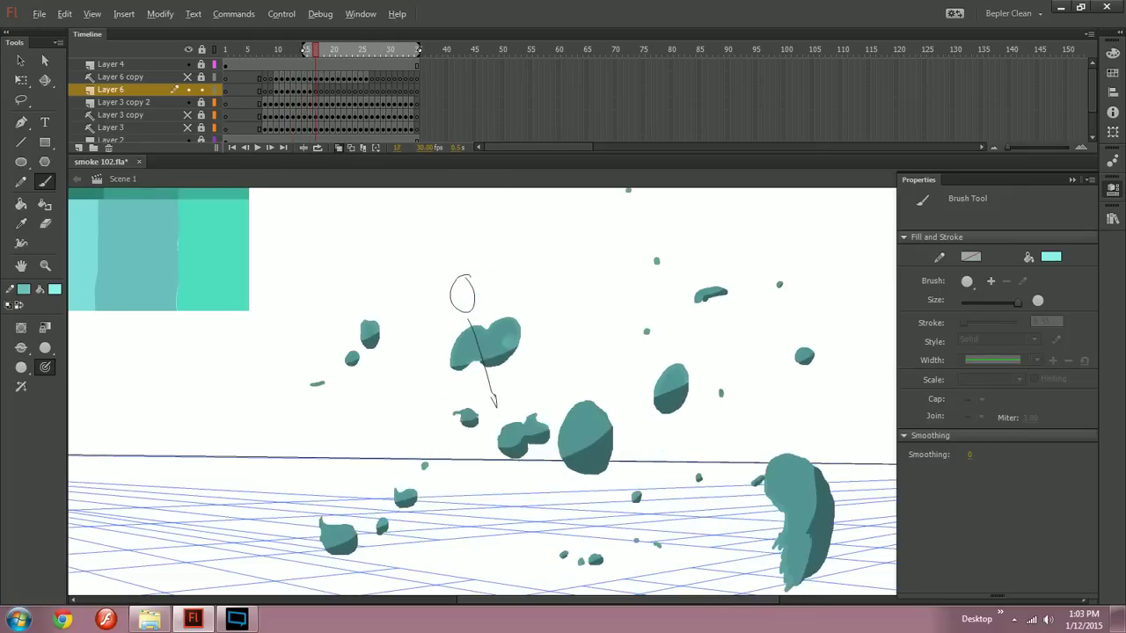
key("comma")
key("comma")
left_click_drag(510, 341, 510, 347)
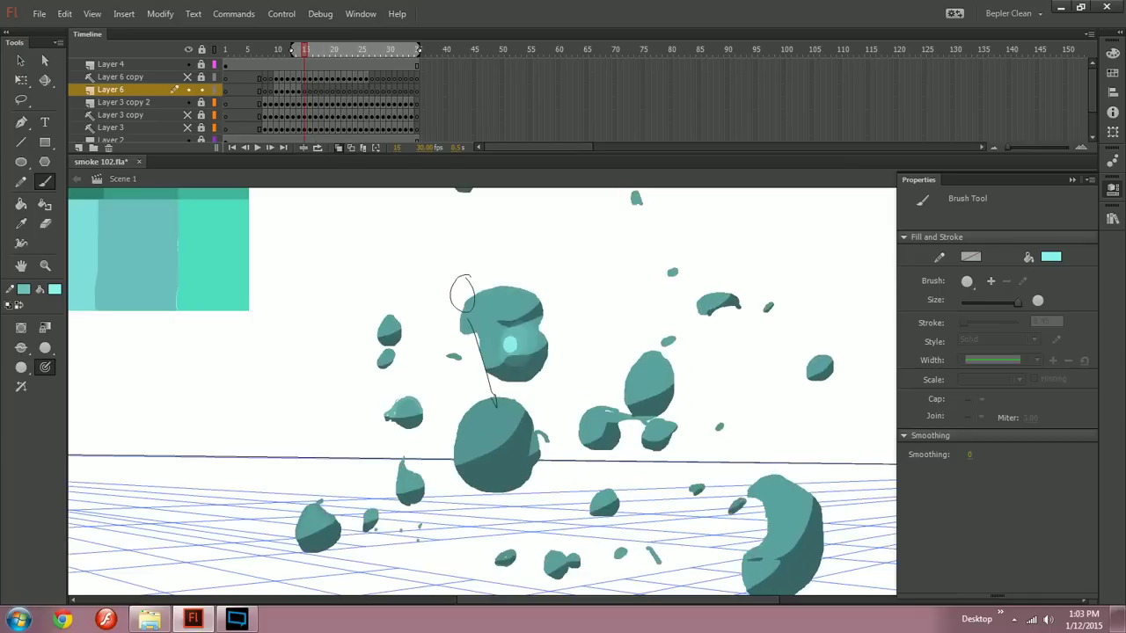
Step: Add a small final highlight to the central upper puff in frame 16
key("comma")
key("period")
key("period")
key("ctrl+equal")
left_click_drag(440, 291, 510, 329)
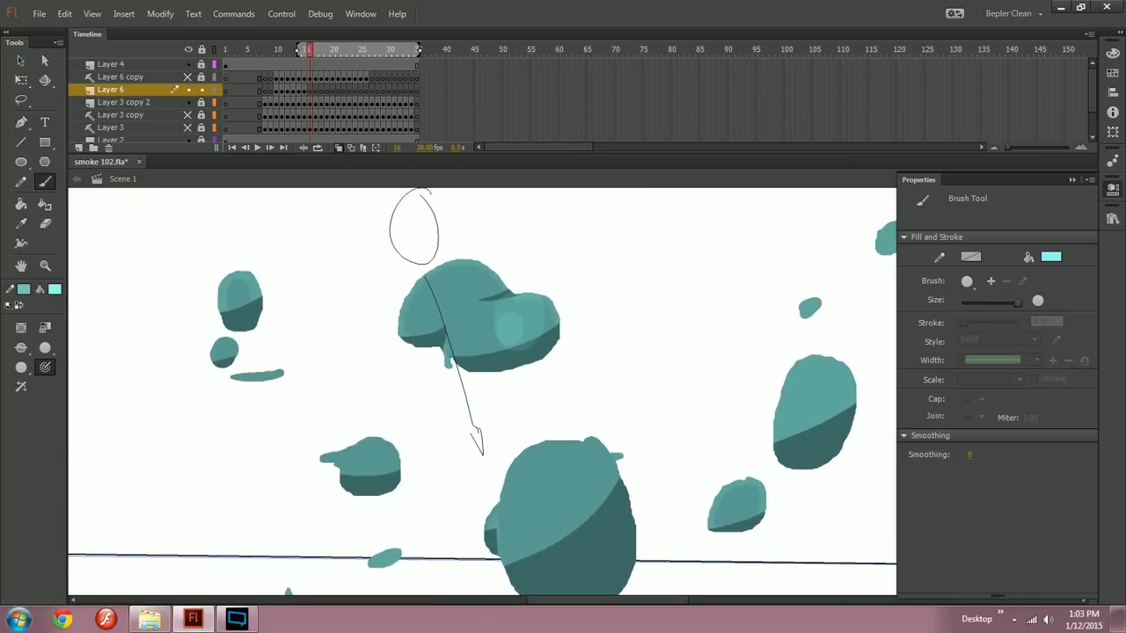
scroll(503, 332, "down", 3)
Step: Paint the large lower-left puff's highlight in frames 13 to 15
key("comma")
key("comma")
key("comma")
key("comma")
key("period")
key("period")
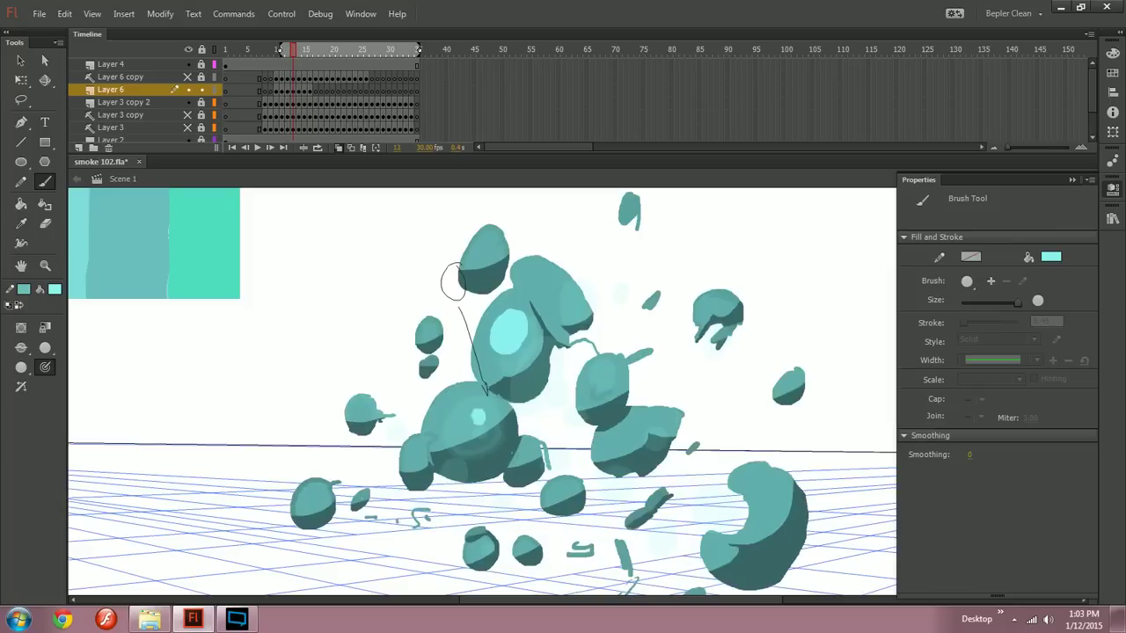
key("period")
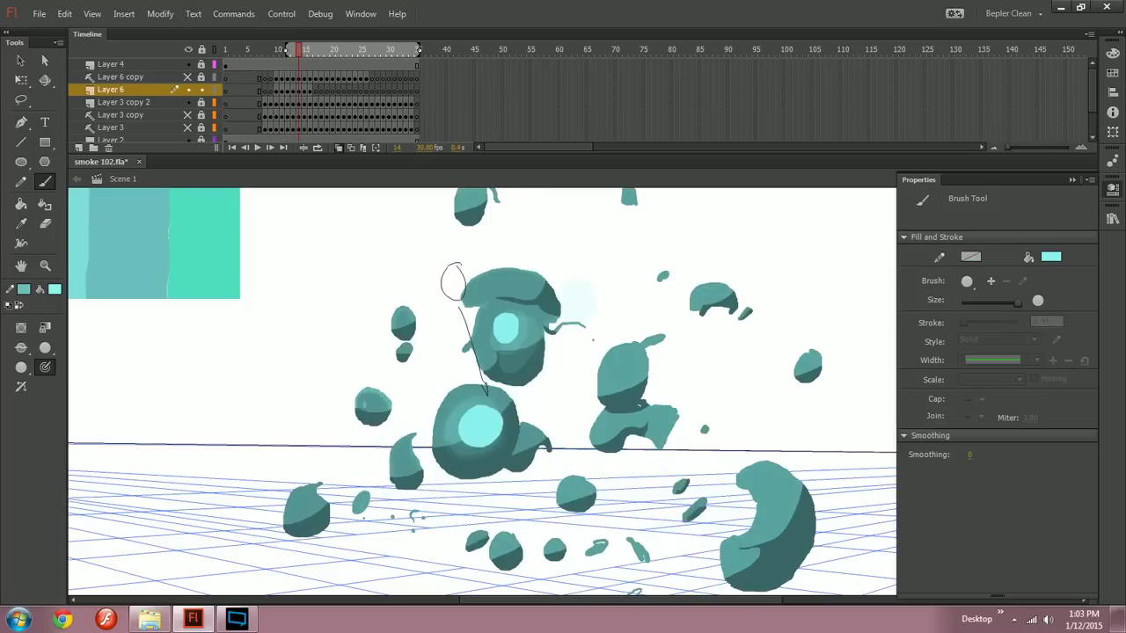
key("period")
key("period")
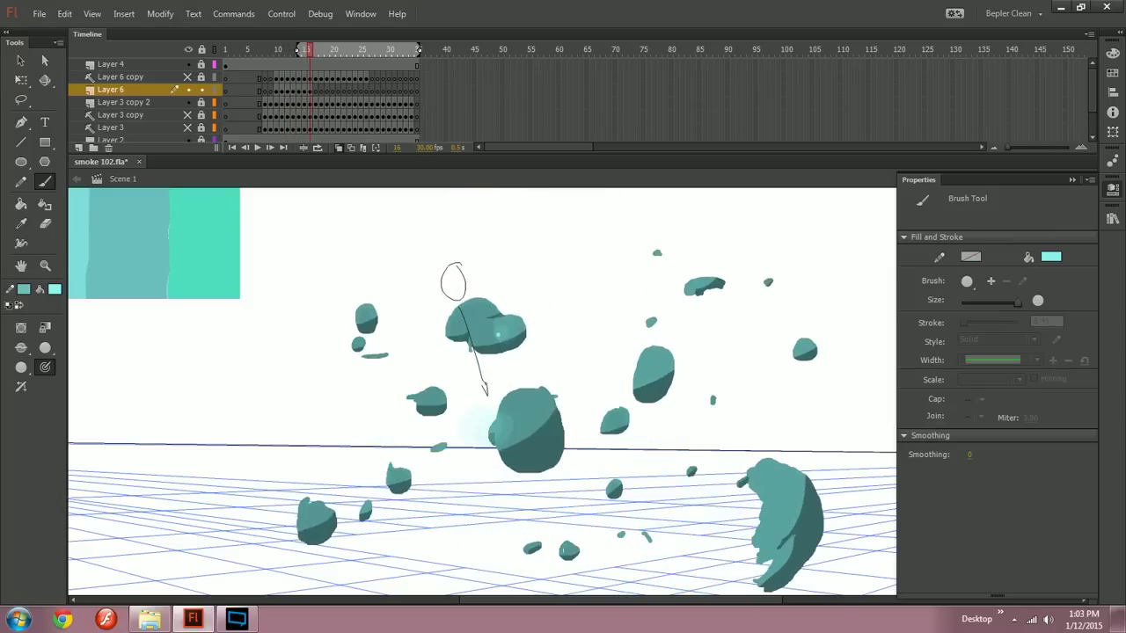
Step: Paint a highlight on the right lobe of the lower-right double puff in frames 12 to 14
key("period")
key("comma")
key("comma")
key("comma")
key("comma")
key("comma")
key("comma")
key("period")
key("comma")
key("period")
left_click_drag(664, 427, 669, 432)
key("period")
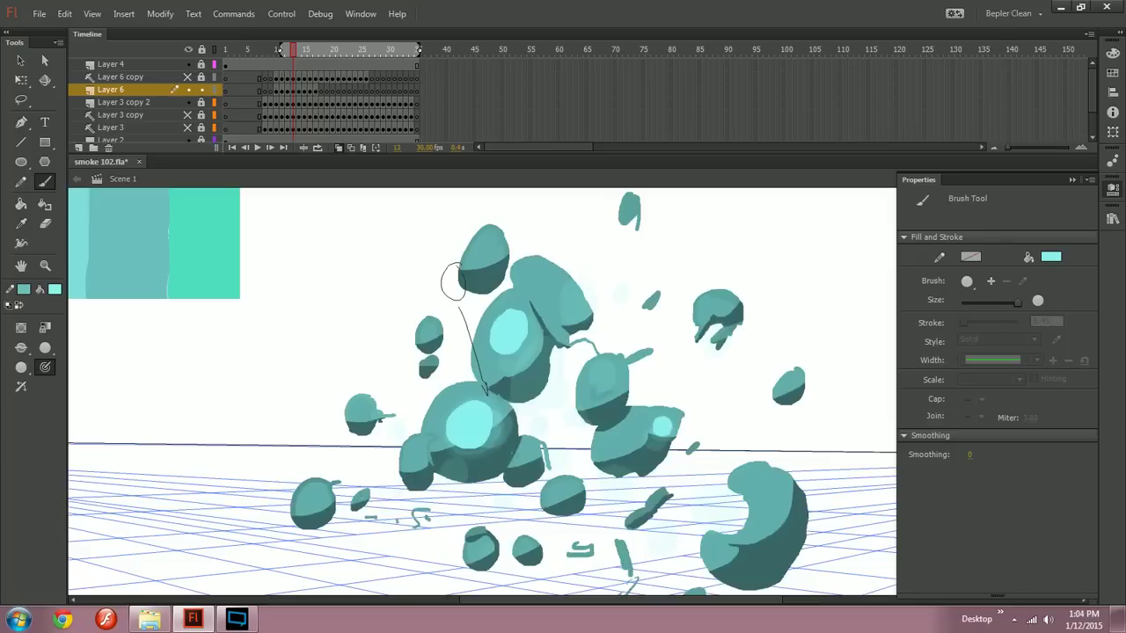
key("period")
Step: Paint the double puff's left-lobe highlight in frames 12 to 15 and the large lower puff's highlight in frame 16
key("comma")
key("comma")
key("comma")
key("period")
left_click_drag(627, 447, 623, 459)
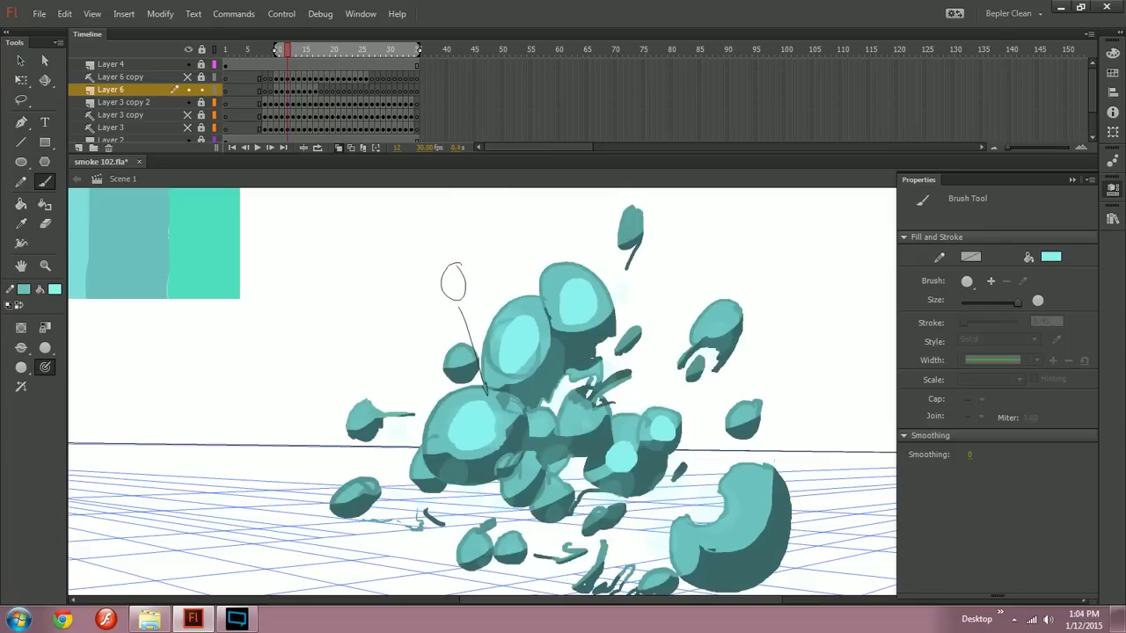
key("period")
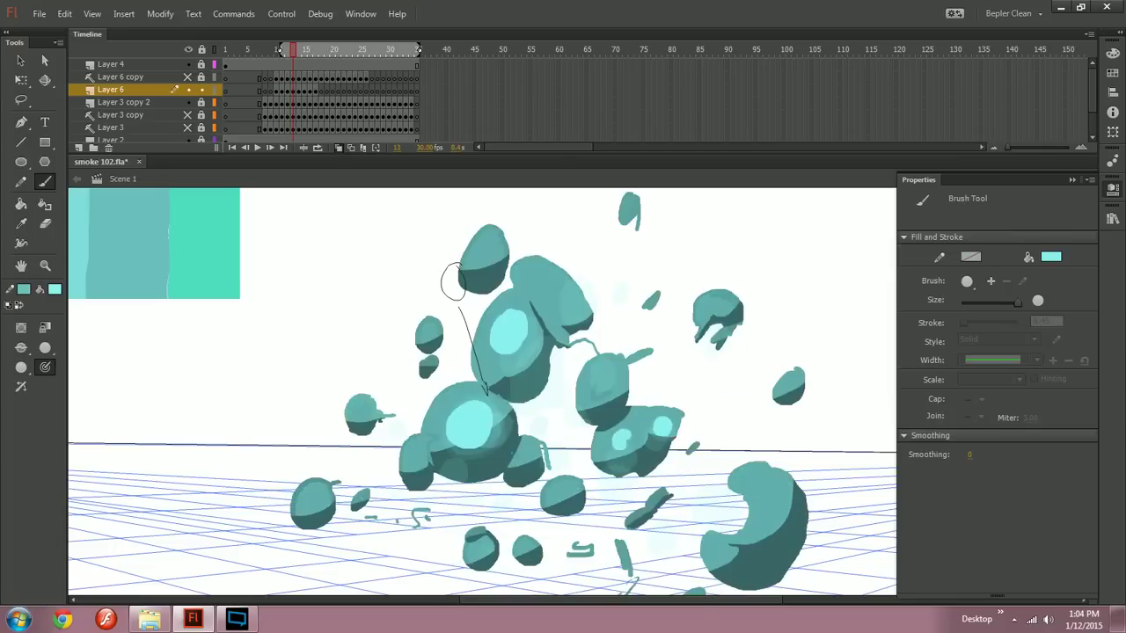
key("period")
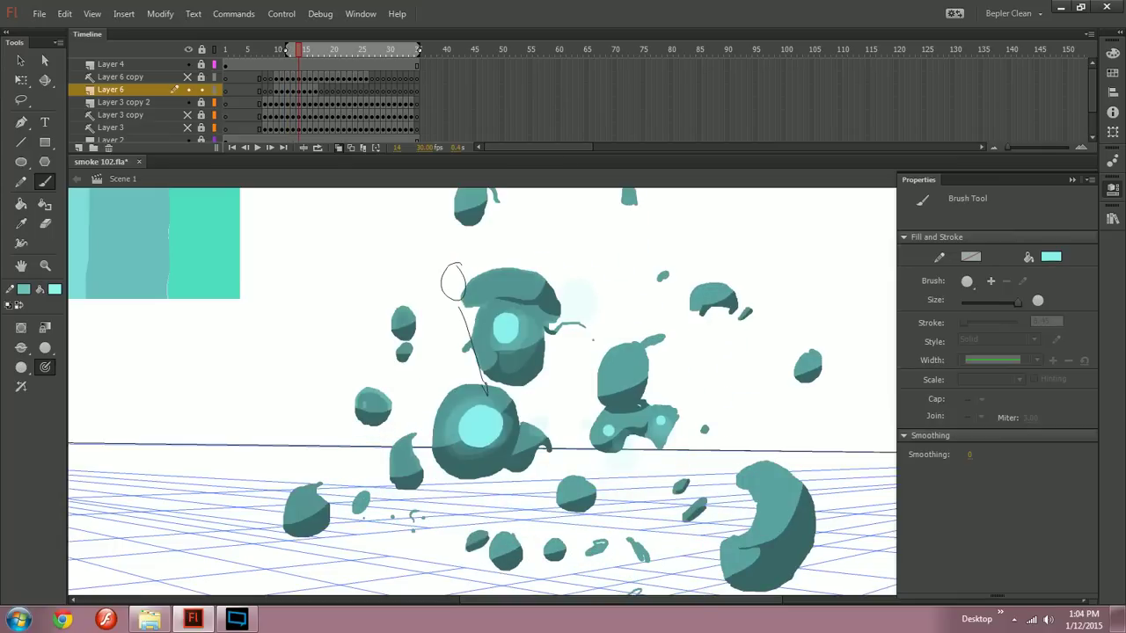
key("period")
key("period")
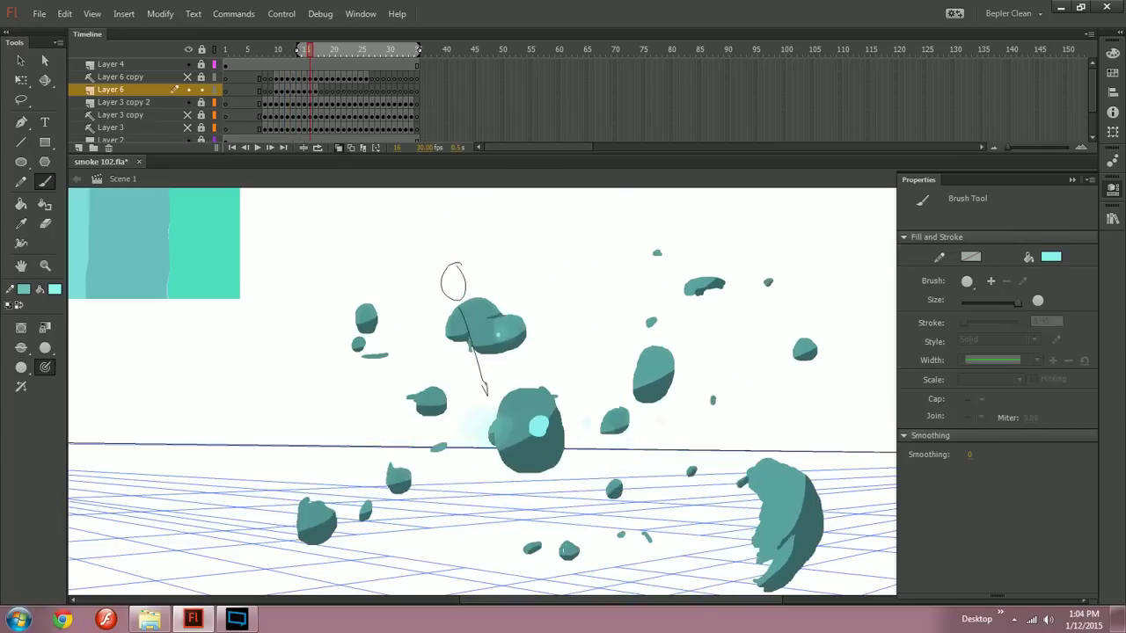
Step: Paint a highlight on the puff above the lower-right double puff in frames 13 and 14
key("comma")
key("comma")
key("comma")
key("comma")
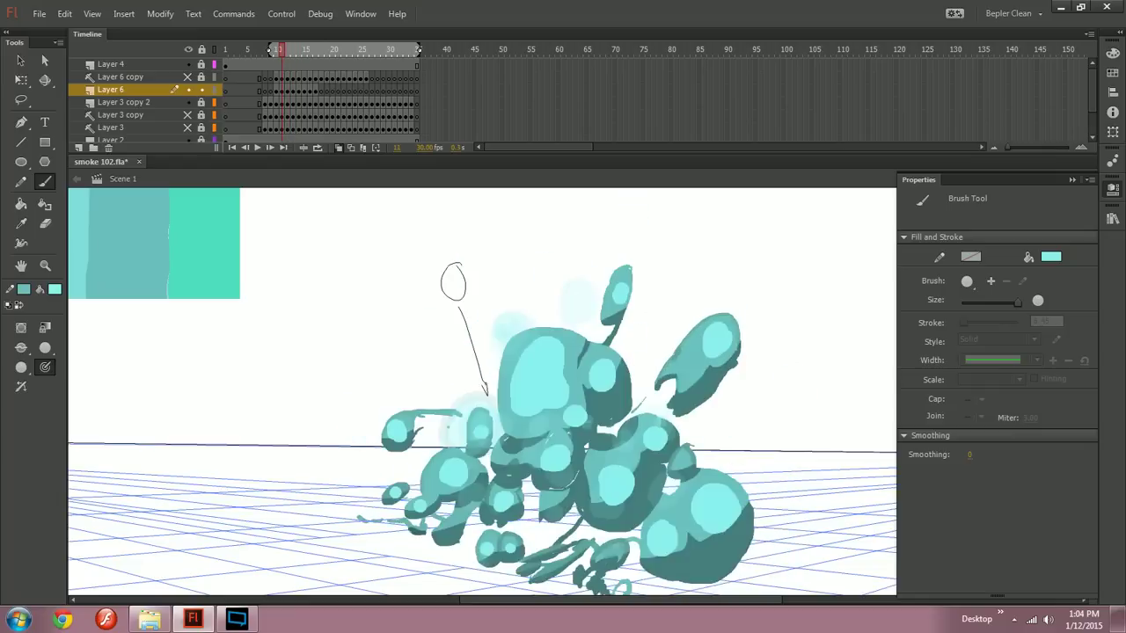
key("period")
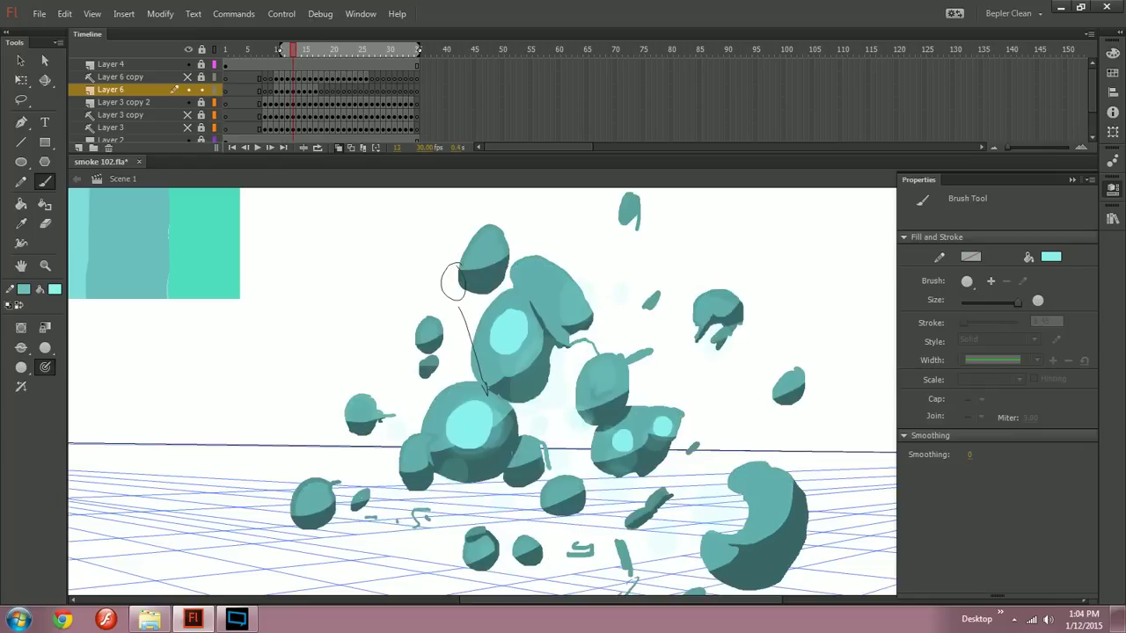
mouse_move(602, 376)
left_mouse_down()
mouse_move(602, 393)
mouse_move(615, 383)
left_mouse_up()
key("period")
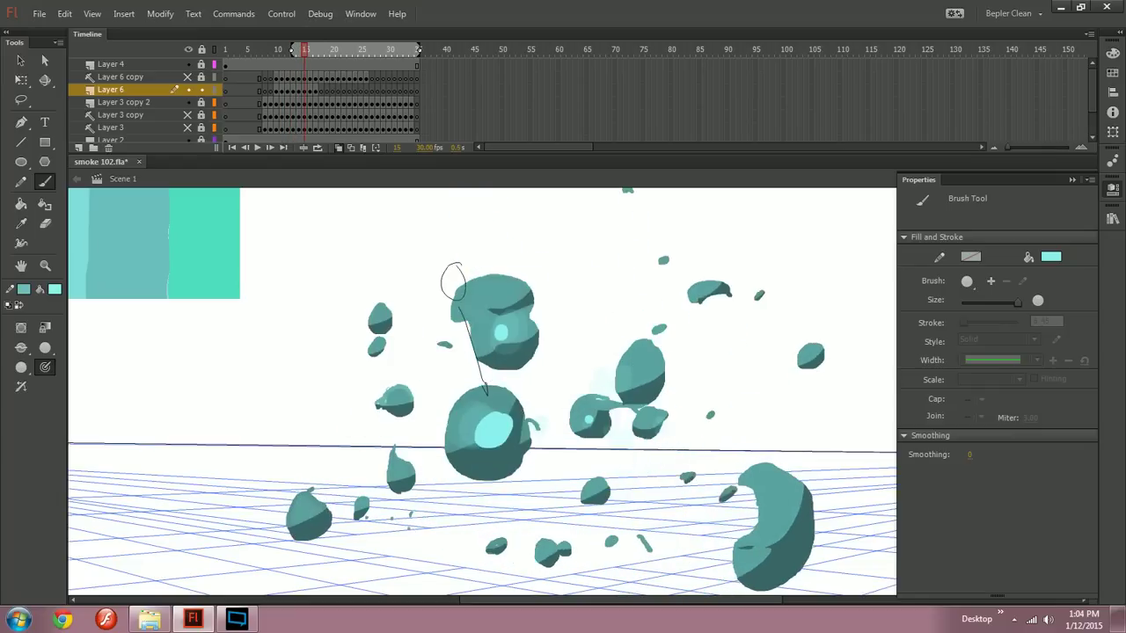
Step: Continue that puff's shrinking highlight through frame 18 and dot the large lower puff in frame 17
key("period")
left_click_drag(655, 370, 664, 377)
key("period")
key("ctrl+z")
key("comma")
key("period")
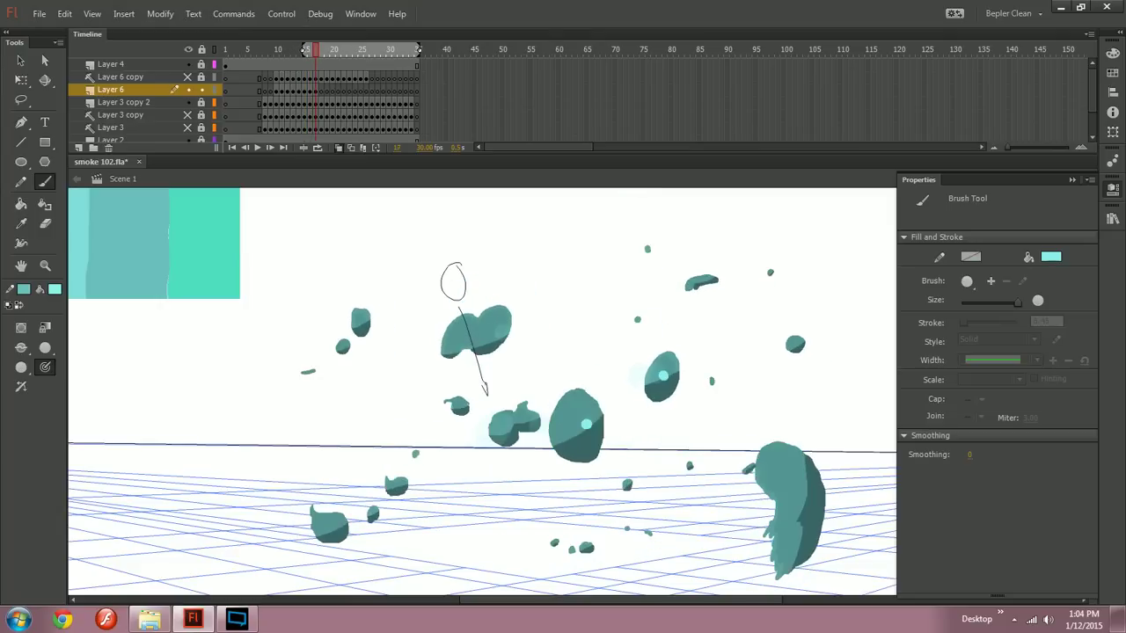
key("period")
left_click(665, 380)
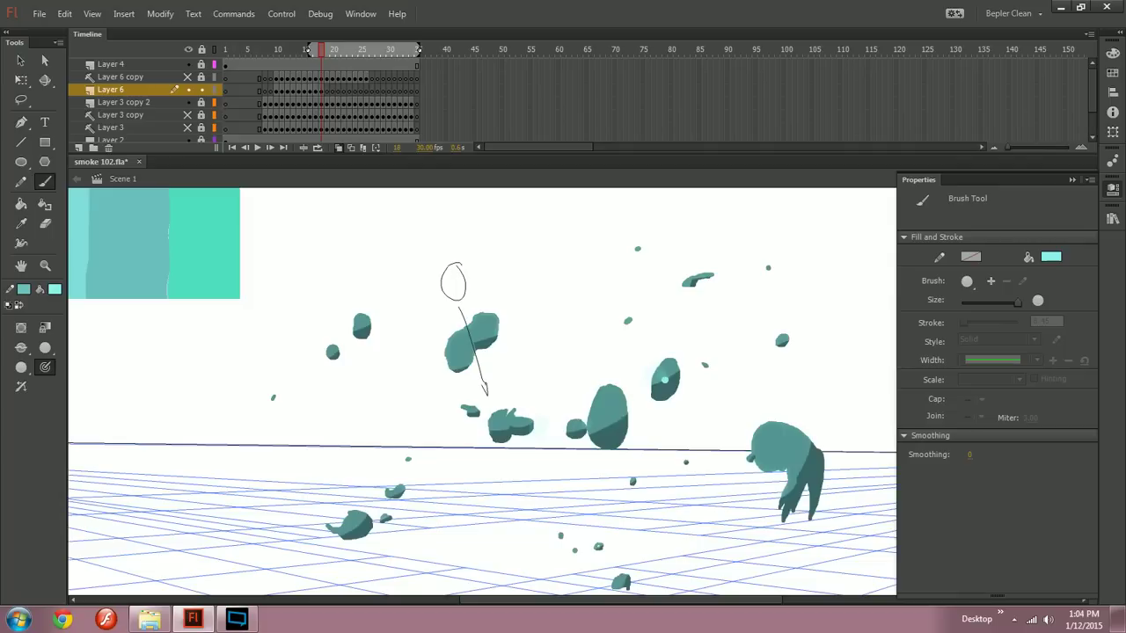
Step: Return to the earlier frames and paint a highlight on the upper-right puff in frame 13
key("comma")
key("comma")
key("comma")
key("comma")
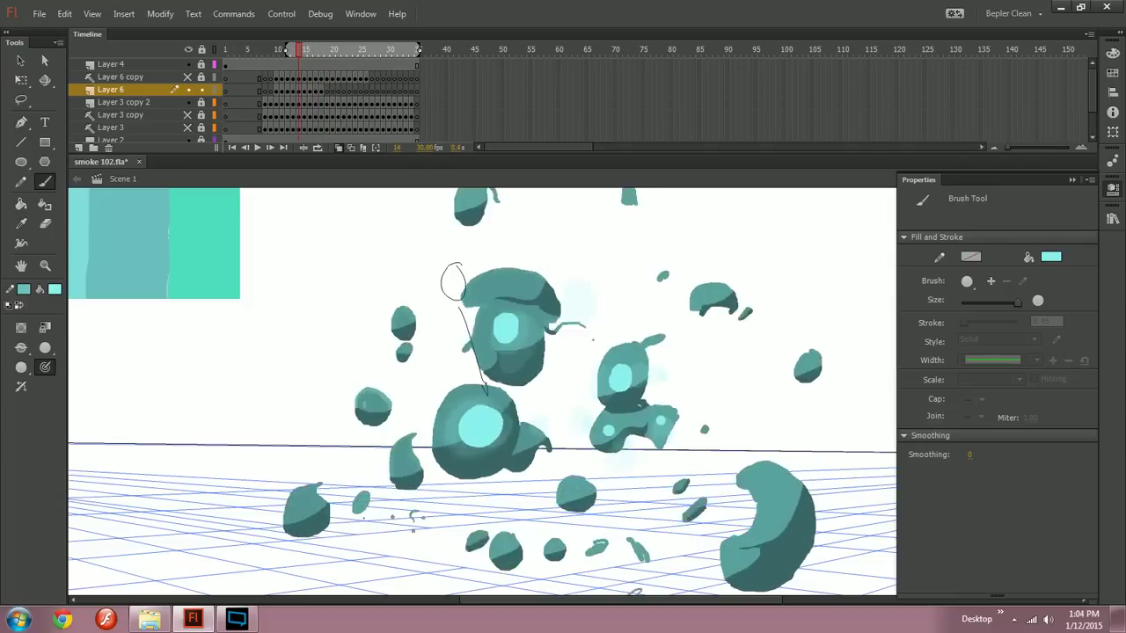
key("comma")
key("comma")
left_click_drag(722, 322, 702, 341)
key("period")
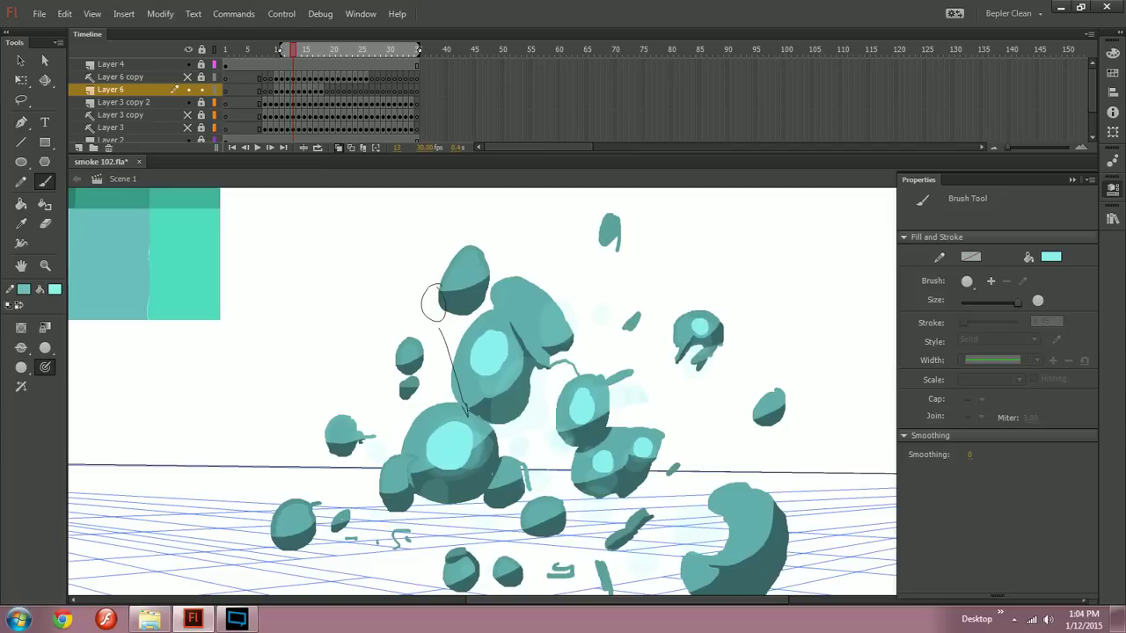
Step: Continue the upper-right puff's shrinking highlight in frames 14 to 16
key("period")
key("period")
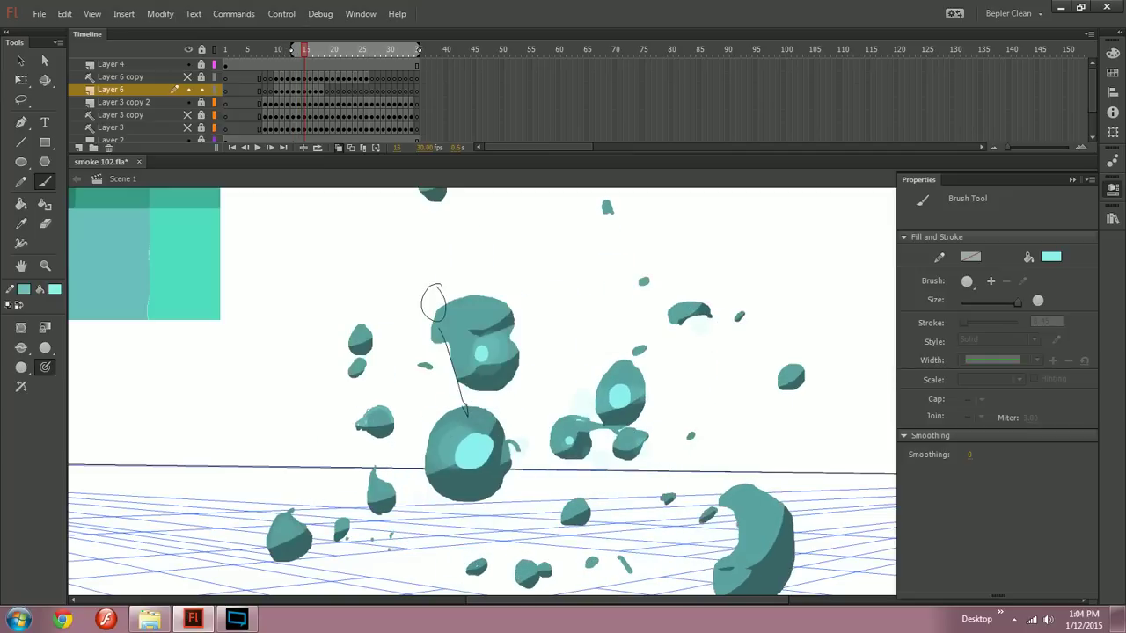
key("period")
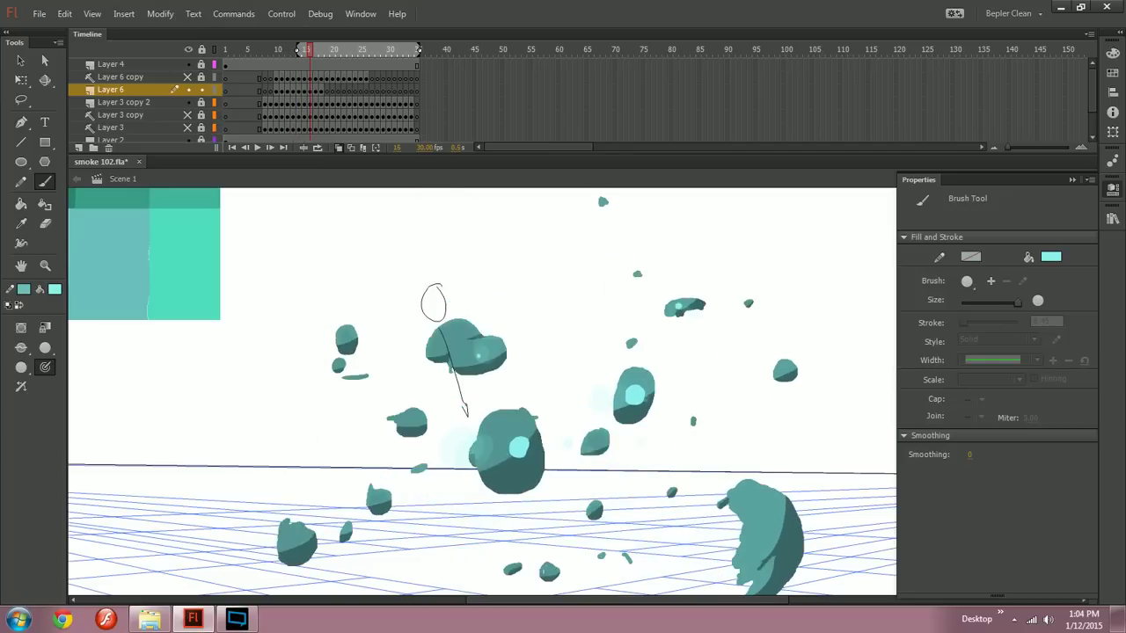
Step: Return to frame 12, undo the last stroke and repaint the main highlight on the large lower-right crescent puff
key("comma")
key("comma")
key("comma")
key("comma")
key("comma")
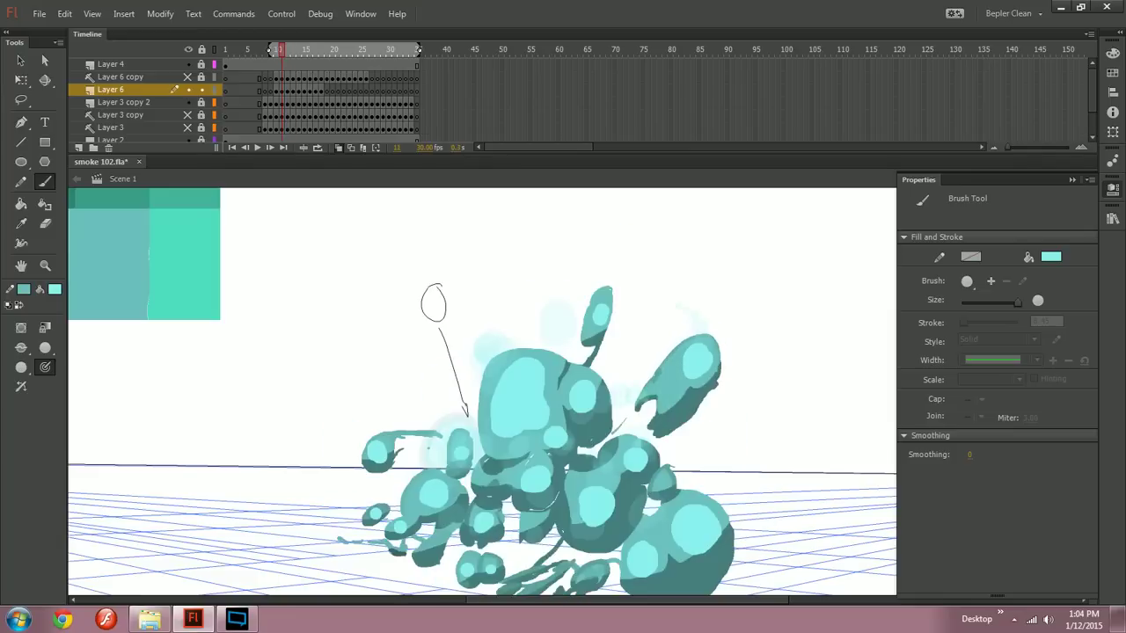
key("period")
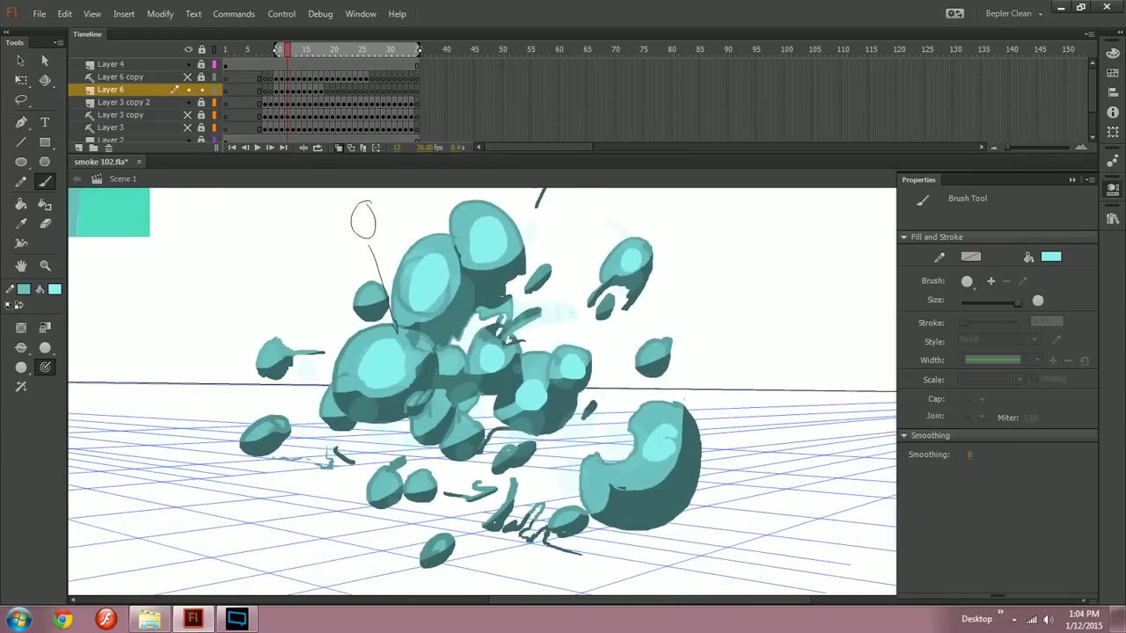
key("ctrl+z")
mouse_move(666, 448)
left_mouse_down()
mouse_move(678, 450)
mouse_move(659, 456)
left_mouse_up()
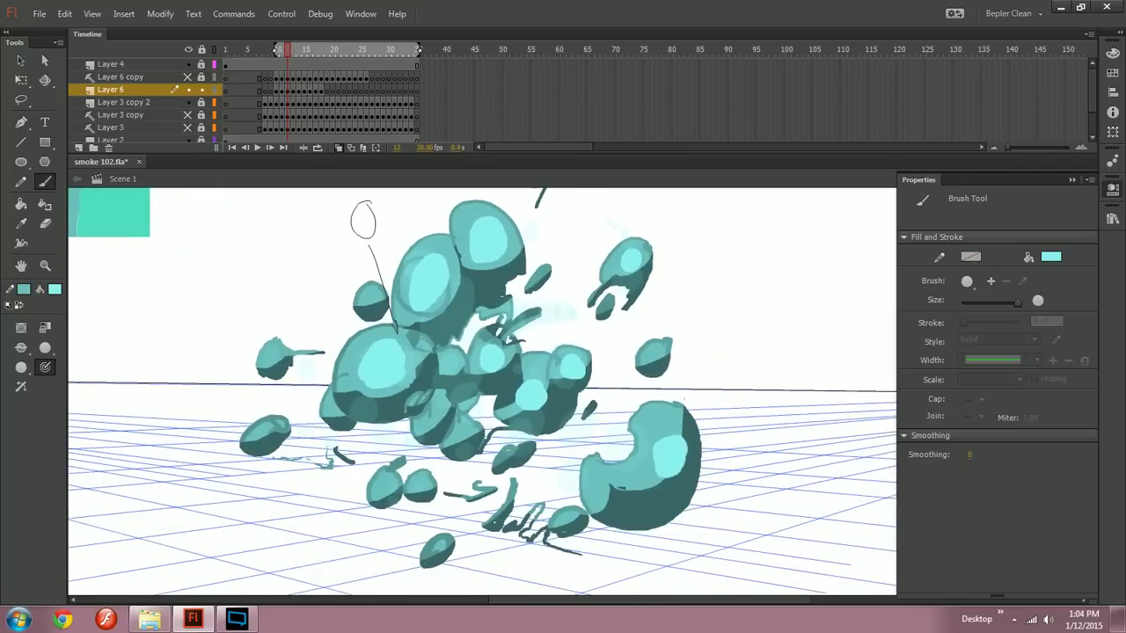
Step: Paint a small highlight on the crescent puff's left lobe in frames 12 to 14
key("comma")
key("period")
key("comma")
key("comma")
key("period")
key("period")
key("period")
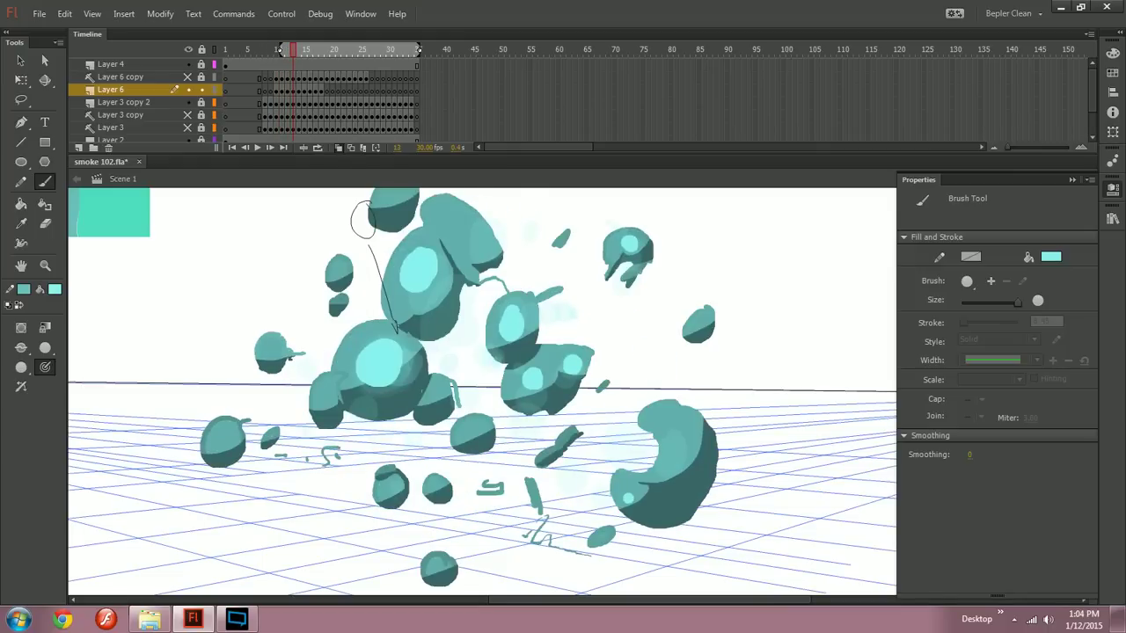
key("period")
key("comma")
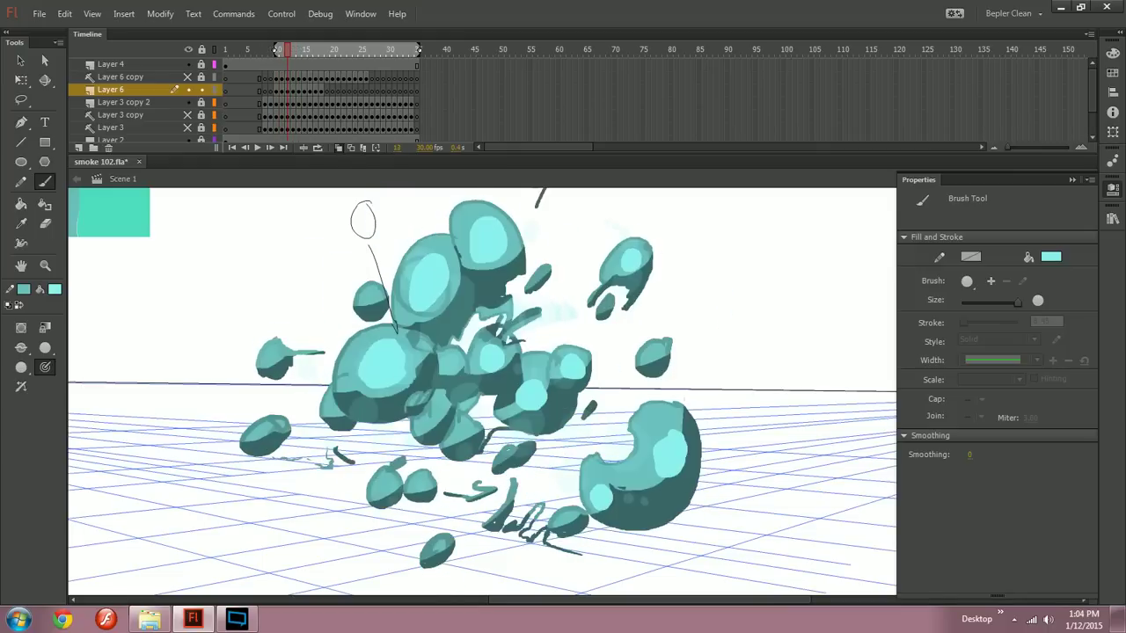
key("period")
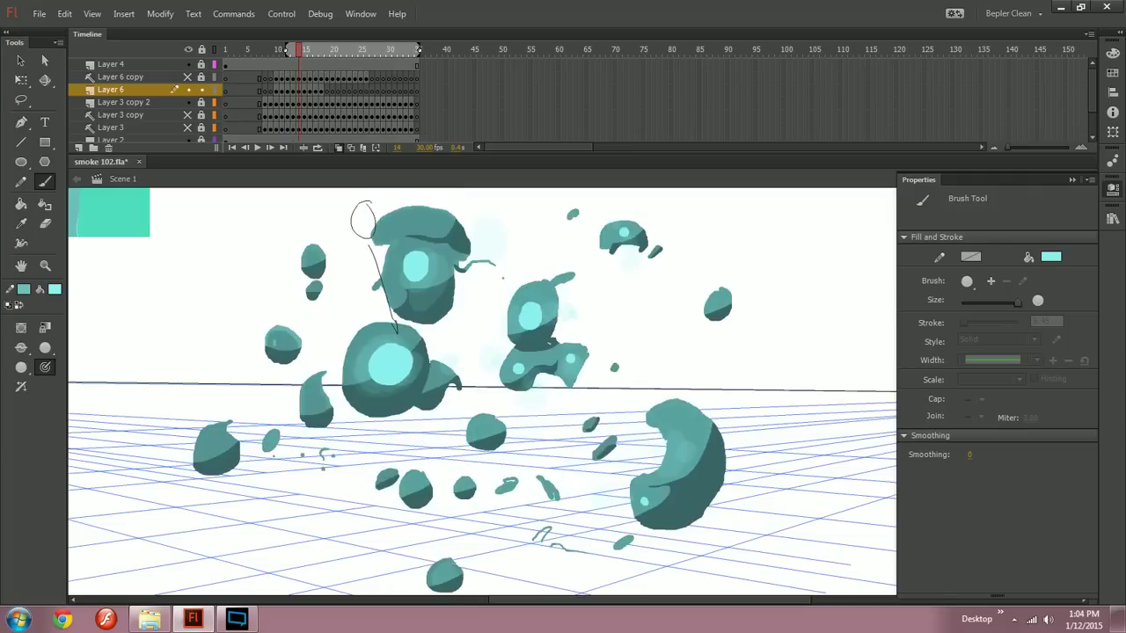
Step: Carry the crescent puff's main highlight through frames 13 to 15, making it smaller
key("period")
key("comma")
key("comma")
key("comma")
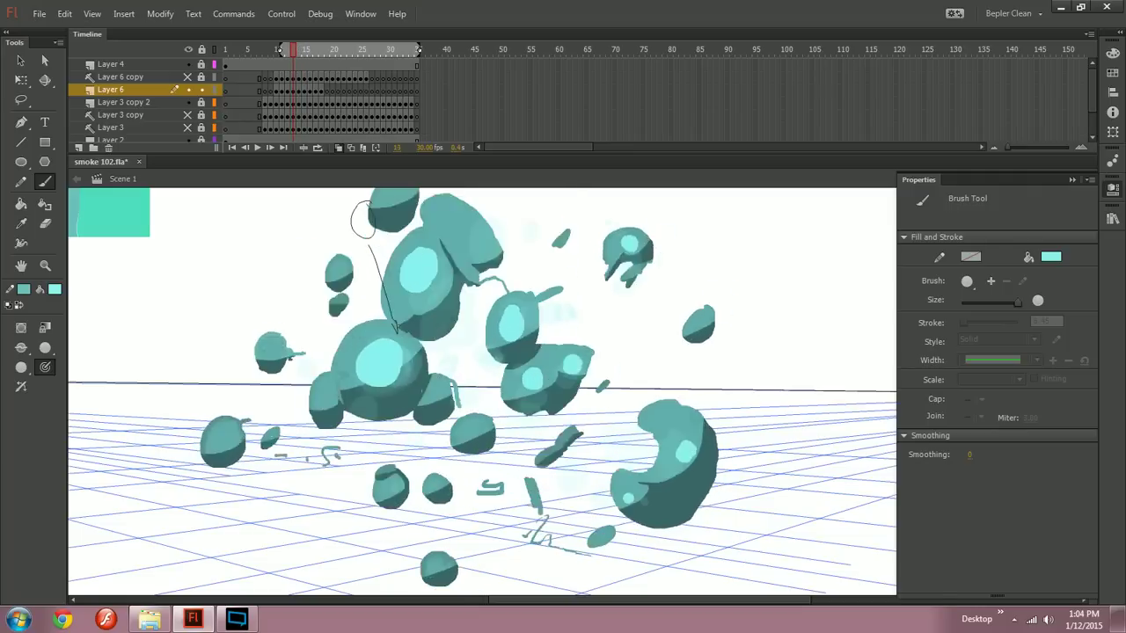
Step: Paint a highlight on the left of the two small puffs below the large lower puff in frames 12 to 14
left_click_drag(475, 387, 543, 368)
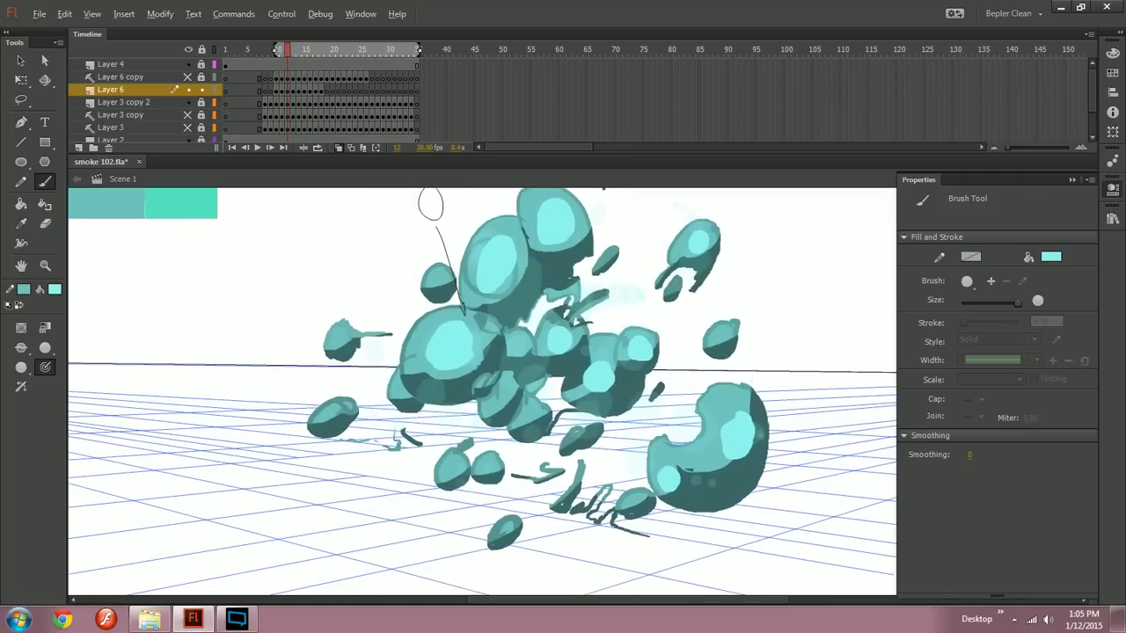
key("period")
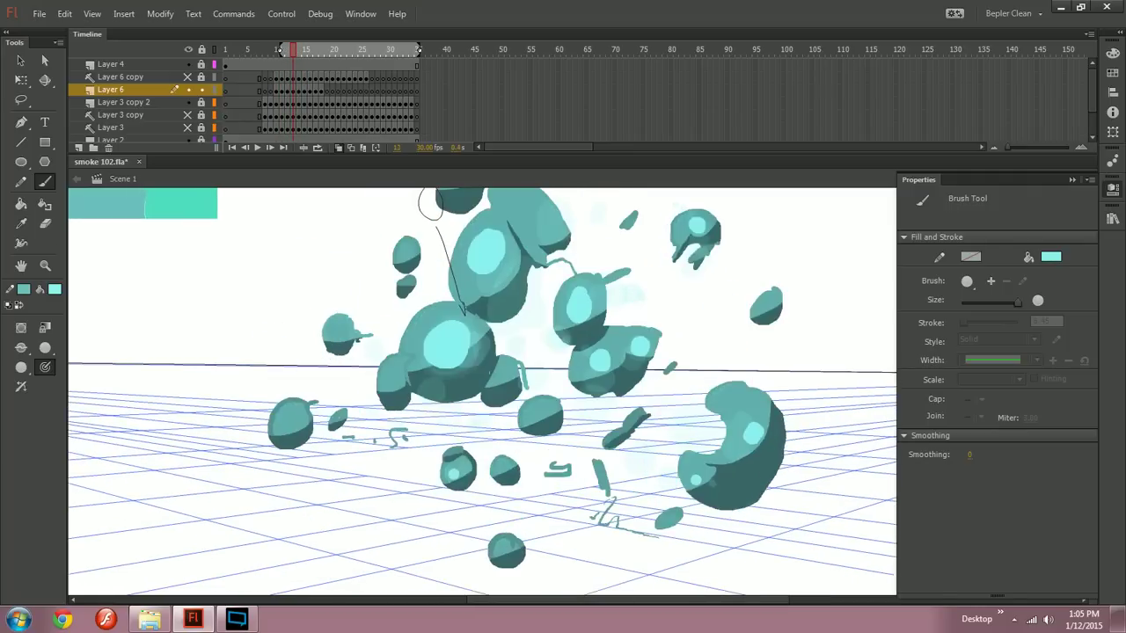
key("period")
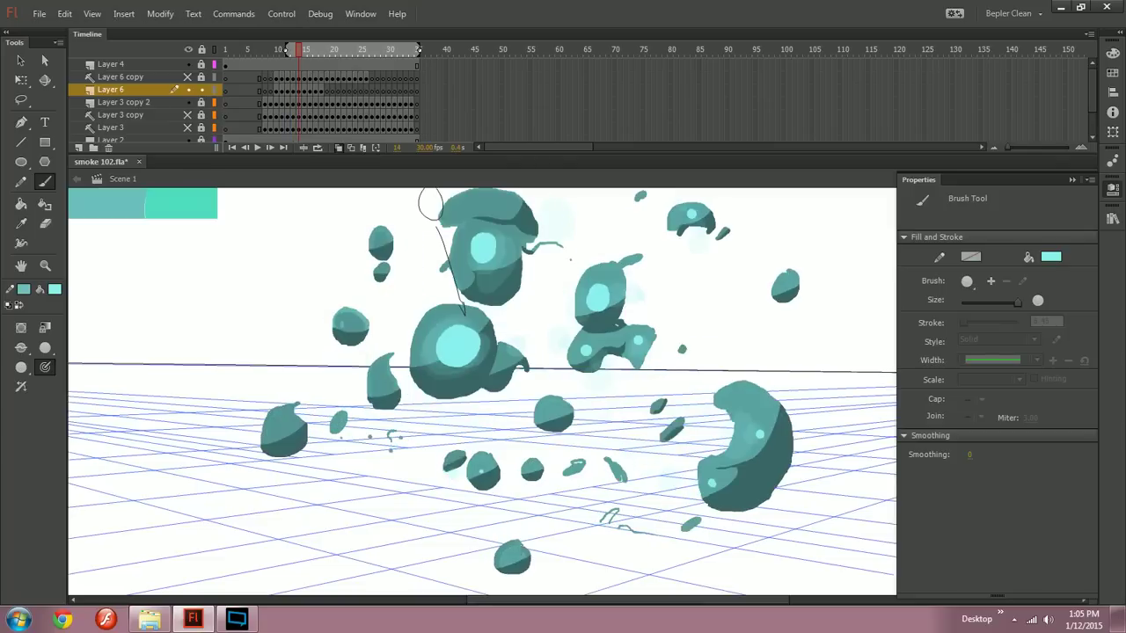
key("comma")
key("comma")
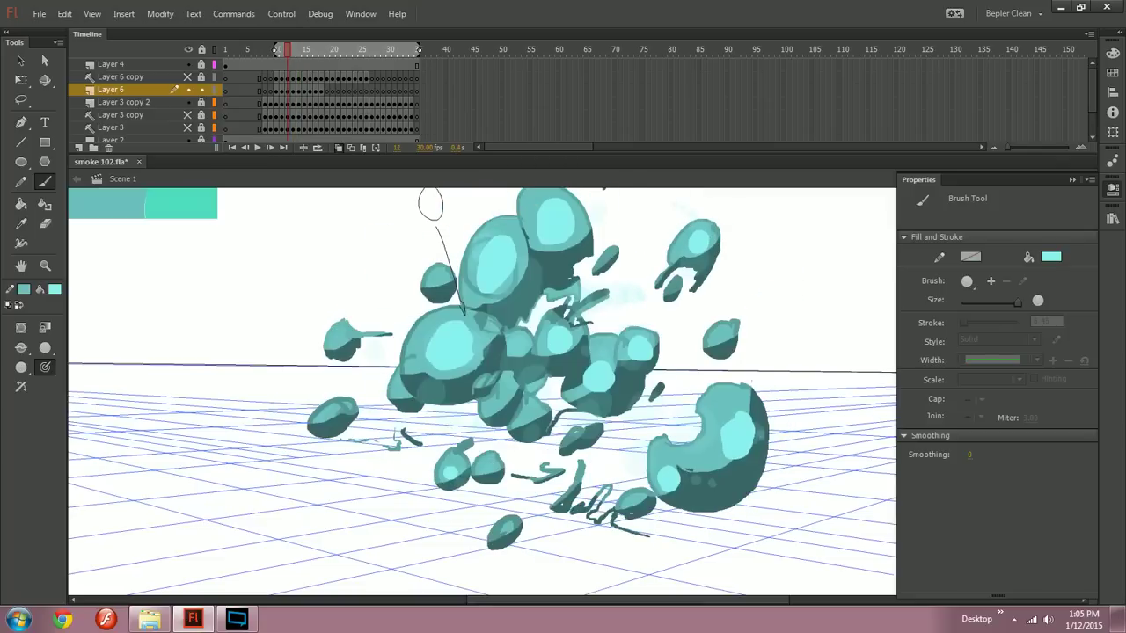
Step: Paint a highlight on the small puff to the right of that one in frames 12 and 13
key("period")
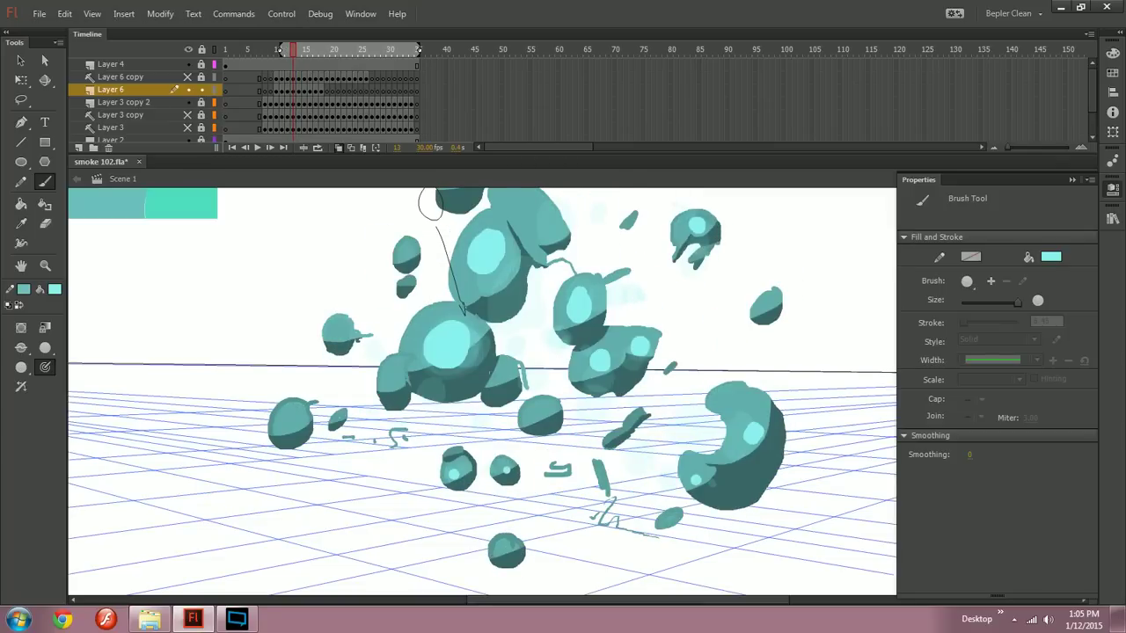
key("comma")
key("comma")
key("period")
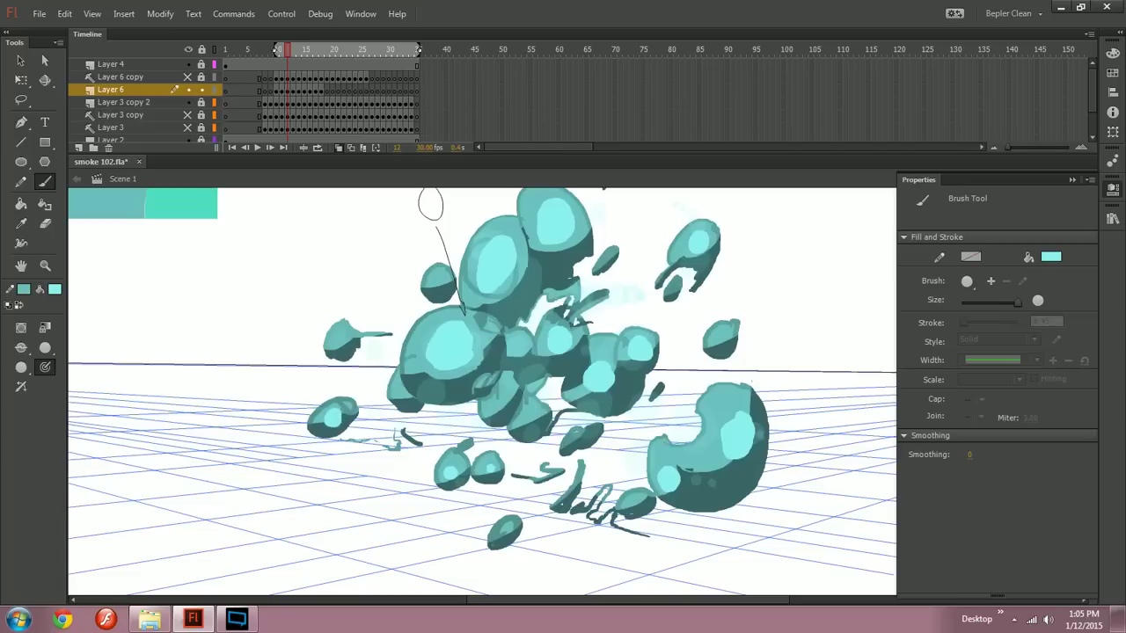
Step: Paint a shrinking highlight on the far lower-left puff in frames 12 to 15
key("period")
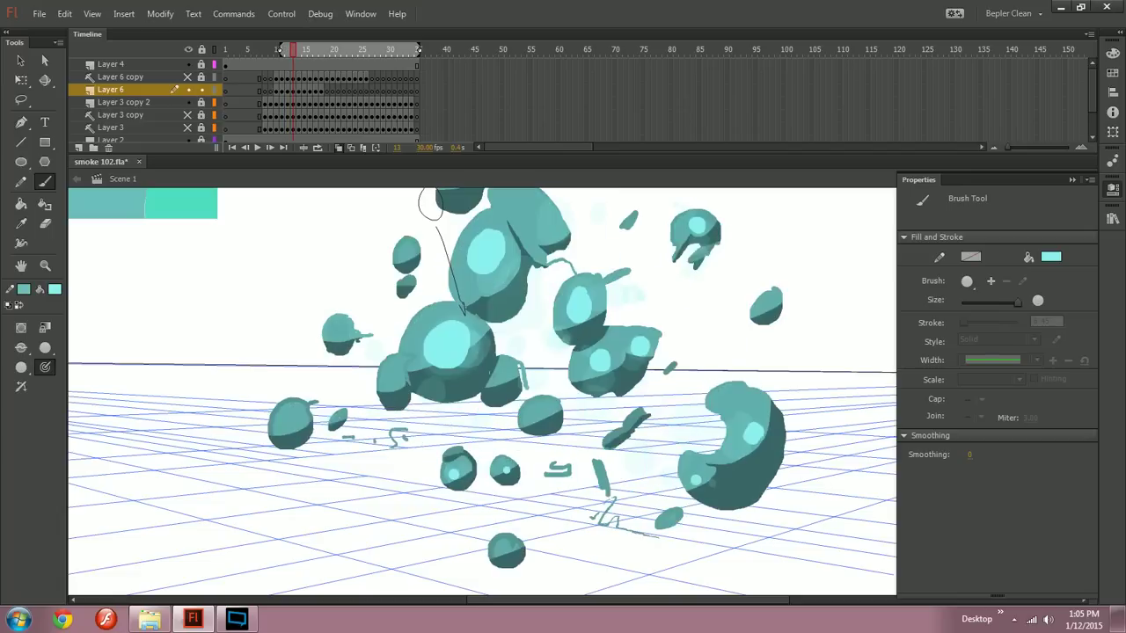
key("period")
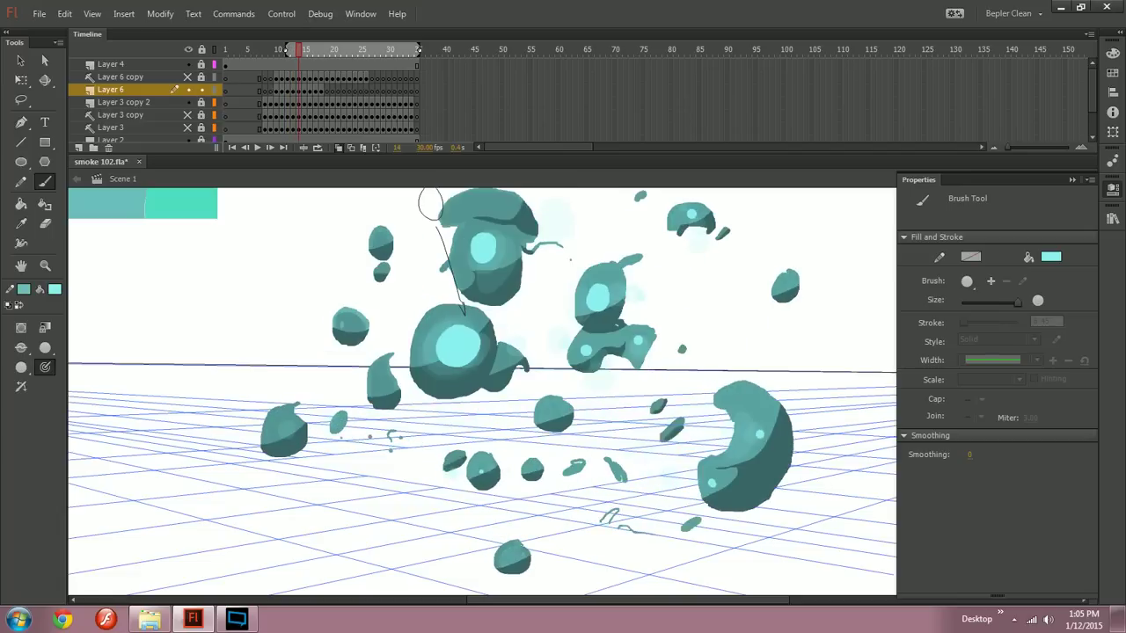
key("period")
key("comma")
key("comma")
key("comma")
key("comma")
key("period")
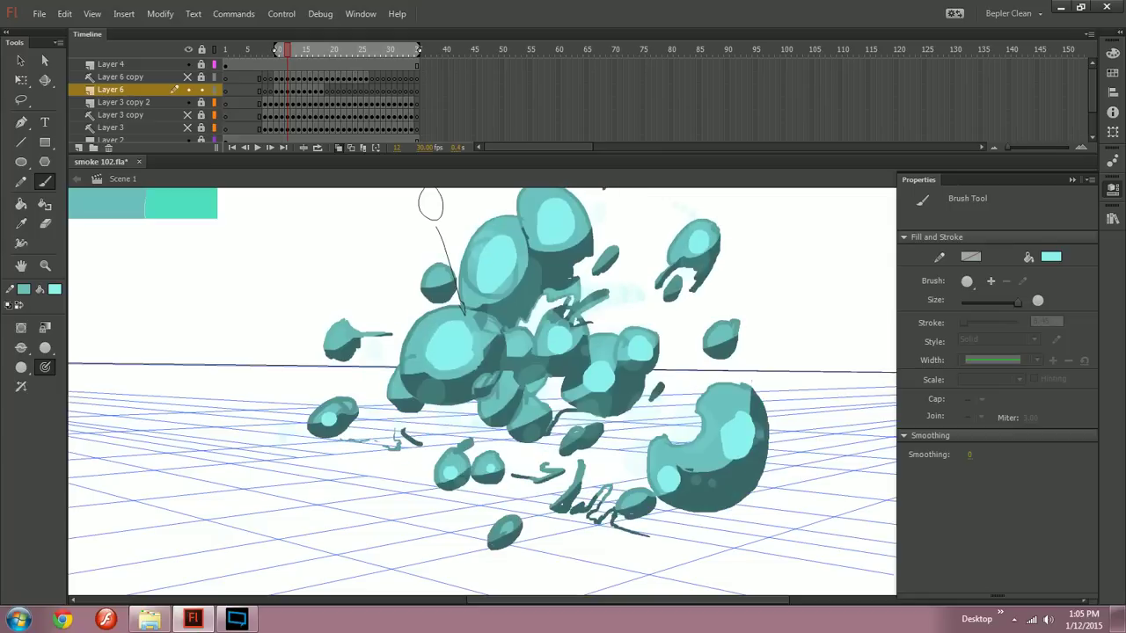
key("period")
key("period")
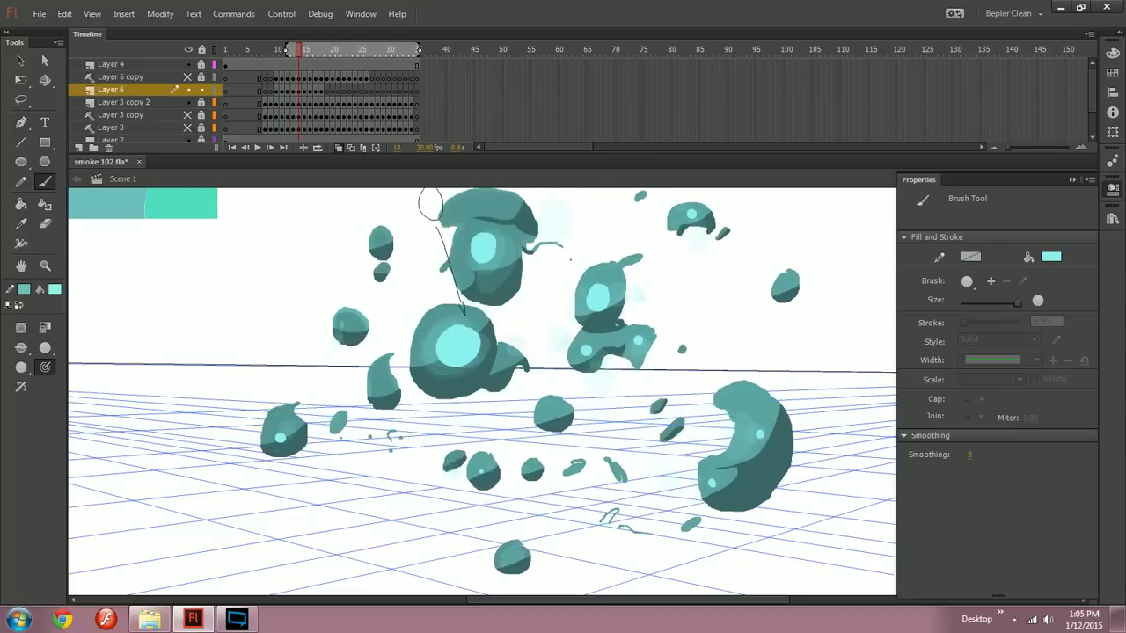
key("period")
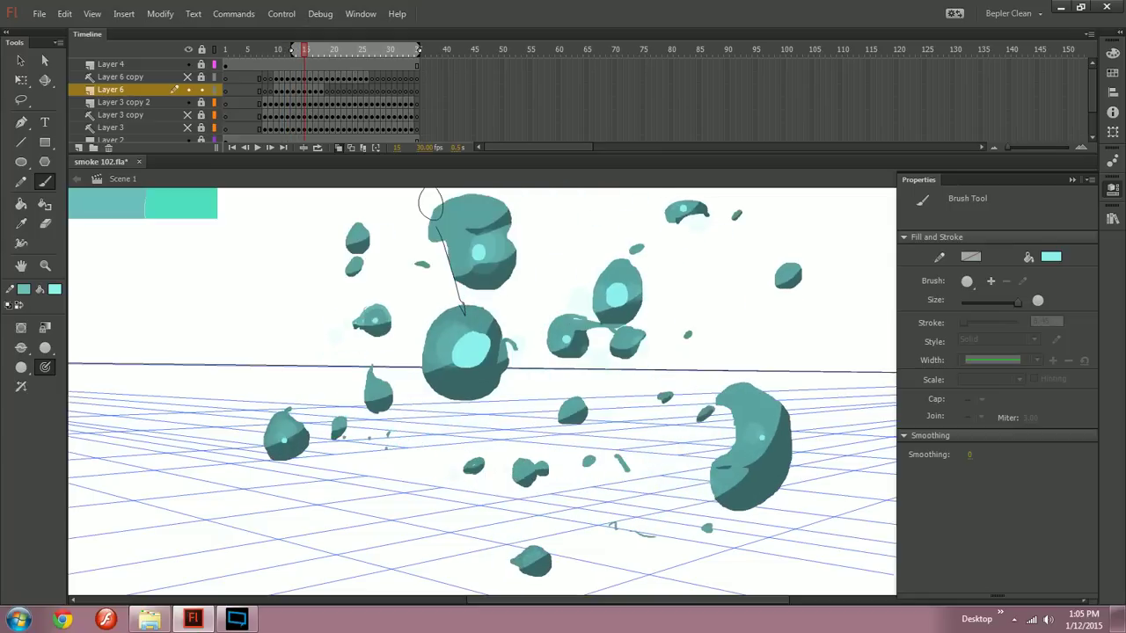
Step: Paint highlights on the tailed puff at far left and the puff tucked beside the large lower puff in frames 12 to 14
key("comma")
key("comma")
key("comma")
key("period")
key("comma")
left_click_drag(400, 391, 402, 394)
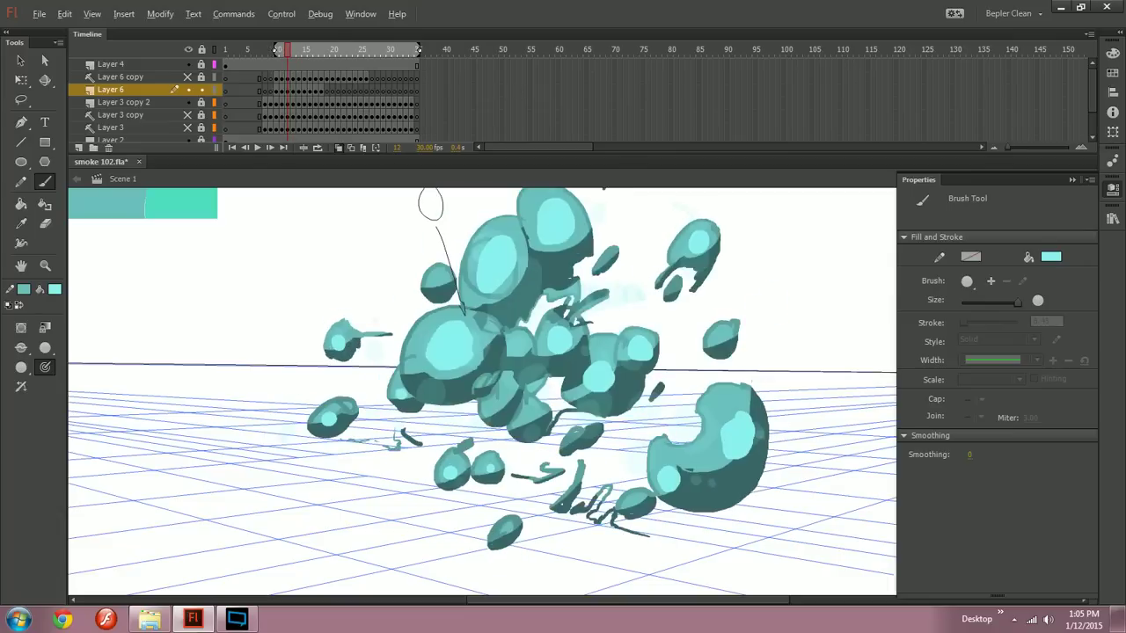
key("period")
key("period")
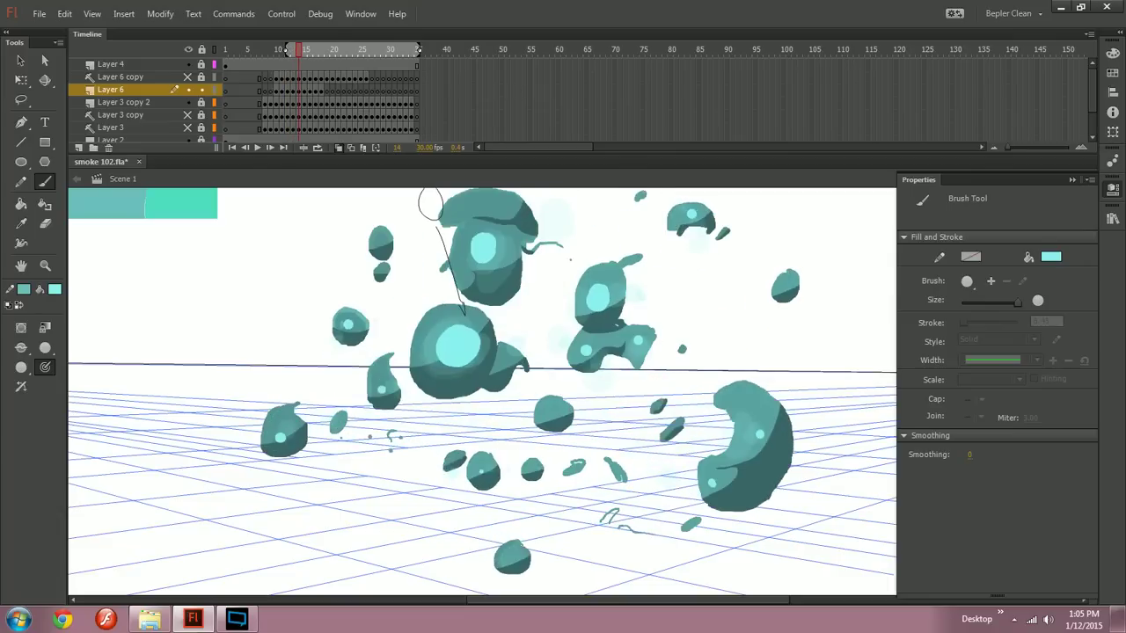
key("period")
key("comma")
key("comma")
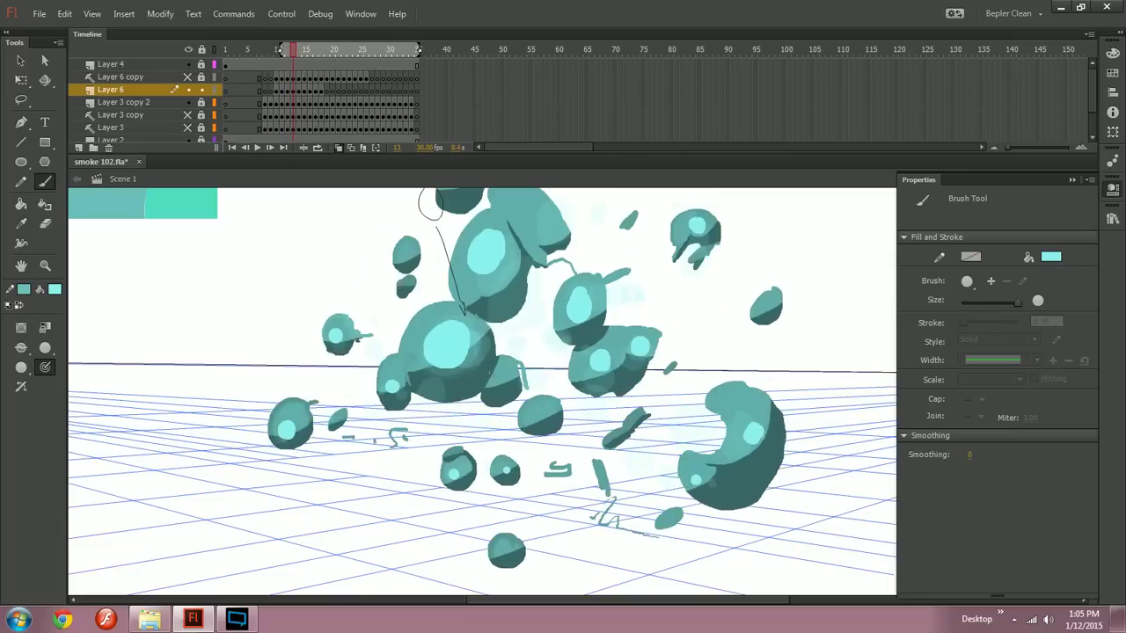
Step: Paint a small highlight on the little puff left of the tall central puff in frames 12 to 14
left_click_drag(475, 334, 502, 403)
key("comma")
key("period")
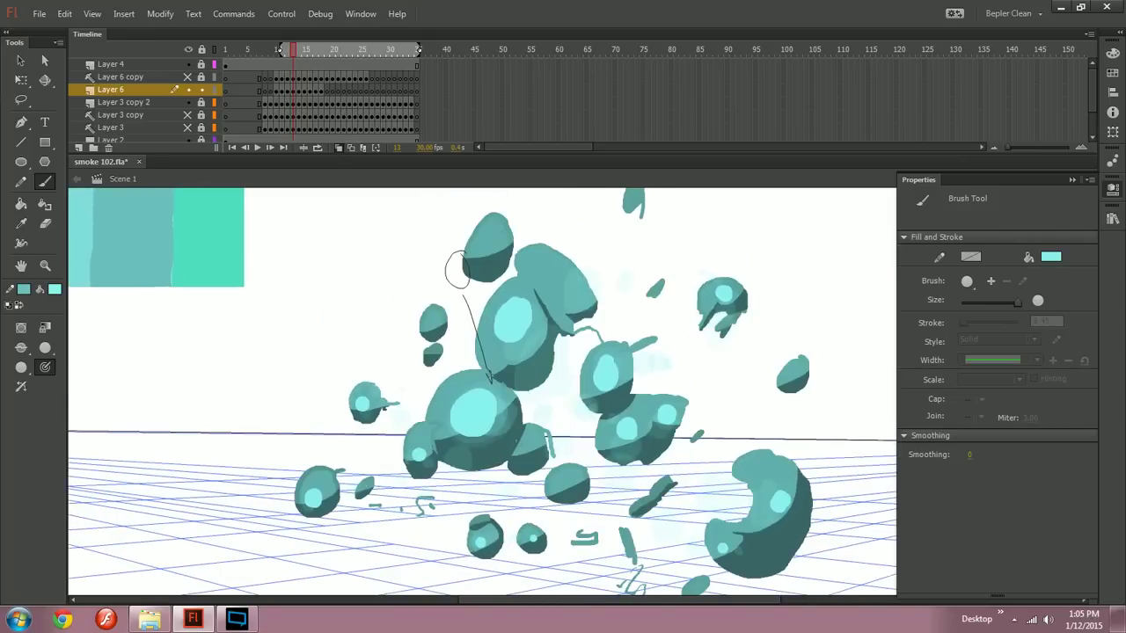
key("comma")
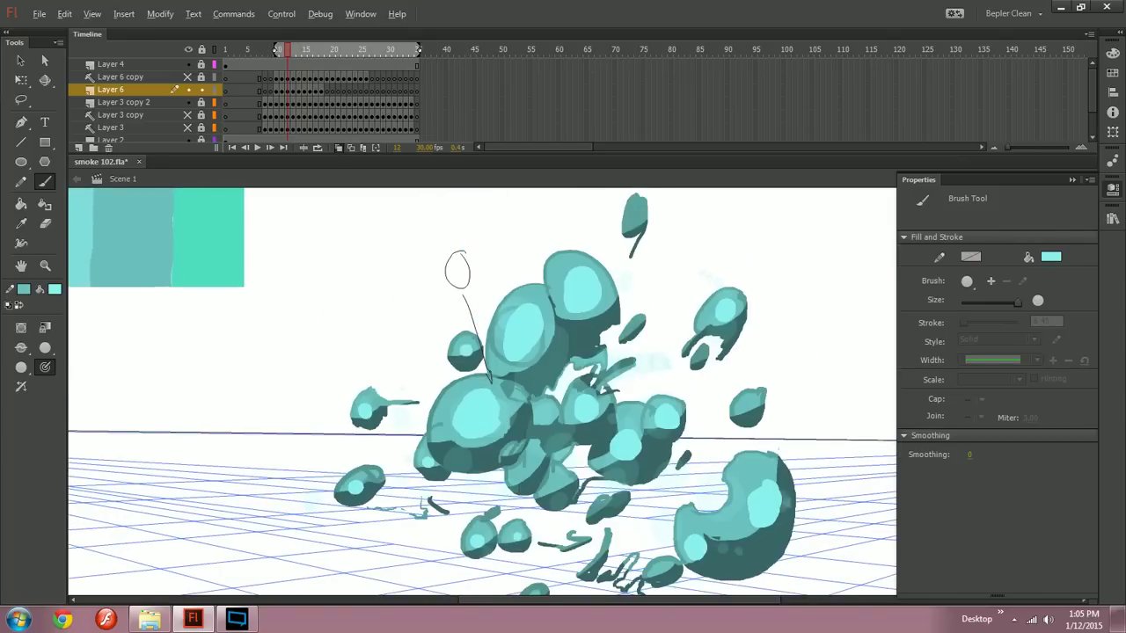
key("period")
key("period")
left_click(406, 313)
key("comma")
key("comma")
key("comma")
key("period")
key("period")
Step: Paint highlights on the two small puffs just below and right of the large lower puff in frames 13 and 12
left_click(528, 450)
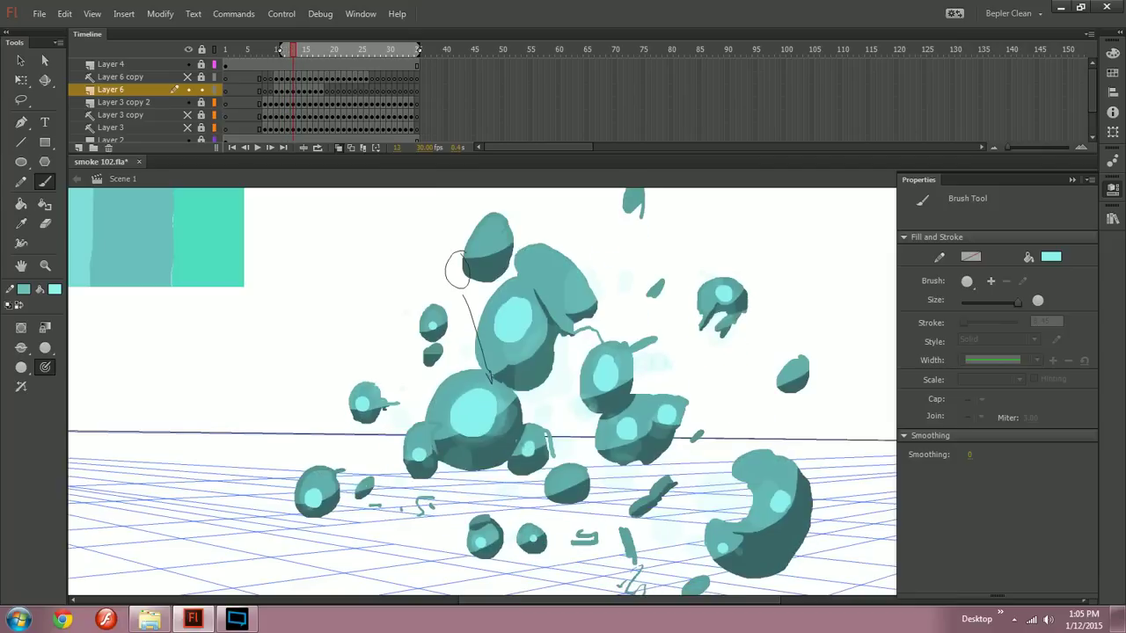
left_click(569, 483)
key("comma")
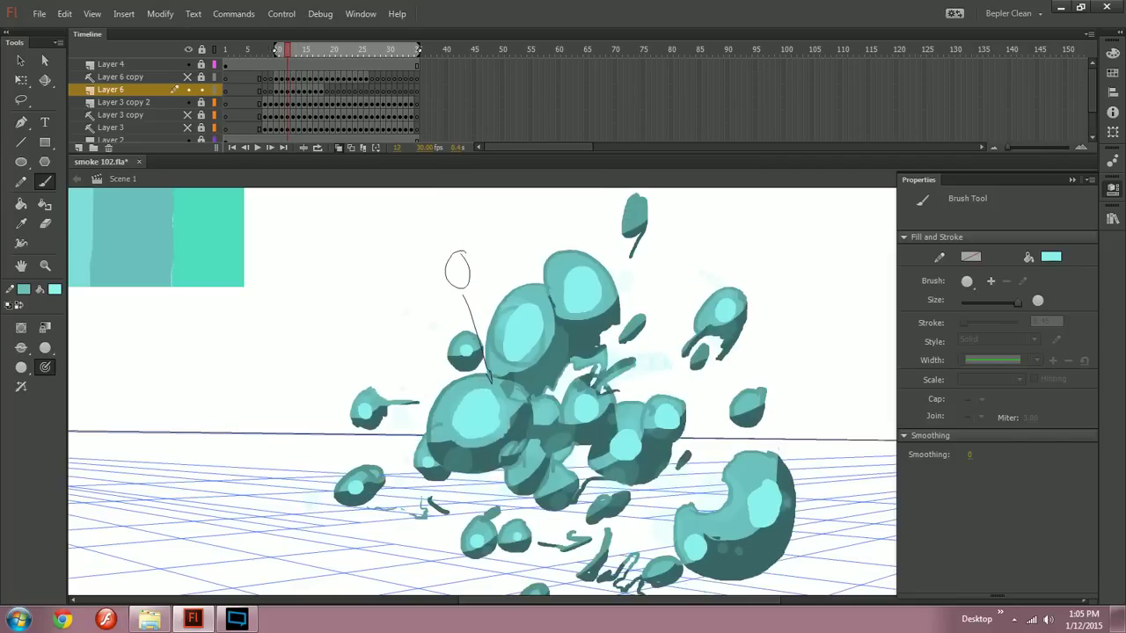
left_click(526, 468)
left_click(553, 488)
Step: Continue the highlights of those two small puffs in frame 14, comparing them with the neighbouring frames
key("period")
key("period")
left_click(526, 434)
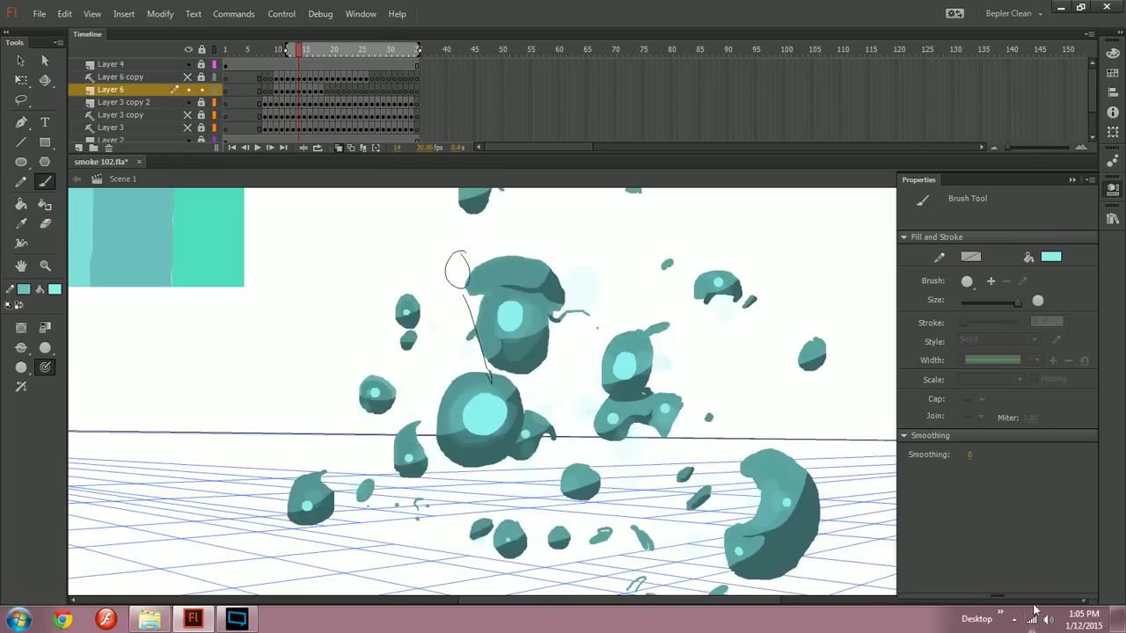
key("comma")
key("comma")
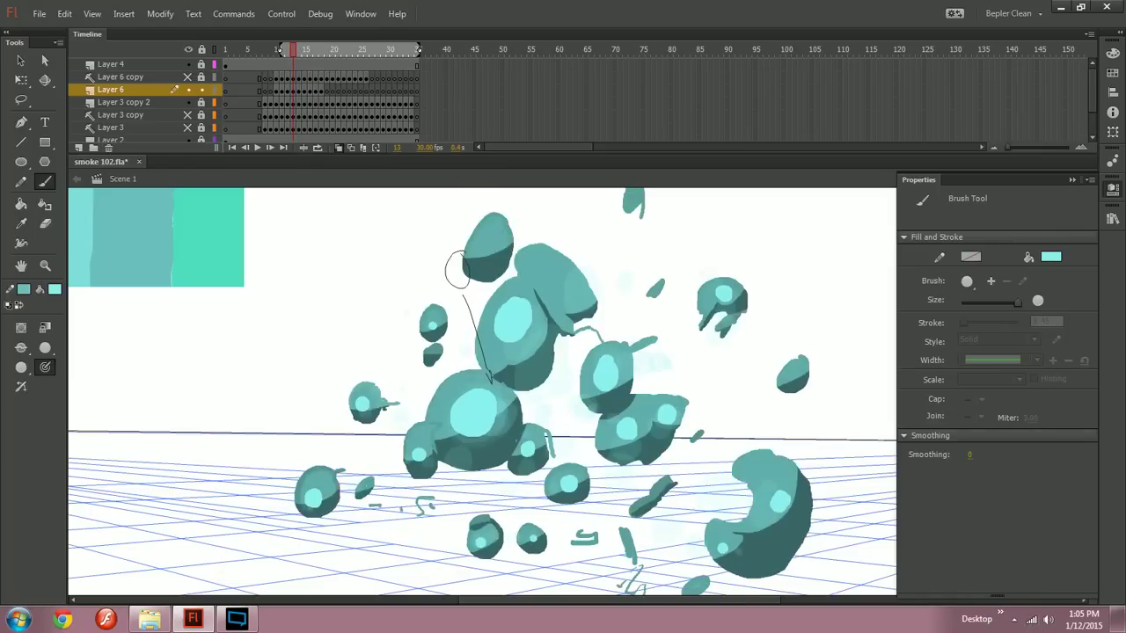
key("period")
key("comma")
key("period")
key("period")
key("period")
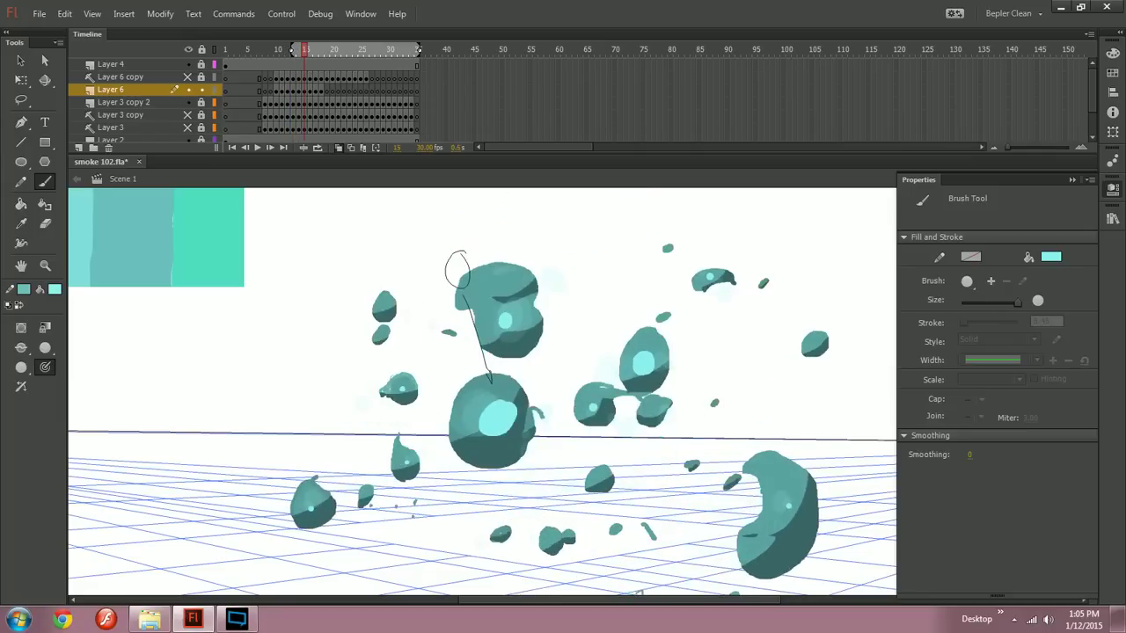
Step: Paint a highlight on the large puff atop the central cluster in frames 13 to 15 and dot the topmost puff in frame 15
key("comma")
key("period")
key("comma")
key("period")
key("ctrl+equal")
key("comma")
key("comma")
key("comma")
key("period")
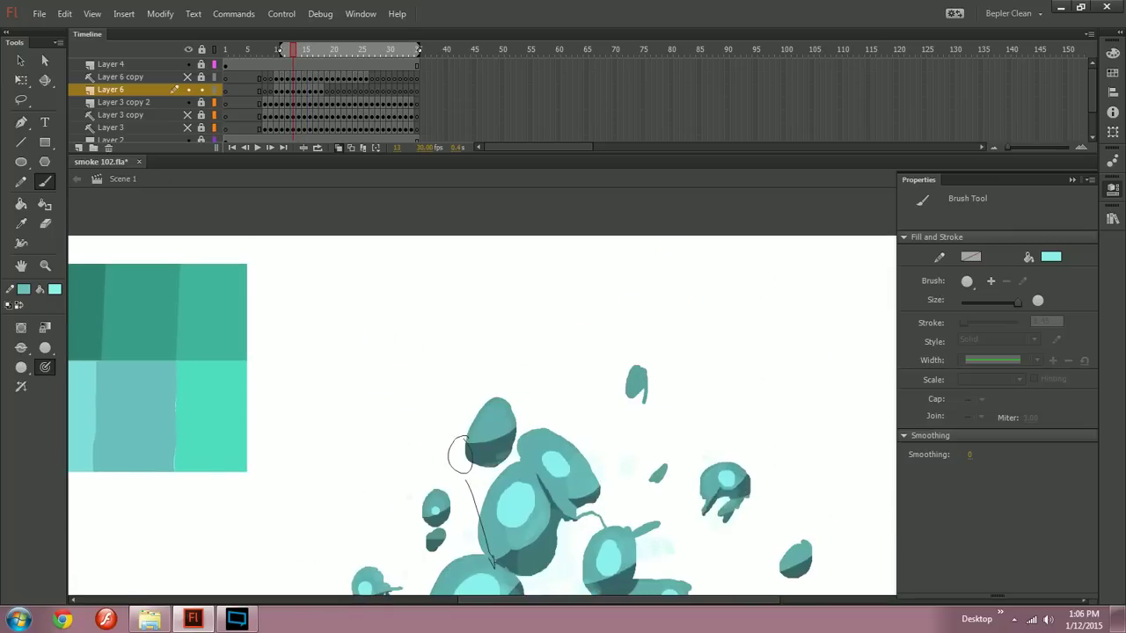
key("period")
key("period")
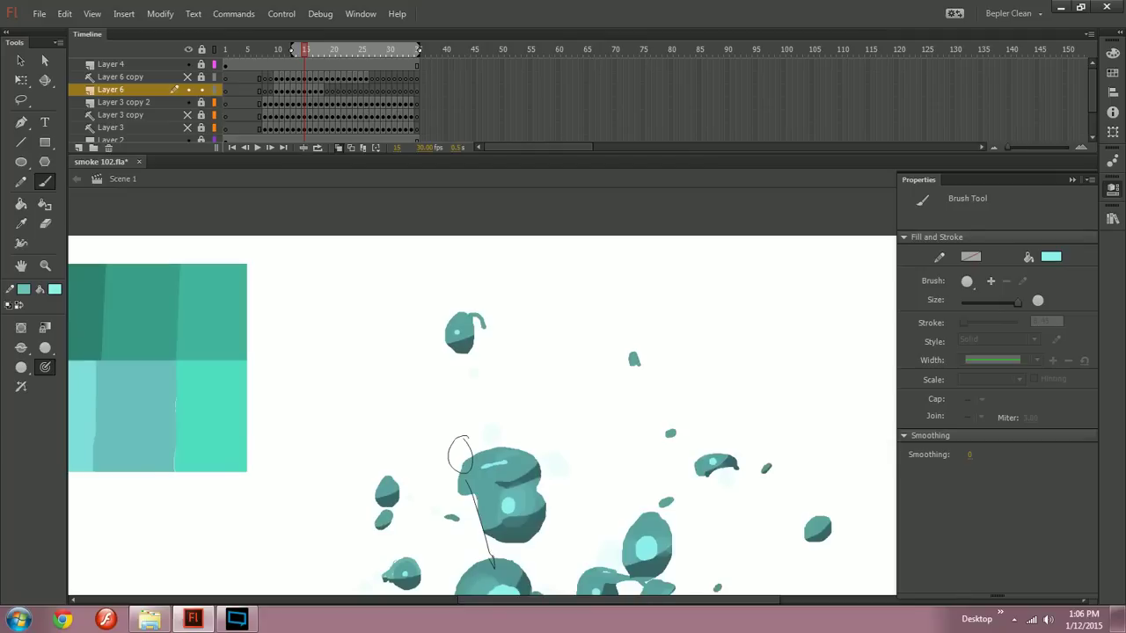
Step: Step back and forth through frames 11 to 16 to review the highlights across the whole smoke burst
key("ctrl+minus")
key("comma")
key("comma")
key("comma")
key("comma")
key("period")
key("comma")
key("period")
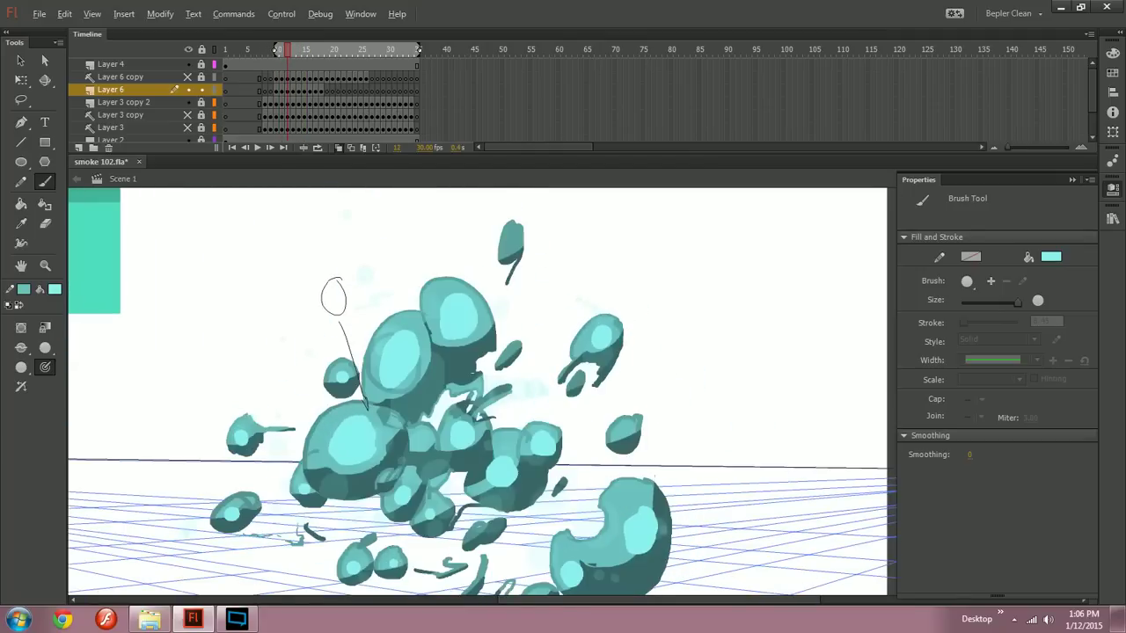
key("period")
key("comma")
key("comma")
left_click_drag(475, 396, 521, 326)
key("period")
key("period")
key("period")
key("period")
key("period")
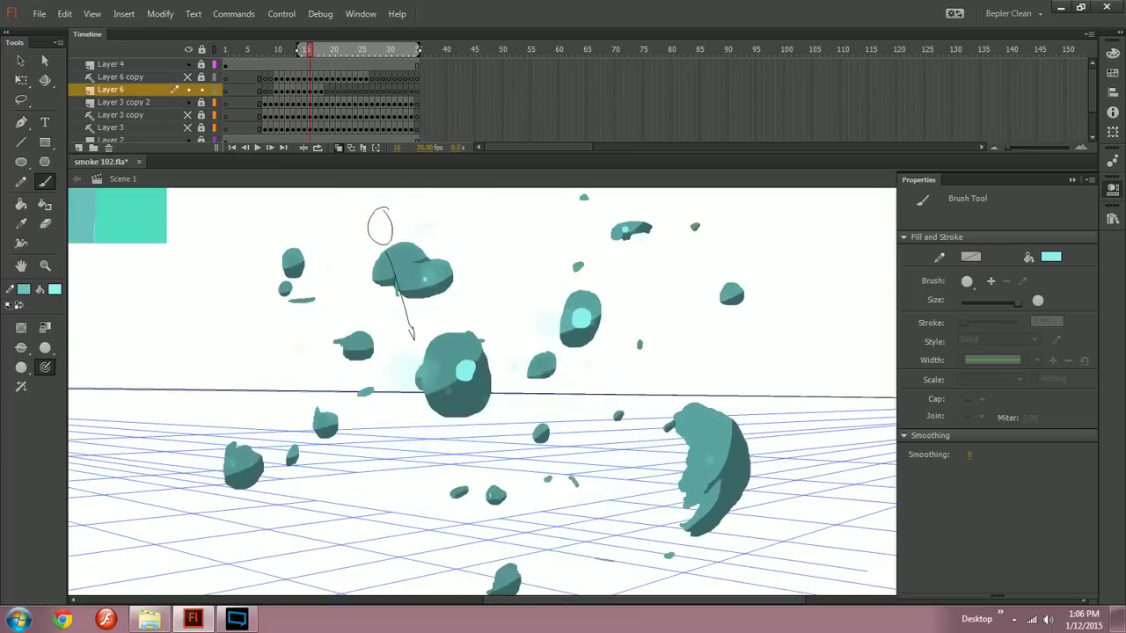
key("comma")
key("comma")
key("comma")
key("period")
key("period")
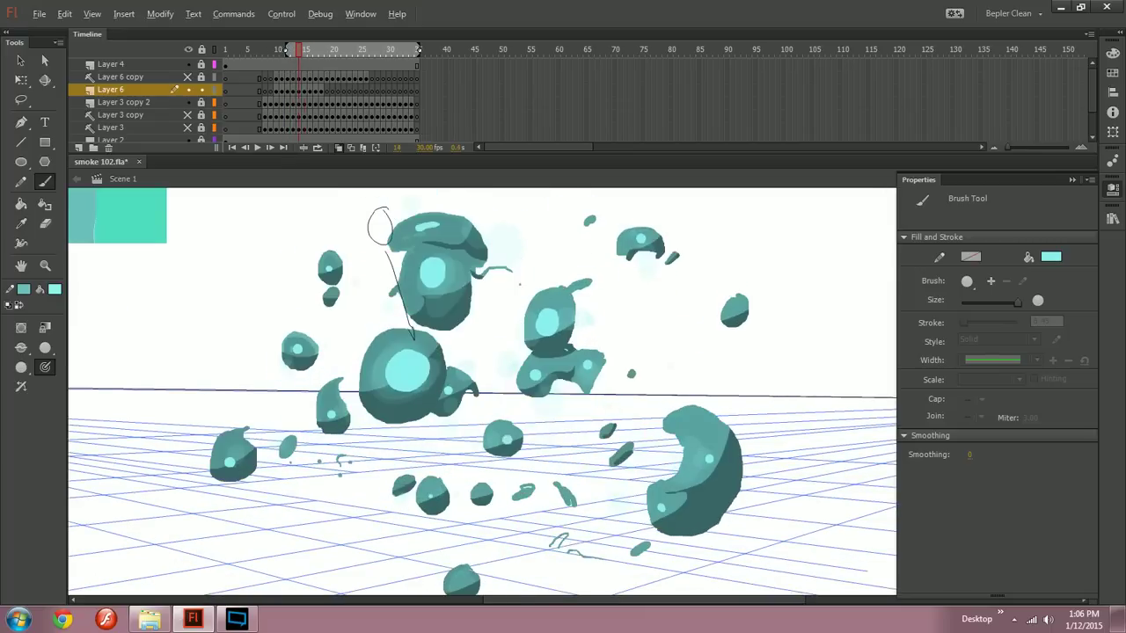
Step: Step back and forth between frames 12 and 15 to compare the puff highlights
key("period")
key("comma")
key("comma")
key("period")
key("period")
key("comma")
key("comma")
key("comma")
left_click_drag(497, 563, 507, 526)
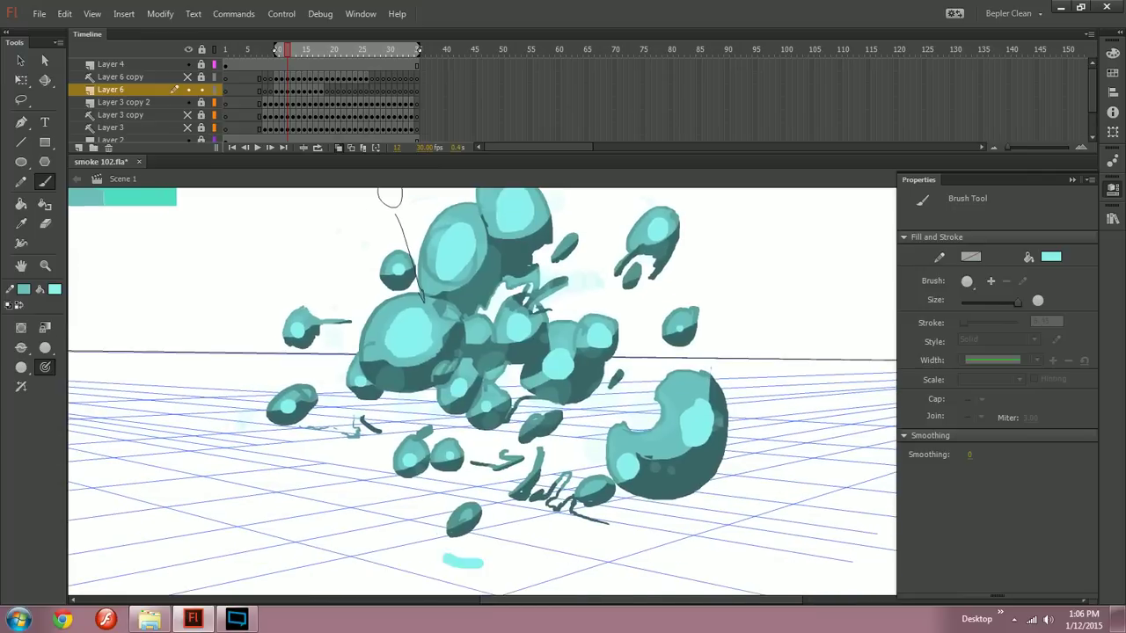
Step: View the whole stage and step from frame 12 to frame 18 to examine how the highlights shrink
key("ctrl+minus")
left_click_drag(607, 352, 617, 397)
key("v")
left_click_drag(648, 395, 824, 454)
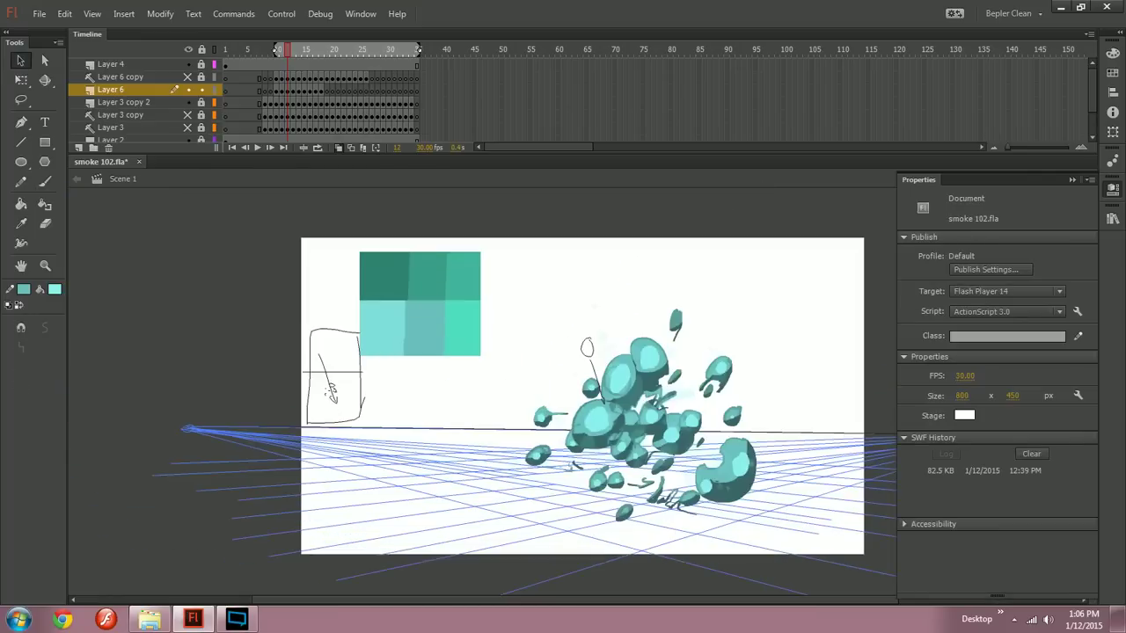
key("period")
key("period")
key("period")
key("period")
key("period")
key("period")
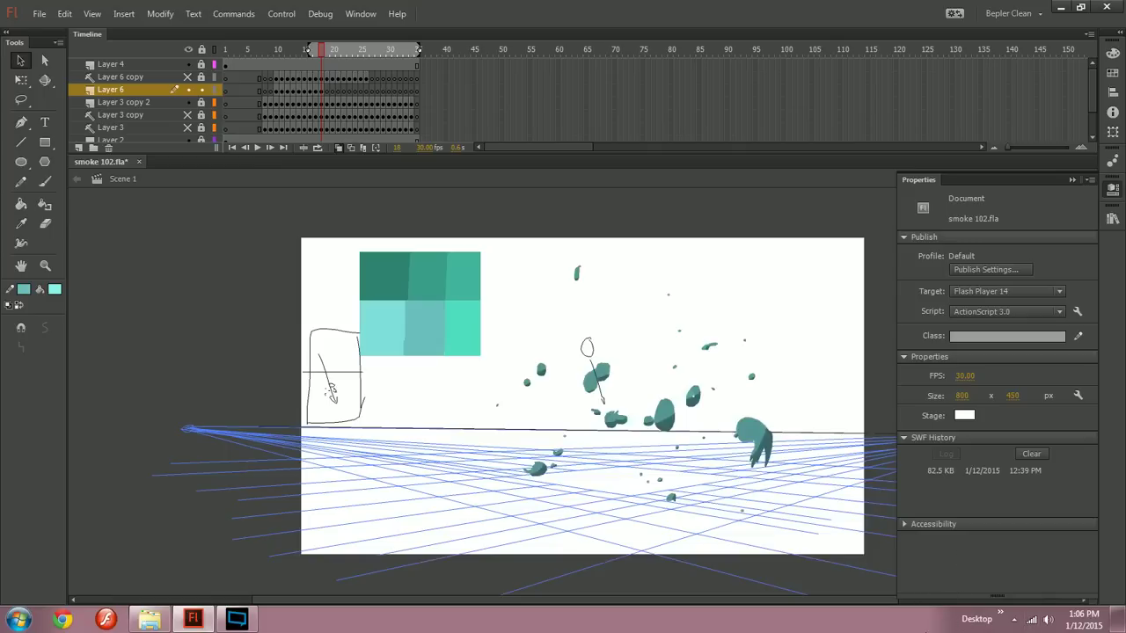
Step: Collapse the Properties panel to widen the workspace, and undo the stray vertical brush strokes made beside the stage
key("b")
left_click_drag(871, 594, 874, 484)
key("ctrl+z")
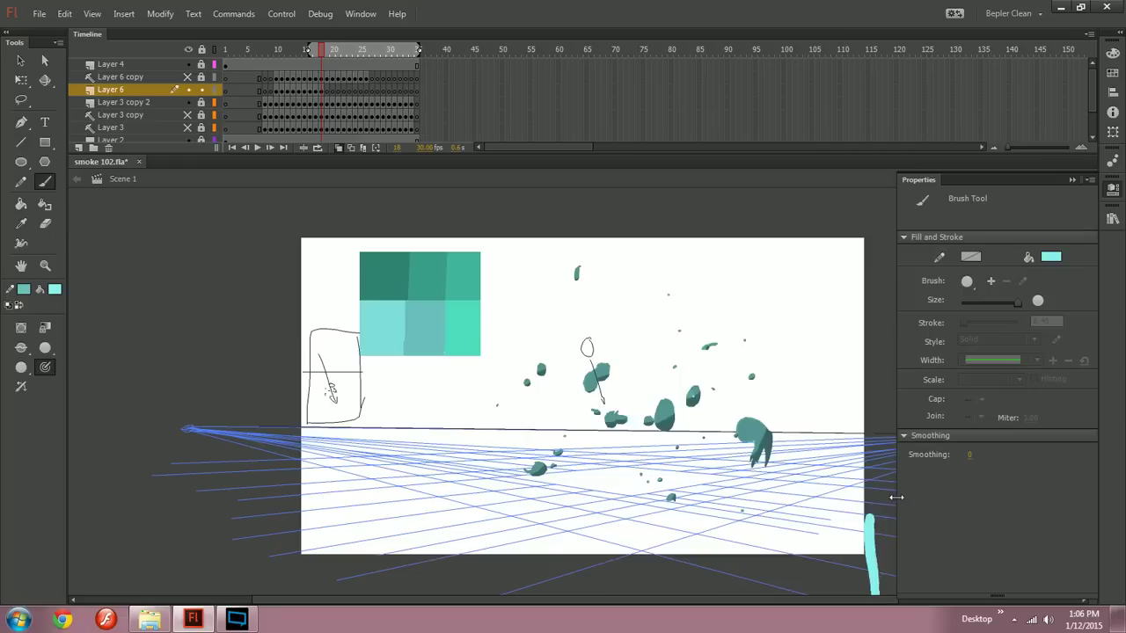
left_click(896, 503)
left_click_drag(912, 475, 912, 596)
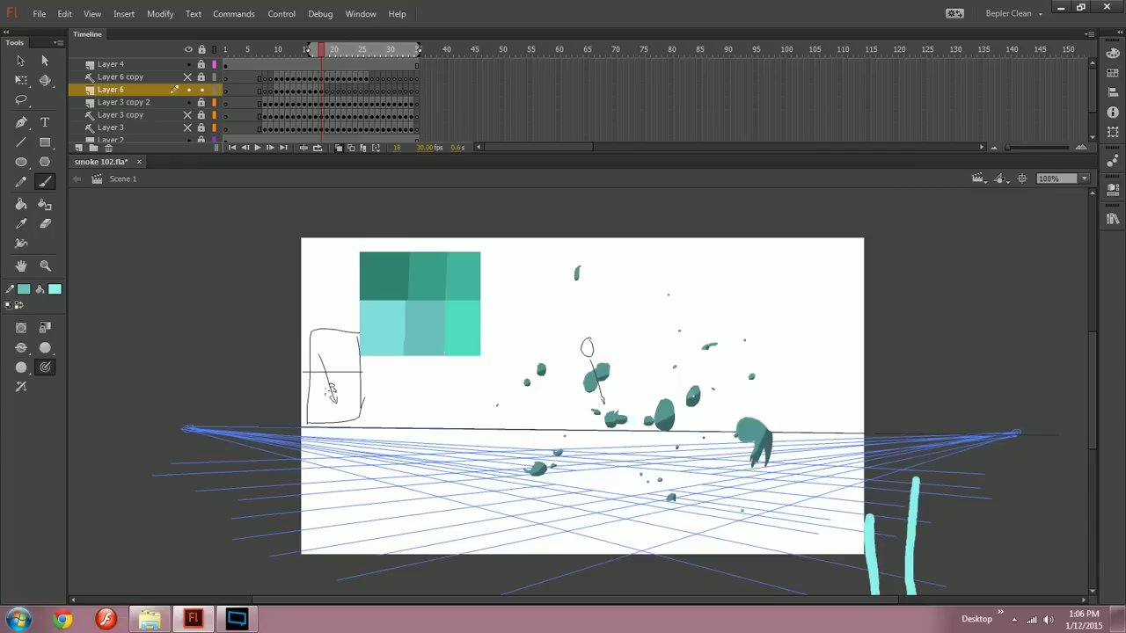
key("ctrl+z")
key("ctrl+z")
left_click_drag(919, 452, 920, 594)
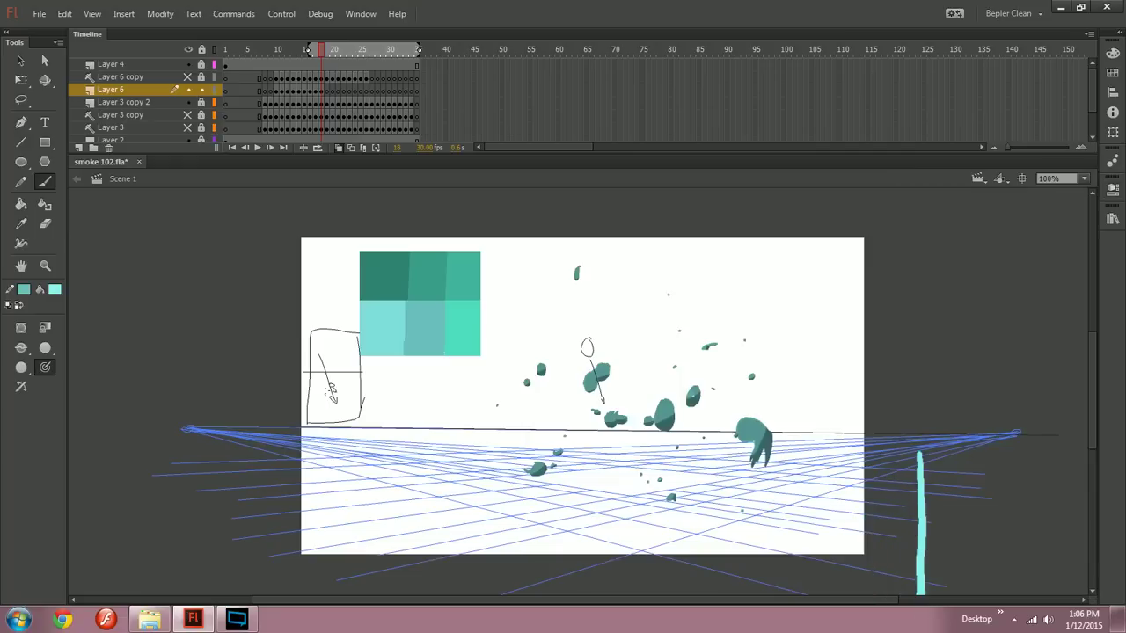
key("ctrl+z")
left_click_drag(905, 452, 911, 595)
key("ctrl+z")
Step: Go back to frame 11 with the Ink Bottle tool and outline the highlight on the largest upper puff in the mid teal
left_click_drag(695, 413, 490, 380)
key("ctrl+=")
mouse_move(651, 387)
left_mouse_down()
mouse_move(590, 407)
mouse_move(580, 384)
left_mouse_up()
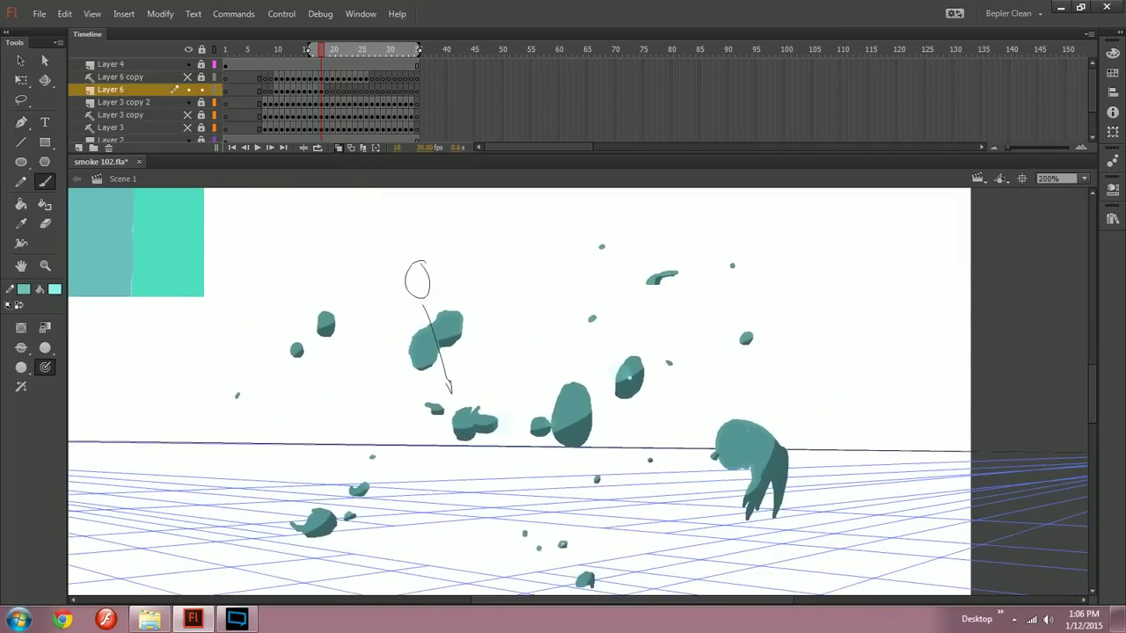
left_click(45, 204)
key("comma")
key("comma")
key("comma")
key("comma")
key("comma")
key("comma")
key("comma")
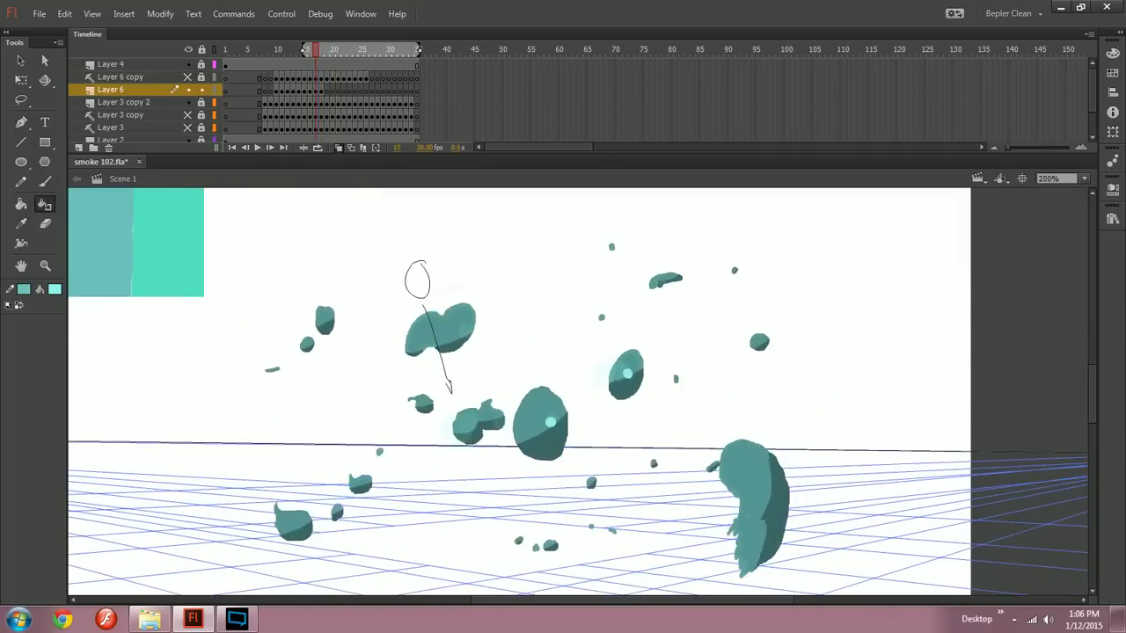
left_click(504, 376)
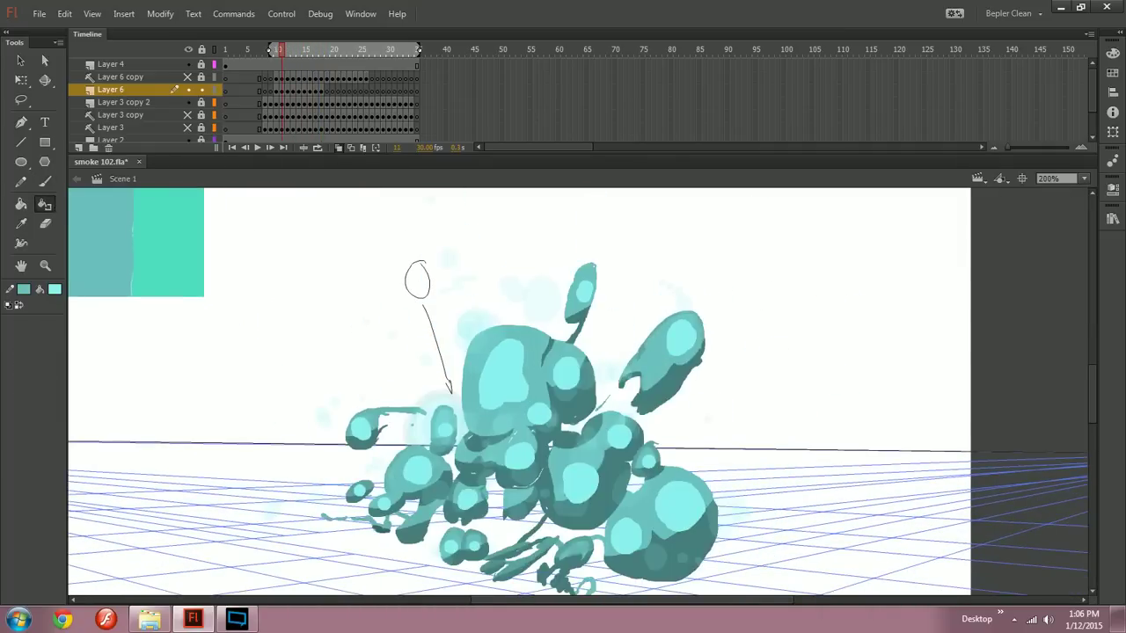
left_click(539, 414)
key("ctrl+z")
Step: Outline the highlights on the central, lower-right and left puffs in frame 11, undoing the outlines on the two small bottom puffs
left_click(520, 456)
left_click(581, 485)
left_click(620, 437)
left_click(649, 462)
left_click(680, 508)
left_click(627, 538)
left_click(467, 500)
left_click(475, 547)
left_click(452, 548)
key("ctrl+z")
key("ctrl+z")
left_click(418, 472)
Step: In frame 13, sample the large lower puff's teal as the stroke color and outline its highlight with it
key("period")
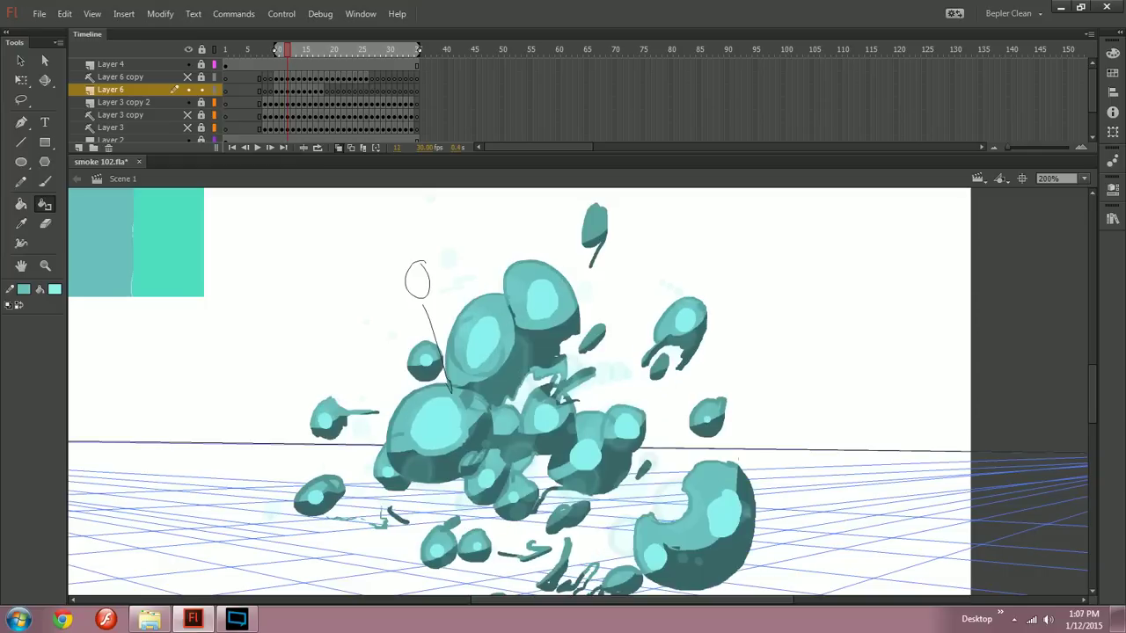
key("period")
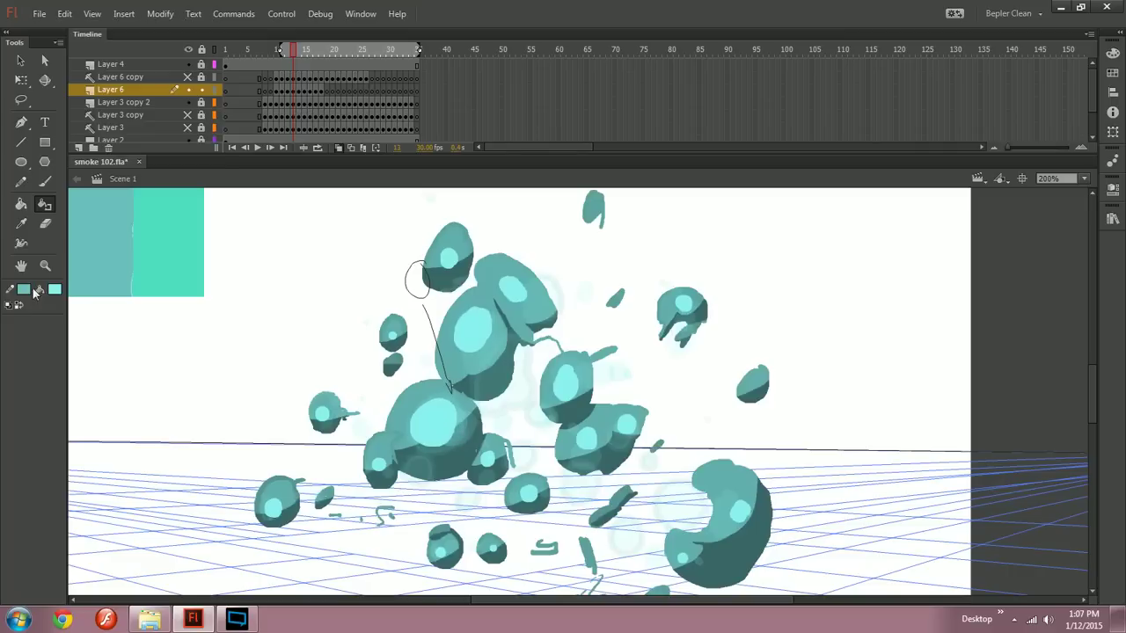
left_click(25, 290)
left_click(405, 413)
left_click(451, 423)
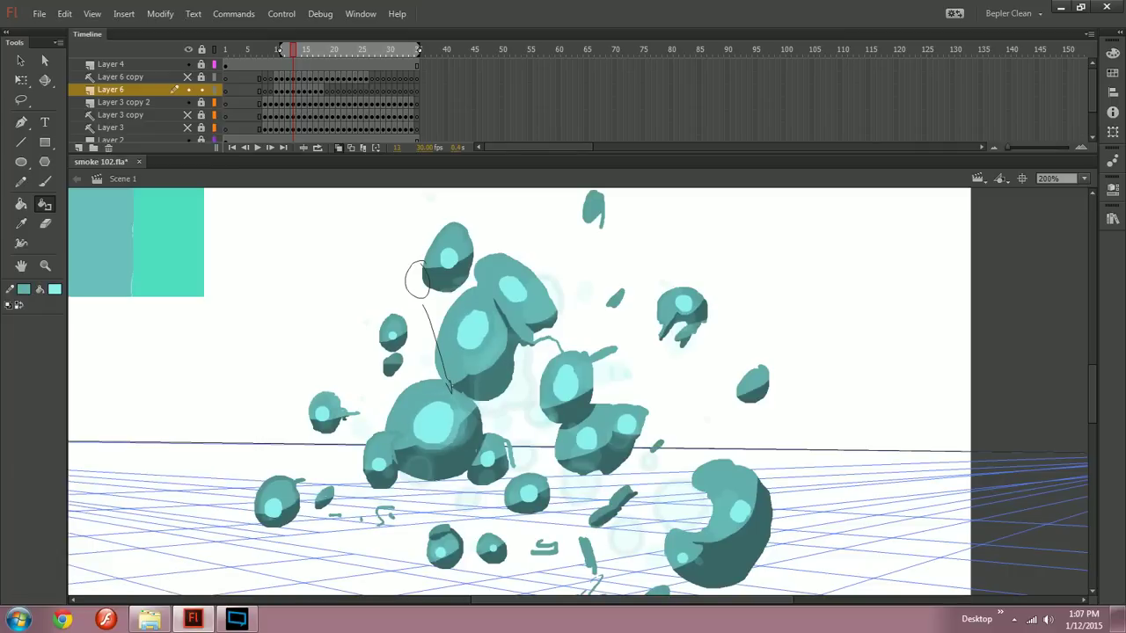
Step: In frame 14, sample the large lower puff's darker teal for the stroke and outline its highlight and the one on the puff above
key("period")
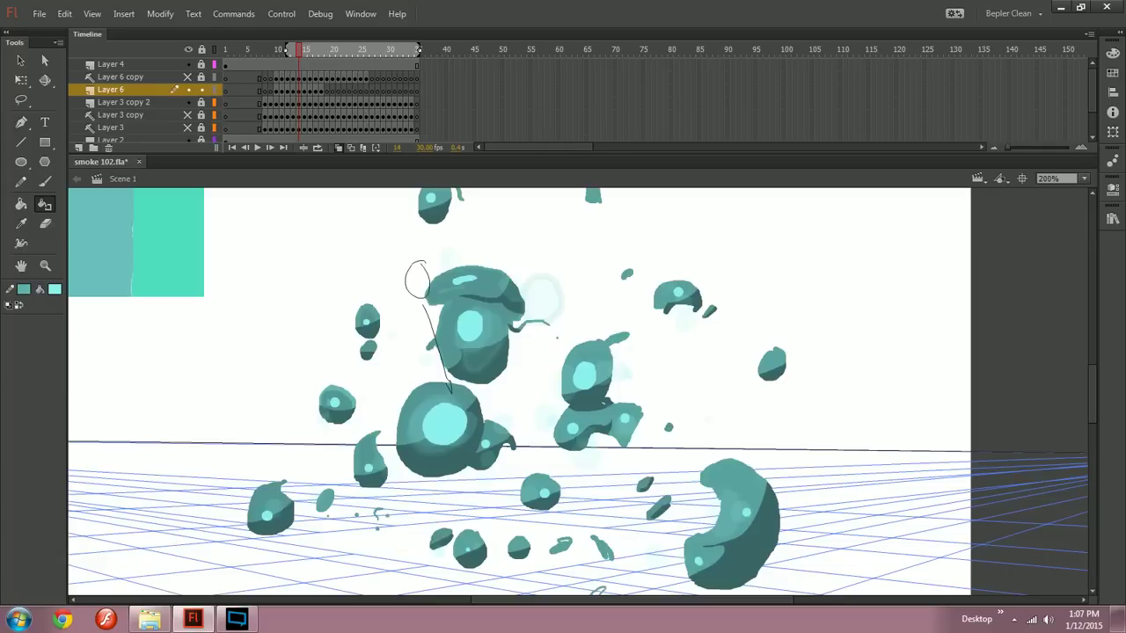
left_click(24, 291)
left_click(410, 413)
left_click(447, 424)
left_click(471, 328)
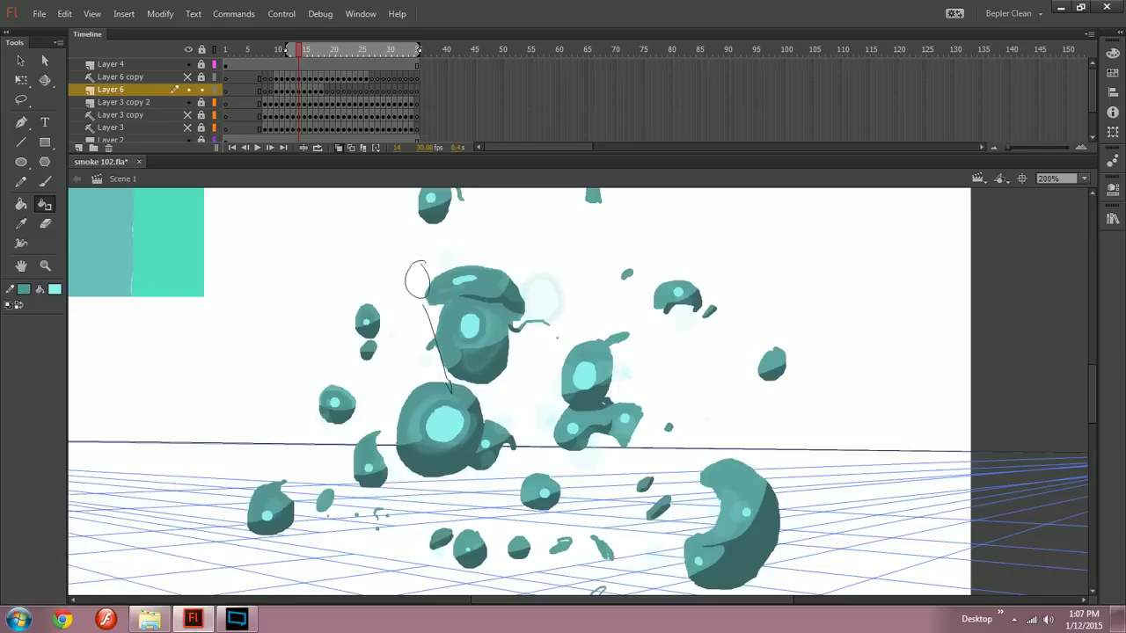
Step: Turn off onion skinning and step through frames 14 to 17 to compare the trimmed highlights
left_click(338, 148)
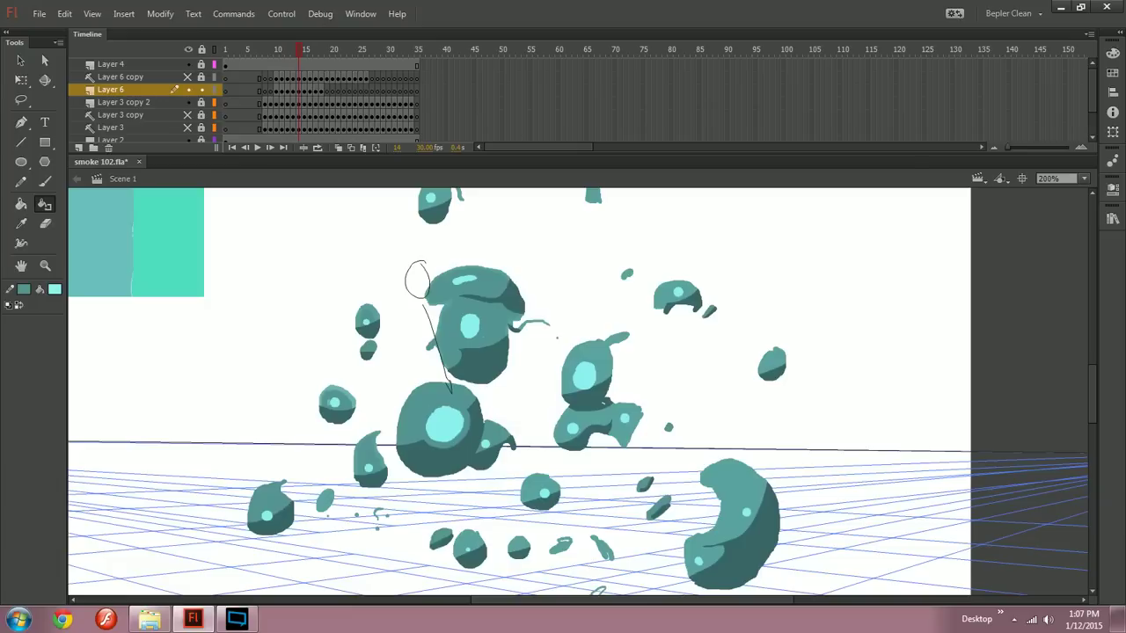
key("period")
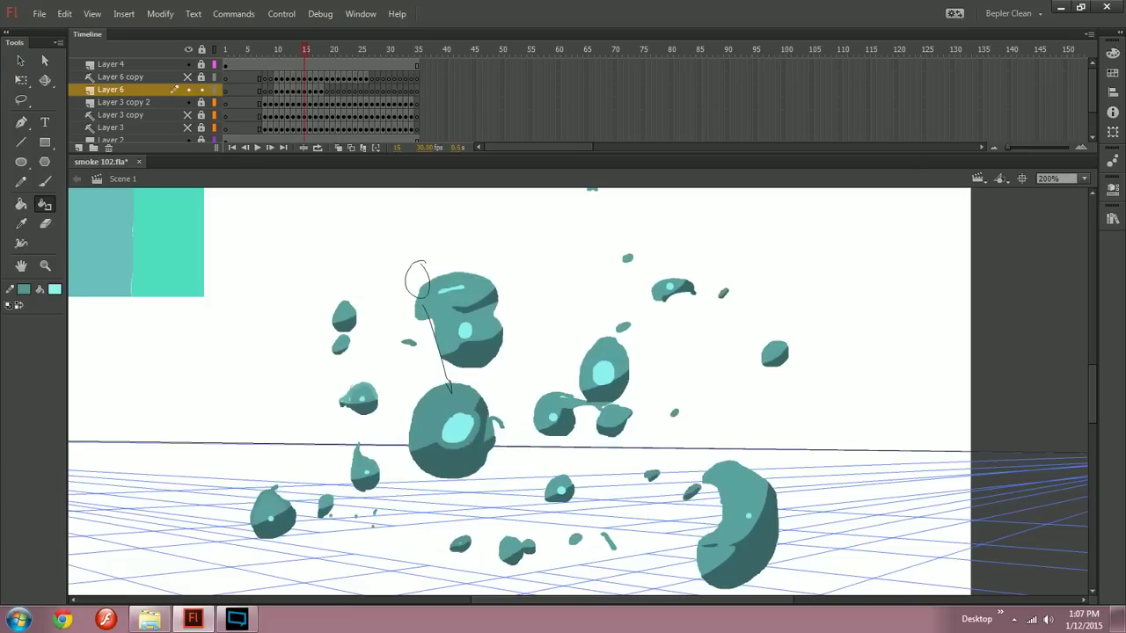
key("comma")
key("period")
key("period")
key("period")
key("comma")
key("comma")
key("comma")
key("comma")
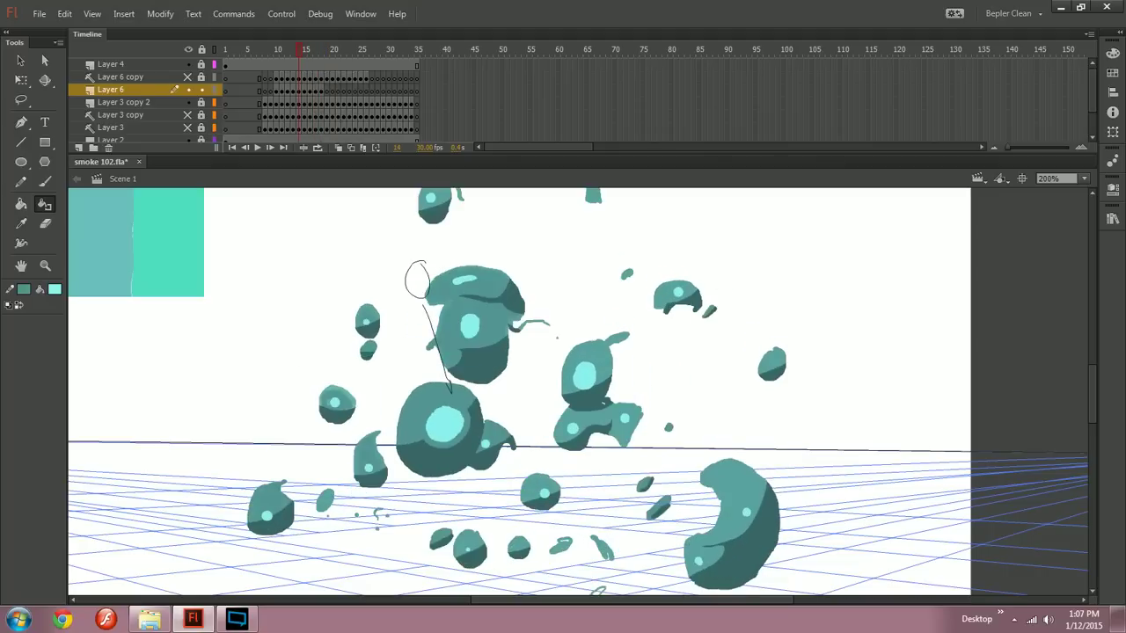
Step: Match the stroke and fill to the upper puff's teal, outline its highlight in frame 15, and continue through frames 16 and 17
key("period")
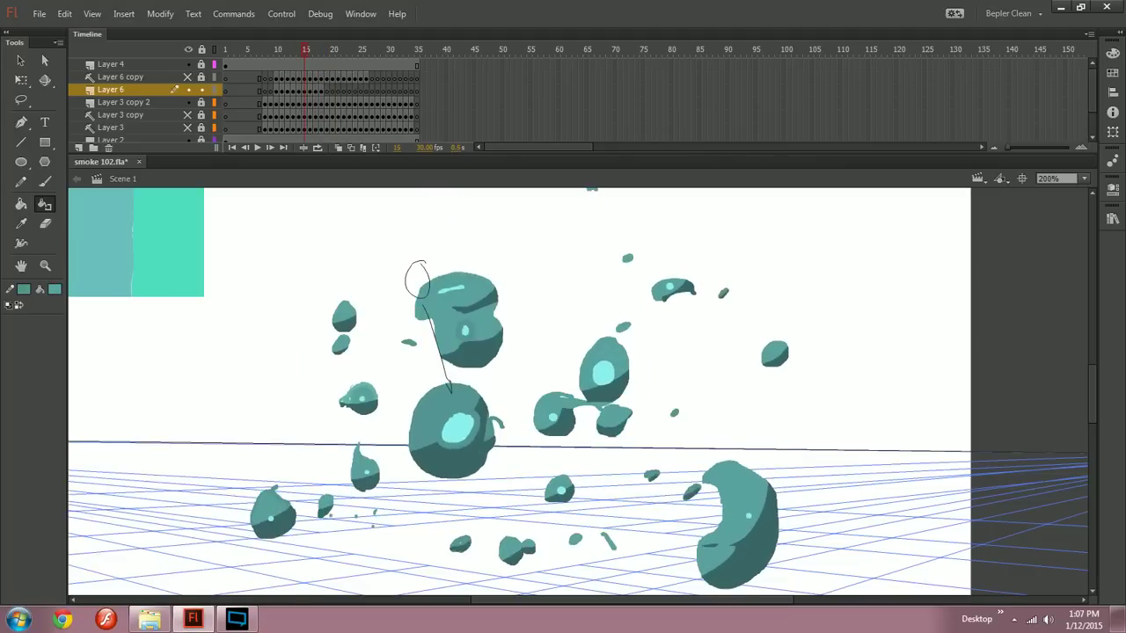
left_click(304, 90)
left_click(465, 331)
left_click(54, 289)
left_click(451, 328)
left_click(24, 290)
left_click(451, 327)
left_click(465, 331)
key("period")
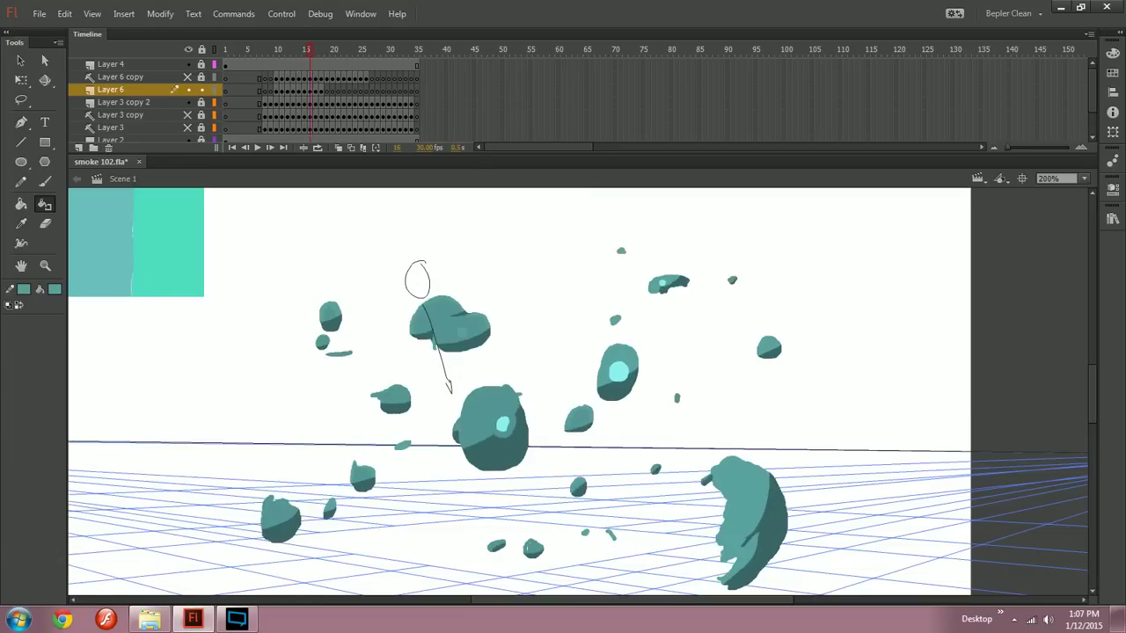
key("period")
key("period")
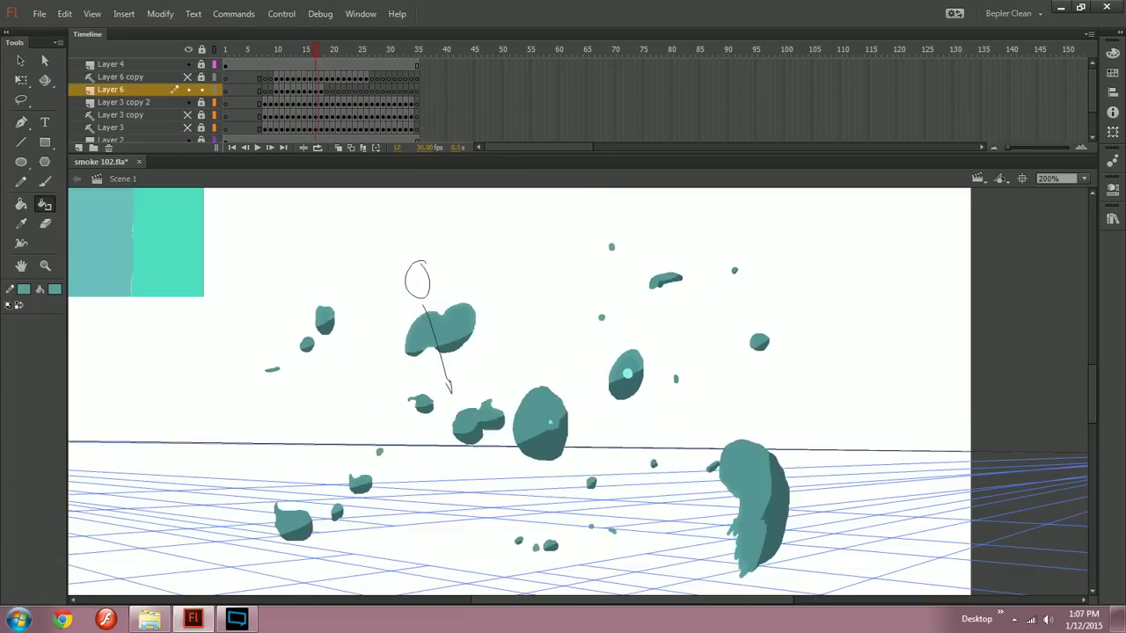
Step: Return to frame 13, sample the teal of the oval puff right of center, and outline its highlight
key("comma")
key("comma")
key("comma")
key("comma")
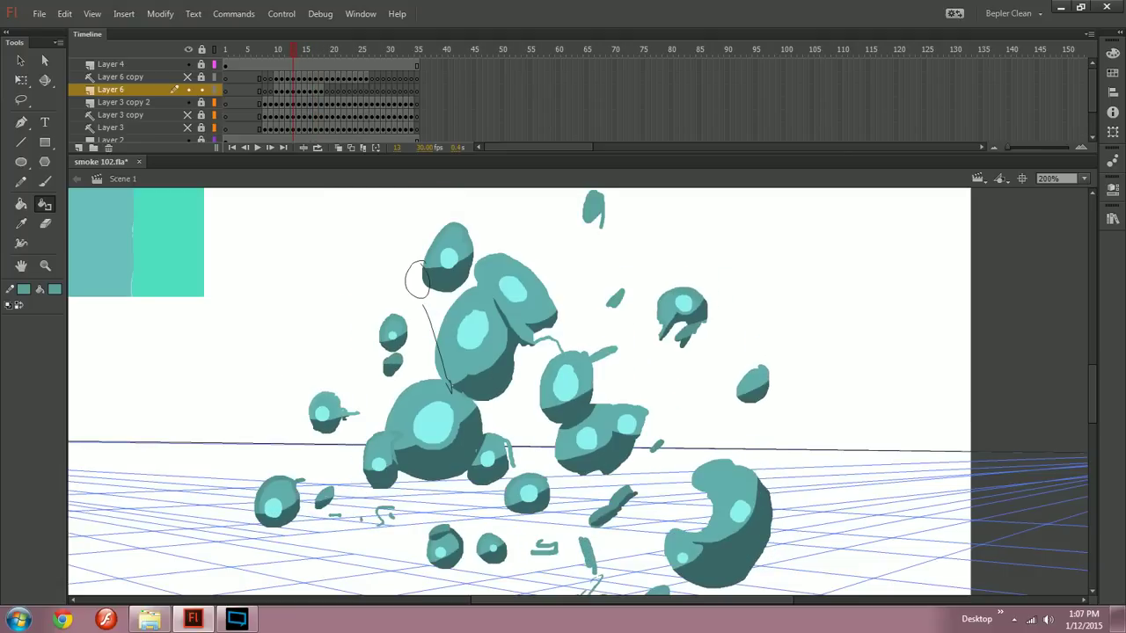
left_click(24, 289)
left_click(573, 363)
left_click(565, 384)
Step: In frame 12, sample the lighter teal of the same right-of-center puff and outline its highlight
key("period")
key("comma")
key("comma")
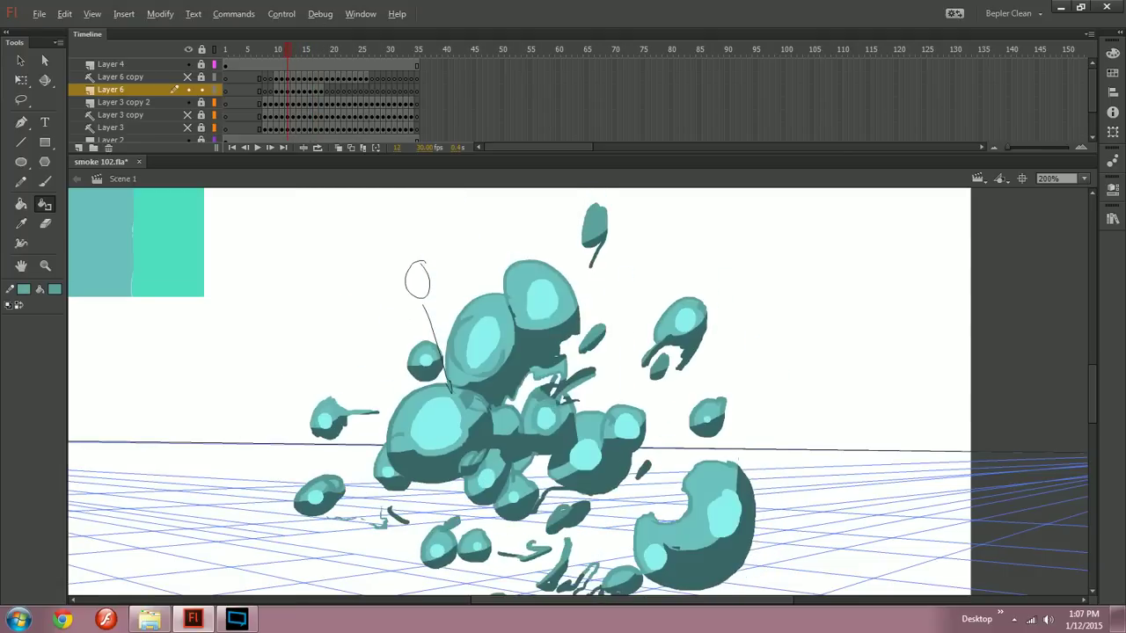
left_click(23, 289)
left_click(558, 428)
left_click(546, 418)
Step: In frame 14, sample the oval puff's teal as the stroke color to trim its highlight
key("period")
key("period")
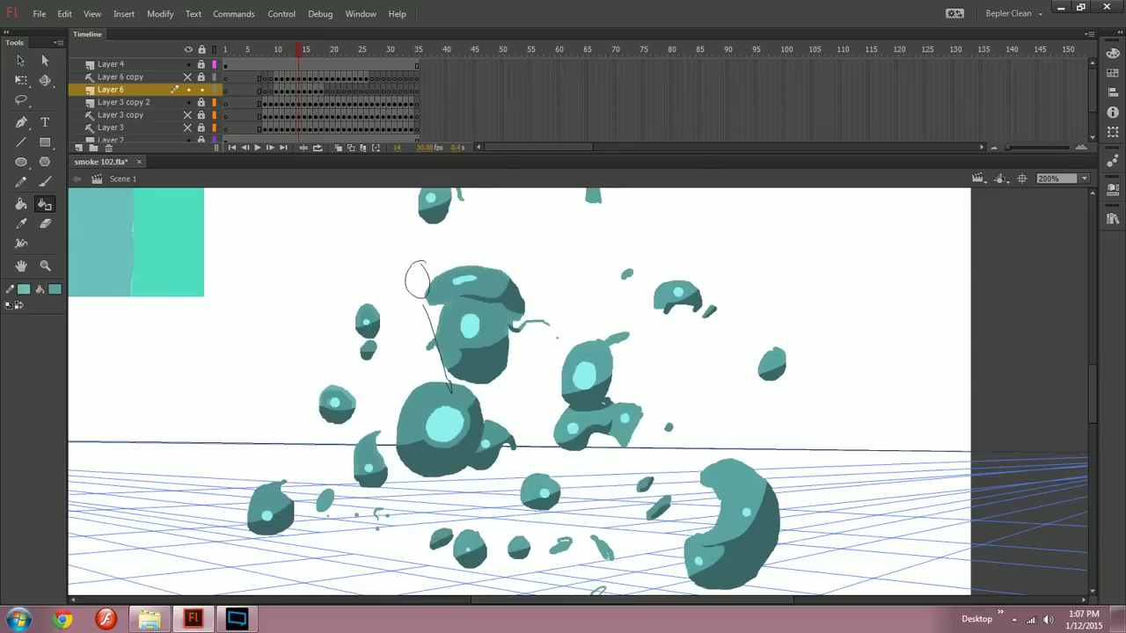
left_click(24, 289)
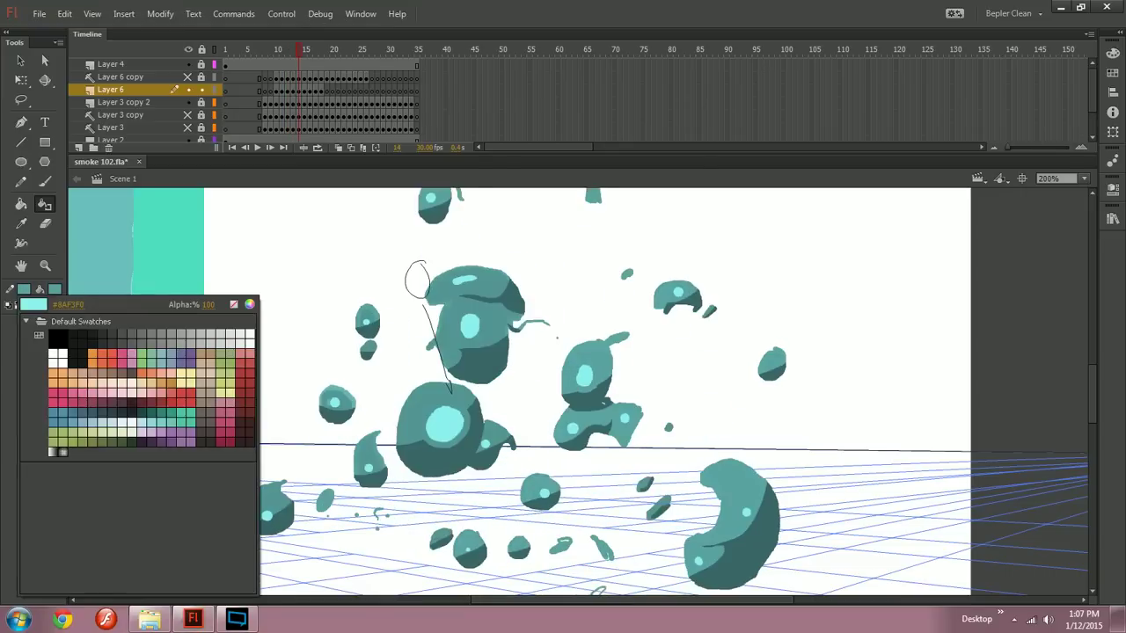
left_click(577, 355)
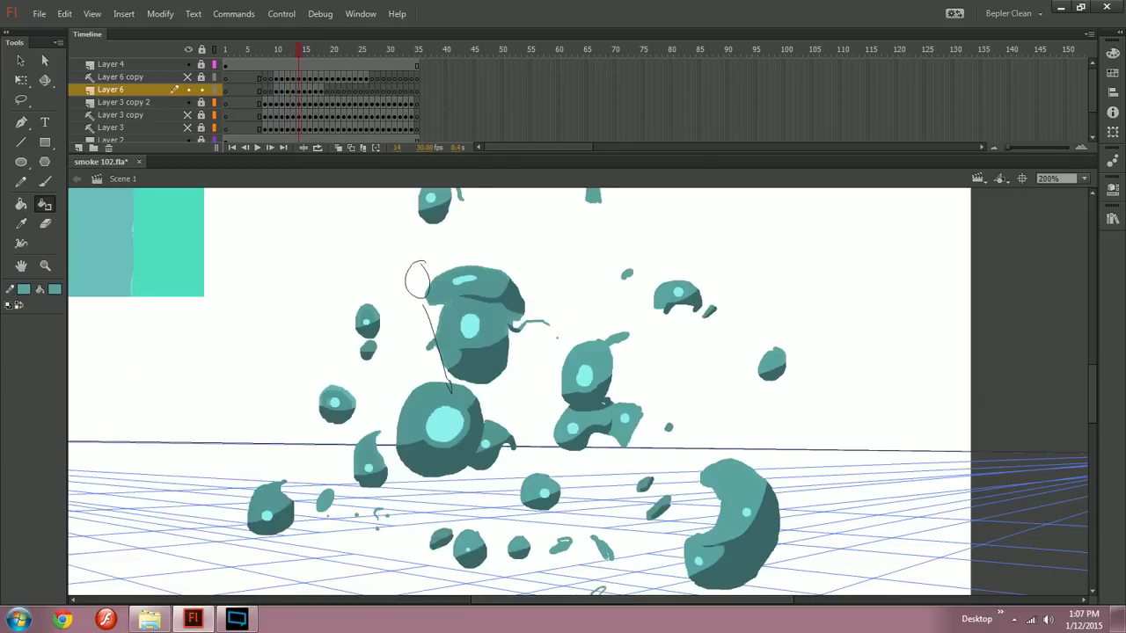
key("F5")
key("ctrl+z")
key("F5")
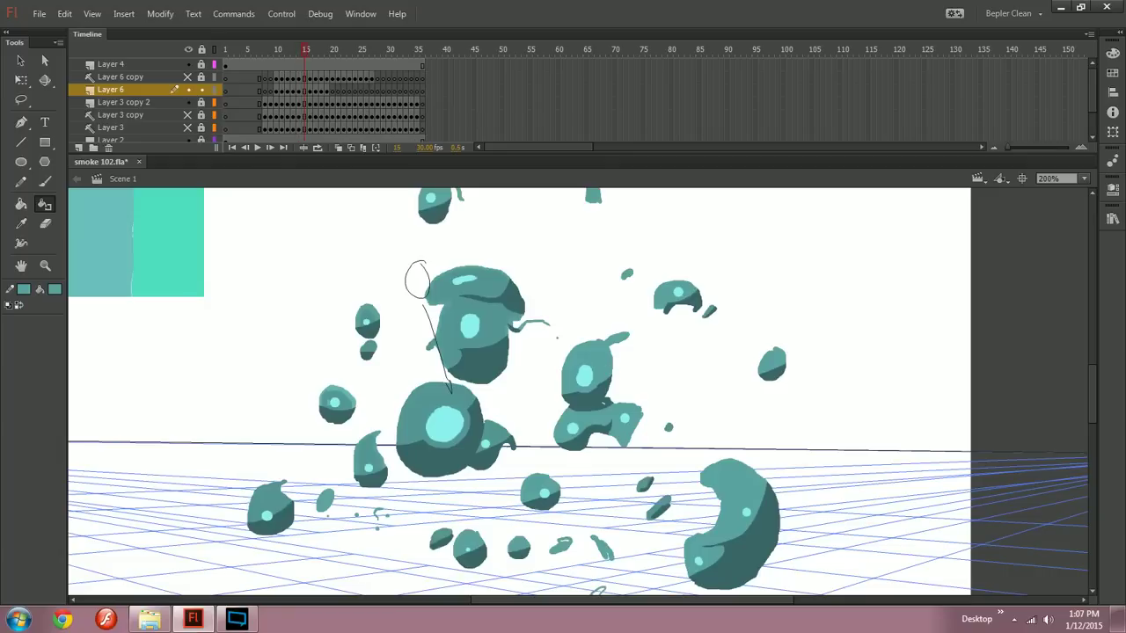
key("ctrl+z")
Step: Outline the oval puff's highlight in frames 15 and 17, sampling its teal for the stroke in frame 17
left_click(604, 375)
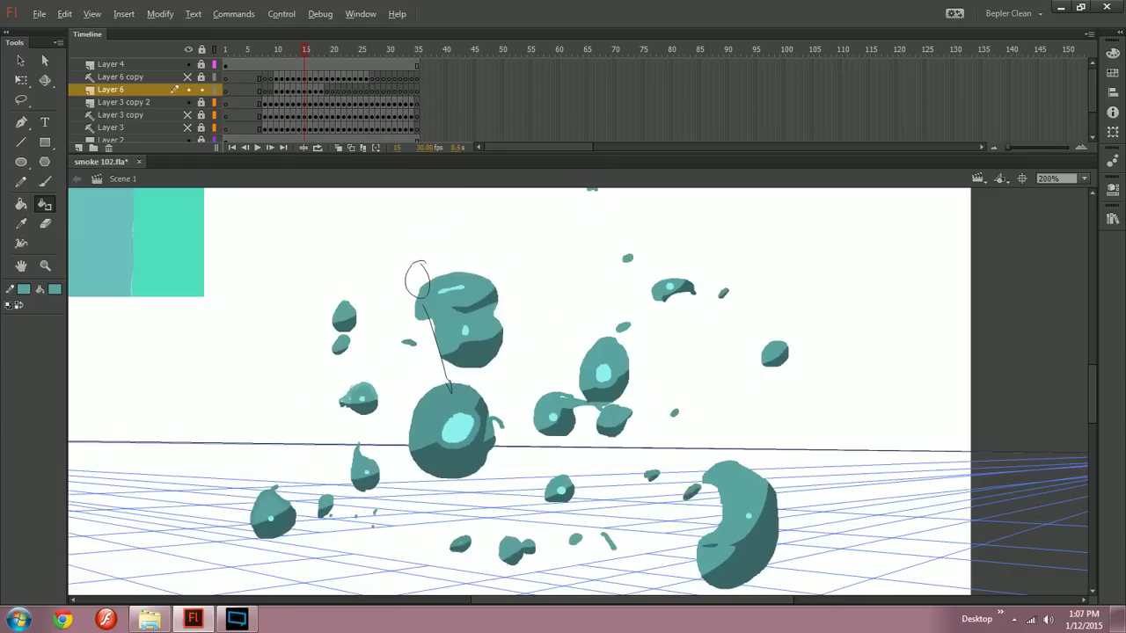
key("period")
key("period")
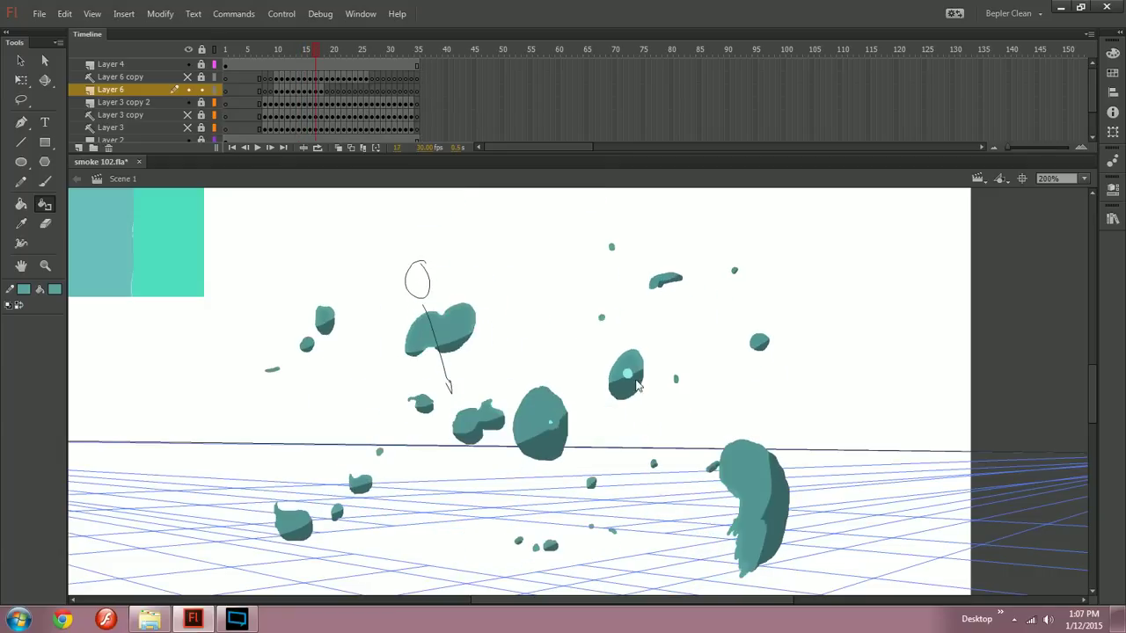
left_click(24, 289)
left_click(625, 362)
left_click(627, 374)
Step: Step back and forth through frames 11 to 18 to review the trimmed highlights across the burst
key("period")
key("period")
key("comma")
key("comma")
key("comma")
key("comma")
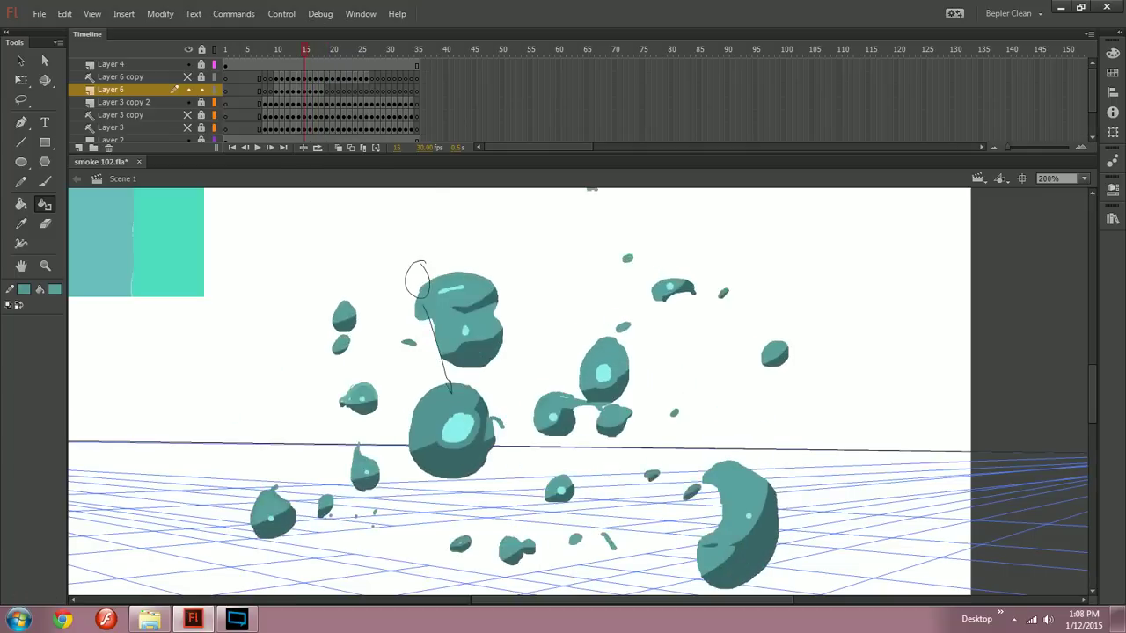
key("comma")
key("comma")
key("comma")
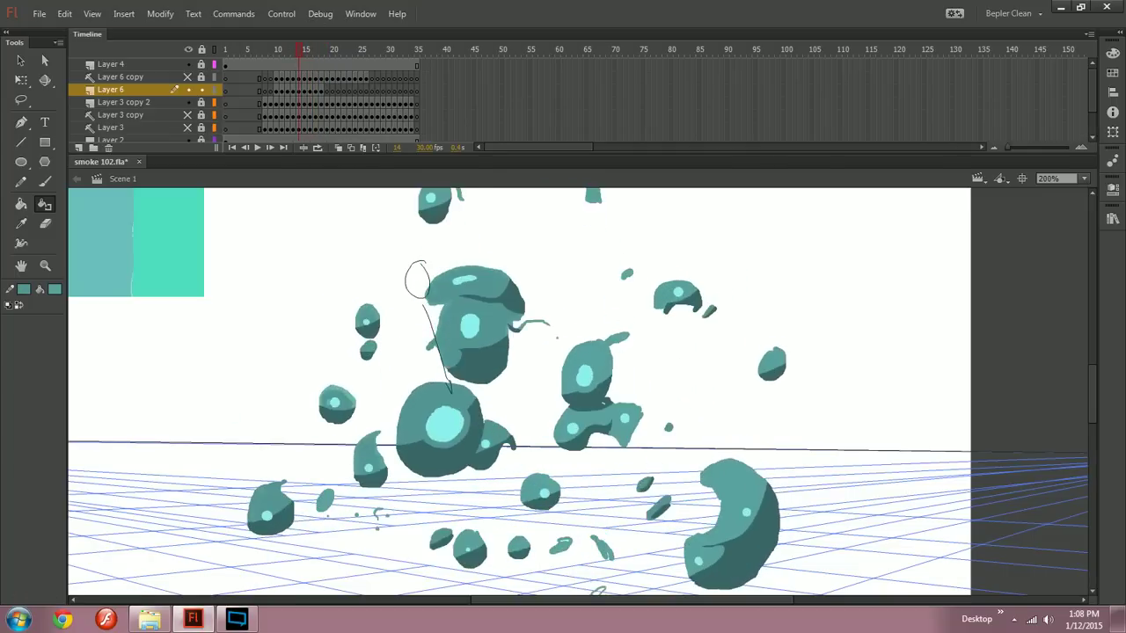
key("comma")
key("comma")
key("comma")
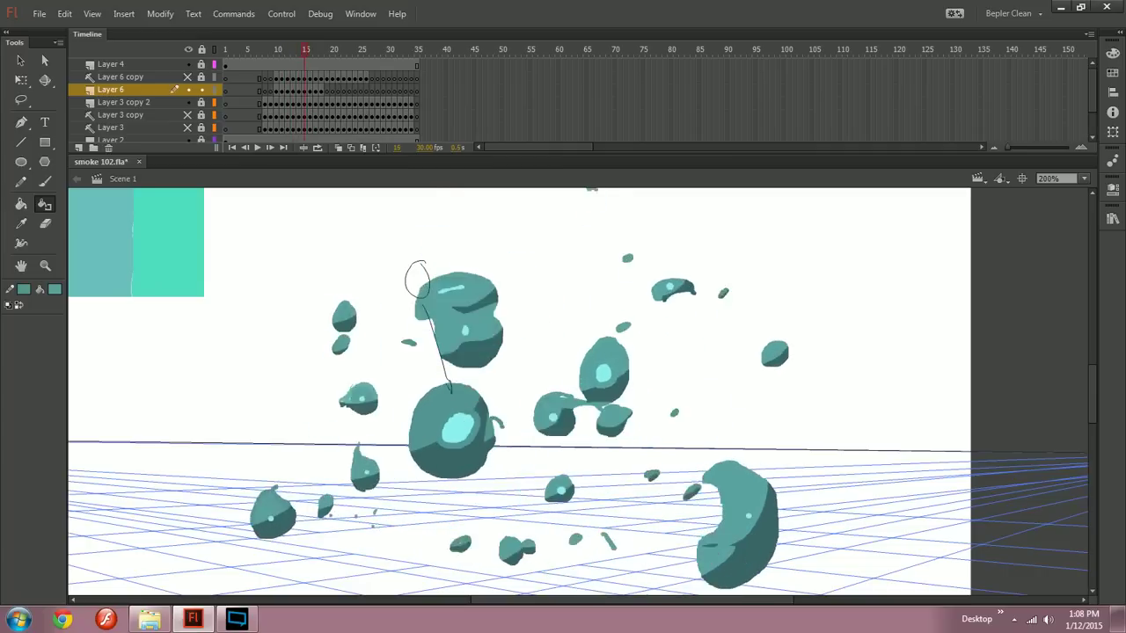
key("period")
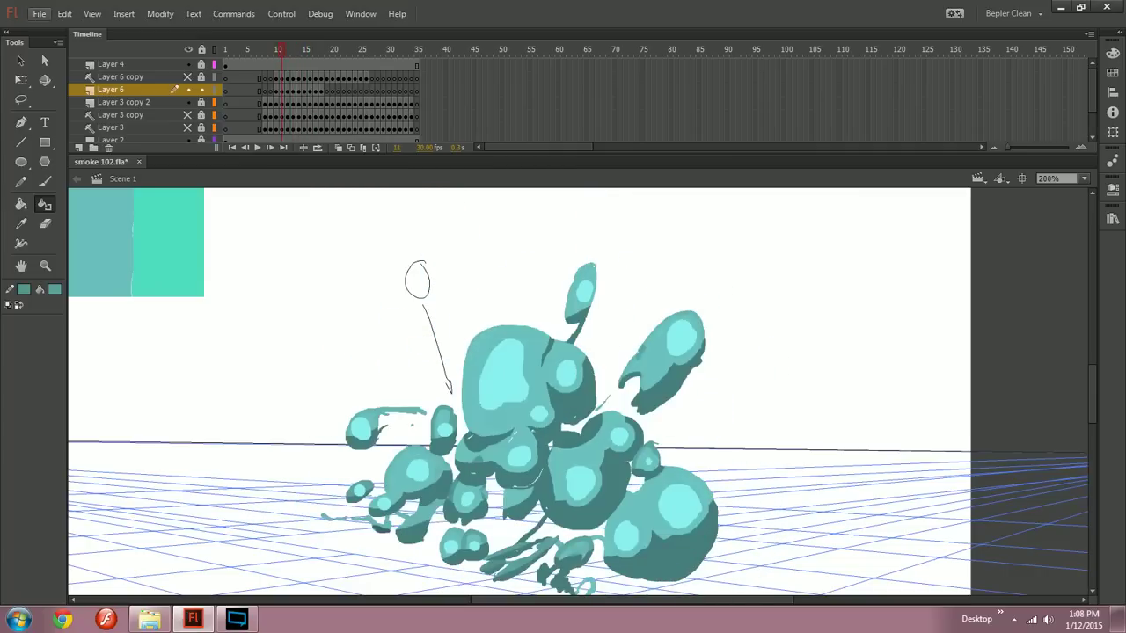
Step: In frame 12, set the stroke and fill to the palette's blue-teal swatch and outline the upper-right puff's highlight
key("period")
left_click(54, 290)
left_click(102, 251)
left_click(685, 320)
left_click(23, 290)
left_click(685, 320)
left_click(685, 320)
left_click(24, 289)
left_click(102, 250)
left_click(685, 320)
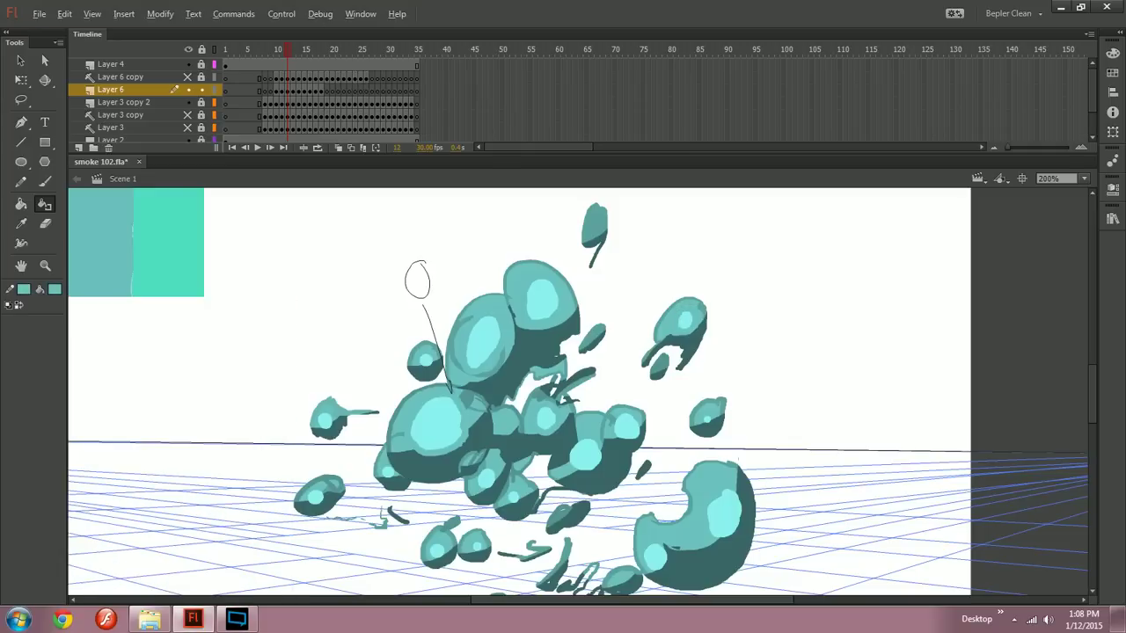
Step: Step through frames 11 to 15 to review how the trimmed highlights change
key("period")
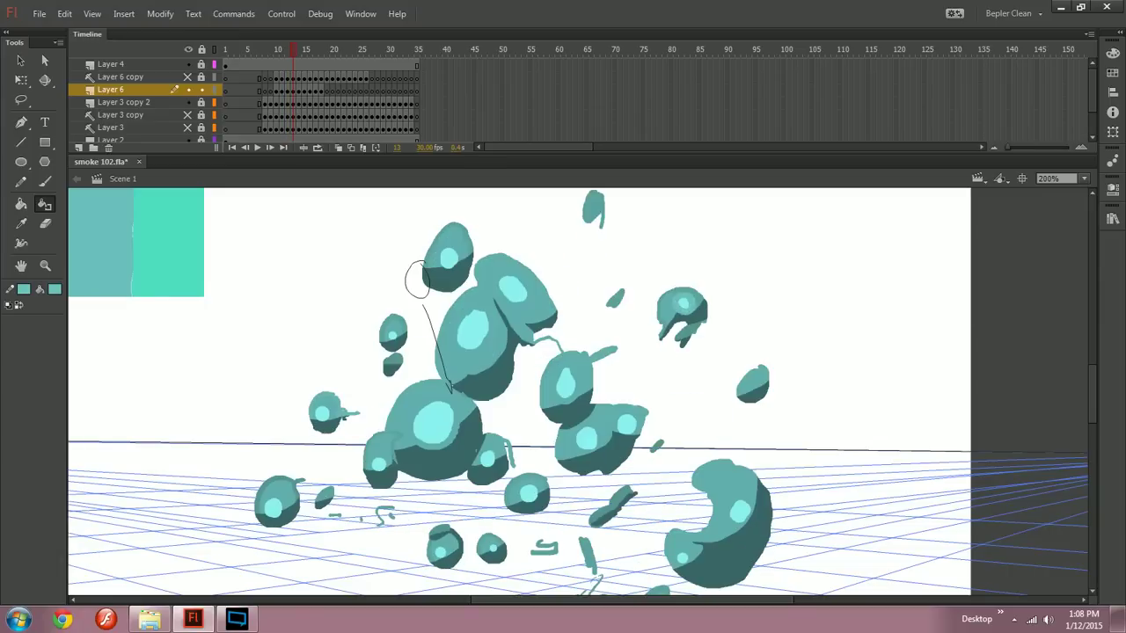
key("period")
key("shift+F5")
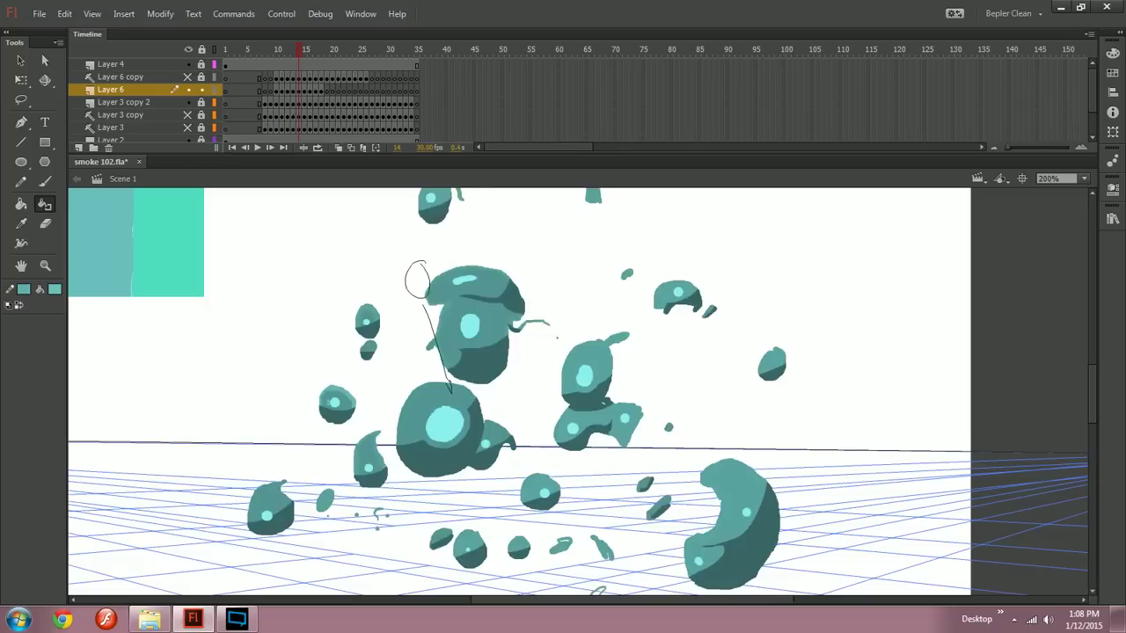
key("period")
key("comma")
key("comma")
key("comma")
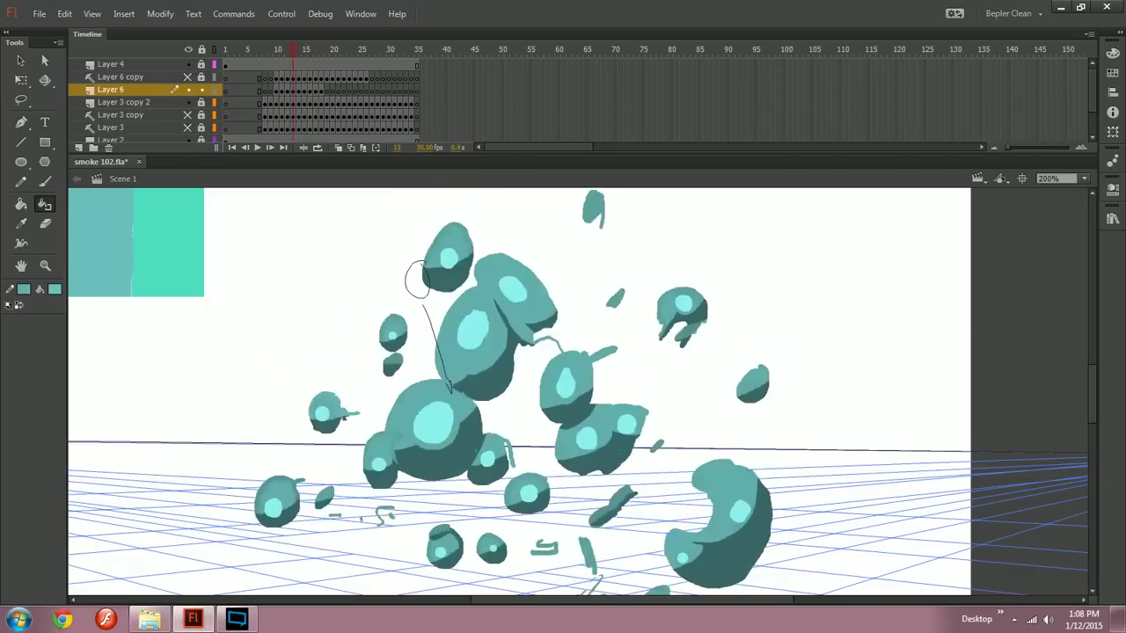
key("comma")
key("comma")
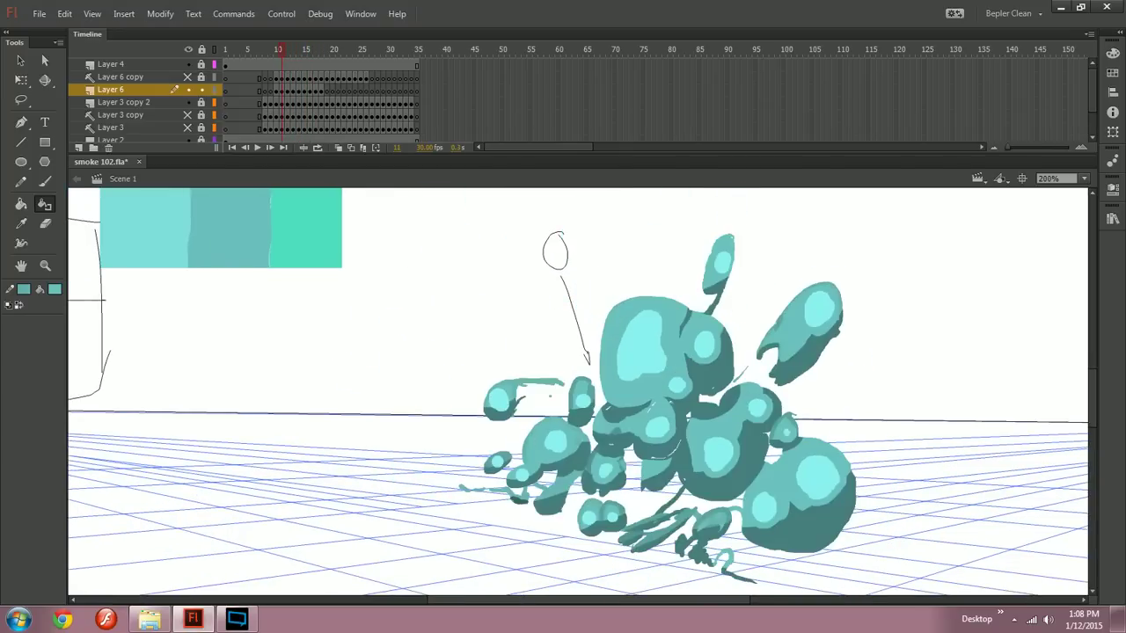
Step: In frames 11 and 12, sample the small lower-left puff's teal as the stroke color and outline its highlight
left_click(23, 289)
left_click(506, 458)
left_click(498, 462)
key("period")
left_click(453, 468)
key("ctrl+z")
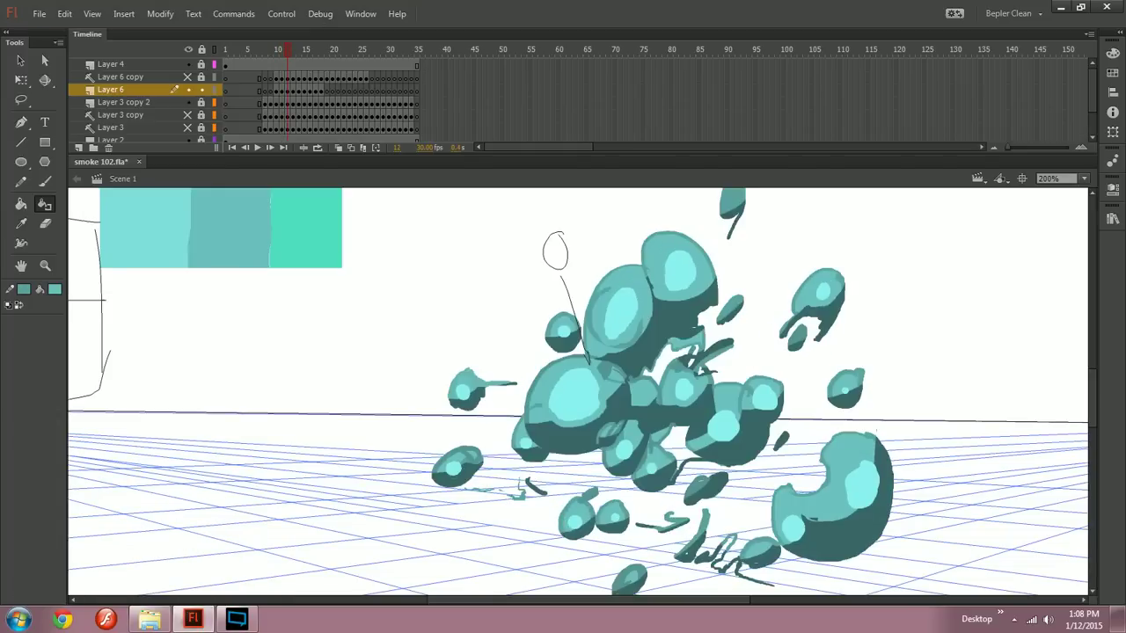
left_click(24, 290)
left_click(460, 458)
left_click(452, 468)
key("period")
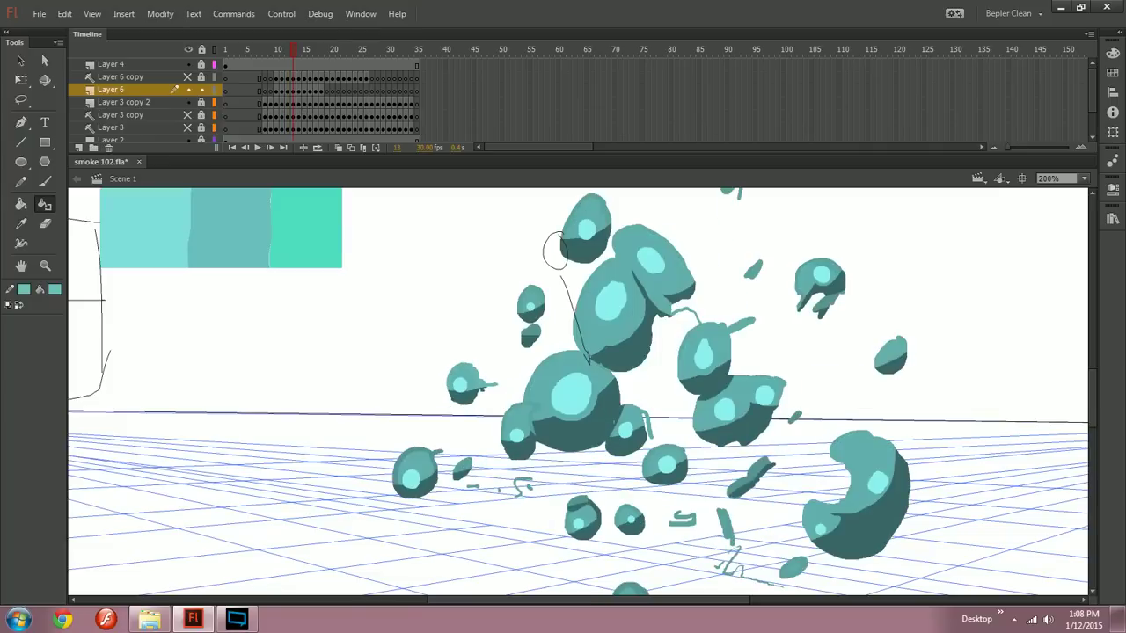
Step: In frame 14, outline the lower-left puff's highlight in that puff's own teal
key("period")
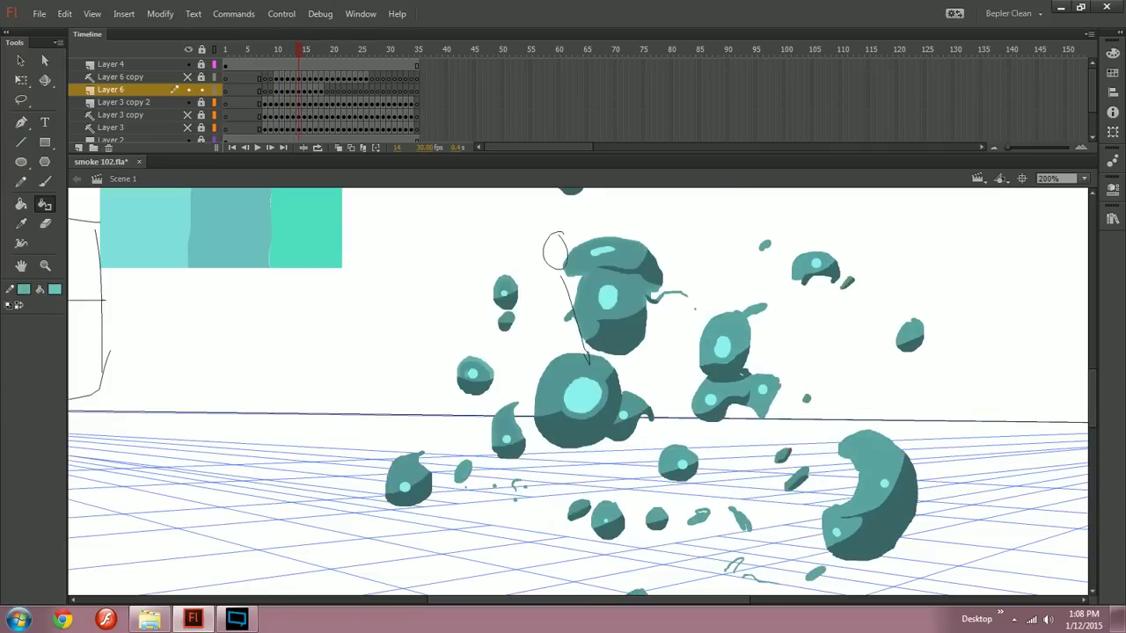
left_click(404, 486)
key("period")
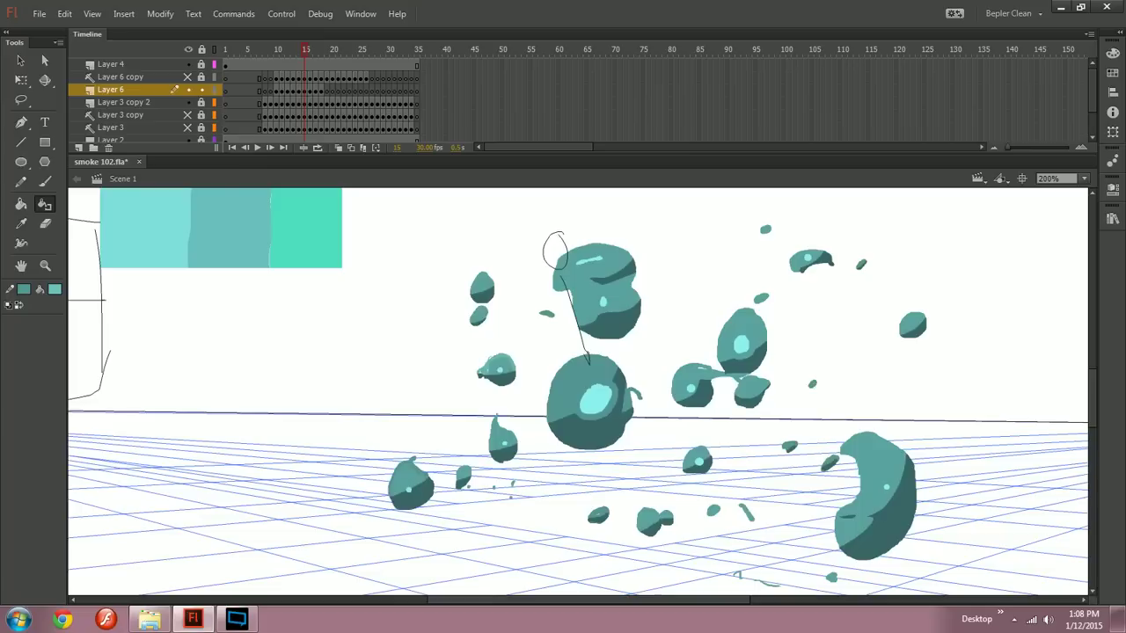
key("e")
key("period")
key("period")
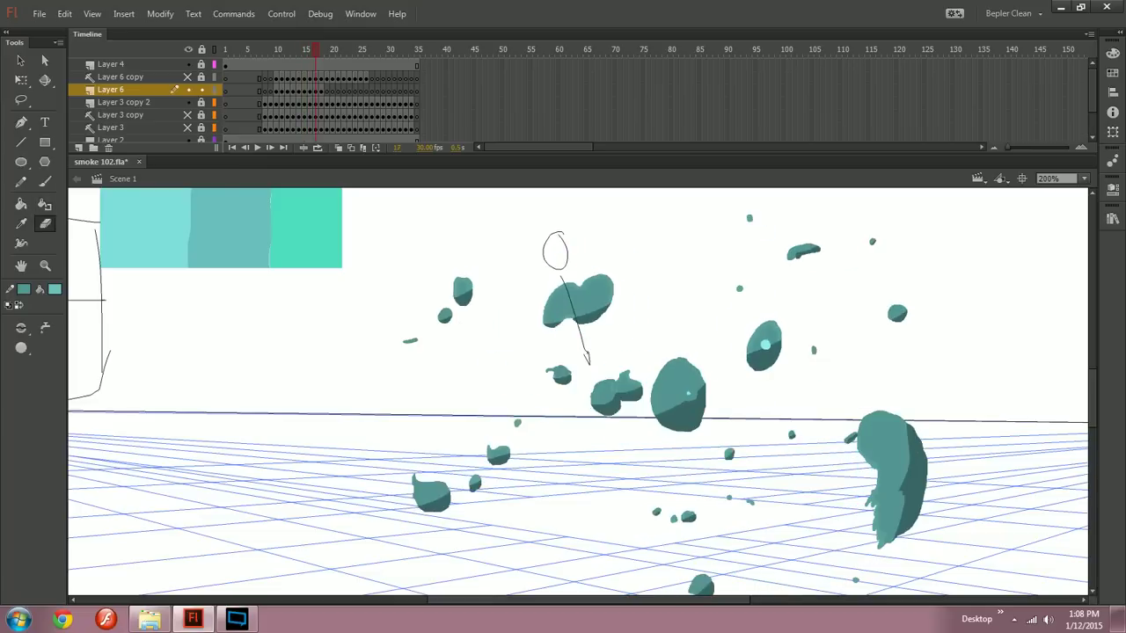
Step: Return to frame 12 and outline both highlights on the large crescent puff with the Ink Bottle
key("comma")
key("comma")
key("comma")
key("comma")
key("comma")
left_click_drag(703, 404, 489, 343)
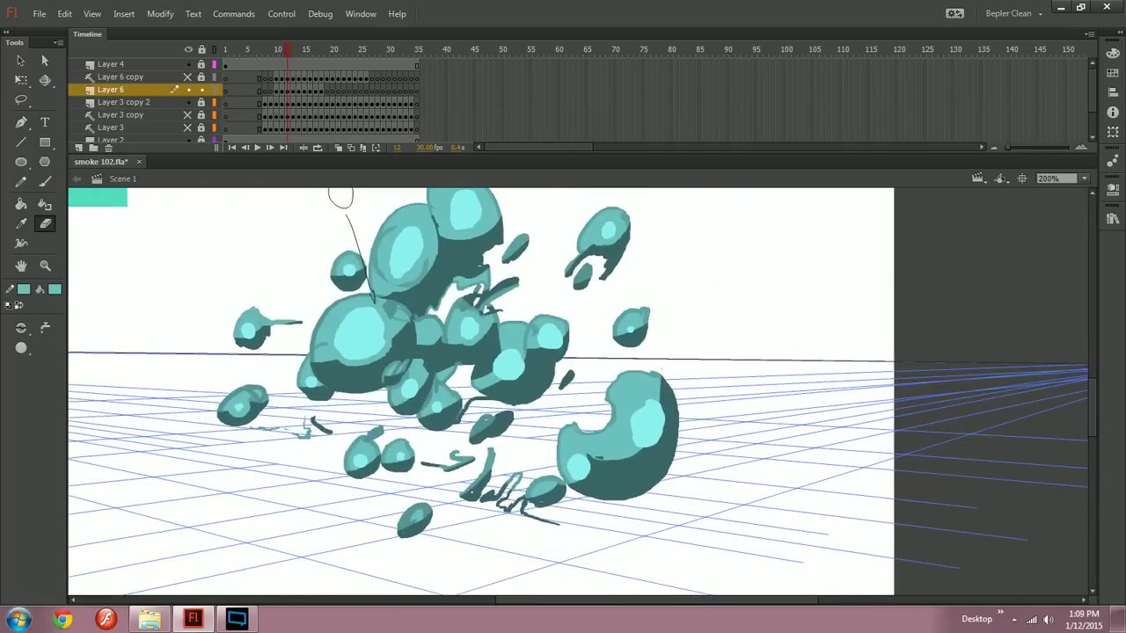
left_click(22, 205)
left_click(44, 207)
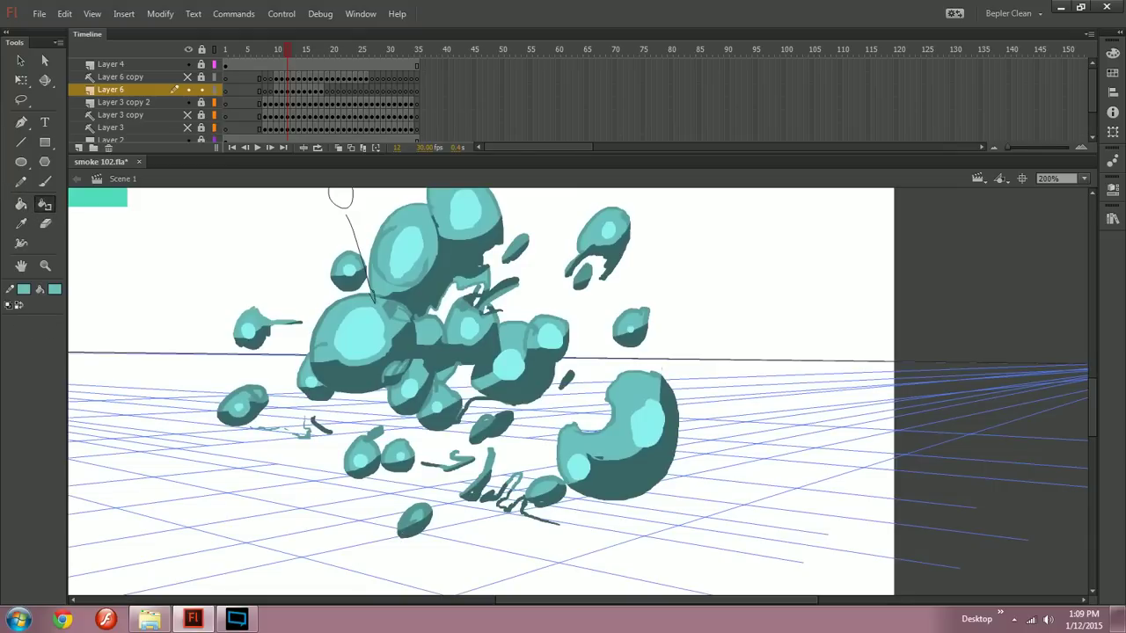
left_click(648, 423)
left_click(578, 468)
key("period")
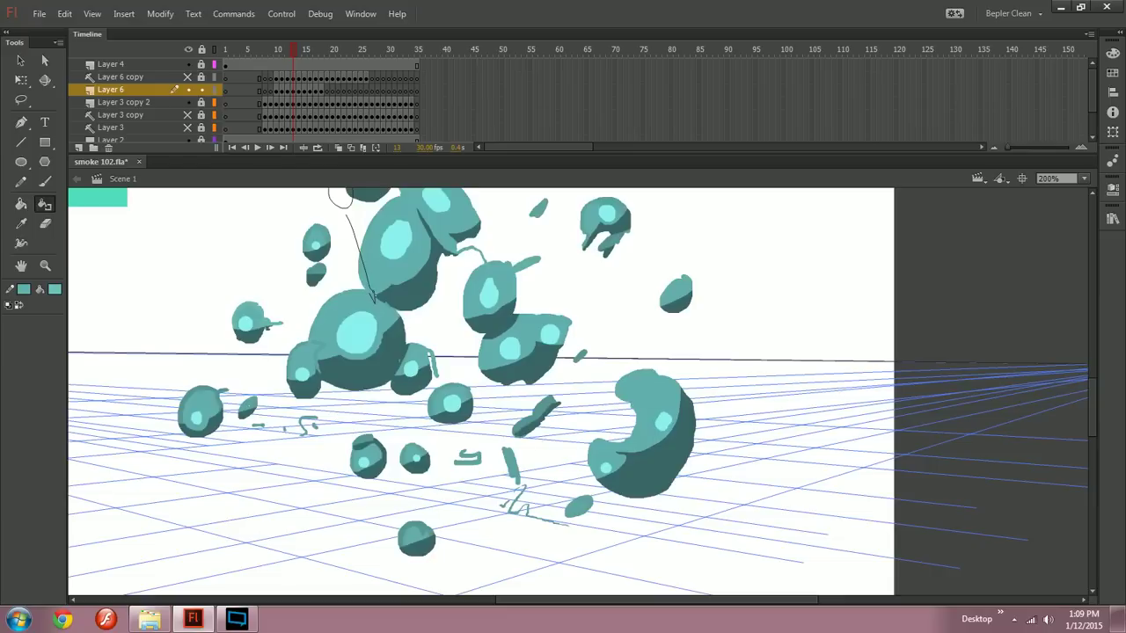
Step: Step back and forth through frames 12 to 16 to check the crescent puff's trimmed highlights
key("period")
key("period")
key("period")
key("comma")
key("comma")
key("comma")
key("comma")
left_click_drag(492, 334, 564, 396)
key("period")
key("comma")
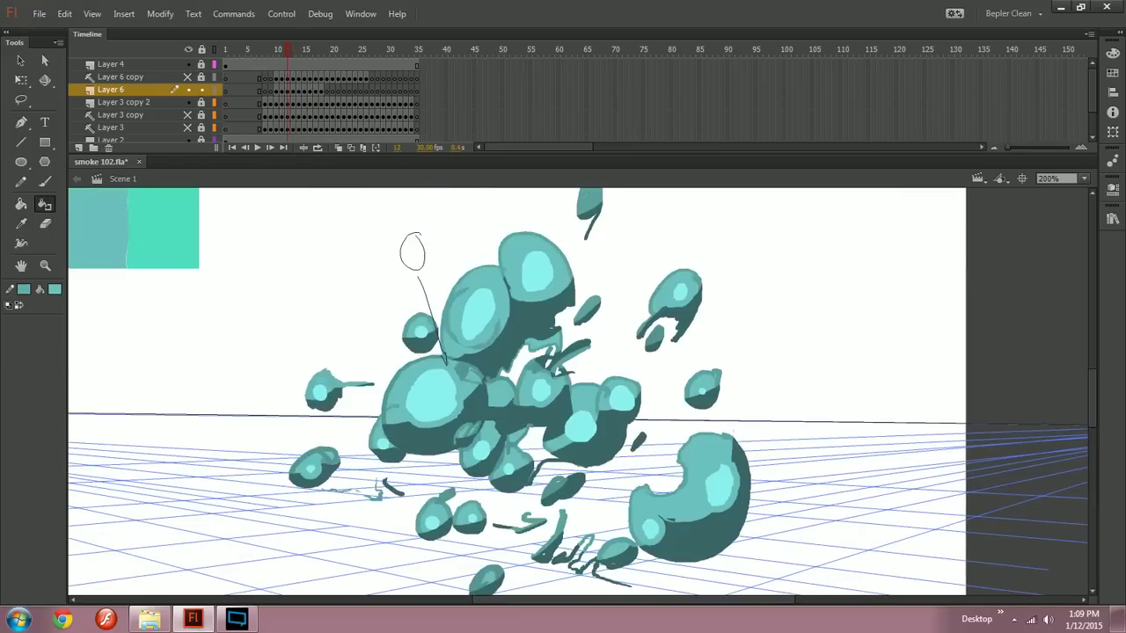
Step: In frame 12, set both the fill and stroke colors to the palette's blue-teal swatch
left_click(55, 290)
left_click(104, 238)
left_click(24, 290)
left_click(104, 238)
key("period")
key("comma")
key("period")
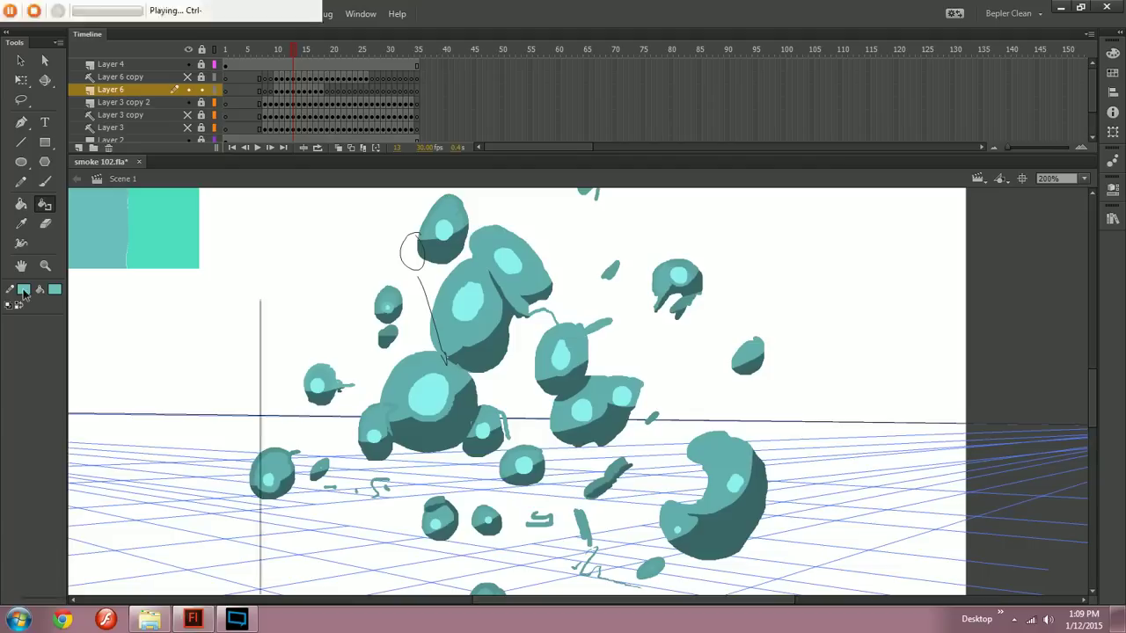
Step: In frames 13 and 14, sample the small upper-left puff's teal for the stroke and outline its highlight
left_click(23, 289)
left_click(387, 295)
left_click(387, 308)
left_click(24, 290)
key("Escape")
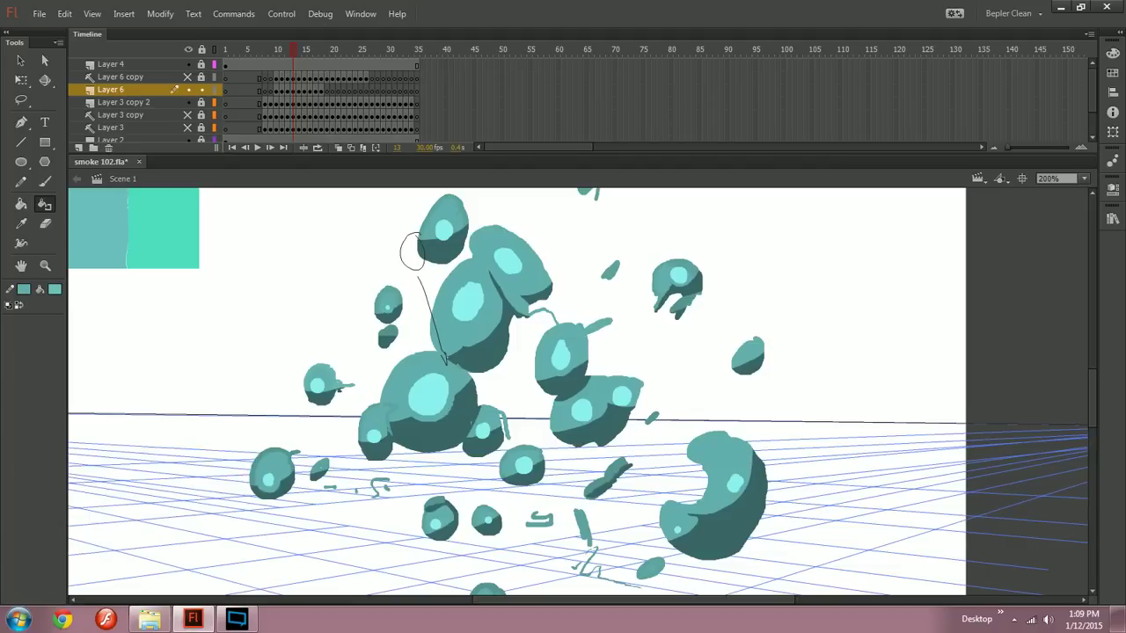
key("period")
left_click(24, 290)
left_click(363, 285)
left_click(361, 295)
Step: In frame 11, sample the teal of the left puff with the trailing wisp and outline its highlight
key("period")
key("comma")
key("period")
key("comma")
key("comma")
key("comma")
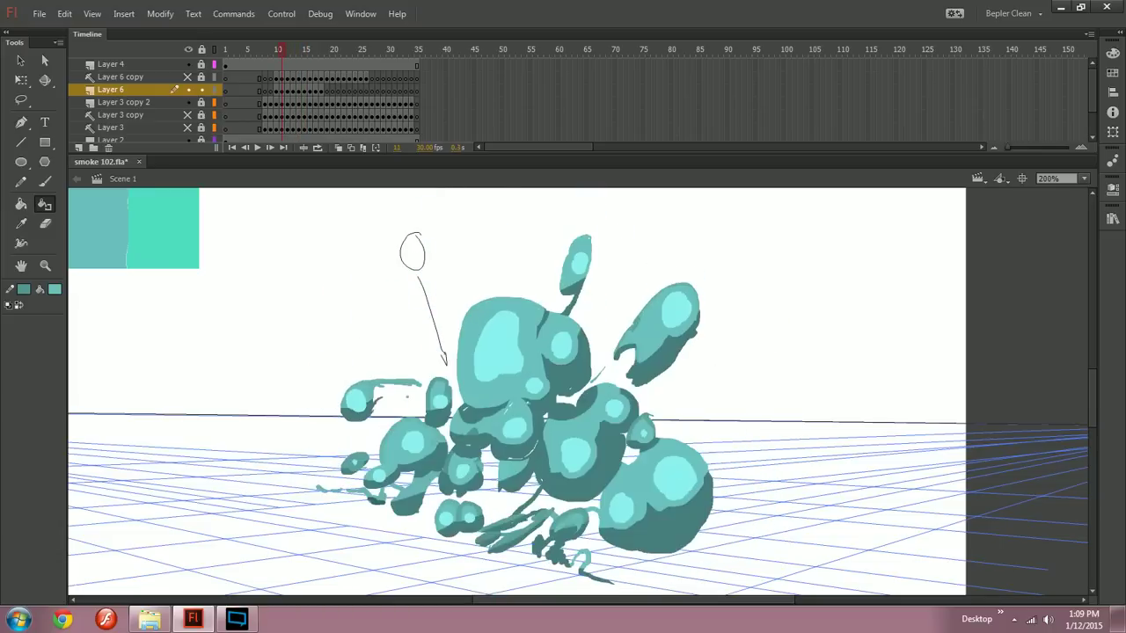
left_click(24, 289)
left_click(360, 387)
left_click(356, 401)
key("period")
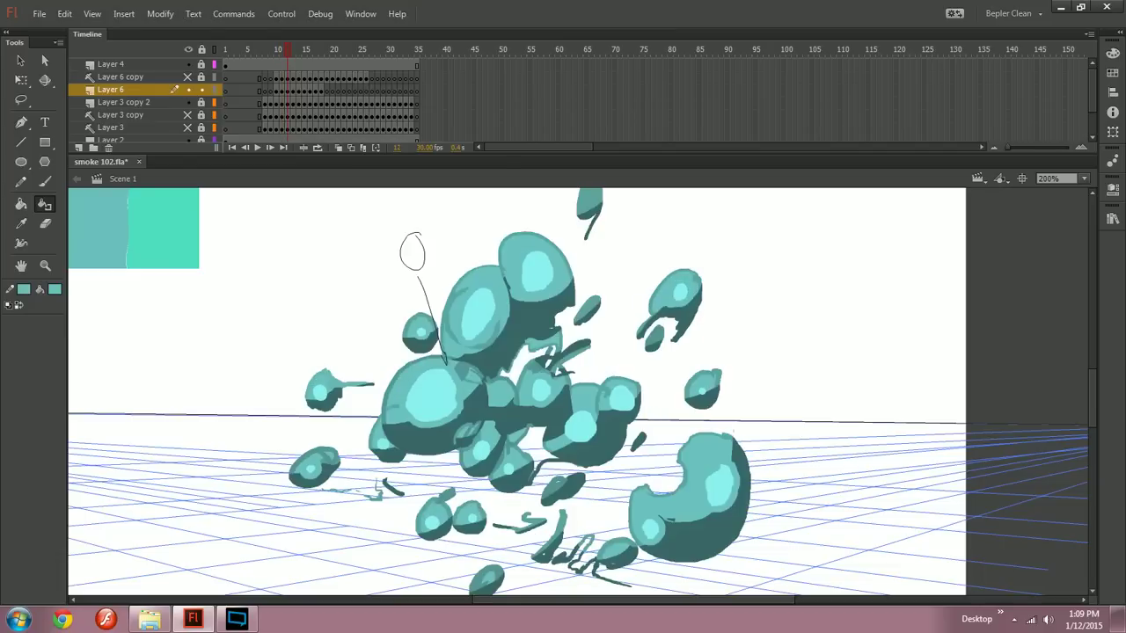
Step: Flip back and forth between frames 11 and 13 to compare the highlights from frame to frame
key("period")
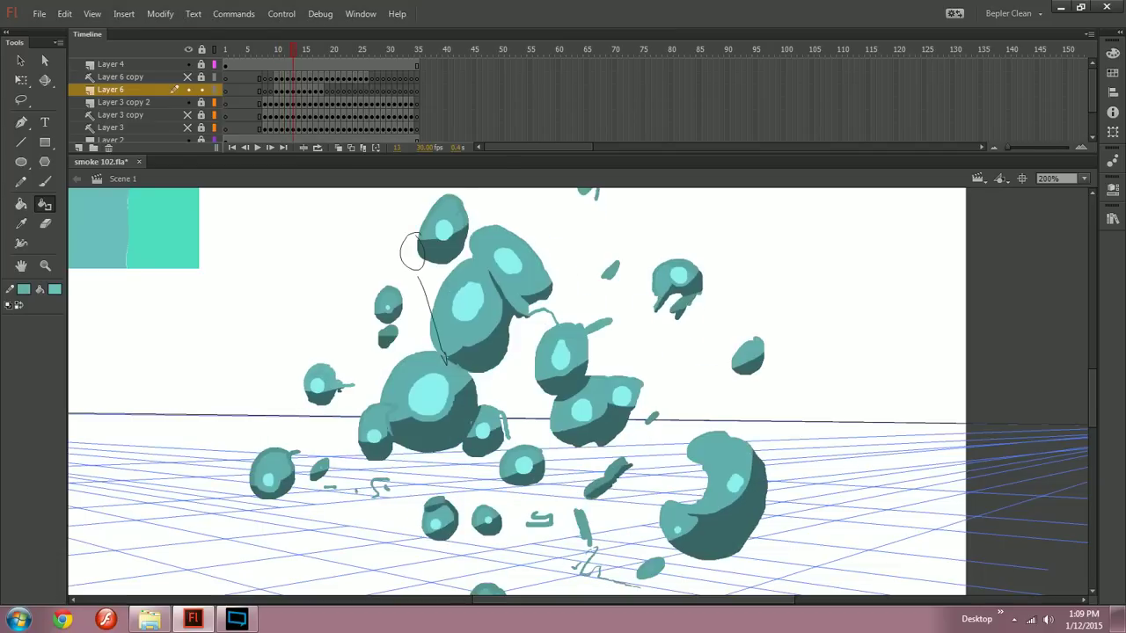
key("comma")
key("period")
key("comma")
key("period")
key("comma")
key("period")
key("comma")
key("comma")
key("period")
key("comma")
key("period")
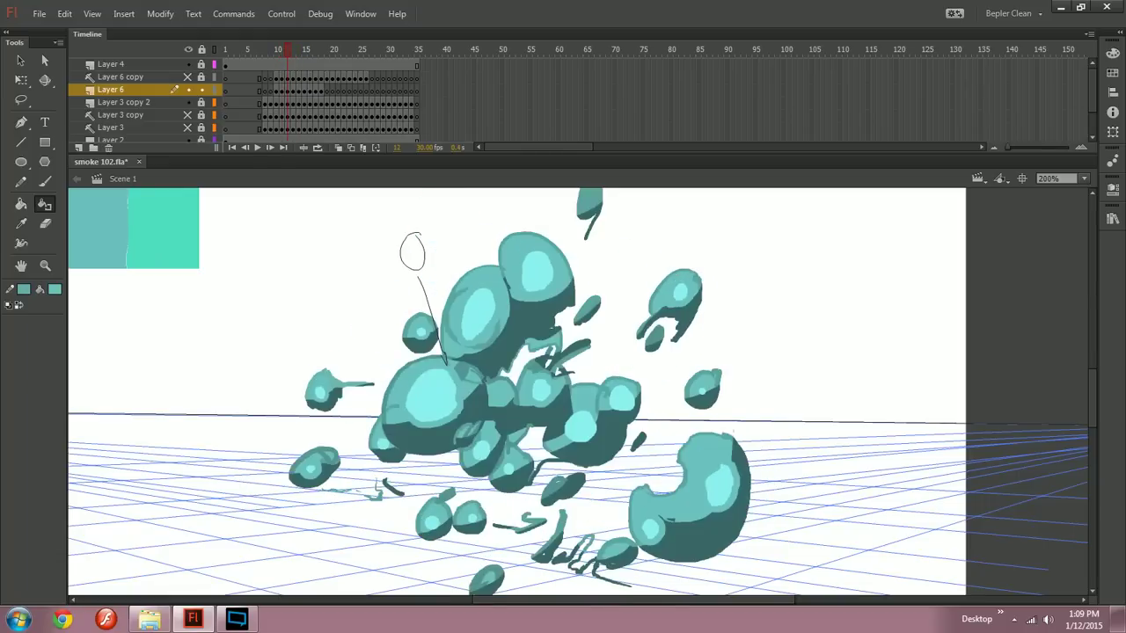
Step: In frame 12, sample the teal of the two-lobed puff at center right and outline its larger highlight
left_click(24, 289)
left_click(585, 401)
left_click(580, 427)
Step: Flip repeatedly through frames 11 to 15 to check how the two-lobed puff's highlight shrinks
key("comma")
key("period")
key("period")
key("comma")
key("period")
key("comma")
key("period")
key("comma")
key("period")
key("comma")
key("period")
key("alt")
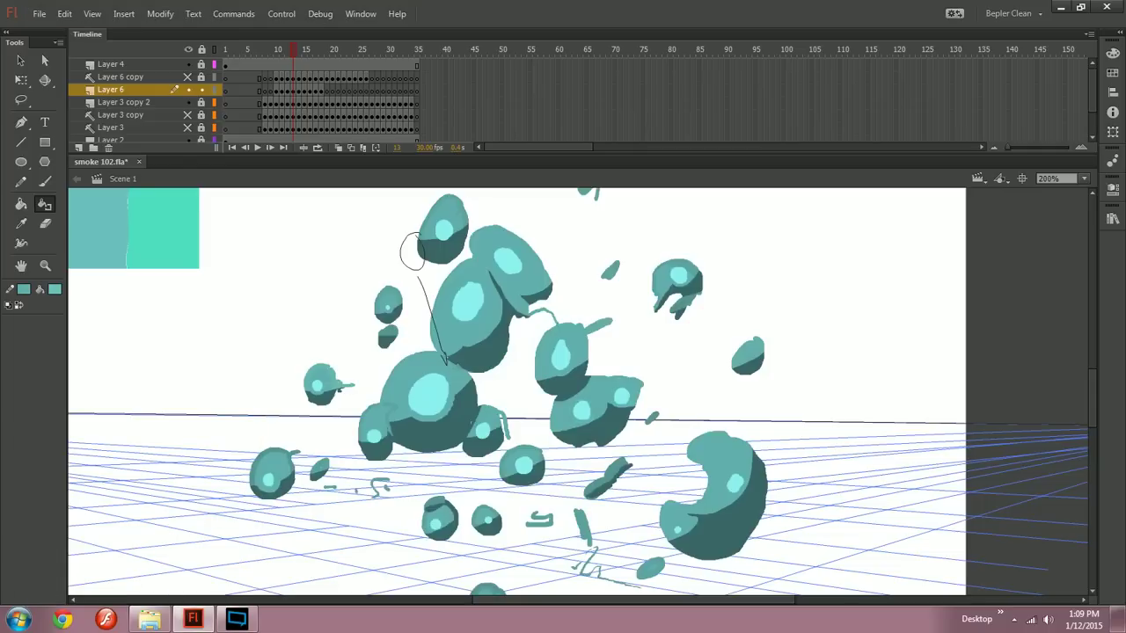
left_click(24, 289)
key("Escape")
key("period")
key("comma")
key("period")
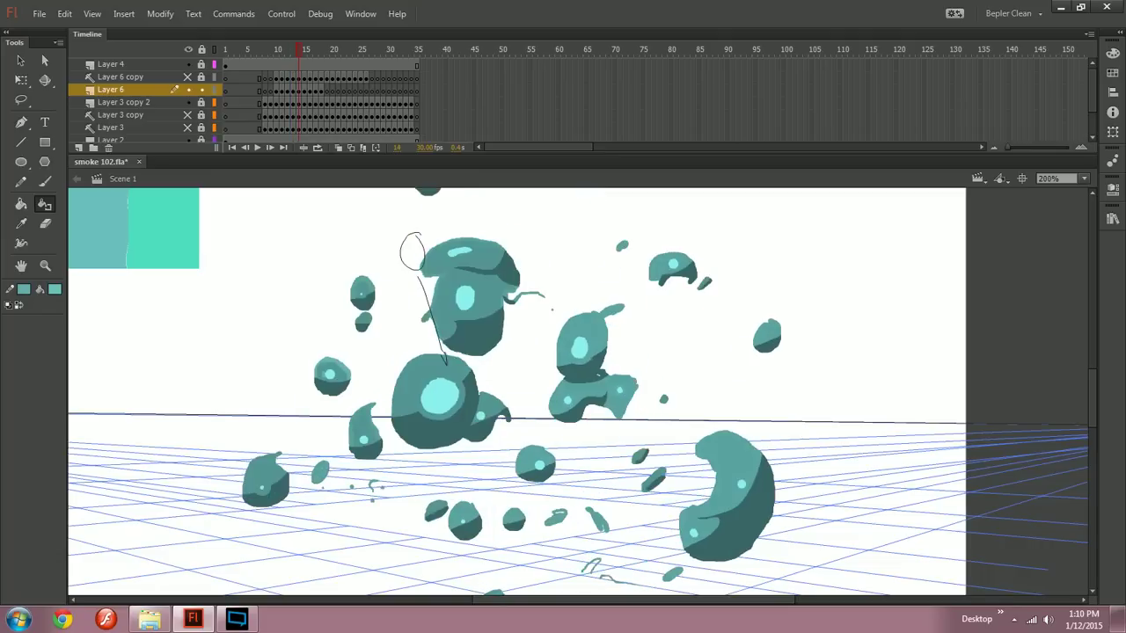
key("period")
Step: Review the whole smoke burst over frames 12 to 15 at 100% and 50% zoom
key("v")
key("ctrl+1")
key("comma")
key("comma")
key("period")
key("period")
key("comma")
key("comma")
key("comma")
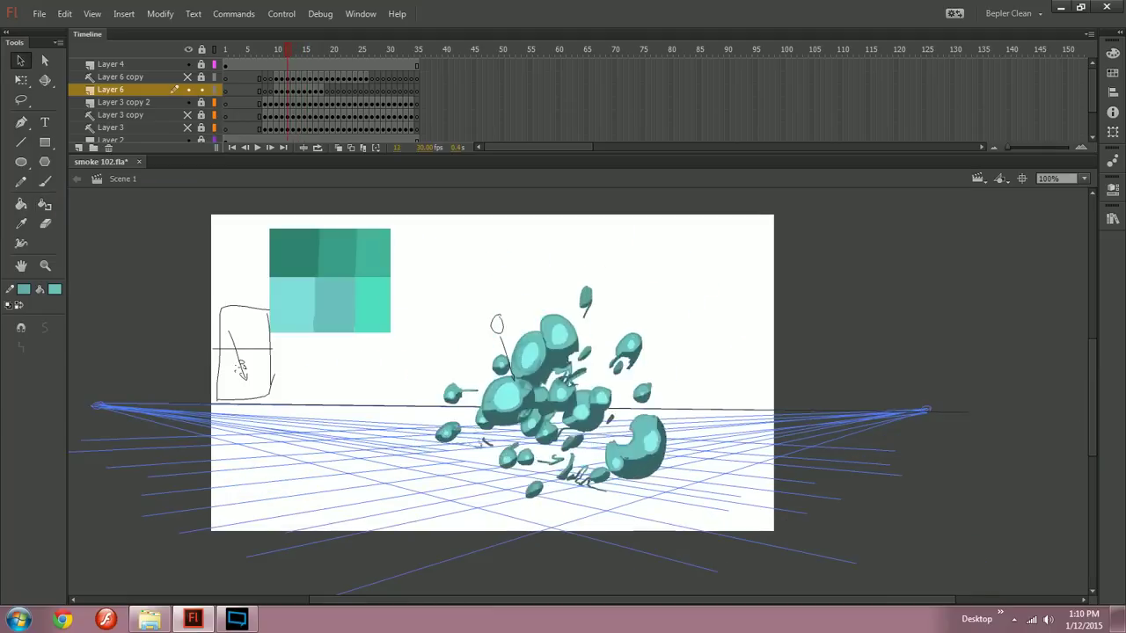
key("ctrl+minus")
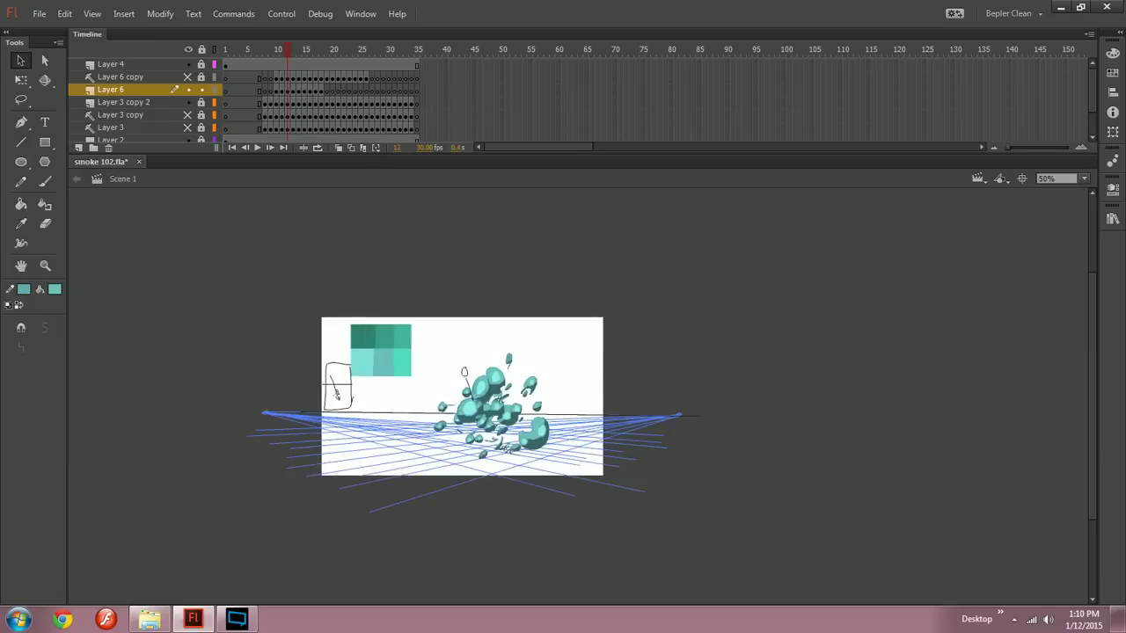
key("ctrl+equal")
key("q")
left_click_drag(668, 413, 475, 380)
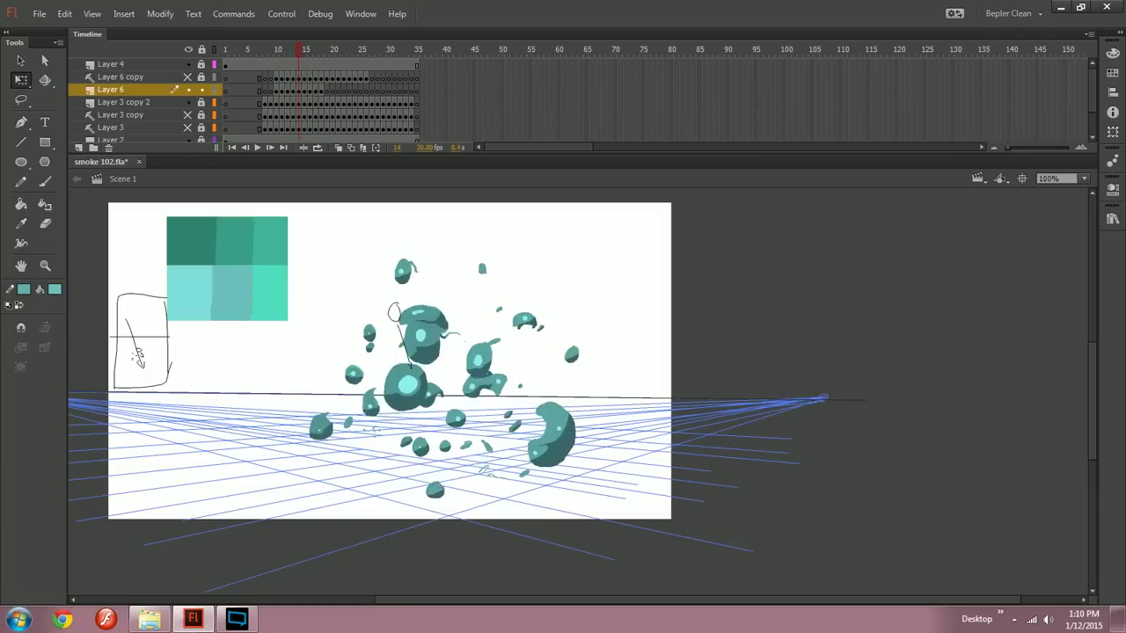
Step: Go to frame 11 and inspect the large upper puff's highlight shape on Layer 6 at 200% zoom
mouse_move(287, 64)
left_mouse_down()
mouse_move(267, 60)
mouse_move(321, 53)
mouse_move(283, 52)
left_mouse_up()
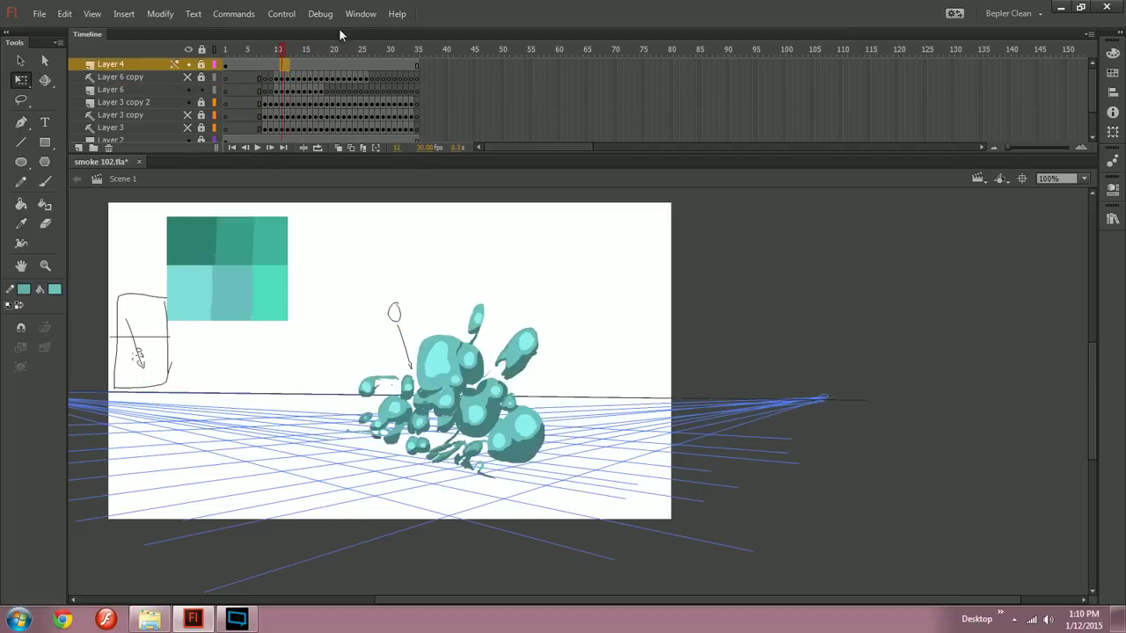
key("Escape")
key("ctrl+minus")
key("ctrl+equal")
key("ctrl+equal")
left_click_drag(679, 393, 380, 357)
left_click(380, 357)
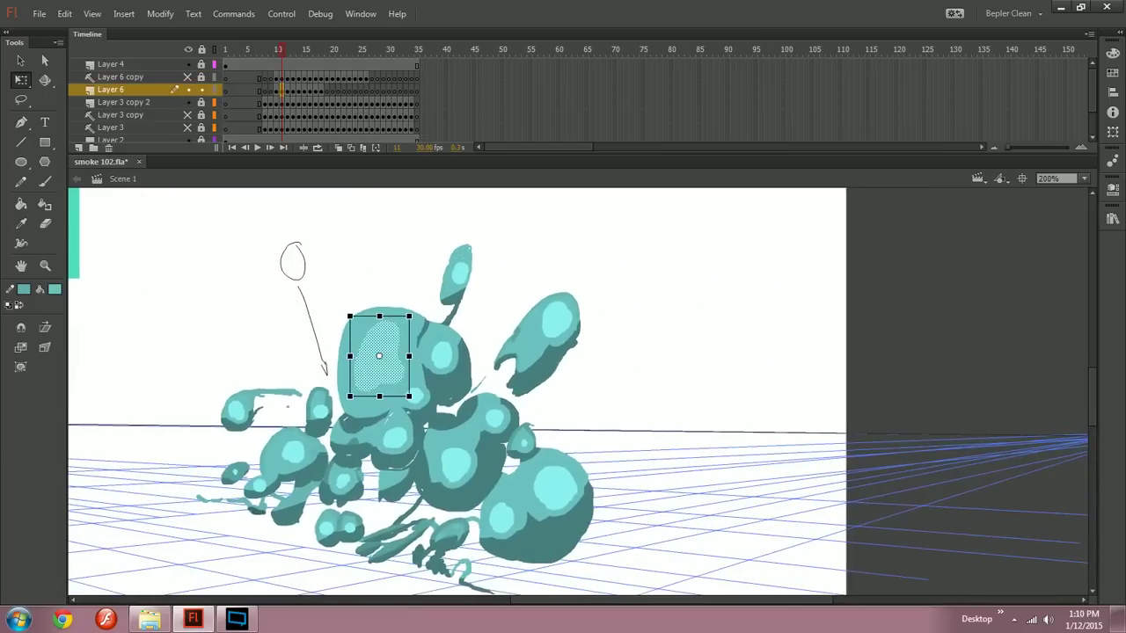
key("Escape")
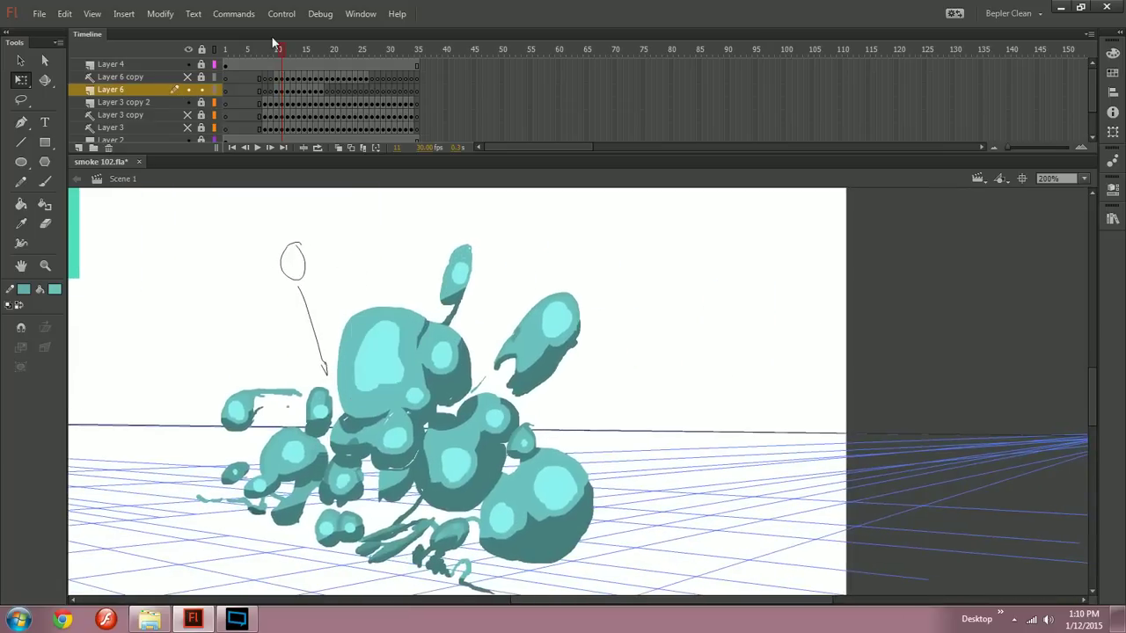
Step: Duplicate Layer 6, lock the original layer and make the duplicate the active layer
left_click(161, 92)
left_click(188, 92)
left_click(188, 91)
left_click(137, 95)
right_click(134, 97)
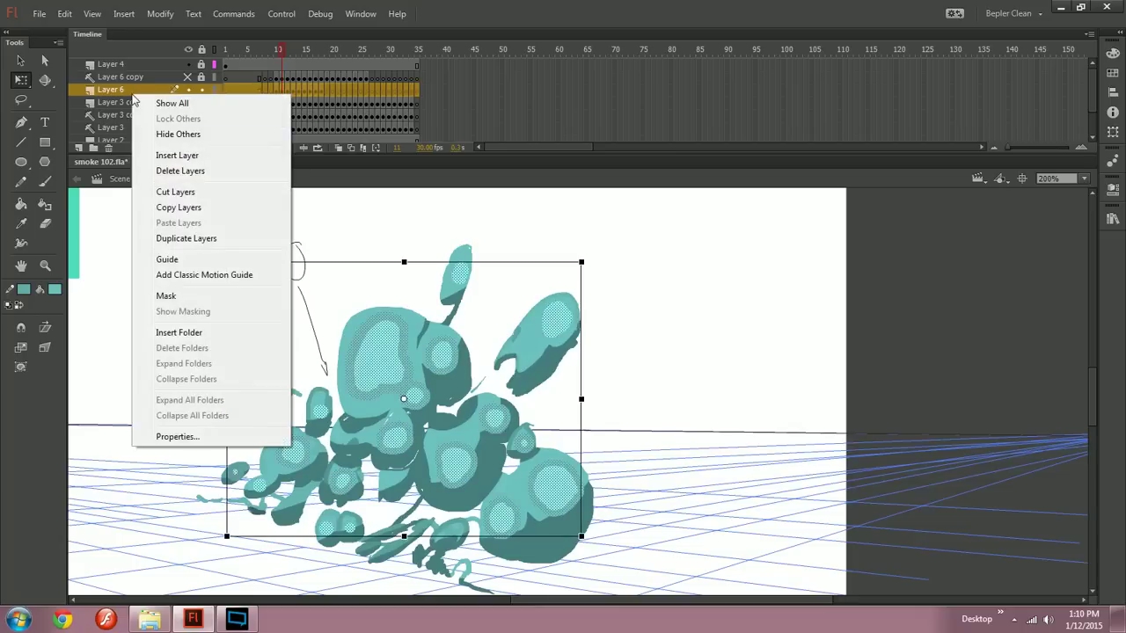
left_click(201, 239)
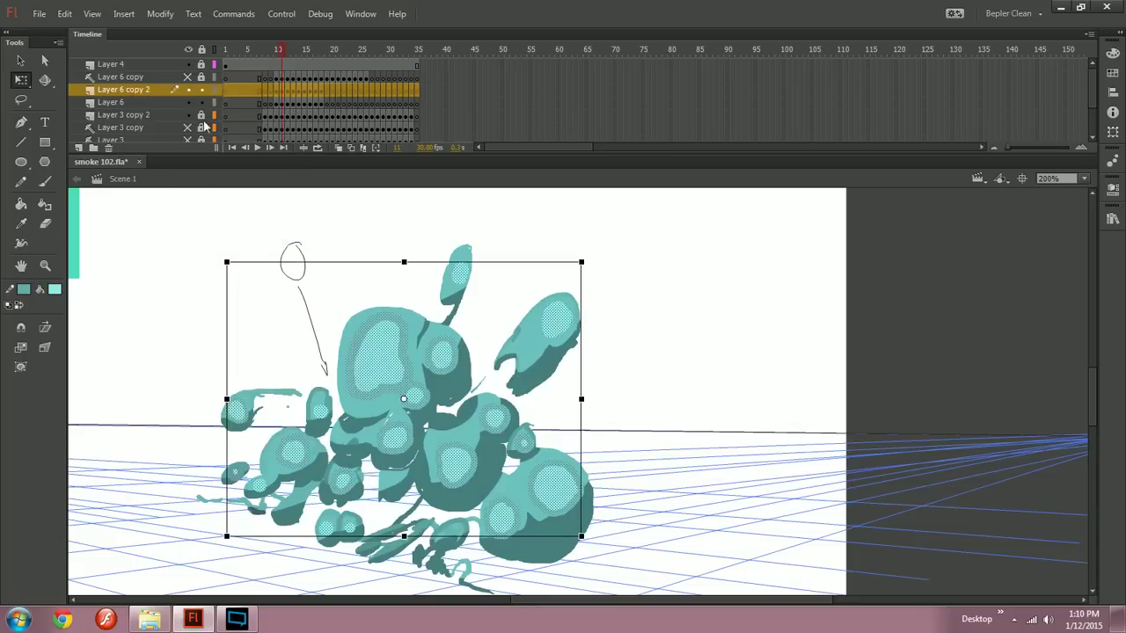
left_click(156, 114)
left_click(172, 103)
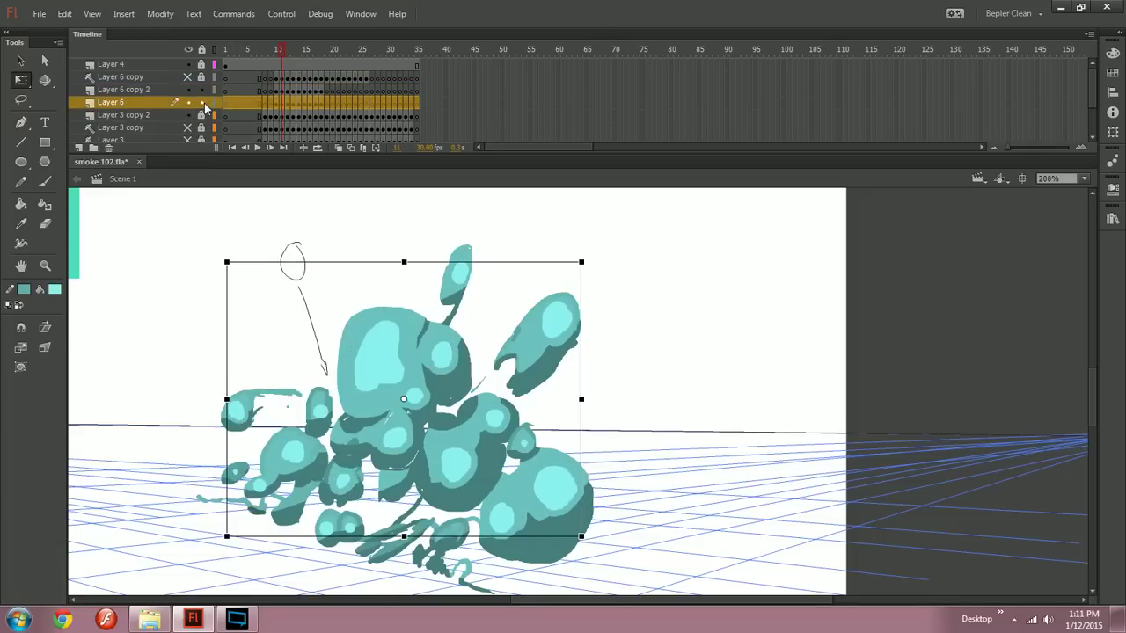
left_click(163, 91)
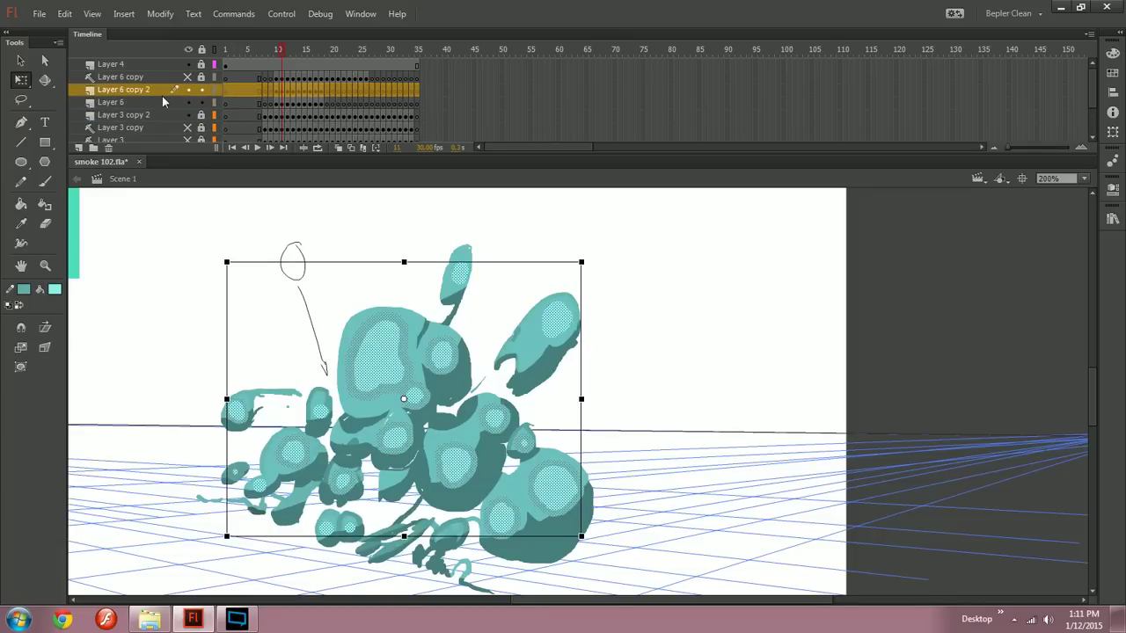
Step: Enable editing of multiple frames and remove the stroke from all highlights on the duplicated layer
left_click(362, 148)
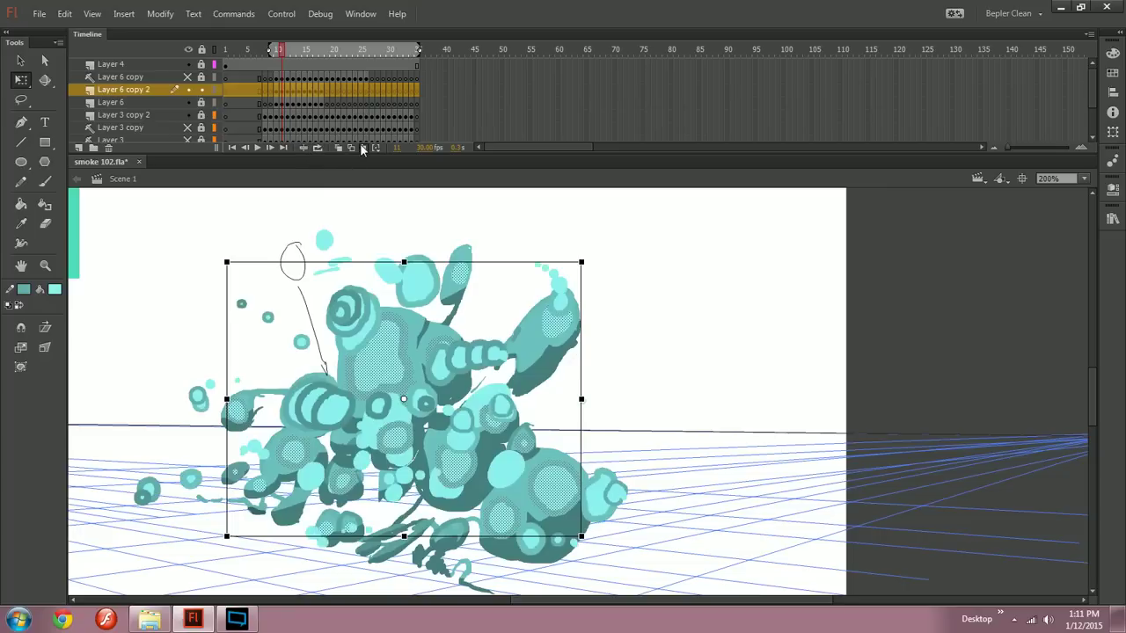
left_click(362, 148)
left_click(24, 289)
left_click(231, 303)
key("ctrl+shift+a")
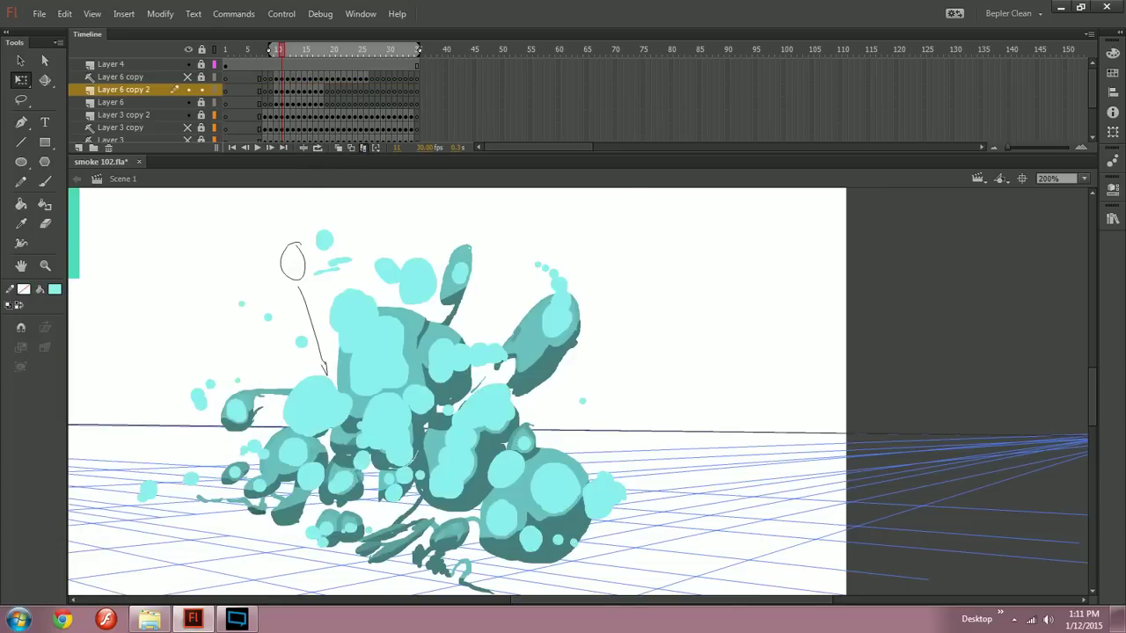
Step: Copy frames 10 to 18 of the duplicated highlight layer and clear the selection
left_click_drag(276, 90, 315, 90)
right_click(315, 90)
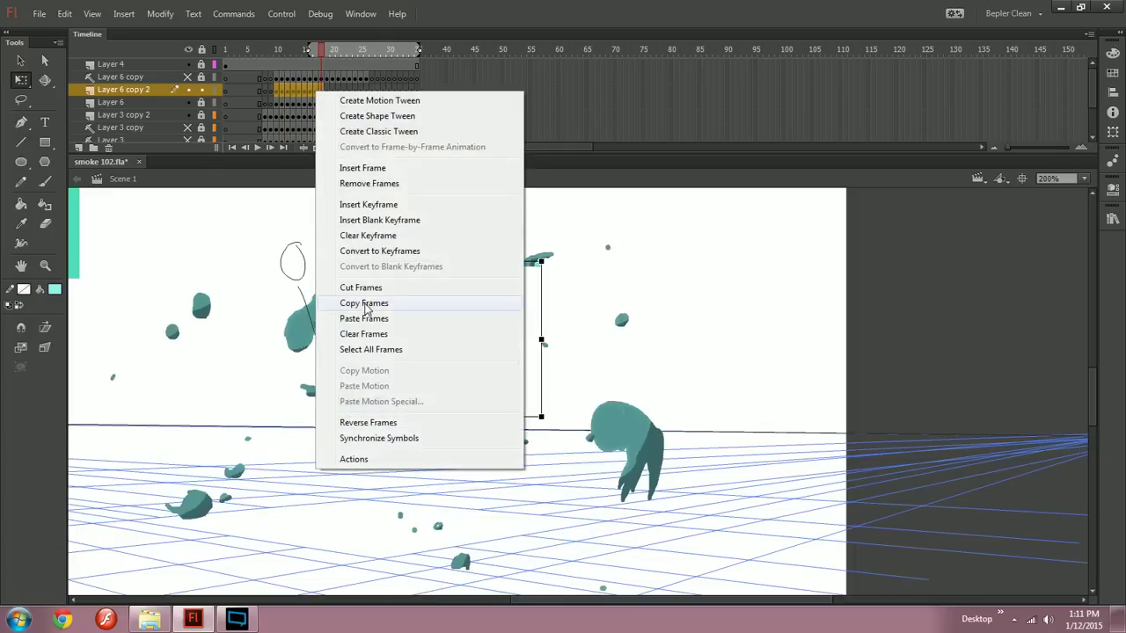
left_click(365, 303)
key("ctrl+shift+a")
Step: Move the playhead to frame 15, turn off multiple-frame editing and lock the duplicated highlight layer
left_click(322, 51)
mouse_move(322, 51)
left_mouse_down()
mouse_move(294, 52)
mouse_move(319, 54)
mouse_move(304, 53)
left_mouse_up()
left_click(361, 147)
left_click(202, 90)
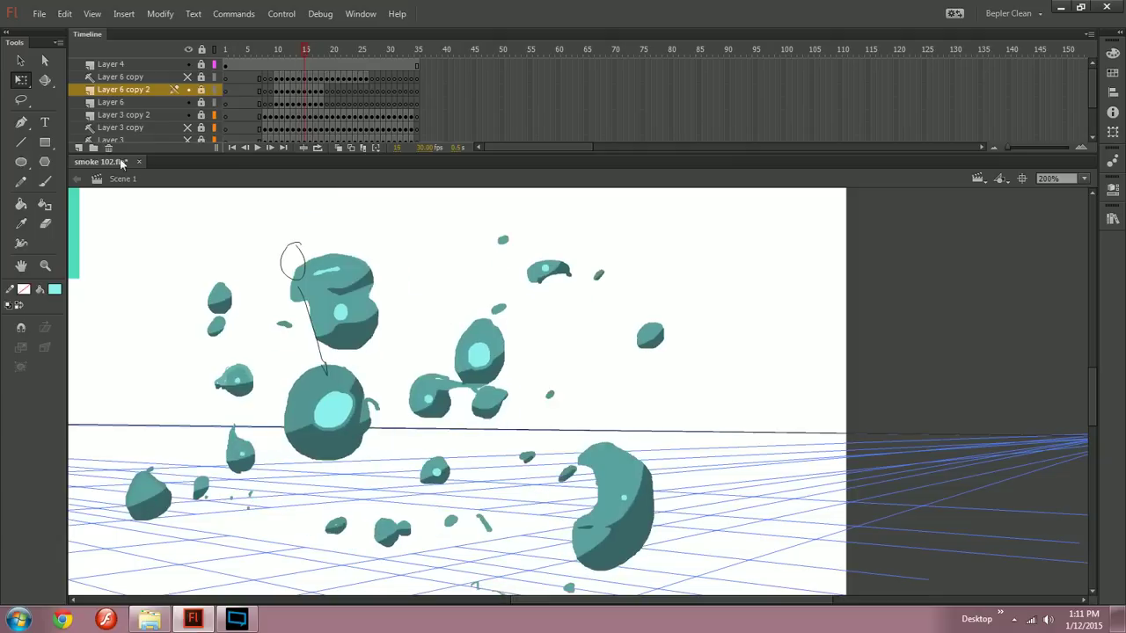
Step: Add a new layer above the duplicated highlight layer and insert a keyframe on it at frame 10
left_click(78, 149)
left_click(277, 90)
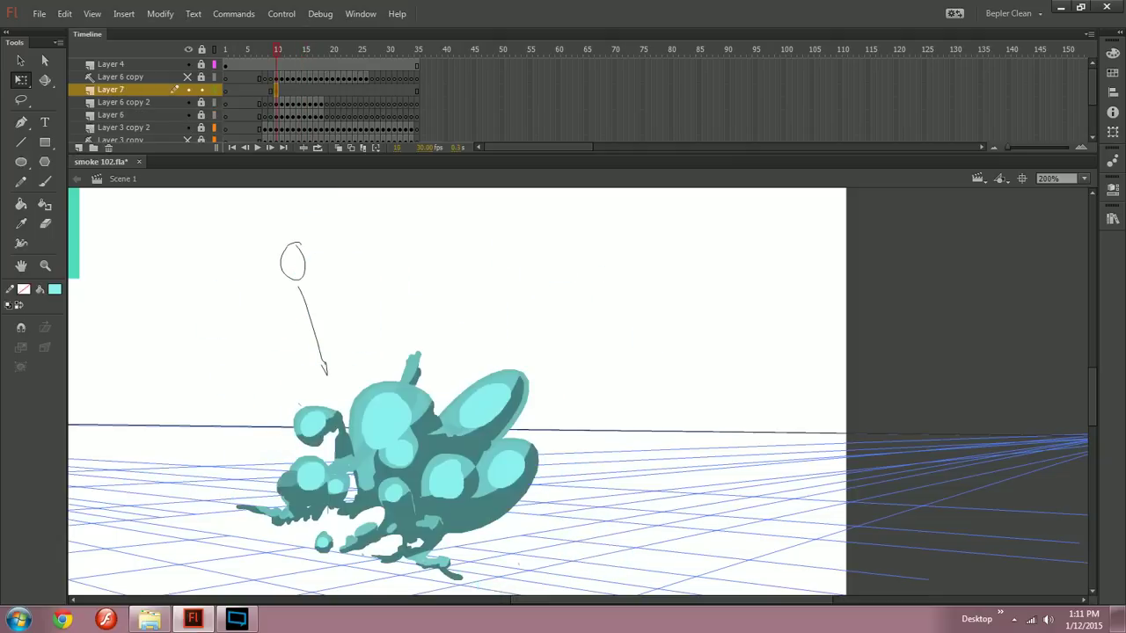
key("ctrl+F8")
left_click(444, 135)
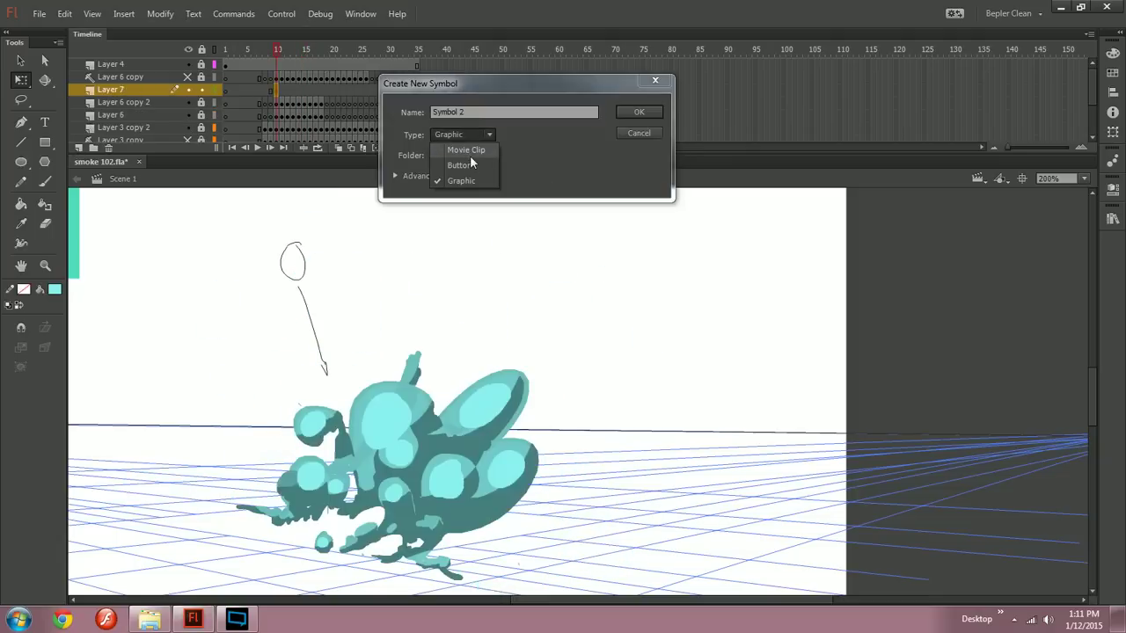
left_click(470, 151)
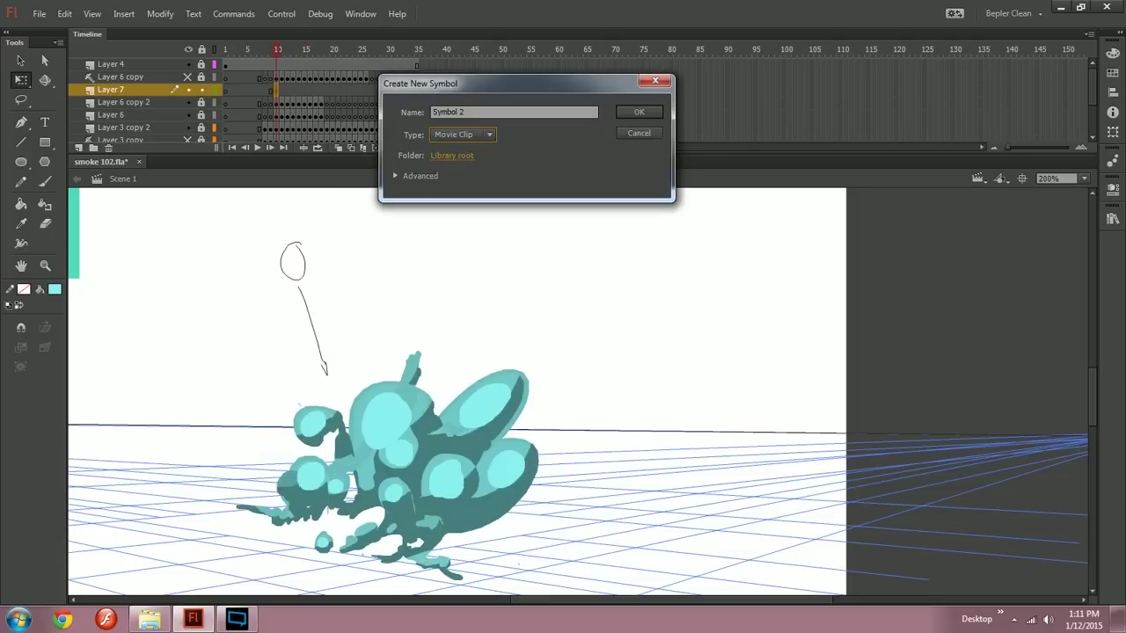
left_click(638, 133)
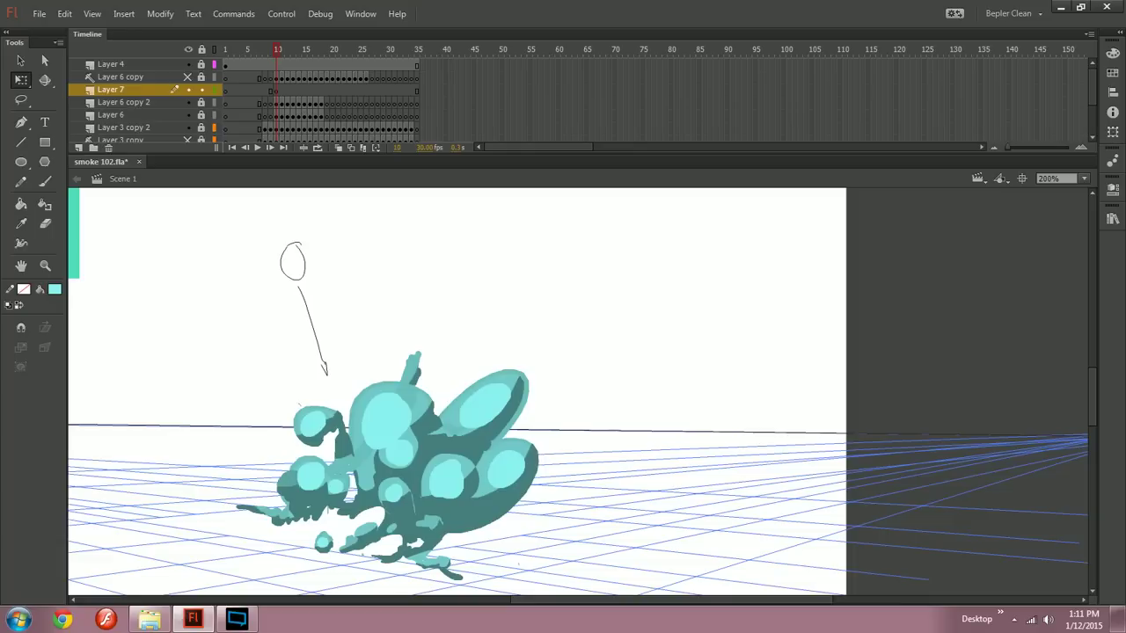
Step: Move the playhead to frame 11 and rename Layer 6 as TRUE HIGHLIGHTS
mouse_move(271, 44)
left_mouse_down()
mouse_move(318, 49)
mouse_move(277, 51)
left_mouse_up()
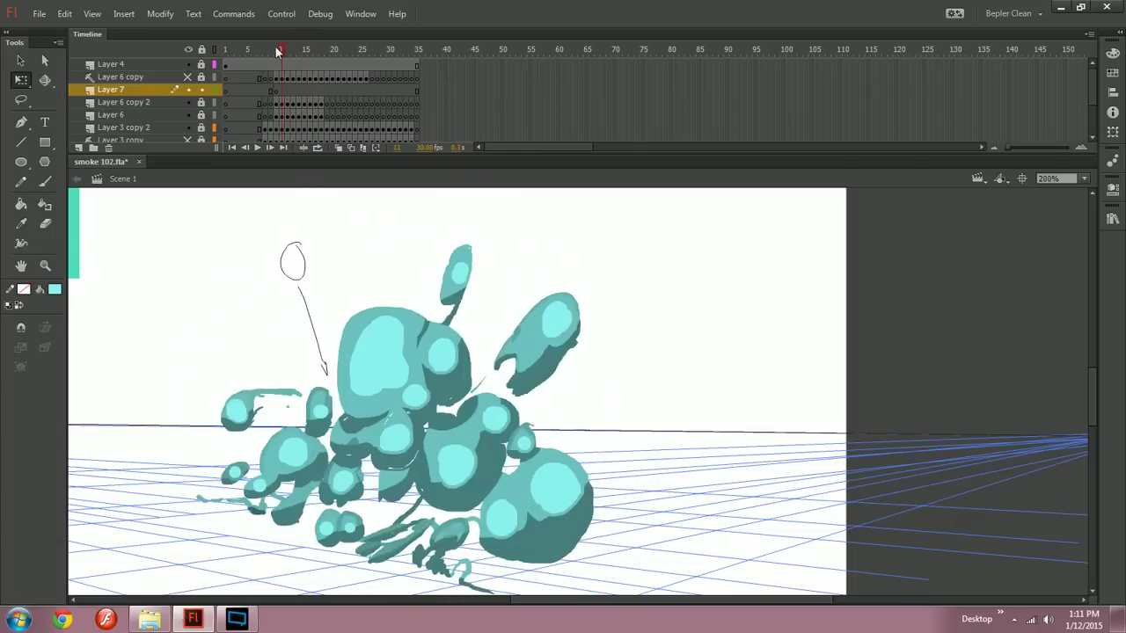
left_click_drag(563, 387, 445, 394)
key("ctrl+minus")
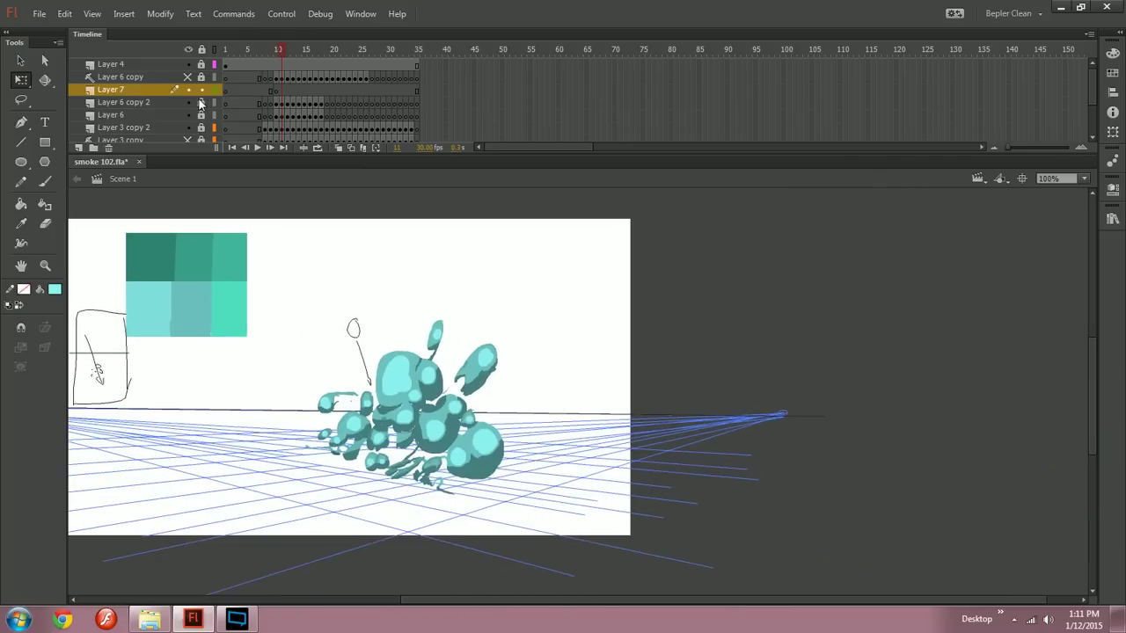
left_click(139, 103)
left_click(132, 115)
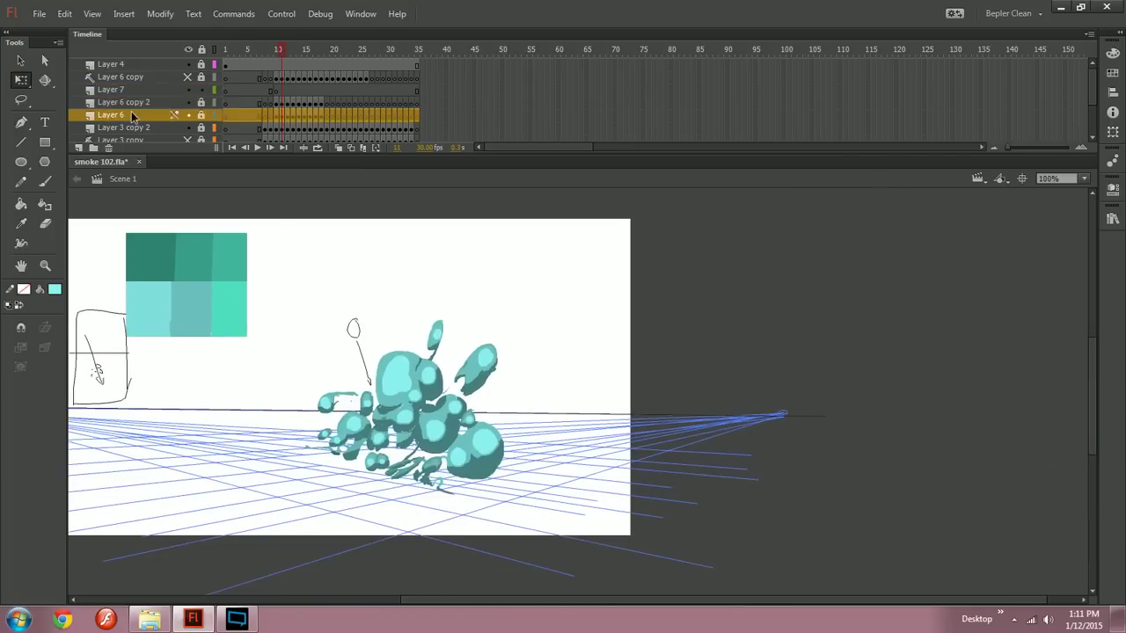
double_click(131, 115)
type("TRUE HIGHLIGHTS")
key("Return")
Step: Rename the Layer 6 copy 2 layer as FOR GLOWS HIGHLIGHTS
left_click(130, 91)
left_click(127, 103)
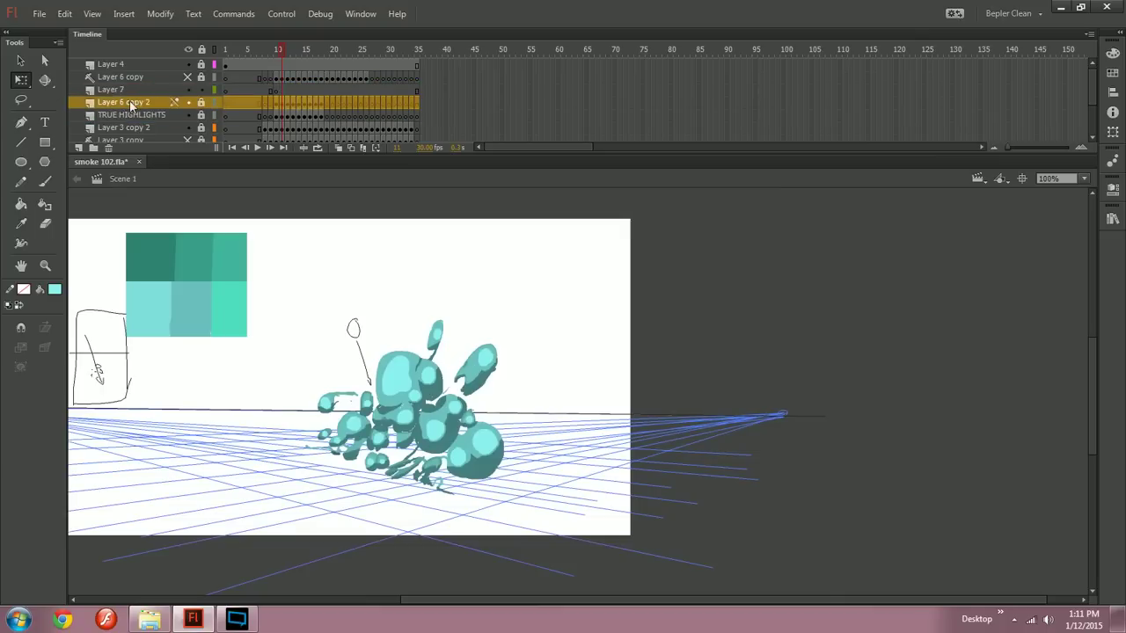
double_click(125, 105)
type("FR")
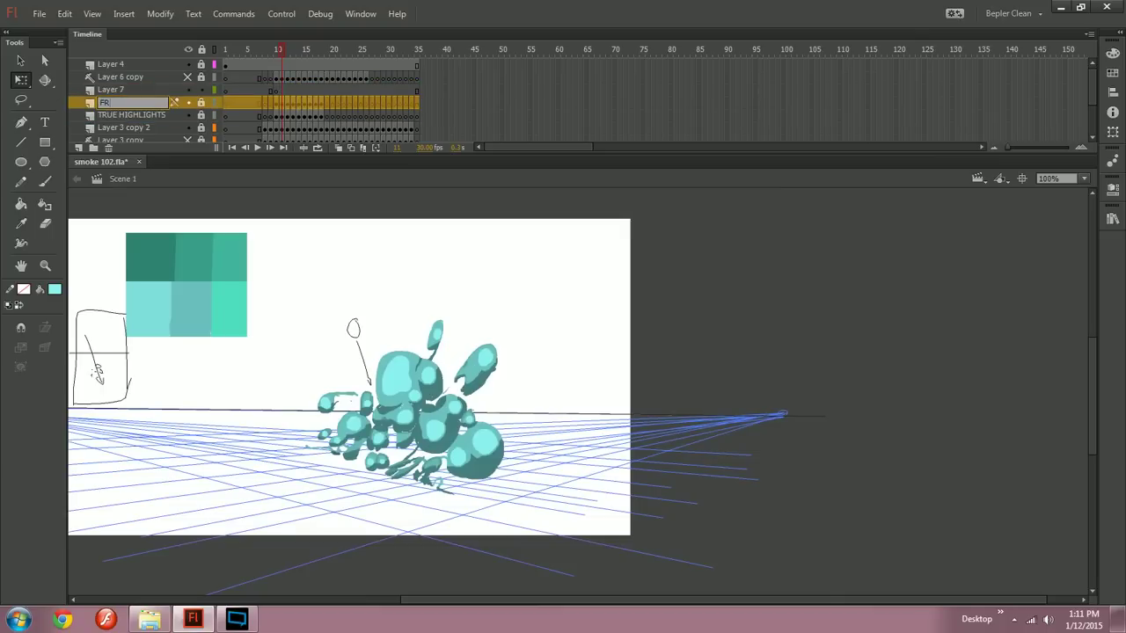
type("GLOWS HIGHTLIGHTS")
key("Return")
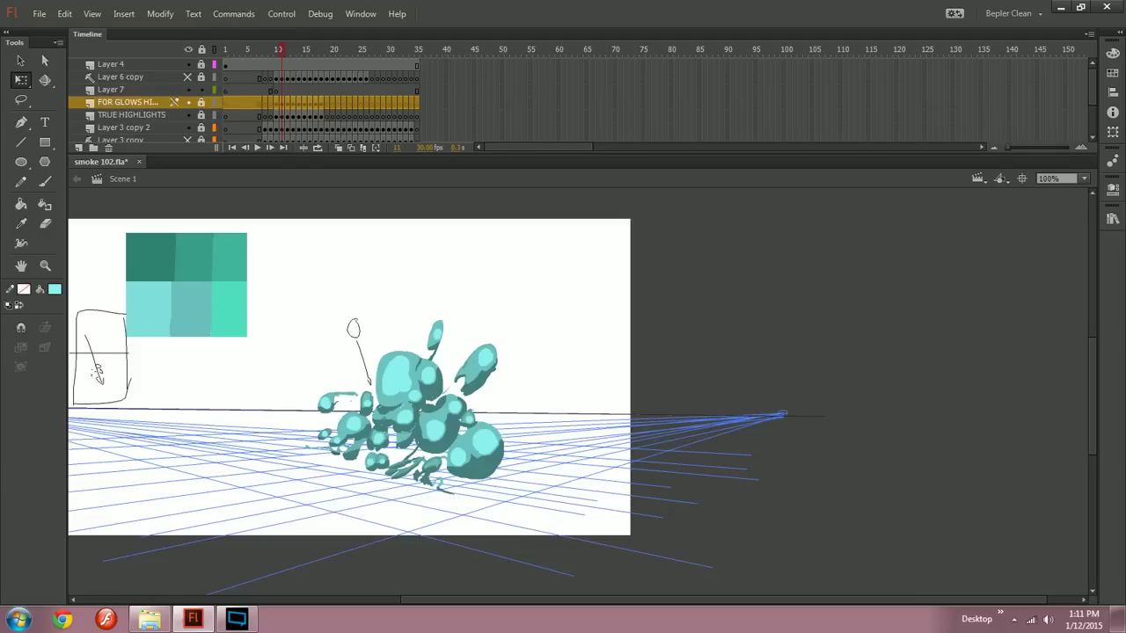
Step: Widen the layer name area, make the timeline taller and set its frame display to Preview
left_click_drag(218, 58, 251, 57)
left_click_drag(370, 155, 375, 216)
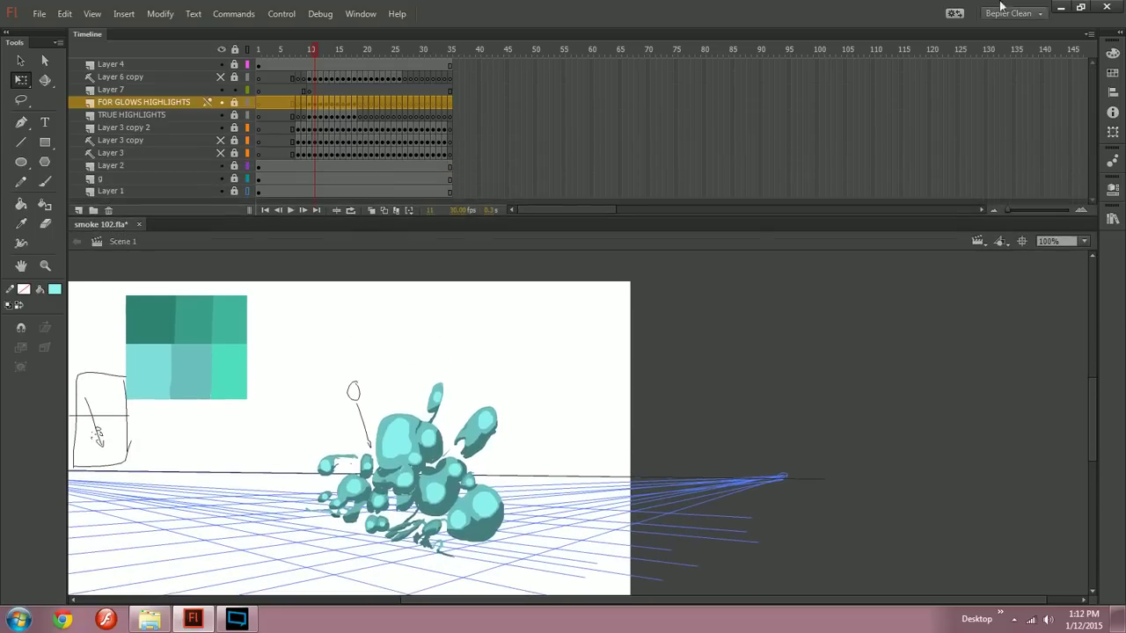
left_click(1089, 33)
left_click(1004, 132)
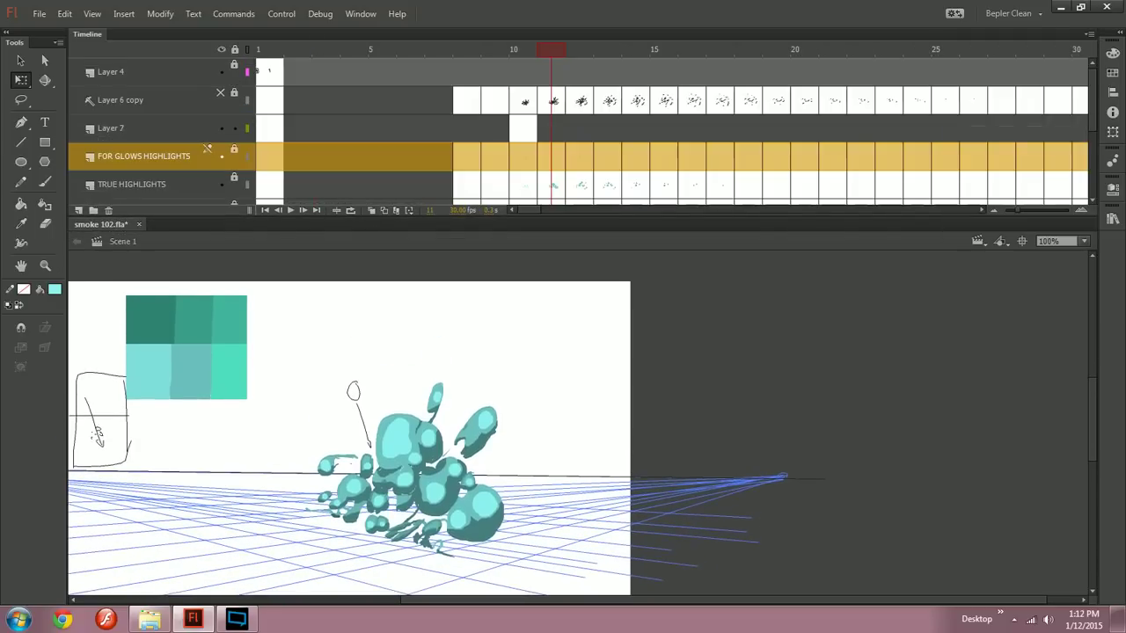
left_click(1089, 35)
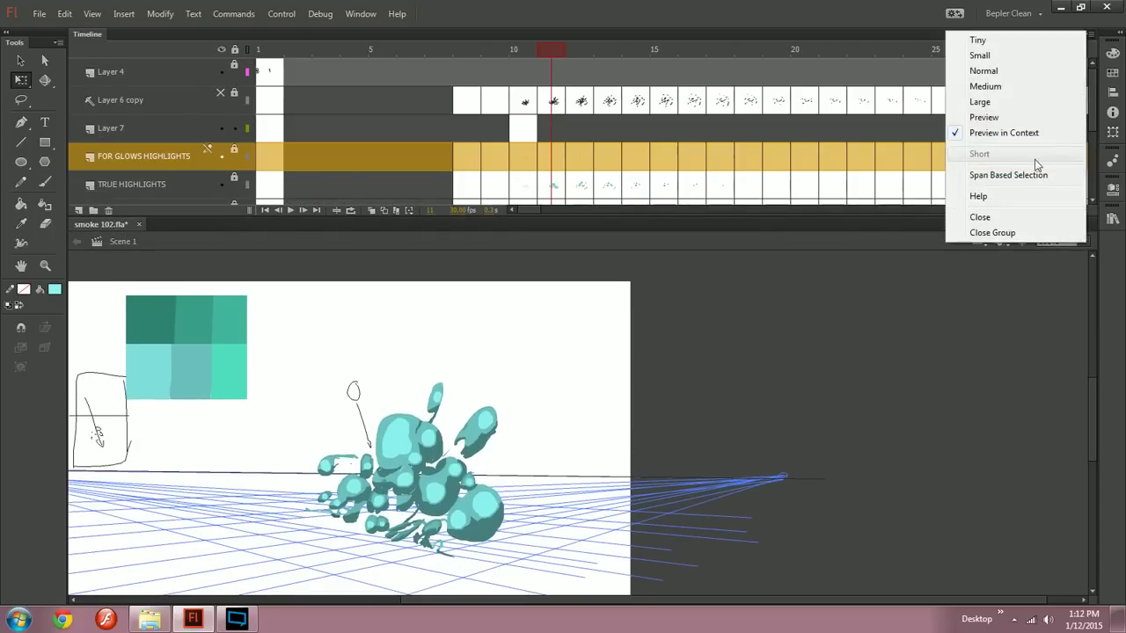
left_click(1019, 116)
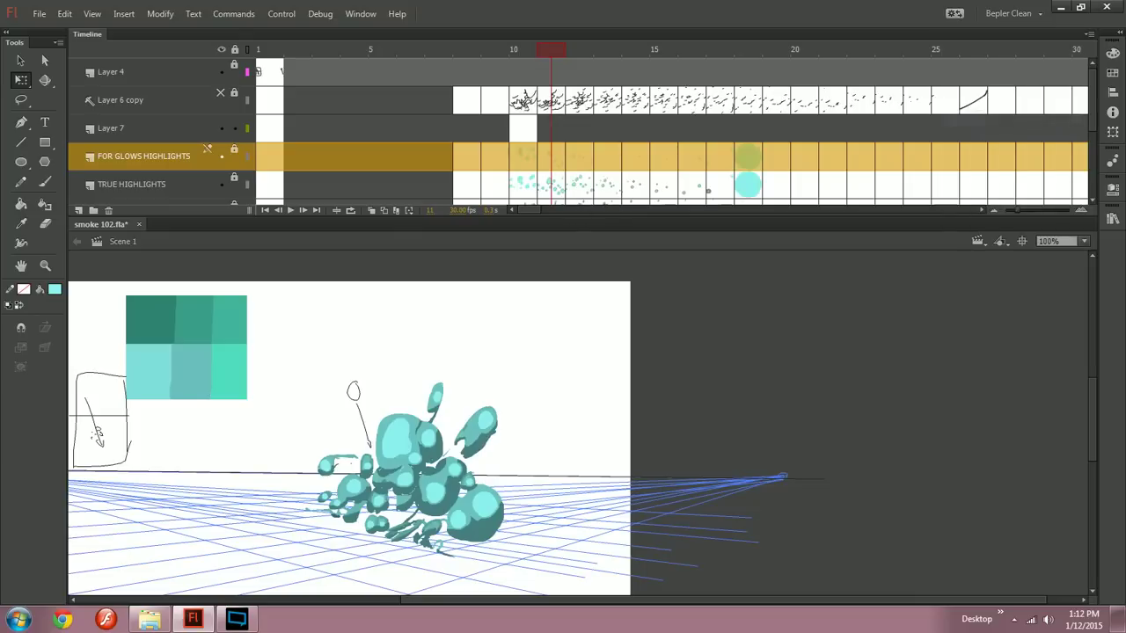
Step: Examine the smoke drawings on Layer 3 copy at frame 10 and step forward to frame 11
scroll(581, 132, "down", 2)
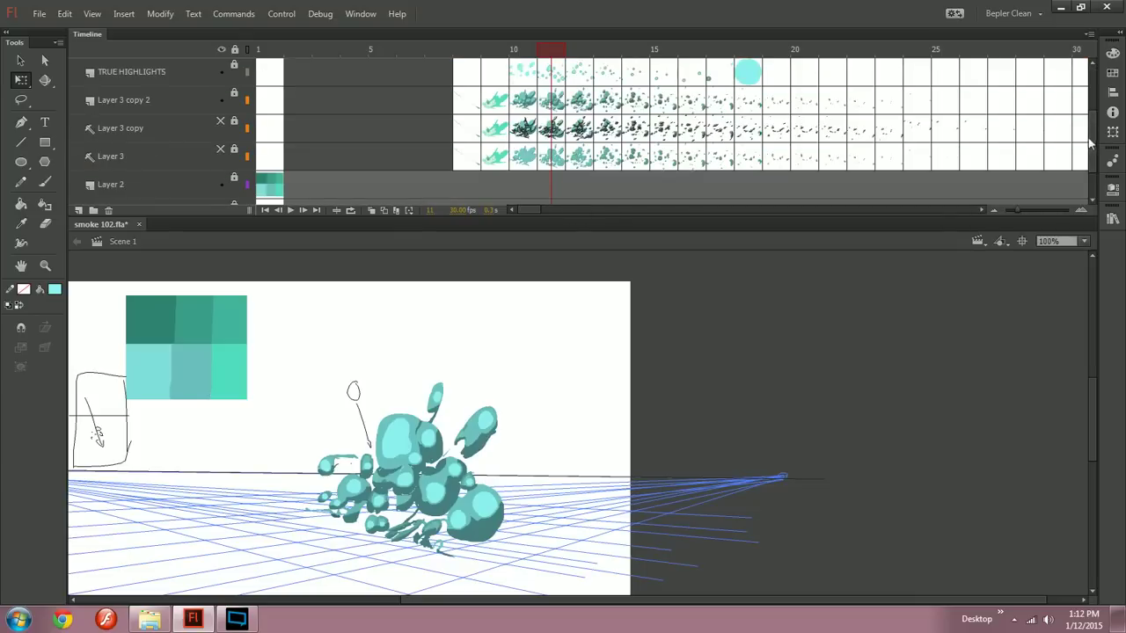
left_click(608, 128)
left_click(523, 129)
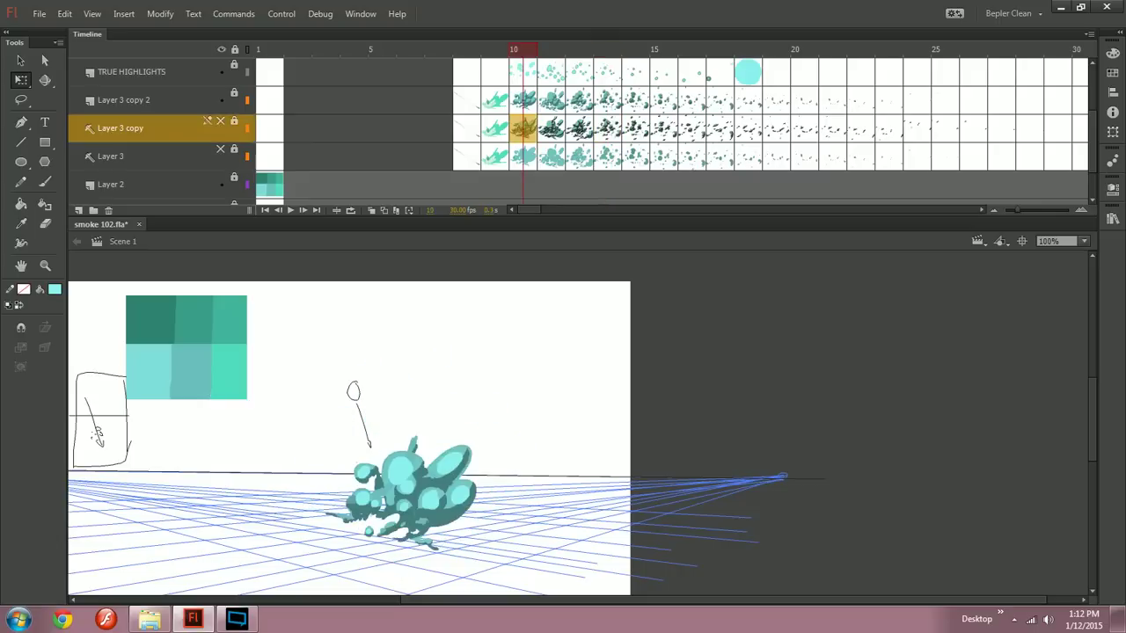
key("period")
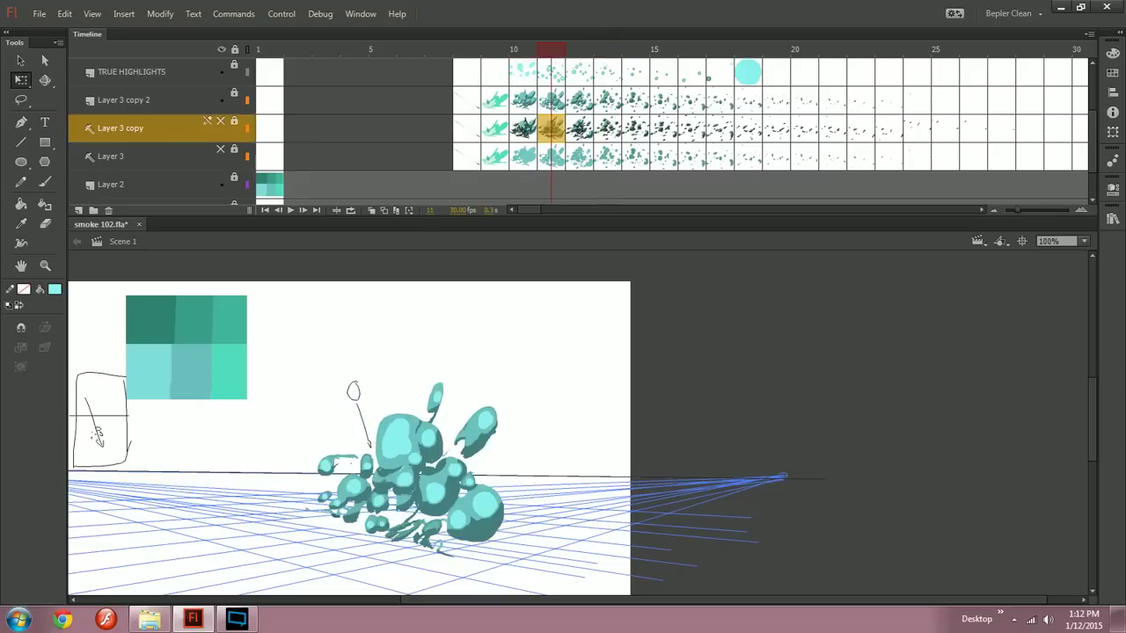
left_click(664, 128)
scroll(664, 129, "up", 1)
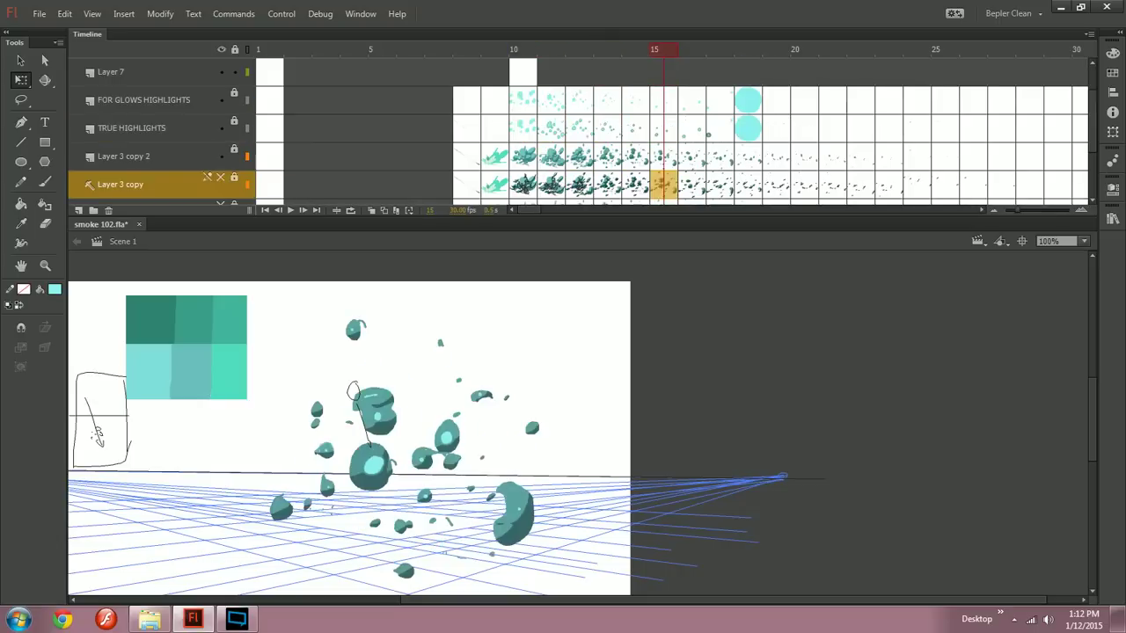
scroll(664, 128, "up", 1)
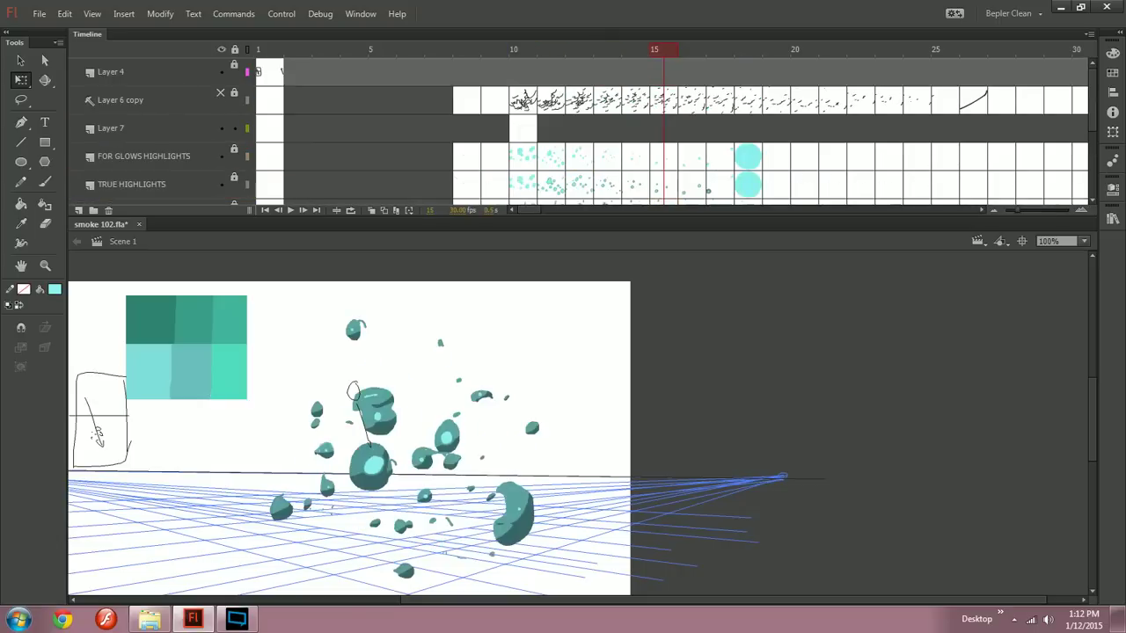
left_click(524, 101)
key("period")
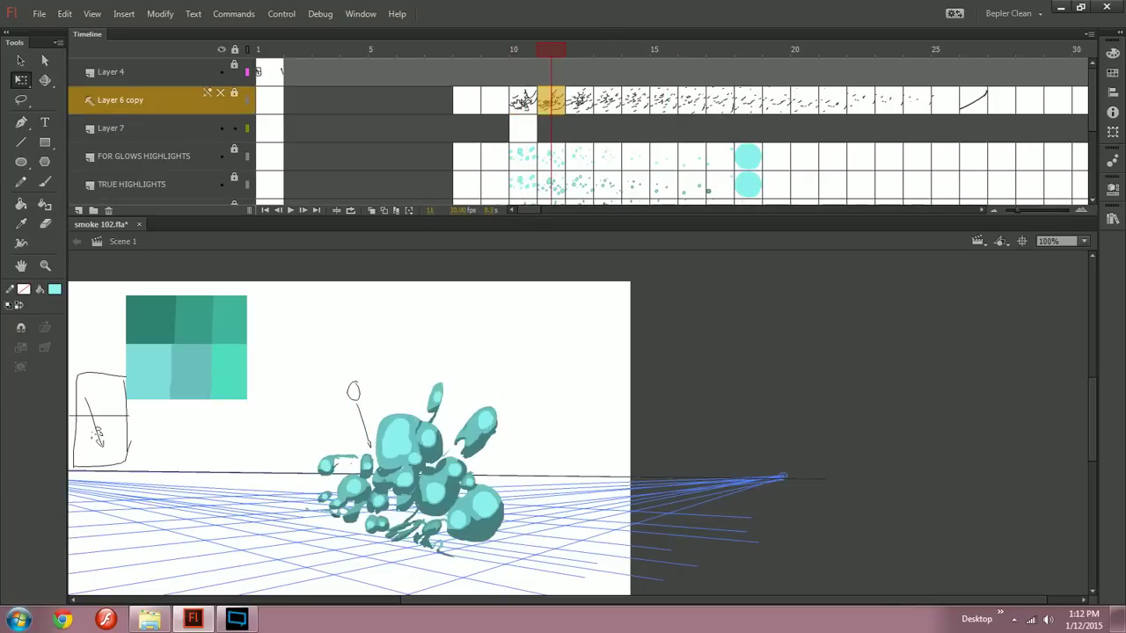
scroll(581, 132, "down", 2)
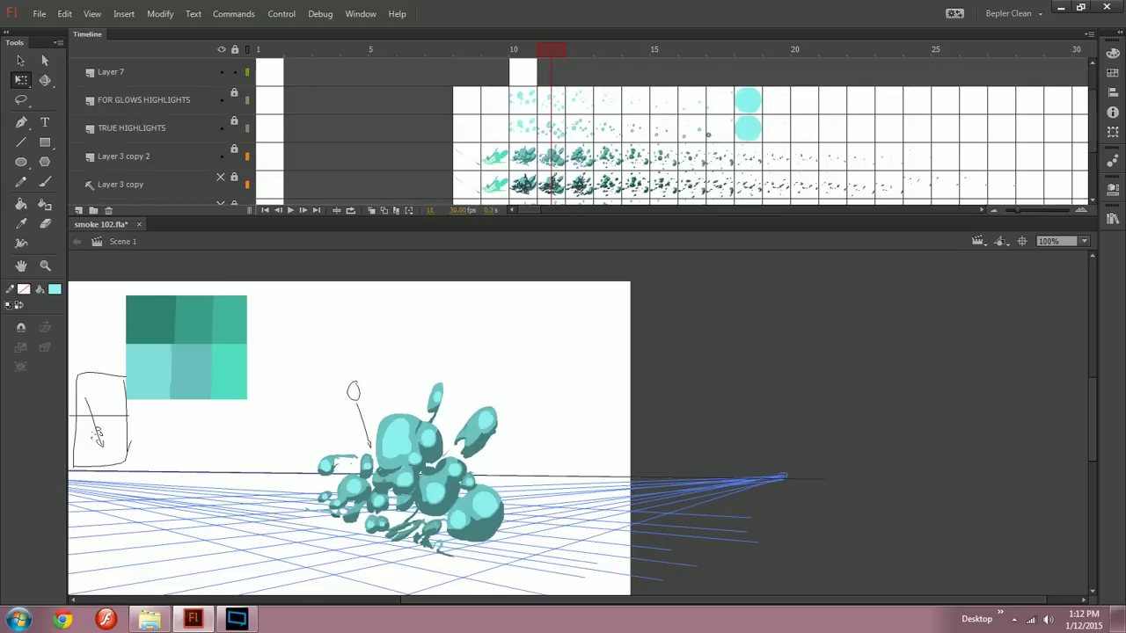
Step: Set the timeline frames to Normal size and reduce the timeline's height
left_click(1090, 34)
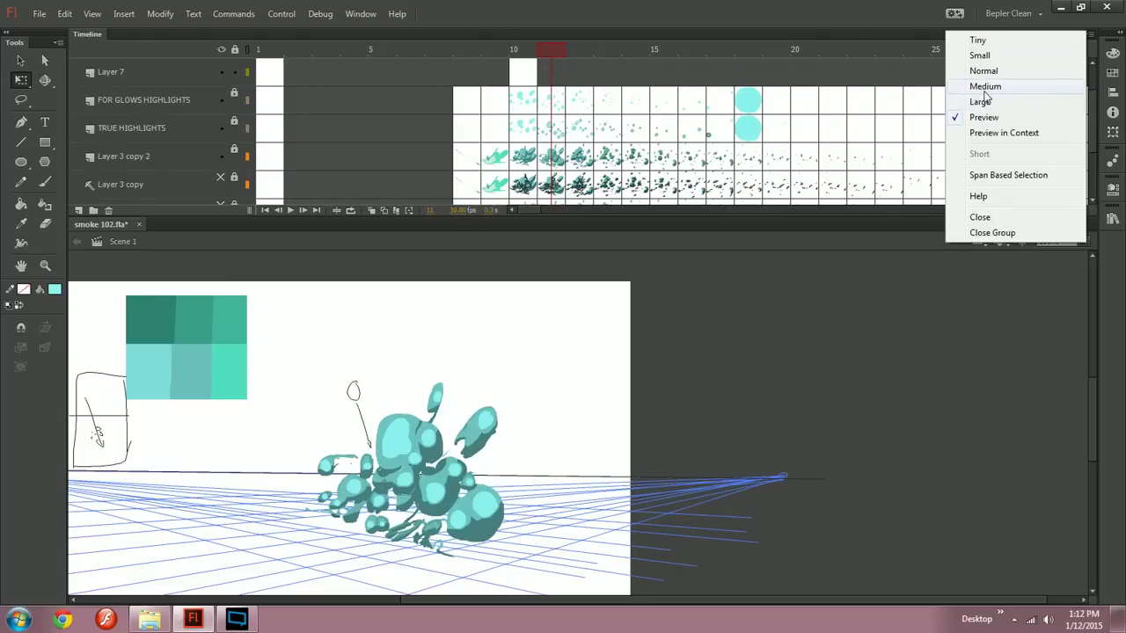
left_click(982, 88)
left_click(1090, 34)
left_click(1005, 72)
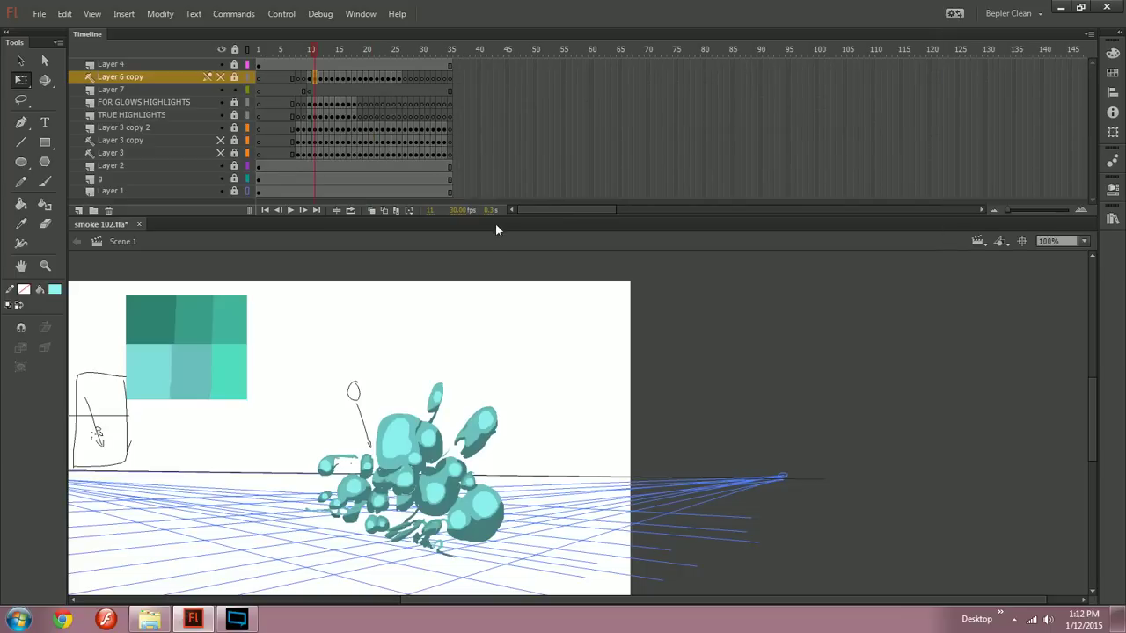
mouse_move(503, 220)
left_mouse_down()
mouse_move(505, 188)
mouse_move(495, 238)
mouse_move(498, 228)
left_mouse_up()
left_click_drag(499, 220, 498, 145)
key("Return")
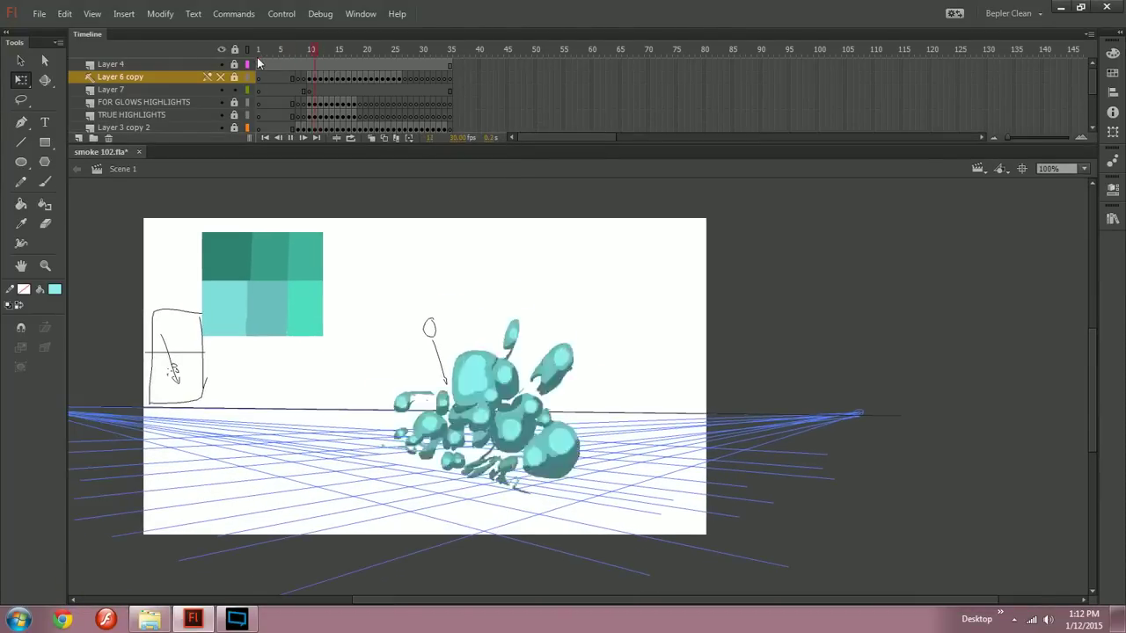
left_click_drag(295, 56, 319, 48)
left_click_drag(361, 146, 361, 188)
Step: Add a new layer directly above Layer 2 and turn its frames from frame 8 onward into blank keyframes
left_click(171, 166)
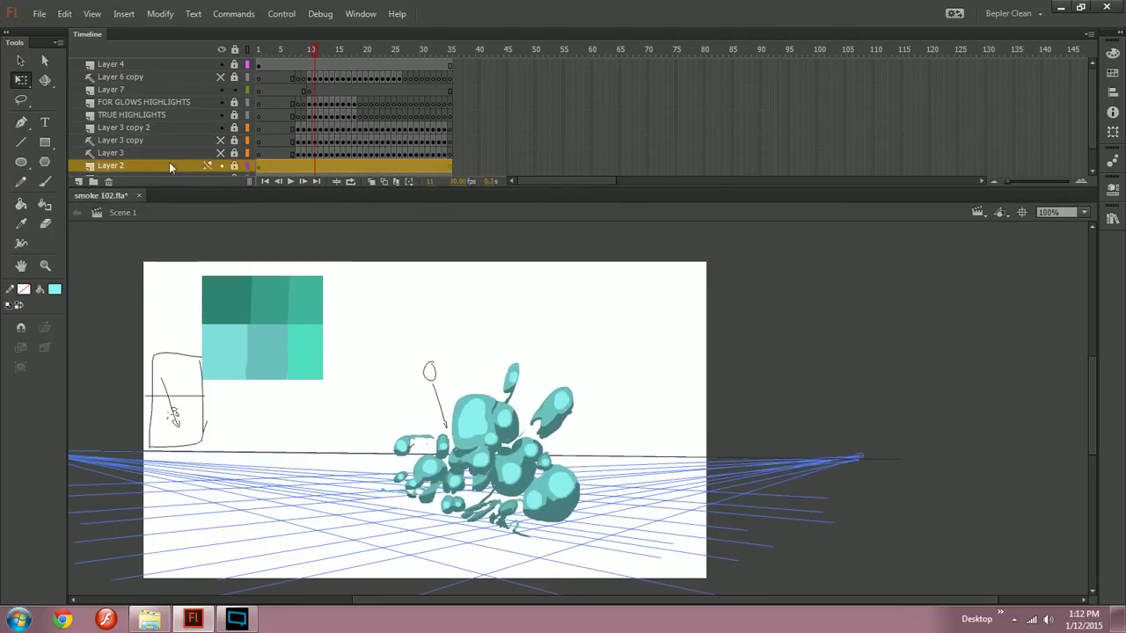
left_click(79, 181)
left_click_drag(303, 167, 441, 174)
key("F7")
Step: Go to frame 8 on the new layer and set the brush fill to black with 40% alpha
left_click_drag(359, 57, 300, 62)
mouse_move(378, 395)
left_mouse_down()
mouse_move(434, 274)
mouse_move(409, 353)
left_mouse_up()
key("b")
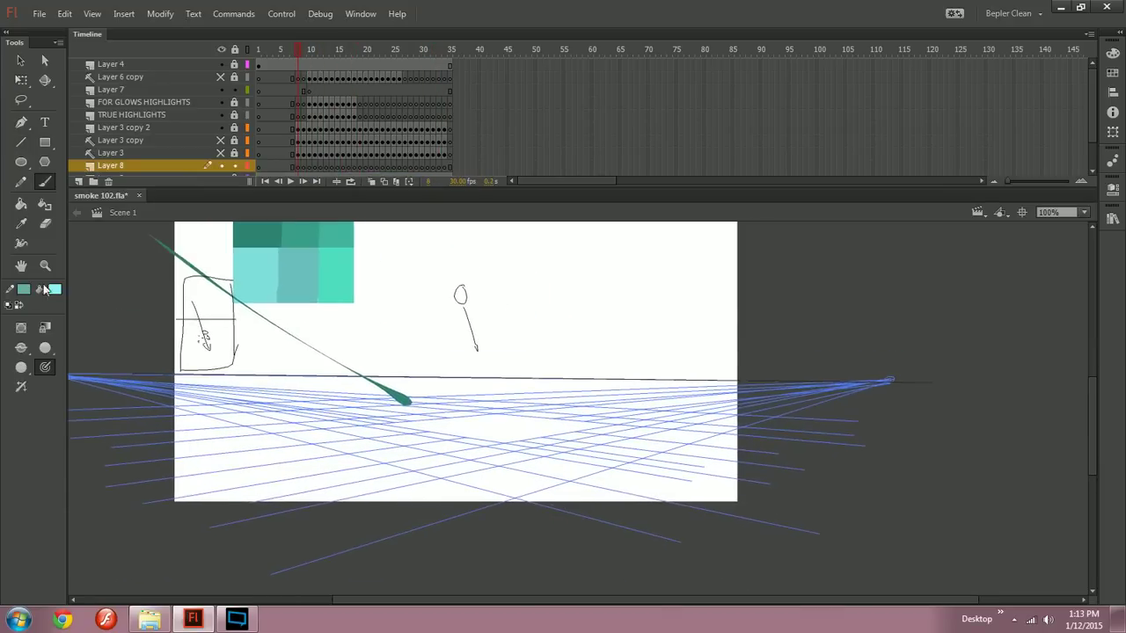
left_click(54, 290)
left_click(72, 329)
left_click(1113, 189)
left_click(1113, 54)
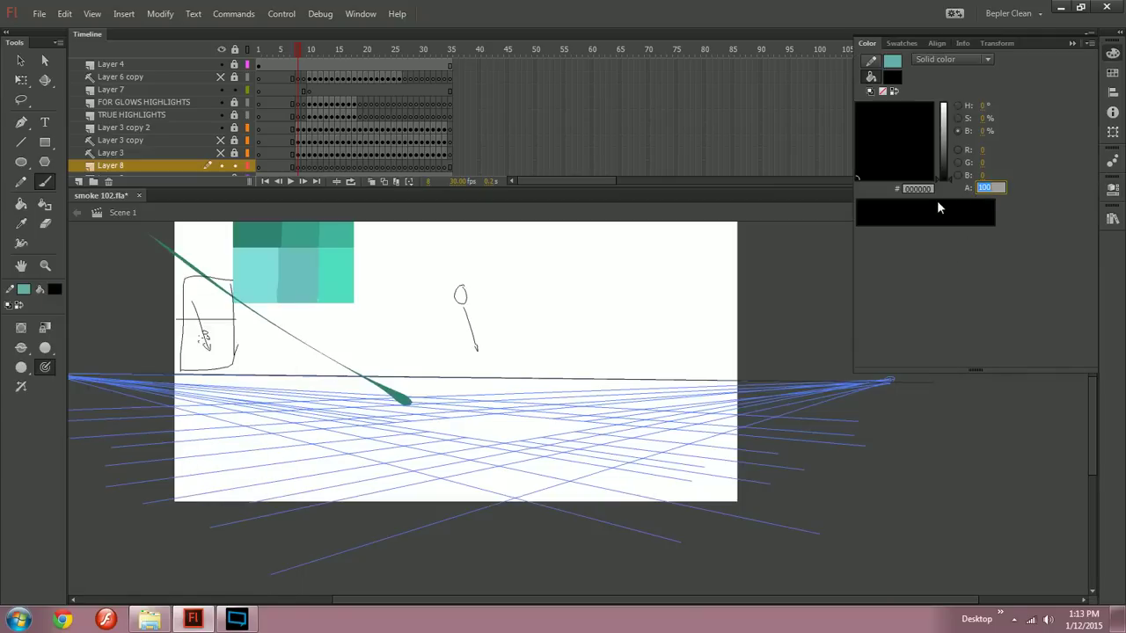
type("40")
key("Return")
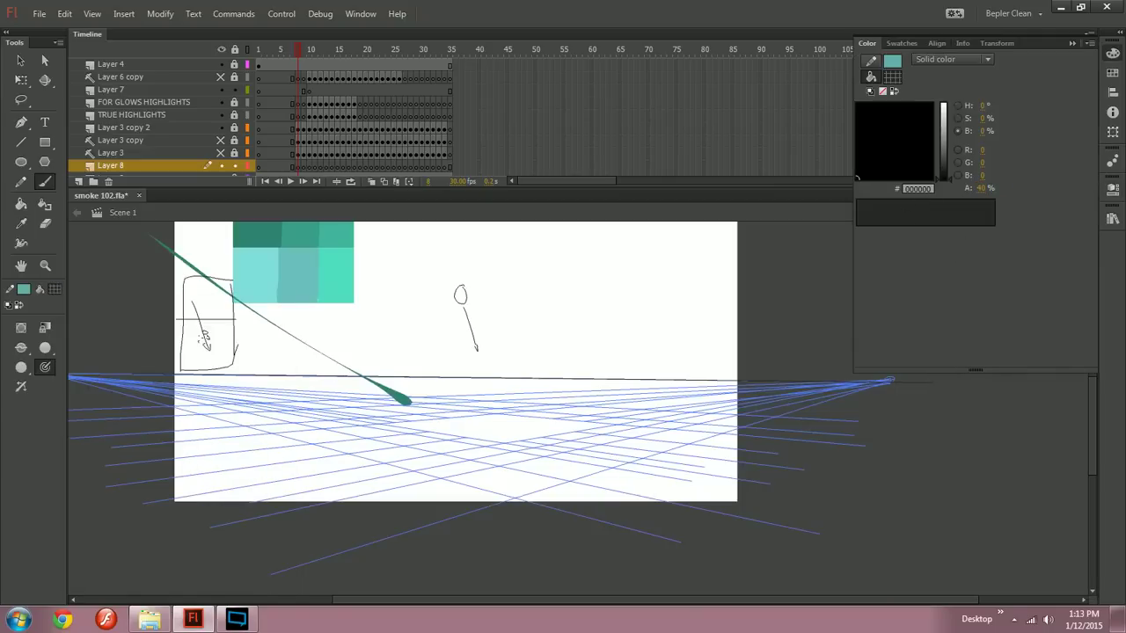
Step: Choose a smaller brush size and paint a translucent shadow for the green streak on frame 8
left_click_drag(150, 458, 405, 431)
key("ctrl+z")
left_click(45, 349)
left_click(63, 386)
left_click_drag(165, 448, 314, 444)
left_click_drag(398, 442, 390, 428)
key("period")
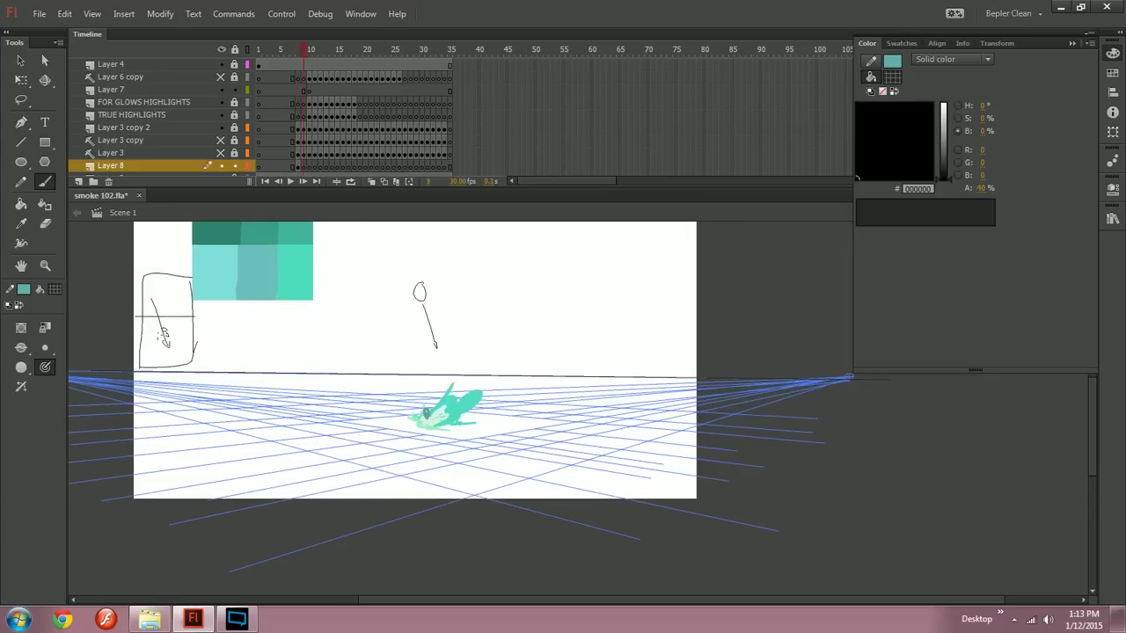
Step: Paint a translucent ground shadow beneath the smoke cluster on frames 10, 11 and 12
key("period")
mouse_move(416, 428)
left_mouse_down()
mouse_move(517, 430)
mouse_move(473, 426)
left_mouse_up()
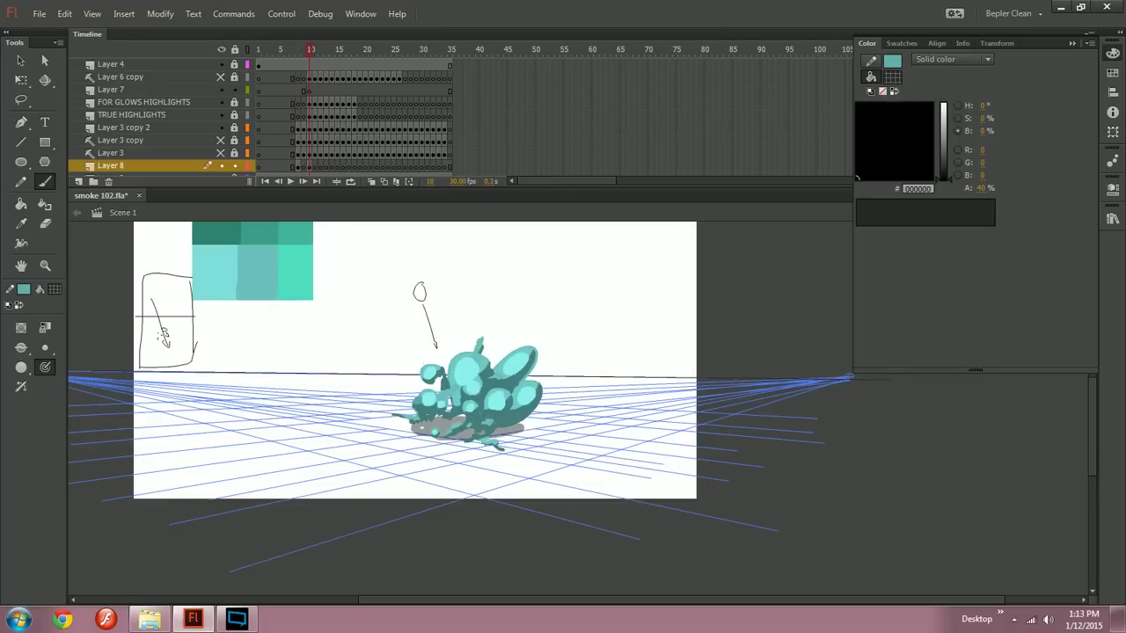
key("period")
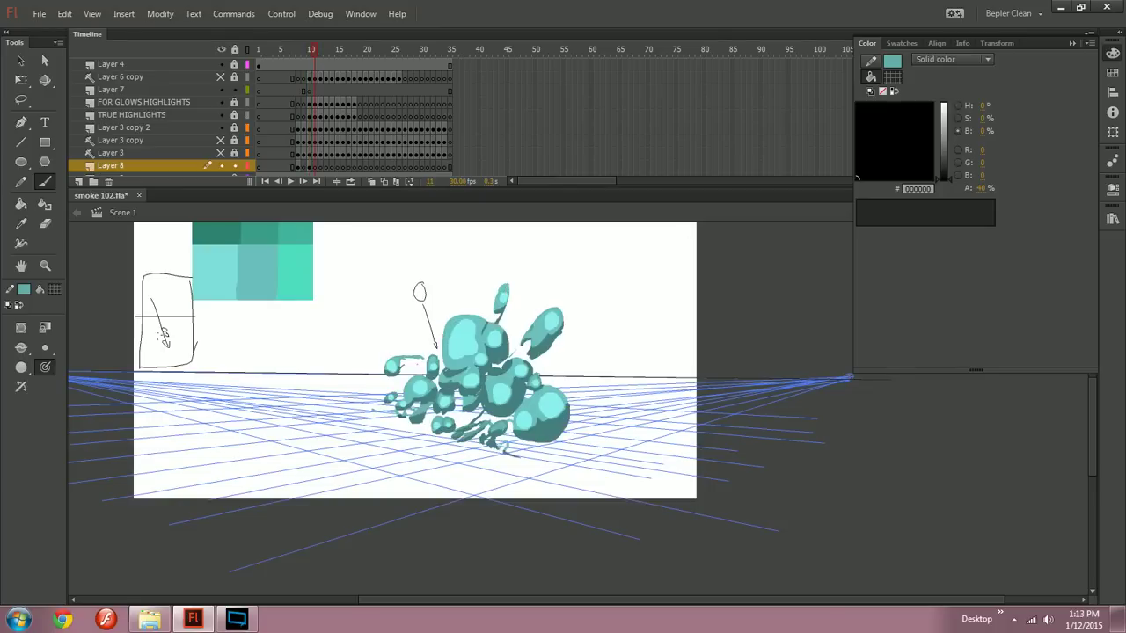
left_click_drag(482, 437, 538, 448)
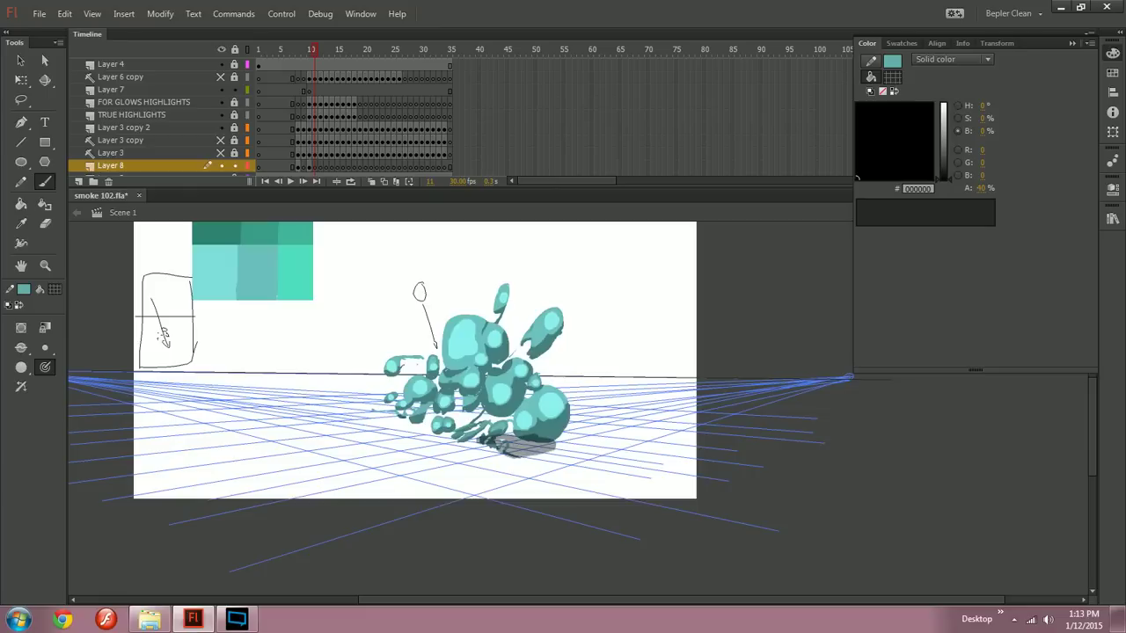
key("period")
left_click_drag(540, 447, 579, 455)
Step: Change the brush size and paint the large blob's ground shadow on each frame from 13 to 22
left_click(49, 354)
left_click(86, 447)
key("period")
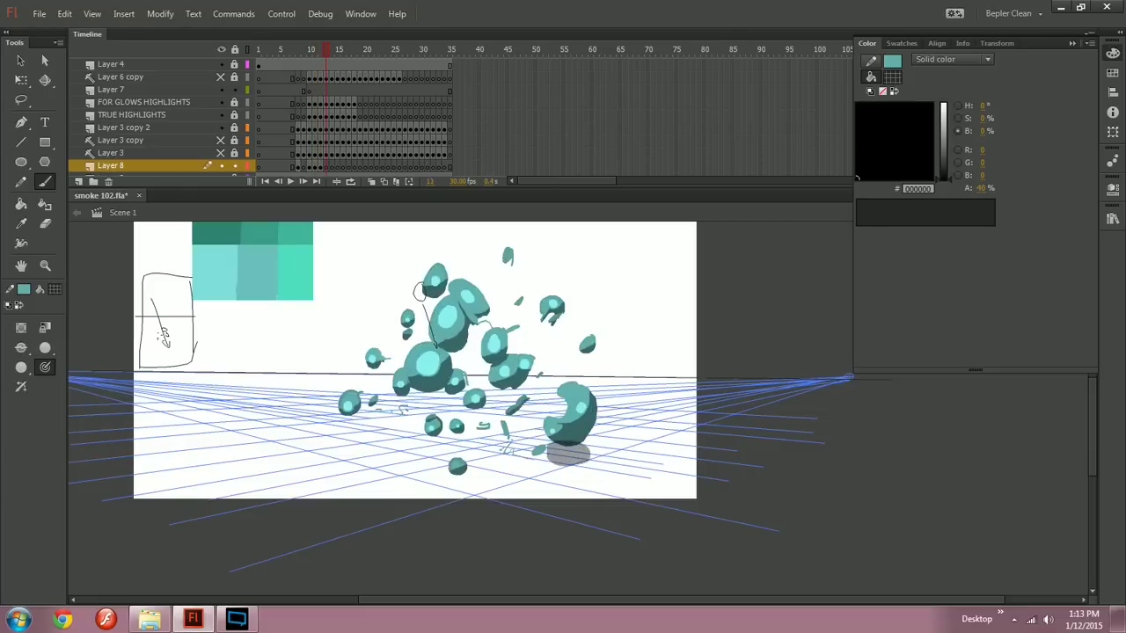
key("period")
key("period")
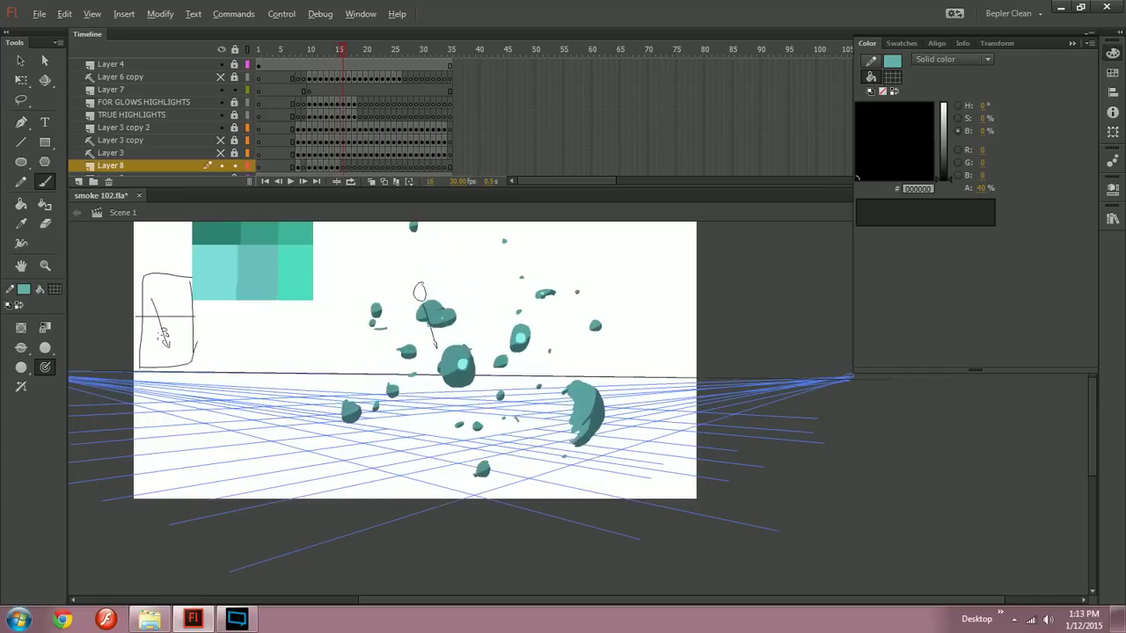
key("period")
key("period")
key("period")
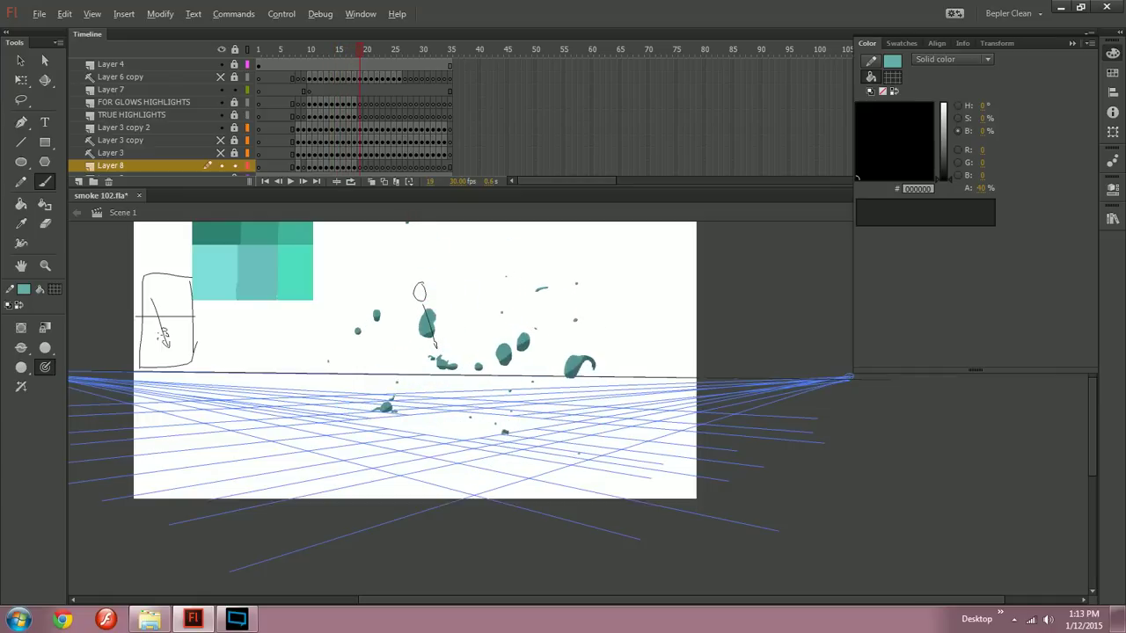
key("period")
key("period")
key("period")
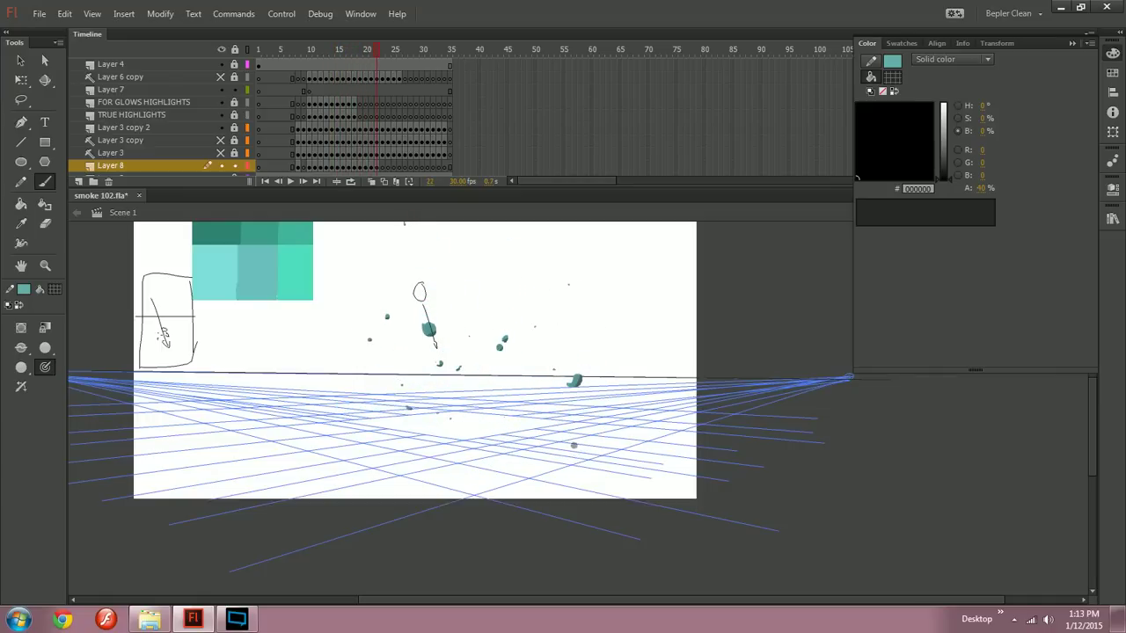
Step: Return to frame 11 and touch up the ground shadow beneath the blob cluster
key("comma")
key("comma")
key("comma")
key("comma")
key("comma")
key("comma")
key("comma")
key("comma")
key("comma")
key("comma")
key("comma")
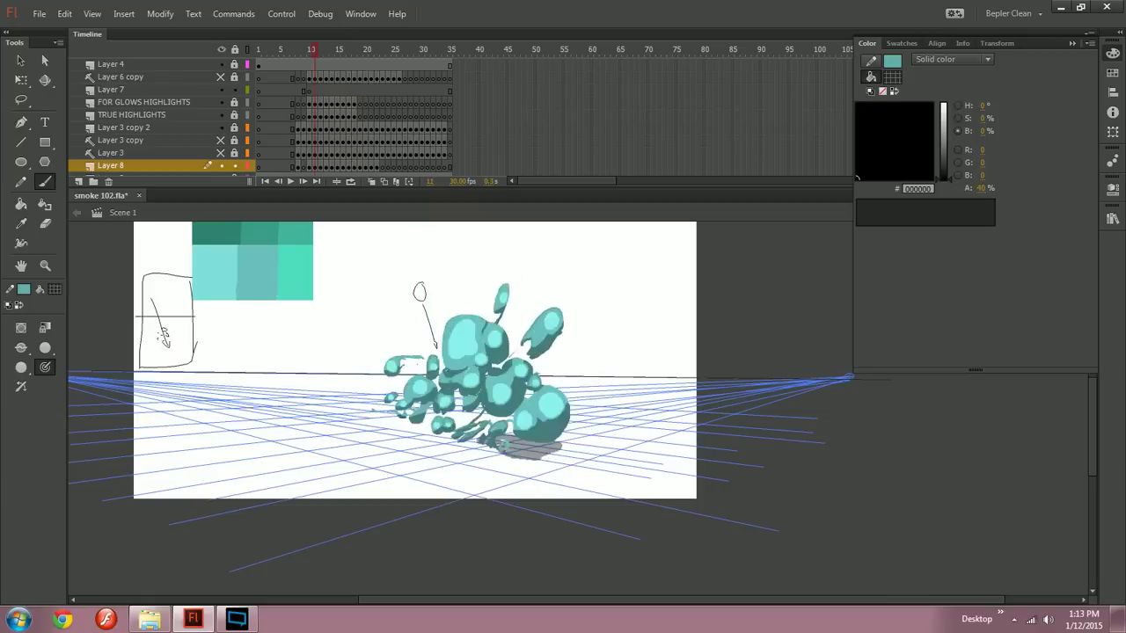
key("period")
key("comma")
mouse_move(496, 442)
left_mouse_down()
mouse_move(457, 428)
mouse_move(510, 426)
mouse_move(396, 418)
mouse_move(496, 422)
left_mouse_up()
key("comma")
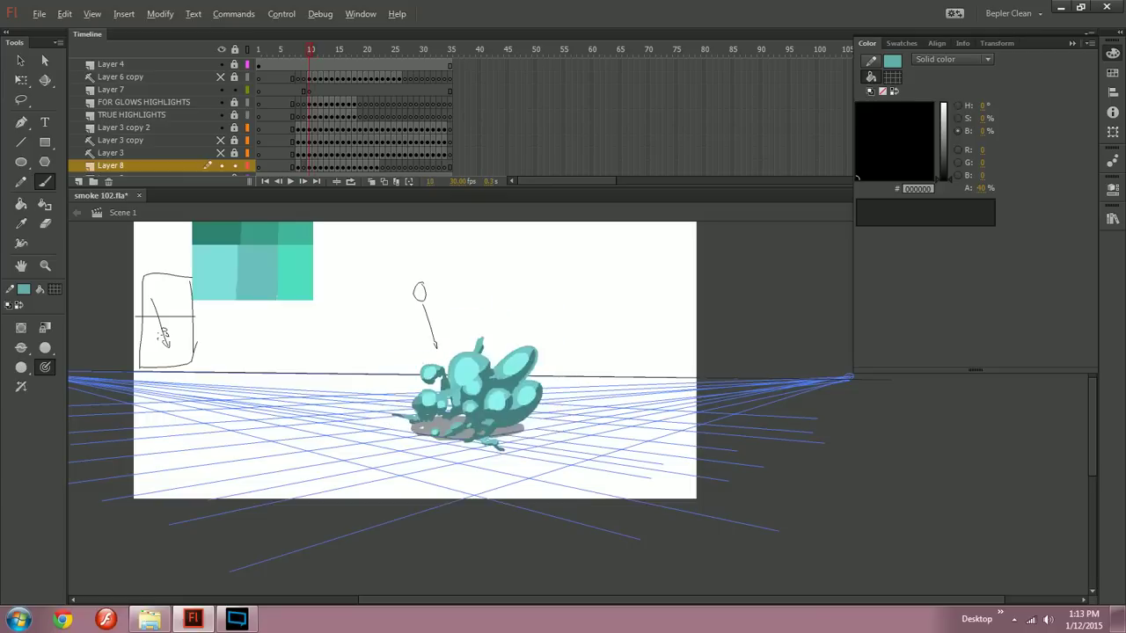
Step: Paint a small round ground shadow under the lowest small blob, frame by frame from frame 13 onward
key("period")
key("period")
key("period")
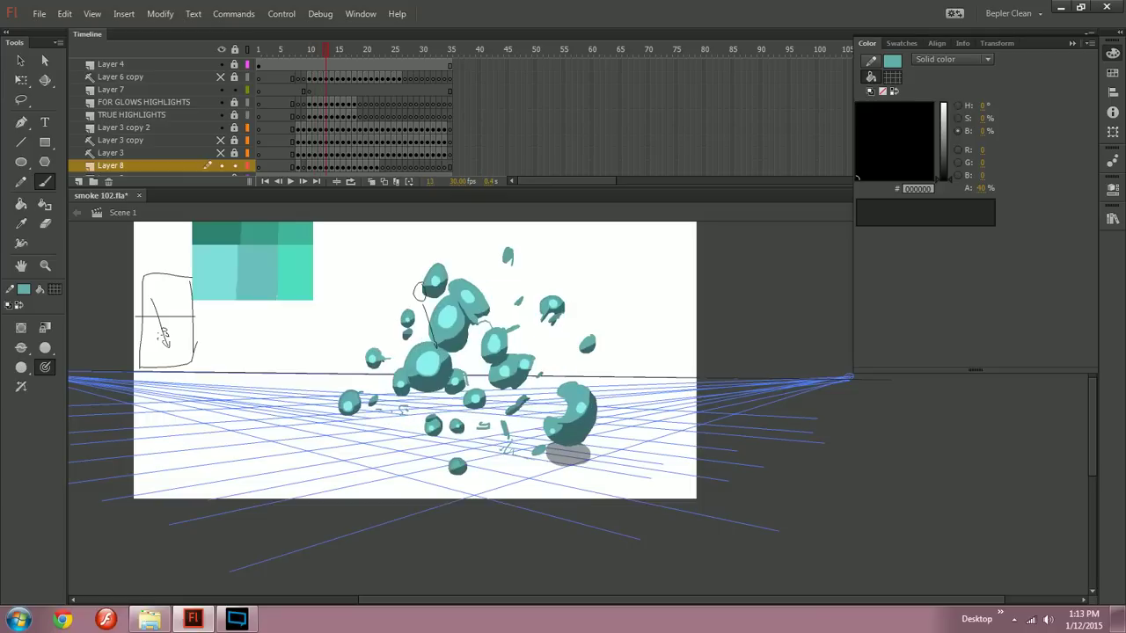
key("period")
key("period")
key("period")
key("period")
key("period")
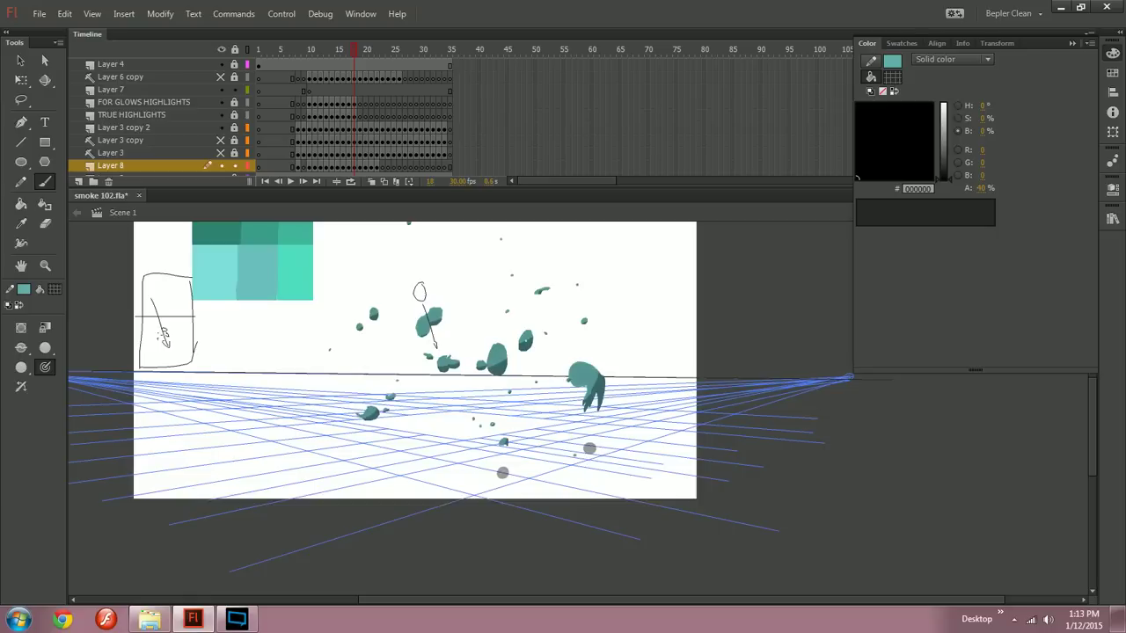
key("period")
key("ctrl+equal")
left_click_drag(917, 474, 859, 418)
key("period")
left_click_drag(564, 224, 337, 264)
Step: Paint ground shadows beneath the pair of small blobs above the lowest one on frames 12 and 13
key("comma")
key("comma")
key("comma")
key("comma")
key("comma")
key("comma")
key("comma")
key("comma")
key("comma")
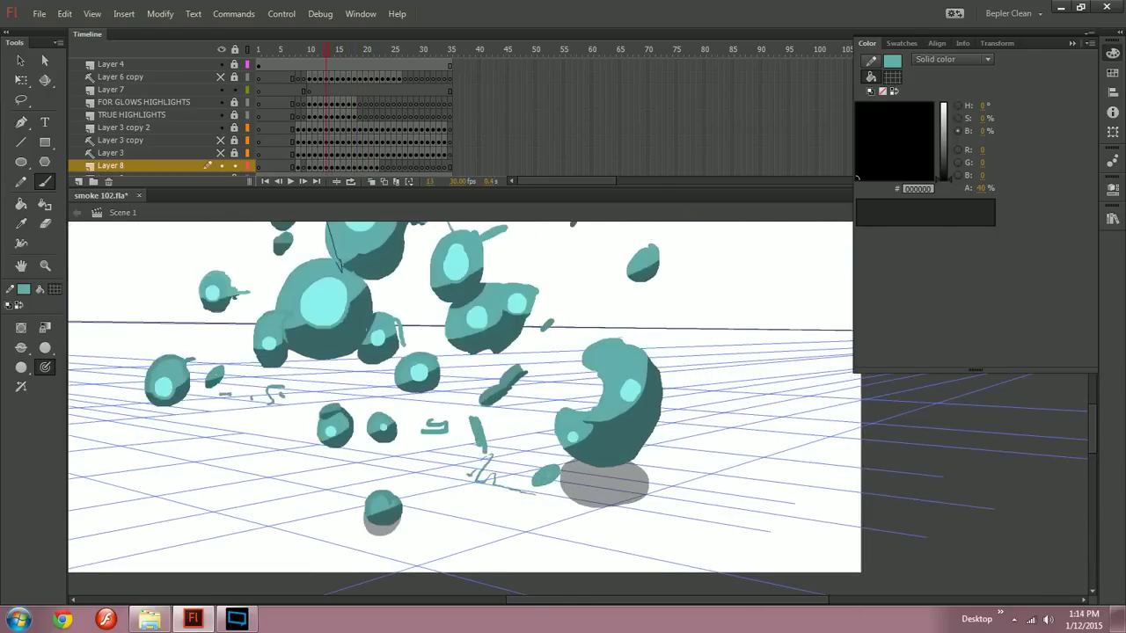
key("period")
left_click_drag(326, 447, 366, 448)
key("comma")
key("period")
key("period")
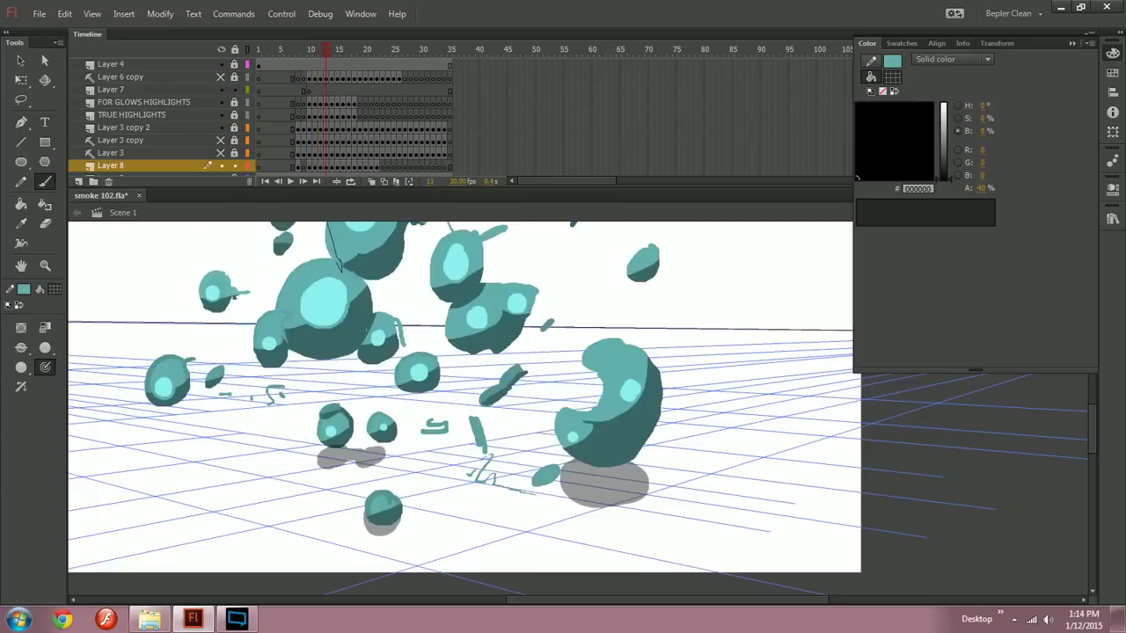
Step: Continue the small blob pair's ground shadows on frames 14, 15 and 16
key("period")
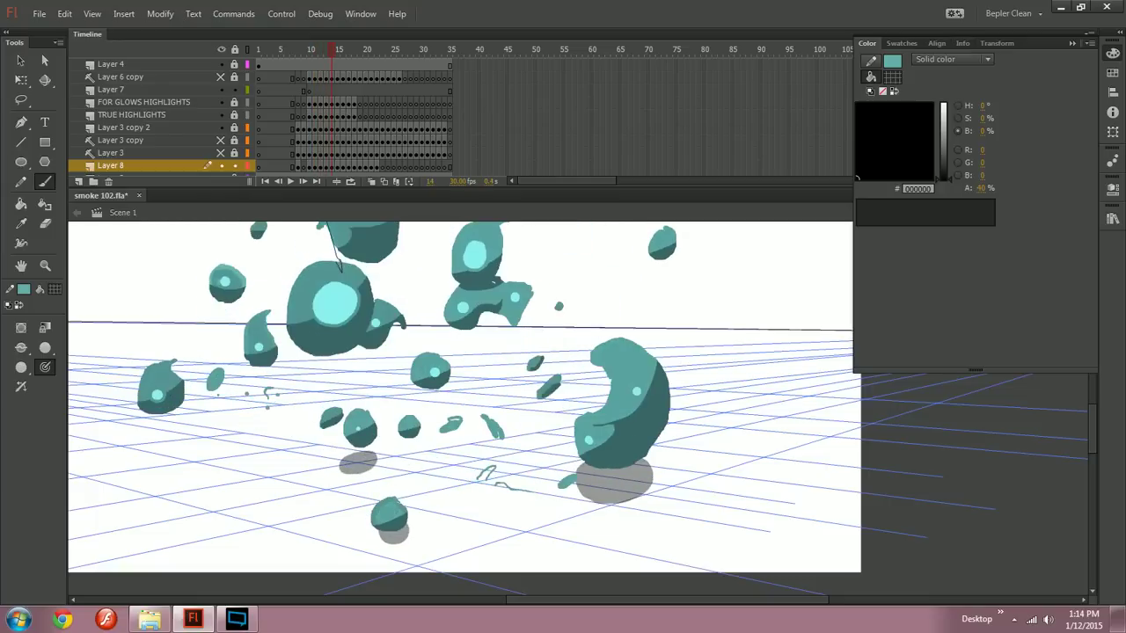
key("period")
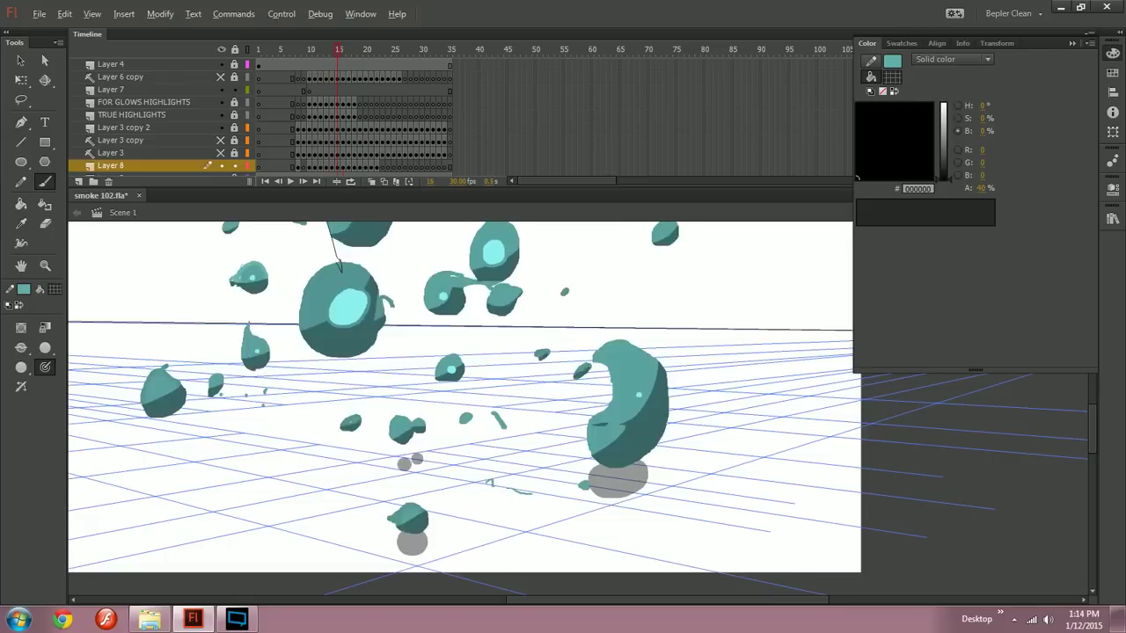
key("period")
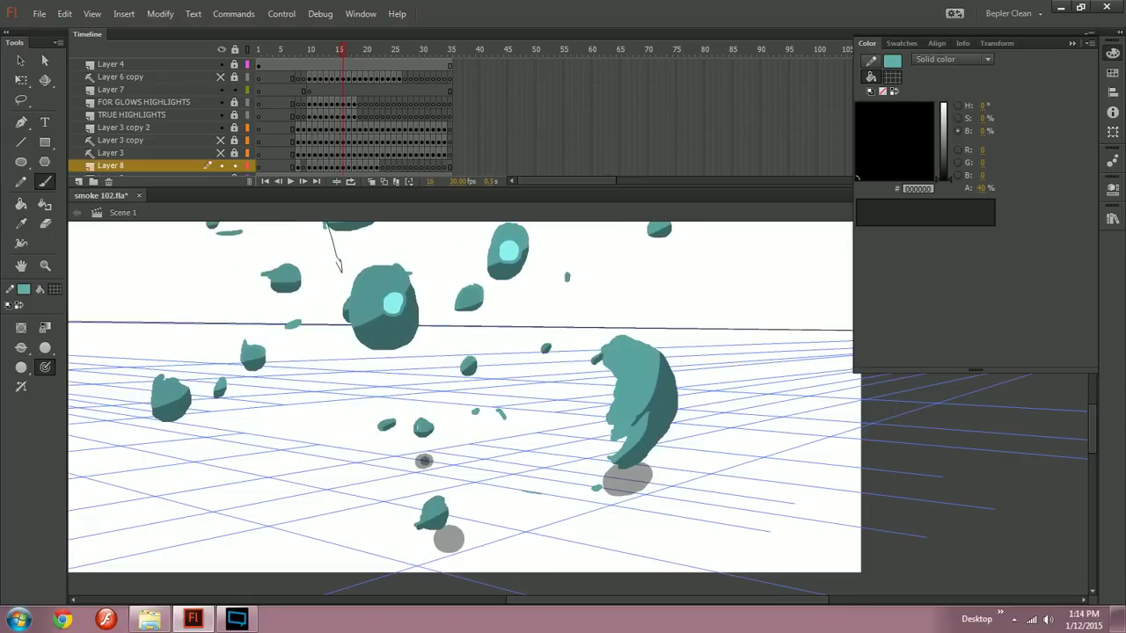
Step: Step back and forth through frames 12 to 19 to check how the ground shadows follow the blobs
key("comma")
key("comma")
key("comma")
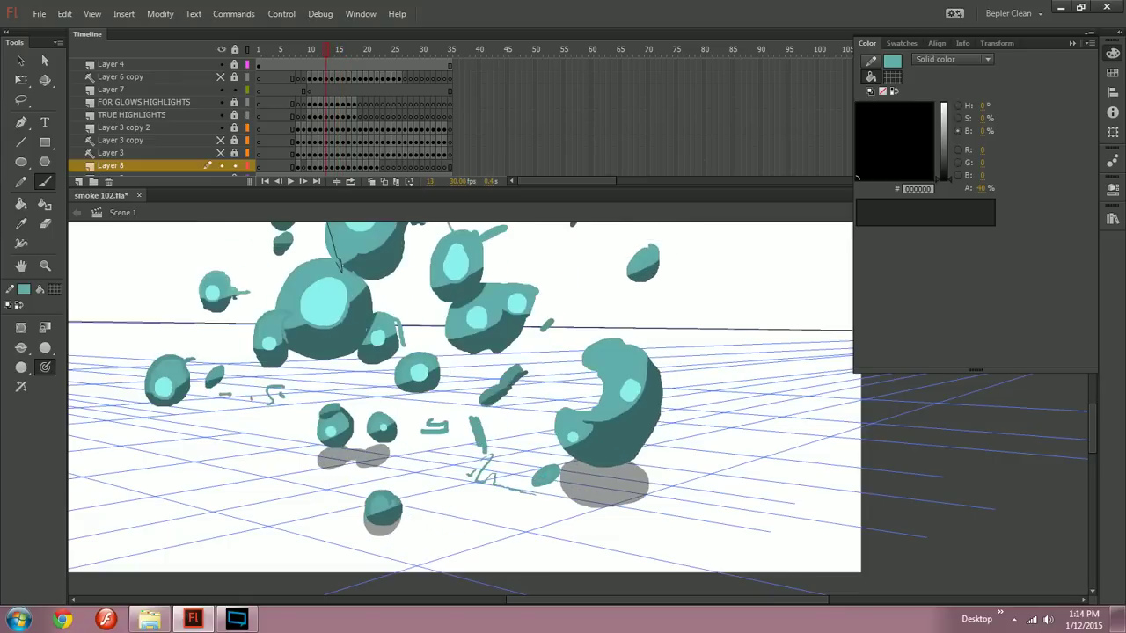
key("period")
key("period")
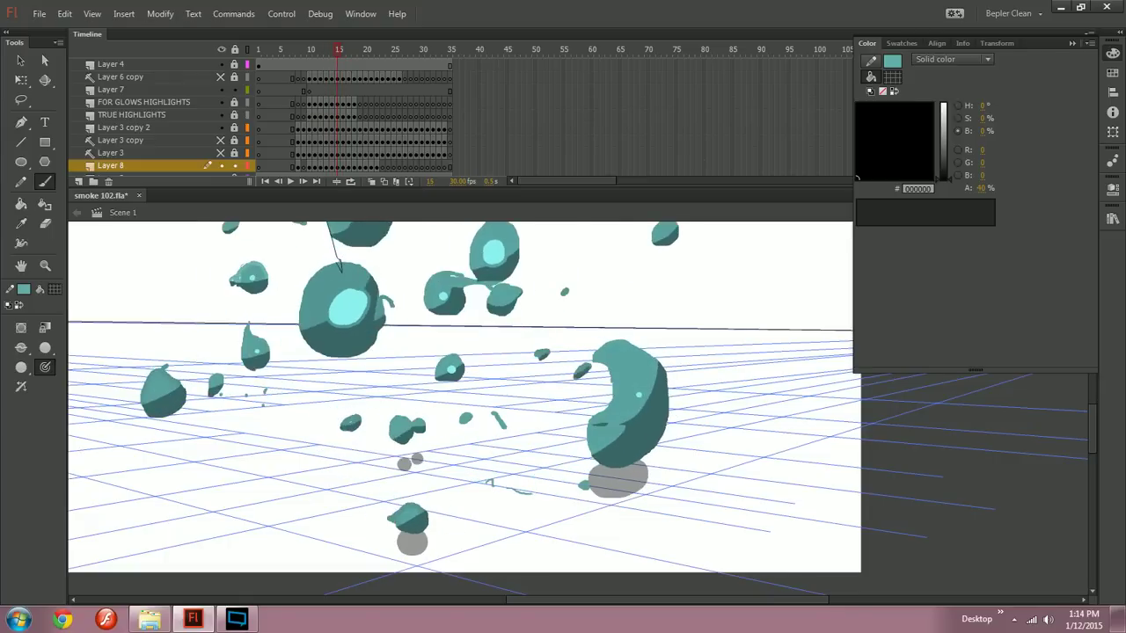
key("period")
key("period")
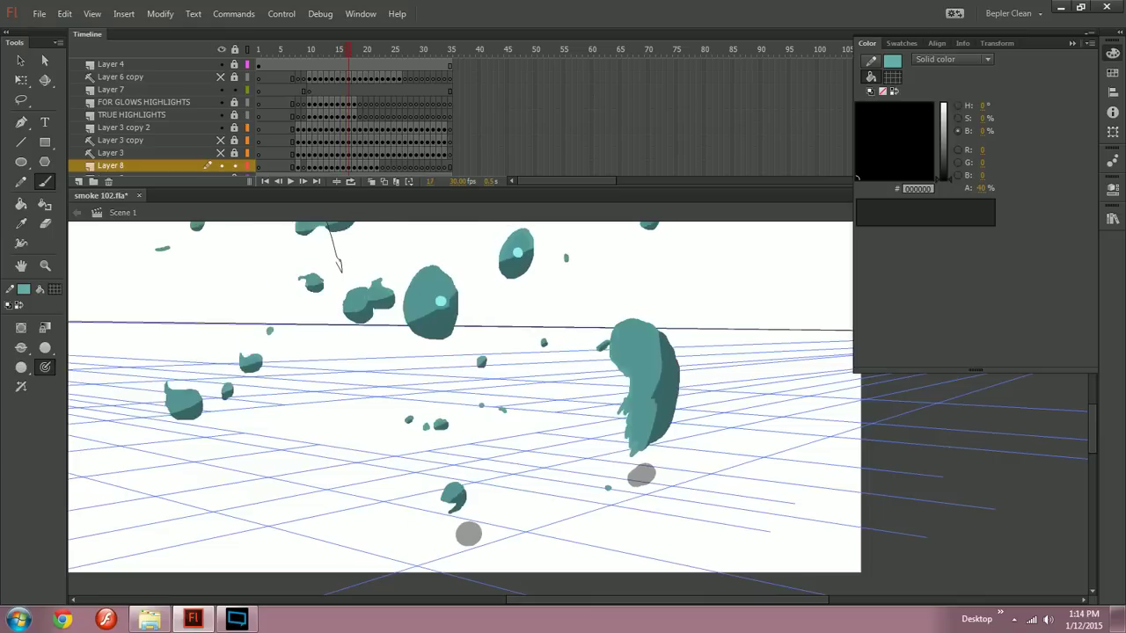
key("period")
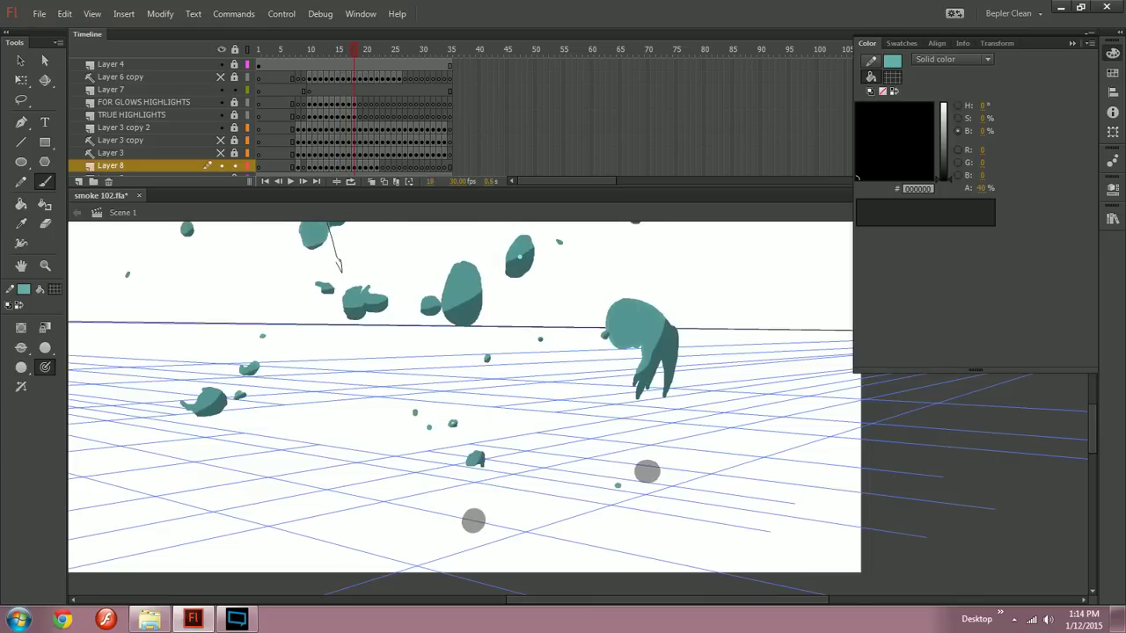
key("period")
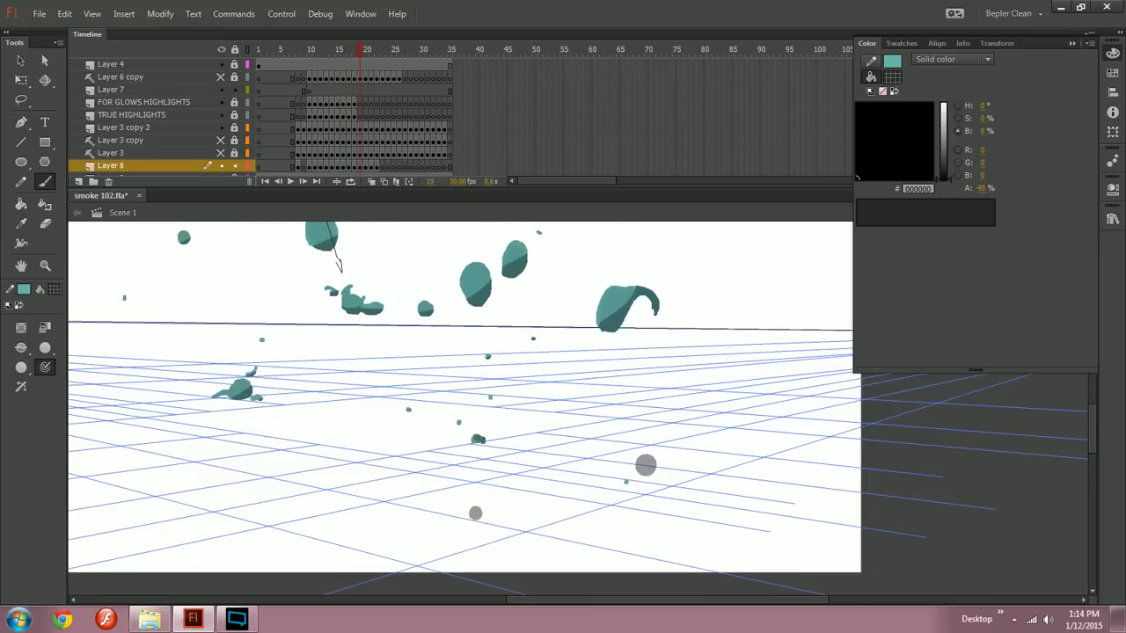
key("ctrl+minus")
key("comma")
key("comma")
key("comma")
key("comma")
key("comma")
key("comma")
key("comma")
key("comma")
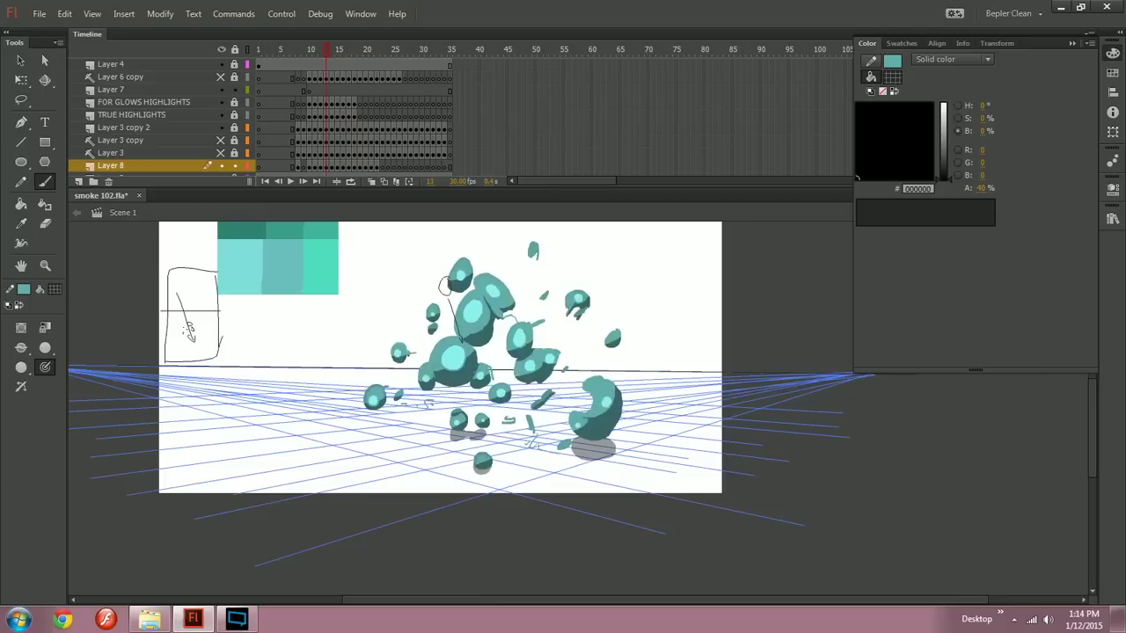
key("period")
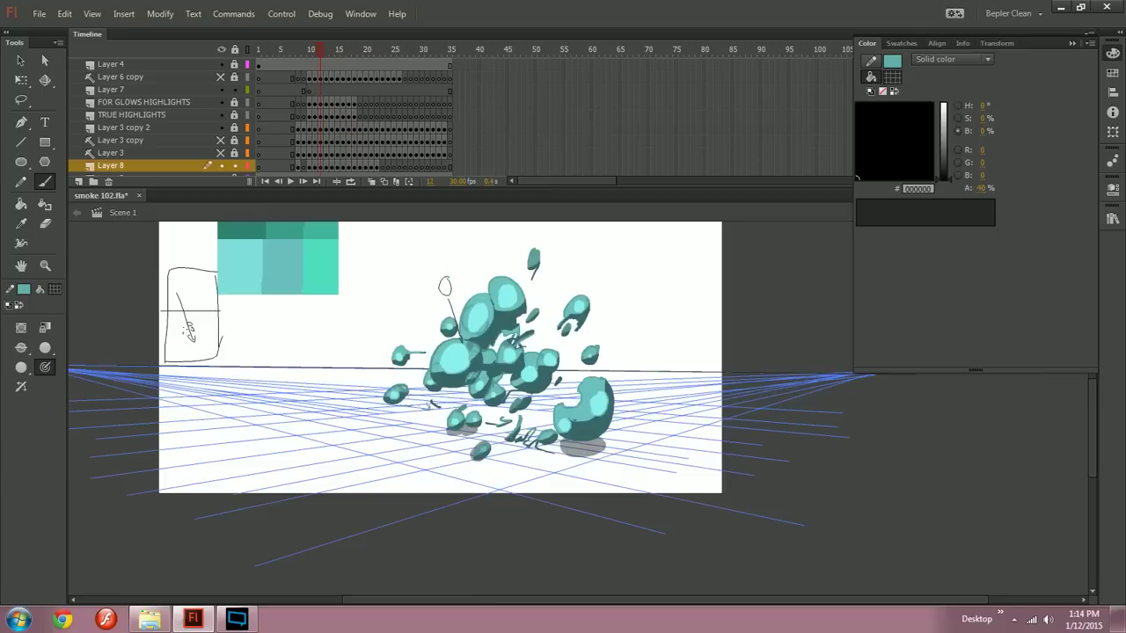
Step: Paint a ground shadow under the leftmost low blob and a broad one beneath the central cluster on frame 12
key("comma")
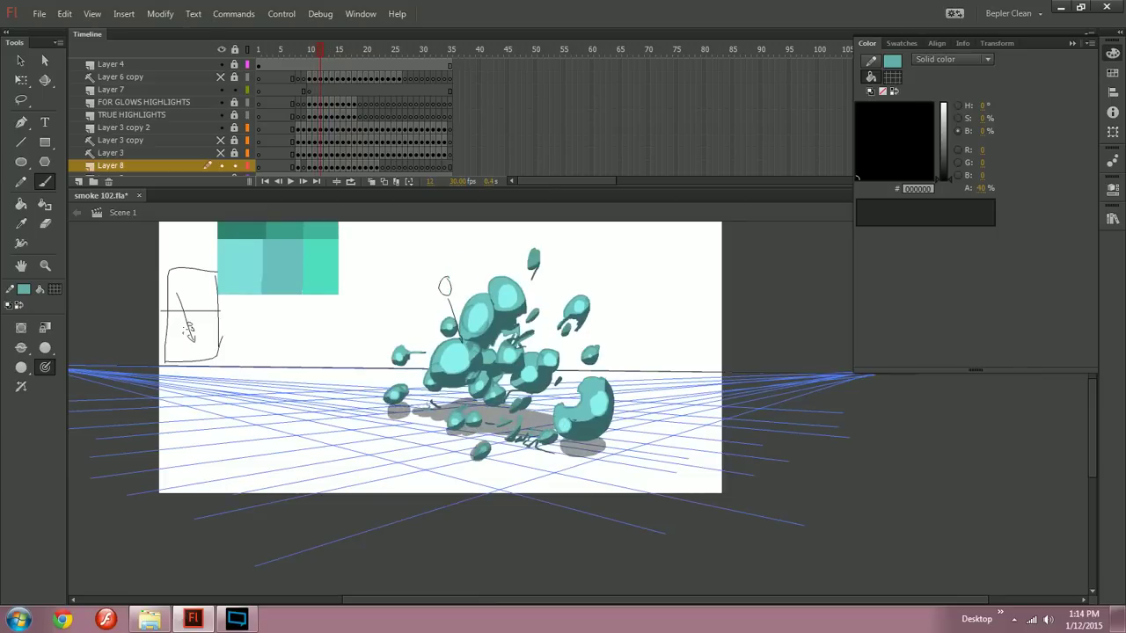
key("ctrl+z")
mouse_move(388, 410)
left_mouse_down()
mouse_move(407, 410)
mouse_move(331, 402)
left_mouse_up()
key("ctrl+z")
left_click(443, 412, "ctrl")
key("period")
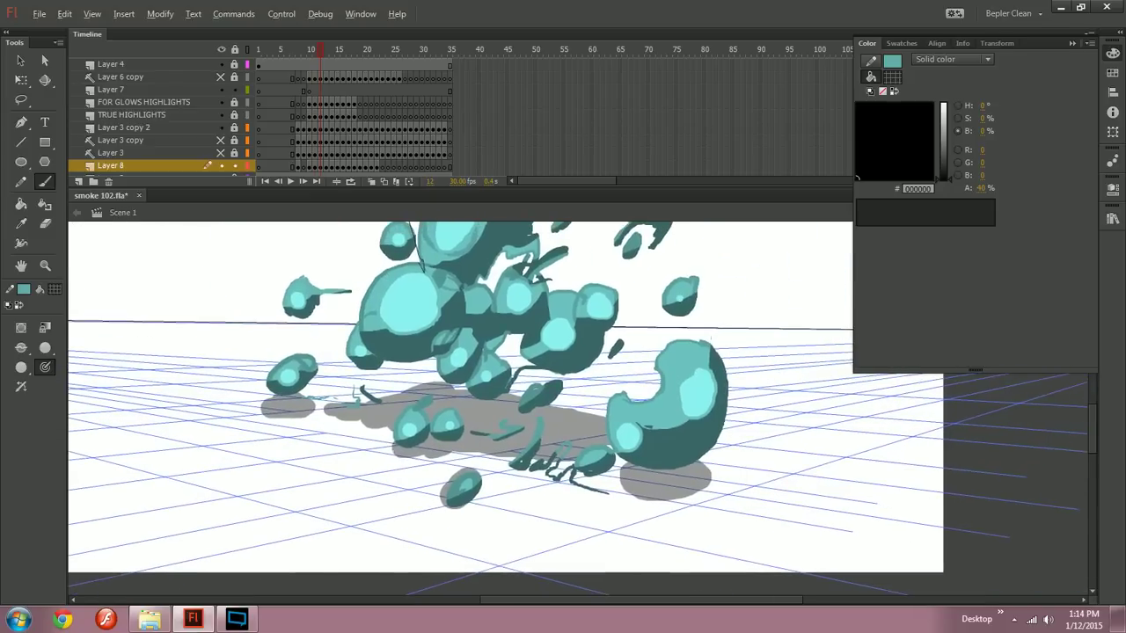
Step: Continue the leftmost low blob's ground shadow on frames 13 to 16
key("period")
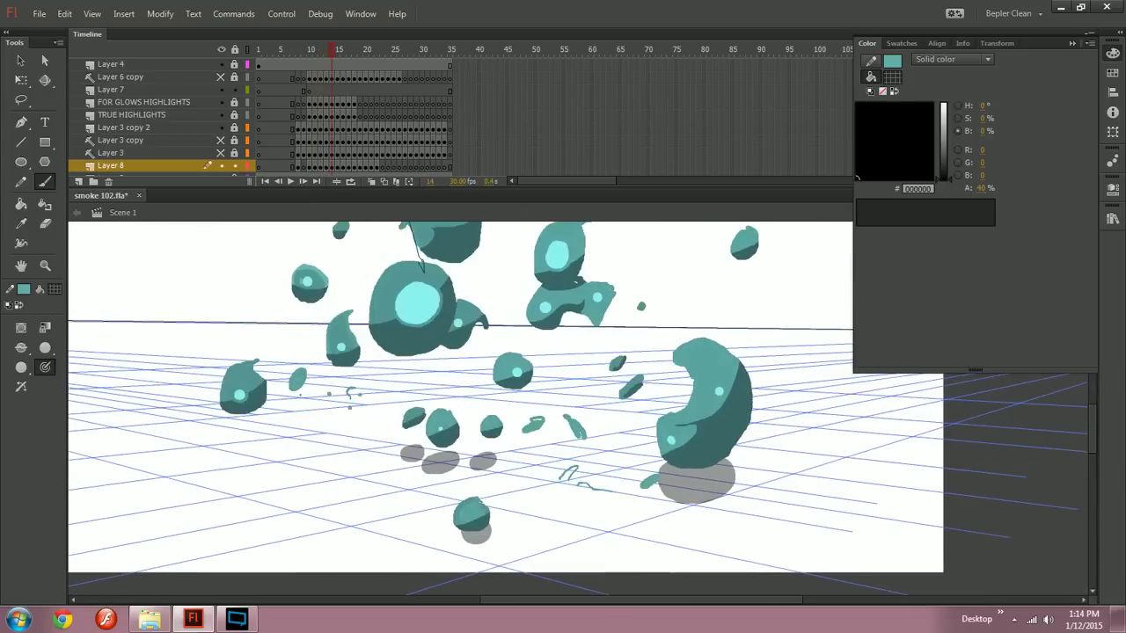
key("period")
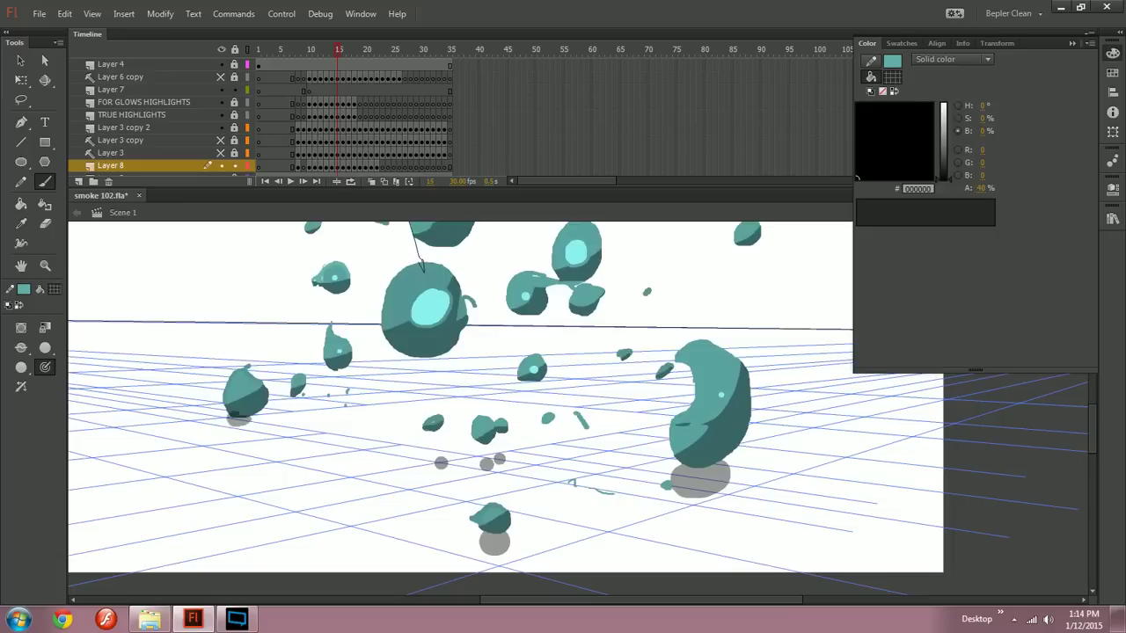
key("period")
left_click_drag(241, 424, 296, 425)
key("period")
Step: Carry the leftmost low blob's shadow on through frames 17 to 22, shrinking it and following the dissolving blob
key("comma")
key("comma")
key("period")
key("period")
key("period")
key("comma")
key("period")
key("comma")
key("period")
key("period")
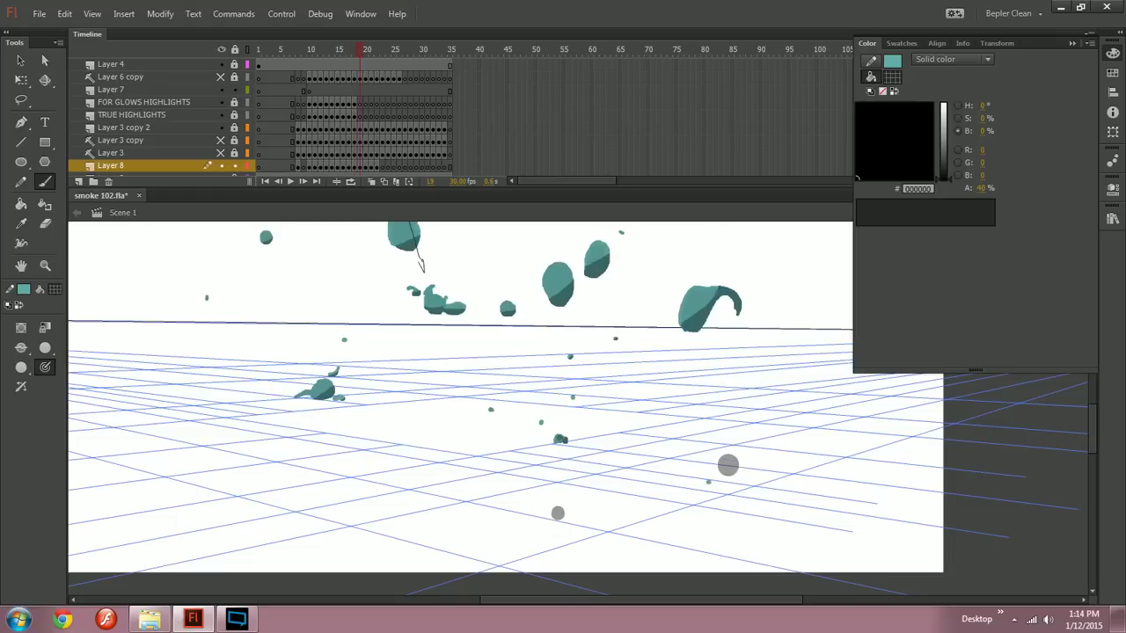
key("period")
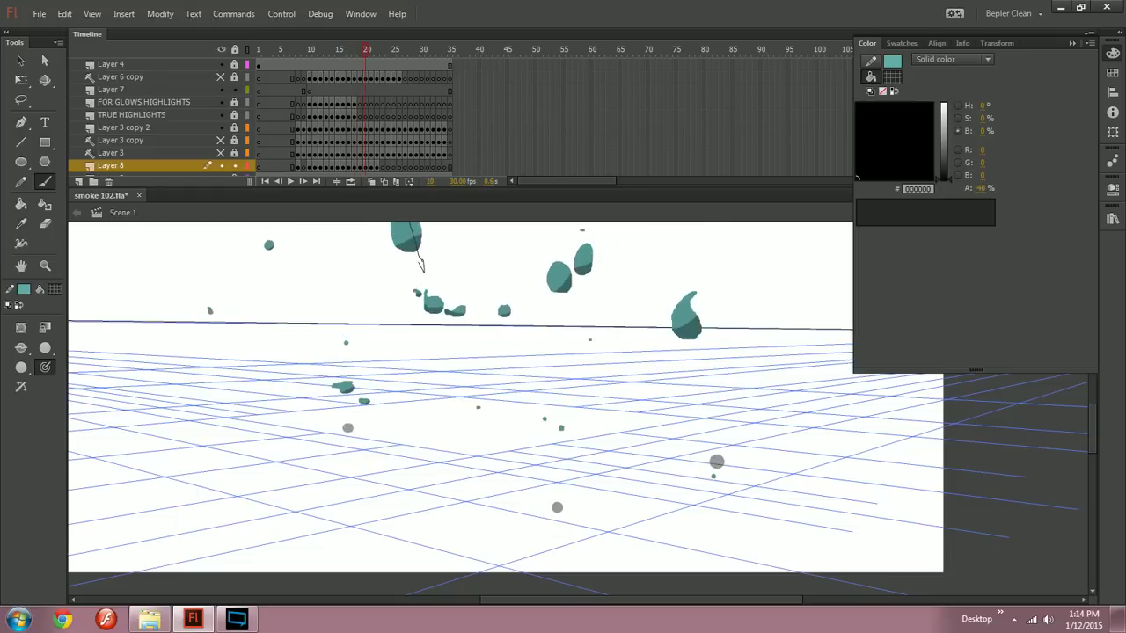
key("period")
key("period")
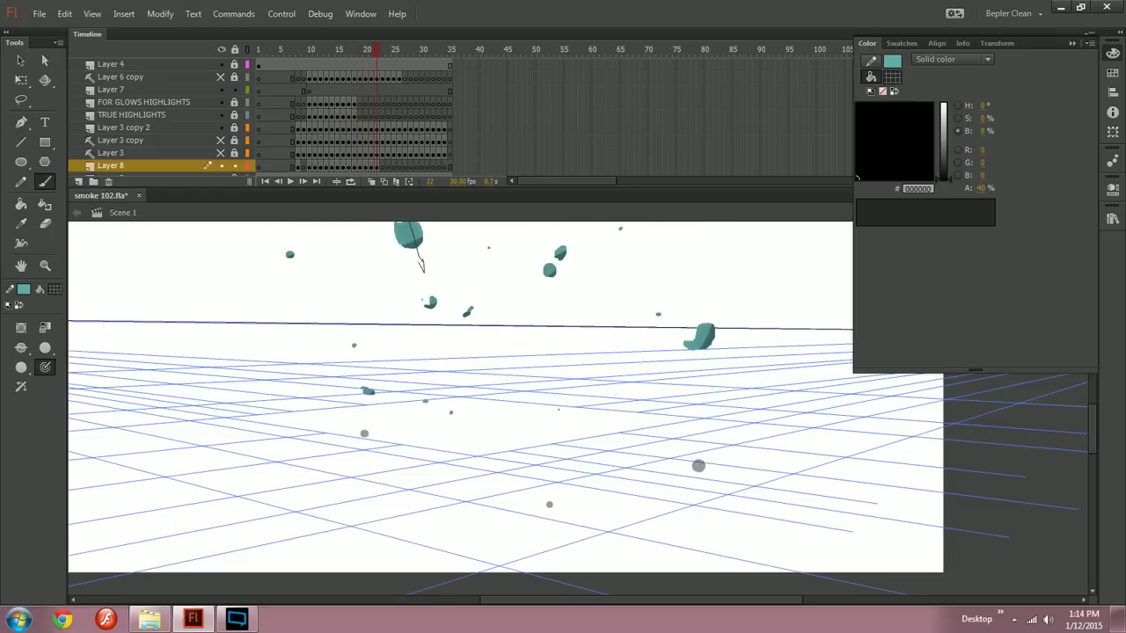
key("period")
Step: Return to frame 13 and paint the broad ground shadow beneath the central blob cluster
key("comma")
key("comma")
key("comma")
key("comma")
key("comma")
key("comma")
key("comma")
key("comma")
key("comma")
key("comma")
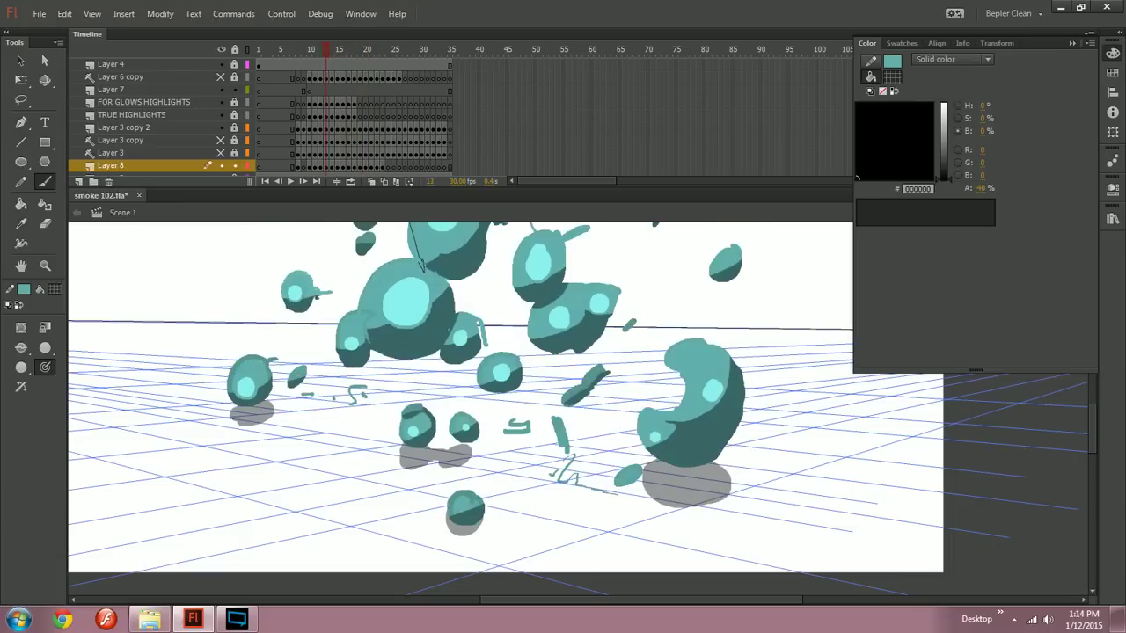
key("comma")
key("period")
mouse_move(365, 411)
left_mouse_down()
mouse_move(472, 403)
mouse_move(541, 423)
left_mouse_up()
mouse_move(443, 430)
left_mouse_down()
mouse_move(584, 432)
mouse_move(523, 409)
mouse_move(527, 401)
mouse_move(390, 431)
left_mouse_up()
Step: Flip between frames 12, 13 and 14 to compare the shape of the broad central shadow
key("comma")
key("period")
key("period")
key("comma")
key("period")
key("comma")
key("period")
key("comma")
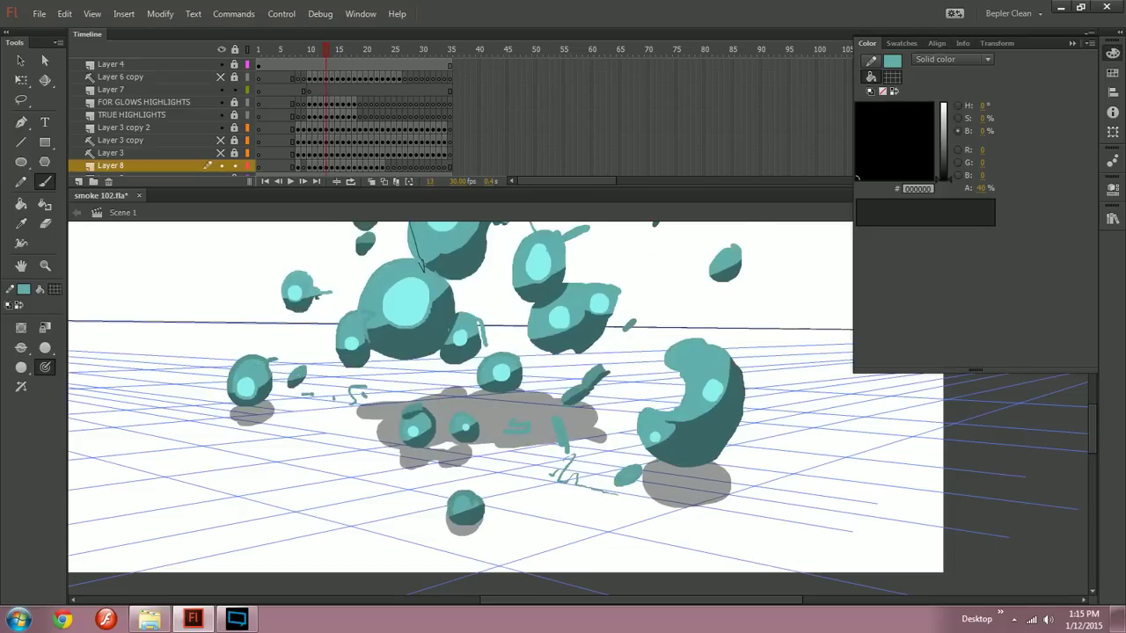
Step: Paint small ground shadows on either side of the large crescent blob on frame 13
left_click_drag(597, 444, 635, 438)
left_click_drag(708, 434, 757, 433)
key("comma")
key("period")
Step: Continue the small shadow behind the large crescent blob on the following frames up to frame 19
key("period")
key("period")
key("comma")
key("comma")
key("period")
key("period")
key("period")
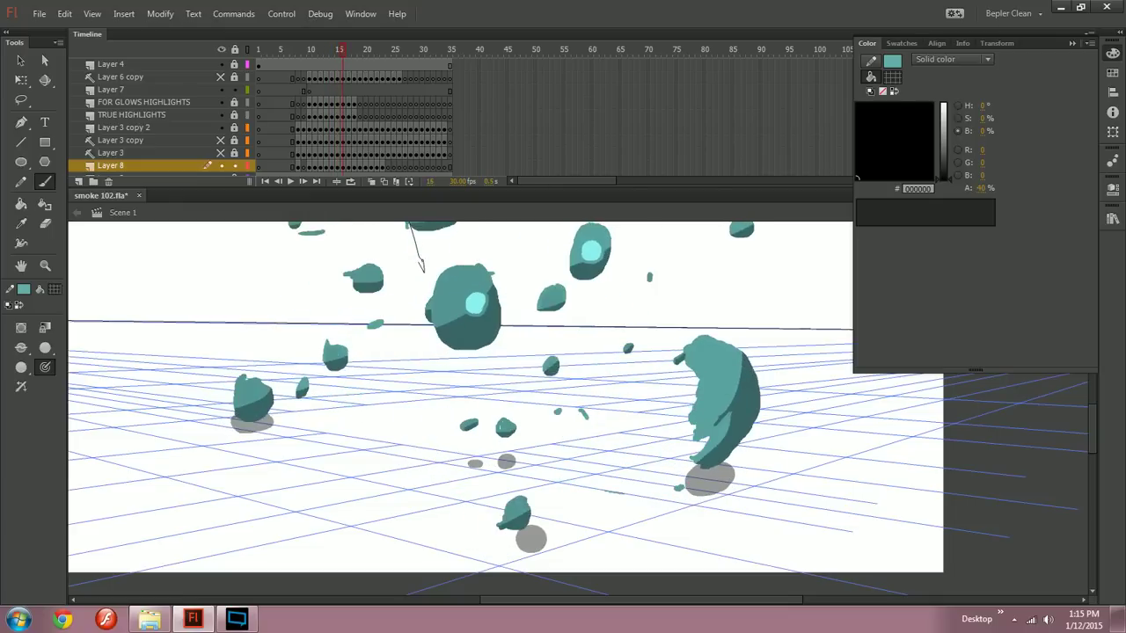
key("period")
key("period")
key("period")
left_click_drag(688, 405, 693, 431)
Step: Go back to frame 14 and start the broad central shadow with its left part
key("comma")
key("comma")
key("comma")
key("comma")
key("comma")
key("comma")
key("comma")
key("period")
key("period")
mouse_move(435, 444)
left_mouse_down()
mouse_move(382, 466)
mouse_move(396, 480)
left_mouse_up()
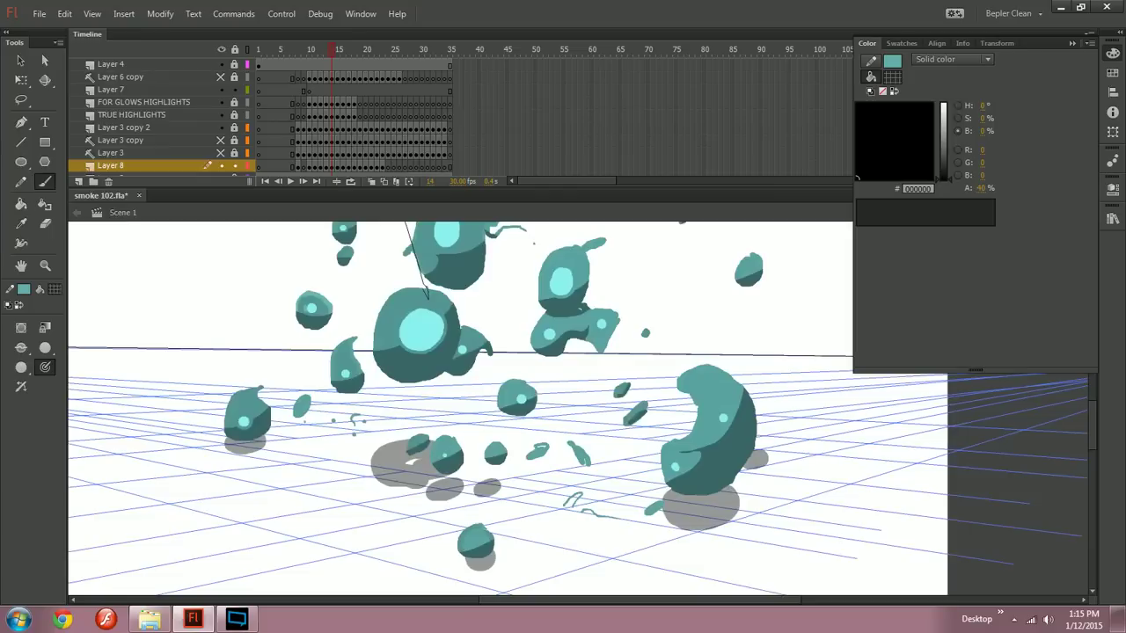
Step: Switch to File Explorer and copy smoke 102.fla from the Particles folder inside Animation 2015 > Too Torials
left_click(40, 15)
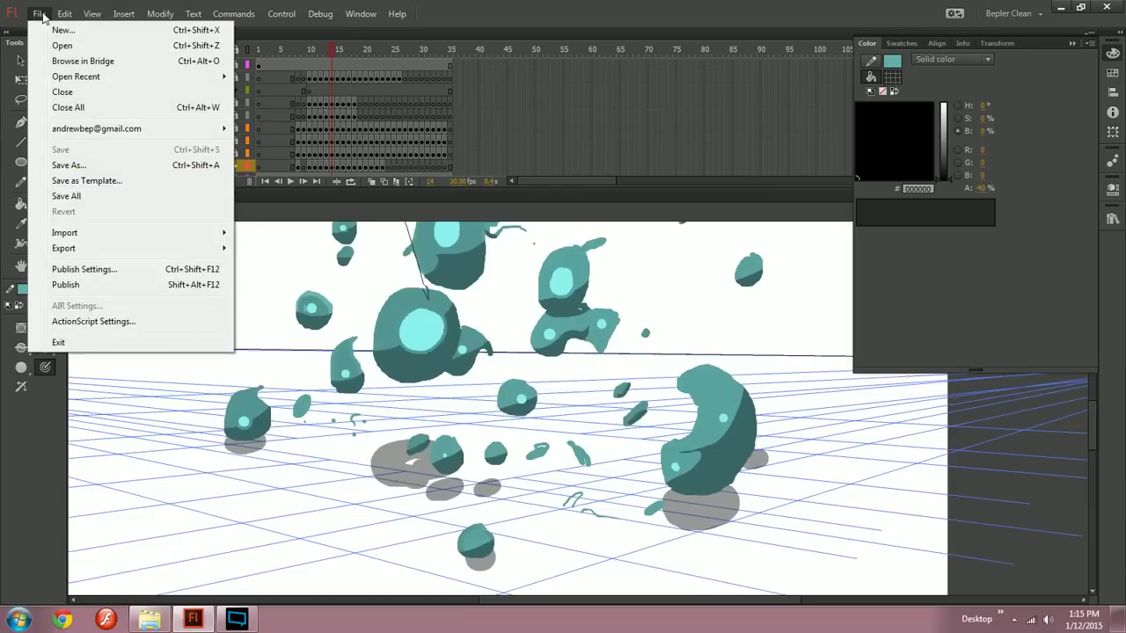
left_click(373, 288)
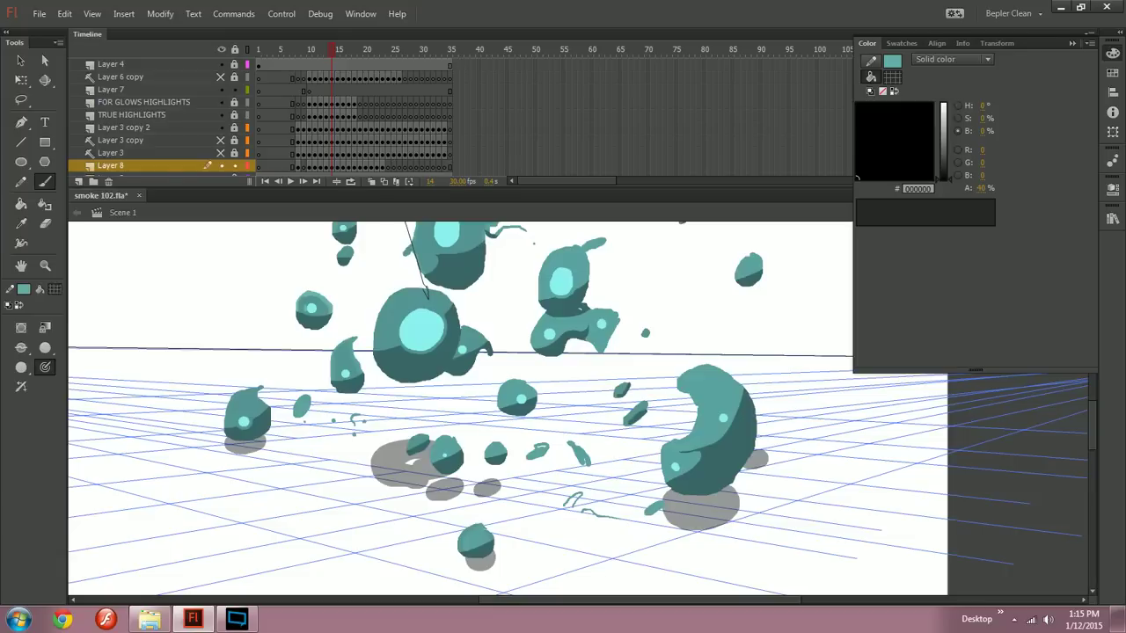
left_click(150, 620)
left_click(165, 264)
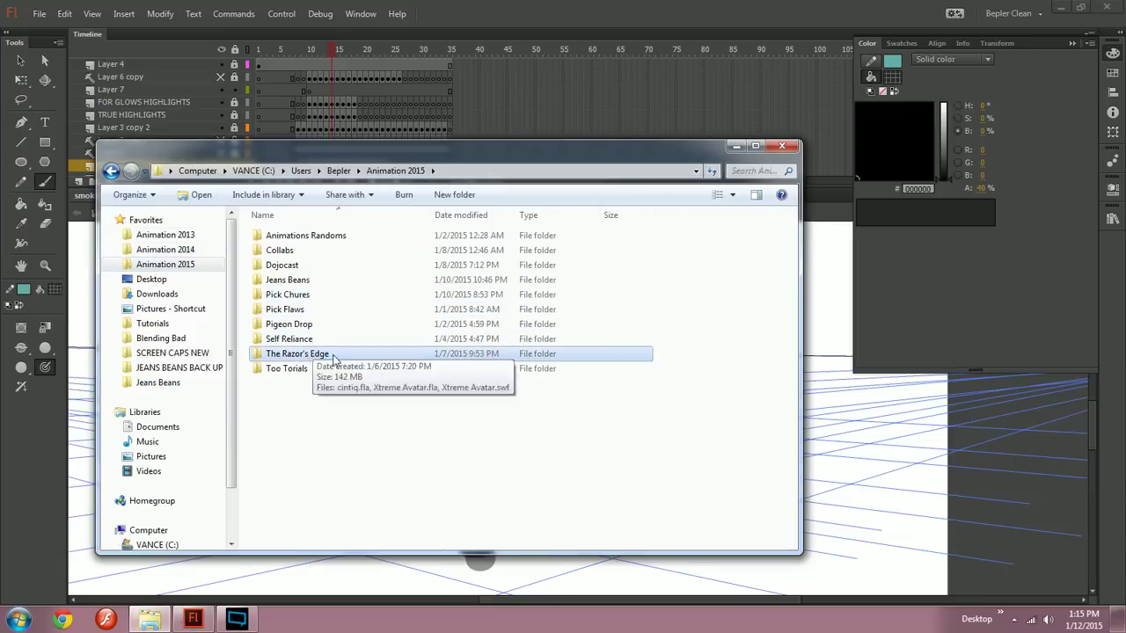
double_click(290, 368)
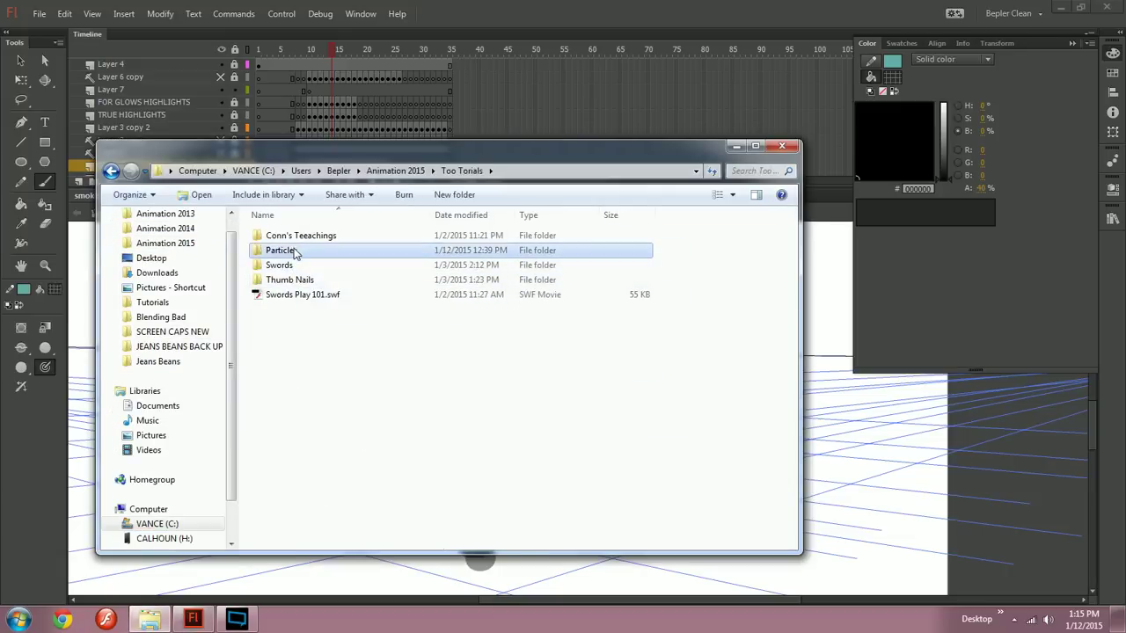
double_click(294, 252)
left_click(295, 237)
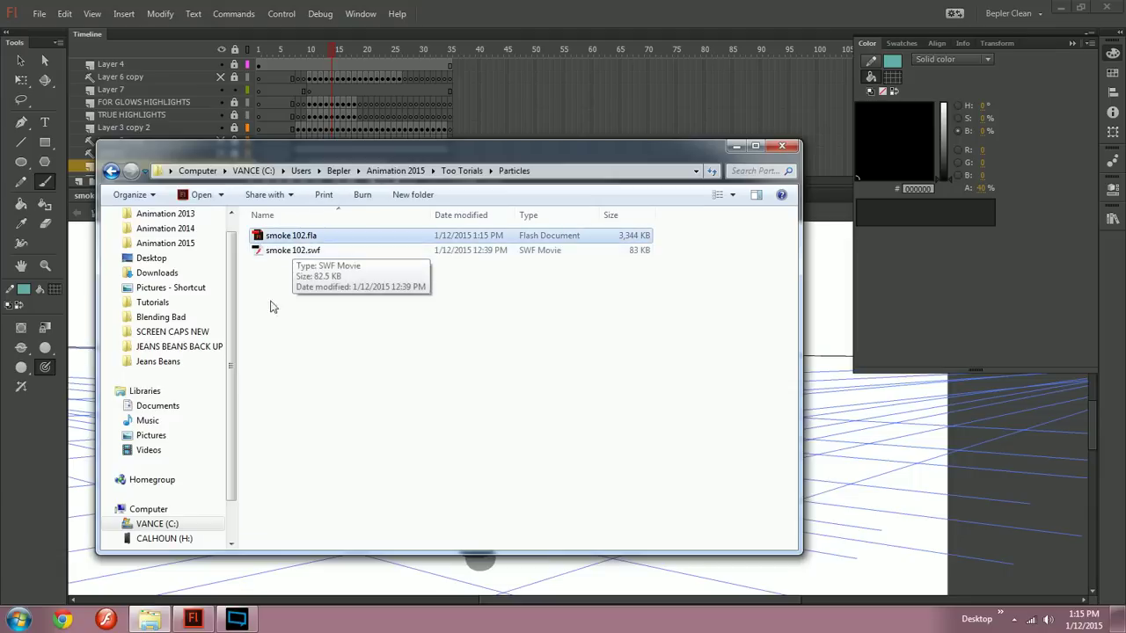
Step: Create a folder named "tUTORIAL BAKCS IPSS" on the CALHOUN (H:) drive and paste the smoke 102.fla backup into it
scroll(179, 540, "down", 1)
left_click(163, 523)
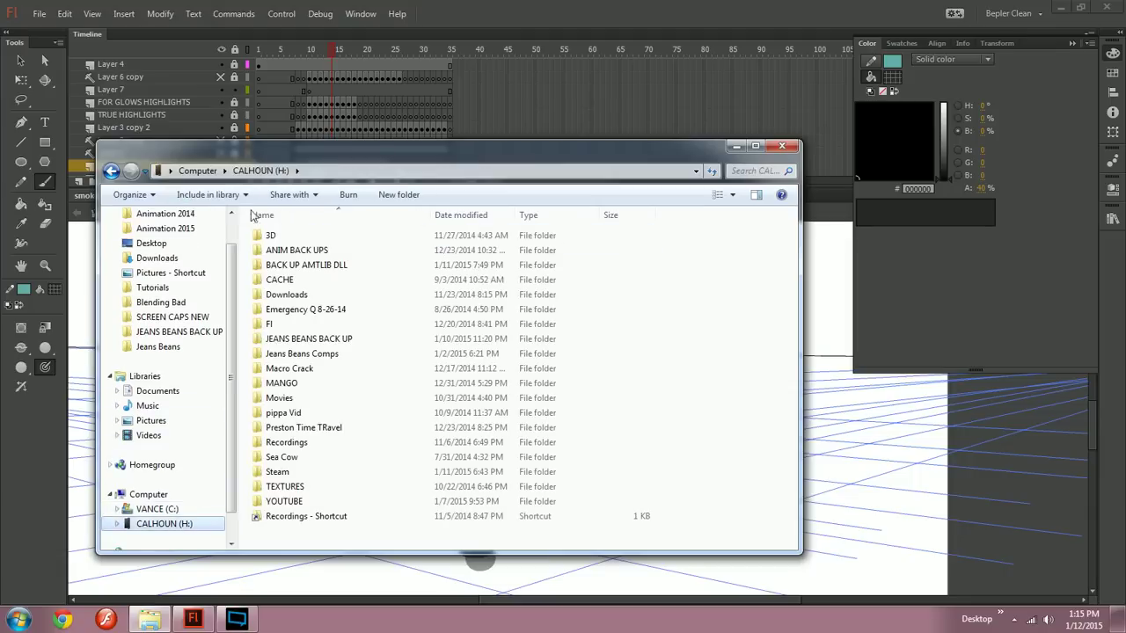
left_click(395, 195)
type("tU")
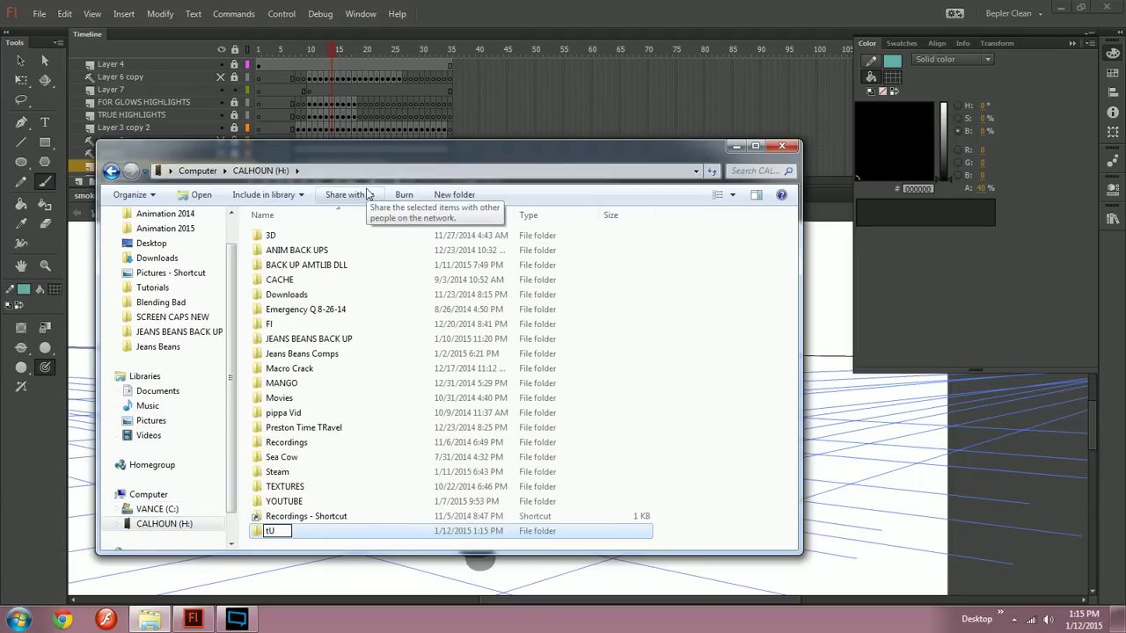
type("TORIAL BAKCS IPSS")
key("Return")
key("Return")
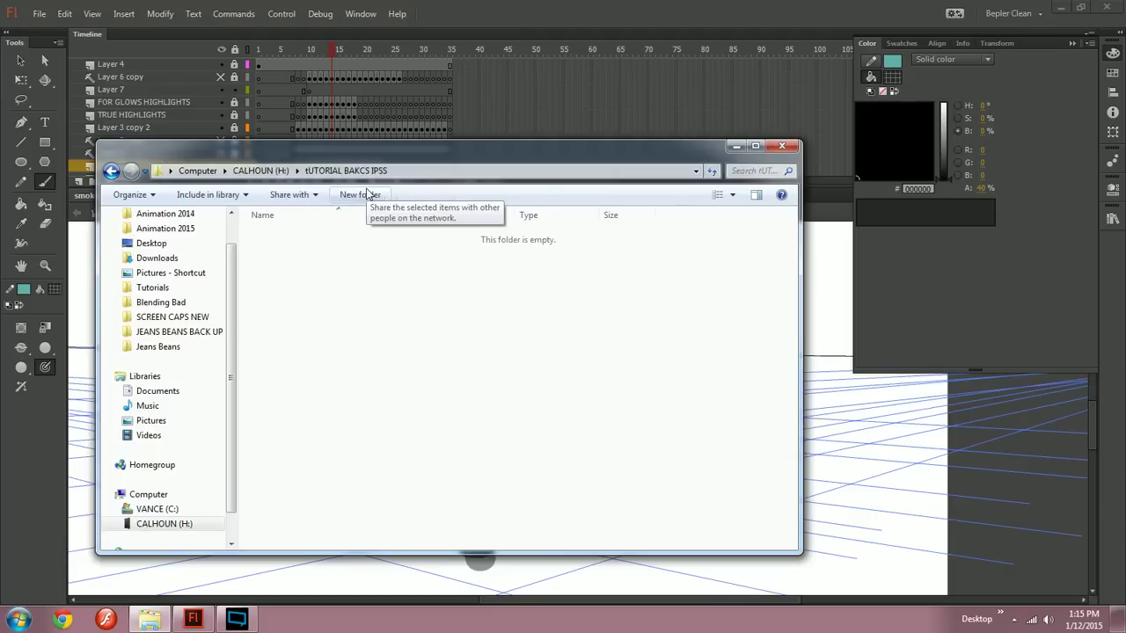
key("ctrl+v")
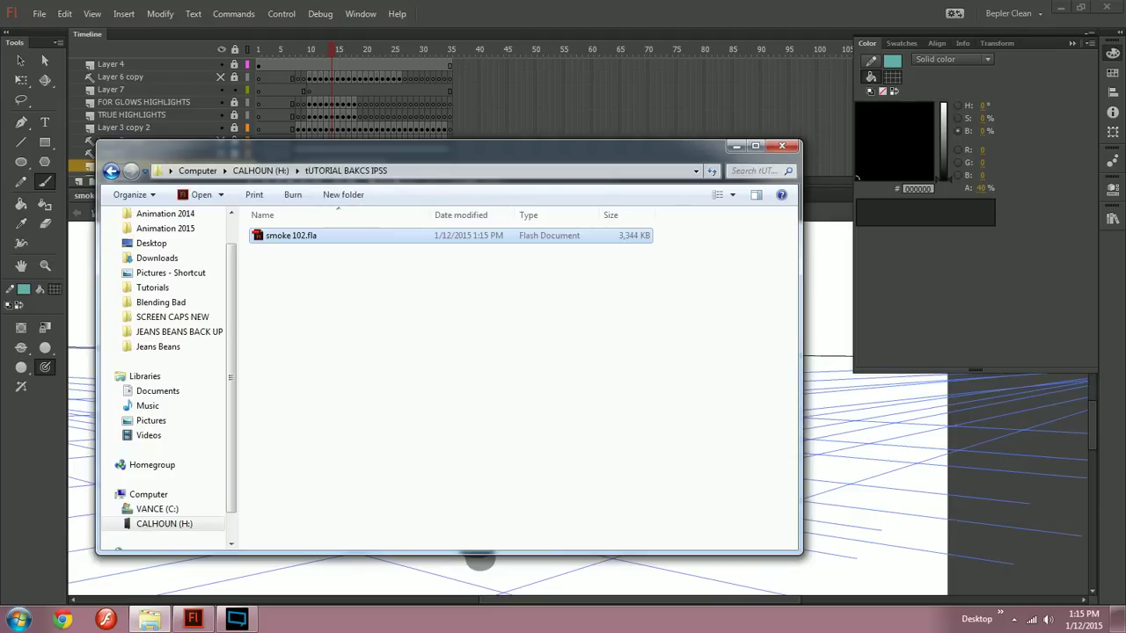
Step: Switch back to Flash and paint a small ground shadow beneath the small teardrop blob left of the centre on frames 13 and 14
left_click(901, 471)
mouse_move(901, 471)
left_mouse_down()
mouse_move(821, 483)
mouse_move(861, 486)
left_mouse_up()
key("ctrl+z")
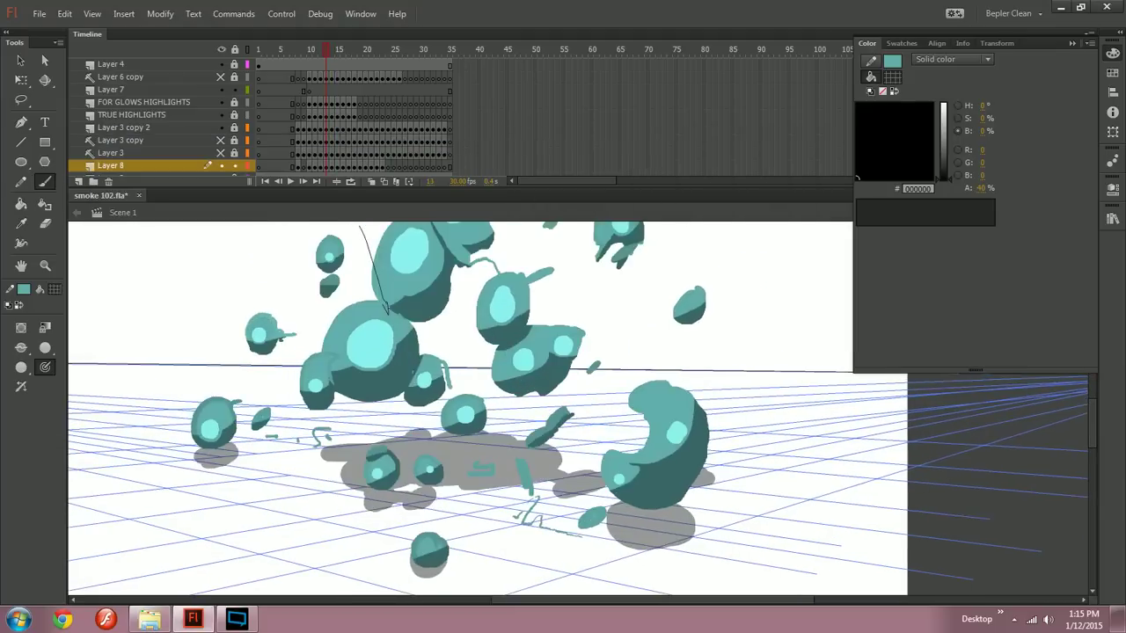
key(".")
left_click_drag(315, 445, 295, 453)
key("ctrl+z")
key(".")
key(".")
mouse_move(322, 443)
left_mouse_down()
mouse_move(332, 443)
mouse_move(324, 446)
left_mouse_up()
Step: Continue the small teardrop blob's ground shadow from frame 15 onward, shrinking it frame by frame
key(".")
key("period")
key("period")
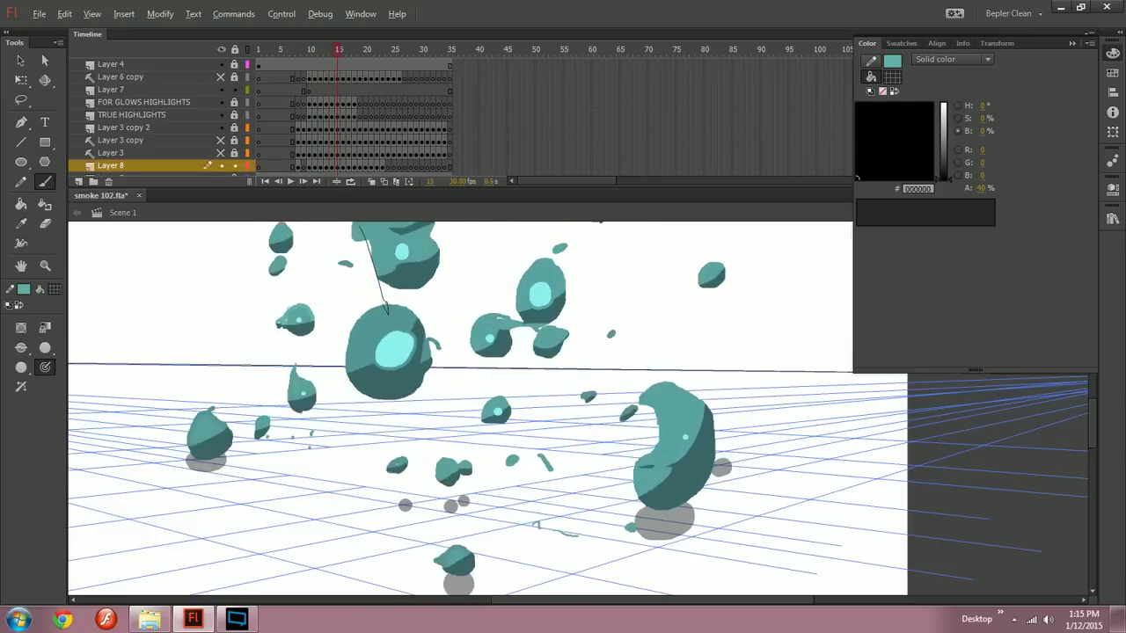
key("period")
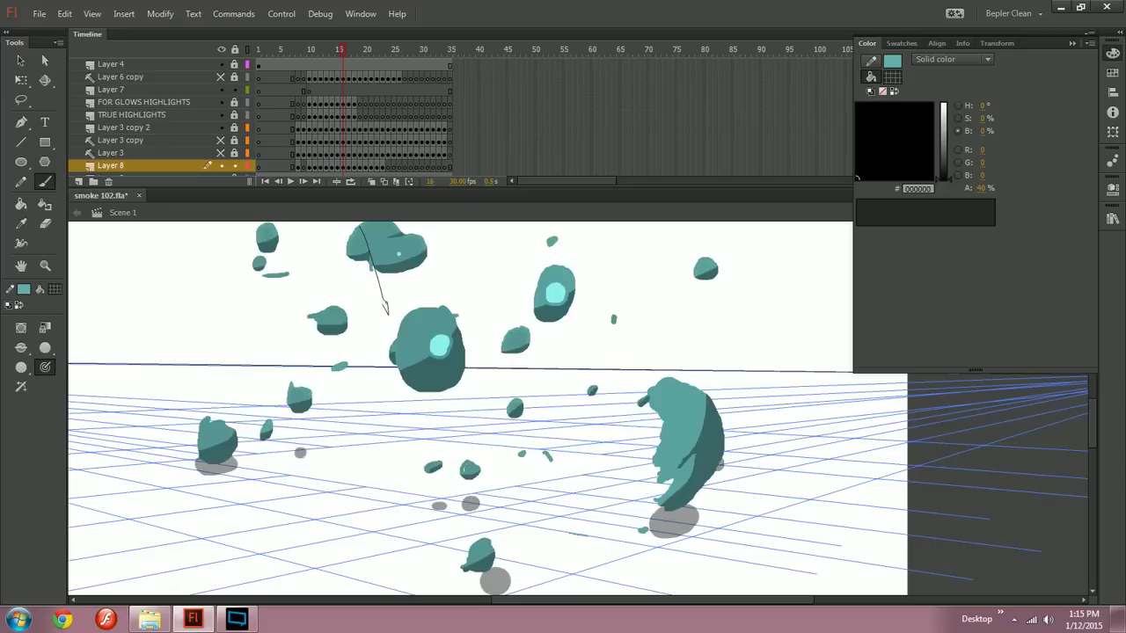
key("period")
key("period")
key("period")
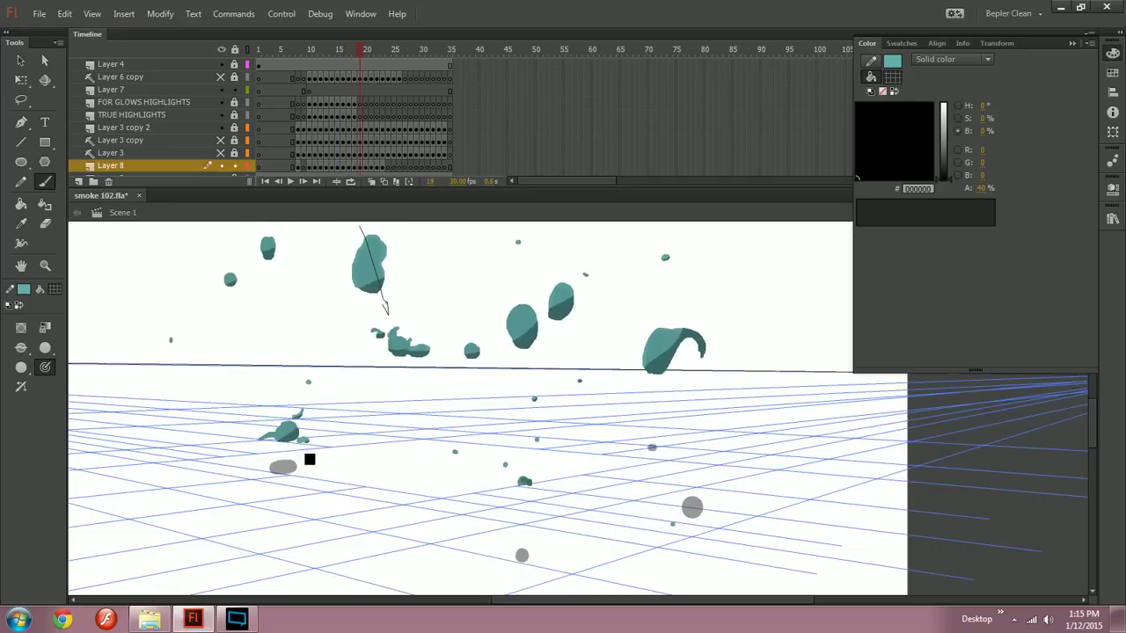
Step: Return to frame 13 and touch up the left part of the broad central shadow, comparing it with frame 12
key("comma")
key("comma")
key("comma")
key("comma")
key("comma")
key("comma")
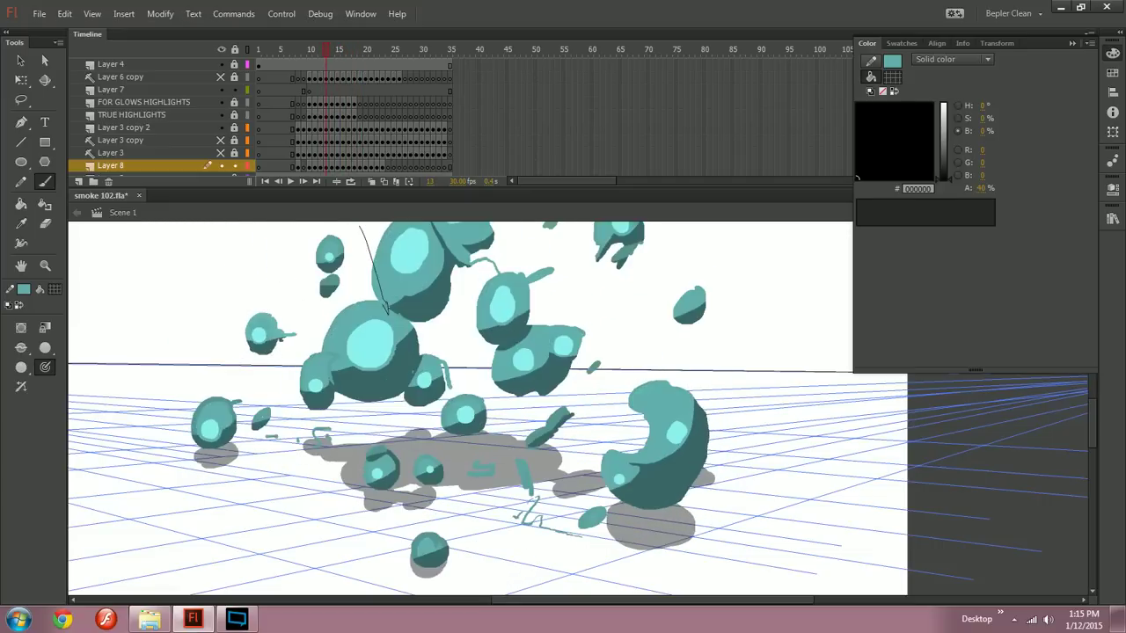
key("comma")
key("period")
left_click_drag(325, 451, 387, 468)
key("comma")
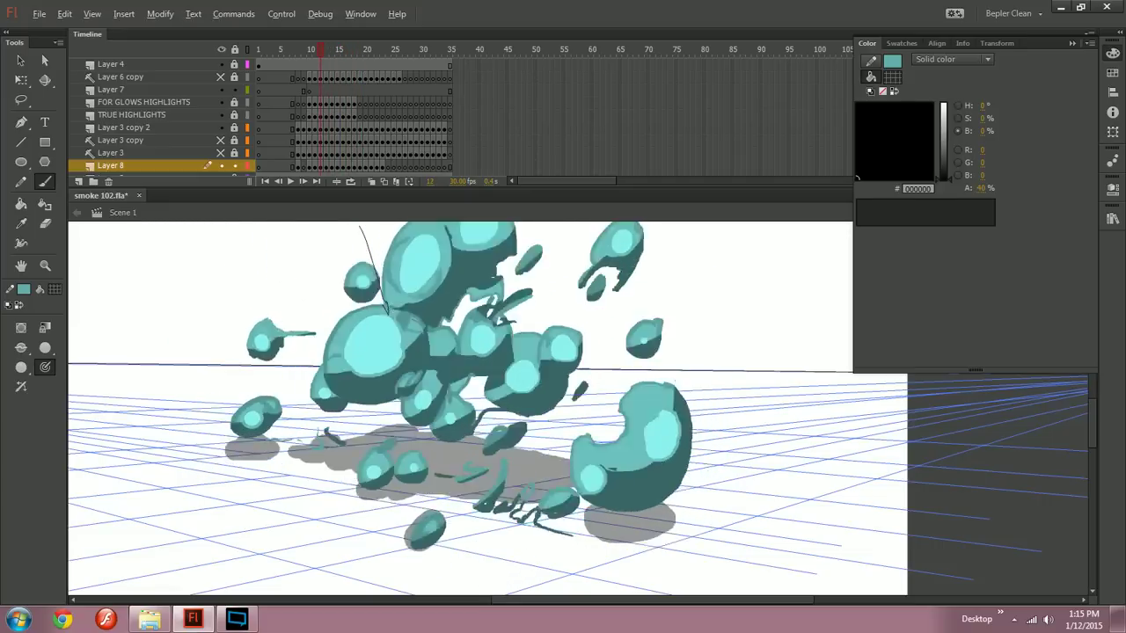
Step: Paint the left patch of the central shadow on frames 15 to 20, making it smaller and moving it right
key("period")
key("period")
key("period")
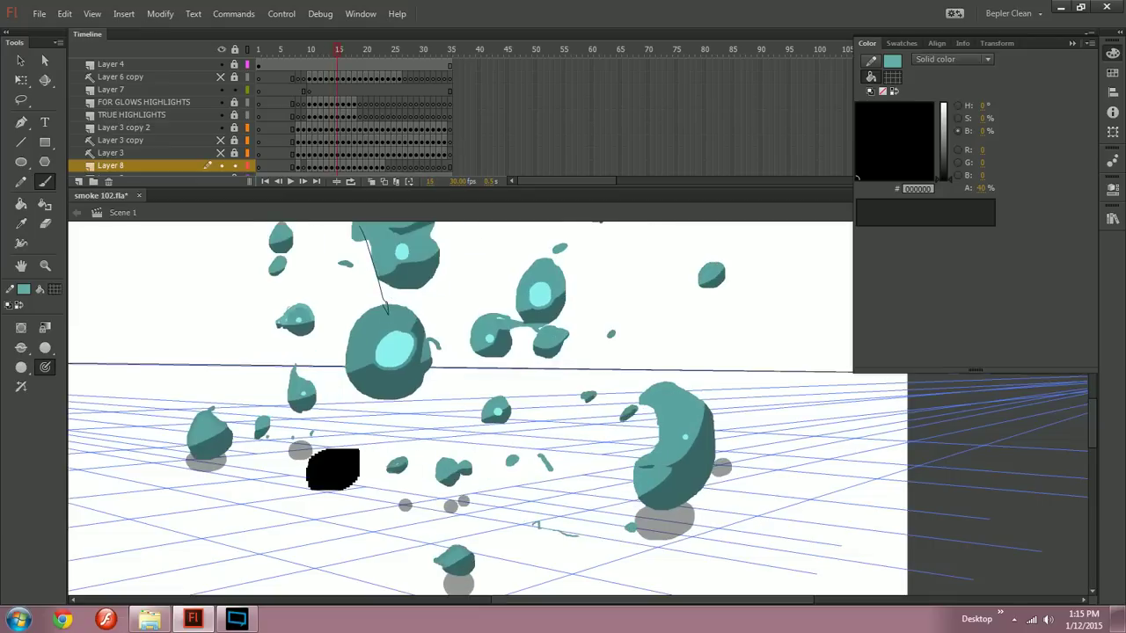
key("period")
key("period")
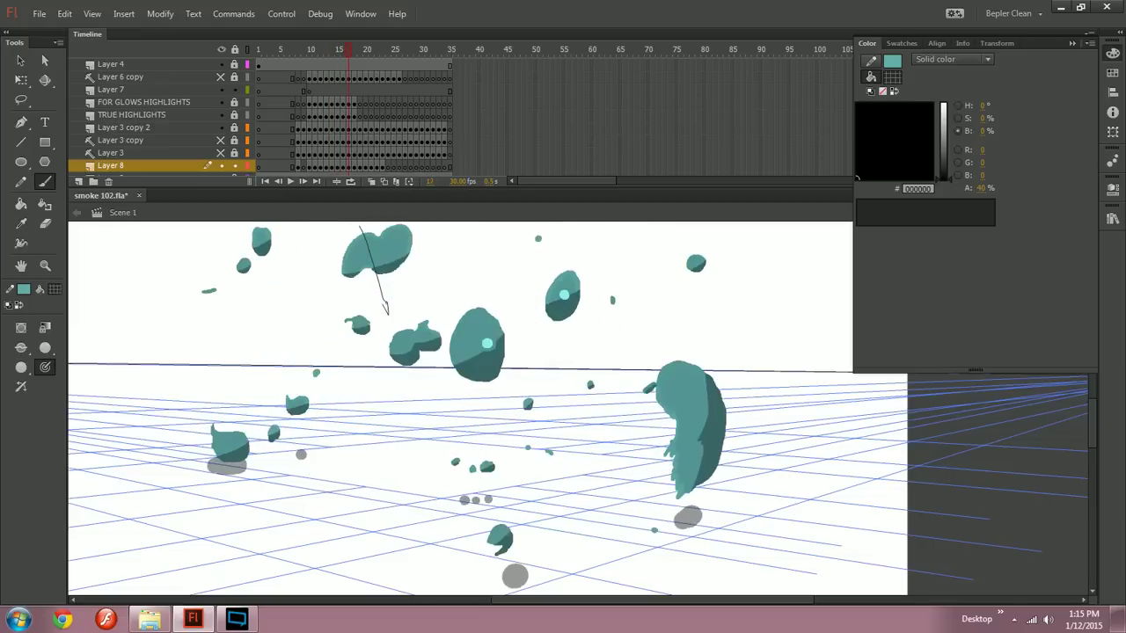
key("period")
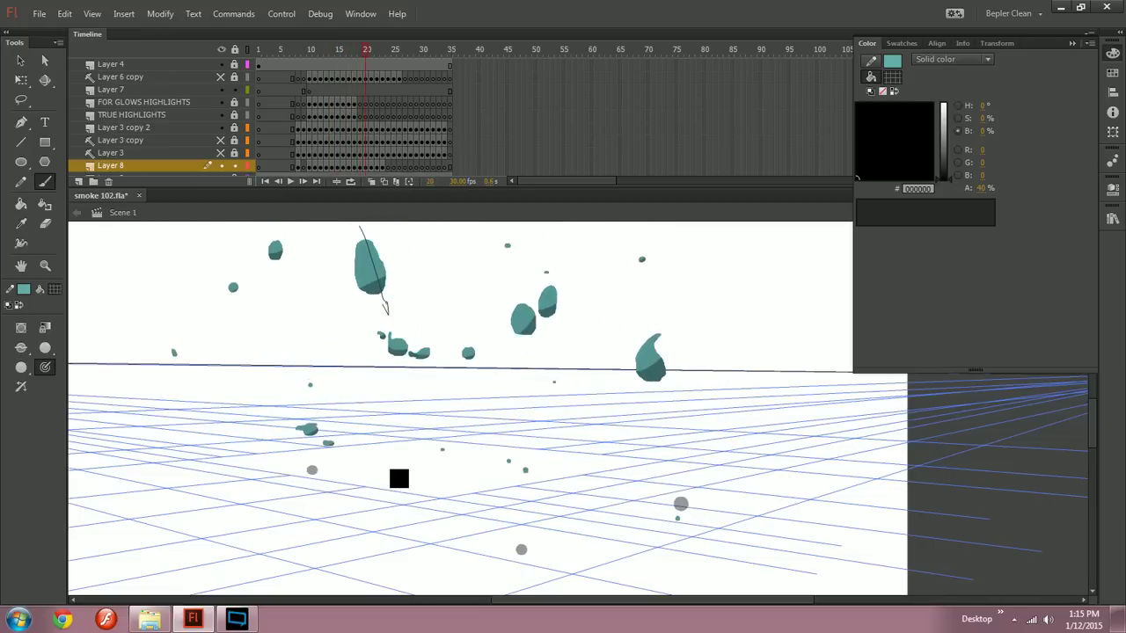
Step: Change the preview mode of the stage
left_click(64, 14)
mouse_move(86, 15)
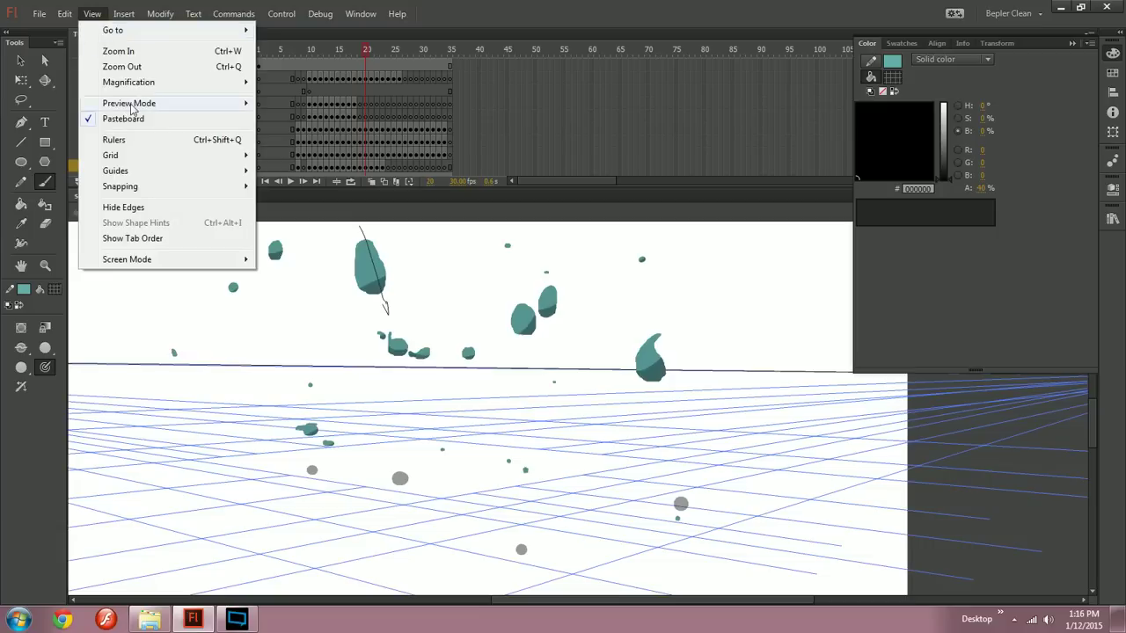
mouse_move(145, 103)
left_click(290, 118)
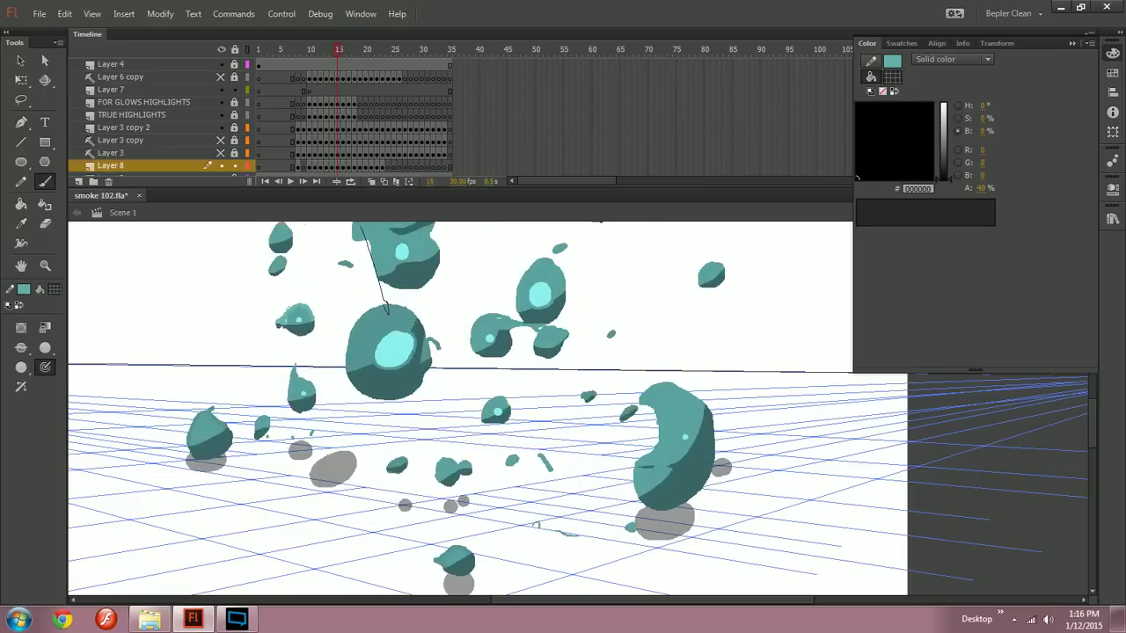
Step: Extend the central ground shadows to the right beneath the middle blobs on frames 14, 15 and 16
left_click_drag(431, 458, 368, 473)
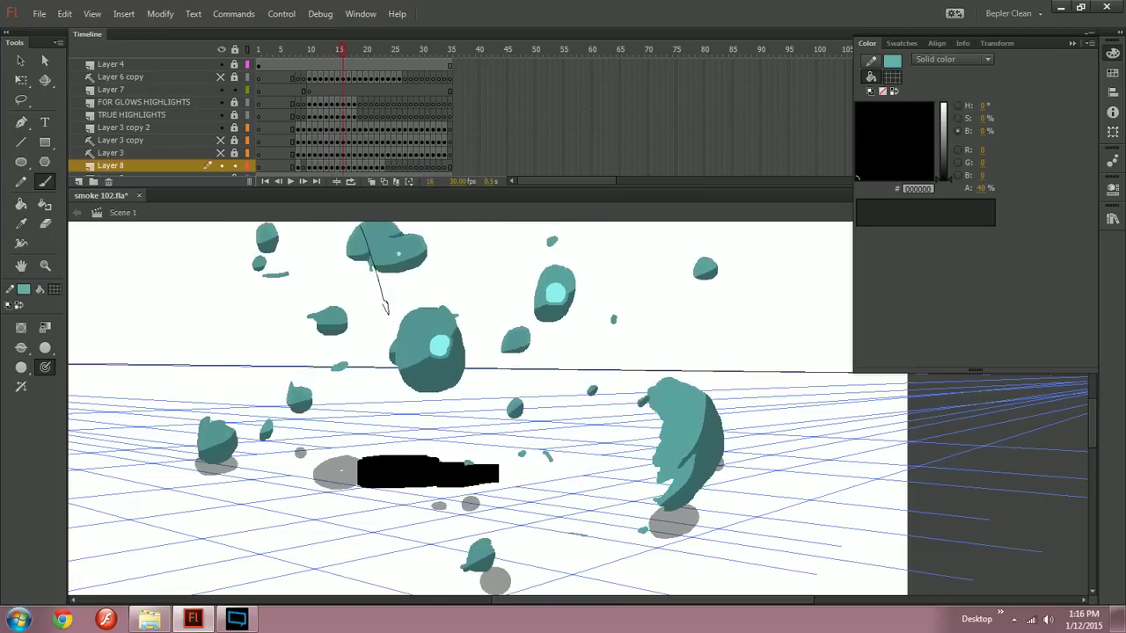
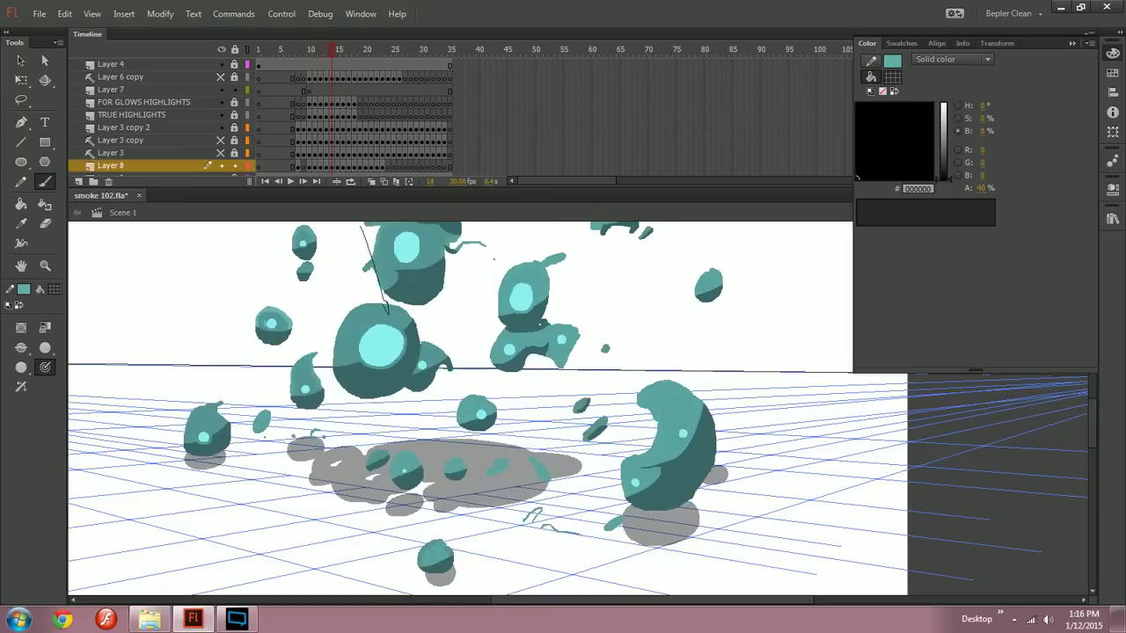
mouse_move(556, 479)
left_mouse_down()
mouse_move(515, 489)
mouse_move(458, 471)
left_mouse_up()
key("period")
left_click_drag(558, 470, 459, 466)
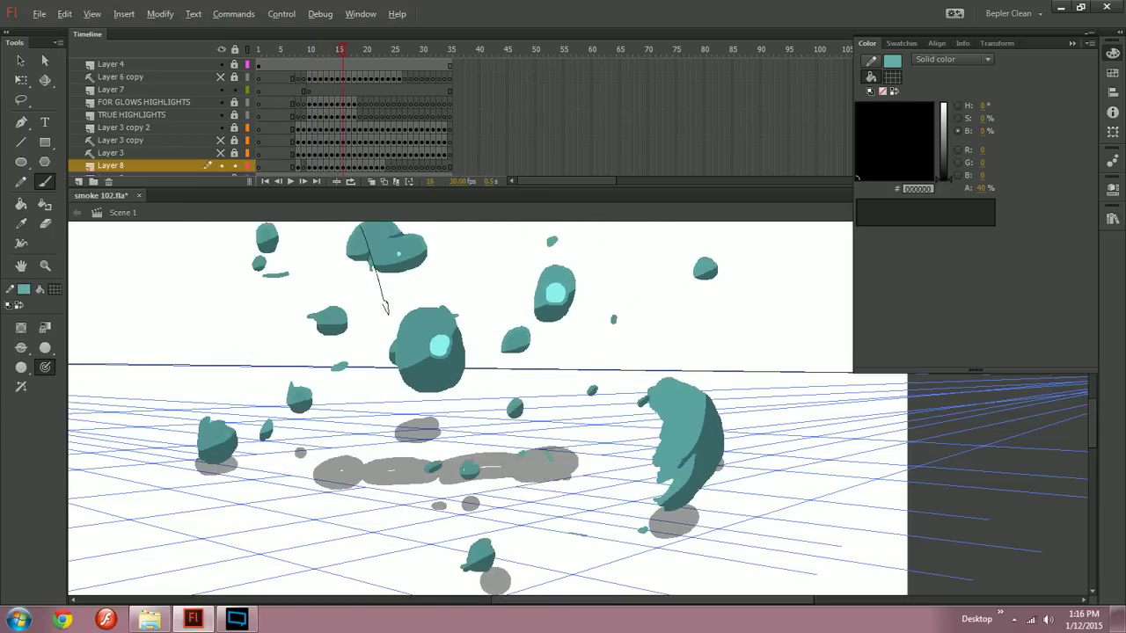
Step: Continue the central blobs' ground shadows as separate, shrinking patches on frames 17 to 20
key("period")
left_click_drag(547, 453, 444, 456)
key("period")
left_click_drag(524, 450, 422, 458)
key("period")
key("period")
key("period")
key("period")
key("period")
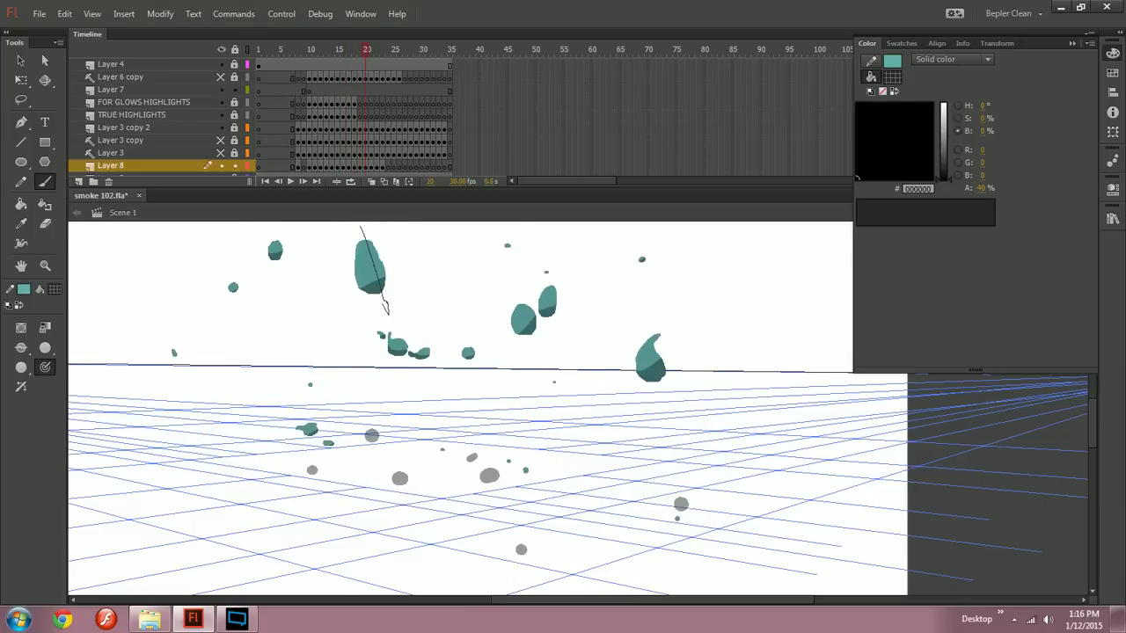
Step: Save the smoke 102 file
key("ctrl+minus")
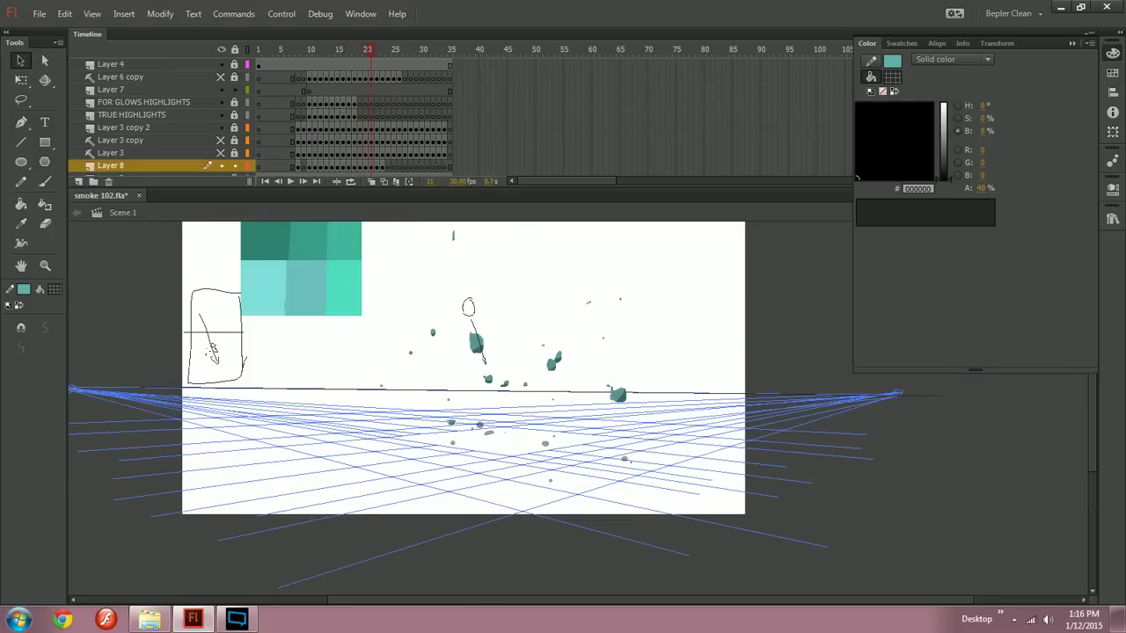
key("v")
left_click(38, 13)
left_click(57, 149)
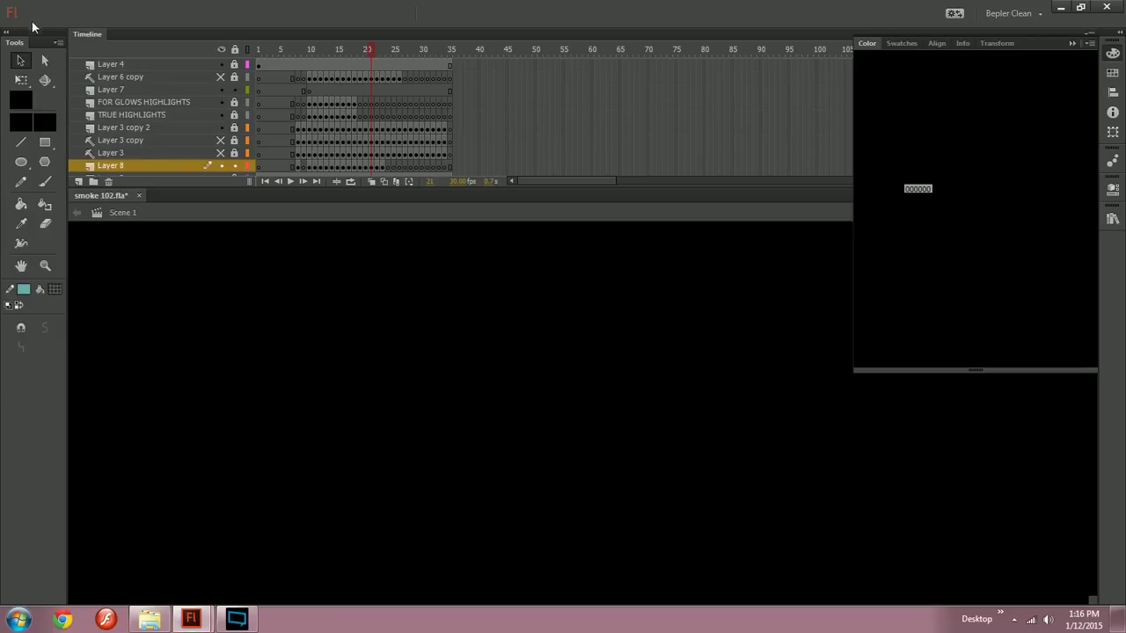
Step: End the Flash.exe process tree in Windows Task Manager, relaunch Flash Professional, and close Task Manager
key("ctrl+shift+Escape")
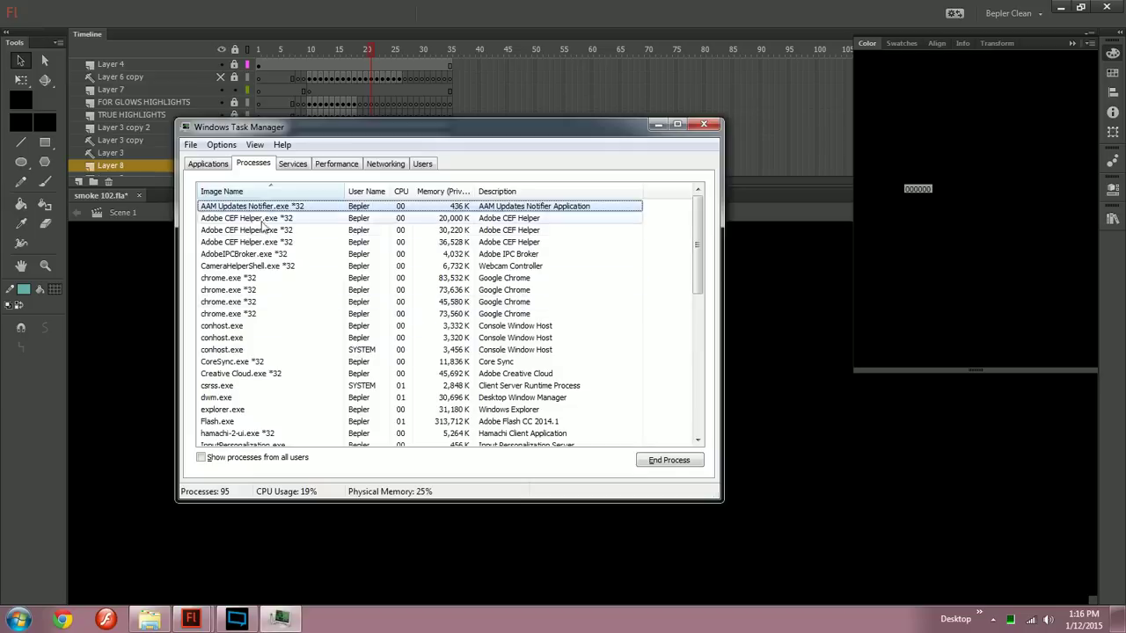
left_click(255, 422)
right_click(252, 424)
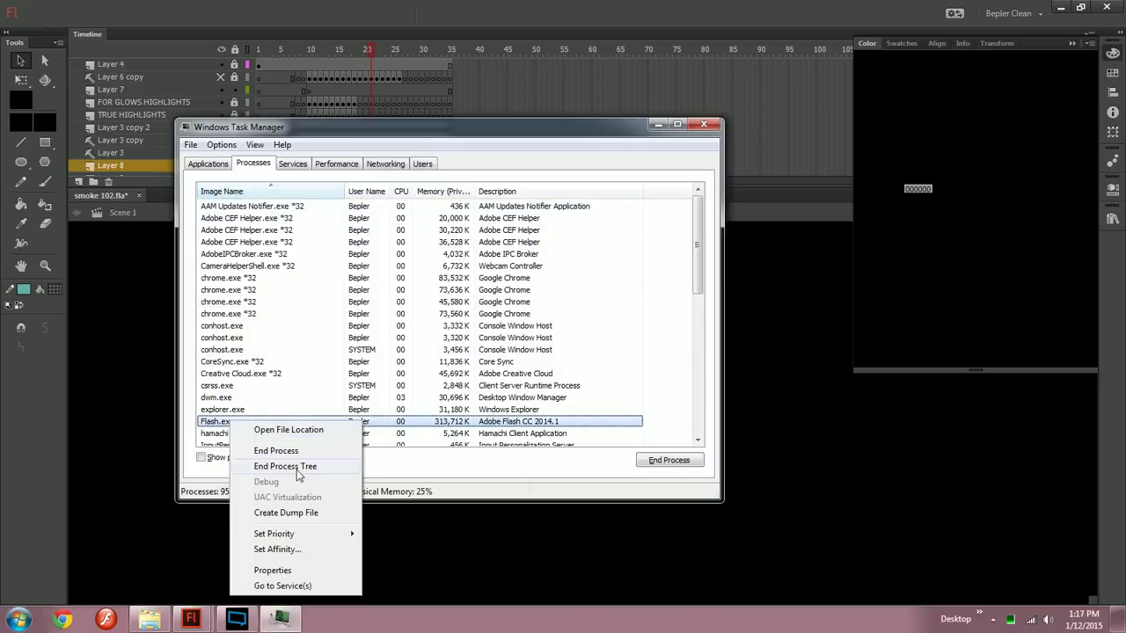
left_click(297, 468)
left_click(192, 619)
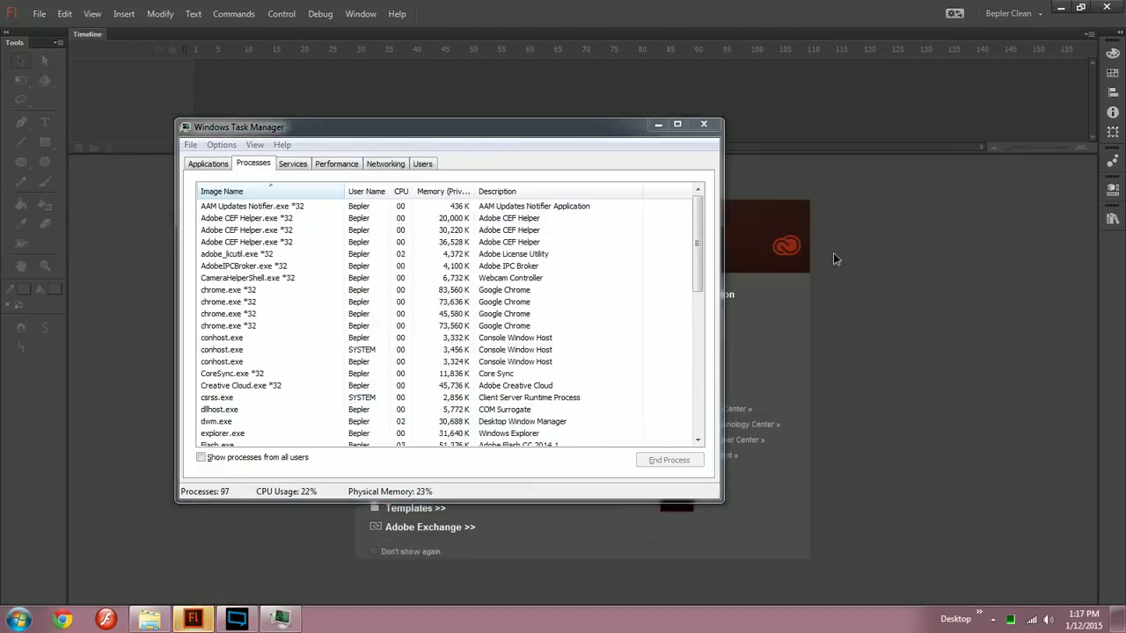
left_click(704, 124)
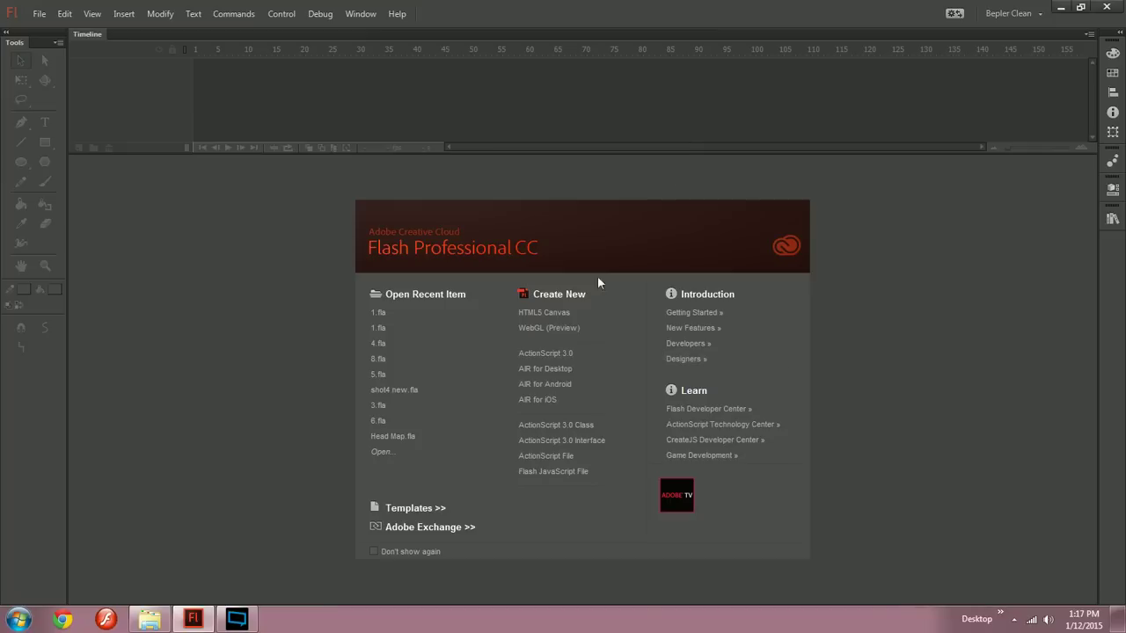
Step: Create an ActionScript 3.0 document and open smoke 102.fla from the Particles folder inside Animation 2015's Too Torials folder
left_click(539, 355)
left_click(149, 619)
left_click(349, 279)
left_click(216, 214)
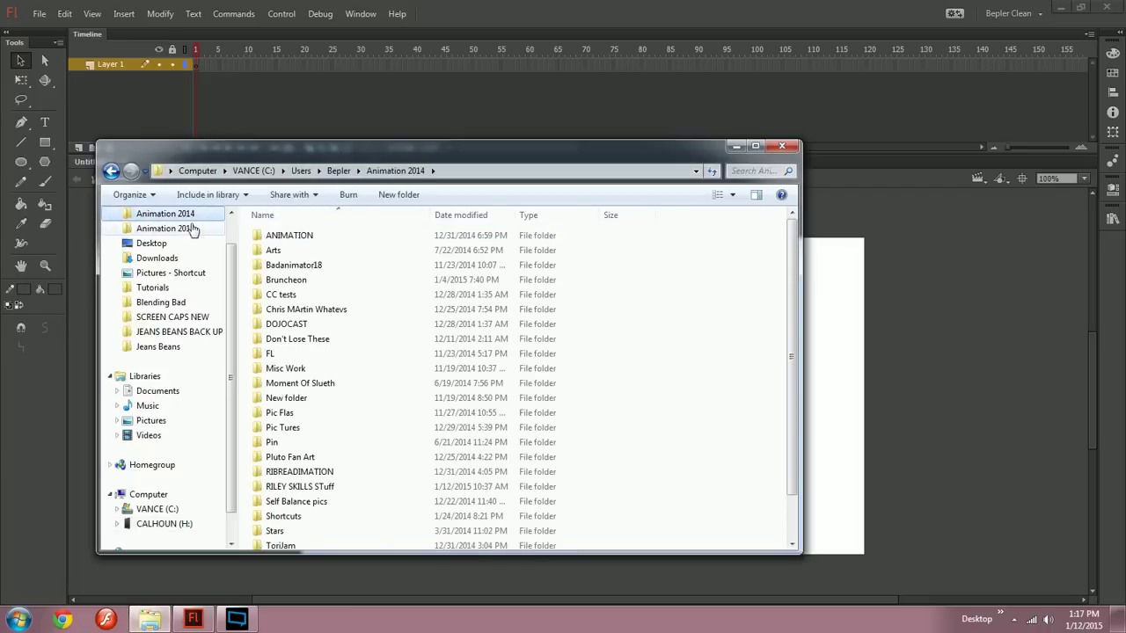
left_click(293, 443)
scroll(293, 442, "down", 1)
scroll(293, 422, "up", 1)
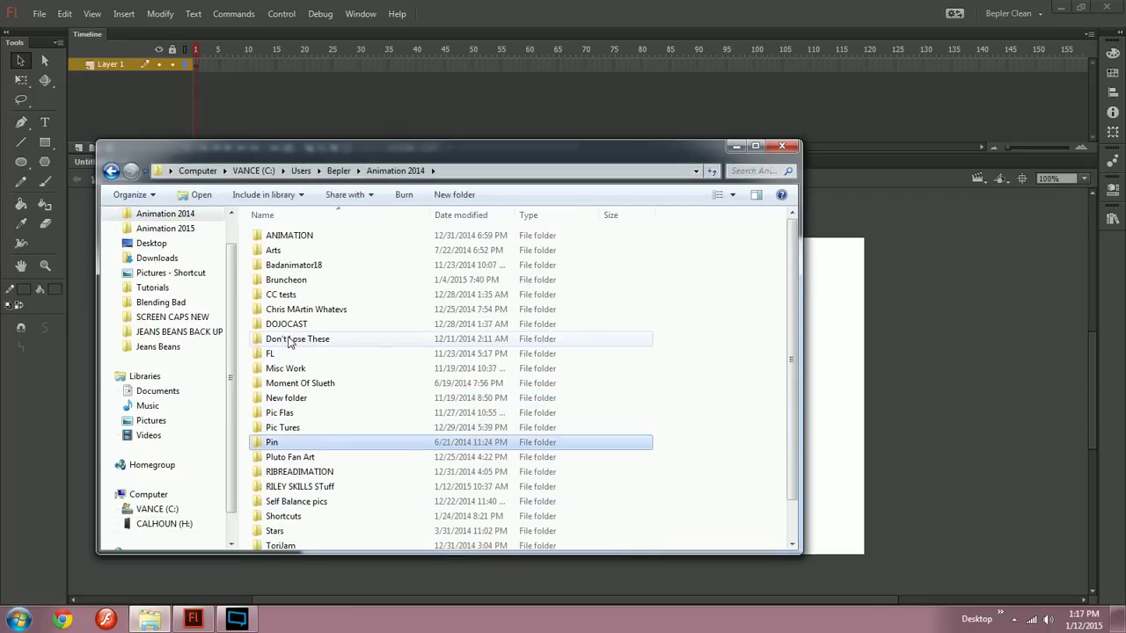
left_click(152, 243)
left_click(166, 227)
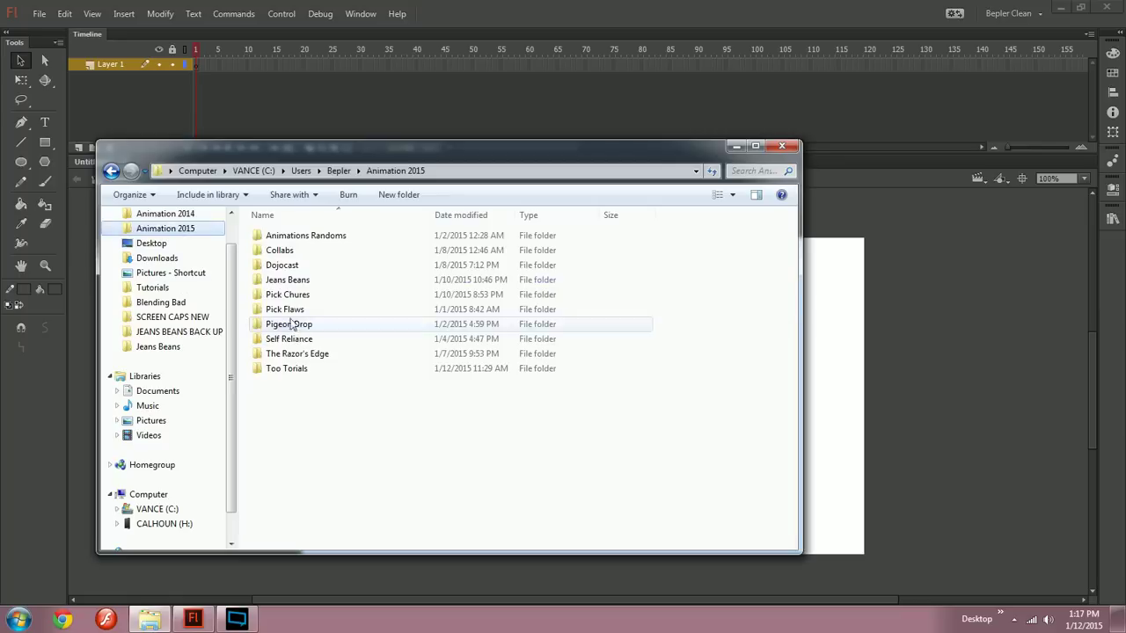
double_click(280, 368)
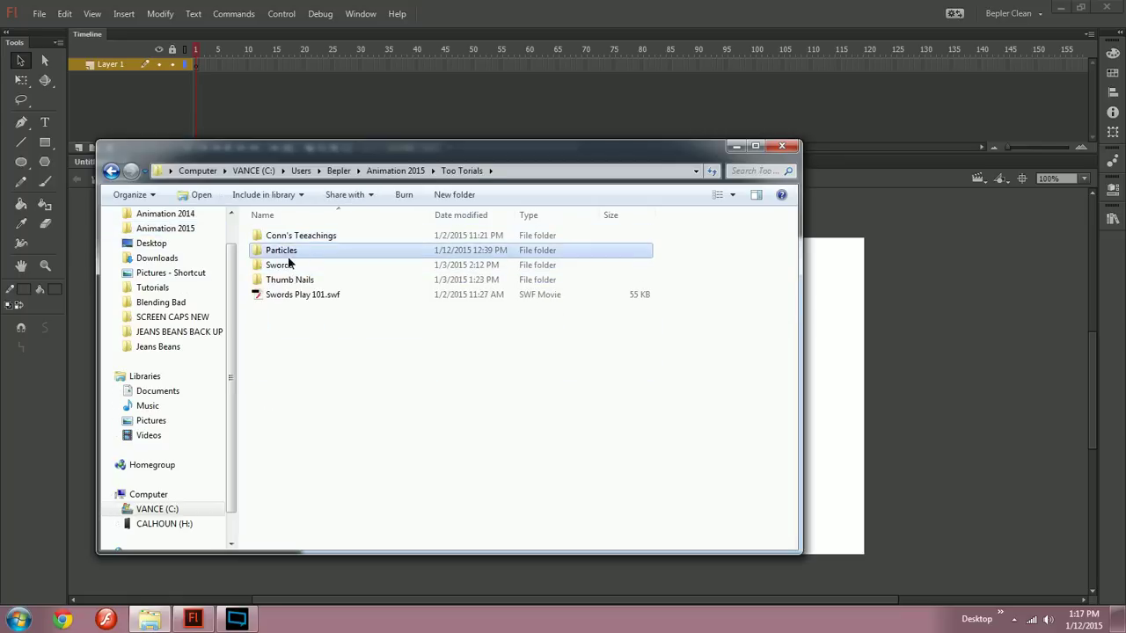
double_click(282, 249)
double_click(286, 235)
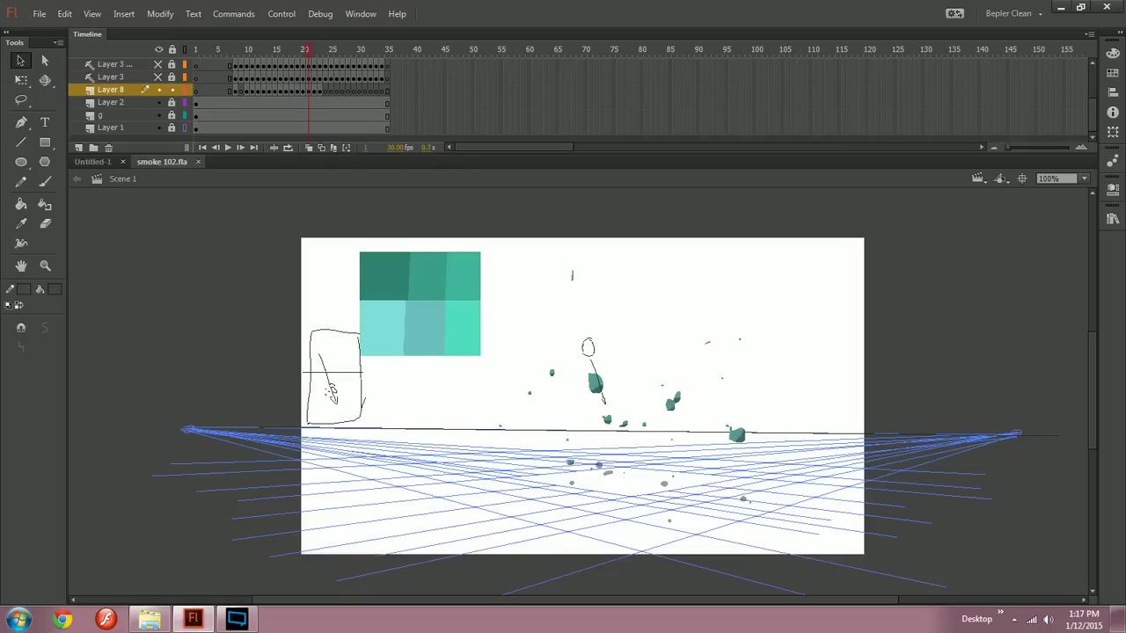
Step: Go to frame 17 and lock Layer 8, which holds the ground shadows
left_click_drag(309, 54, 287, 66)
key("ctrl+equal")
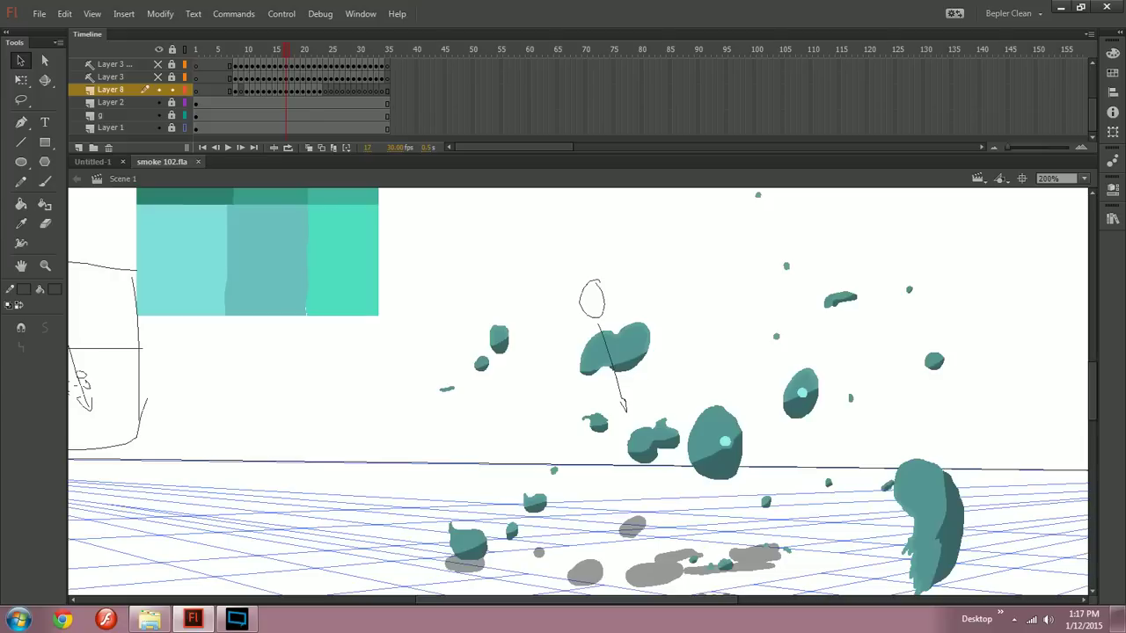
key("ctrl+minus")
key("q")
left_click(172, 89)
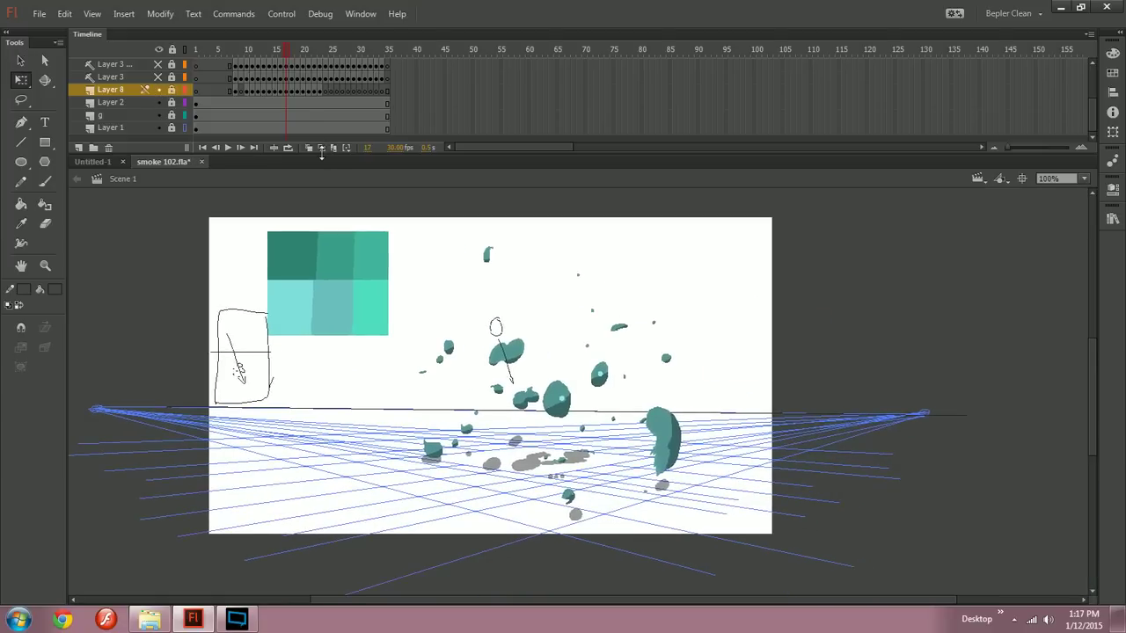
Step: Copy frames 8 to 34 of Layer 3 copy 2 and duplicate that layer
left_click_drag(321, 152, 321, 195)
left_click(158, 104)
left_click(158, 104)
left_click_drag(234, 104, 384, 105)
right_click(373, 109)
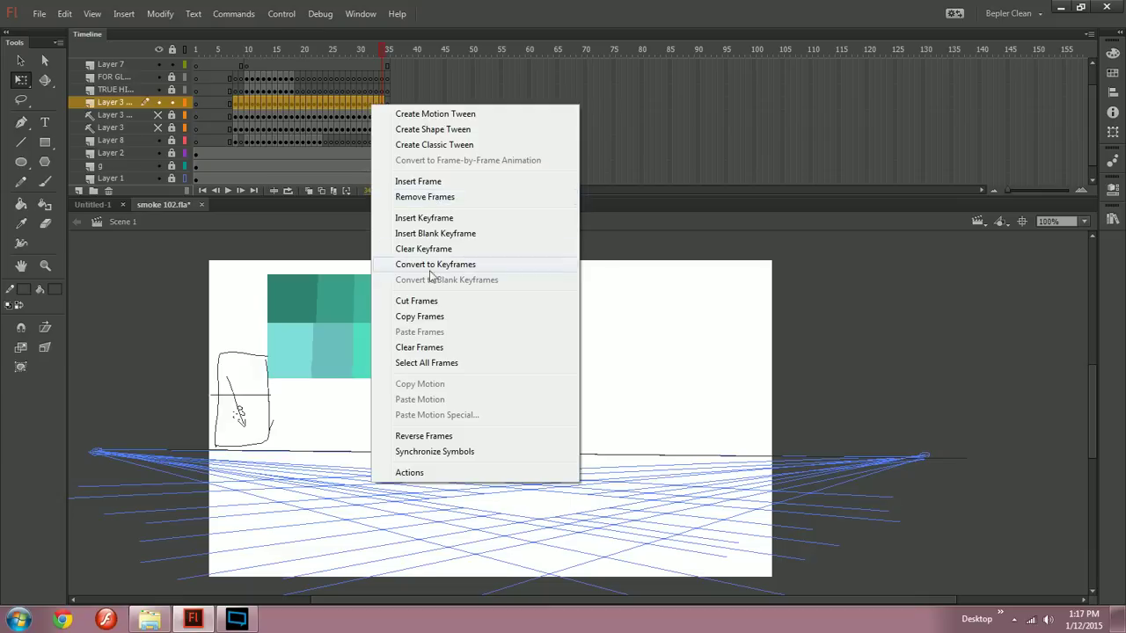
left_click(431, 318)
right_click(116, 102)
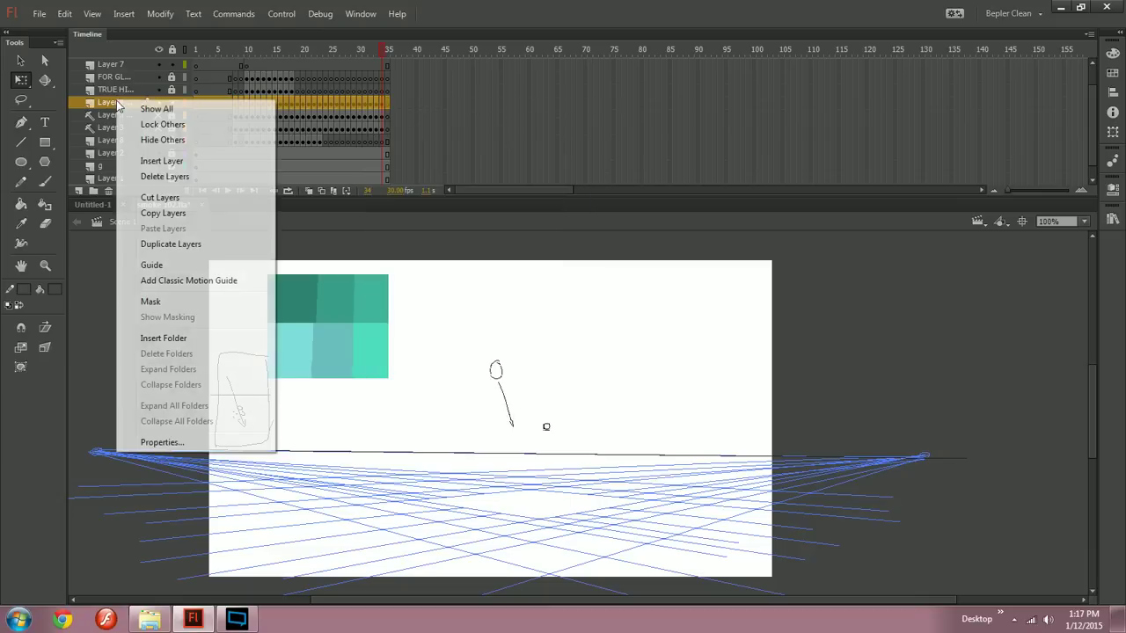
left_click(173, 246)
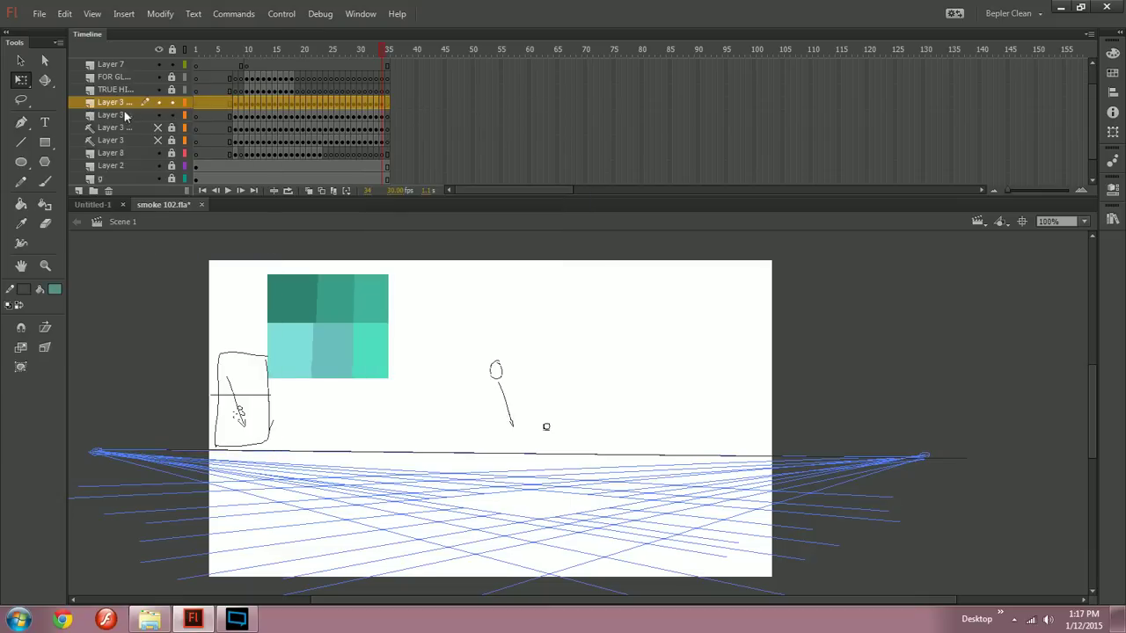
Step: Rename the duplicated layer SHADOWSS MORE and place it directly above Layer 8 in the layer stack
type("SHADOW")
key("Return")
left_click(195, 244)
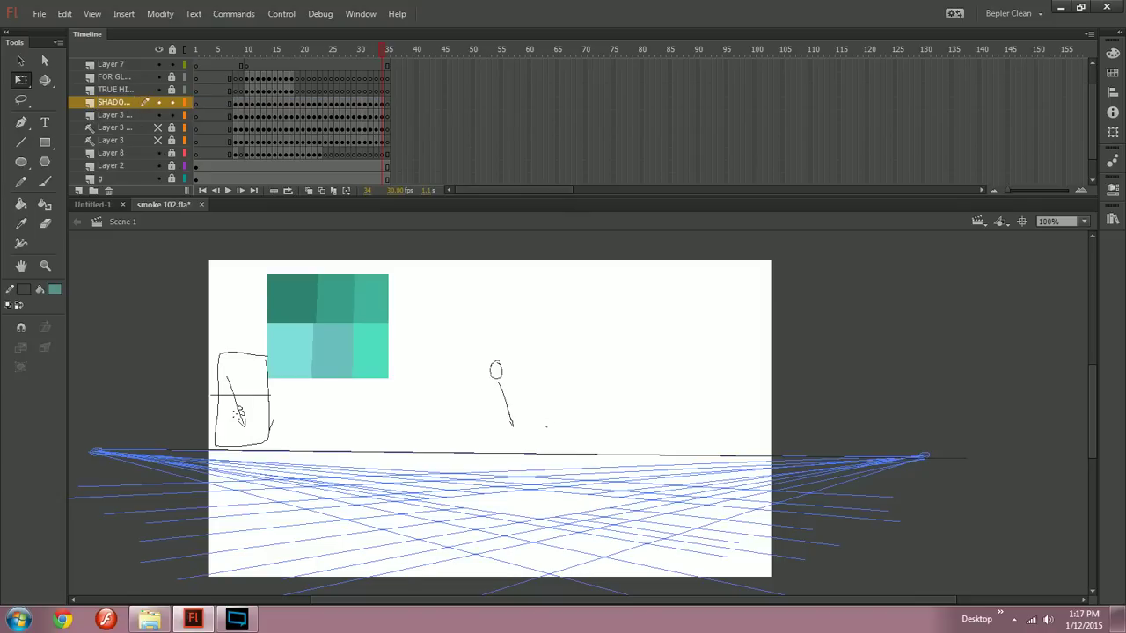
left_click_drag(187, 183, 249, 182)
left_click_drag(124, 104, 133, 151)
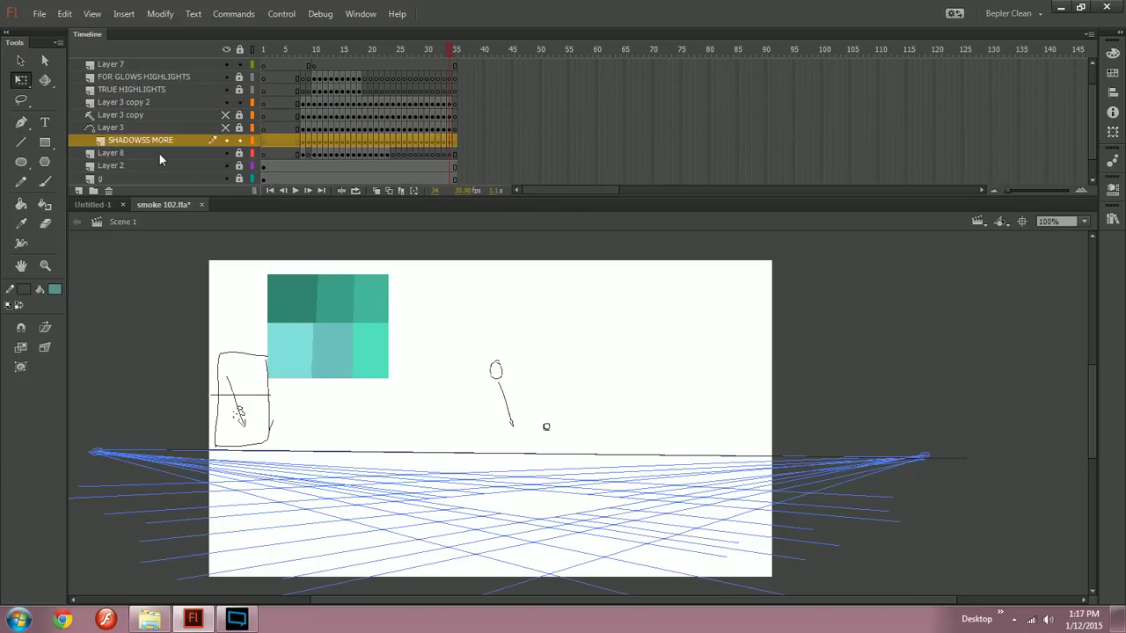
Step: Delete the artwork on frame 9 of the SHADOWSS MORE layer
left_click(309, 141)
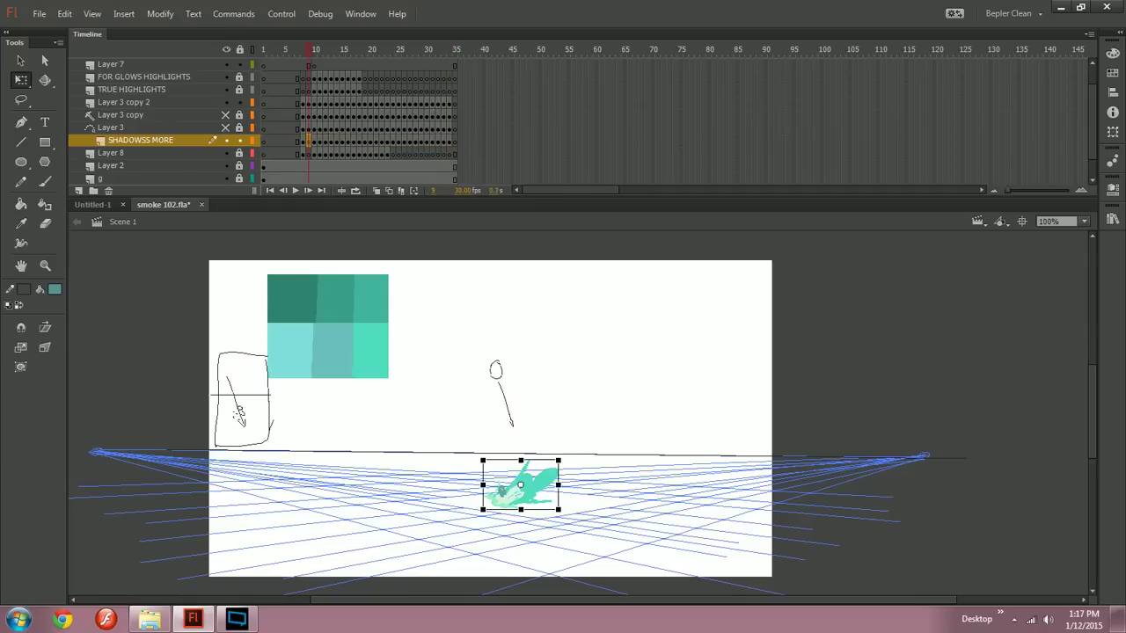
left_click(455, 141, "shift")
left_click(314, 141)
left_click(308, 141)
key("Delete")
left_click(304, 141)
Step: Lock every layer except SHADOWSS MORE and enable multiple-frame editing across frames 8 to 35
left_click(240, 50)
left_click(240, 140)
left_click(197, 142)
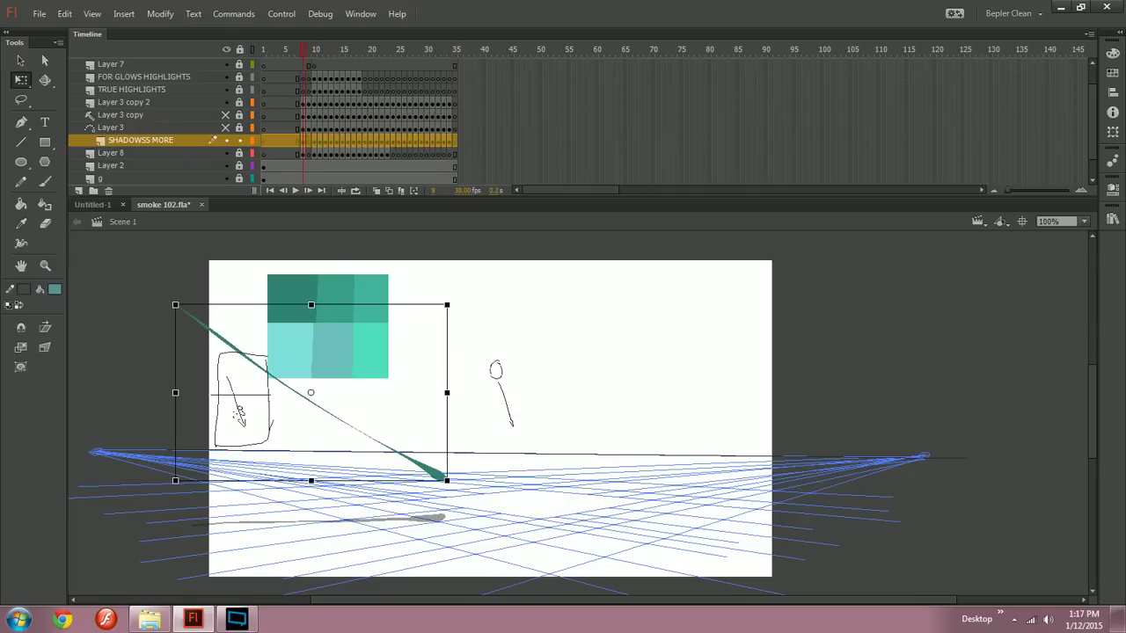
left_click(400, 191)
left_click_drag(320, 48, 456, 49)
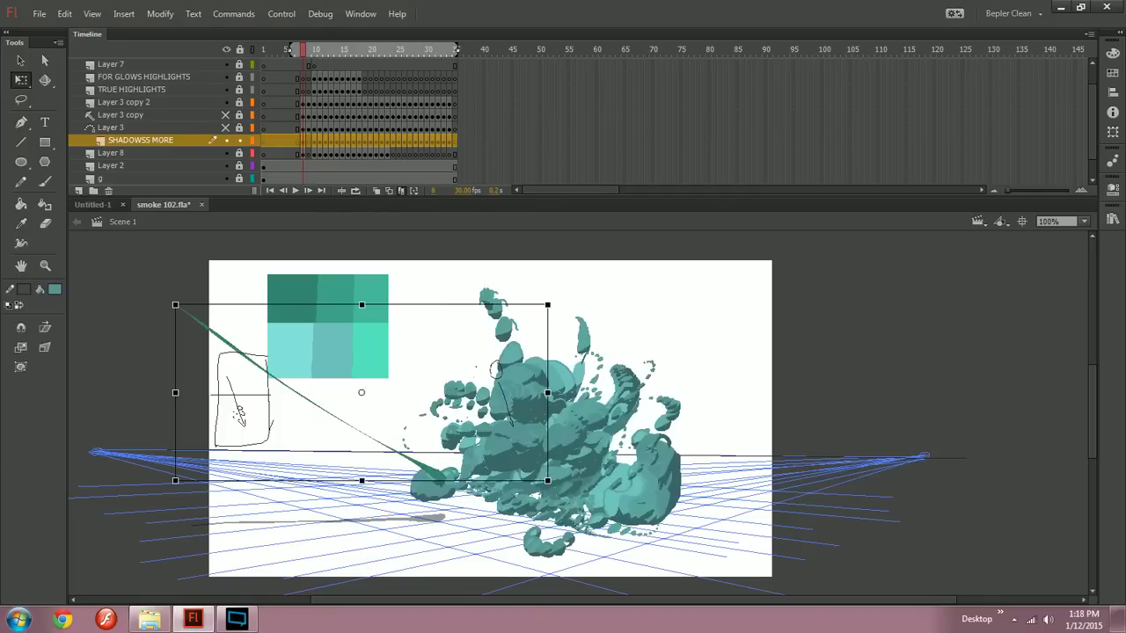
left_click_drag(294, 52, 306, 54)
Step: Fill the SHADOWSS MORE shapes on all the editable frames with opaque black
key("ctrl+a")
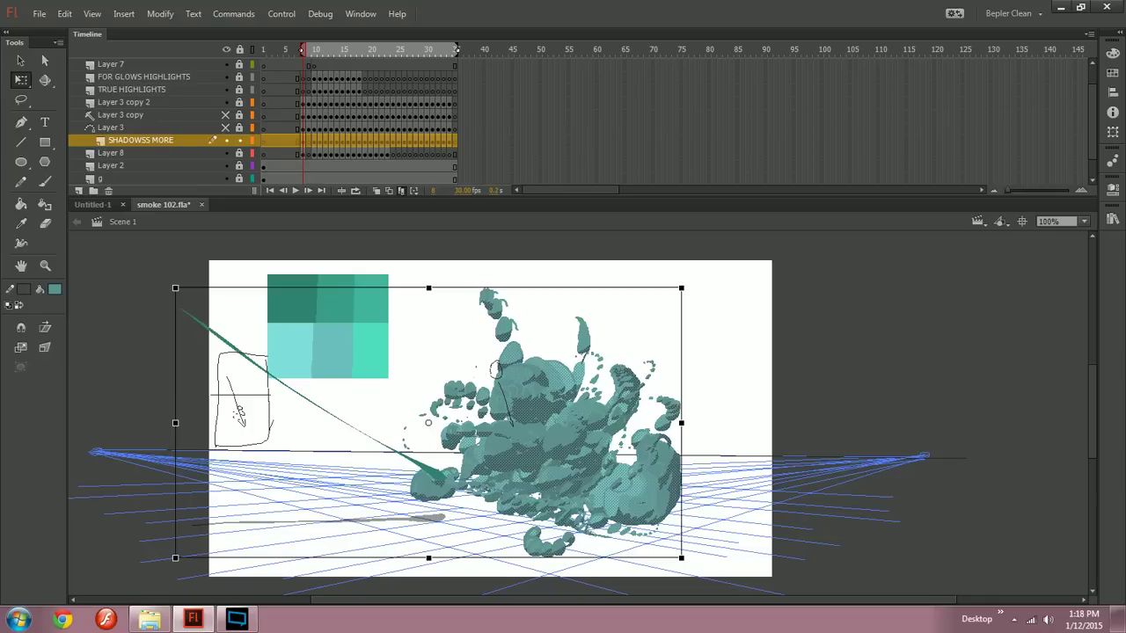
left_click(55, 289)
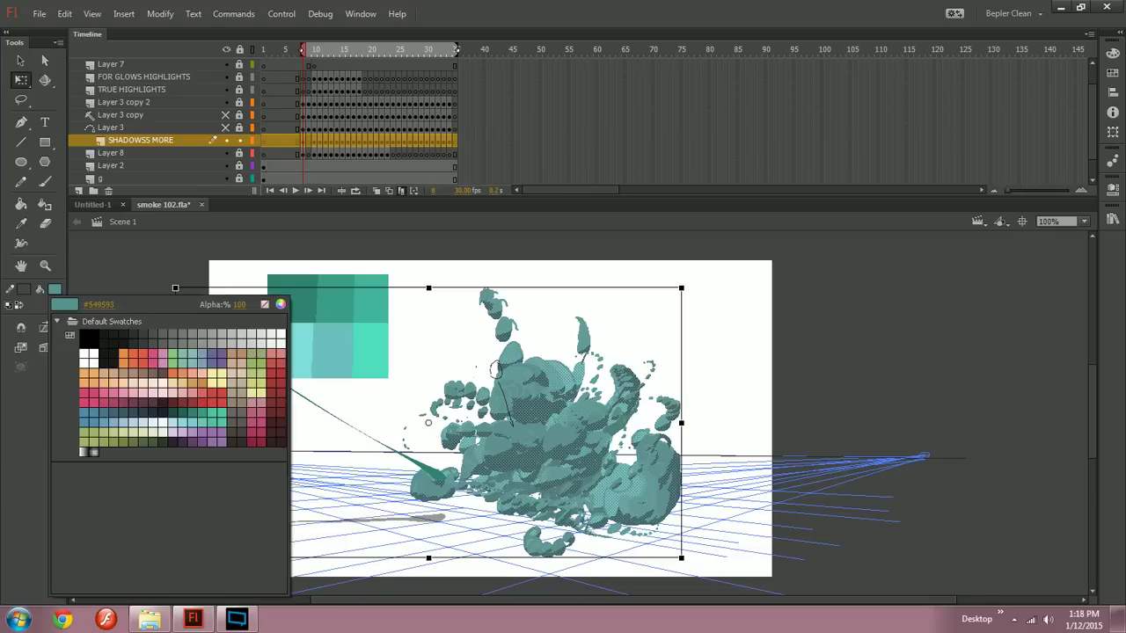
left_click(88, 334)
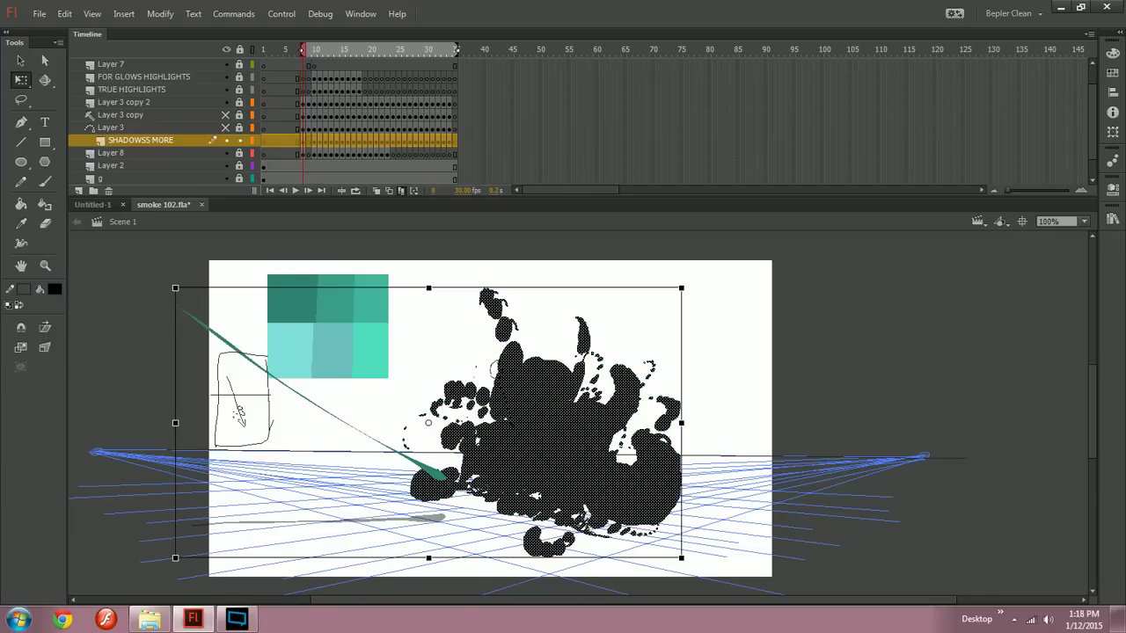
left_click(149, 369)
left_click(231, 345)
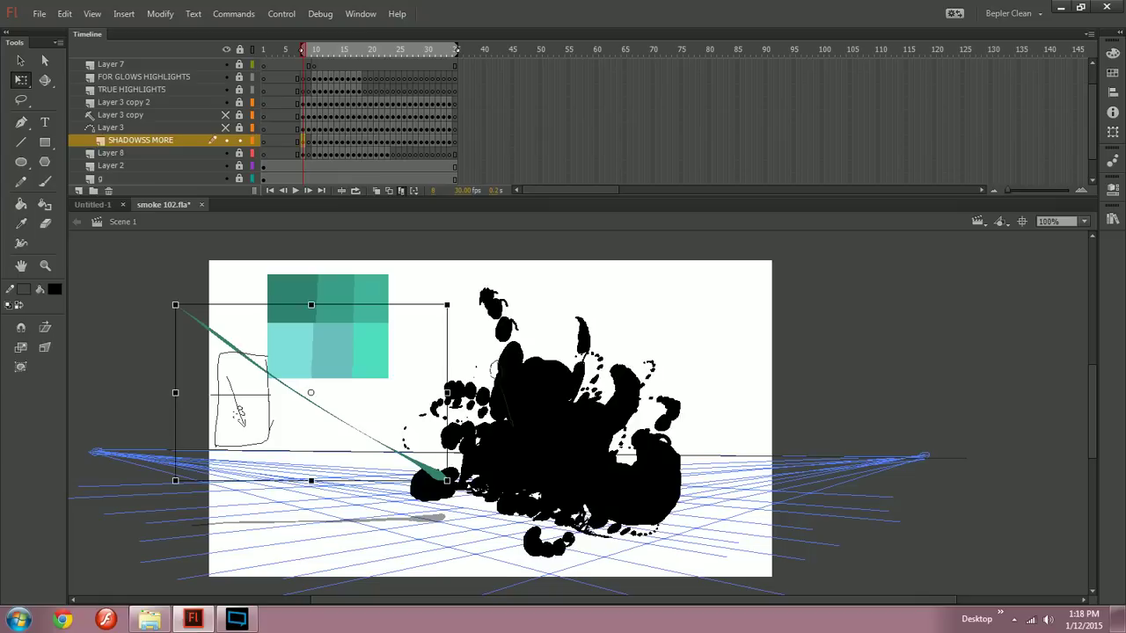
Step: Try to reapply the black fill to all shapes on the SHADOWSS MORE layer, including the frame 8 streak
key("ctrl+shift+a")
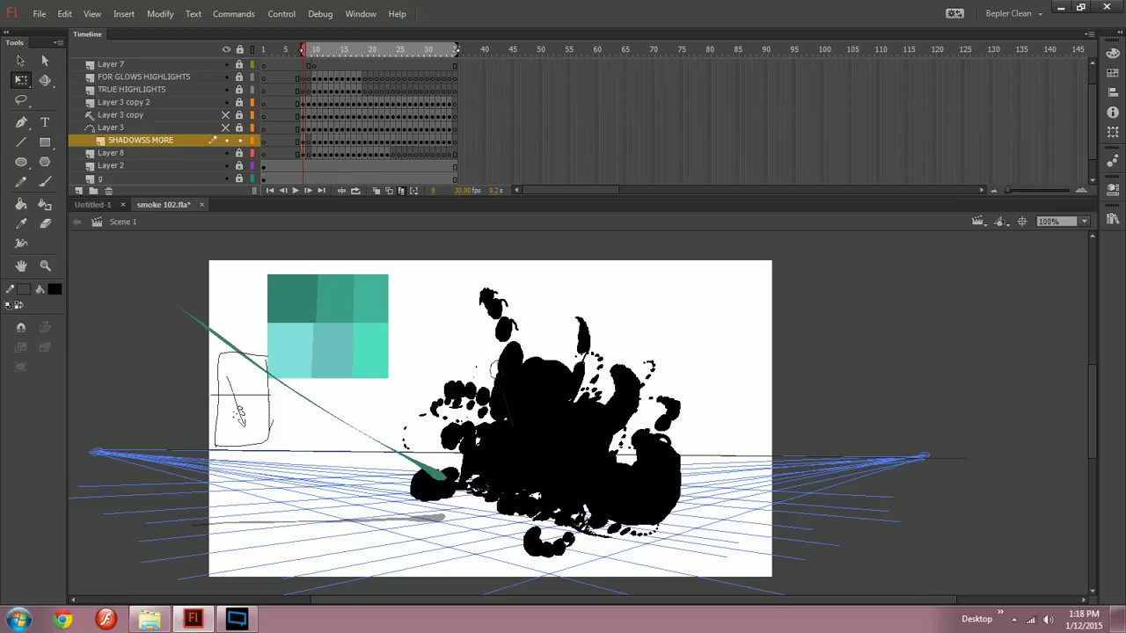
key("ctrl+a")
left_click(54, 289)
left_click(94, 344)
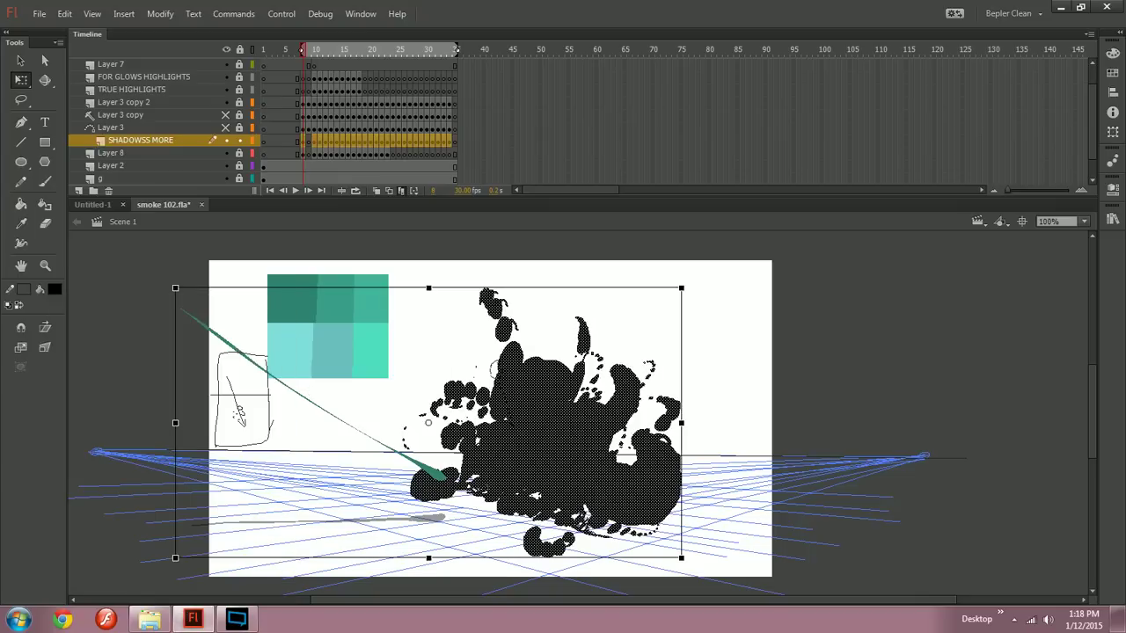
key("ctrl+shift+a")
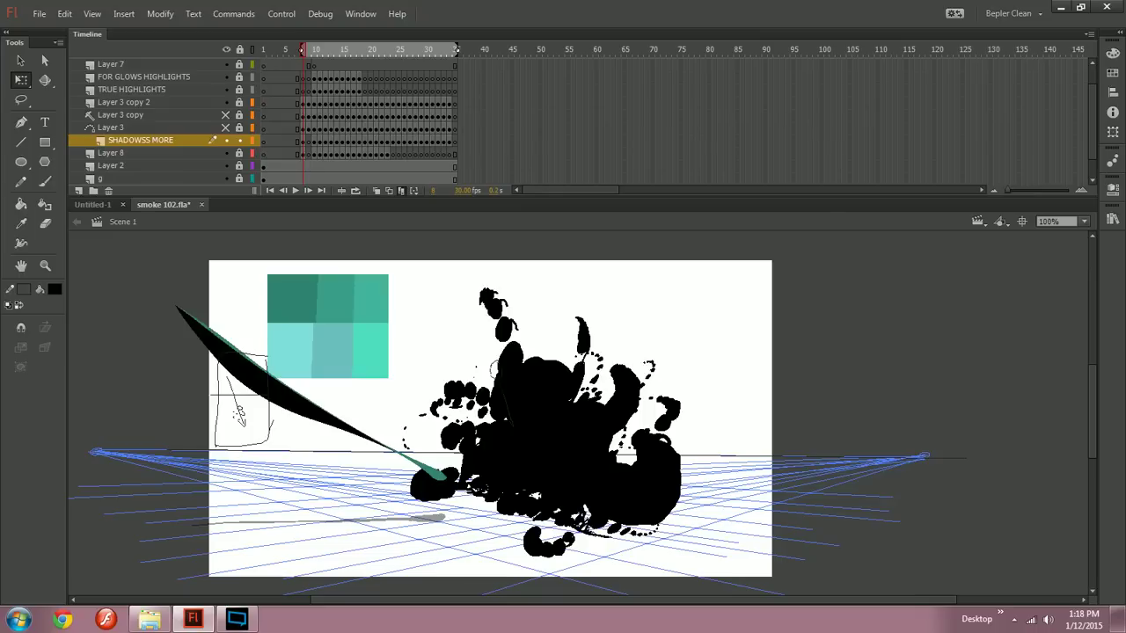
key("ctrl+z")
Step: Turn off multiple-frame editing and undo the most recent changes
key("b")
key("k")
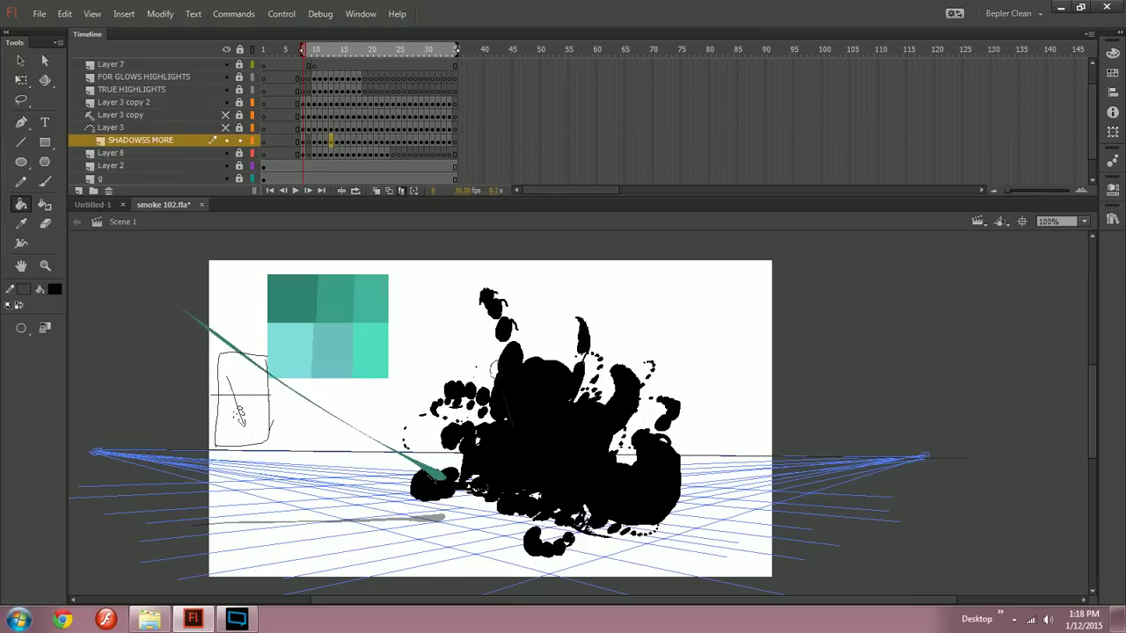
left_click(399, 192)
key("ctrl+z")
key("ctrl+z")
key("ctrl+z")
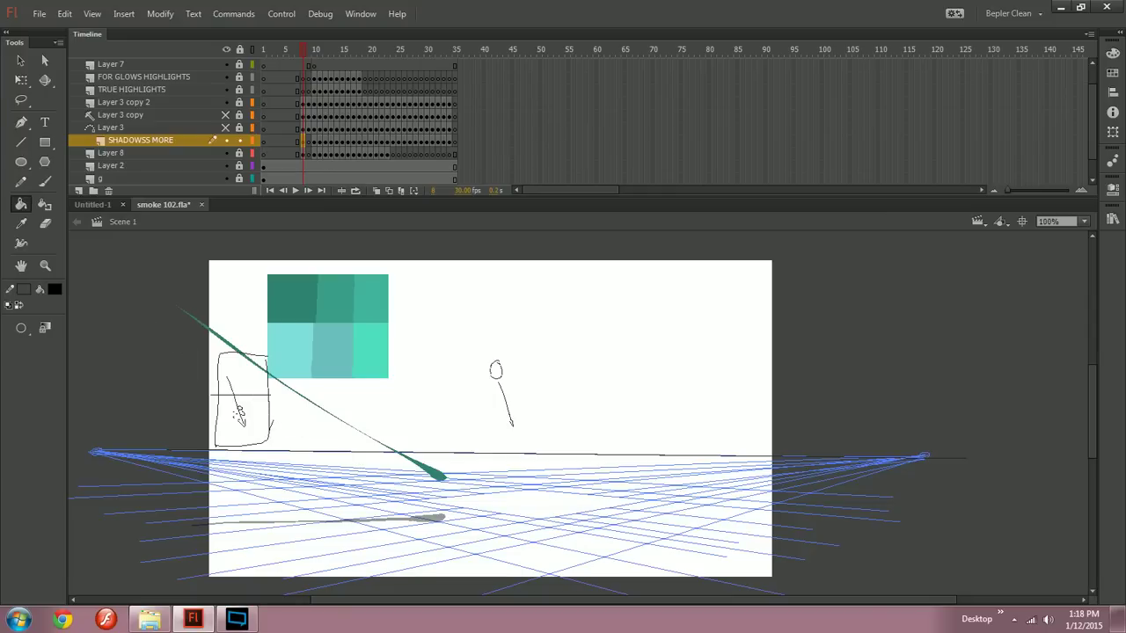
Step: Hide the layers above SHADOWSS MORE and enable multiple-frame editing on frames 8 to 35
left_click_drag(226, 116, 228, 44)
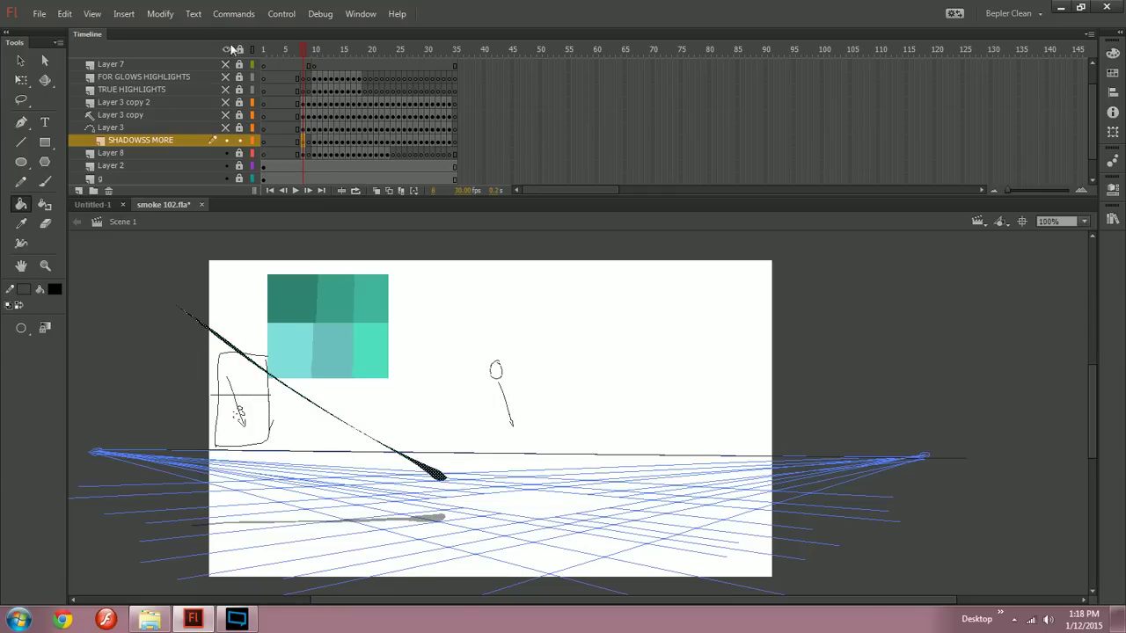
key("Escape")
left_click(375, 191)
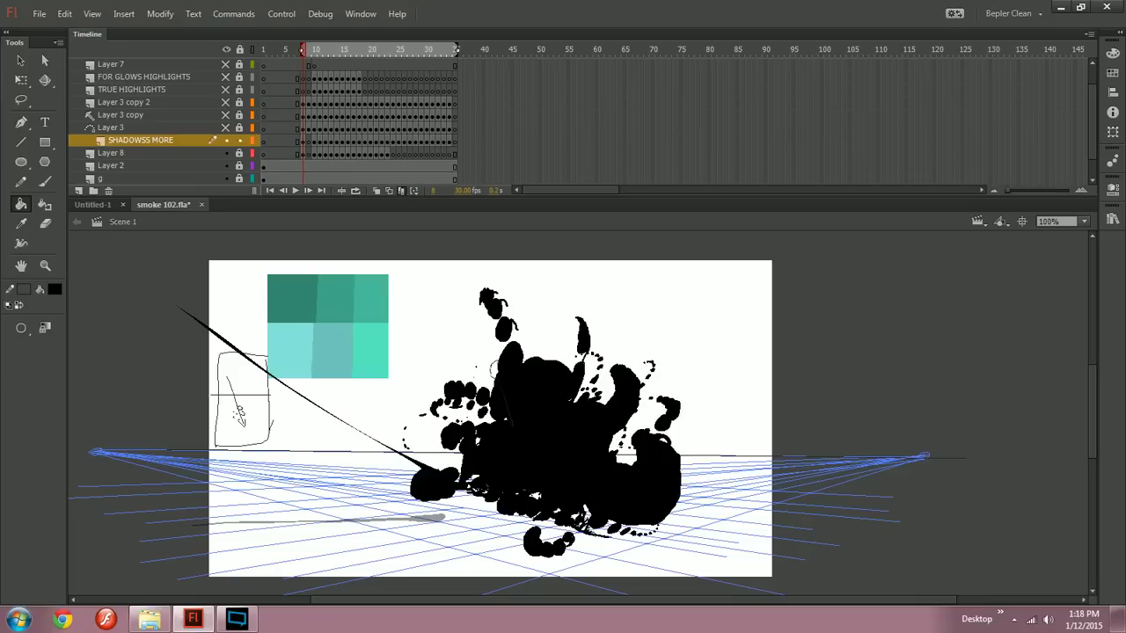
Step: Lower the black fill's alpha on all SHADOWSS MORE shapes to make them translucent across the editable frames
key("ctrl+a")
left_click(54, 291)
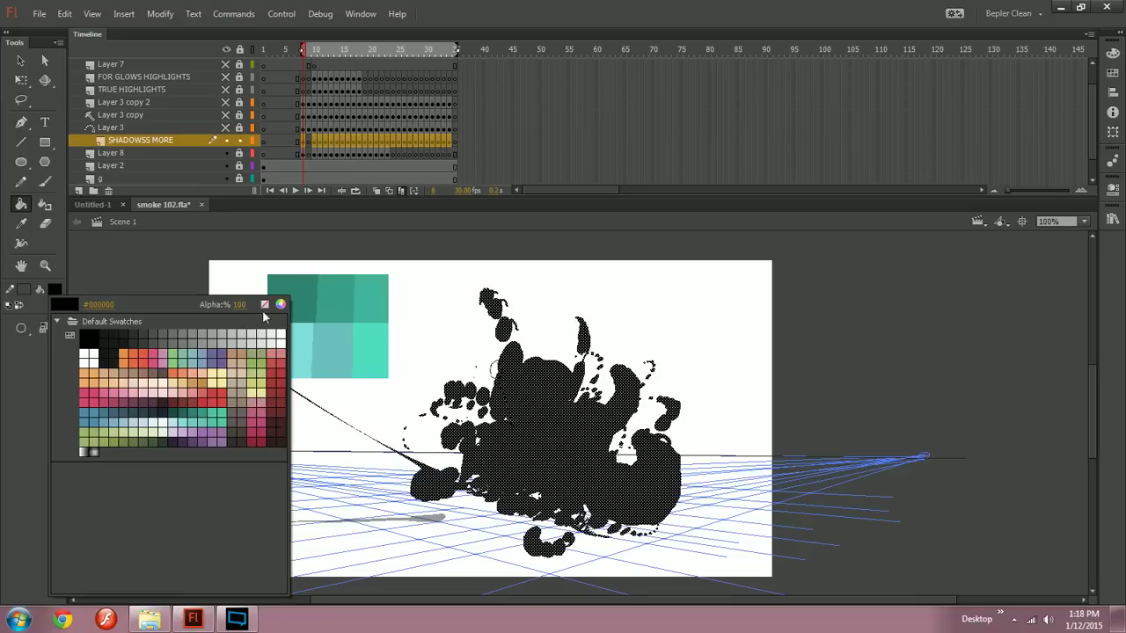
type("0")
key("Return")
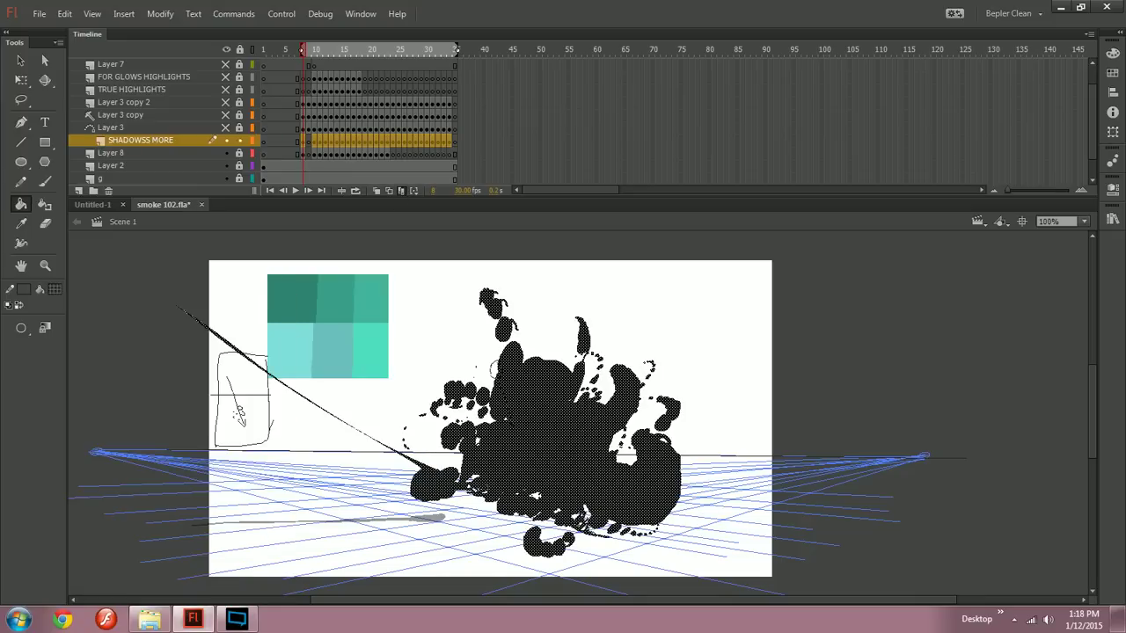
key("q")
key("ctrl+shift+a")
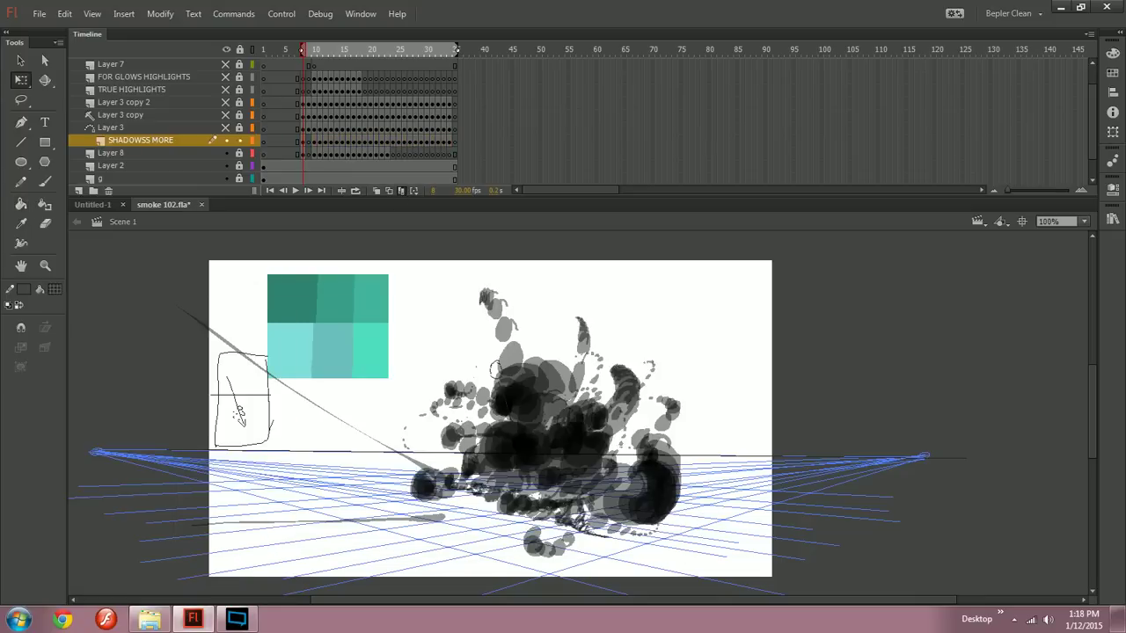
Step: Delete the stray diagonal streak on SHADOWSS MORE, and flatten all its shapes across the frames onto the ground below the smoke
left_click(431, 470)
key("Delete")
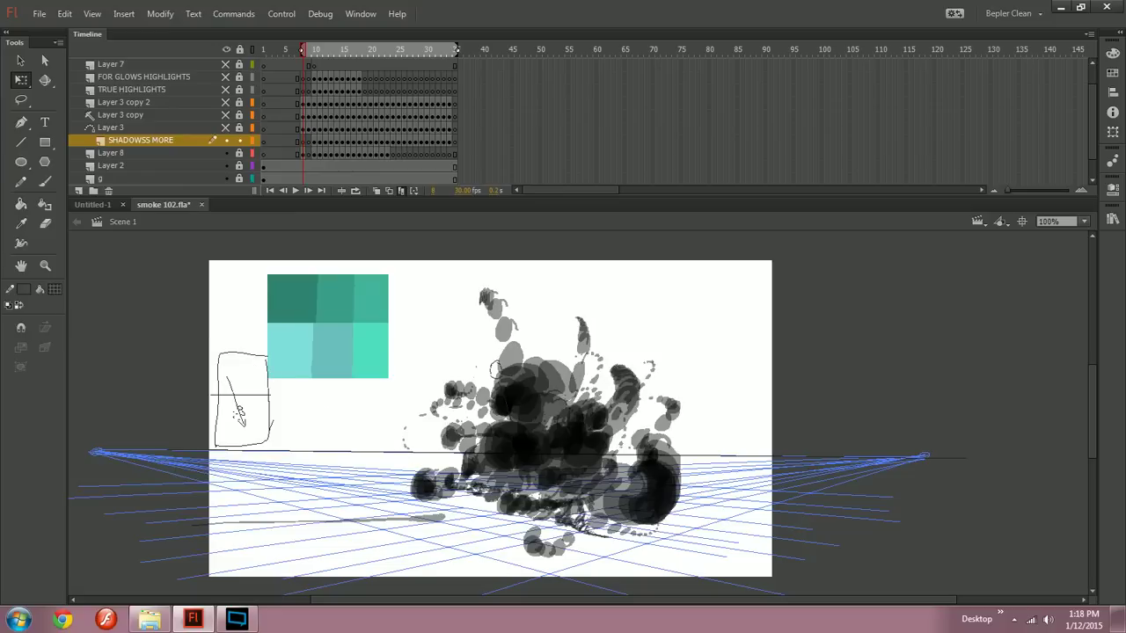
key("ctrl+a")
key("ctrl+shift+a")
key("ctrl+a")
left_click_drag(542, 288, 545, 510)
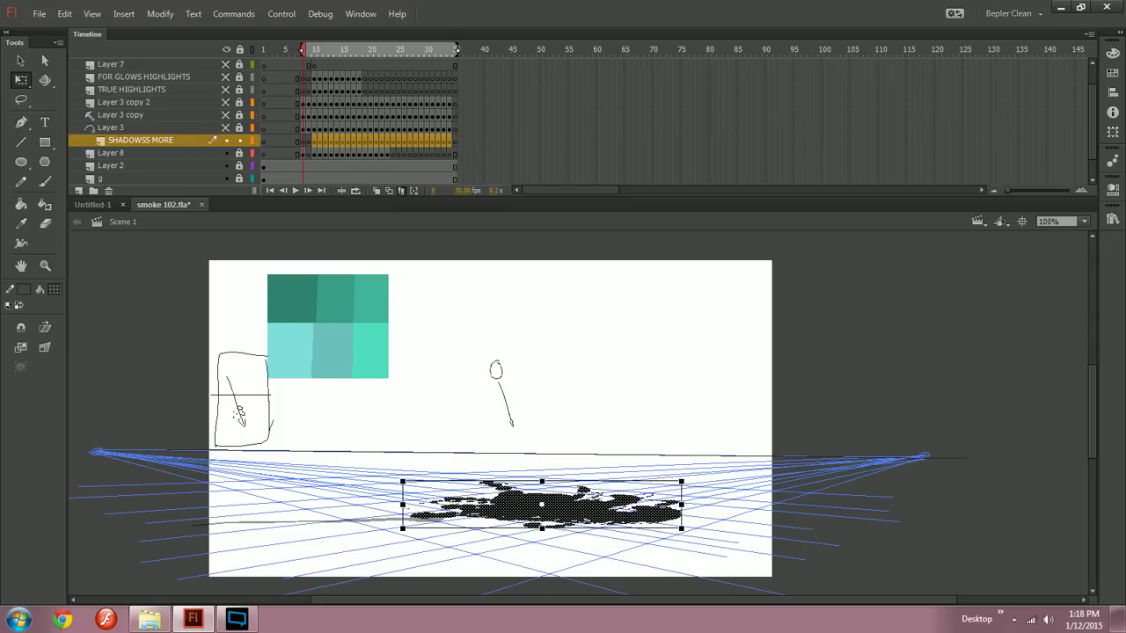
left_click(401, 191)
Step: Step back and forth through frames 10 to 21 to check the flattened ground shadows on their own
key("period")
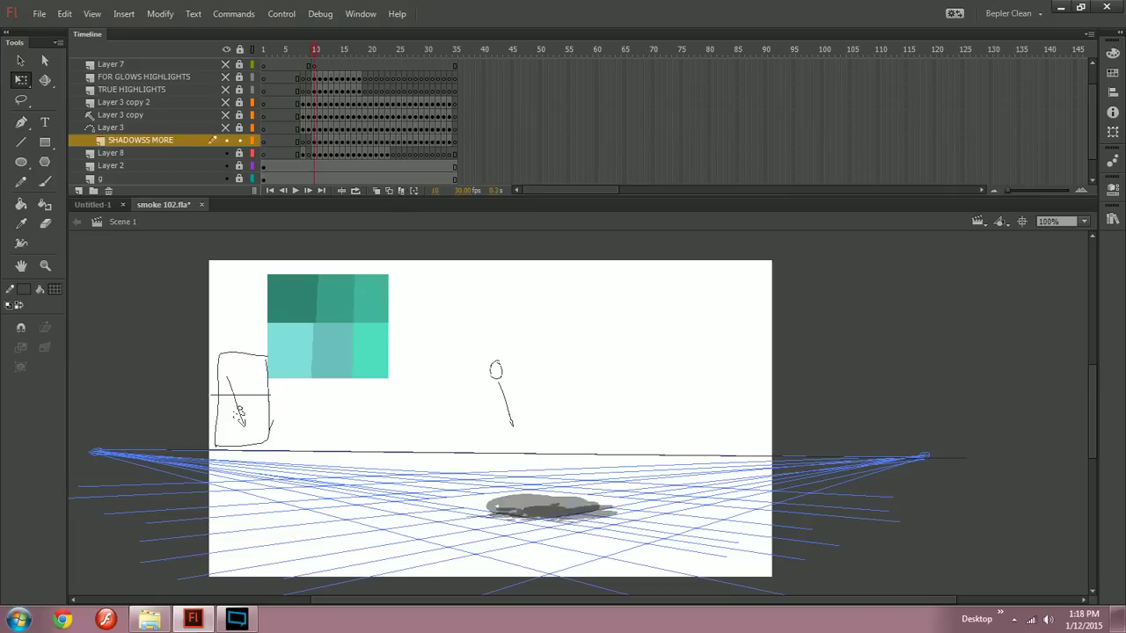
key("period")
key("period")
key("period")
key("period")
key("period")
key("period")
key("period")
key("period")
key("period")
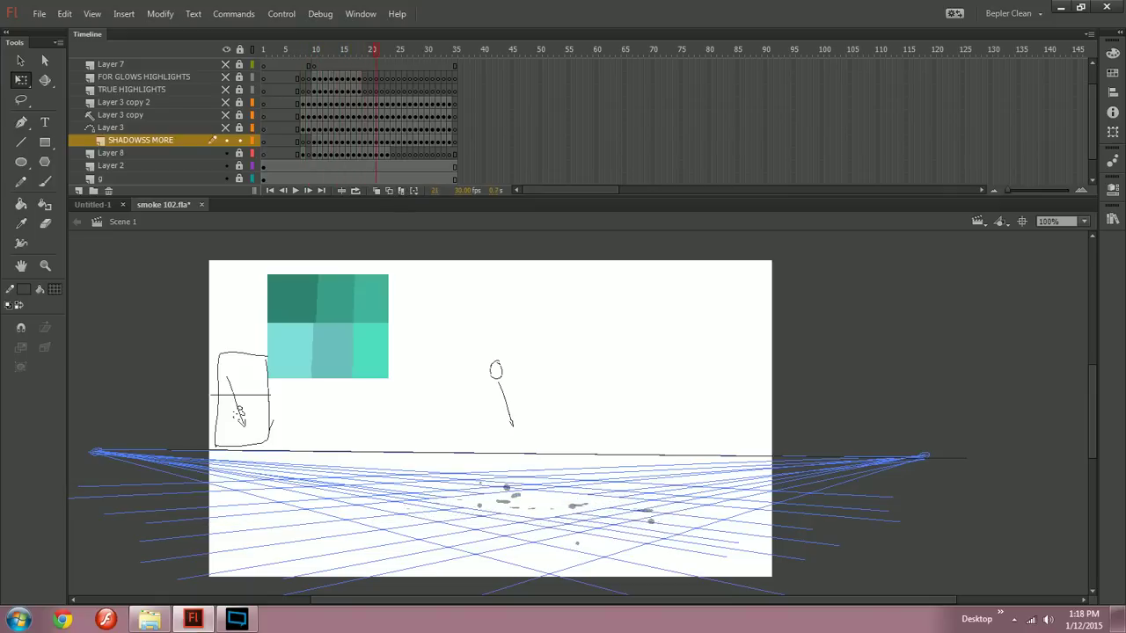
key("comma")
key("comma")
key("comma")
key("comma")
key("comma")
key("comma")
key("comma")
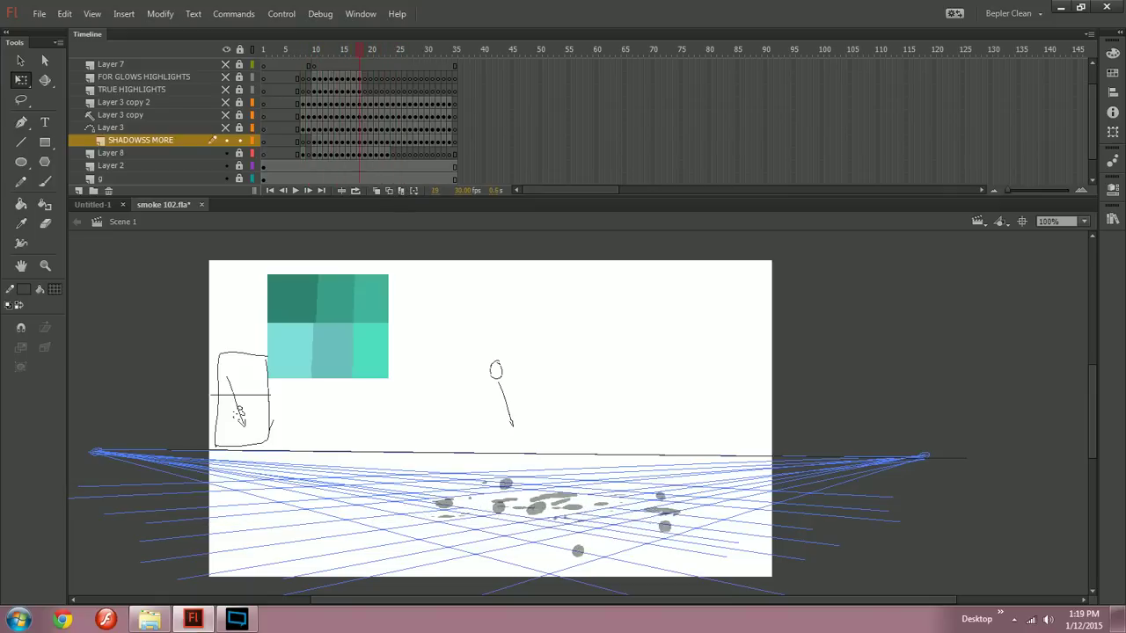
key("comma")
key("comma")
key("comma")
key(".")
key(".")
key(".")
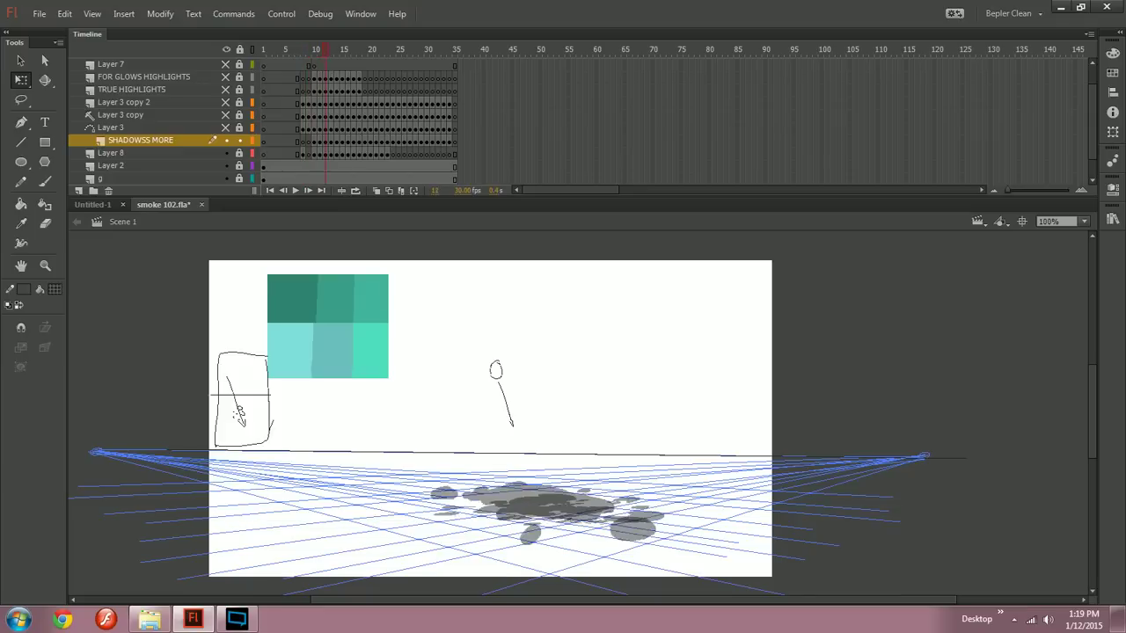
key("period")
Step: Show all layers above SHADOWSS MORE and step through the frames to compare the shadows with the smoke blobs
left_click(225, 140, "alt")
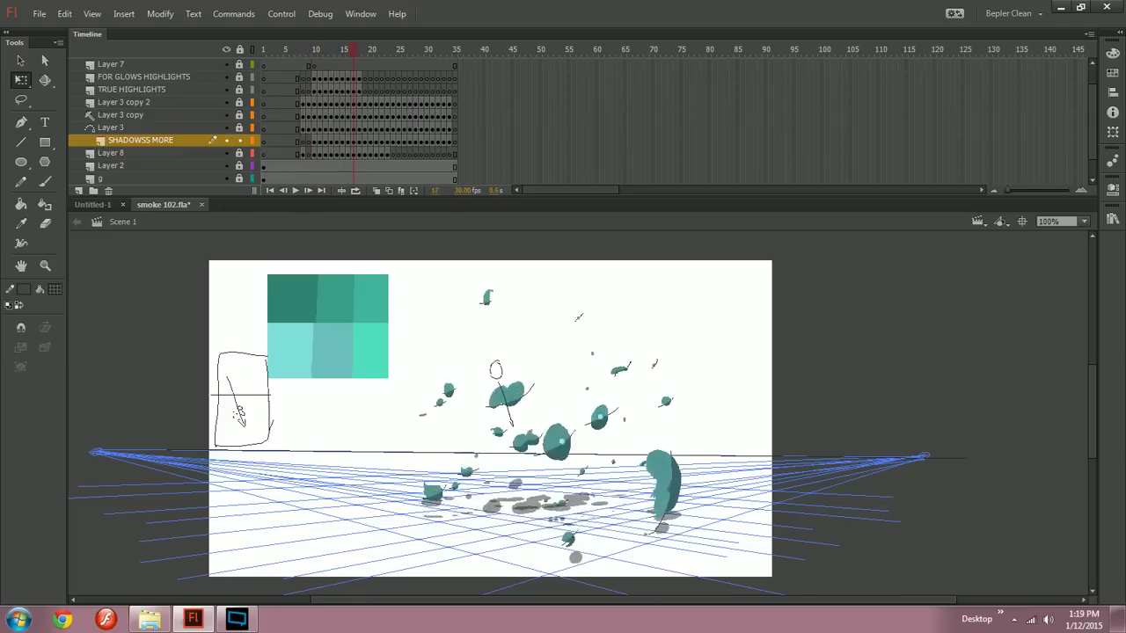
key("period")
key("period")
key("period")
key("comma")
key("comma")
key("comma")
key("comma")
key("comma")
key("comma")
key("comma")
key("comma")
key("comma")
key("comma")
key("period")
key("period")
key("period")
key("period")
key("period")
key("period")
key("period")
key("period")
key("period")
key("comma")
key("comma")
key("comma")
key("comma")
key("comma")
key("comma")
key("comma")
Step: Examine the shadows beneath the smoke up close from frame 12 to frame 21
key("ctrl+equal")
left_click_drag(656, 440, 453, 335)
key("ctrl+minus")
key("ctrl+equal")
left_click_drag(585, 466, 459, 383)
key("ctrl+equal")
left_click_drag(351, 378, 557, 446)
key("ctrl+minus")
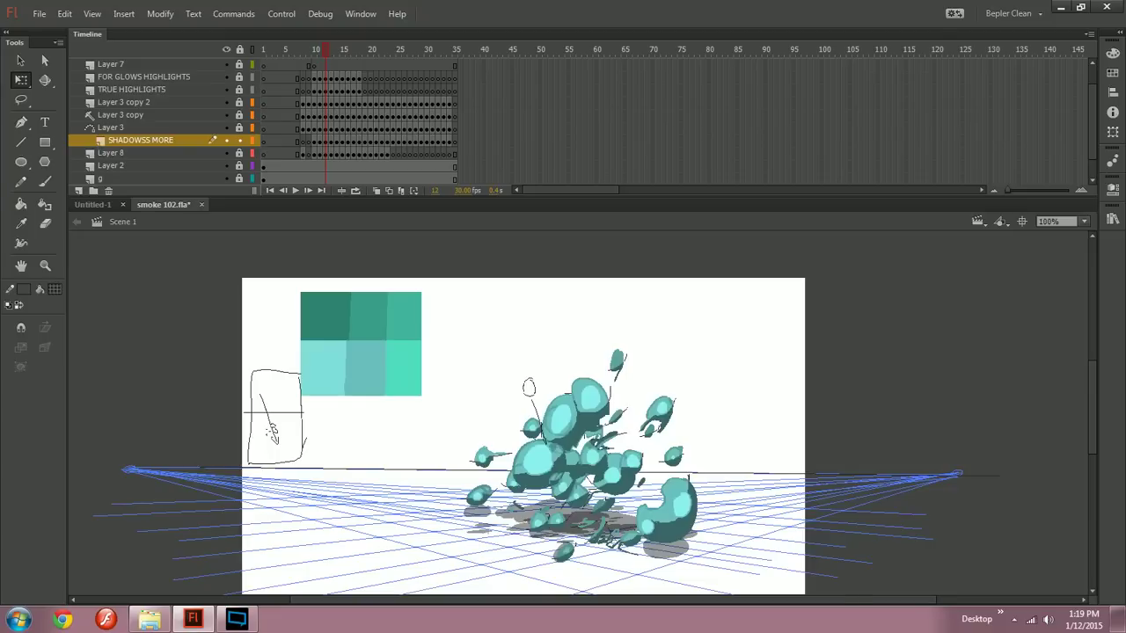
scroll(660, 493, "up", 3)
key("period")
key("period")
key("period")
key("period")
key("period")
key("period")
key("period")
key("period")
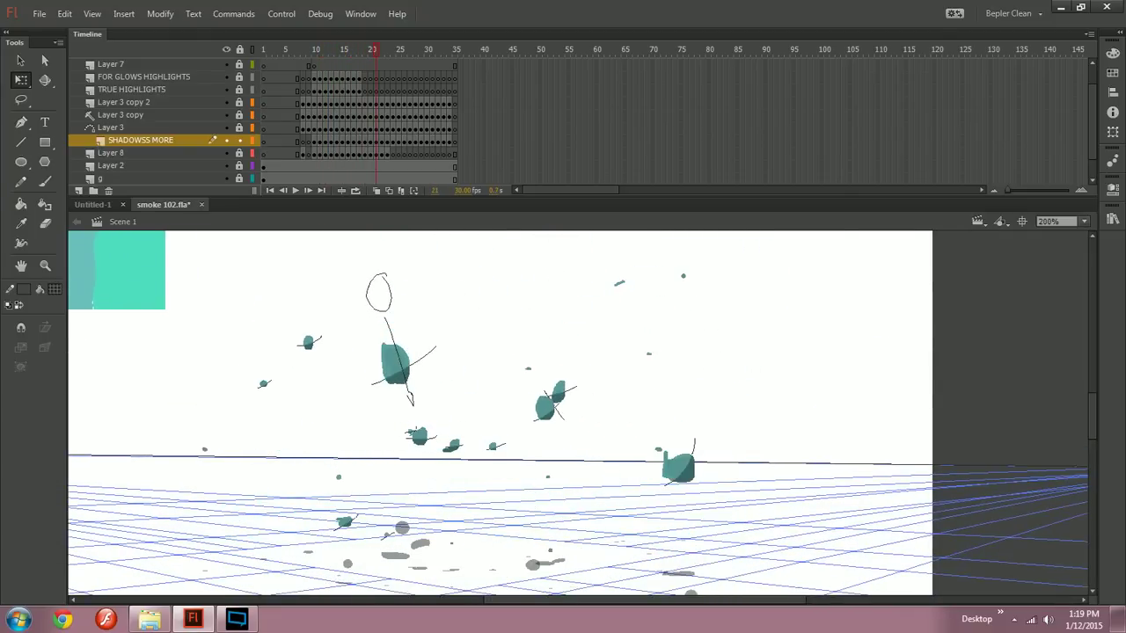
Step: Preview the animation as a test movie and close the preview
key("ctrl+Return")
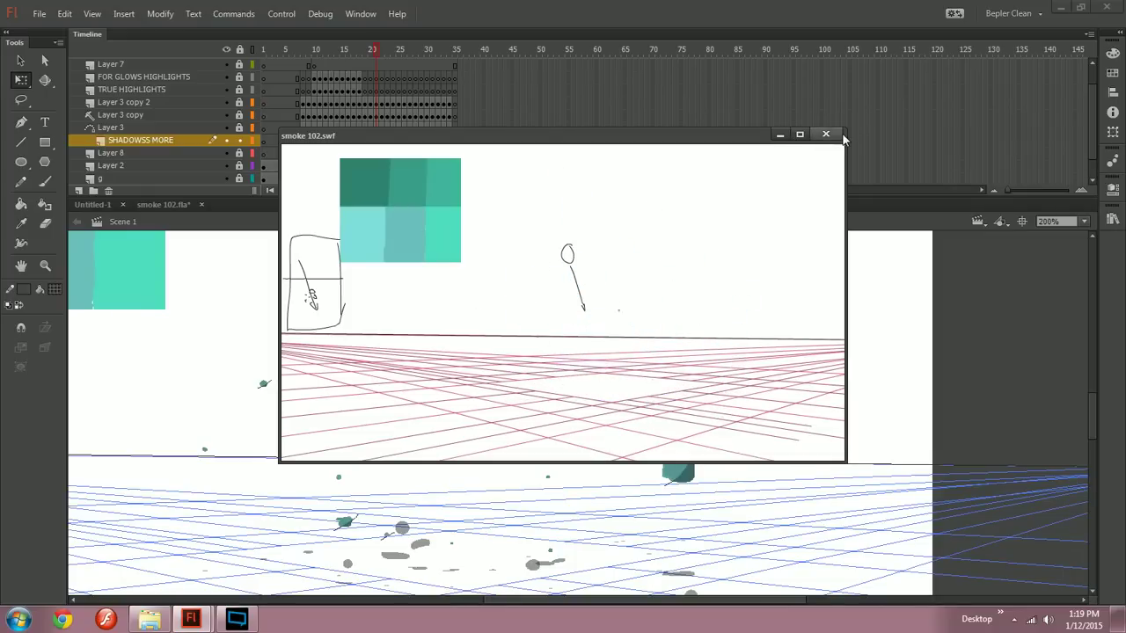
left_click(826, 134)
key("ctrl+1")
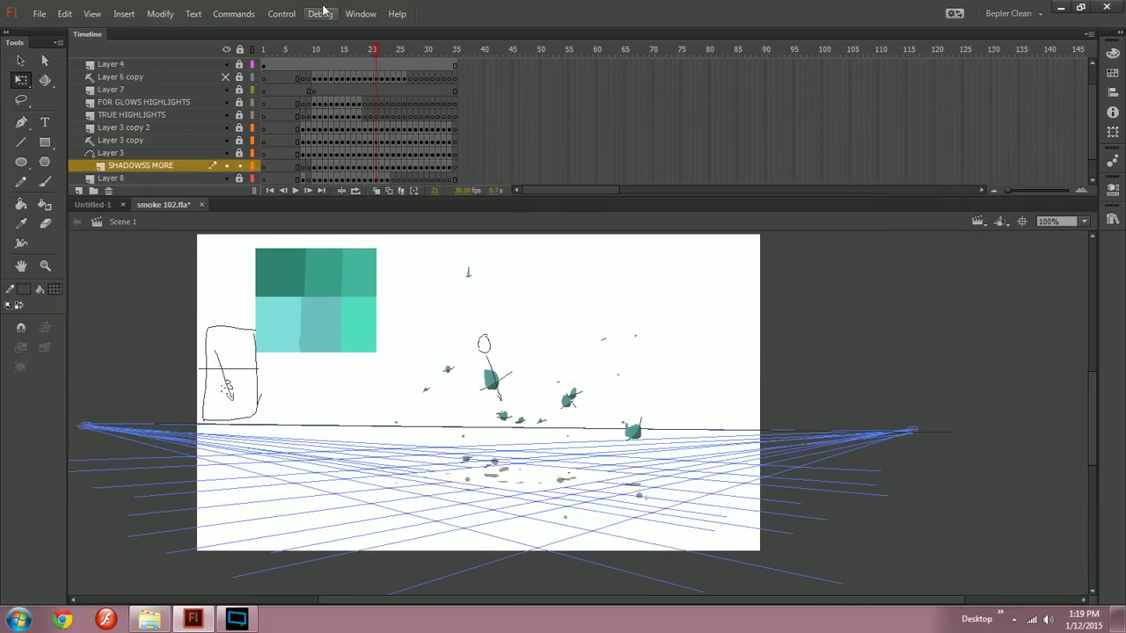
Step: Go to frame 9 at the start of the burst and add a new layer directly above Layer 8
left_click(322, 63)
left_click_drag(322, 63, 310, 63)
key("ctrl+minus")
key("ctrl+equal")
left_click_drag(607, 492, 570, 439)
key("ctrl+equal")
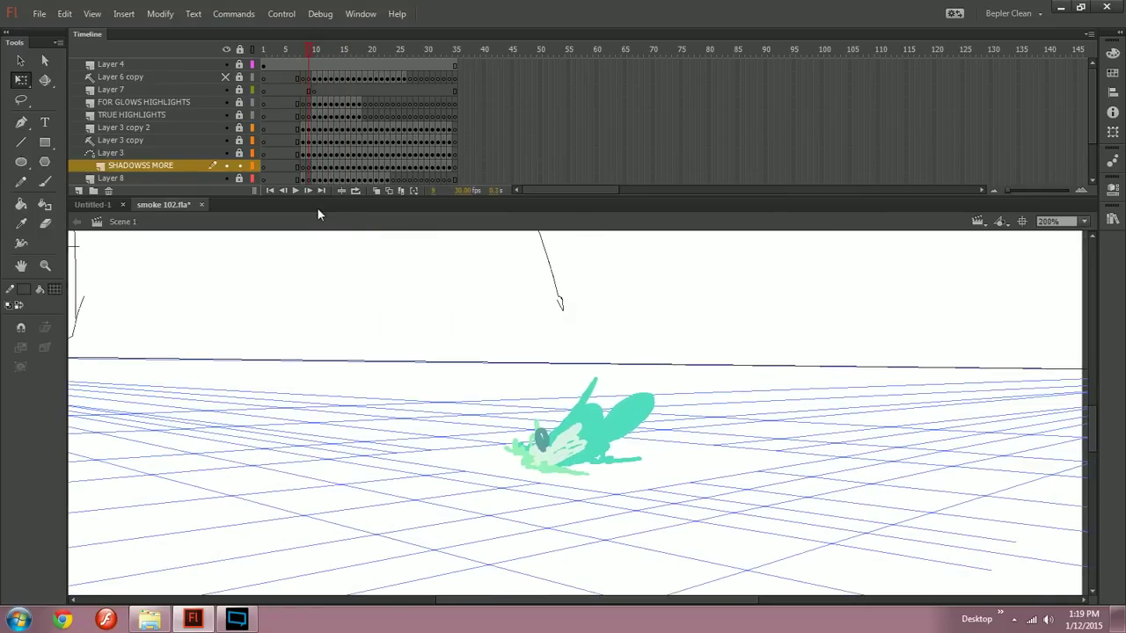
left_click_drag(316, 196, 321, 237)
key("ctrl+minus")
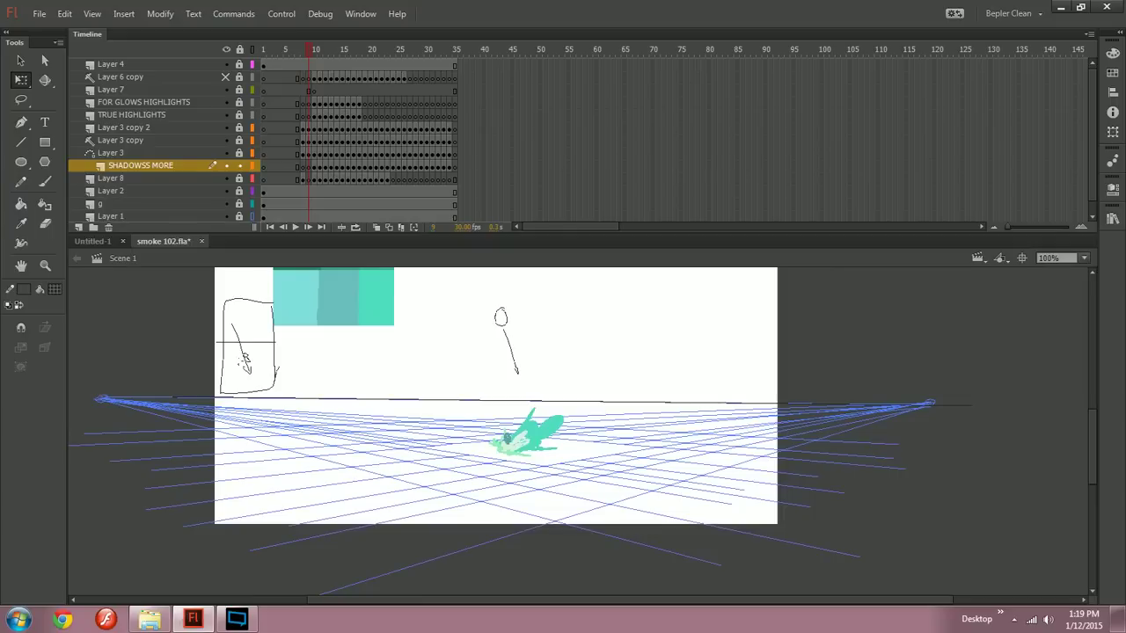
left_click(173, 66)
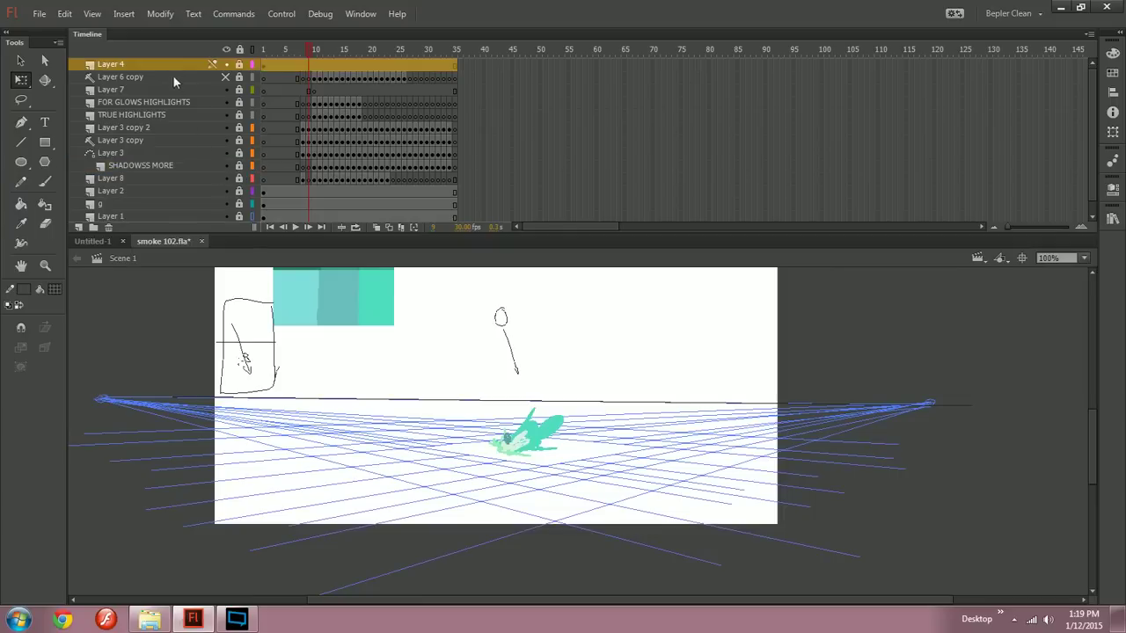
left_click(209, 180)
left_click(78, 227)
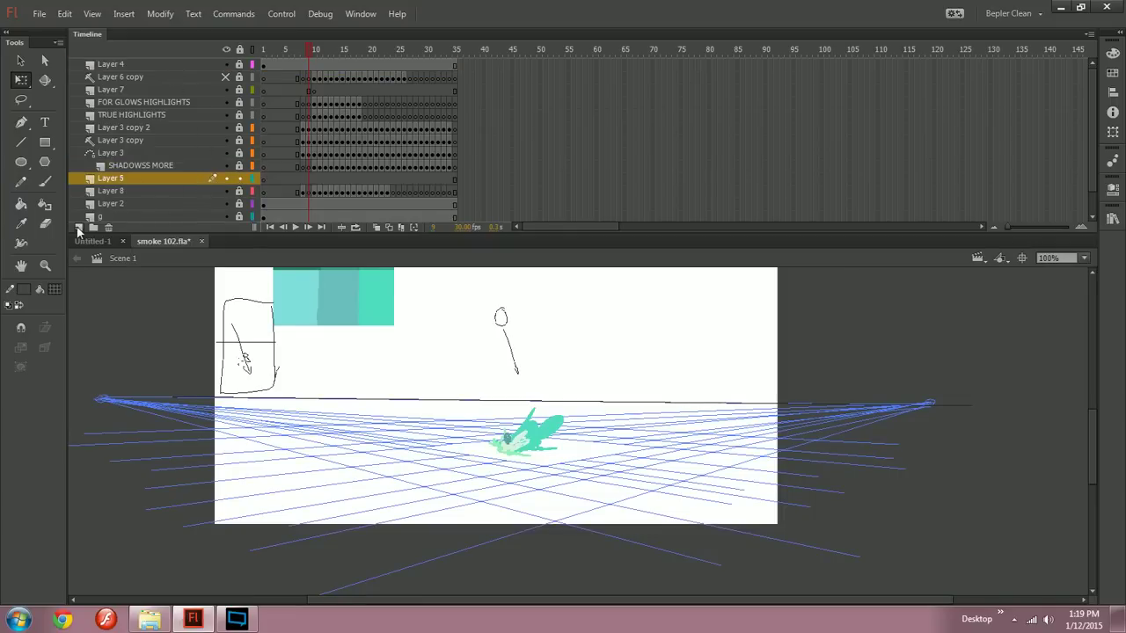
Step: Convert Layer 3 from a motion guide to a plain guide layer, releasing SHADOWSS MORE, and check frame 13
left_click(110, 154)
right_click(108, 156)
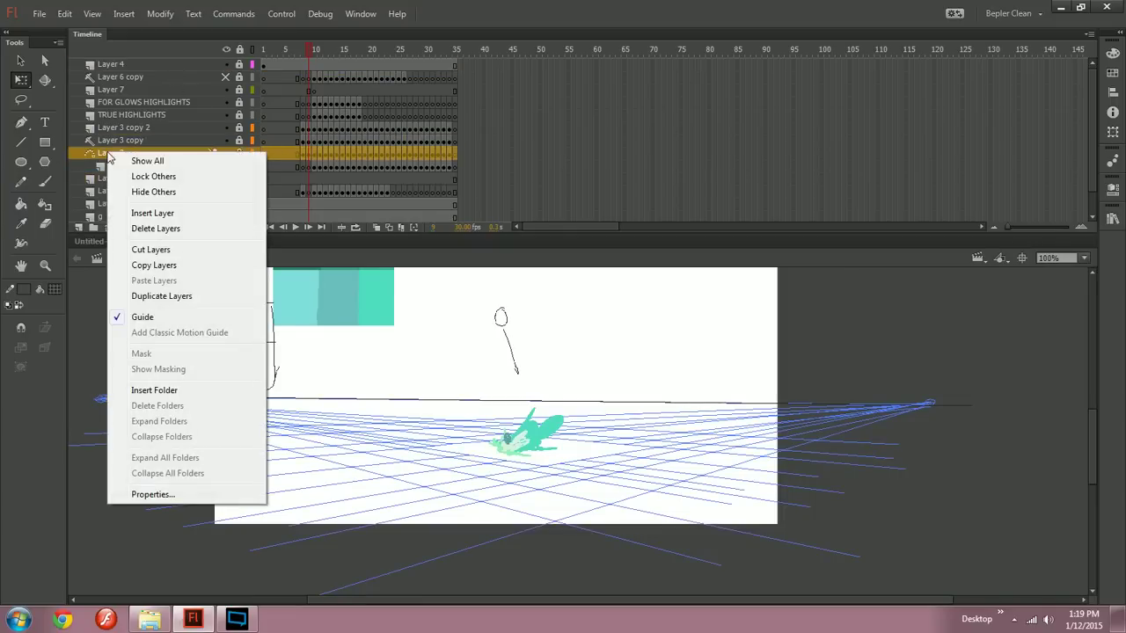
left_click(156, 315)
right_click(118, 152)
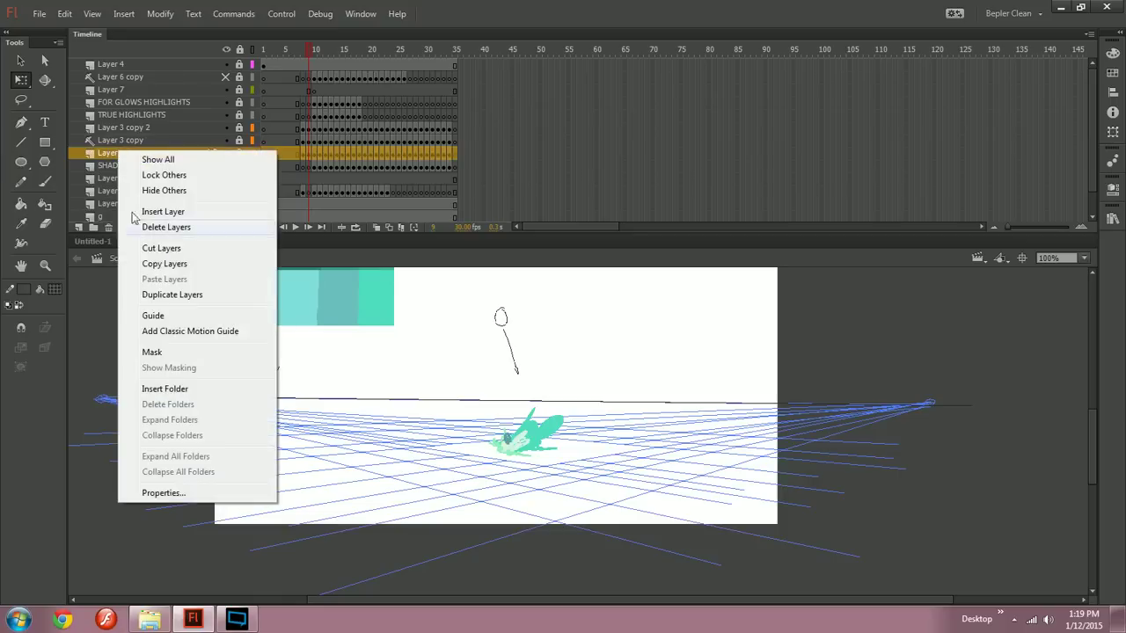
left_click(156, 315)
left_click_drag(309, 55, 334, 64)
left_click_drag(563, 396, 527, 423)
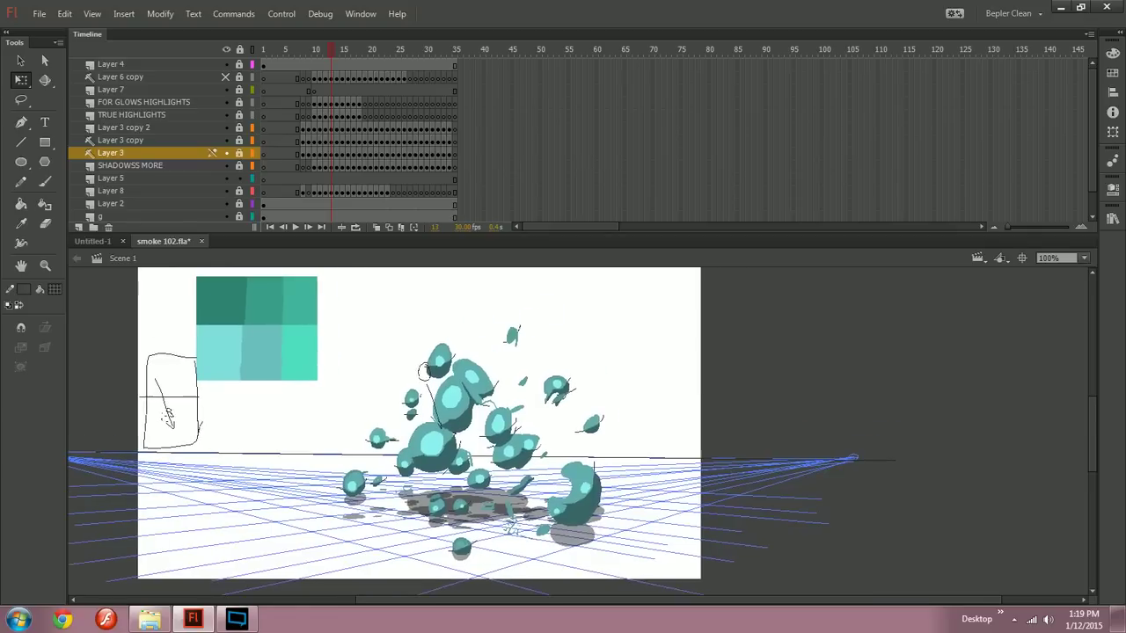
Step: Isolate frame 9 of Layer 5 with blank keyframes and draw a translucent black rectangle covering the whole stage
key("t")
left_click(56, 294)
left_click(94, 333)
left_click(309, 178)
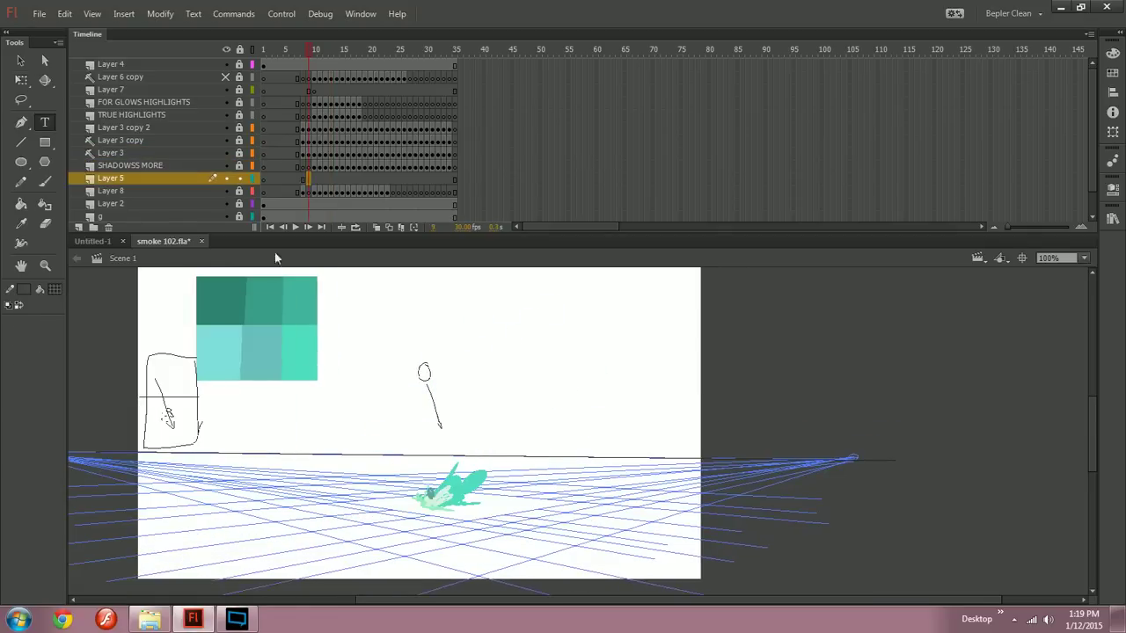
key("period")
key("r")
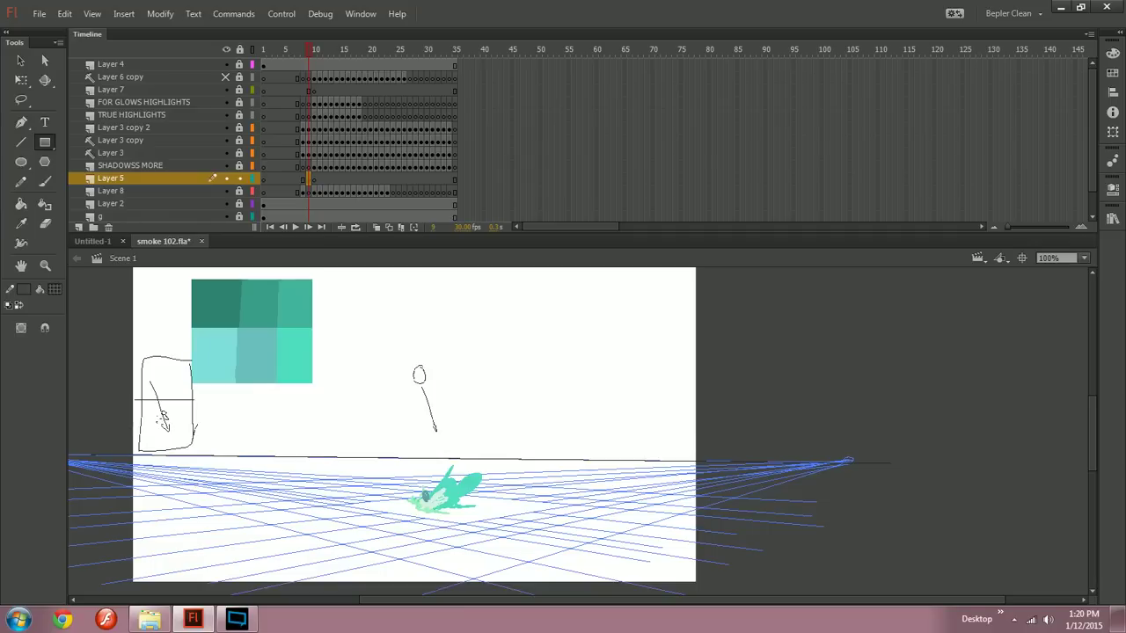
left_click_drag(415, 433, 704, 605)
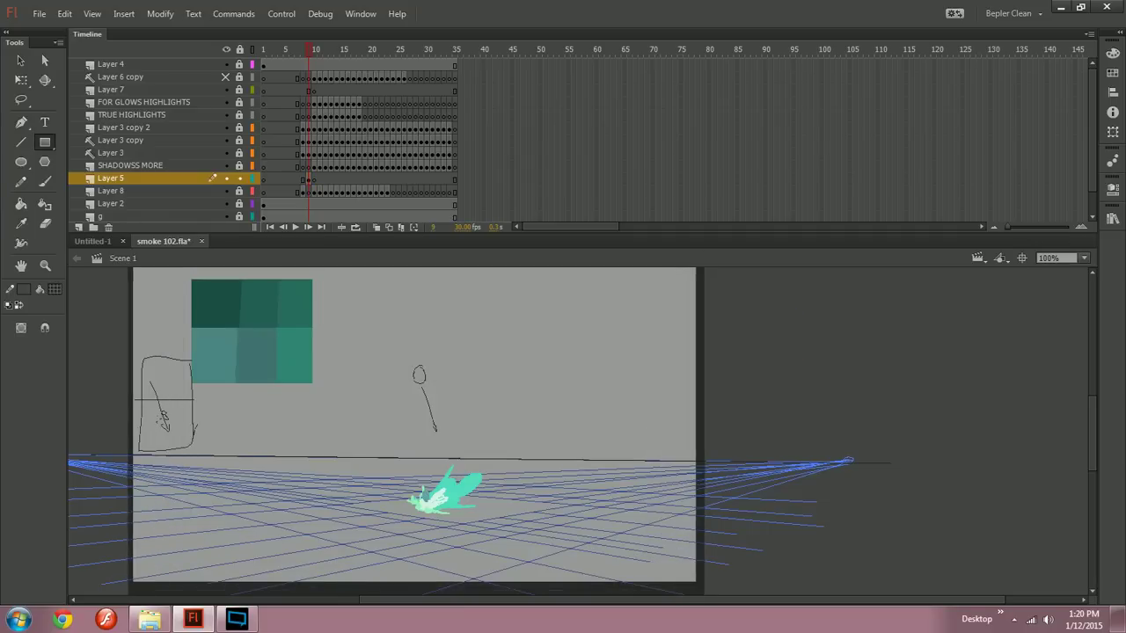
Step: Play the animation from near its start to check the one-frame darkening, and return to frame 9
left_click(273, 50)
key("Return")
left_click_drag(275, 51, 310, 53)
Step: Change the fill of the stage-covering rectangle on Layer 5 to a radial gradient
key("v")
key("ctrl+a")
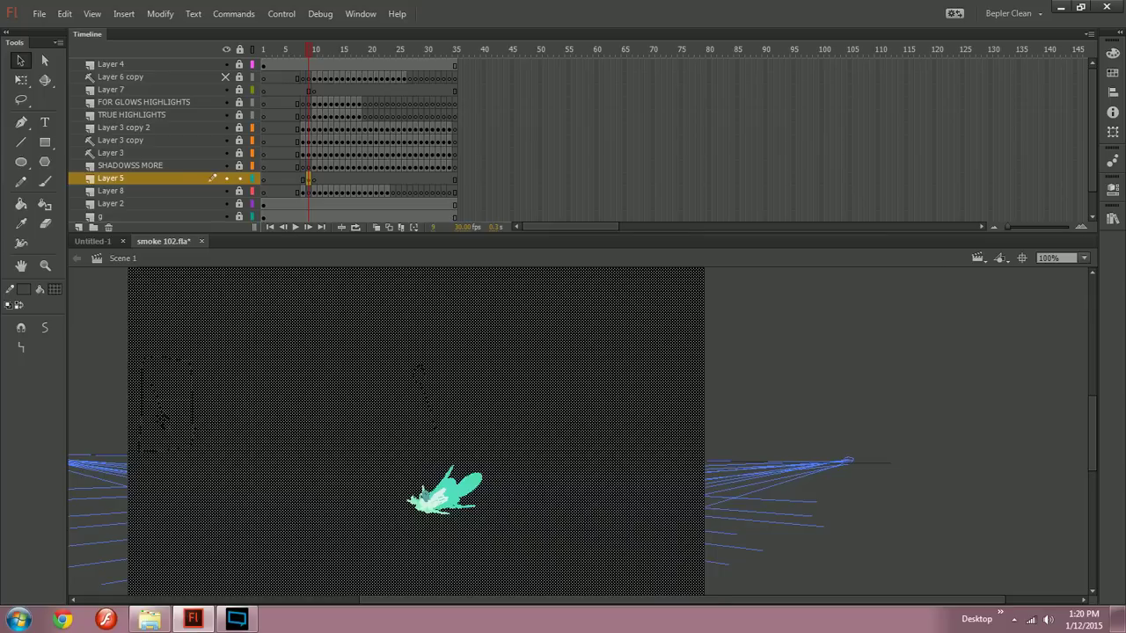
key("Escape")
left_click(1113, 189)
key("ctrl+a")
left_click(1112, 53)
left_click(984, 60)
left_click(962, 122)
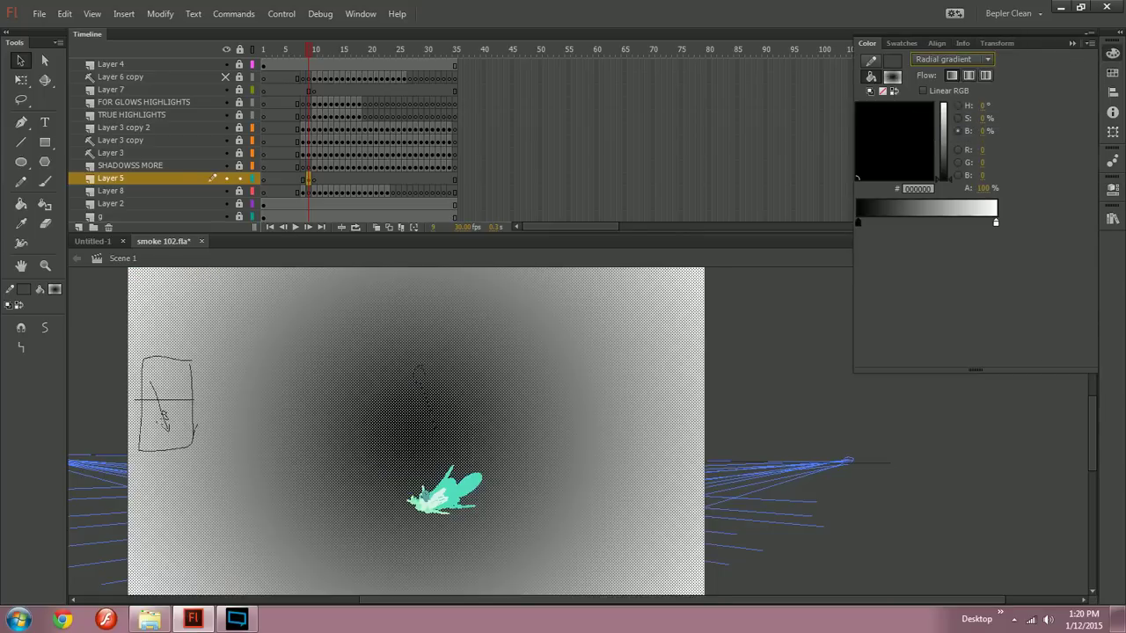
Step: Set the gradient's inner black stop to 26% alpha and its outer stop to black with 0% alpha
left_click(980, 188)
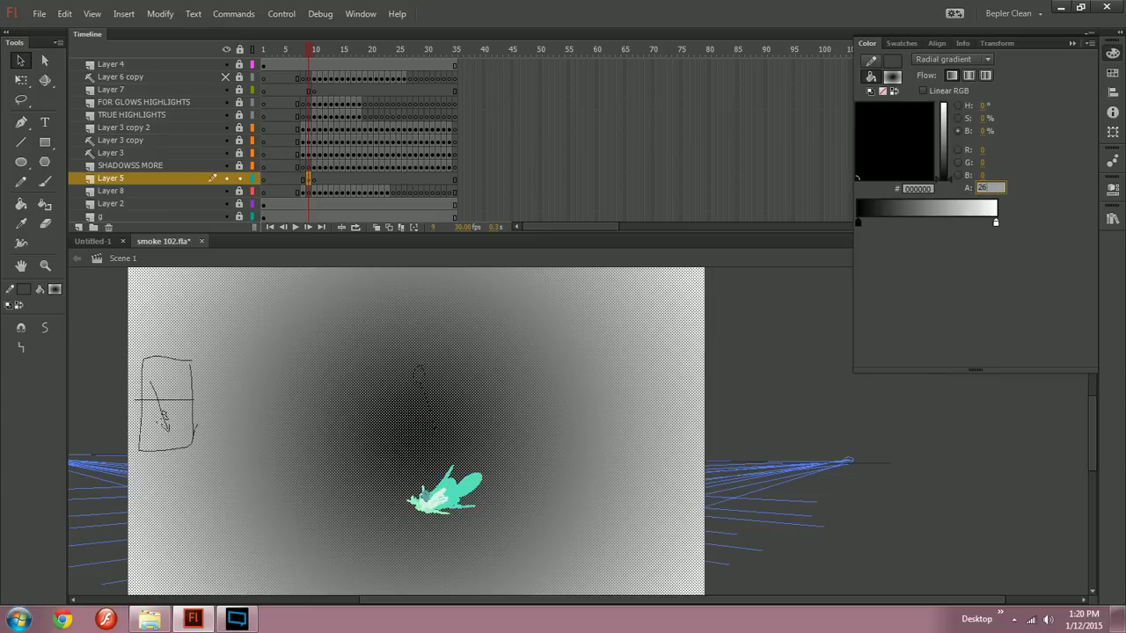
key("Return")
left_click(995, 223)
left_click(946, 181)
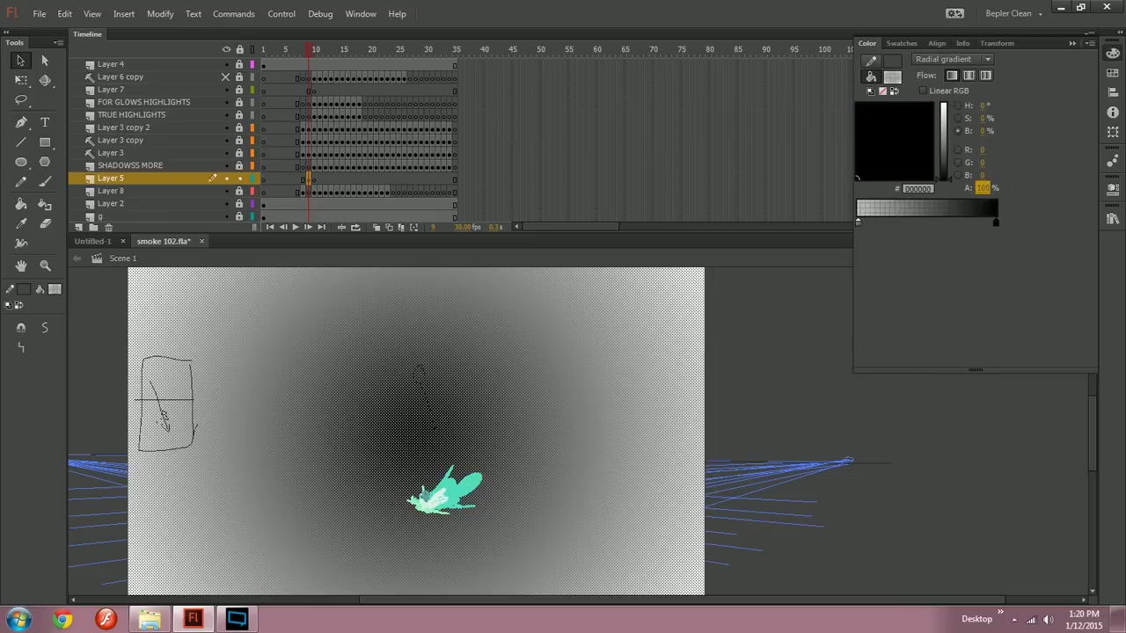
left_click(981, 188)
type("0")
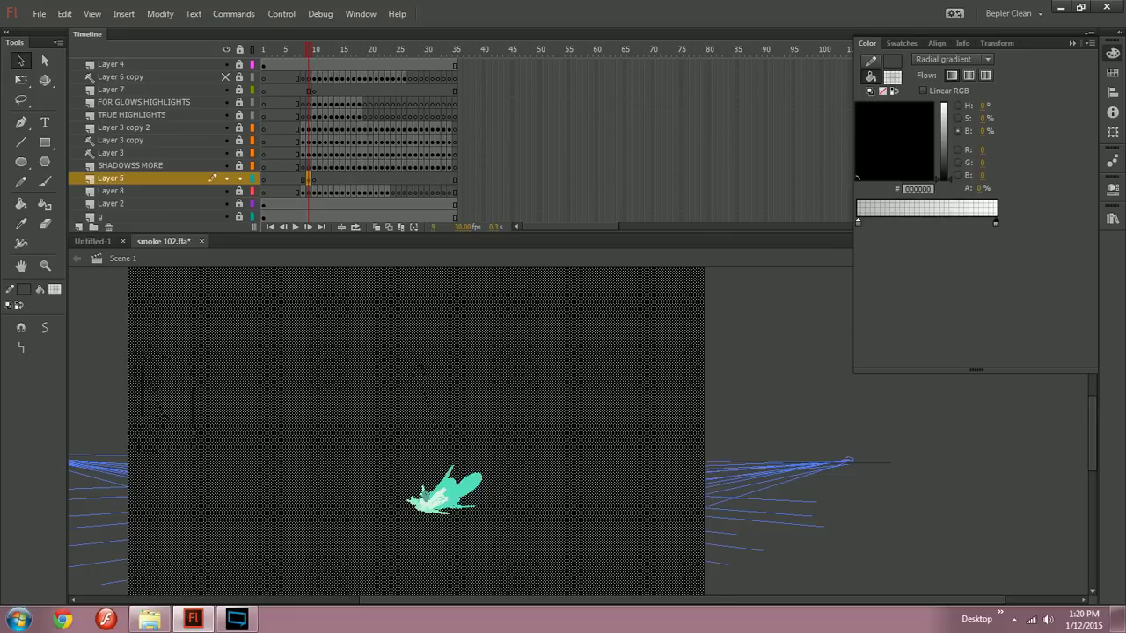
key("Return")
Step: Use Gradient Transform to shrink the radial gradient, centre it on the burst and widen it into a horizontal ellipse
left_click(21, 82)
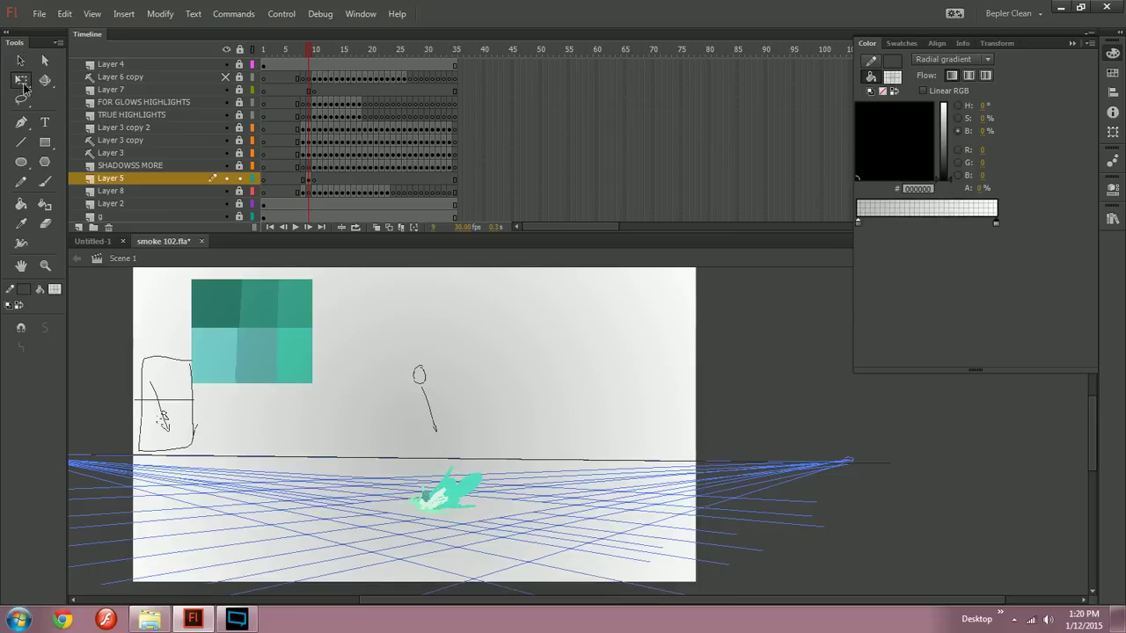
left_click(96, 96)
left_click(369, 414)
left_click_drag(746, 524, 560, 474)
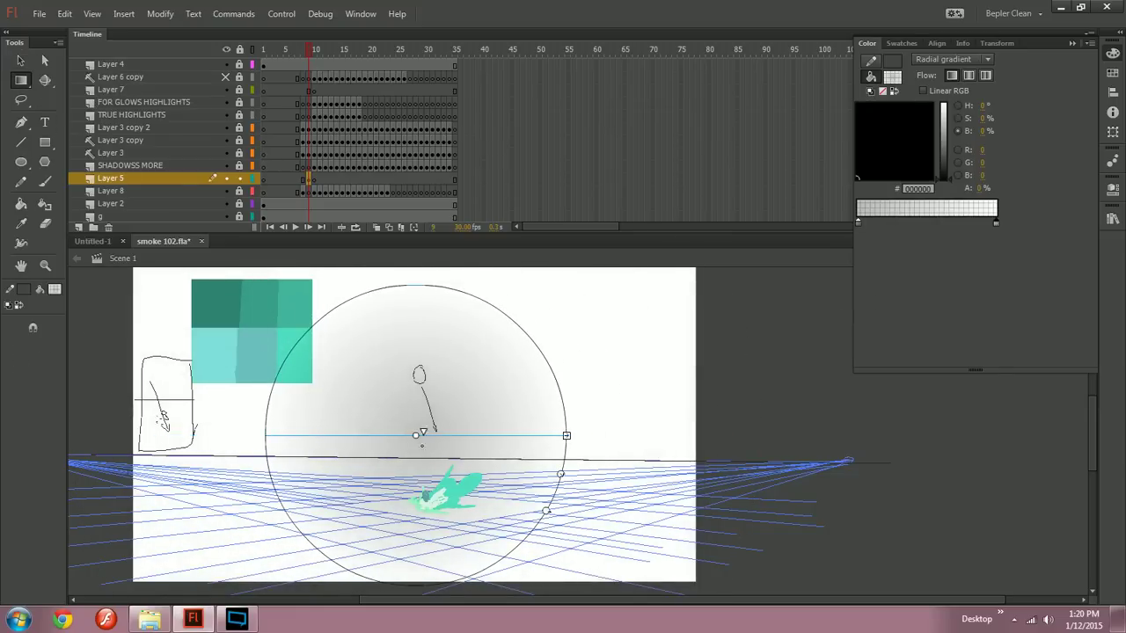
left_click_drag(416, 432, 445, 490)
left_click_drag(595, 493, 751, 494)
Step: Set the alpha of the gradient's inner black stop to 45%
left_click(858, 222)
left_click(981, 188)
type("45")
key("Return")
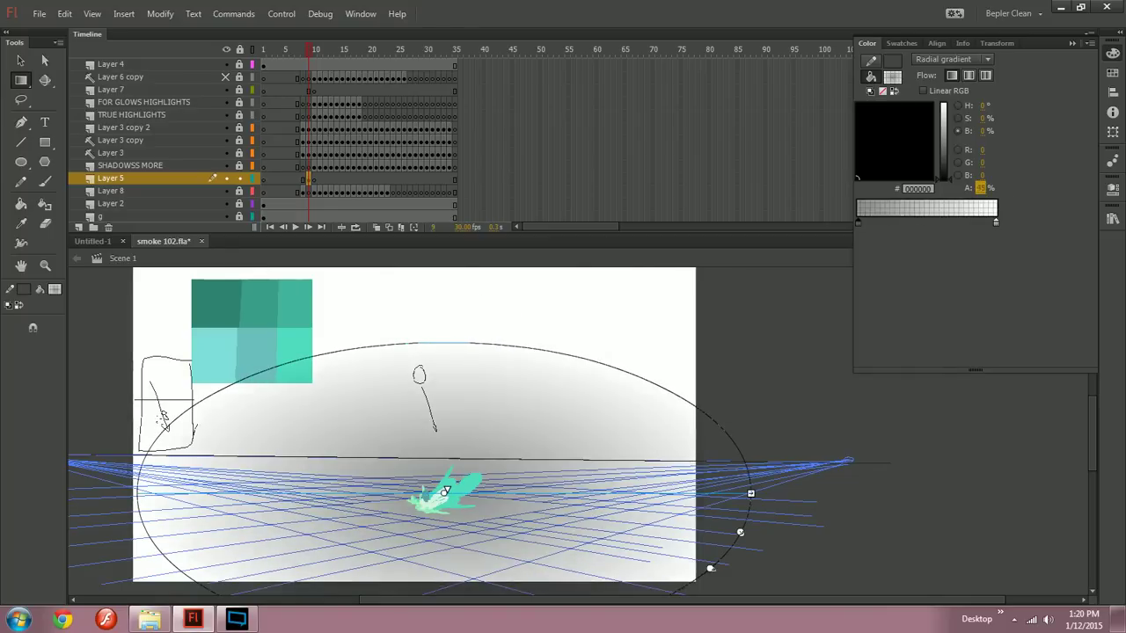
Step: Enlarge the radial gradient so it extends beyond the stage, and preview the result as a test movie
key("Escape")
mouse_move(308, 57)
left_mouse_down()
mouse_move(340, 62)
mouse_move(309, 64)
left_mouse_up()
left_click(445, 489)
left_click_drag(740, 532, 924, 555)
key("v")
left_click_drag(953, 460, 997, 435)
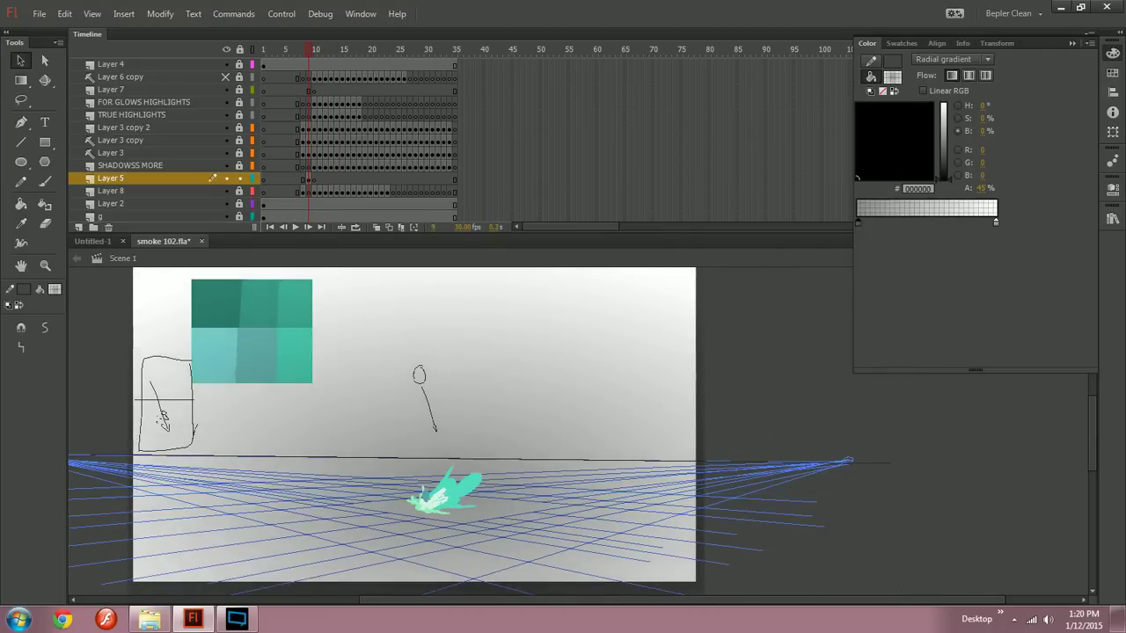
key("ctrl+Return")
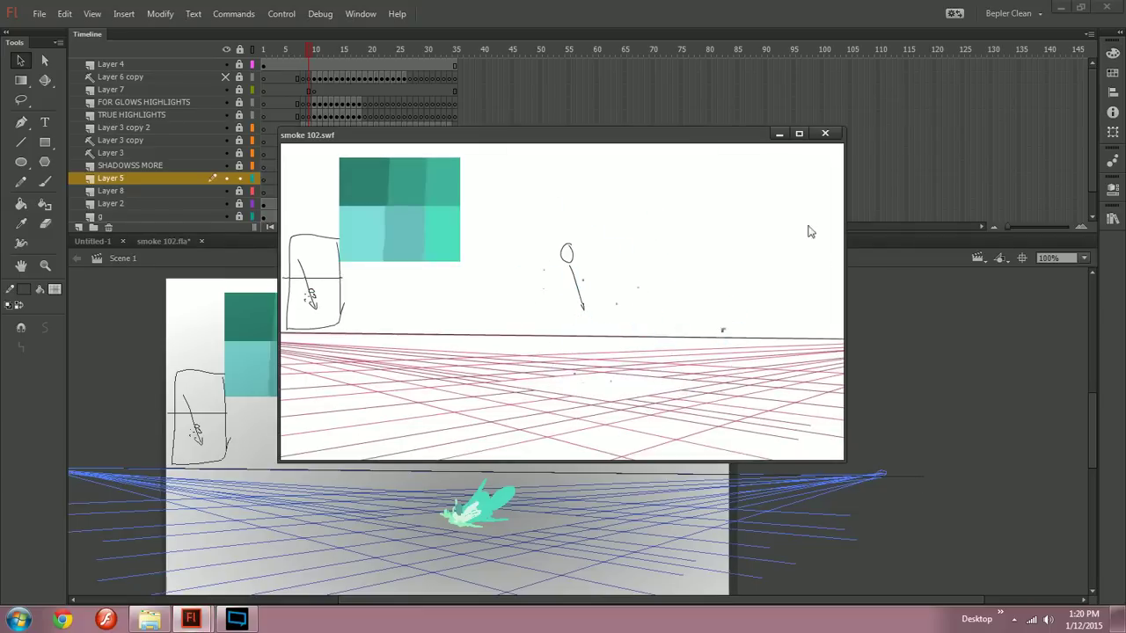
left_click(825, 135)
Step: Turn Layer 2, g and Layer 1 into guide layers so they are left out of the exported movie
left_click_drag(186, 230, 186, 276)
left_click(155, 226)
left_click(153, 202)
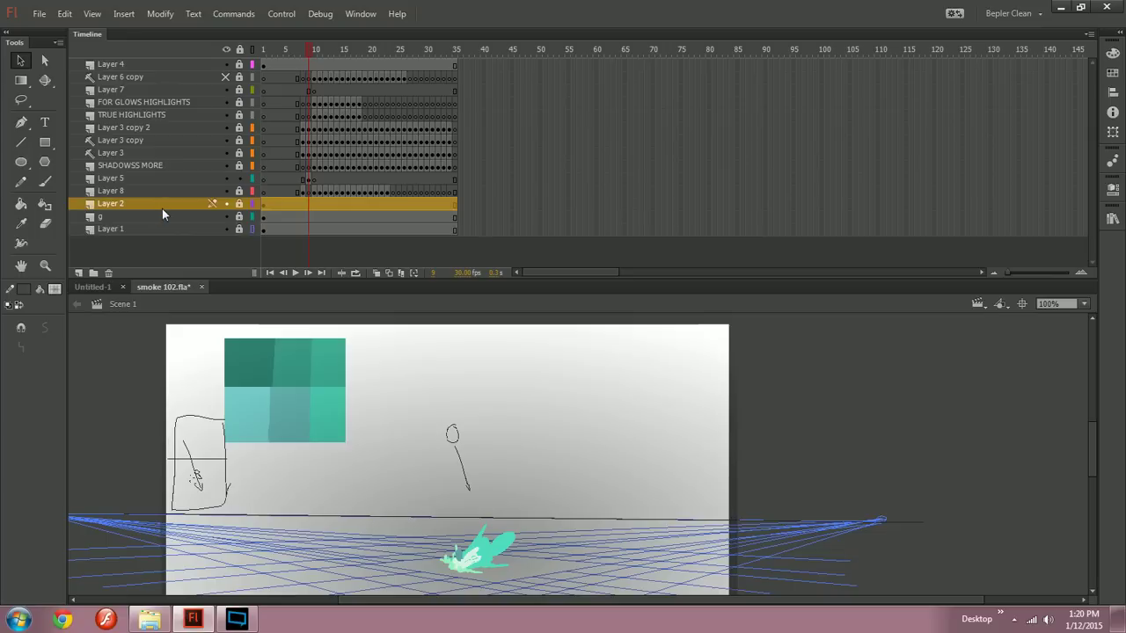
right_click(126, 201)
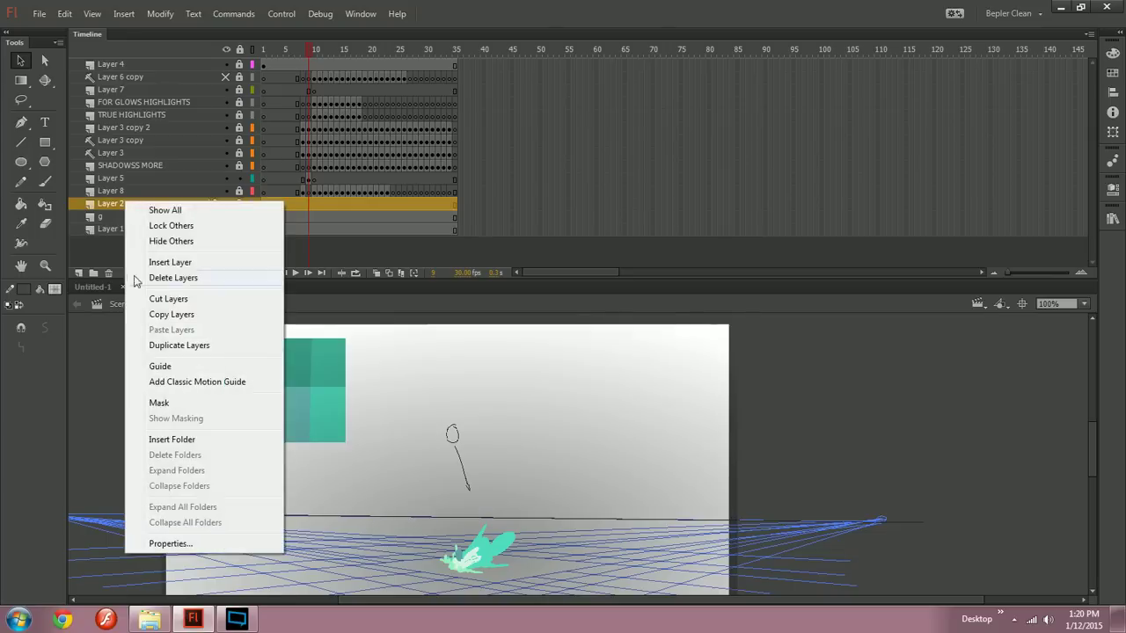
left_click(156, 362)
right_click(141, 217)
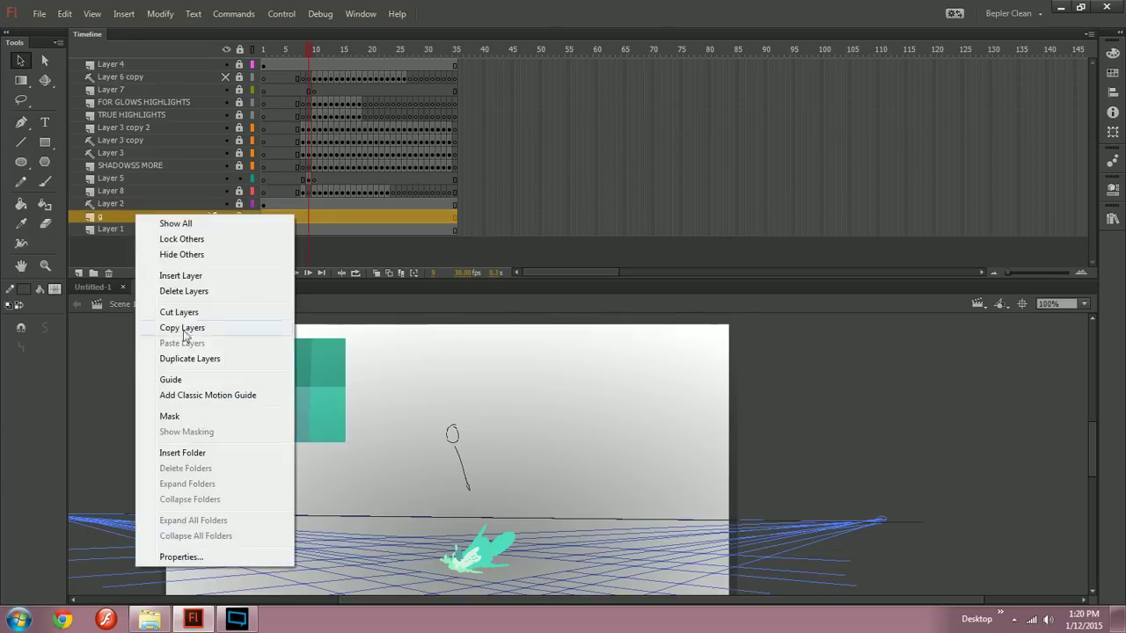
left_click(181, 378)
right_click(125, 232)
left_click(160, 394)
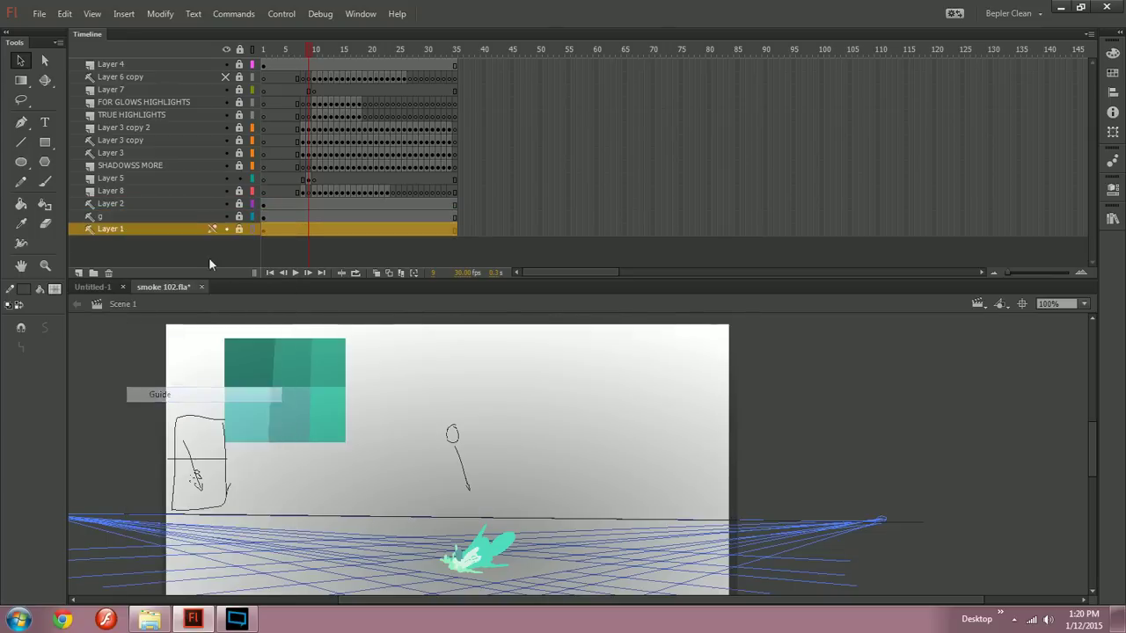
Step: Check what Layer 4 contains by toggling its visibility, and turn the g layer back into a normal layer
left_click(226, 204)
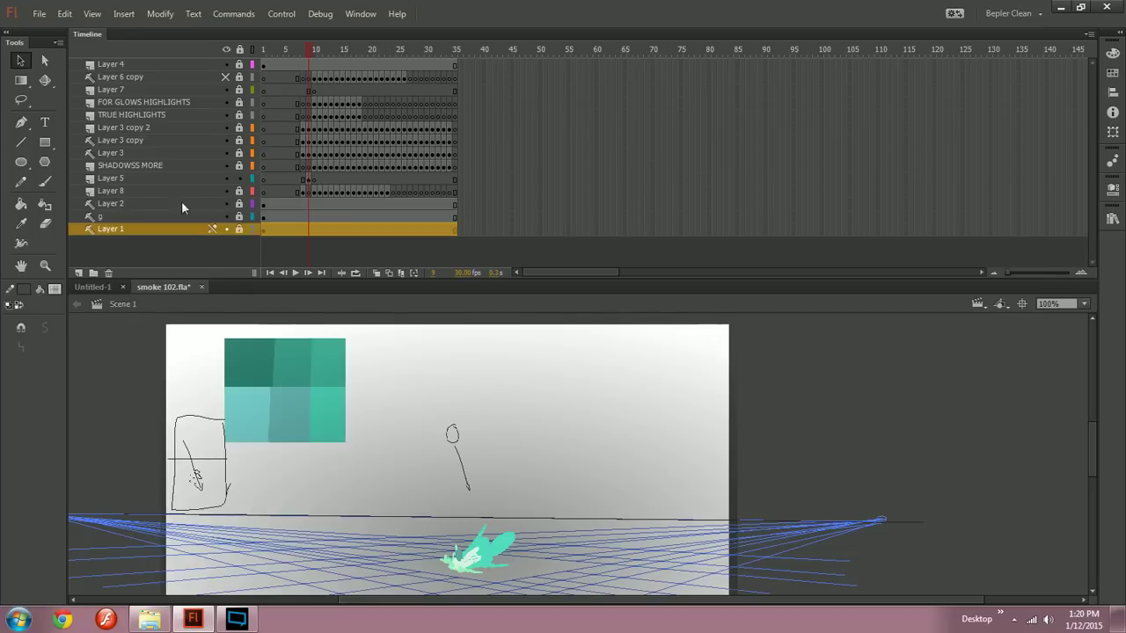
left_click(187, 201)
left_click(172, 191)
left_click(204, 65)
left_click(226, 65)
left_click(226, 64)
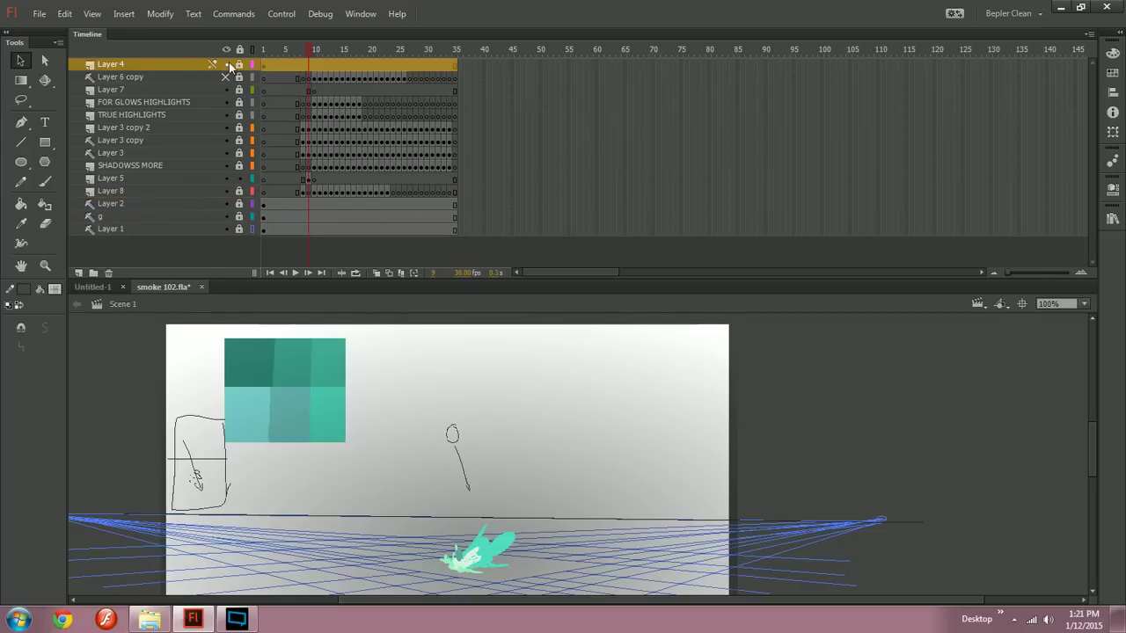
right_click(228, 214)
left_click(258, 379)
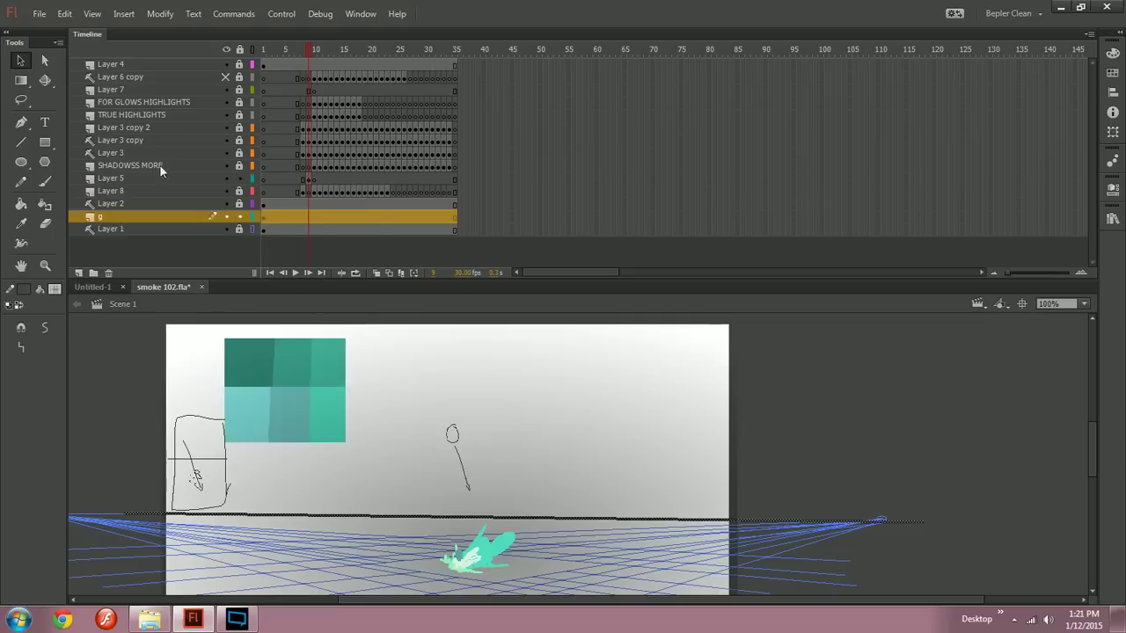
Step: Check the shadow layers around frame 15, and rename Layer 8 as S1 and Layer 5 as S2
left_click(123, 192)
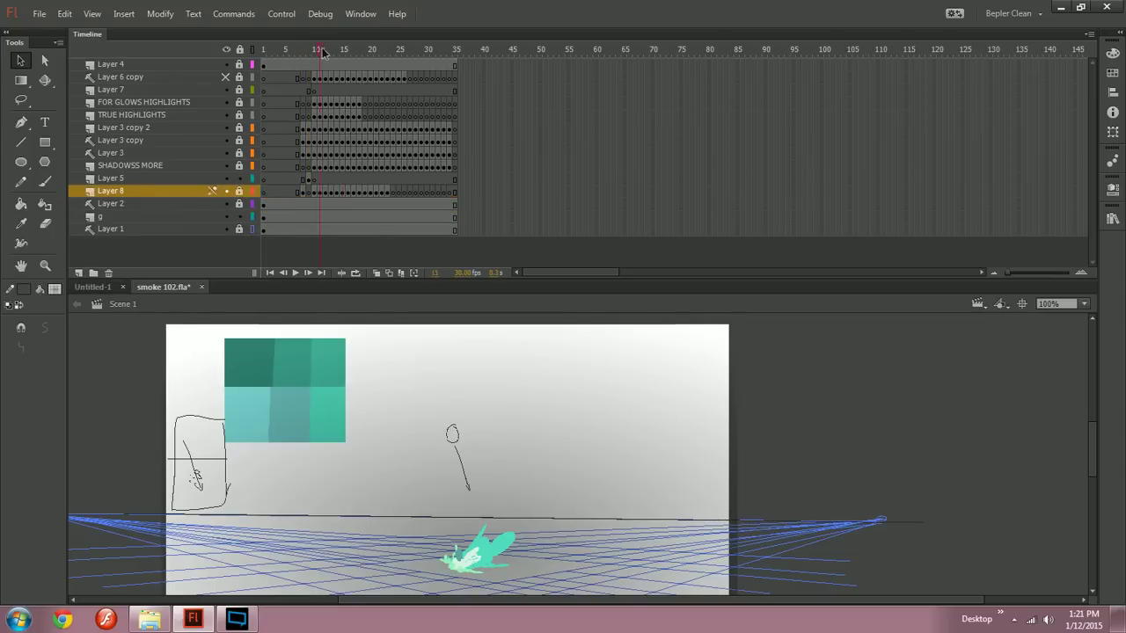
left_click_drag(319, 53, 343, 50)
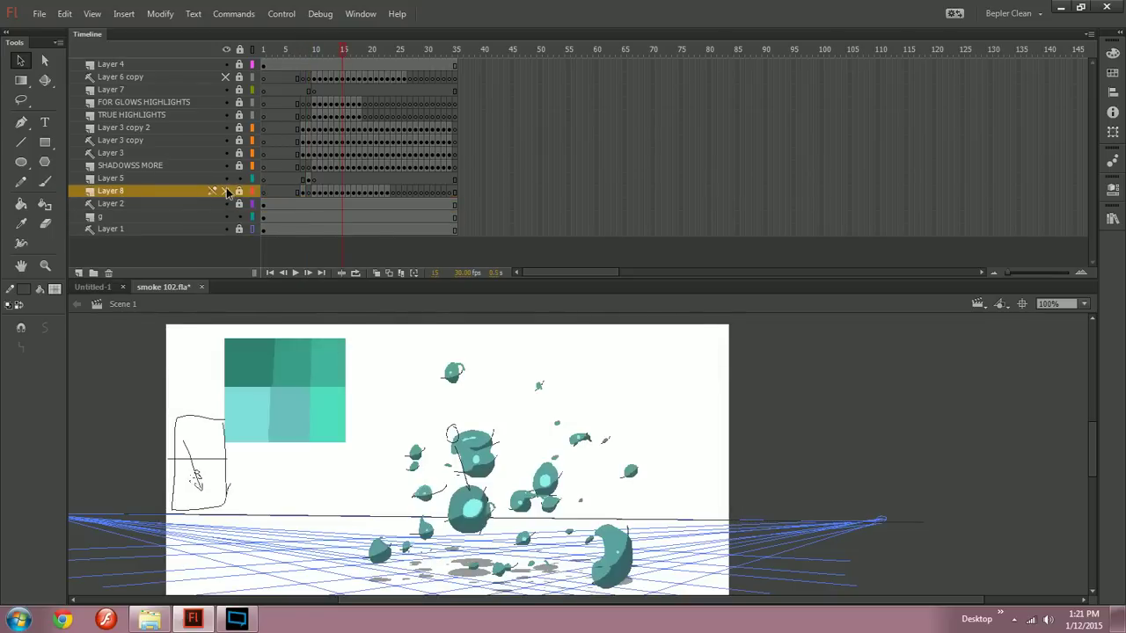
double_click(140, 192)
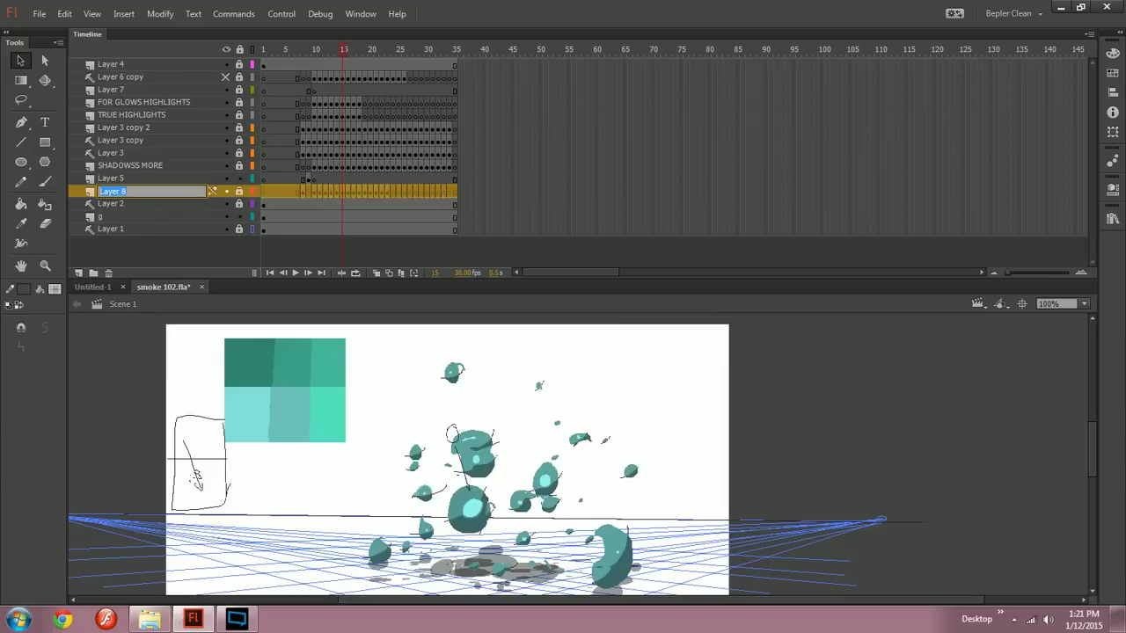
type("S1")
double_click(211, 178)
type("S2")
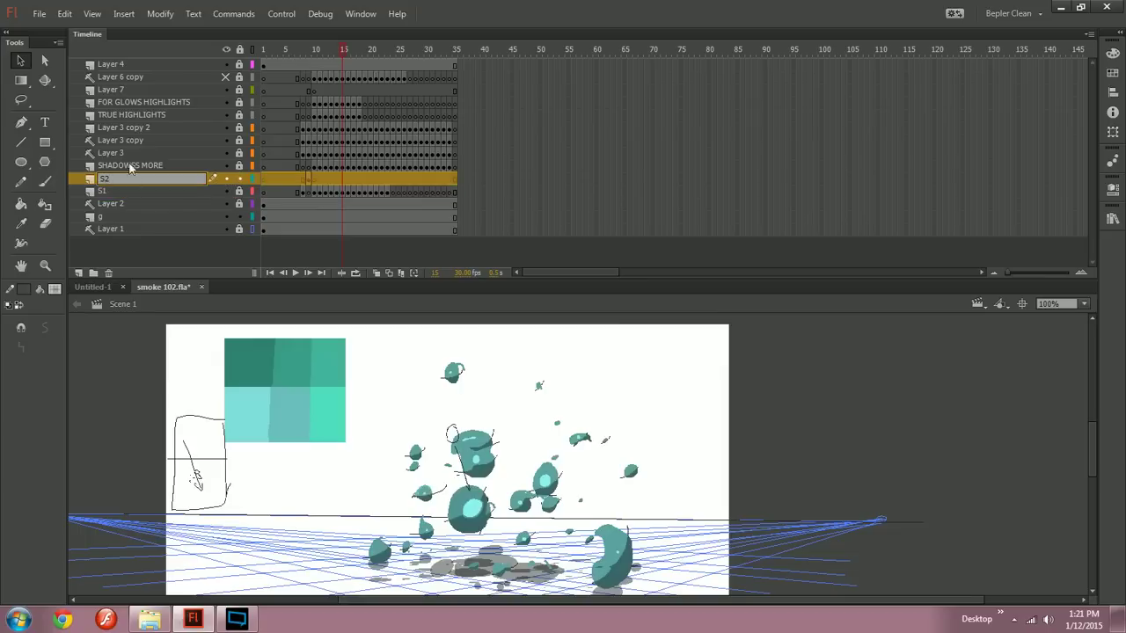
Step: Identify the contents of the SHADOWSS MORE layer by toggling its visibility, and rename it as SM
left_click(211, 166)
left_click(226, 167)
left_click(226, 168)
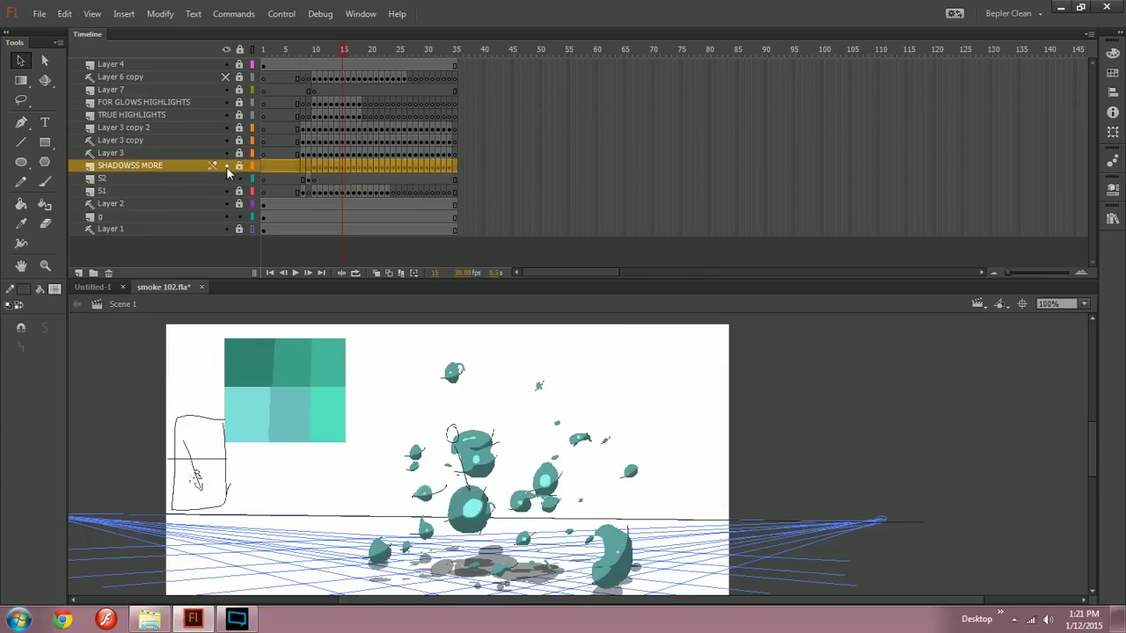
double_click(160, 169)
type("S")
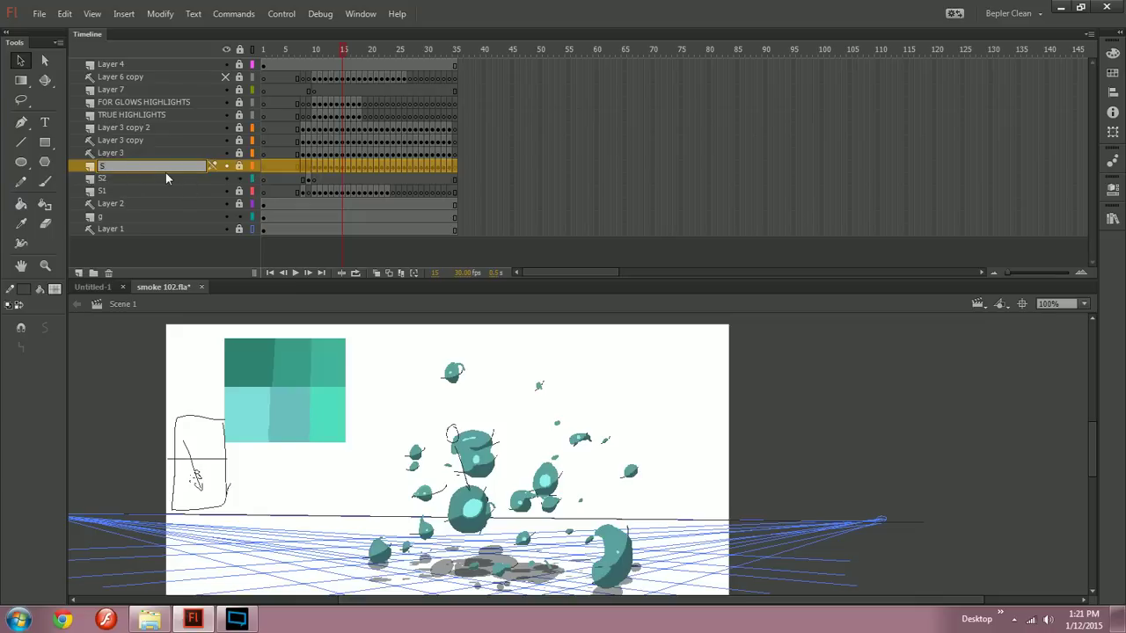
type("M")
Step: Check the artwork on Layer 3 copy 2 by toggling its visibility, and turn it into a guide layer
left_click(158, 153)
left_click(143, 140)
left_click(143, 128)
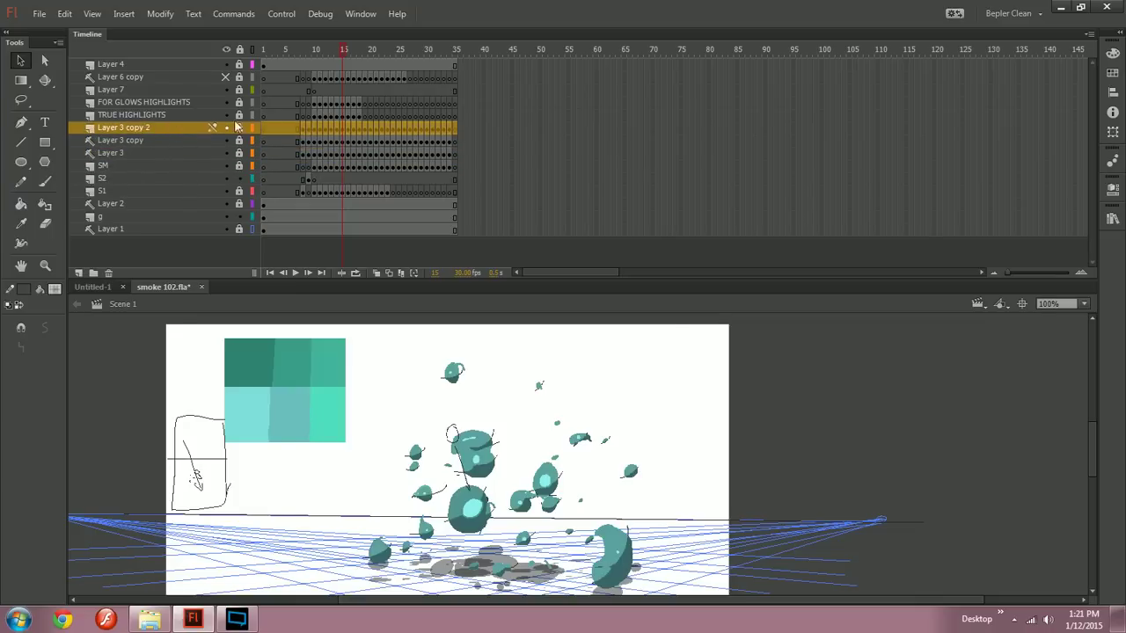
left_click(227, 129)
left_click(226, 128)
left_click(226, 129)
left_click(226, 129)
right_click(160, 129)
left_click(204, 294)
Step: Hide the Layer 3 versions, Layer 2 and Layer 1, and turn Layer 4 into a hidden guide layer
left_click_drag(226, 129, 230, 231)
left_click(226, 64)
left_click(226, 65)
right_click(199, 64)
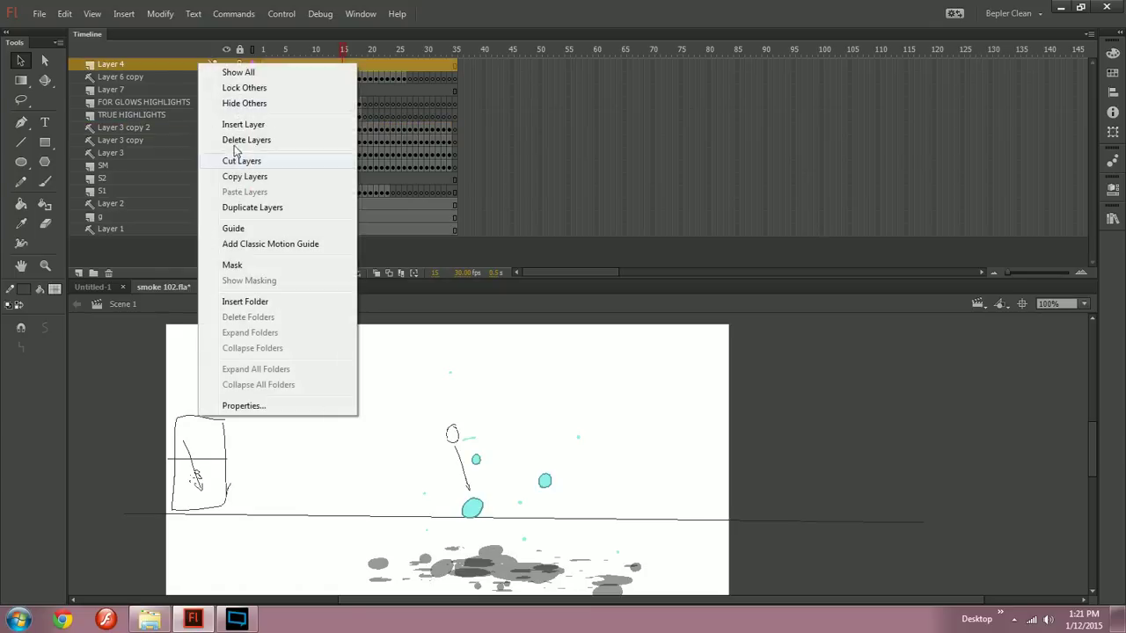
left_click(242, 227)
left_click(226, 65)
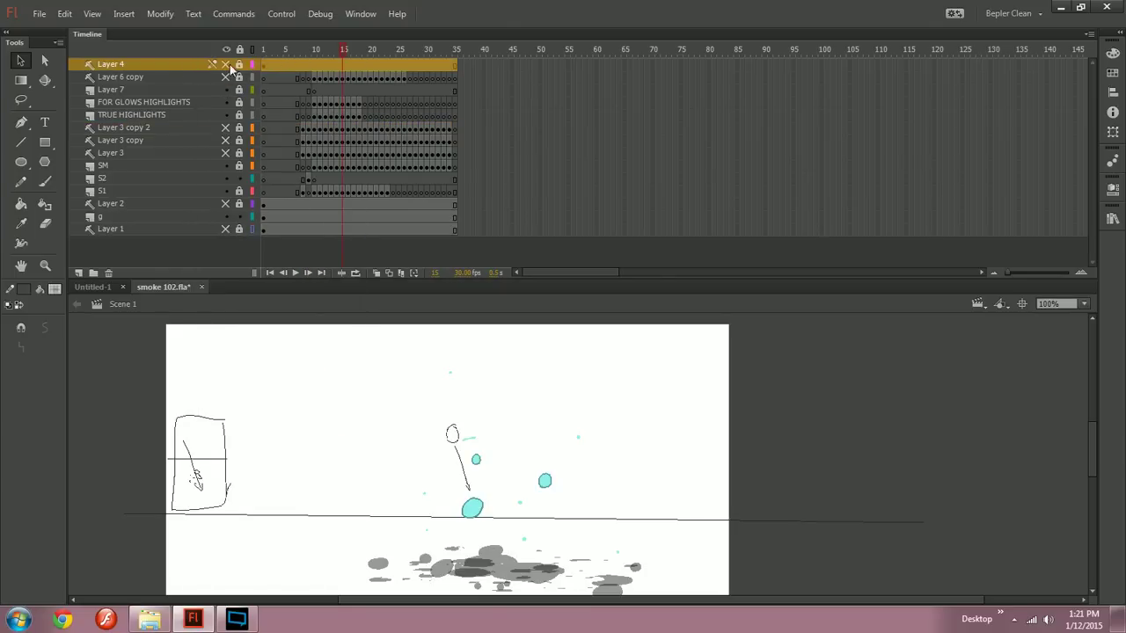
Step: Scrub through the burst frames while showing Layer 6 copy, Layer 4 and Layer 3 copy to compare their artwork
left_click(306, 54)
left_click_drag(306, 55, 333, 55)
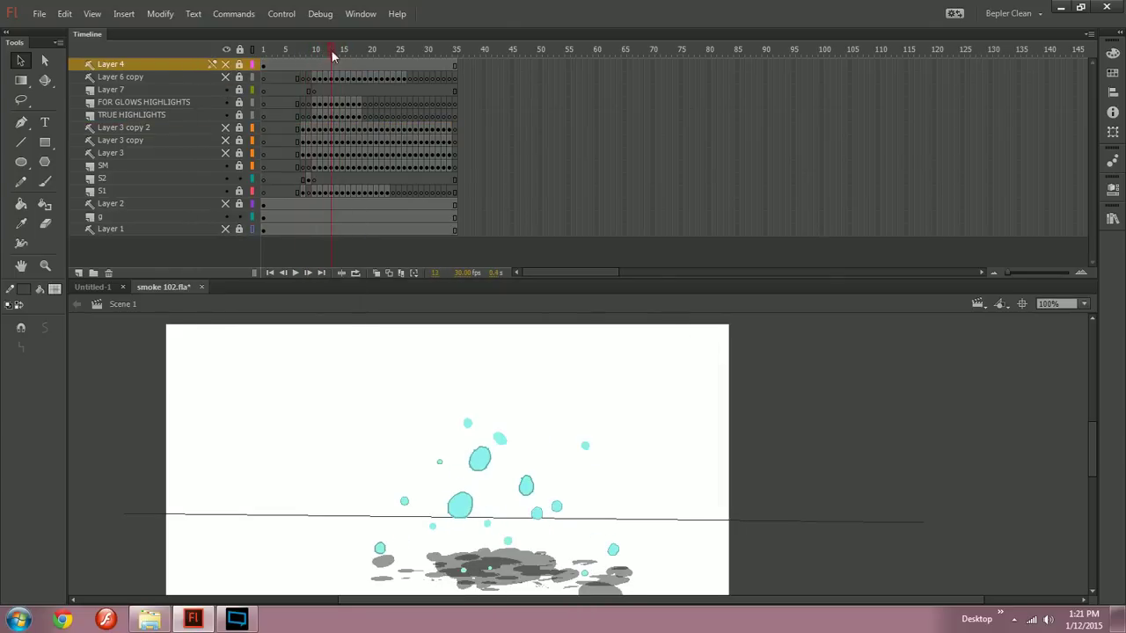
left_click(226, 77)
left_click(226, 79)
mouse_move(332, 55)
left_mouse_down()
mouse_move(350, 57)
mouse_move(315, 55)
mouse_move(361, 58)
left_mouse_up()
left_click(226, 64)
left_click(226, 140)
mouse_move(331, 59)
left_mouse_down()
mouse_move(372, 57)
mouse_move(333, 58)
left_mouse_up()
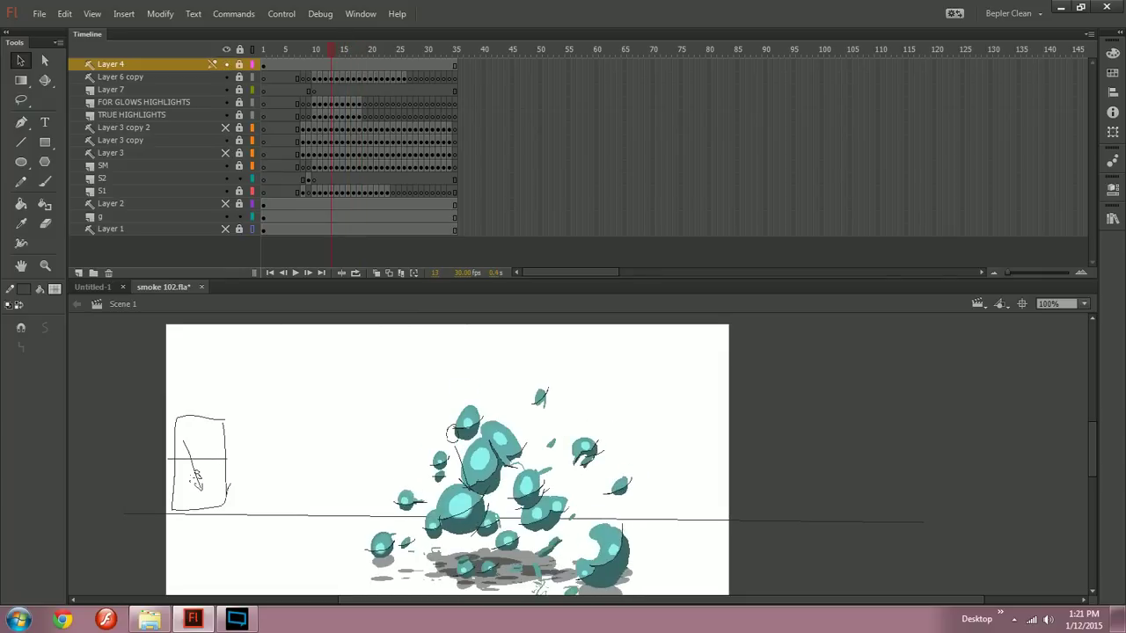
Step: Turn Layer 3 copy back into a normal layer and compare frame 16 with it hidden and shown
right_click(169, 141)
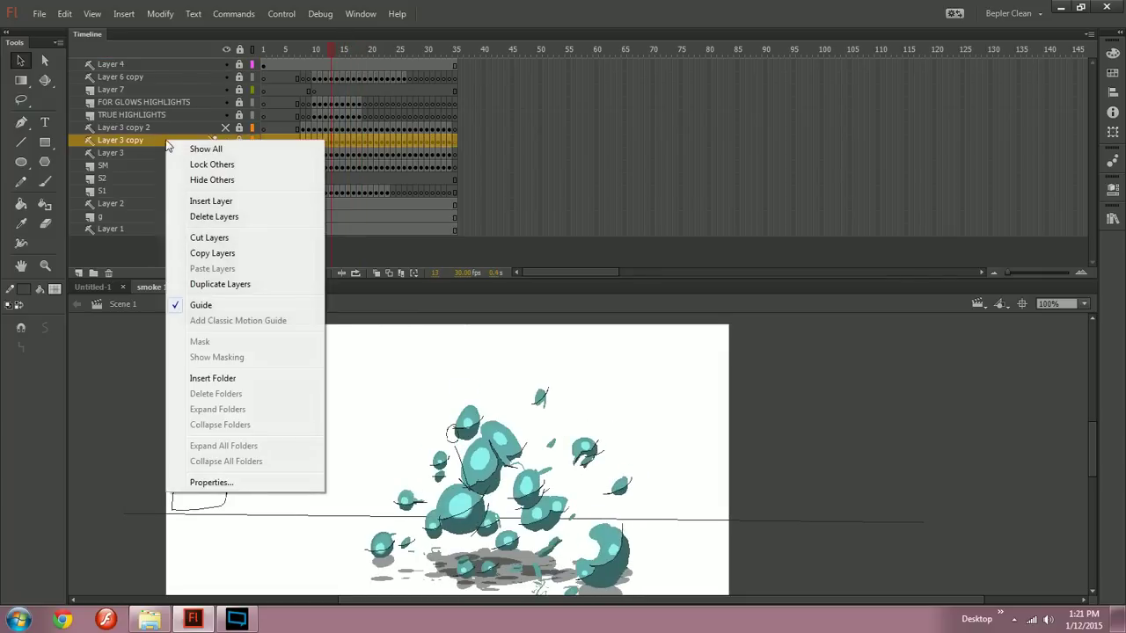
left_click(209, 307)
left_click(188, 115)
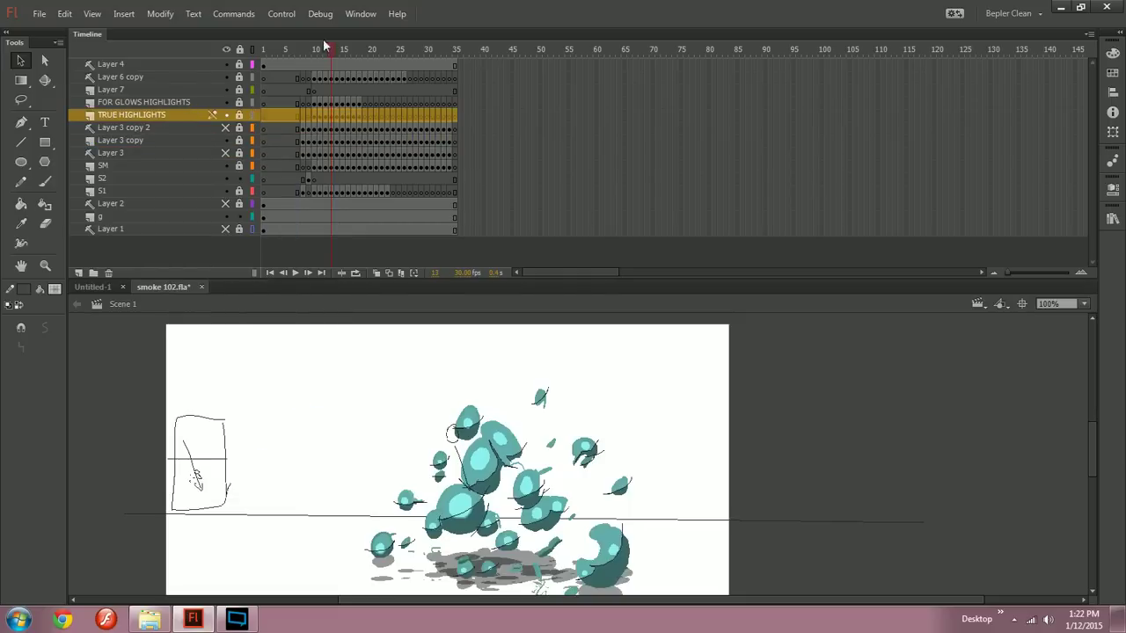
left_click(335, 53)
left_click_drag(335, 52, 347, 52)
left_click(228, 141)
left_click(228, 142)
left_click(226, 141)
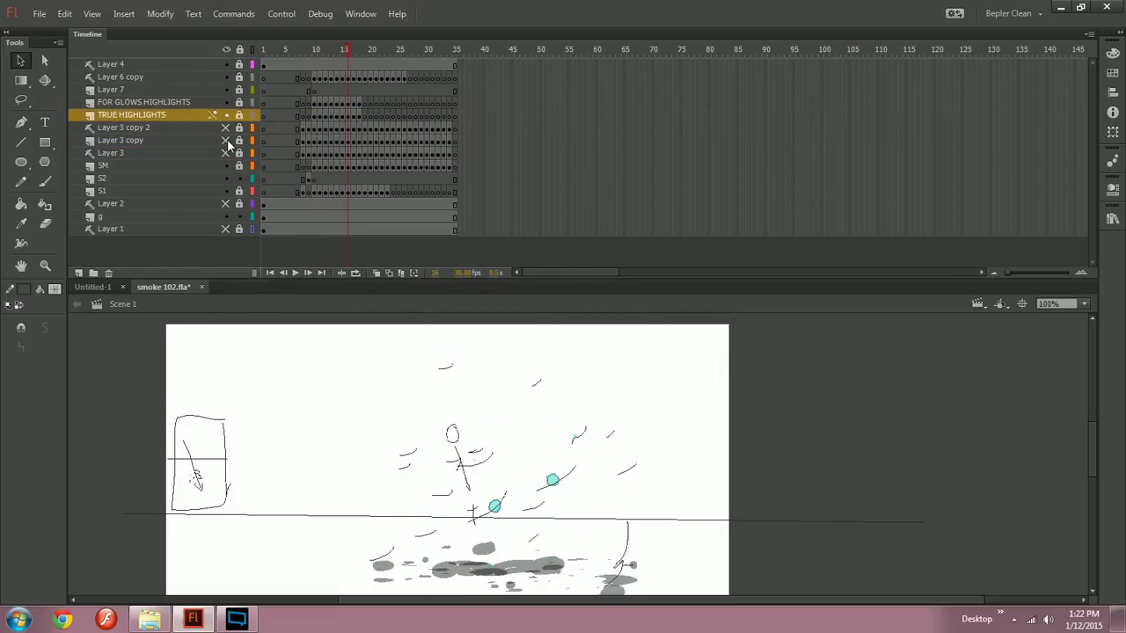
left_click(226, 140)
left_click(161, 140)
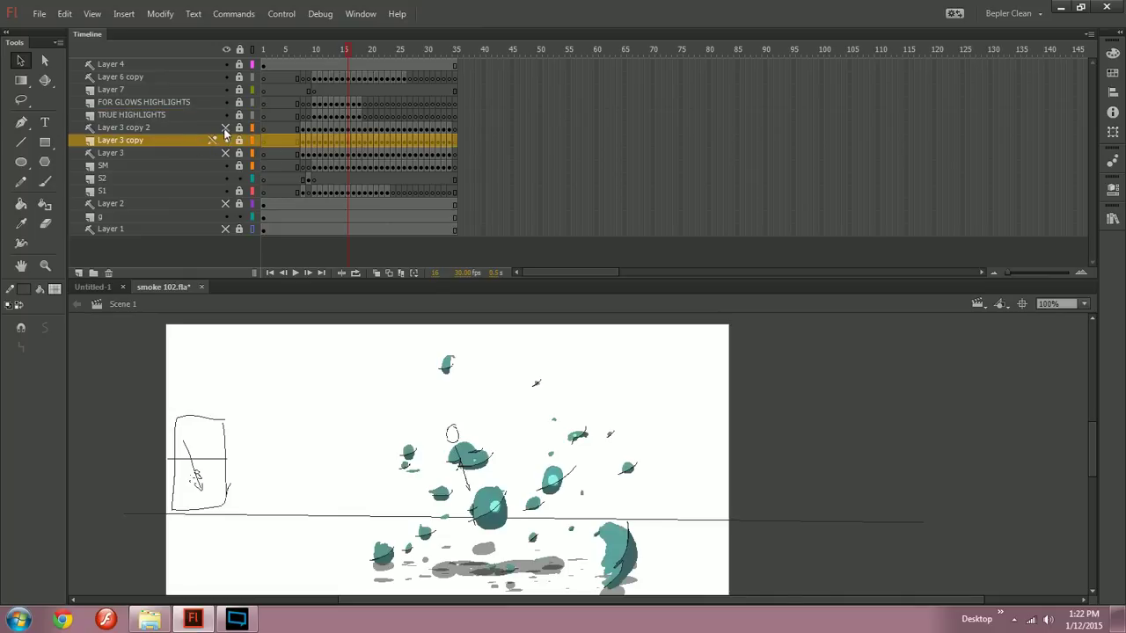
Step: Hide Layer 6 copy and Layer 4, show Layer 3 copy 2, and toggle SM to examine its shadows
left_click(226, 115)
left_click(226, 77)
left_click(226, 66)
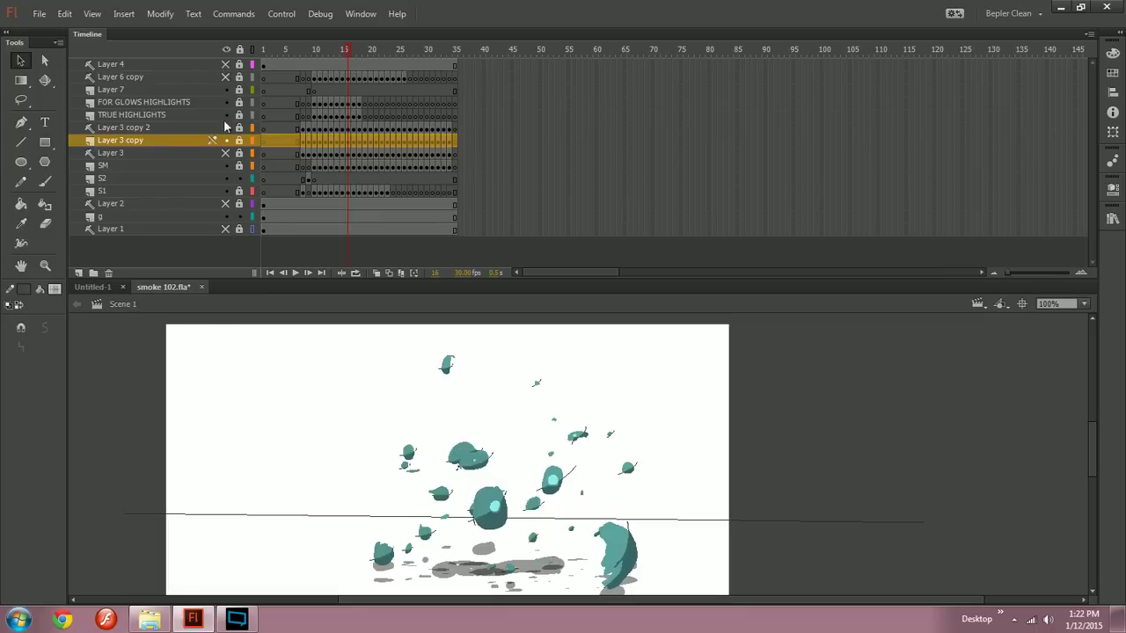
left_click(226, 165)
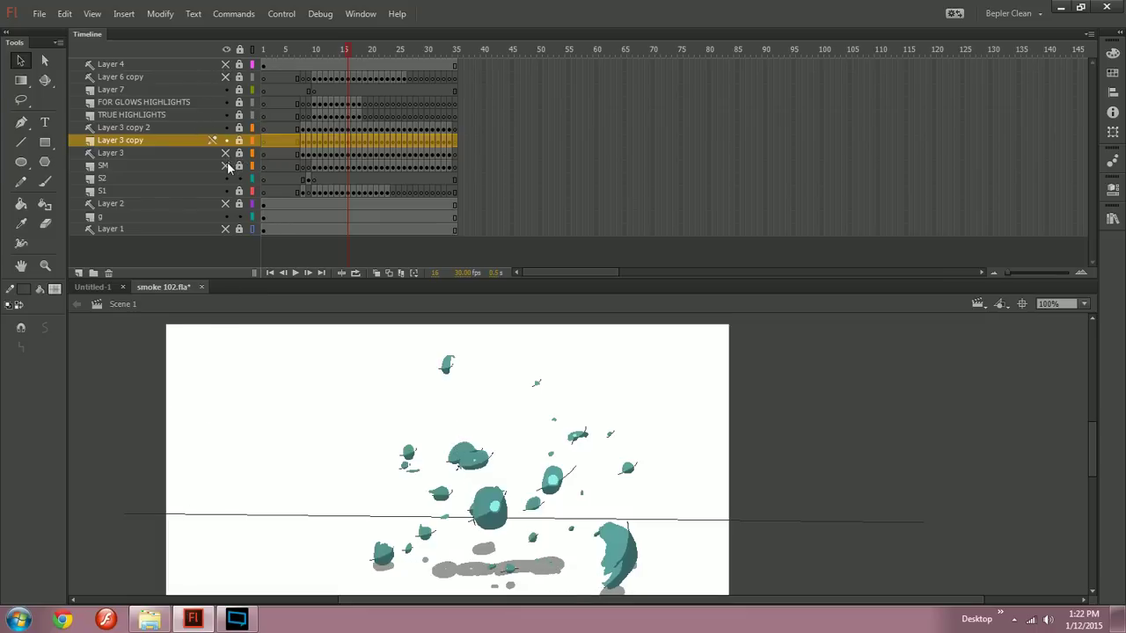
left_click(228, 164)
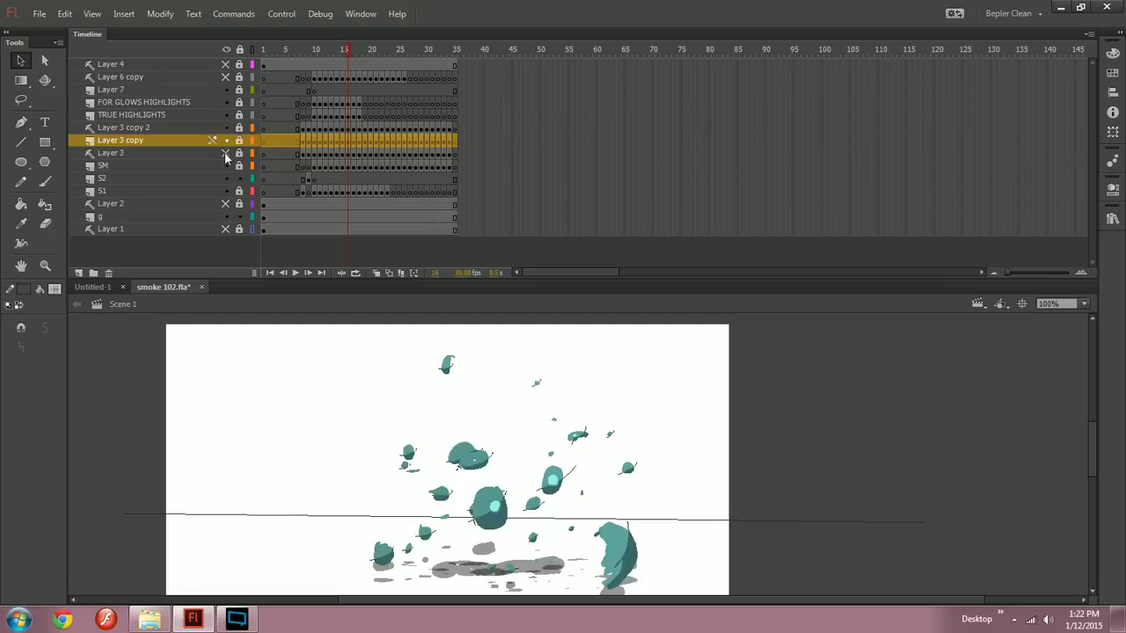
Step: Hide all layers, check Layer 7 on its own, and delete it
left_click(226, 49)
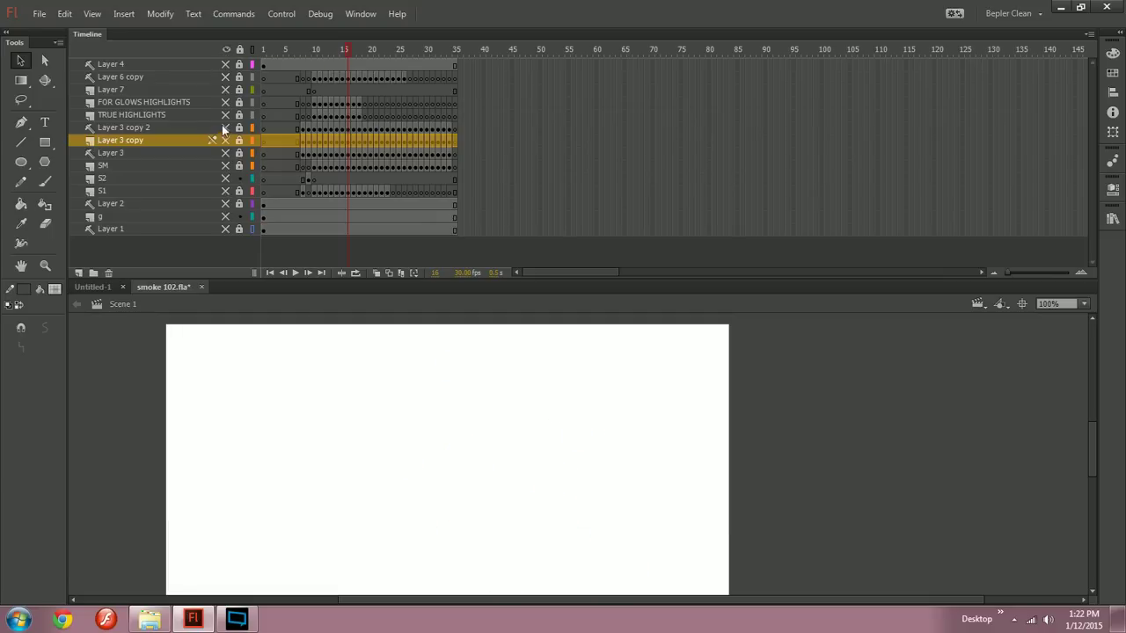
left_click_drag(440, 492, 388, 425)
left_click(195, 90)
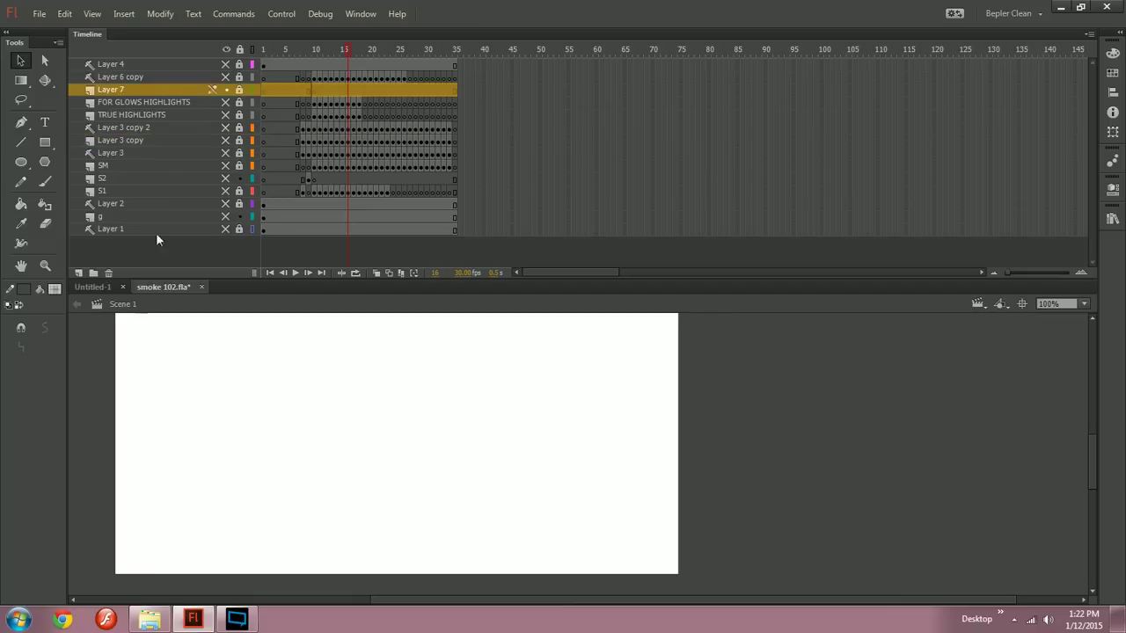
left_click(108, 272)
Step: Show only the FOR GLOWS HIGHLIGHTS and TRUE HIGHLIGHTS layers and examine the highlight shapes frame by frame around frames 12 to 16
left_click(225, 89)
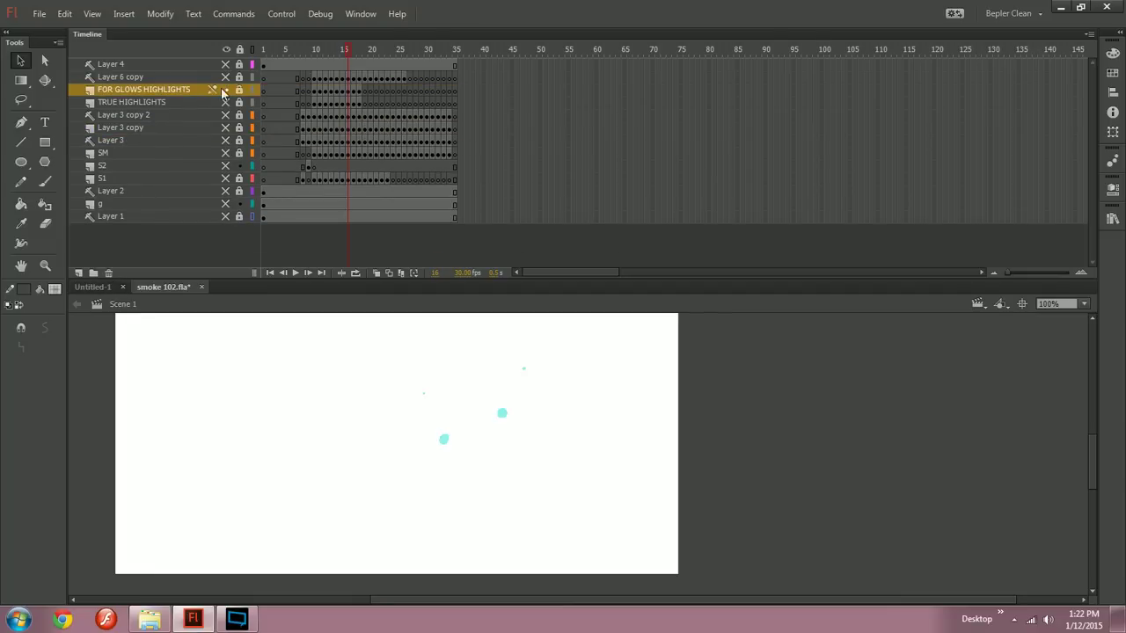
left_click(226, 103)
mouse_move(352, 55)
left_mouse_down()
mouse_move(312, 58)
mouse_move(333, 55)
left_mouse_up()
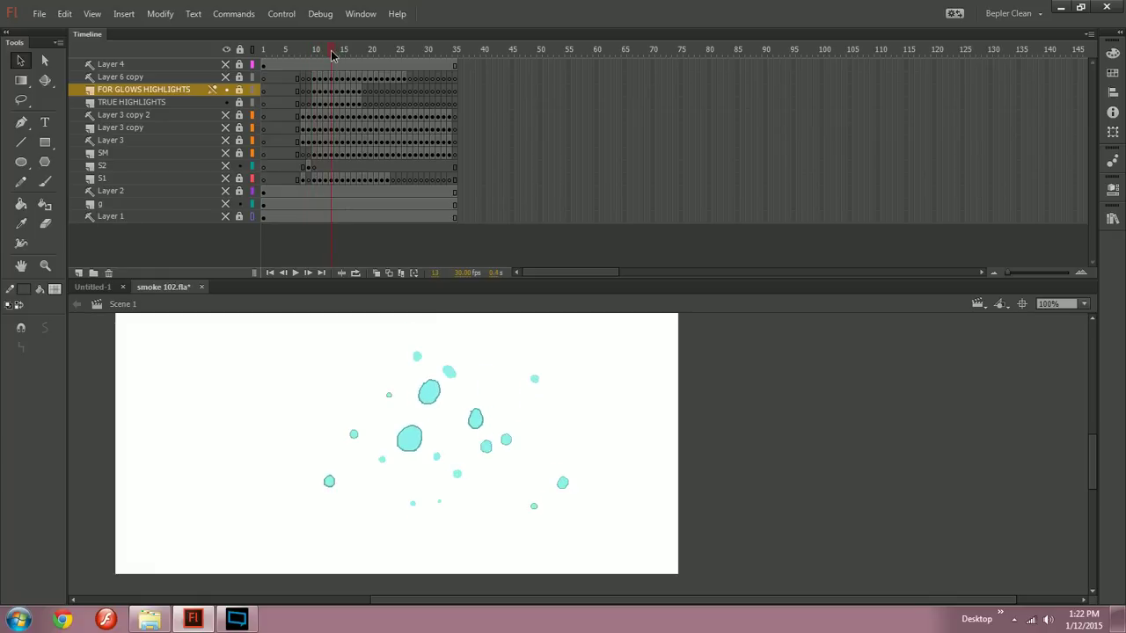
left_click(194, 104)
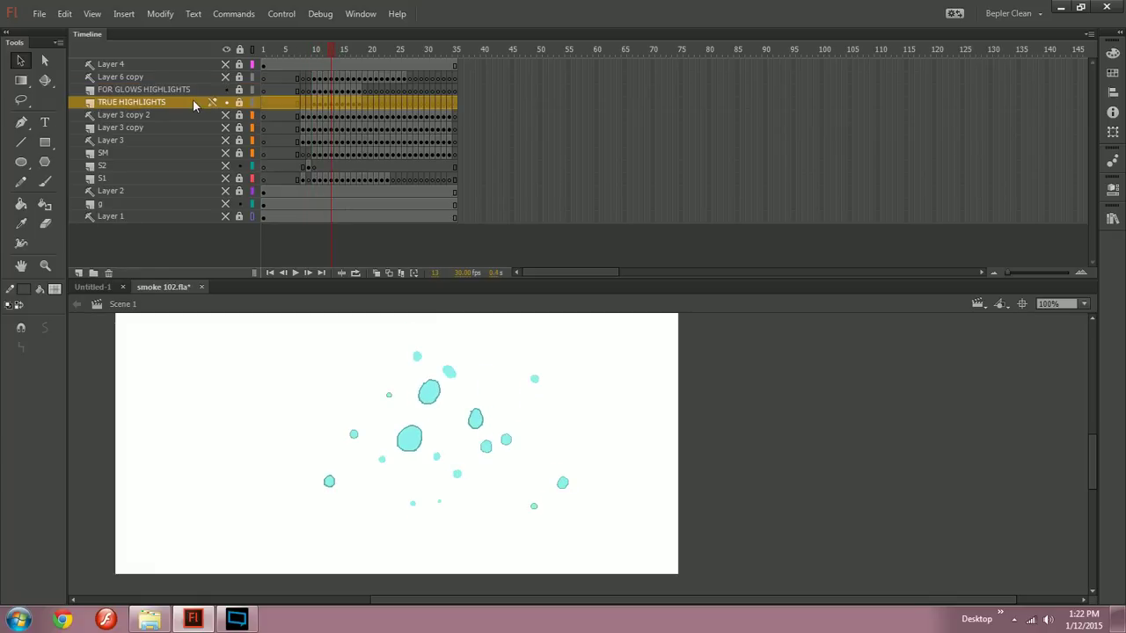
key("ctrl+equal")
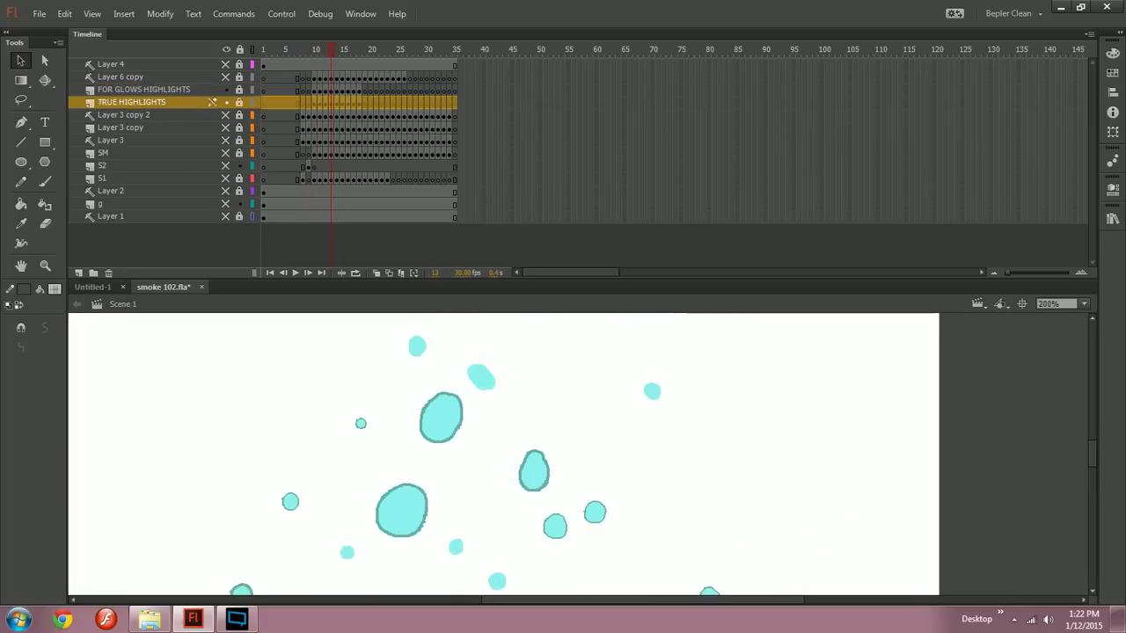
key("comma")
key("period")
key("period")
key("period")
key("period")
key("comma")
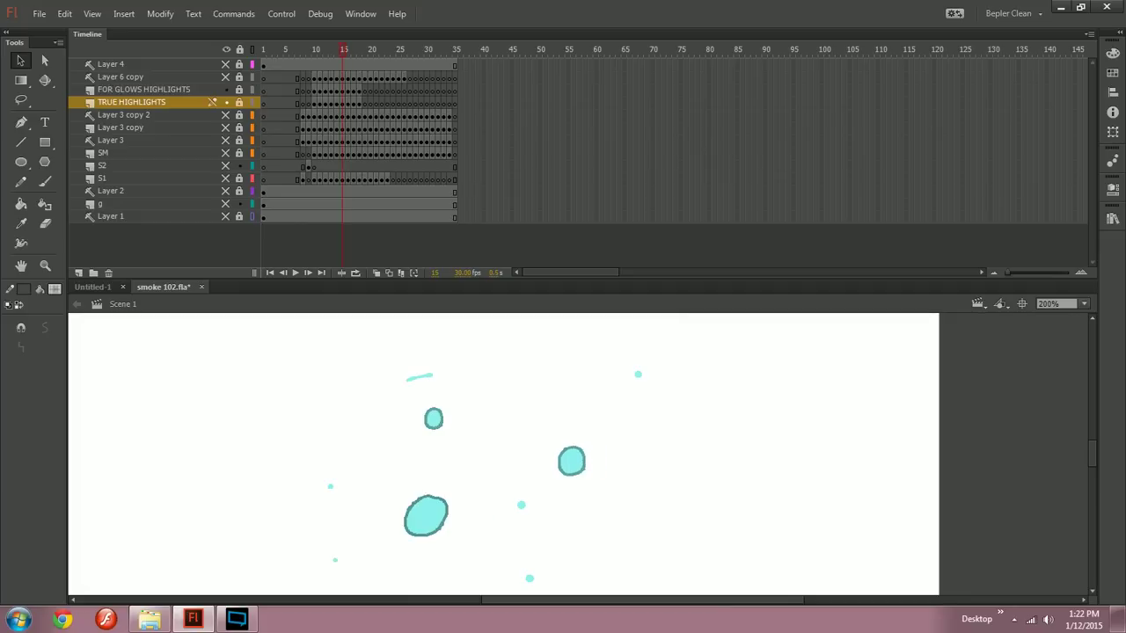
key("ctrl+minus")
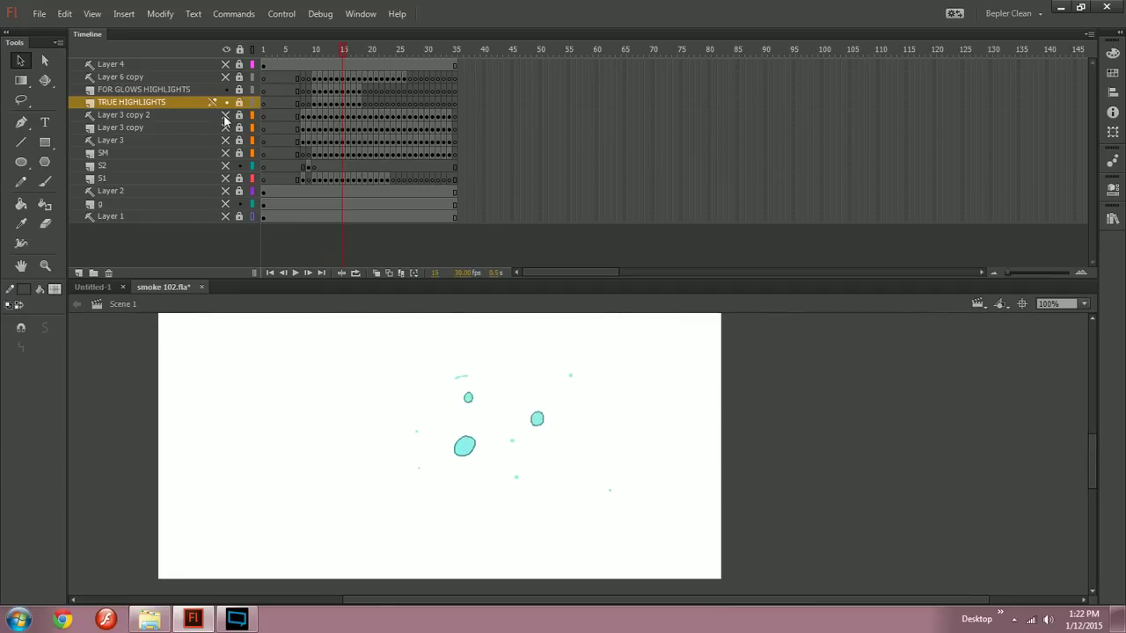
Step: Show only Layer 3 copy 2 together with the TRUE HIGHLIGHTS and FOR GLOWS HIGHLIGHTS layers
left_click(225, 115, "alt")
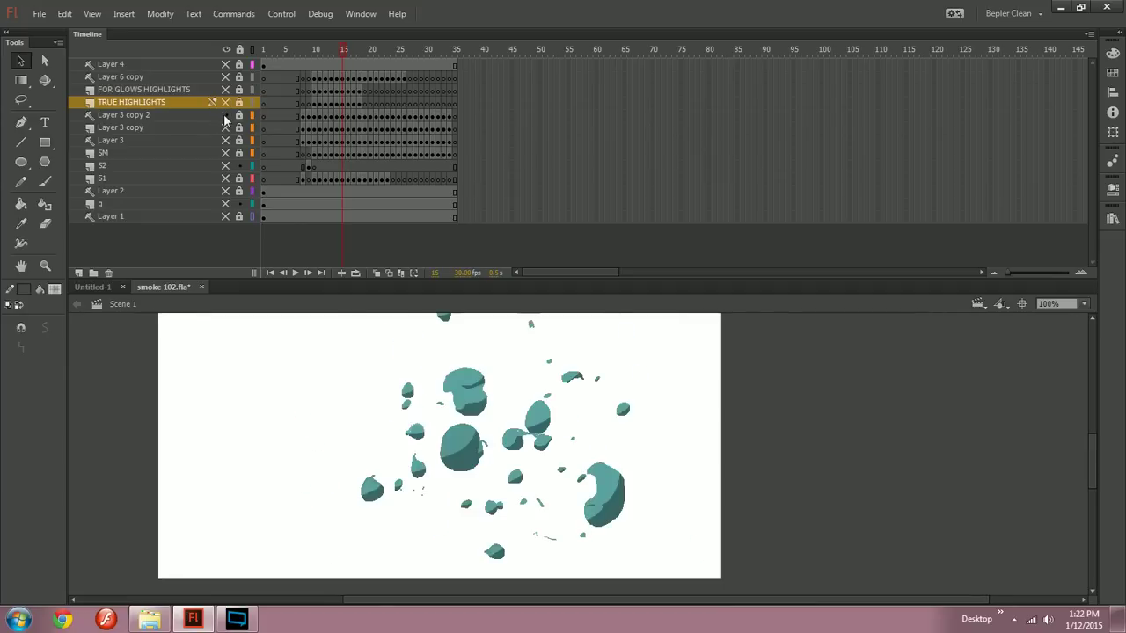
left_click(224, 102)
left_click(225, 91)
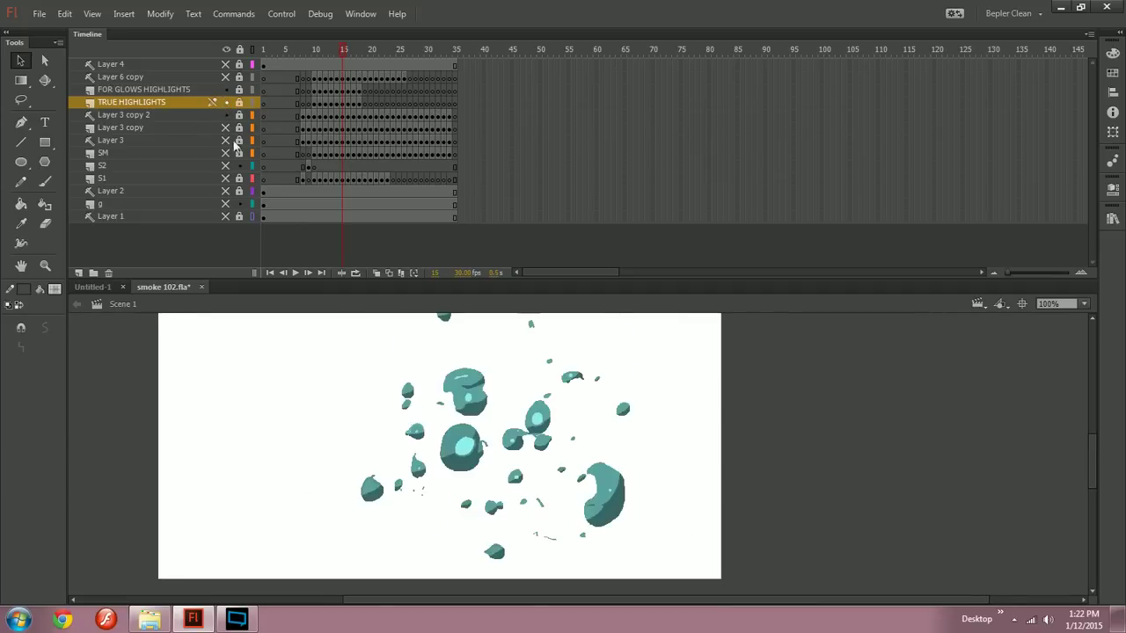
Step: Turn Layer 3 copy into a guide layer and show the SM, S2 and S1 shadow layers
right_click(204, 127)
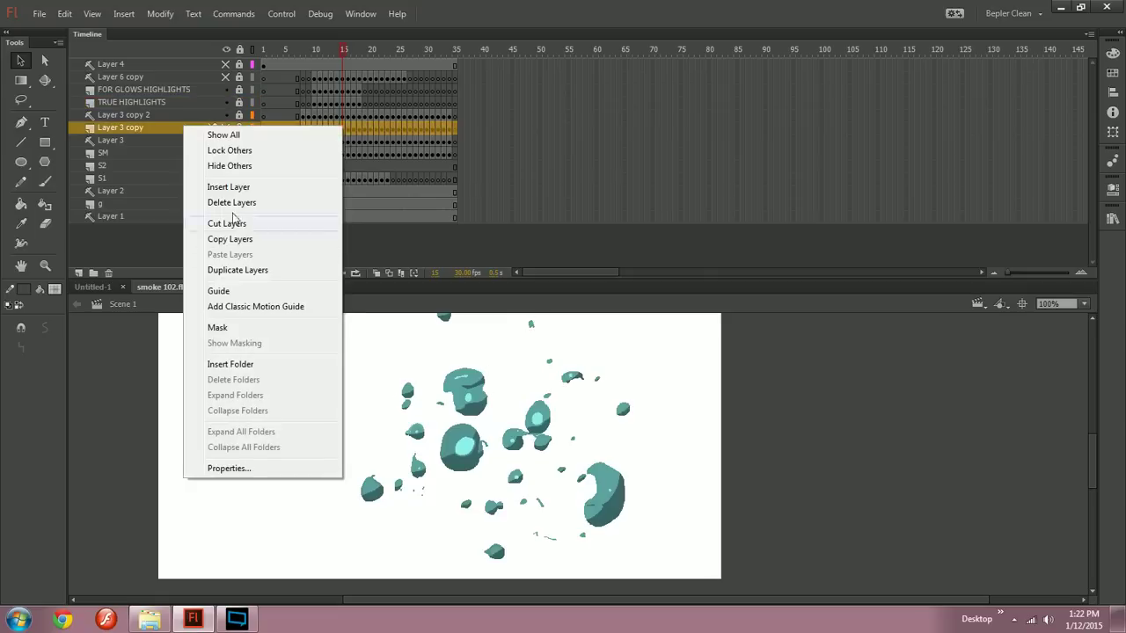
left_click(230, 291)
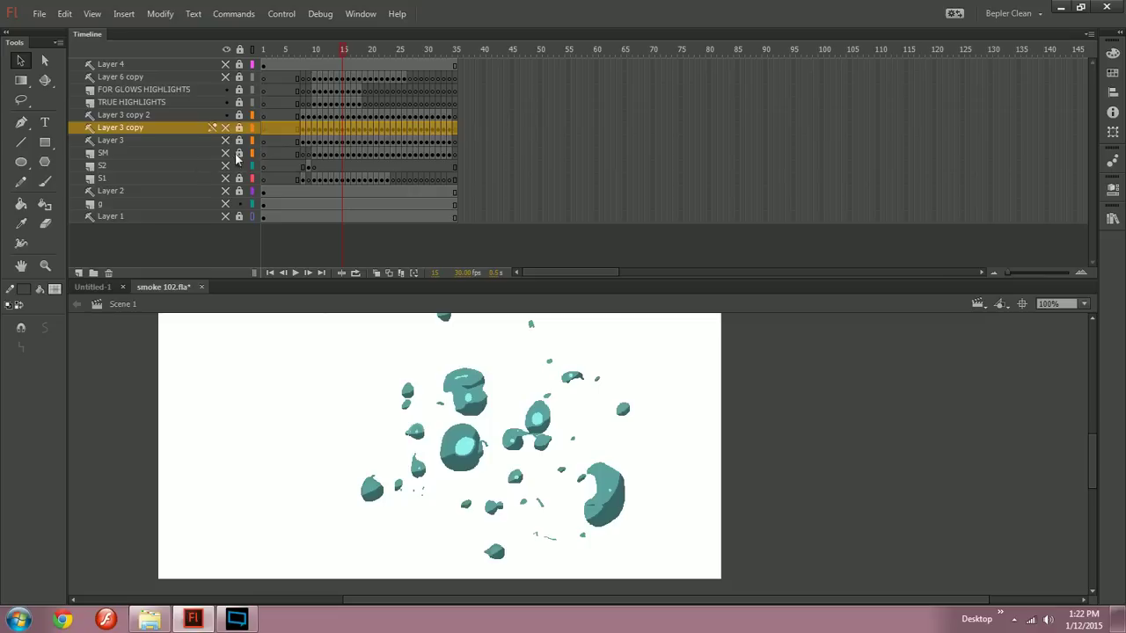
left_click(224, 153)
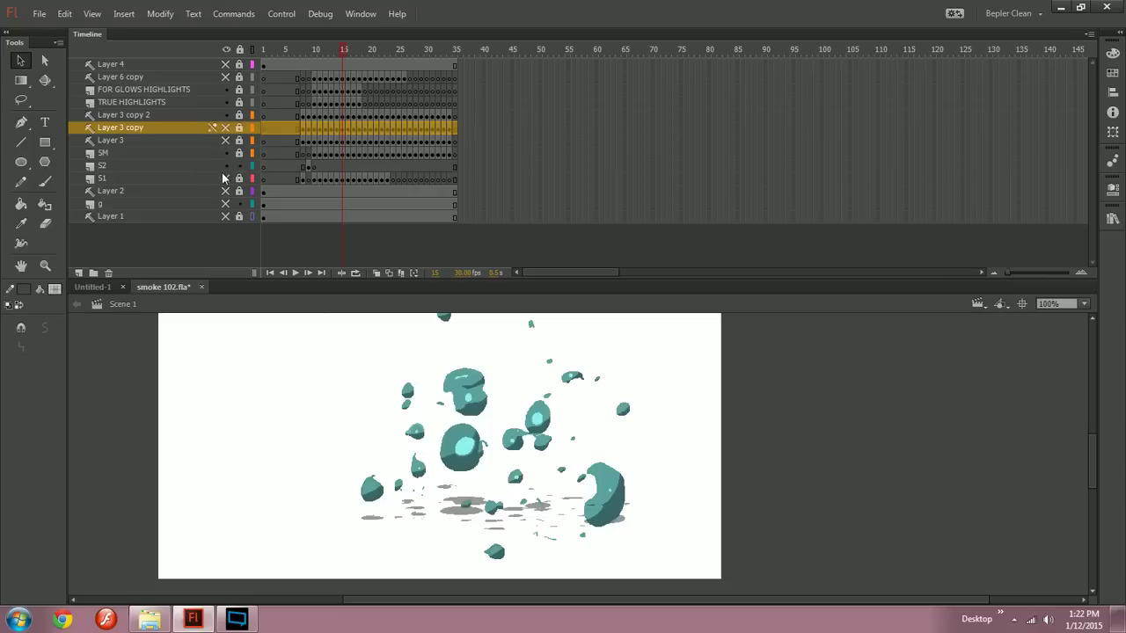
left_click(225, 178)
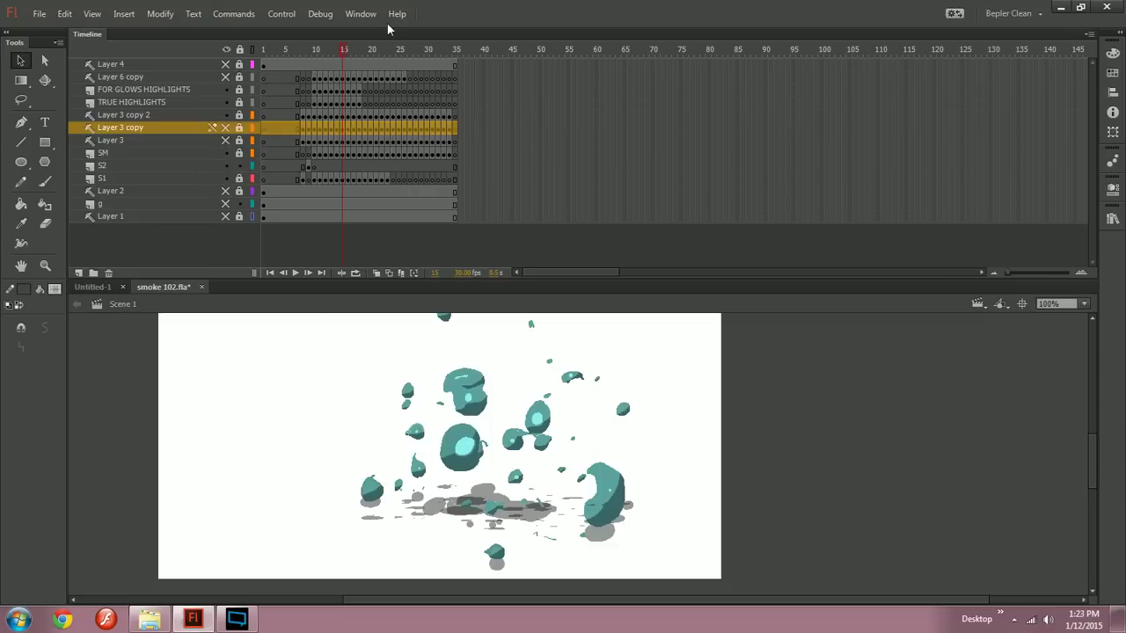
Step: Play the animation, show the g layer's ground line, and turn Layer 3 copy 2 from a guide back into a normal layer
key("Return")
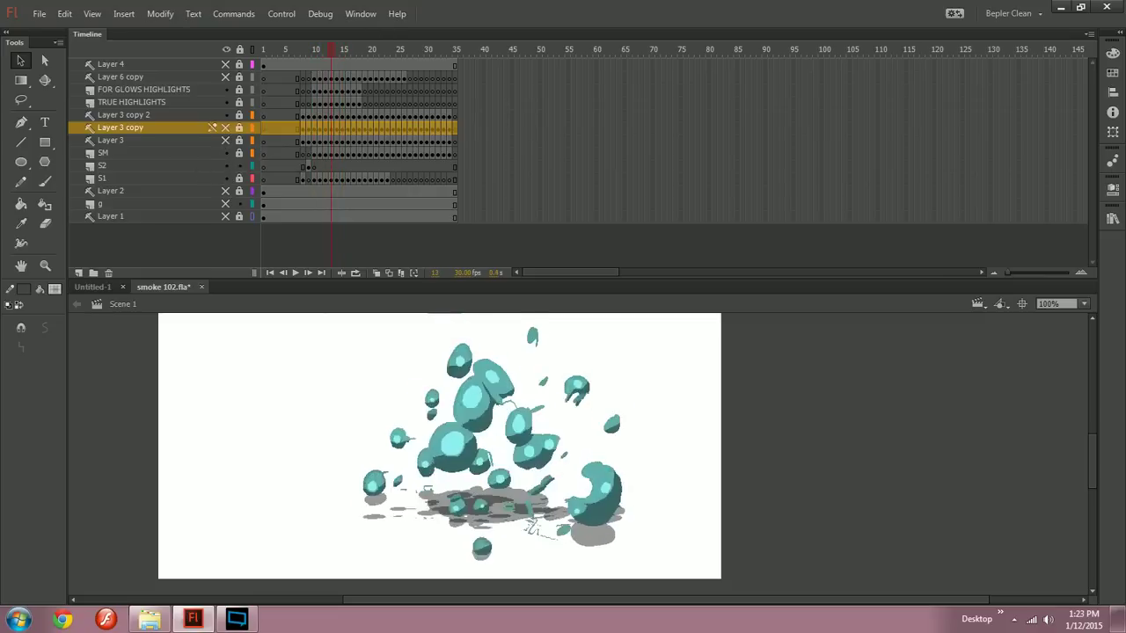
left_click(225, 204)
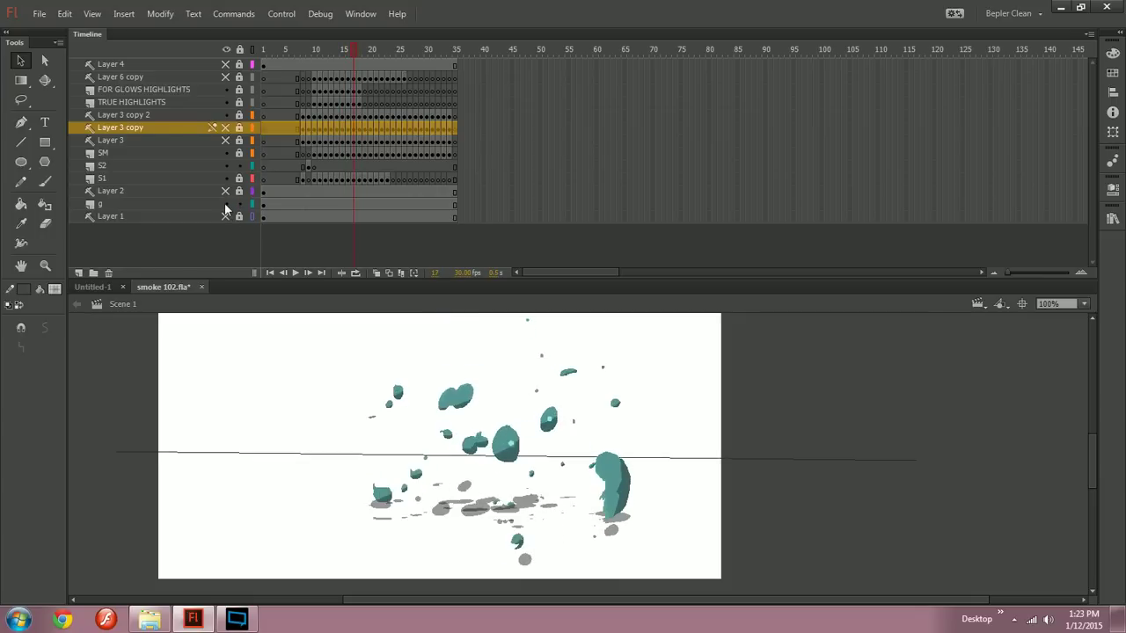
right_click(181, 119)
left_click(149, 274)
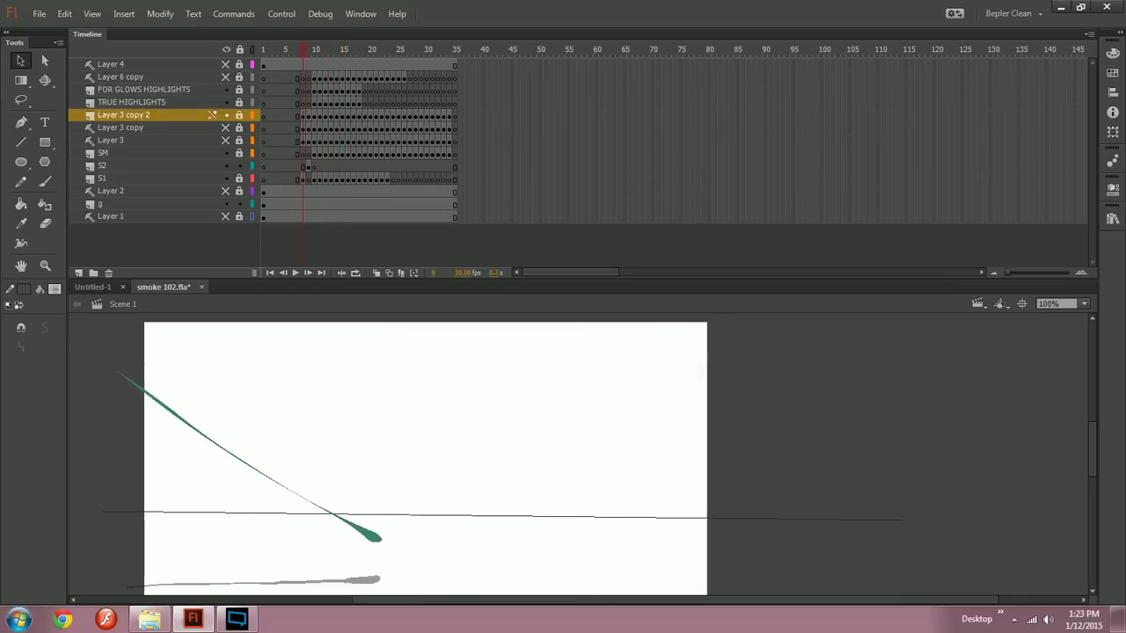
Step: Unlock Layer 3 copy 2, select the burst movie clip on frame 9, and add a Glow filter to it
left_click_drag(475, 492, 460, 423)
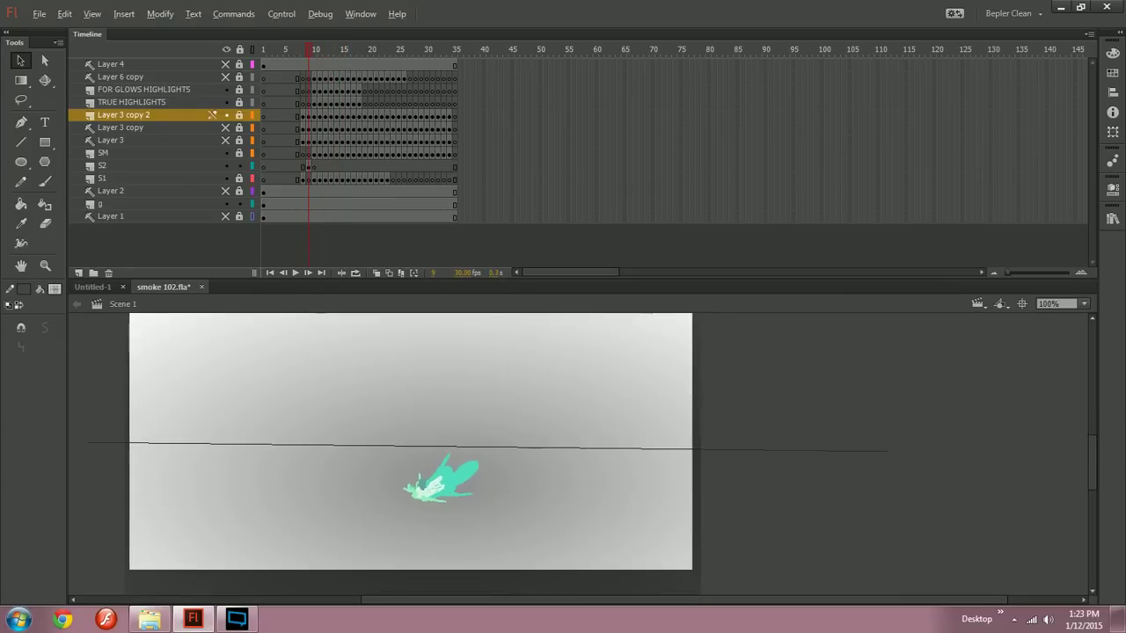
left_click(227, 116)
left_click(227, 116)
left_click(240, 116)
left_click(442, 478)
key("ctrl+F3")
left_click(909, 498)
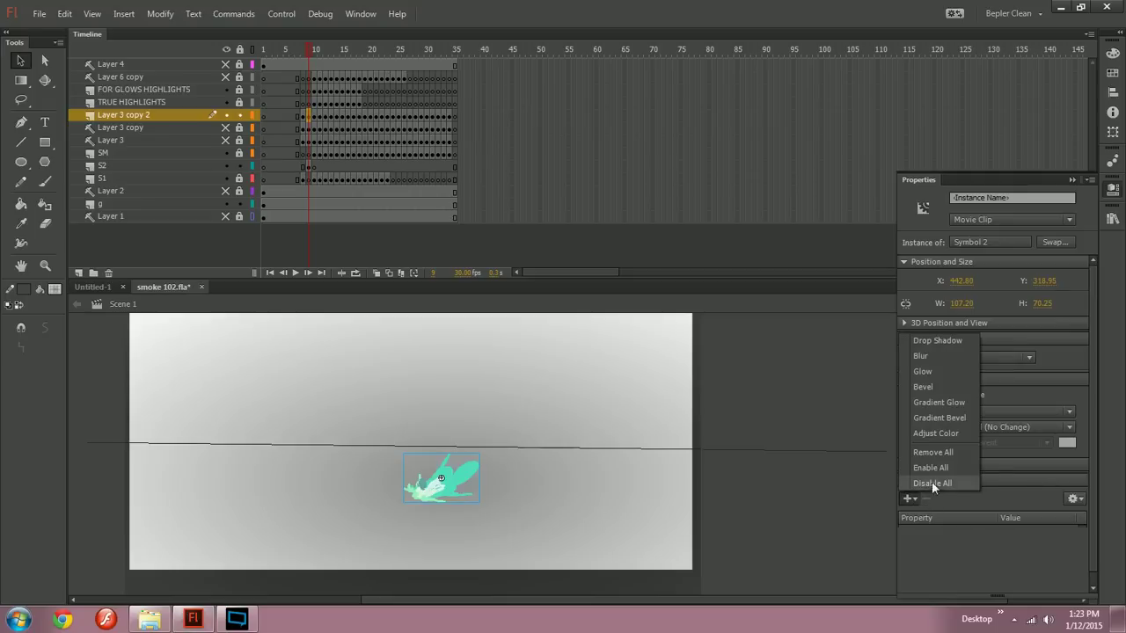
left_click(928, 371)
Step: Set the glow's colour to a light teal and its quality to High
left_click(1008, 575)
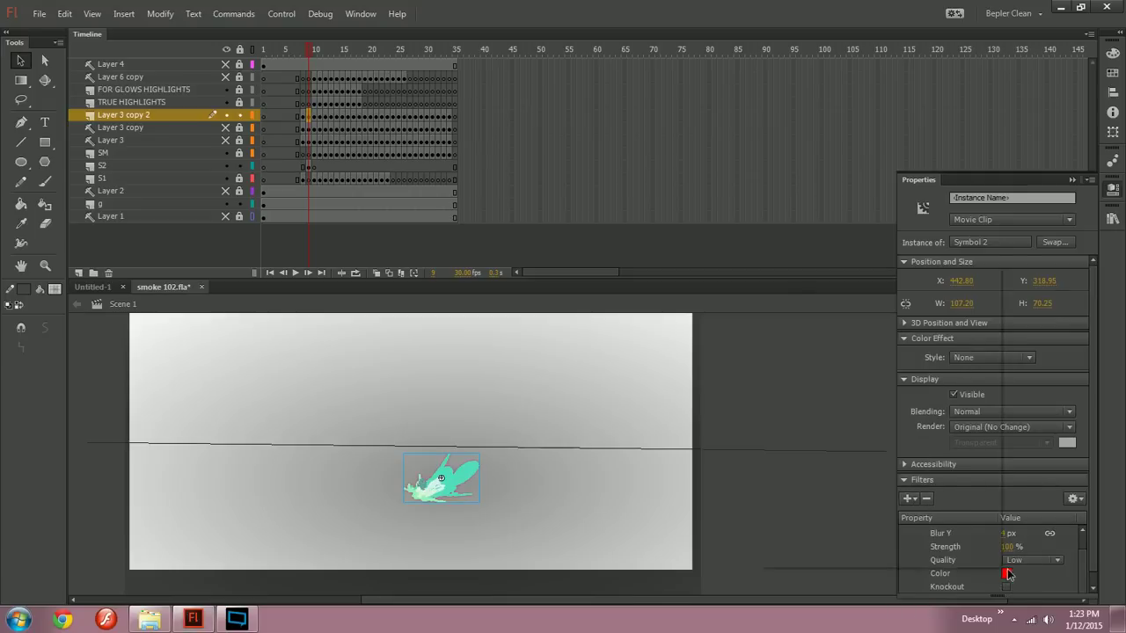
left_click(974, 397)
left_click(1024, 560)
left_click(1025, 541)
Step: Set the burst clip's glow blur to 97 px and its strength to 657 %
left_click_drag(1003, 534, 1090, 533)
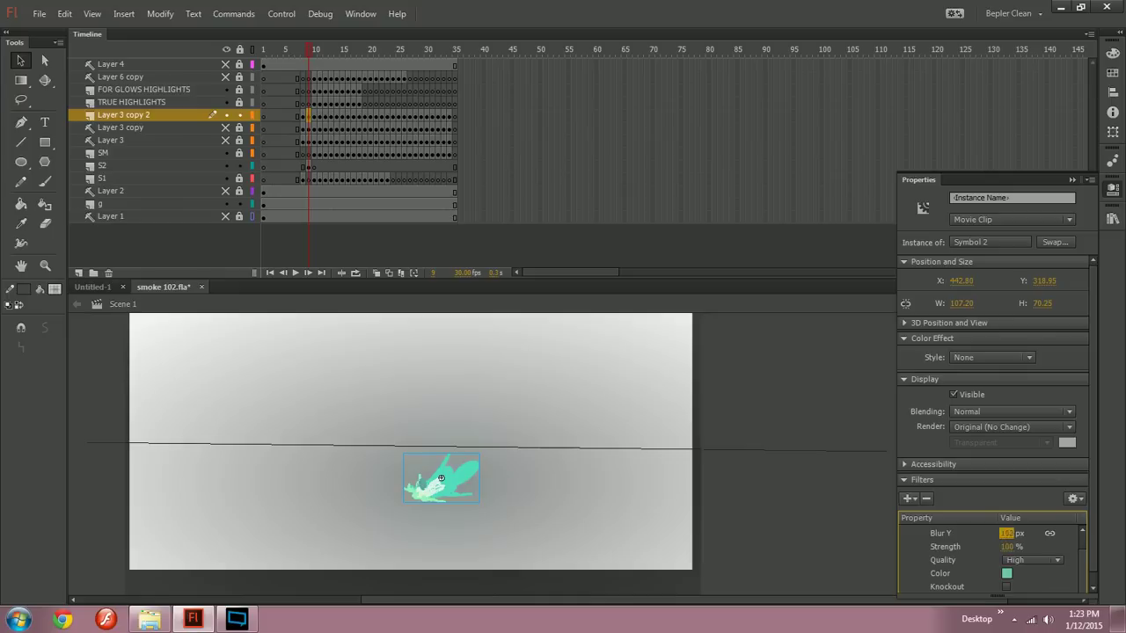
key("Tab")
left_click_drag(1006, 534, 937, 534)
type("5")
key("Tab")
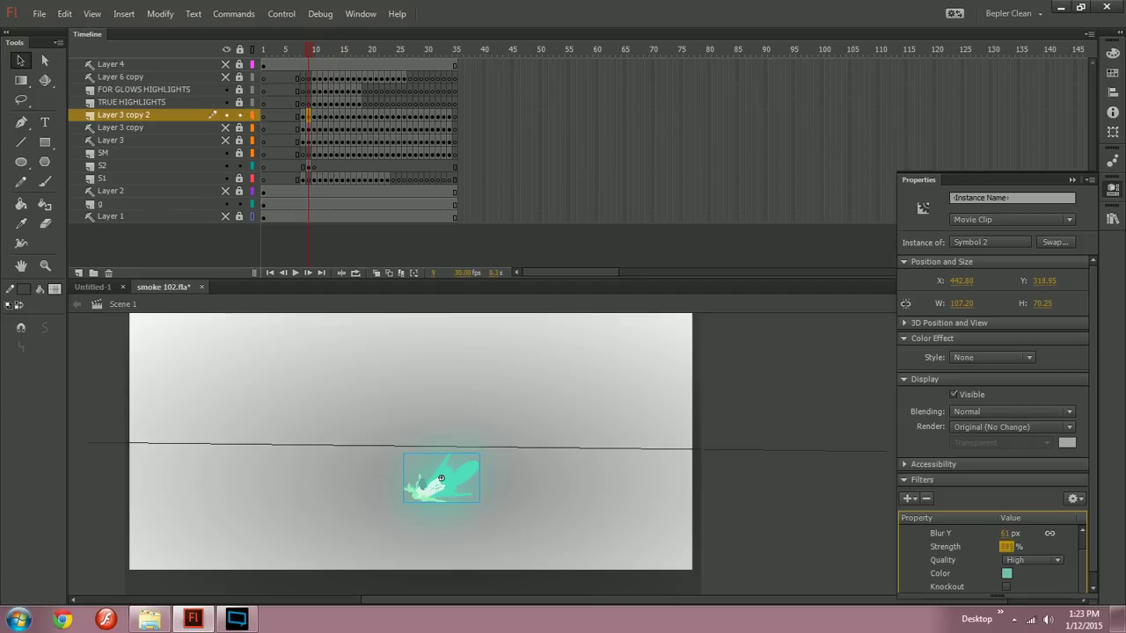
left_click_drag(1005, 534, 1117, 534)
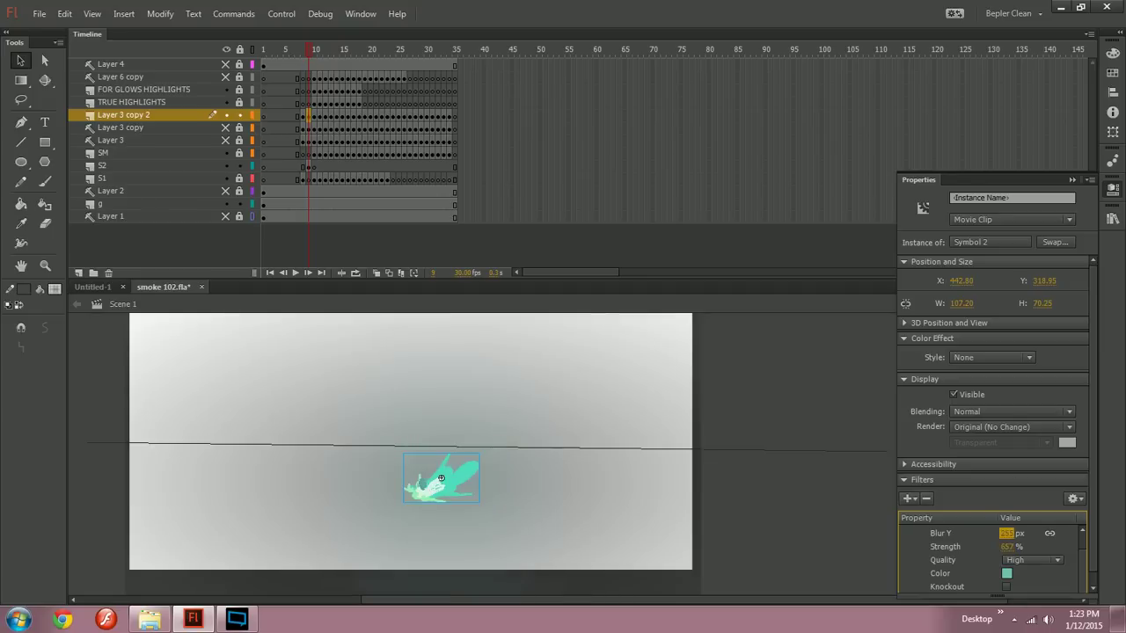
type("37")
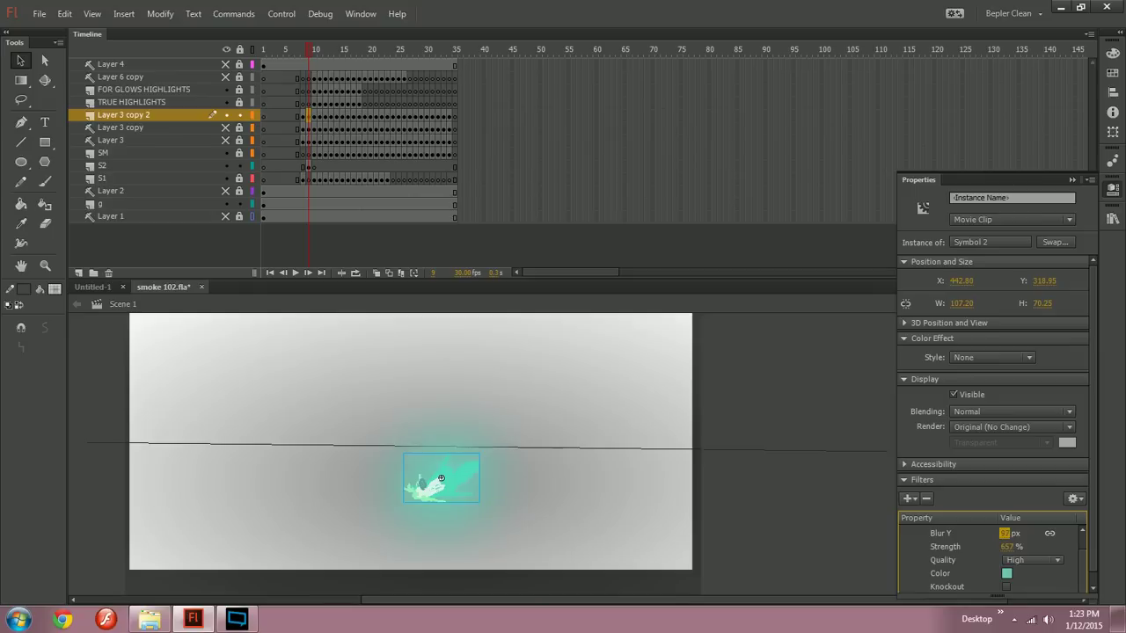
Step: Try blue, dark green #246456 and yellow-green swatches as the glow colour
left_click(1006, 574)
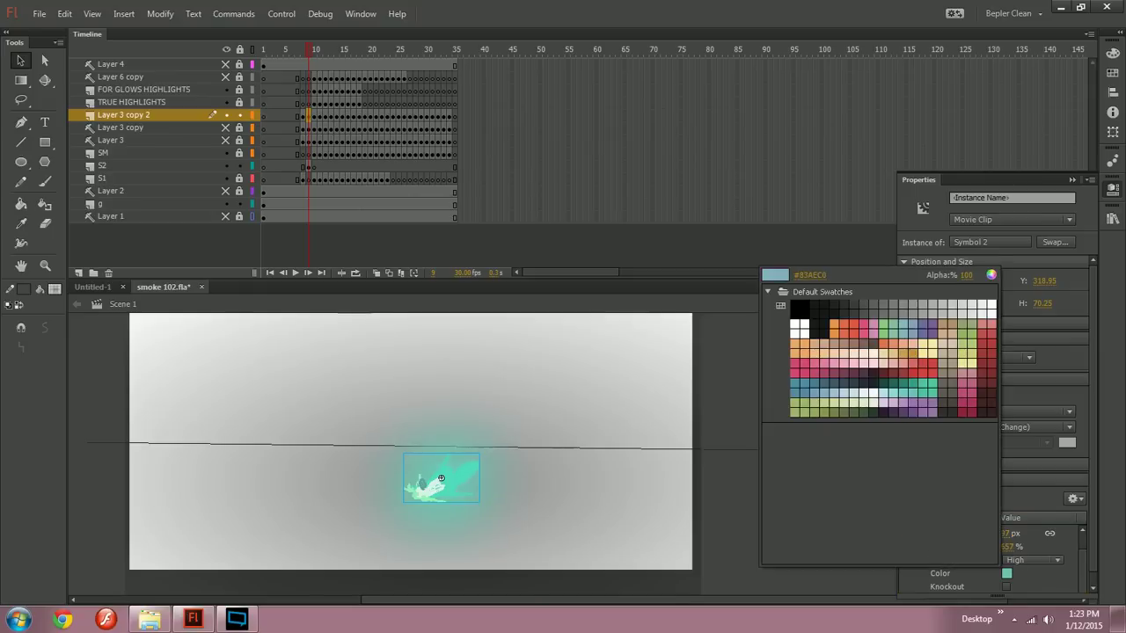
left_click(805, 393)
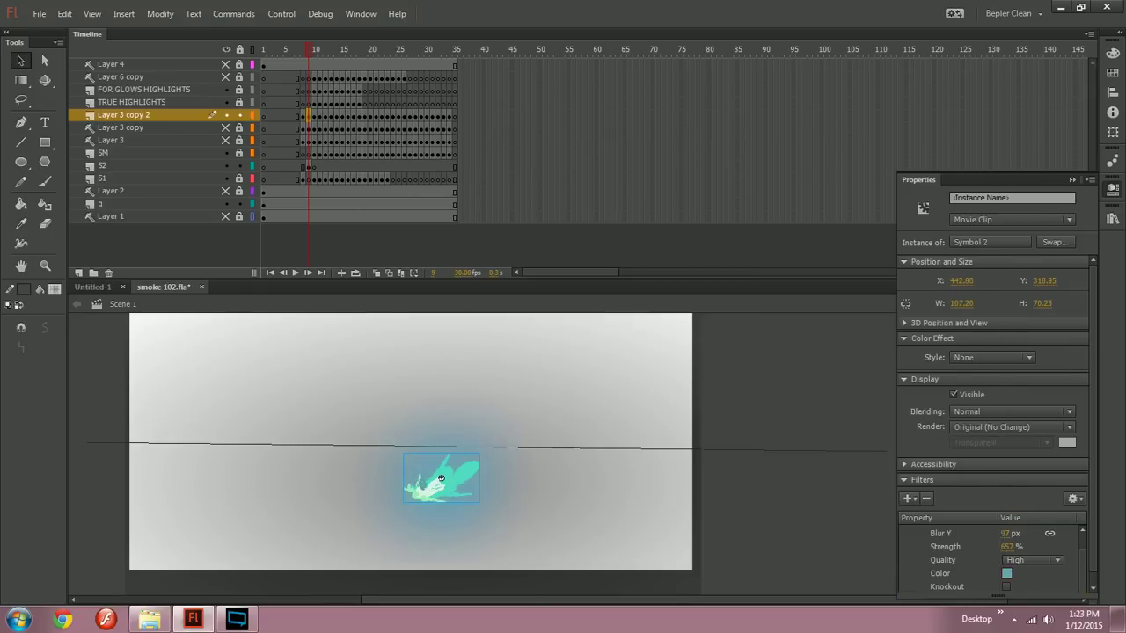
left_click(1008, 577)
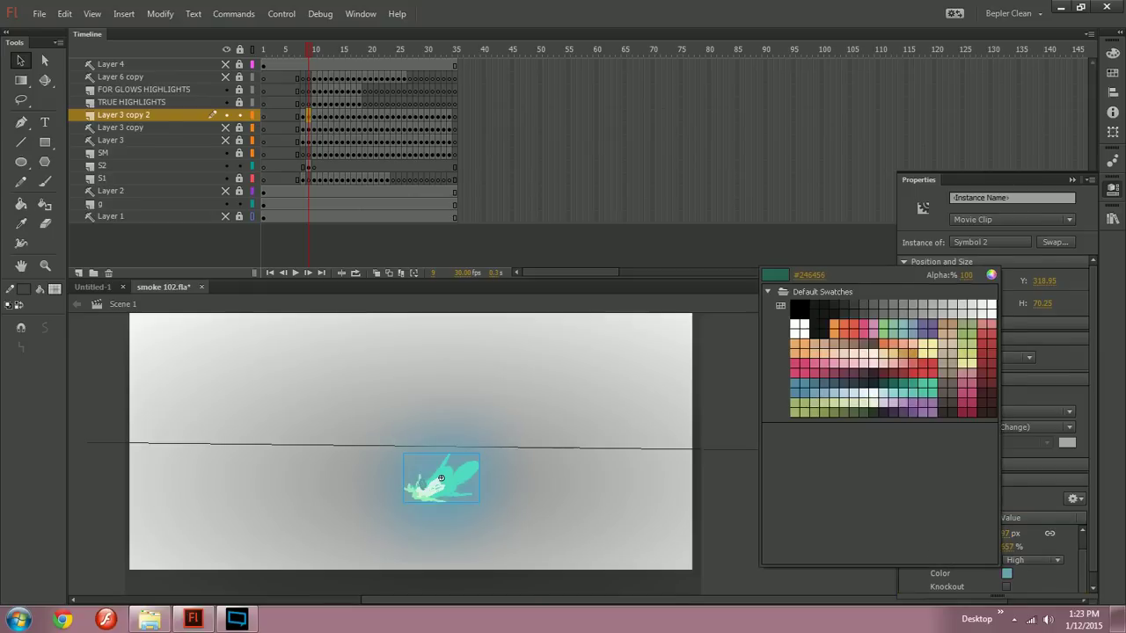
left_click(893, 380)
left_click(1007, 574)
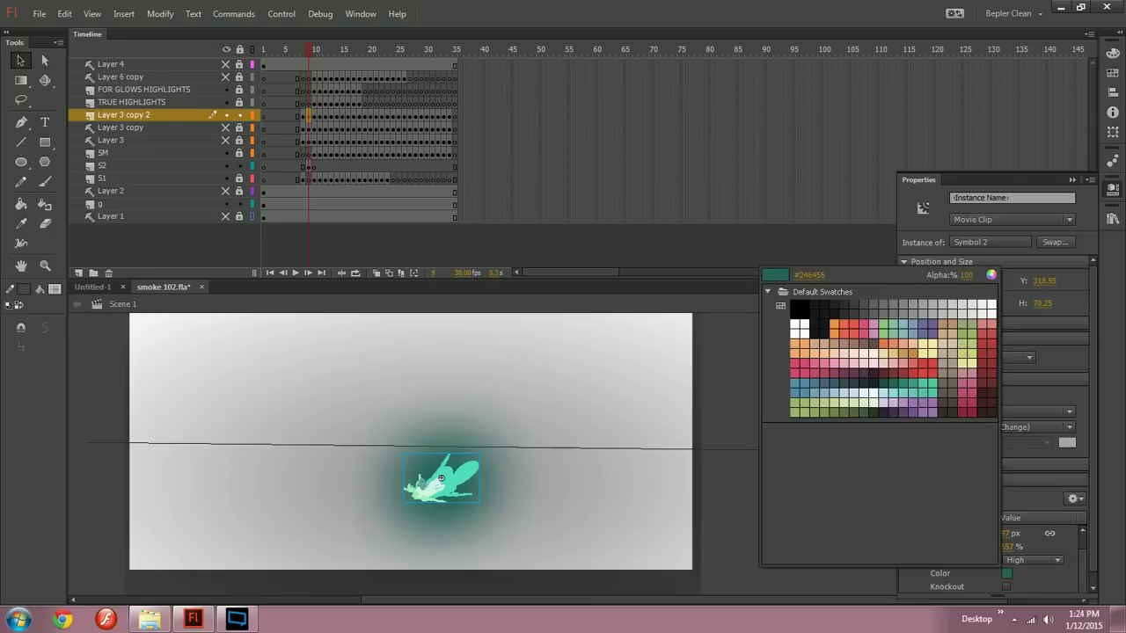
left_click(963, 341)
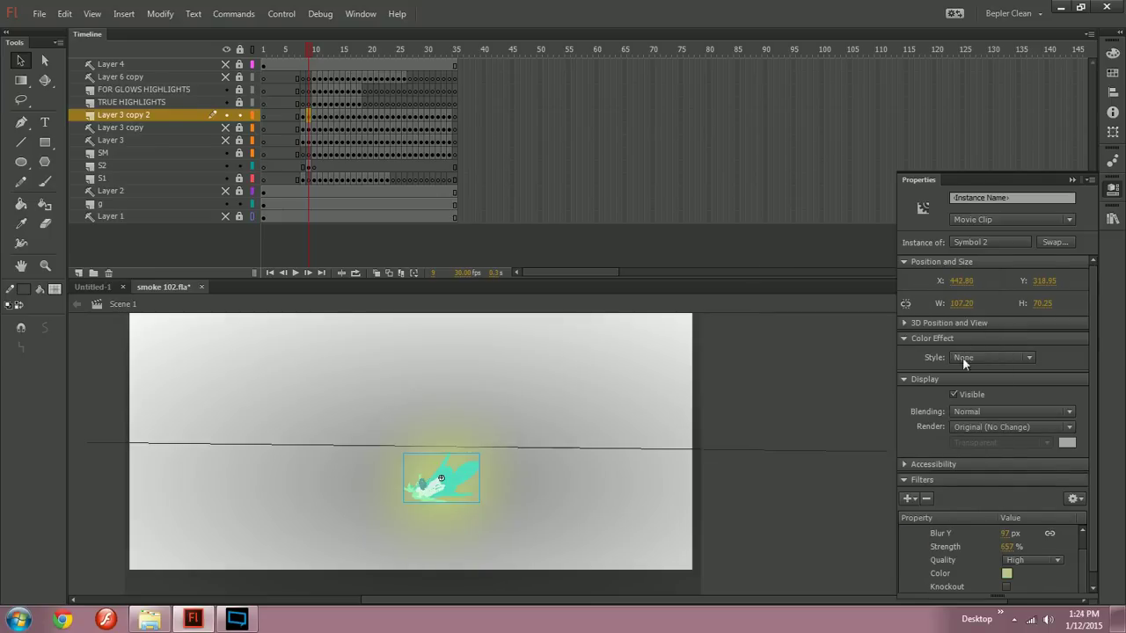
Step: Mix a bright green custom colour for the burst clip's glow and deselect the clip
left_click(1007, 574)
left_click(990, 276)
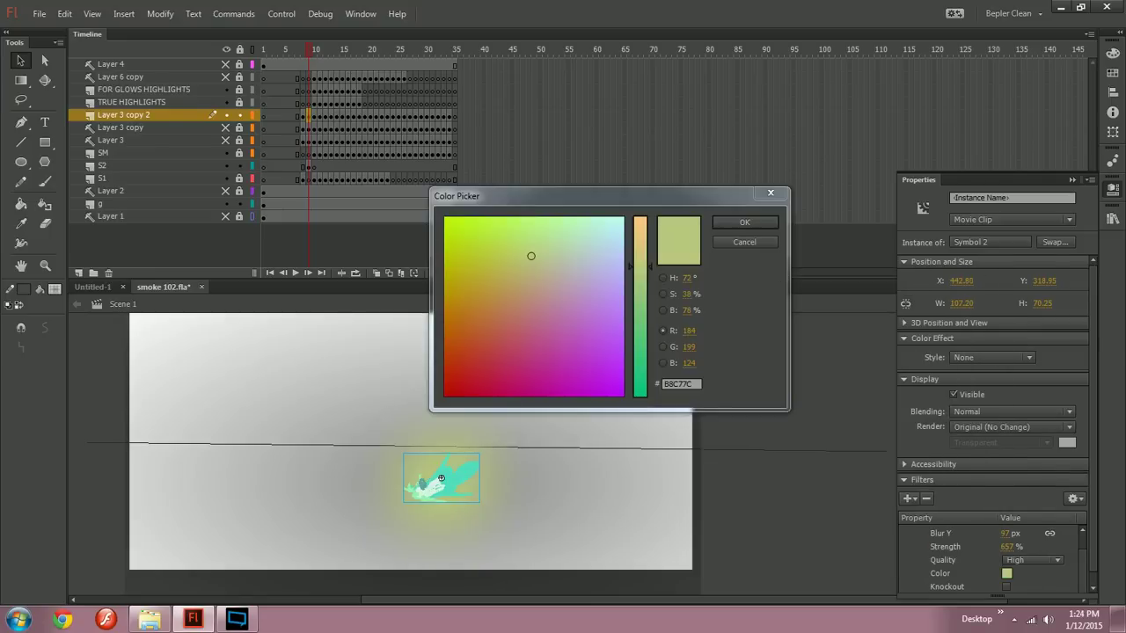
left_click_drag(639, 326, 647, 360)
left_click_drag(530, 256, 540, 229)
left_click(744, 222)
key("Escape")
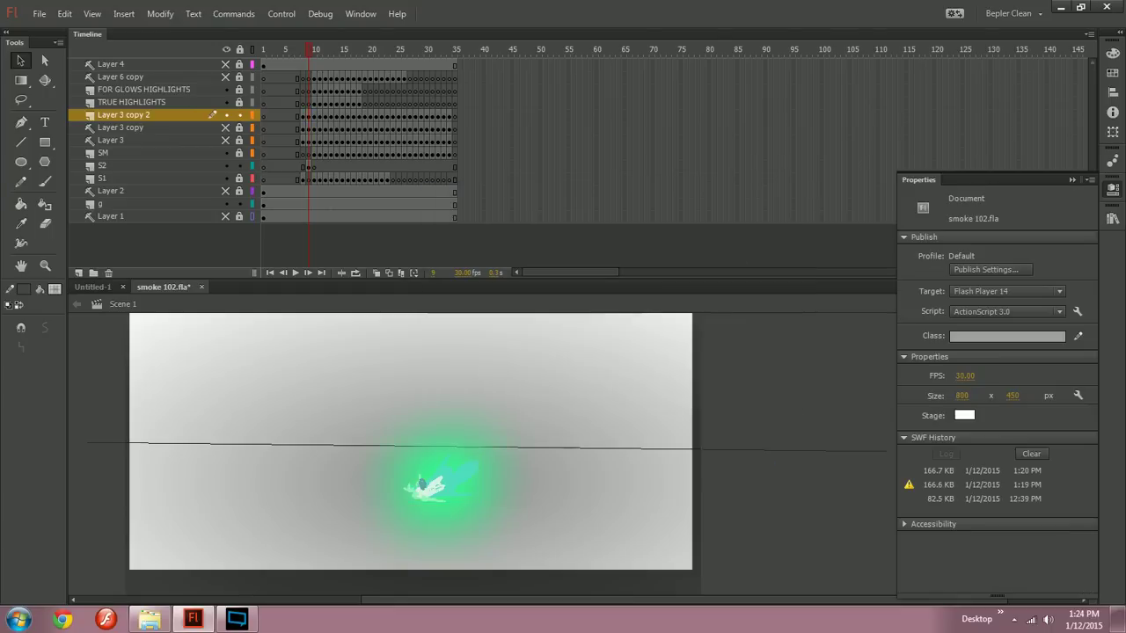
Step: Reduce the strength and blur of the frame 9 burst clip's glow
left_click(441, 478)
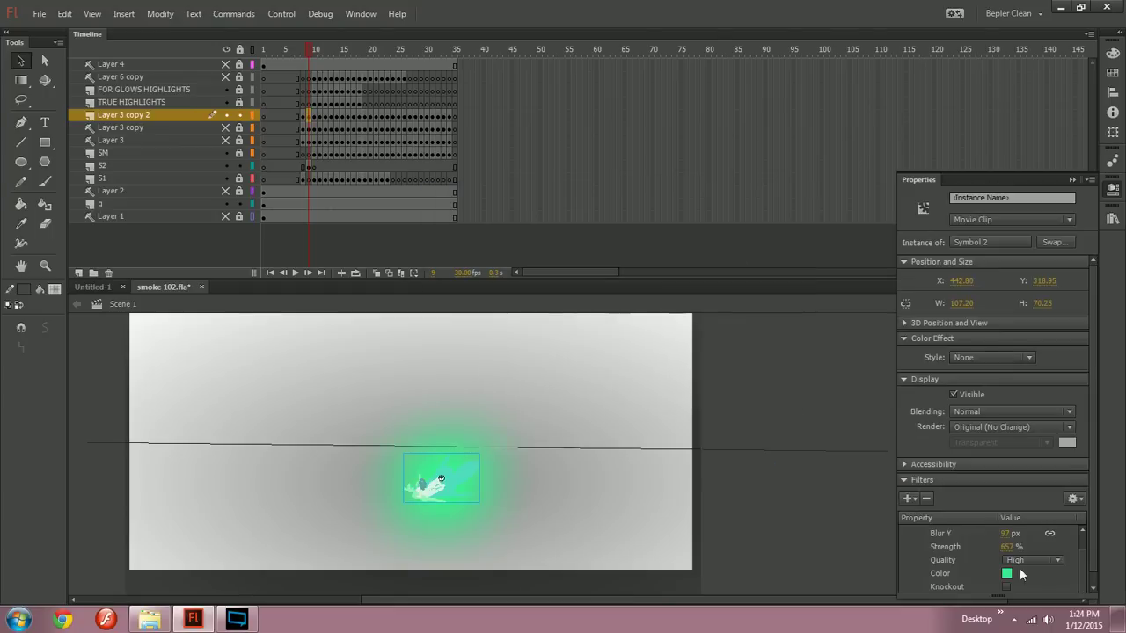
left_click_drag(1006, 547, 941, 547)
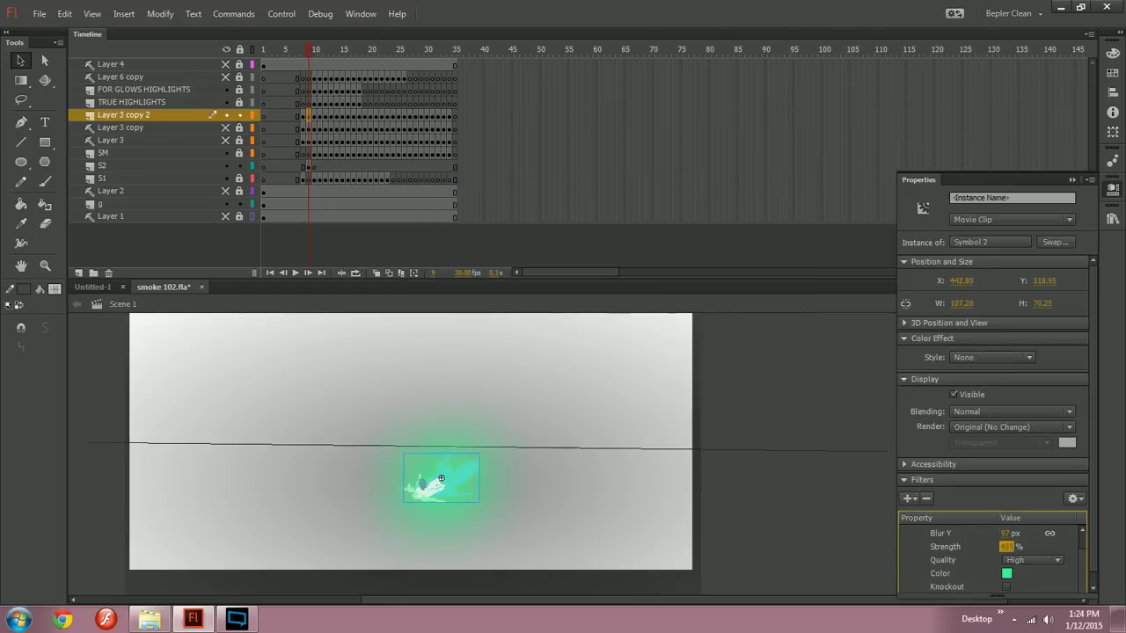
left_click_drag(1005, 534, 972, 533)
left_click(774, 518)
Step: Step back and forth through the burst frames from frame 9 onward to examine the timing of the drawings
key("ctrl+minus")
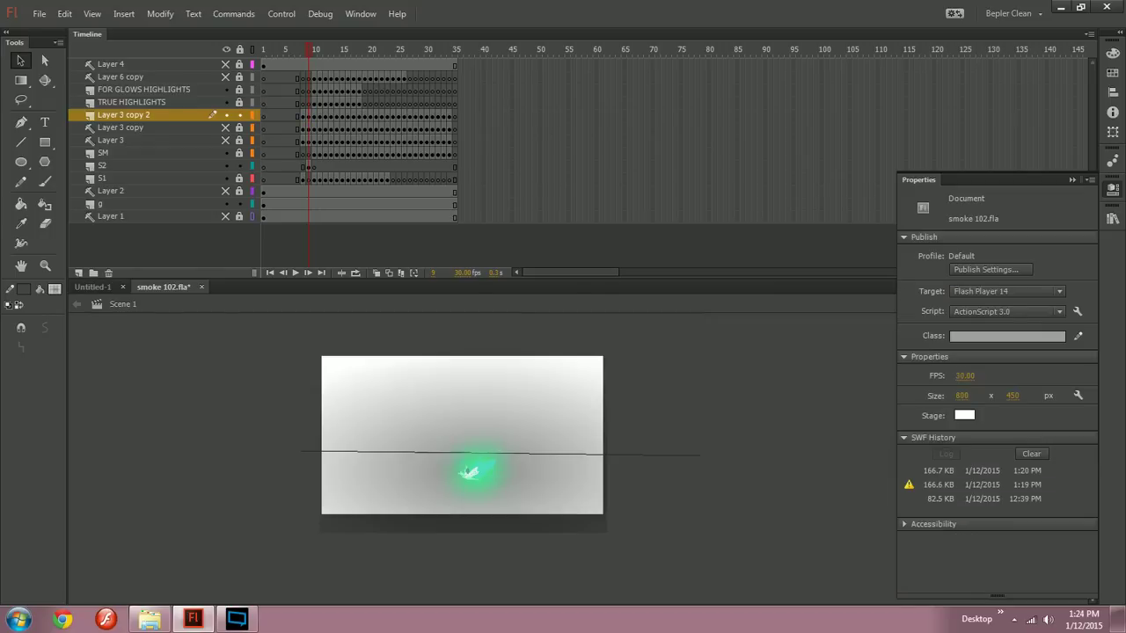
key("ctrl+equal")
left_click_drag(610, 523, 509, 487)
key("period")
key("period")
key("period")
key("period")
key("period")
key("period")
key("period")
key("period")
key("period")
key("period")
key("comma")
key("comma")
key("comma")
key("comma")
key("comma")
key("comma")
key("comma")
key("comma")
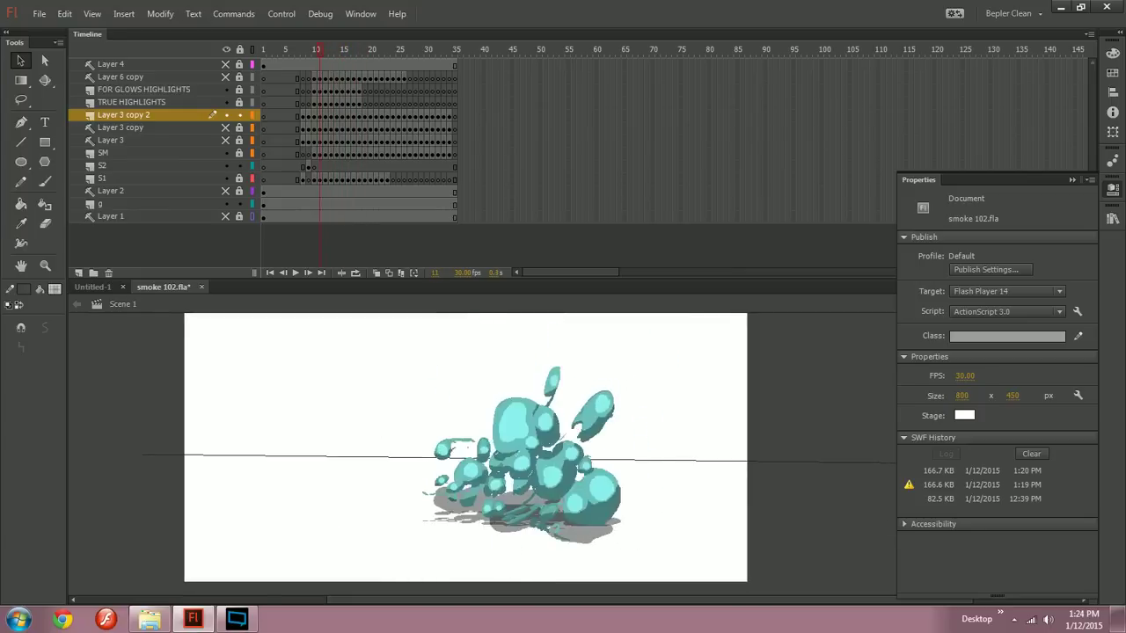
key("period")
key("period")
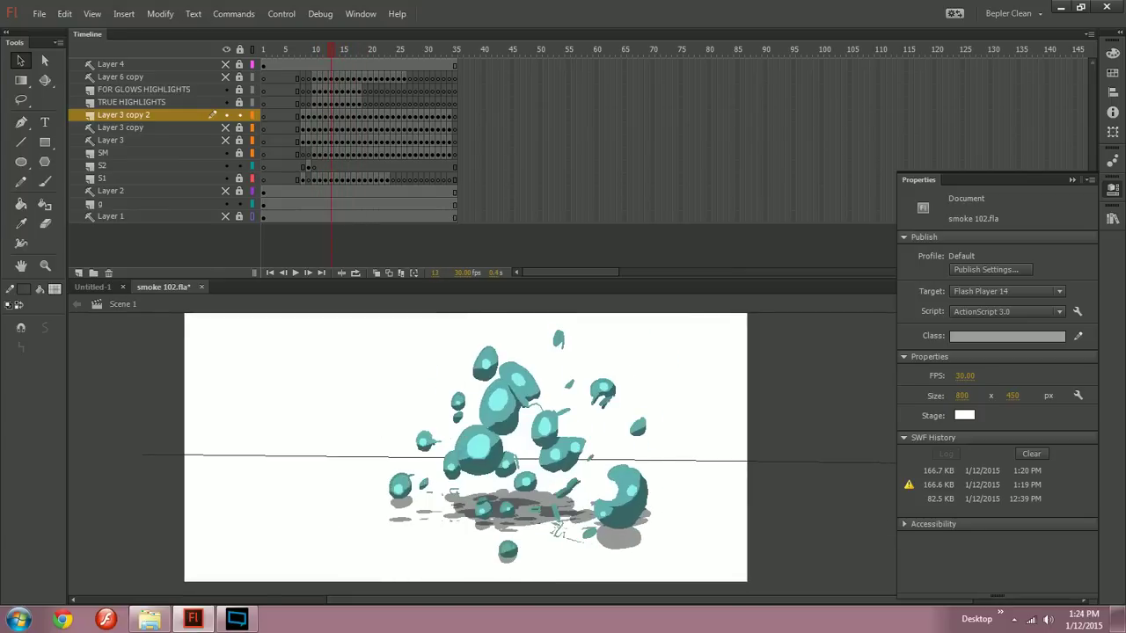
key("period")
key("period")
key("period")
key("period")
key("period")
key("comma")
key("comma")
key("comma")
key("comma")
key("comma")
key("comma")
key("comma")
key("comma")
key("comma")
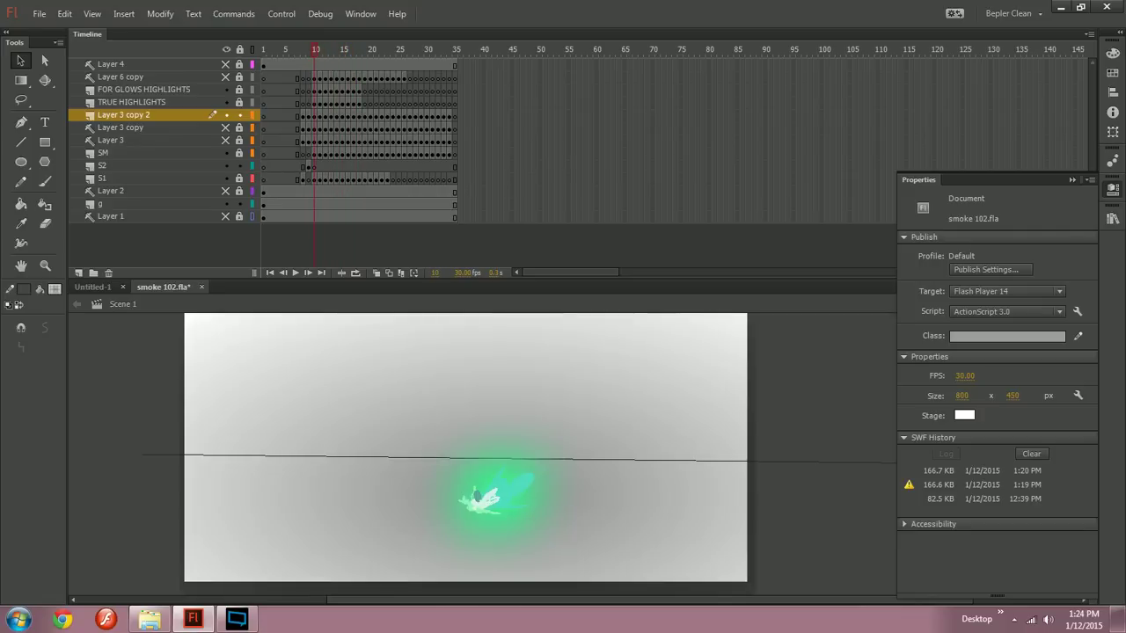
Step: Insert frames across all layers after each drawing from about frame 10 to the end, holding each drawing for two to four frames
key("period")
key("period")
key("period")
key("period")
key("period")
key("period")
key("period")
key("period")
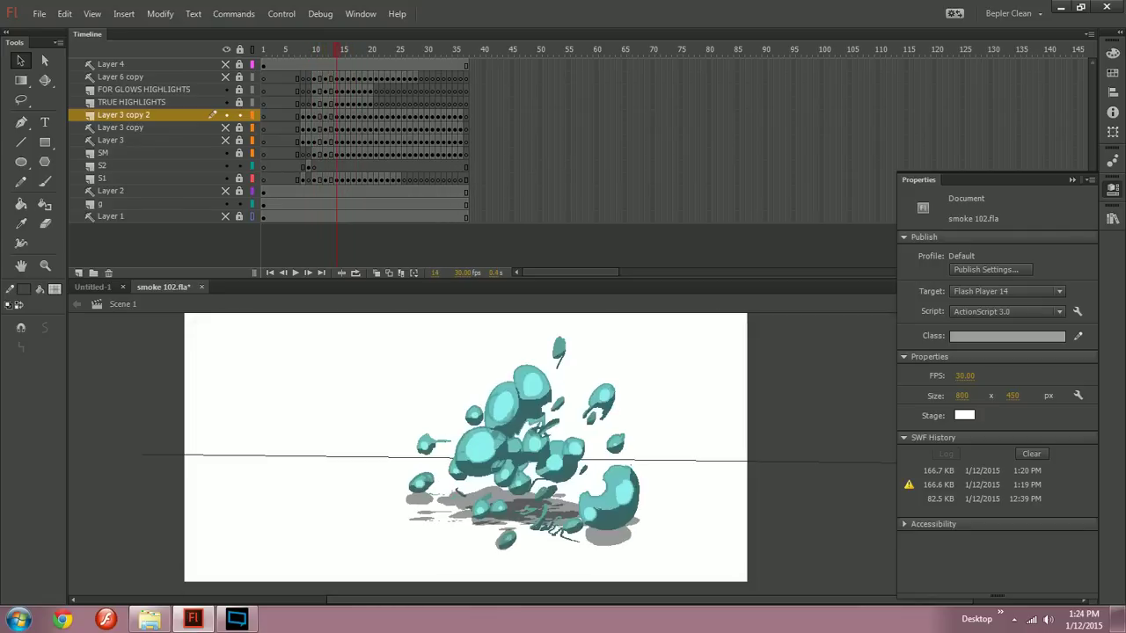
key("period")
key("period")
key("period")
key("period")
key("period")
key("period")
key("period")
key("period")
key("period")
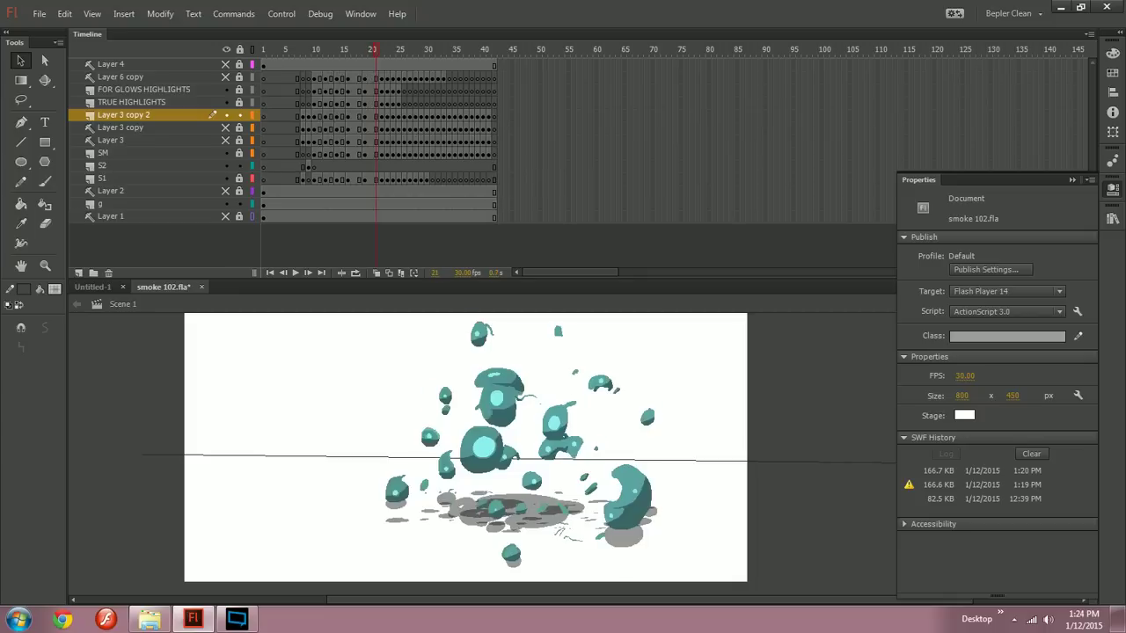
key("period")
key("period")
key("period")
key("period")
key("period")
key("period")
key("period")
key("period")
key("period")
key("period")
key("period")
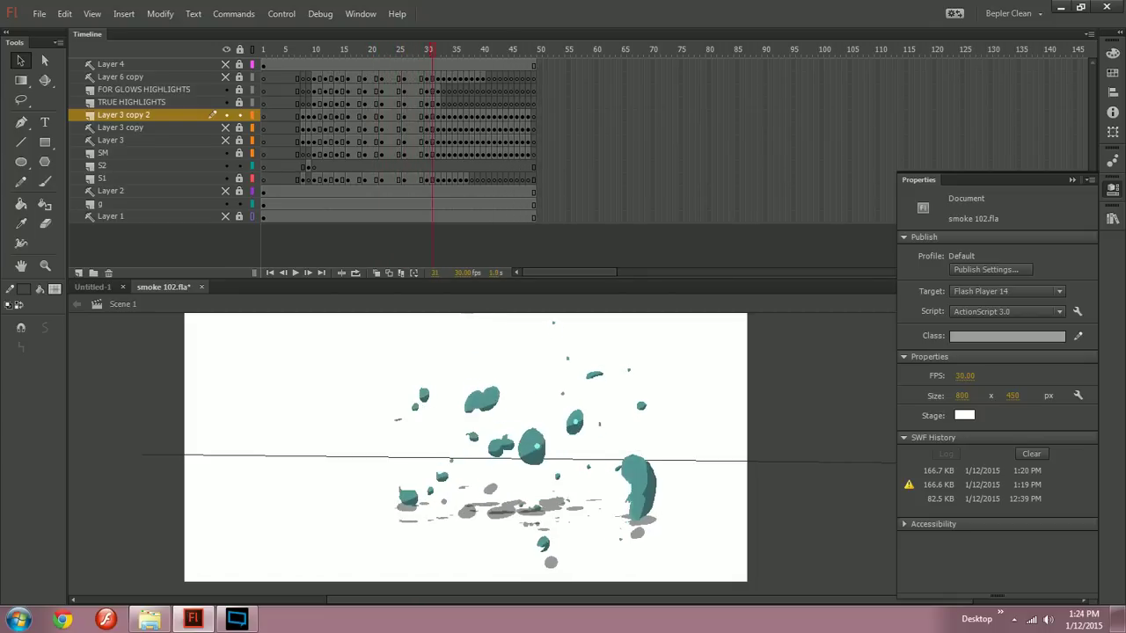
key("period")
key("period")
key("period")
key("period")
key("period")
key("period")
key("period")
key("period")
key("period")
key("period")
key("period")
key("period")
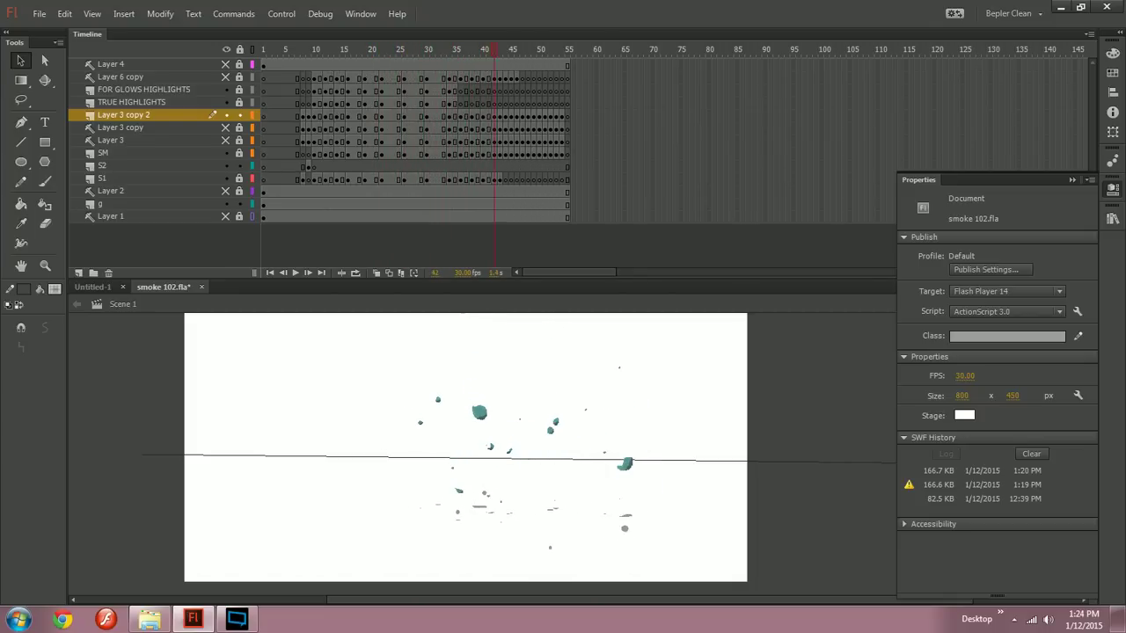
key("period")
key("period")
key("period")
key("period")
key("period")
key("period")
key("period")
key("period")
key("period")
key("period")
key("period")
key("period")
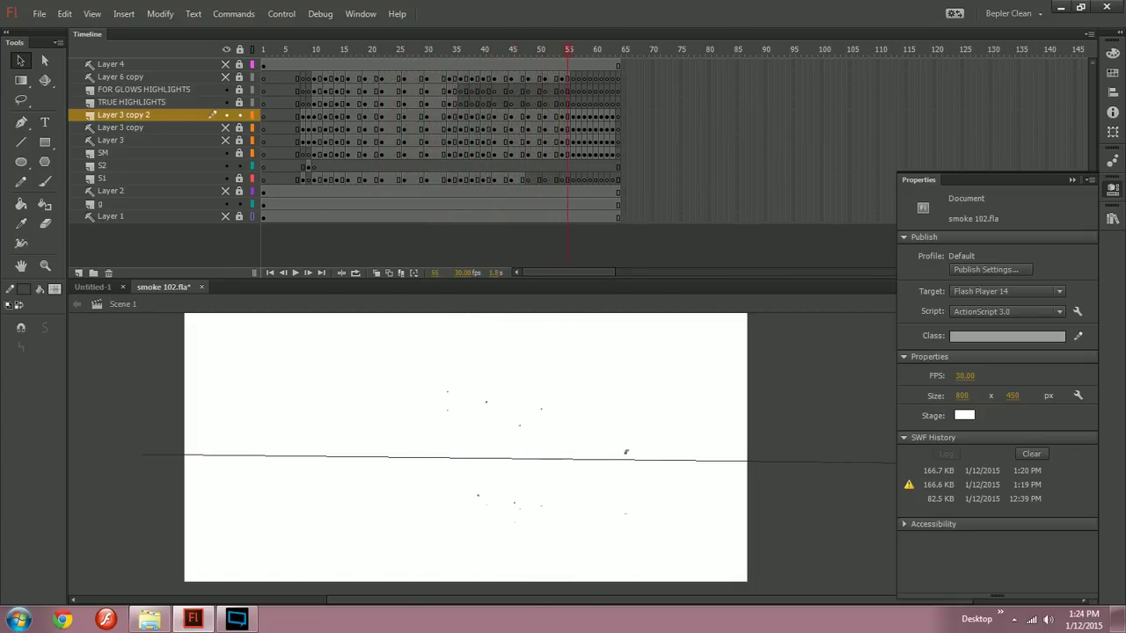
key("period")
key("period")
key("period")
key("period")
key("period")
key("period")
key("period")
key("period")
key("period")
key("period")
key("period")
key("period")
key("period")
key("period")
key("period")
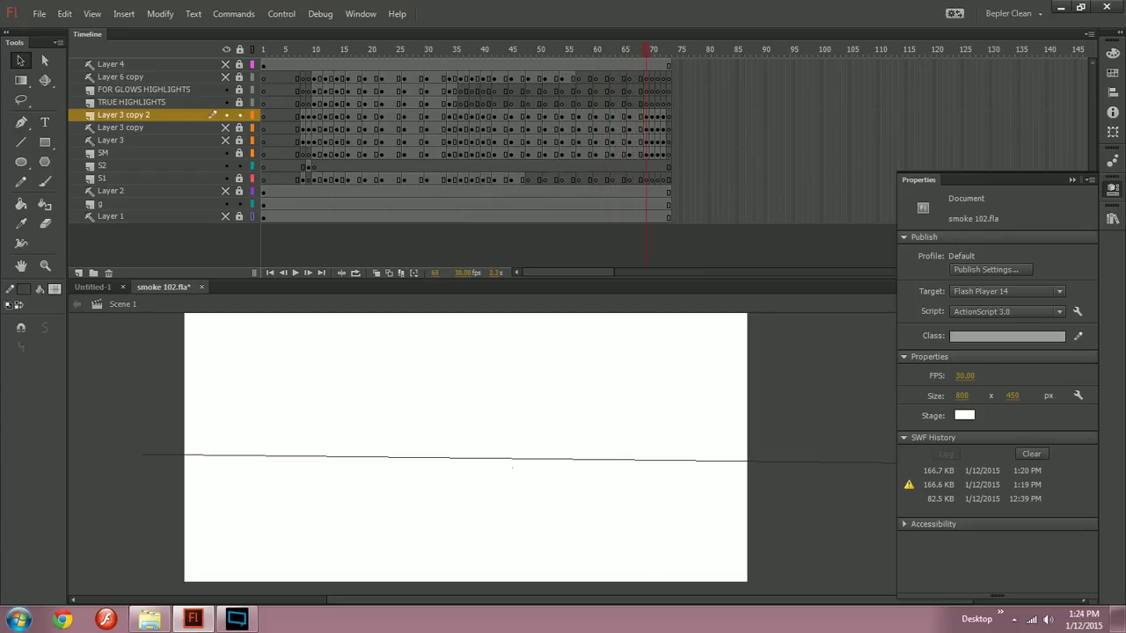
key("period")
key("period")
key("period")
key("period")
key("period")
key("period")
key("period")
key("period")
key("period")
key("period")
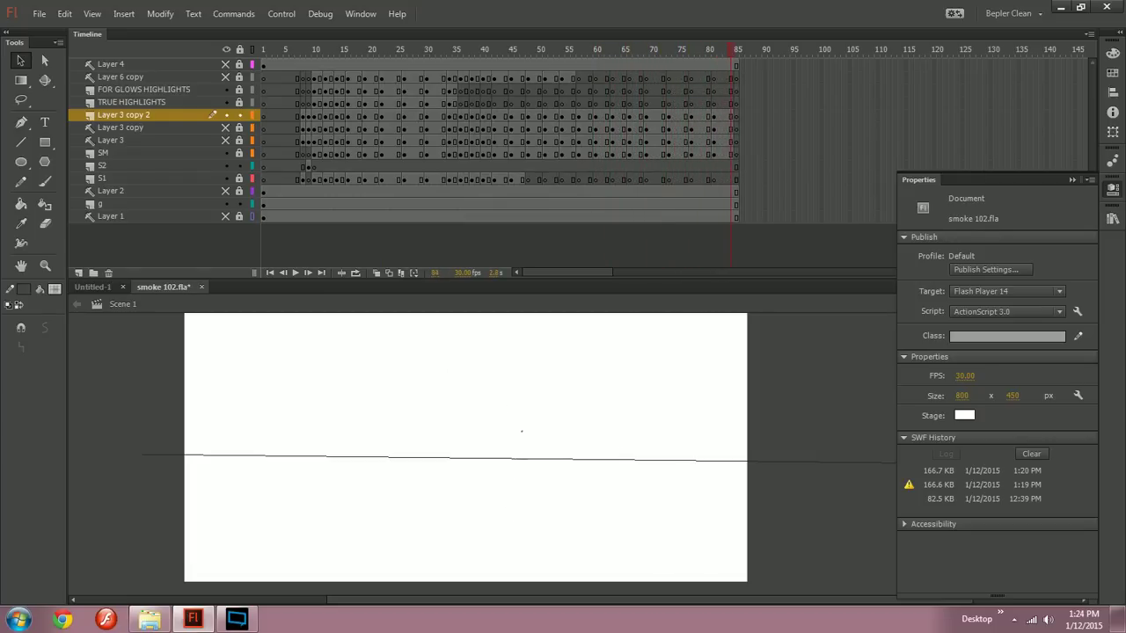
Step: Play back the slowed burst, insert extra hold frames on all layers for the drawings between about frames 22 and 40, and replay it
key("Return")
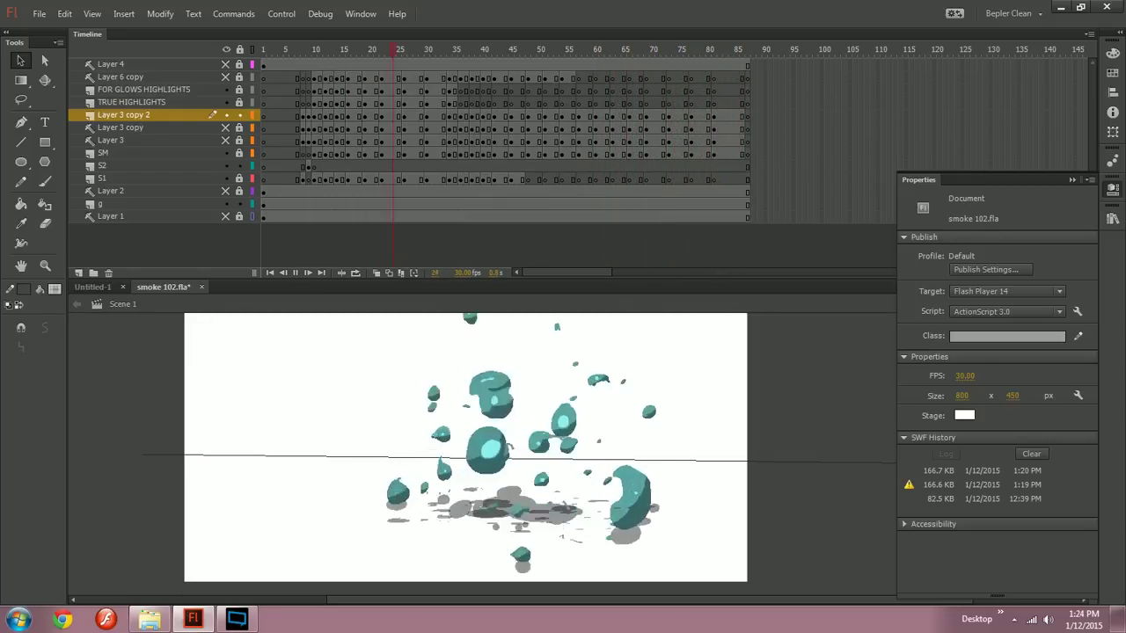
mouse_move(451, 53)
left_mouse_down()
mouse_move(432, 51)
mouse_move(513, 56)
mouse_move(372, 53)
mouse_move(443, 52)
left_mouse_up()
key("F5")
key("F5")
key("F5")
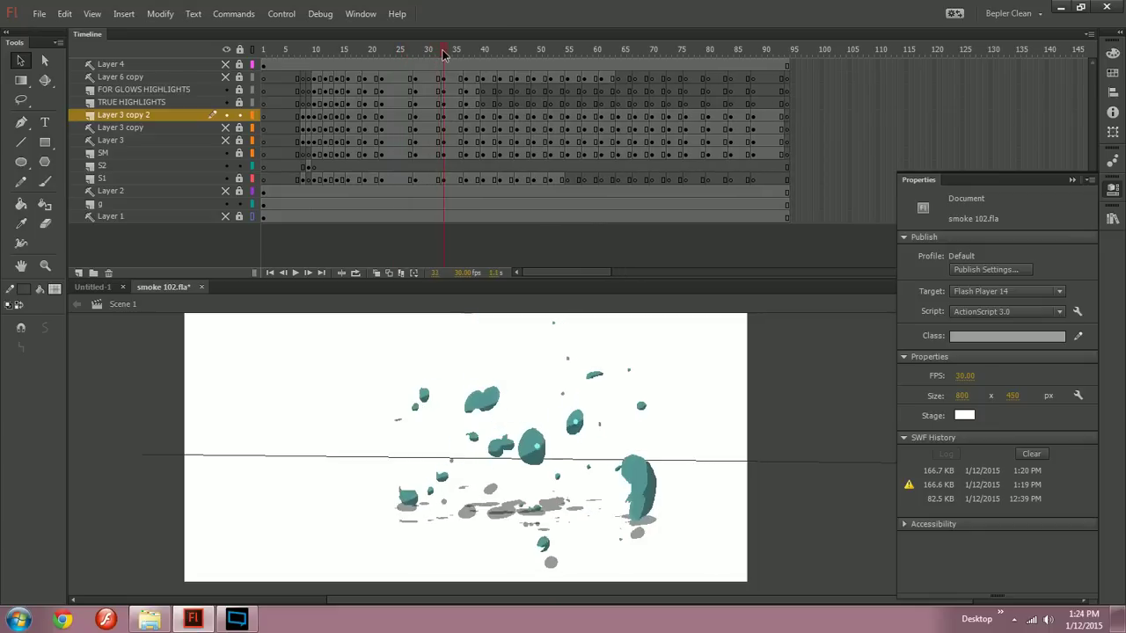
left_click(338, 51)
key("Return")
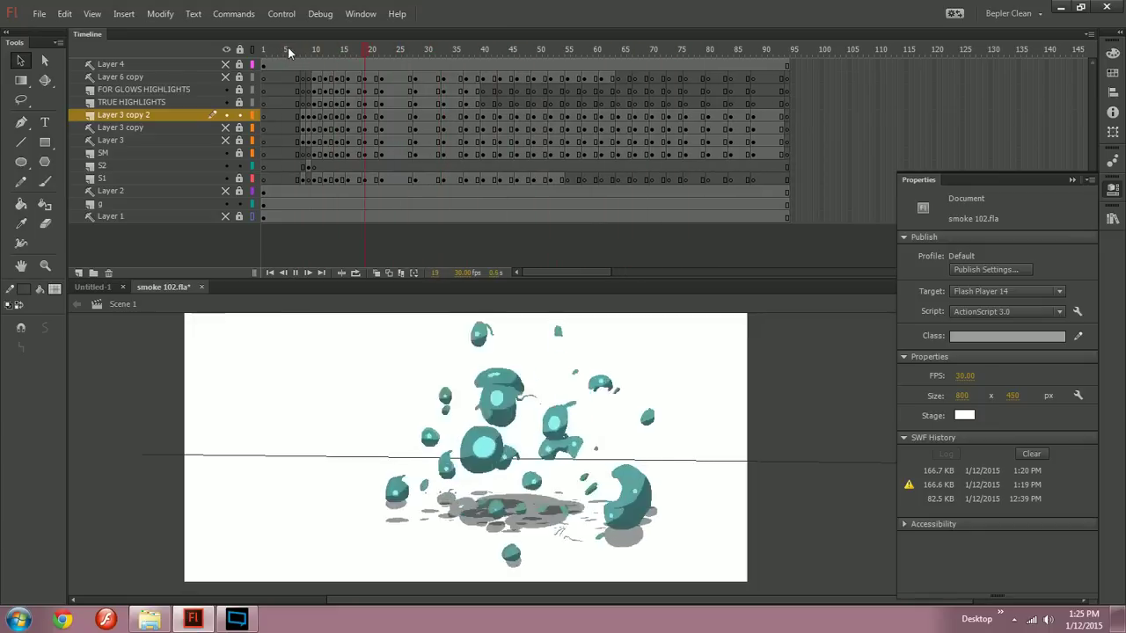
Step: Undo the last four hold-frame insertions in the slowed burst
left_click(379, 51)
key("ctrl+z")
key("ctrl+z")
key("ctrl+z")
key("ctrl+z")
left_click(388, 53)
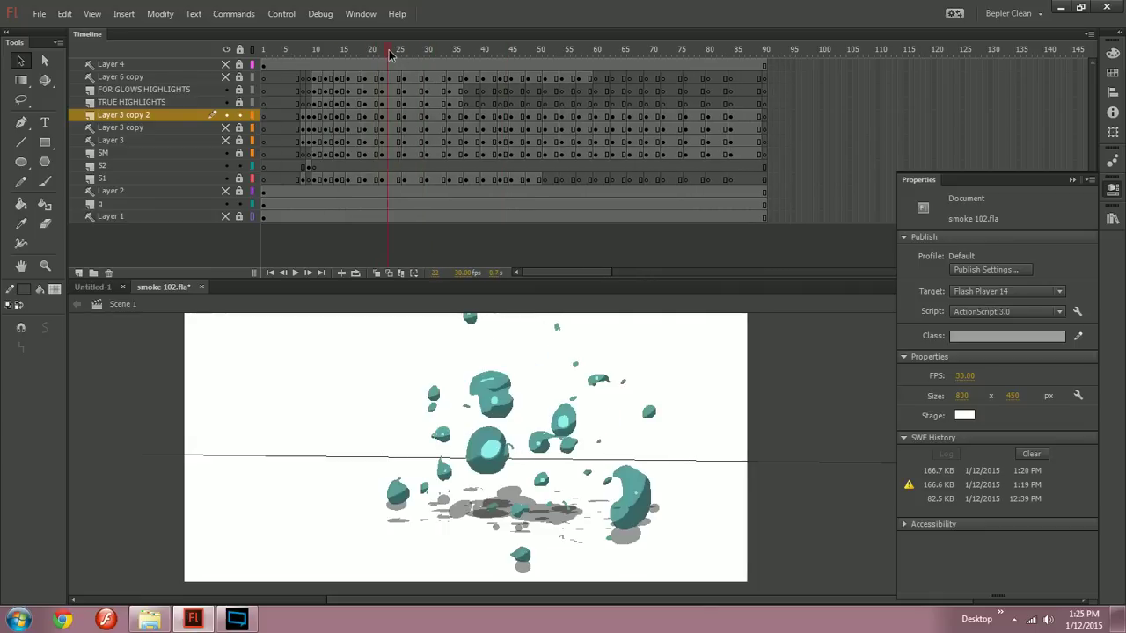
Step: Remove extra hold frames across all layers for the drawings between about frames 25 and 40, and play back the burst
key("F5")
key("alt")
key("shift+F5")
key("shift+F5")
left_click_drag(391, 53, 275, 54)
key("shift+F5")
key("shift+F5")
key("Return")
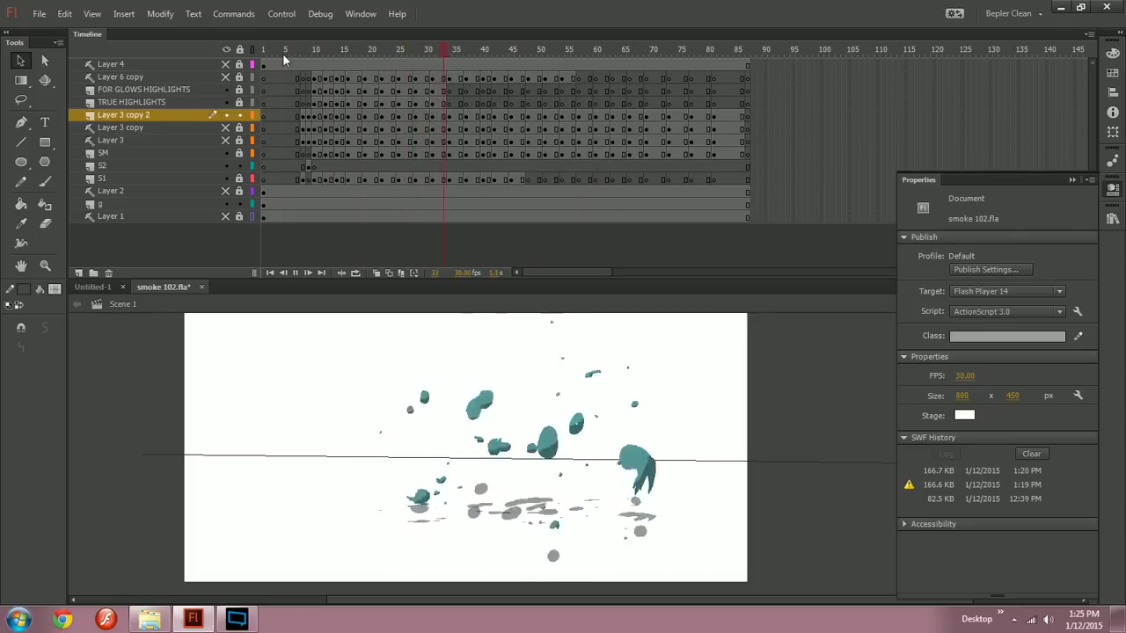
left_click(261, 54)
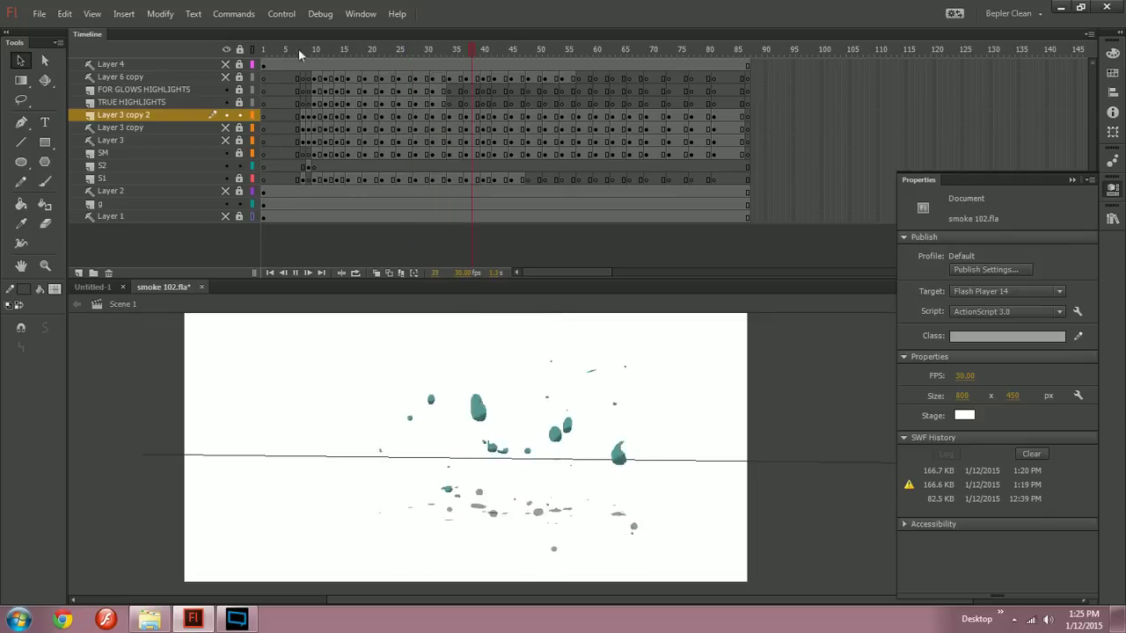
Step: Lock Layer 3 copy 2, add a new layer directly above it, and insert a keyframe there at frame 10 for brush drawing
left_click(354, 48)
left_click_drag(354, 49, 309, 51)
left_click(239, 115)
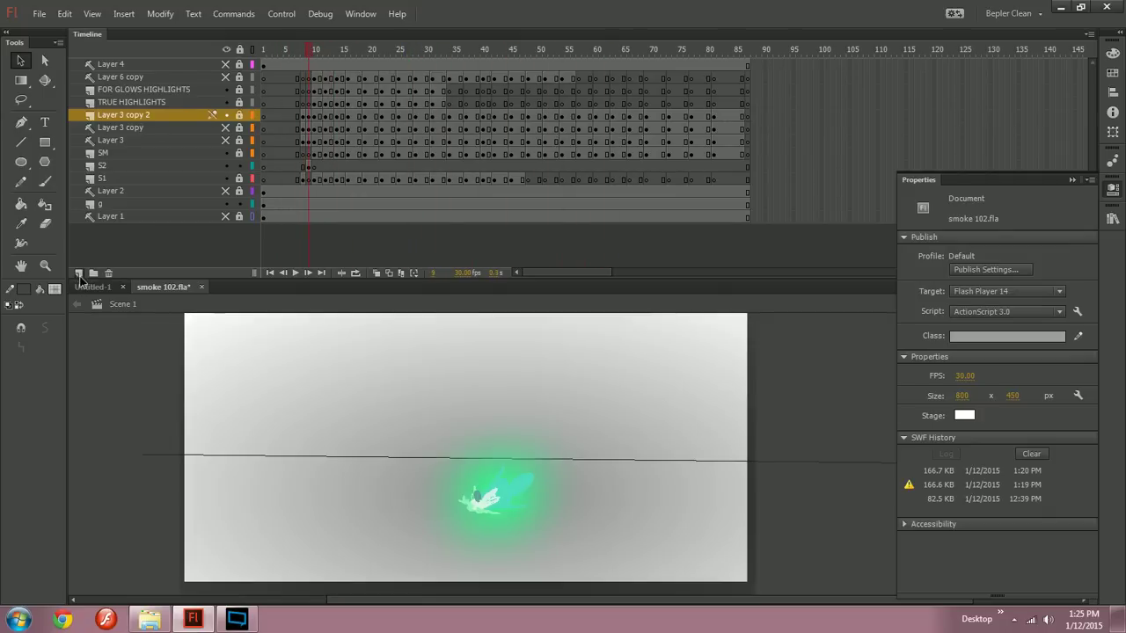
left_click(78, 274)
key("period")
key("F6")
key("b")
left_click_drag(410, 440, 404, 457)
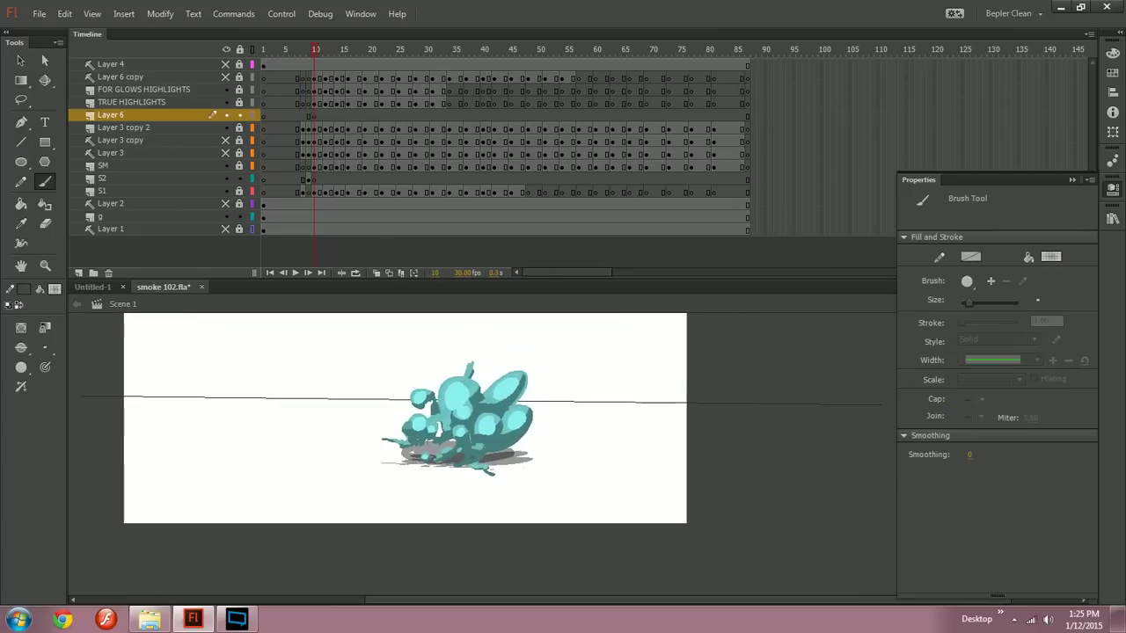
left_click_drag(289, 478, 545, 477)
key("ctrl+z")
left_click_drag(332, 479, 594, 498)
key("ctrl+z")
Step: Choose a faint grey fill and a larger brush, and paint sweeping shockwave rings around the burst's base on frame 10
left_click(56, 291)
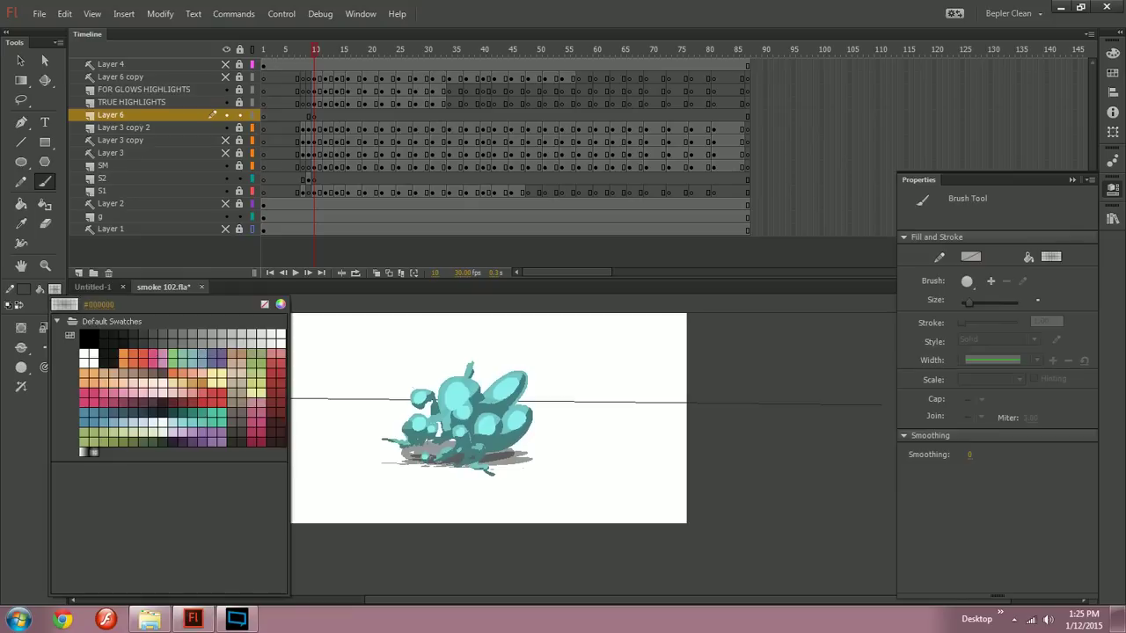
left_click(113, 339)
left_click_drag(292, 470, 576, 475)
key("ctrl+z")
left_click(44, 347)
left_click(78, 377)
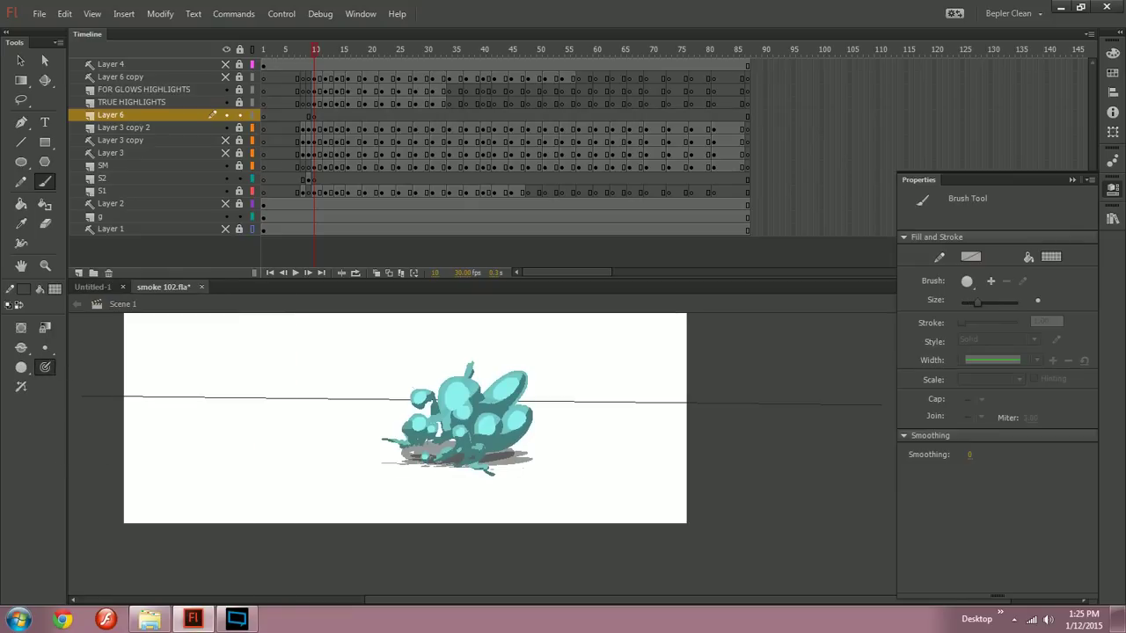
mouse_move(220, 475)
left_mouse_down()
mouse_move(612, 505)
mouse_move(384, 484)
mouse_move(635, 476)
left_mouse_up()
mouse_move(596, 473)
left_mouse_down()
mouse_move(656, 472)
mouse_move(653, 456)
left_mouse_up()
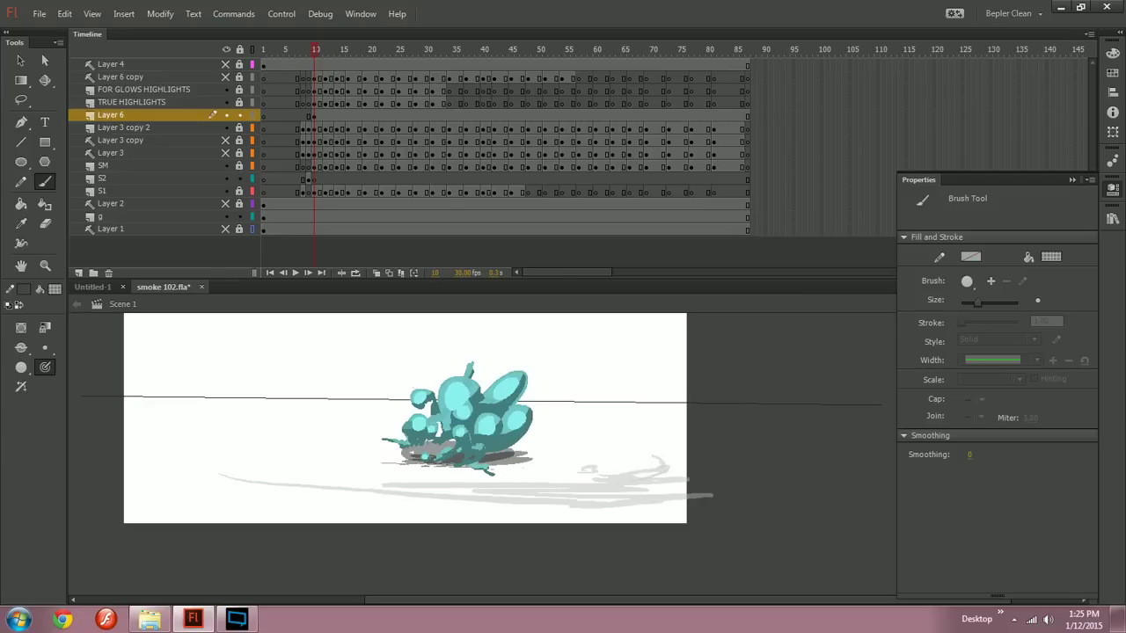
mouse_move(416, 481)
left_mouse_down()
mouse_move(309, 473)
mouse_move(283, 452)
left_mouse_up()
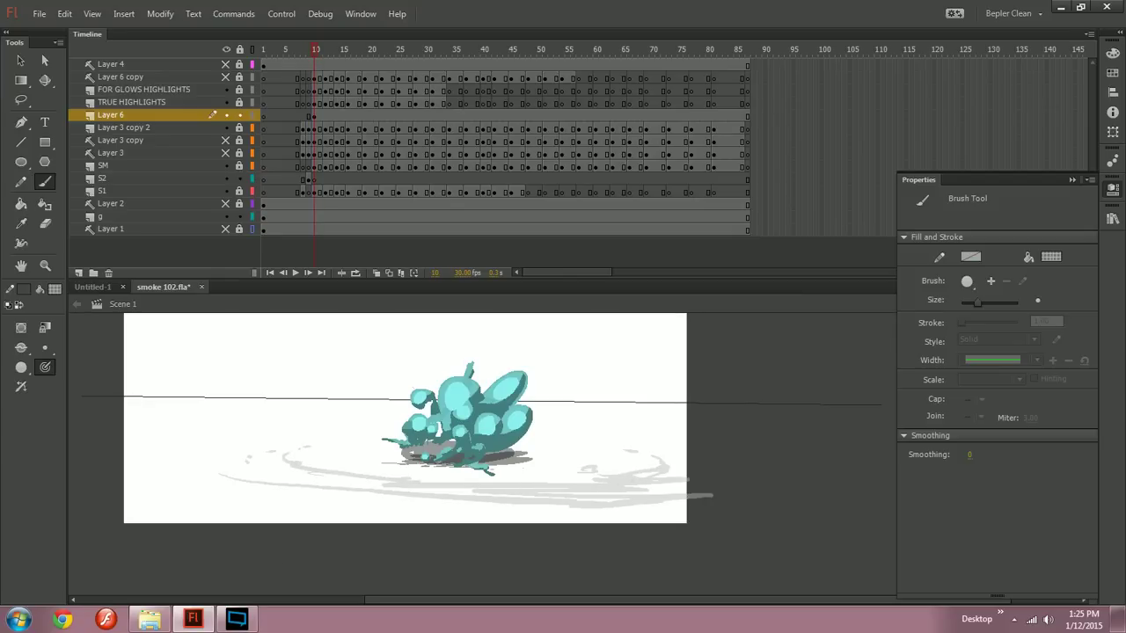
left_click(314, 178)
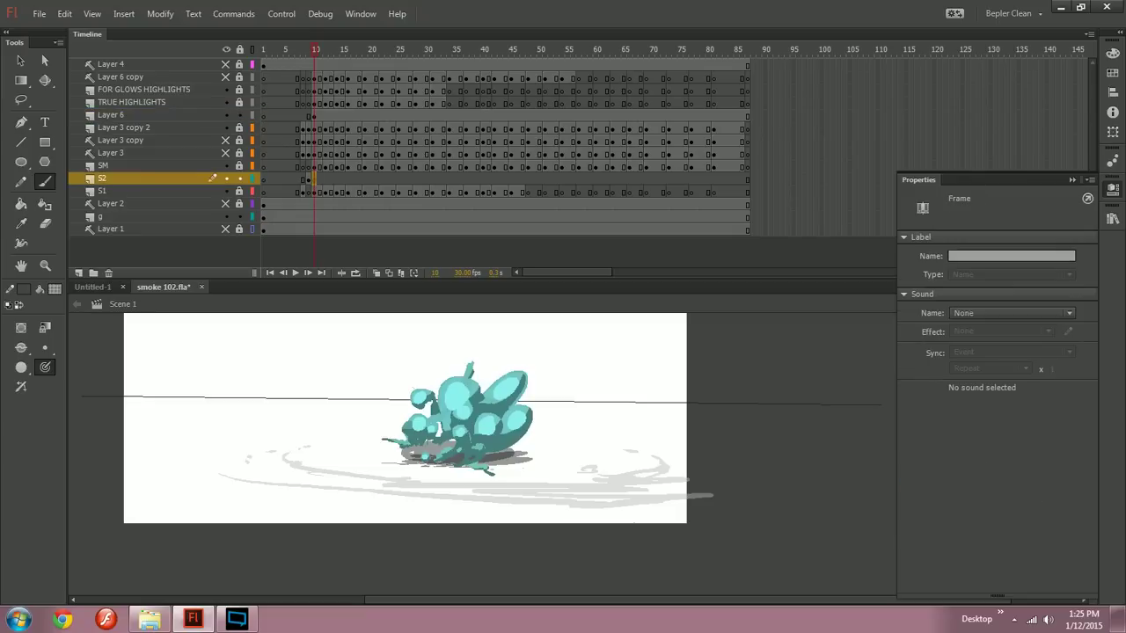
Step: Insert a blank keyframe on Layer 6 at frame 12 and paint a wider shockwave ring reaching the stage's edges
left_click(314, 115)
key("period")
key("period")
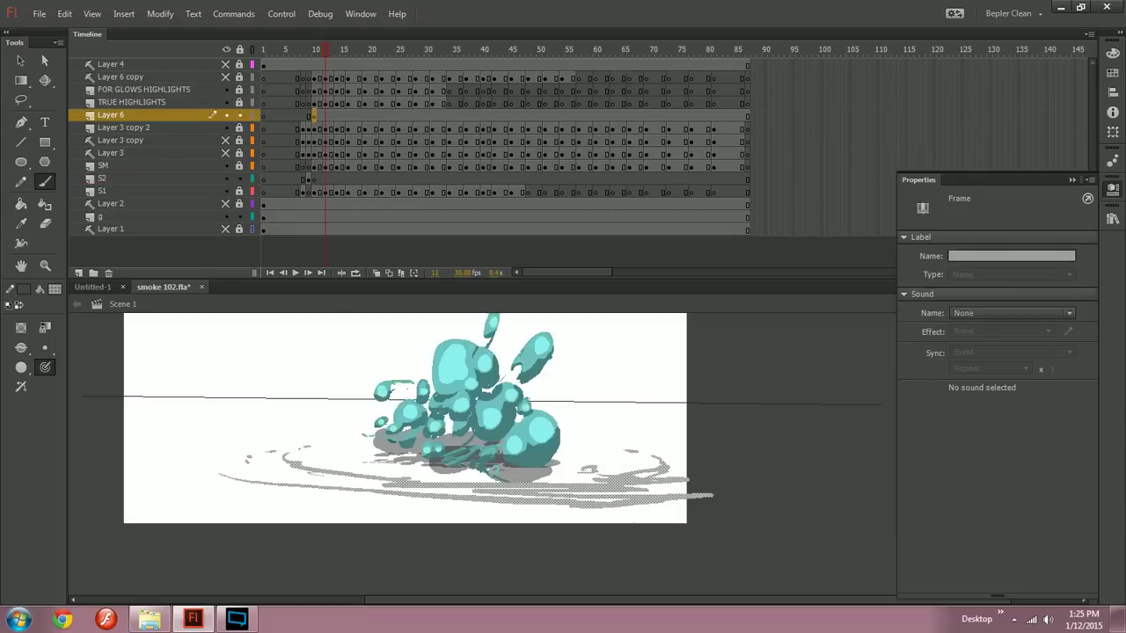
key("F7")
mouse_move(136, 484)
left_mouse_down()
mouse_move(261, 513)
mouse_move(251, 521)
left_mouse_up()
left_click_drag(134, 504, 197, 518)
left_click_drag(89, 455, 179, 528)
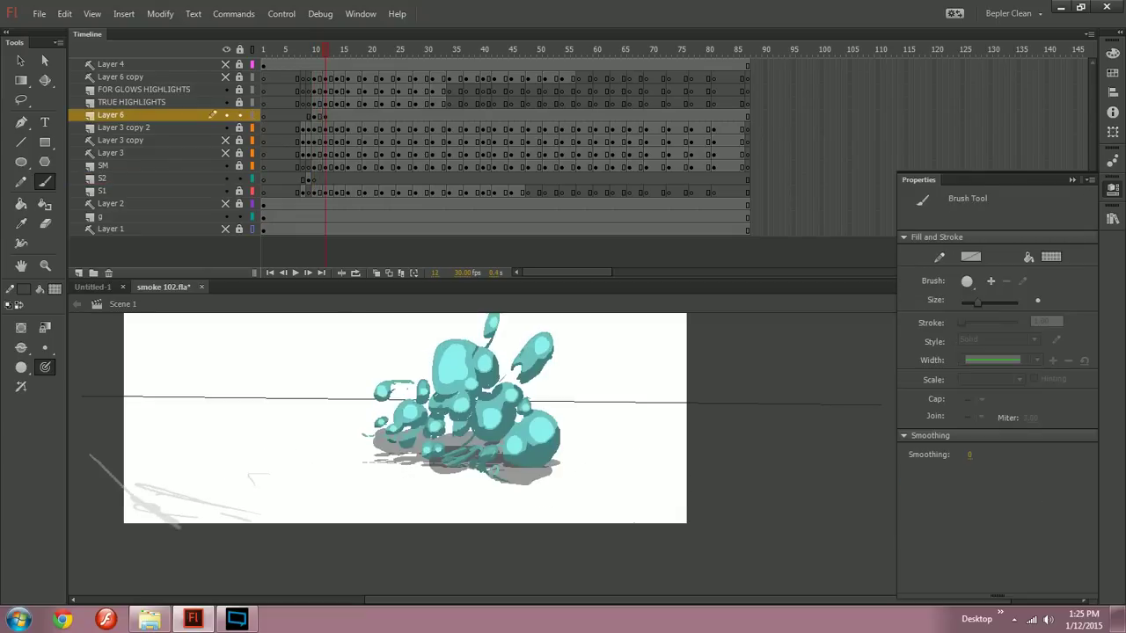
left_click_drag(127, 415, 278, 406)
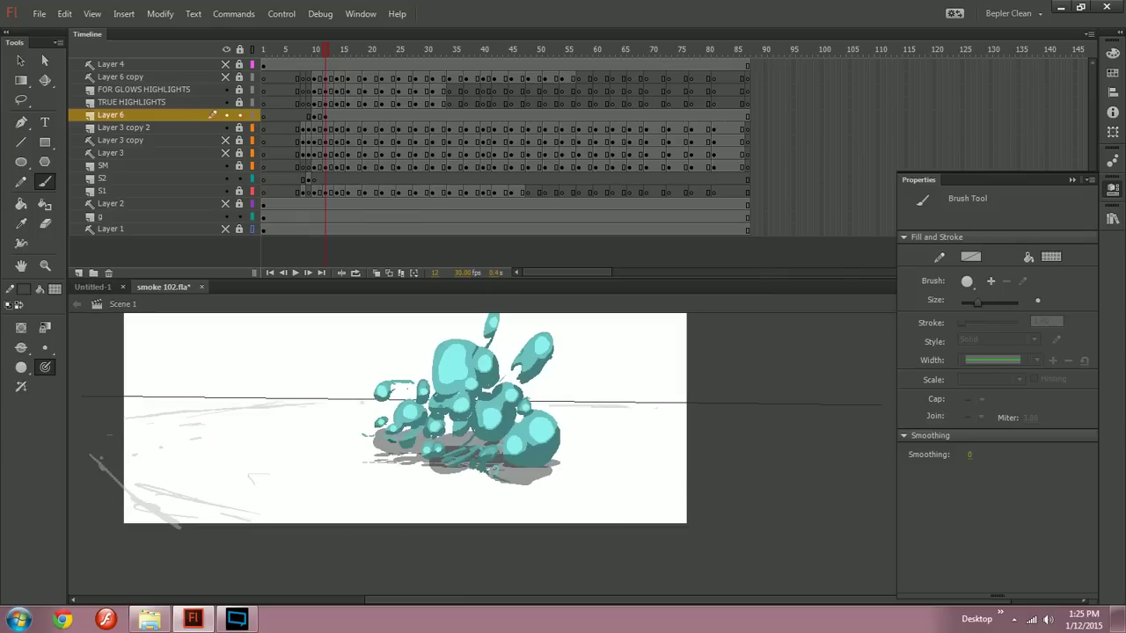
mouse_move(616, 532)
left_mouse_down()
mouse_move(728, 509)
mouse_move(467, 538)
left_mouse_up()
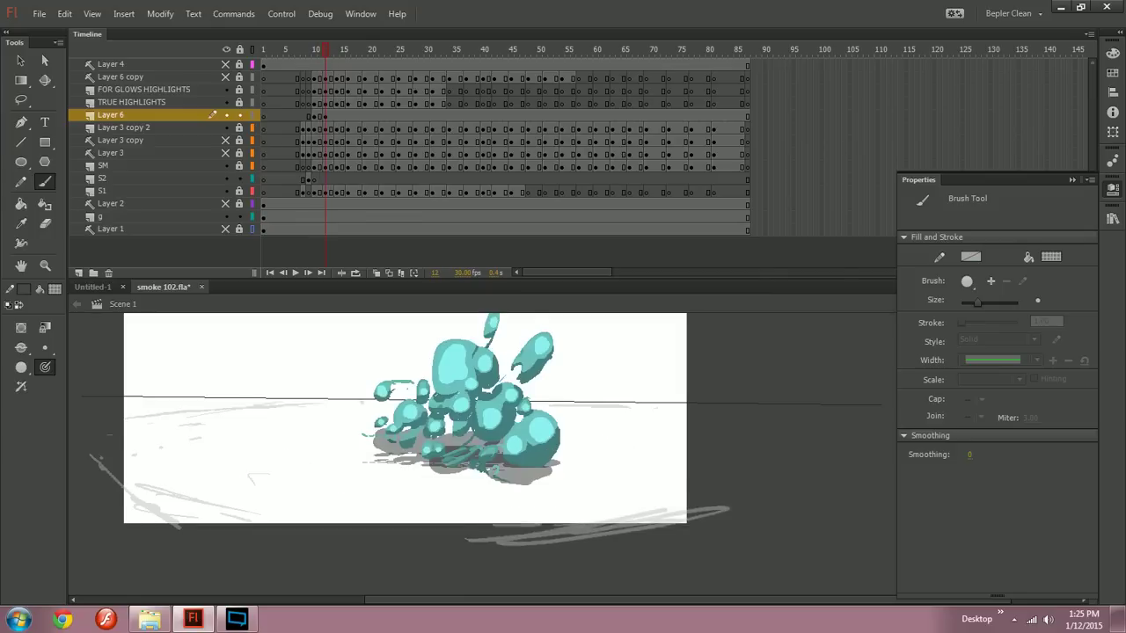
Step: Insert a blank keyframe on Layer 6 at frame 14 and paint thin shockwave streaks along the horizon left of the burst
key("ctrl+equal")
left_click_drag(422, 440, 553, 523)
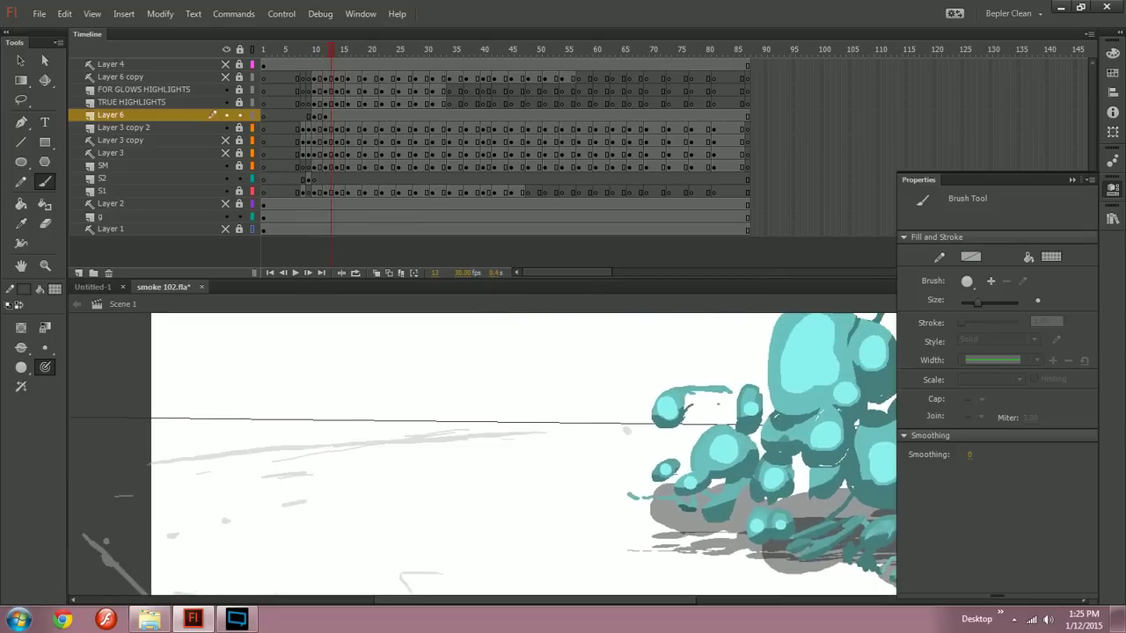
key("F7")
left_click_drag(222, 447, 327, 438)
left_click_drag(149, 455, 371, 433)
left_click_drag(191, 440, 425, 428)
key("period")
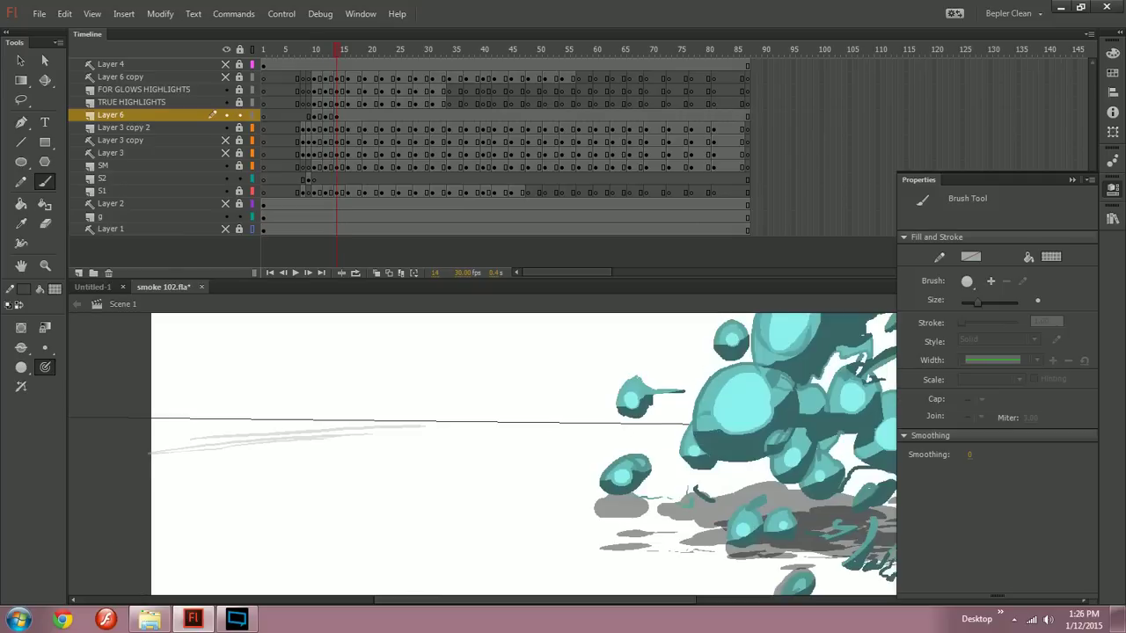
Step: Paint matching shockwave streaks along the horizon right of the burst on frame 14, and thin them with the eraser
left_click_drag(545, 466, 365, 438)
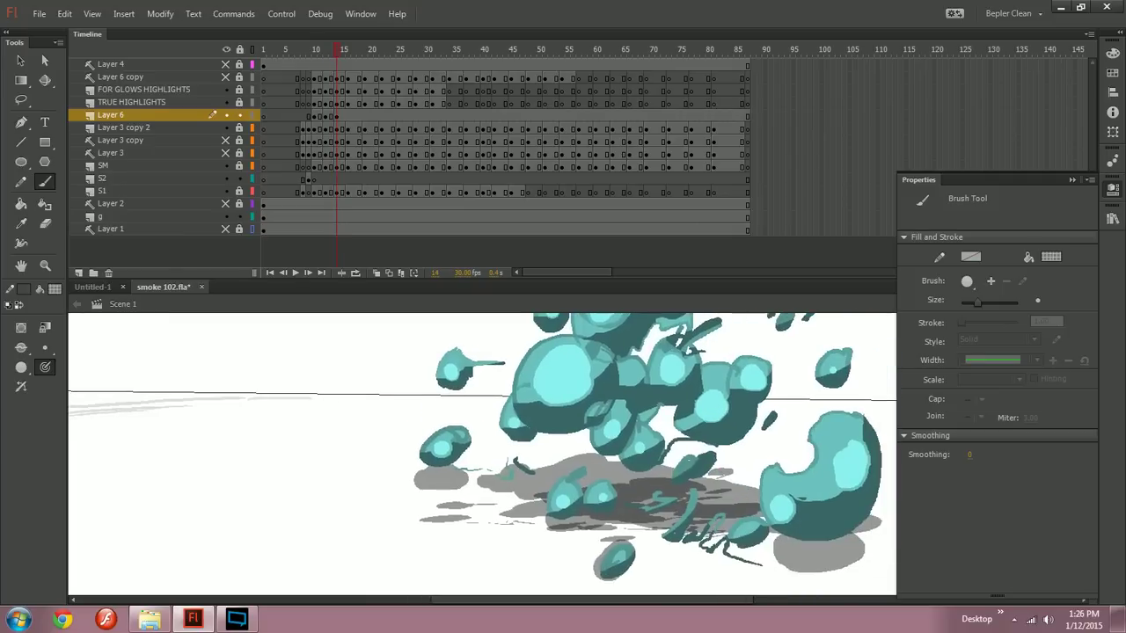
scroll(482, 454, "right", 5)
left_click_drag(492, 370, 772, 377)
key("comma")
key("period")
left_click_drag(584, 371, 705, 370)
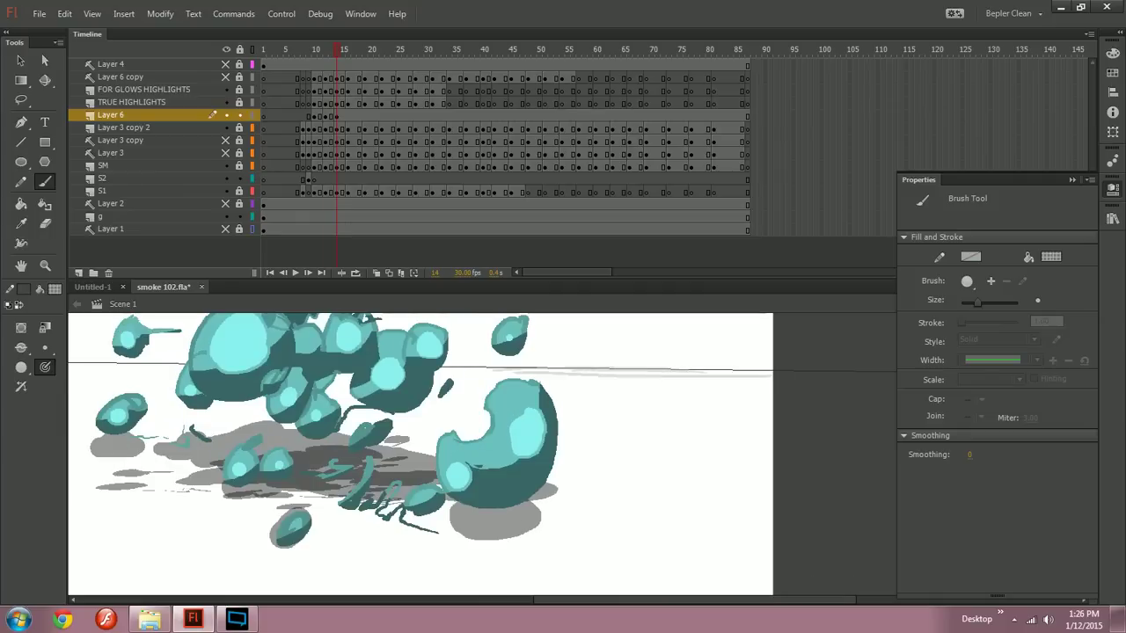
key("y")
key("e")
left_click_drag(527, 373, 726, 375)
key("b")
key("comma")
key("period")
left_click_drag(290, 422, 778, 461)
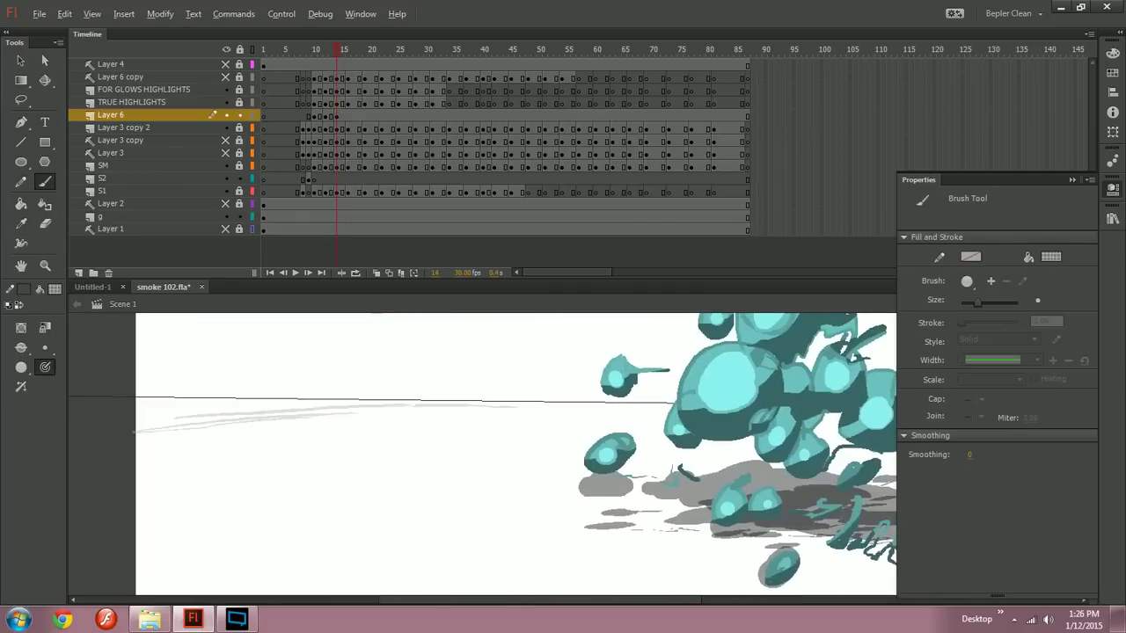
Step: Insert a blank keyframe on Layer 6 at frame 16 and paint fainter, flatter streaks along both sides of the horizon
key("period")
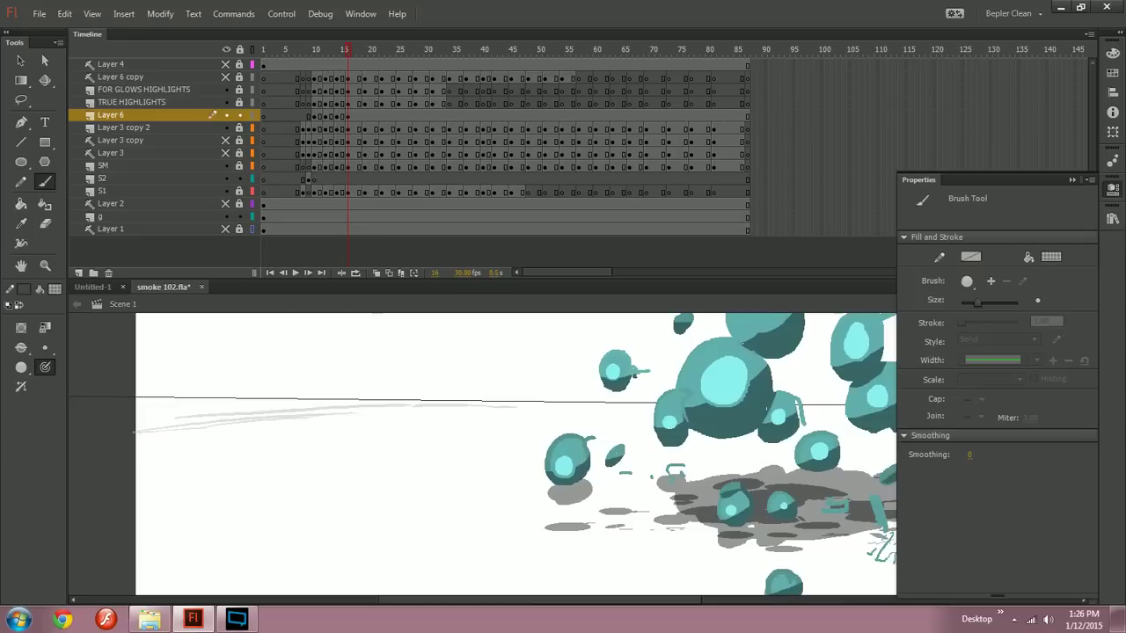
key("F7")
left_click_drag(180, 402, 366, 400)
key("ctrl+z")
left_click_drag(138, 405, 422, 401)
key("comma")
key("period")
left_click_drag(791, 457, 144, 421)
key("comma")
key("period")
left_click_drag(431, 373, 634, 375)
left_click_drag(396, 422, 584, 449)
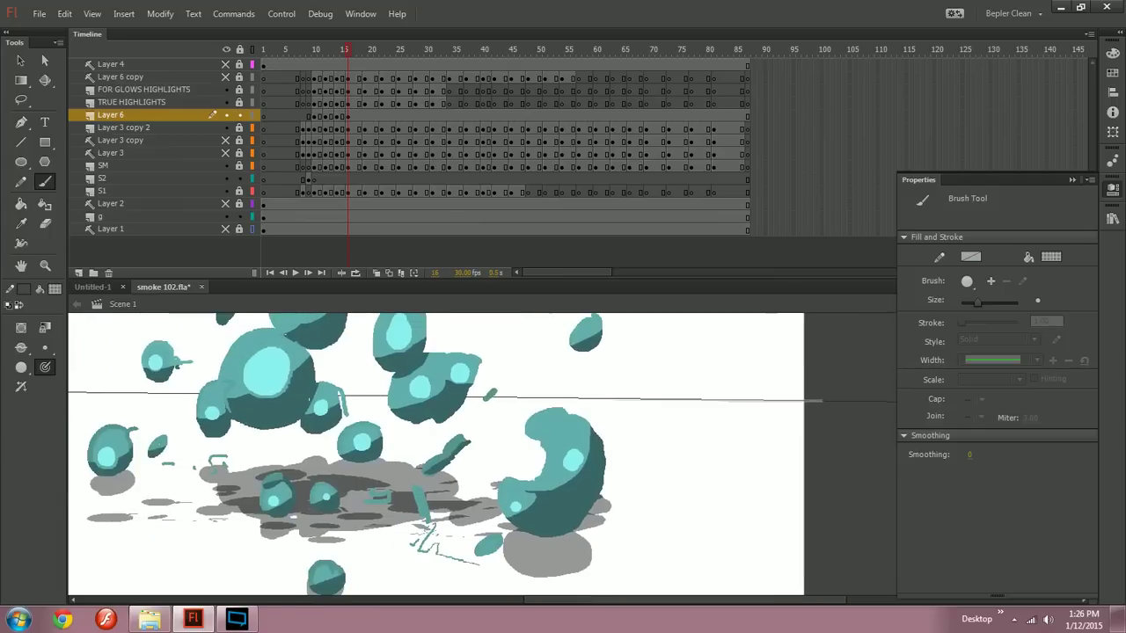
Step: End the shockwave with a blank keyframe on Layer 6 at frame 19, and play back the burst from about frame 9
key("period")
key("F7")
key("ctrl+minus")
key("ctrl+minus")
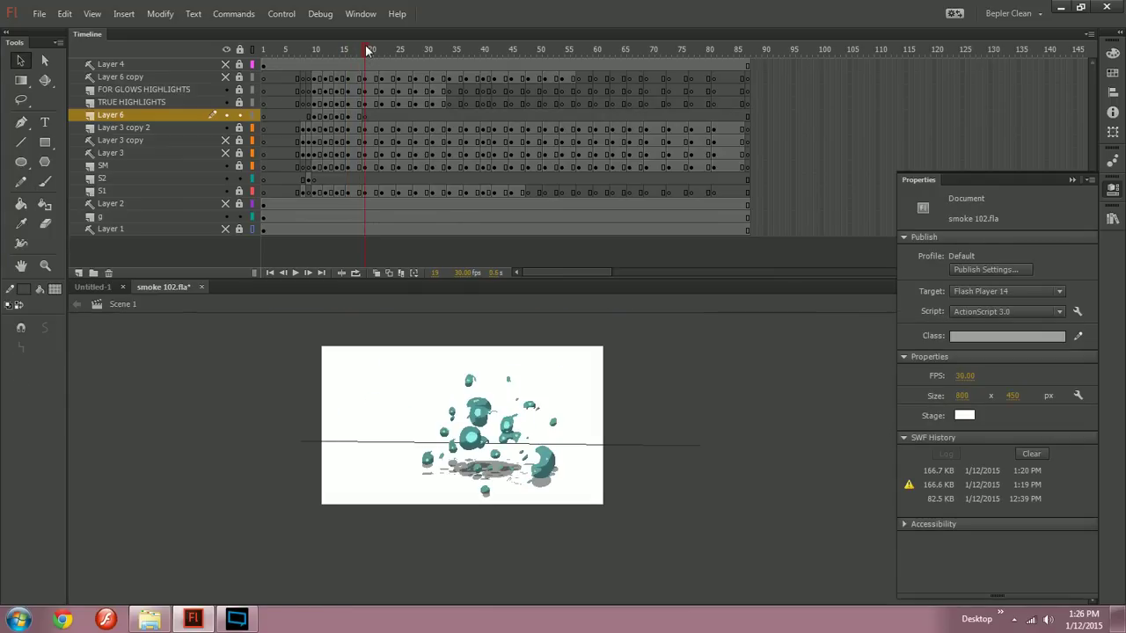
mouse_move(368, 51)
left_mouse_down()
mouse_move(293, 64)
mouse_move(284, 52)
mouse_move(354, 57)
mouse_move(340, 59)
left_mouse_up()
key("Return")
key("Return")
left_click(308, 64)
key("Return")
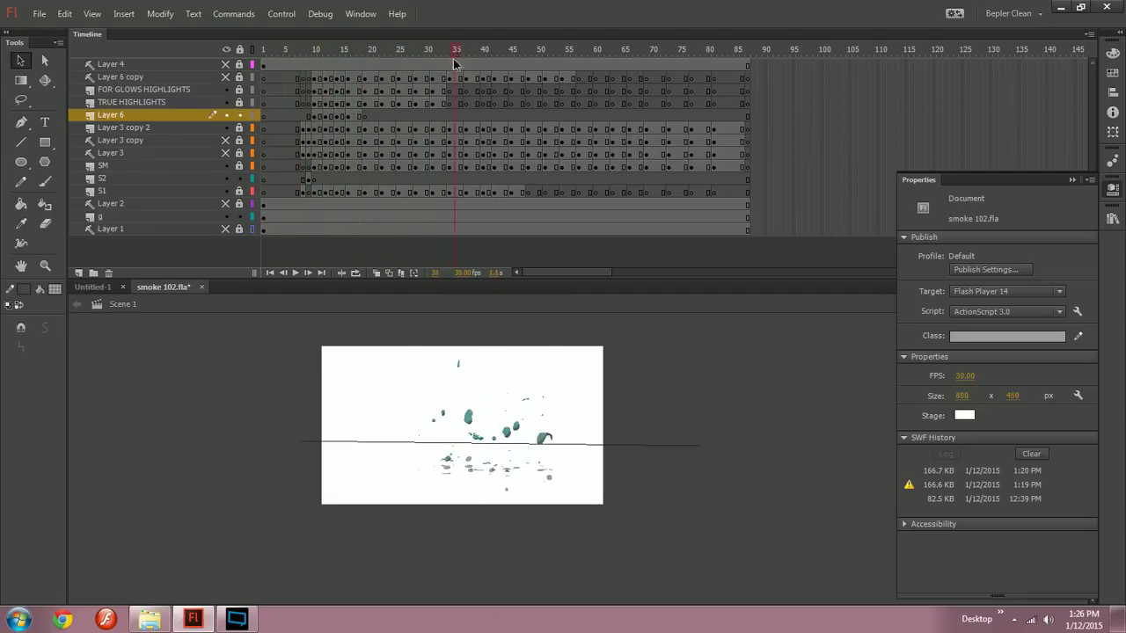
key("ctrl+equal")
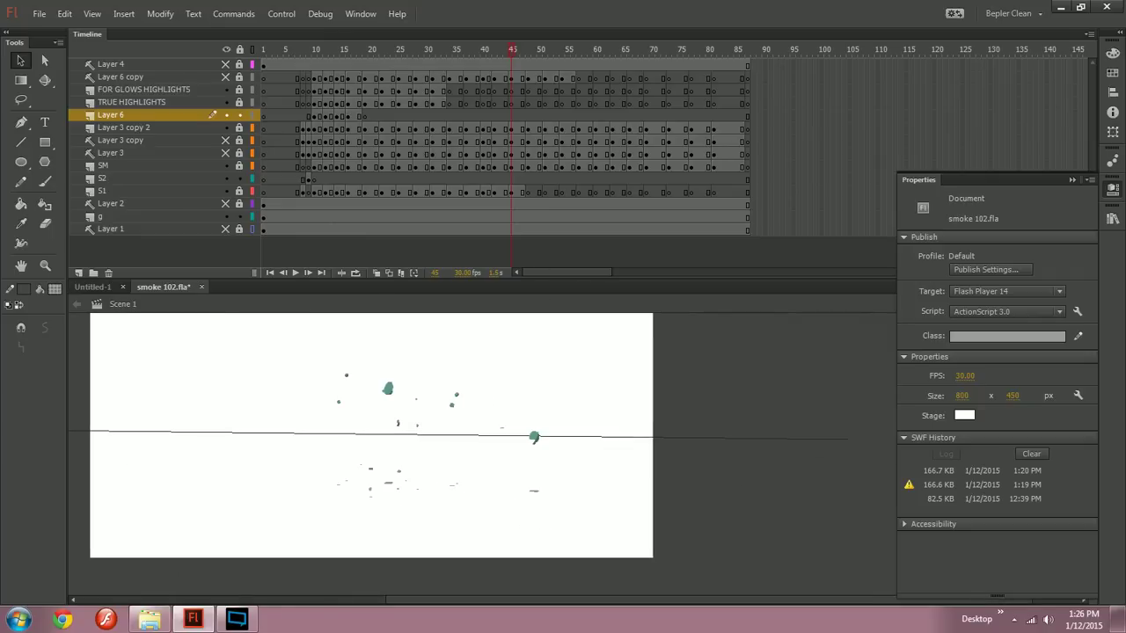
Step: Add a new layer with a keyframe at frame 10, and move it below the S1 layer
left_click_drag(513, 53, 364, 74)
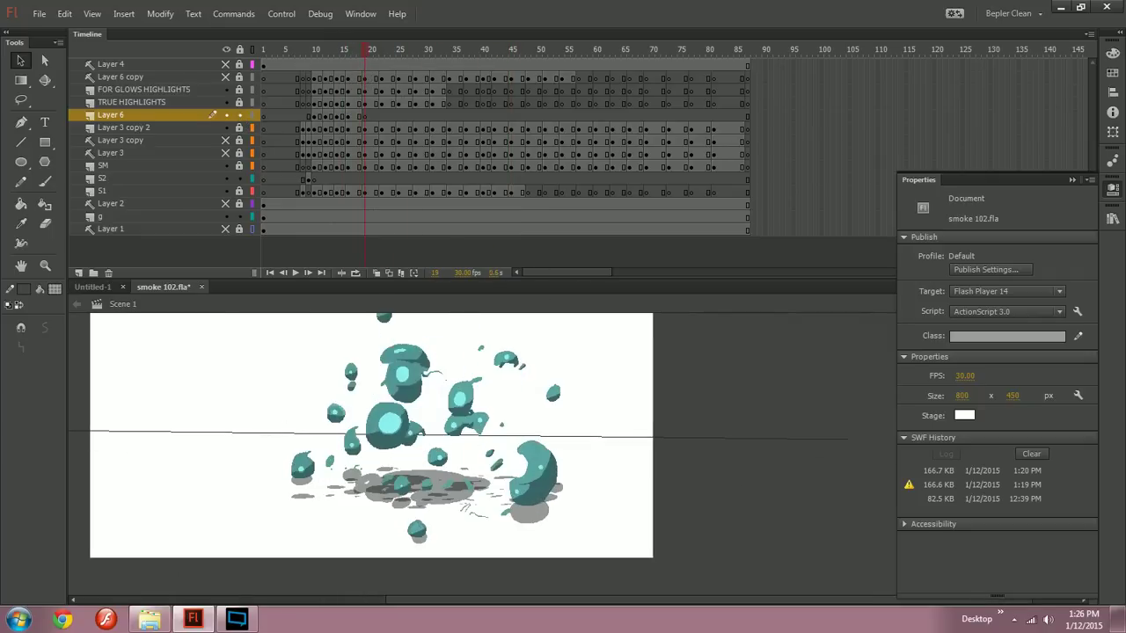
left_click(79, 273)
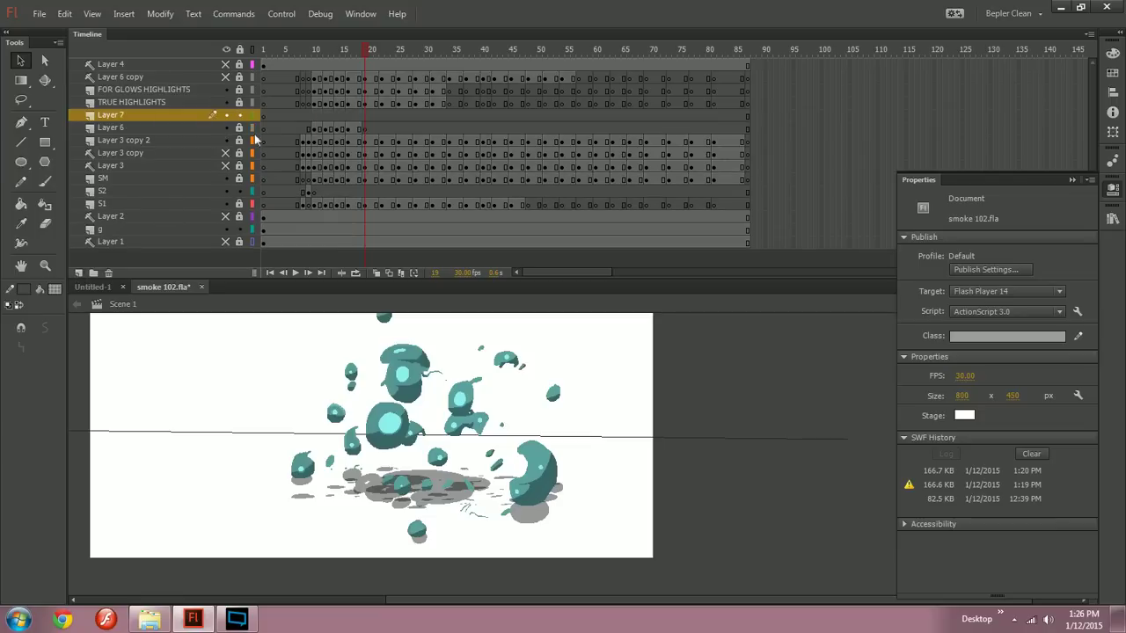
left_click_drag(358, 50, 317, 63)
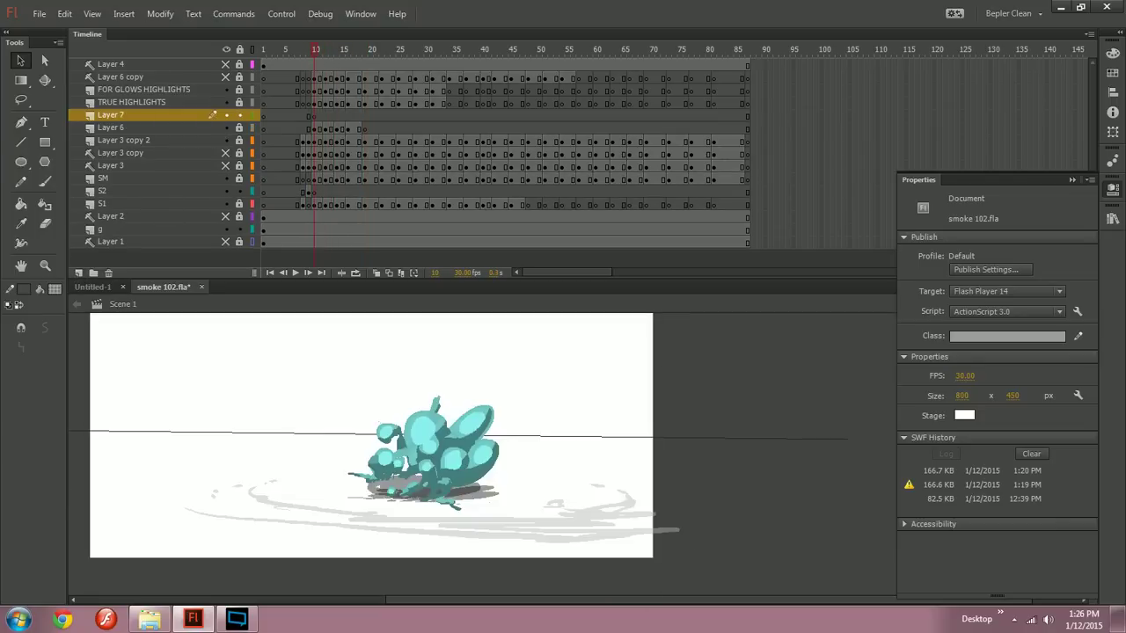
left_click(173, 118)
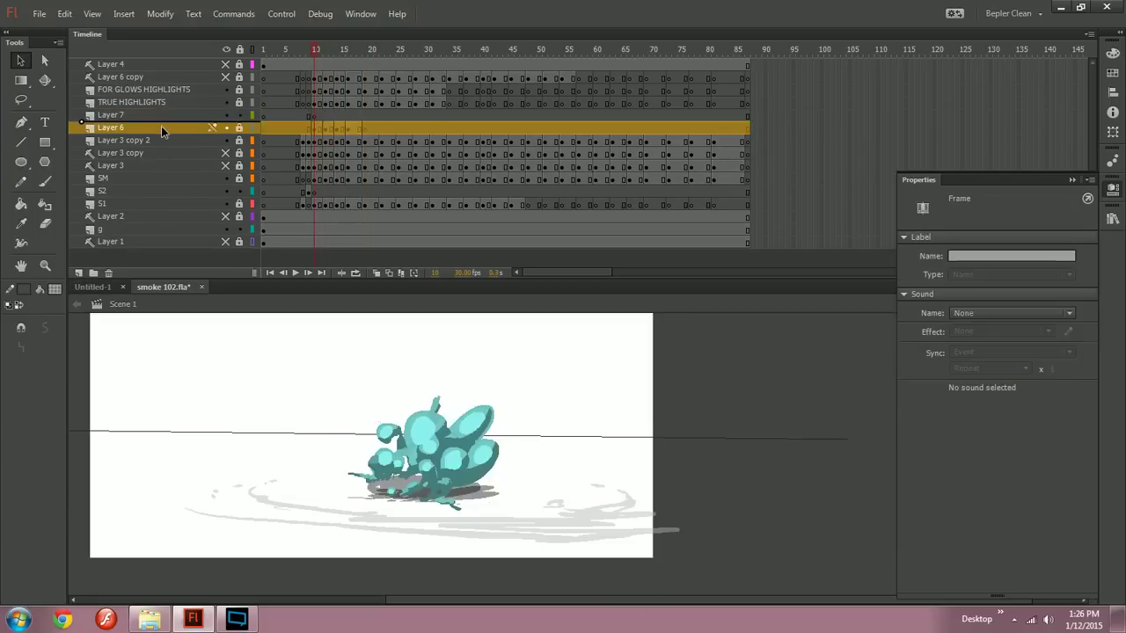
left_click_drag(162, 118, 140, 216)
left_click(159, 369)
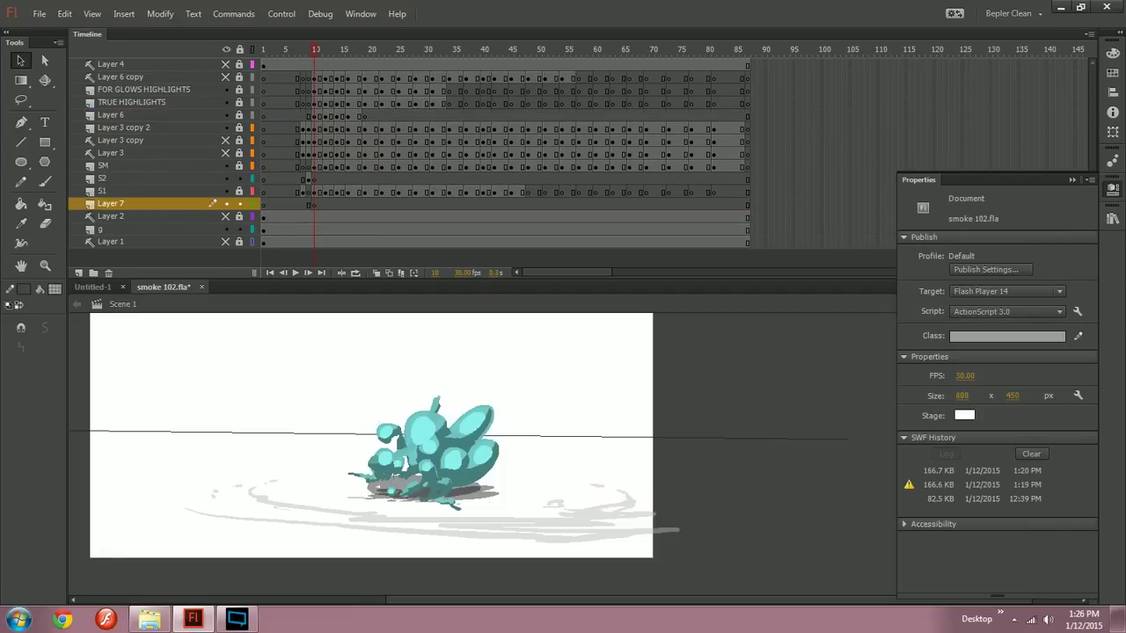
Step: Set the brush to object drawing with a black fill at 45% alpha, and test it with a short stroke
key("b")
left_click(54, 290)
left_click(88, 337)
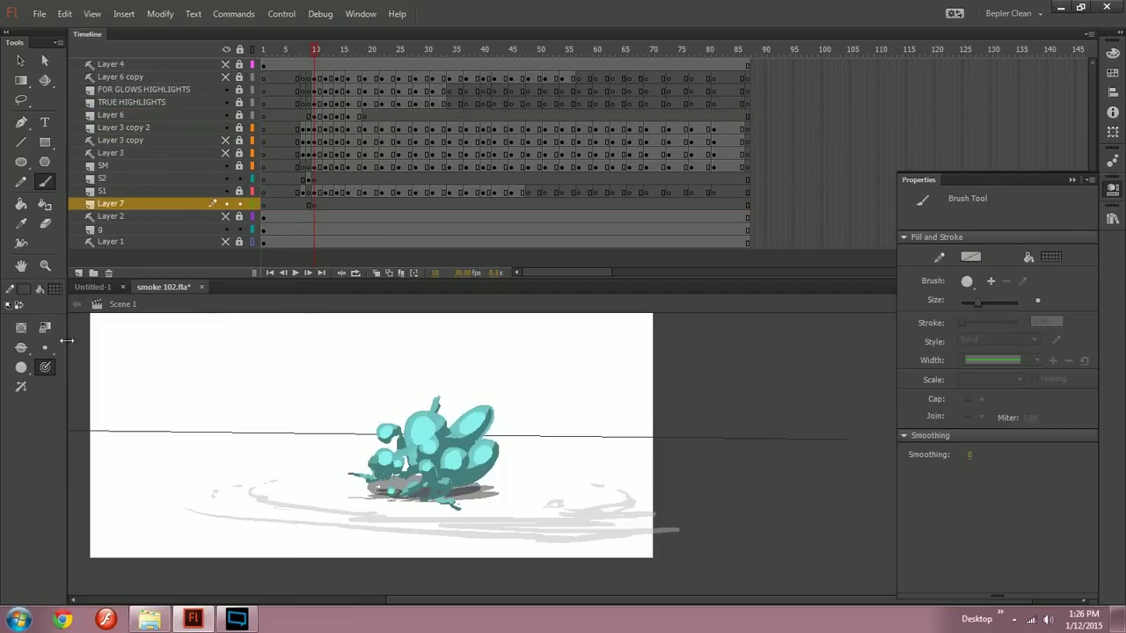
left_click(21, 328)
left_click(1113, 54)
mouse_move(456, 377)
left_mouse_down()
mouse_move(576, 384)
mouse_move(507, 375)
left_mouse_up()
key("ctrl+z")
key("ctrl+equal")
left_click_drag(704, 439, 392, 444)
Step: Start Layer 7's drawing at frame 9 and paint dark, overlapping scorch strokes on the ground under the impact
key("comma")
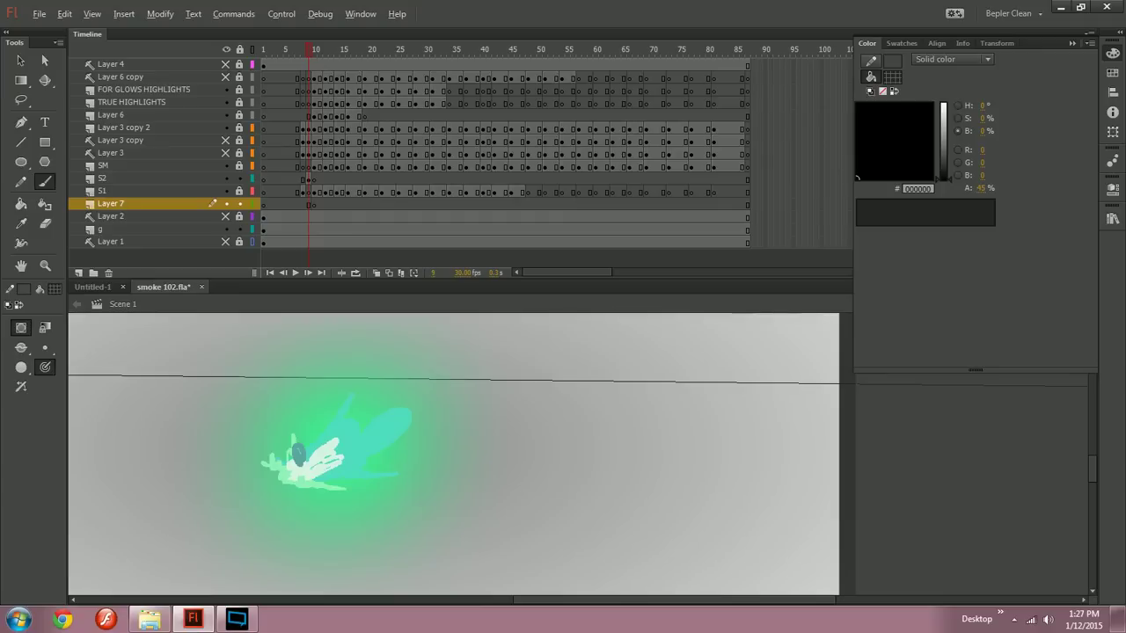
left_click(314, 204)
key("comma")
left_click_drag(296, 481, 378, 475)
left_click_drag(299, 476, 353, 455)
mouse_move(303, 486)
left_mouse_down()
mouse_move(367, 472)
mouse_move(386, 483)
left_mouse_up()
key("period")
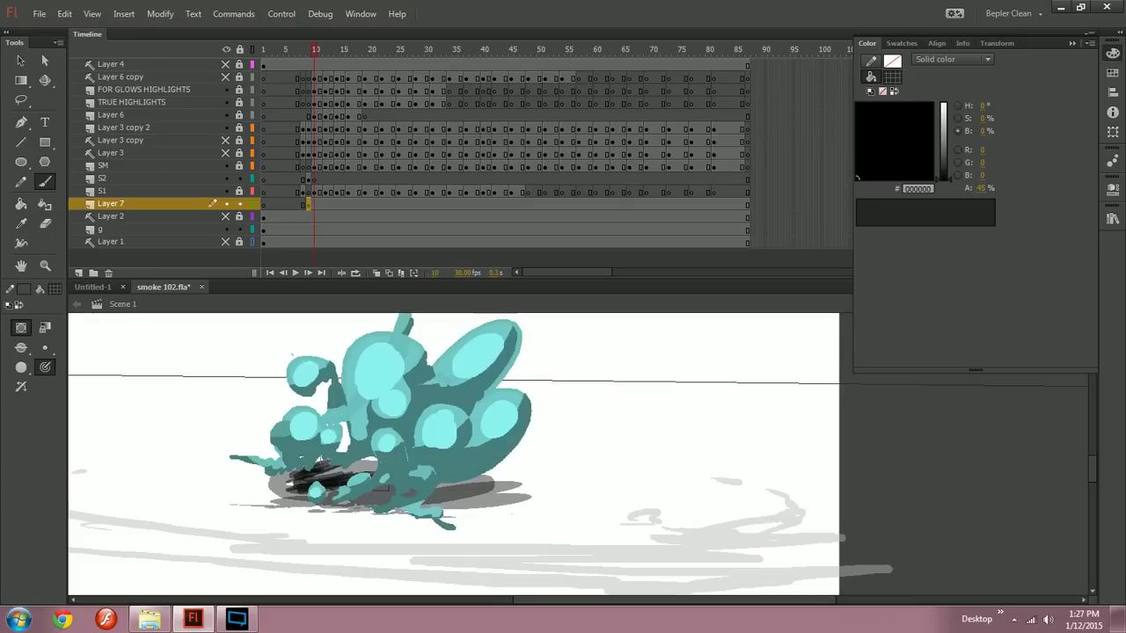
Step: Extend the scorch mark on Layer 7 at frame 10 with longer dark strokes beneath the burst
key("F7")
key("ctrl+z")
left_click_drag(339, 481, 445, 456)
left_click_drag(343, 488, 477, 477)
mouse_move(320, 489)
left_mouse_down()
mouse_move(412, 490)
mouse_move(378, 458)
left_mouse_up()
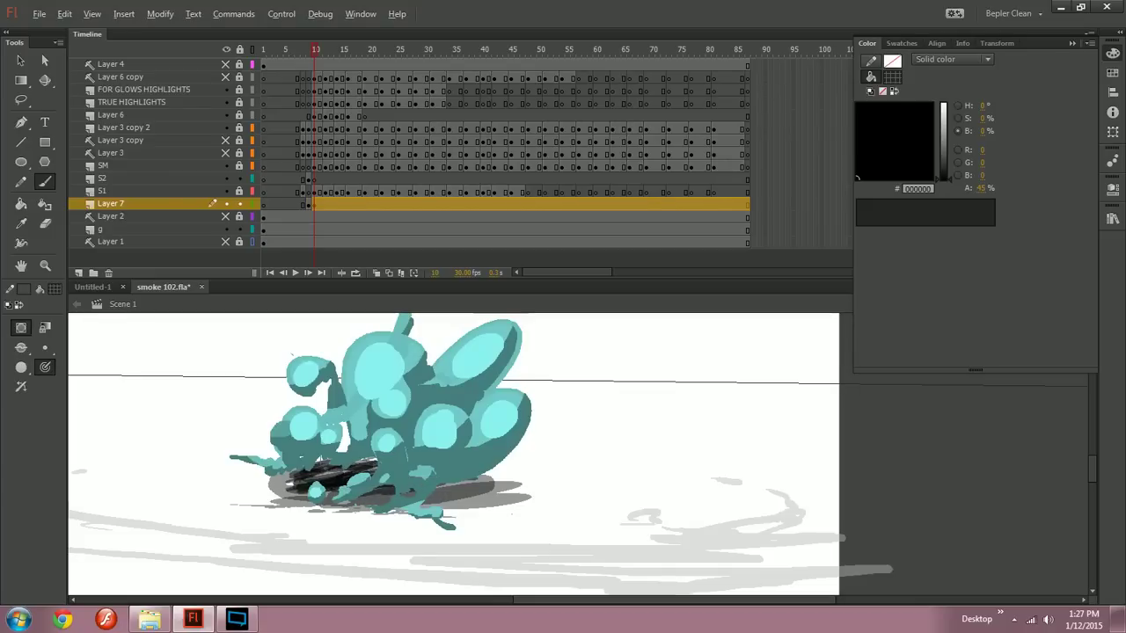
Step: Paint fainter black strokes at 19% alpha around Layer 7's scorch mark with the playhead at frame 53, and preview the movie
key("Return")
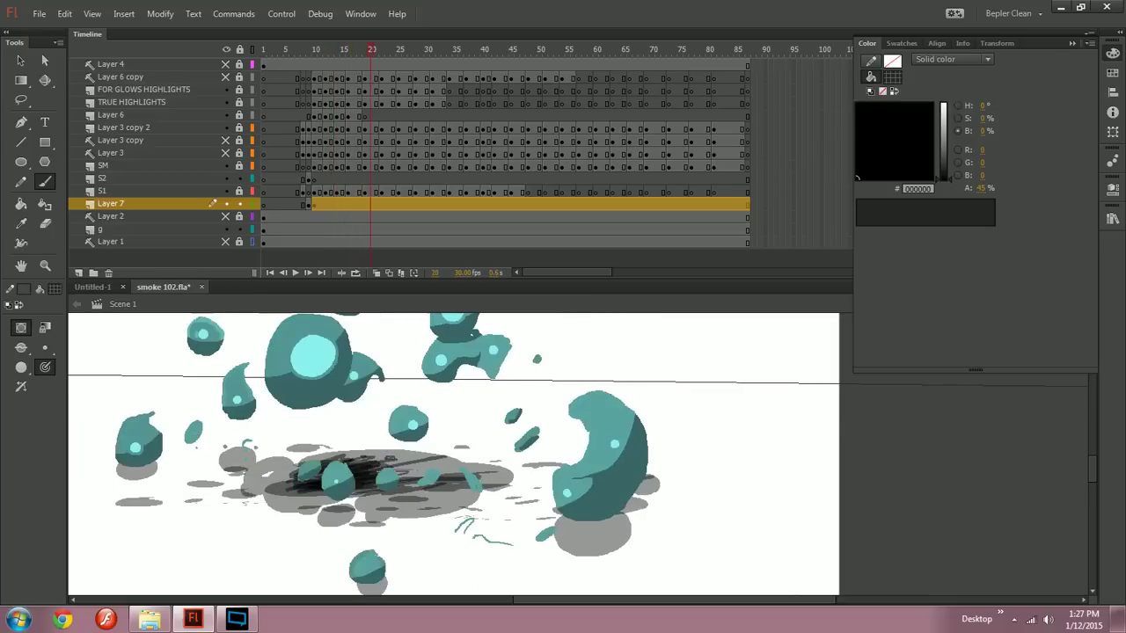
key("ctrl+minus")
left_click_drag(381, 55, 554, 57)
key("ctrl+equal")
mouse_move(668, 466)
left_mouse_down()
mouse_move(506, 452)
mouse_move(577, 456)
left_mouse_up()
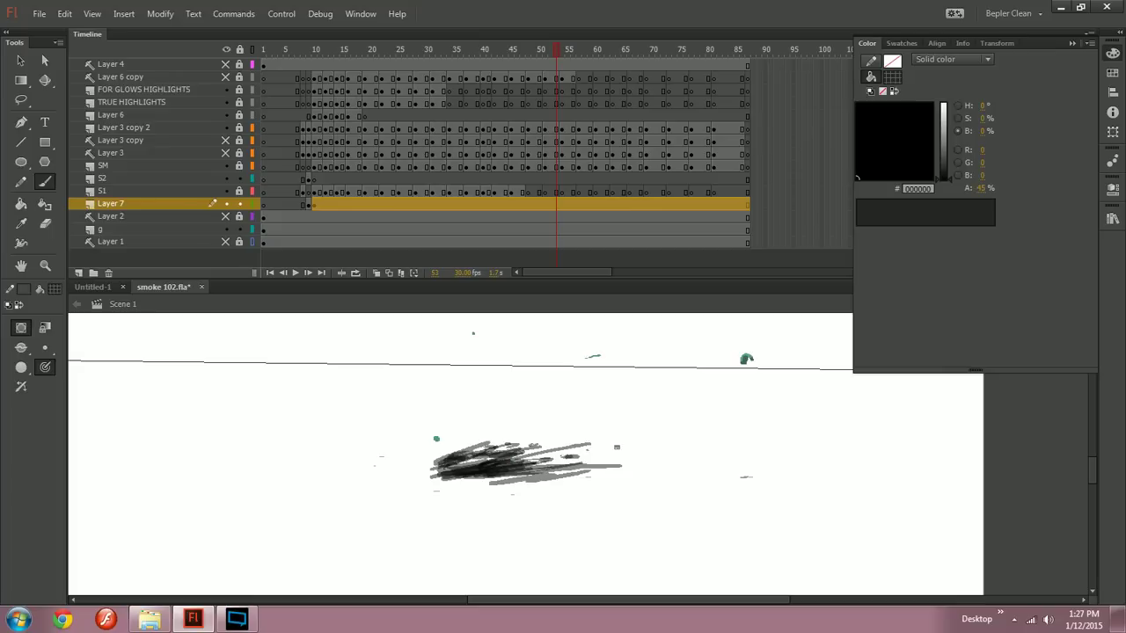
left_click(601, 454)
left_click_drag(982, 188, 968, 189)
mouse_move(501, 455)
left_mouse_down()
mouse_move(593, 433)
mouse_move(512, 439)
left_mouse_up()
mouse_move(459, 454)
left_mouse_down()
mouse_move(506, 435)
mouse_move(515, 461)
mouse_move(555, 467)
left_mouse_up()
key("ctrl+minus")
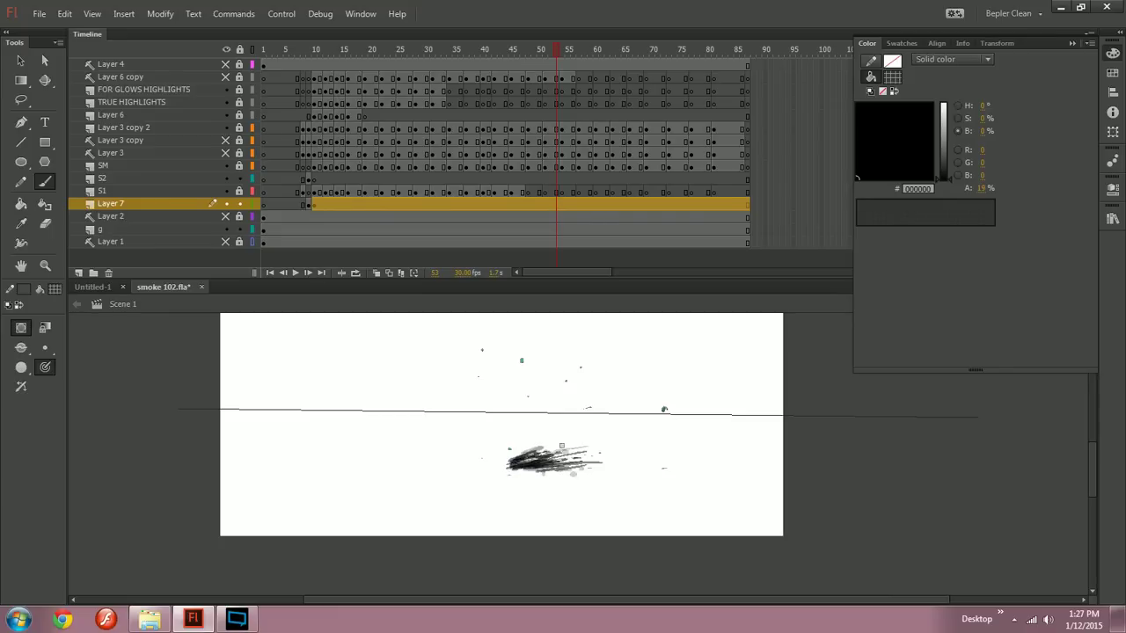
key("ctrl+Return")
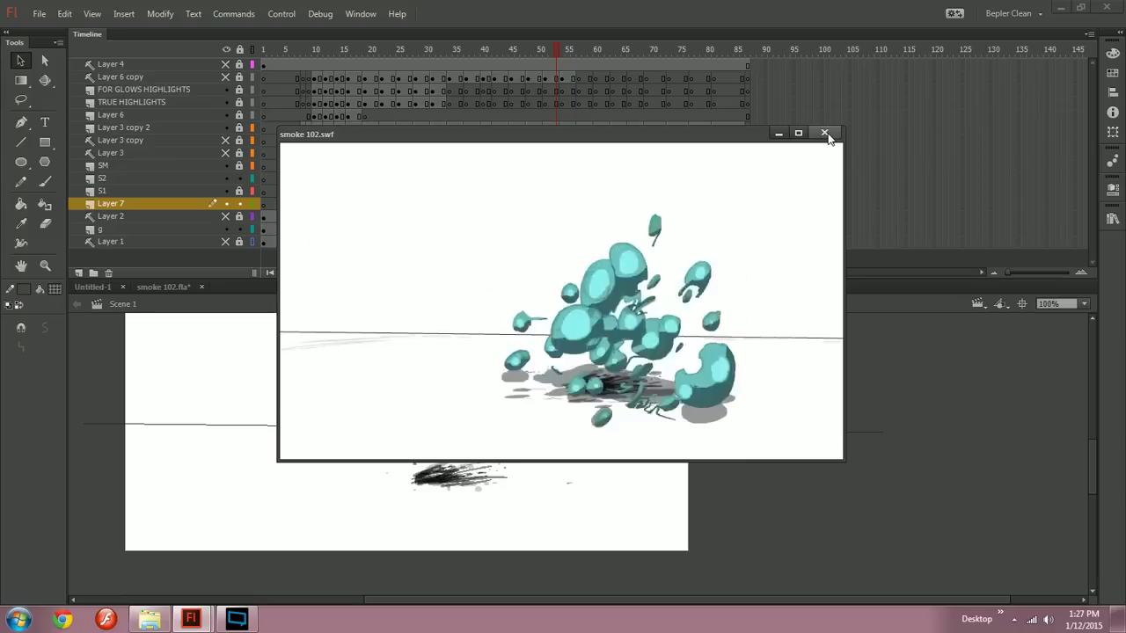
left_click(832, 135)
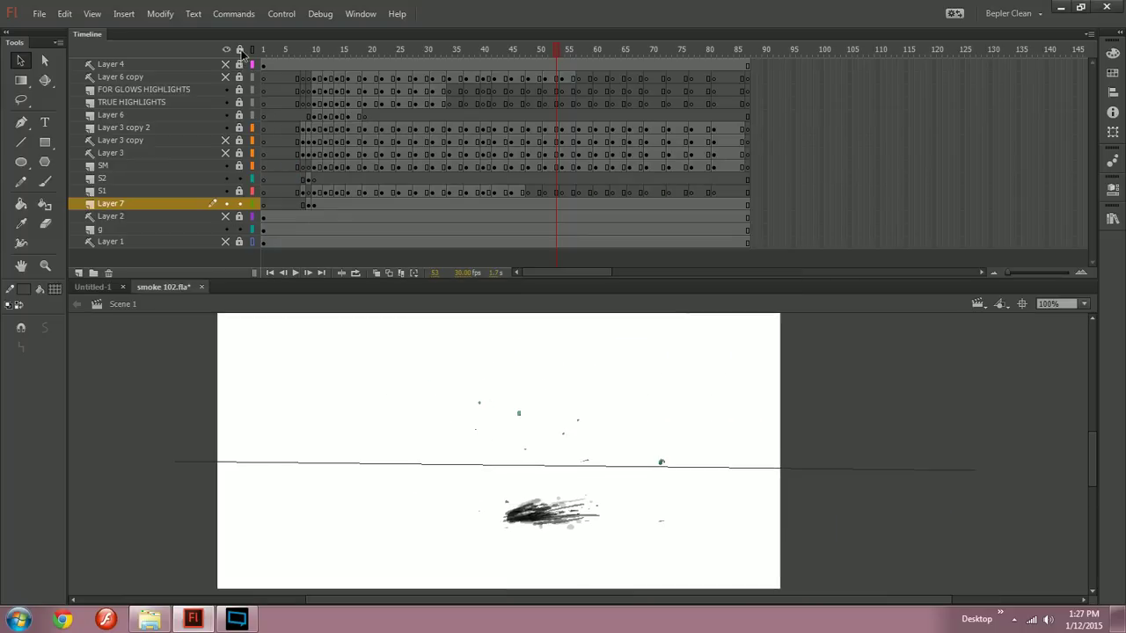
Step: Lock all existing layers and add a new layer above Layer 4, starting at frame 1
left_click(166, 67)
left_click(79, 273)
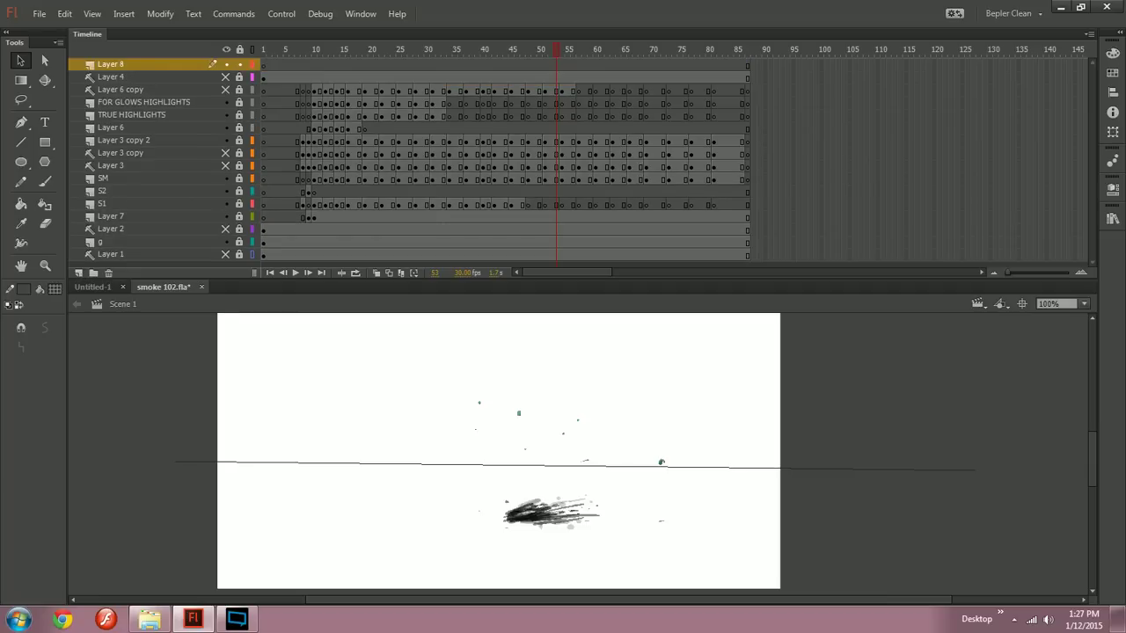
left_click(263, 65)
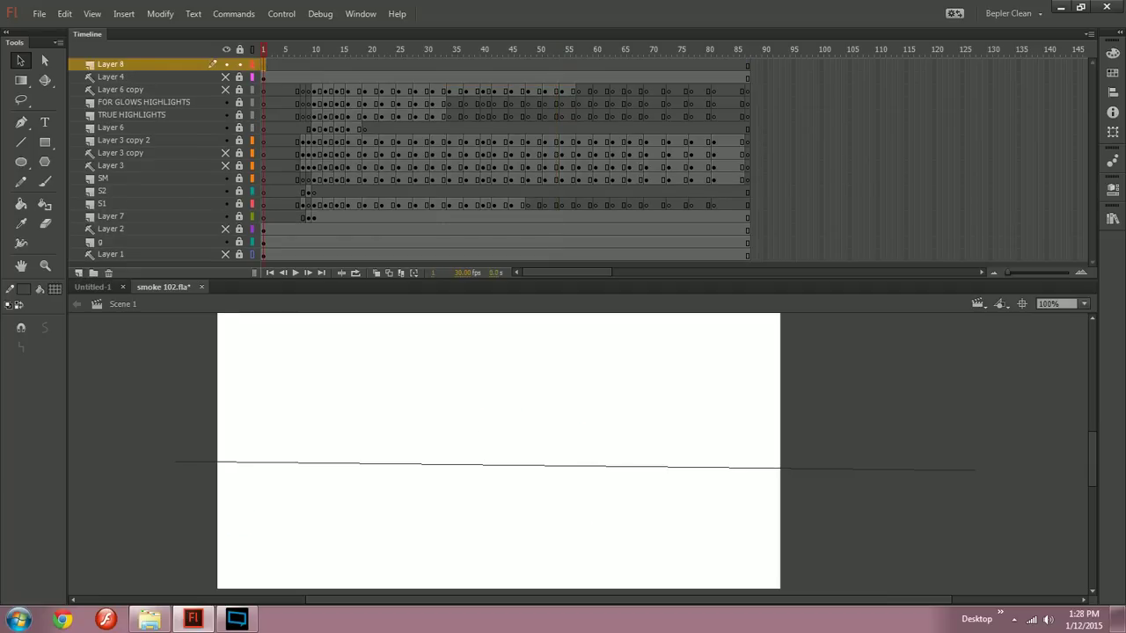
Step: Switch to the file explorer and open vcam_as3.fla from the vcam folder inside Jeans Beans
left_click(149, 619)
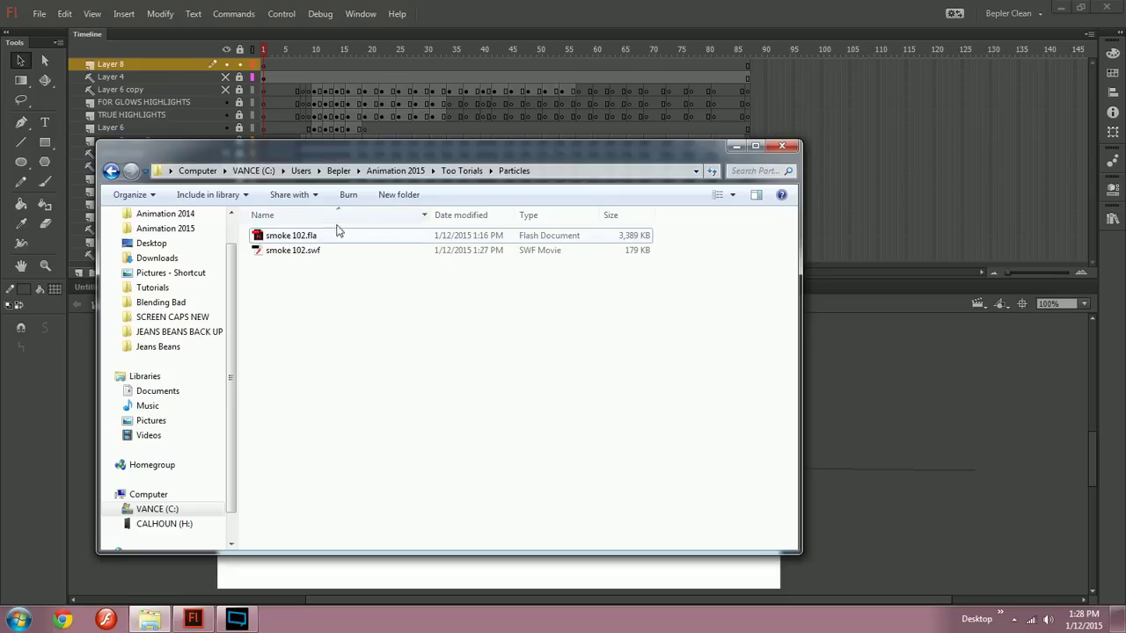
left_click(395, 171)
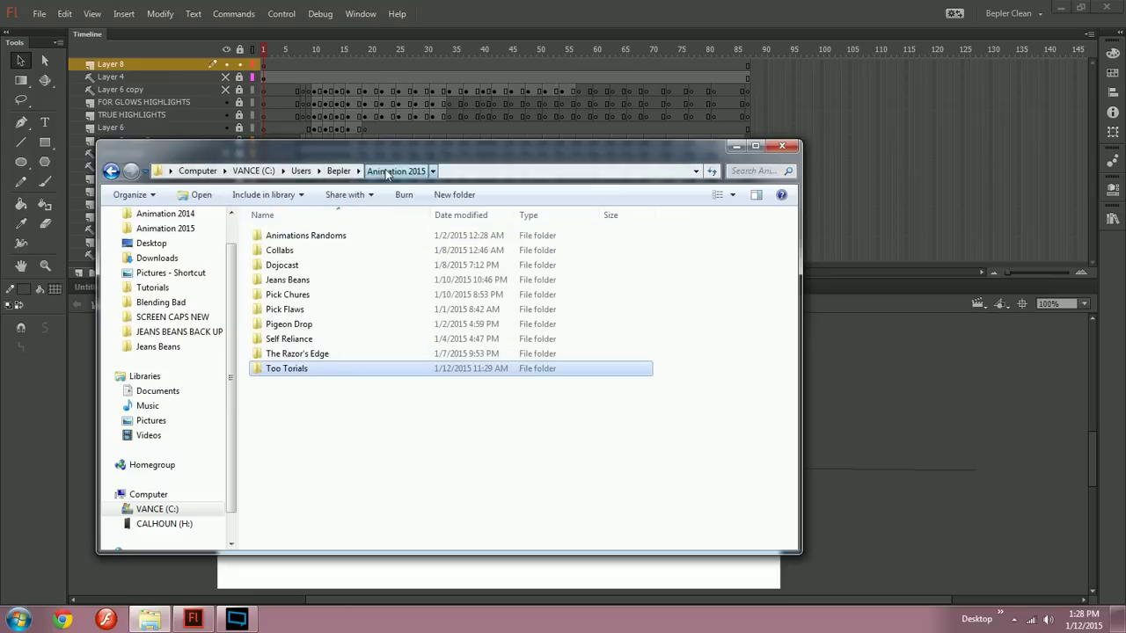
double_click(287, 280)
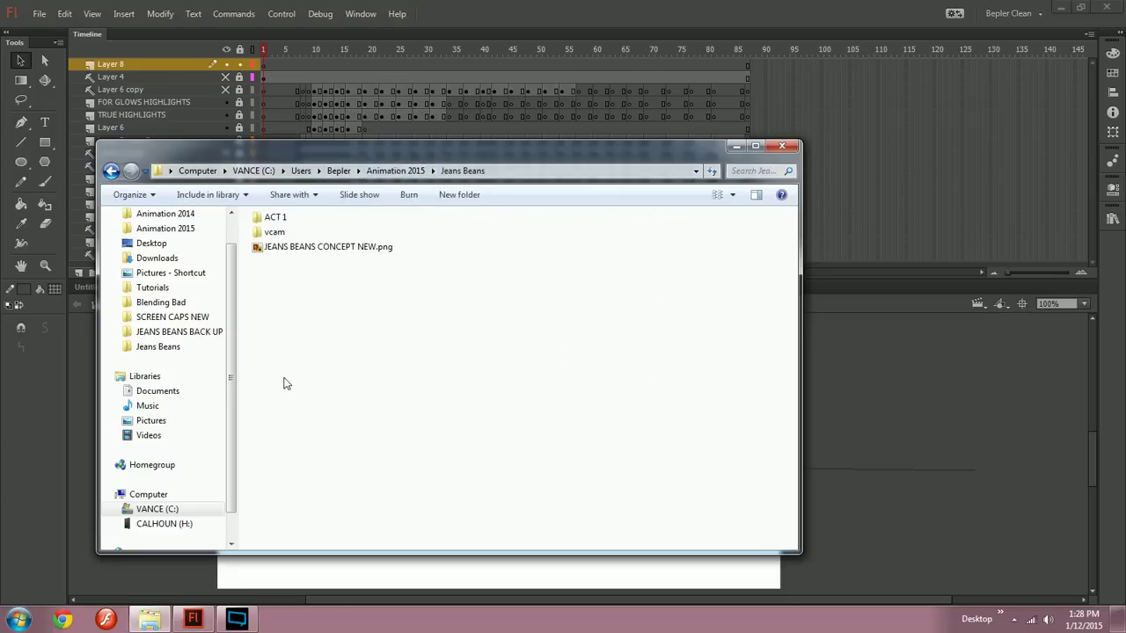
double_click(277, 234)
double_click(280, 236)
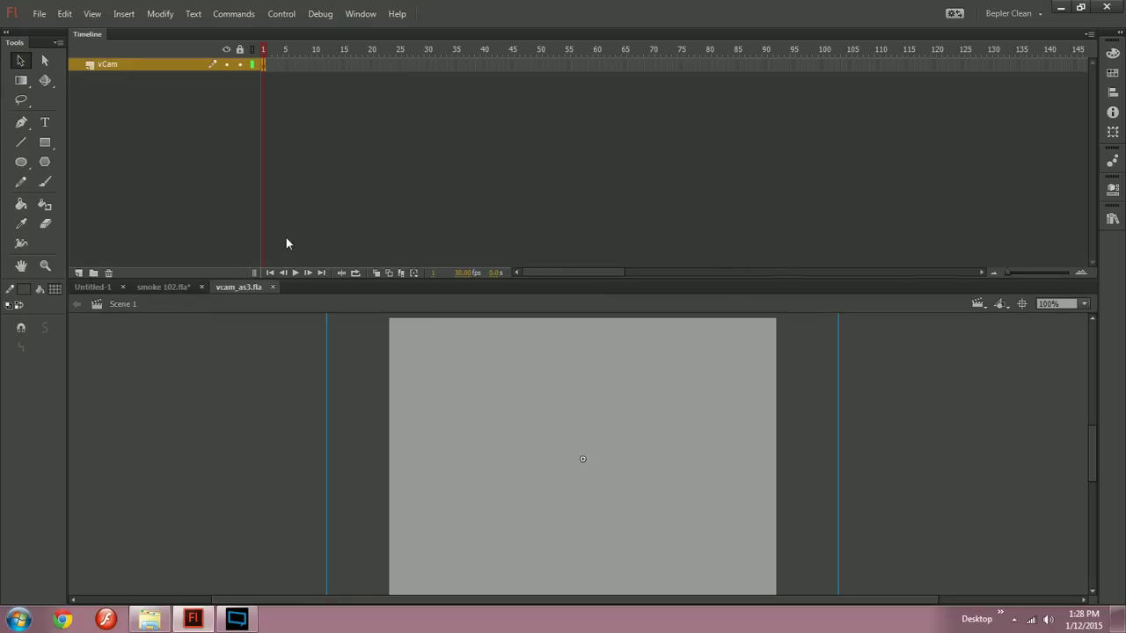
Step: Paste the vCam symbol onto Layer 8 of smoke 102.fla, centre it on the stage, and set its width to 800
left_click(170, 287)
left_click(123, 64)
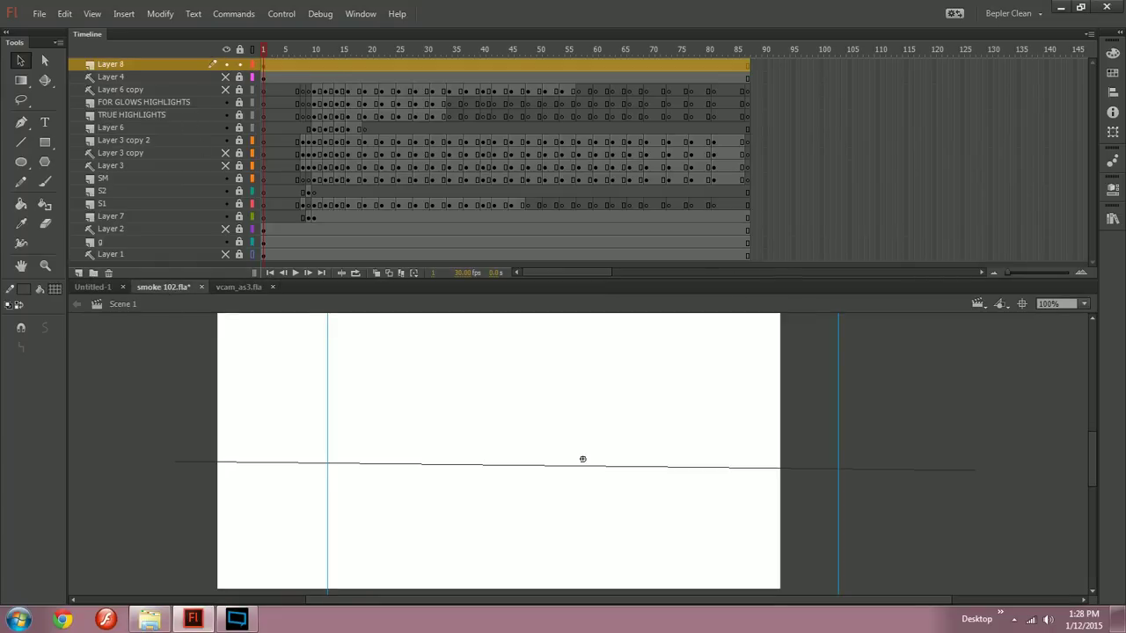
key("q")
left_click(1111, 188)
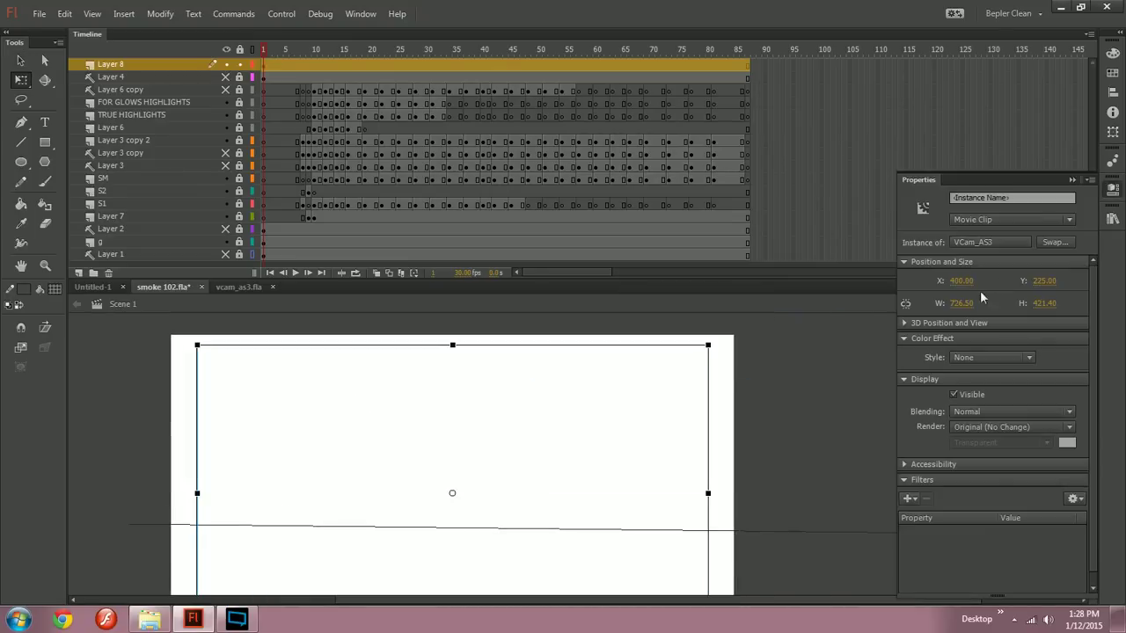
left_click(951, 303)
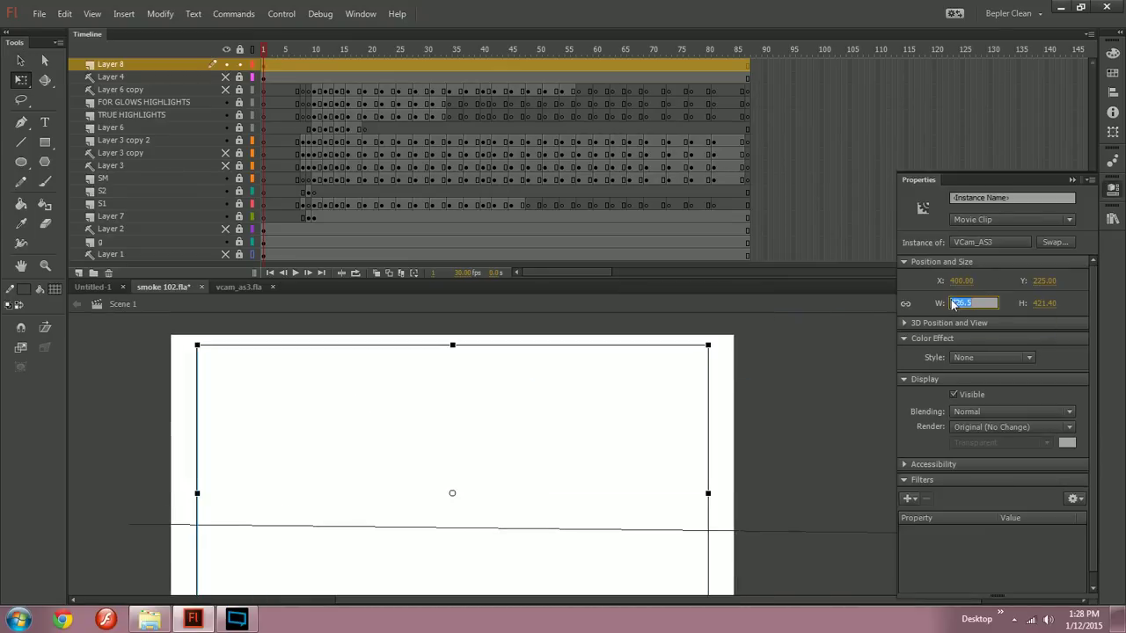
type("800")
key("Return")
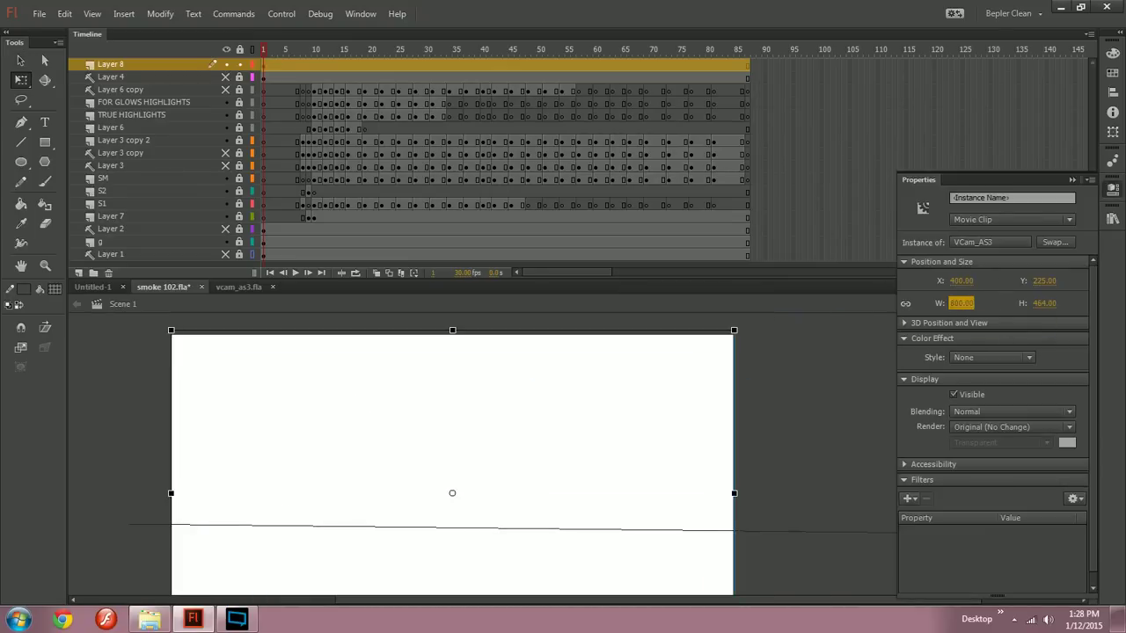
Step: Unlink the vCam's width and height, and set its height to 450
key("ctrl+minus")
scroll(462, 467, "down", 1)
scroll(463, 467, "up", 3)
scroll(463, 467, "down", 3)
scroll(463, 467, "up", 3)
left_click_drag(673, 456, 566, 530)
scroll(566, 528, "down", 5)
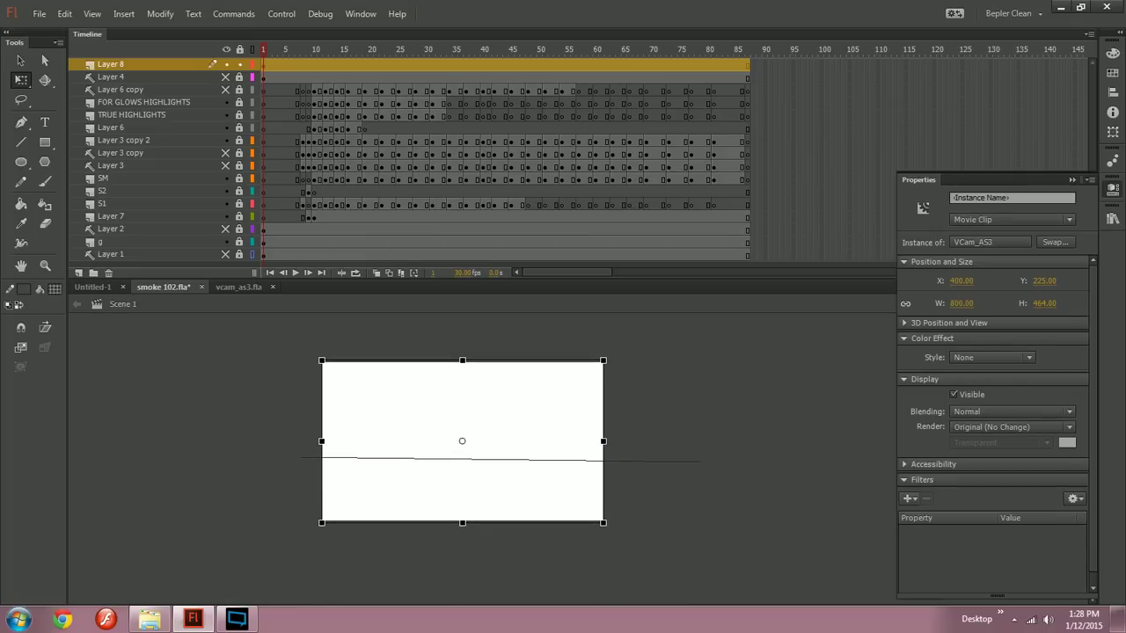
left_click(638, 385)
scroll(638, 385, "up", 3)
left_click_drag(637, 385, 547, 458)
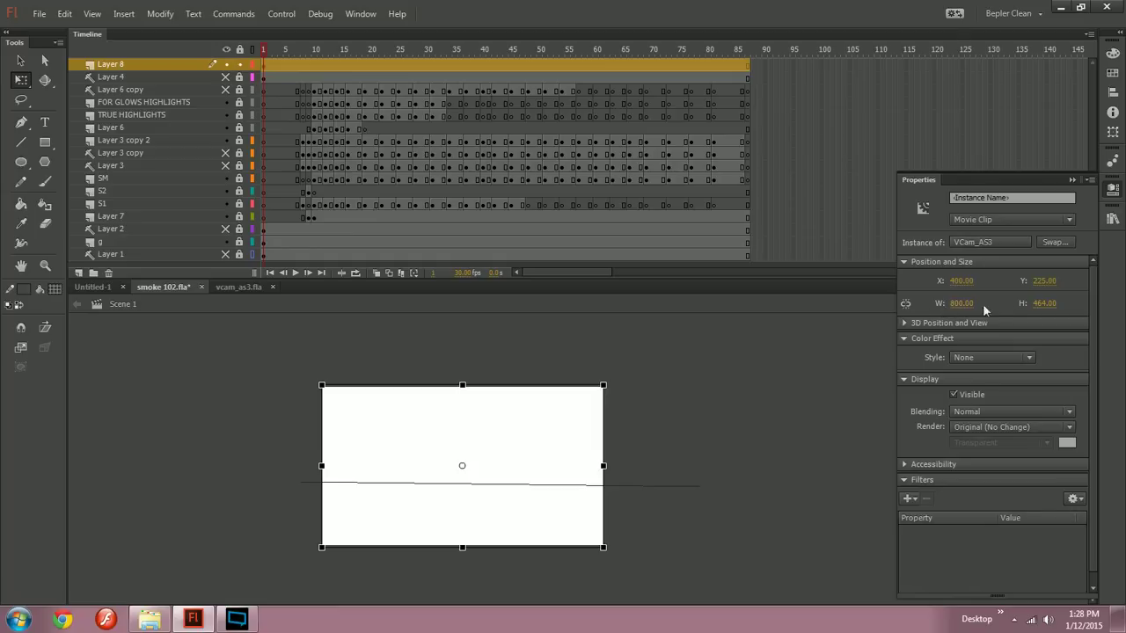
left_click(1044, 303)
type("450")
key("Return")
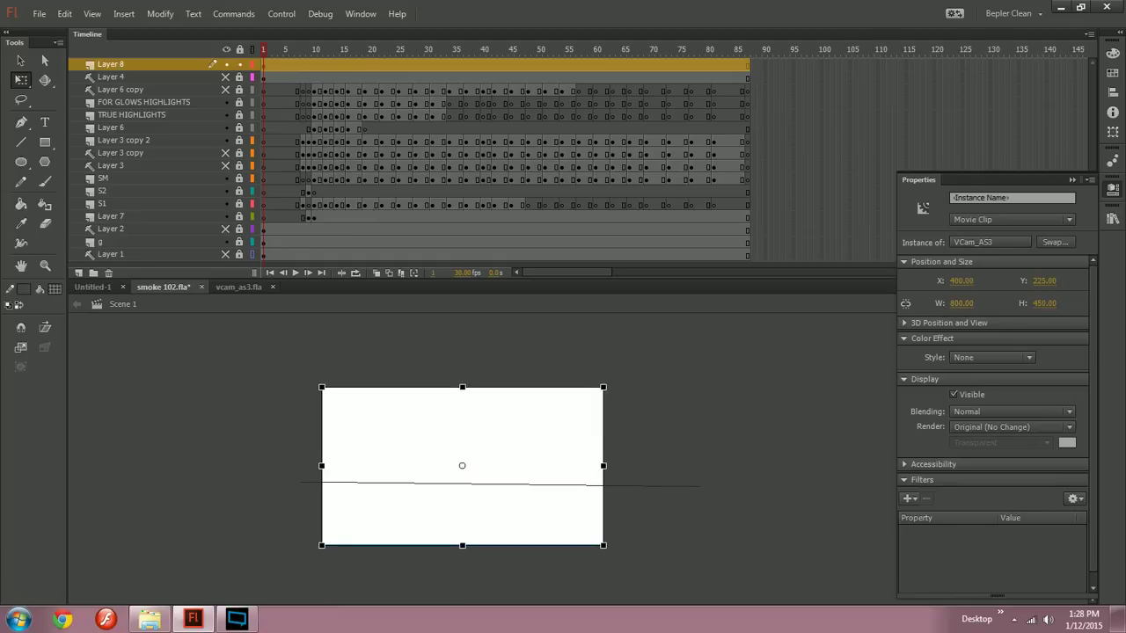
Step: Replace the camera in vcam_as3.fla with the resized vCam, centred on the stage
left_click(230, 286)
key("Delete")
key("ctrl+shift+v")
key("ctrl+alt+2")
key("ctrl+alt+5")
key("Escape")
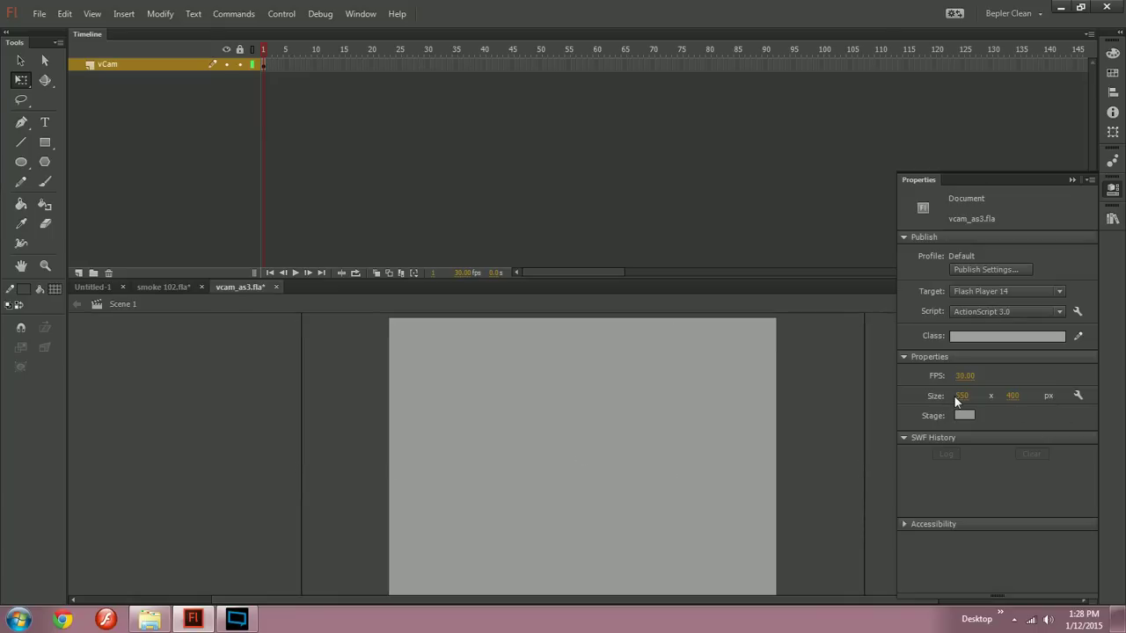
Step: Set the vcam_as3.fla stage size to 800 x 450 px and centre the vCam on it
left_click(962, 396)
type("800")
key("Tab")
type("4")
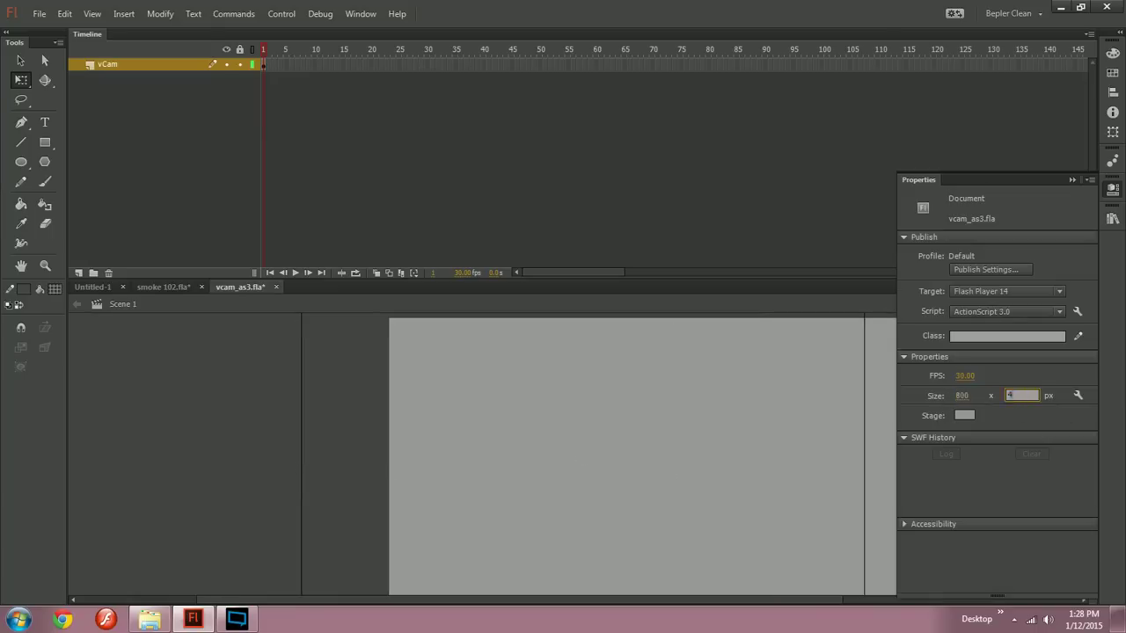
key("Return")
left_click_drag(466, 445, 285, 456)
key("ctrl+alt+2")
key("ctrl+alt+5")
left_click(308, 450)
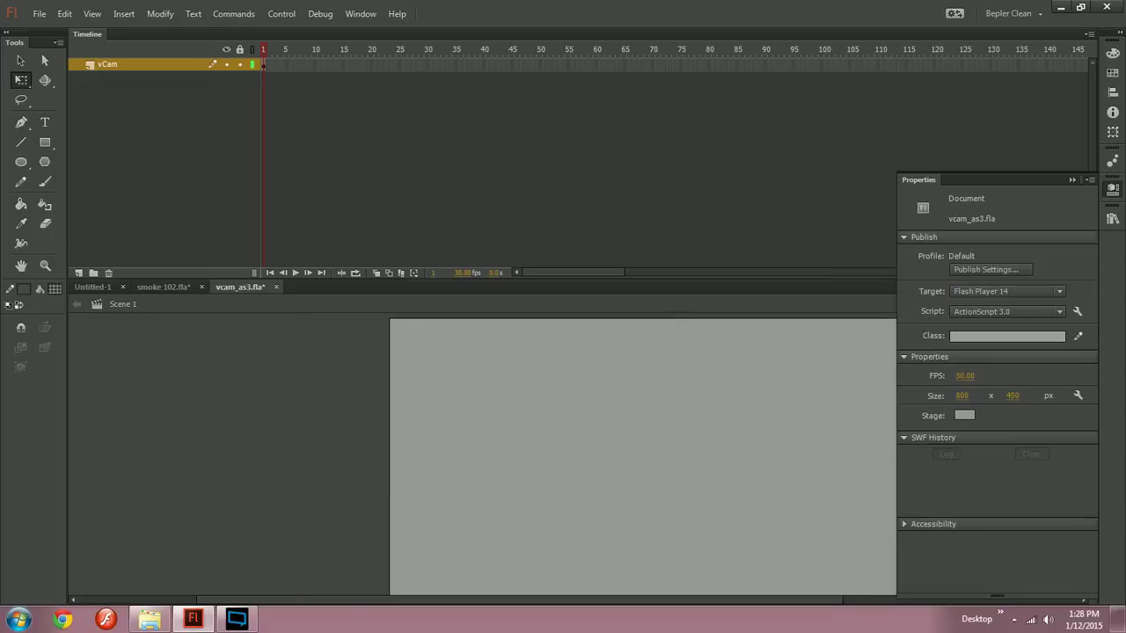
Step: Change the stage colour of vcam_as3.fla to white and save the file
left_click(964, 417)
left_click(755, 169)
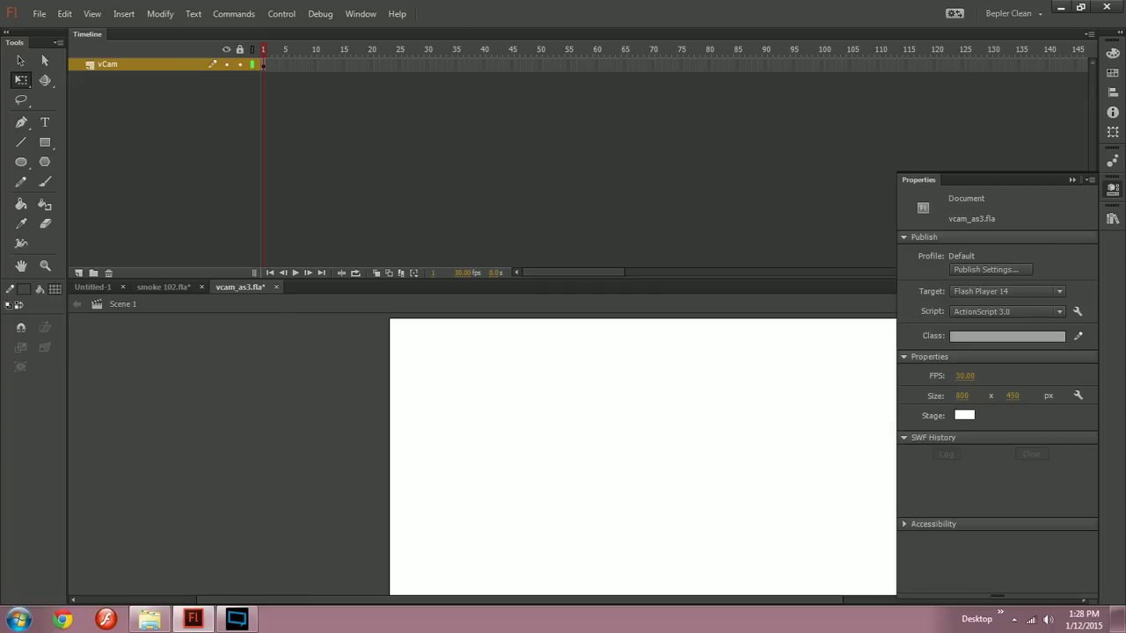
left_click(39, 13)
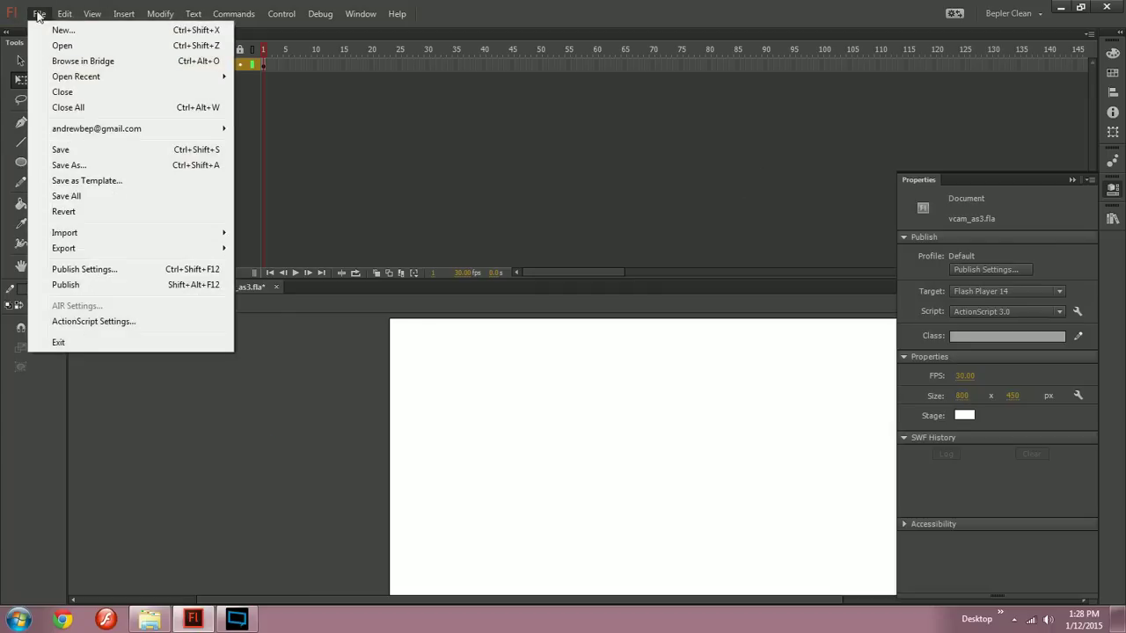
left_click(89, 148)
Step: Return to smoke 102.fla and save it
left_click(163, 287)
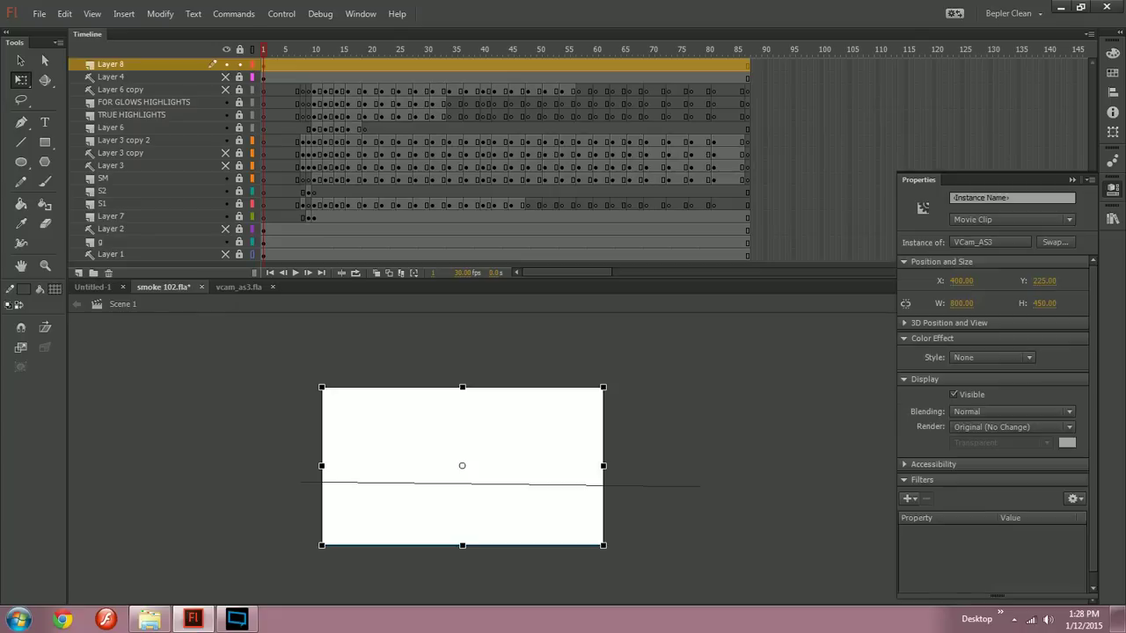
left_click(39, 13)
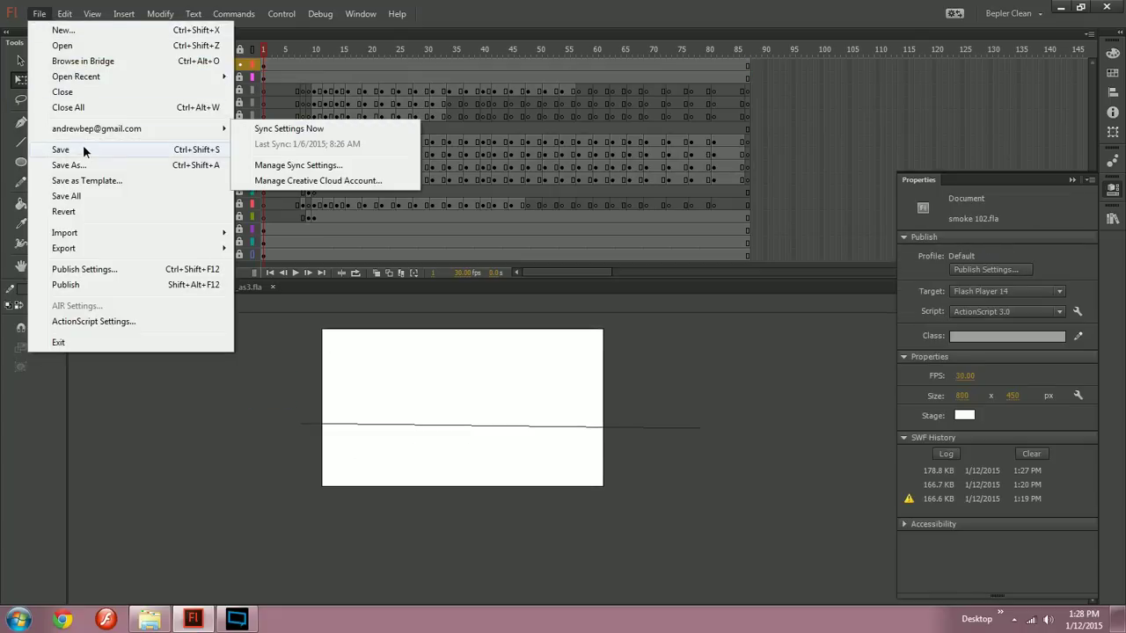
left_click(83, 148)
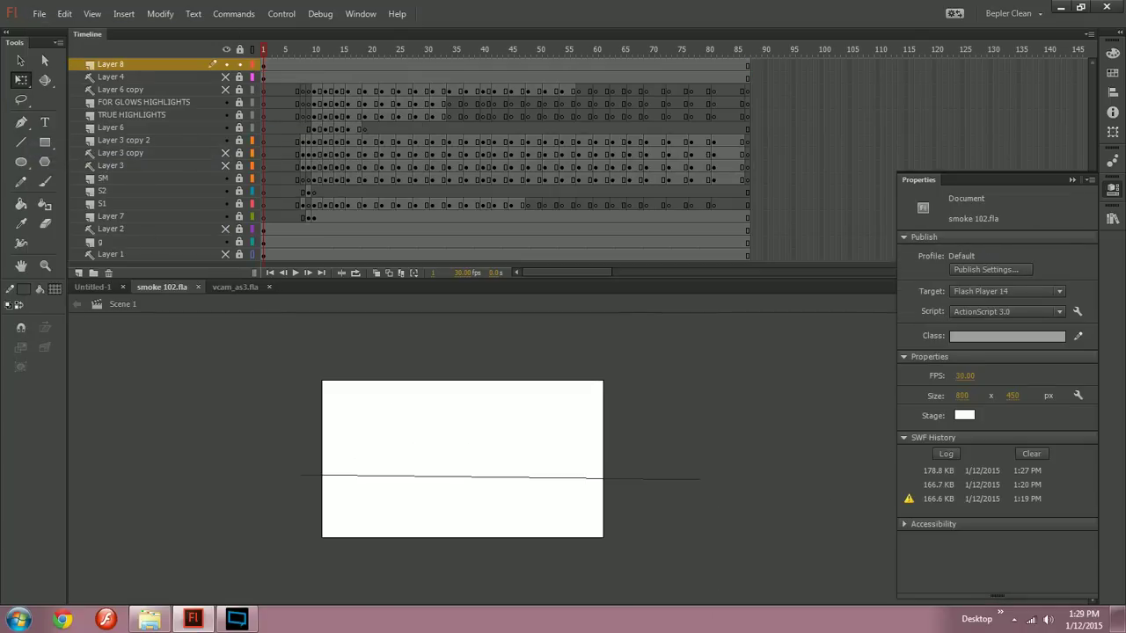
left_click_drag(264, 51, 315, 54)
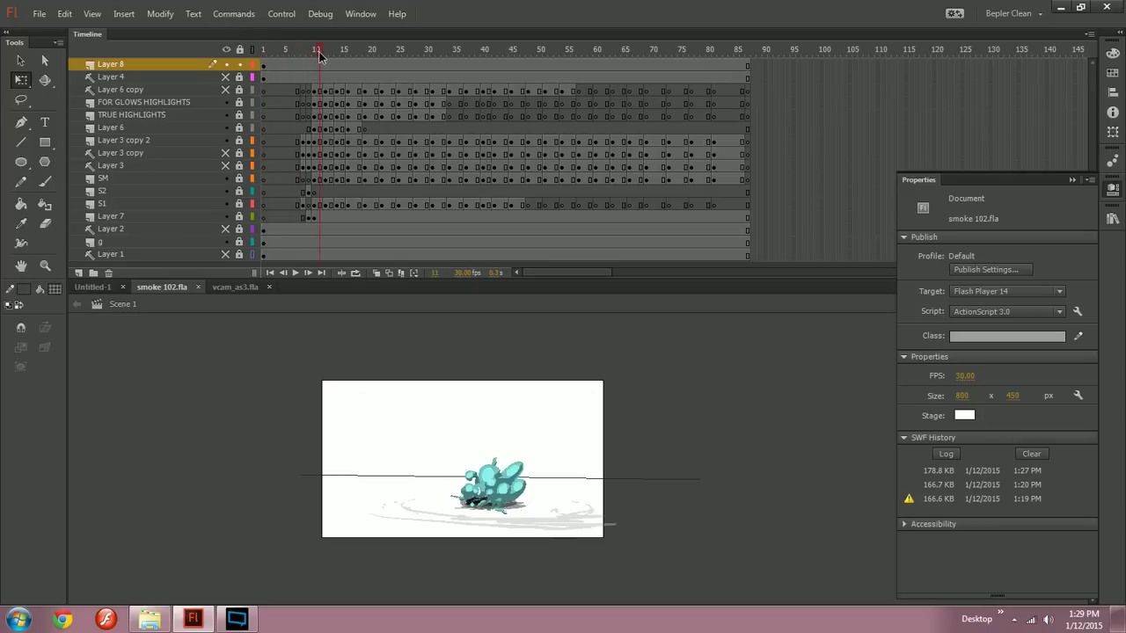
key("F6")
key("ctrl+equal")
left_click_drag(583, 457, 424, 431)
key("ctrl+z")
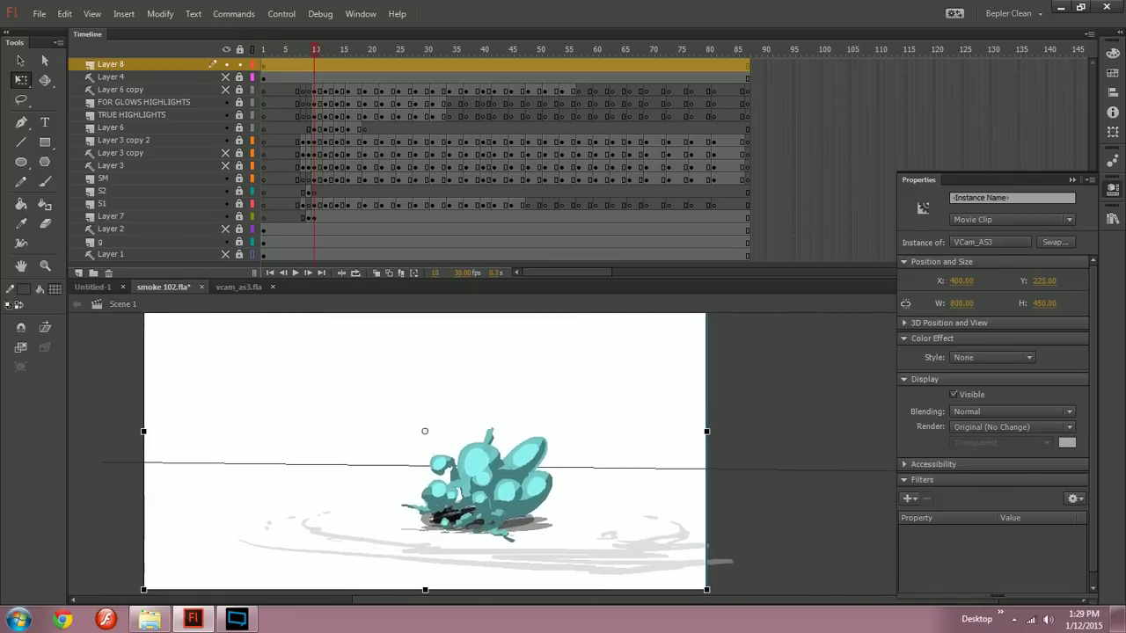
Step: Keyframe the vCam on Layer 8 at frames 12 and 13, nudging it slightly down and to the right
key("period")
left_click(324, 64)
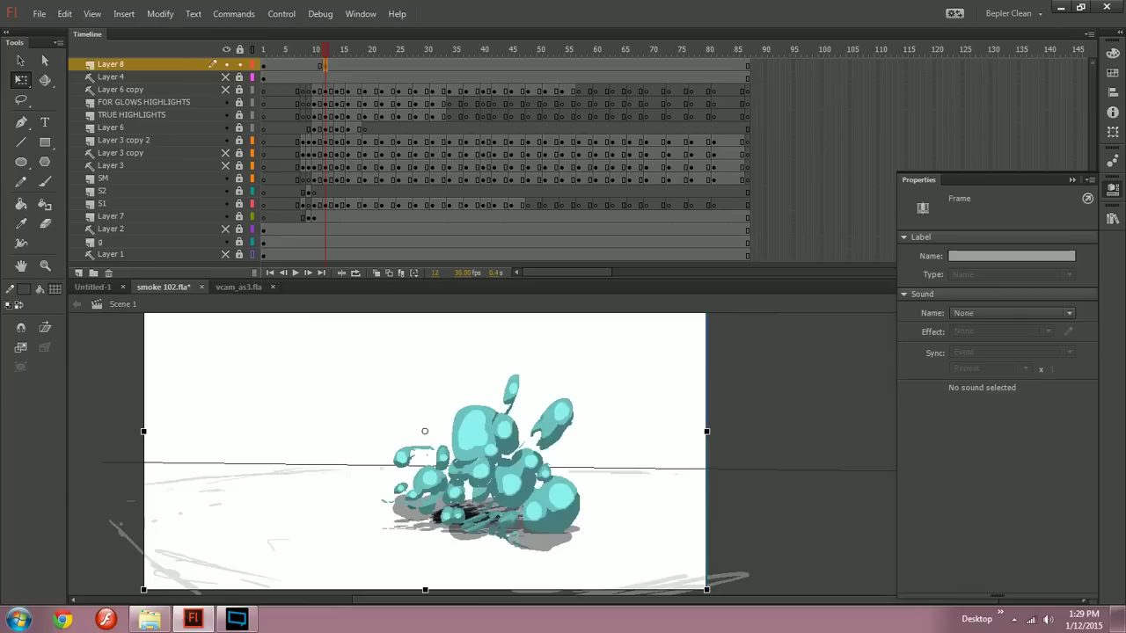
key("Right")
key("Down")
key("F6")
key("Right")
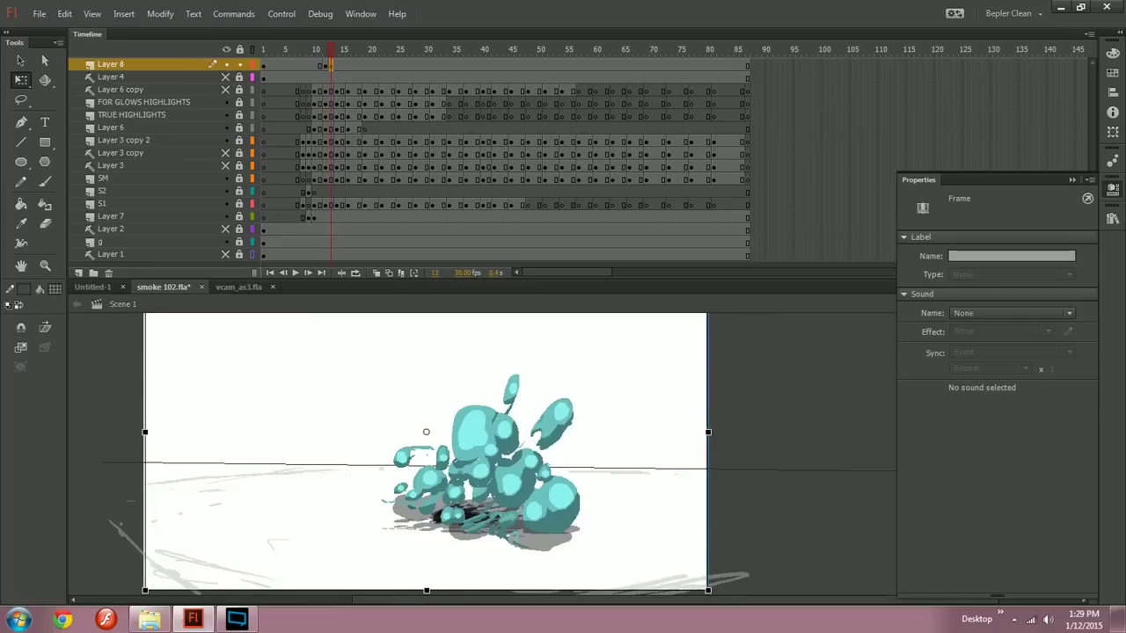
Step: Build the camera shake on Layer 8 with vCam keyframes through frame 17, offsetting the camera further down and sideways
key("shift+Down")
key("shift+Down")
key("shift+Right")
key("shift+Right")
key("F6")
key("Down")
key("Down")
key("Right")
key("Right")
key("period")
key("Down")
key("Down")
key("period")
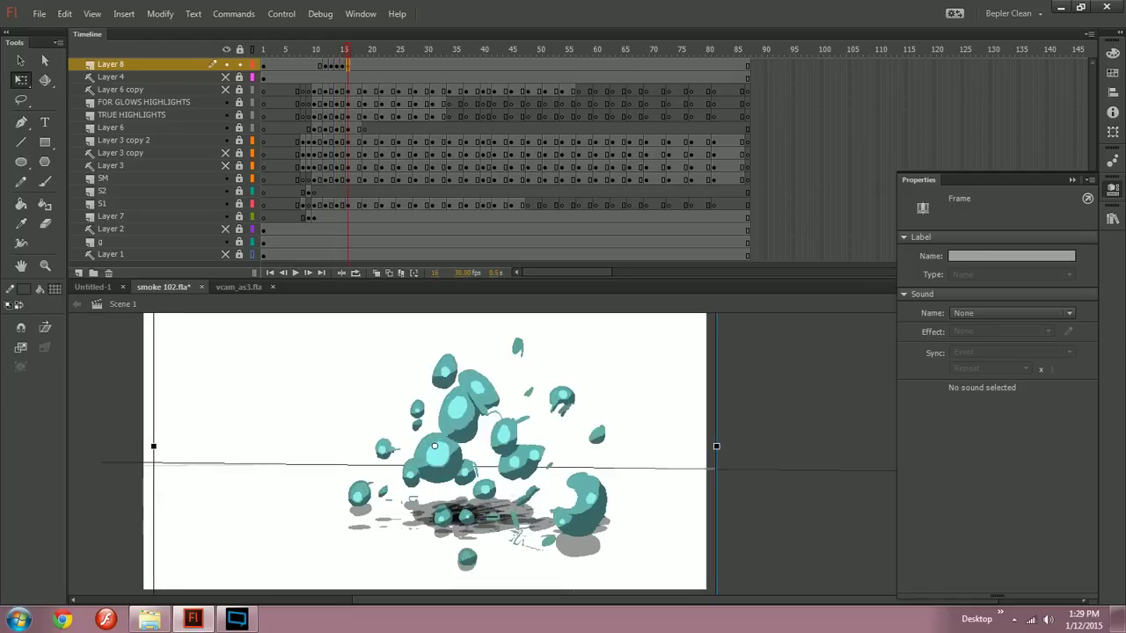
key("period")
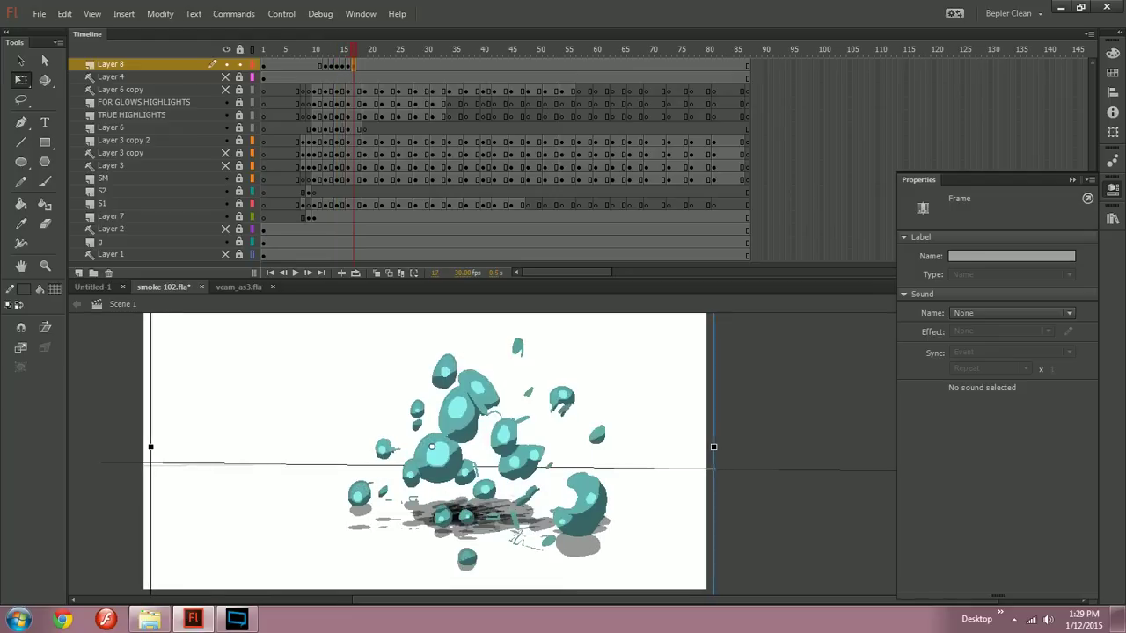
Step: Shift the vCam slightly up and left at frame 17, and add a keyframe at frame 18
left_click(429, 442)
key("v")
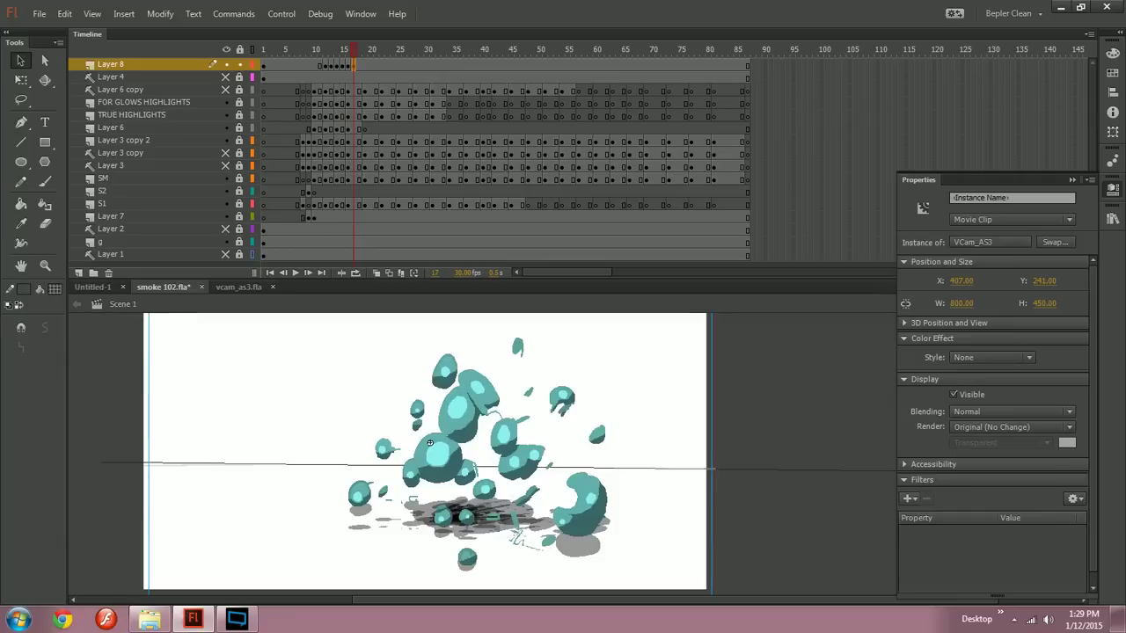
left_click_drag(429, 439, 428, 437)
key("y")
key("period")
key("v")
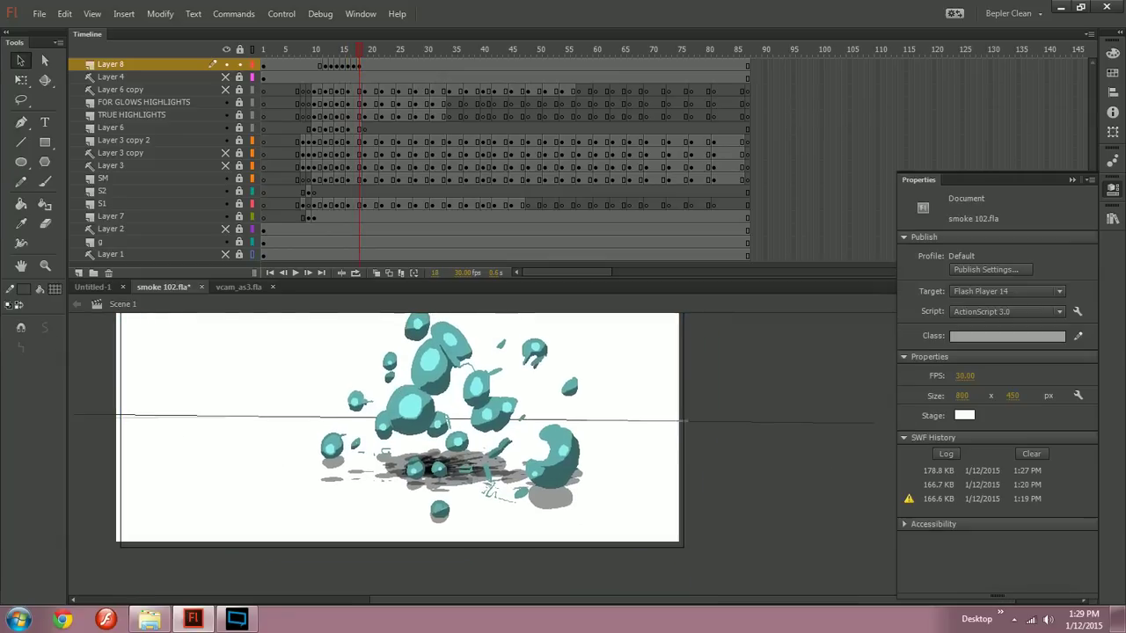
Step: Bring the vCam back to its original position over the stage with keyframes through frame 20
left_click_drag(402, 390, 398, 384)
key("Escape")
key("F6")
key("y")
key("shift+period")
key("ctrl+z")
key("v")
left_click(398, 385)
key("Escape")
key("ctrl+minus")
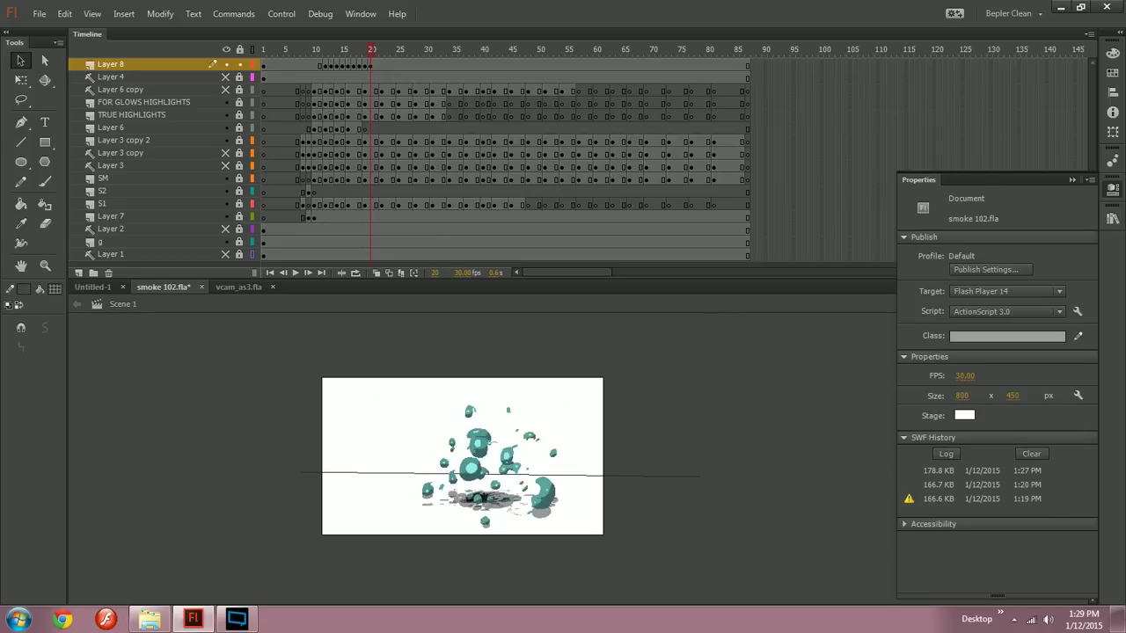
Step: Space out the vCam keyframes on Layer 8 from frame 14 onward by inserting extra frames between them
left_click(334, 54)
mouse_move(334, 53)
left_mouse_down()
mouse_move(320, 53)
mouse_move(367, 52)
mouse_move(337, 51)
left_mouse_up()
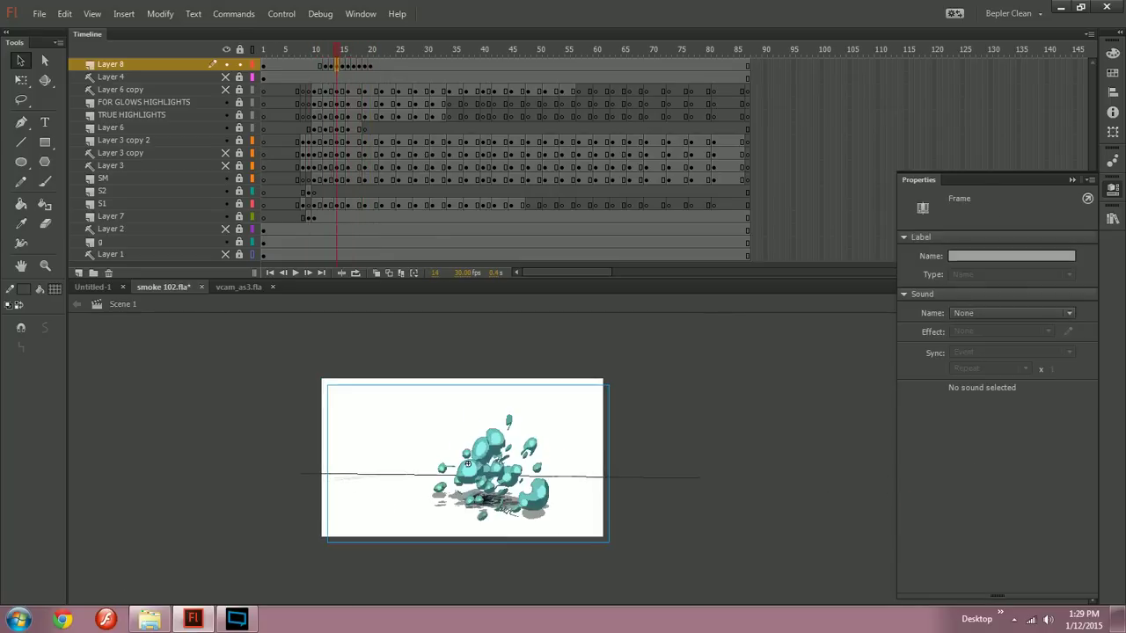
key("period")
key("period")
key("F5")
key("period")
key("period")
key("period")
key("F5")
key("F5")
key("comma")
key("F5")
key("F5")
key("period")
key("period")
key("period")
key("period")
key("period")
key("period")
key("F5")
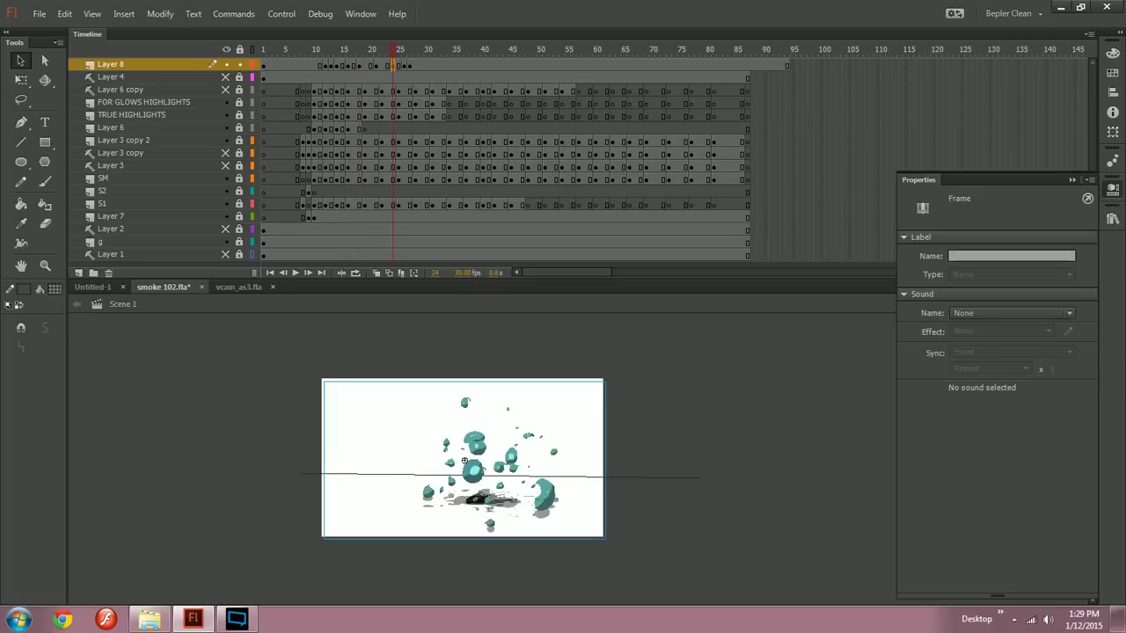
Step: Lengthen the vCam hold around frame 14 on Layer 8 and insert frames after the keyframe at frame 28
left_click_drag(465, 460, 468, 465)
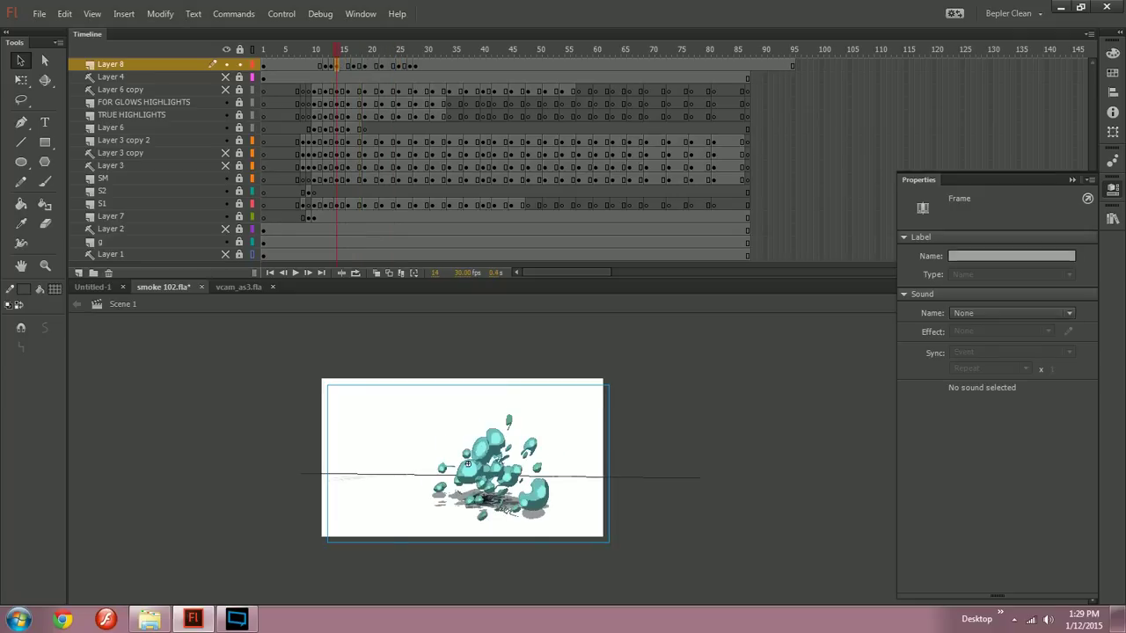
key("comma")
key("F5")
left_click(415, 66)
key("F5")
key("F5")
key("F5")
key("F5")
Step: Remove the surplus Layer 8 frames beyond frame 87, and test the movie to check the camera shake
left_click_drag(754, 66, 857, 65)
key("shift+F5")
left_click_drag(523, 51, 588, 72)
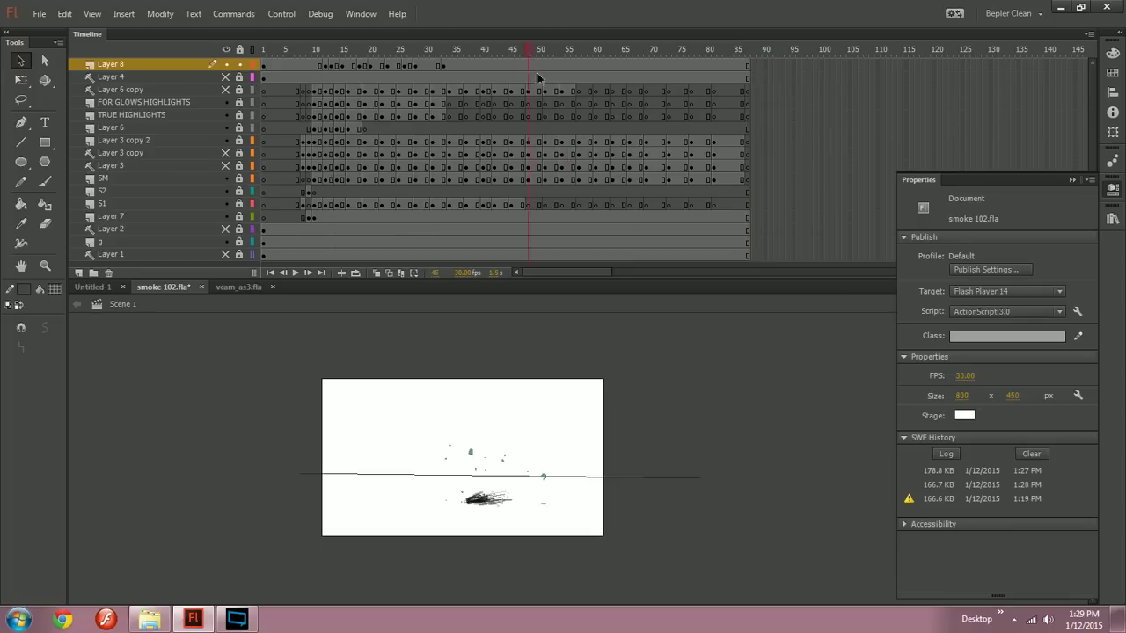
key("ctrl+Return")
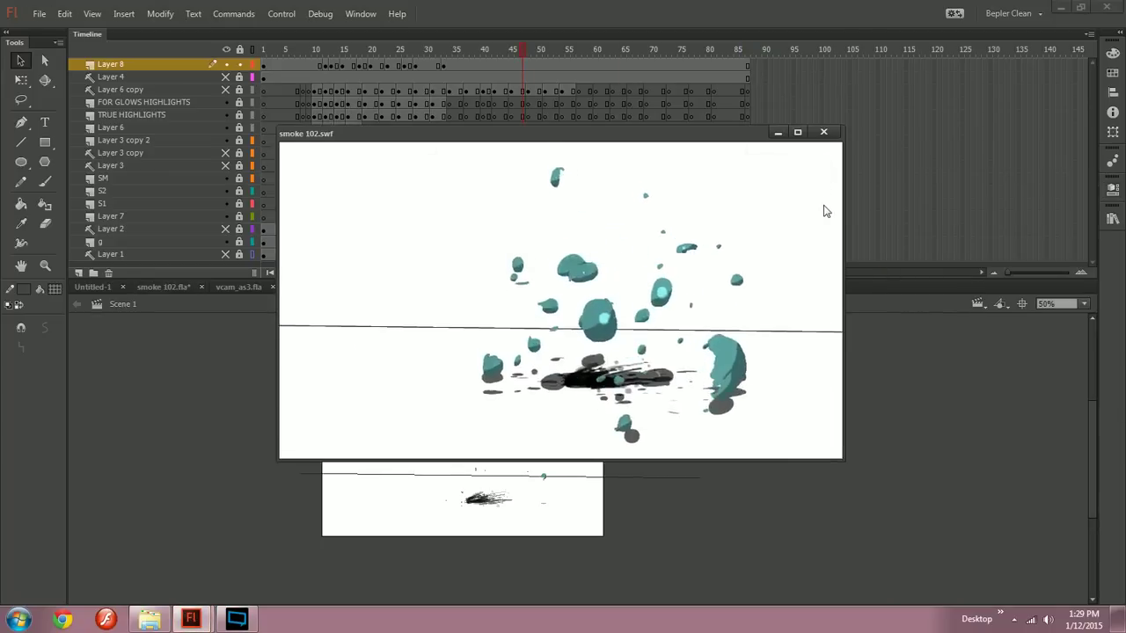
left_click(823, 133)
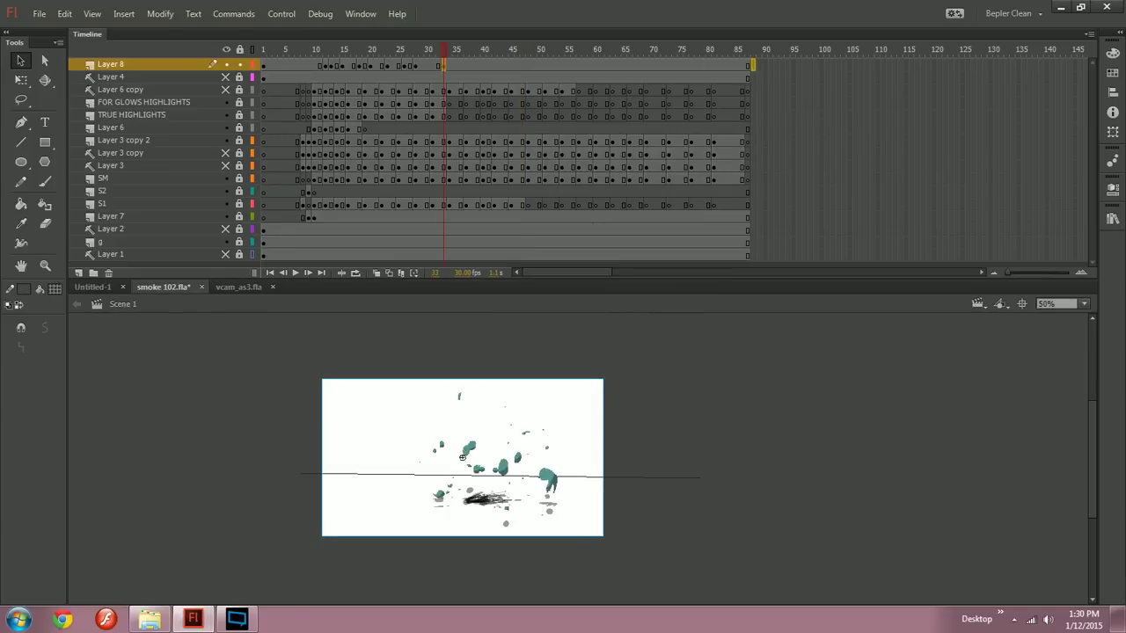
Step: Take out the vCam keyframe at frame 28 on Layer 8, keeping a final keyframe at frame 33
key("ctrl+z")
key("ctrl+z")
key("ctrl+z")
key("ctrl+z")
key("ctrl+z")
key("ctrl+z")
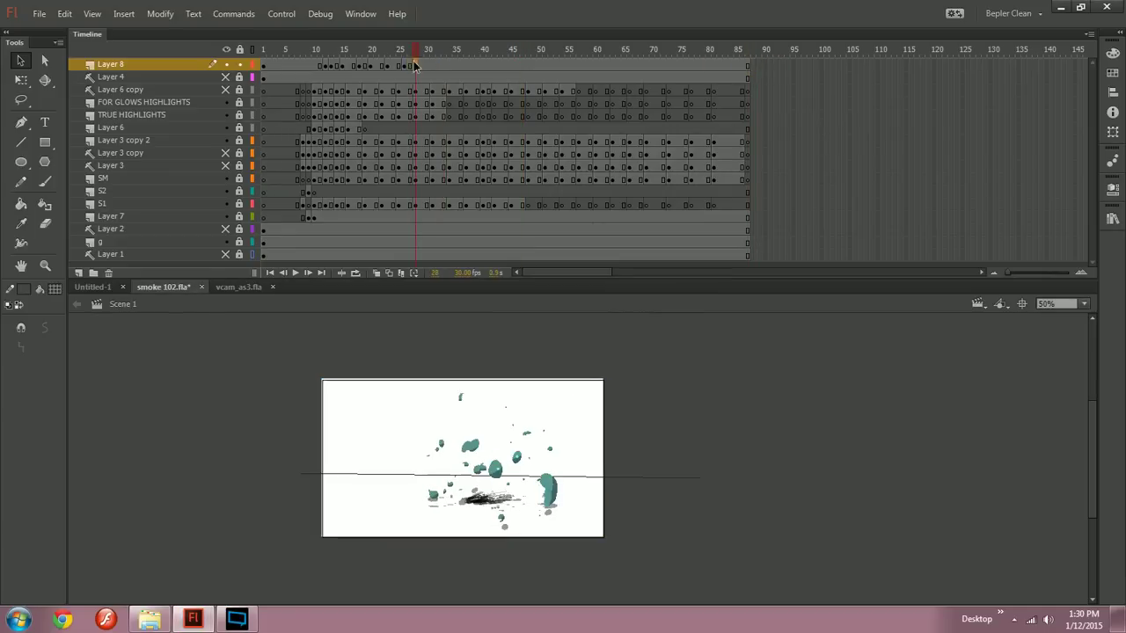
key("shift+period")
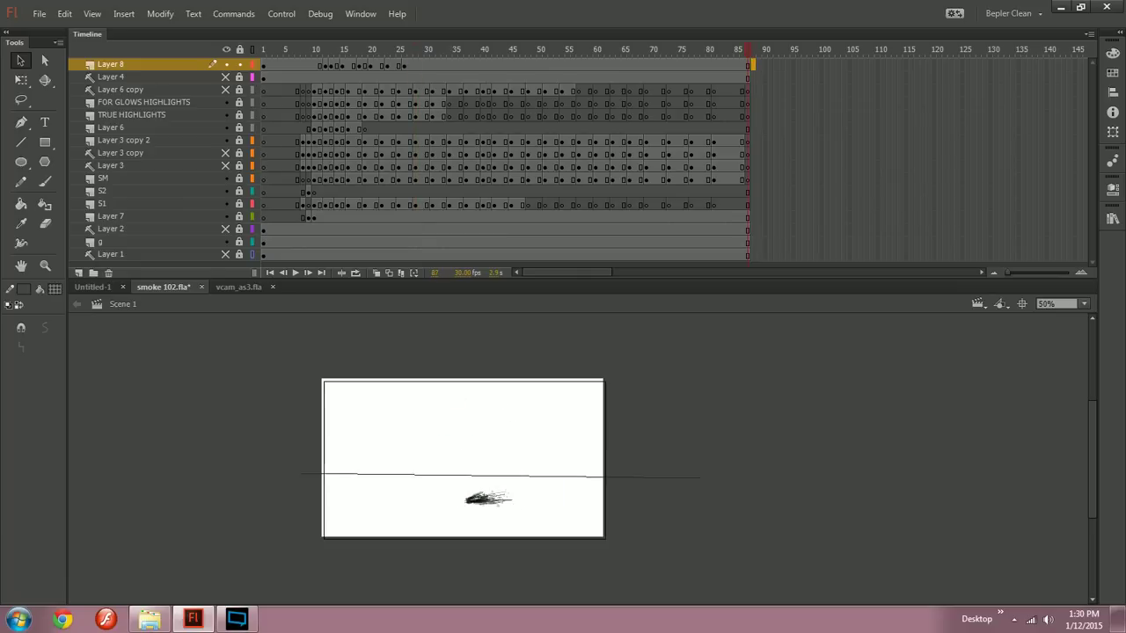
key("ctrl+y")
key("ctrl+y")
key("ctrl+1")
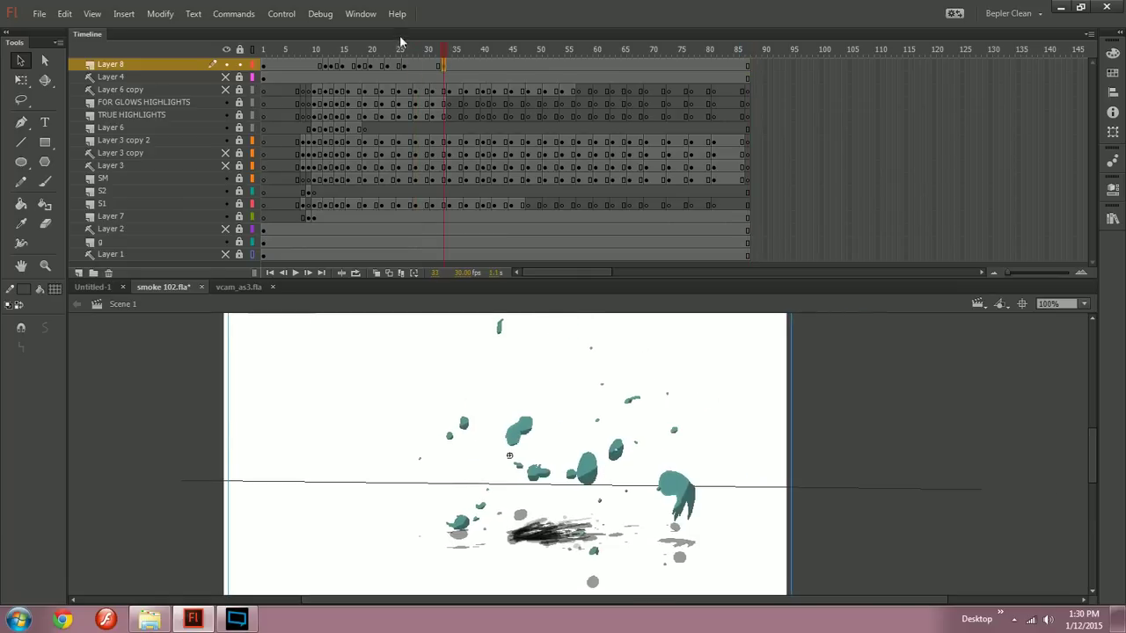
left_click_drag(509, 456, 506, 497)
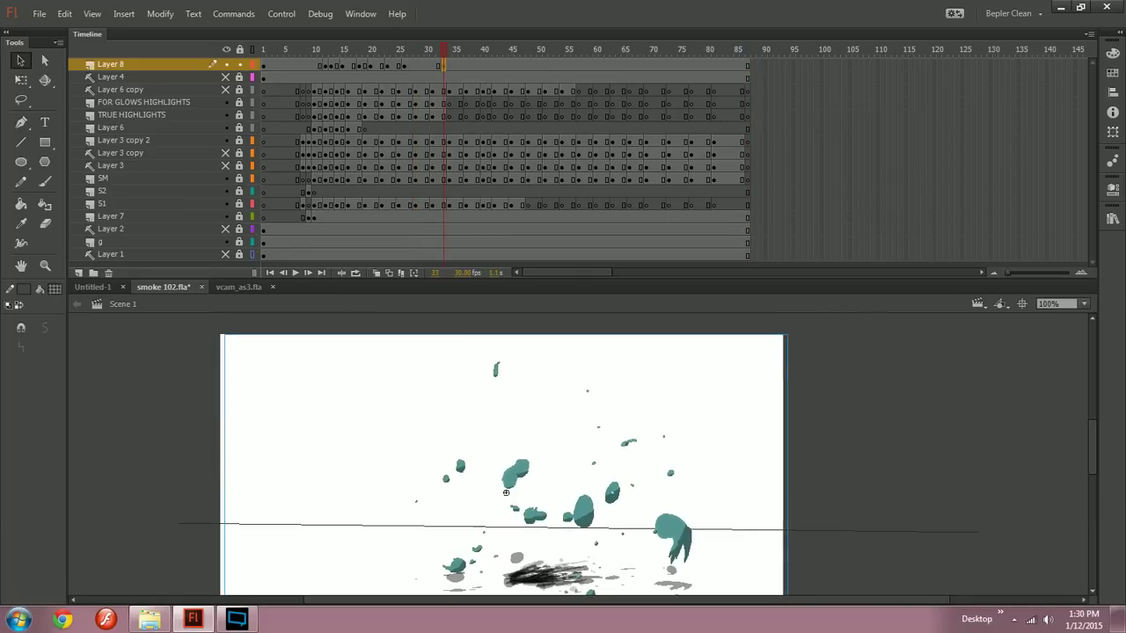
Step: Create a classic tween after the frame 26 keyframe on Layer 8, and move its end keyframe to frame 36
right_click(415, 64)
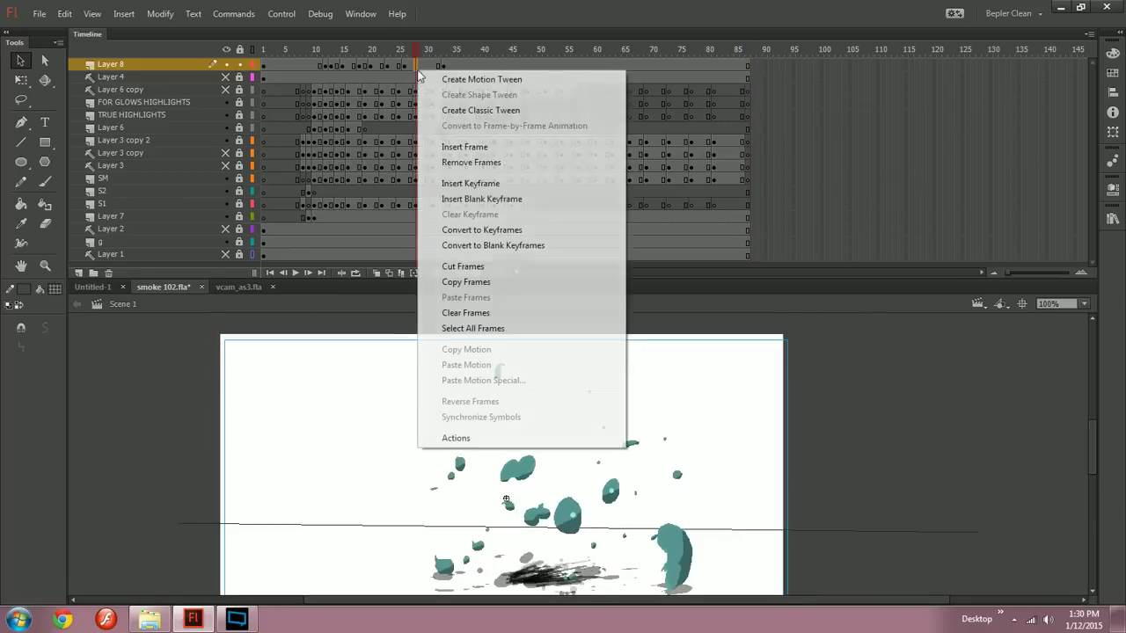
left_click(467, 108)
left_click_drag(444, 66, 422, 50)
left_click(444, 66)
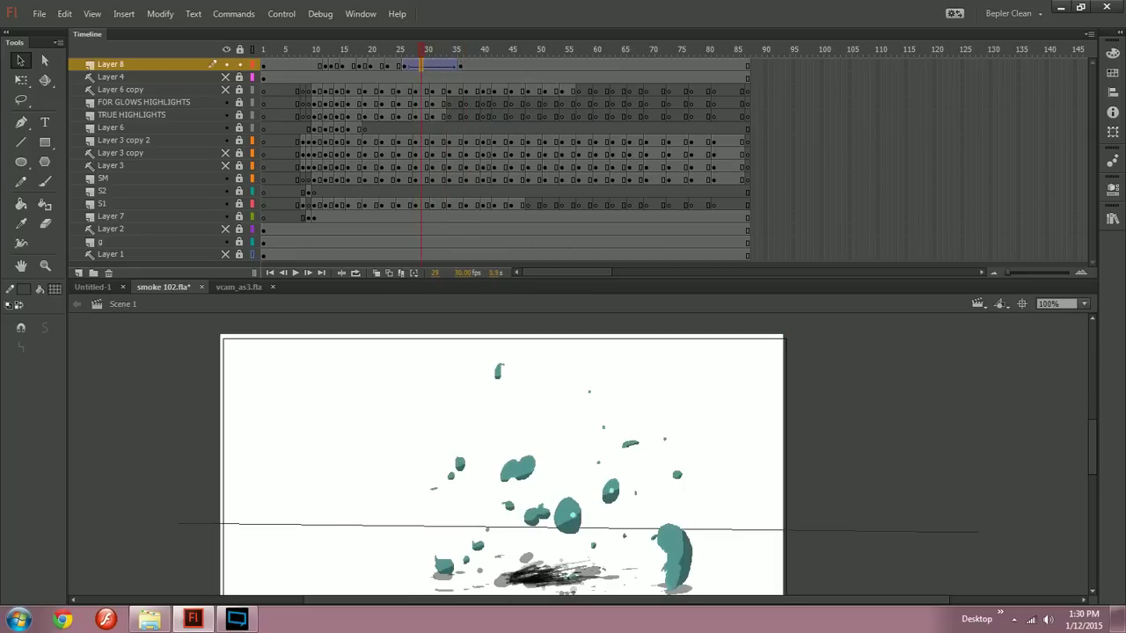
Step: Give the classic tween on Layer 8 a custom ease curve that rises steeply at first and slows toward frame 36
left_click(1111, 187)
left_click(1066, 314)
left_click(29, 520)
left_click_drag(144, 452, 29, 356)
left_click(375, 315)
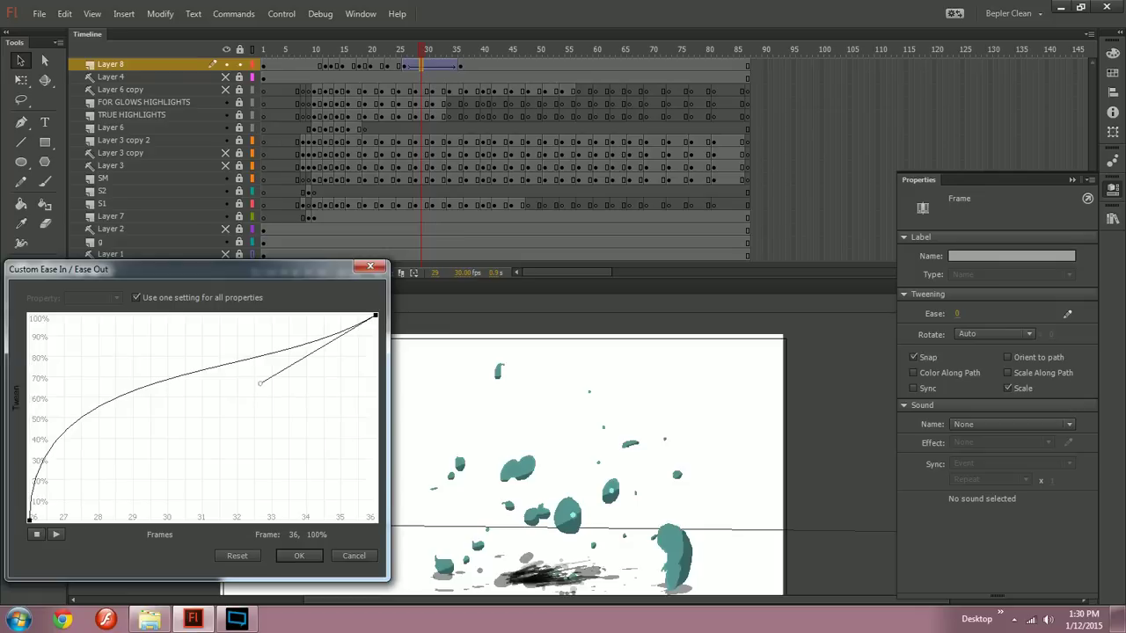
left_click_drag(260, 384, 179, 305)
left_click(299, 555)
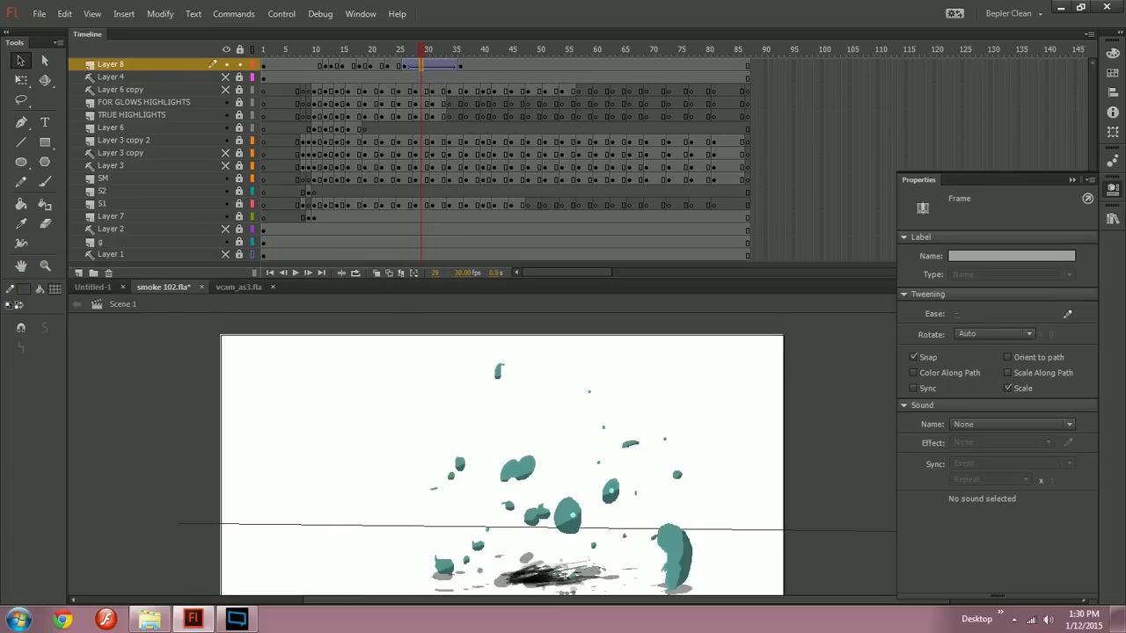
Step: Play the timeline from the impact and test the movie to check the eased camera shake
key("ctrl+minus")
left_click_drag(421, 49, 325, 44)
key("Return")
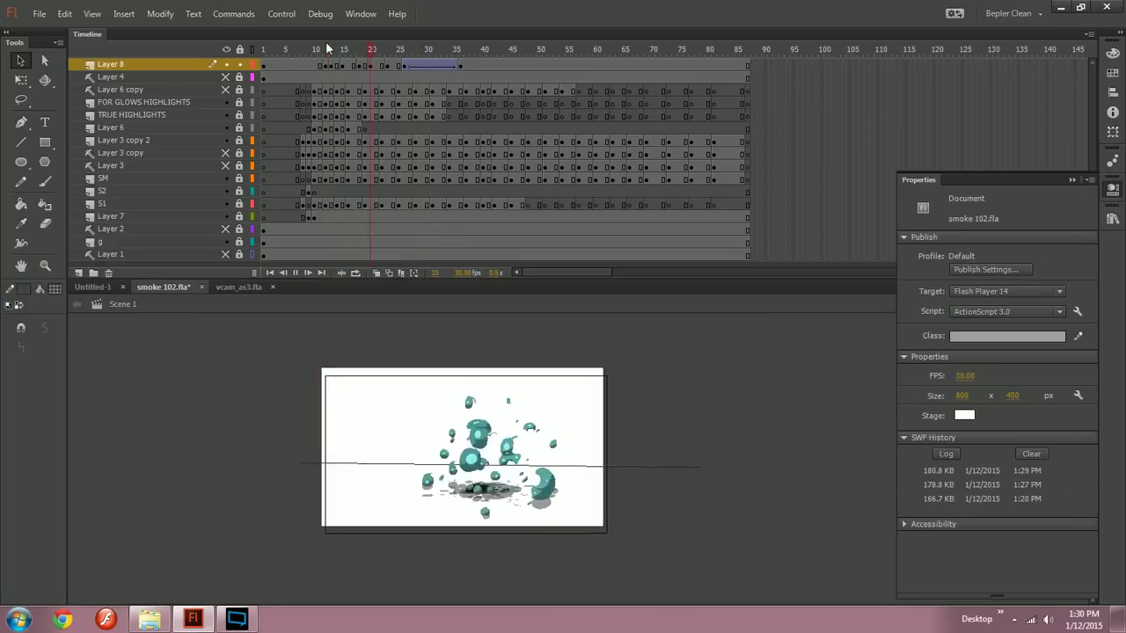
key("ctrl+Return")
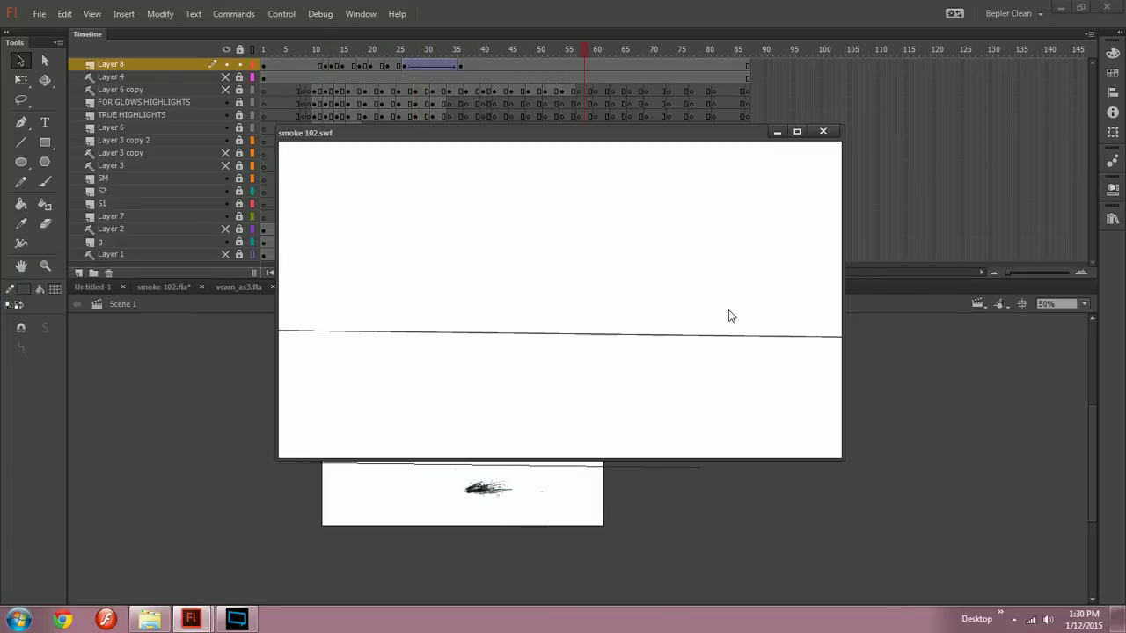
left_click(830, 134)
Step: Apply classic tweens between the vCam keyframes from frame 13 to 24 on Layer 8, and test the movie
left_click_drag(330, 66, 393, 66)
right_click(391, 66)
left_click(426, 104)
key("ctrl+Return")
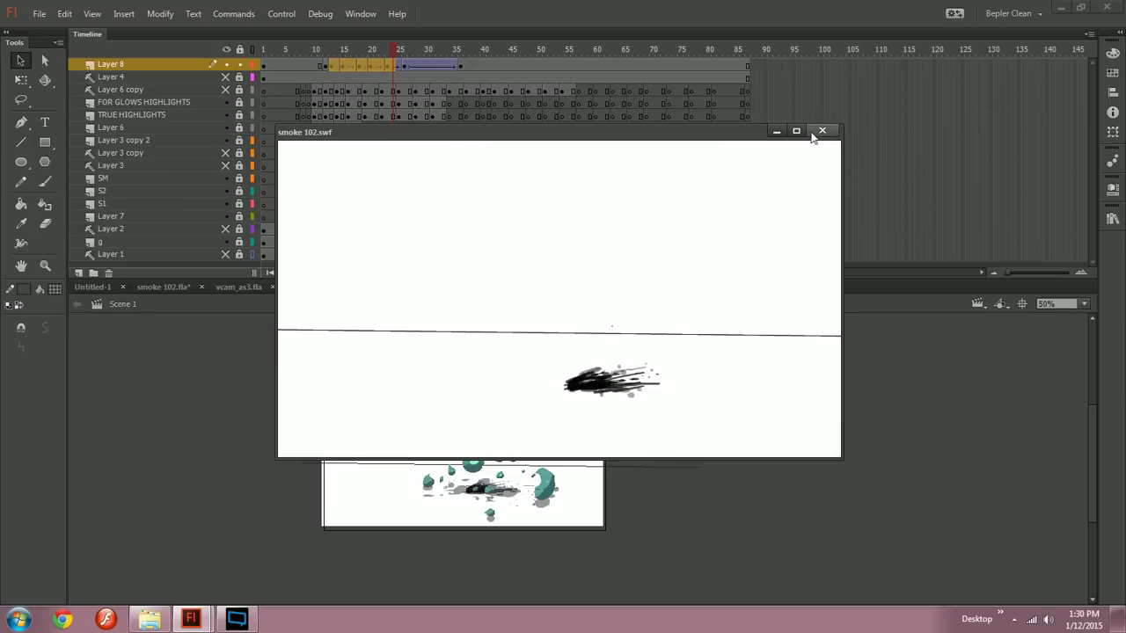
left_click(821, 132)
Step: Clear the camera shake keyframes and tweens from Layer 8, leaving one static vCam span through frame 87
left_click_drag(330, 65, 393, 65)
left_click(751, 65)
left_click(816, 65)
key("F5")
left_click(336, 65)
key("shift+F5")
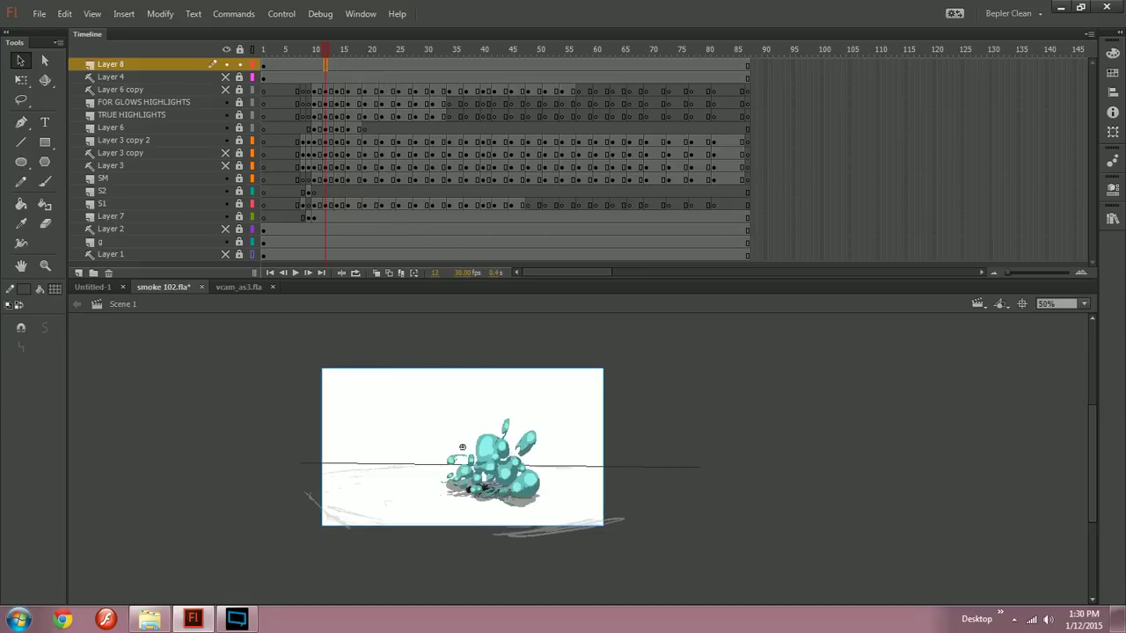
Step: Keyframe the vCam at frames 12 and 33 on Layer 8, and create a motion tween between them
key("ctrl+equal")
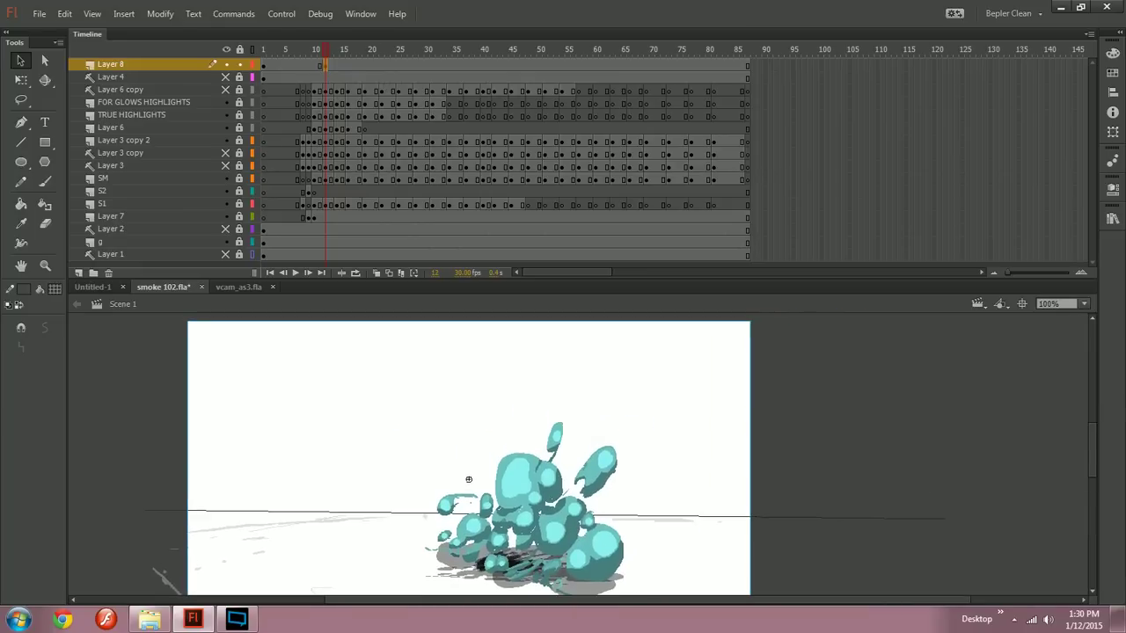
key("ctrl+minus")
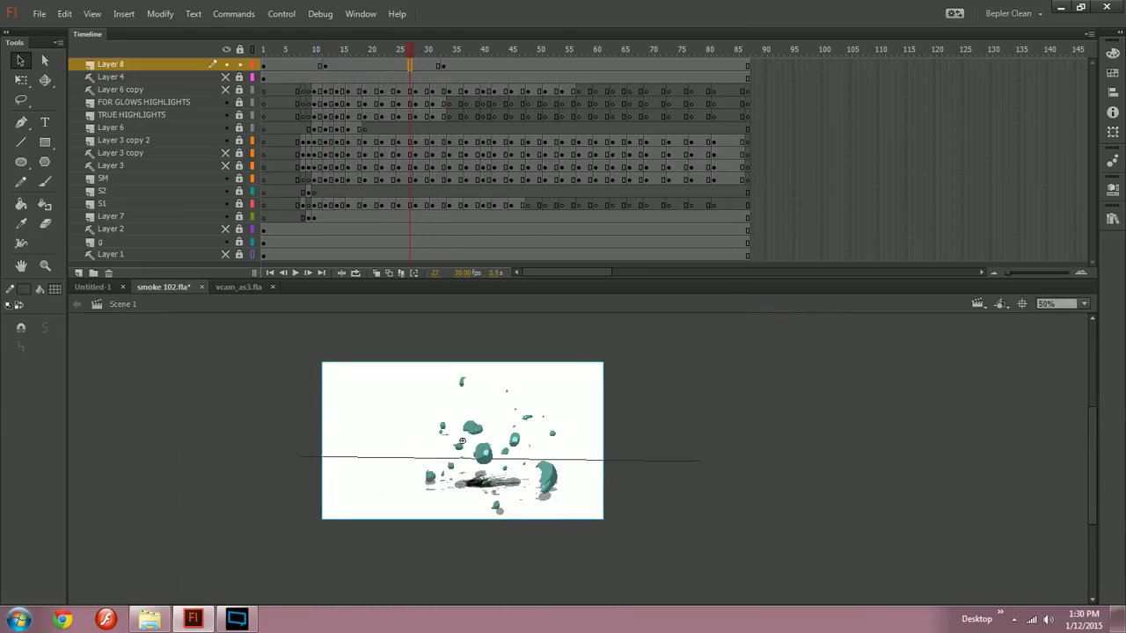
right_click(394, 65)
left_click(431, 71)
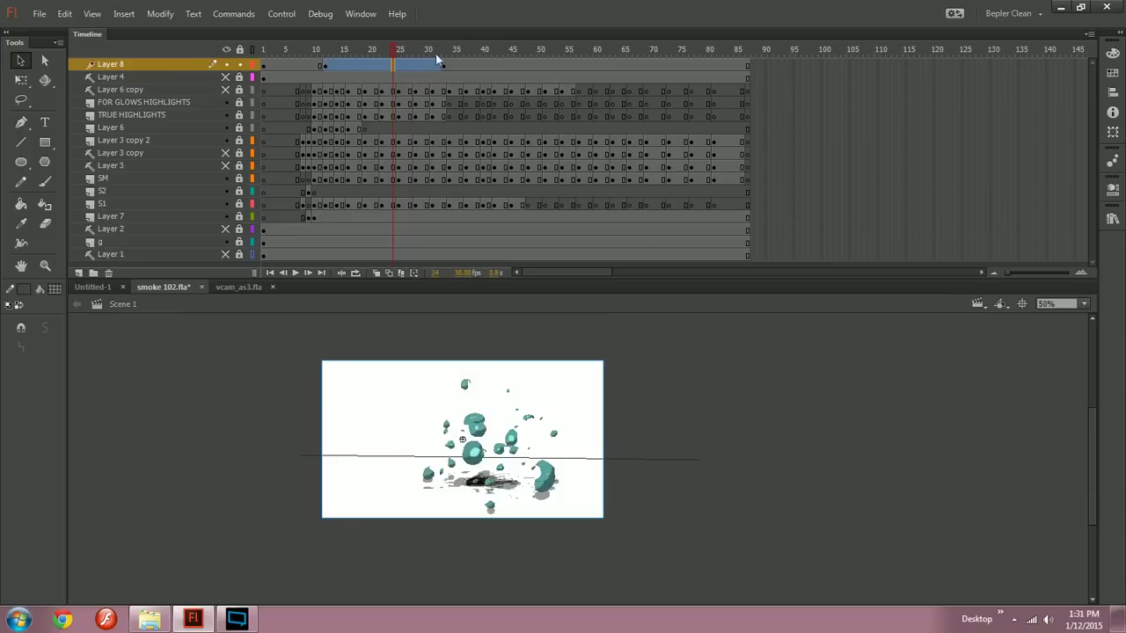
Step: Set a keyframe at frame 32, the last frame of the vCam motion tween on Layer 8
key("Return")
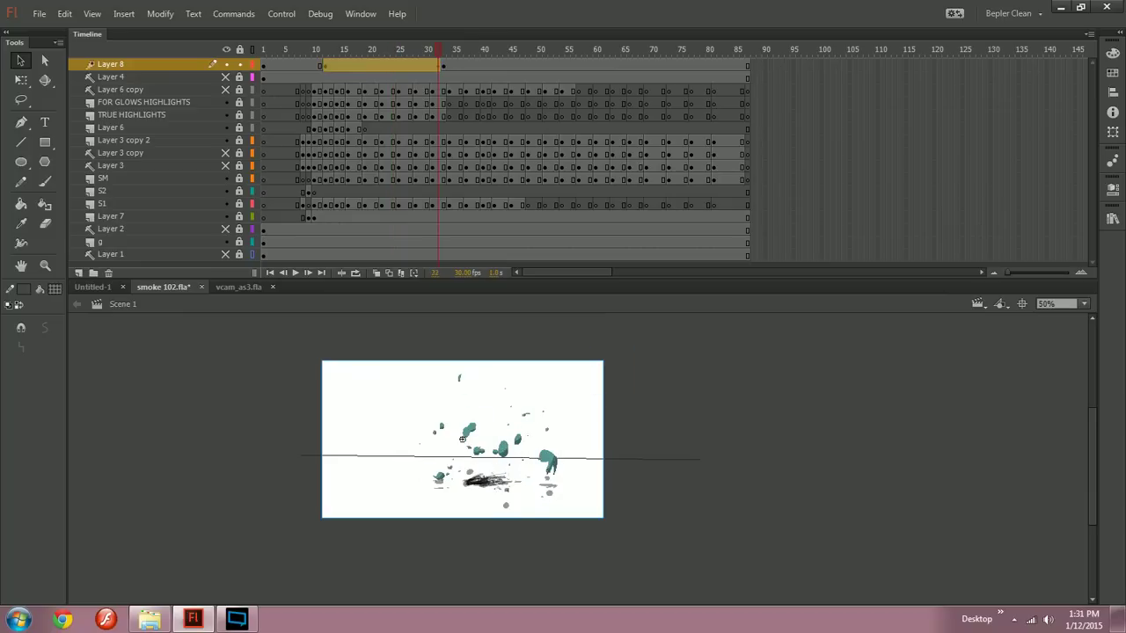
left_click(653, 403)
key("ctrl+1")
left_click_drag(693, 458, 582, 509)
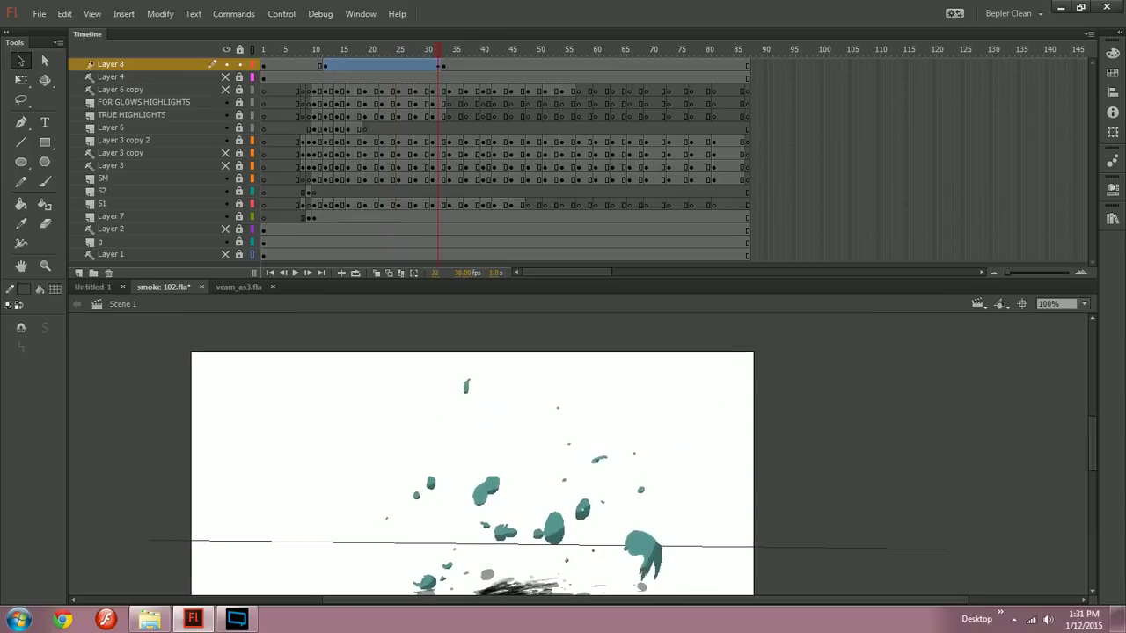
Step: Offset the vCam slightly down and to the right at frame 22 of the motion tween
left_click(400, 53)
left_click(381, 65)
key("ctrl+minus")
scroll(563, 457, "down", 1)
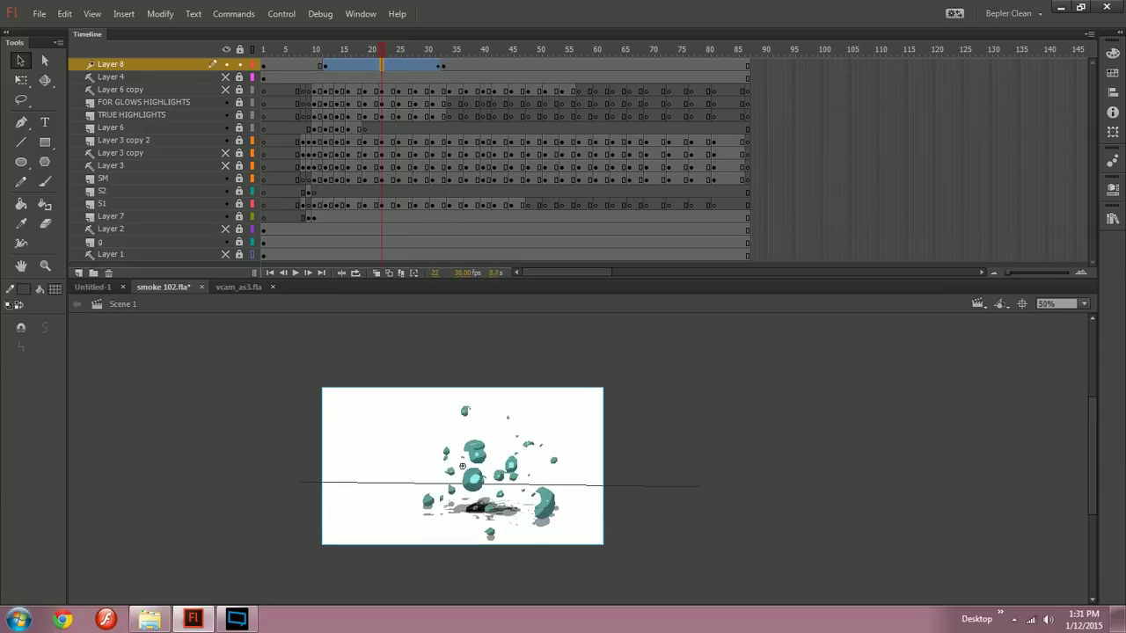
mouse_move(463, 466)
left_mouse_down()
mouse_move(477, 492)
mouse_move(468, 471)
left_mouse_up()
key("ctrl+1")
left_click_drag(583, 459, 526, 426)
Step: Reshape the vCam's motion path into a narrow curved loop, and scrub frames 13 to 22 to check the movement
key("ctrl+equal")
key("ctrl+equal")
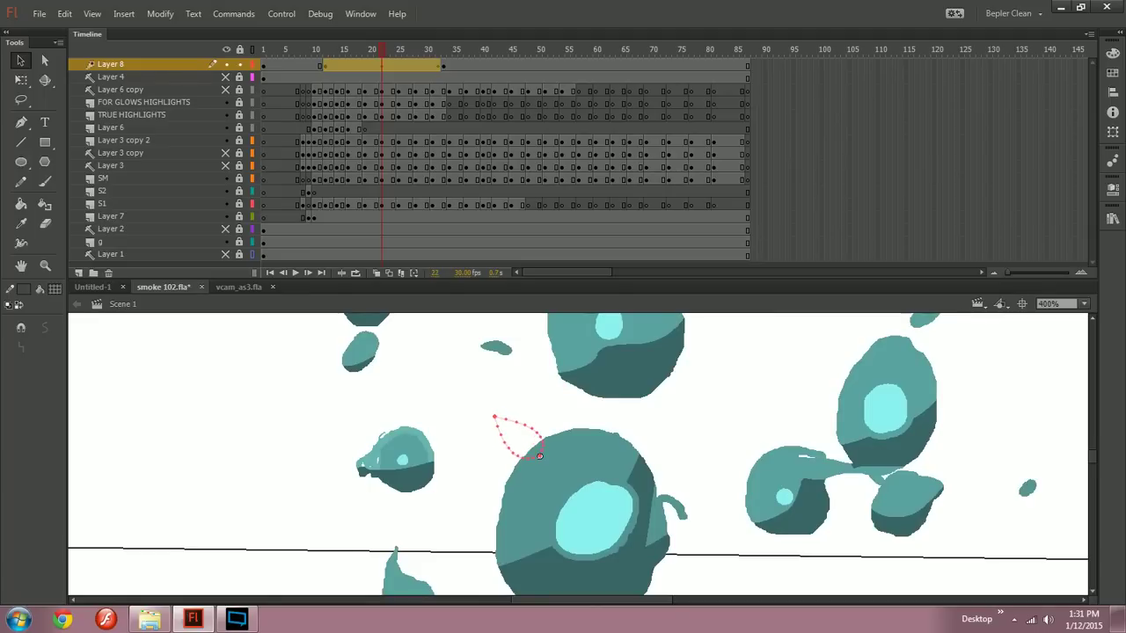
left_click_drag(503, 442, 493, 432)
left_click_drag(495, 432, 486, 427)
key("ctrl+minus")
key("ctrl+minus")
left_click(332, 55)
left_click_drag(333, 54, 382, 55)
key("ctrl+equal")
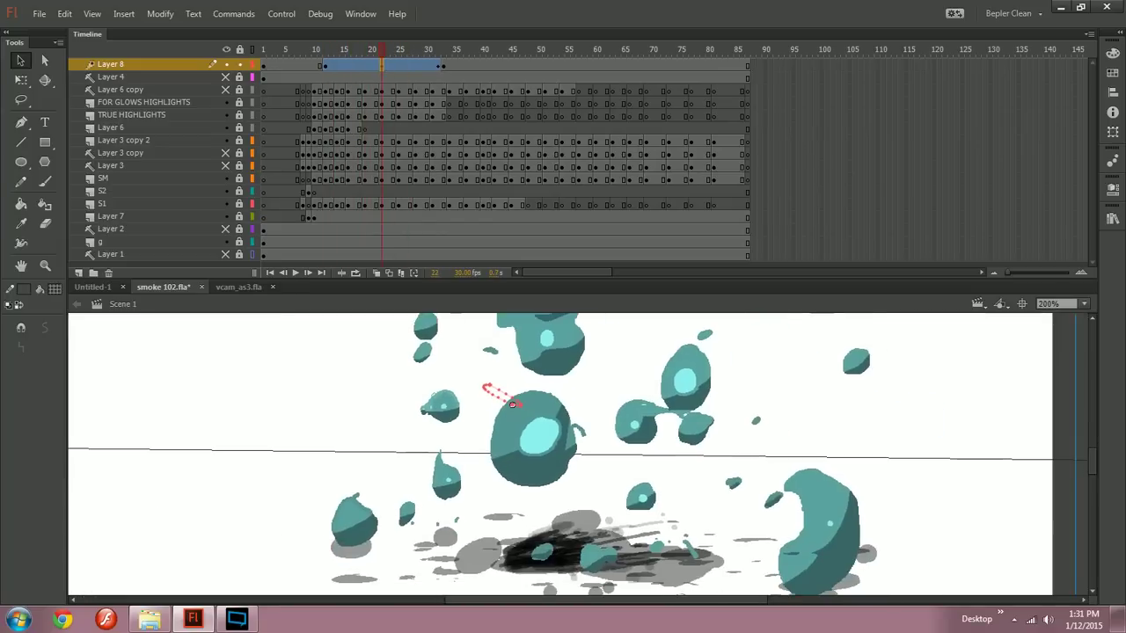
Step: Shift the vCam slightly up and left at frame 22, and refine the curve of its motion path
key("ctrl+minus")
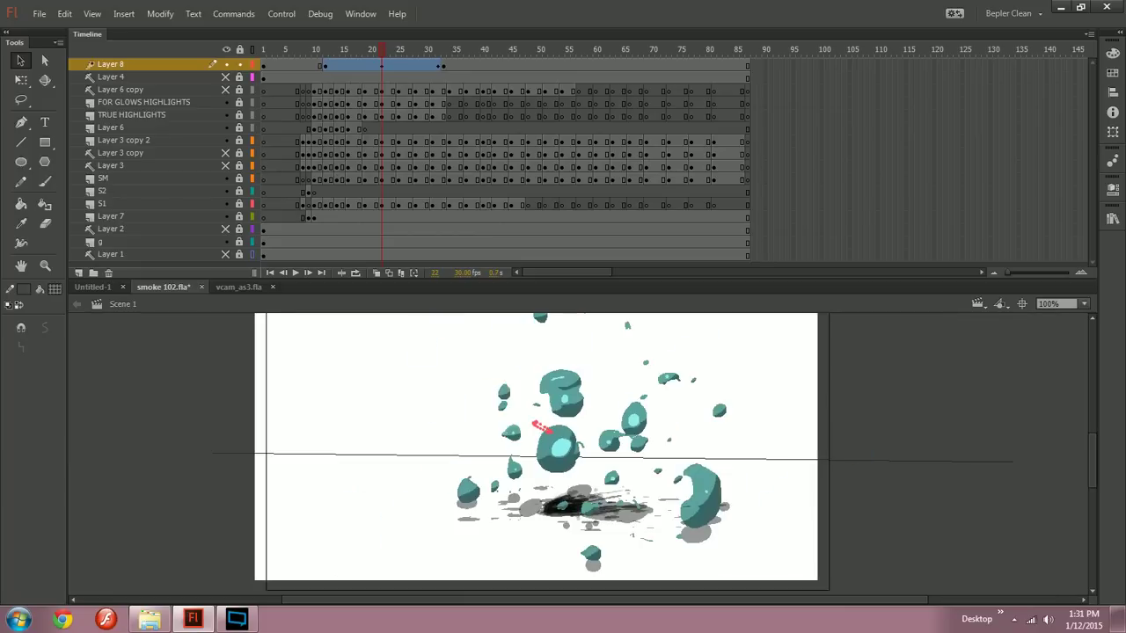
left_click_drag(547, 431, 542, 431)
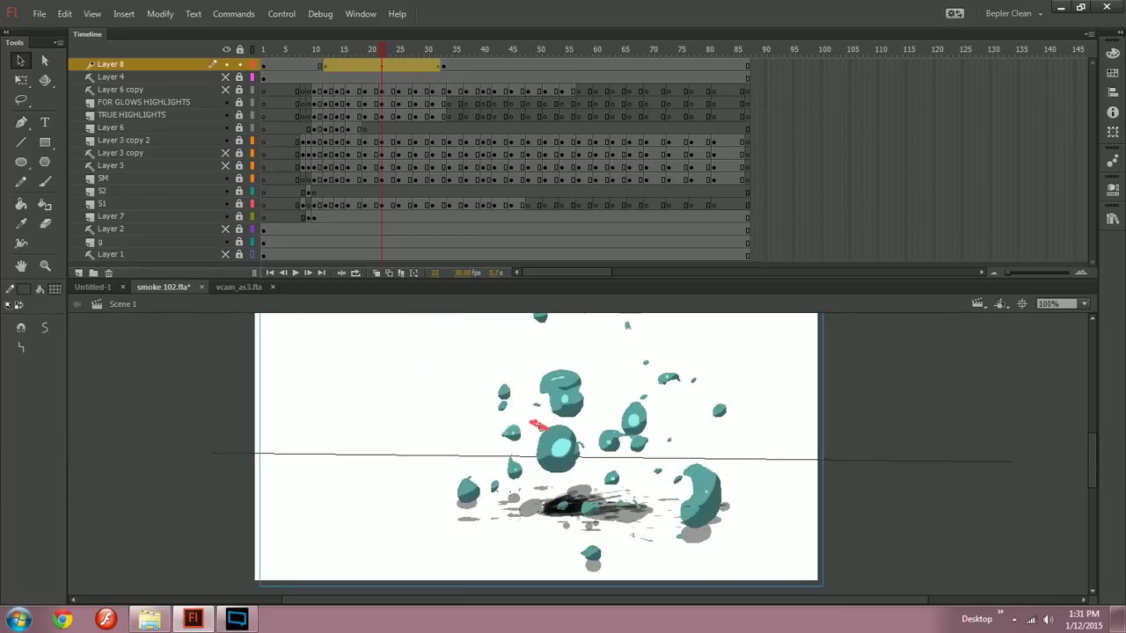
key("ctrl+equal")
key("ctrl+equal")
key("ctrl+equal")
left_click_drag(501, 414, 516, 421)
mouse_move(634, 469)
left_mouse_down()
mouse_move(613, 468)
mouse_move(627, 464)
left_mouse_up()
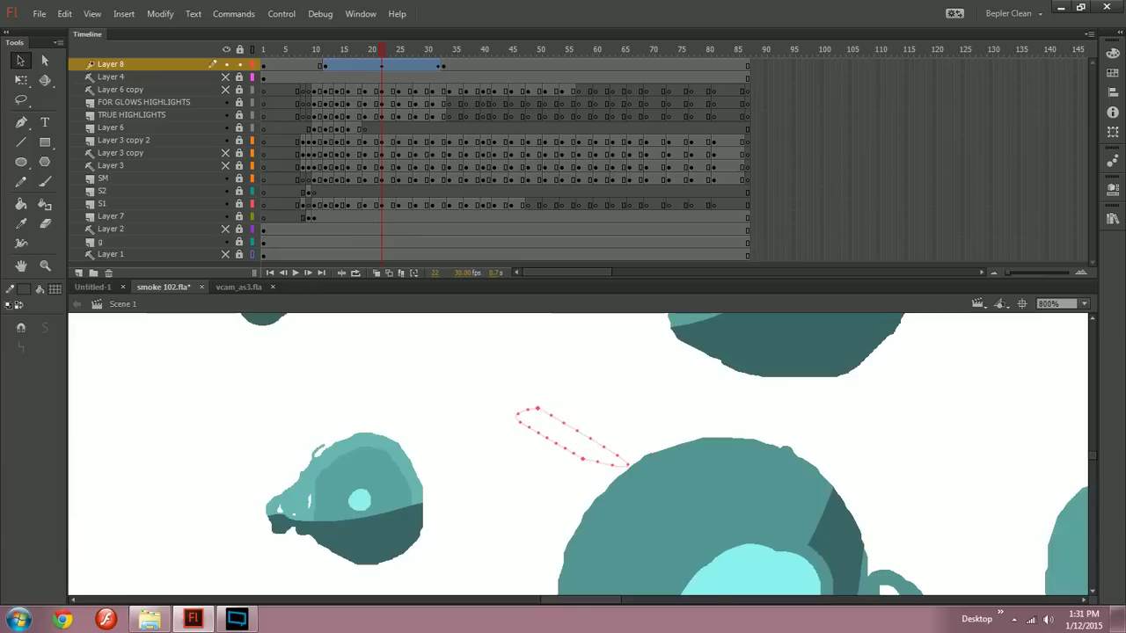
Step: Test the movie to check the motion-tweened camera shake
key("ctrl+minus")
key("ctrl+minus")
key("ctrl+minus")
key("ctrl+Return")
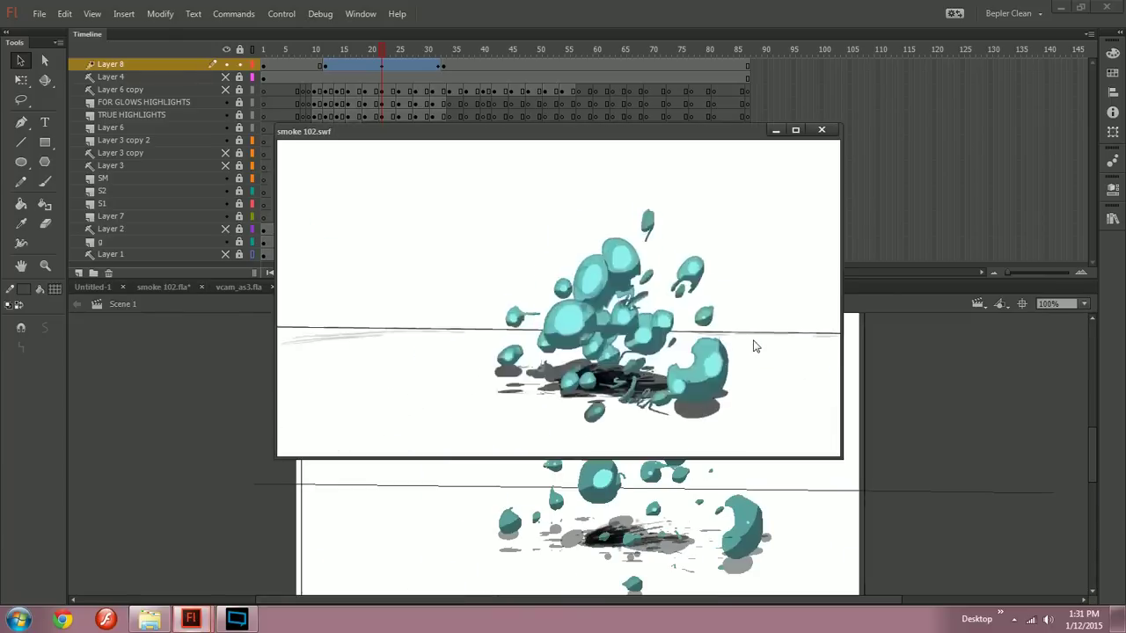
left_click(822, 129)
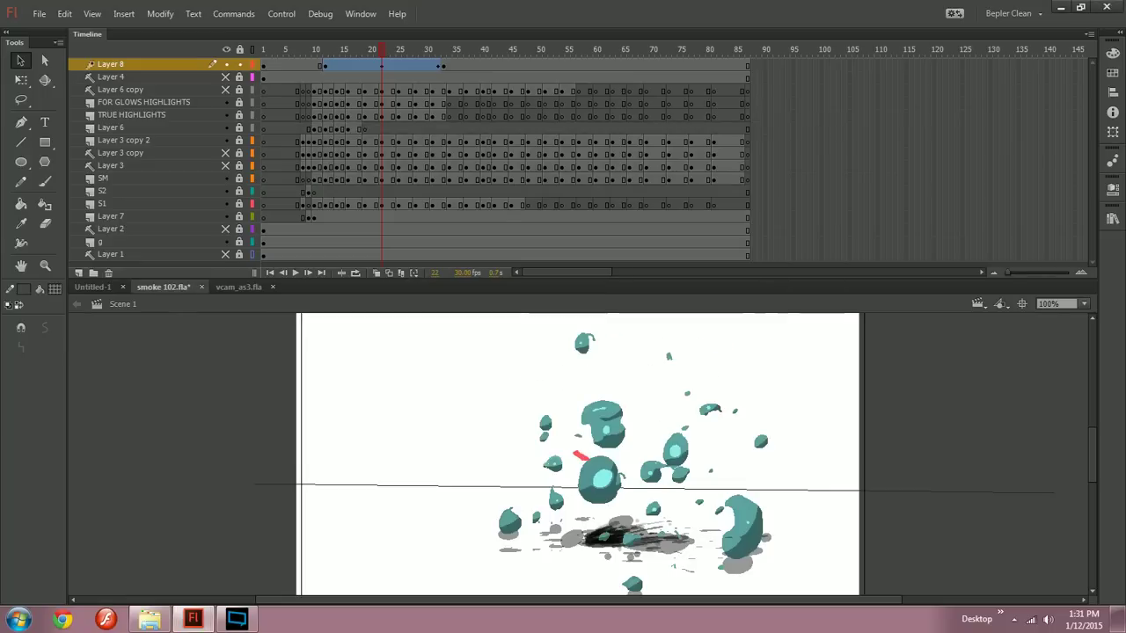
Step: Open the motion editor for the Layer 8 tween, and reshape the X location curve's rise, middle anchor and final dip
double_click(354, 66)
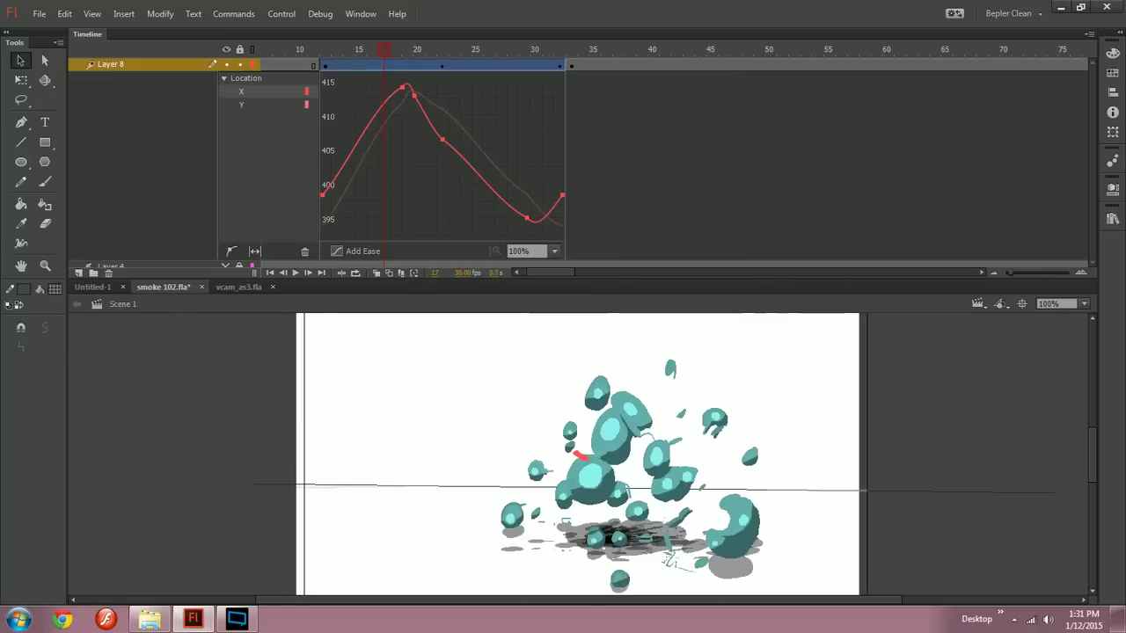
left_click_drag(402, 87, 384, 122)
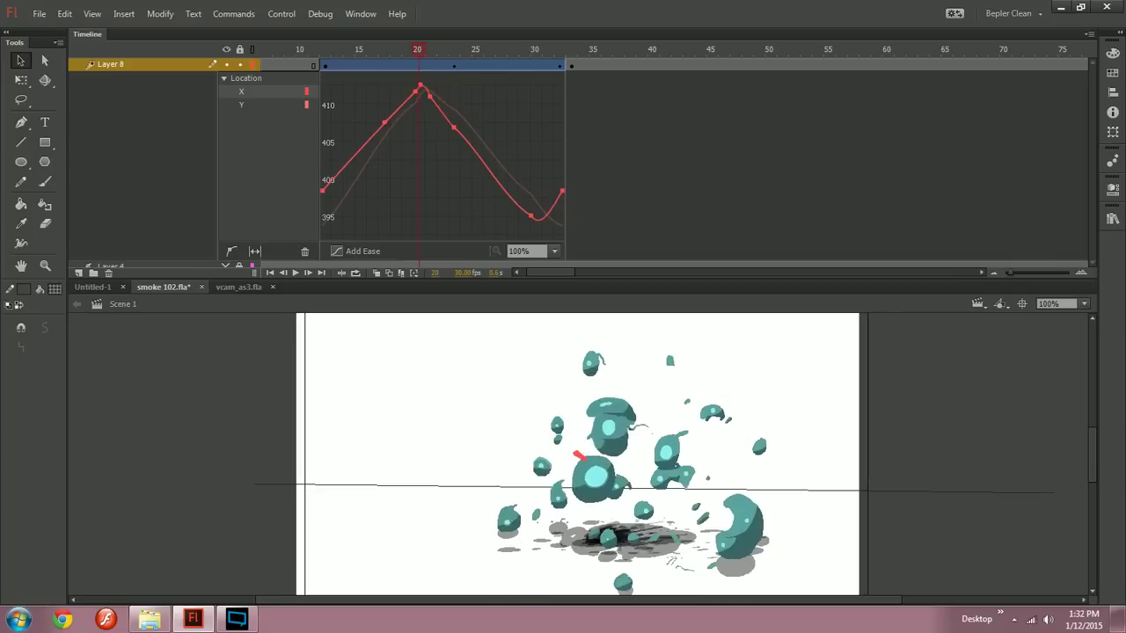
left_click_drag(477, 148, 477, 164)
left_click_drag(453, 127, 454, 157)
left_click_drag(524, 216, 494, 221)
Step: Lower the X location curve's middle anchor, reshape its handles and the sharp peak near frame 19, and test the movie
left_click(453, 162)
left_click_drag(441, 152, 440, 118)
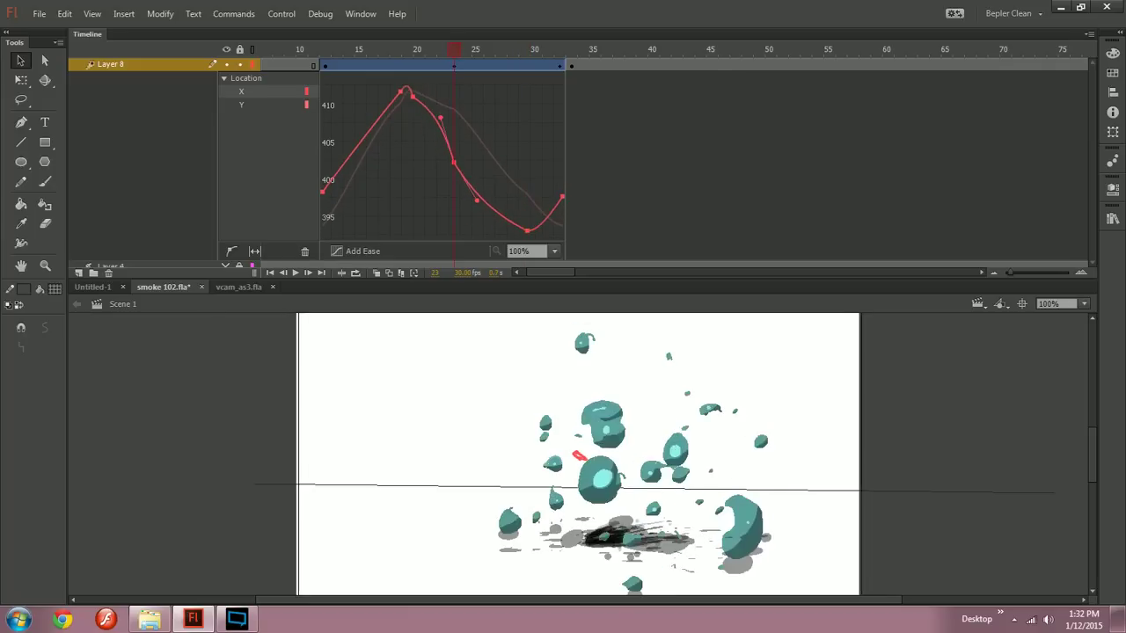
left_click_drag(476, 201, 475, 215)
left_click_drag(427, 107, 409, 82)
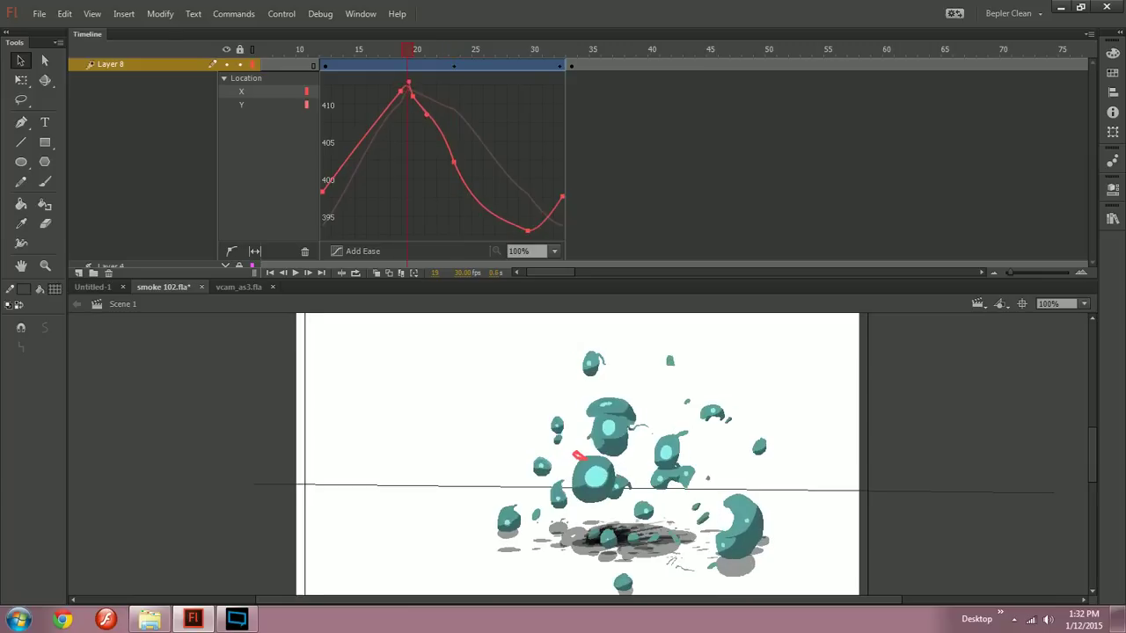
left_click(401, 91)
left_click(413, 96)
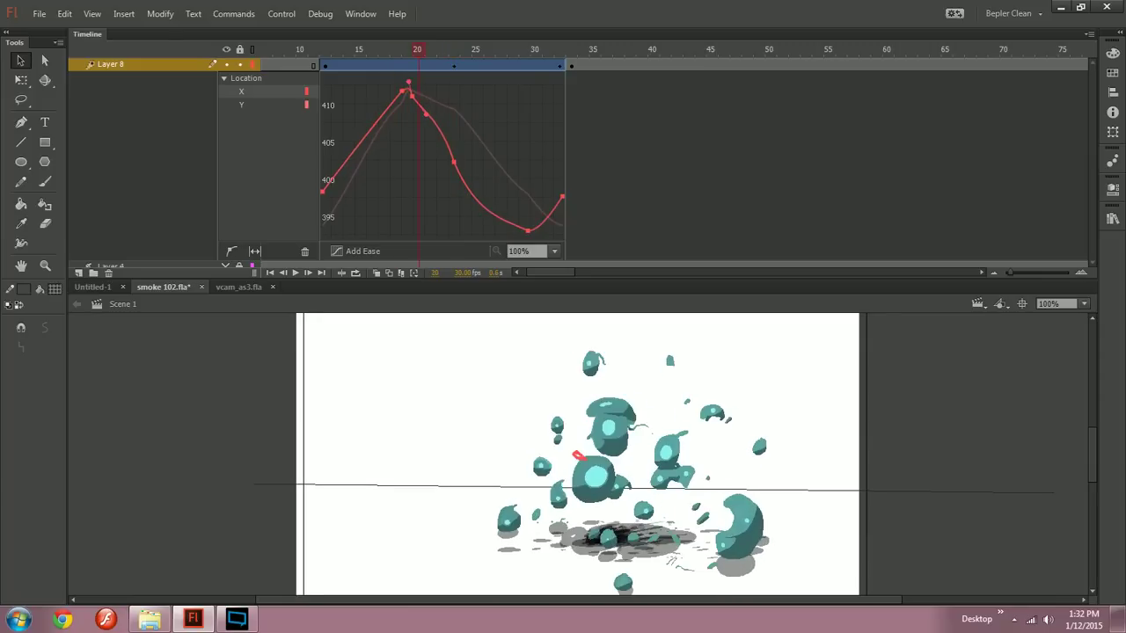
left_click_drag(401, 91, 406, 84)
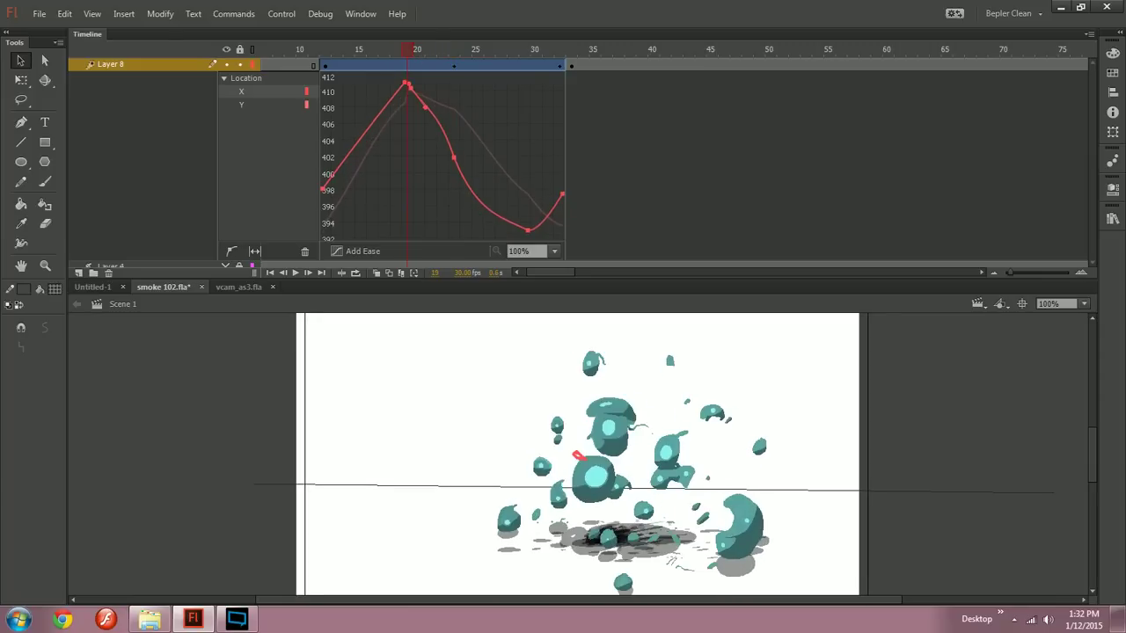
key("ctrl+Return")
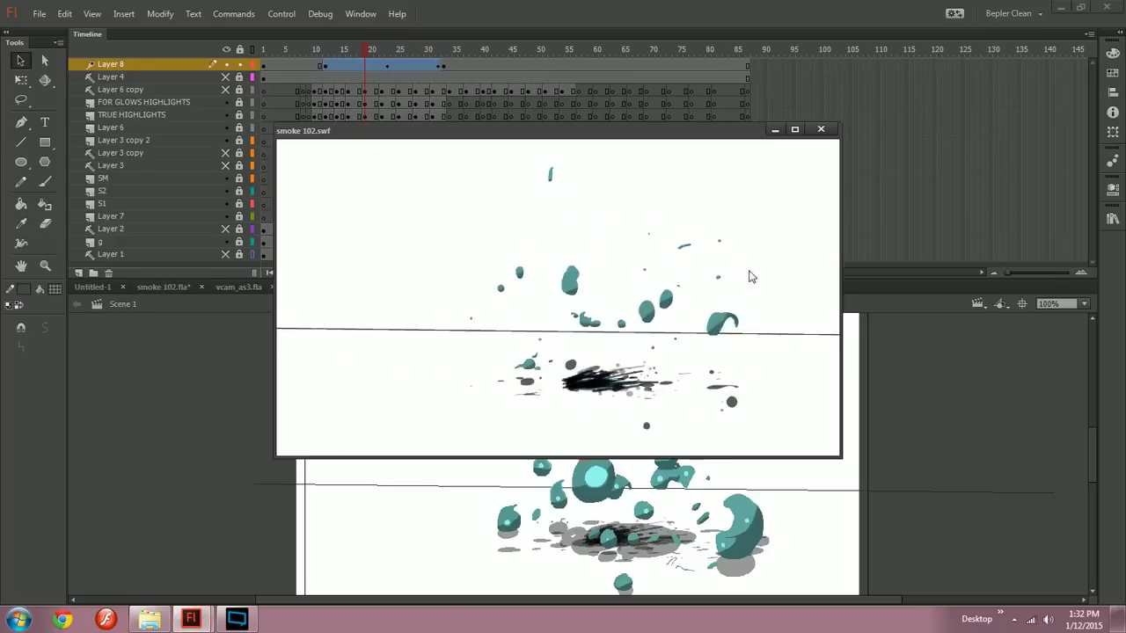
left_click(820, 129)
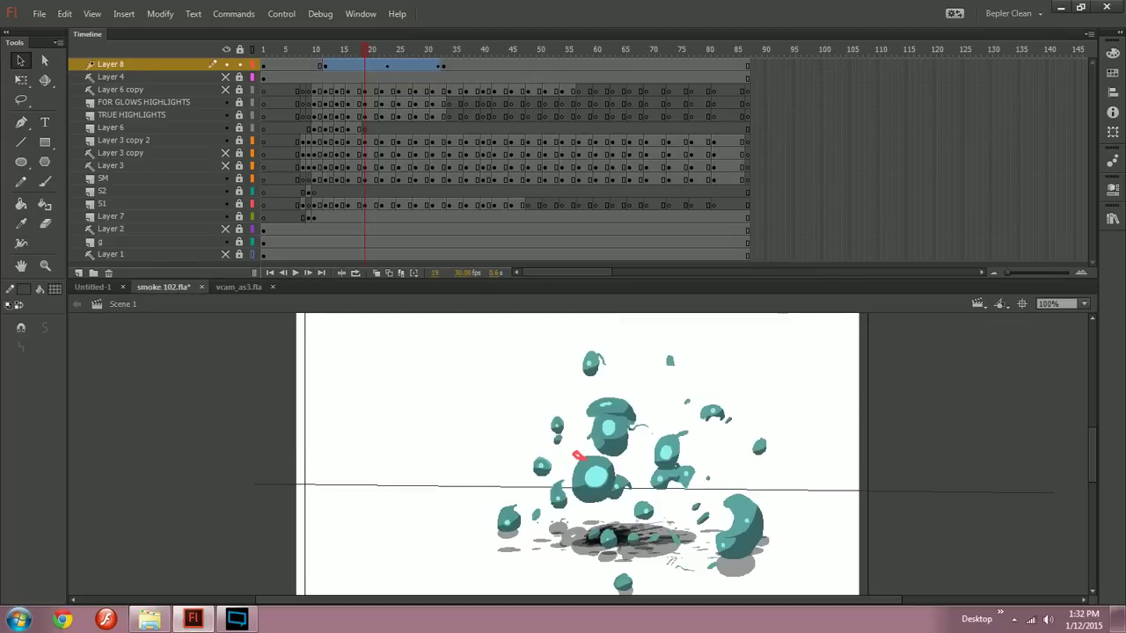
Step: Round the X location curve's rise into a smooth arch, adjust its descent and final dip, and test the movie
left_click_drag(348, 154, 349, 78)
left_click(408, 93)
left_click_drag(378, 126, 379, 93)
left_click_drag(477, 216, 454, 139)
scroll(443, 153, "up", 8)
scroll(442, 153, "up", 3)
left_click_drag(455, 152, 476, 150)
mouse_move(501, 219)
left_mouse_down()
mouse_move(460, 230)
mouse_move(501, 227)
left_mouse_up()
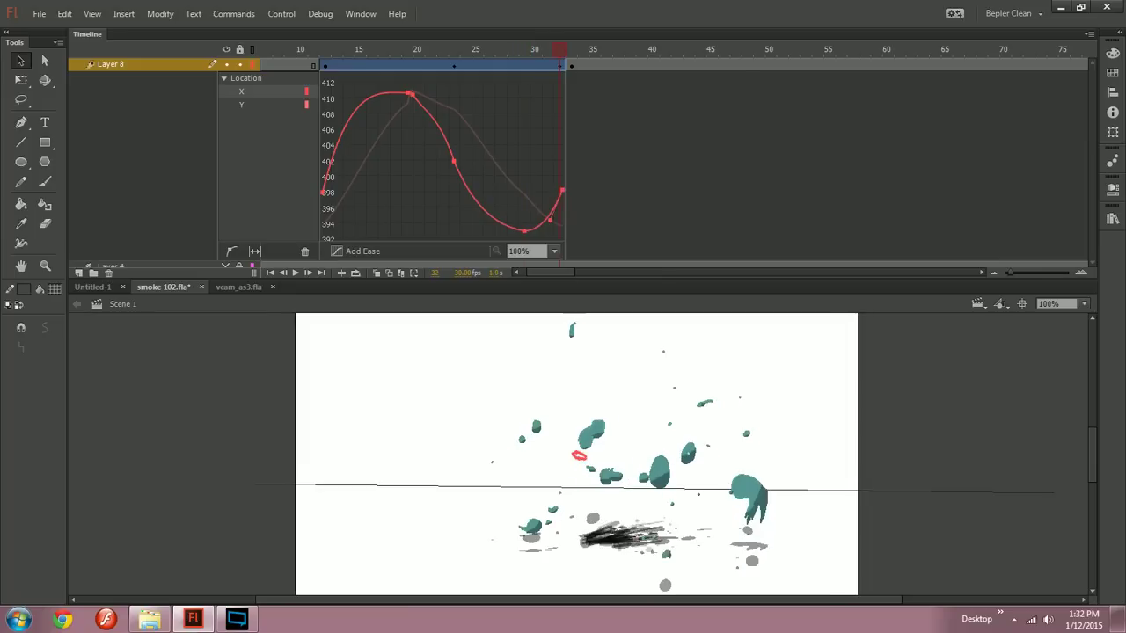
key("ctrl+Return")
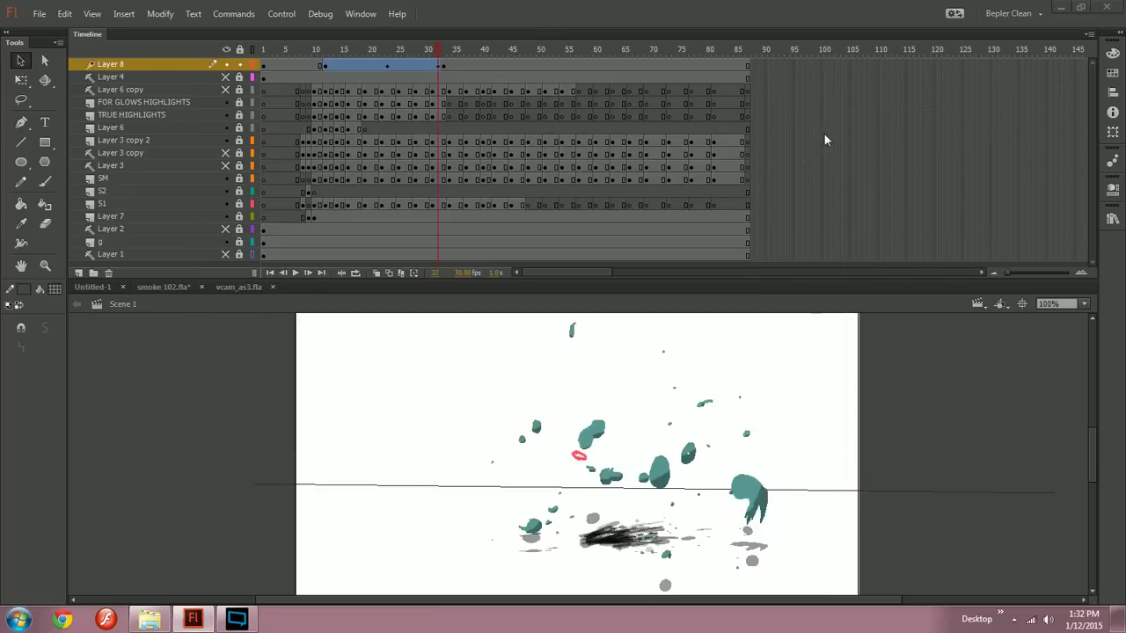
left_click(821, 130)
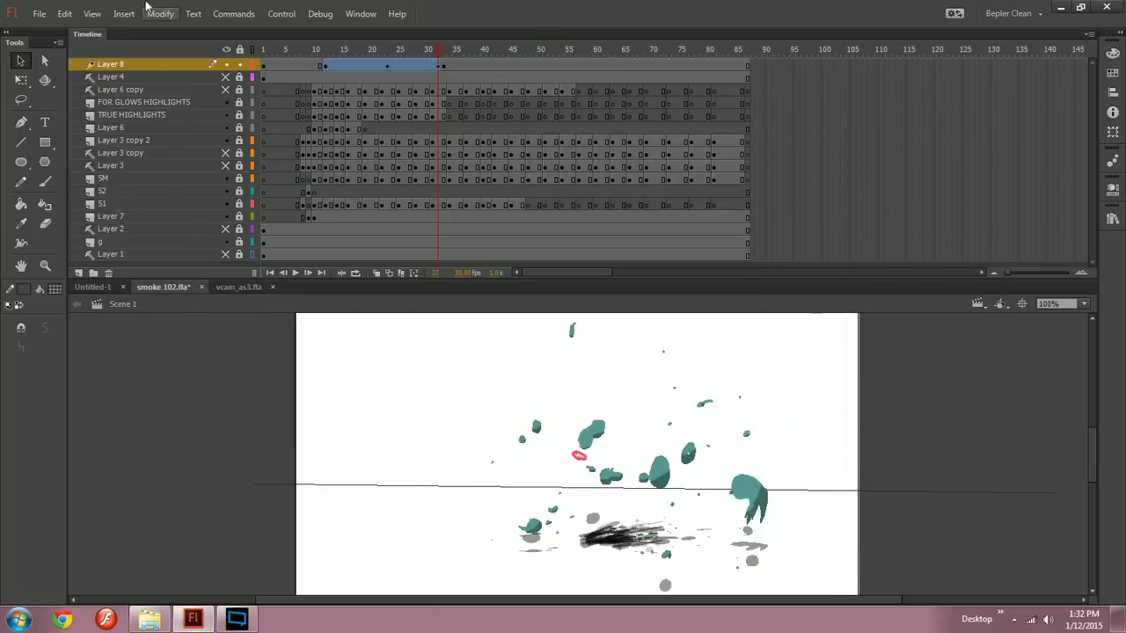
Step: Delete Layer 8 with the vCam, and test the movie without the camera shake
left_click(109, 273)
key("ctrl+Return")
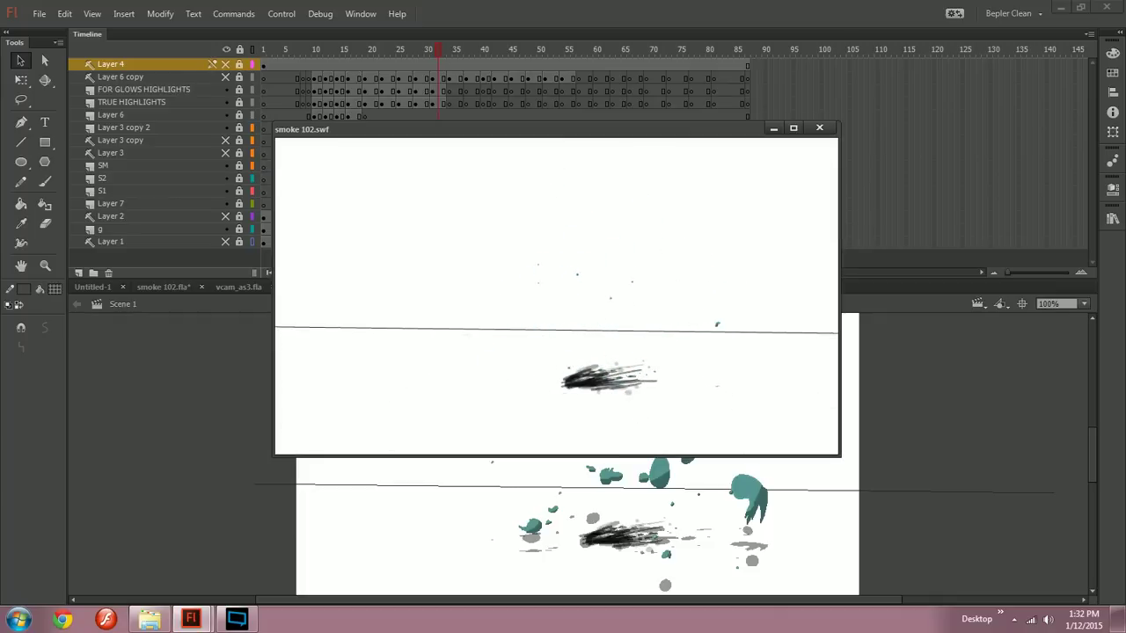
left_click(818, 128)
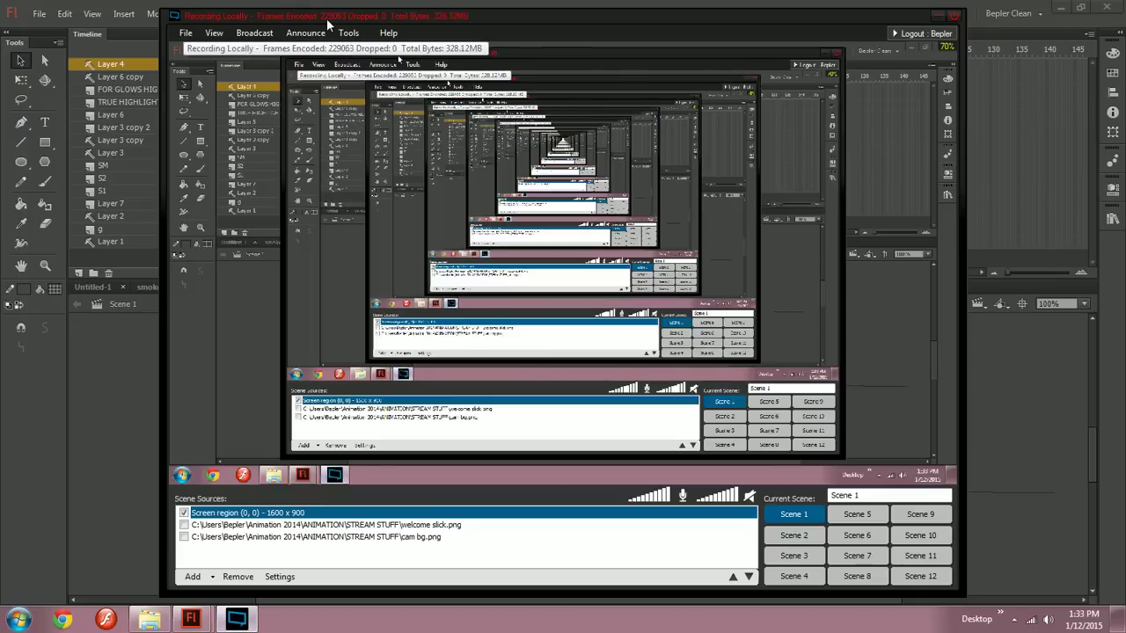
Step: Return from the recording software to the test movie, maximize its window, and compare the 100% and Show All views
left_click(236, 620)
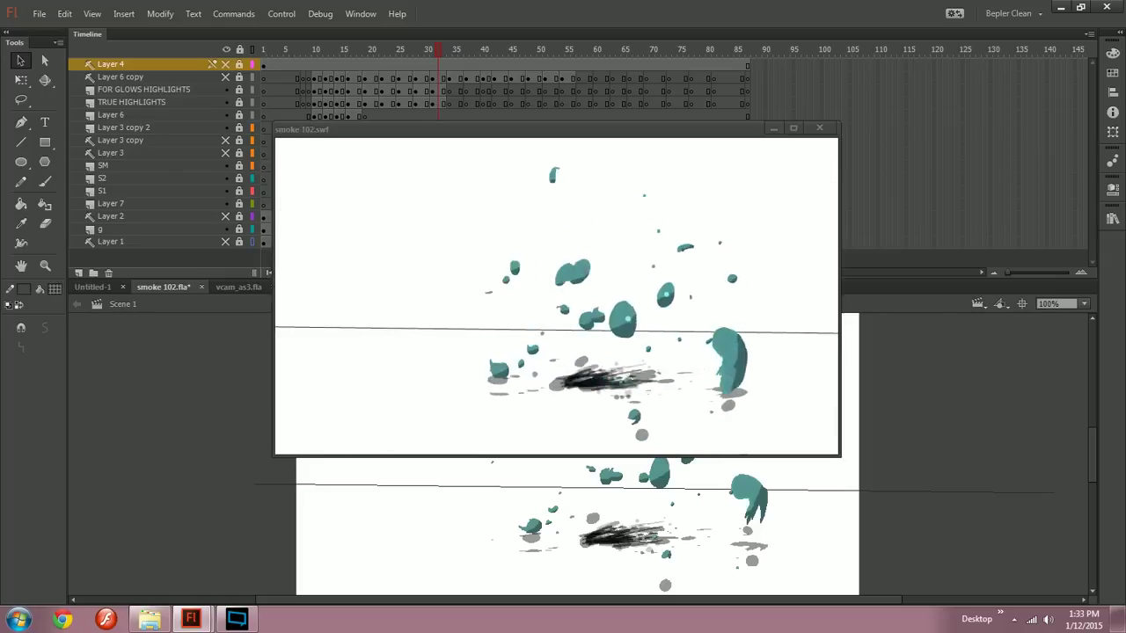
left_click(818, 129)
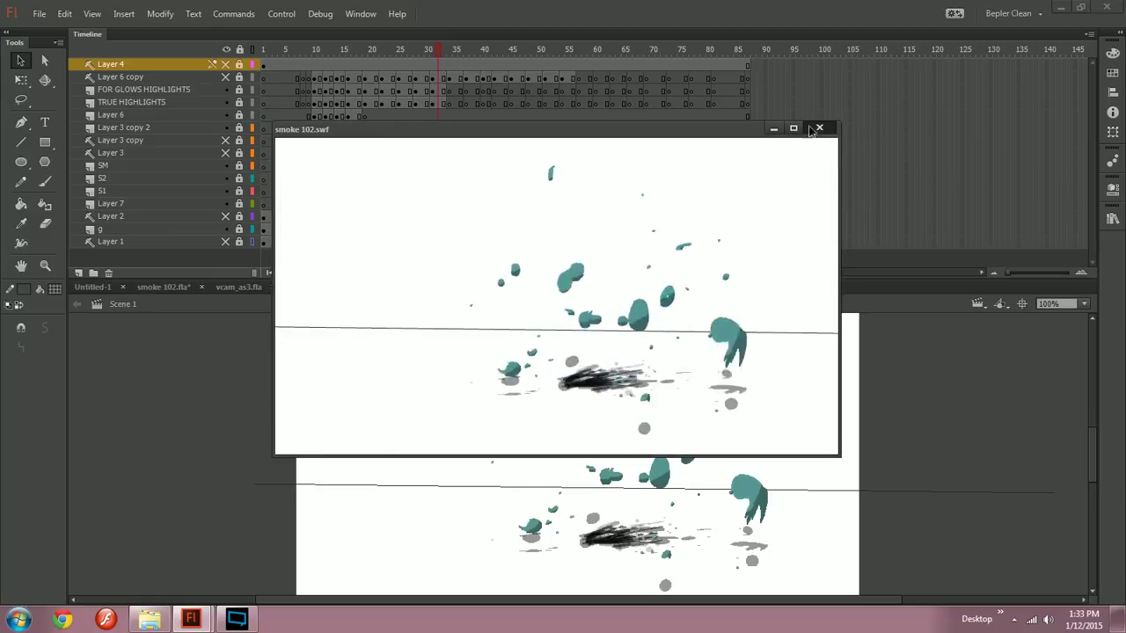
left_click(794, 128)
right_click(693, 280)
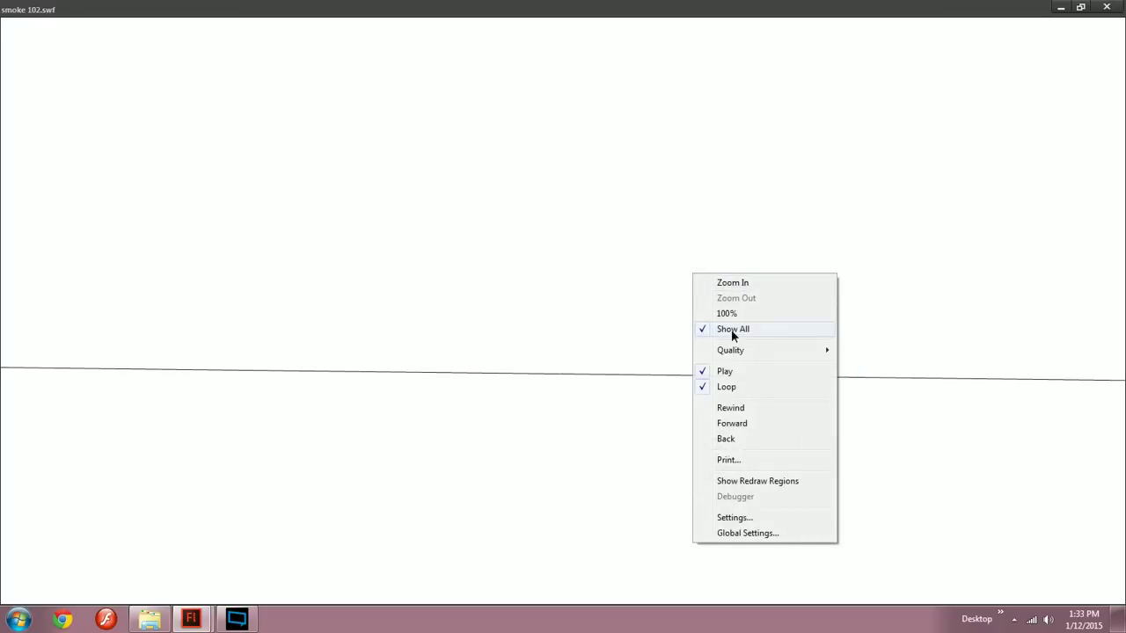
left_click(731, 329)
right_click(724, 334)
left_click(761, 369)
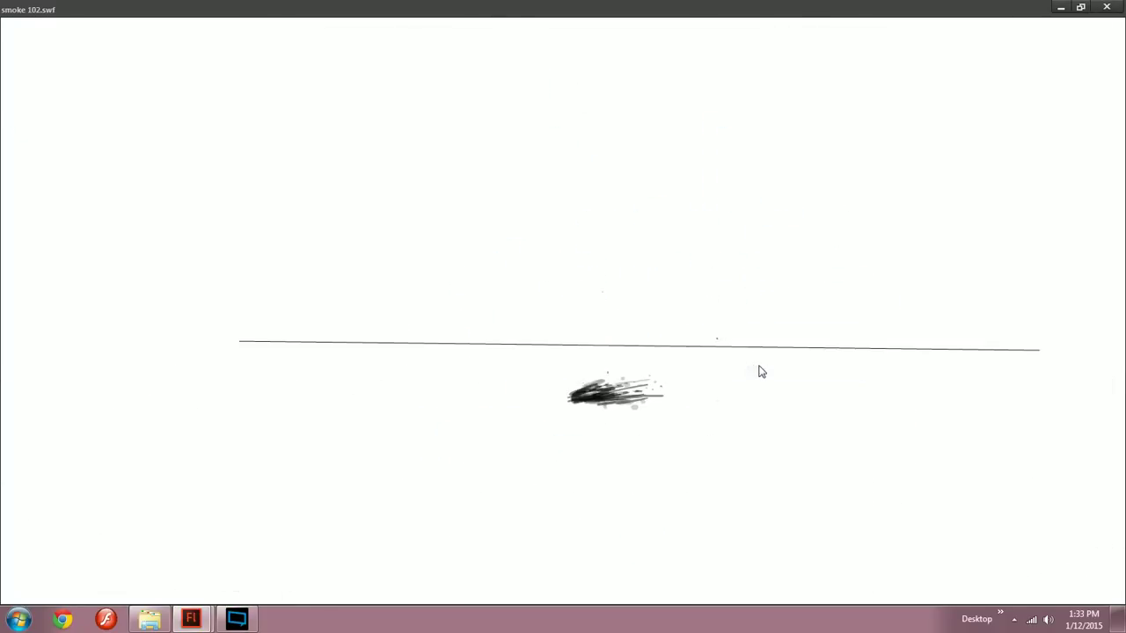
right_click(730, 351)
left_click(769, 144)
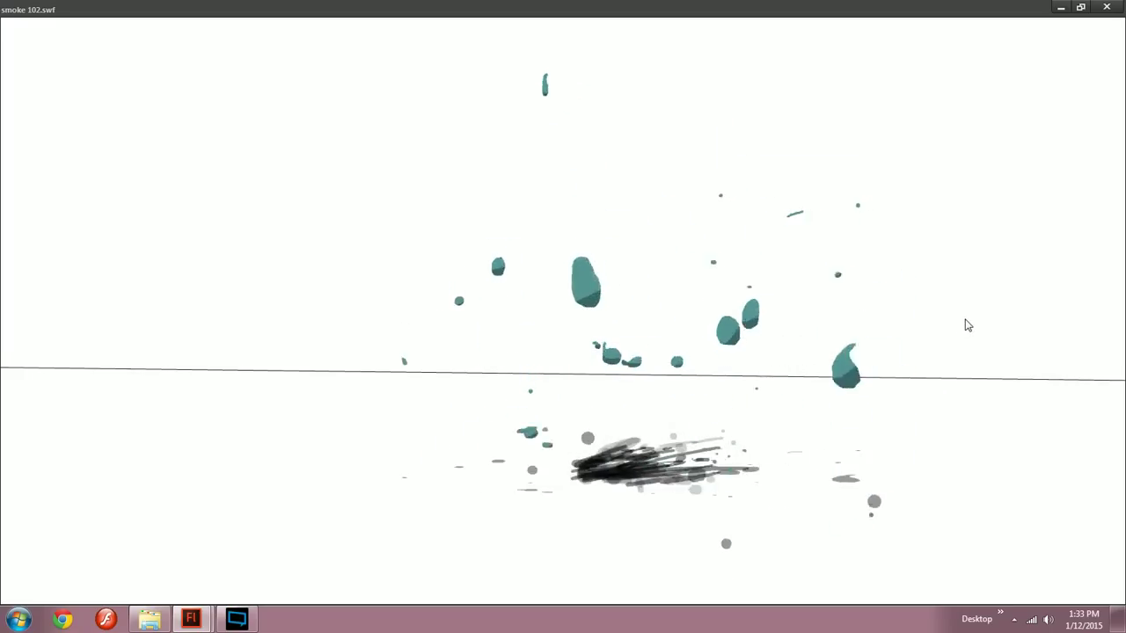